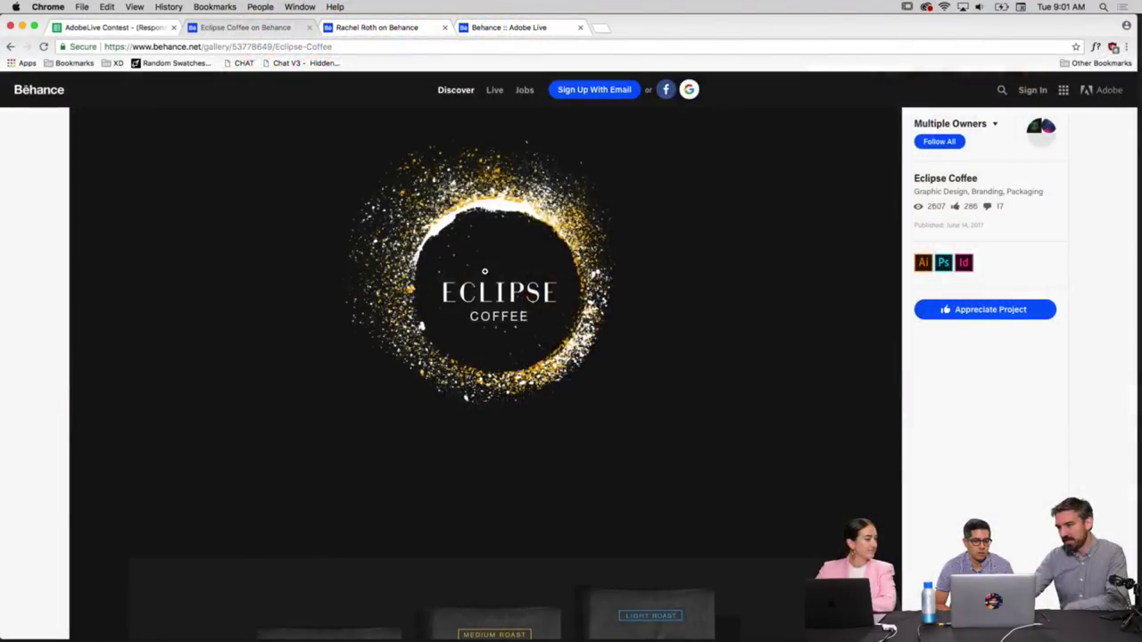
Scroll down the Eclipse Coffee project past the bags and cup to the Direction 2 designs
scroll(484, 271, down, 1)
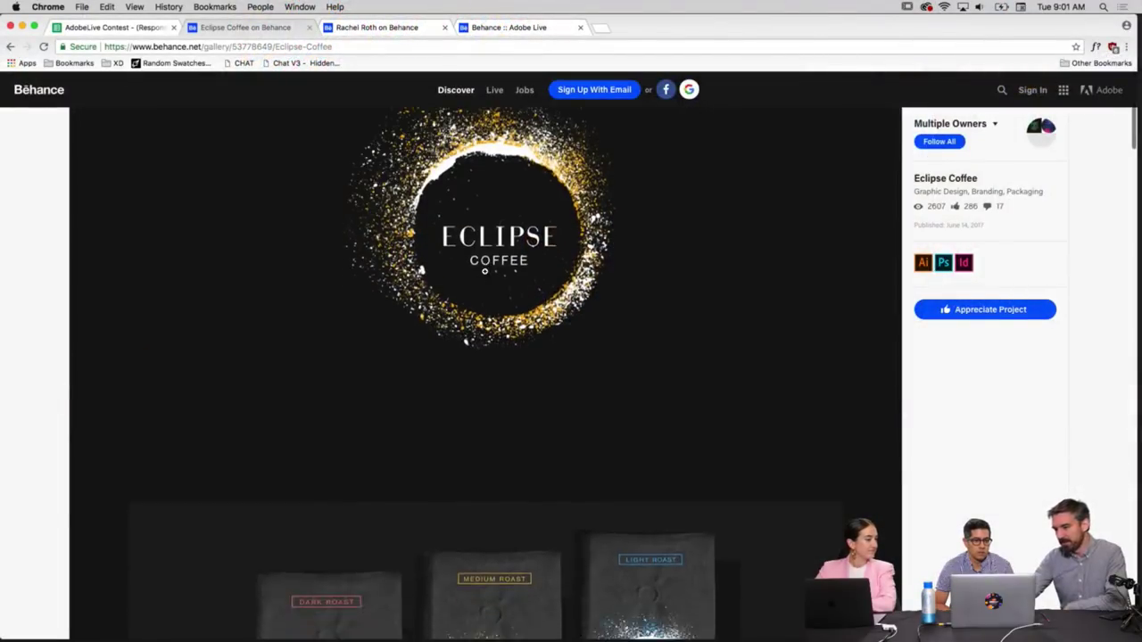
scroll(485, 271, up, 5)
scroll(485, 265, down, 5)
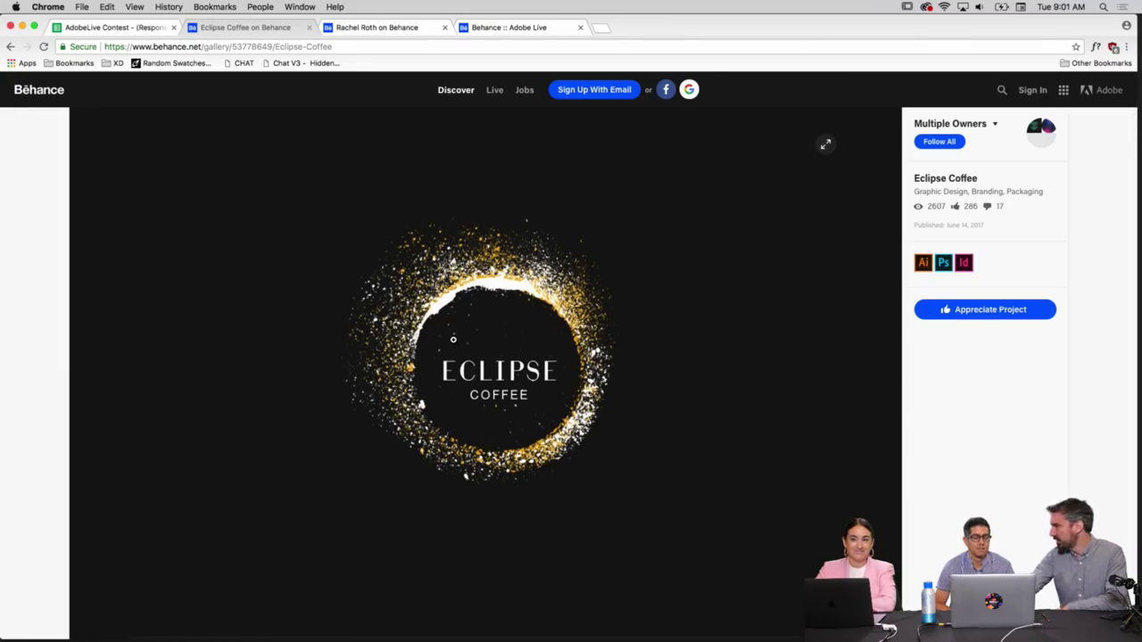
scroll(454, 339, down, 3)
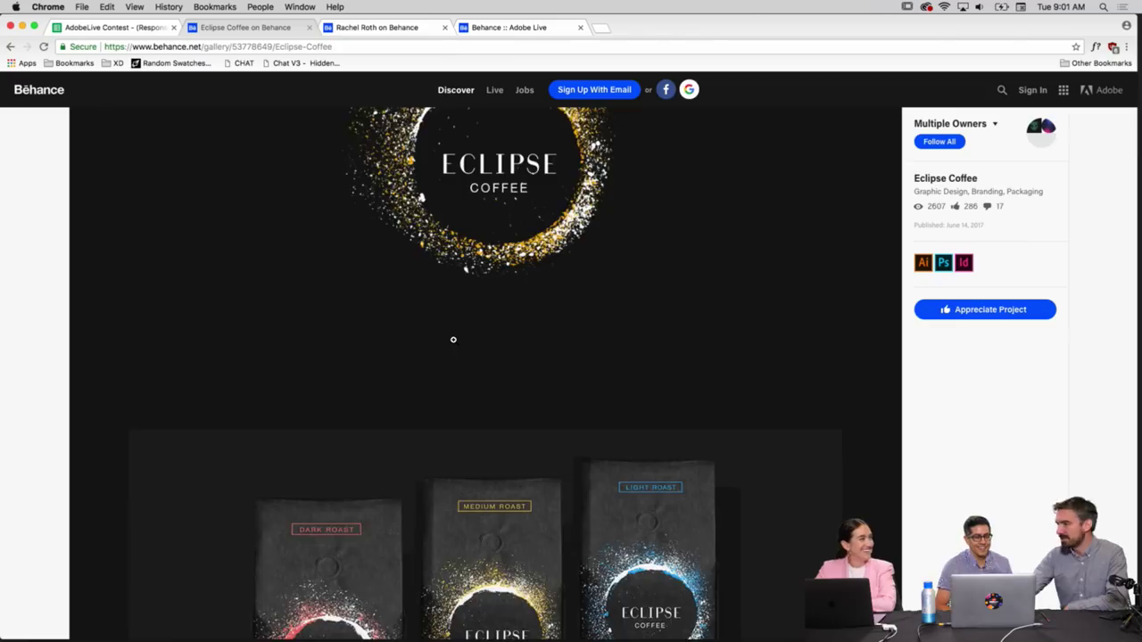
scroll(454, 339, down, 5)
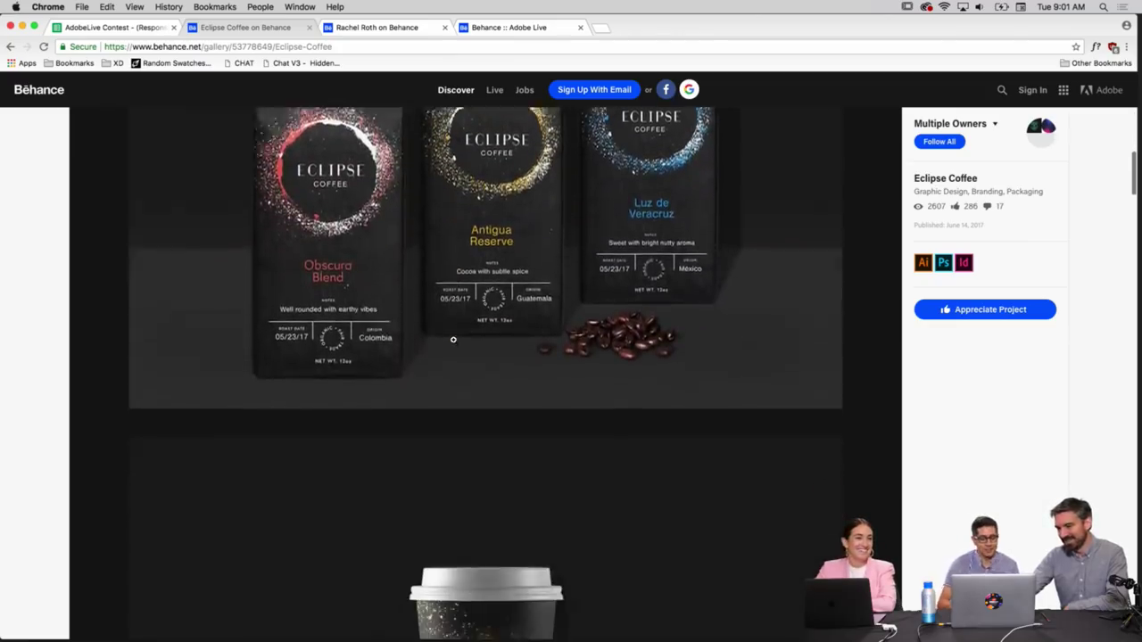
scroll(453, 339, down, 5)
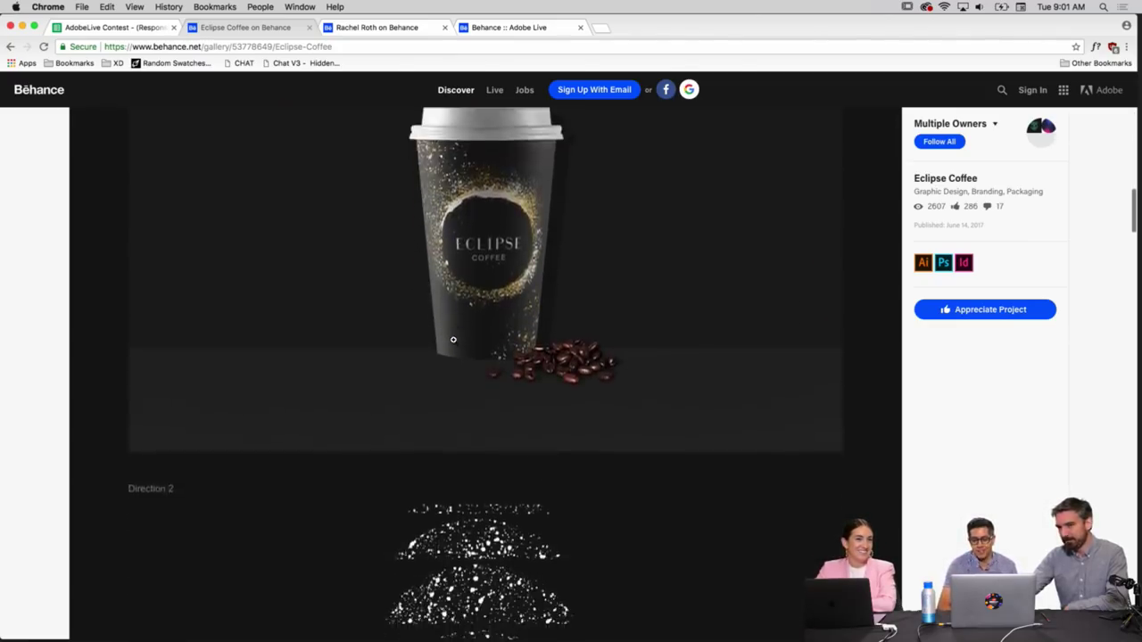
scroll(453, 339, down, 5)
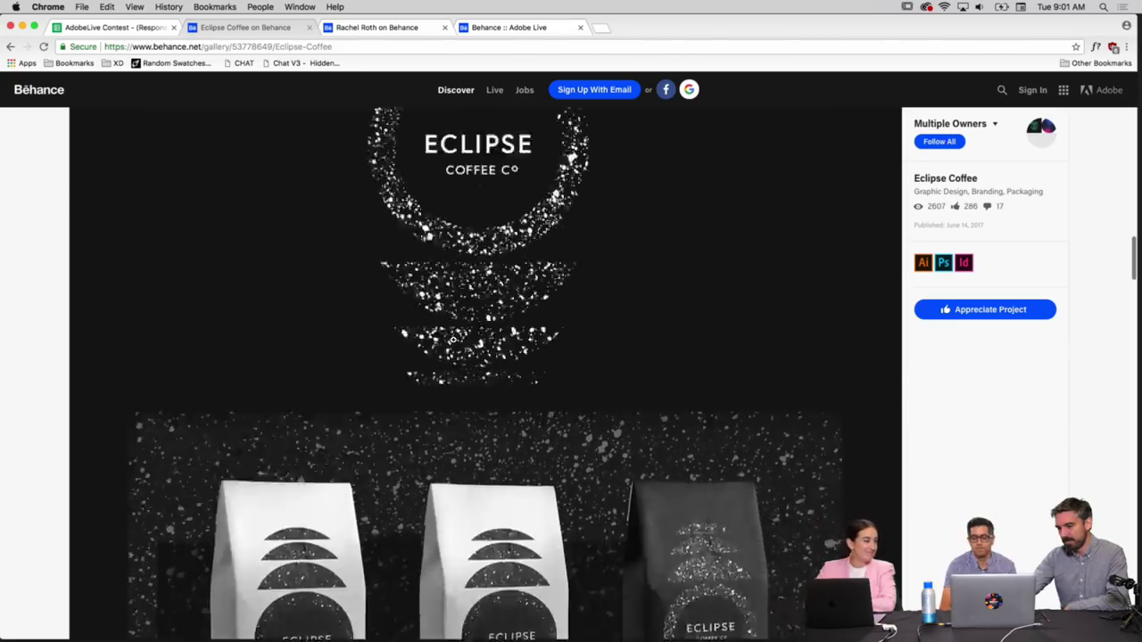
scroll(453, 339, down, 4)
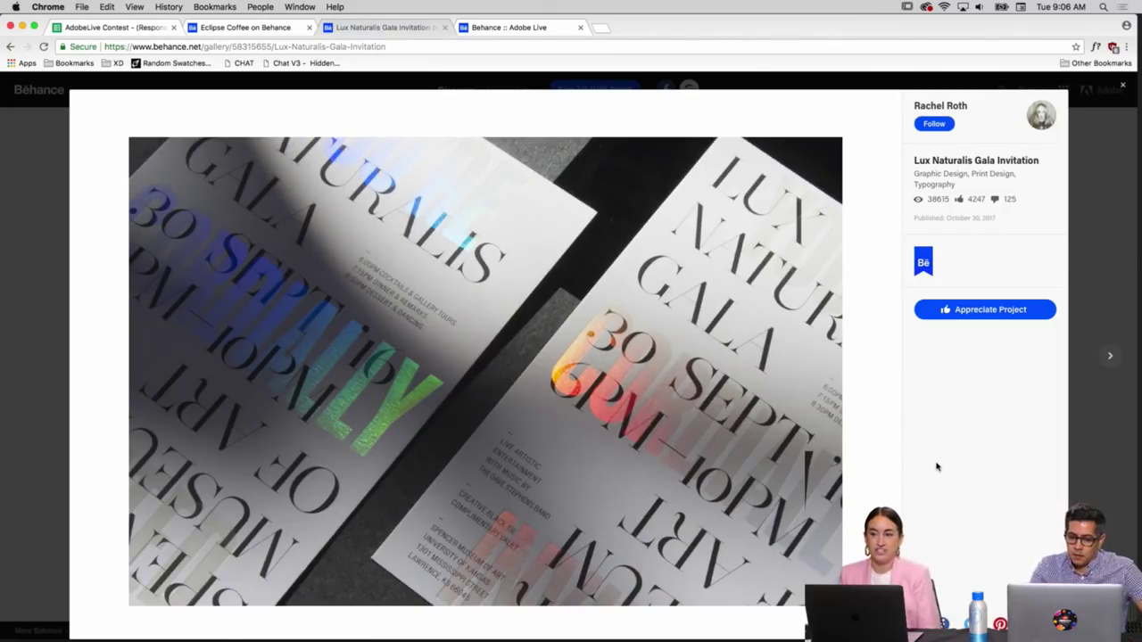
scroll(937, 467, down, 1)
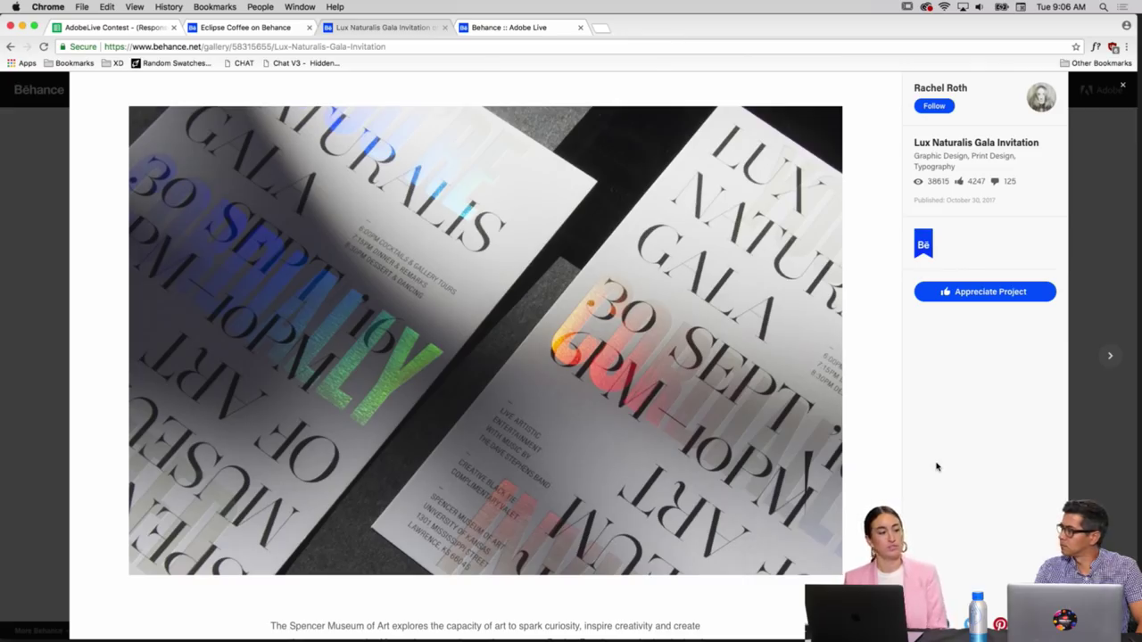
scroll(937, 467, down, 10)
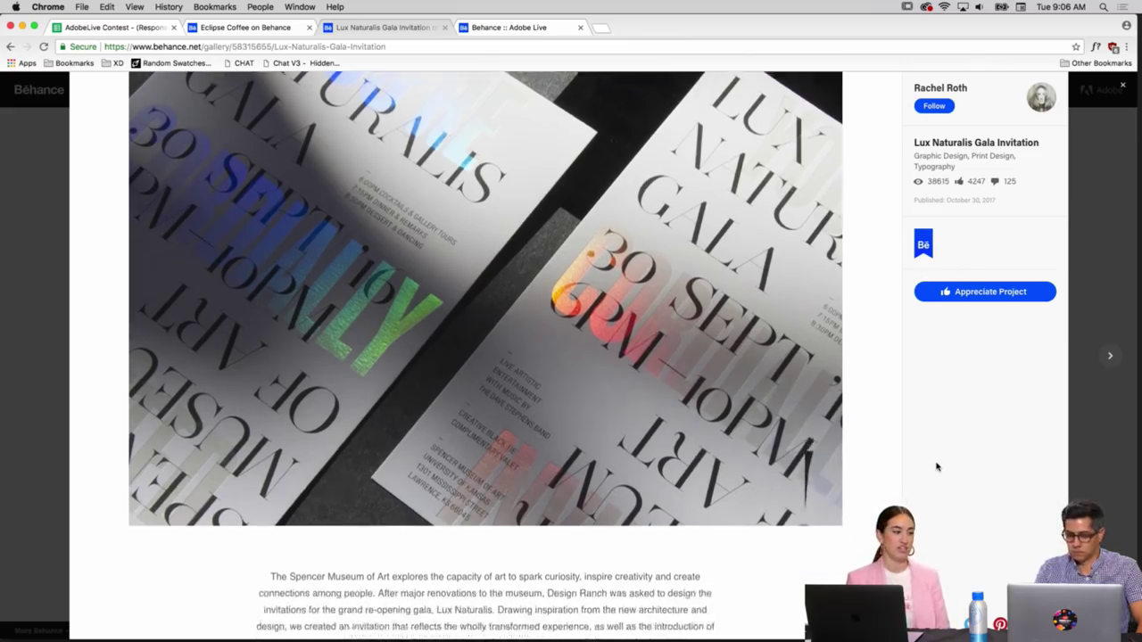
scroll(937, 467, down, 10)
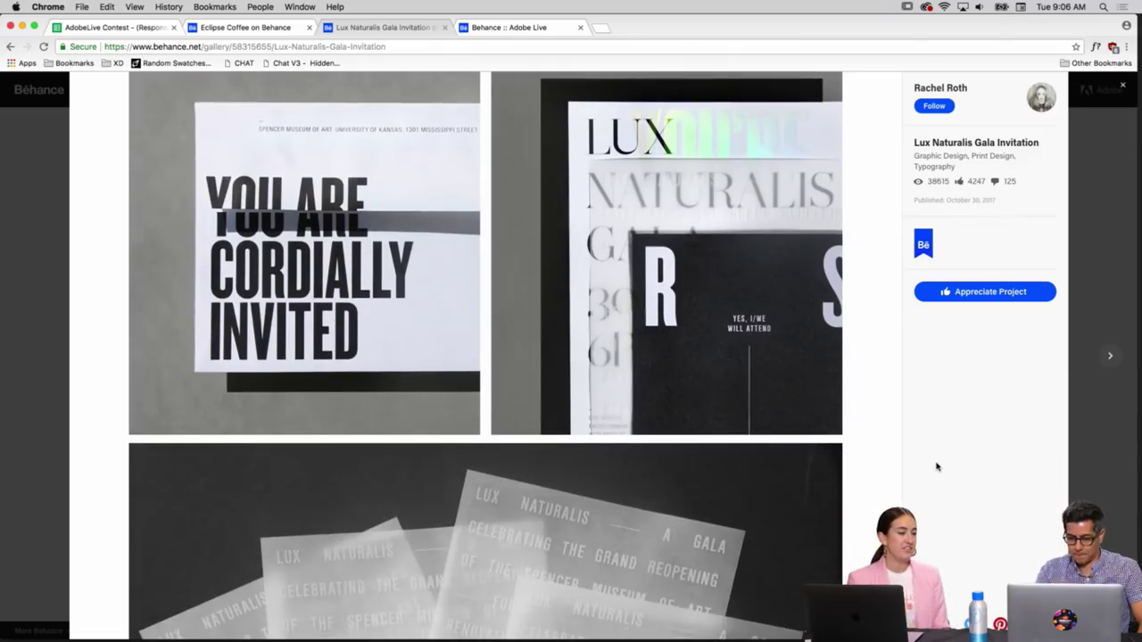
scroll(937, 466, down, 1)
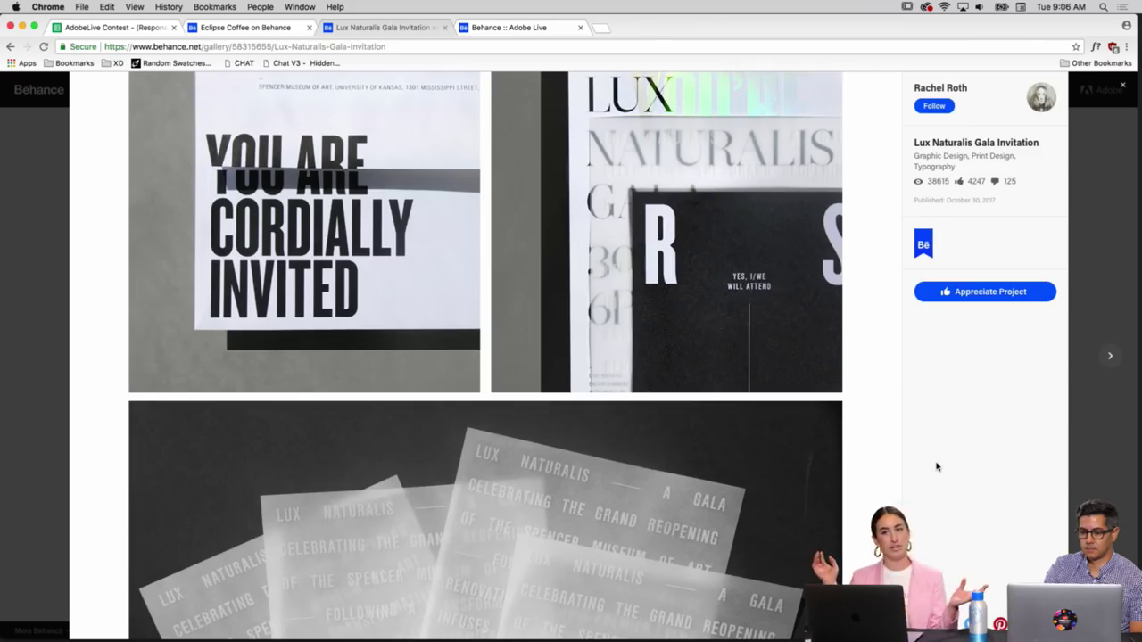
scroll(937, 467, down, 8)
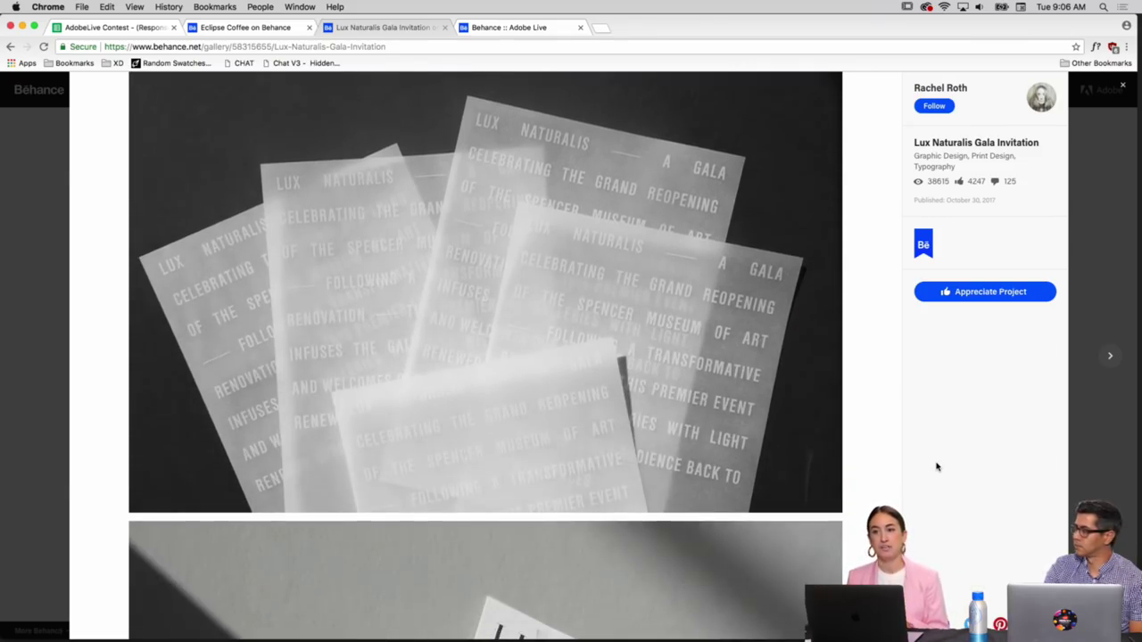
scroll(937, 467, down, 2)
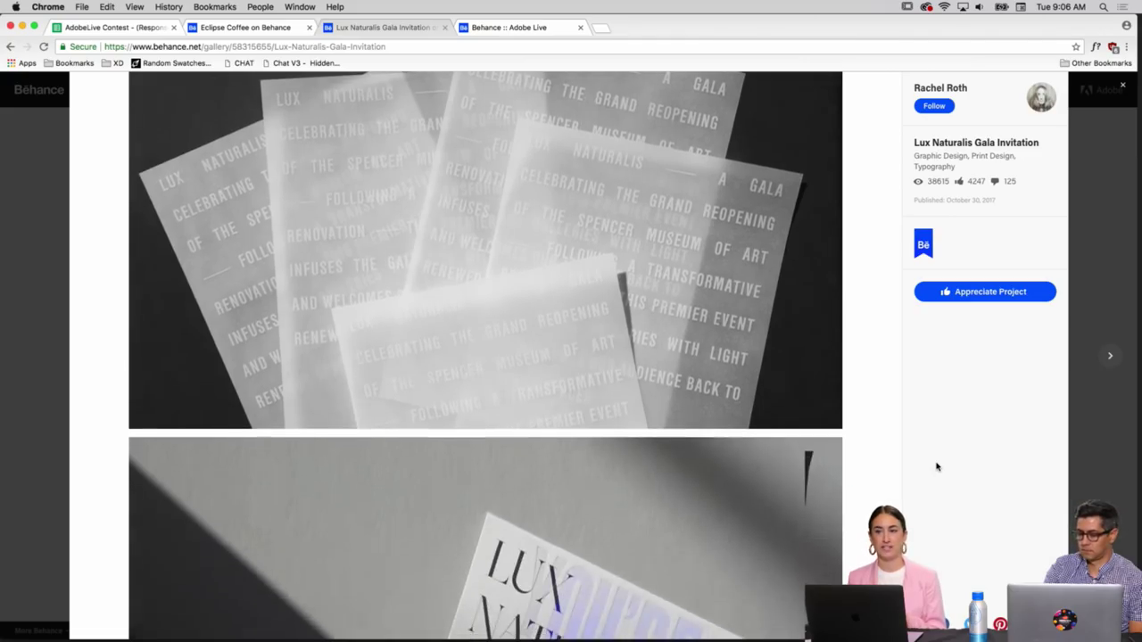
scroll(937, 467, down, 2)
scroll(937, 466, down, 6)
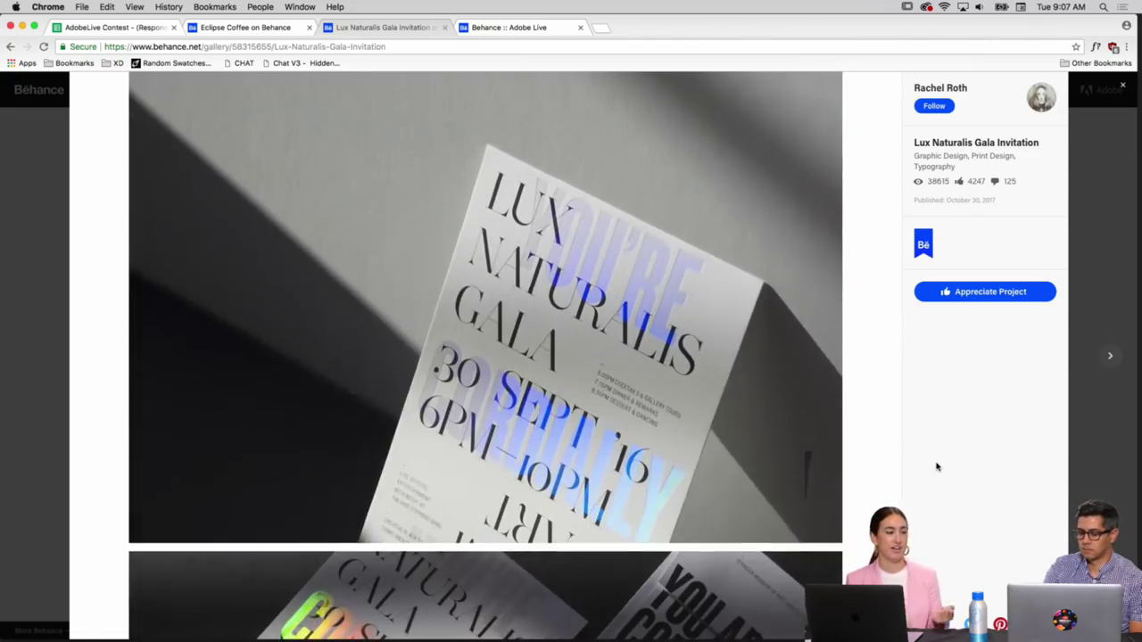
scroll(937, 466, down, 3)
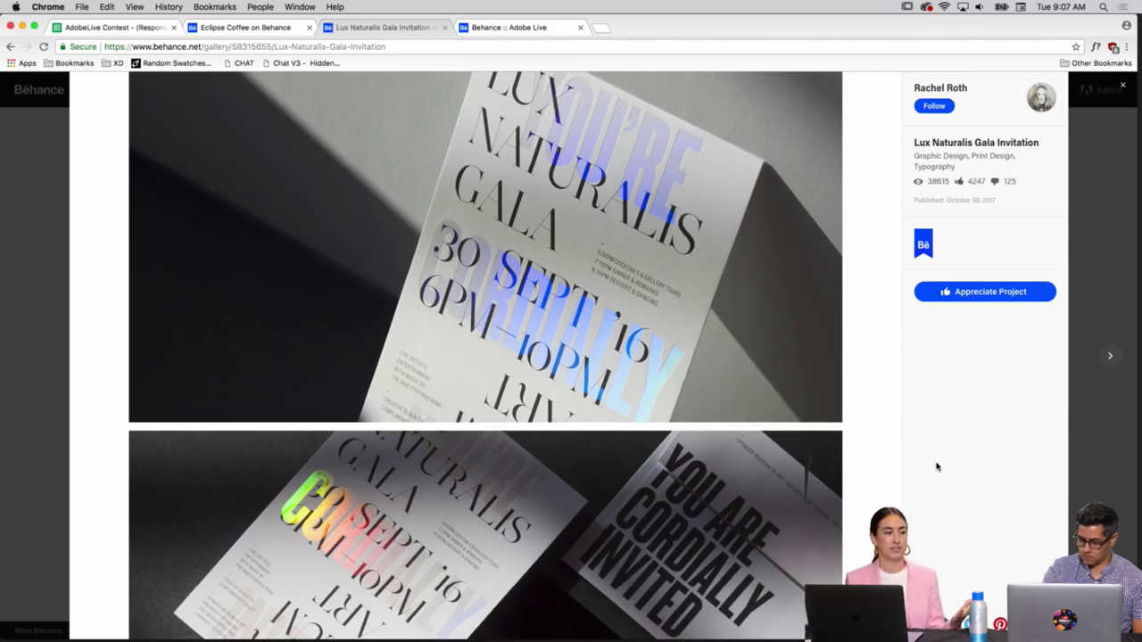
scroll(937, 467, down, 2)
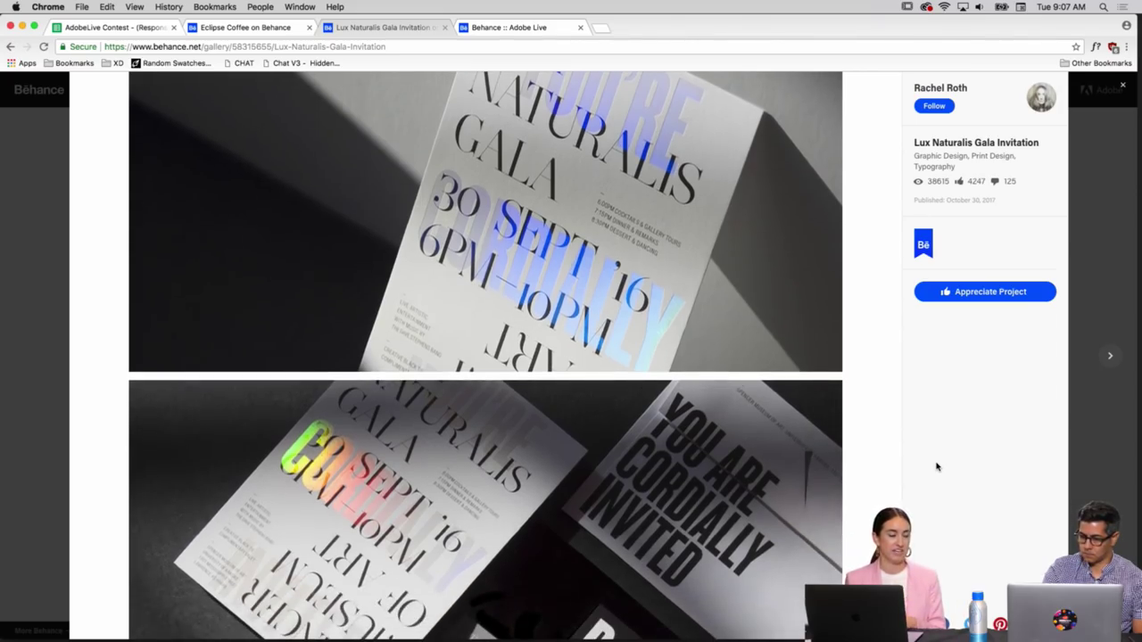
scroll(937, 467, down, 1)
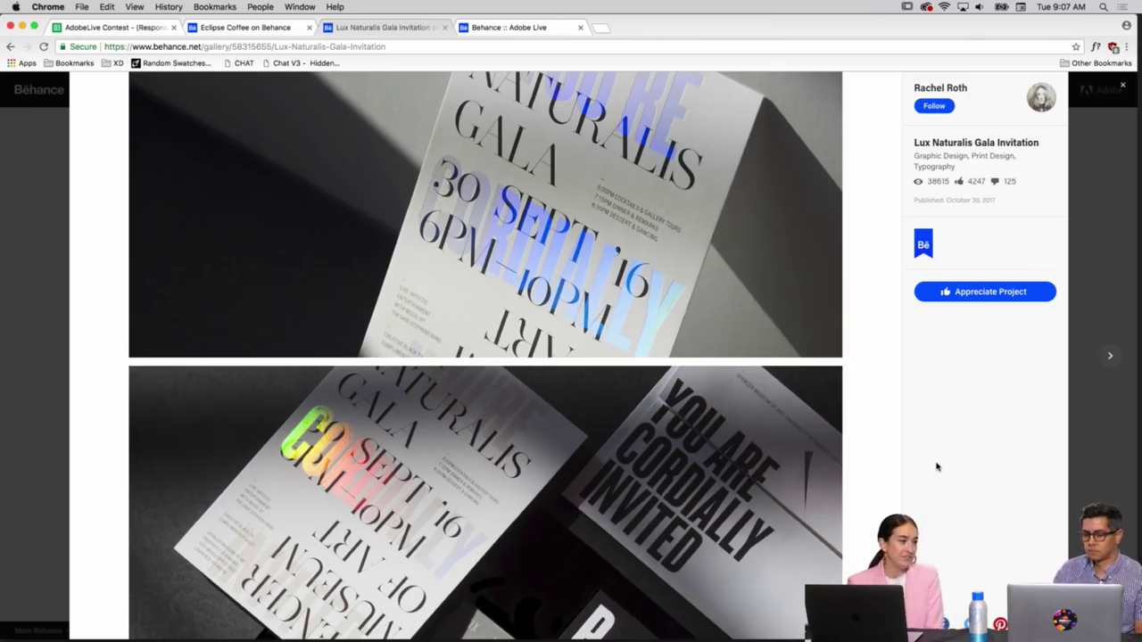
scroll(937, 467, down, 3)
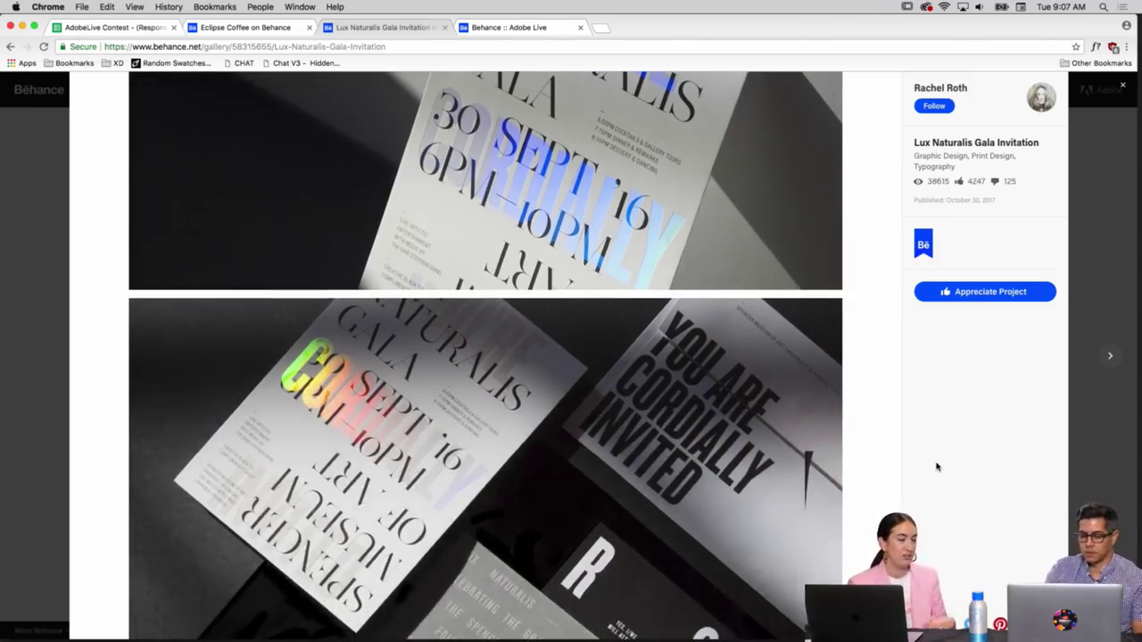
scroll(937, 467, down, 3)
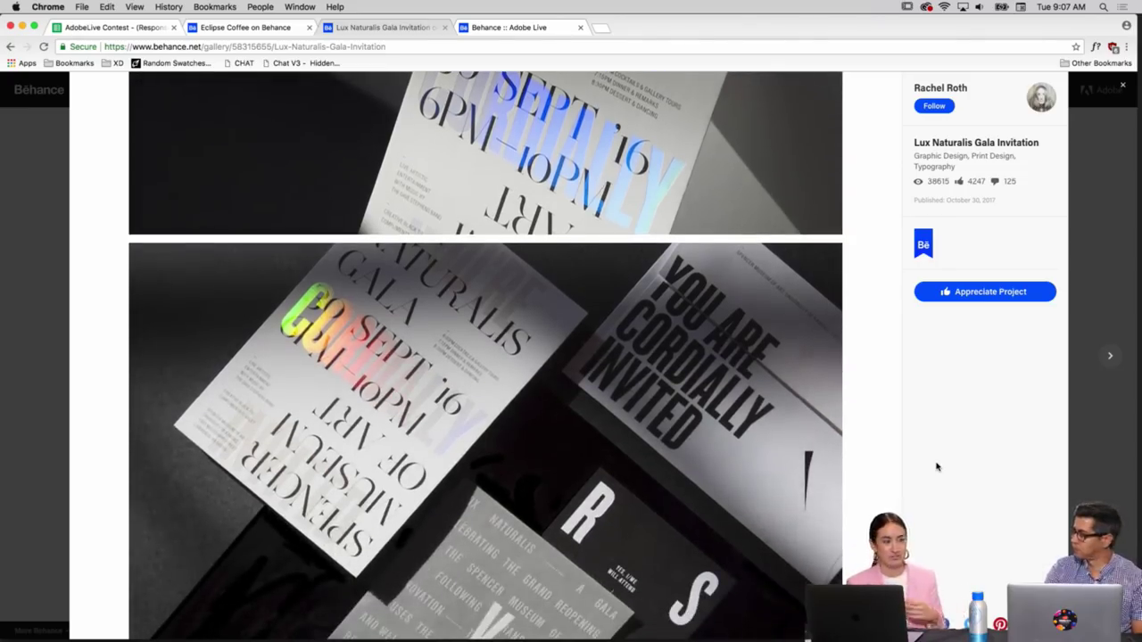
scroll(937, 466, down, 3)
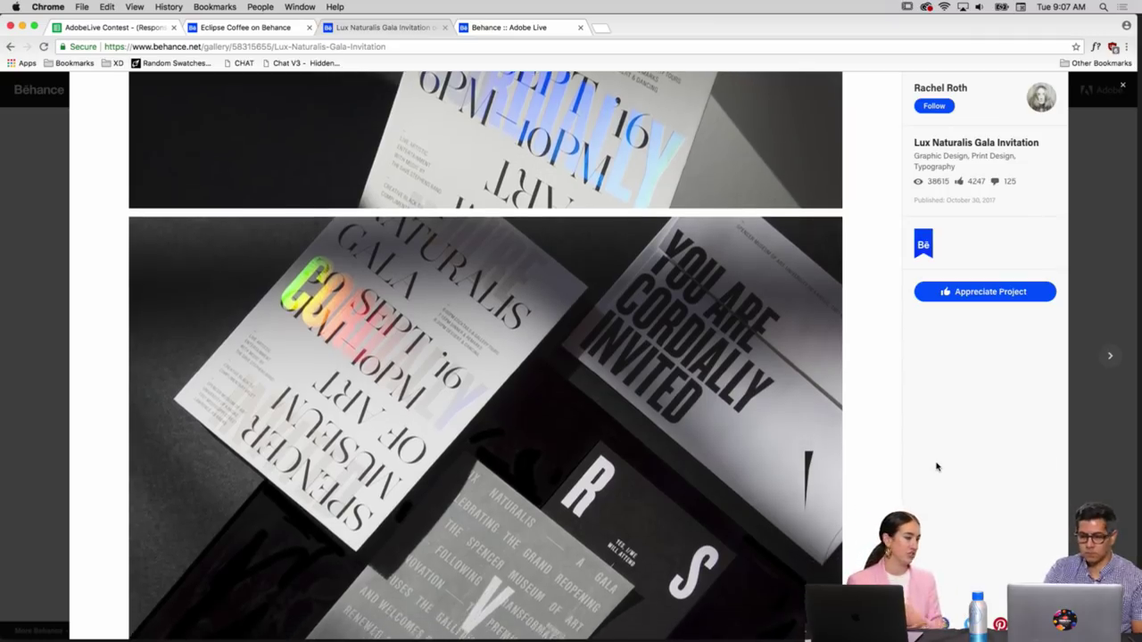
scroll(937, 467, down, 5)
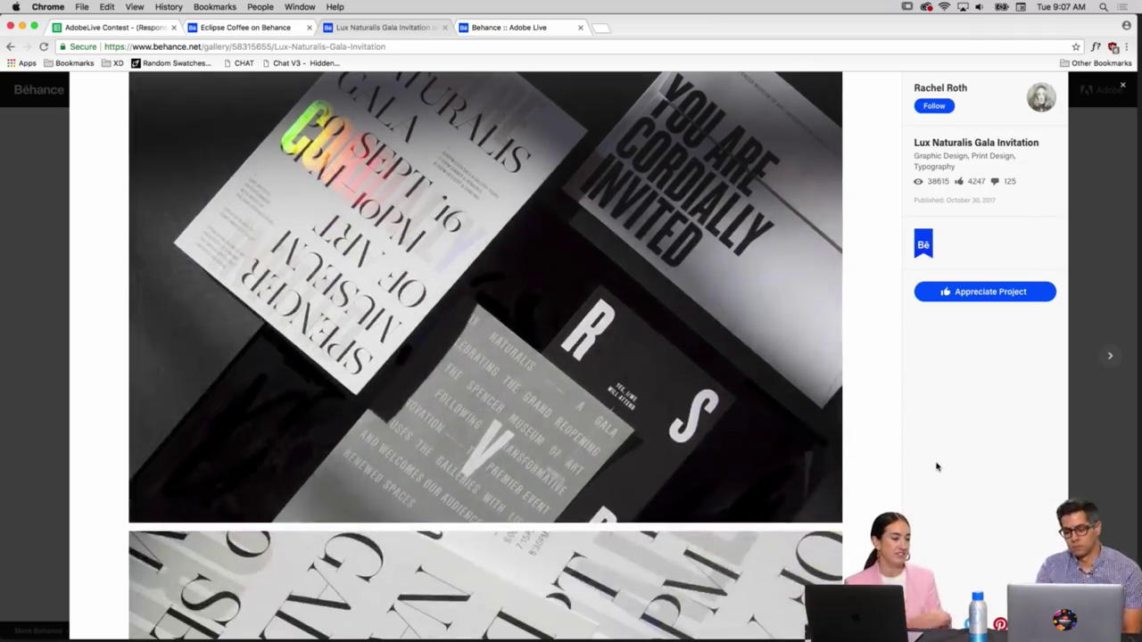
scroll(937, 466, down, 10)
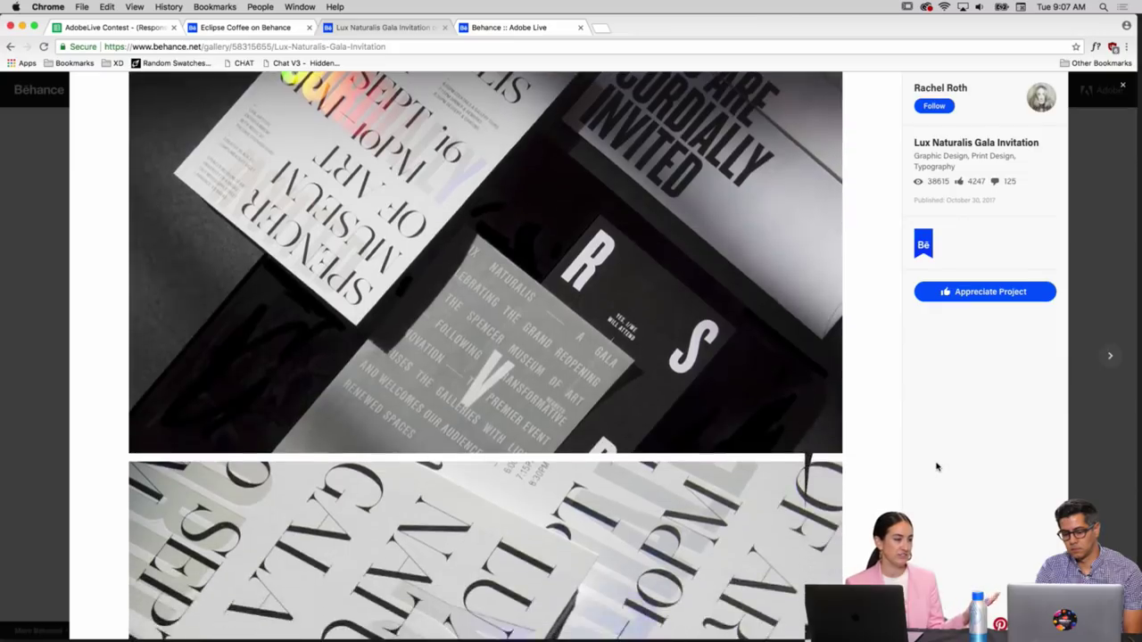
scroll(937, 467, down, 11)
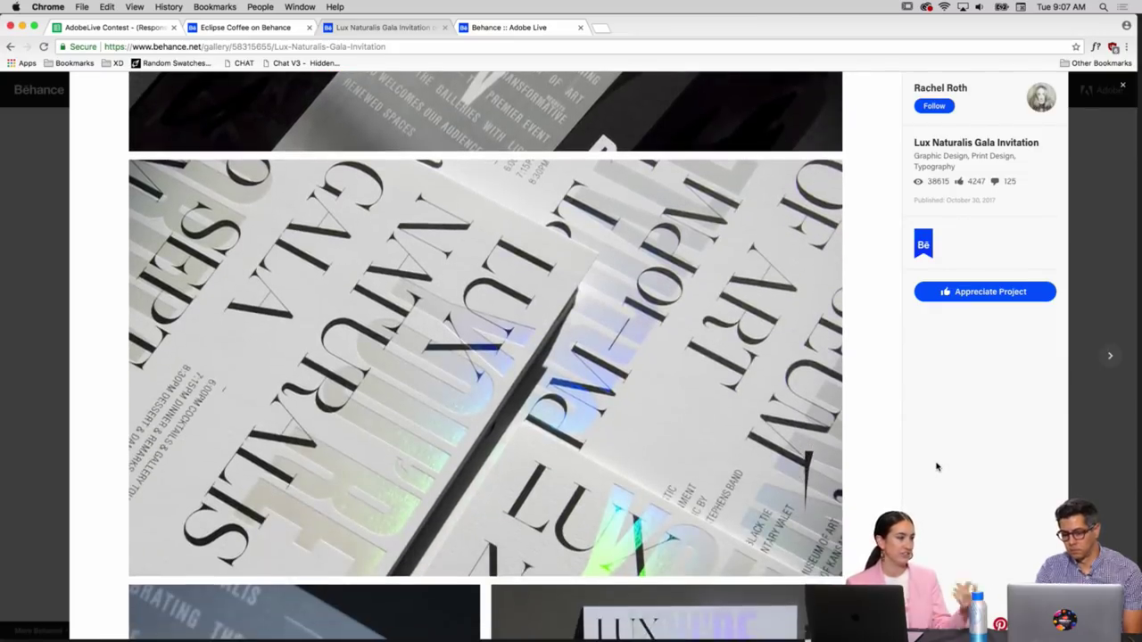
scroll(937, 467, down, 5)
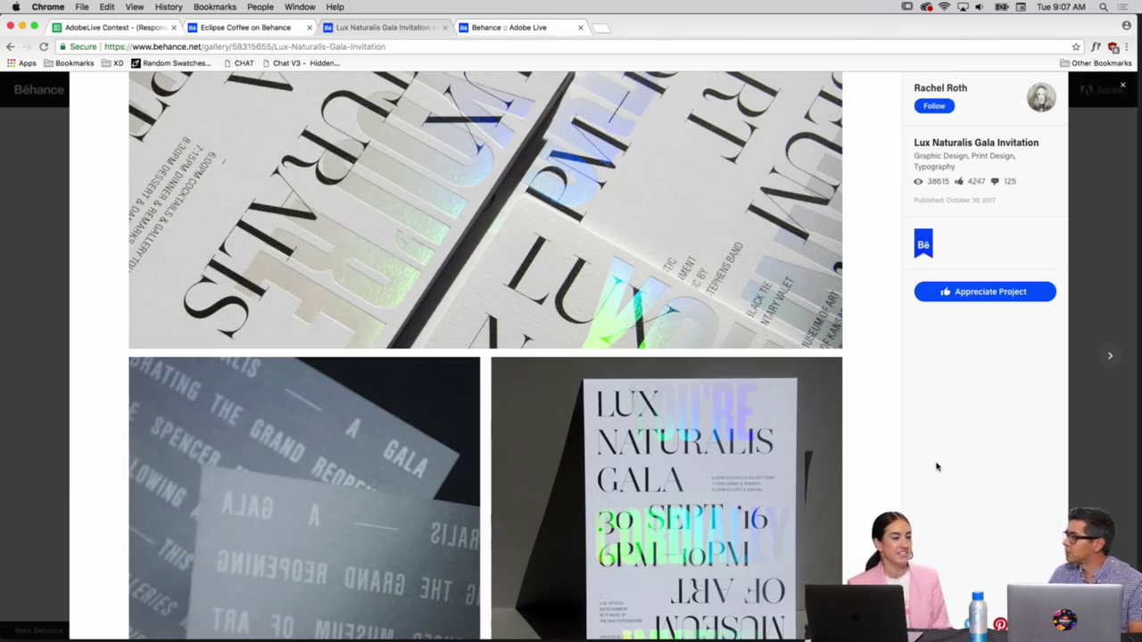
scroll(937, 466, down, 7)
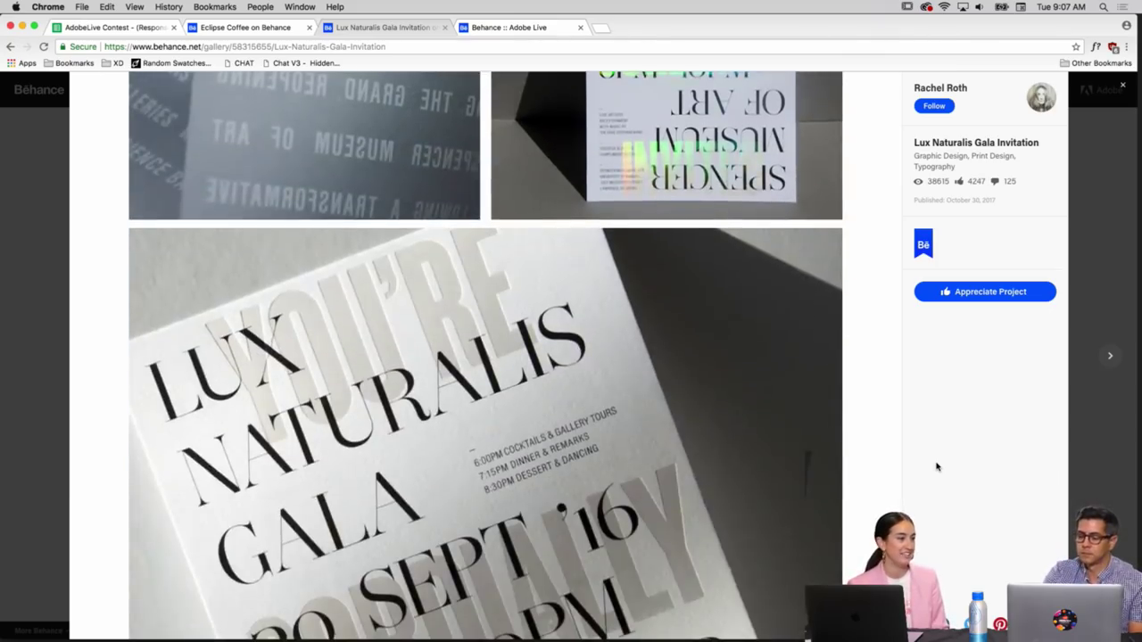
scroll(937, 467, down, 2)
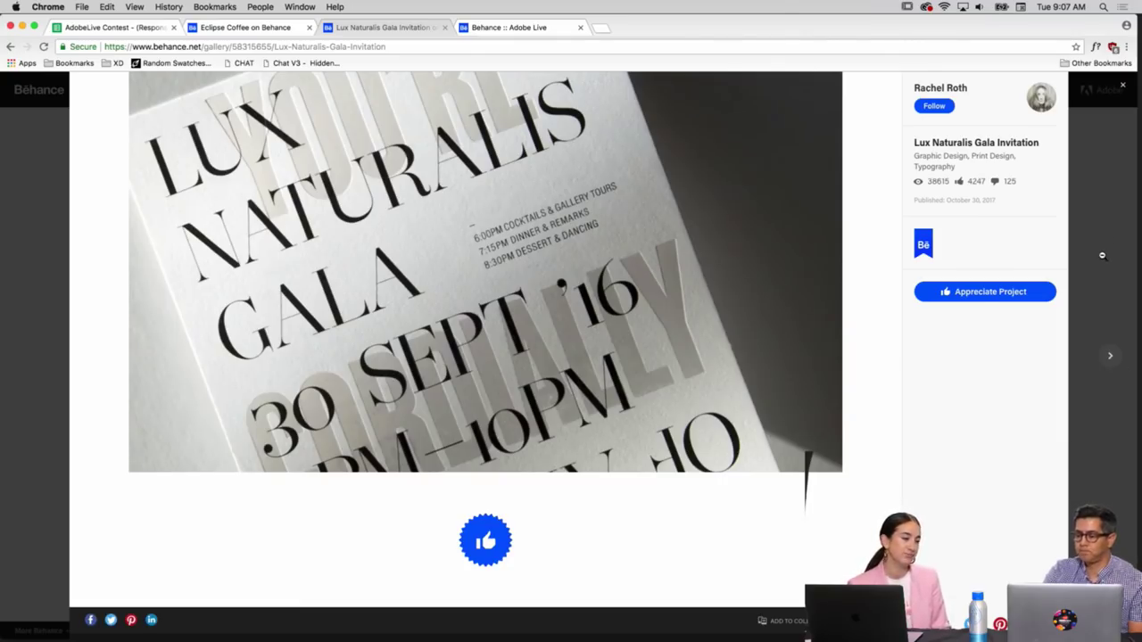
Close the invitation project and open the designer's Sidekick Solutions Brand project
click(1110, 232)
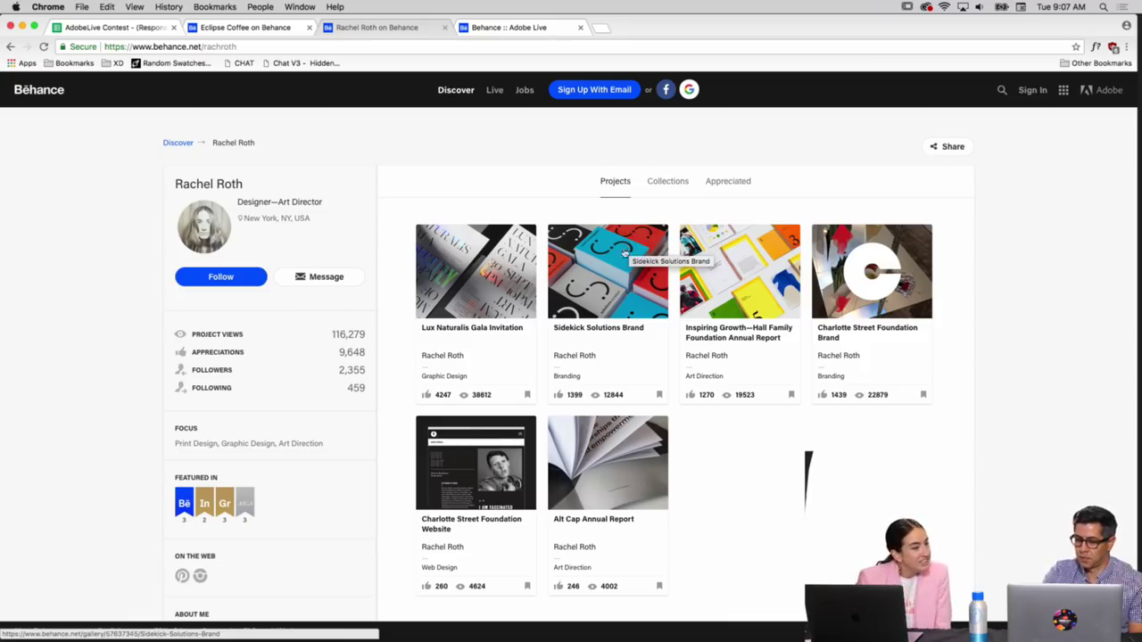
click(604, 279)
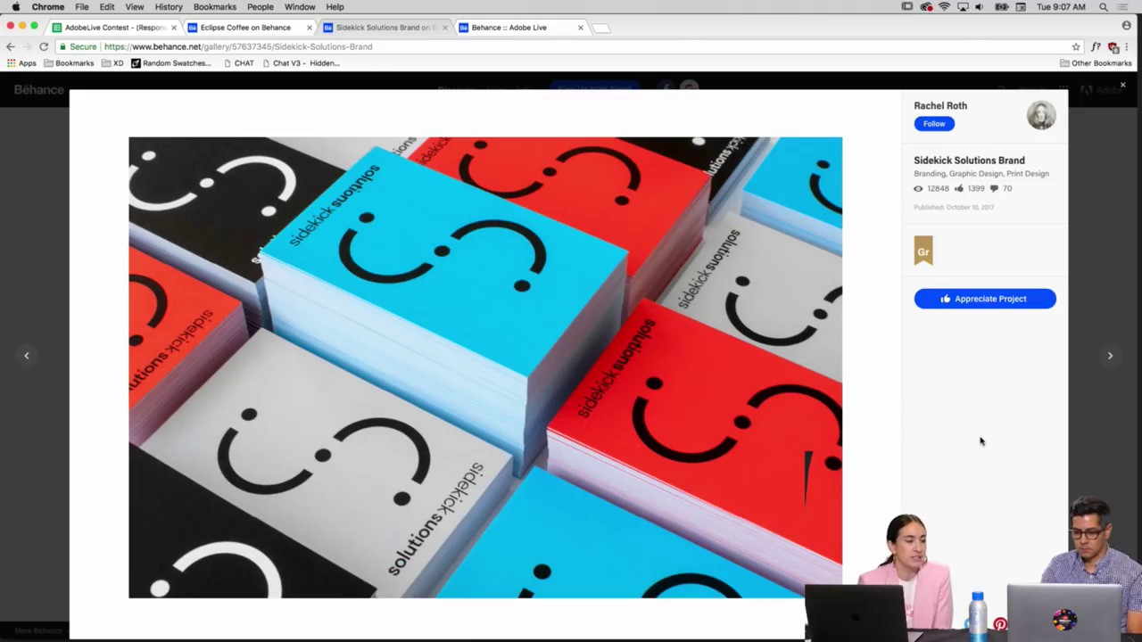
Scroll through the Sidekick Solutions project, then go to the designer's profile page
scroll(980, 441, down, 5)
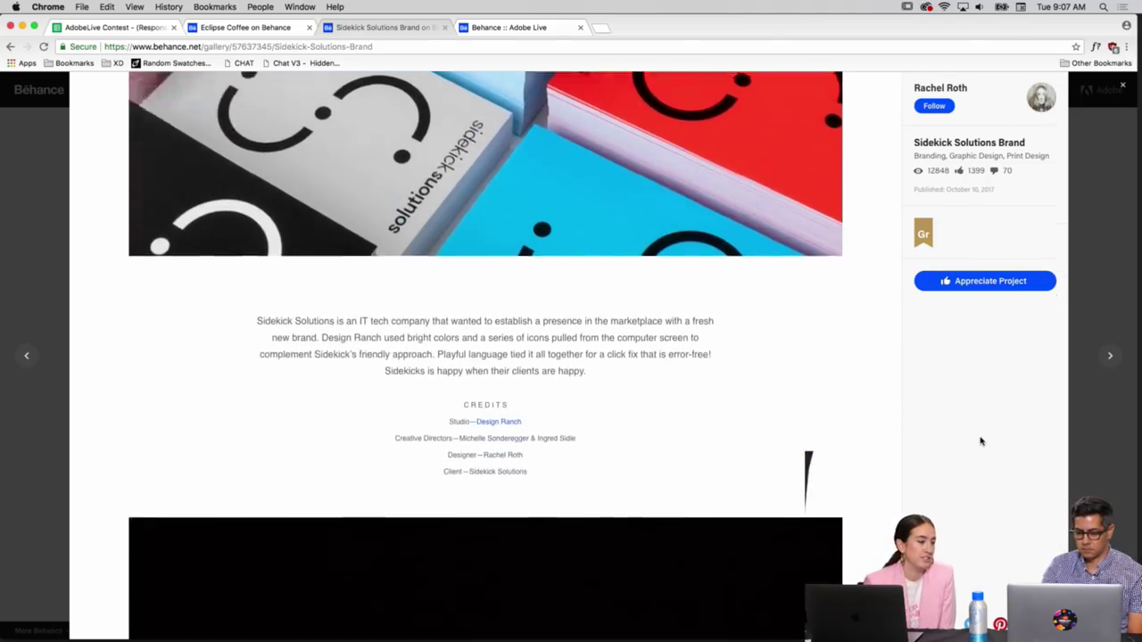
scroll(981, 440, down, 4)
scroll(981, 441, down, 3)
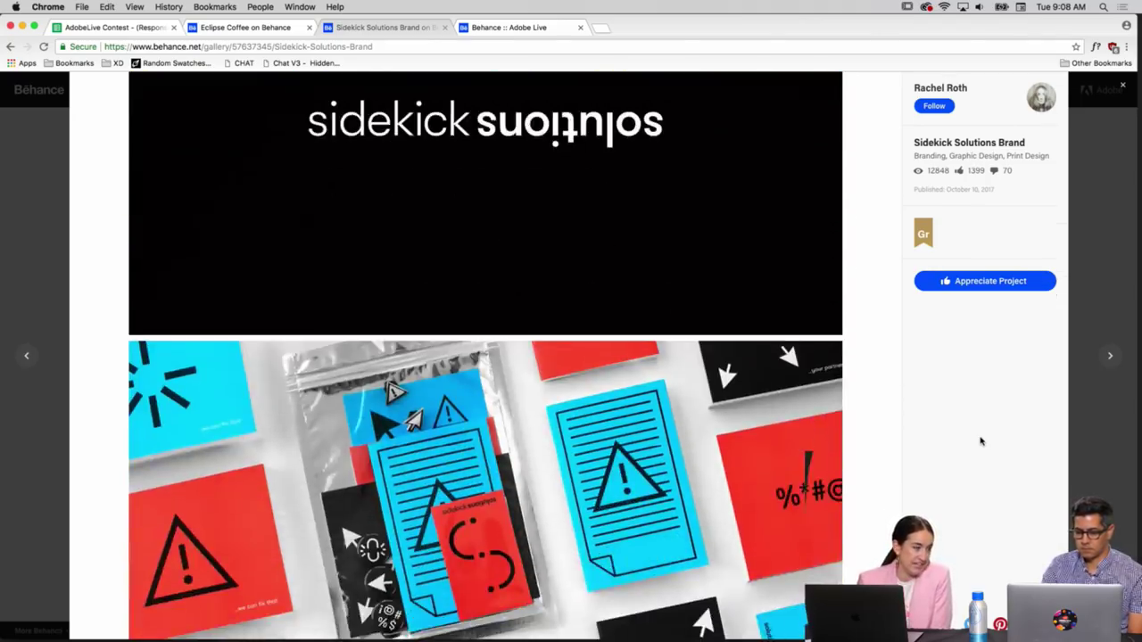
scroll(980, 441, down, 2)
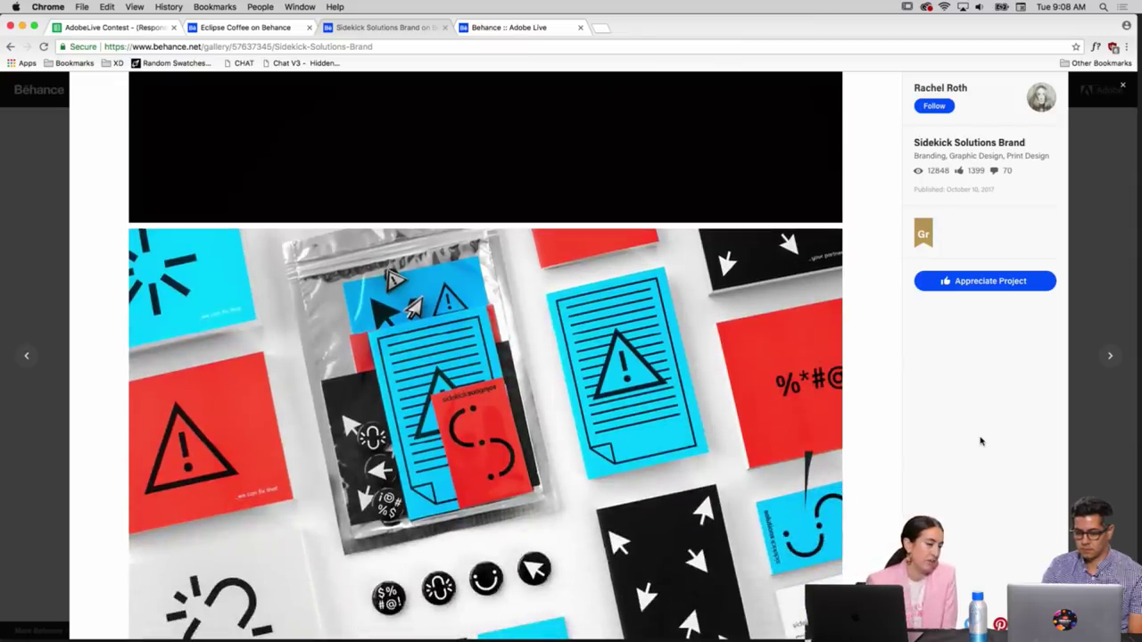
scroll(980, 441, down, 2)
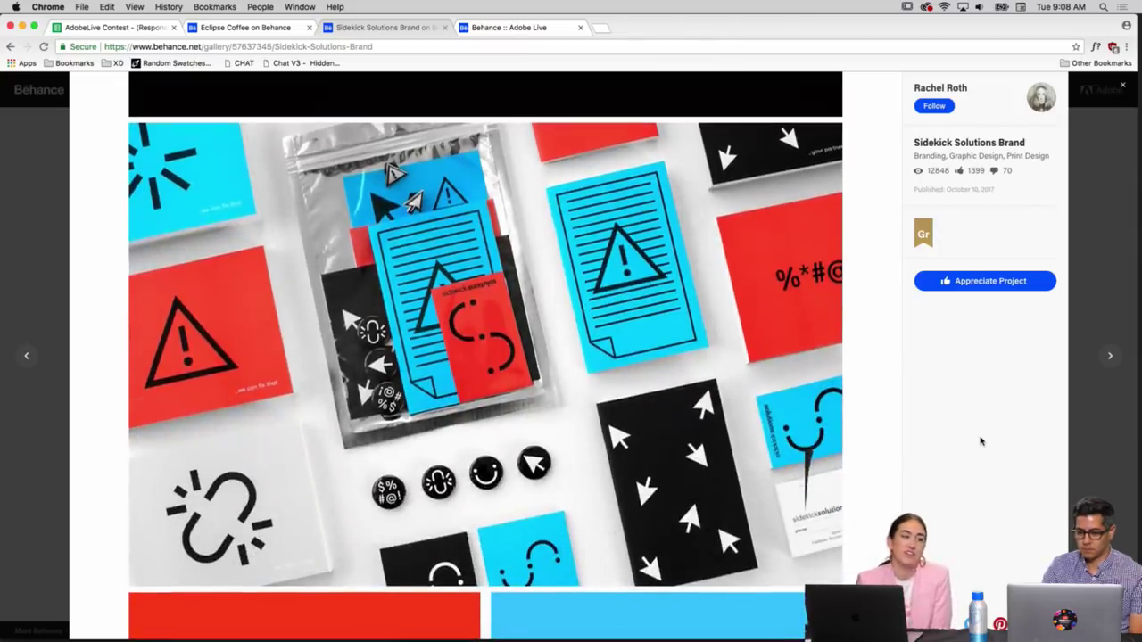
scroll(981, 440, down, 2)
scroll(981, 441, down, 2)
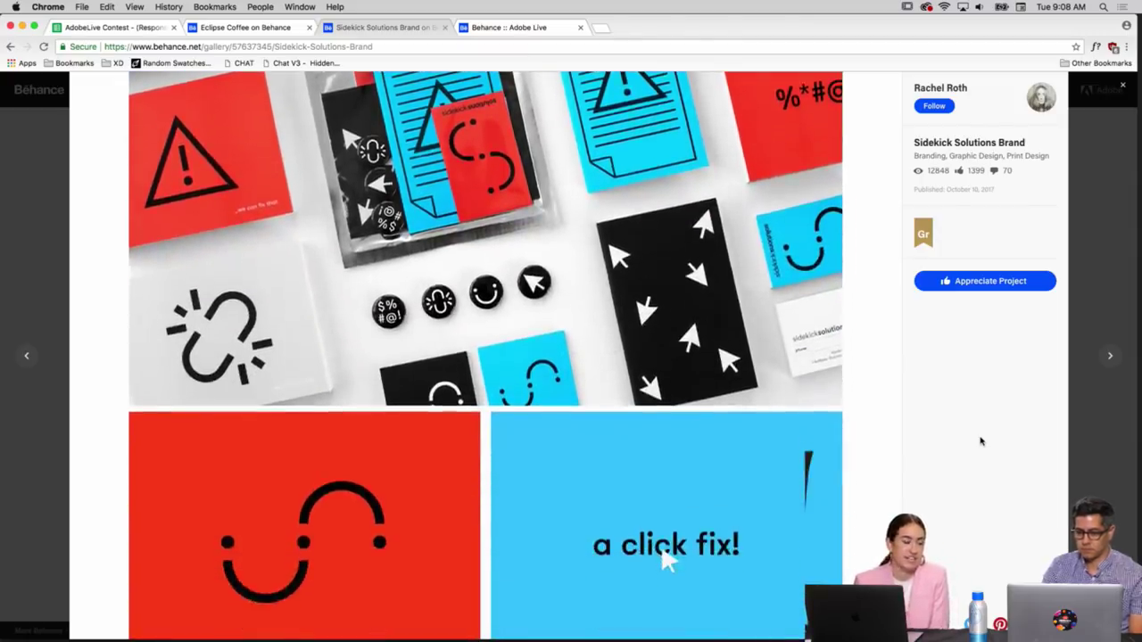
scroll(980, 440, down, 2)
scroll(980, 441, down, 4)
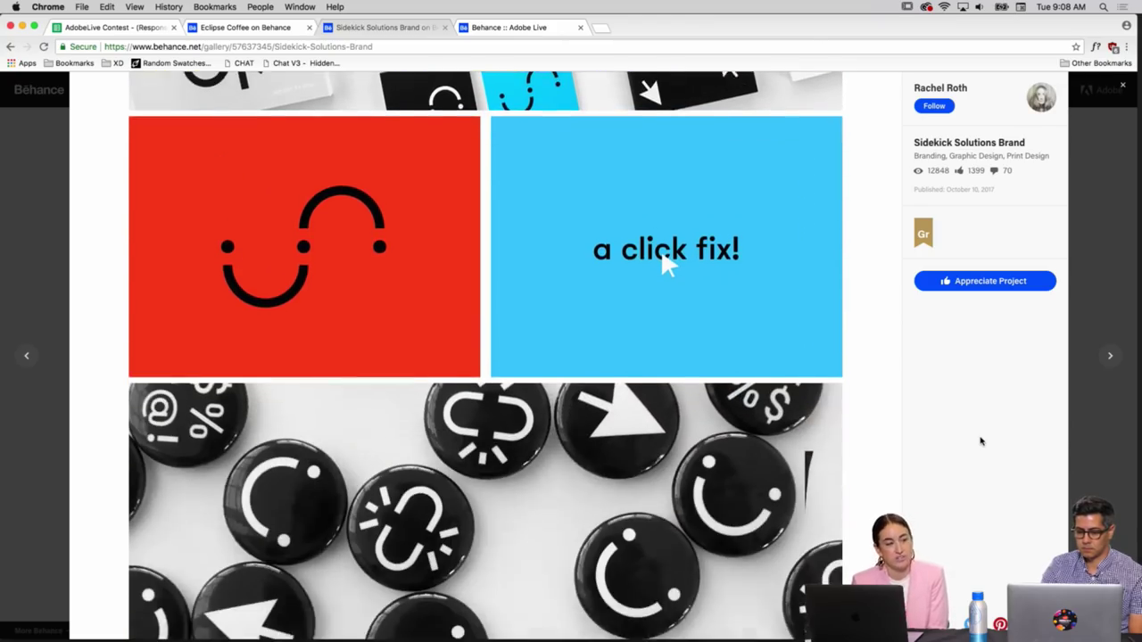
scroll(980, 440, down, 1)
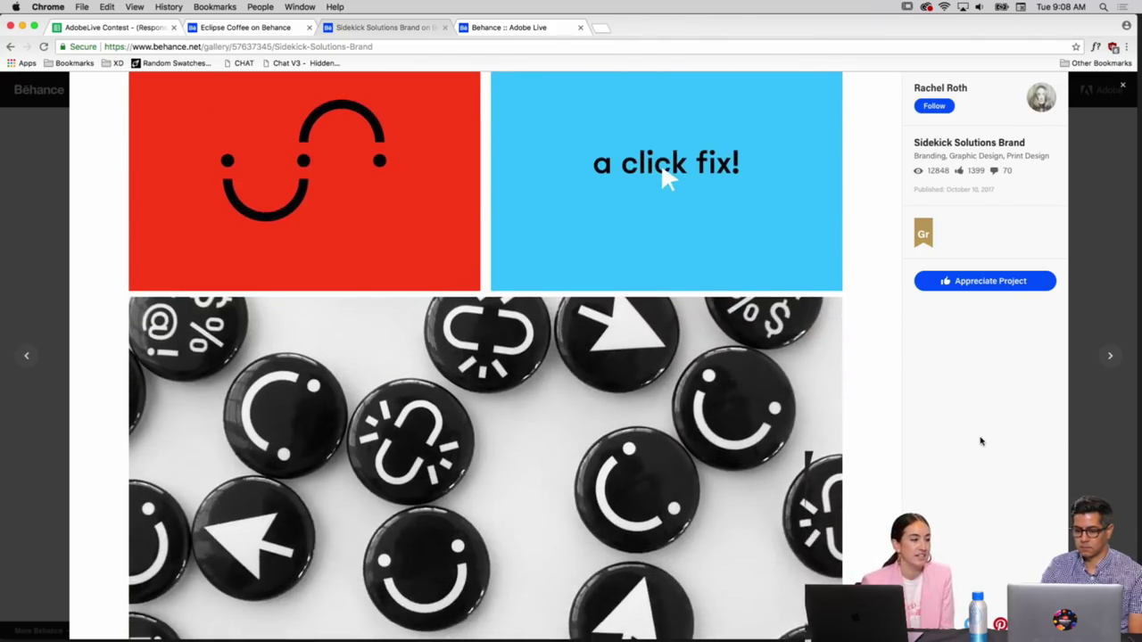
scroll(980, 441, down, 1)
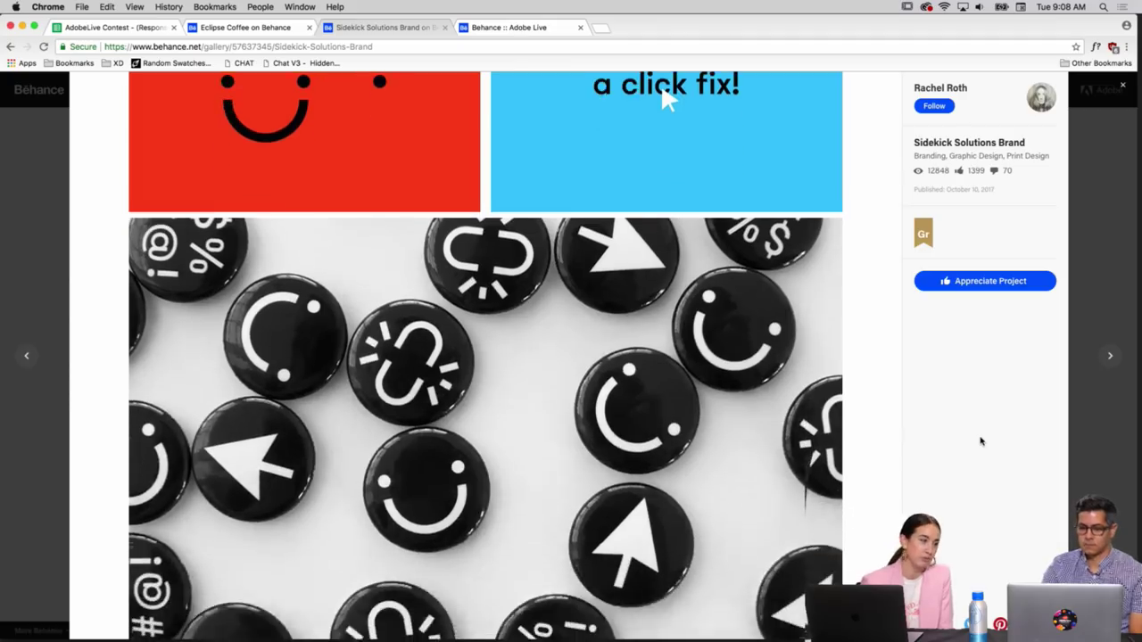
scroll(981, 441, down, 2)
scroll(981, 441, down, 5)
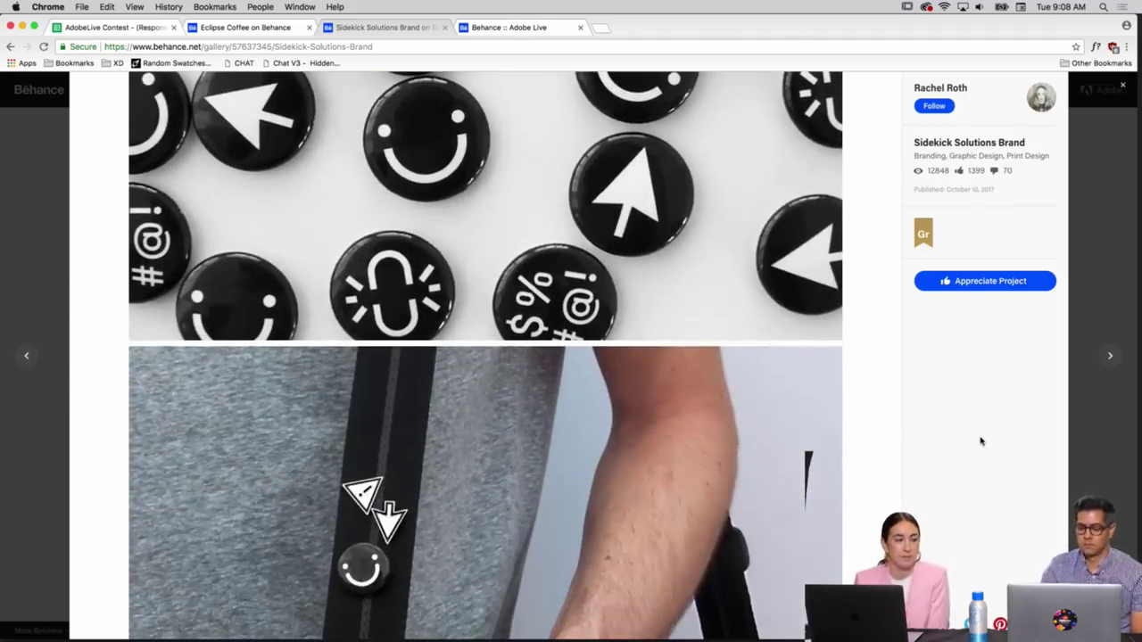
scroll(981, 440, down, 1)
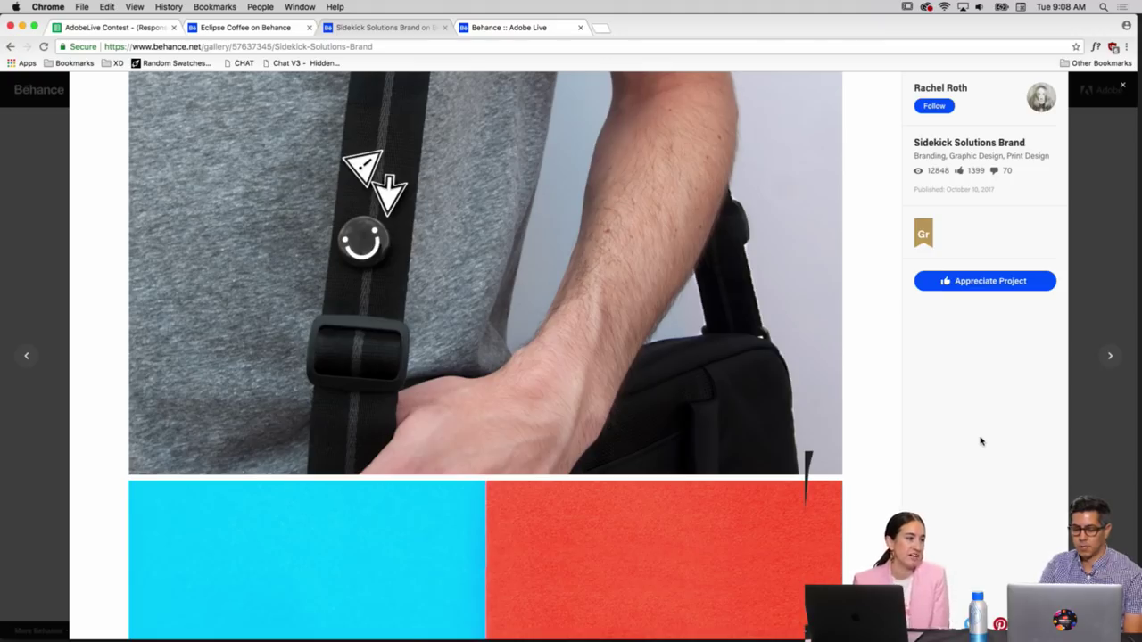
scroll(981, 441, down, 5)
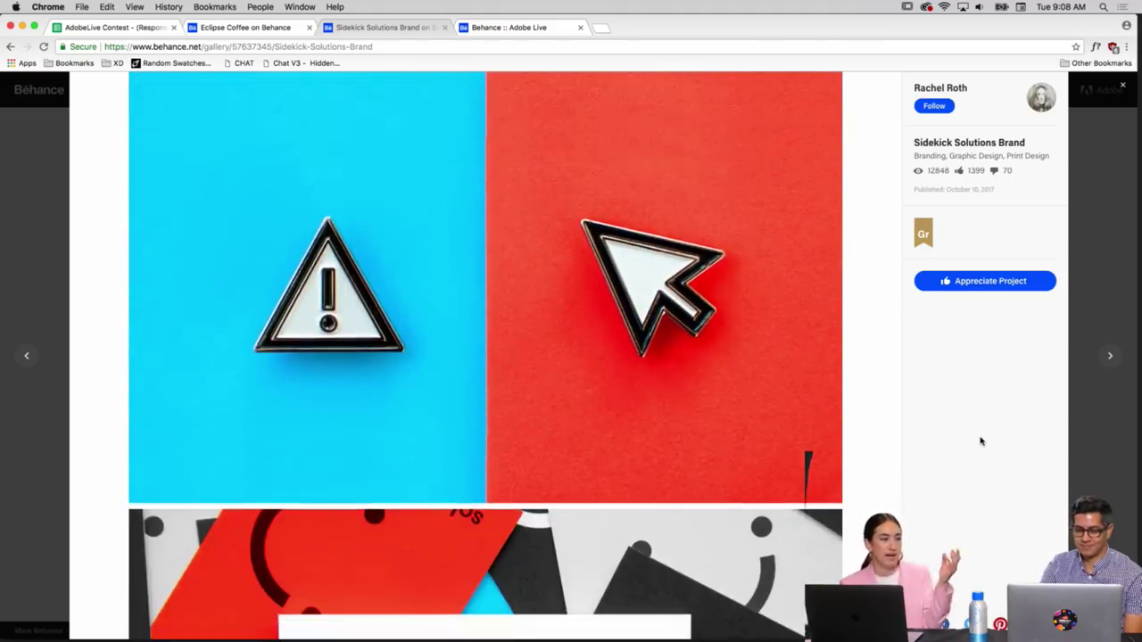
scroll(980, 441, down, 3)
scroll(981, 440, down, 9)
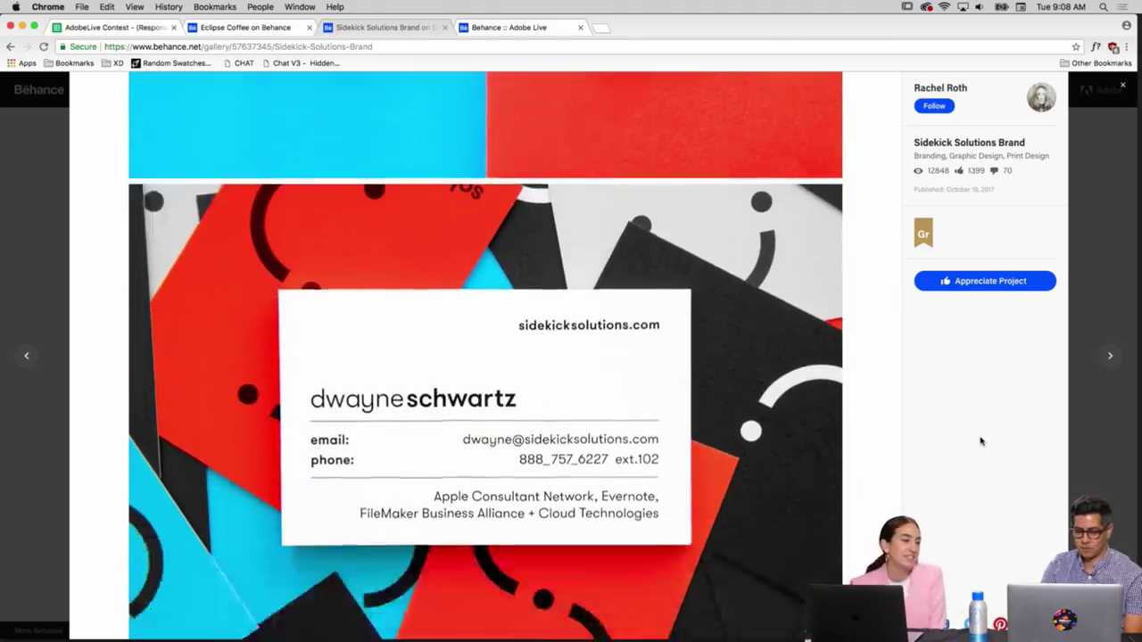
scroll(981, 441, down, 7)
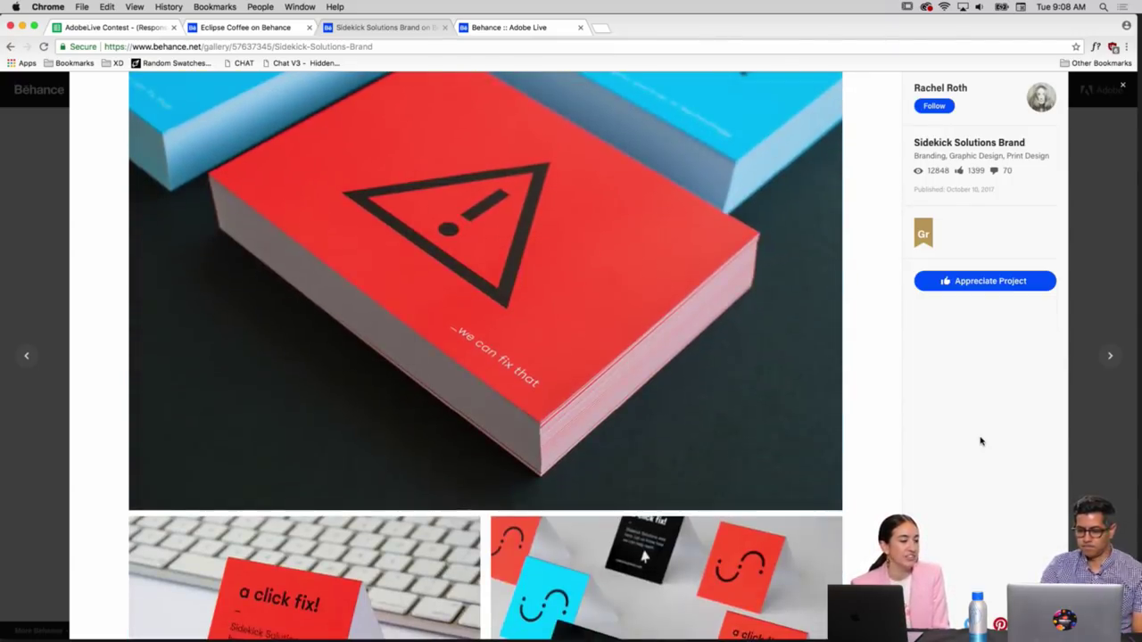
scroll(981, 441, down, 3)
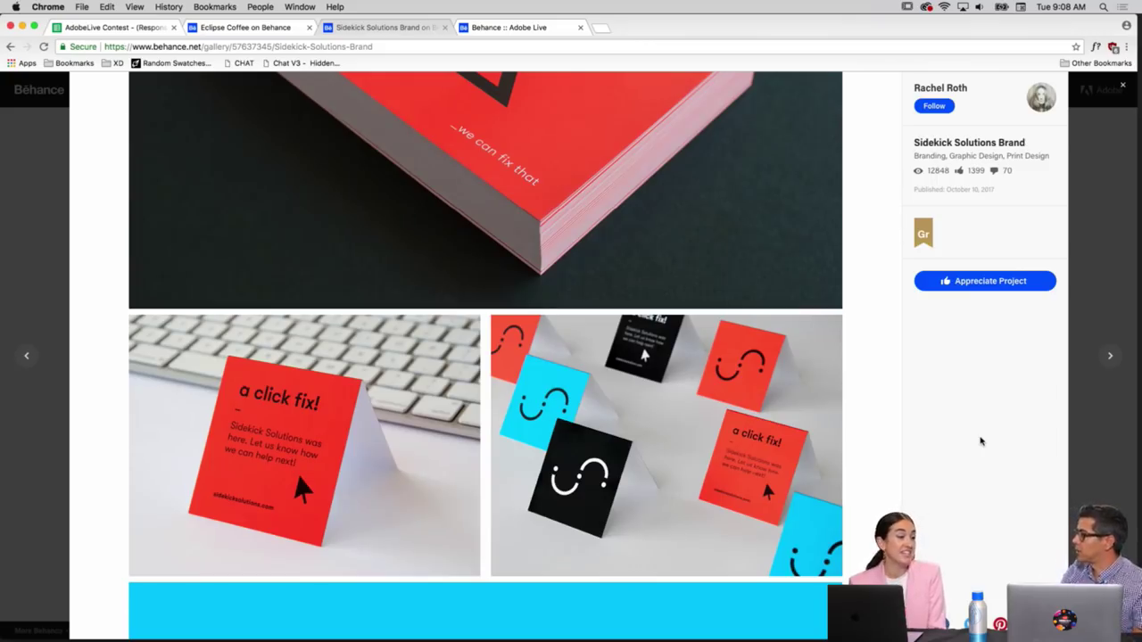
scroll(981, 441, down, 10)
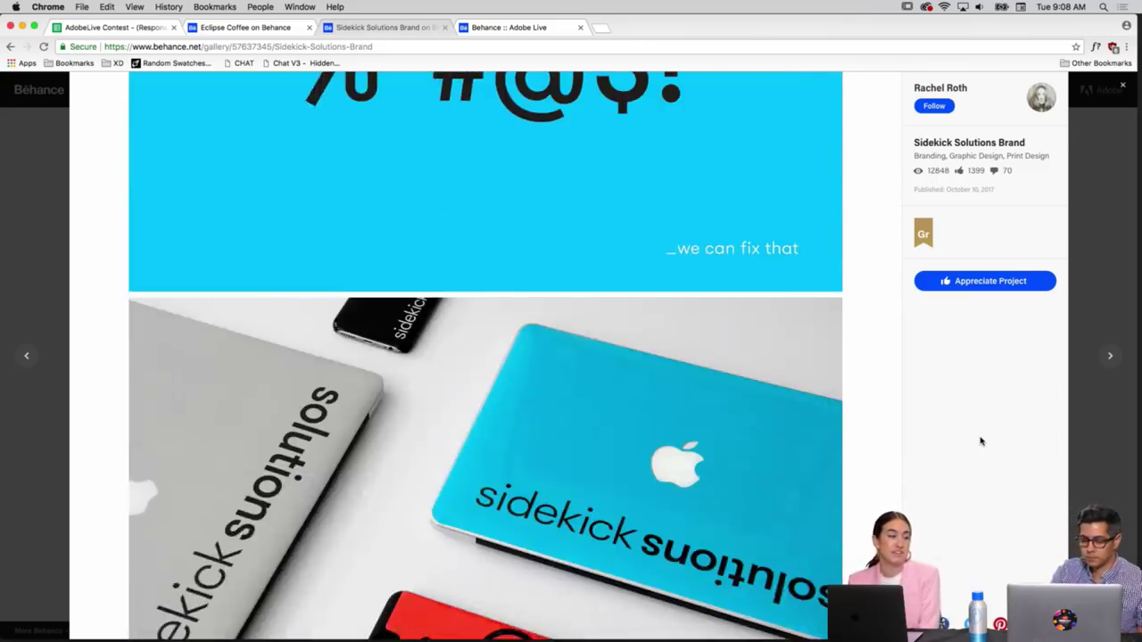
scroll(980, 441, down, 10)
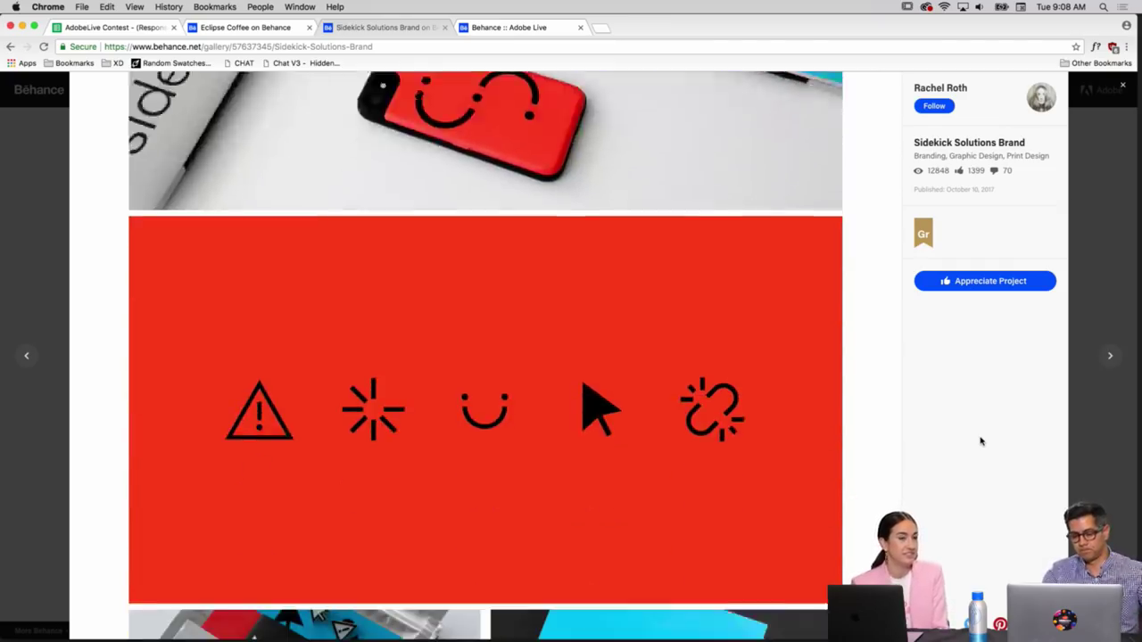
scroll(981, 441, down, 5)
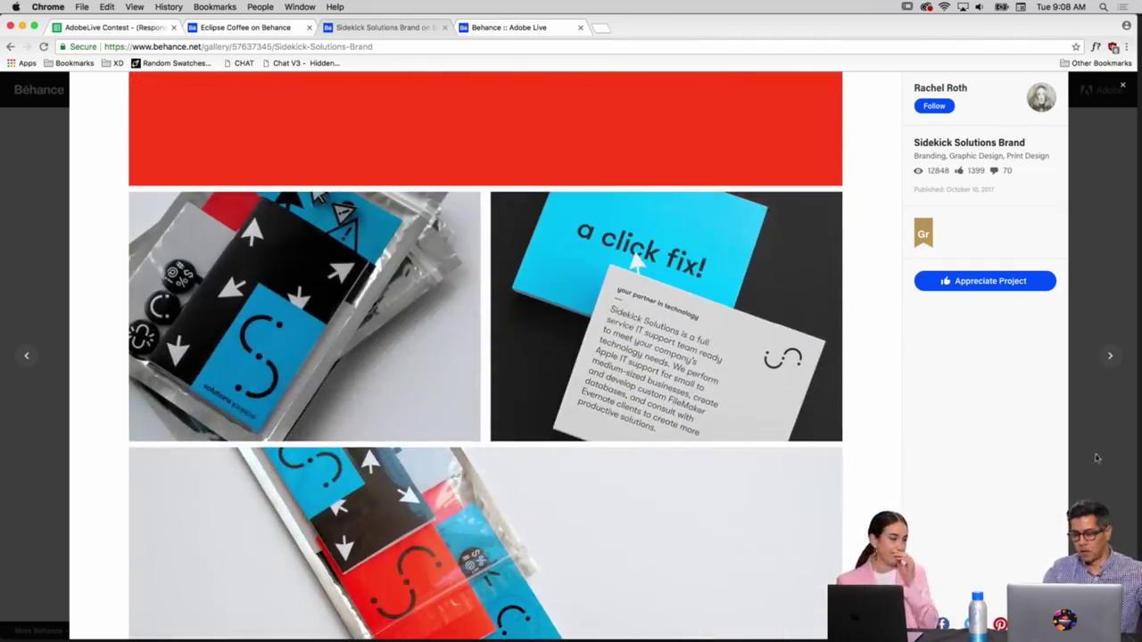
click(1090, 469)
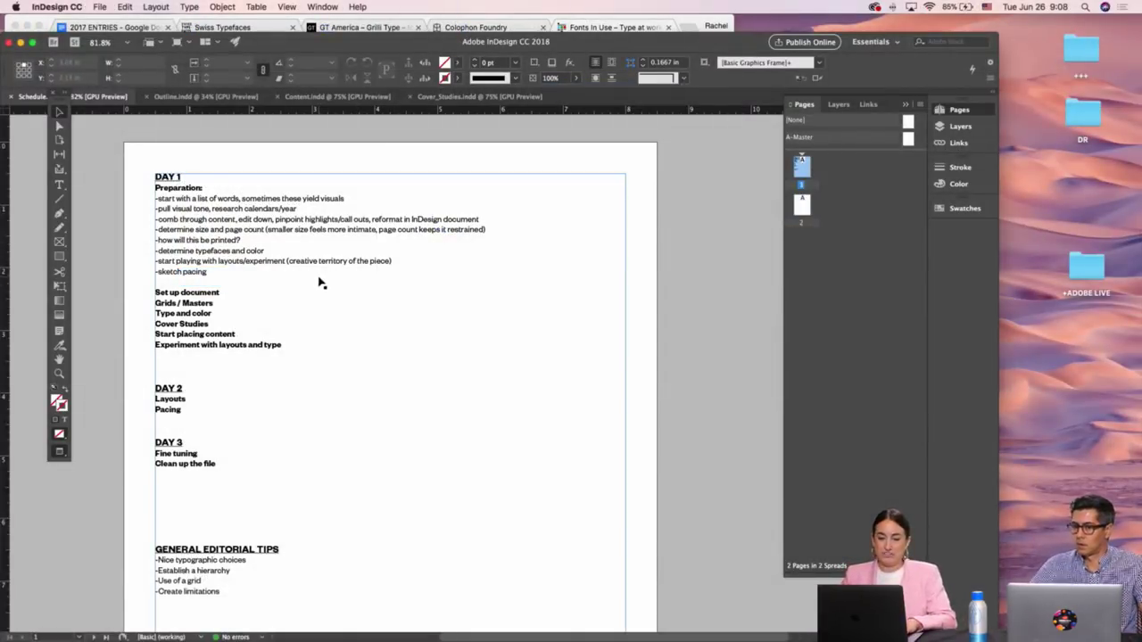
Zoom into the Schedule text, return to the Selection tool, and switch to Outline.indd
key(z)
click(335, 296)
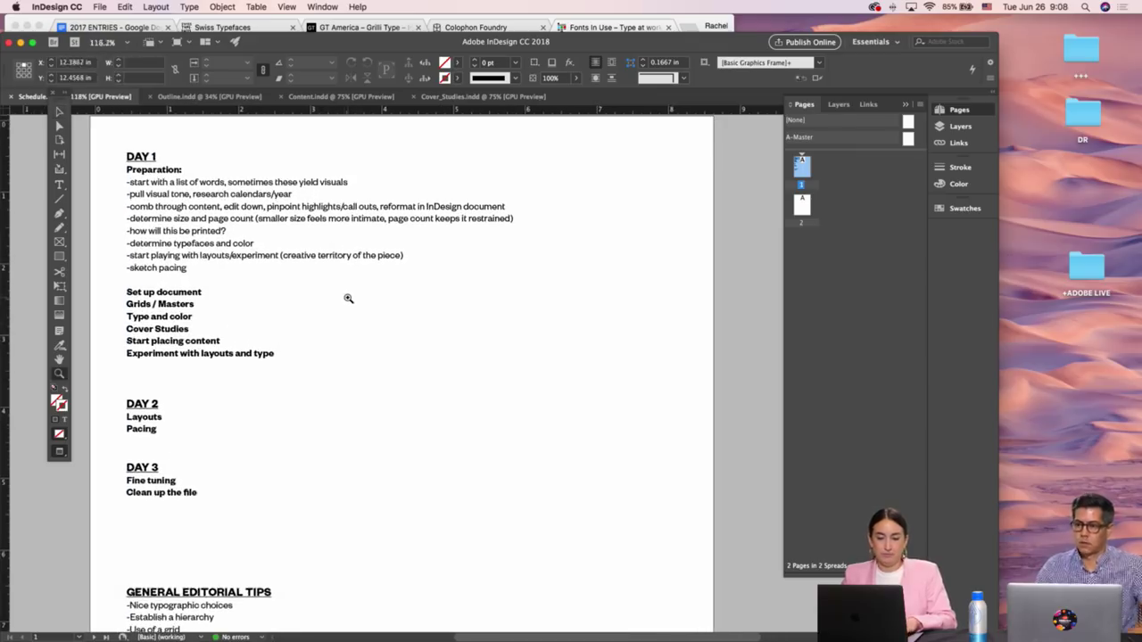
scroll(334, 296, up, 2)
key(v)
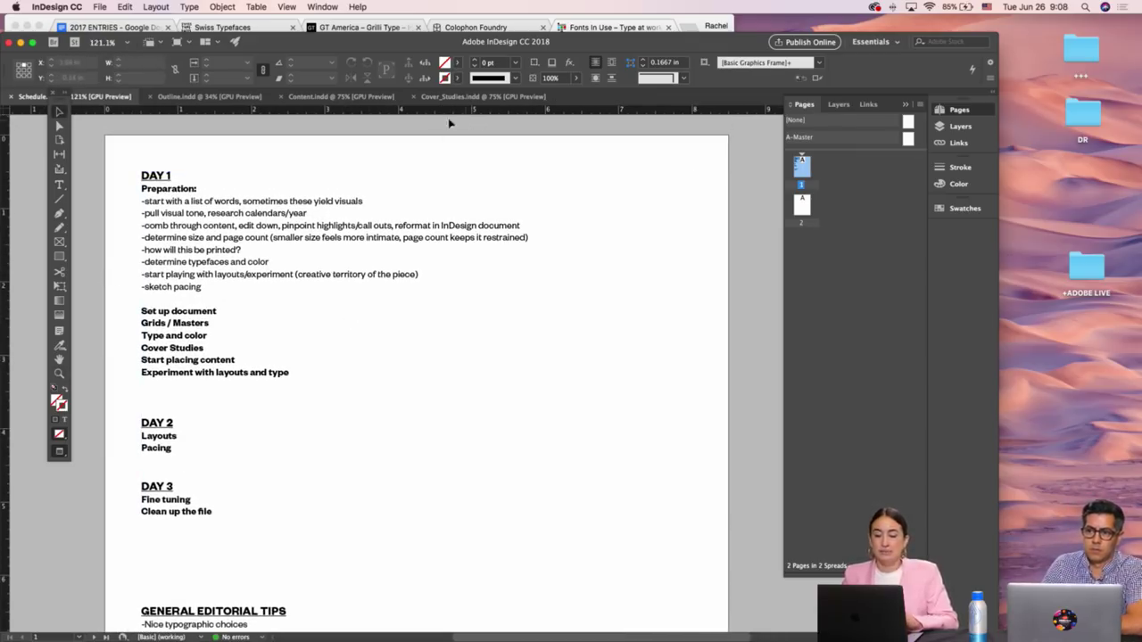
click(205, 98)
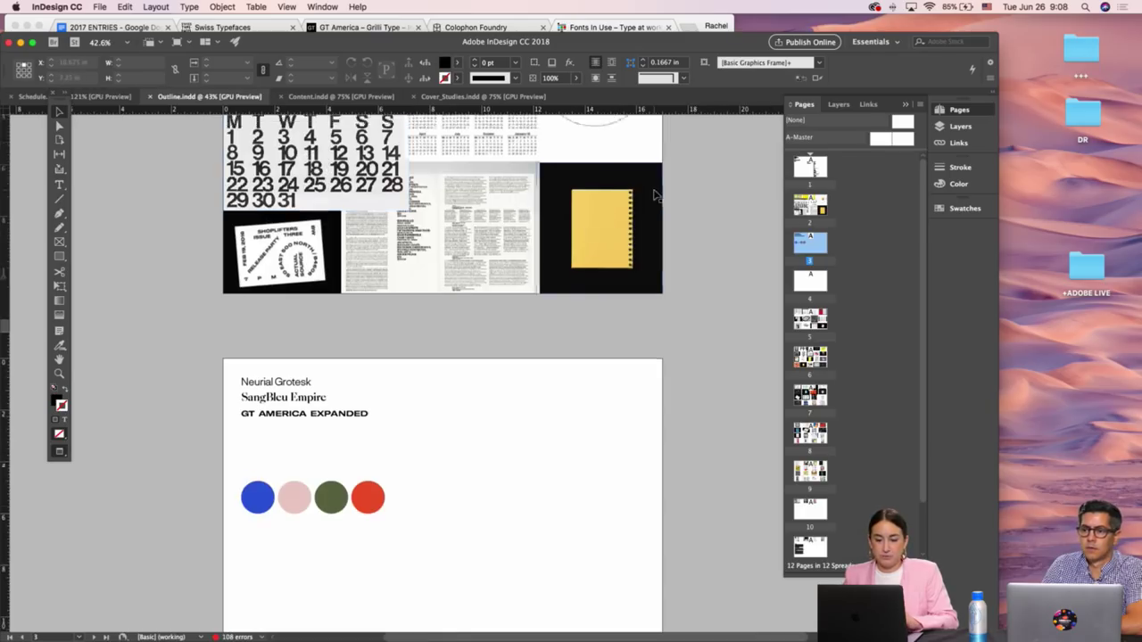
Scroll up to the Daily Writings 2017 Typographic Zine page in Outline.indd
scroll(654, 192, up, 10)
scroll(519, 216, up, 3)
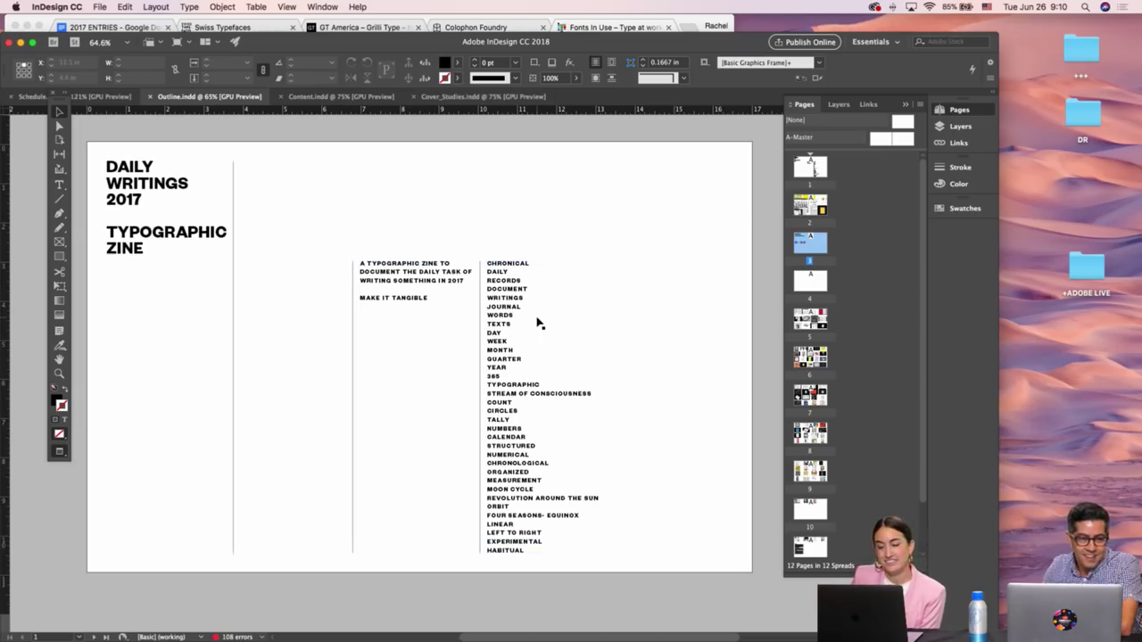
Go to page 1 of the Outline, then switch back to the Schedule document
scroll(538, 324, down, 1)
scroll(538, 323, left, 1)
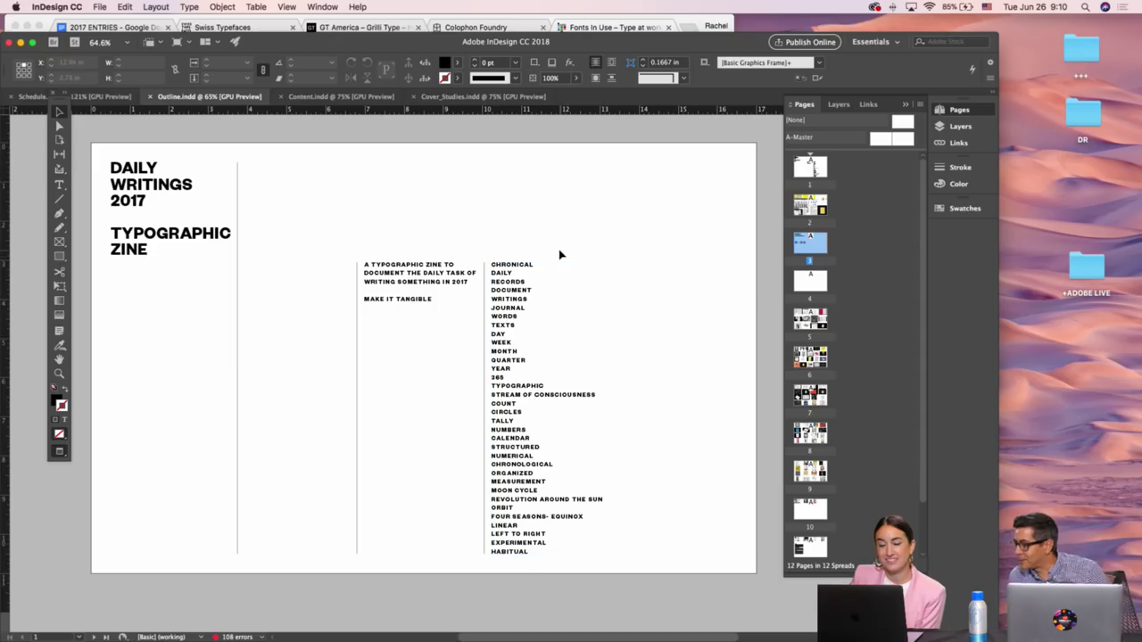
scroll(466, 225, left, 2)
scroll(466, 225, right, 1)
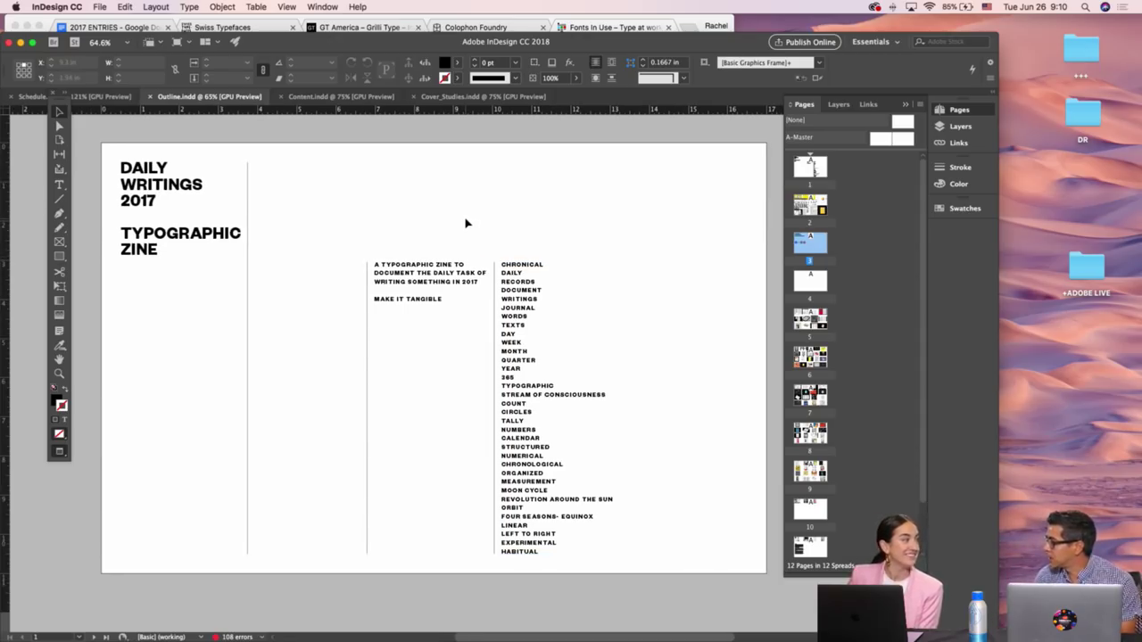
click(466, 223)
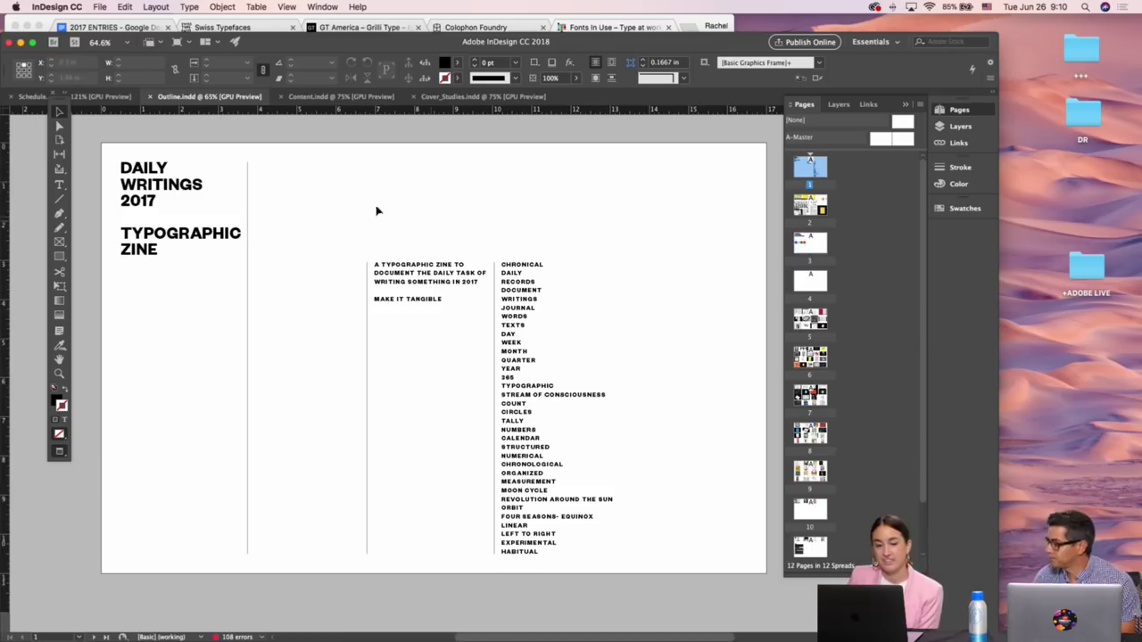
click(129, 98)
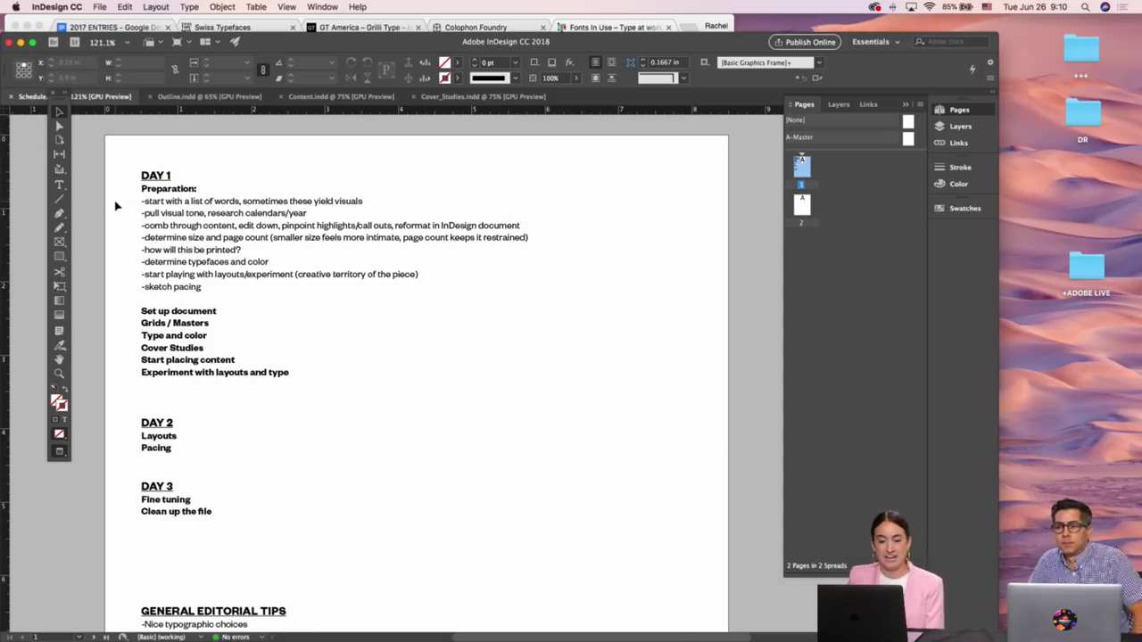
Select and deselect the DAY 1 text frame, then return to the Outline document
scroll(115, 206, left, 2)
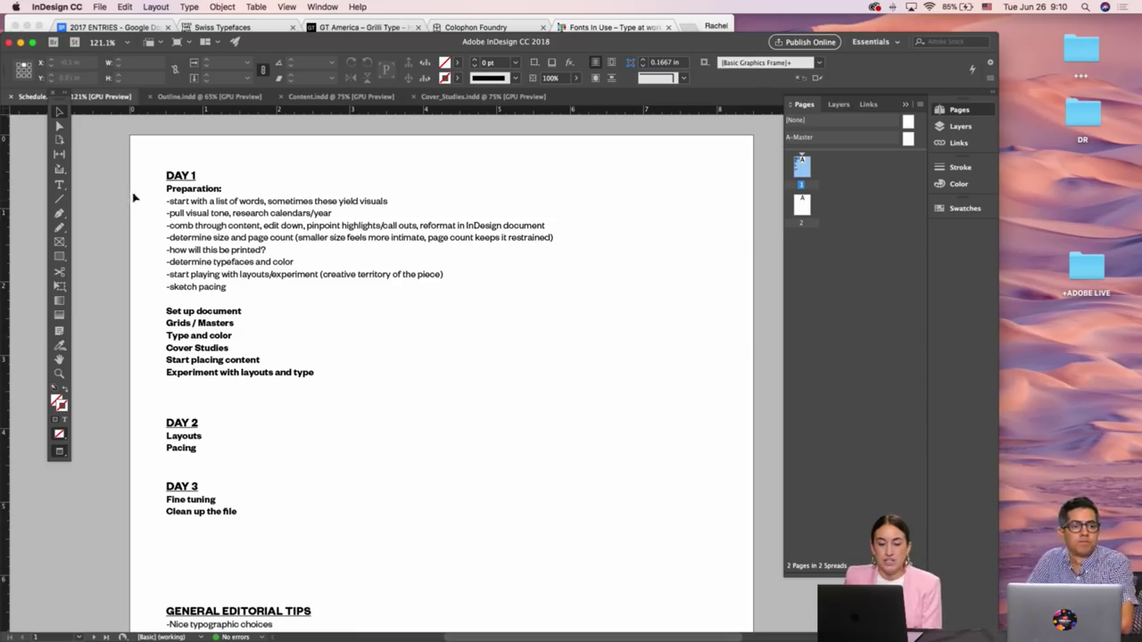
click(207, 197)
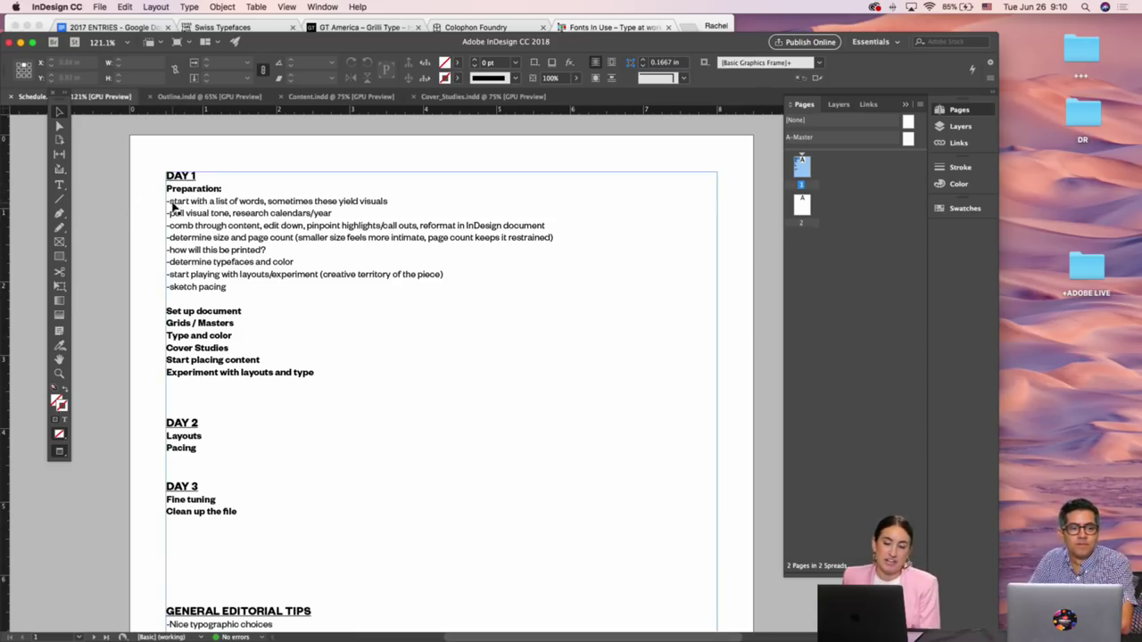
click(141, 211)
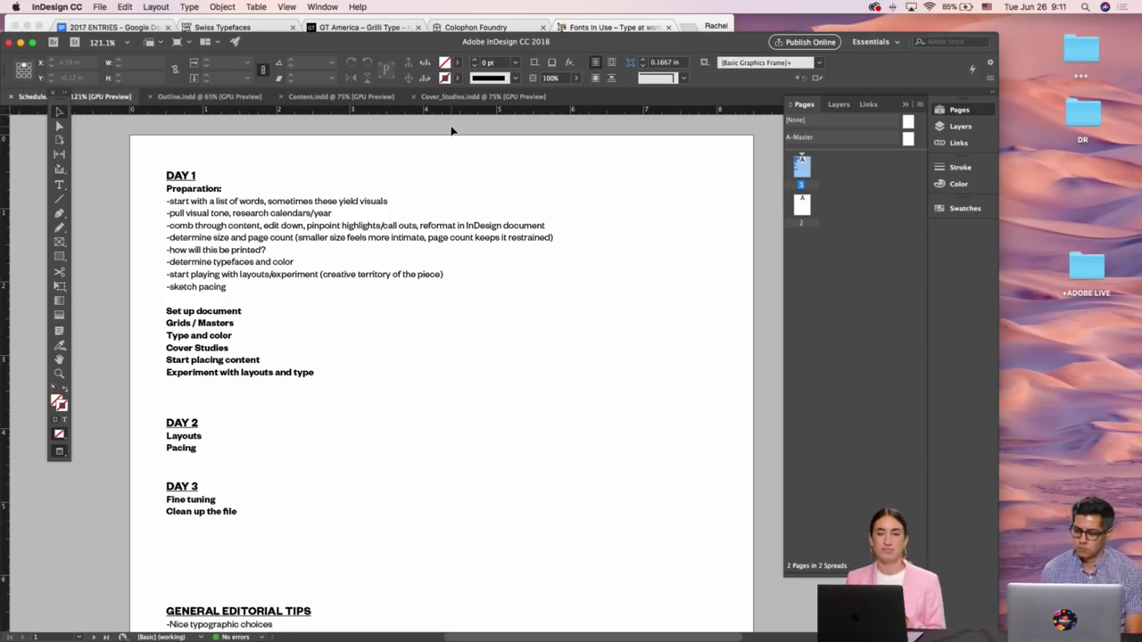
click(207, 96)
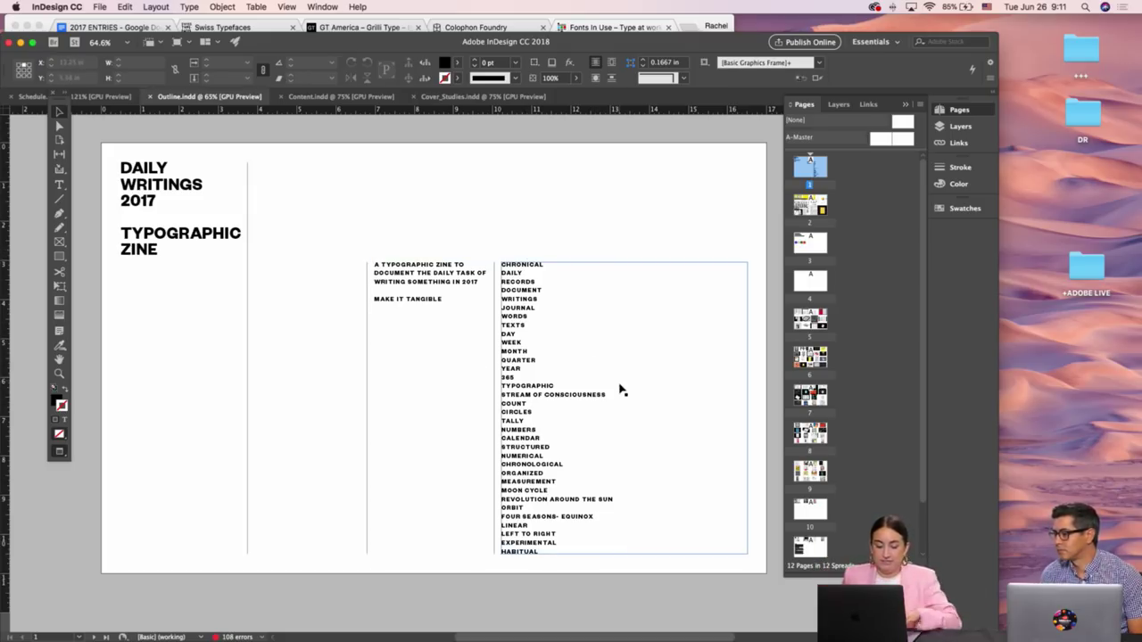
Zoom in on the word list and select, then deselect, the left column frame
key(z)
drag(596, 384, 581, 345)
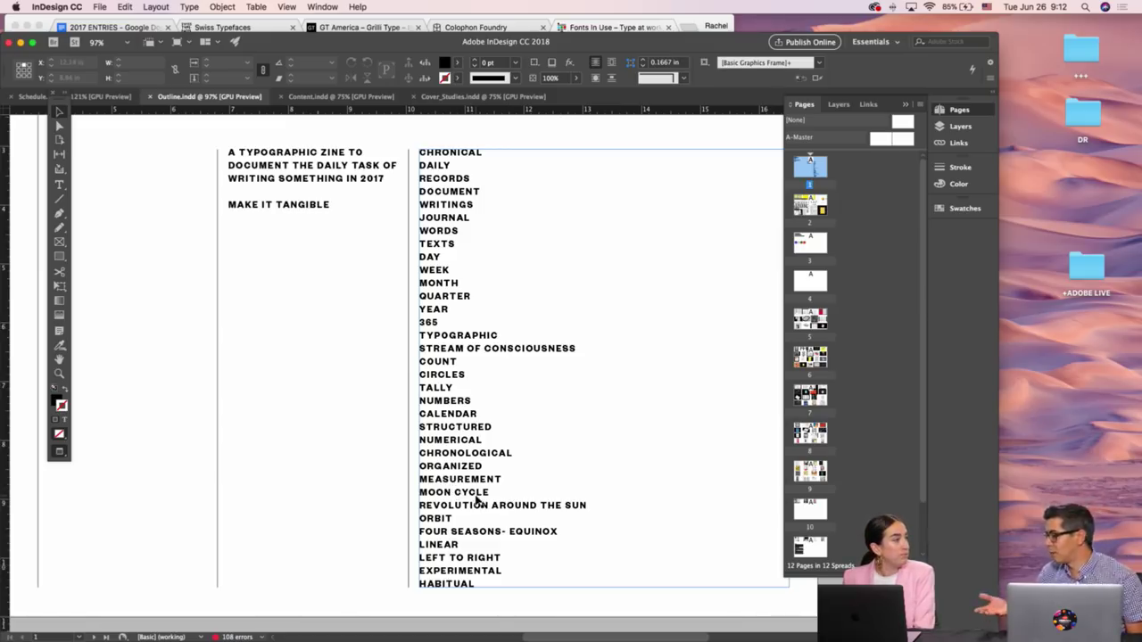
click(252, 490)
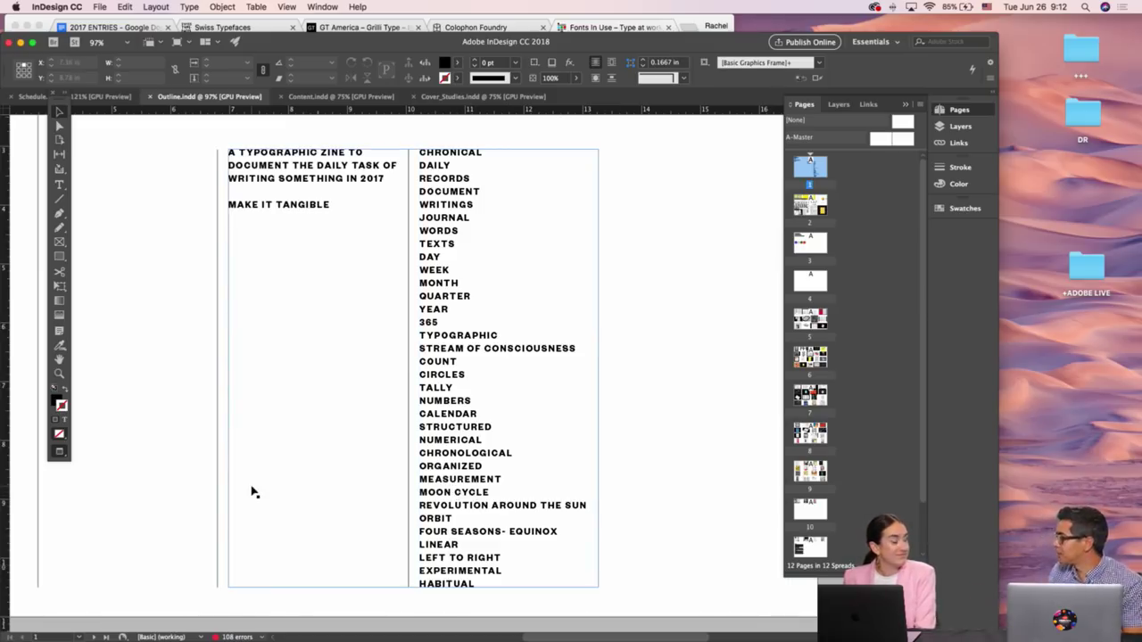
click(168, 488)
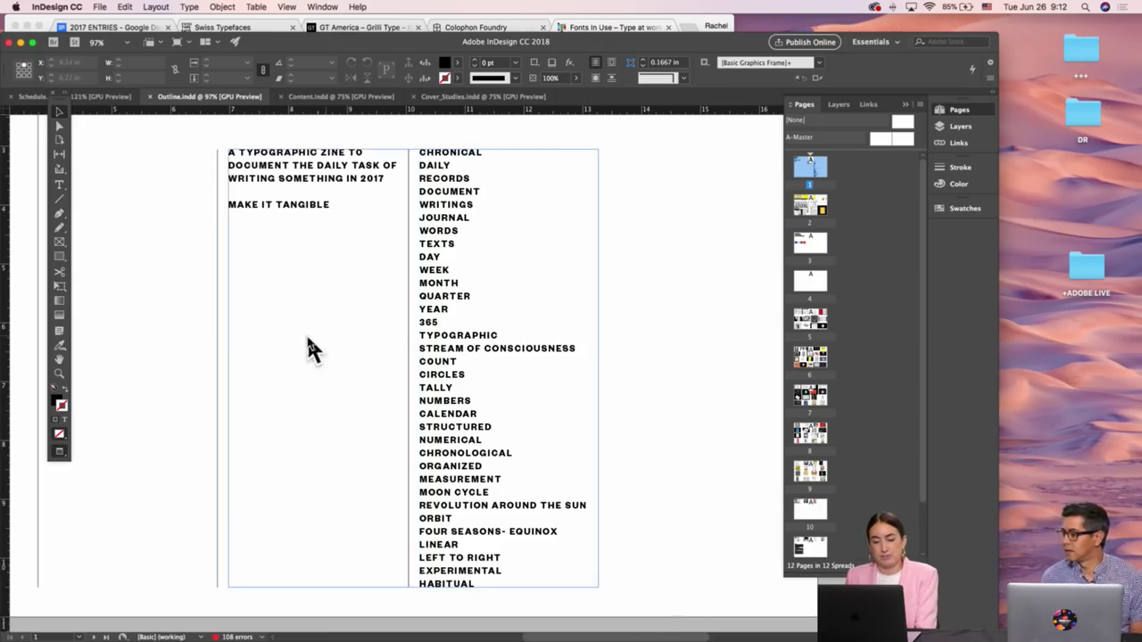
Select the words TYPOGRAPHIC, 365, WRITINGS and JOURNAL, then return to Schedule
double_click(474, 337)
double_click(471, 336)
click(427, 322)
double_click(429, 322)
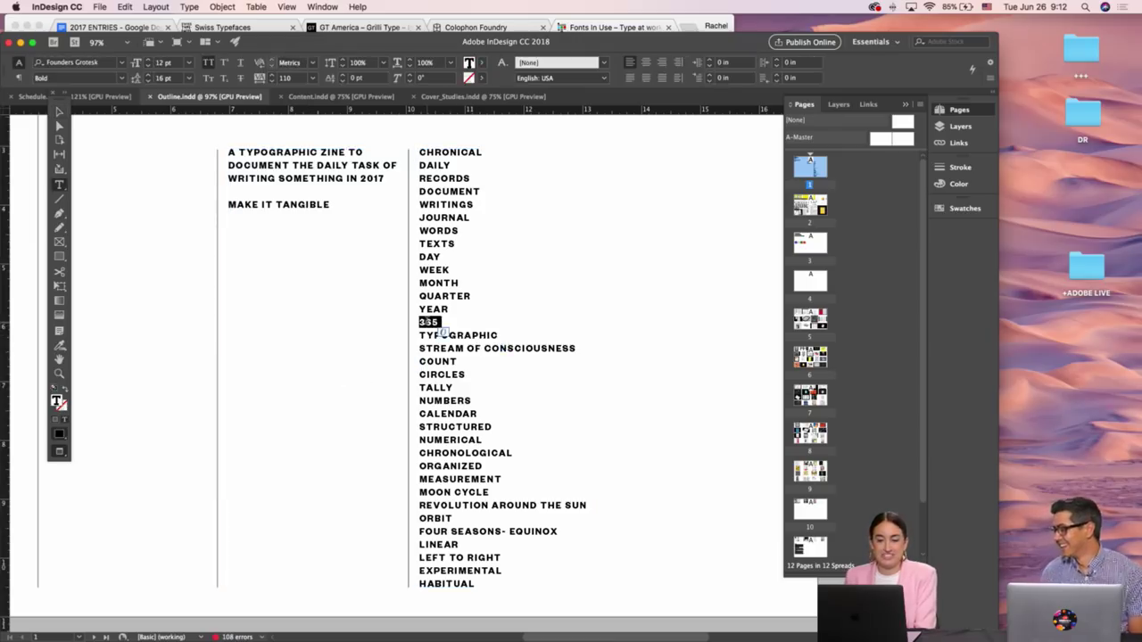
double_click(444, 204)
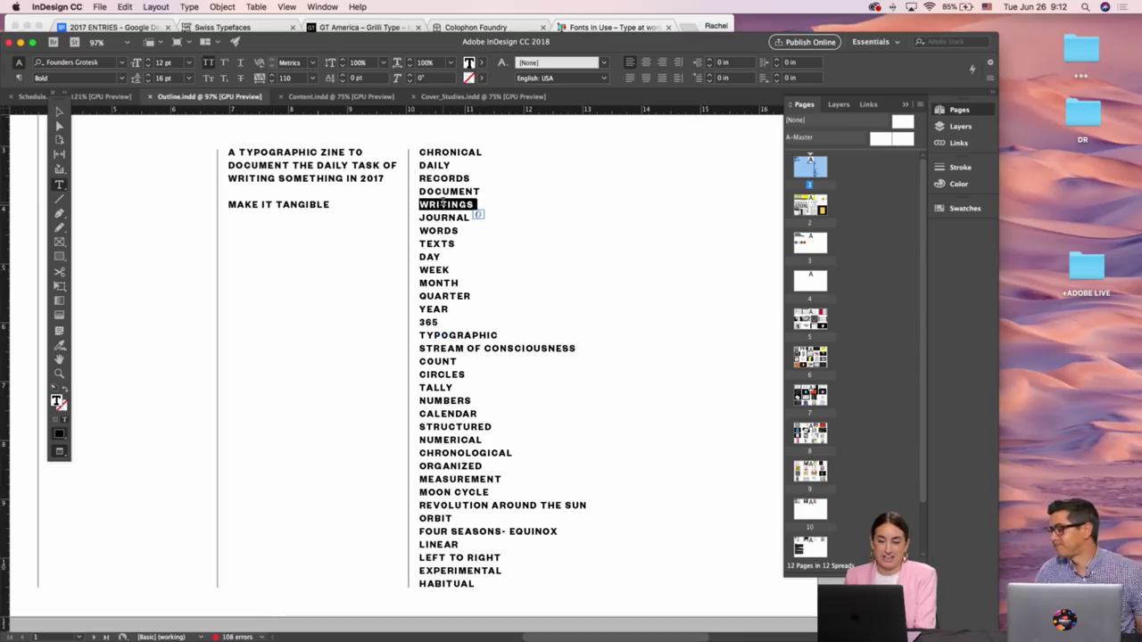
click(439, 217)
double_click(439, 218)
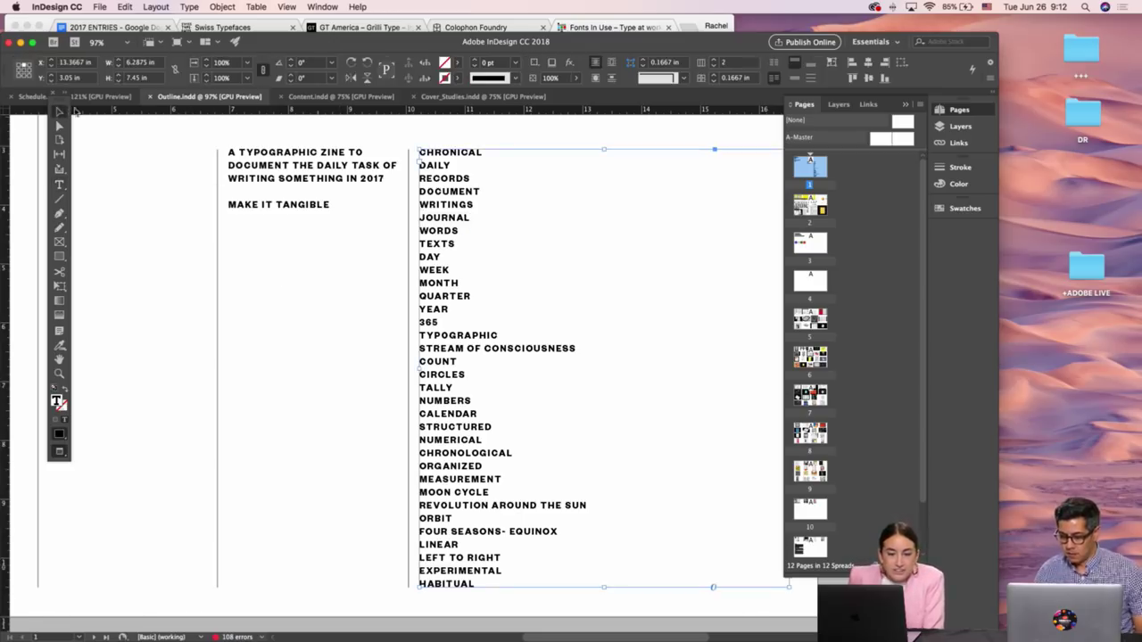
click(60, 112)
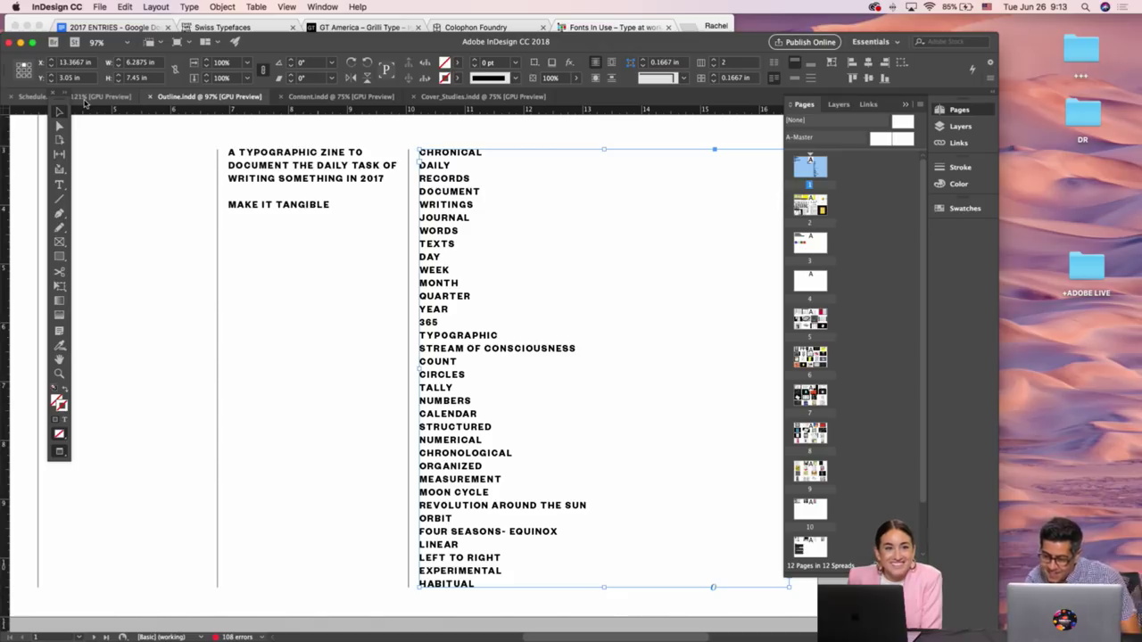
click(96, 100)
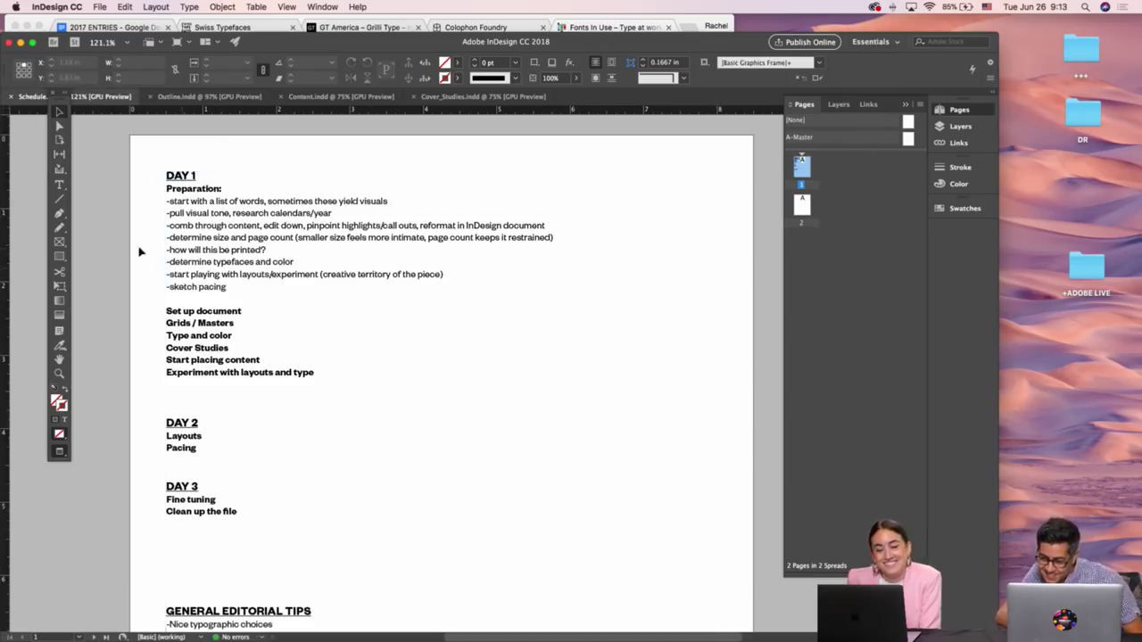
Deselect the schedule text frame, start editing its text, then switch to Outline.indd
scroll(136, 253, left, 2)
scroll(134, 252, right, 3)
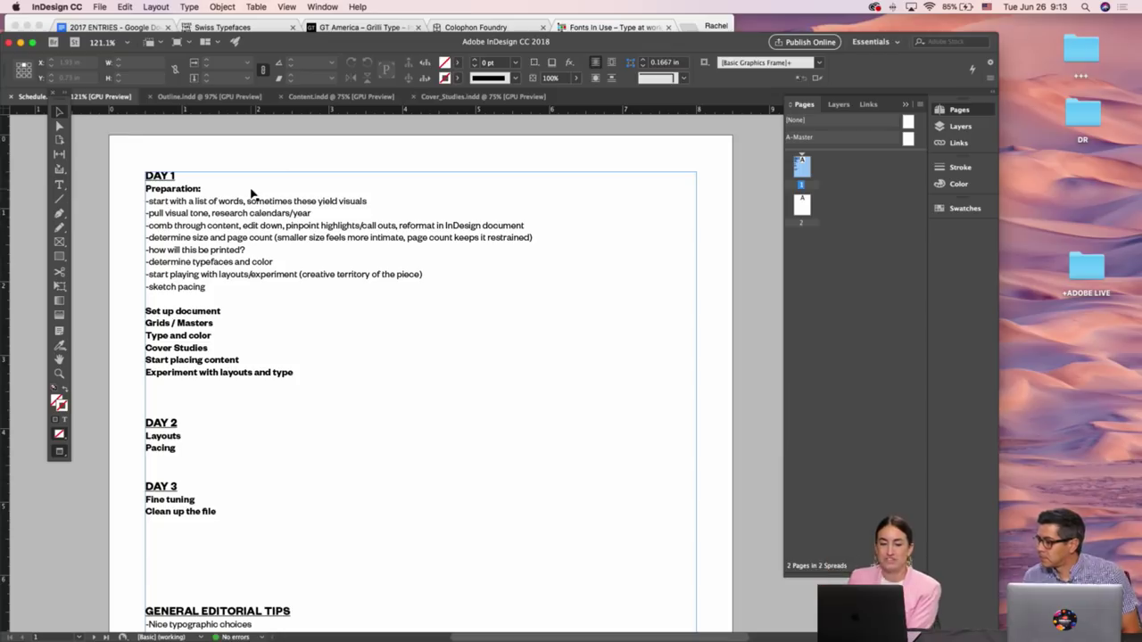
click(138, 217)
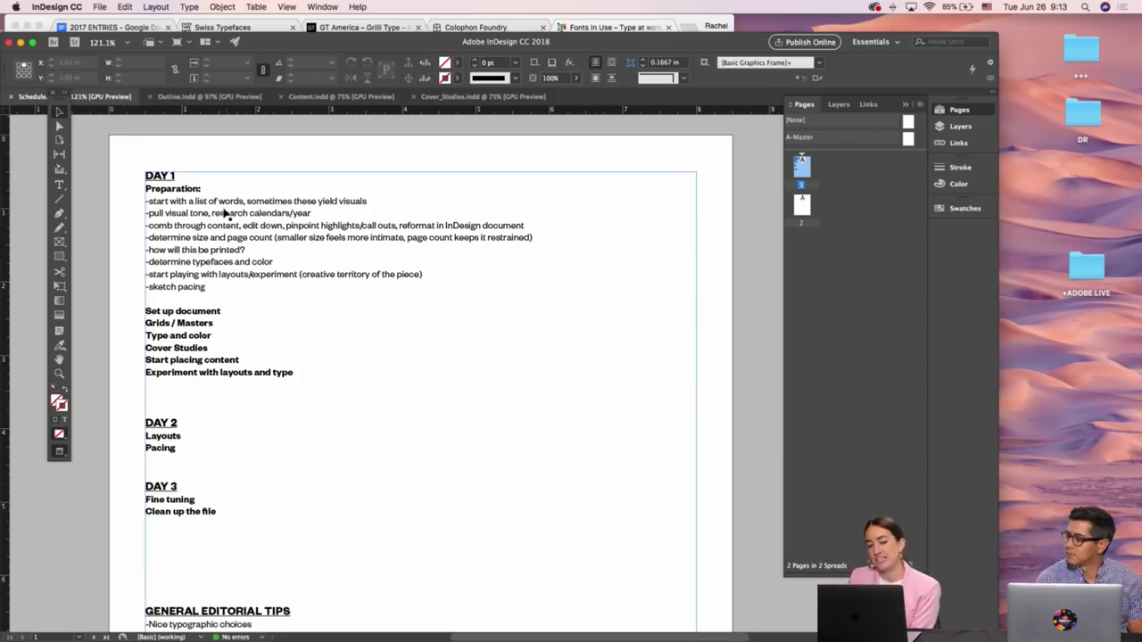
double_click(286, 215)
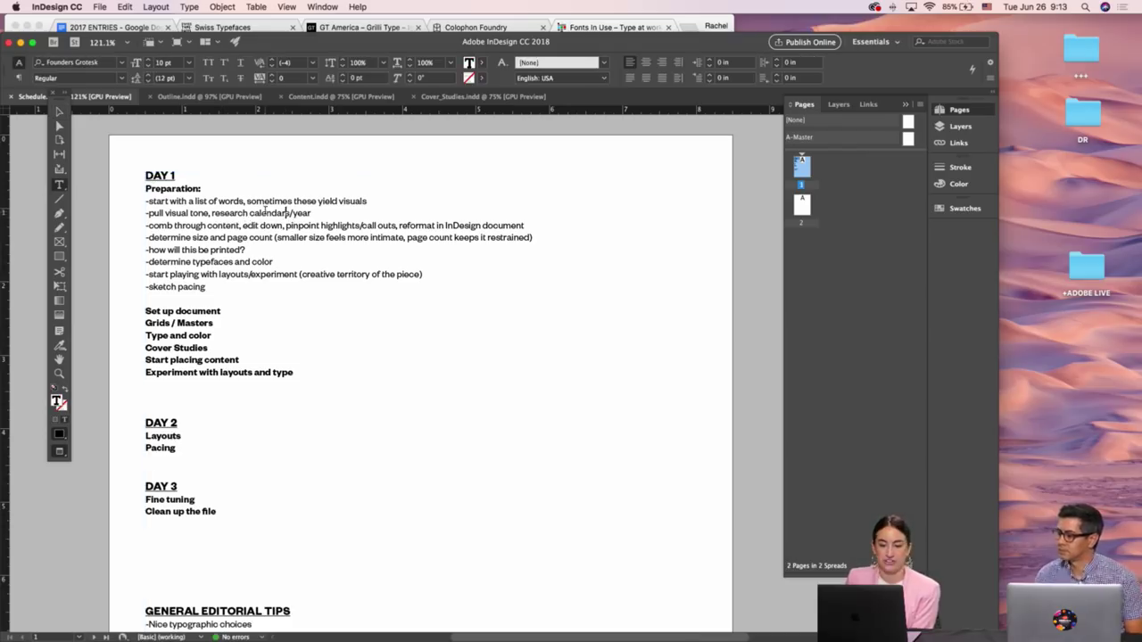
click(209, 96)
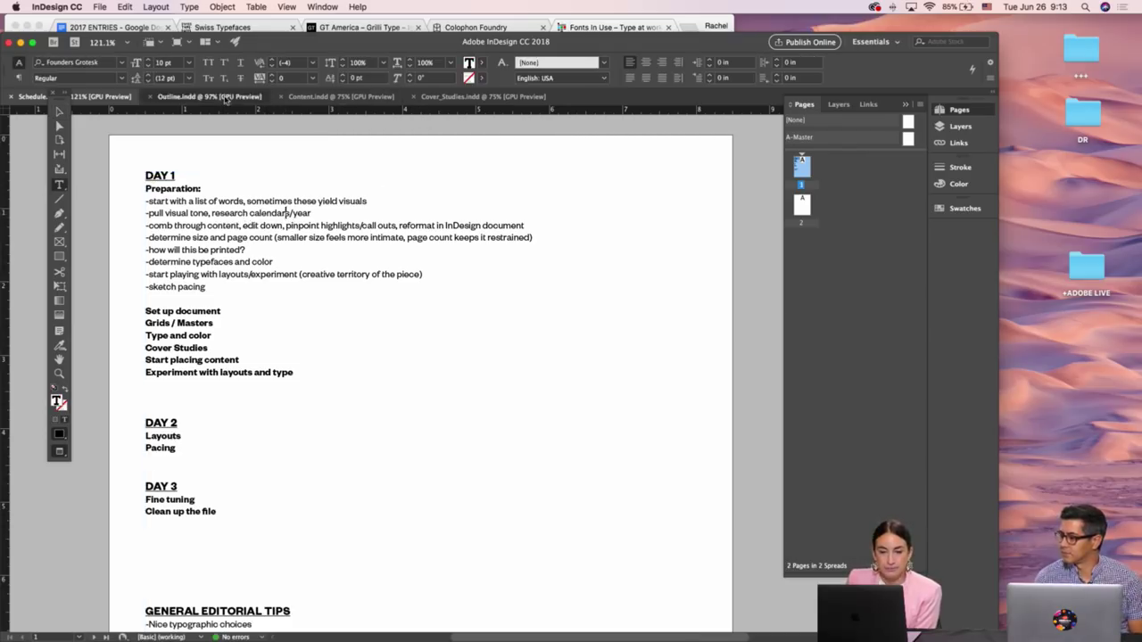
Review page 2's mood board zoomed out, undo a change, then return to Schedule
double_click(809, 205)
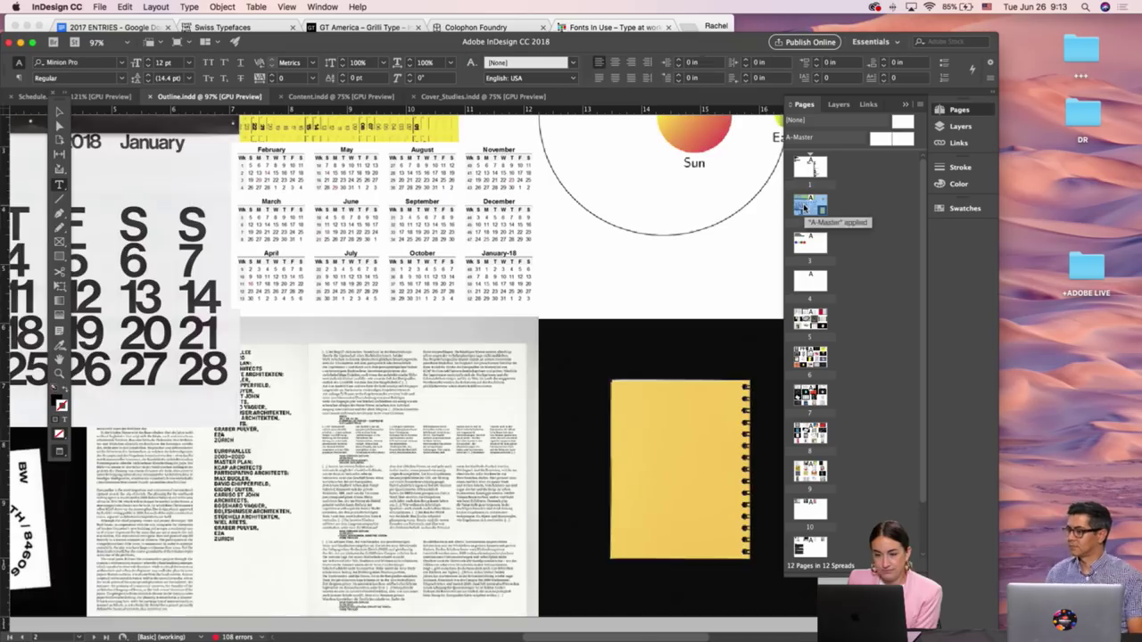
key(super+minus)
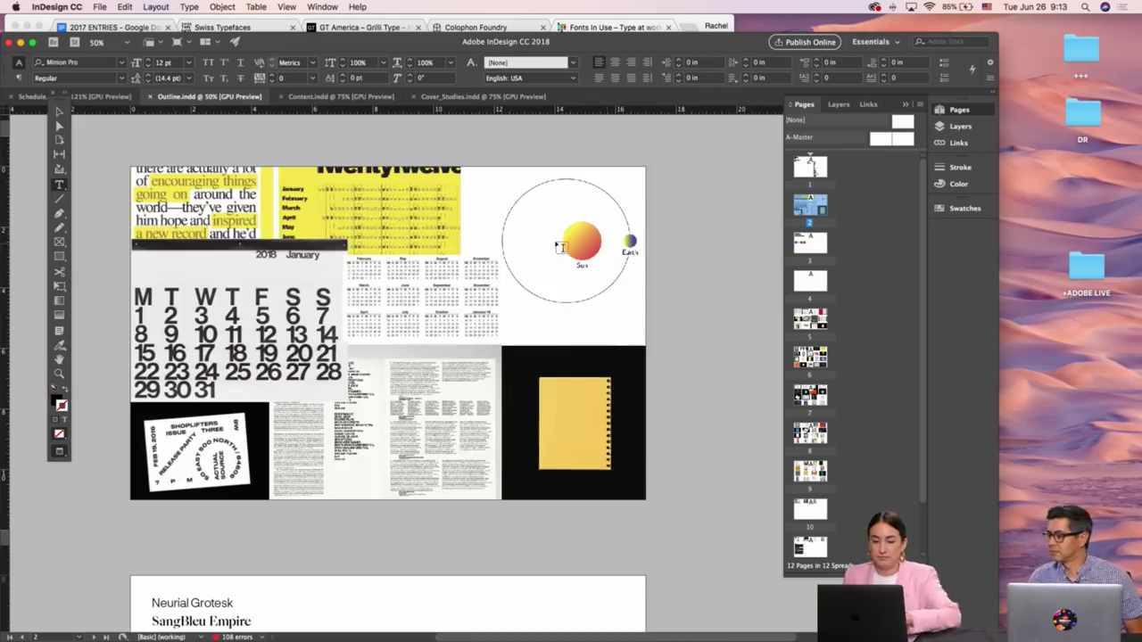
key(v)
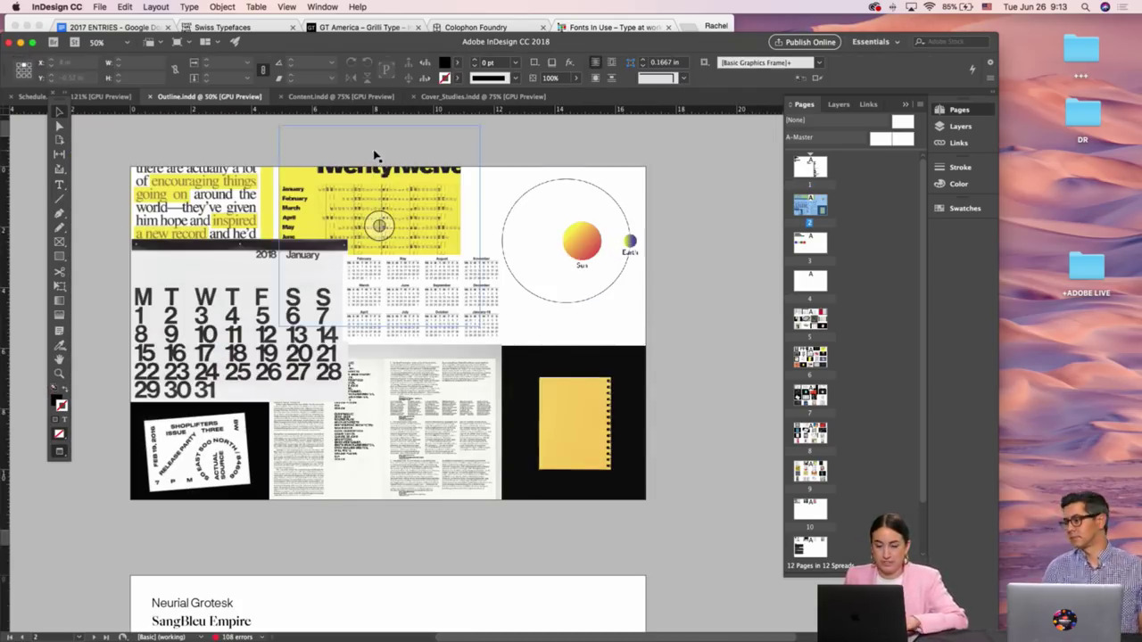
click(774, 247)
scroll(492, 280, up, 5)
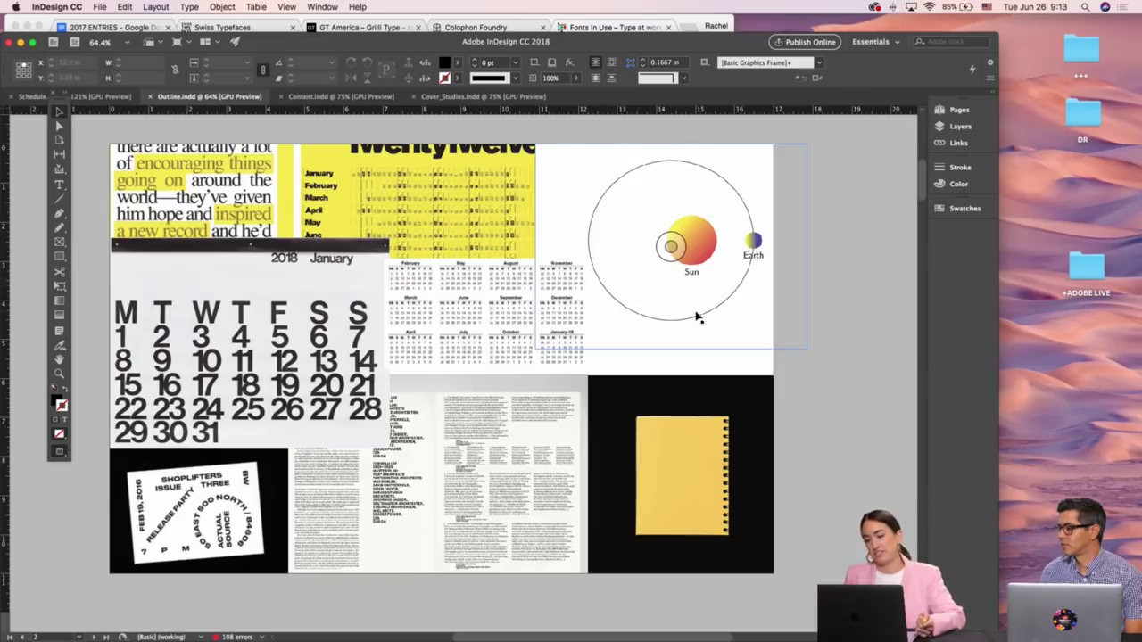
key(super+z)
key(super+z)
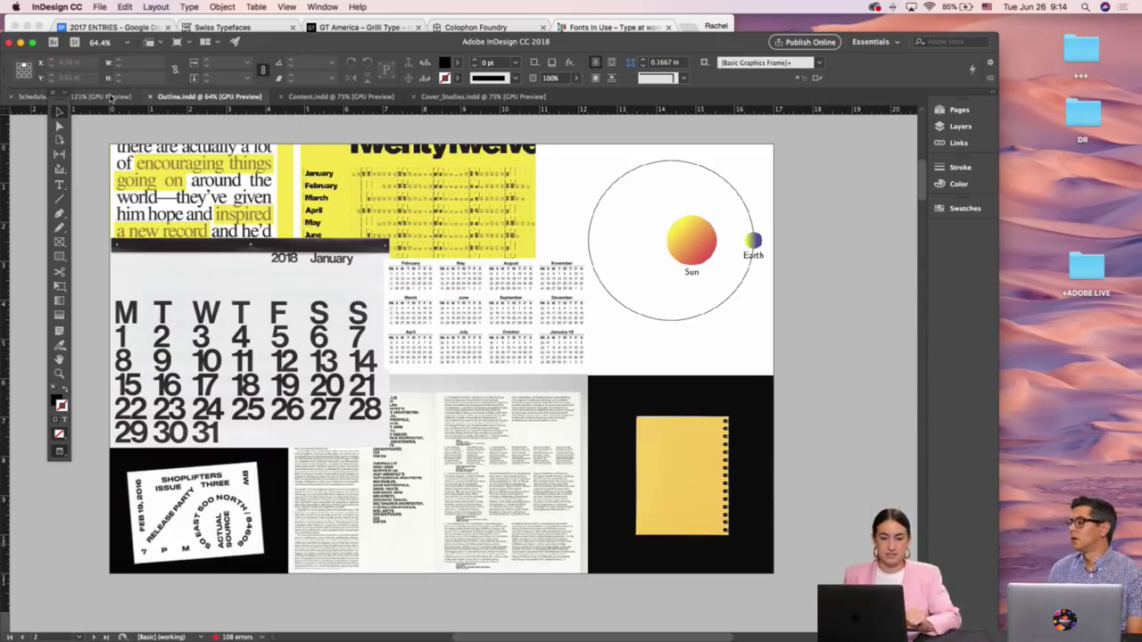
click(107, 96)
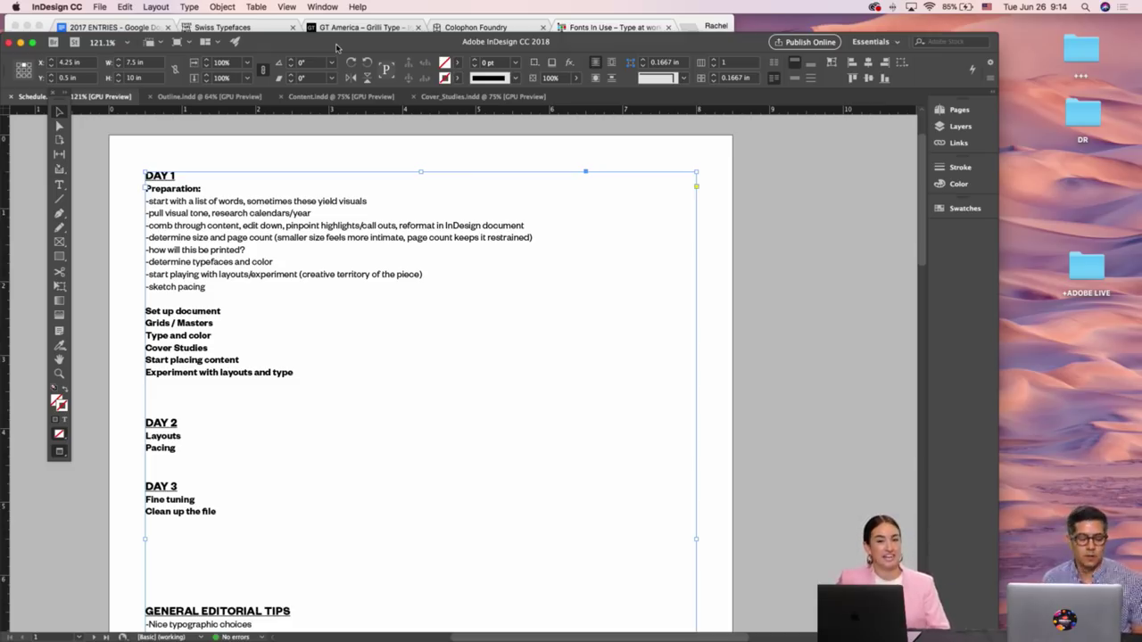
Shift the InDesign window to the right and deselect the schedule text frame
drag(346, 47, 398, 45)
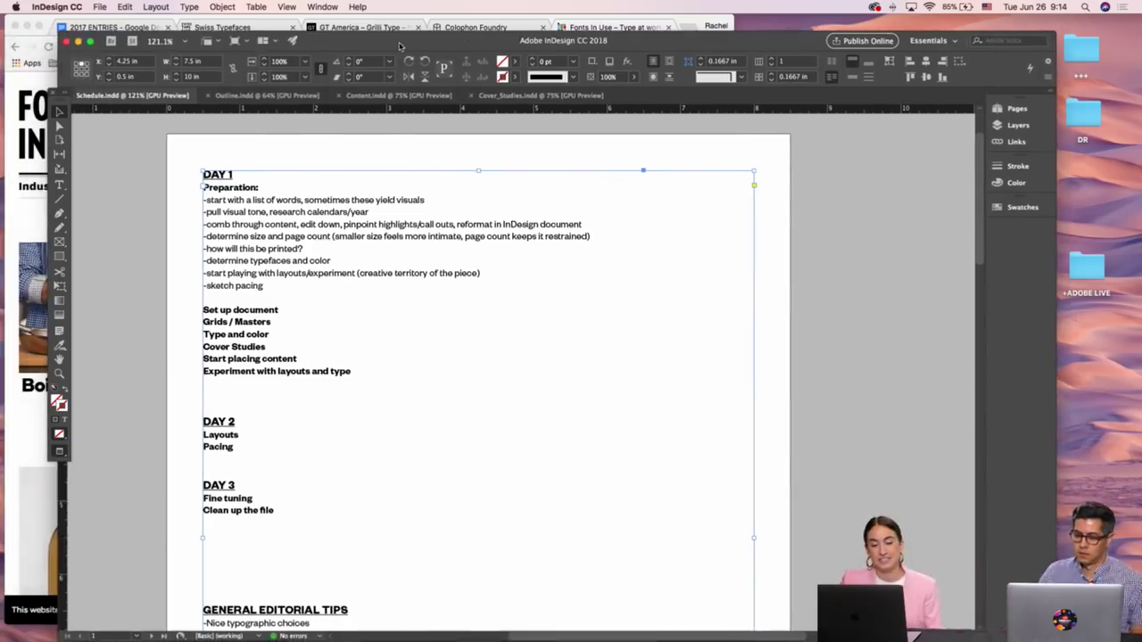
click(160, 262)
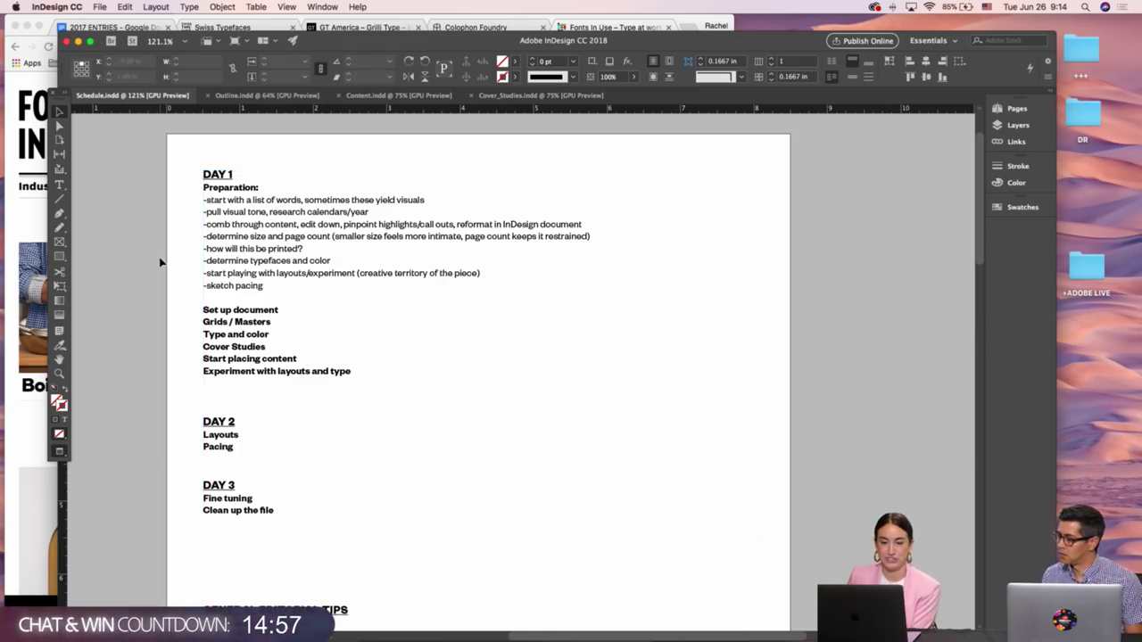
scroll(161, 261, right, 2)
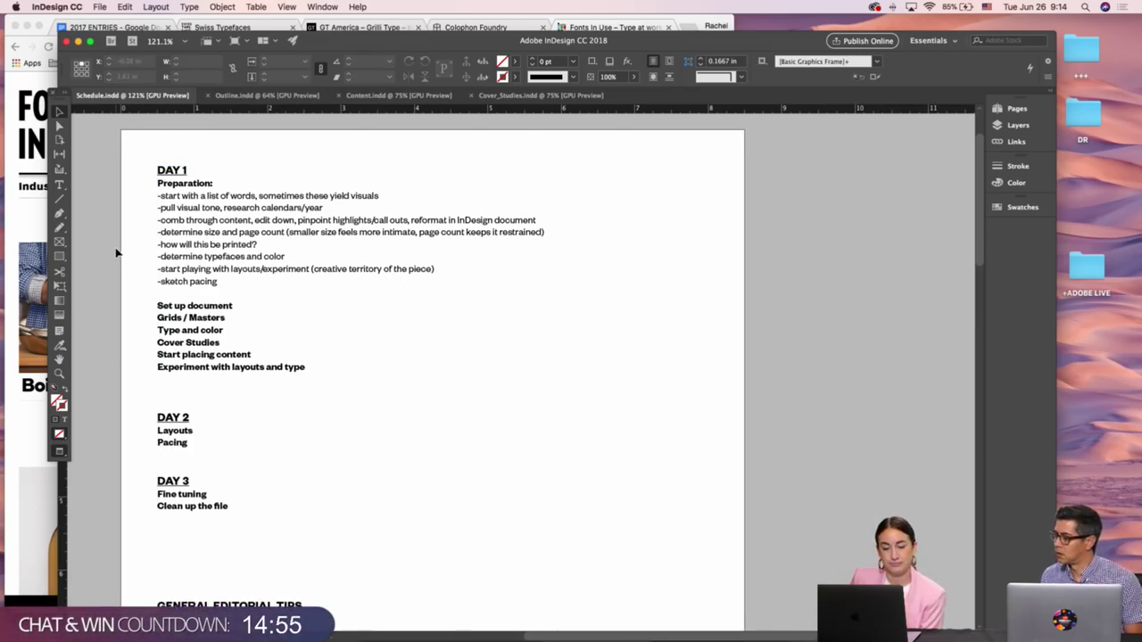
click(393, 94)
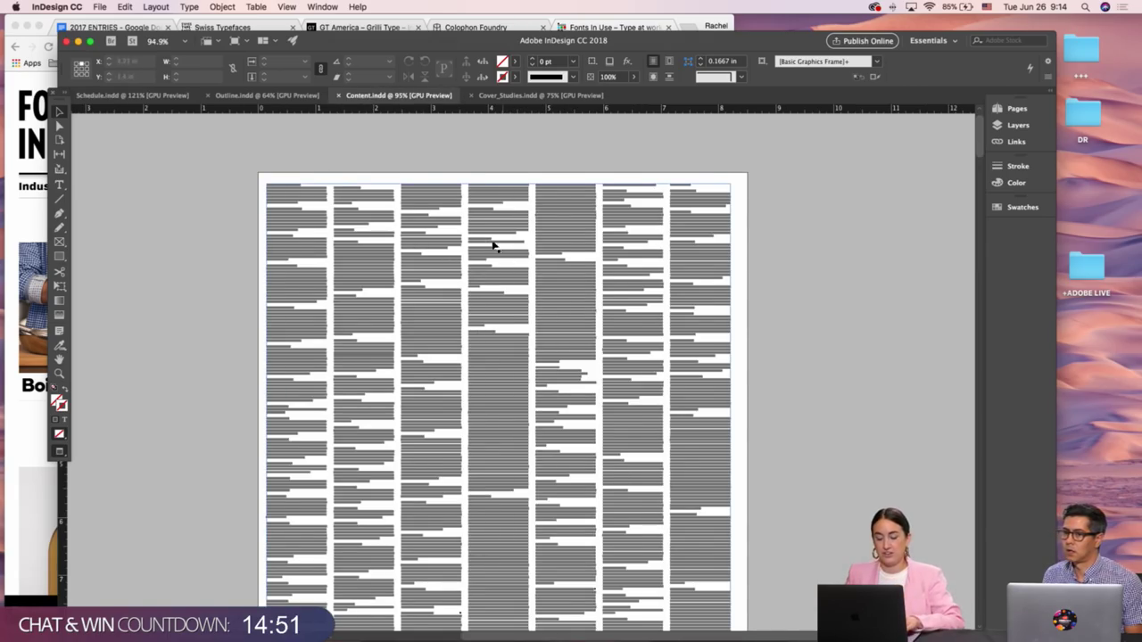
key(z)
click(486, 228)
click(488, 228)
key(v)
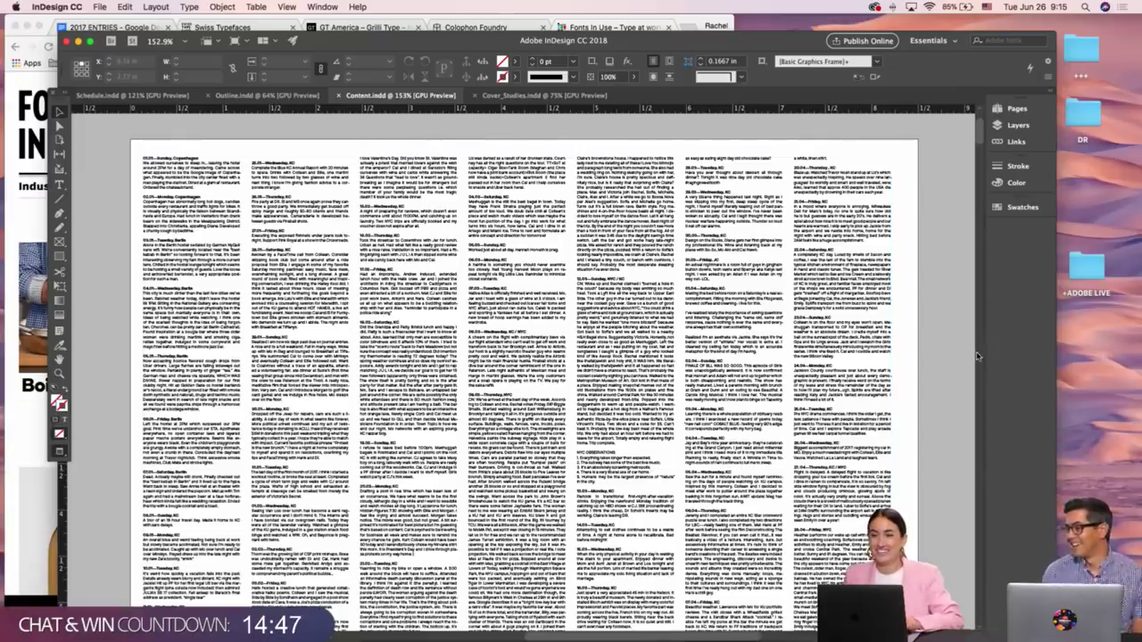
scroll(977, 356, down, 10)
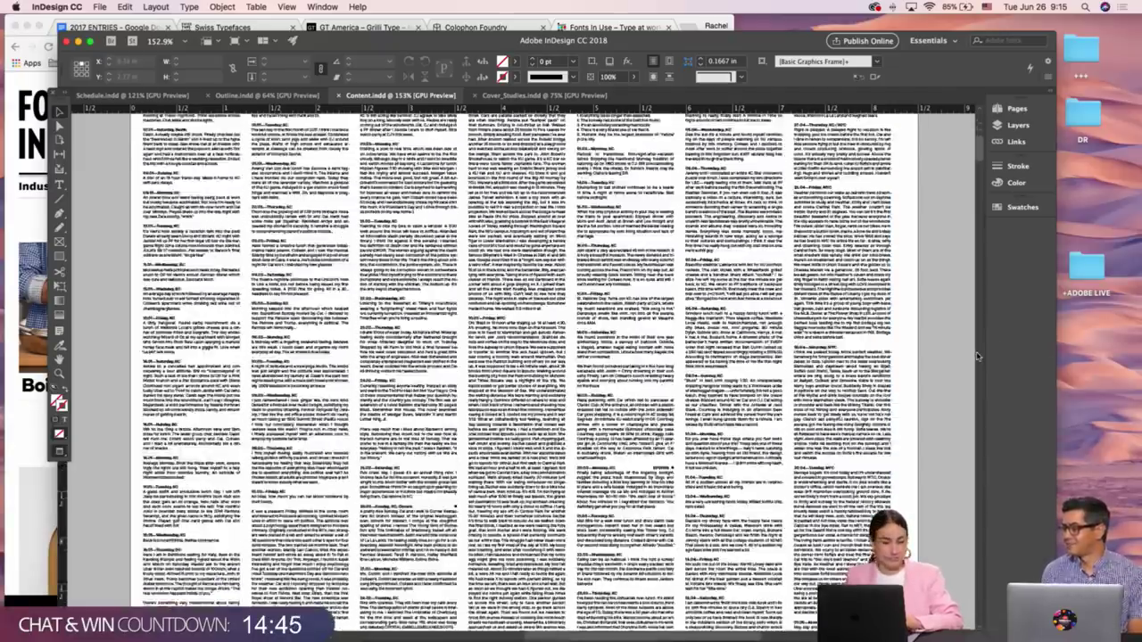
scroll(977, 356, down, 10)
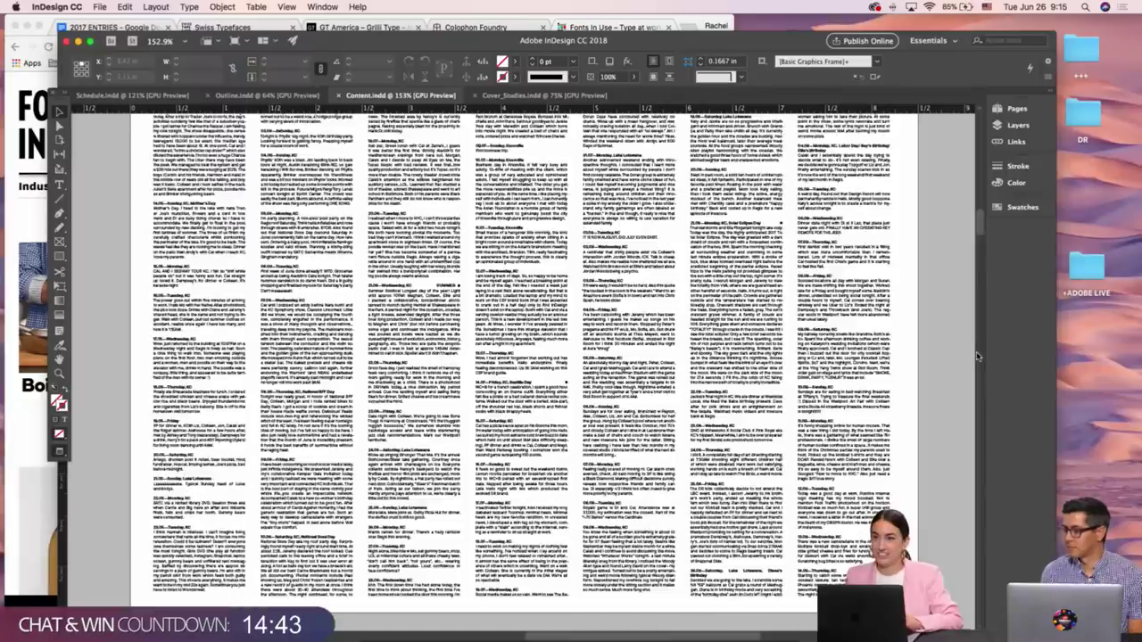
scroll(977, 356, down, 15)
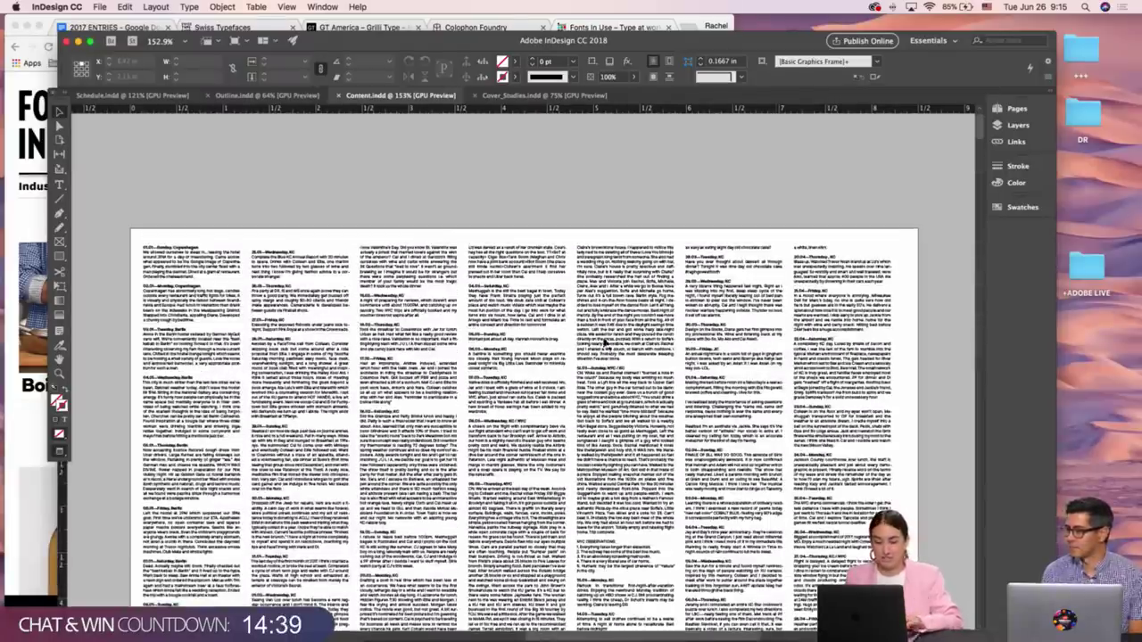
alt+scroll(221, 252, up, 2)
alt+scroll(272, 248, up, 3)
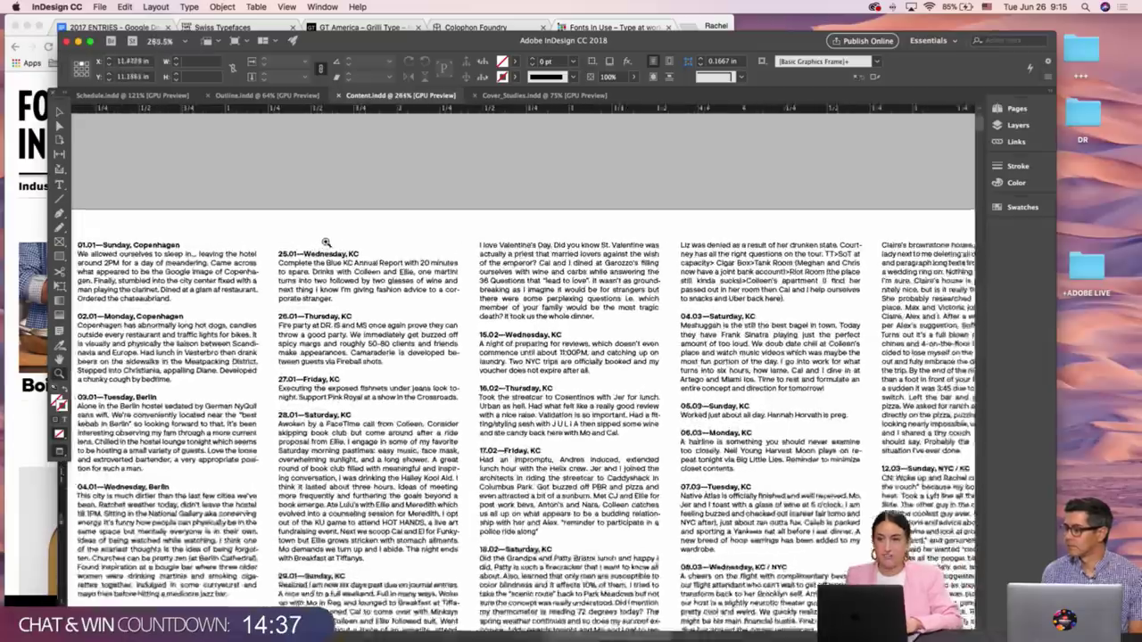
scroll(403, 220, right, 1)
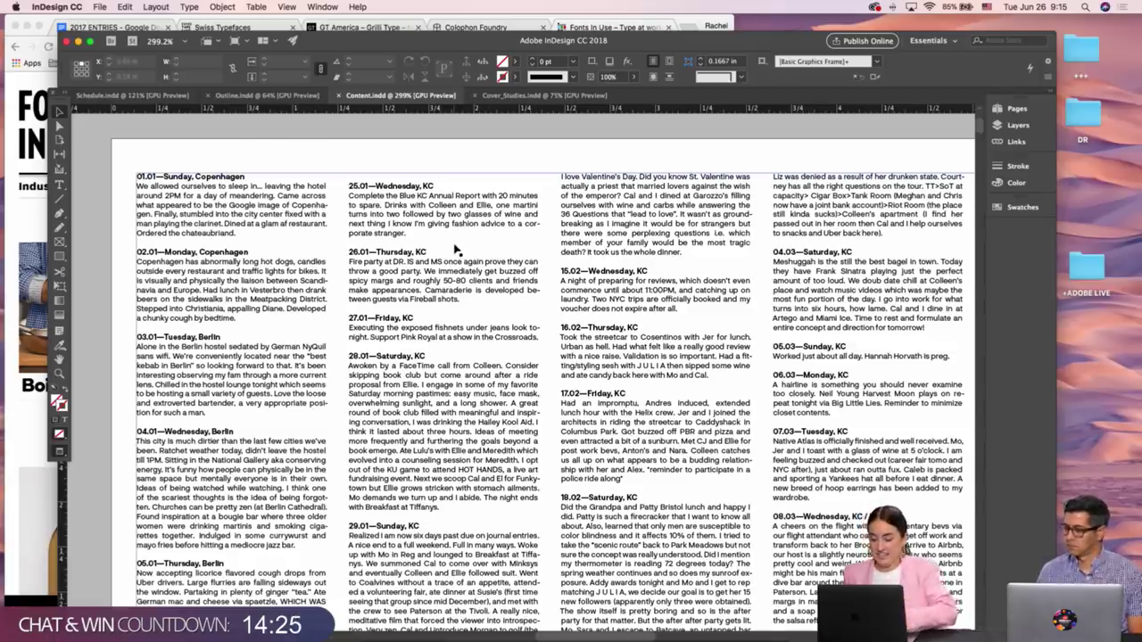
key(super+minus)
key(super+minus)
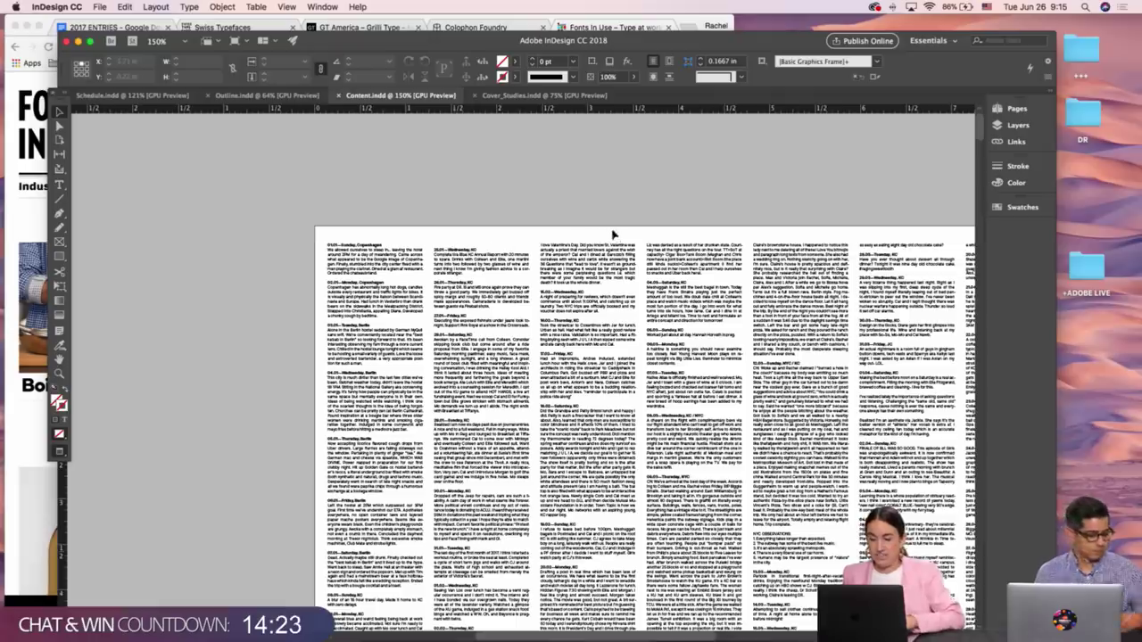
drag(613, 235, 454, 166)
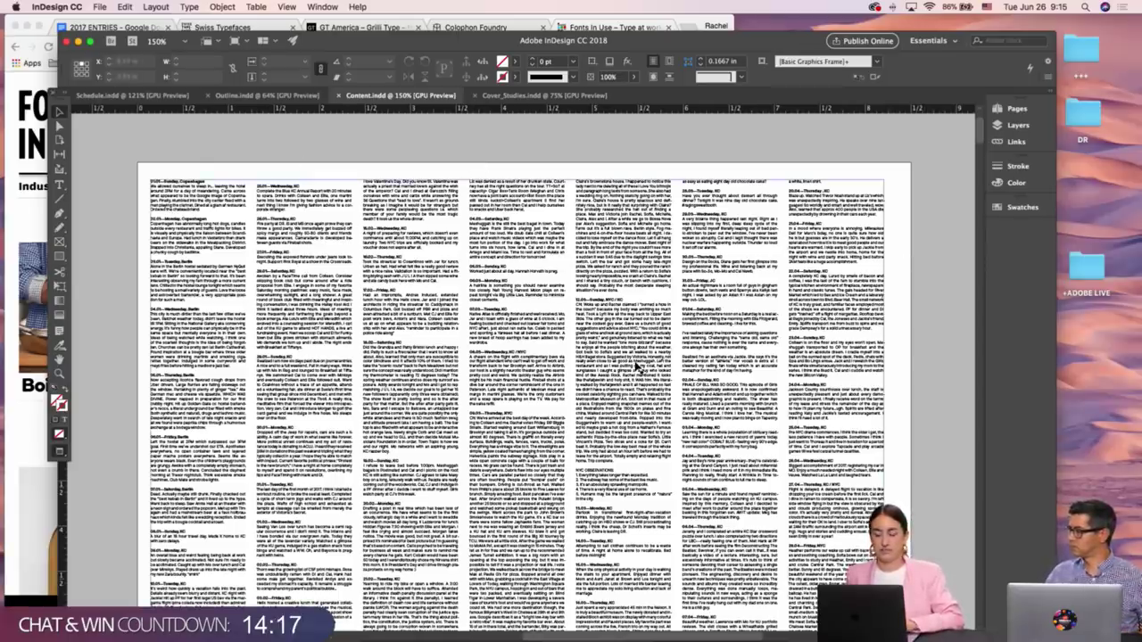
scroll(370, 369, down, 1)
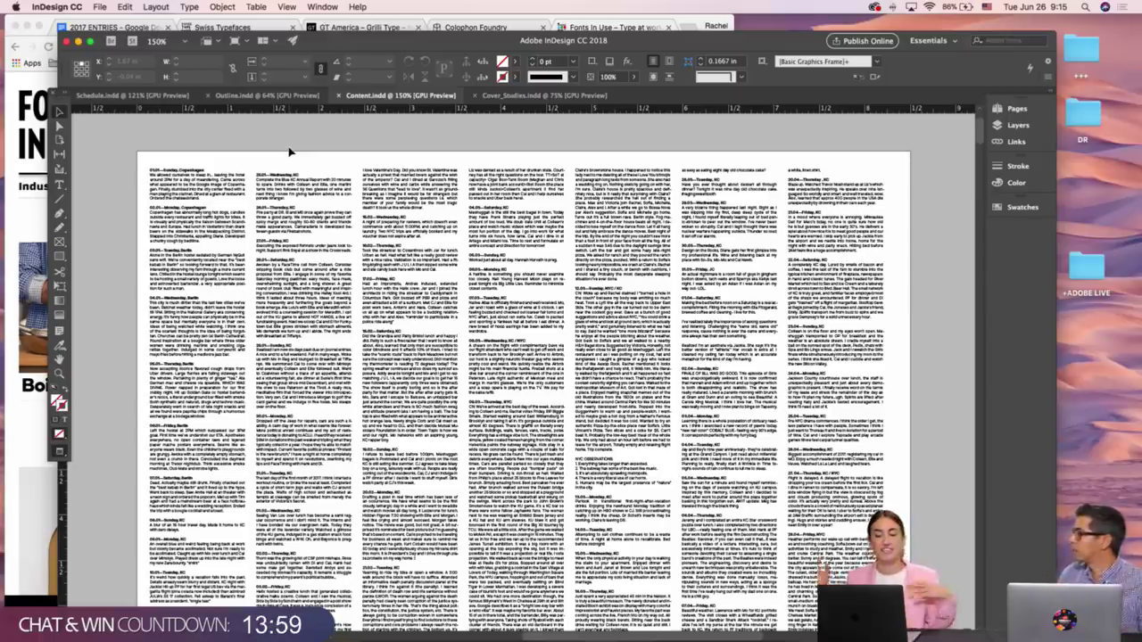
scroll(932, 419, down, 3)
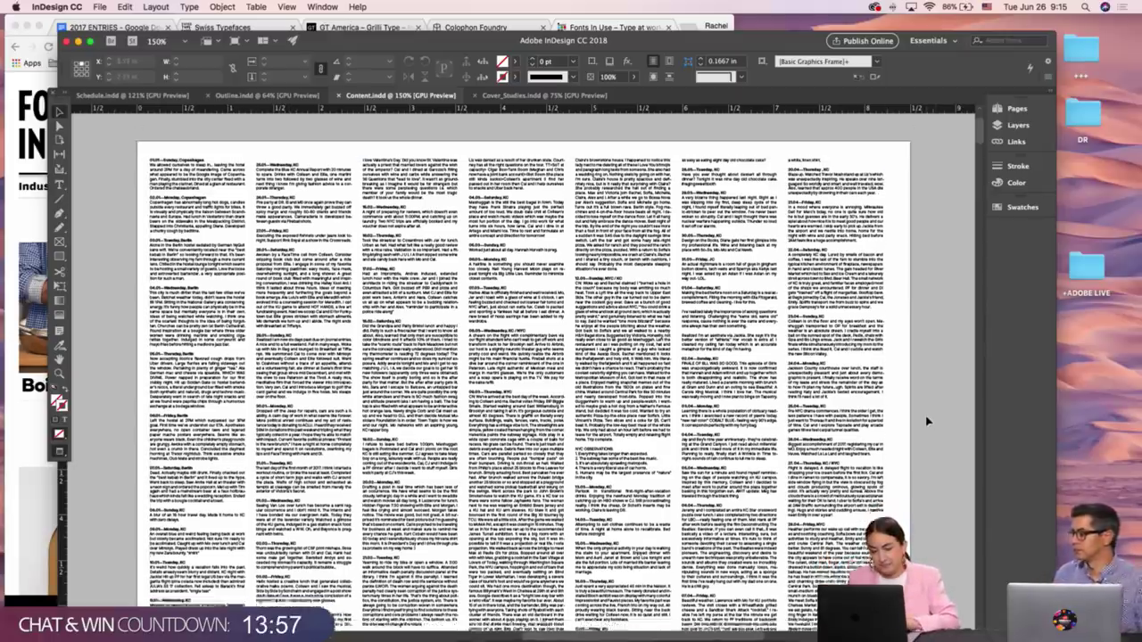
scroll(928, 421, down, 10)
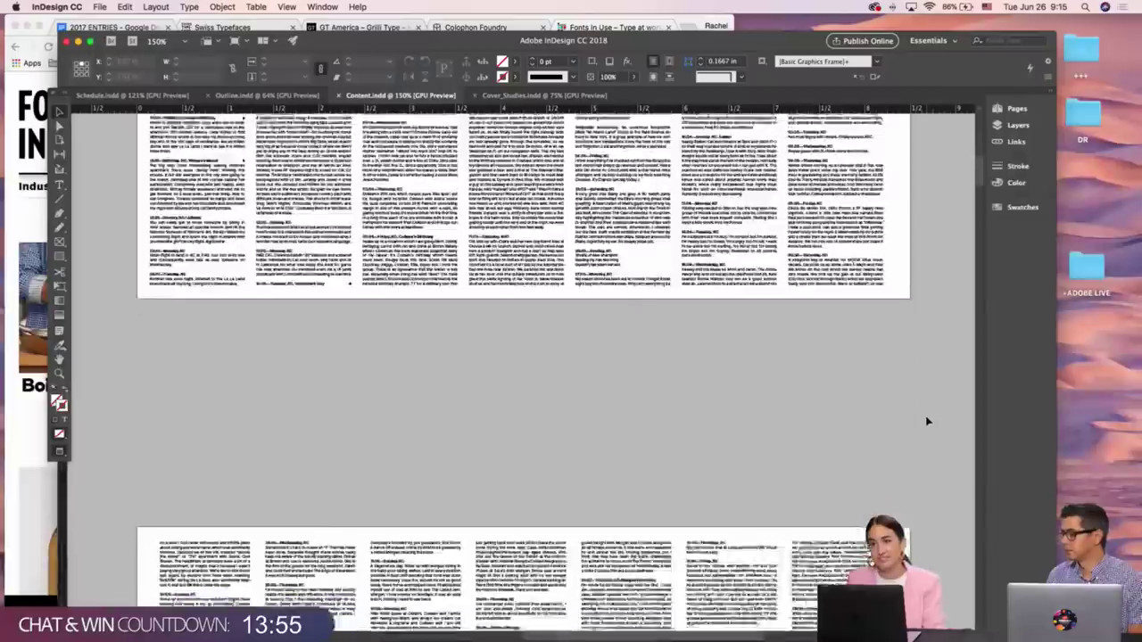
scroll(928, 421, down, 8)
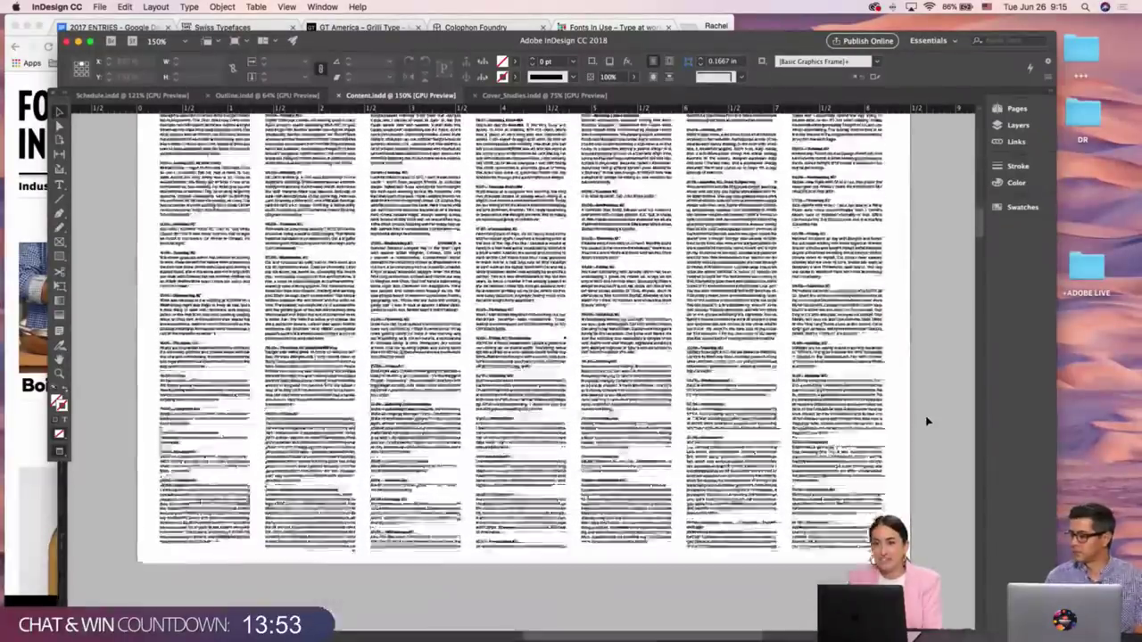
scroll(928, 421, down, 12)
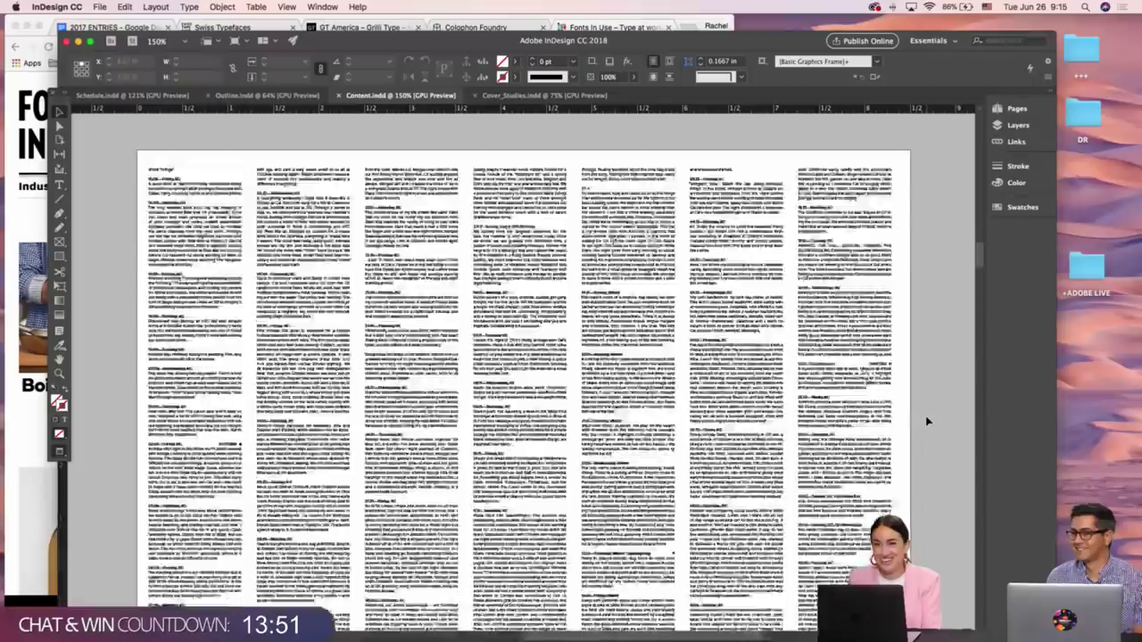
scroll(928, 422, down, 12)
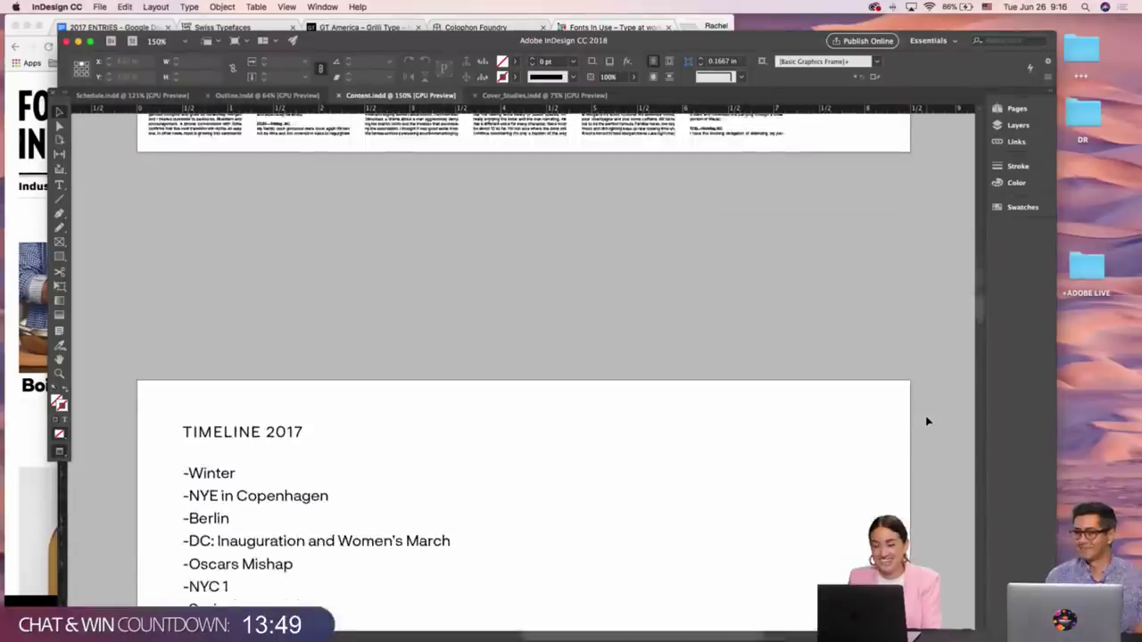
scroll(928, 421, down, 1)
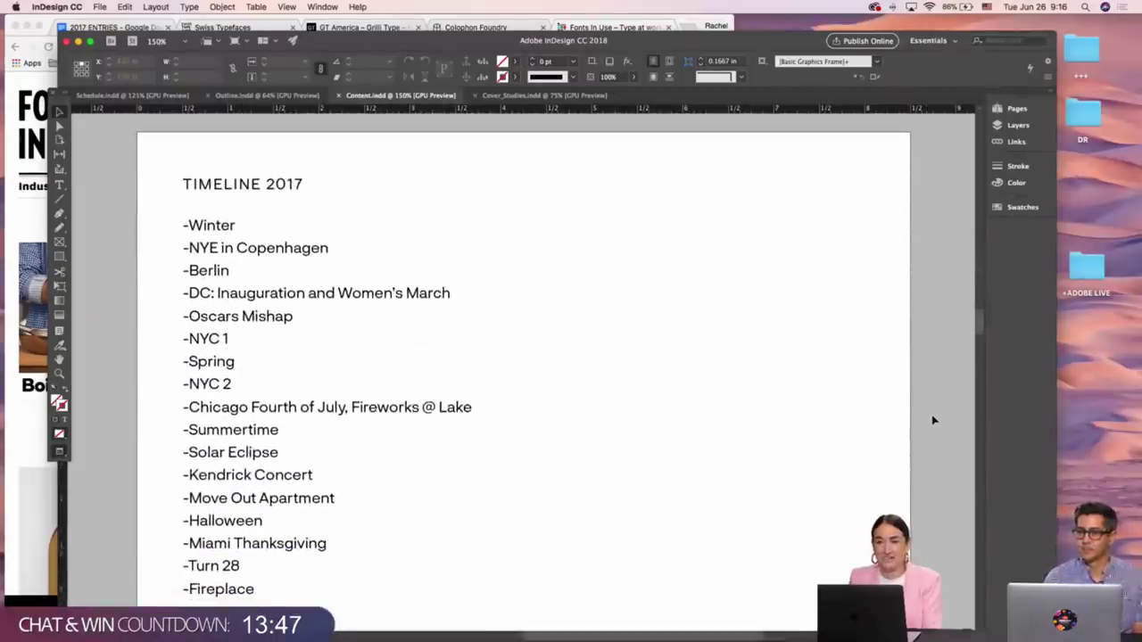
scroll(620, 393, down, 1)
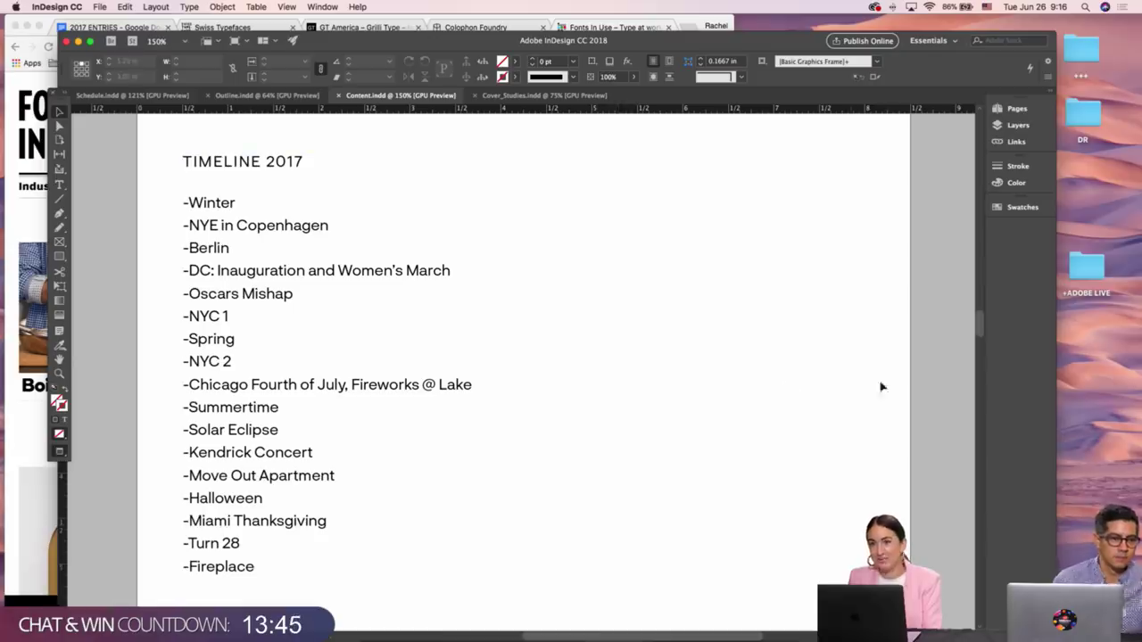
scroll(907, 388, down, 10)
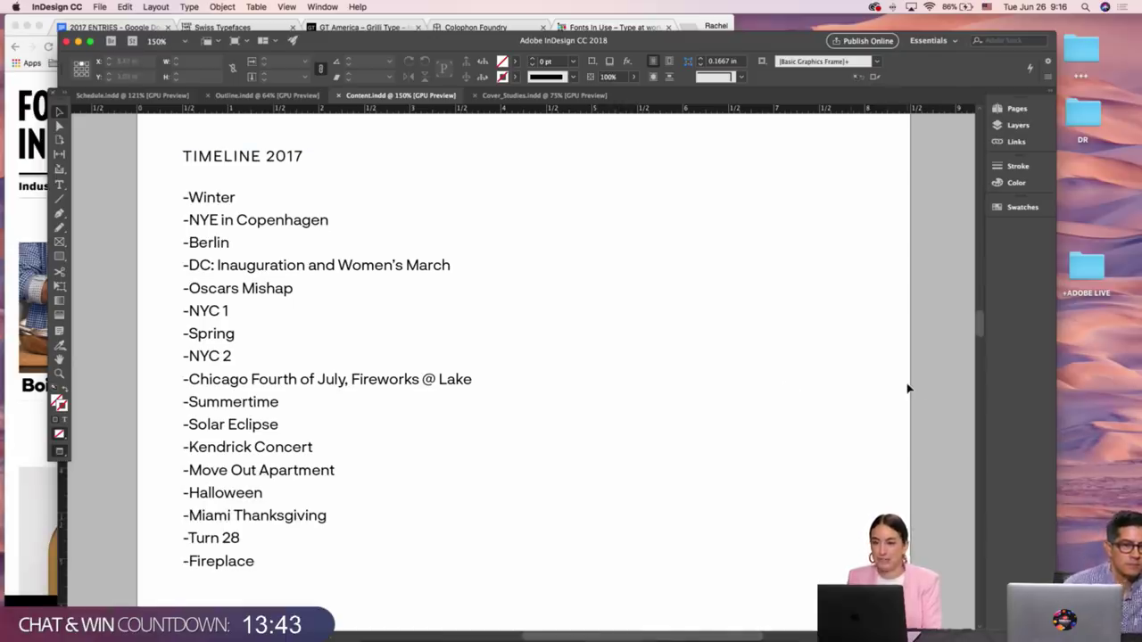
scroll(907, 388, down, 2)
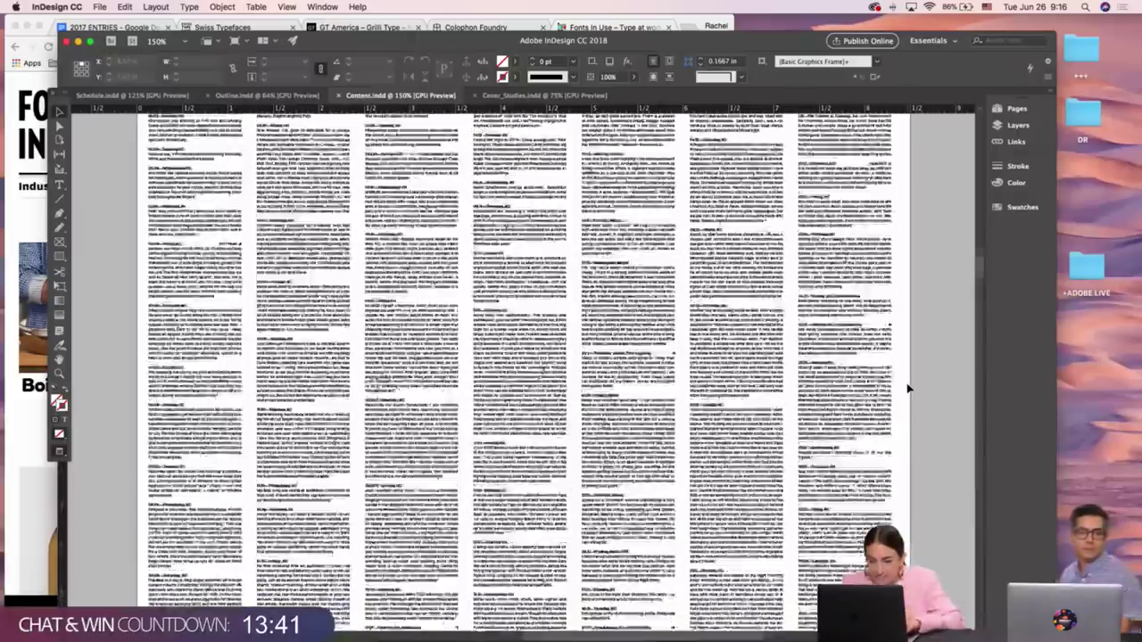
scroll(757, 279, up, 5)
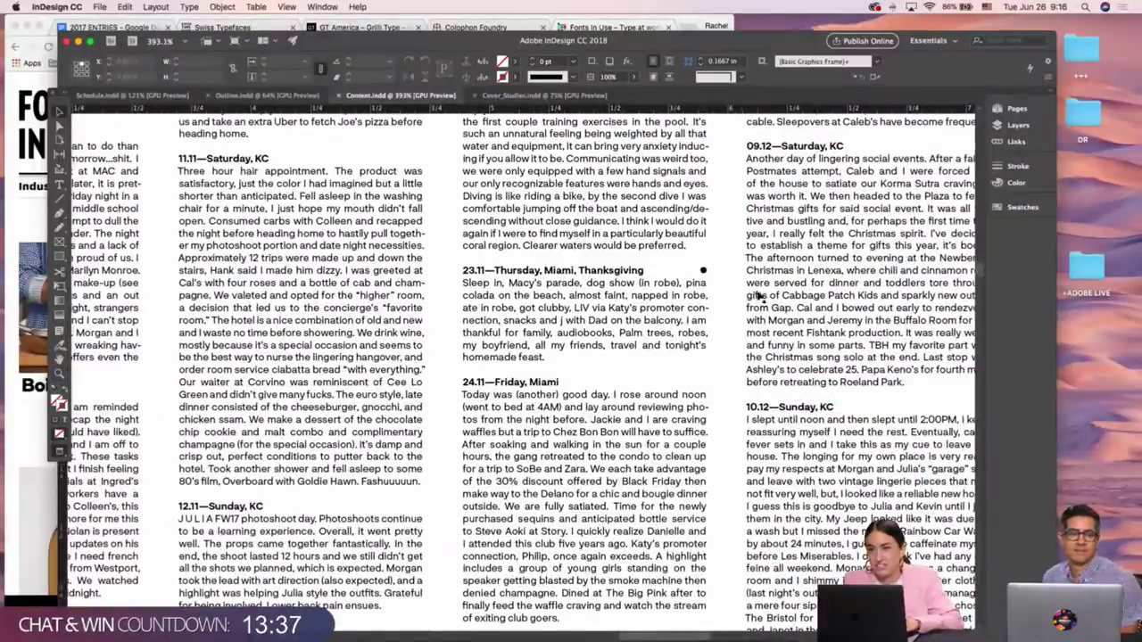
scroll(760, 297, down, 5)
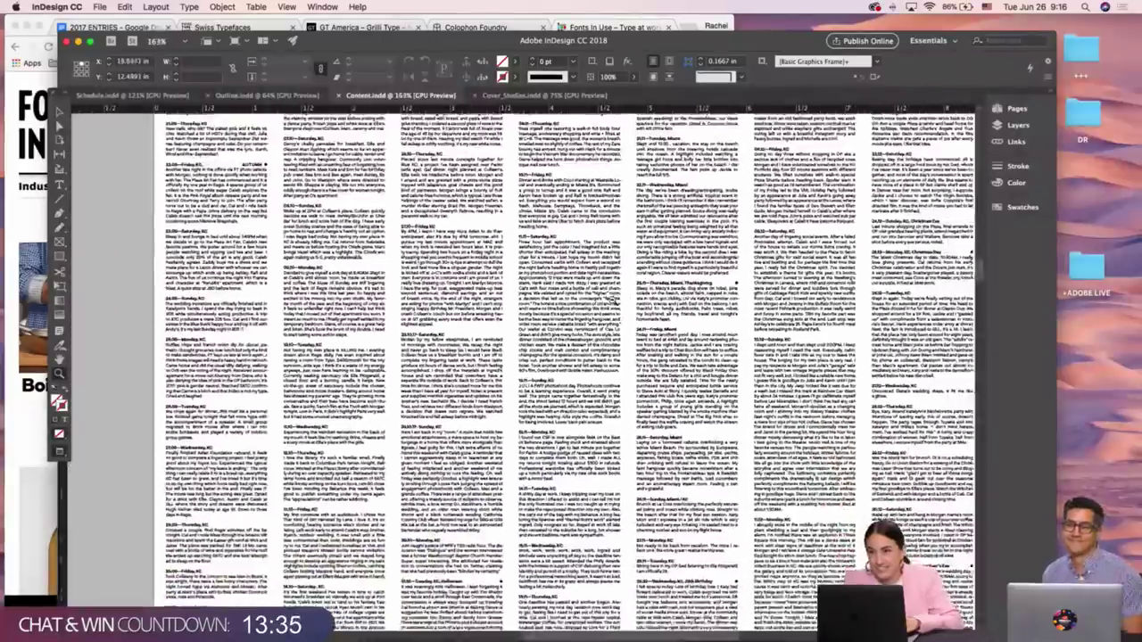
scroll(615, 304, down, 1)
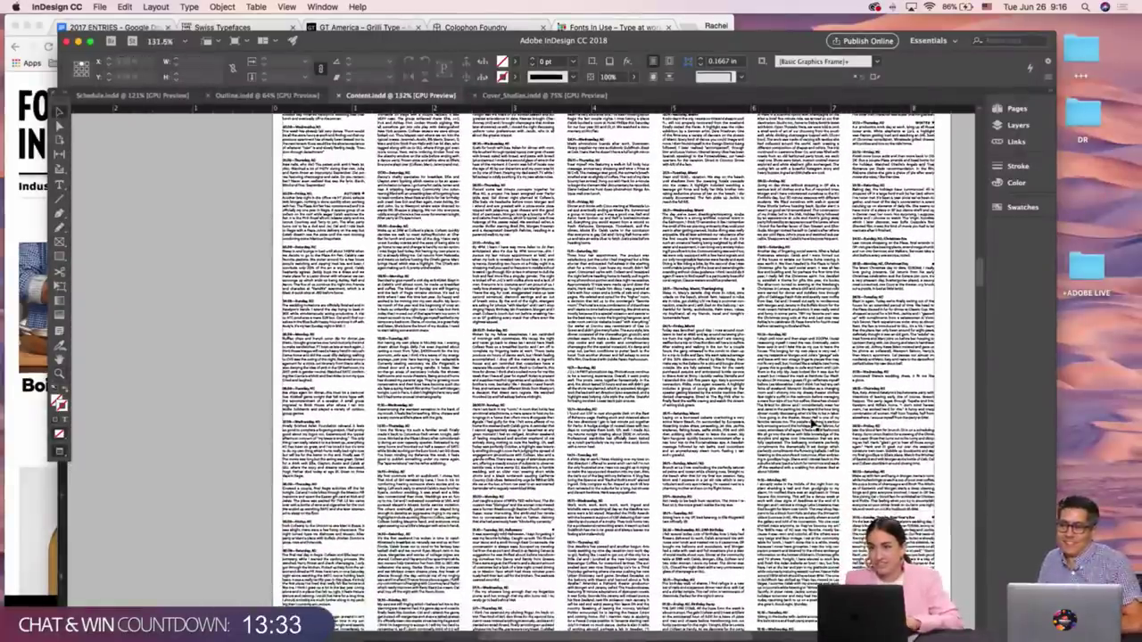
scroll(812, 426, down, 10)
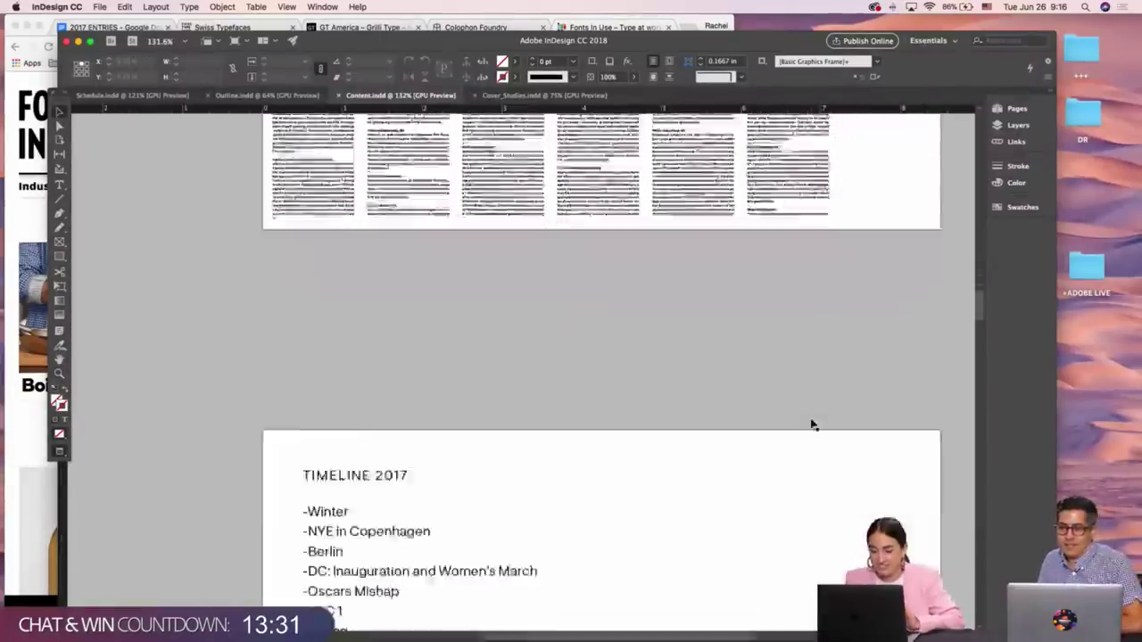
scroll(812, 425, down, 15)
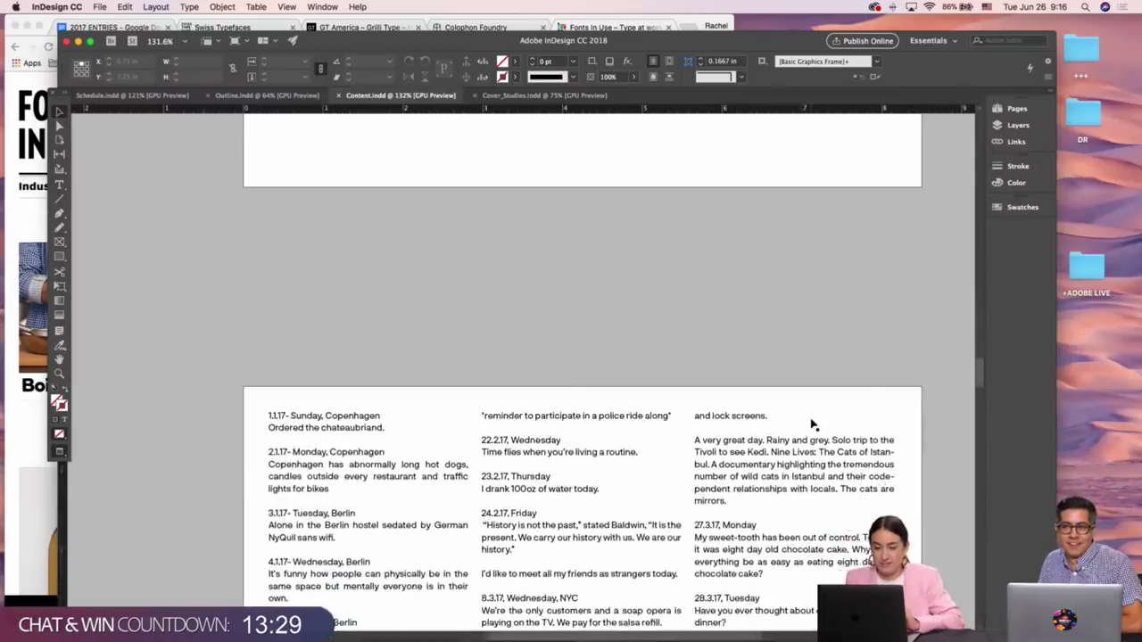
scroll(812, 426, down, 3)
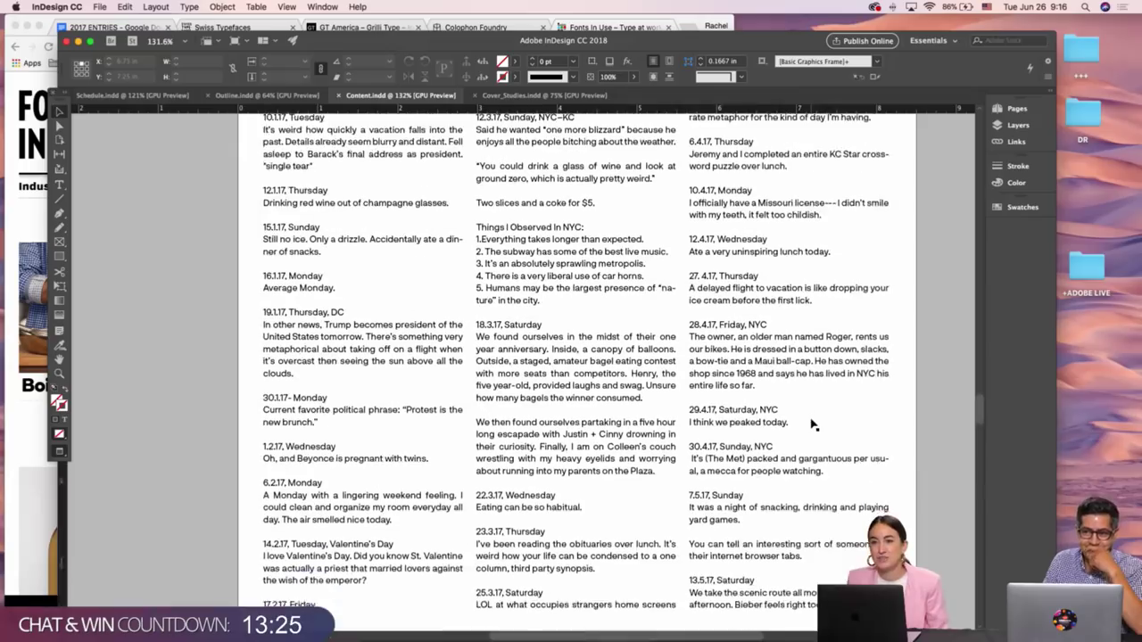
scroll(812, 426, down, 20)
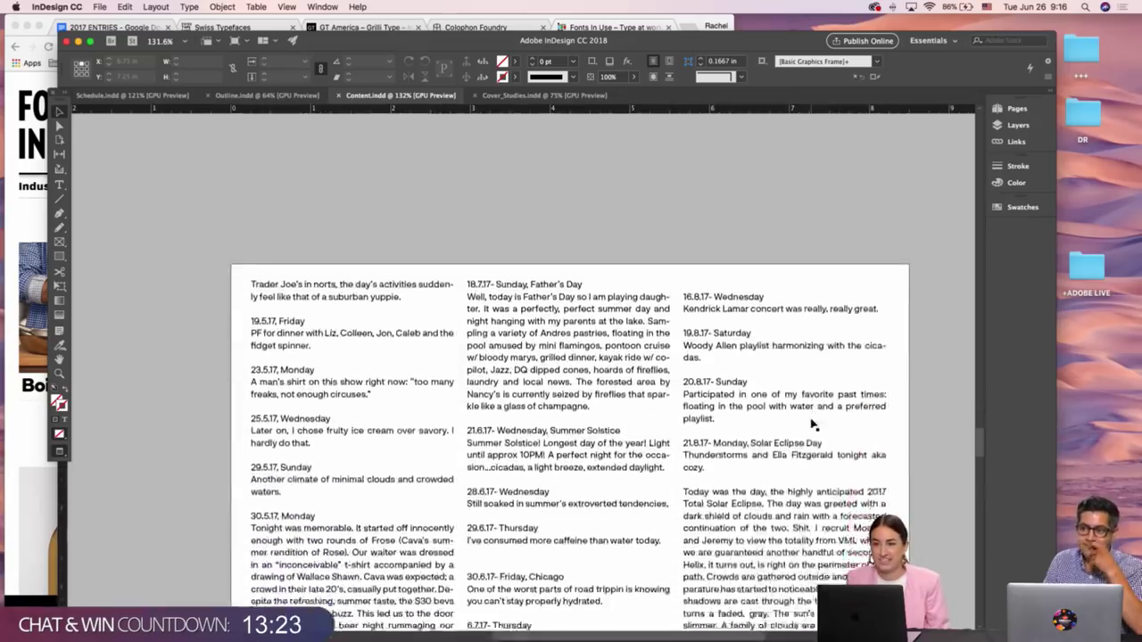
scroll(812, 426, down, 7)
scroll(812, 426, up, 20)
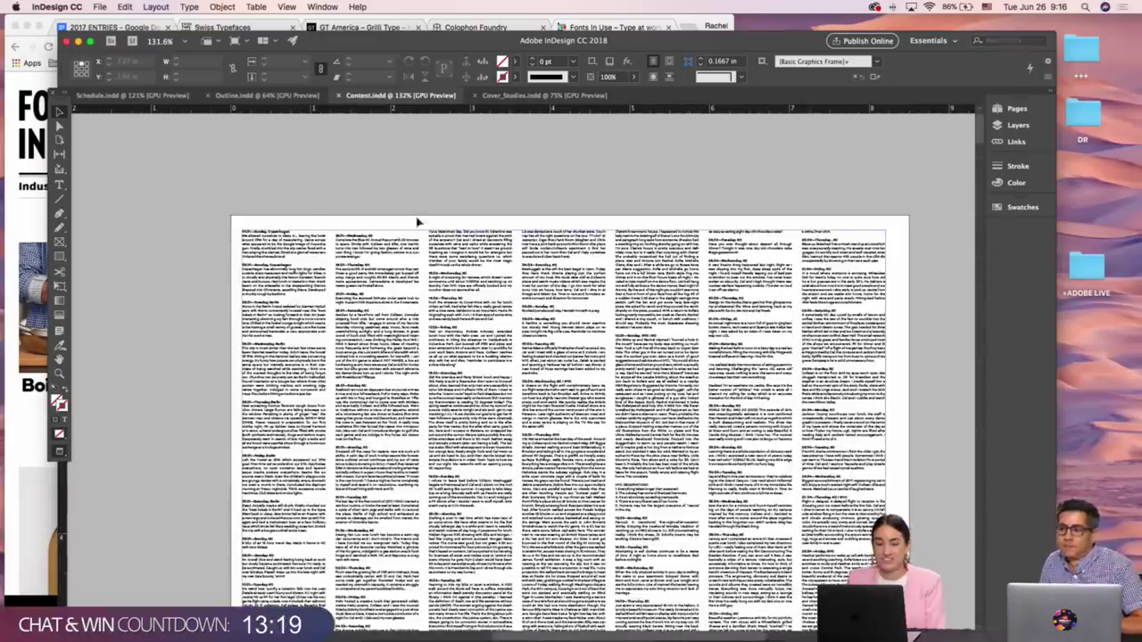
click(134, 96)
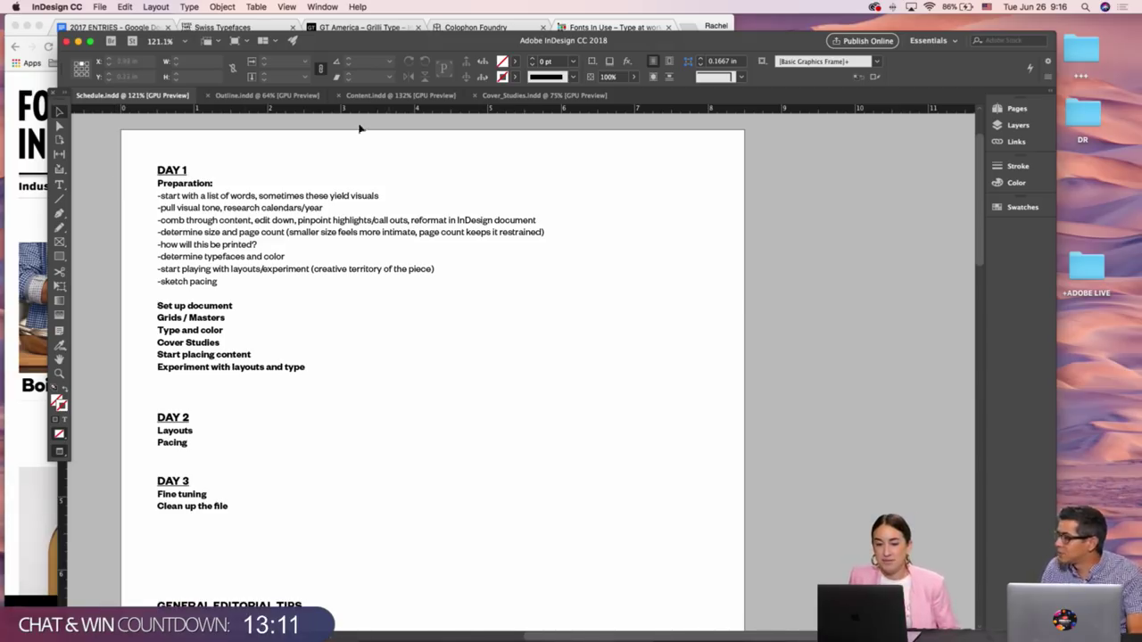
click(273, 95)
click(373, 95)
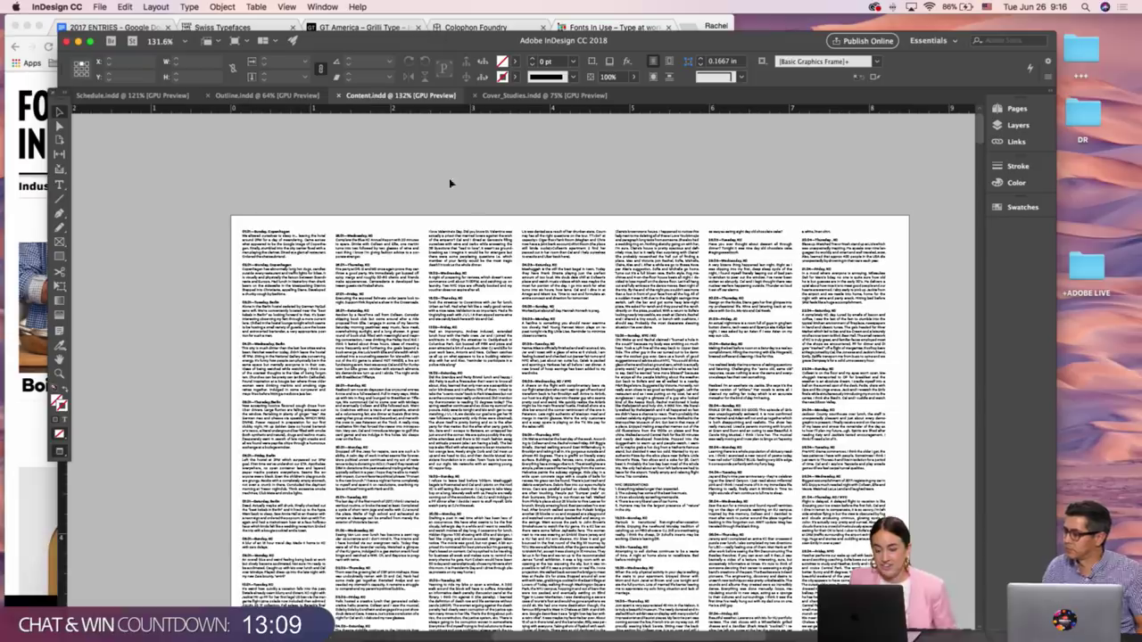
key(super+a)
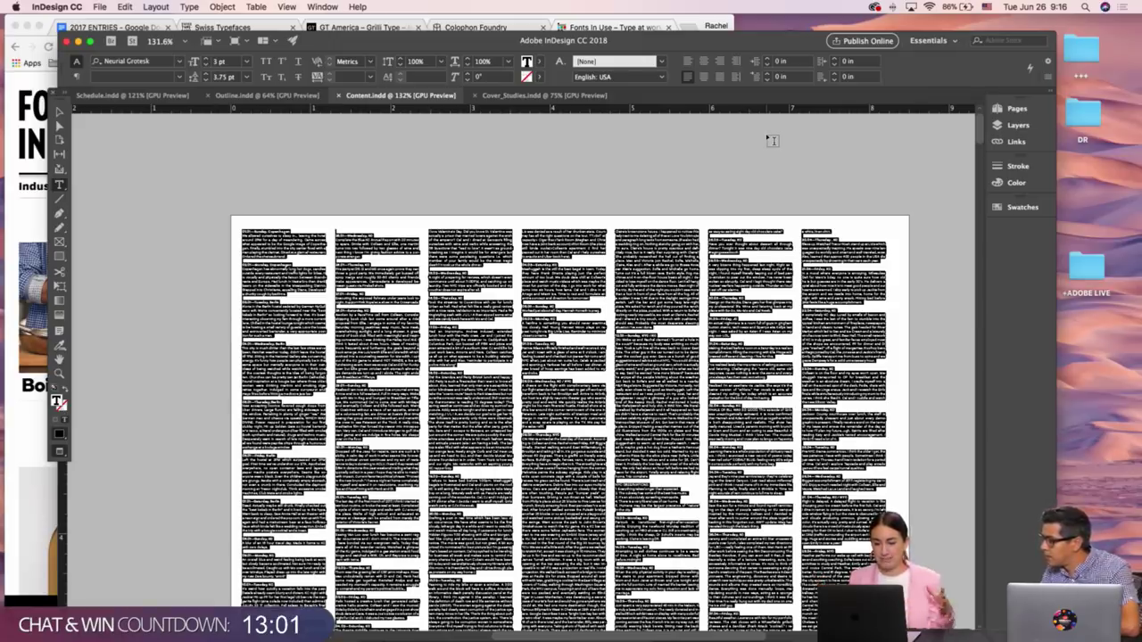
click(59, 110)
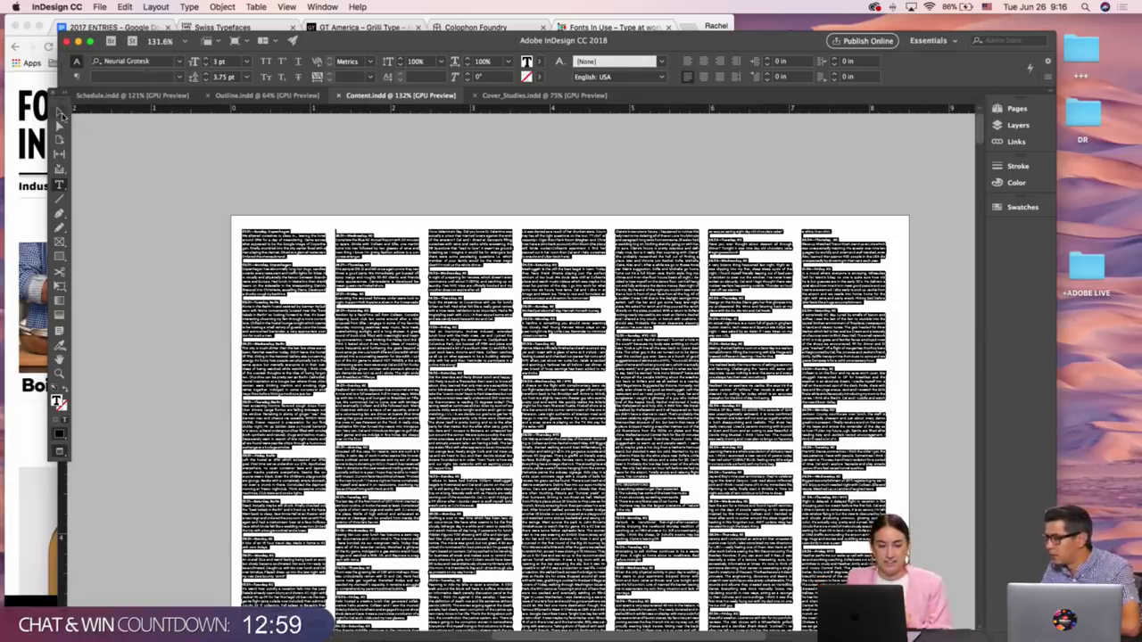
click(327, 183)
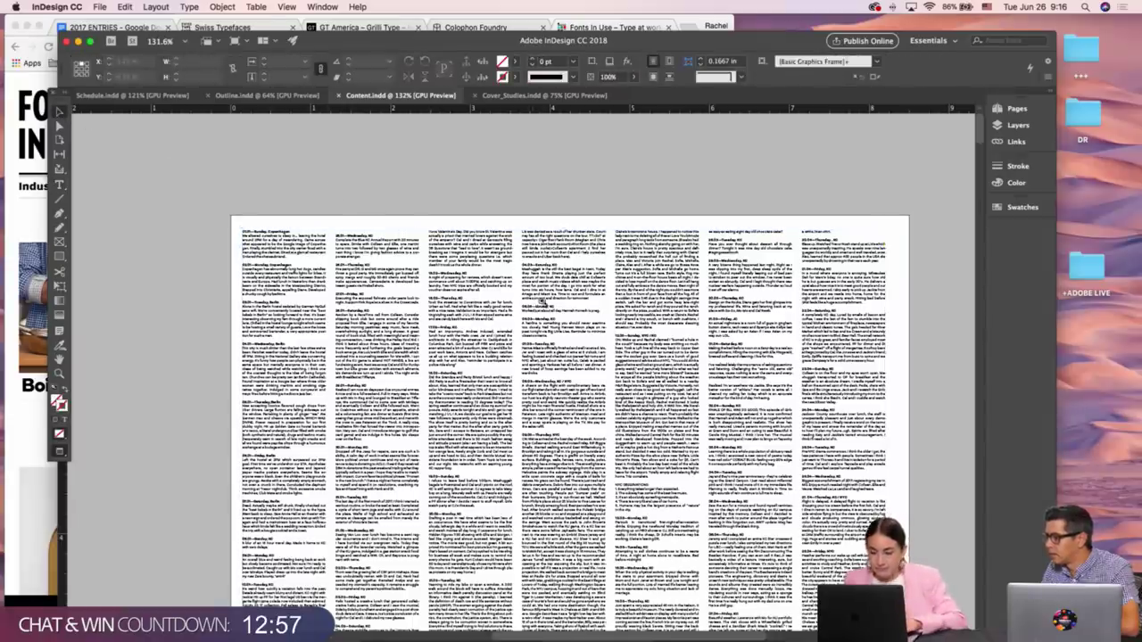
Zoom into Content.indd and inspect the kerning in the 01.01 date and its following dash
scroll(637, 335, up, 1)
scroll(268, 272, up, 3)
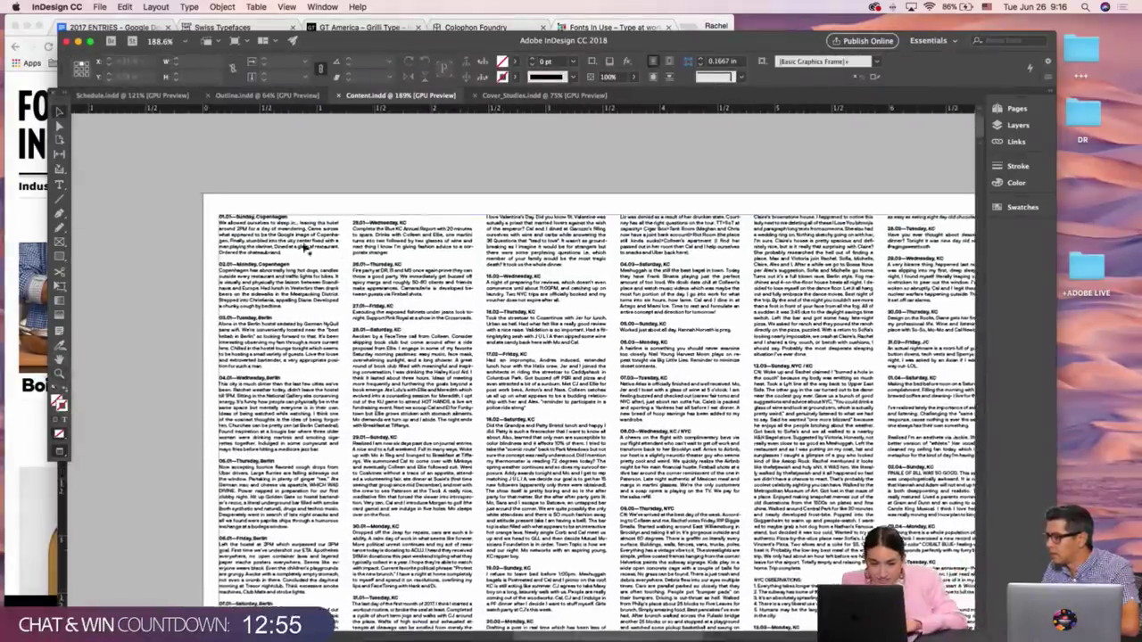
scroll(279, 278, up, 5)
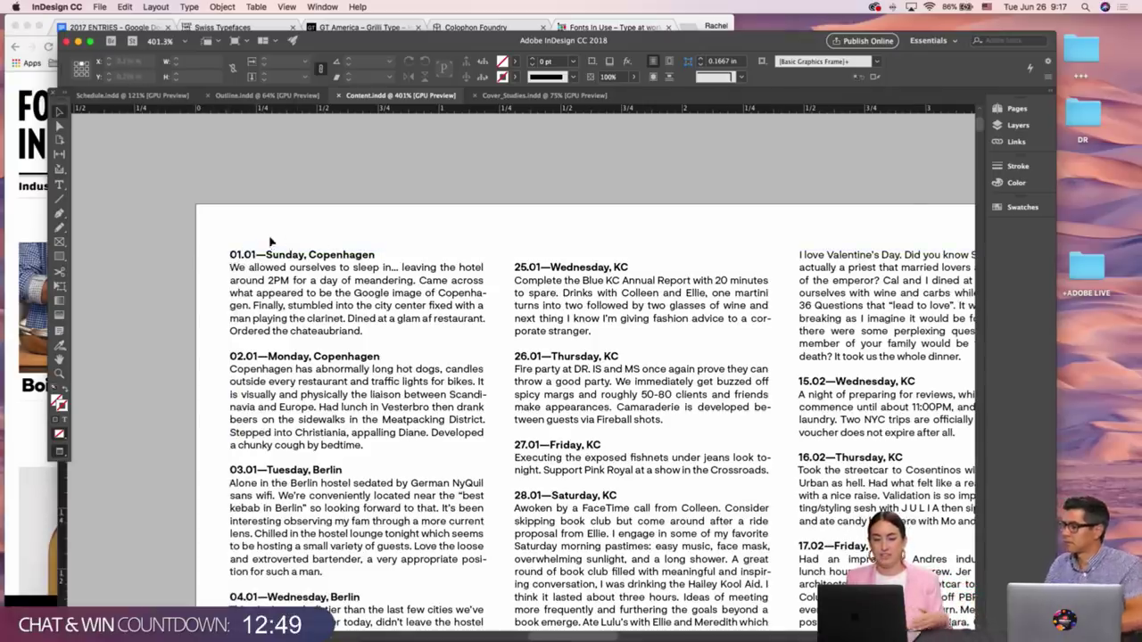
double_click(254, 267)
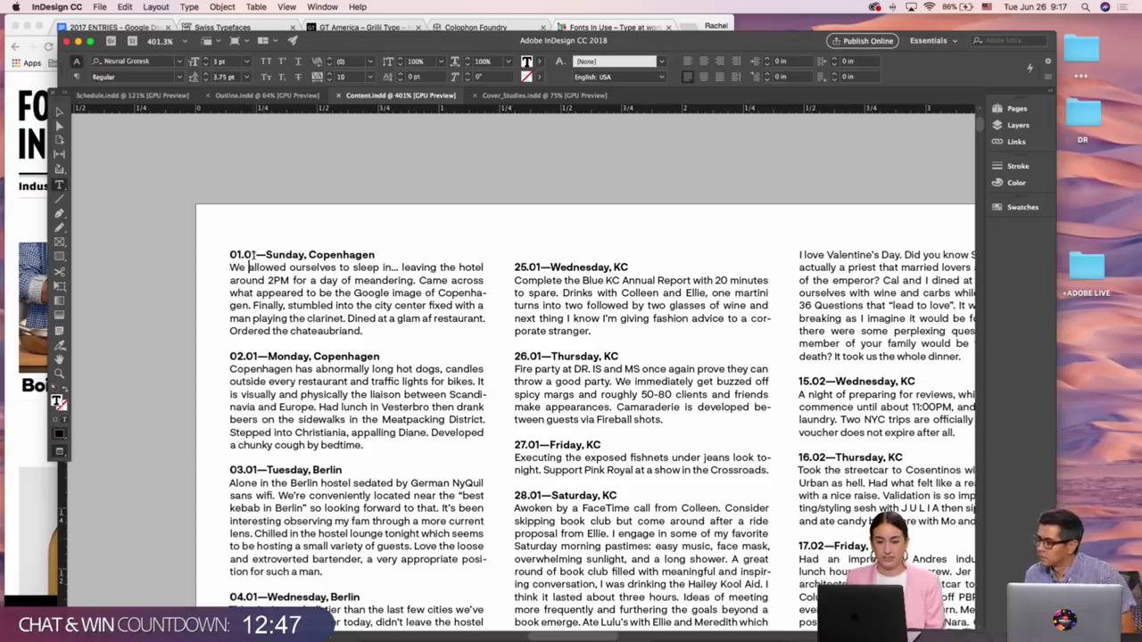
drag(229, 255, 257, 256)
click(242, 256)
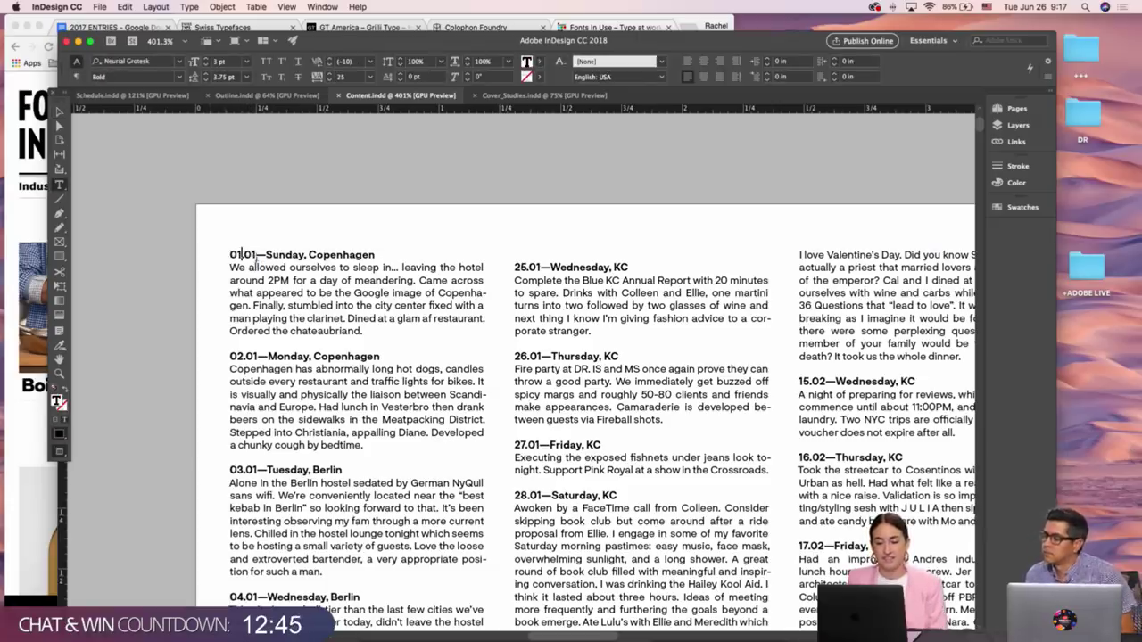
drag(255, 255, 266, 255)
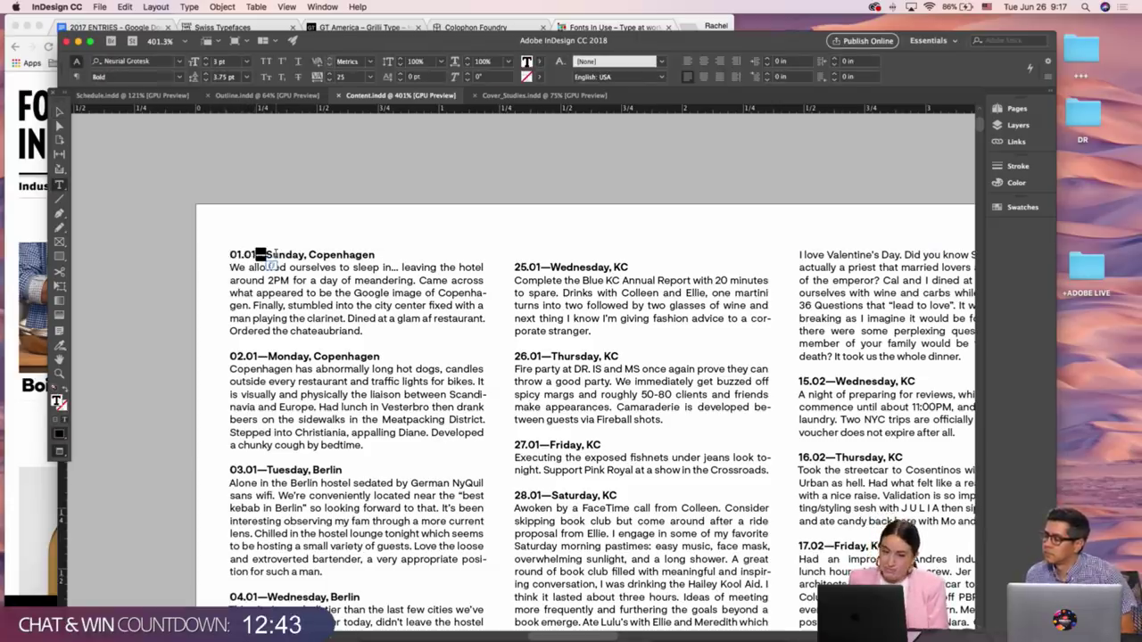
click(284, 257)
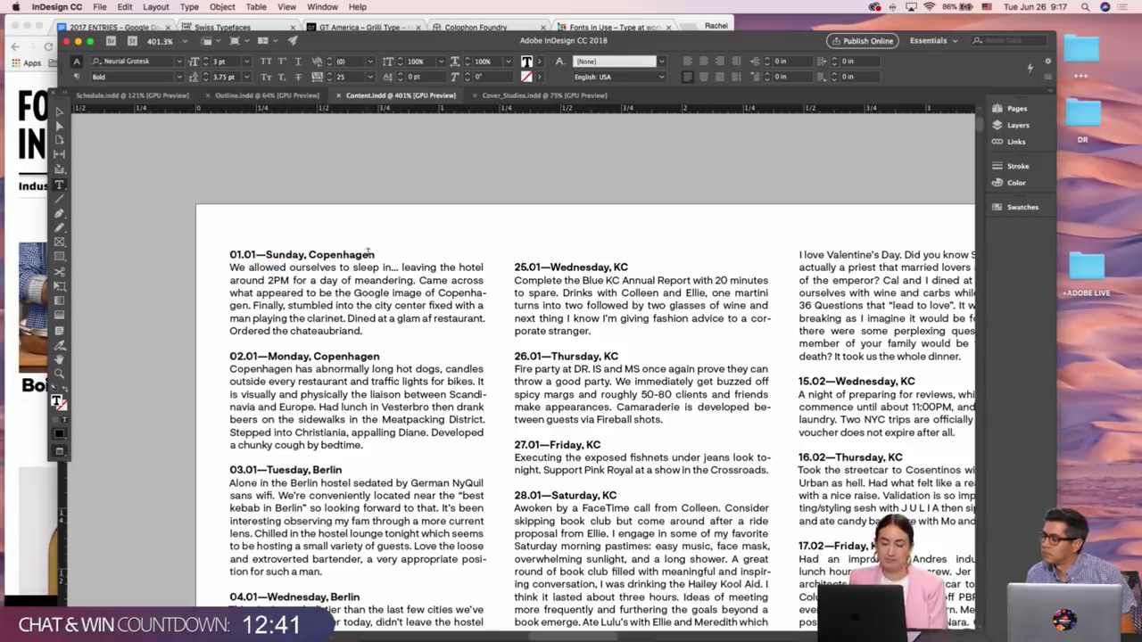
key(Escape)
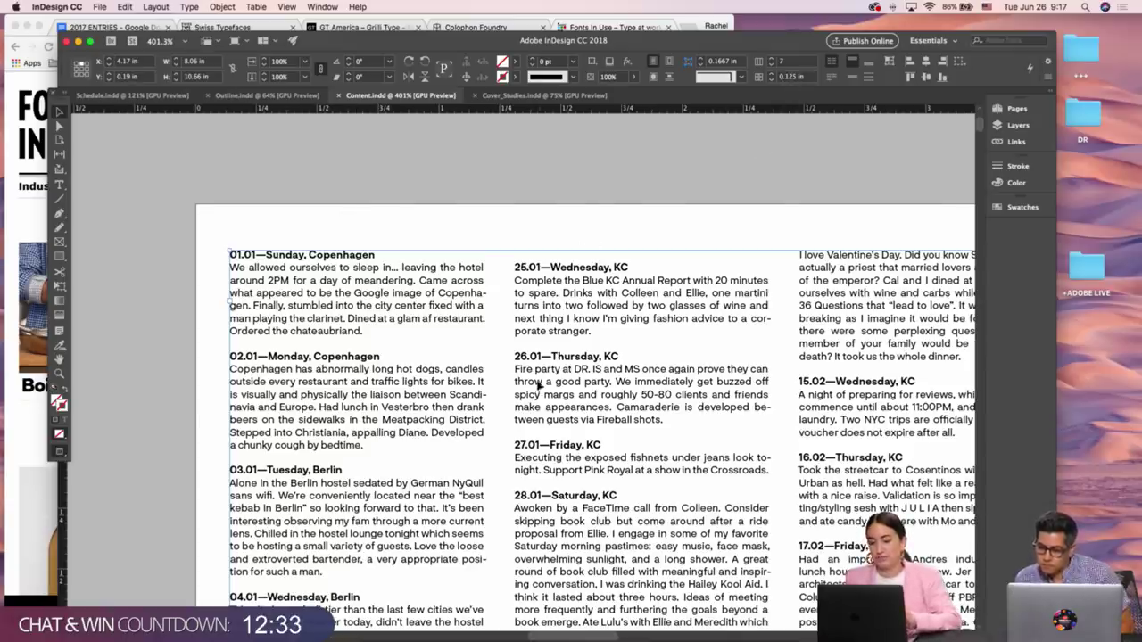
Zoom out to view the whole Content page, then switch back to Schedule.indd
key(super+minus)
key(super+minus)
key(super+minus)
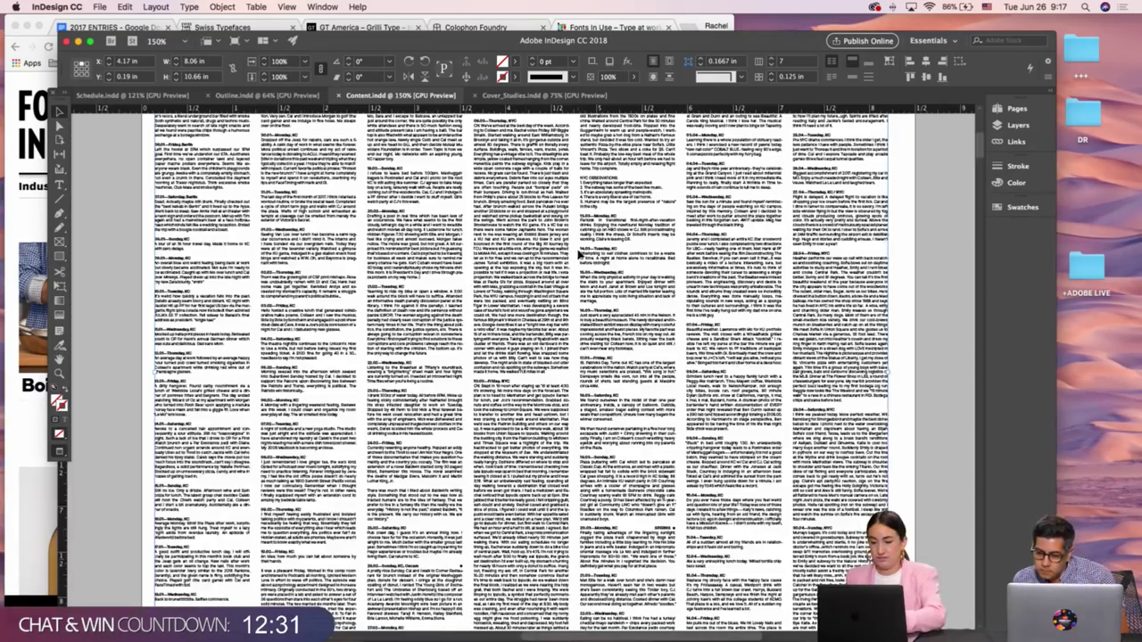
key(super+minus)
key(super+minus)
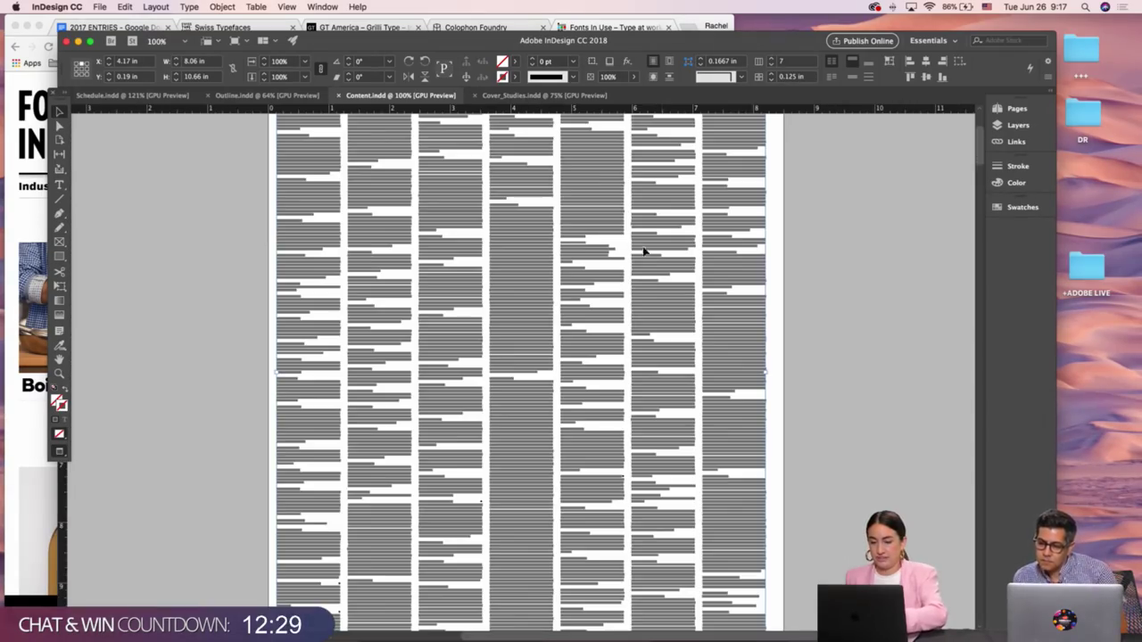
click(800, 257)
scroll(785, 340, up, 5)
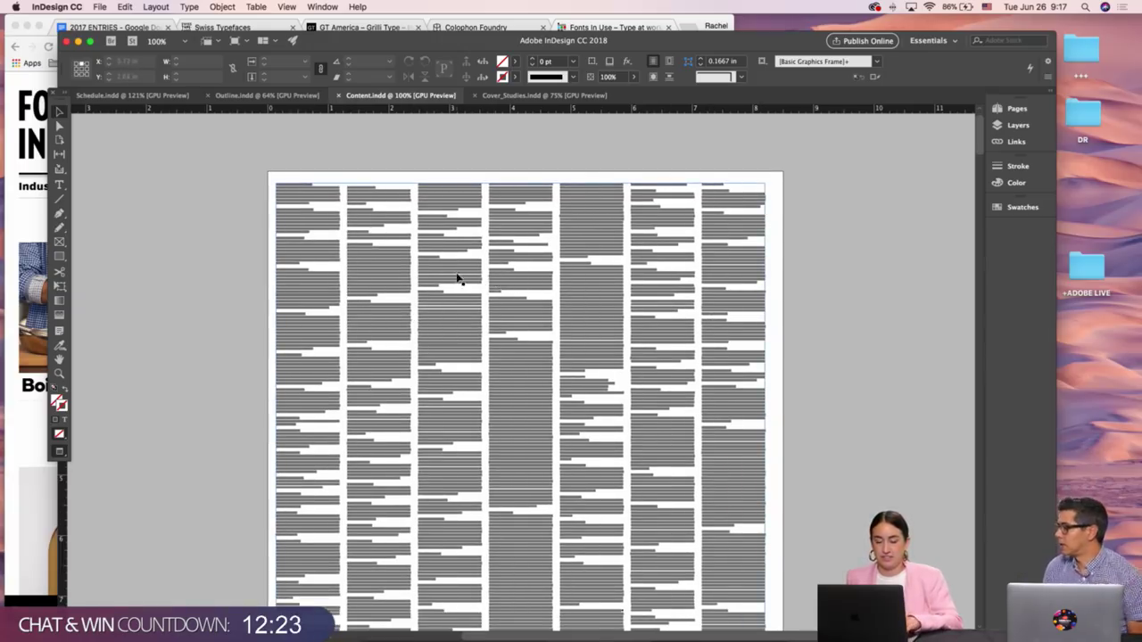
click(416, 269)
drag(417, 269, 463, 266)
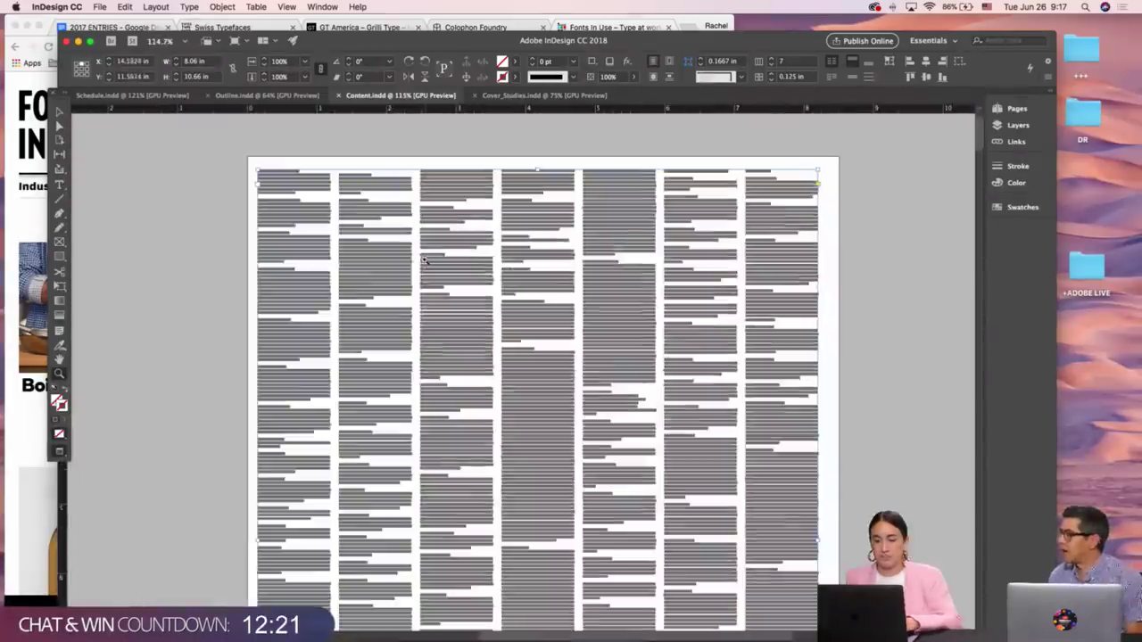
scroll(463, 267, right, 3)
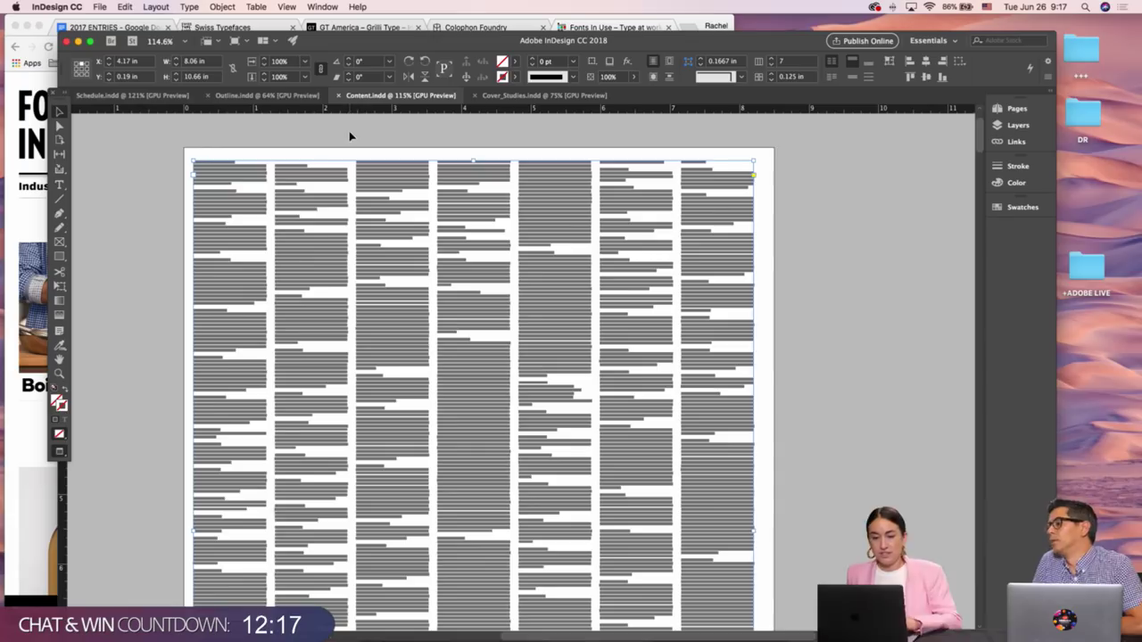
click(266, 96)
click(159, 96)
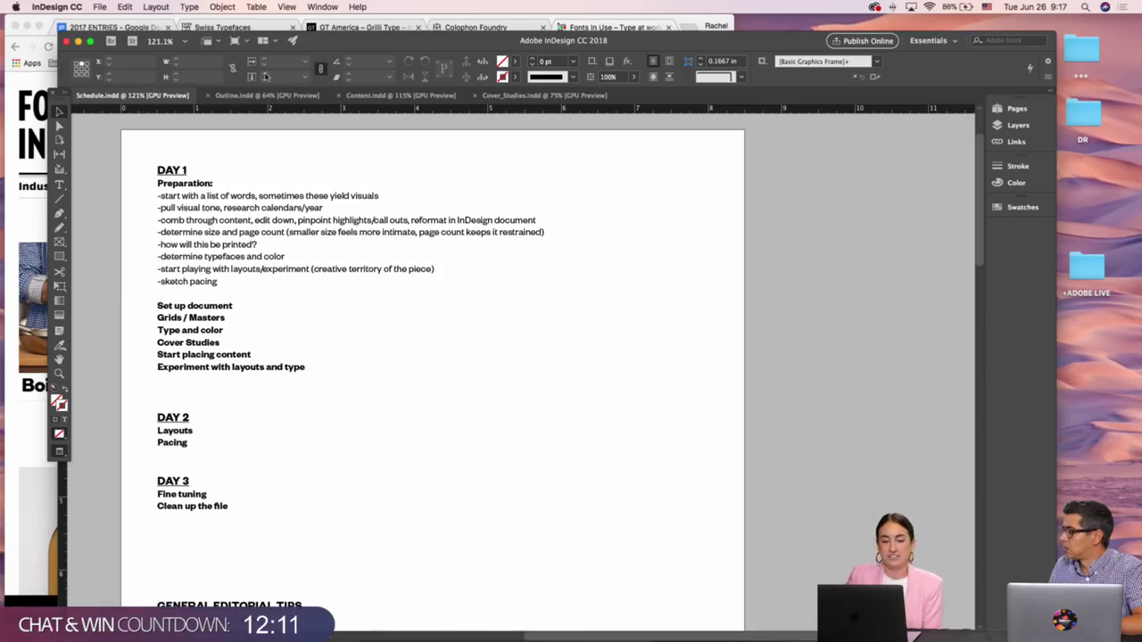
Create a new 6-page document in inches, 4 in wide by 6 in tall
click(108, 8)
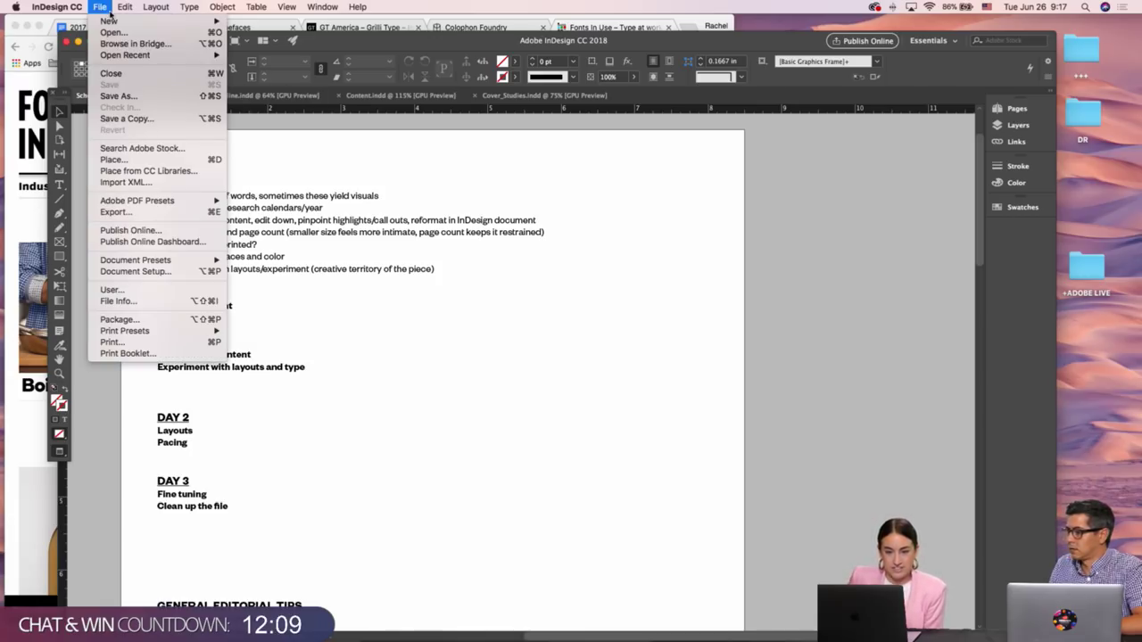
mouse_move(112, 20)
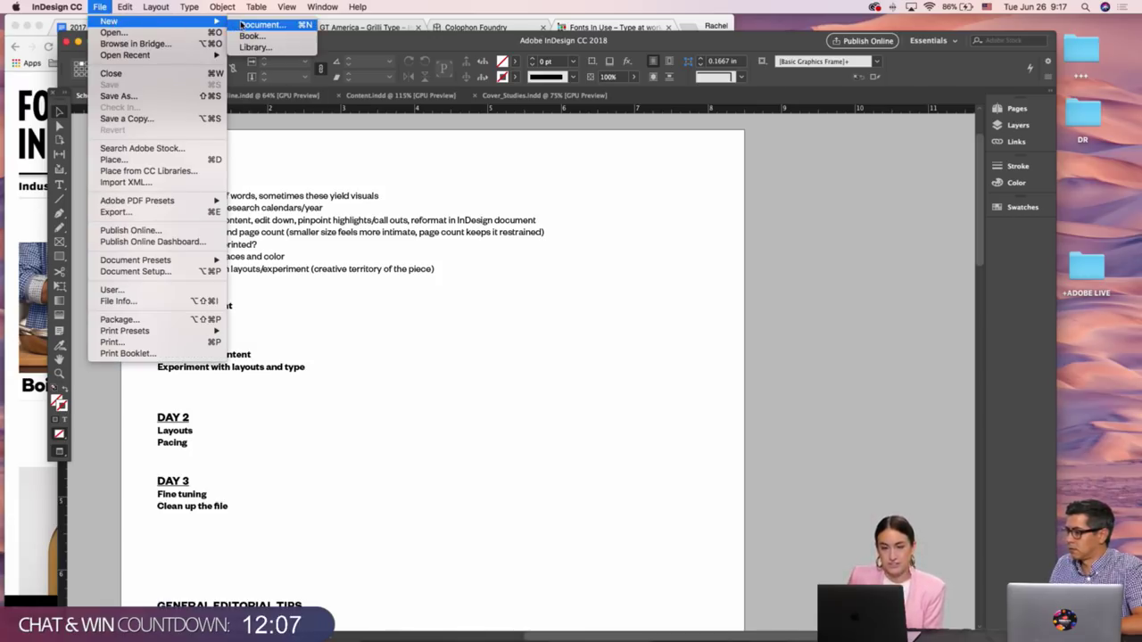
click(265, 25)
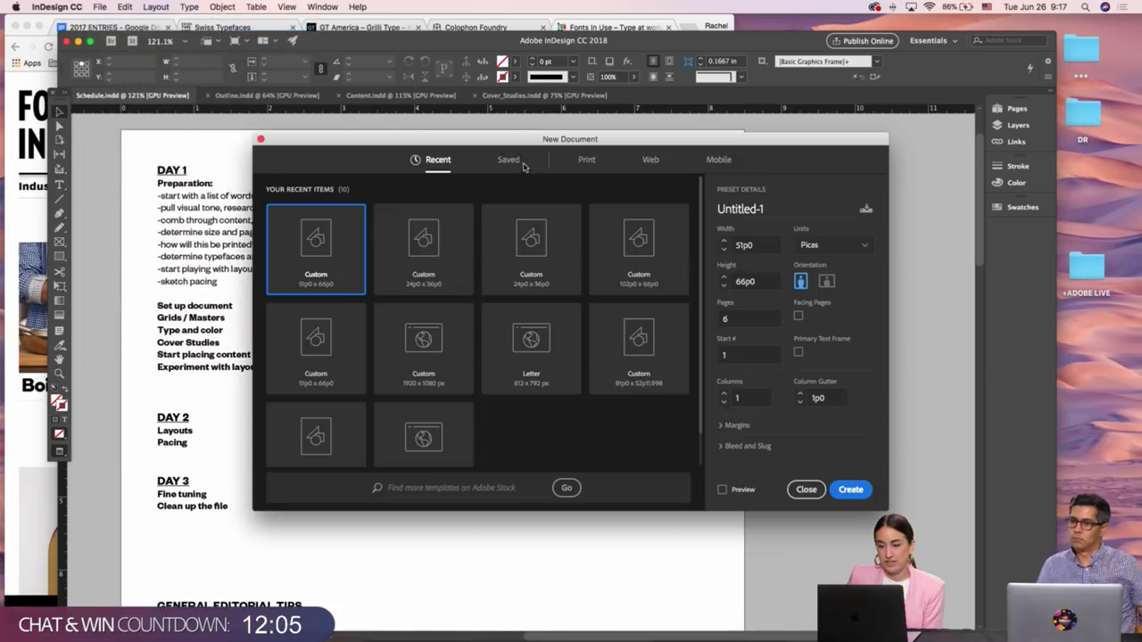
click(866, 247)
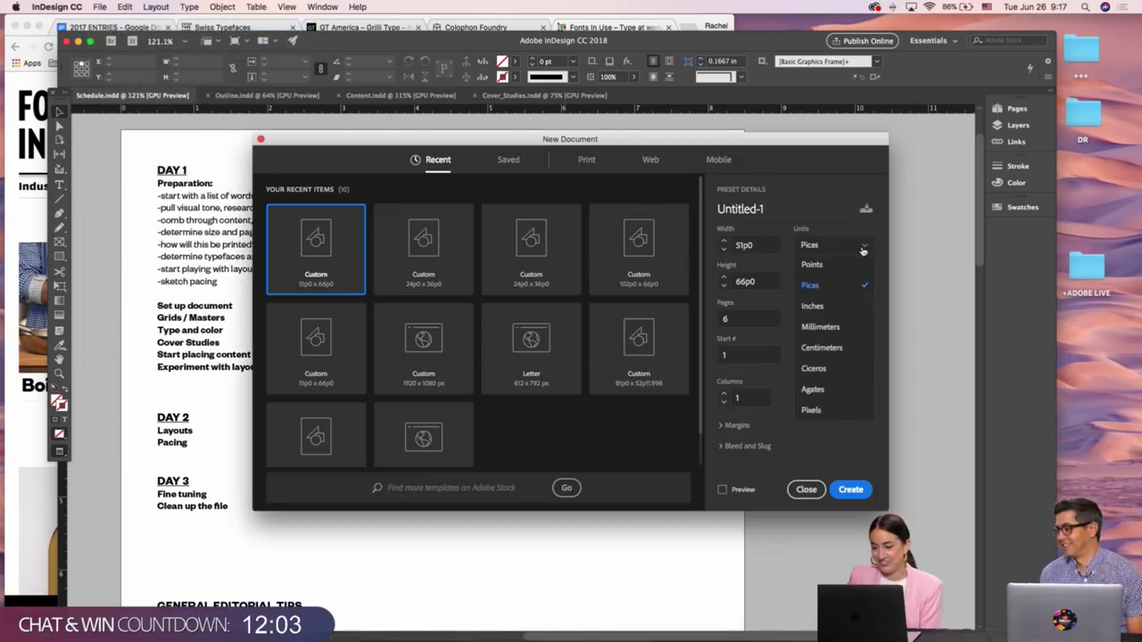
click(829, 309)
drag(745, 245, 727, 249)
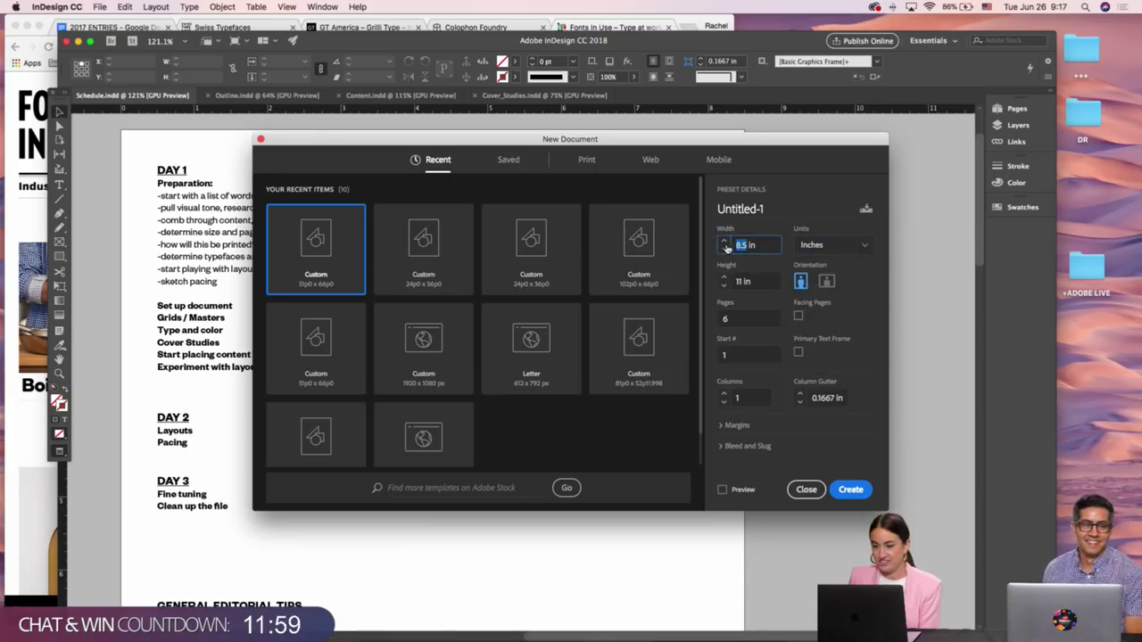
text(4)
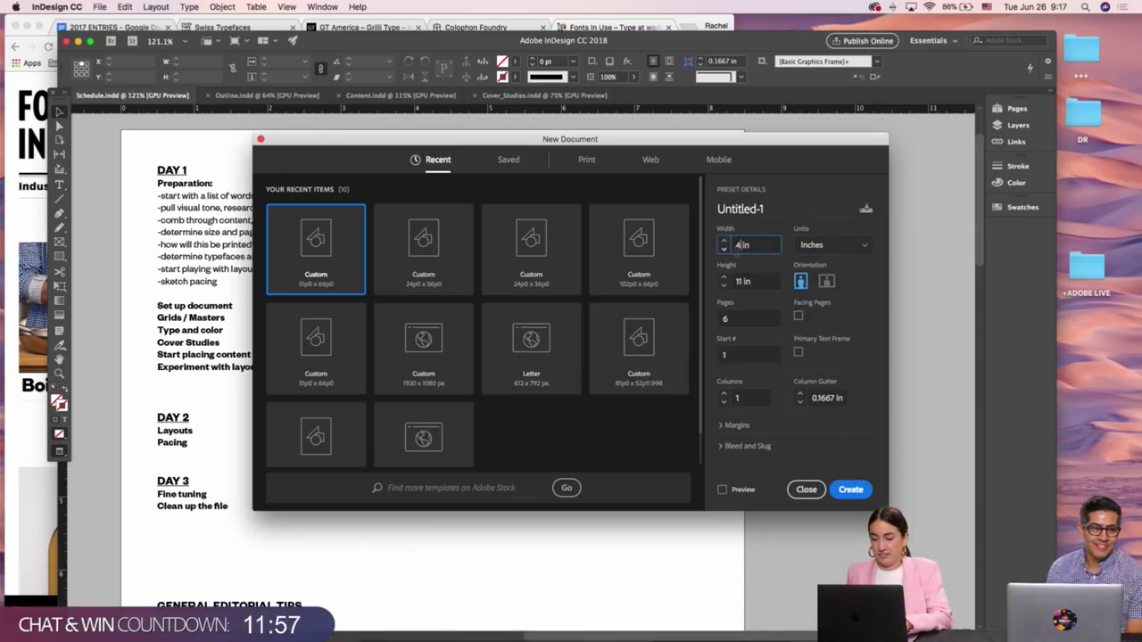
drag(744, 281, 721, 284)
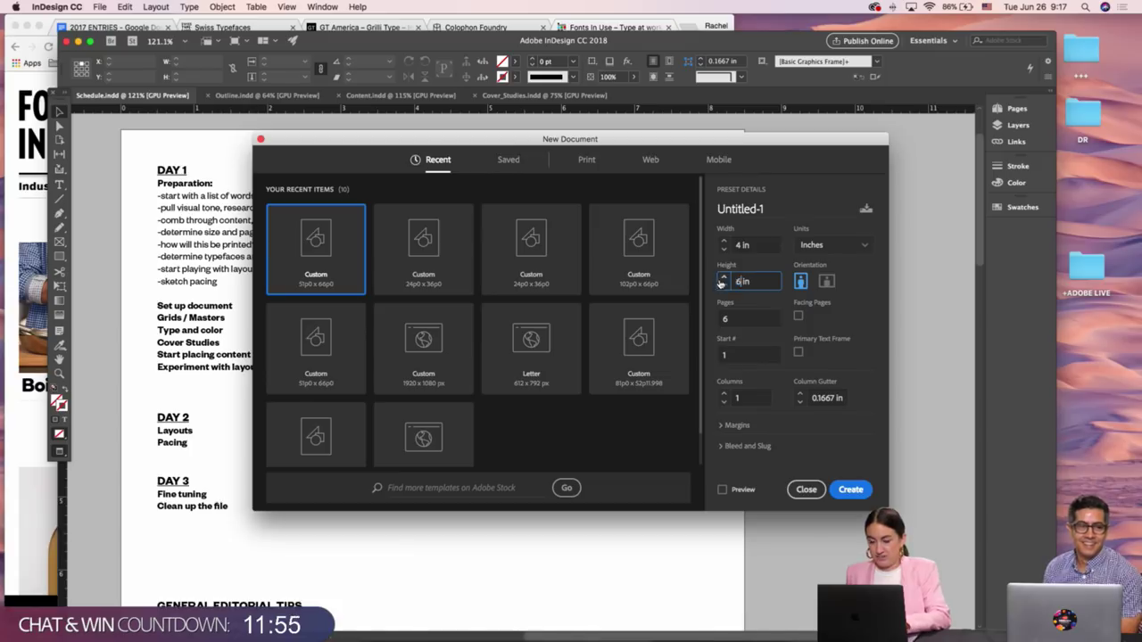
click(850, 489)
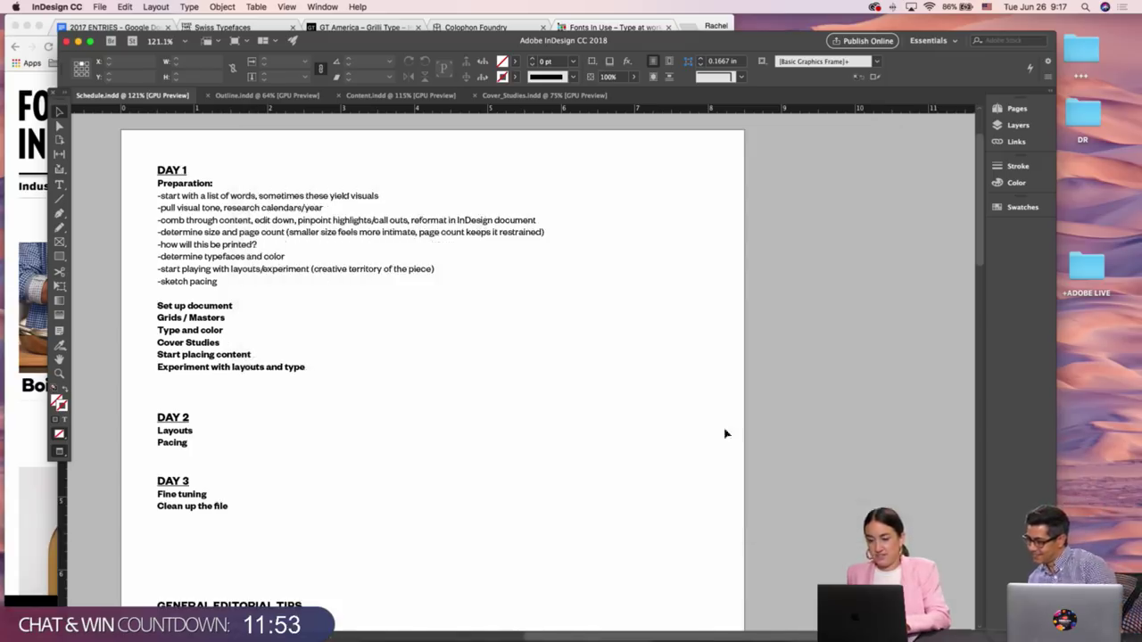
key(super+minus)
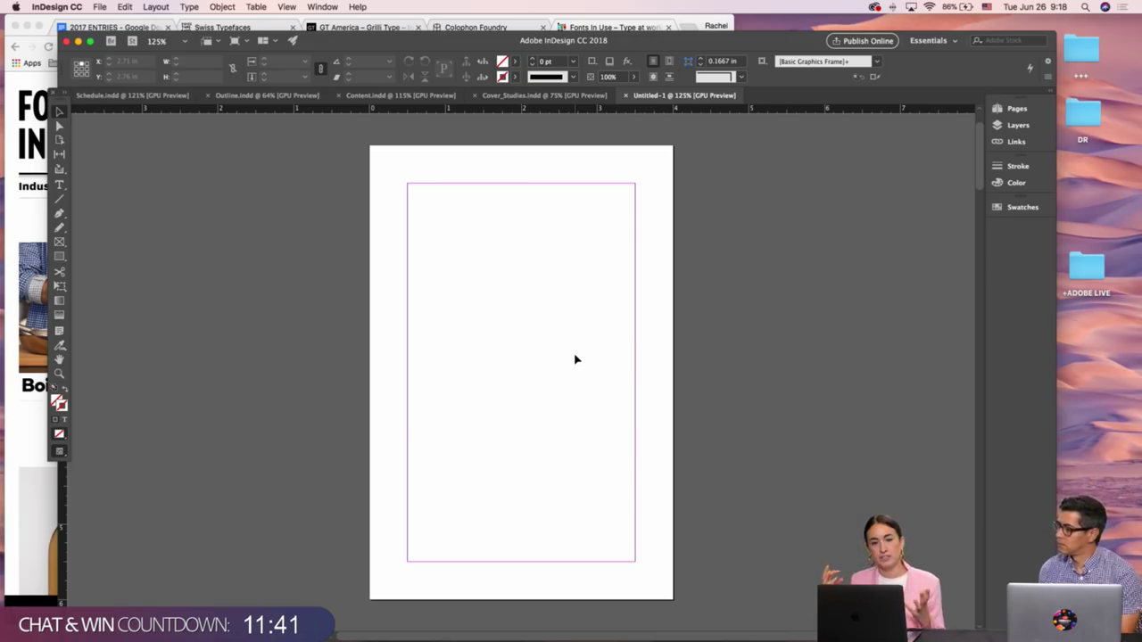
In Document Setup, apply a 0.125 in bleed to all sides
drag(139, 37, 156, 11)
click(100, 6)
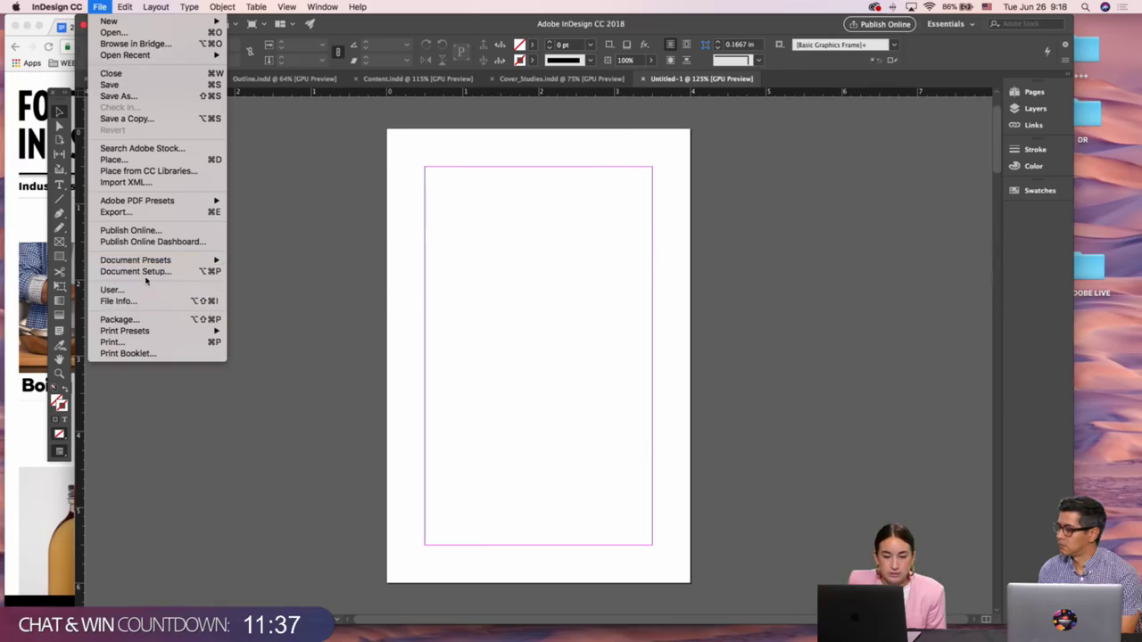
key(Return)
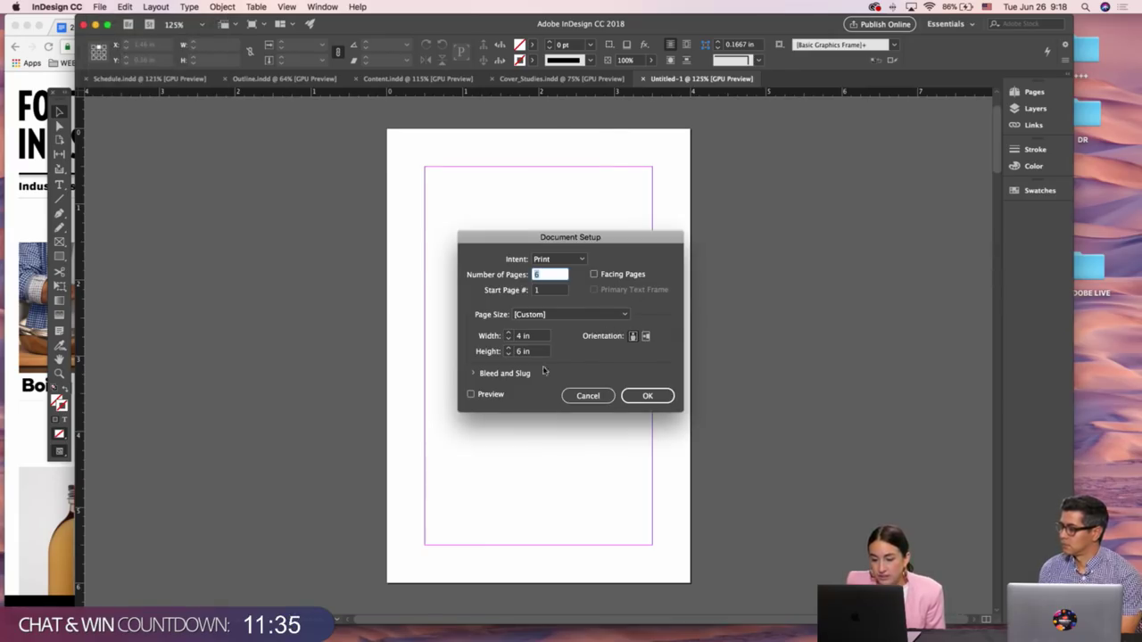
click(475, 373)
click(507, 414)
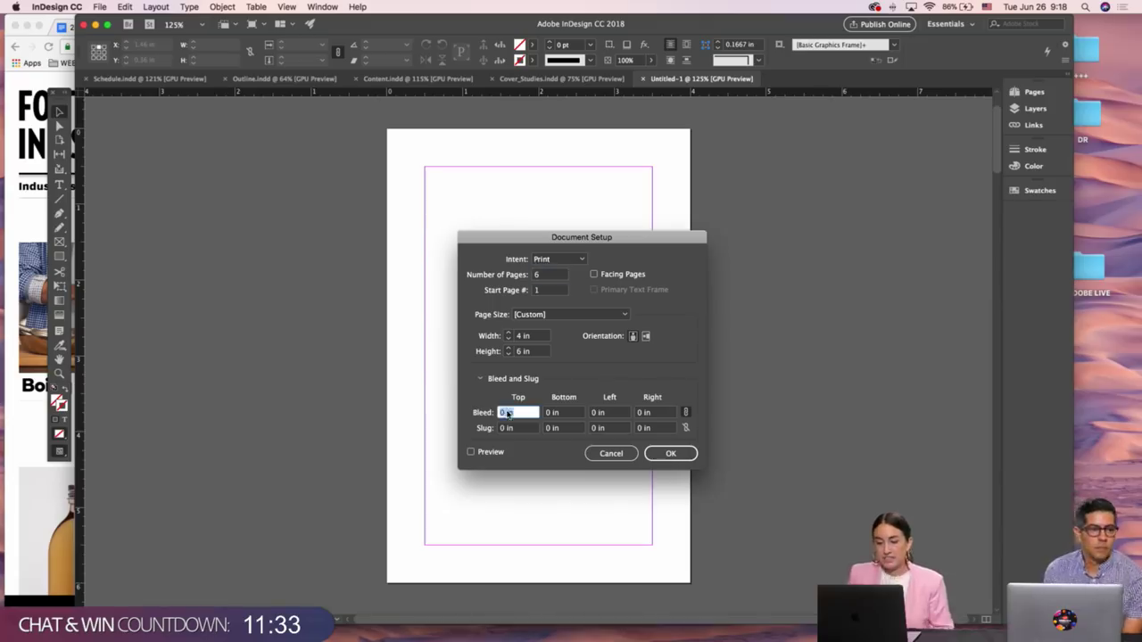
text(.125)
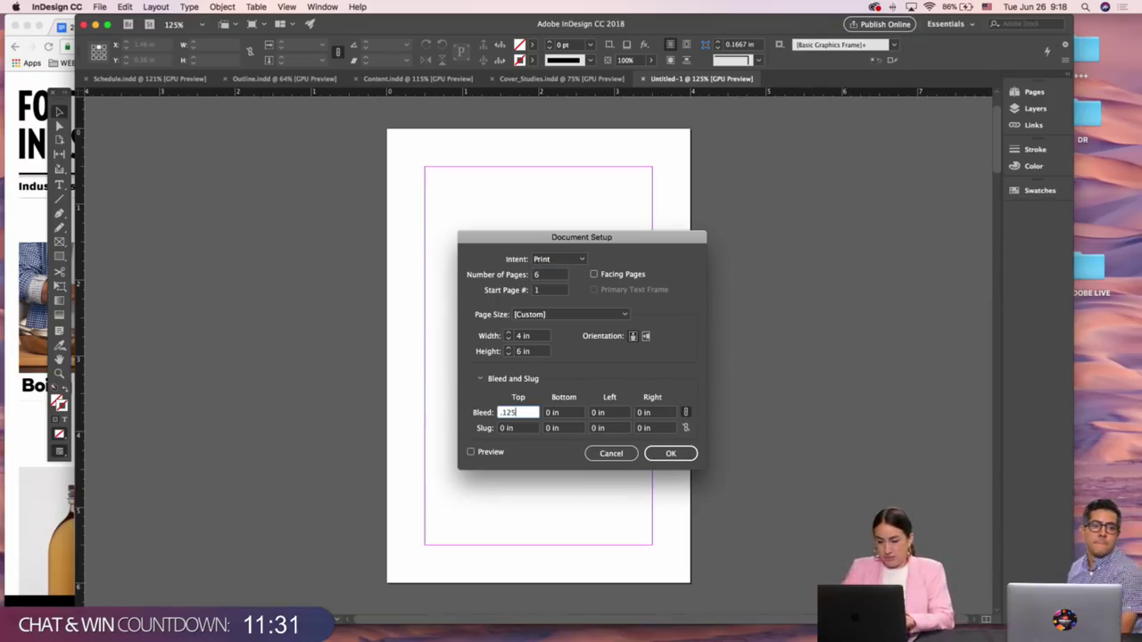
key(Tab)
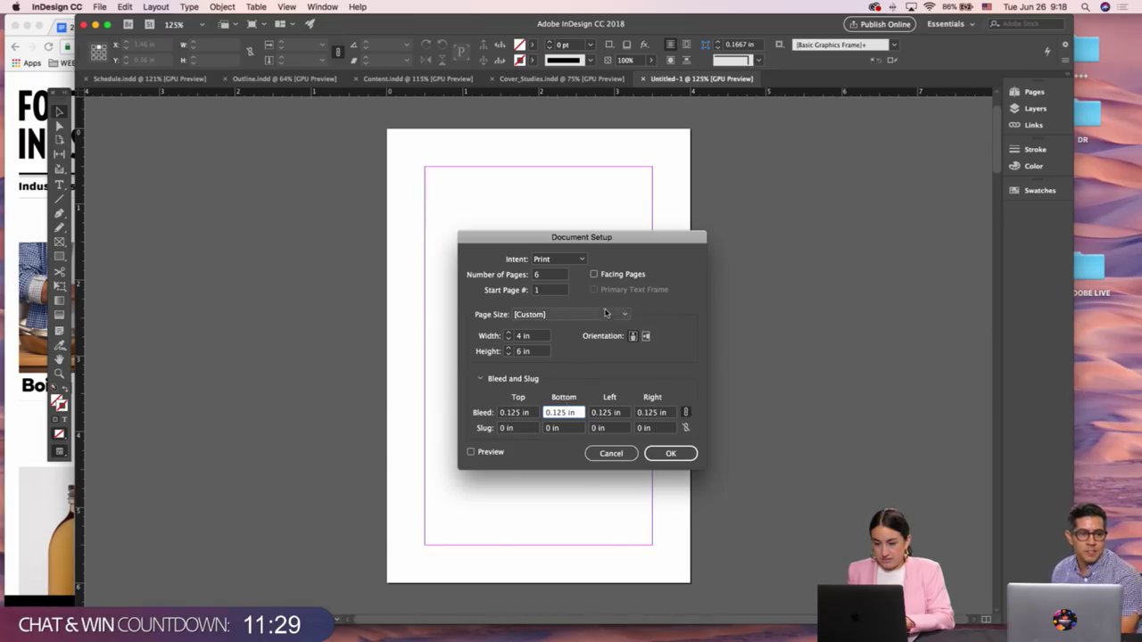
Enable facing pages and start page numbering at 16, then view the spreads
click(608, 275)
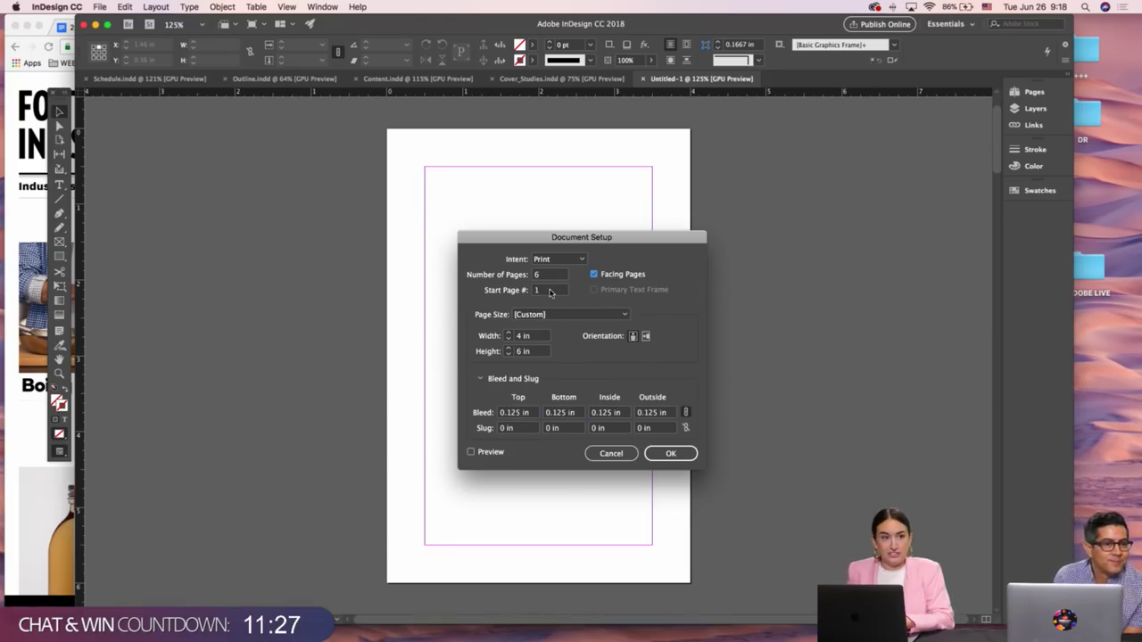
double_click(550, 292)
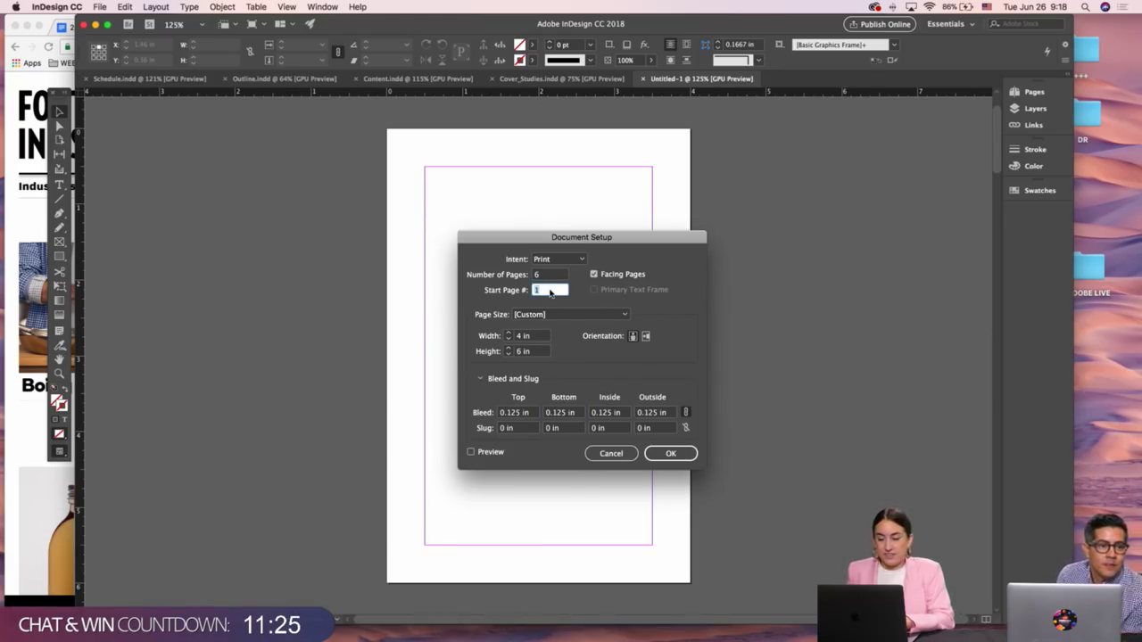
text(16)
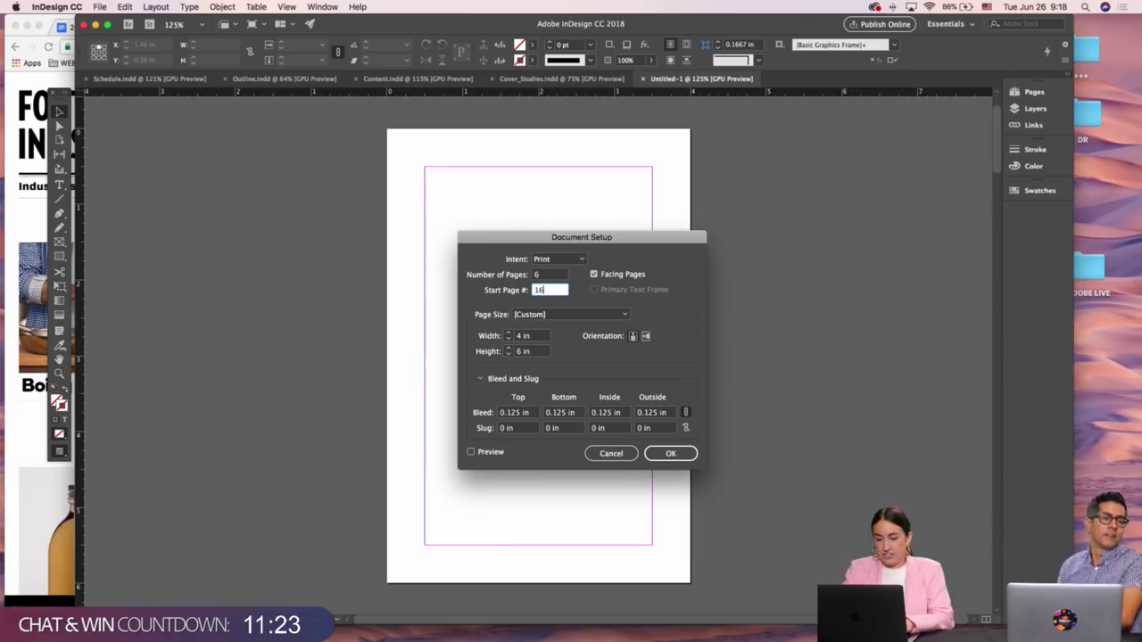
key(super+a)
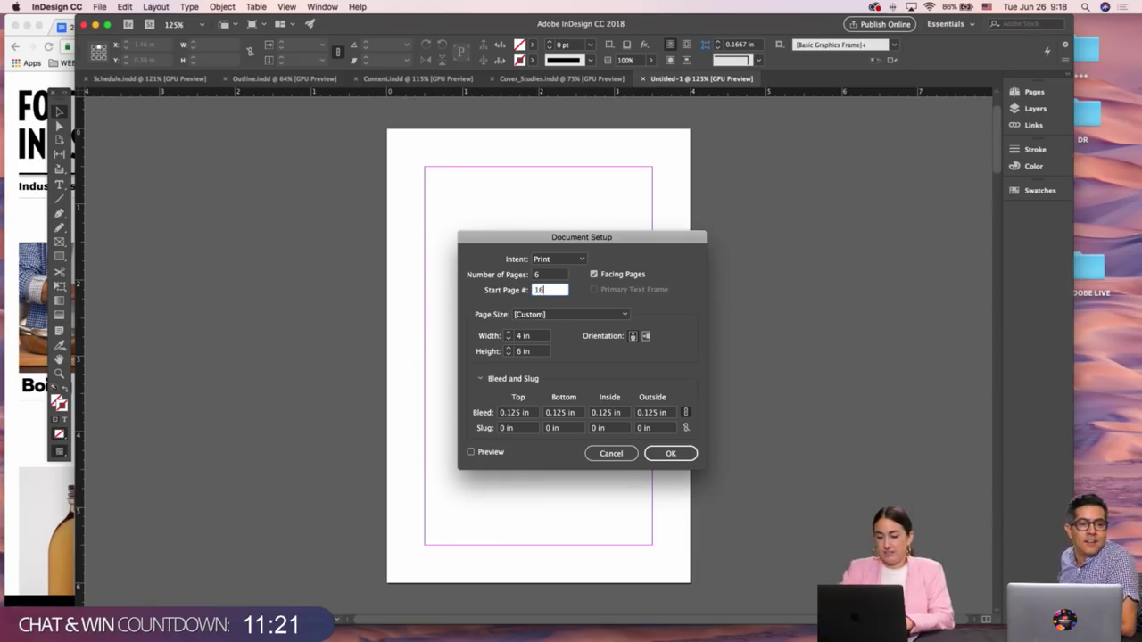
click(682, 455)
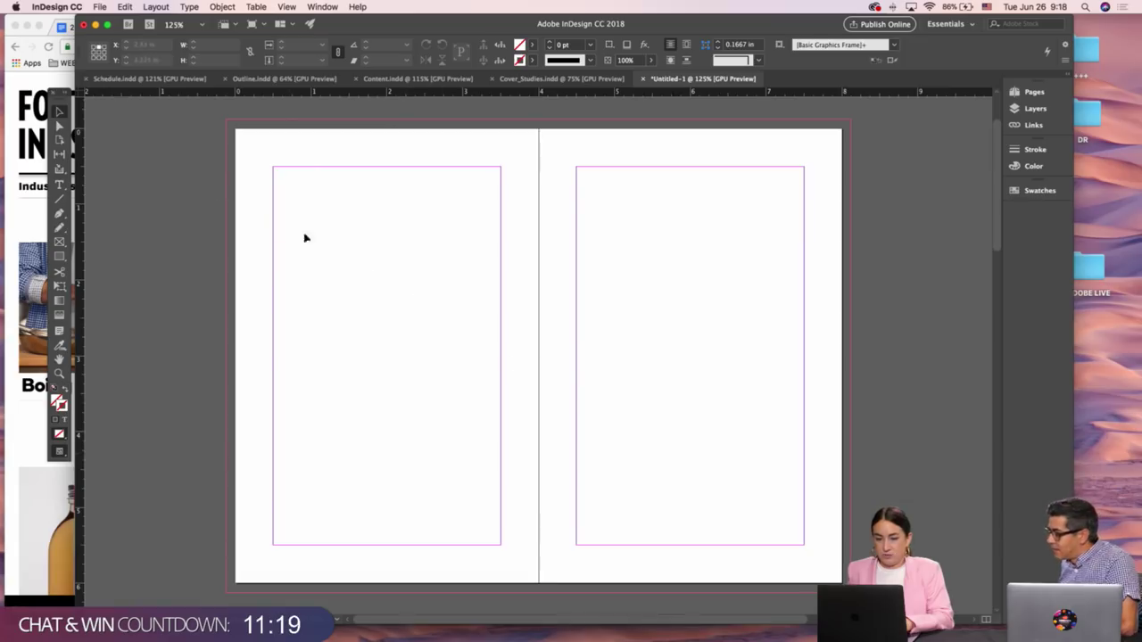
scroll(190, 177, up, 2)
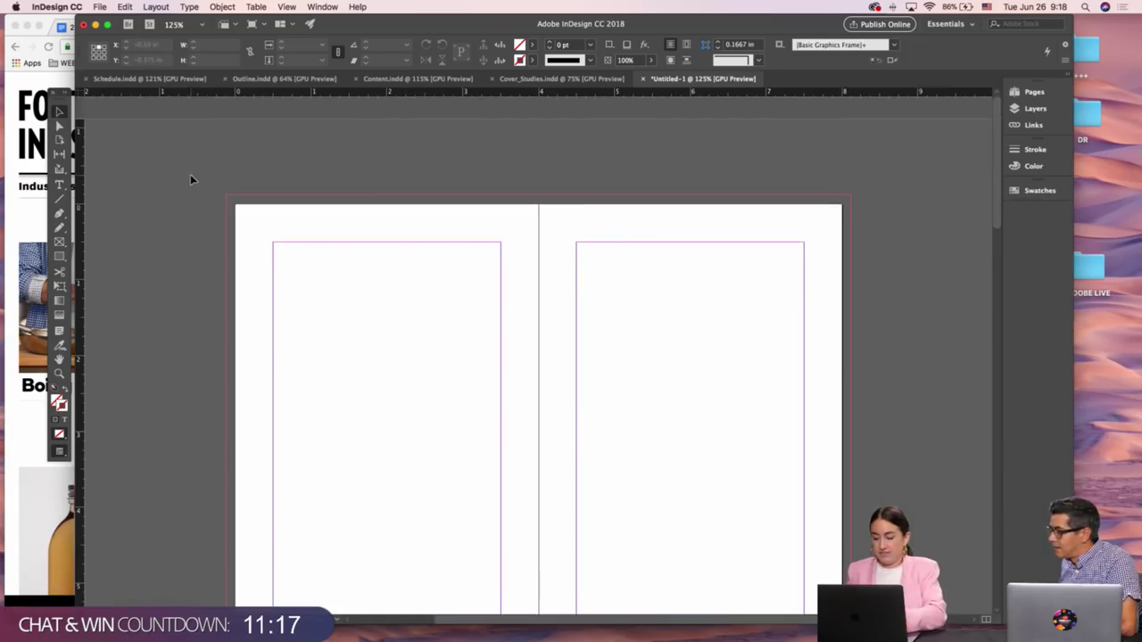
key(super+minus)
key(super+minus)
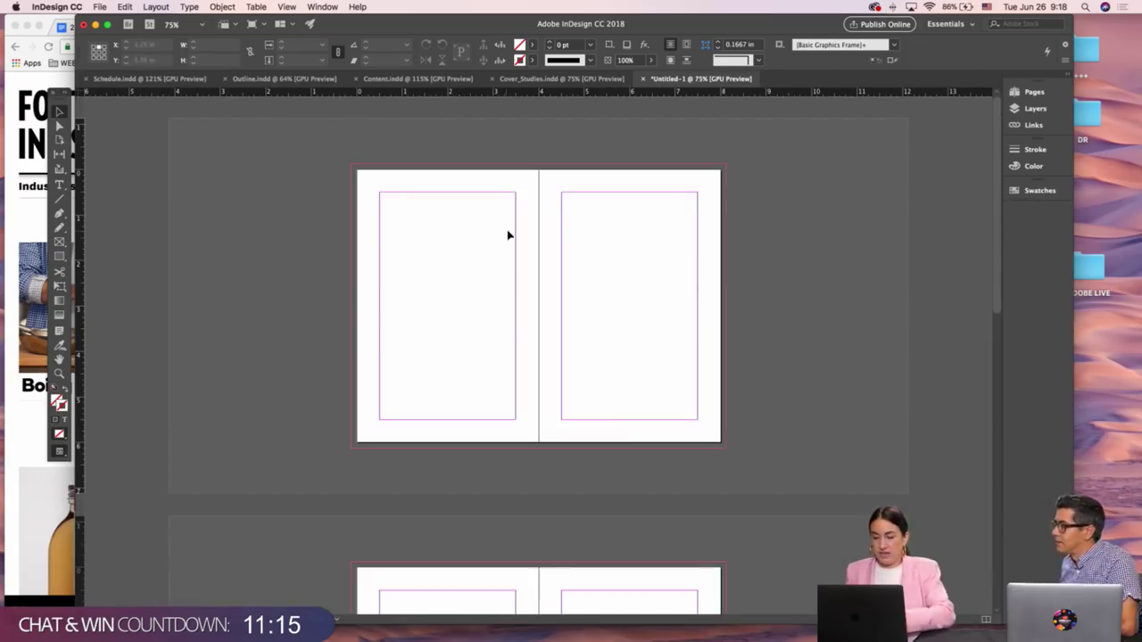
Show the Pages panel listing spreads 16–17, 18–19 and 20–21
click(1035, 92)
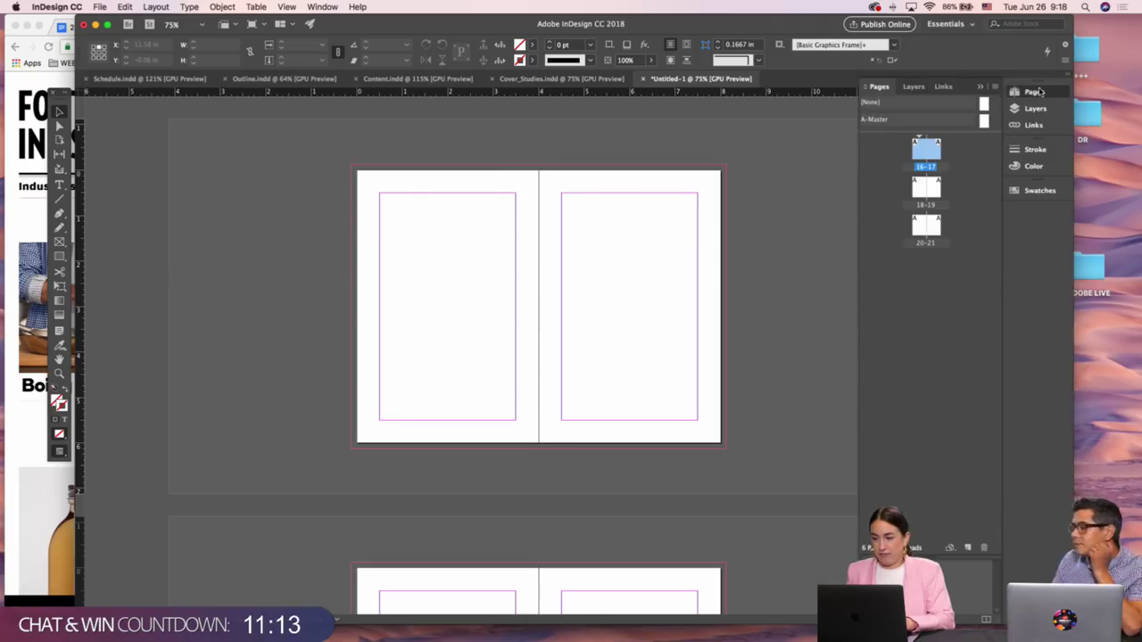
click(997, 86)
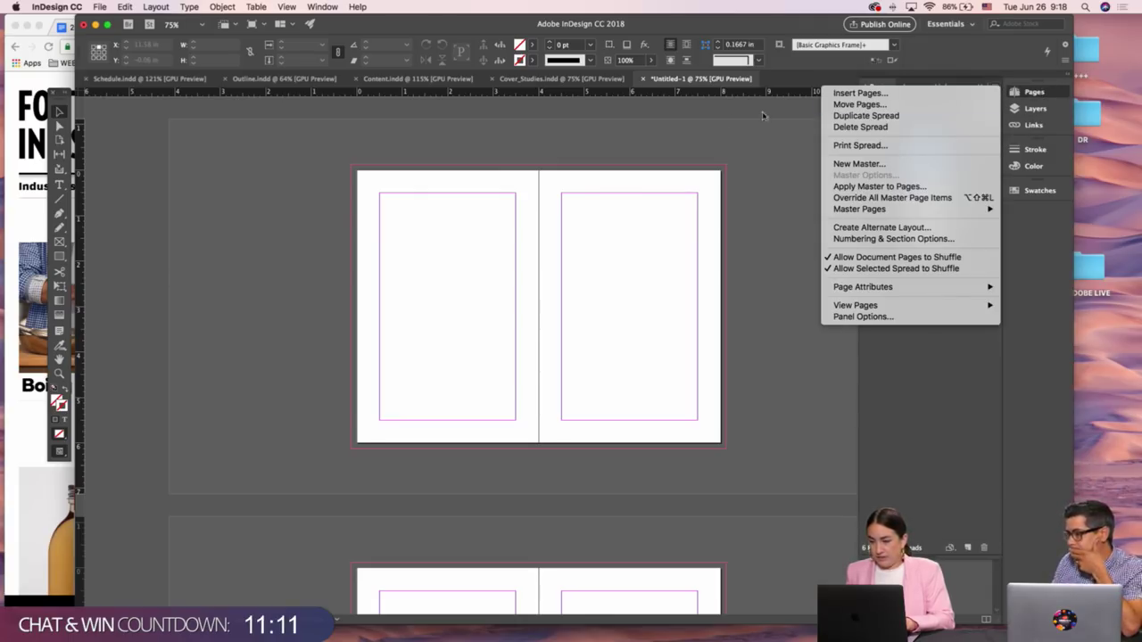
click(997, 86)
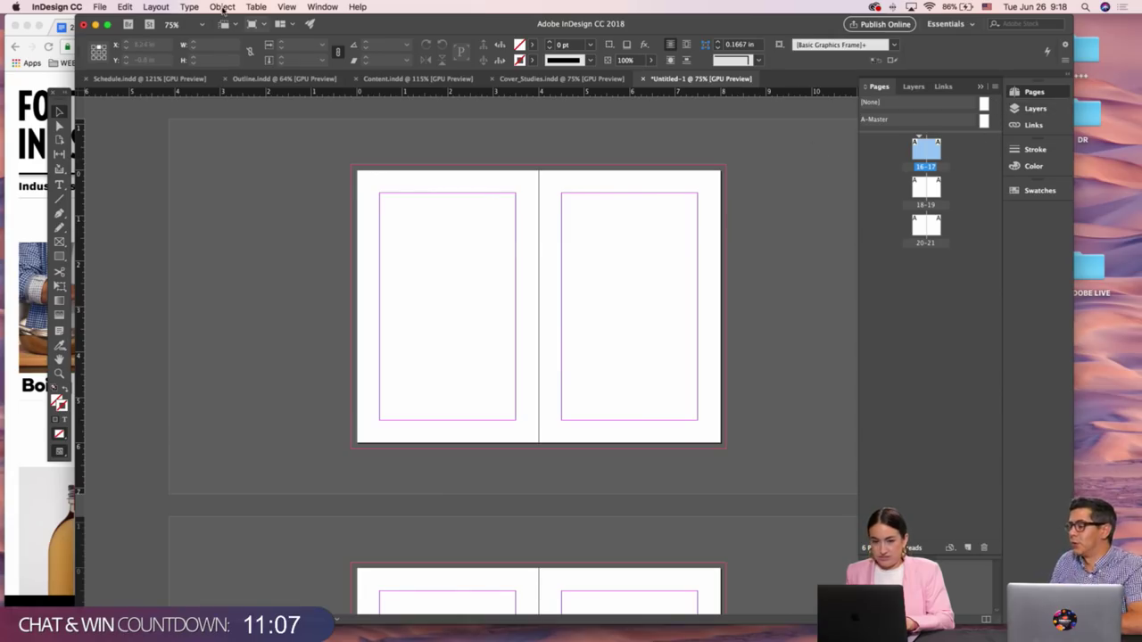
click(98, 7)
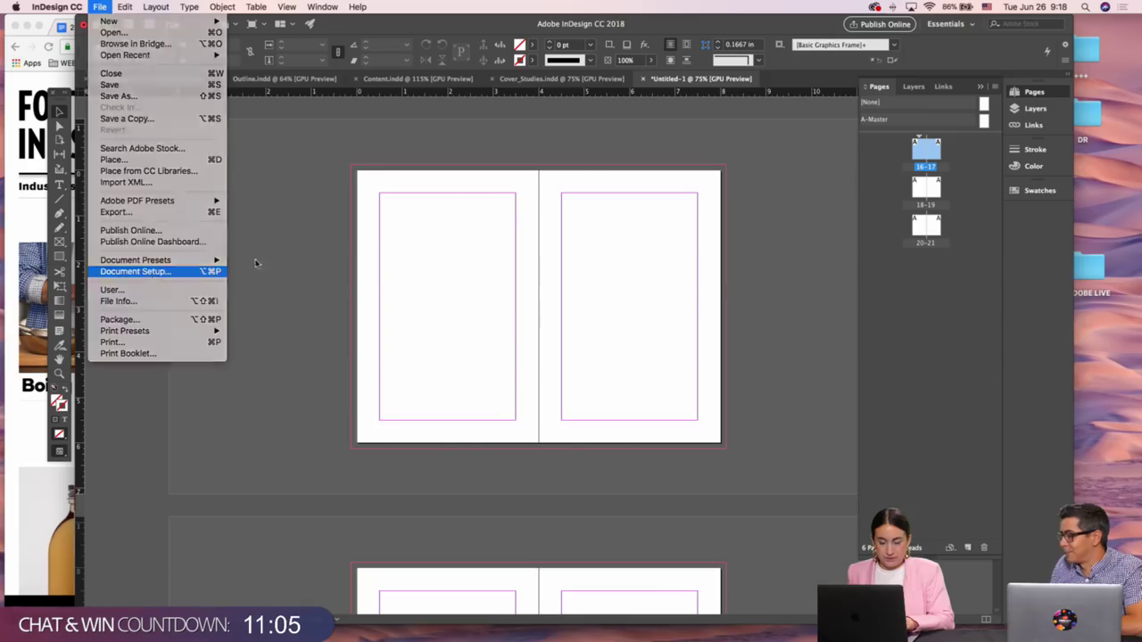
Reset the start page number to 1 while keeping the document at 6 pages
click(153, 271)
double_click(531, 261)
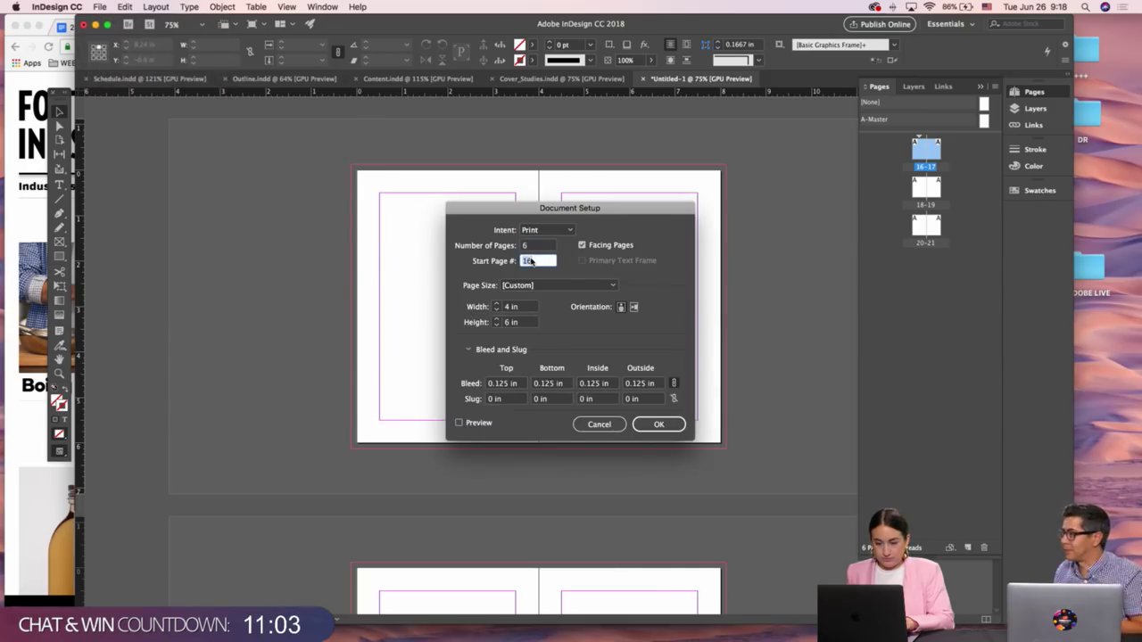
double_click(533, 246)
text(6)
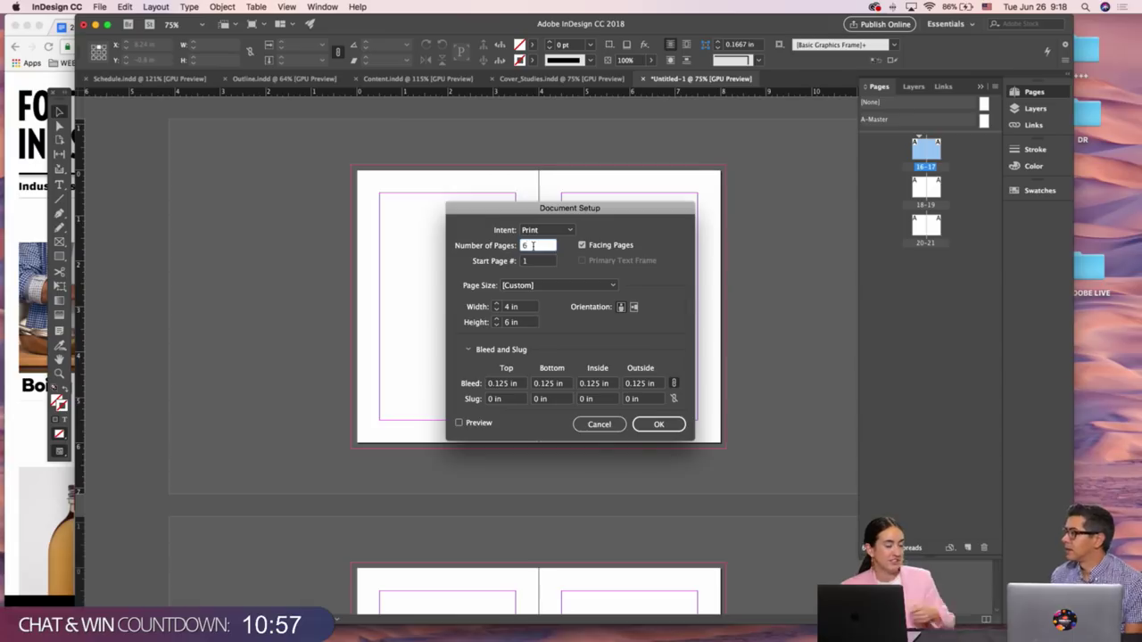
double_click(533, 245)
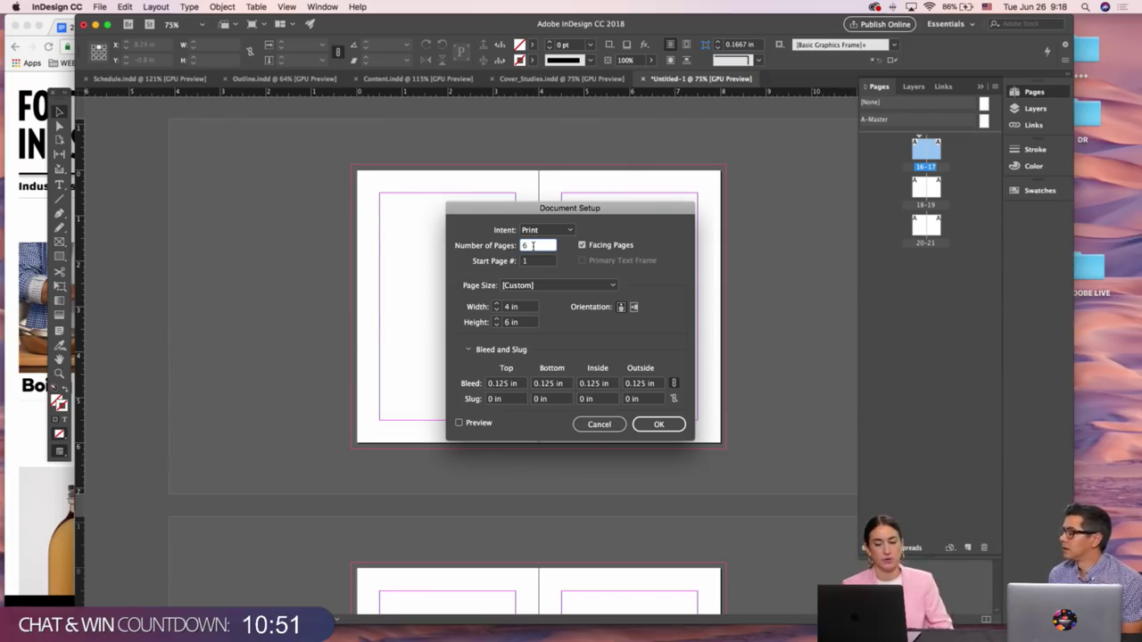
click(532, 245)
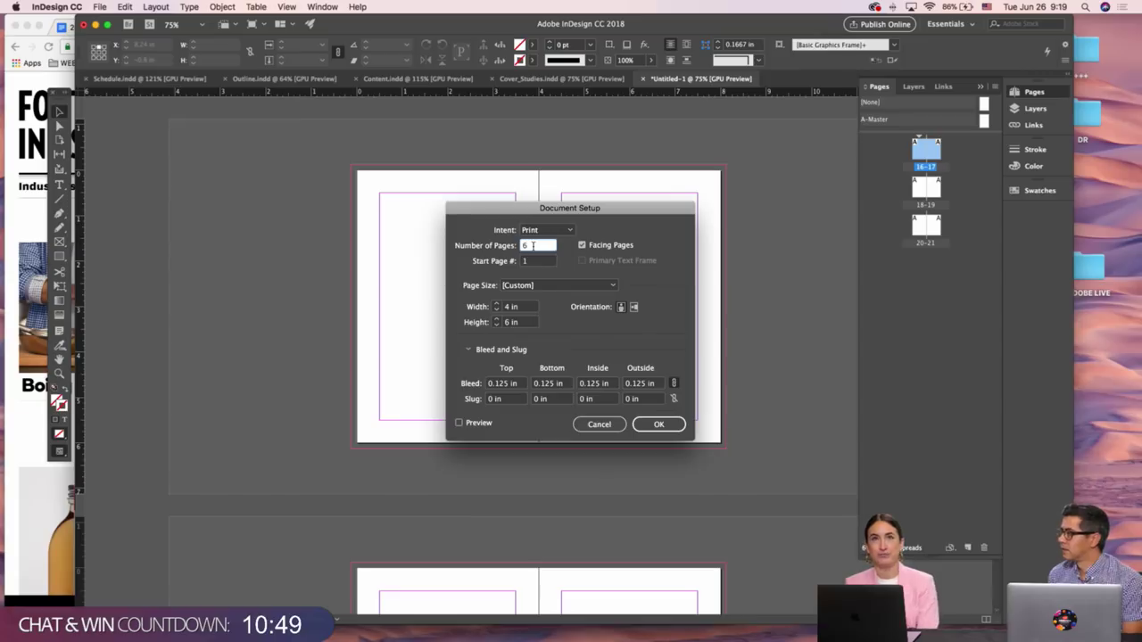
double_click(532, 245)
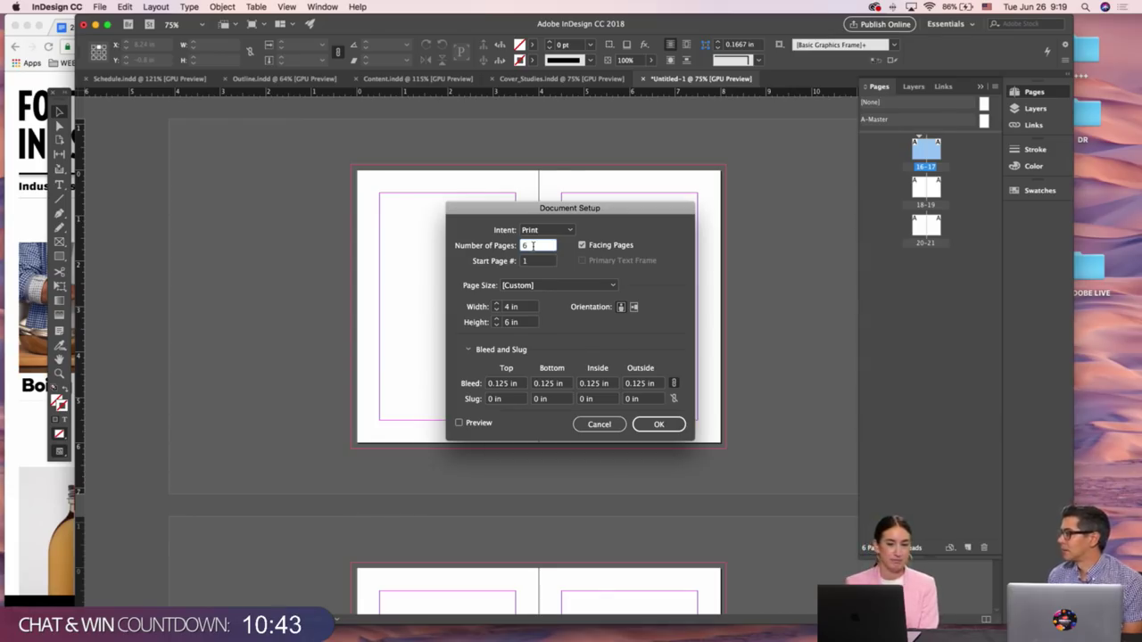
click(533, 245)
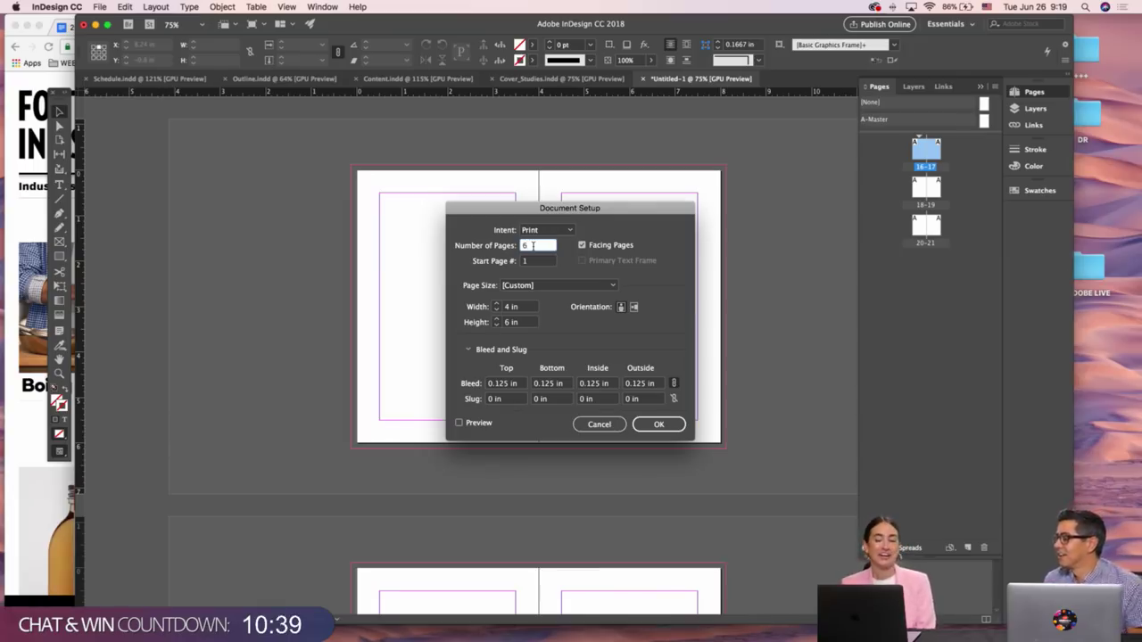
double_click(533, 246)
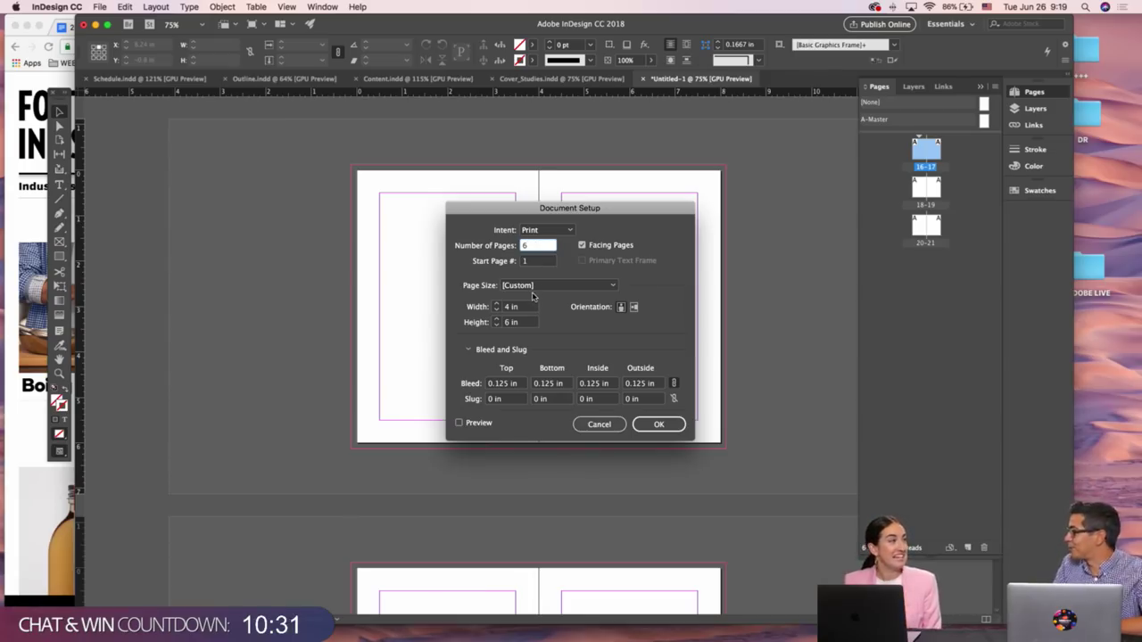
click(658, 424)
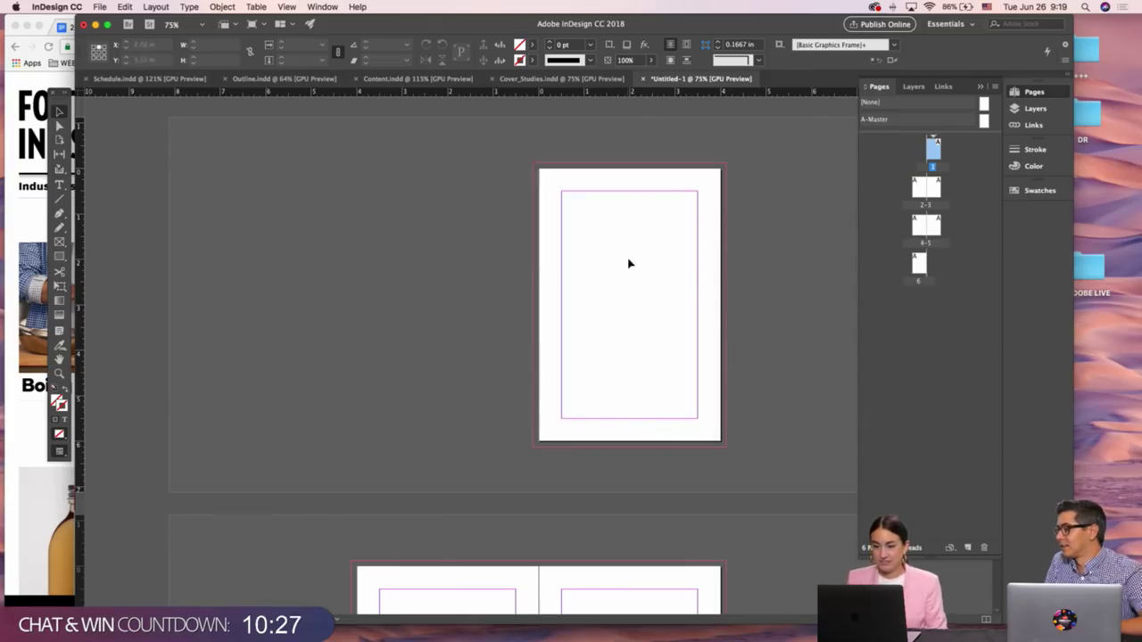
Increase the document's Number of Pages to 16 in Document Setup
click(100, 7)
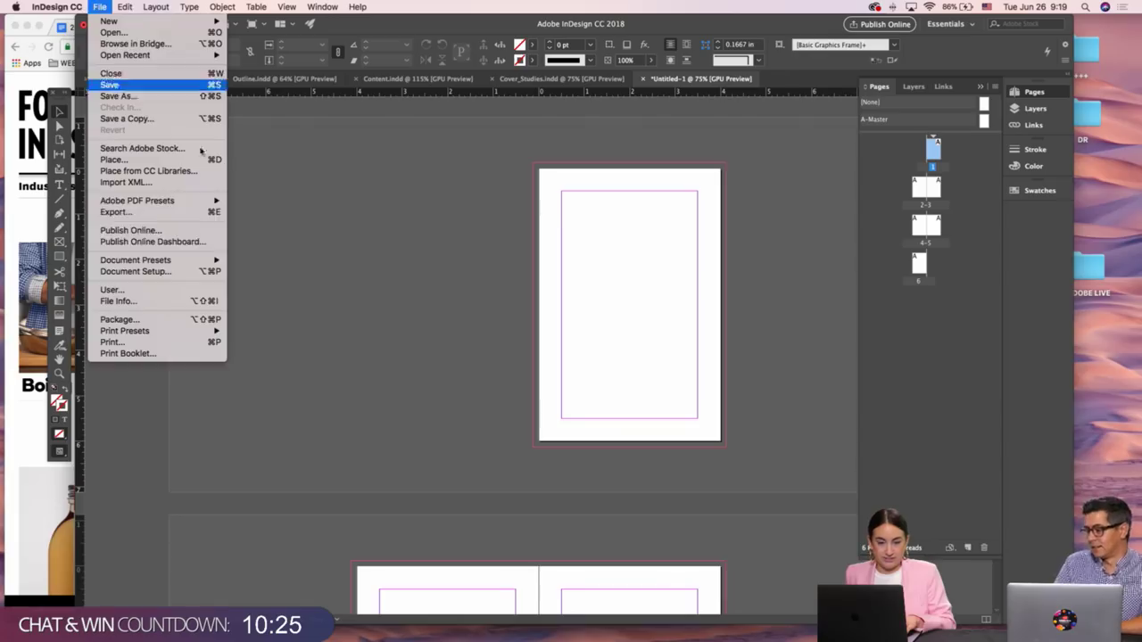
click(133, 274)
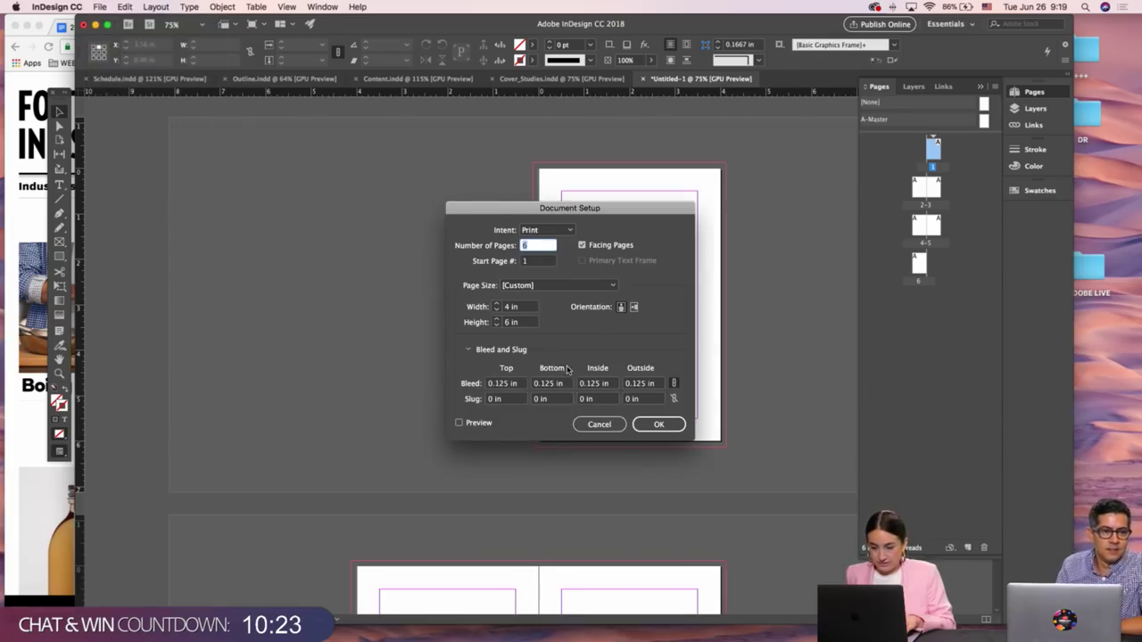
text(1)
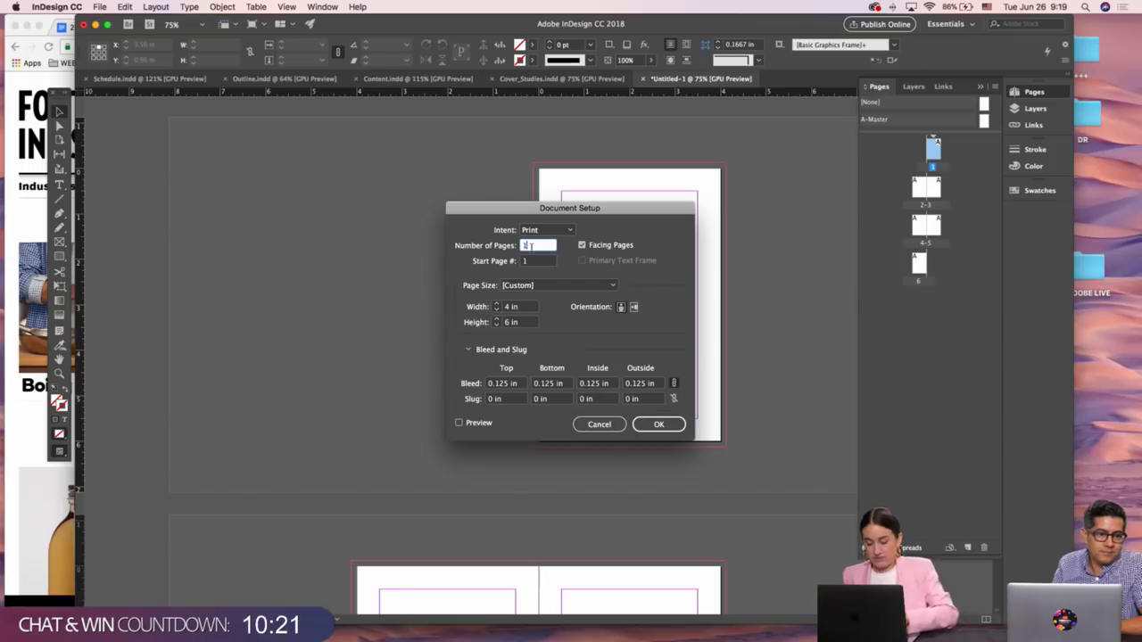
text(6)
key(Tab)
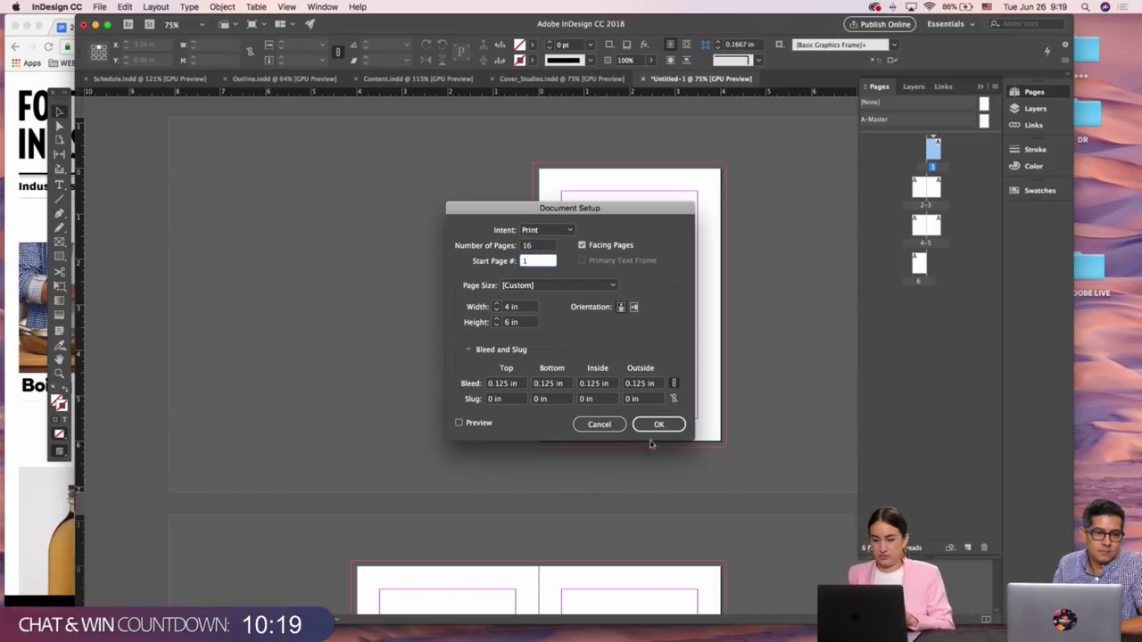
click(673, 427)
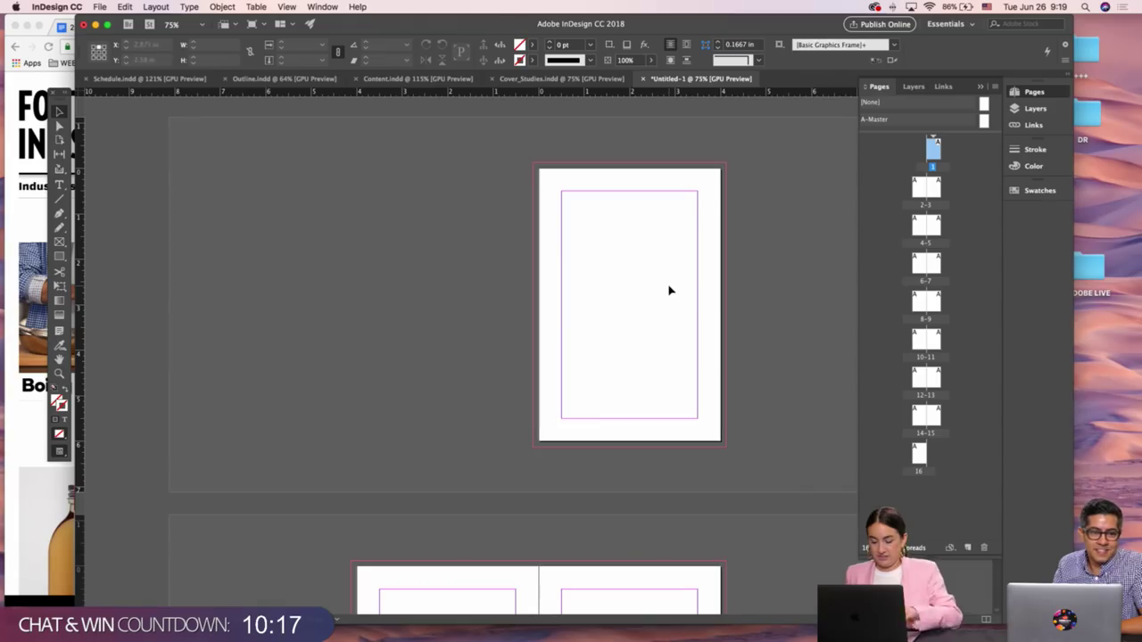
Open the A-Master and reduce its margins to 0.25 in on all sides with one column
double_click(984, 125)
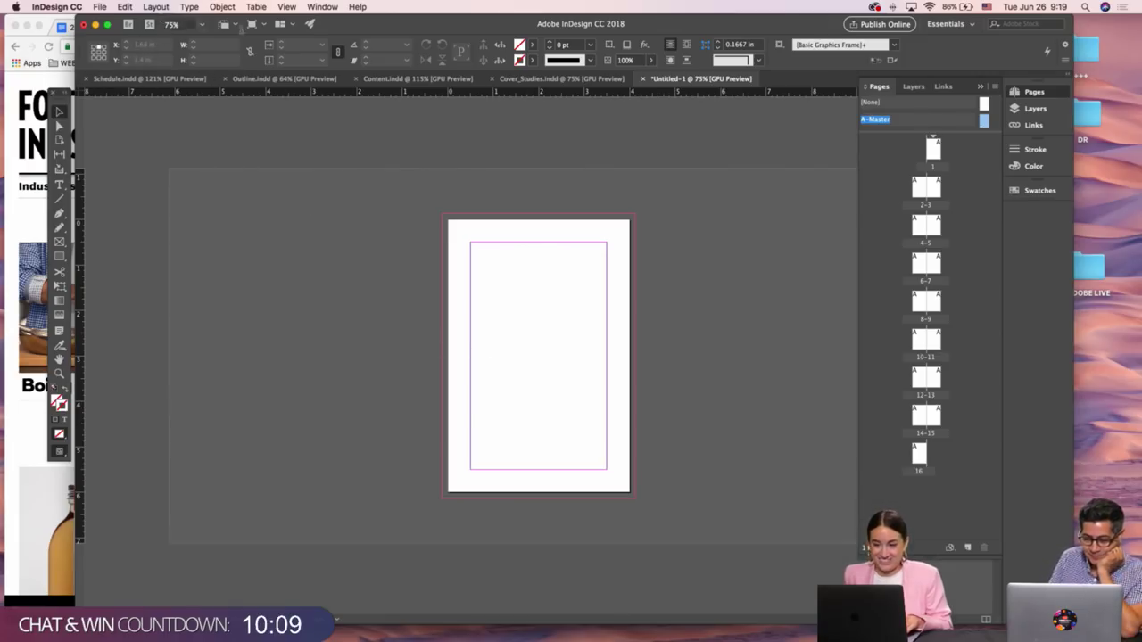
drag(937, 132, 938, 193)
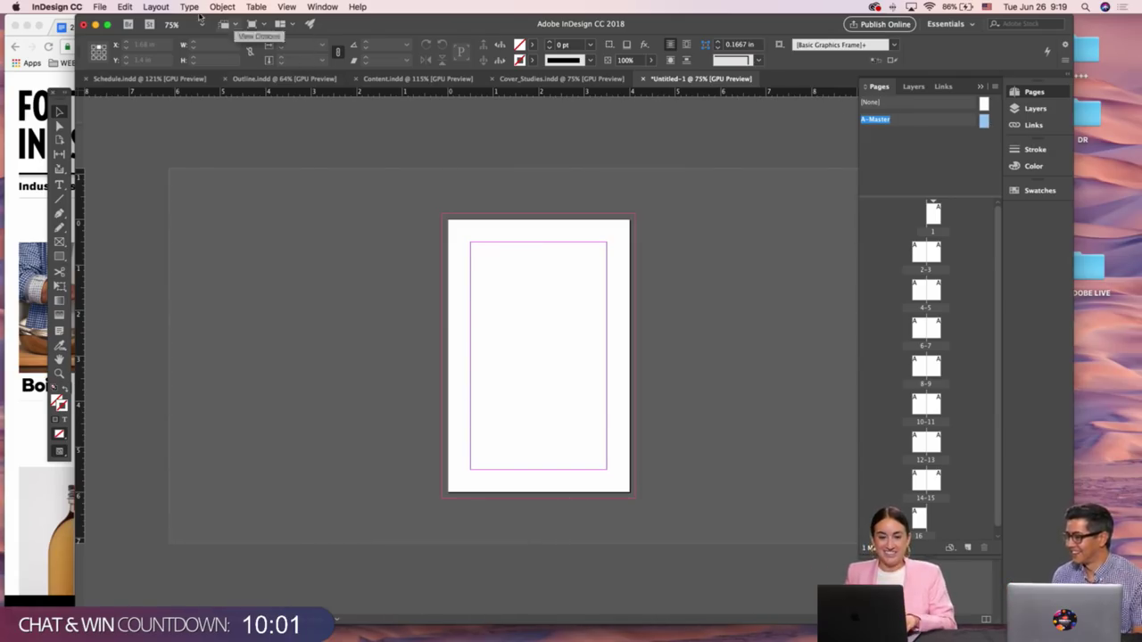
click(157, 7)
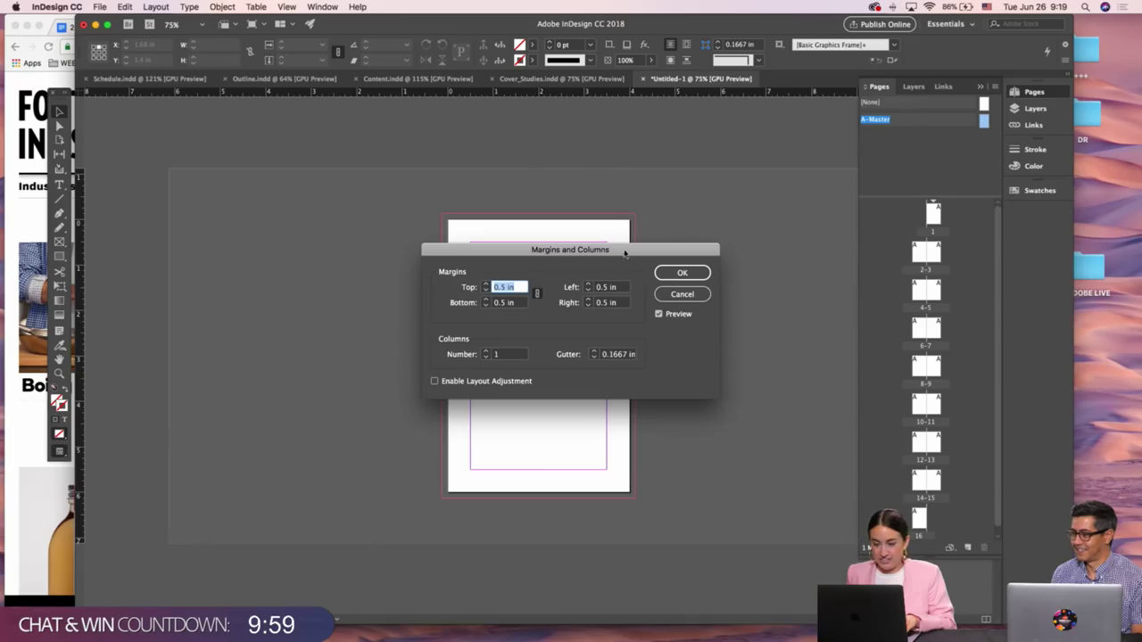
click(486, 290)
click(486, 290)
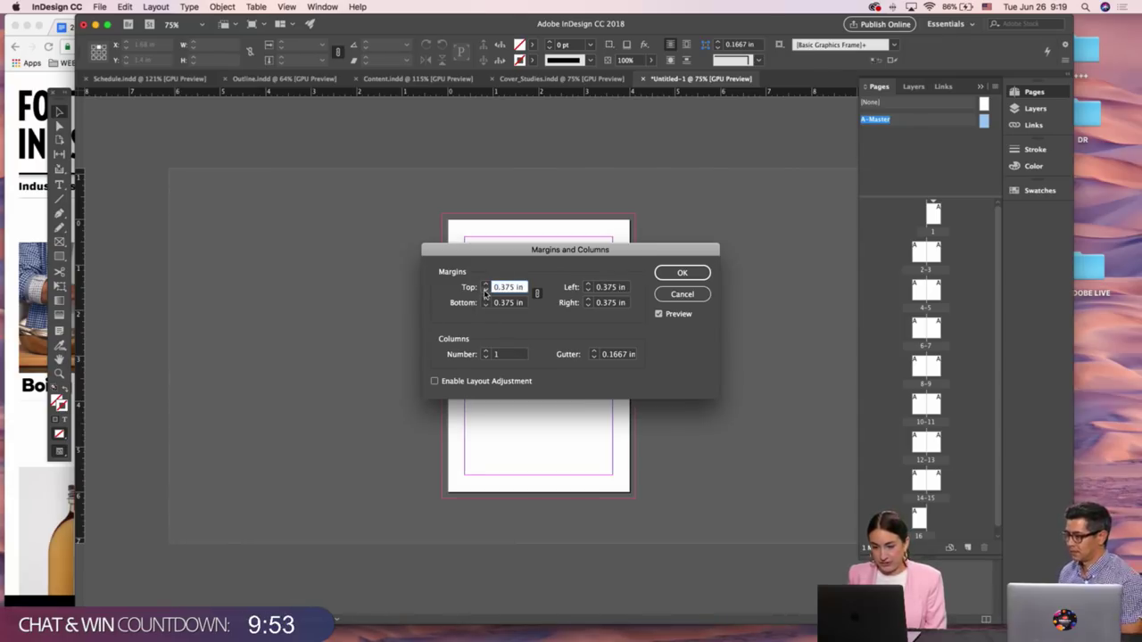
click(485, 290)
click(485, 290)
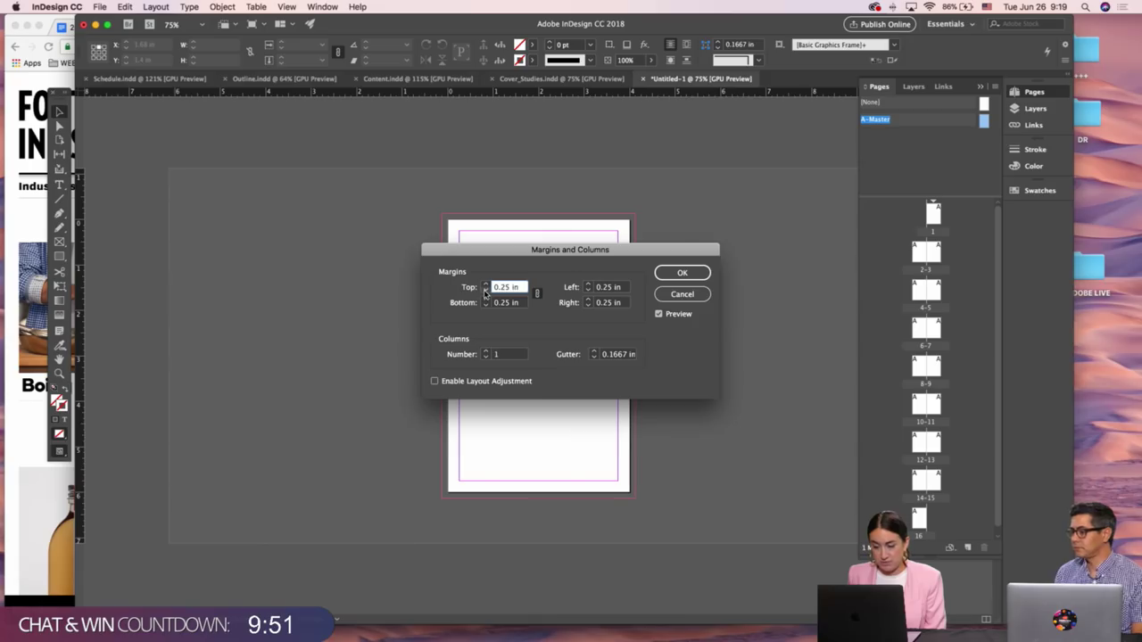
drag(566, 255, 341, 236)
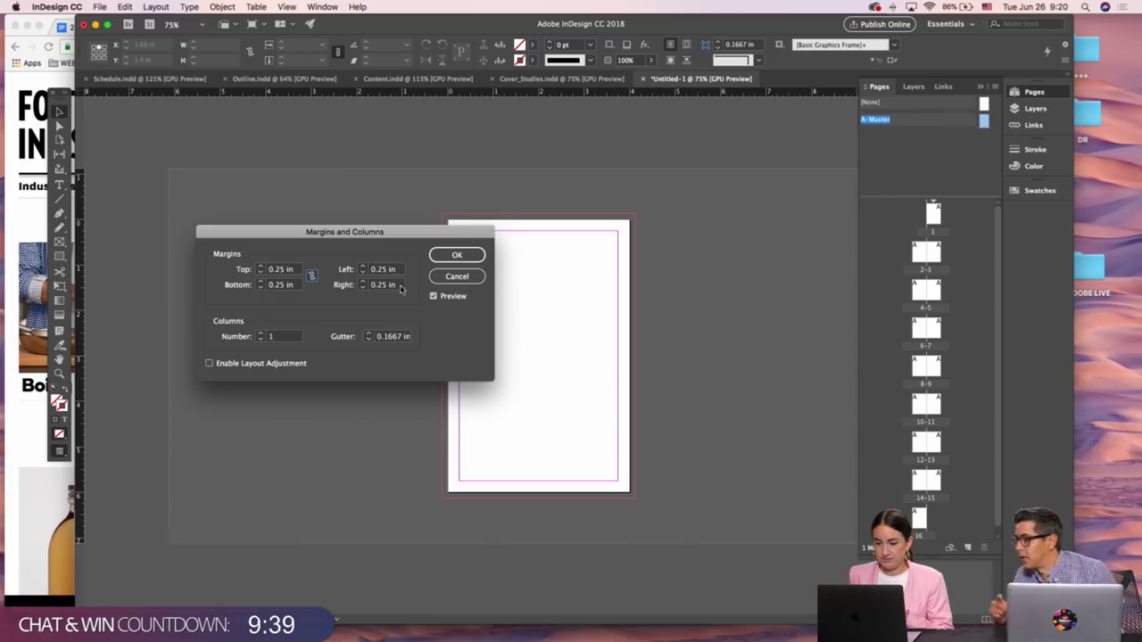
click(449, 257)
Duplicate the A-Master into a new B-Master in the Pages panel
click(155, 6)
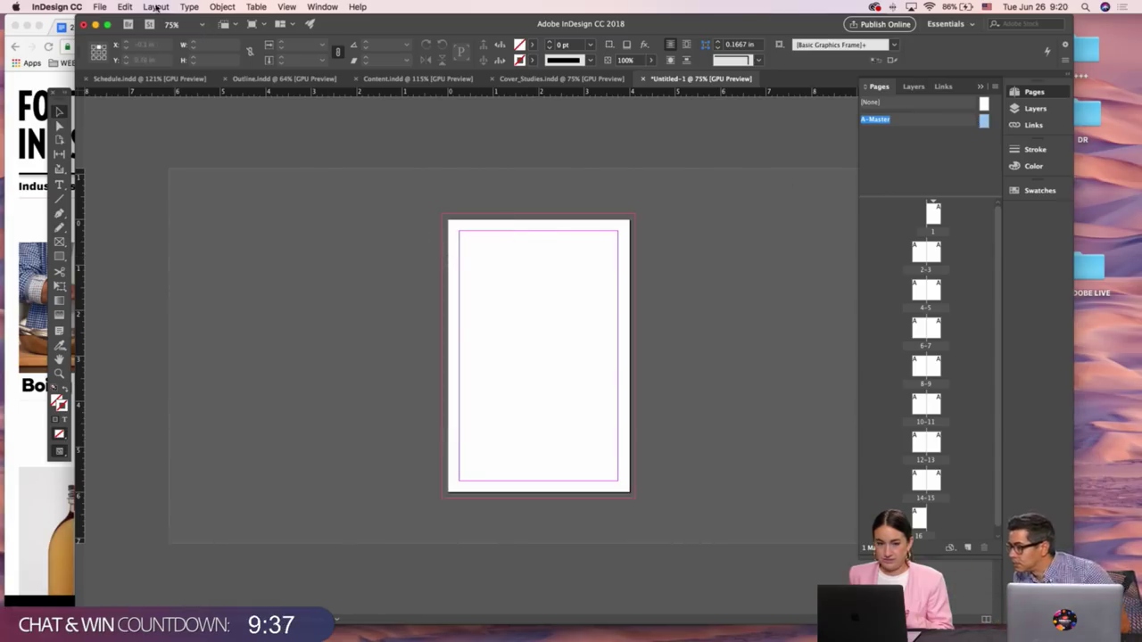
mouse_move(189, 6)
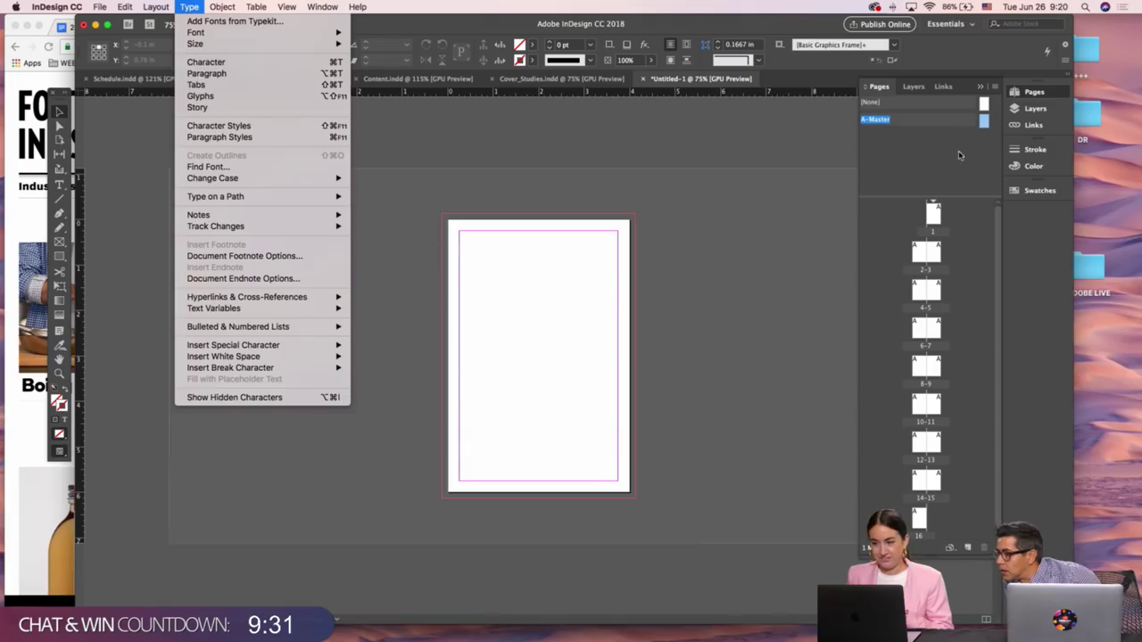
click(967, 138)
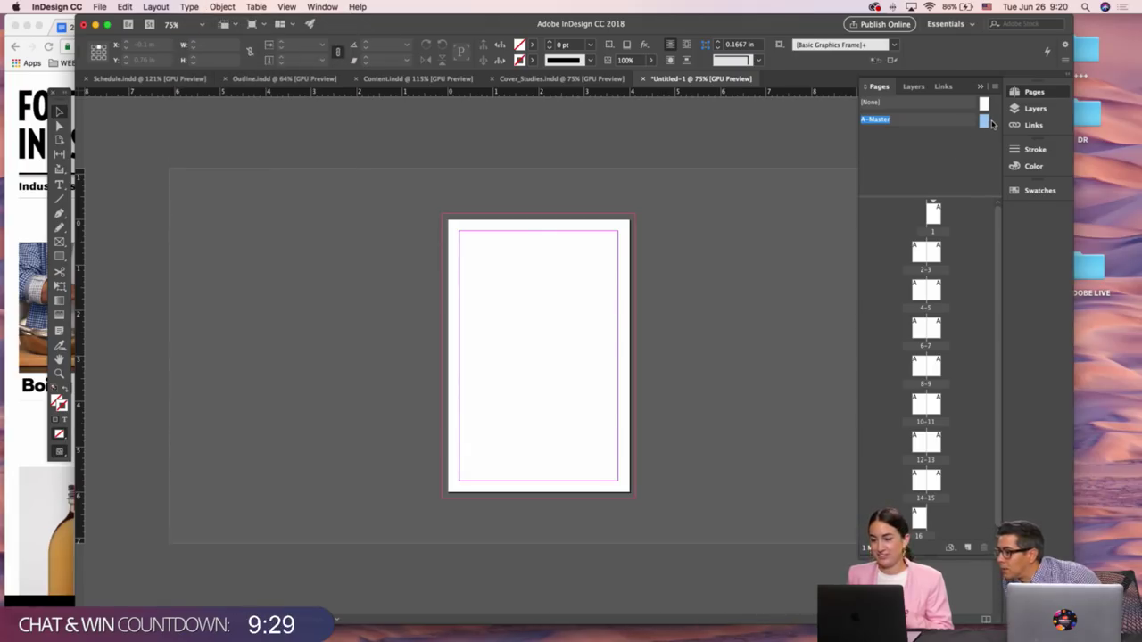
click(101, 7)
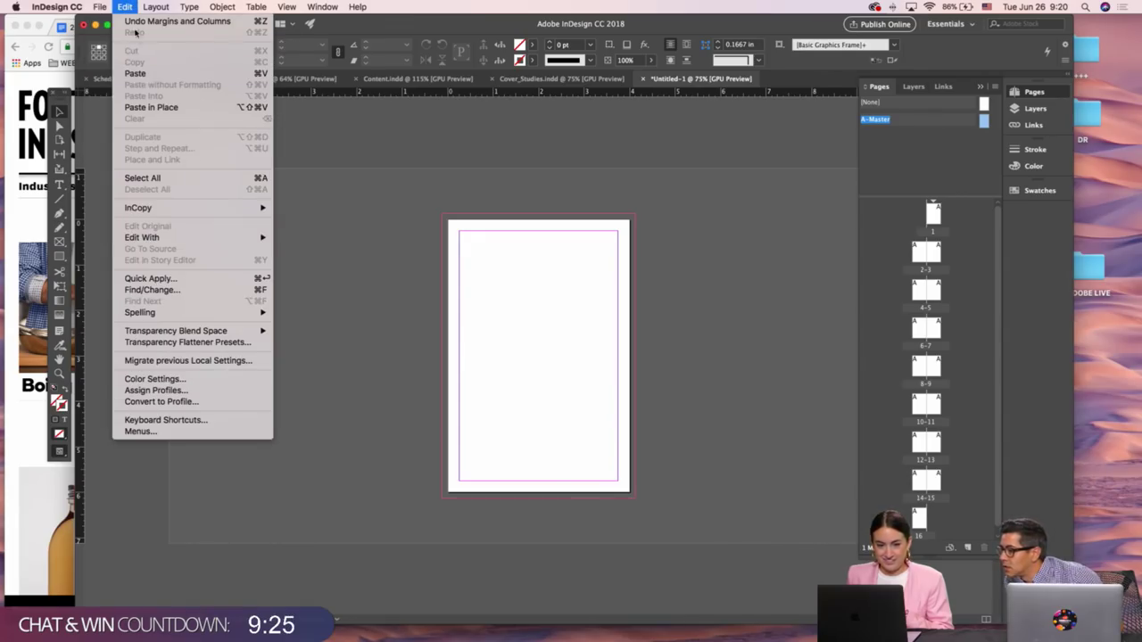
key(Escape)
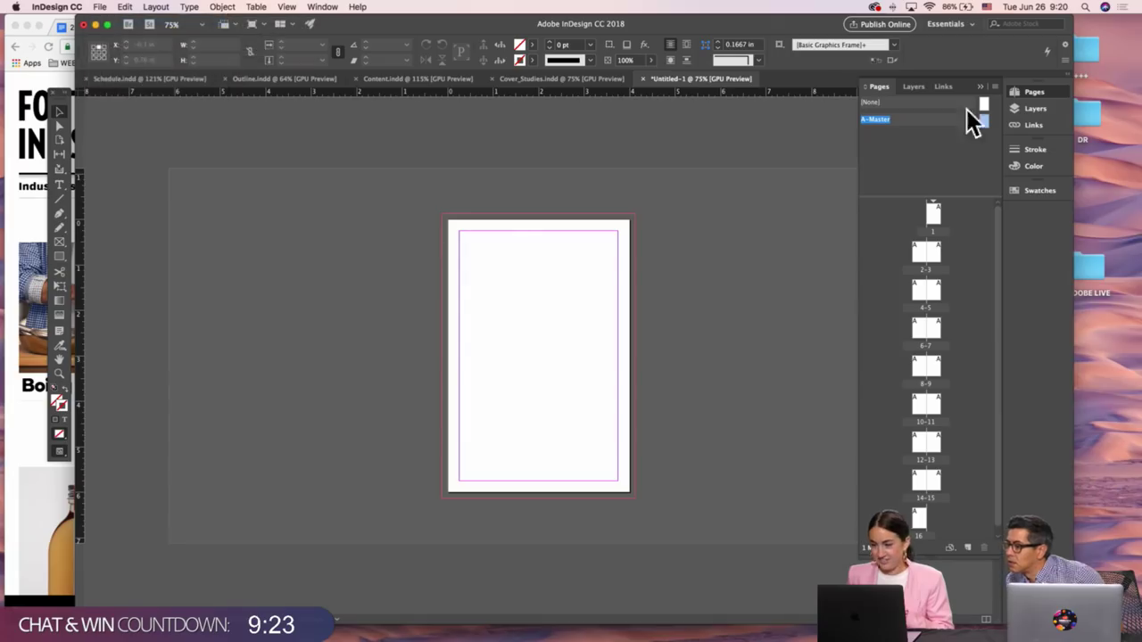
drag(882, 125, 948, 155)
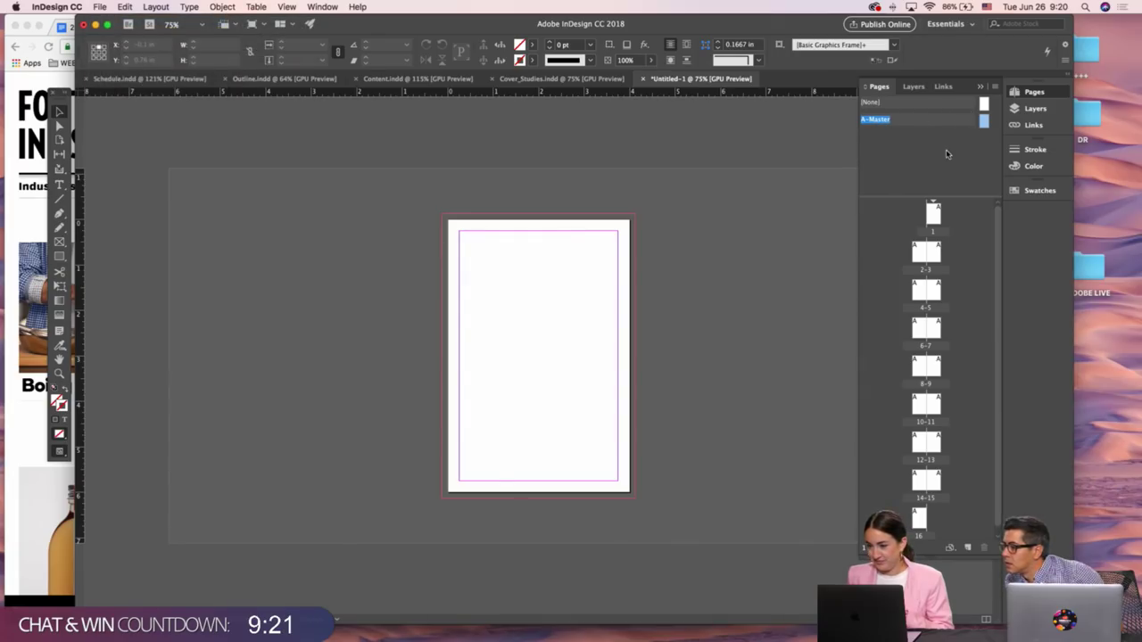
drag(986, 505, 967, 547)
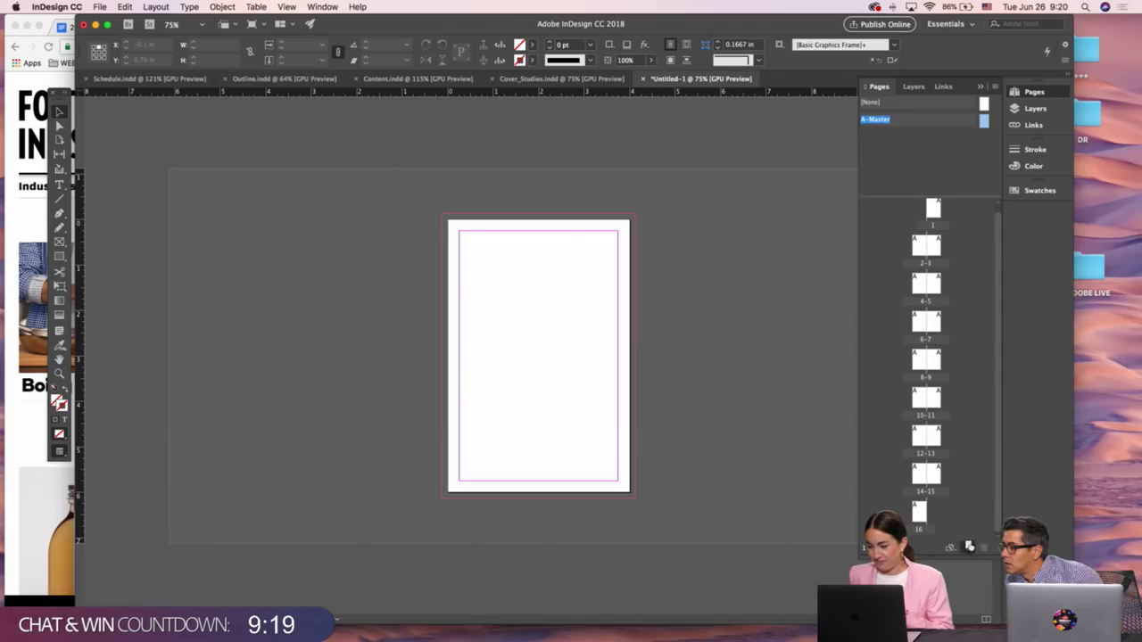
Add a two-page C-Master, delete the A- and B-Masters, and open the C-Master spread
double_click(983, 138)
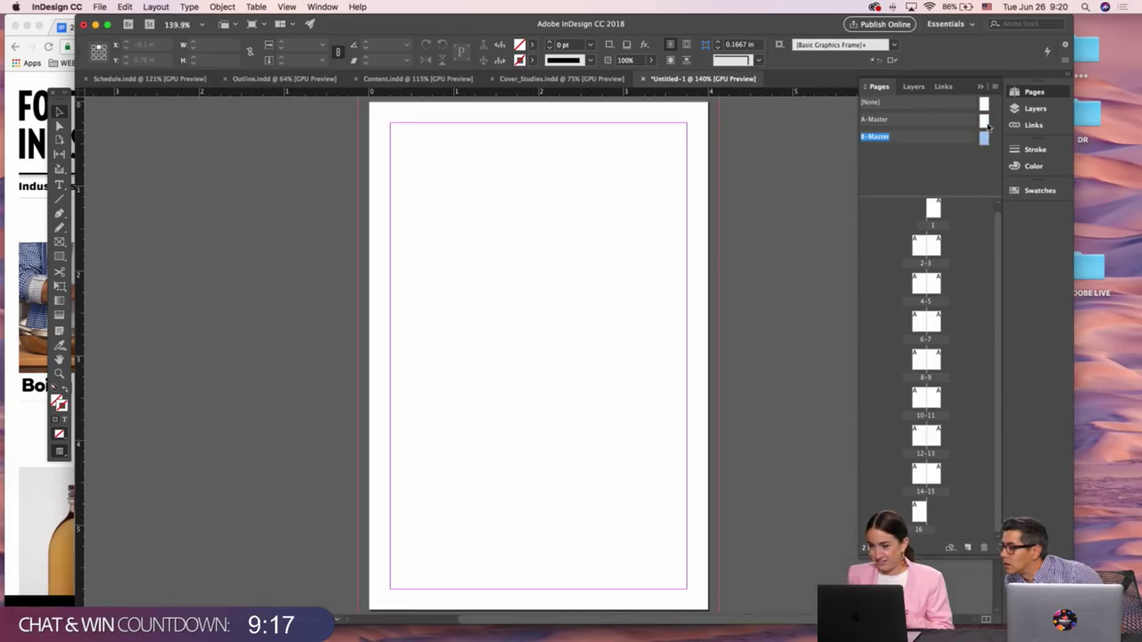
click(995, 86)
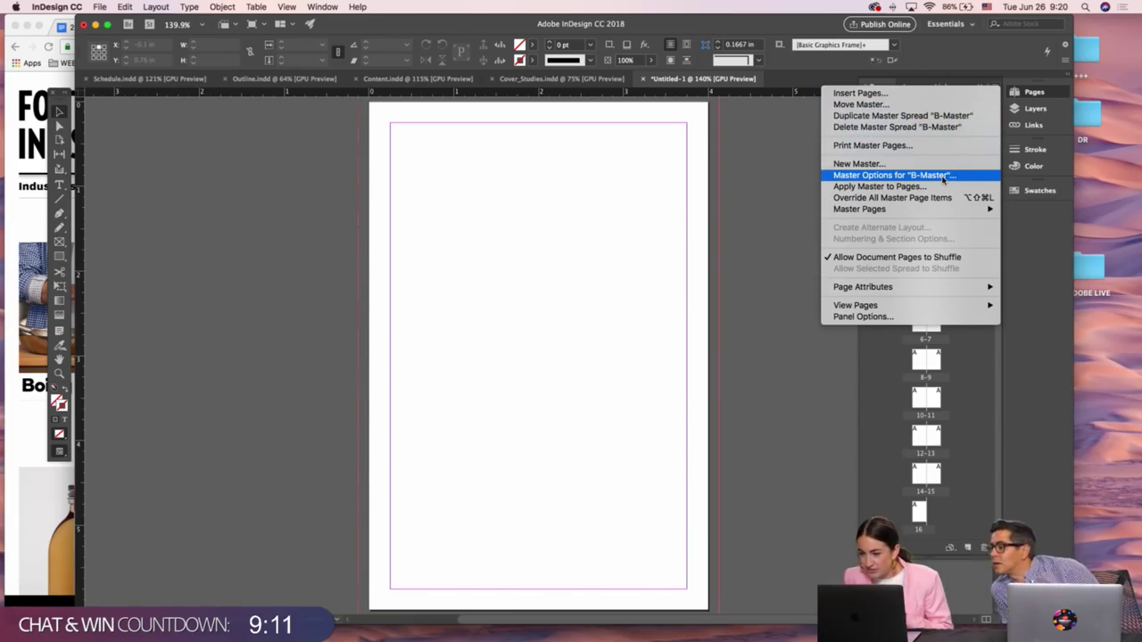
click(919, 165)
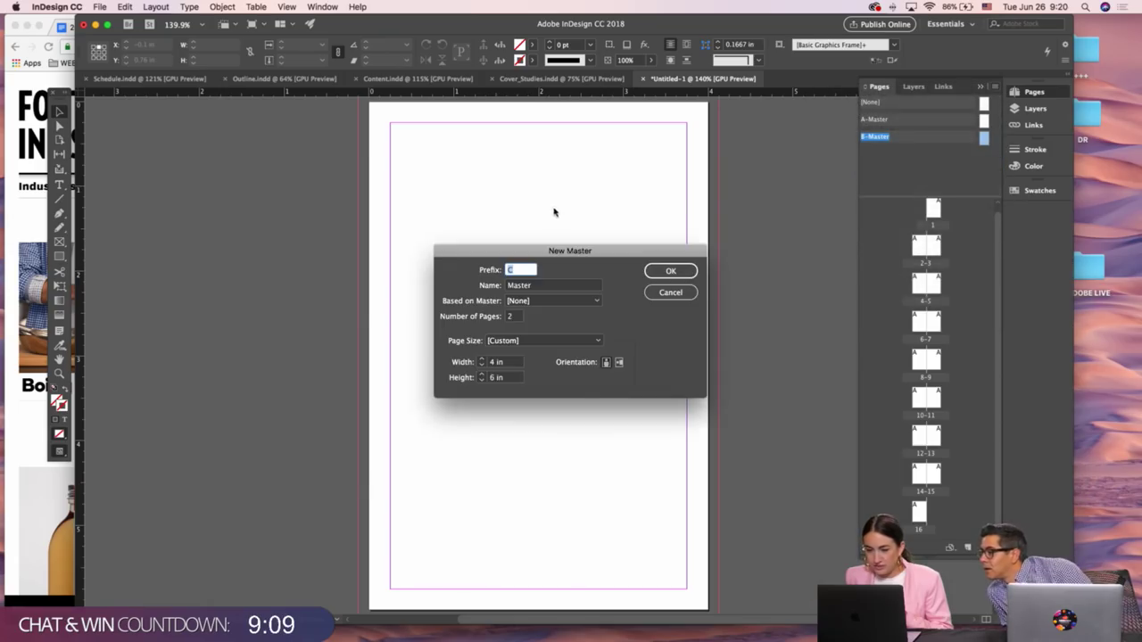
double_click(512, 316)
click(670, 271)
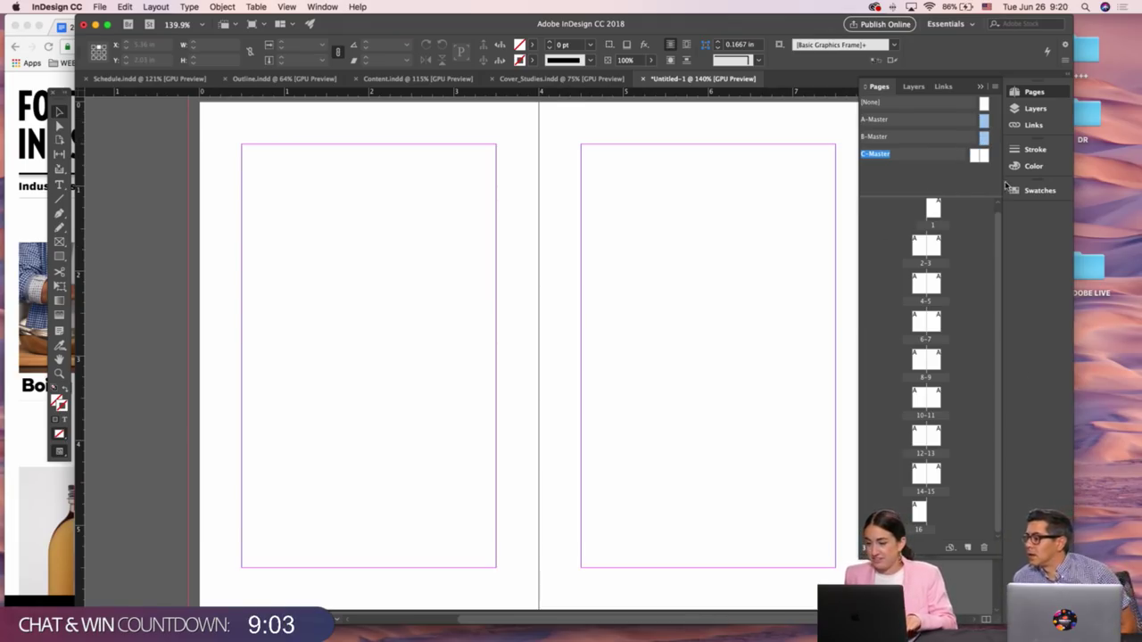
click(984, 546)
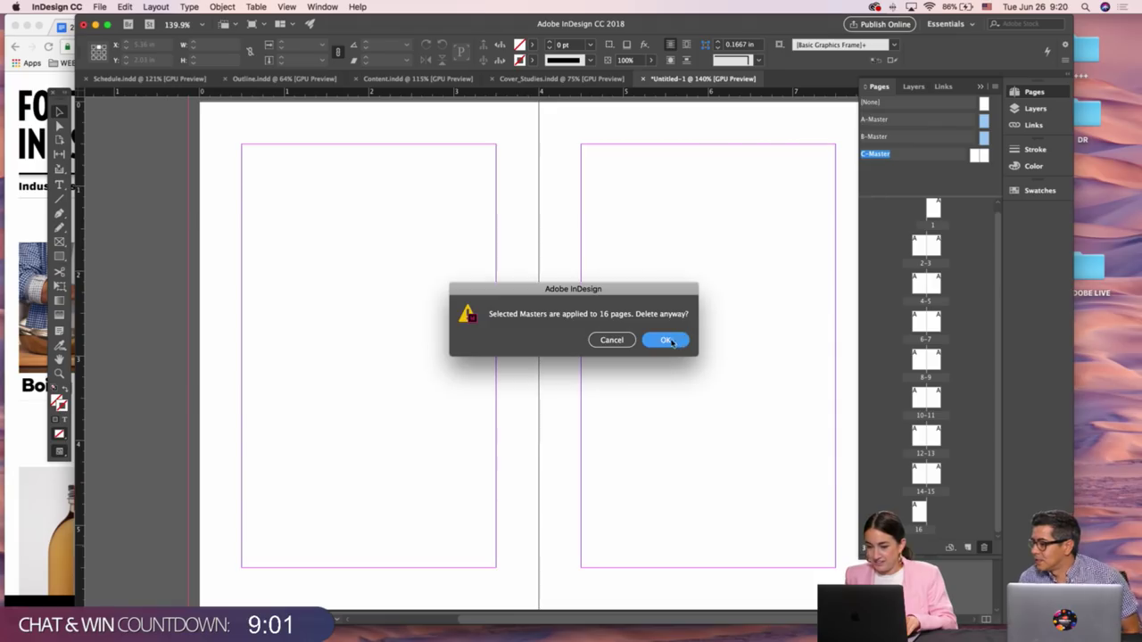
click(675, 341)
double_click(977, 123)
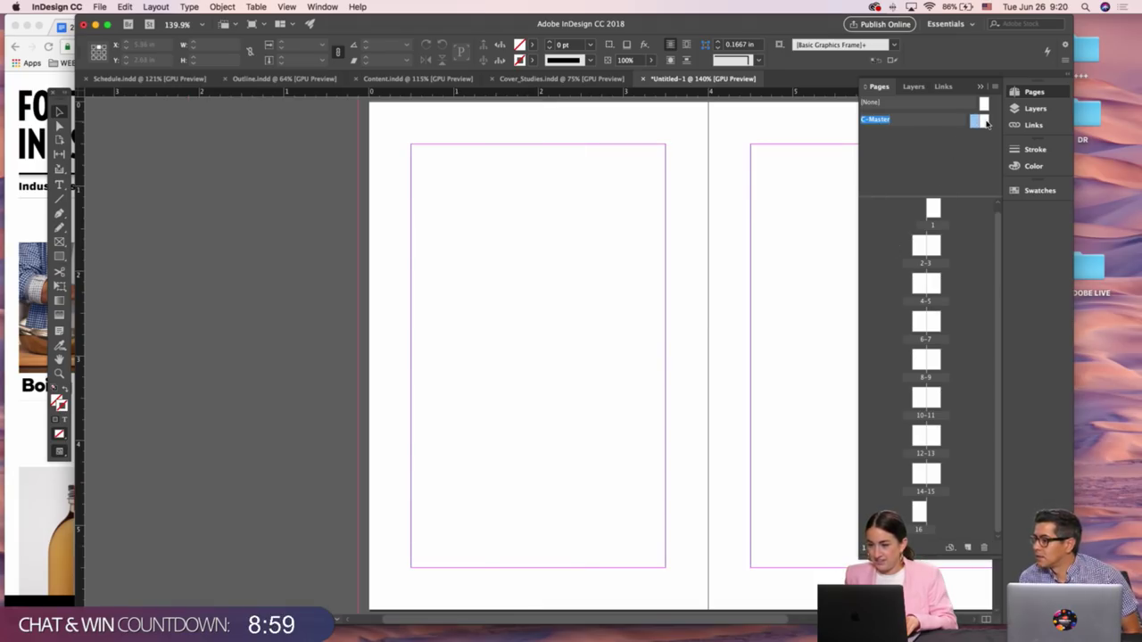
Give the C-Master spread 0.25 in top, bottom and outside margins and a 0.5 in inside margin
scroll(824, 178, right, 5)
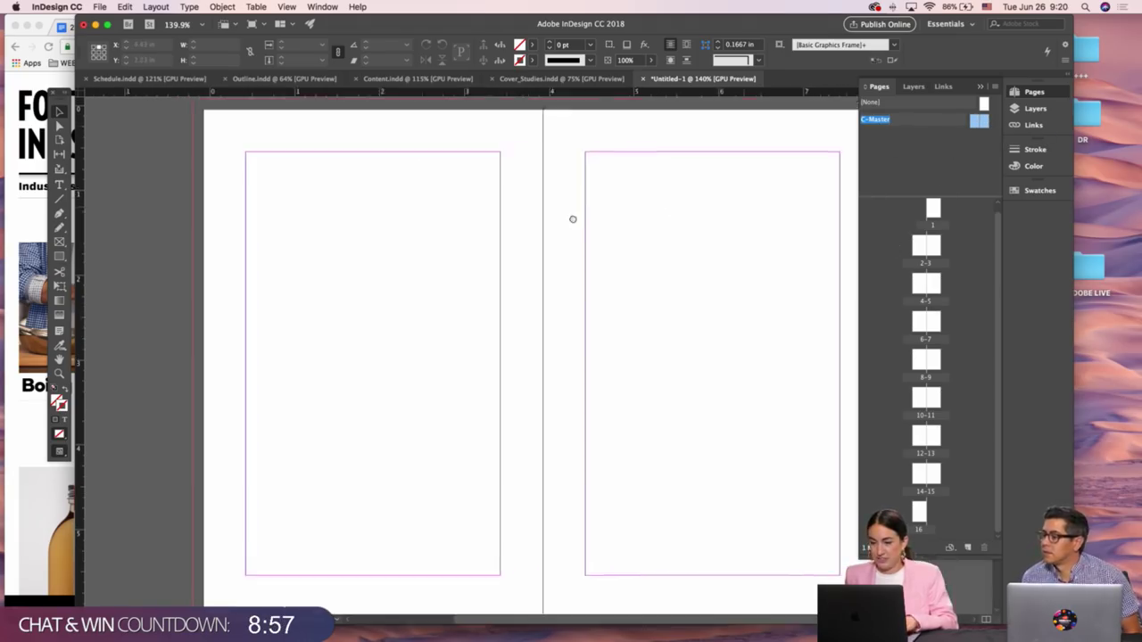
key(super+minus)
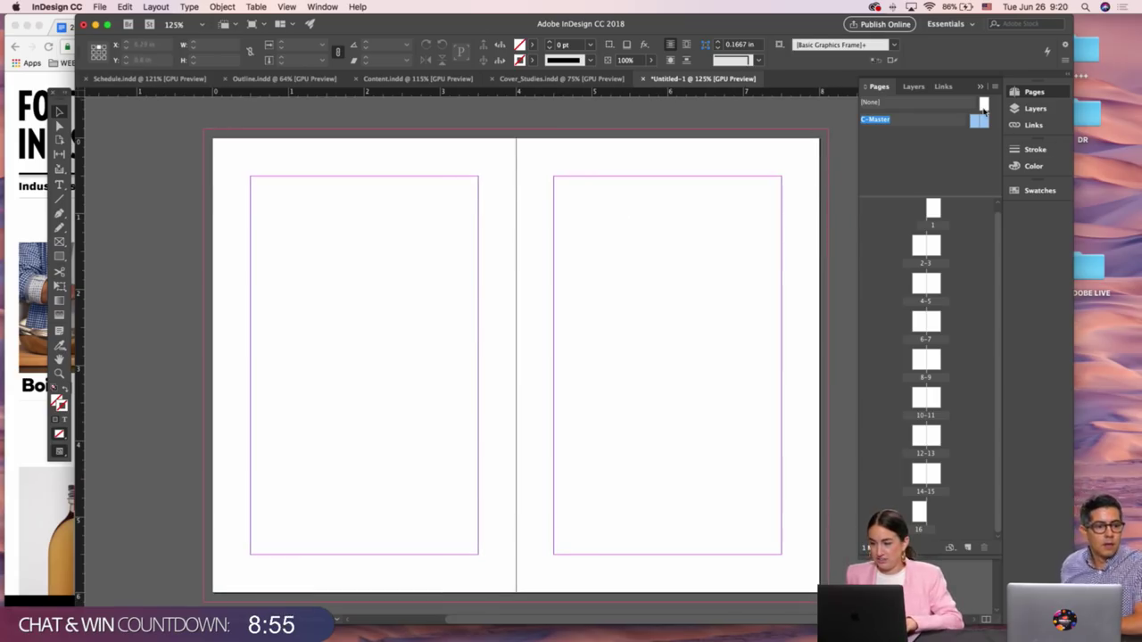
drag(619, 235, 574, 235)
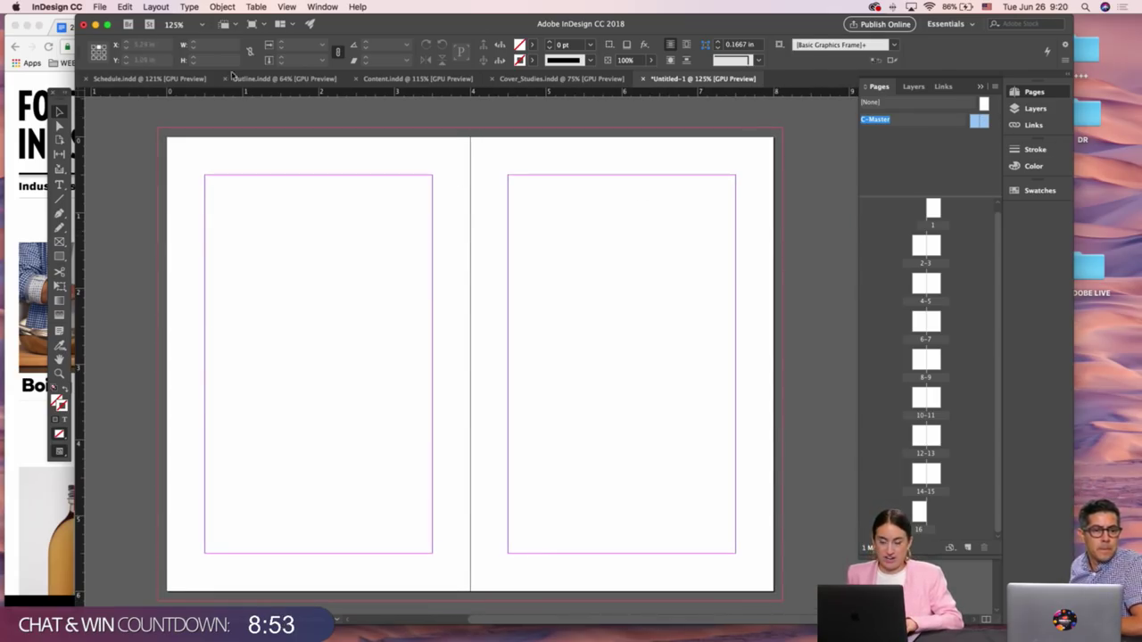
click(155, 8)
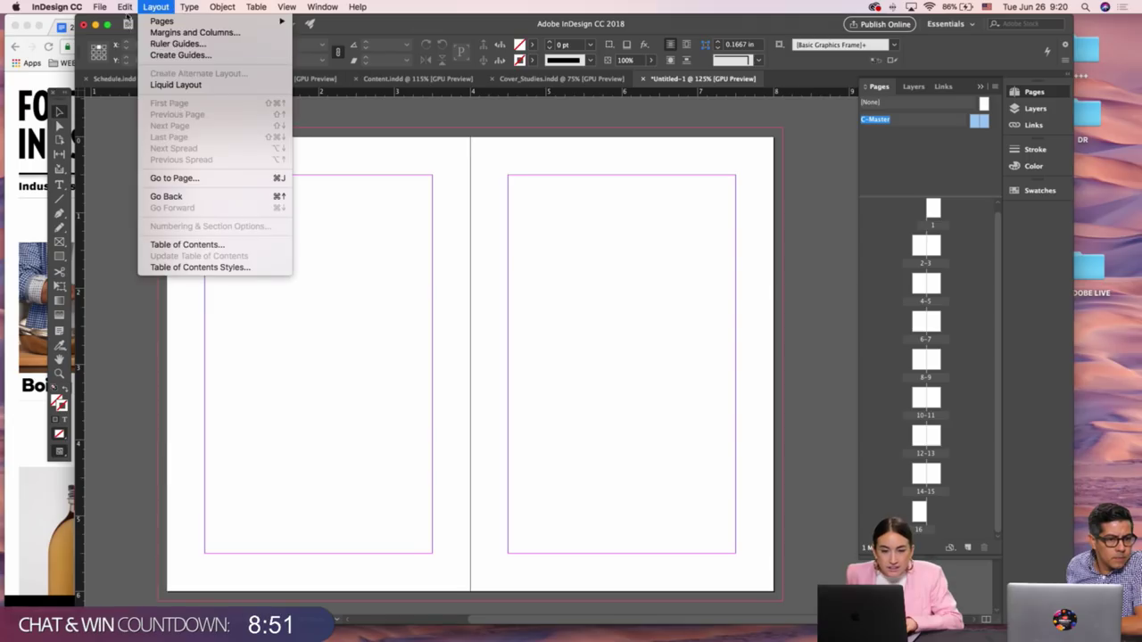
click(195, 32)
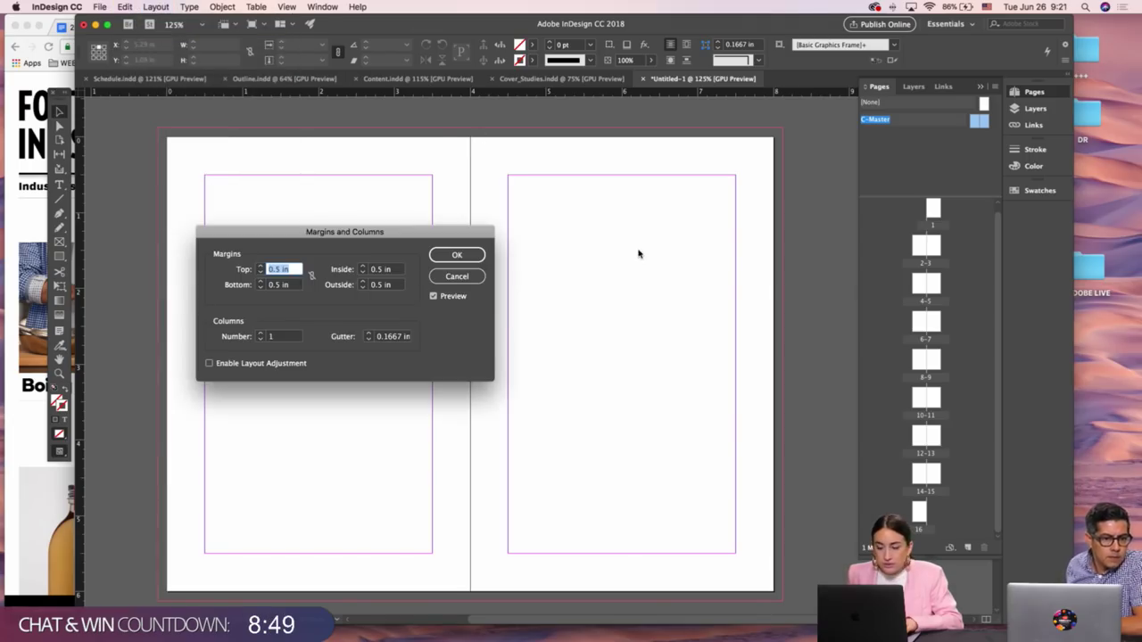
click(305, 278)
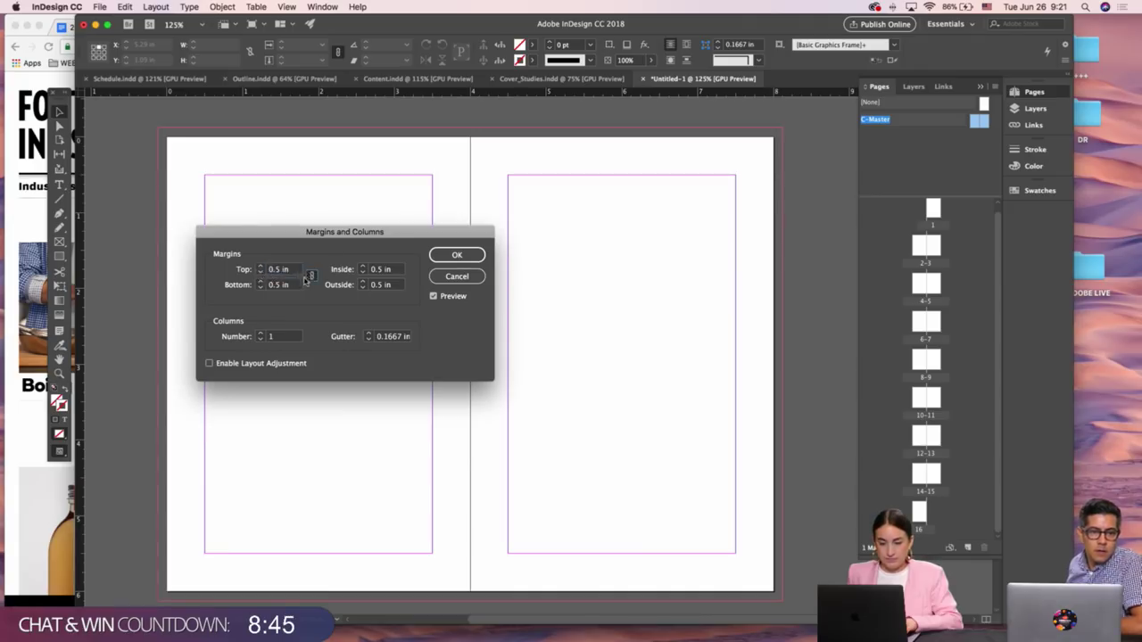
click(260, 273)
click(260, 273)
click(261, 273)
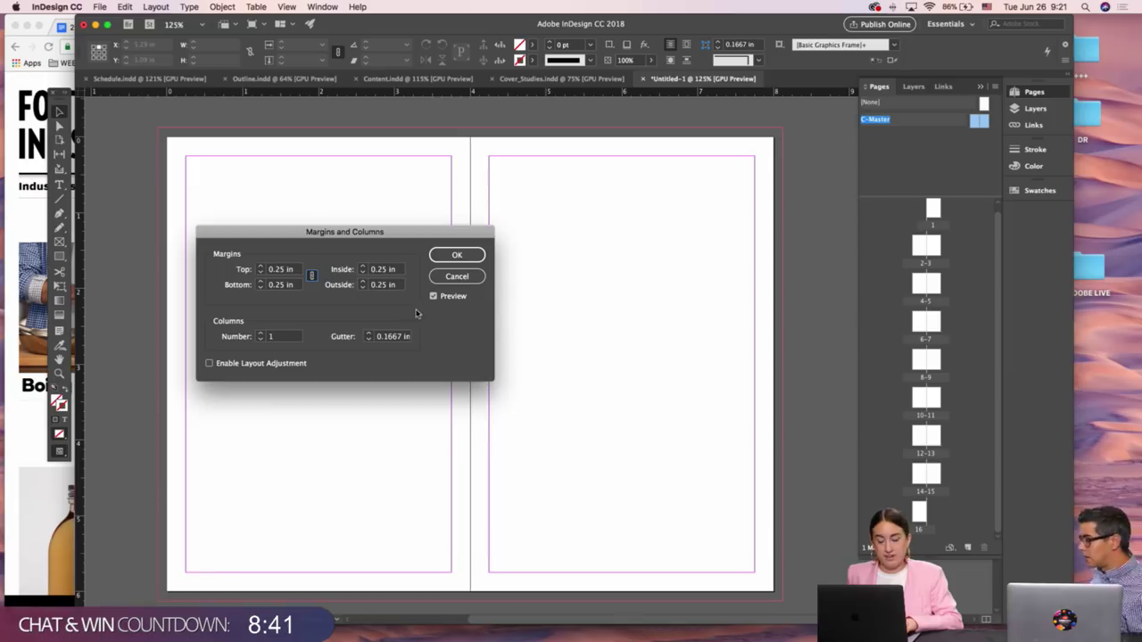
click(363, 267)
click(364, 267)
click(364, 267)
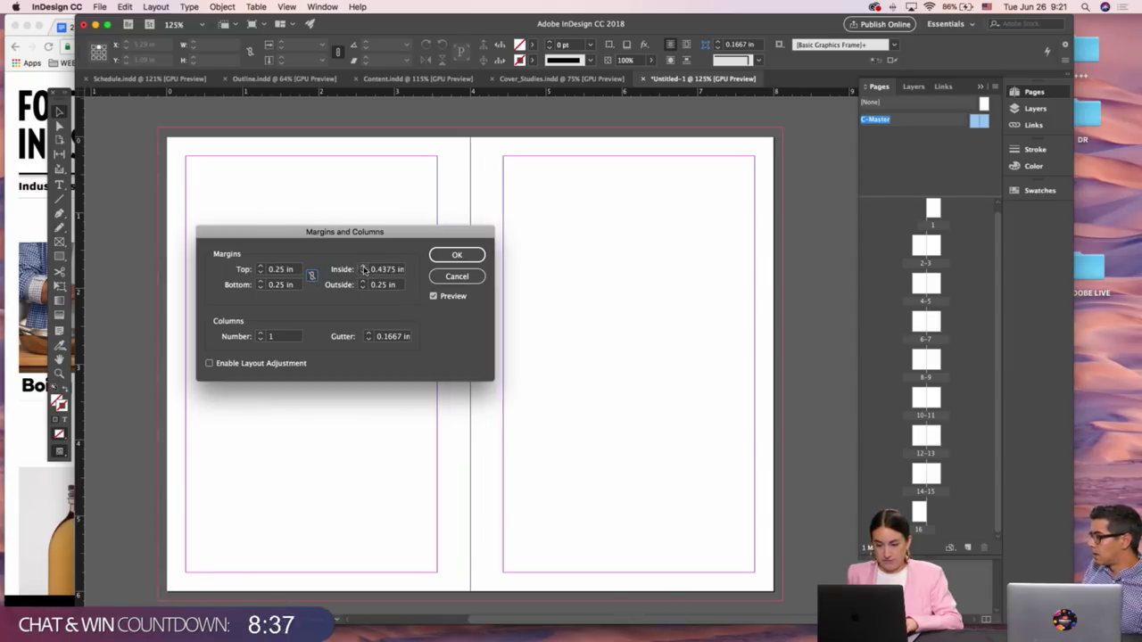
click(364, 266)
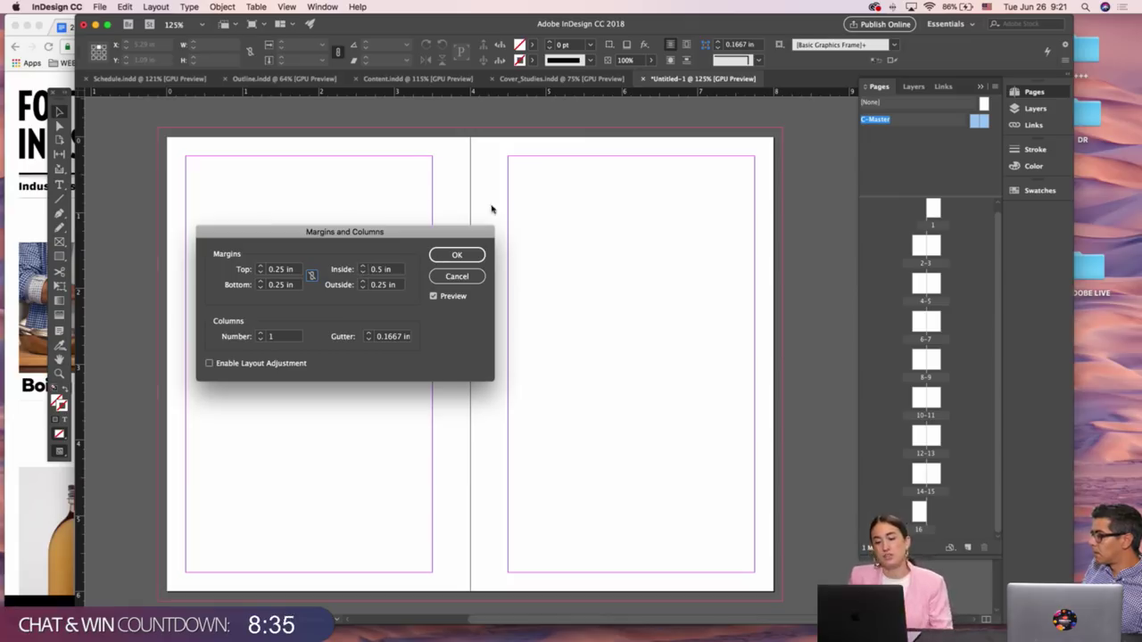
click(456, 253)
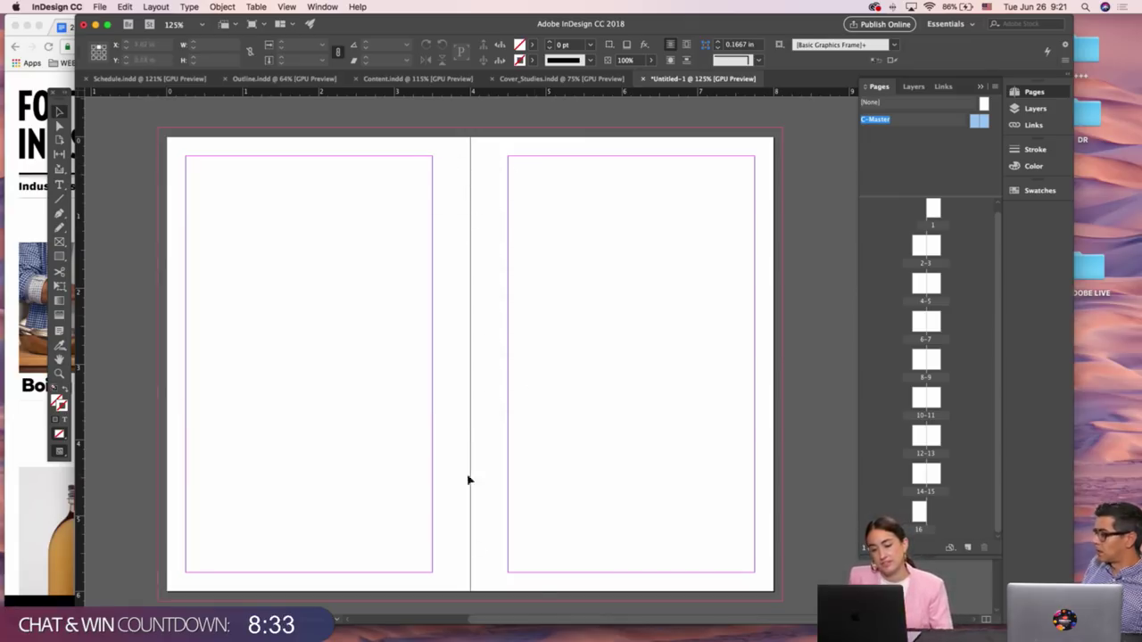
scroll(586, 473, down, 1)
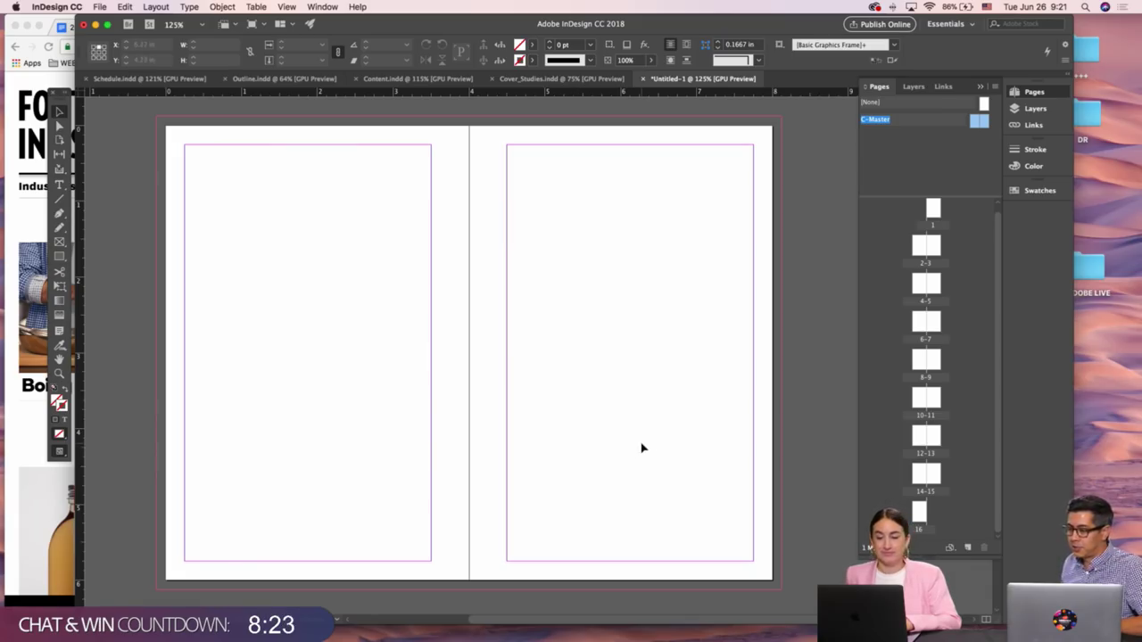
Look over the Outline, Content and Schedule documents, then open Save As for Untitled-1
click(287, 78)
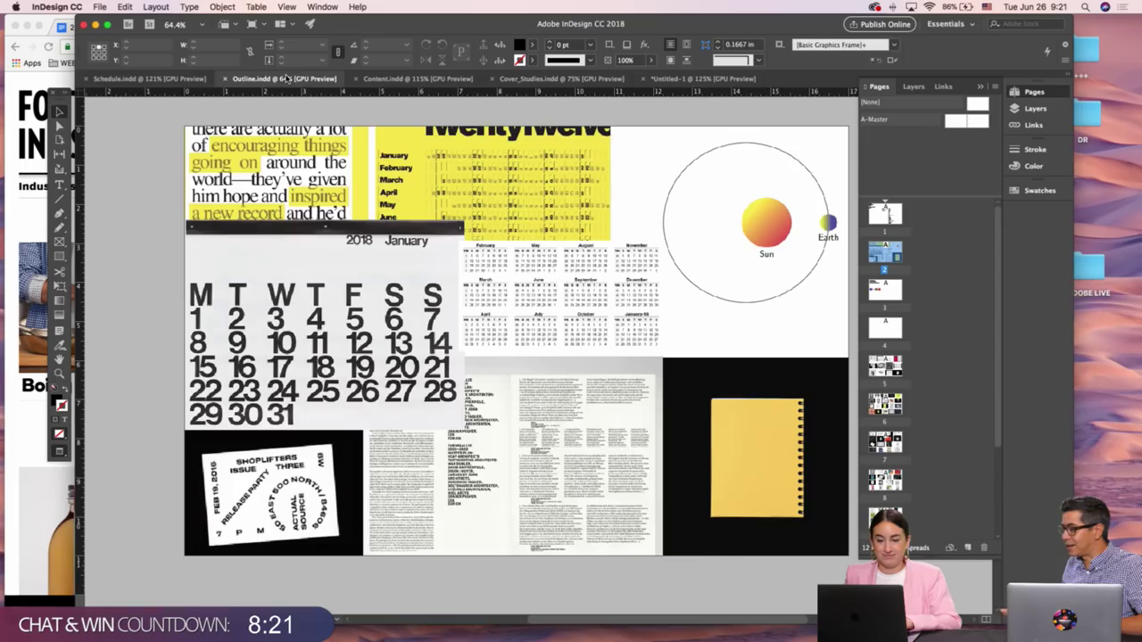
scroll(523, 209, up, 10)
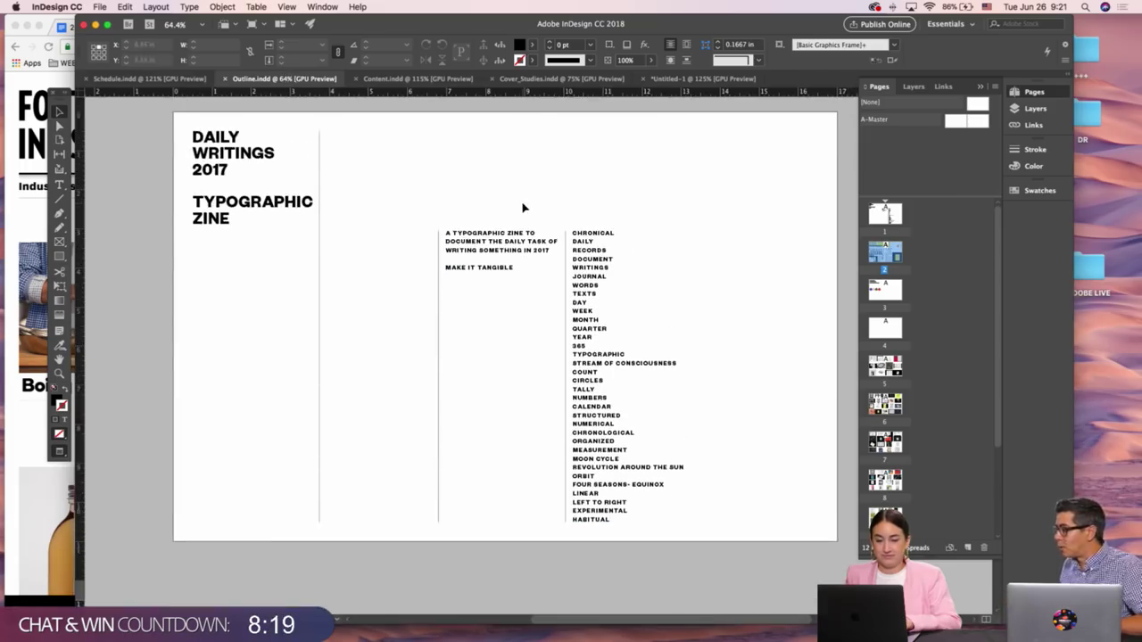
scroll(671, 196, up, 1)
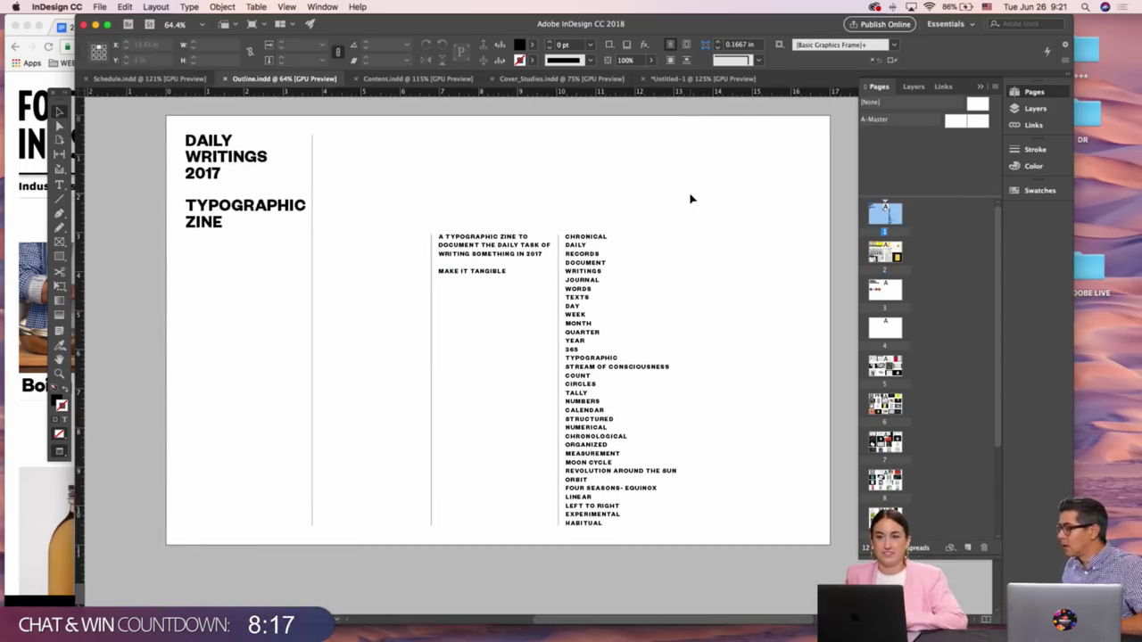
drag(648, 182, 597, 191)
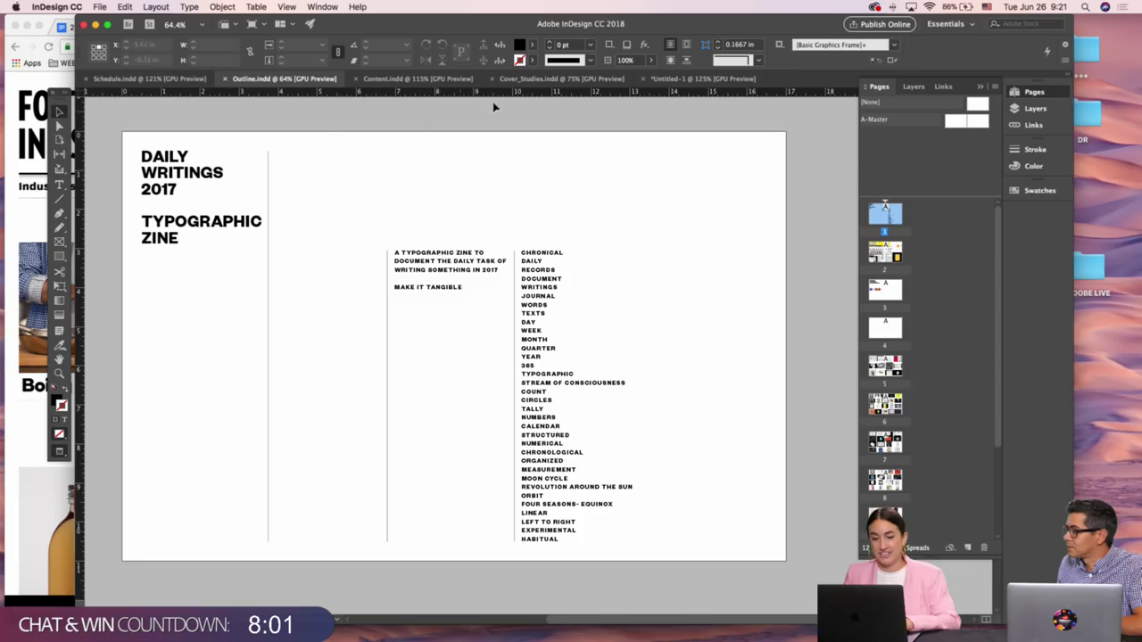
click(430, 80)
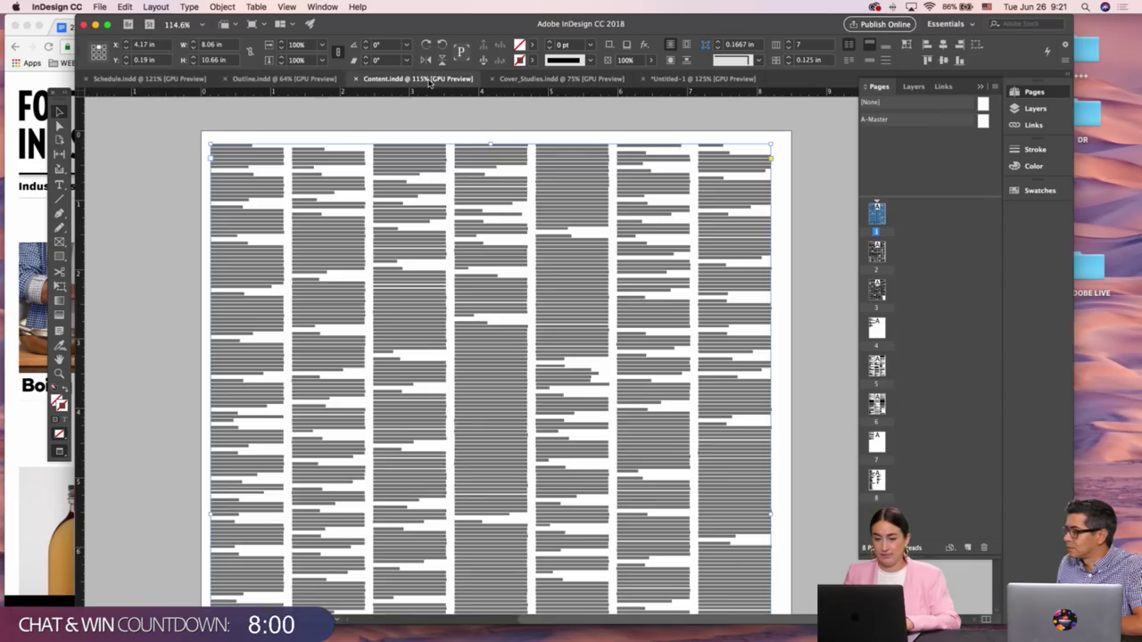
click(192, 81)
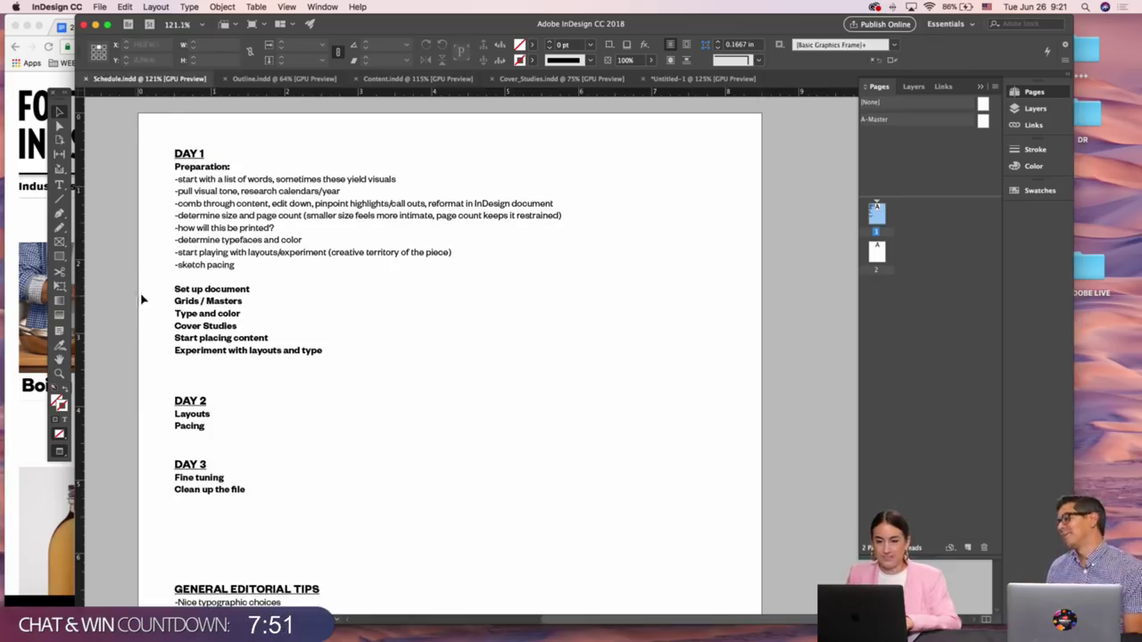
click(679, 81)
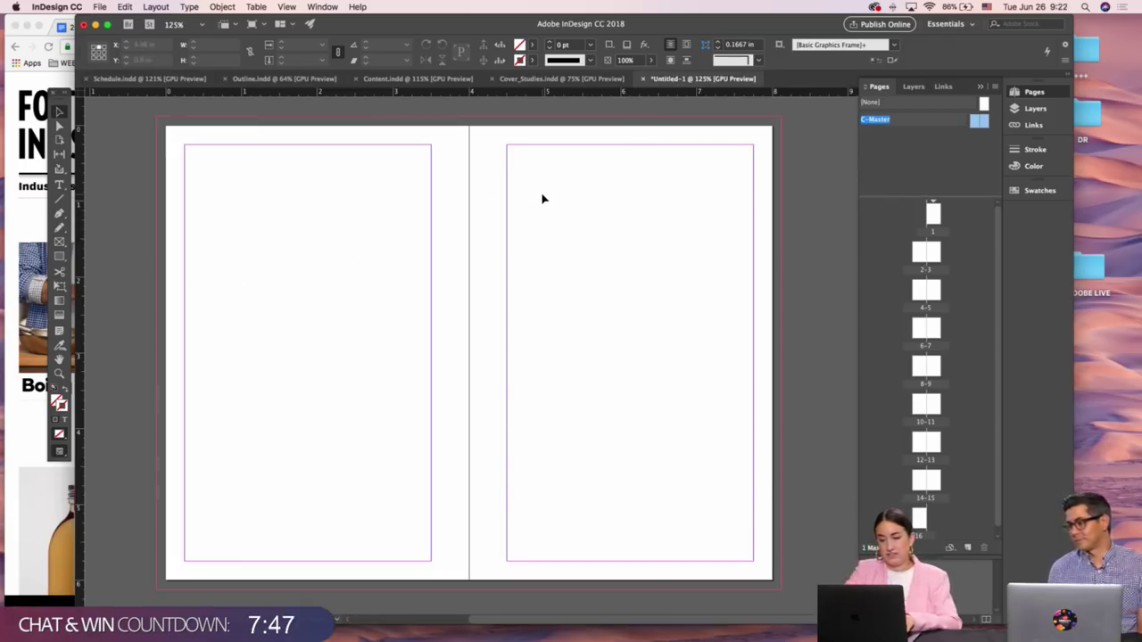
key(super+s)
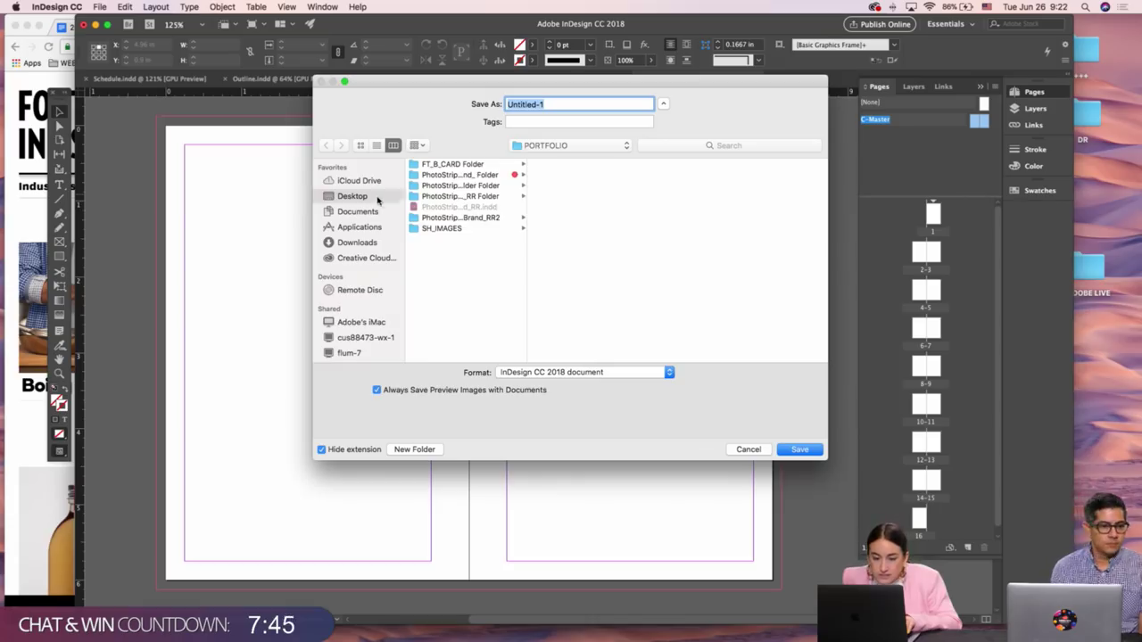
Save the document as Typographic_Zine in the Desktop's +ADOBE LIVE folder
click(378, 199)
click(455, 174)
click(565, 105)
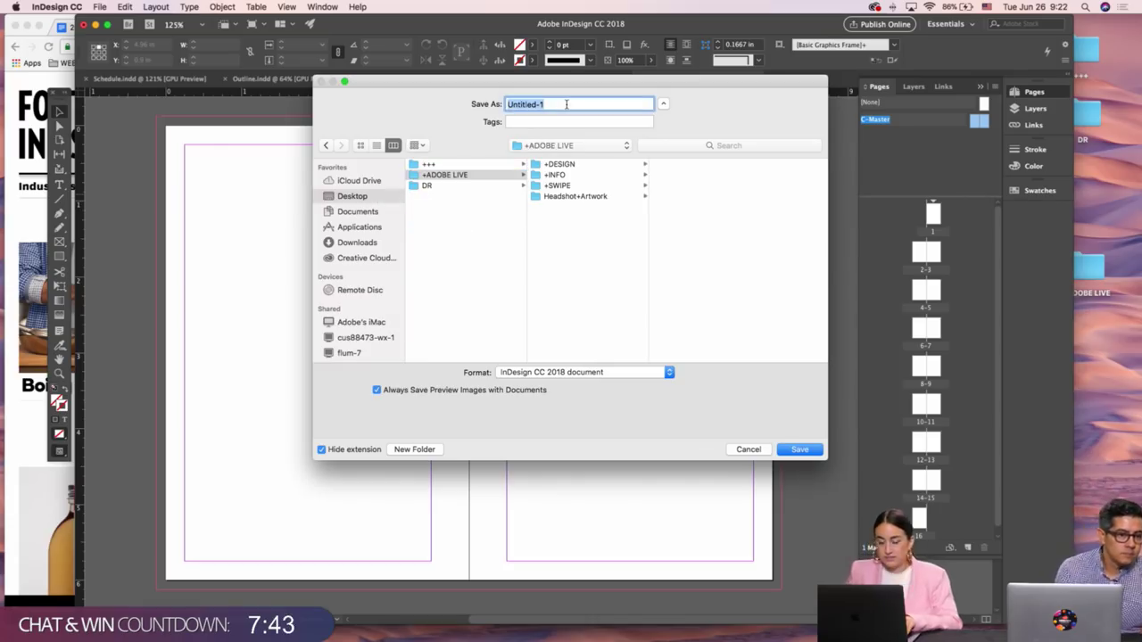
text(Typogr)
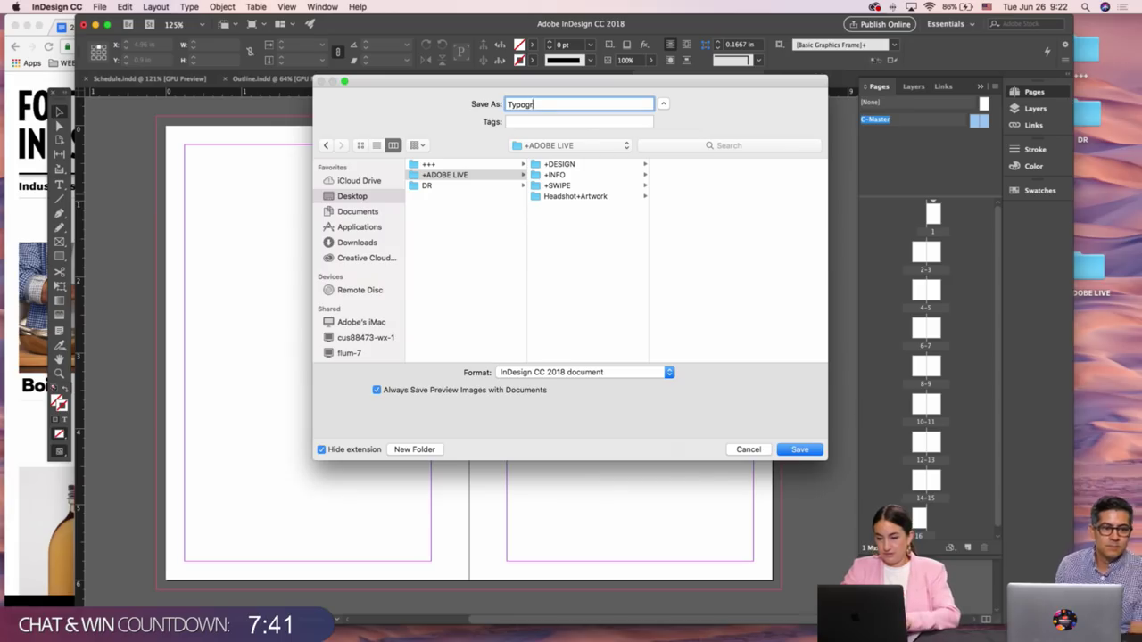
key(BackSpace)
key(BackSpace)
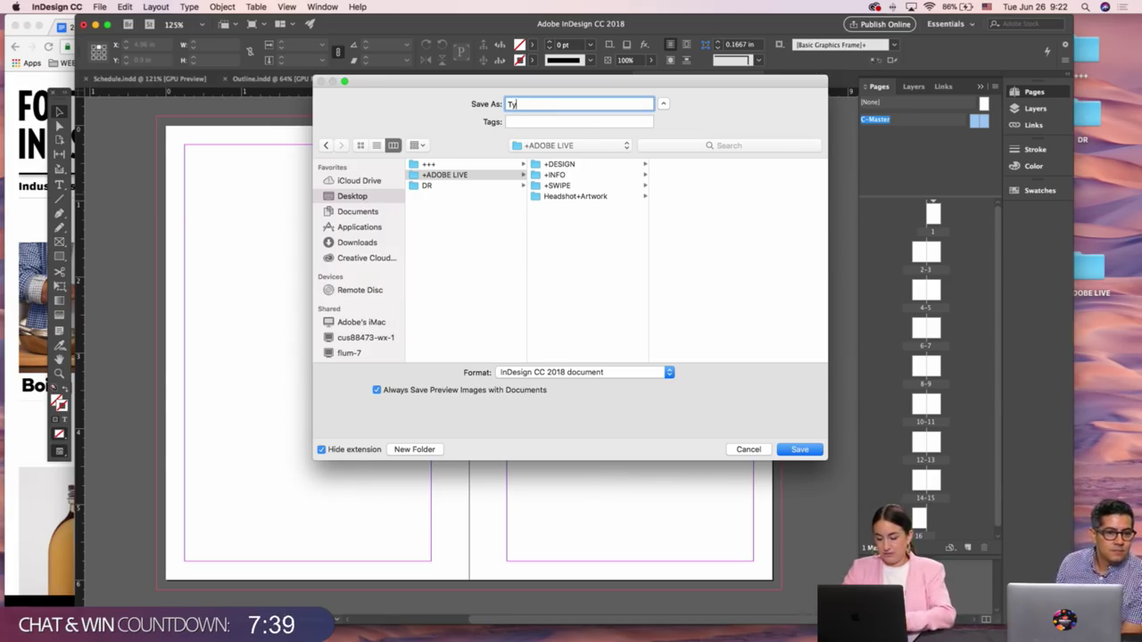
text(ypographic)
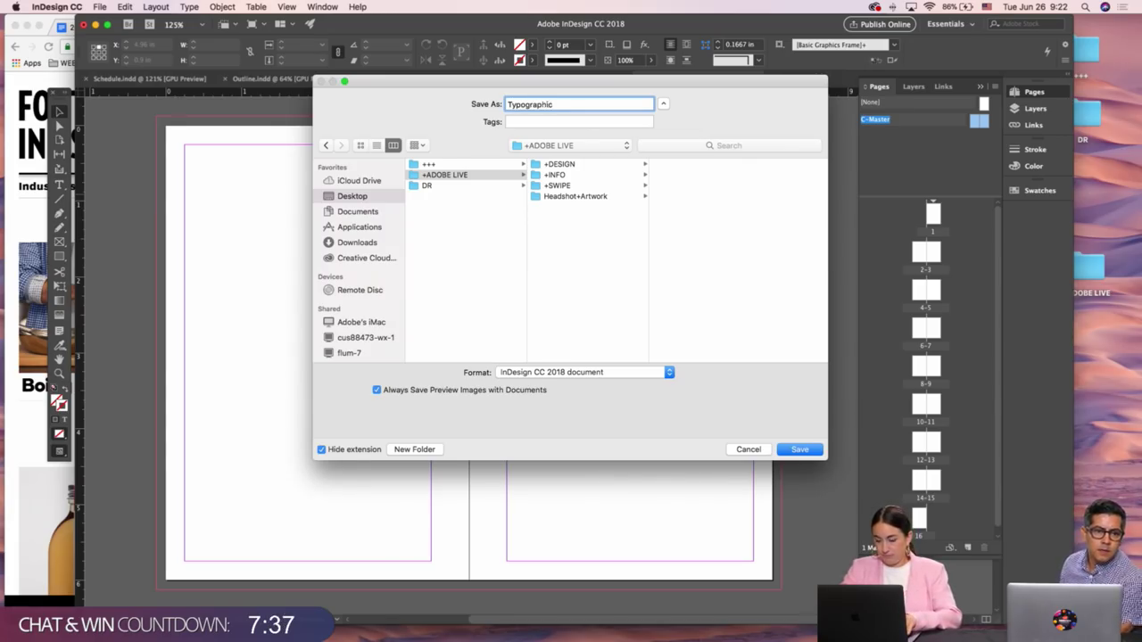
text(_Zine)
key(Return)
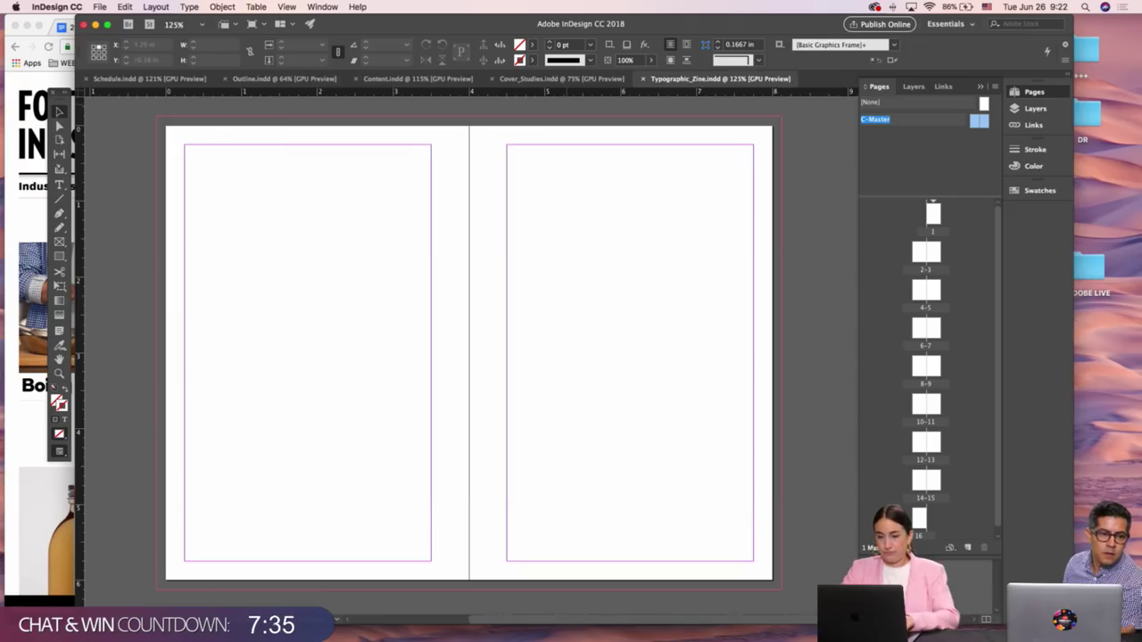
In Create Guides with preview on, set 6 columns with 0.125 in gutter, fitted to margins
drag(558, 208, 545, 215)
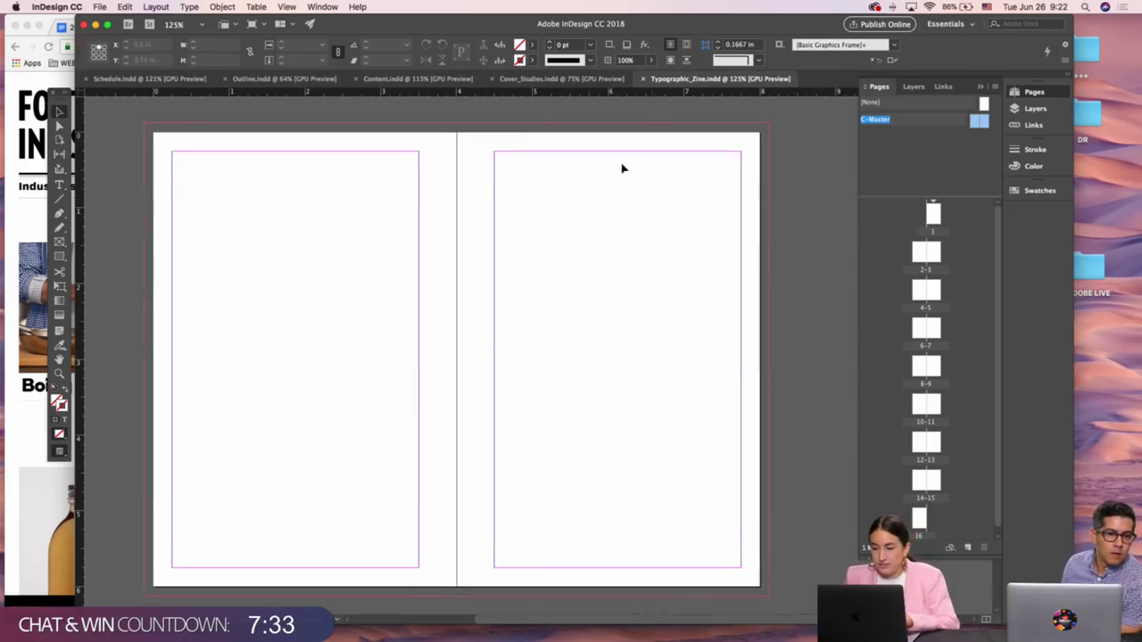
click(221, 7)
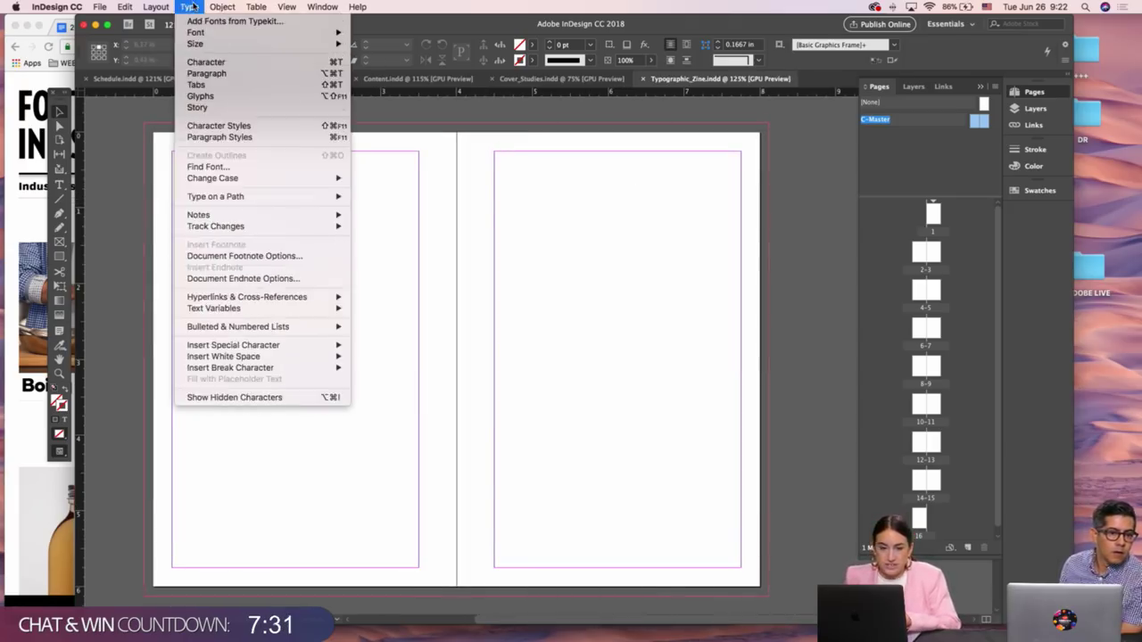
mouse_move(156, 8)
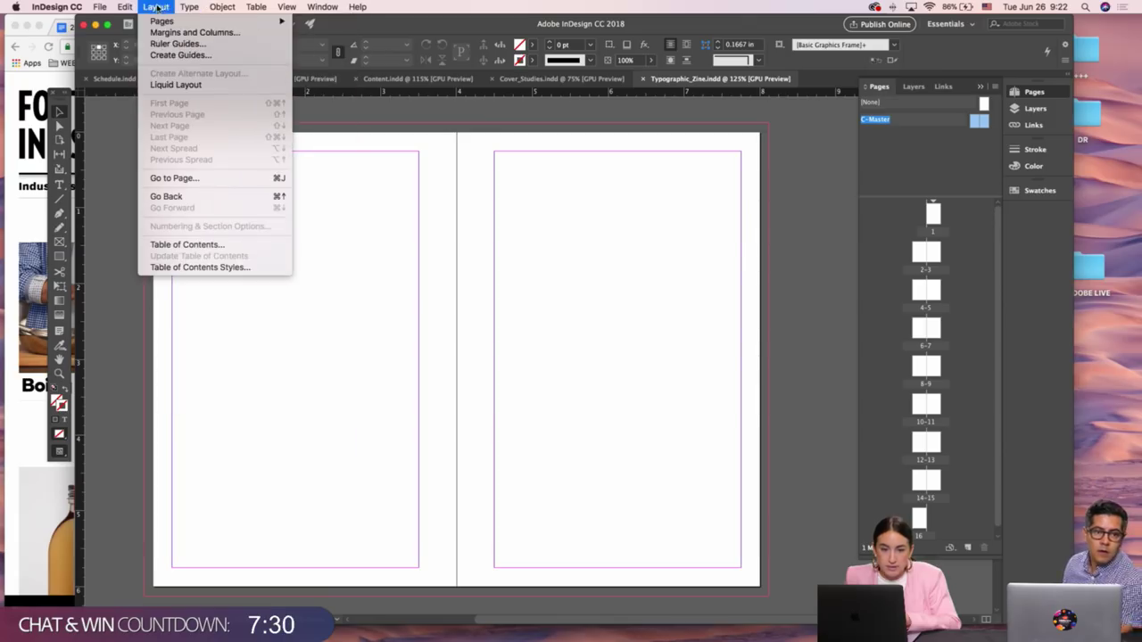
click(170, 55)
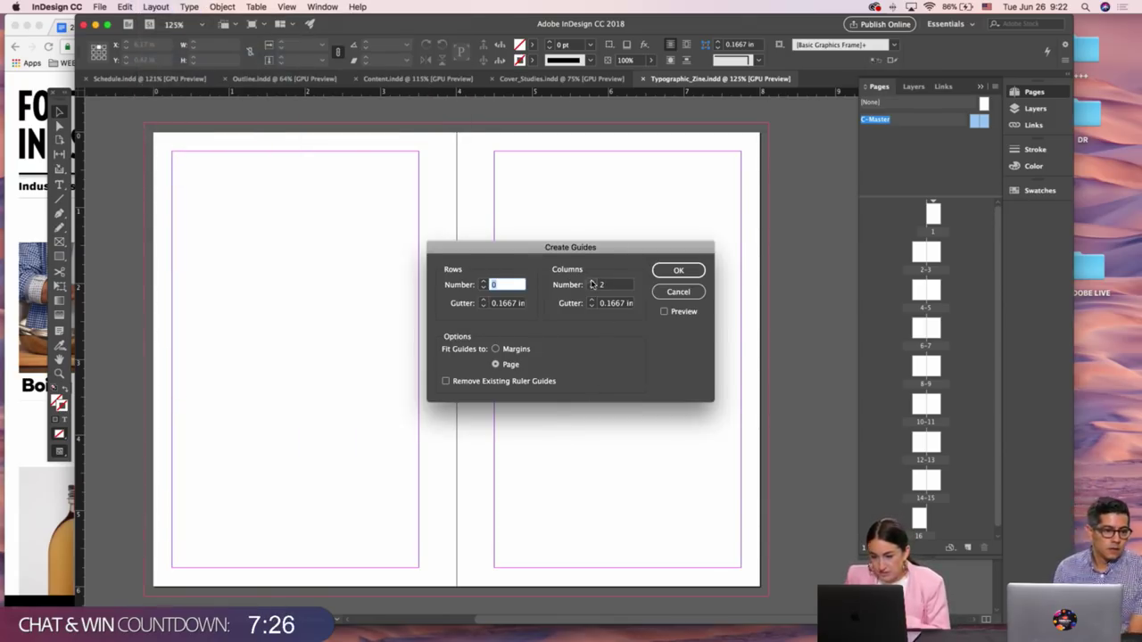
click(675, 312)
click(591, 282)
click(592, 282)
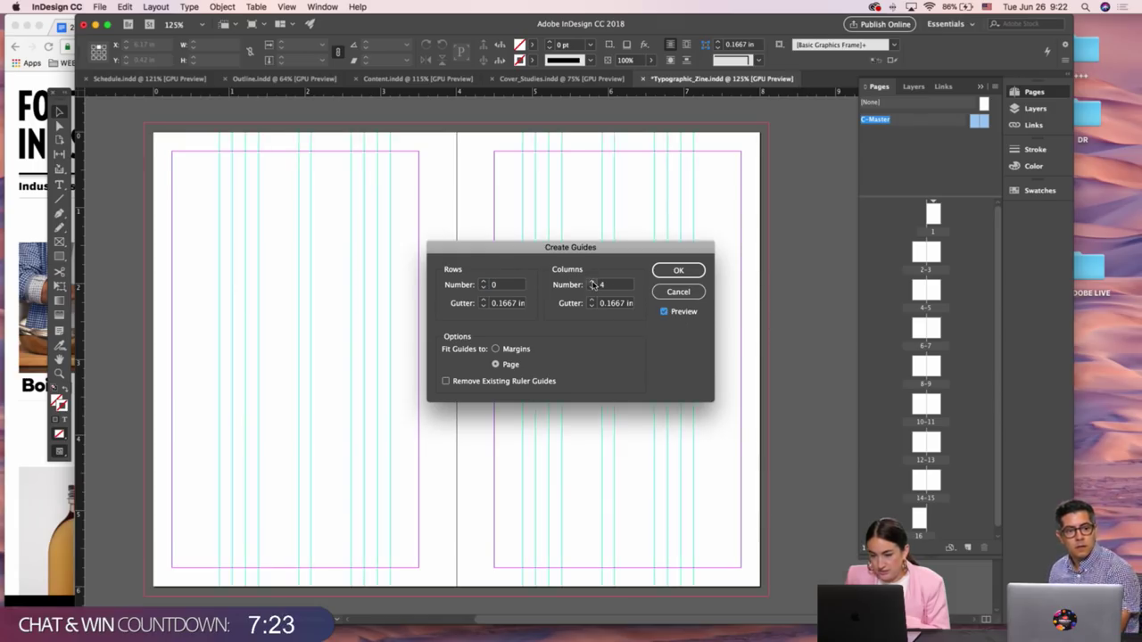
click(592, 282)
click(591, 282)
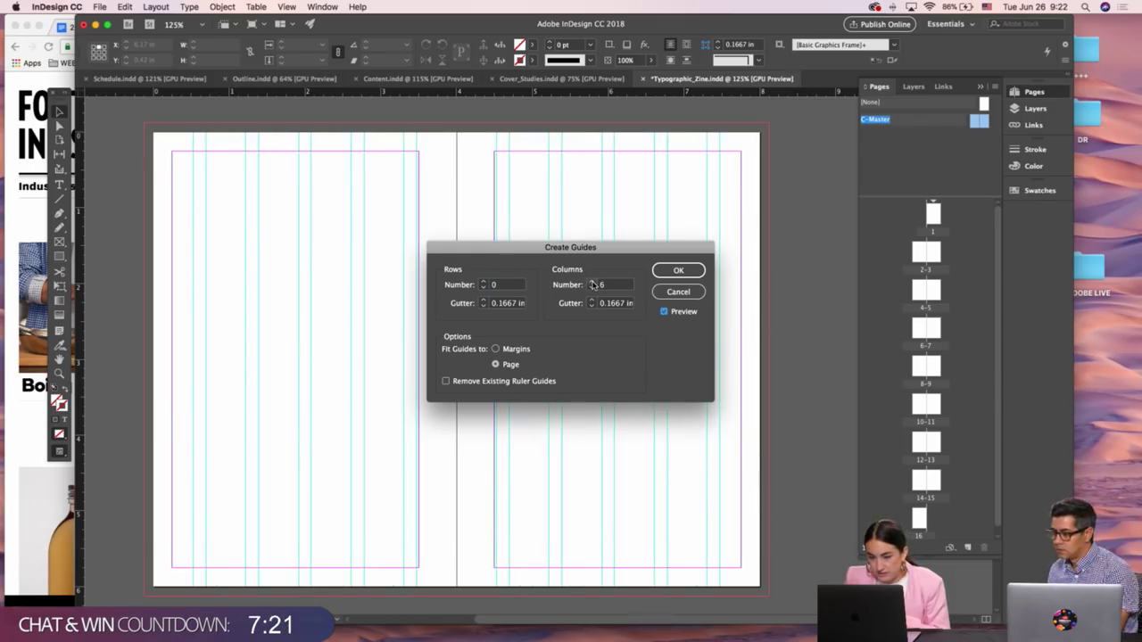
click(496, 349)
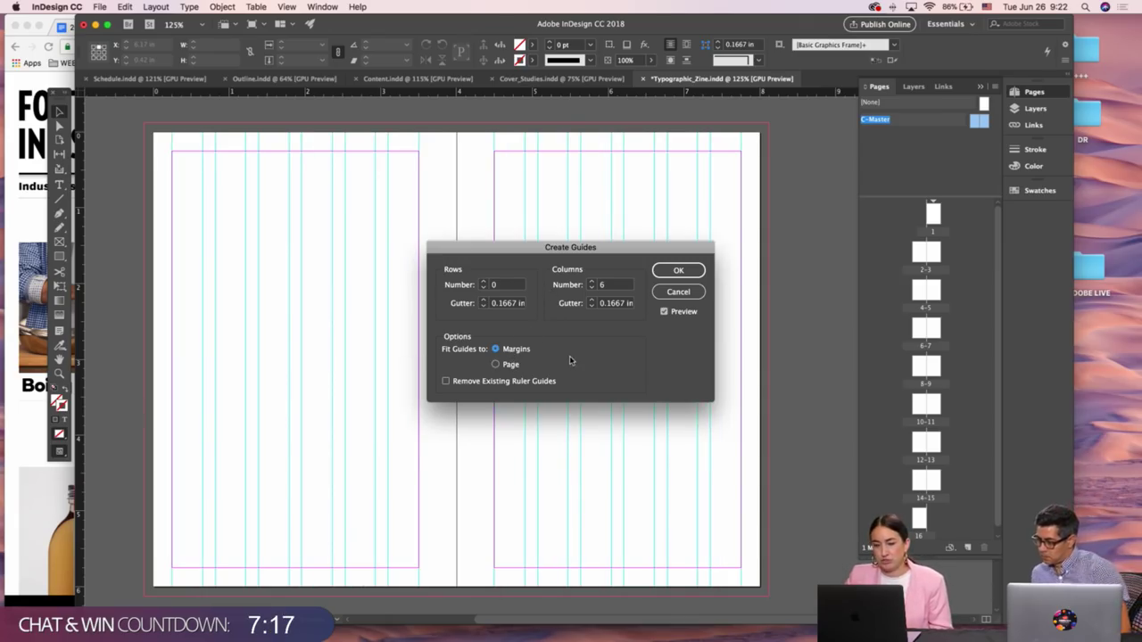
click(591, 306)
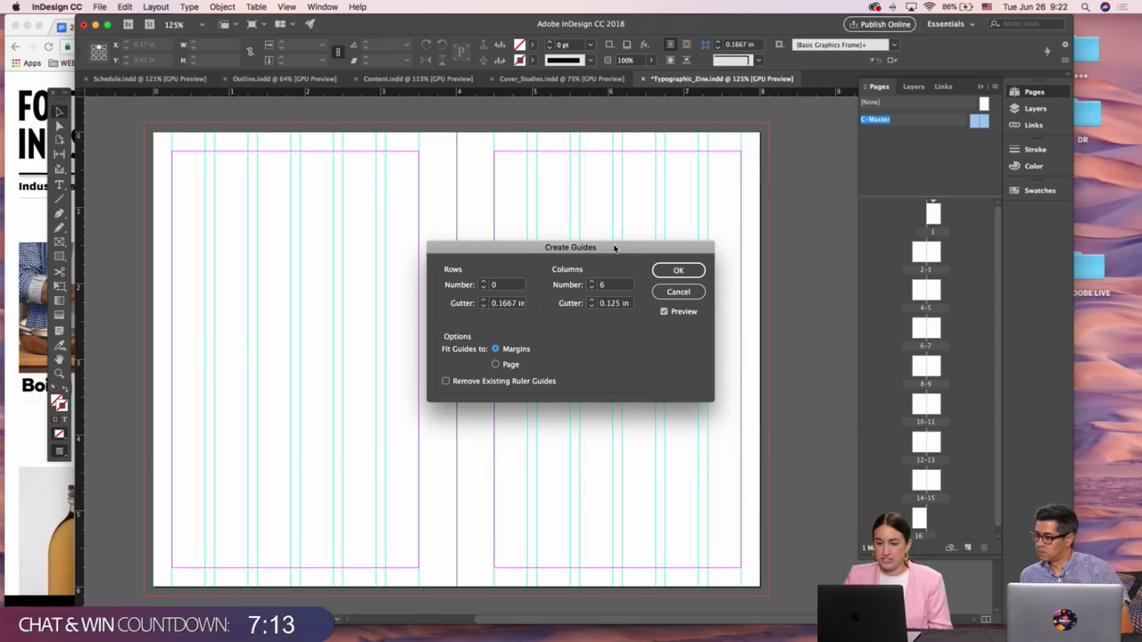
drag(631, 248, 732, 234)
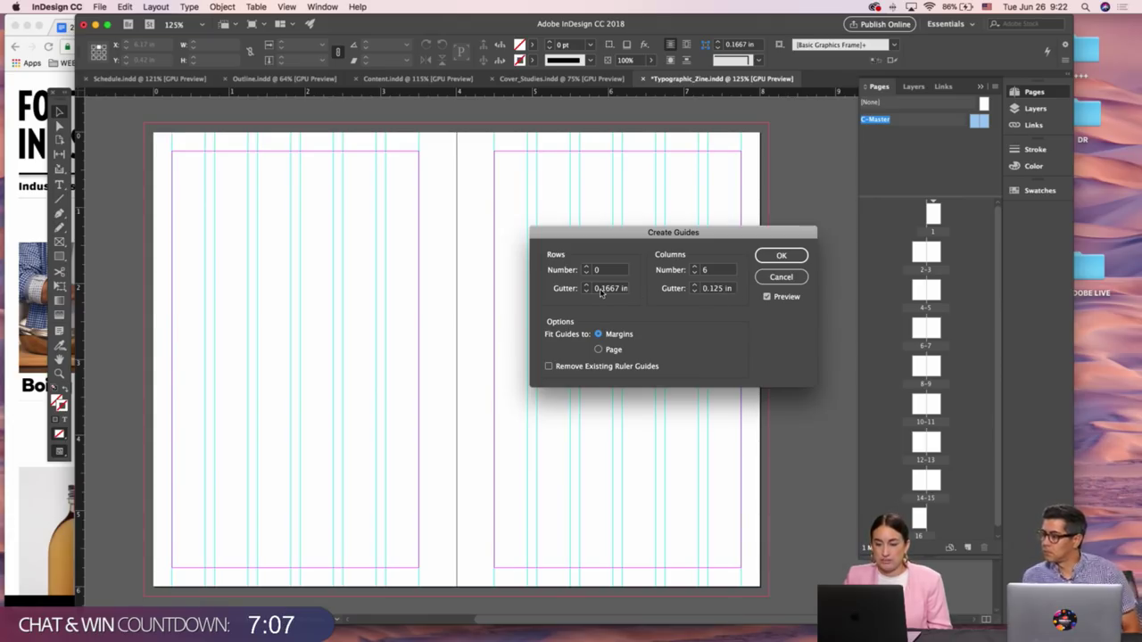
Add 8 rows with a 0.125 in gutter, apply the grid, and select all guides
click(587, 267)
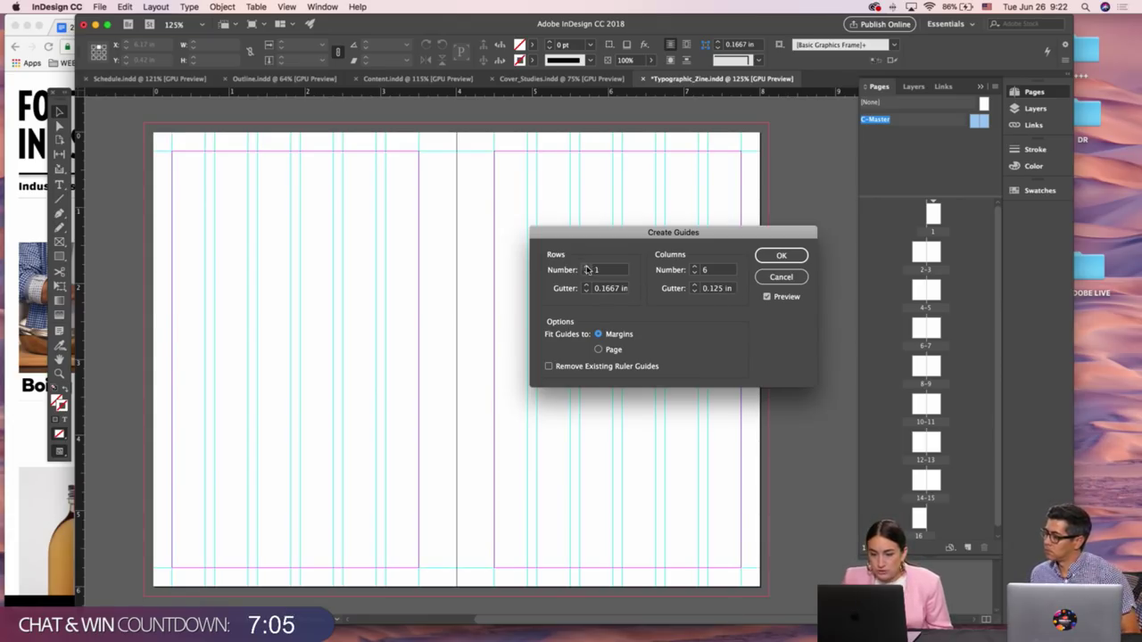
click(587, 267)
click(587, 267)
click(587, 267)
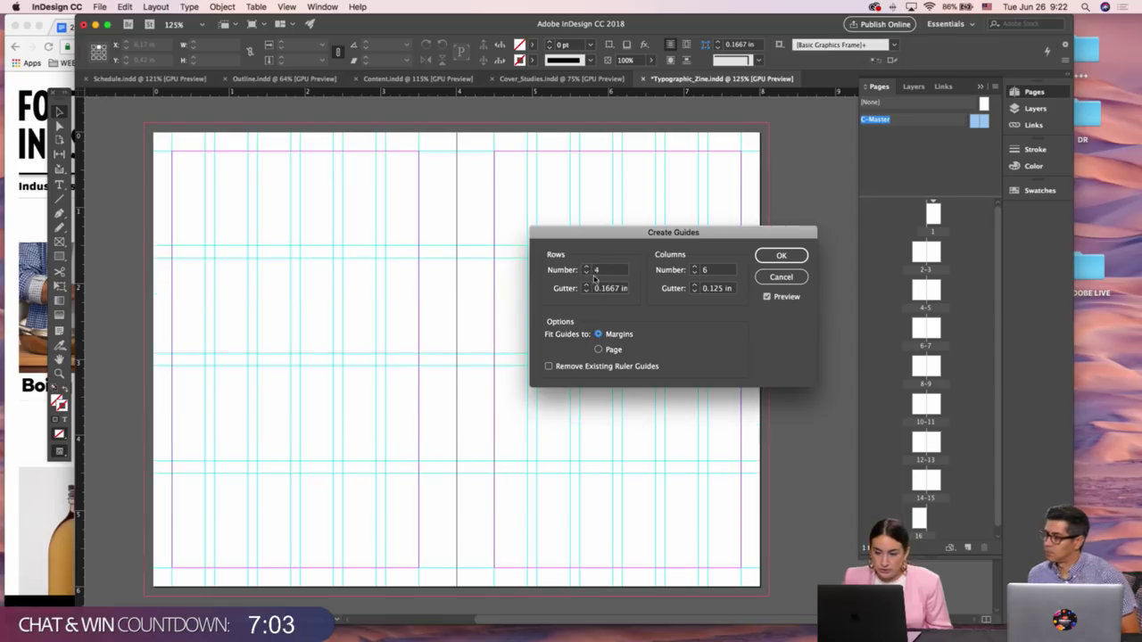
click(587, 267)
click(587, 266)
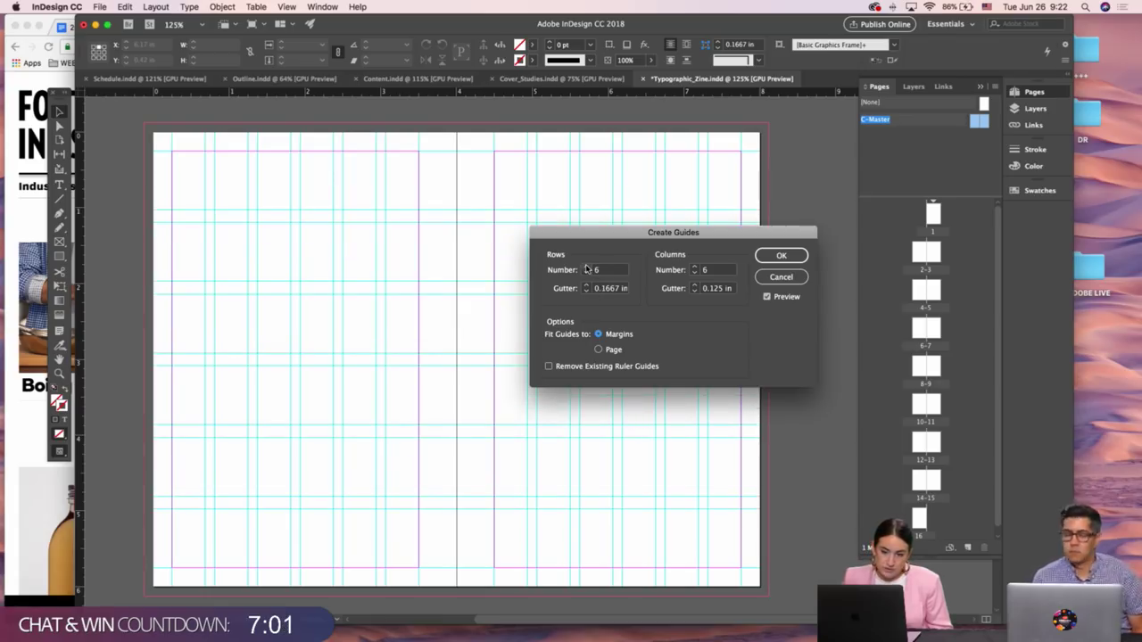
click(587, 267)
click(587, 267)
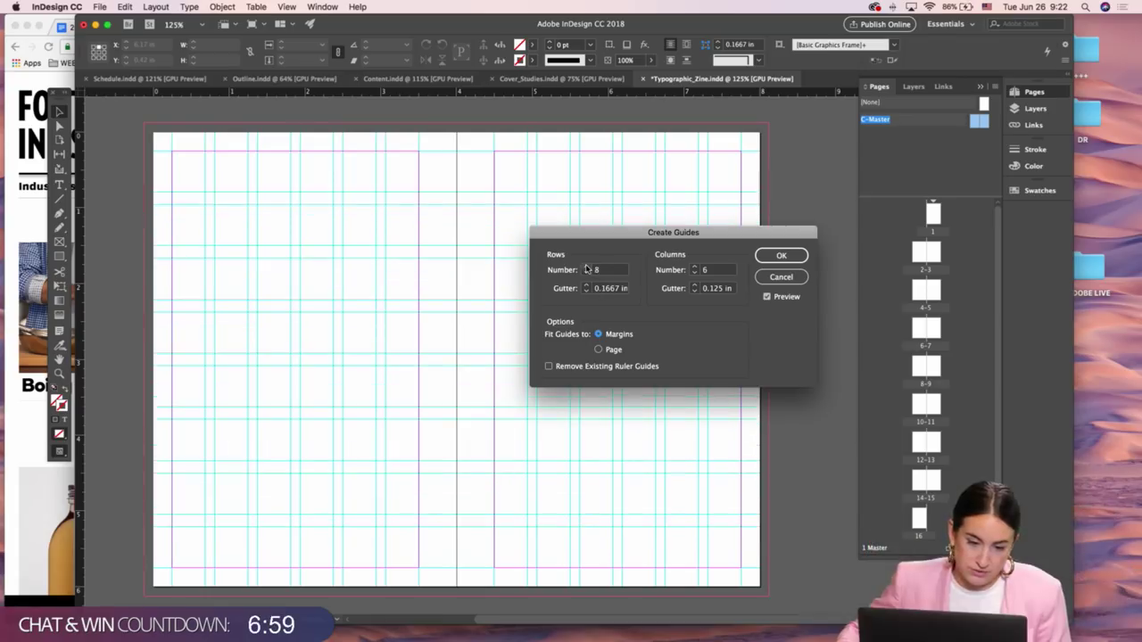
click(587, 291)
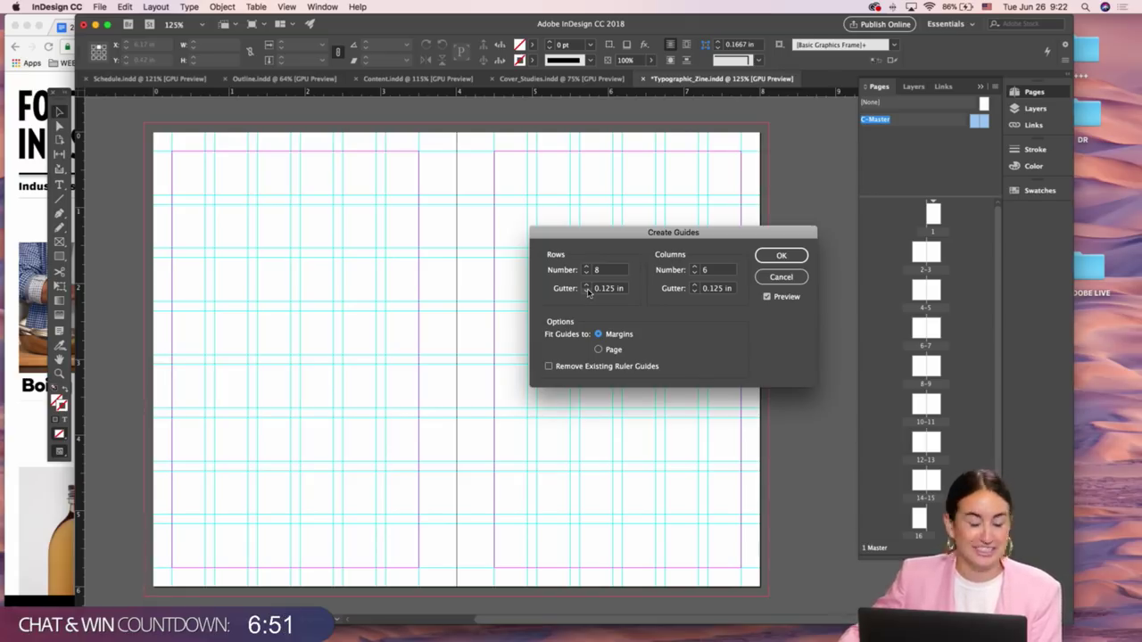
click(799, 256)
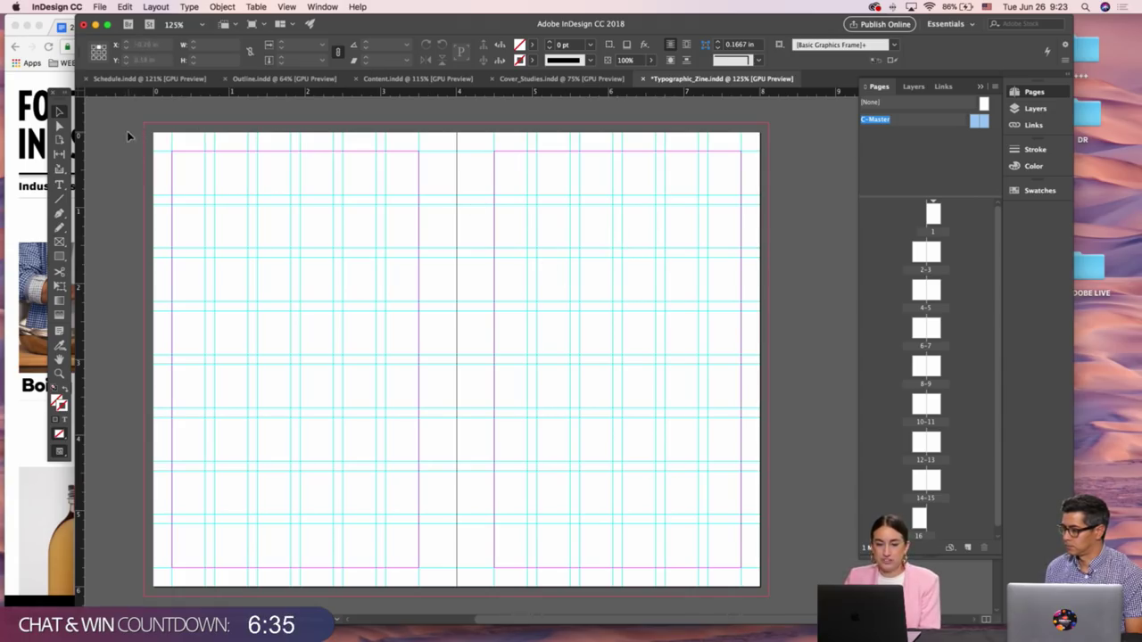
drag(127, 127, 792, 604)
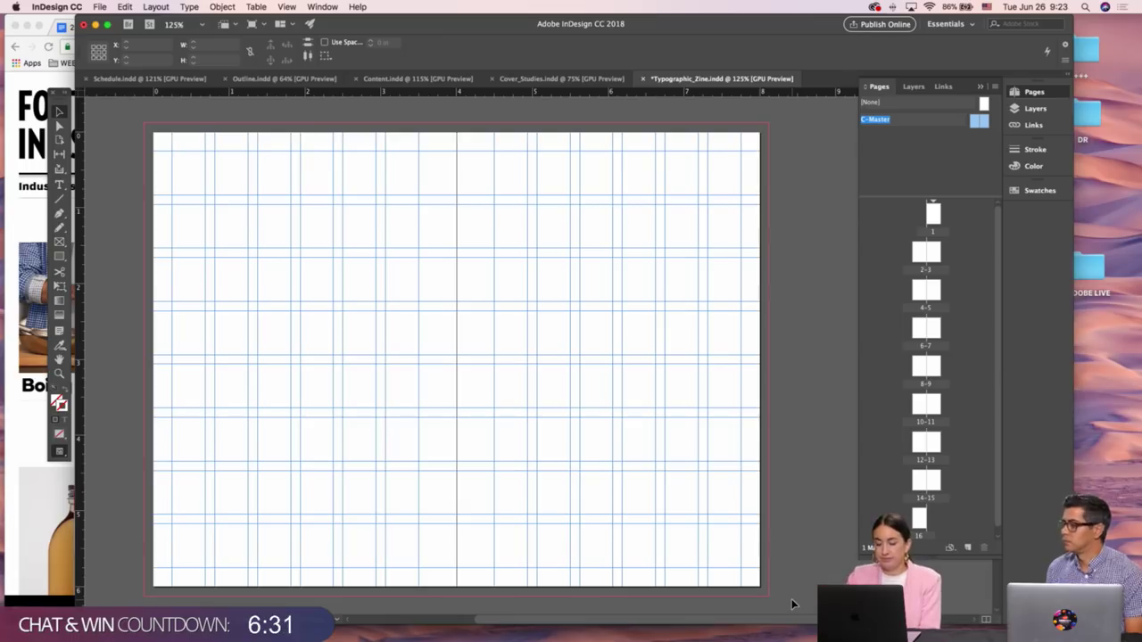
From page 1, apply C-Master to All Pages through the Apply Master dialog
click(792, 599)
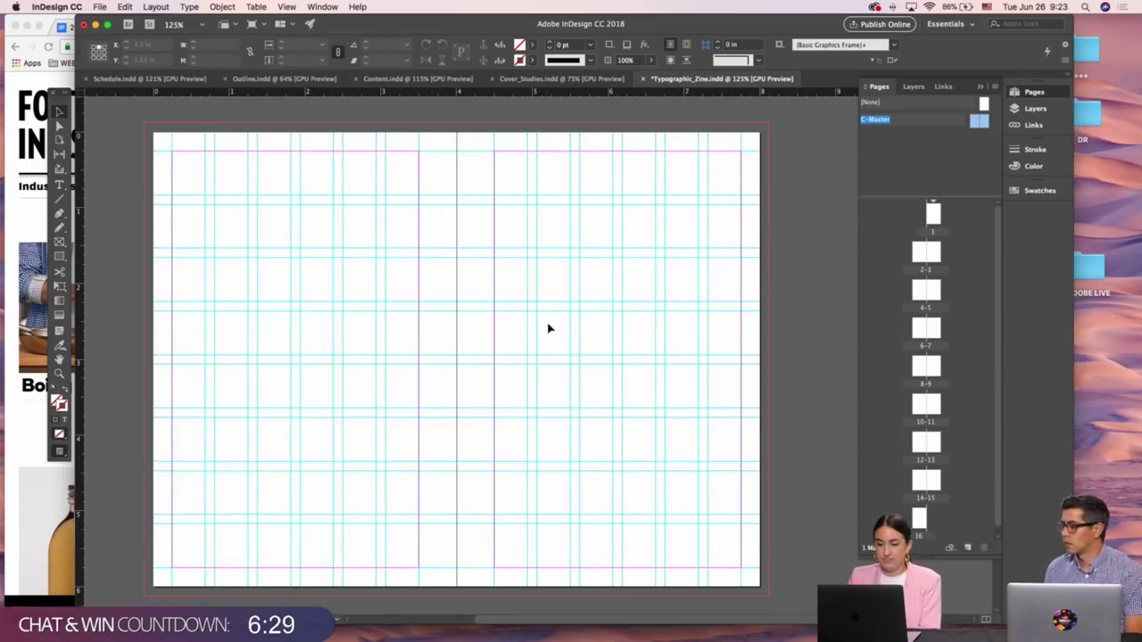
double_click(934, 214)
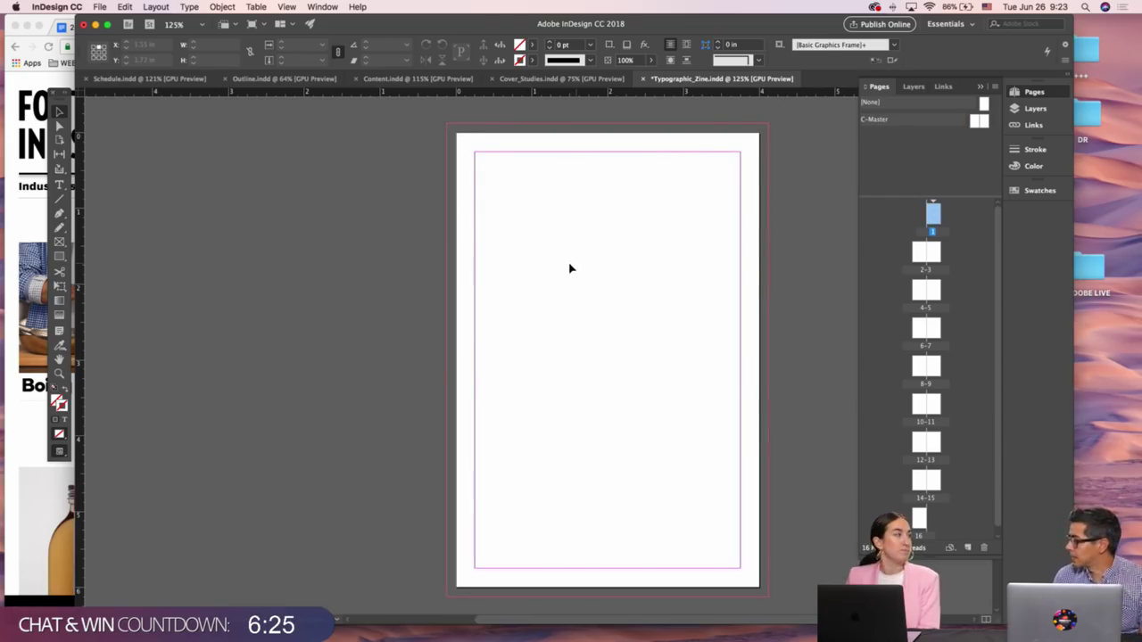
click(981, 123)
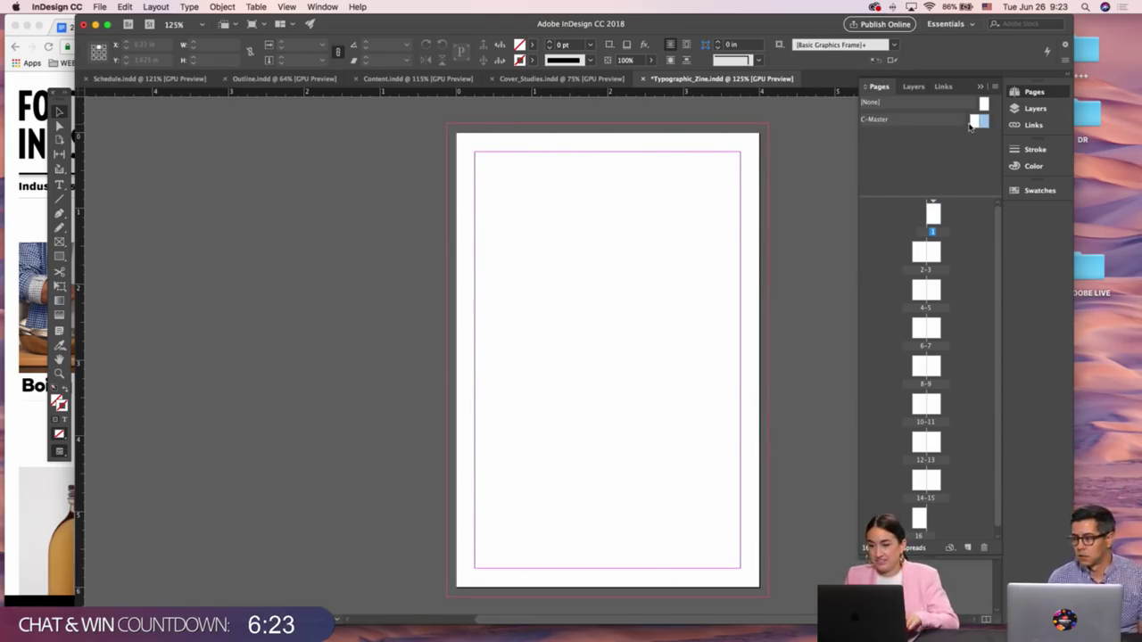
right_click(984, 123)
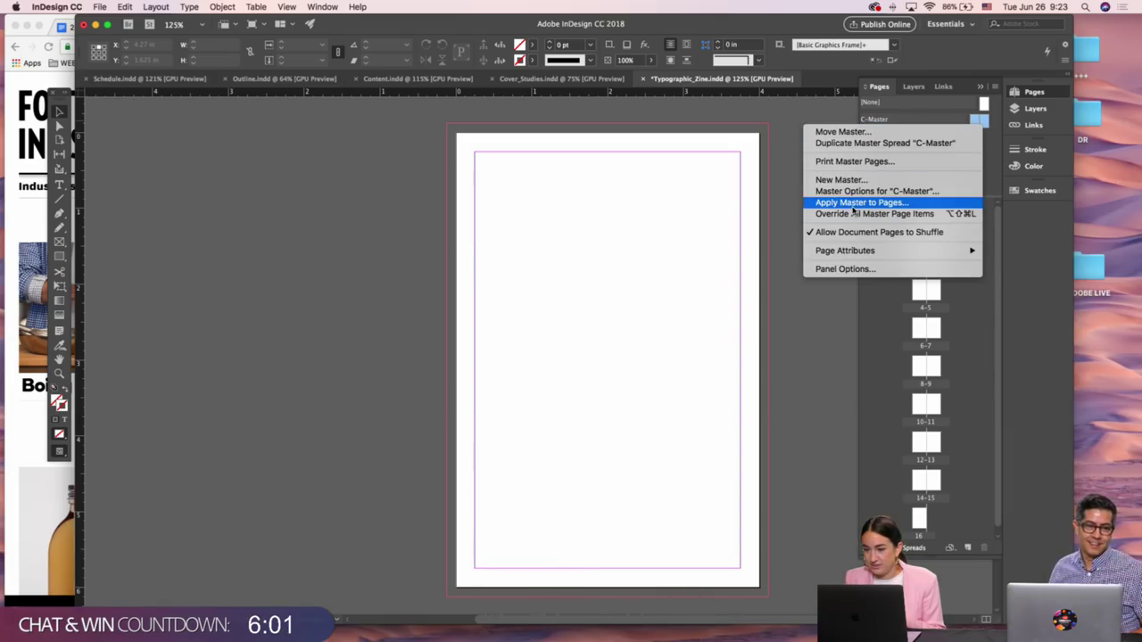
click(853, 206)
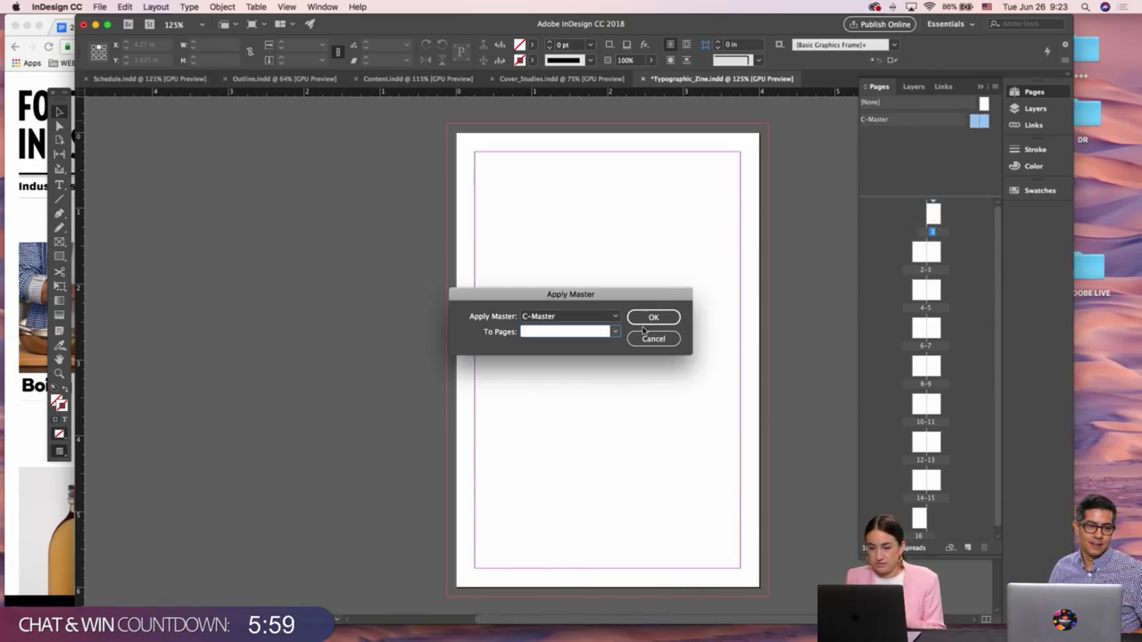
click(618, 332)
click(549, 360)
click(653, 318)
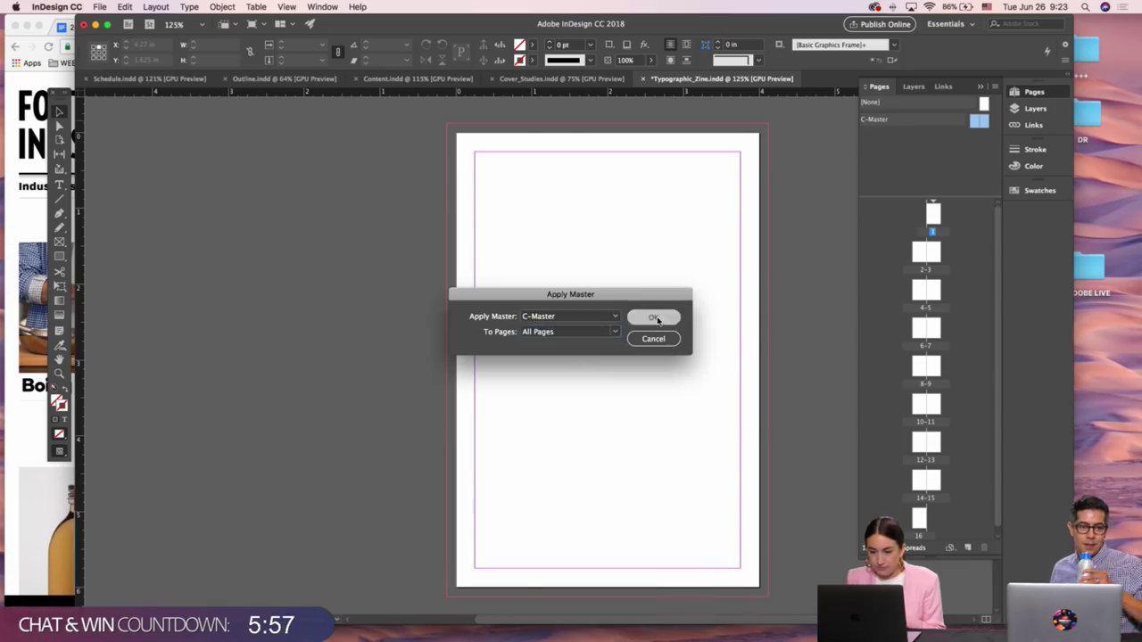
scroll(803, 245, right, 2)
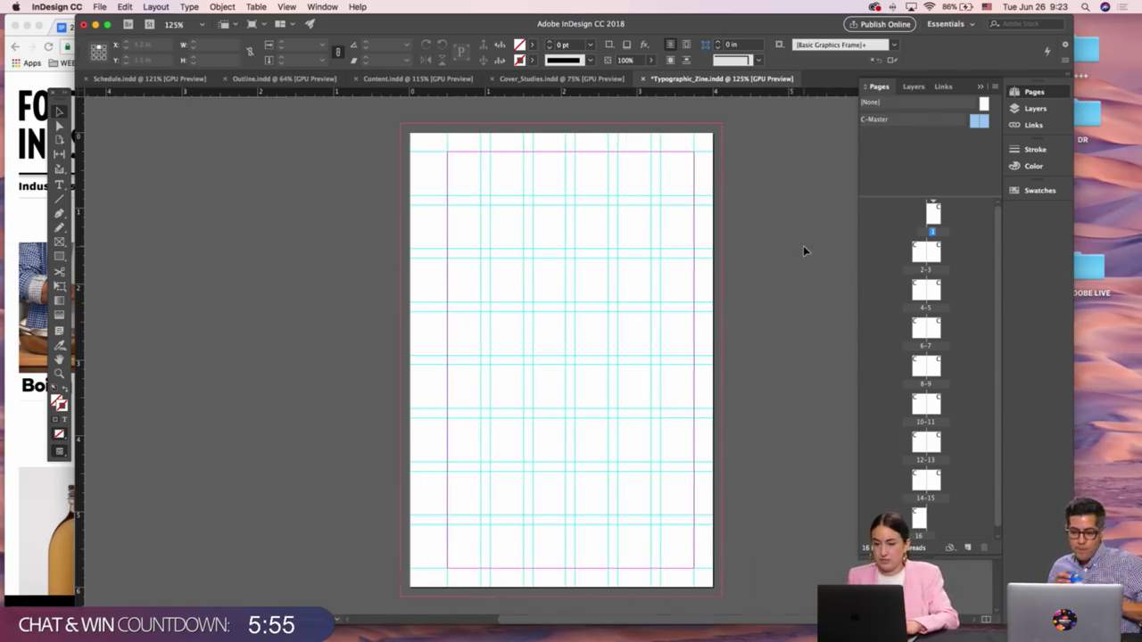
scroll(803, 245, down, 10)
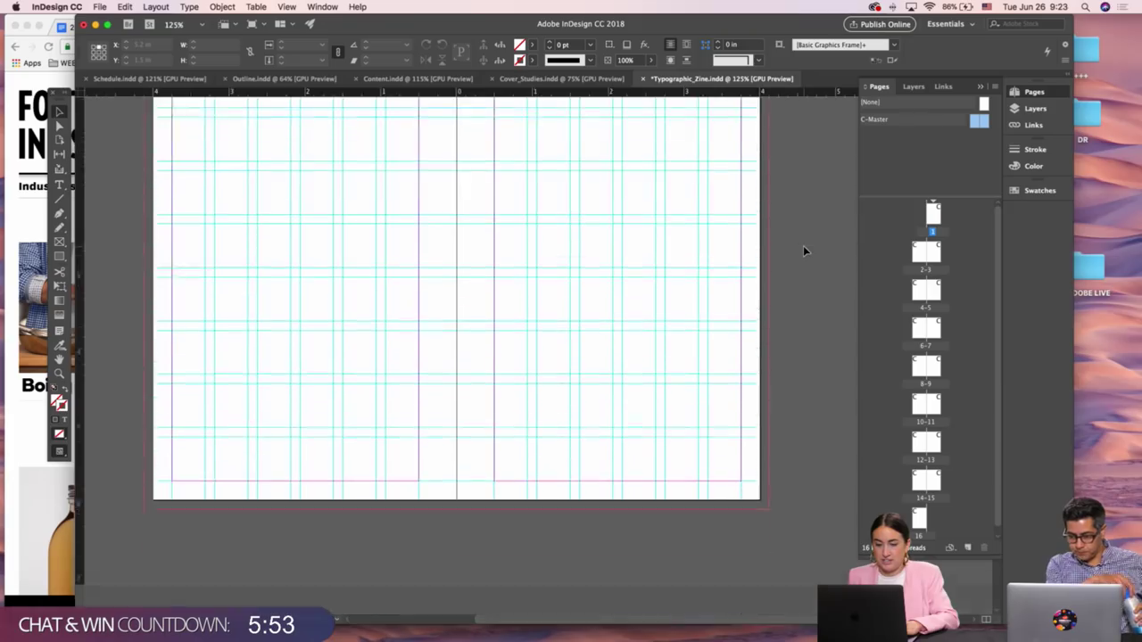
scroll(803, 245, down, 15)
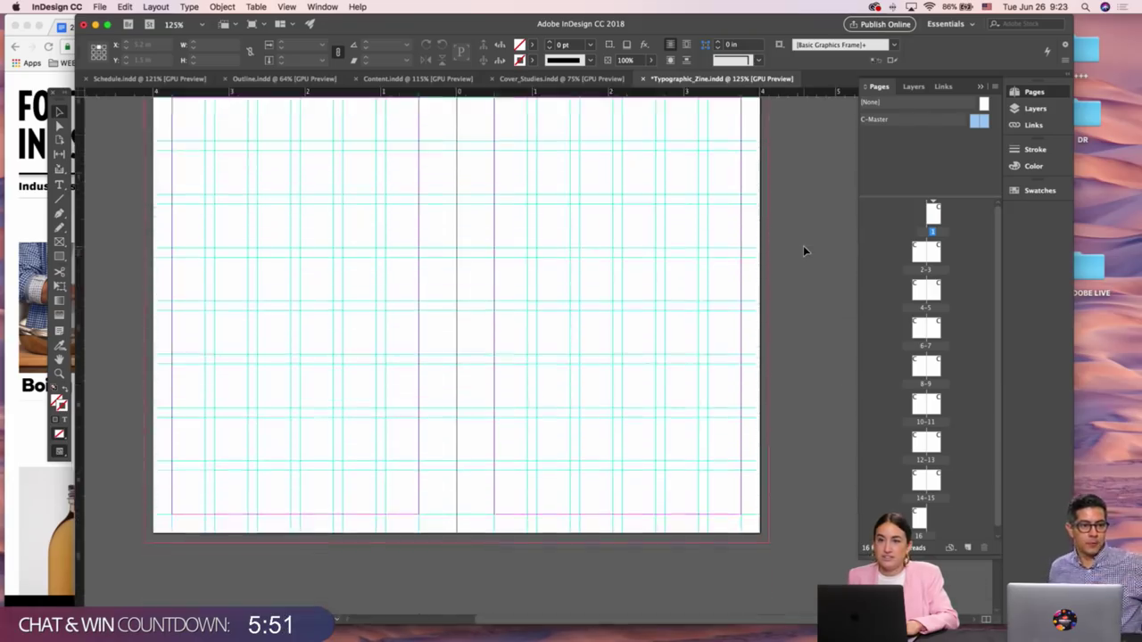
scroll(803, 251, up, 15)
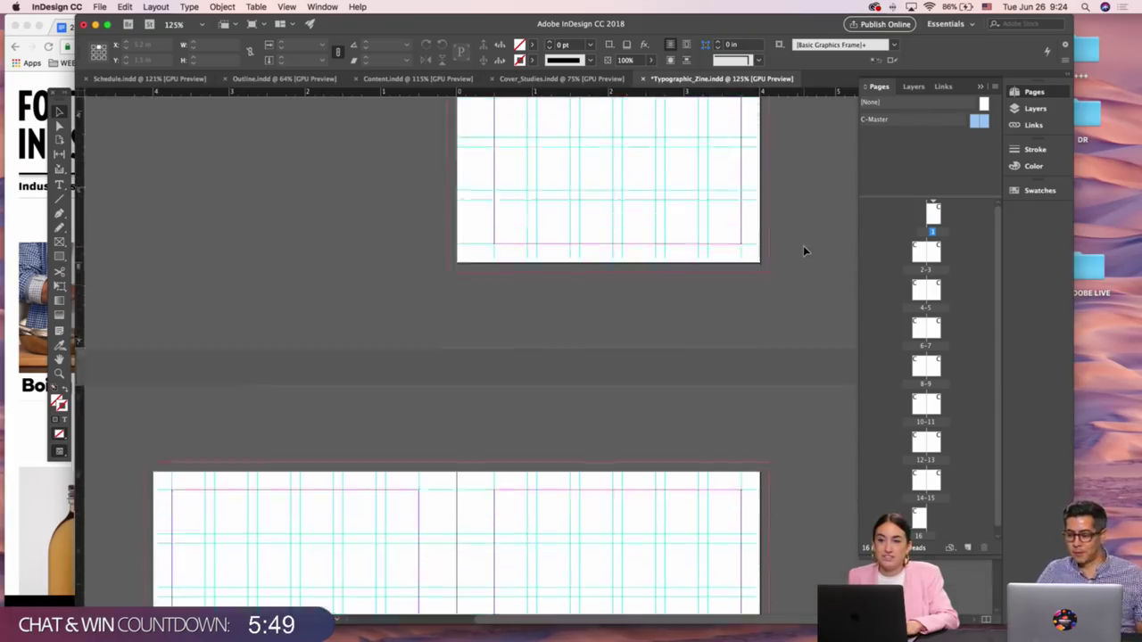
scroll(803, 250, down, 2)
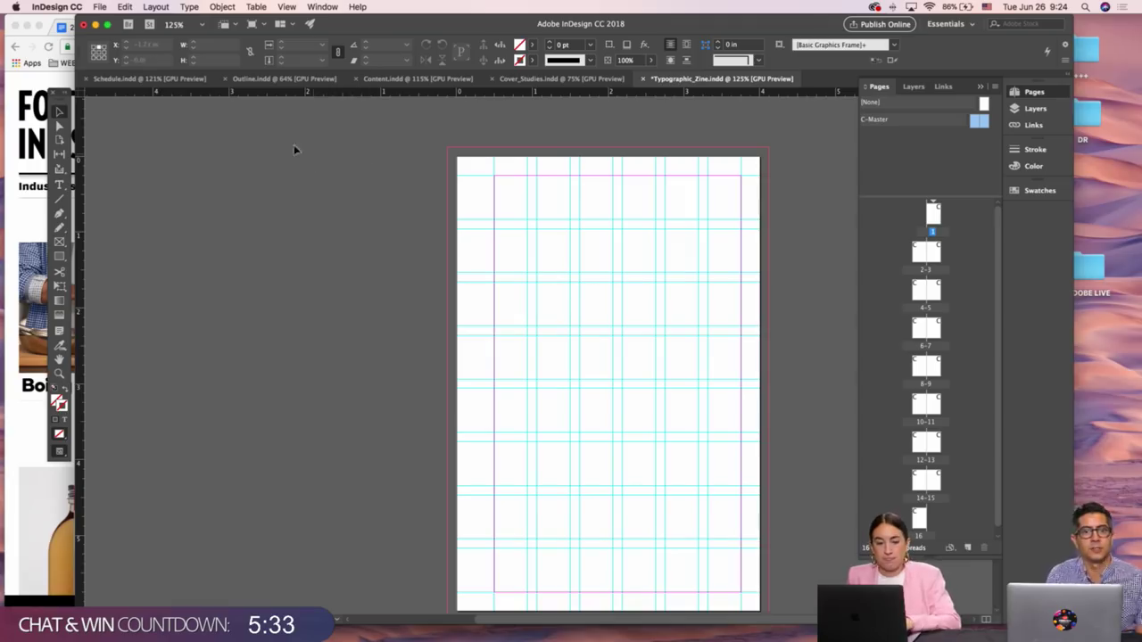
Fit Outline page 3's font-name frame to its text, then bring Chrome's Fonts In Use forward
click(166, 80)
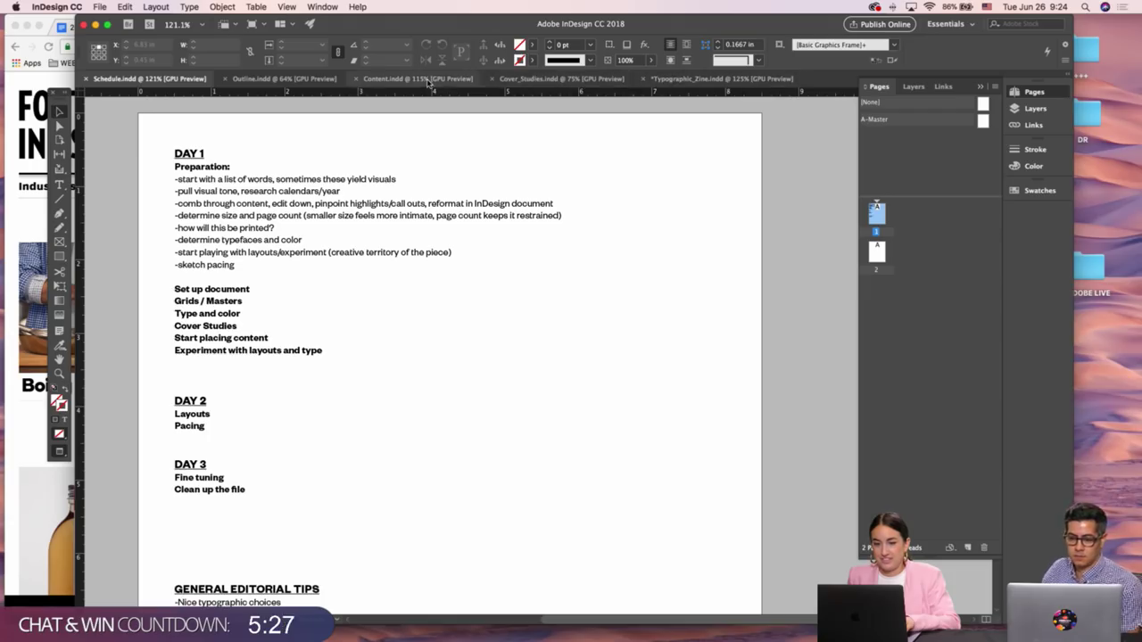
click(283, 79)
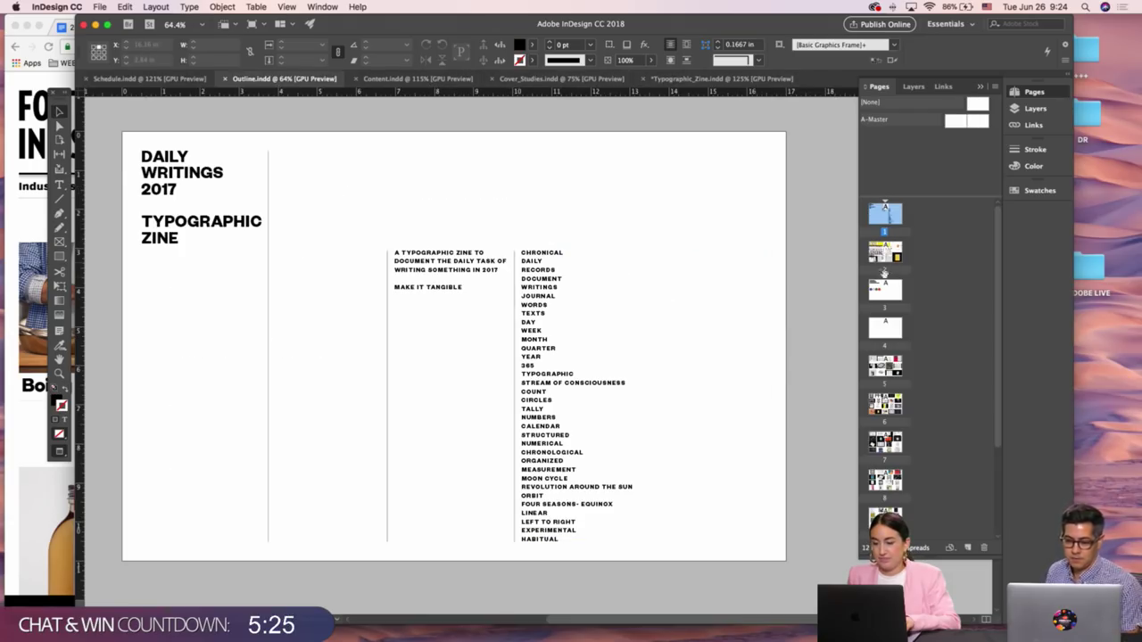
double_click(886, 291)
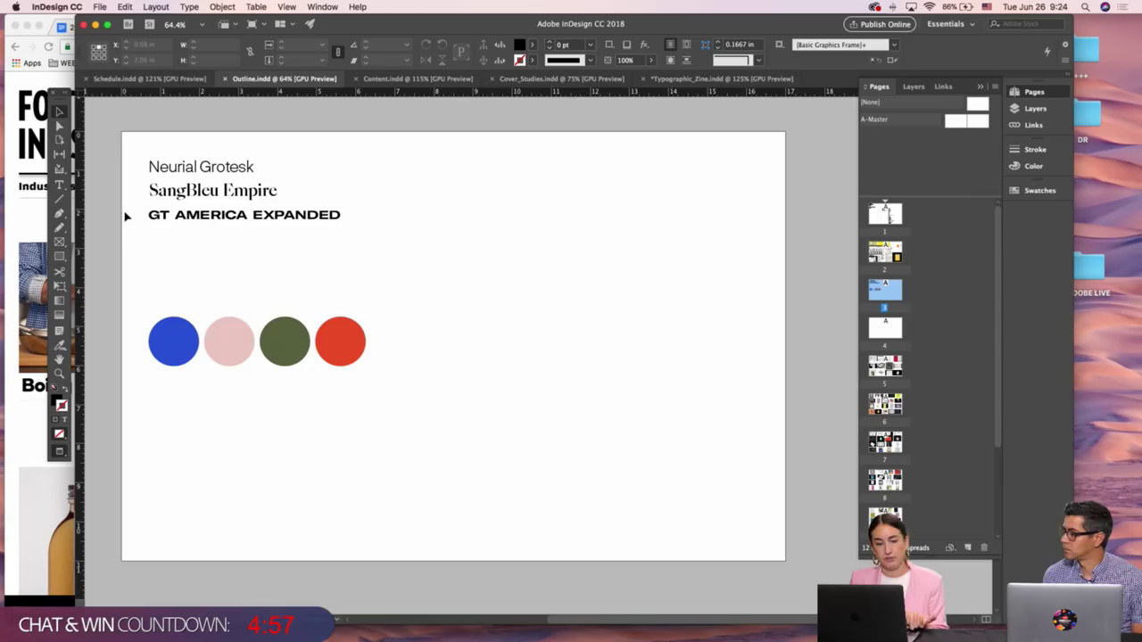
click(354, 333)
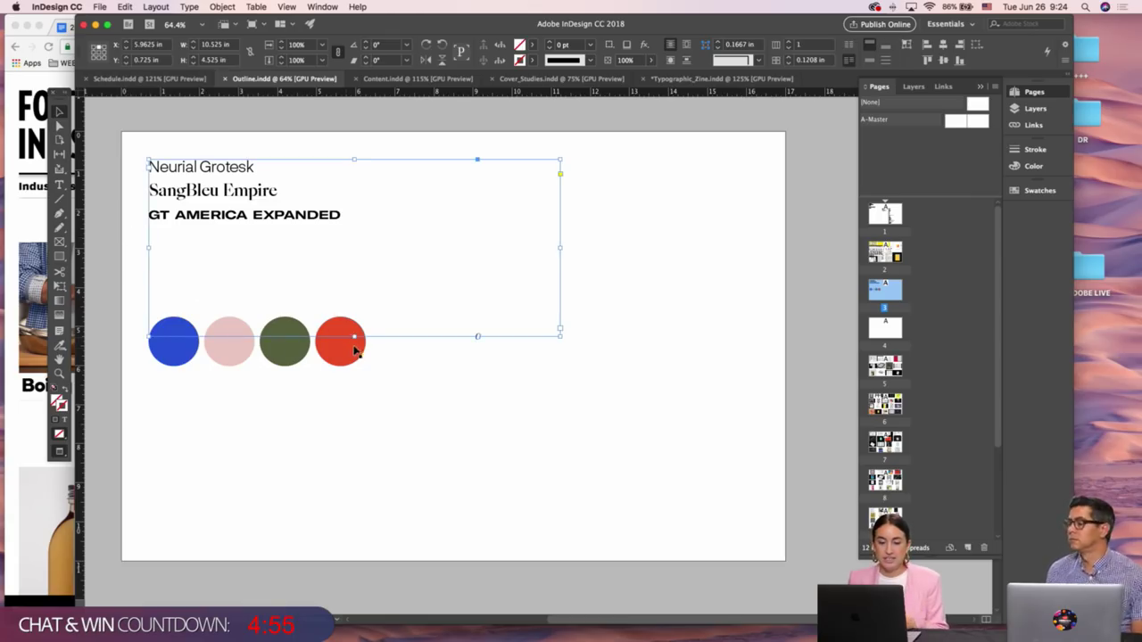
key(super+alt+c)
scroll(255, 273, up, 2)
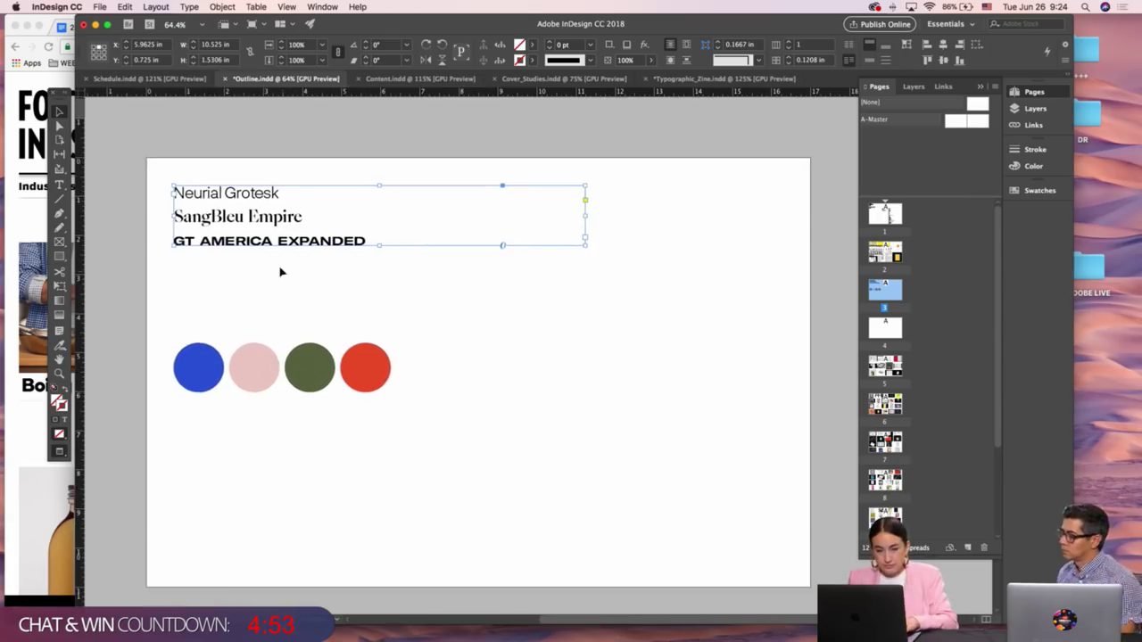
scroll(275, 230, up, 3)
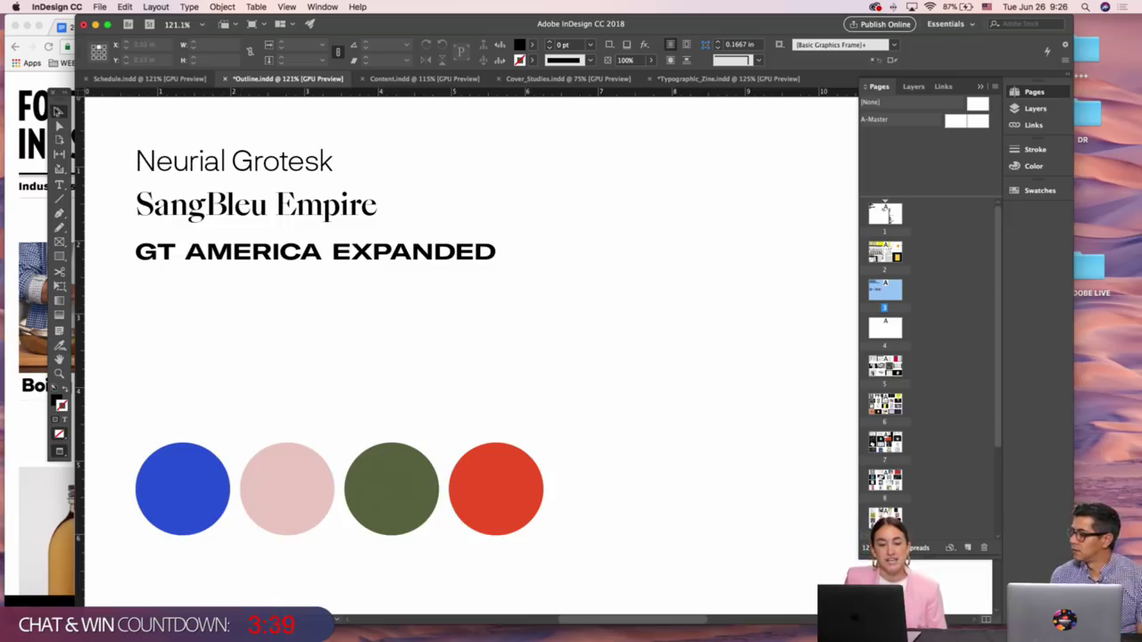
click(41, 89)
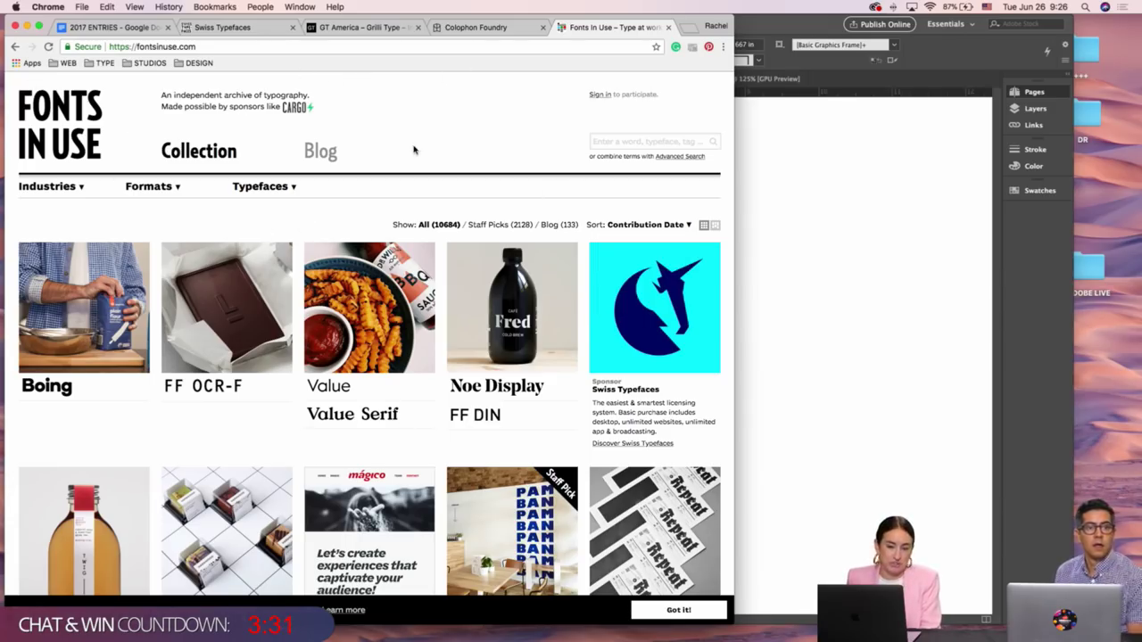
Browse down the Fonts In Use collection and back, then open the TYPE bookmarks folder
scroll(413, 145, down, 3)
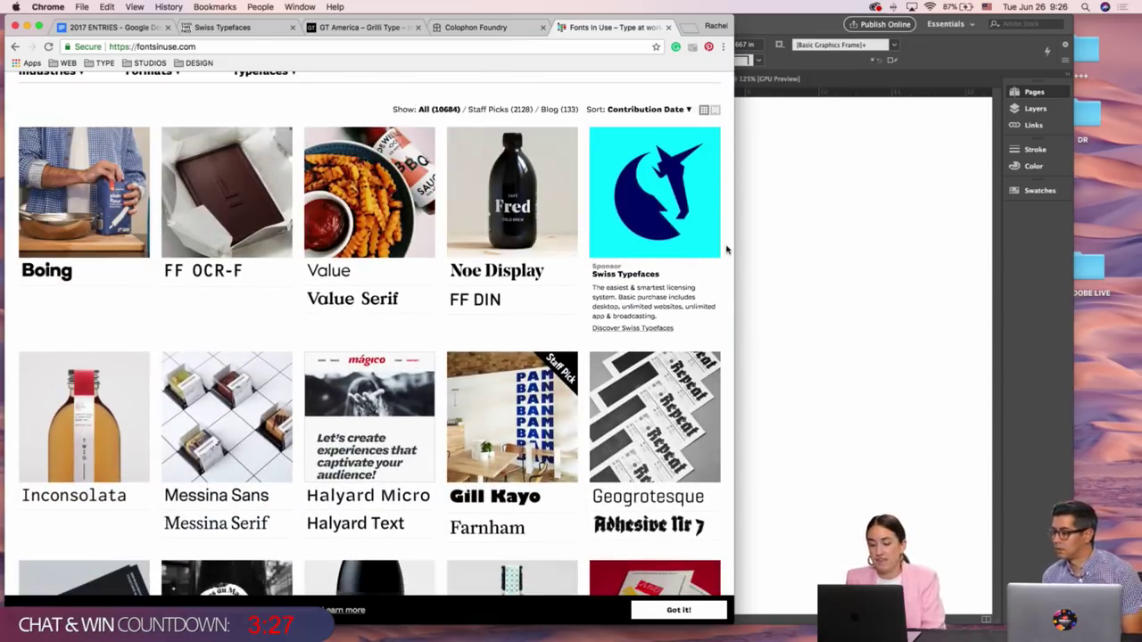
scroll(726, 250, down, 3)
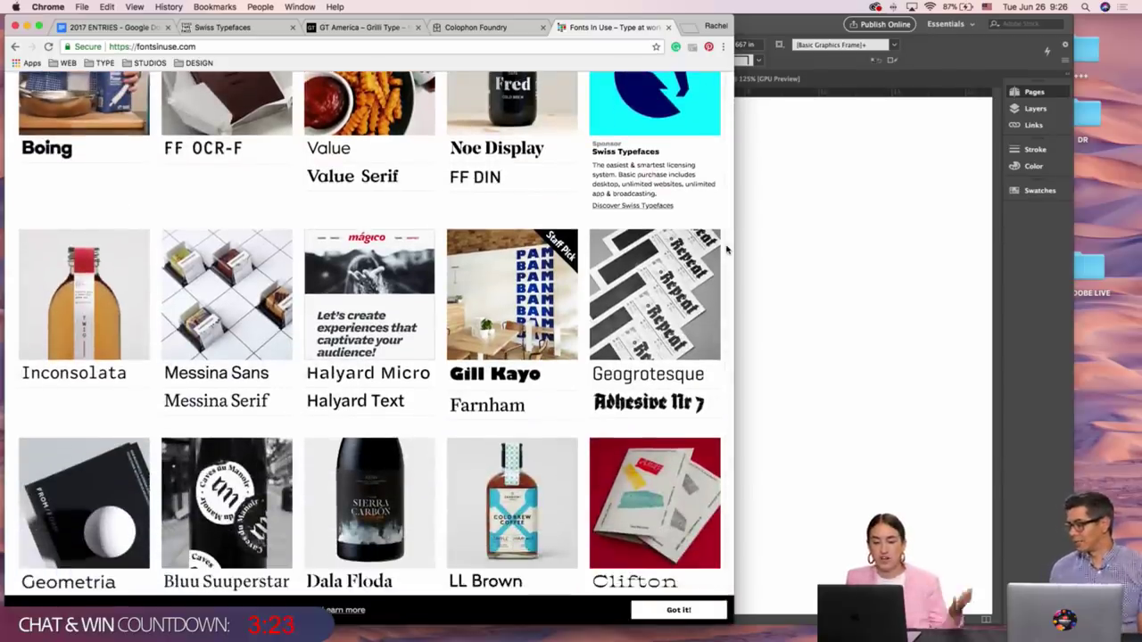
scroll(726, 250, down, 4)
scroll(727, 250, down, 3)
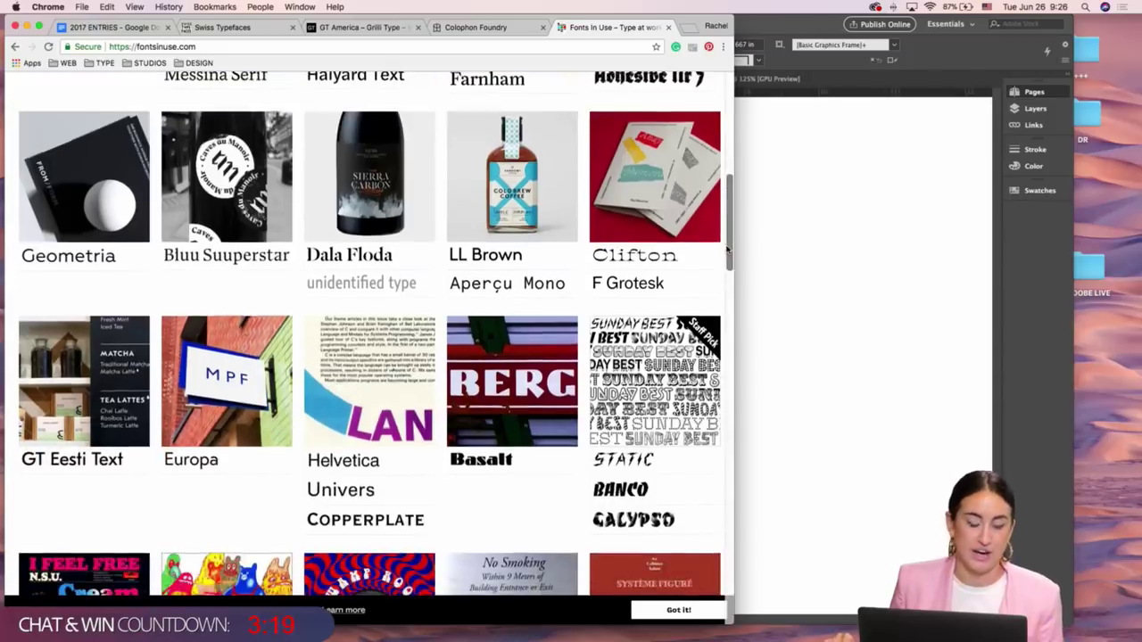
scroll(728, 255, down, 3)
scroll(728, 254, down, 1)
scroll(727, 254, up, 10)
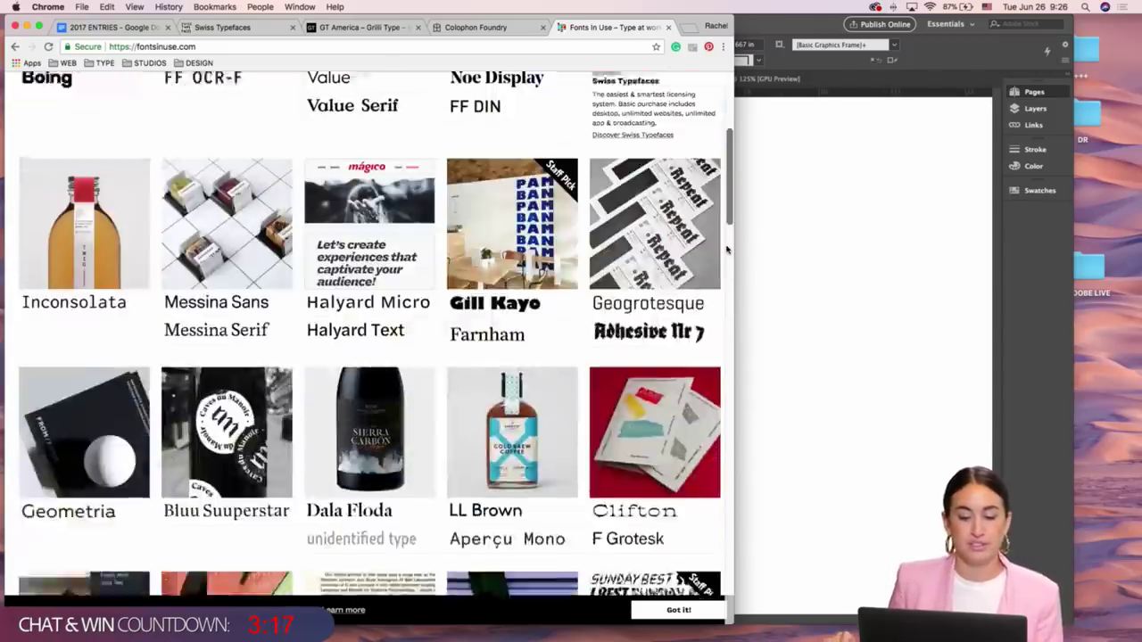
scroll(727, 250, down, 1)
scroll(727, 250, down, 3)
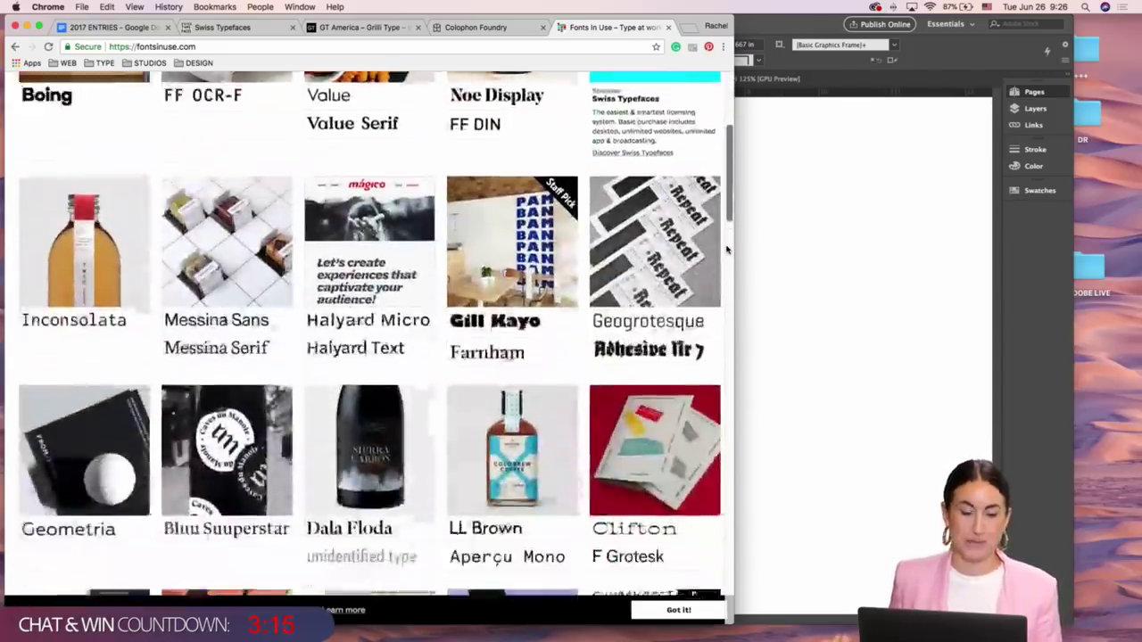
scroll(727, 249, up, 5)
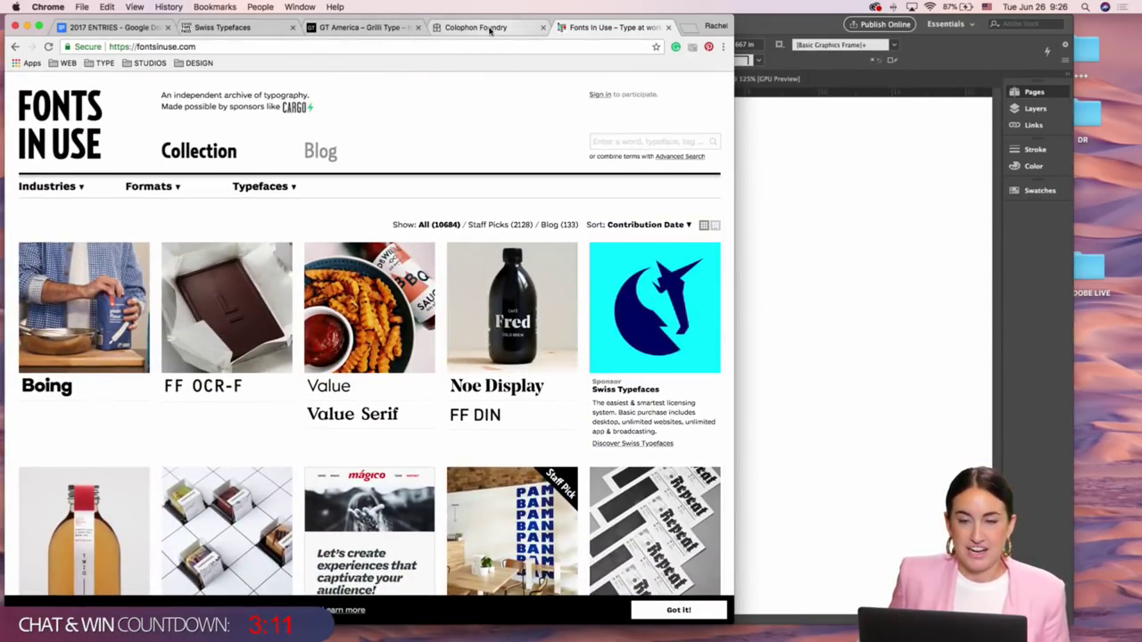
click(103, 64)
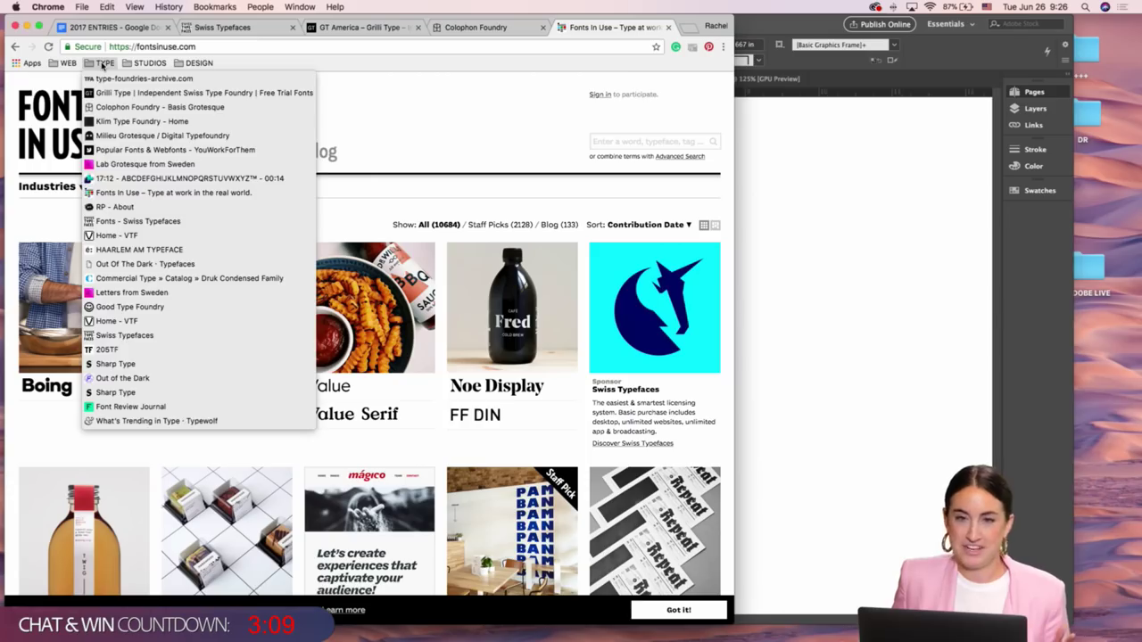
click(103, 64)
Scroll the Colophon Foundry typefaces past Fortescue and La Fabrique to MAD Sans and MAD Serif
click(477, 27)
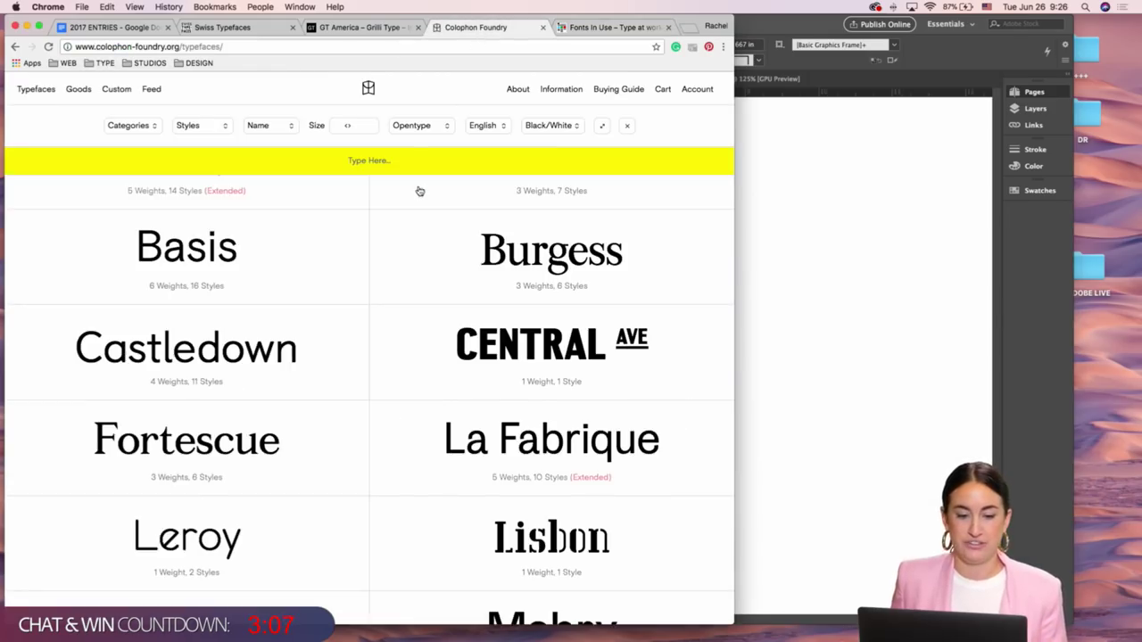
scroll(419, 191, down, 2)
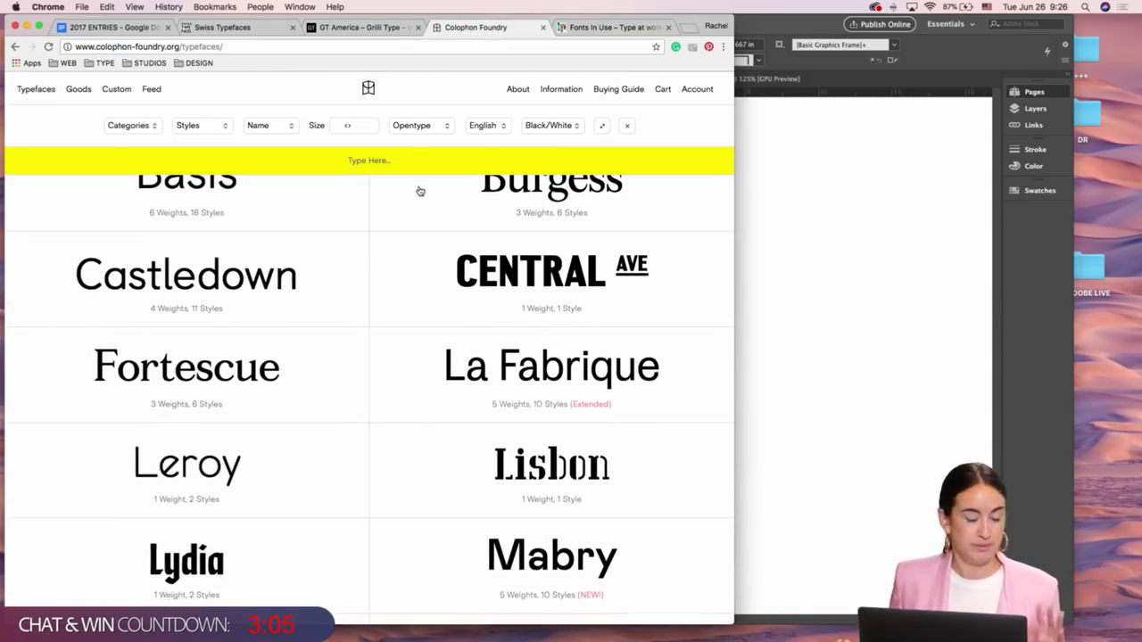
scroll(420, 191, down, 6)
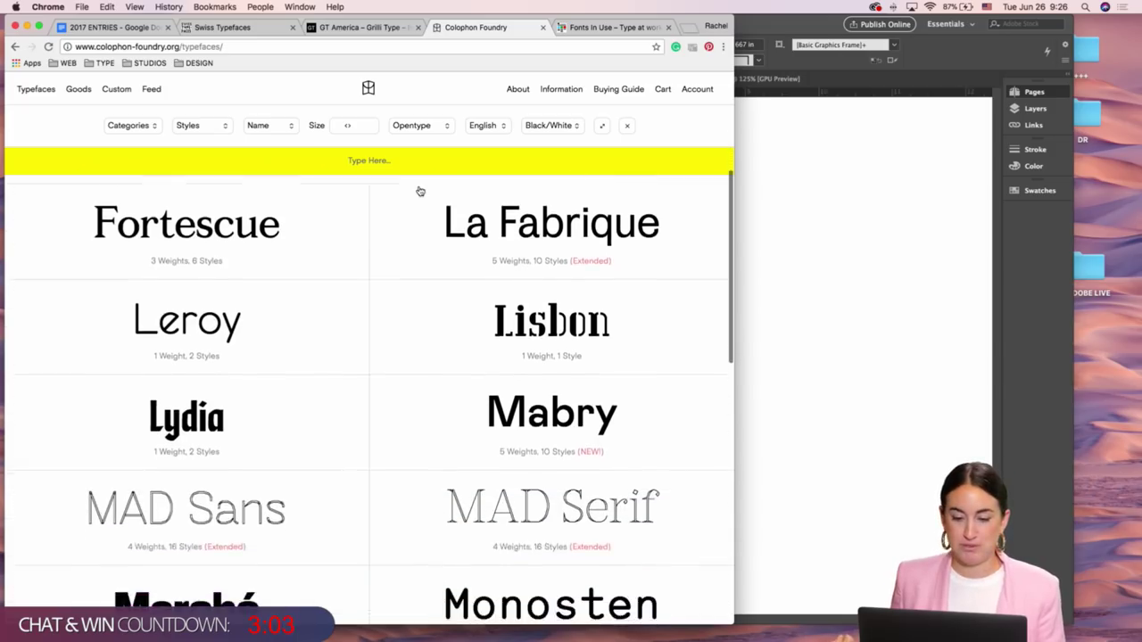
scroll(419, 191, down, 8)
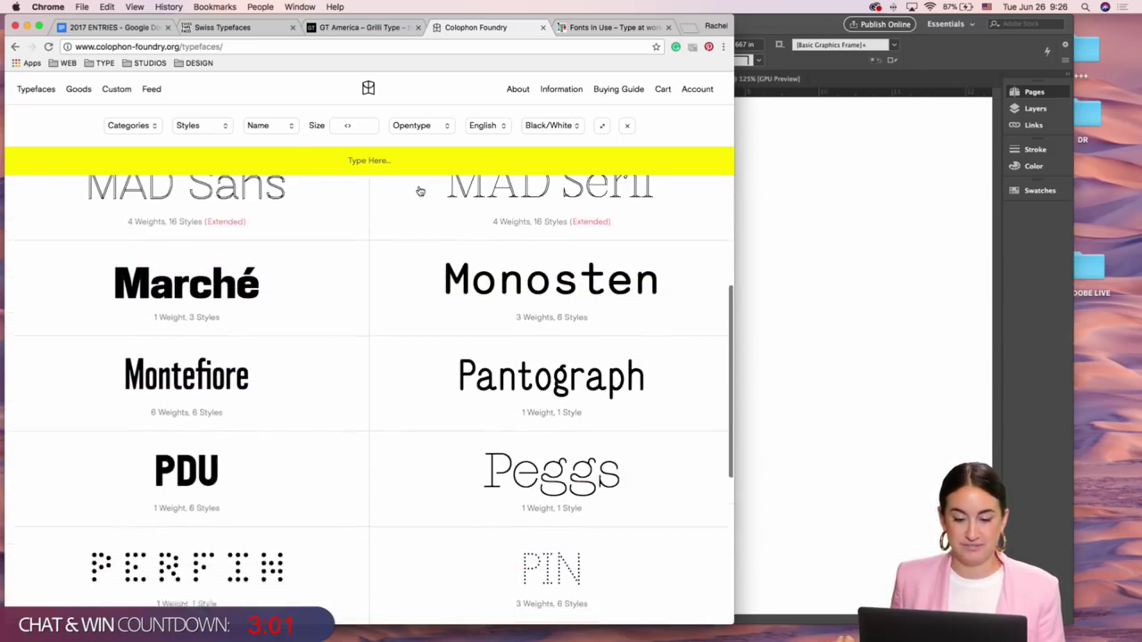
scroll(419, 191, down, 2)
scroll(419, 190, up, 15)
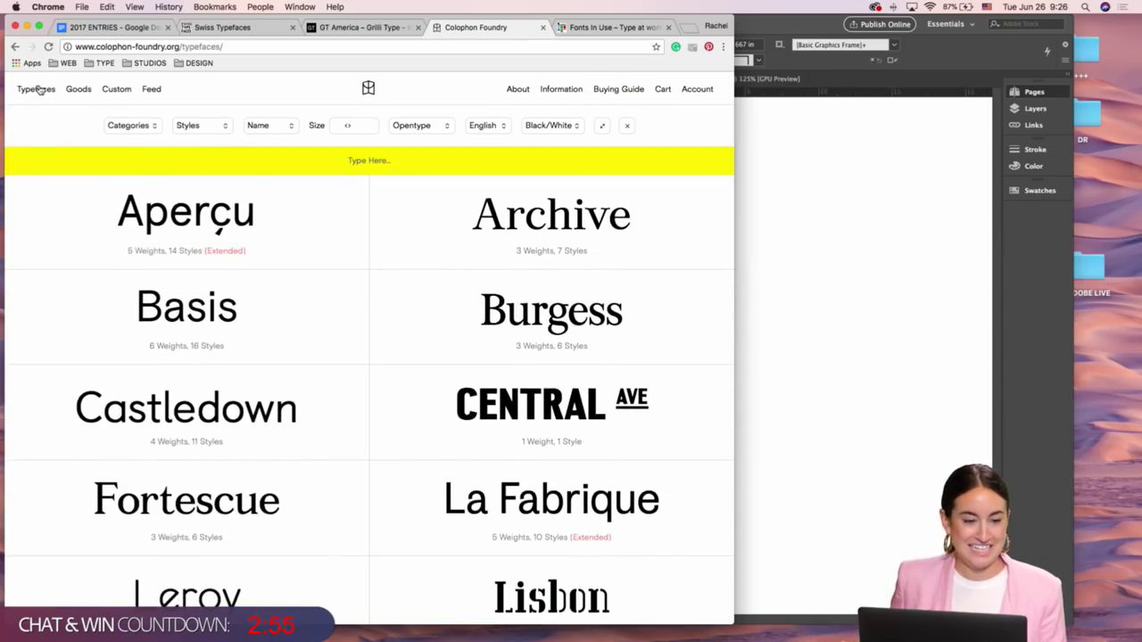
scroll(363, 228, down, 5)
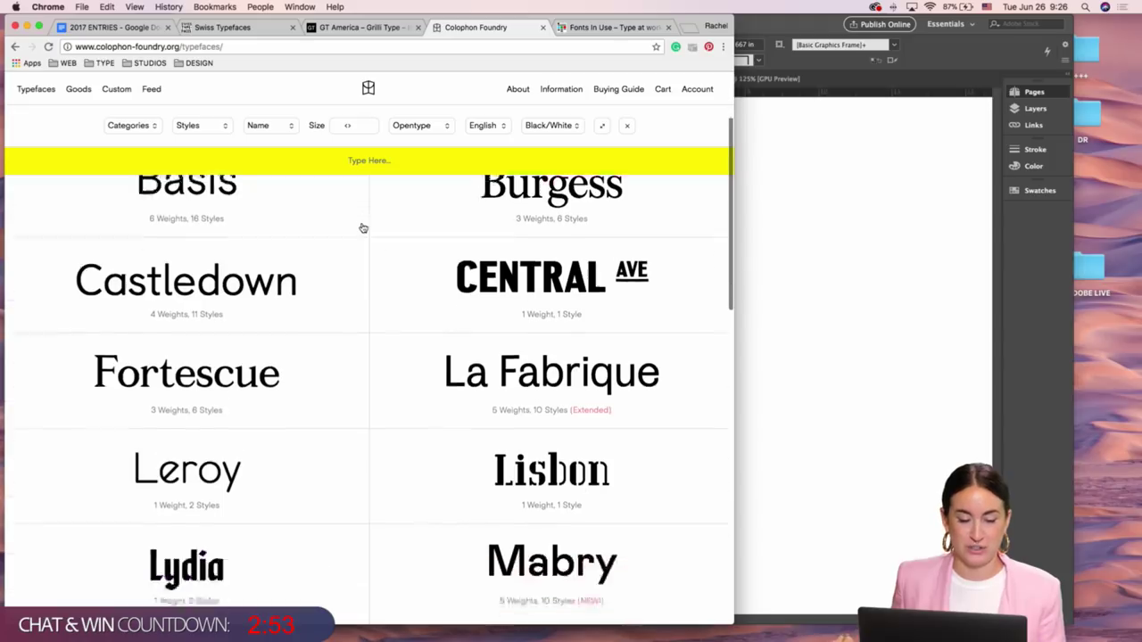
scroll(361, 228, down, 3)
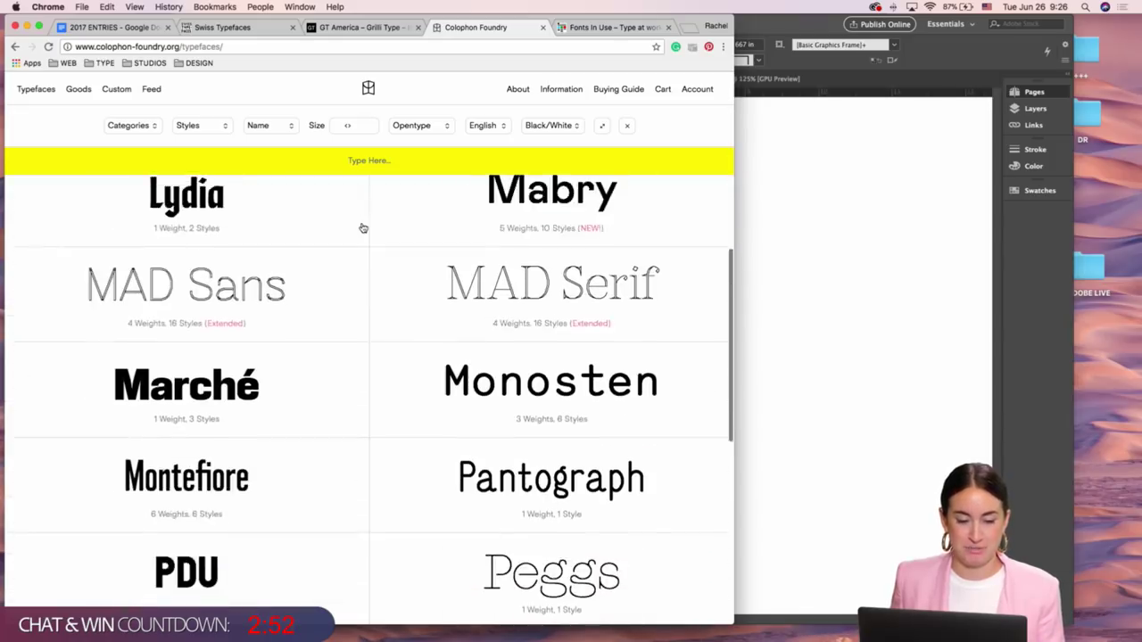
Review the GT America specimen and Grilli Type's typeface list, then return to the Grilli Type home page
click(353, 28)
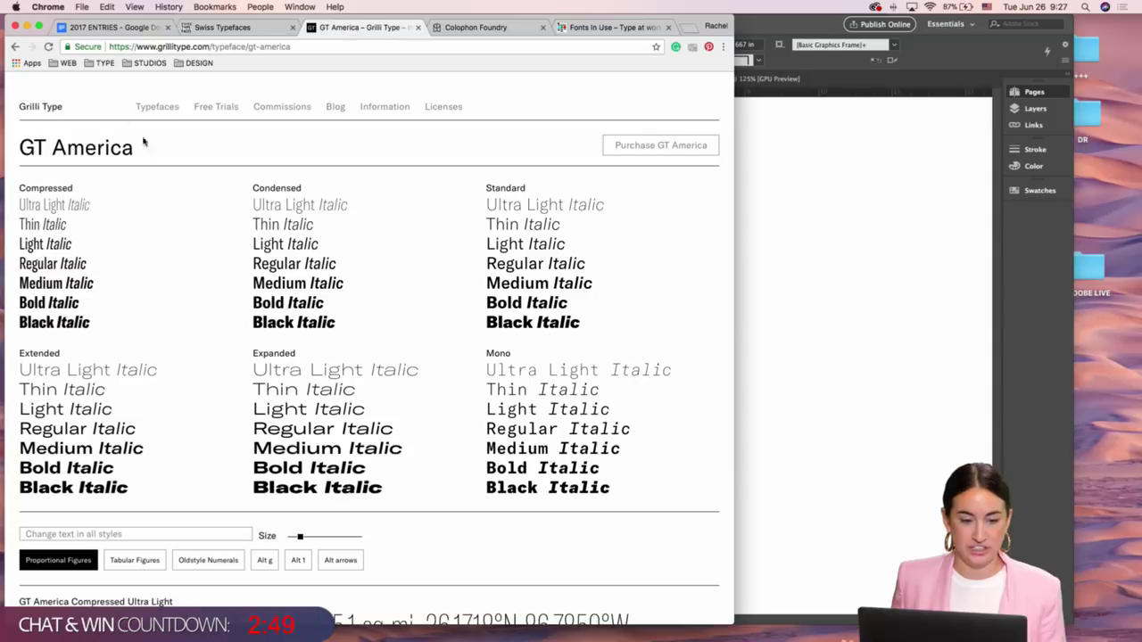
scroll(121, 118, down, 1)
scroll(121, 118, up, 1)
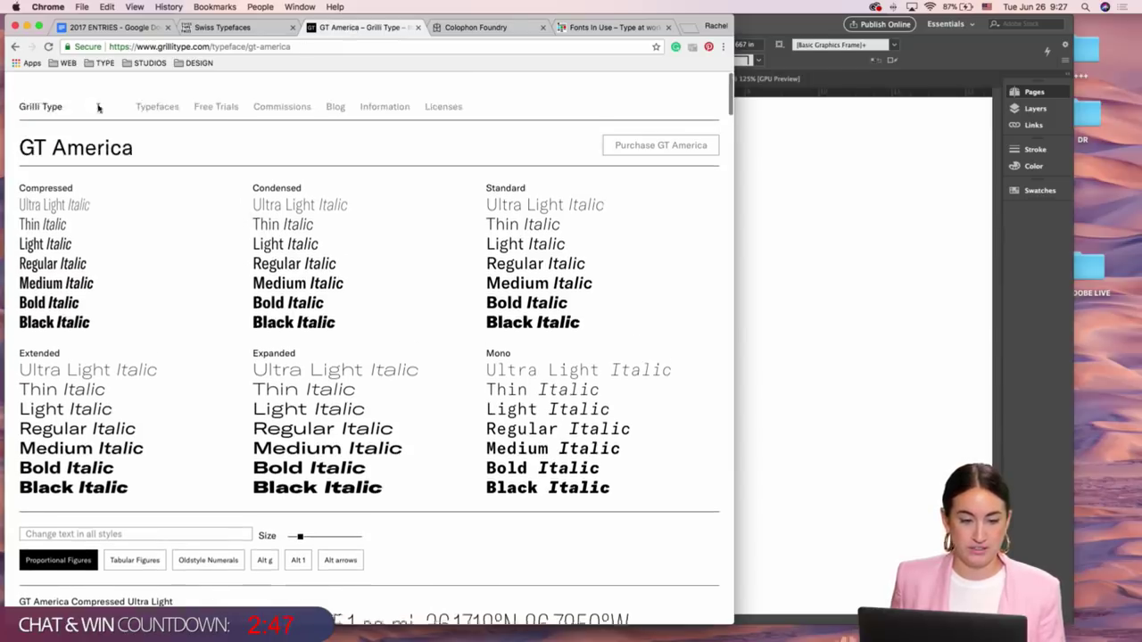
click(146, 111)
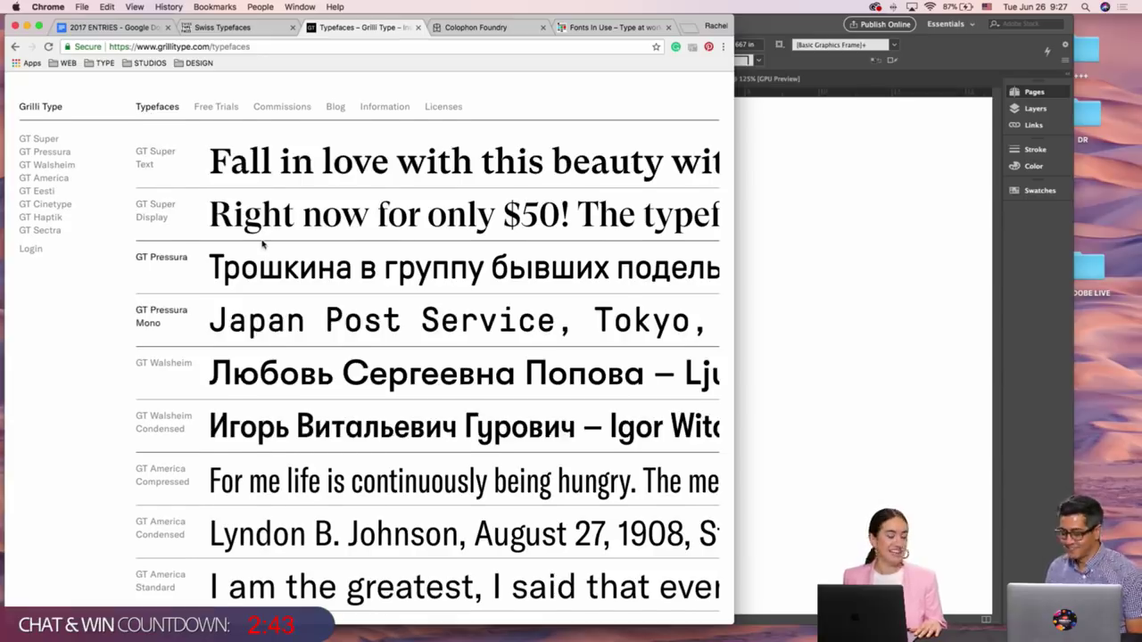
scroll(264, 242, down, 3)
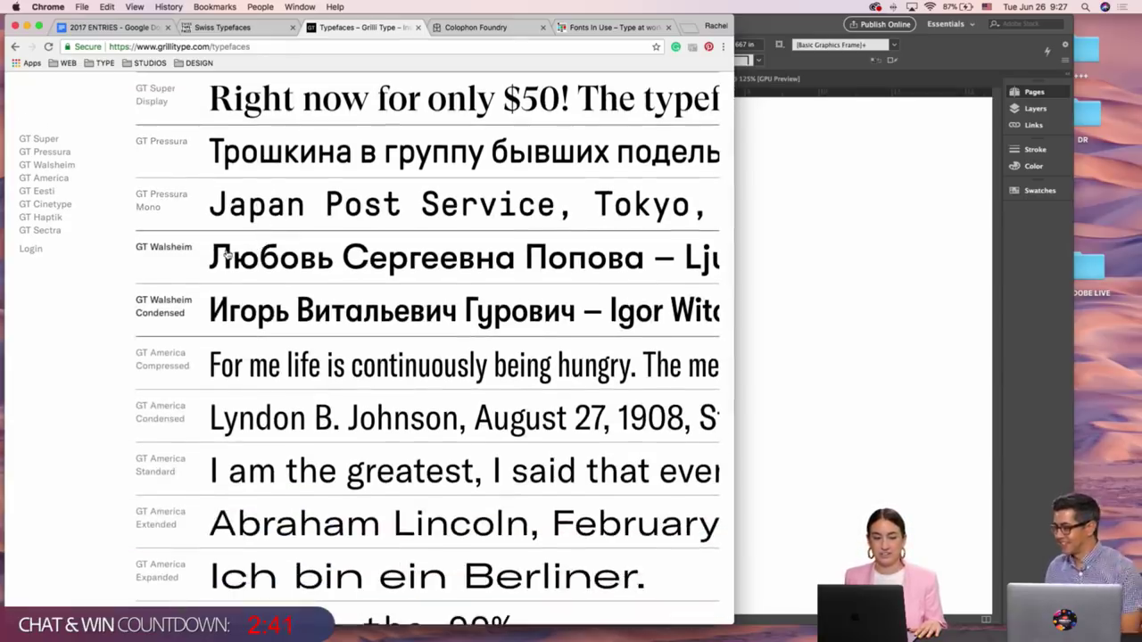
click(61, 179)
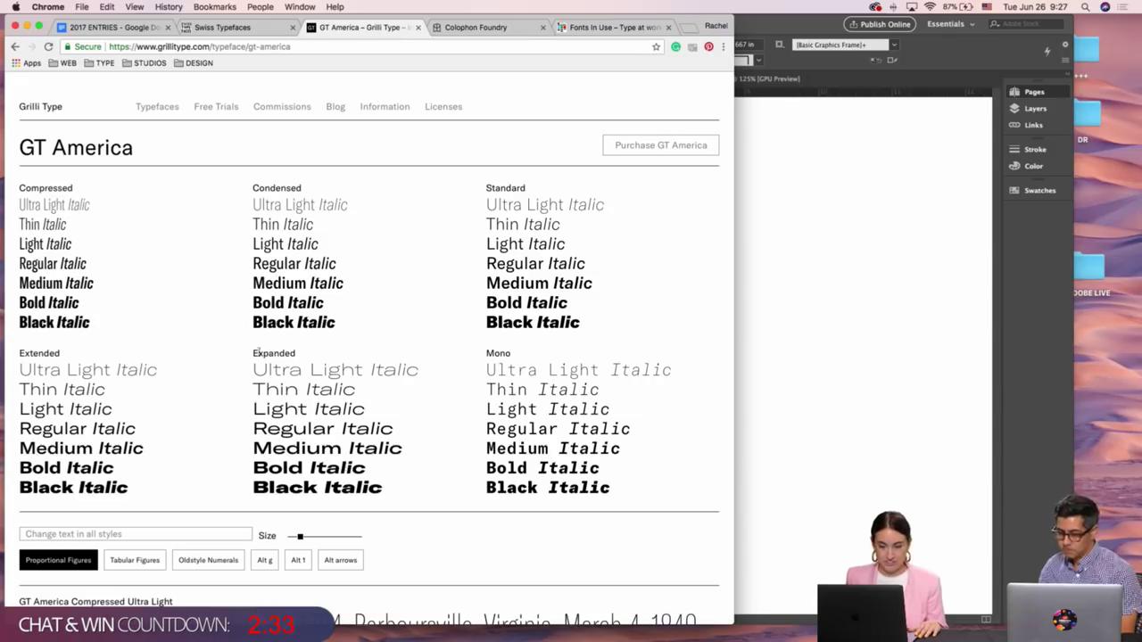
drag(261, 354, 388, 502)
click(416, 484)
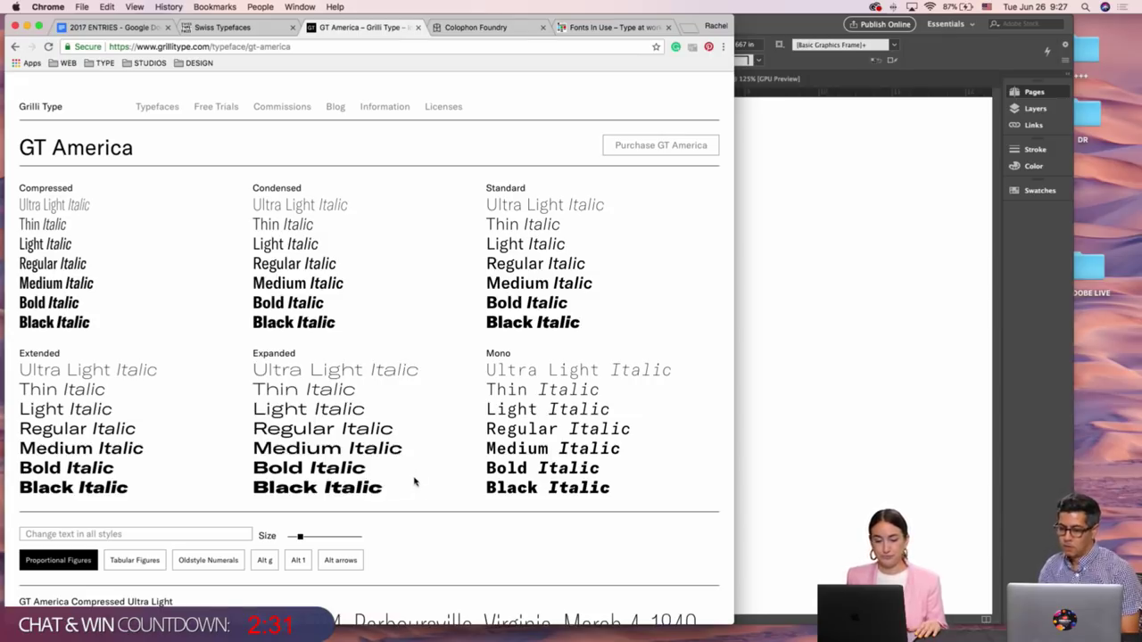
click(41, 106)
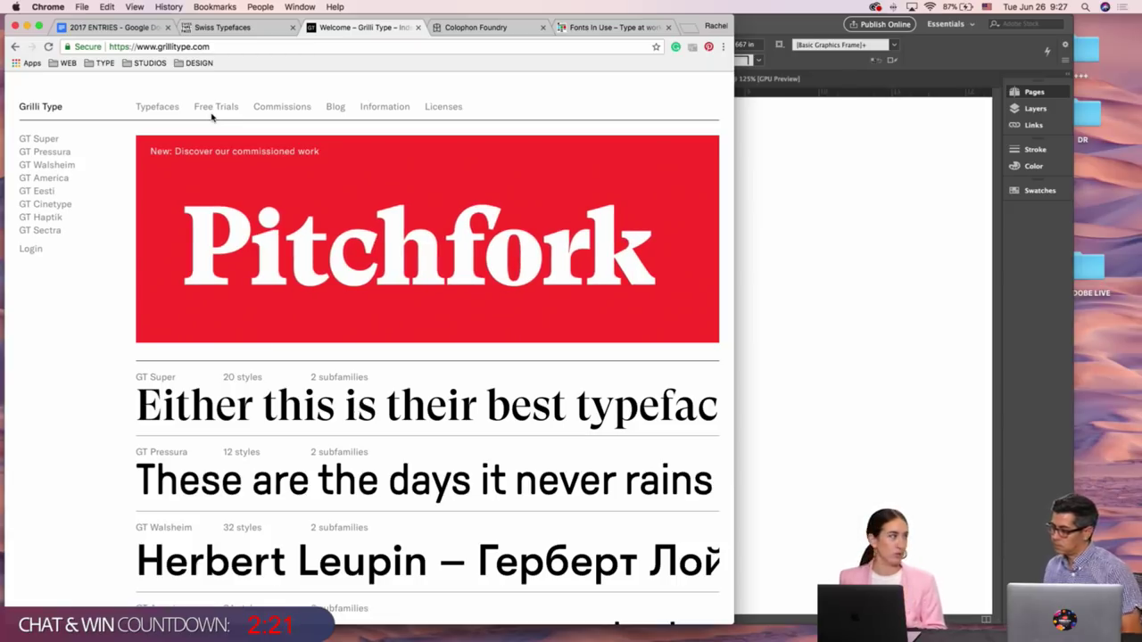
Open the Swiss Typefaces Fonts page listing SangBleu, then bring InDesign's Outline page forward
click(239, 28)
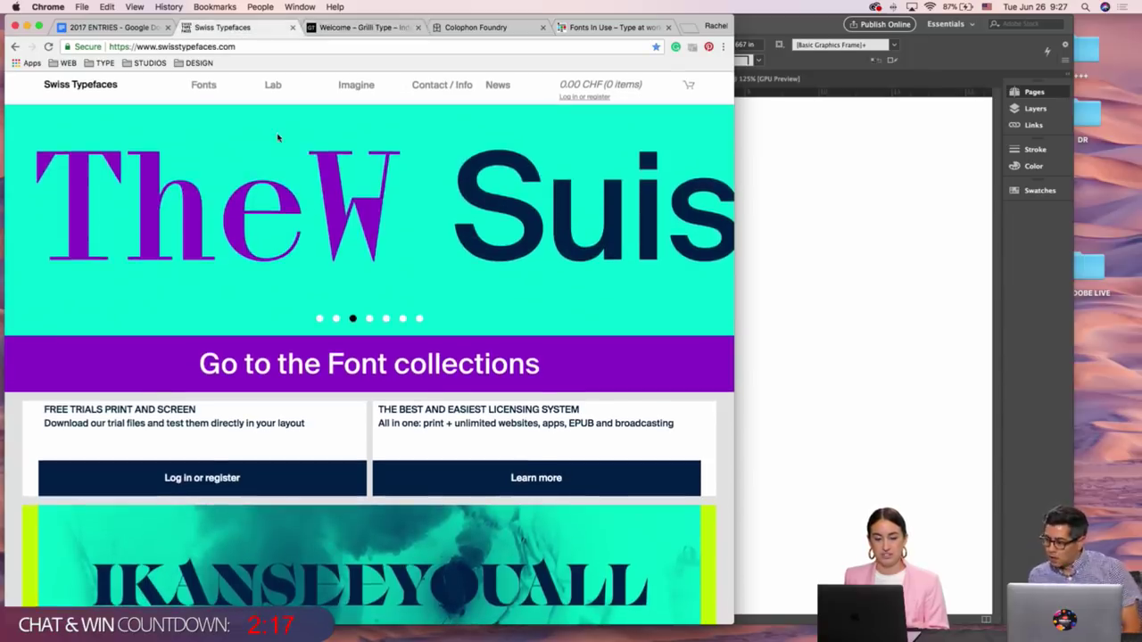
scroll(311, 162, down, 2)
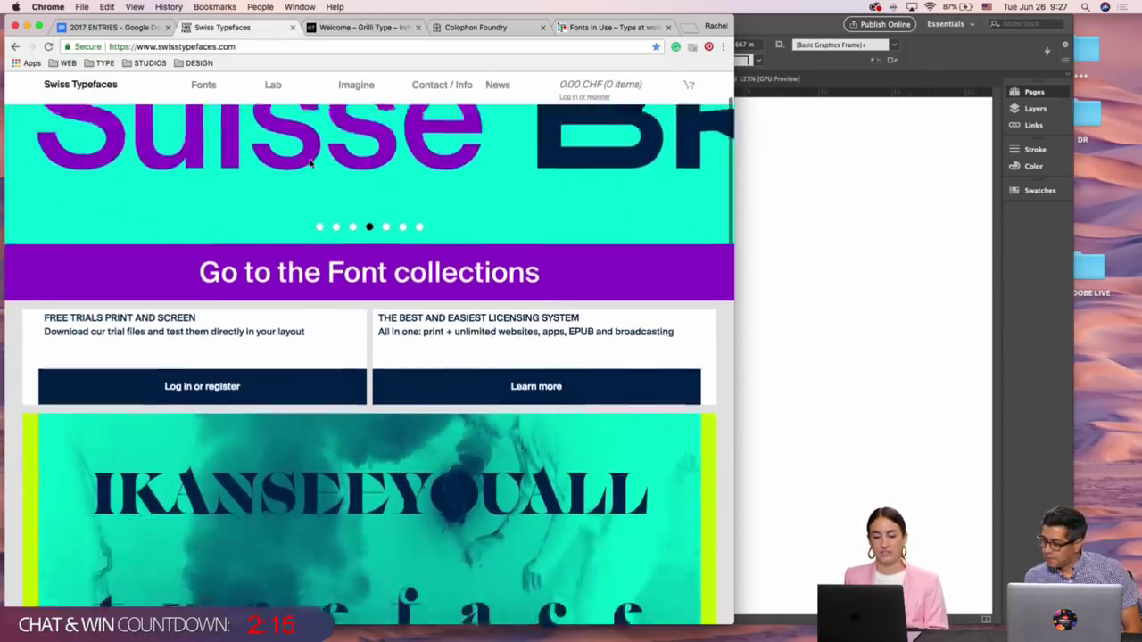
scroll(310, 161, down, 6)
scroll(310, 163, up, 8)
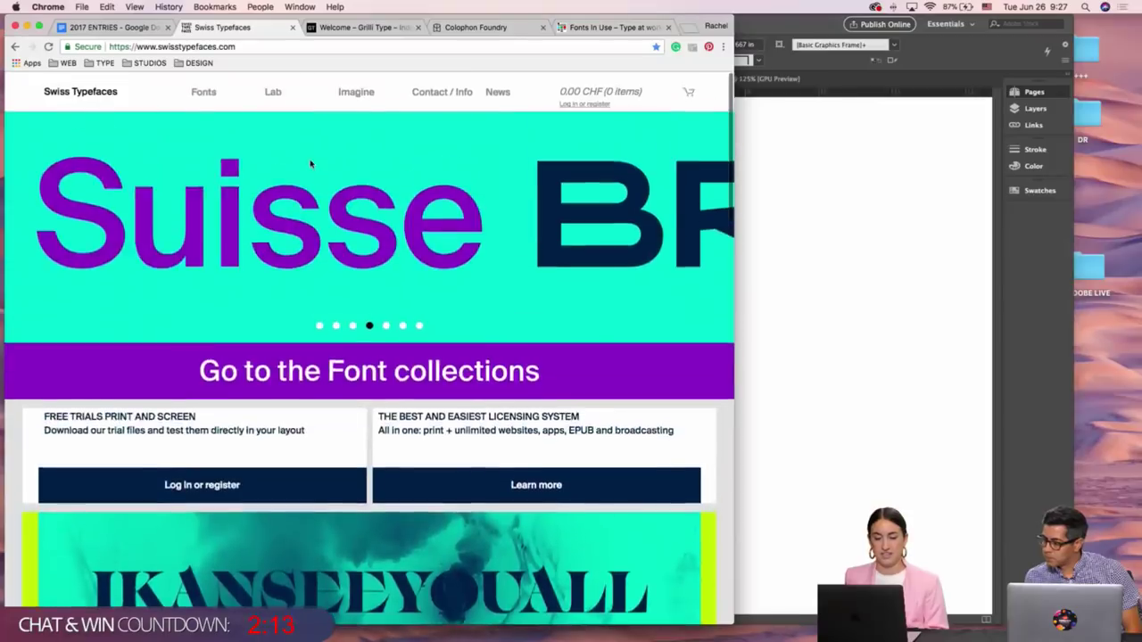
click(212, 89)
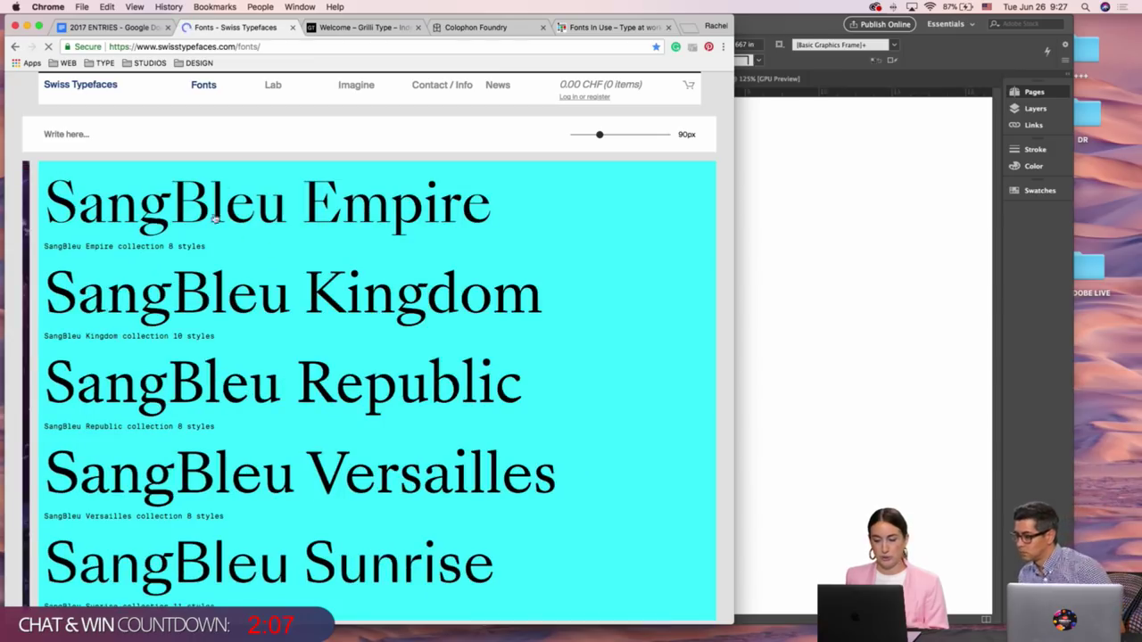
click(872, 214)
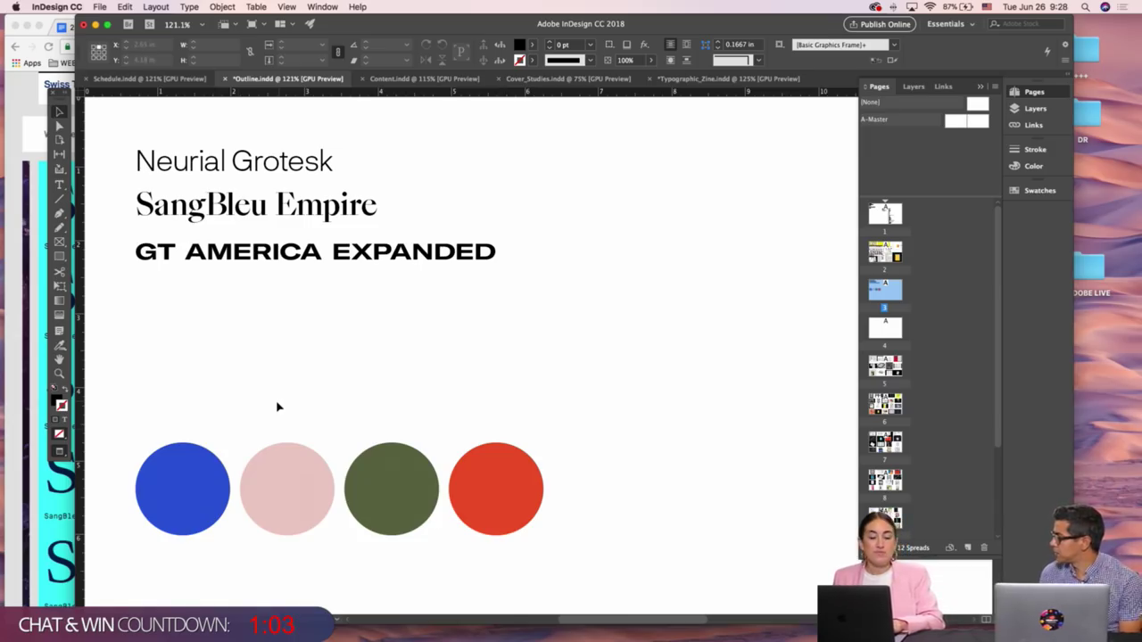
Reorder the Outline colour circles to blue, pink, red, green, then return to Typographic_Zine
click(159, 486)
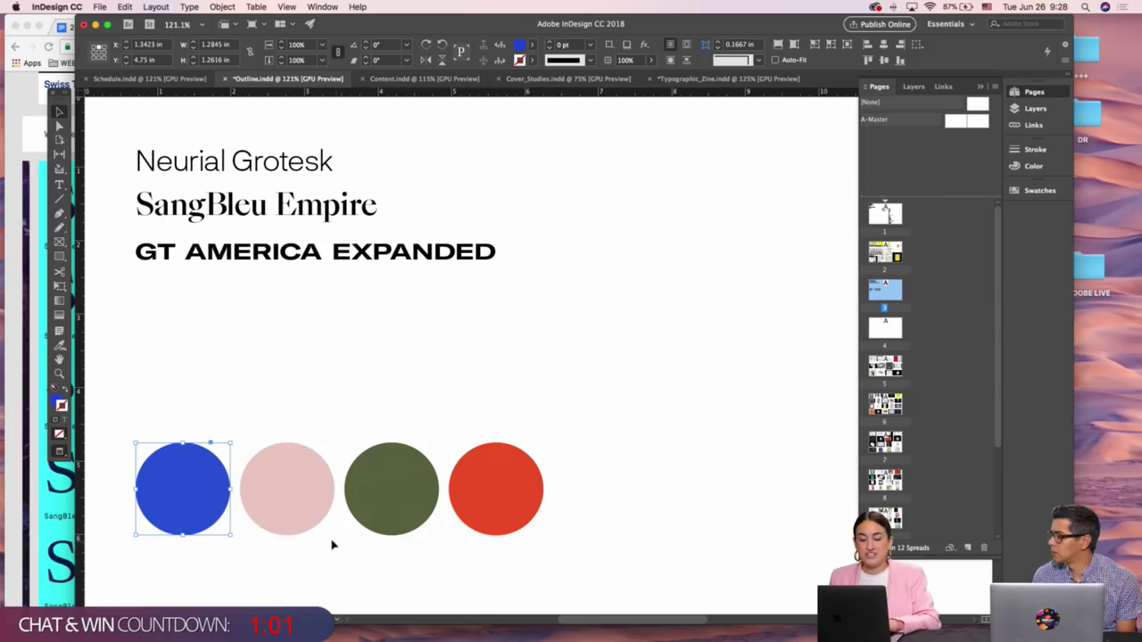
click(310, 502)
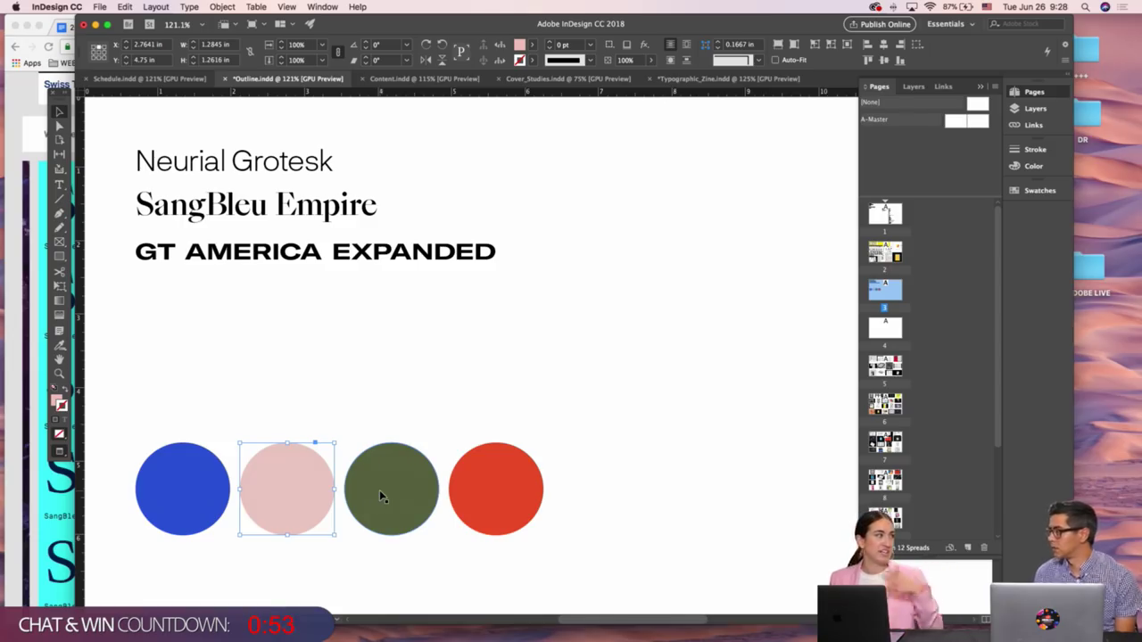
click(209, 464)
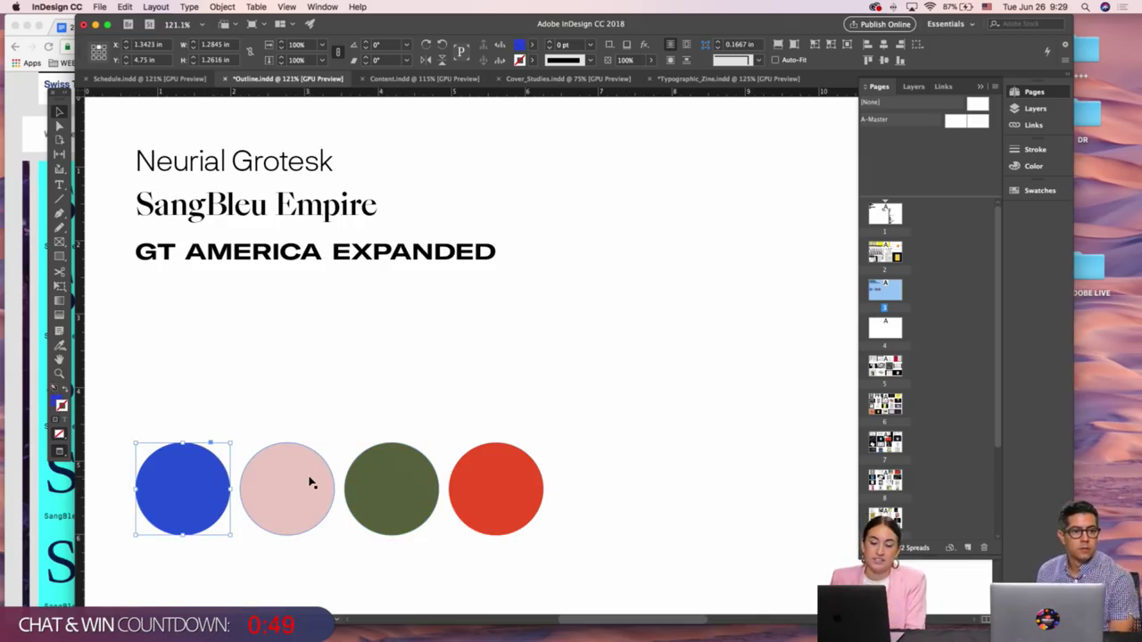
click(259, 487)
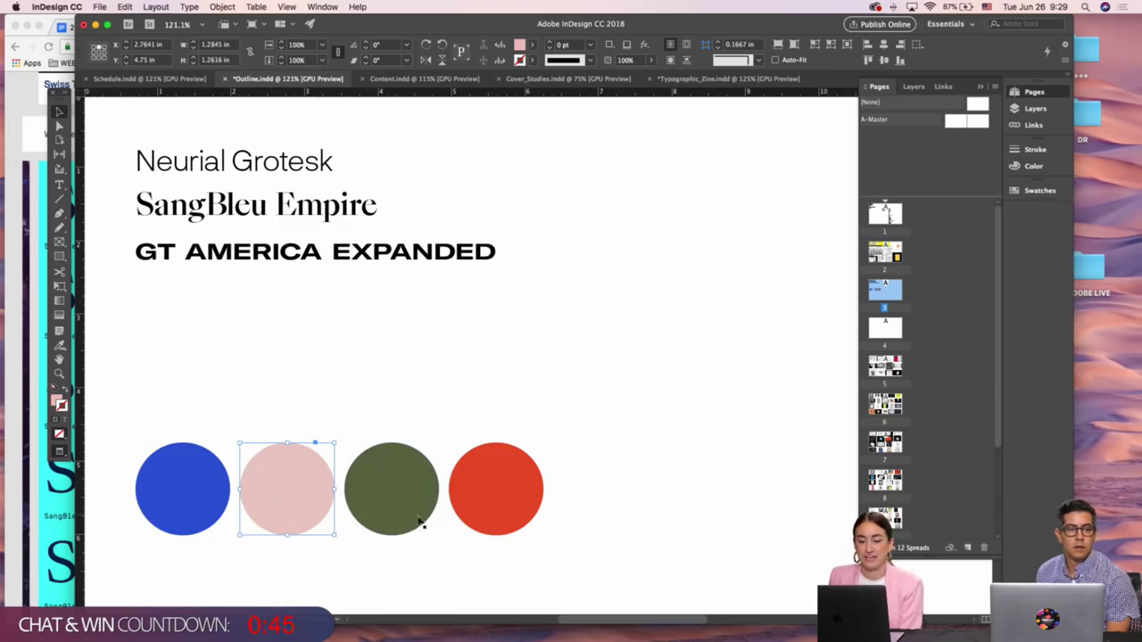
drag(383, 500, 583, 496)
drag(513, 486, 408, 479)
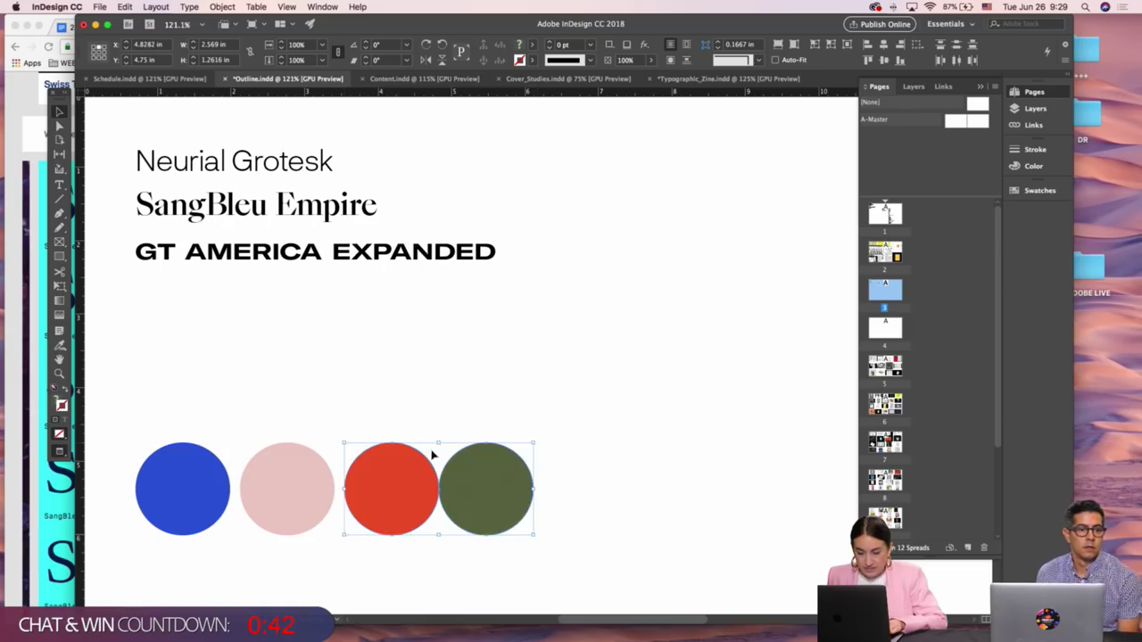
click(549, 484)
drag(482, 483, 494, 482)
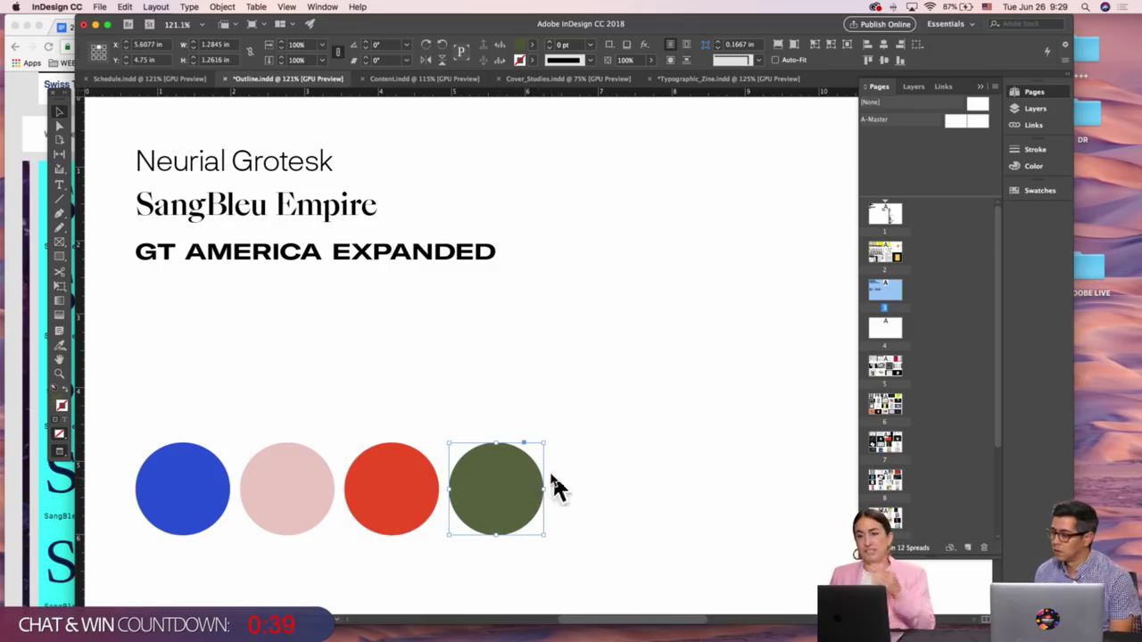
click(637, 495)
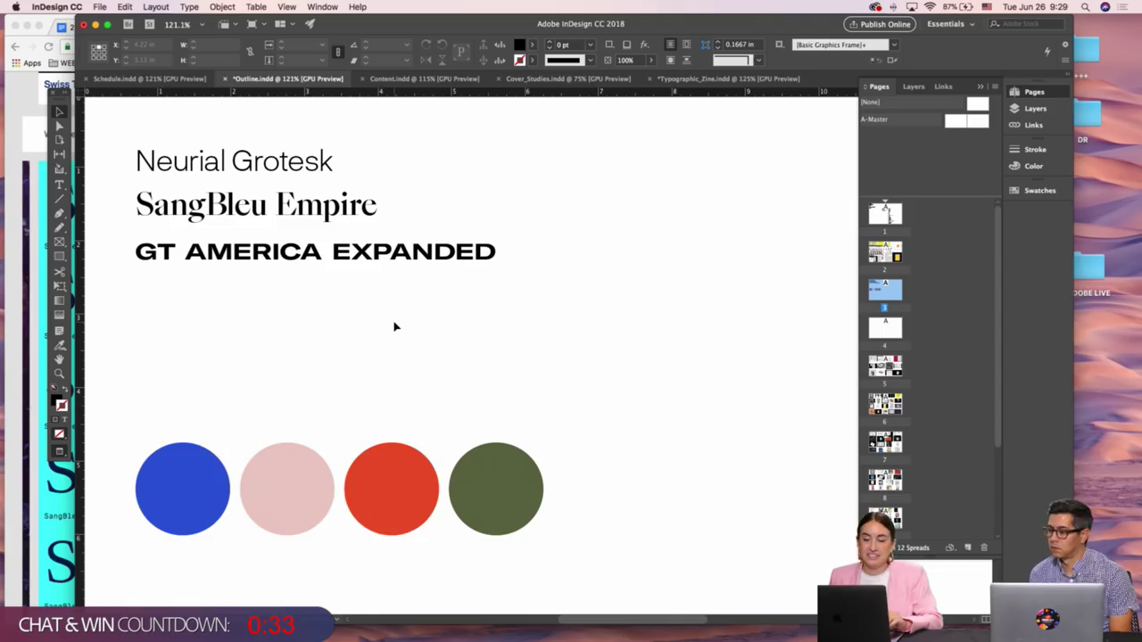
scroll(403, 331, up, 1)
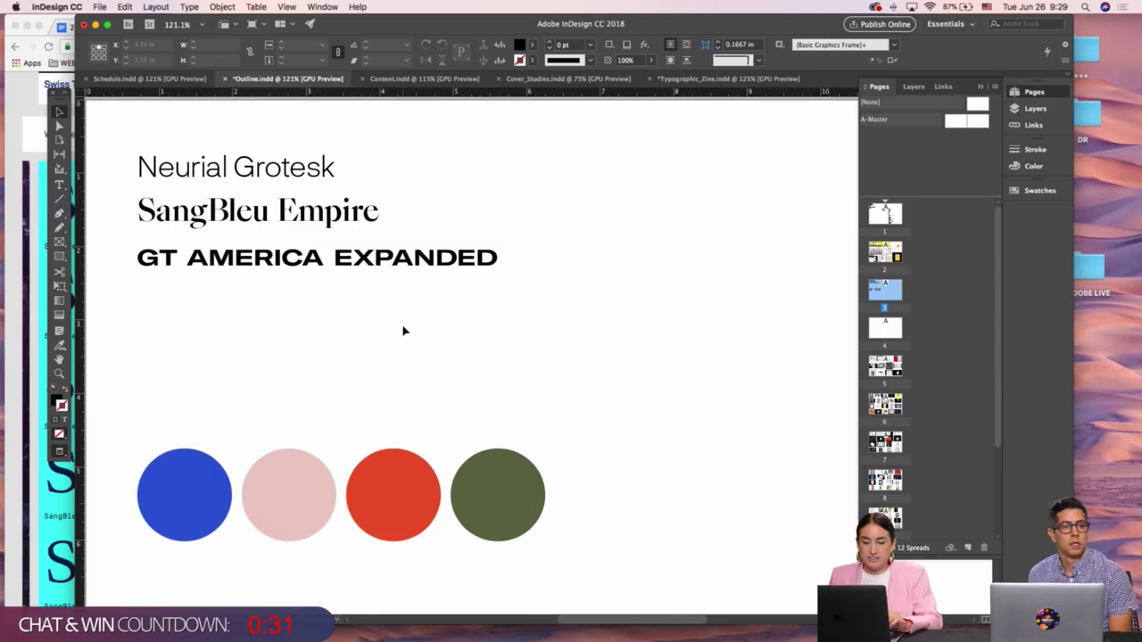
click(695, 80)
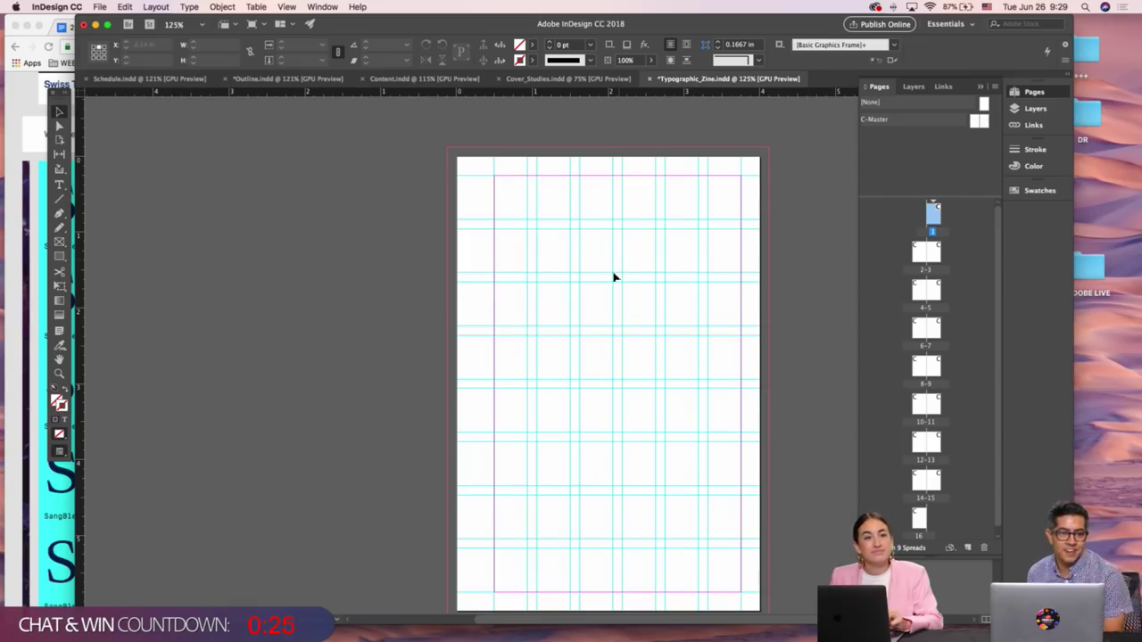
Shift the InDesign window slightly to the right by its title bar
scroll(649, 227, down, 1)
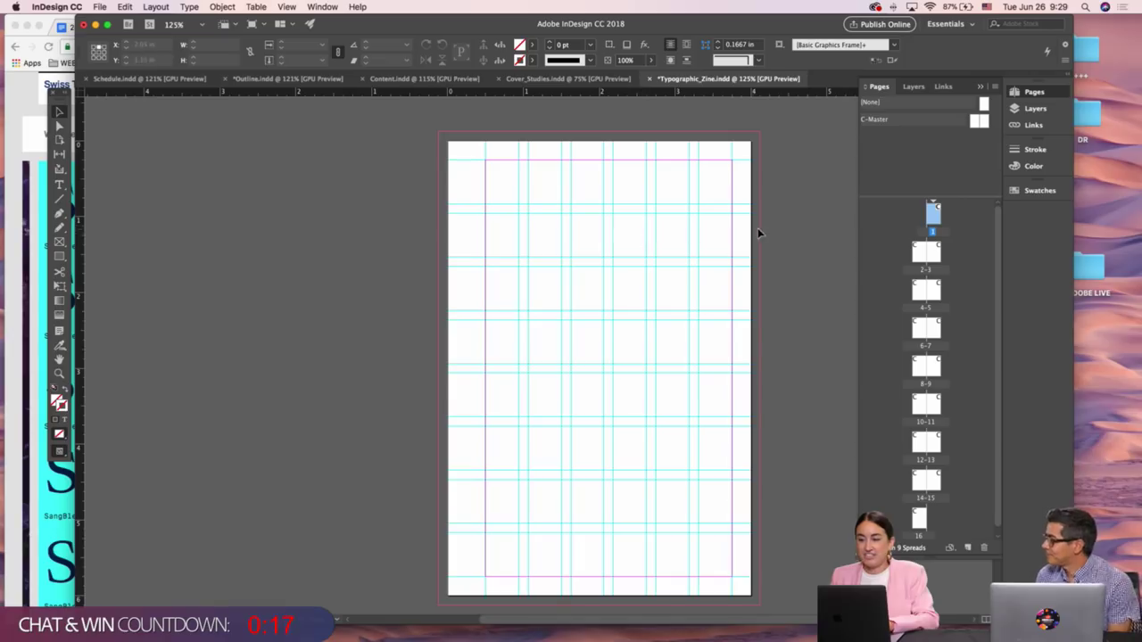
drag(815, 19, 863, 16)
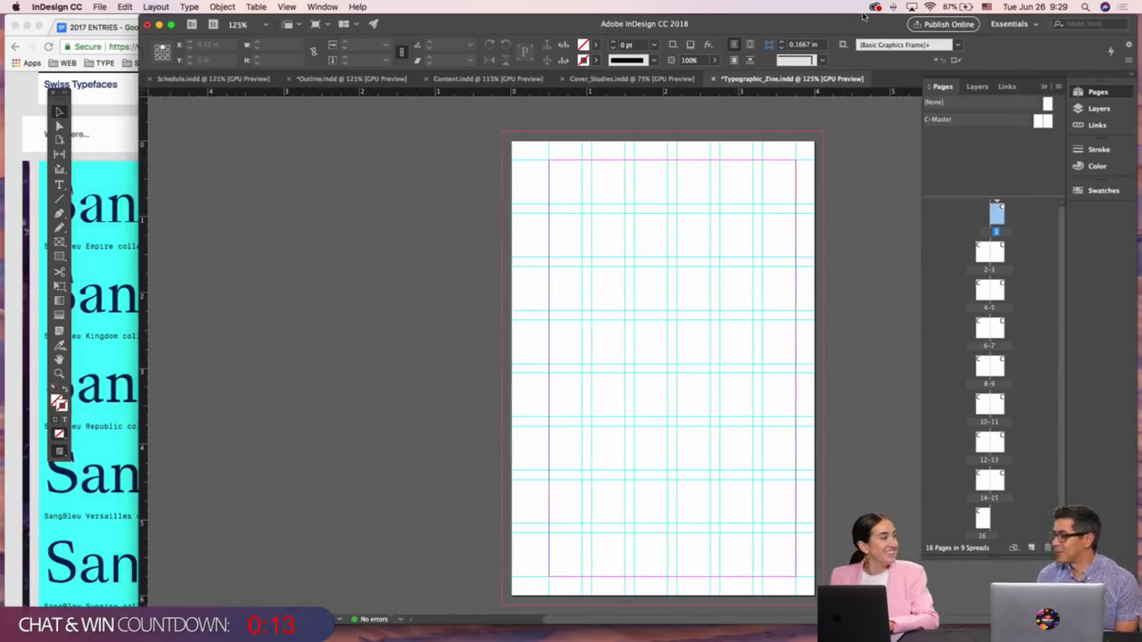
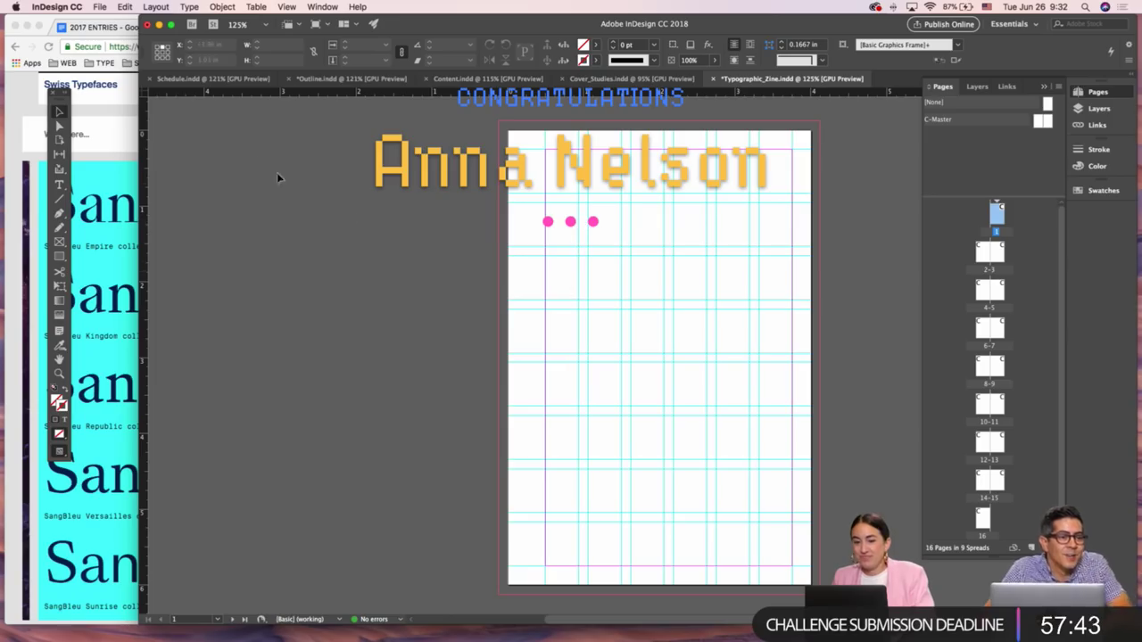
Maximize the InDesign window and bring up the Cover_Studies document with its 2017 cover
click(171, 25)
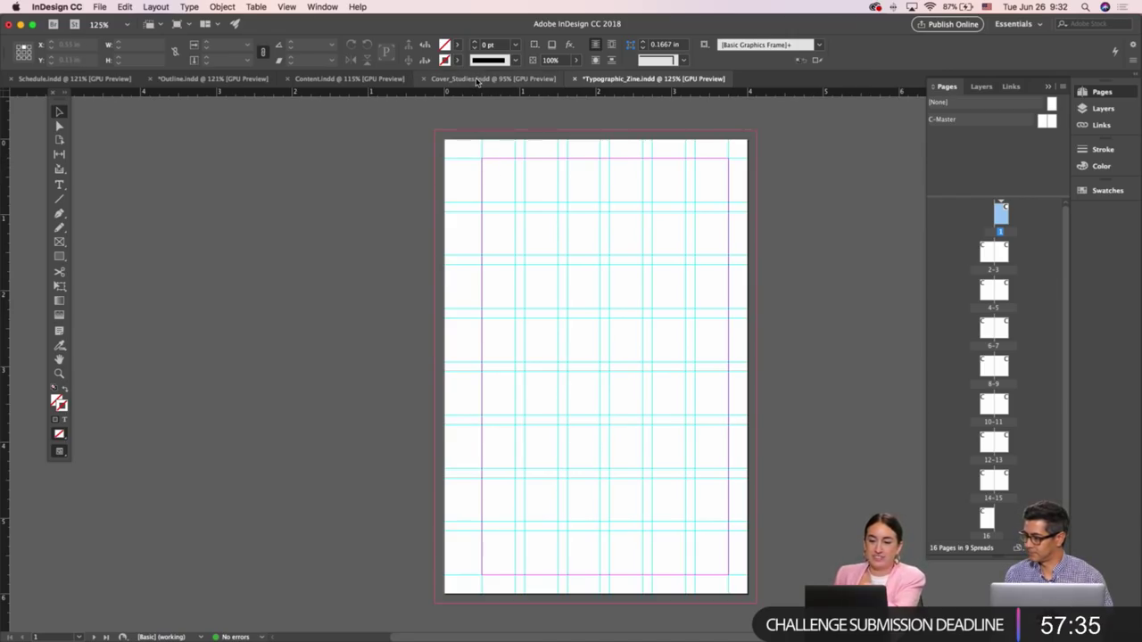
click(478, 81)
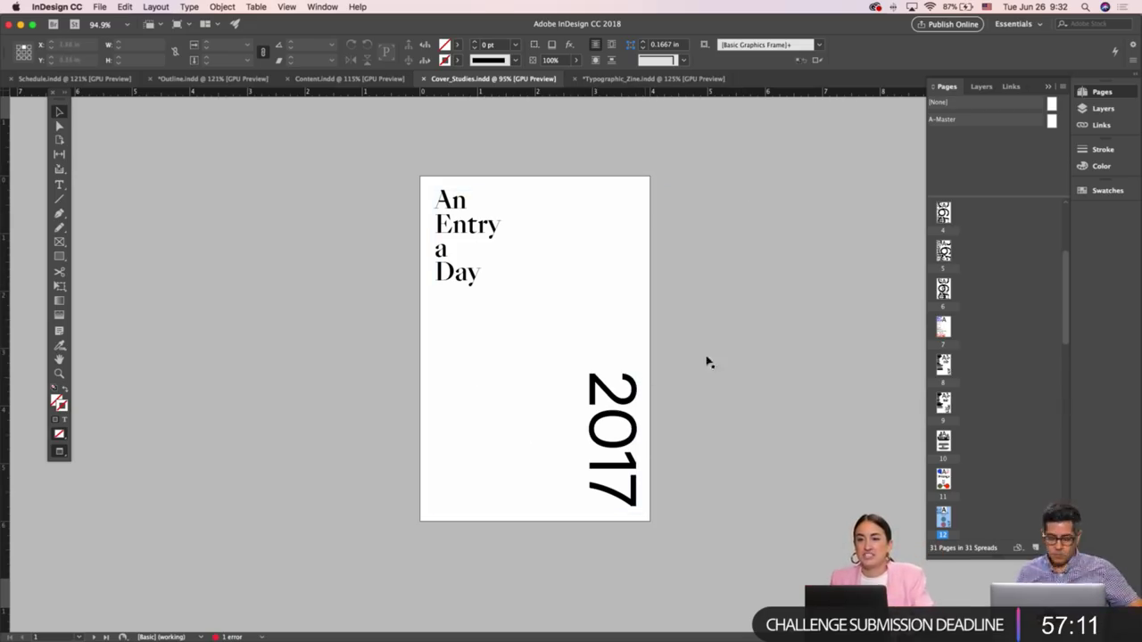
Scroll through Cover_Studies to the months-and-weekdays page with the rotated 365—2017
scroll(410, 414, down, 8)
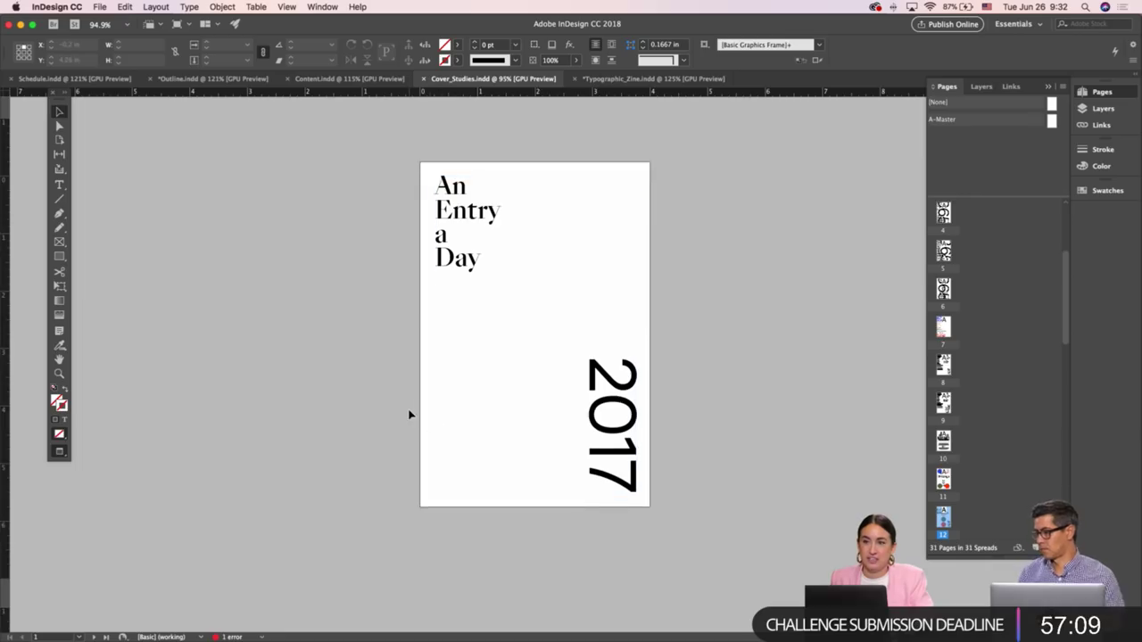
scroll(410, 414, down, 6)
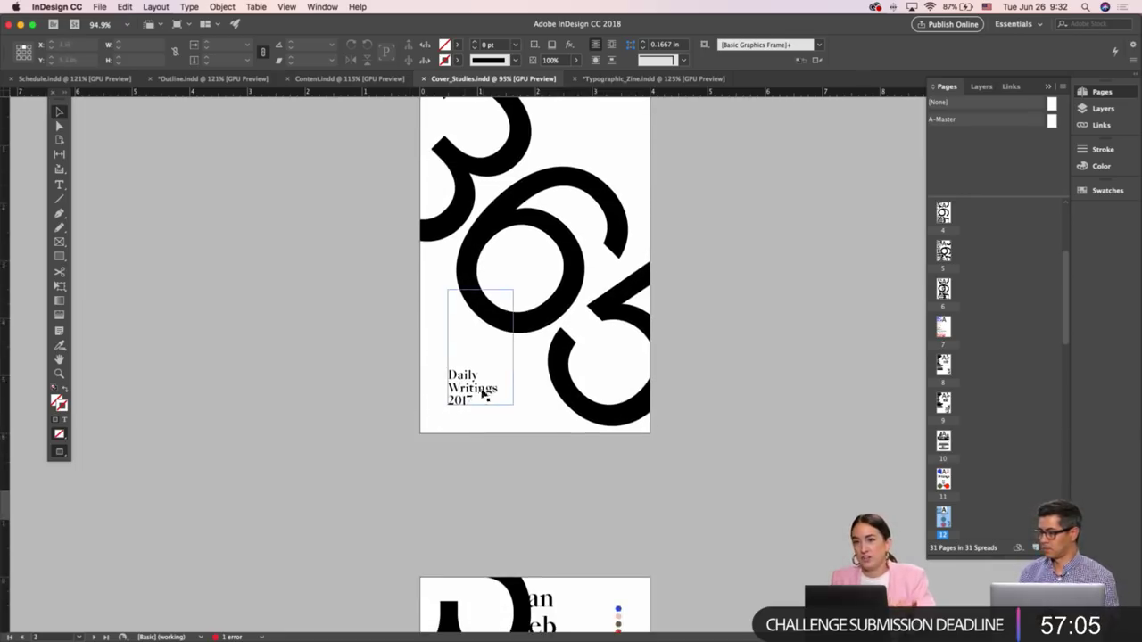
scroll(386, 400, up, 3)
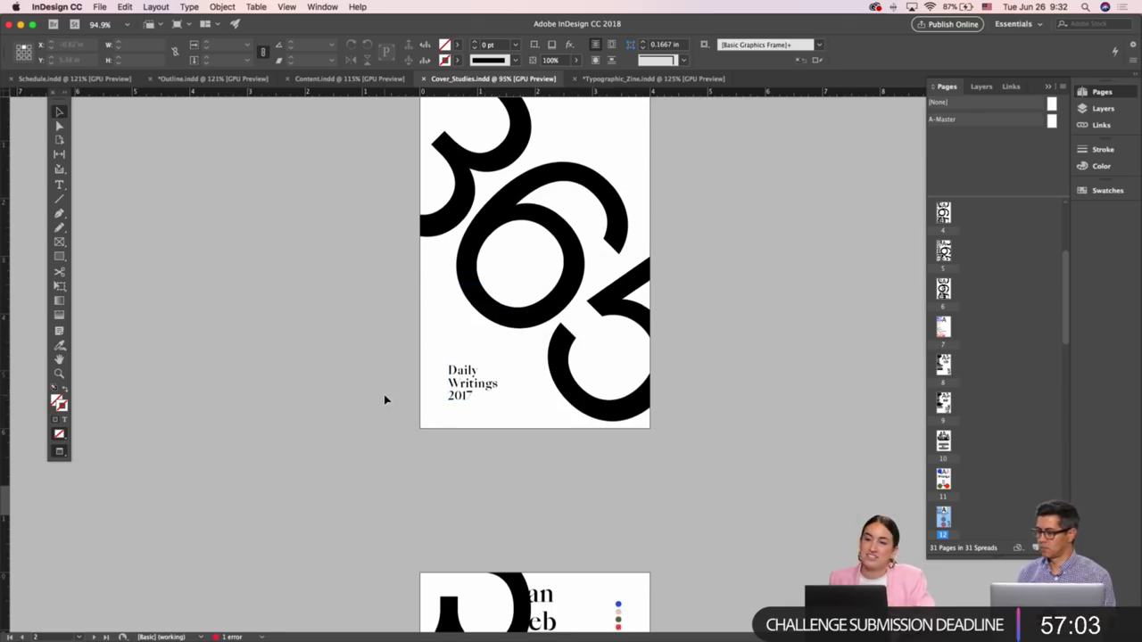
scroll(321, 439, down, 12)
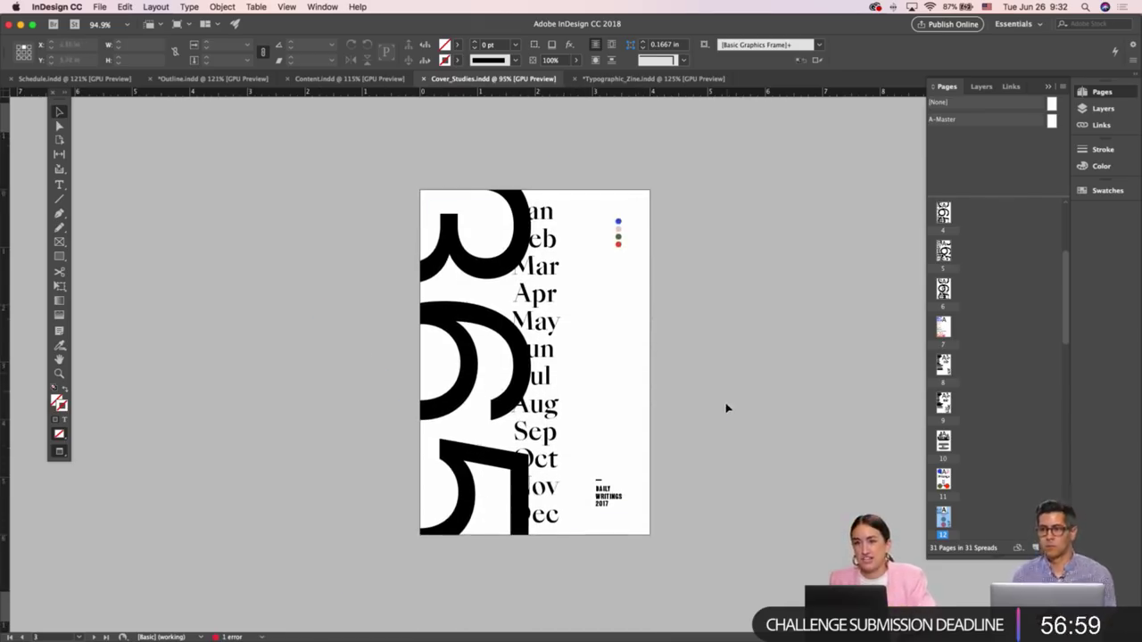
scroll(702, 409, down, 12)
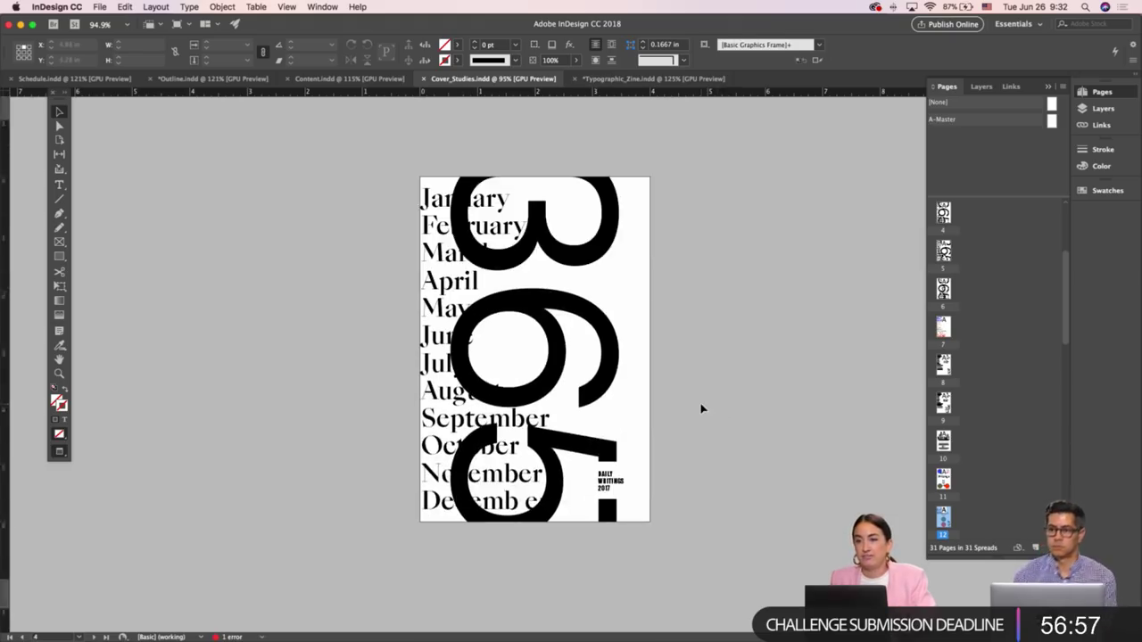
scroll(678, 417, down, 10)
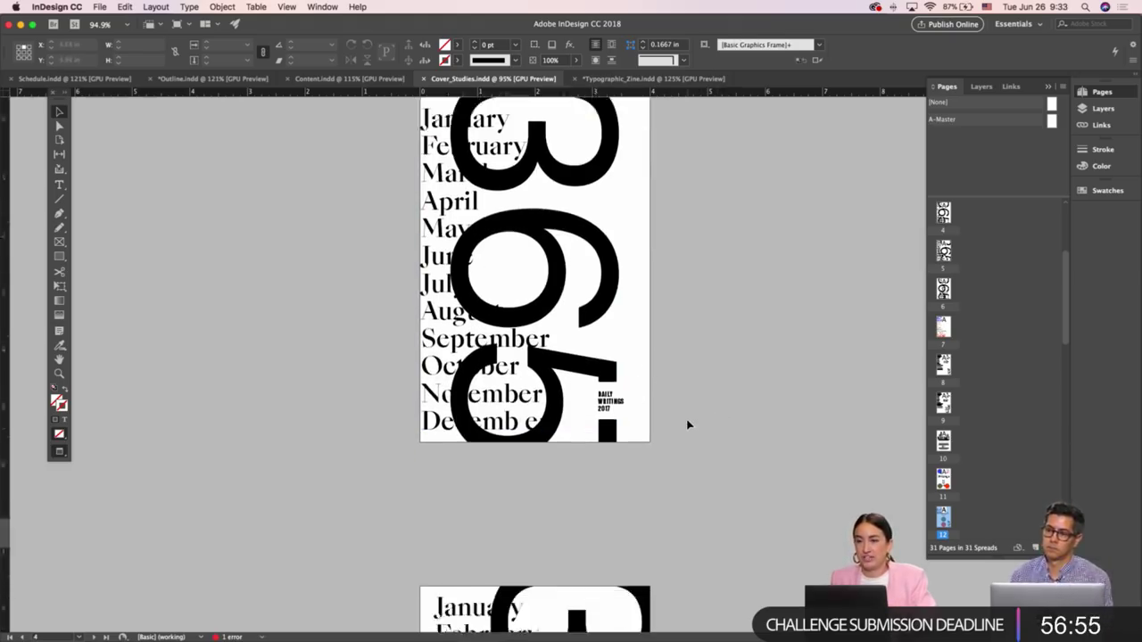
scroll(687, 425, down, 10)
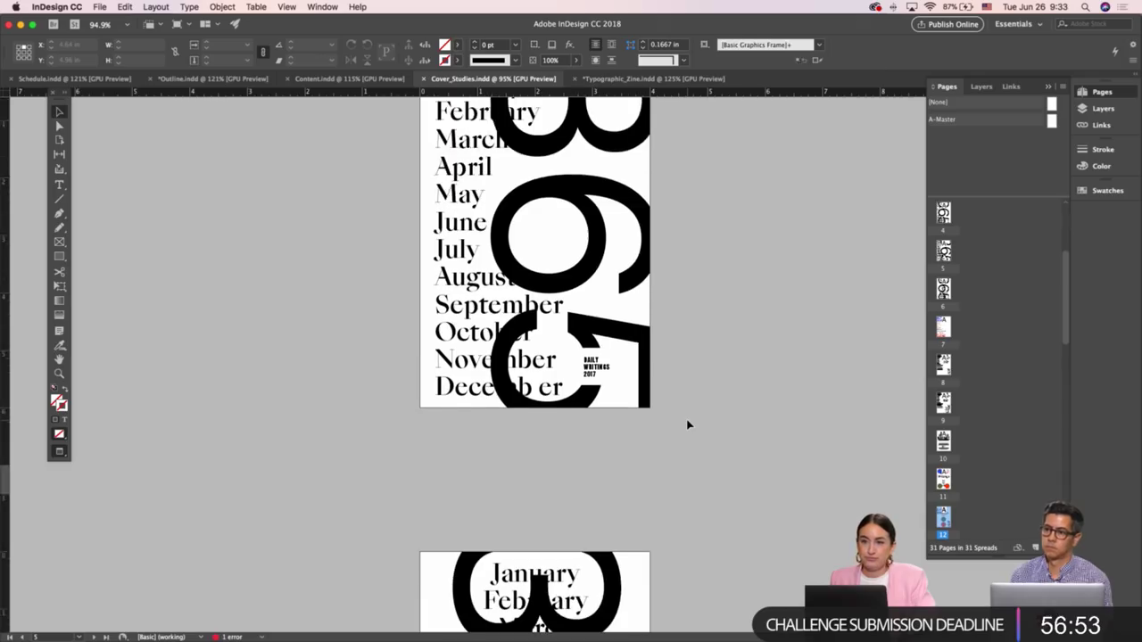
scroll(687, 424, down, 10)
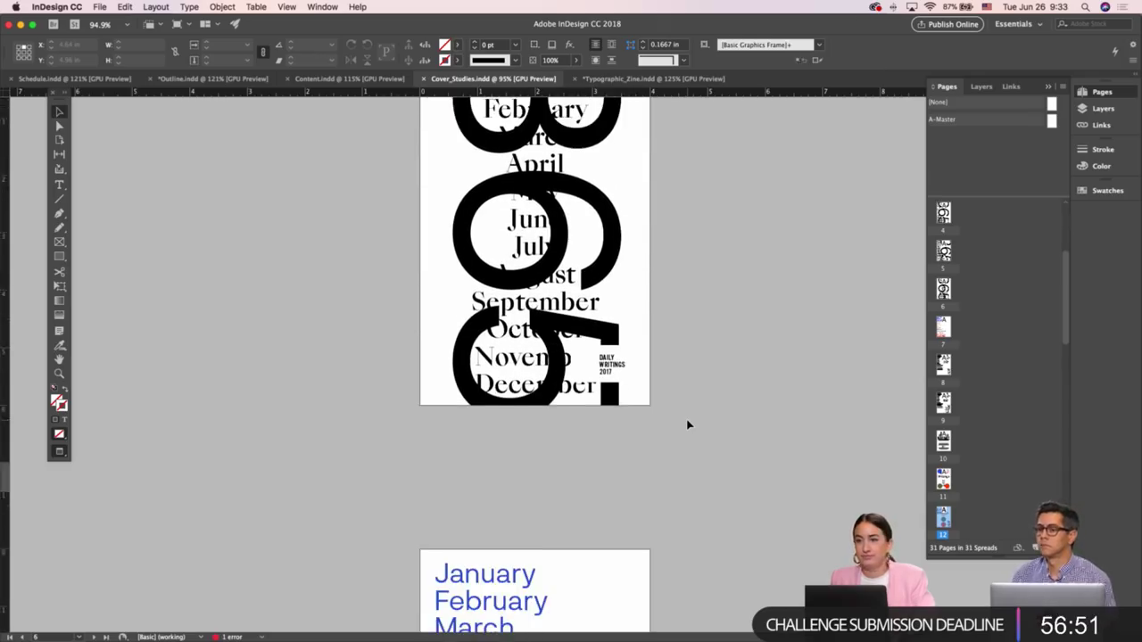
scroll(687, 425, down, 10)
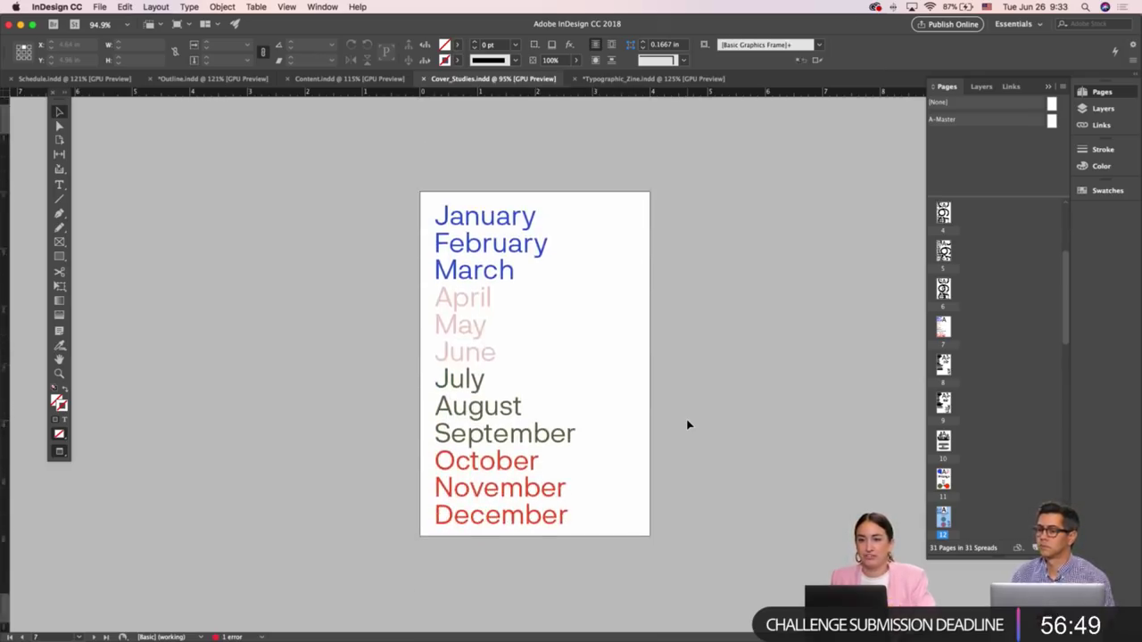
scroll(687, 424, up, 10)
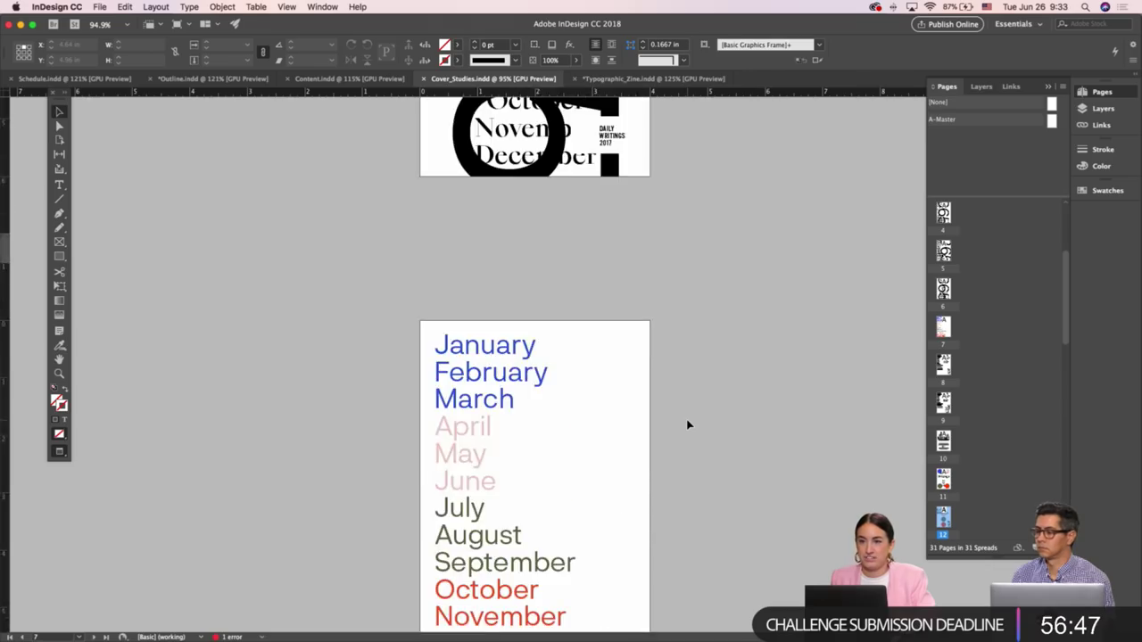
scroll(665, 381, down, 10)
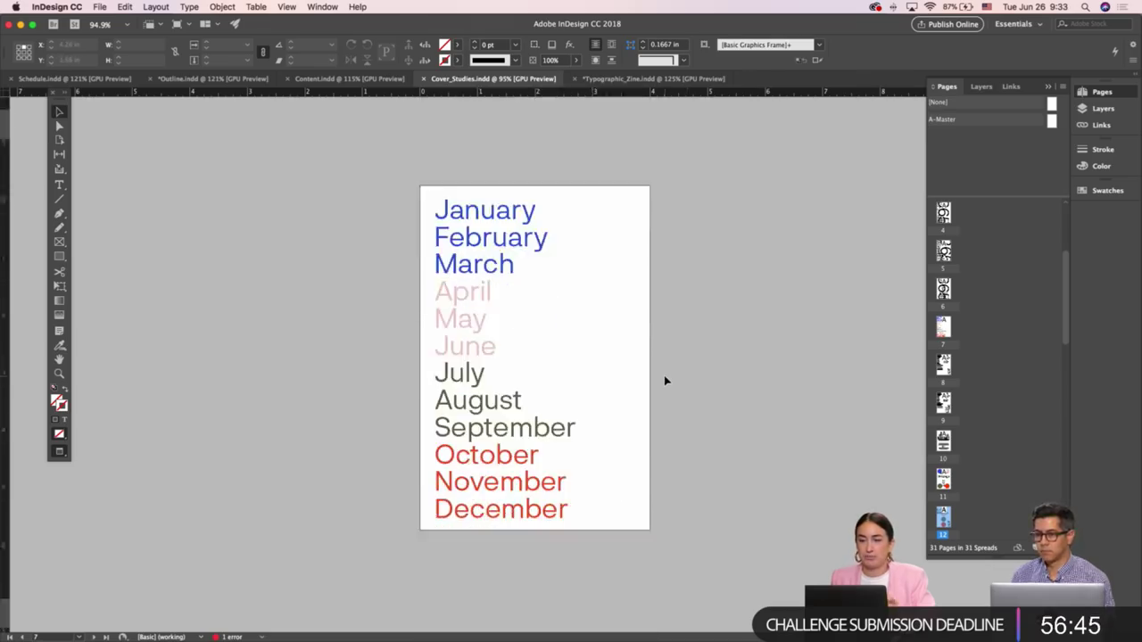
scroll(665, 381, down, 10)
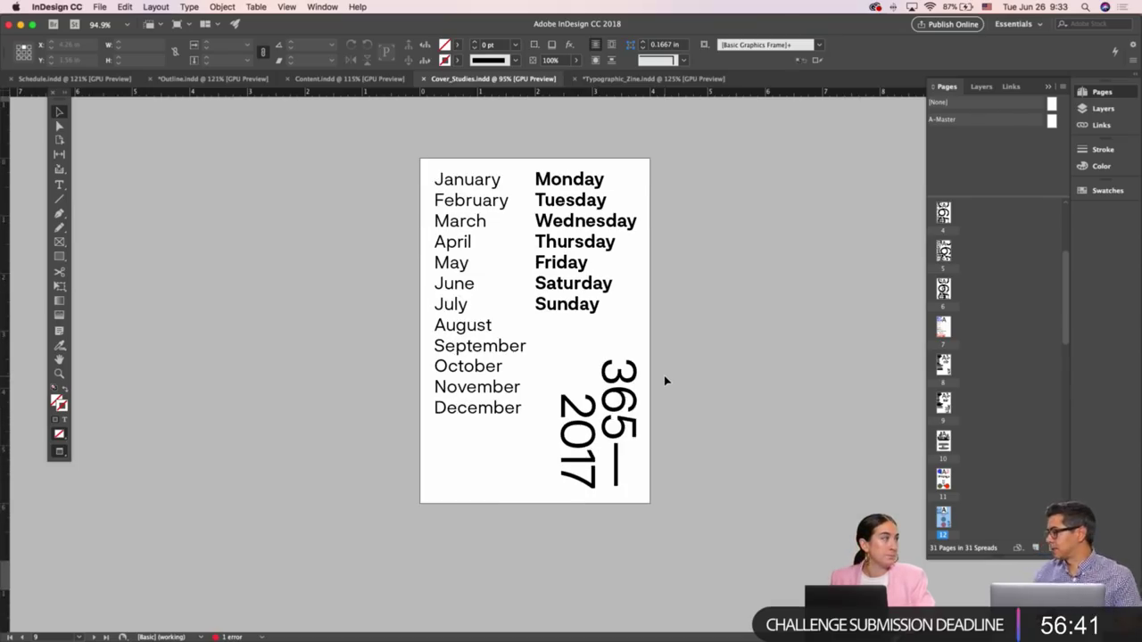
scroll(665, 381, down, 1)
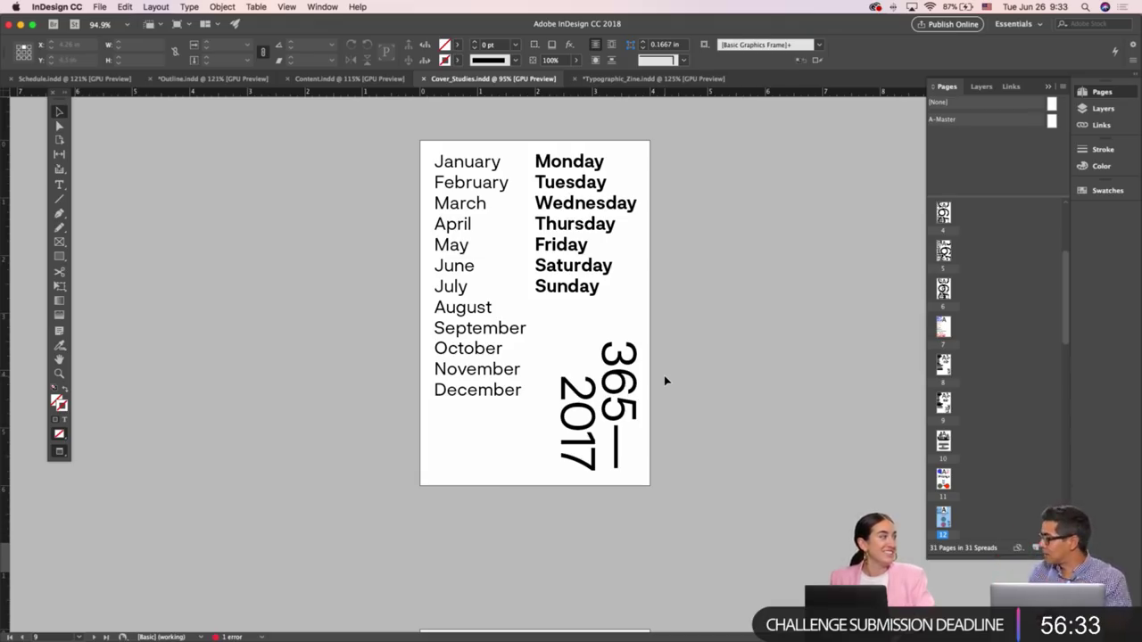
scroll(664, 381, down, 3)
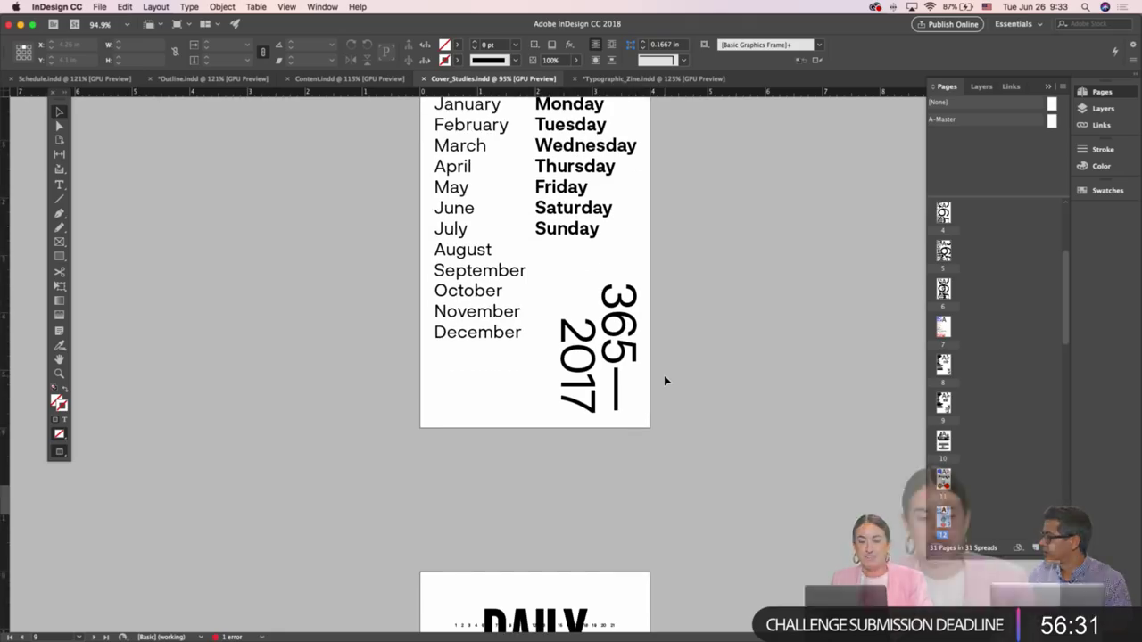
scroll(664, 381, up, 5)
scroll(664, 381, down, 5)
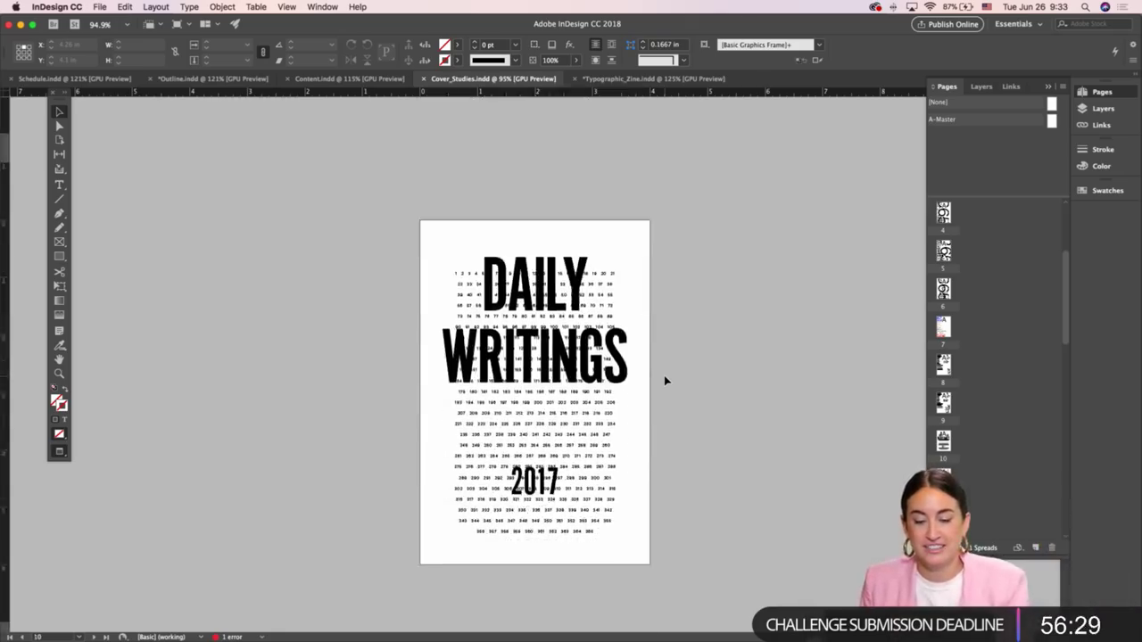
scroll(664, 381, up, 5)
scroll(663, 381, up, 5)
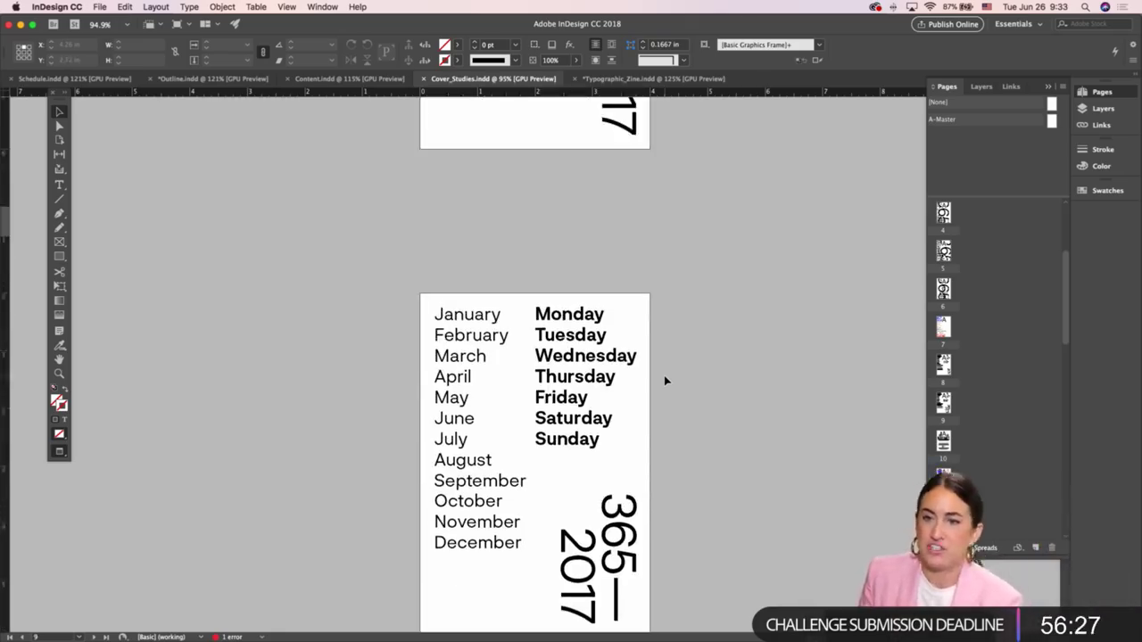
scroll(664, 381, down, 3)
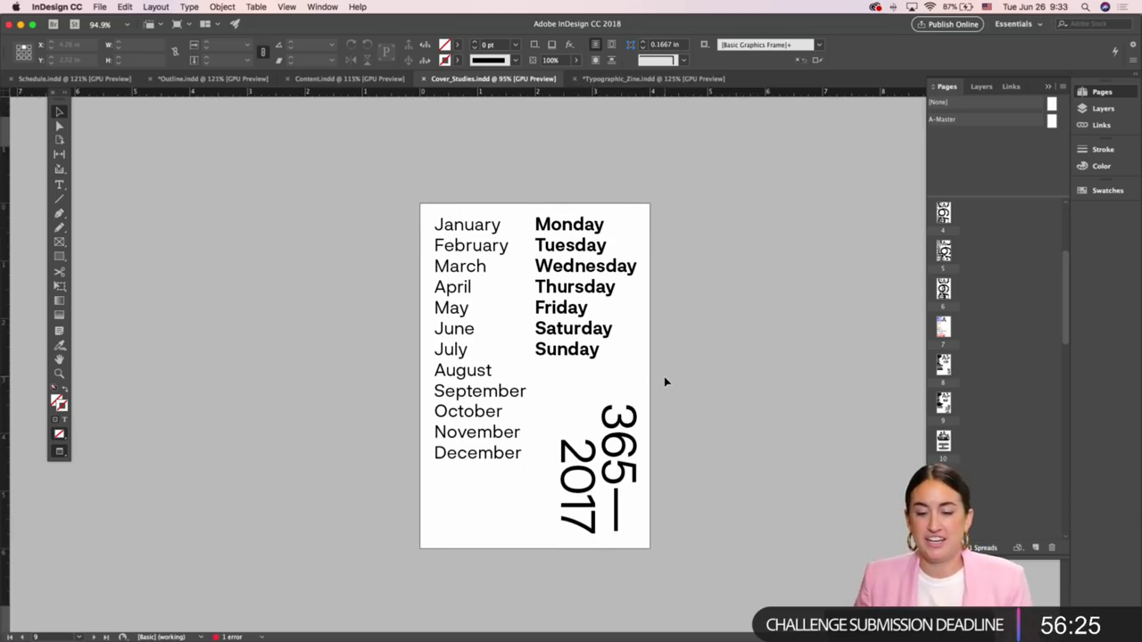
scroll(670, 382, down, 10)
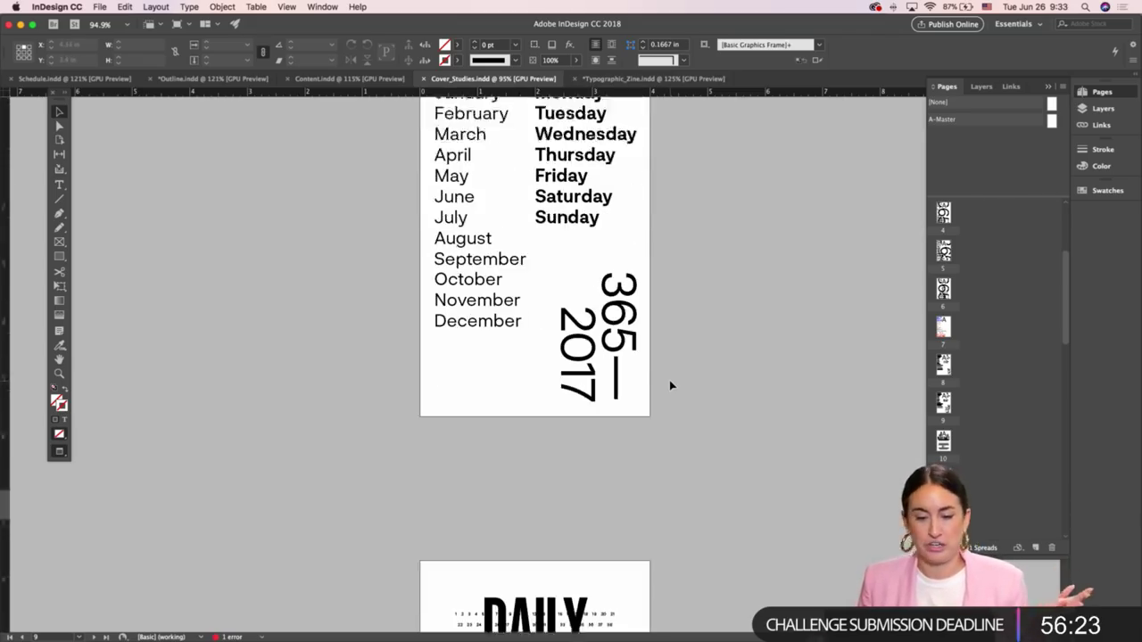
scroll(669, 380, up, 10)
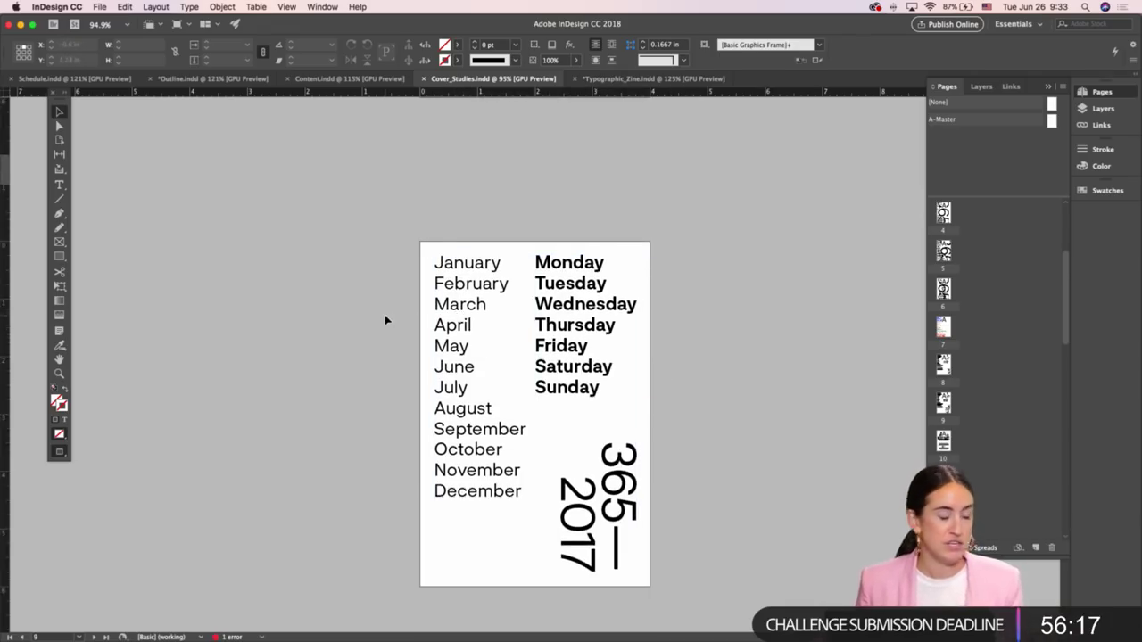
scroll(385, 319, down, 5)
scroll(385, 319, up, 5)
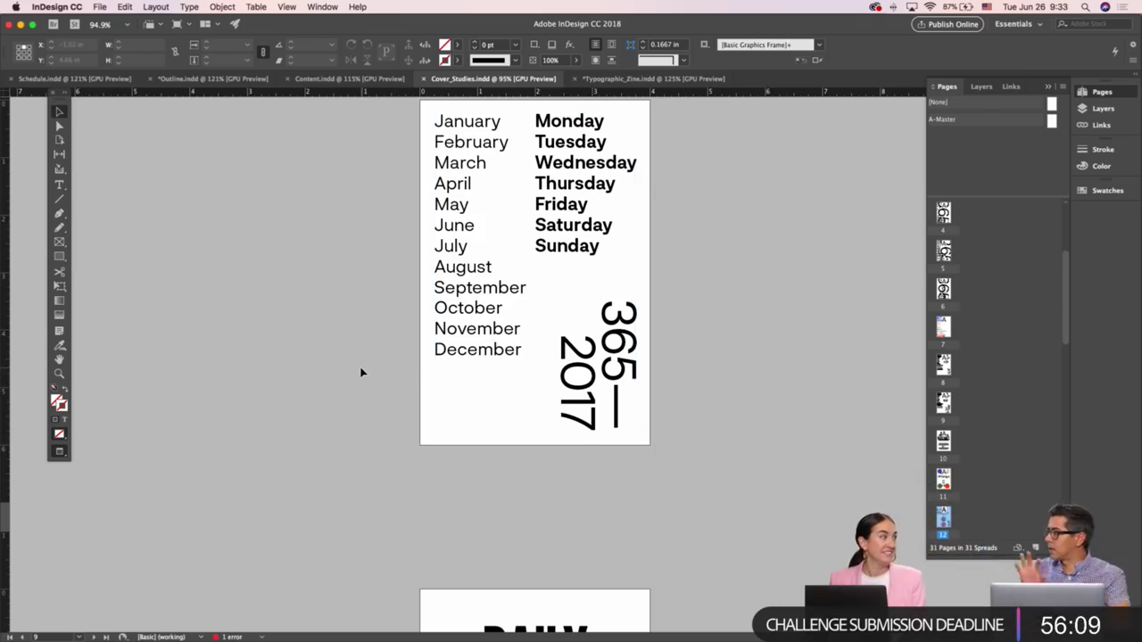
Scroll down Cover_Studies to page 21, the stacked 365 / Daily Writings / 2017 study
scroll(362, 372, down, 15)
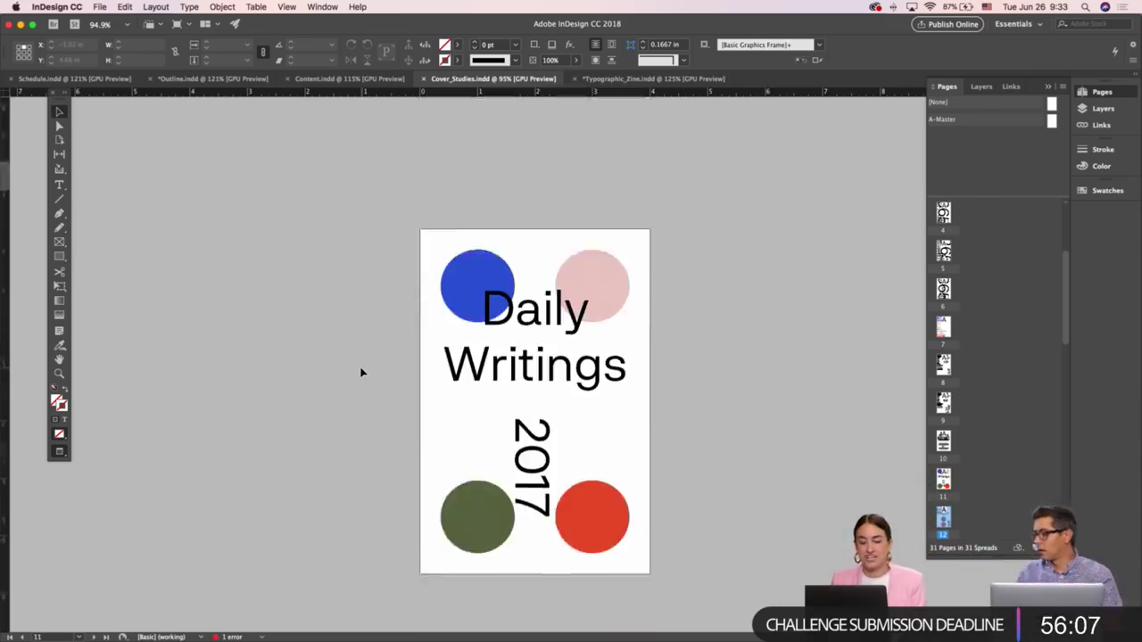
scroll(361, 372, down, 8)
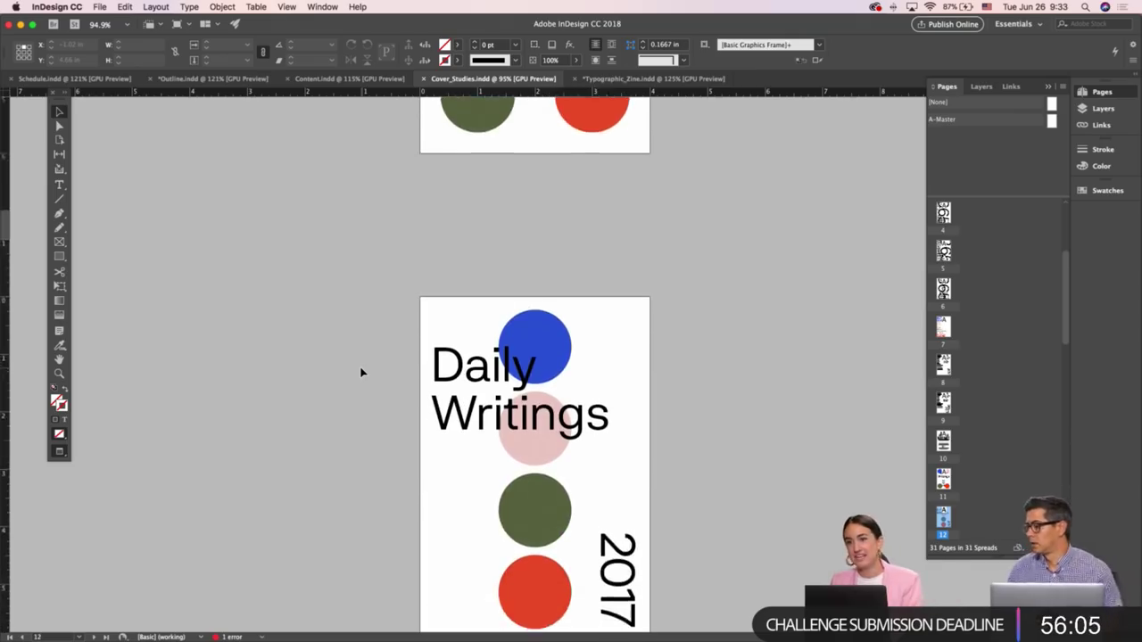
scroll(361, 372, down, 2)
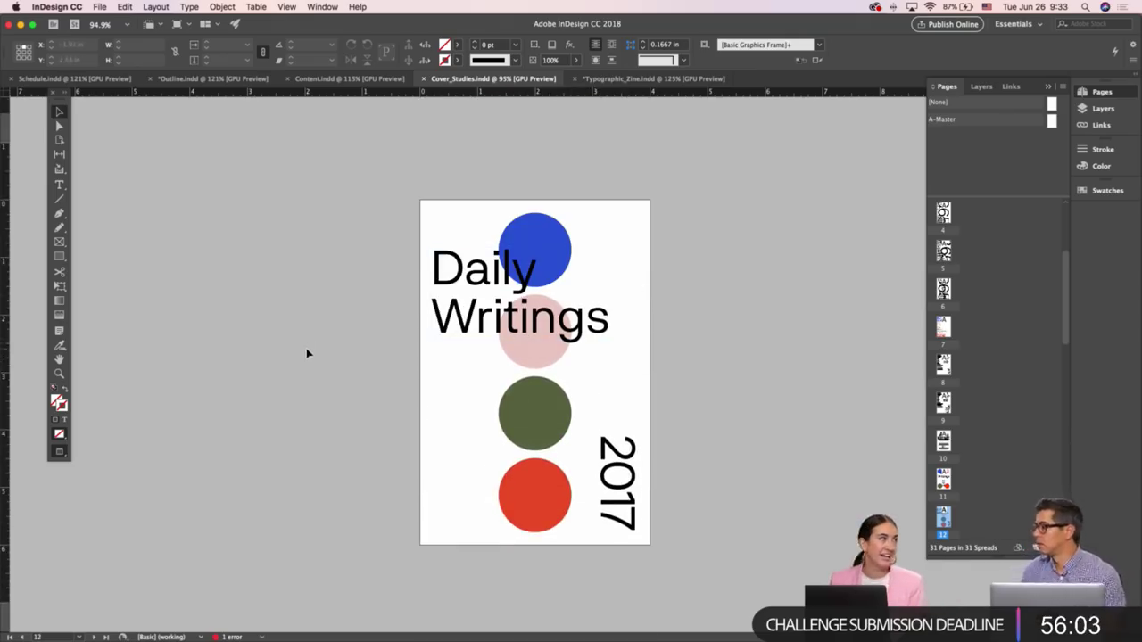
scroll(307, 355, down, 10)
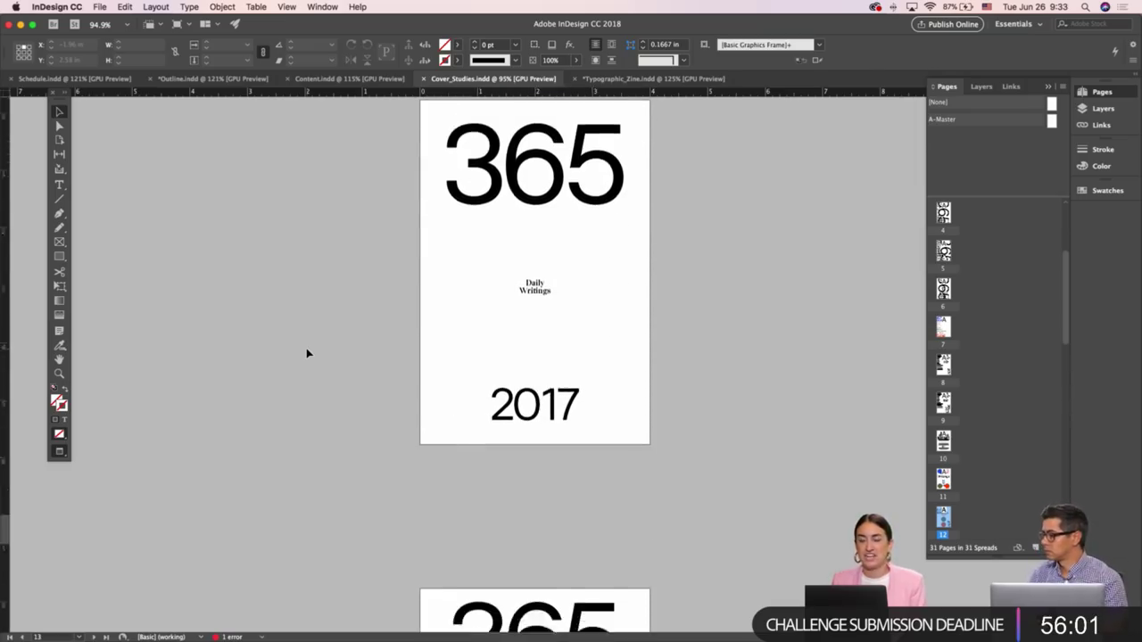
scroll(307, 354, down, 8)
scroll(307, 355, down, 8)
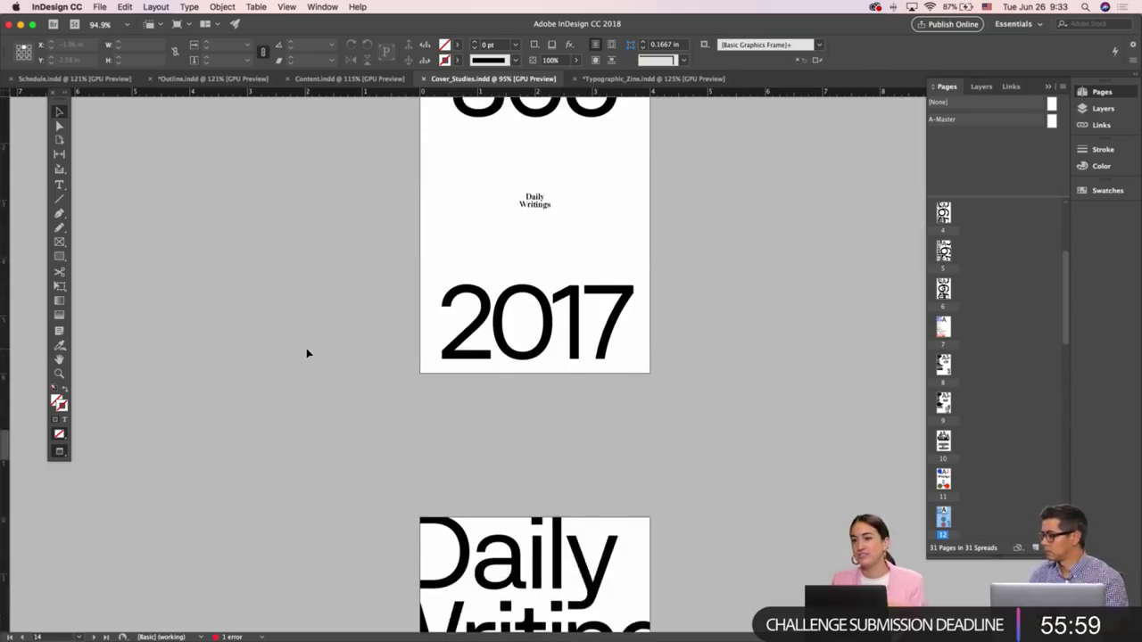
scroll(307, 354, down, 3)
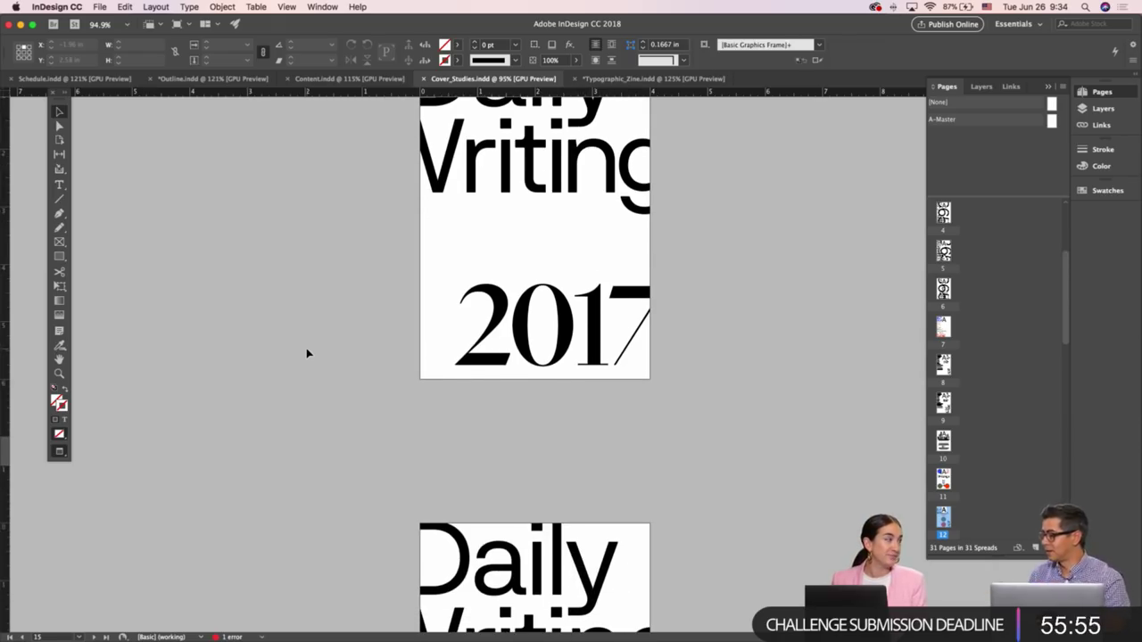
scroll(307, 354, down, 11)
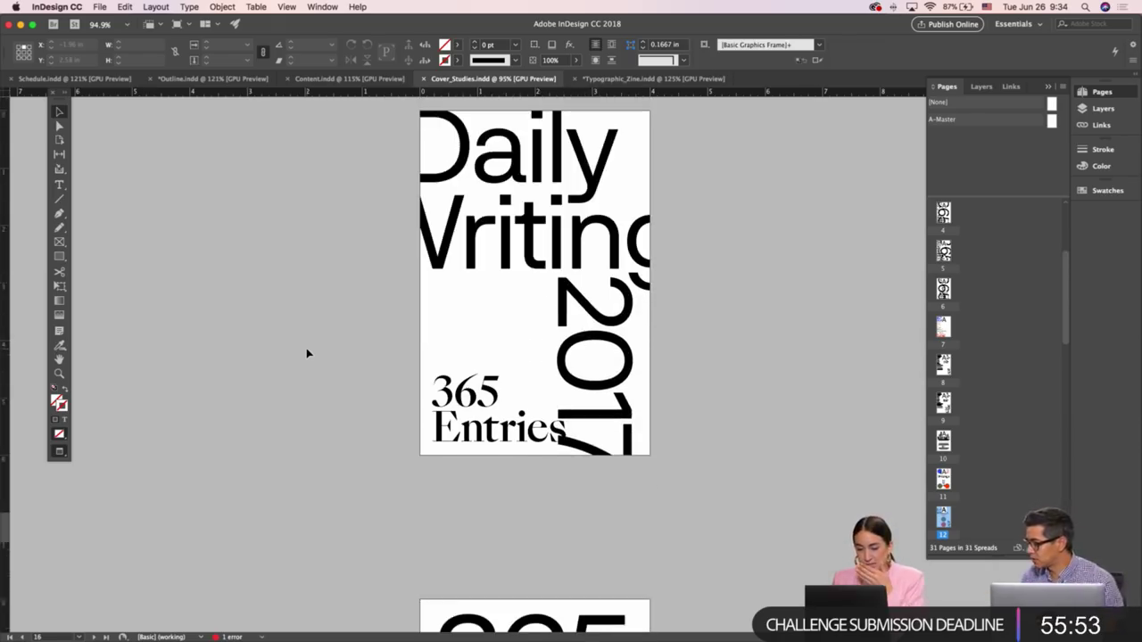
scroll(307, 355, down, 7)
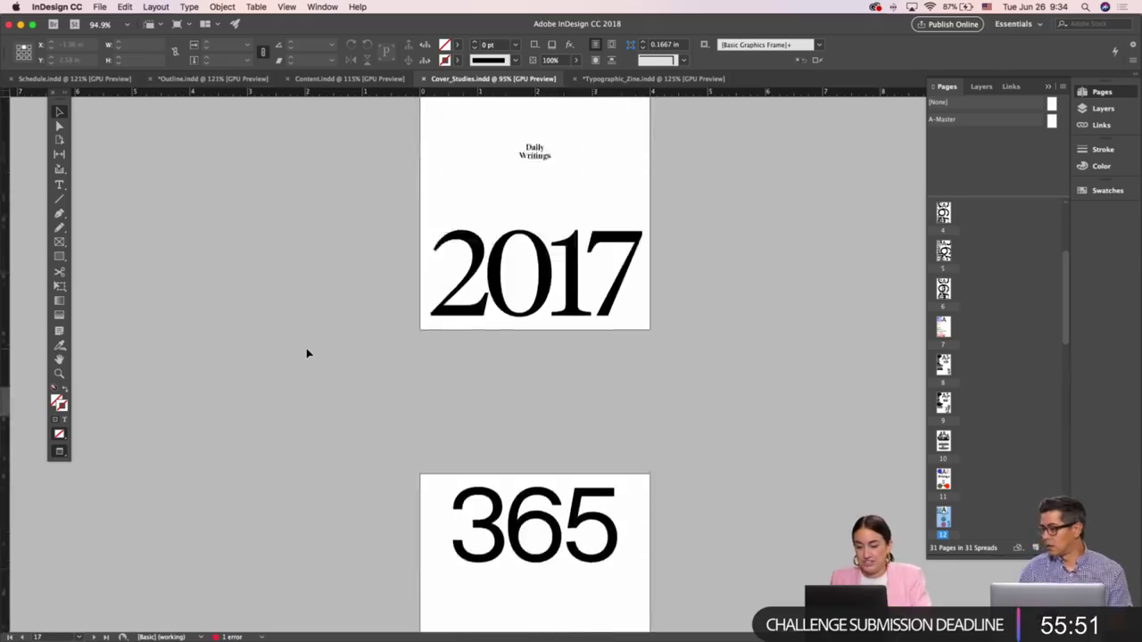
scroll(307, 354, down, 18)
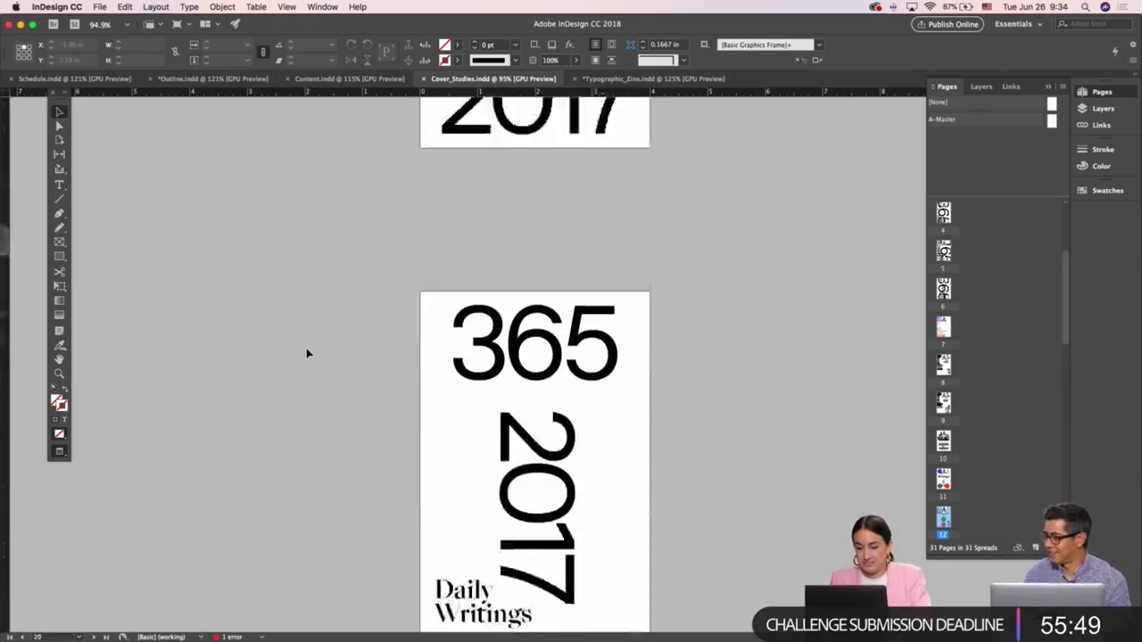
scroll(307, 354, down, 8)
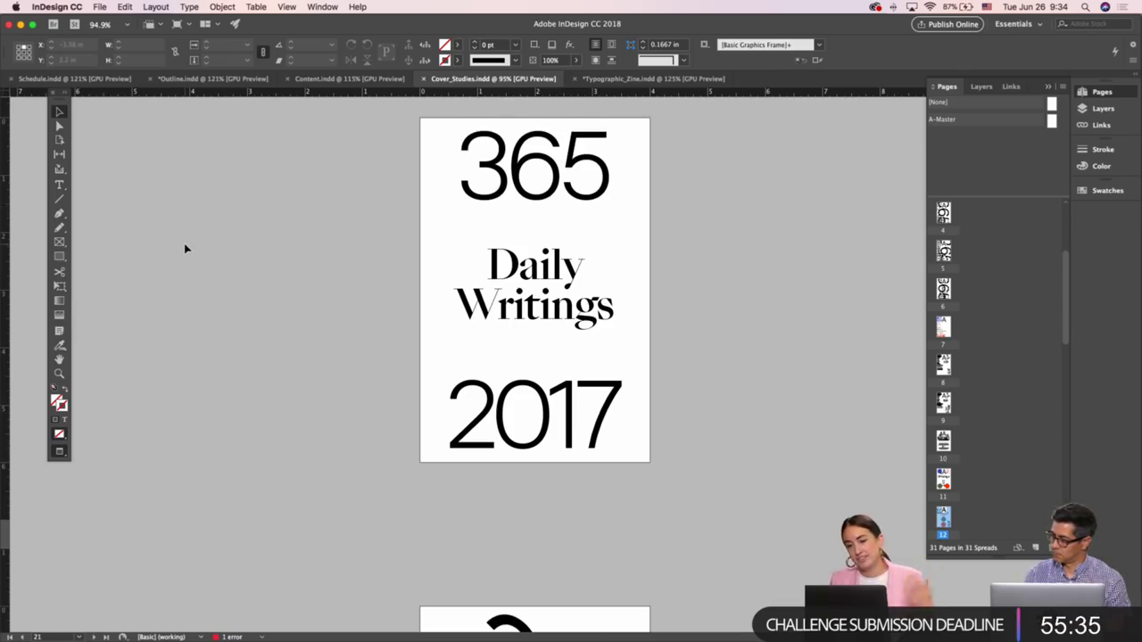
Trial-edit the cover text, changing 2017 to 2018 and Writings to Posters
click(546, 366)
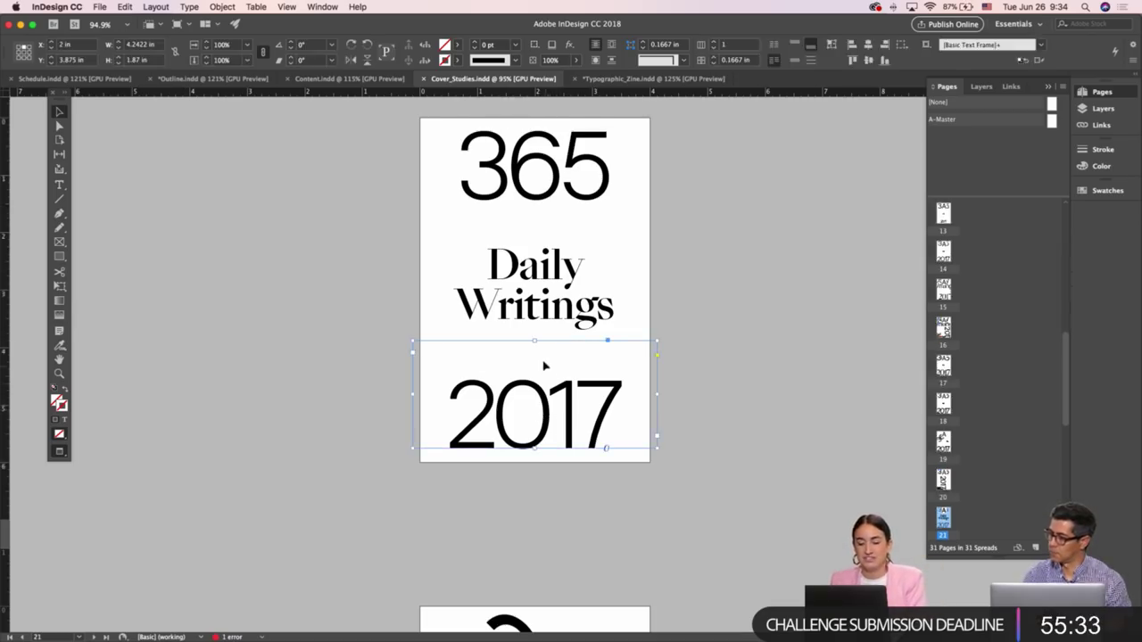
click(311, 318)
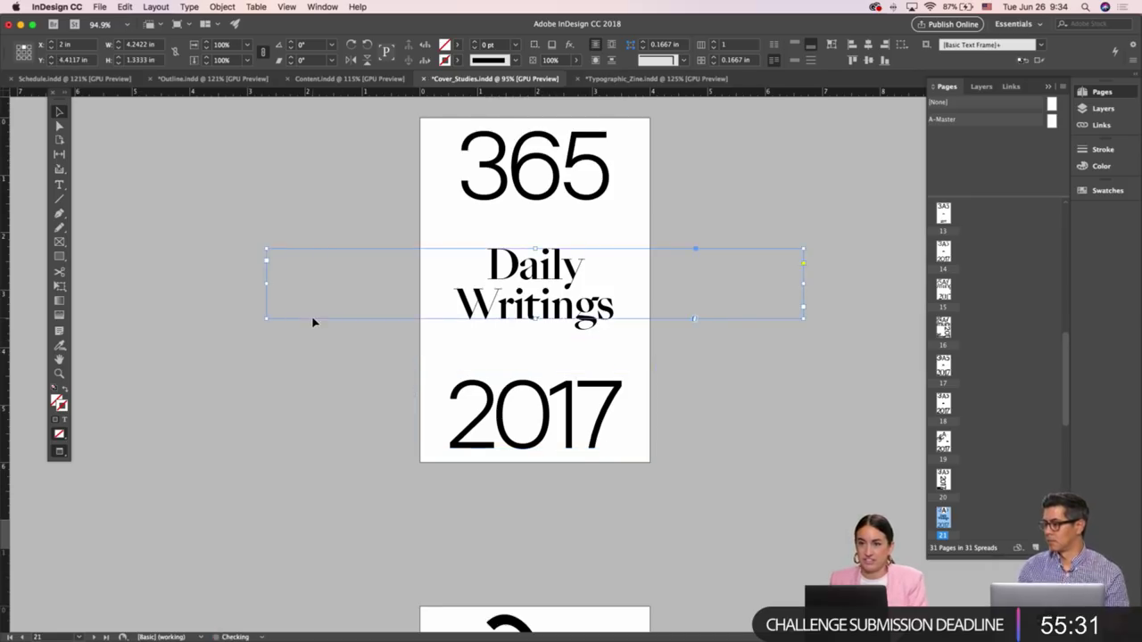
click(310, 384)
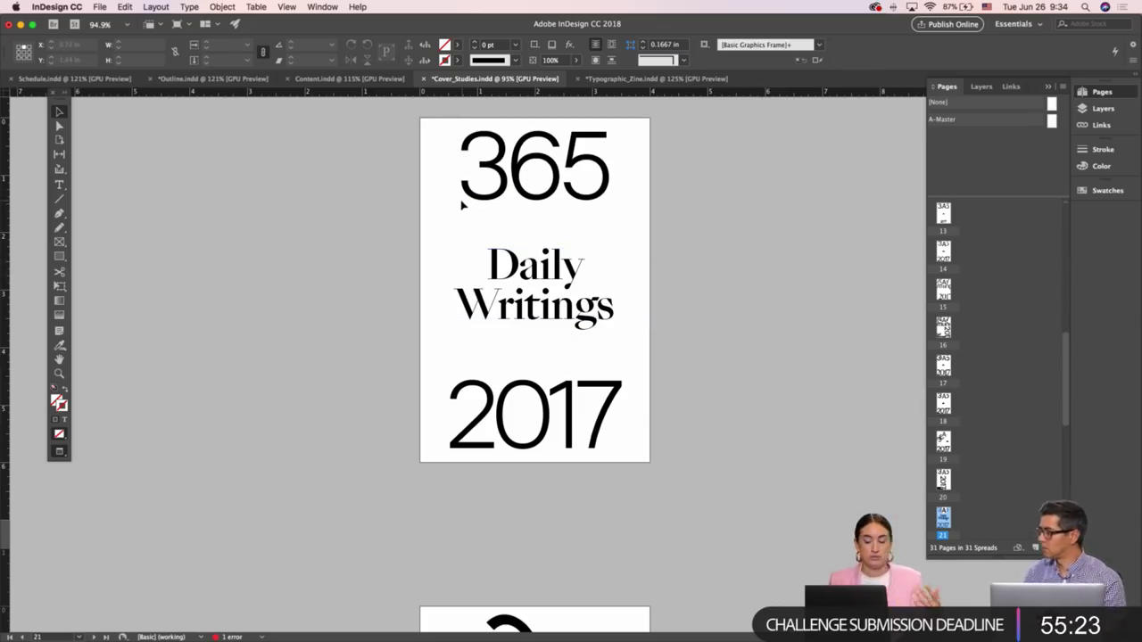
double_click(615, 402)
key(shift+Right)
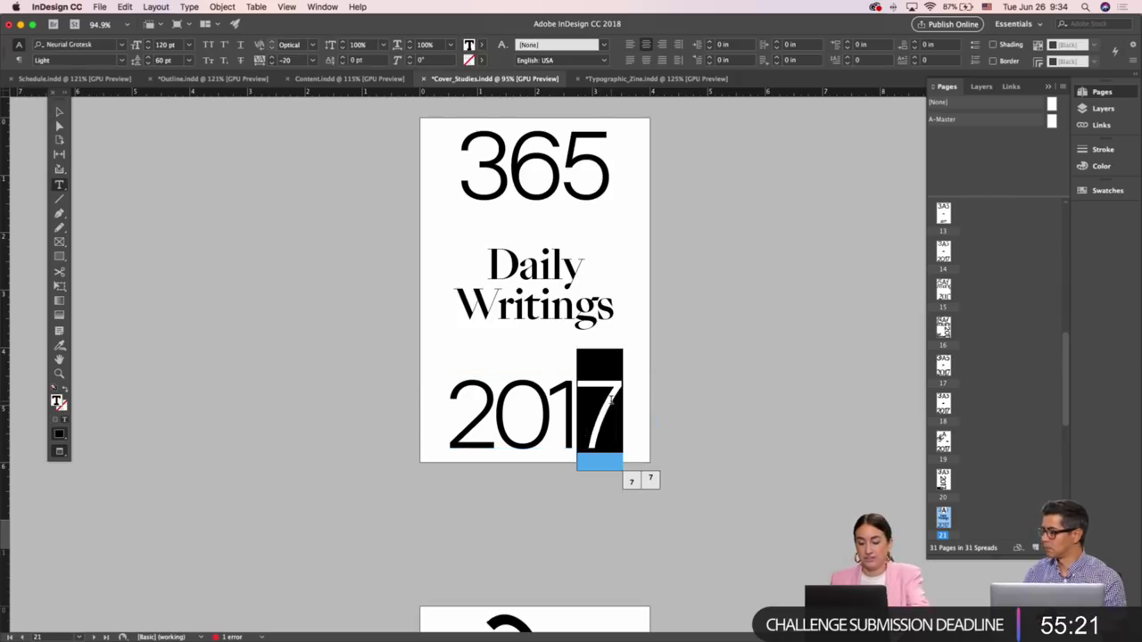
text(8)
click(538, 312)
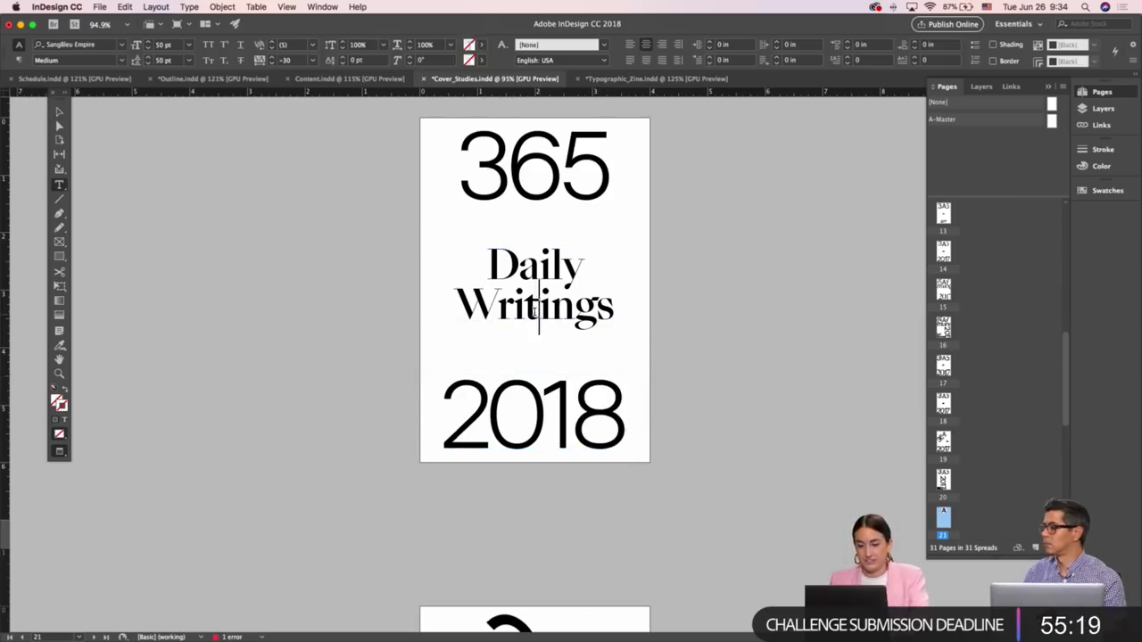
double_click(535, 310)
text(Posters)
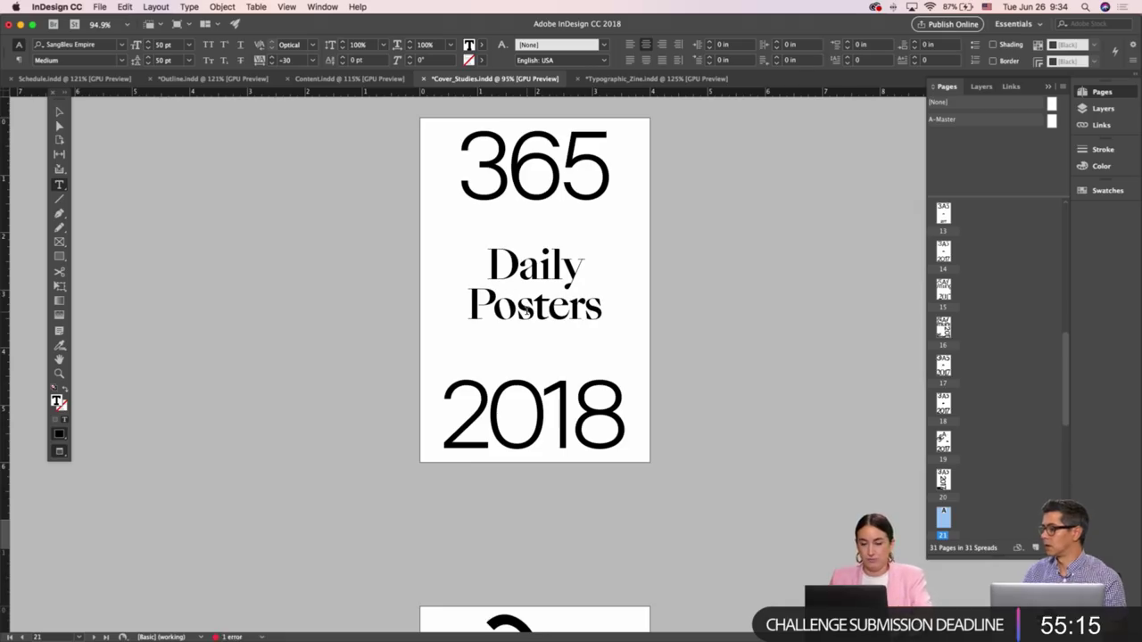
key(Escape)
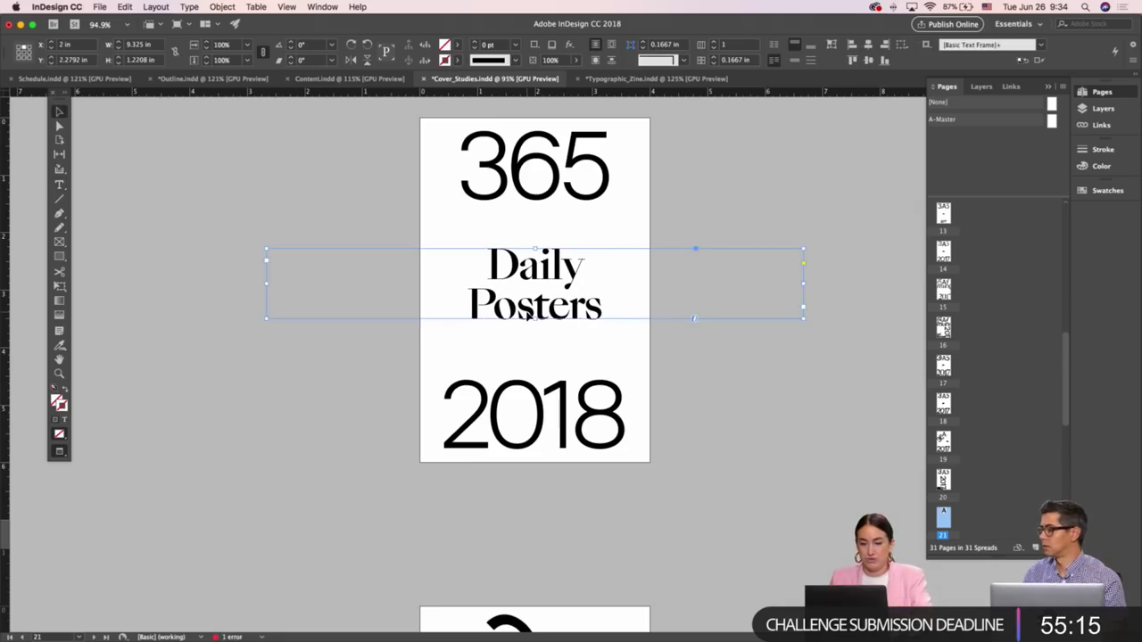
Undo the trial edits and show the cover studies full-screen in Presentation mode
key(super+z)
key(super+z)
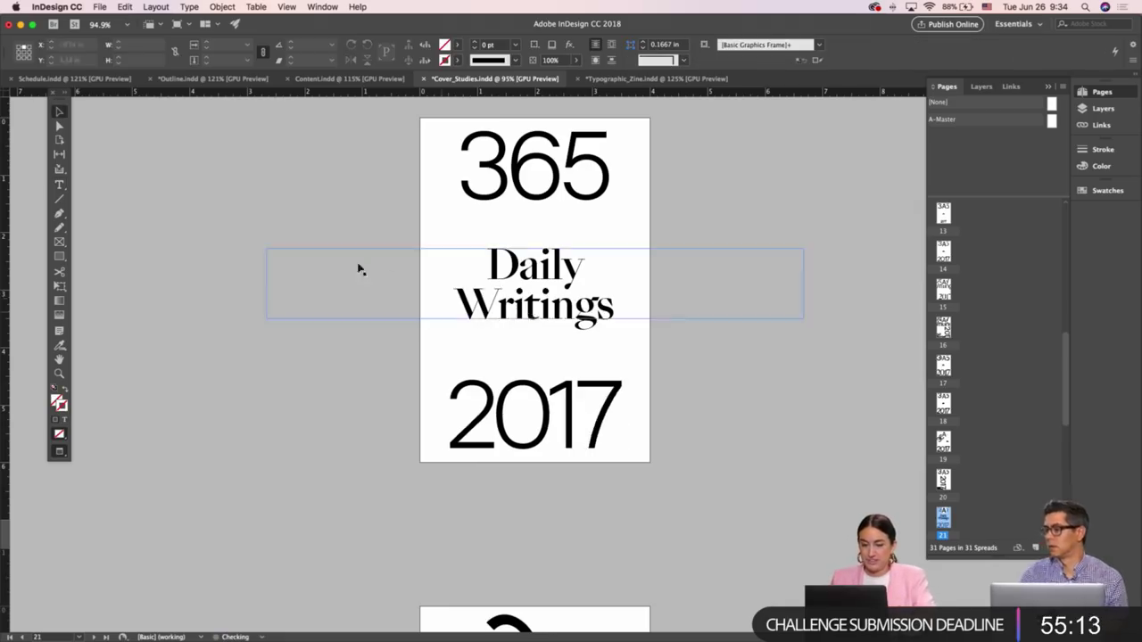
click(352, 268)
scroll(349, 267, down, 5)
scroll(349, 266, down, 5)
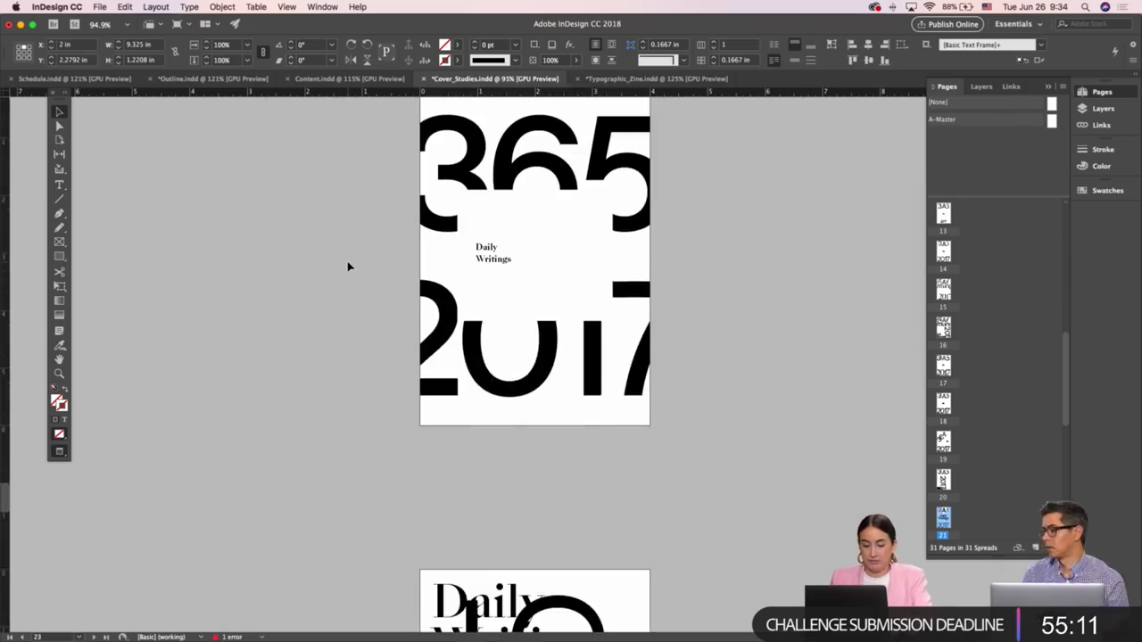
key(shift+w)
scroll(348, 263, up, 1)
scroll(348, 264, down, 2)
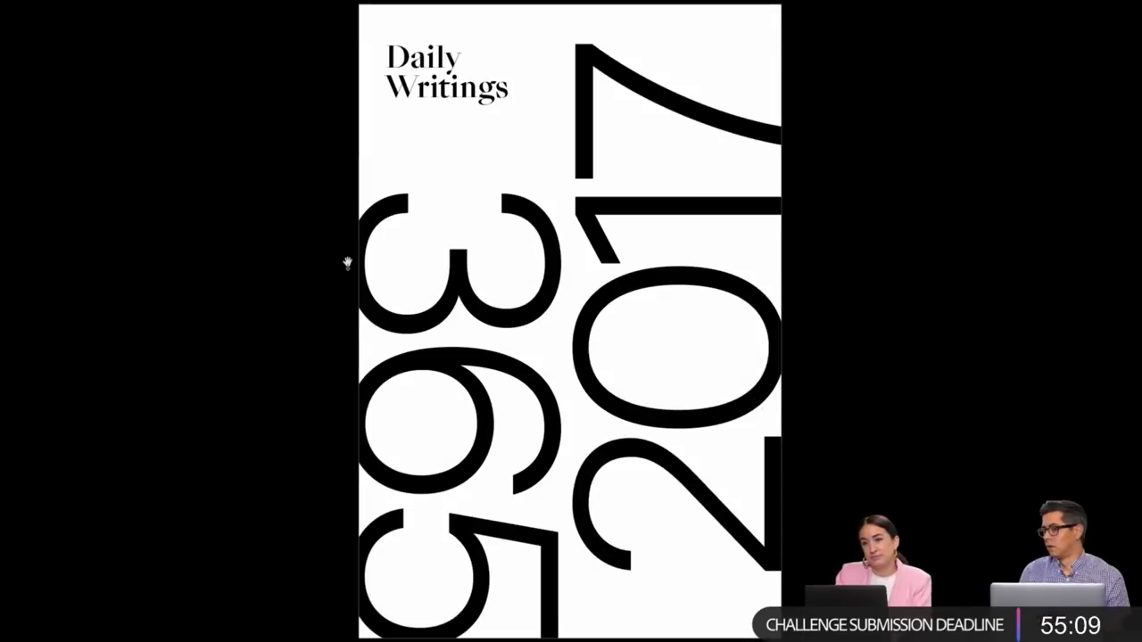
Step through the covers, exit Presentation mode, and return to Cover_Studies via Typographic_Zine
scroll(348, 264, up, 4)
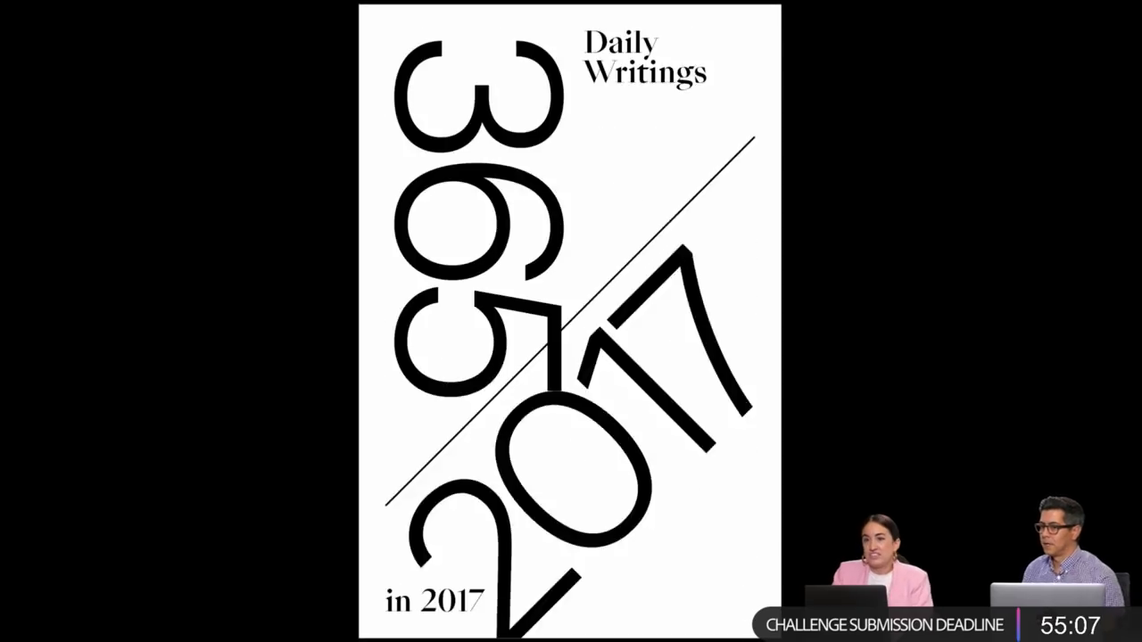
scroll(389, 274, down, 3)
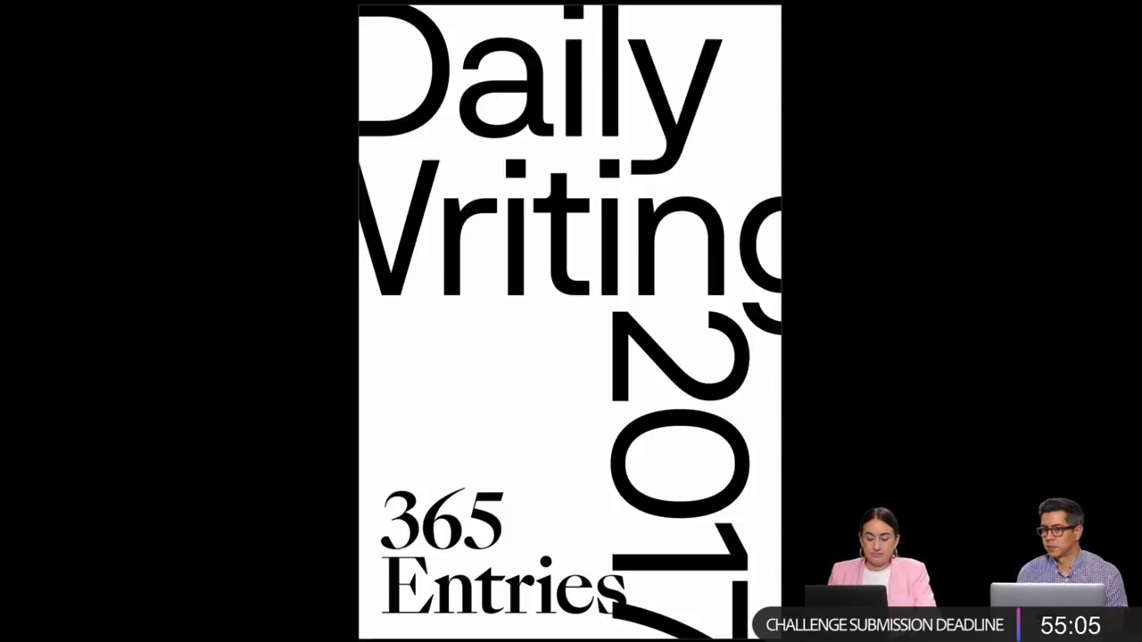
key(Escape)
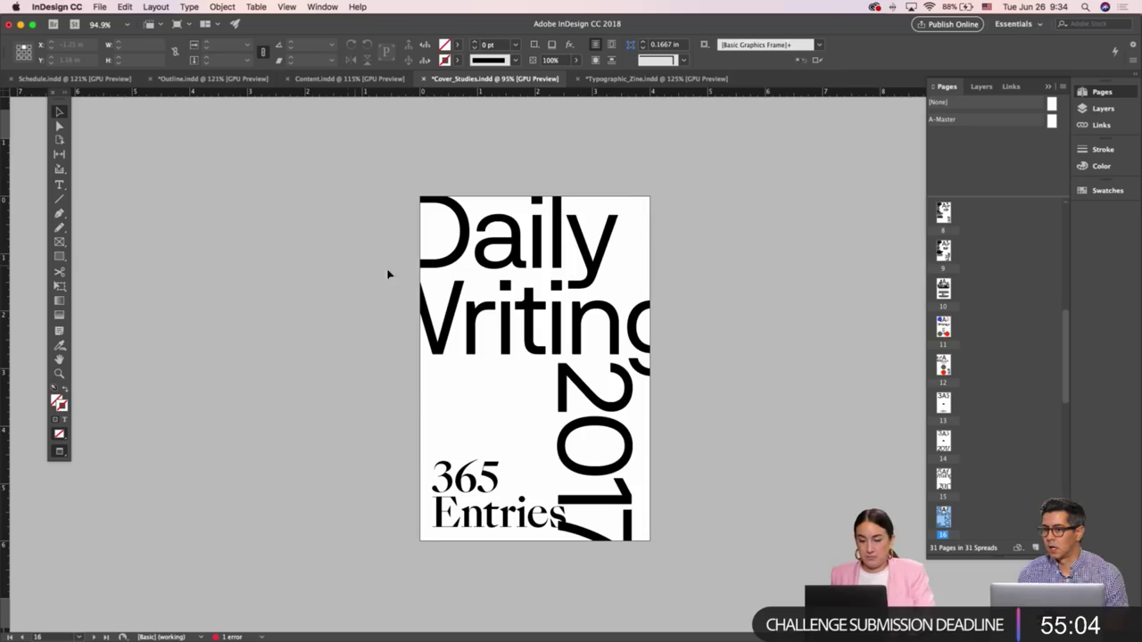
click(618, 80)
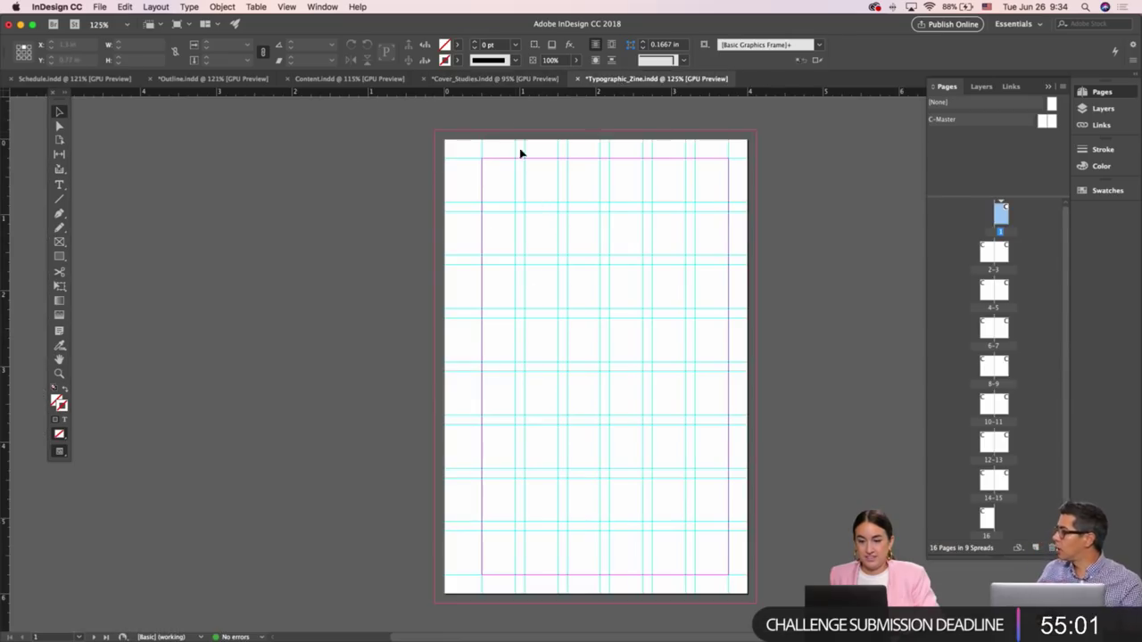
click(503, 80)
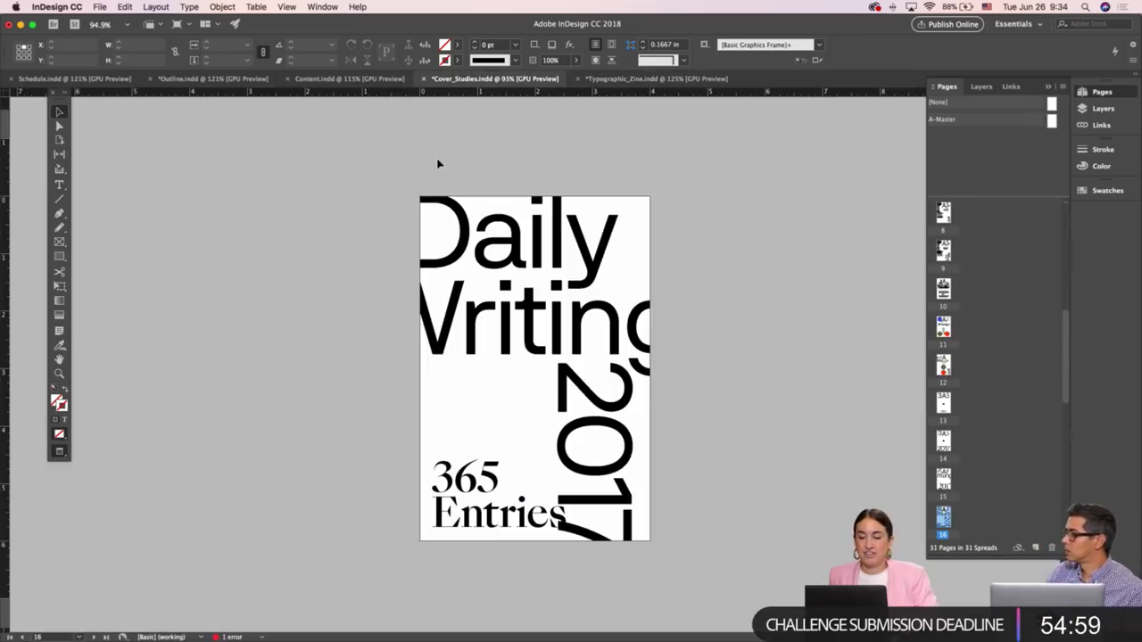
scroll(239, 362, down, 2)
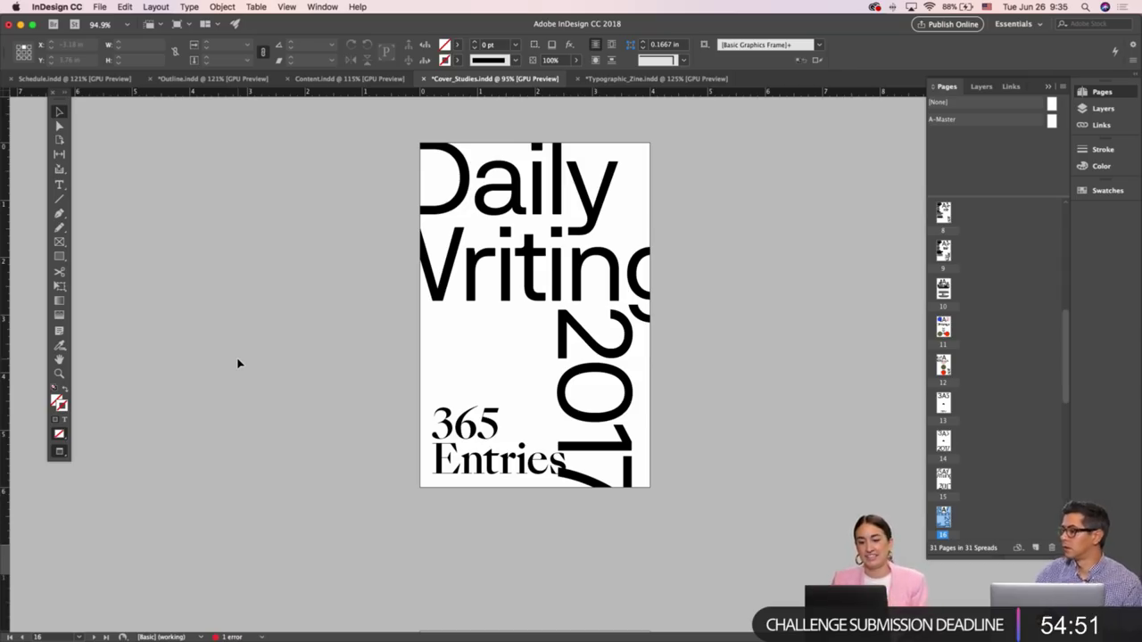
In Typographic_Zine, add a text frame reading 365 in Neurial Grotesk Light
click(656, 79)
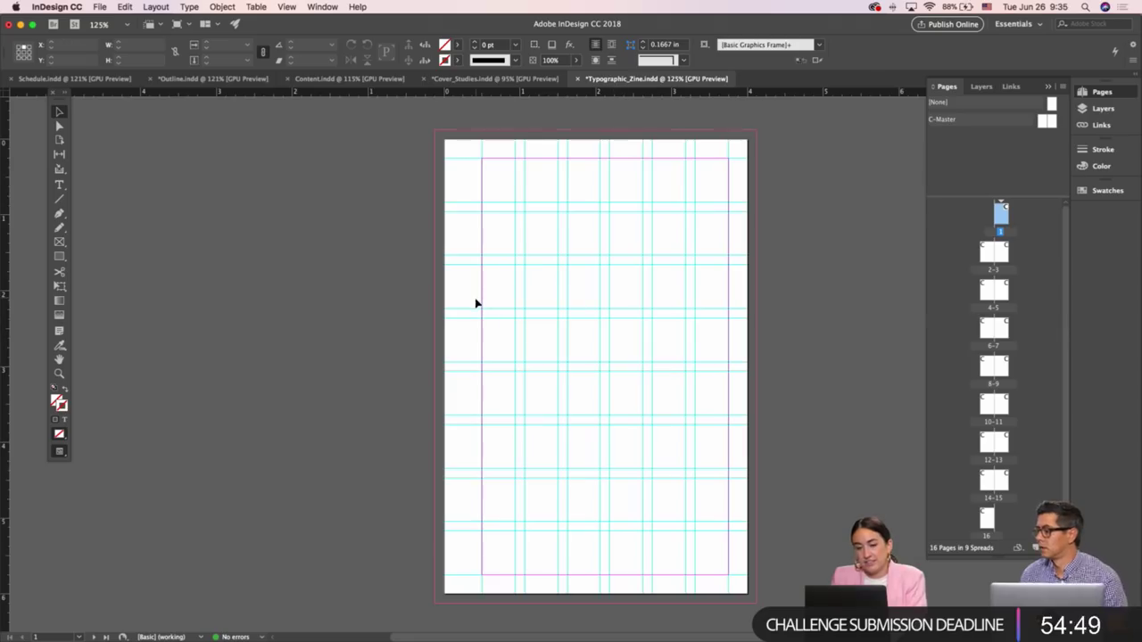
key(t)
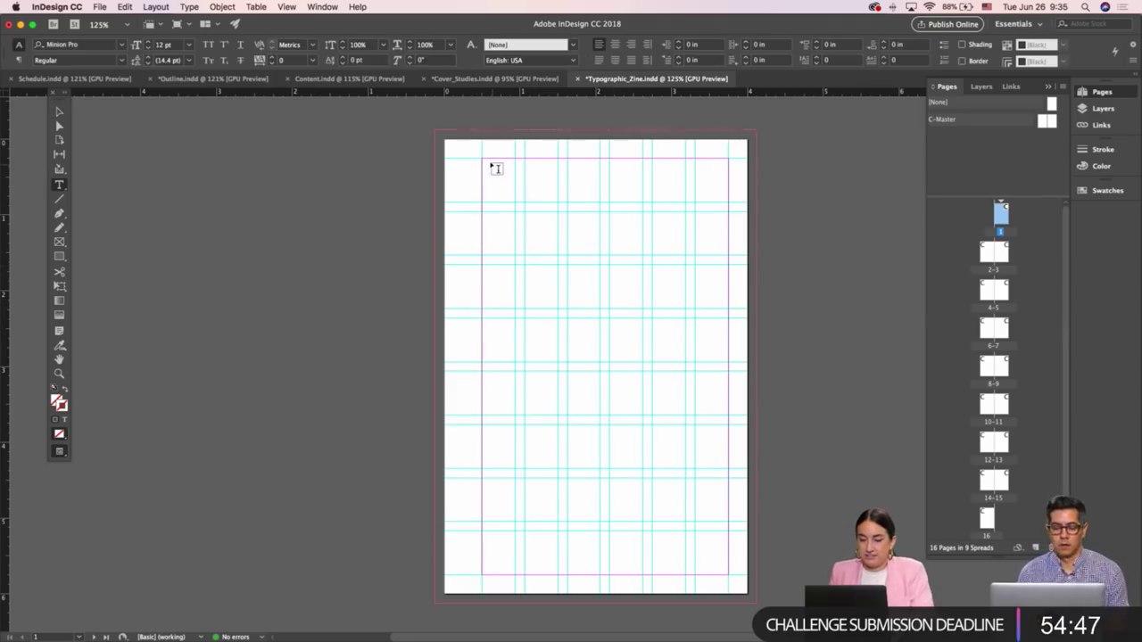
drag(483, 159, 724, 325)
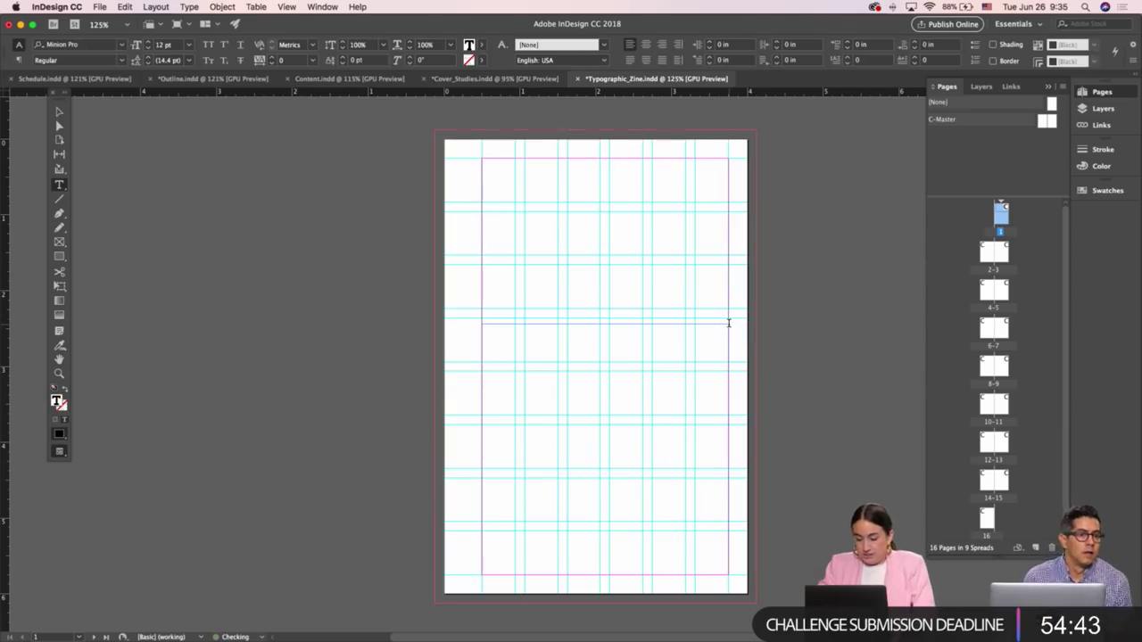
text(365)
key(super+a)
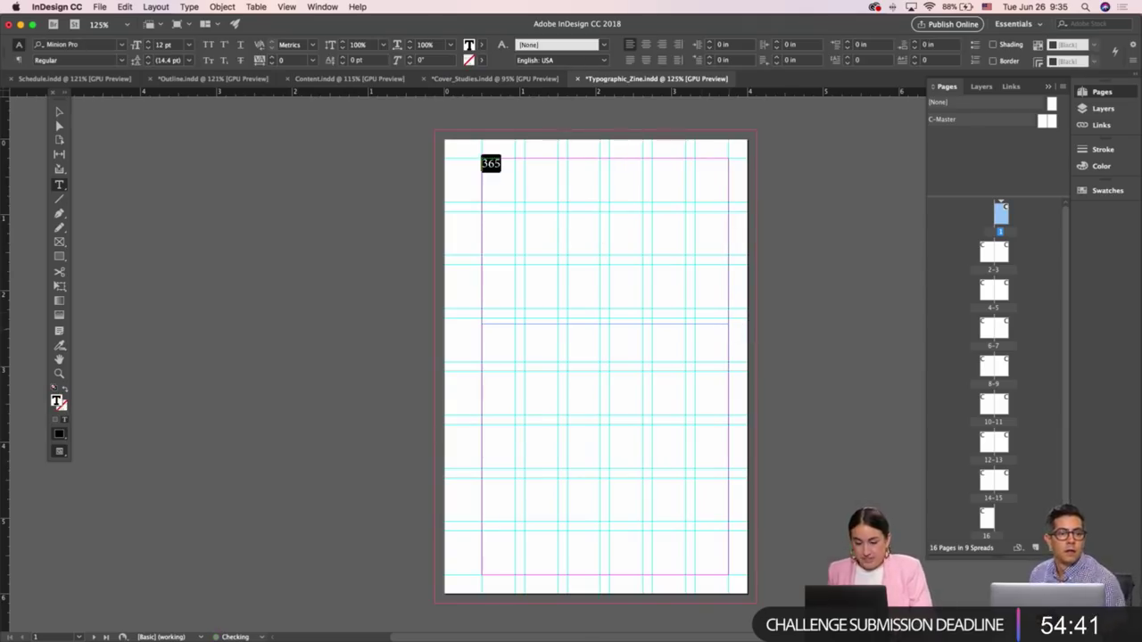
click(115, 48)
text(neurial)
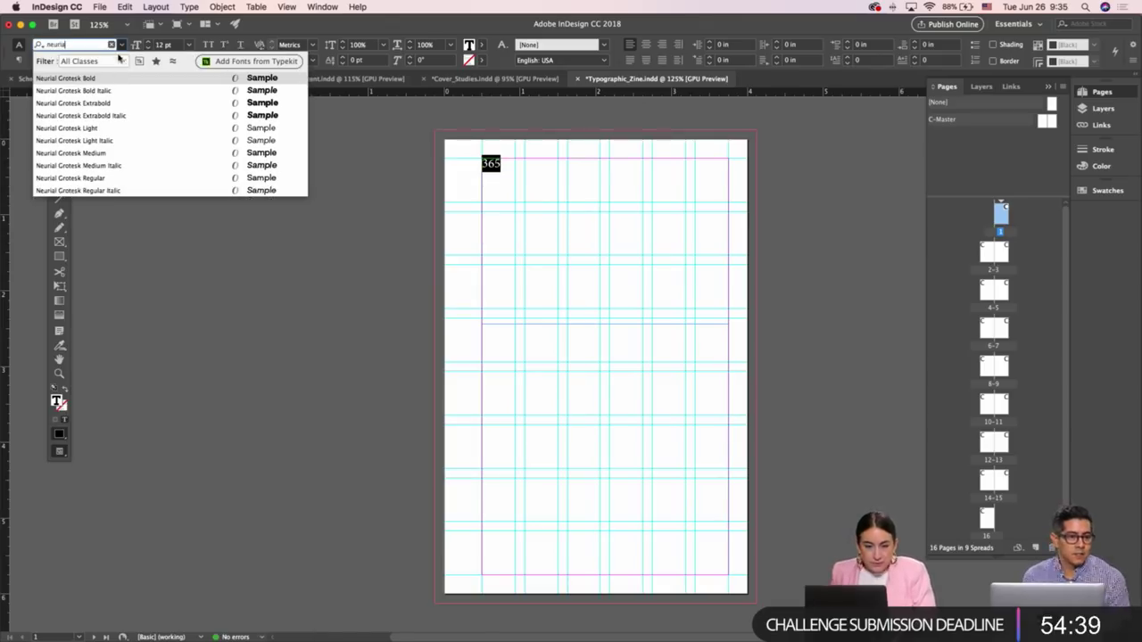
click(117, 128)
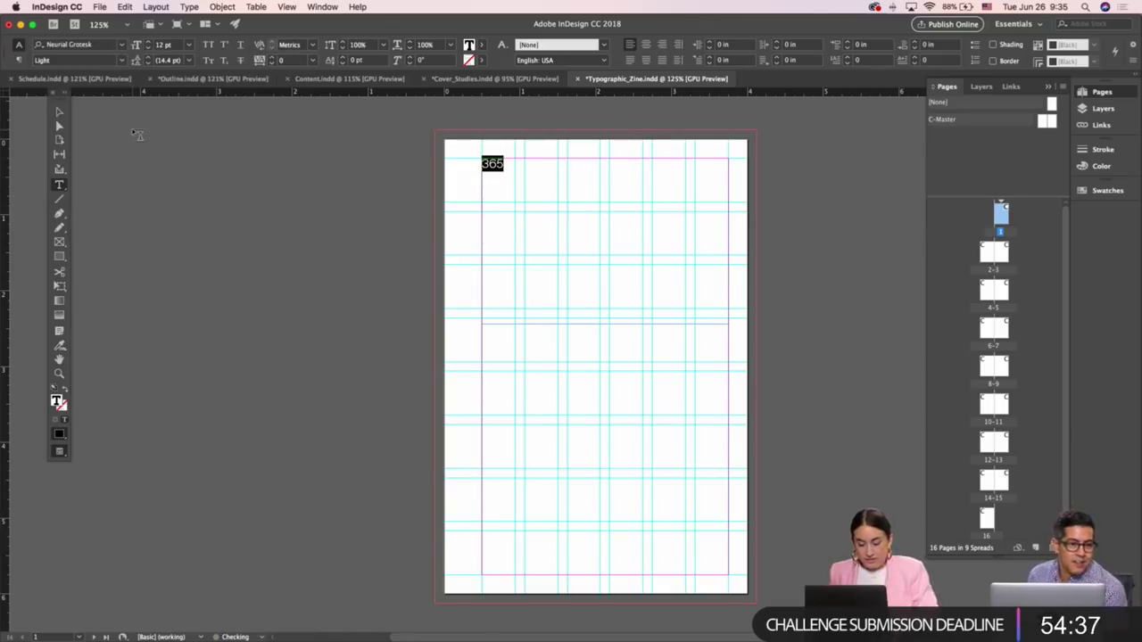
key(Escape)
Give 365 Optical kerning at 140 pt and apply the [None] master to page 1
double_click(493, 164)
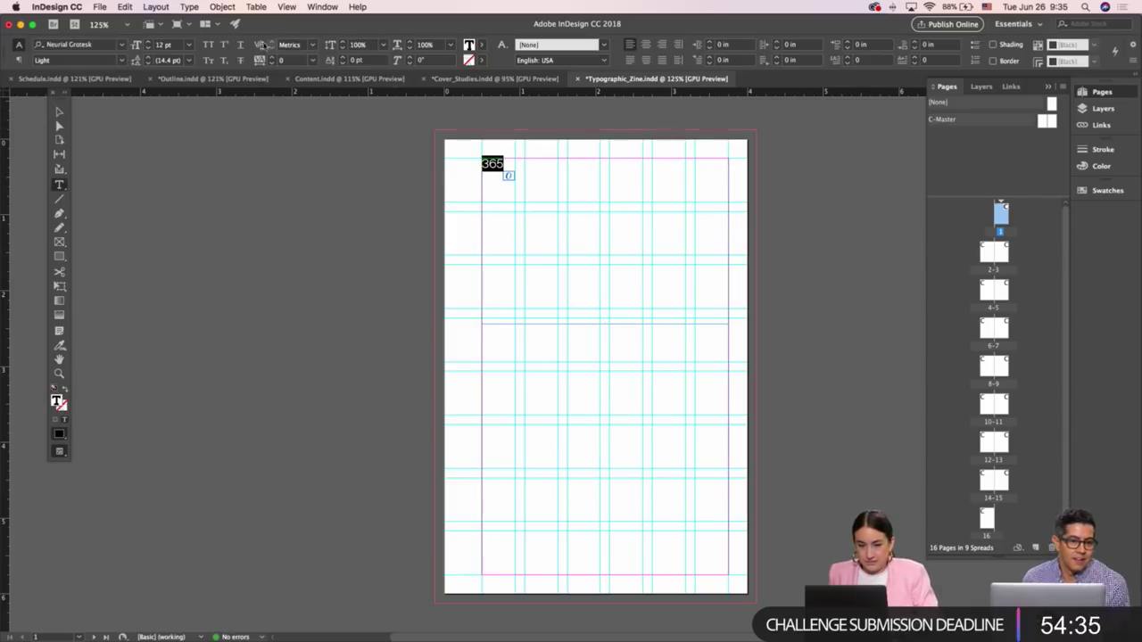
click(314, 45)
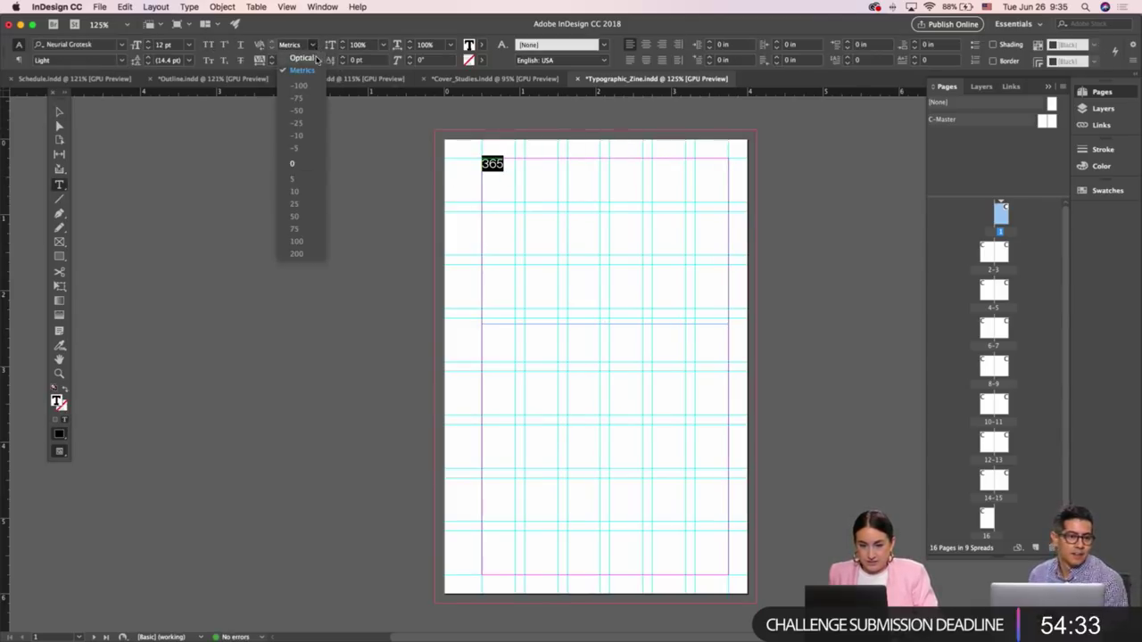
click(315, 59)
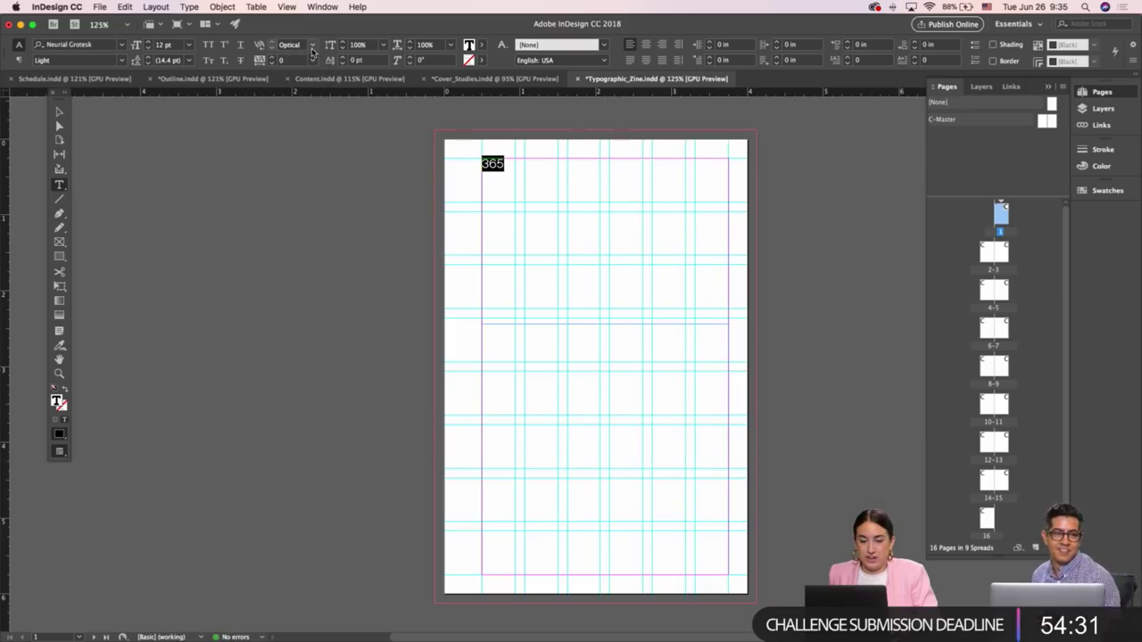
click(149, 42)
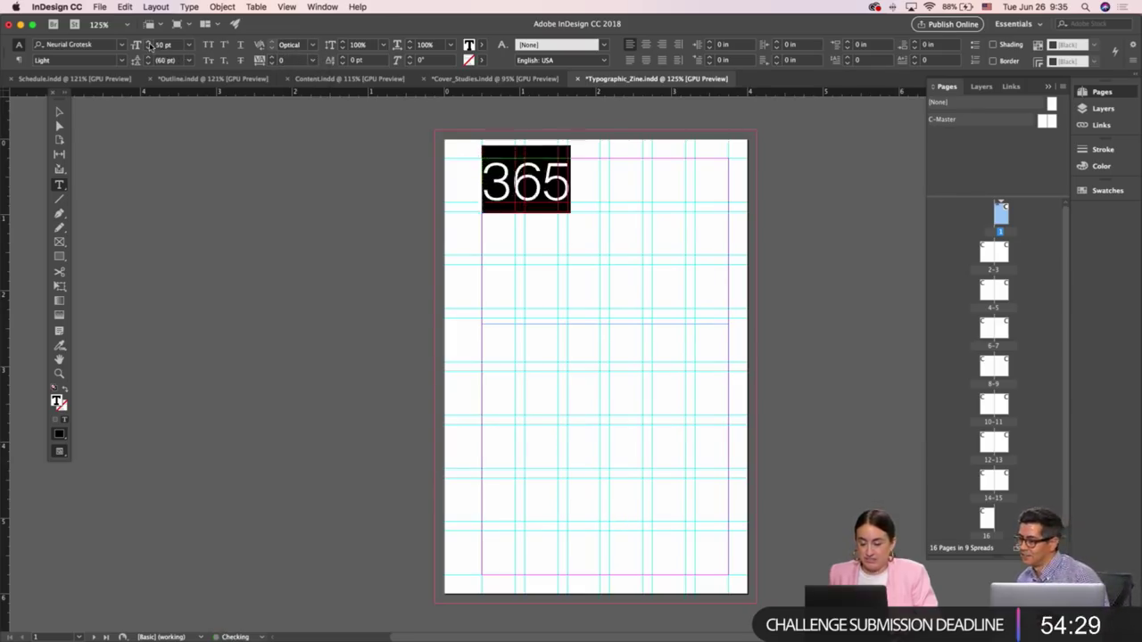
drag(150, 45, 152, 45)
key(Escape)
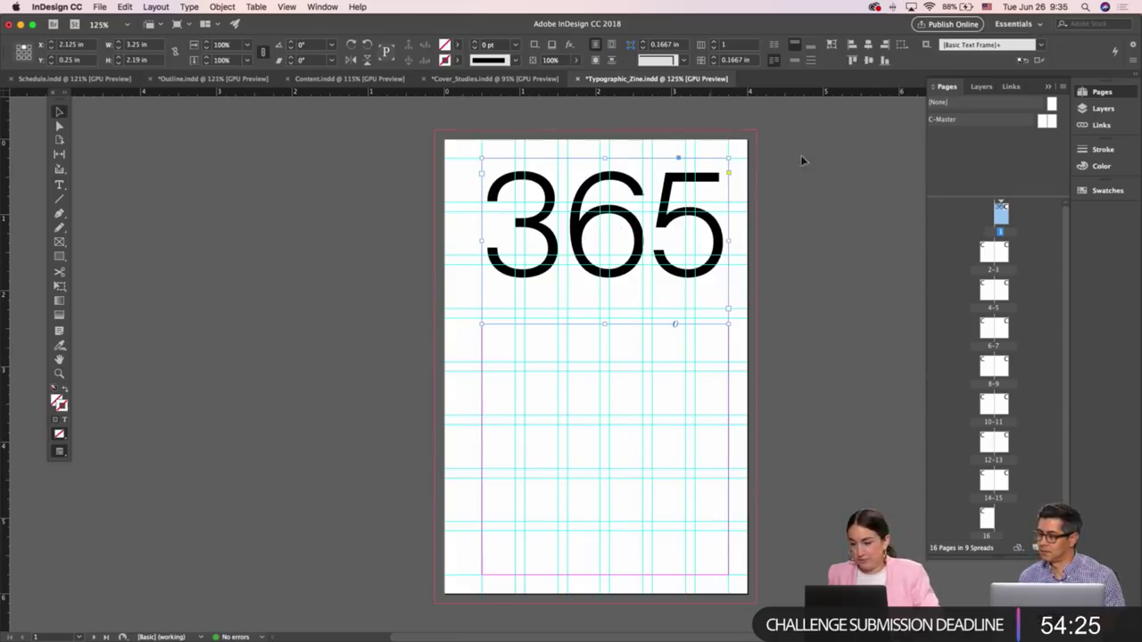
click(803, 158)
drag(1053, 103, 1000, 211)
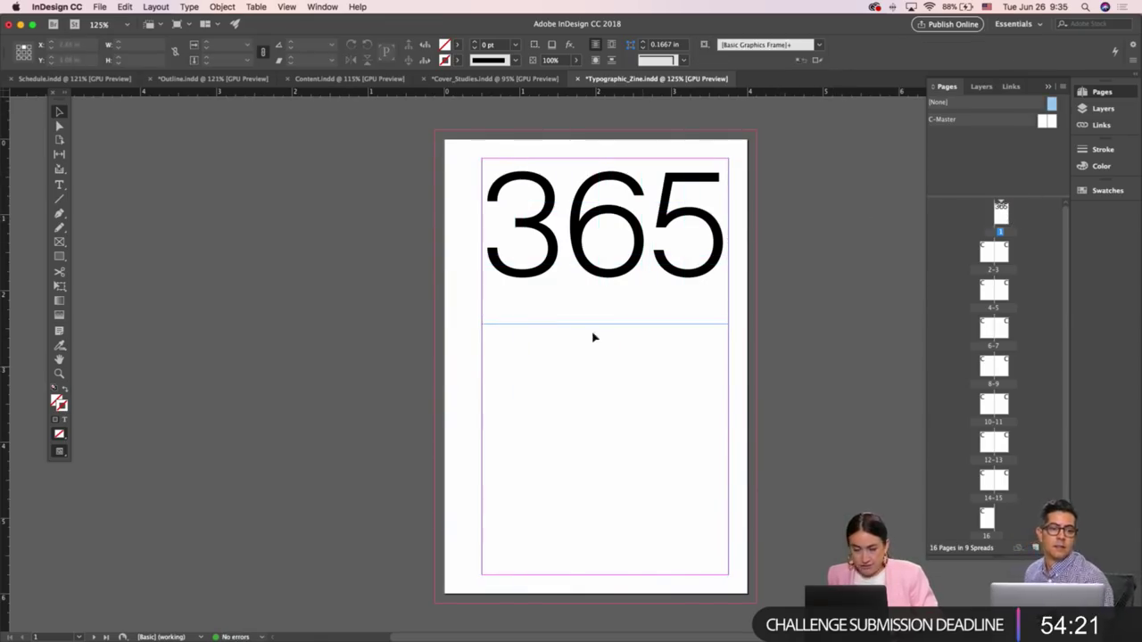
Set all four page 1 margins to 0.25 in
click(156, 7)
click(174, 33)
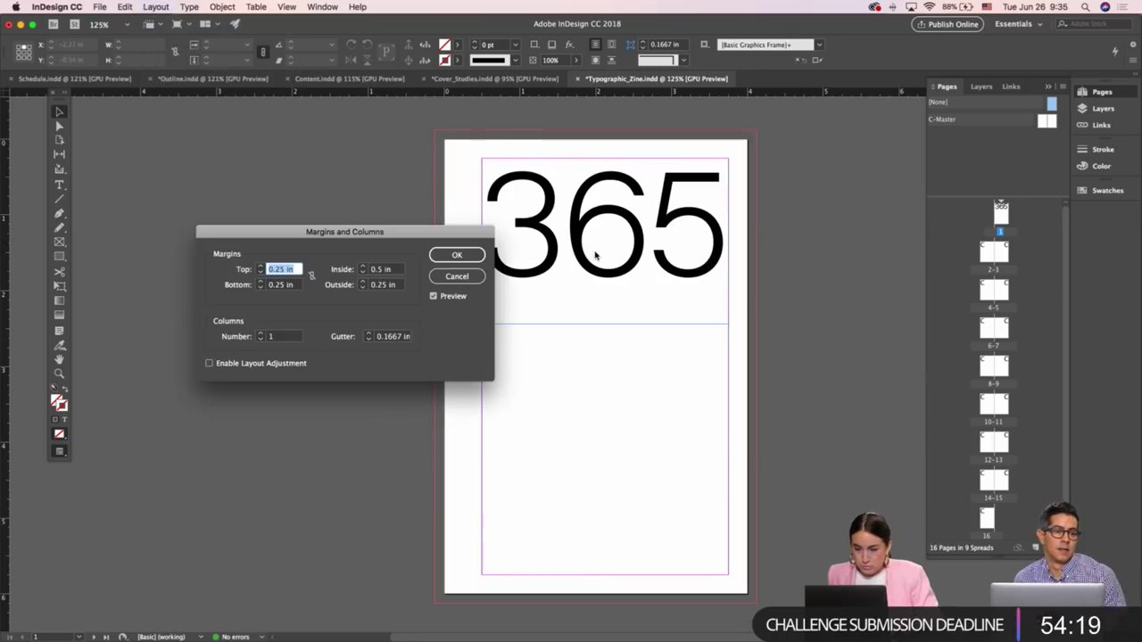
click(312, 276)
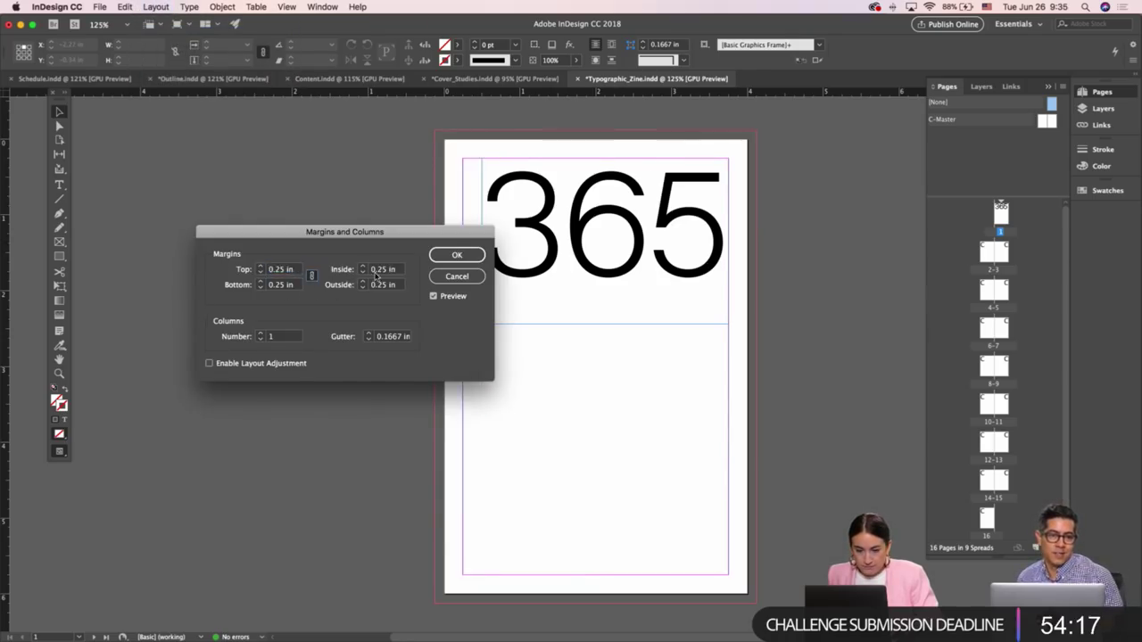
click(455, 256)
Widen the 365 frame to the margin, centre it, track -50, kern 6–5, and nudge it up
click(503, 325)
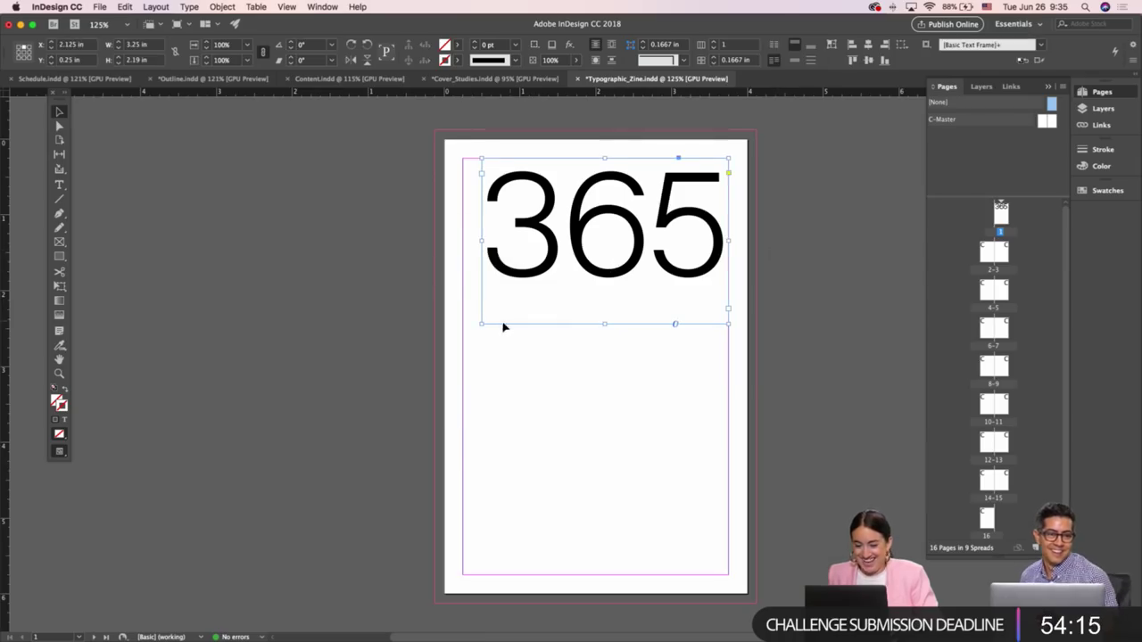
drag(481, 327, 463, 308)
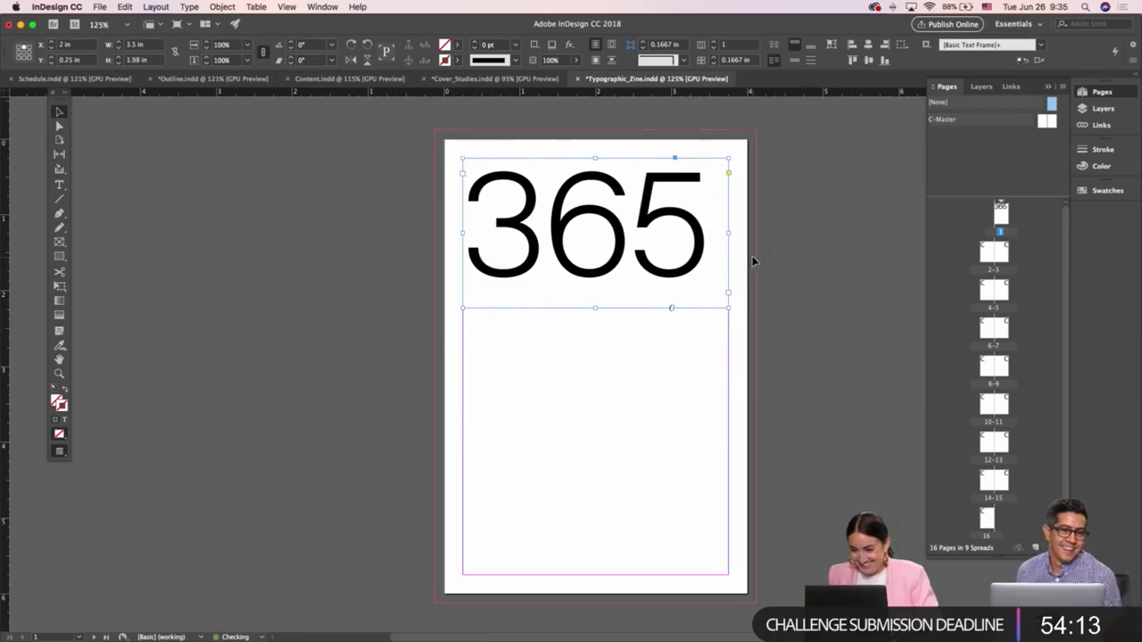
triple_click(676, 243)
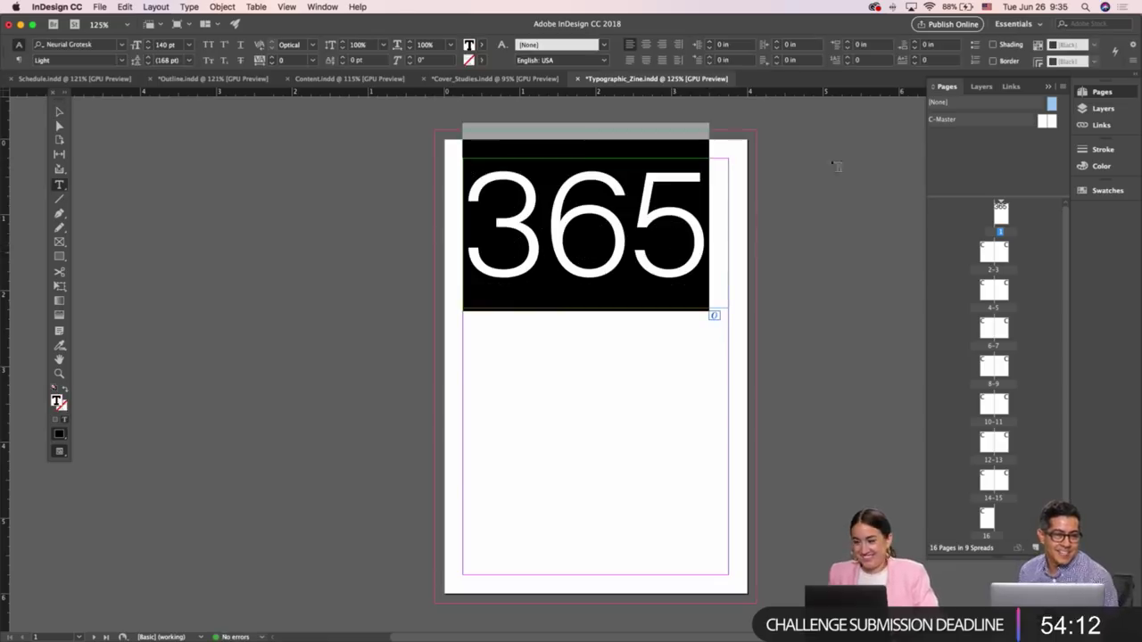
click(646, 44)
click(272, 62)
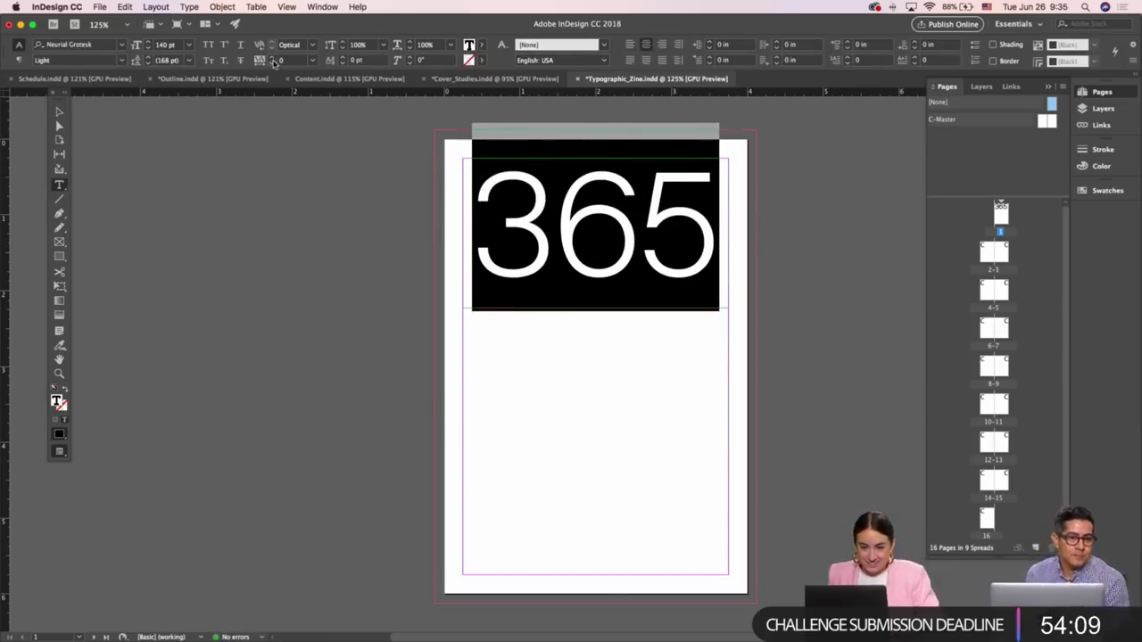
click(272, 62)
click(273, 63)
click(272, 63)
click(272, 63)
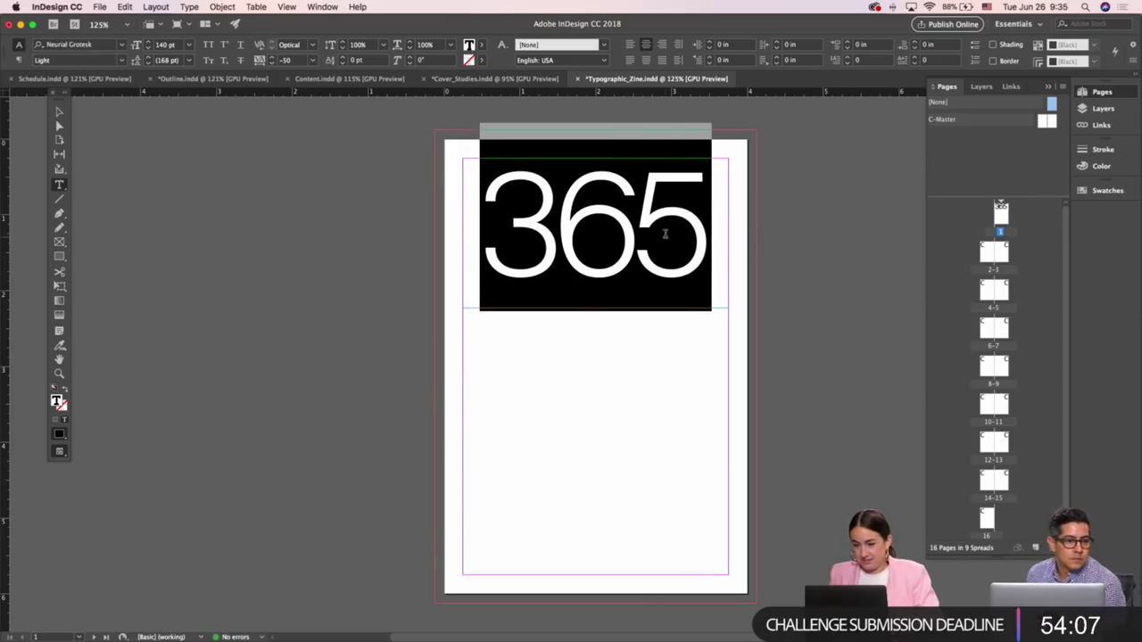
click(640, 216)
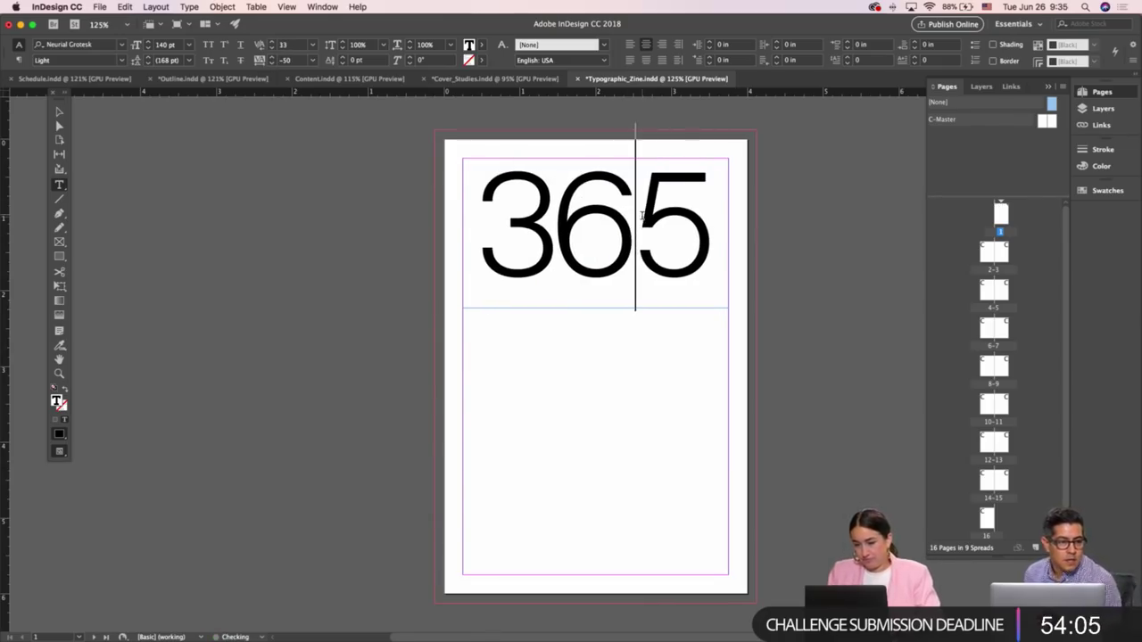
key(Escape)
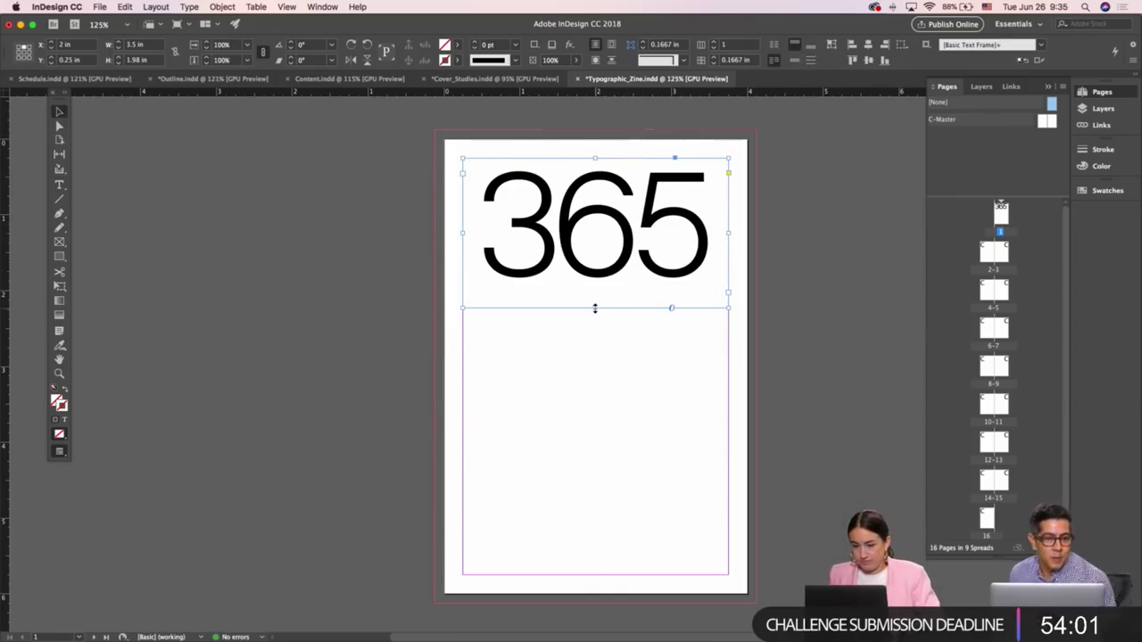
key(Up)
key(Up)
key(Up)
key(Up)
key(Up)
key(Up)
key(Up)
key(Up)
key(Up)
key(Up)
key(Up)
key(Up)
key(Up)
key(Up)
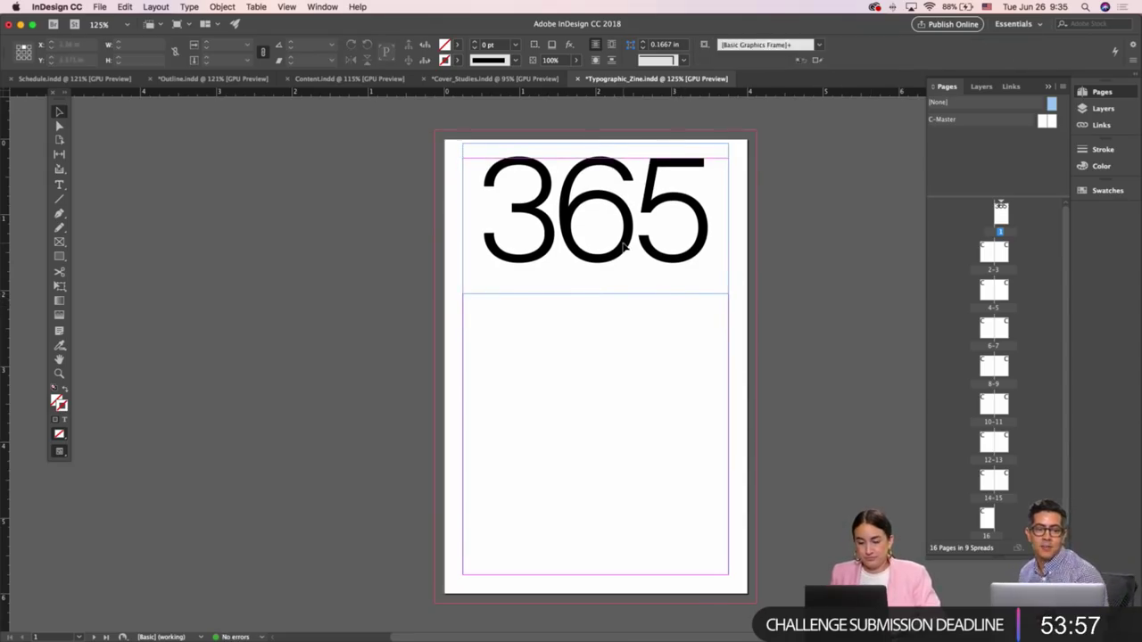
Duplicate the 365 frame to the page bottom, change it to 2017, and align it bottom
drag(660, 272, 634, 517)
key(t)
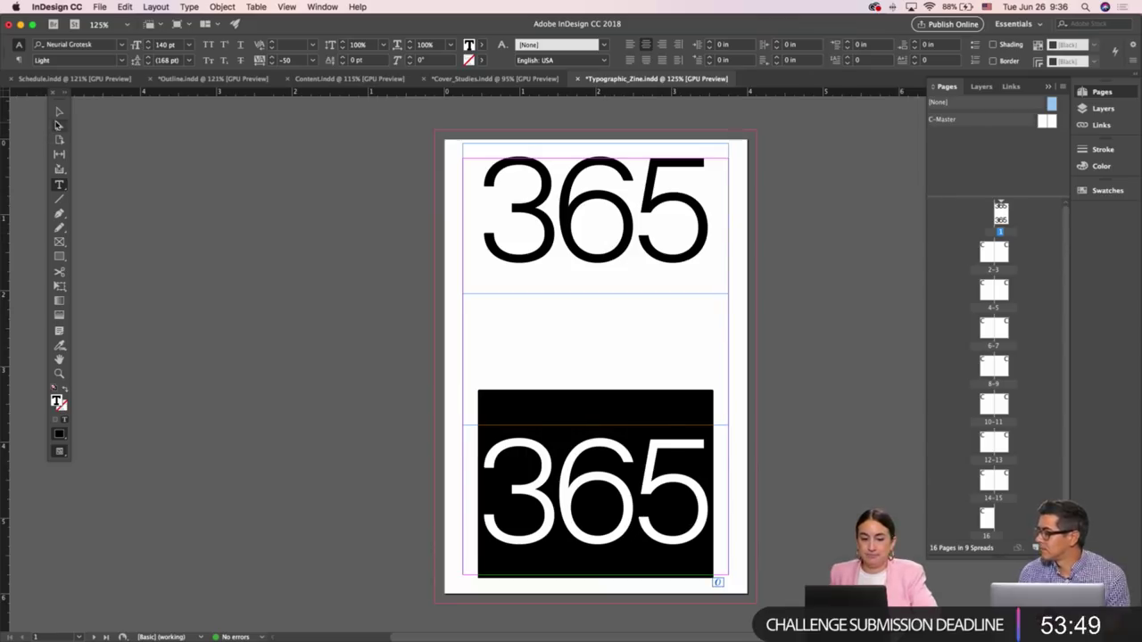
click(58, 112)
double_click(635, 479)
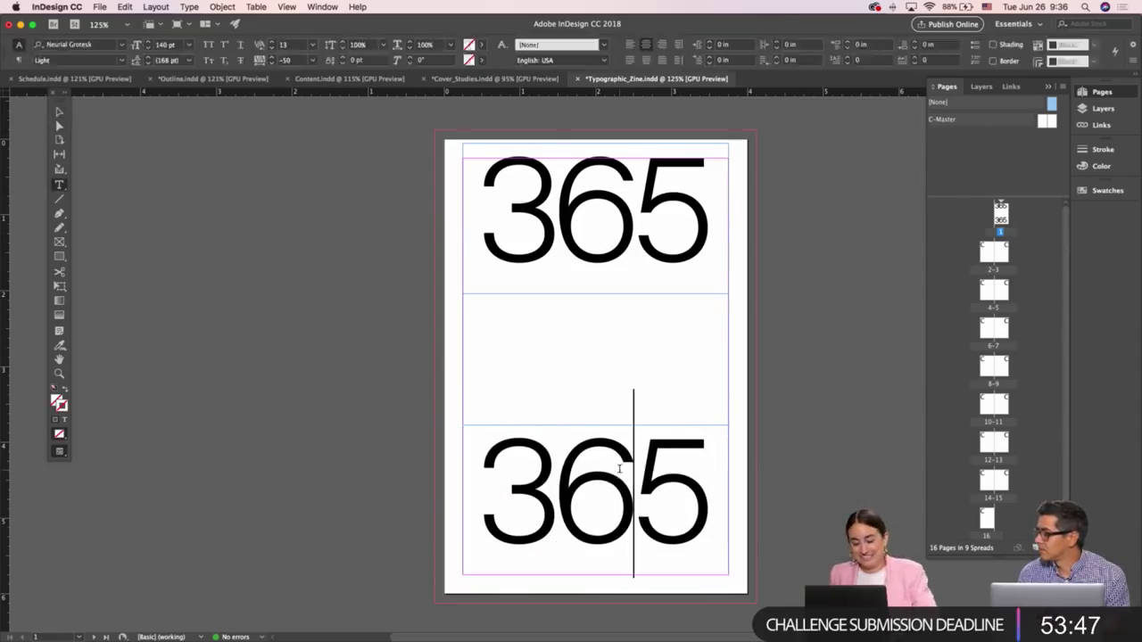
key(ctrl+a)
text(2017)
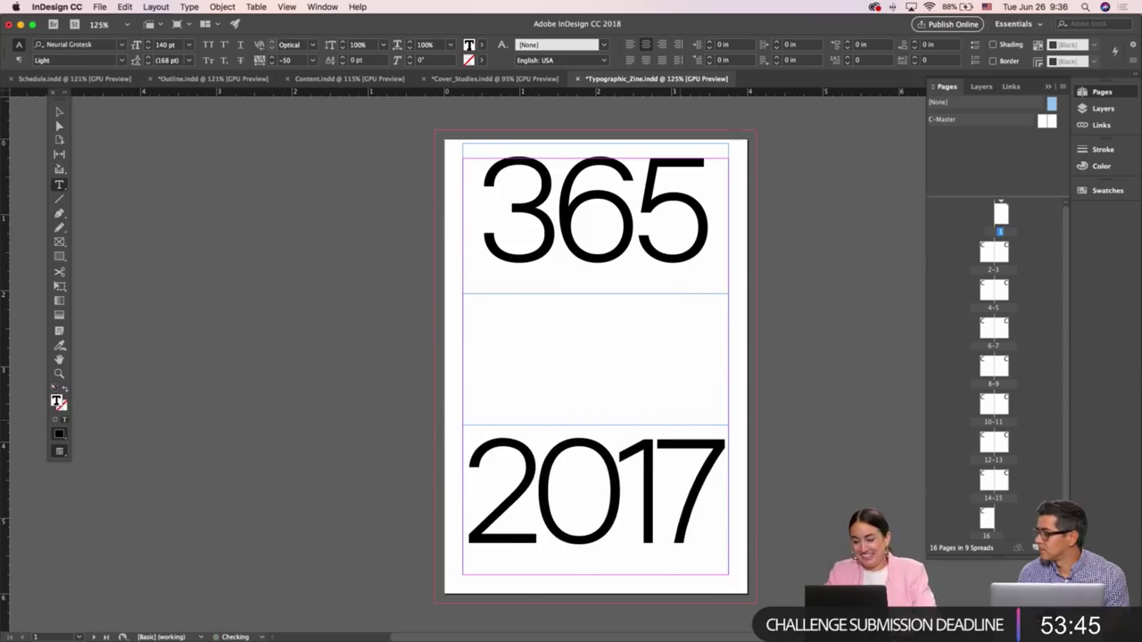
key(Escape)
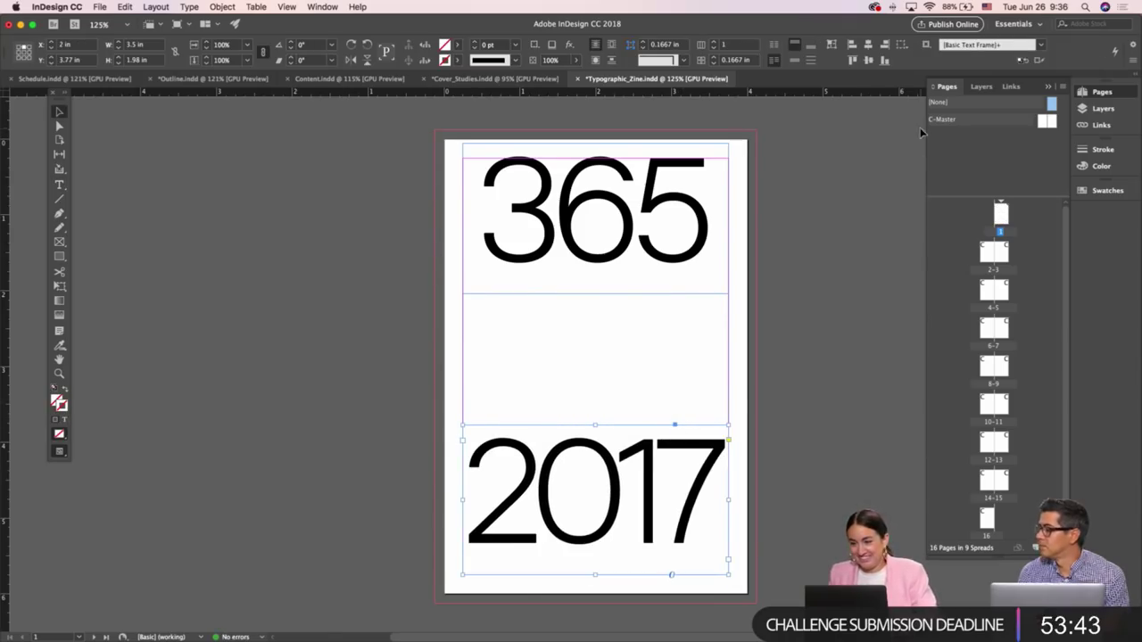
click(810, 43)
Preview the cover without guides, then return to the normal view
click(592, 420)
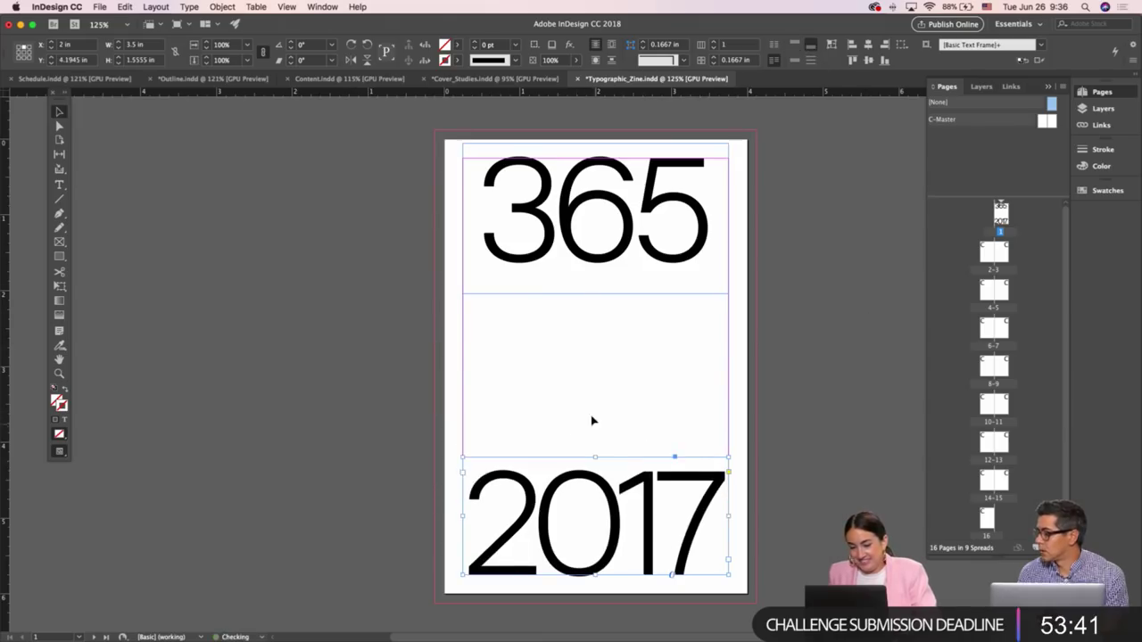
key(w)
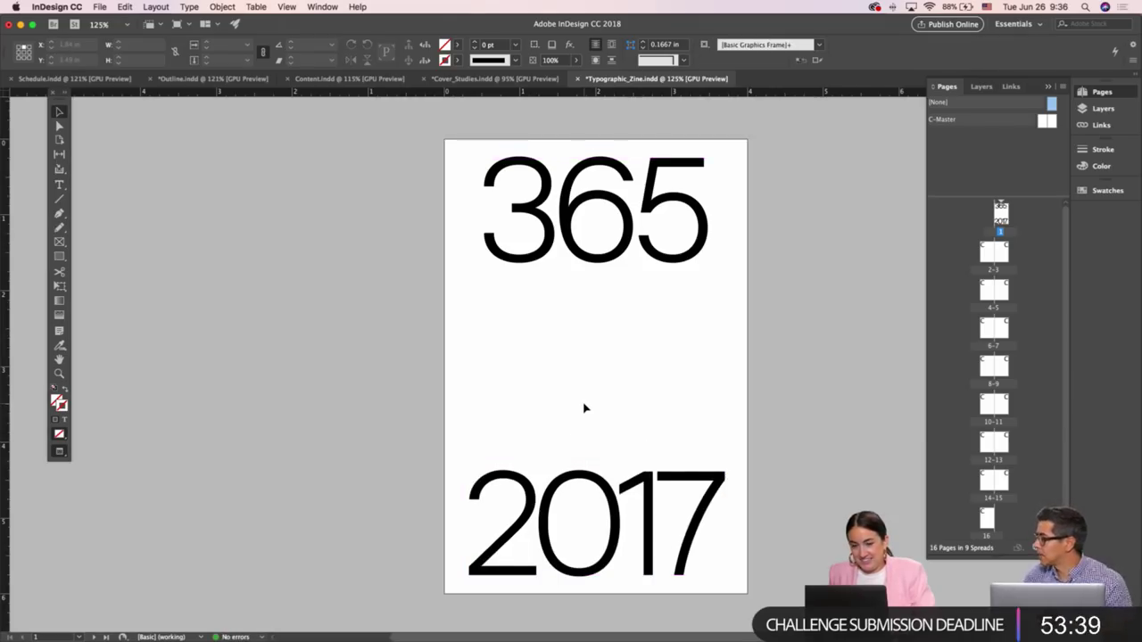
key(w)
click(576, 227)
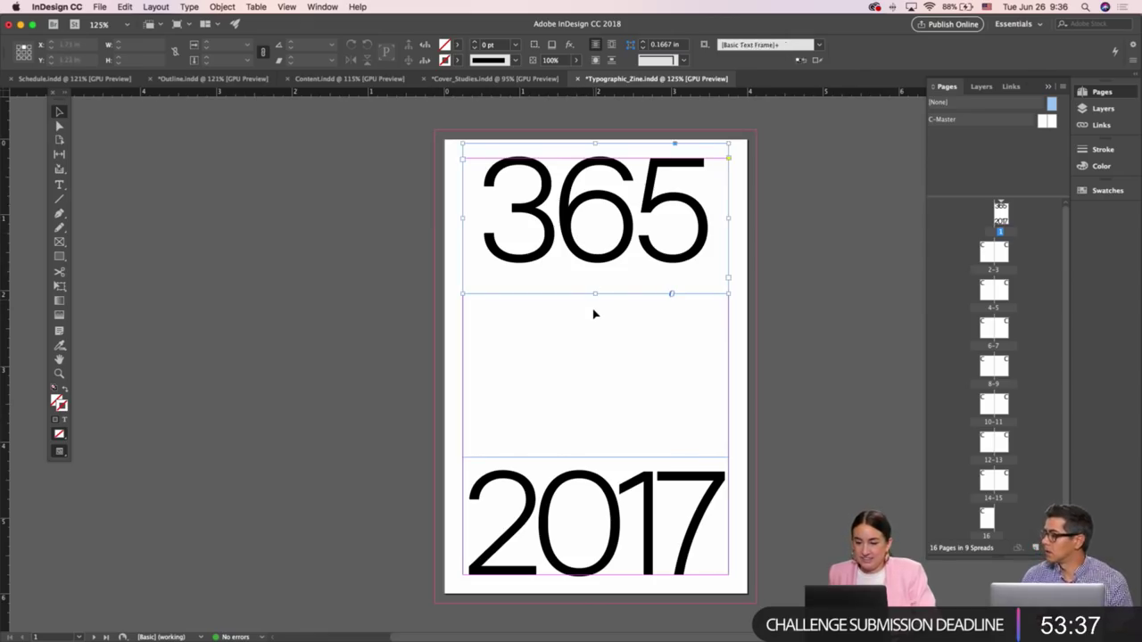
click(593, 314)
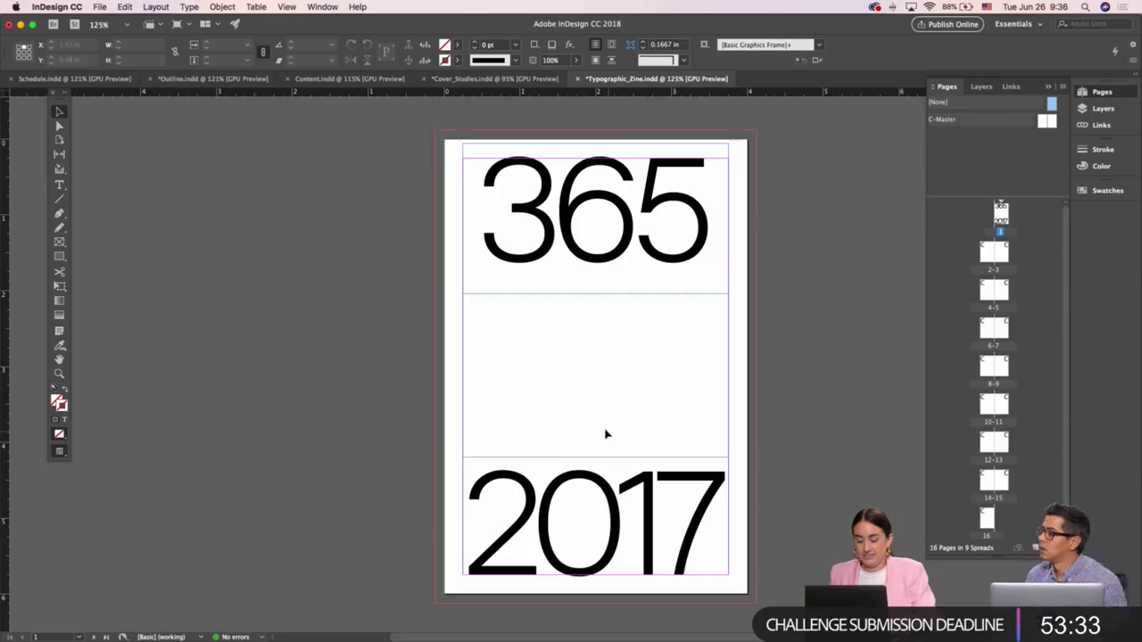
Draw a text frame between 365 and 2017 reading Daily / Writings on two lines
key(t)
drag(500, 310, 711, 445)
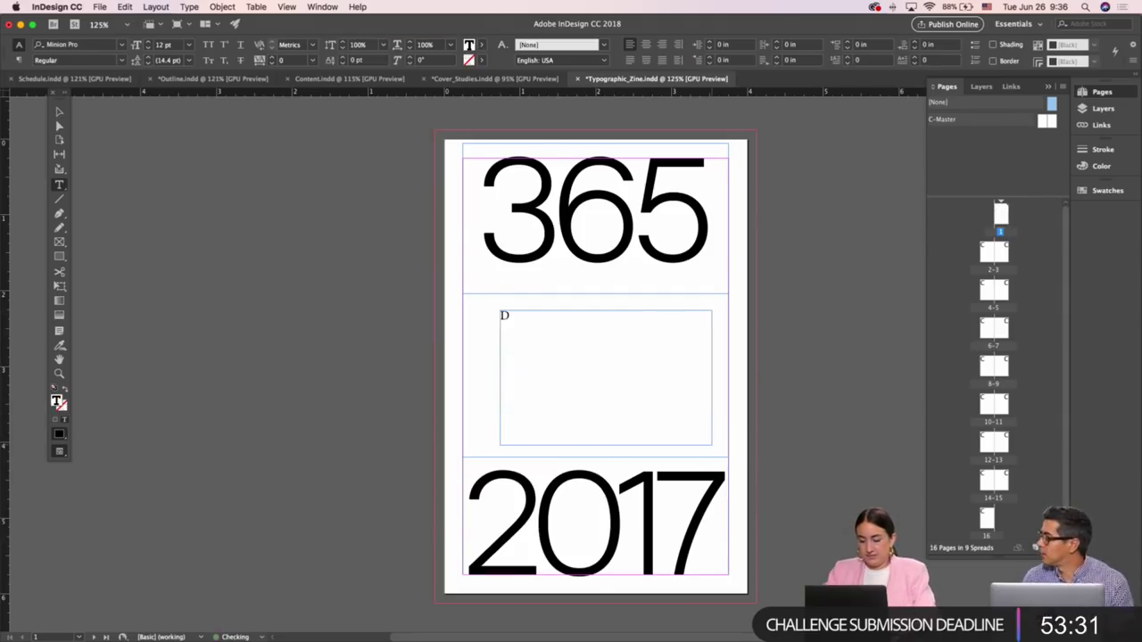
text(Daily)
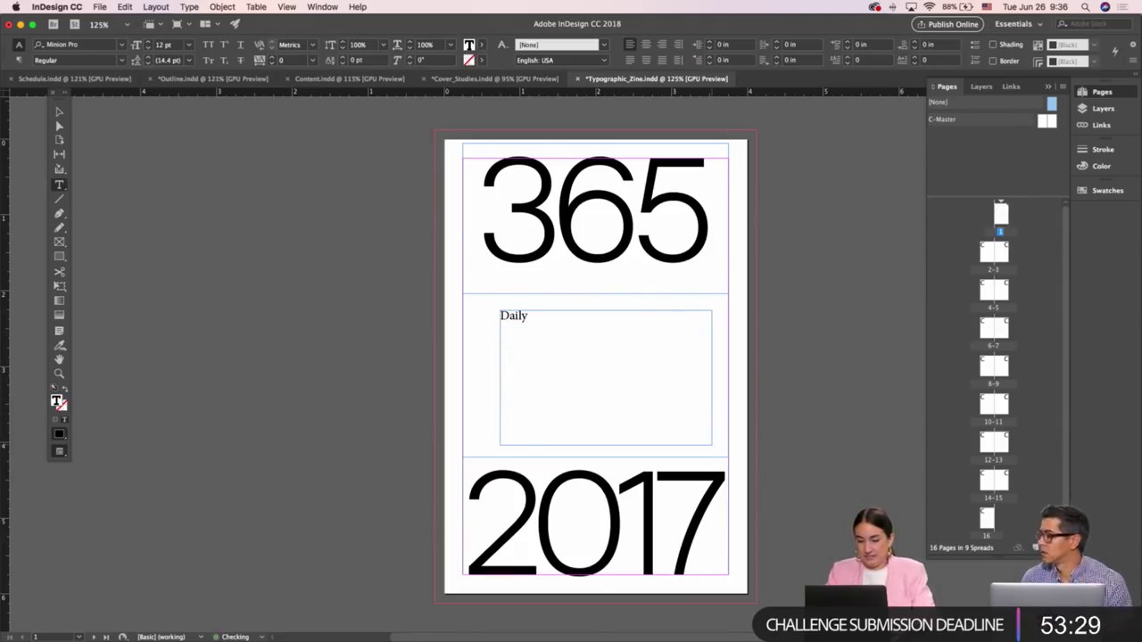
key(Return)
text(Qriing)
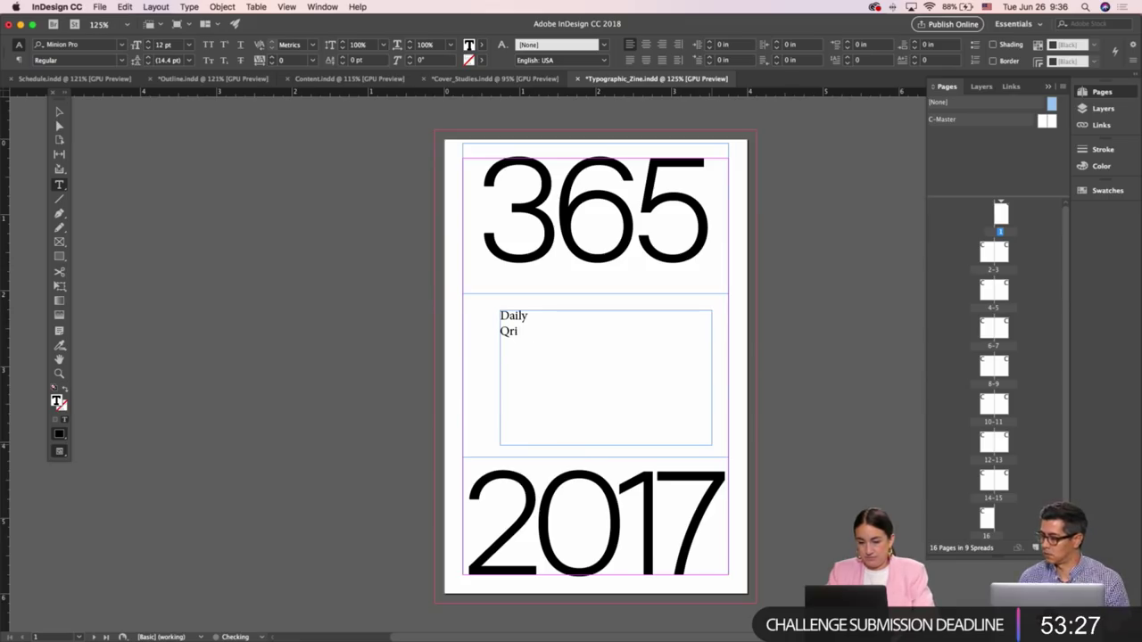
text(ritings)
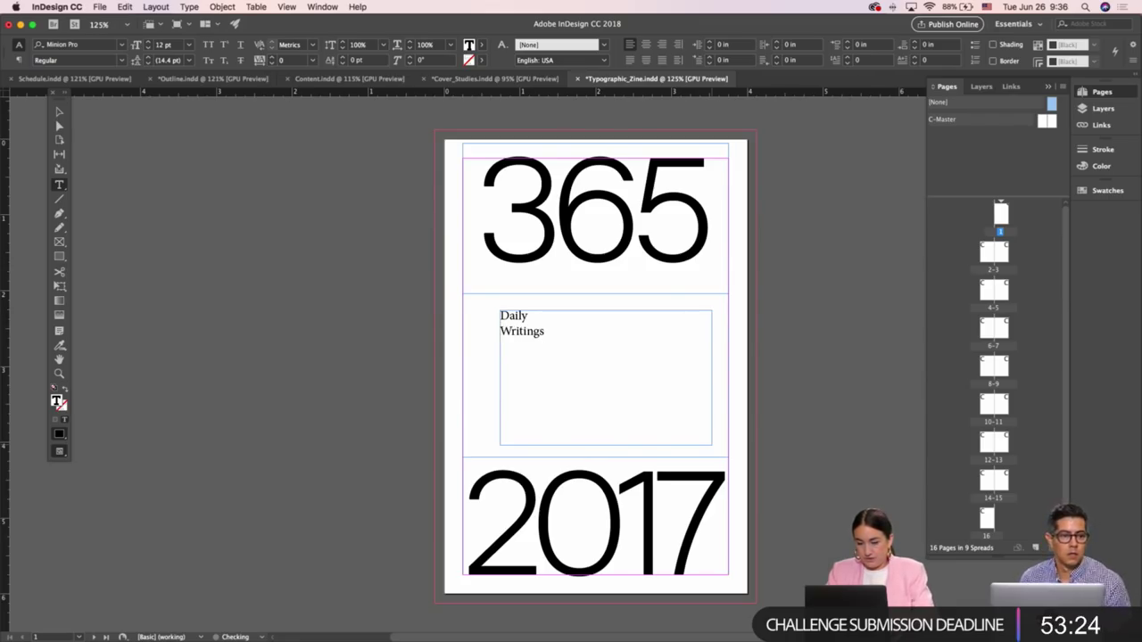
Set Daily Writings in SangBleu Empire Medium, centred, at 30 pt
key(ctrl+a)
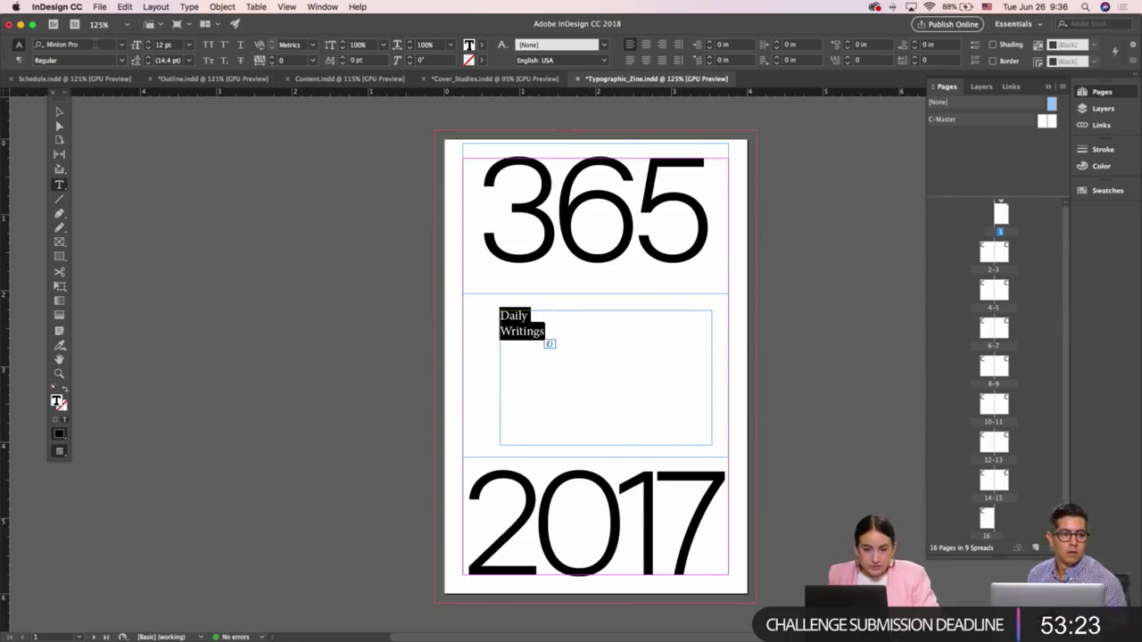
click(79, 44)
text(sang)
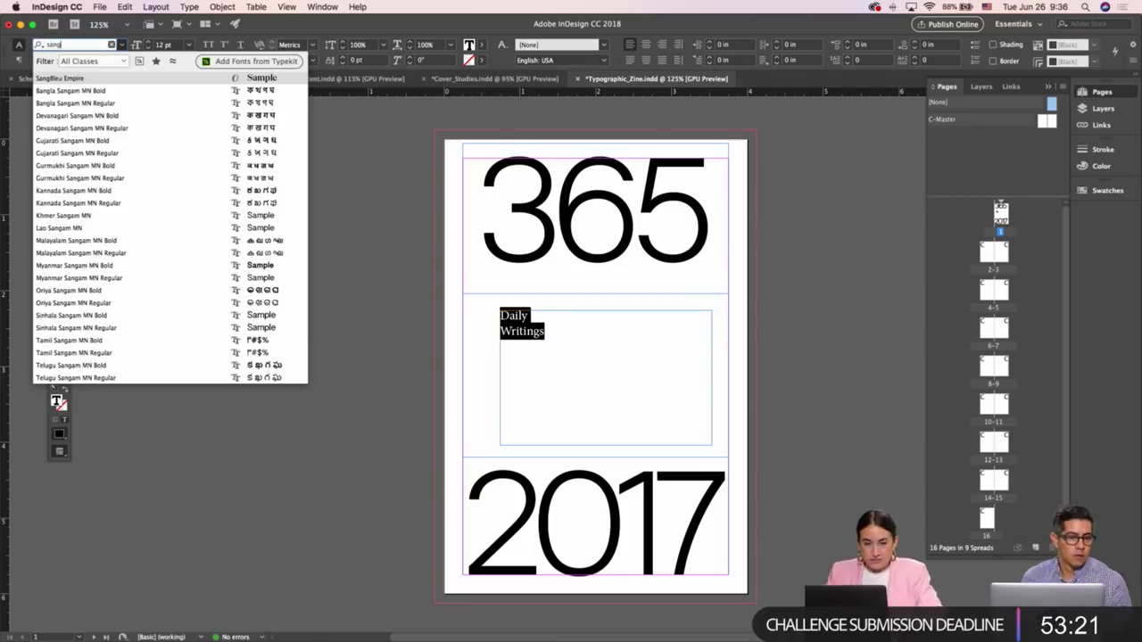
click(104, 78)
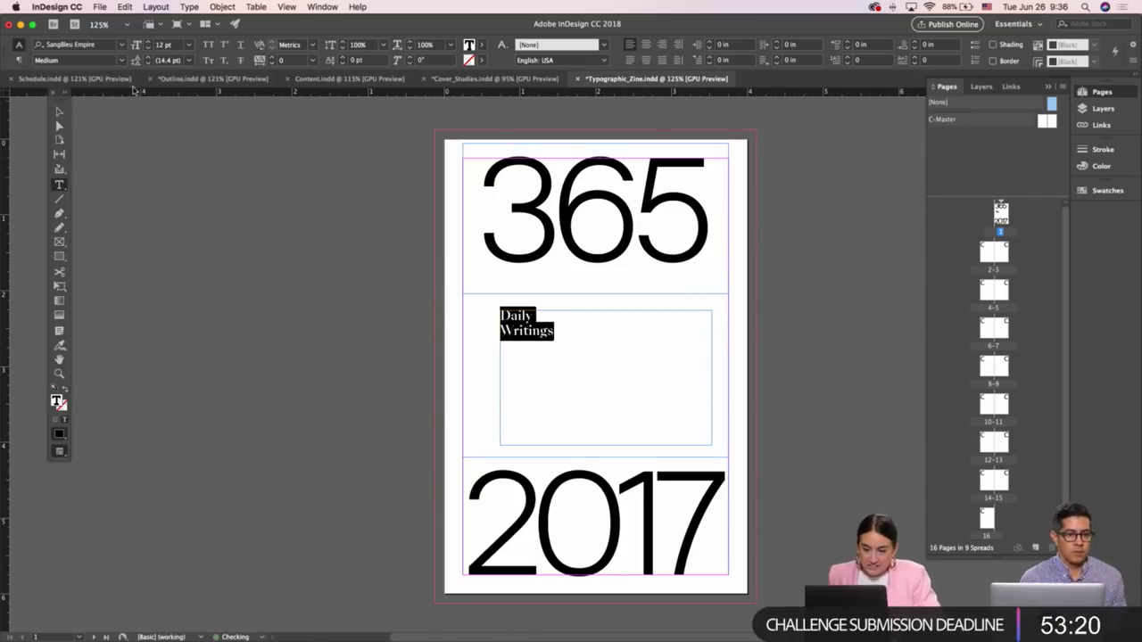
click(646, 44)
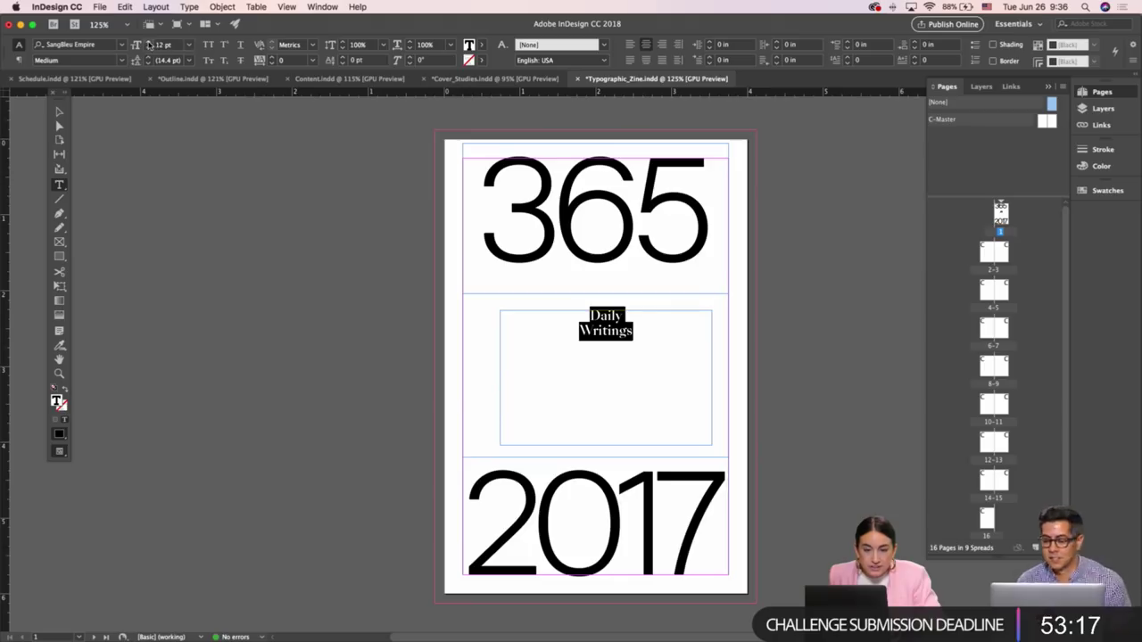
click(149, 42)
click(149, 42)
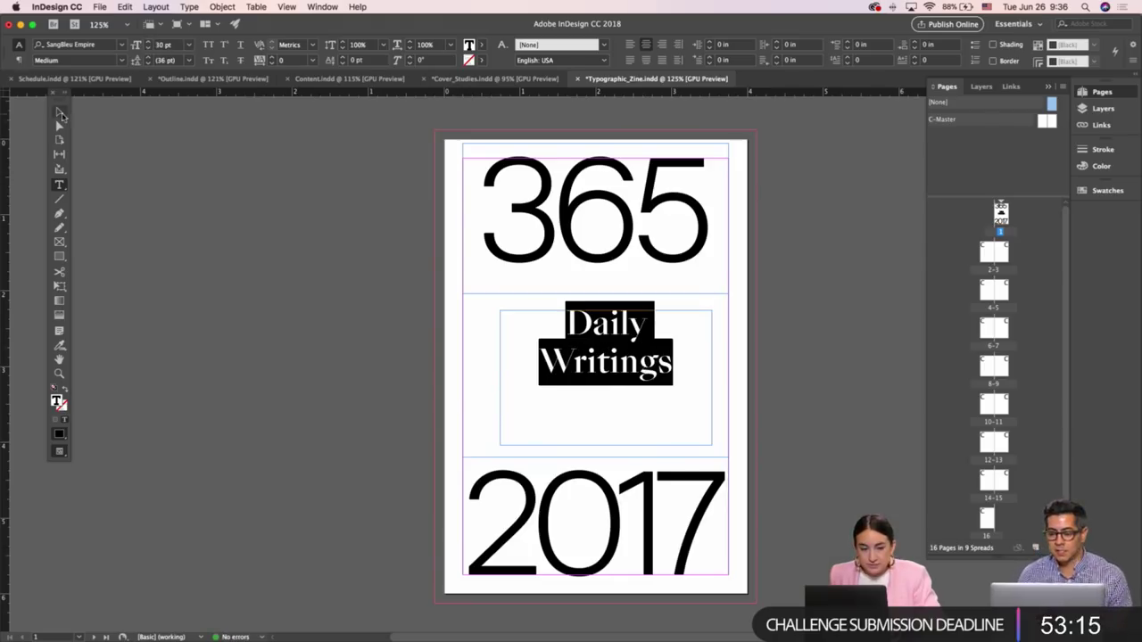
key(Escape)
Tighten the leading of Daily Writings
click(580, 359)
key(super+a)
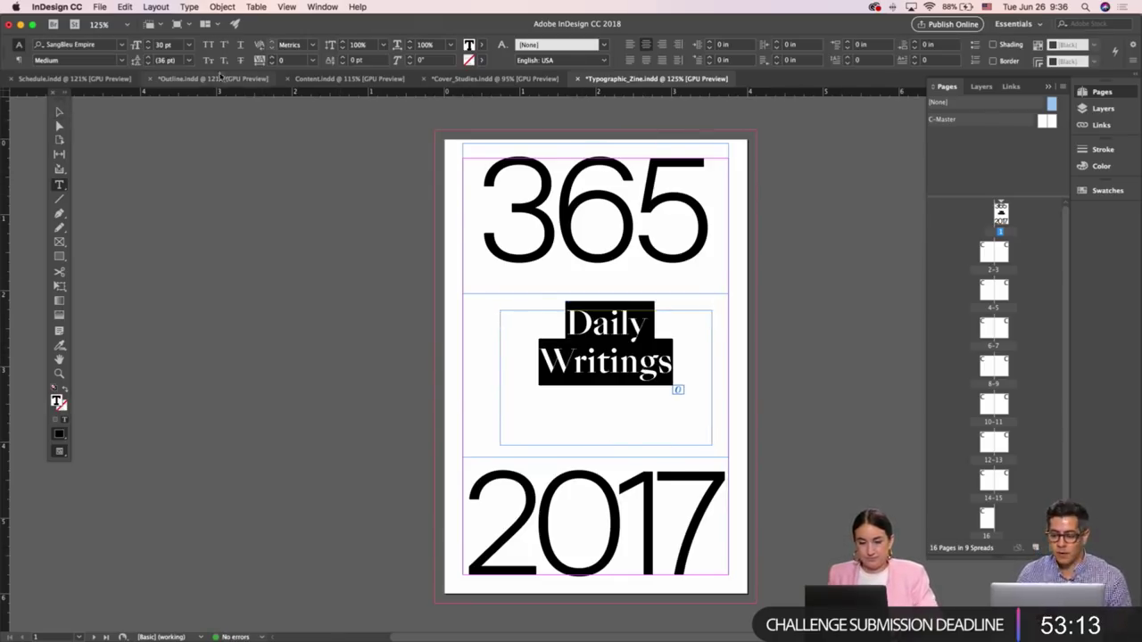
click(148, 63)
click(148, 63)
click(149, 64)
click(148, 64)
click(148, 63)
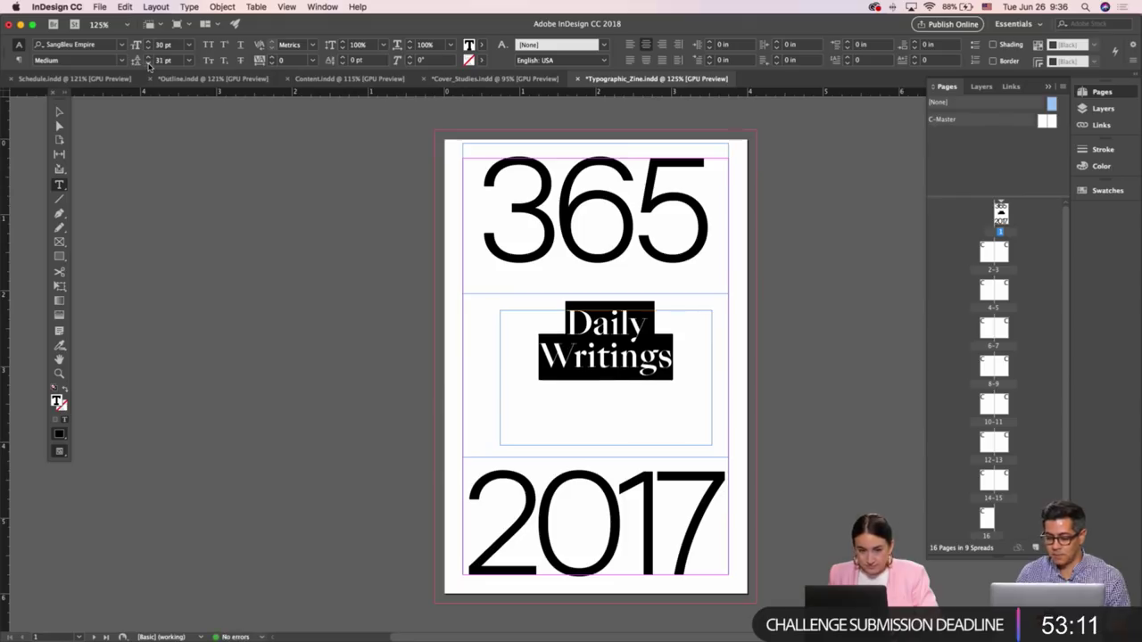
click(149, 63)
key(Escape)
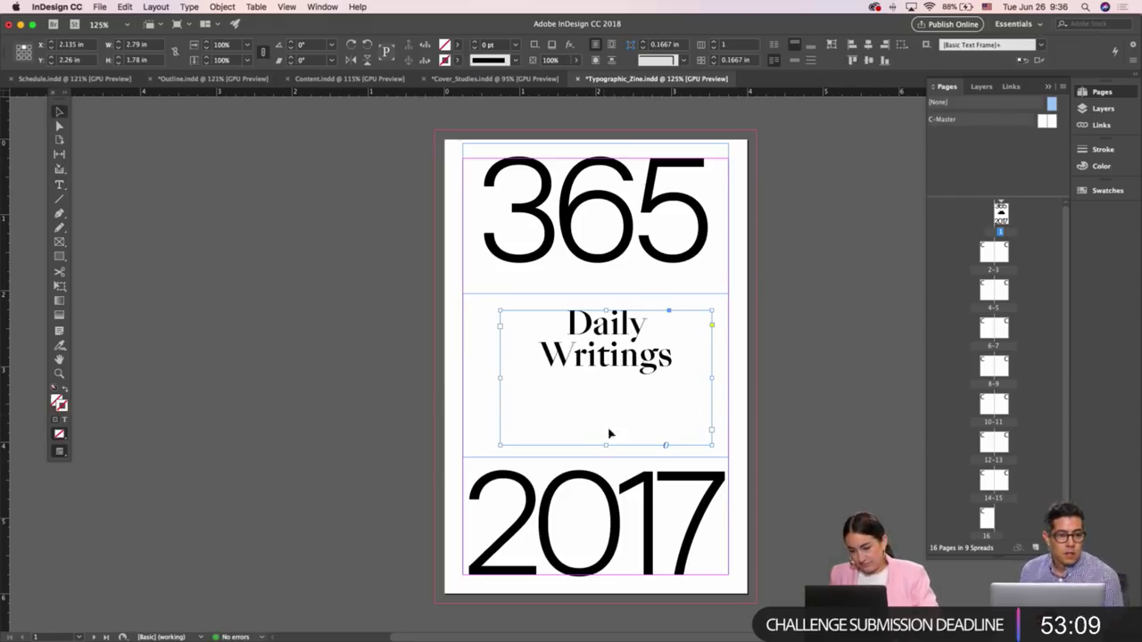
Centre the Daily Writings frame on the page and shorten it to fit its text
drag(626, 361, 613, 355)
drag(597, 445, 594, 393)
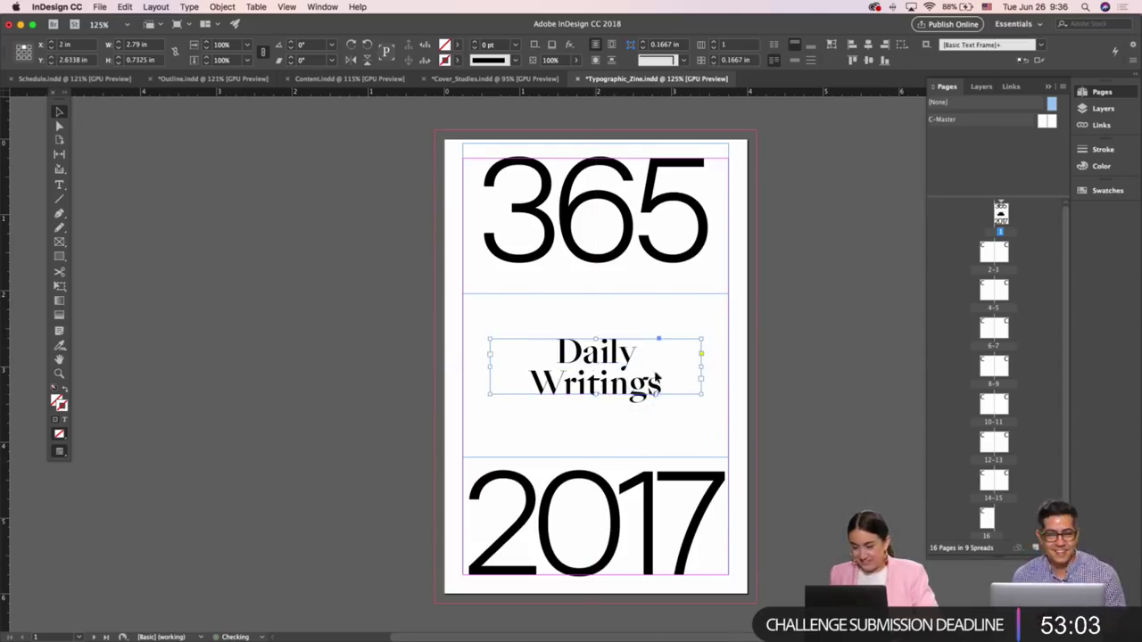
click(794, 344)
Toggle between Preview and Normal modes, then select the 365, Daily Writings and 2017 frames
key(w)
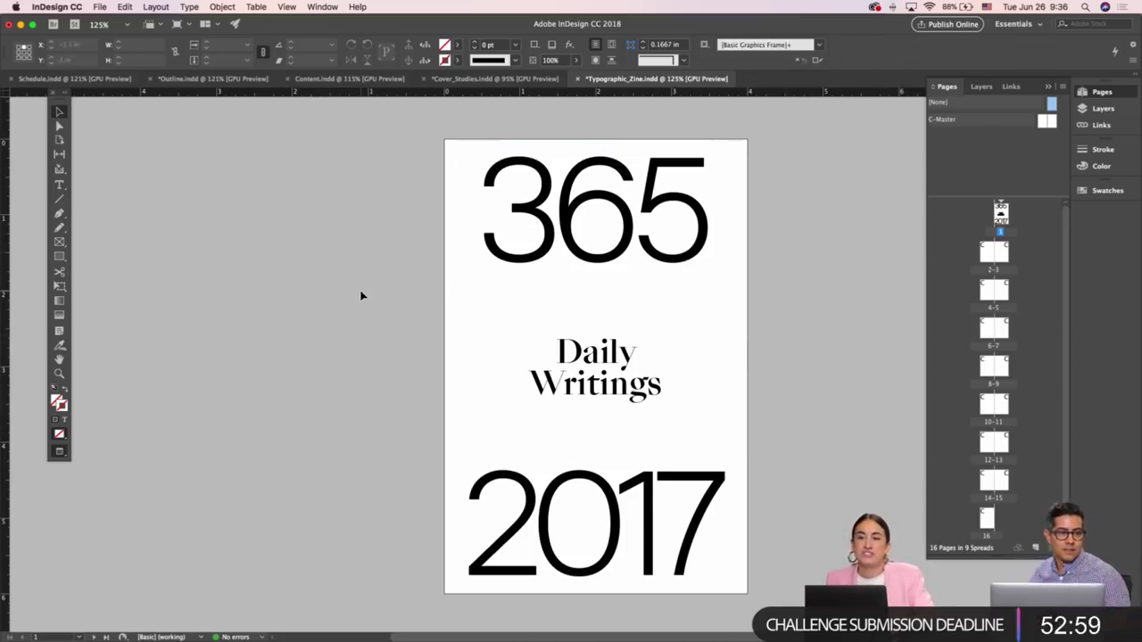
scroll(358, 294, down, 1)
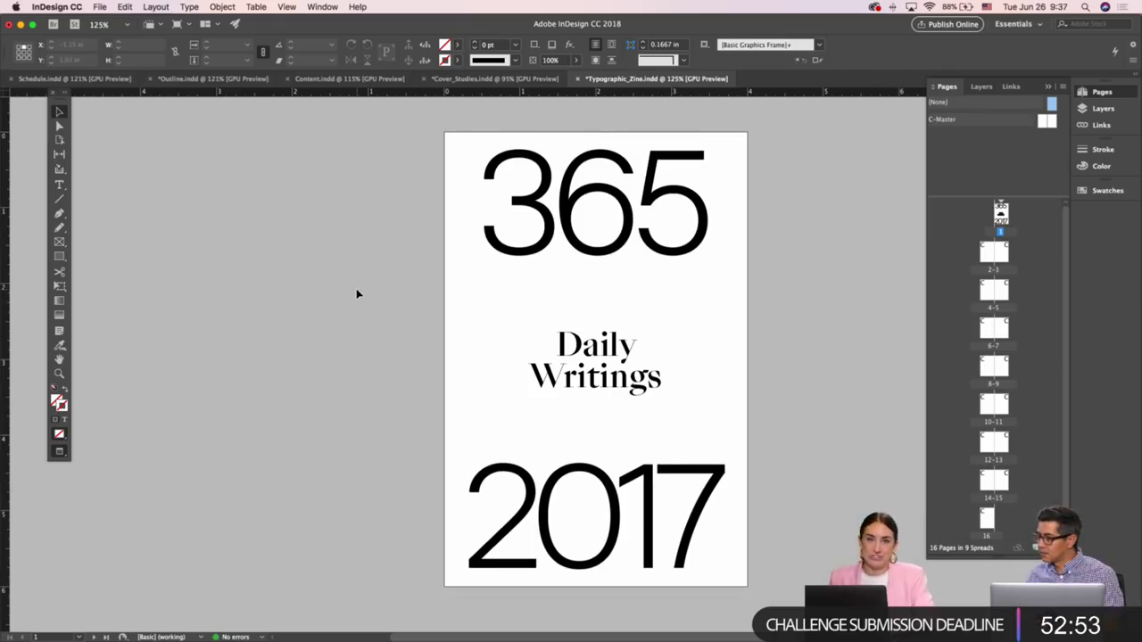
key(w)
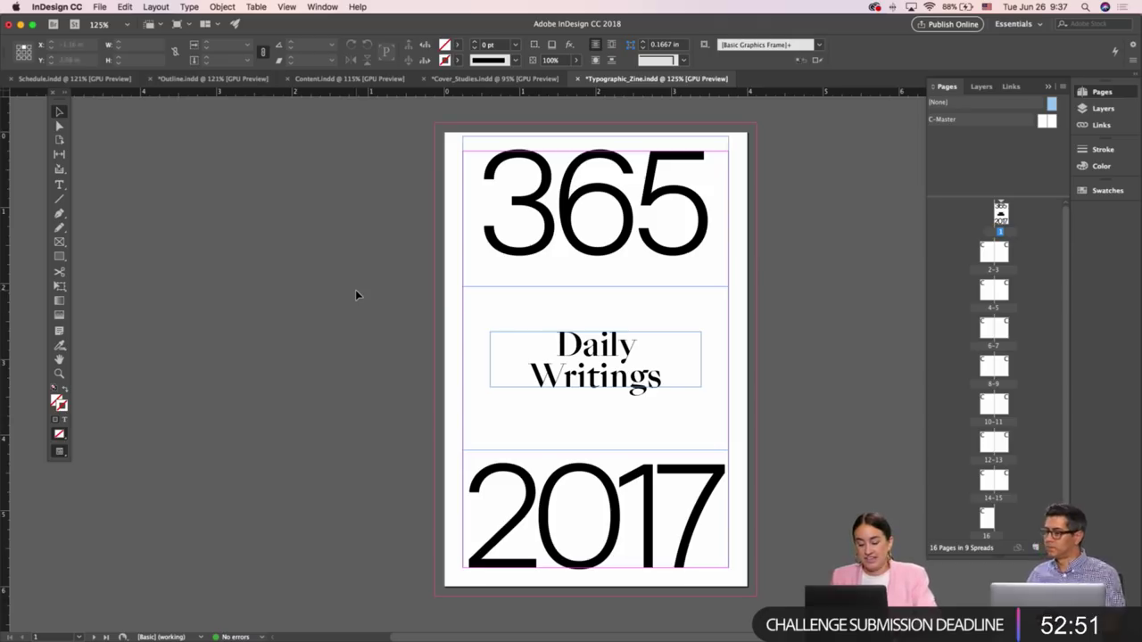
key(w)
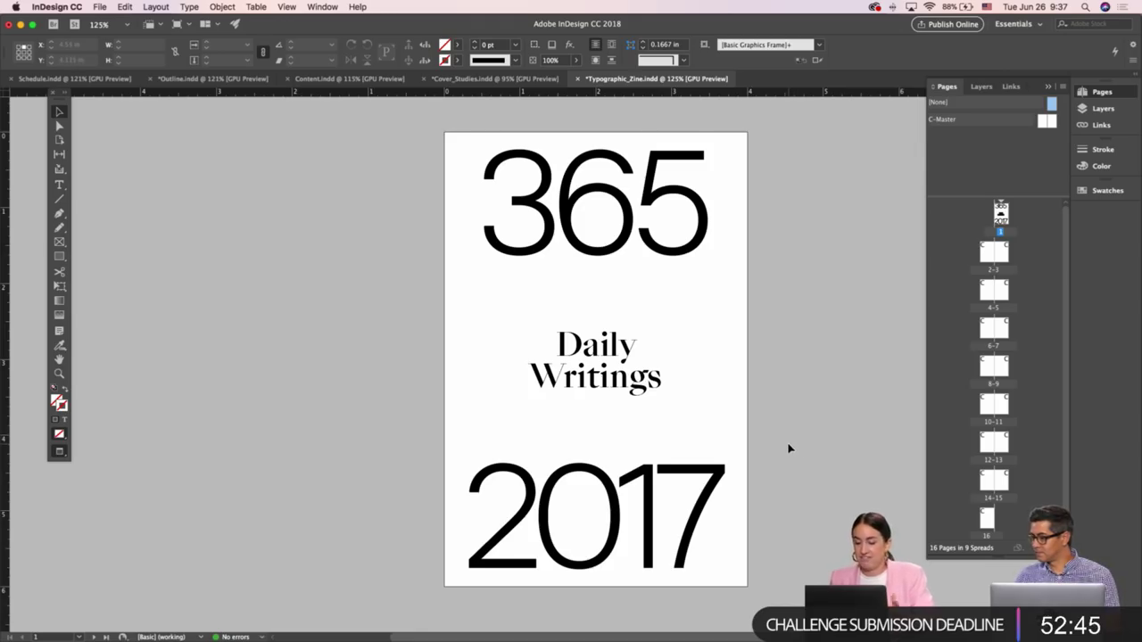
key(w)
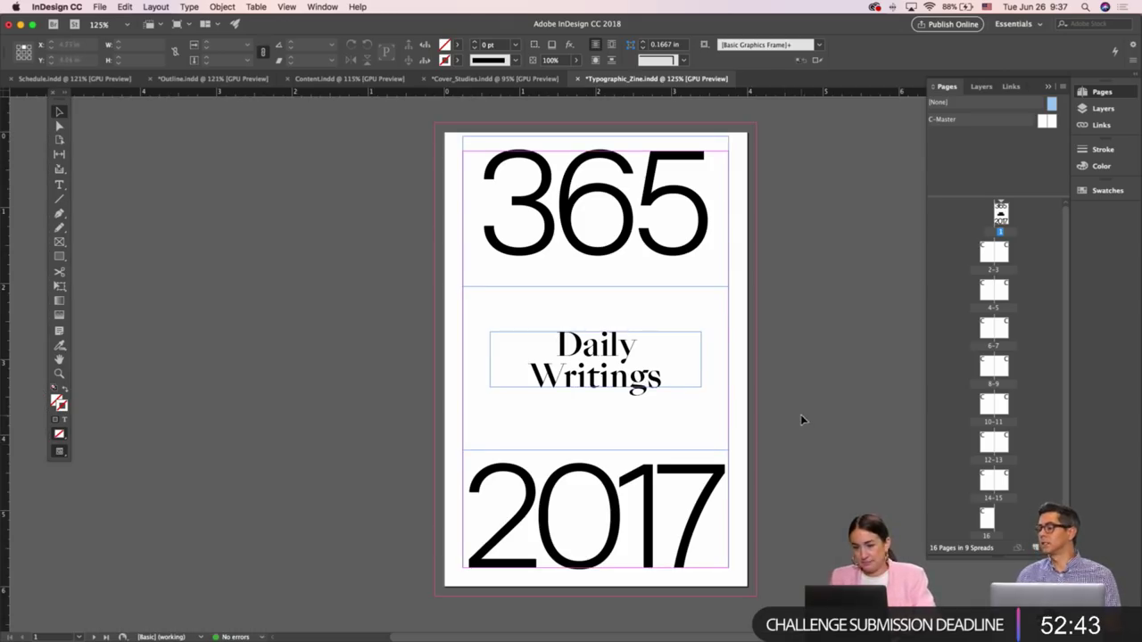
drag(355, 188, 722, 509)
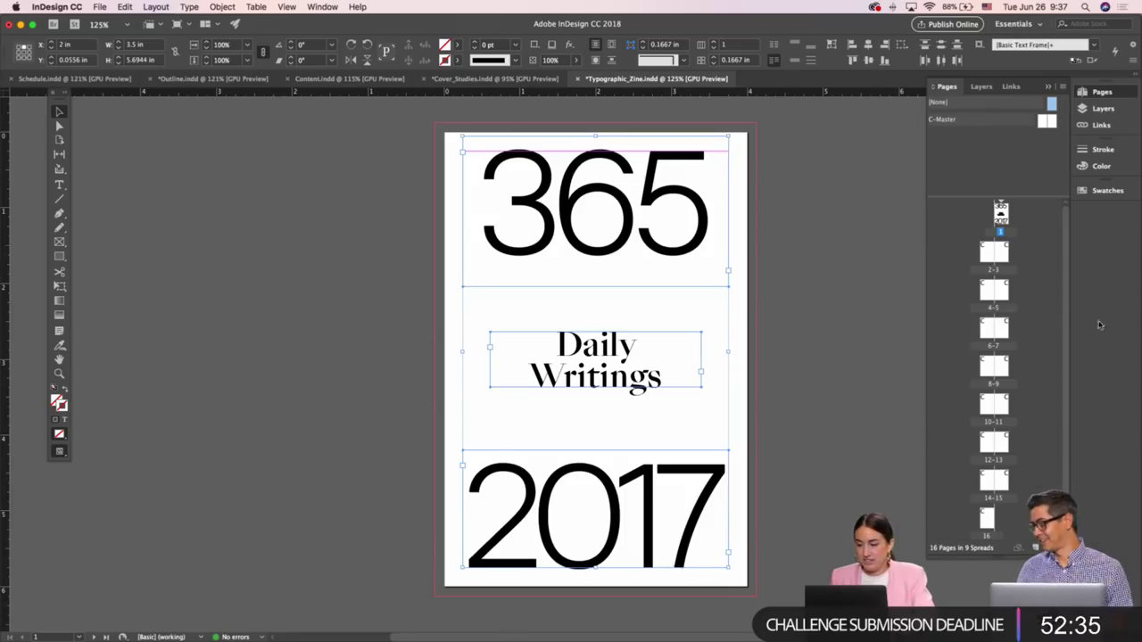
Paste the 365, Daily Writings and 2017 frames in place on page 3 of the 2–3 spread
click(999, 253)
double_click(999, 254)
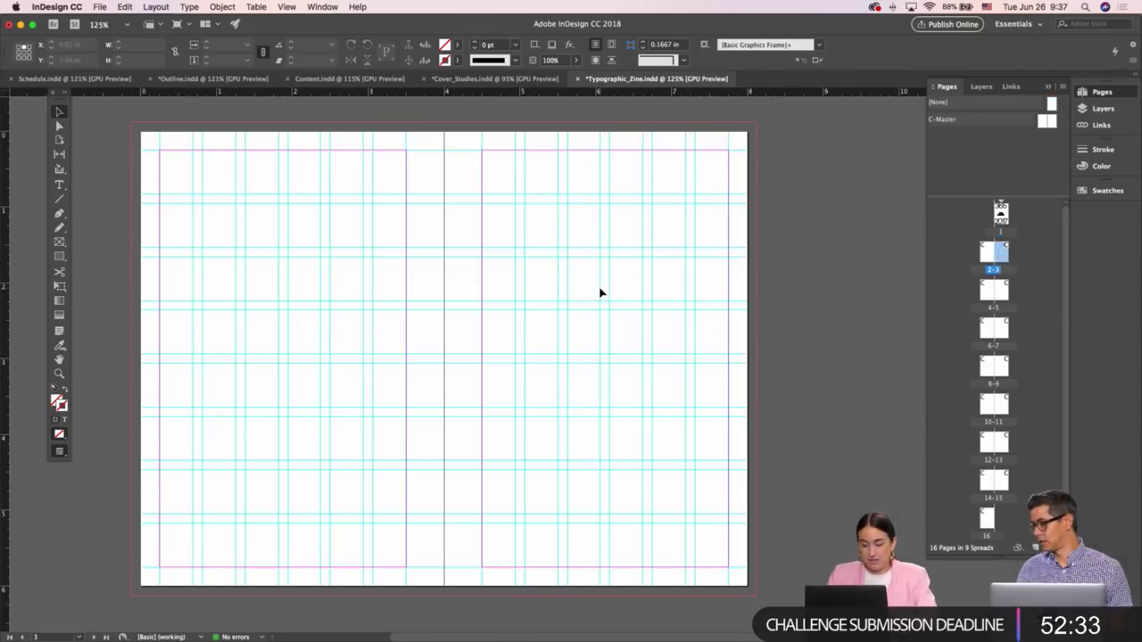
key(super+alt+shift+v)
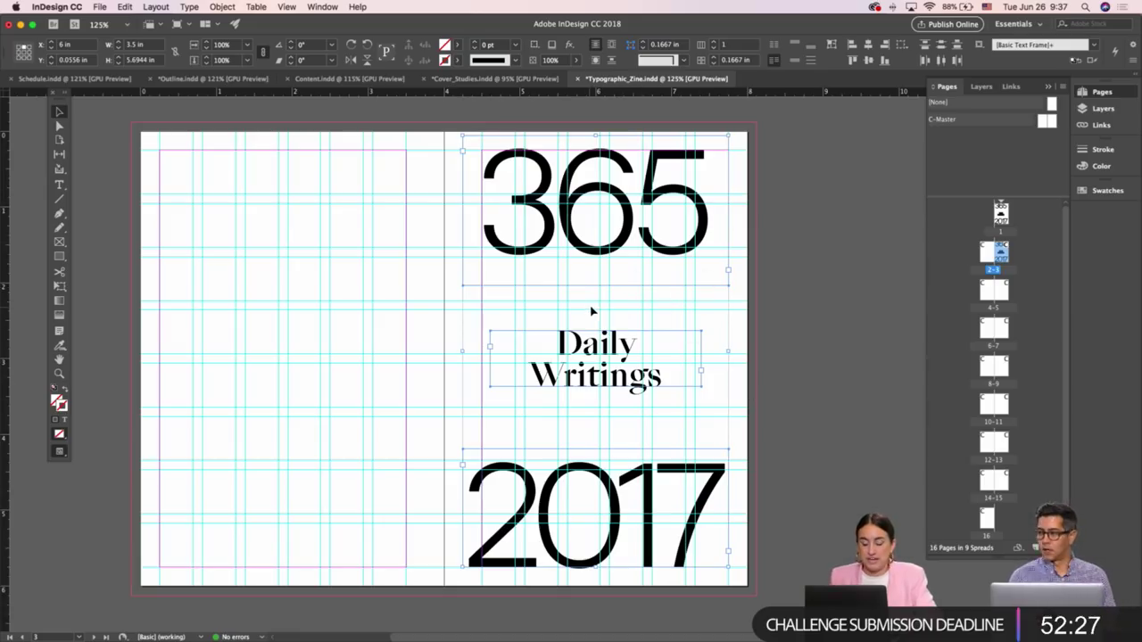
click(815, 275)
Preview the spread with guides toggled, scrolling to check the pasted text
key(w)
key(w)
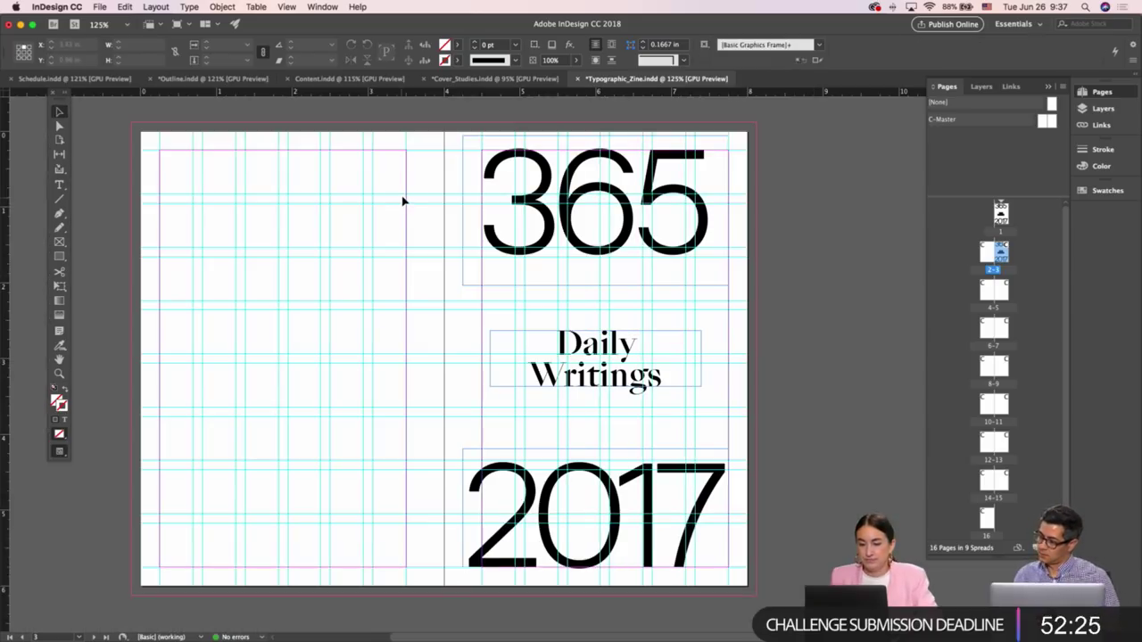
key(w)
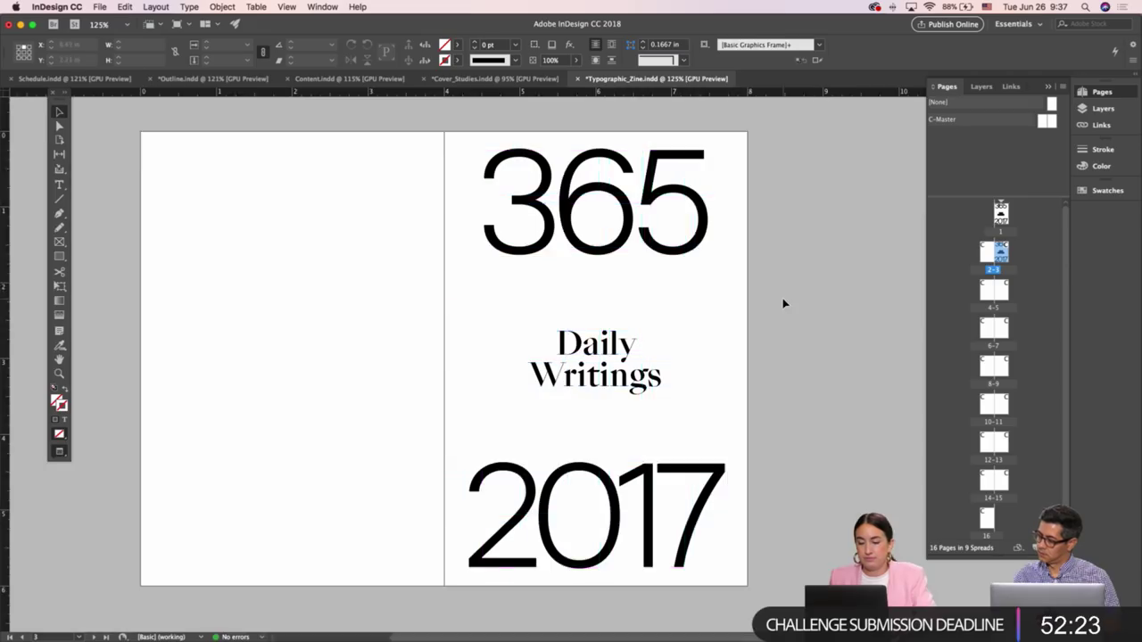
scroll(783, 304, up, 10)
scroll(783, 303, down, 2)
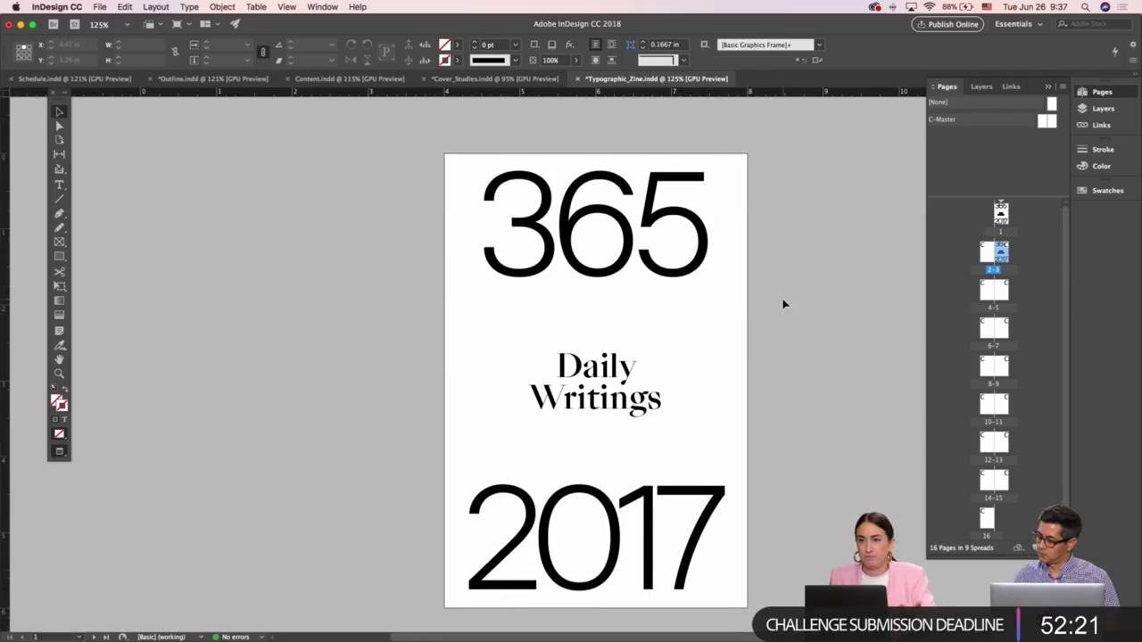
scroll(783, 304, down, 15)
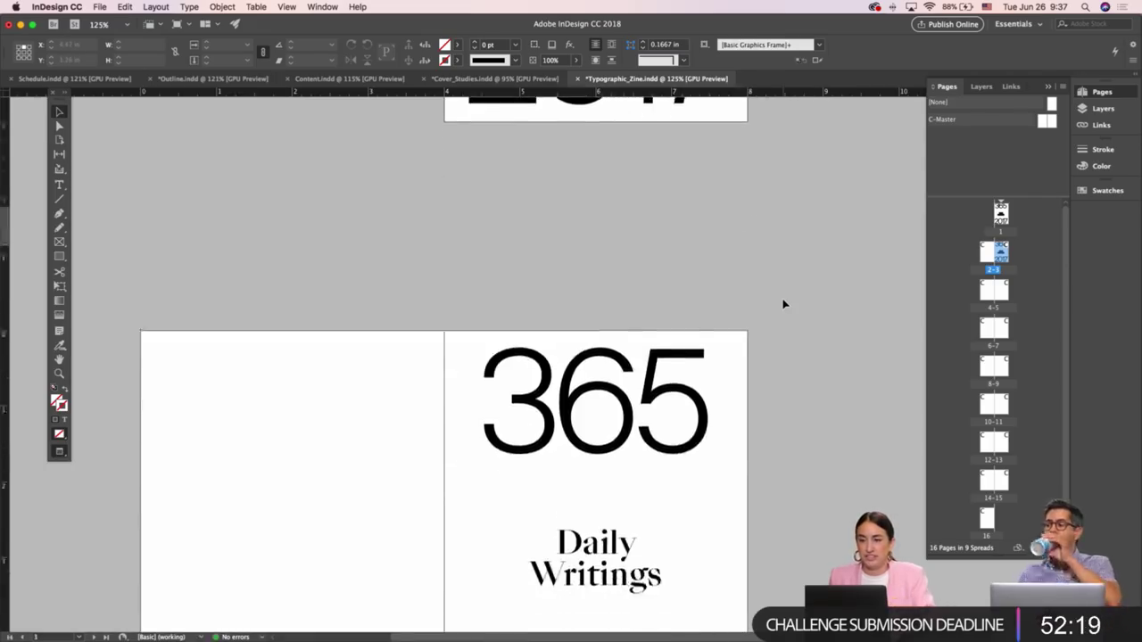
scroll(783, 303, down, 10)
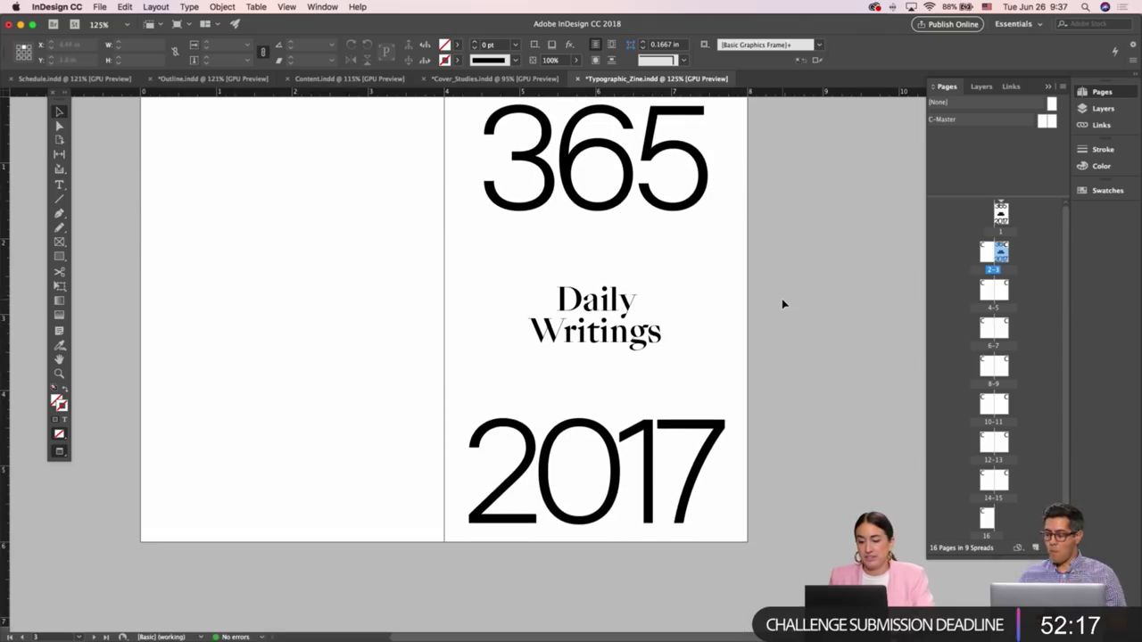
key(w)
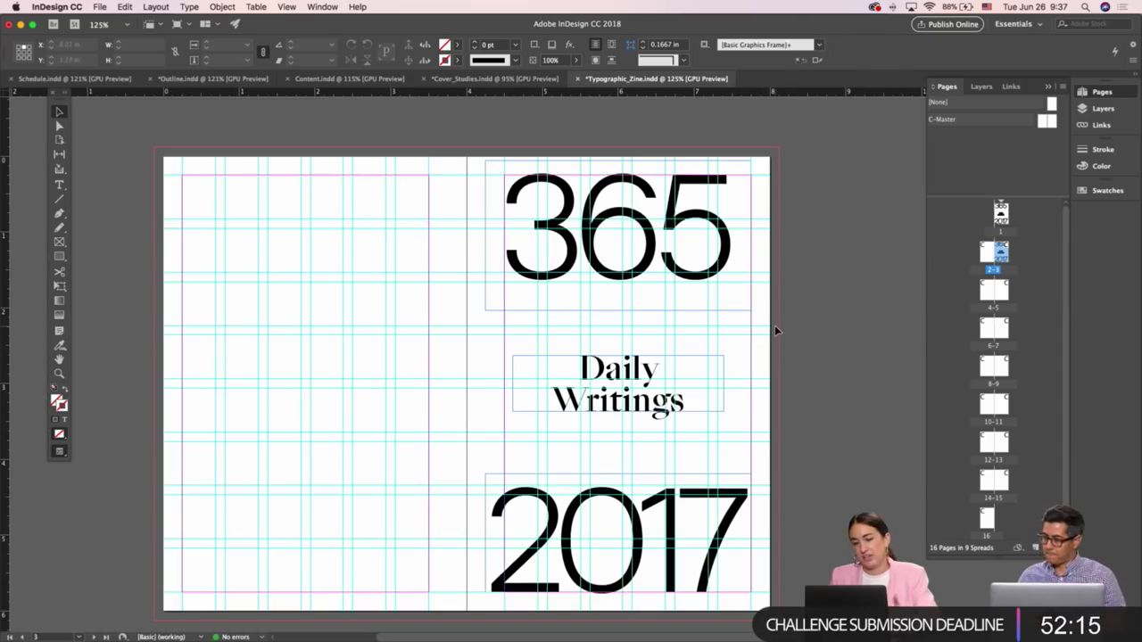
scroll(778, 324, down, 1)
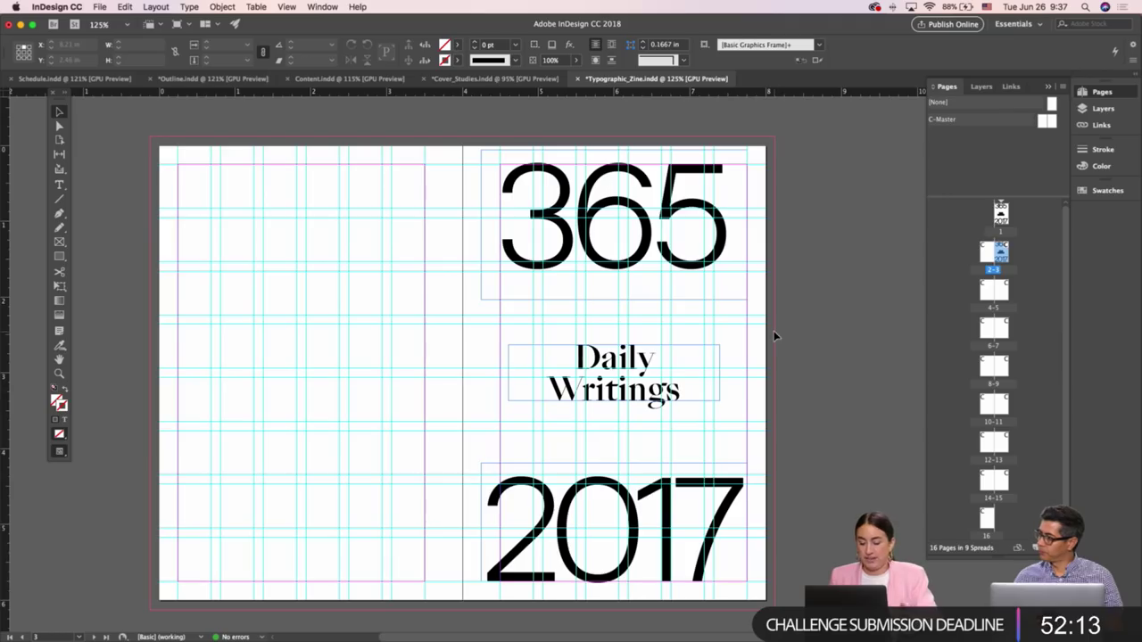
Draw a rectangle covering page 3 to the bleed and fill it with [Black]
key(m)
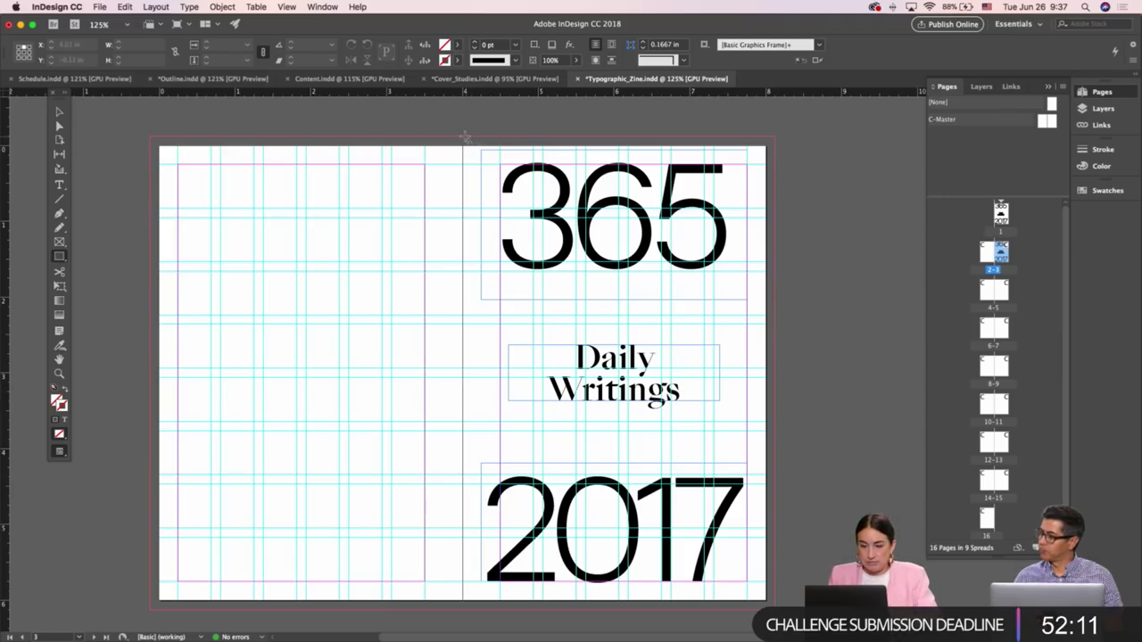
drag(465, 137, 775, 610)
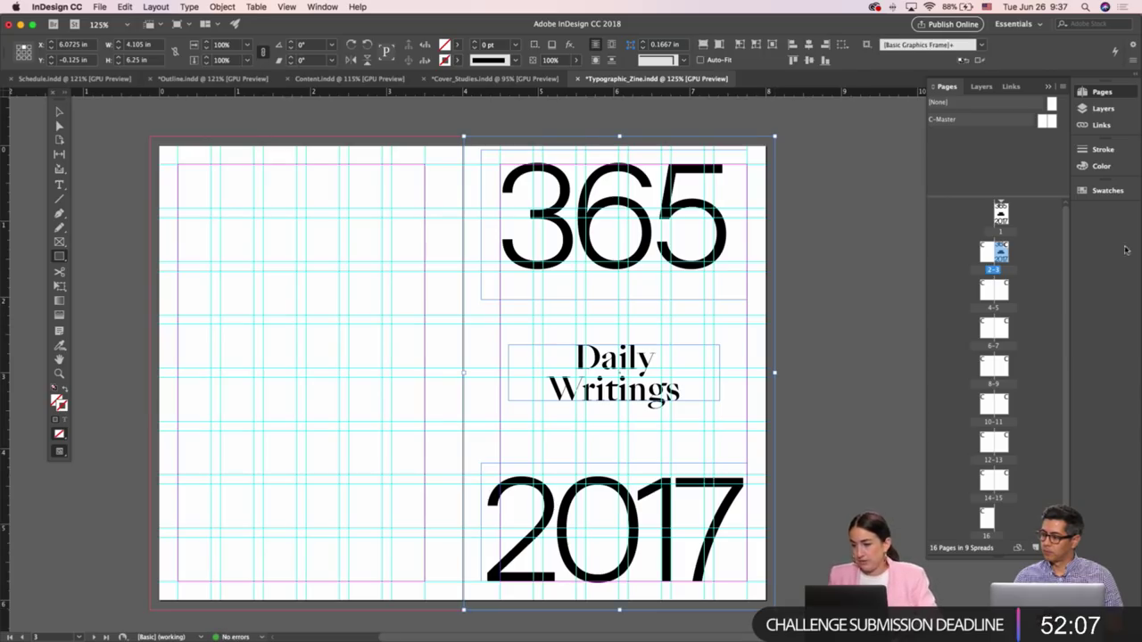
click(1093, 191)
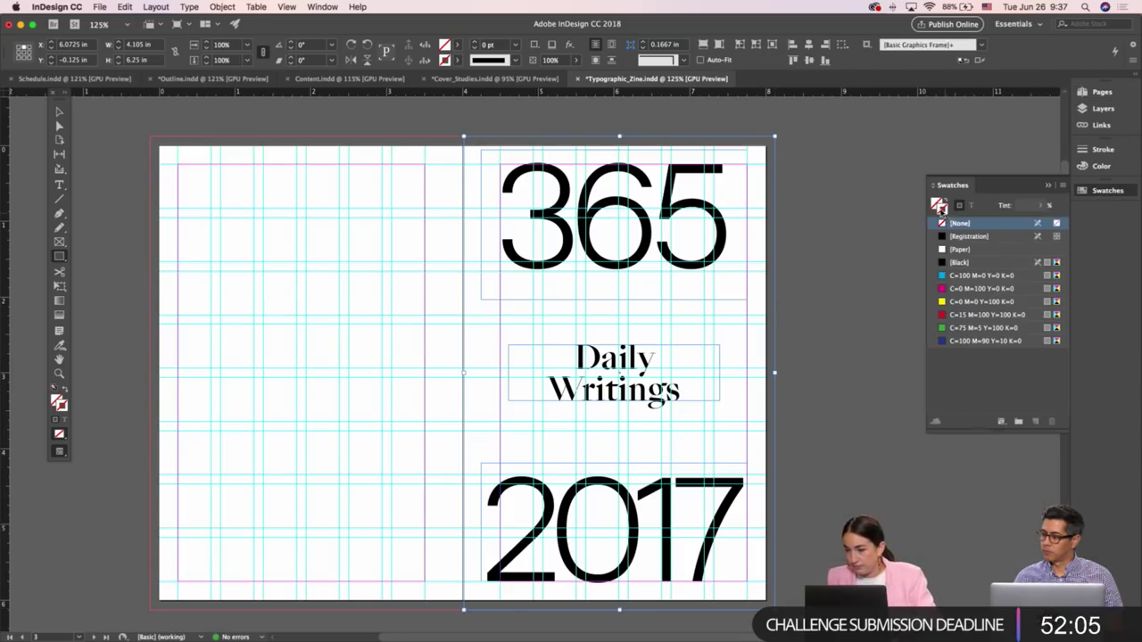
click(960, 263)
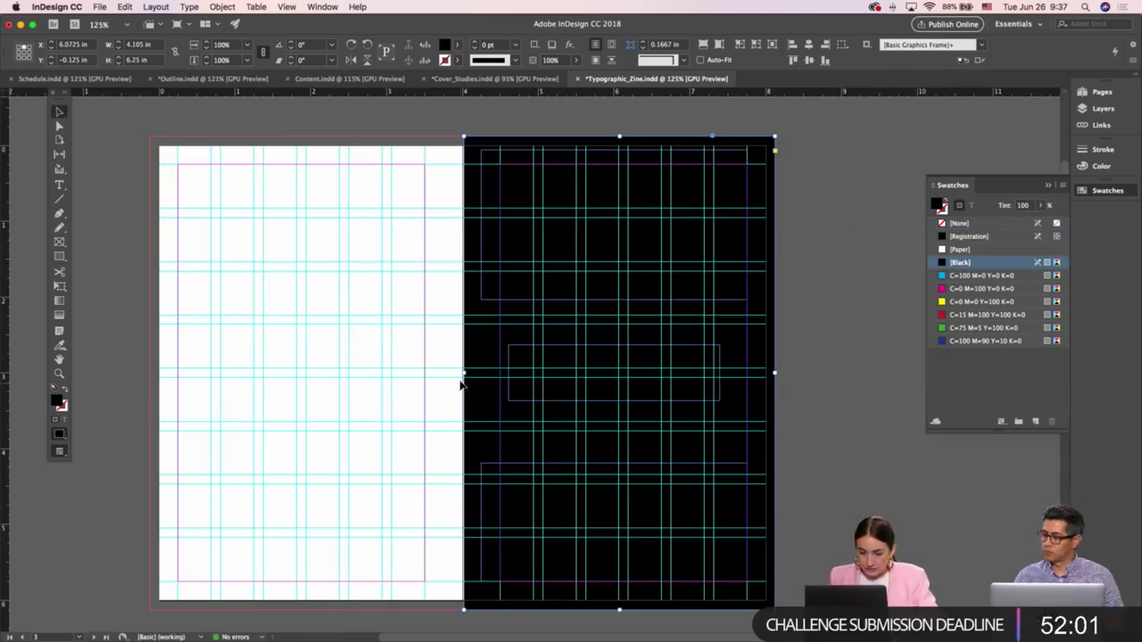
drag(463, 374, 461, 374)
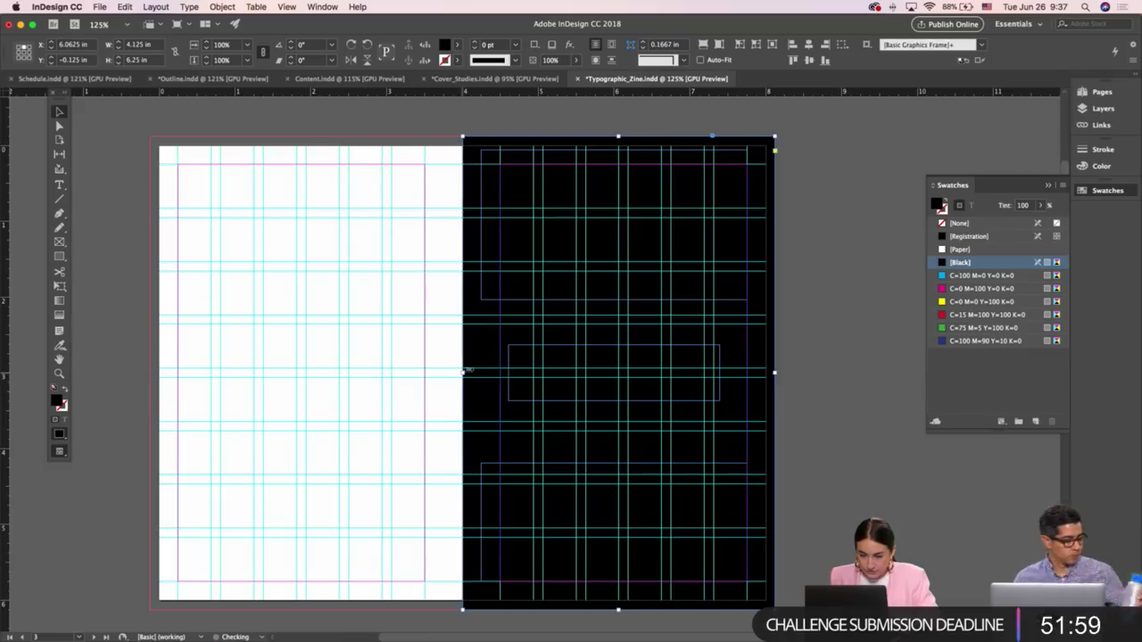
Turn the 365 and 2017 text on page 3 white with [Paper]
click(549, 345)
click(645, 522)
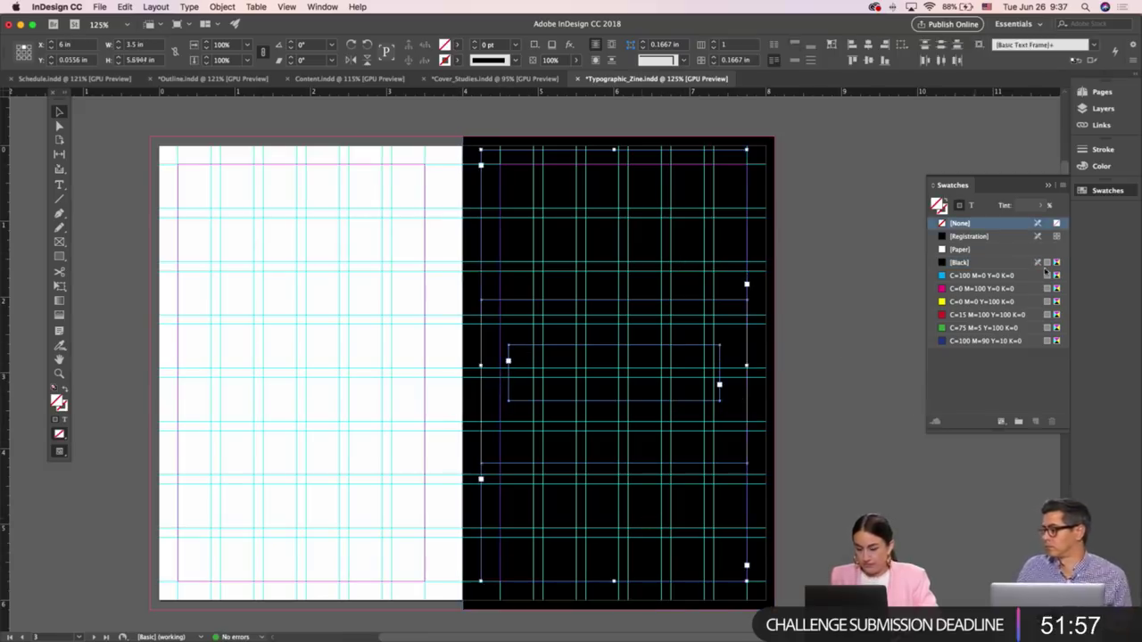
click(972, 205)
click(961, 249)
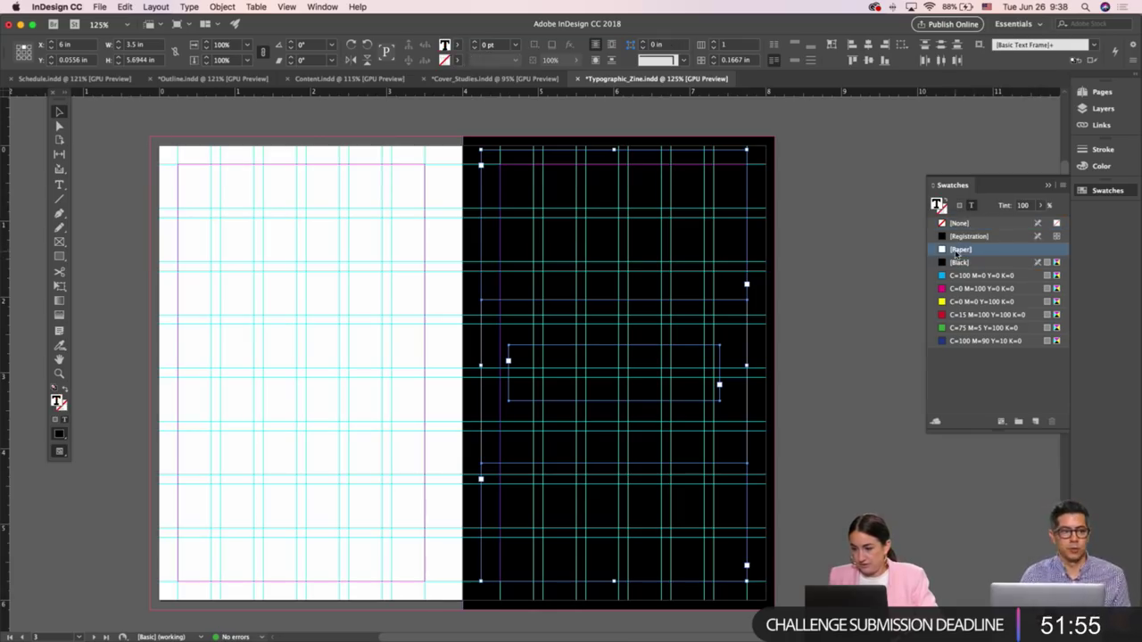
click(834, 270)
key(w)
key(w)
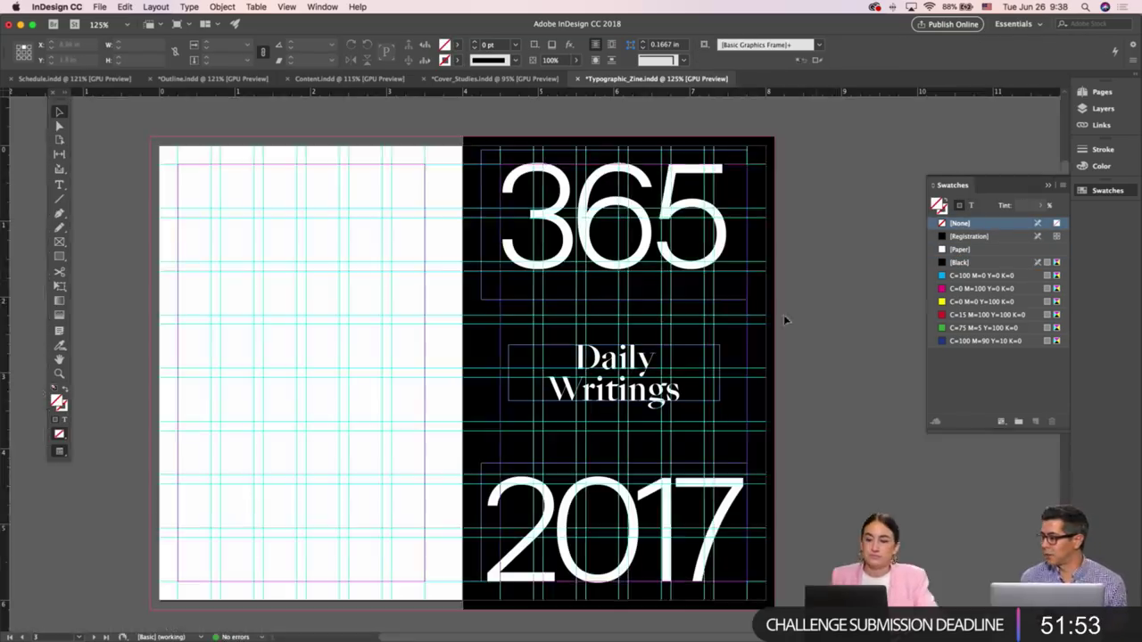
click(634, 384)
scroll(413, 354, down, 1)
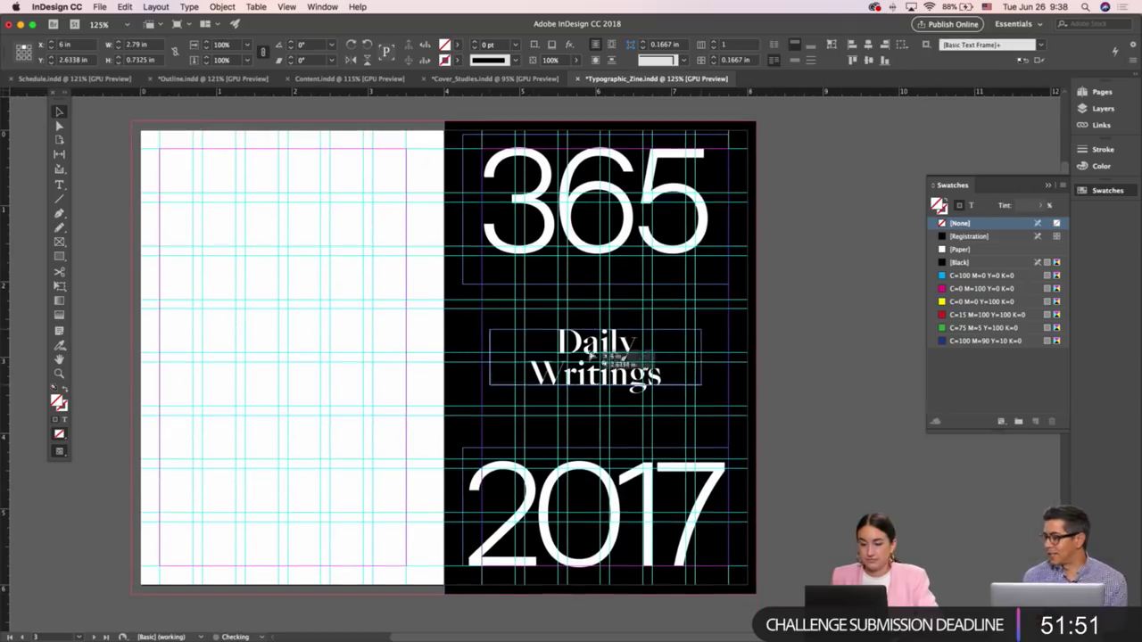
Move the Daily Writings frame to the pasteboard, make it taller, and change its text to 'Write something every day in 2017.'
drag(571, 346, 852, 248)
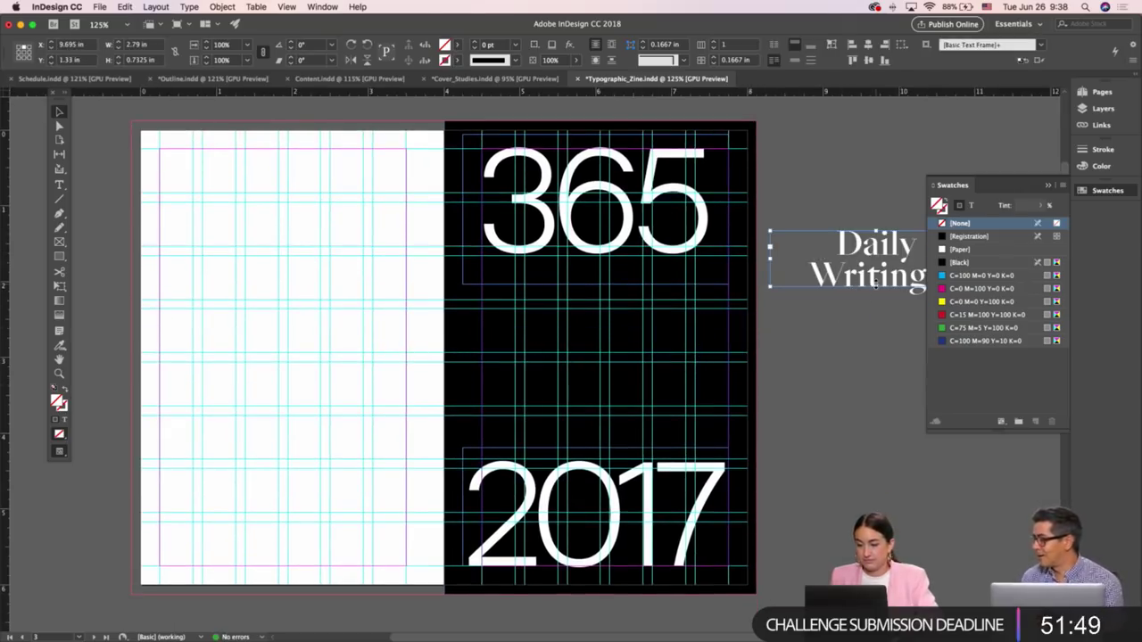
drag(875, 285, 870, 457)
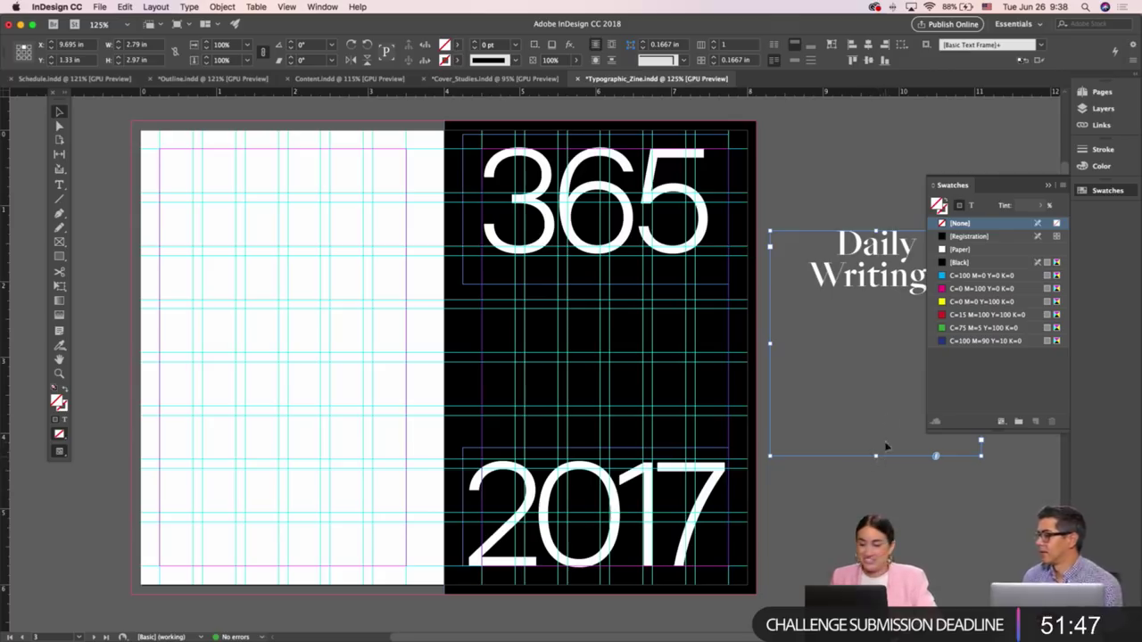
double_click(857, 321)
key(super+a)
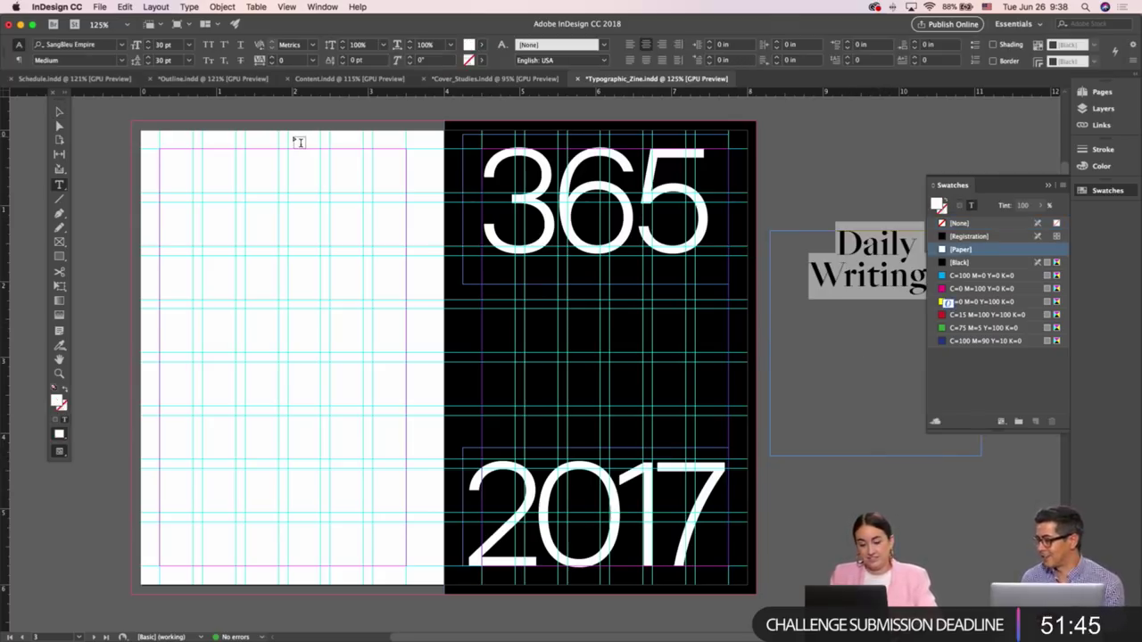
text(Write)
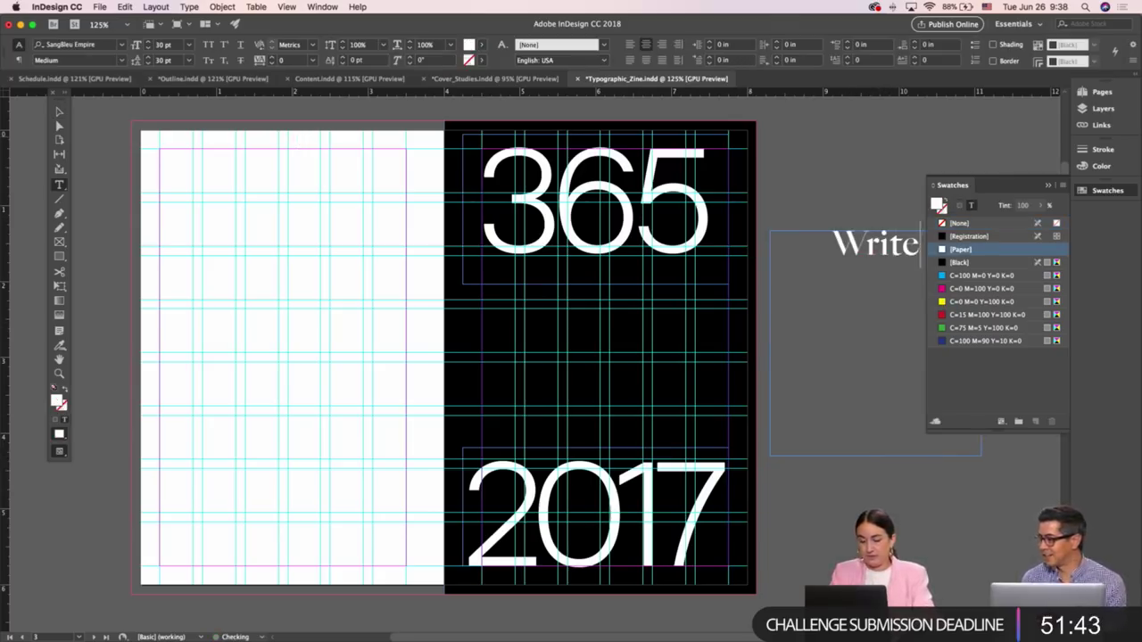
text( somethin)
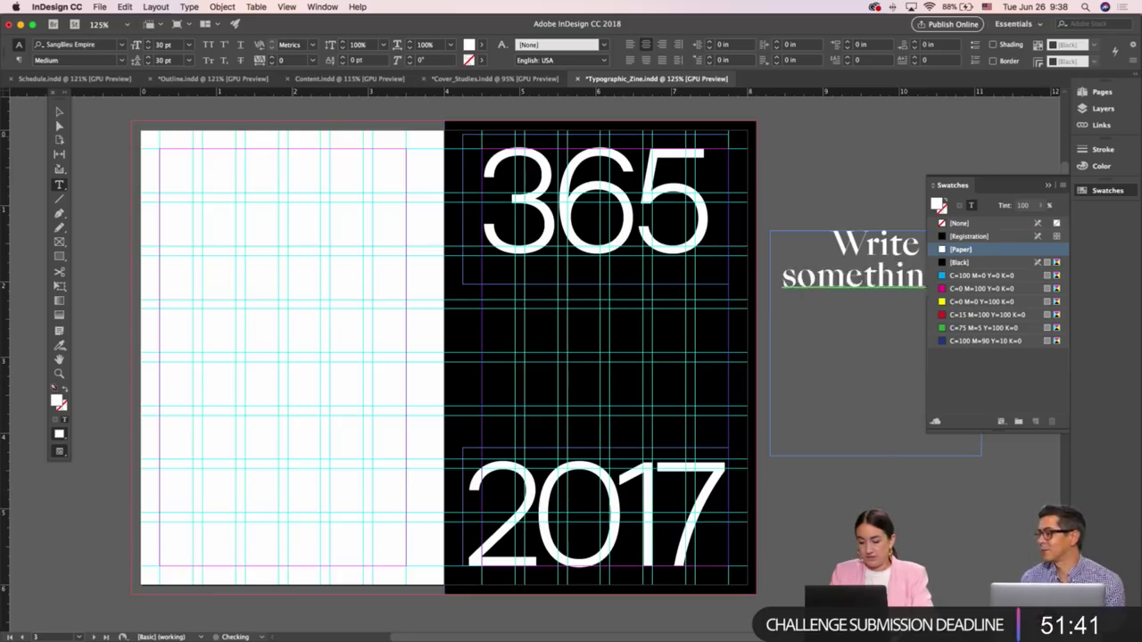
text(g every day 1)
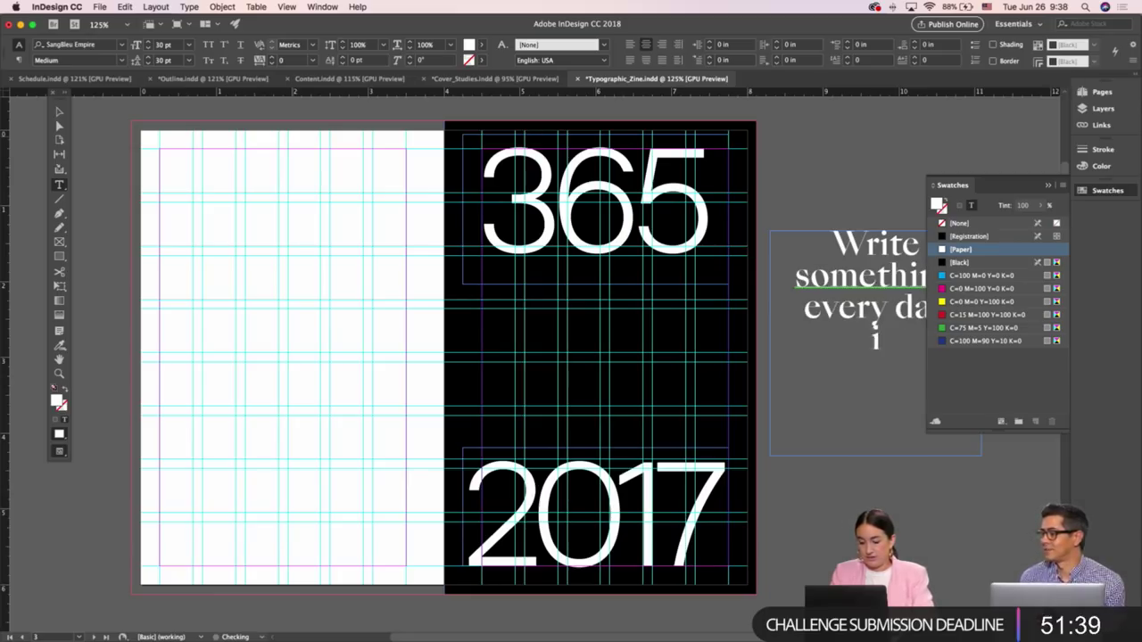
text(n 2017.)
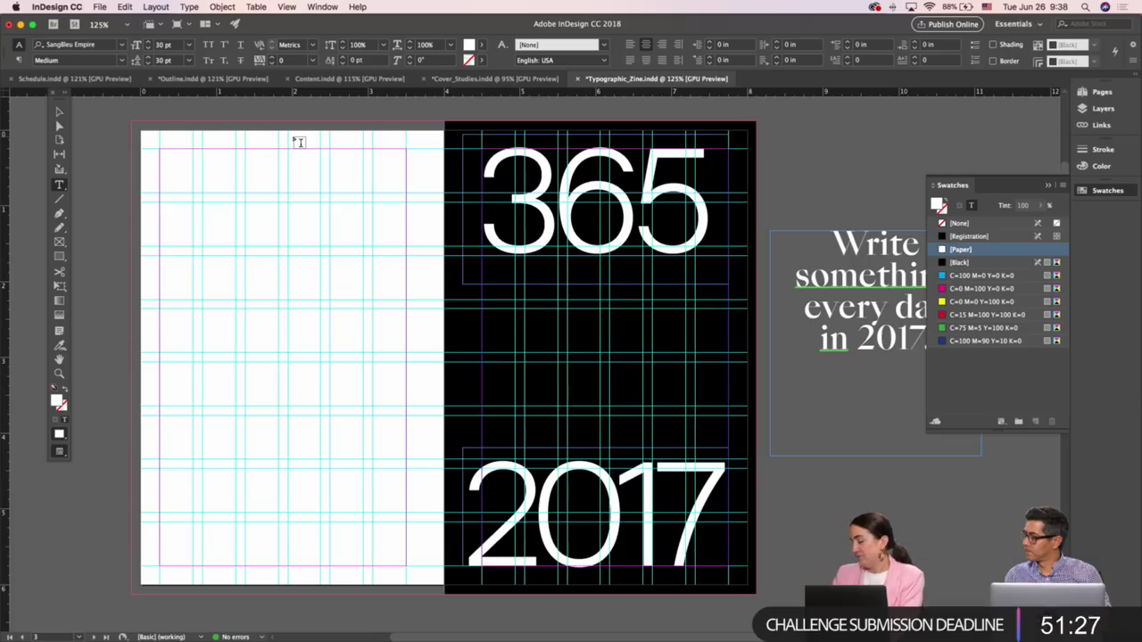
Left-align the 'Write something every day' text and collapse the Swatches panel
key(super+a)
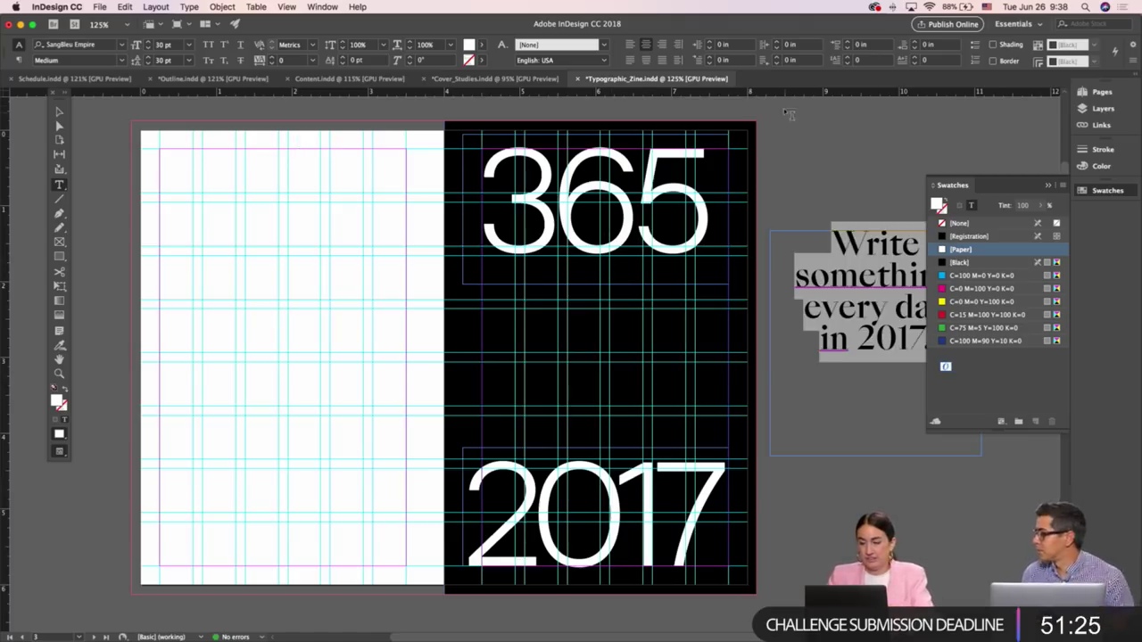
key(super+shift+l)
key(Escape)
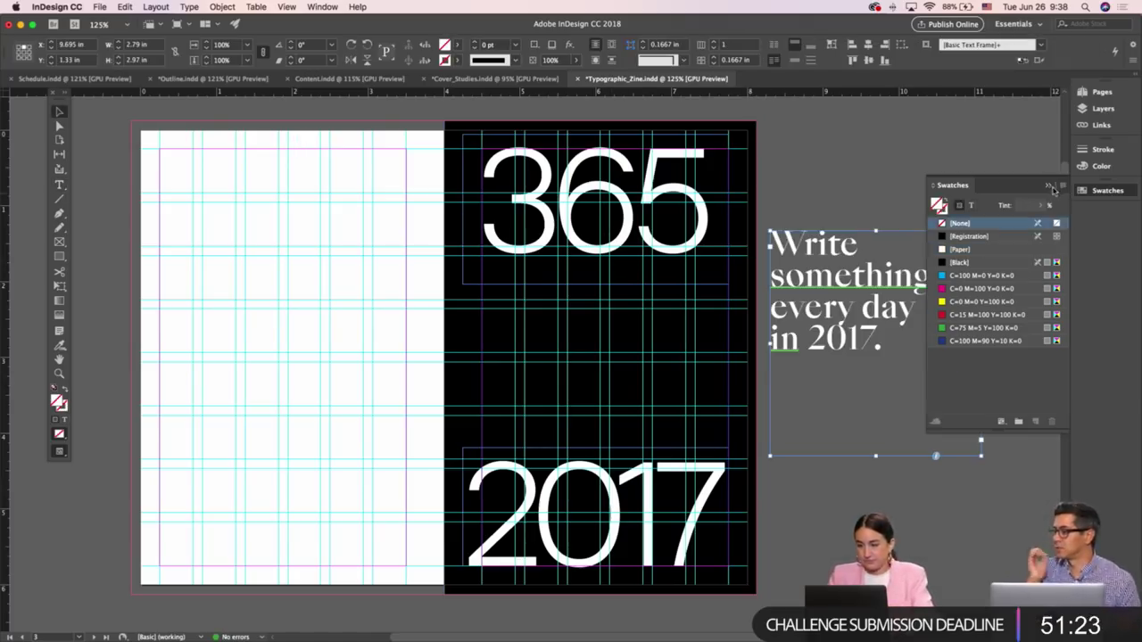
click(916, 171)
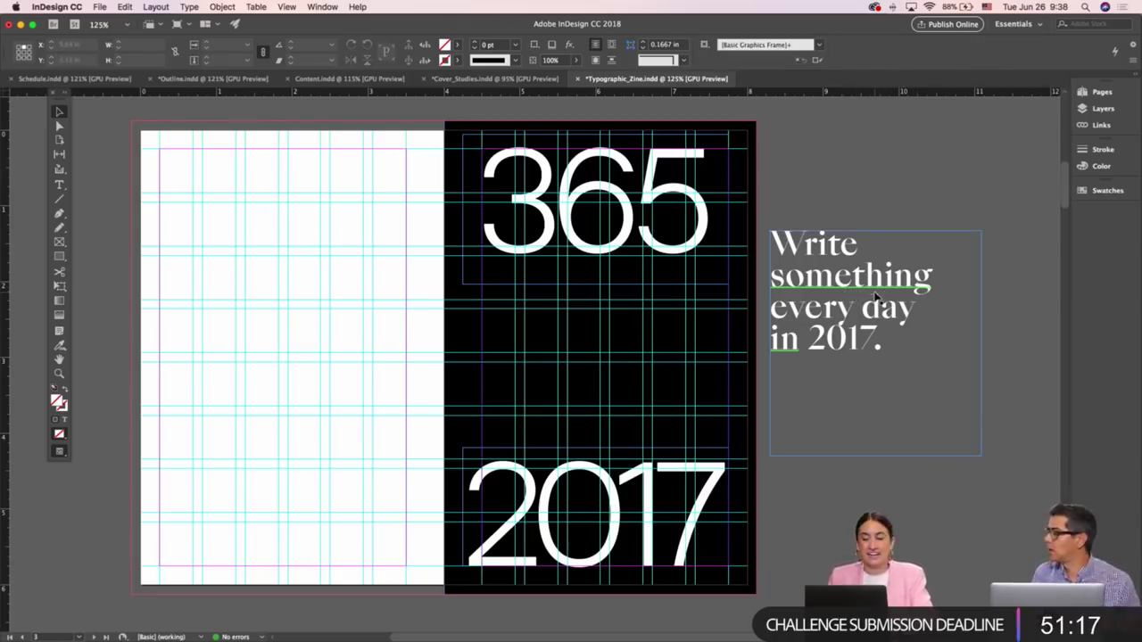
Move the 'Write something' text frame onto the black page between 365 and 2017
key(w)
key(w)
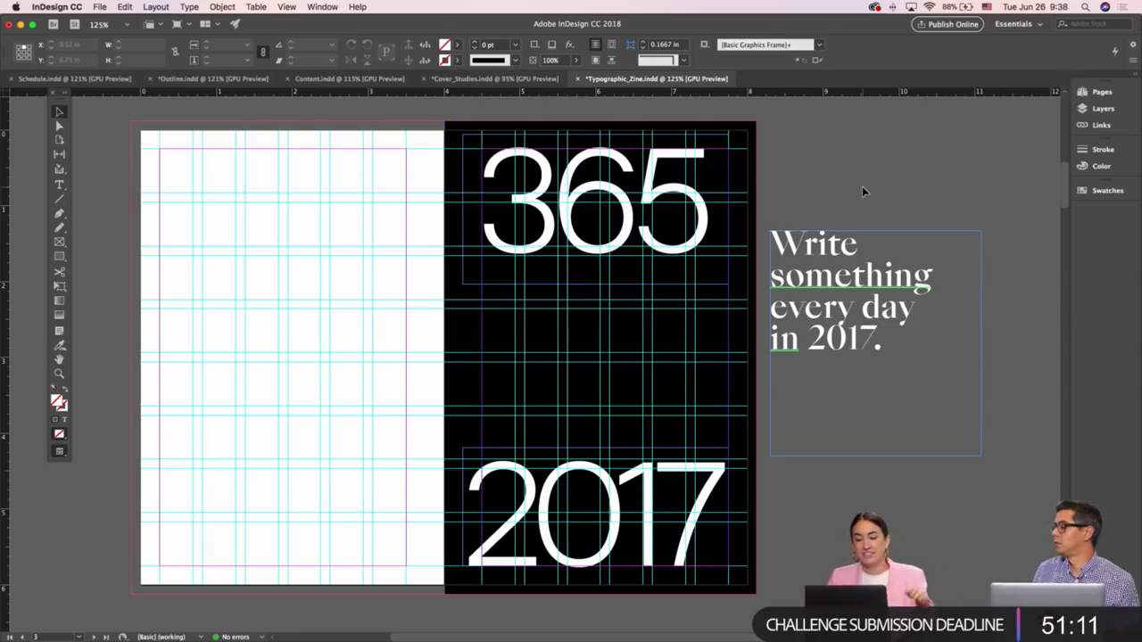
key(w)
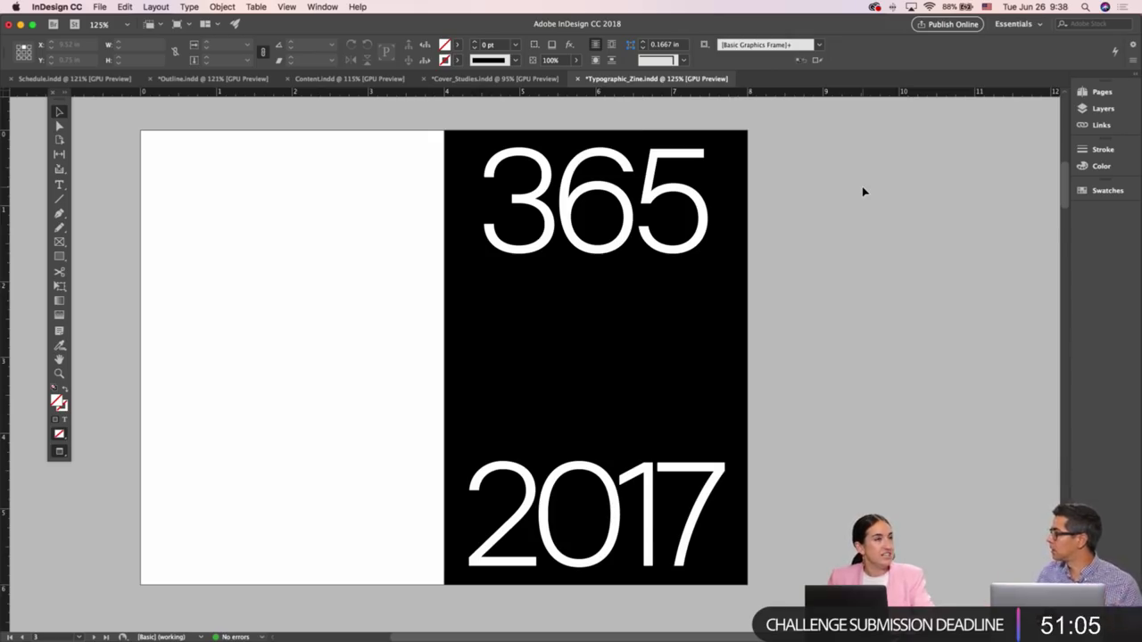
key(w)
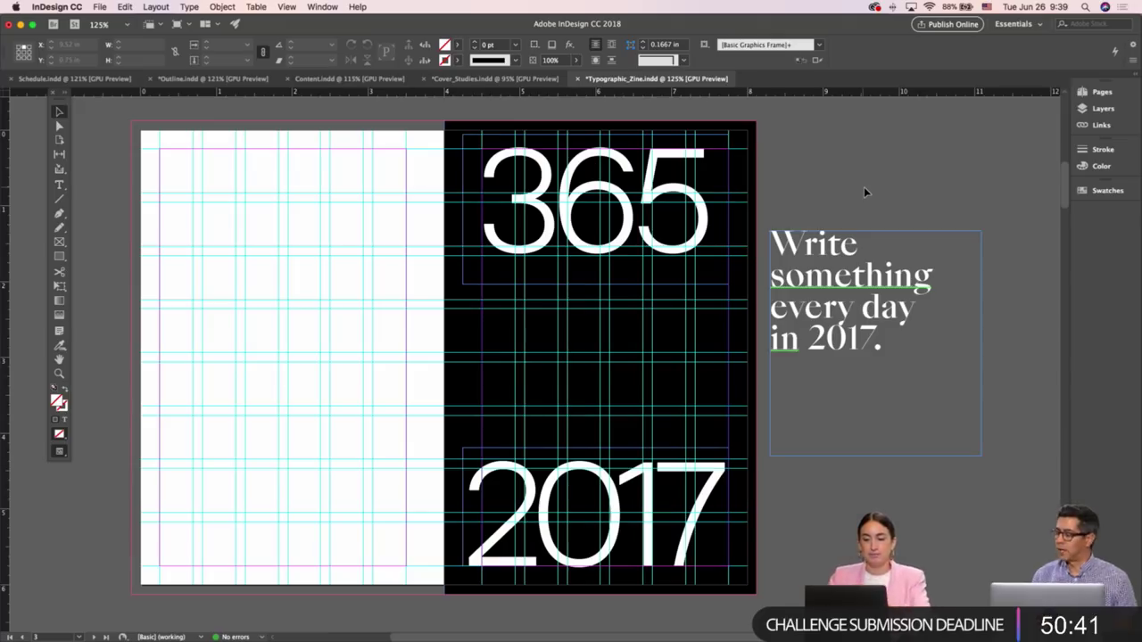
drag(802, 295, 623, 359)
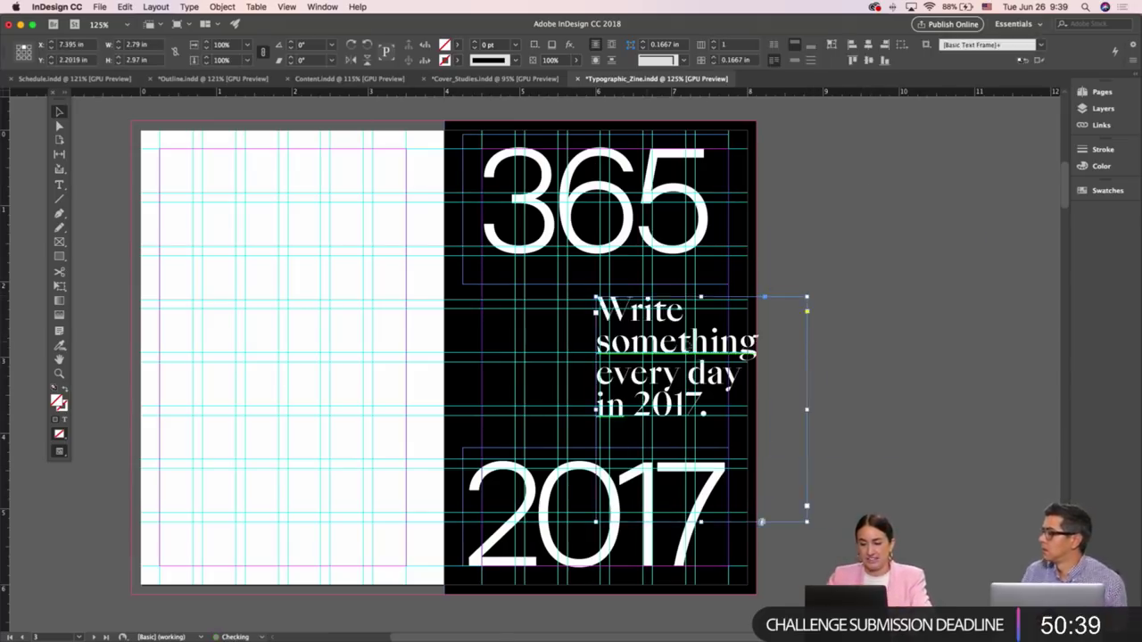
click(787, 259)
key(w)
key(w)
scroll(787, 259, up, 3)
On the cover, try Daily Writings at 40 pt, then revert it to 30 pt
scroll(787, 258, up, 10)
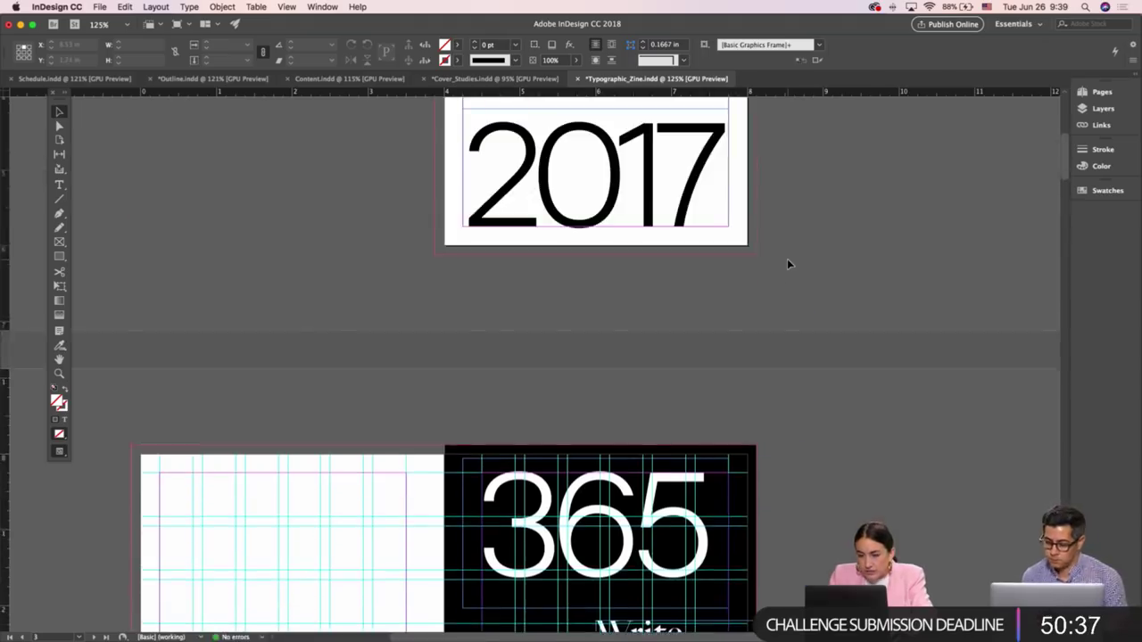
double_click(603, 235)
key(ctrl+a)
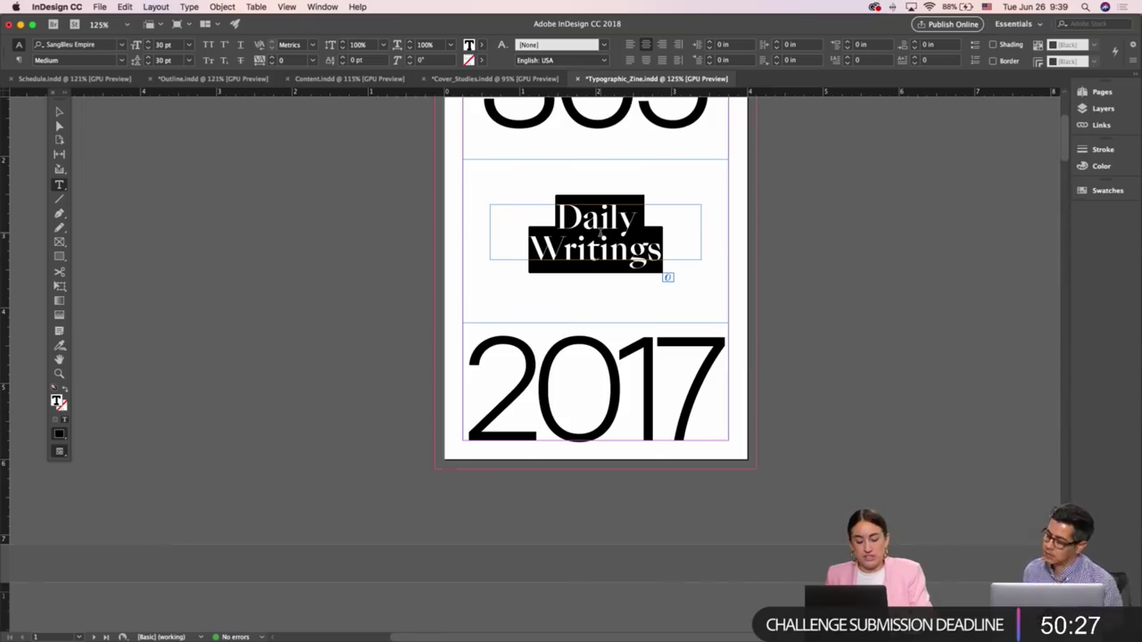
key(Escape)
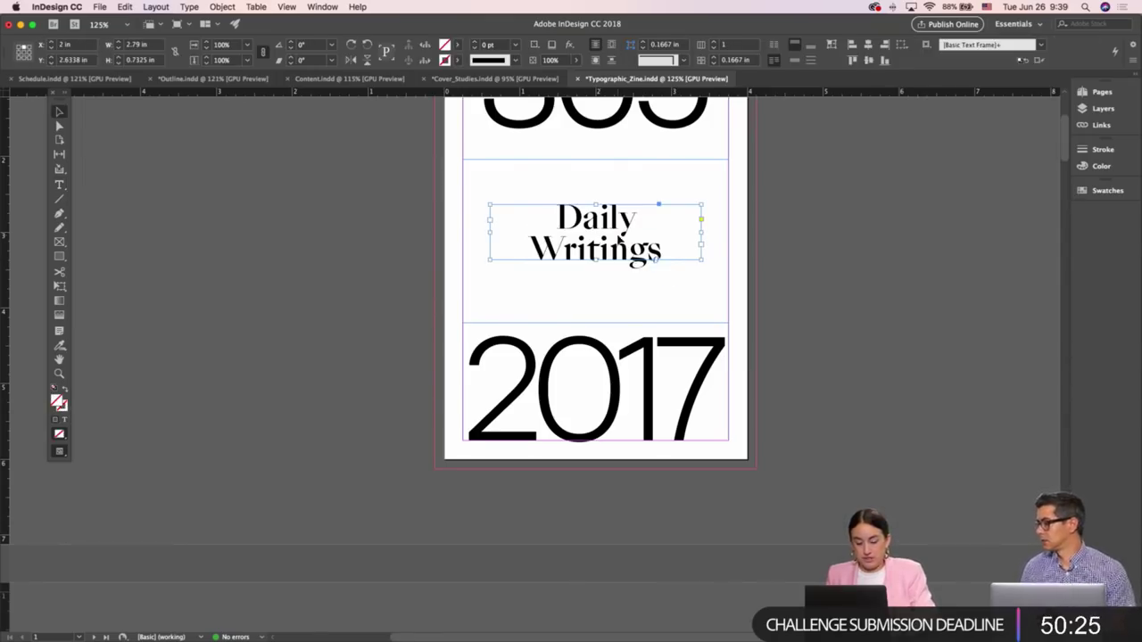
double_click(616, 234)
key(super+a)
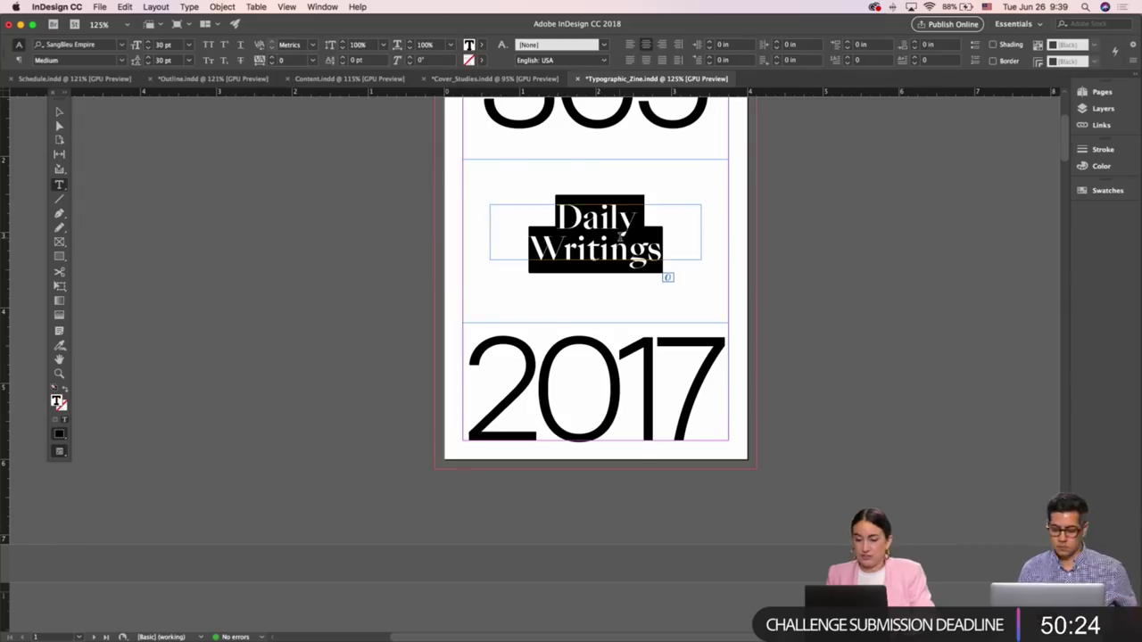
shift+click(148, 43)
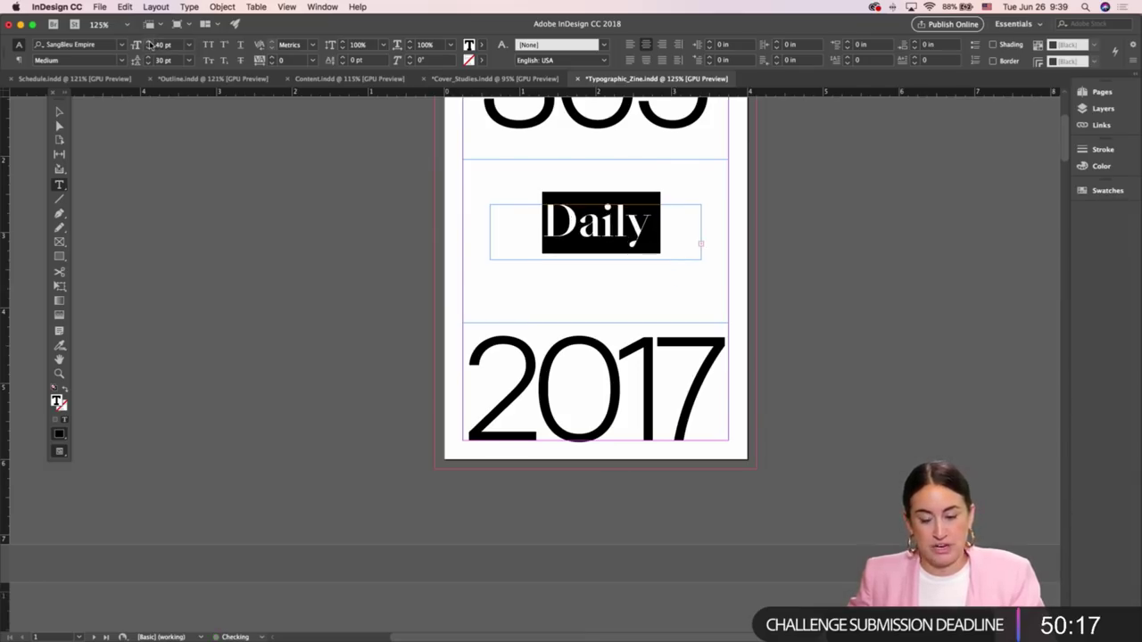
shift+click(148, 47)
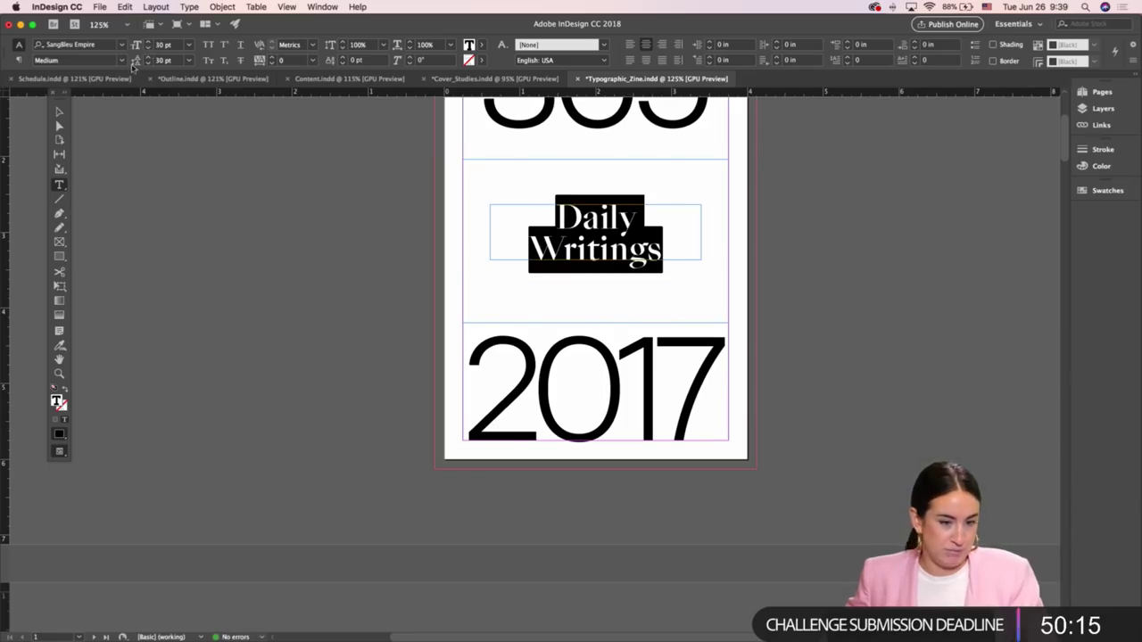
key(Escape)
click(777, 213)
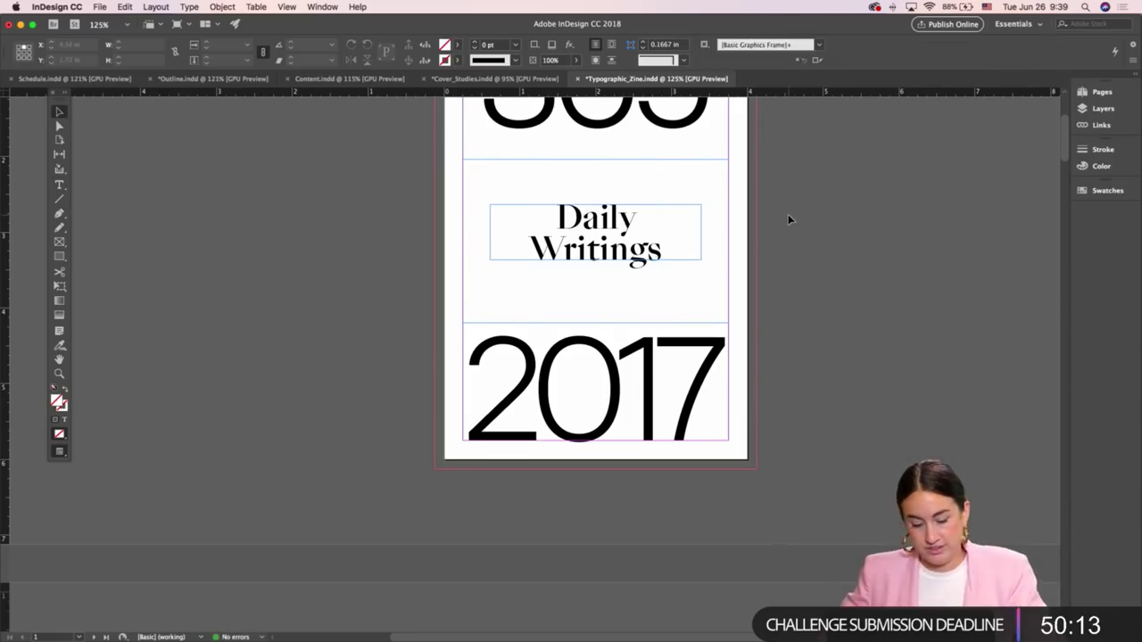
key(w)
scroll(789, 218, up, 5)
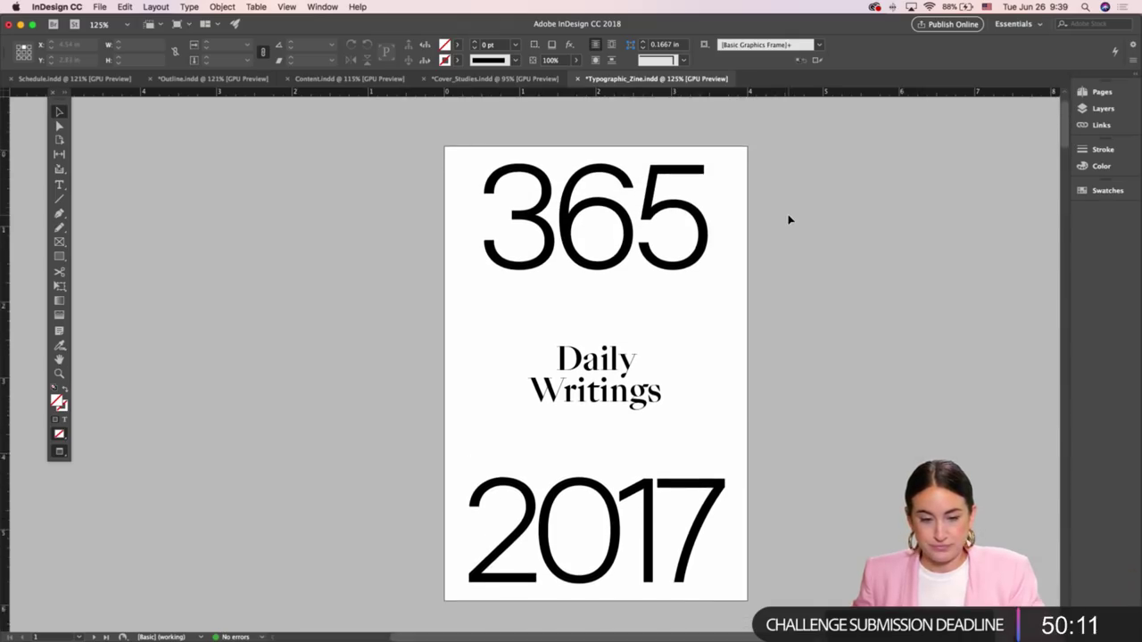
Select the 365 text, switch to the Typography workspace and open the Character panel
key(w)
double_click(578, 212)
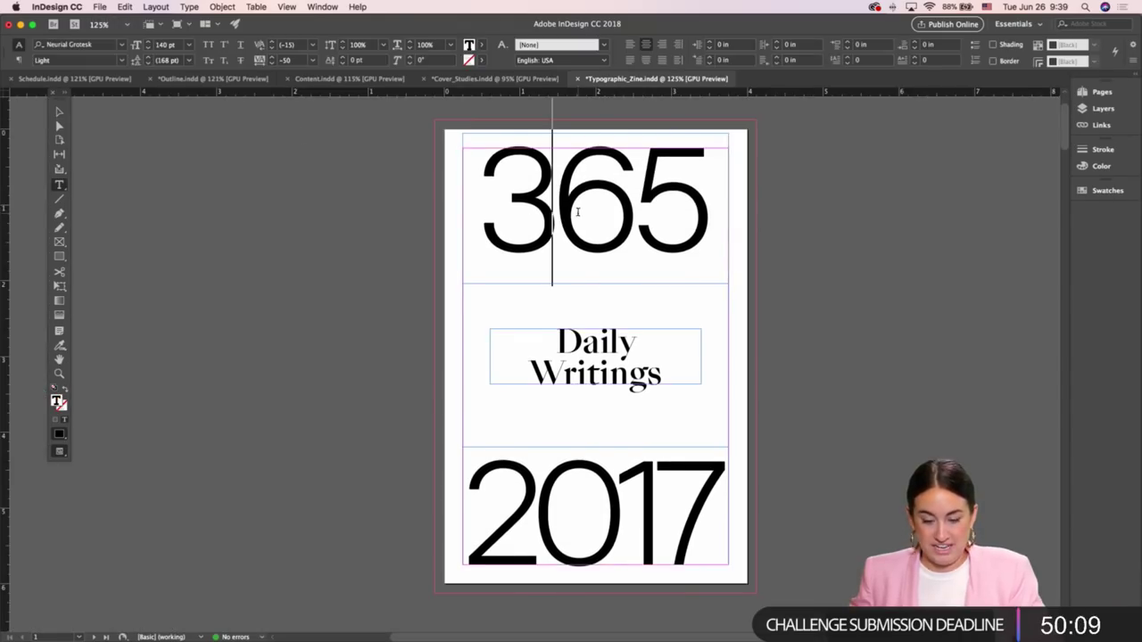
double_click(577, 211)
click(1020, 24)
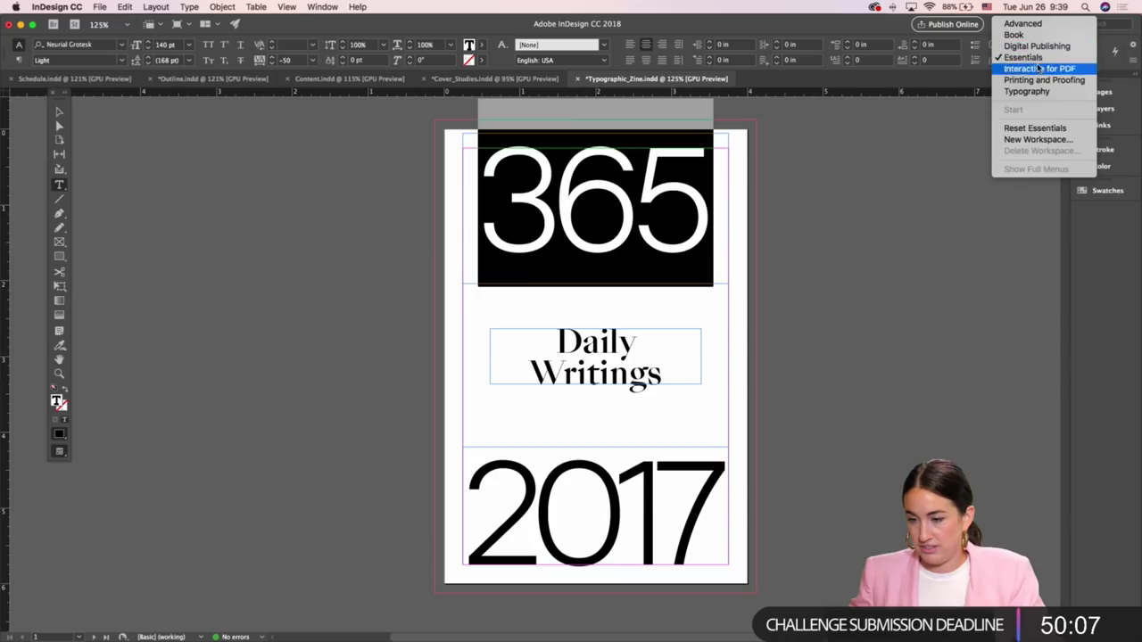
click(1035, 93)
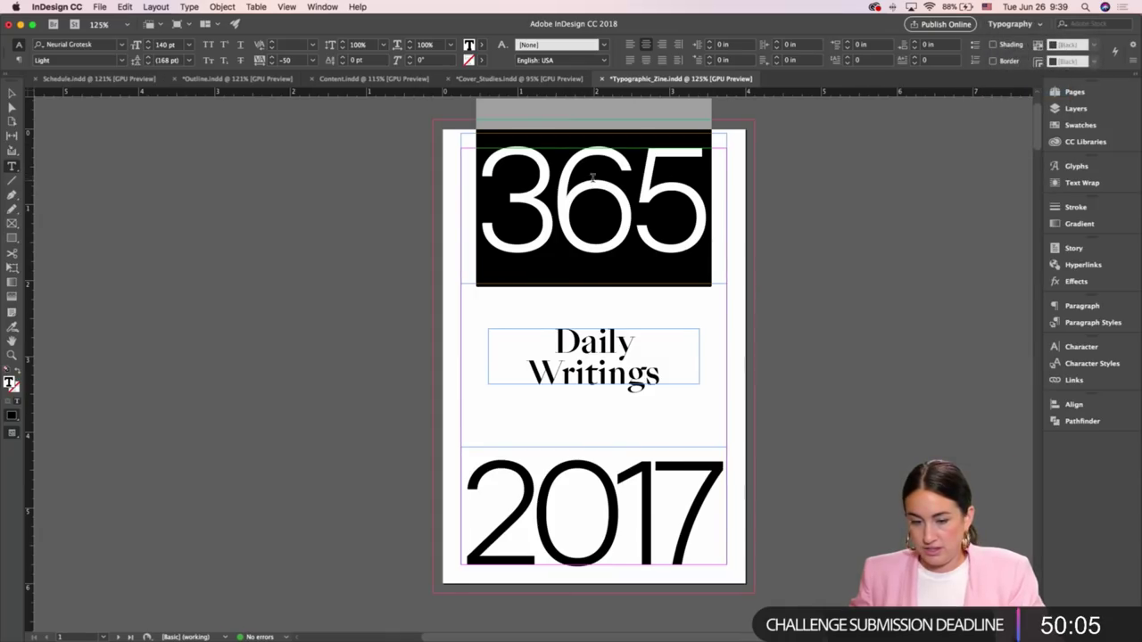
click(1089, 349)
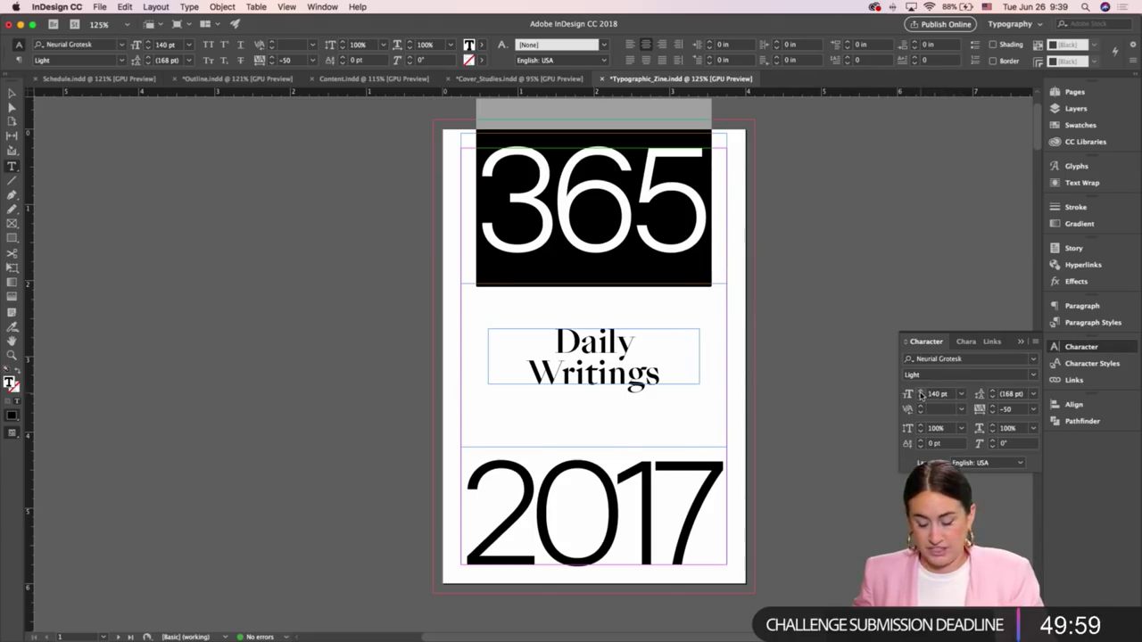
Nudge the 365 font size up and down, then return it to 140 pt
click(921, 394)
click(921, 394)
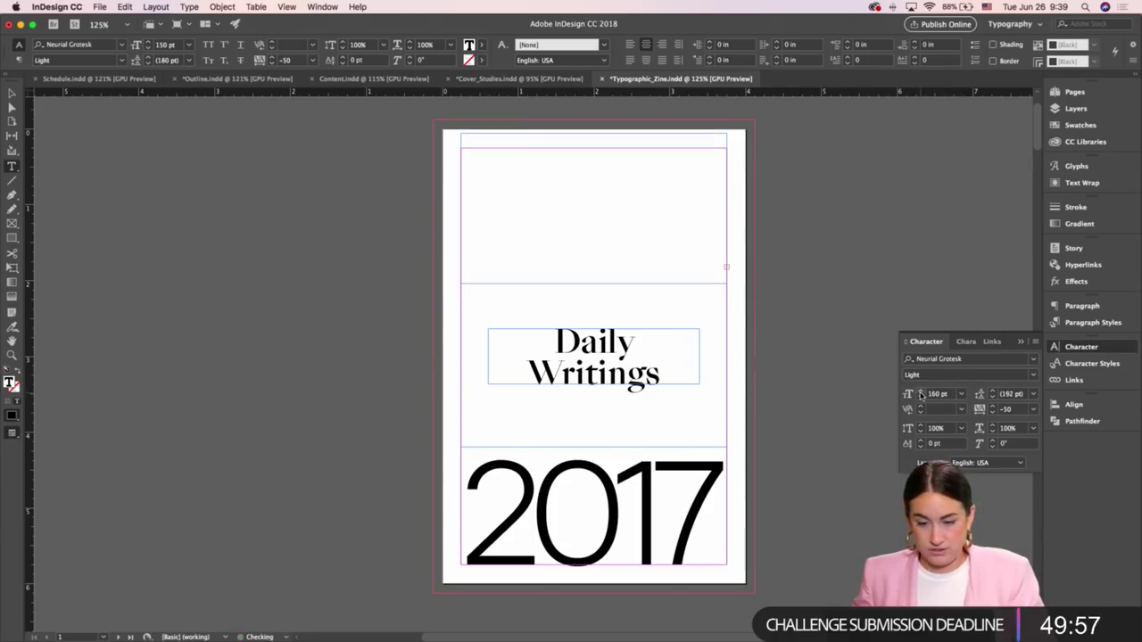
click(920, 399)
click(921, 399)
click(921, 399)
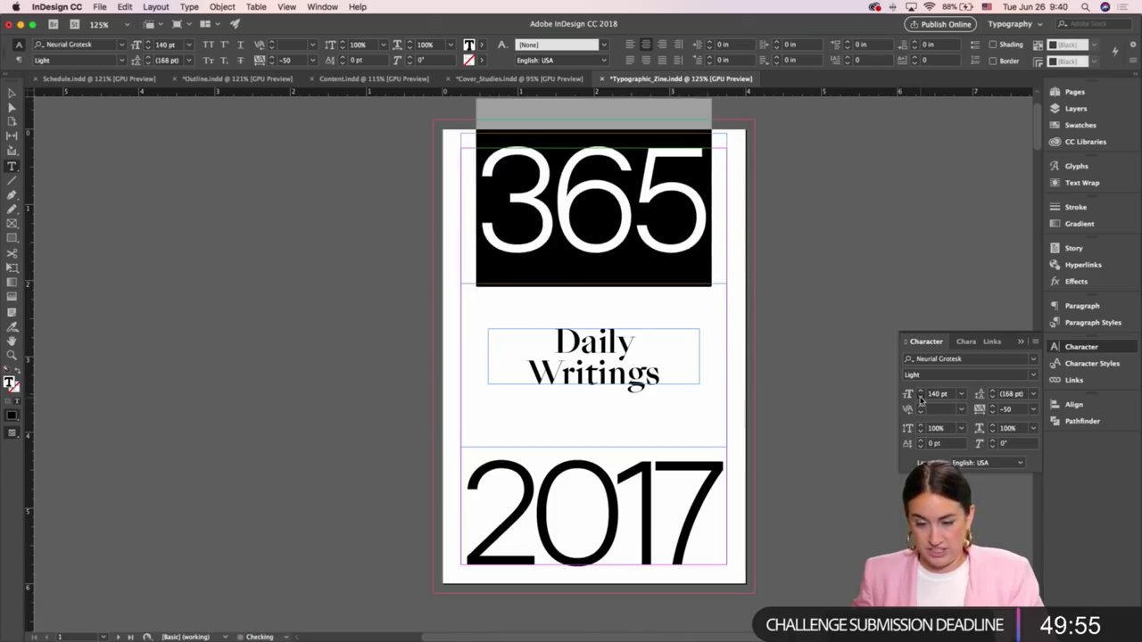
click(921, 399)
click(921, 399)
click(921, 399)
click(920, 391)
click(921, 391)
click(921, 391)
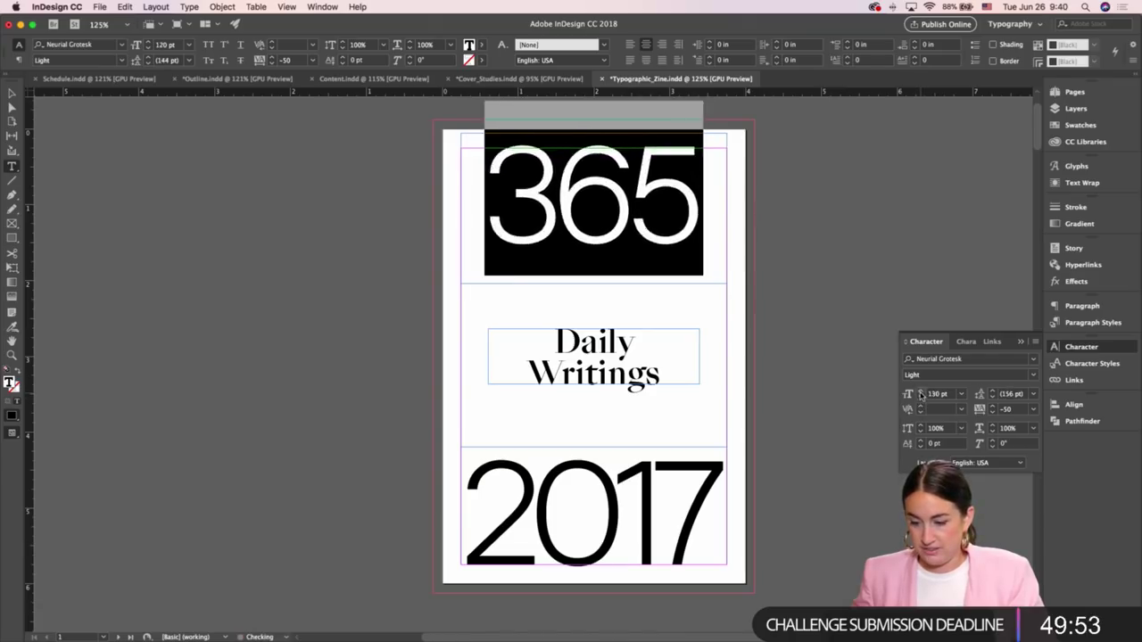
click(921, 391)
Check the 2017, 365 and Daily Writings text selections, then deselect
double_click(643, 474)
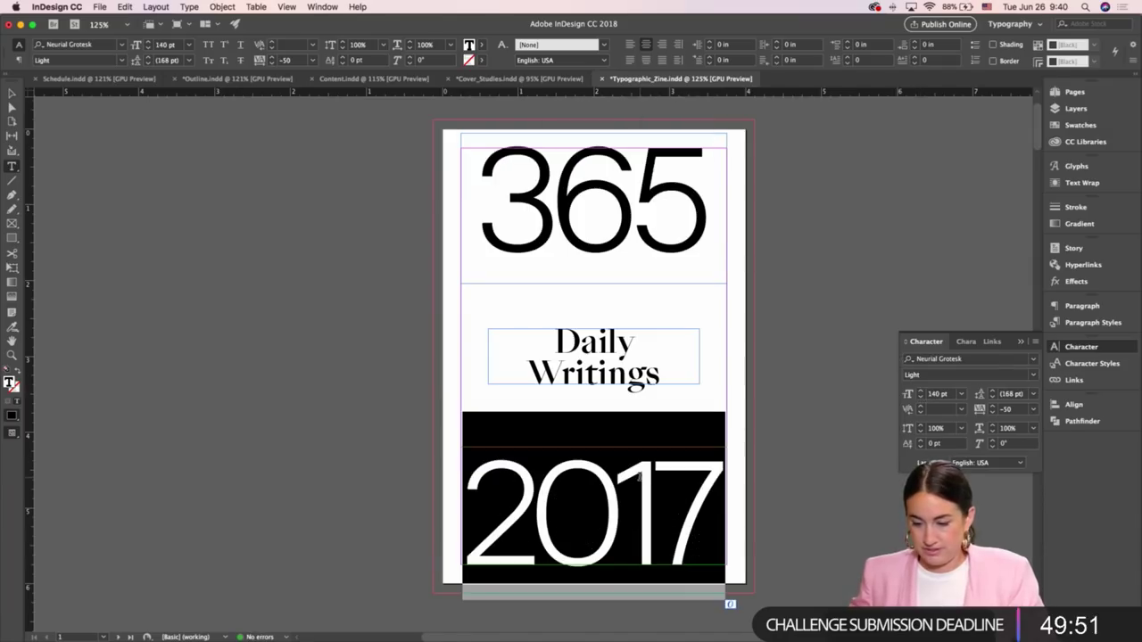
click(817, 268)
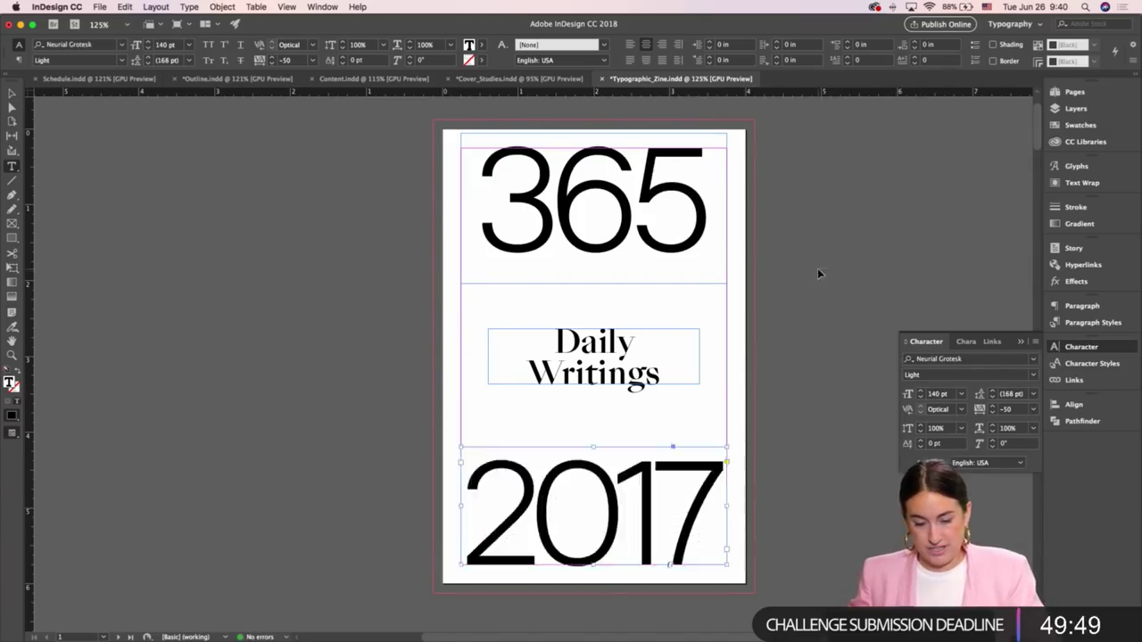
key(v)
triple_click(547, 225)
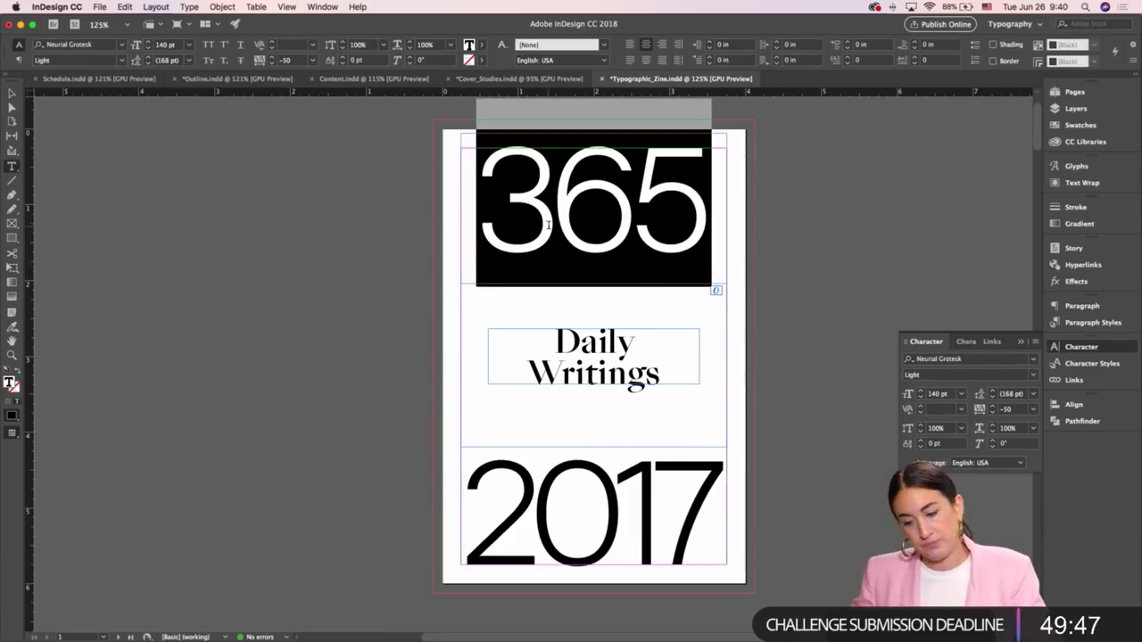
triple_click(622, 343)
click(622, 343)
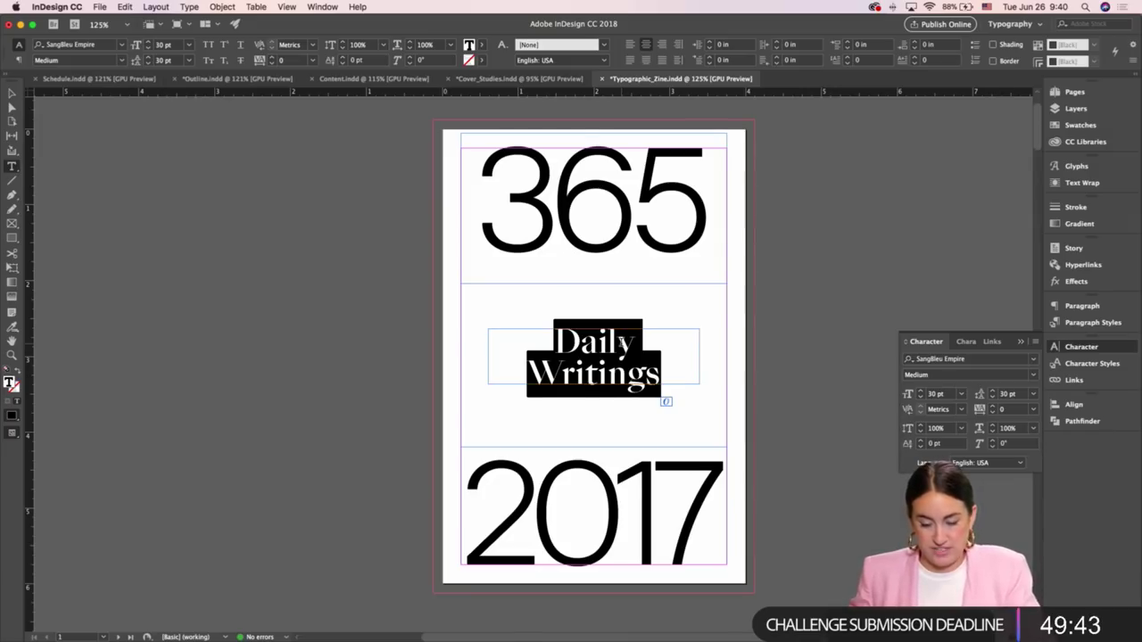
key(Escape)
click(774, 319)
Preview the cover without guides and scroll across the spread to review the layout
key(w)
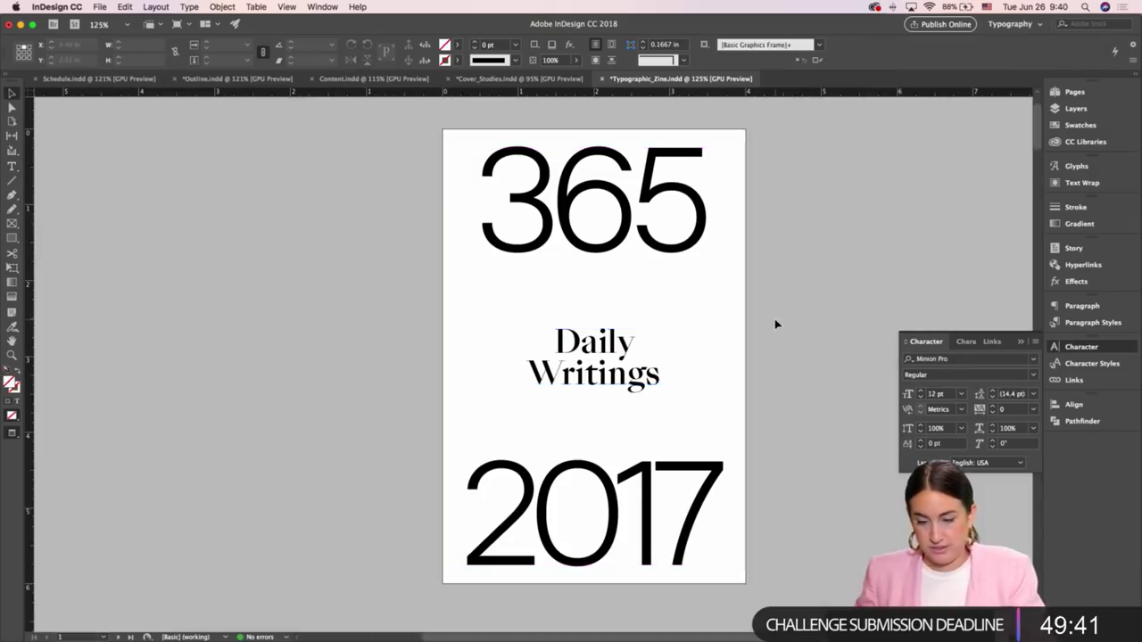
scroll(776, 324, down, 5)
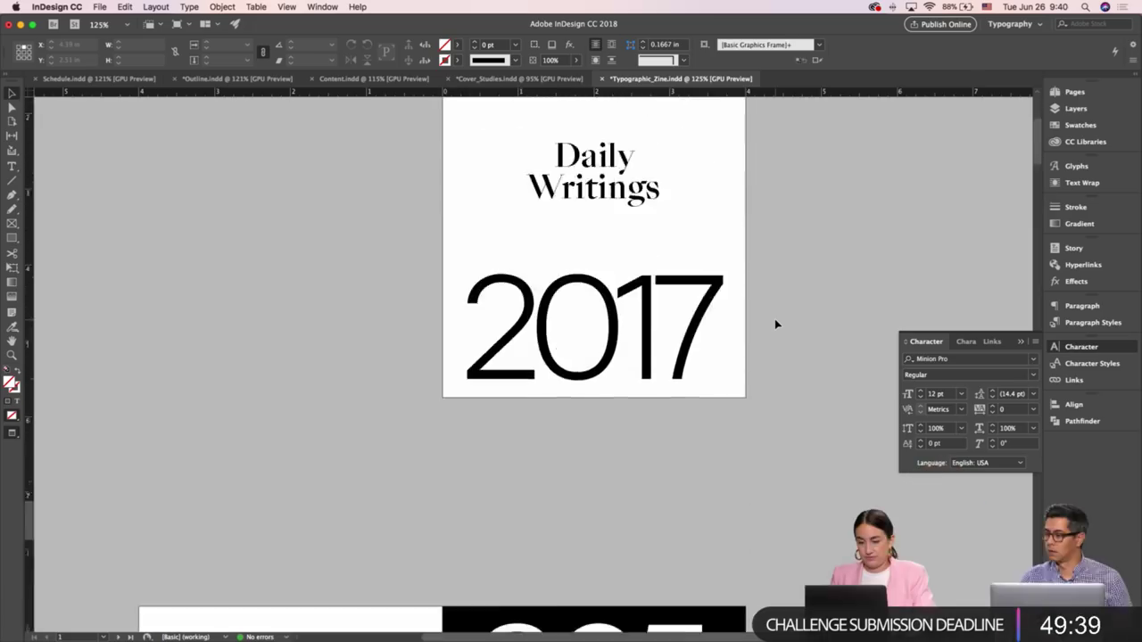
scroll(776, 324, down, 10)
scroll(776, 324, up, 8)
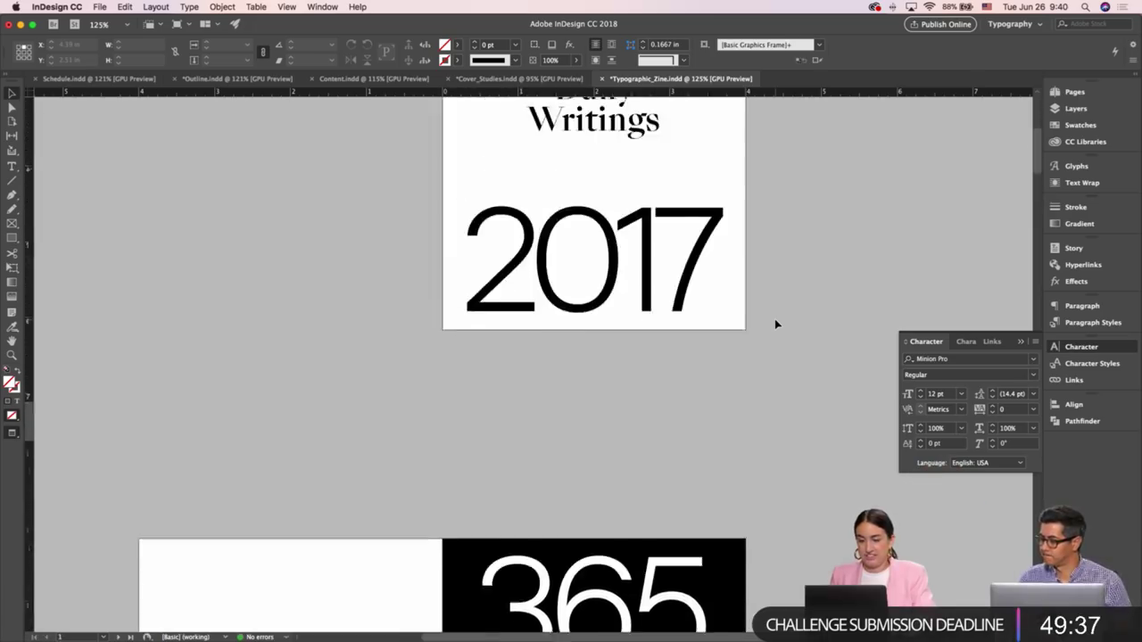
scroll(775, 324, up, 6)
scroll(775, 324, down, 3)
scroll(776, 324, up, 2)
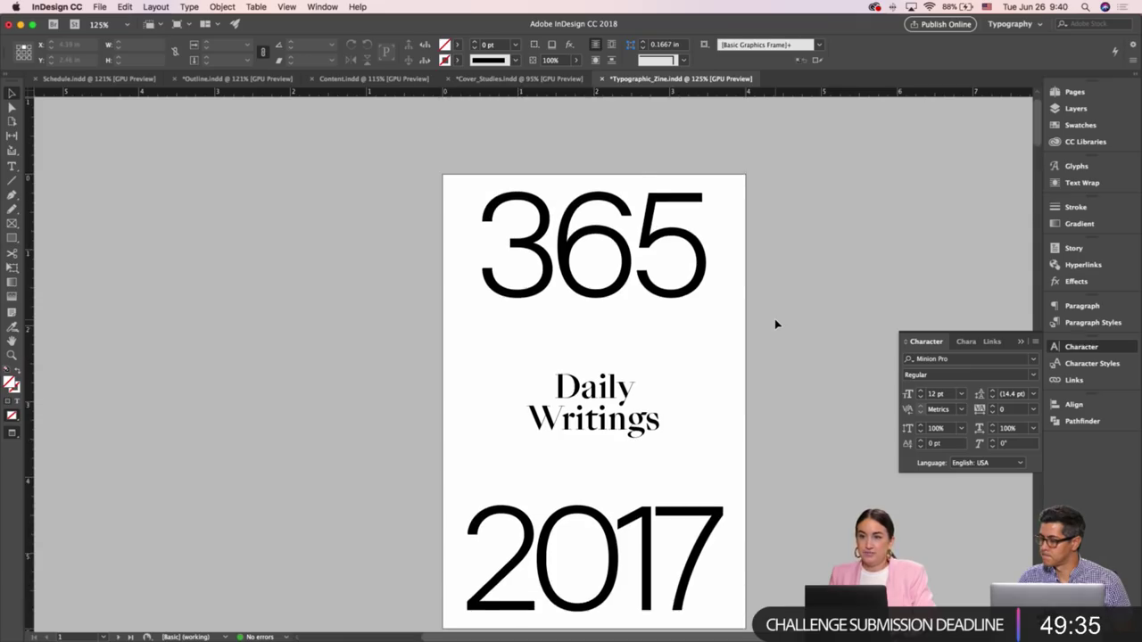
scroll(775, 323, down, 10)
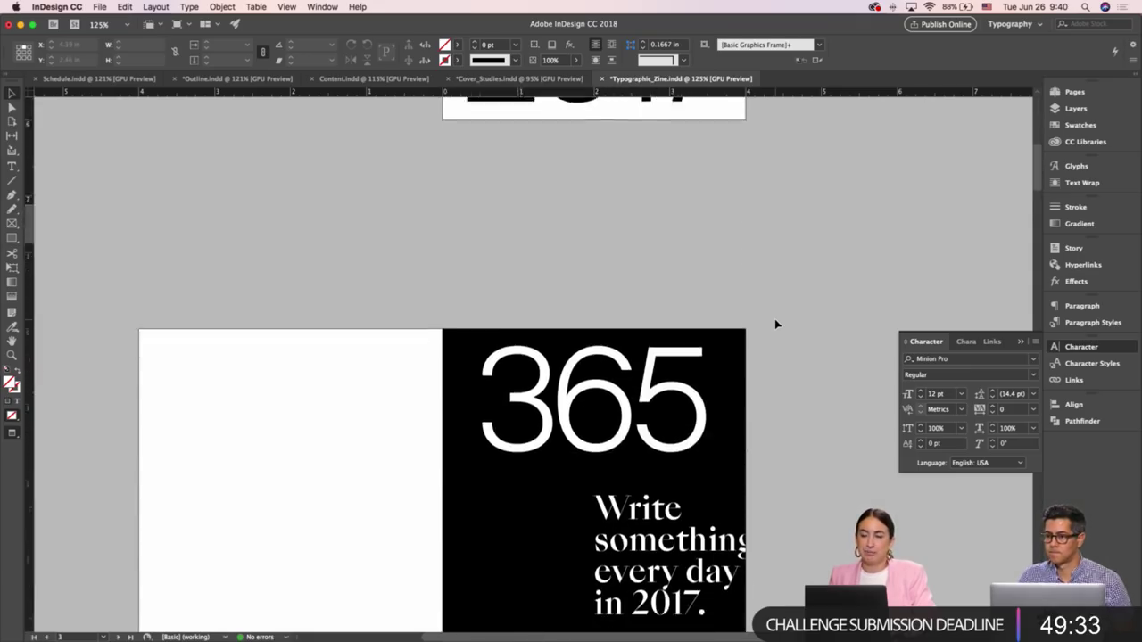
scroll(775, 323, down, 5)
scroll(776, 324, left, 2)
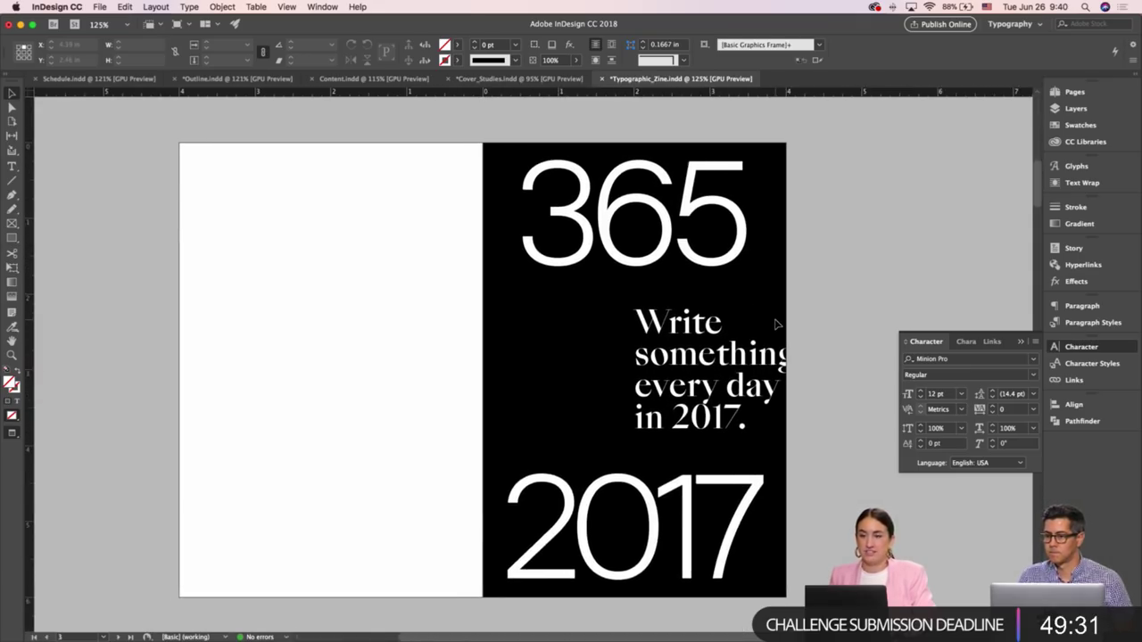
key(w)
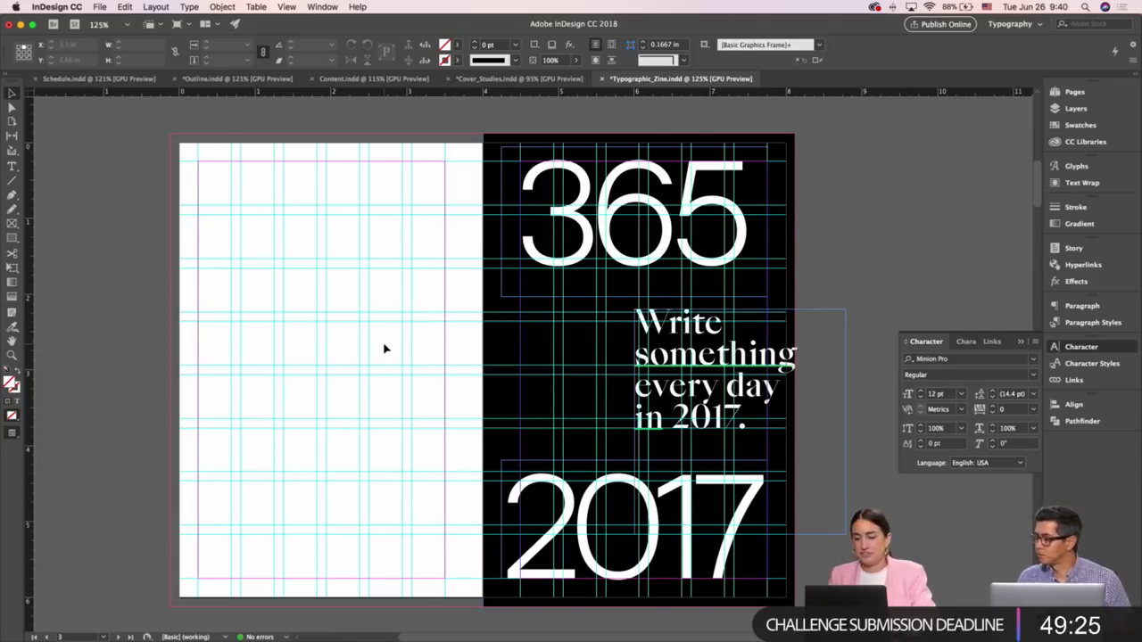
Move the 'Write something every day in 2017.' frame left and select all its text
click(785, 364)
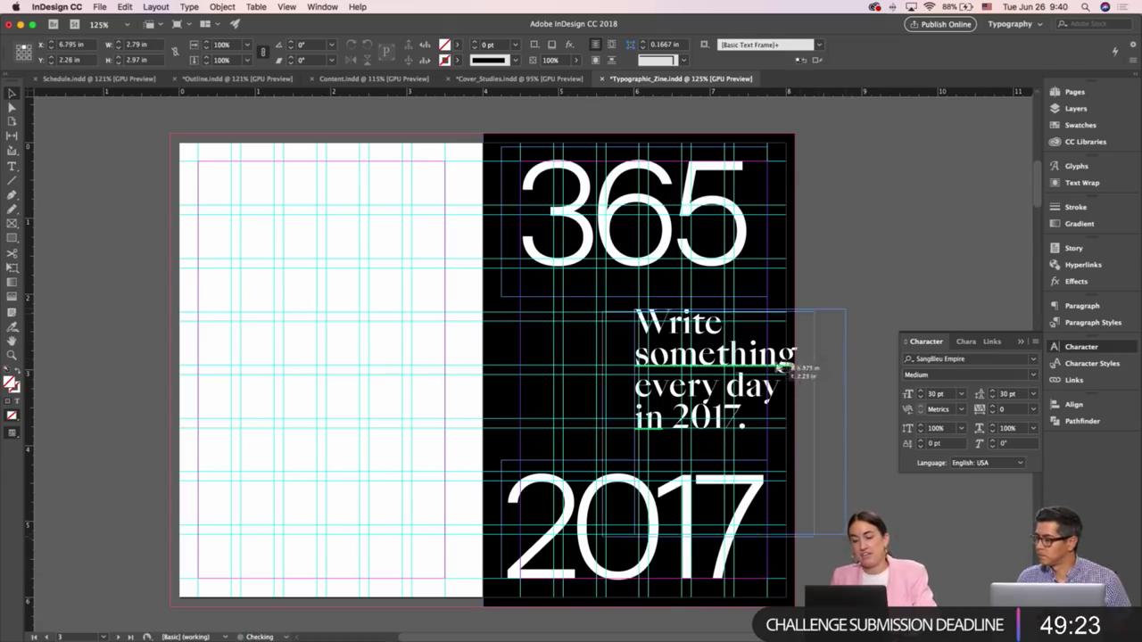
drag(757, 364, 674, 364)
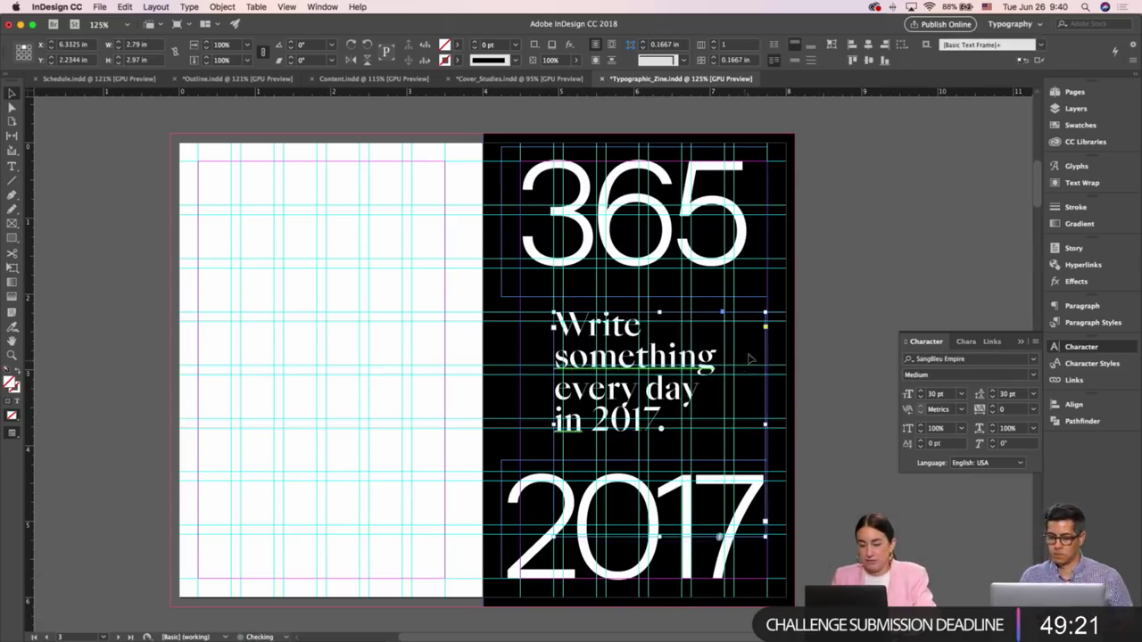
key(w)
click(824, 272)
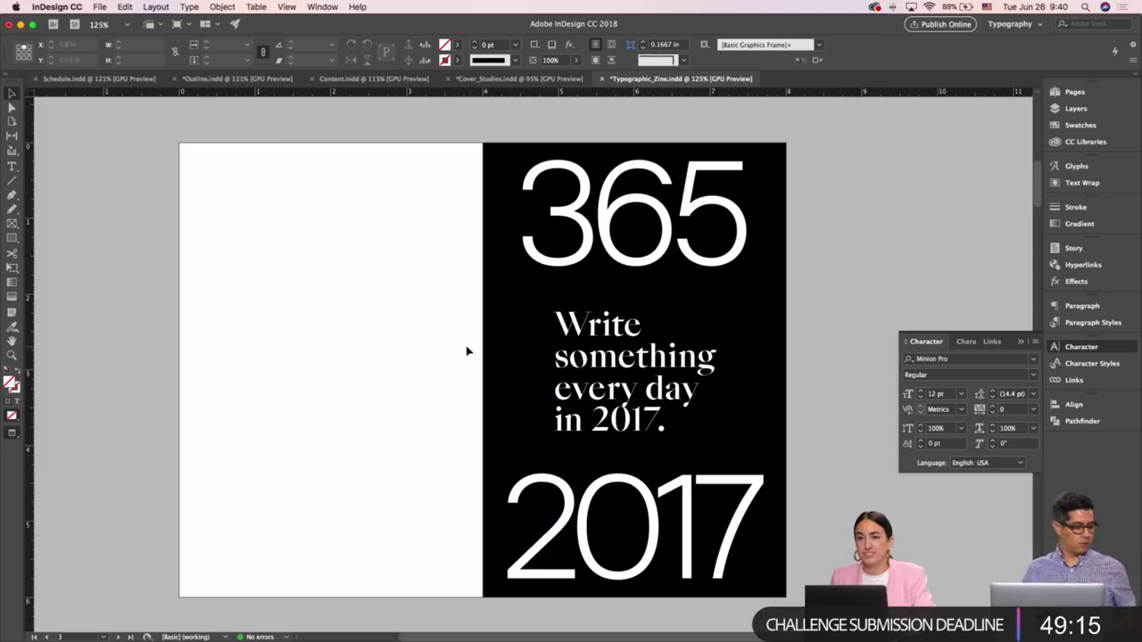
double_click(653, 357)
key(super+a)
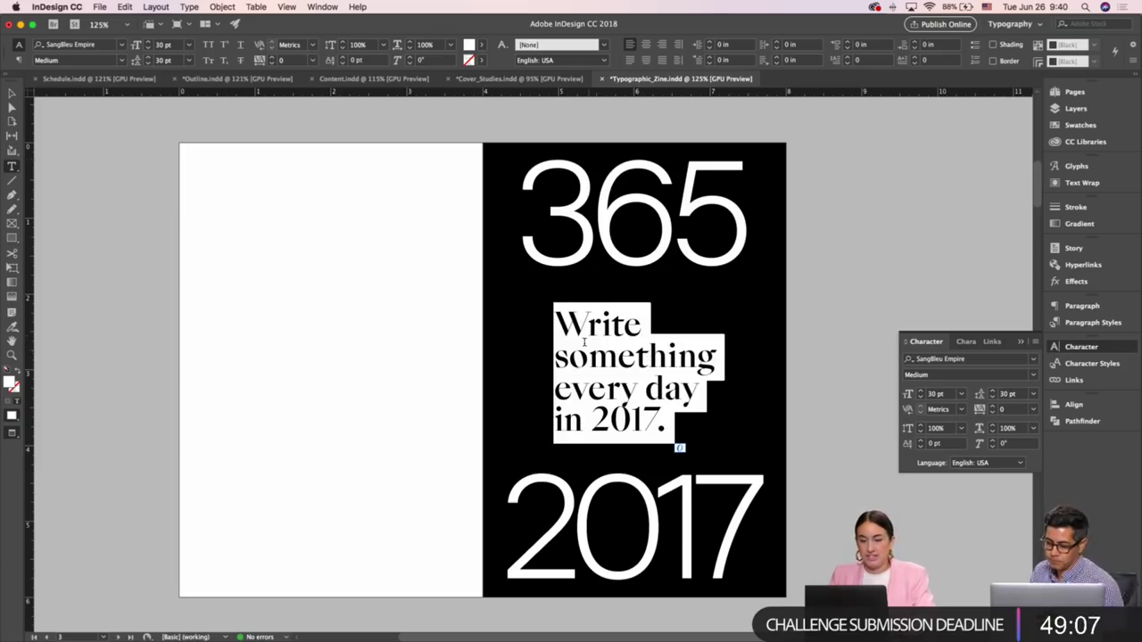
Reduce the tagline to 18 pt and make its frame narrower
click(147, 49)
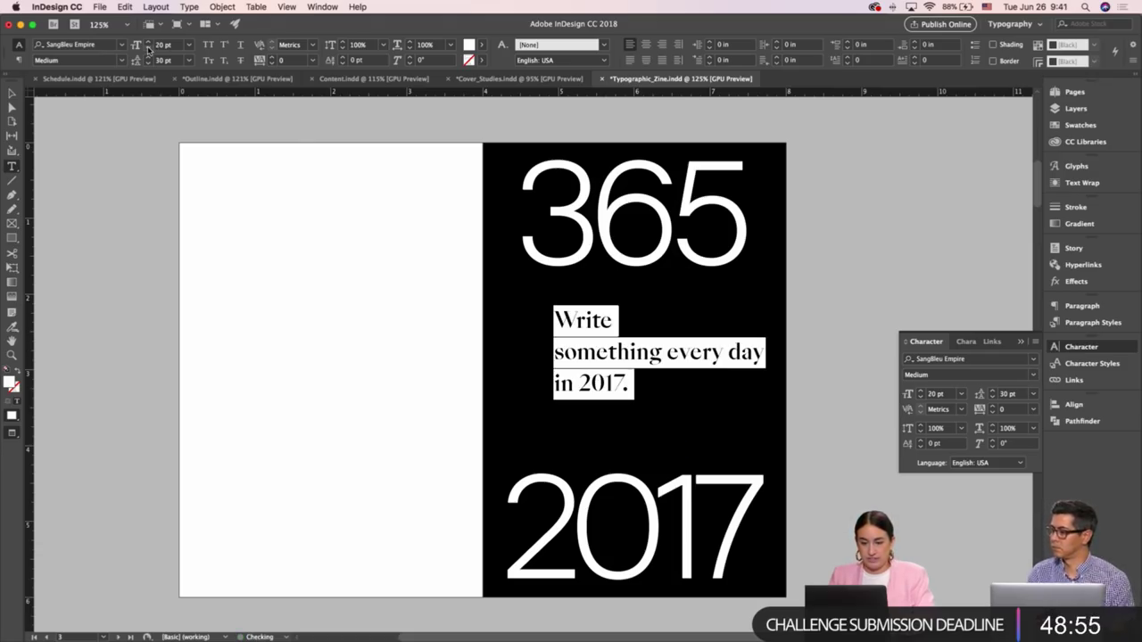
click(147, 49)
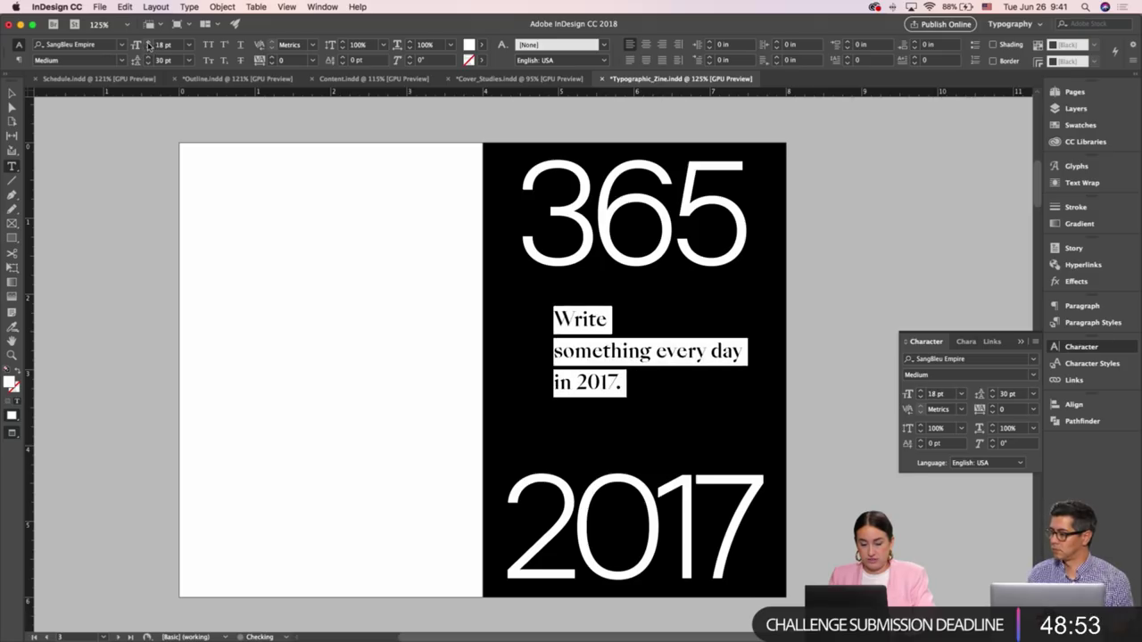
key(Escape)
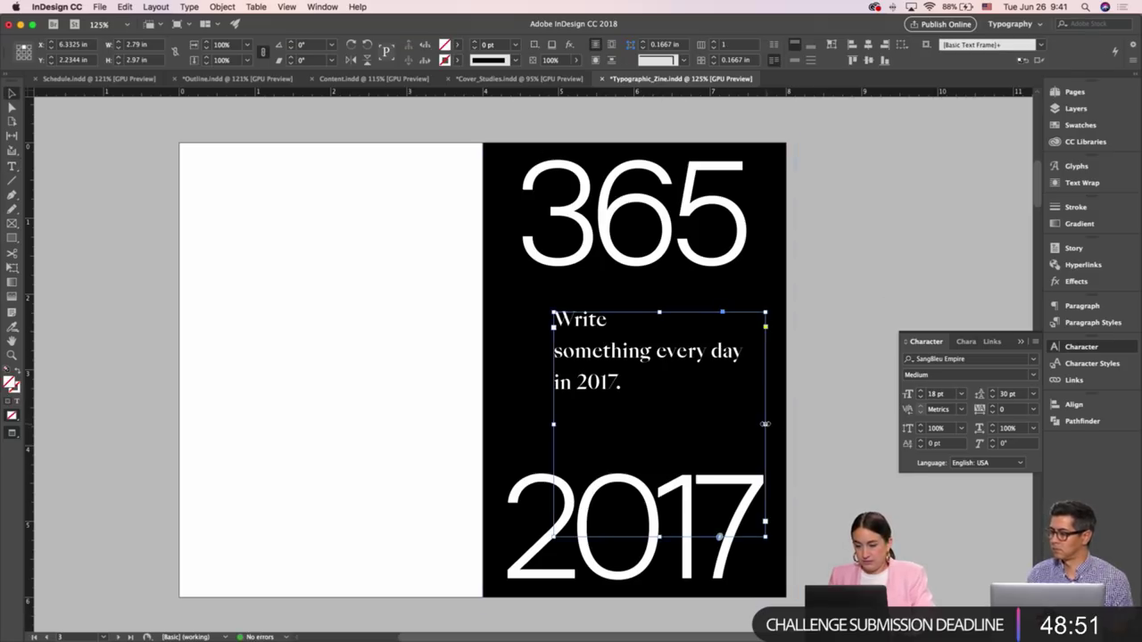
drag(766, 422, 691, 423)
Turn off hyphenation for the tagline and lower its leading to 18 pt
double_click(621, 380)
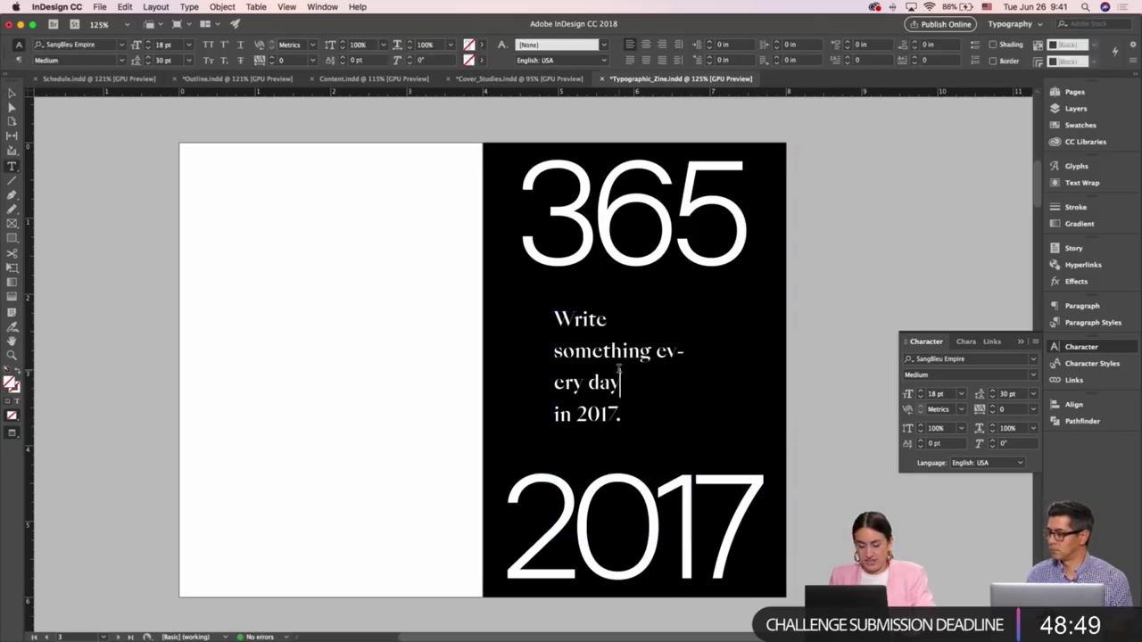
key(cmd+a)
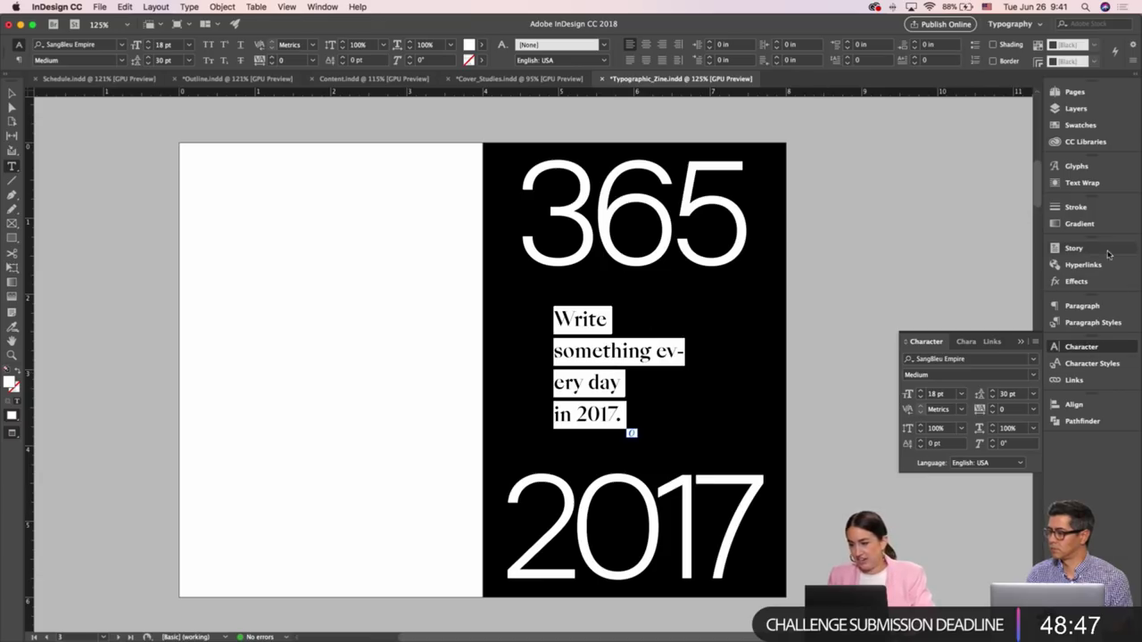
click(1067, 306)
click(906, 454)
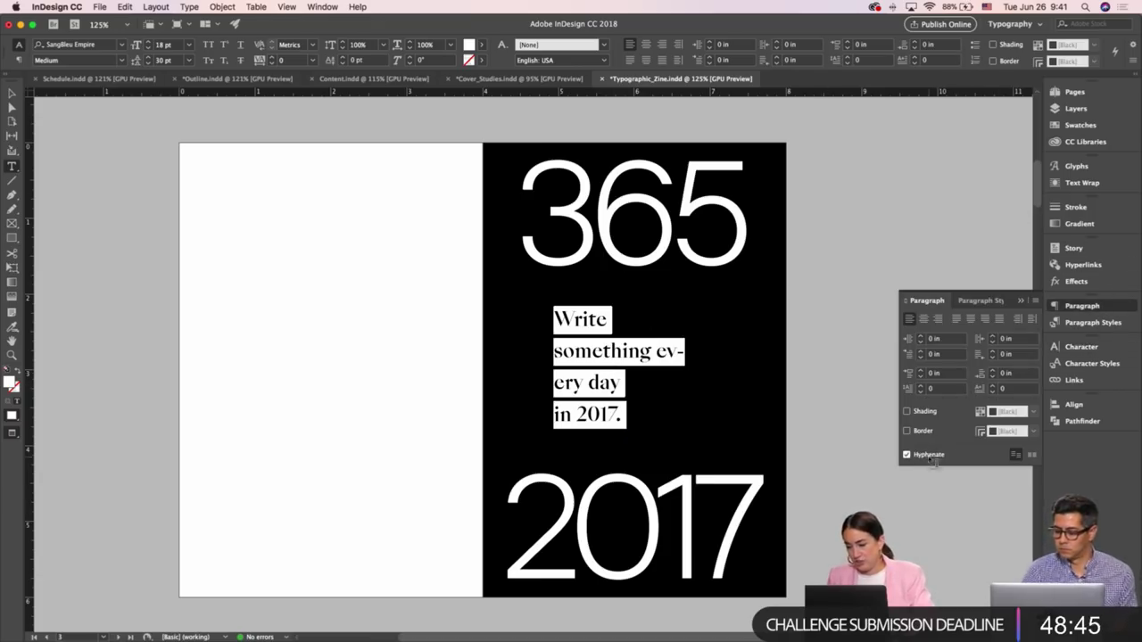
click(147, 64)
click(147, 64)
click(147, 64)
click(147, 64)
click(147, 64)
click(147, 64)
click(147, 64)
click(147, 64)
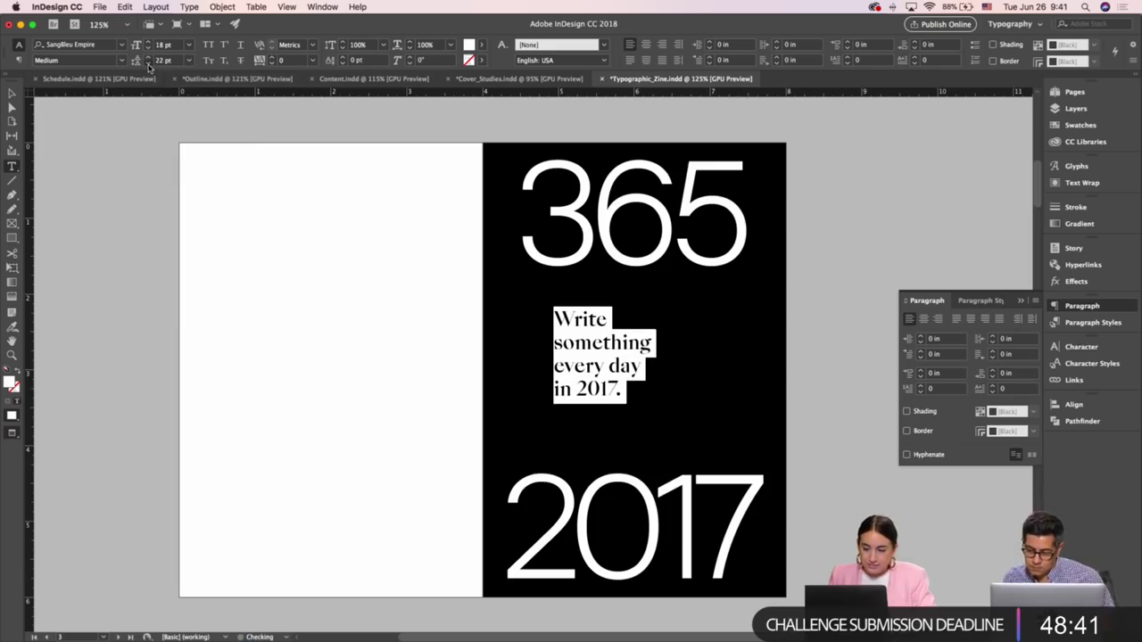
click(147, 64)
click(147, 64)
click(147, 65)
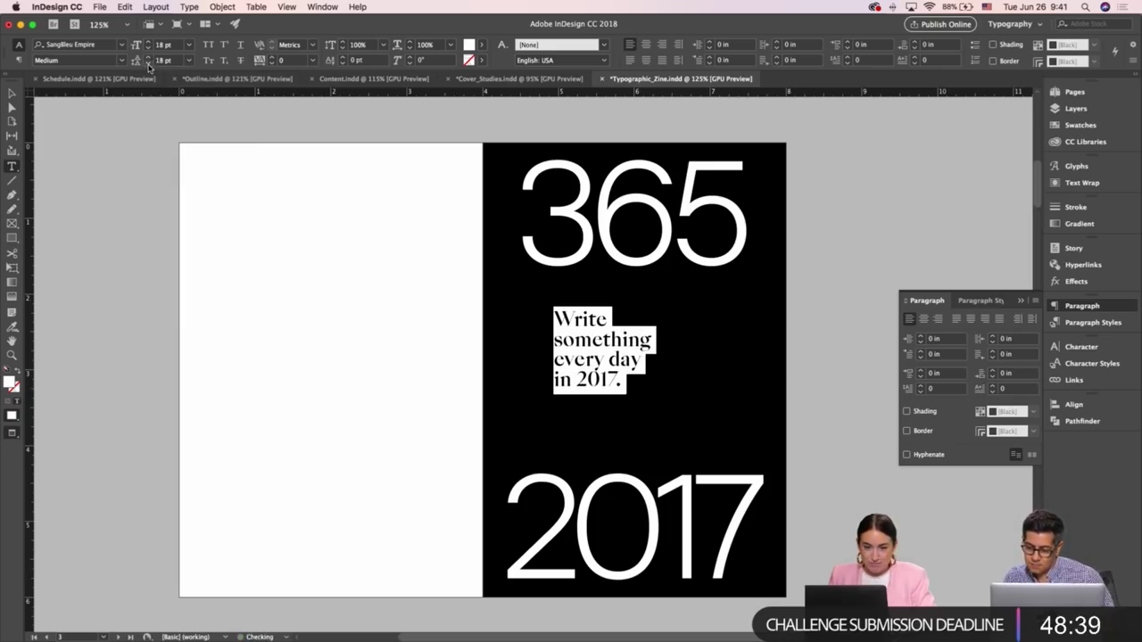
click(148, 64)
key(Escape)
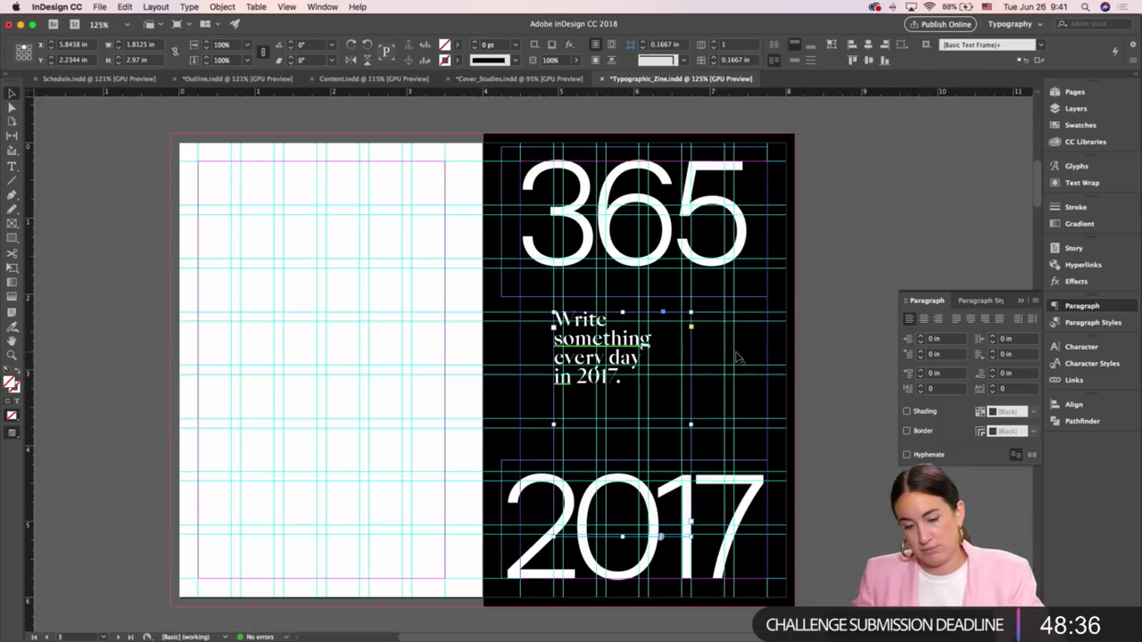
Move the tagline frame right of centre, previewing the placement without guides
key(w)
drag(621, 347, 705, 347)
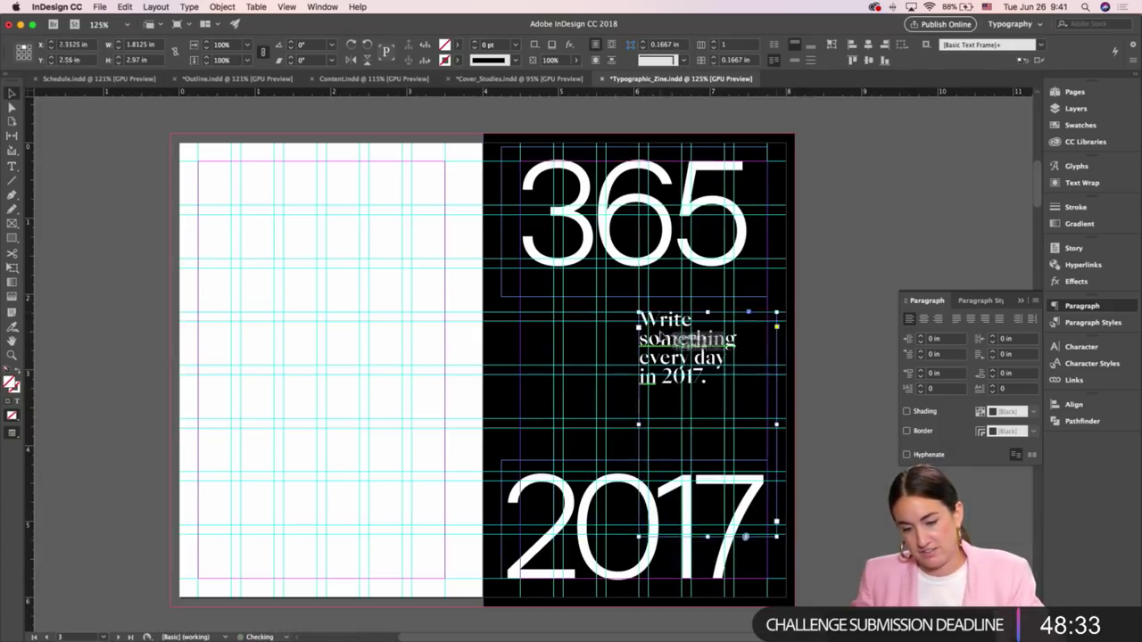
key(w)
click(821, 286)
scroll(844, 283, right, 2)
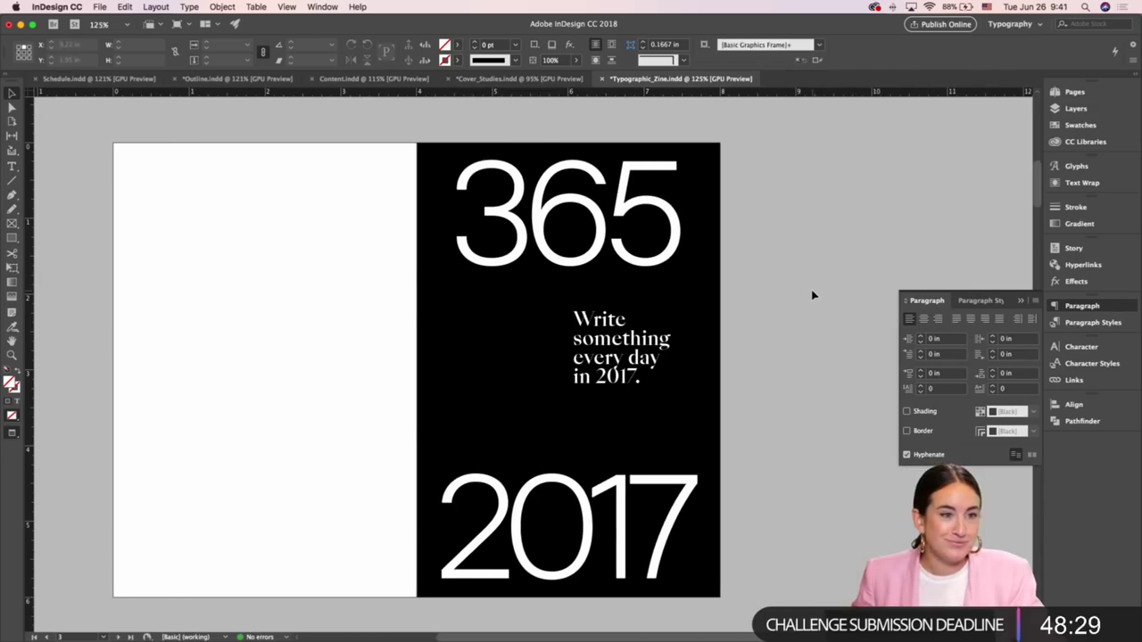
key(w)
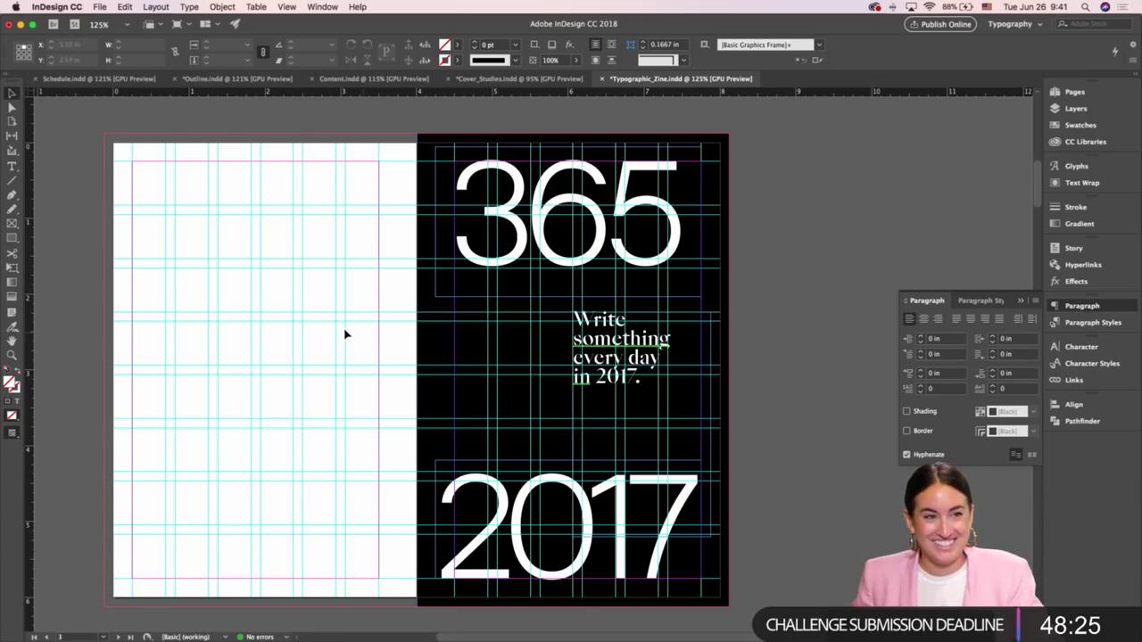
scroll(340, 333, left, 3)
key(w)
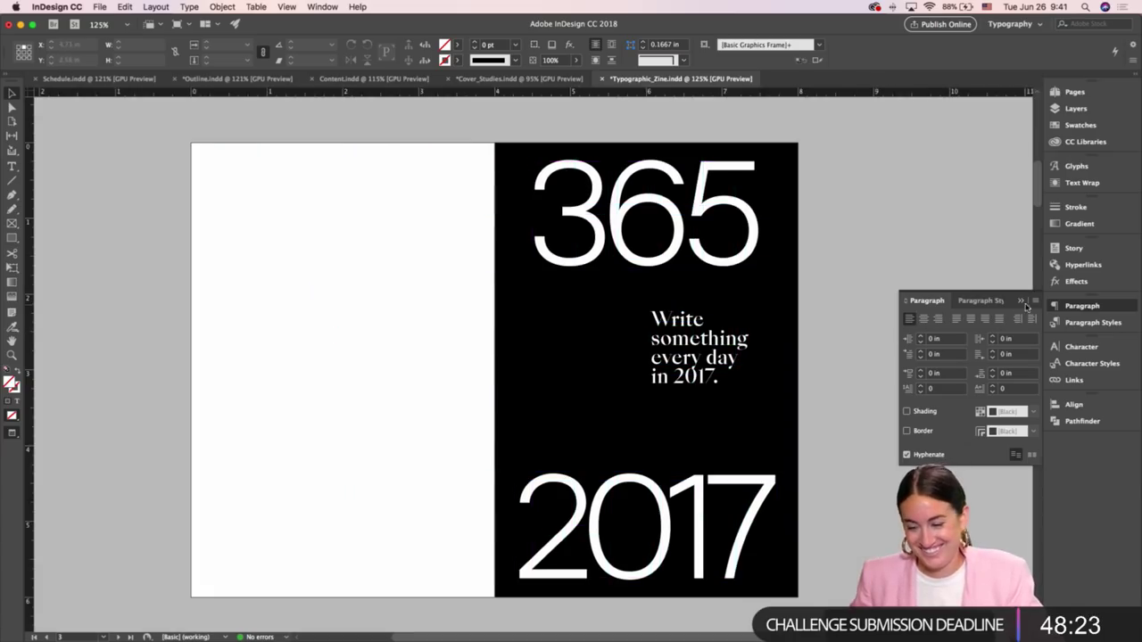
Close the Paragraph panel and nudge the tagline block slightly lower below 365
click(1023, 301)
key(w)
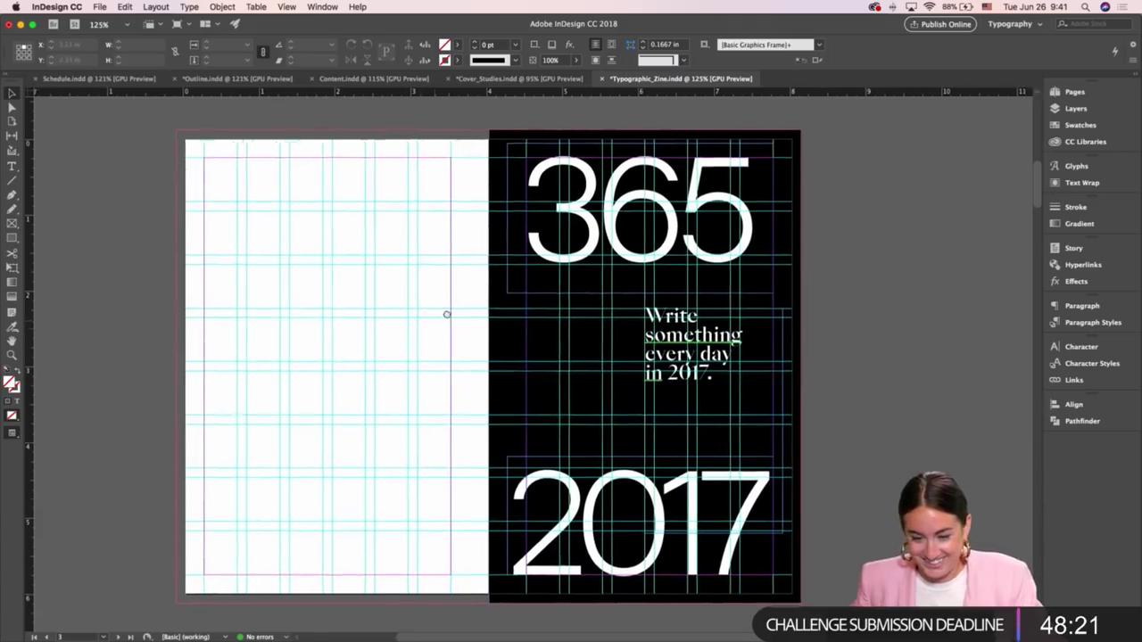
scroll(580, 330, left, 2)
key(w)
click(714, 348)
drag(713, 348, 713, 362)
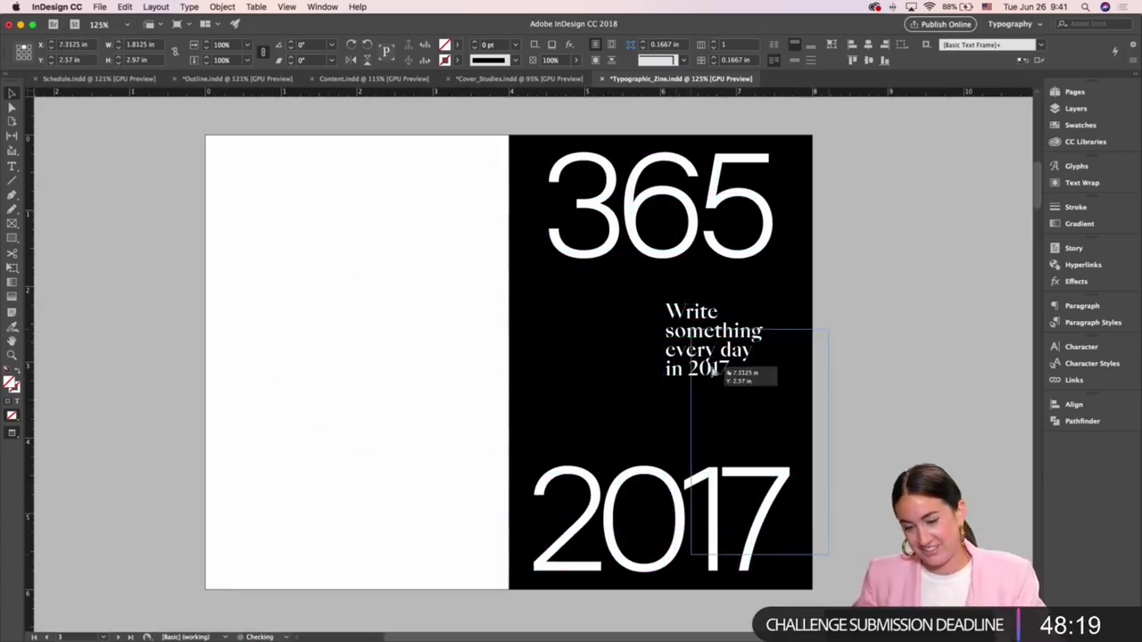
key(w)
click(836, 306)
key(w)
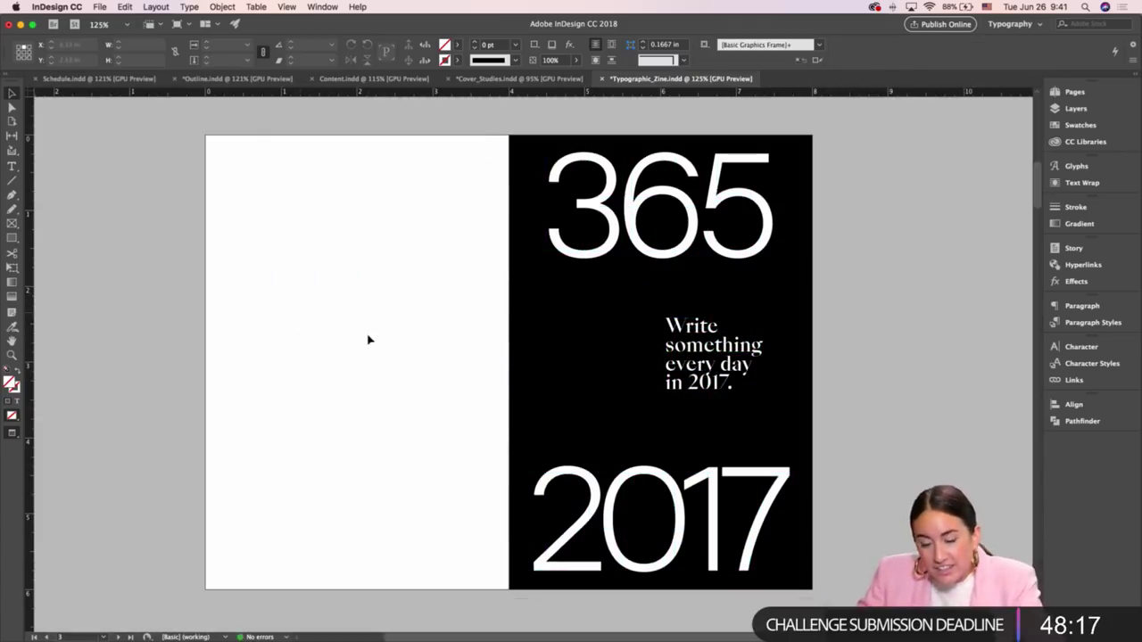
scroll(374, 342, down, 1)
Draw a text frame on page 2 and type the 'created by' credit line
key(w)
key(t)
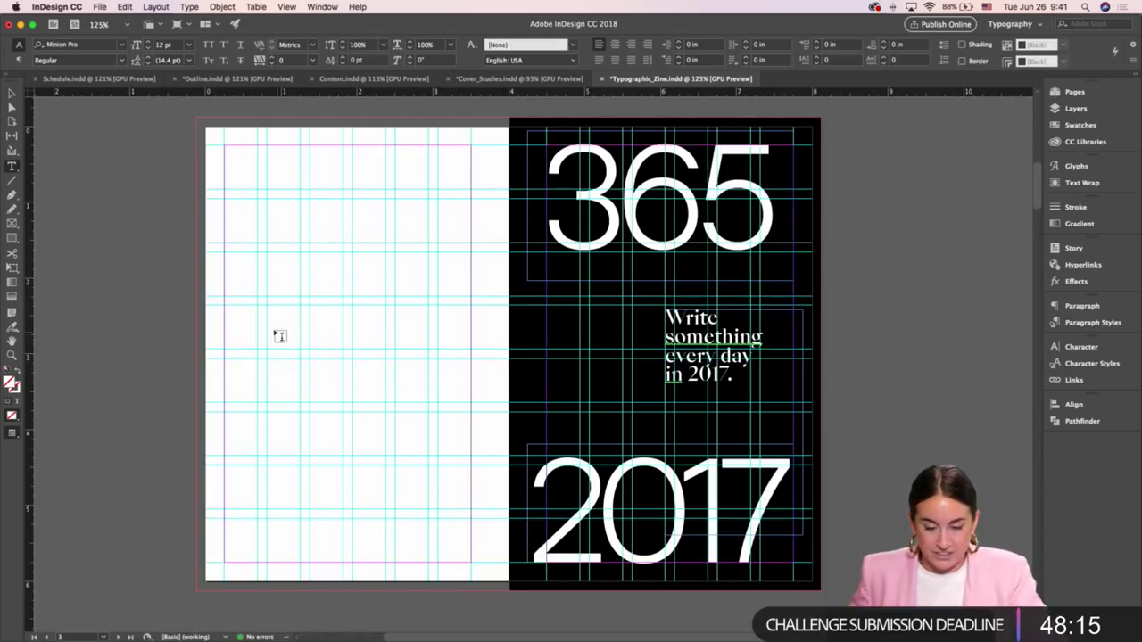
drag(254, 317, 455, 348)
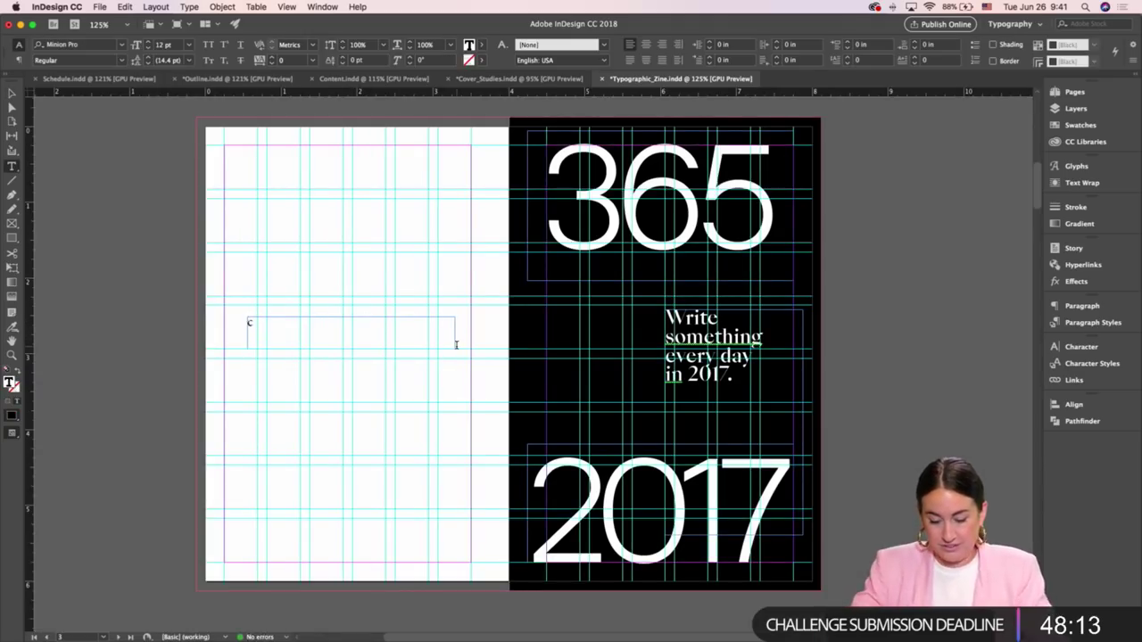
text(created by rachel)
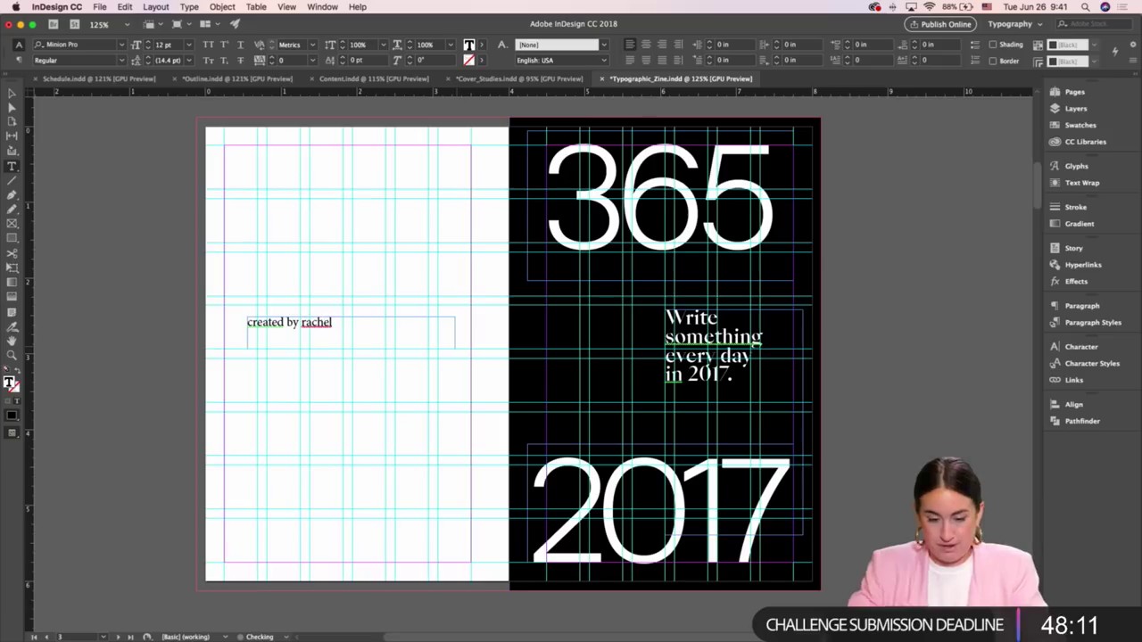
Set the credit in GT America Trial Expanded Bold, all caps
key(super+a)
click(87, 44)
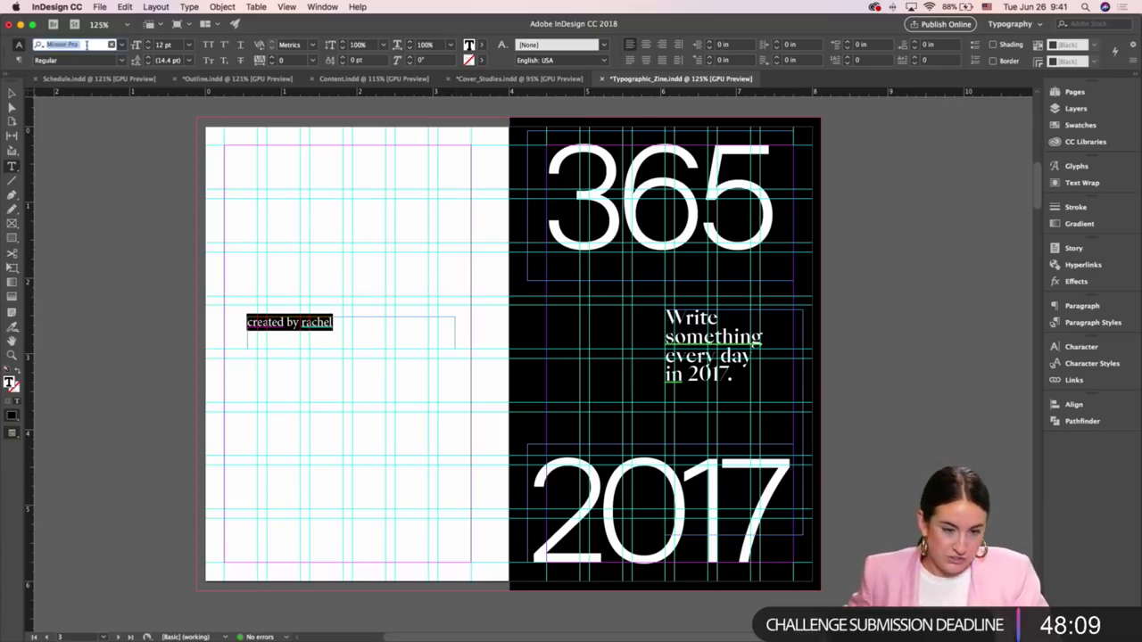
click(86, 45)
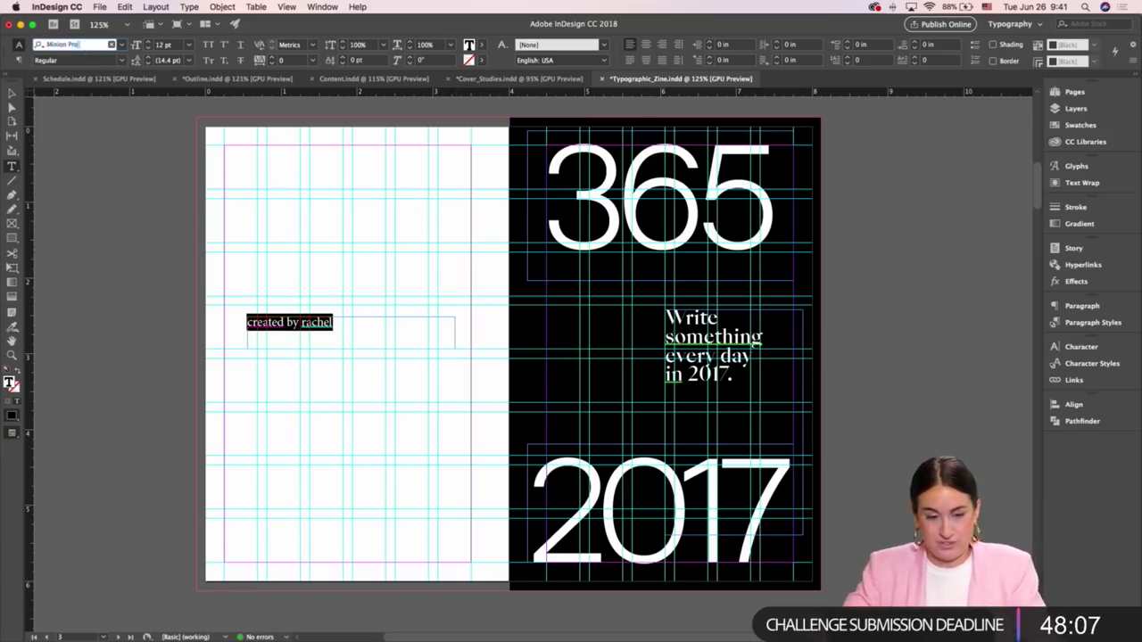
key(super+a)
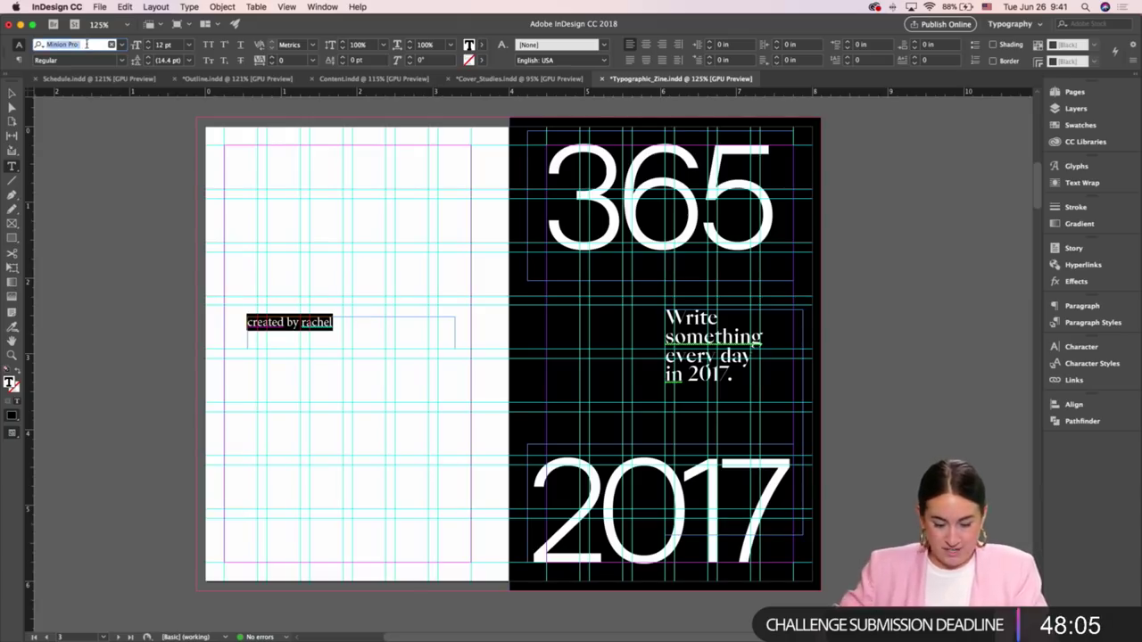
text(americ)
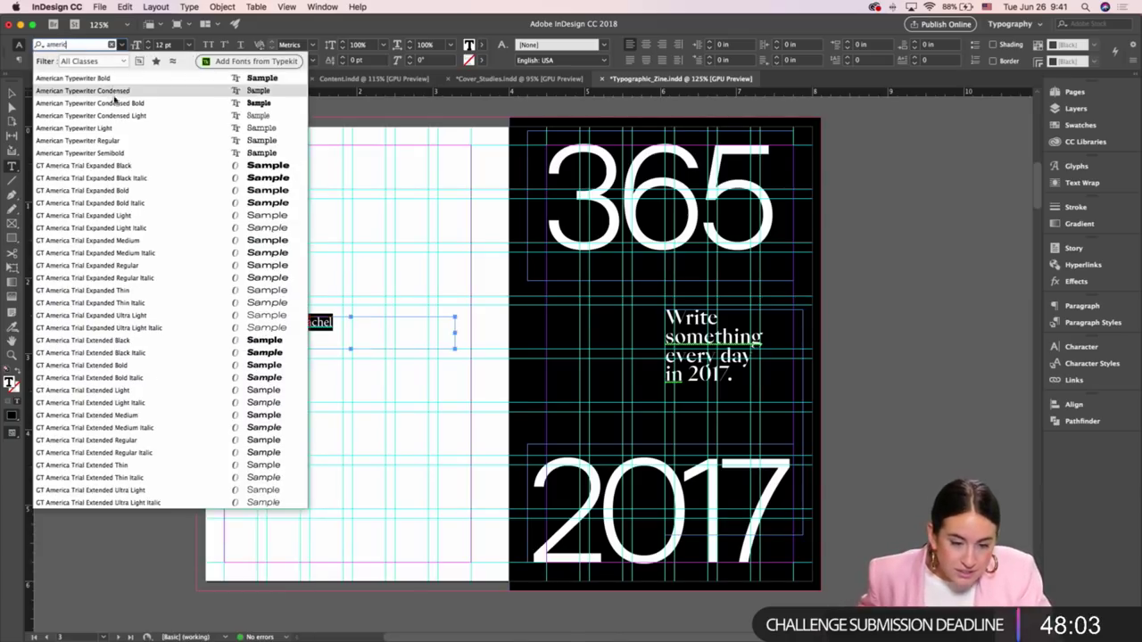
click(121, 191)
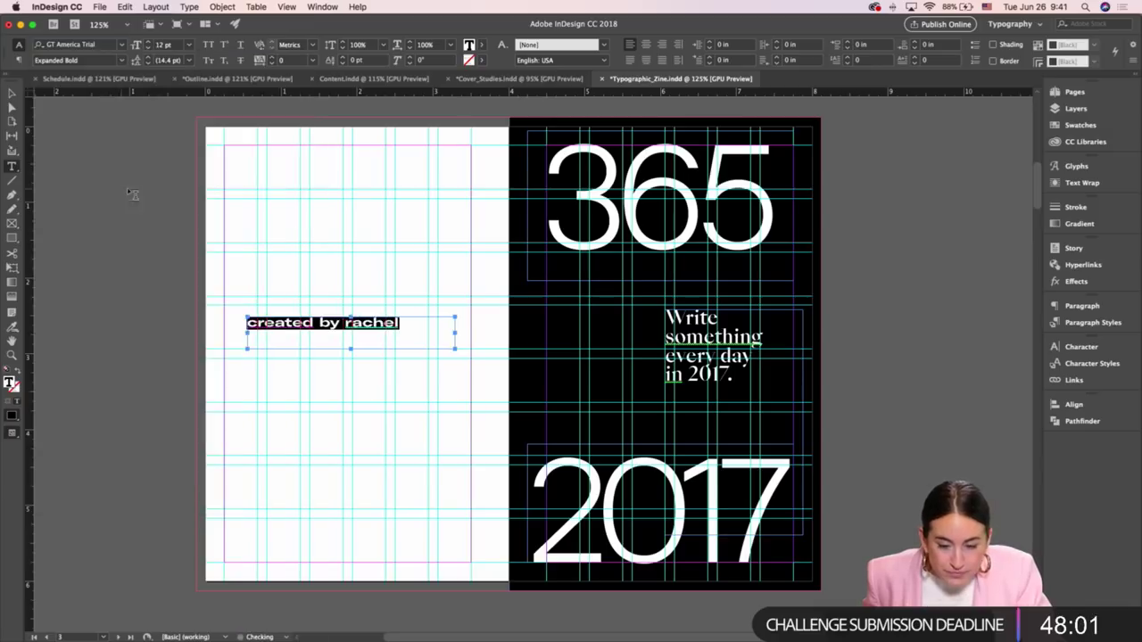
click(208, 45)
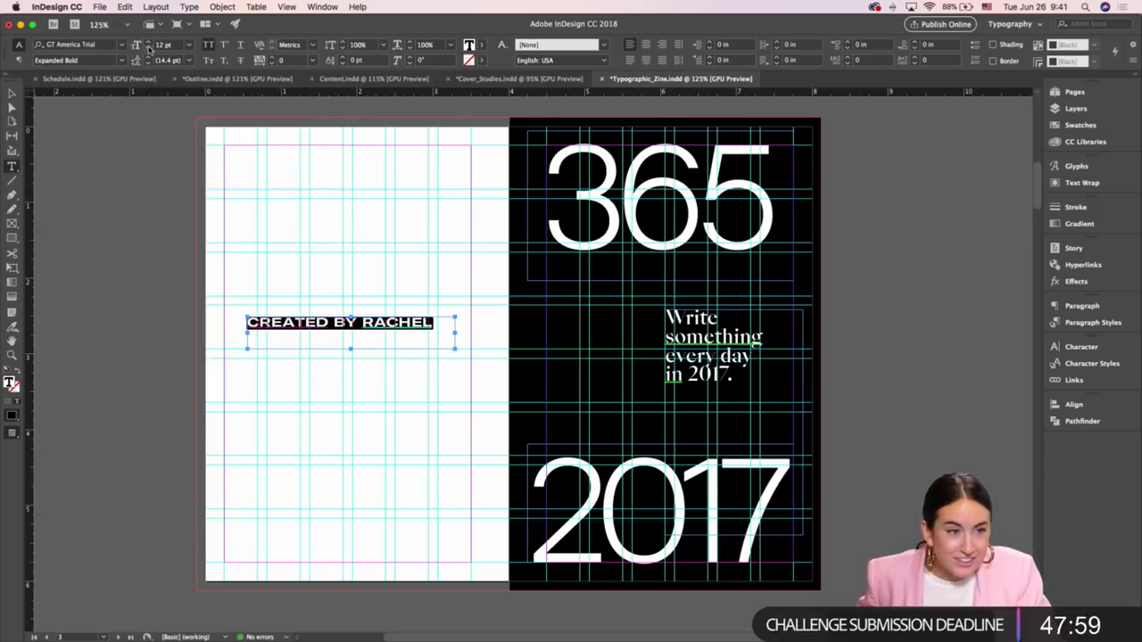
Shrink the credit text step by step down to 5 pt
click(149, 49)
click(149, 49)
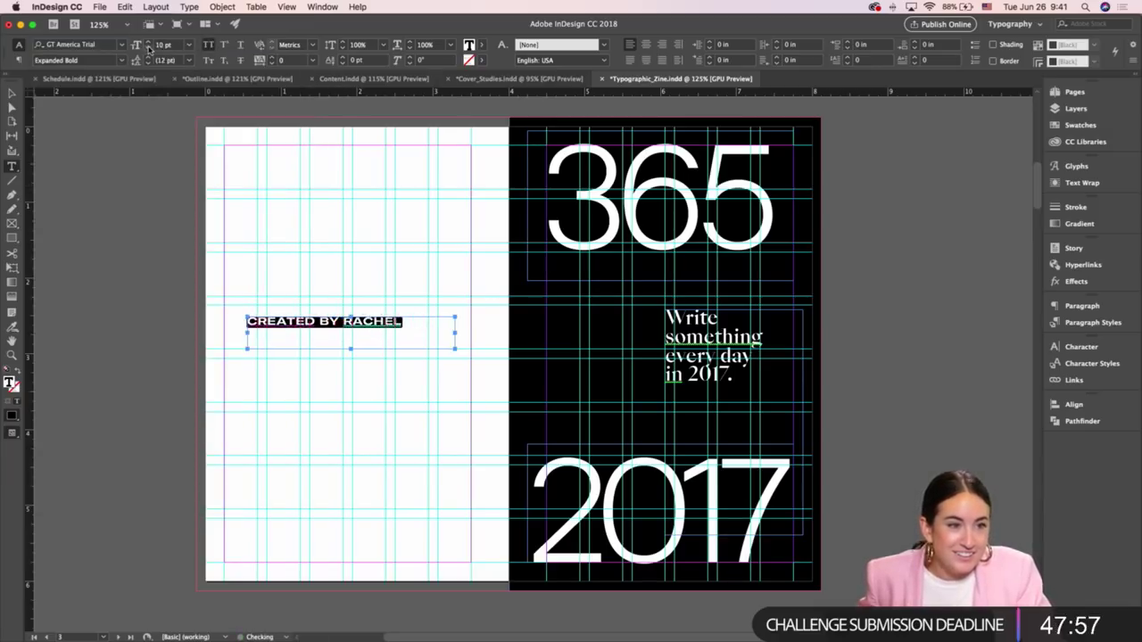
click(149, 49)
click(149, 49)
click(149, 50)
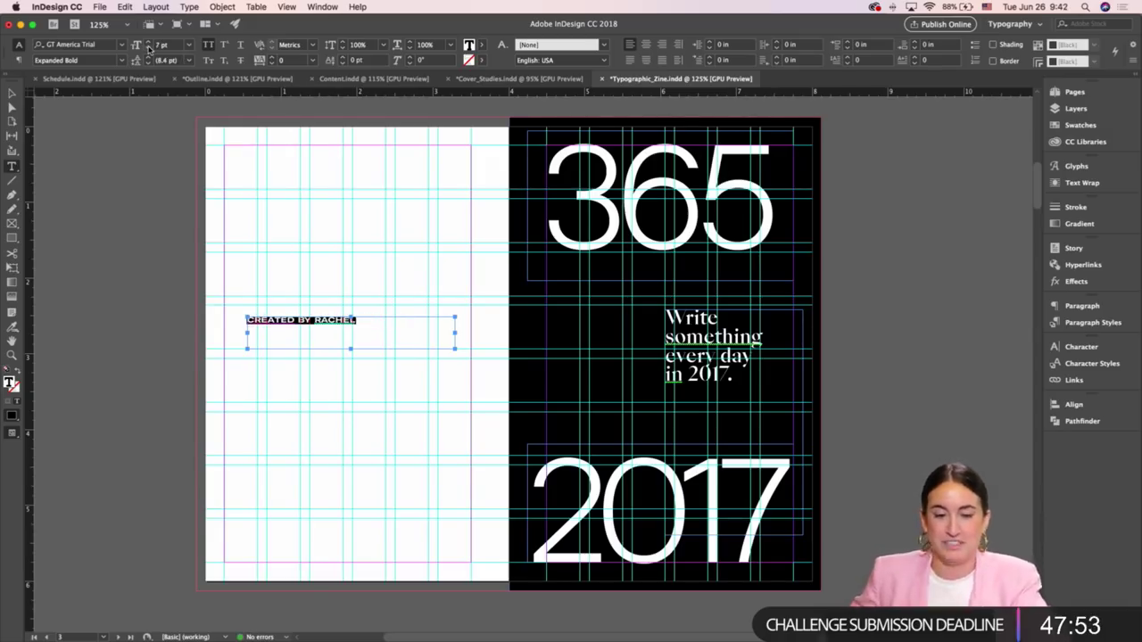
click(12, 93)
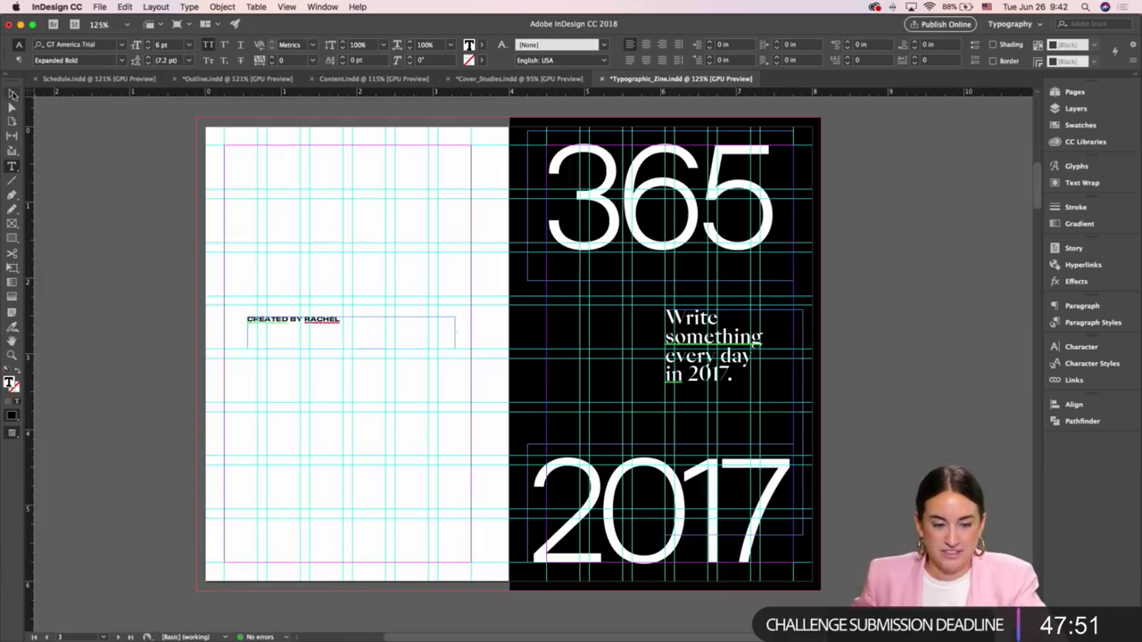
double_click(290, 330)
key(super+a)
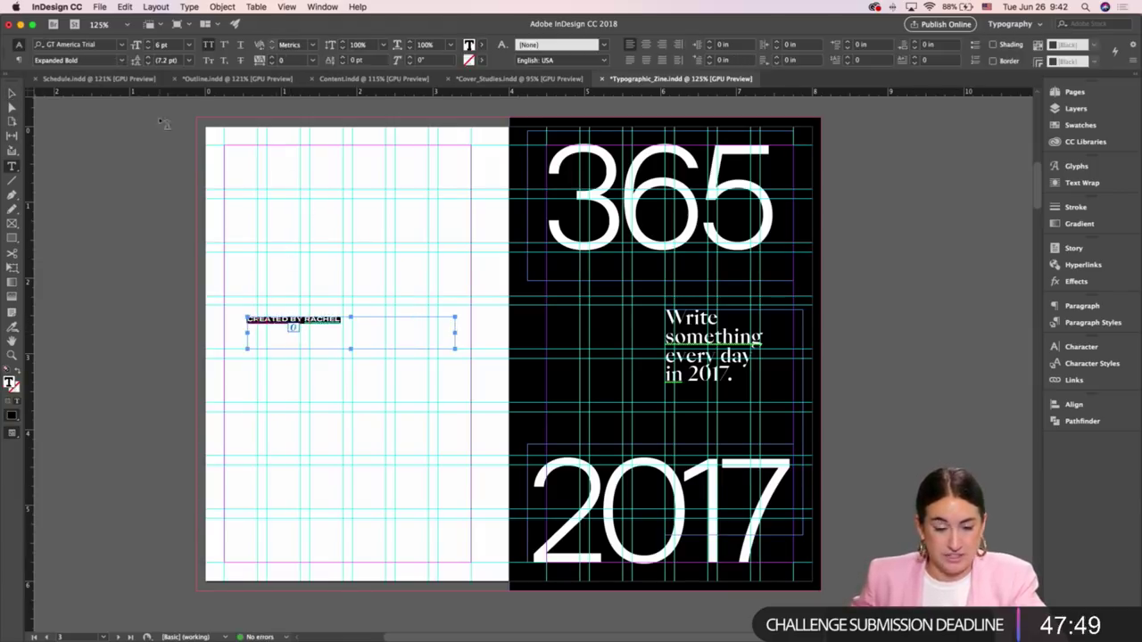
click(148, 49)
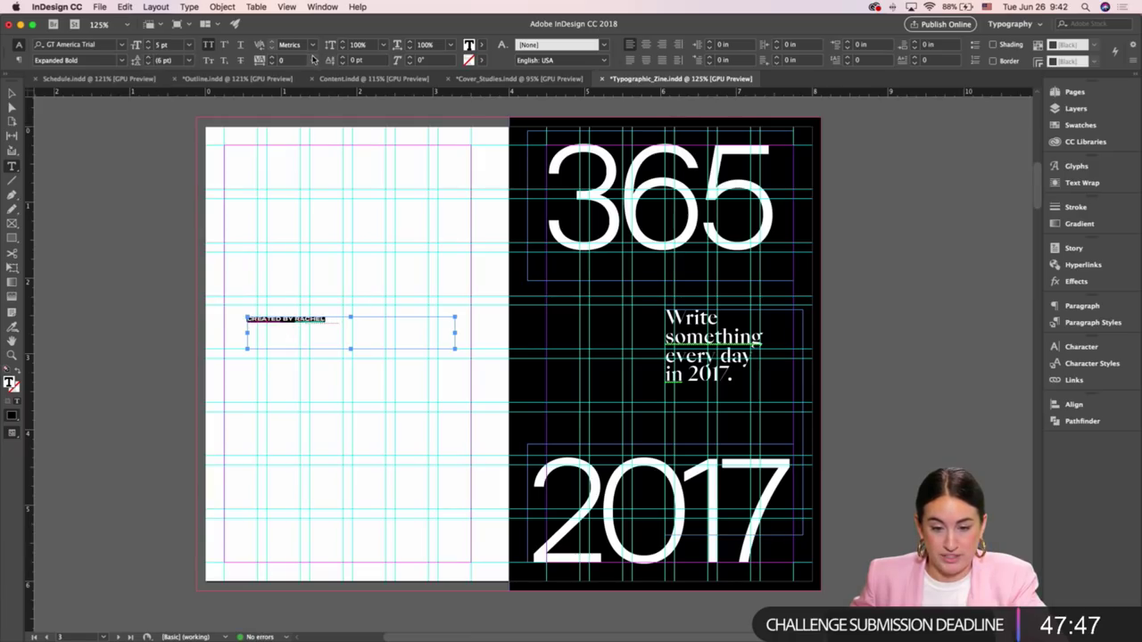
Set the credit's tracking to 200 and fit its frame to the text
click(312, 60)
click(309, 229)
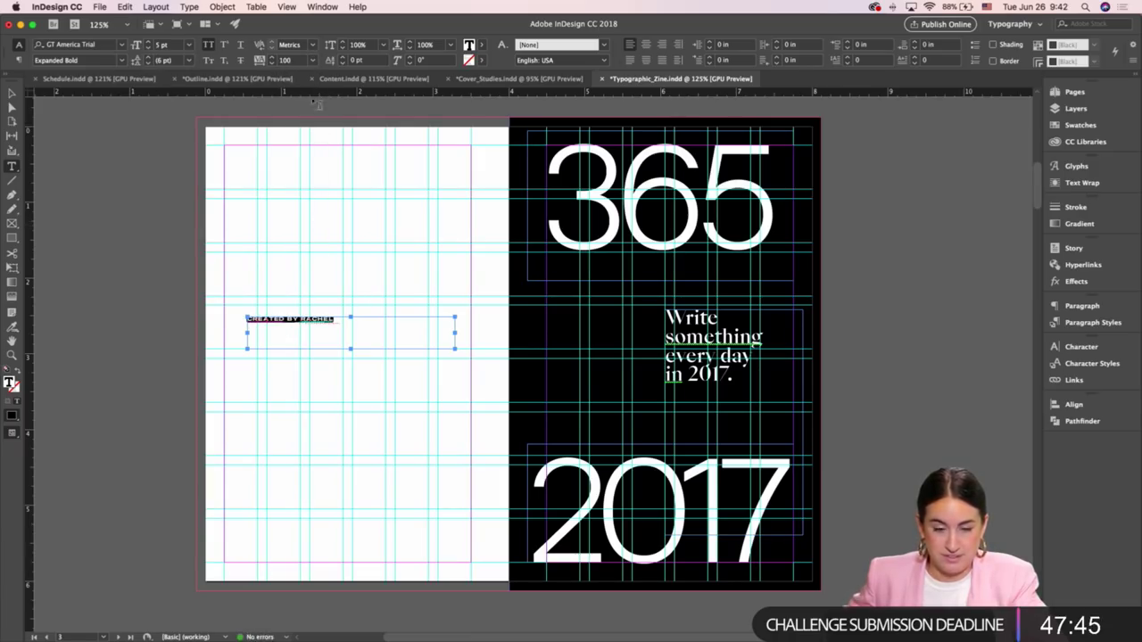
click(312, 60)
click(304, 246)
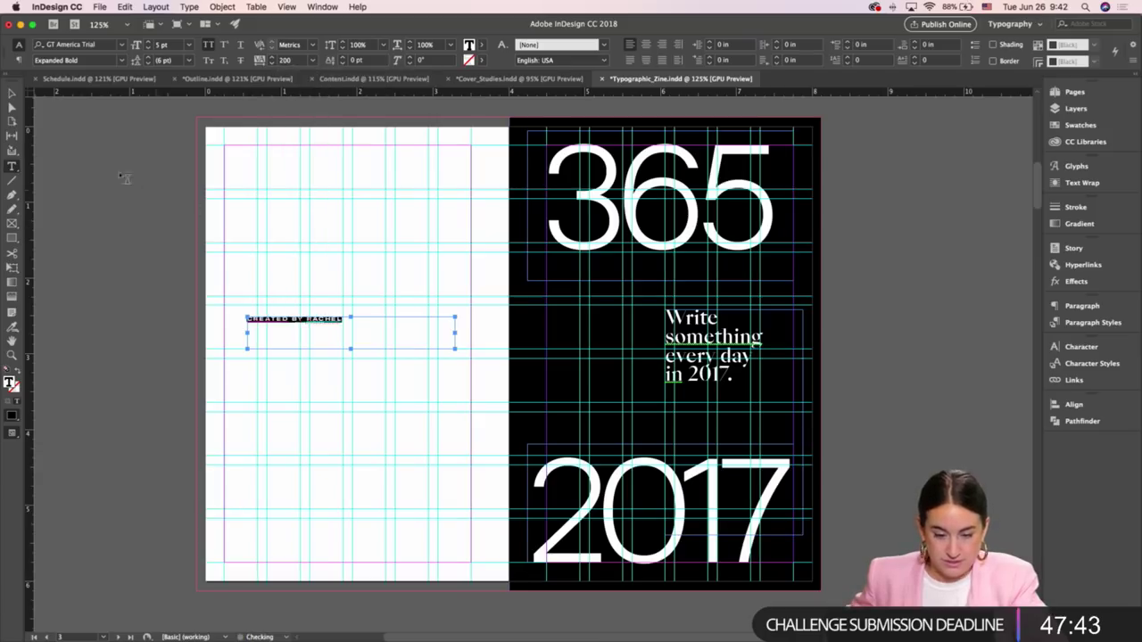
click(12, 93)
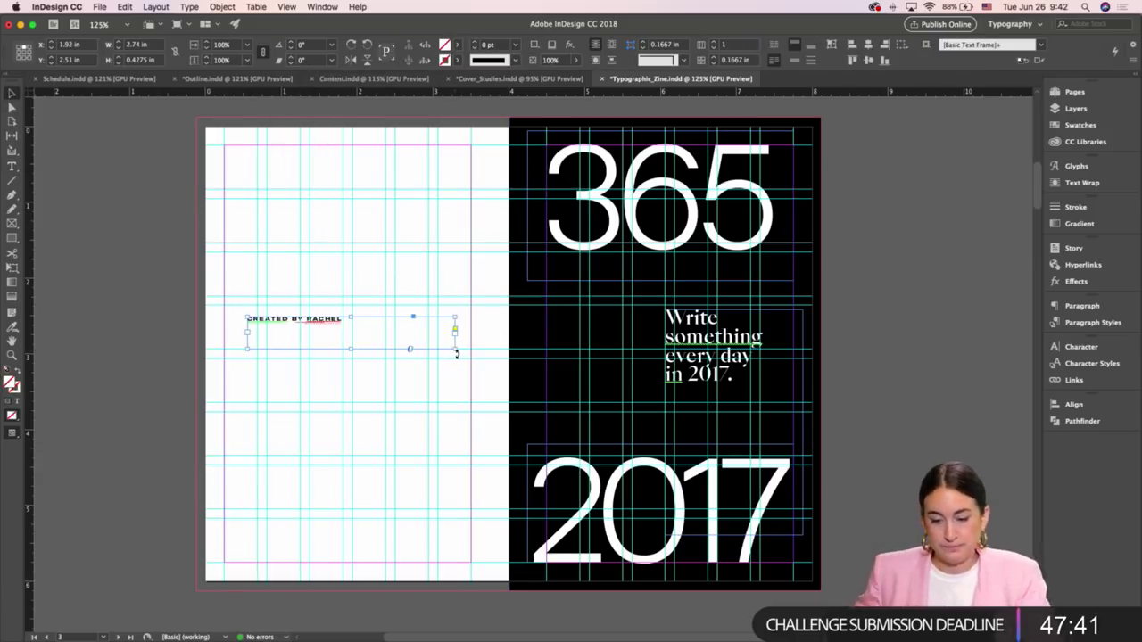
double_click(349, 350)
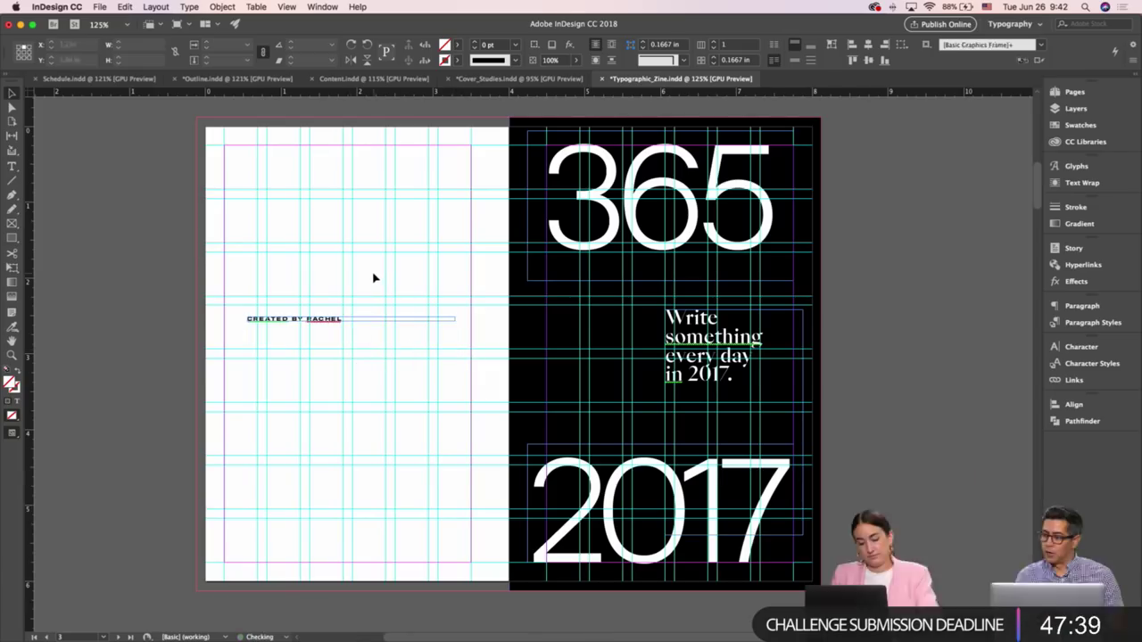
Rotate the credit frame 90° to run vertically and try it at the left page edge
click(375, 278)
key(w)
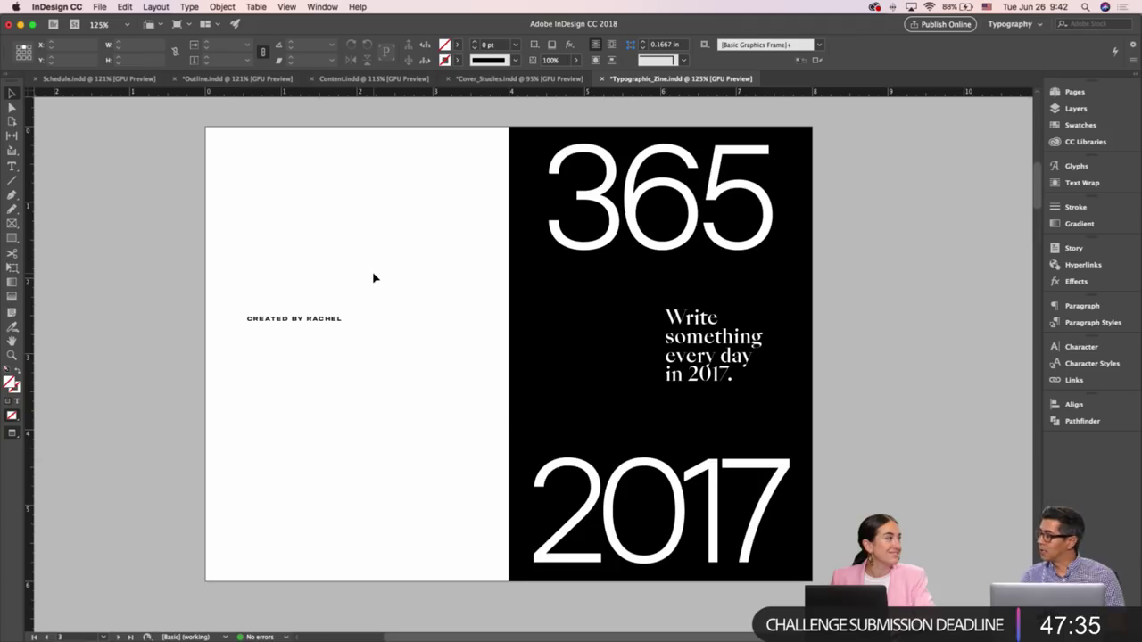
key(w)
click(330, 319)
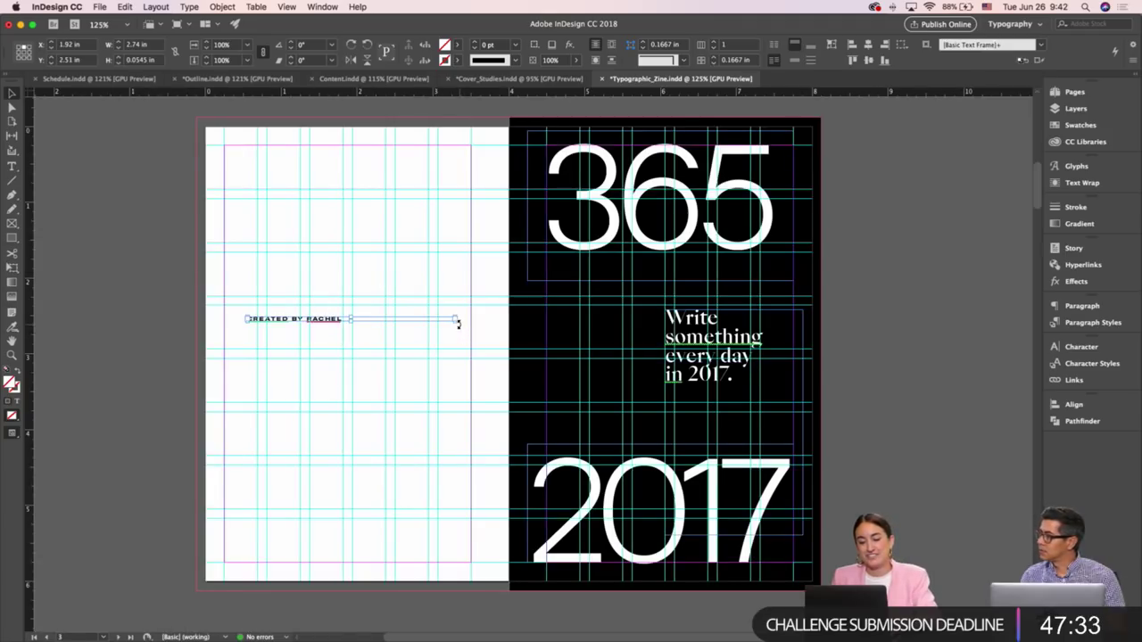
drag(458, 323, 387, 267)
click(360, 290)
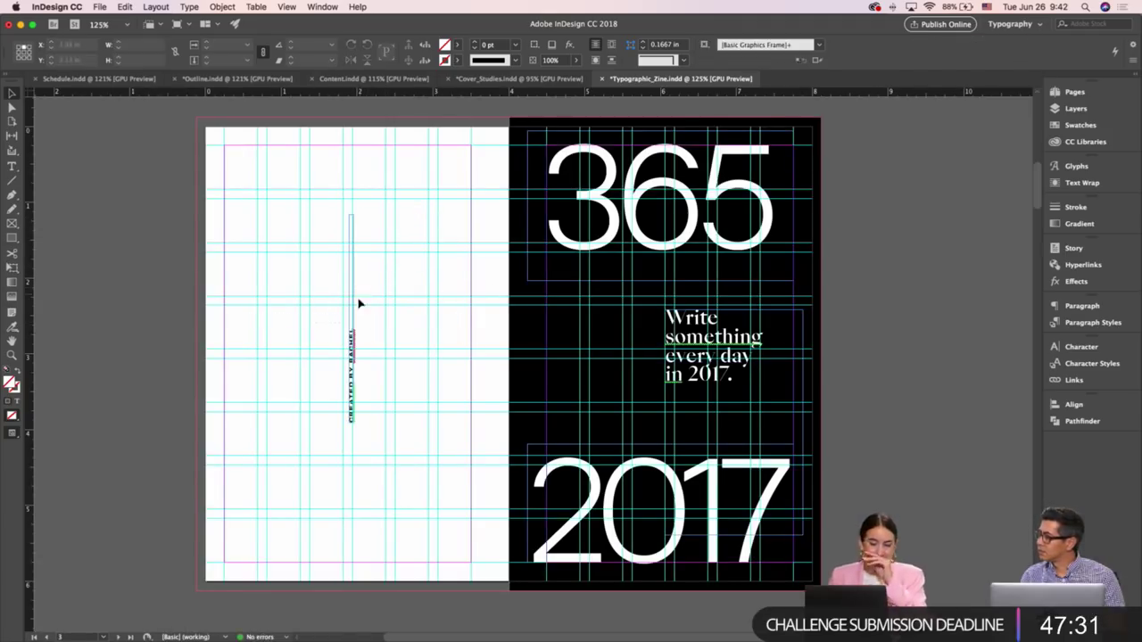
drag(351, 353, 230, 490)
click(292, 462)
key(w)
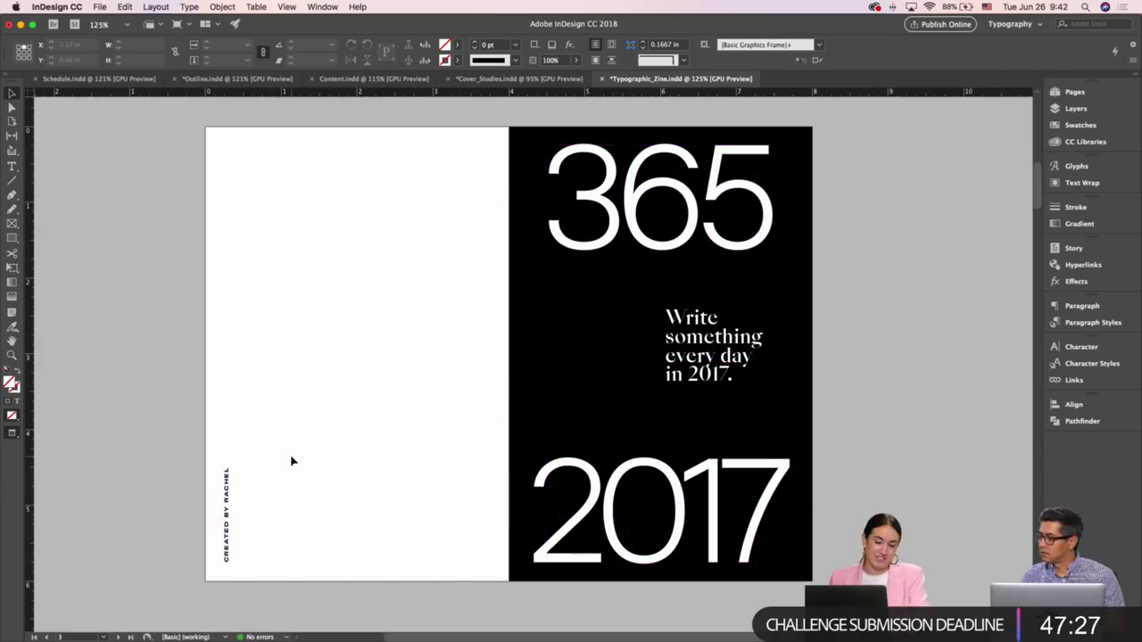
key(w)
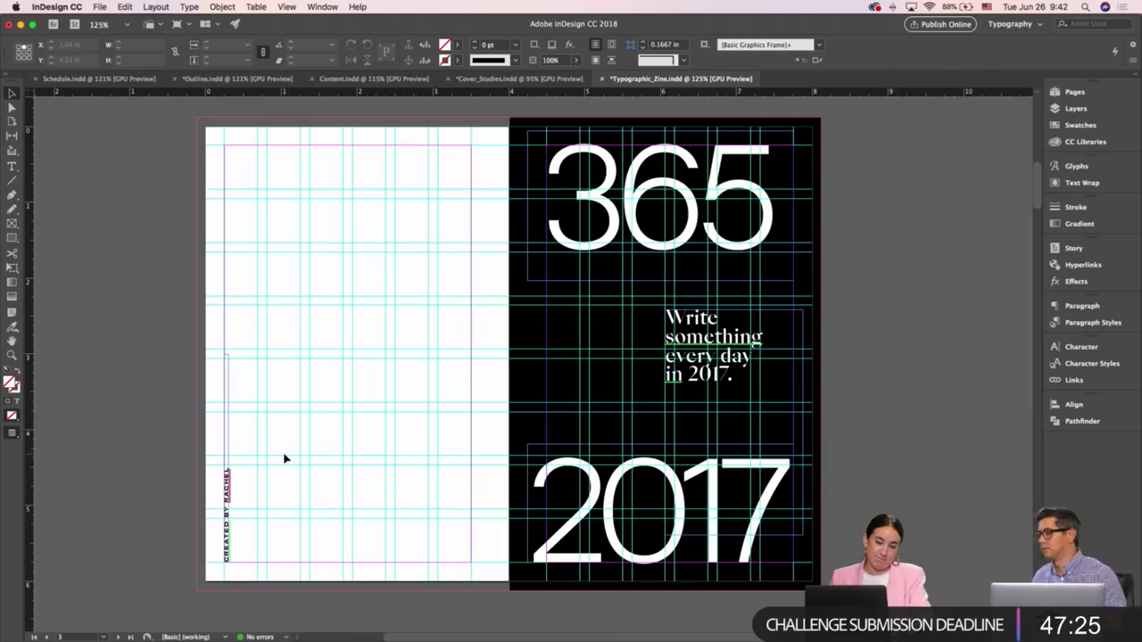
Move the vertical credit to sit beside the spread's centre
drag(285, 458, 219, 428)
key(w)
click(257, 408)
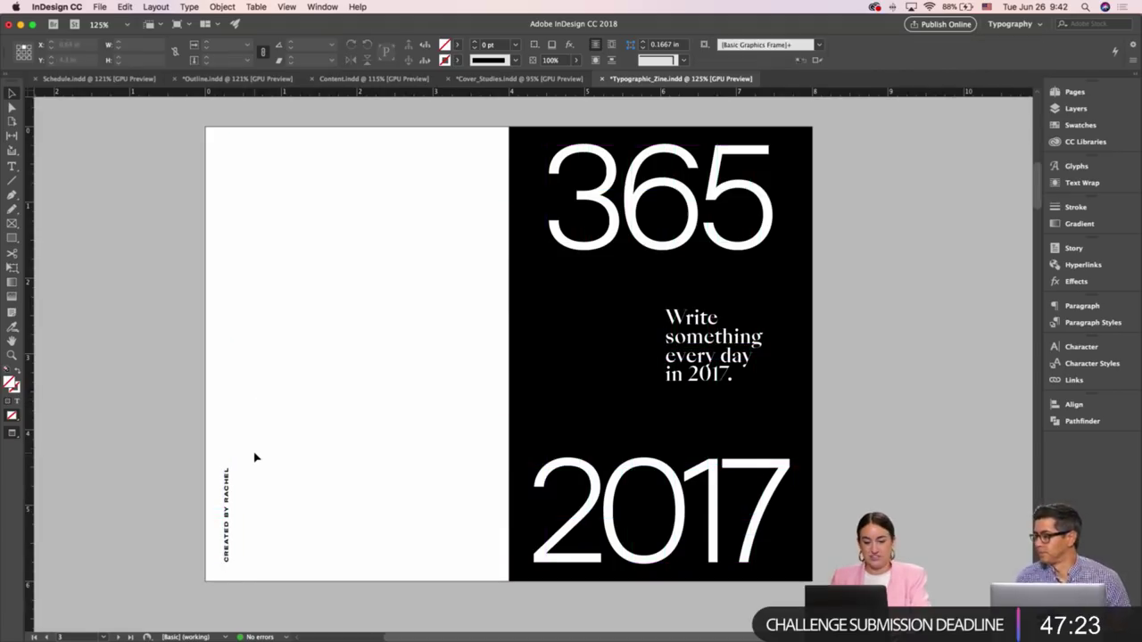
key(w)
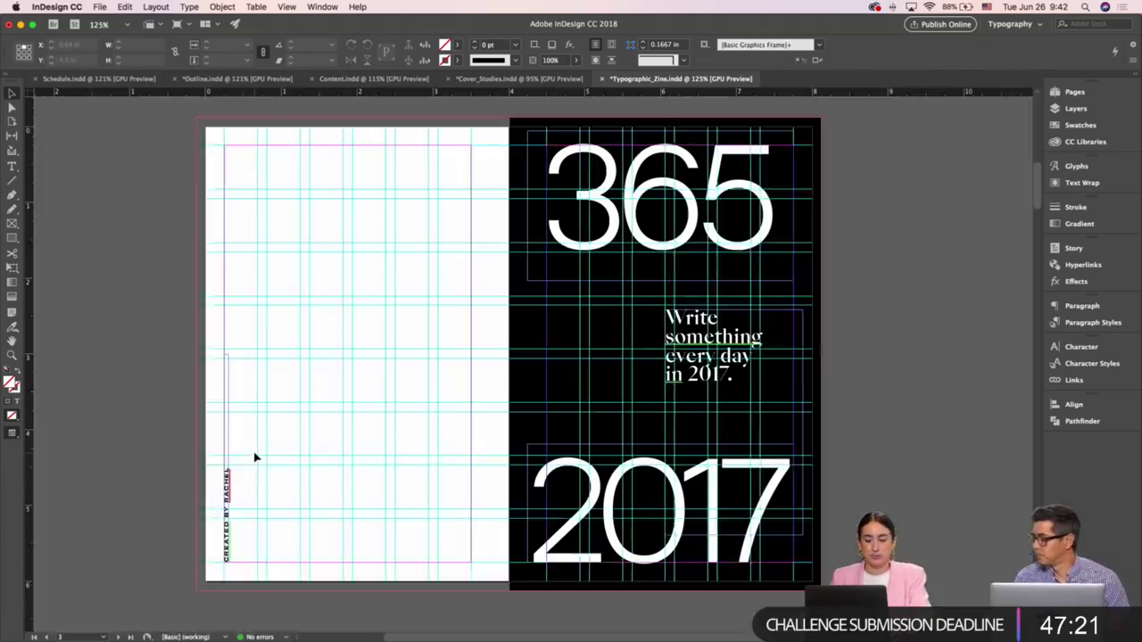
drag(227, 453, 362, 395)
click(409, 436)
key(w)
Turn the credit back to horizontal and place it midway down the left page
key(w)
drag(369, 261, 436, 369)
drag(313, 372, 308, 300)
key(w)
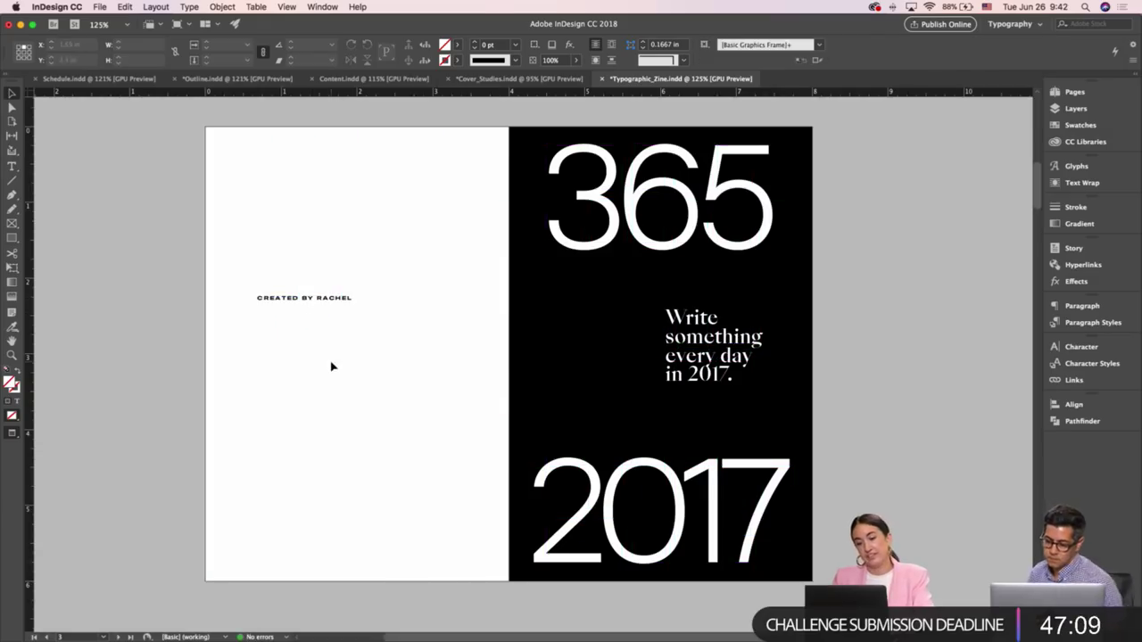
scroll(373, 240, right, 2)
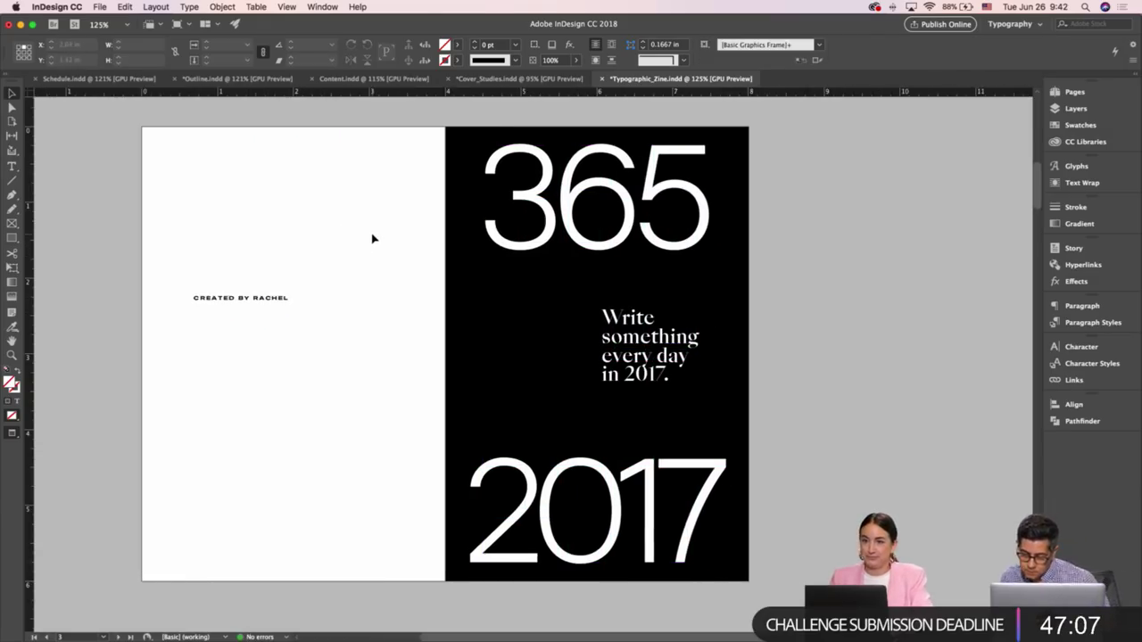
key(w)
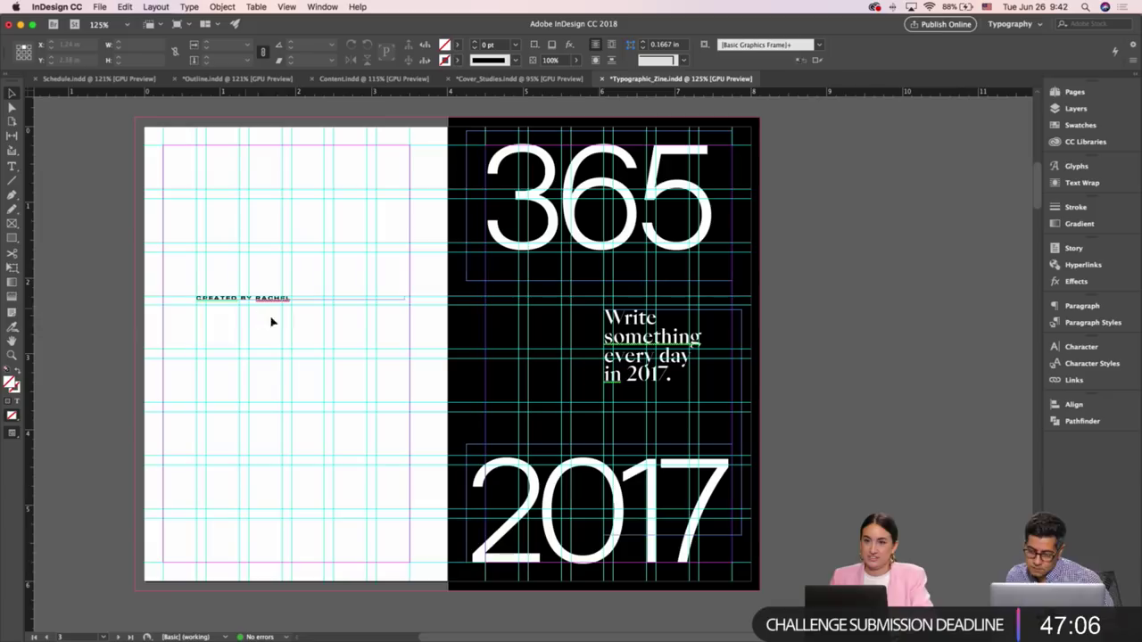
mouse_move(227, 304)
mouse_down()
mouse_move(234, 450)
mouse_move(250, 383)
mouse_move(227, 311)
mouse_up()
click(223, 295)
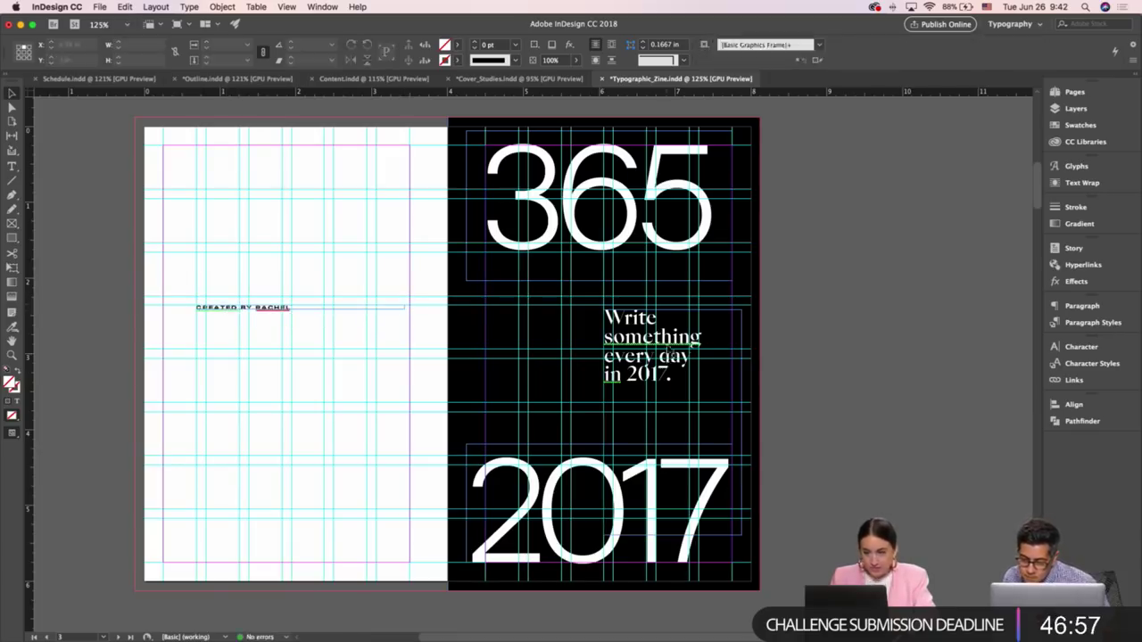
Nudge the Write something text frame slightly upward
click(660, 339)
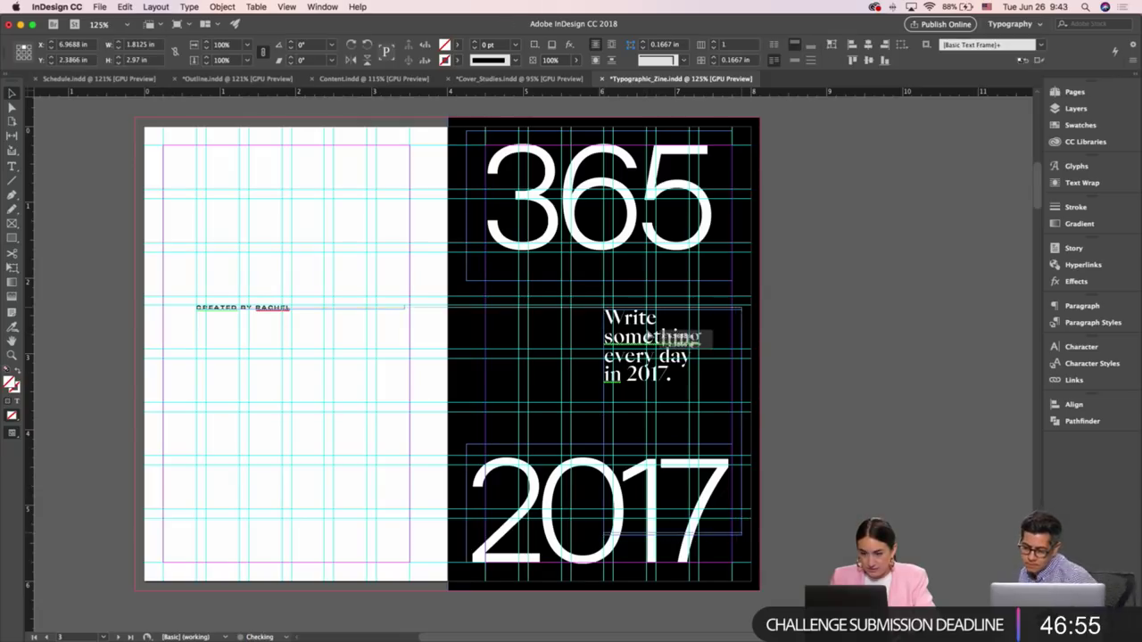
drag(660, 339, 660, 333)
click(792, 332)
Preview without guides and scroll around to review the cover and credit spreads
key(w)
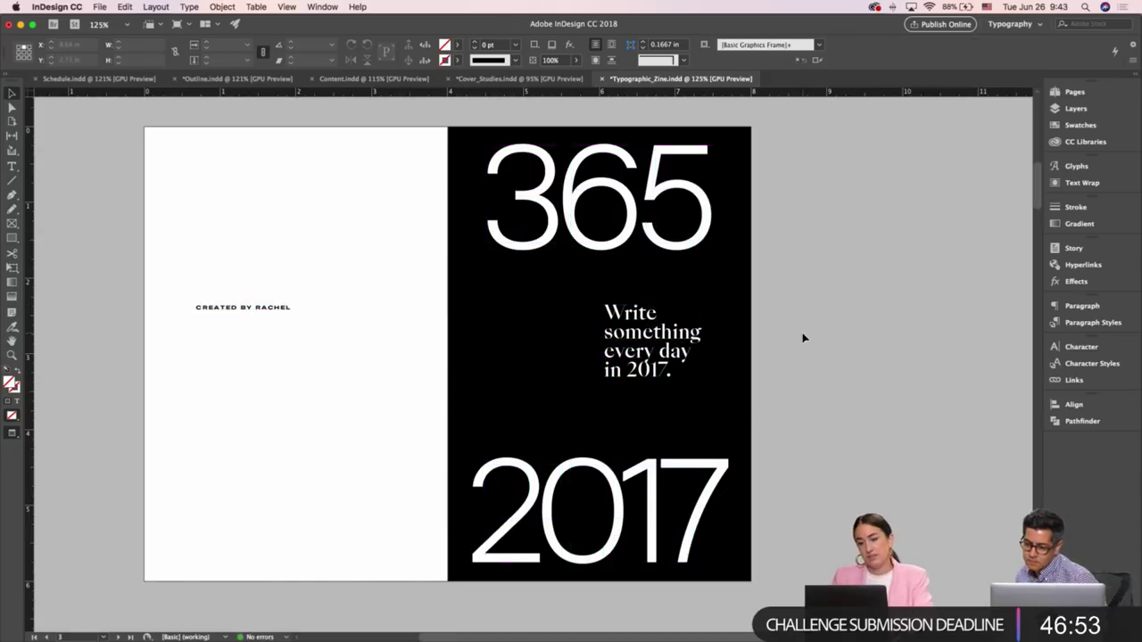
key(w)
key(w)
scroll(802, 337, down, 10)
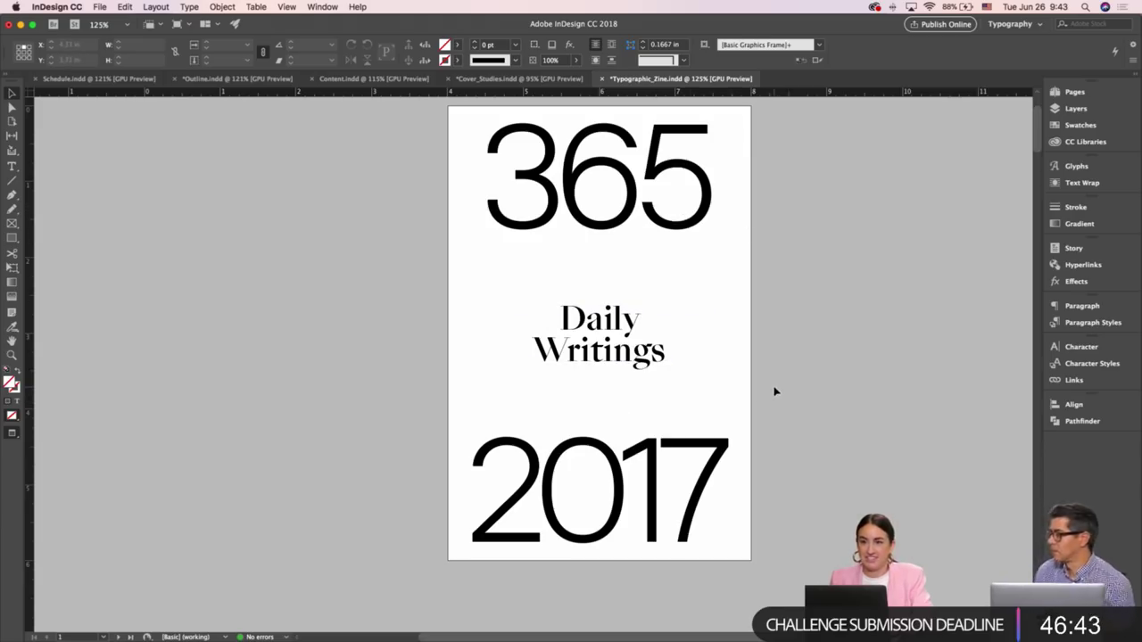
scroll(774, 391, up, 1)
scroll(775, 391, down, 10)
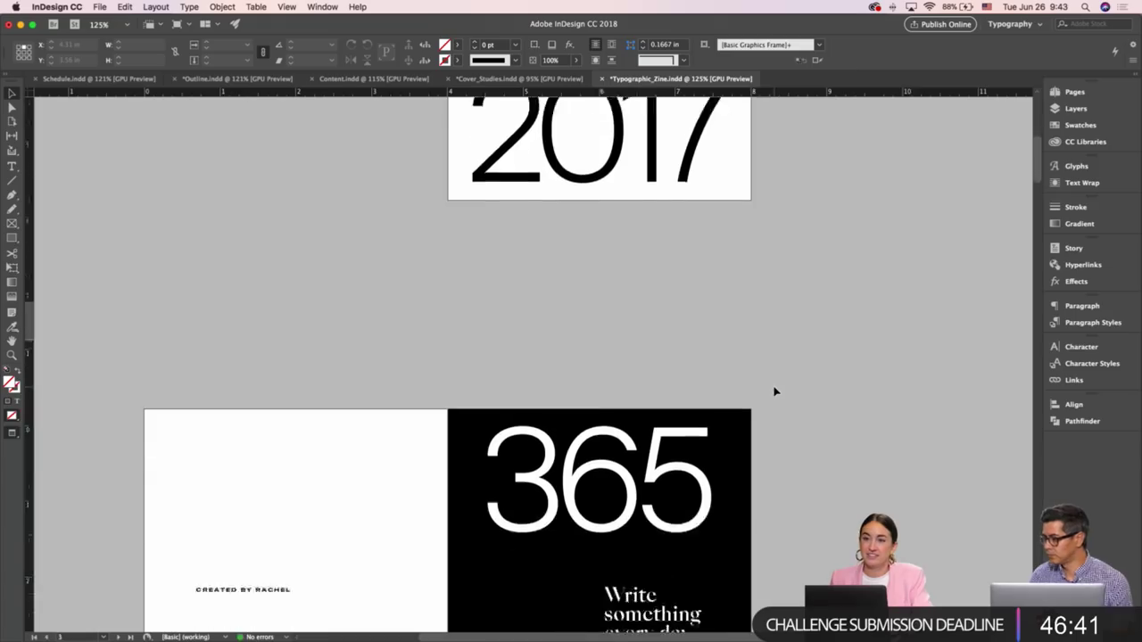
scroll(774, 391, left, 1)
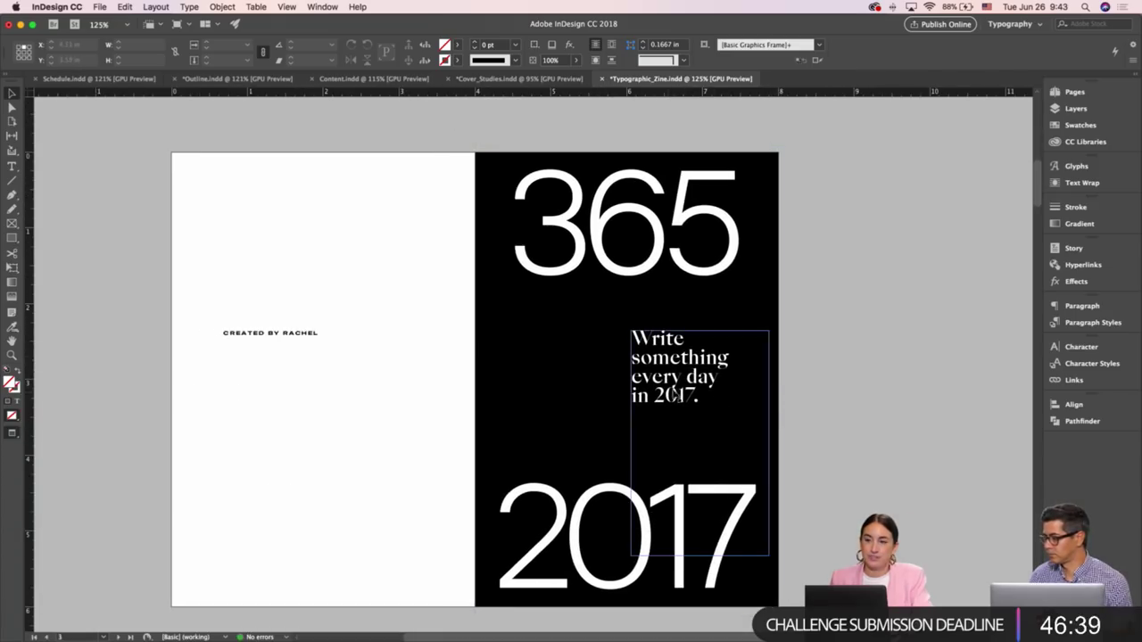
scroll(838, 382, down, 2)
scroll(837, 381, left, 1)
scroll(837, 382, up, 2)
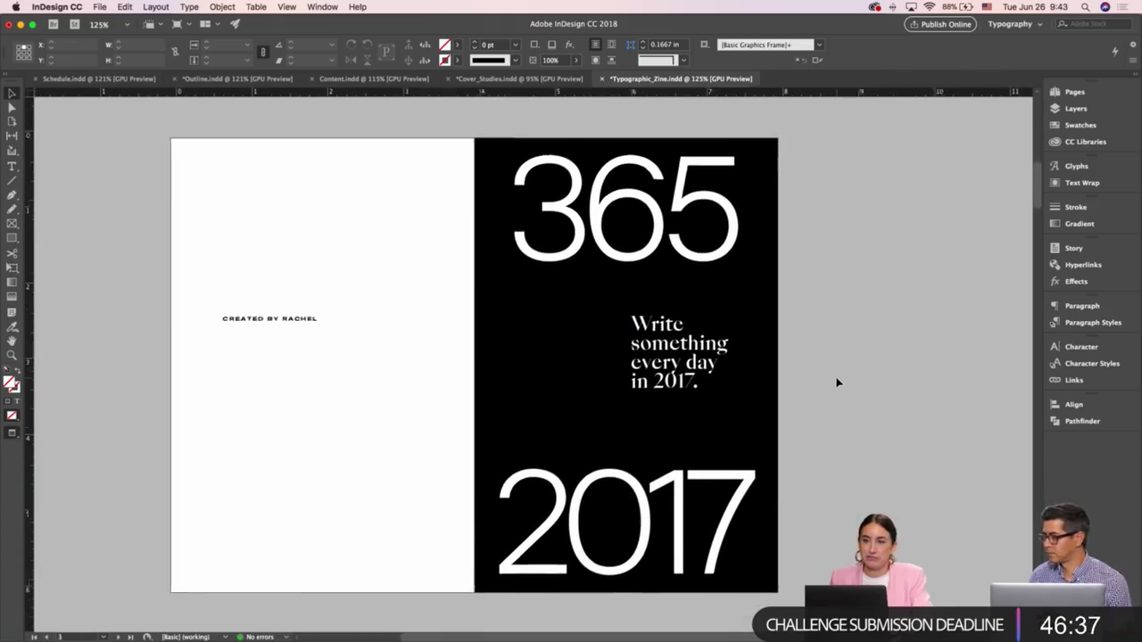
scroll(837, 382, left, 1)
Show guides again and move down to the blank pages 4–5 spread
key(w)
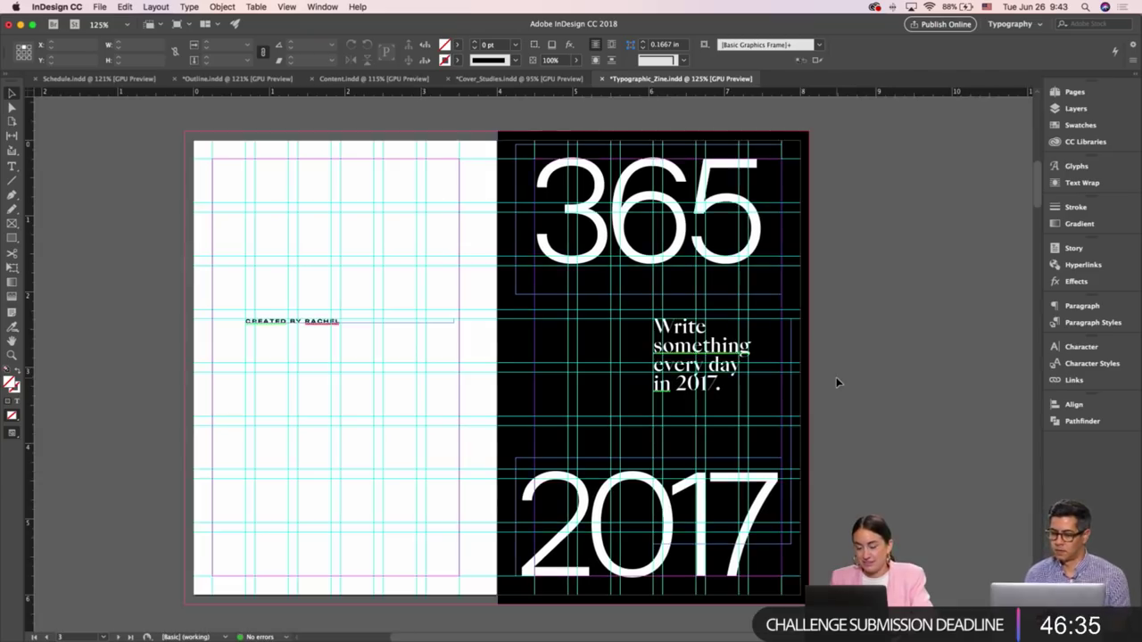
scroll(837, 382, down, 10)
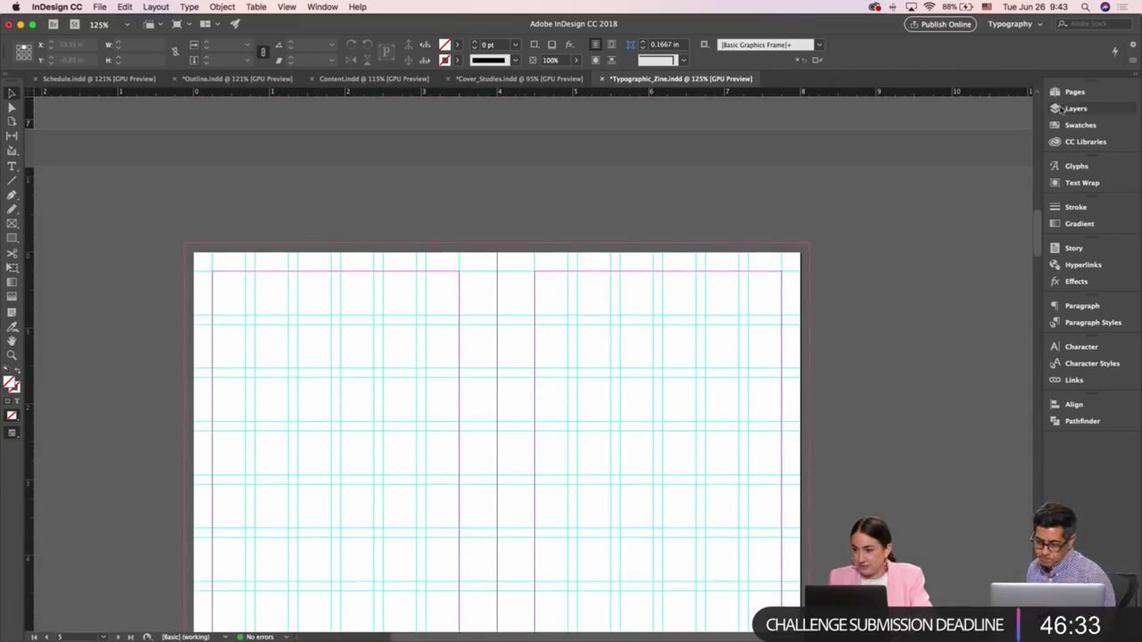
click(1074, 92)
scroll(650, 303, down, 2)
scroll(650, 304, down, 4)
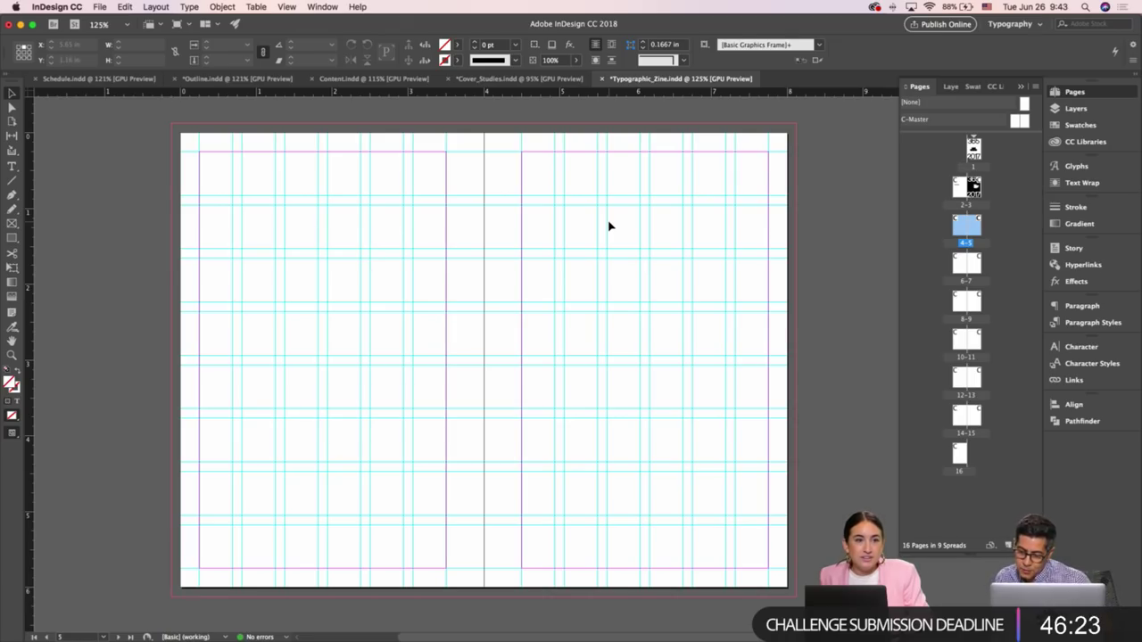
scroll(610, 226, down, 1)
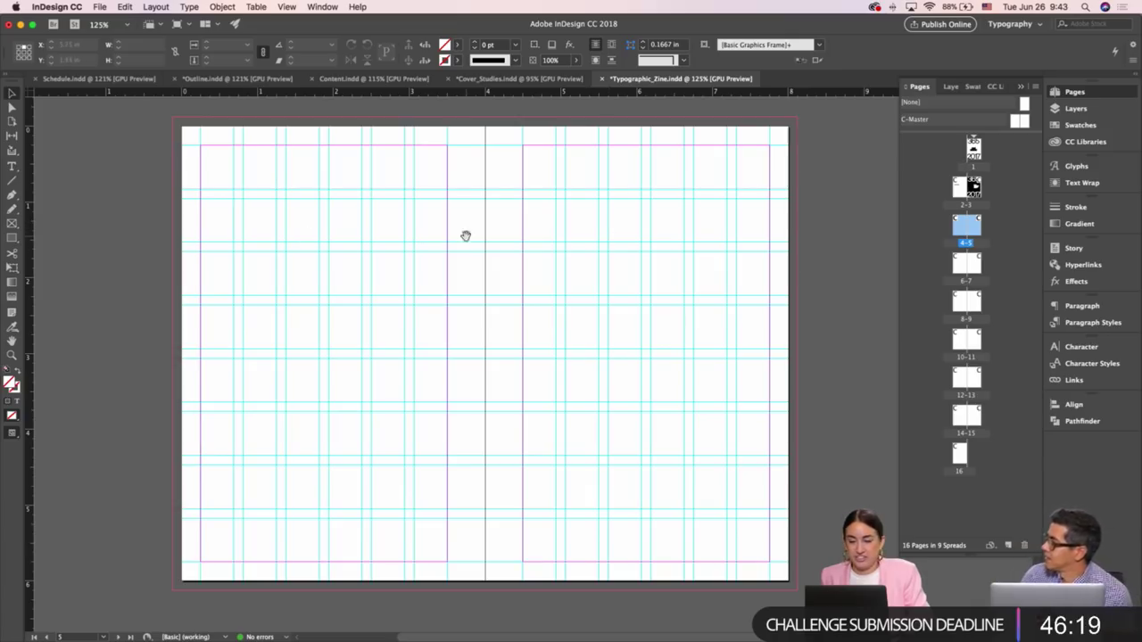
scroll(464, 237, down, 3)
scroll(464, 239, up, 3)
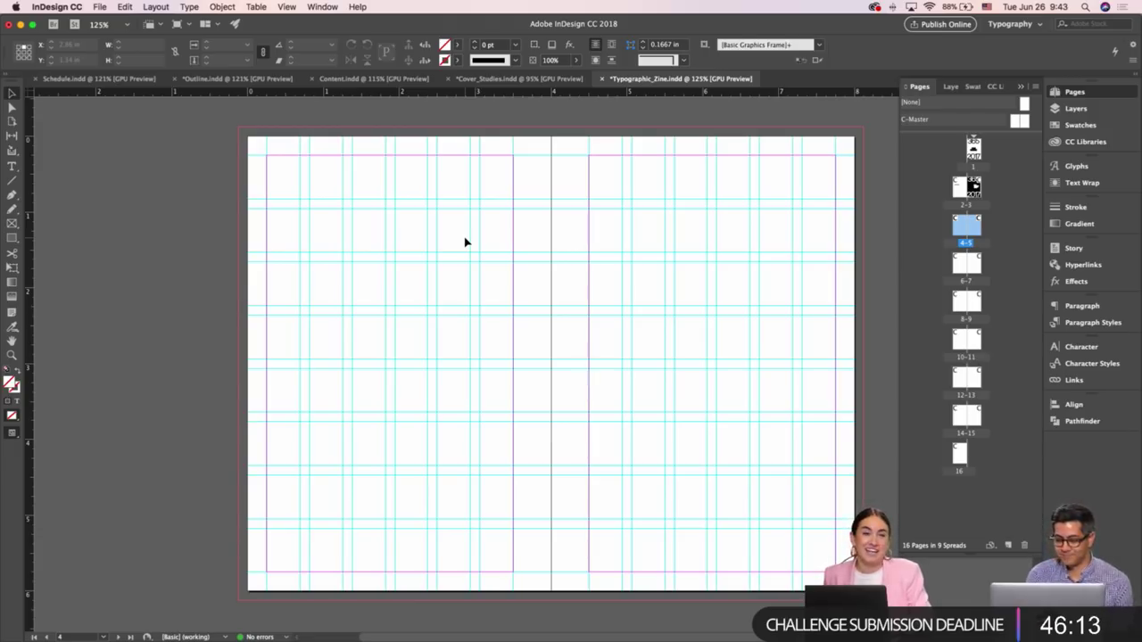
scroll(464, 242, right, 5)
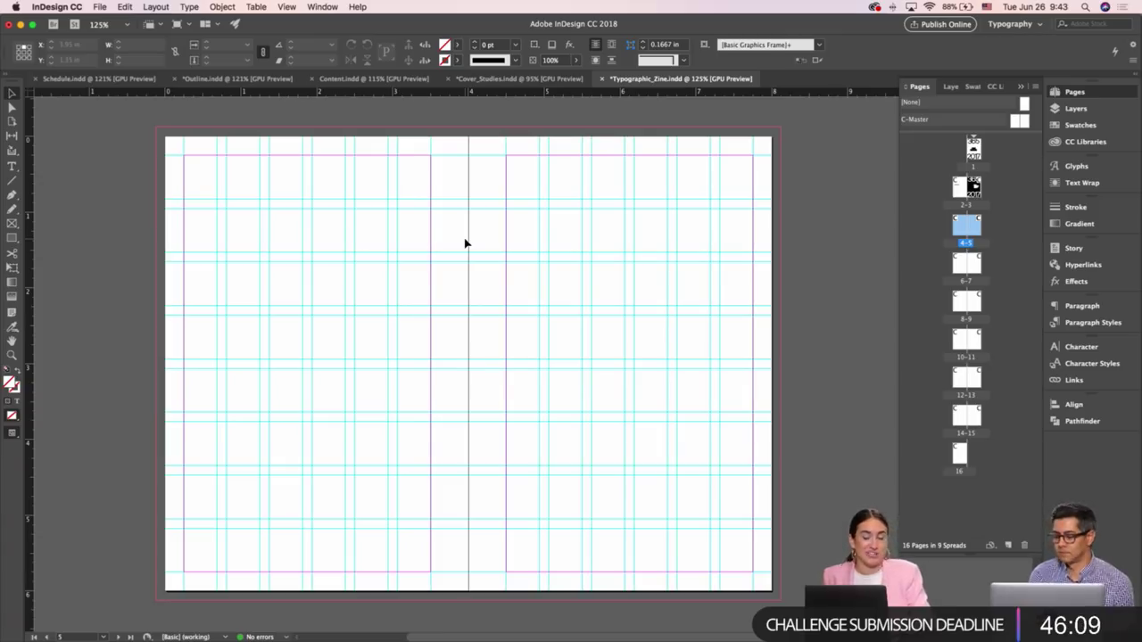
scroll(464, 243, left, 2)
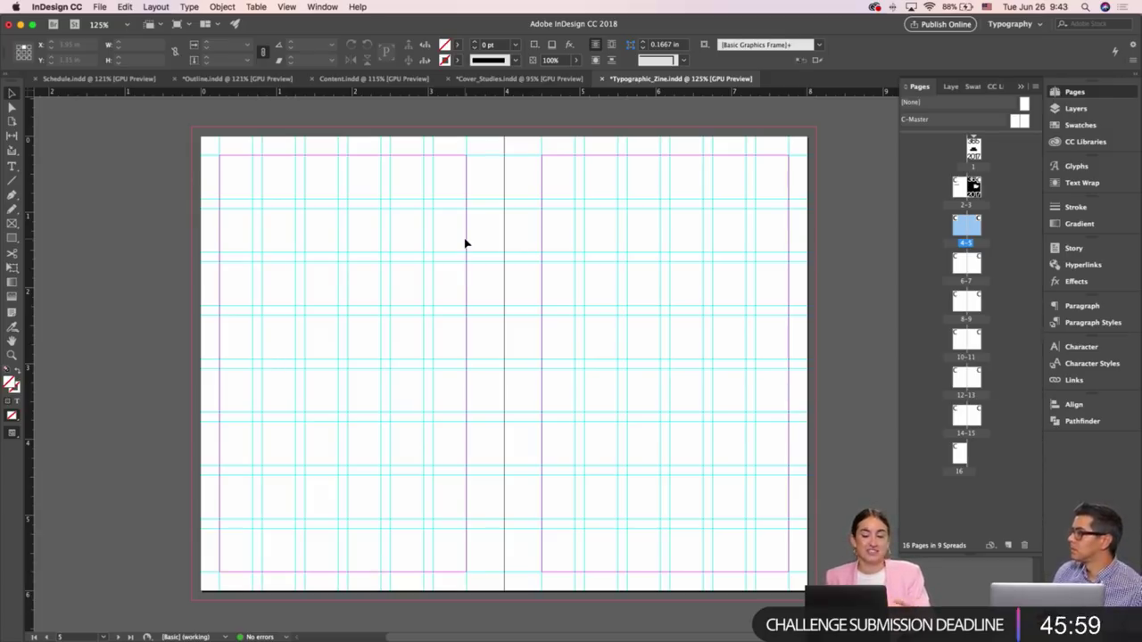
scroll(465, 243, left, 3)
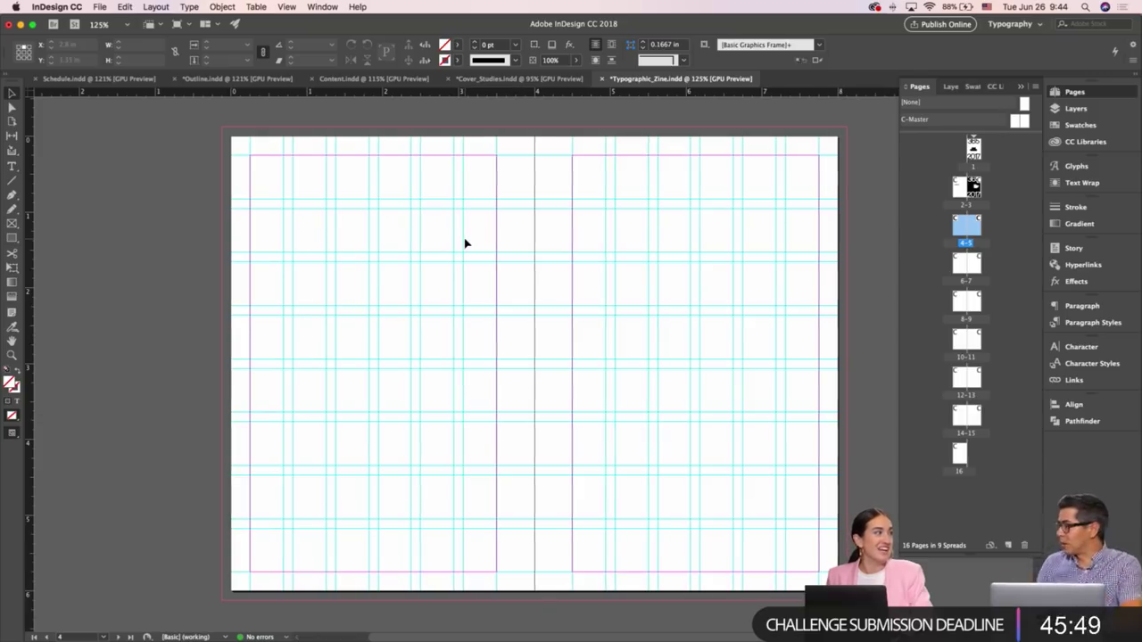
scroll(464, 243, right, 1)
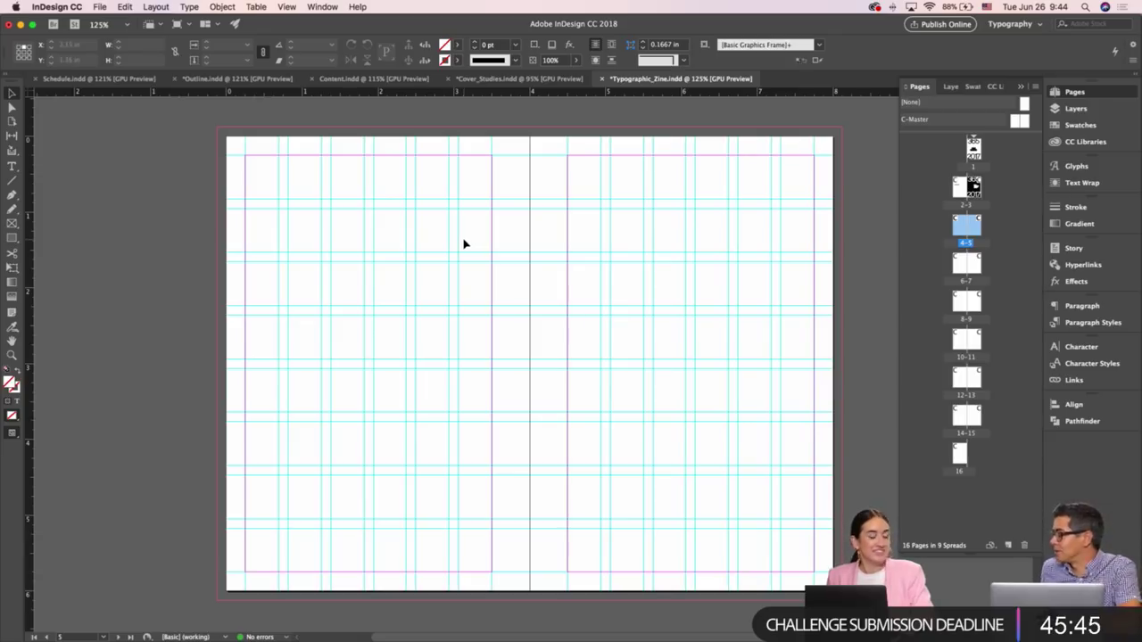
scroll(464, 243, right, 1)
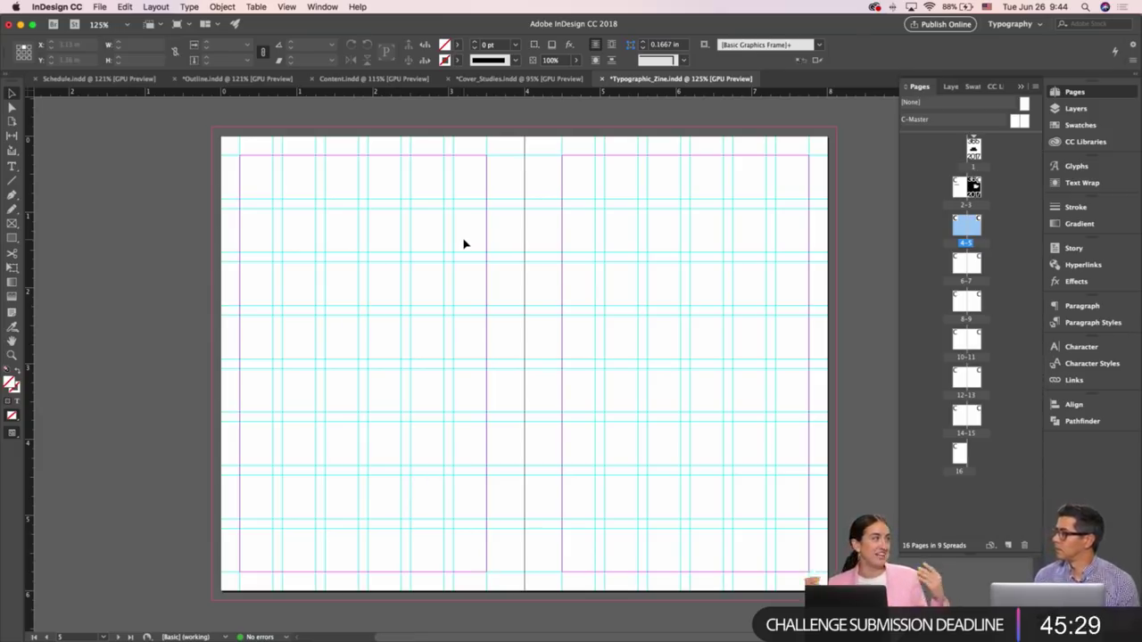
scroll(463, 244, up, 10)
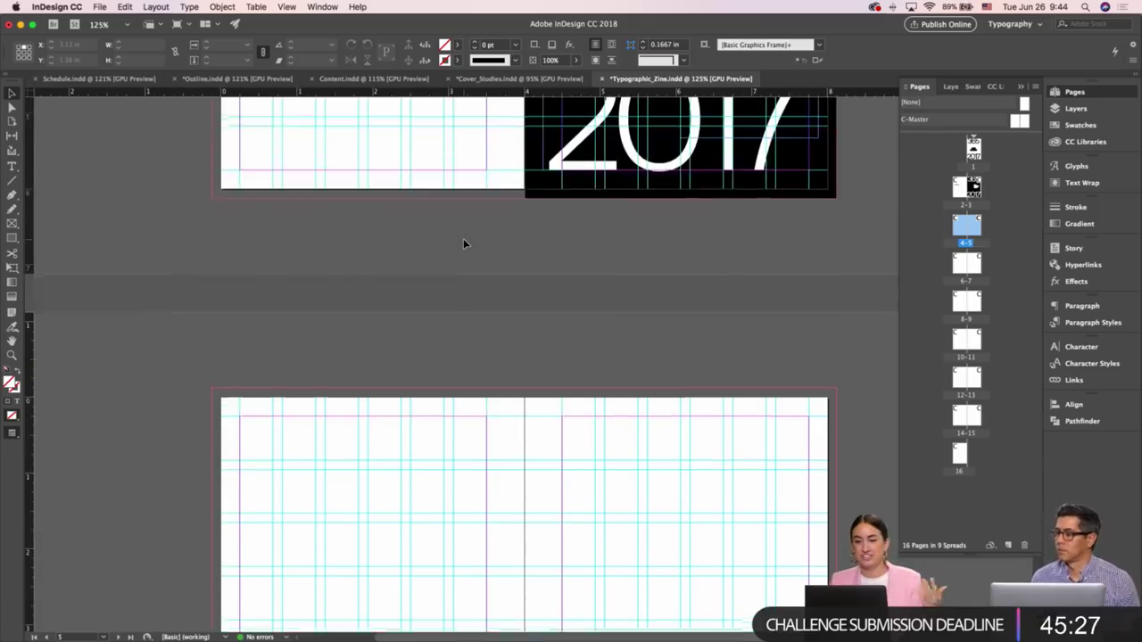
key(w)
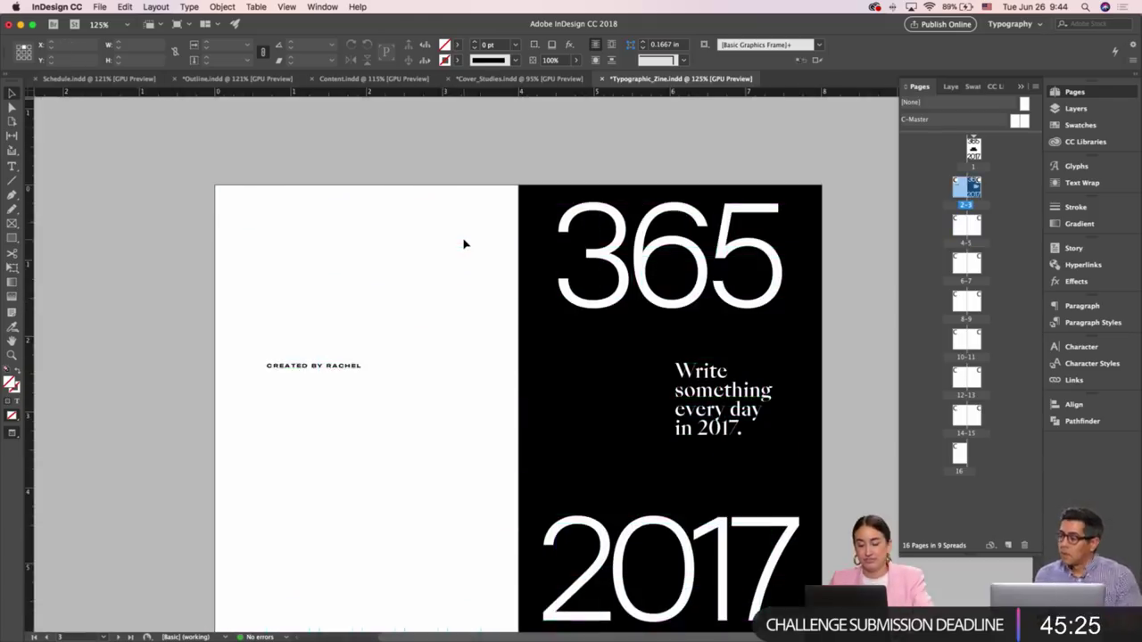
scroll(463, 244, down, 1)
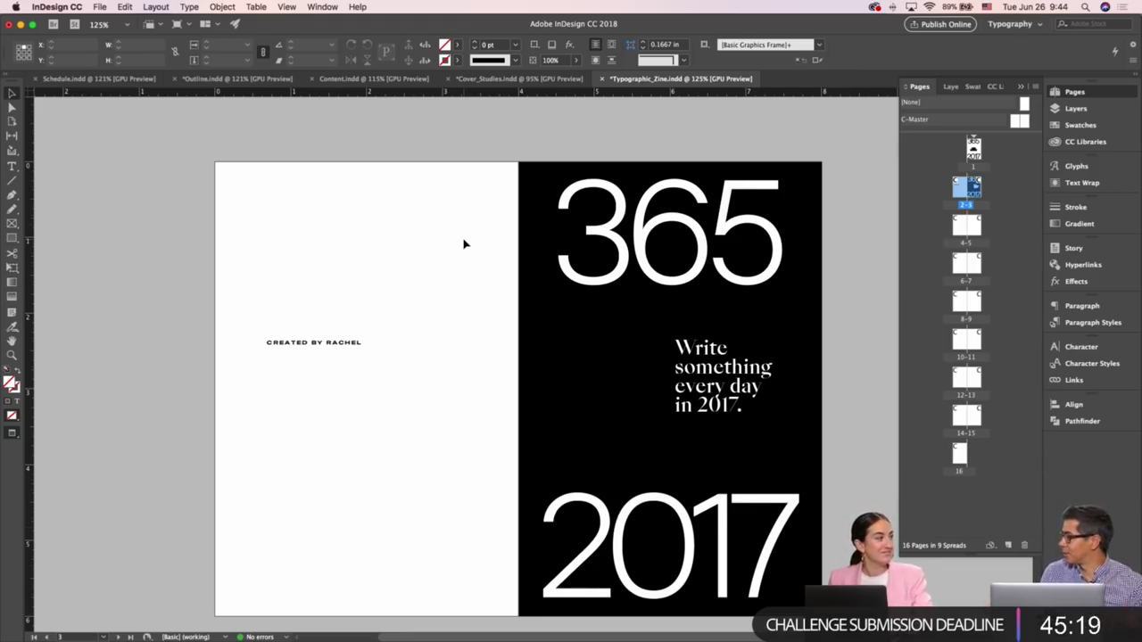
scroll(463, 244, down, 1)
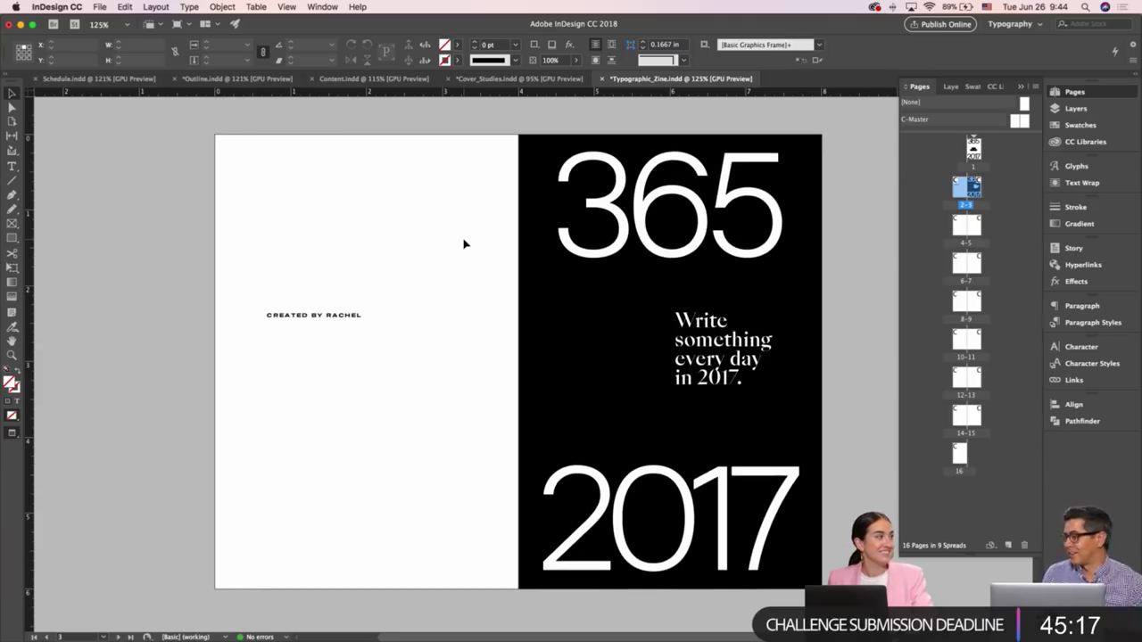
key(w)
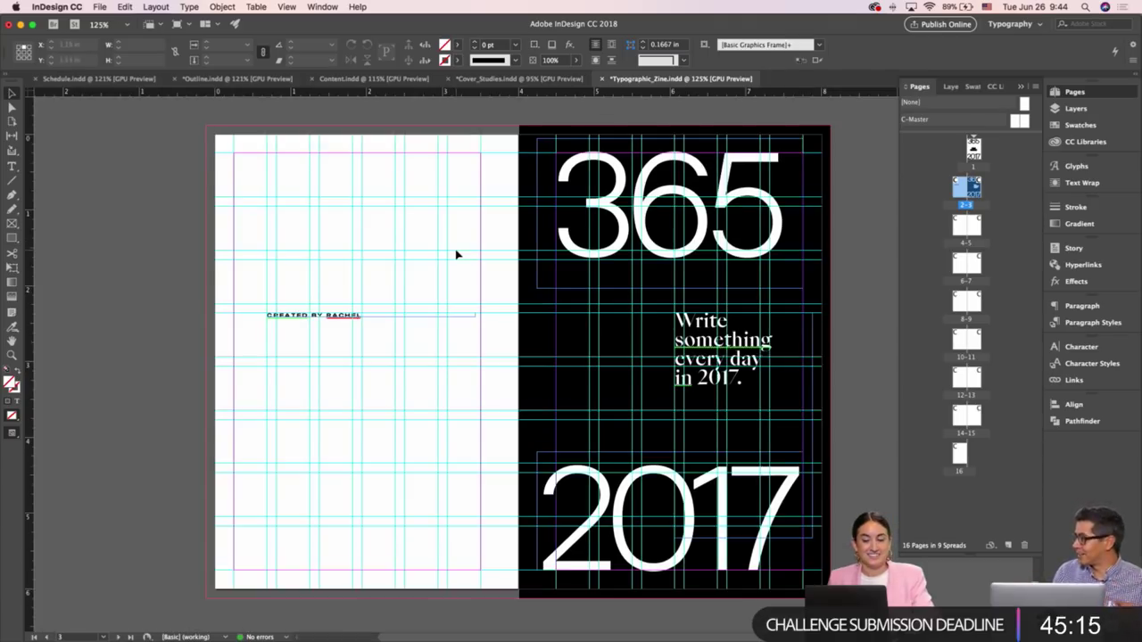
scroll(457, 256, left, 2)
scroll(457, 255, down, 1)
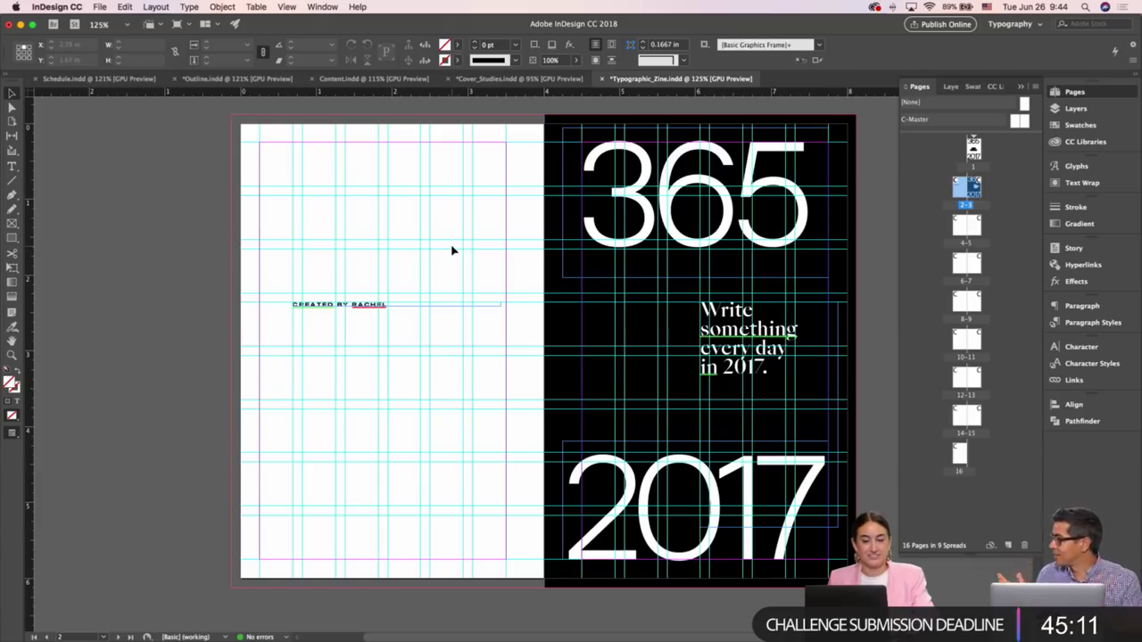
scroll(452, 247, left, 2)
scroll(459, 251, right, 1)
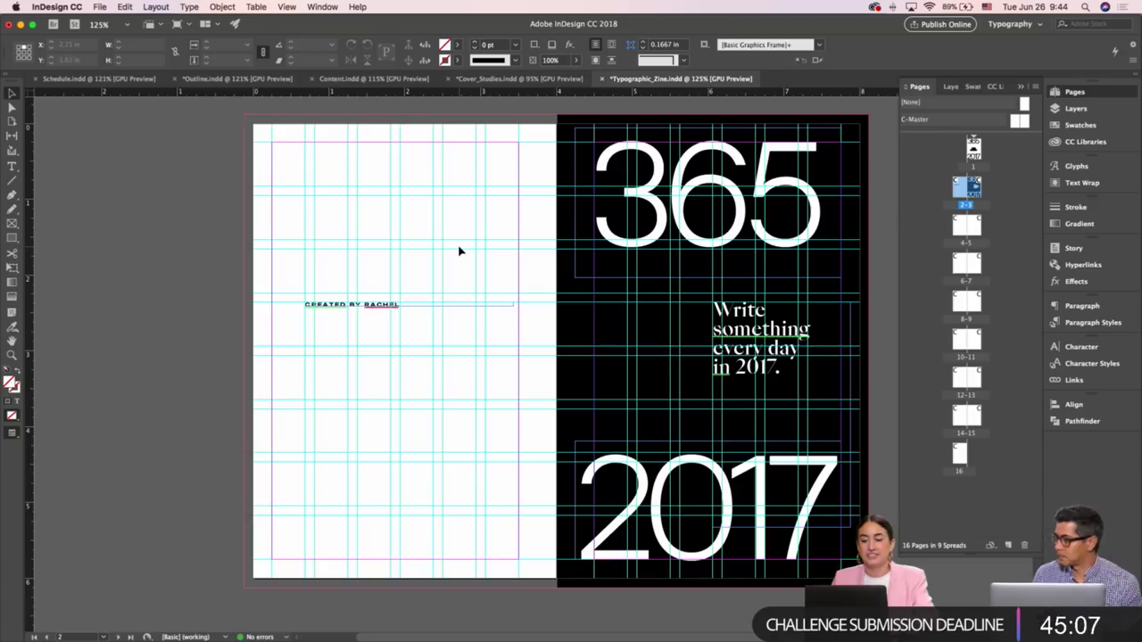
key(w)
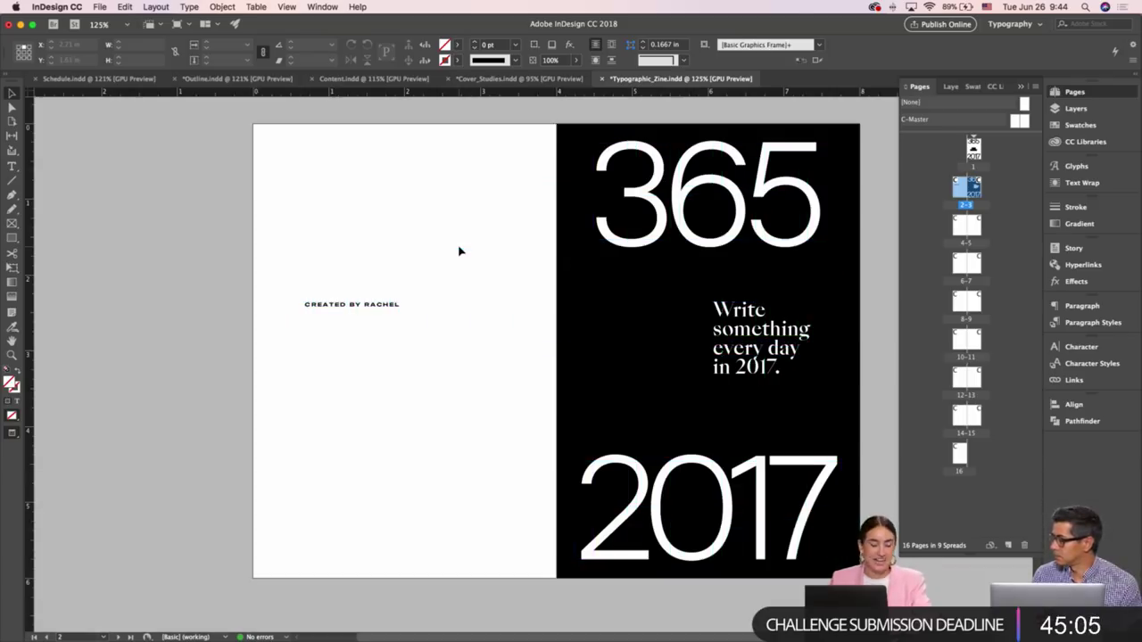
scroll(459, 251, right, 1)
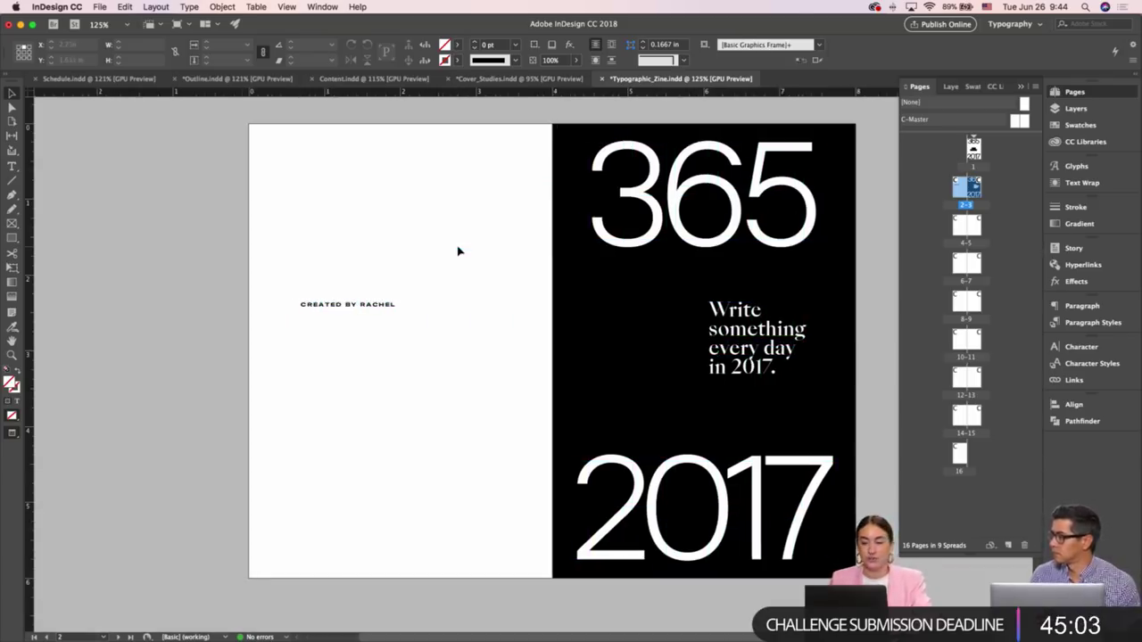
key(w)
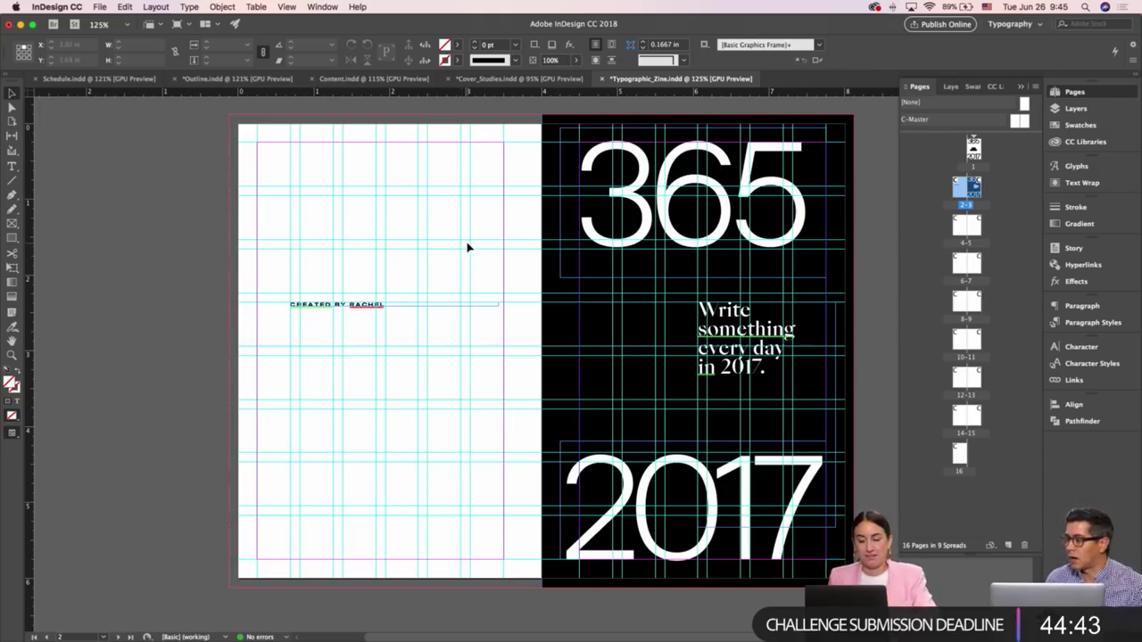
key(w)
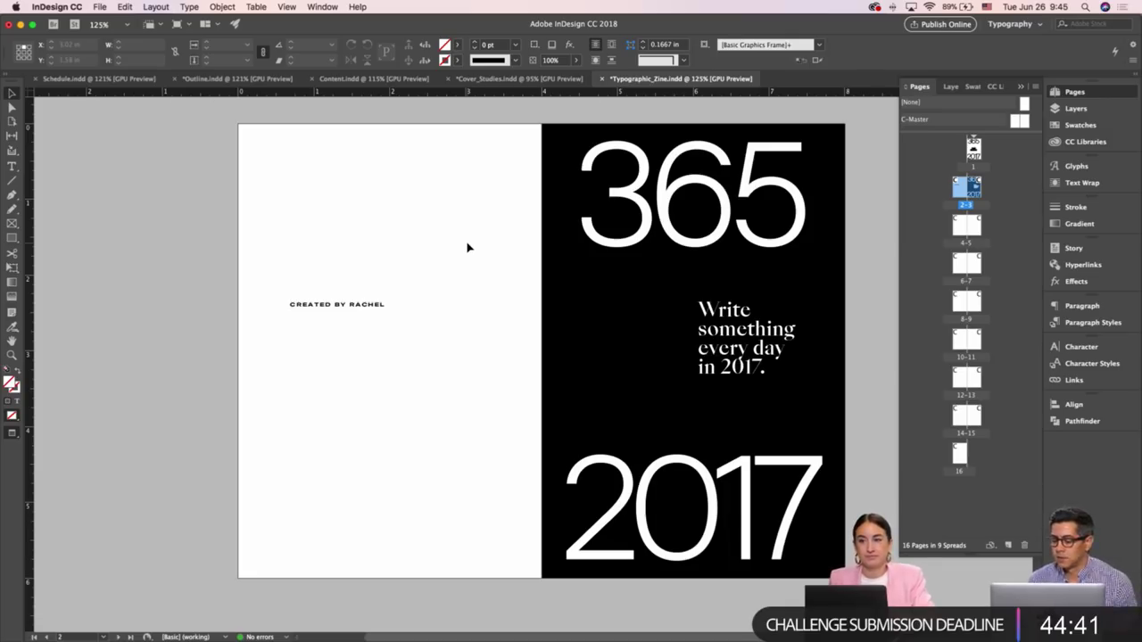
scroll(468, 247, right, 2)
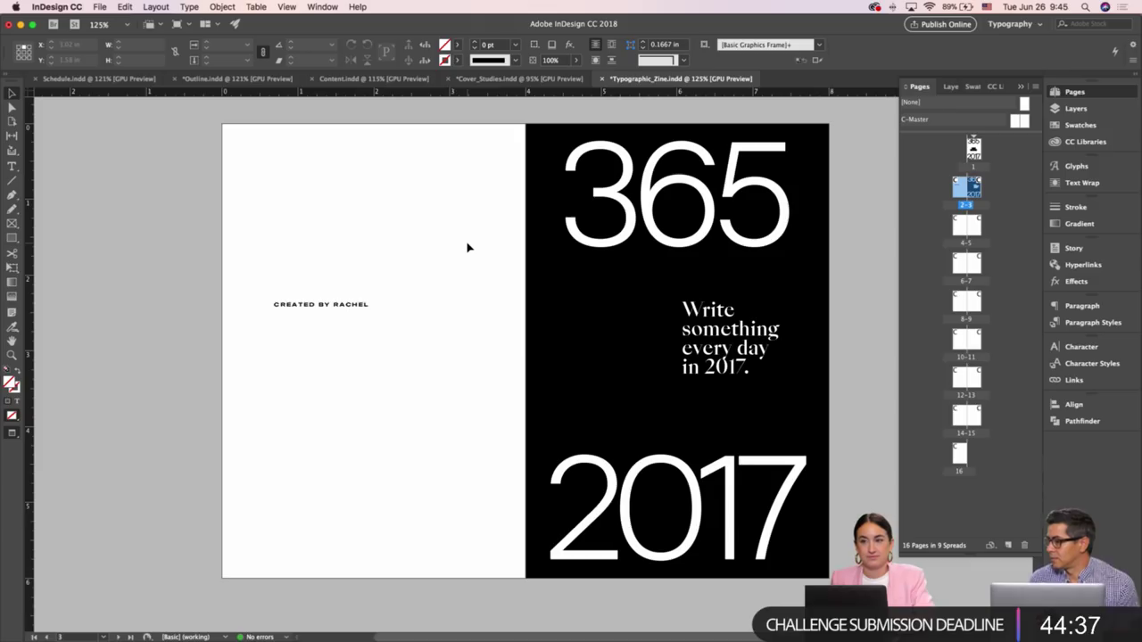
key(w)
scroll(467, 247, down, 8)
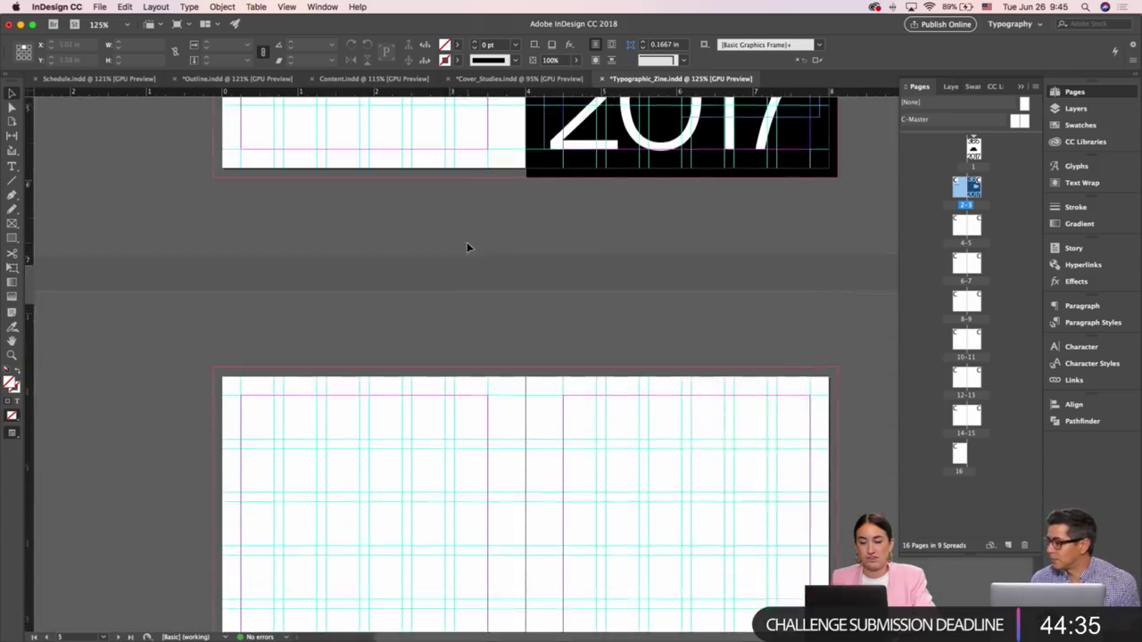
scroll(467, 247, down, 5)
Draw a text frame at page 4's top-left margin and type Jan through Jun, one per line
scroll(520, 255, left, 2)
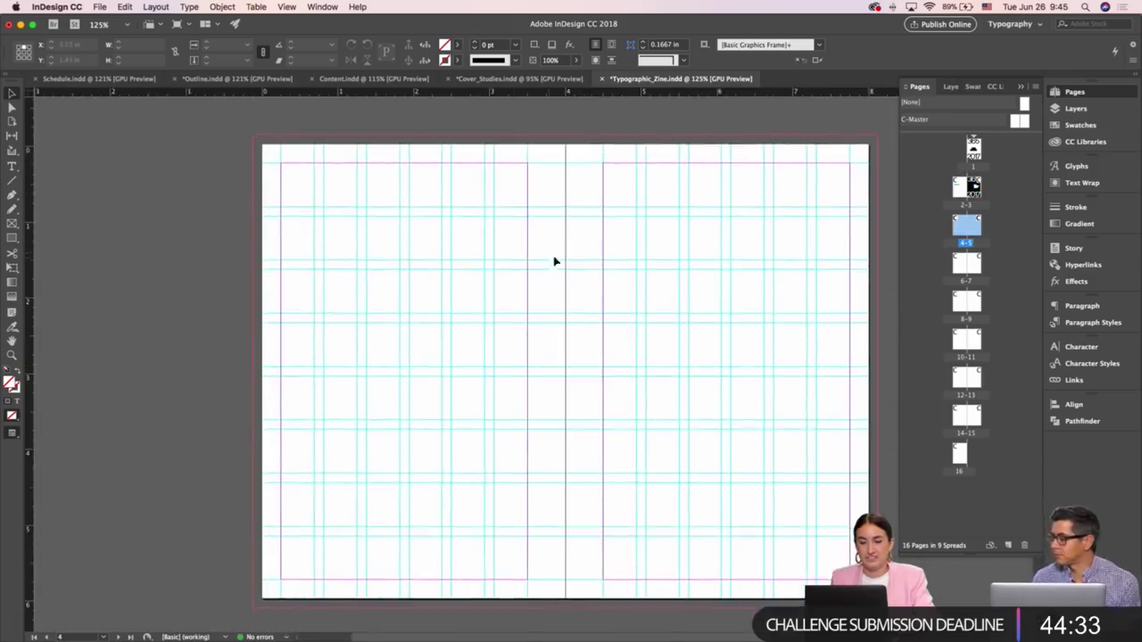
key(t)
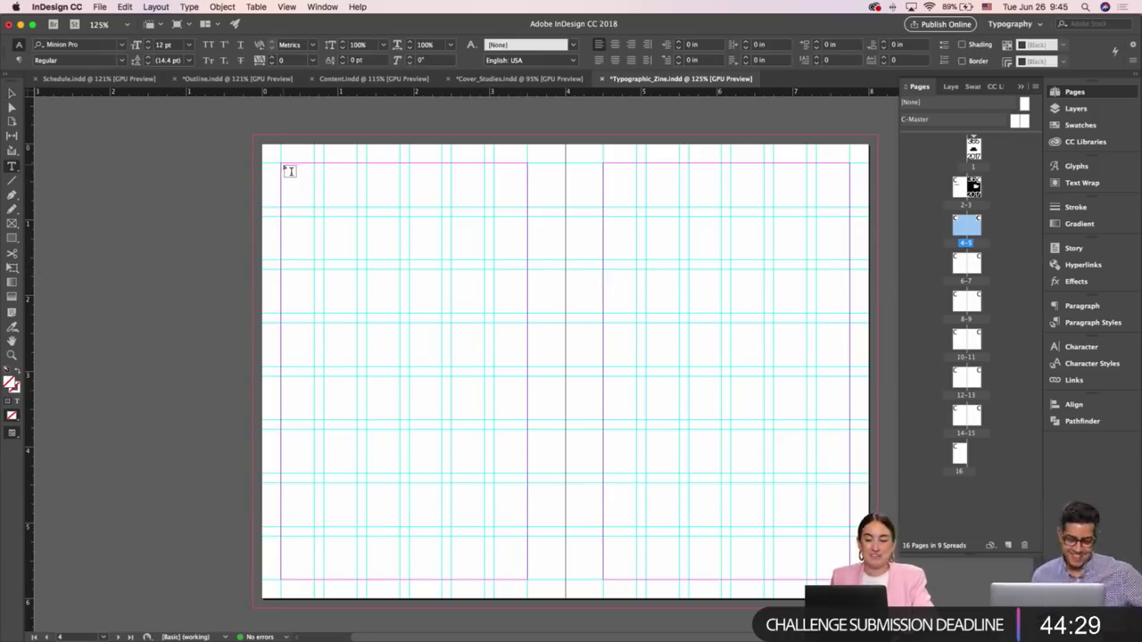
drag(284, 166, 534, 541)
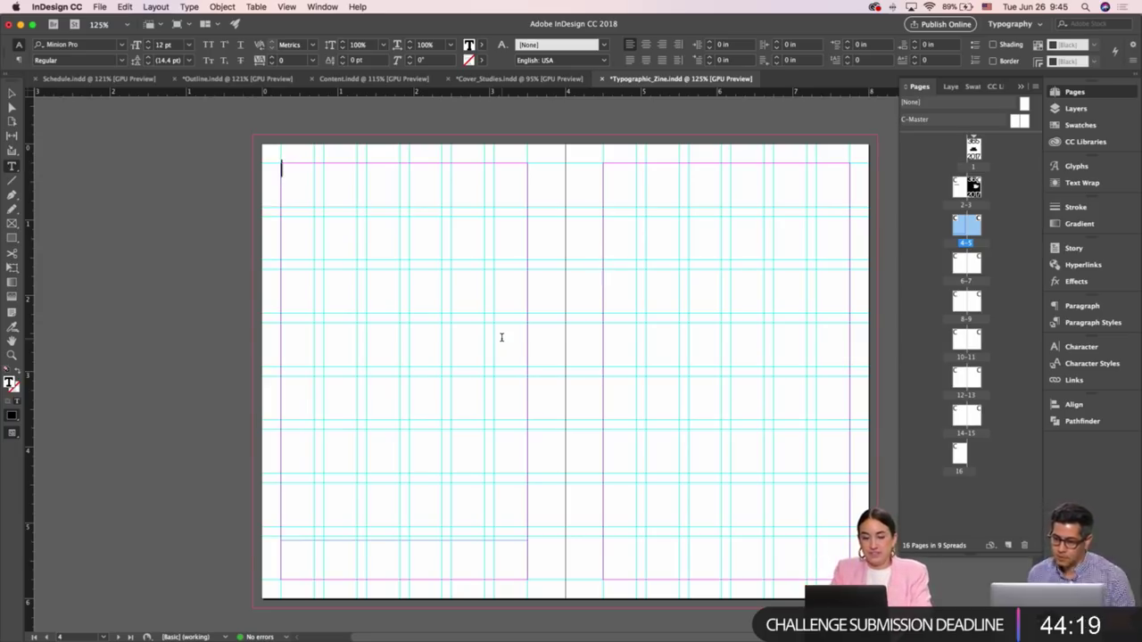
text(Jan)
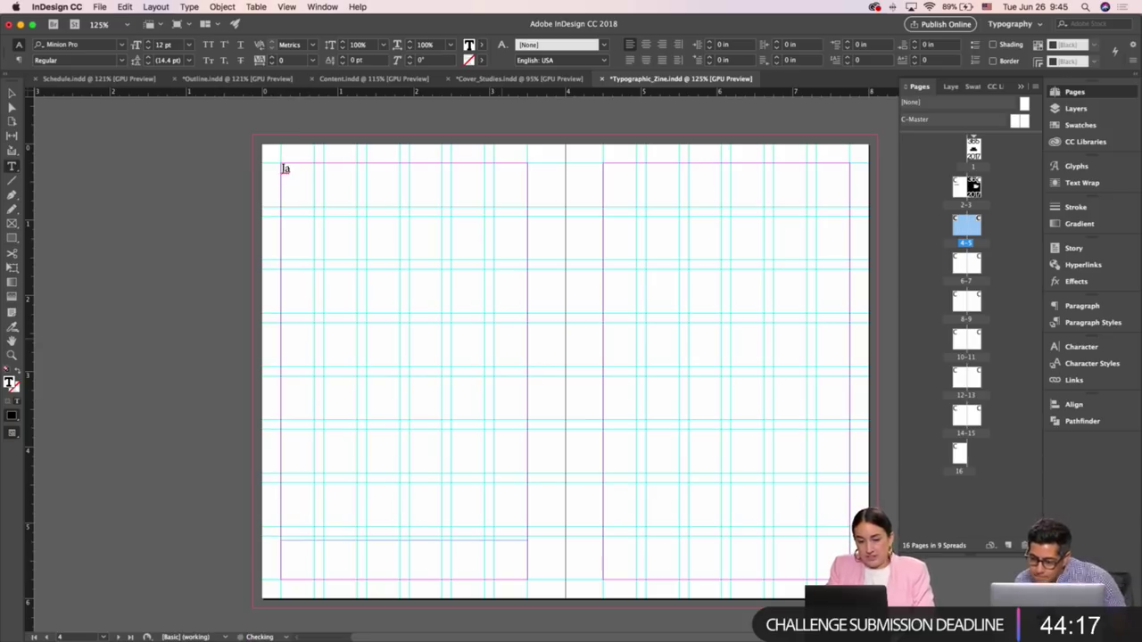
key(Return)
text(Feb)
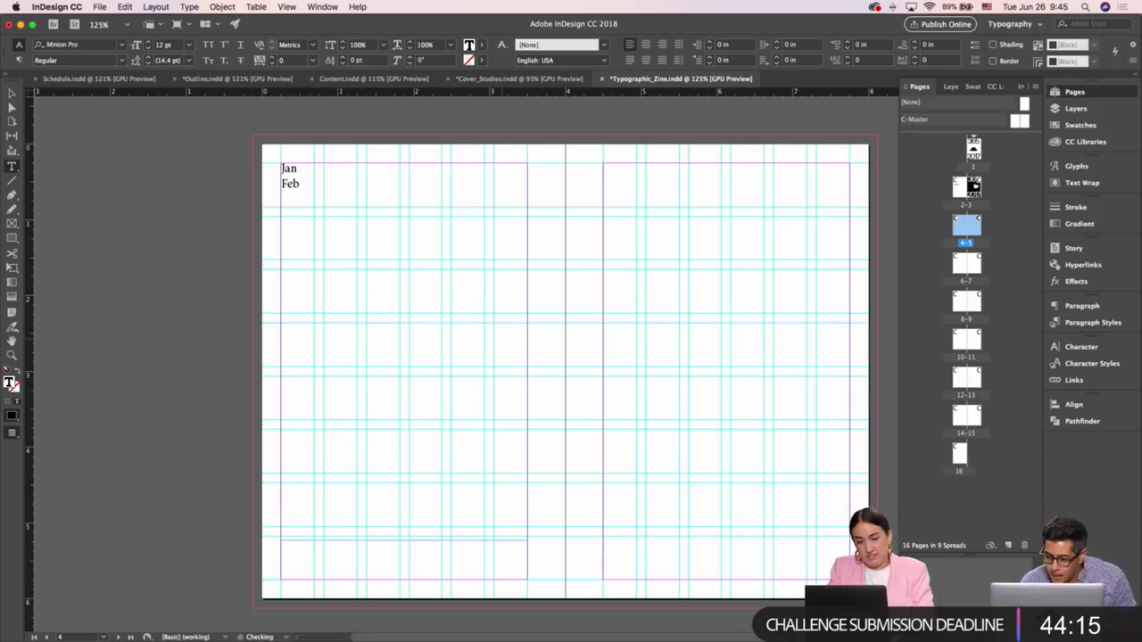
key(Return)
text(Mar)
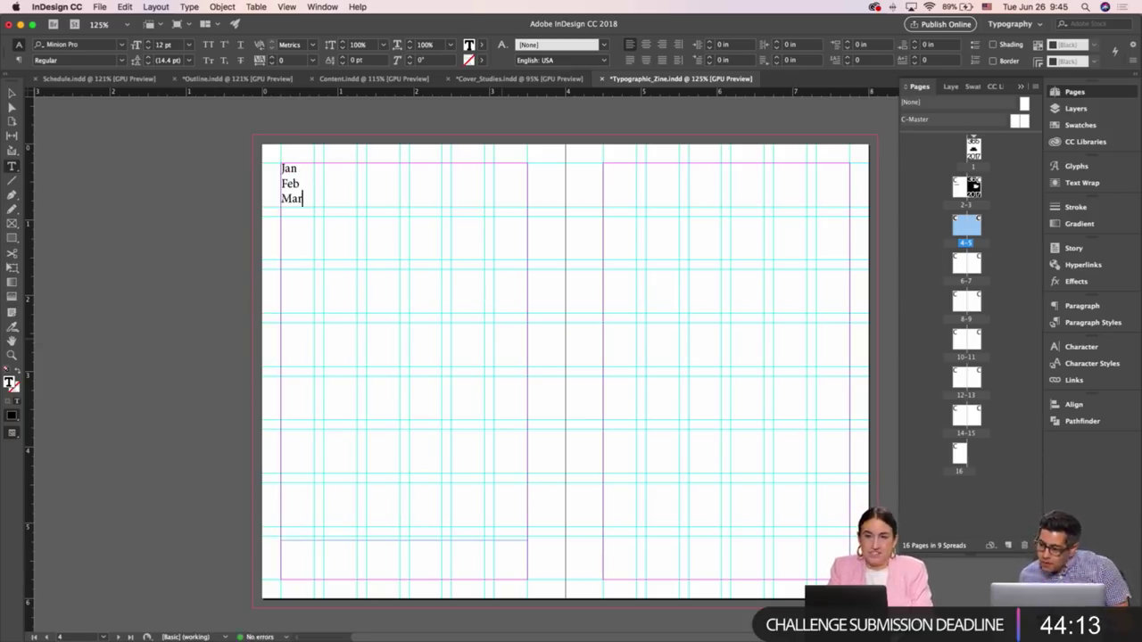
key(Return)
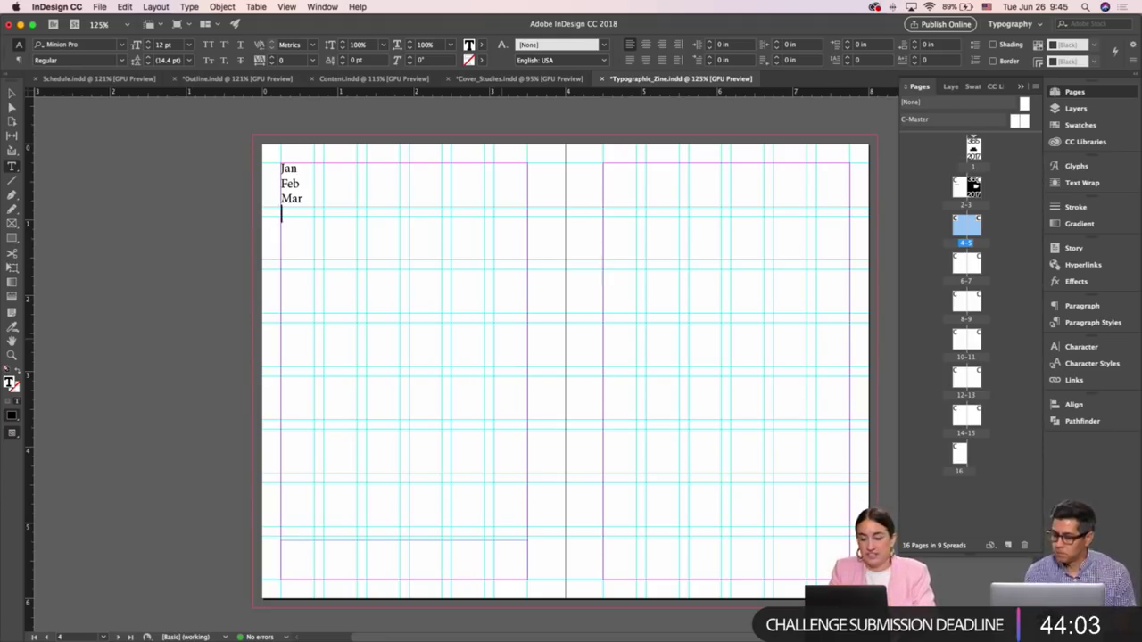
text(Apr)
key(Return)
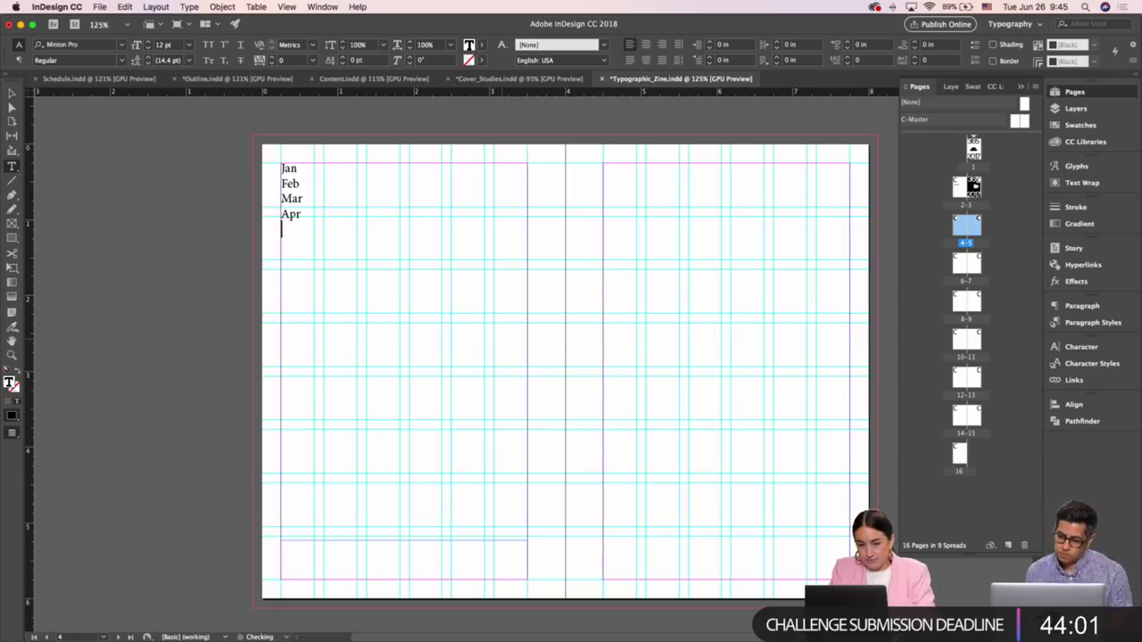
text(May)
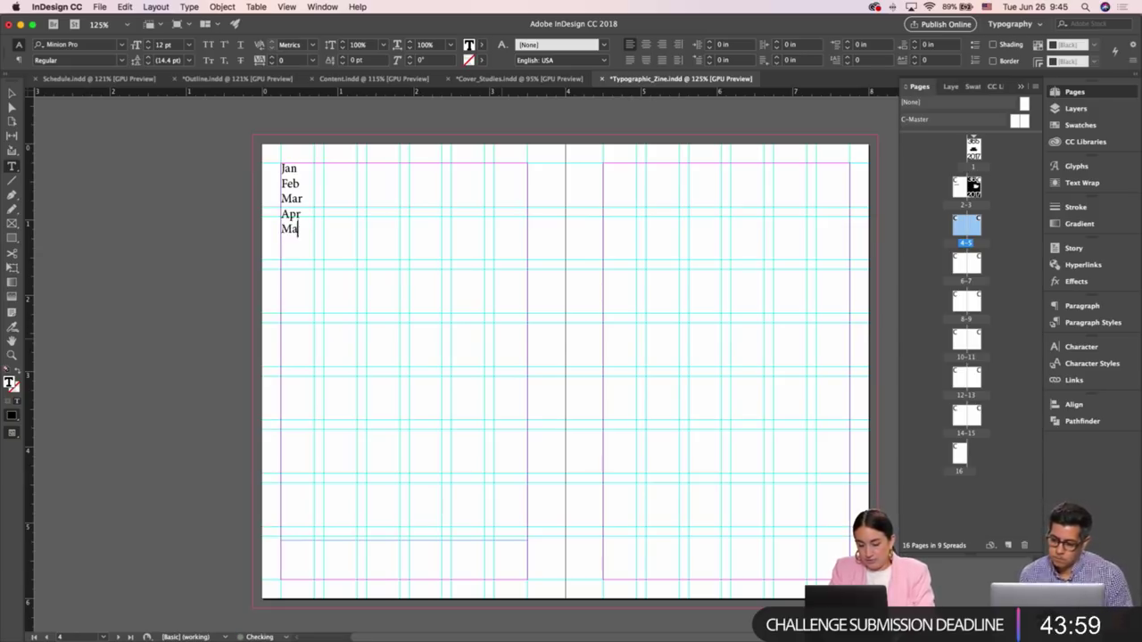
key(Return)
text(Jun)
Continue the list with Jul through Dec, one per line, and select all the months
key(Return)
text(Jul)
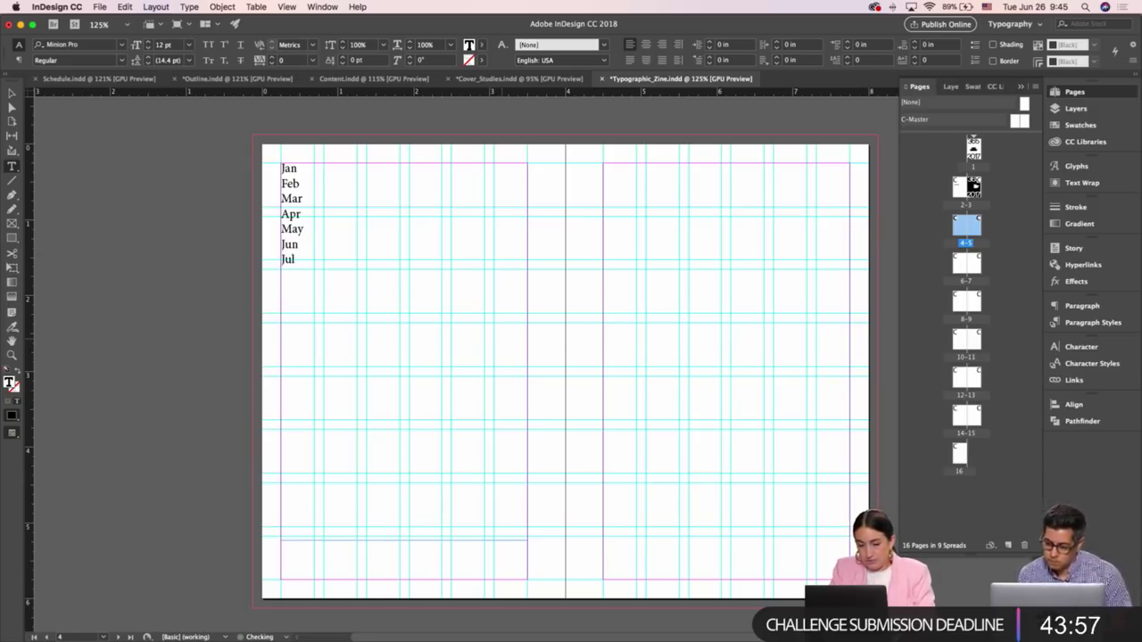
key(Return)
text(Aug)
key(Return)
text(Sep)
key(Return)
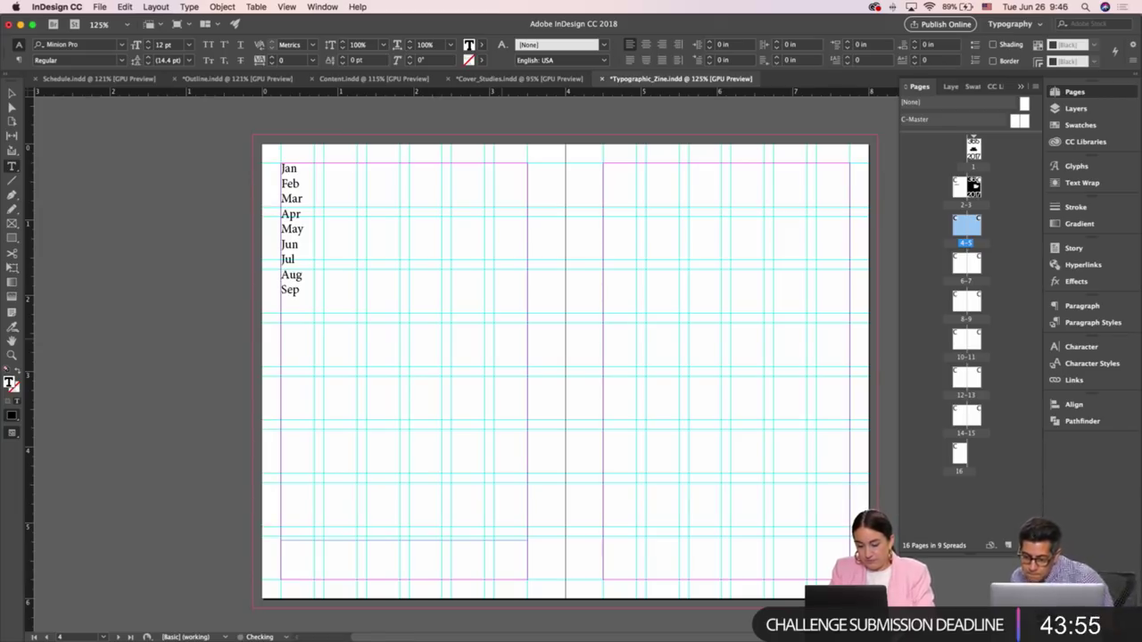
text(Oct)
key(Return)
text(Nov)
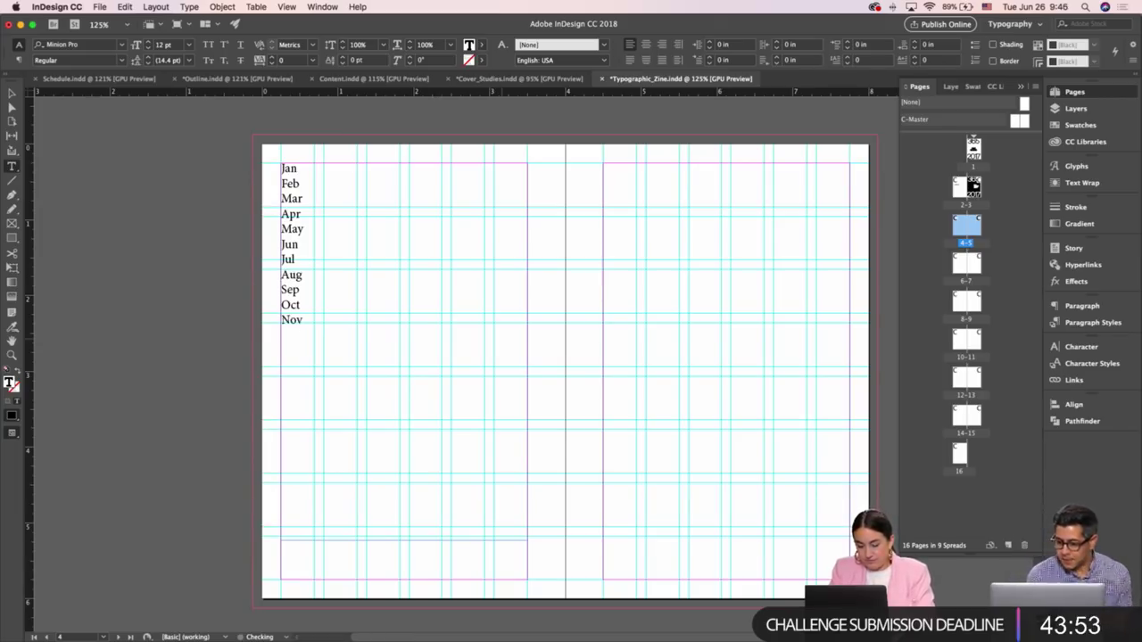
key(Return)
text(Dec)
key(super+a)
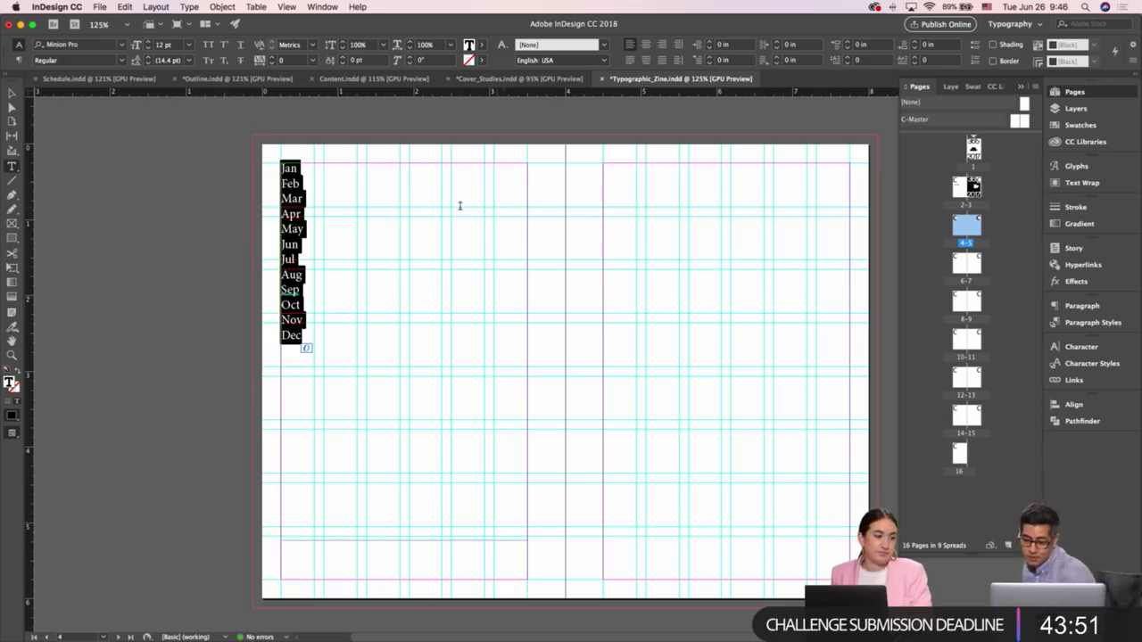
click(90, 45)
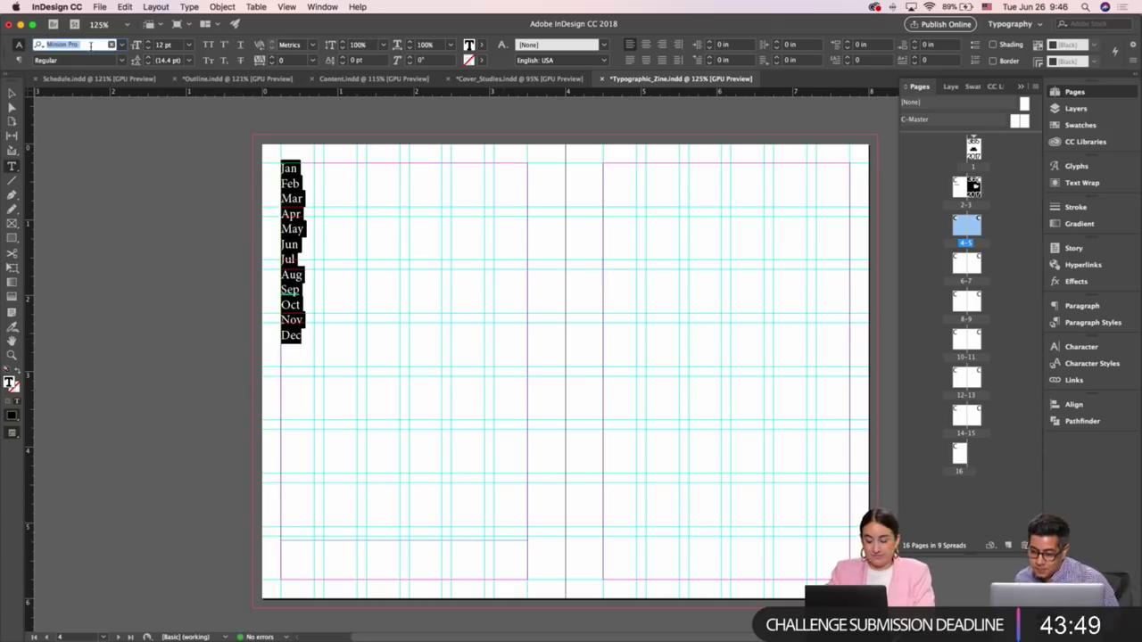
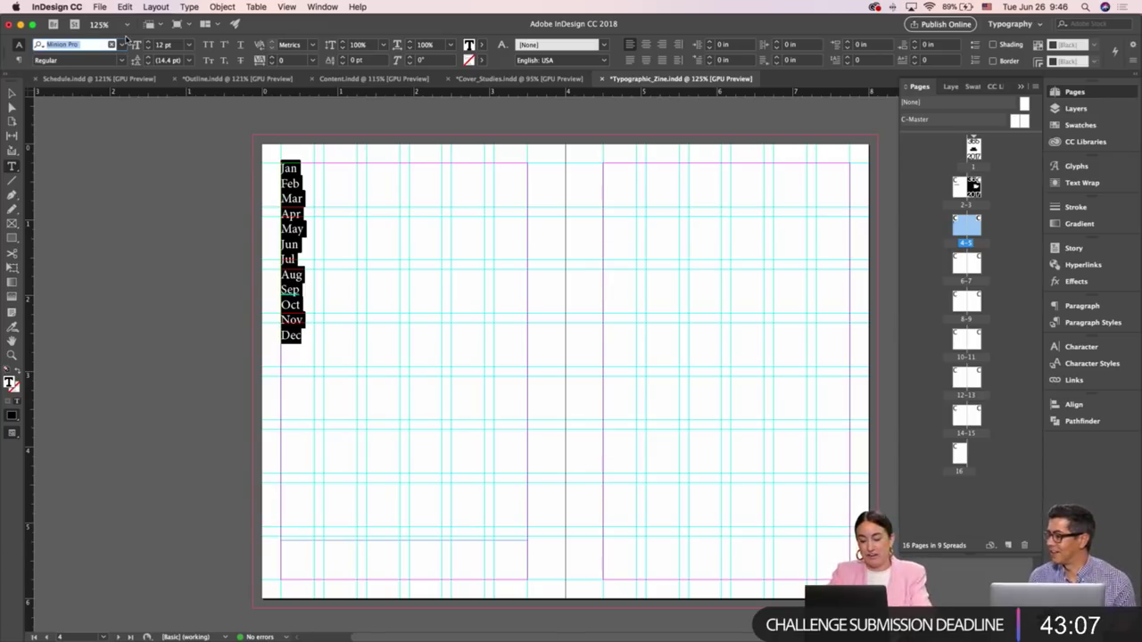
Set the Jan–Dec month list in Neurial Grotesk Light at 30 pt
text(neuri)
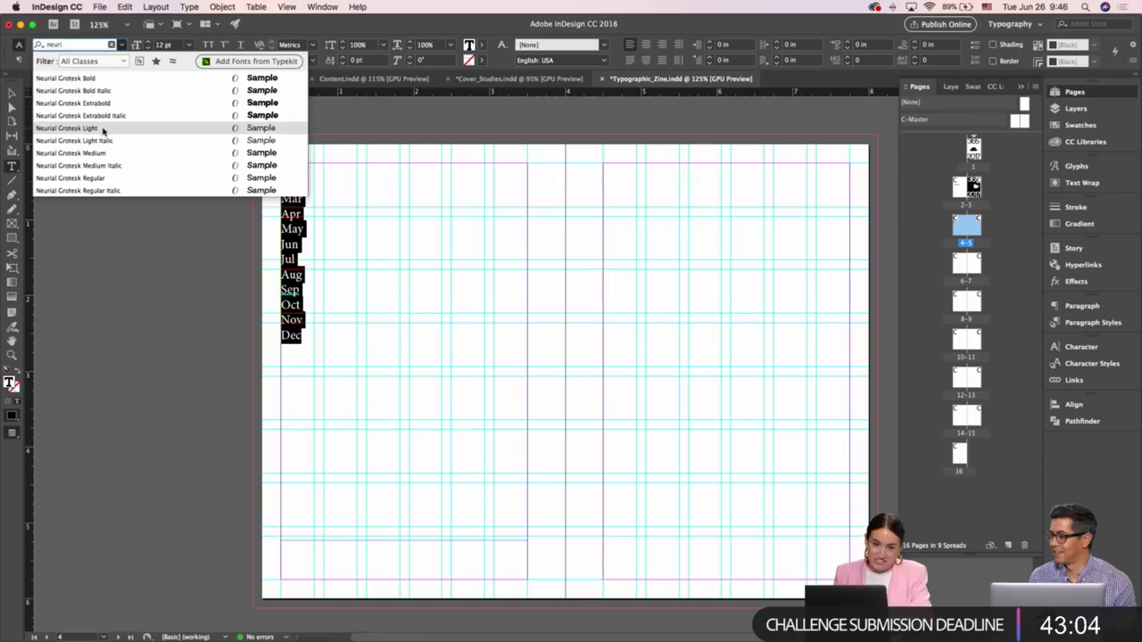
click(107, 128)
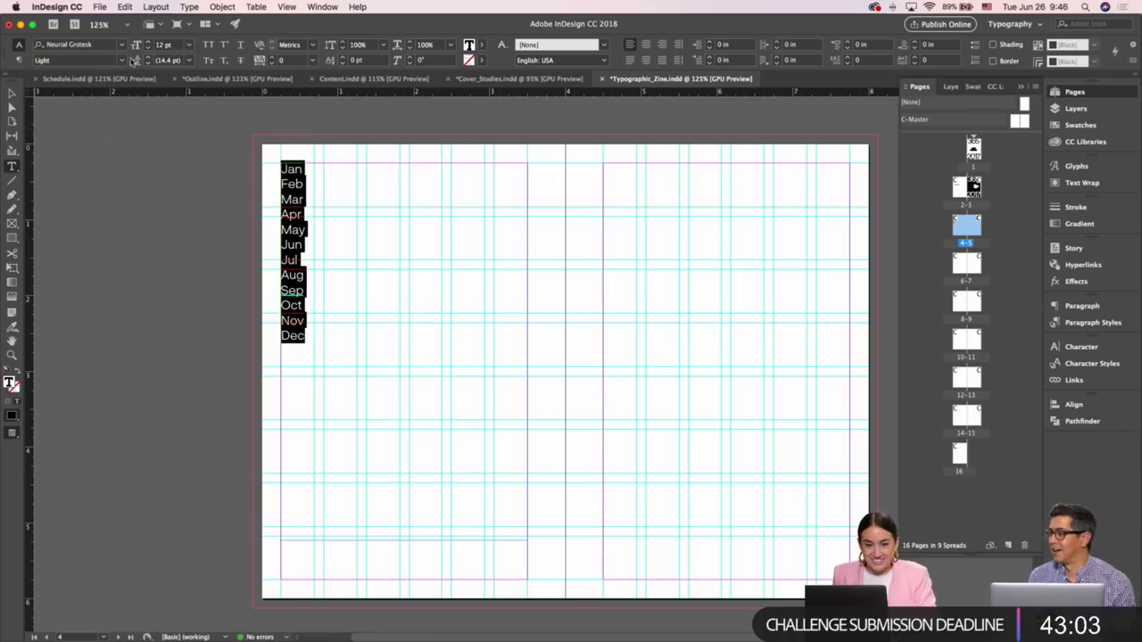
click(148, 45)
text(20)
key(Return)
shift+click(148, 43)
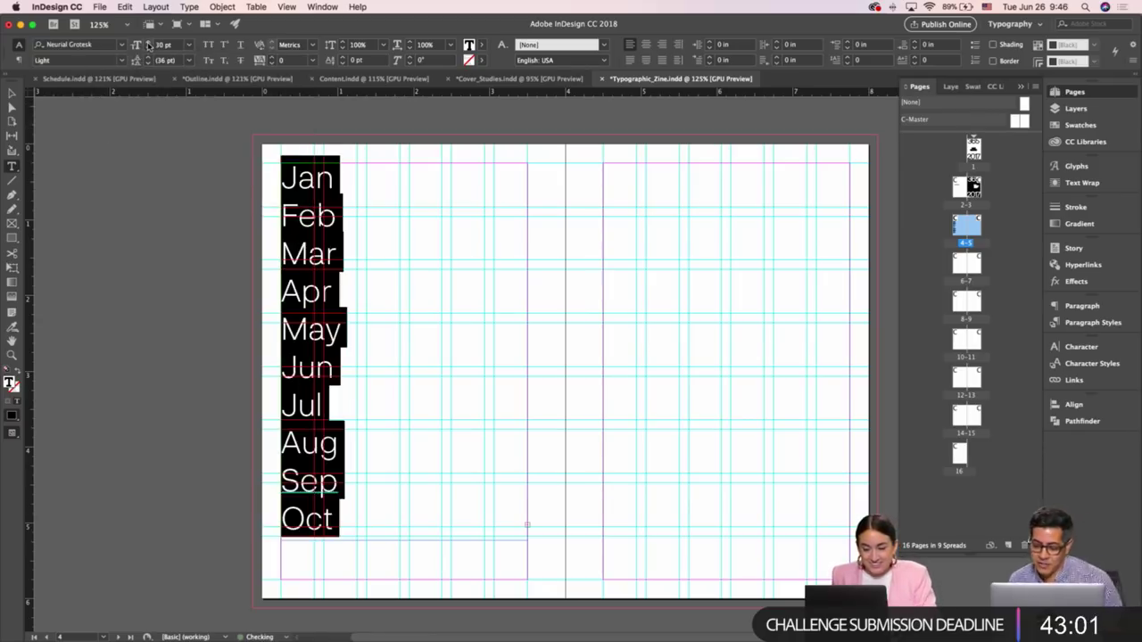
Enlarge the month frame and tighten the leading to 28 pt so all twelve months fit
key(Escape)
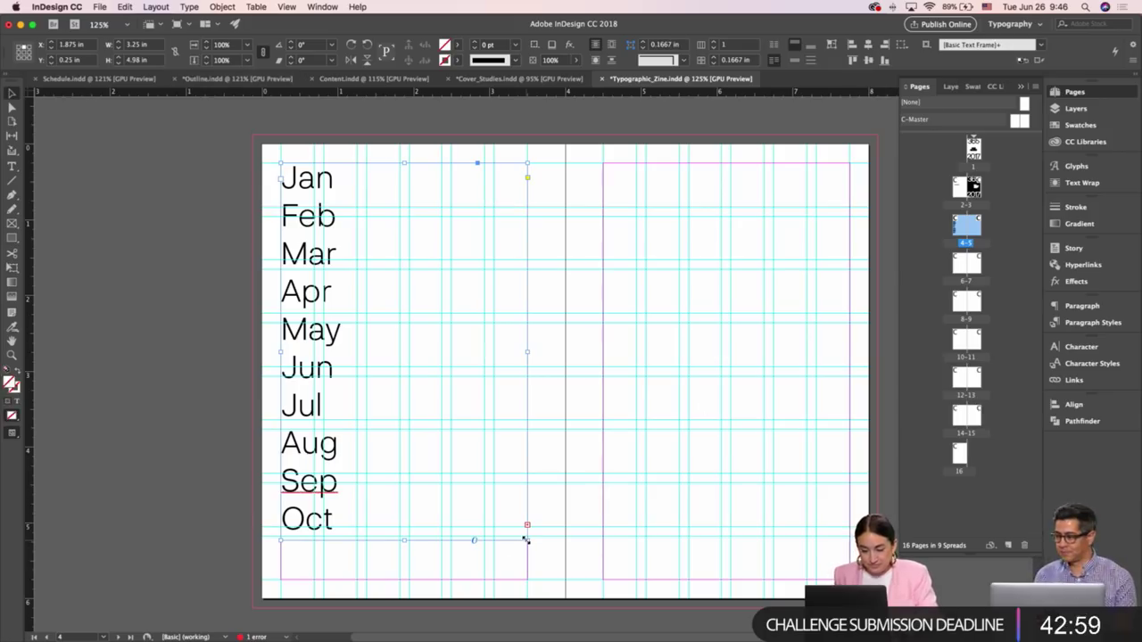
drag(526, 534, 483, 580)
double_click(369, 359)
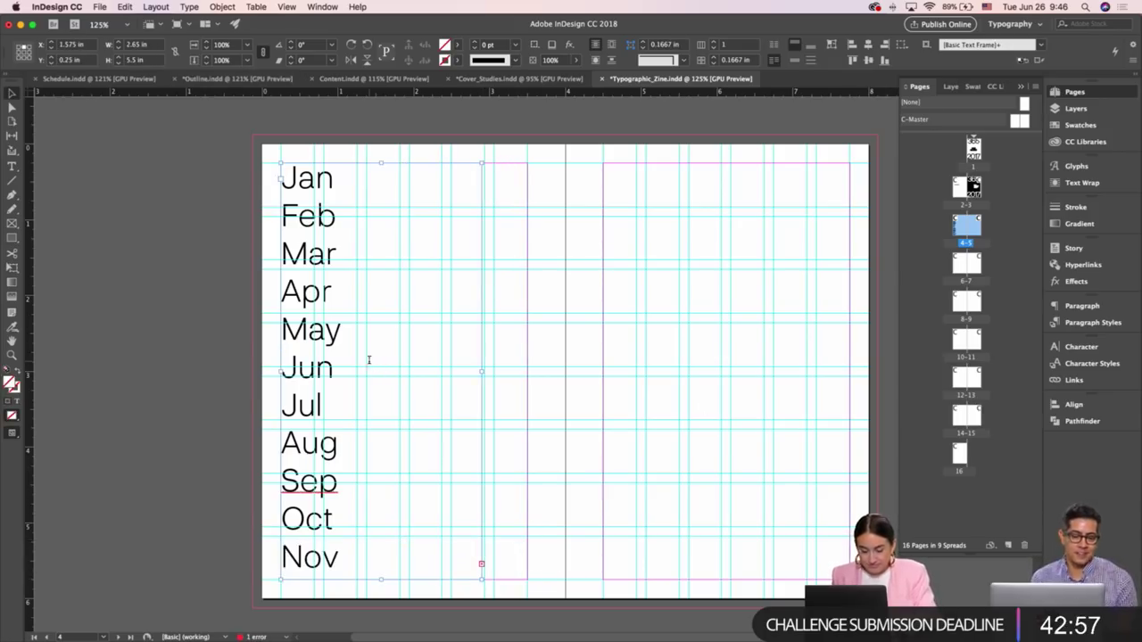
key(super+a)
click(148, 64)
click(148, 63)
click(148, 63)
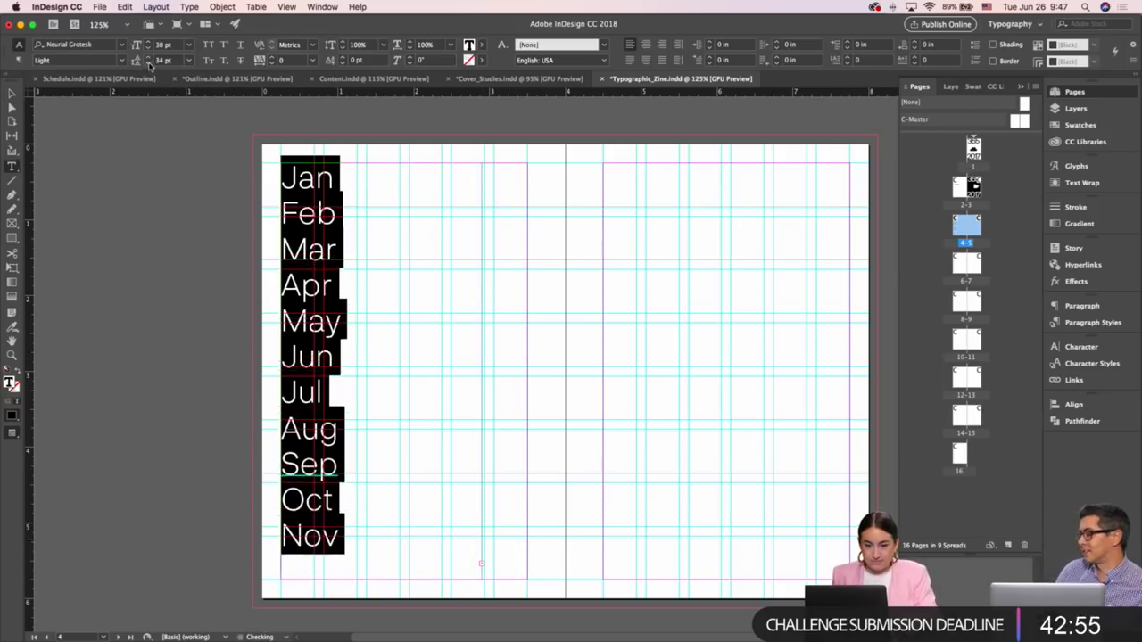
click(148, 64)
click(148, 63)
click(148, 63)
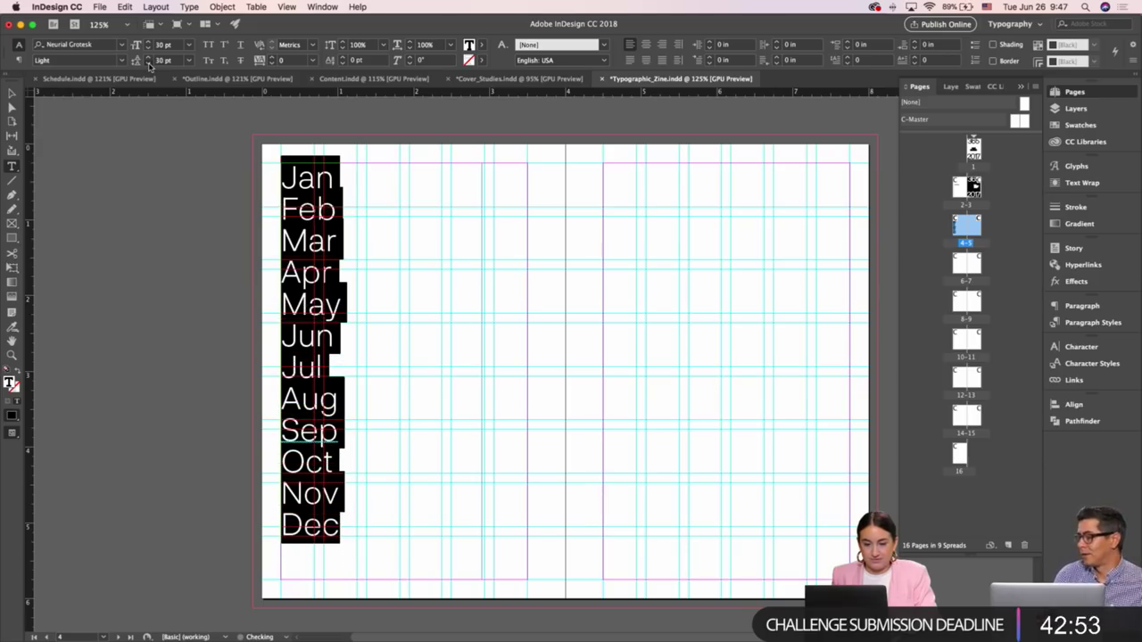
click(148, 63)
click(148, 63)
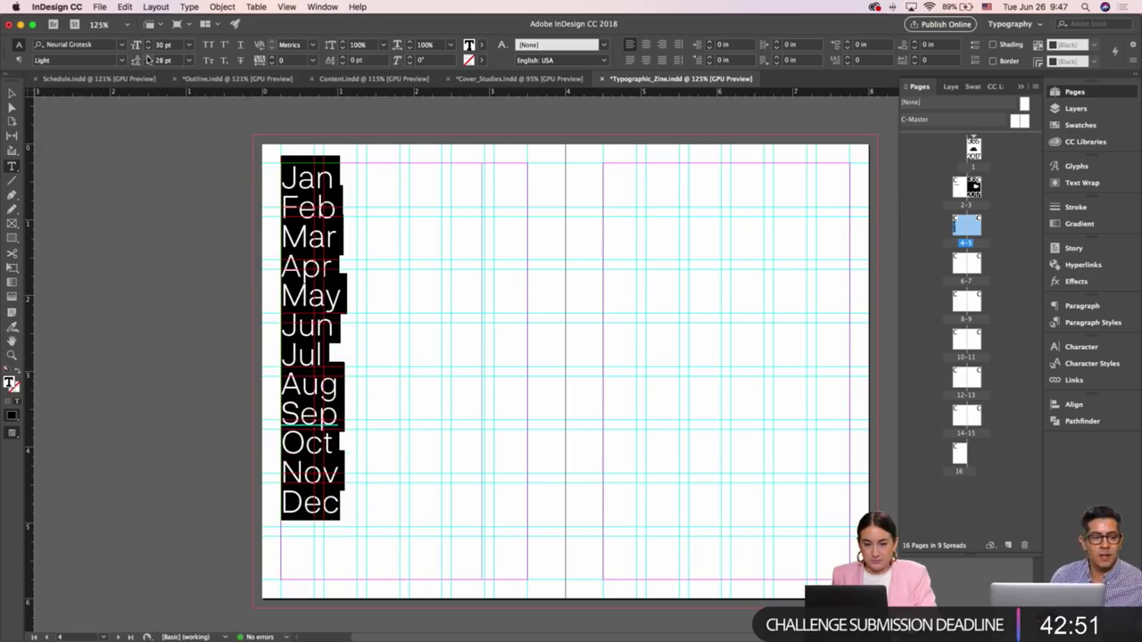
key(Escape)
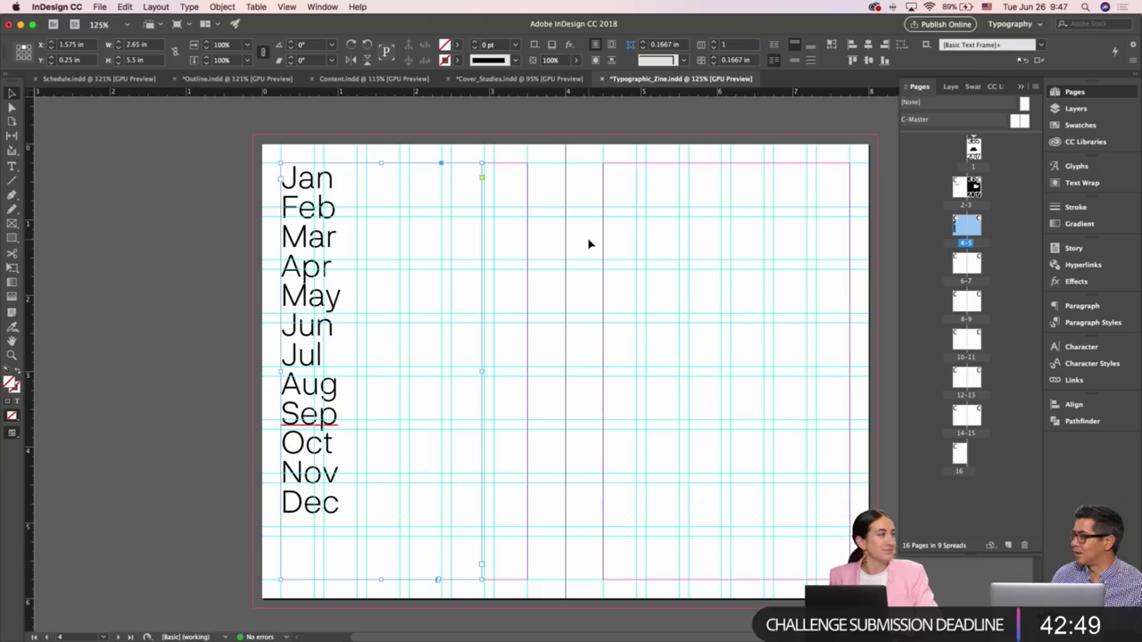
Narrow the month-list frame on page 4 to about 2.125 in wide
click(588, 243)
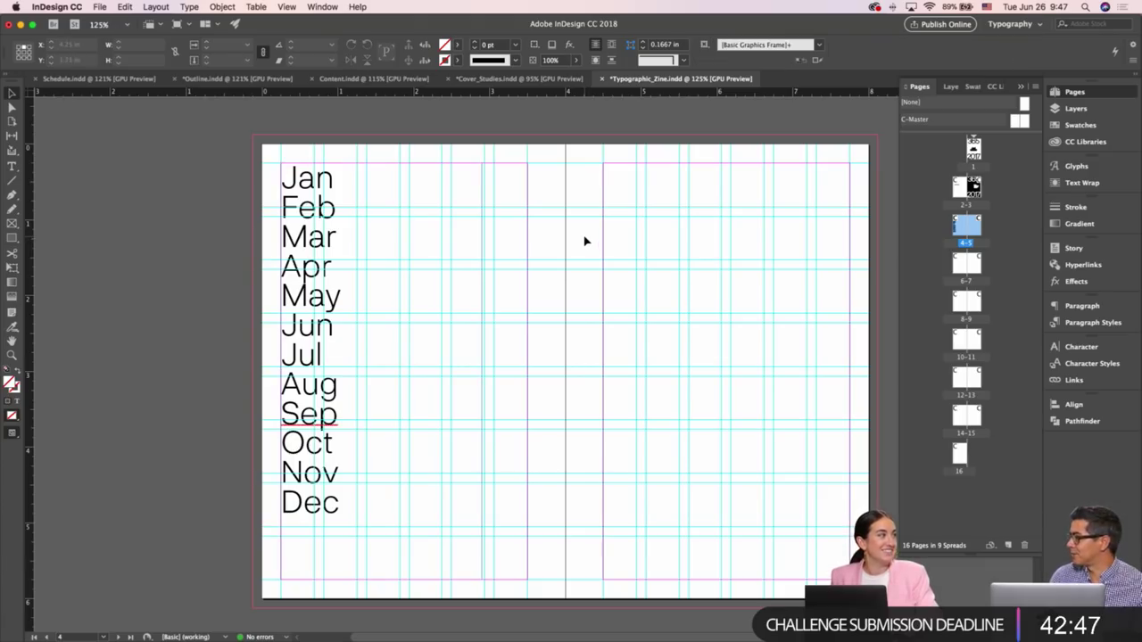
scroll(584, 243, right, 5)
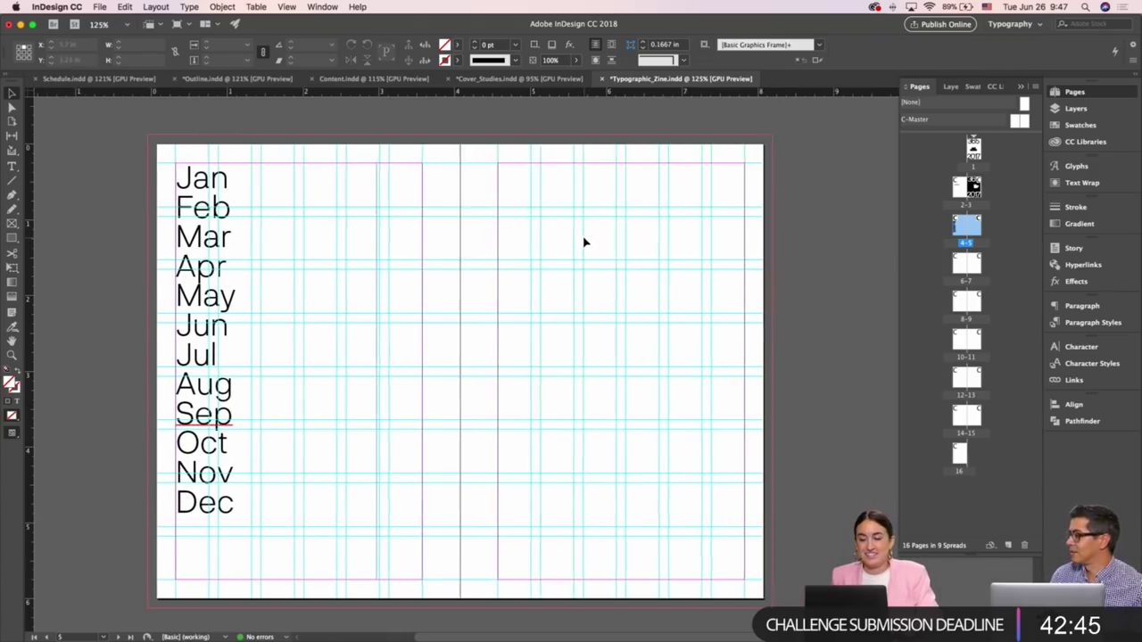
scroll(585, 243, left, 3)
click(420, 395)
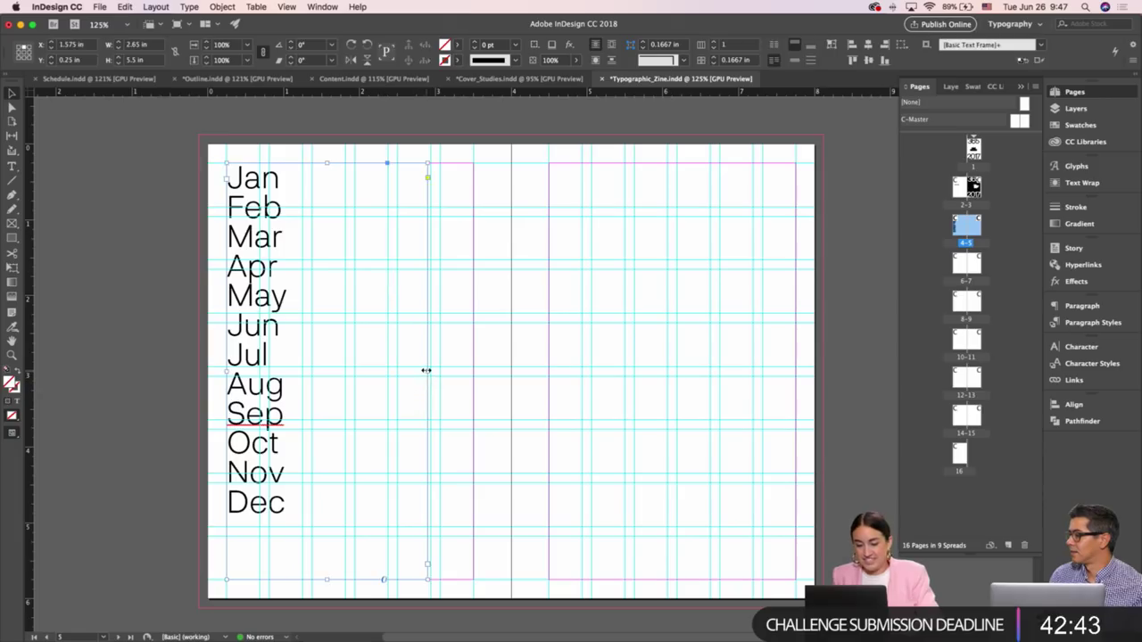
drag(426, 370, 382, 372)
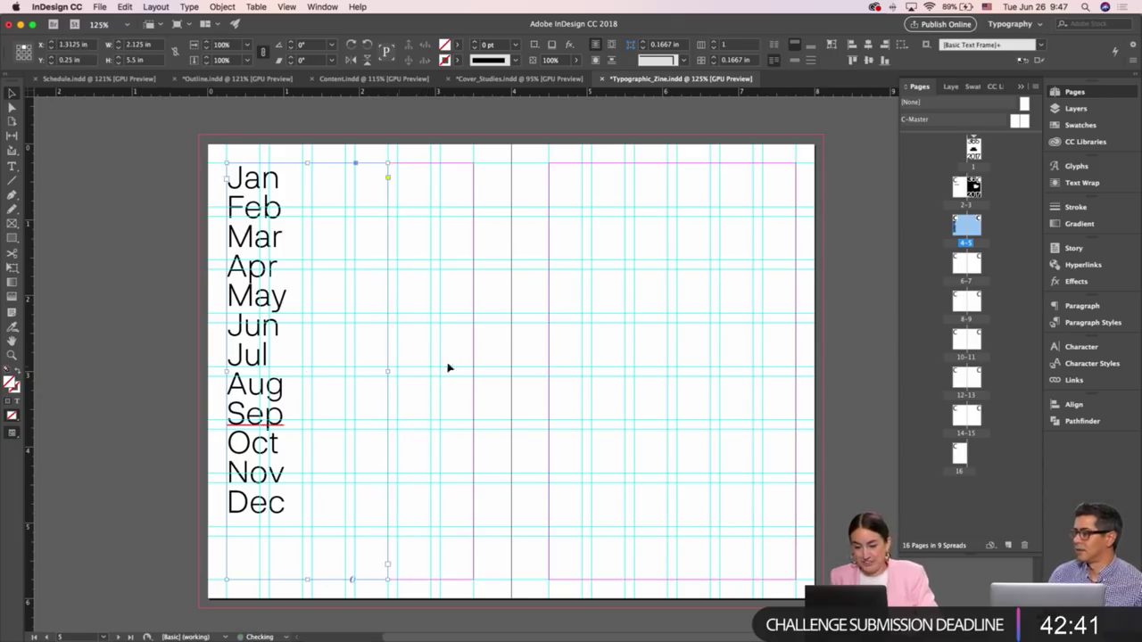
click(465, 365)
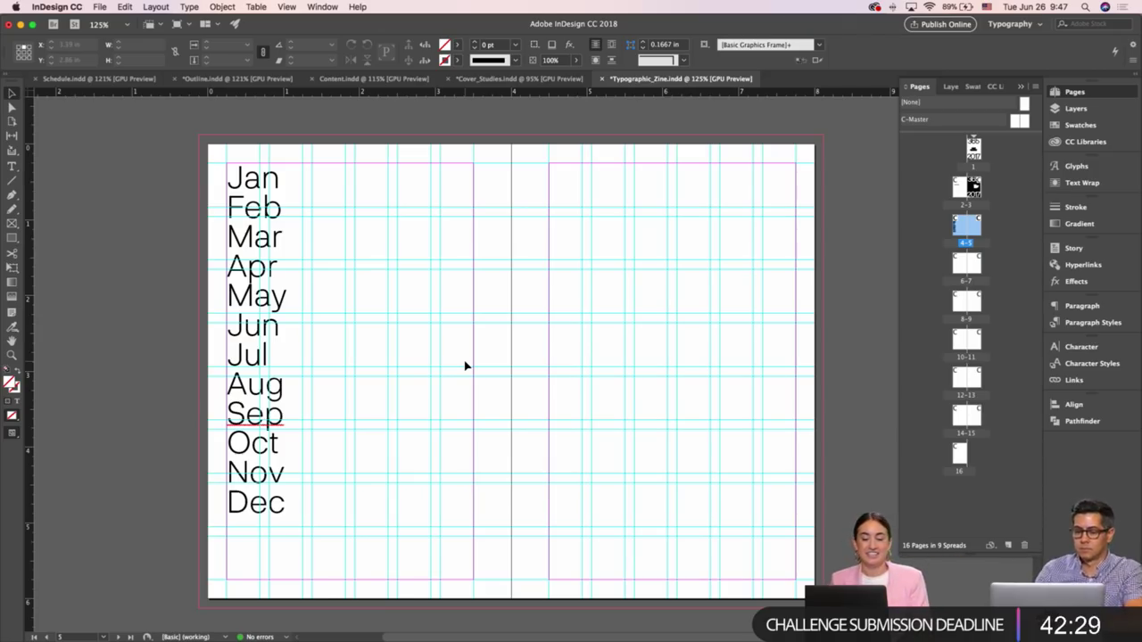
Set all the month text to 40 pt with 32 pt leading
click(308, 315)
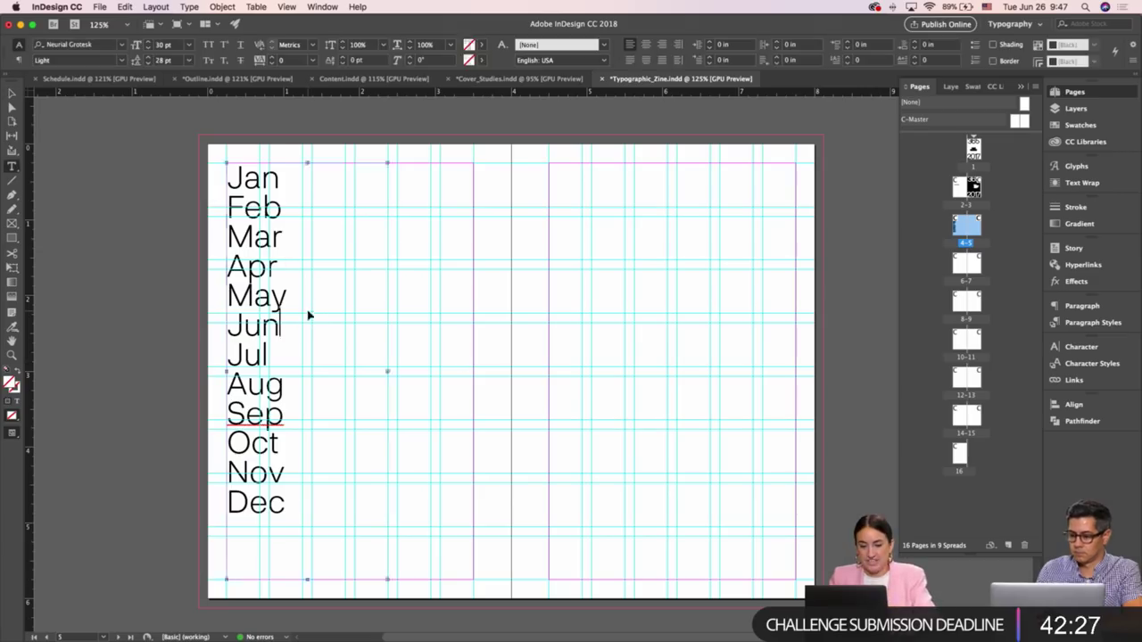
double_click(309, 314)
key(super+a)
text(40)
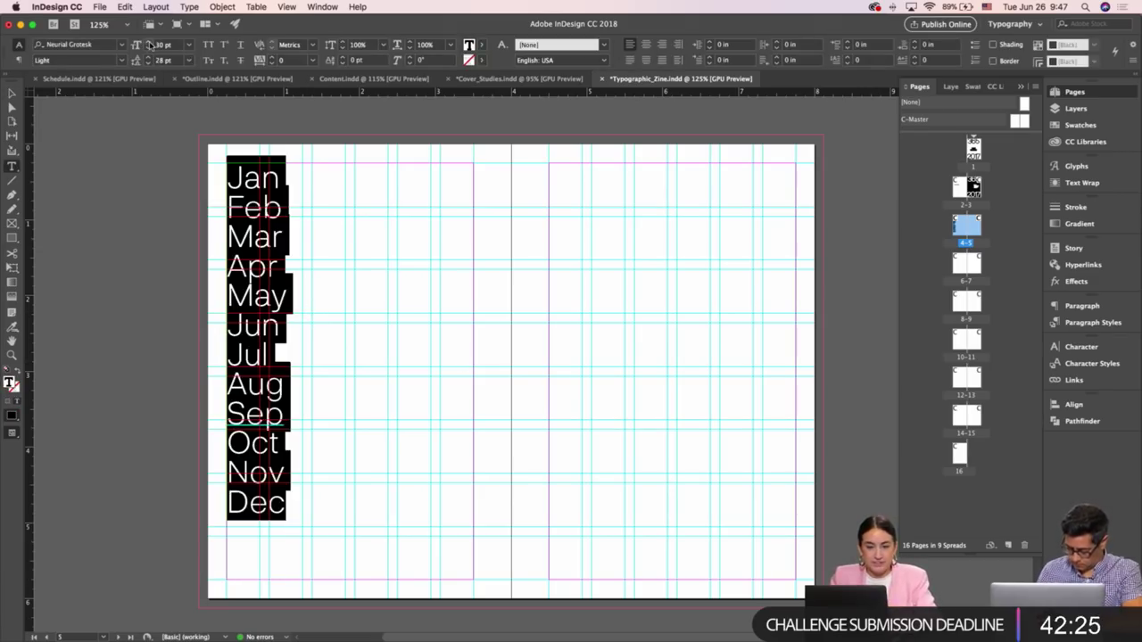
key(Return)
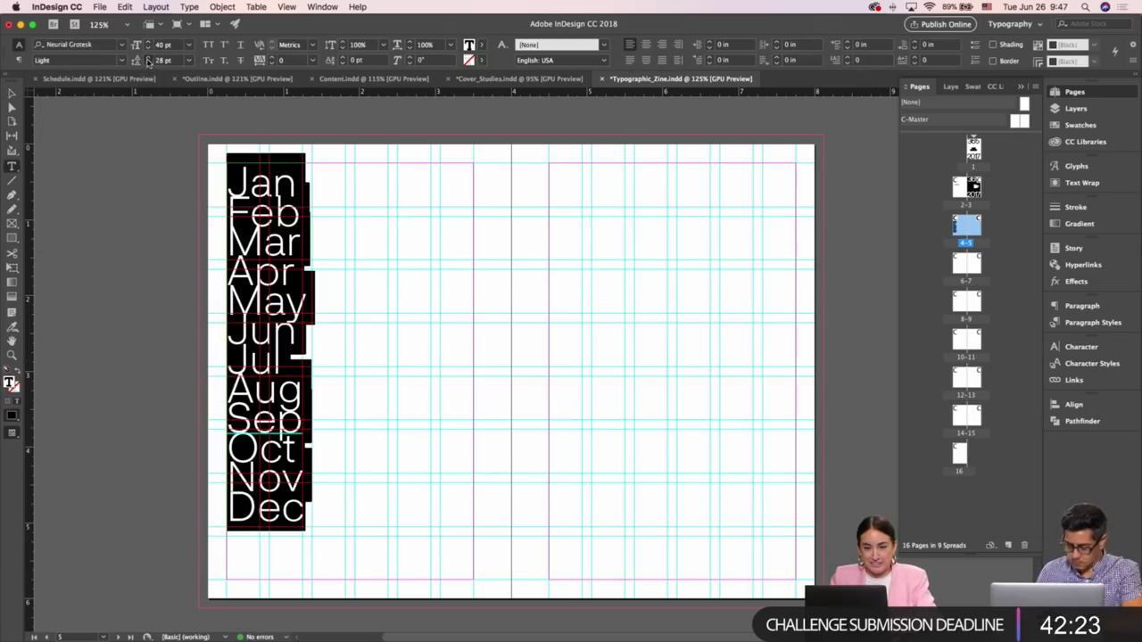
click(148, 58)
click(149, 58)
click(148, 58)
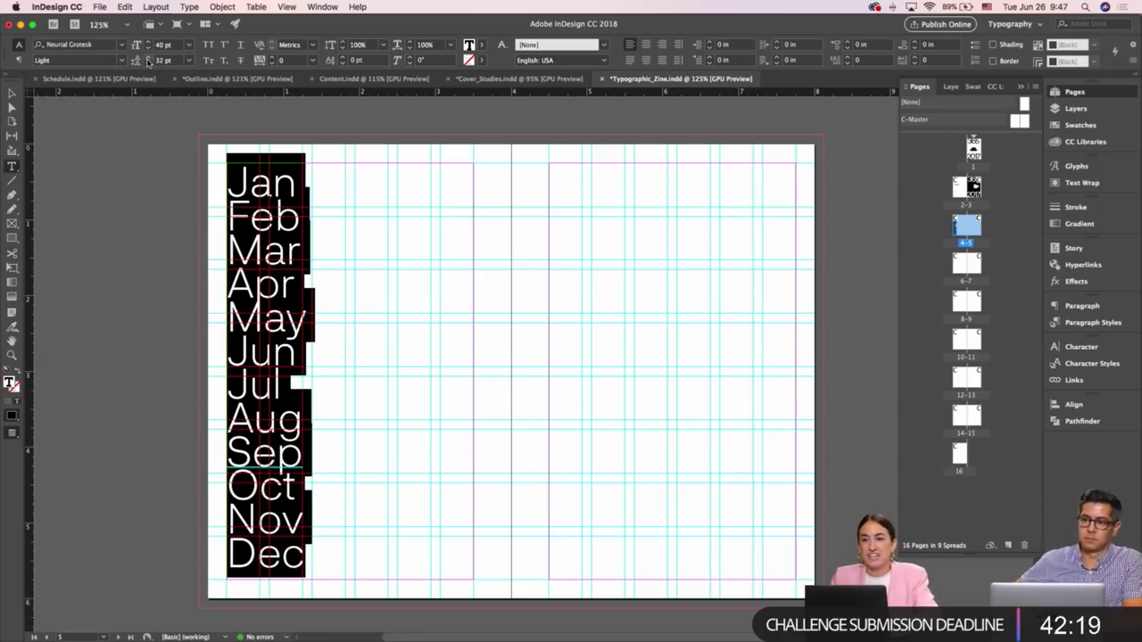
key(Escape)
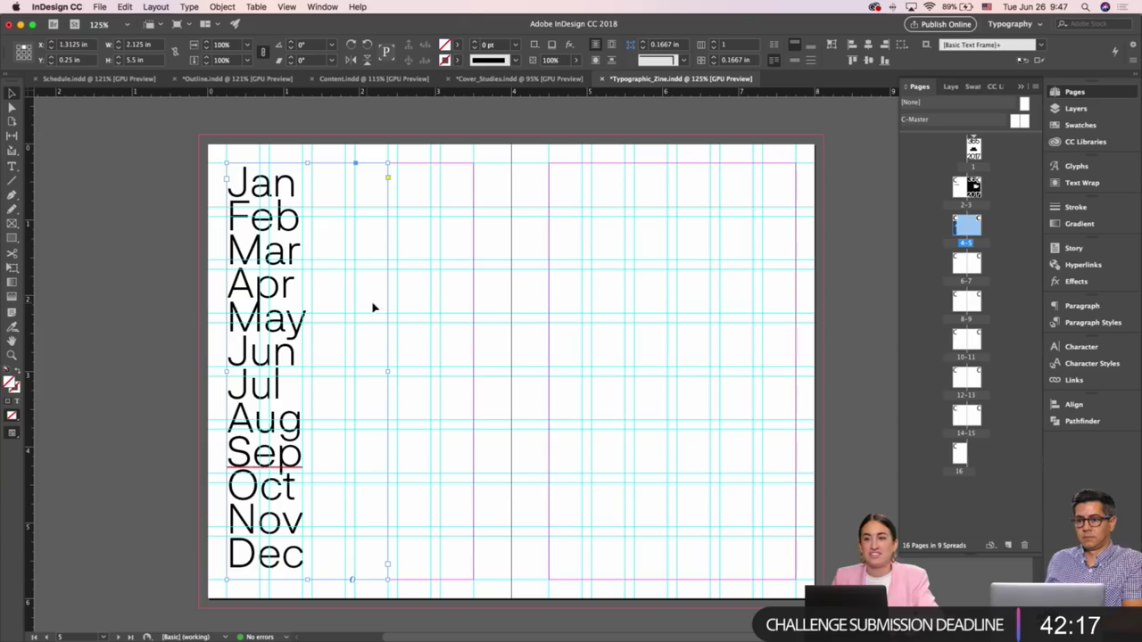
Check the spread in Preview, then narrow the month frame to about 1.56 in
click(428, 309)
key(w)
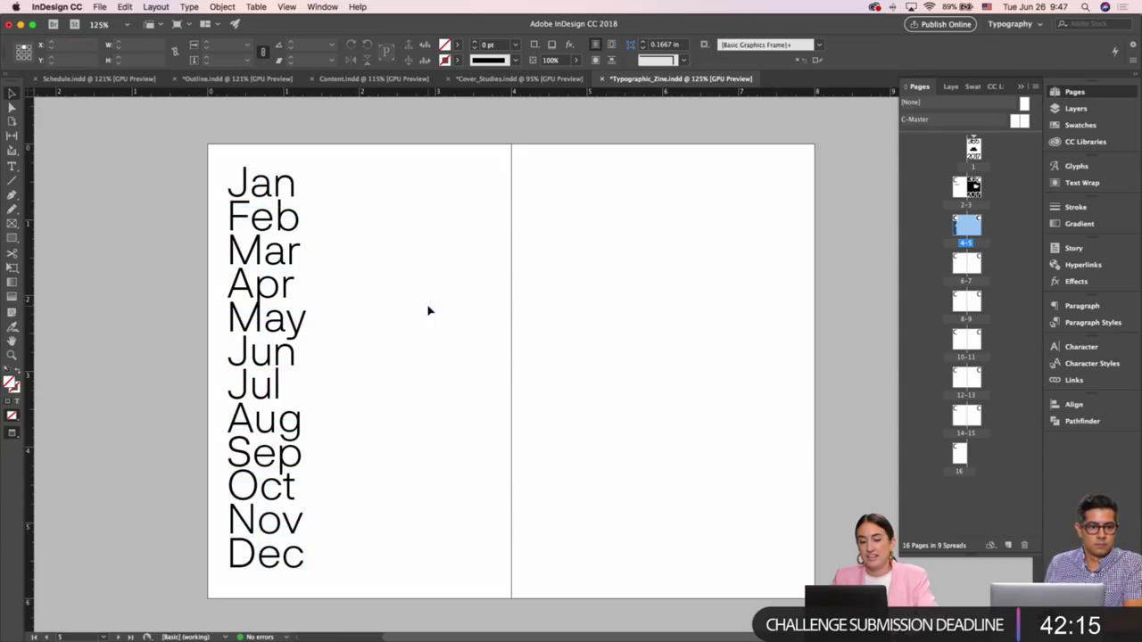
click(324, 294)
key(w)
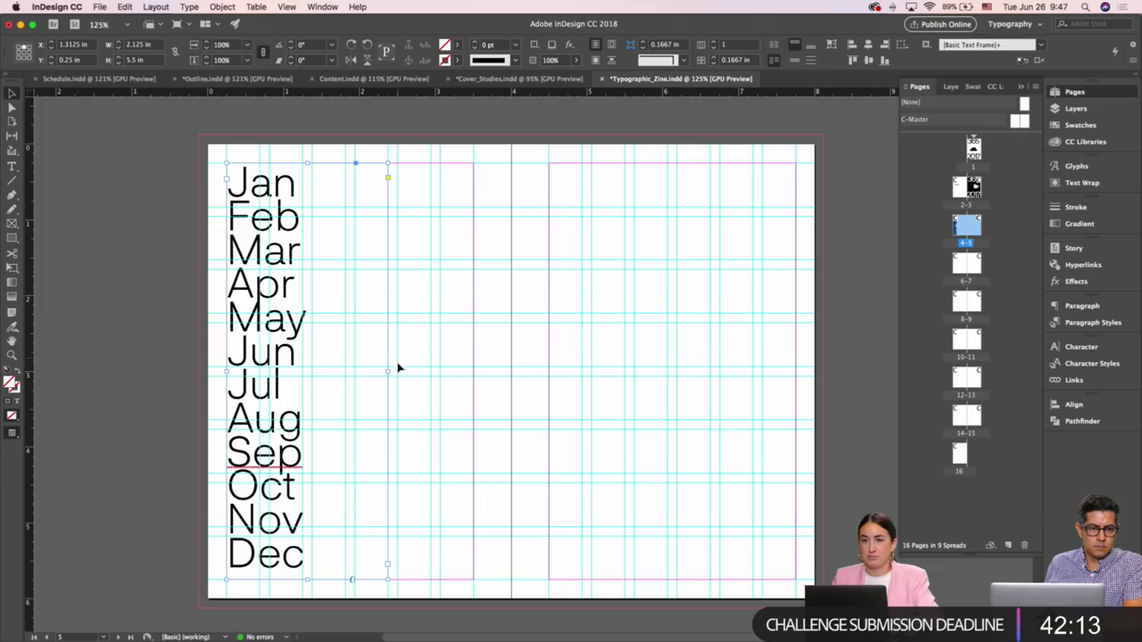
drag(388, 372, 344, 371)
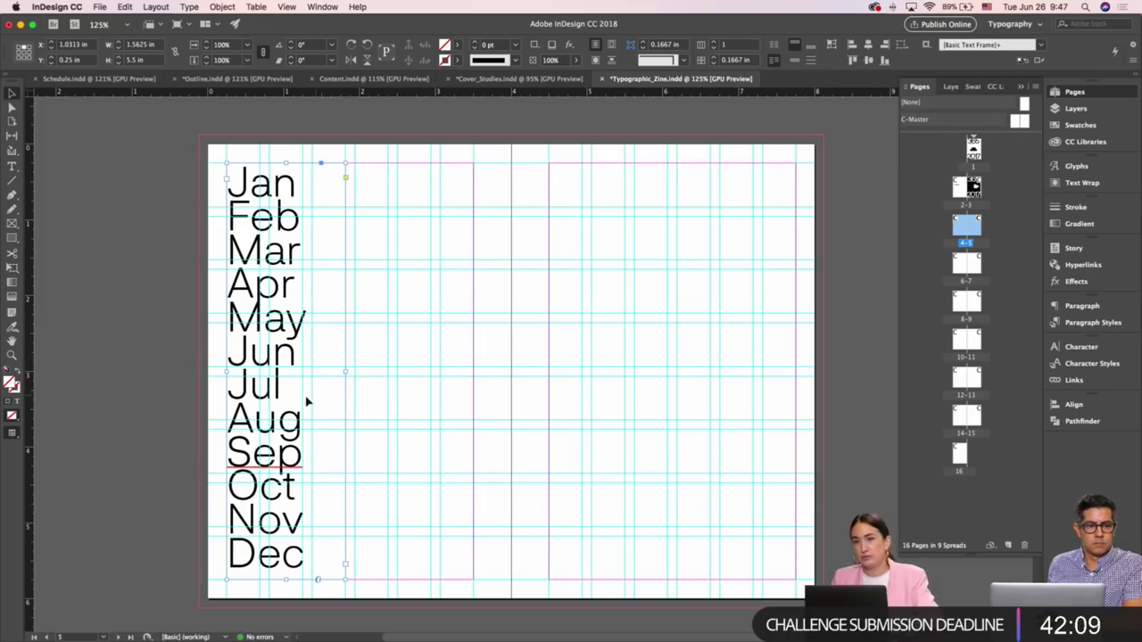
click(402, 349)
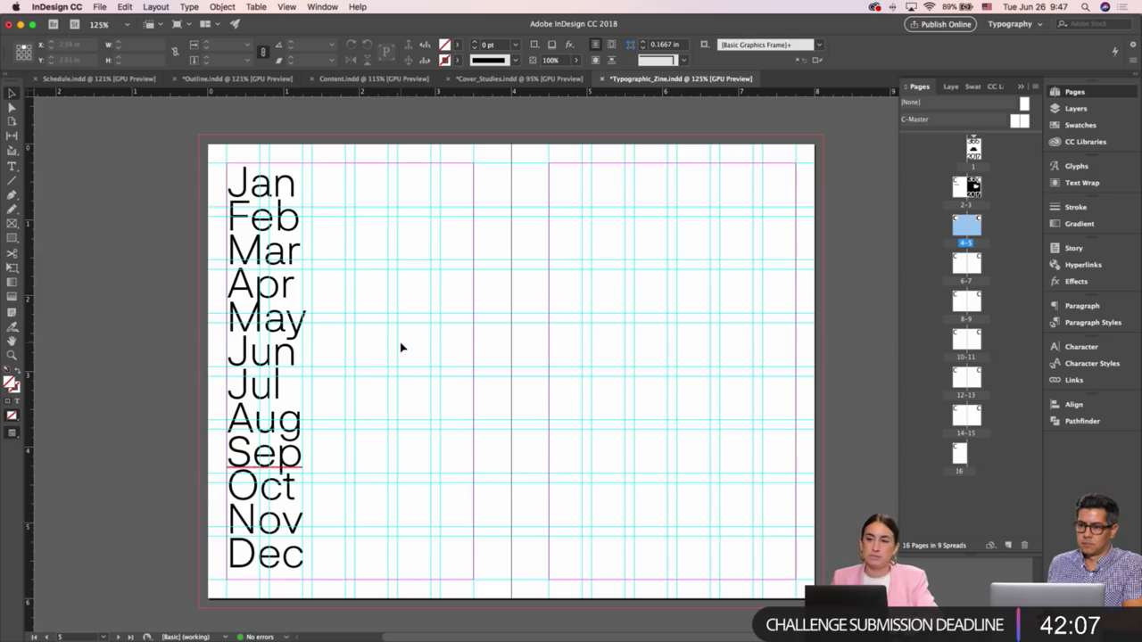
scroll(401, 347, up, 5)
scroll(400, 343, up, 10)
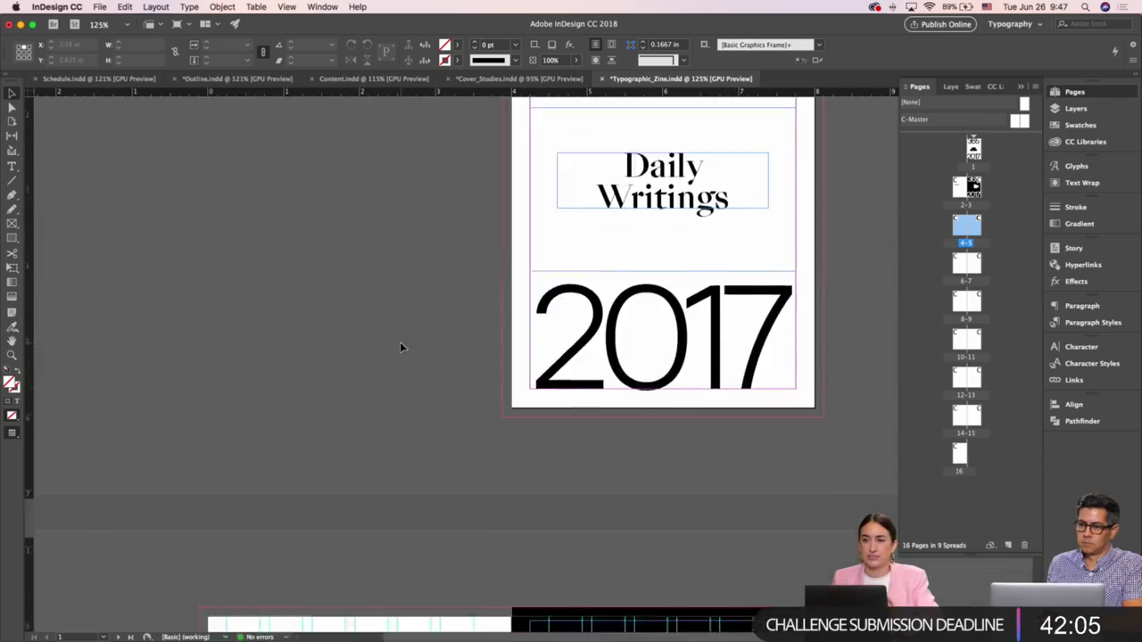
scroll(400, 343, down, 5)
scroll(400, 348, down, 6)
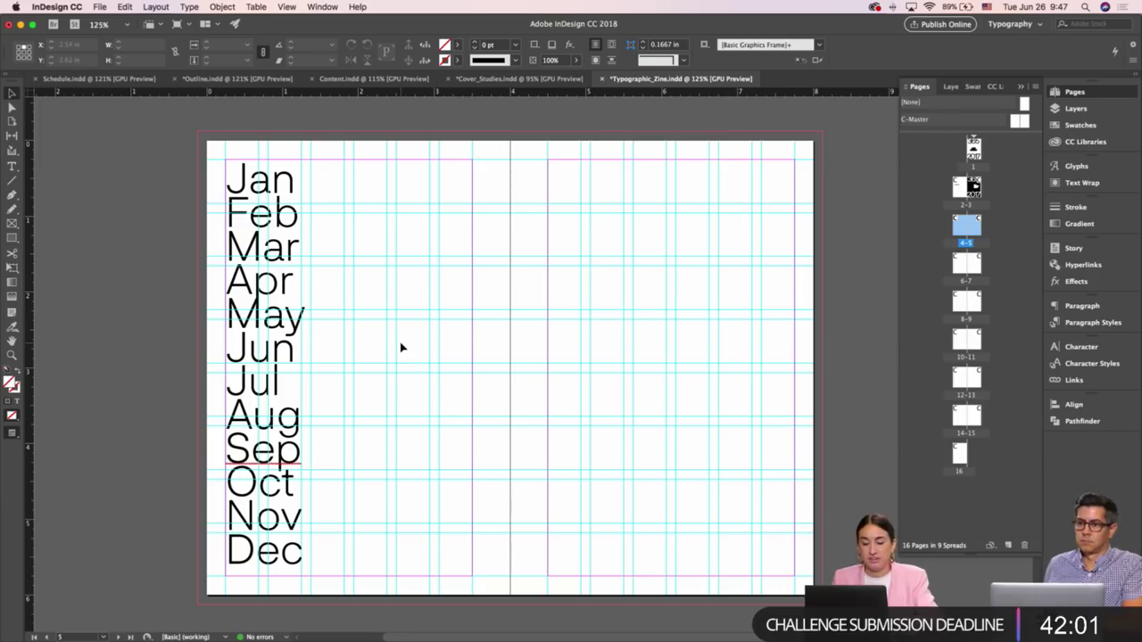
key(w)
key(w)
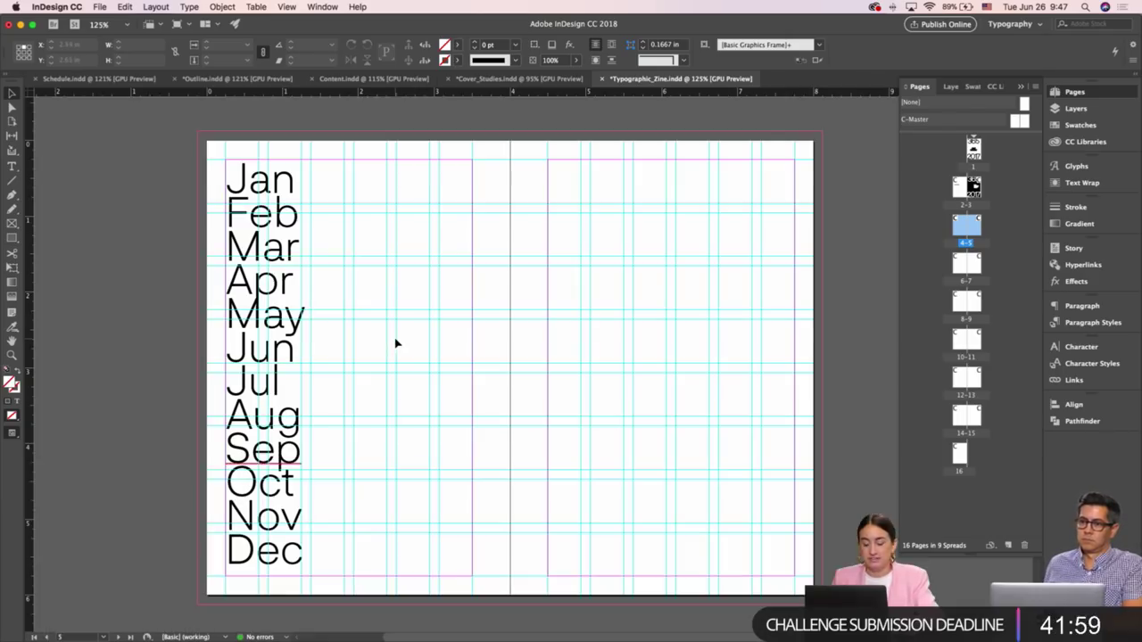
click(317, 294)
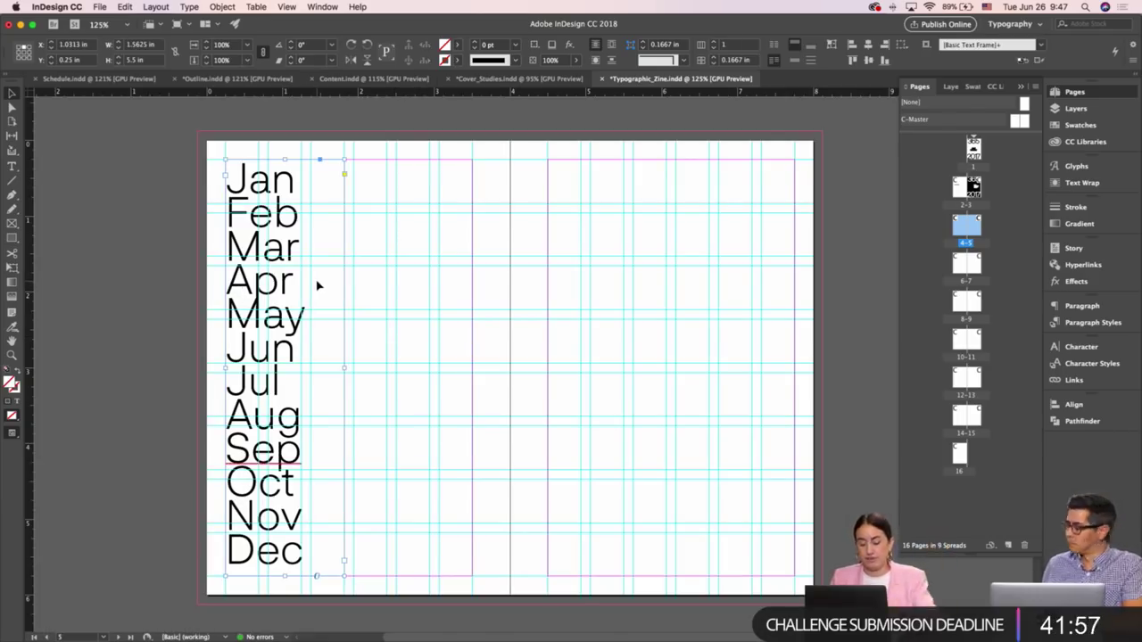
drag(303, 290, 402, 294)
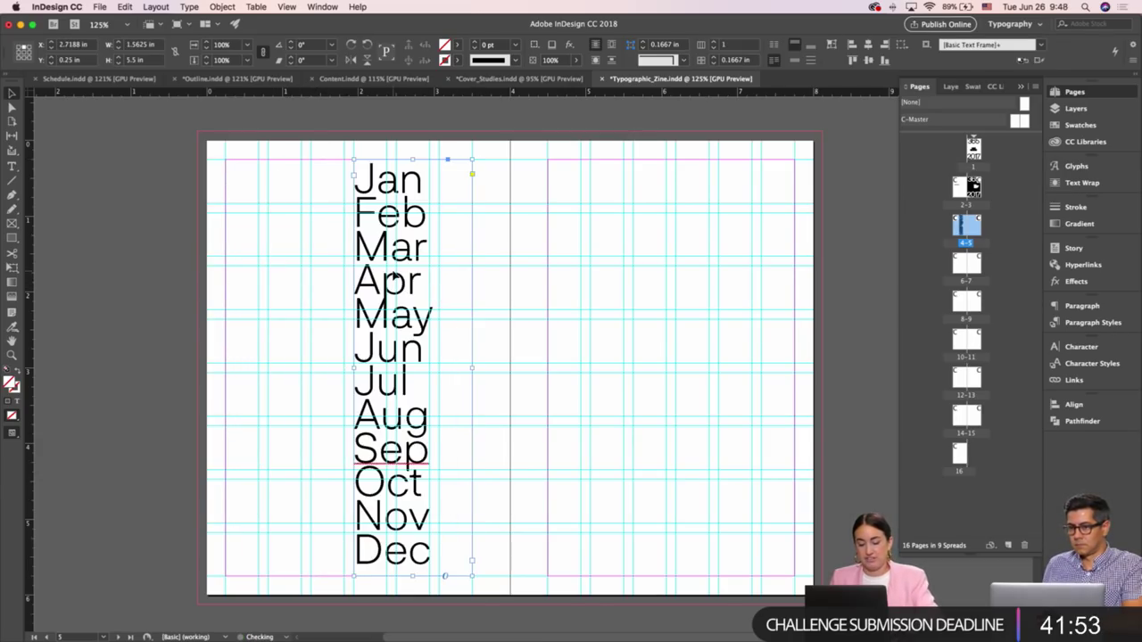
key(ctrl+z)
Duplicate the month column to the right and replace its text with the season words
drag(287, 276, 411, 273)
double_click(411, 273)
key(super+a)
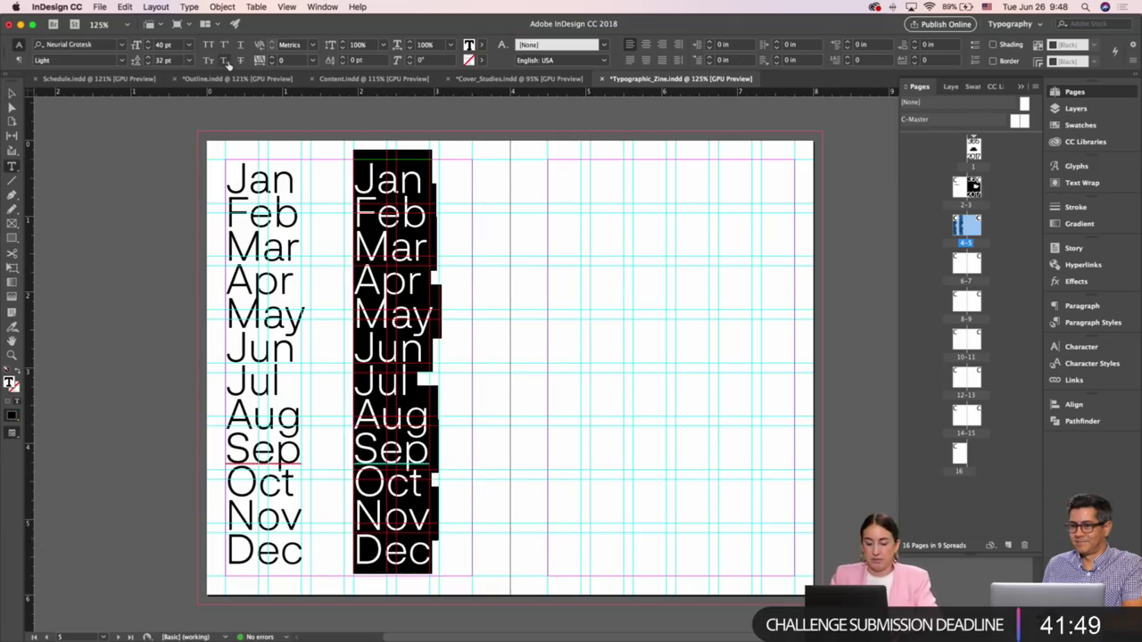
text(Winter)
key(Return)
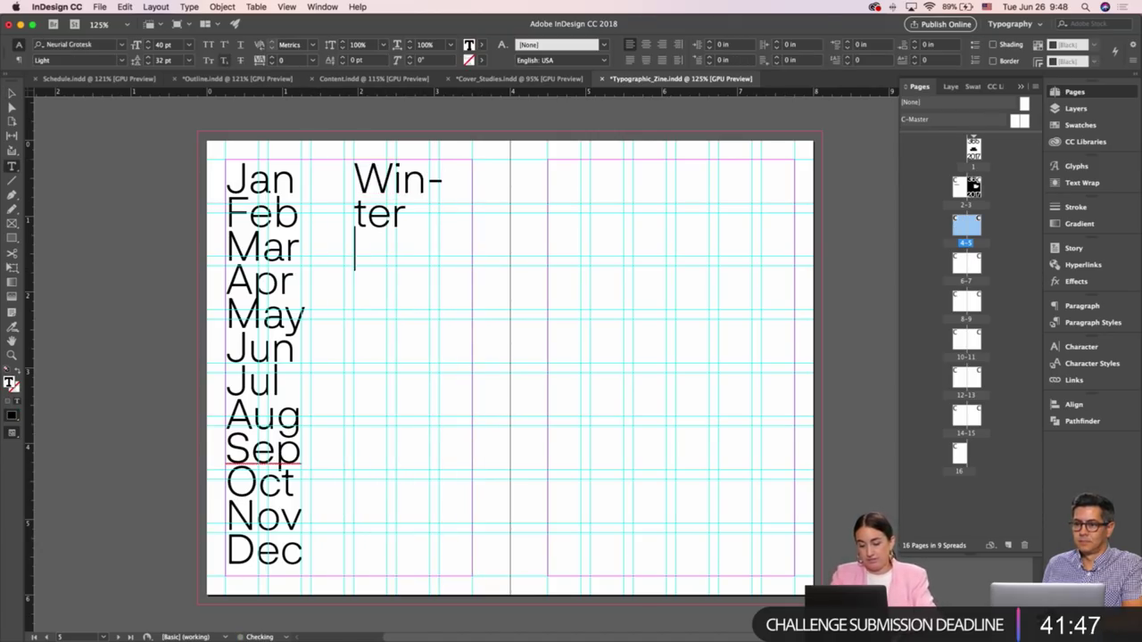
text(Spring)
key(super+z)
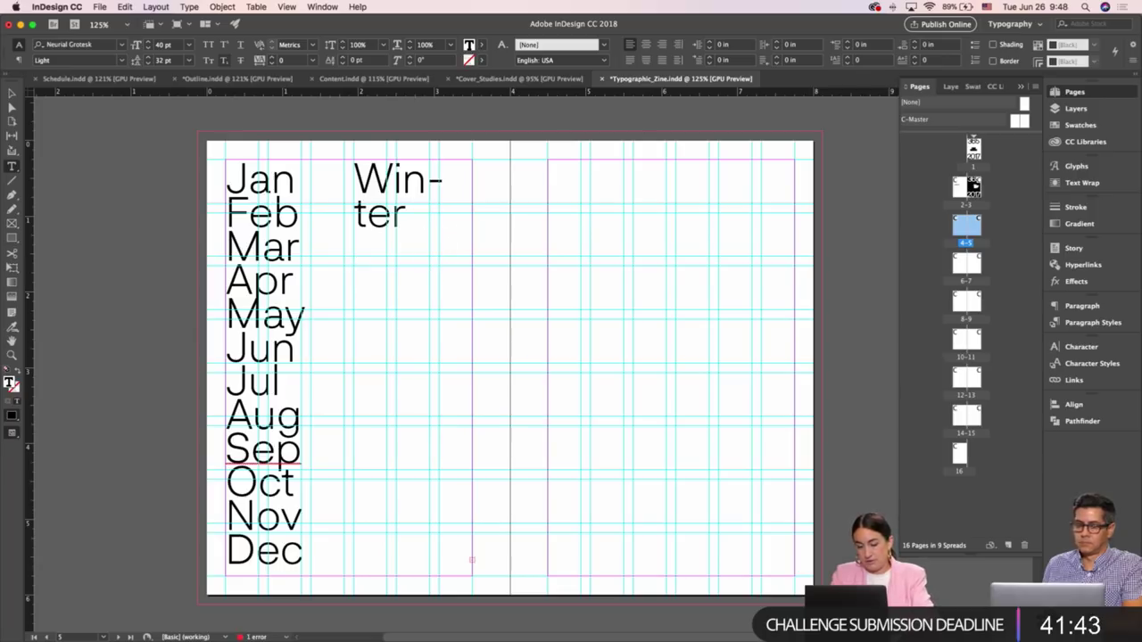
Widen the seasons frame to about 2.06 in and nudge it slightly left
key(Escape)
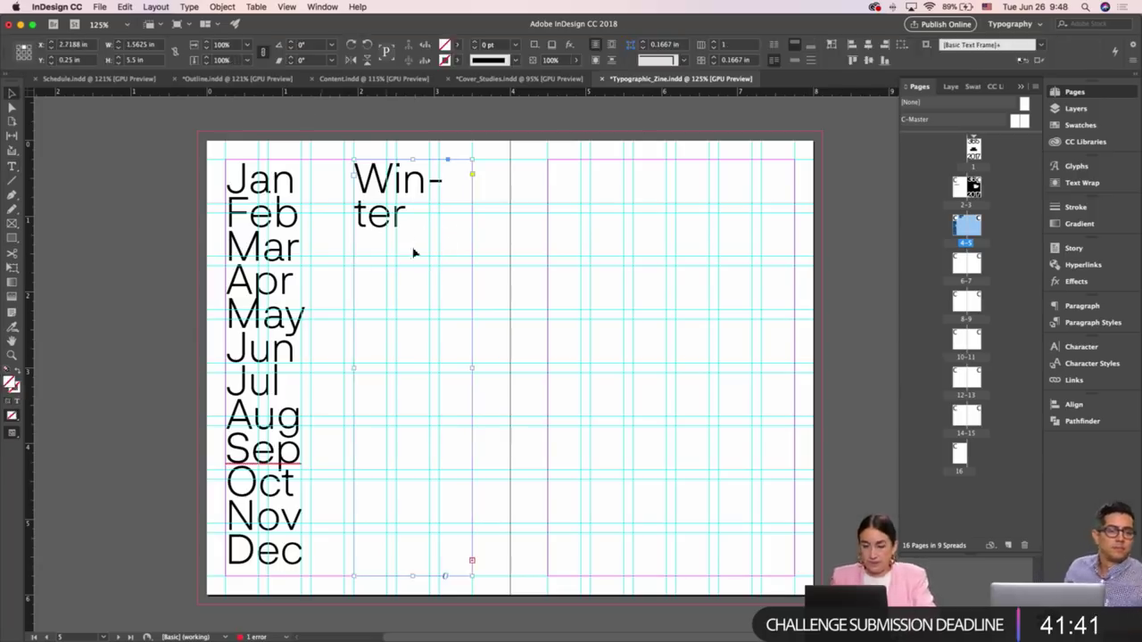
drag(472, 368, 508, 369)
double_click(431, 266)
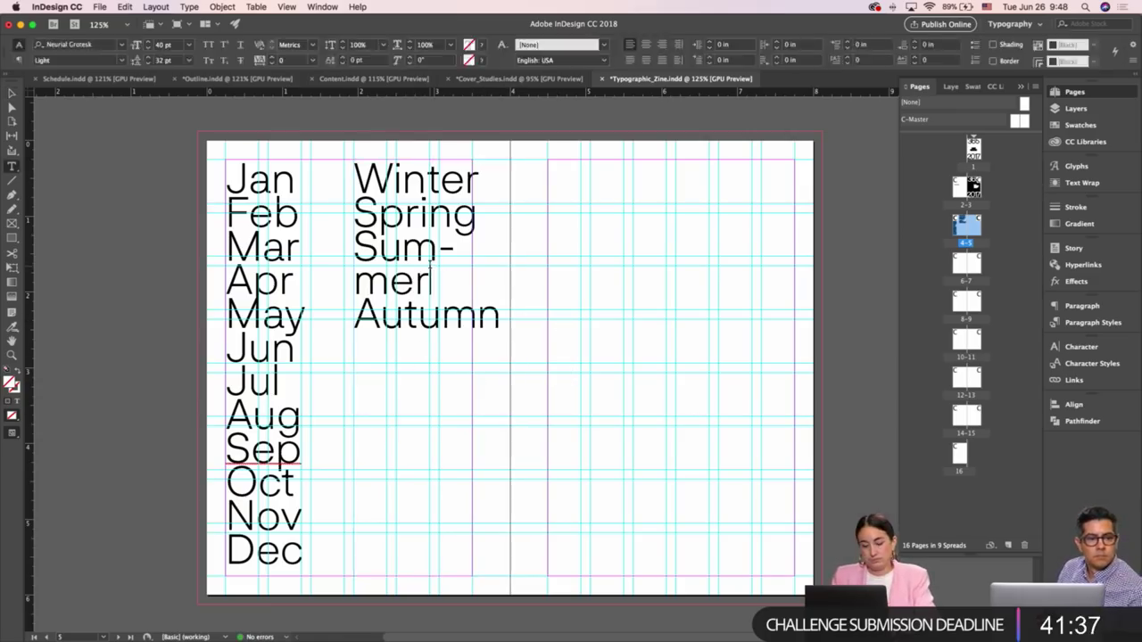
key(Escape)
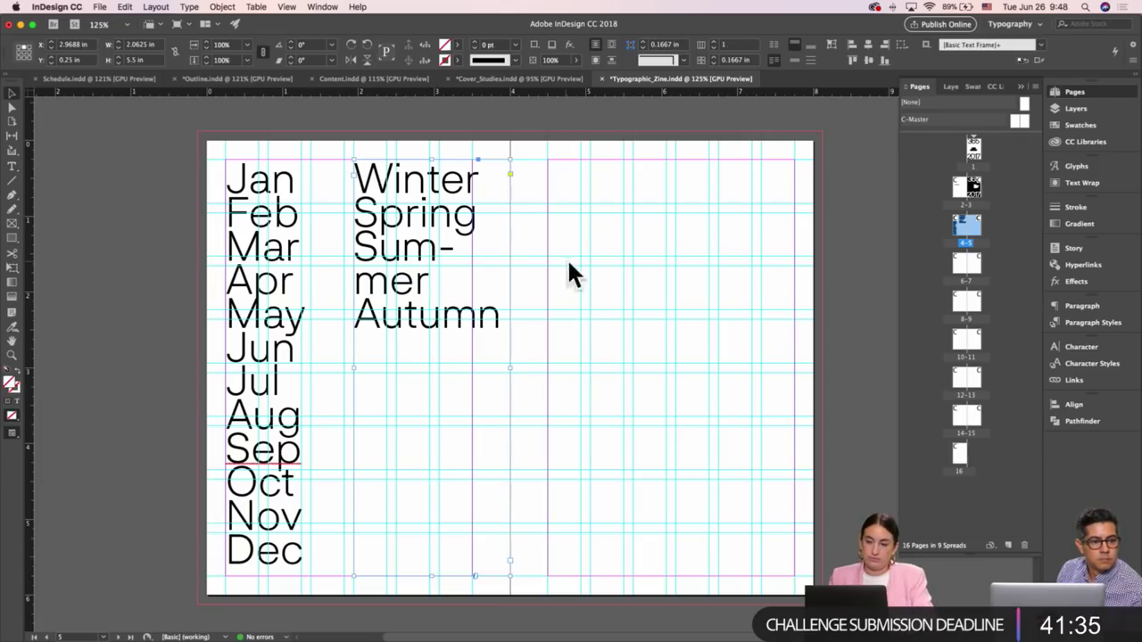
click(566, 273)
drag(417, 221, 407, 221)
click(599, 245)
Preview the spread without guides and inspect the month and seasons frames
key(w)
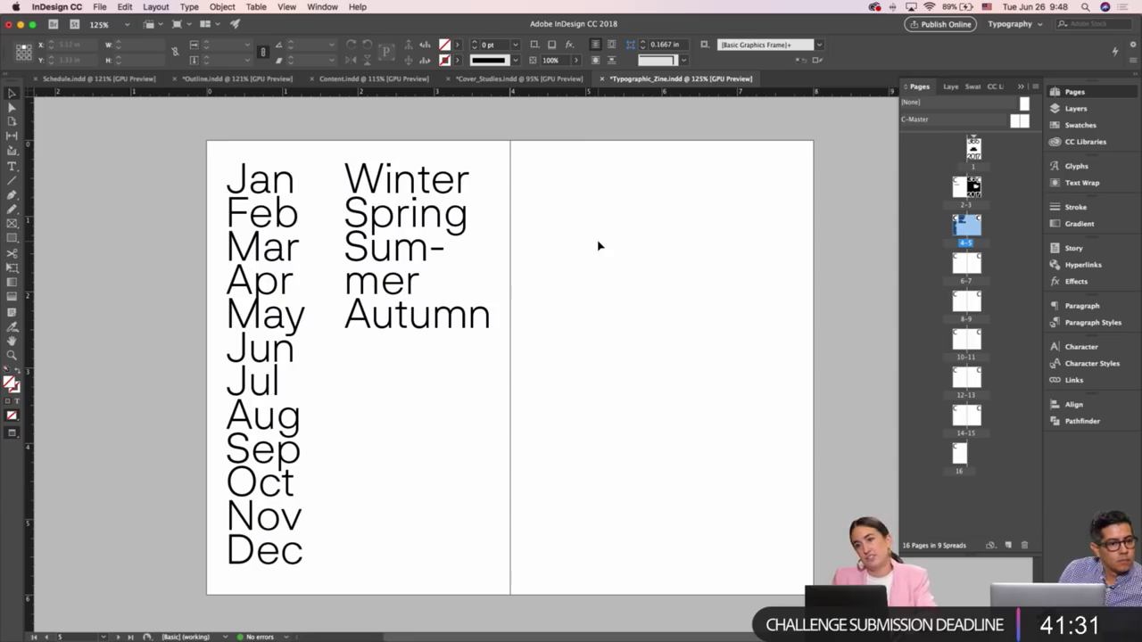
scroll(599, 246, right, 1)
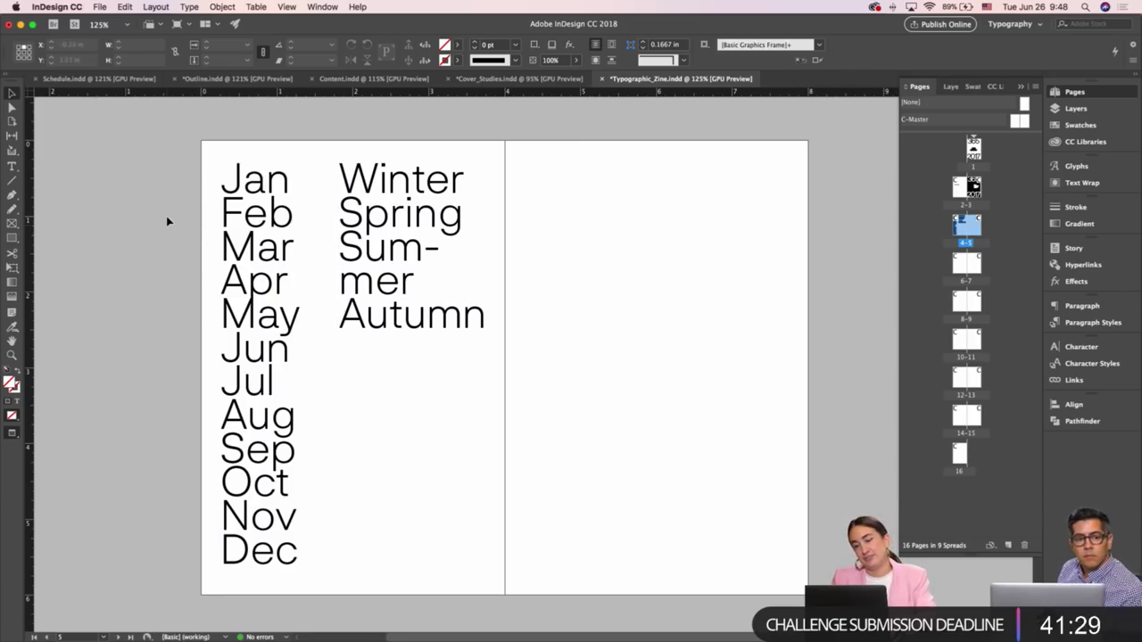
click(264, 287)
scroll(265, 355, right, 1)
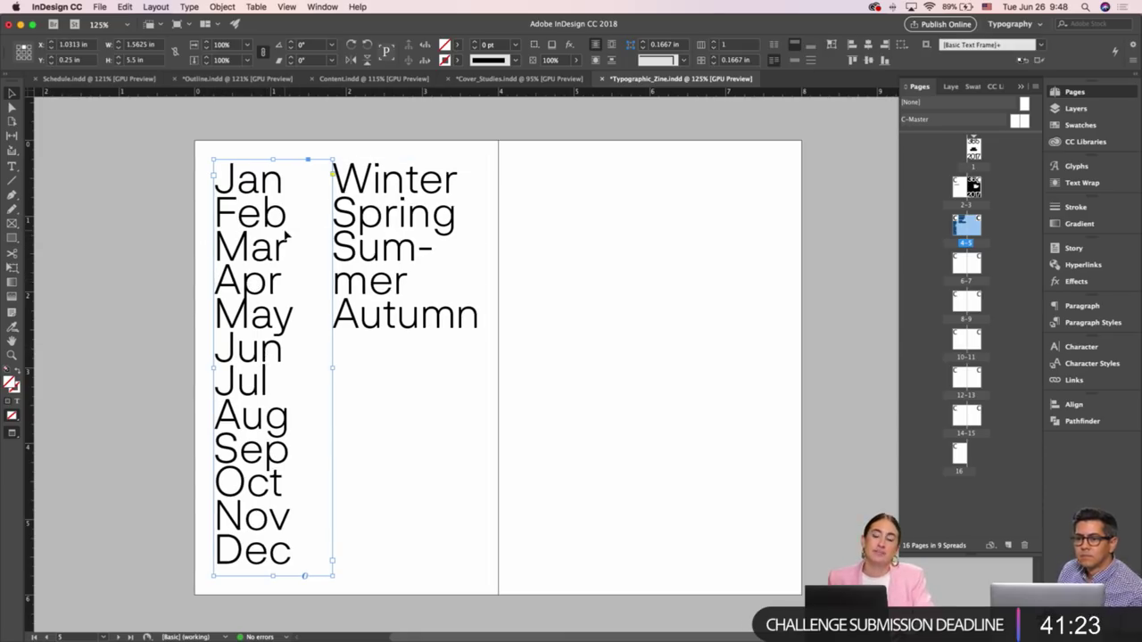
click(345, 238)
click(646, 377)
Restore guides and frame edges, then check the seasons text on page 4
key(w)
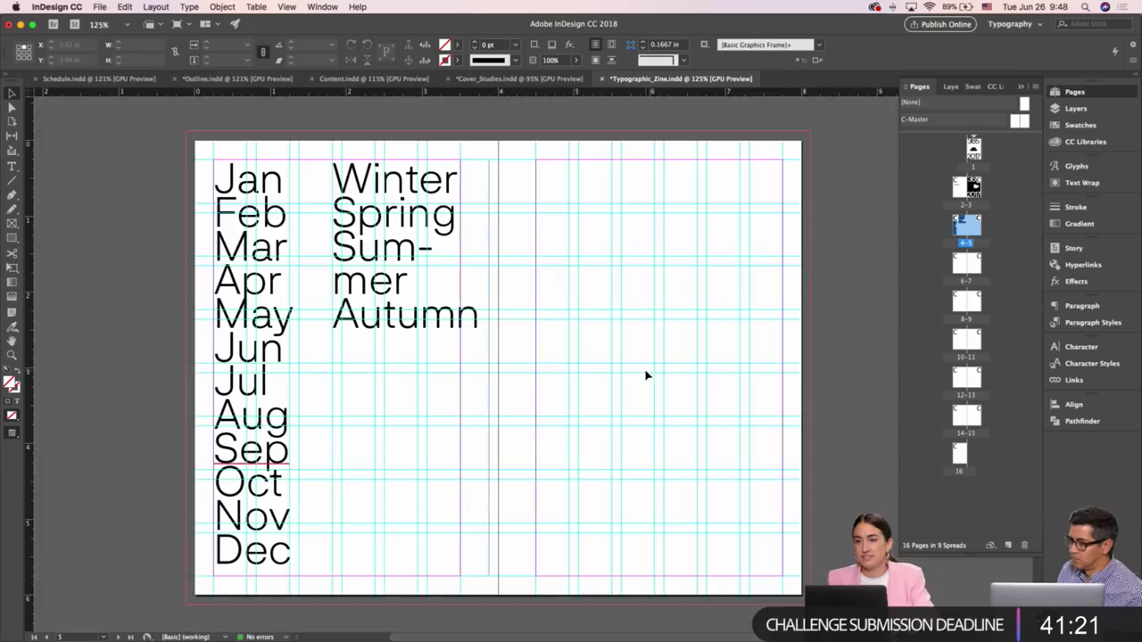
drag(670, 369, 586, 369)
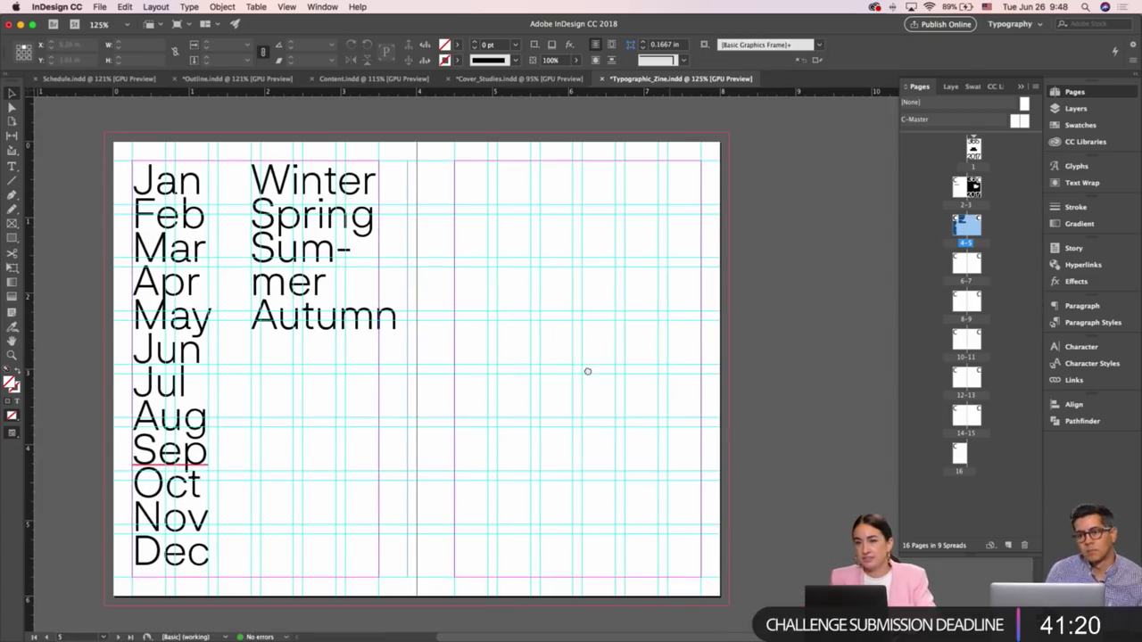
click(326, 282)
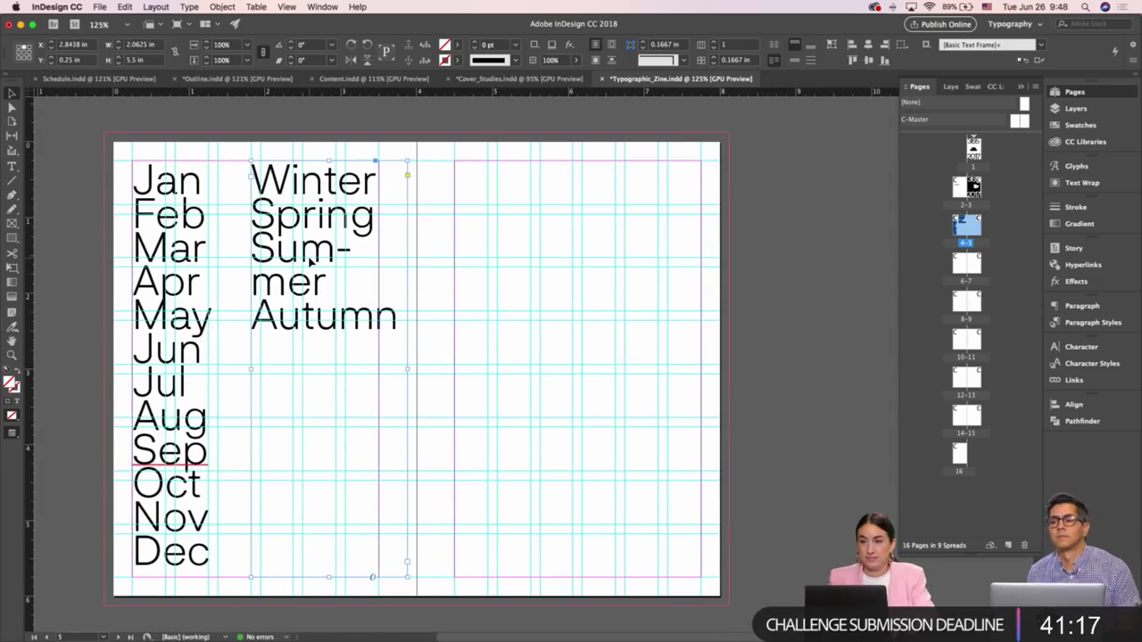
double_click(309, 259)
key(super+a)
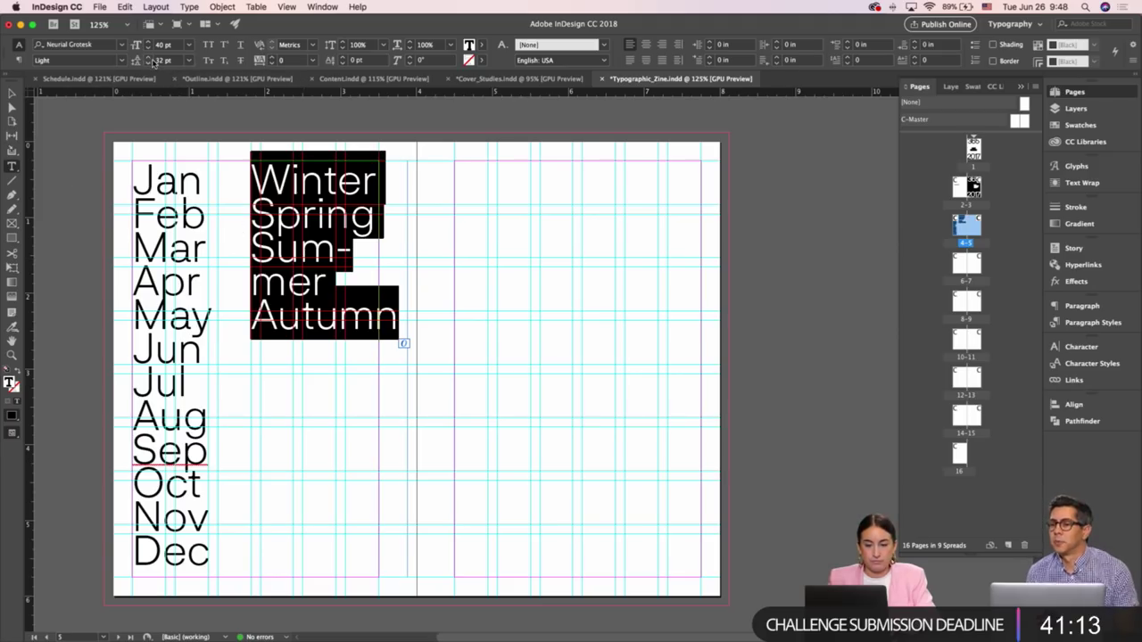
click(11, 93)
click(460, 221)
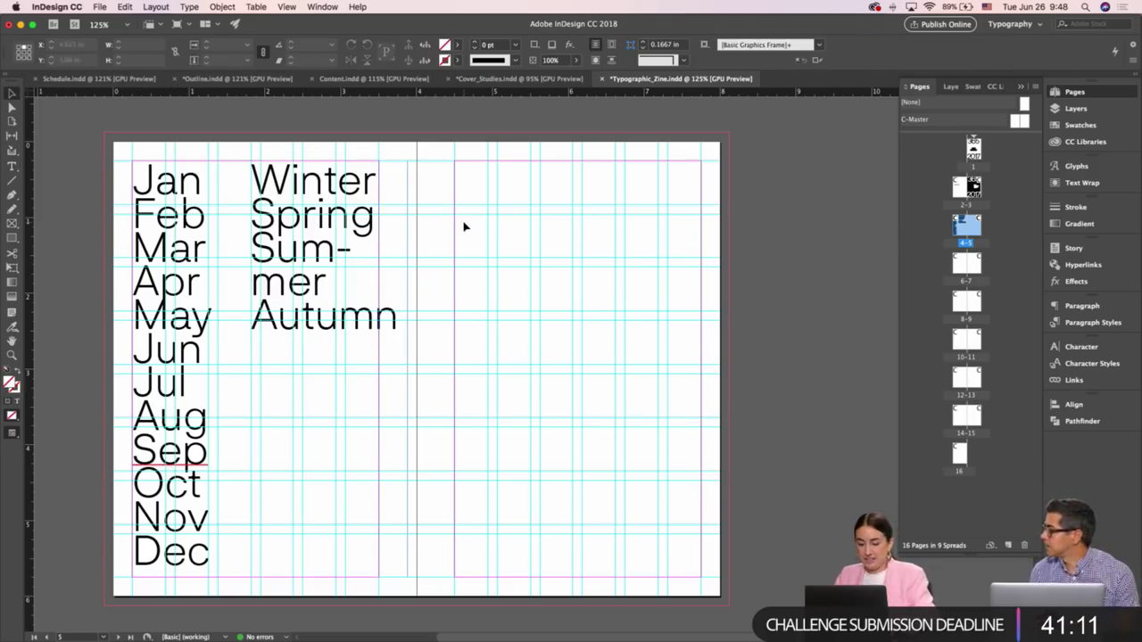
scroll(464, 225, left, 3)
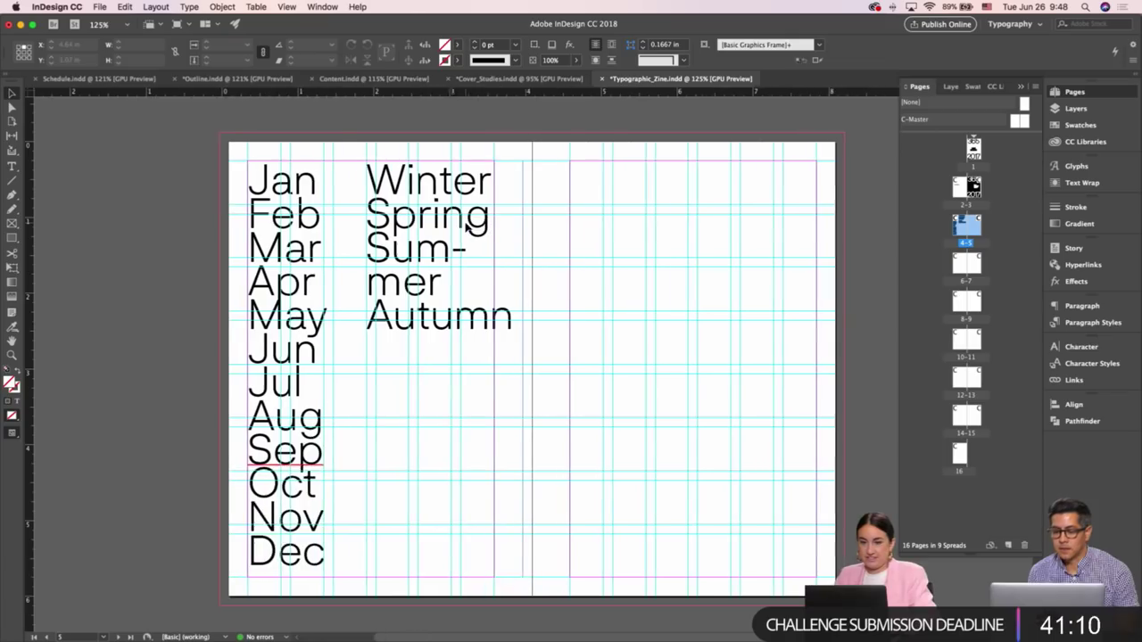
Copy the four colour circles from Outline.indd and paste them into Typographic_Zine.indd
click(239, 79)
drag(390, 492, 519, 510)
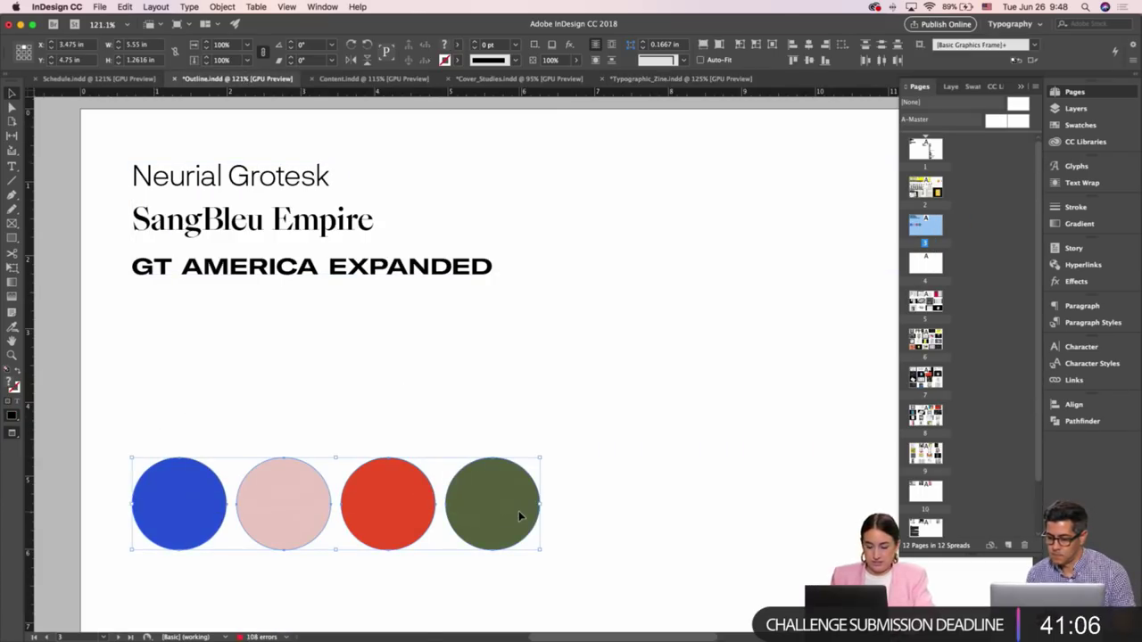
click(132, 80)
click(629, 79)
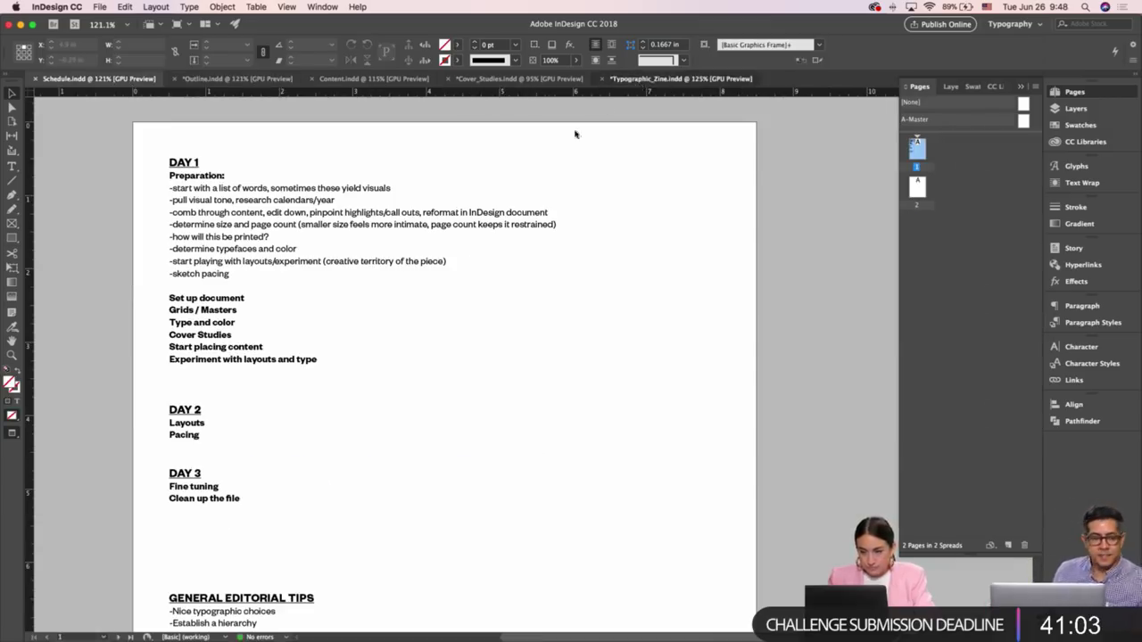
key(super+v)
Scale the circles to about half size and move them onto page 5
scroll(363, 421, left, 3)
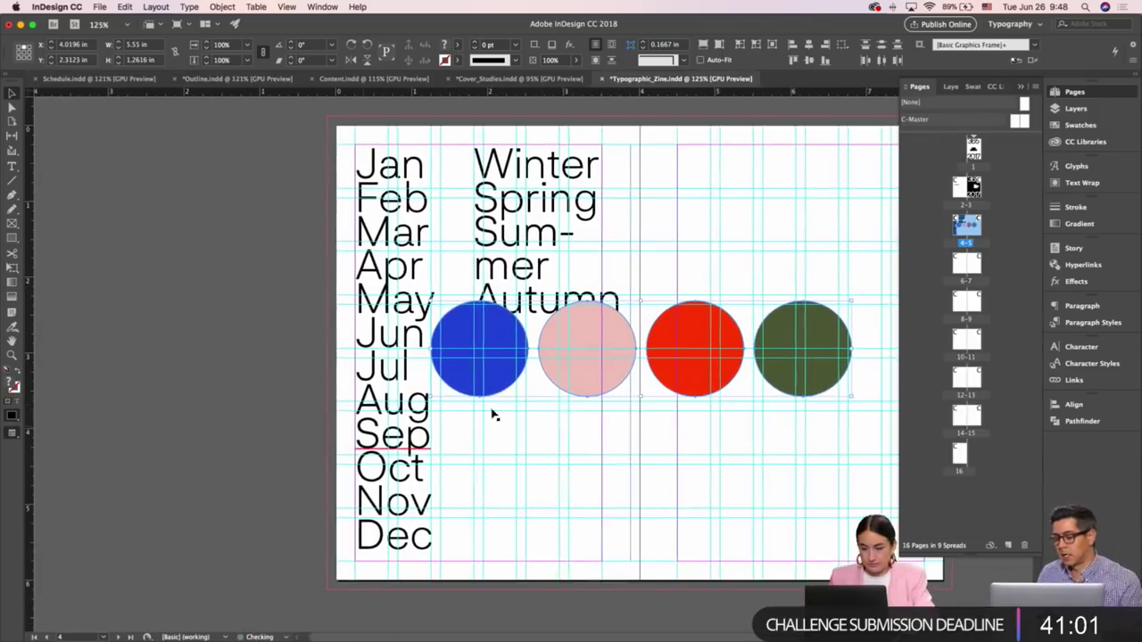
drag(641, 395, 642, 349)
drag(543, 332, 108, 294)
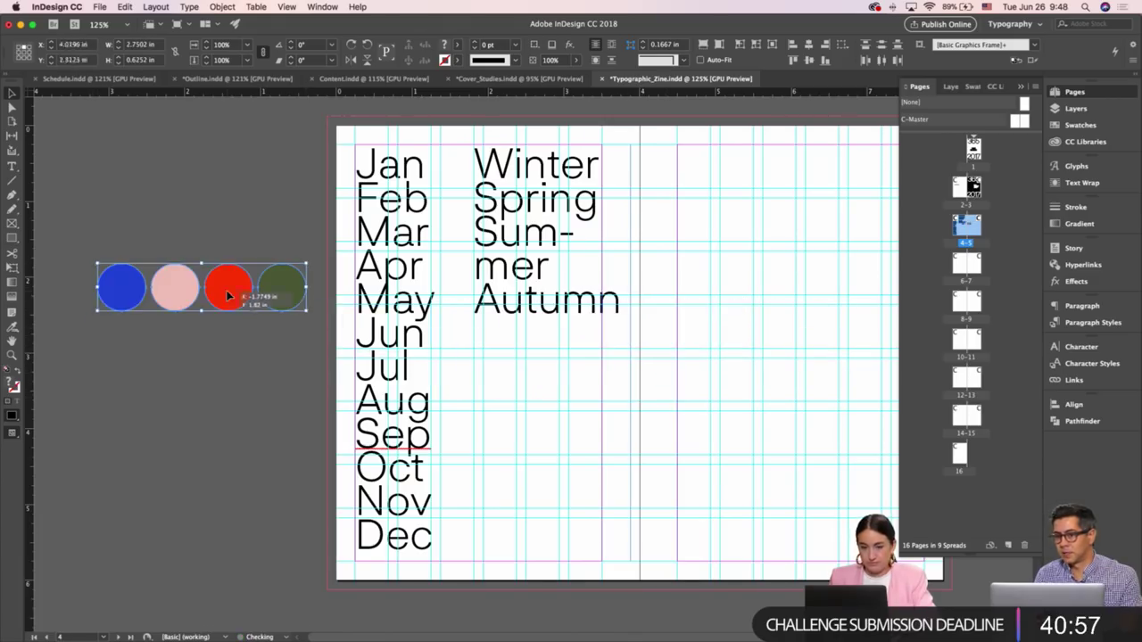
drag(235, 360, 174, 371)
drag(166, 315, 660, 390)
Preview the spread with the circles placed and select the seasons text
click(757, 405)
key(w)
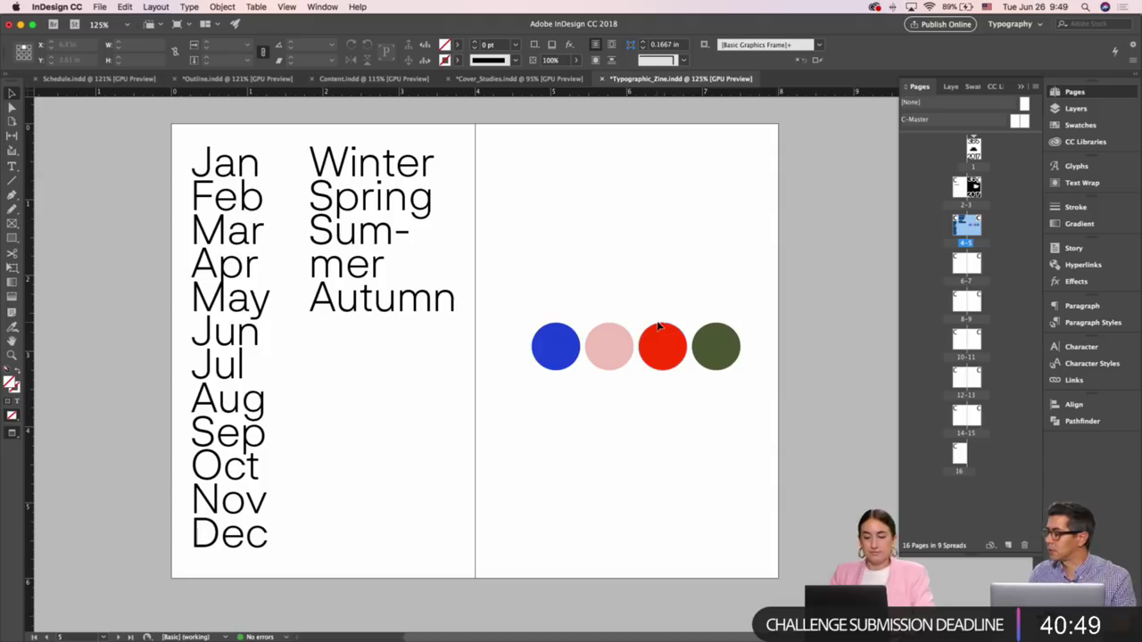
click(433, 253)
double_click(393, 230)
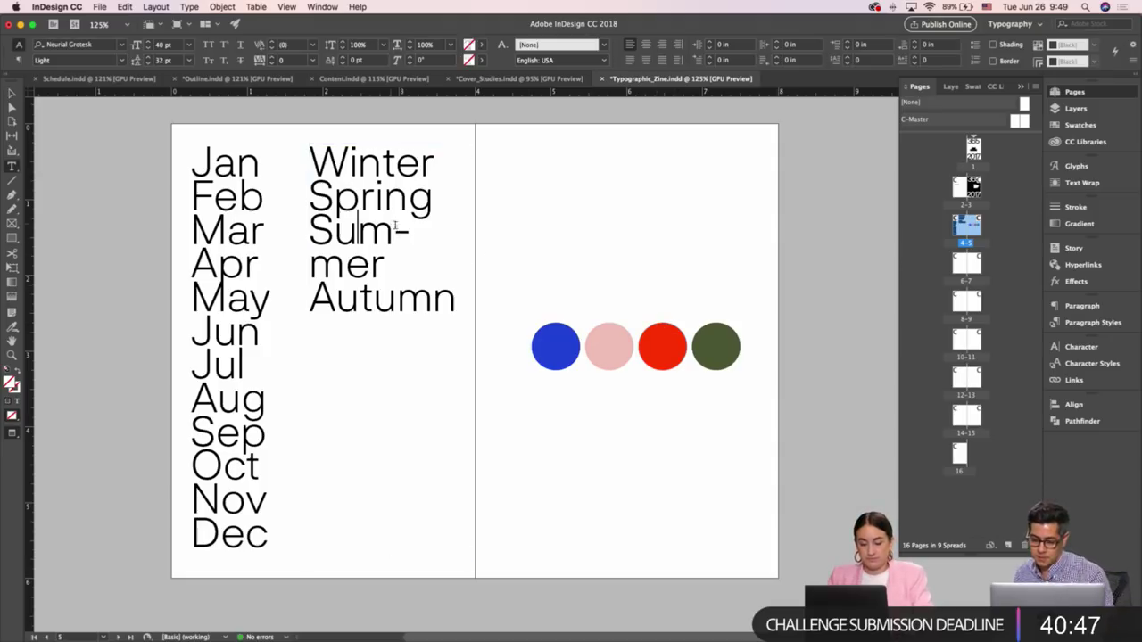
key(super+a)
key(Escape)
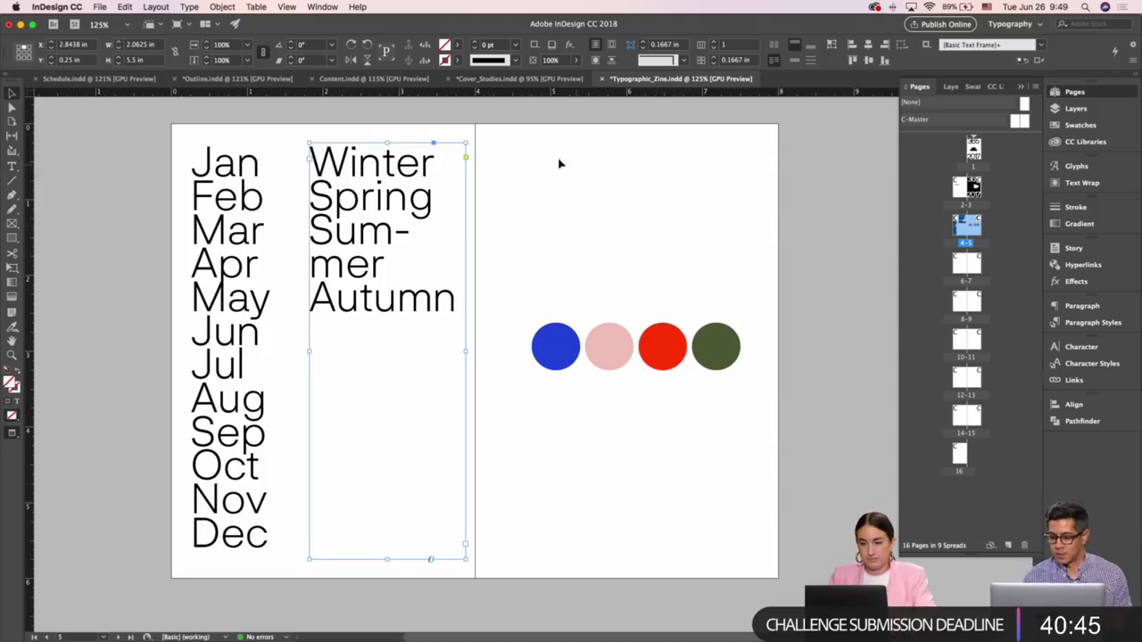
Review the circles in Outline.indd and the Content document, then return to Typographic_Zine.indd
click(236, 78)
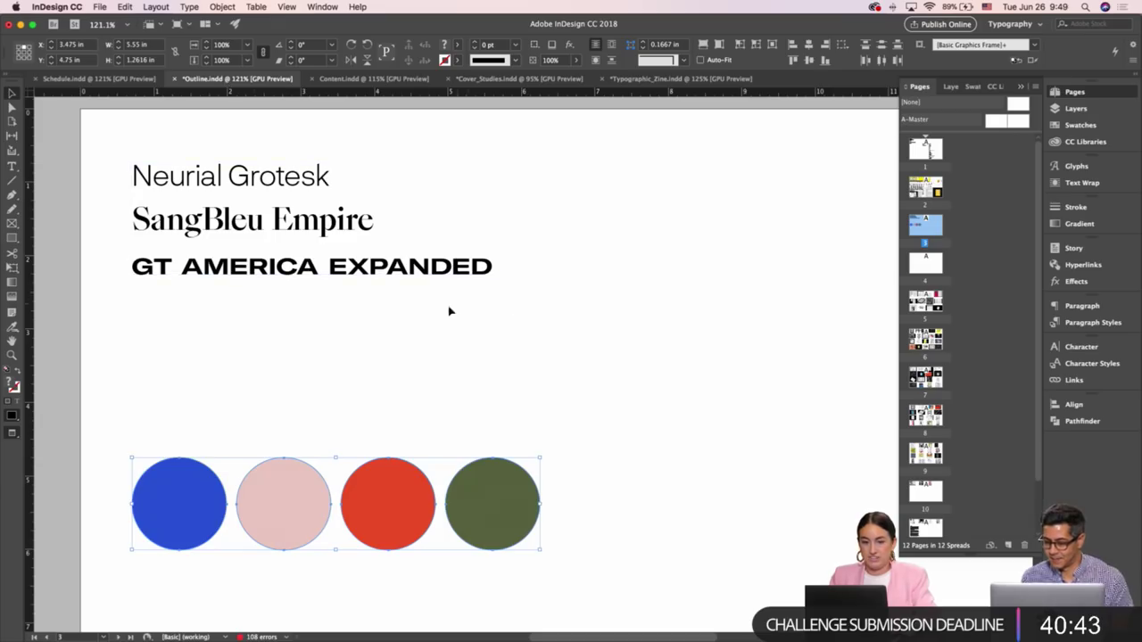
scroll(492, 330, up, 1)
click(491, 349)
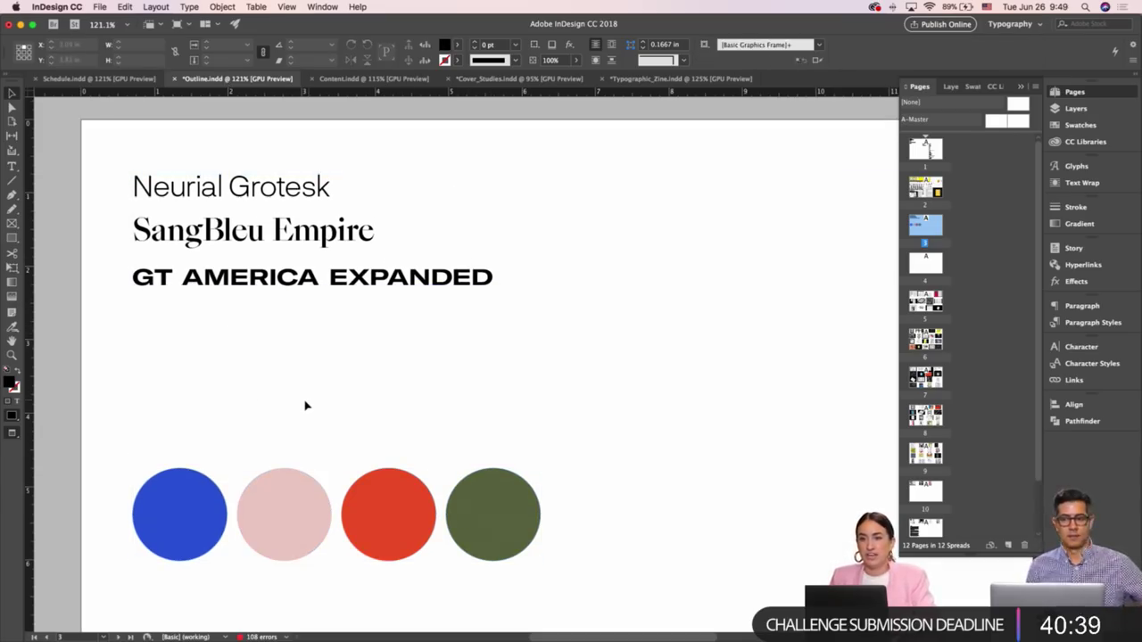
drag(168, 426, 525, 537)
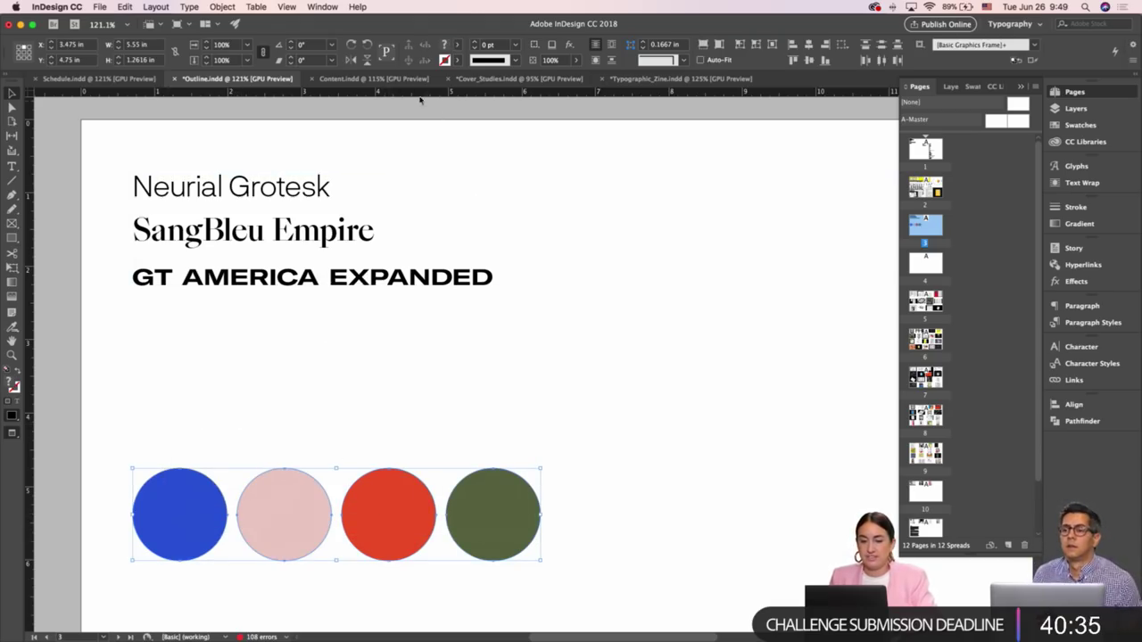
click(392, 80)
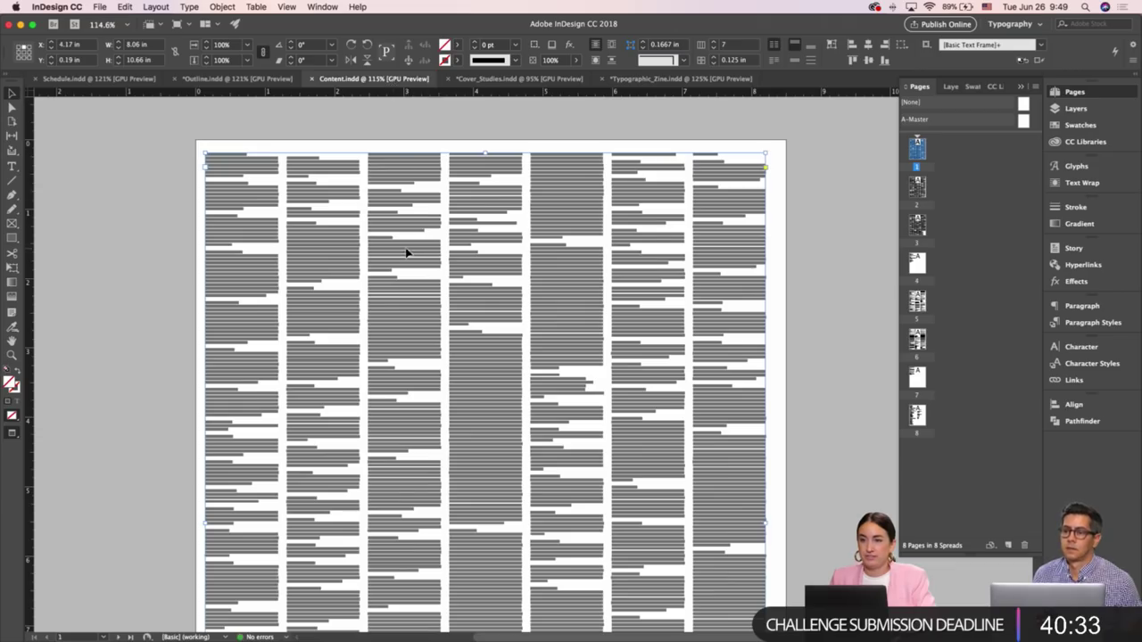
scroll(406, 254, down, 10)
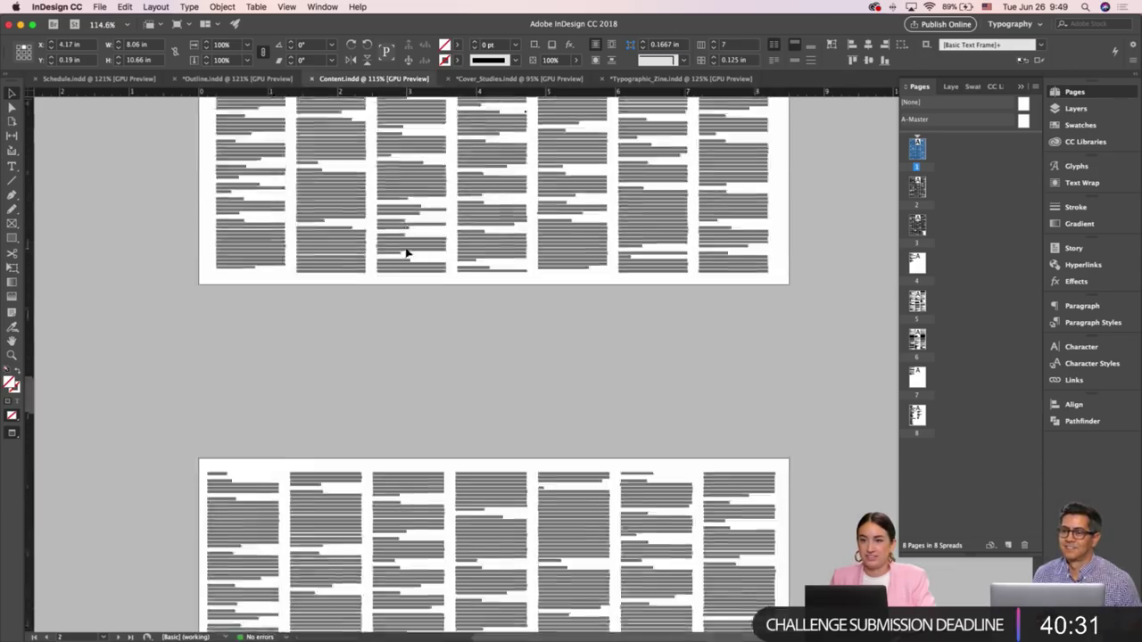
scroll(406, 253, down, 20)
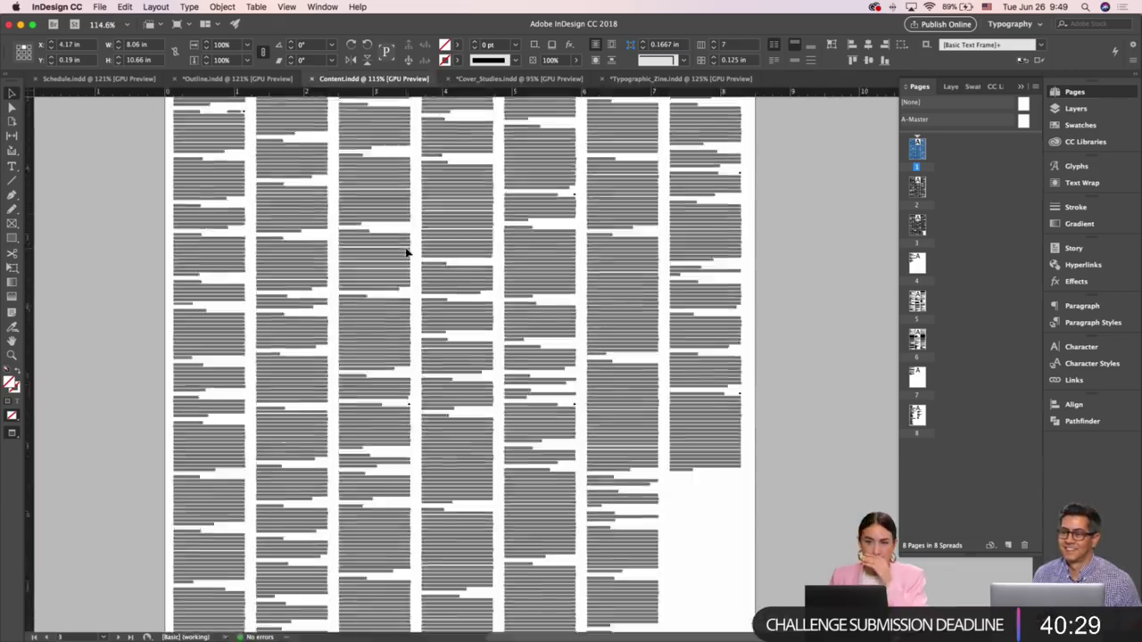
scroll(406, 254, down, 20)
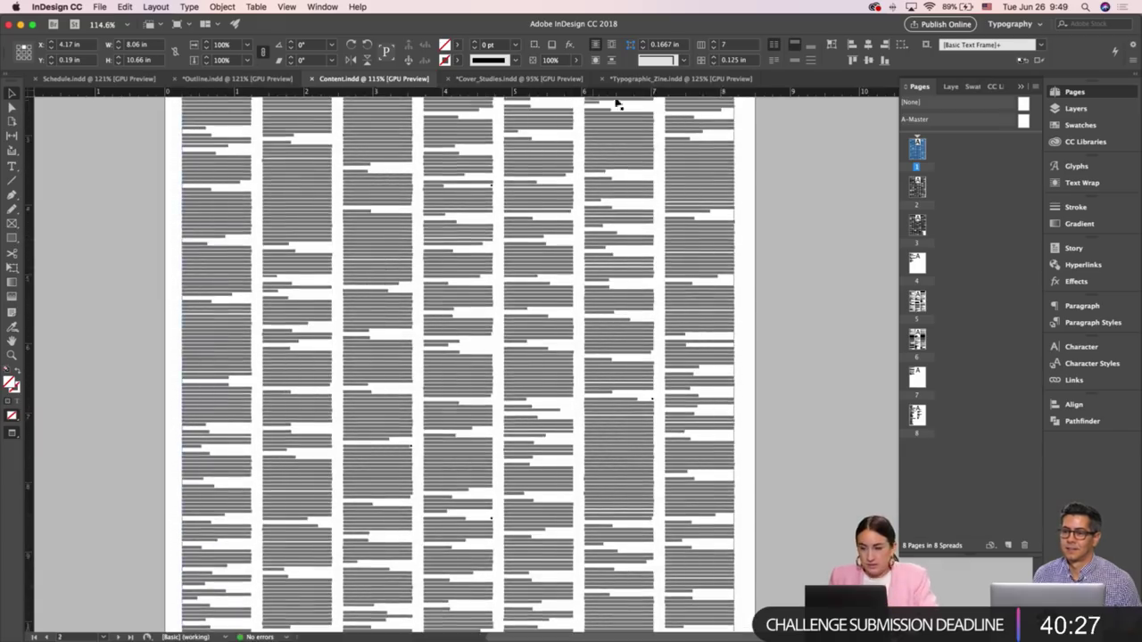
click(644, 78)
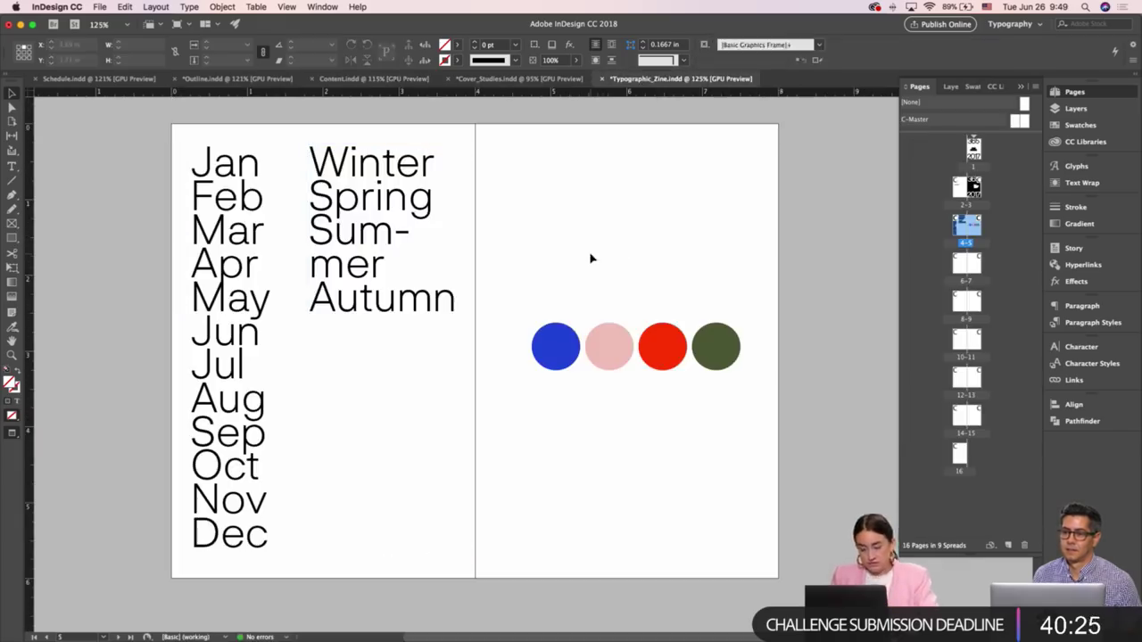
Change the Winter–Autumn text font to SangBleu Empire
scroll(581, 260, up, 4)
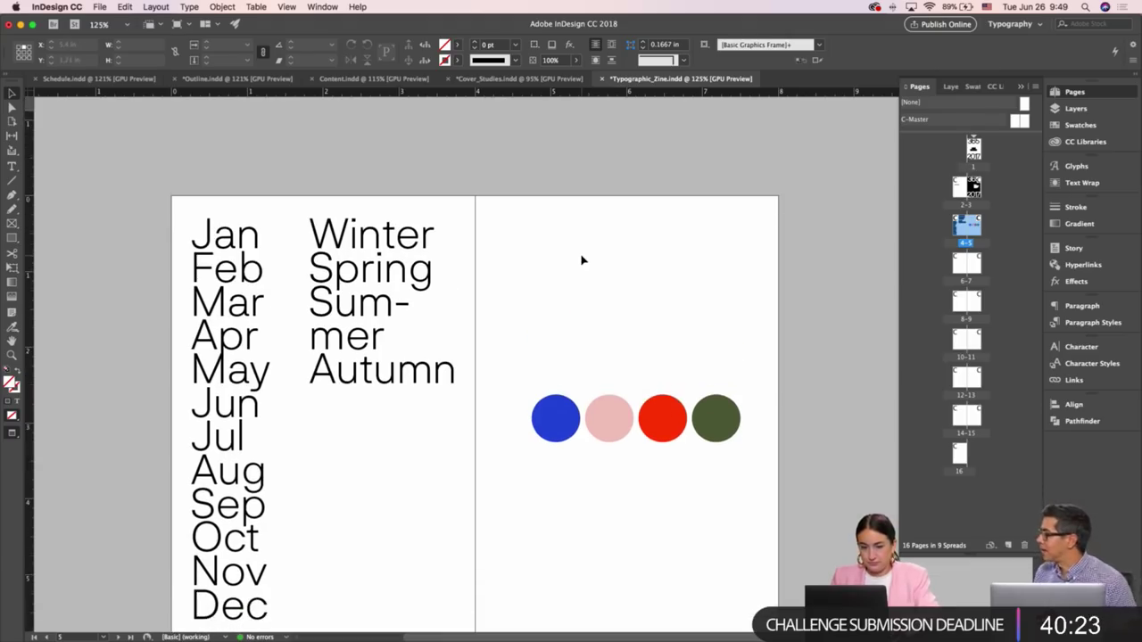
double_click(373, 268)
key(super+a)
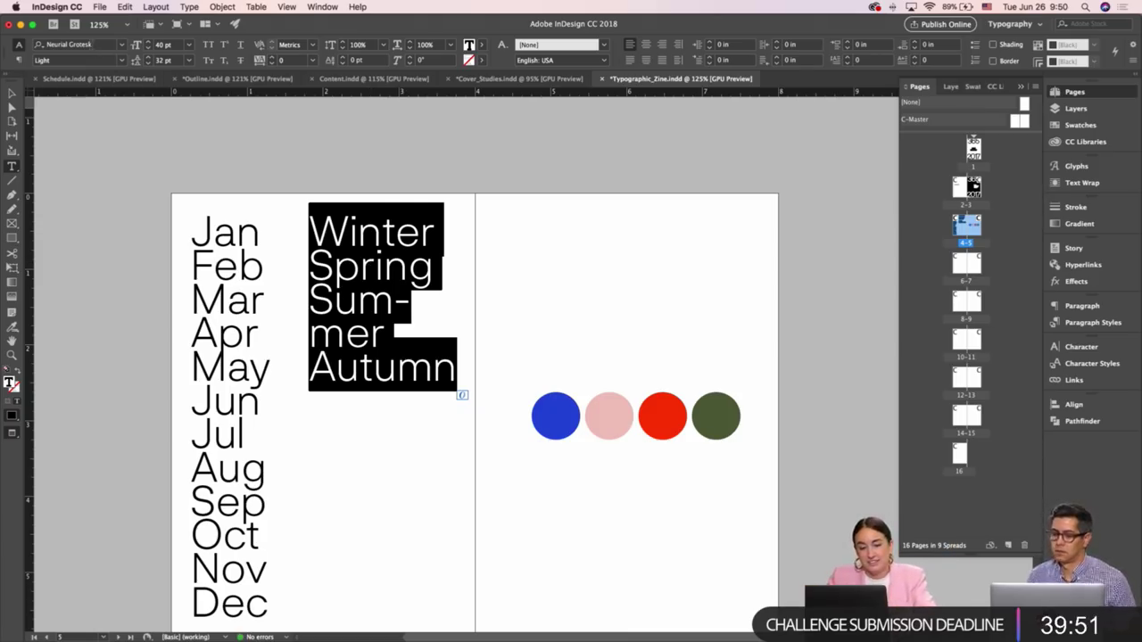
click(92, 46)
triple_click(92, 44)
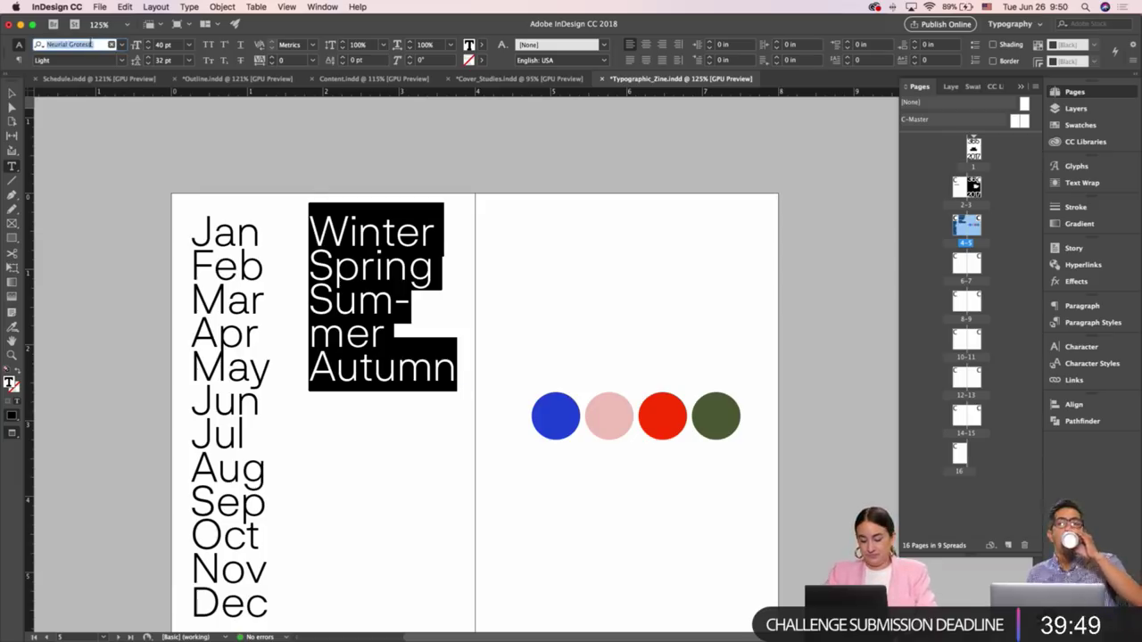
text(sang)
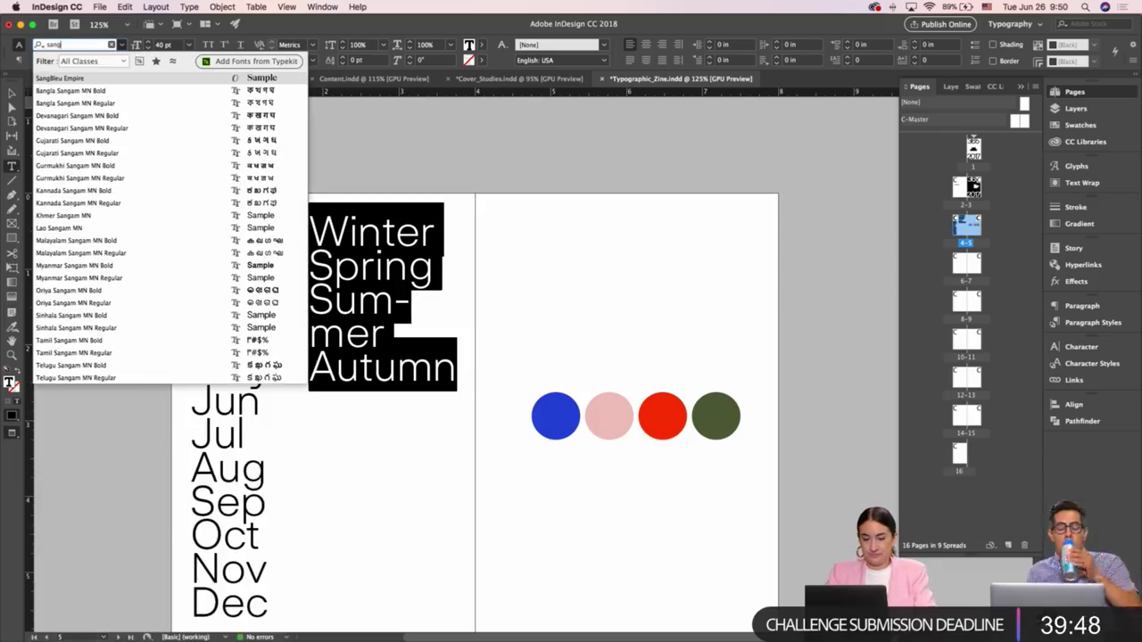
click(76, 79)
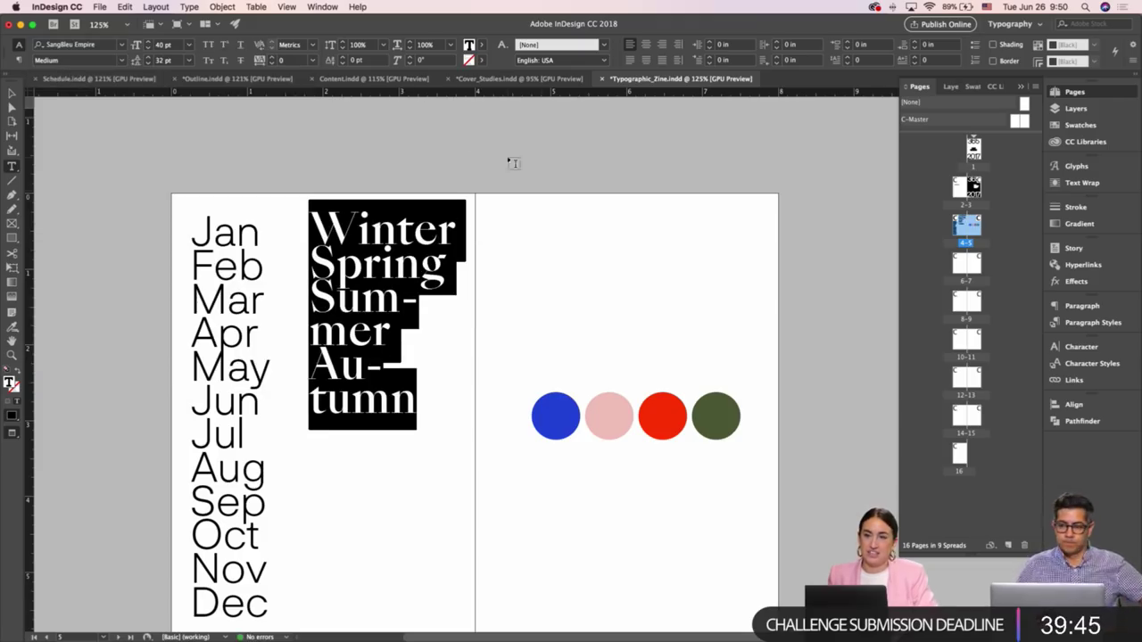
Preview the SangBleu seasons beside the months and return to editing the season text
click(12, 93)
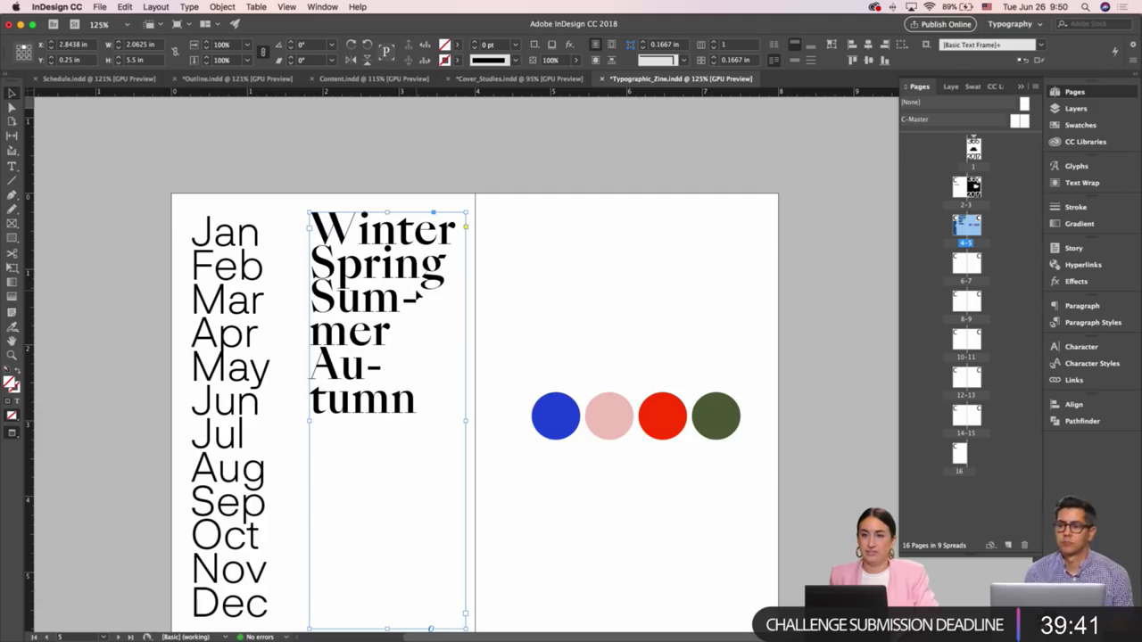
key(t)
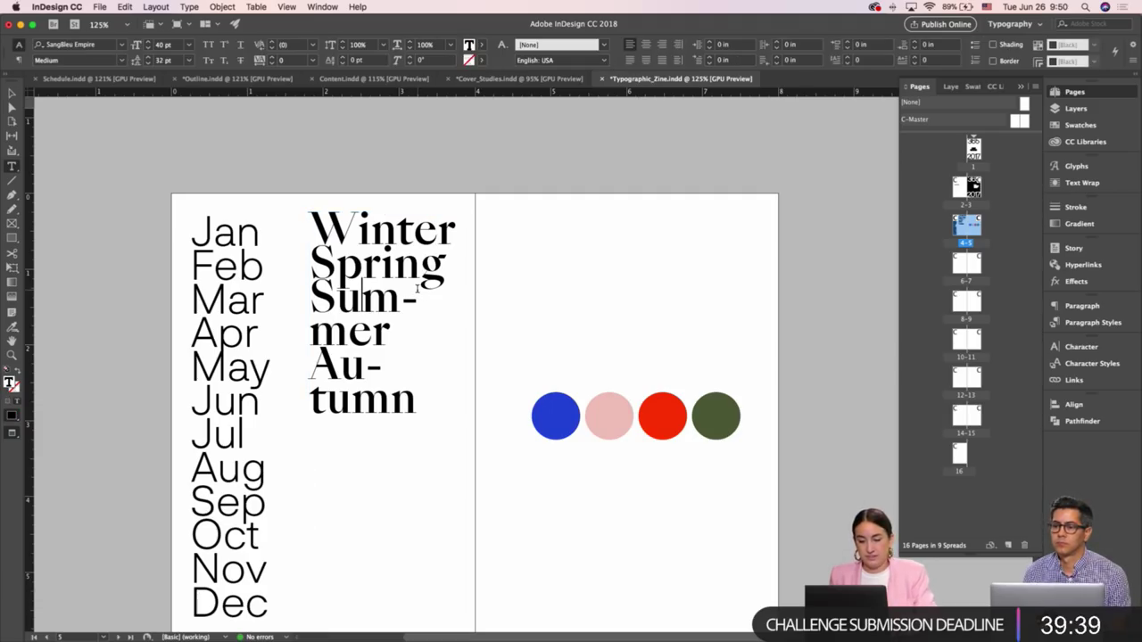
key(Escape)
key(w)
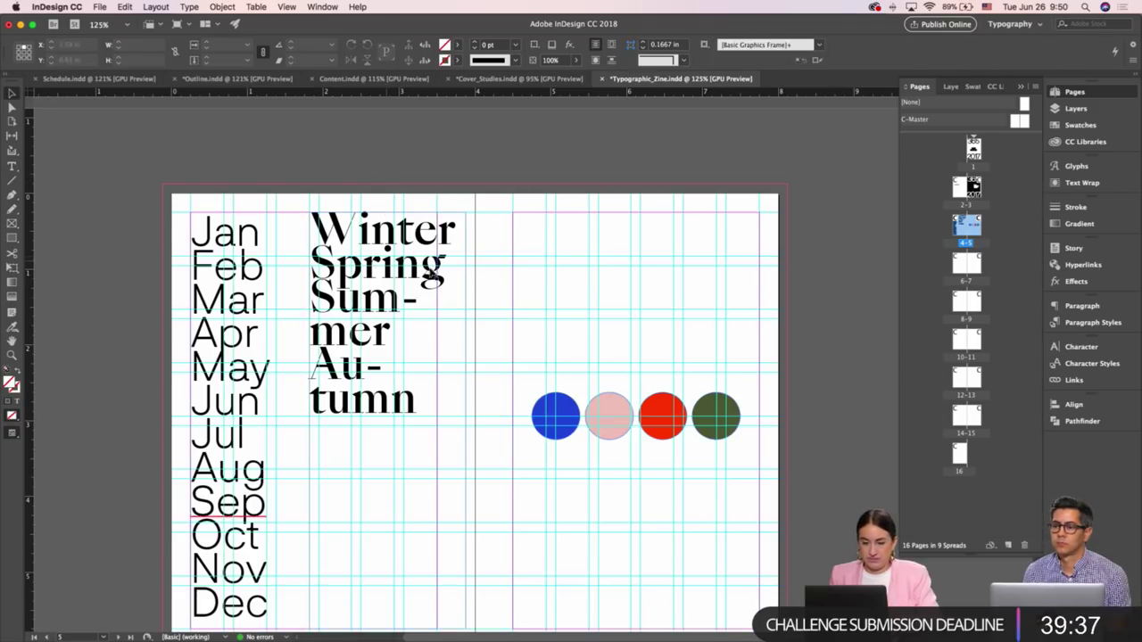
key(w)
scroll(515, 277, right, 1)
scroll(515, 277, down, 2)
scroll(515, 276, right, 1)
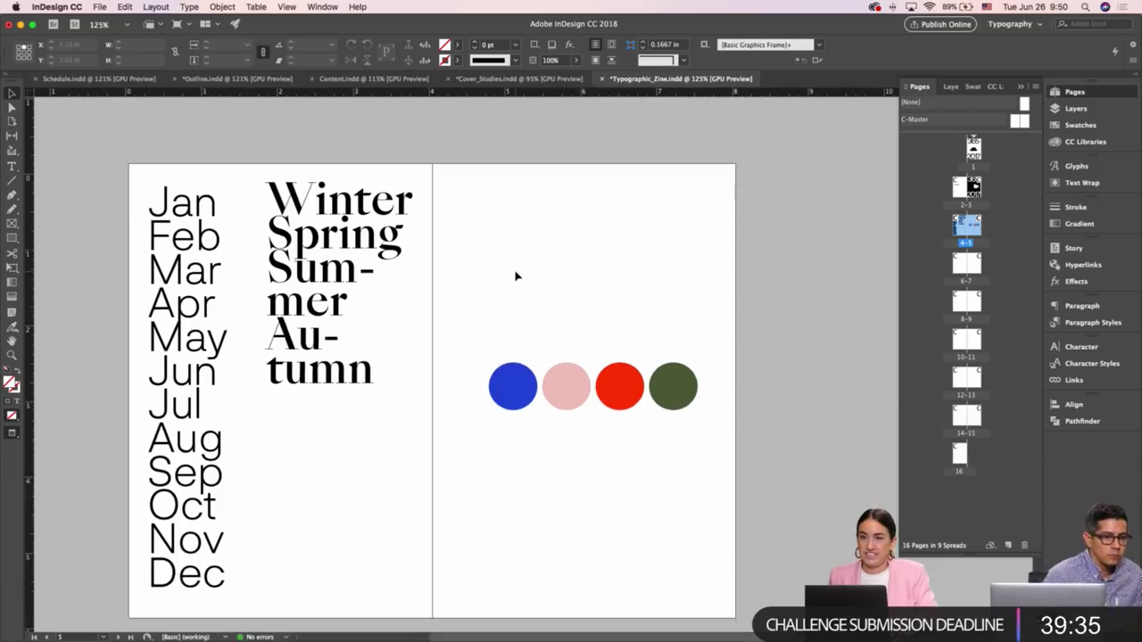
double_click(346, 261)
Reduce the season words to 30 pt so each fits on one line
key(super+a)
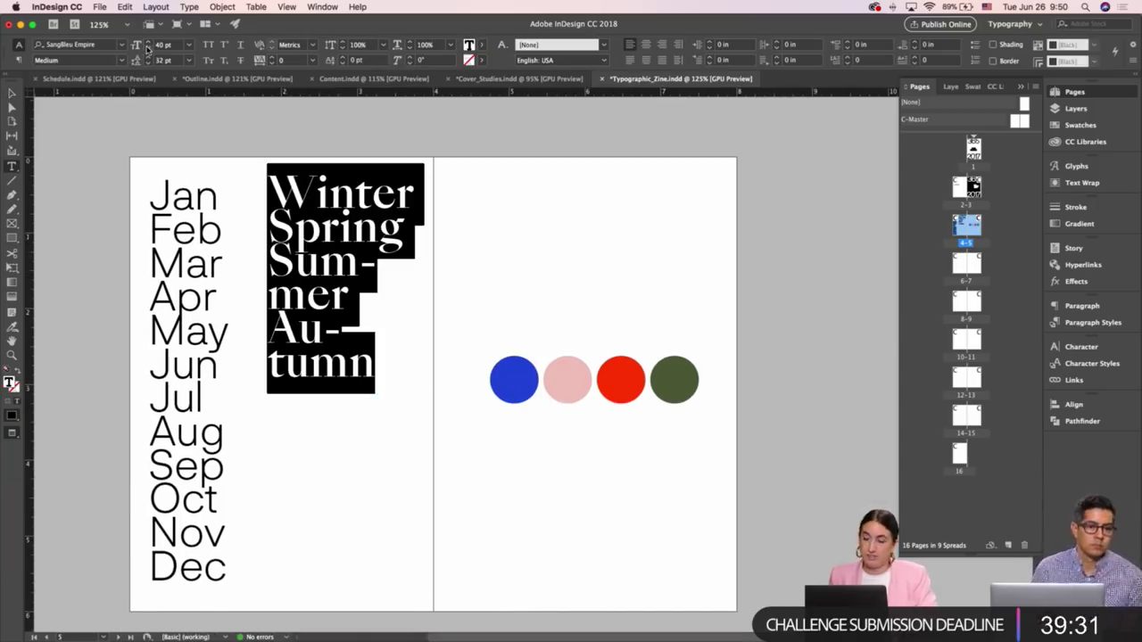
click(147, 48)
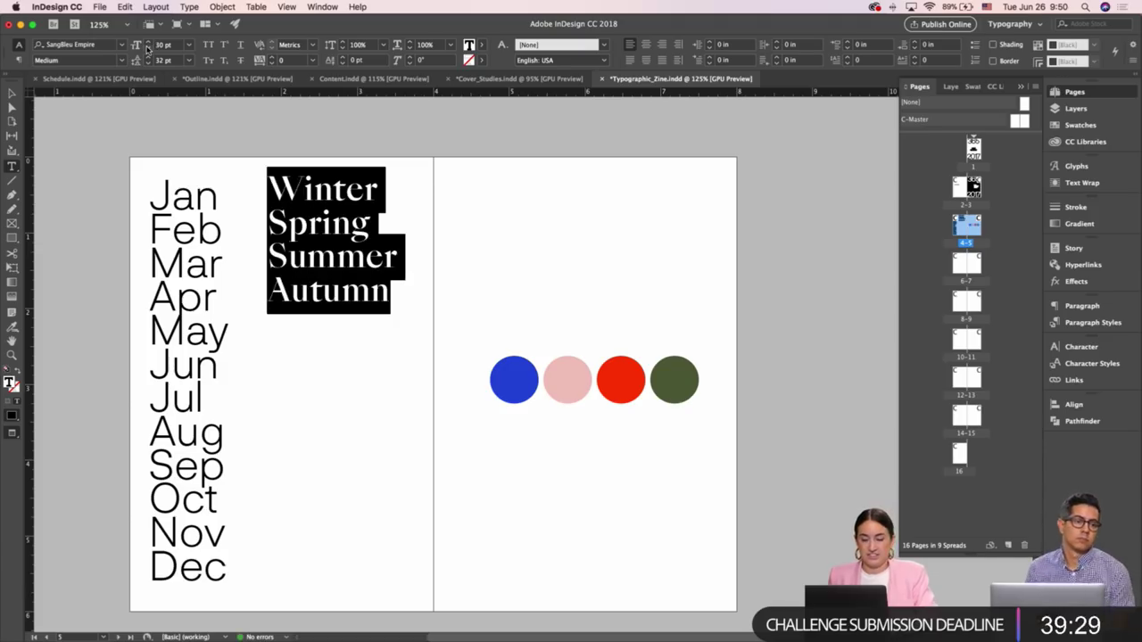
key(Escape)
key(w)
click(561, 245)
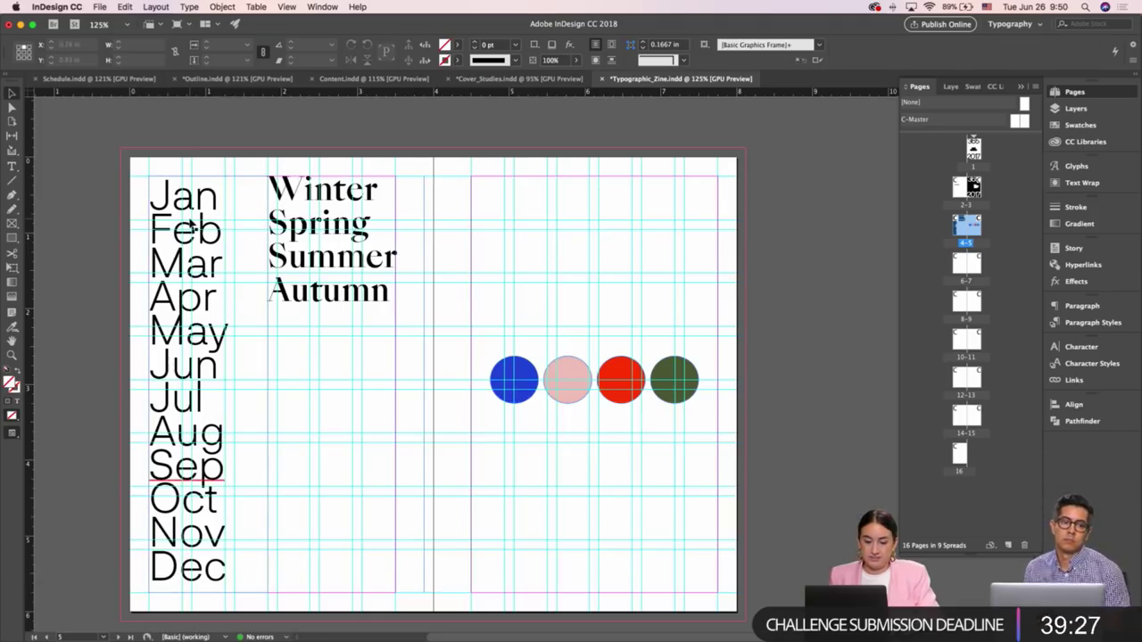
Move the months column lower and nudge the seasons column down to match
click(191, 228)
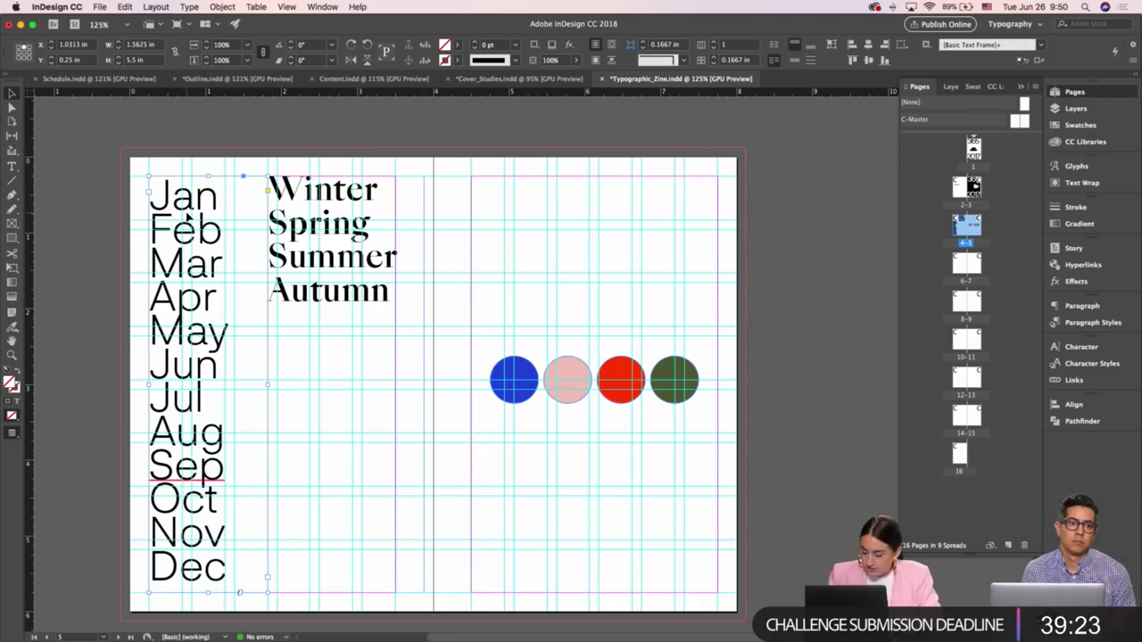
drag(189, 214, 189, 210)
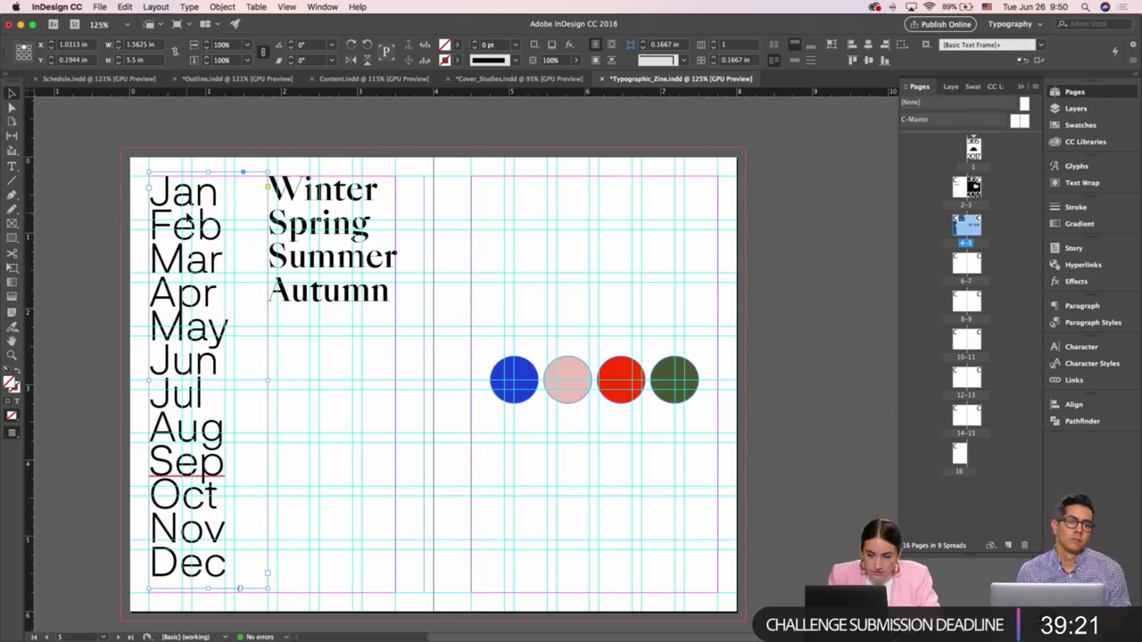
drag(202, 234, 204, 244)
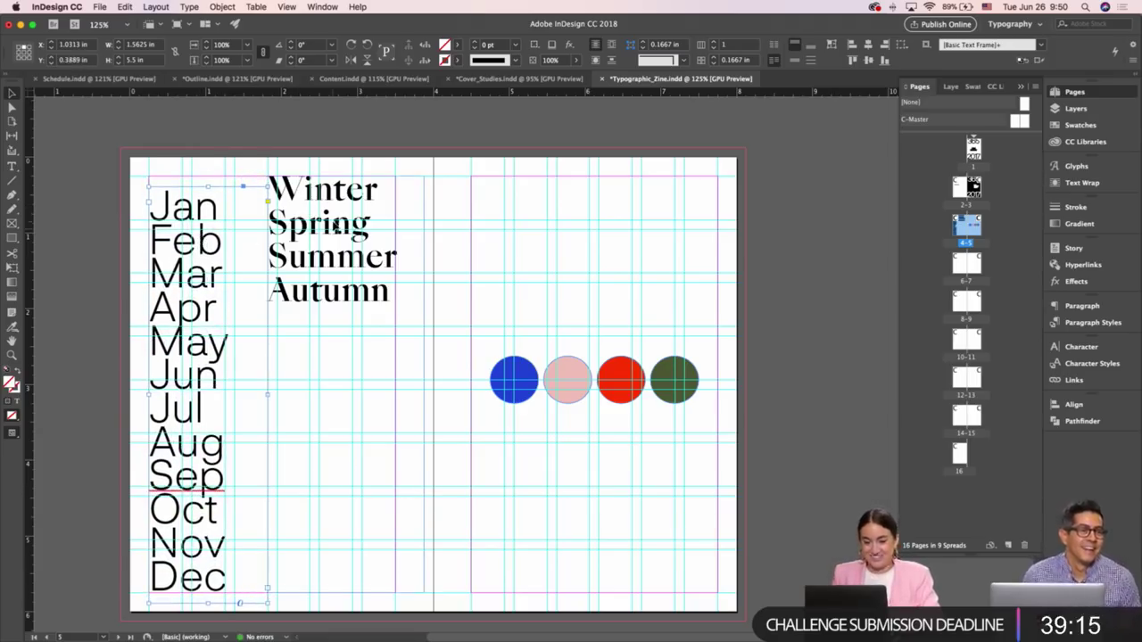
click(336, 227)
key(shift+Down)
key(shift+Down)
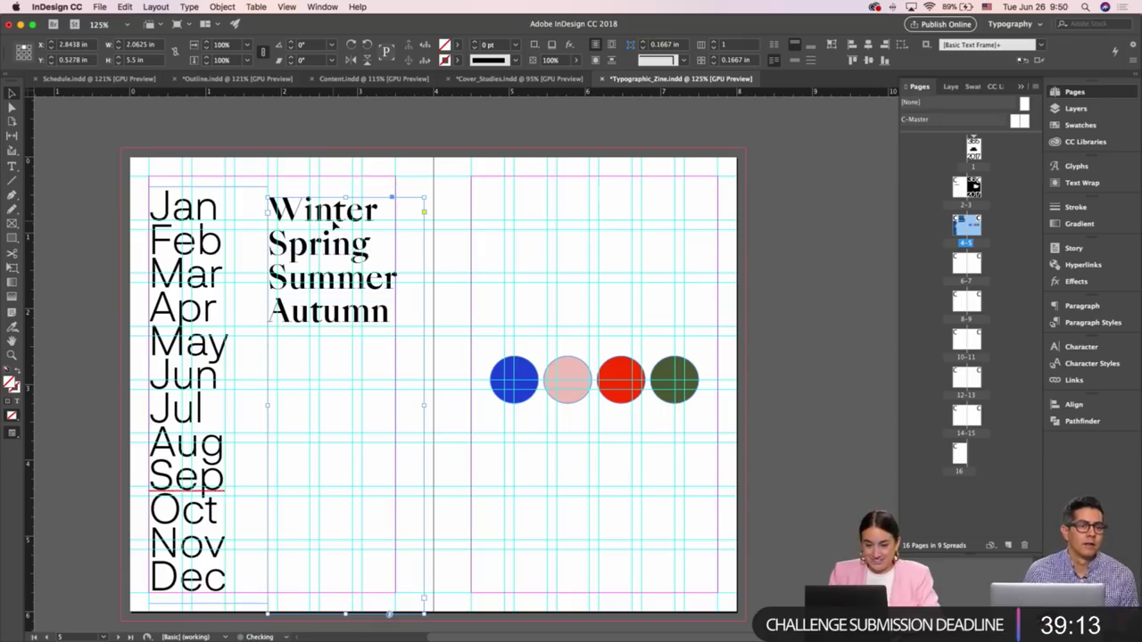
key(Up)
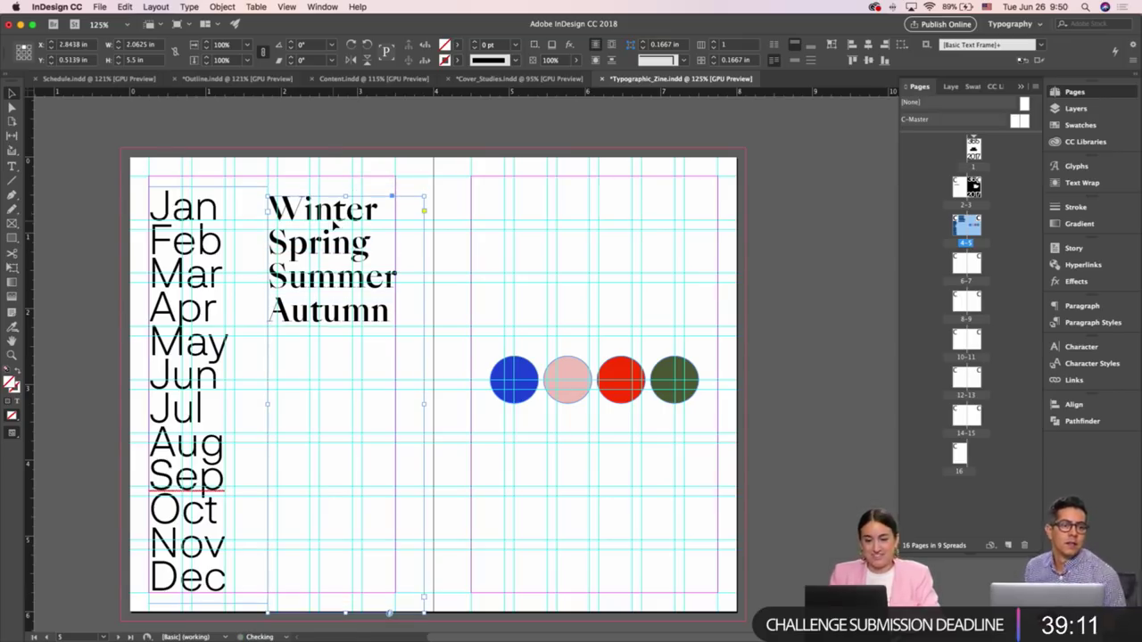
click(565, 245)
Preview the finished spread 4–5 and move over to spread 6–7
key(w)
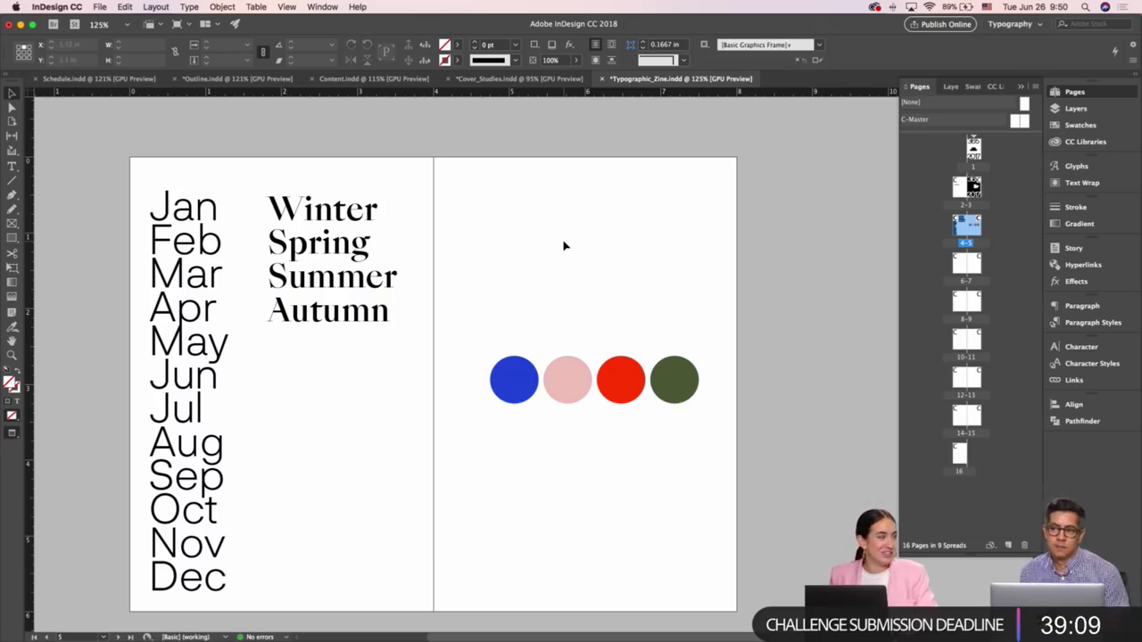
key(w)
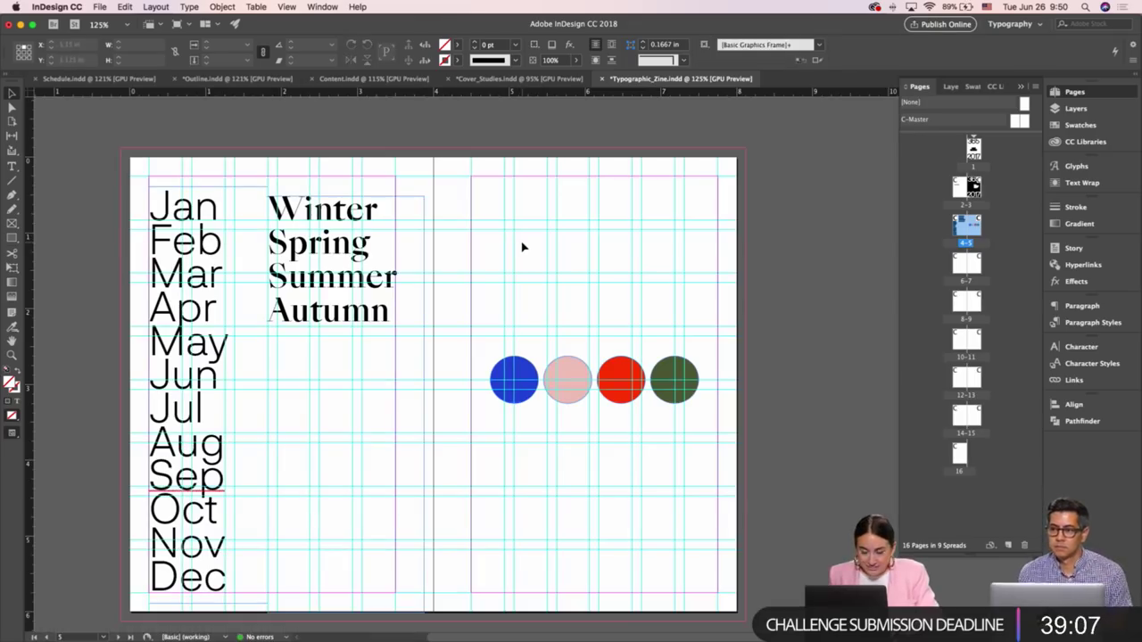
scroll(520, 247, right, 1)
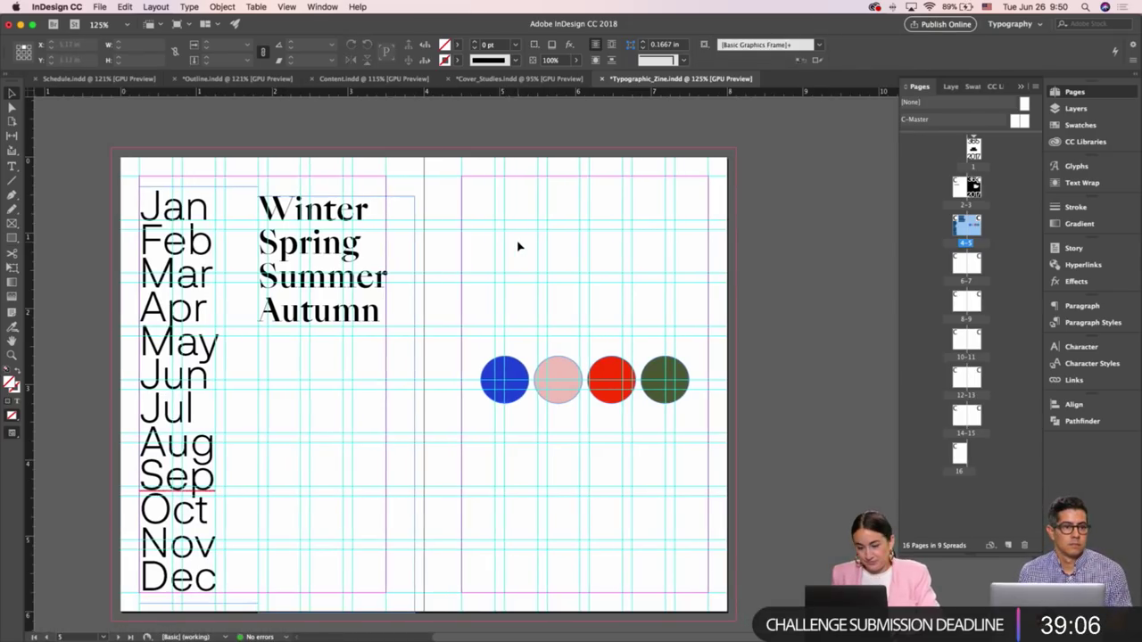
key(w)
scroll(518, 246, left, 5)
Draw a text frame left of the event spread and type Jan Feb Mar
scroll(518, 246, down, 5)
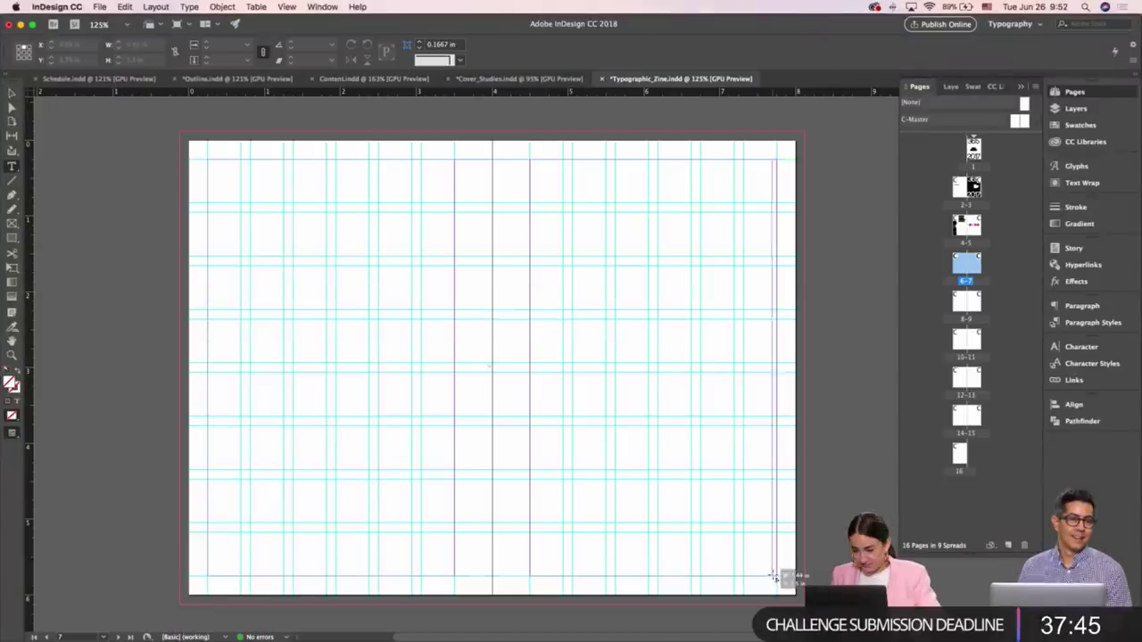
drag(788, 574, 775, 575)
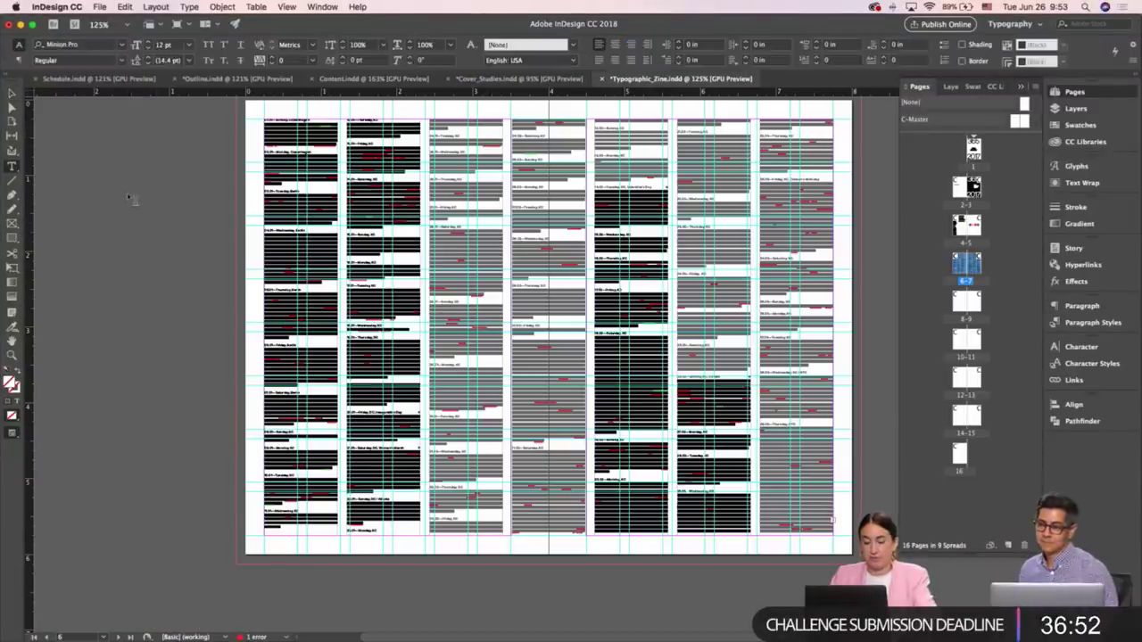
drag(97, 174, 102, 201)
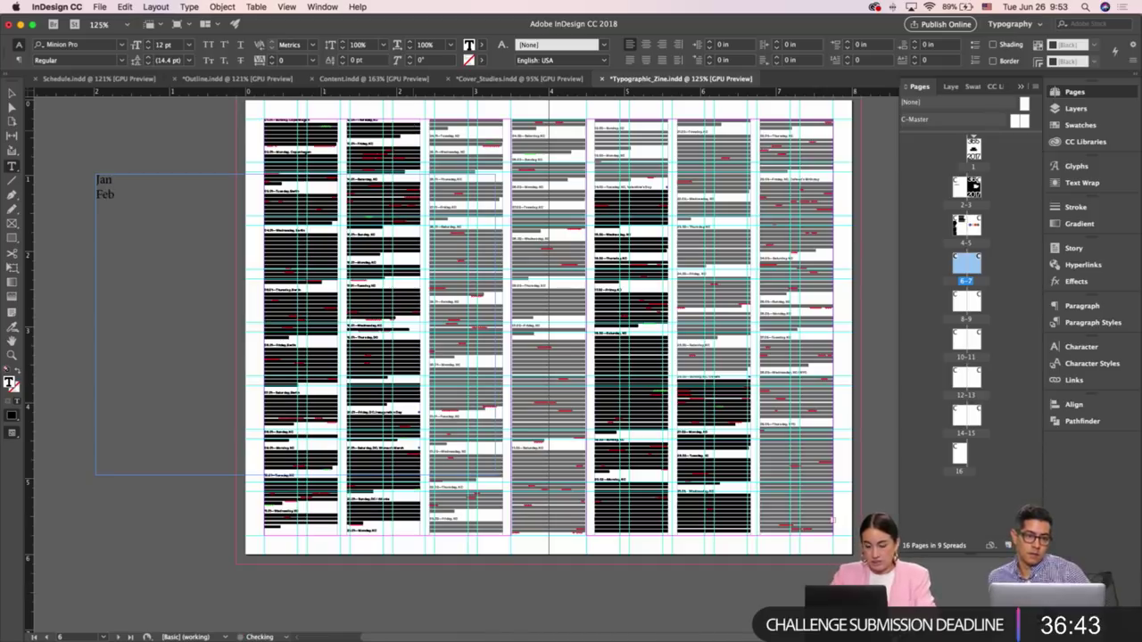
text(Jan Feb Mar)
Set Jan, Feb, Mar in Neurial Grotesk Regular at 40 pt
key(super+a)
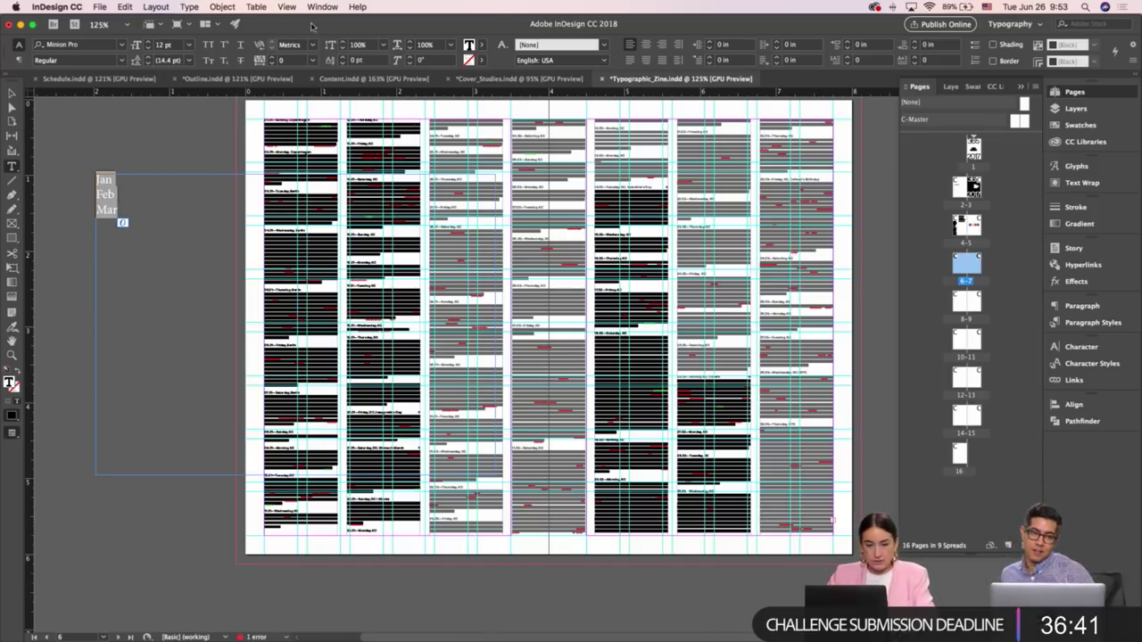
click(89, 44)
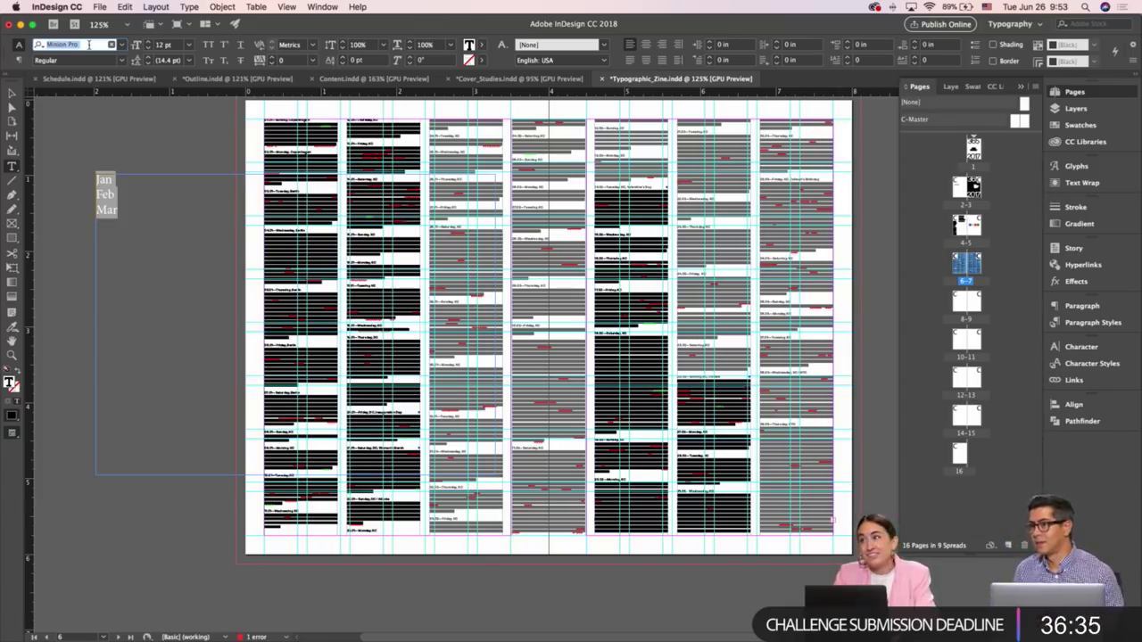
text(neur)
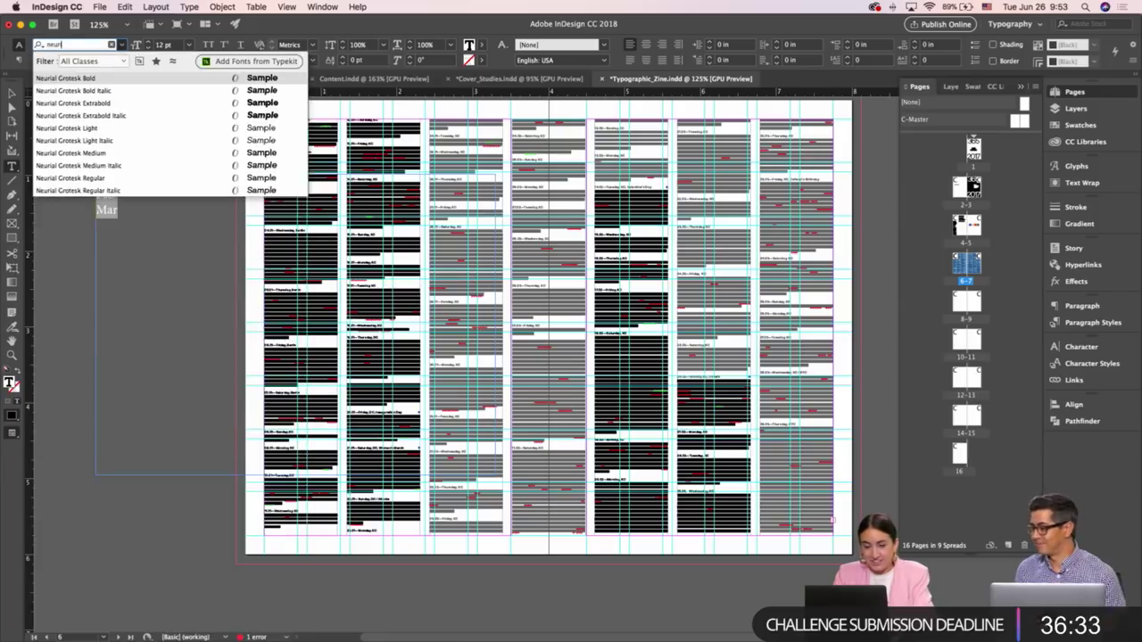
text(i)
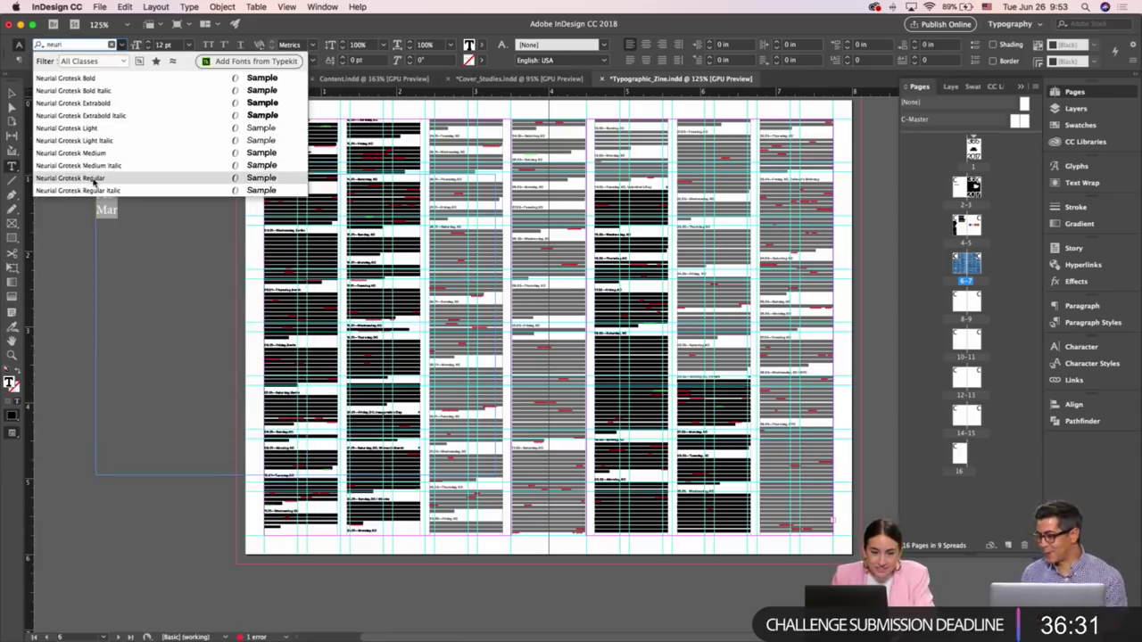
click(95, 180)
click(152, 44)
scroll(152, 45, up, 20)
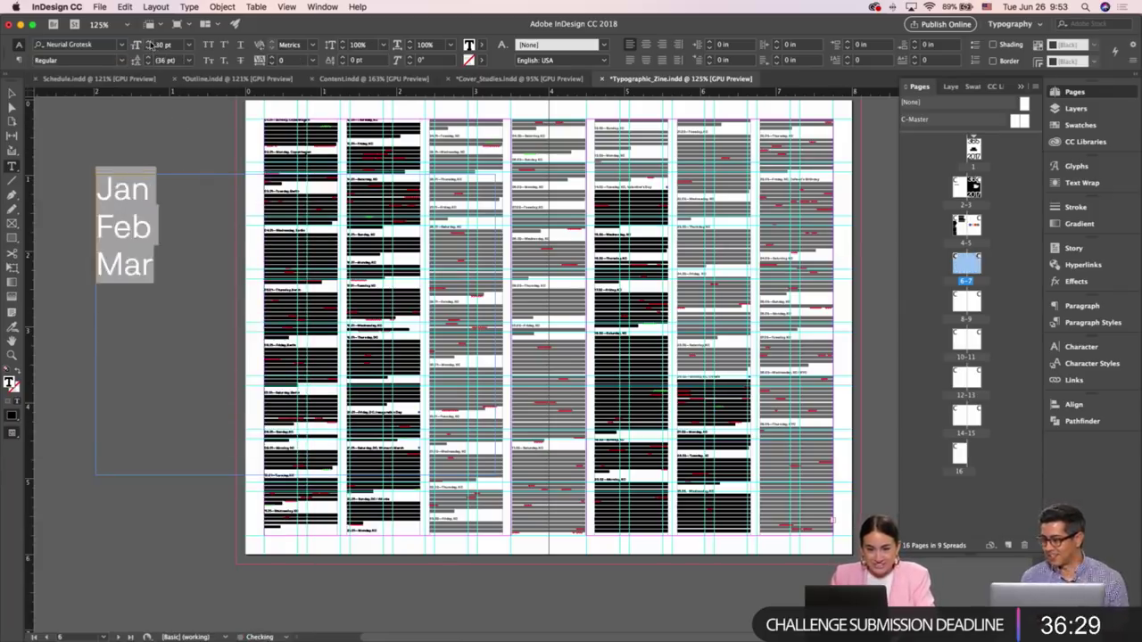
key(Escape)
key(w)
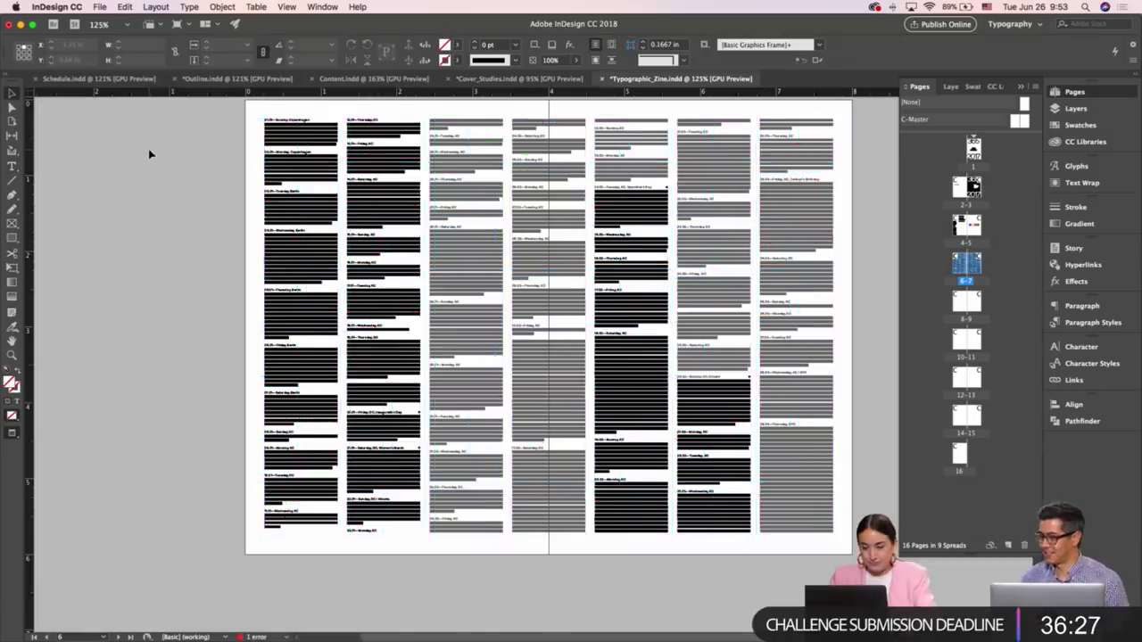
scroll(149, 154, up, 6)
scroll(148, 148, up, 5)
Show guides again and select the blue circle to check its swatch colour
key(w)
scroll(554, 357, right, 2)
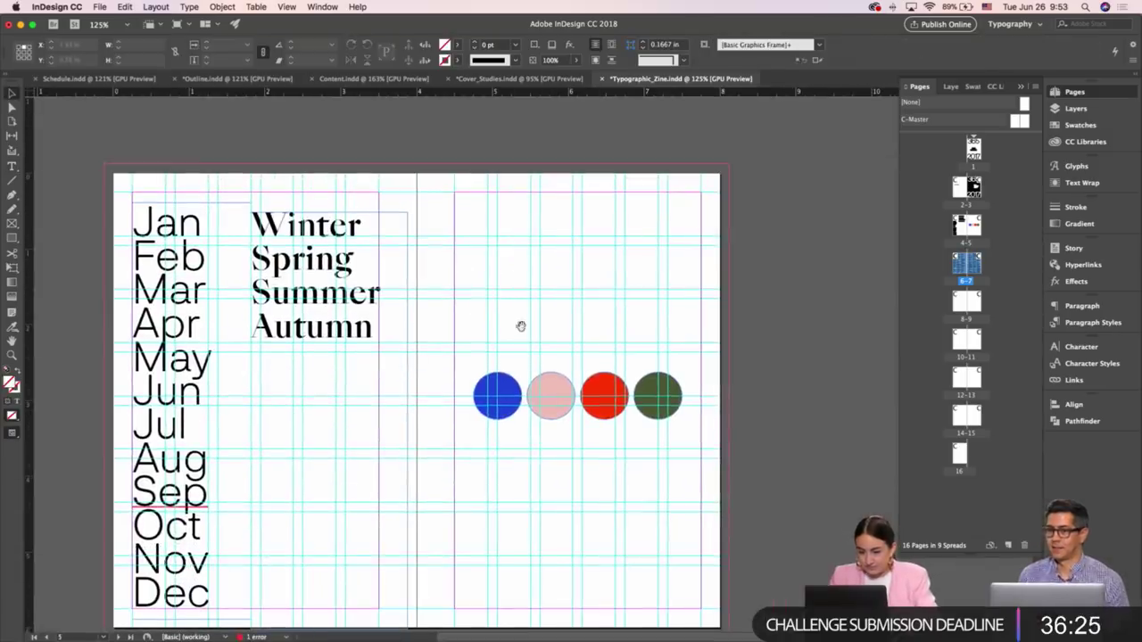
click(496, 388)
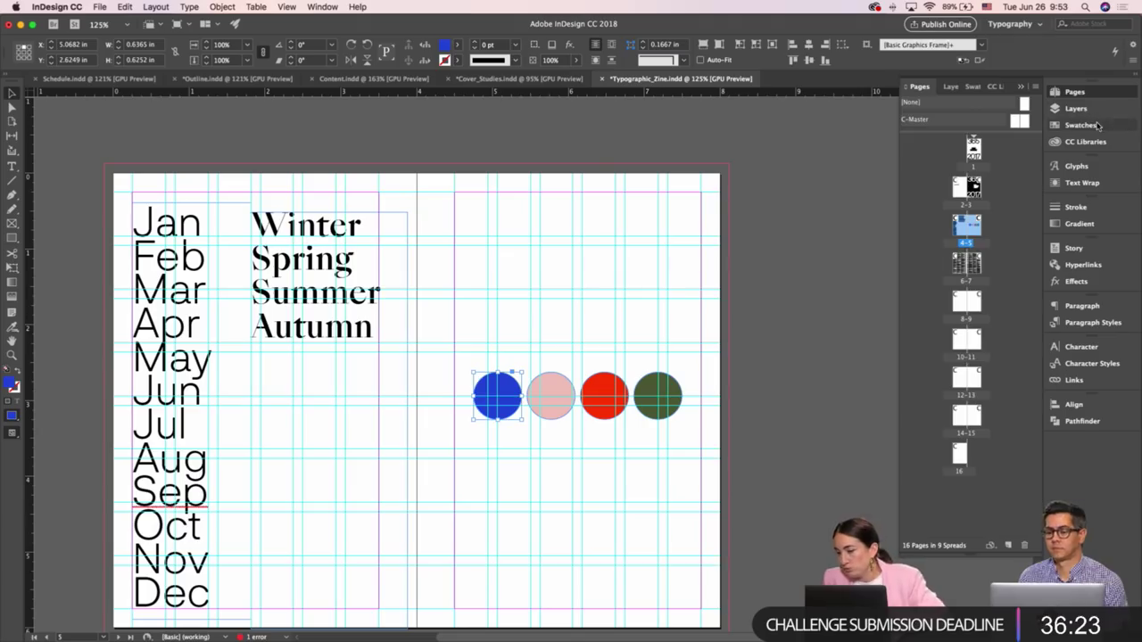
click(1080, 125)
click(785, 344)
Marquee-select the four coloured circles, then deselect them
scroll(563, 334, down, 1)
scroll(563, 334, left, 1)
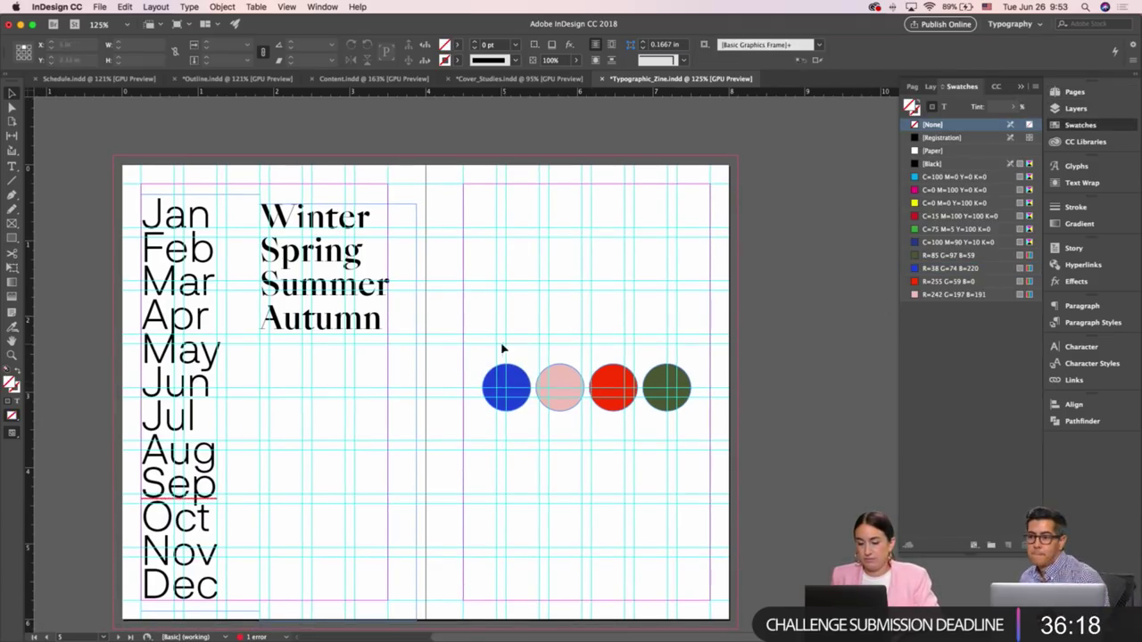
drag(503, 348, 706, 421)
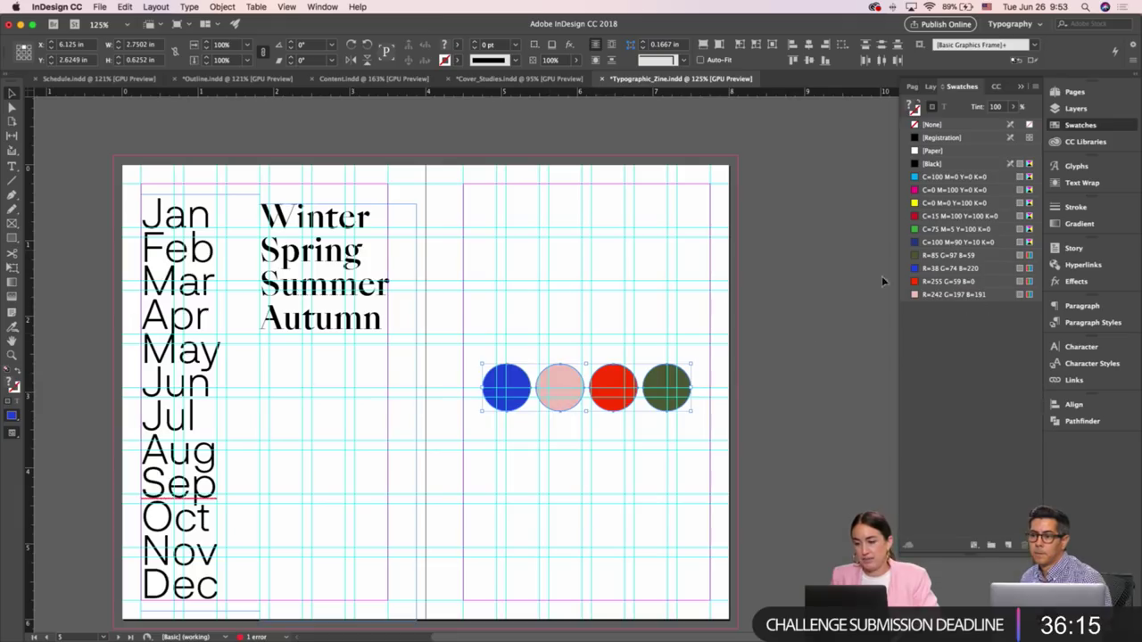
click(840, 343)
scroll(776, 314, down, 1)
scroll(776, 314, left, 1)
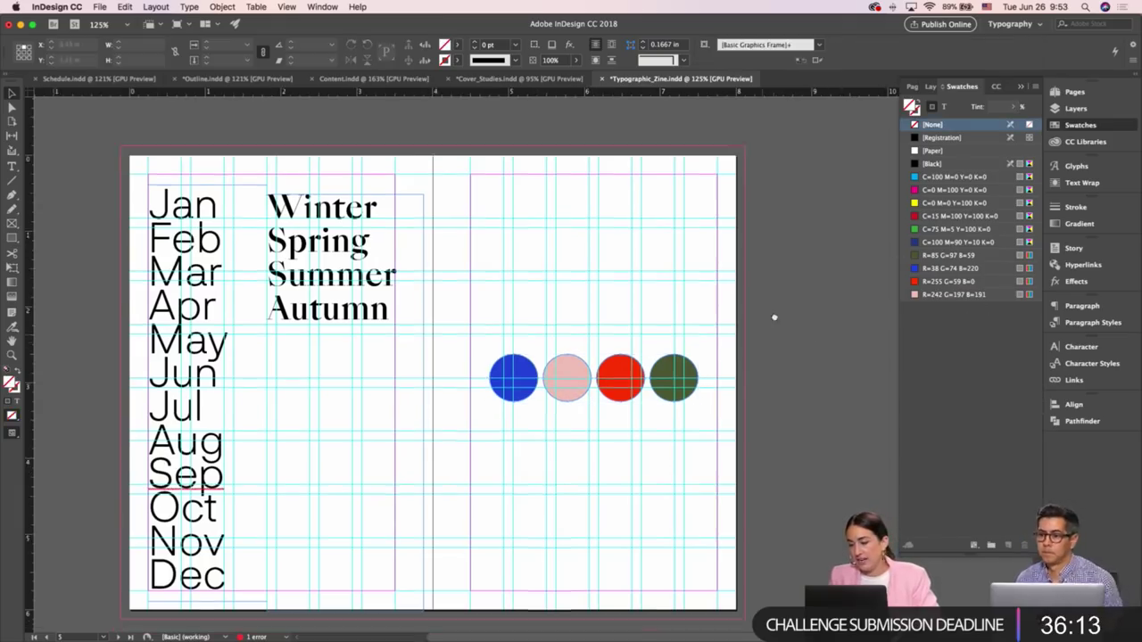
Preview the spread, then pan to the event spread and select the Jan Feb Mar frame
key(w)
scroll(781, 313, down, 10)
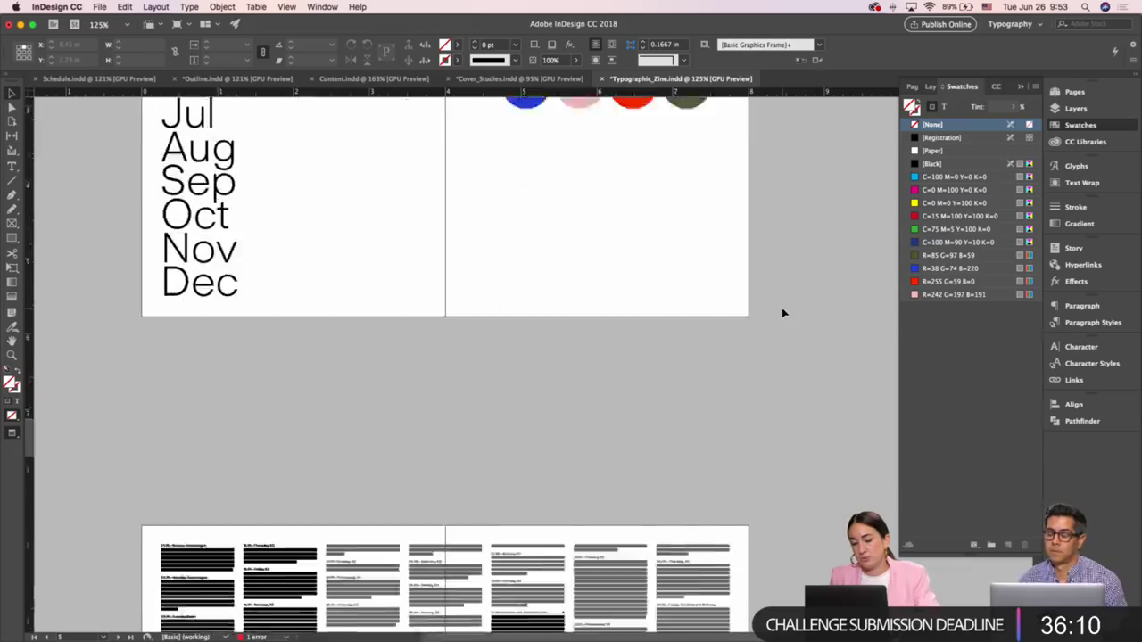
scroll(782, 312, up, 2)
scroll(782, 313, left, 1)
key(w)
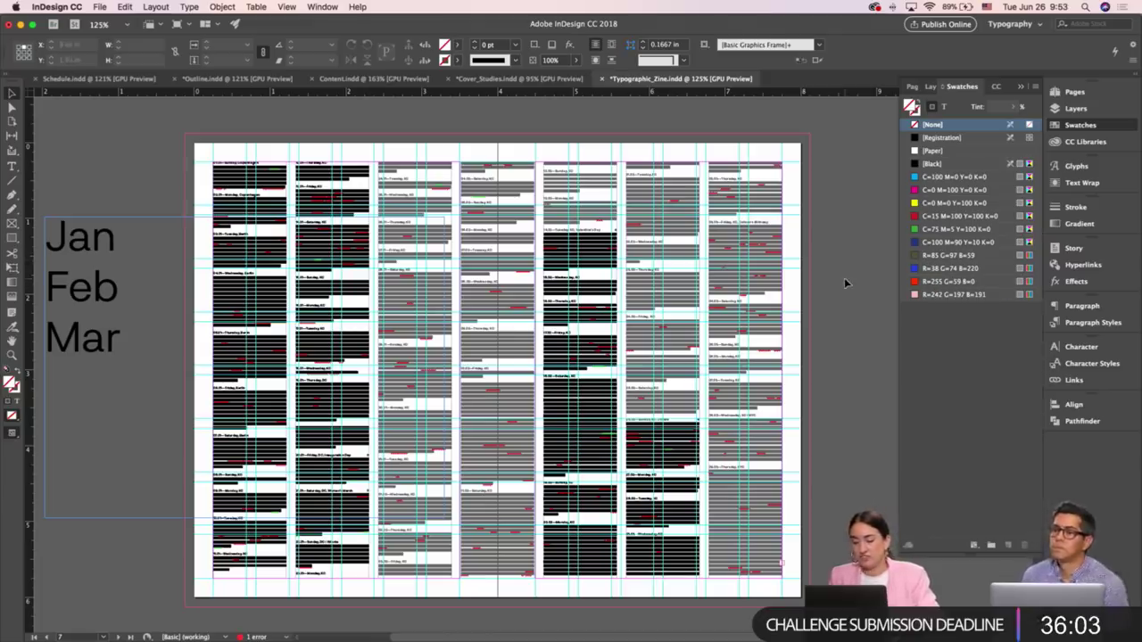
drag(423, 289, 482, 280)
click(200, 303)
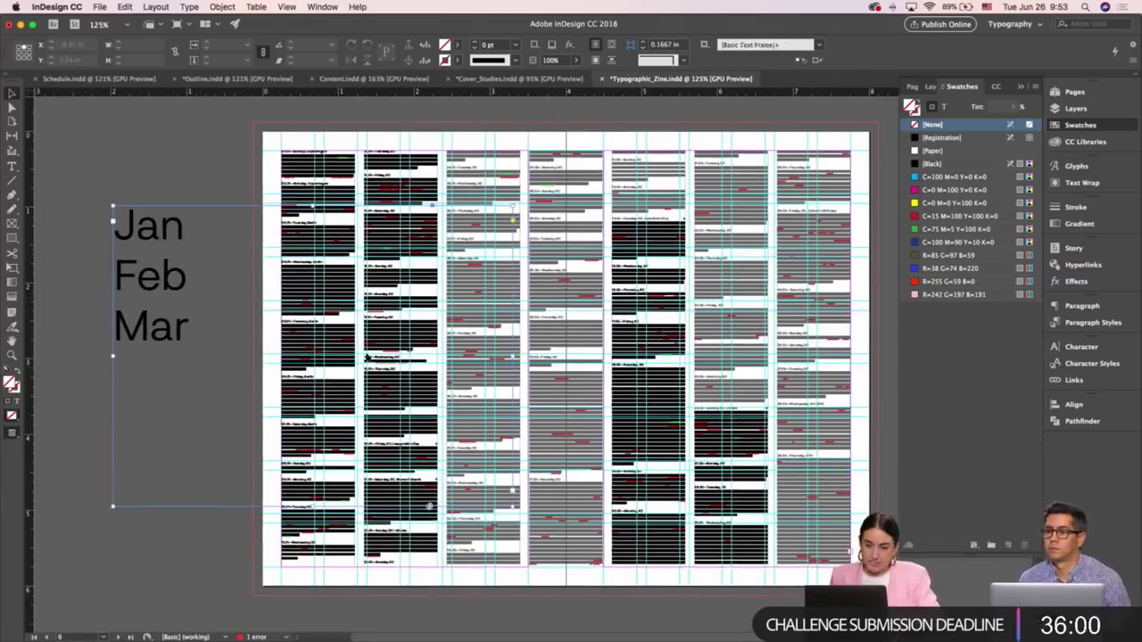
Colour the Jan Feb Mar text with the blue R=38 G=74 B=220 swatch
double_click(177, 327)
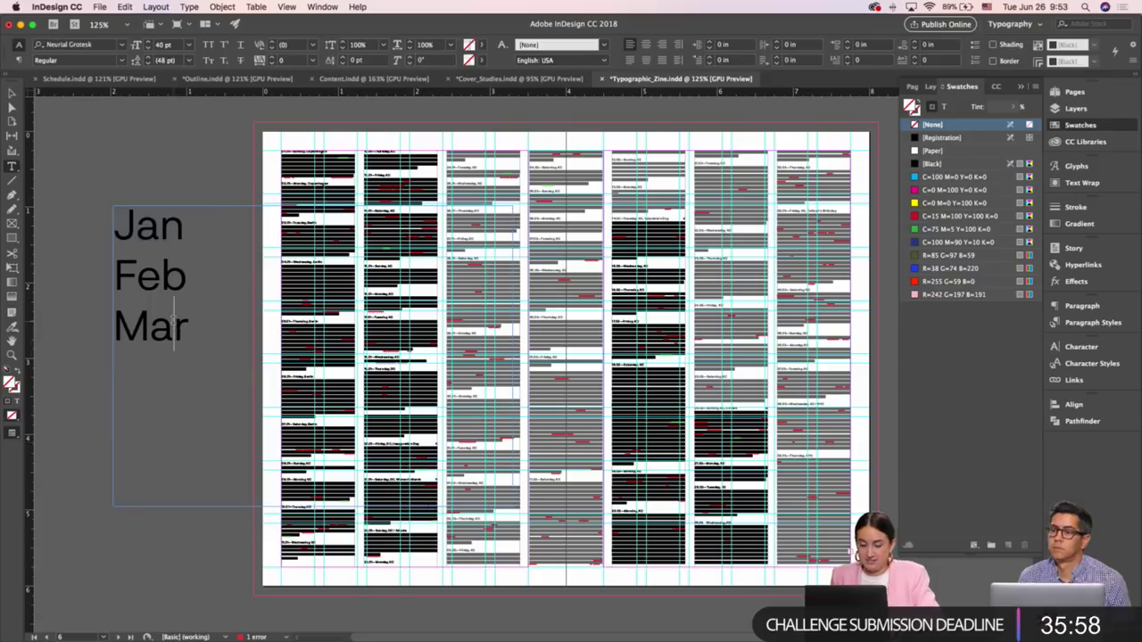
key(super+a)
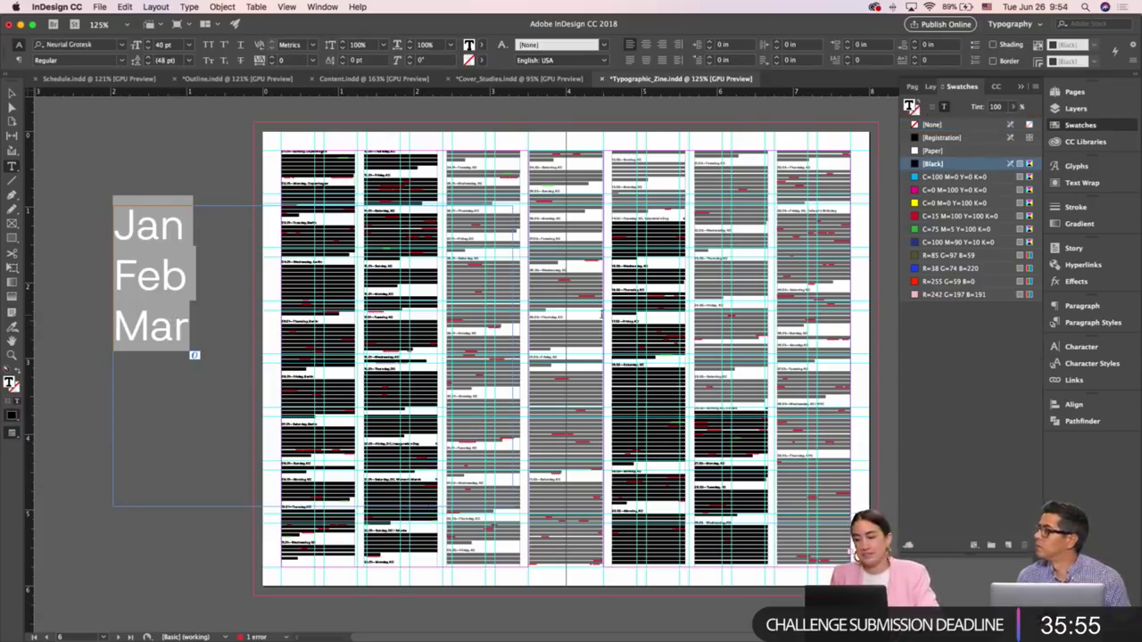
click(12, 92)
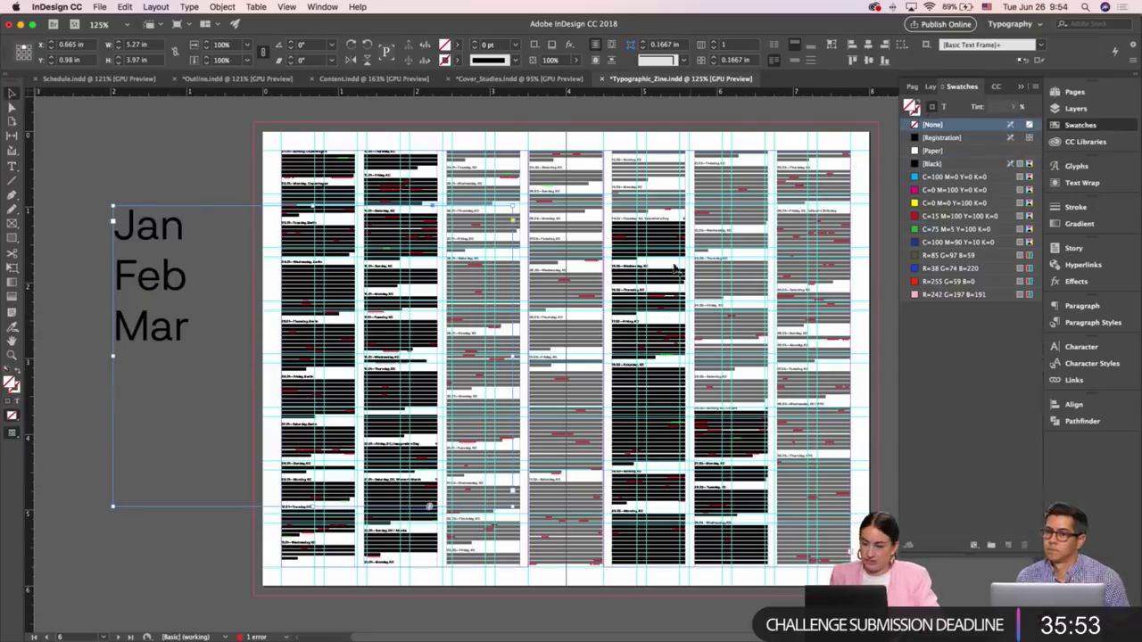
click(943, 107)
click(950, 267)
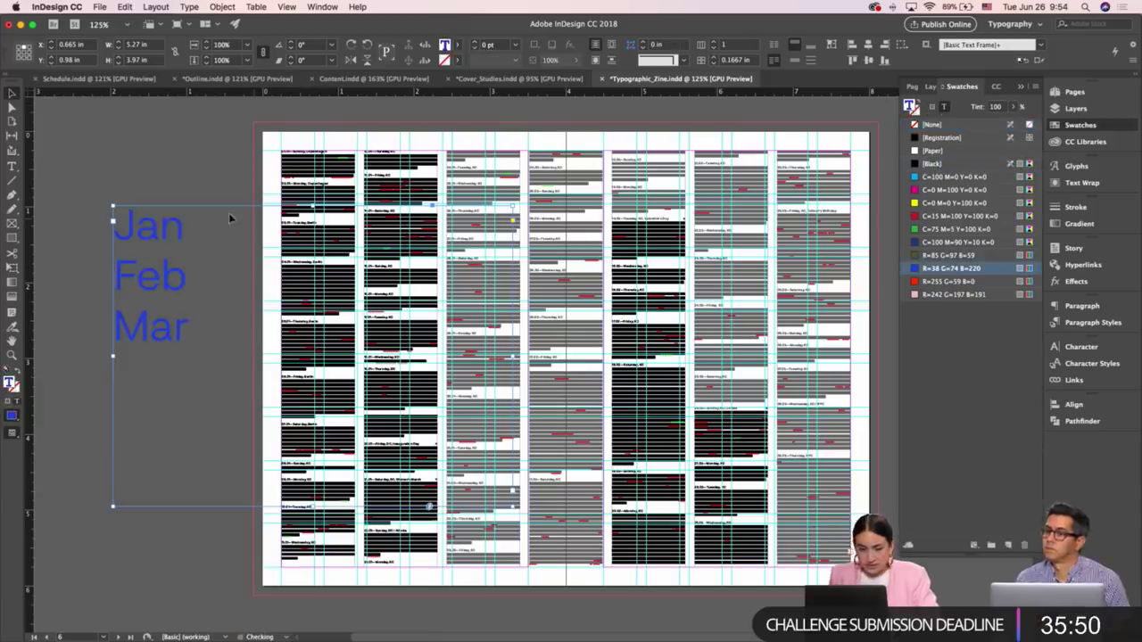
Move the blue month frame onto the spread's top-left over the first event column
drag(156, 235, 357, 215)
scroll(357, 232, up, 3)
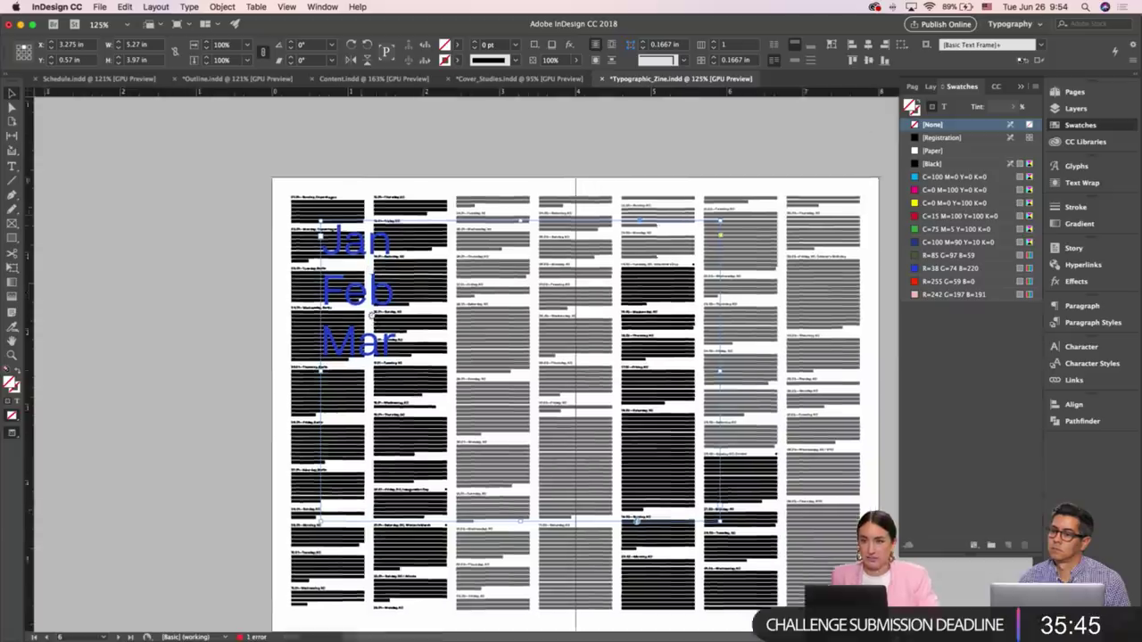
scroll(502, 311, up, 5)
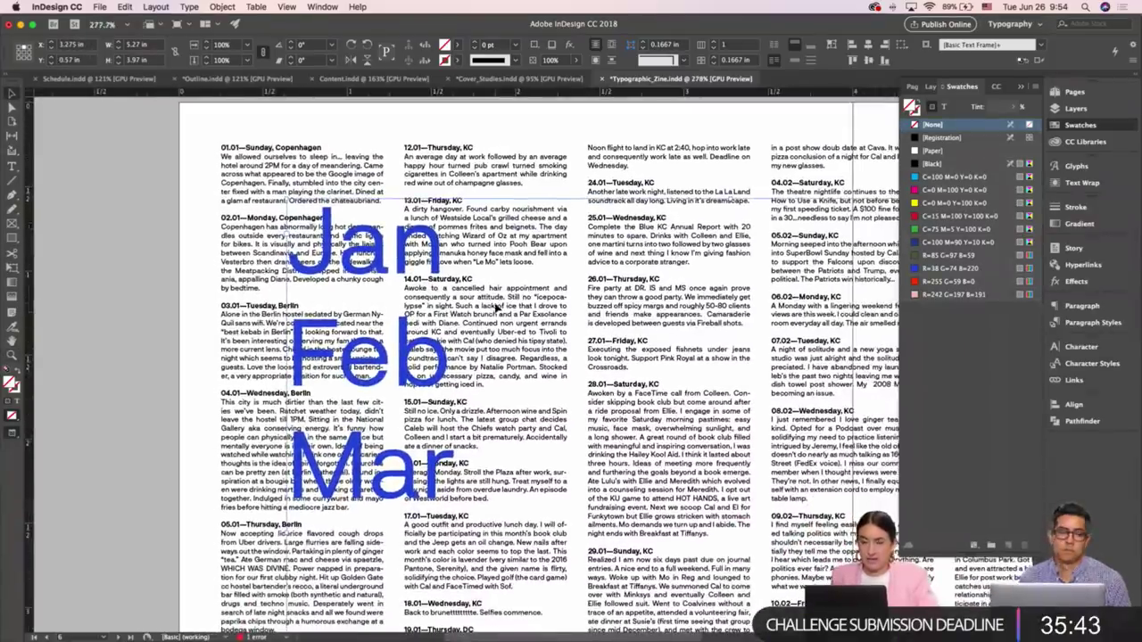
scroll(548, 307, down, 5)
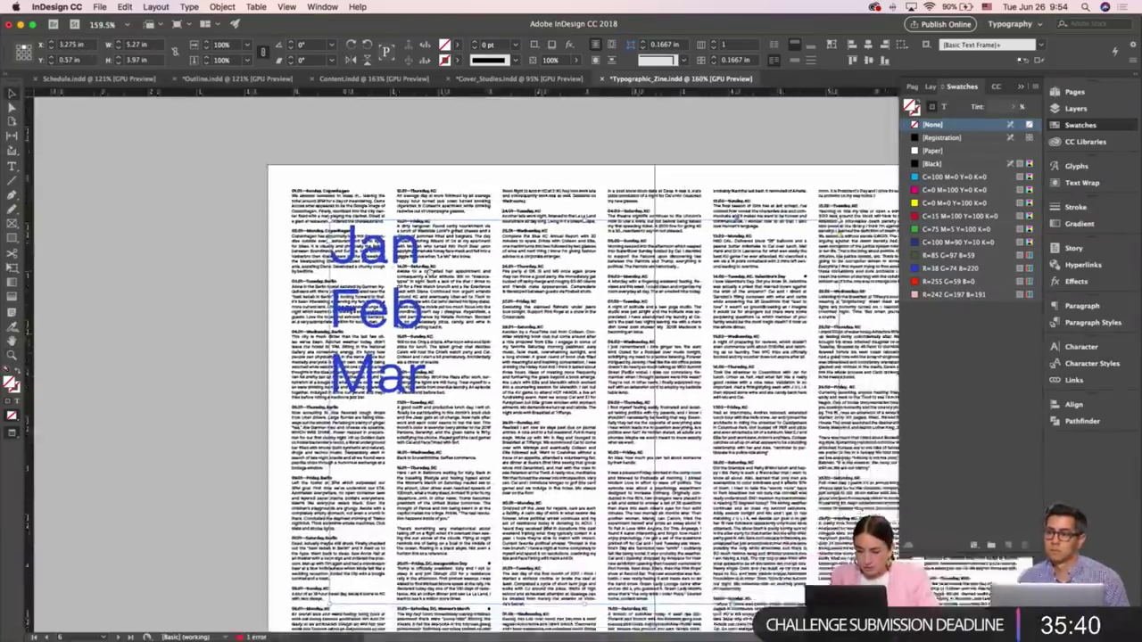
scroll(530, 296, down, 3)
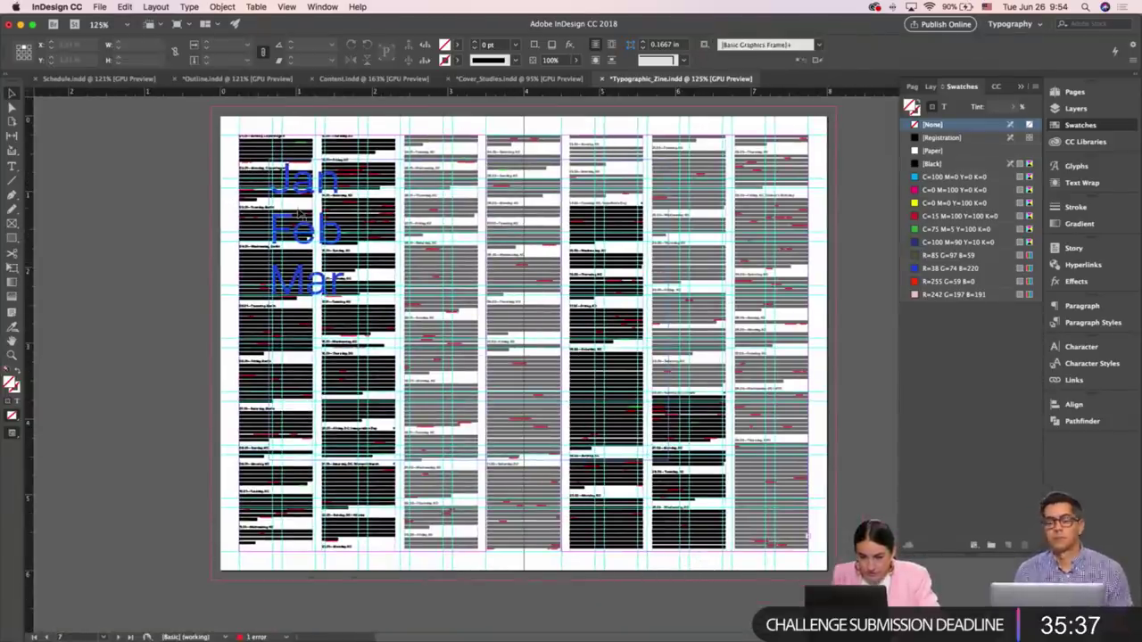
click(301, 215)
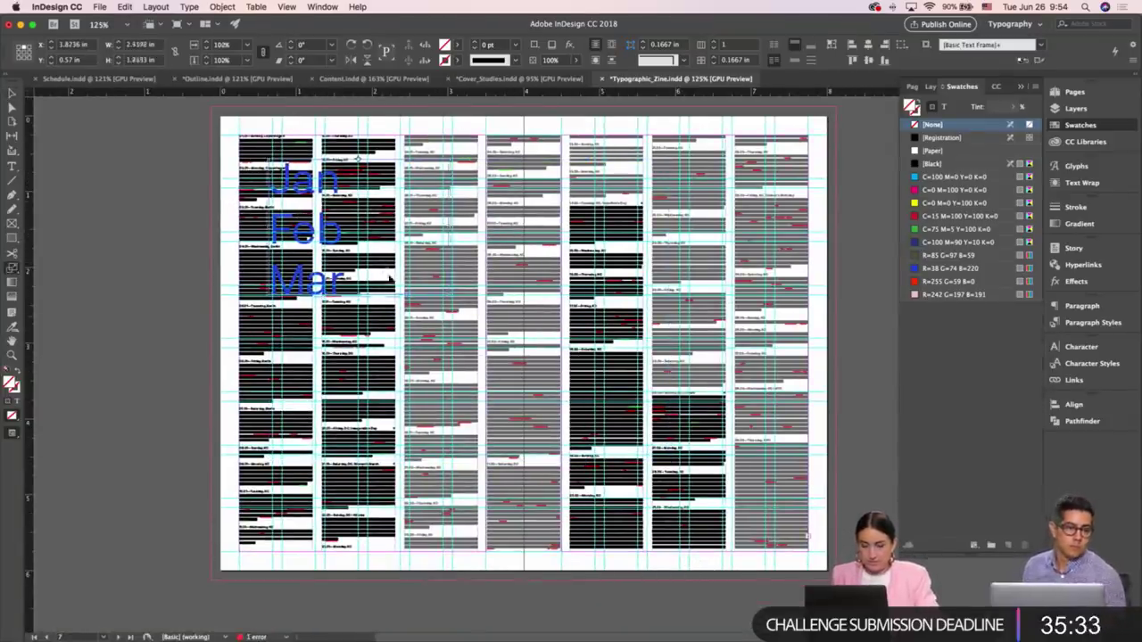
Scale the month frame up to about triple size and place it at the page's top-left
drag(448, 323, 571, 522)
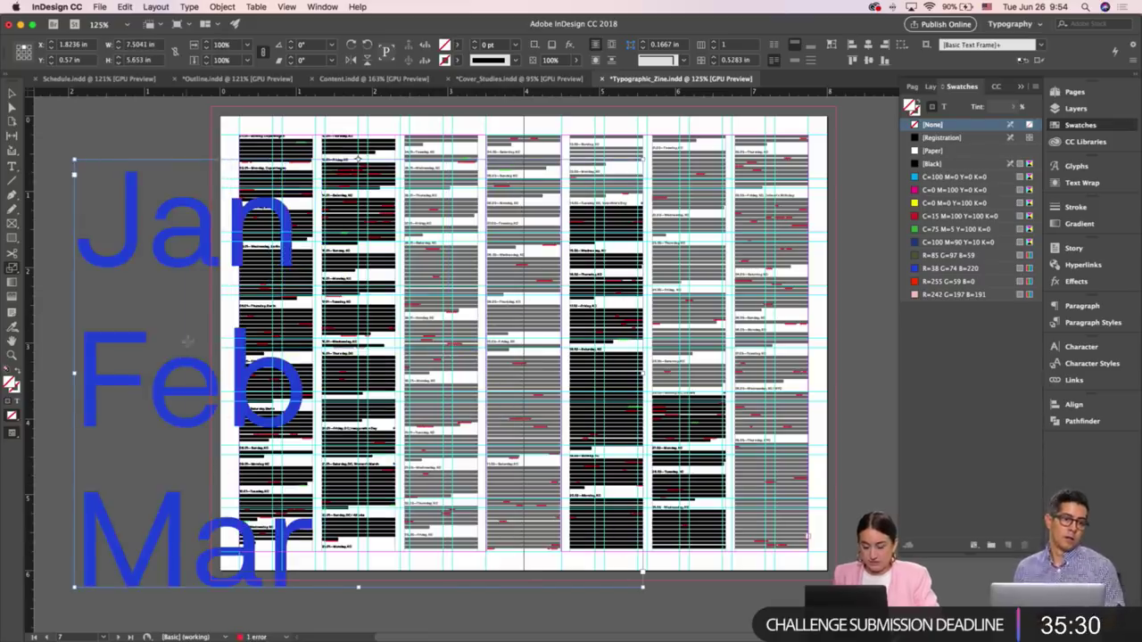
drag(179, 274, 271, 244)
key(w)
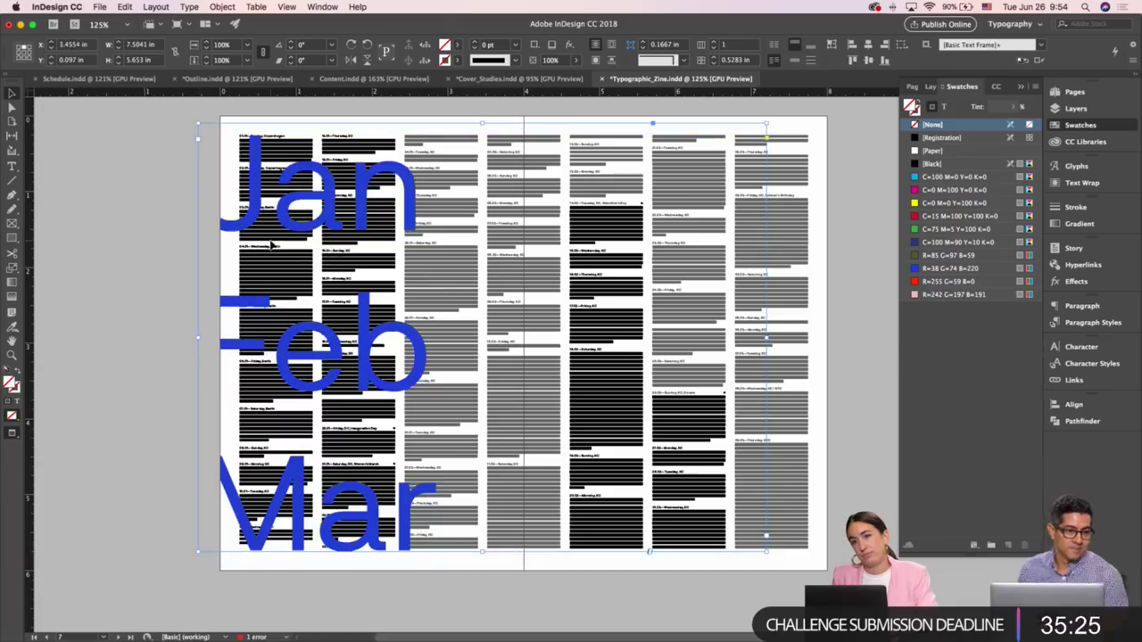
key(w)
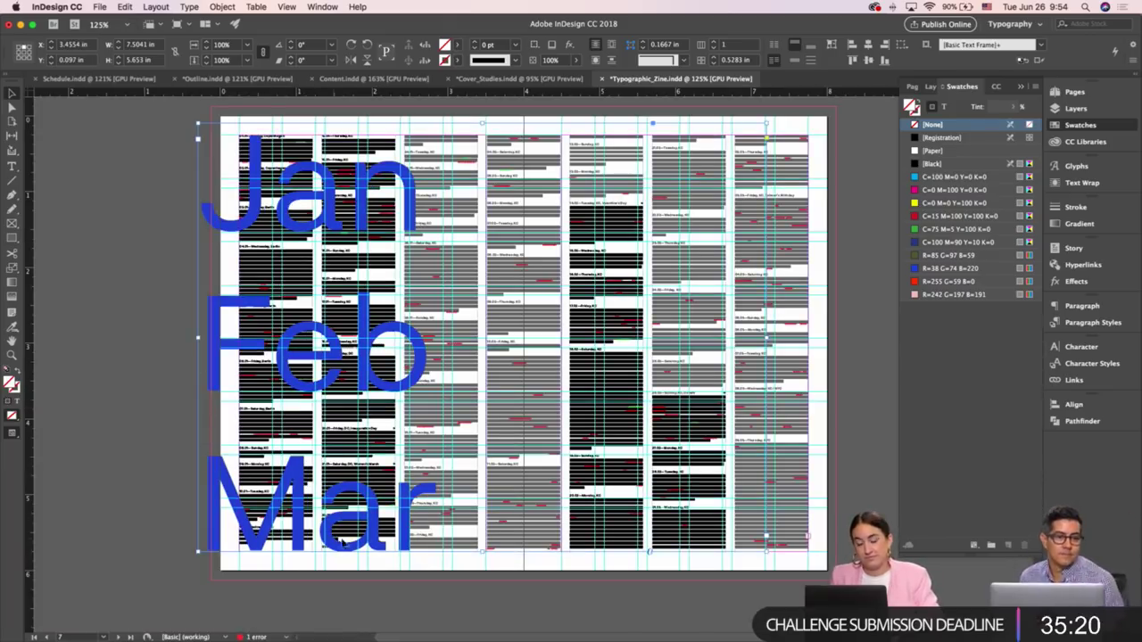
Deselect the frame and review the enlarged blue lettering in Preview mode
click(442, 578)
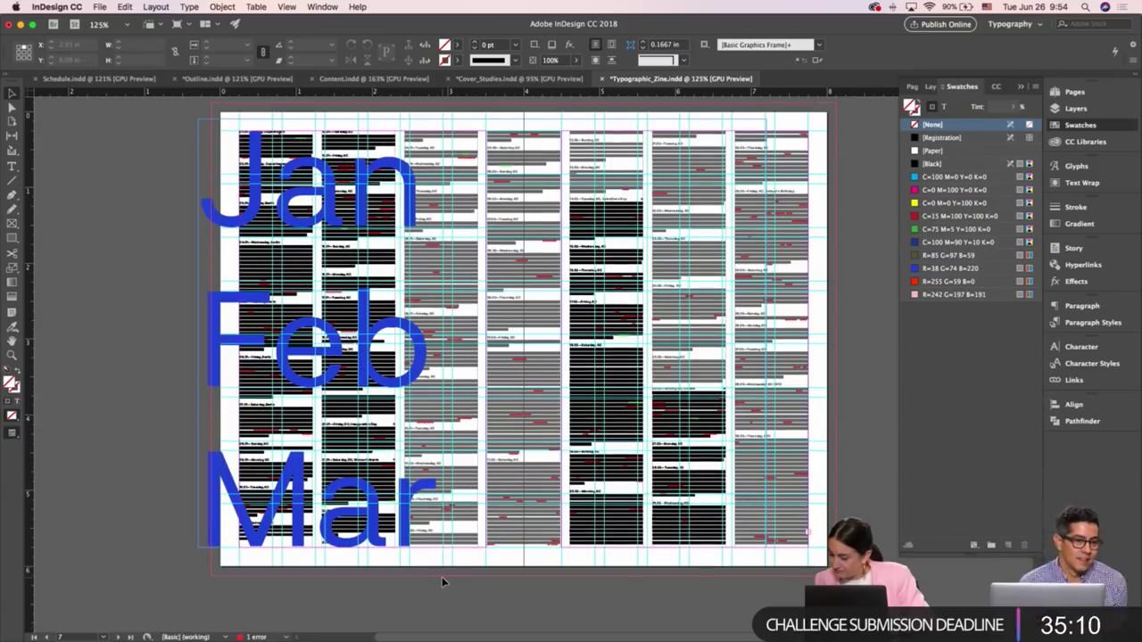
scroll(441, 576, up, 1)
scroll(444, 581, down, 1)
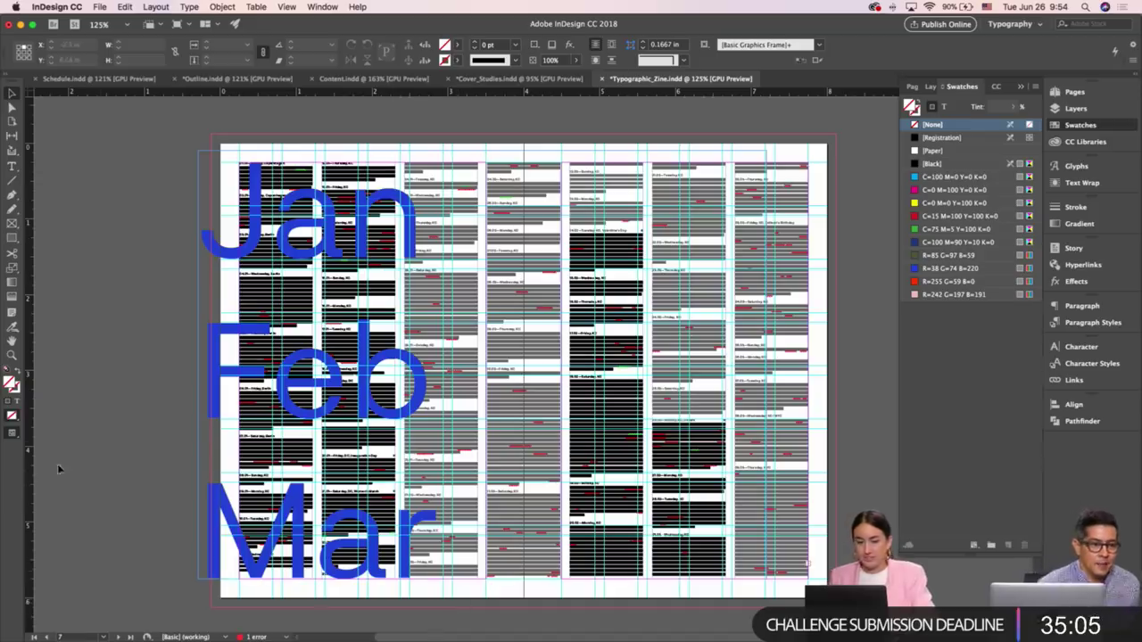
key(w)
key(w)
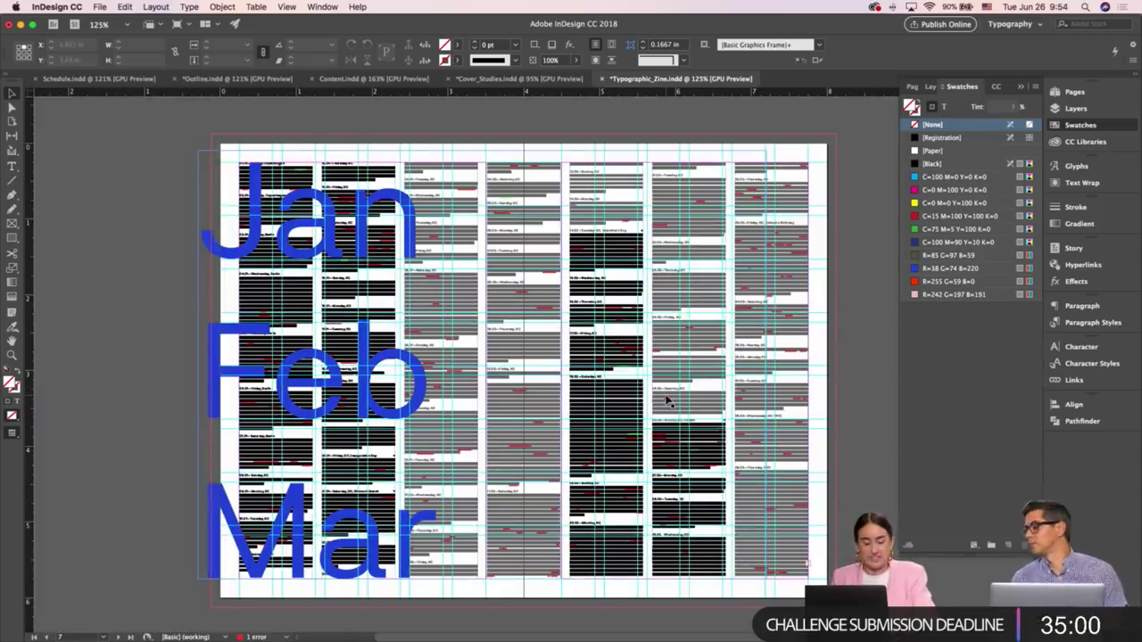
key(w)
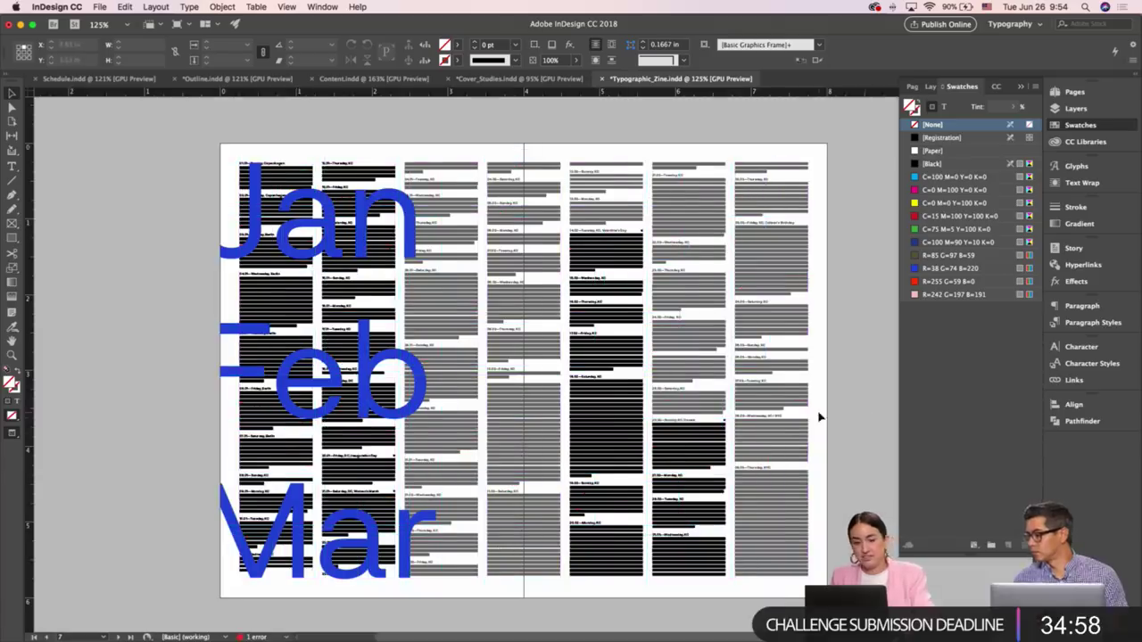
scroll(818, 415, right, 3)
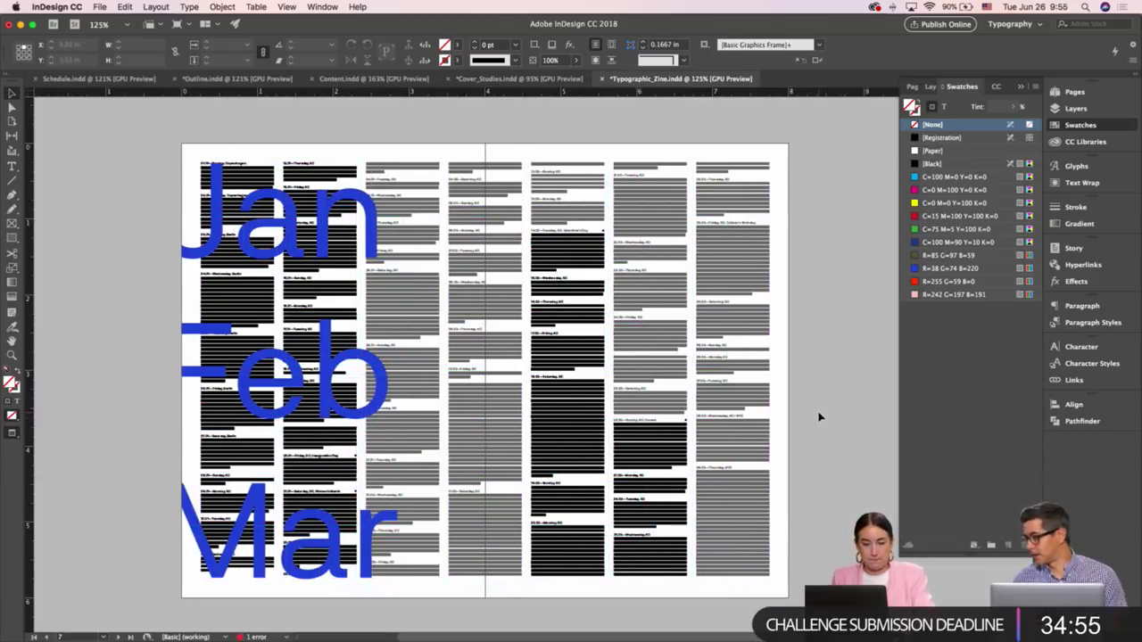
Select all of the large month text, then deselect it
key(w)
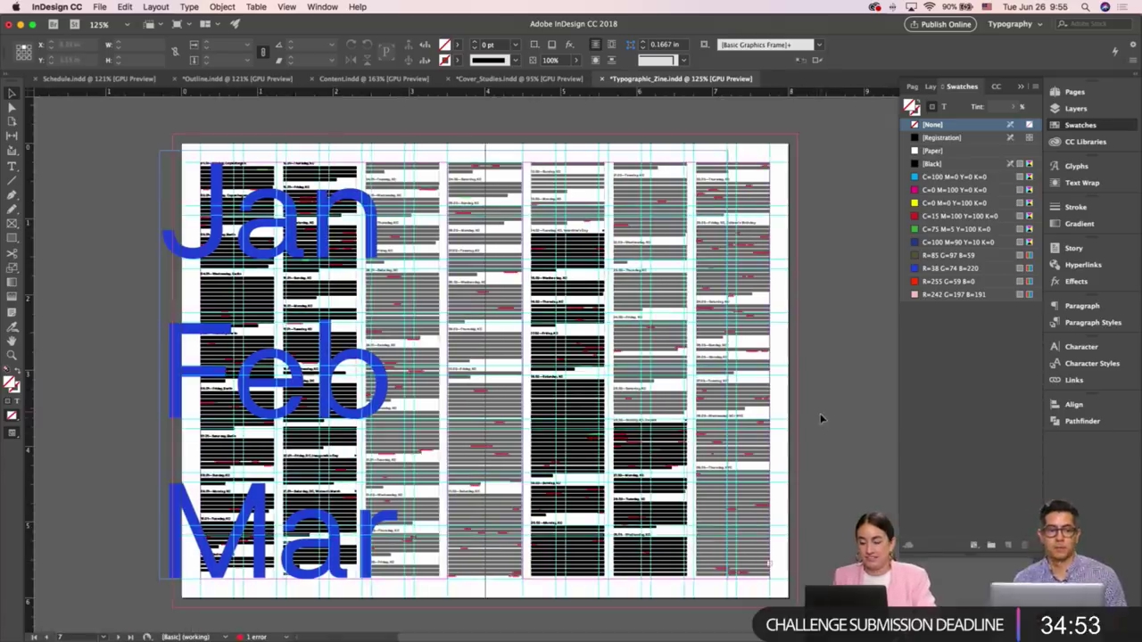
scroll(820, 413, up, 5)
key(Return)
key(super+a)
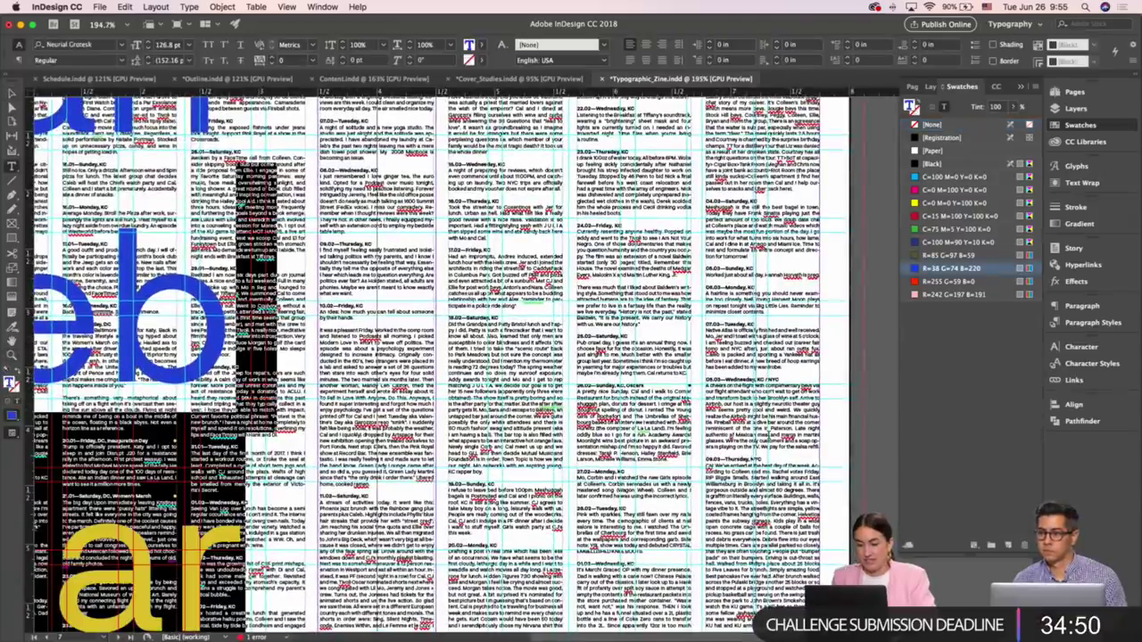
key(super+shift+a)
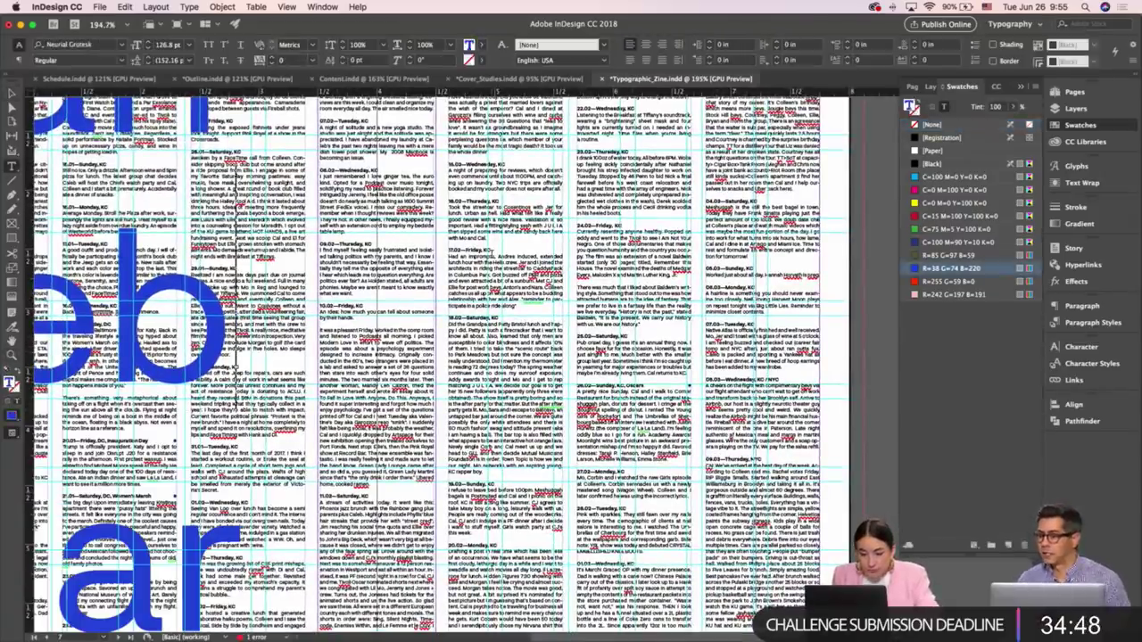
Justify the event list text with last line aligned left and toggle its hyphenation
click(765, 272)
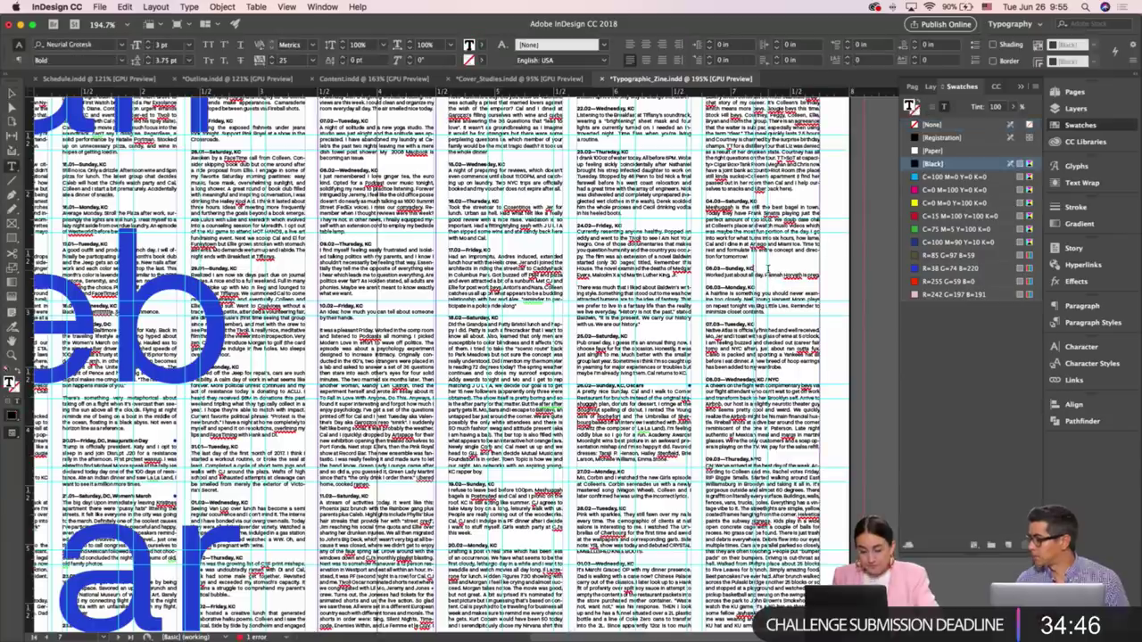
key(super+a)
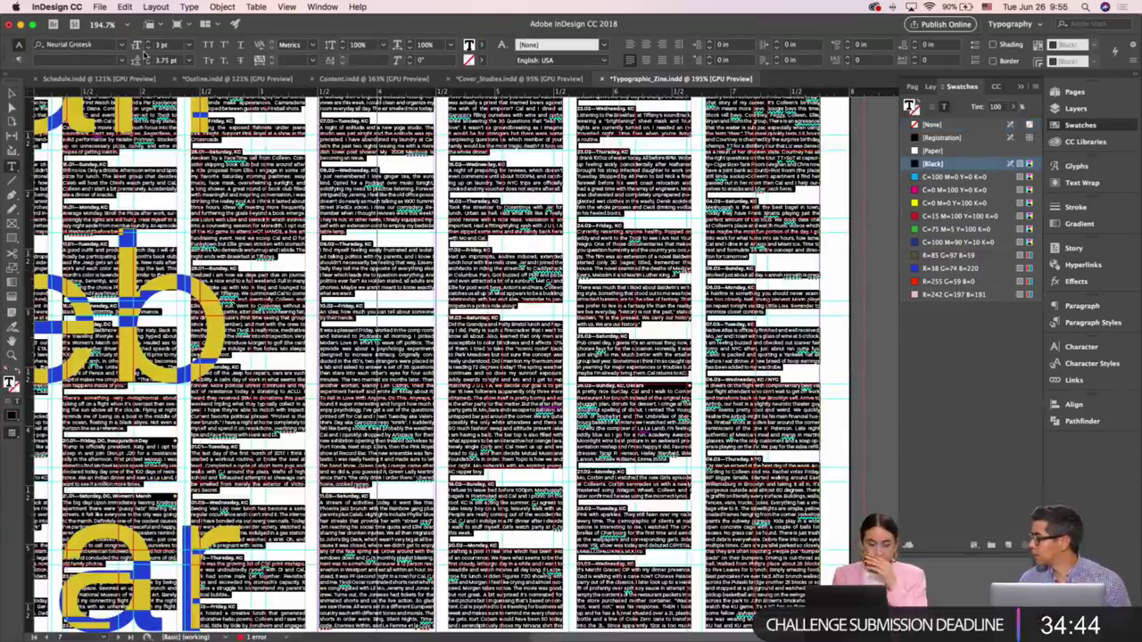
click(631, 44)
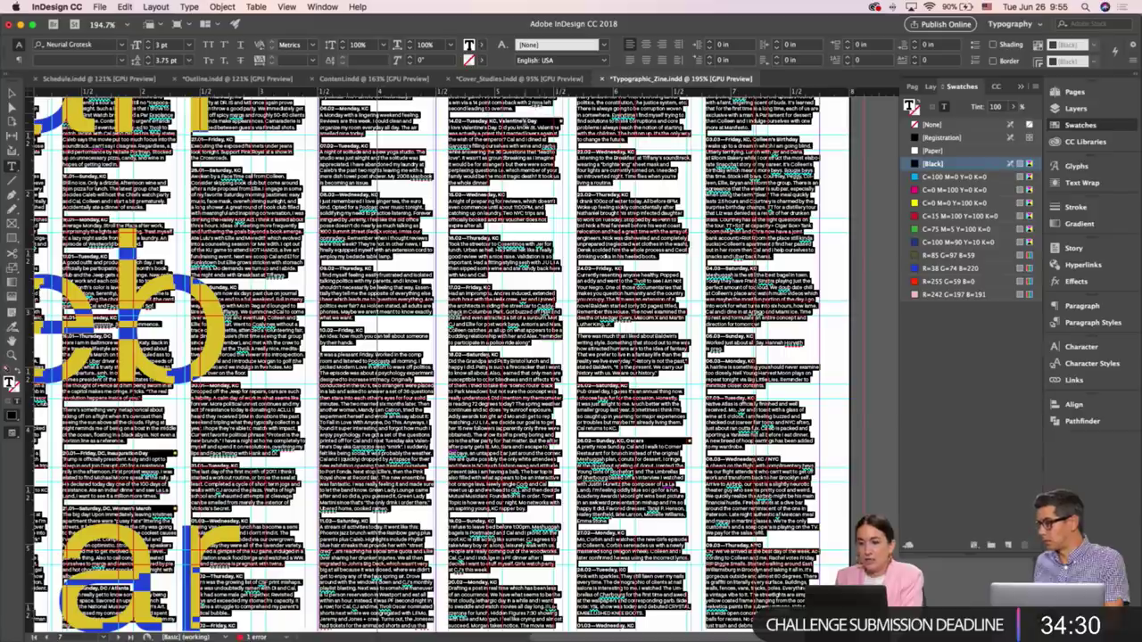
click(631, 61)
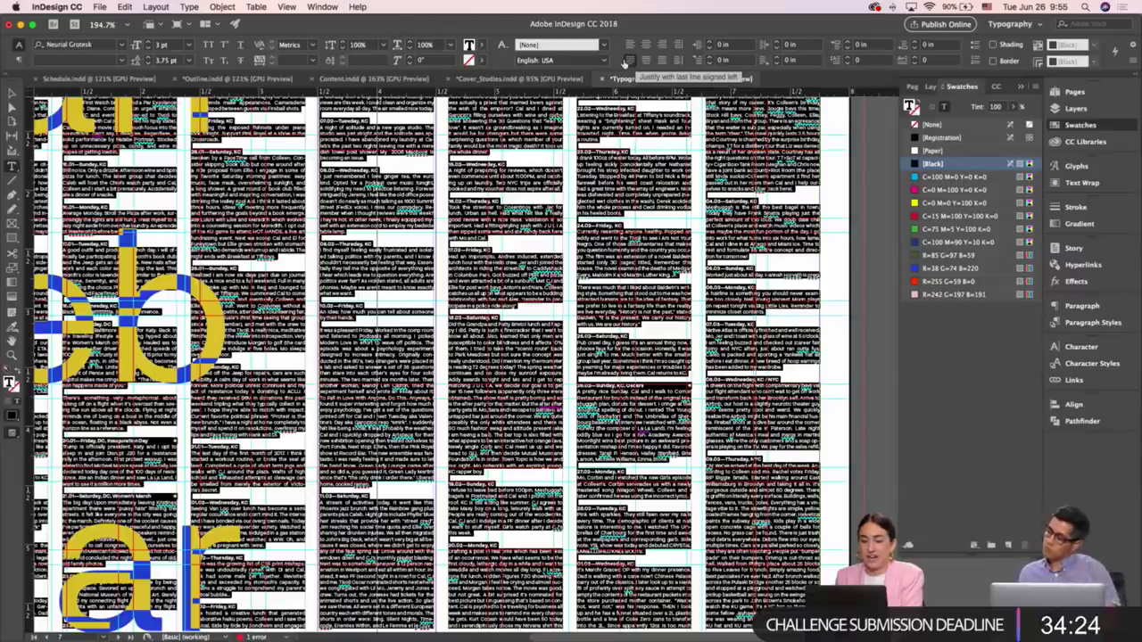
click(1083, 305)
click(907, 456)
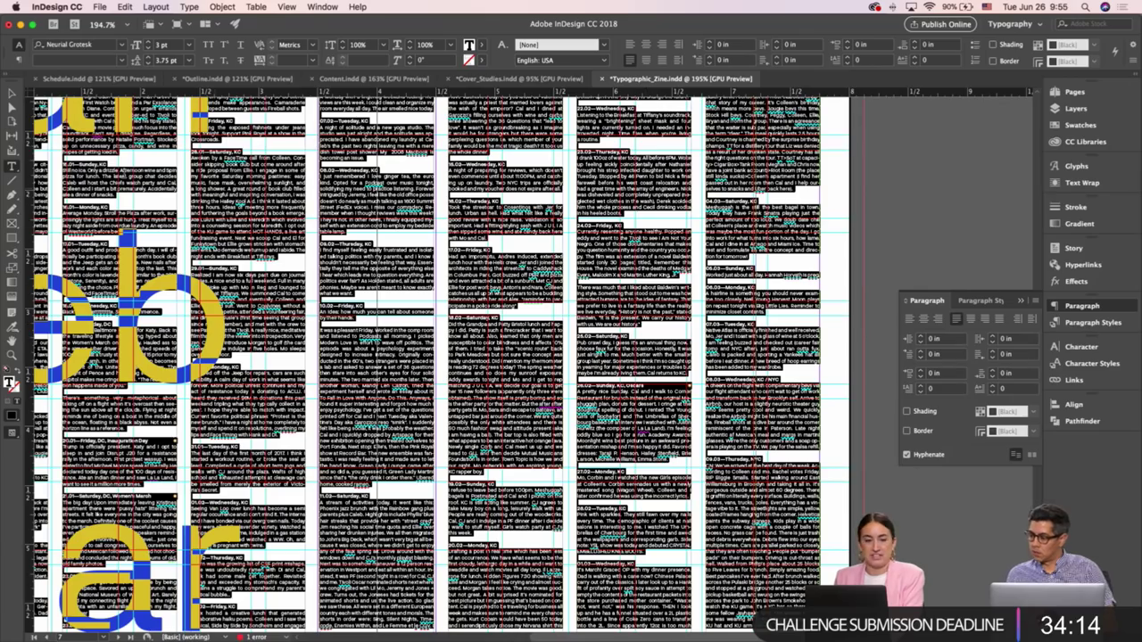
click(11, 93)
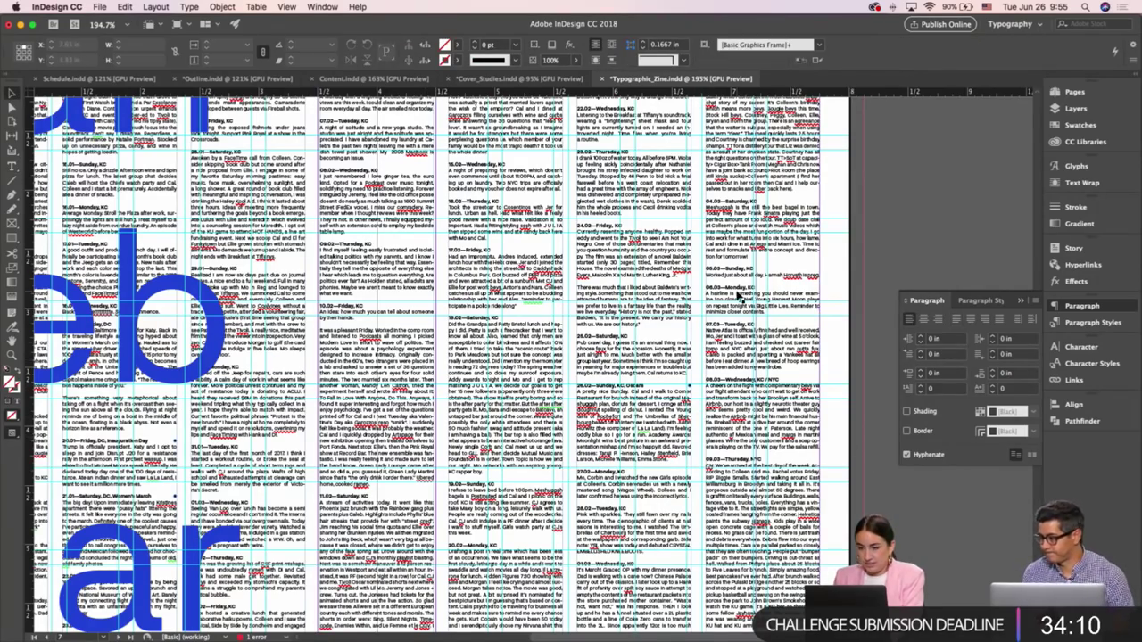
Highlight the dated entries in the last column, then exit editing and zoom out
double_click(775, 208)
drag(763, 188, 840, 394)
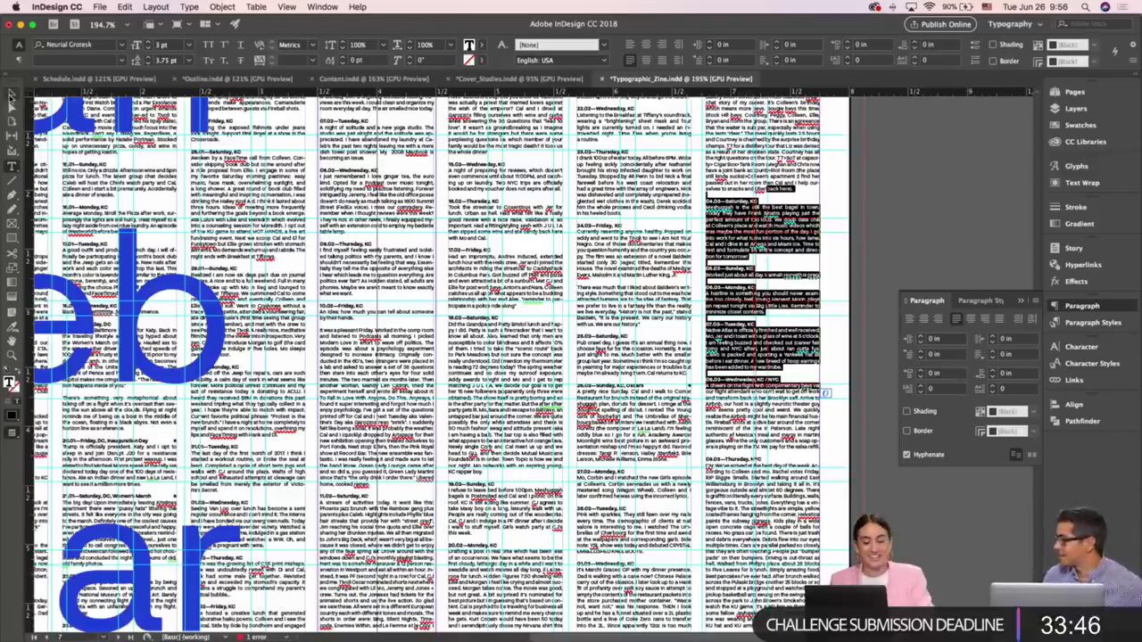
key(Escape)
click(860, 216)
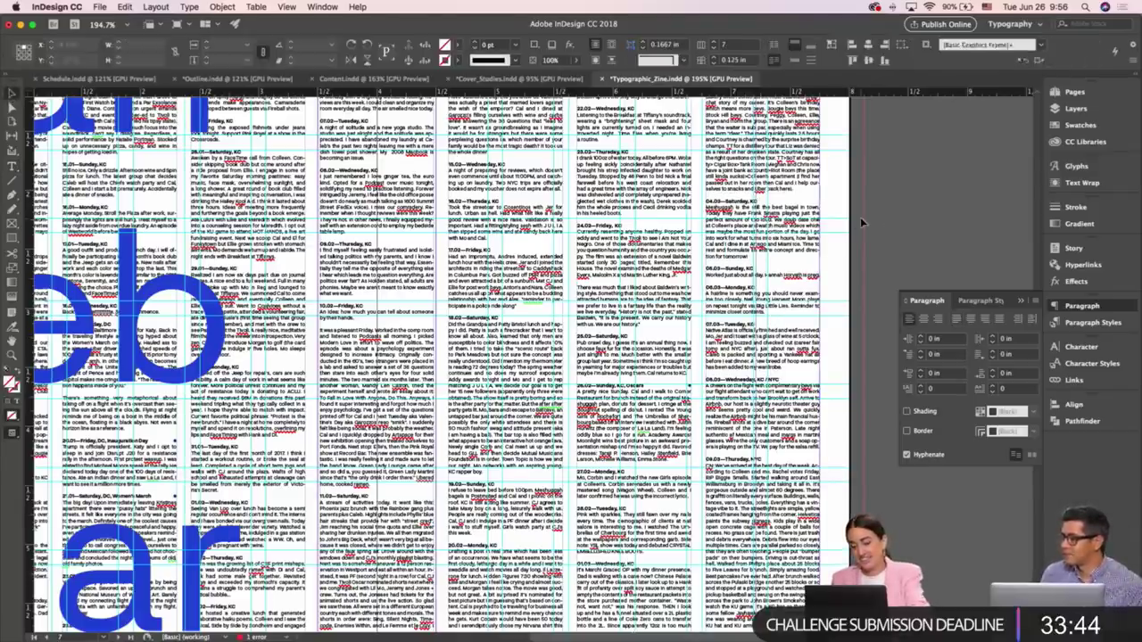
key(super+minus)
key(super+minus)
key(super+minus)
Flow the overflowing event text into a new frame across the blank next spread
key(super+a)
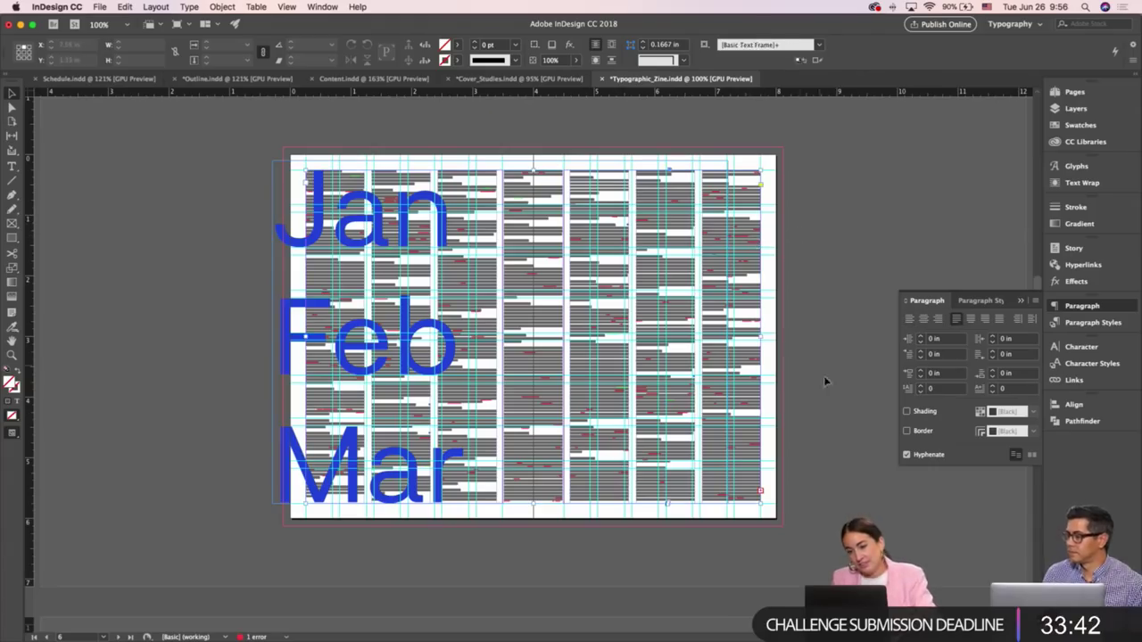
scroll(822, 354, down, 5)
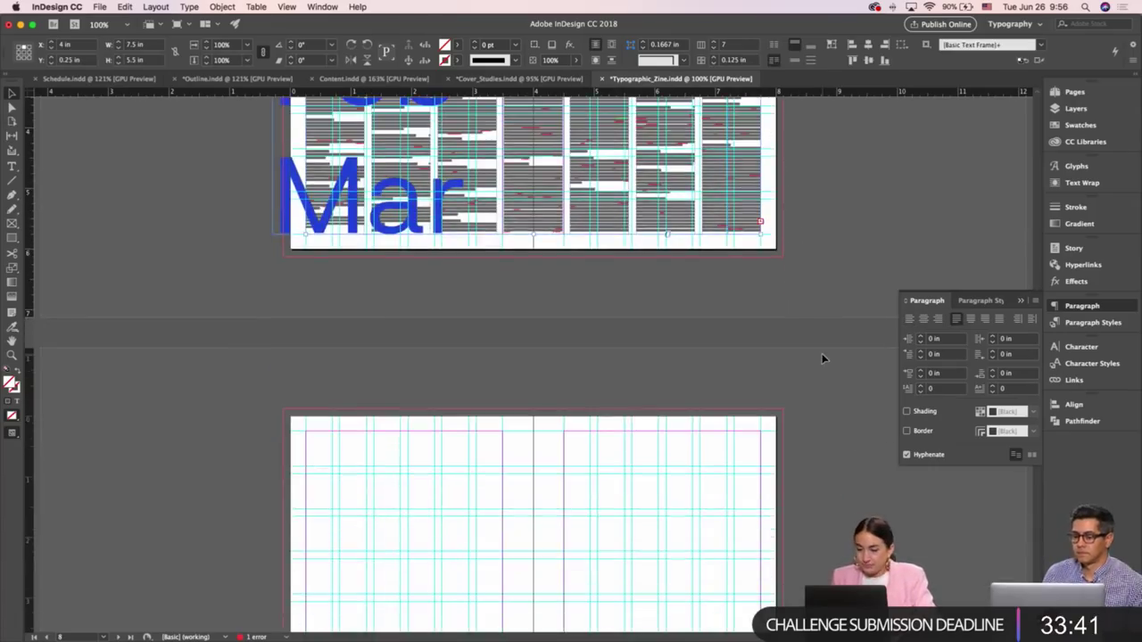
click(762, 223)
scroll(739, 262, down, 5)
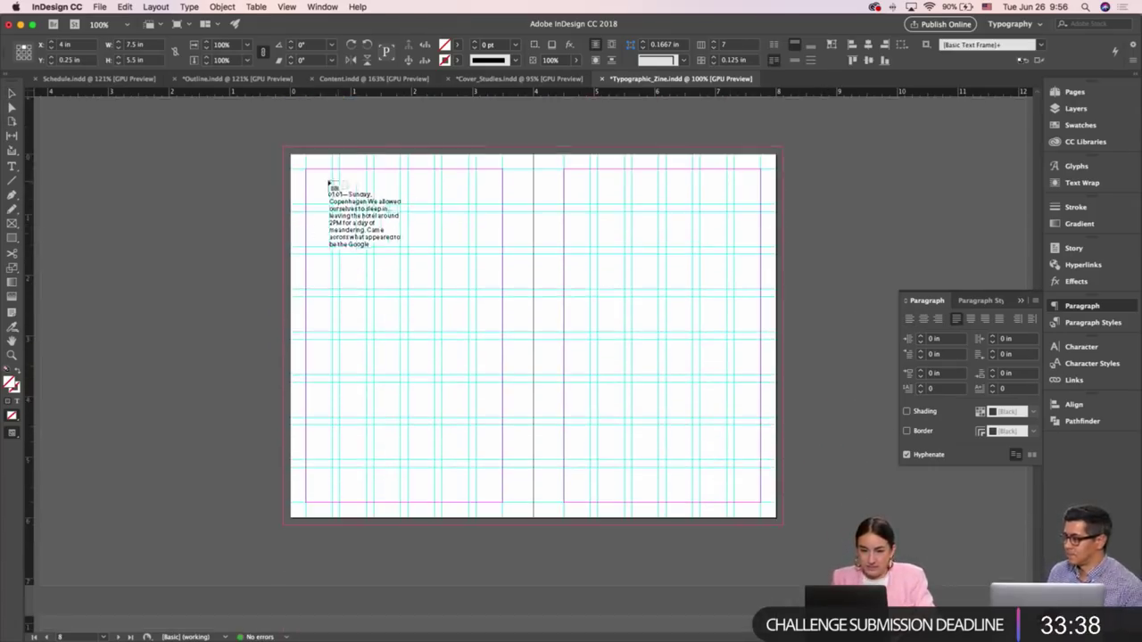
drag(303, 169, 760, 502)
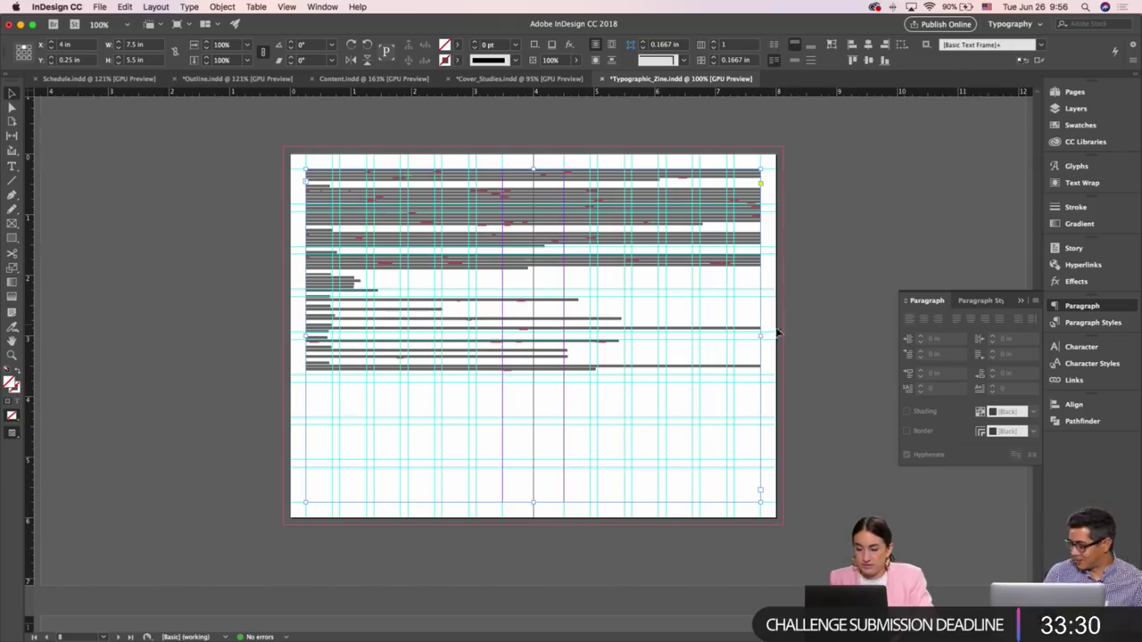
Narrow the new frame to the left page and split it into 3 columns
drag(759, 336, 500, 335)
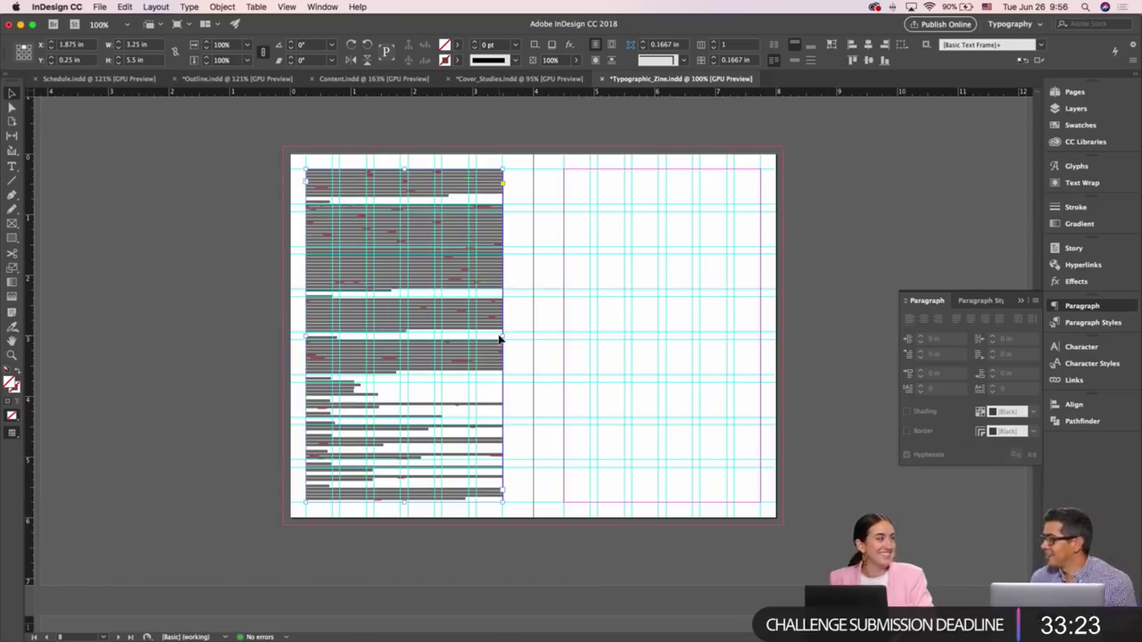
click(714, 42)
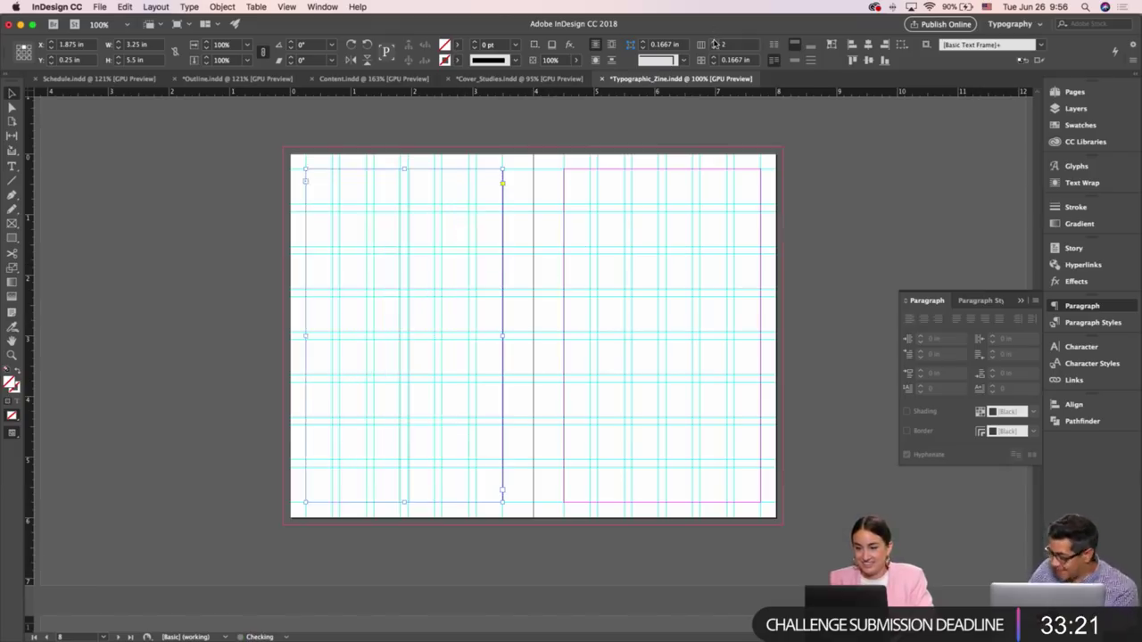
click(109, 217)
key(w)
scroll(109, 217, up, 10)
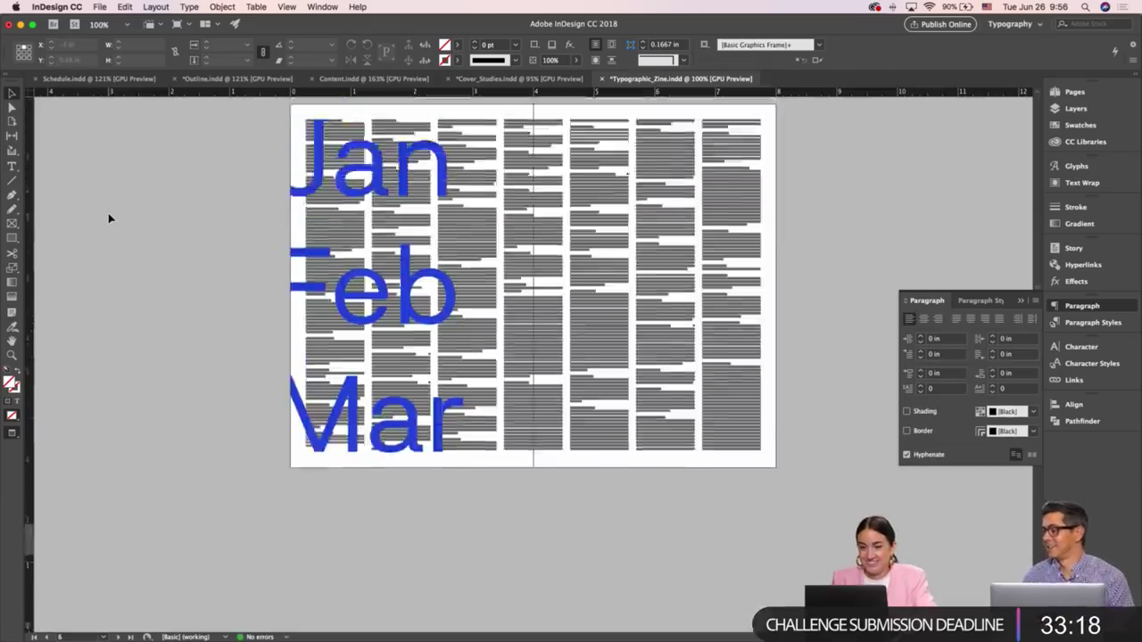
Scroll through the spreads in Preview, then return to Normal view on the overflow spread
scroll(109, 218, down, 6)
scroll(109, 218, up, 8)
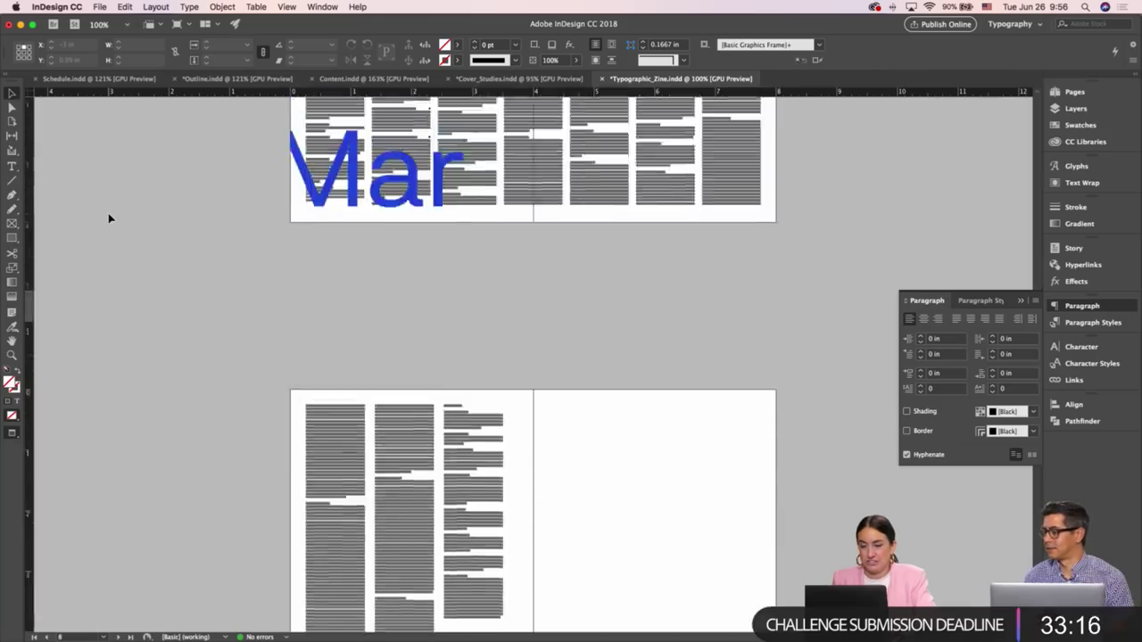
scroll(109, 218, up, 10)
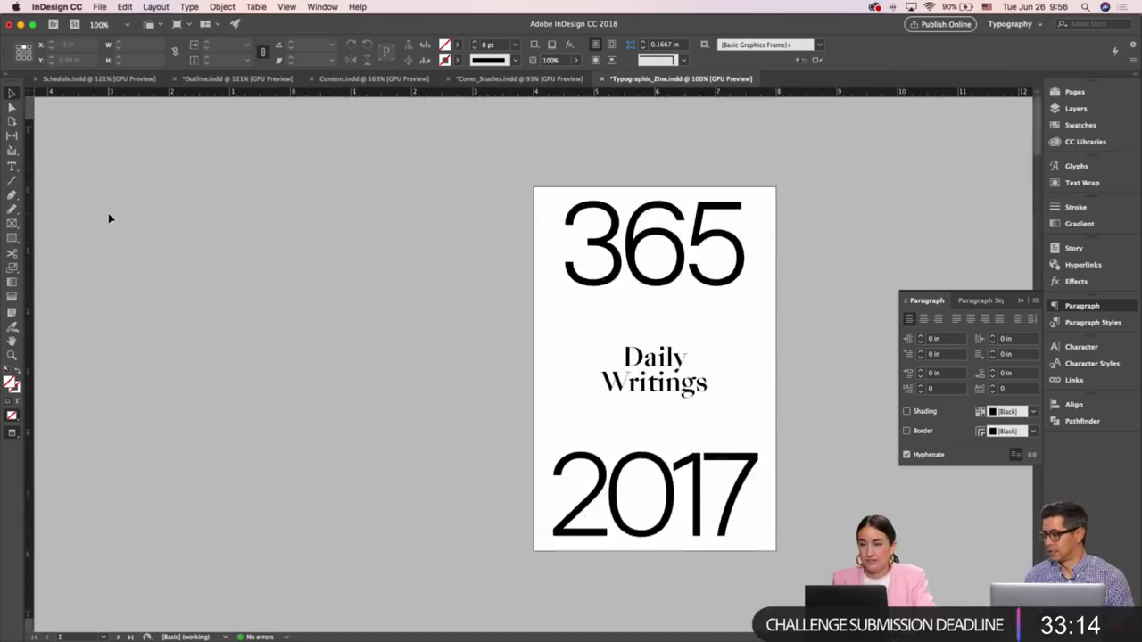
scroll(108, 217, down, 3)
scroll(109, 218, down, 12)
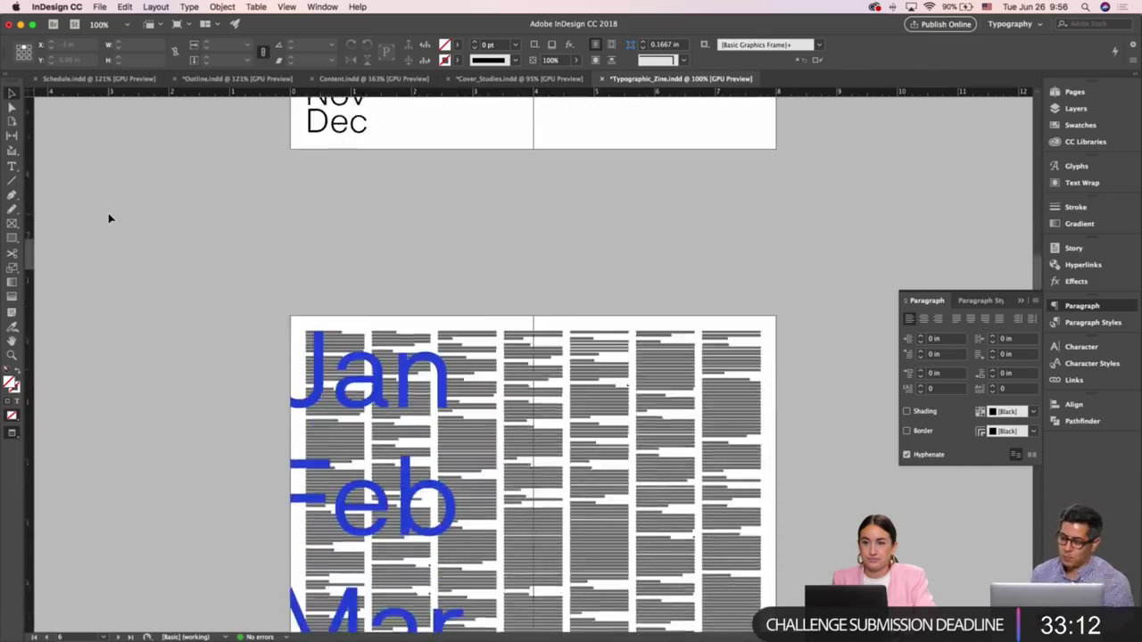
scroll(109, 218, down, 3)
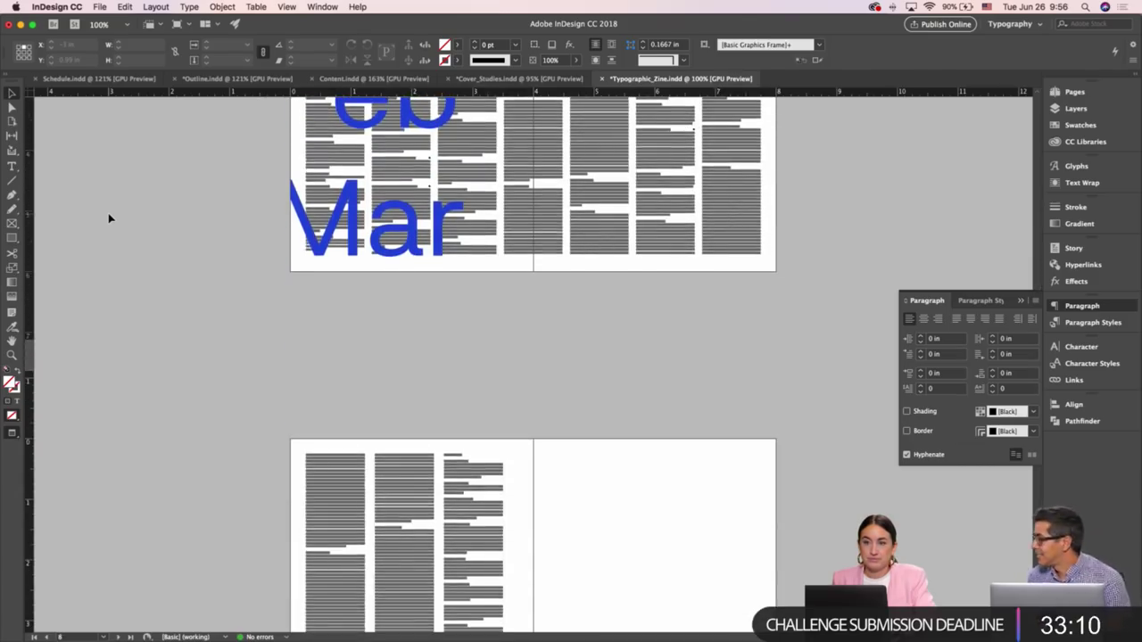
scroll(109, 218, down, 2)
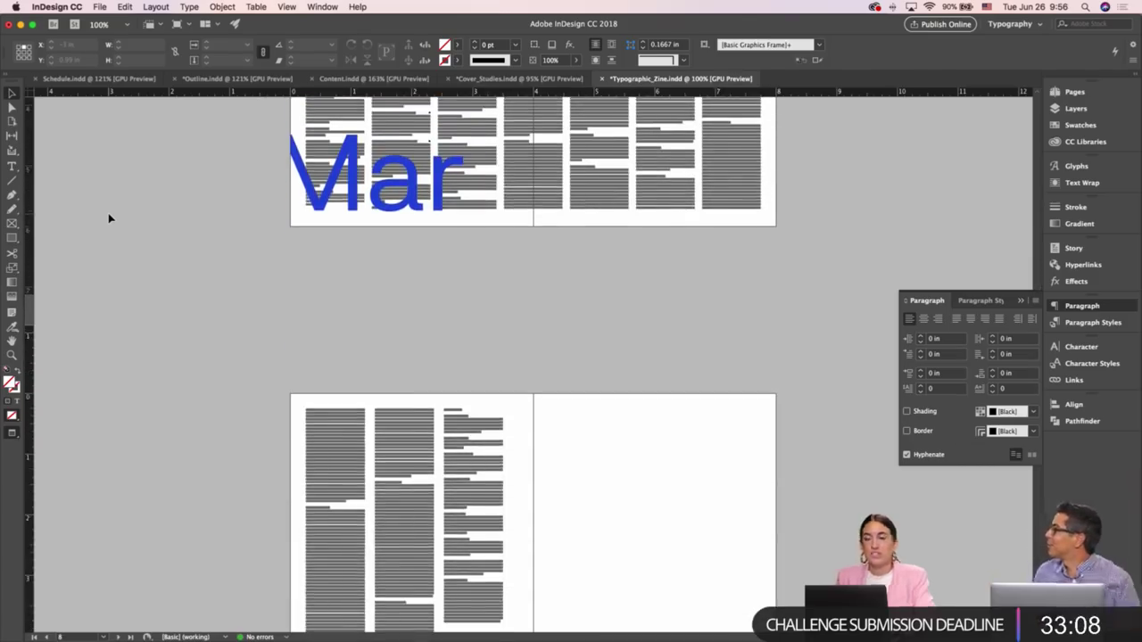
scroll(509, 268, down, 5)
key(w)
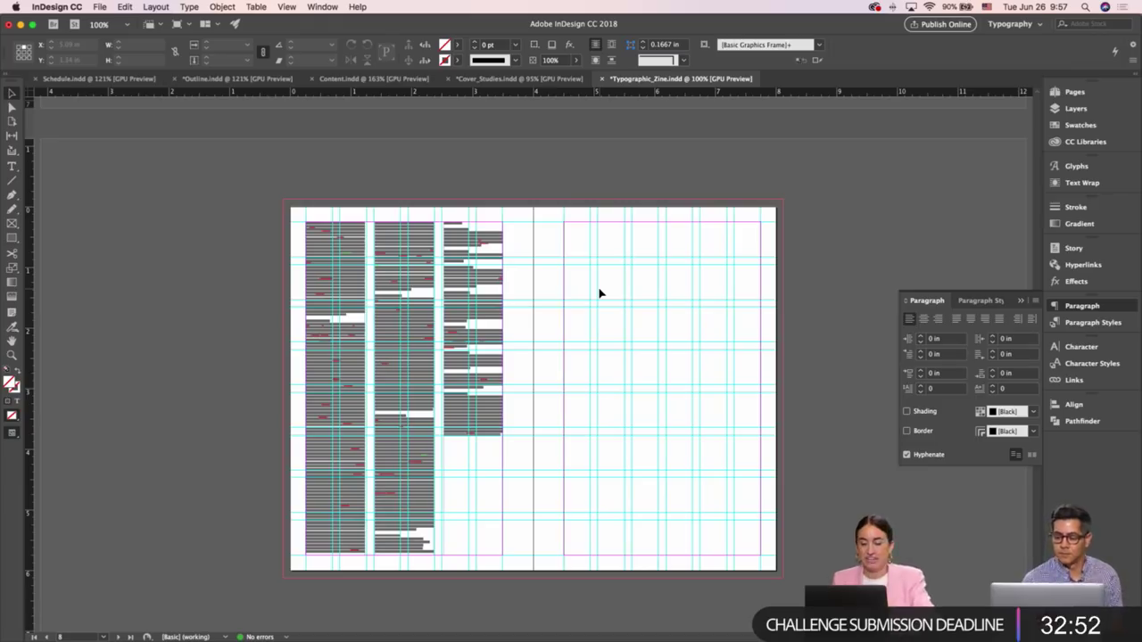
key(w)
key(w)
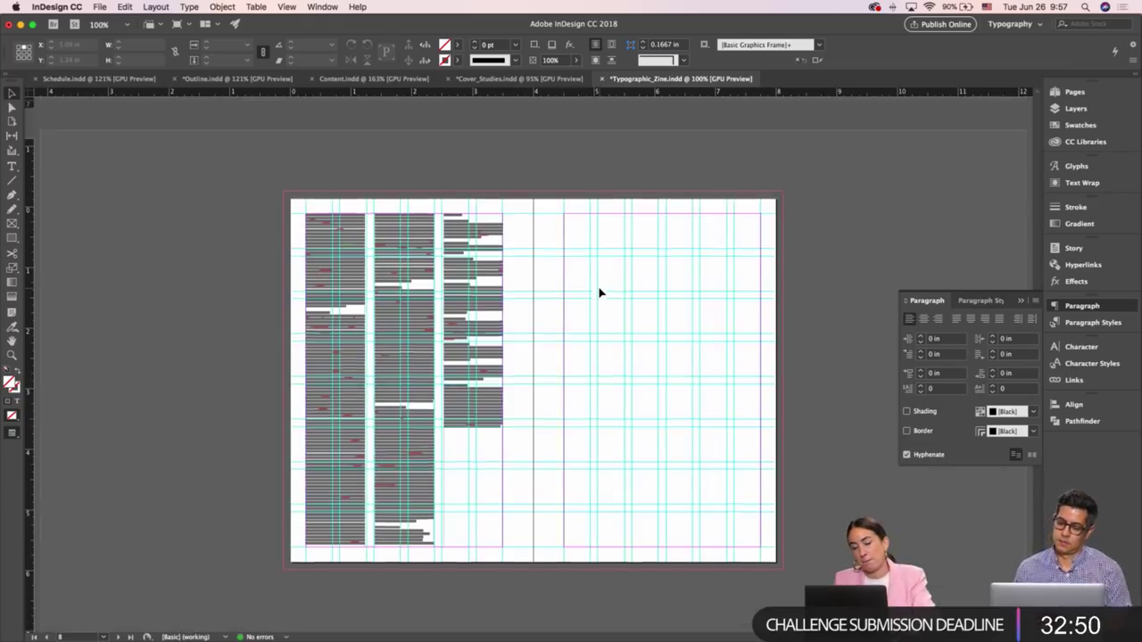
scroll(600, 293, down, 5)
scroll(600, 292, up, 6)
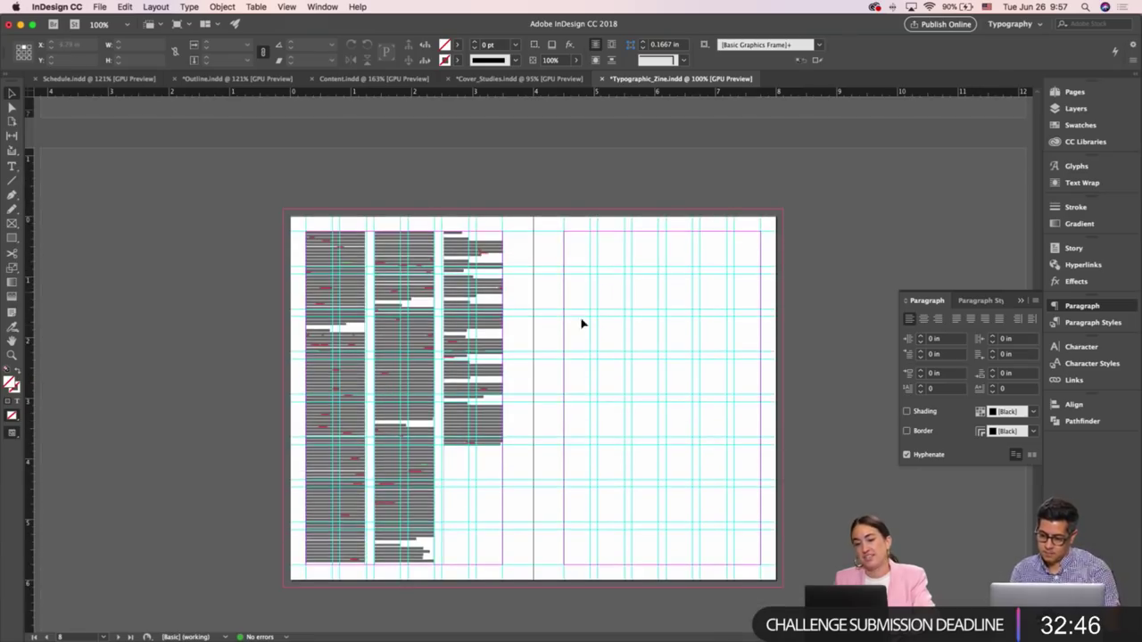
scroll(575, 312, down, 1)
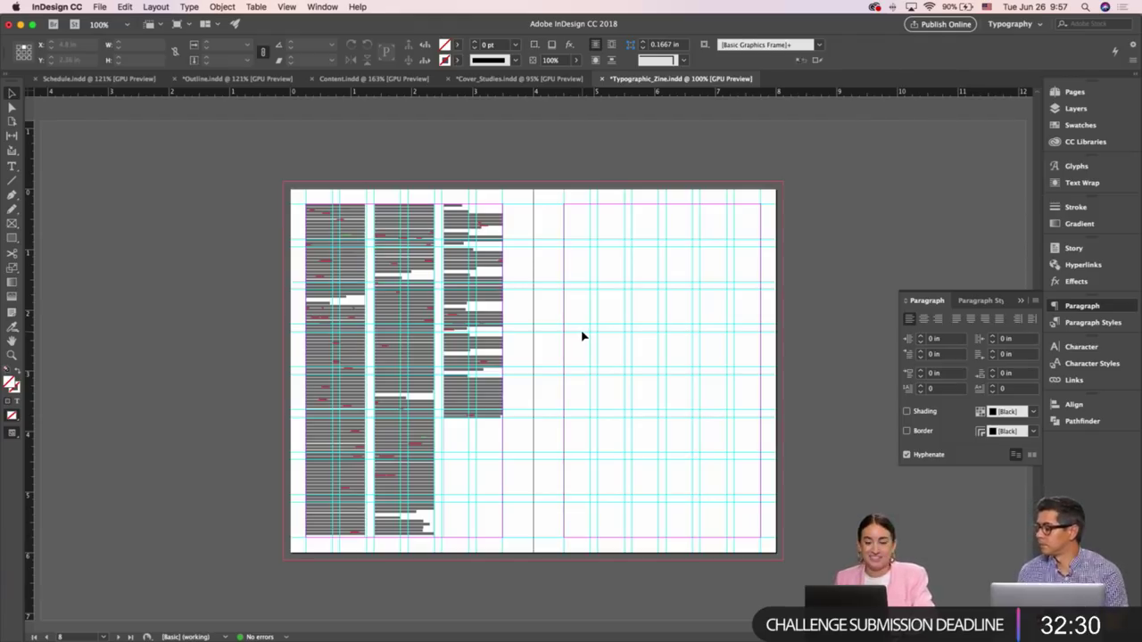
Switch to the Content.indd document and scroll through its pages of dated event text
scroll(581, 336, up, 15)
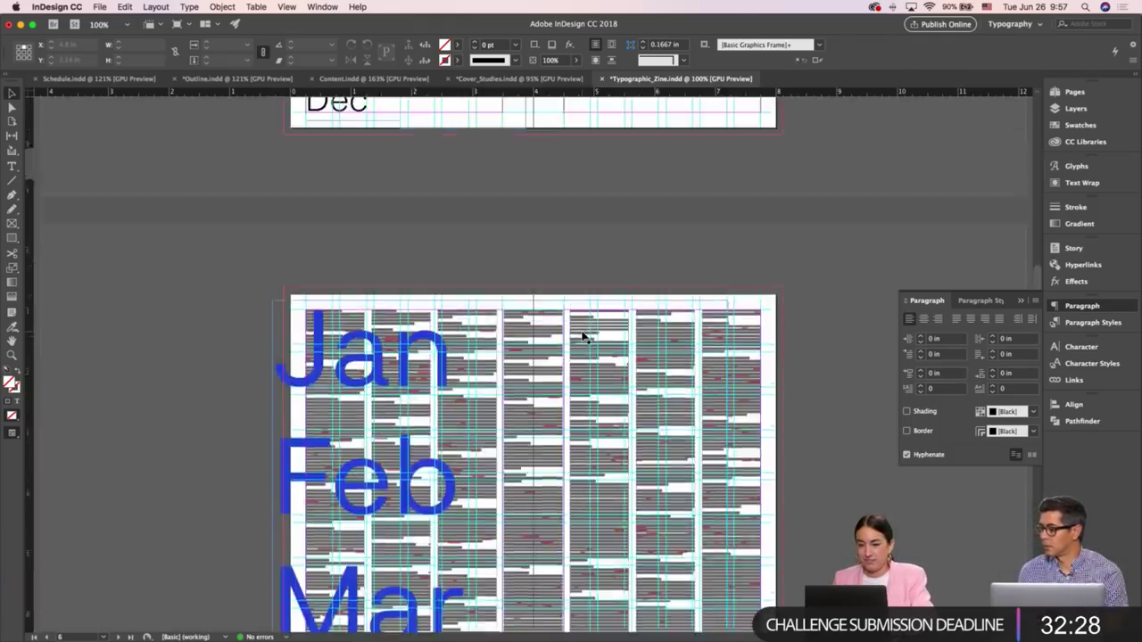
scroll(582, 336, up, 10)
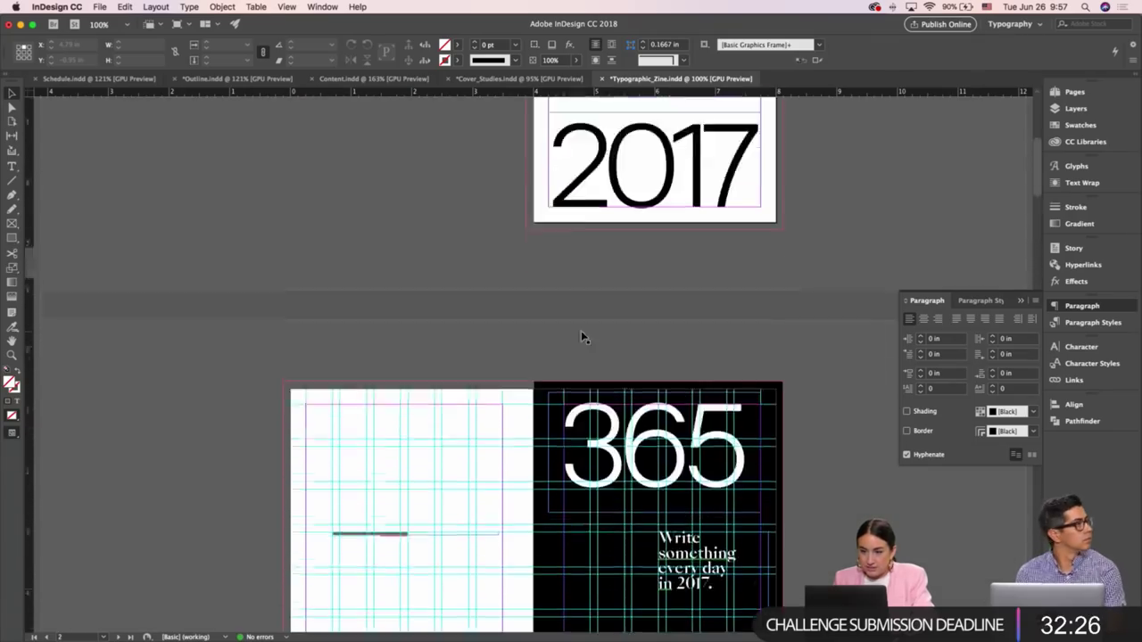
click(376, 82)
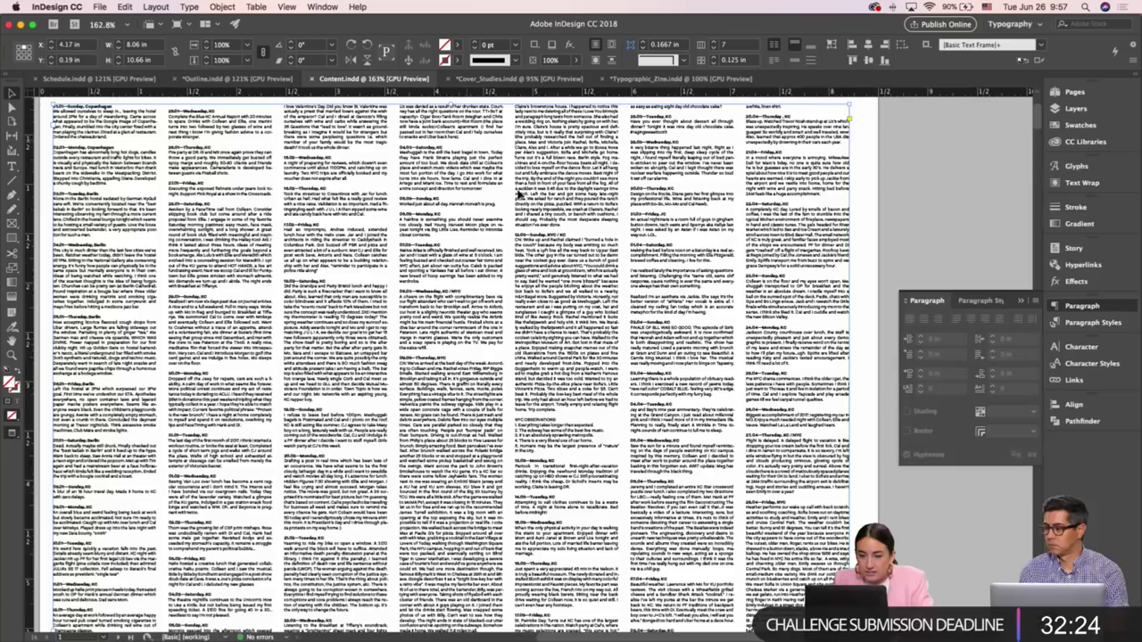
scroll(581, 273, up, 3)
scroll(581, 273, up, 15)
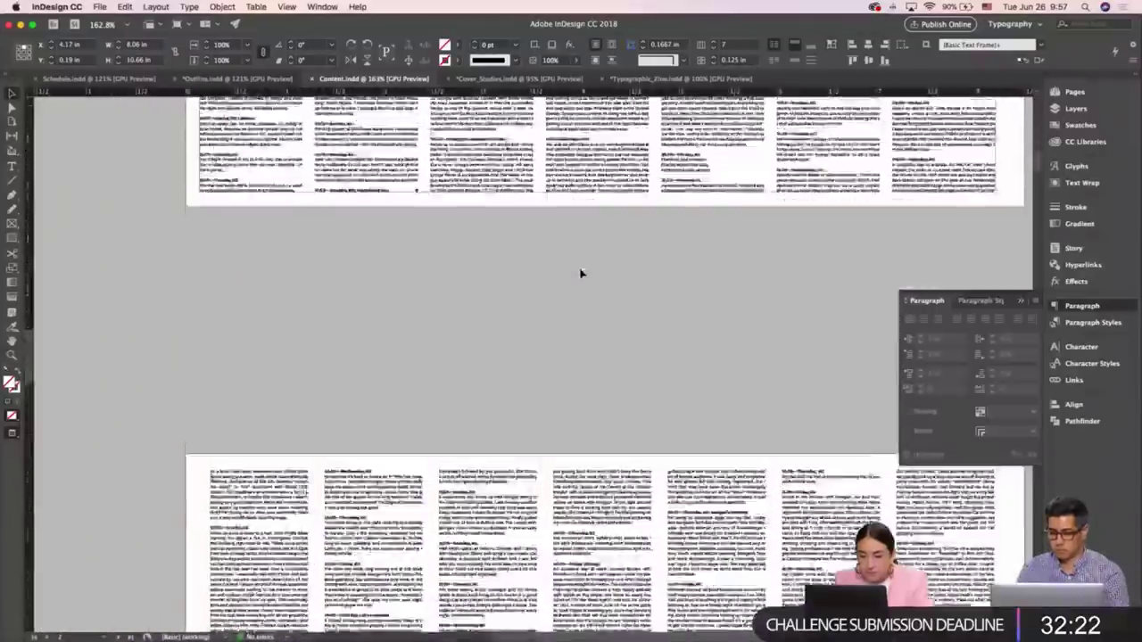
Scroll to the TIMELINE 2017 page and zoom out to see the whole list
scroll(580, 273, down, 15)
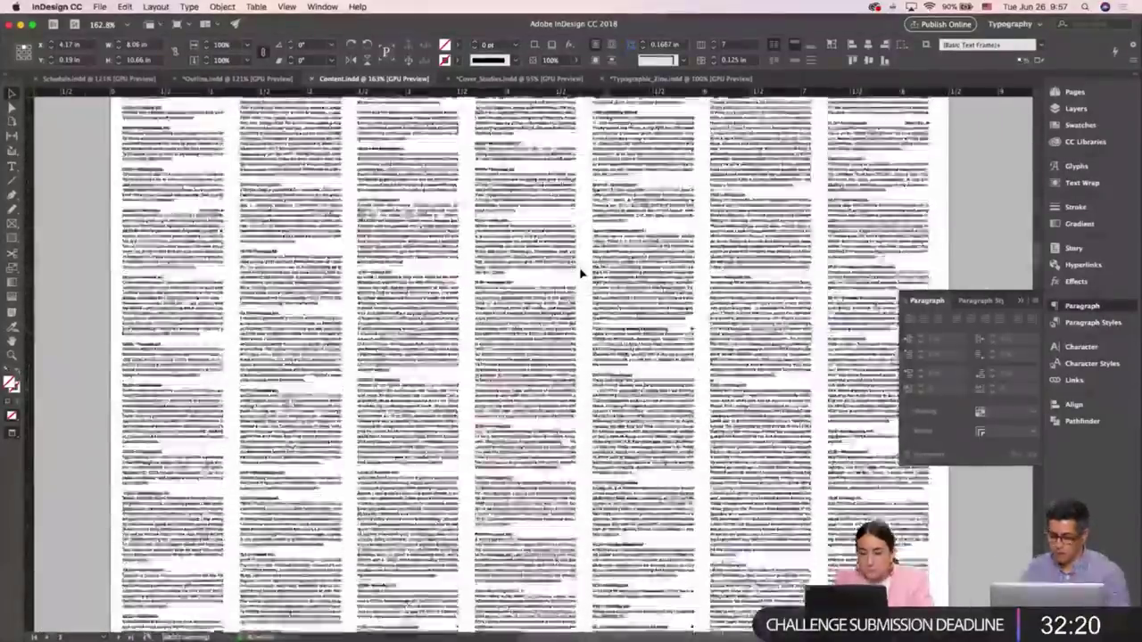
scroll(580, 273, down, 1)
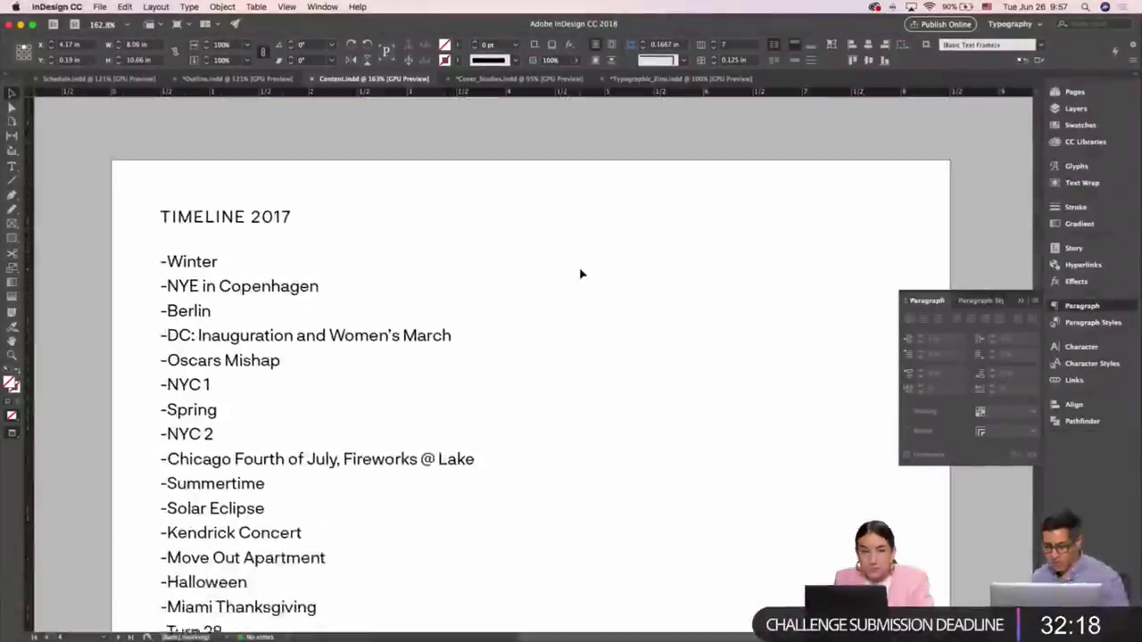
click(1025, 303)
click(784, 353)
key(super+minus)
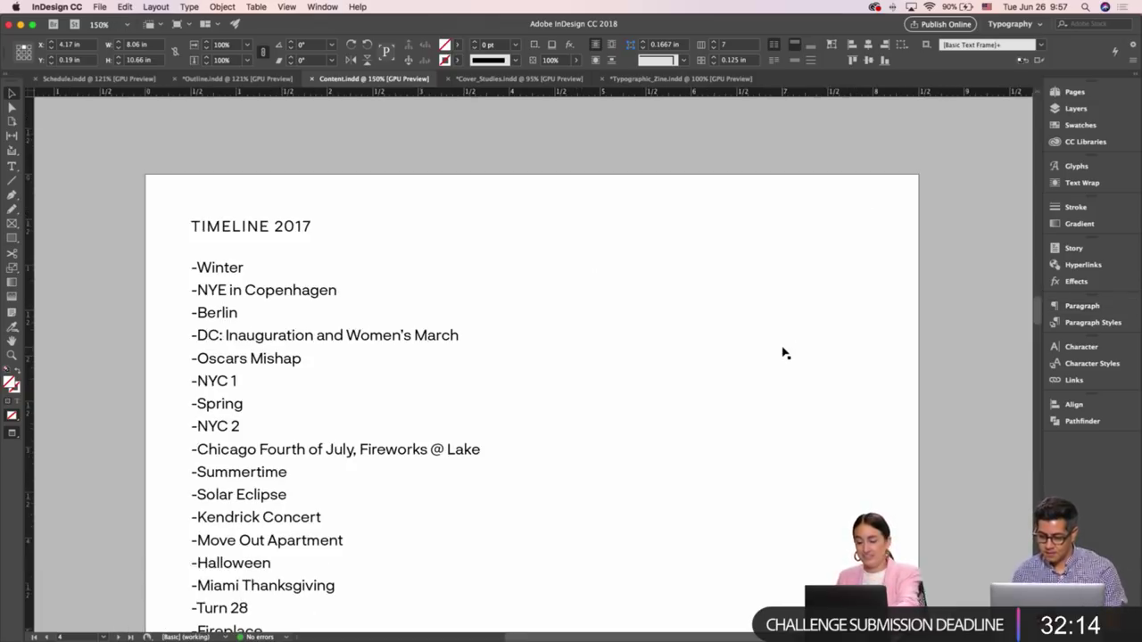
click(847, 356)
key(super+minus)
Select the timeline entries from -Winter through -Oscars Mishap
scroll(858, 366, down, 4)
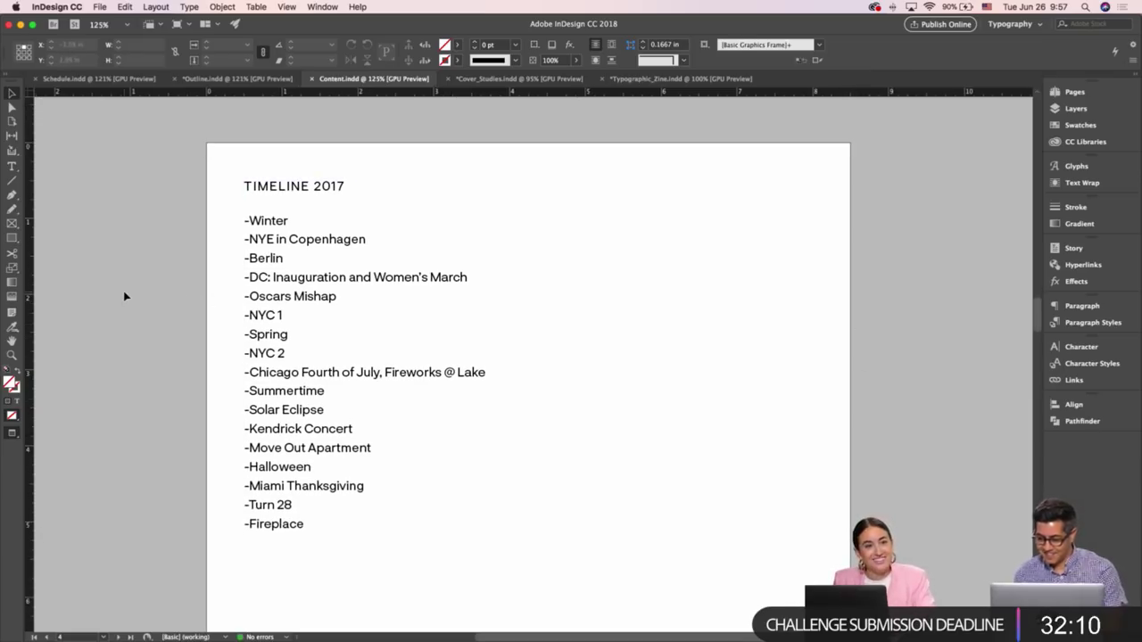
scroll(127, 297, left, 1)
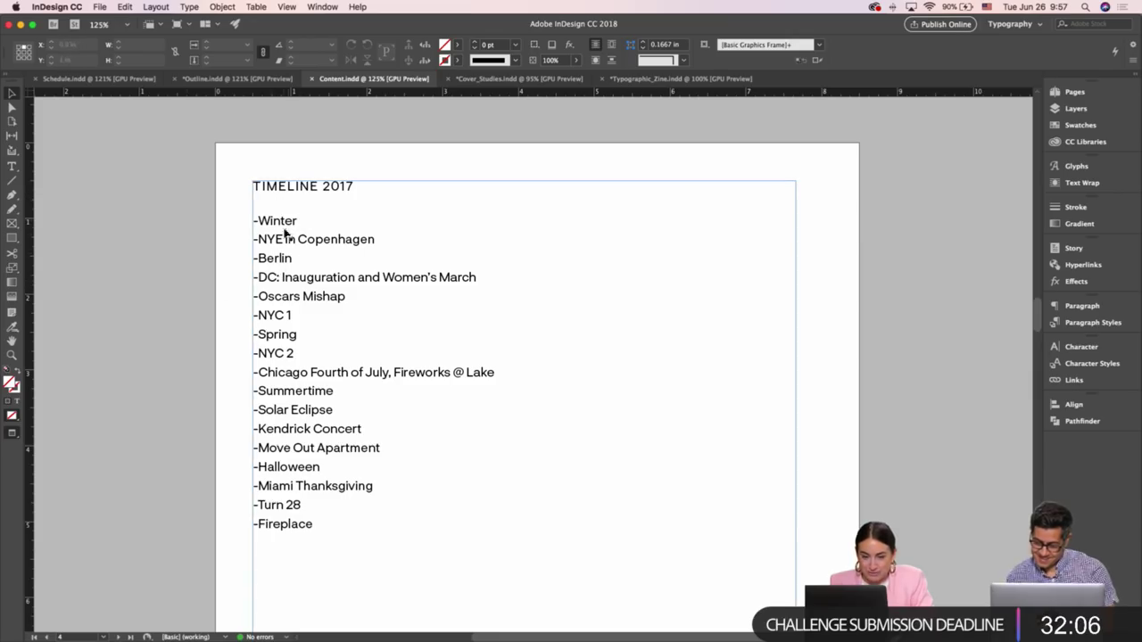
double_click(325, 295)
drag(344, 295, 248, 221)
key(super+c)
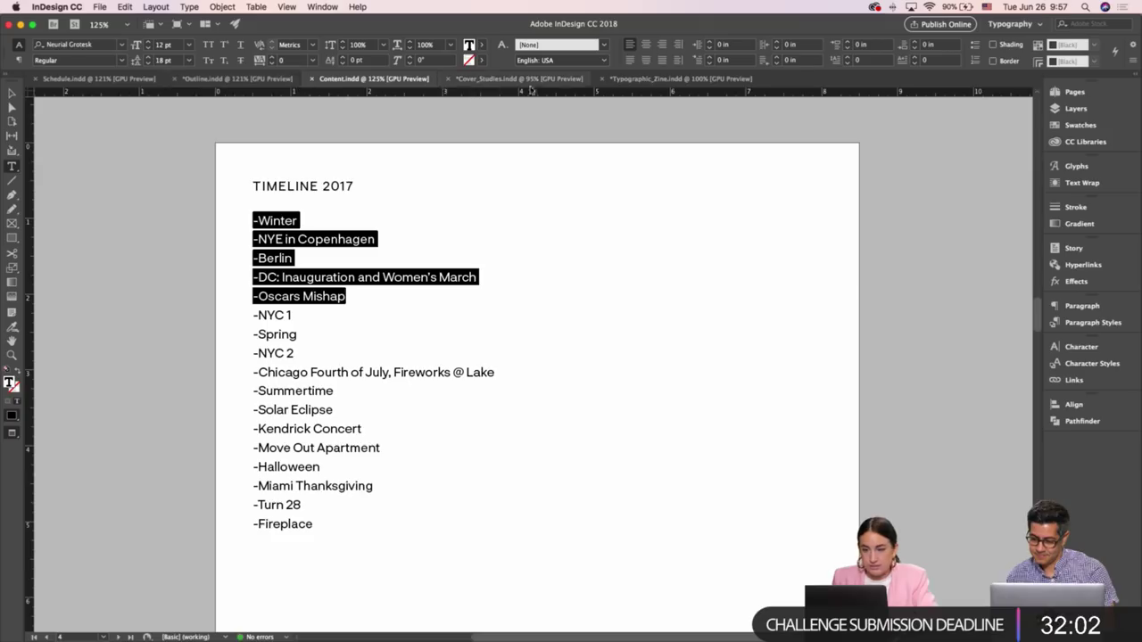
Back in the zine, draw a text frame on the right page and paste the event list
click(678, 79)
scroll(607, 361, down, 15)
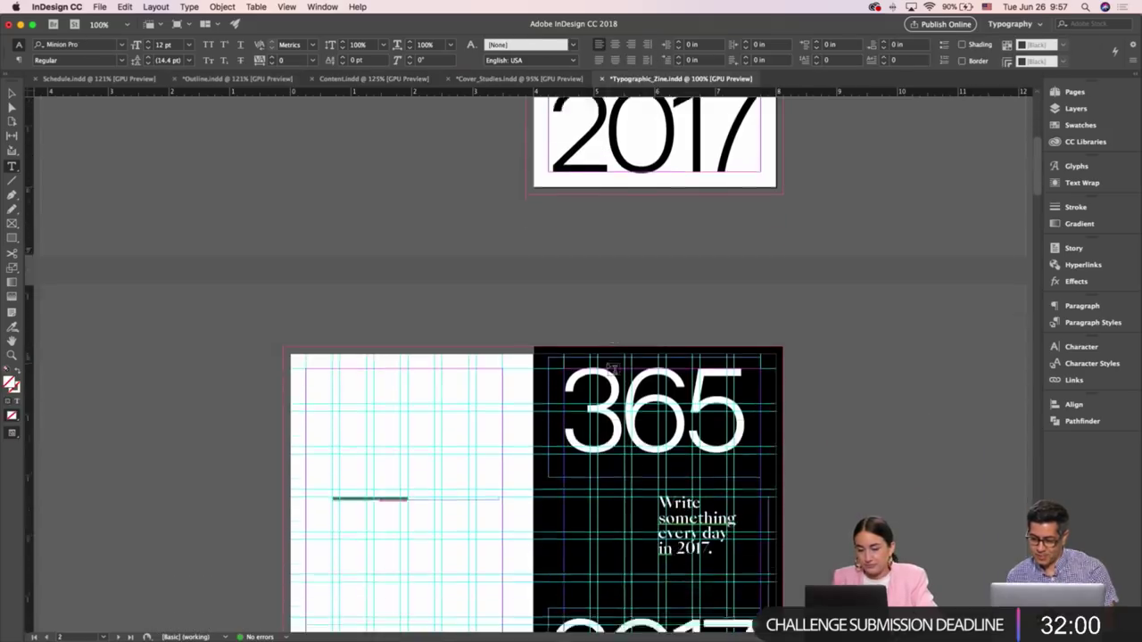
scroll(614, 368, down, 12)
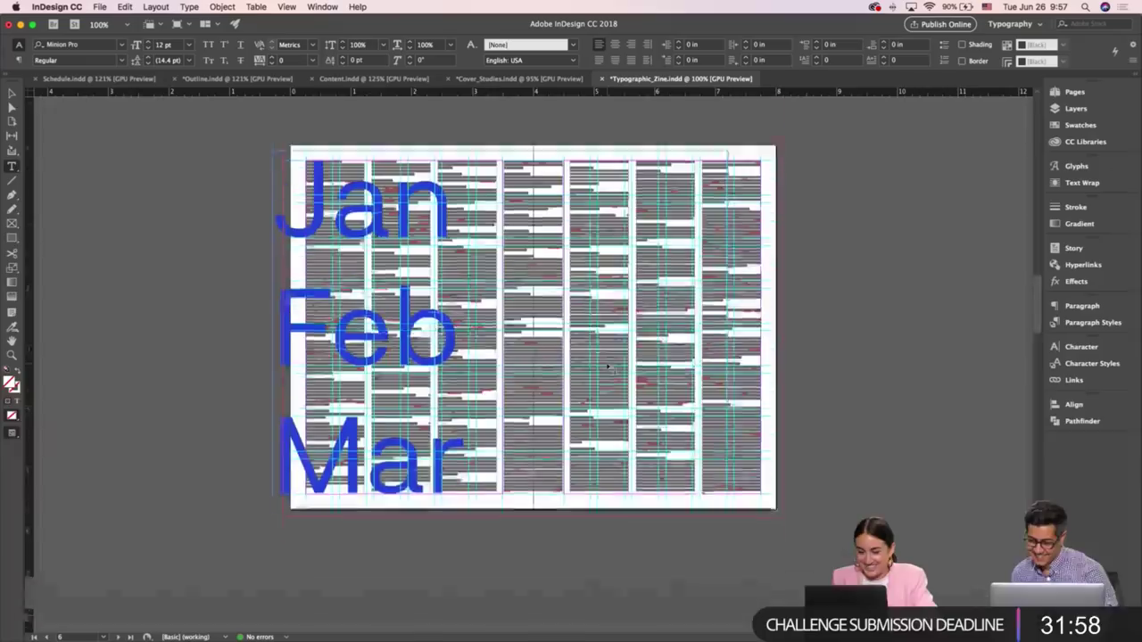
drag(568, 315, 792, 573)
key(super+v)
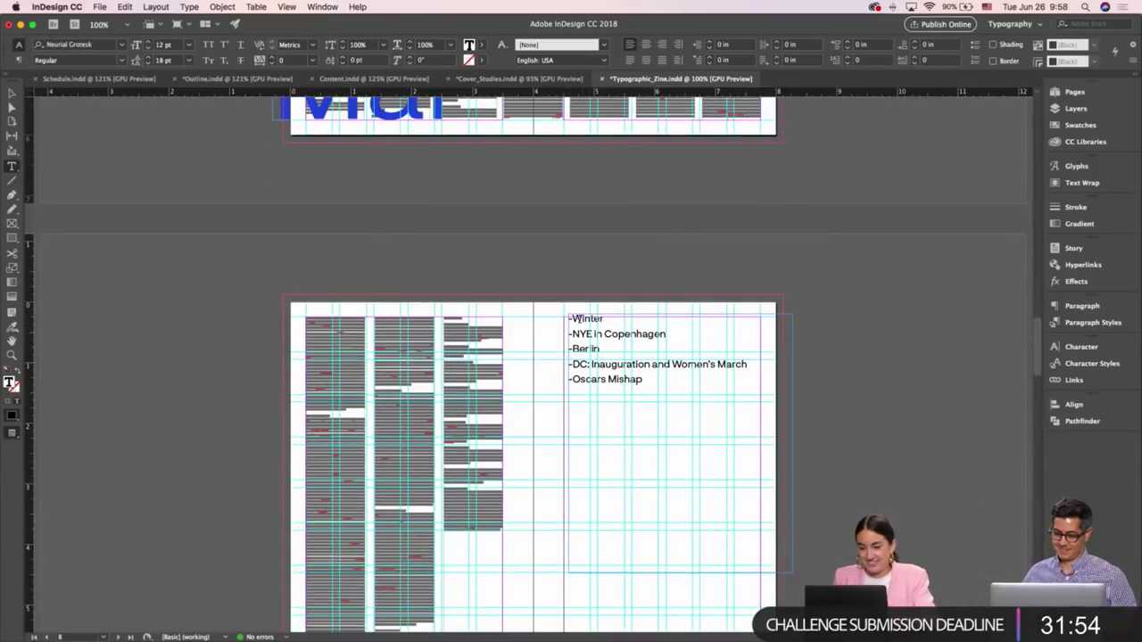
Delete the Winter line and replace the Copenhagen and Berlin lines with 'Europe'
triple_click(582, 317)
key(BackSpace)
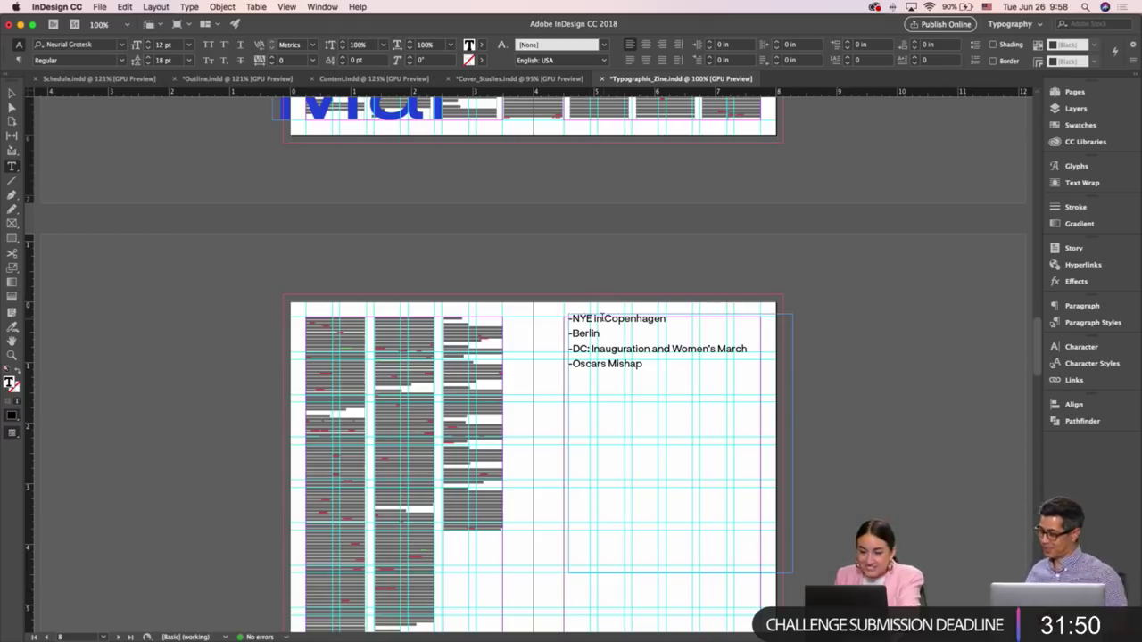
drag(606, 318, 561, 321)
key(BackSpace)
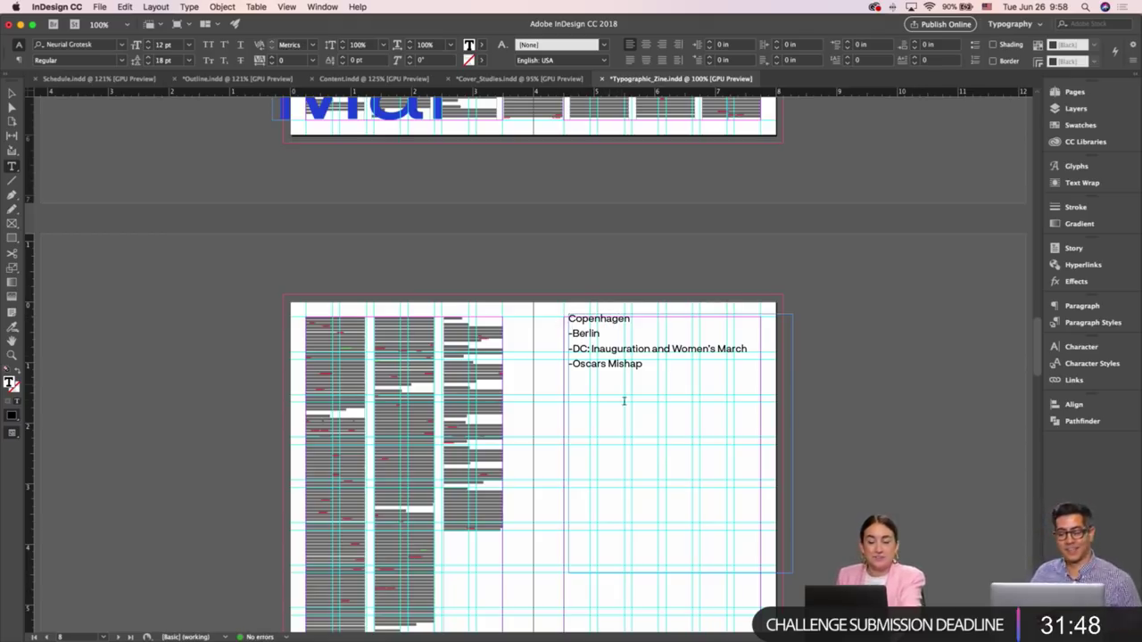
click(572, 332)
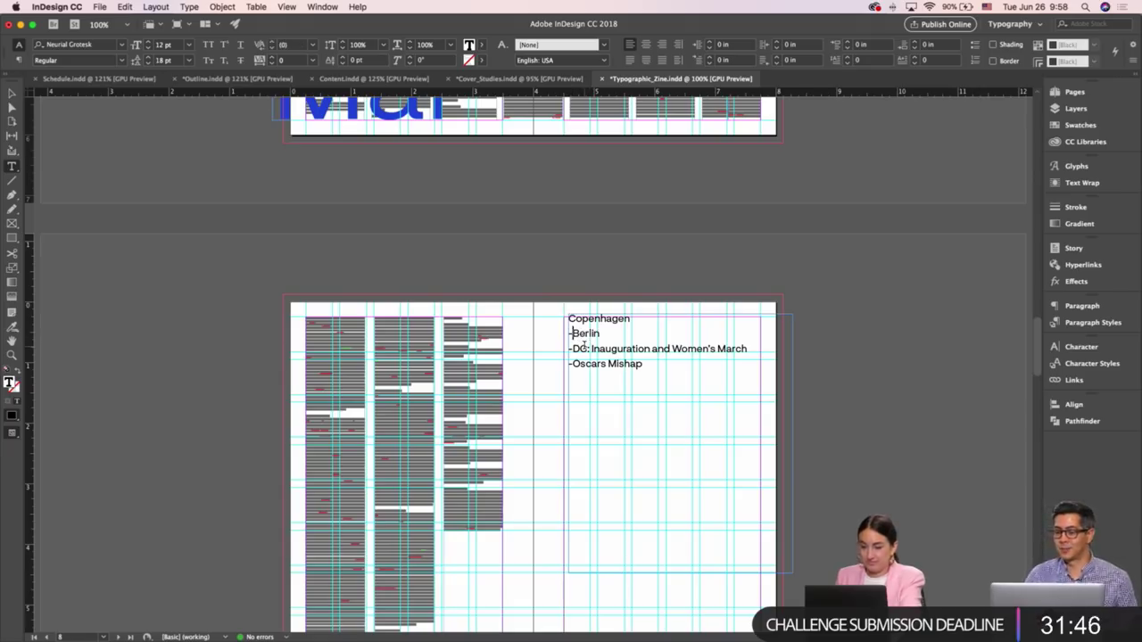
drag(603, 332, 556, 319)
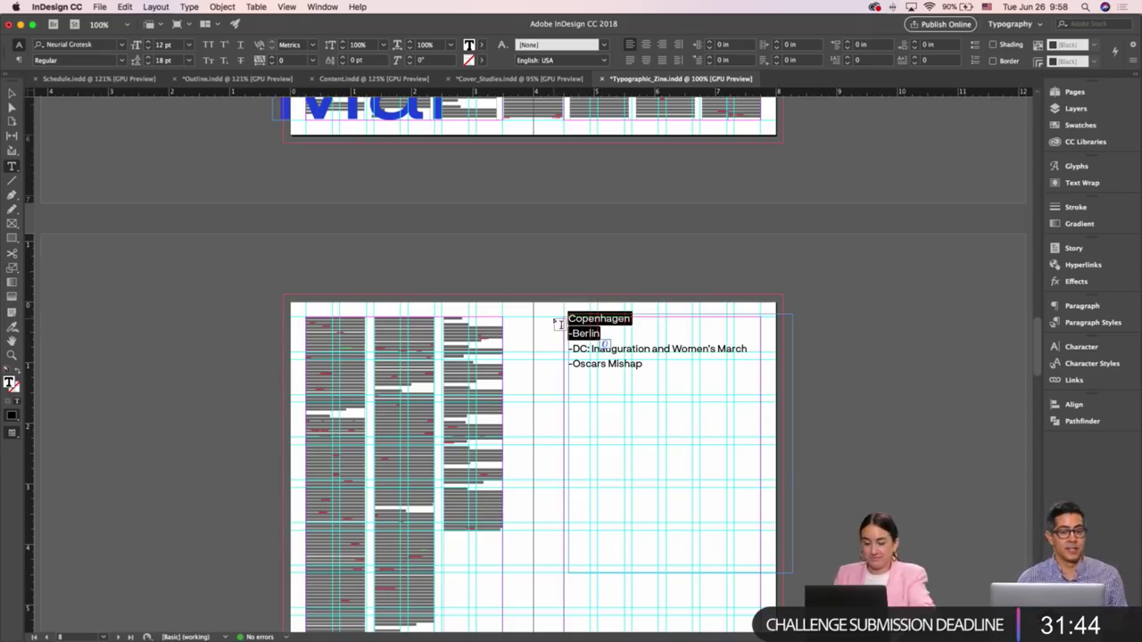
text(Europe)
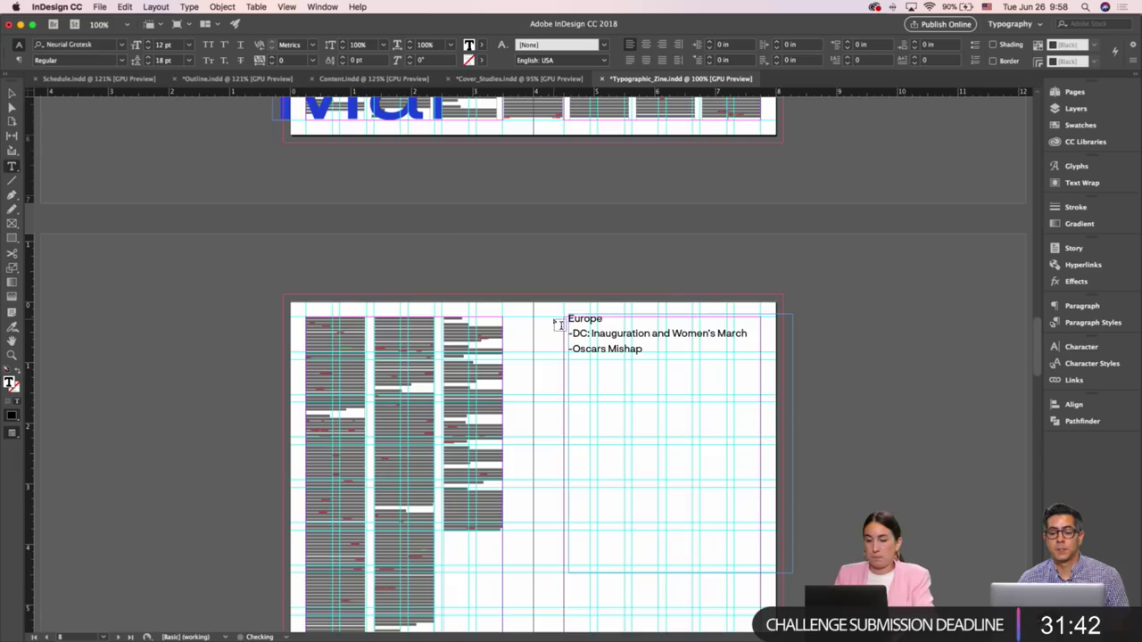
Remove the DC: prefix from Inauguration and put Women's March on its own line
double_click(612, 333)
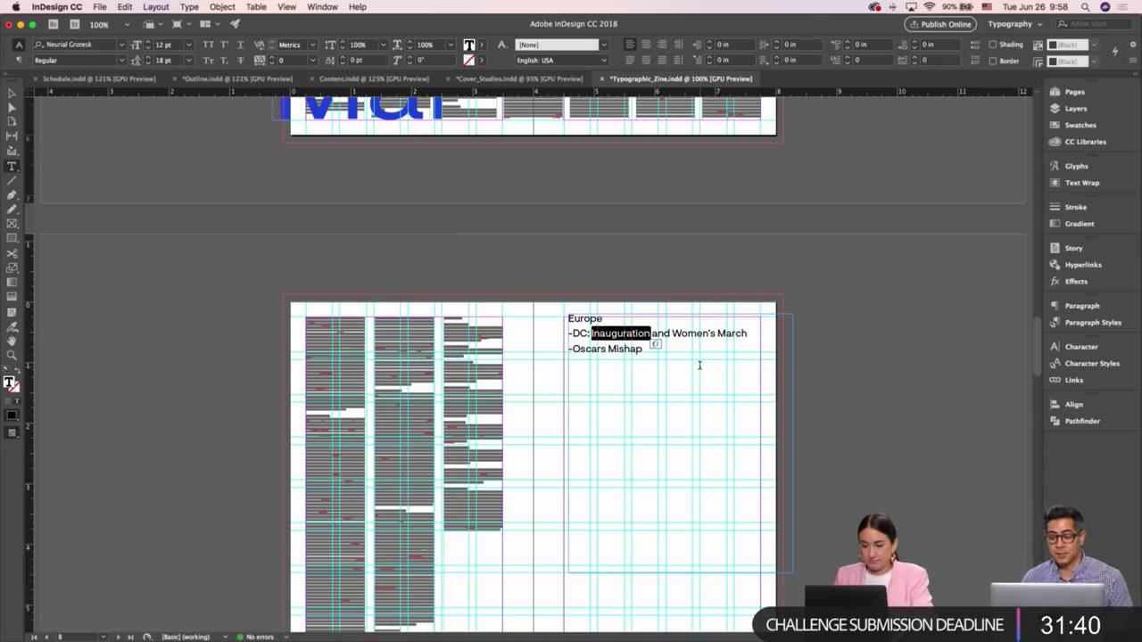
click(701, 366)
drag(589, 333, 551, 334)
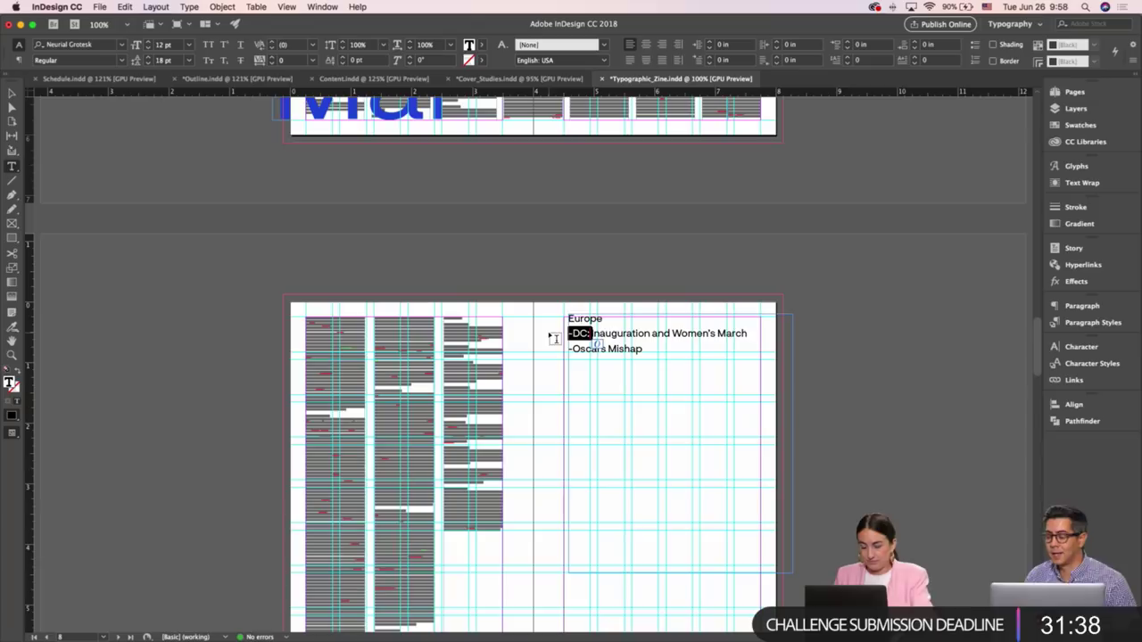
key(BackSpace)
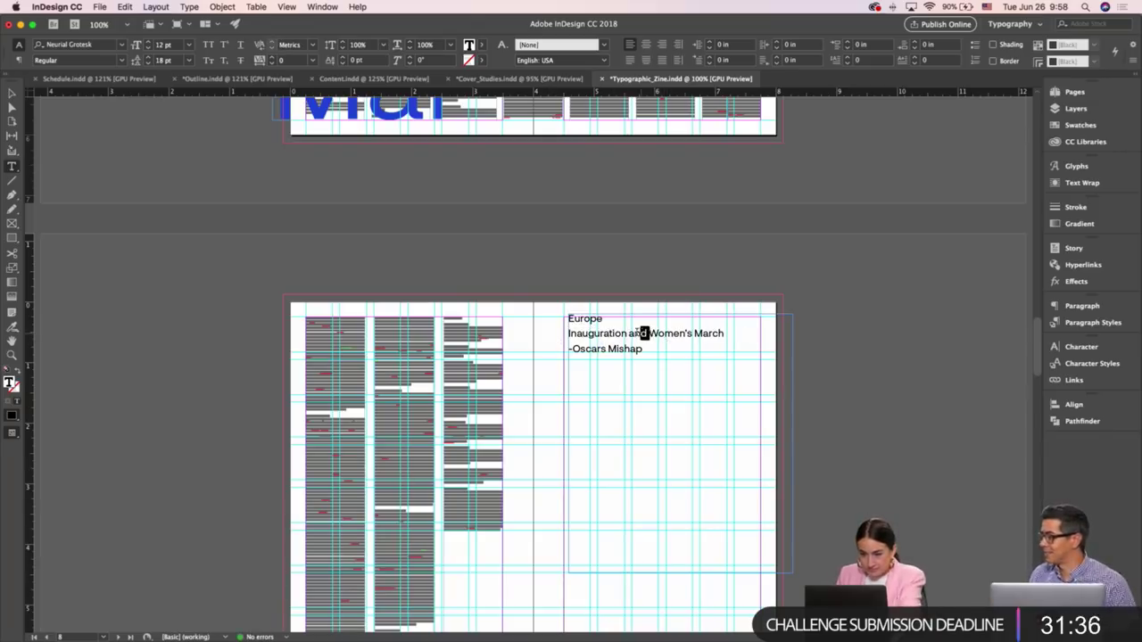
double_click(637, 334)
key(Return)
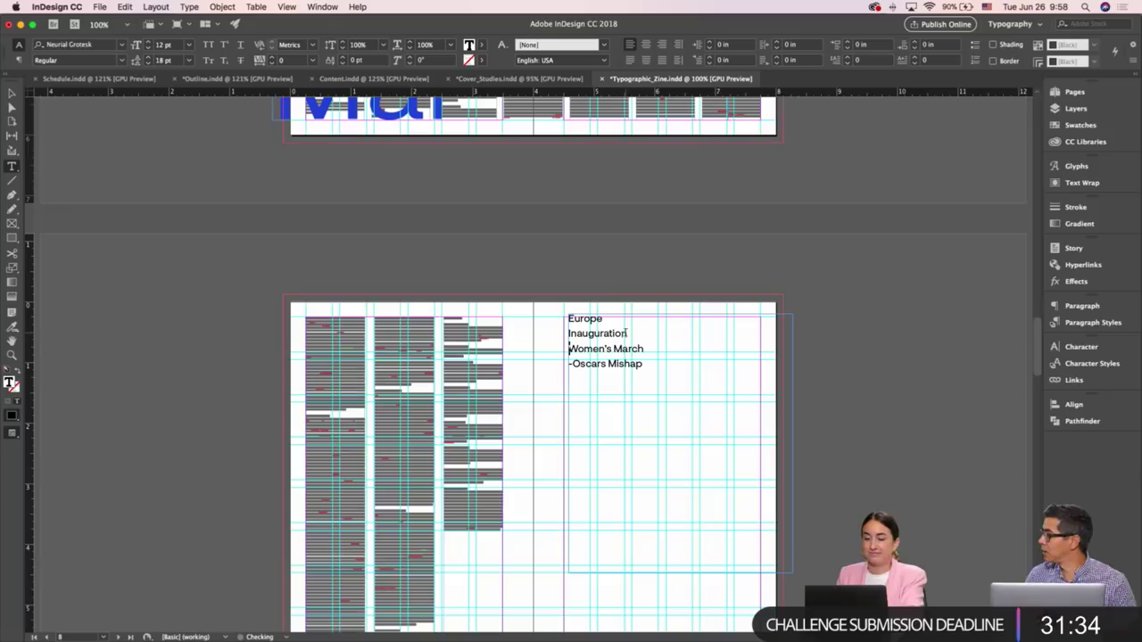
Remove the dash before Oscars Mishap and add a final 'NYC' line
click(573, 364)
key(BackSpace)
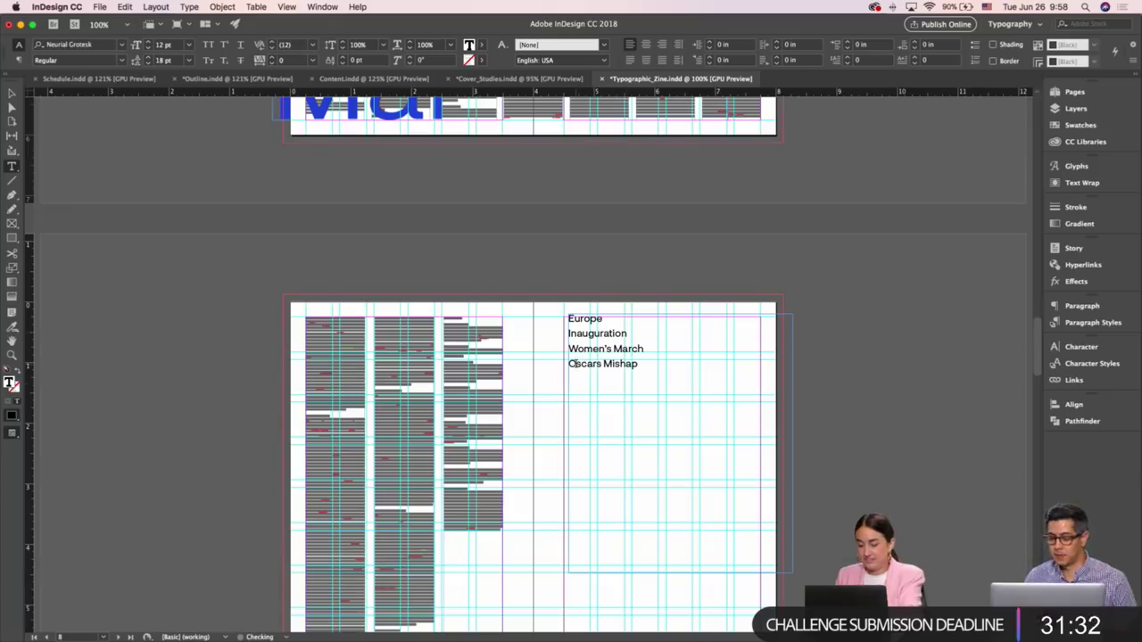
click(639, 364)
key(Return)
text(NYC)
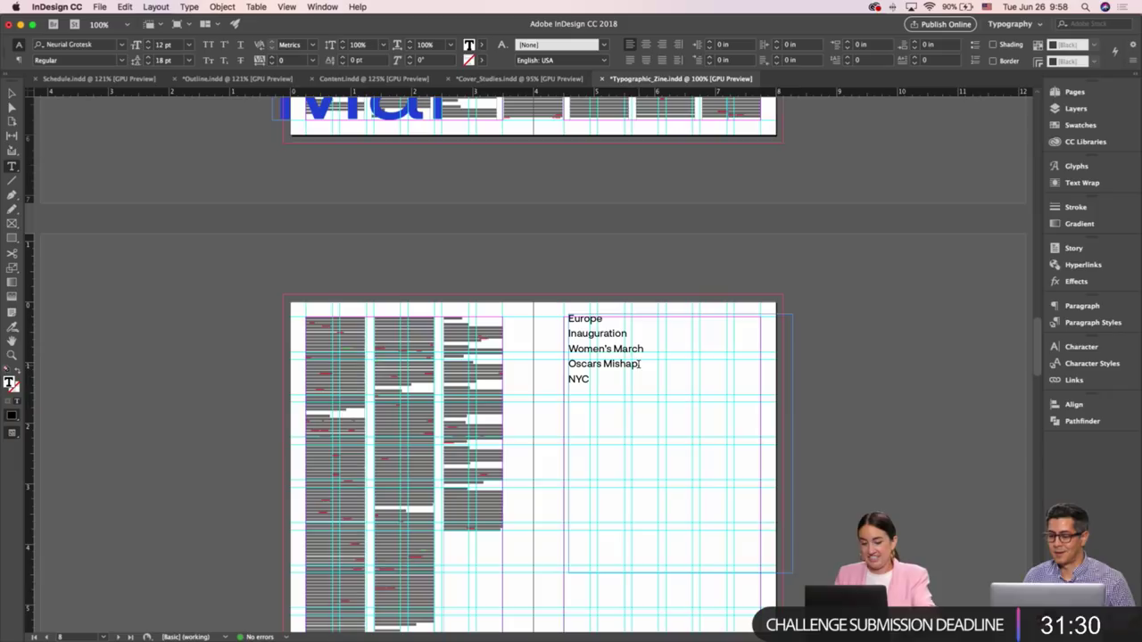
Set all five list lines in SangBleu Empire Medium
key(super+a)
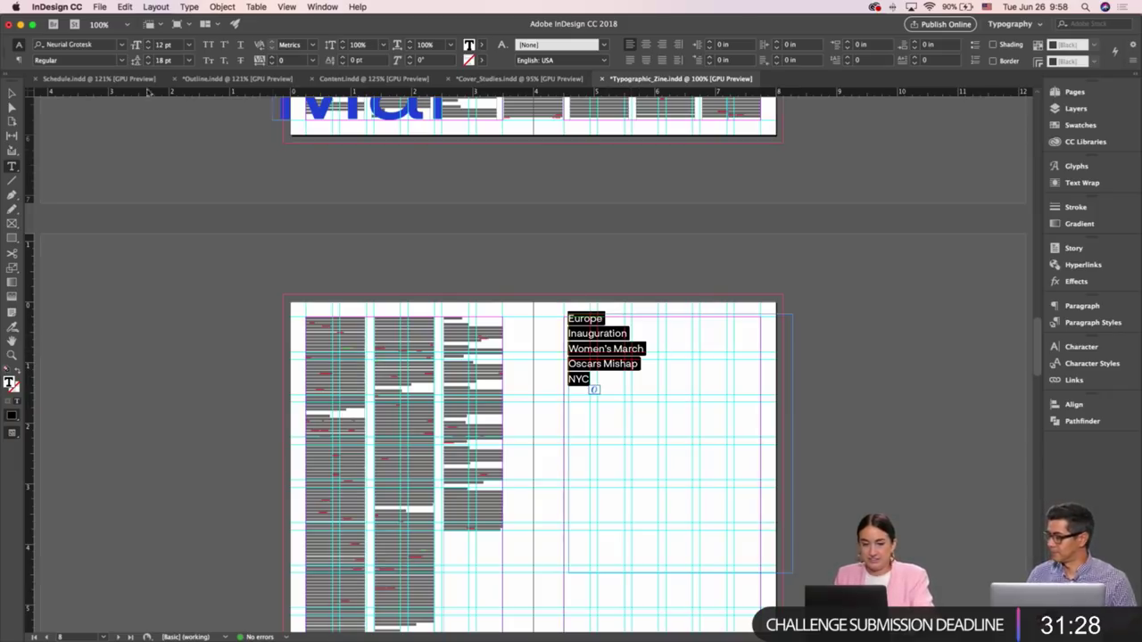
click(89, 44)
text(Sang)
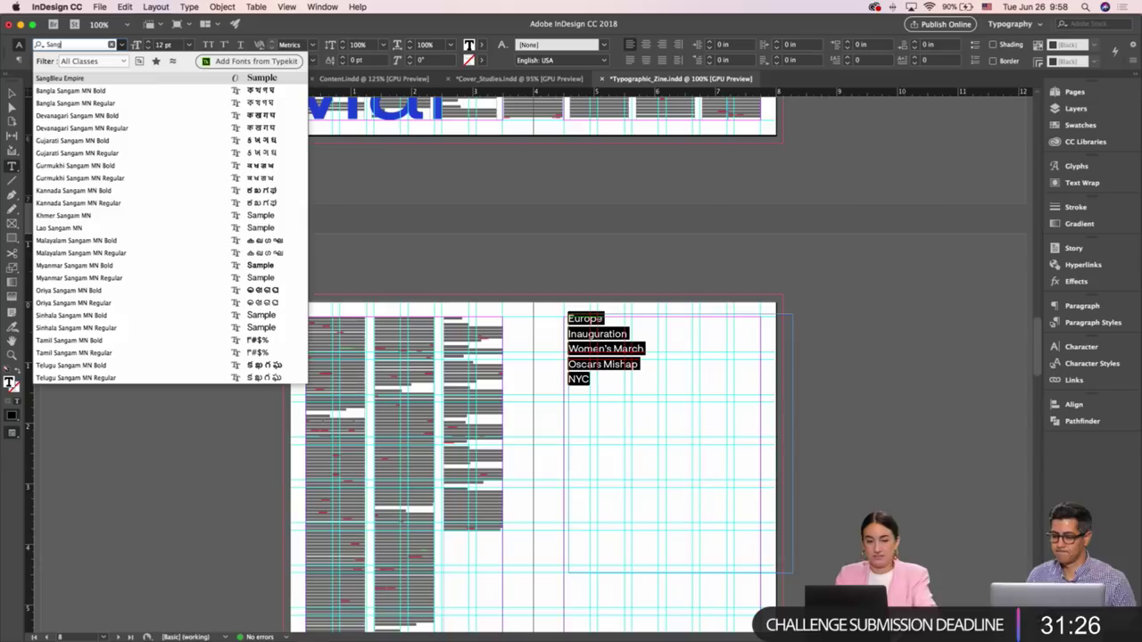
click(87, 78)
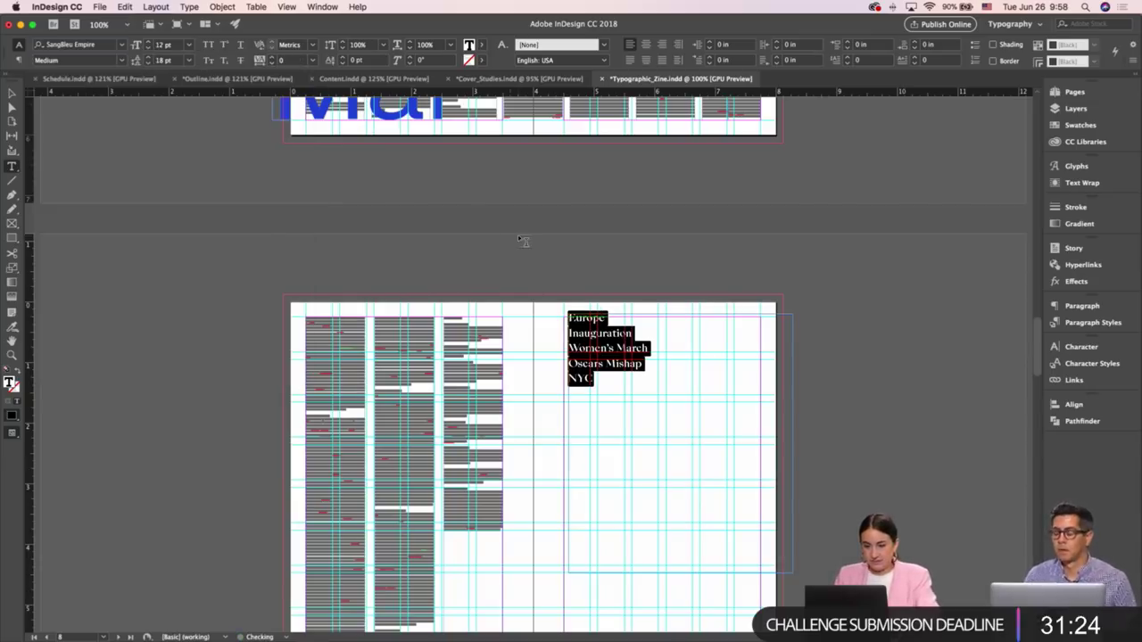
click(625, 195)
click(575, 340)
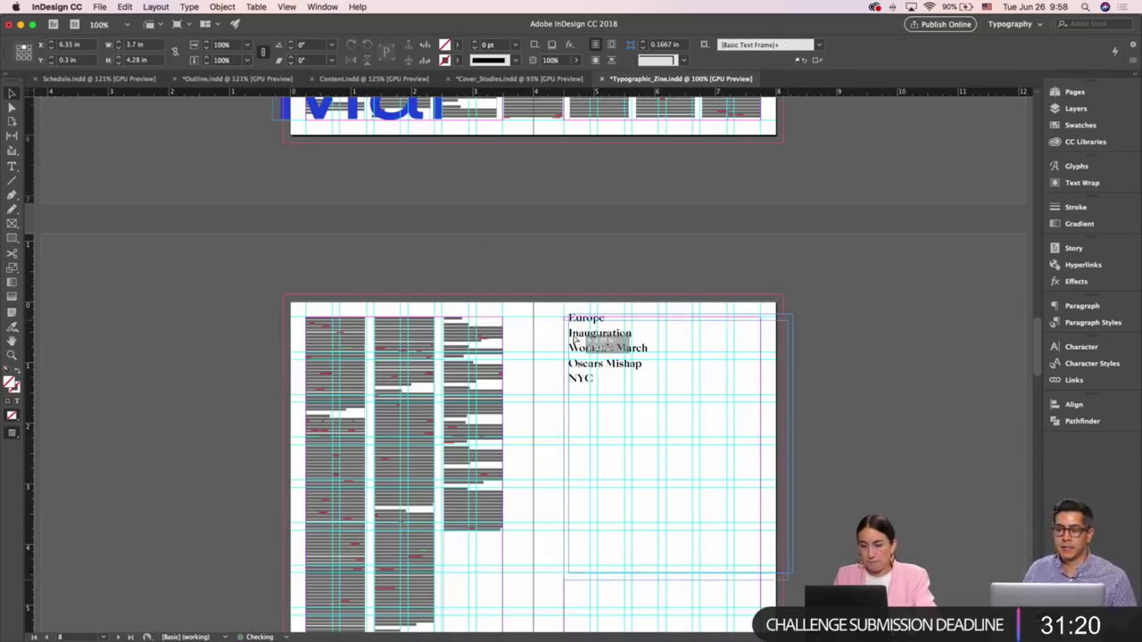
click(541, 280)
Scroll through the spreads in Preview, then return to Normal view with guides
key(w)
scroll(539, 280, down, 1)
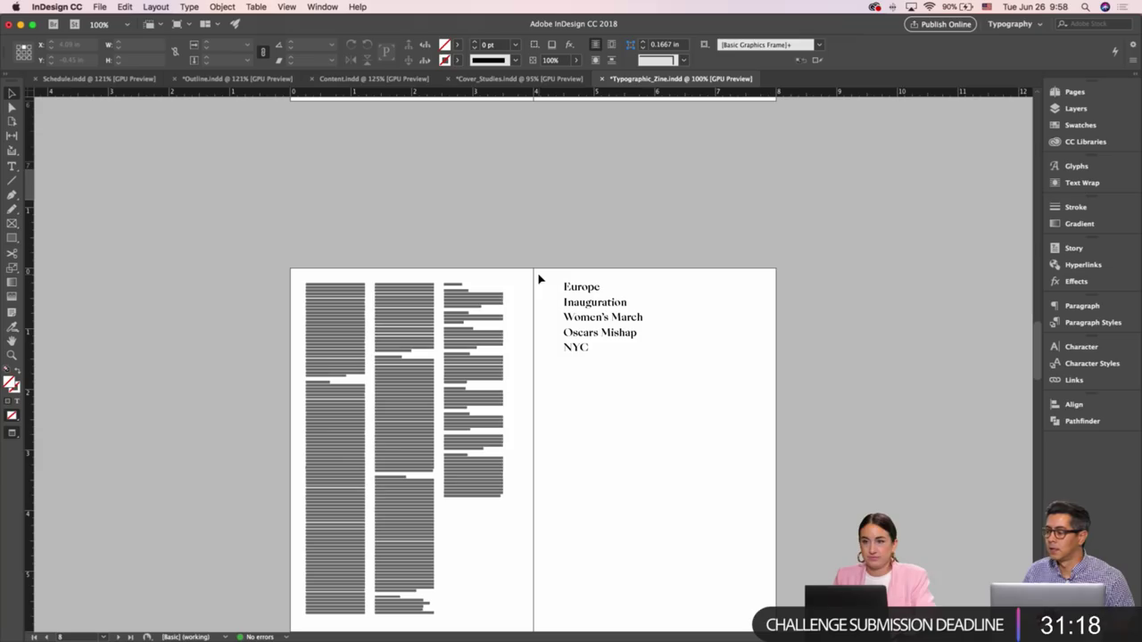
scroll(539, 280, up, 15)
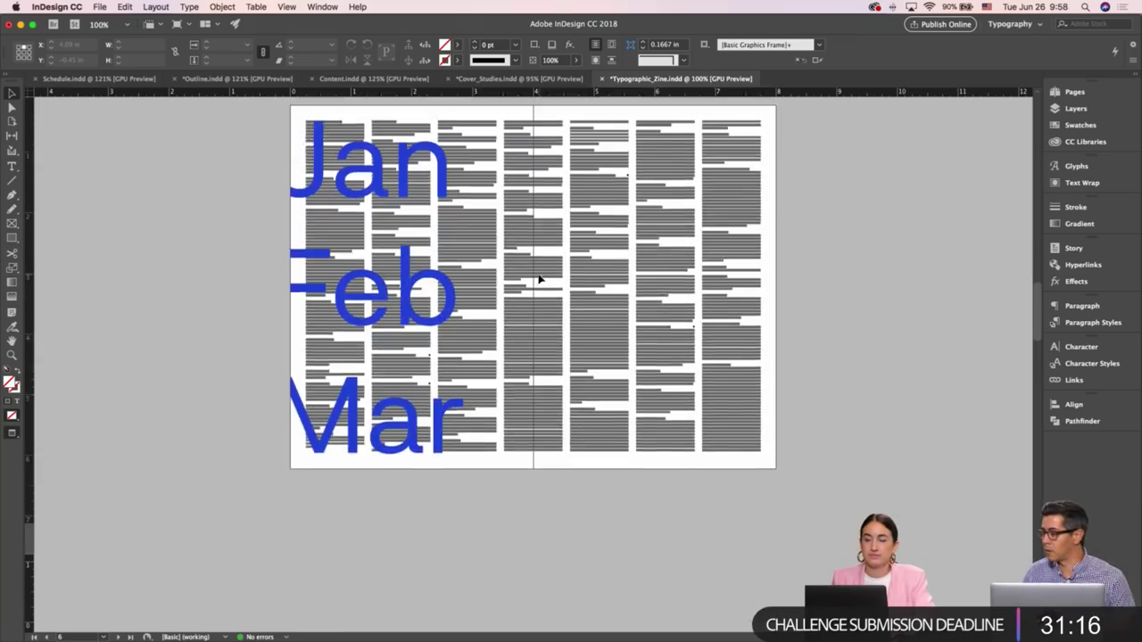
scroll(539, 280, up, 20)
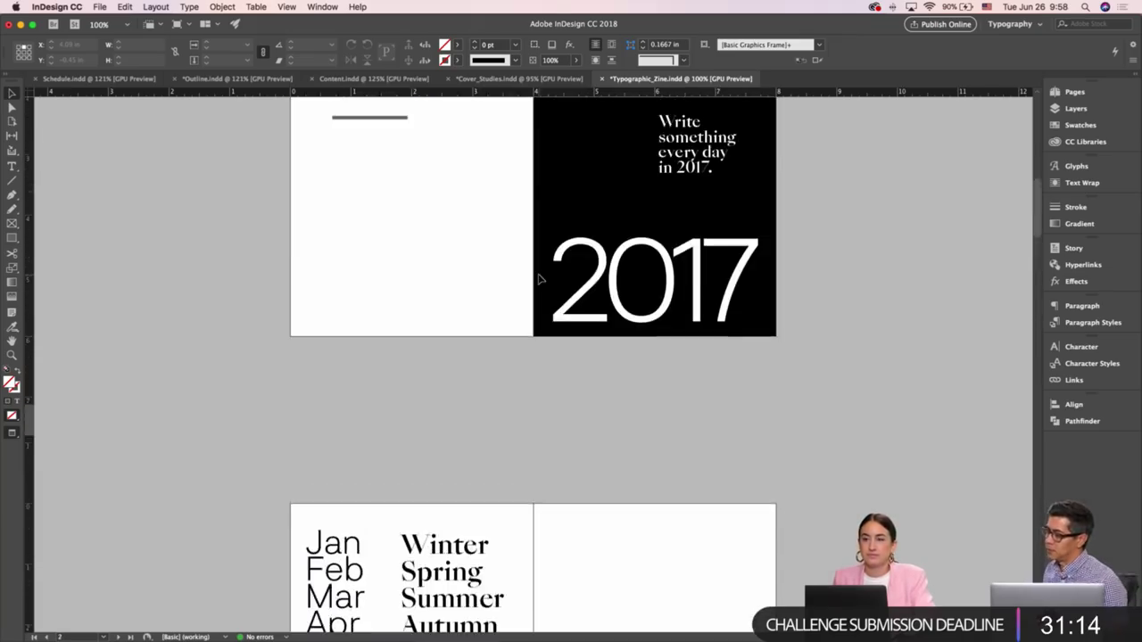
scroll(539, 280, down, 14)
scroll(539, 280, down, 12)
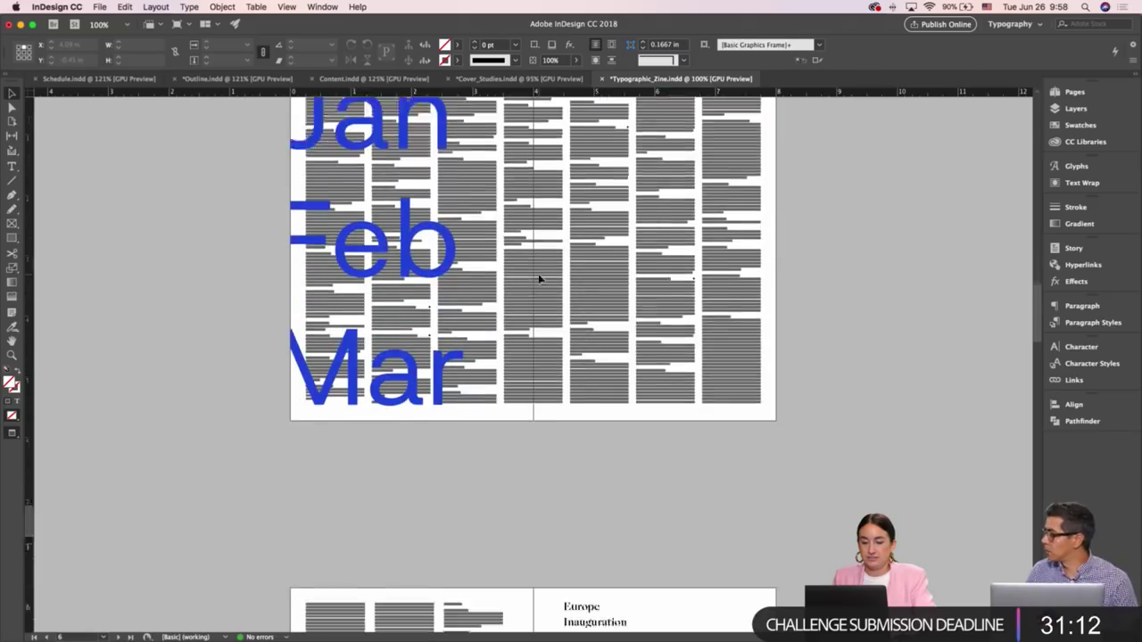
scroll(539, 280, down, 8)
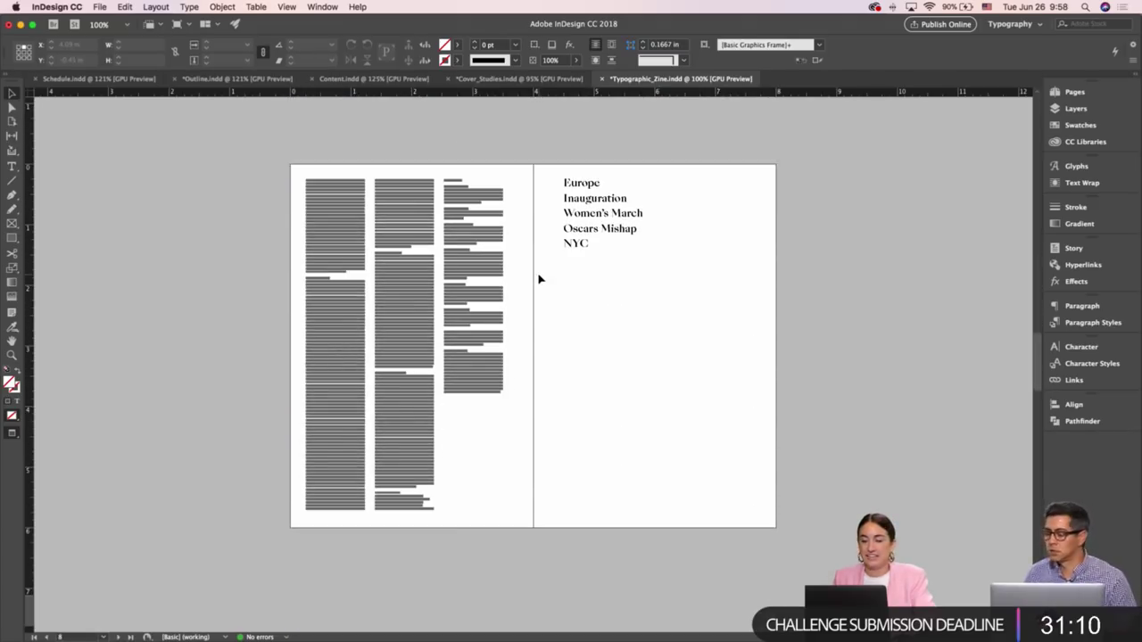
key(w)
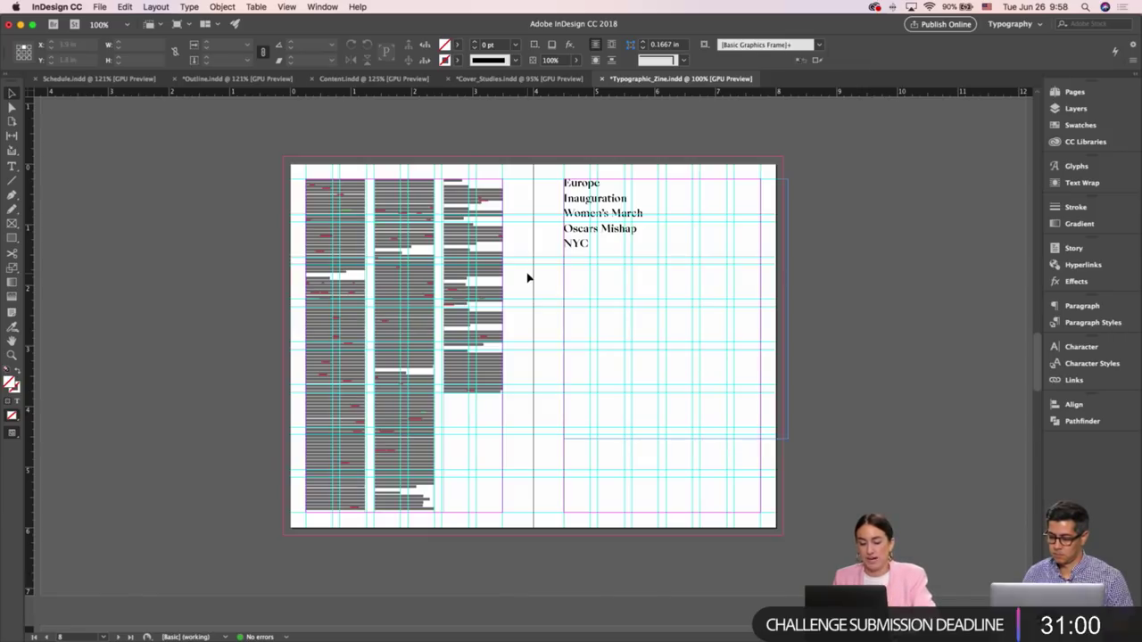
scroll(532, 280, up, 3)
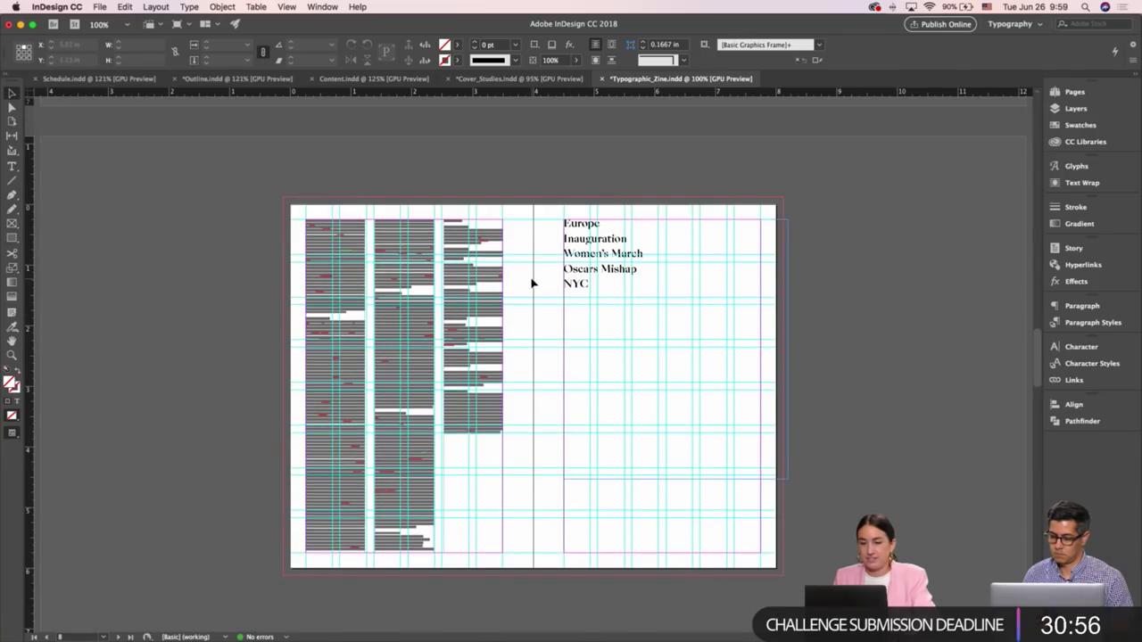
Paste the 5.1.17 Berlin diary entry from the Content document into a new zine text frame
click(376, 81)
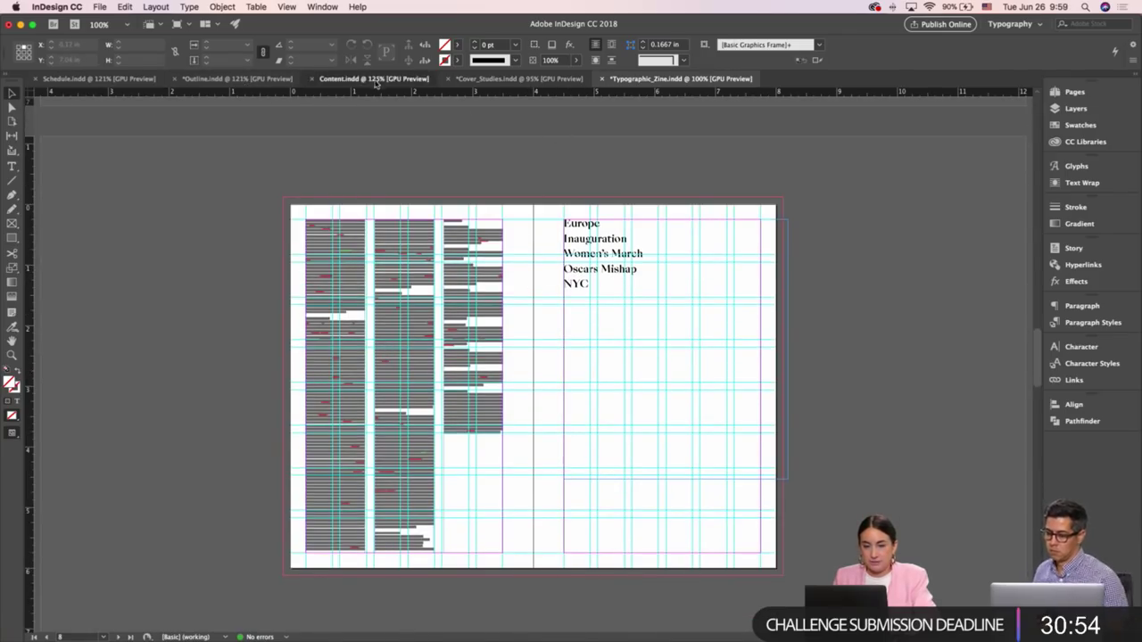
scroll(760, 324, down, 10)
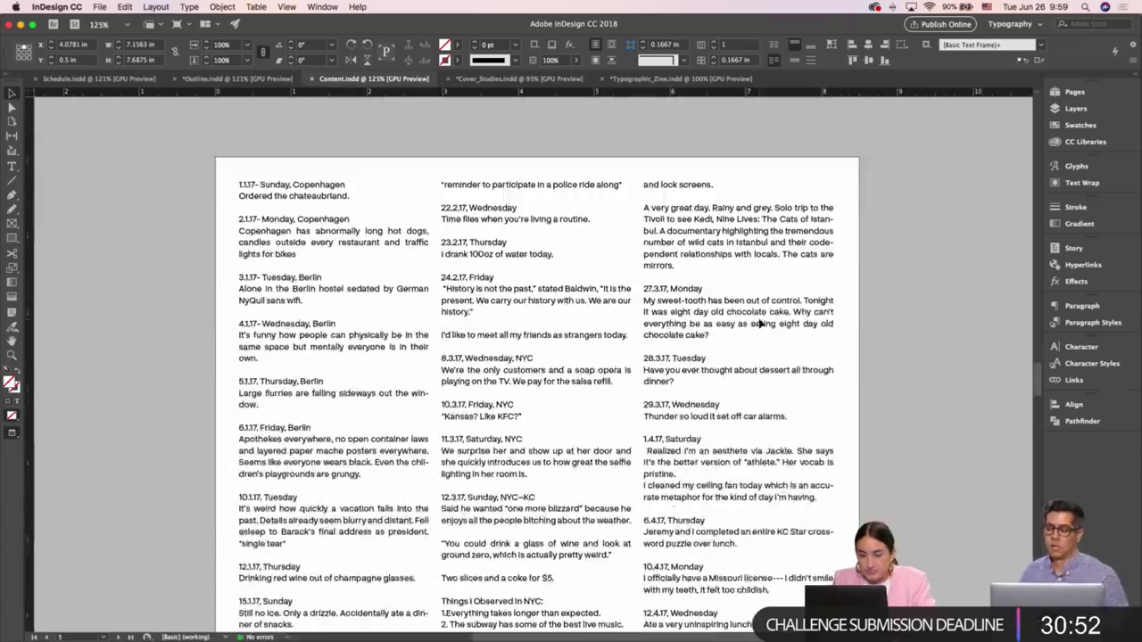
scroll(760, 324, down, 4)
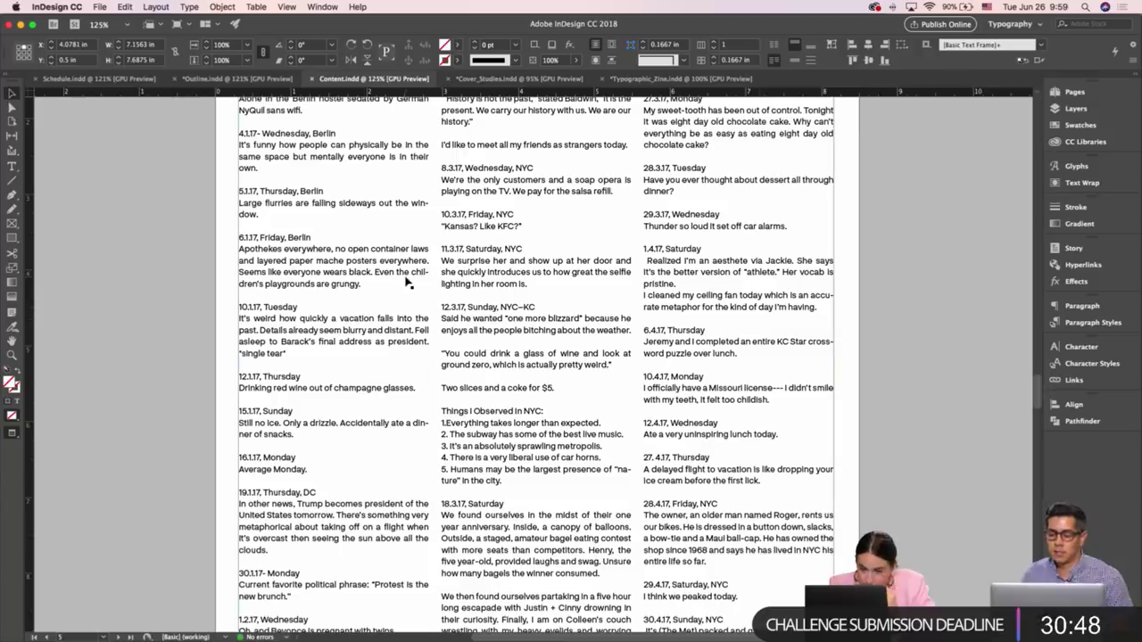
double_click(263, 219)
drag(264, 217, 233, 190)
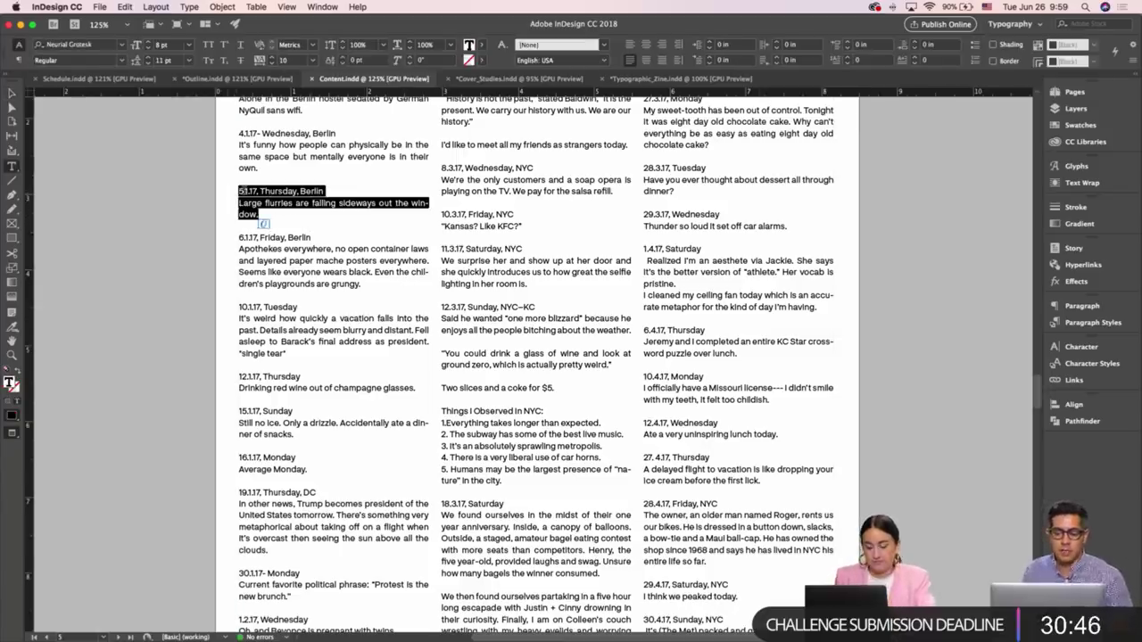
click(659, 81)
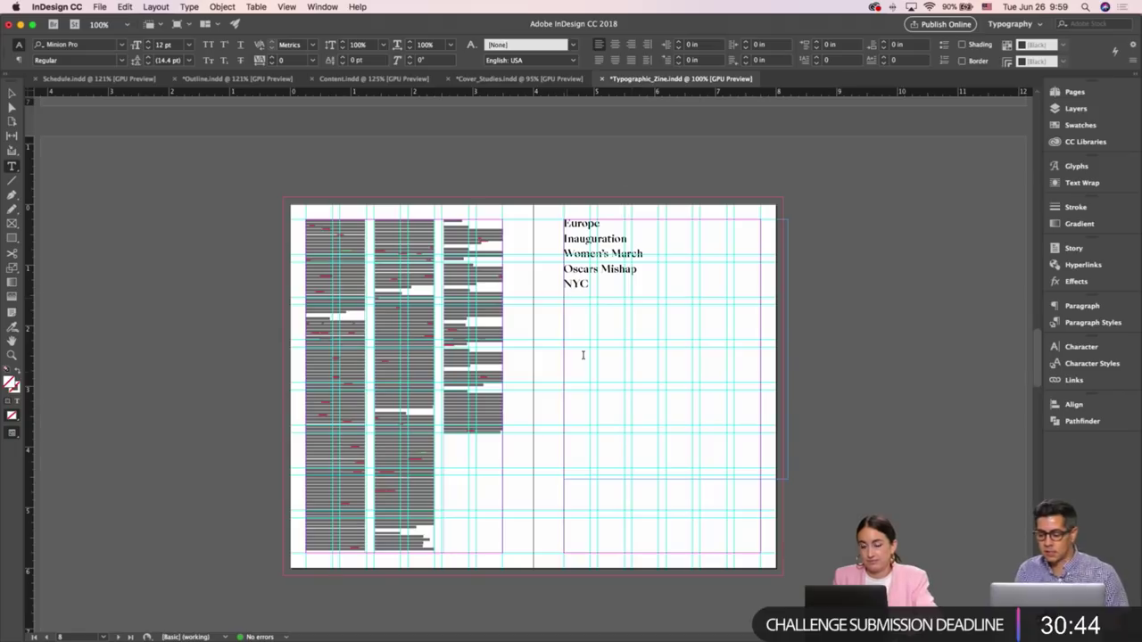
drag(84, 236, 276, 516)
key(super+v)
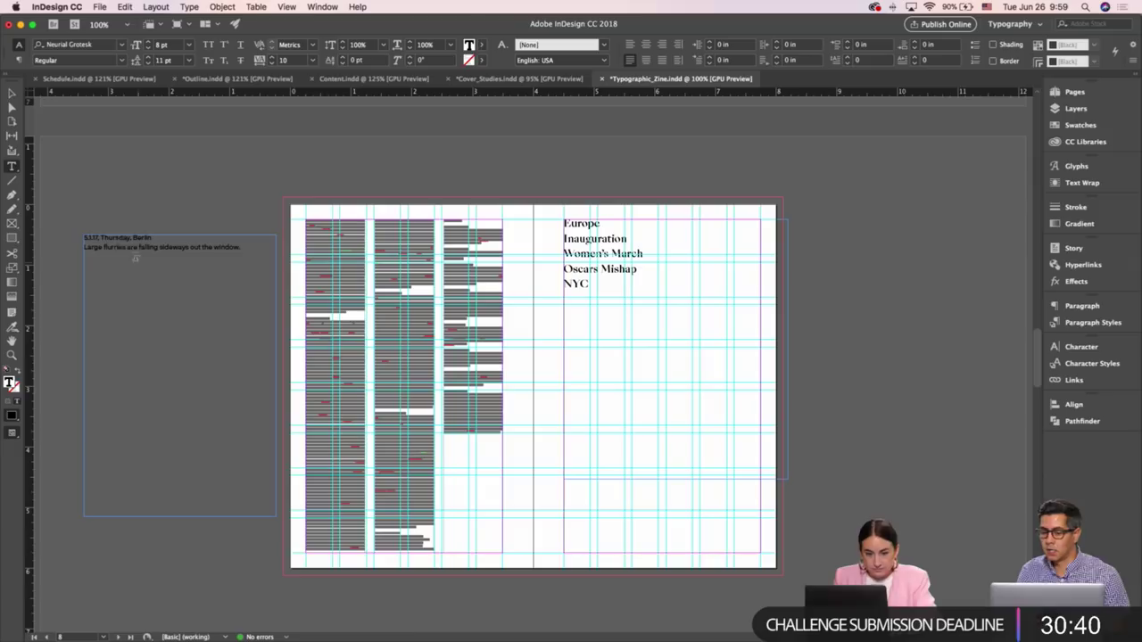
Select the flurries quote line and pick the Eyedropper to copy formatting from other text
triple_click(116, 246)
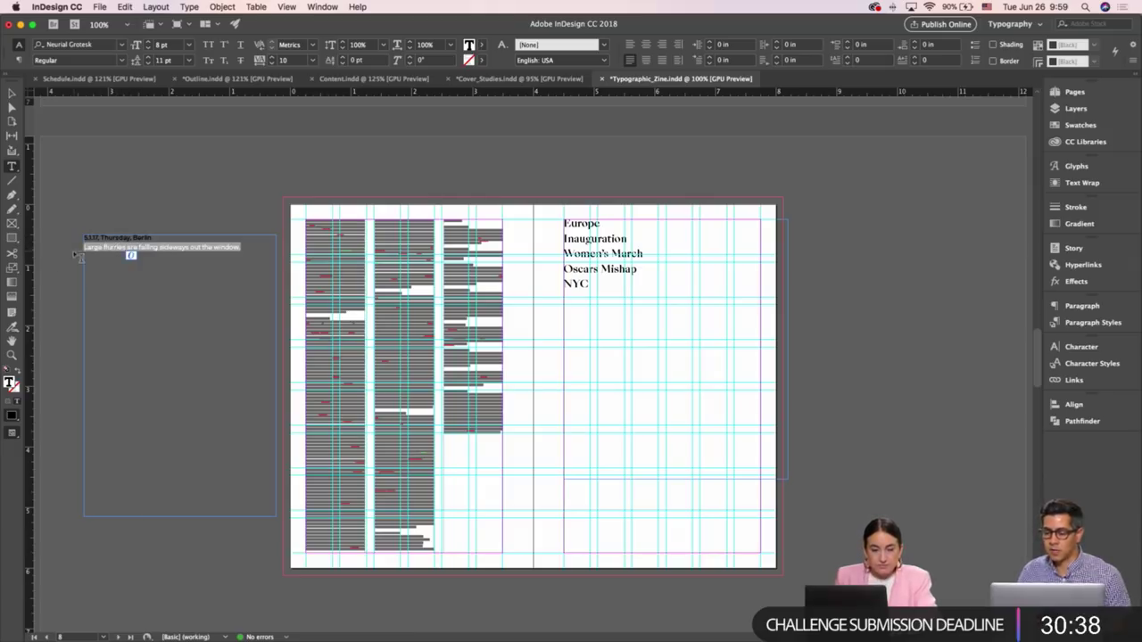
drag(13, 328, 45, 350)
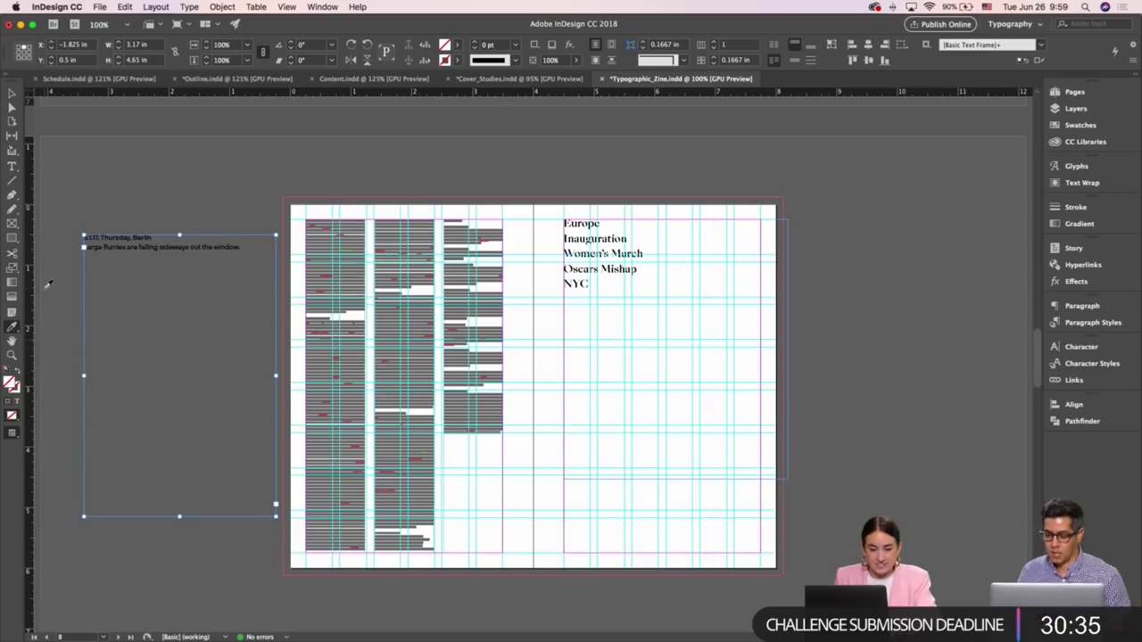
click(127, 248)
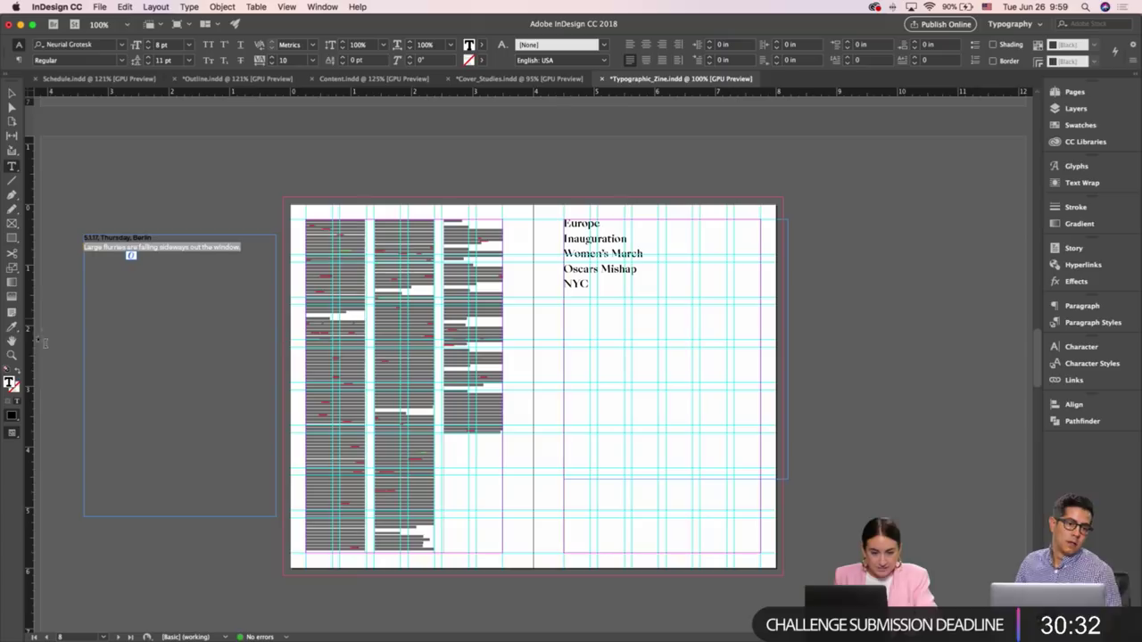
Apply the Europe list's SangBleu Empire styling to the quote and color it R=38 G=74 B=220
click(579, 232)
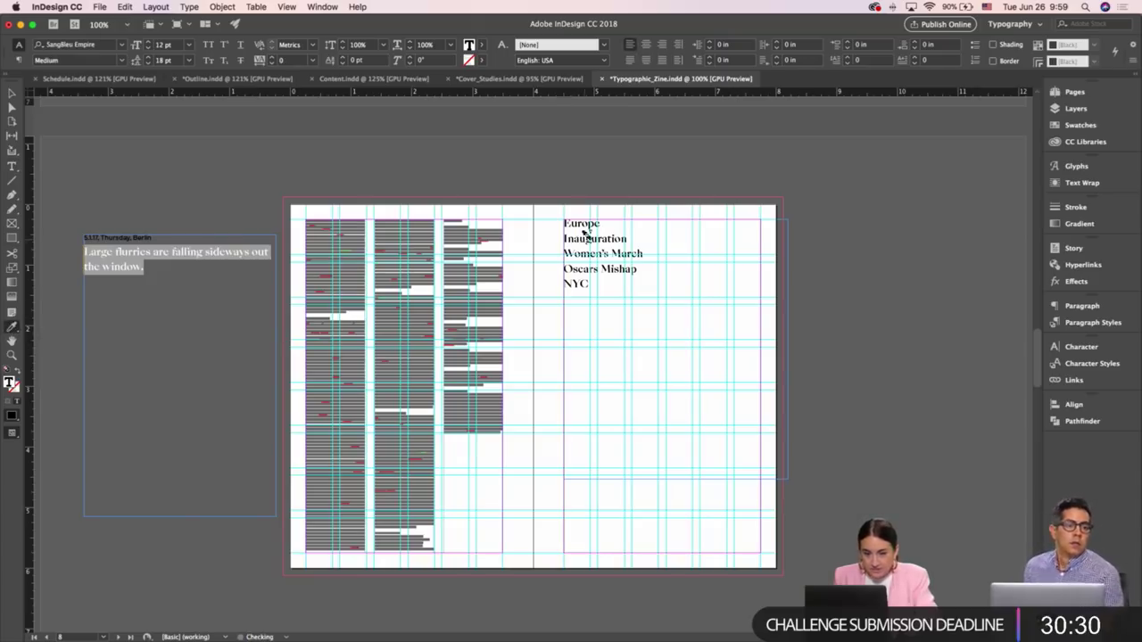
click(1112, 130)
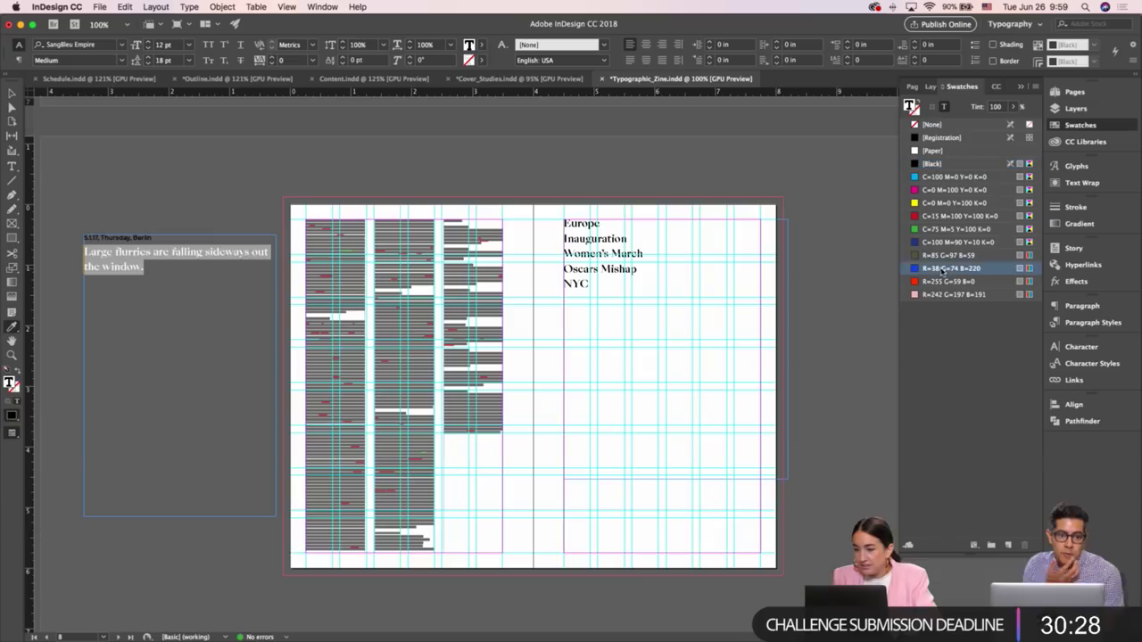
click(944, 269)
Enlarge the quote text to 20 pt so it wraps onto three lines
click(148, 42)
click(148, 42)
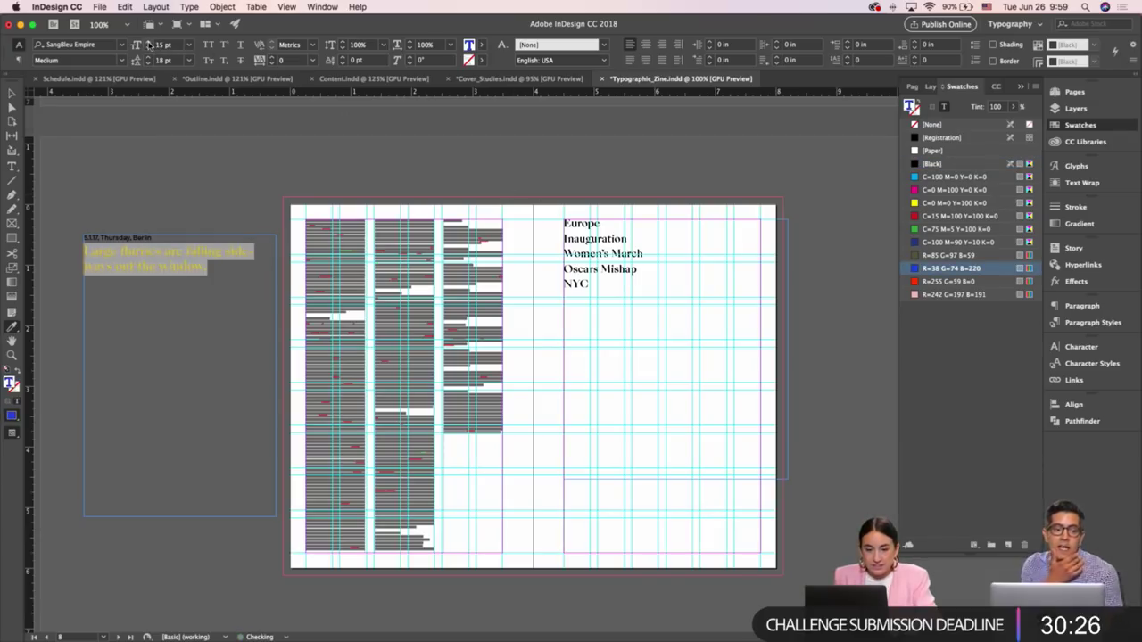
click(148, 42)
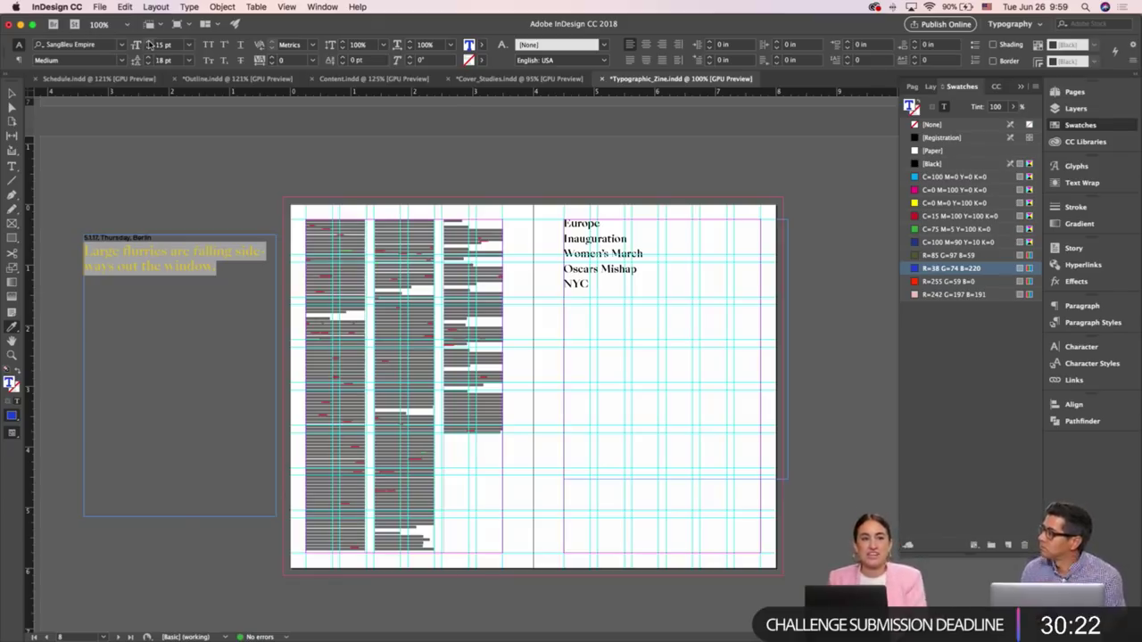
click(147, 44)
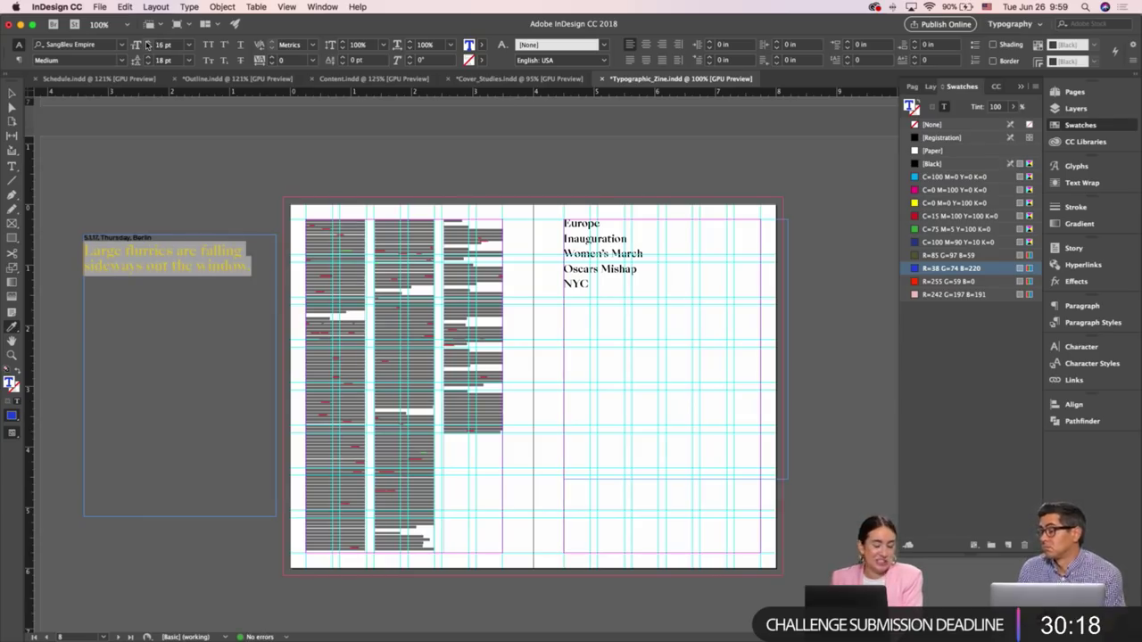
click(147, 43)
click(147, 44)
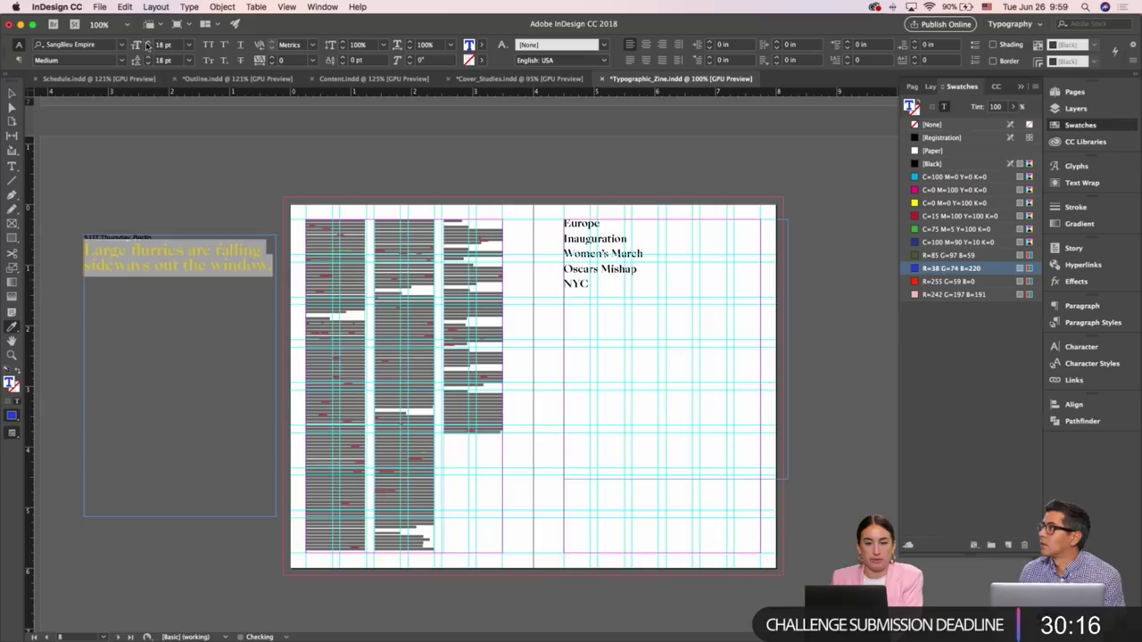
click(148, 44)
click(147, 44)
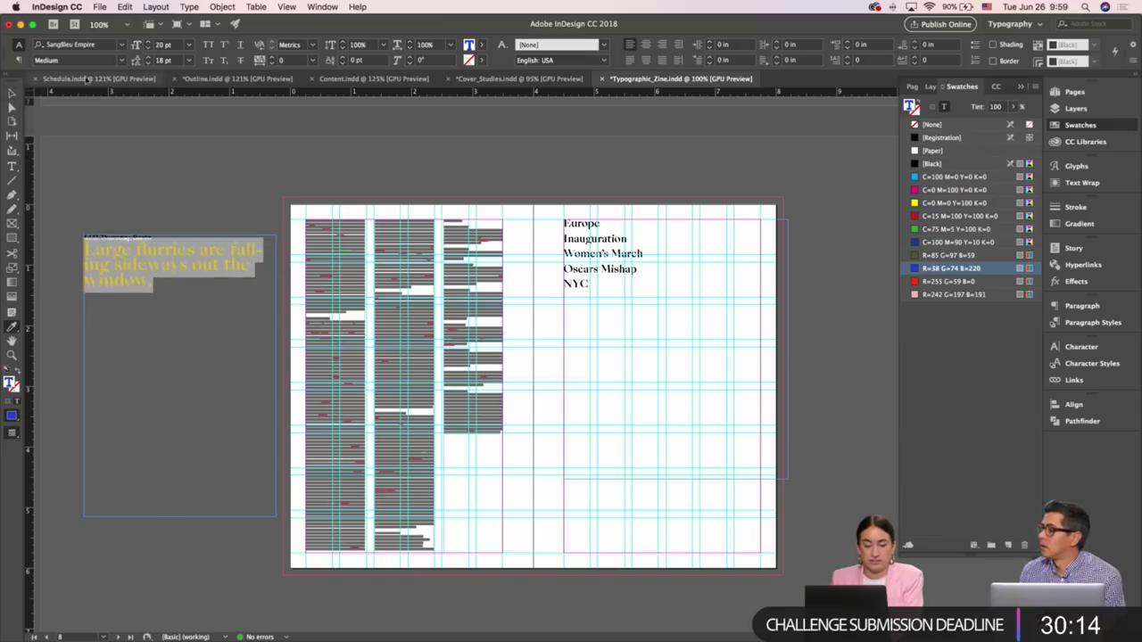
click(11, 93)
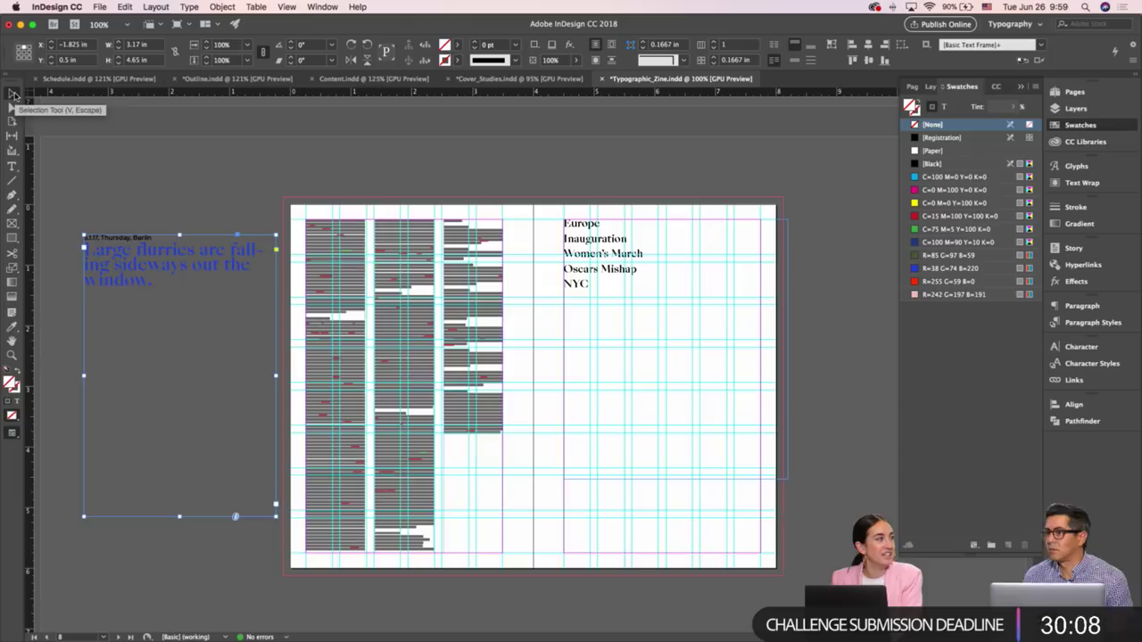
double_click(156, 239)
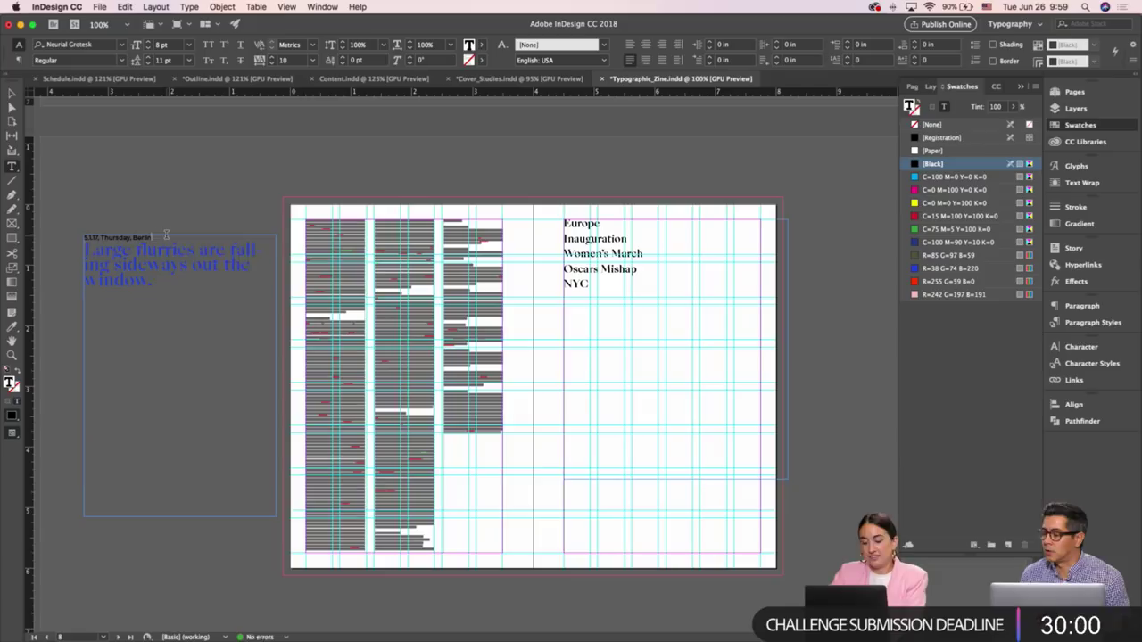
Move the quote frame from the pasteboard onto the right page below the event list
click(12, 93)
click(111, 170)
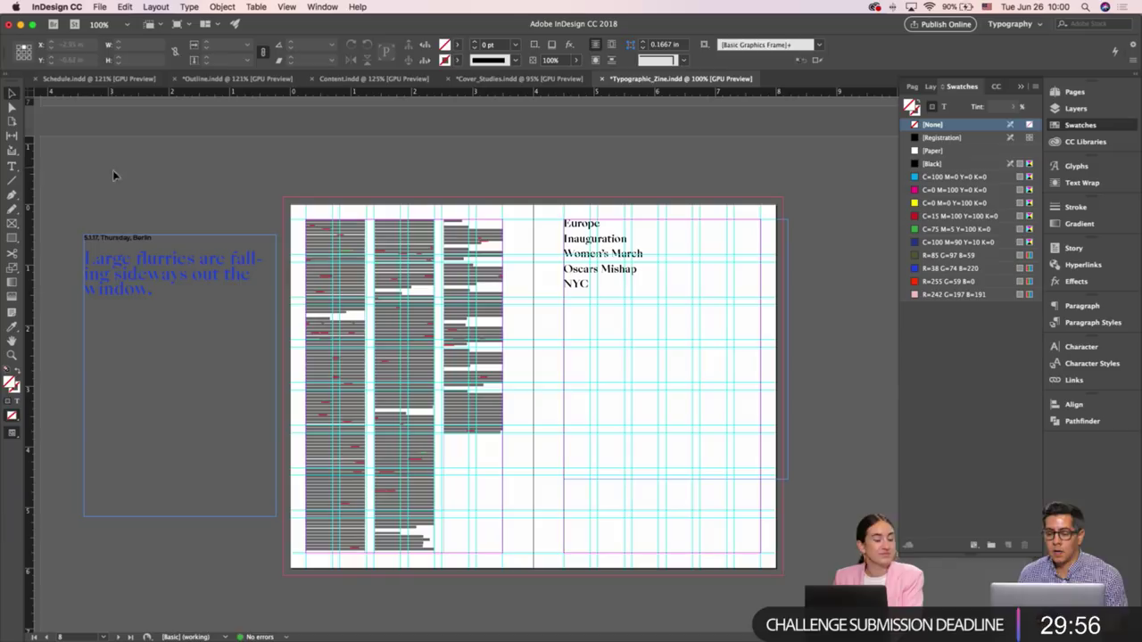
key(t)
click(12, 93)
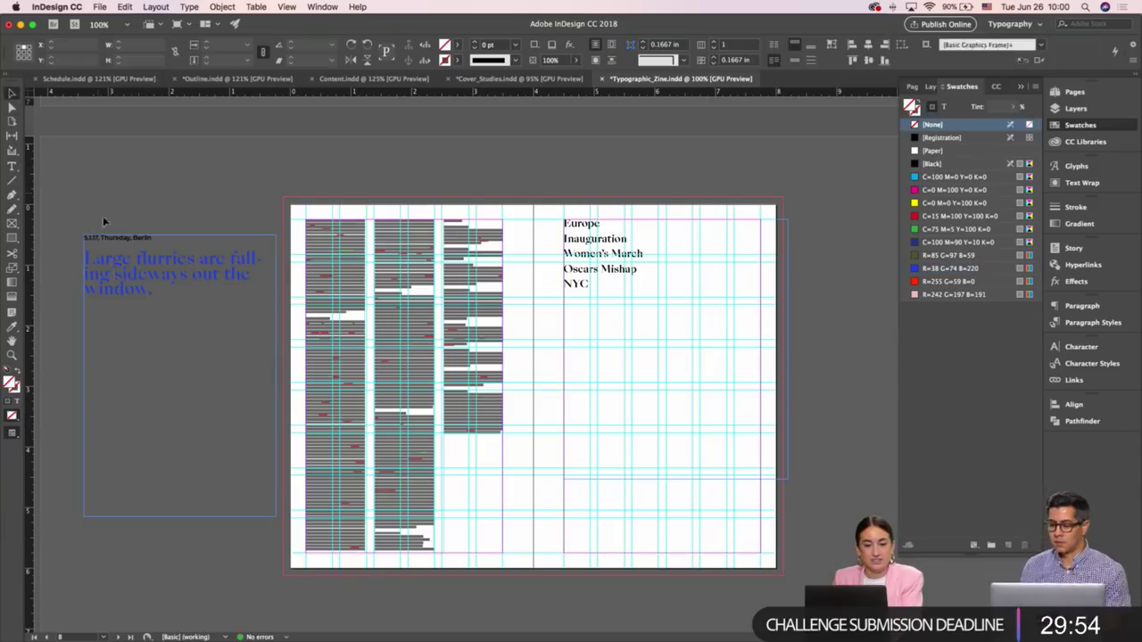
drag(107, 273, 571, 372)
click(532, 328)
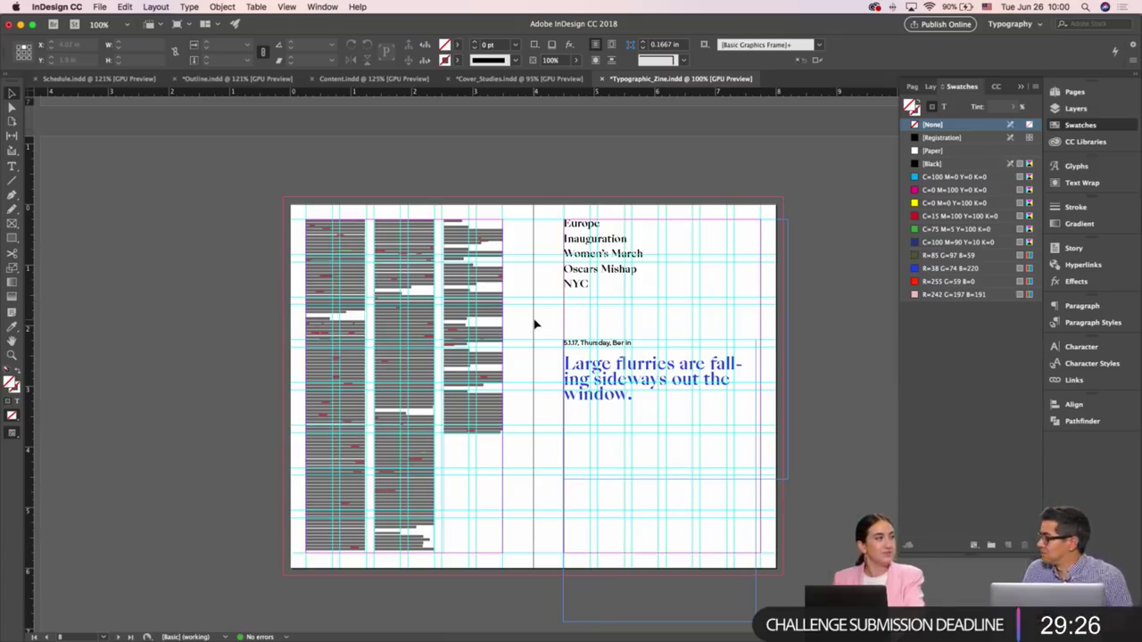
Preview the spread, select the whole quote sentence, and enlarge it to 26 pt
key(w)
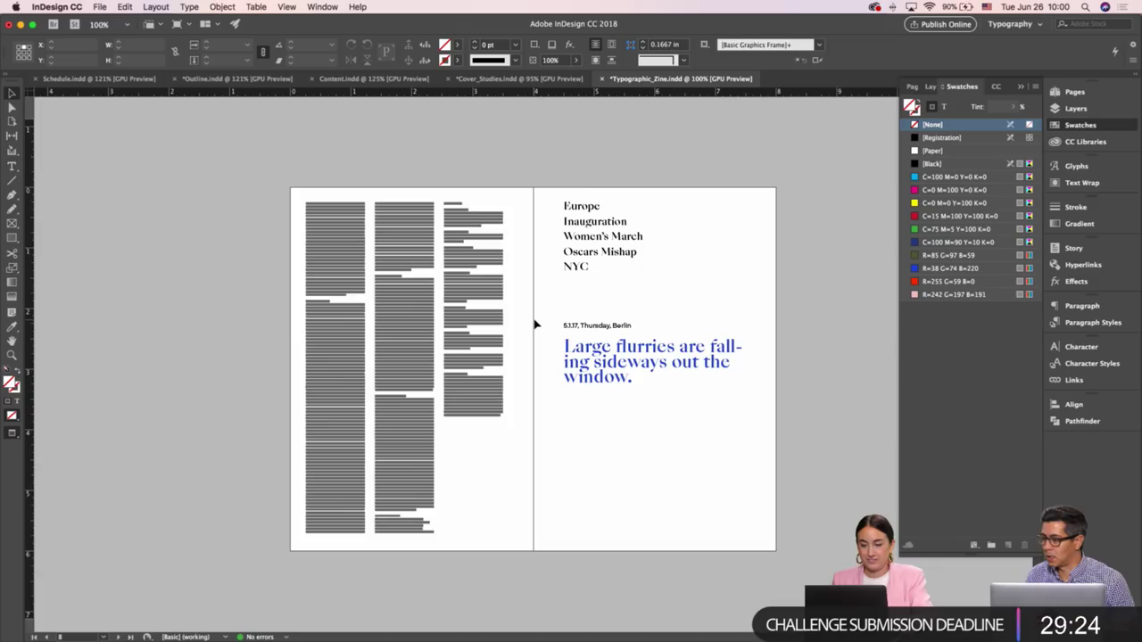
scroll(536, 324, down, 3)
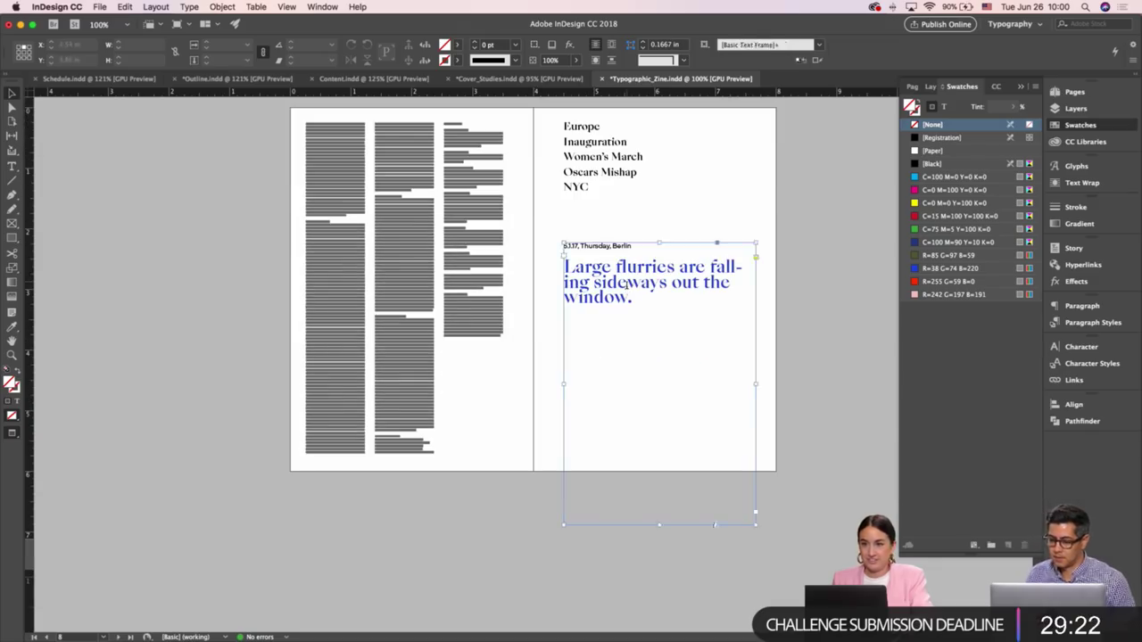
double_click(630, 287)
drag(645, 298, 547, 266)
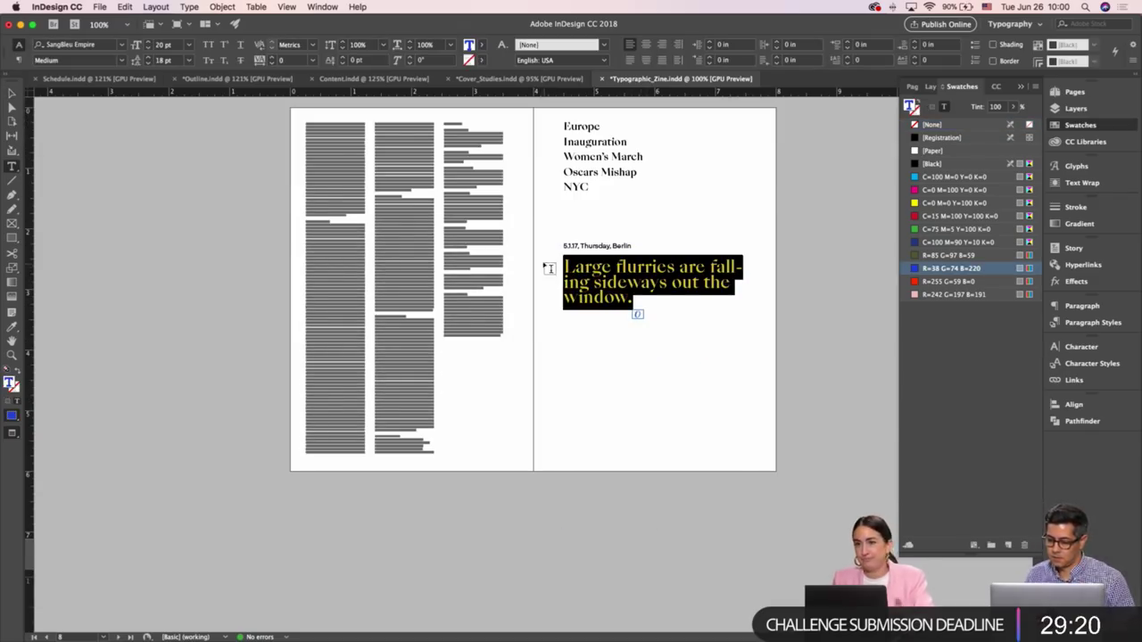
click(149, 42)
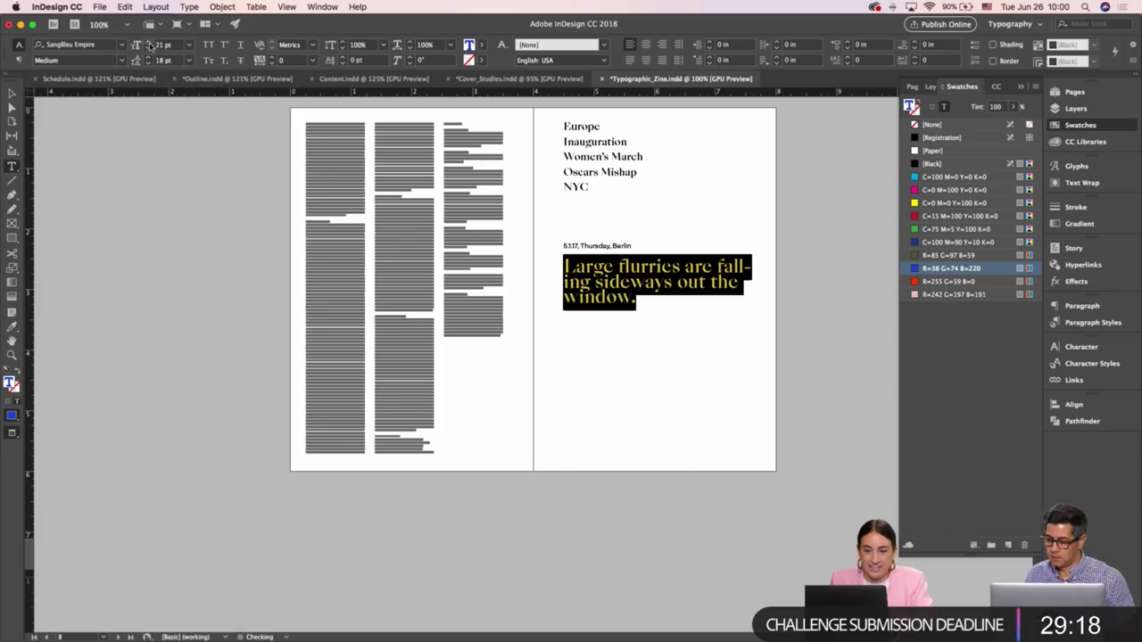
click(149, 42)
click(149, 42)
click(149, 42)
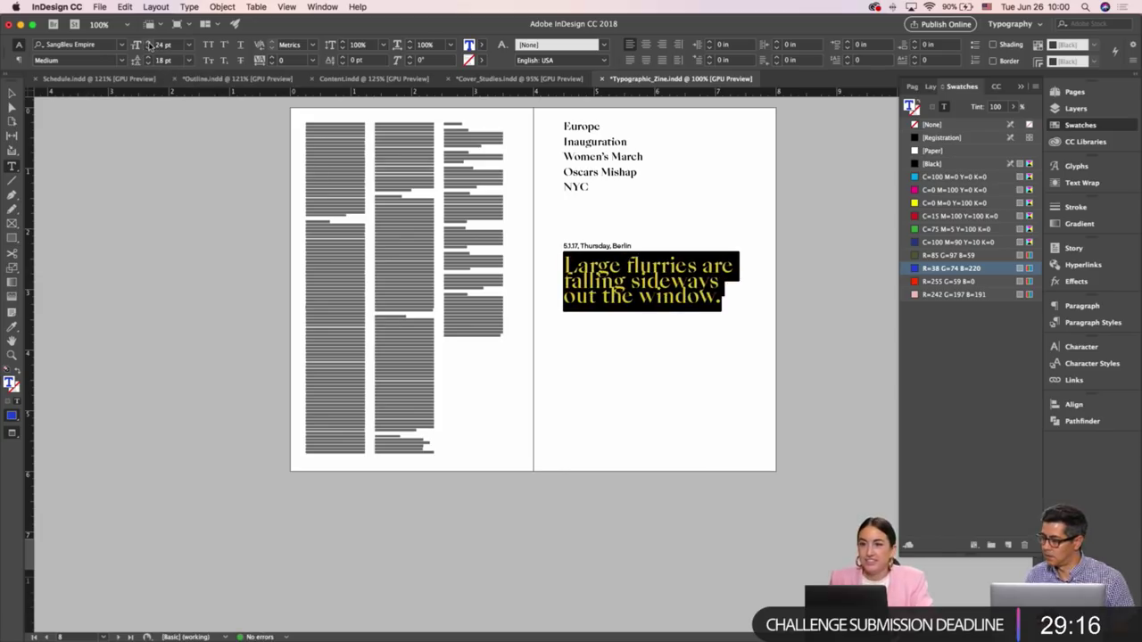
click(149, 42)
click(149, 42)
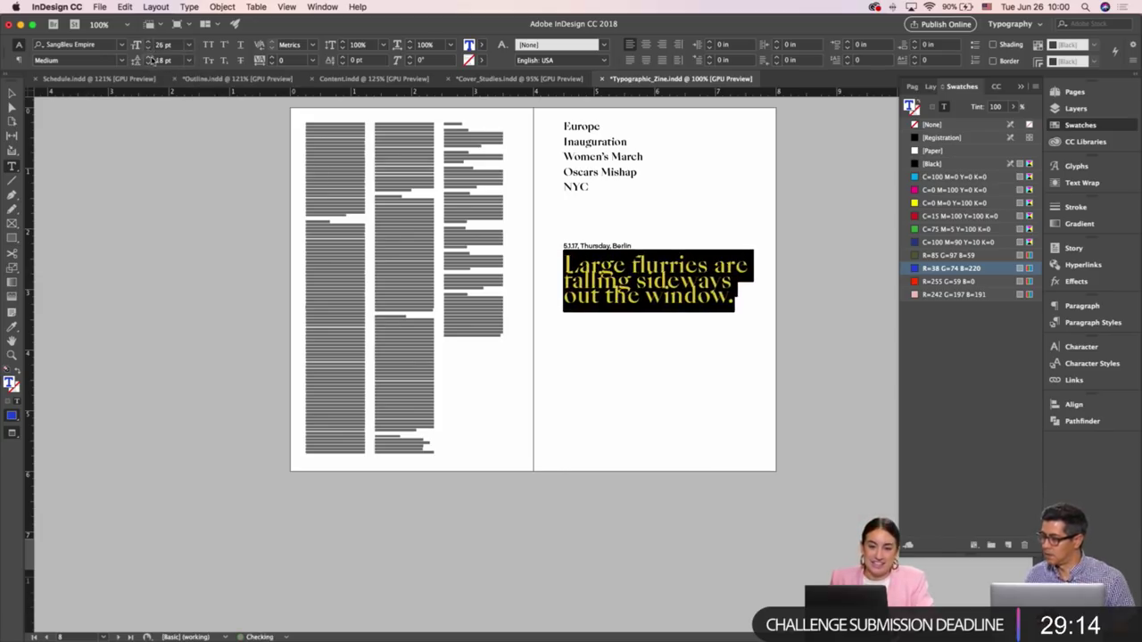
click(149, 57)
click(149, 57)
Set the quote's leading to 28 pt and finish editing the frame
click(149, 57)
click(149, 57)
click(149, 57)
click(149, 58)
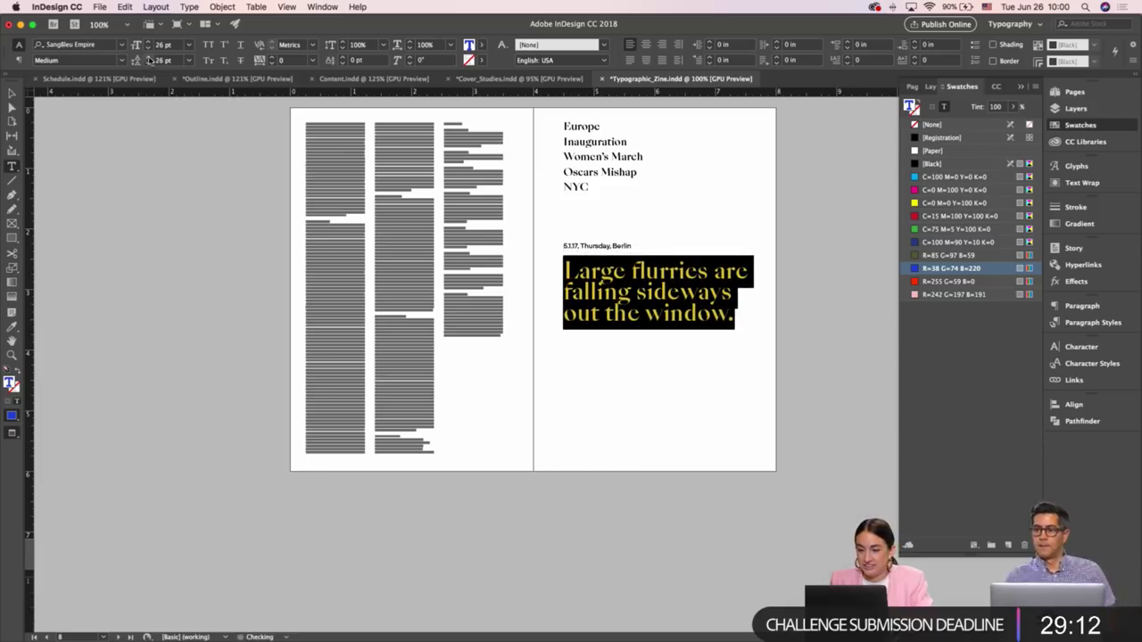
click(149, 57)
click(149, 57)
click(149, 57)
click(149, 57)
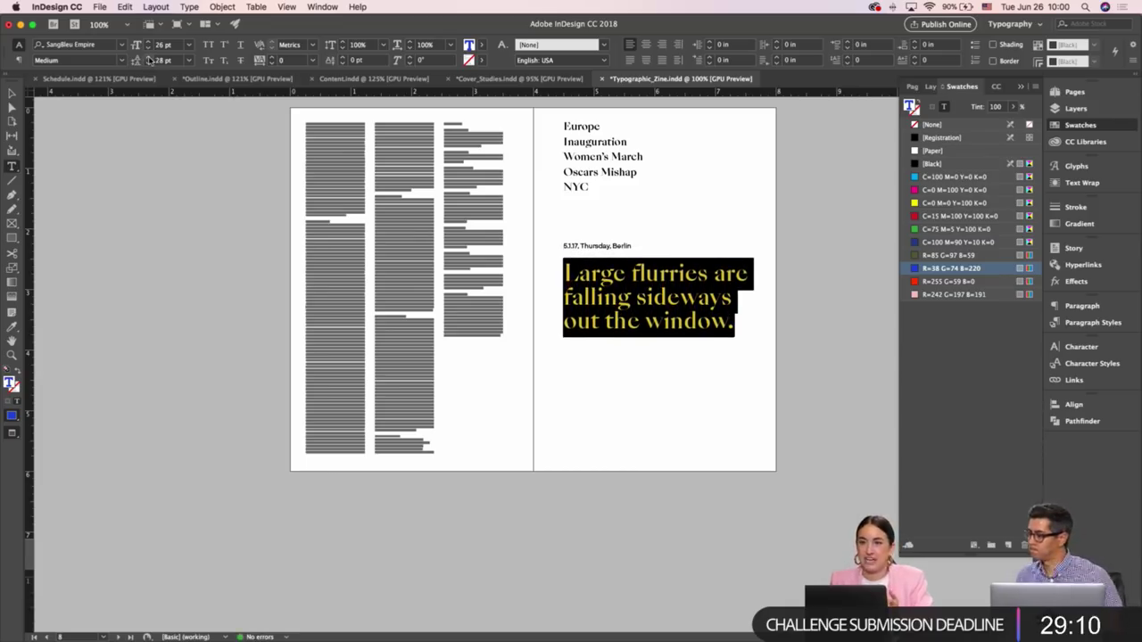
key(Escape)
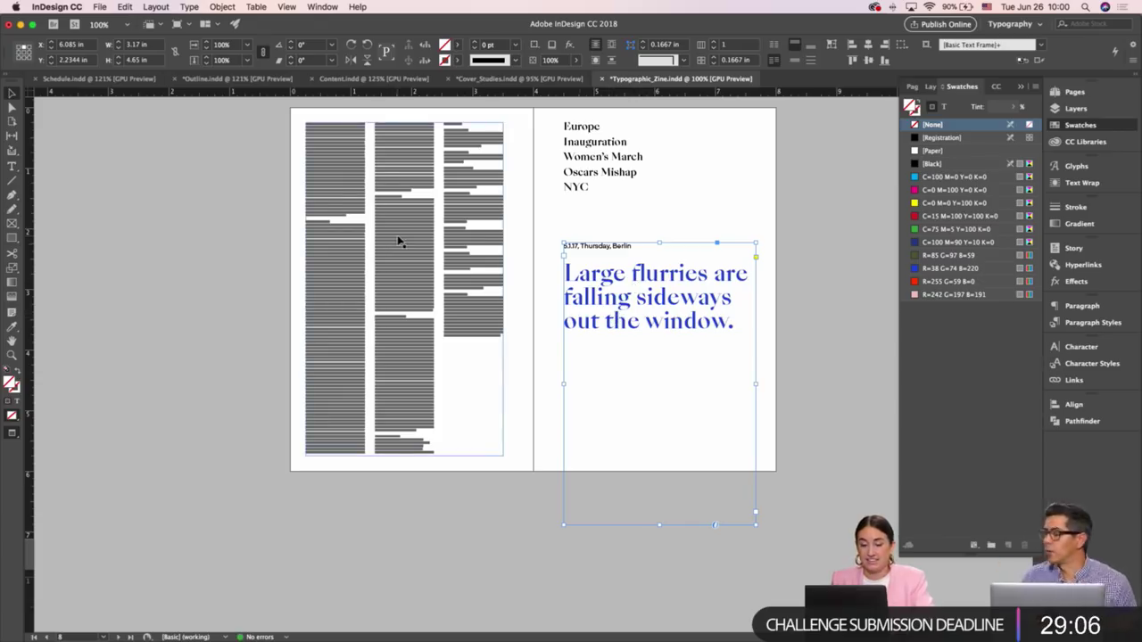
Move the Europe event list onto the Jan/Feb/Mar spread, color it blue, and place it over the event columns
scroll(387, 241, up, 2)
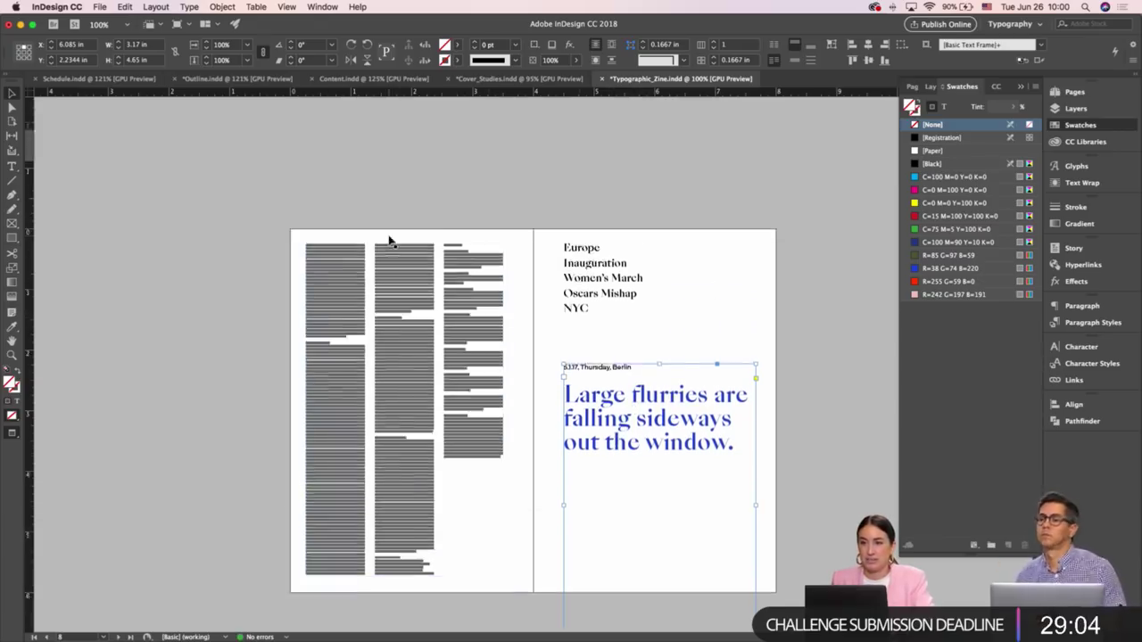
scroll(645, 265, up, 8)
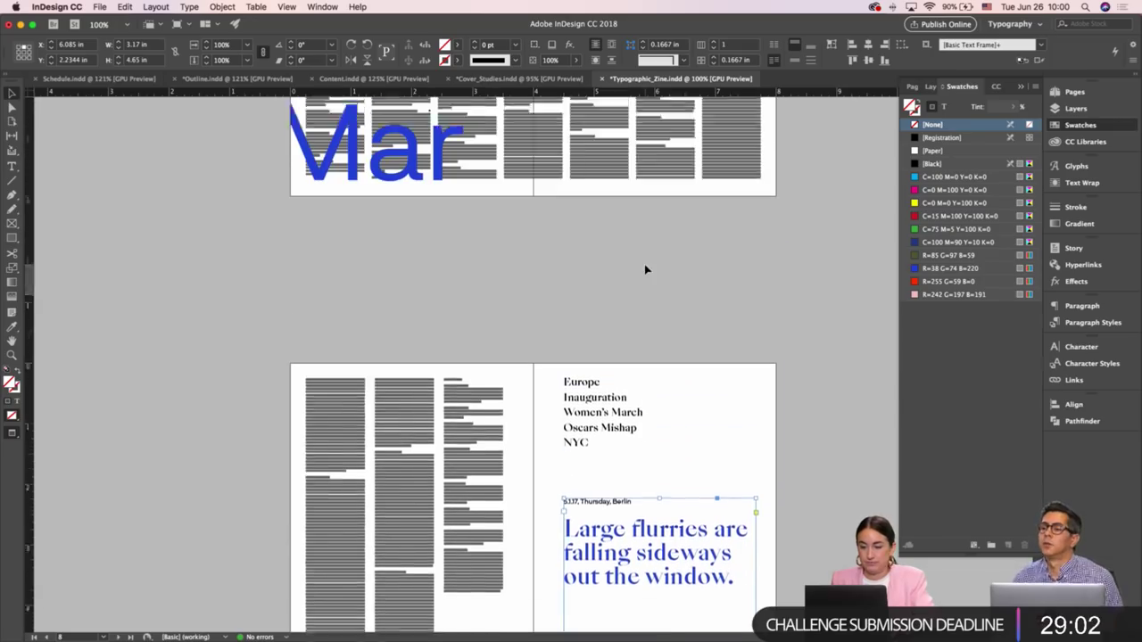
click(593, 436)
drag(592, 436, 643, 155)
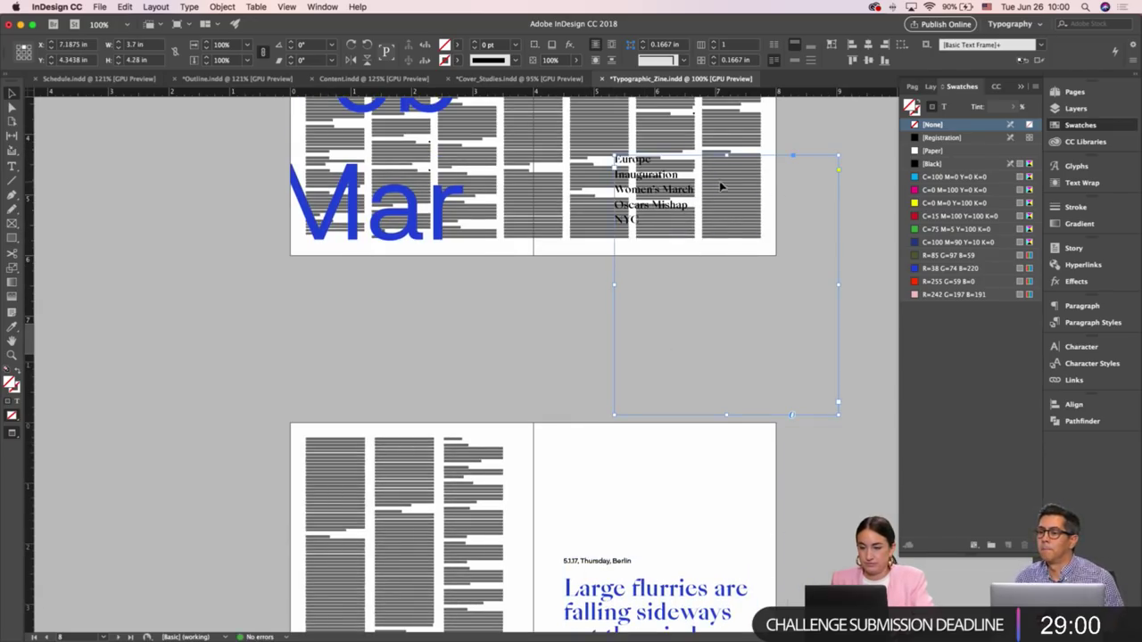
click(946, 108)
click(953, 267)
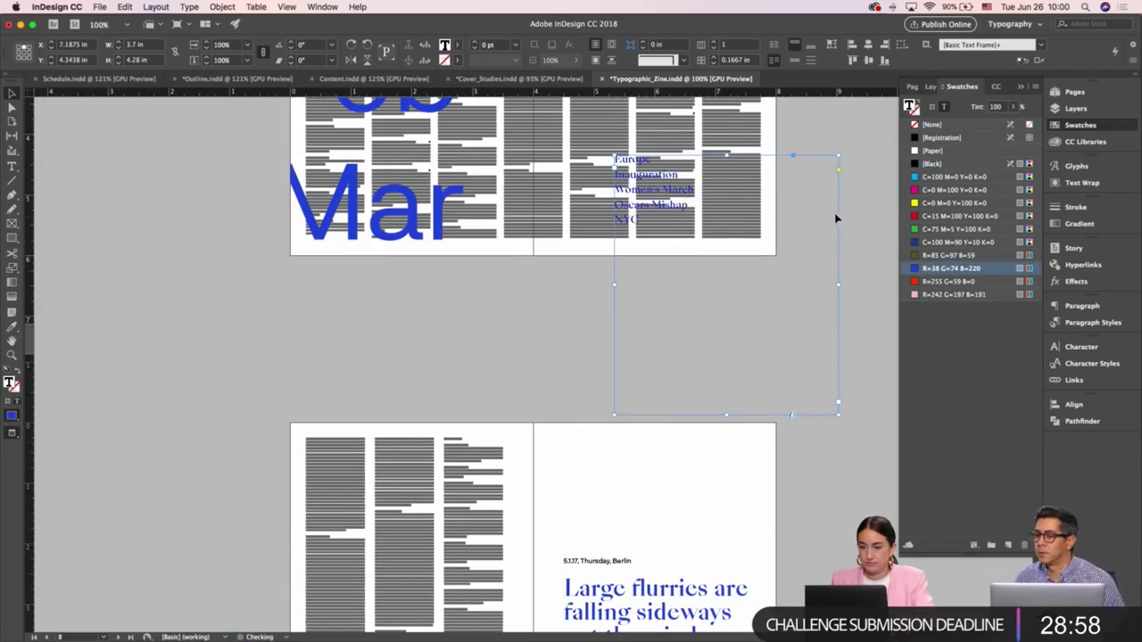
click(866, 181)
scroll(867, 183, up, 5)
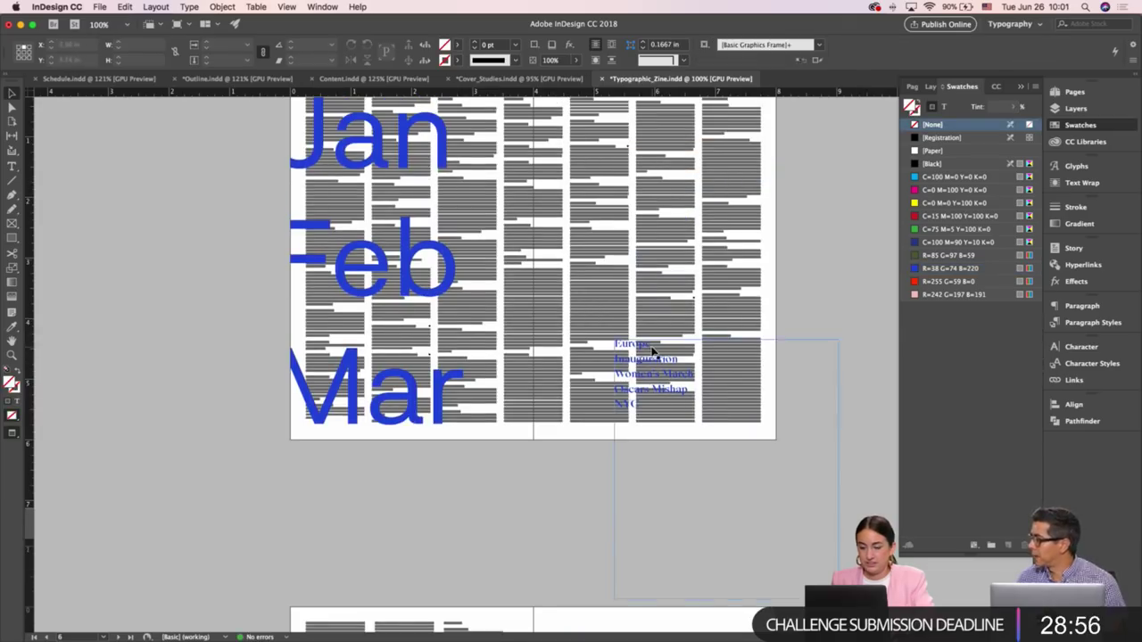
drag(651, 349, 708, 242)
Pull the list frame's bottom-right corner inward and preview the spread
click(799, 273)
key(w)
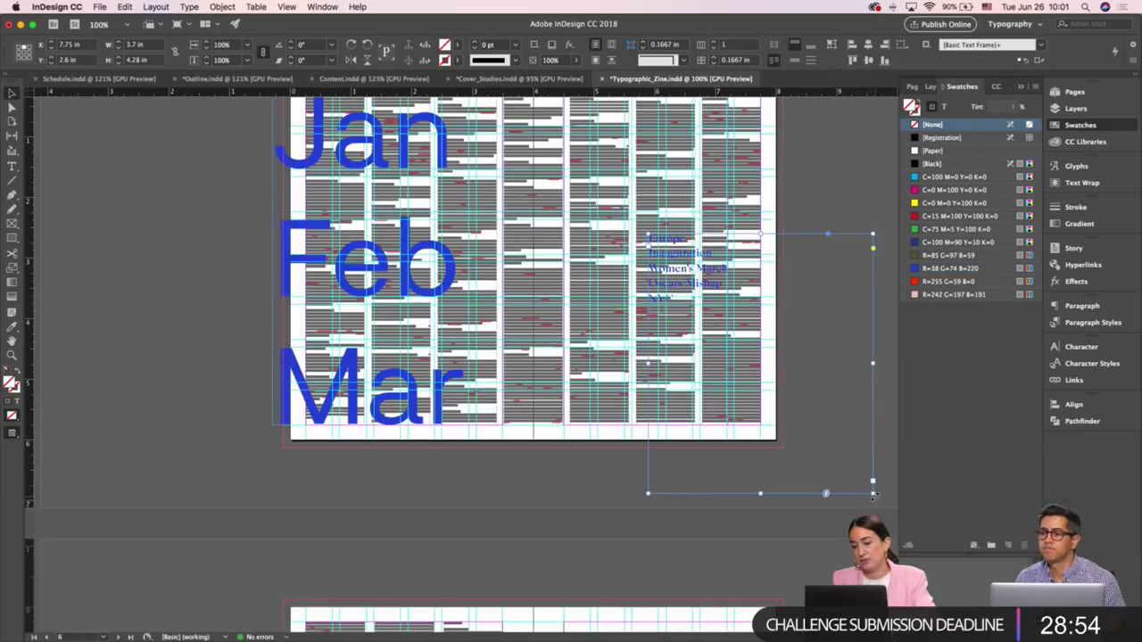
drag(873, 493, 773, 433)
click(842, 378)
key(w)
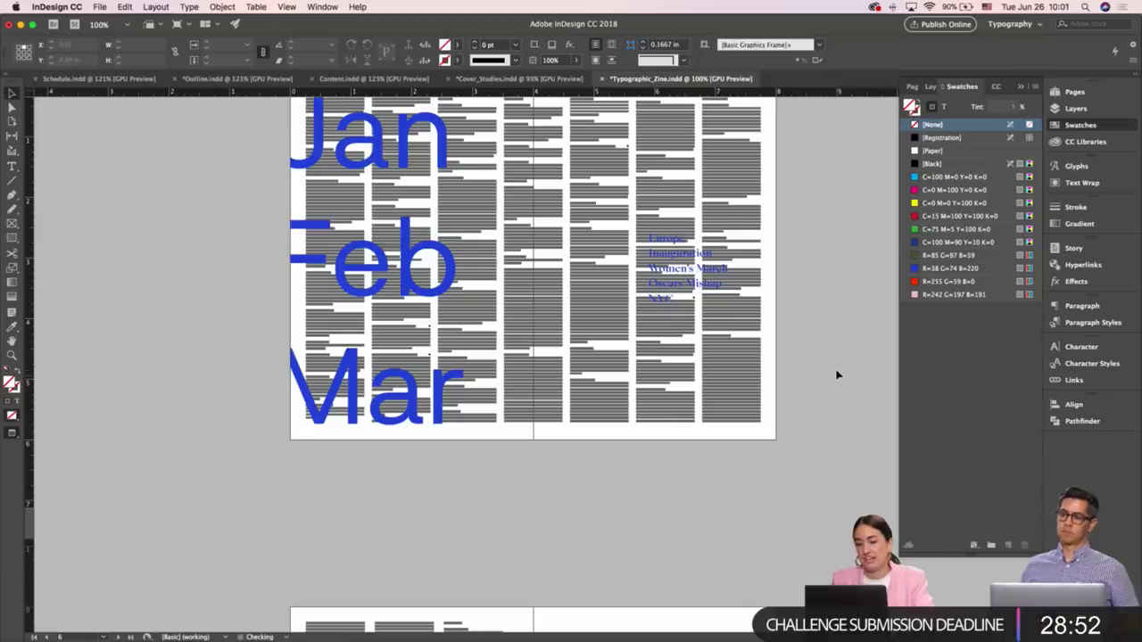
scroll(837, 376, up, 2)
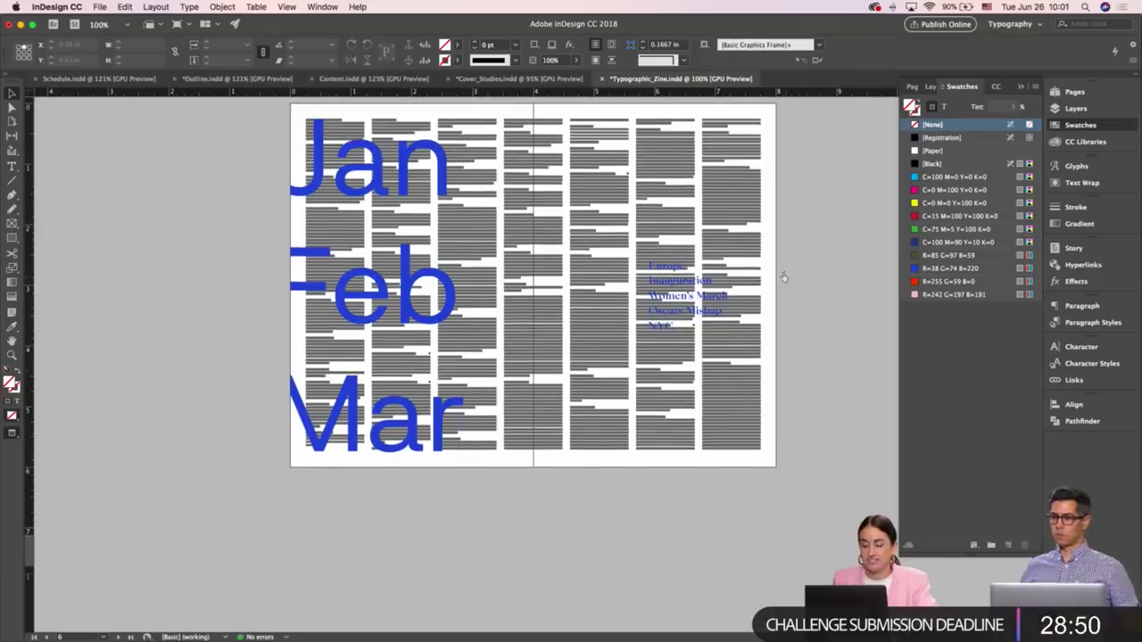
scroll(783, 273, up, 1)
scroll(628, 297, up, 2)
scroll(628, 297, up, 2)
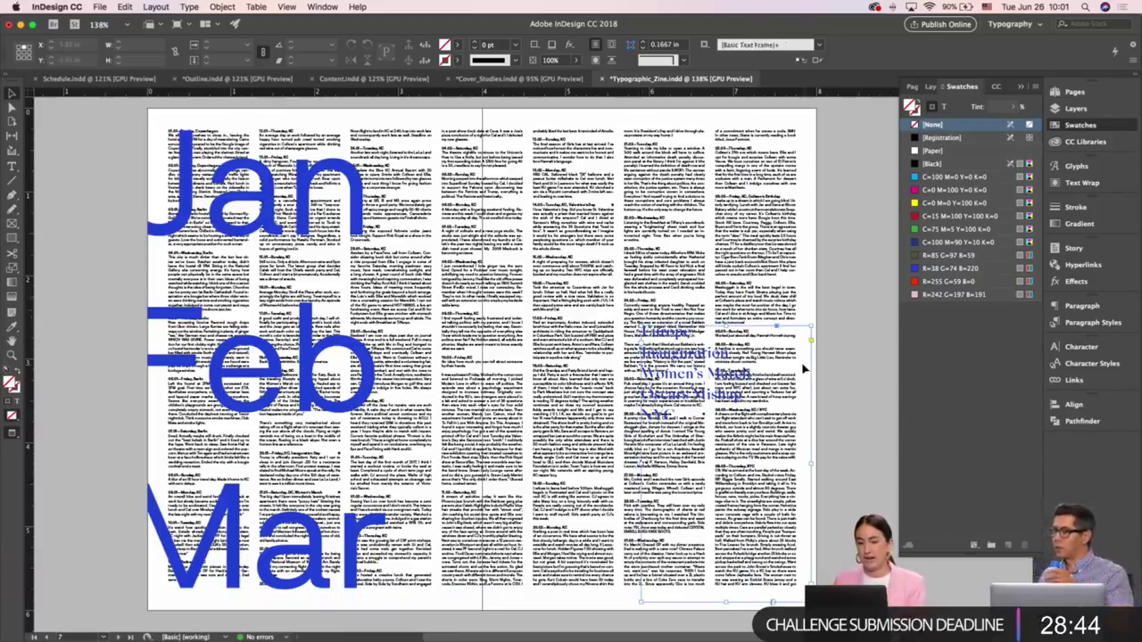
Set the whole event list to 21 pt and widen its frame to the right
double_click(802, 365)
key(super+a)
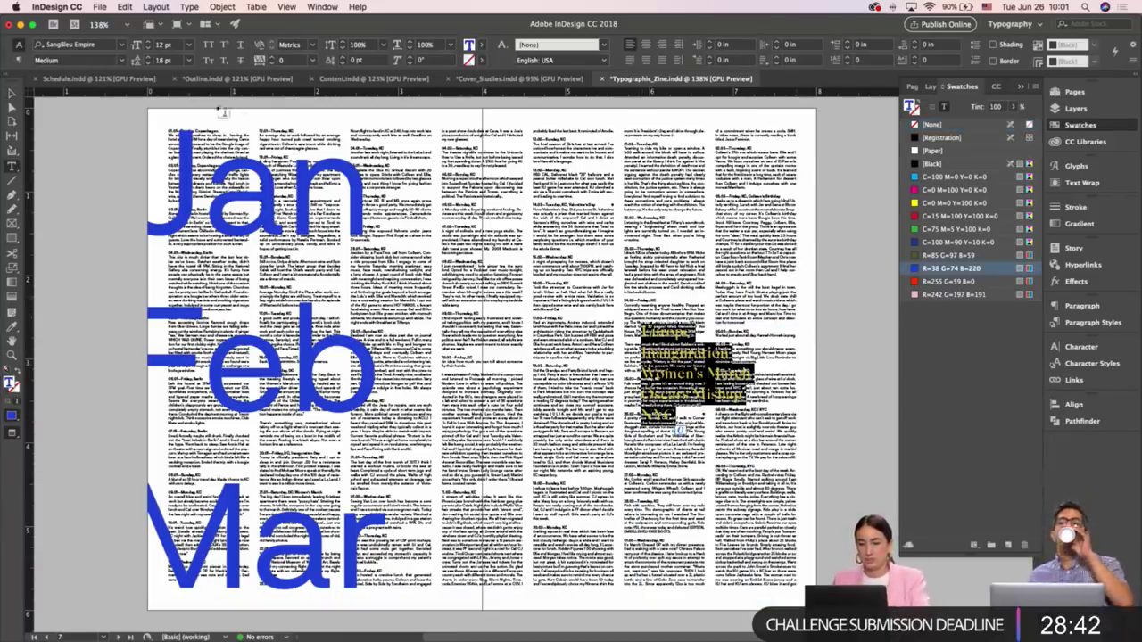
click(148, 42)
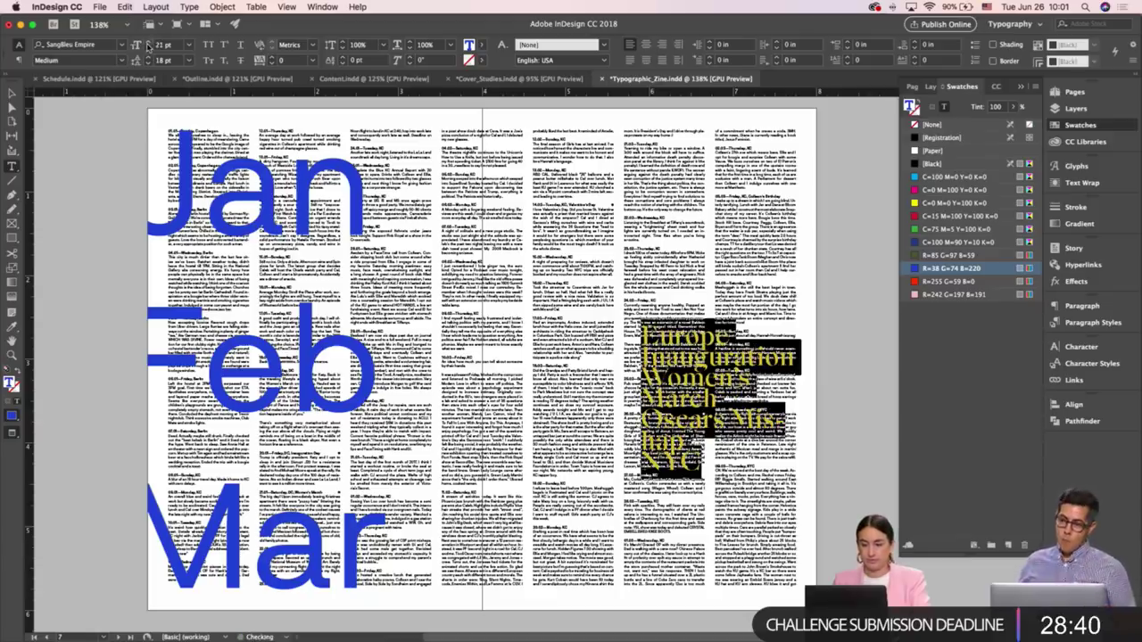
key(Escape)
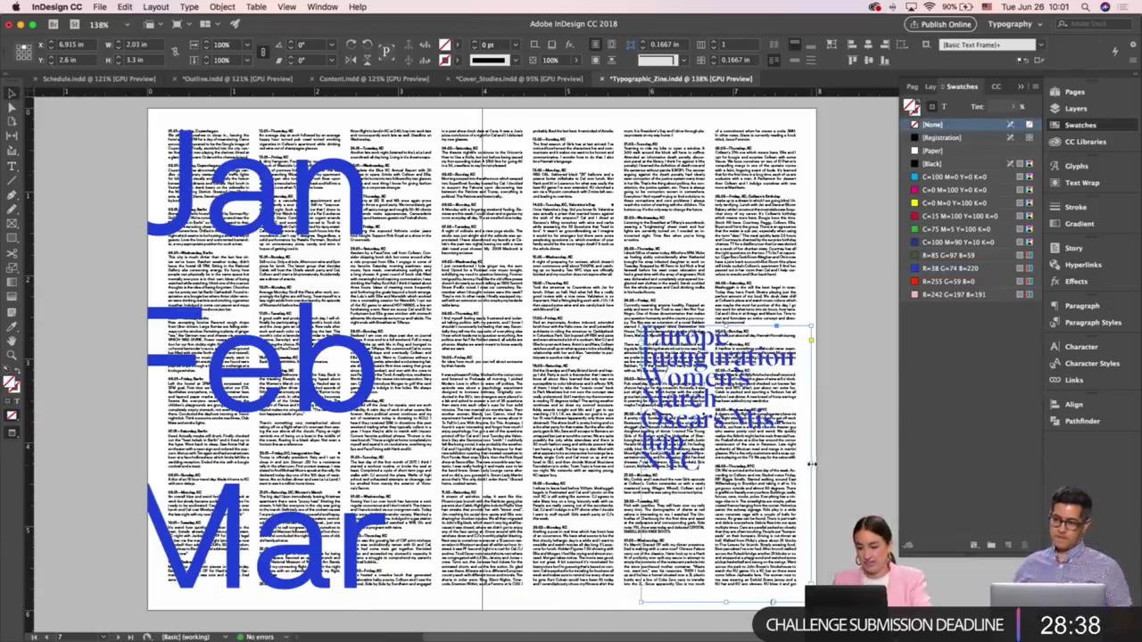
drag(814, 465, 834, 464)
click(822, 406)
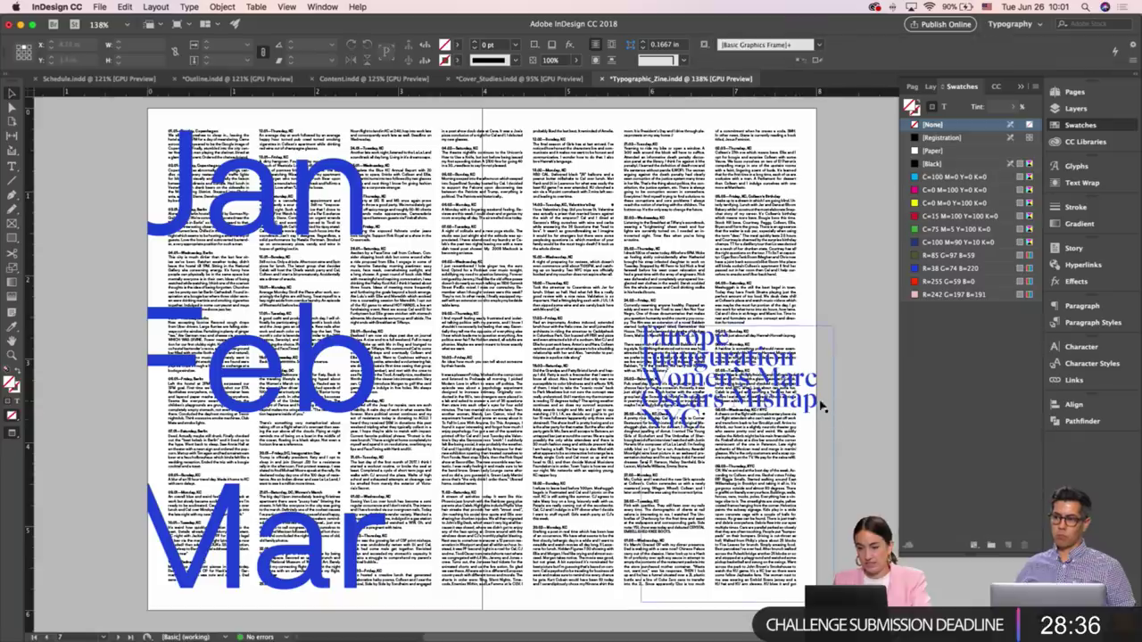
Zoom in closely on the Feb letters of the left page to inspect them
click(344, 203)
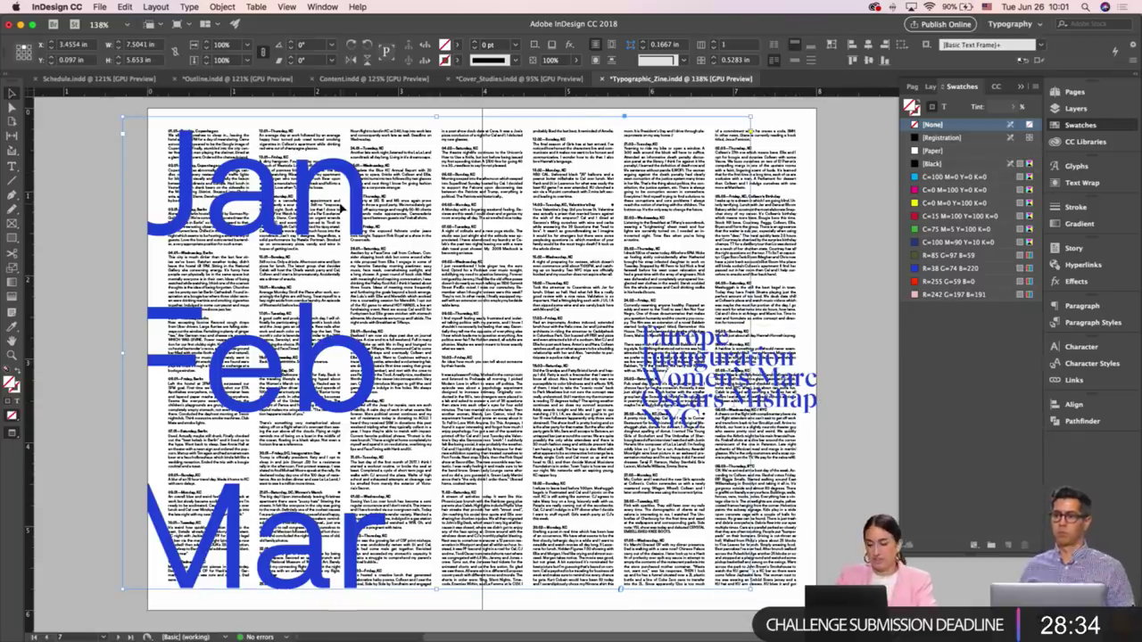
scroll(159, 223, down, 2)
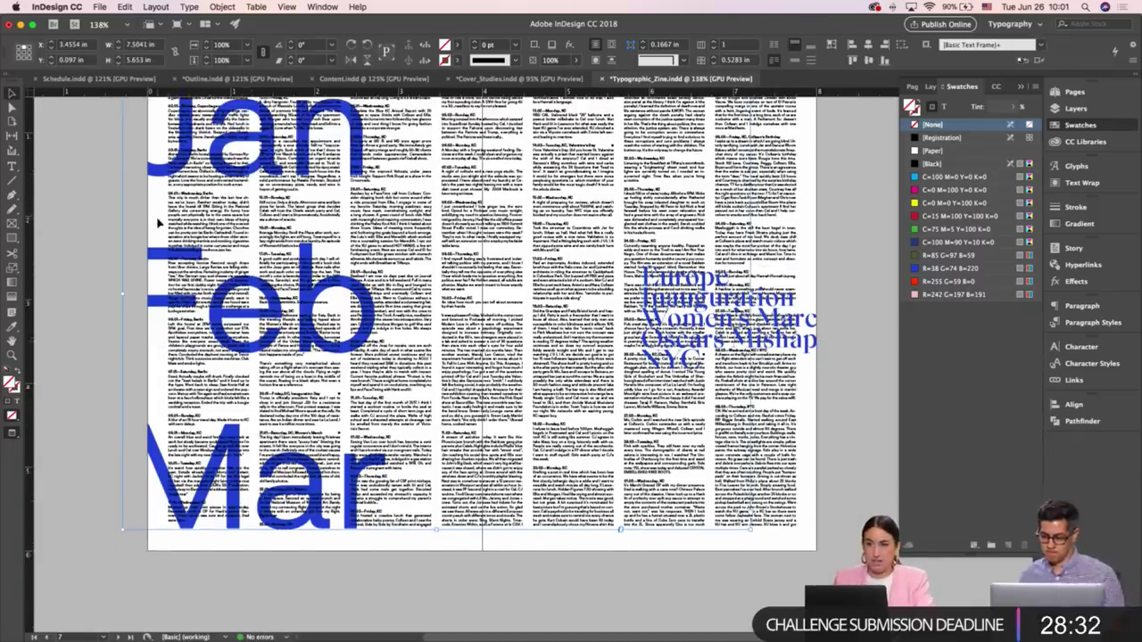
key(z)
drag(240, 304, 310, 302)
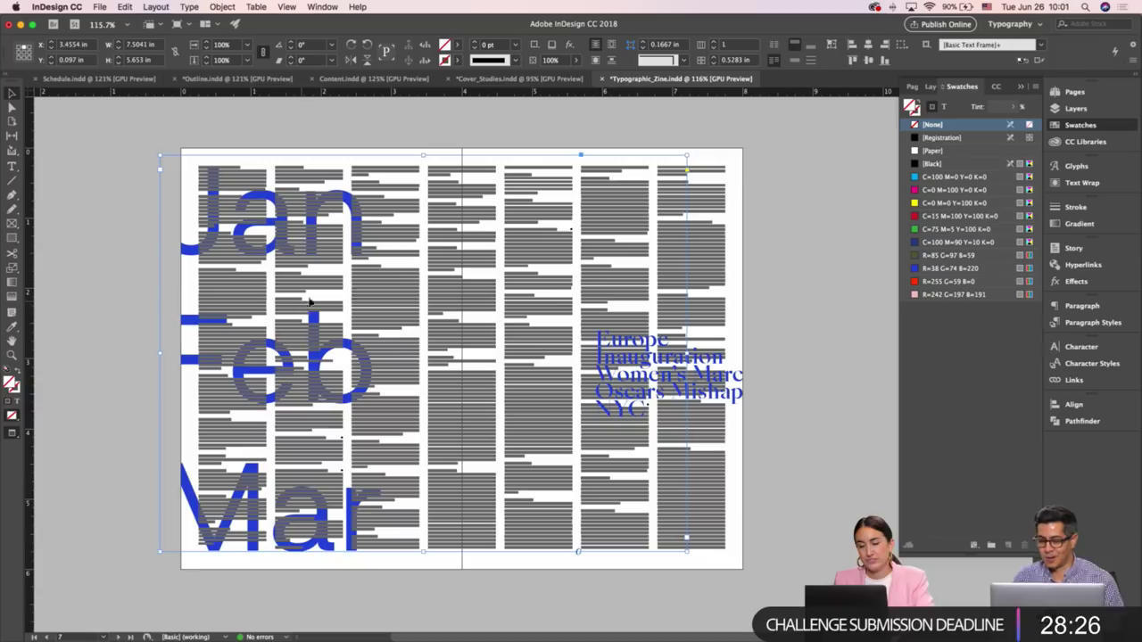
click(766, 193)
scroll(765, 195, down, 1)
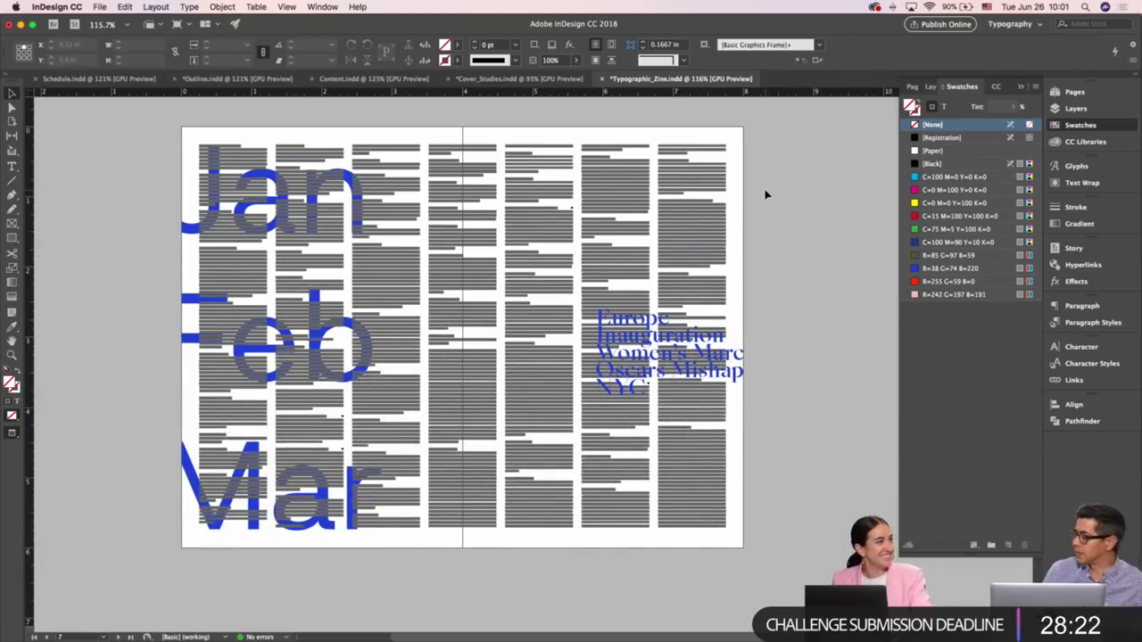
scroll(765, 195, left, 2)
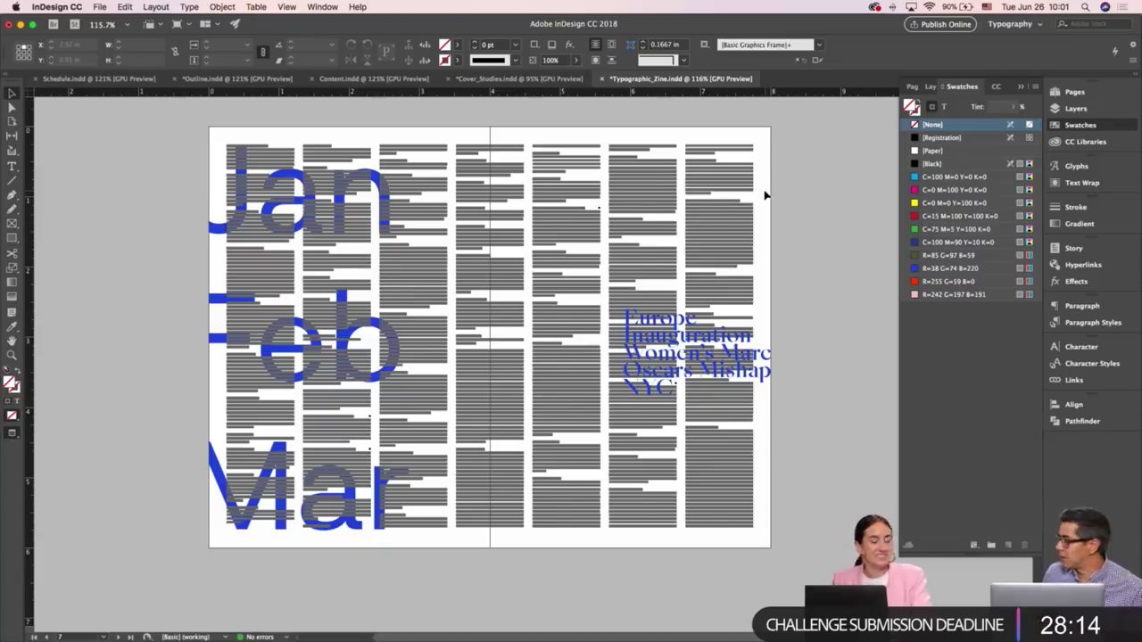
scroll(765, 194, up, 4)
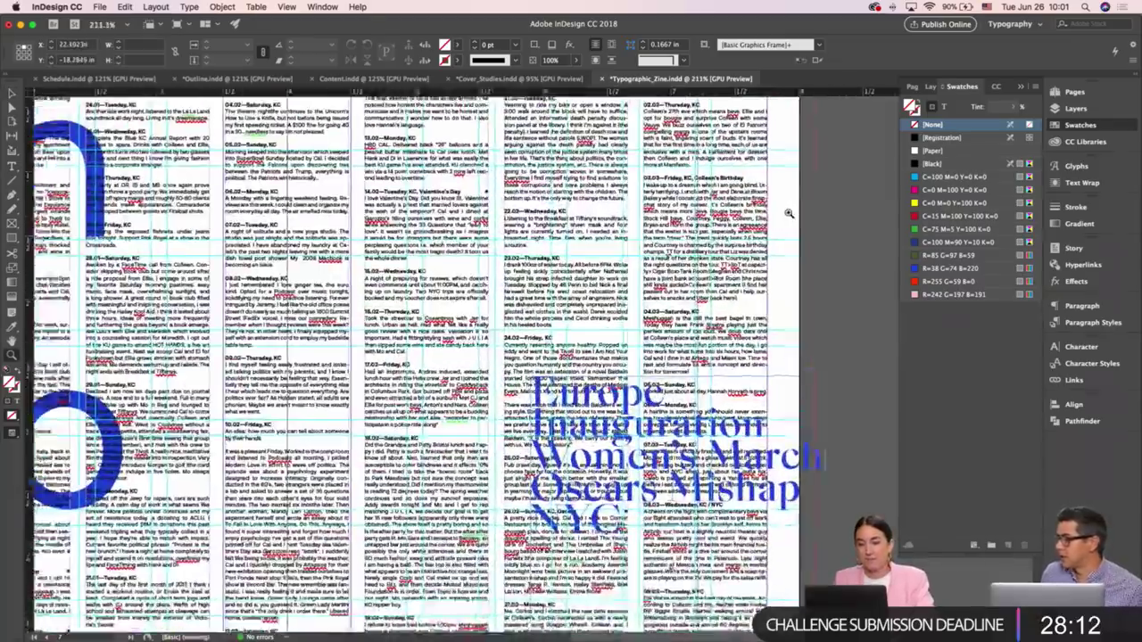
scroll(789, 213, up, 1)
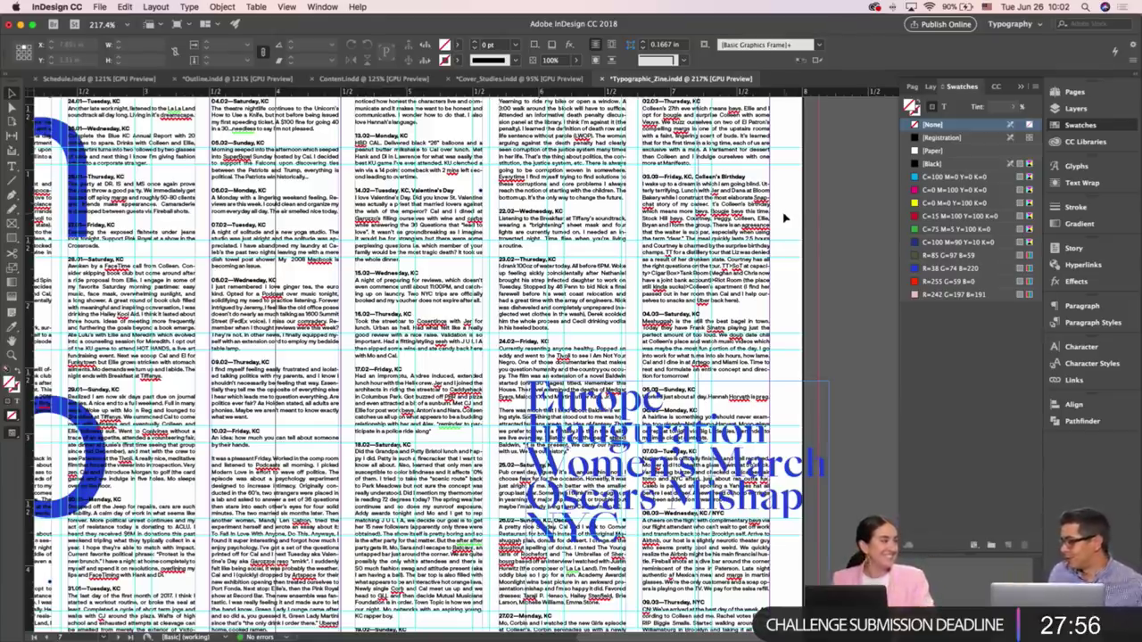
scroll(783, 217, left, 3)
key(super+minus)
key(super+minus)
key(super+minus)
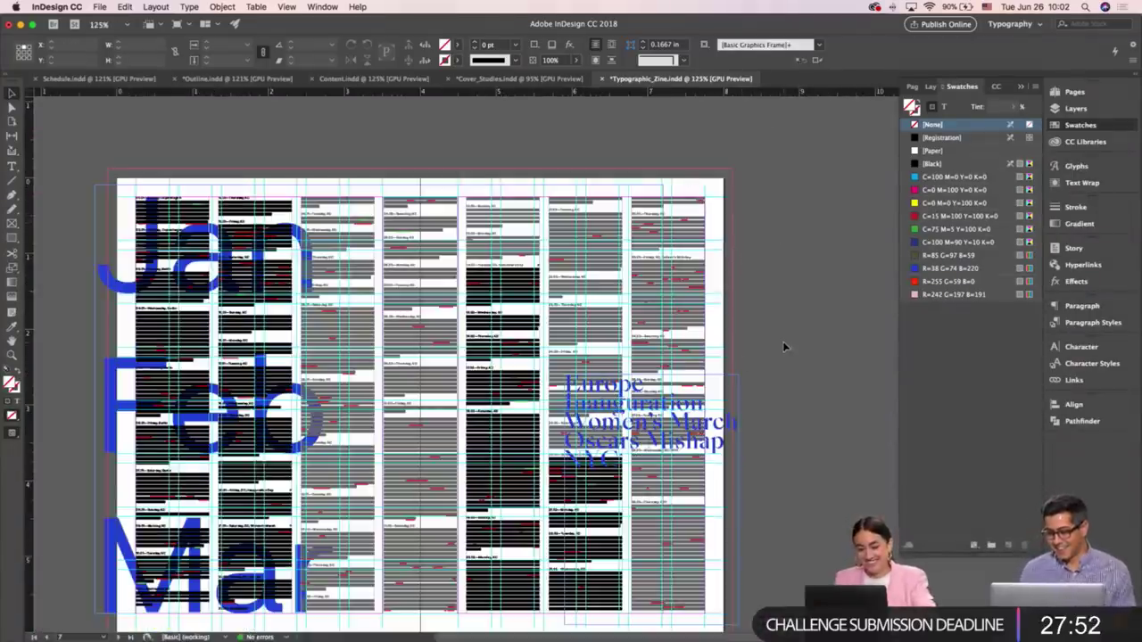
Compare the event list spread with and without guides by toggling Preview
key(w)
click(720, 391)
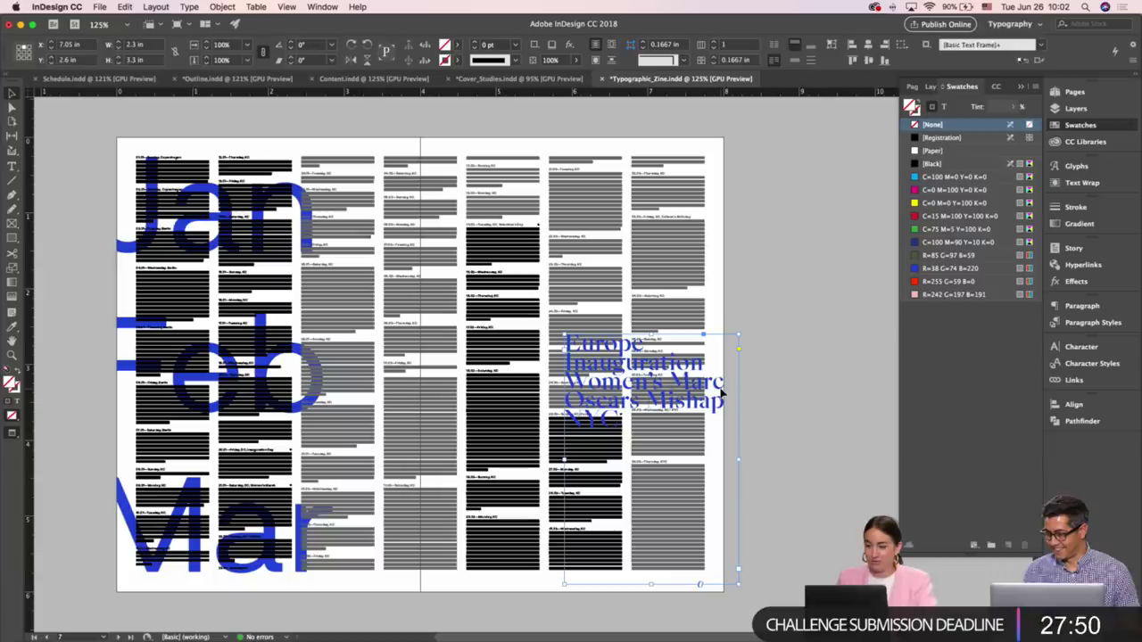
key(w)
key(super+shift+a)
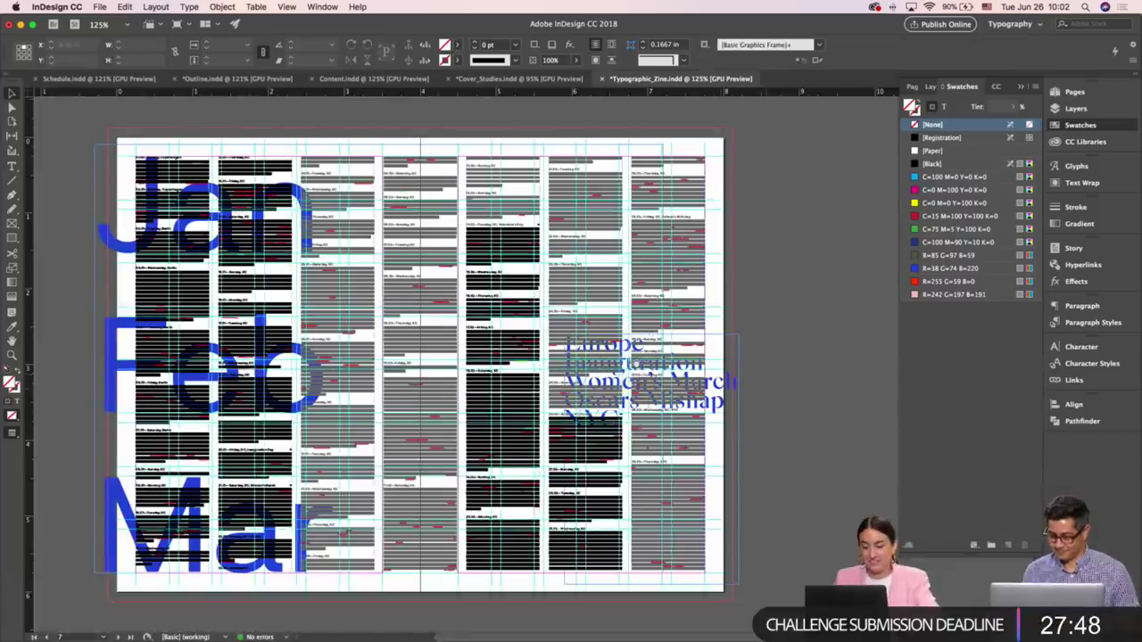
key(w)
key(w)
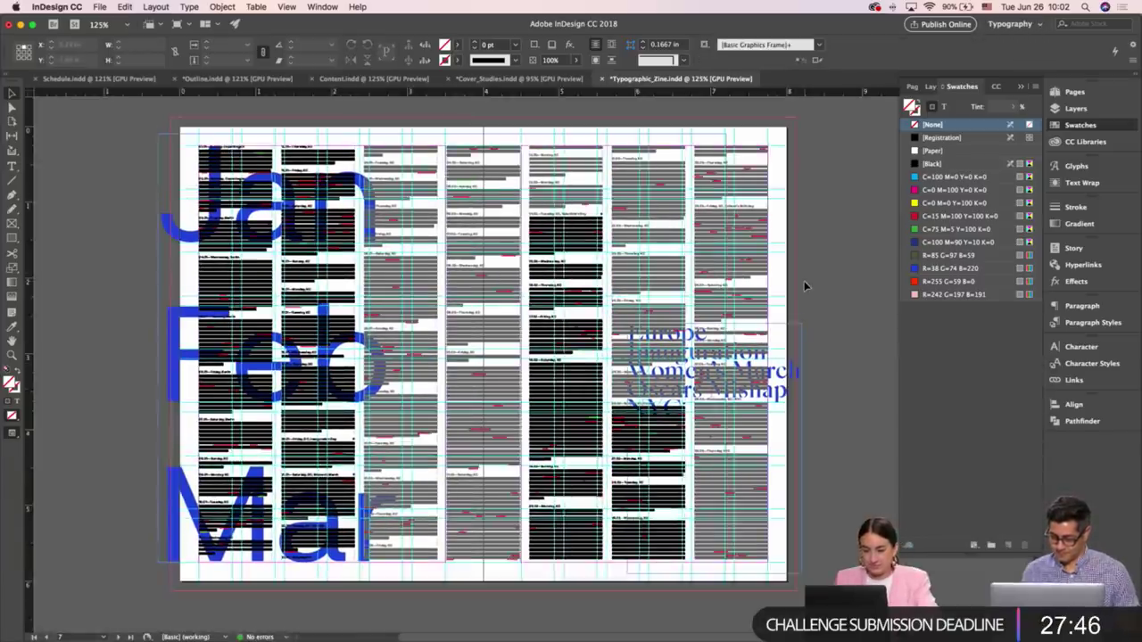
scroll(804, 286, down, 3)
scroll(805, 285, up, 3)
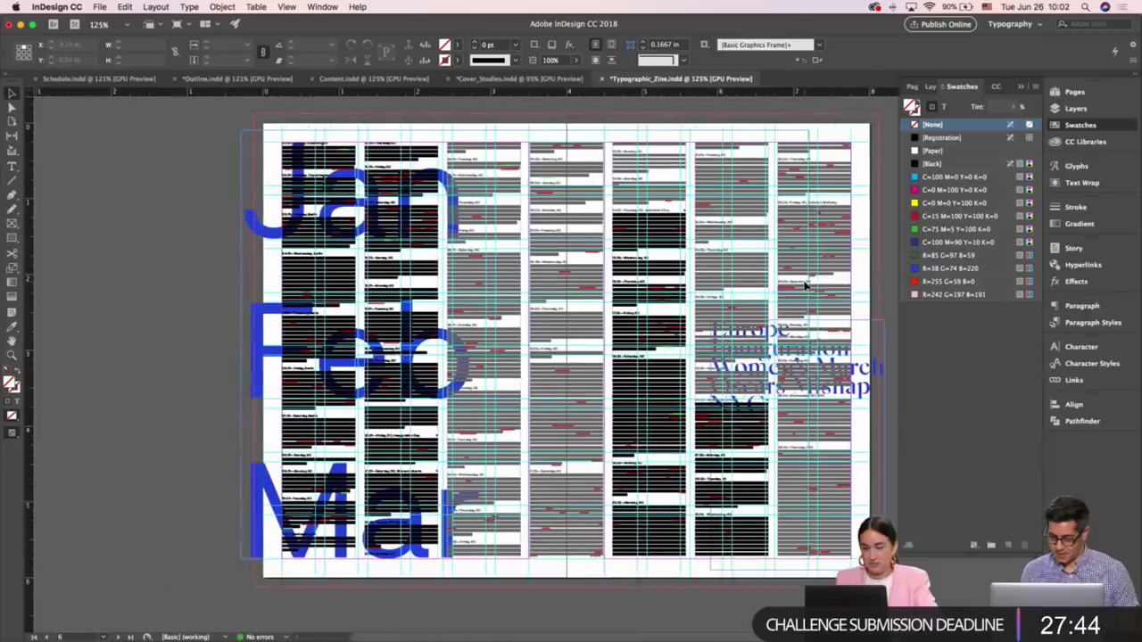
key(w)
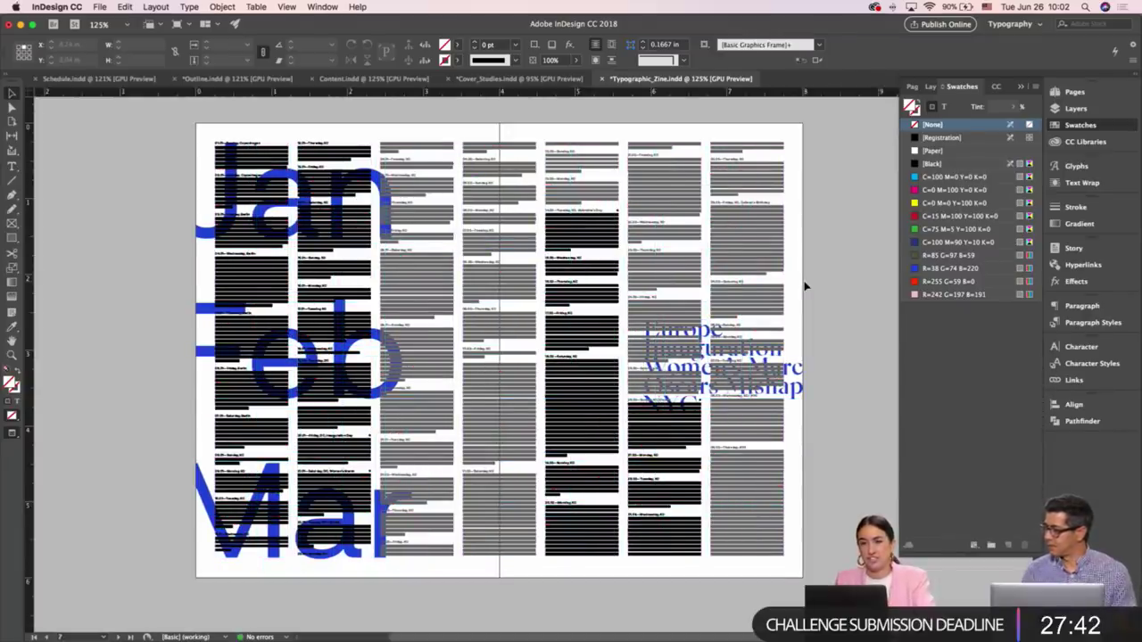
key(w)
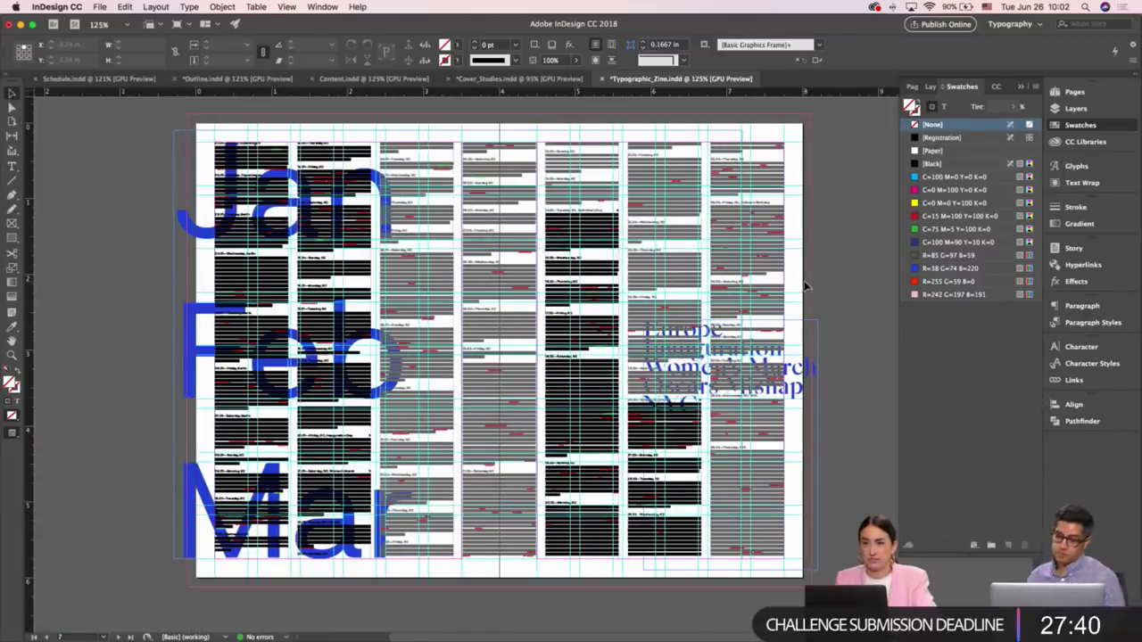
key(w)
scroll(805, 285, down, 5)
scroll(805, 285, up, 4)
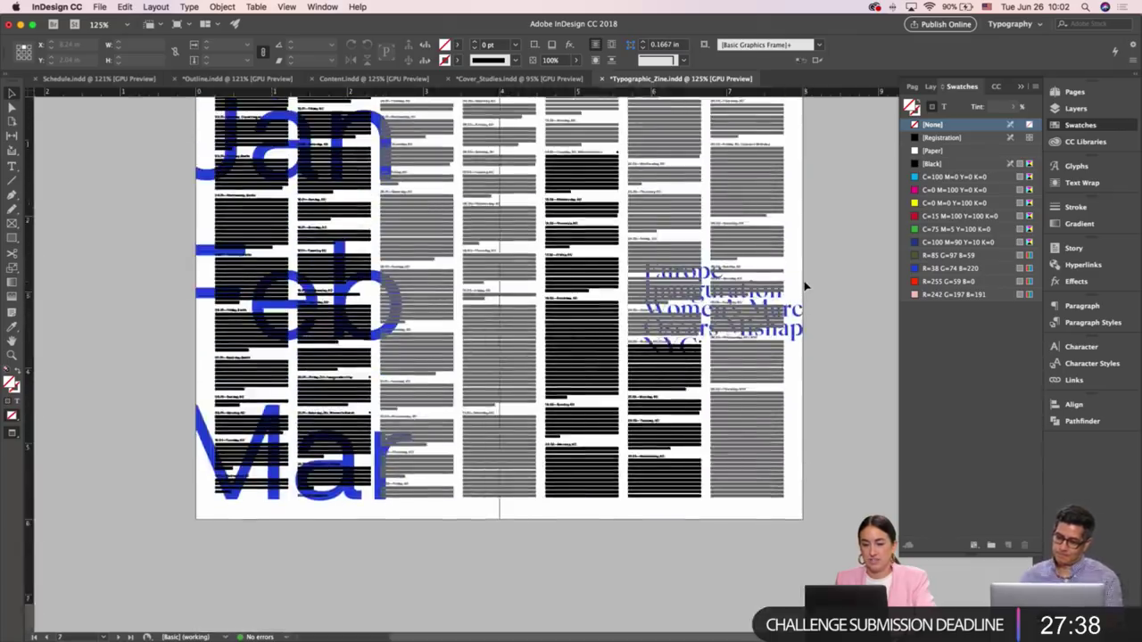
scroll(805, 285, up, 1)
key(w)
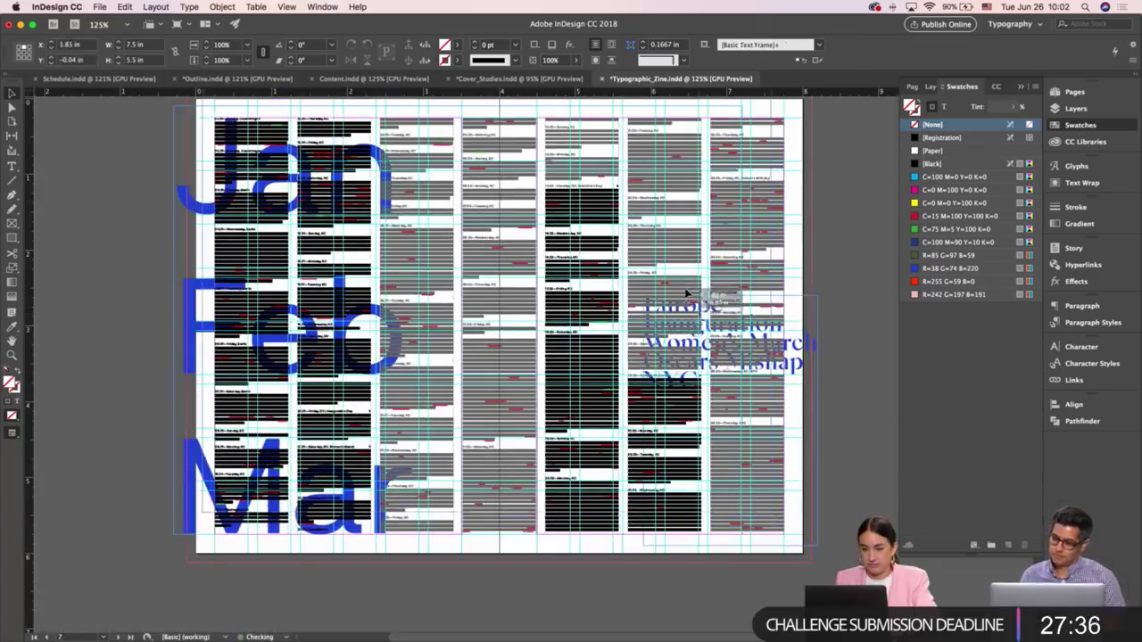
Nudge the Europe event list slightly left and up, then preview the Jan–Dec spread
click(701, 312)
drag(815, 314, 790, 308)
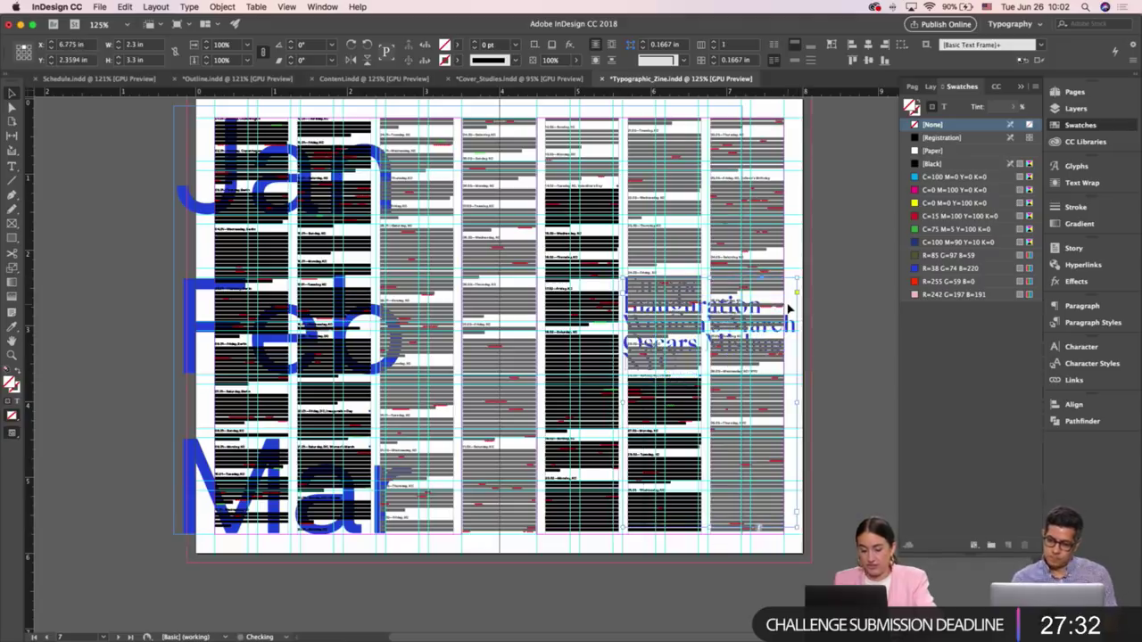
key(w)
click(848, 297)
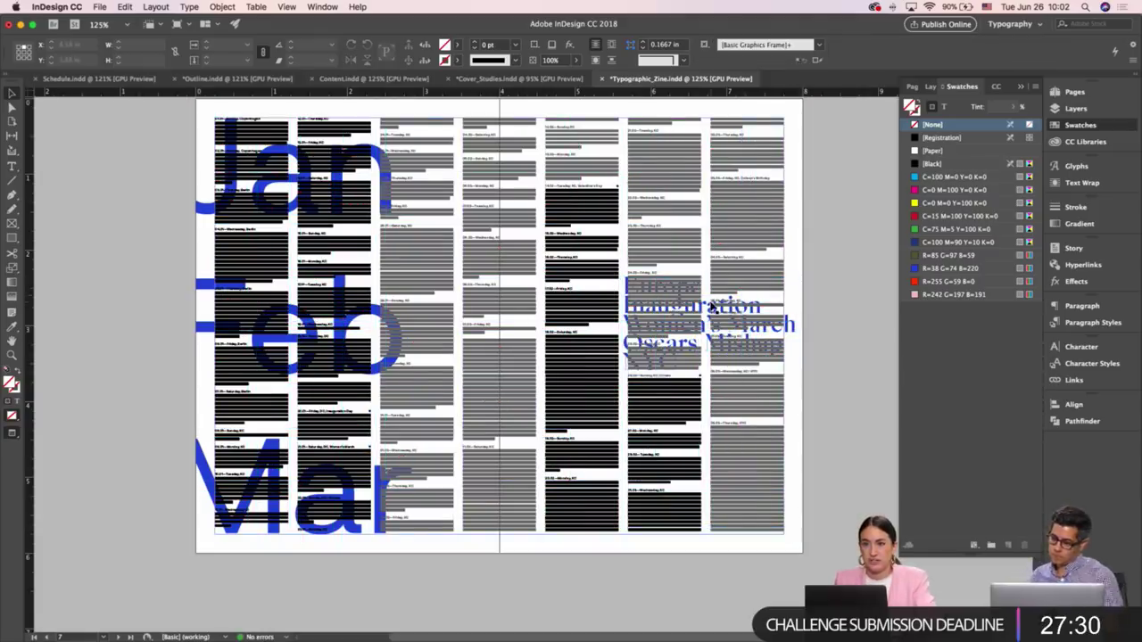
key(w)
scroll(746, 300, up, 8)
scroll(746, 300, up, 6)
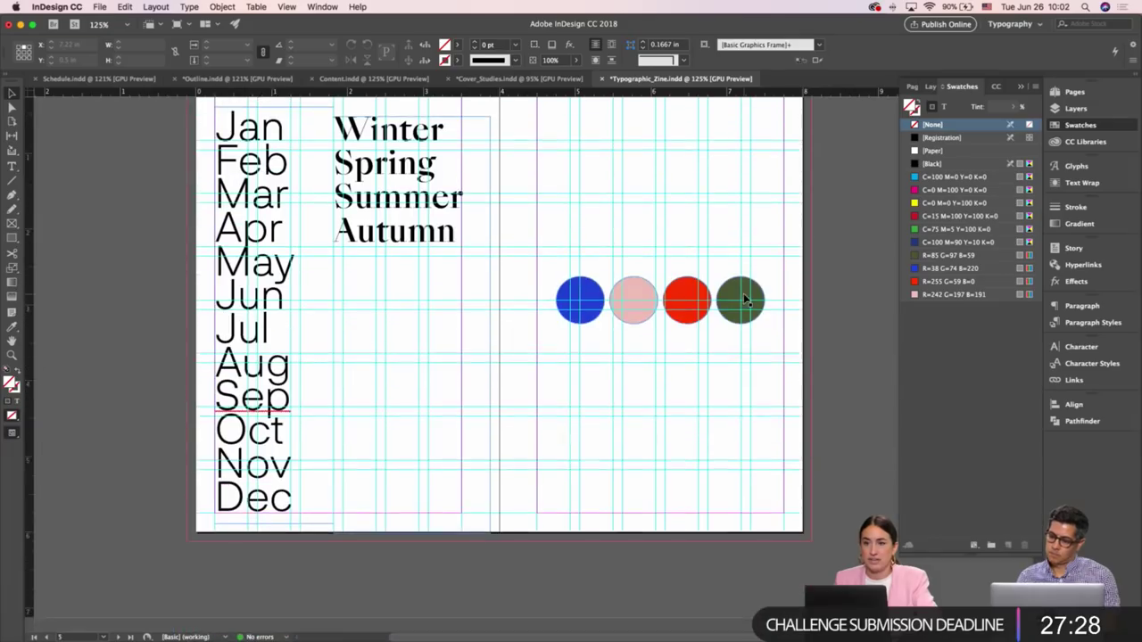
key(w)
scroll(746, 300, down, 20)
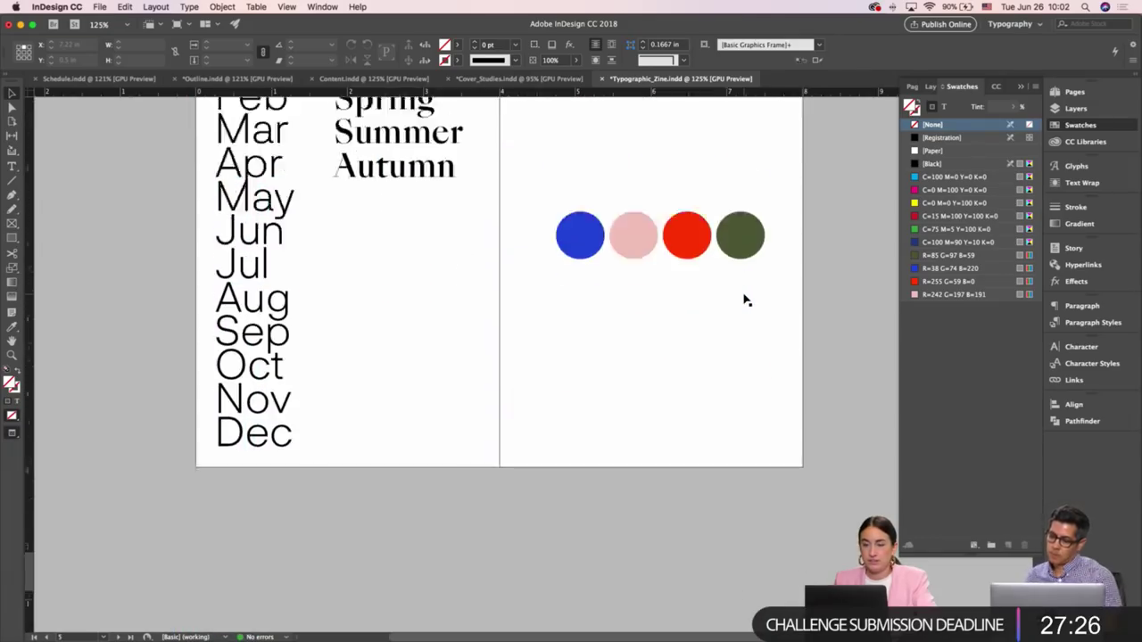
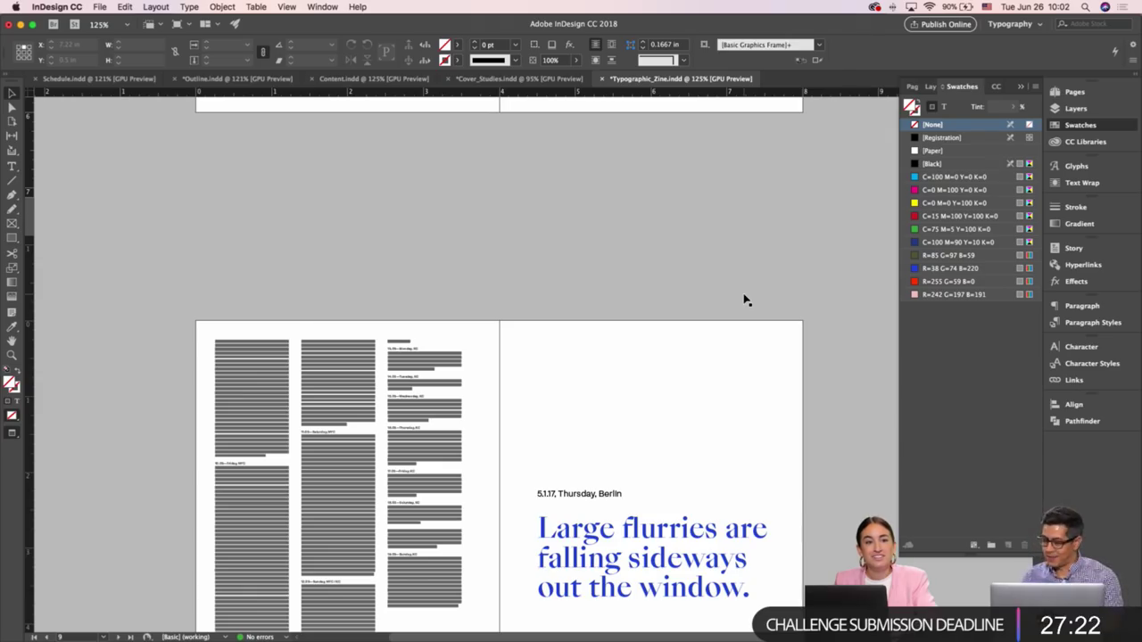
Deselect everything, return to the Selection tool, and zoom out to show the whole spread with guides visible
scroll(746, 299, down, 5)
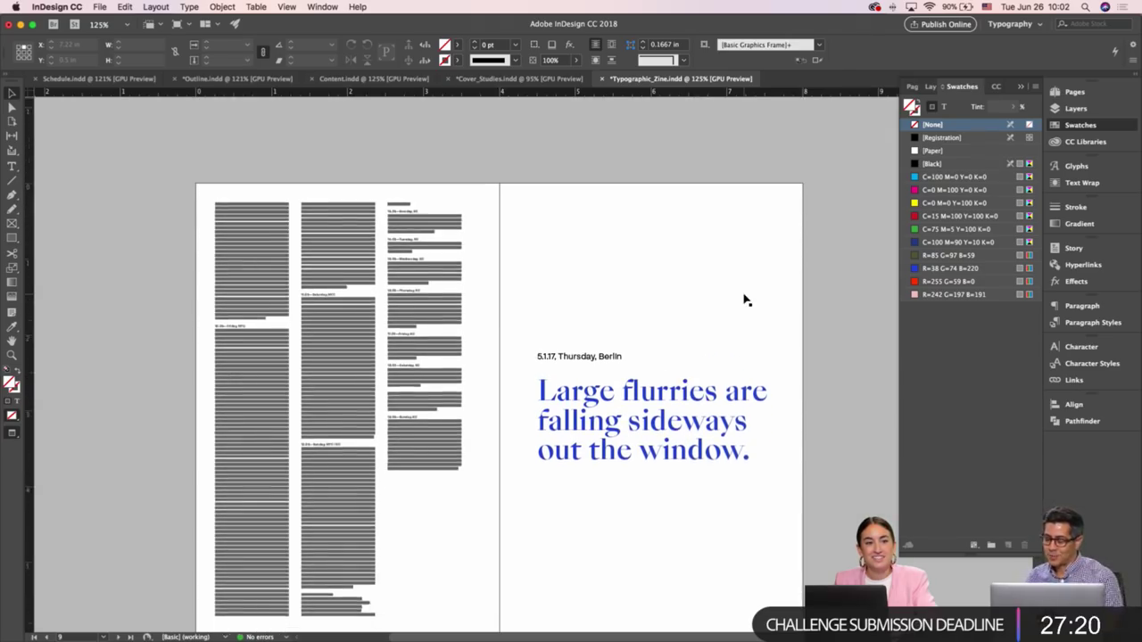
scroll(746, 299, down, 1)
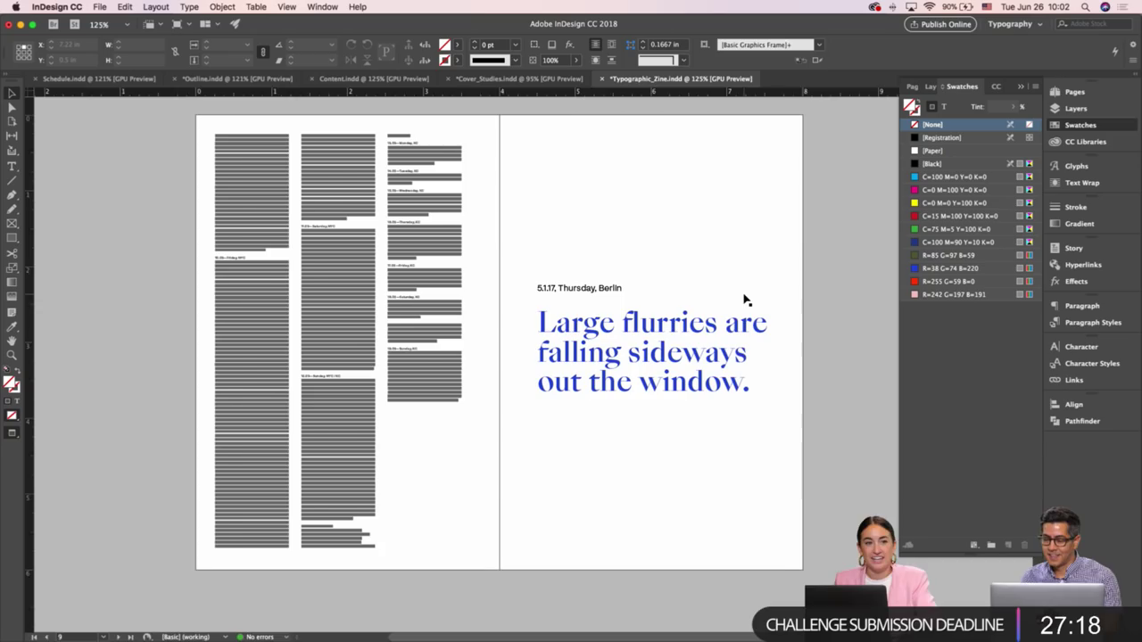
key(w)
scroll(500, 254, down, 2)
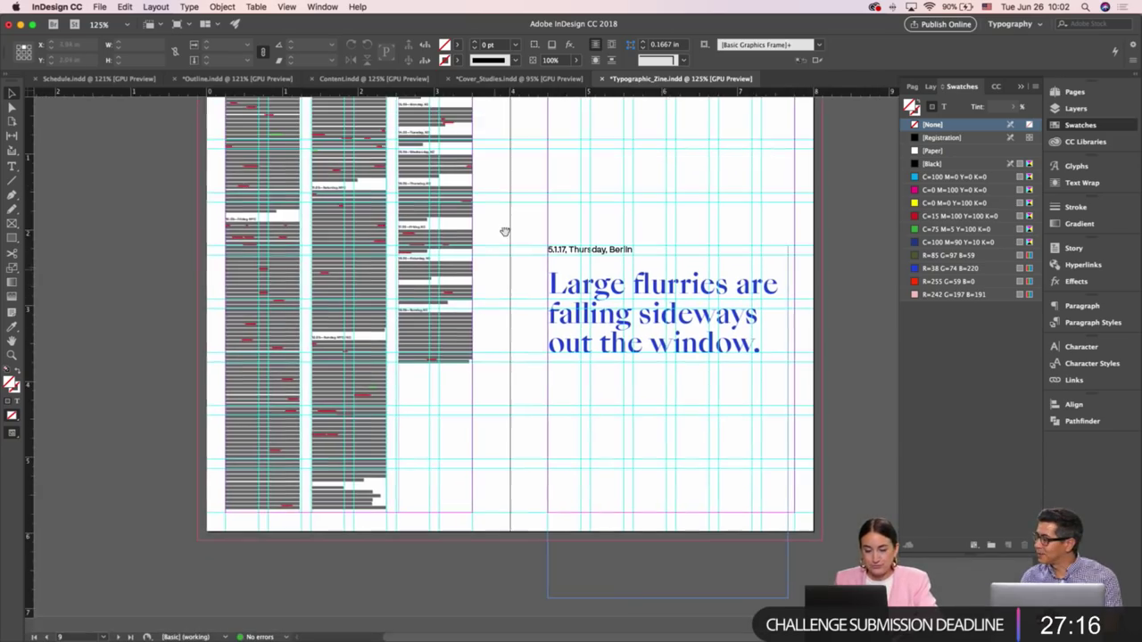
scroll(504, 227, up, 5)
key(ctrl+shift+a)
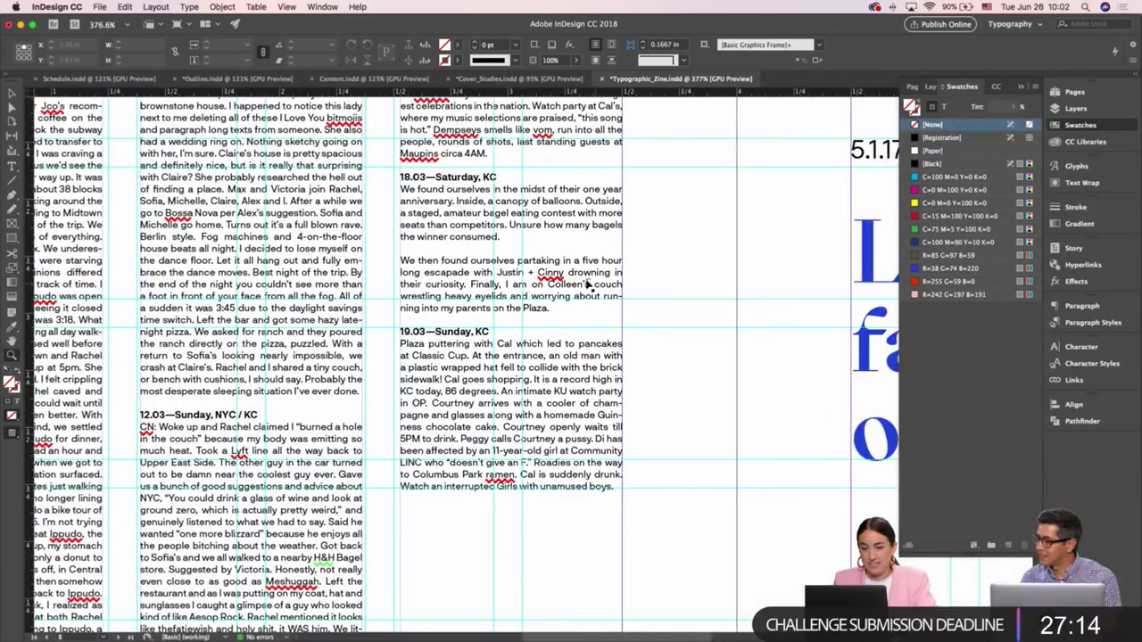
key(v)
key(w)
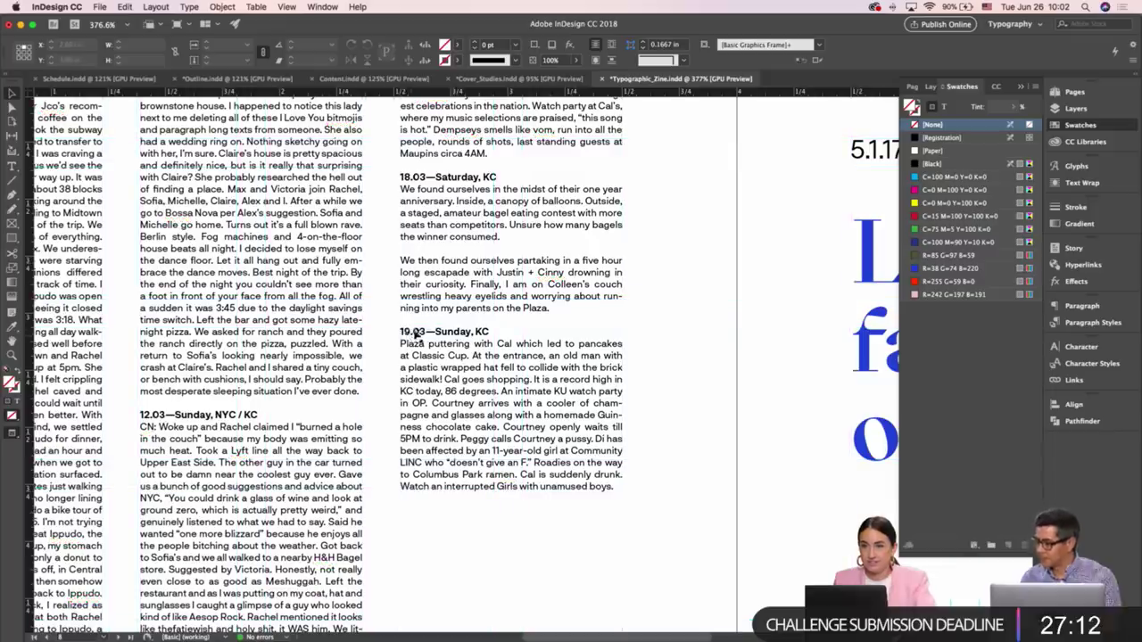
key(w)
key(super+minus)
key(super+minus)
key(super+minus)
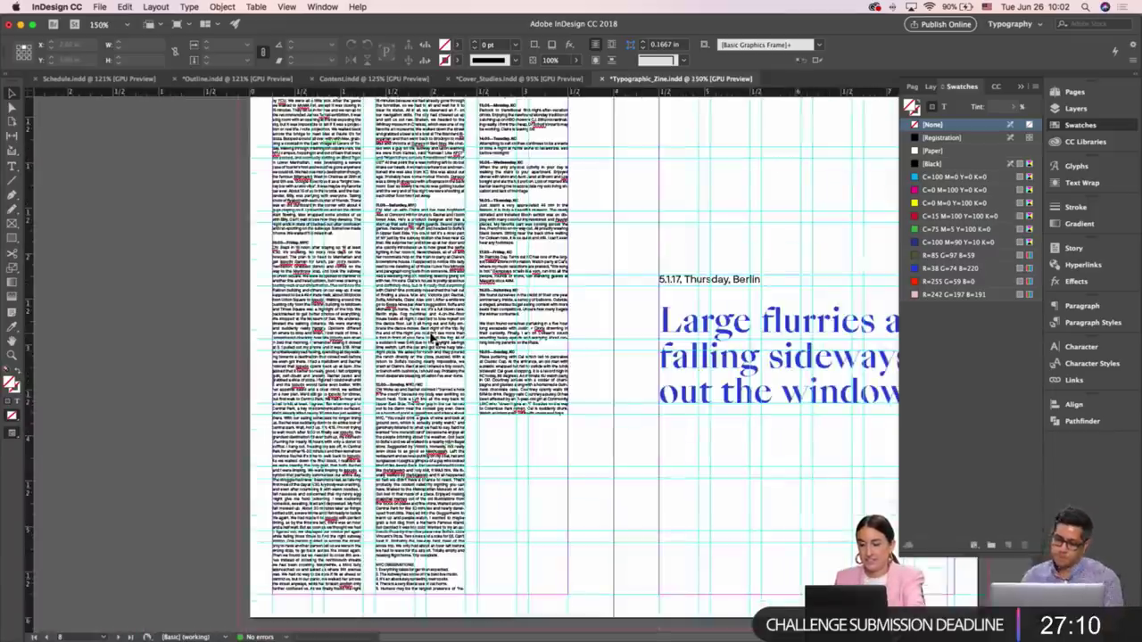
key(super+minus)
scroll(614, 265, right, 5)
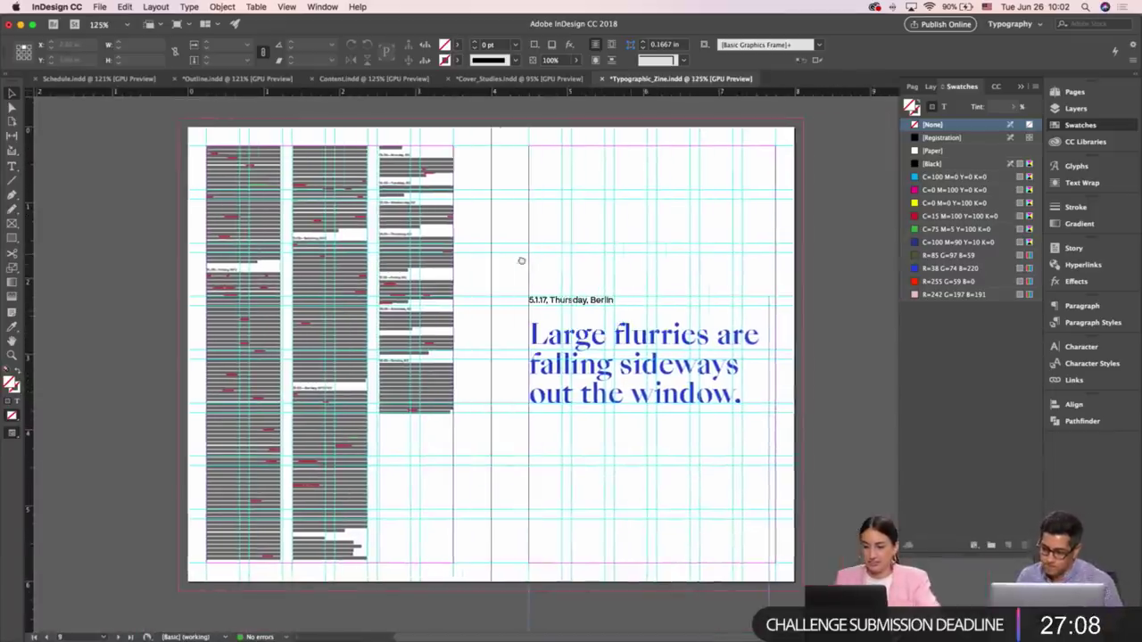
Shorten the Large flurries headline frame to about 2.11 in tall, then deselect it
click(614, 404)
scroll(614, 403, down, 3)
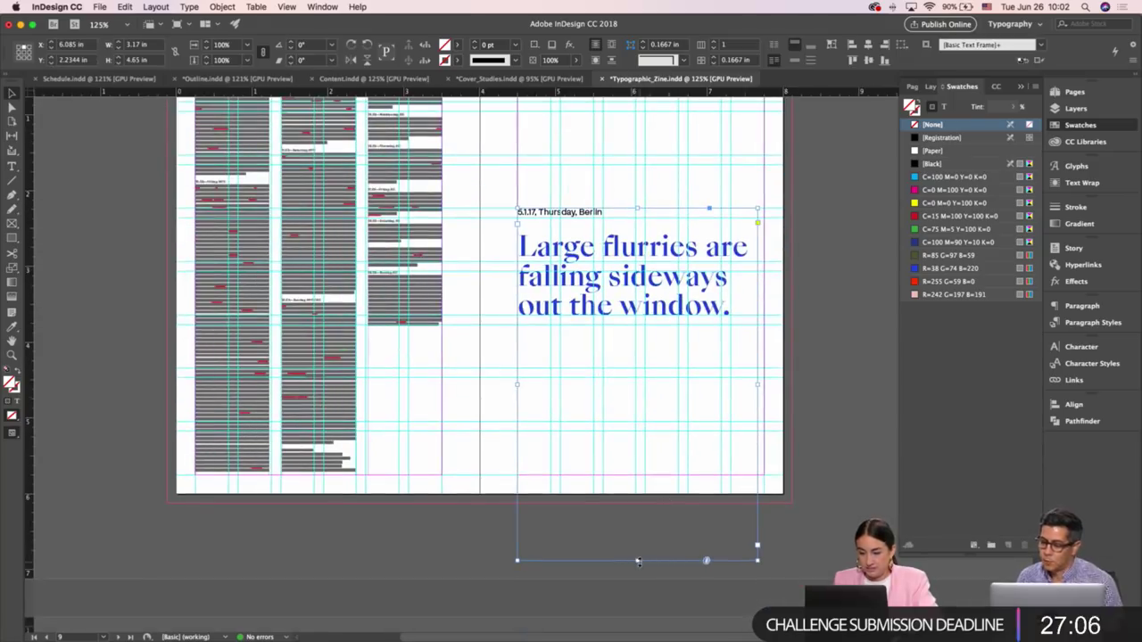
drag(638, 561, 637, 368)
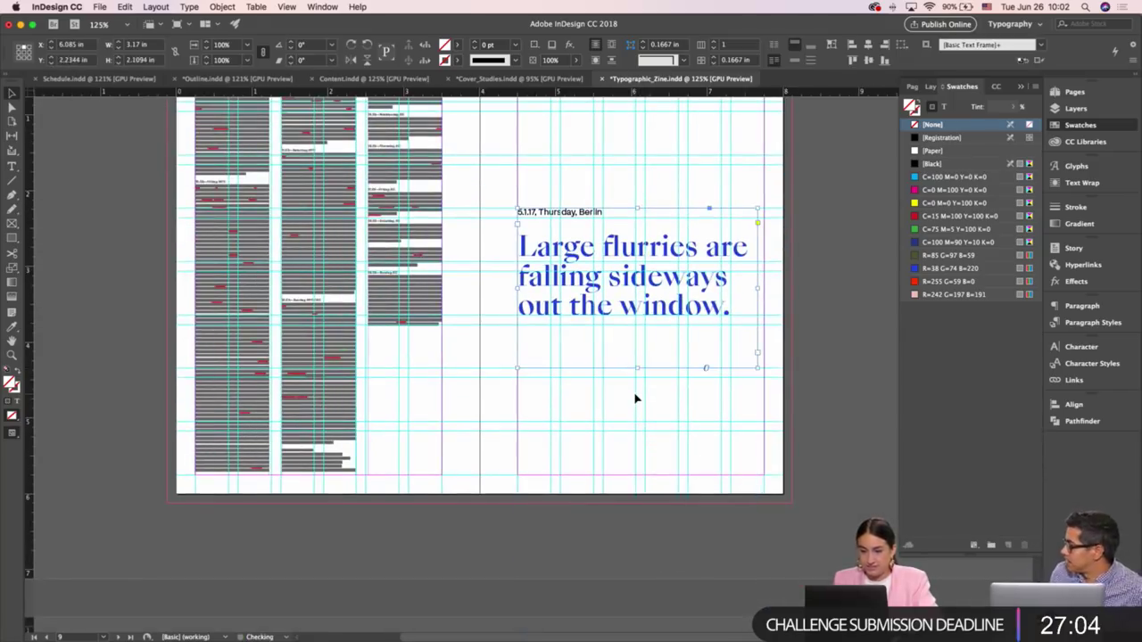
click(635, 399)
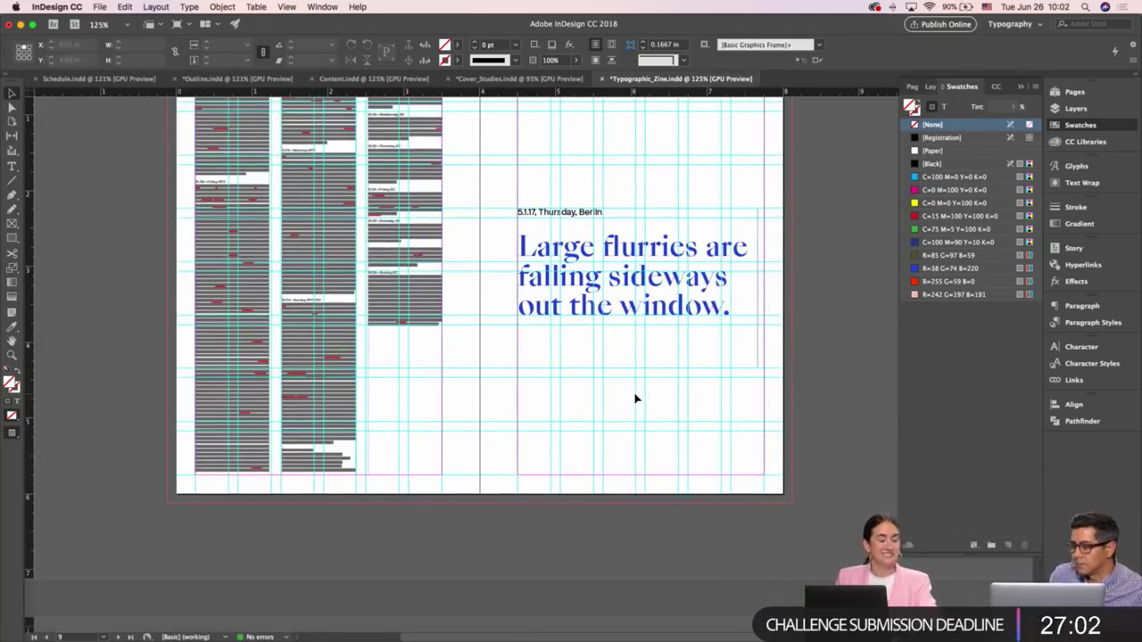
scroll(622, 406, up, 10)
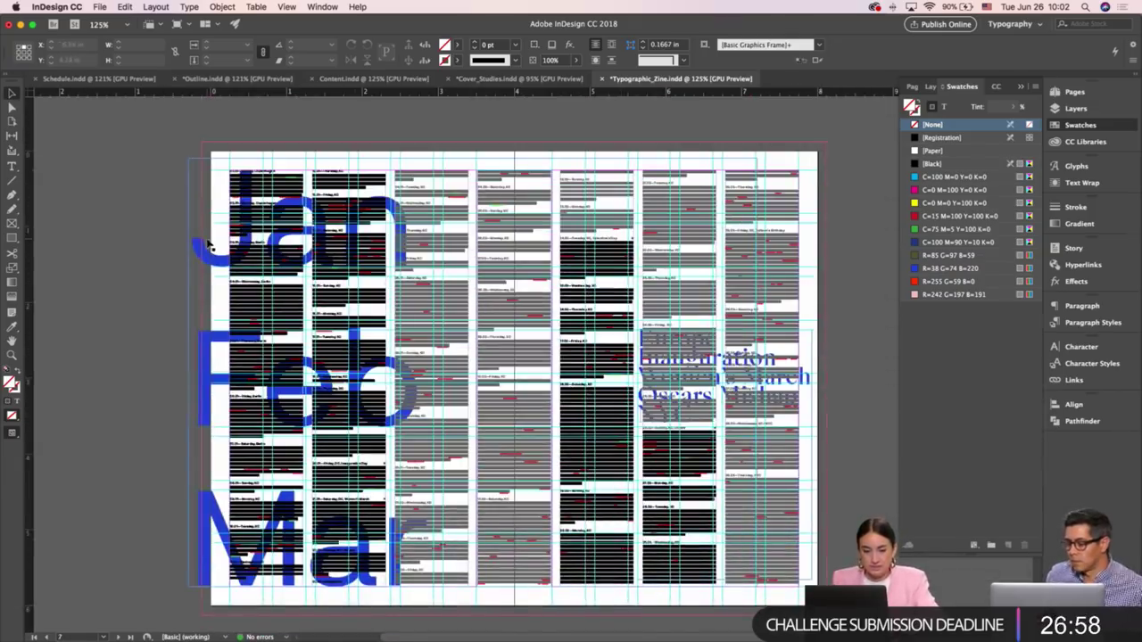
Place a copy of the Jan/Feb/Mar month frame at the blank page's top-left
click(239, 267)
scroll(239, 267, down, 15)
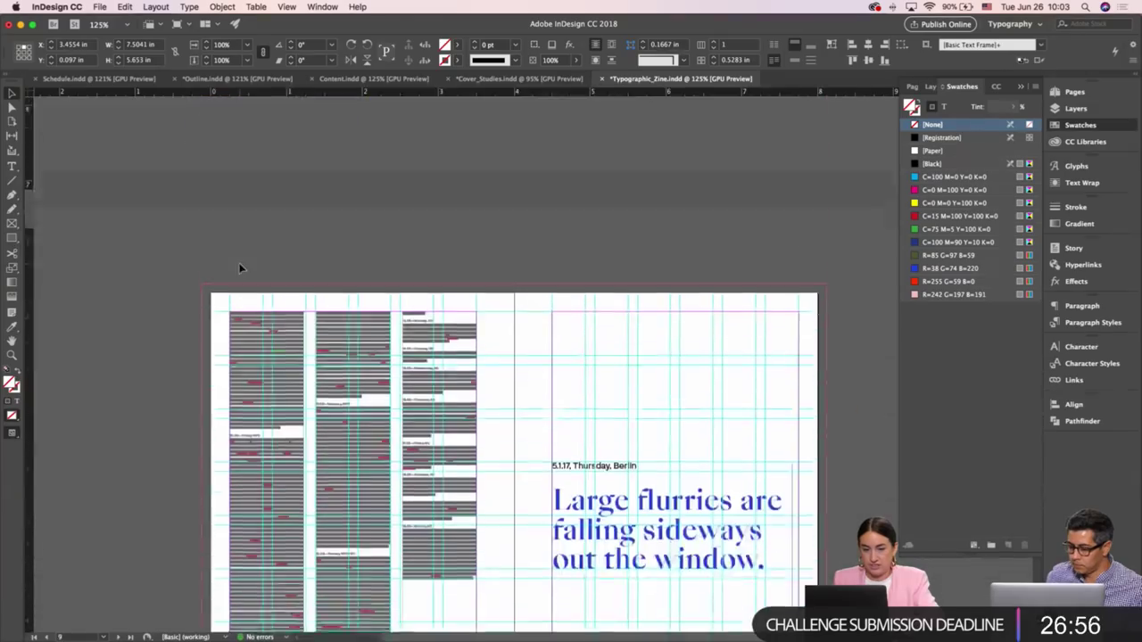
scroll(239, 267, down, 3)
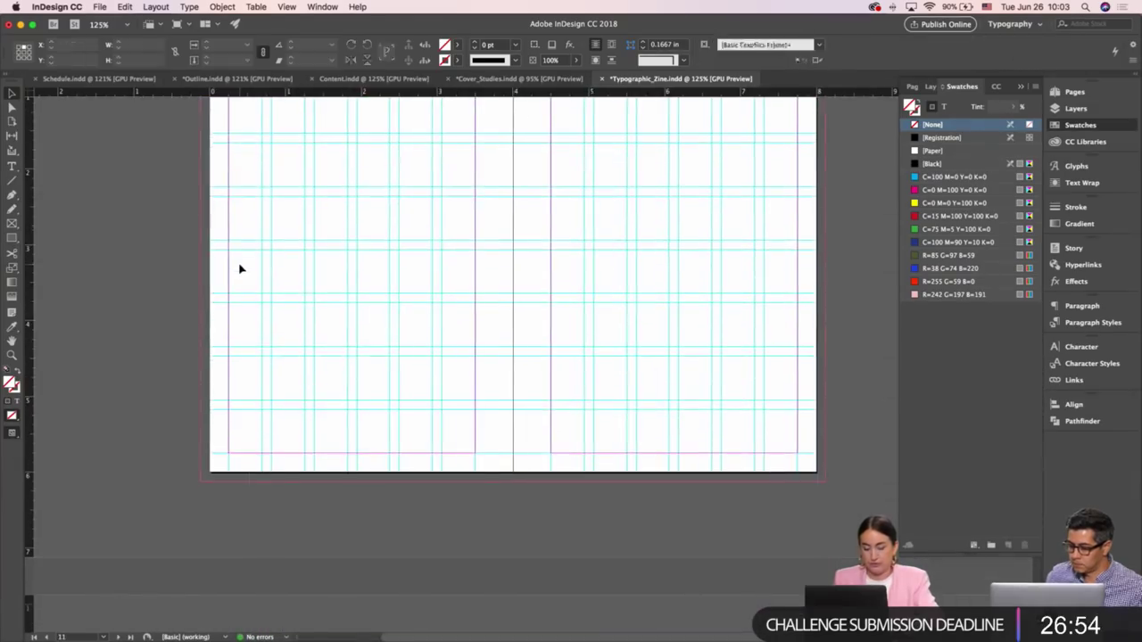
scroll(240, 265, up, 10)
drag(309, 354, 273, 256)
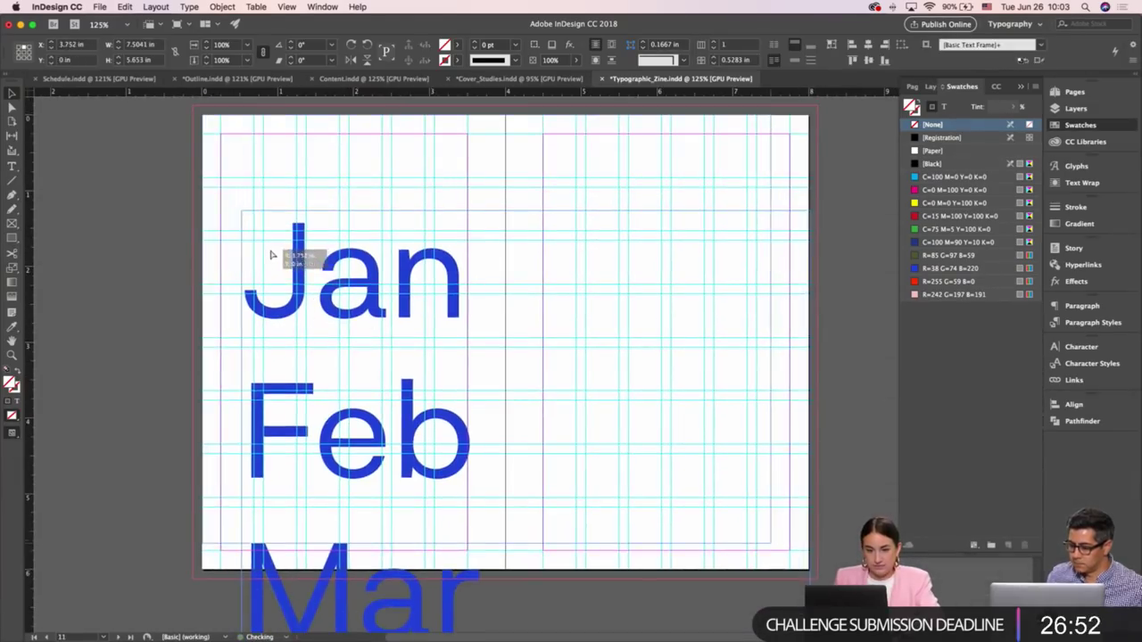
Replace the month text with Apr, May and Jun on separate lines, then select it all
double_click(272, 251)
key(super+a)
text(Apr )
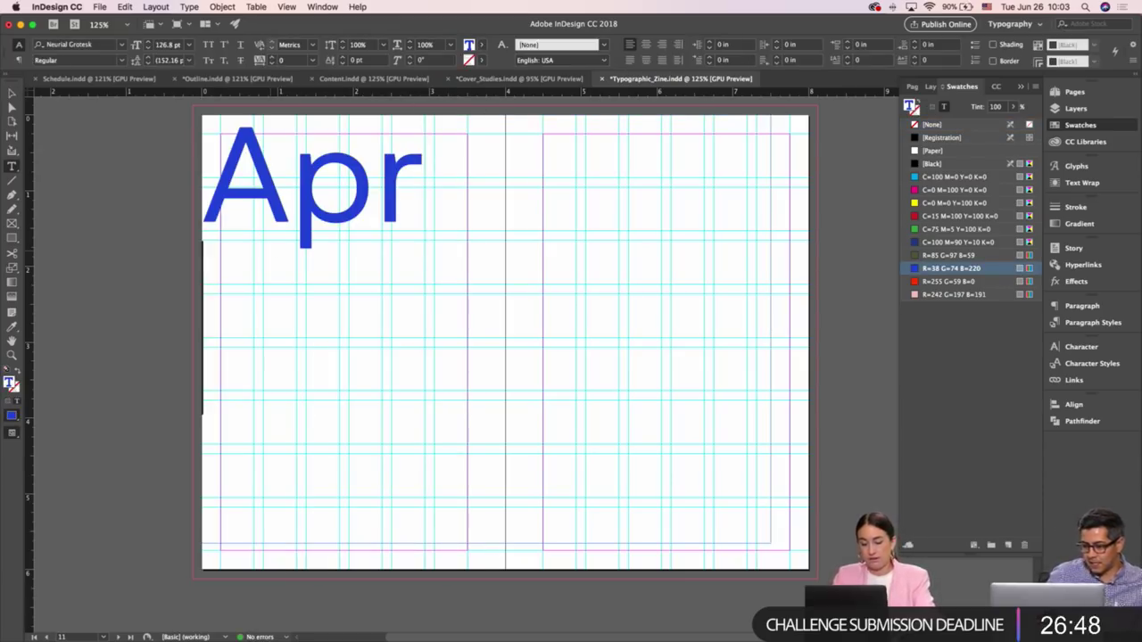
text(May)
key(Return)
text(Jun)
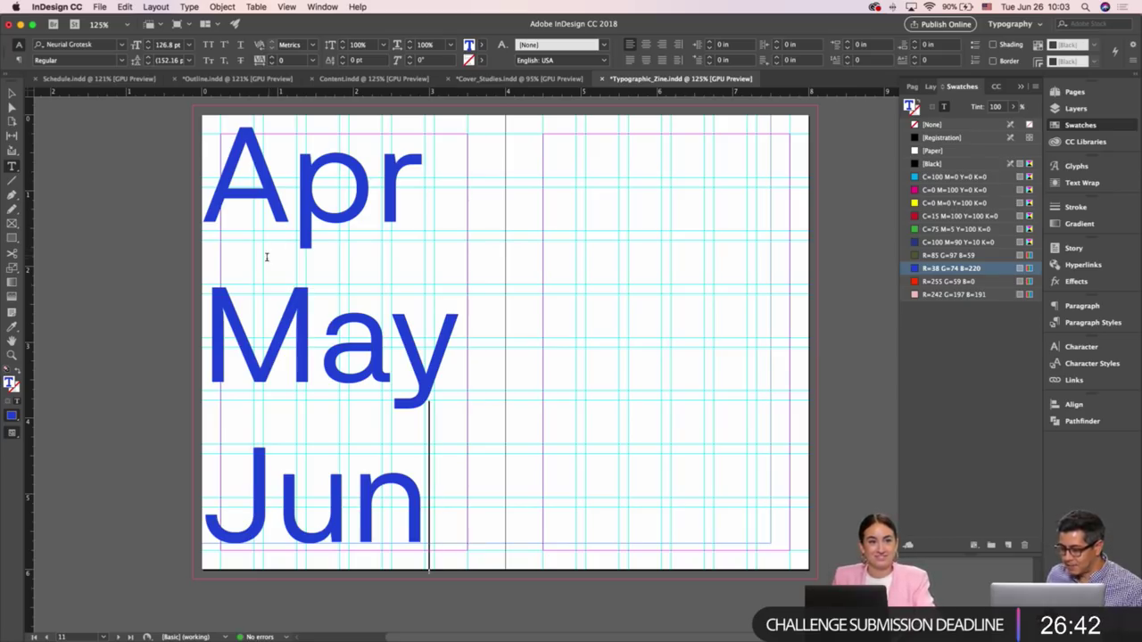
key(super+a)
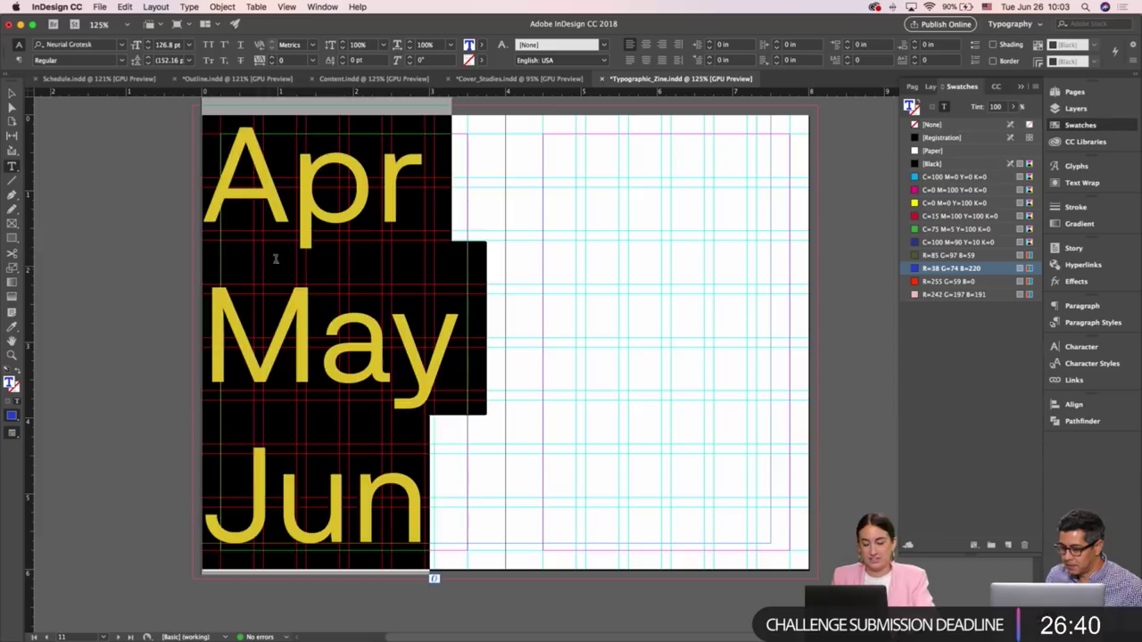
Colour the month text with the R=242 G=197 B=191 pale pink swatch and narrow its frame to 4 in wide
click(928, 295)
key(Escape)
key(w)
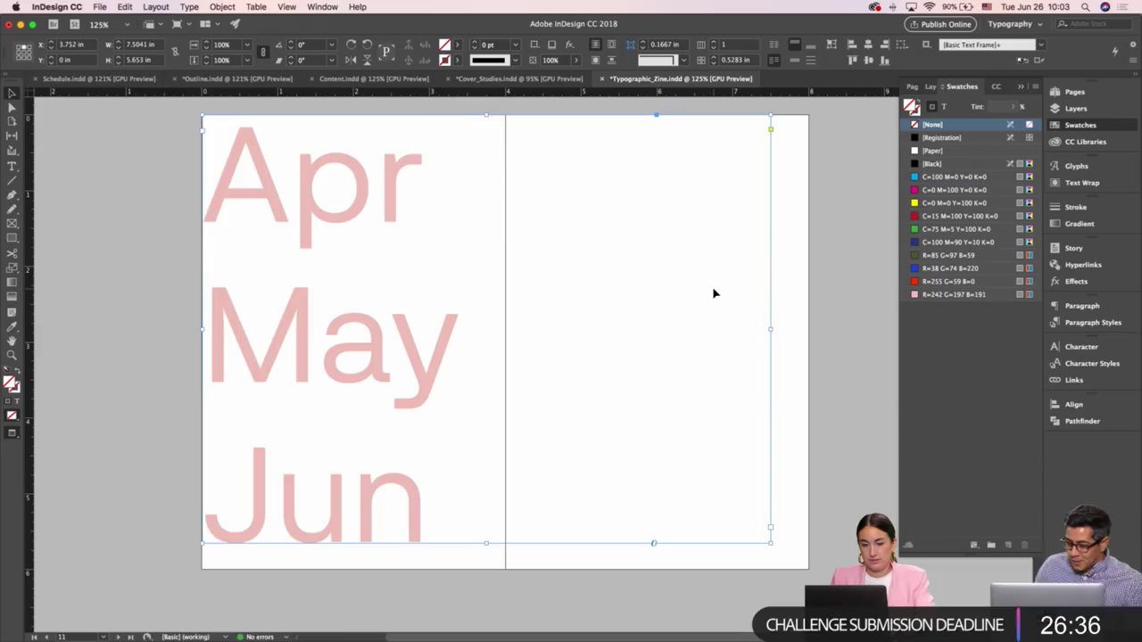
key(w)
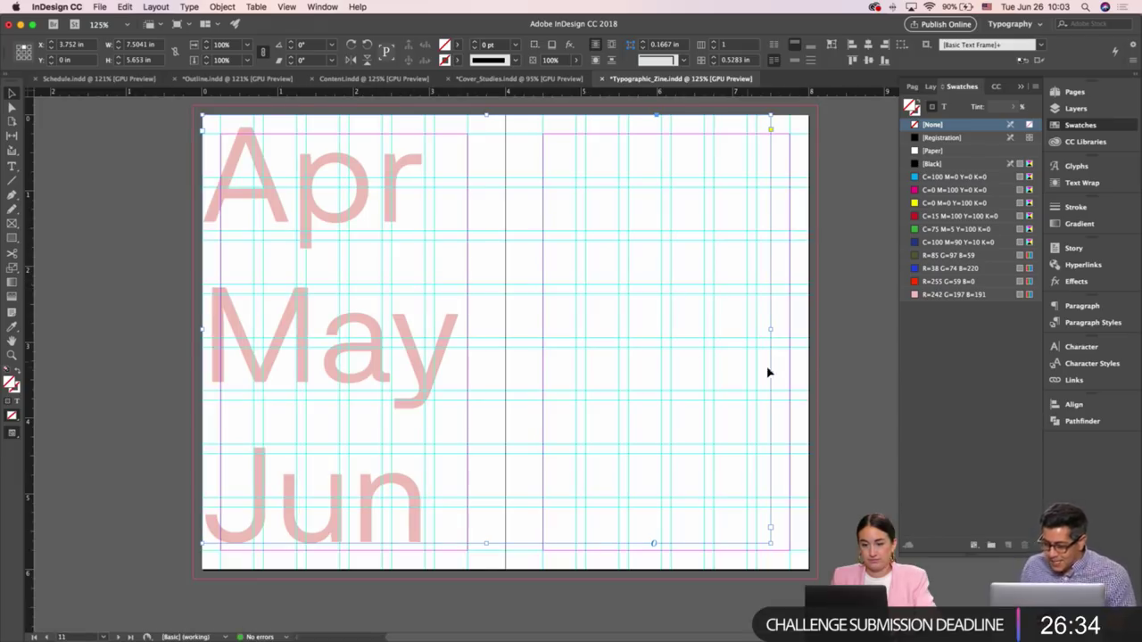
drag(772, 331, 503, 331)
click(541, 328)
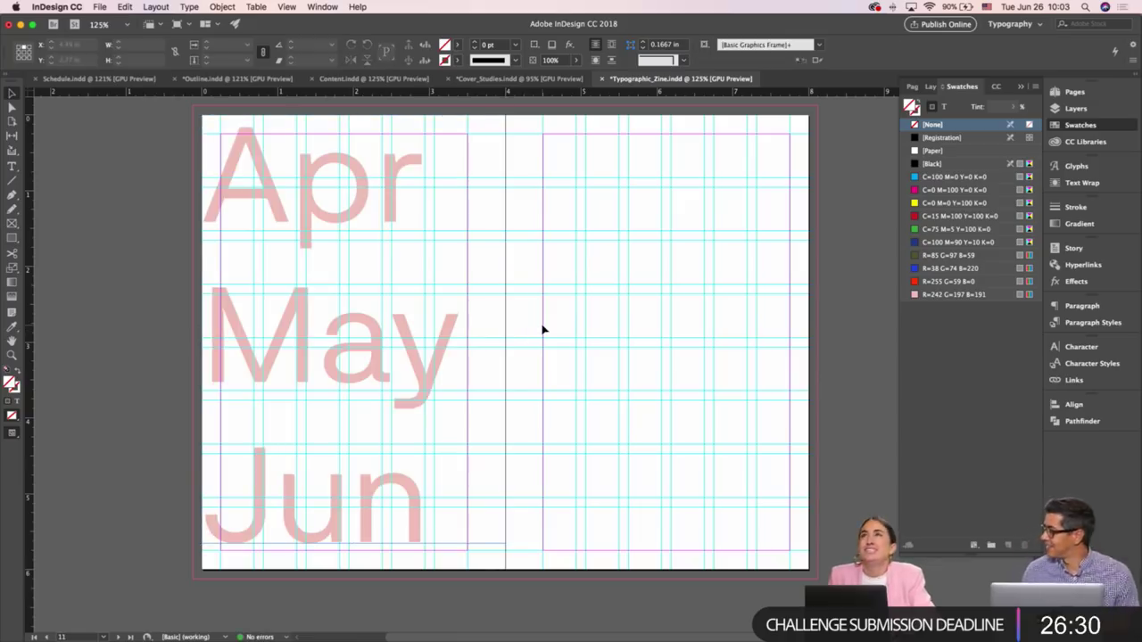
Rotate the Apr/May/Jun frame 90° and move it lower on the spread
key(w)
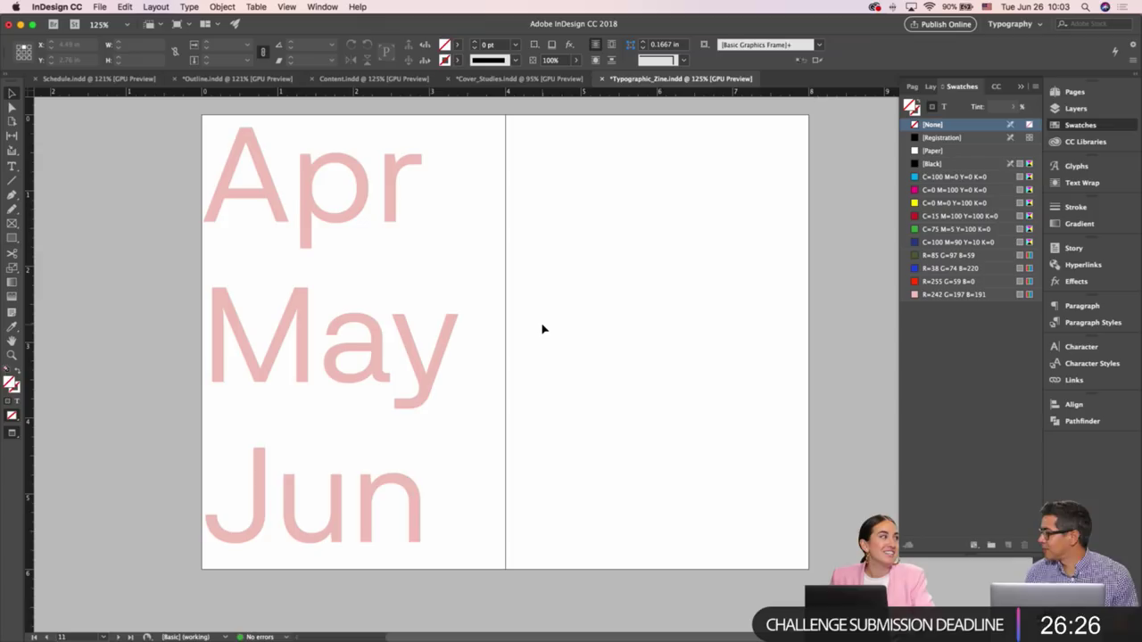
key(w)
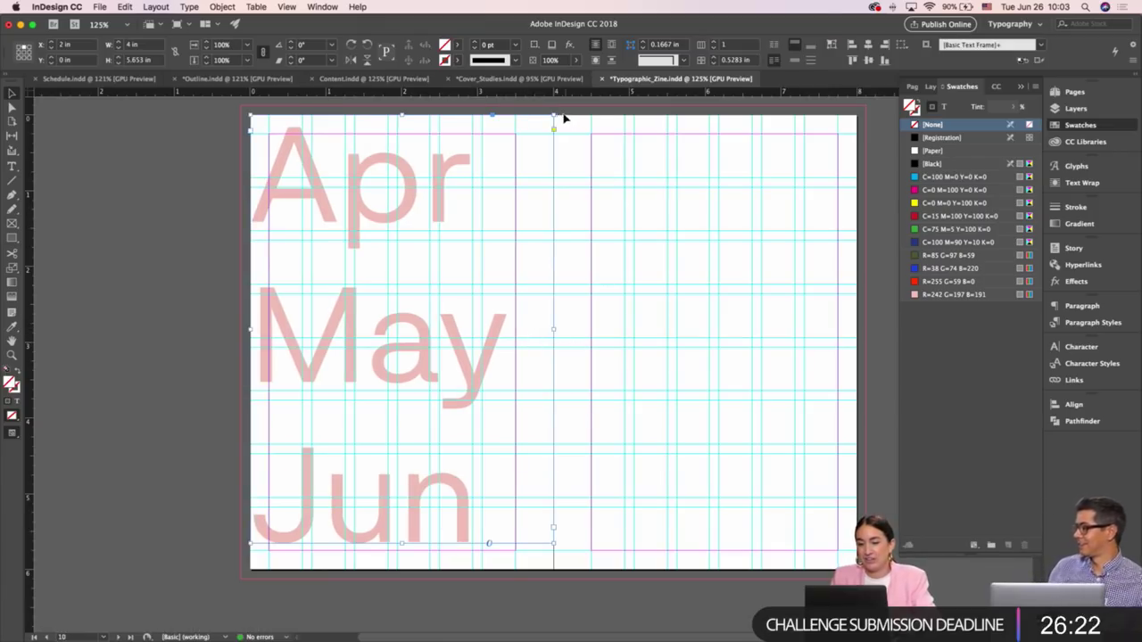
drag(553, 112, 208, 222)
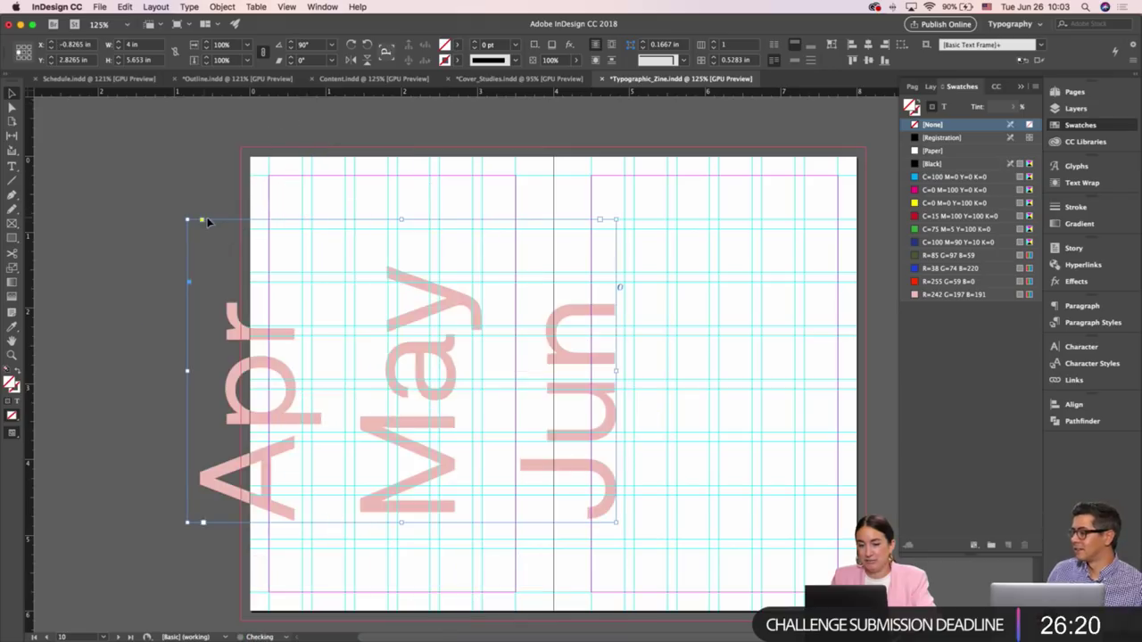
scroll(371, 236, down, 2)
drag(360, 265, 407, 227)
click(408, 227)
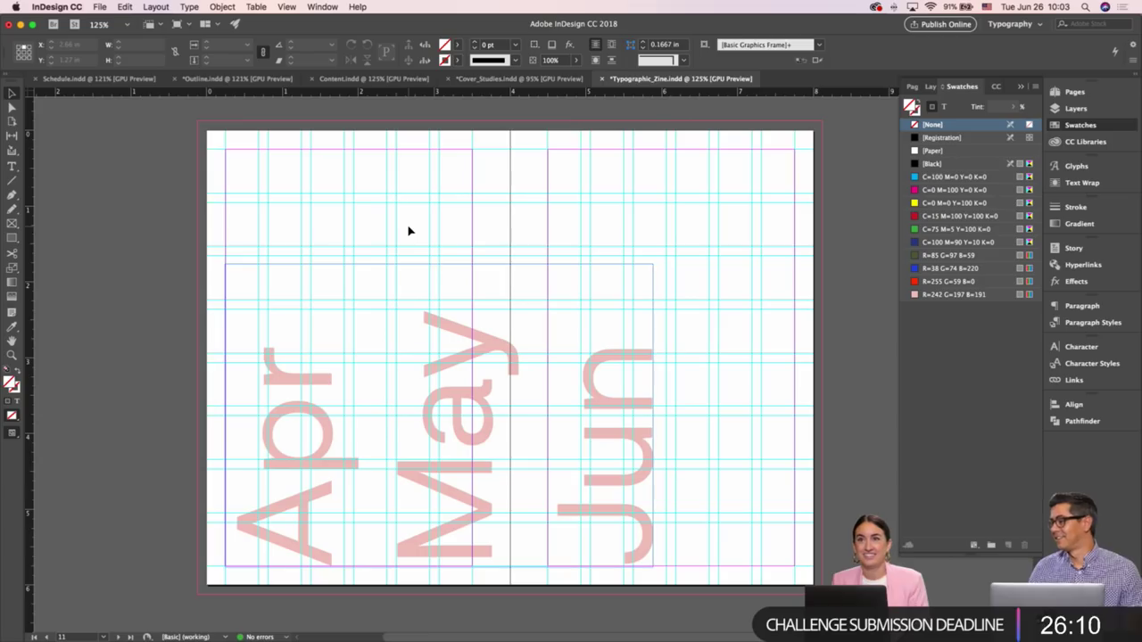
scroll(411, 236, left, 2)
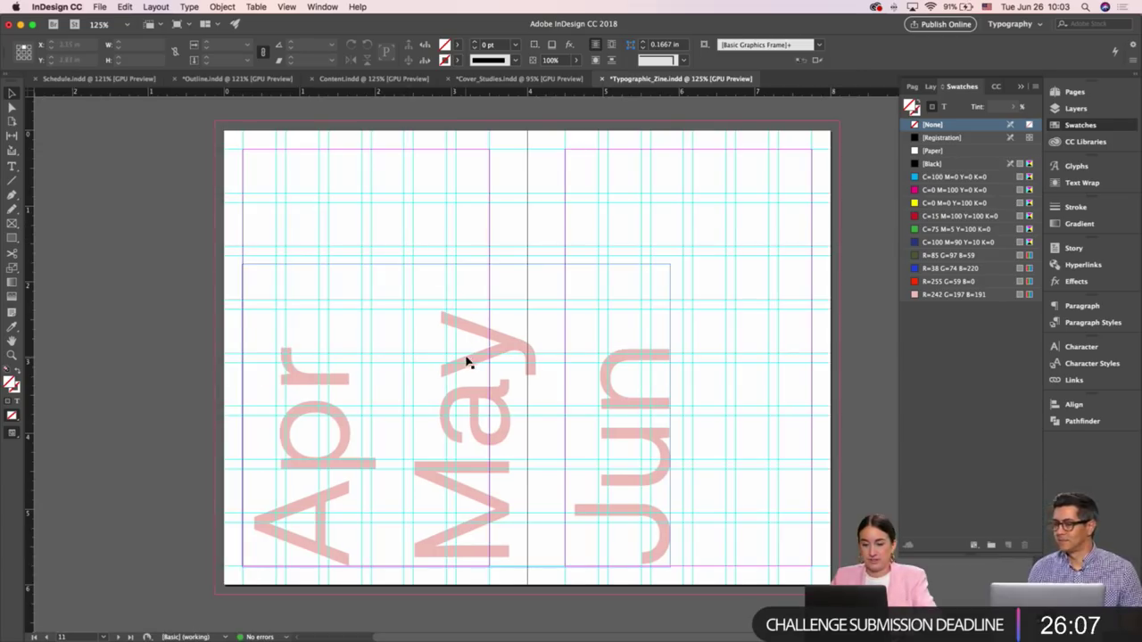
click(467, 362)
Switch to Content.indd and scroll through it to find the diary text
key(w)
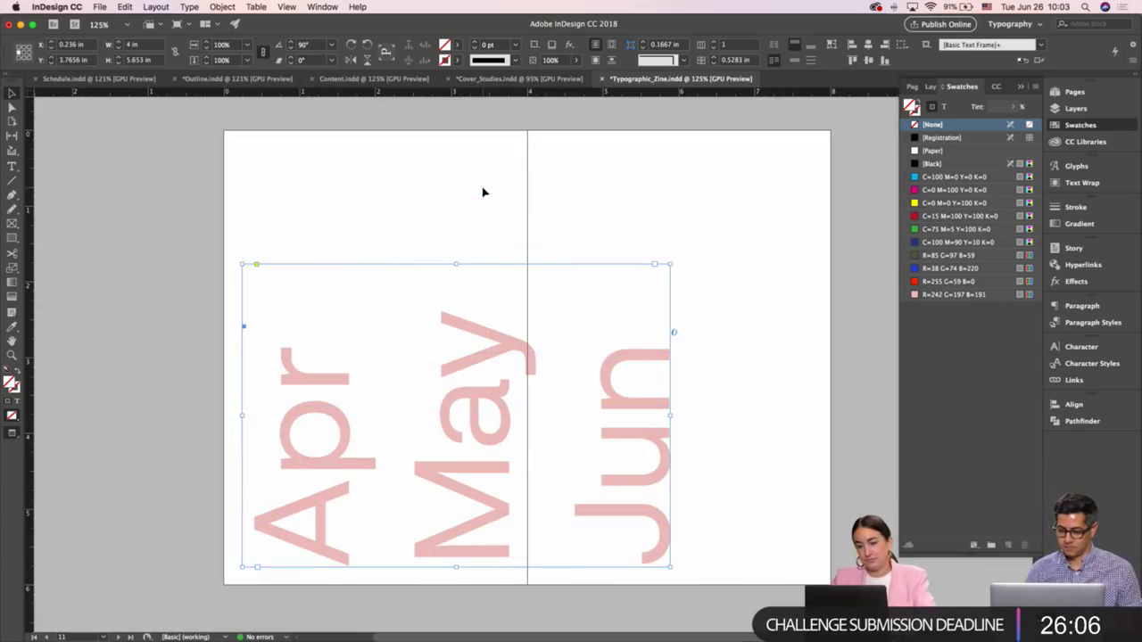
click(483, 192)
click(373, 79)
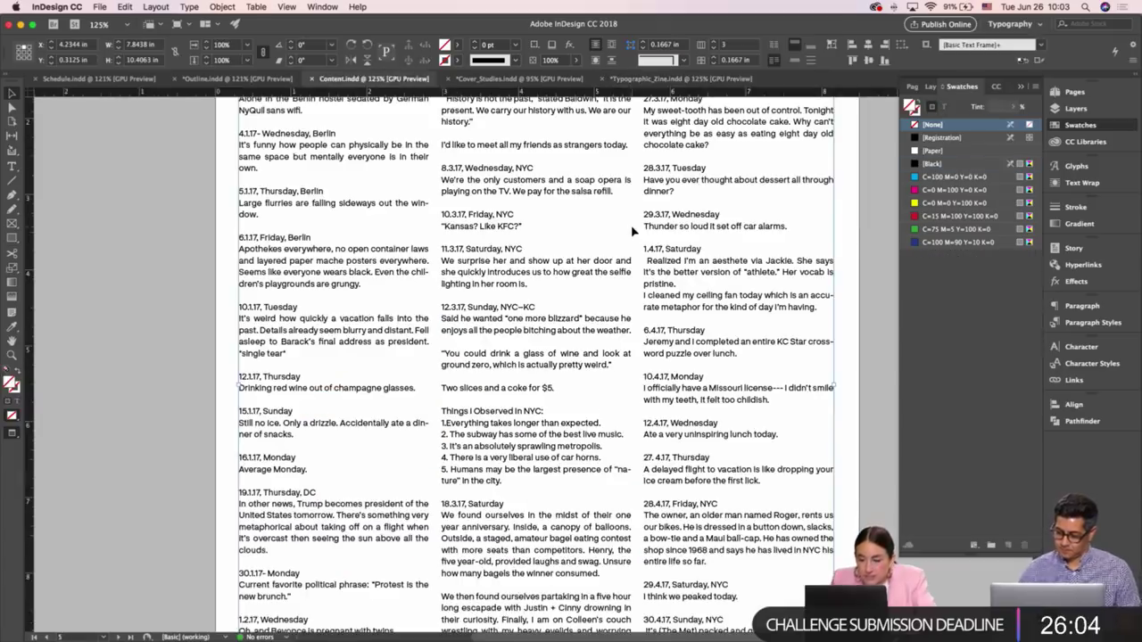
scroll(632, 231, up, 15)
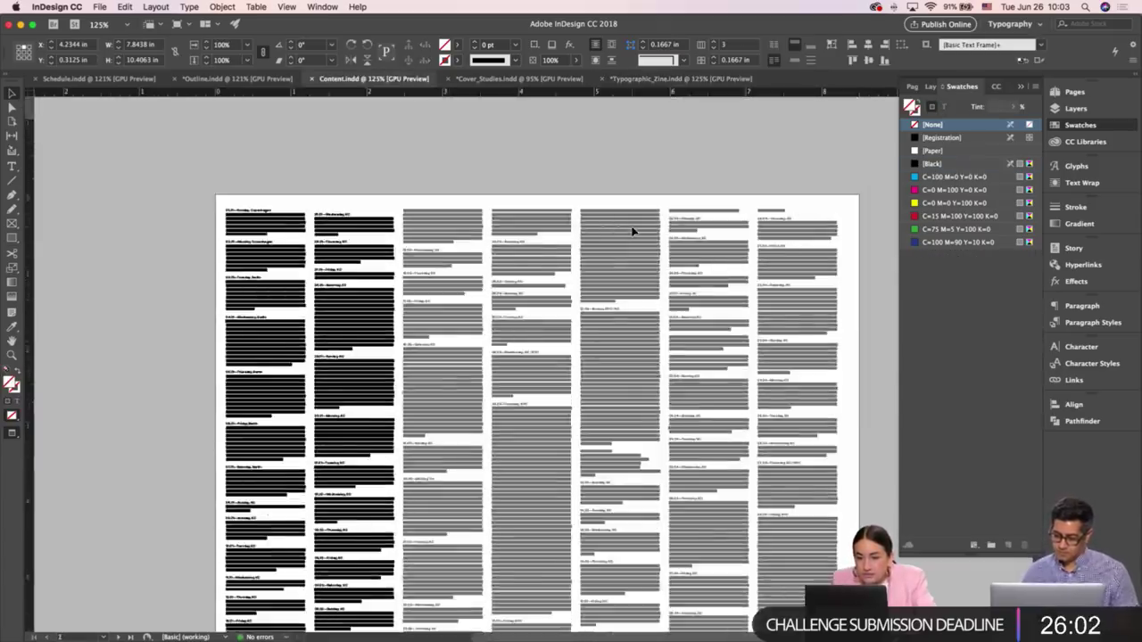
scroll(632, 231, down, 10)
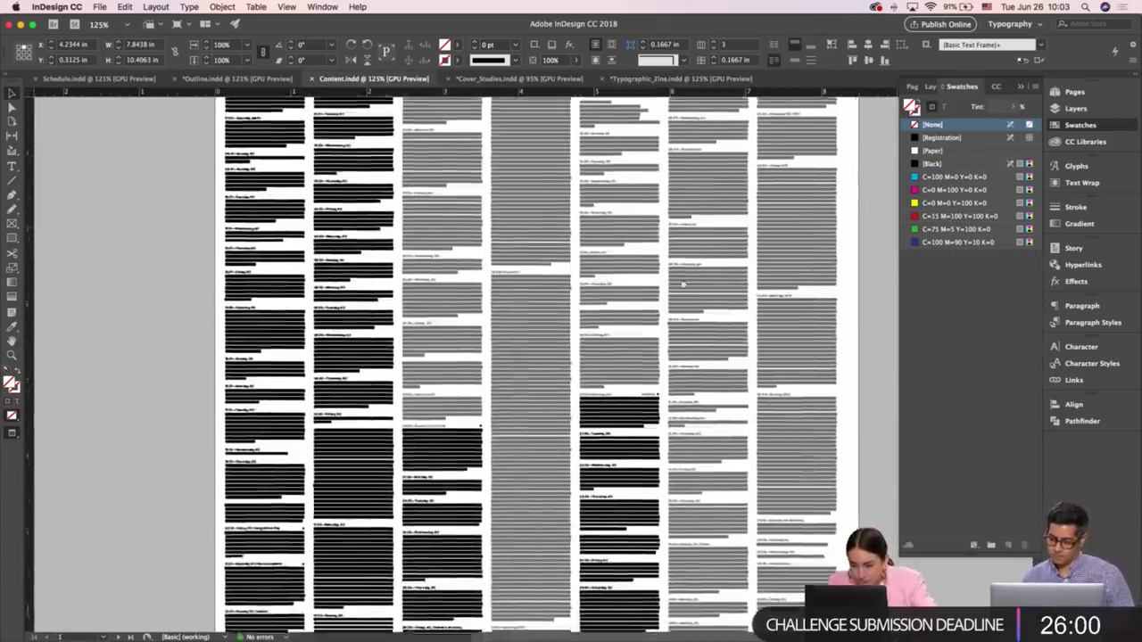
scroll(605, 273, down, 10)
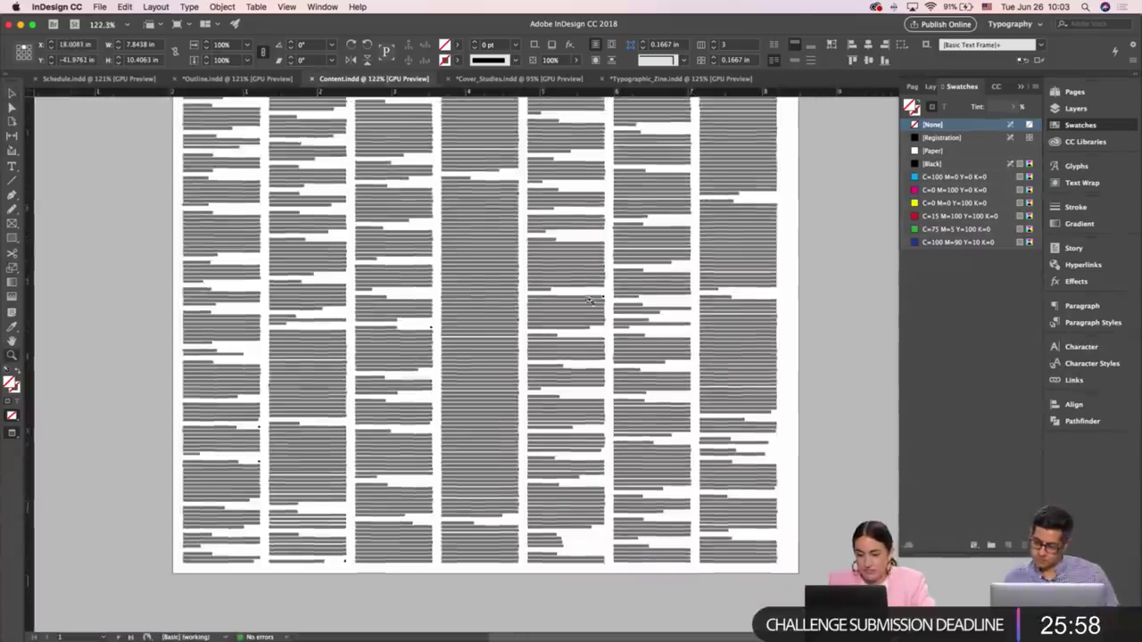
scroll(581, 238, down, 10)
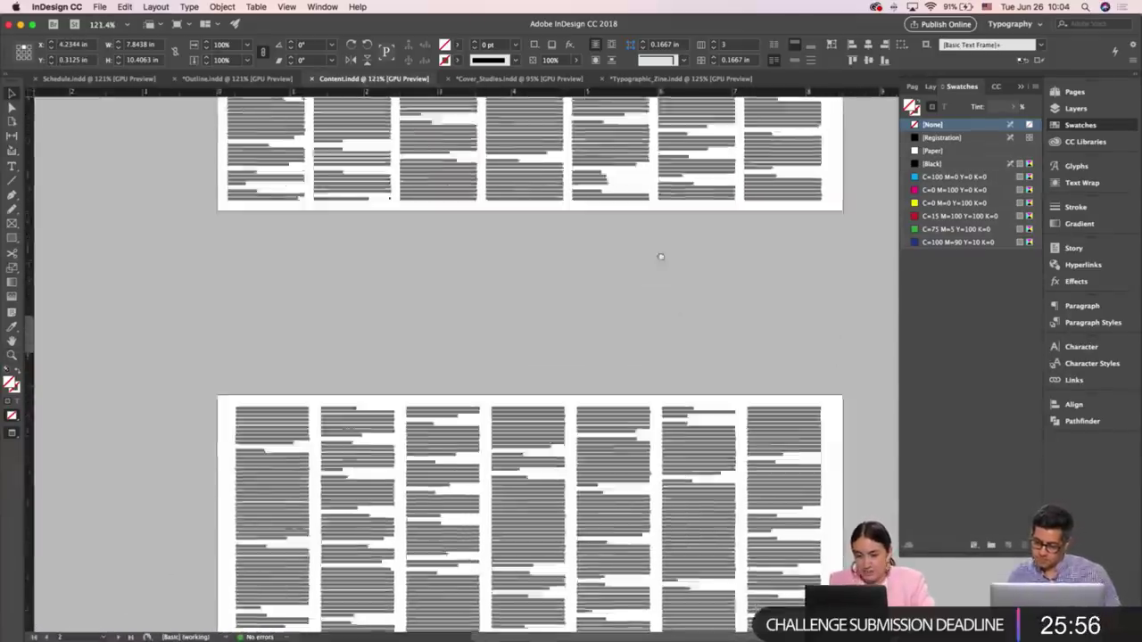
scroll(627, 527, down, 10)
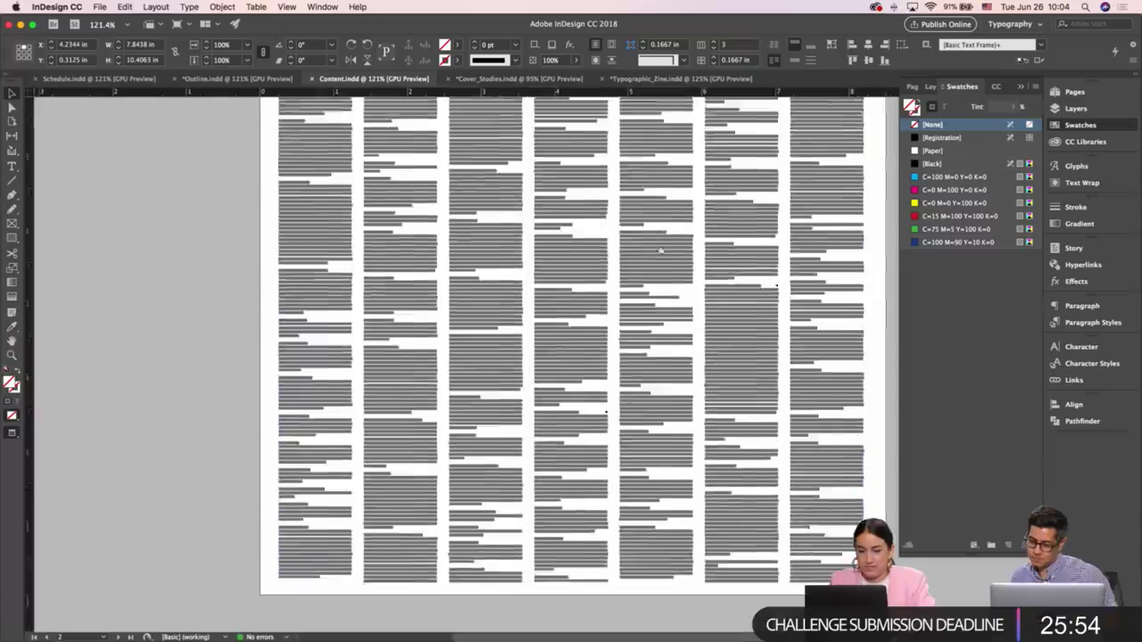
scroll(697, 266, right, 3)
scroll(678, 294, up, 1)
scroll(573, 427, up, 3)
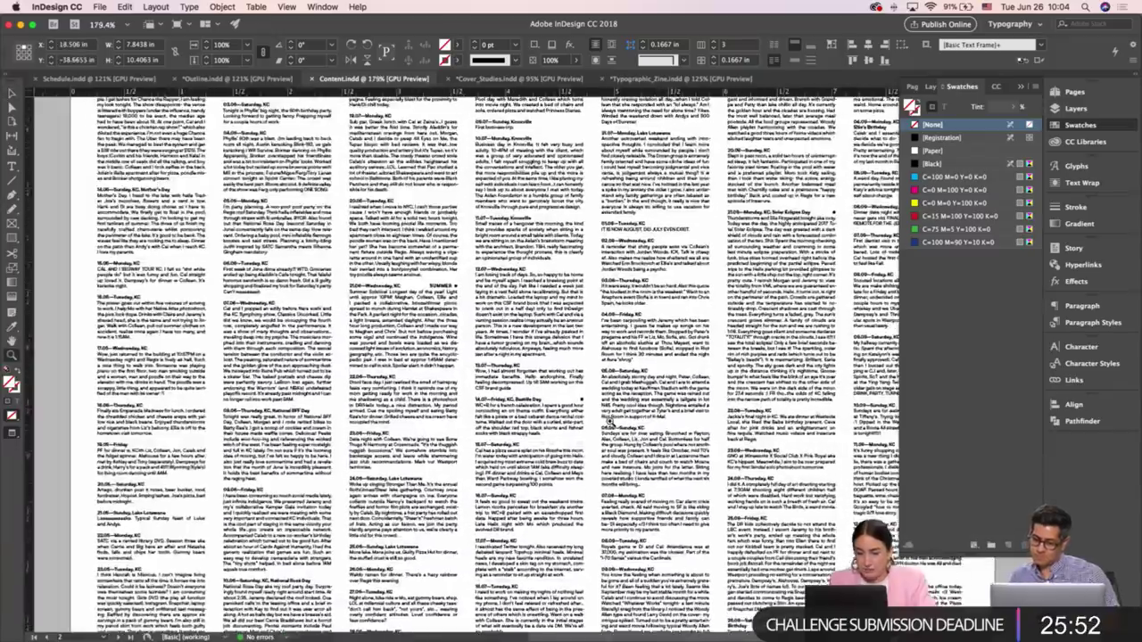
scroll(607, 429, right, 2)
scroll(631, 437, left, 3)
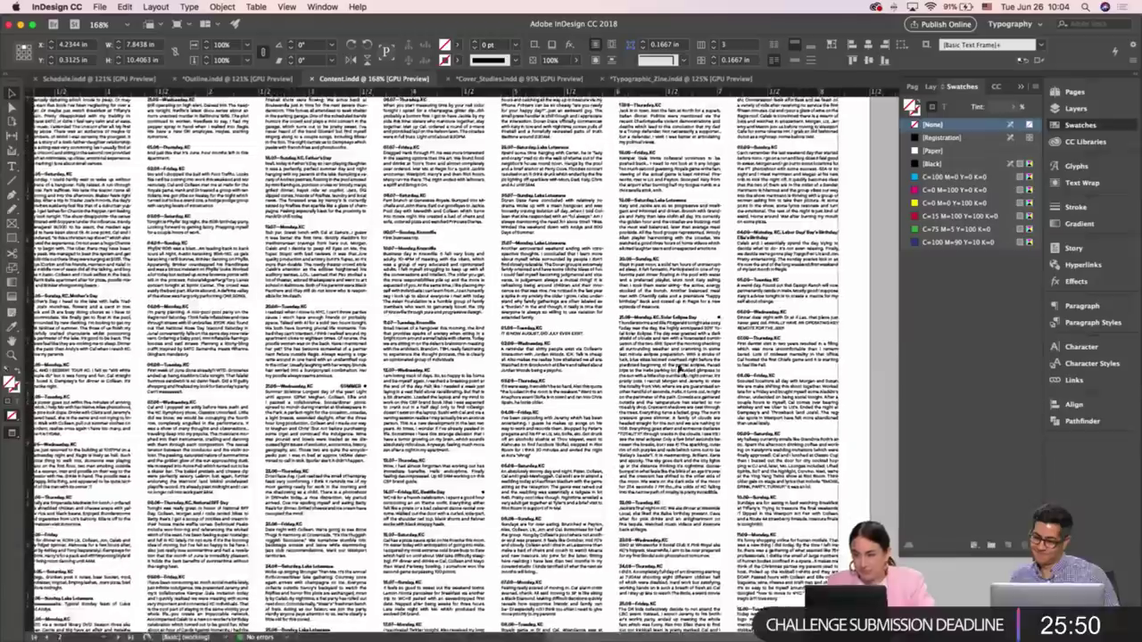
scroll(588, 357, up, 2)
scroll(571, 352, up, 3)
scroll(571, 352, left, 2)
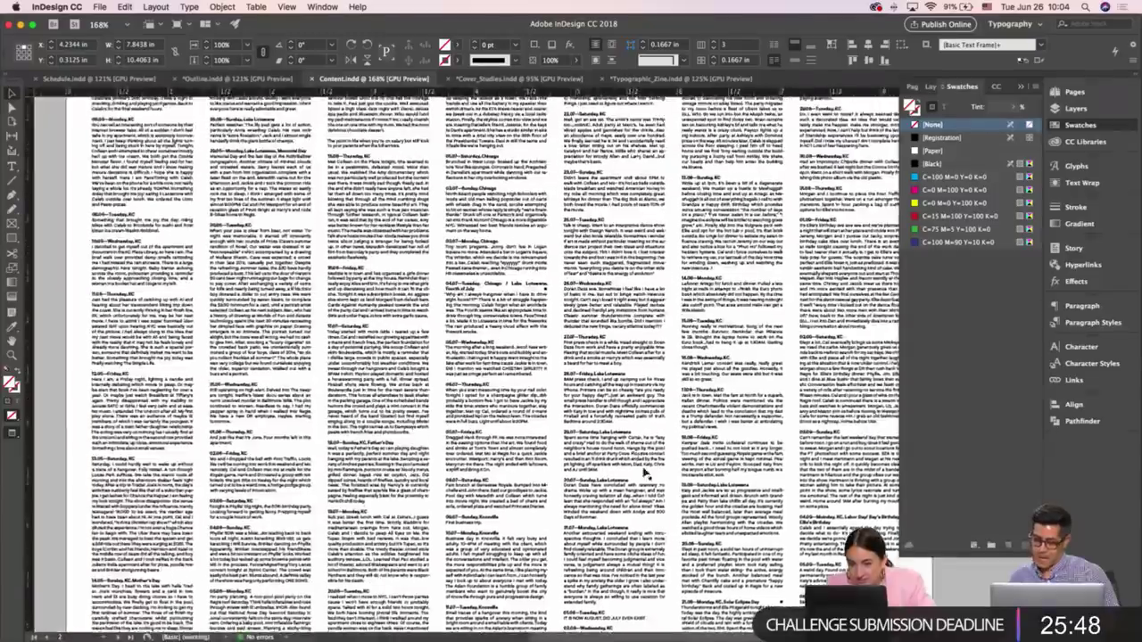
scroll(709, 473, down, 3)
scroll(709, 473, right, 2)
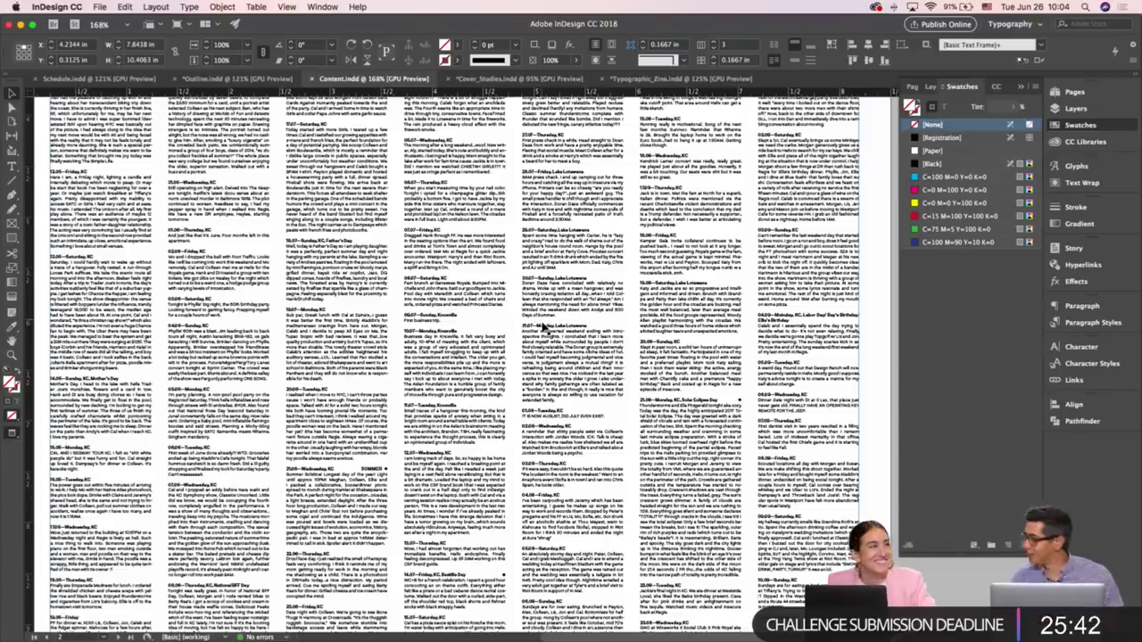
scroll(542, 327, down, 10)
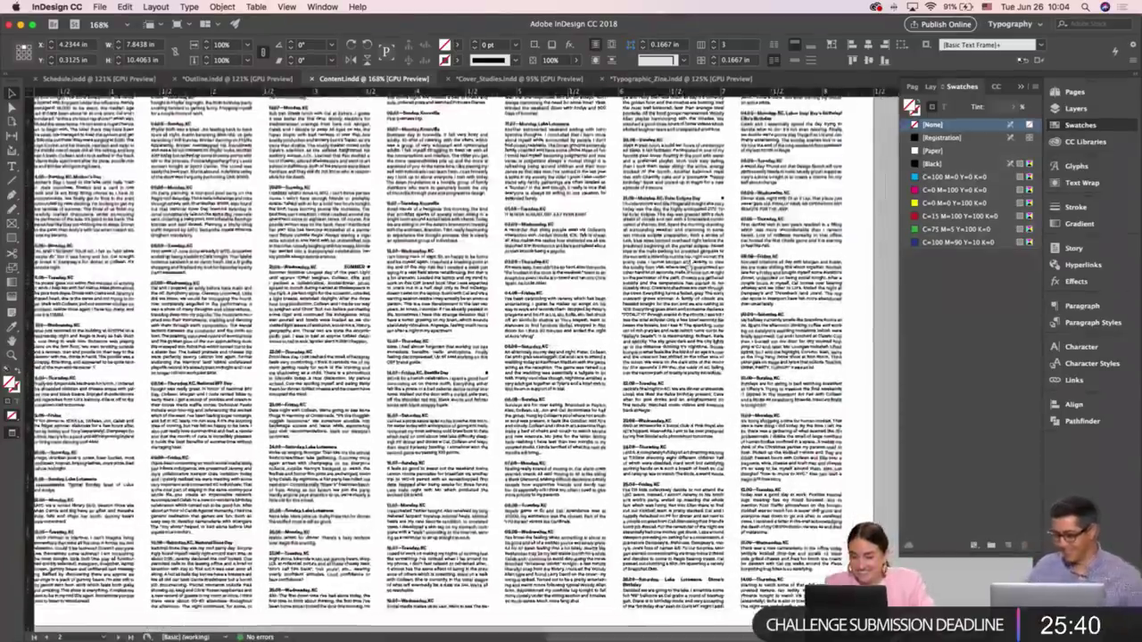
scroll(583, 326, up, 2)
scroll(584, 326, left, 4)
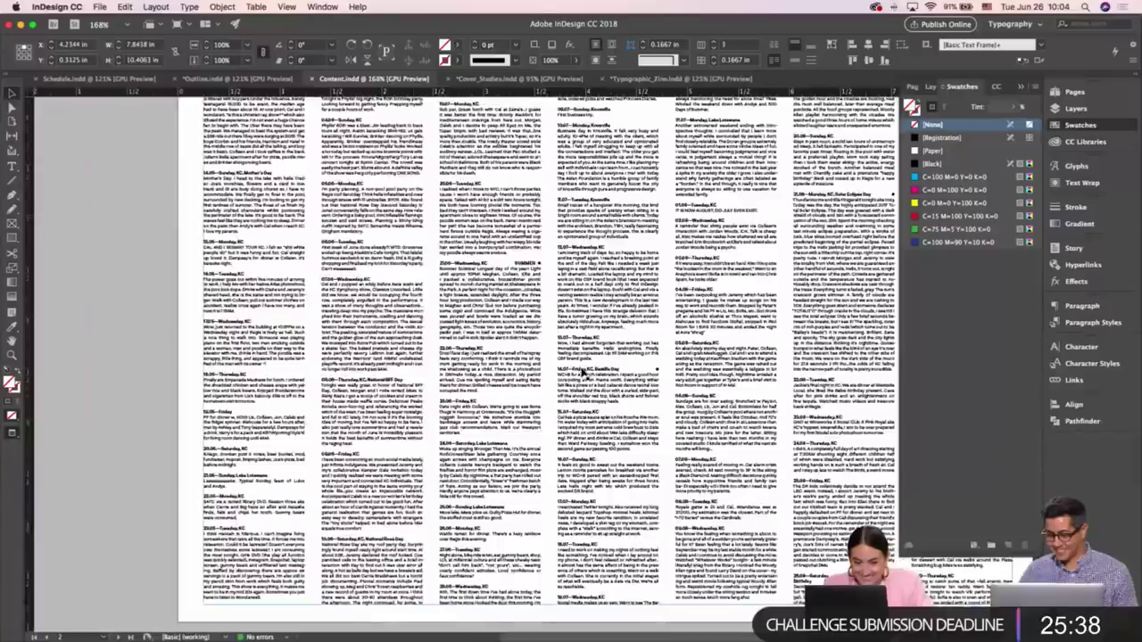
scroll(584, 329, up, 15)
scroll(571, 317, right, 3)
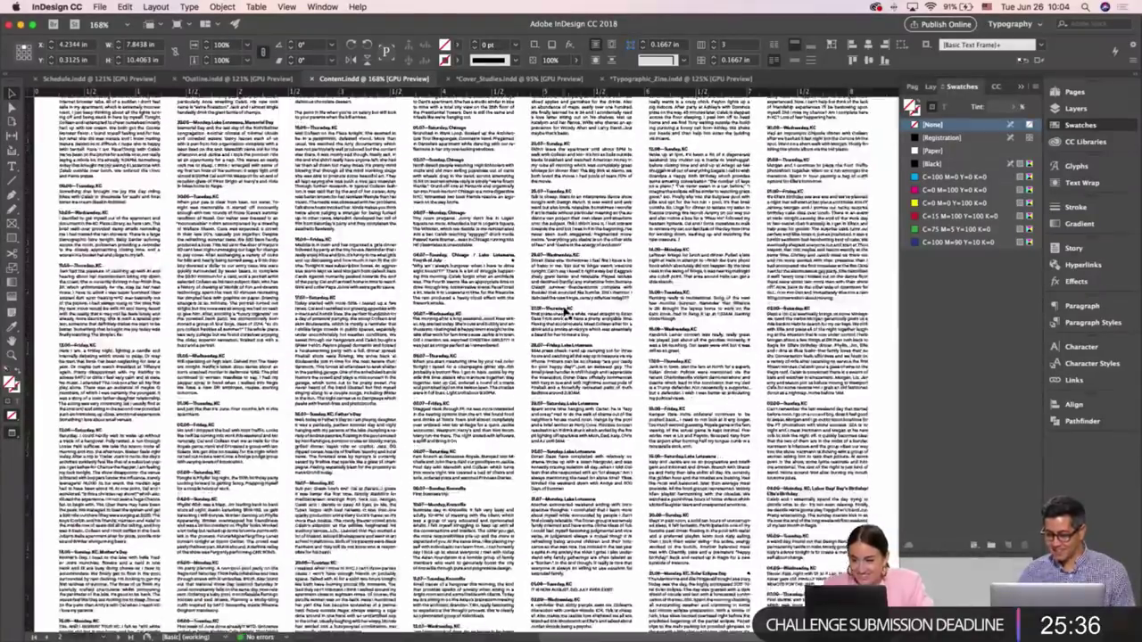
scroll(564, 313, down, 10)
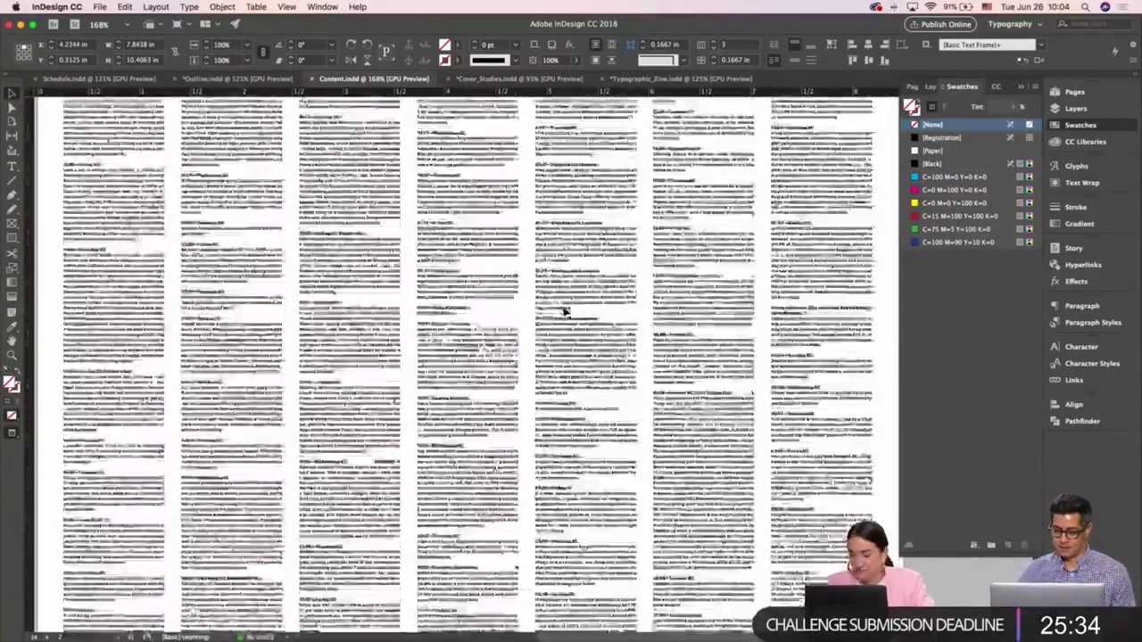
scroll(564, 314, down, 8)
scroll(564, 313, left, 2)
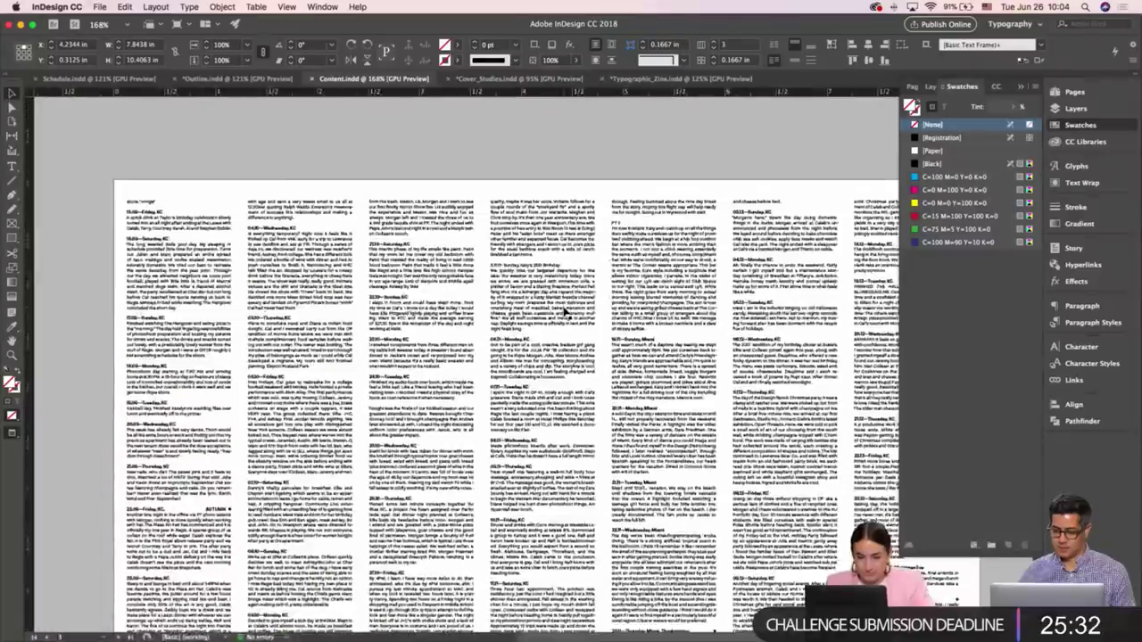
scroll(565, 312, down, 5)
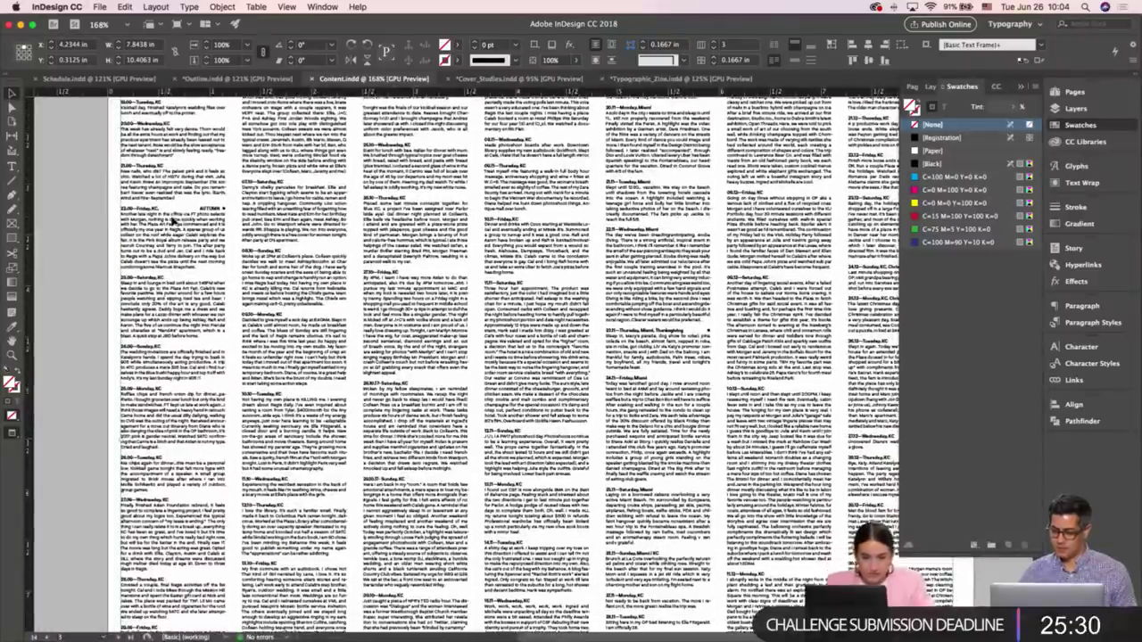
Select the diary text from the 29.03—Monday entry onward, then return to Typographic_Zine.indd
mouse_move(172, 208)
mouse_down()
mouse_move(134, 182)
mouse_move(121, 98)
mouse_move(79, 71)
mouse_move(168, 187)
mouse_up()
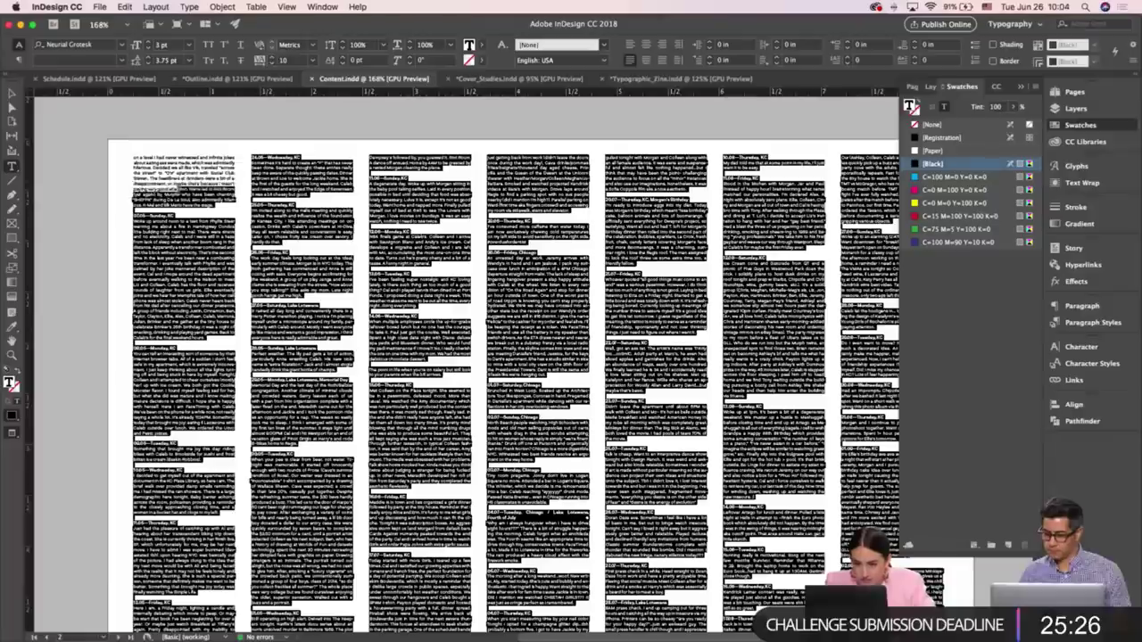
drag(126, 107, 624, 391)
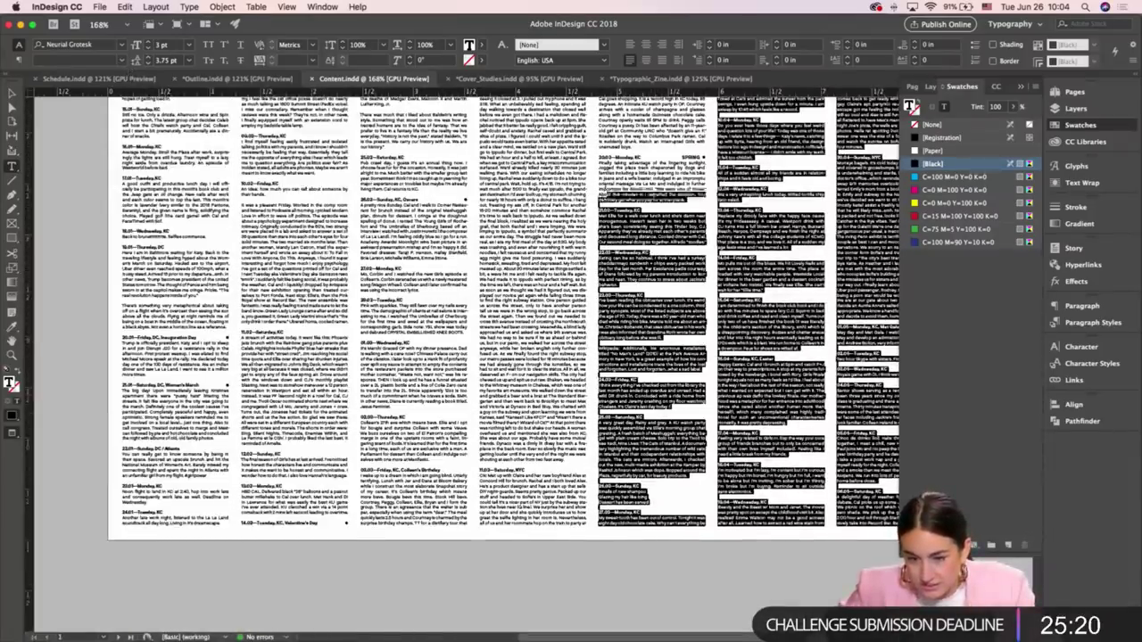
drag(603, 191, 589, 158)
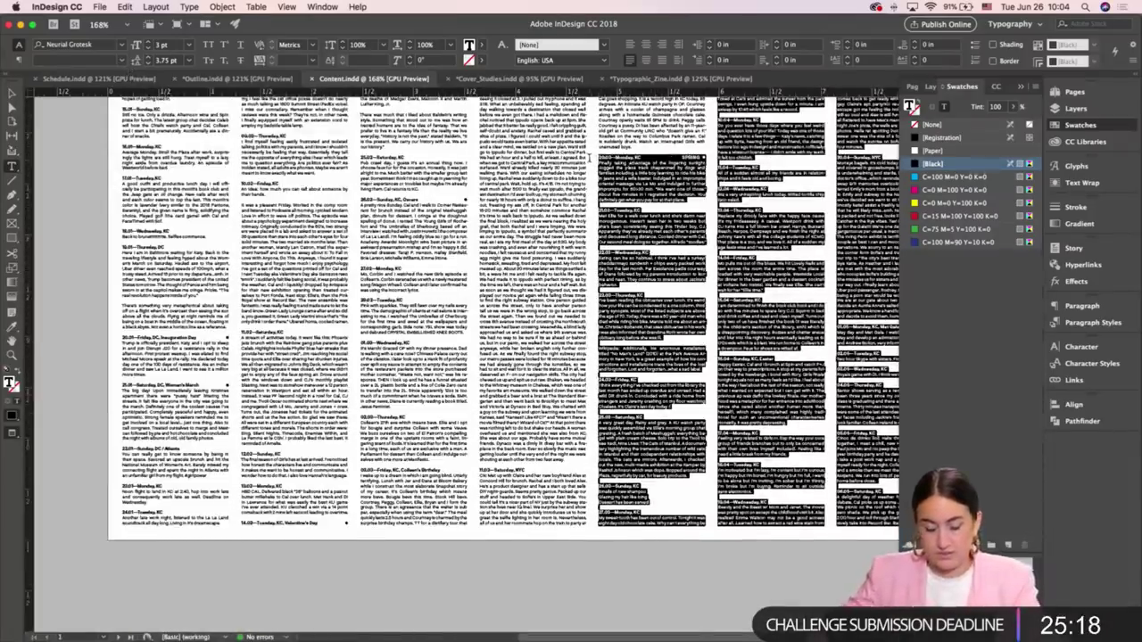
click(678, 79)
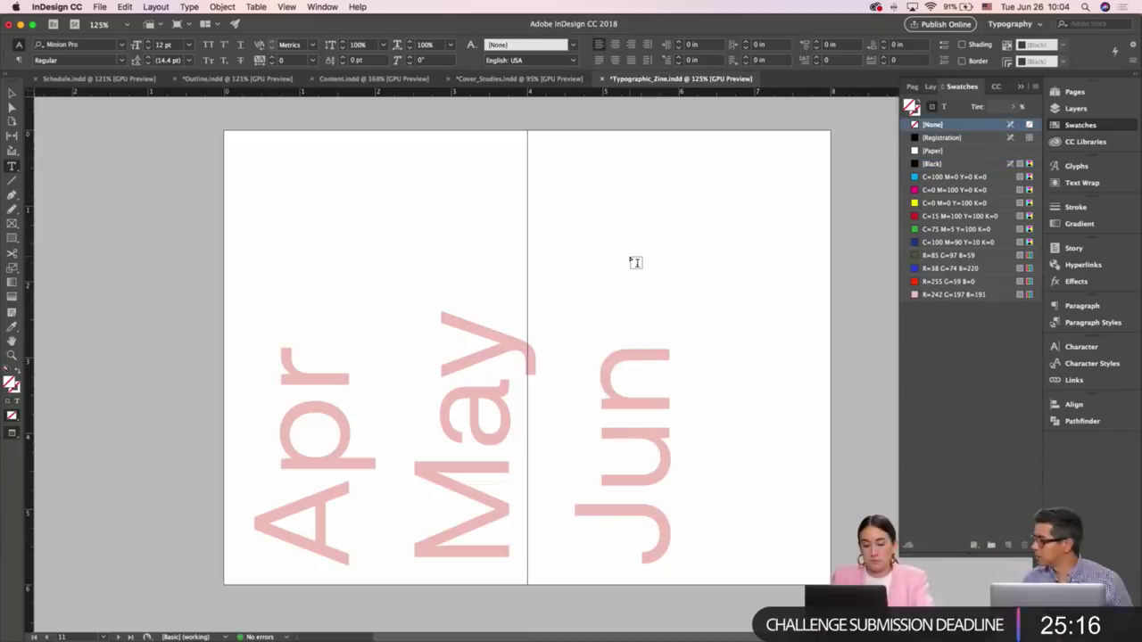
key(v)
scroll(624, 256, down, 15)
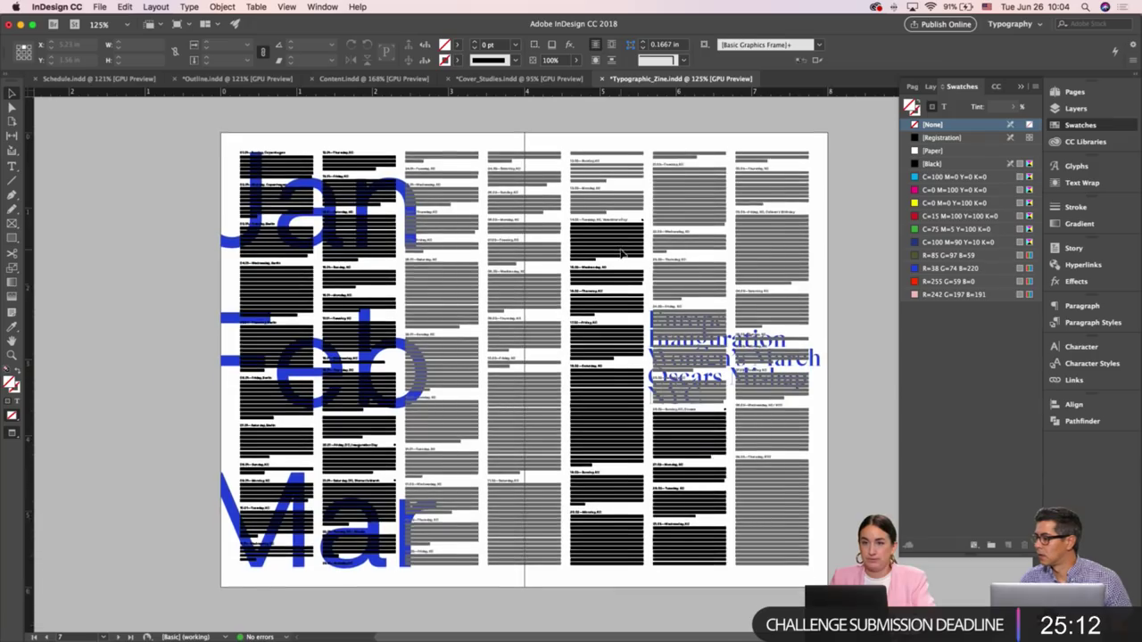
scroll(622, 255, down, 1)
scroll(622, 255, down, 10)
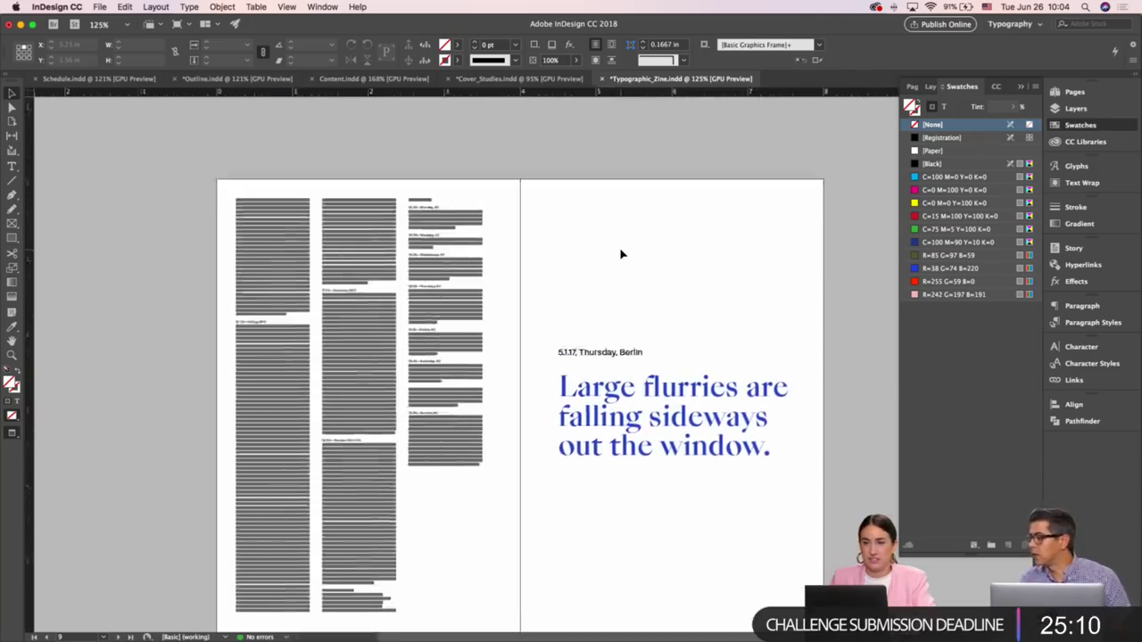
scroll(622, 255, up, 7)
scroll(622, 255, down, 8)
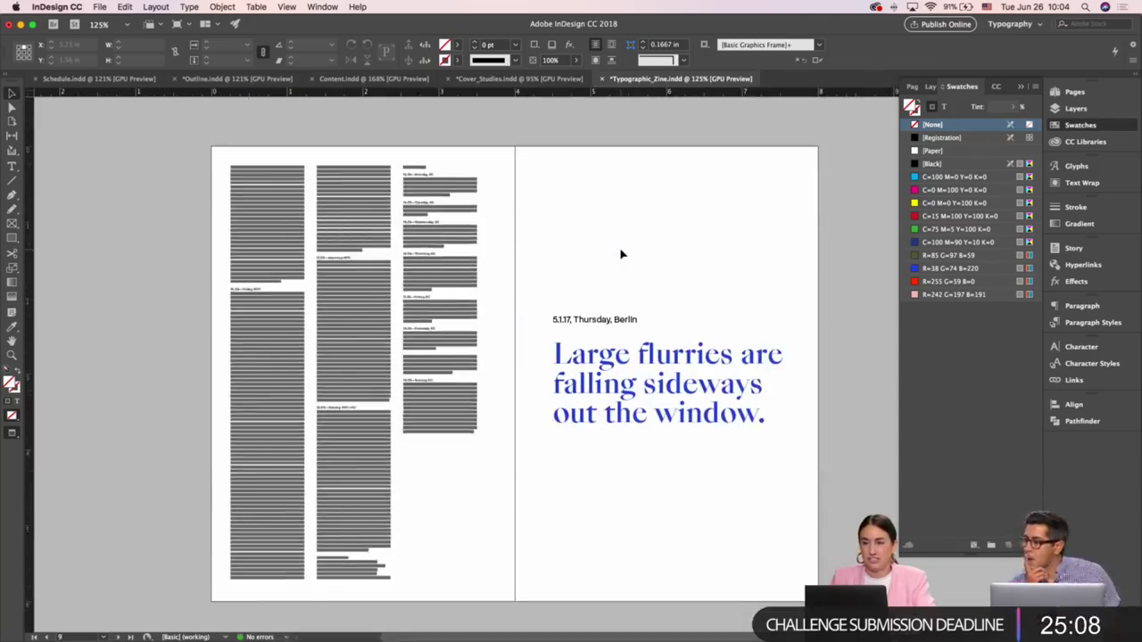
scroll(622, 255, down, 8)
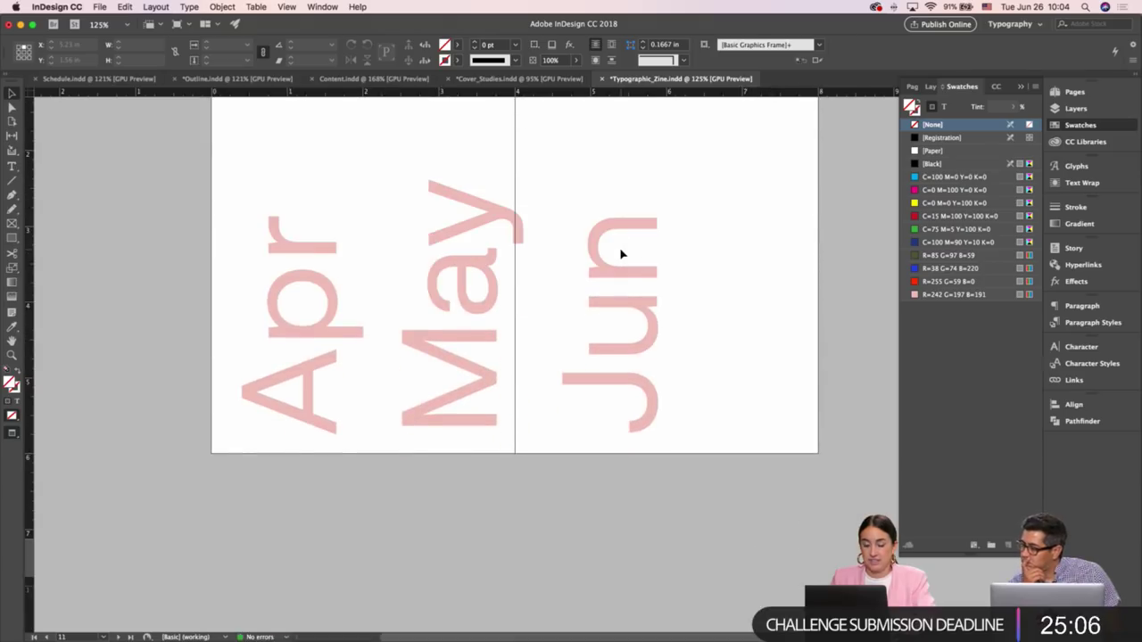
scroll(493, 200, up, 3)
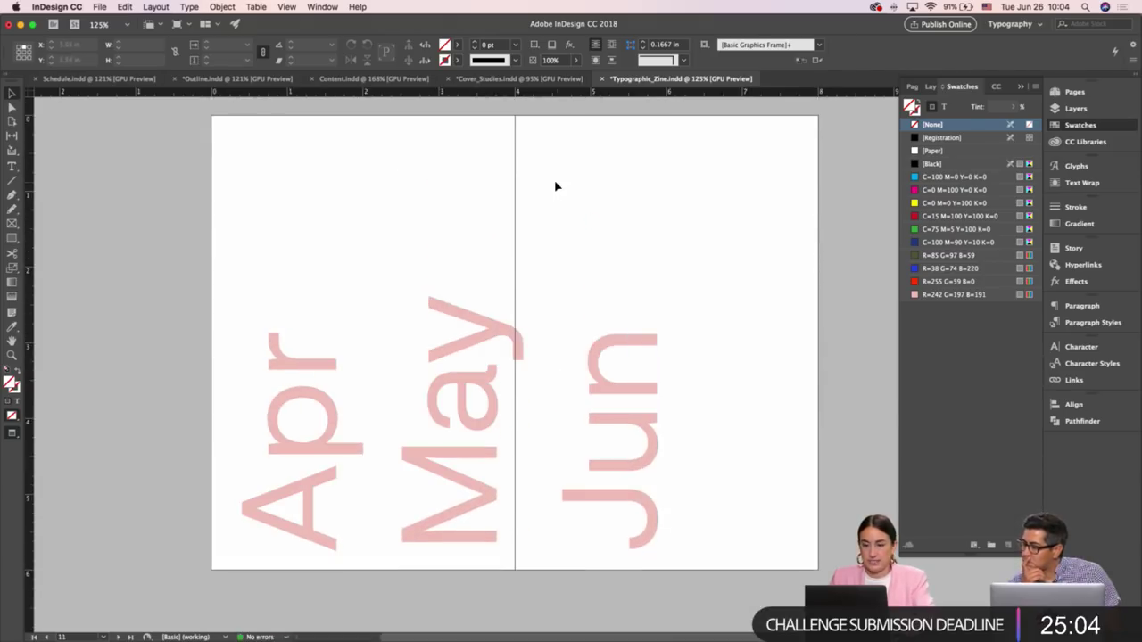
Draw a text frame across the spread and paste the copied diary text into it
key(w)
key(t)
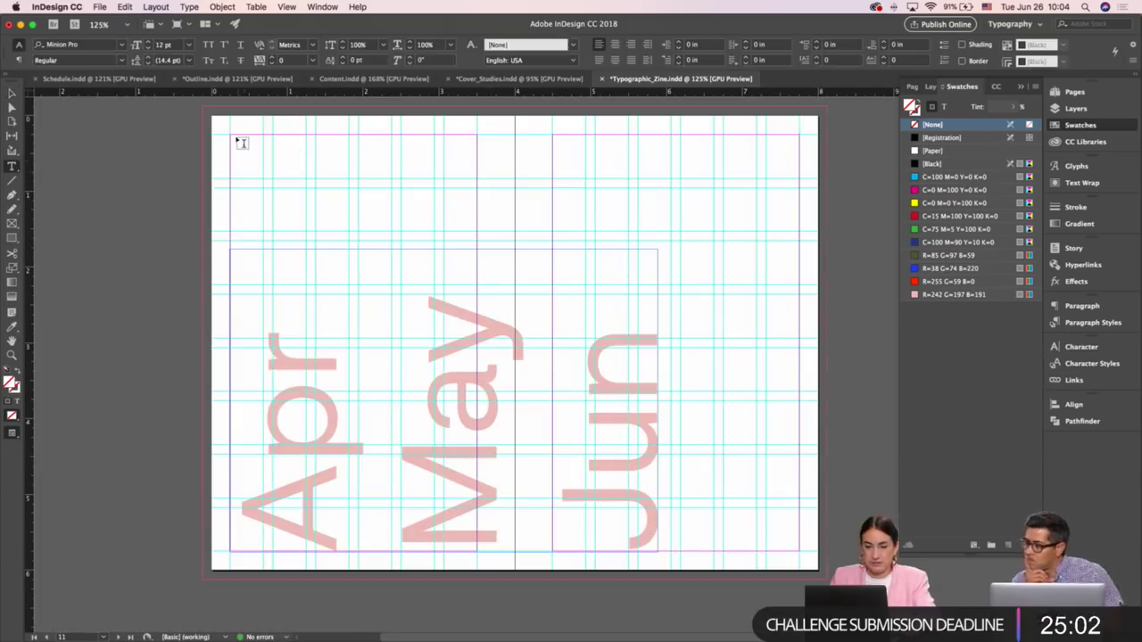
drag(236, 143, 802, 550)
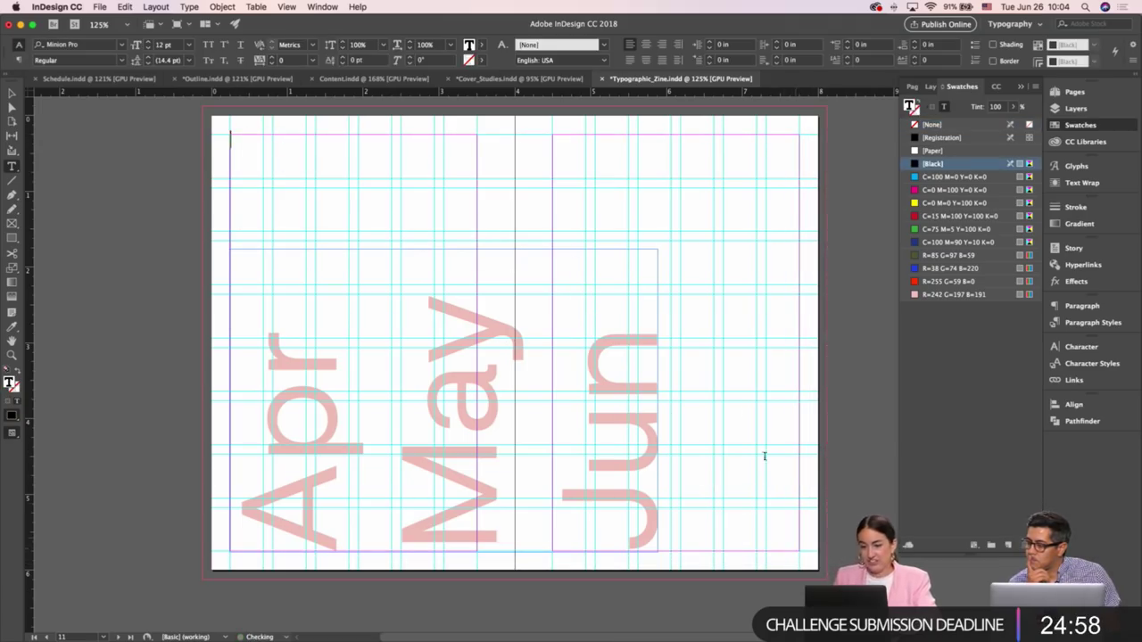
key(super+v)
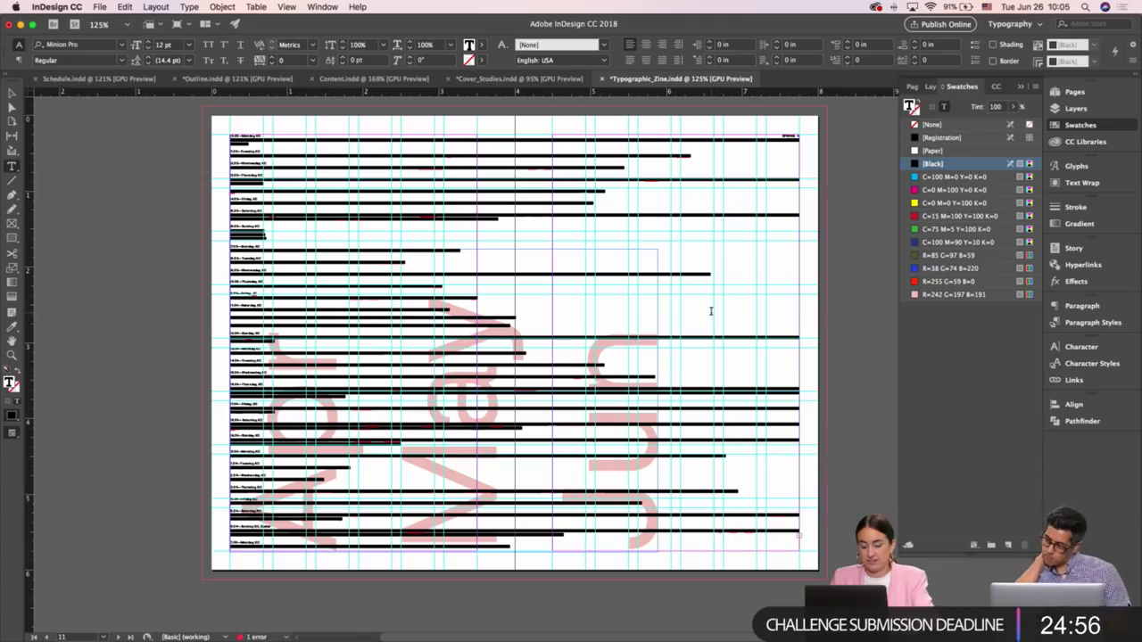
key(Escape)
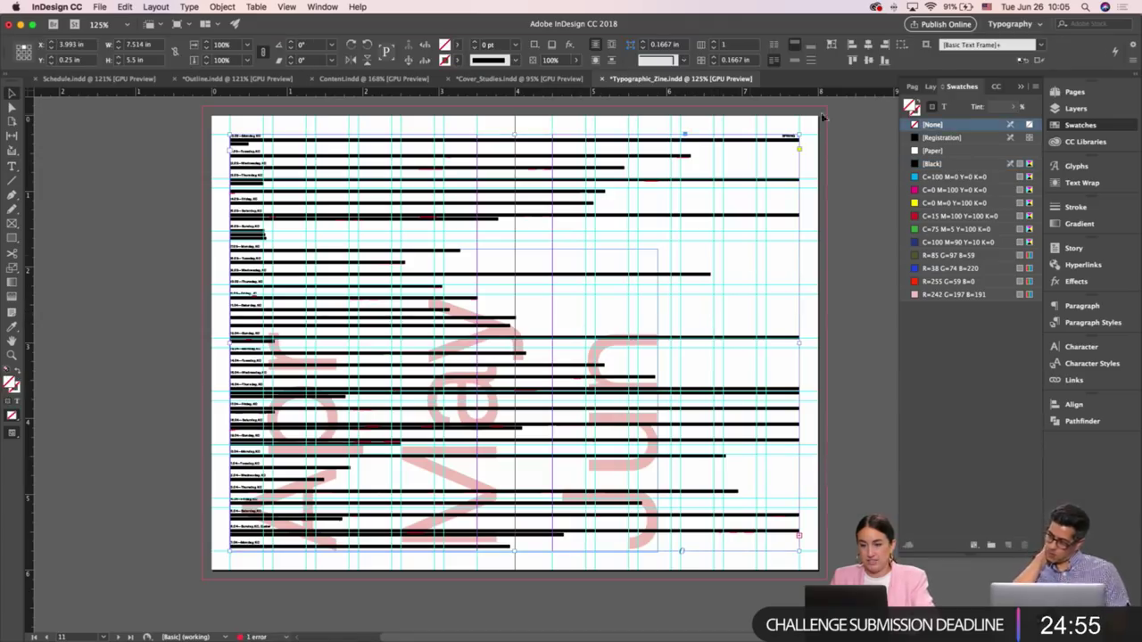
Split the diary text frame into seven columns
click(714, 42)
click(714, 42)
click(714, 41)
click(714, 42)
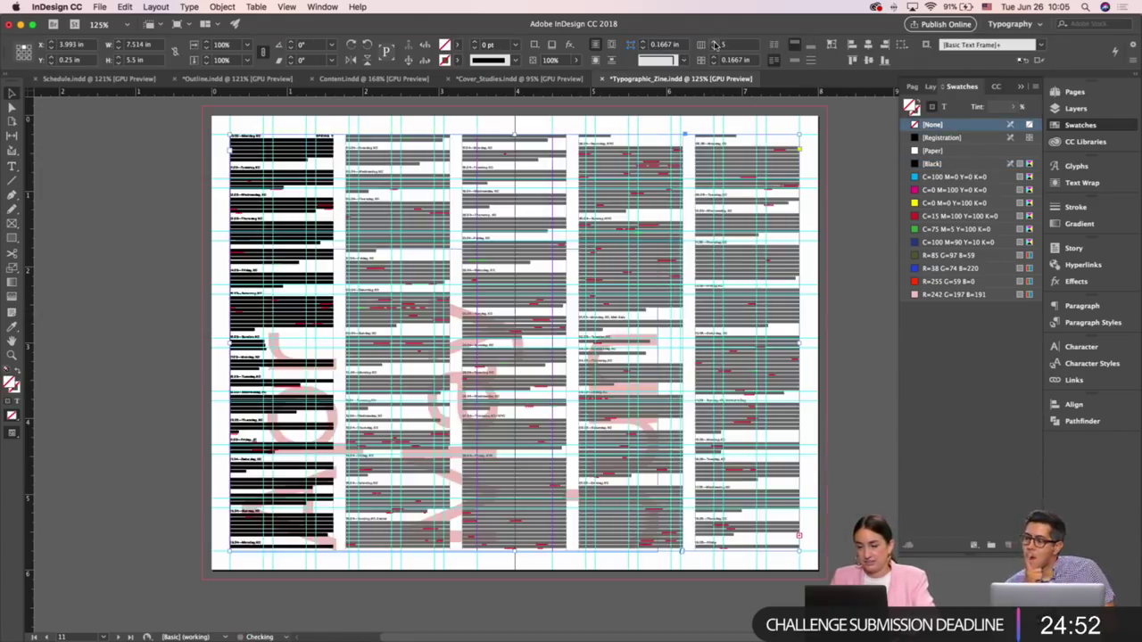
click(714, 42)
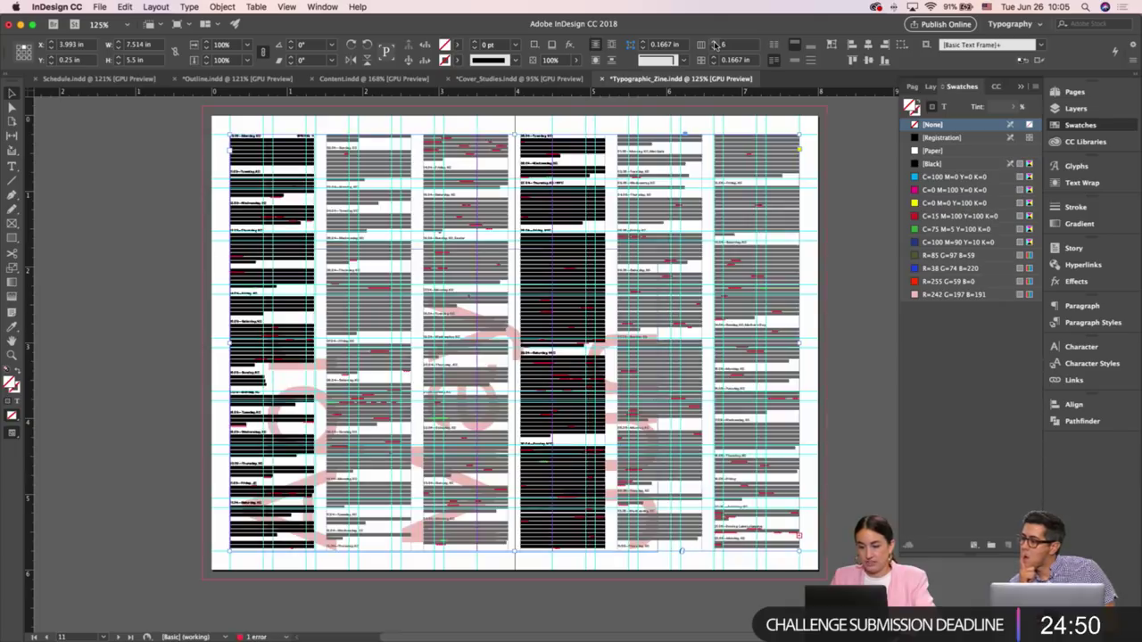
click(714, 42)
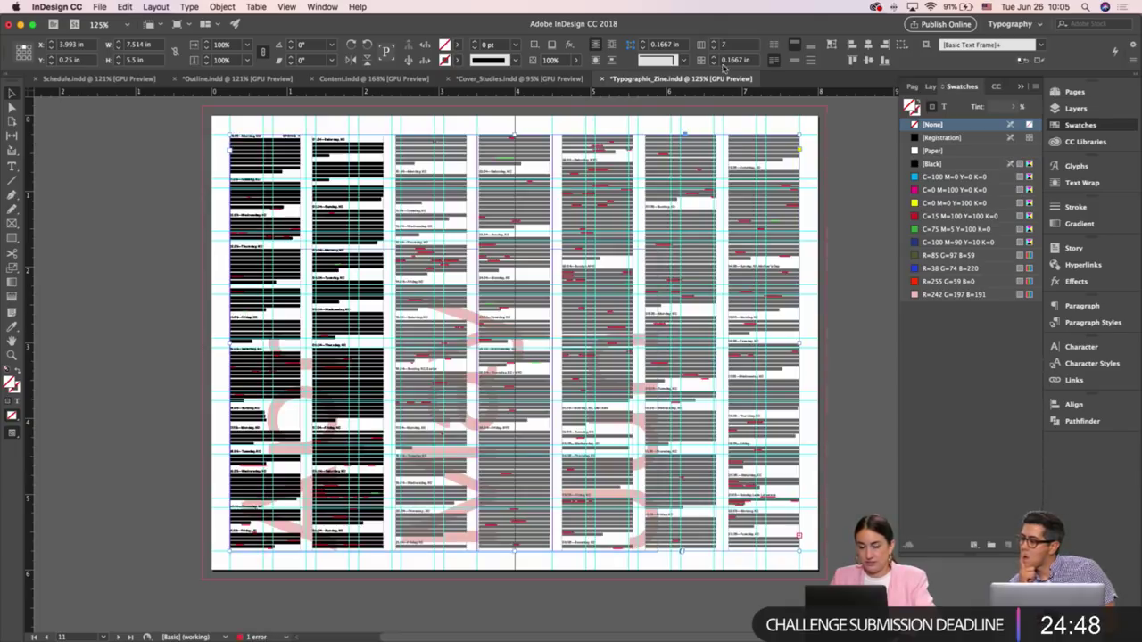
Rotate the diary frame 90°, move it to the page's left edge, and stretch it across the spread
drag(802, 132, 370, 120)
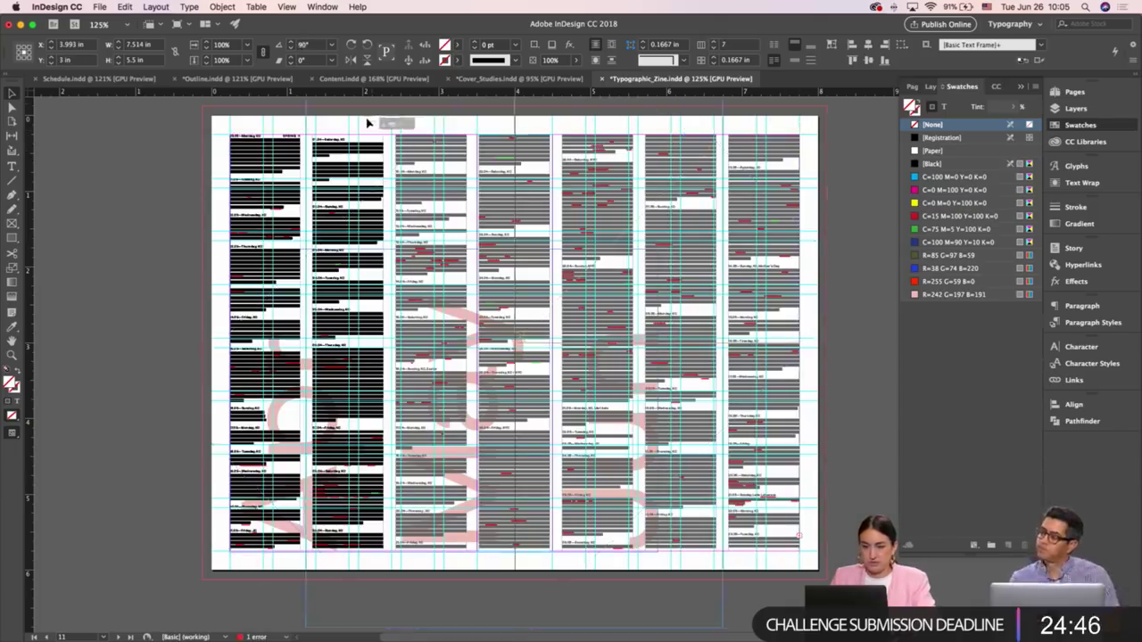
drag(366, 517, 257, 452)
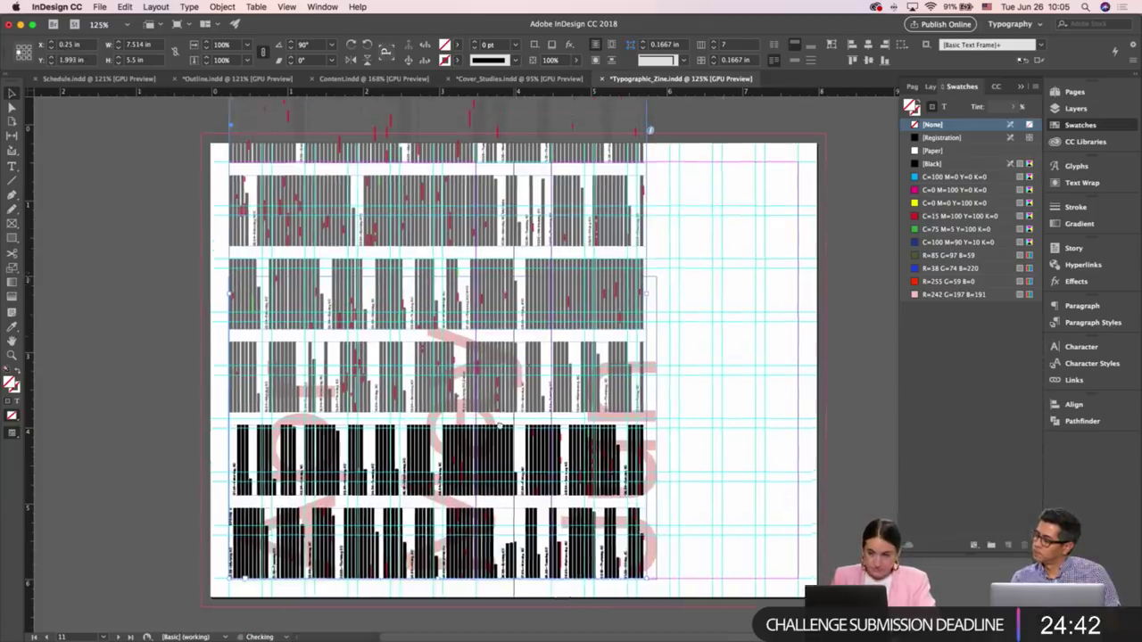
scroll(636, 262, up, 5)
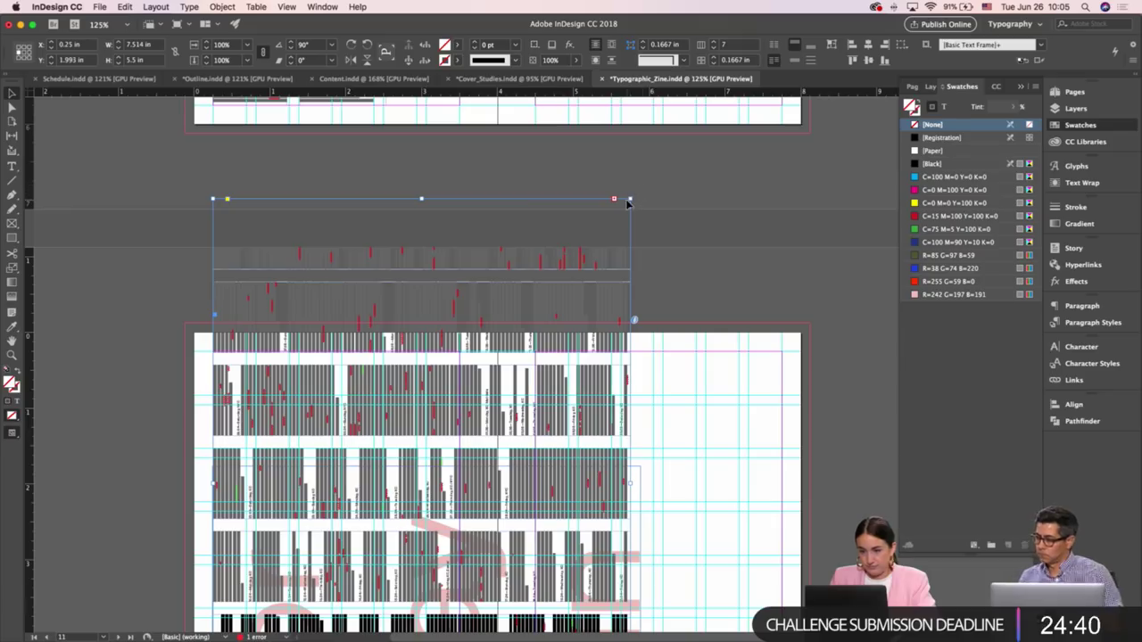
drag(629, 199, 786, 352)
Flow the overflowing diary text into a three-column frame on the left page
click(815, 364)
scroll(815, 364, down, 5)
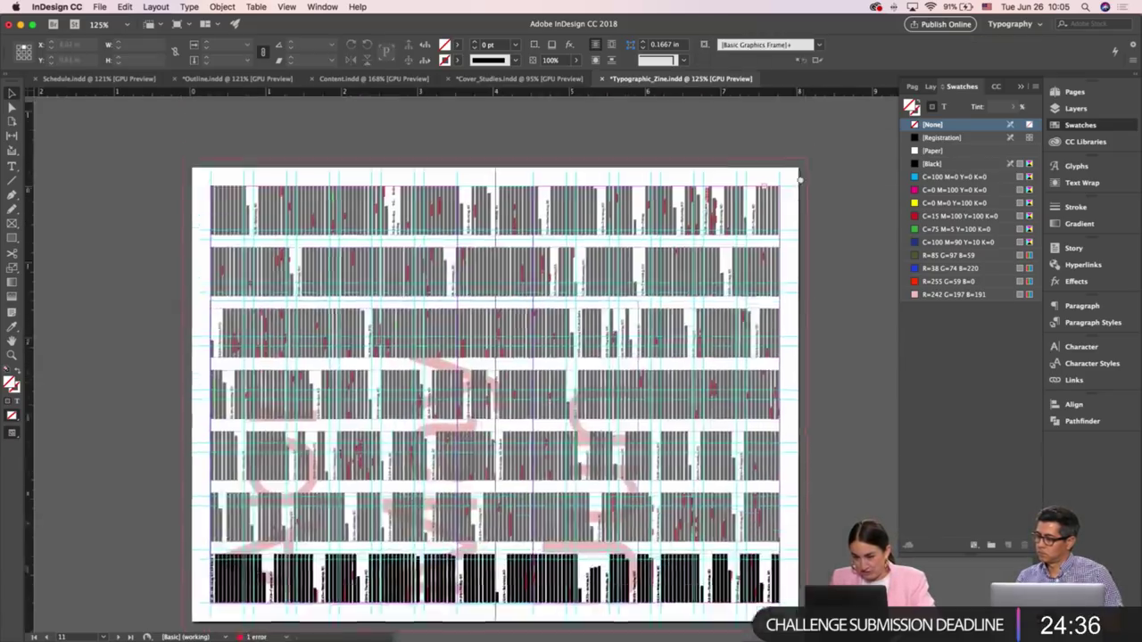
scroll(779, 261, down, 1)
scroll(789, 146, up, 1)
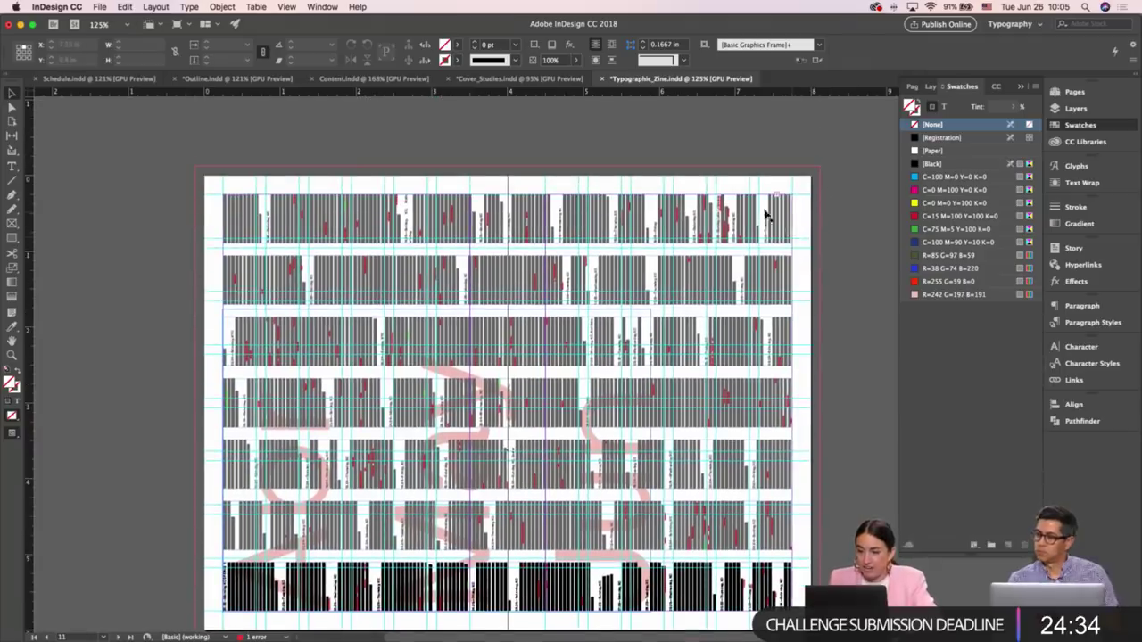
click(777, 199)
scroll(728, 250, down, 10)
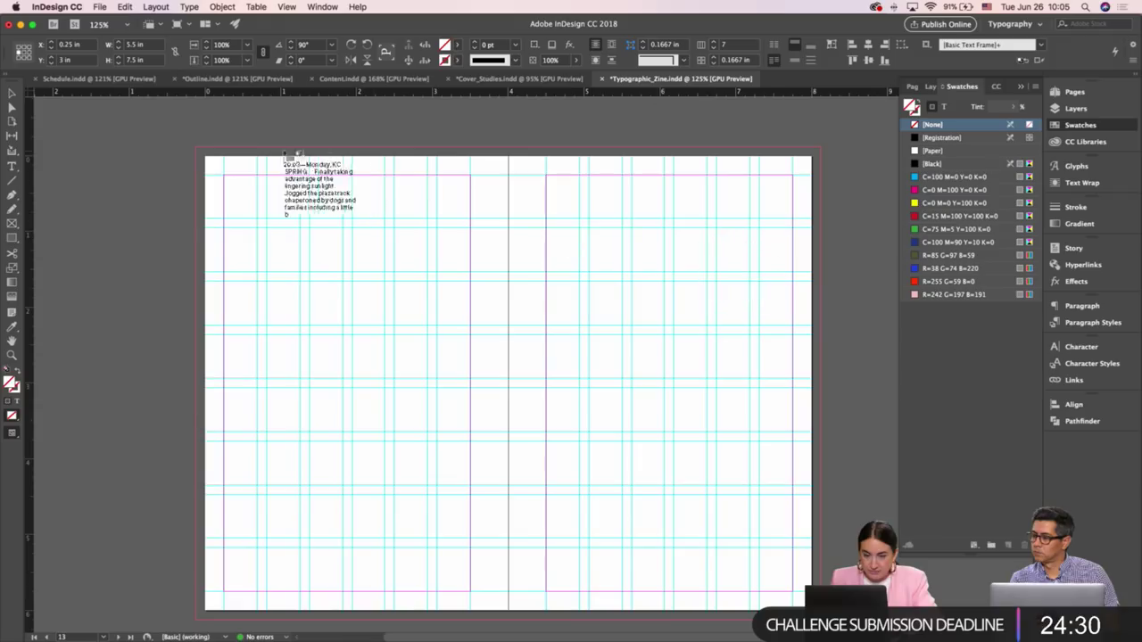
drag(223, 176, 470, 591)
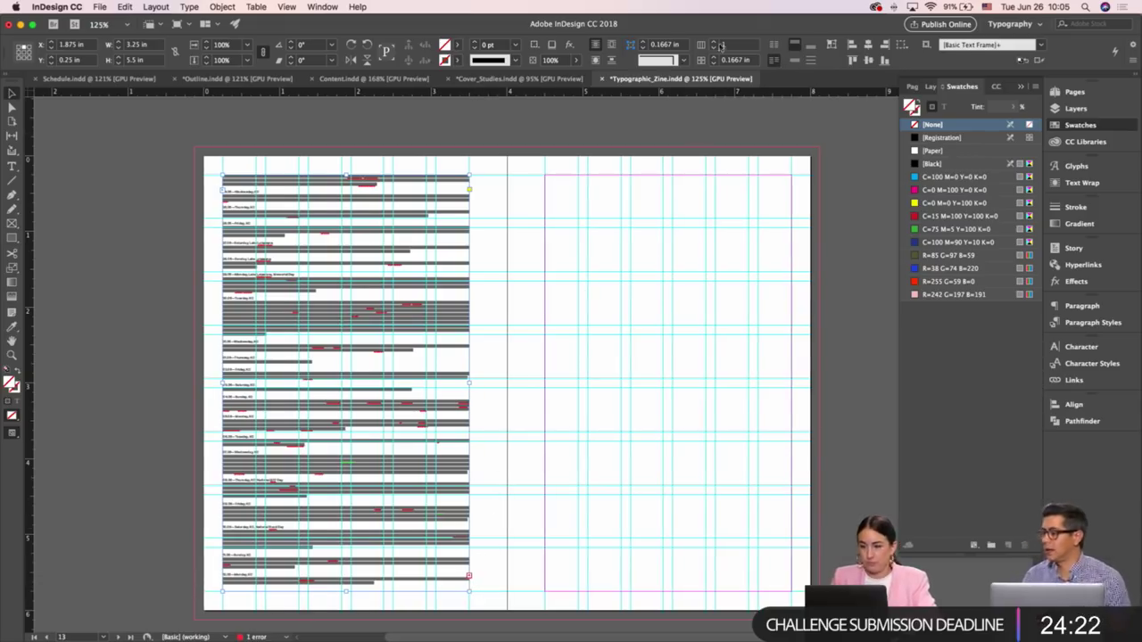
click(714, 42)
click(714, 41)
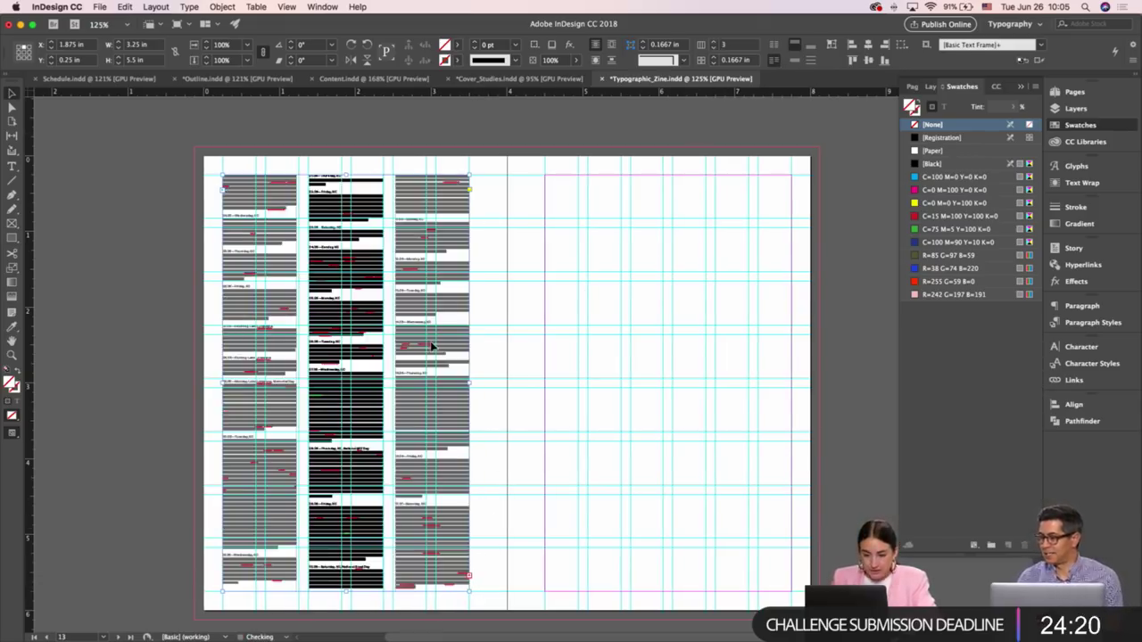
Continue the overflow text in a widened two-column frame on the right page
click(471, 577)
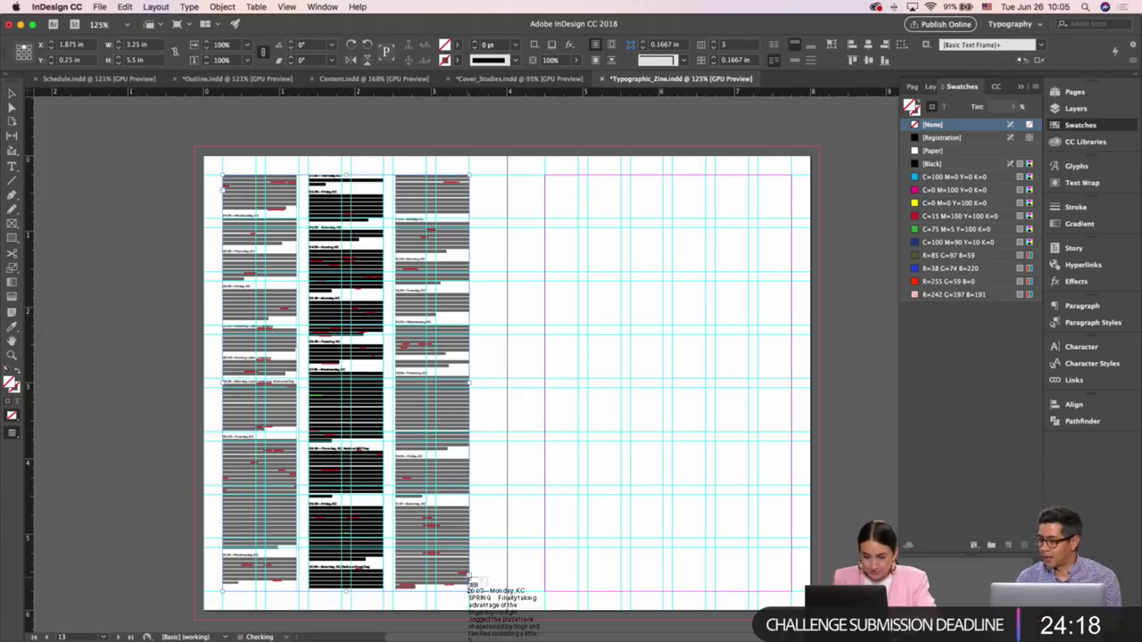
click(548, 181)
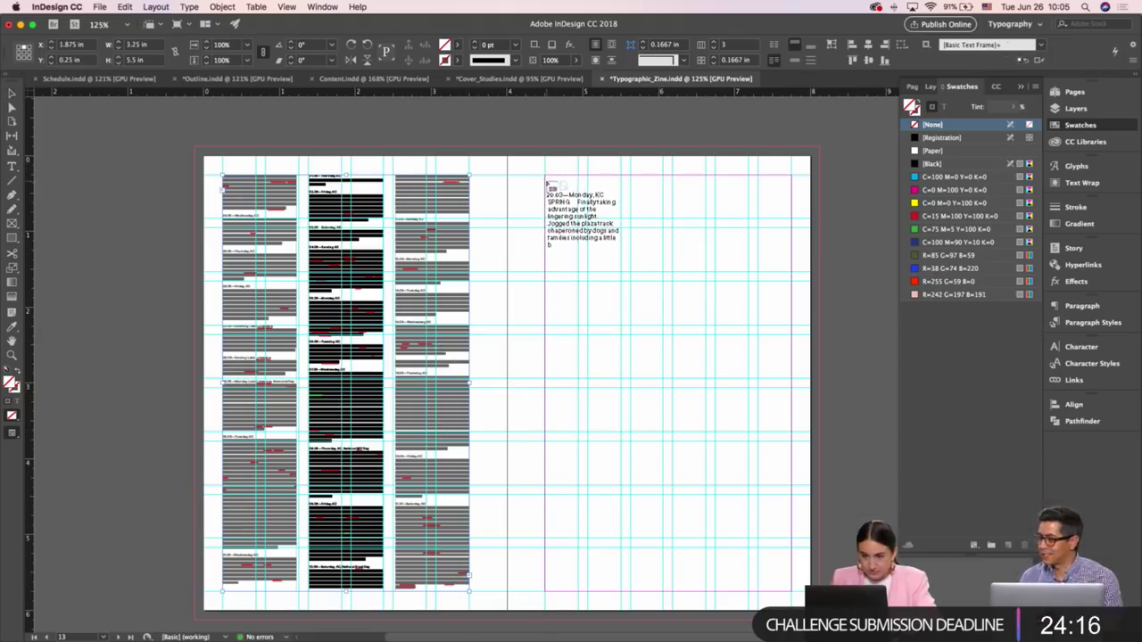
key(super+z)
drag(545, 175, 604, 591)
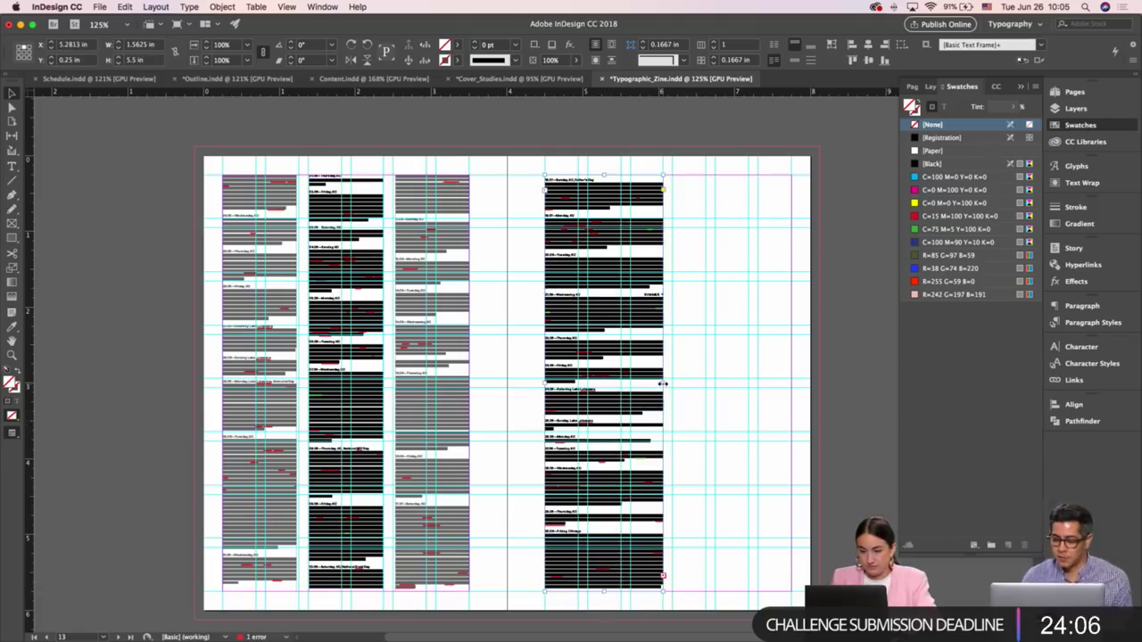
drag(663, 384, 792, 383)
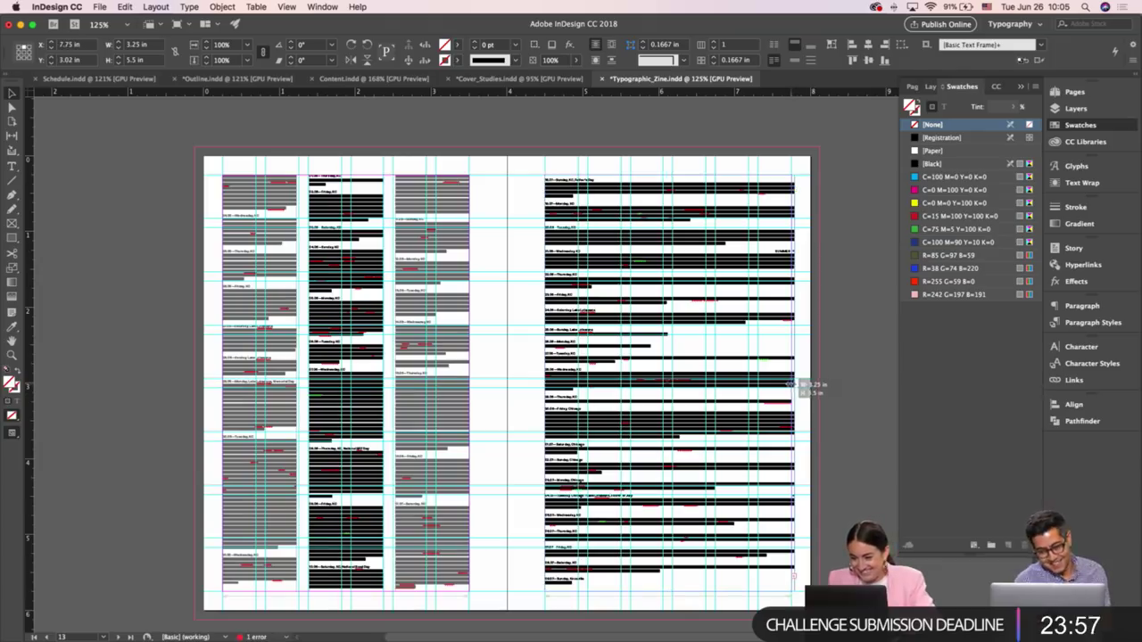
click(701, 40)
Place the leftover diary text in a new frame on the pasteboard beside the right page
click(824, 225)
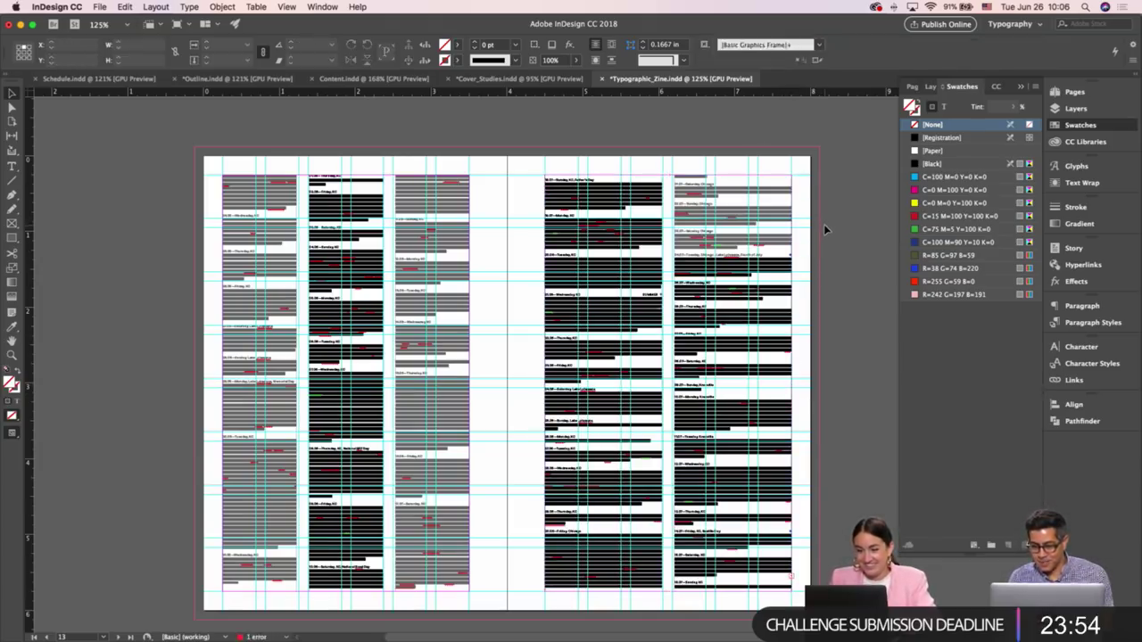
key(w)
scroll(824, 224, up, 2)
key(w)
scroll(824, 224, down, 3)
scroll(824, 224, right, 2)
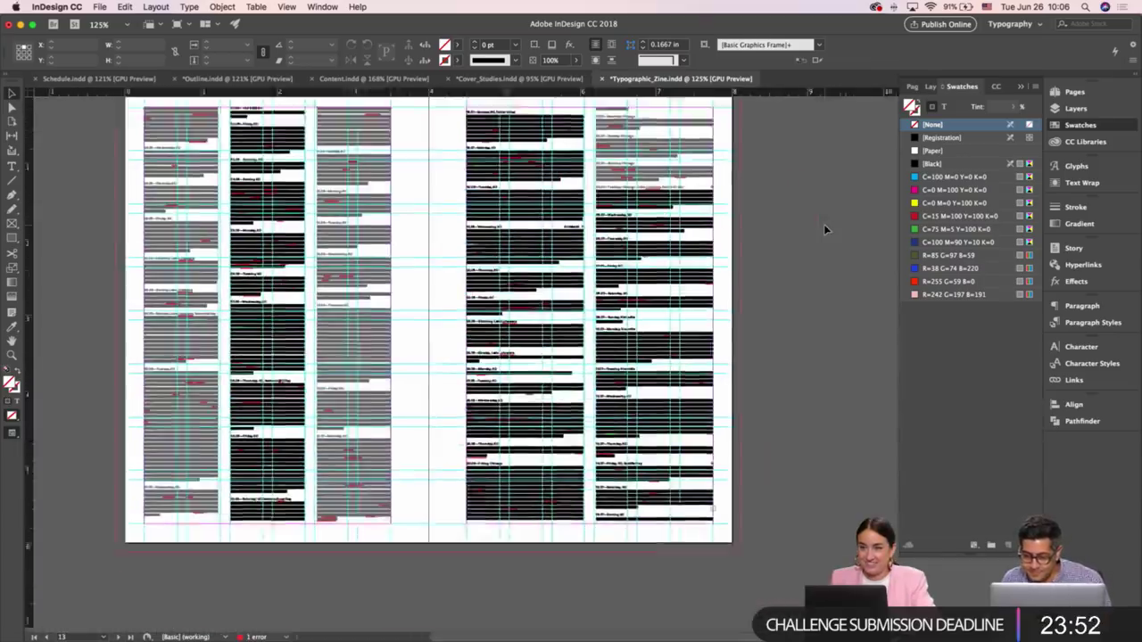
click(701, 482)
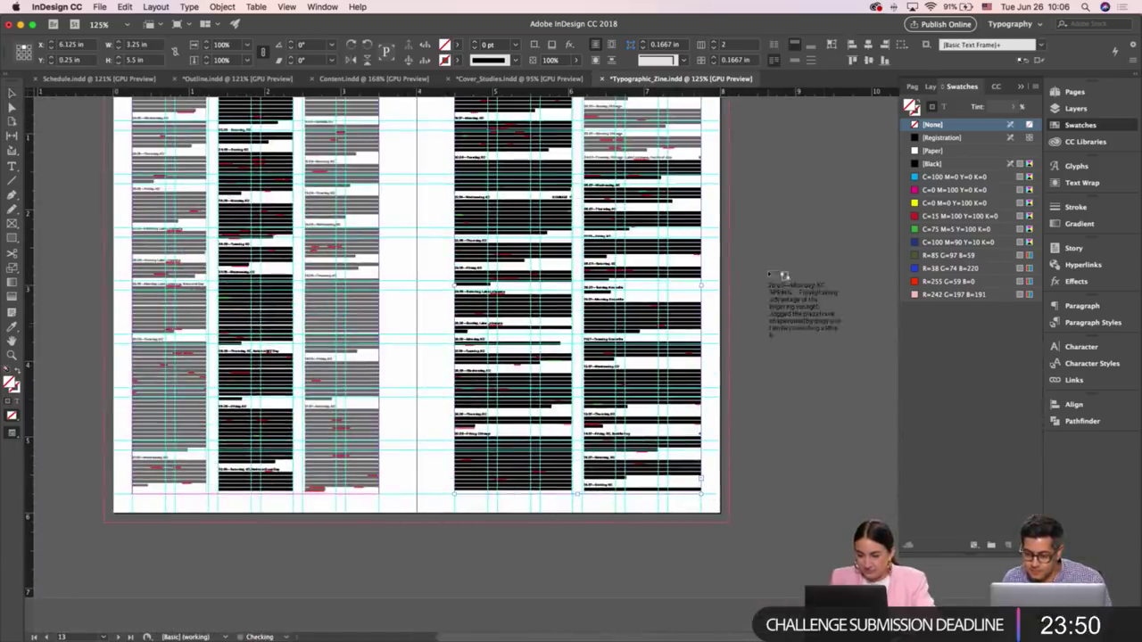
key(f)
drag(748, 132, 903, 556)
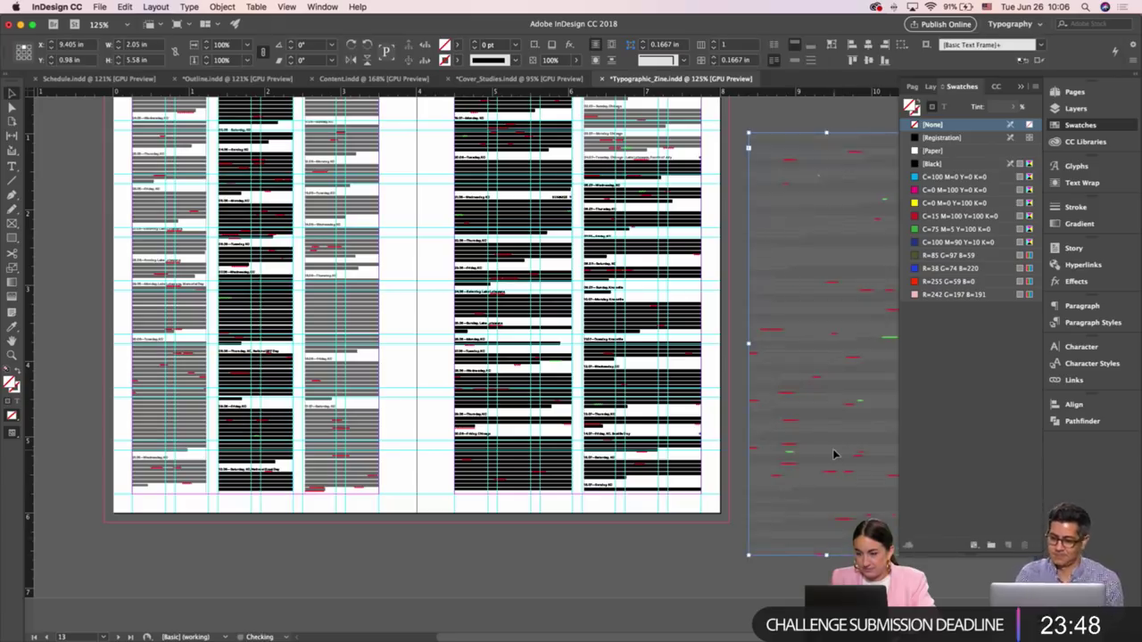
Collapse the swatches list and enlarge the pasteboard text frame upward and downward
click(1021, 88)
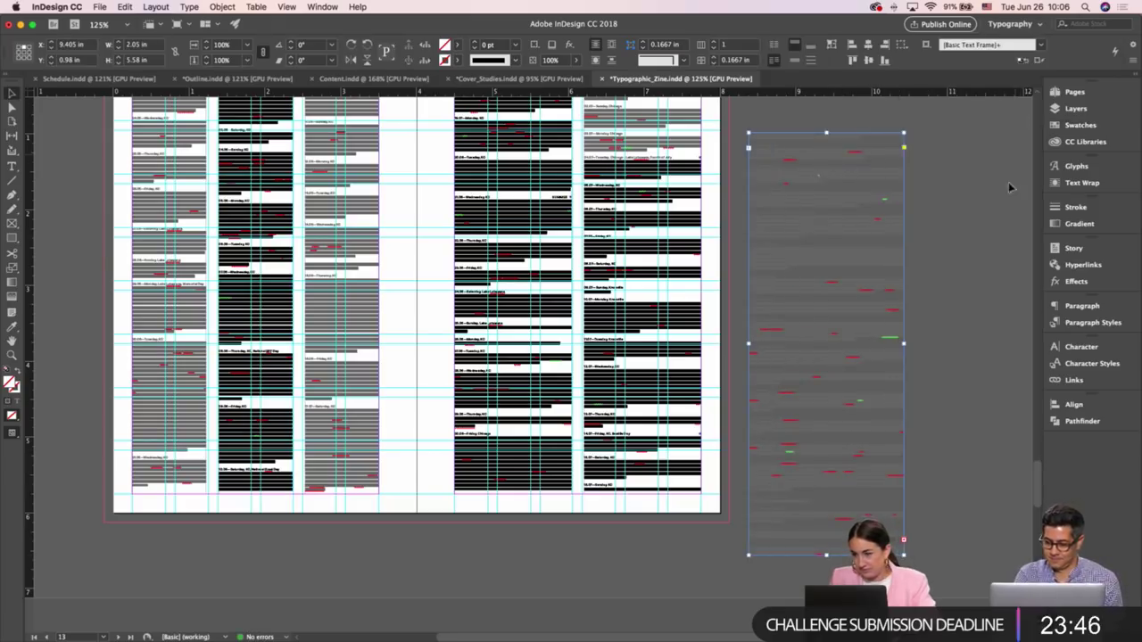
drag(904, 344, 1005, 344)
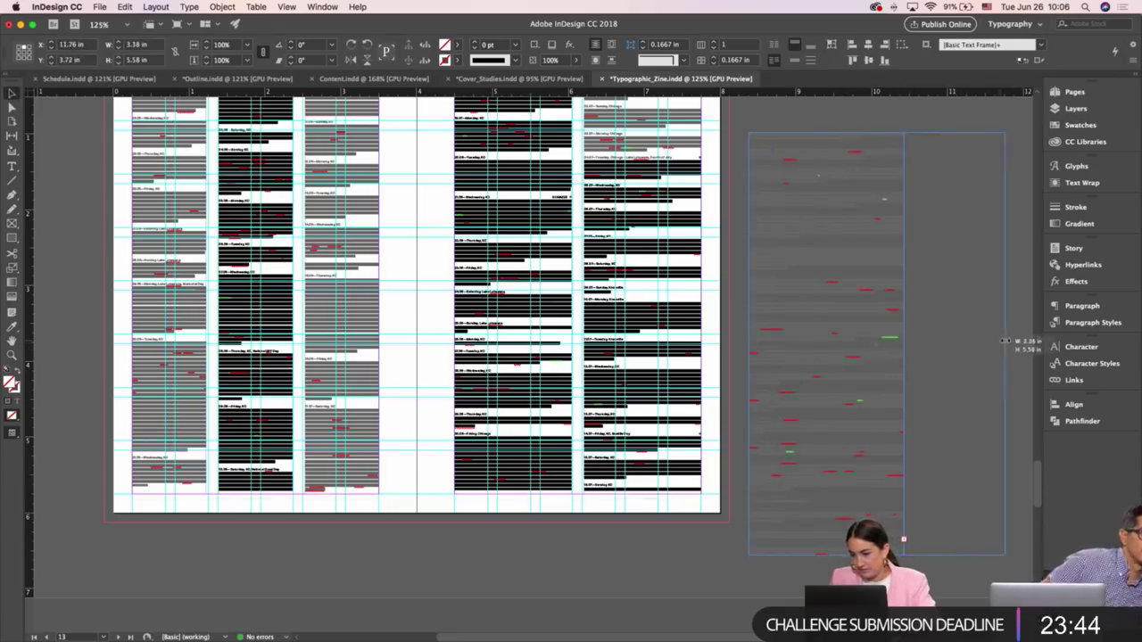
scroll(900, 357, up, 4)
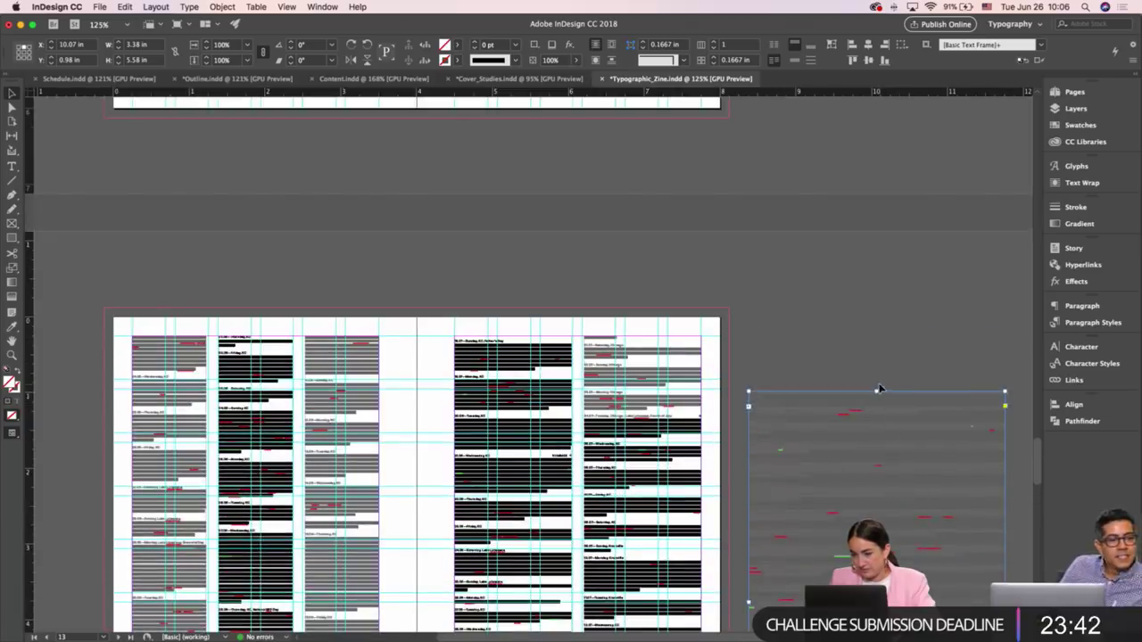
drag(877, 391, 876, 261)
scroll(732, 412, down, 5)
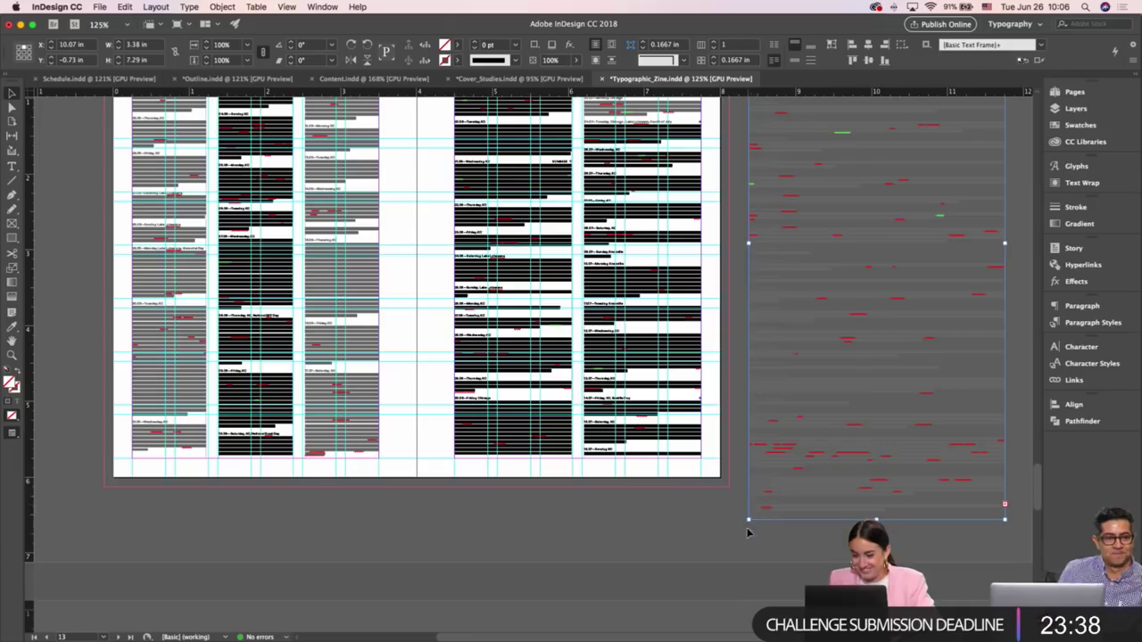
drag(747, 520, 741, 543)
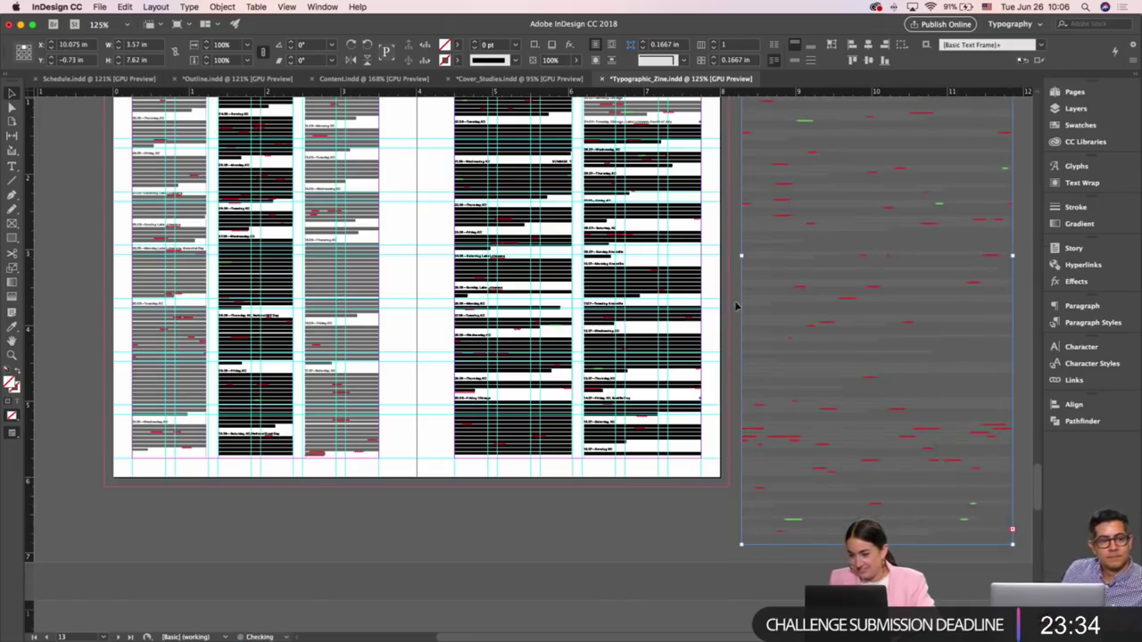
Preview the layout without guides and look back at the earlier rotated-bars spread
click(707, 292)
key(w)
scroll(708, 291, up, 10)
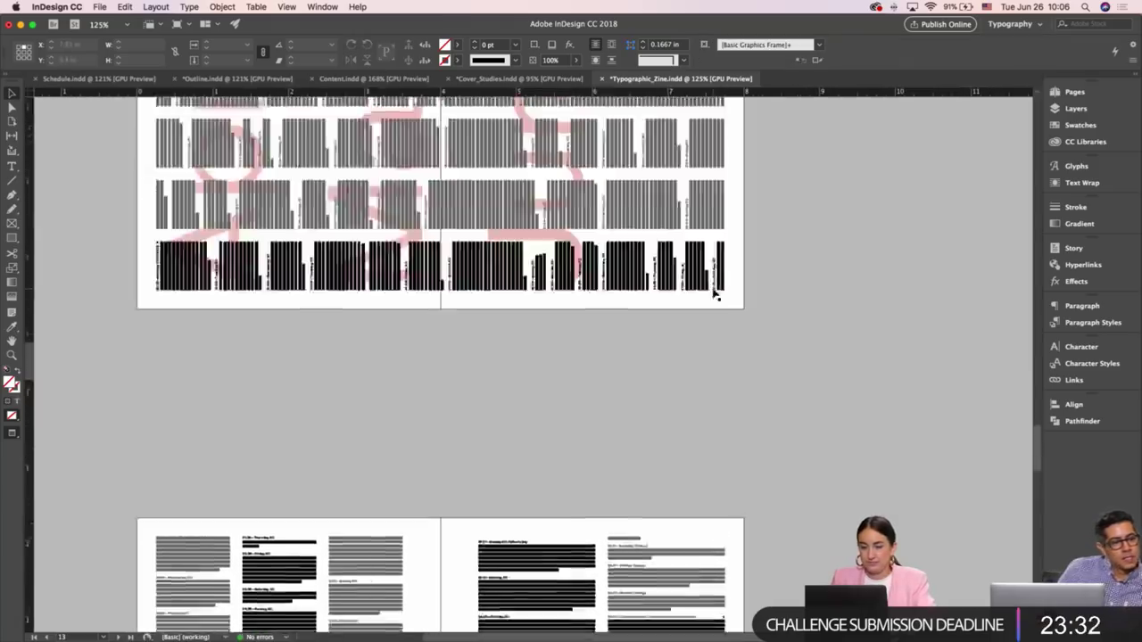
scroll(714, 294, down, 2)
key(w)
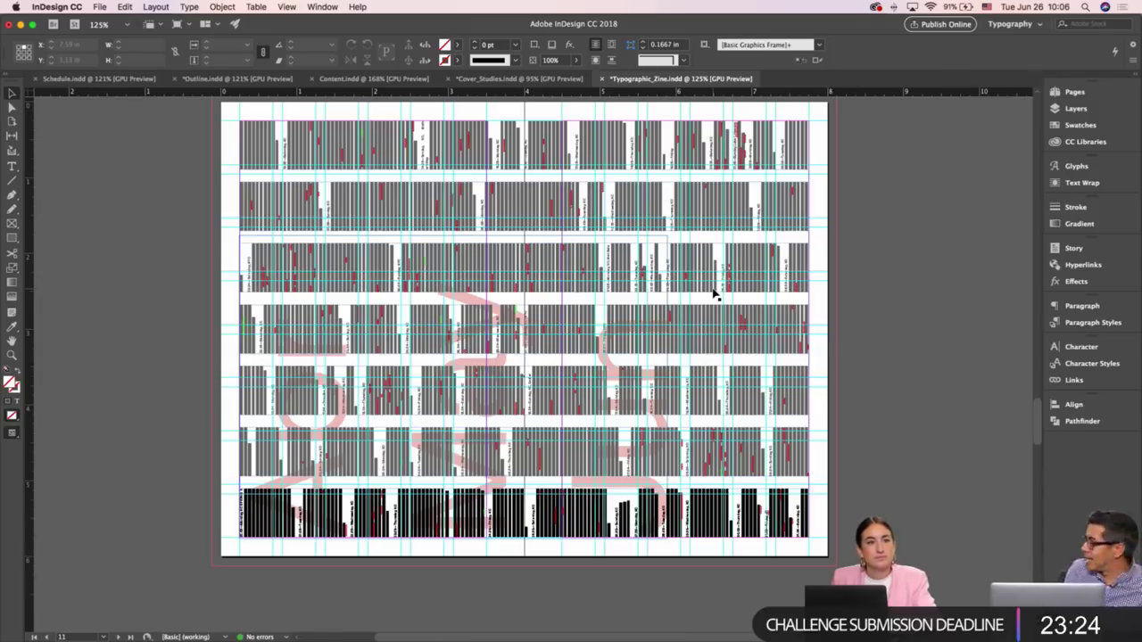
In Chrome, browse the Grilli Type, Colophon Foundry and Swiss Typefaces font sites
key(w)
mouse_move(546, 635)
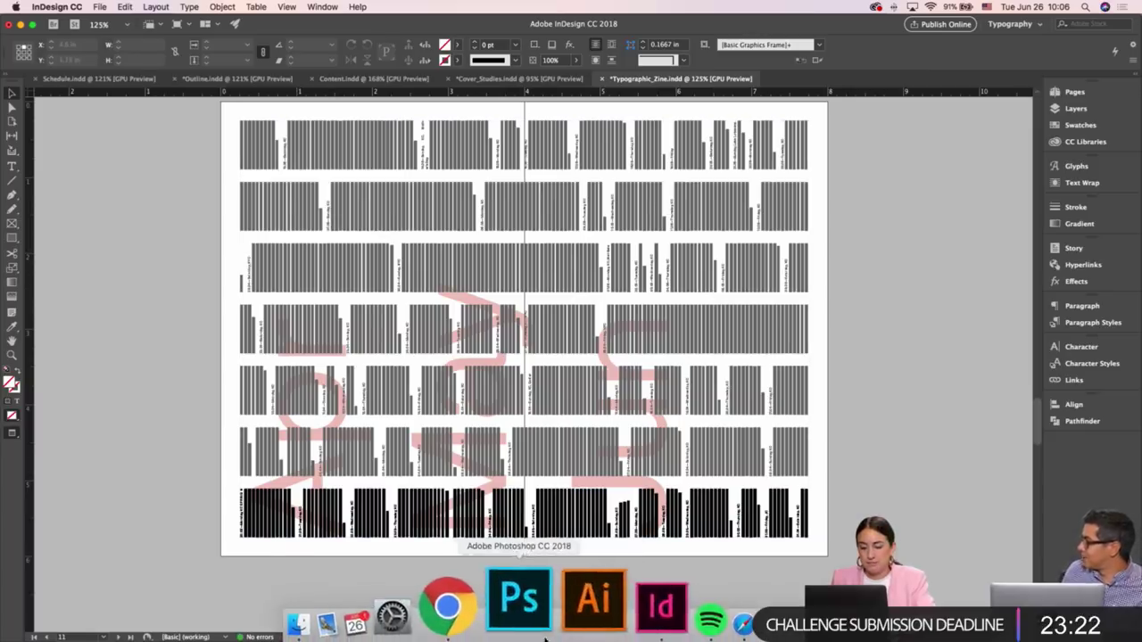
click(523, 605)
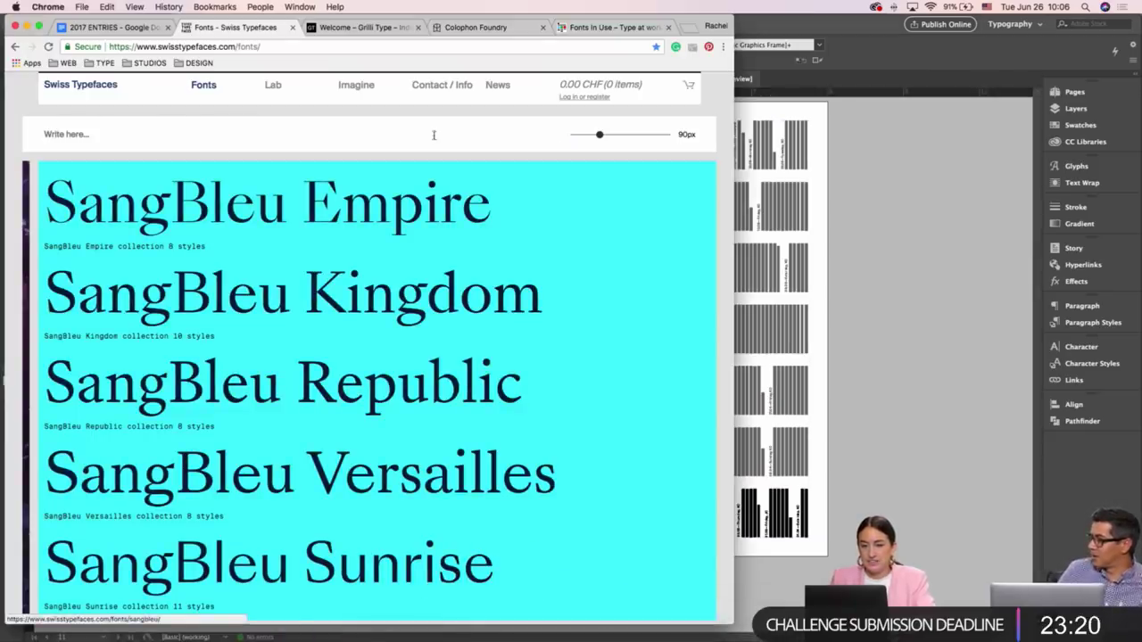
click(374, 34)
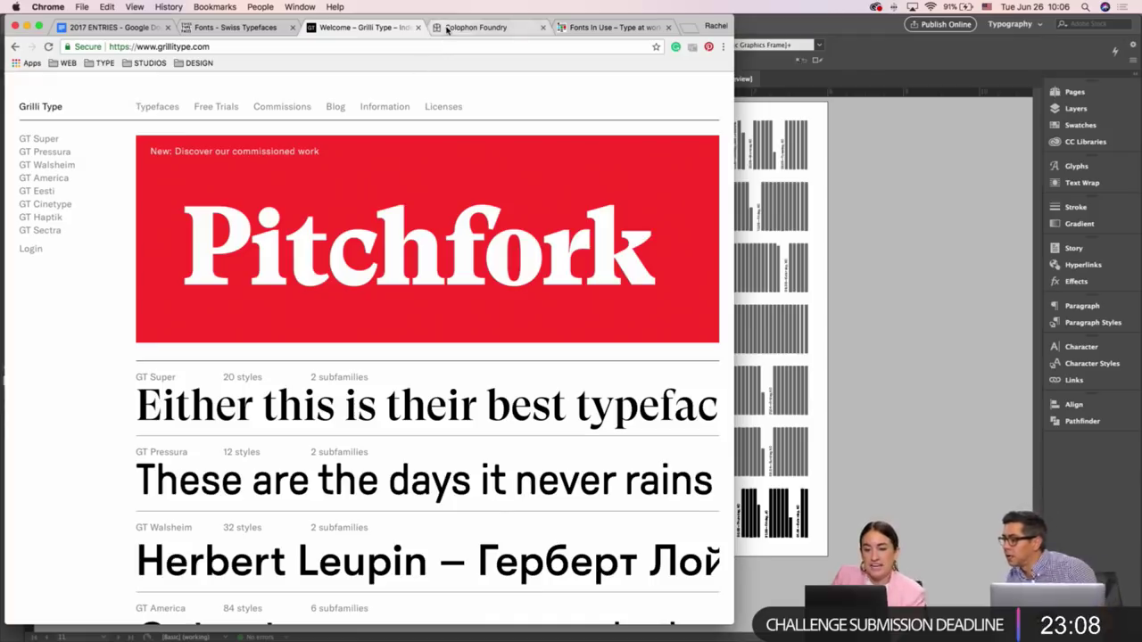
click(473, 26)
click(369, 28)
key(ctrl+shift+Tab)
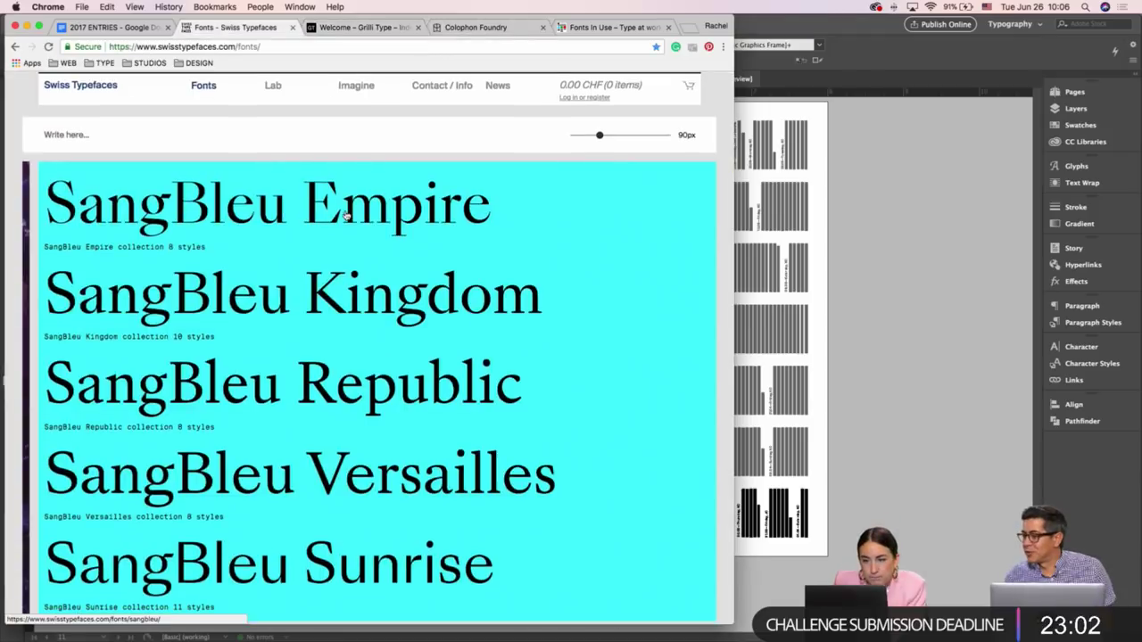
Search the web for 'sporting grot' in a new tab and open Velvetyne's Sporting Grotesque page
key(ctrl+t)
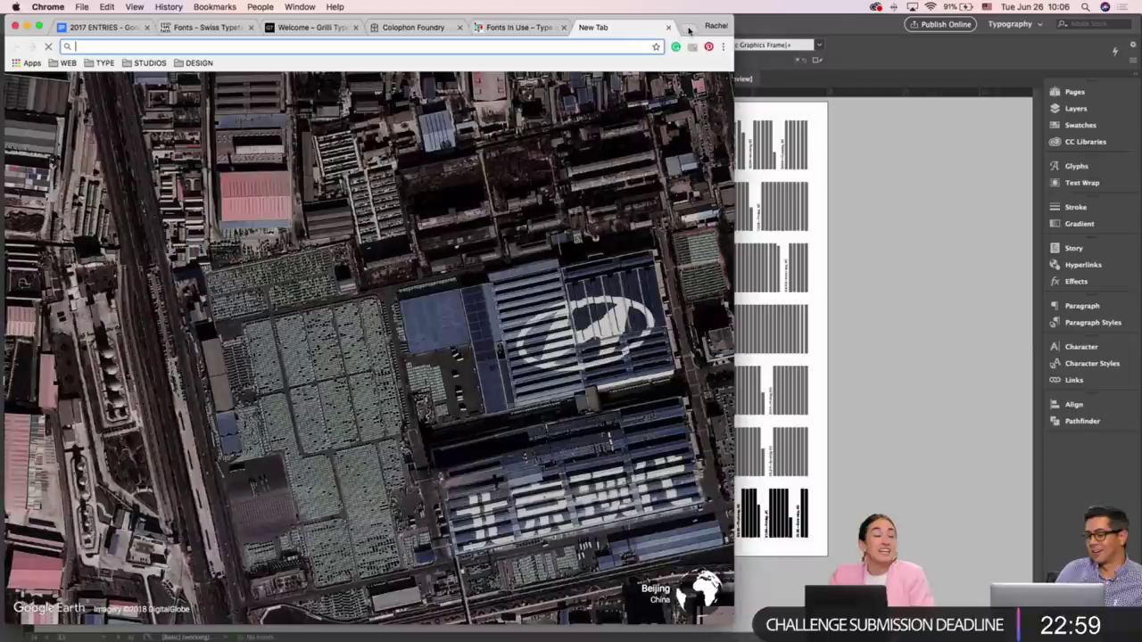
text(sporting grot)
key(Return)
click(225, 182)
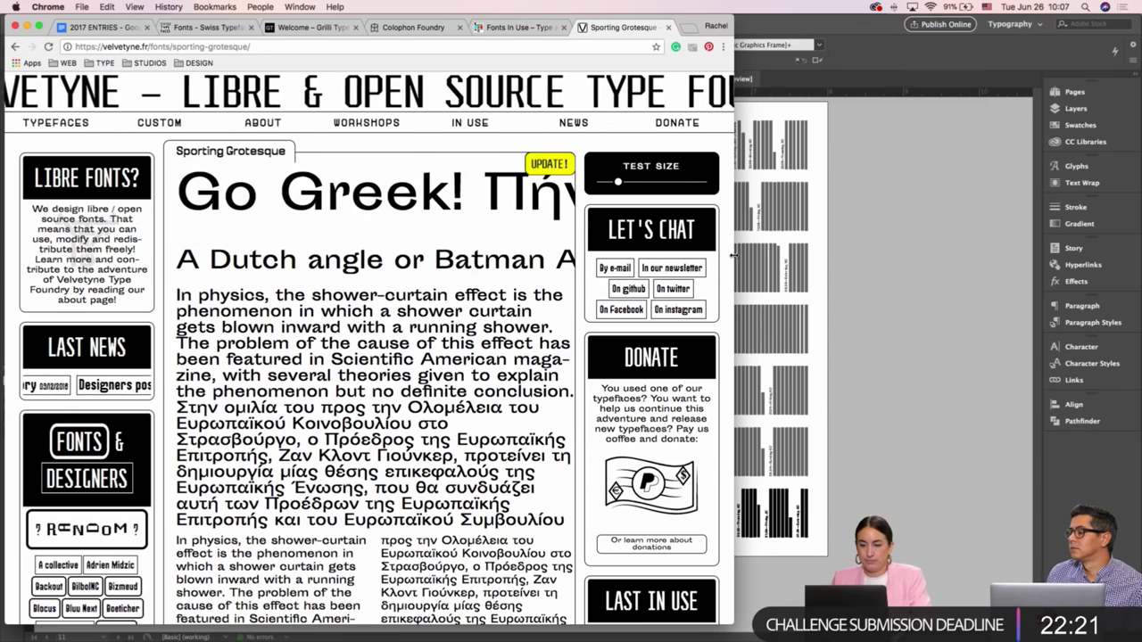
Widen the Chrome window and scroll down through the Swiss Typefaces page
drag(788, 259, 883, 266)
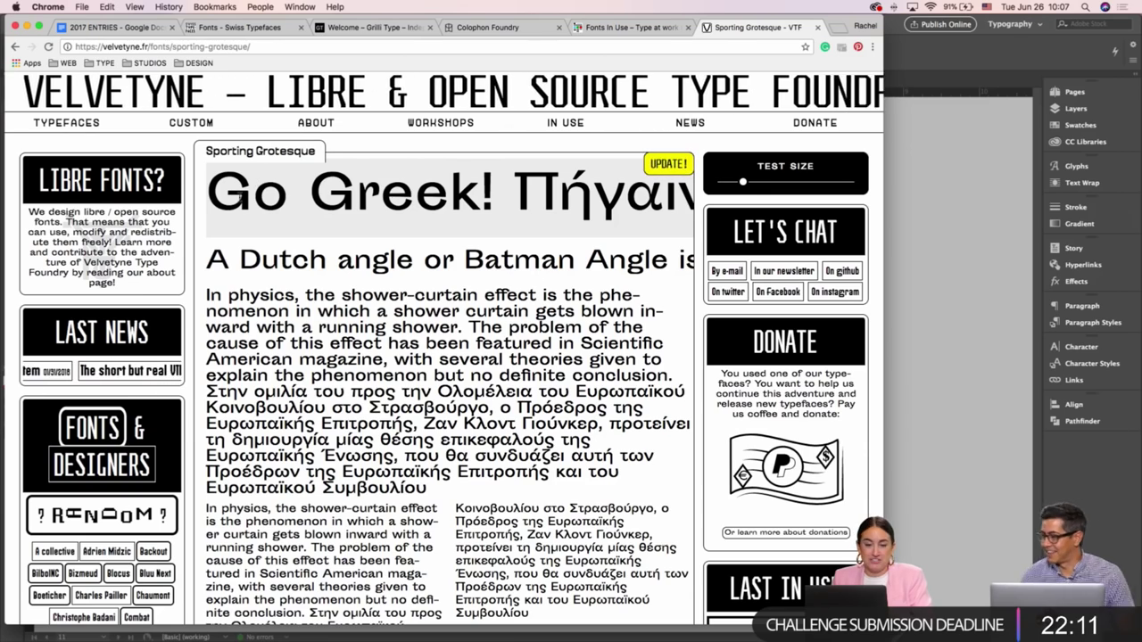
scroll(442, 207, down, 1)
scroll(357, 207, up, 1)
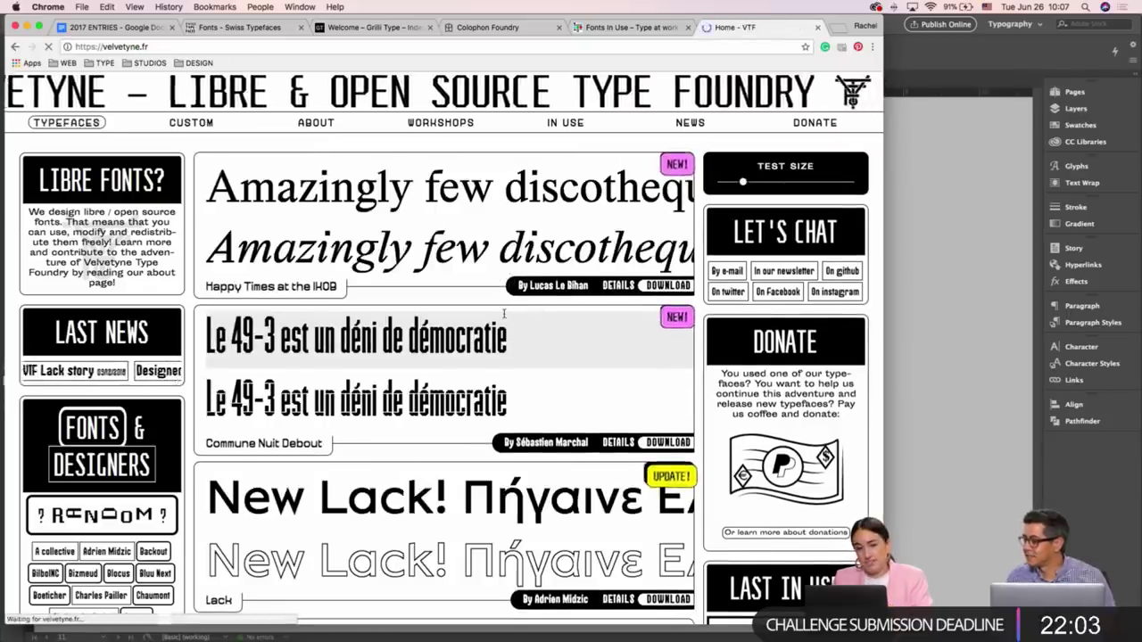
scroll(504, 314, down, 4)
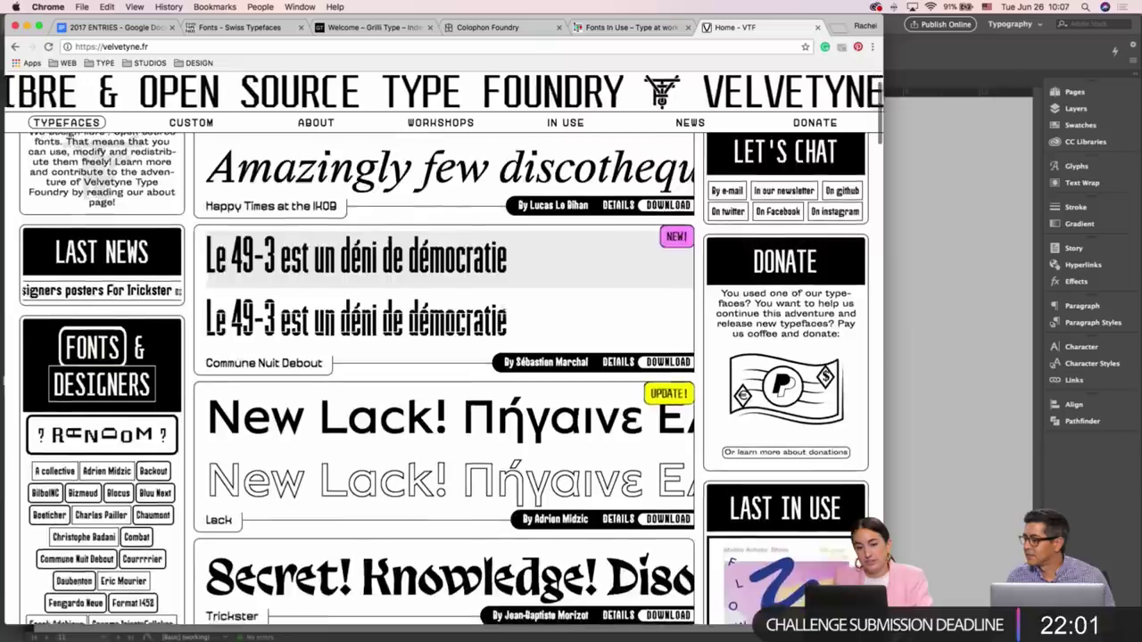
scroll(504, 314, down, 10)
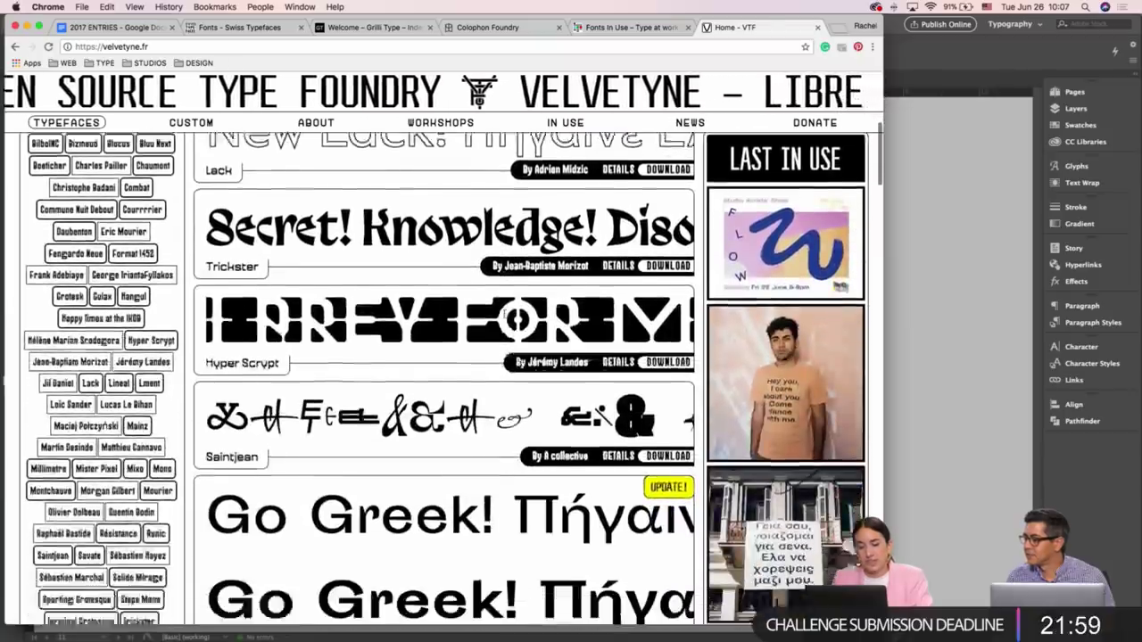
scroll(504, 314, down, 2)
scroll(505, 316, down, 2)
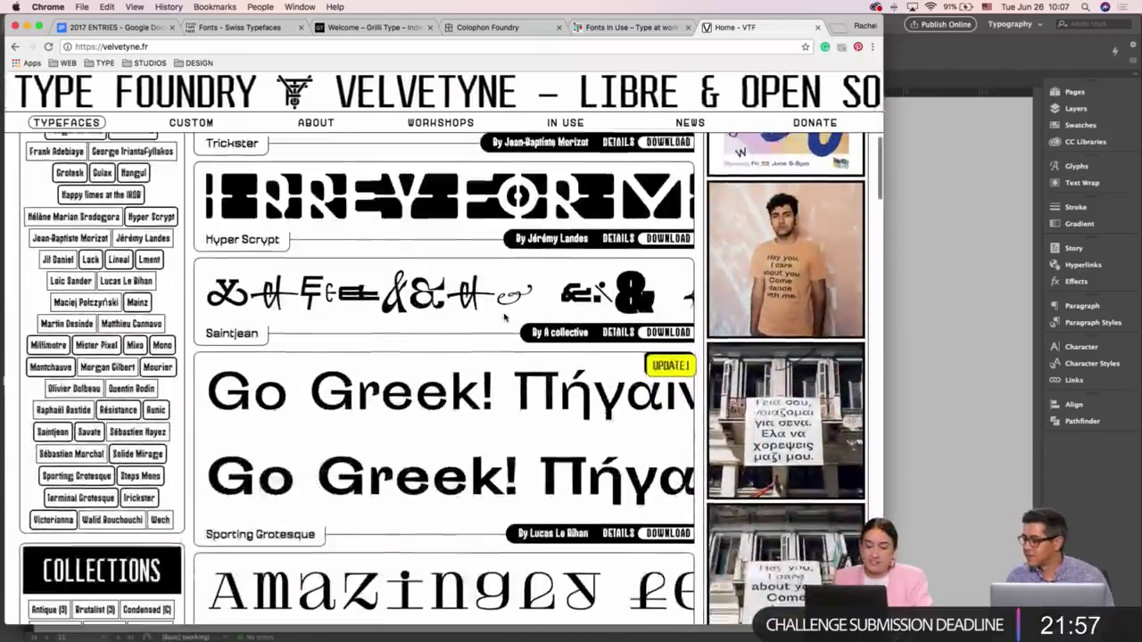
scroll(504, 316, down, 2)
scroll(431, 282, down, 1)
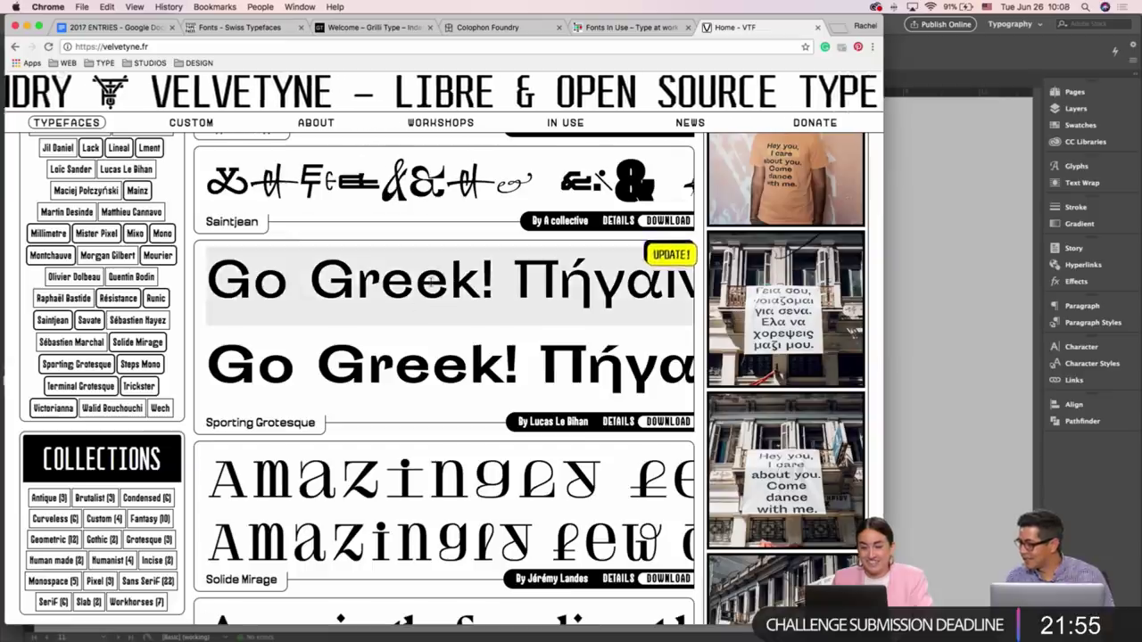
scroll(433, 282, down, 7)
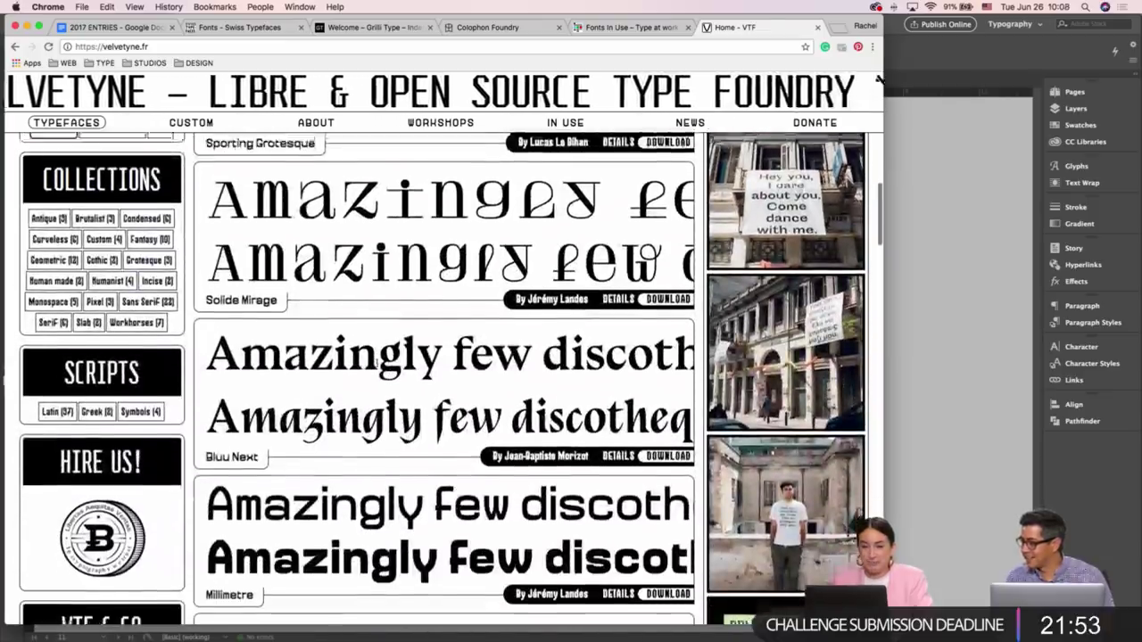
Return to the SangBleu family page and step its slideshow back to the leopard slide
click(239, 26)
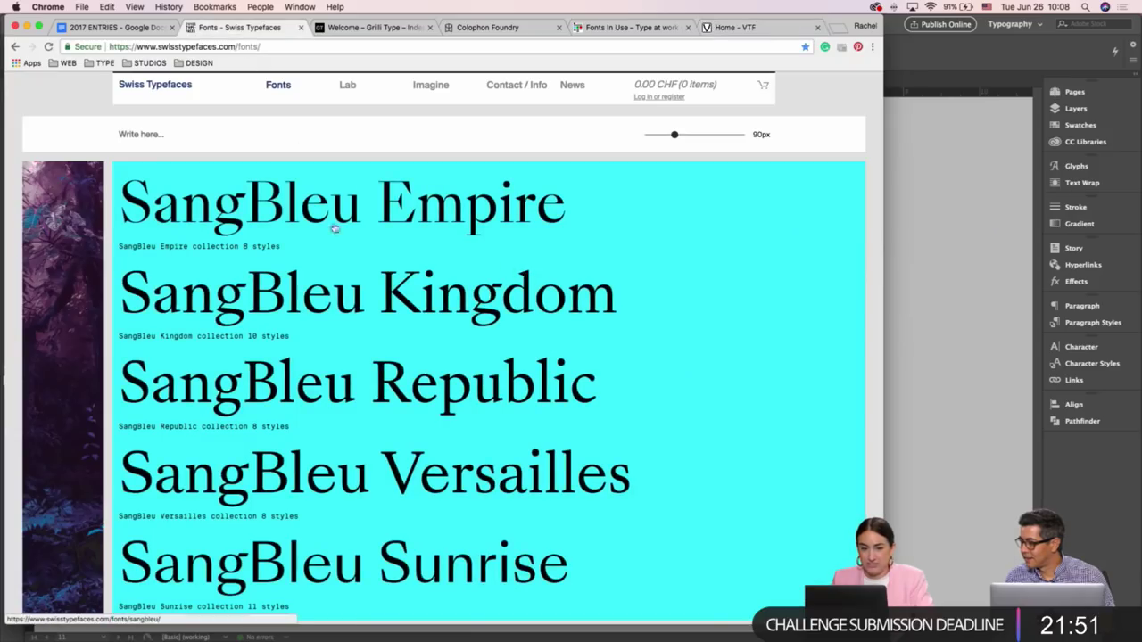
click(270, 198)
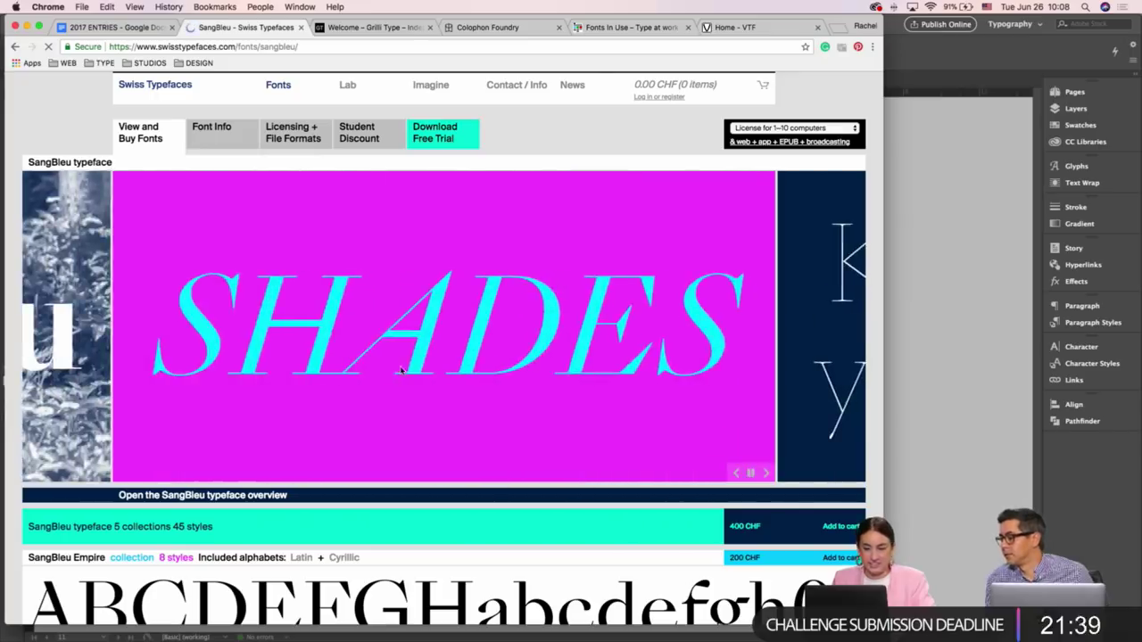
click(735, 474)
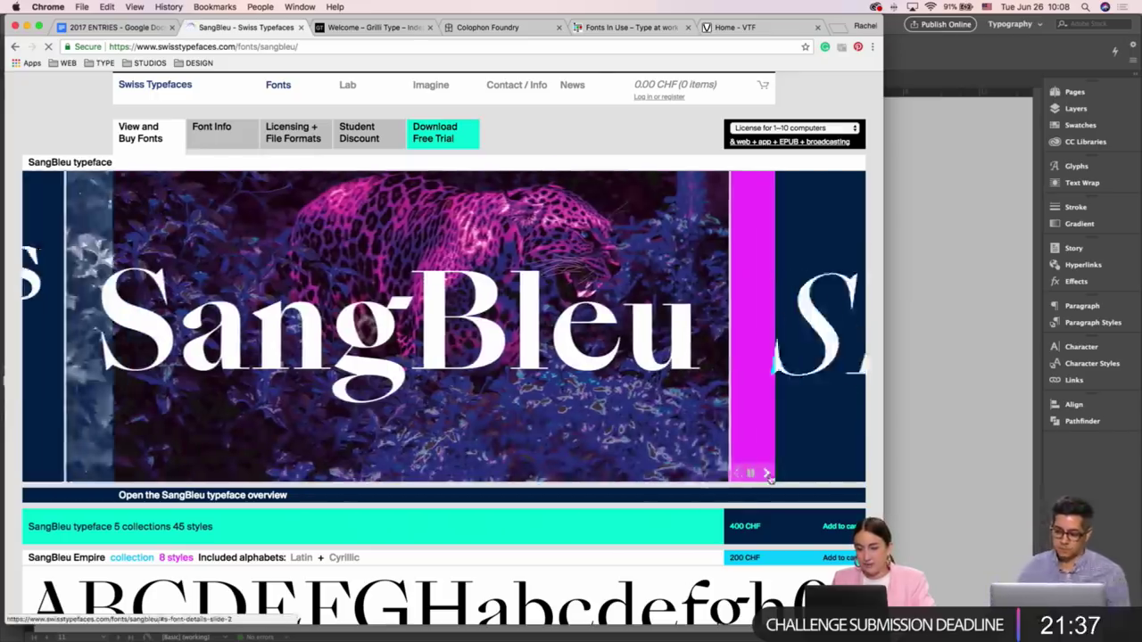
click(953, 173)
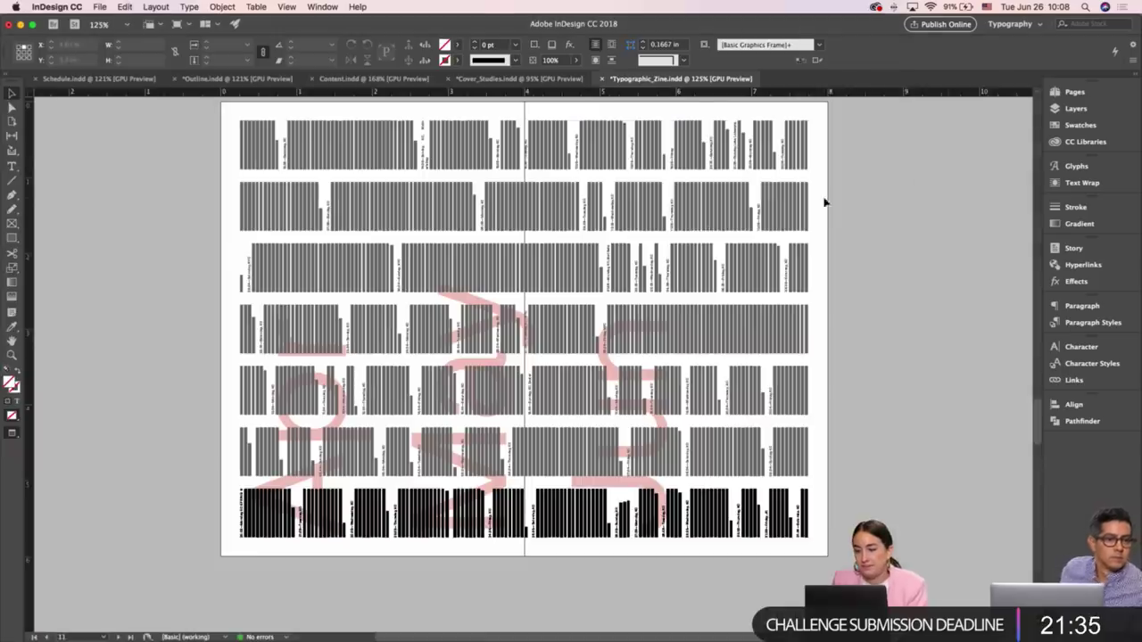
scroll(790, 257, up, 10)
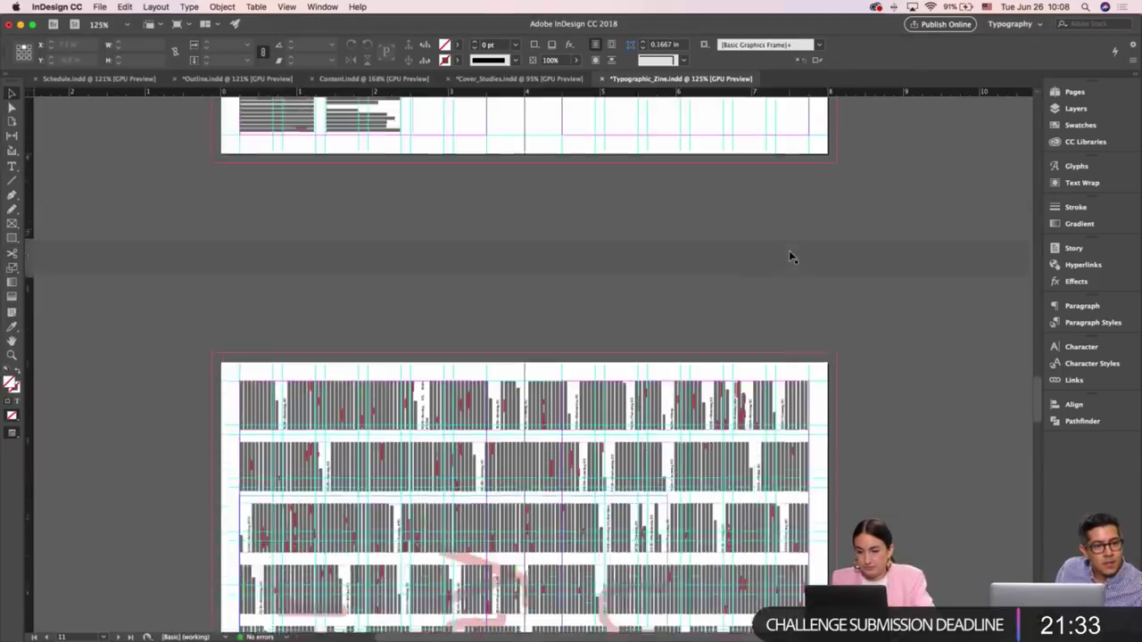
scroll(791, 257, up, 5)
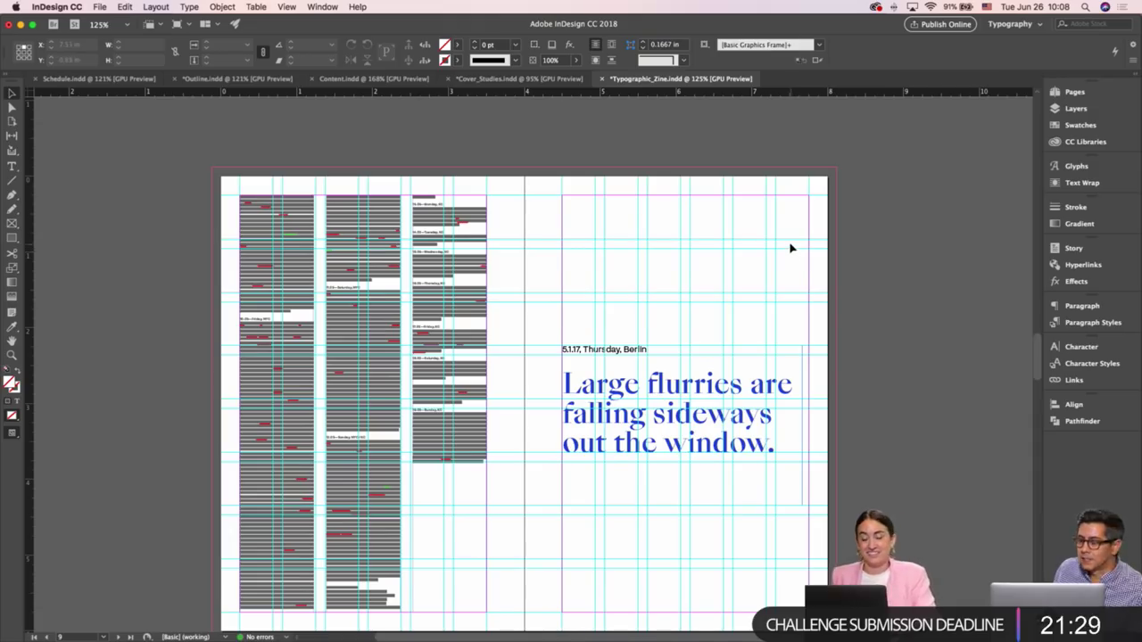
scroll(790, 248, down, 2)
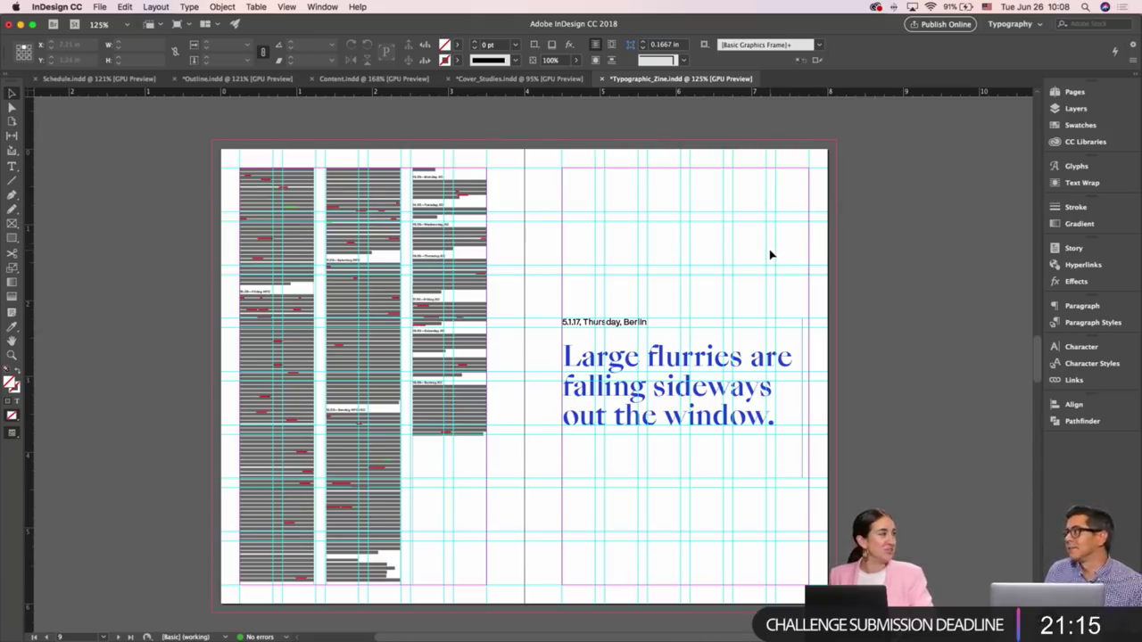
scroll(771, 255, left, 3)
scroll(771, 256, down, 1)
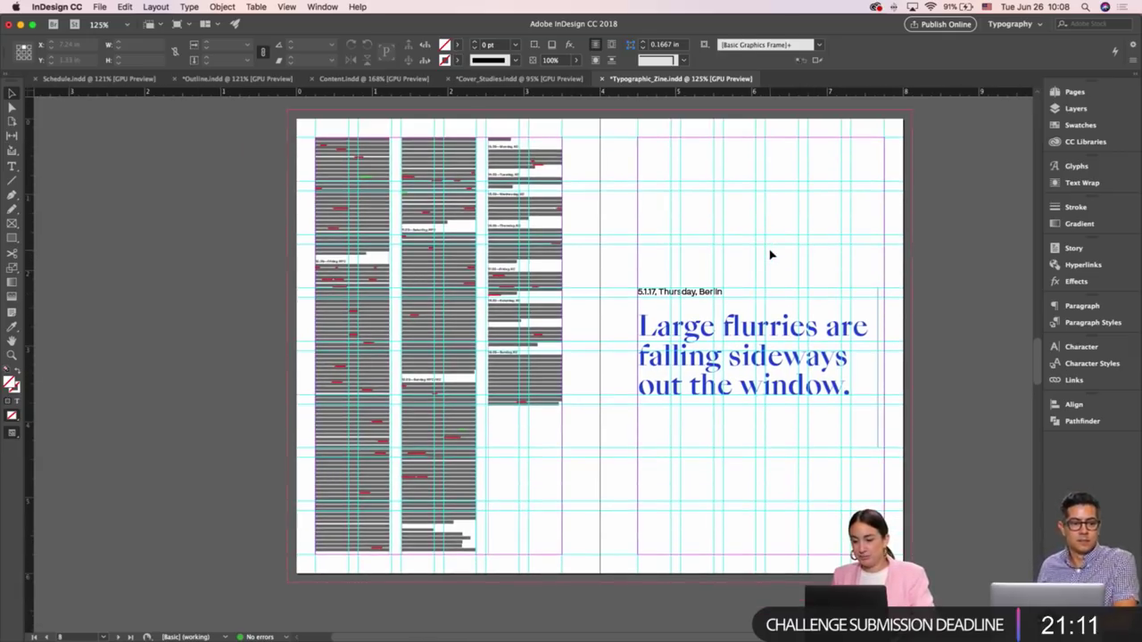
scroll(771, 255, up, 15)
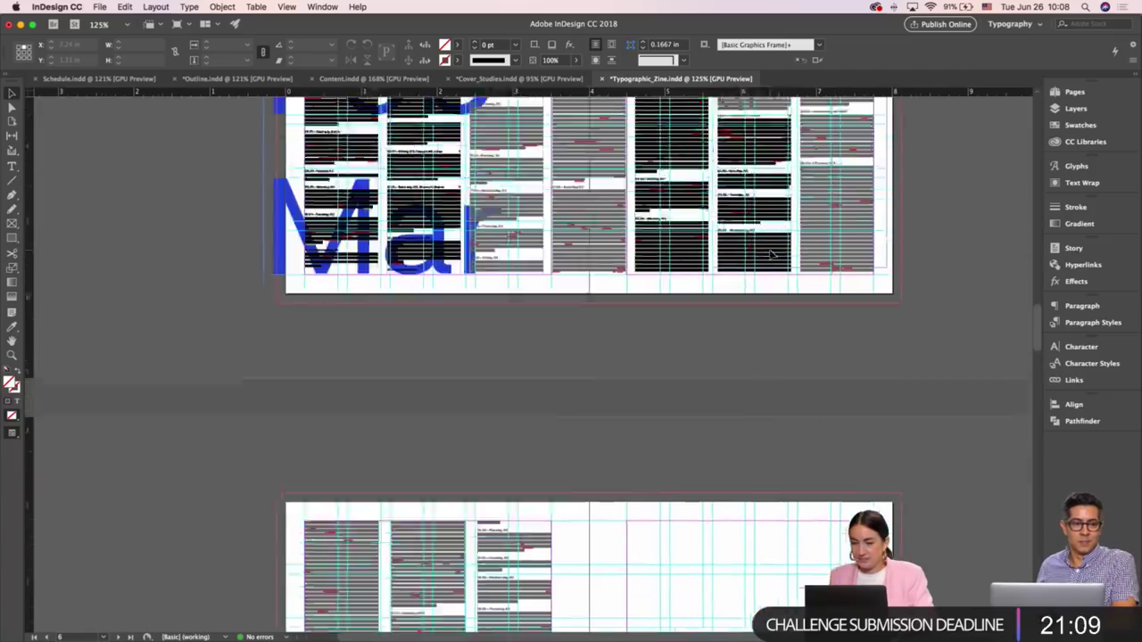
scroll(771, 255, up, 5)
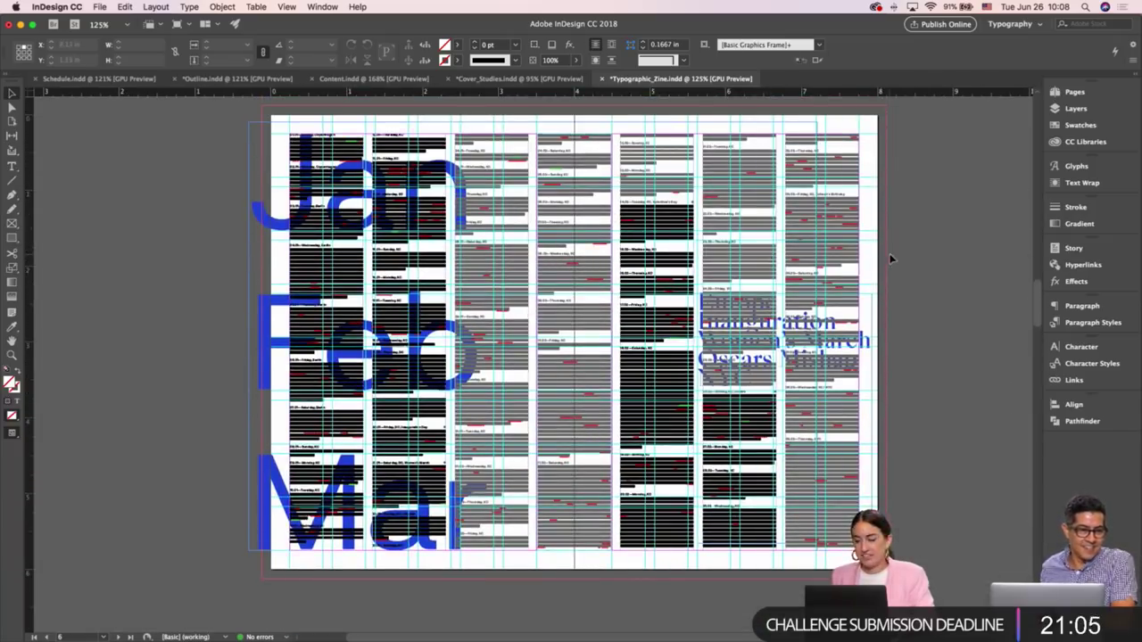
key(w)
key(w)
scroll(773, 261, up, 3)
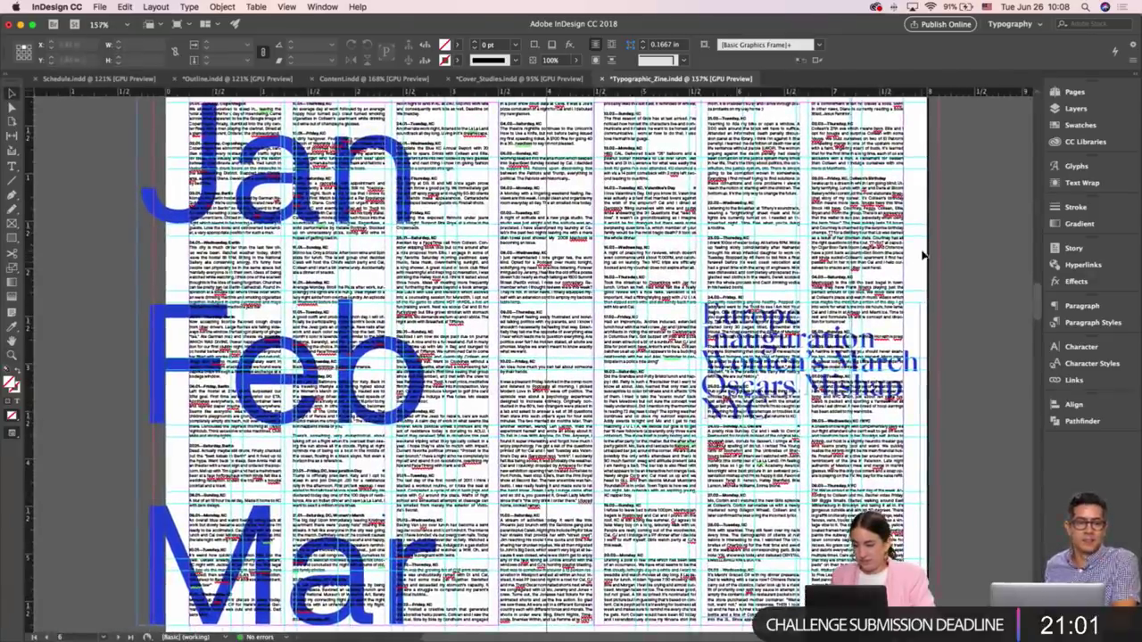
scroll(949, 251, right, 1)
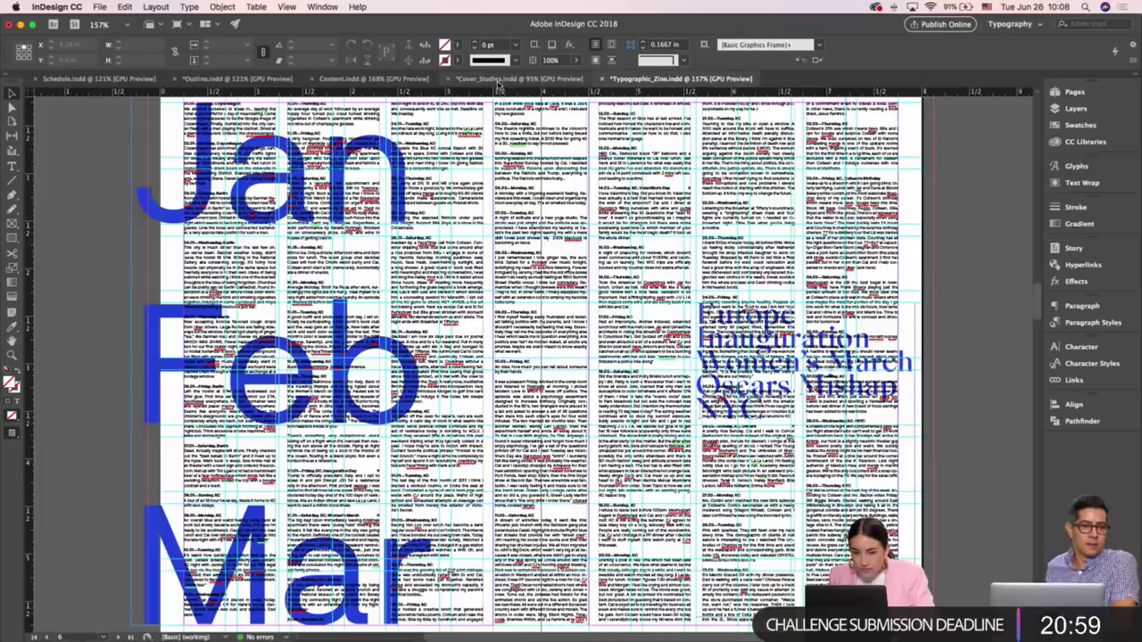
In Content.indd, select the diary line about Beyonce being pregnant with twins
click(385, 80)
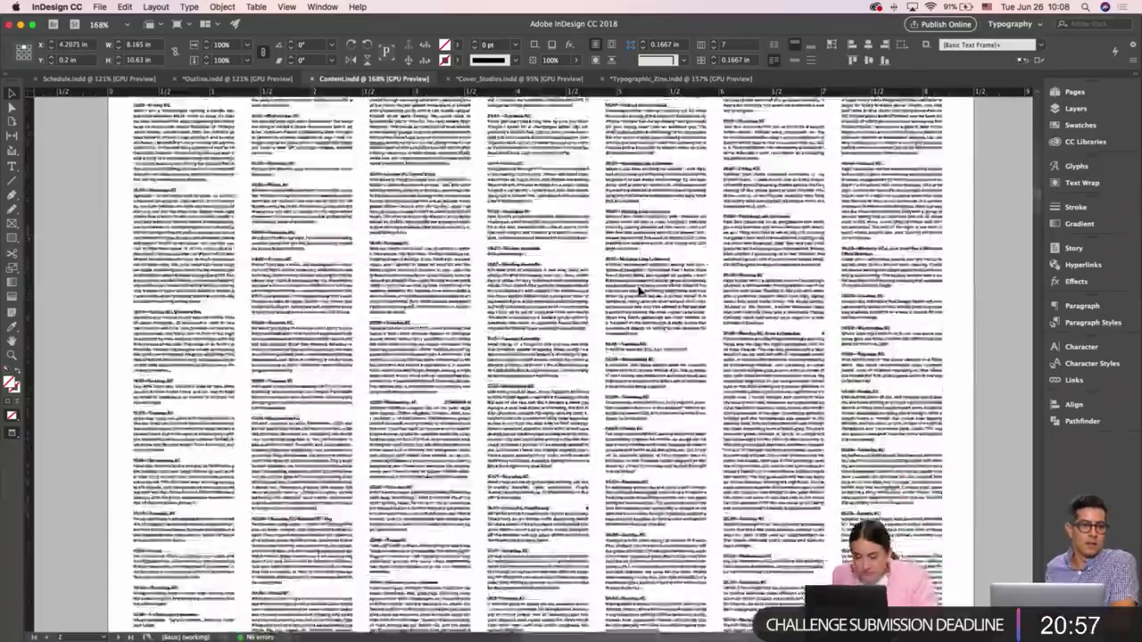
scroll(639, 291, down, 15)
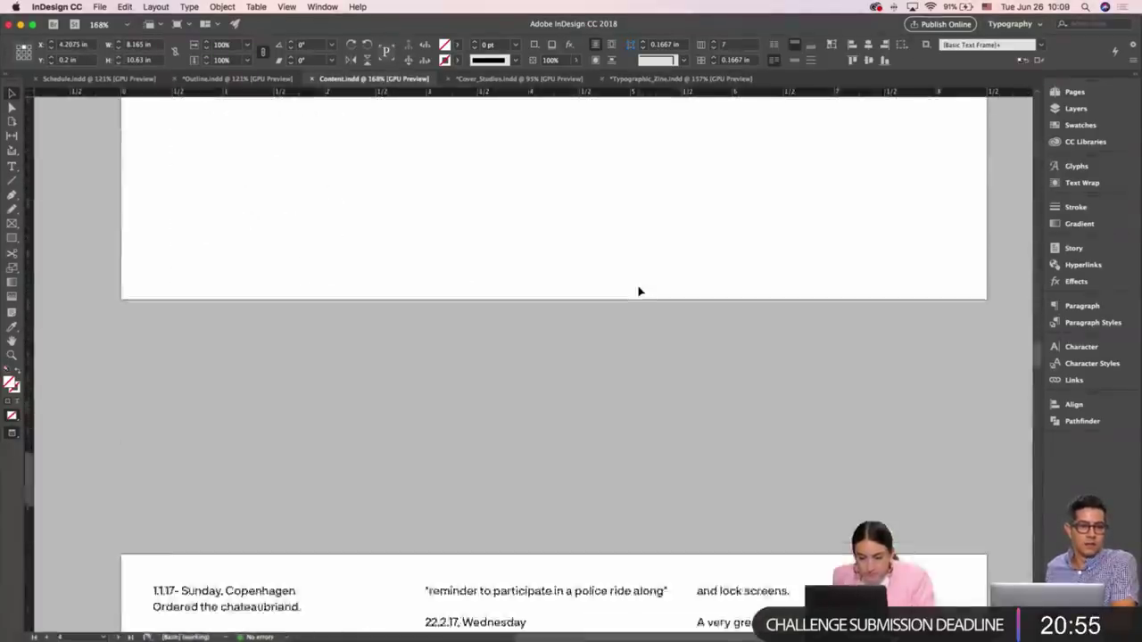
scroll(639, 291, up, 5)
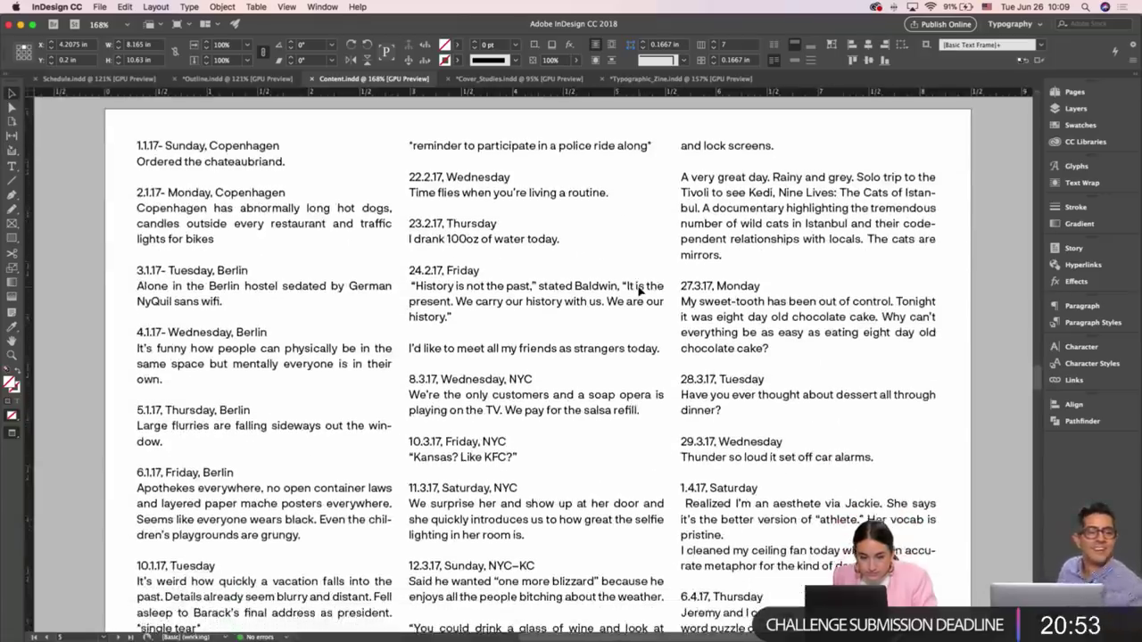
scroll(639, 291, down, 4)
scroll(639, 291, down, 8)
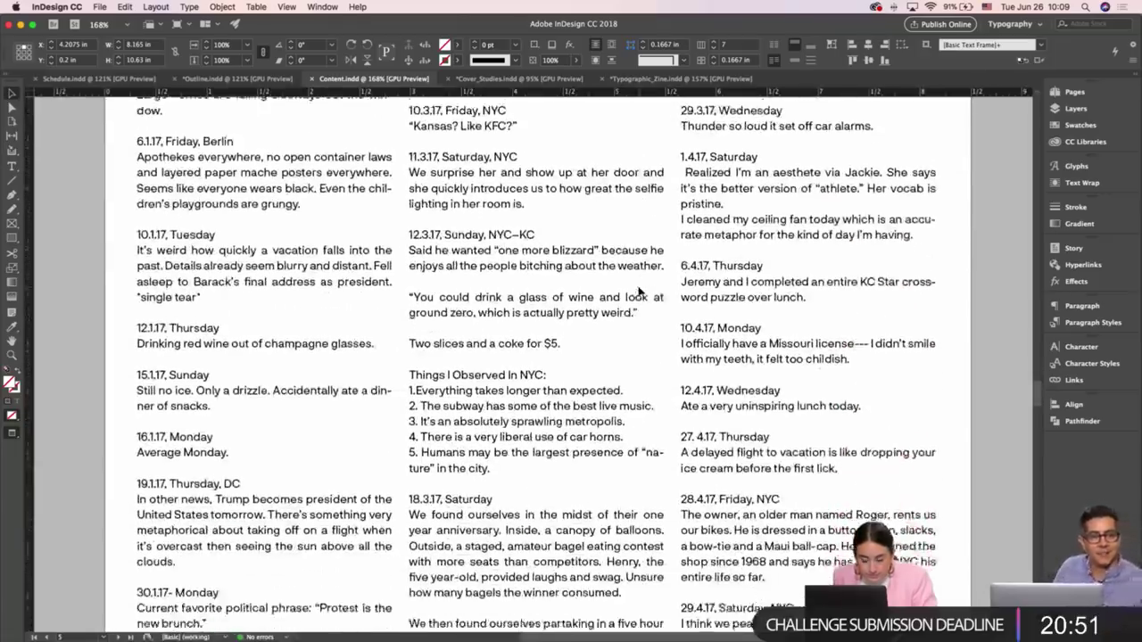
scroll(639, 291, down, 6)
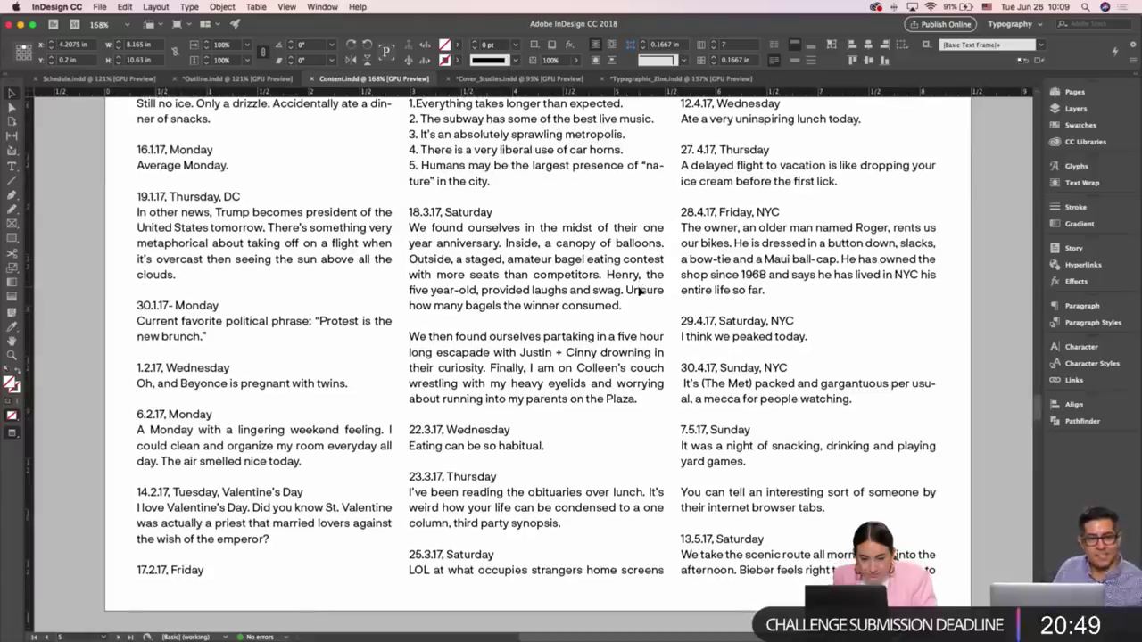
scroll(639, 291, right, 1)
double_click(246, 382)
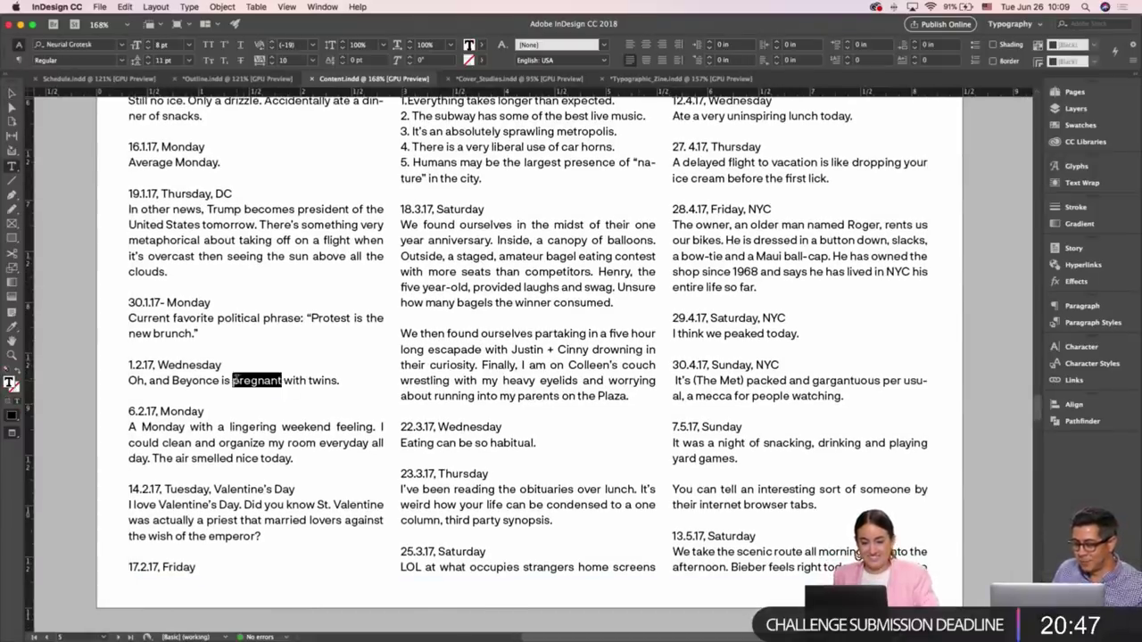
click(246, 382)
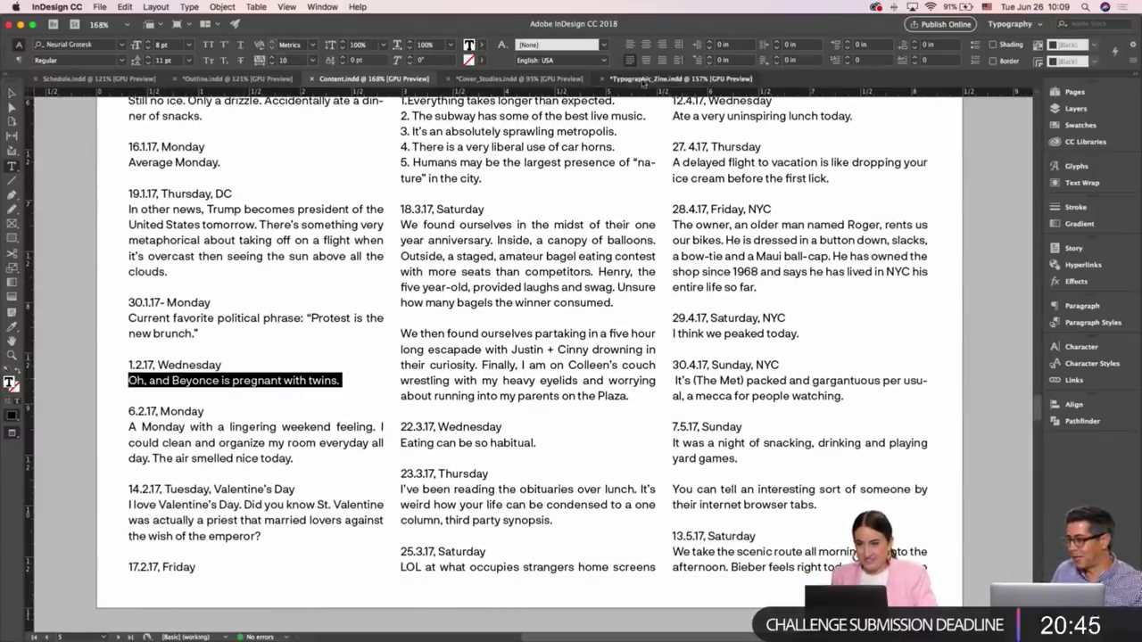
Paste the line into a new Typographic_Zine pasteboard frame, delete 'Oh, and ', and reposition it
click(645, 79)
scroll(99, 241, up, 10)
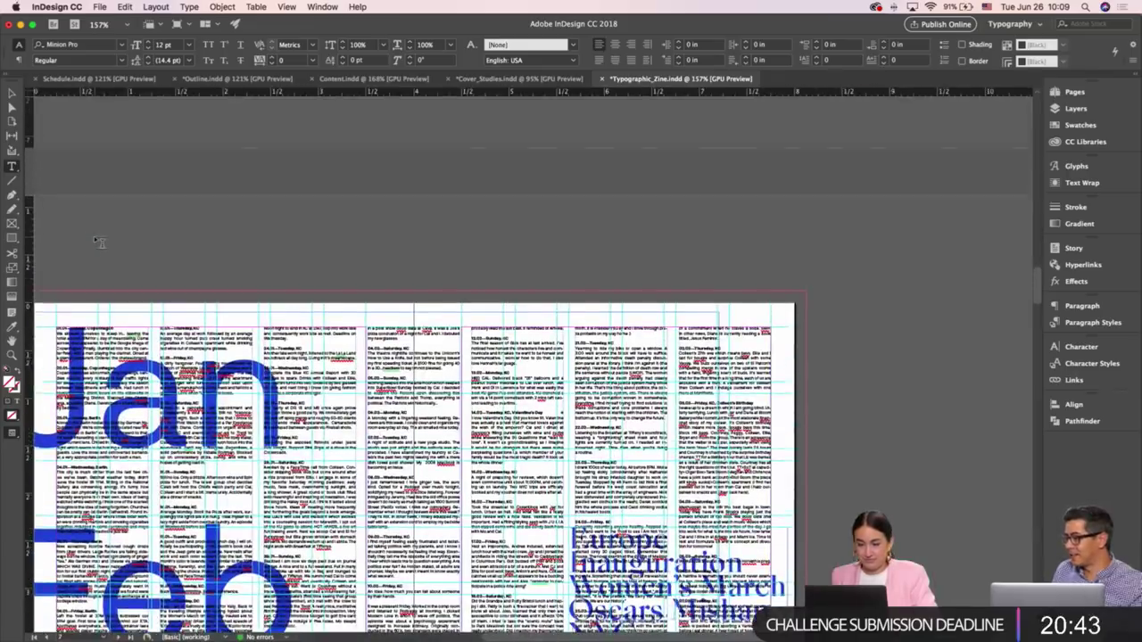
scroll(98, 241, left, 1)
scroll(98, 241, down, 1)
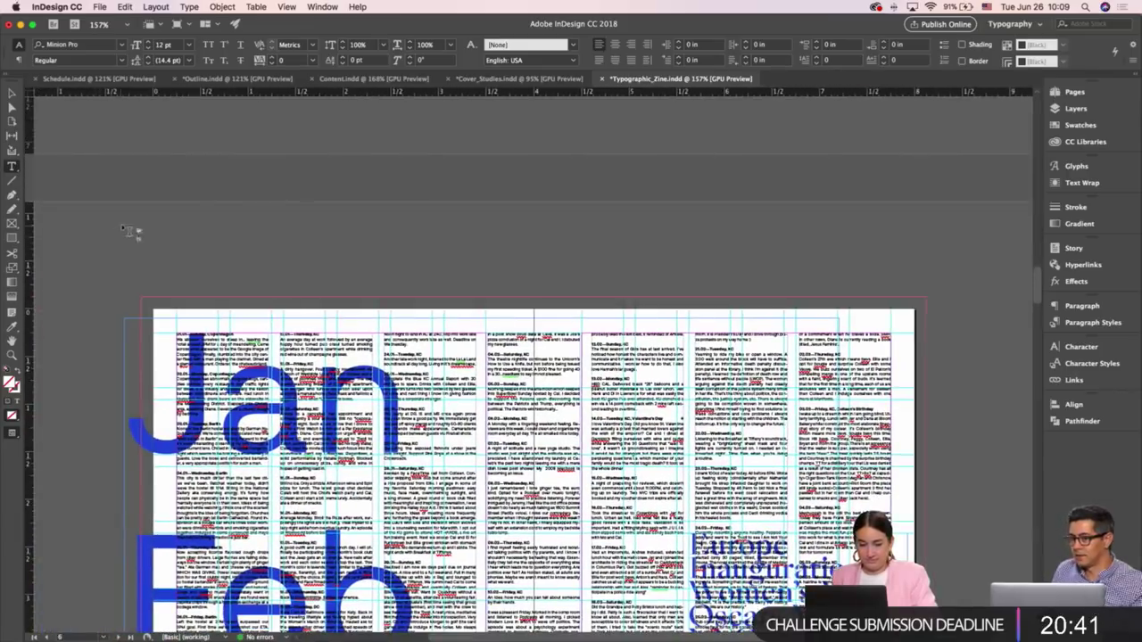
drag(122, 227, 546, 264)
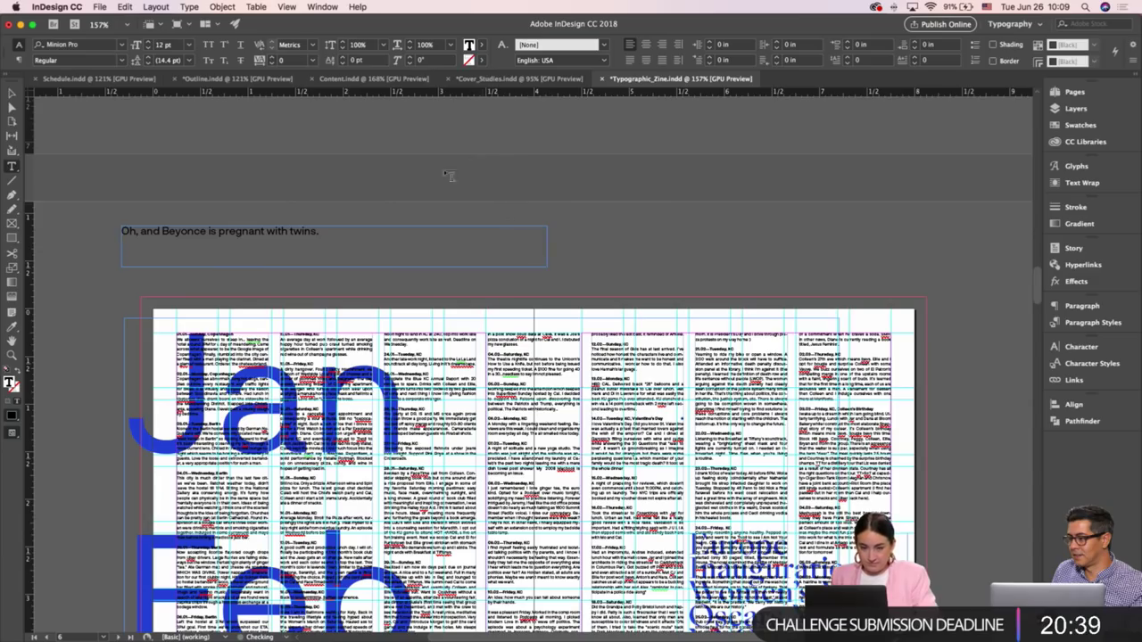
drag(161, 232, 92, 234)
key(BackSpace)
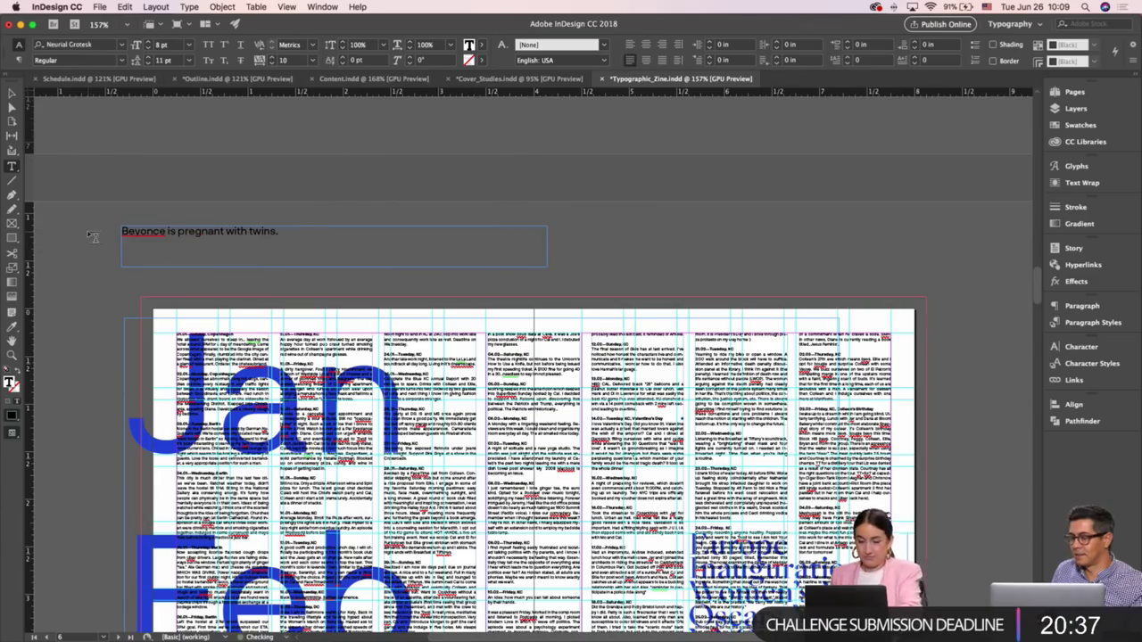
key(Escape)
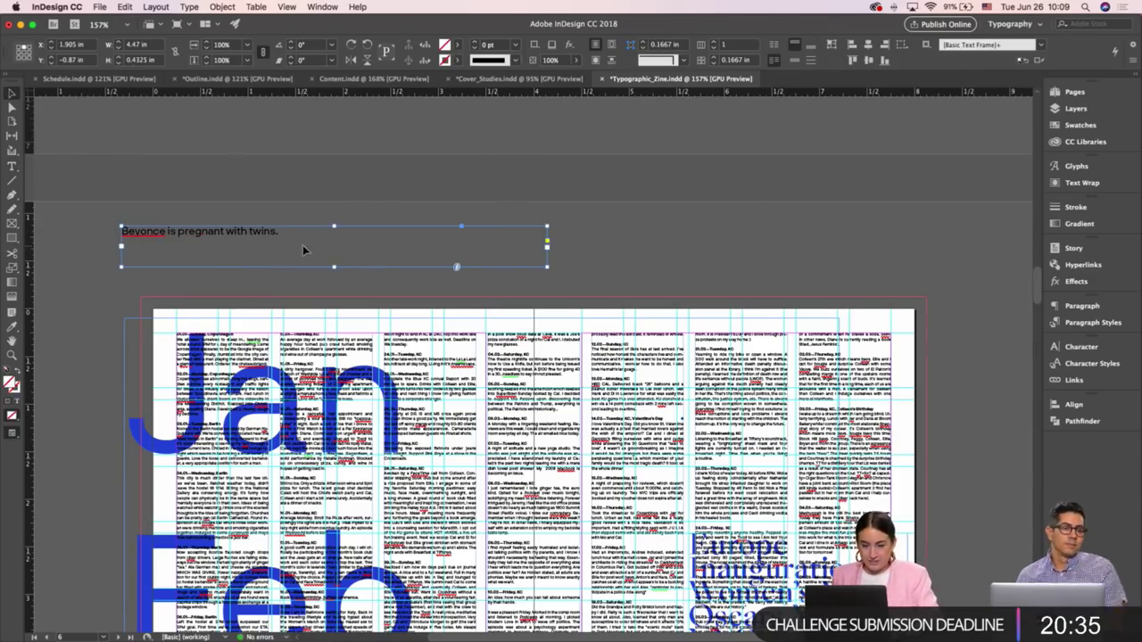
drag(303, 244, 496, 228)
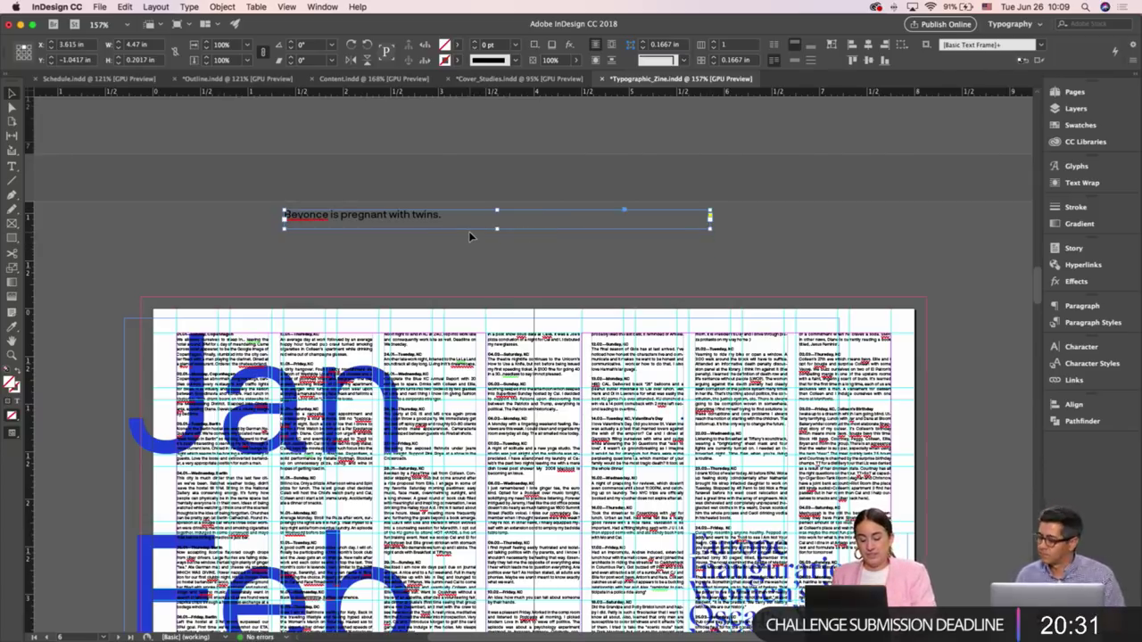
Duplicate the Beyonce frame directly below the original and select all its text
drag(377, 217, 377, 253)
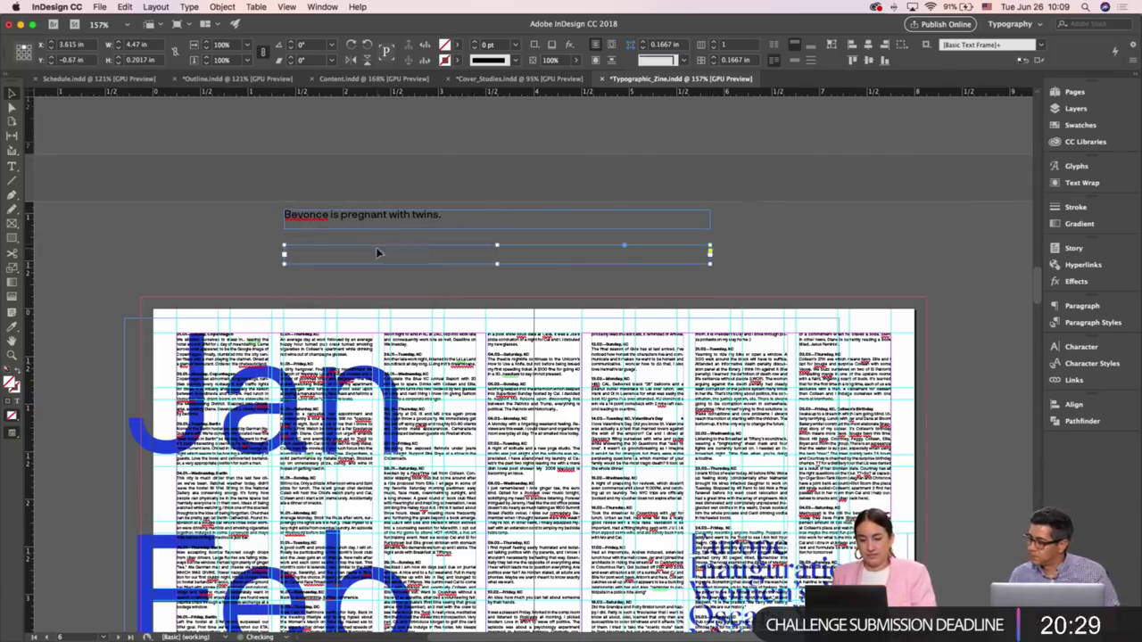
double_click(334, 256)
key(super+a)
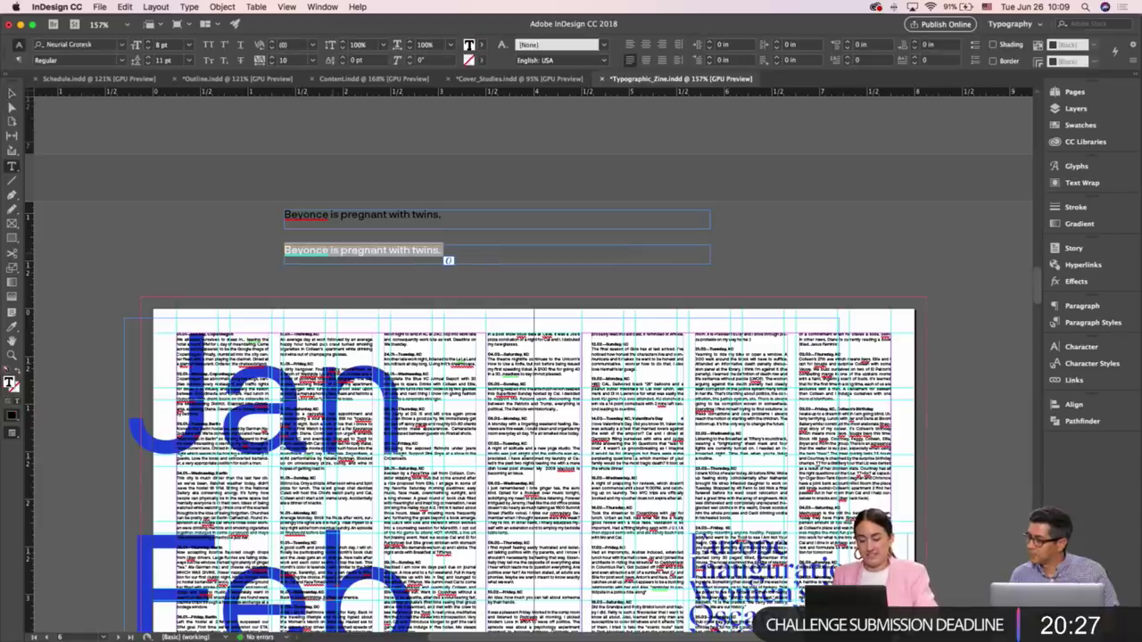
click(393, 80)
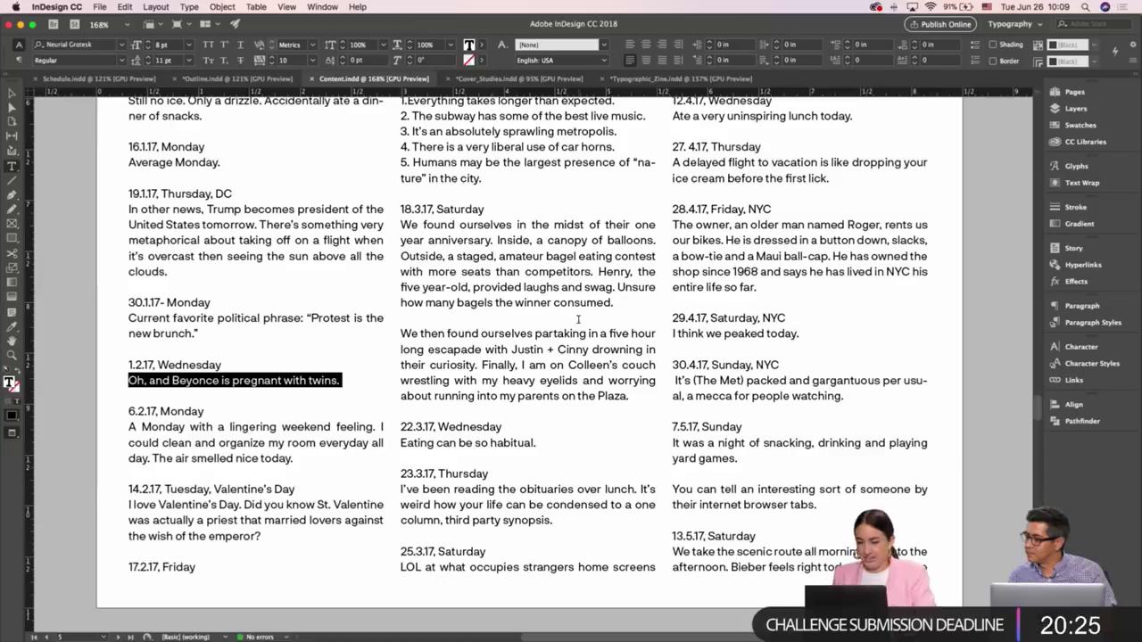
In Content.indd, select 'In other news, Trump becomes president of the United States tomorrow.'
scroll(579, 320, up, 10)
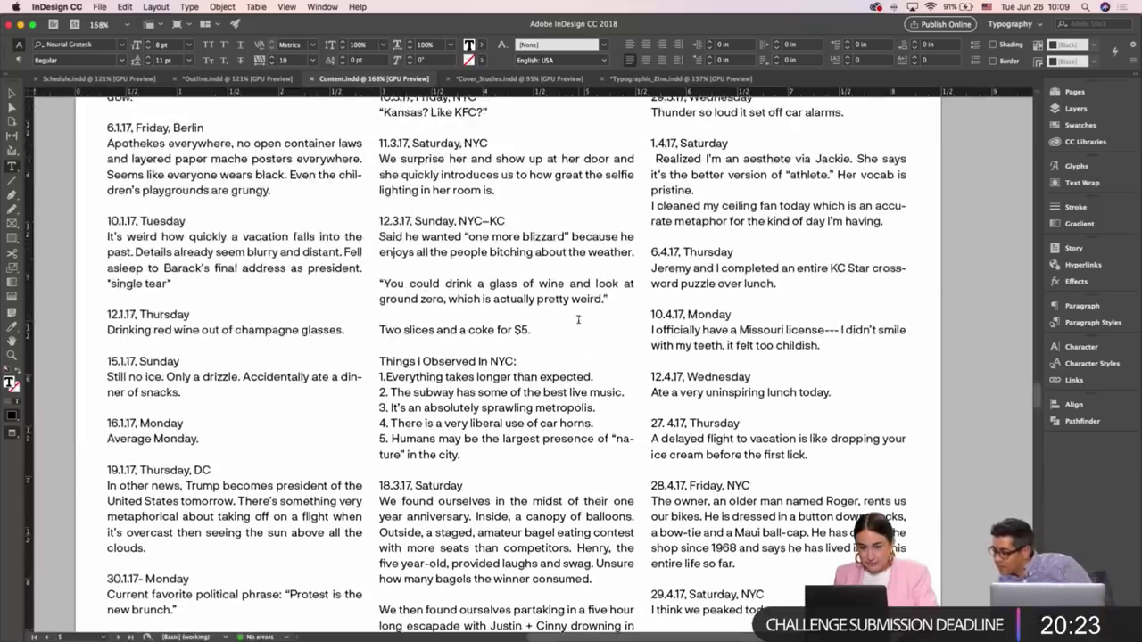
scroll(579, 319, down, 3)
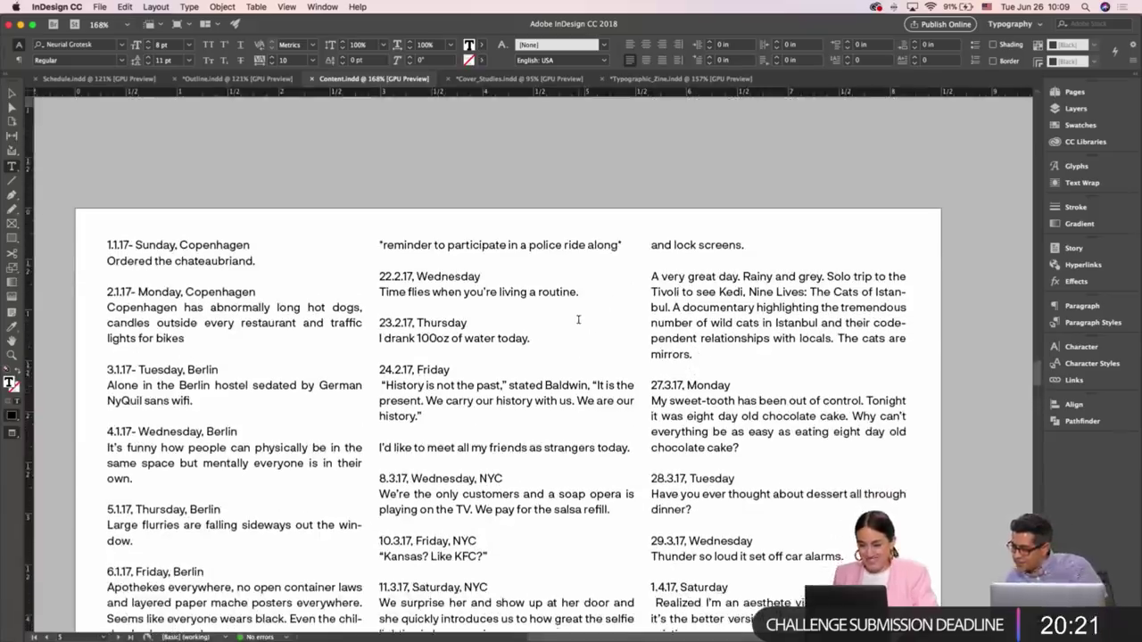
scroll(578, 320, down, 3)
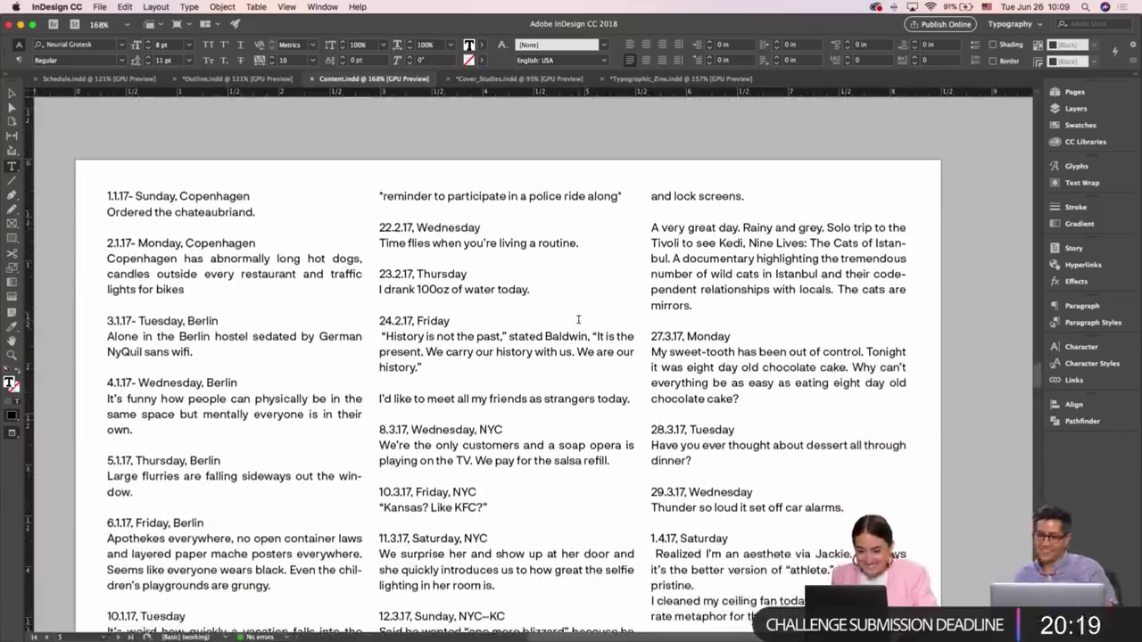
scroll(579, 319, down, 10)
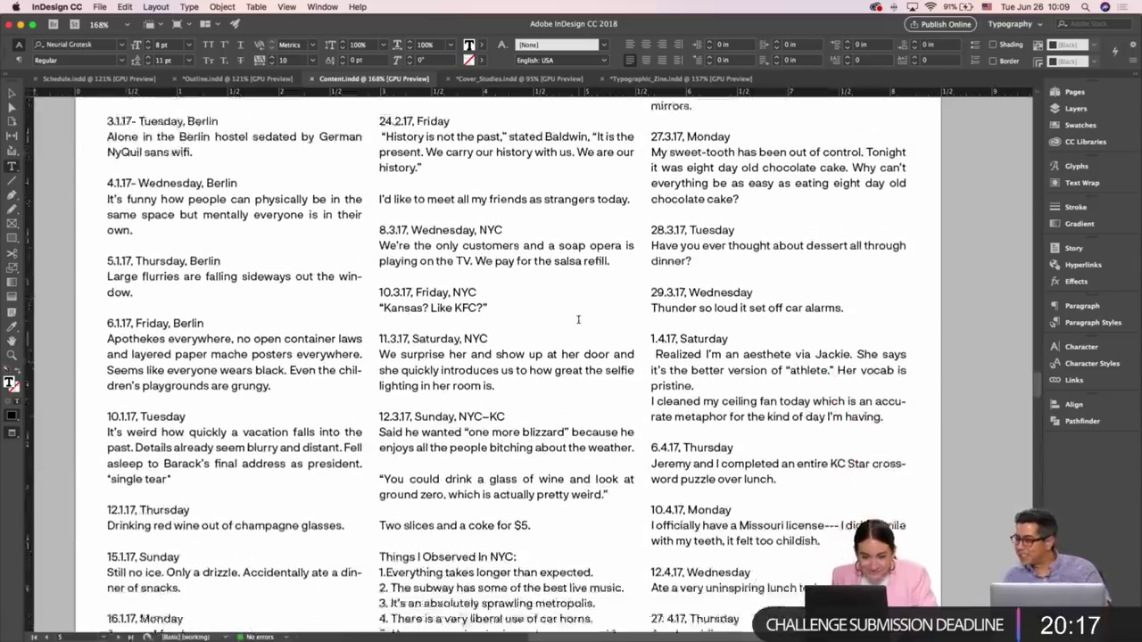
scroll(579, 320, down, 5)
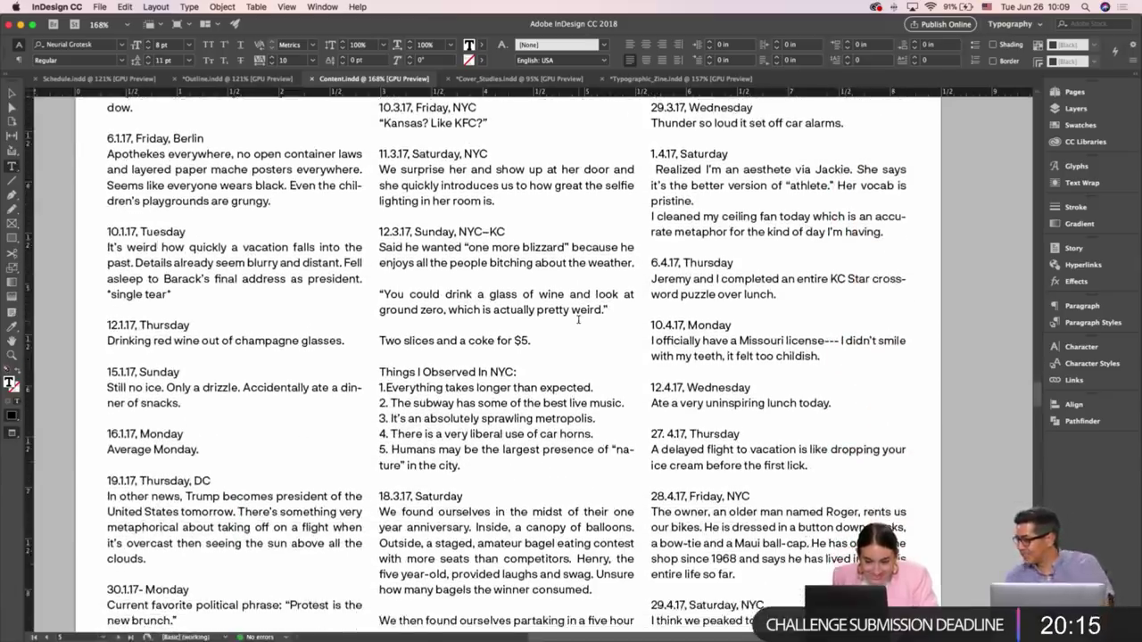
scroll(579, 320, down, 3)
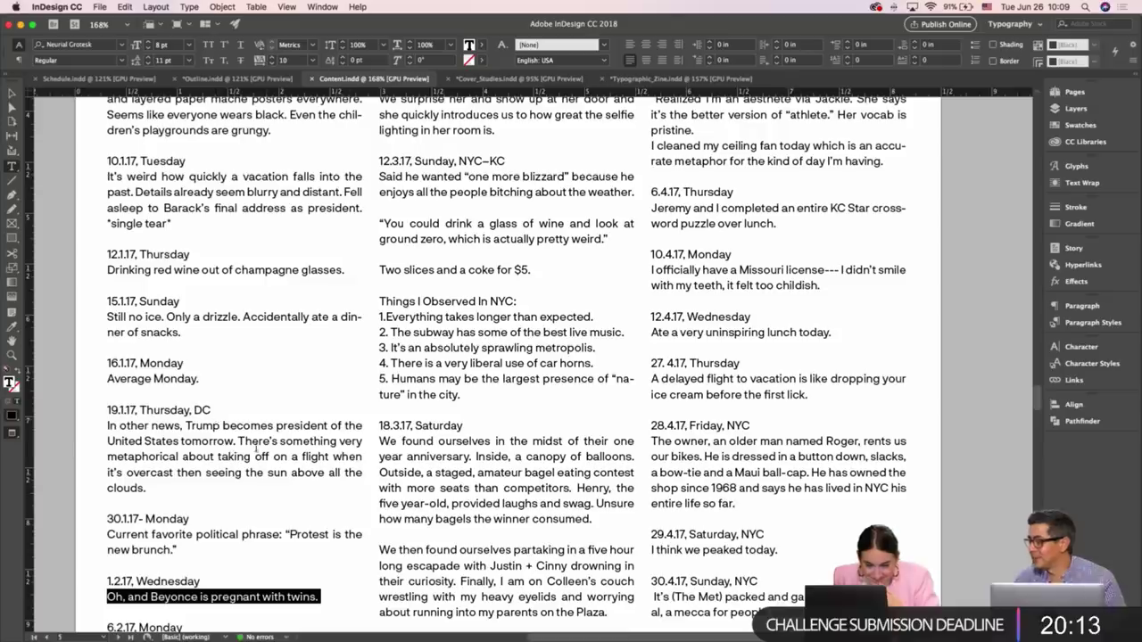
drag(237, 439, 111, 424)
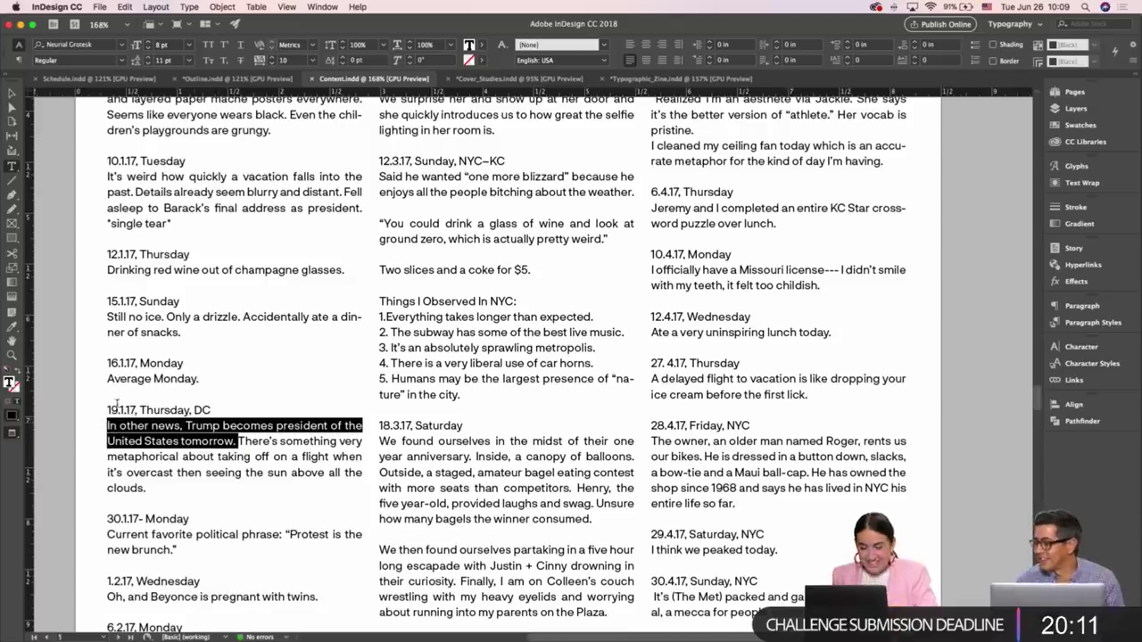
Paste the Trump sentence into the second frame, move it below the Beyonce line, and duplicate it
click(674, 79)
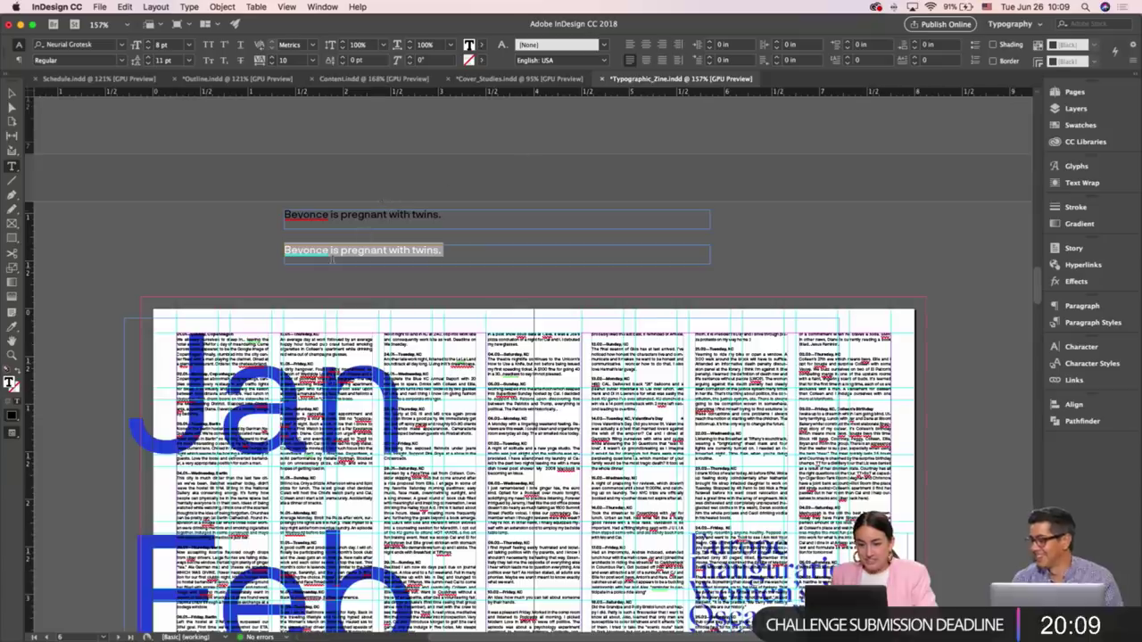
text(In other news, Trump becomes president of the United States tomorrow.)
key(Escape)
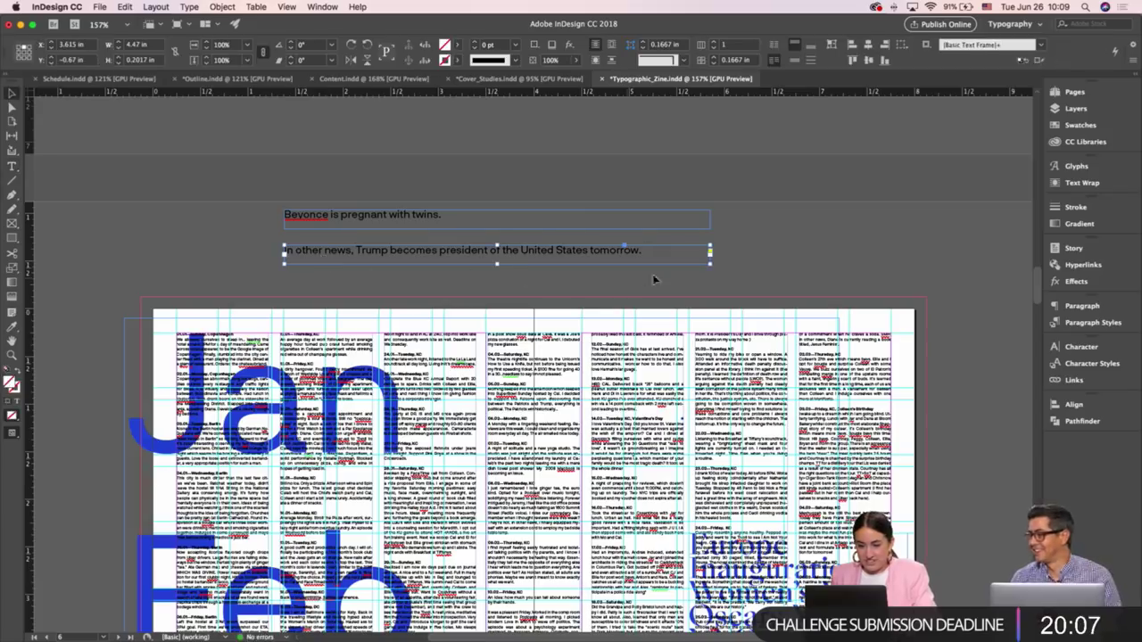
drag(416, 251, 385, 241)
click(392, 270)
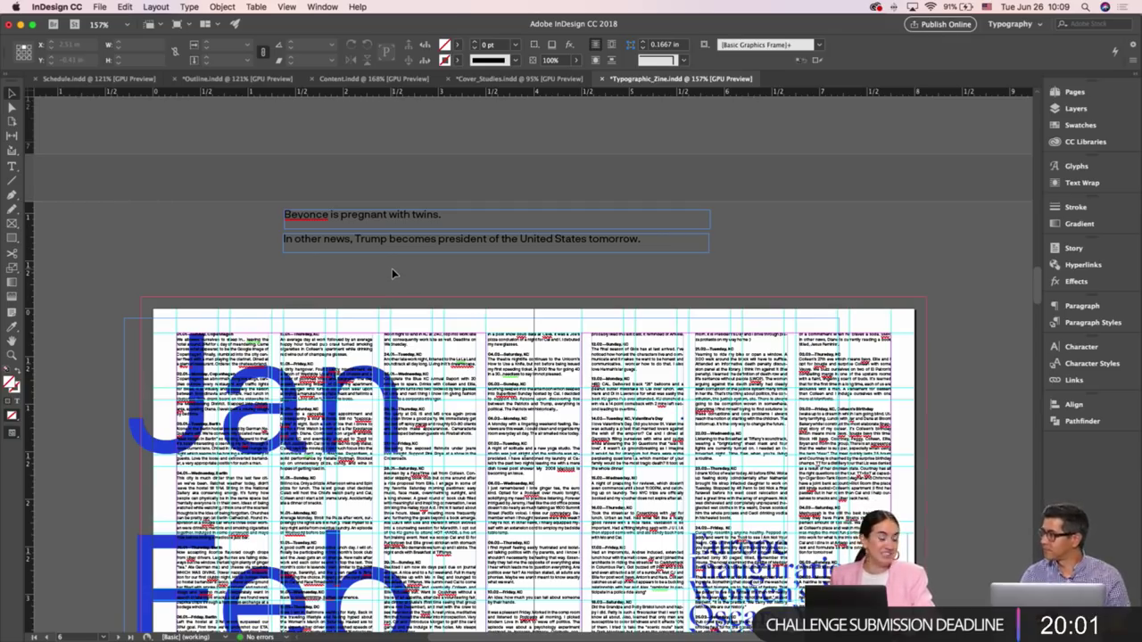
click(340, 257)
mouse_move(340, 258)
mouse_down()
mouse_move(332, 249)
mouse_move(326, 267)
mouse_up()
click(214, 247)
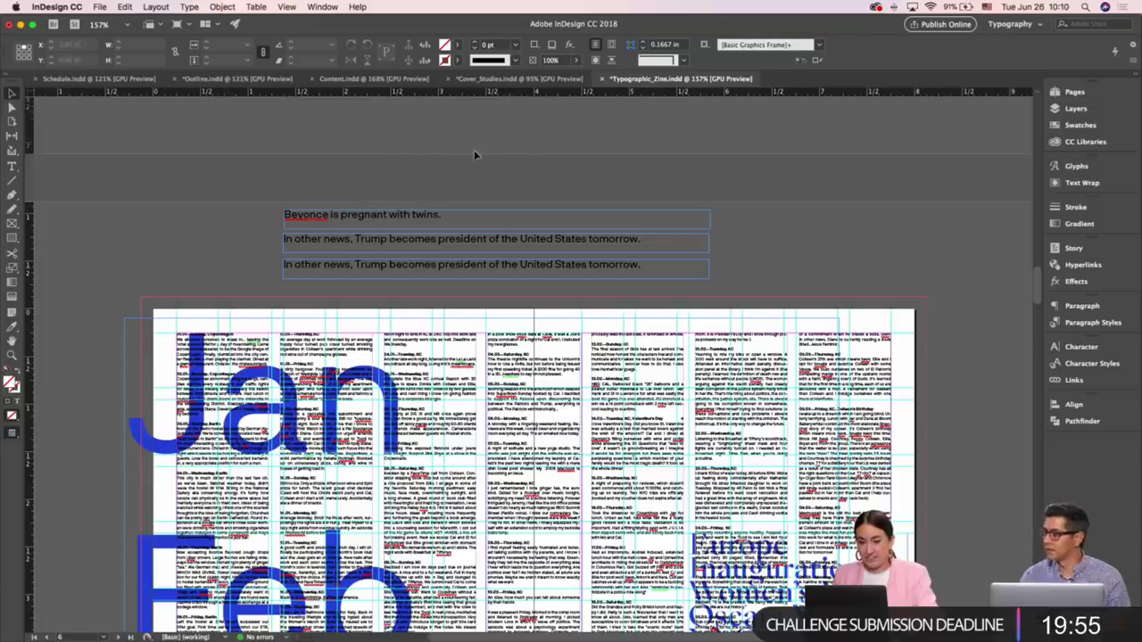
Widen the Europe / Inauguration / Women's March frame slightly
scroll(527, 175, down, 1)
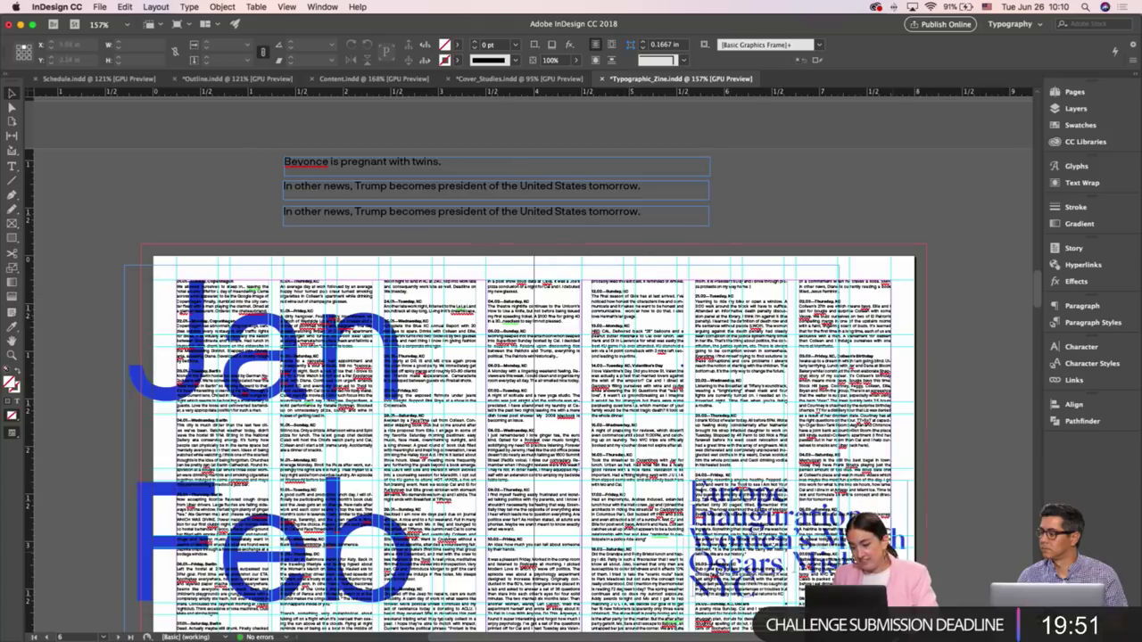
drag(899, 545, 913, 548)
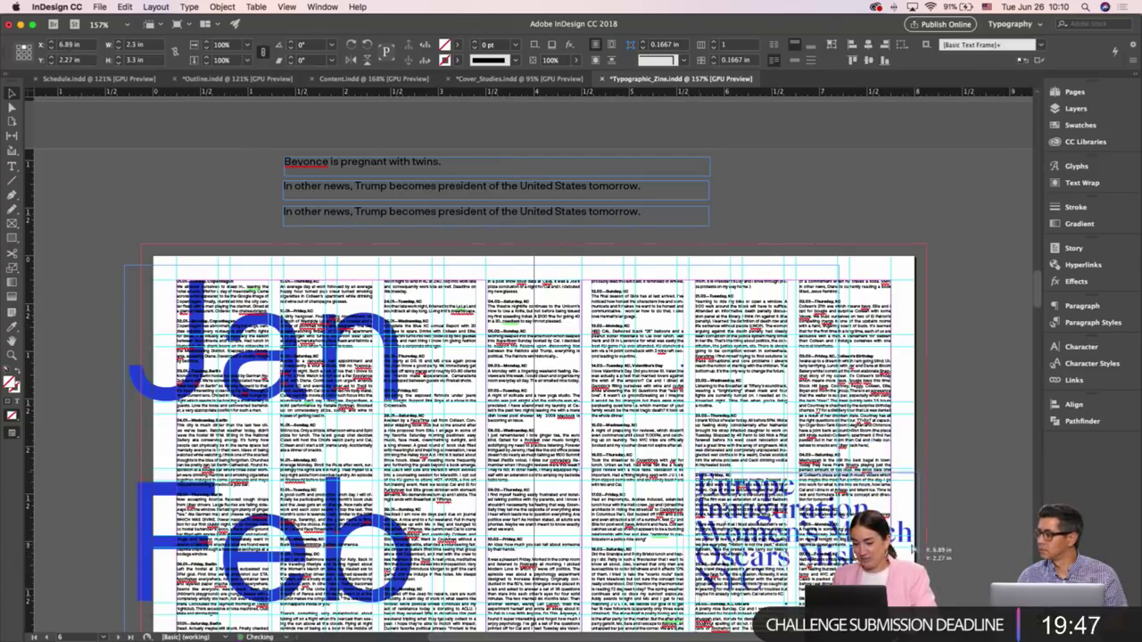
click(952, 506)
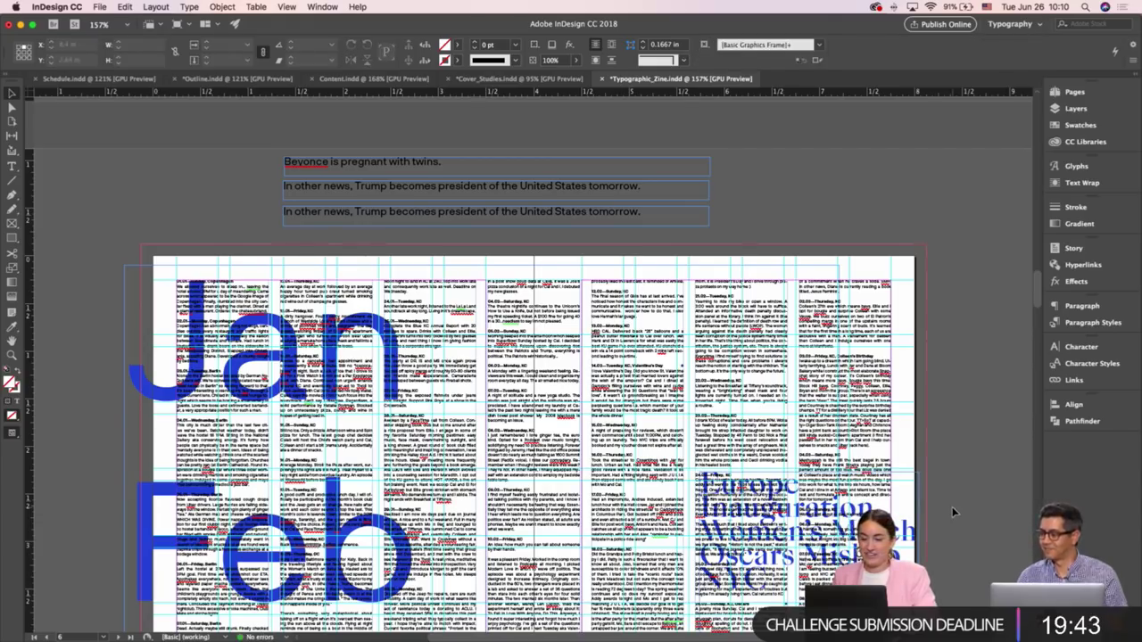
In Content.indd, select the 'Current favorite political phrase' paragraph
click(339, 80)
scroll(588, 240, up, 8)
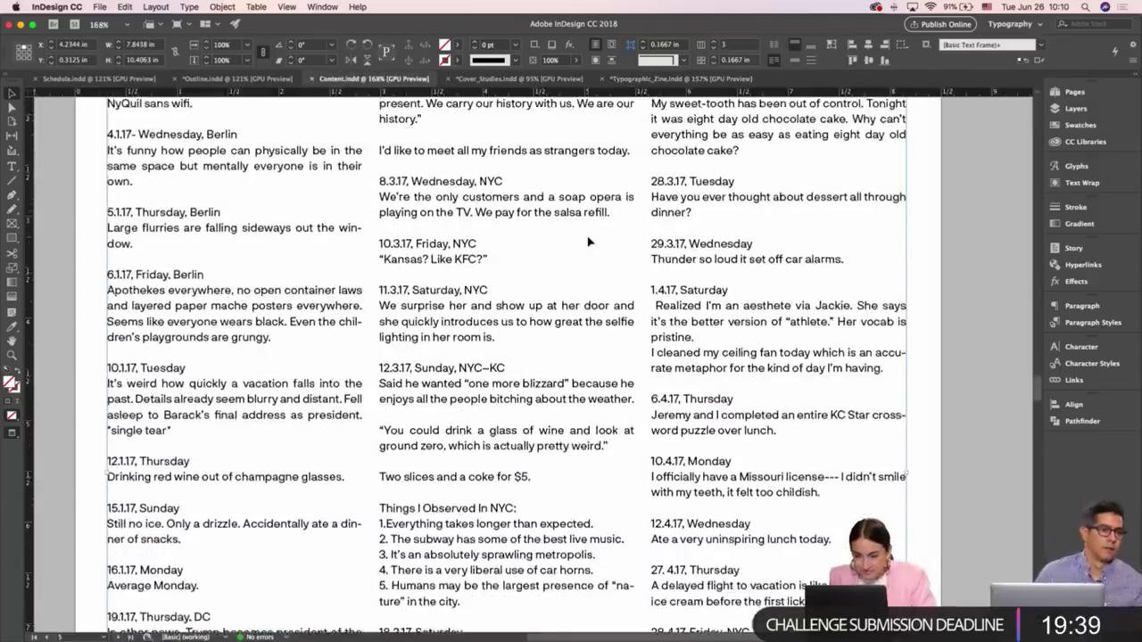
scroll(588, 241, down, 10)
scroll(588, 241, down, 4)
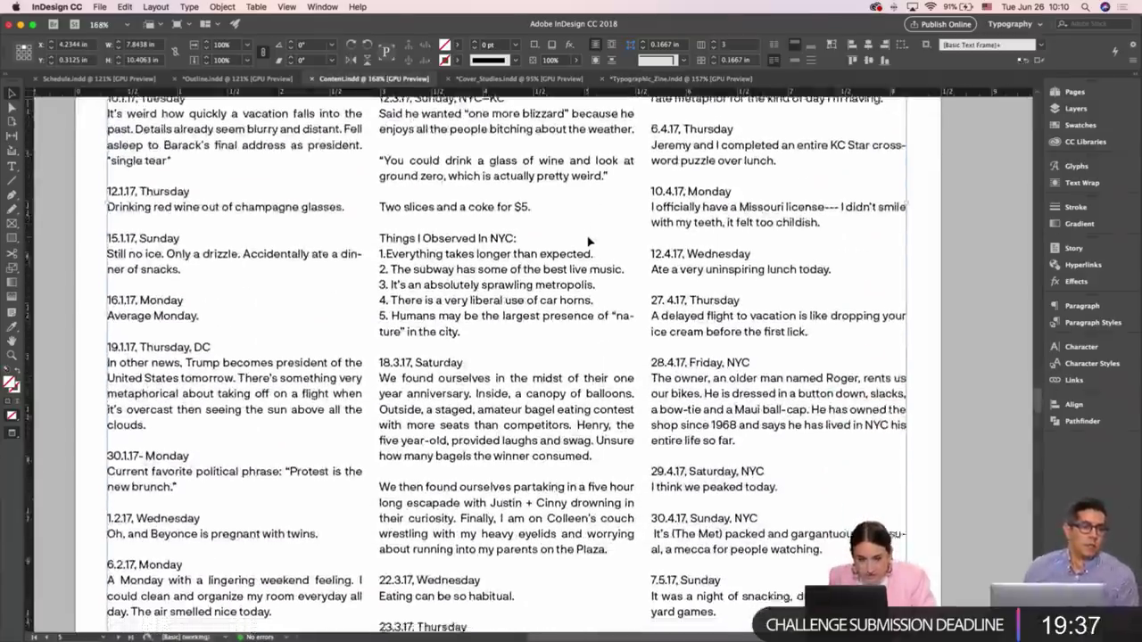
scroll(588, 241, down, 4)
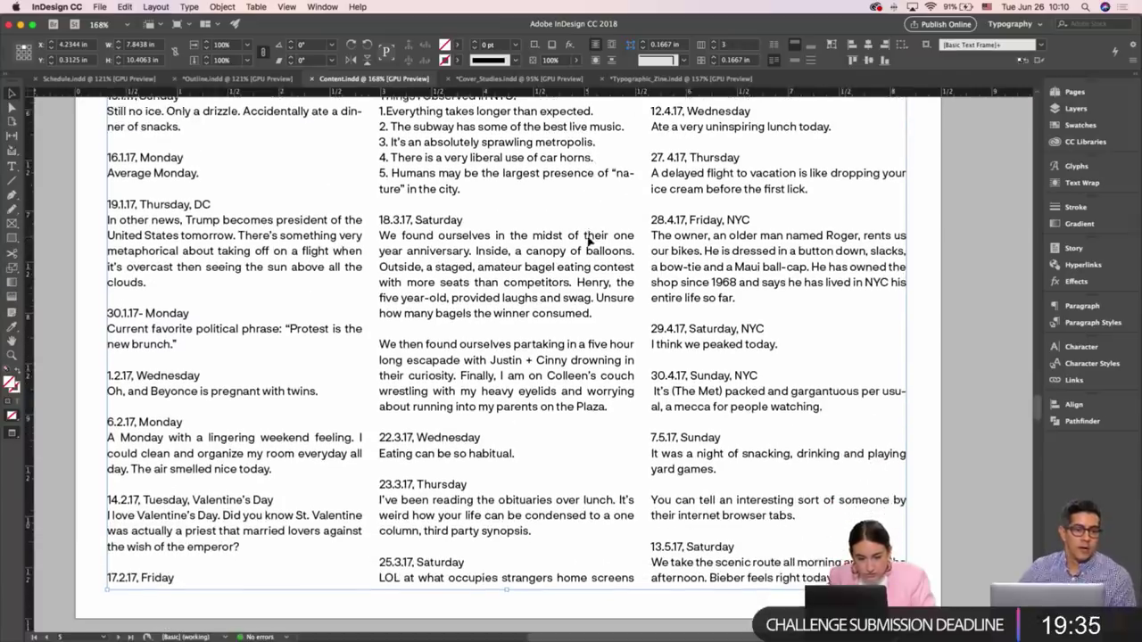
double_click(161, 328)
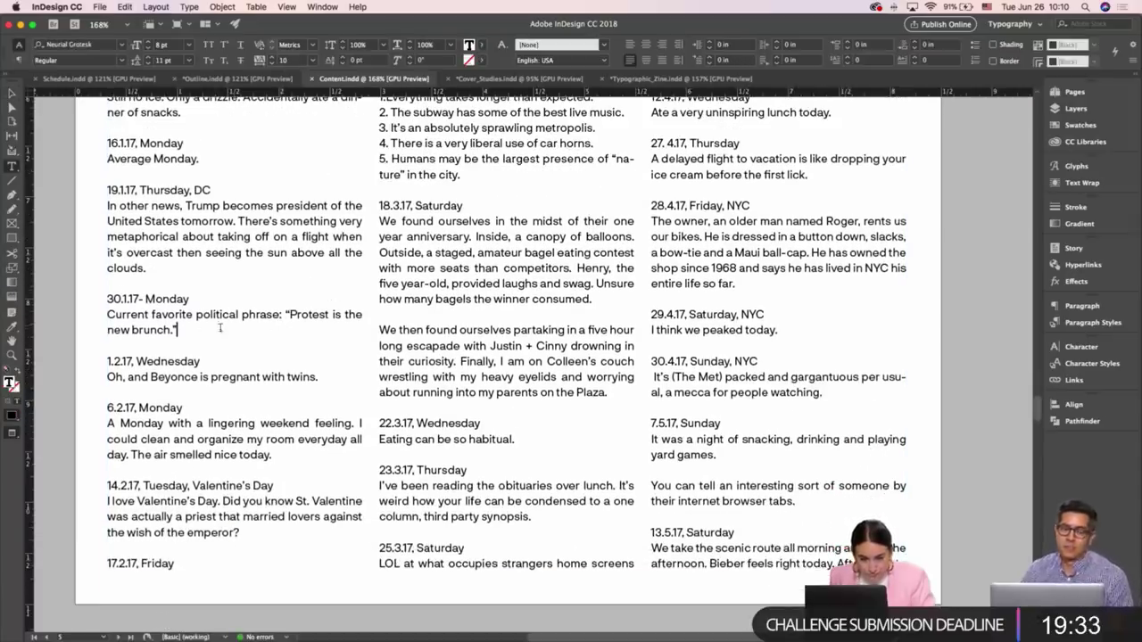
triple_click(165, 328)
key(cmd+c)
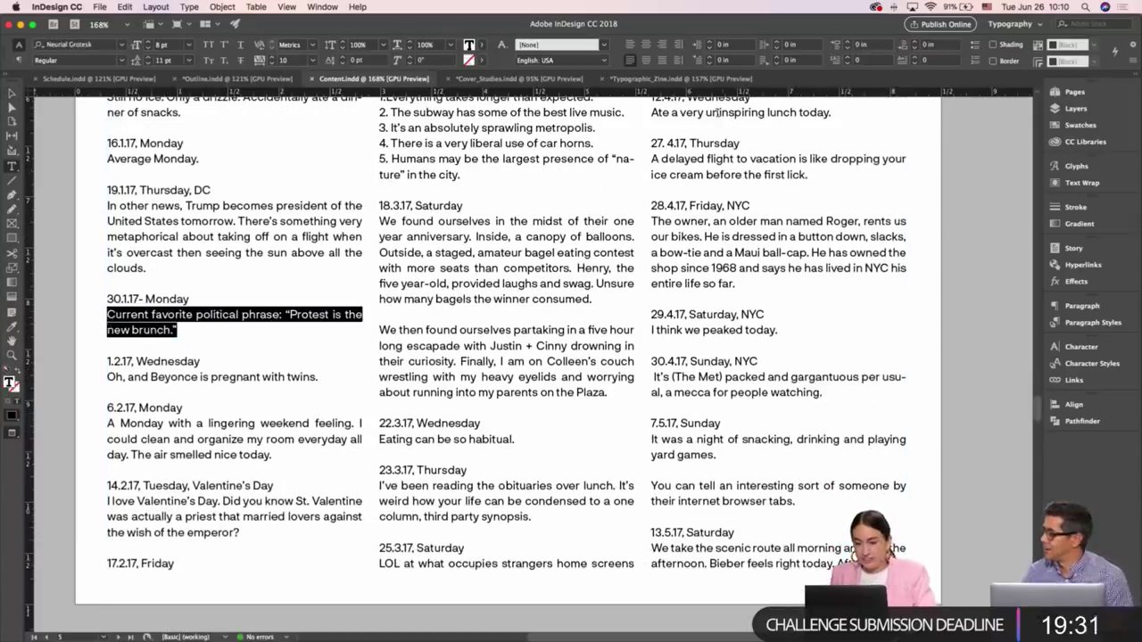
Replace the third frame's repeated Trump line with "Protest is the new brunch." phrase
click(682, 79)
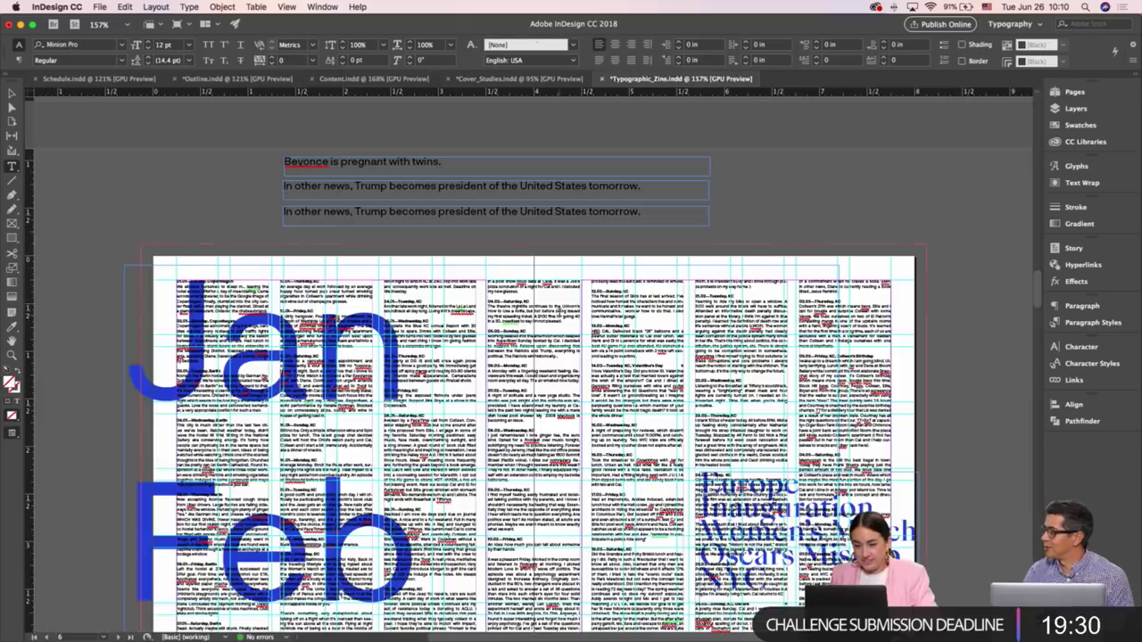
triple_click(354, 214)
key(cmd+v)
key(Escape)
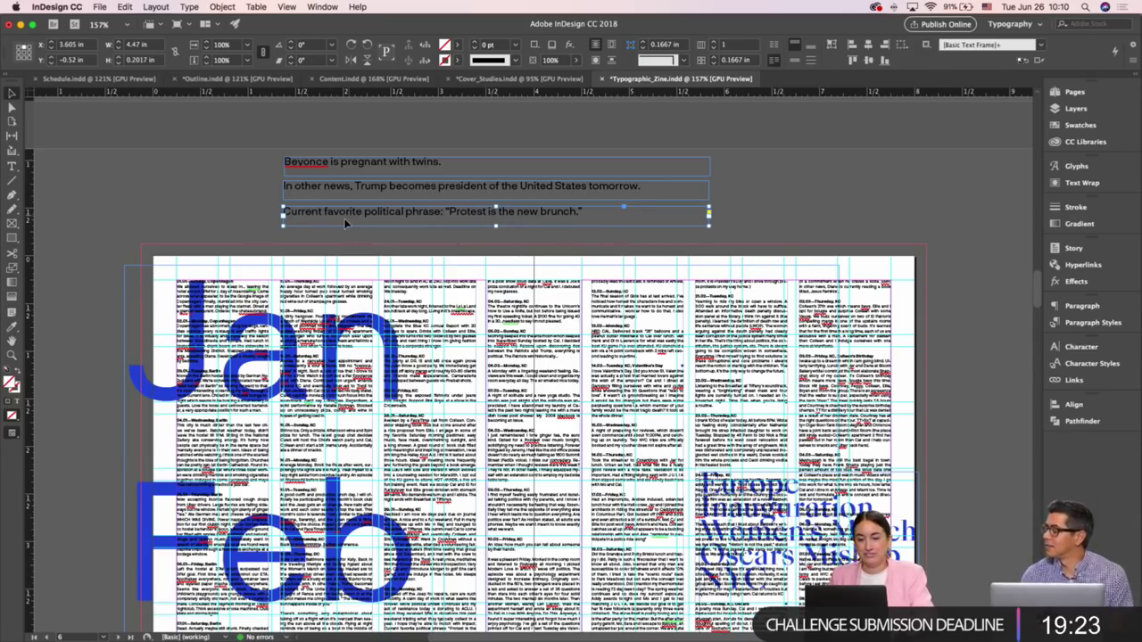
double_click(354, 214)
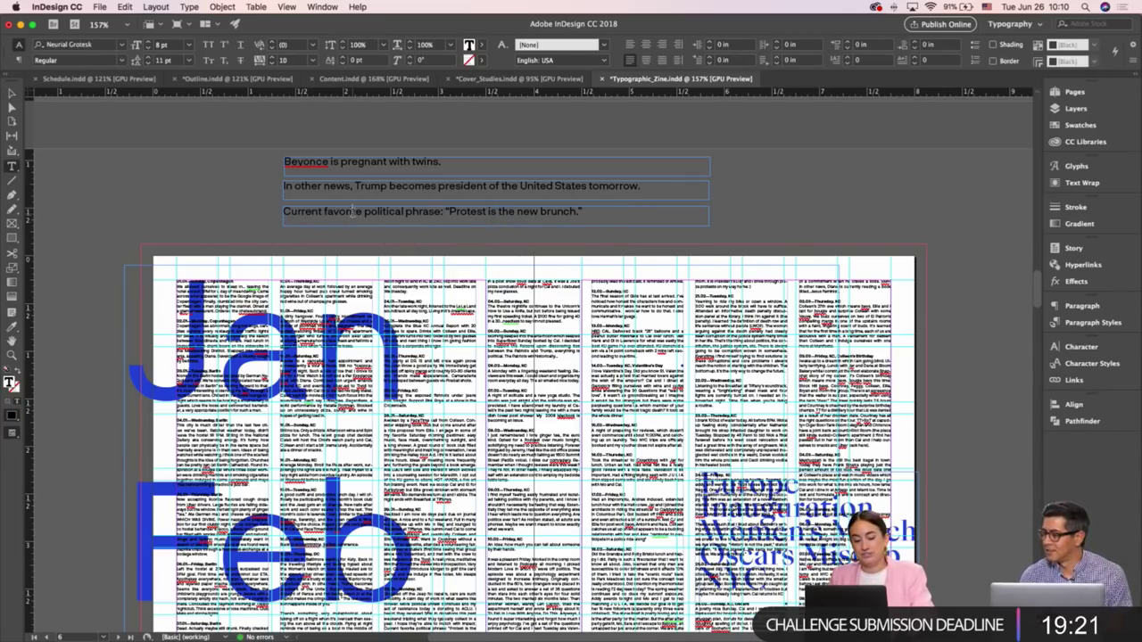
key(Escape)
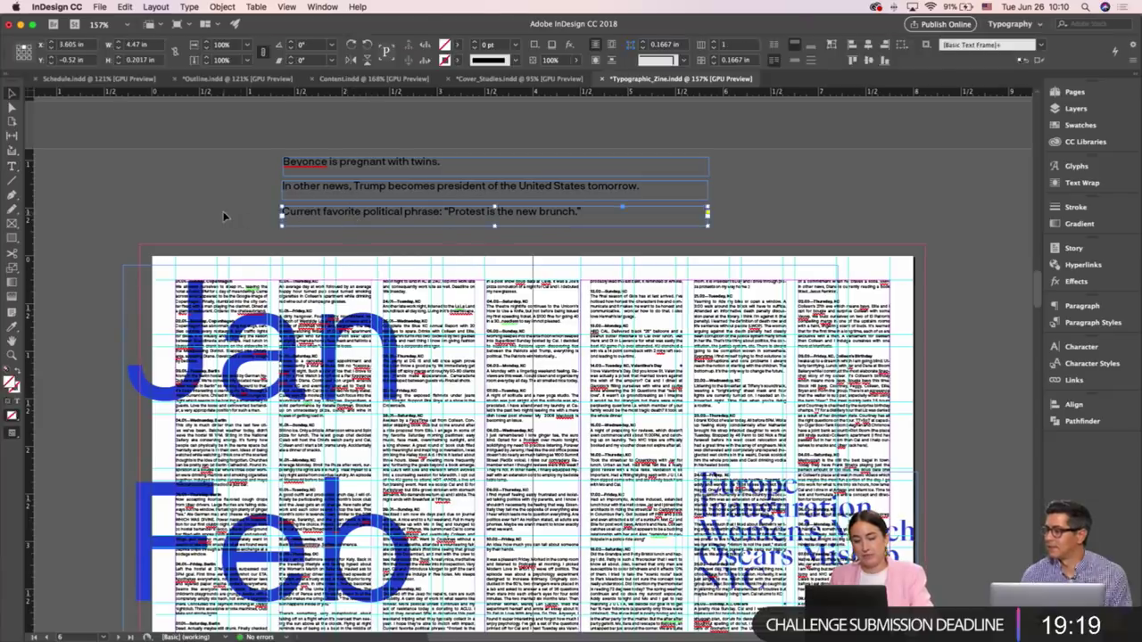
click(224, 215)
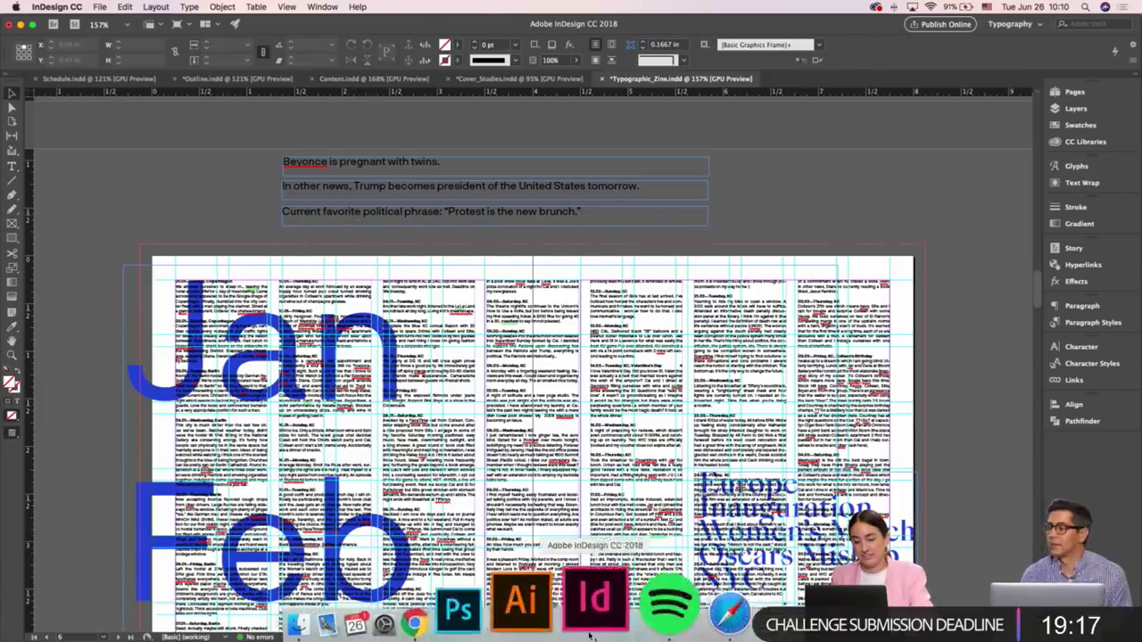
In a new Chrome tab, load the klim.co.nz Klim Type Foundry site
click(499, 607)
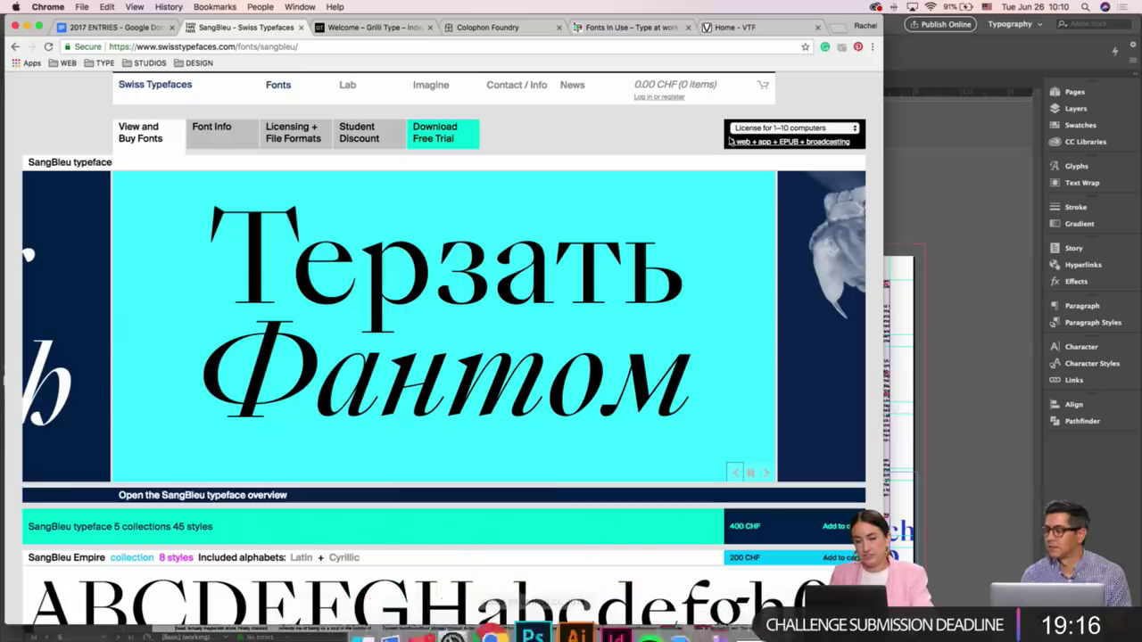
click(835, 32)
text(klim)
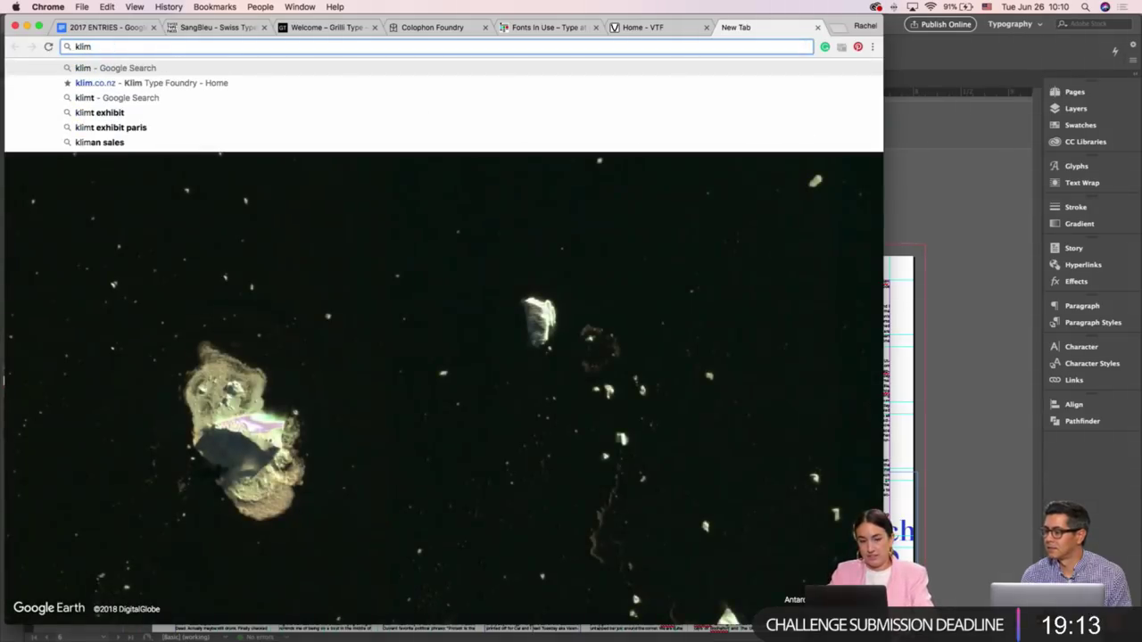
key(Down)
key(Return)
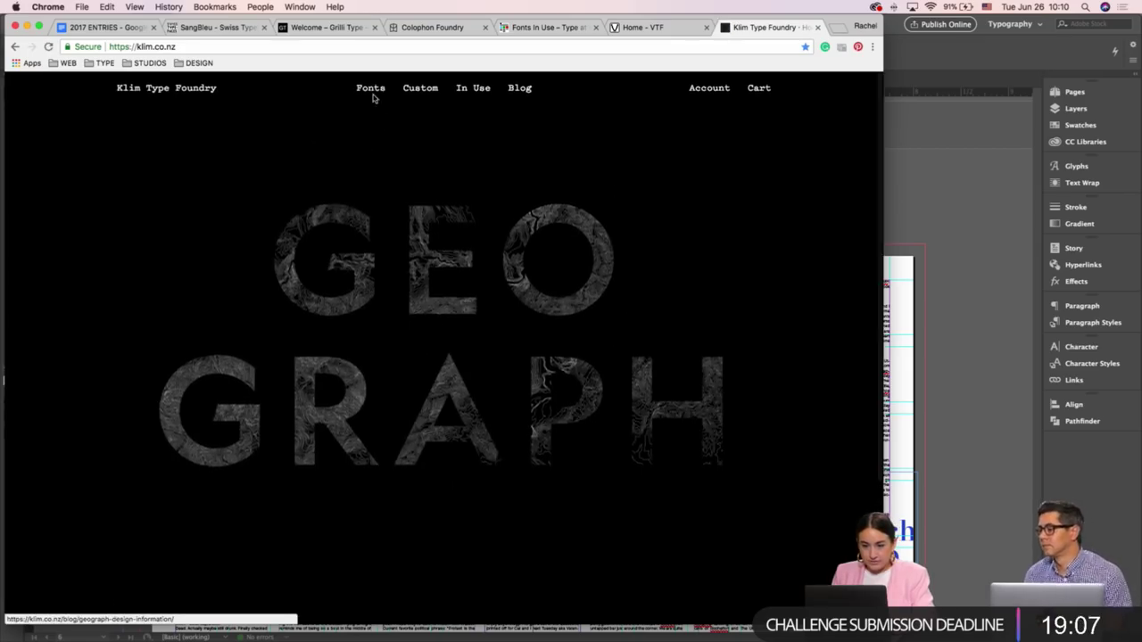
Go from Klim's Fonts list to the main Founders Grotesk specimen page
click(372, 93)
scroll(427, 161, down, 4)
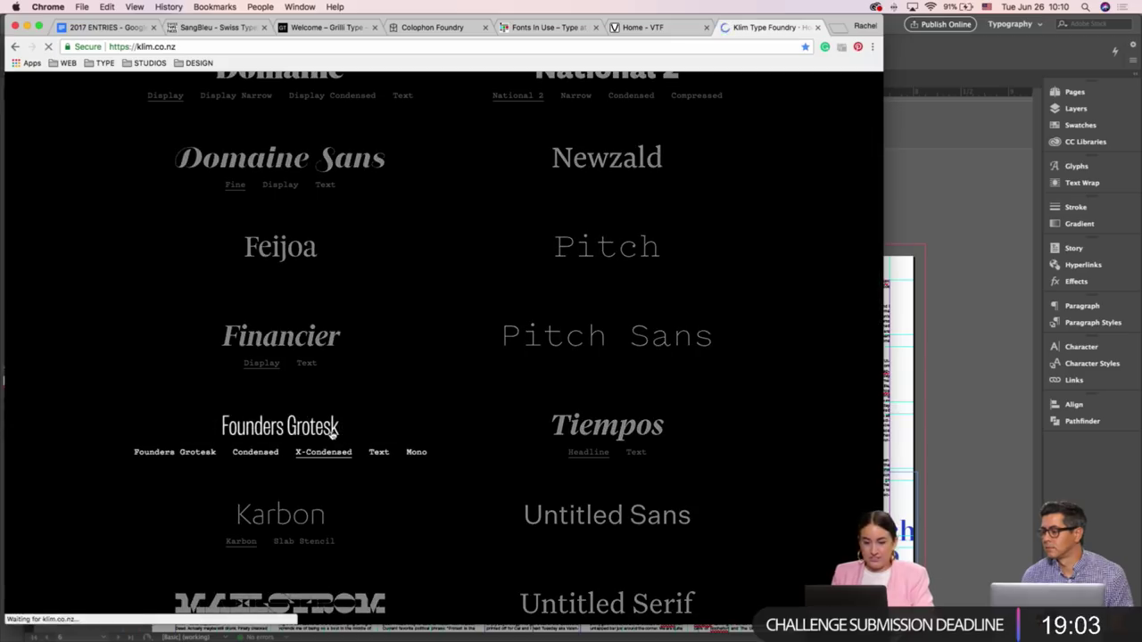
click(332, 434)
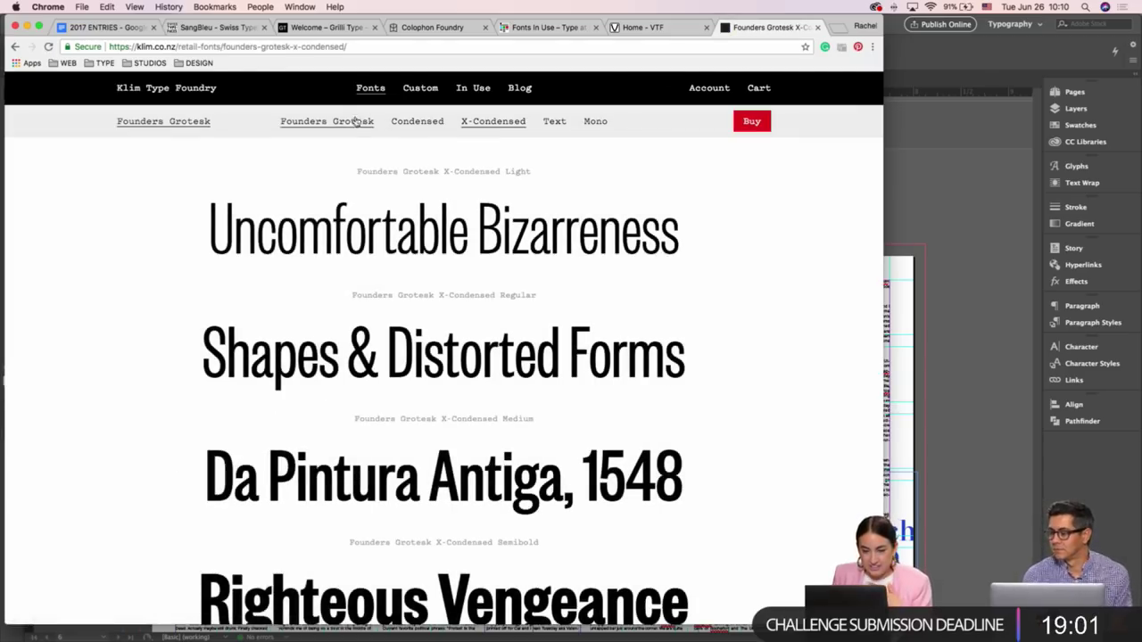
click(355, 122)
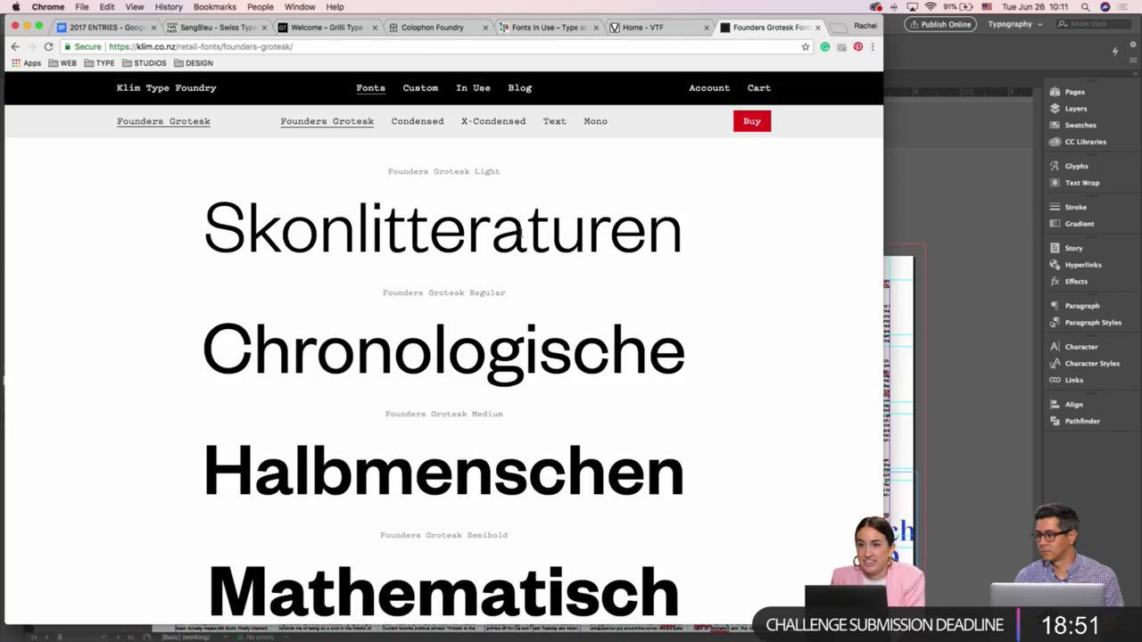
Scroll through the Founders Grotesk specimens, then return to the InDesign zine
scroll(321, 306, down, 5)
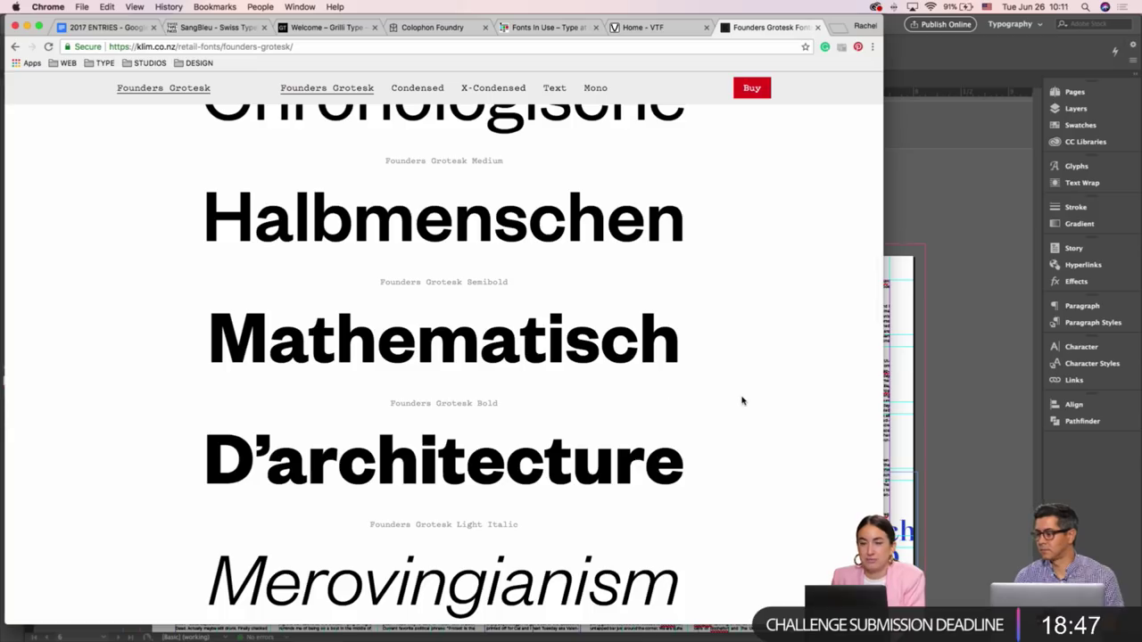
scroll(742, 400, down, 8)
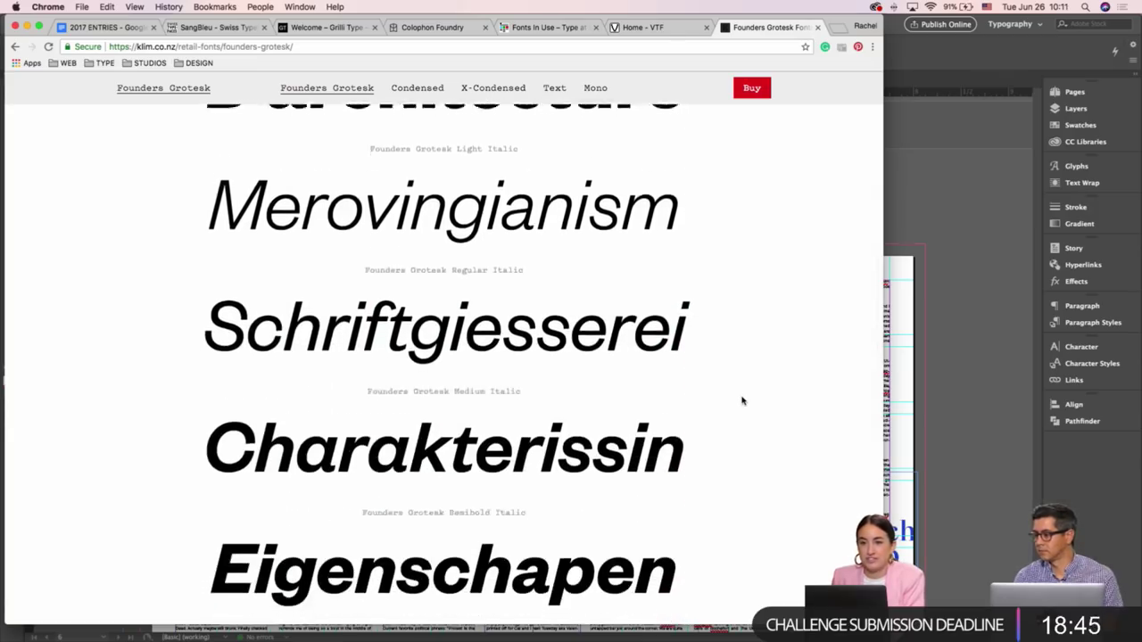
scroll(742, 401, down, 8)
scroll(742, 401, up, 5)
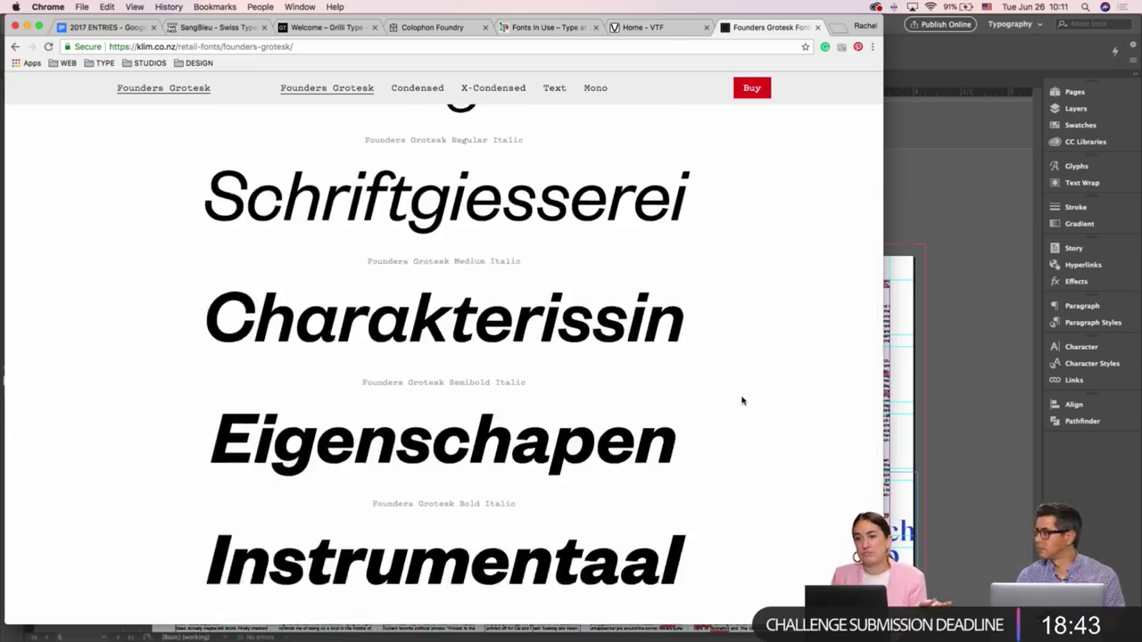
scroll(742, 401, up, 10)
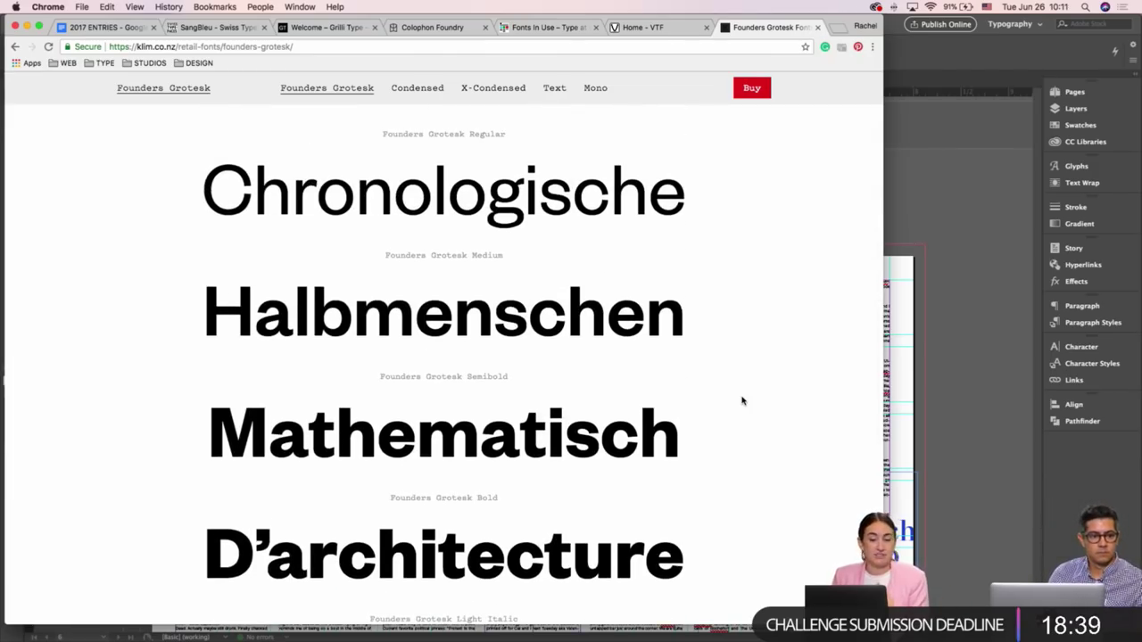
scroll(742, 401, up, 4)
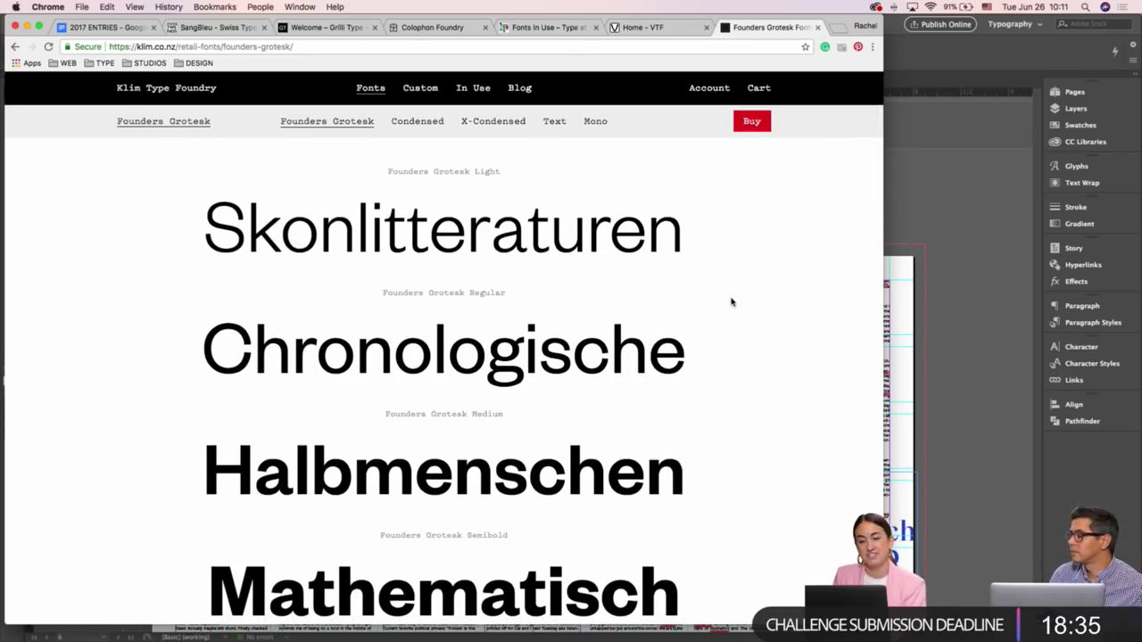
click(900, 197)
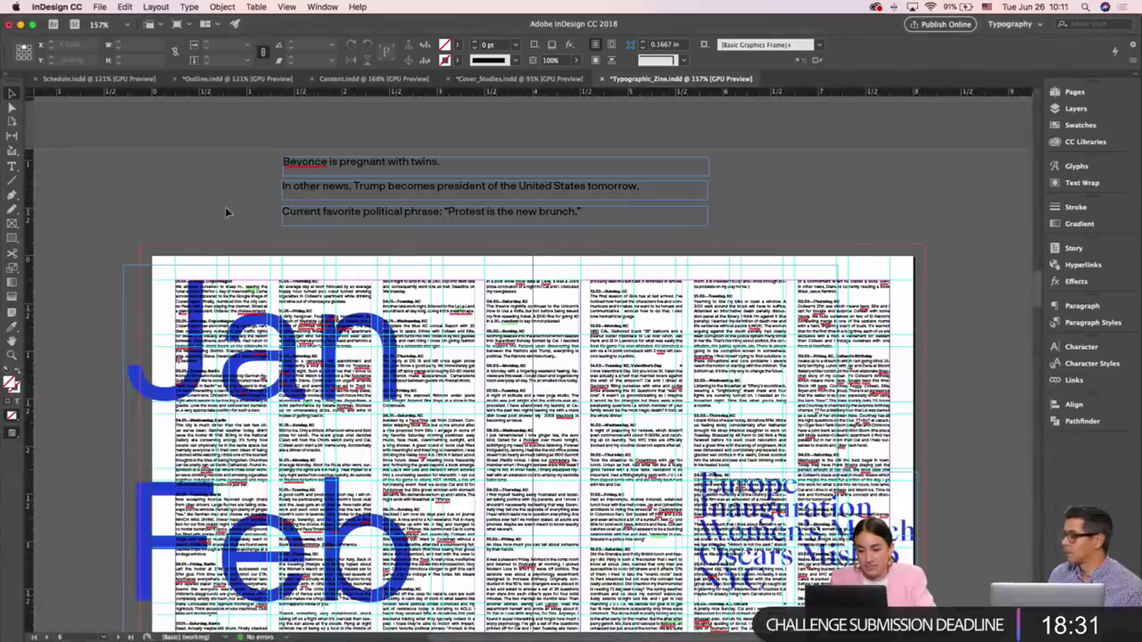
Scroll through the Content.indd diary text, then return to the Typographic_Zine Jan/Feb spread
click(374, 78)
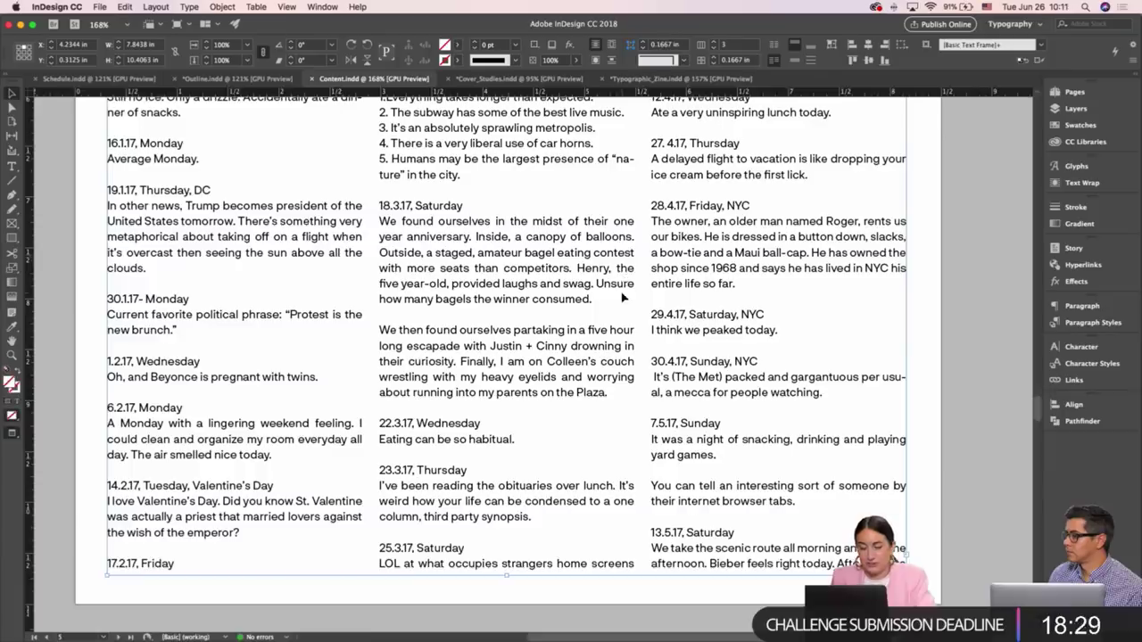
scroll(622, 297, up, 6)
scroll(622, 298, up, 10)
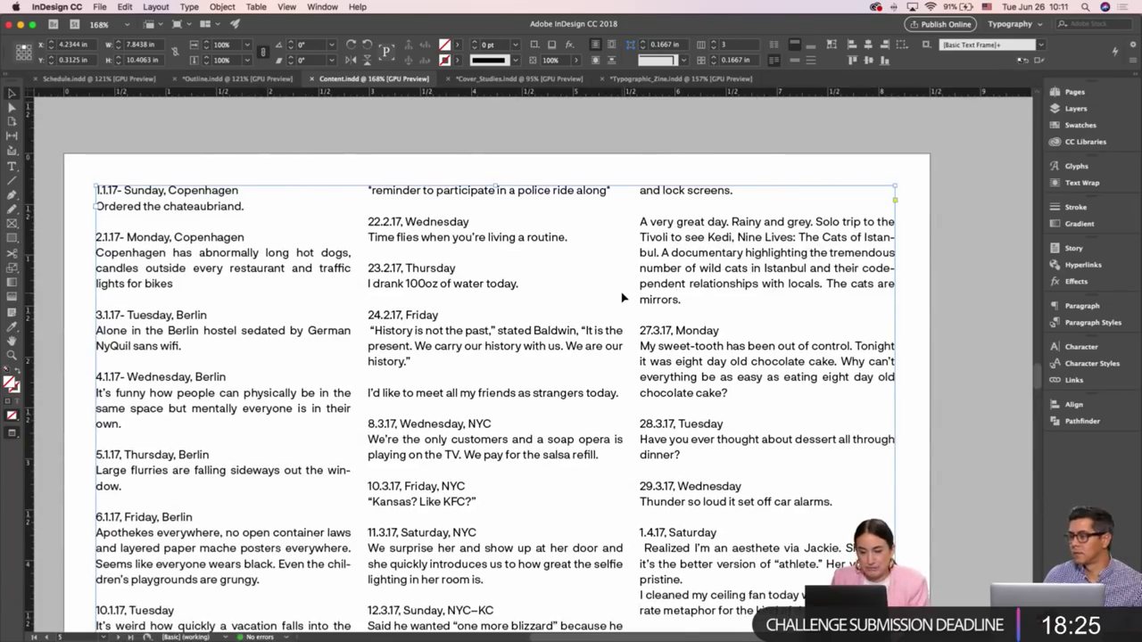
scroll(622, 297, down, 10)
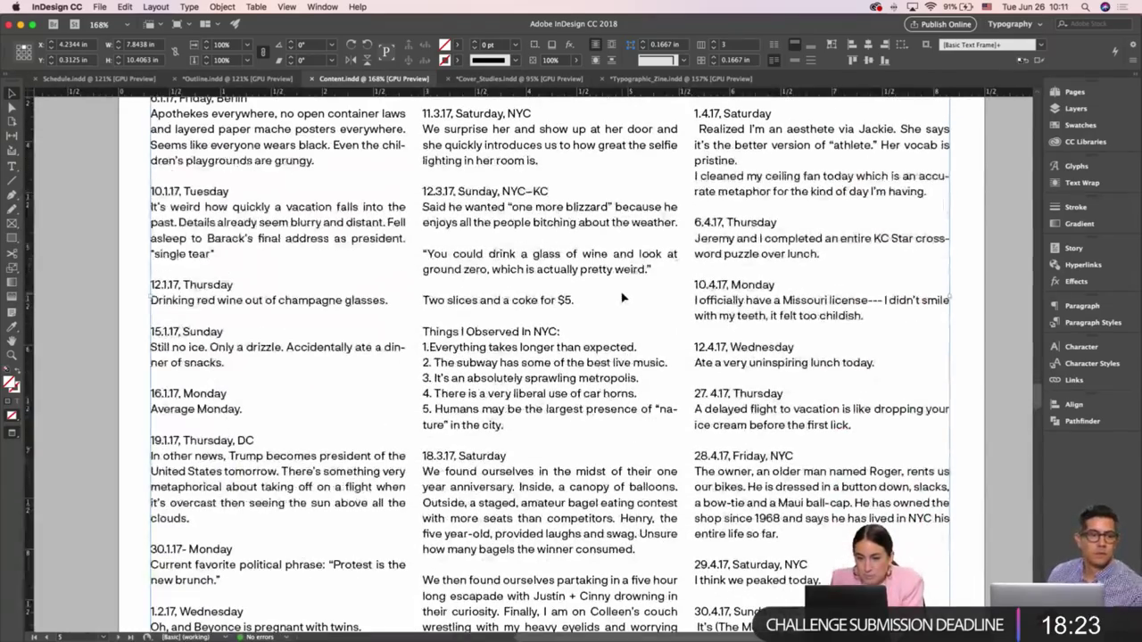
scroll(622, 297, down, 3)
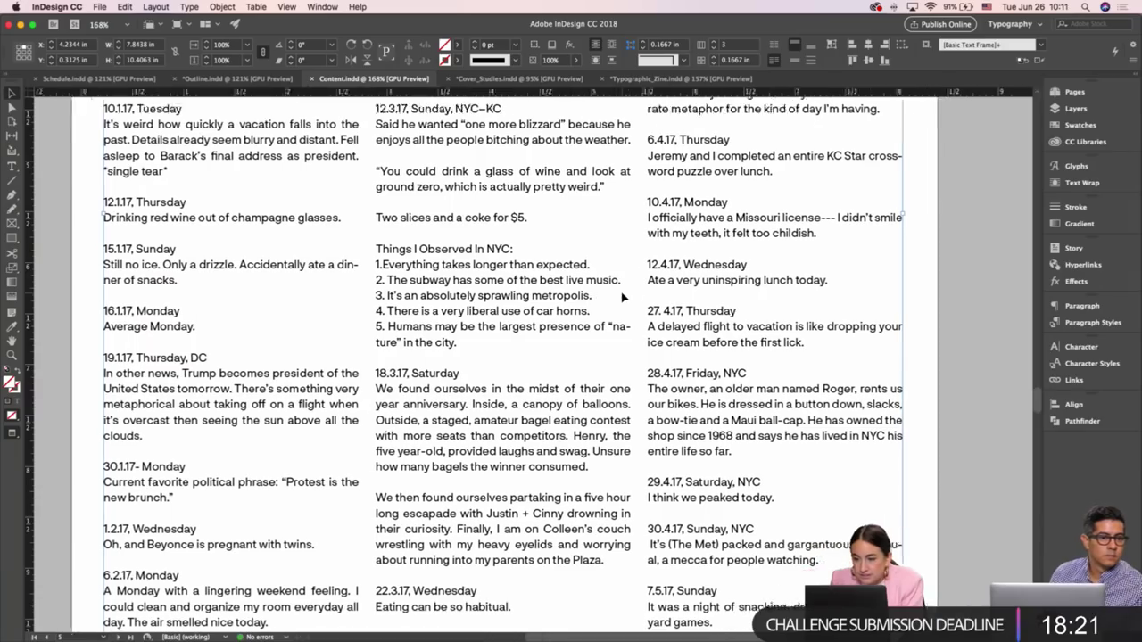
scroll(622, 298, down, 5)
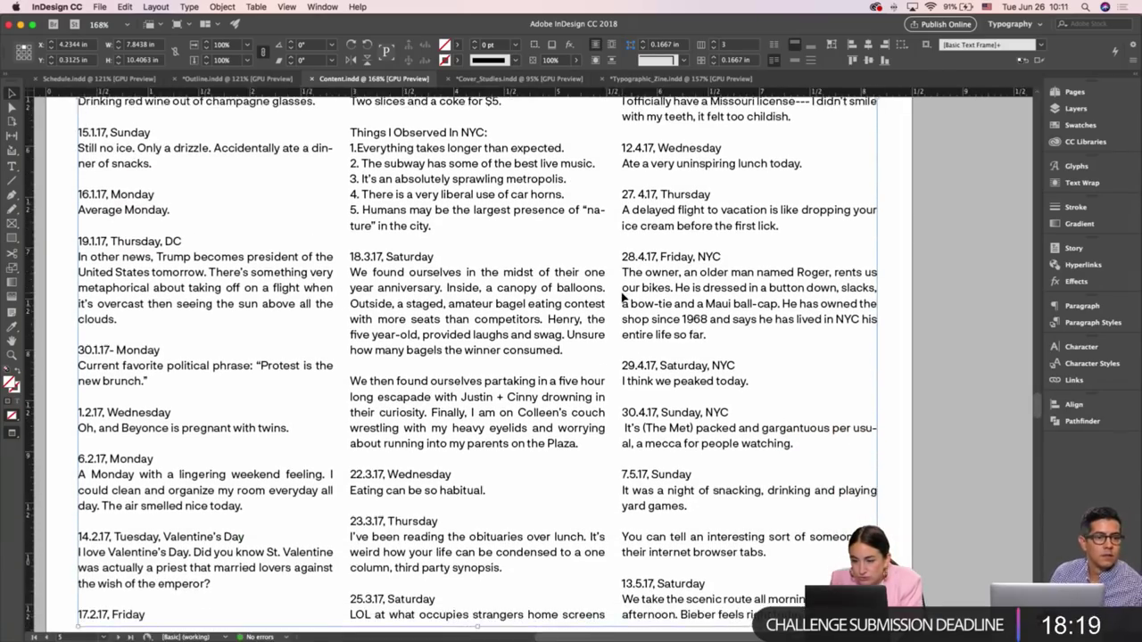
scroll(622, 297, down, 5)
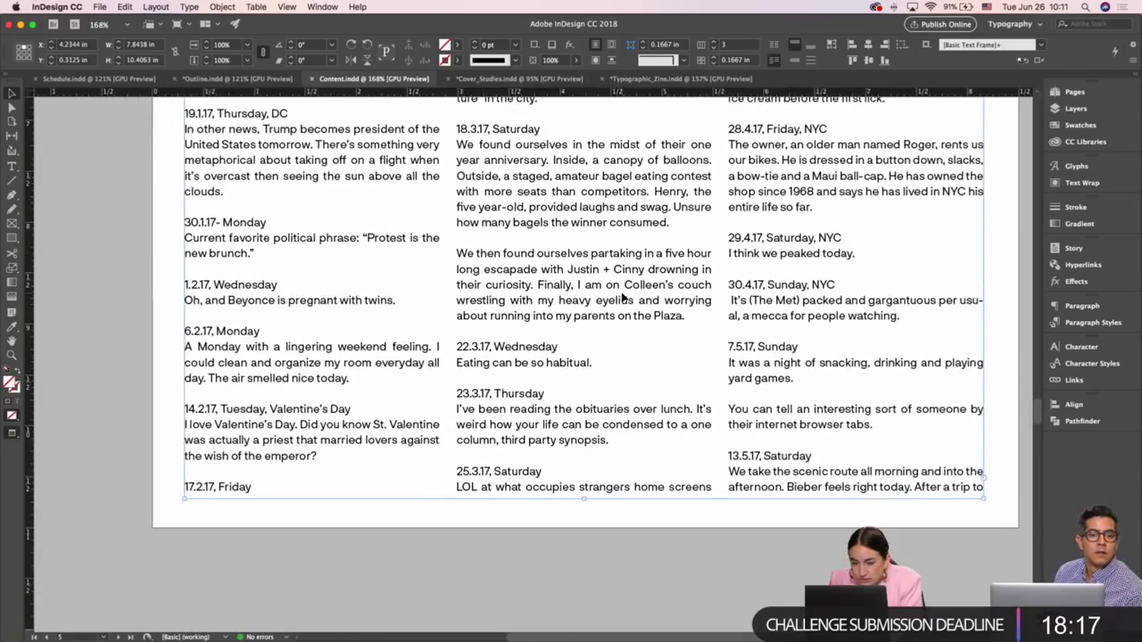
scroll(622, 297, down, 8)
scroll(622, 297, up, 13)
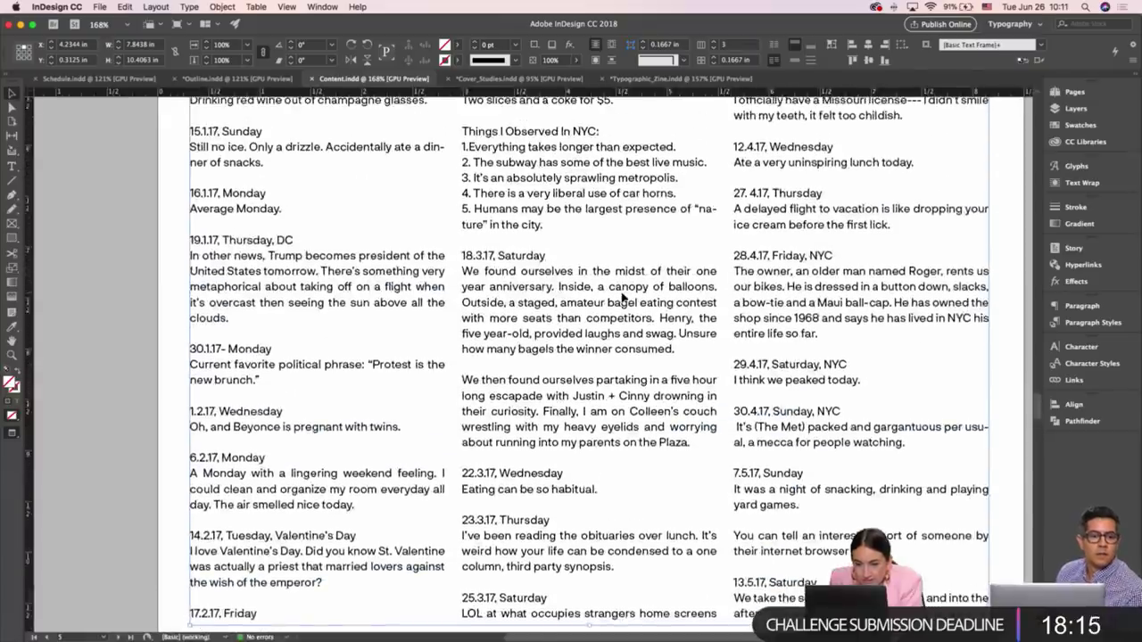
scroll(622, 297, up, 11)
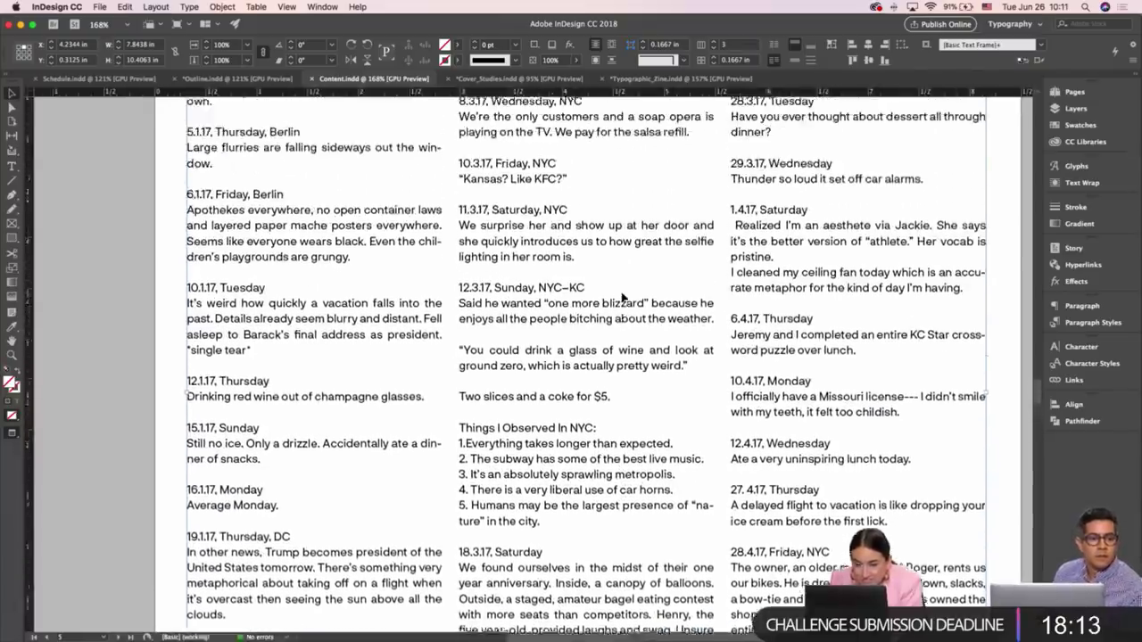
scroll(622, 297, up, 4)
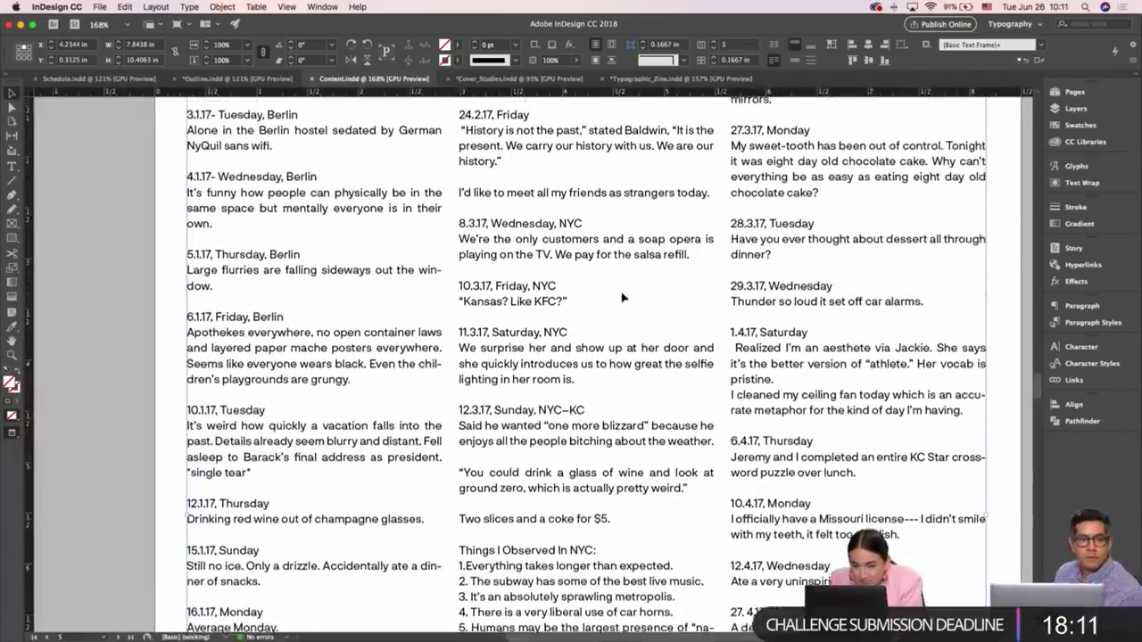
scroll(622, 297, up, 7)
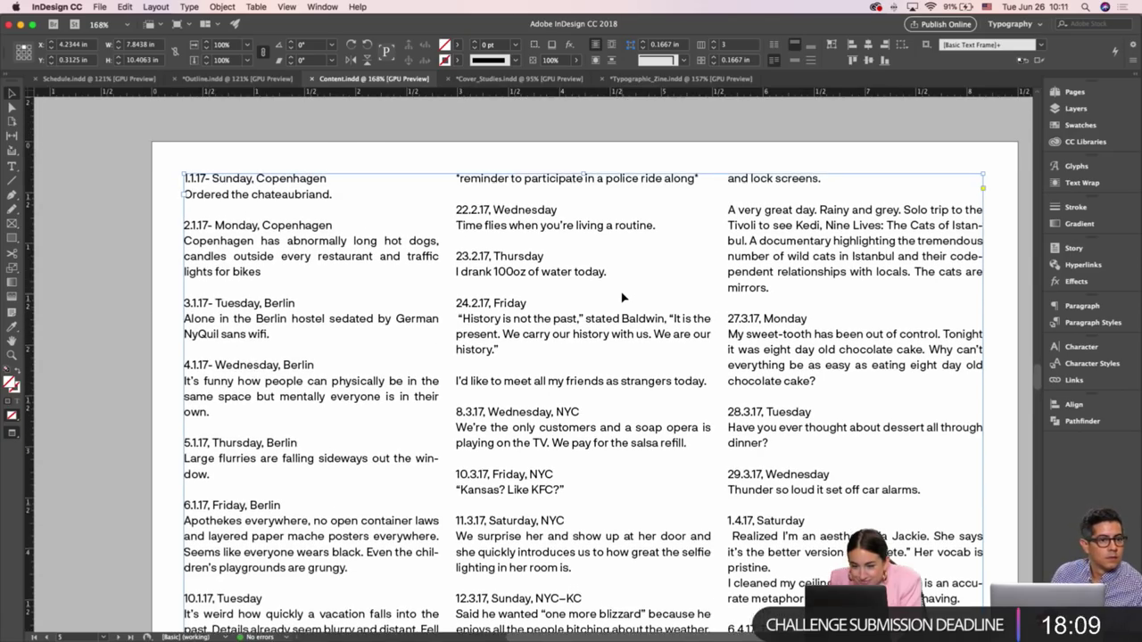
scroll(622, 297, up, 1)
scroll(622, 297, left, 2)
scroll(622, 297, down, 20)
scroll(622, 297, right, 1)
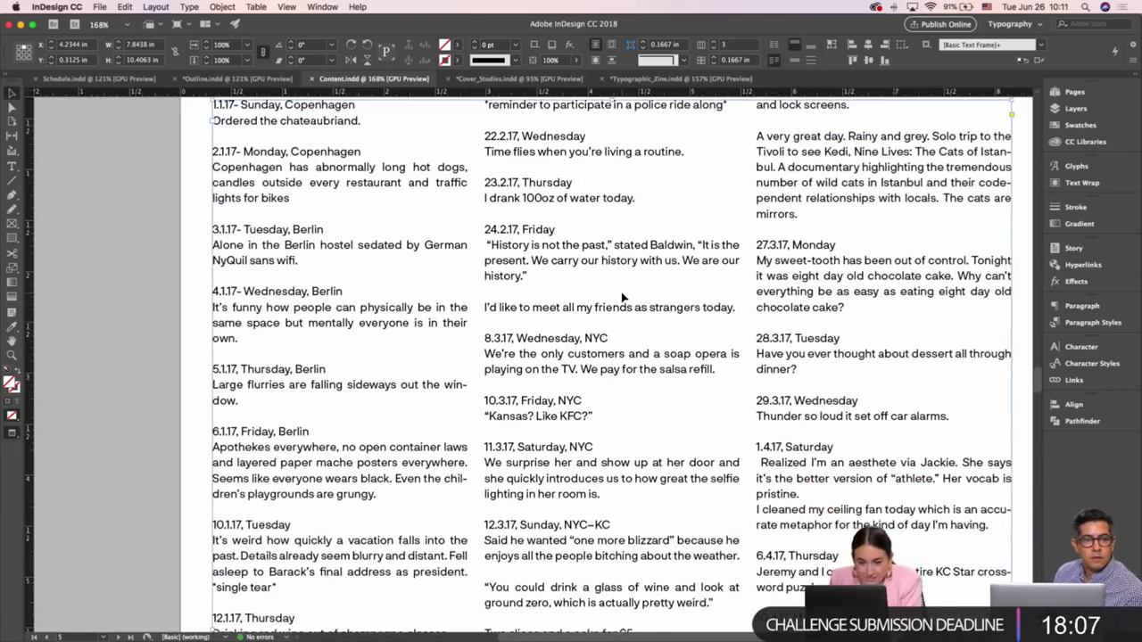
scroll(622, 298, up, 18)
scroll(622, 298, down, 20)
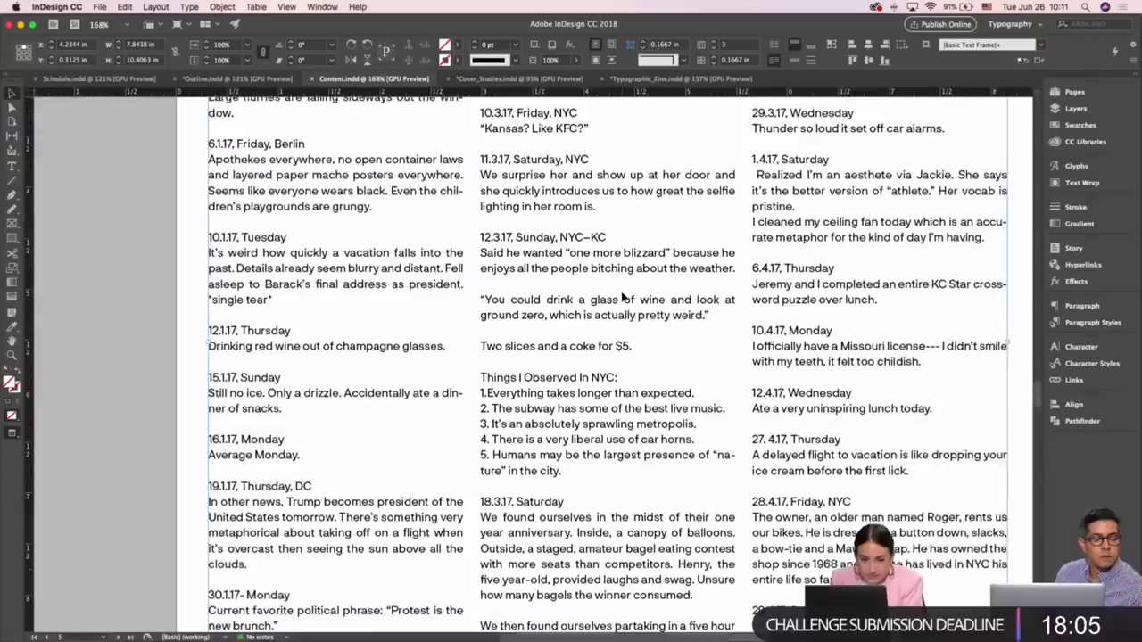
scroll(621, 297, down, 2)
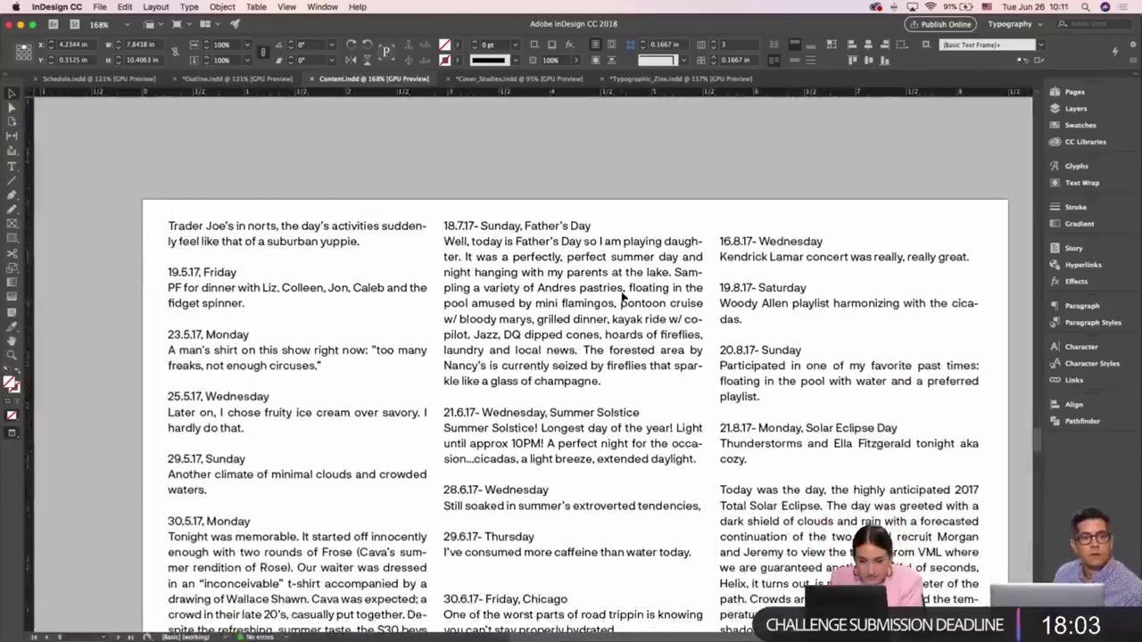
scroll(622, 297, up, 20)
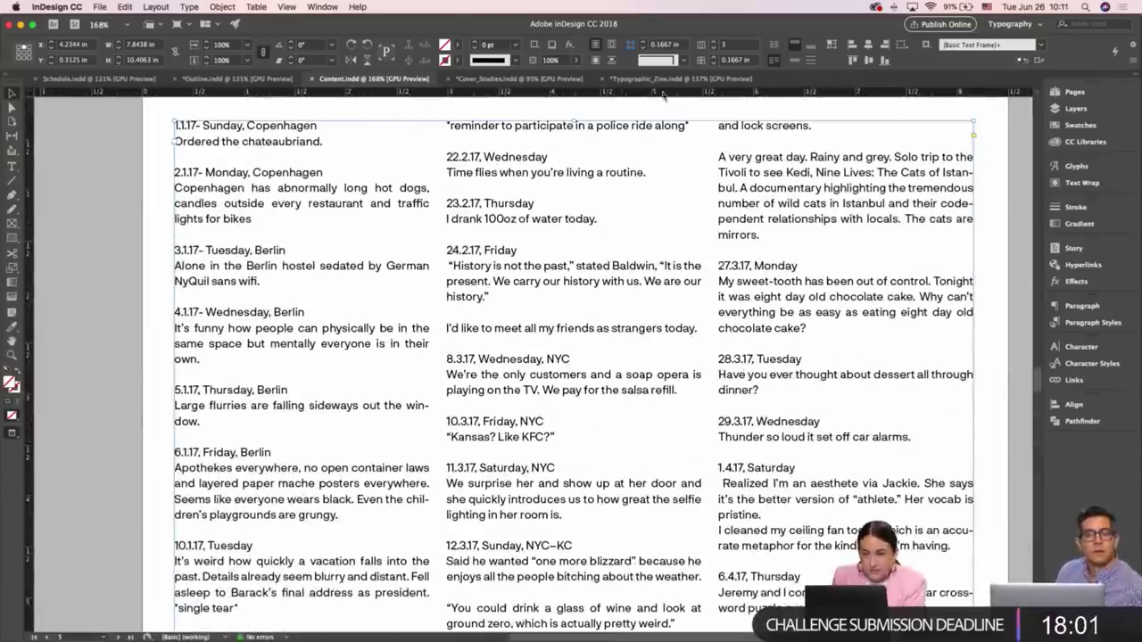
click(665, 79)
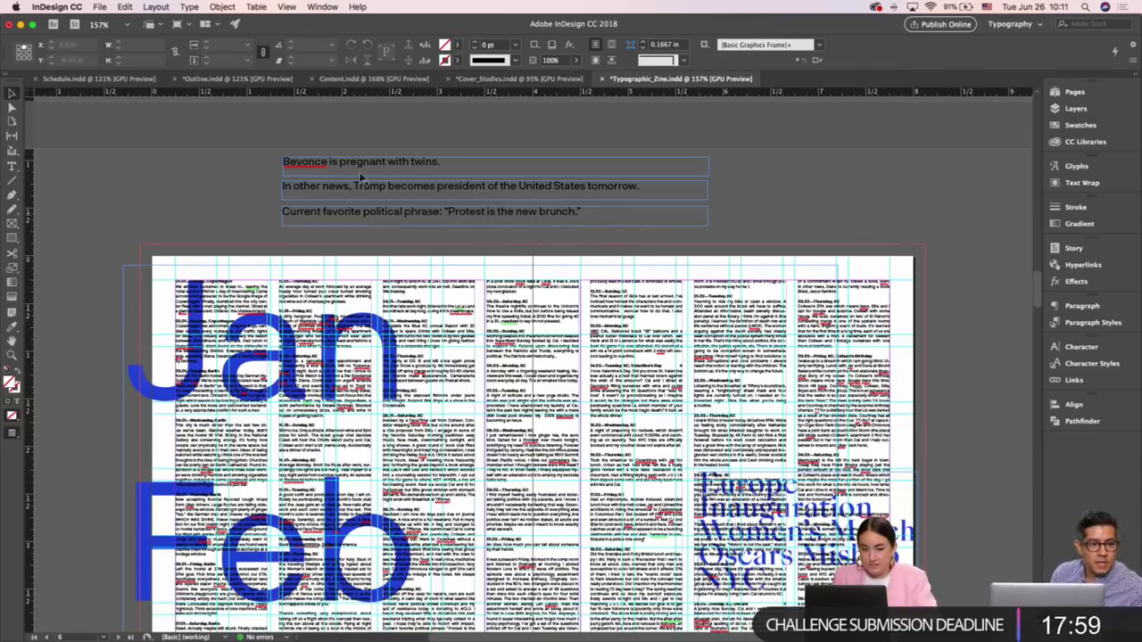
double_click(333, 164)
key(super+a)
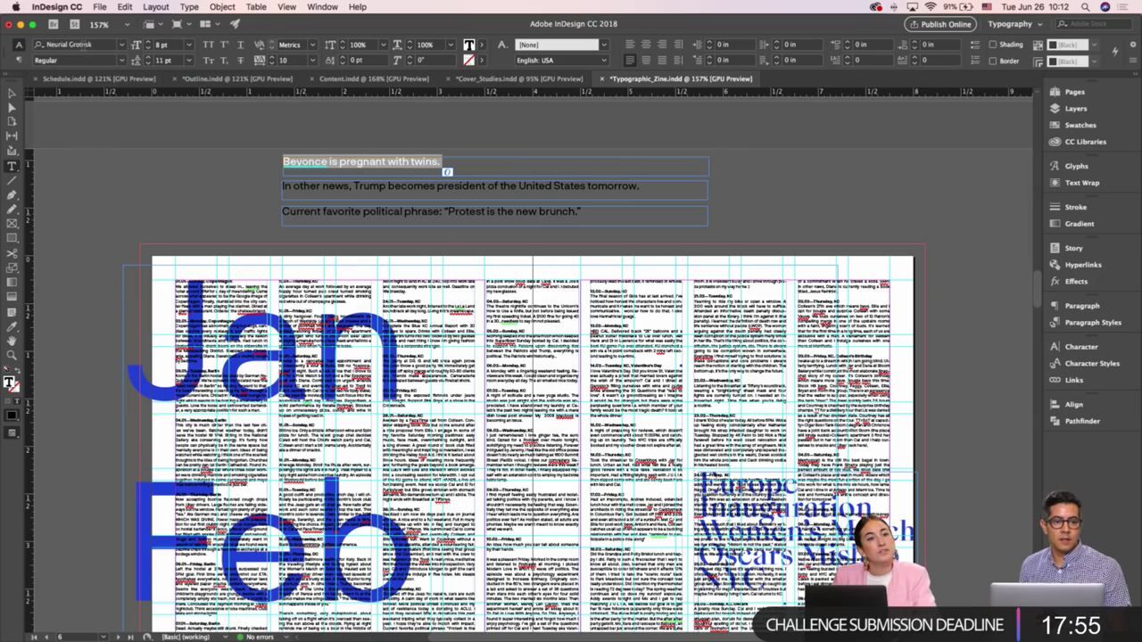
key(Escape)
click(122, 188)
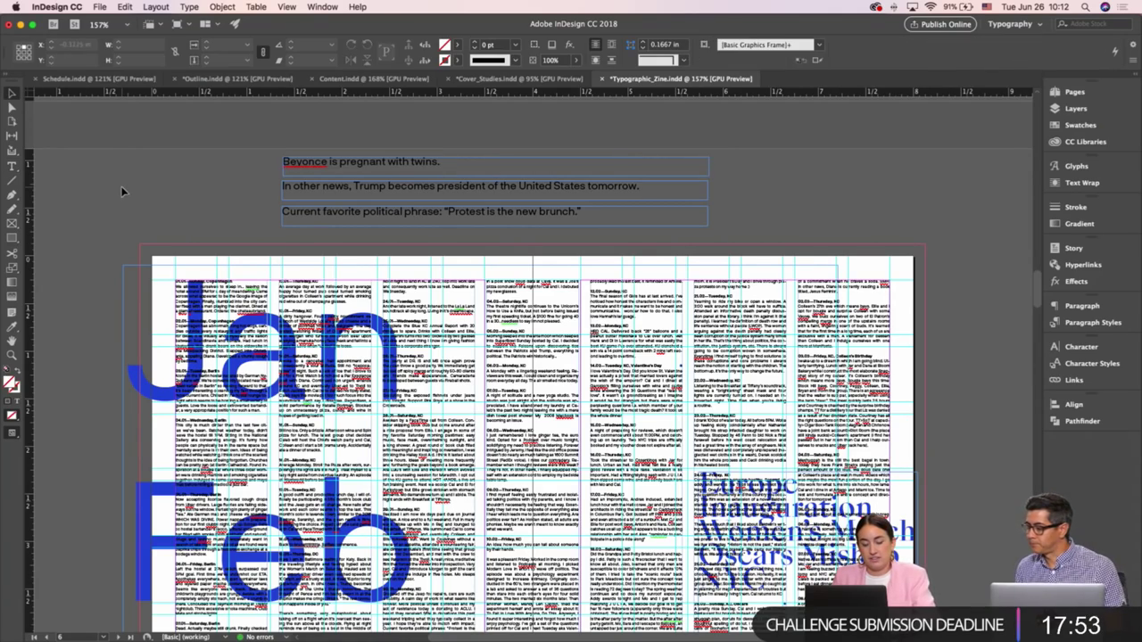
key(w)
key(shift+w)
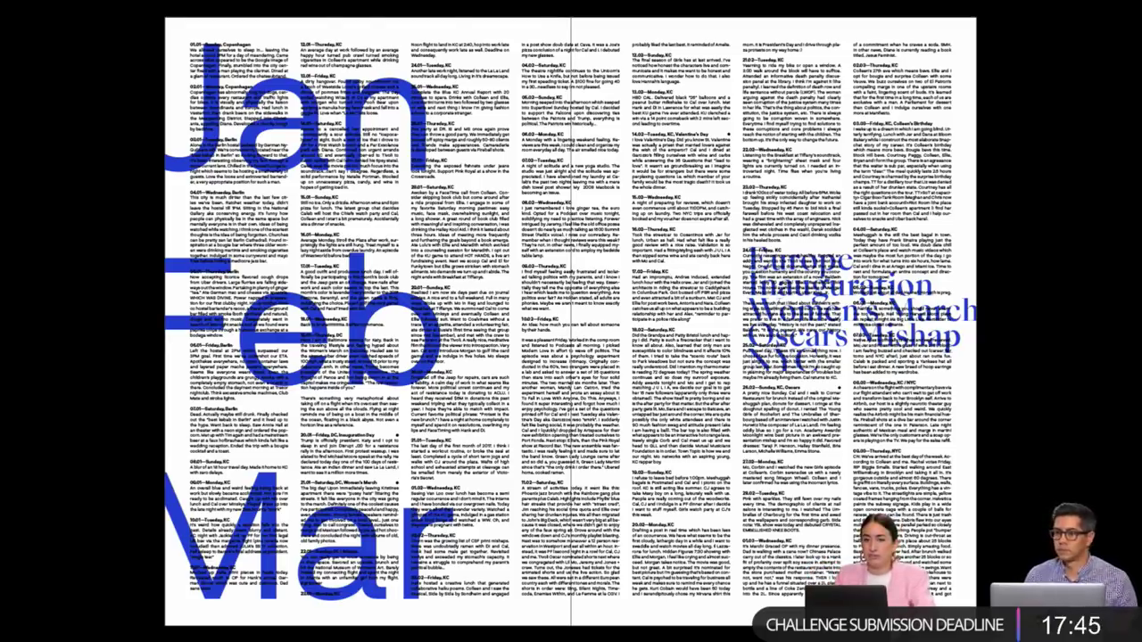
key(Right)
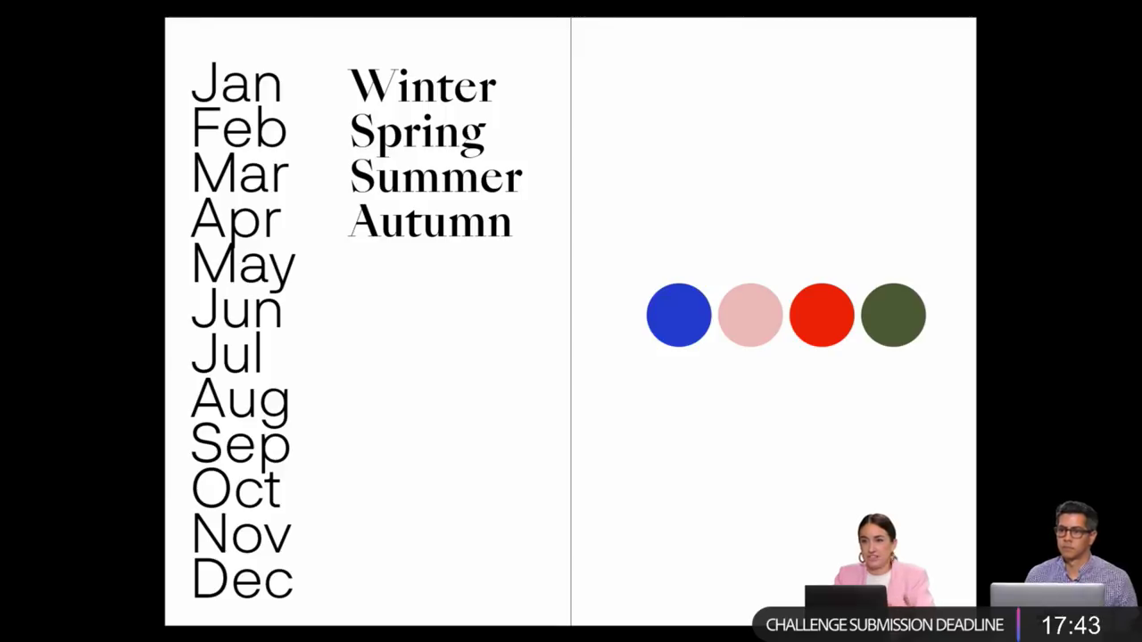
key(Right)
key(Left)
key(Left)
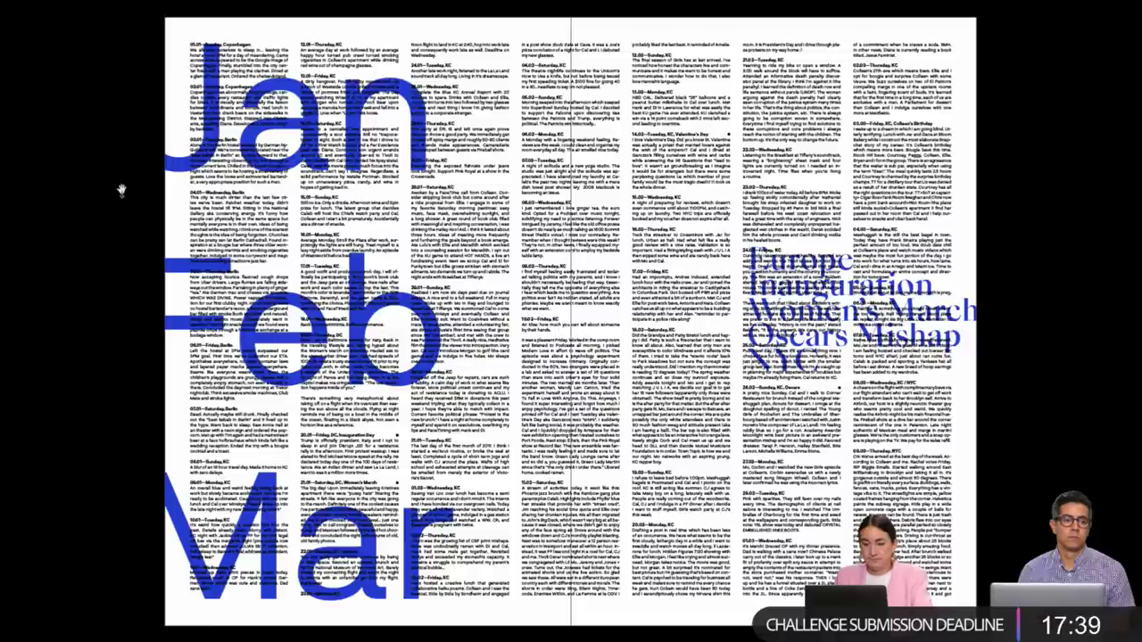
key(Escape)
Copy the headline 'Large flurries are falling sideways out the window.'
scroll(112, 214, up, 10)
scroll(112, 213, left, 4)
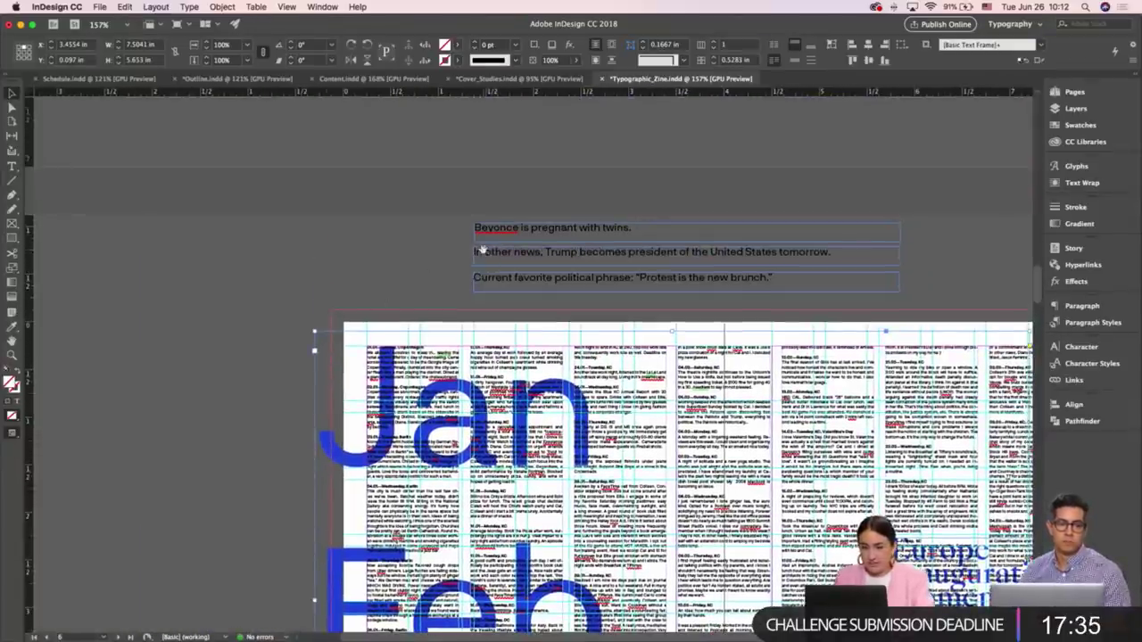
drag(480, 250, 347, 247)
scroll(657, 339, down, 15)
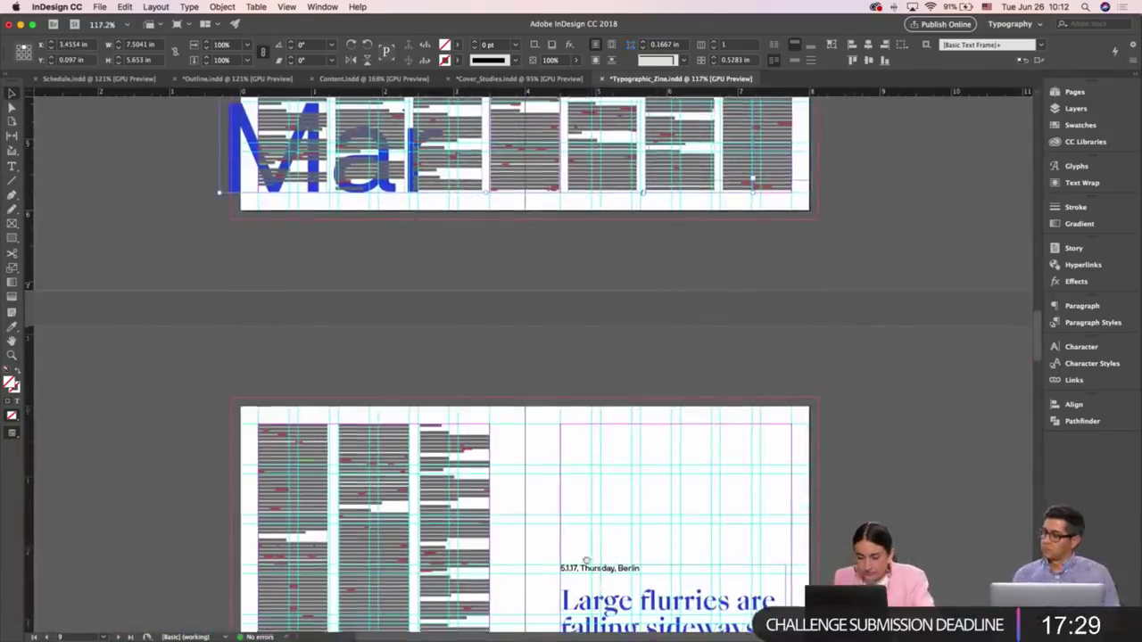
scroll(658, 339, down, 5)
double_click(598, 403)
drag(561, 388, 478, 377)
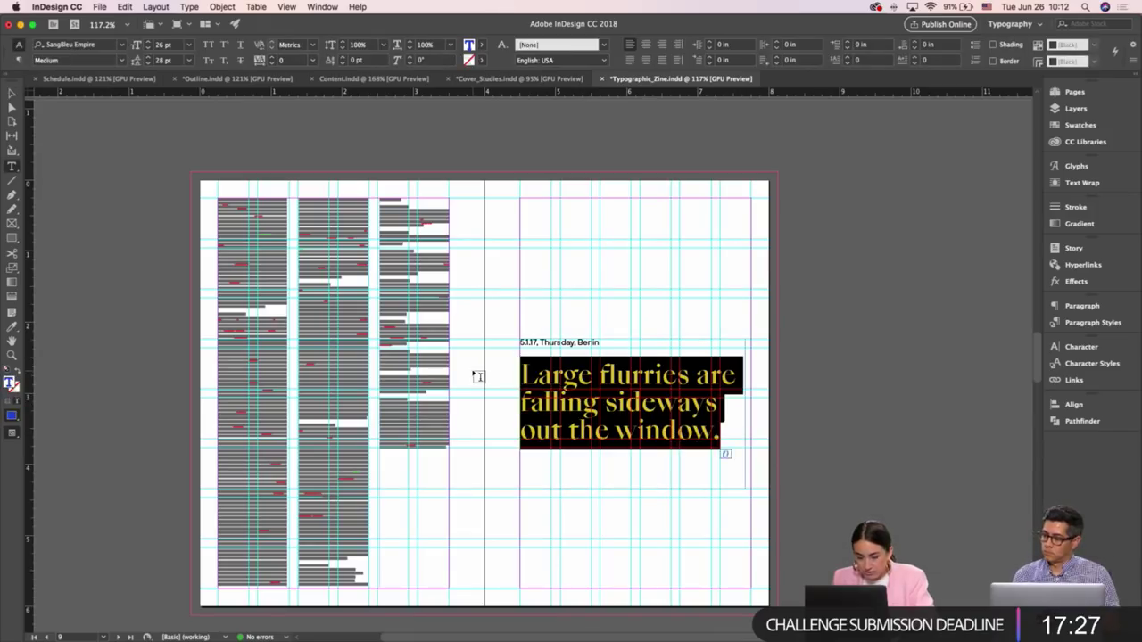
key(Escape)
Duplicate a quote frame below the others, fill it with the flurries headline, and eyedropper the quote styling
scroll(482, 339, down, 15)
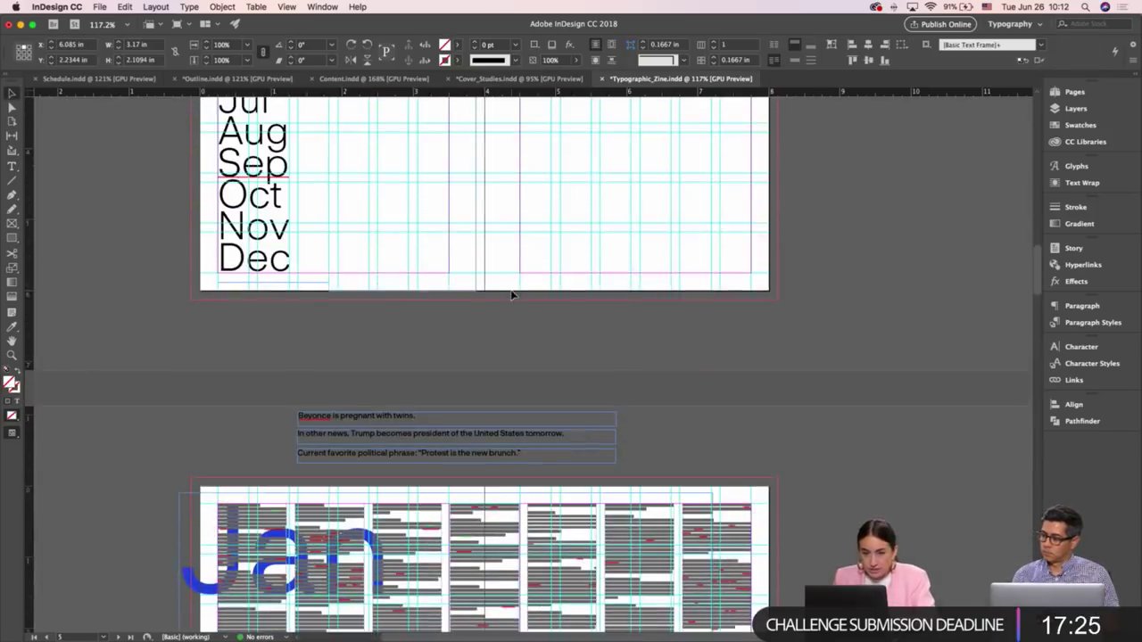
scroll(417, 388, down, 1)
scroll(412, 388, up, 4)
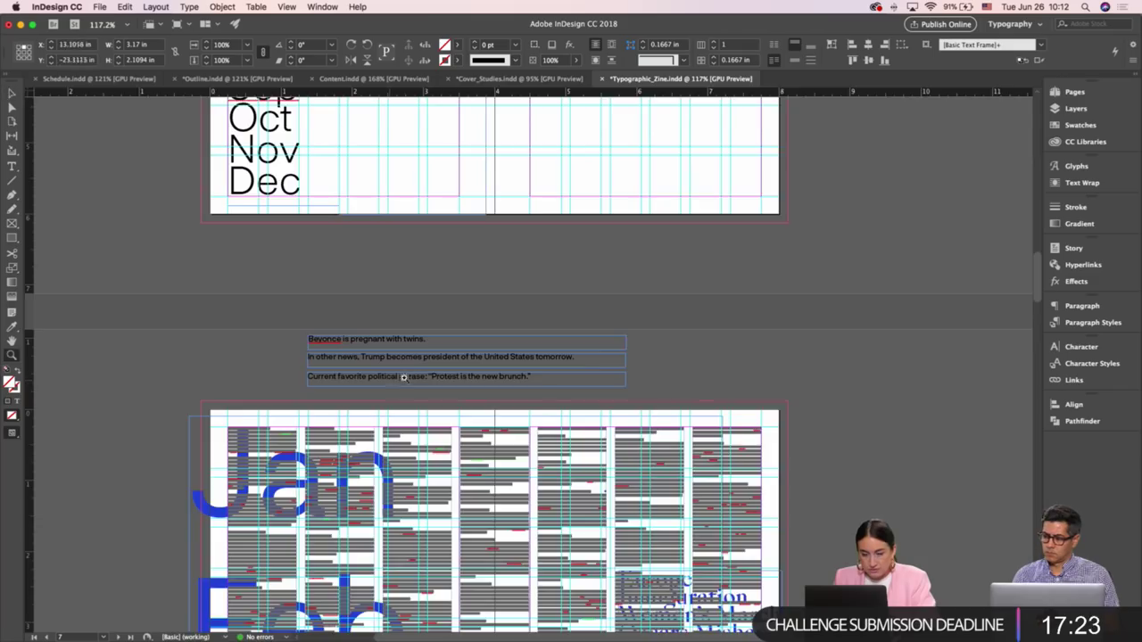
drag(426, 383, 425, 409)
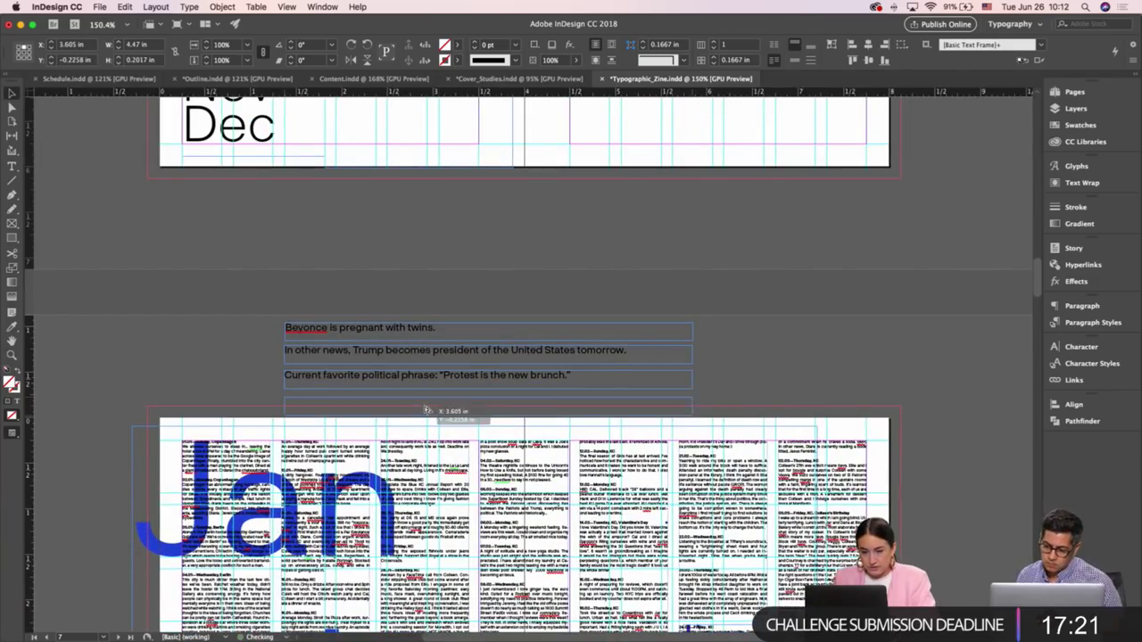
double_click(425, 409)
key(super+a)
key(BackSpace)
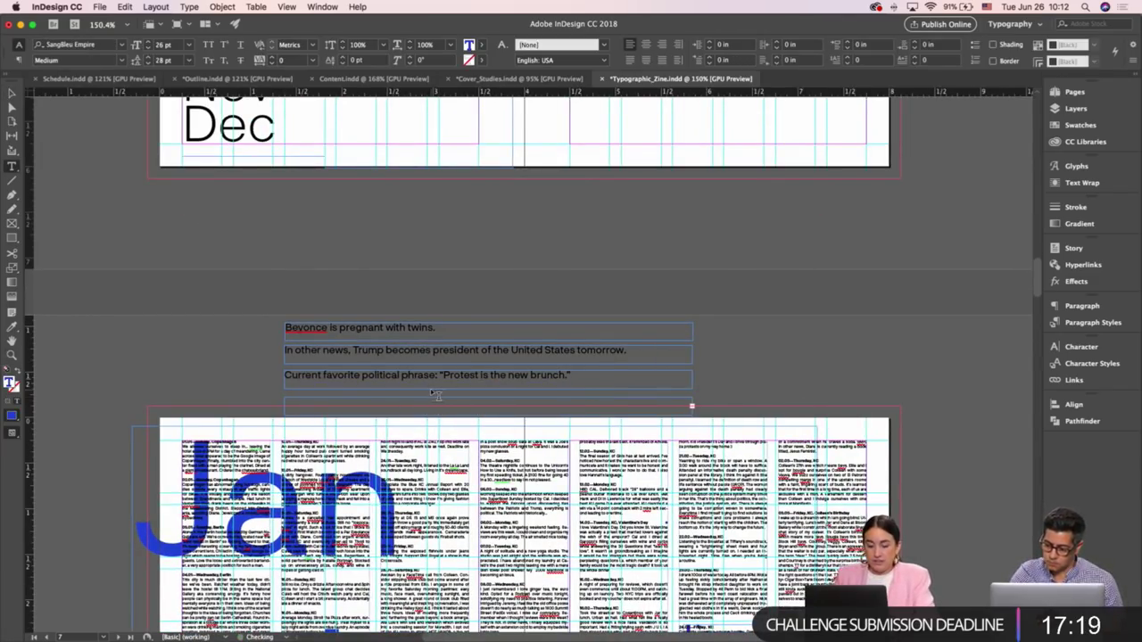
click(12, 328)
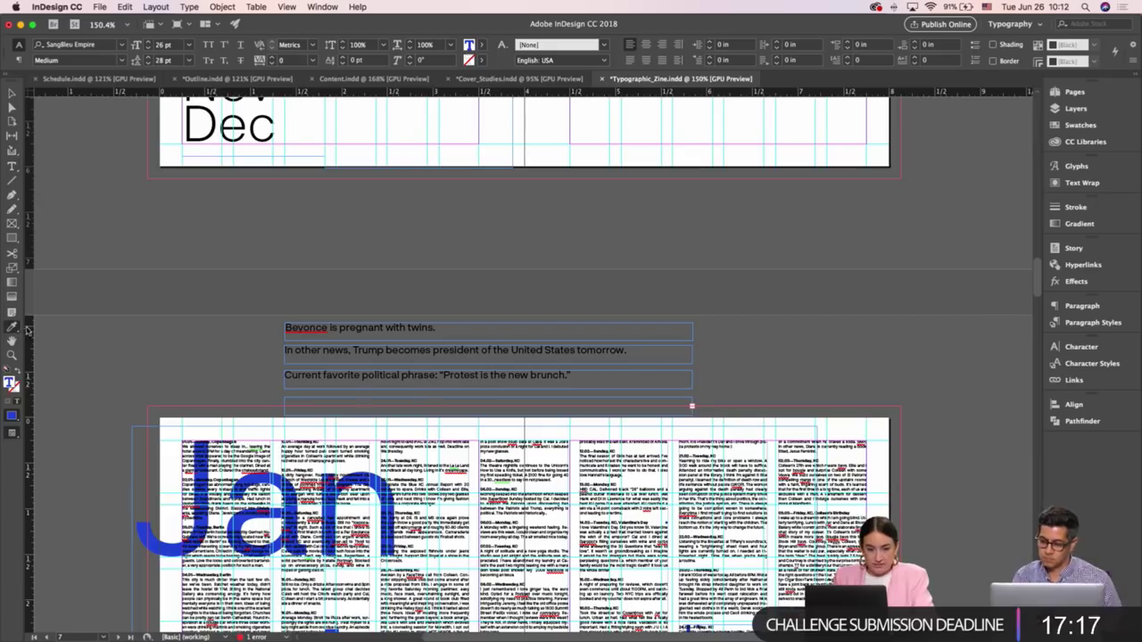
click(304, 347)
key(Escape)
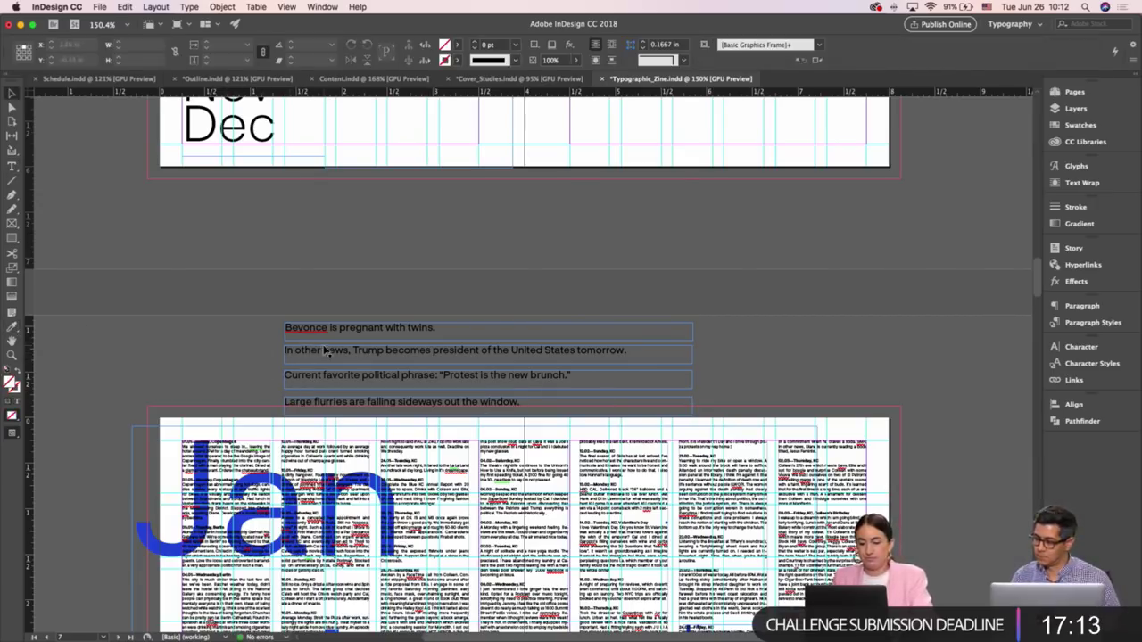
Move the four quote frames right and place a copy of the Beyonce frame to their left
scroll(318, 378, down, 2)
scroll(317, 378, down, 6)
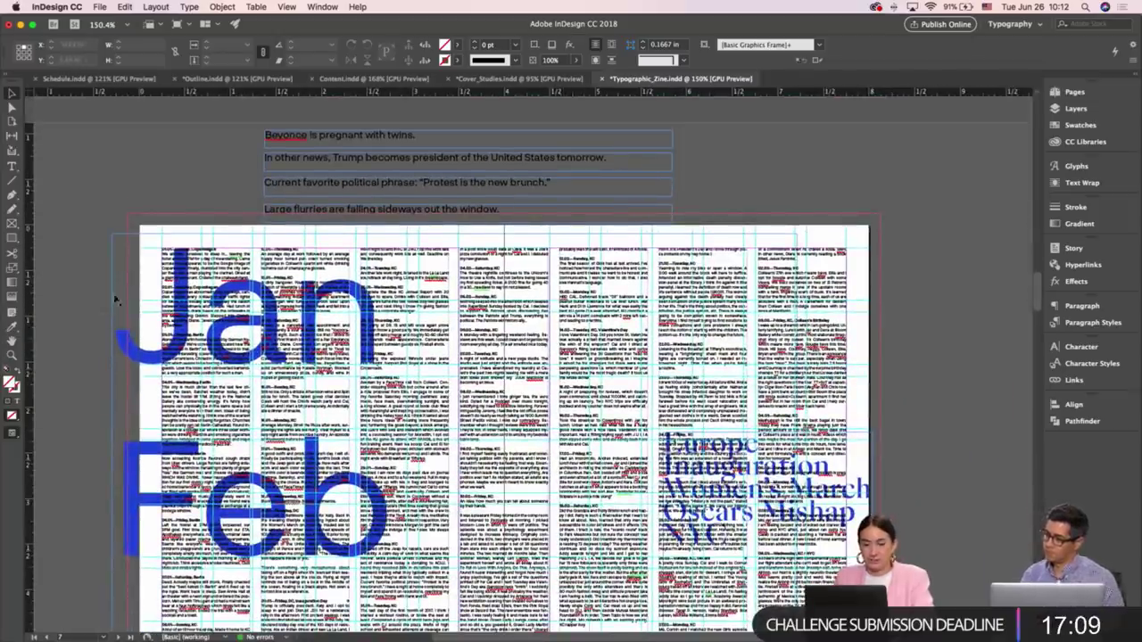
scroll(238, 271, up, 4)
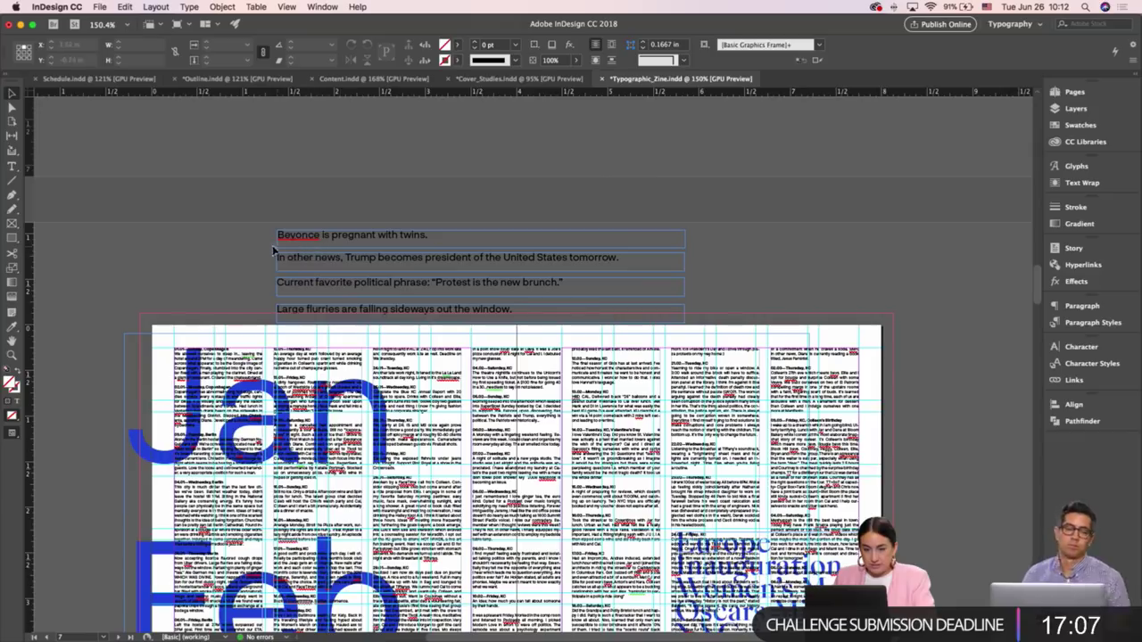
drag(294, 270, 618, 301)
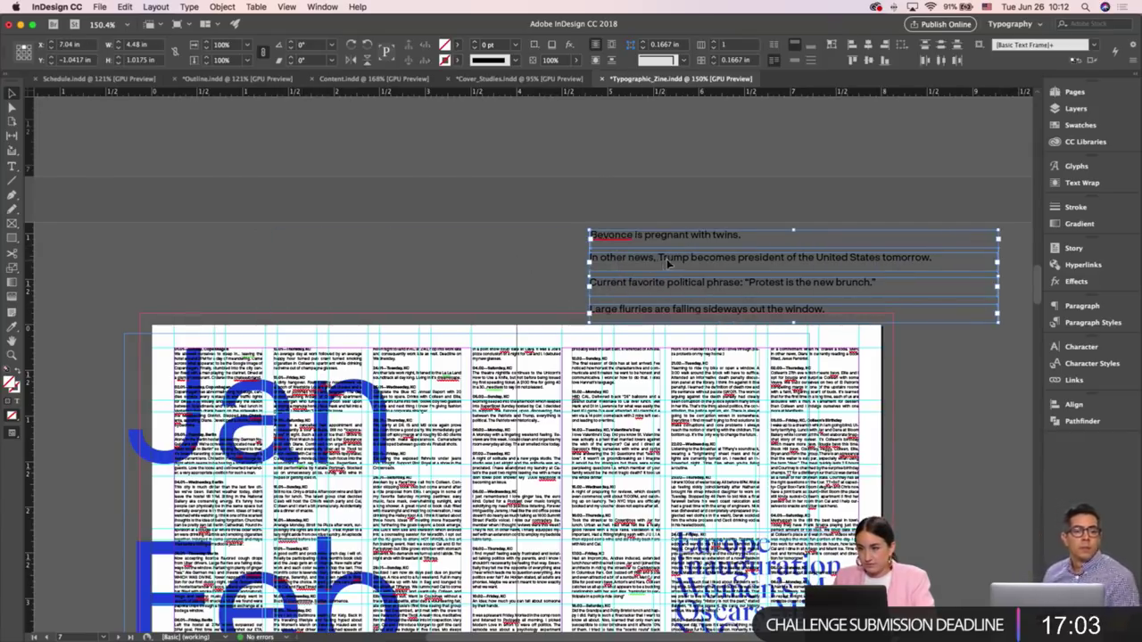
drag(635, 257, 680, 258)
click(742, 241)
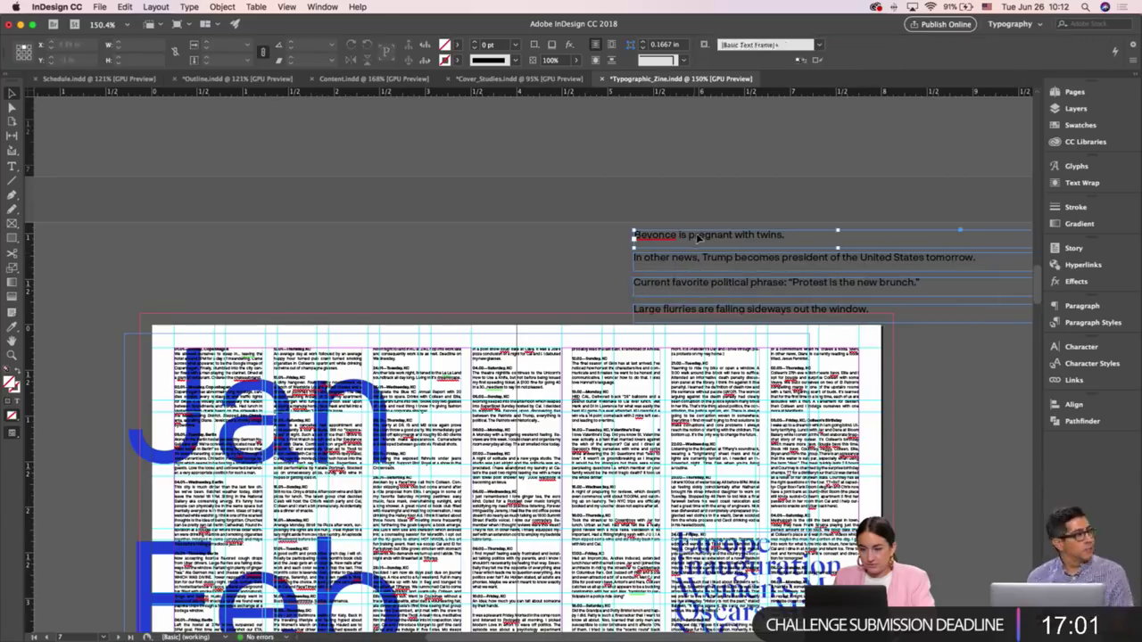
alt+drag(742, 241, 330, 235)
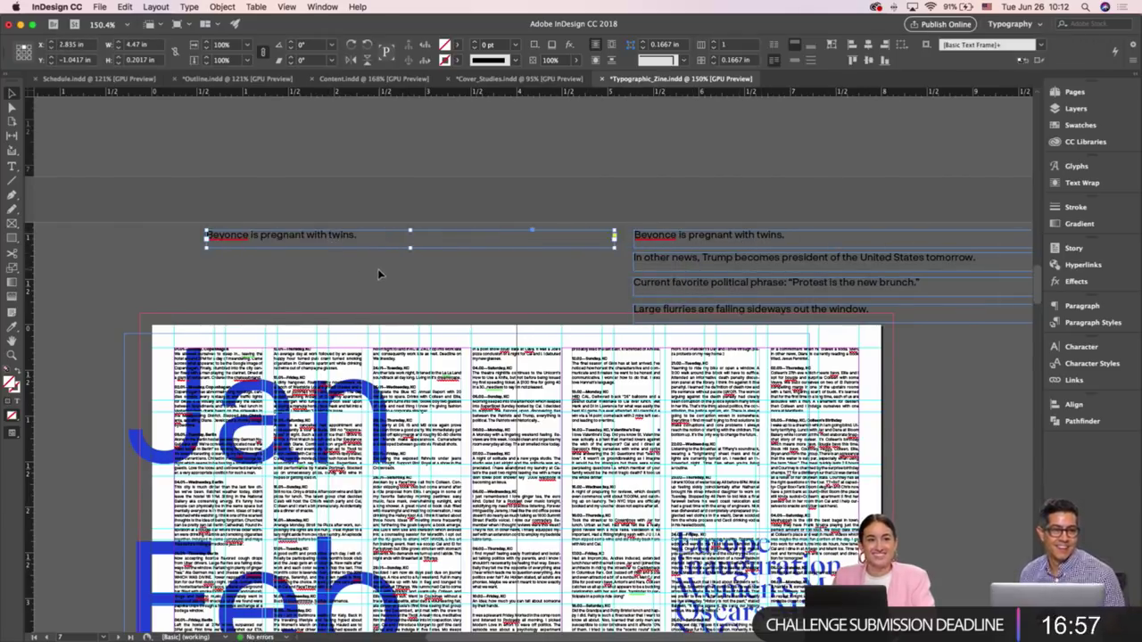
Select the line of text in the duplicated frame, exit text editing and switch to Cover_Studies
triple_click(279, 234)
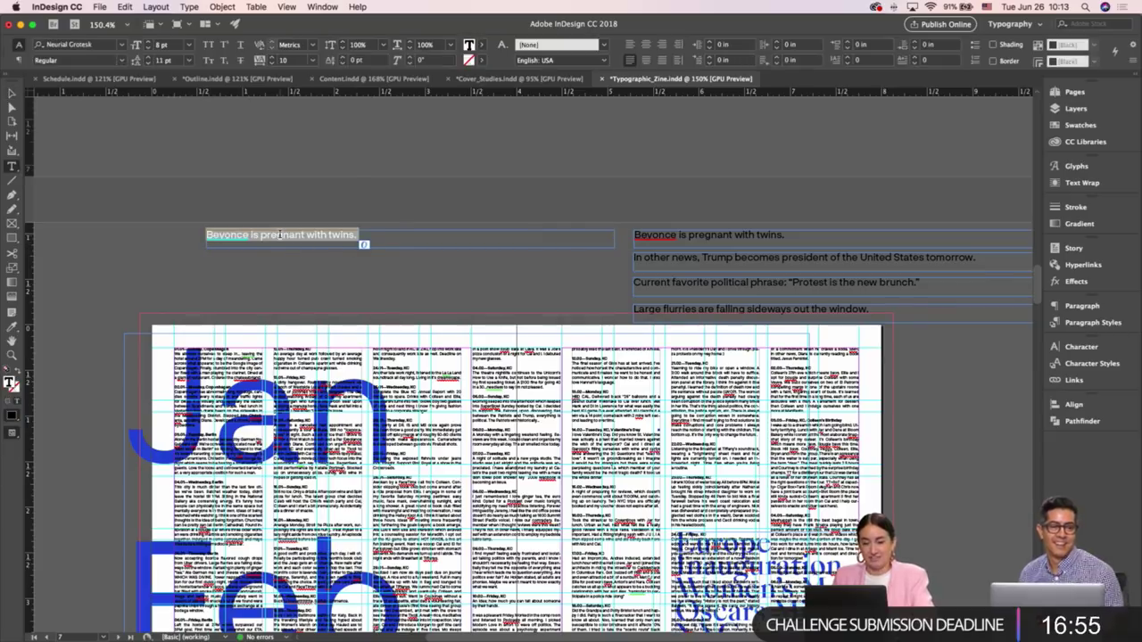
key(Escape)
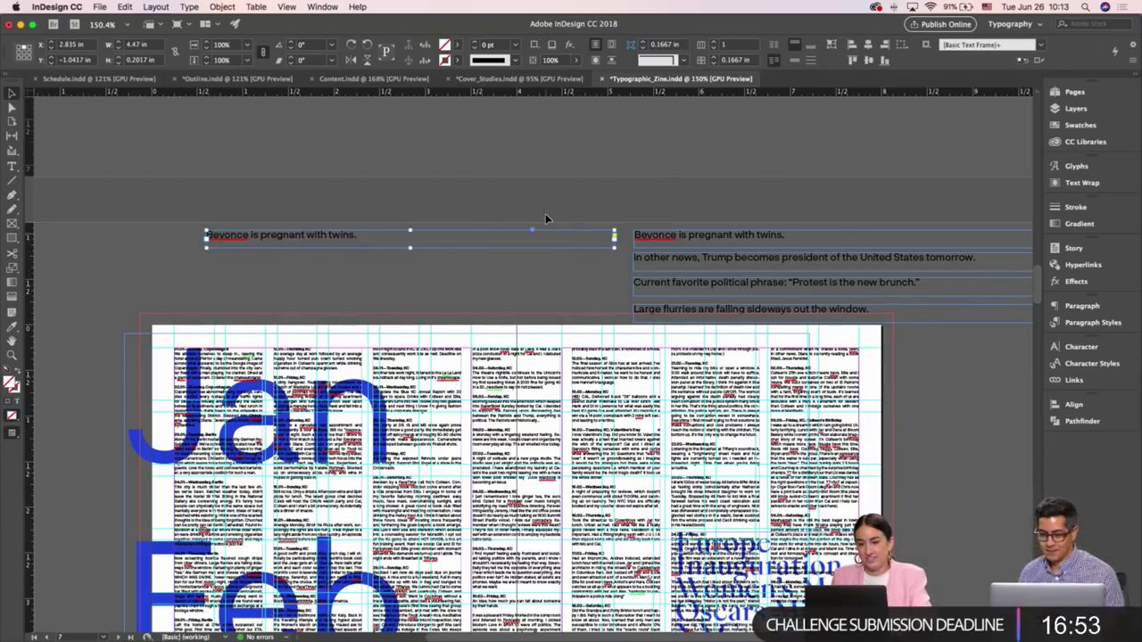
click(515, 81)
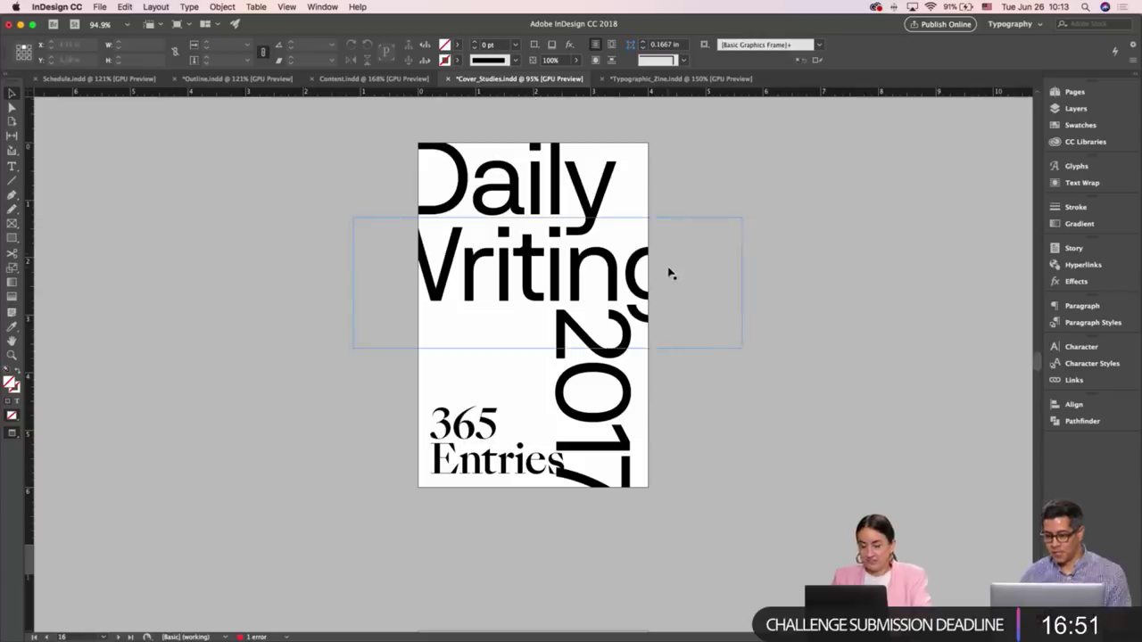
In the Content document, find and select the whole 6.4.17 crossword-puzzle paragraph
click(375, 82)
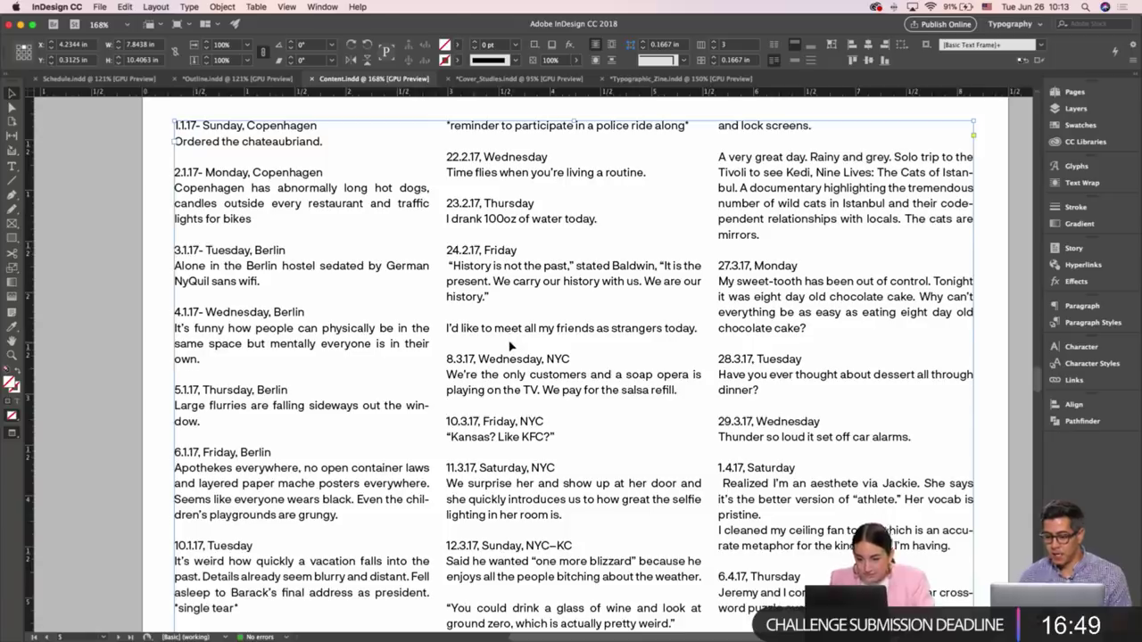
scroll(511, 345, up, 3)
scroll(511, 346, down, 5)
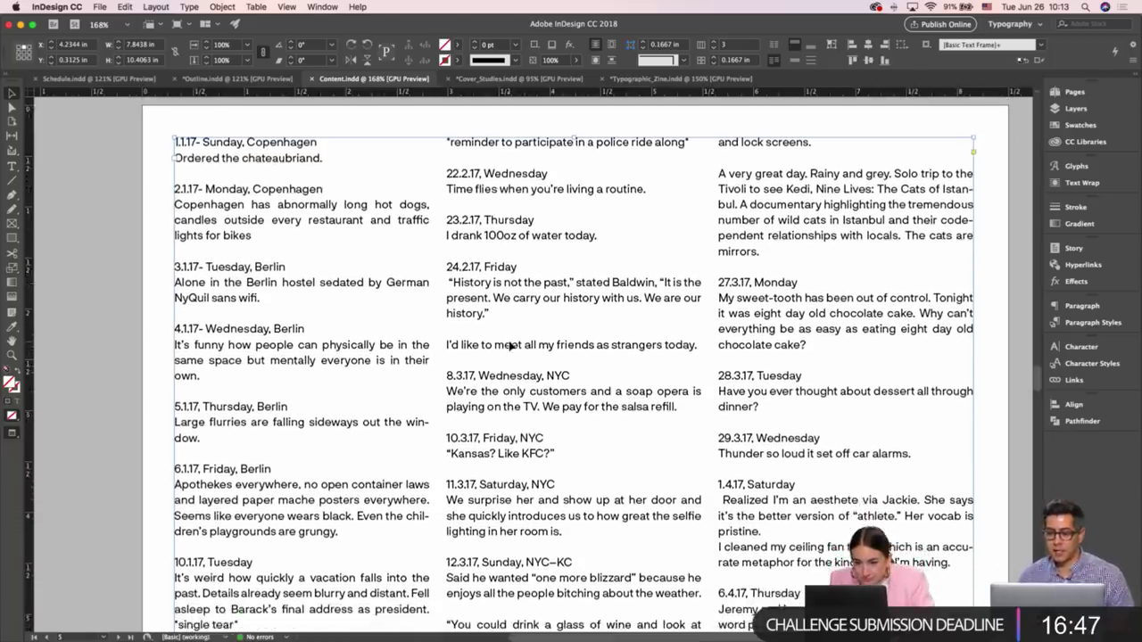
scroll(510, 346, down, 6)
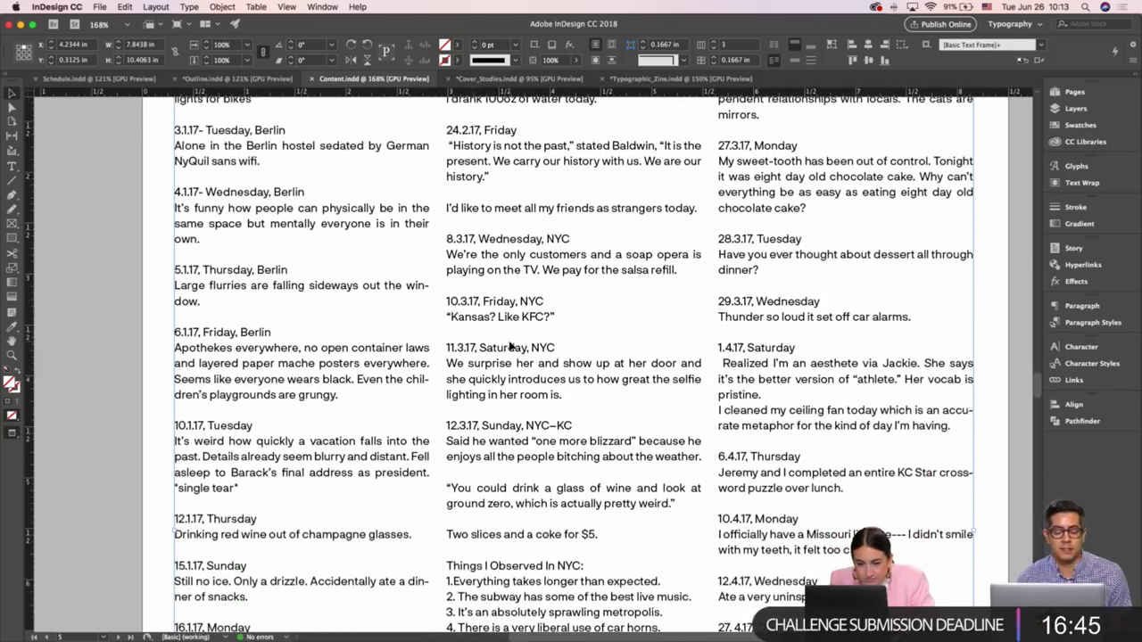
scroll(510, 346, down, 10)
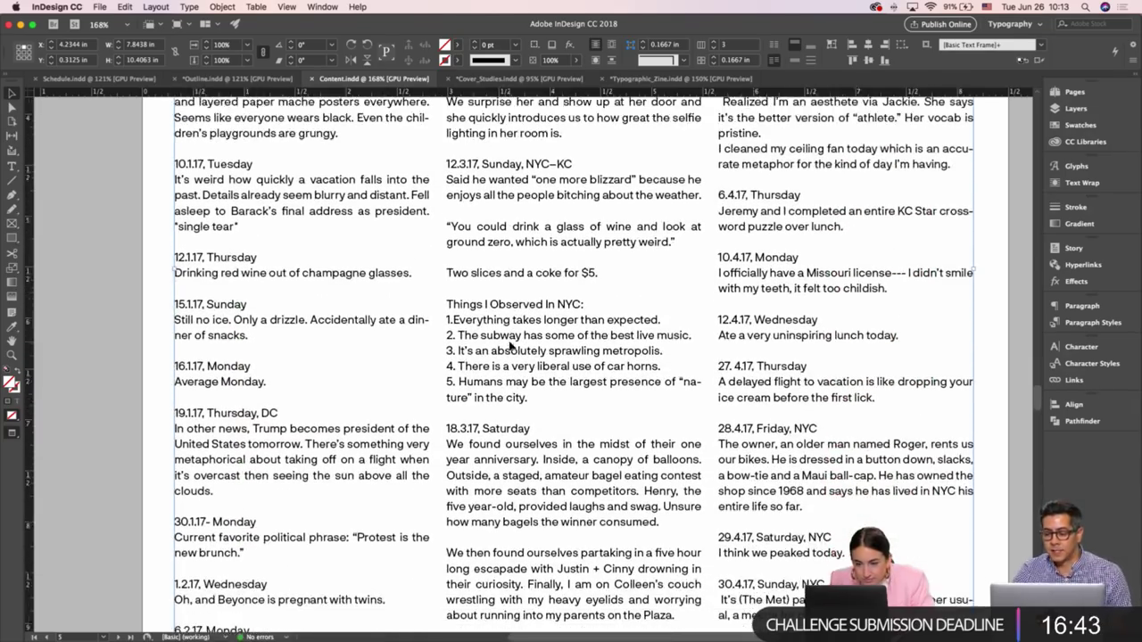
scroll(511, 345, down, 10)
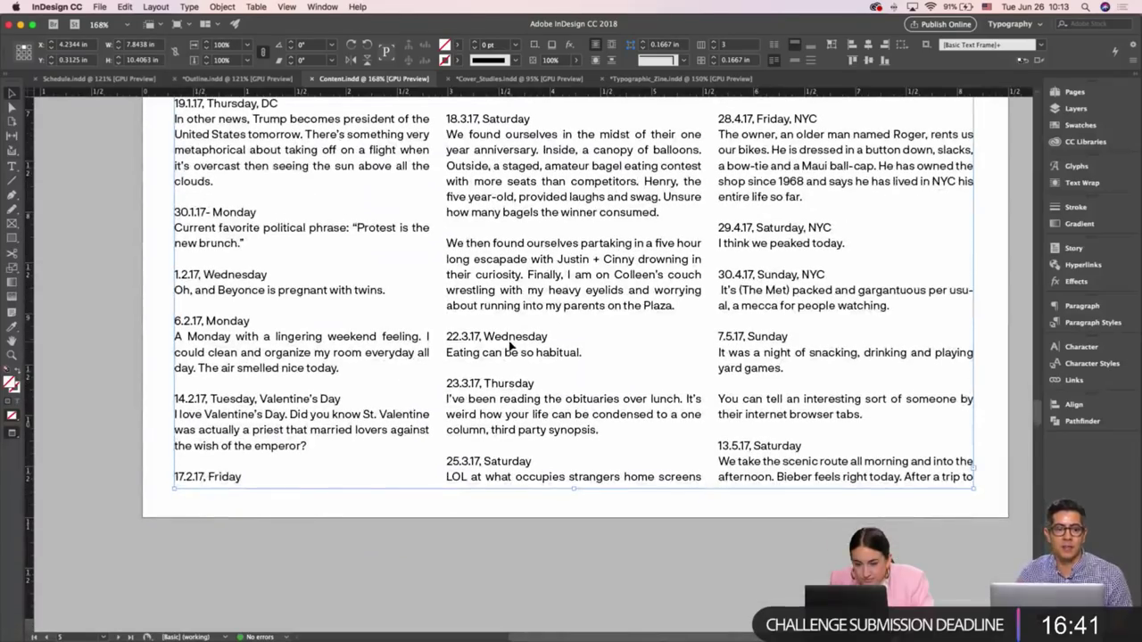
scroll(511, 345, right, 5)
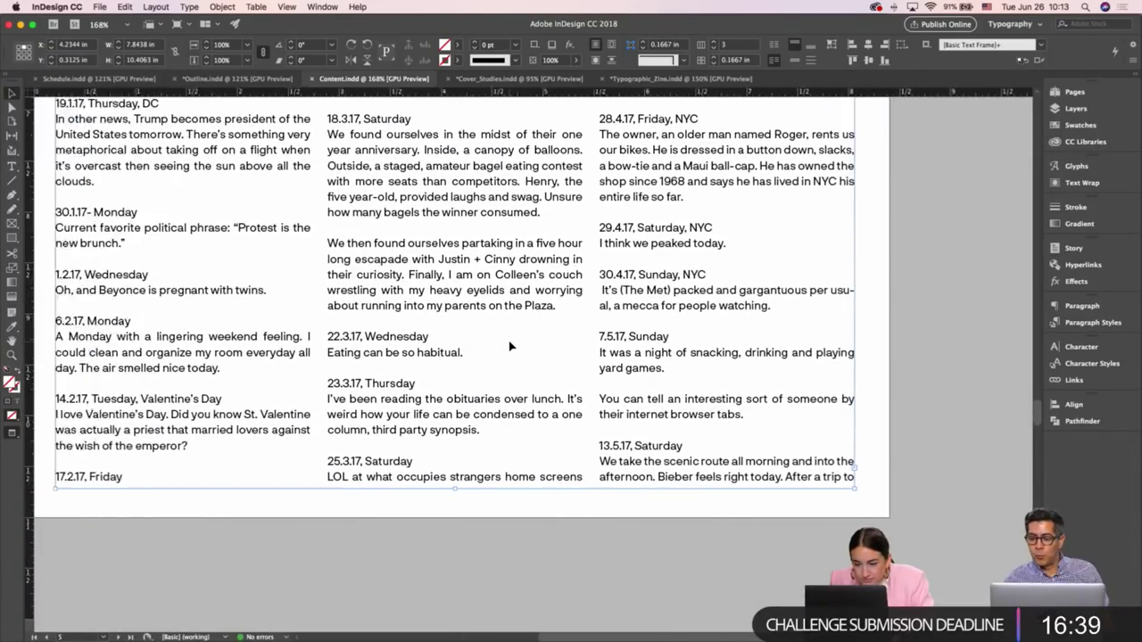
scroll(510, 346, right, 5)
scroll(510, 345, up, 7)
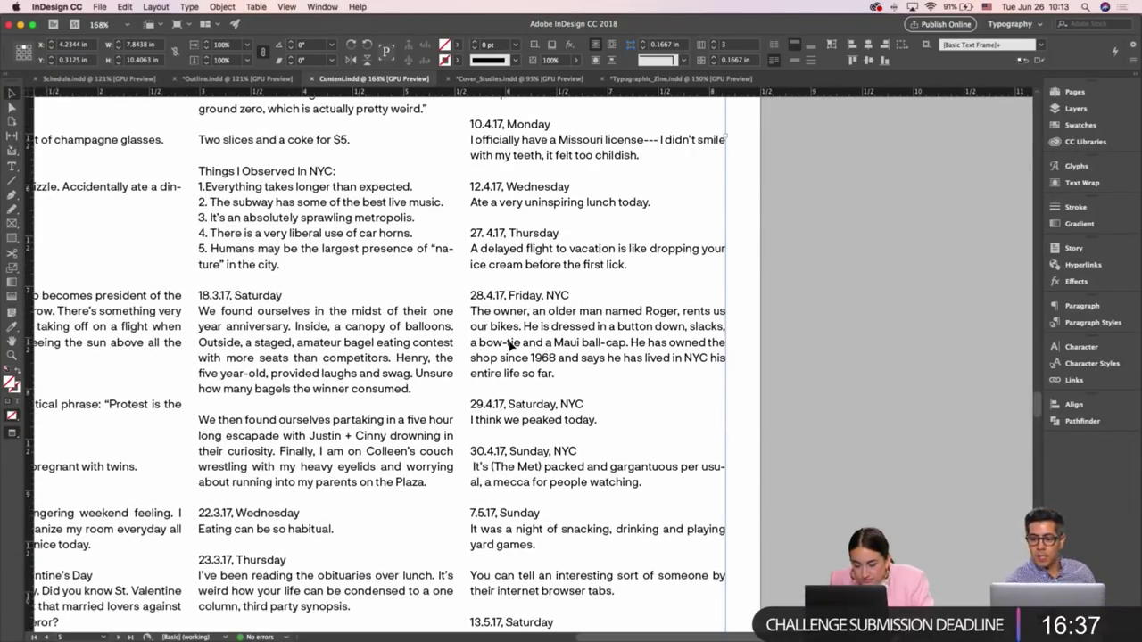
scroll(510, 346, up, 10)
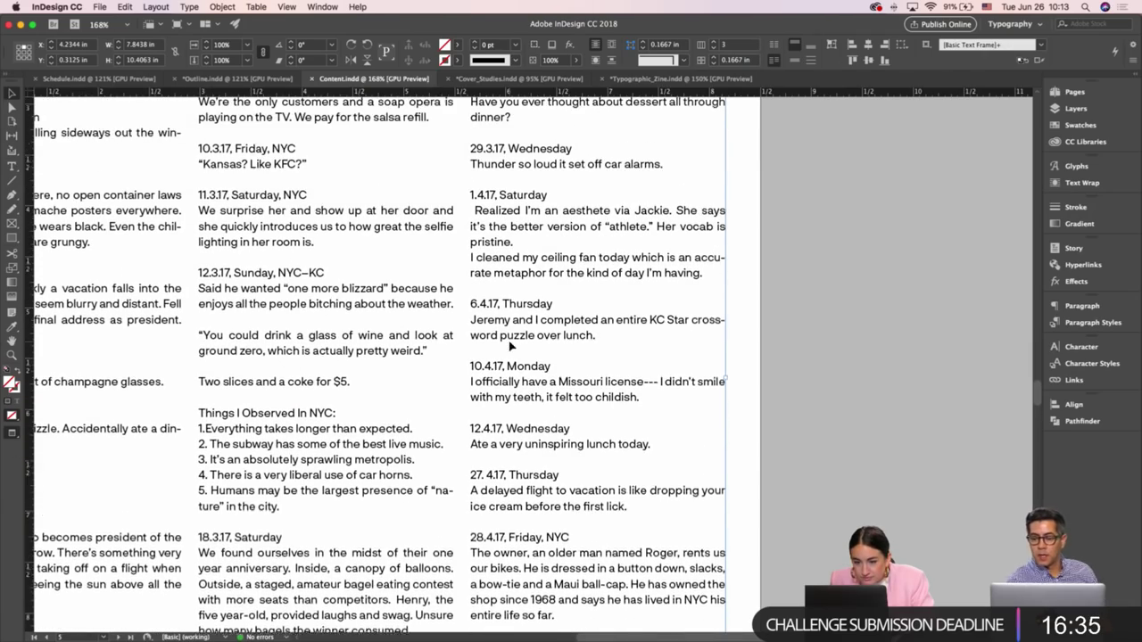
scroll(510, 346, up, 3)
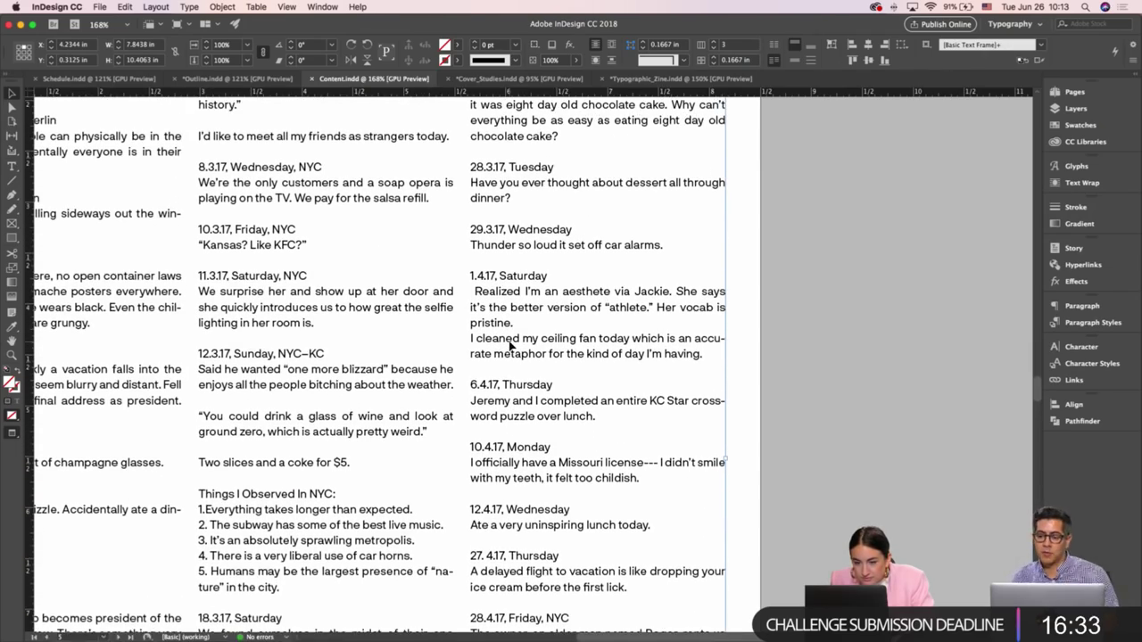
scroll(511, 346, up, 5)
scroll(510, 346, left, 1)
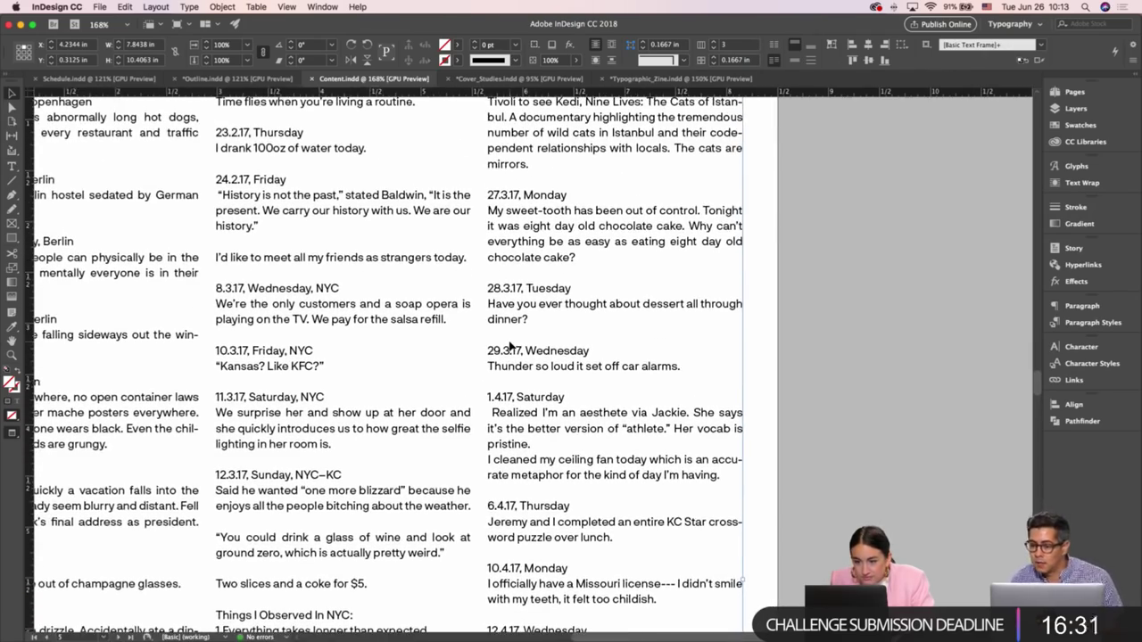
scroll(511, 345, up, 3)
scroll(511, 346, down, 8)
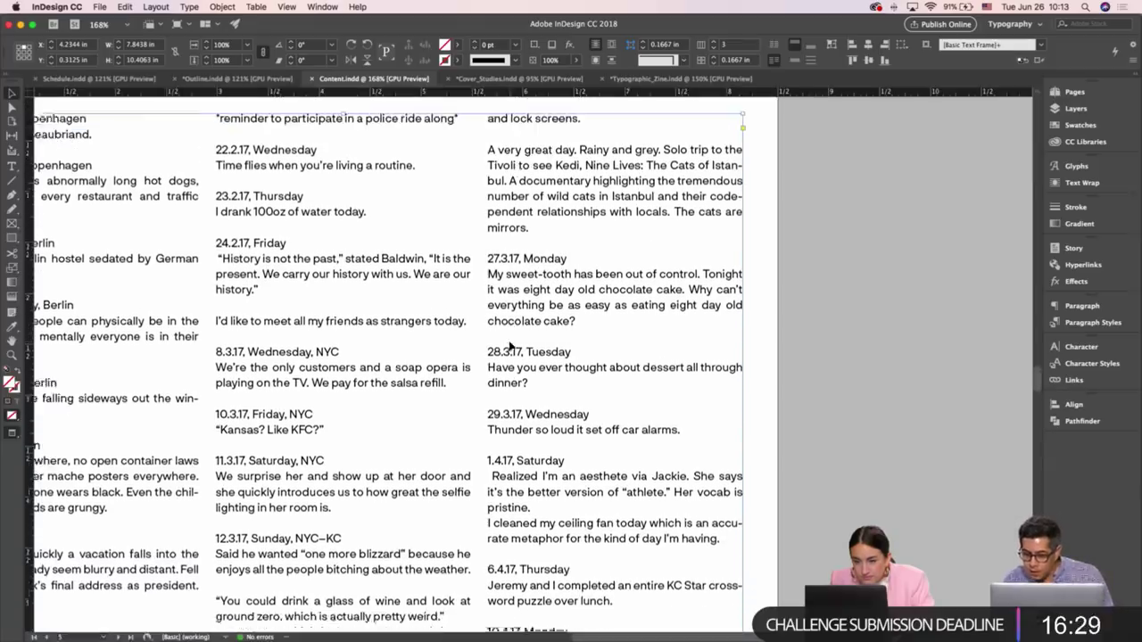
scroll(511, 345, up, 6)
scroll(511, 345, left, 1)
scroll(510, 345, down, 2)
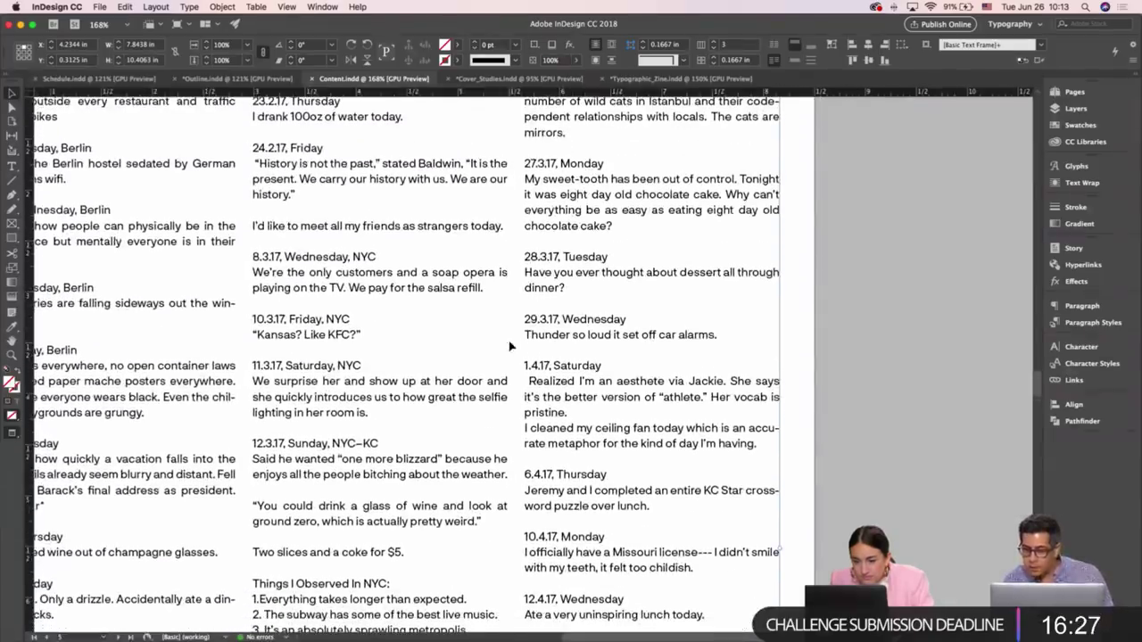
double_click(625, 499)
triple_click(625, 500)
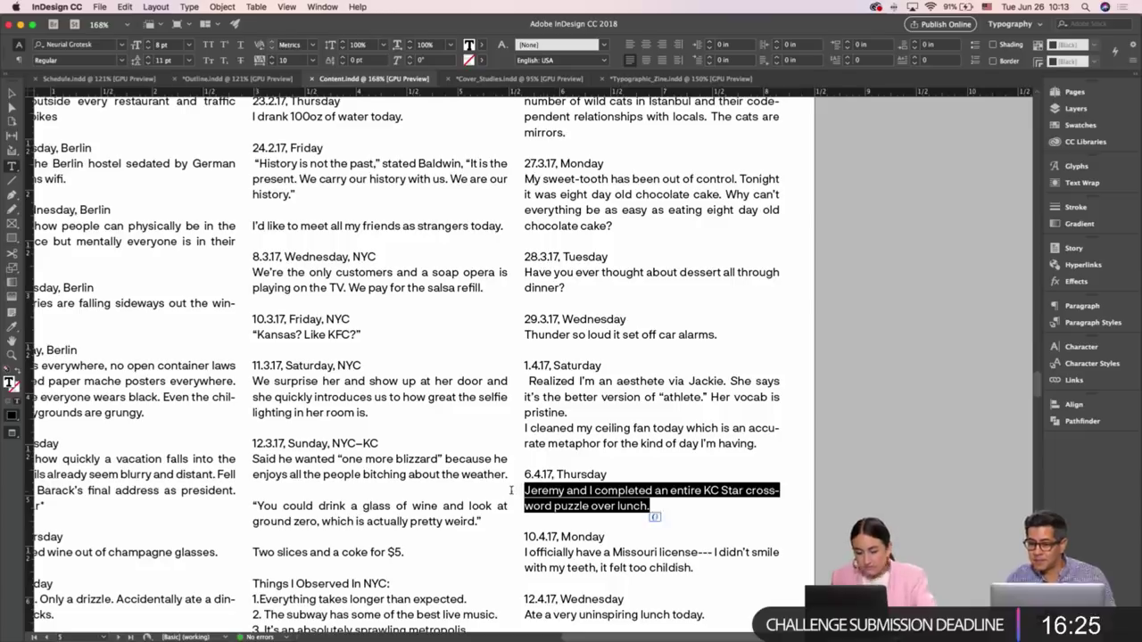
Paste the crossword sentence over the Beyonce frame's text and place Large flurries beneath it
click(671, 79)
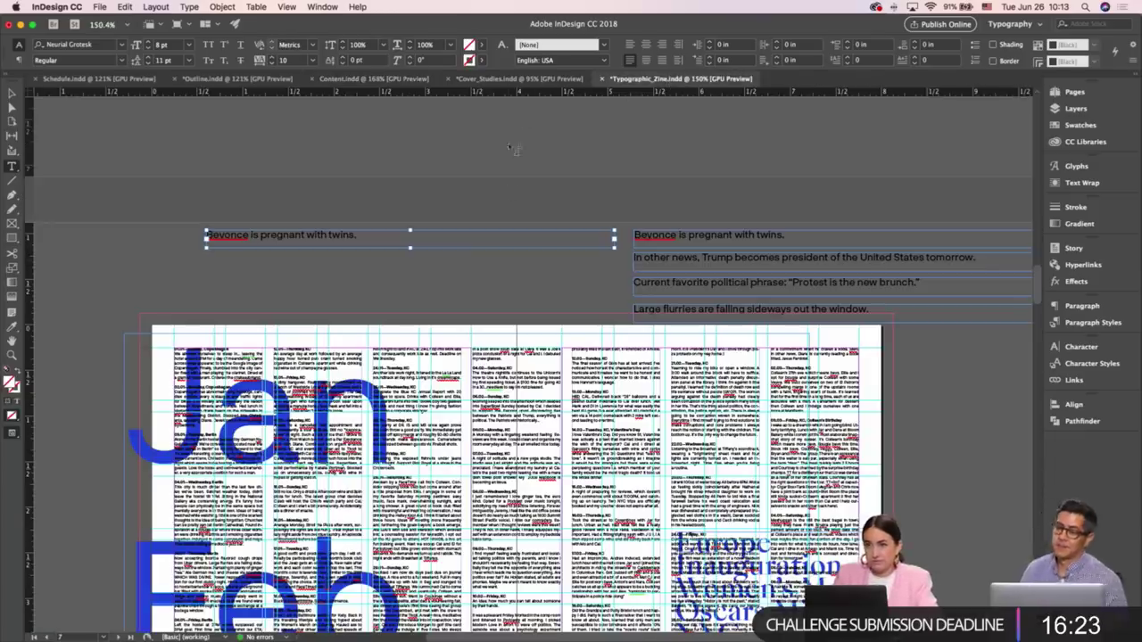
triple_click(350, 236)
text(Jeremy and I completed an entire KC Star crossword puzzle over lunch.)
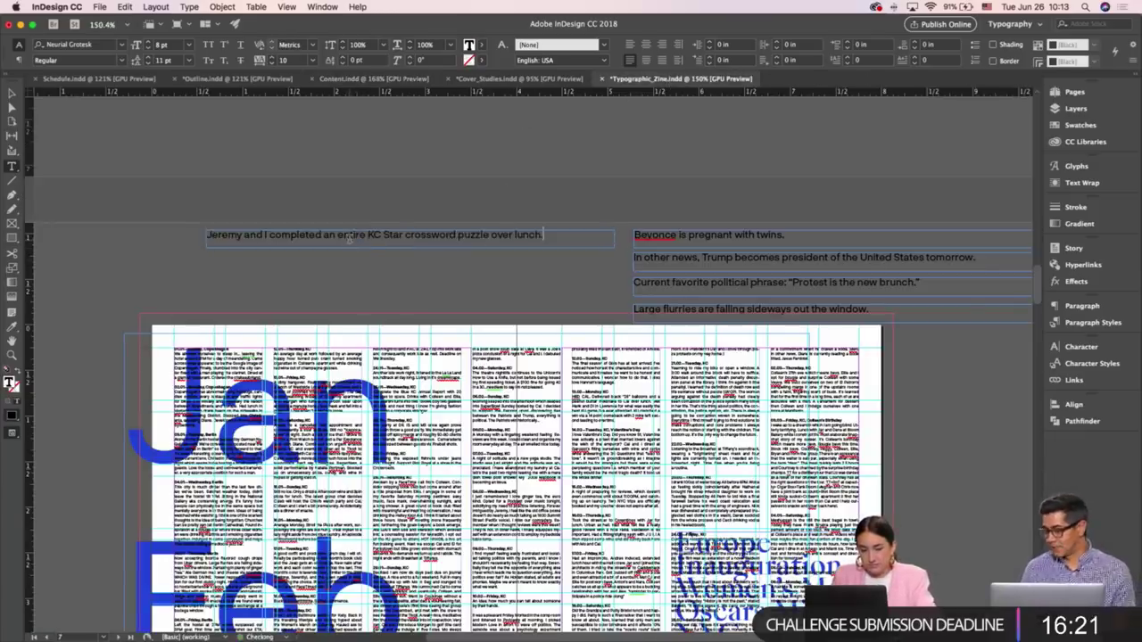
key(Escape)
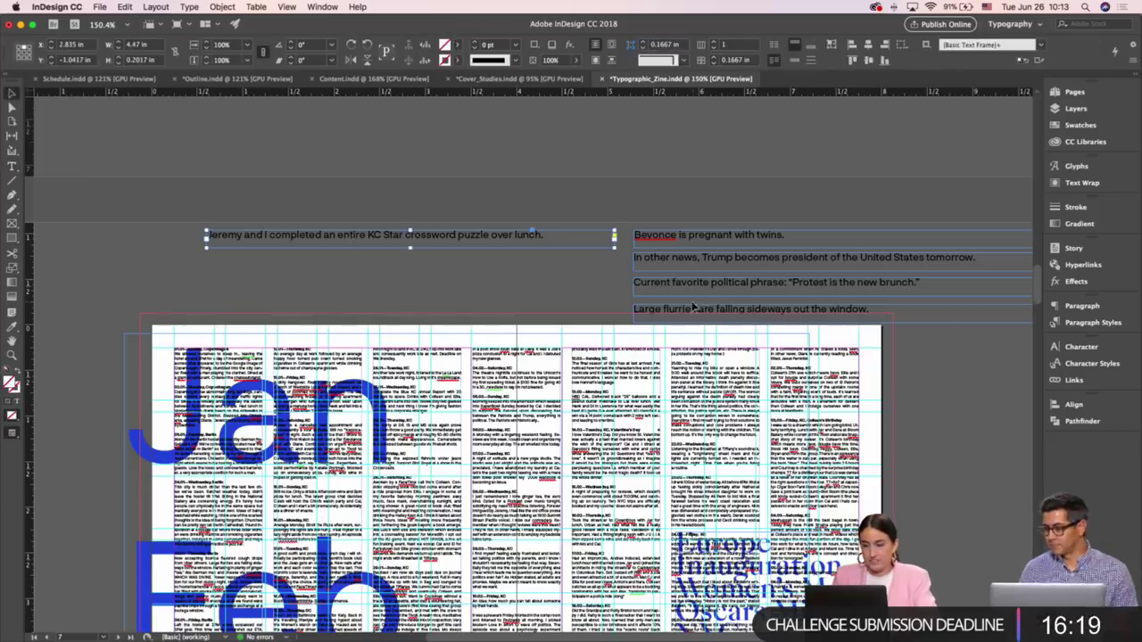
drag(253, 238, 261, 261)
scroll(535, 357, down, 1)
scroll(536, 357, right, 1)
drag(621, 275, 525, 213)
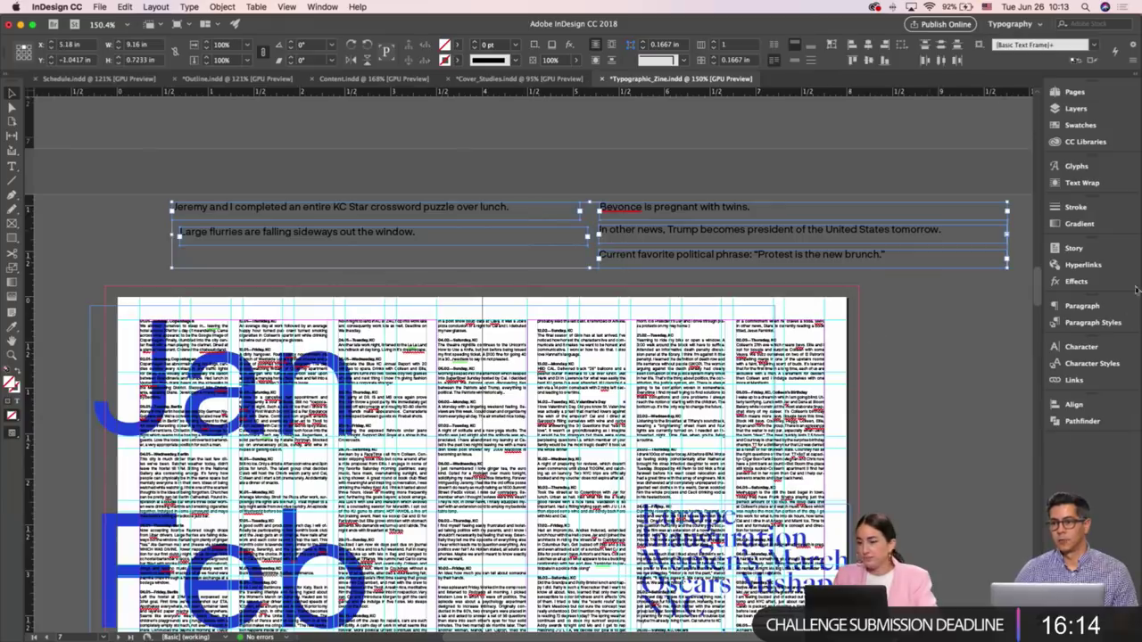
Set the quote text in GT America Trial Expanded Bold
click(1080, 346)
click(956, 360)
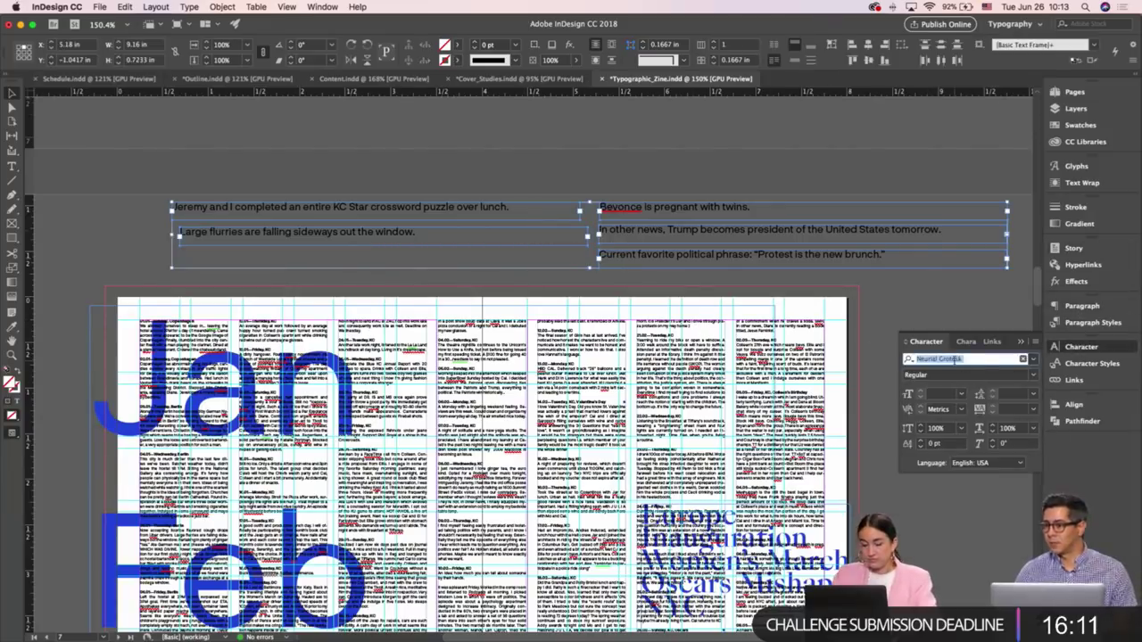
text(americ)
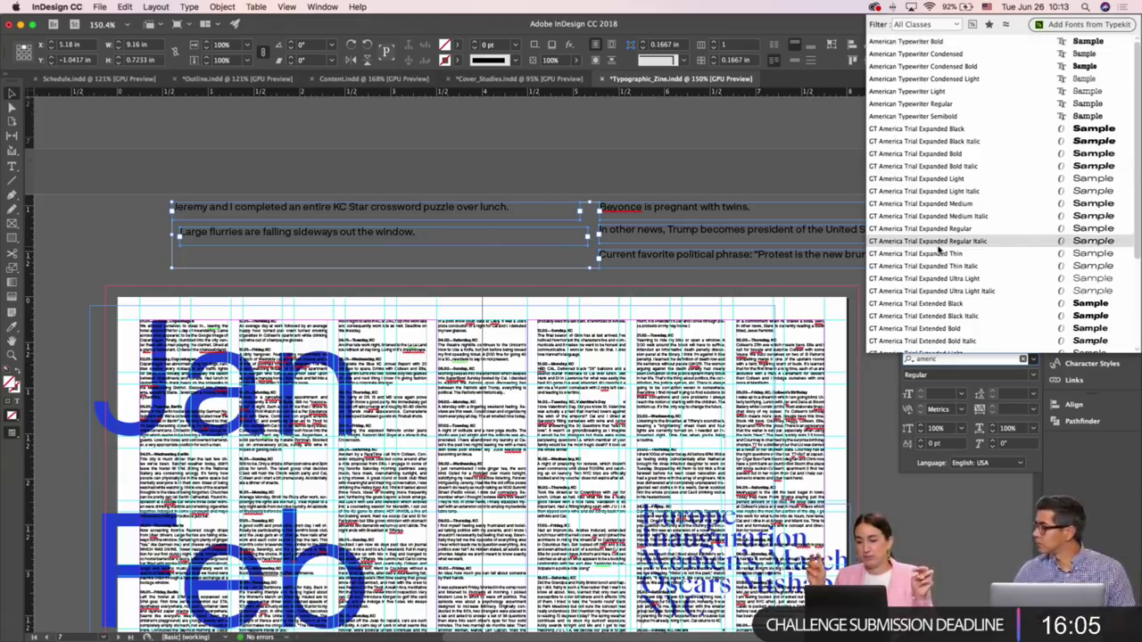
click(951, 156)
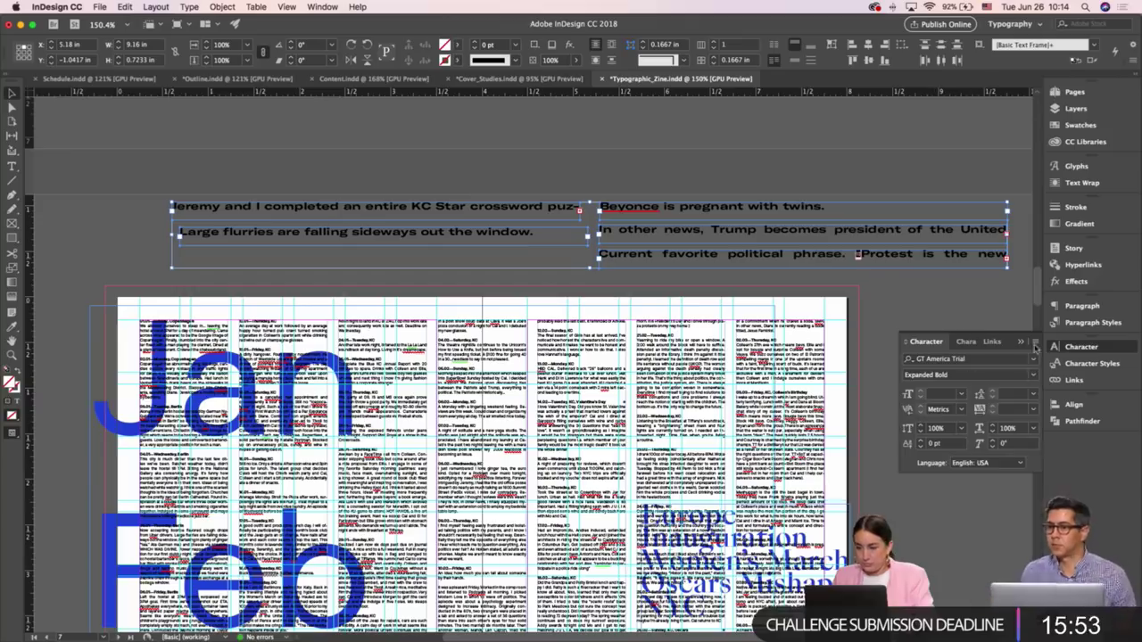
Make the quote text All Caps and reduce its size from 10 pt to 5 pt
click(1035, 345)
click(951, 377)
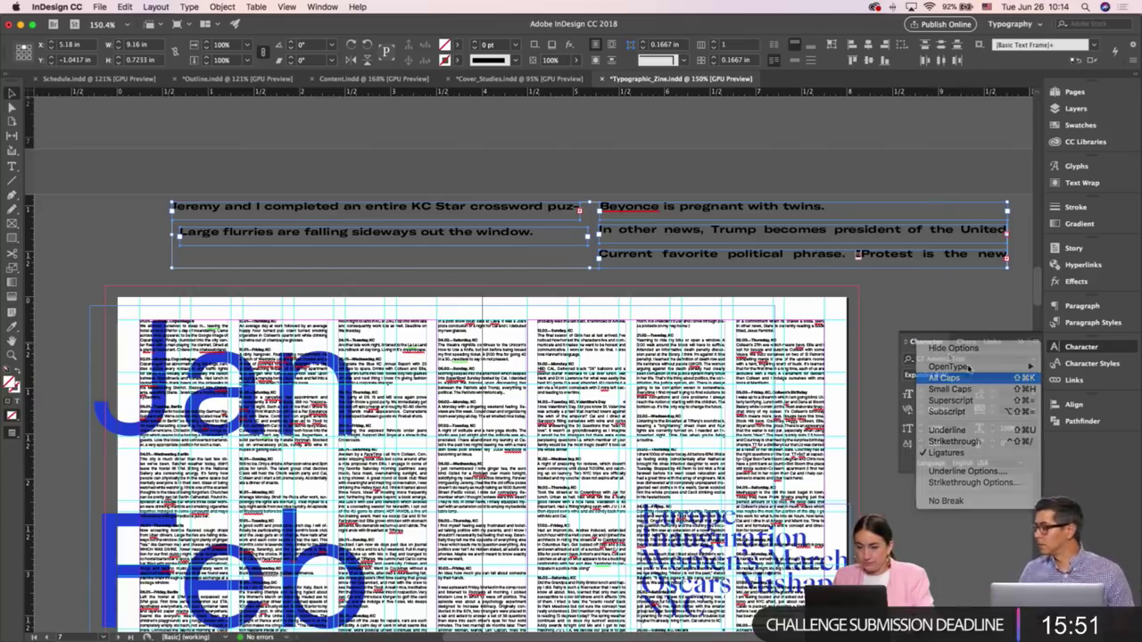
click(962, 395)
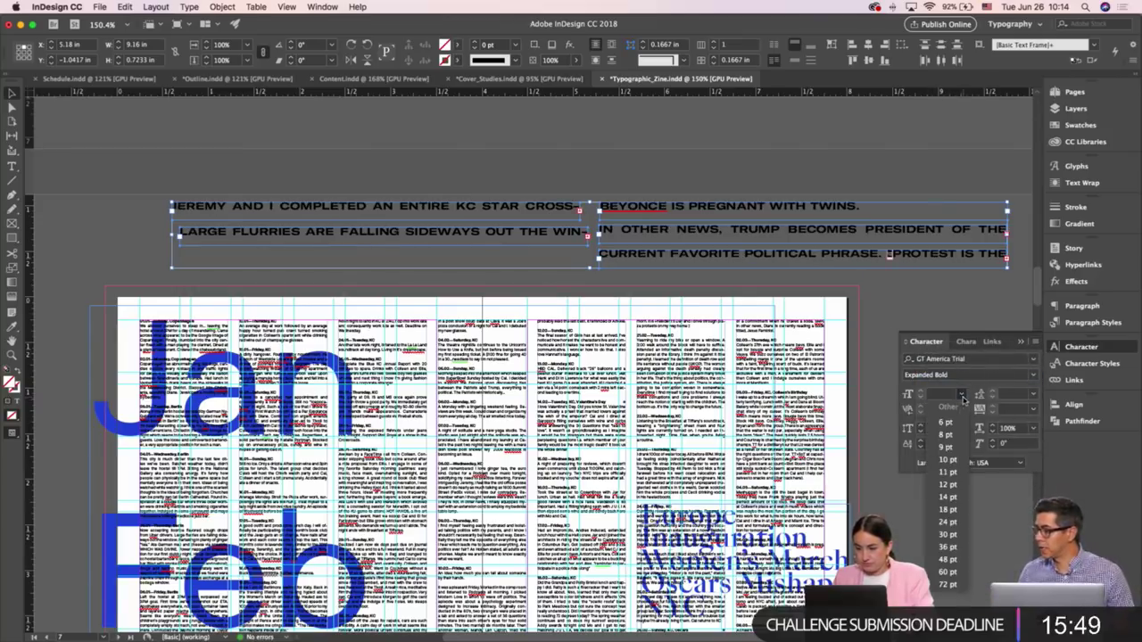
click(948, 459)
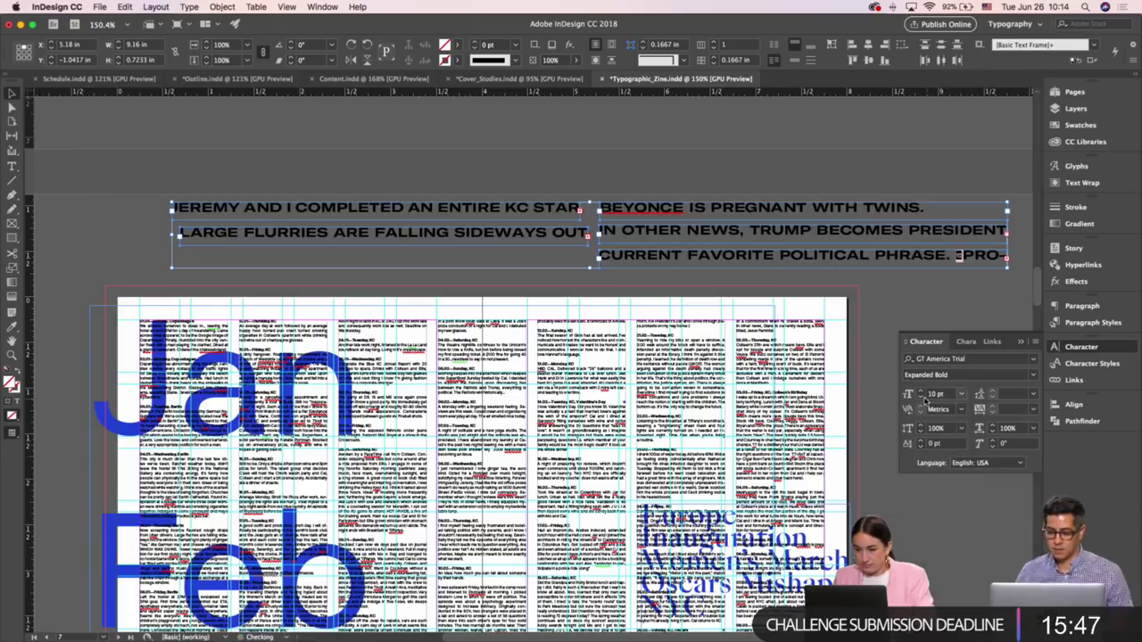
click(921, 400)
click(921, 399)
click(921, 400)
click(921, 400)
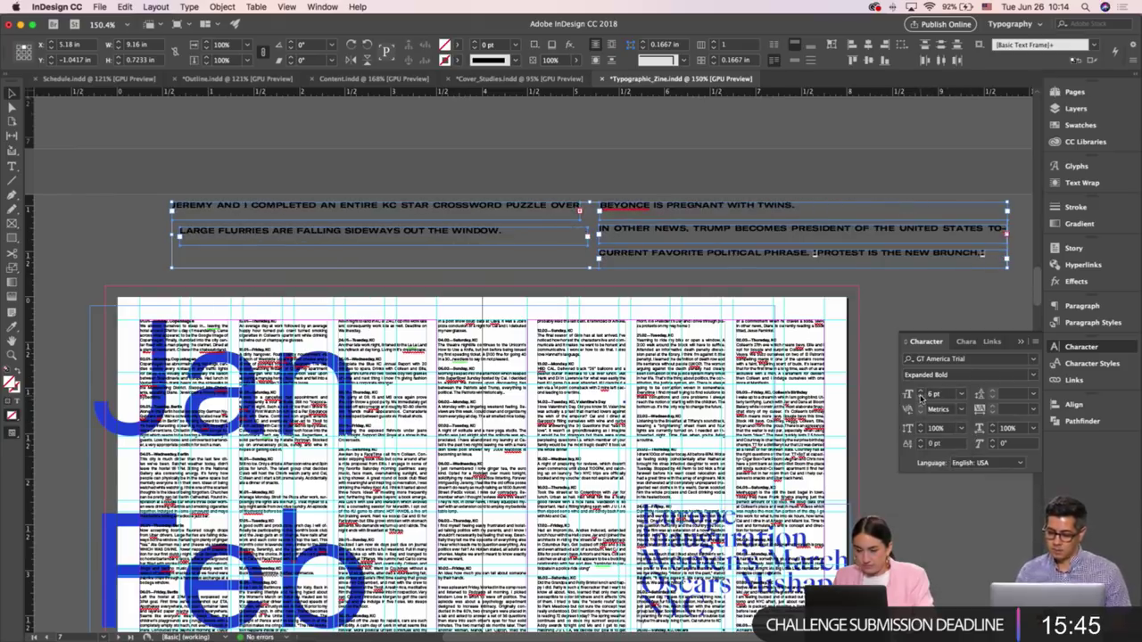
click(920, 400)
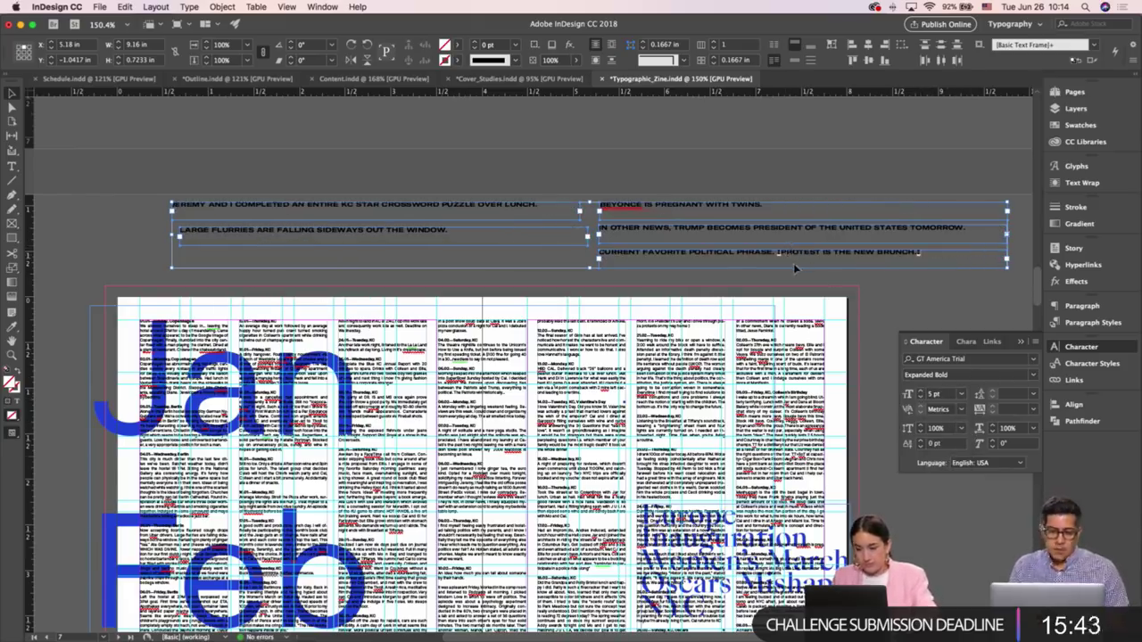
click(794, 265)
Insert a hyphen between 'PHRASE.' and 'PROTEST' in the political phrase frame
scroll(768, 277, right, 3)
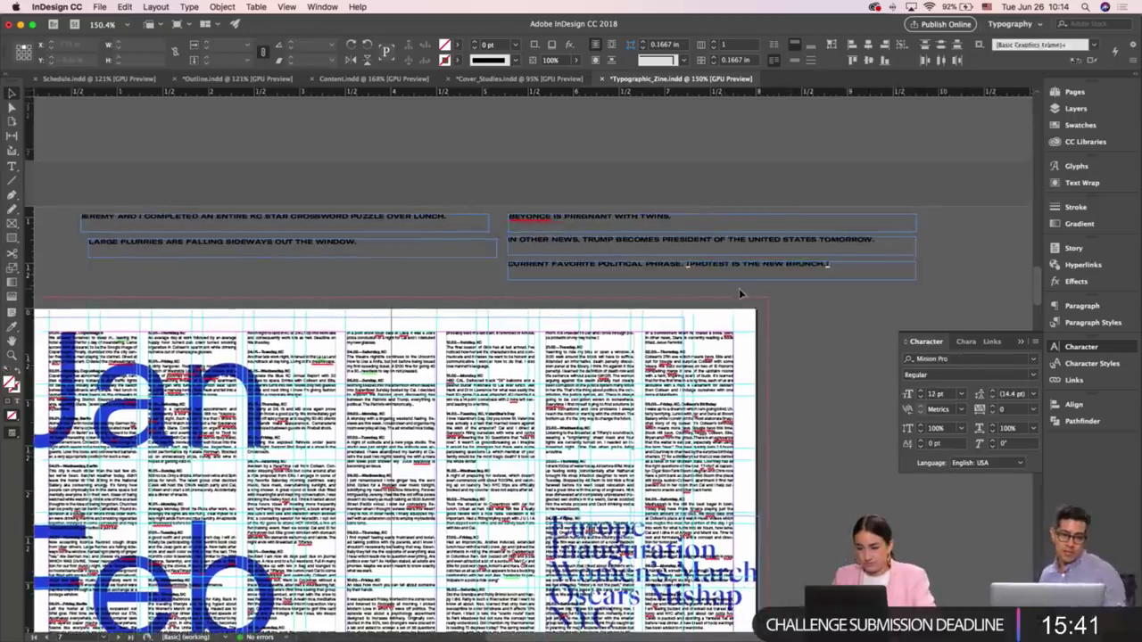
click(689, 270)
scroll(689, 271, up, 2)
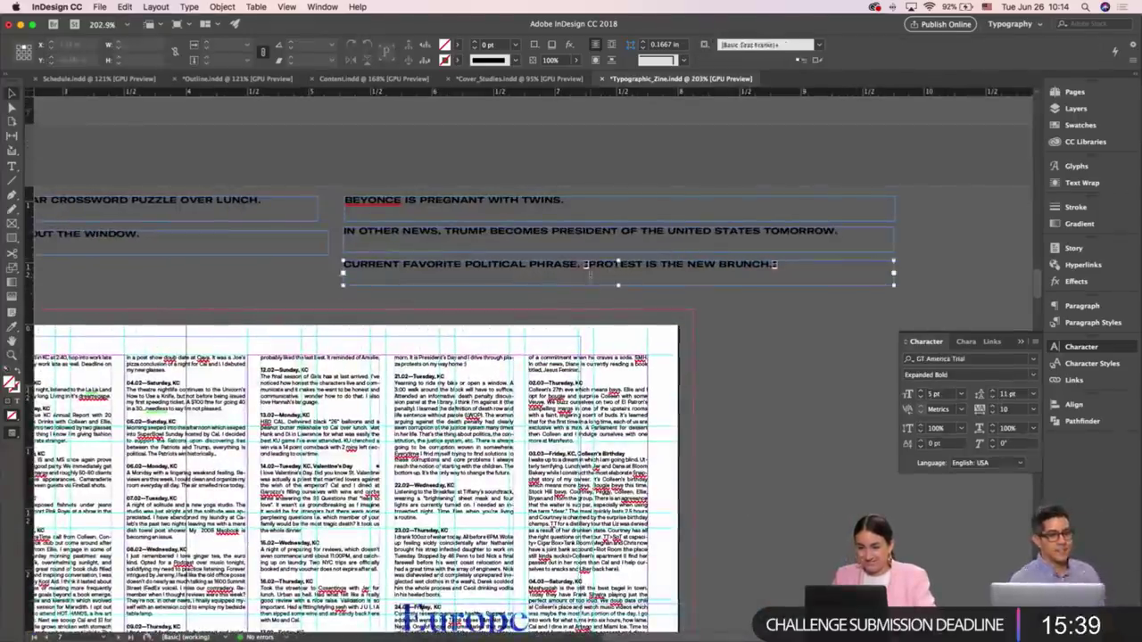
double_click(589, 268)
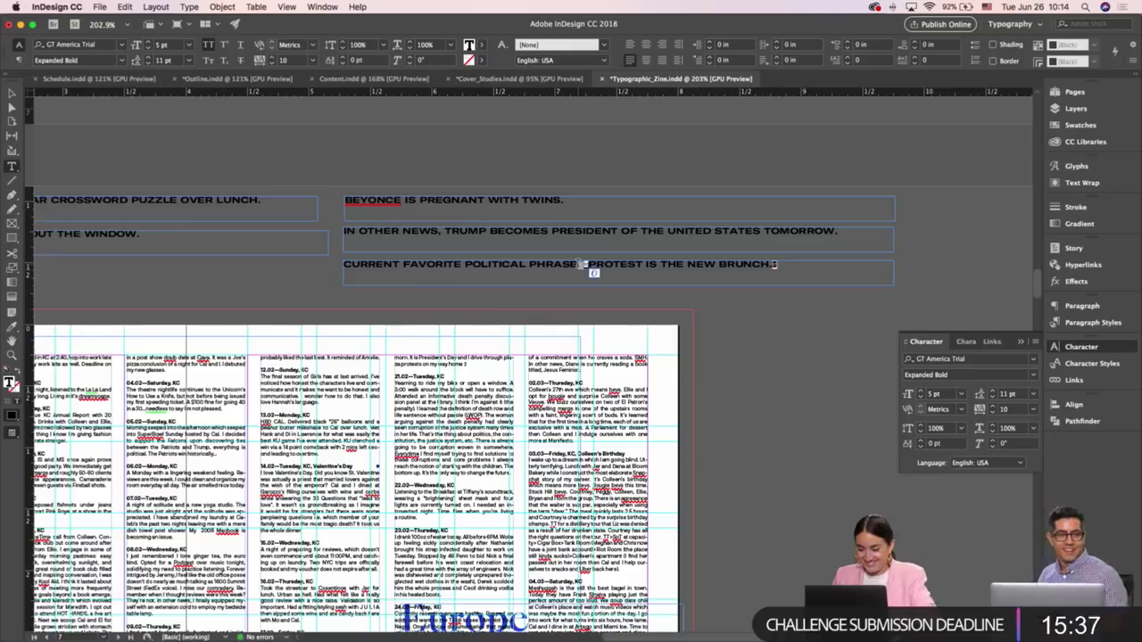
text(-)
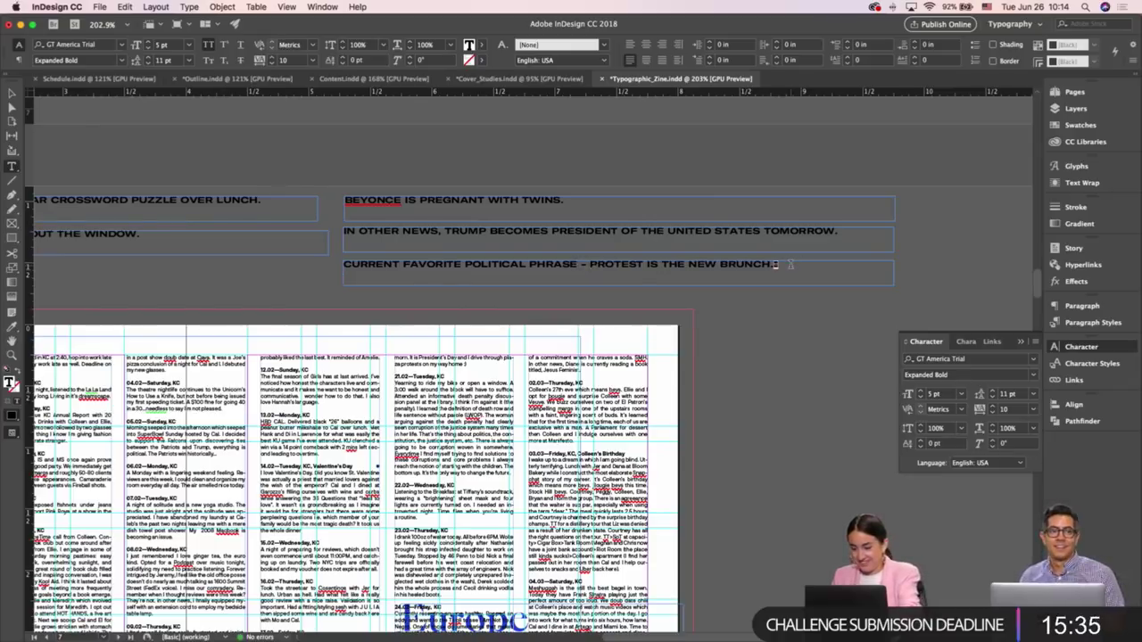
key(Escape)
click(758, 310)
Nudge the LARGE FLURRIES frame left so it aligns flush with the frame above
scroll(740, 305, left, 3)
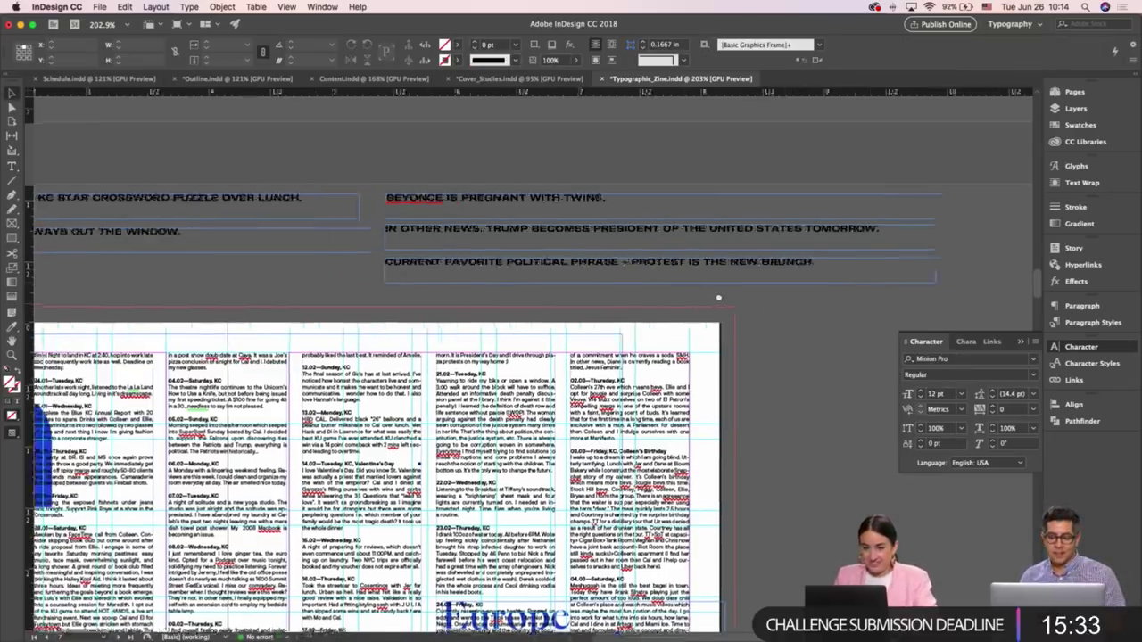
scroll(646, 288, left, 6)
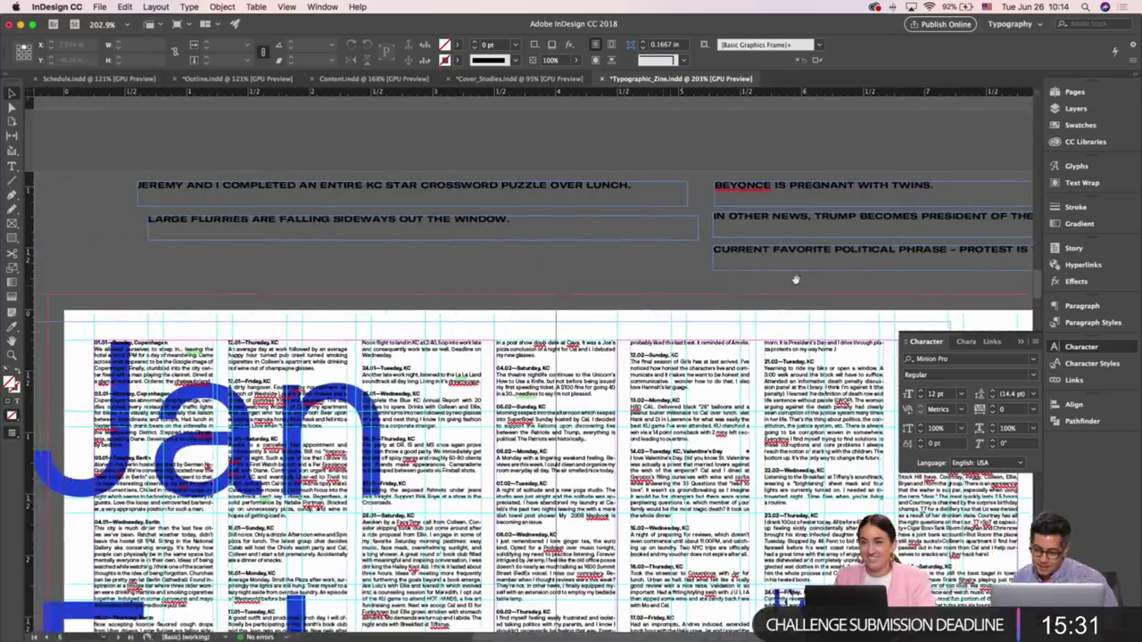
scroll(701, 292, down, 2)
scroll(624, 294, up, 3)
scroll(625, 294, right, 2)
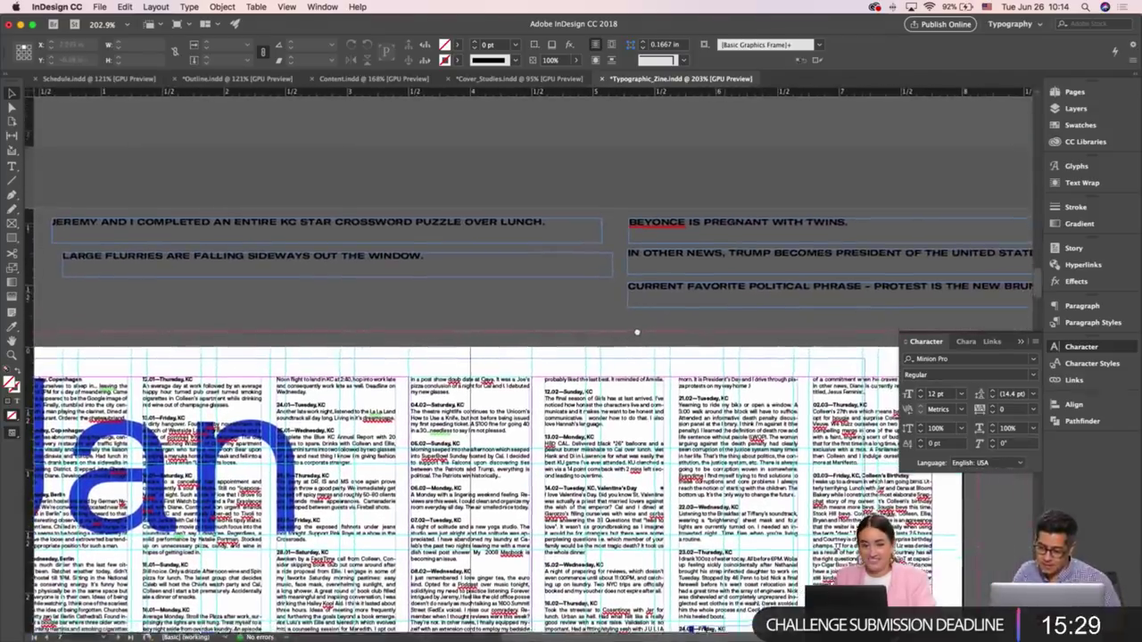
drag(232, 257, 220, 259)
click(227, 298)
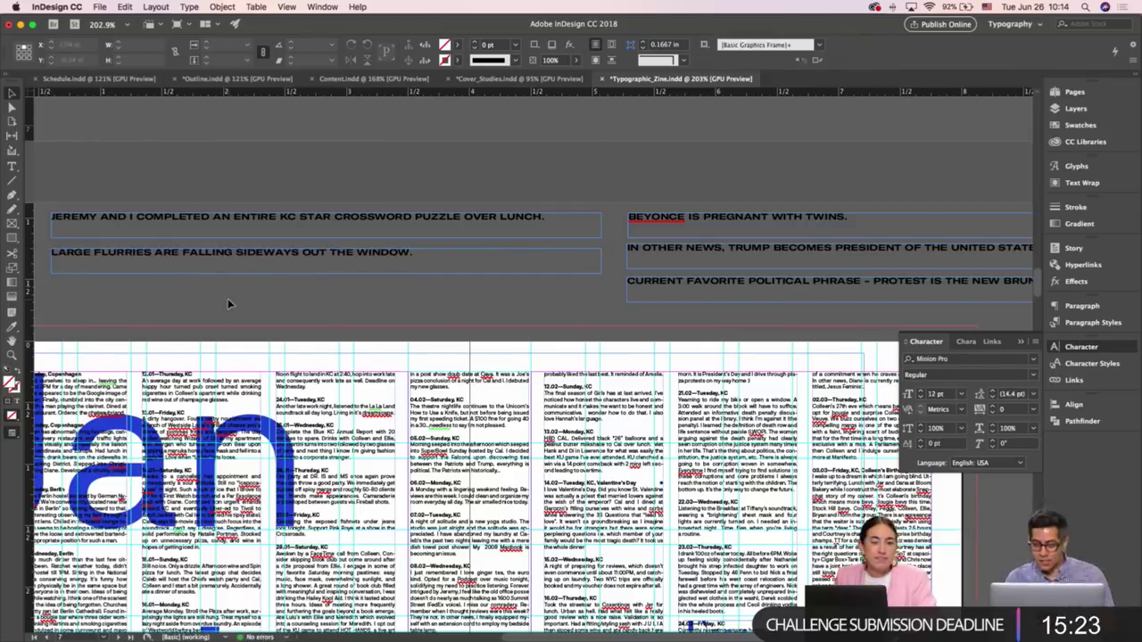
scroll(228, 298, down, 5)
scroll(228, 302, left, 2)
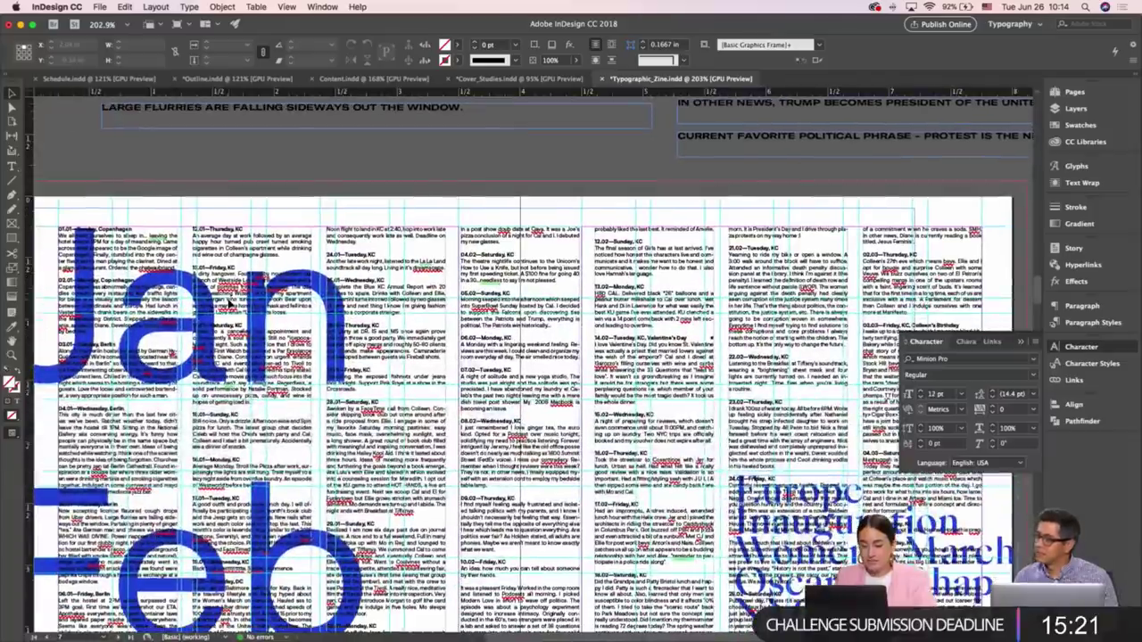
Zoom out to review the spread in Preview mode, undoing an accidental rotation of the diary frame
key(super+minus)
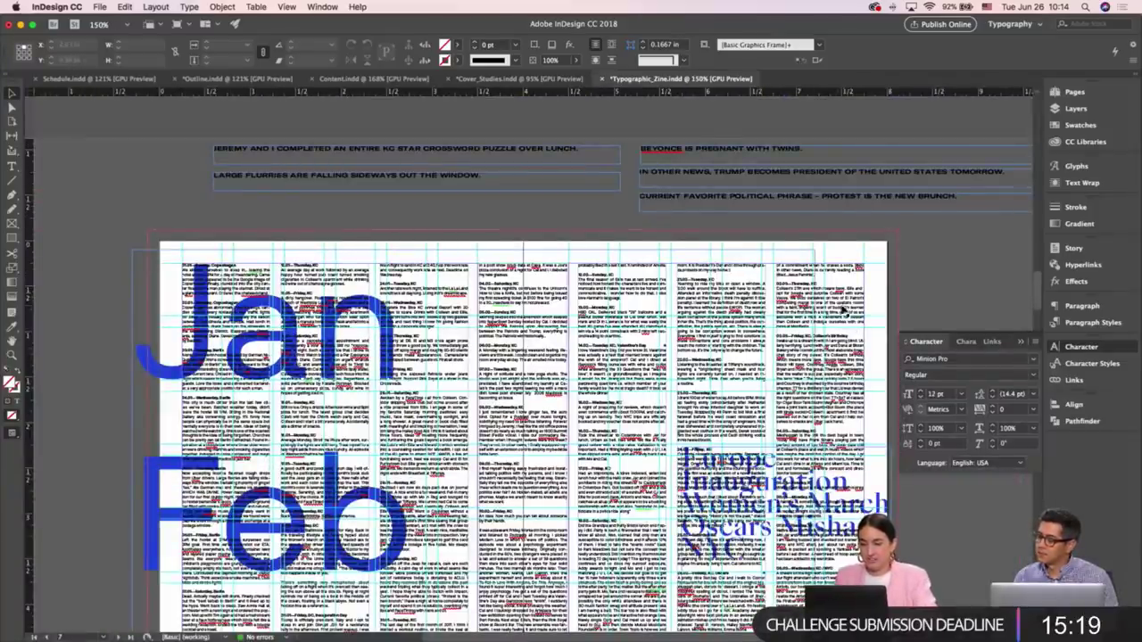
scroll(959, 234, down, 4)
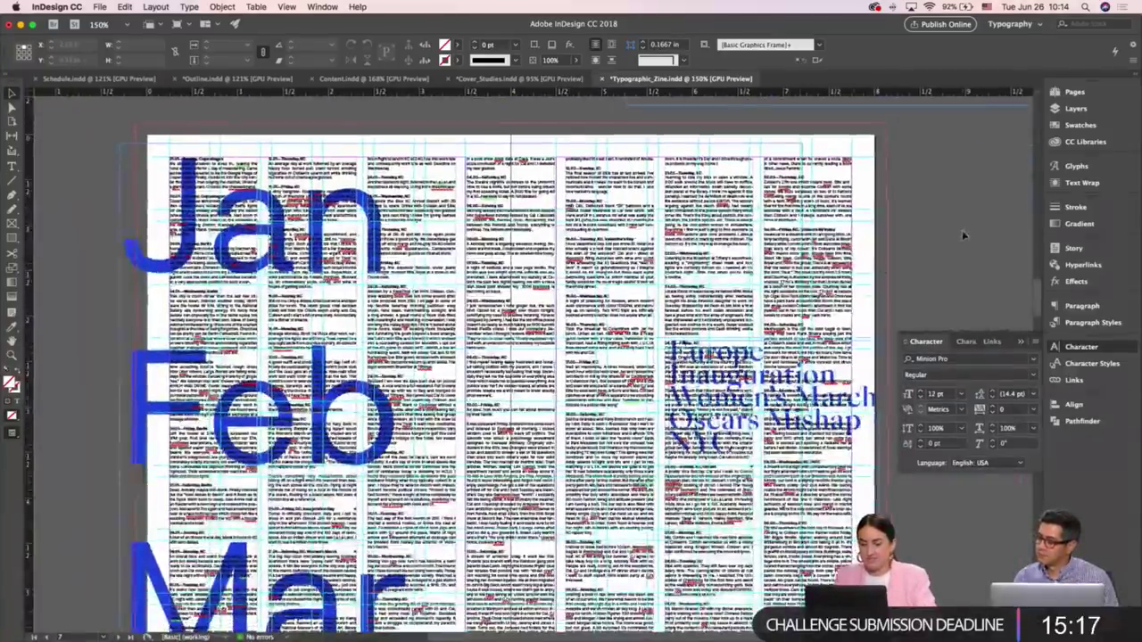
key(w)
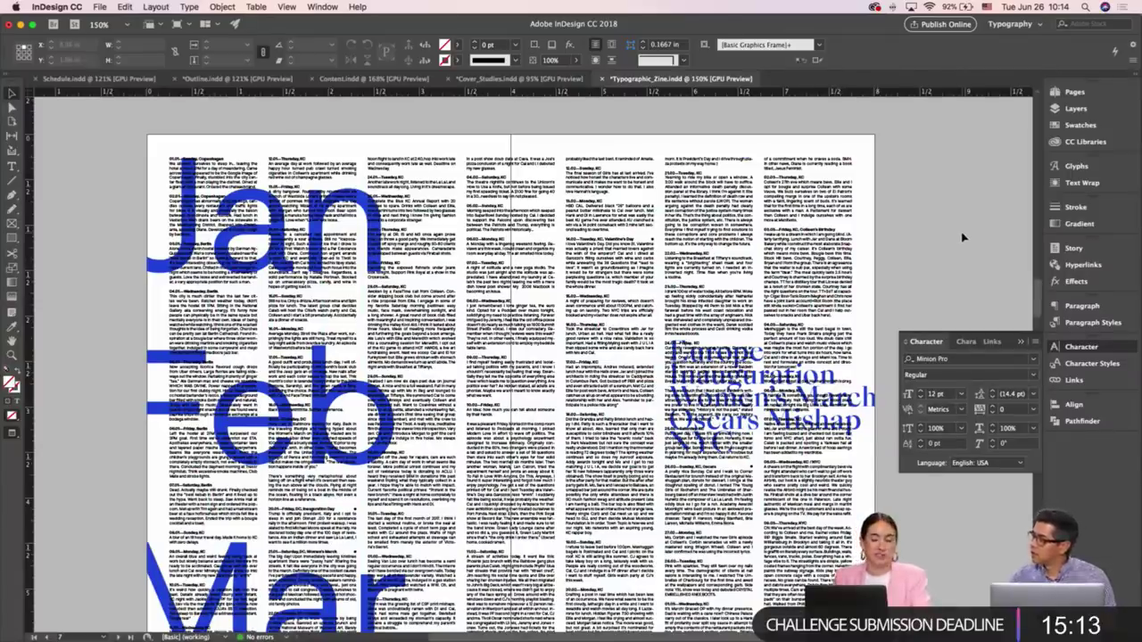
scroll(963, 237, down, 1)
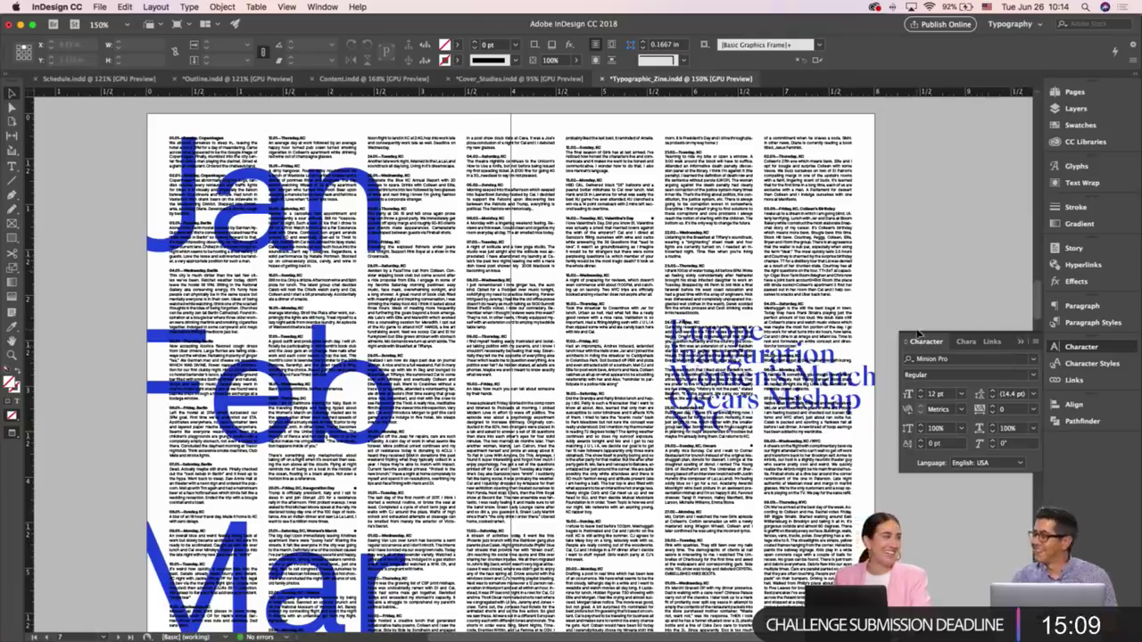
click(1023, 342)
key(w)
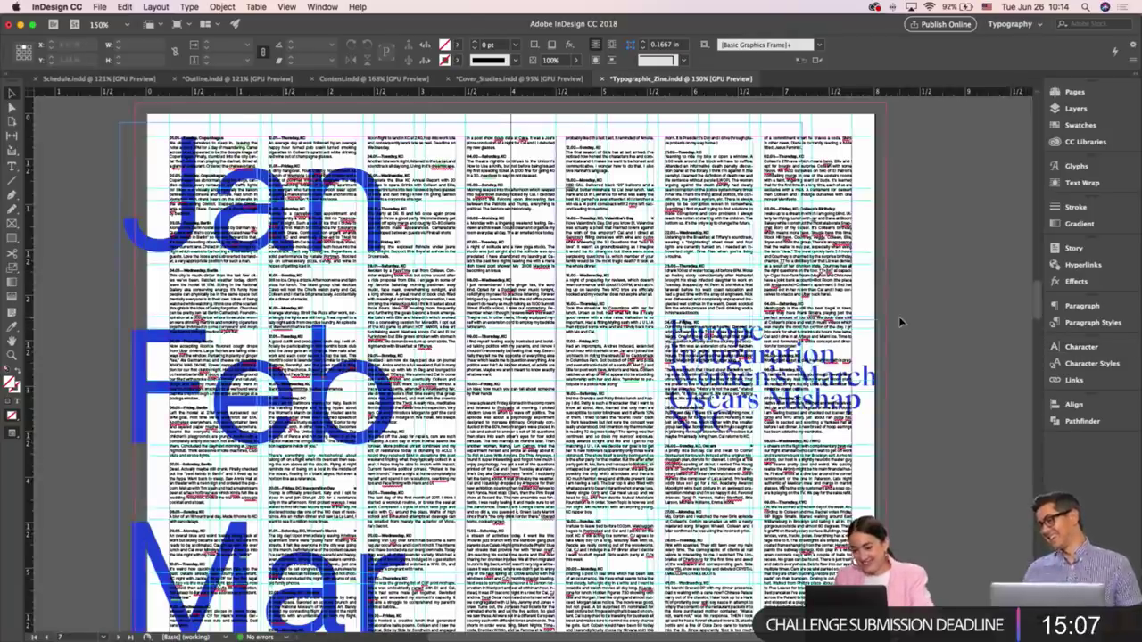
key(super+minus)
click(780, 234)
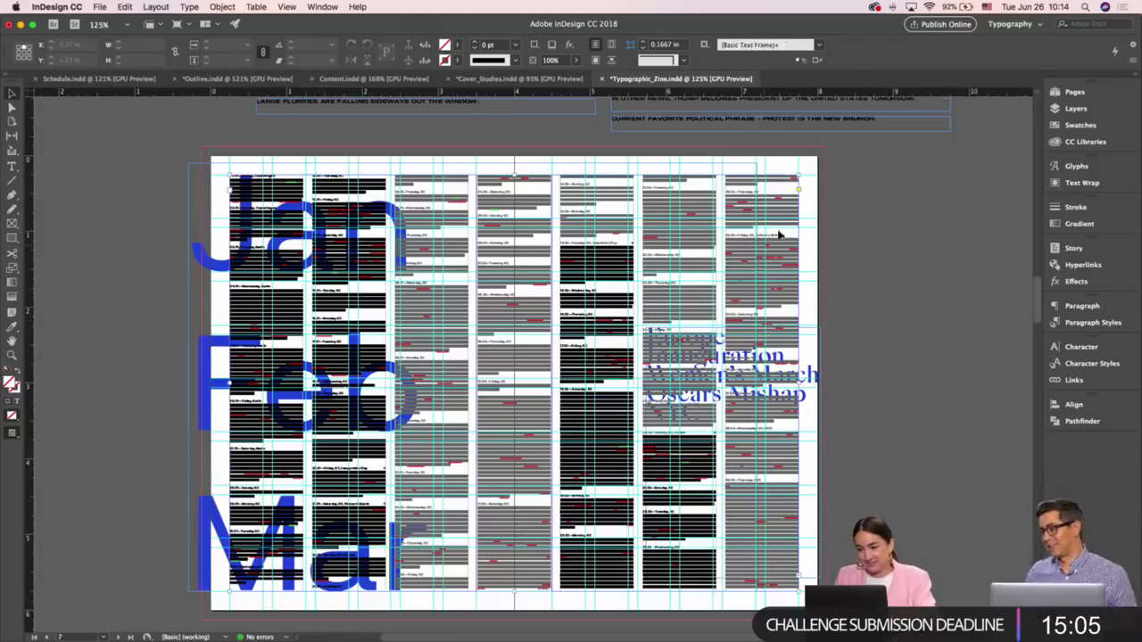
drag(801, 171, 382, 137)
key(ctrl+z)
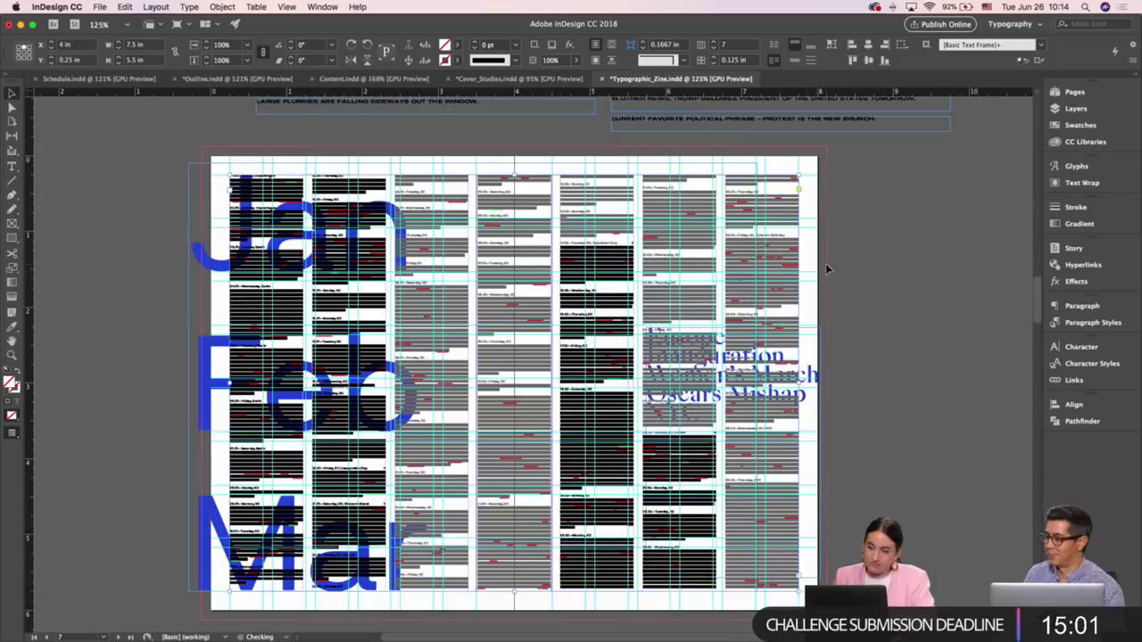
click(614, 156)
Move the JEREMY headline below LARGE FLURRIES and the BEYONCE frame onto the page top
scroll(614, 156, up, 3)
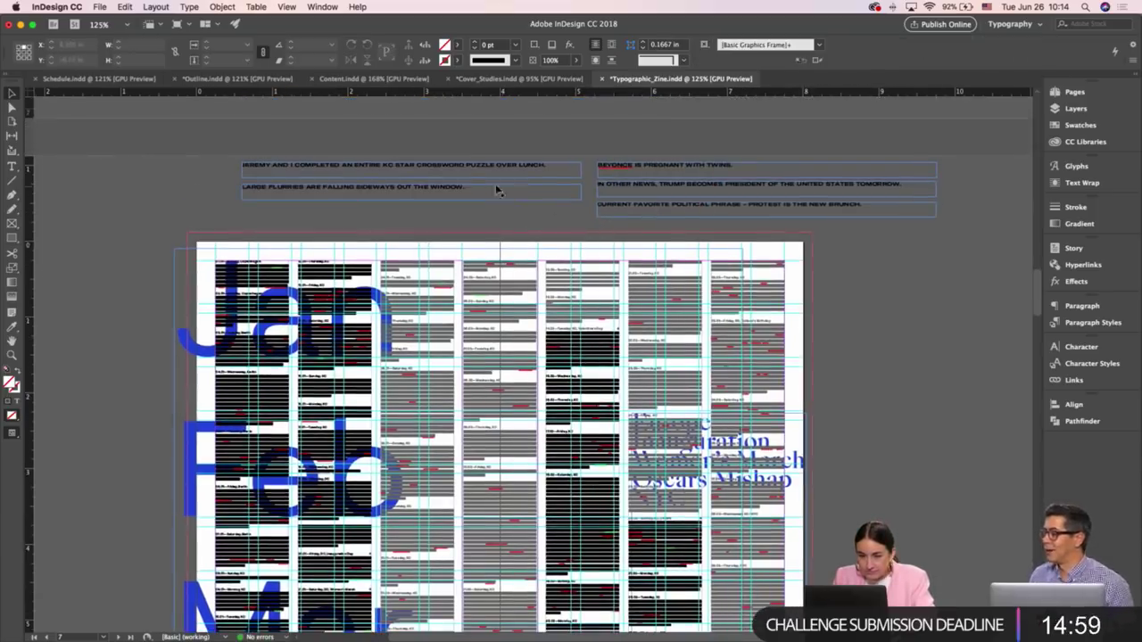
drag(665, 283, 688, 278)
scroll(639, 277, up, 5)
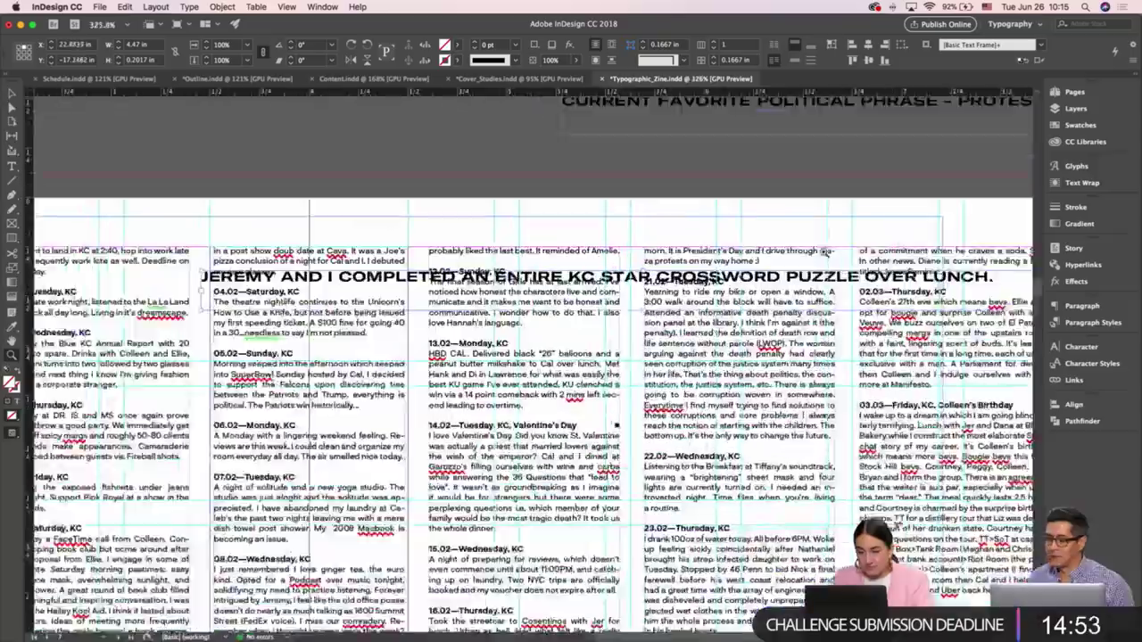
scroll(638, 273, down, 4)
drag(605, 276, 343, 209)
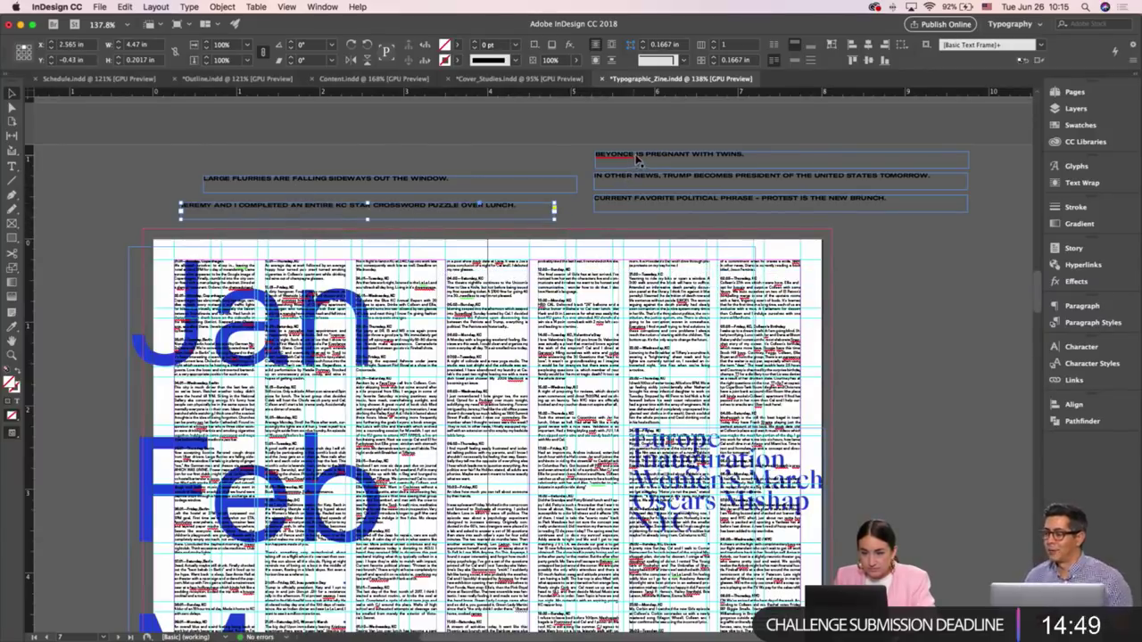
drag(688, 157, 637, 291)
Colour the BEYONCE headline text with the blue swatch R=38 G=74 B=220
scroll(616, 286, up, 3)
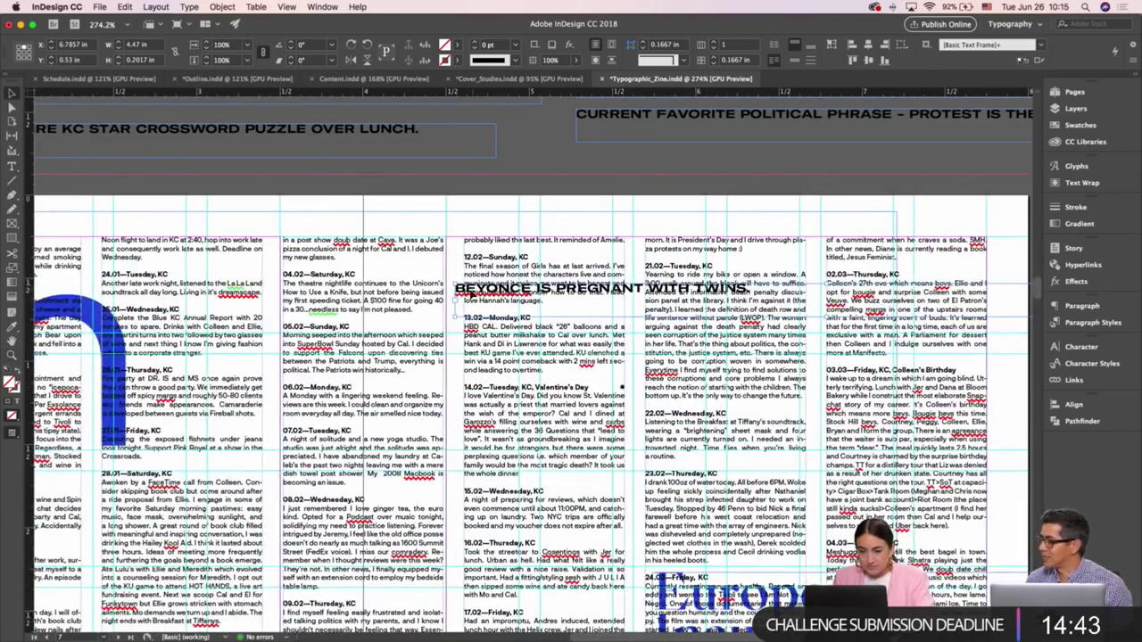
double_click(458, 292)
click(1094, 346)
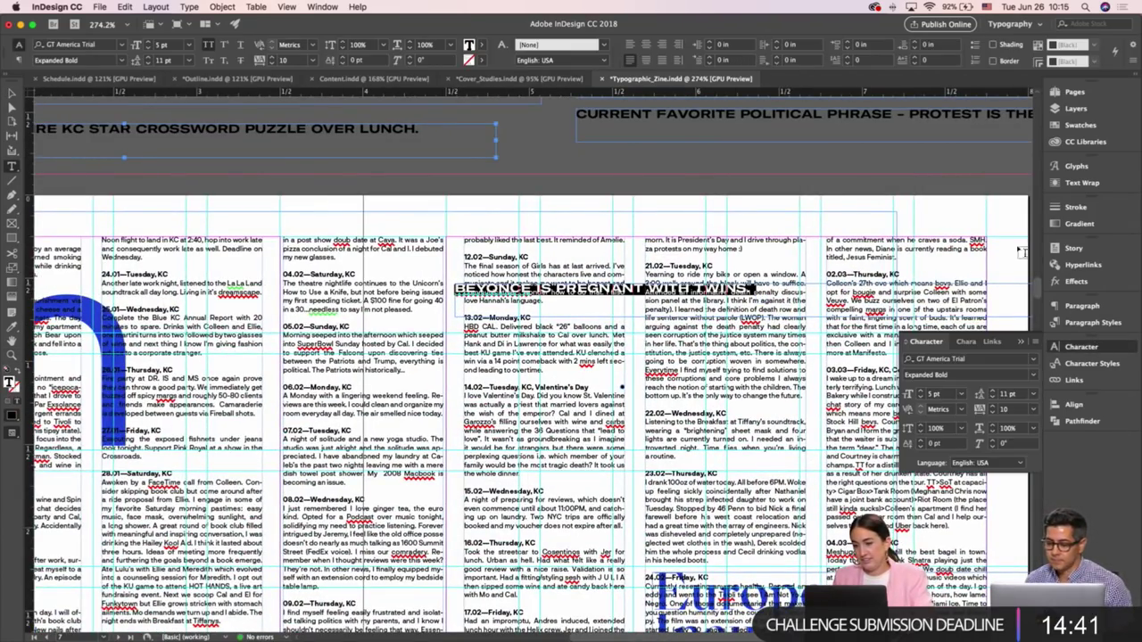
click(1077, 125)
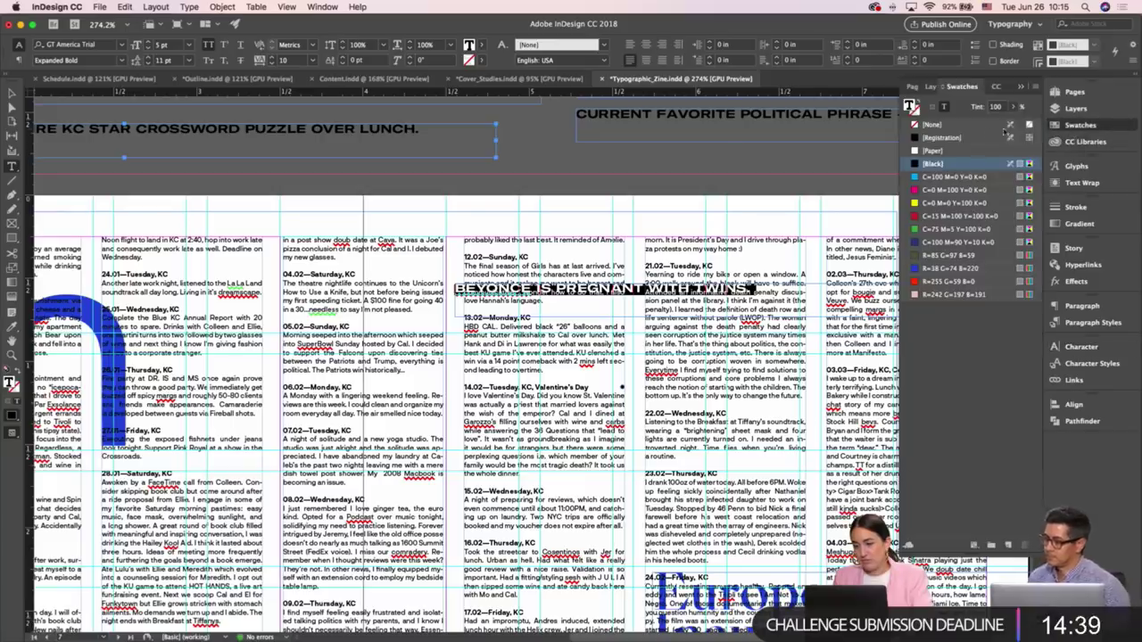
click(950, 268)
key(Escape)
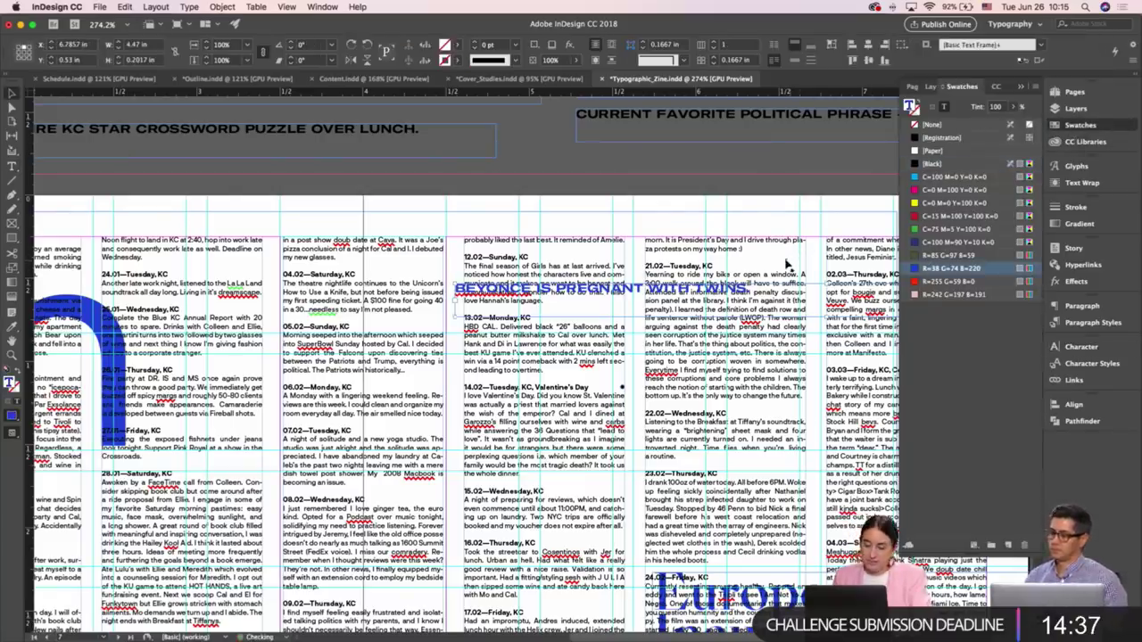
drag(641, 208, 547, 275)
scroll(547, 275, right, 5)
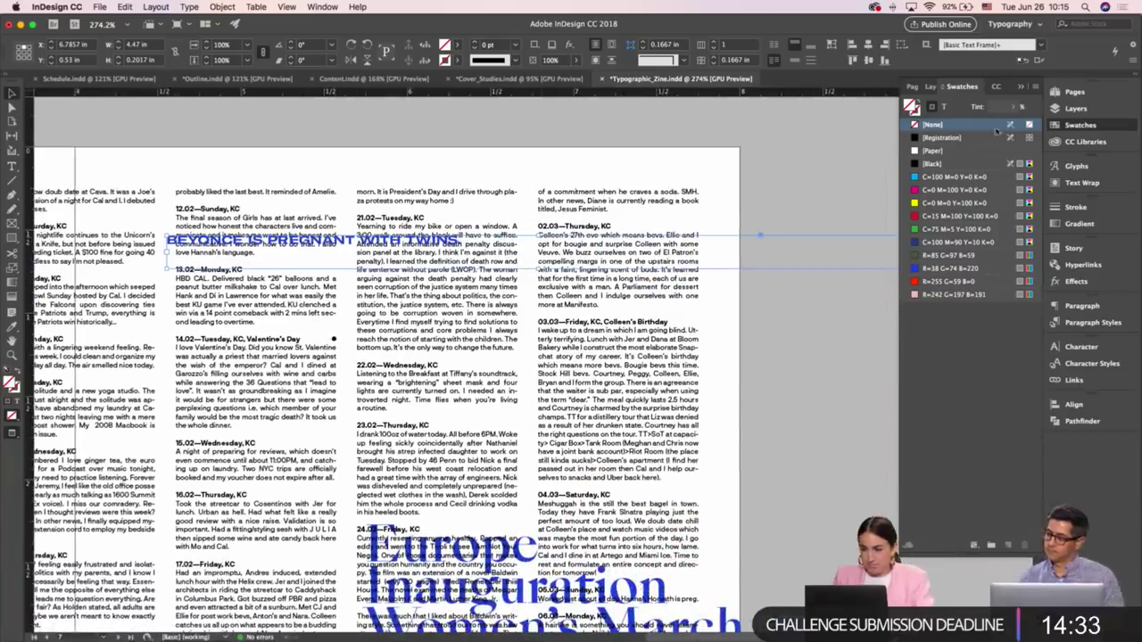
click(1023, 89)
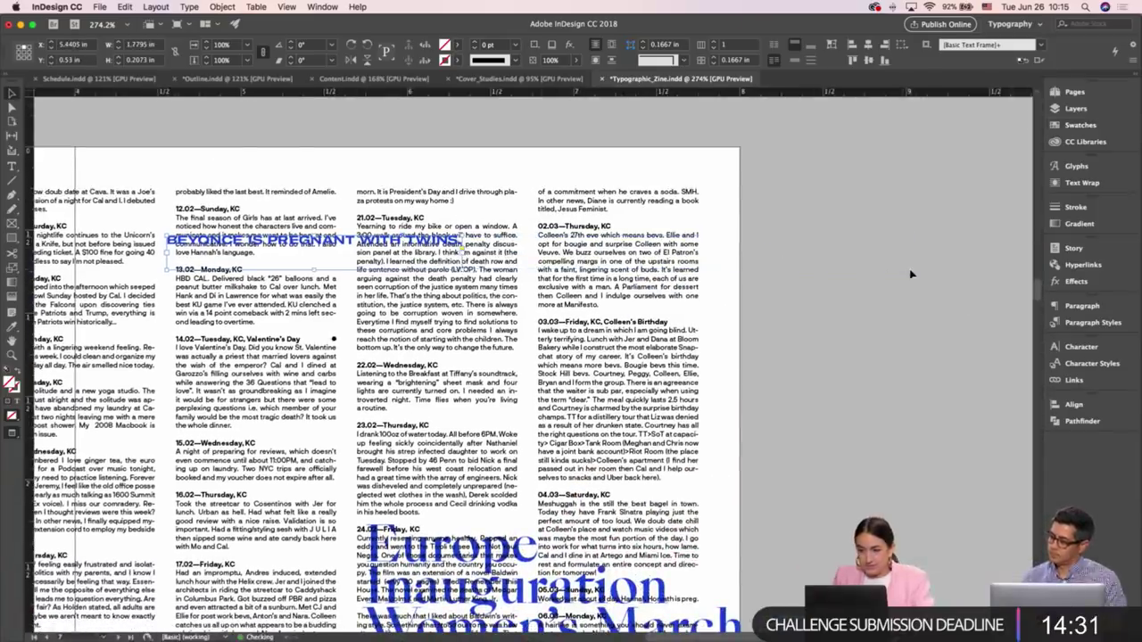
Rotate the BEYONCE frame -90°, set it in the column gutter and trim it to its text
scroll(910, 268, left, 10)
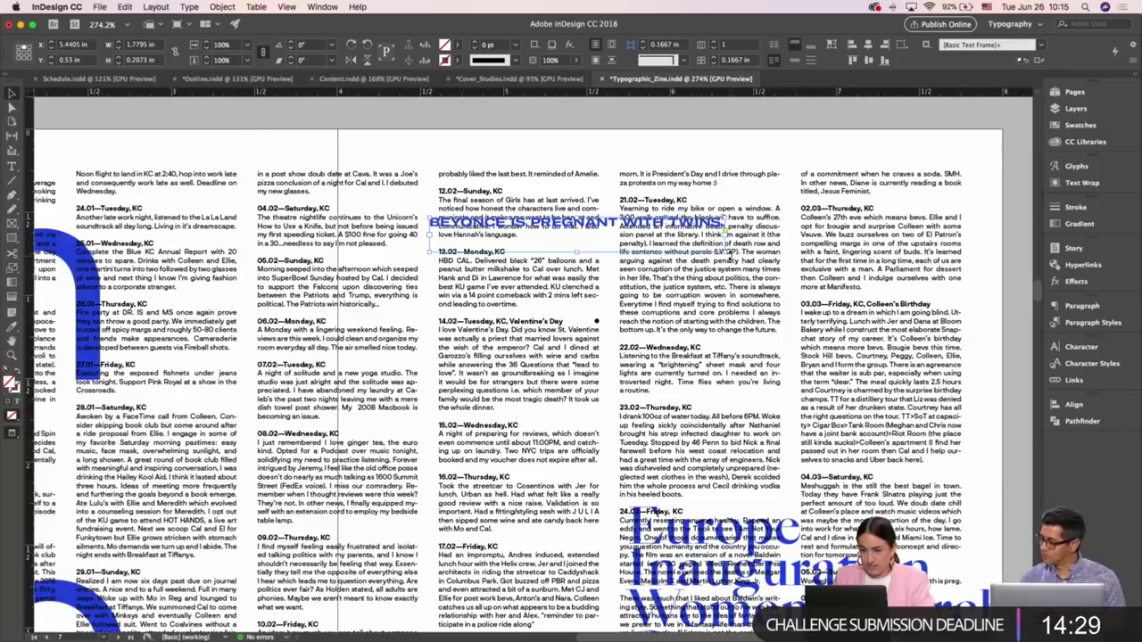
drag(728, 257, 539, 339)
drag(589, 143, 607, 204)
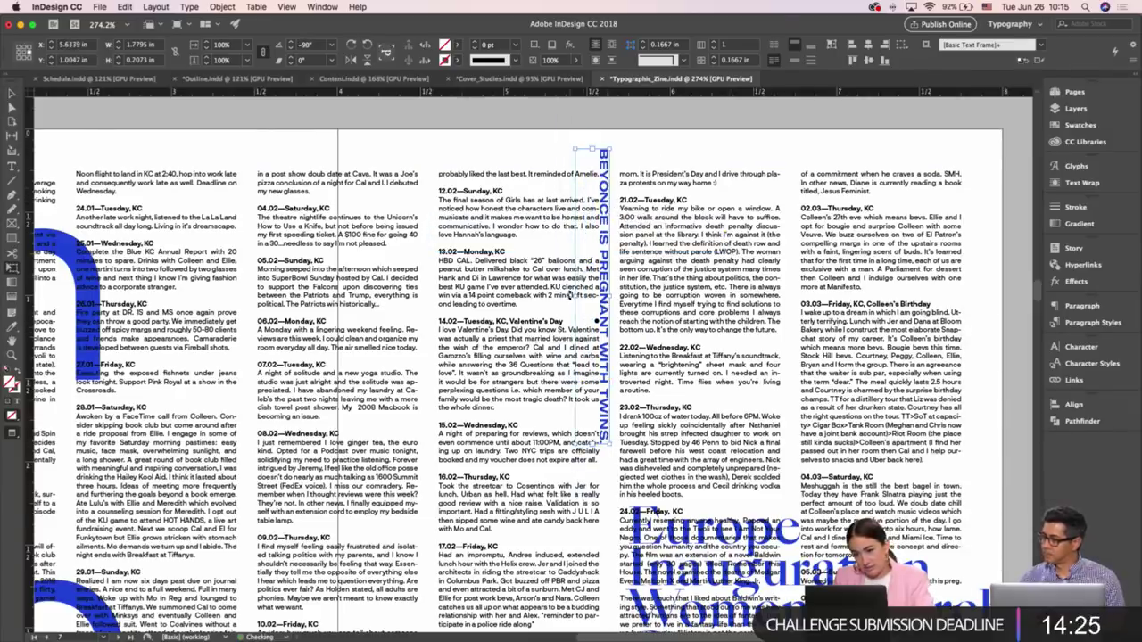
key(w)
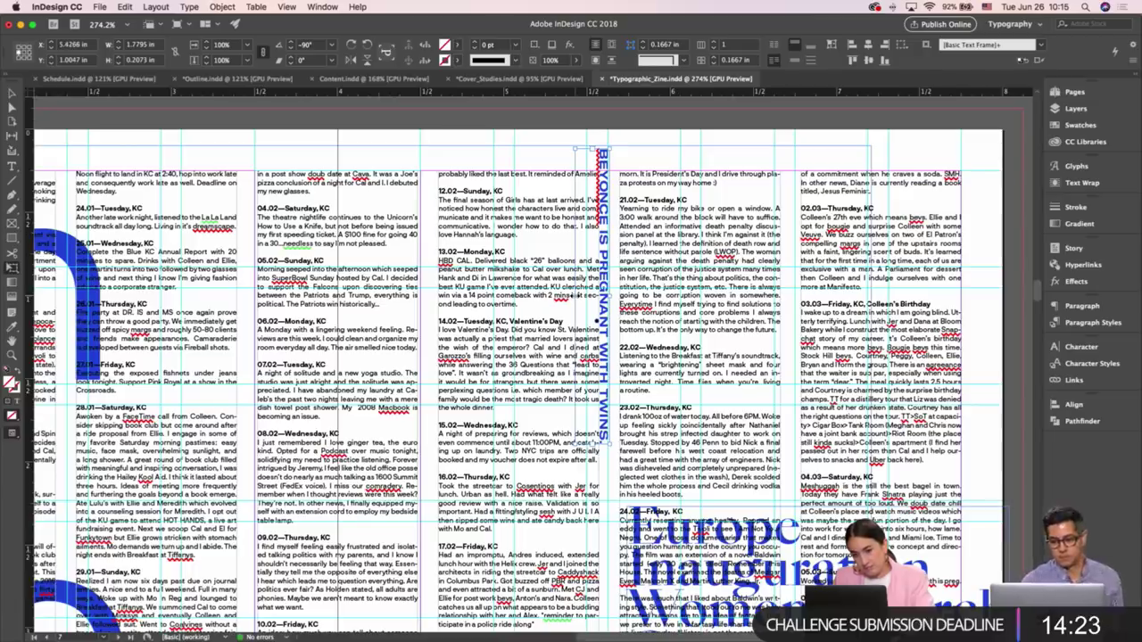
scroll(589, 165, down, 1)
double_click(587, 150)
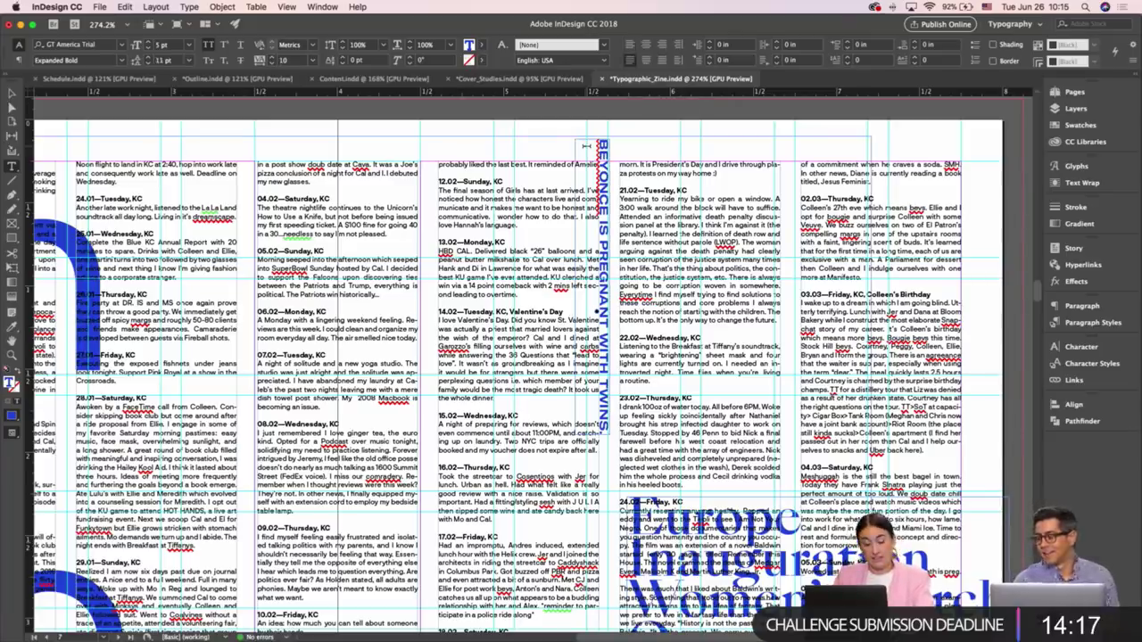
key(Escape)
drag(578, 287, 797, 148)
Compare the vertical headline layout with and without guides, ending in Preview mode
key(w)
key(w)
click(1015, 271)
key(w)
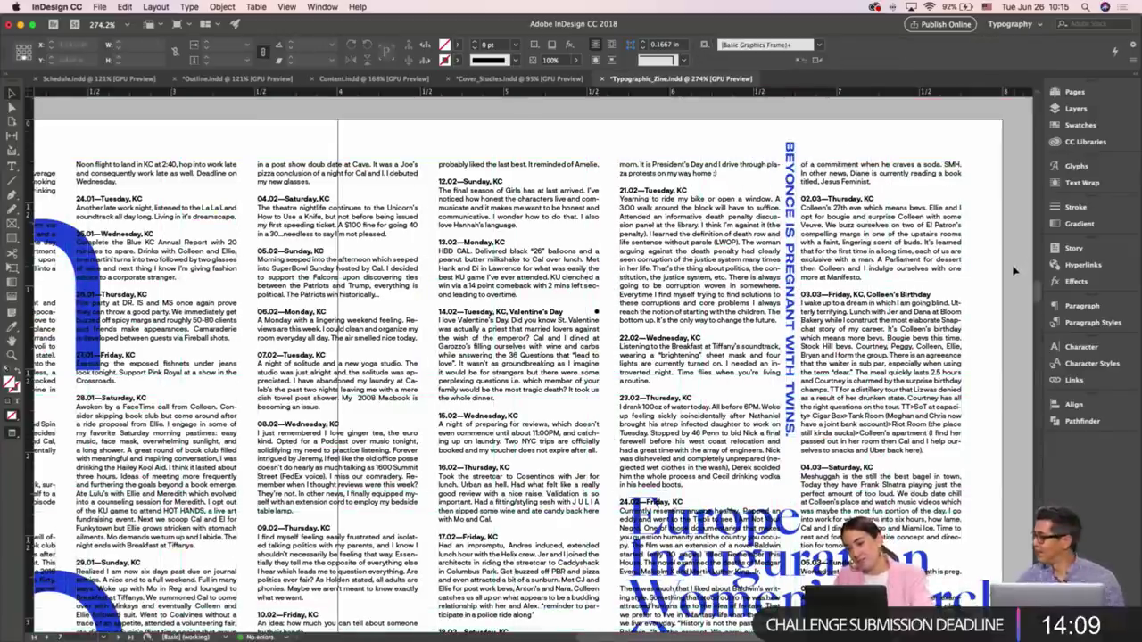
scroll(1015, 271, down, 2)
key(w)
Colour the political phrase headline blue and fit its frame to the text
key(super+minus)
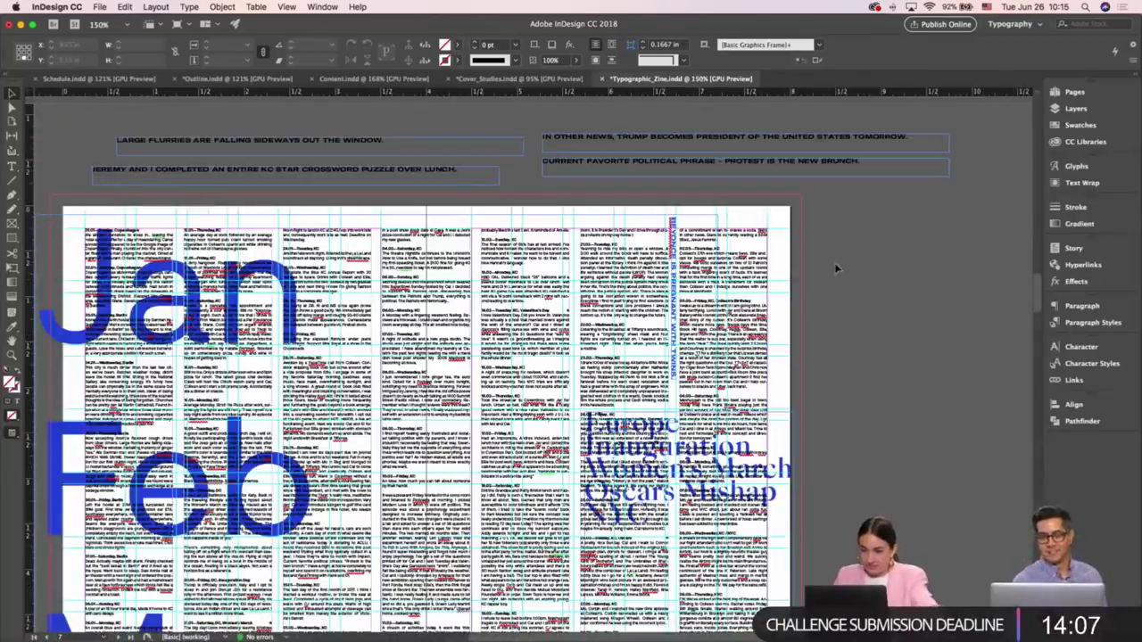
scroll(676, 170, down, 1)
triple_click(658, 149)
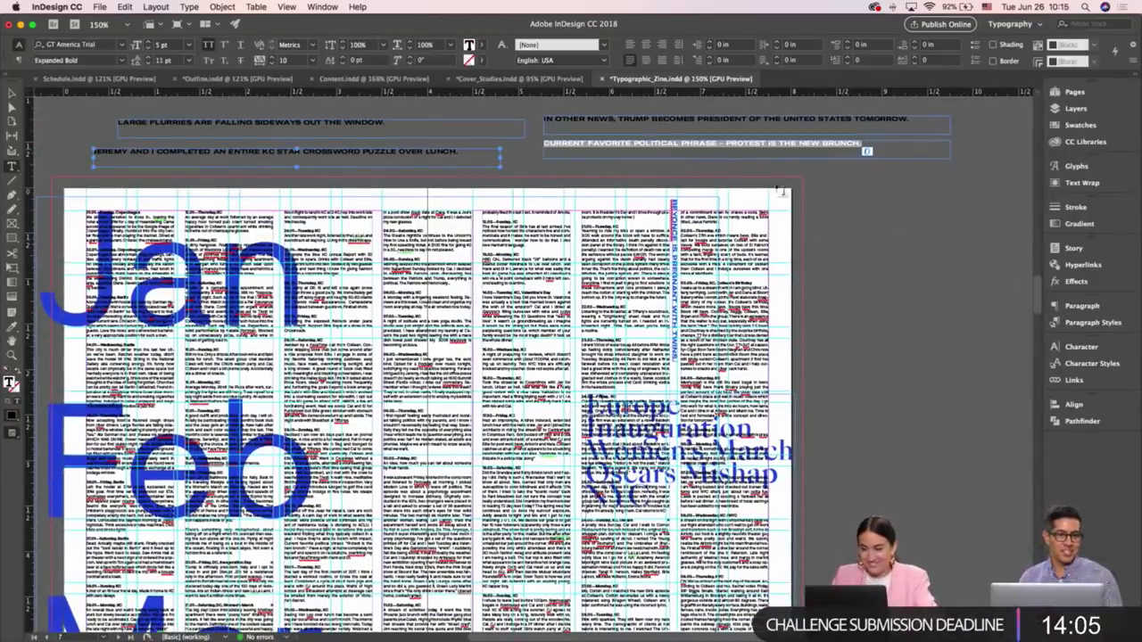
click(1082, 125)
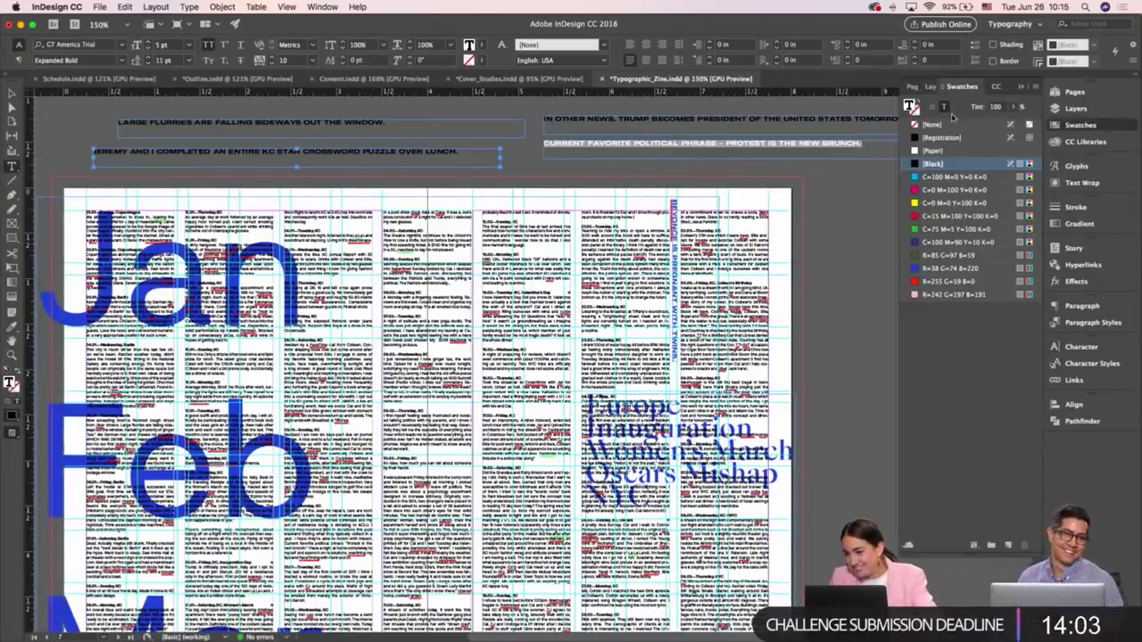
click(936, 269)
key(Escape)
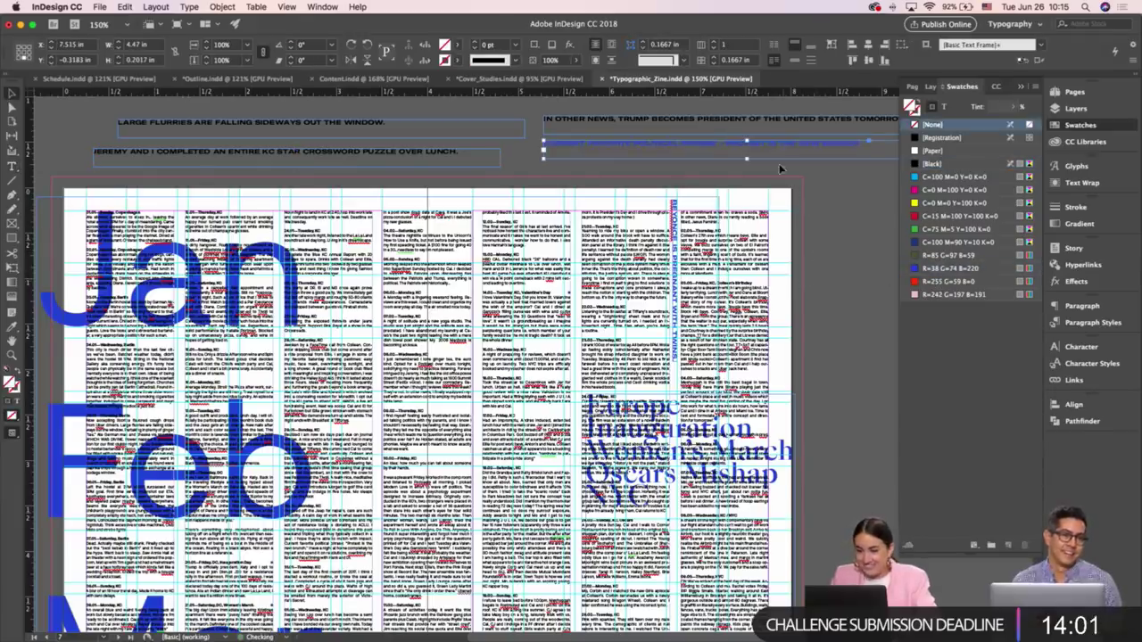
scroll(767, 151, right, 5)
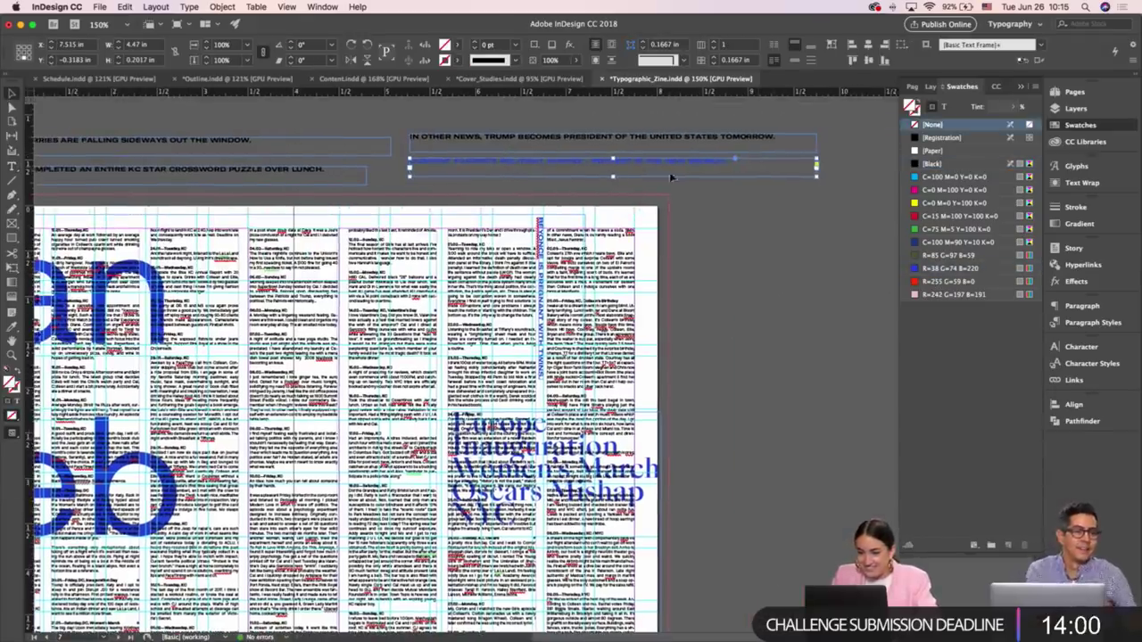
double_click(815, 175)
Move the vertical PROTEST IS THE NEW BRUNCH quote down into the middle column gutter
scroll(786, 161, left, 2)
scroll(777, 156, down, 1)
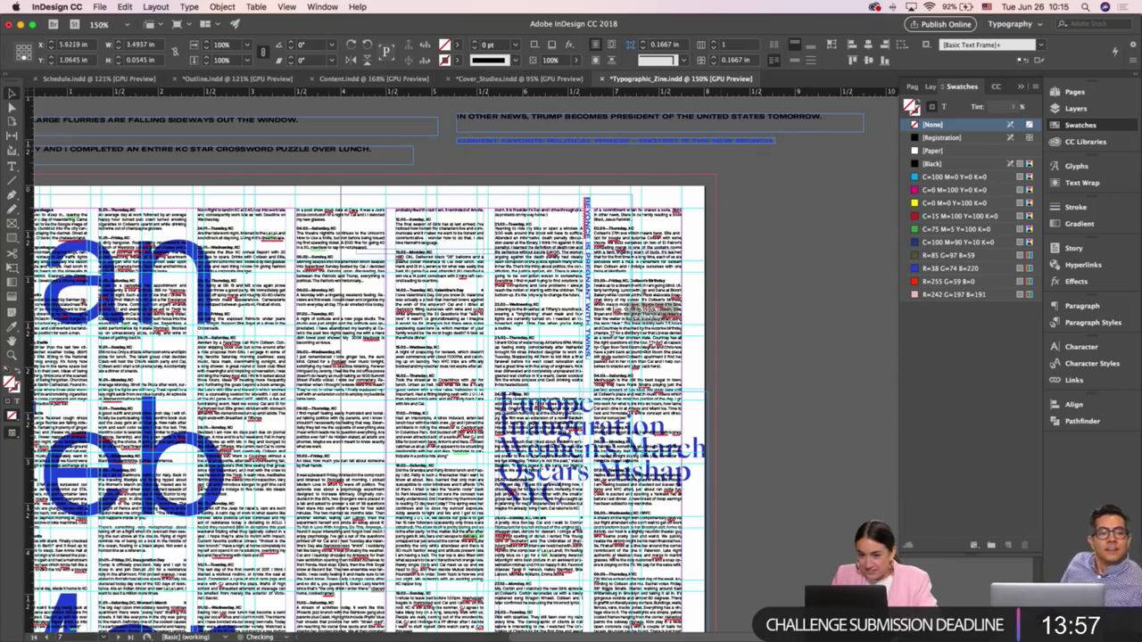
drag(759, 141, 571, 416)
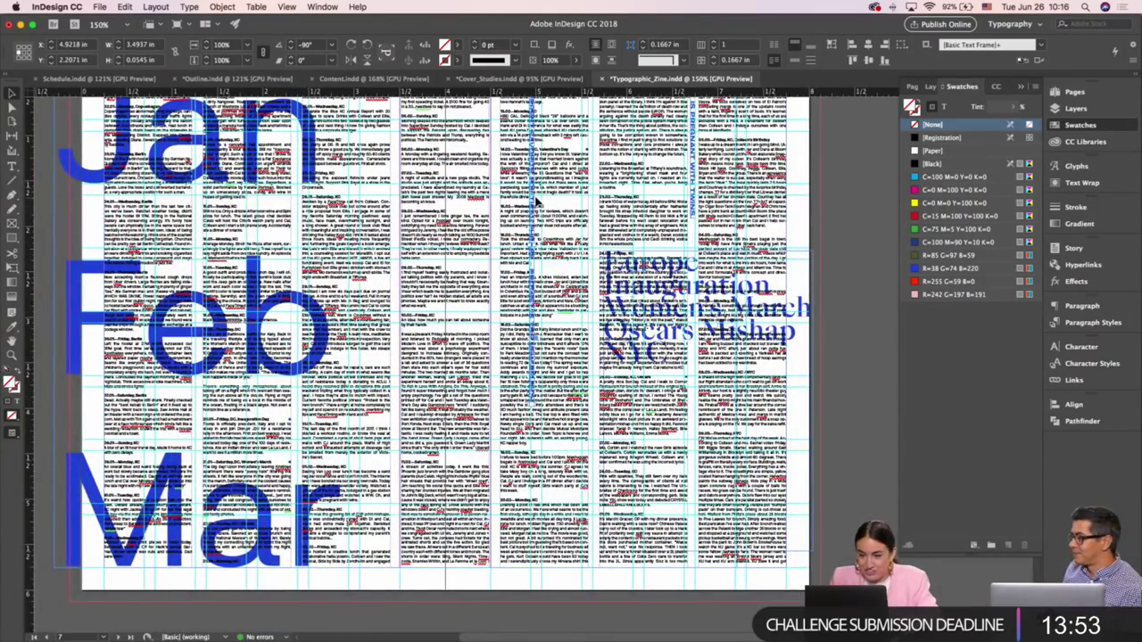
drag(533, 198, 517, 388)
scroll(536, 388, up, 3)
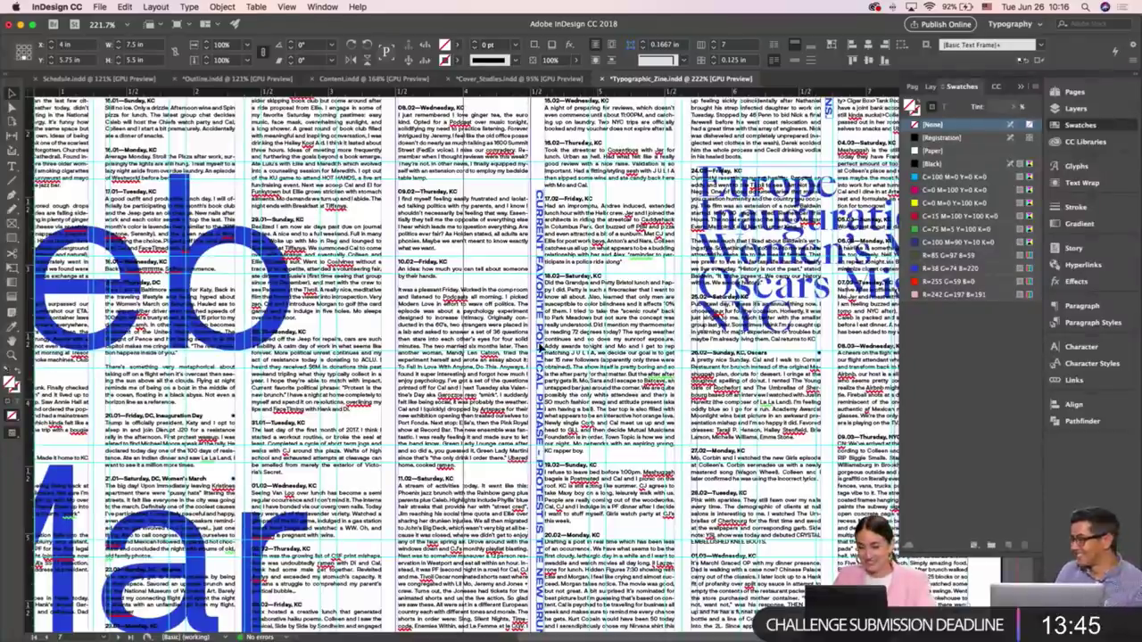
click(541, 349)
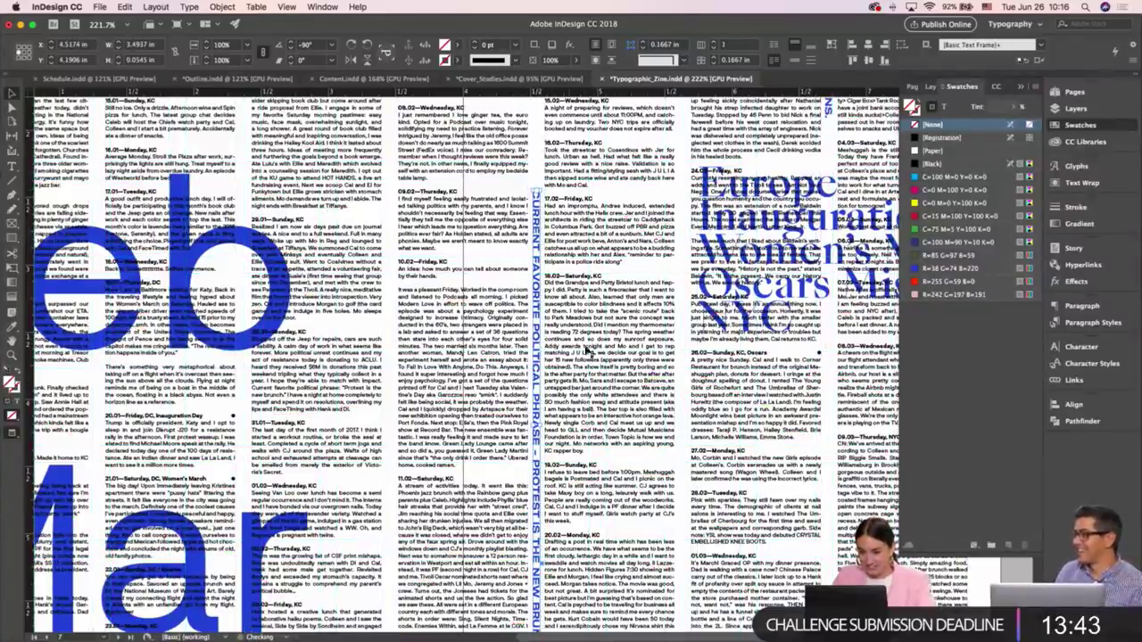
Check the diary text frame, deselect everything and zoom out to view the whole spread
click(727, 456)
scroll(696, 428, down, 2)
scroll(696, 429, left, 2)
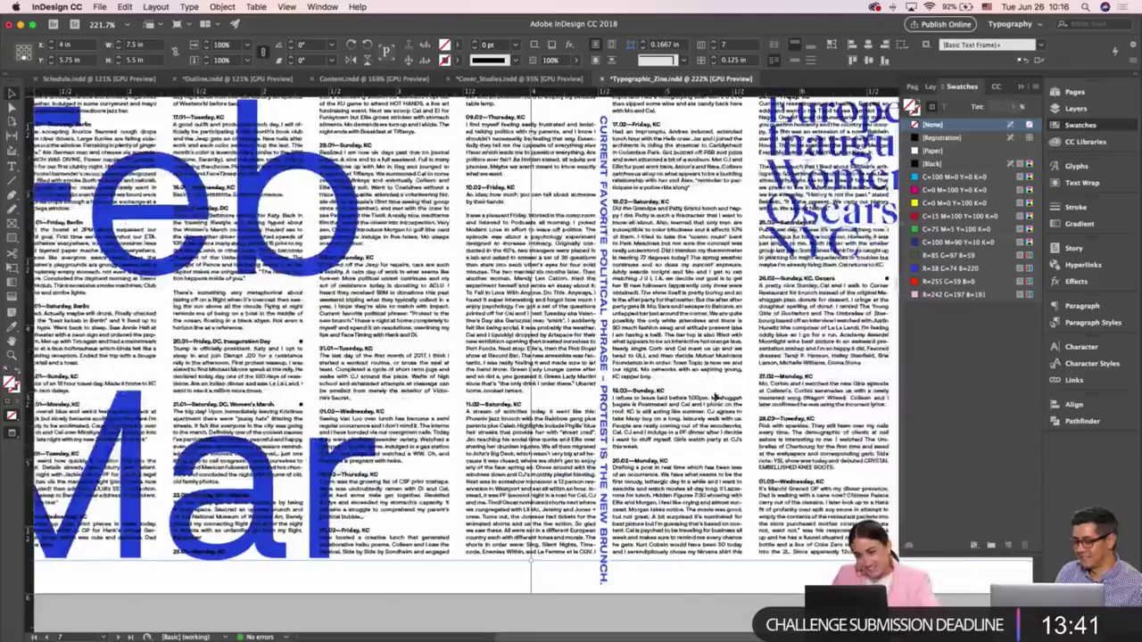
scroll(714, 397, down, 1)
scroll(714, 397, right, 1)
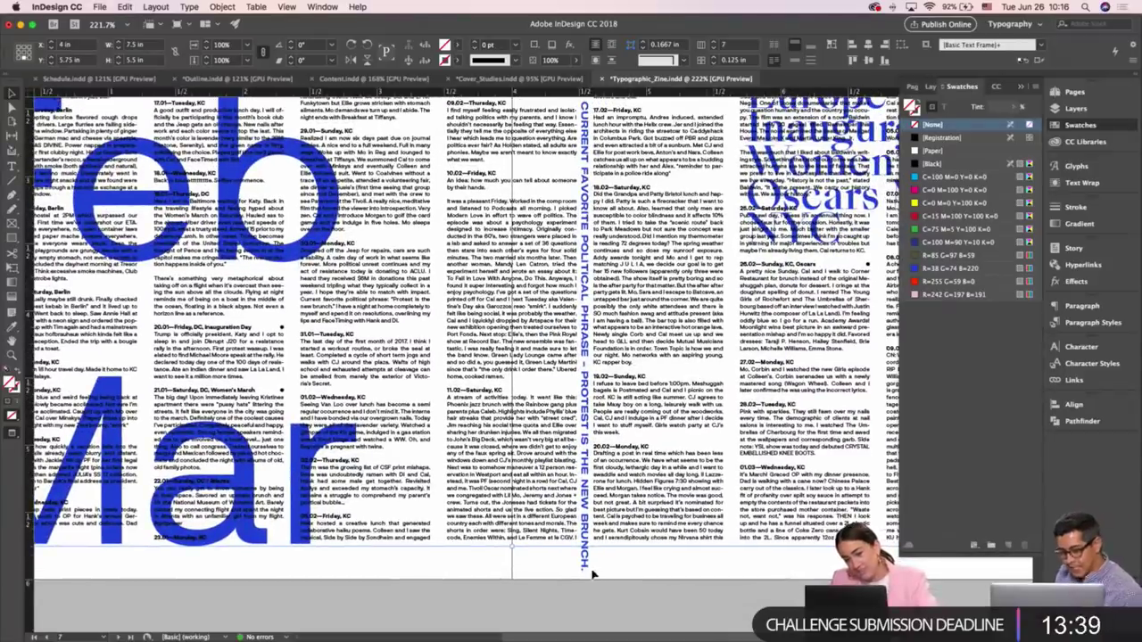
click(591, 567)
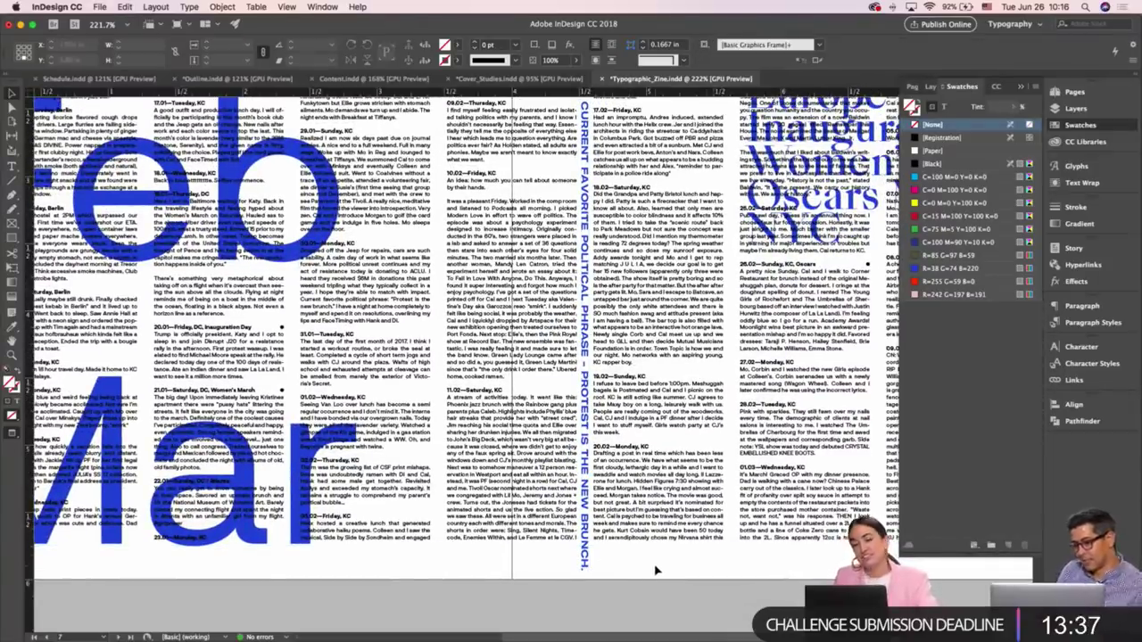
scroll(665, 579, up, 1)
scroll(665, 579, right, 1)
scroll(665, 579, up, 1)
scroll(664, 580, right, 1)
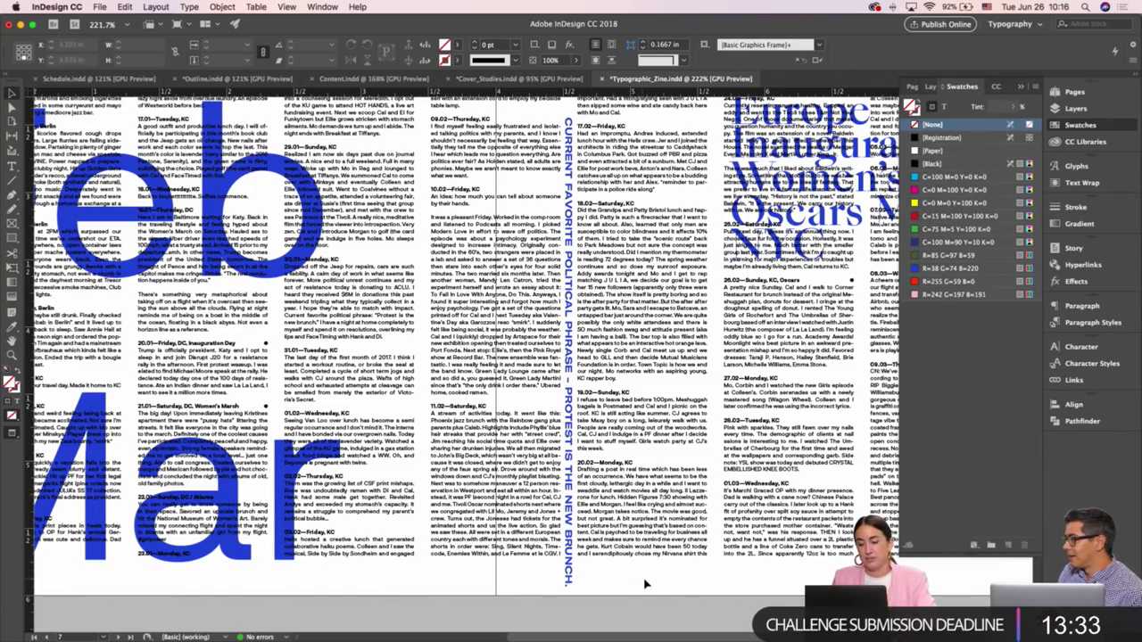
key(super+minus)
key(super+minus)
key(super+minus)
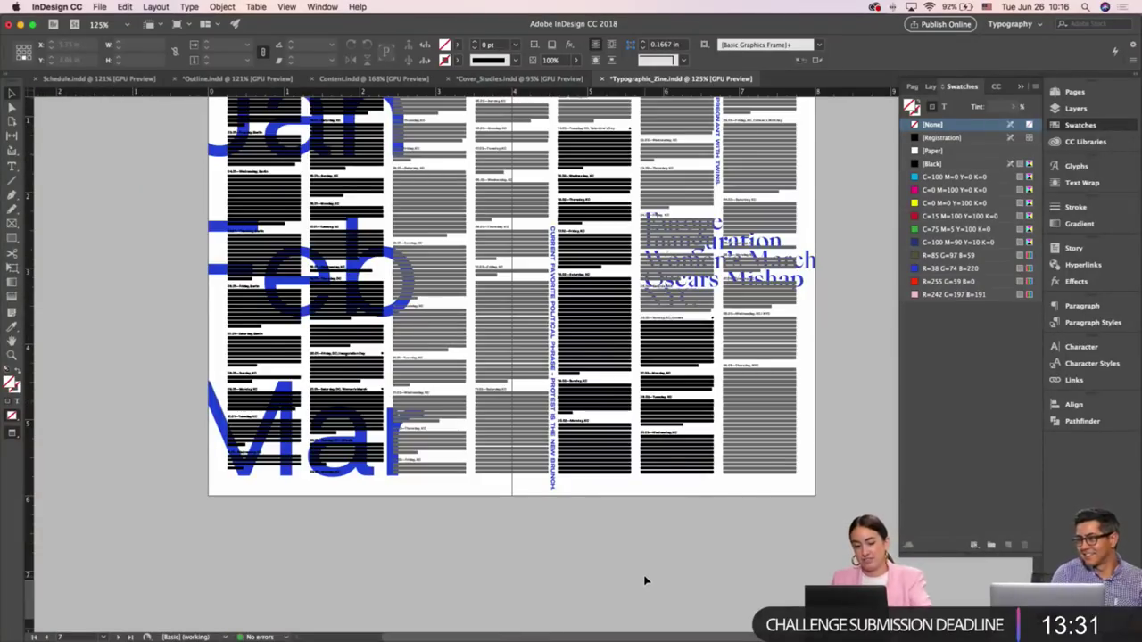
Delete the stray A from the IN OTHER NEWS headline and colour it R=38 G=74 B=220 blue
scroll(676, 483, up, 4)
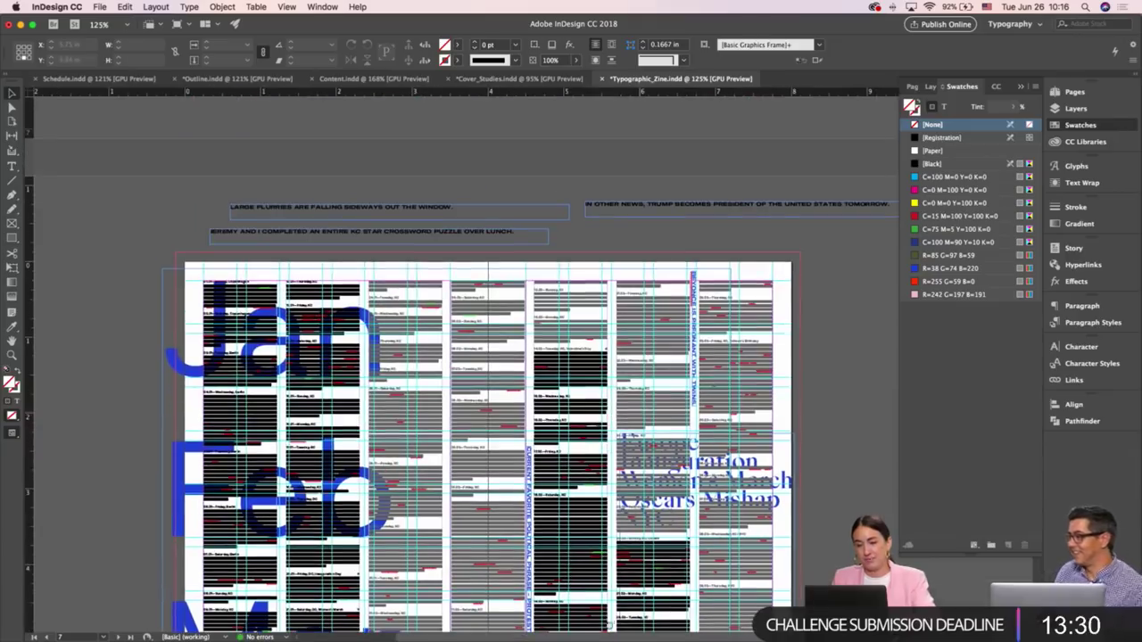
double_click(603, 206)
key(BackSpace)
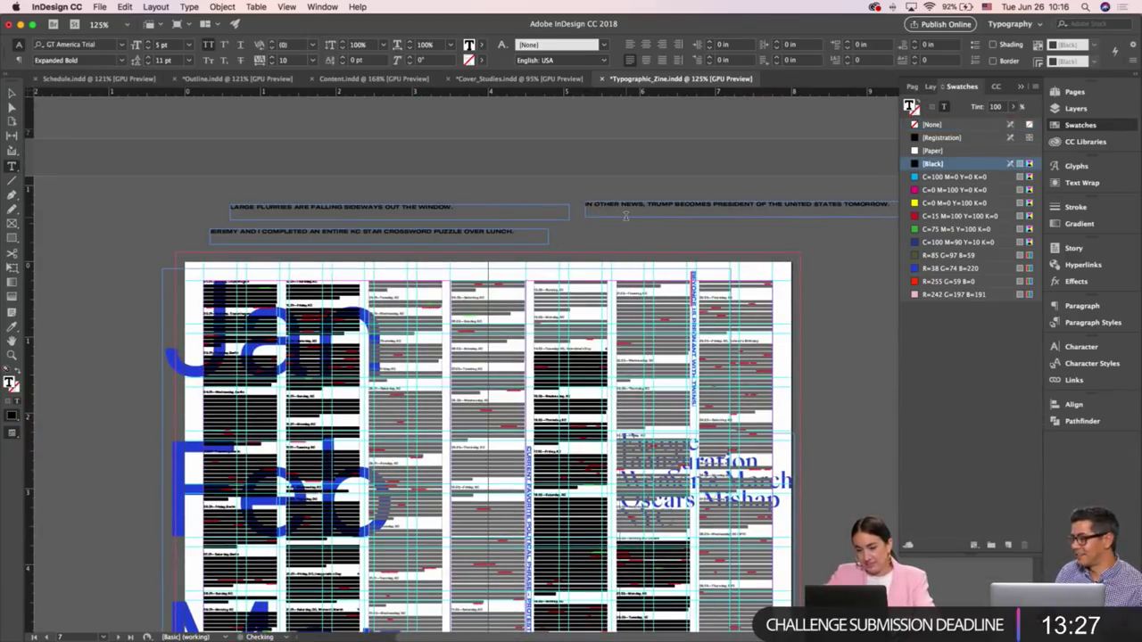
key(super+a)
click(925, 269)
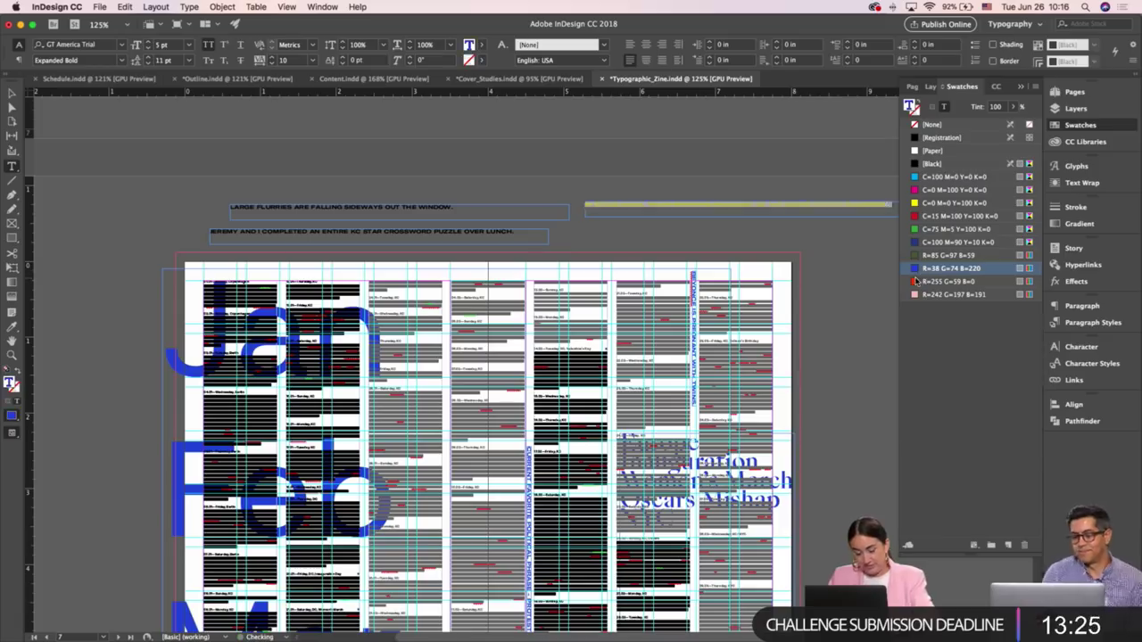
key(Escape)
Fit the headline frame to its text and move it down onto the page
scroll(878, 191, right, 2)
scroll(878, 191, down, 1)
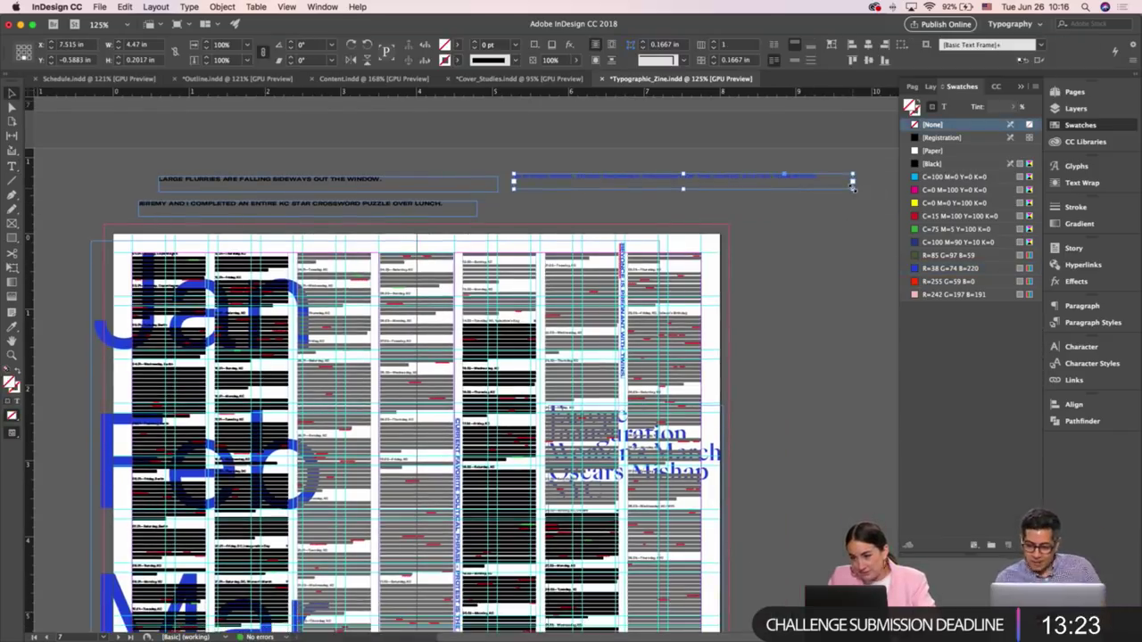
double_click(853, 188)
drag(738, 176, 518, 224)
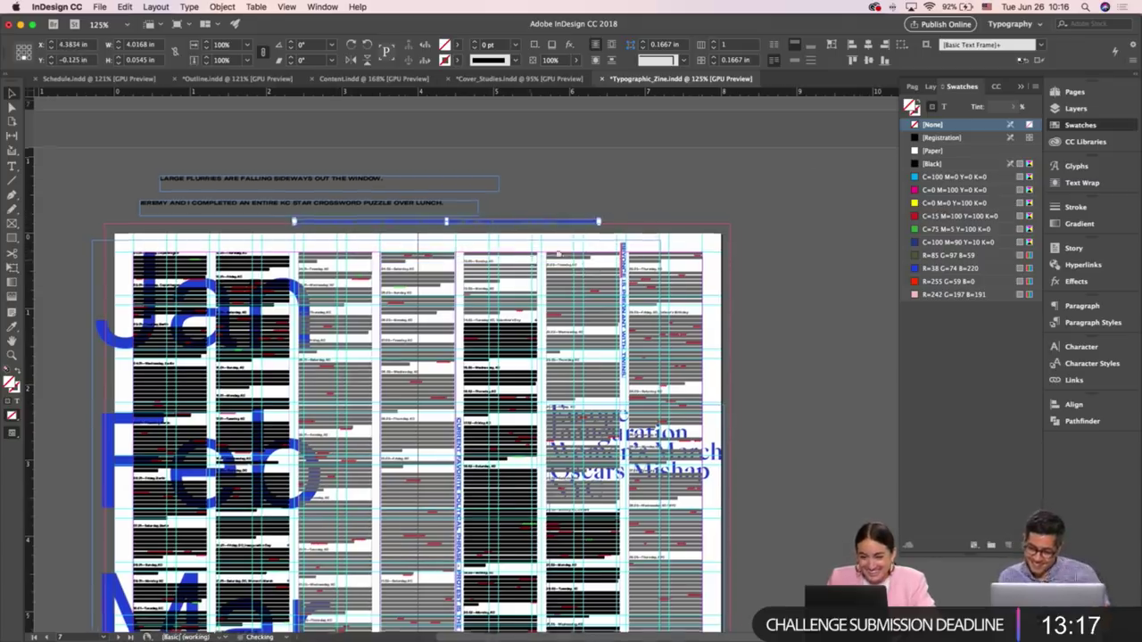
Rotate the quote frame -90° and nudge it into the left-page column gutter
scroll(675, 196, left, 3)
scroll(676, 196, down, 2)
drag(665, 212, 523, 264)
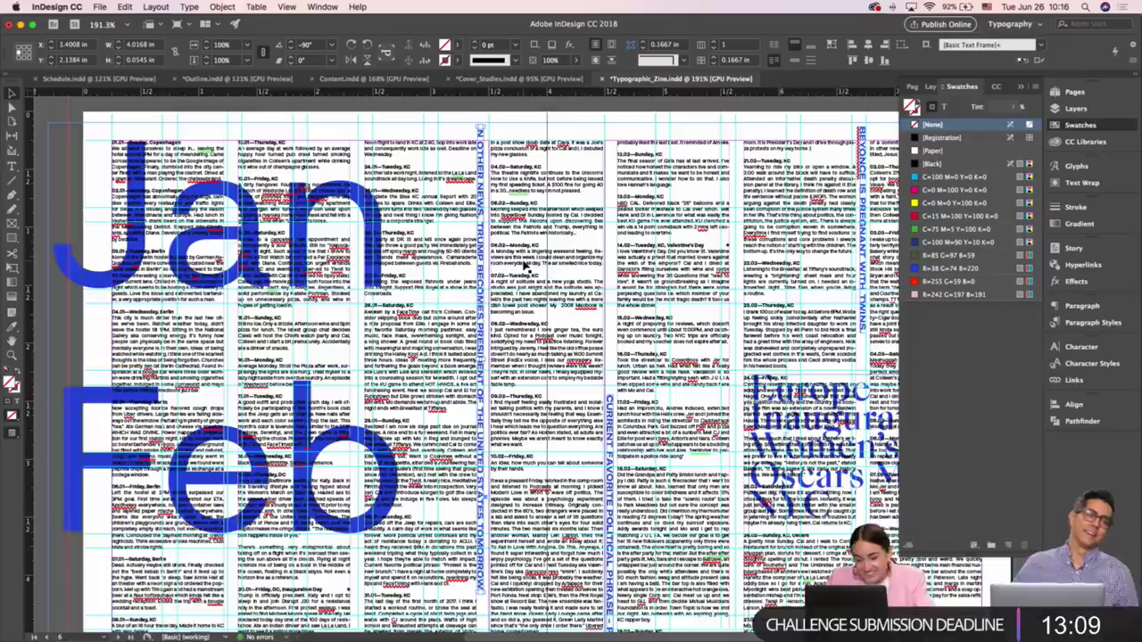
key(Right)
key(Right)
key(Down)
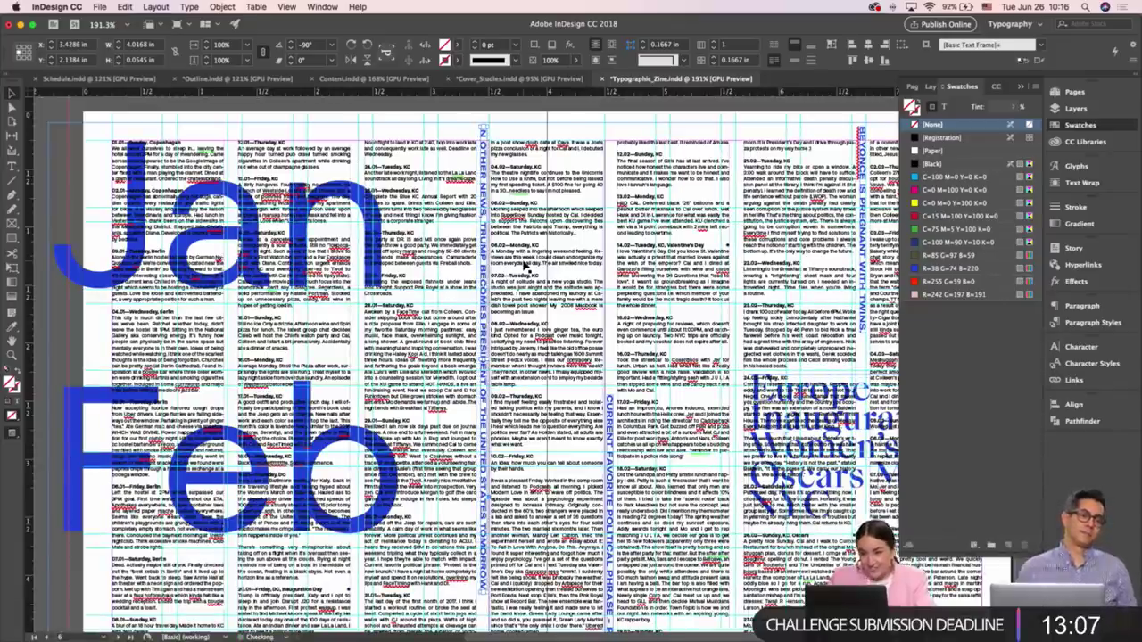
Select the large page-spanning frame and zoom out to fit the spread
click(559, 142)
scroll(579, 234, down, 3)
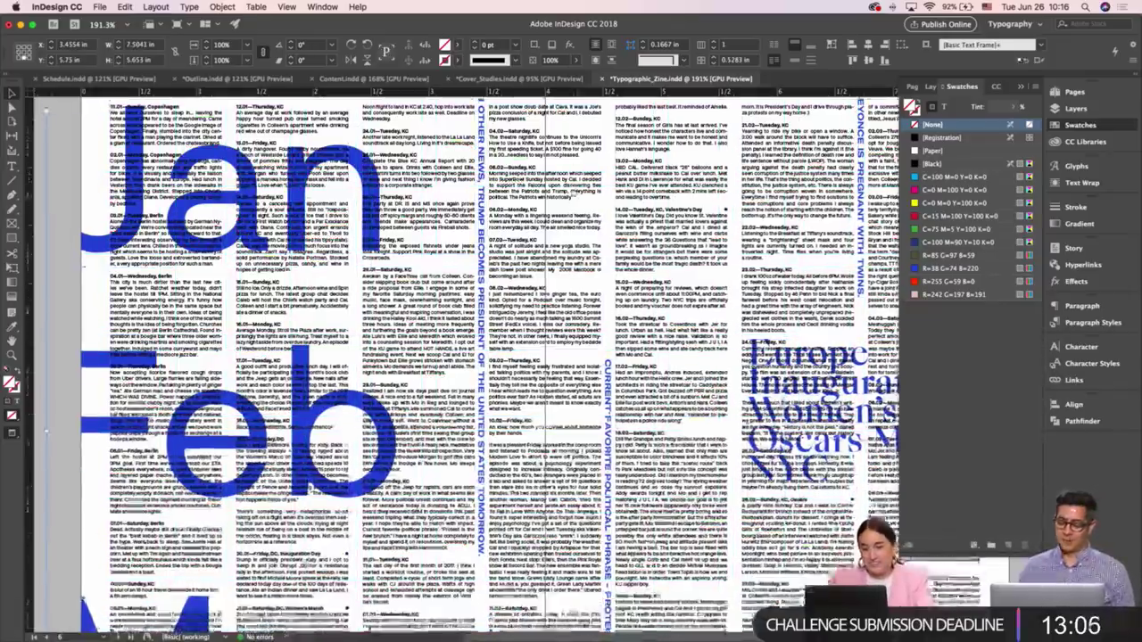
key(super+minus)
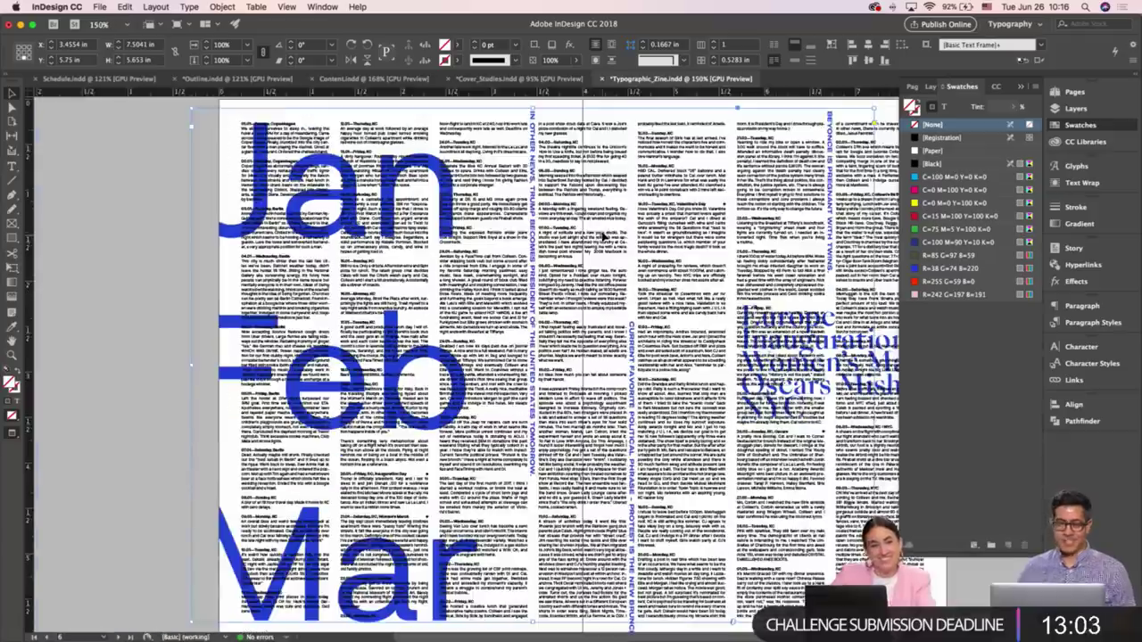
key(super+minus)
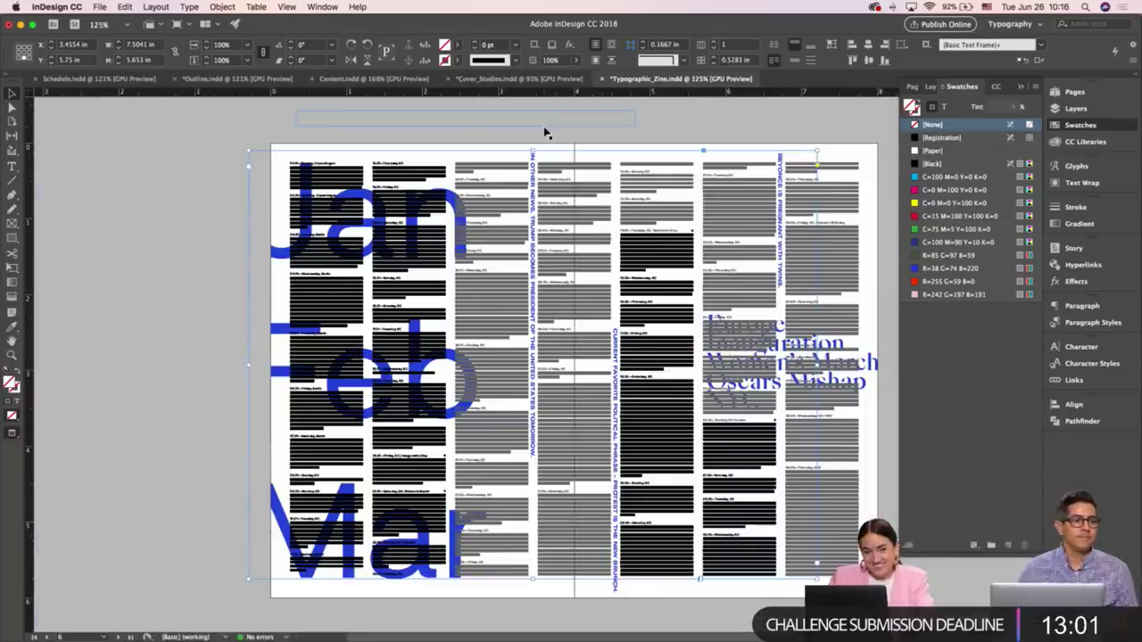
Return to Normal view with guides and frame edges shown, leaving nothing selected
click(563, 124)
scroll(533, 123, right, 2)
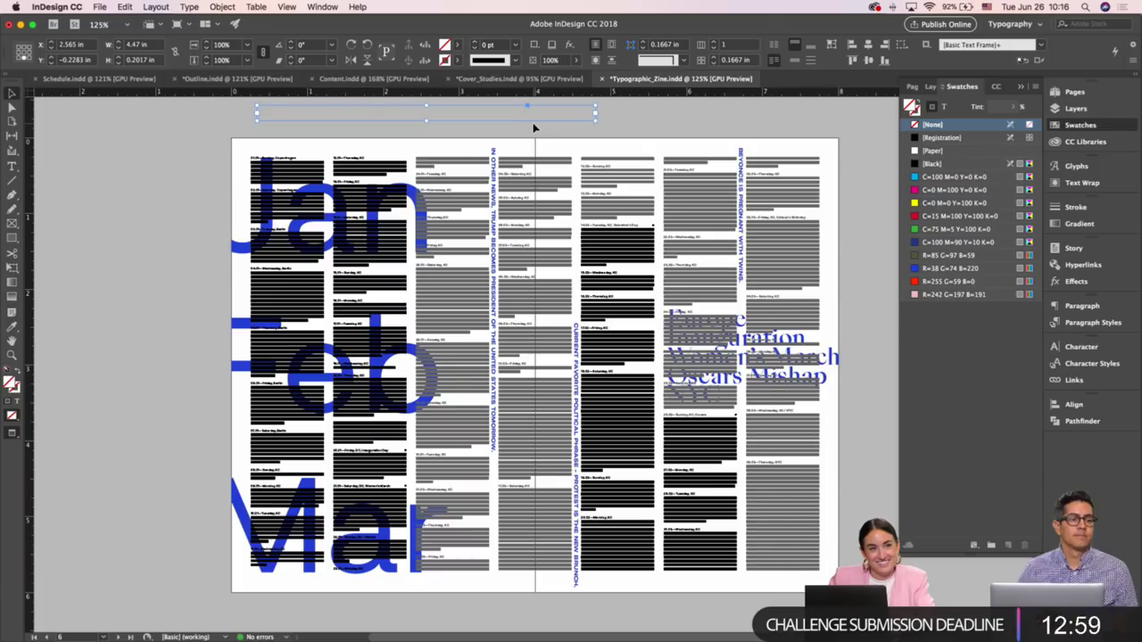
scroll(531, 125, left, 1)
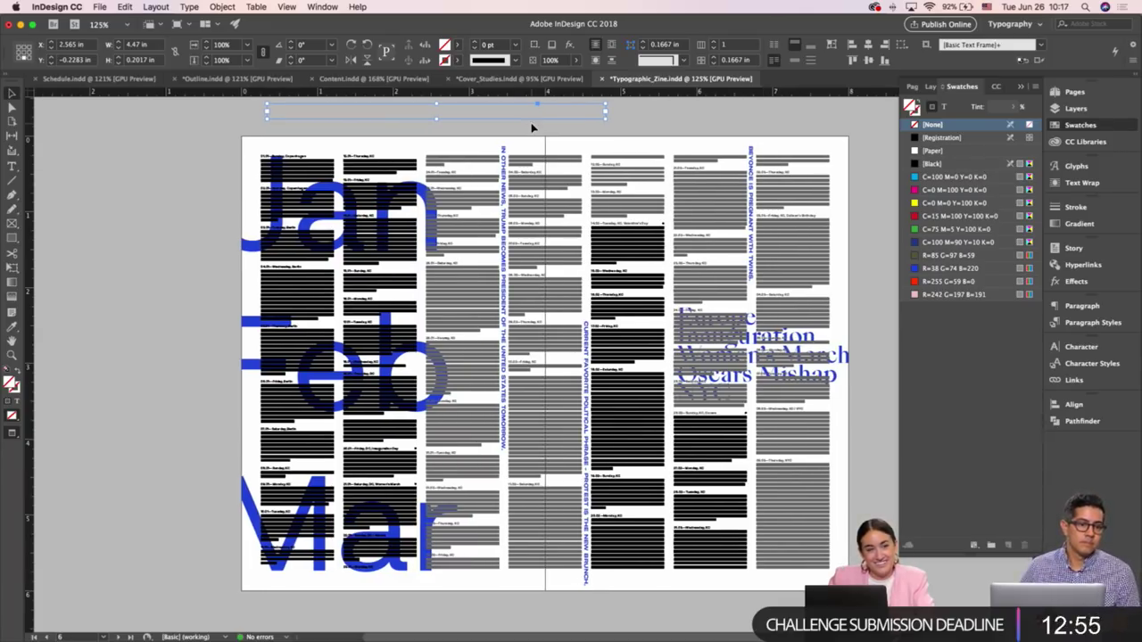
key(w)
scroll(482, 240, down, 1)
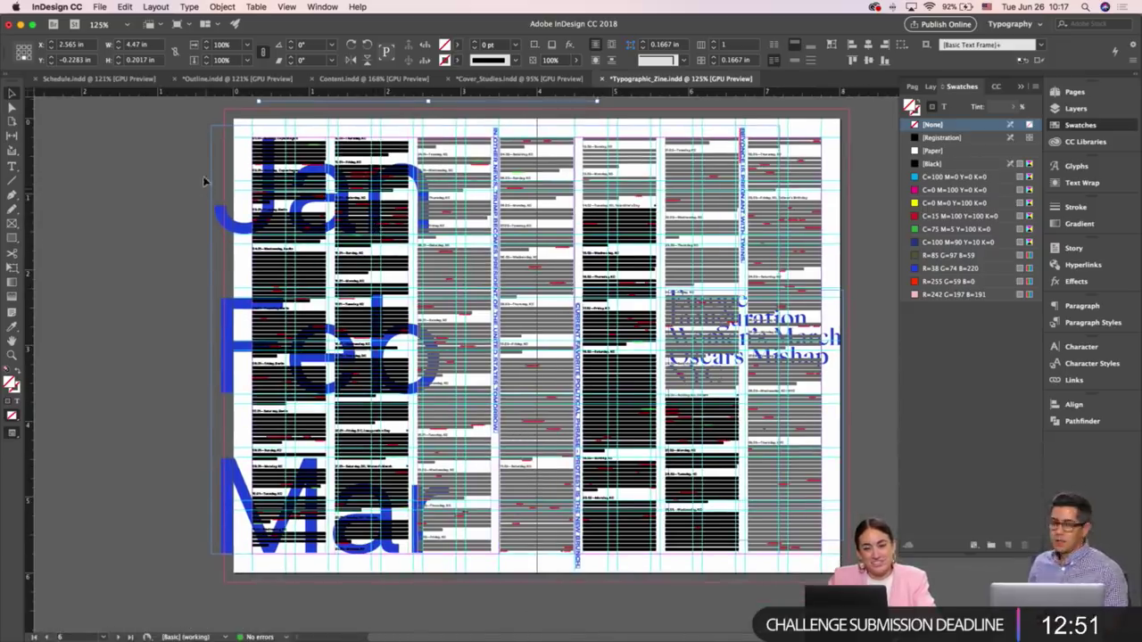
click(174, 183)
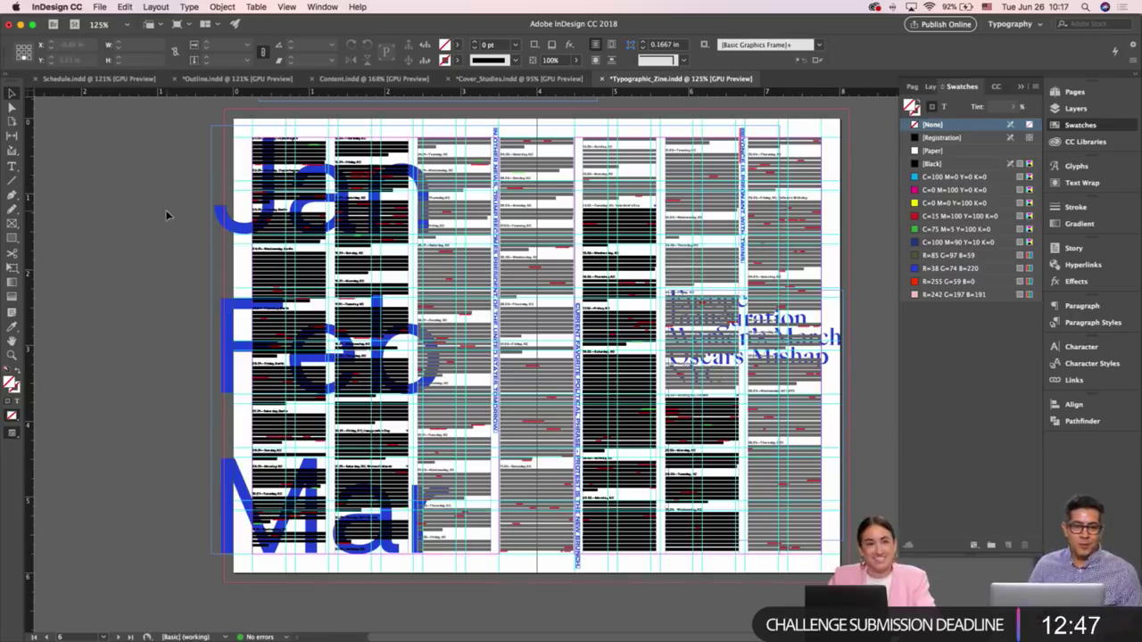
Colour the whole crossword-puzzle line on the pasteboard R=38 G=74 B=220 blue
scroll(166, 215, right, 1)
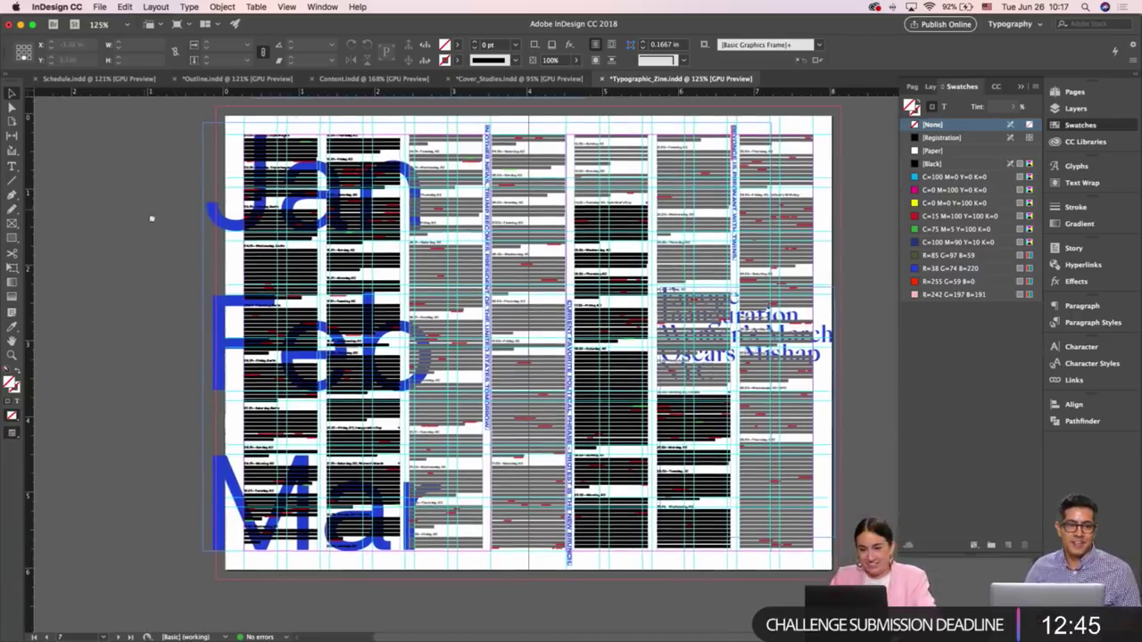
scroll(180, 216, up, 2)
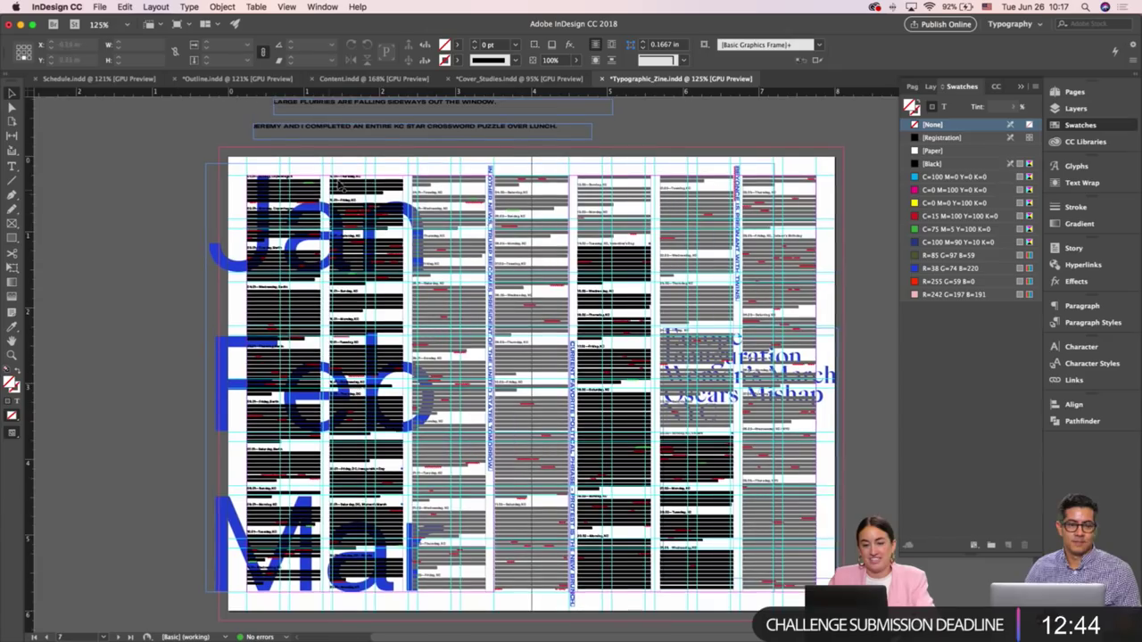
triple_click(306, 131)
click(940, 268)
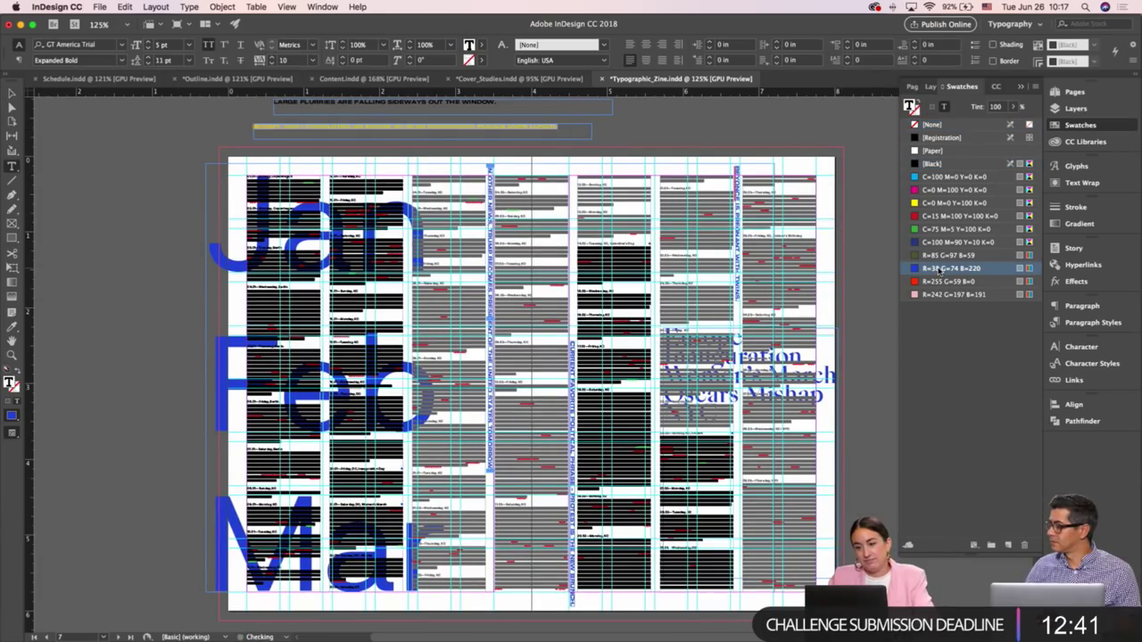
key(Escape)
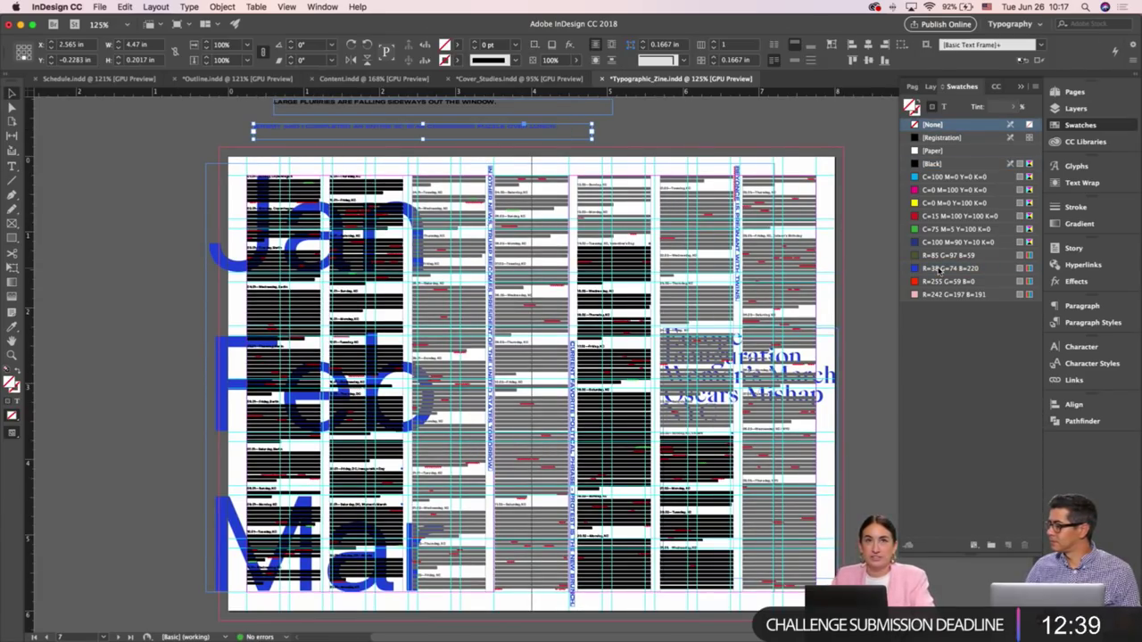
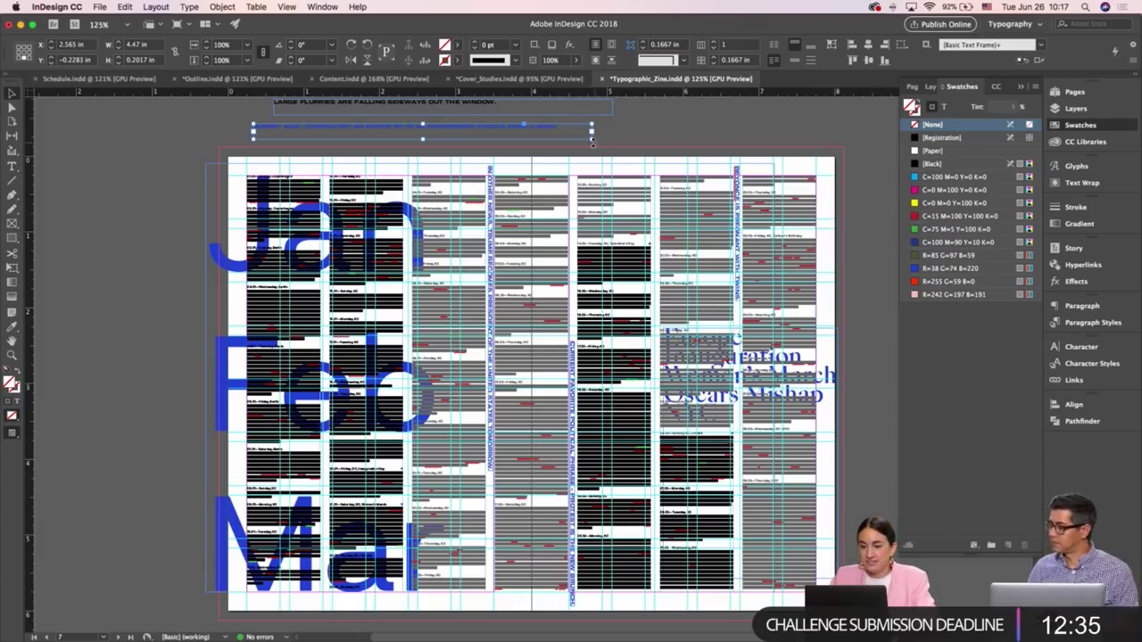
Fit the small text frame to its line and rotate it -90° to stand vertically
double_click(592, 140)
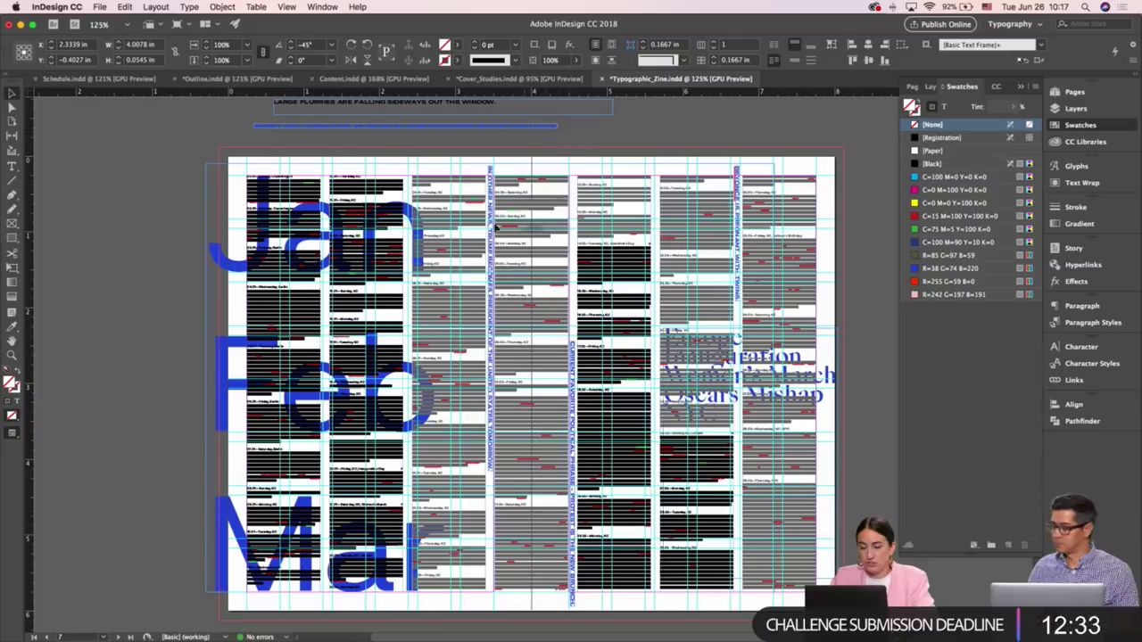
drag(560, 131, 328, 353)
key(z)
click(299, 317)
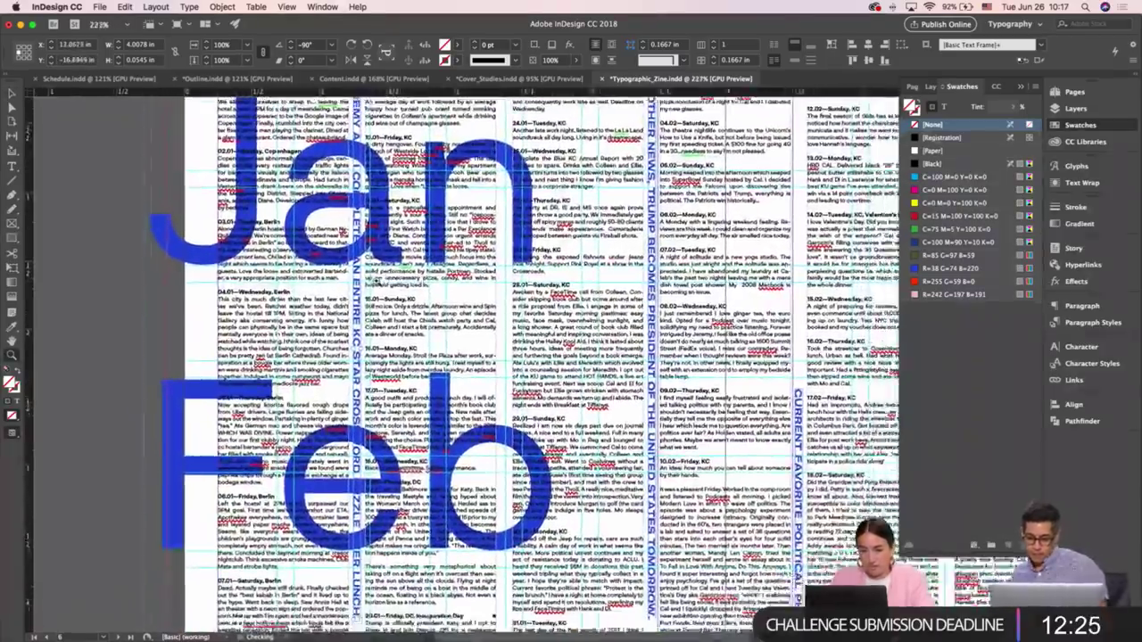
alt+click(178, 252)
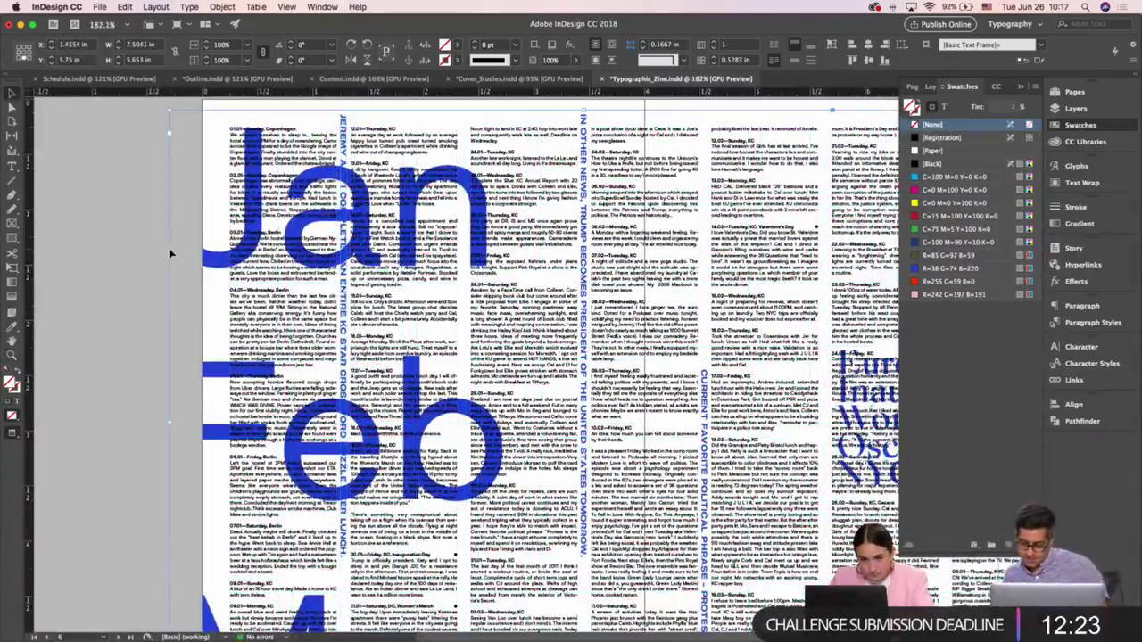
key(w)
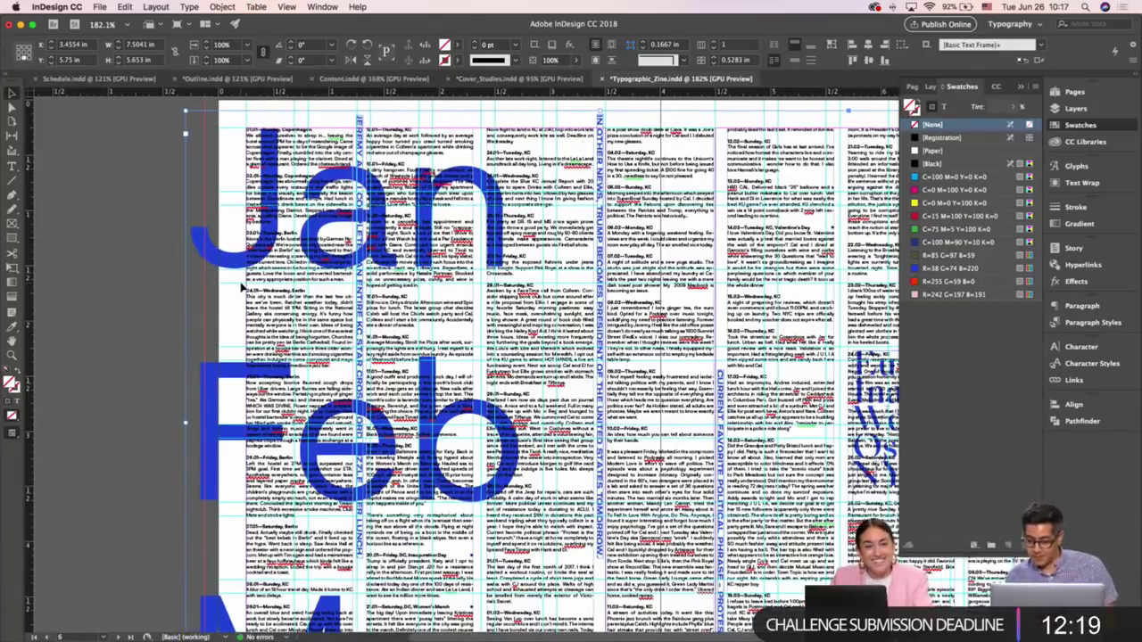
key(w)
key(w)
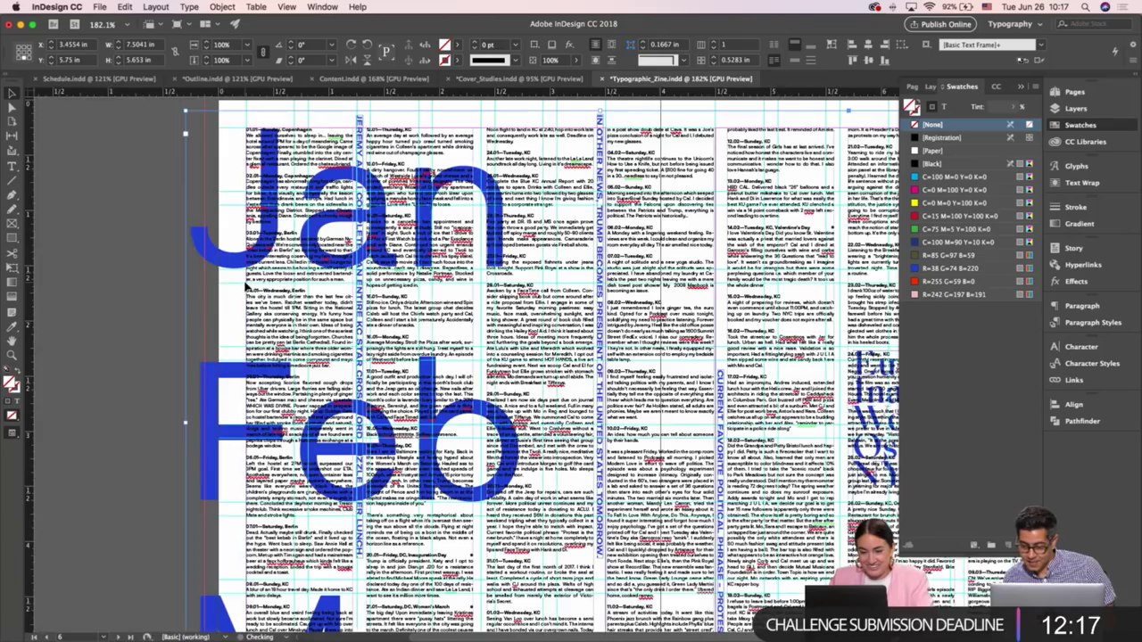
scroll(461, 394, up, 3)
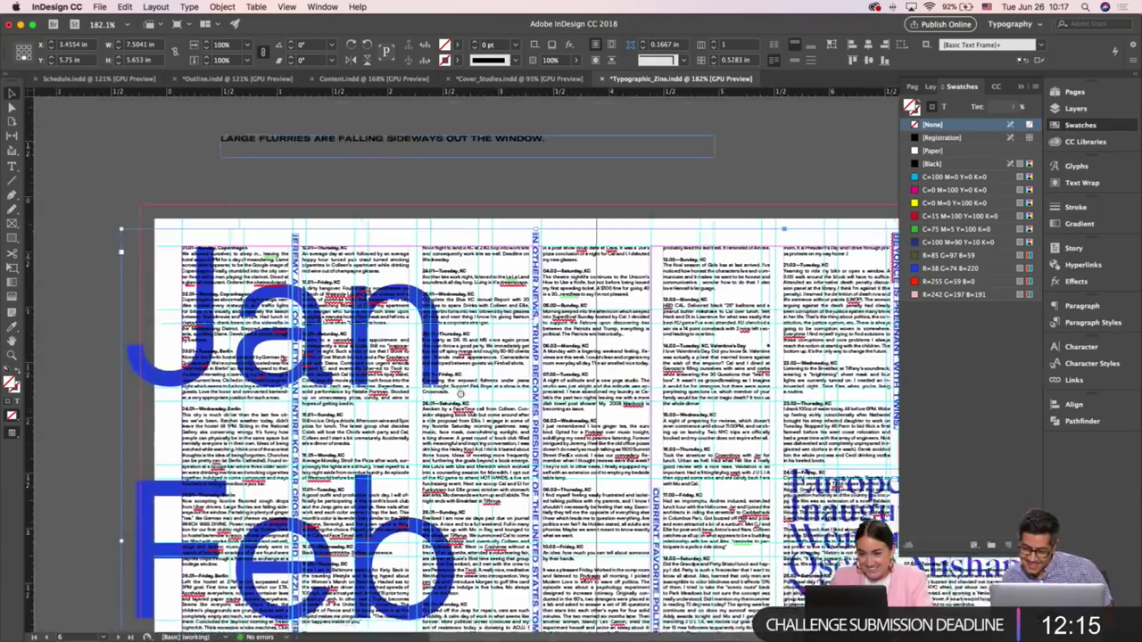
scroll(460, 394, up, 3)
Color the 'LARGE FLURRIES ARE FALLING SIDEWAYS OUT THE WINDOW.' headline R=38 G=74 B=220 blue and fit its frame
double_click(382, 253)
key(super+a)
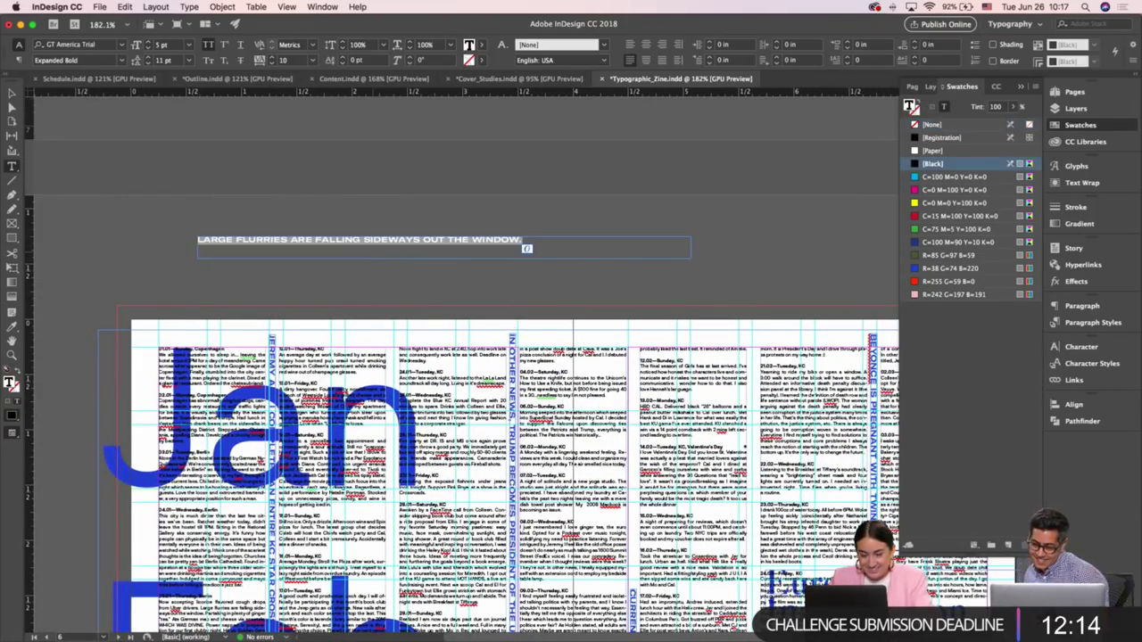
click(925, 268)
key(Escape)
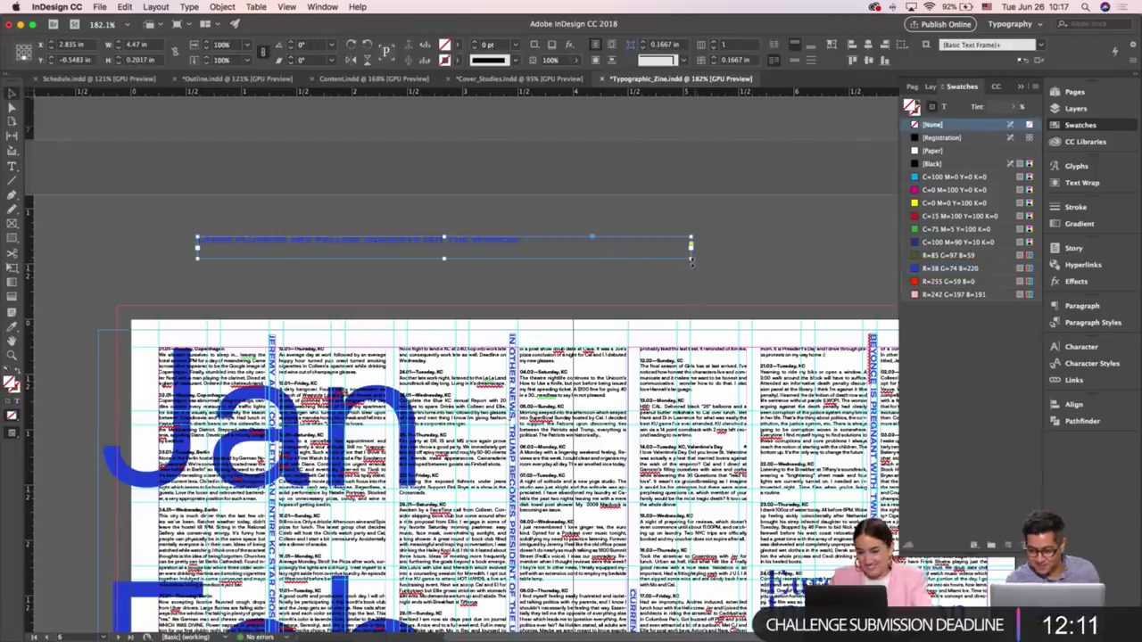
double_click(691, 260)
click(600, 271)
key(super+minus)
key(super+minus)
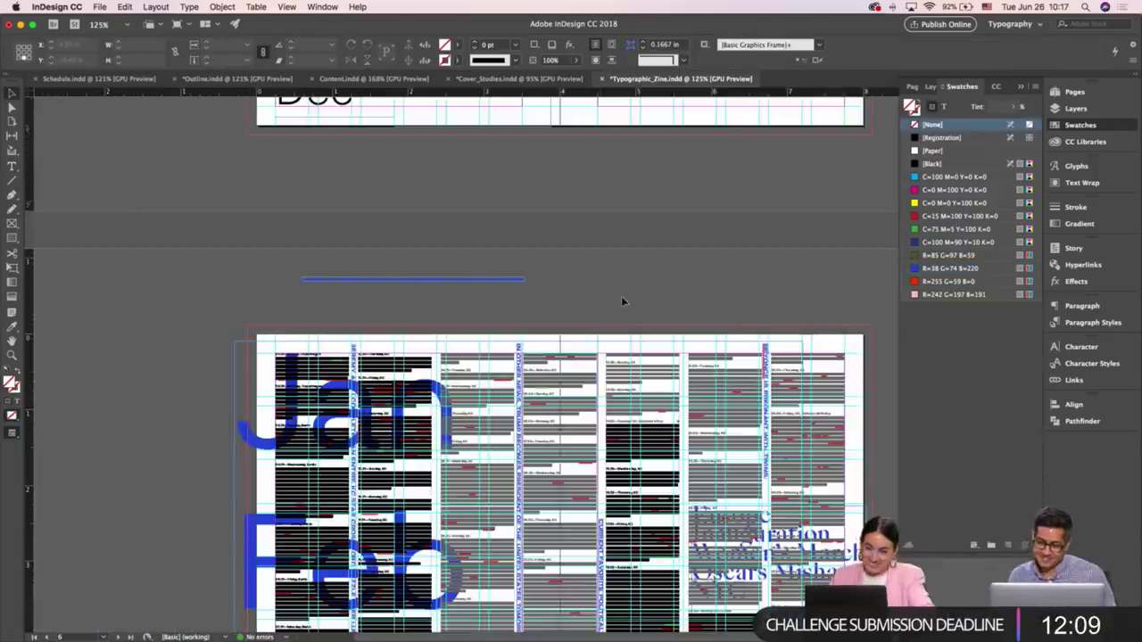
Drag the vertical blue headline onto the months spread, into the column just right of the fold
scroll(623, 301, down, 5)
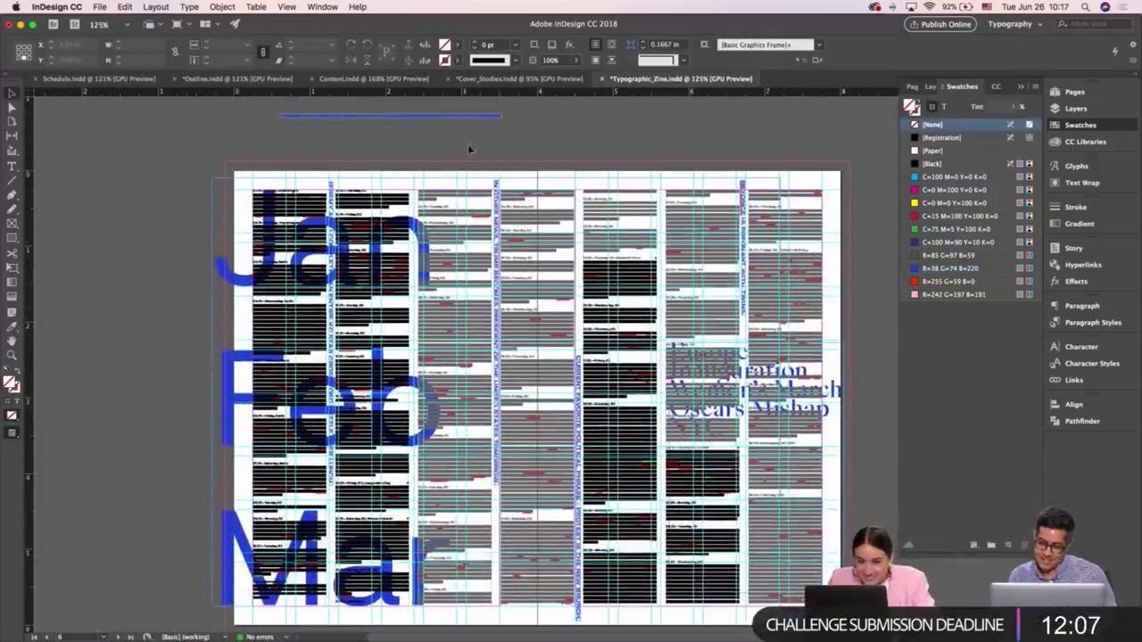
drag(466, 120, 606, 629)
scroll(666, 441, down, 7)
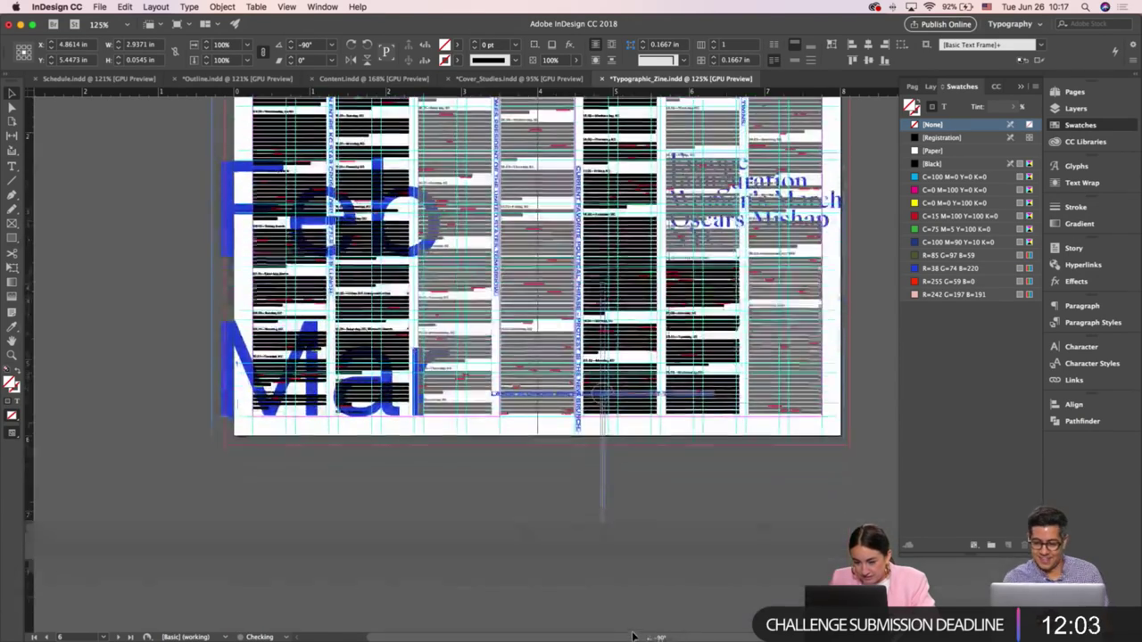
click(665, 441)
scroll(625, 451, right, 3)
scroll(624, 451, up, 2)
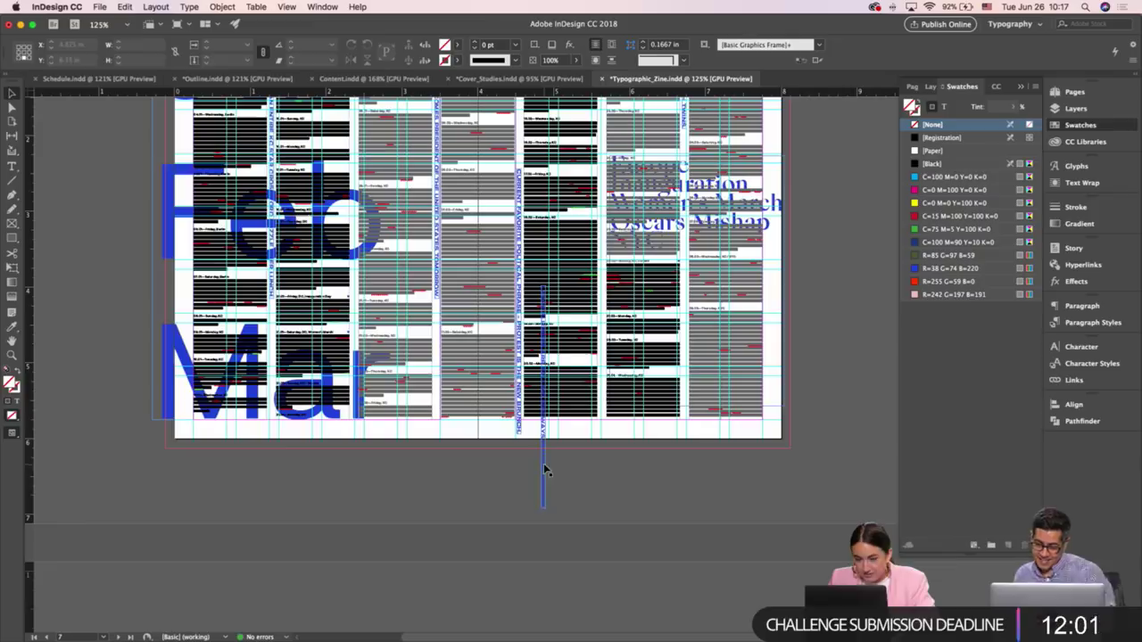
drag(546, 471, 596, 429)
key(w)
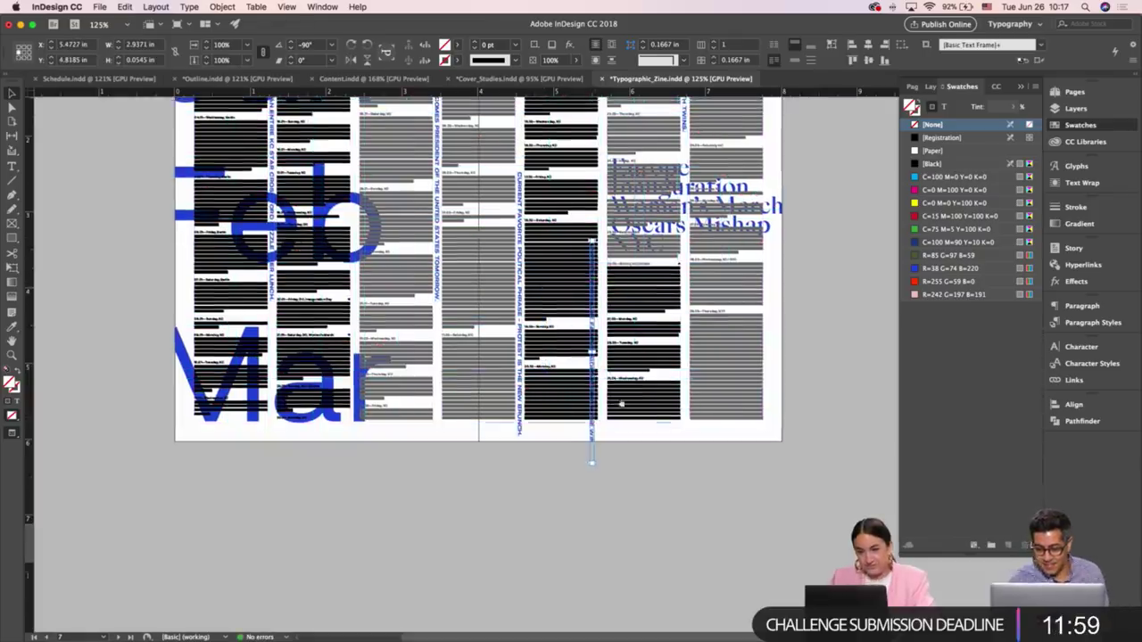
scroll(621, 404, up, 5)
key(w)
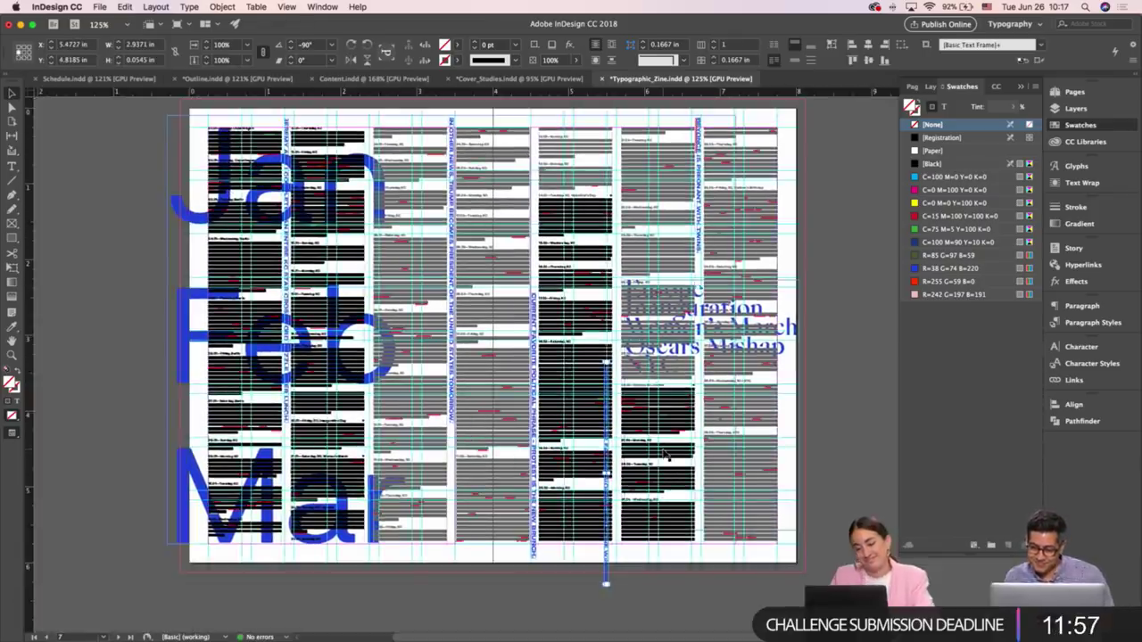
key(super+1)
scroll(536, 357, up, 1)
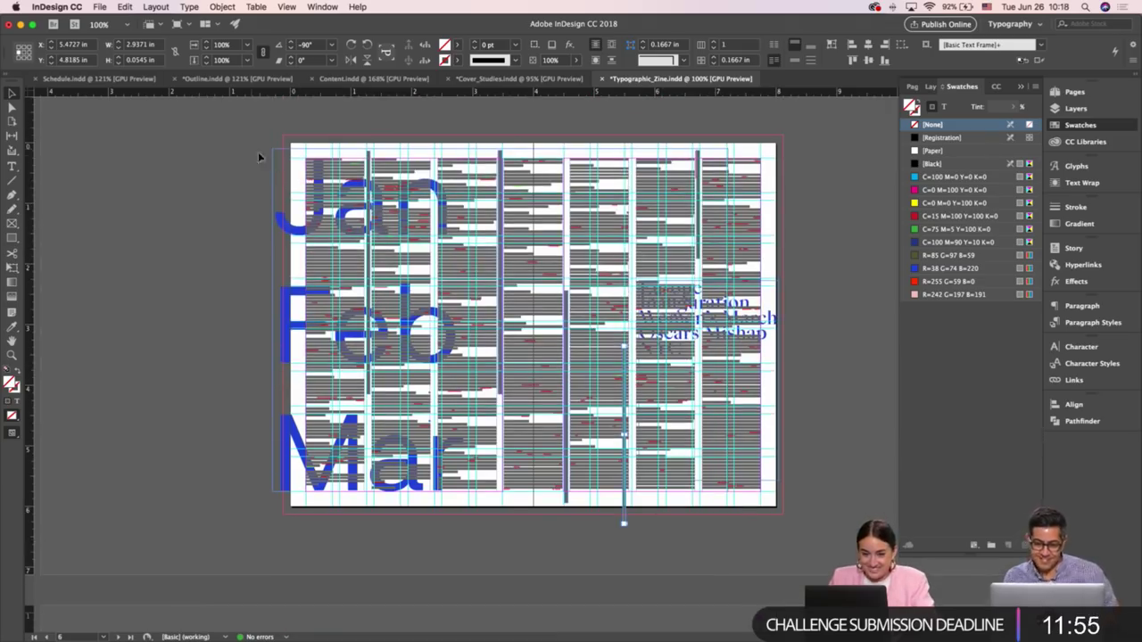
Rotate the Jan Feb Mar frame 90° so the letters run vertically, then move it up and left
click(287, 168)
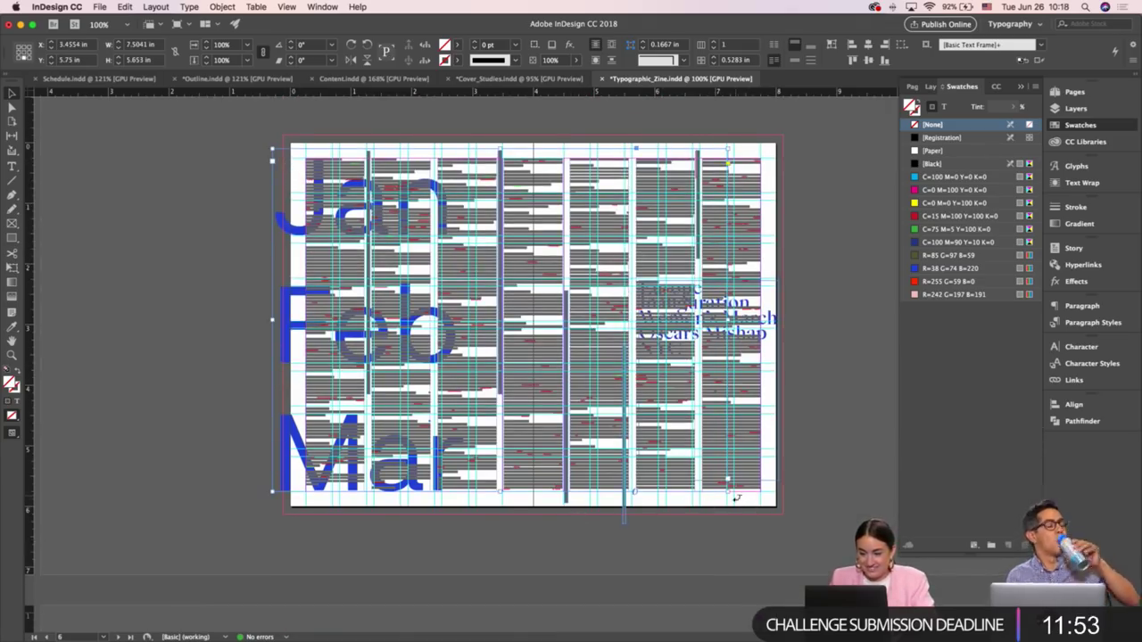
drag(736, 498, 675, 186)
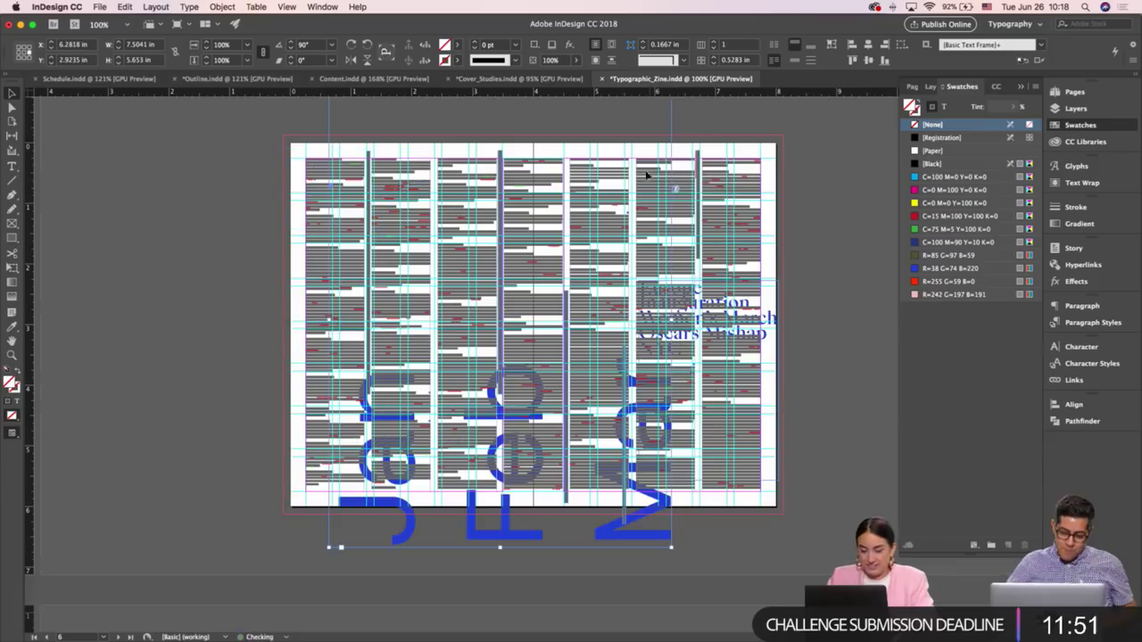
drag(497, 528, 434, 492)
key(w)
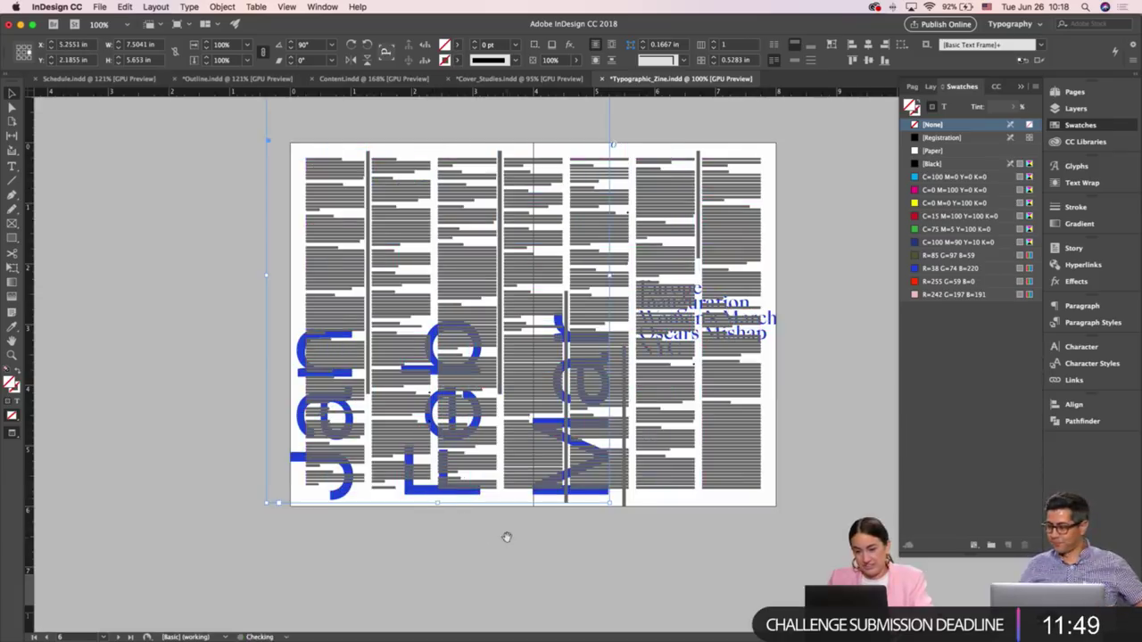
drag(506, 537, 506, 546)
key(w)
Realign the Feb line so it rises toward the spread's top edge
double_click(444, 453)
double_click(443, 453)
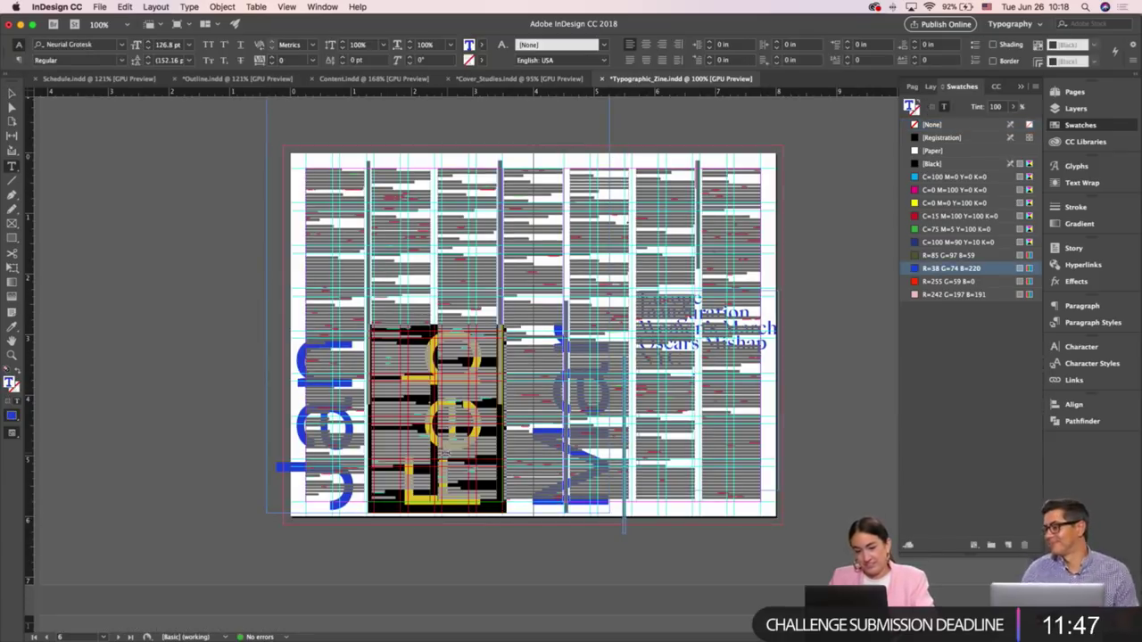
triple_click(444, 452)
click(661, 44)
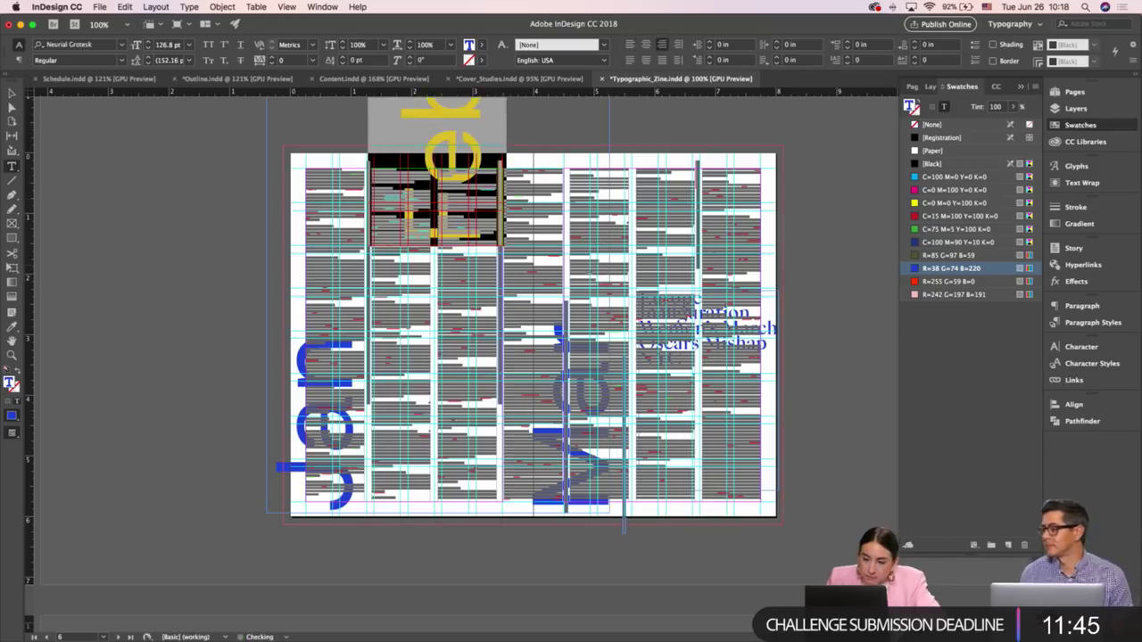
key(Escape)
scroll(667, 348, up, 5)
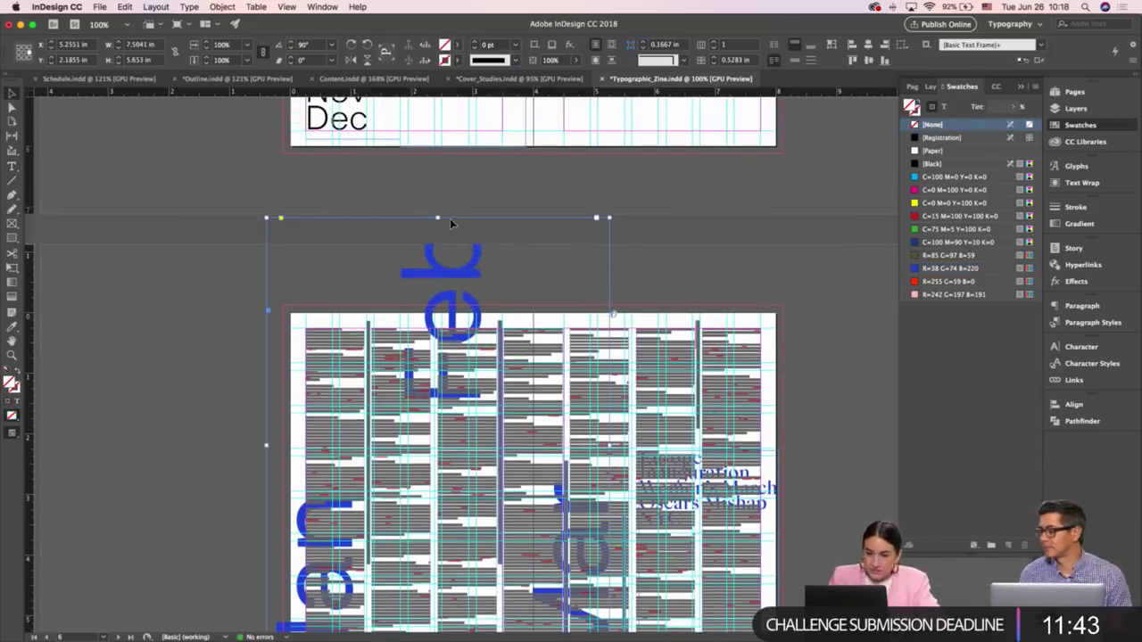
drag(437, 217, 437, 312)
scroll(571, 268, down, 3)
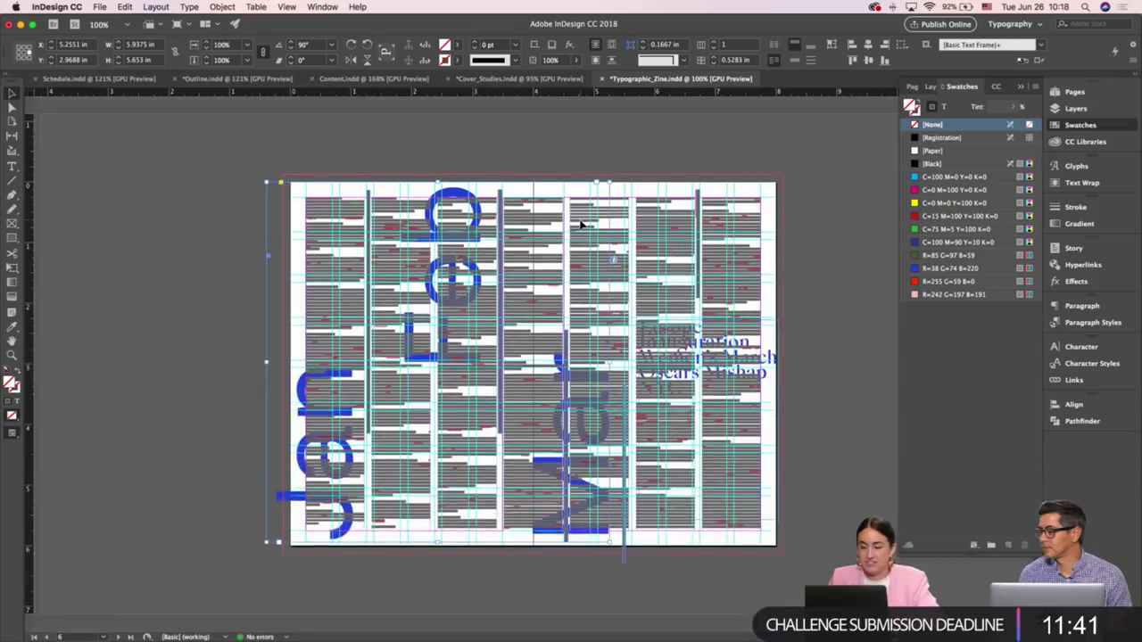
key(w)
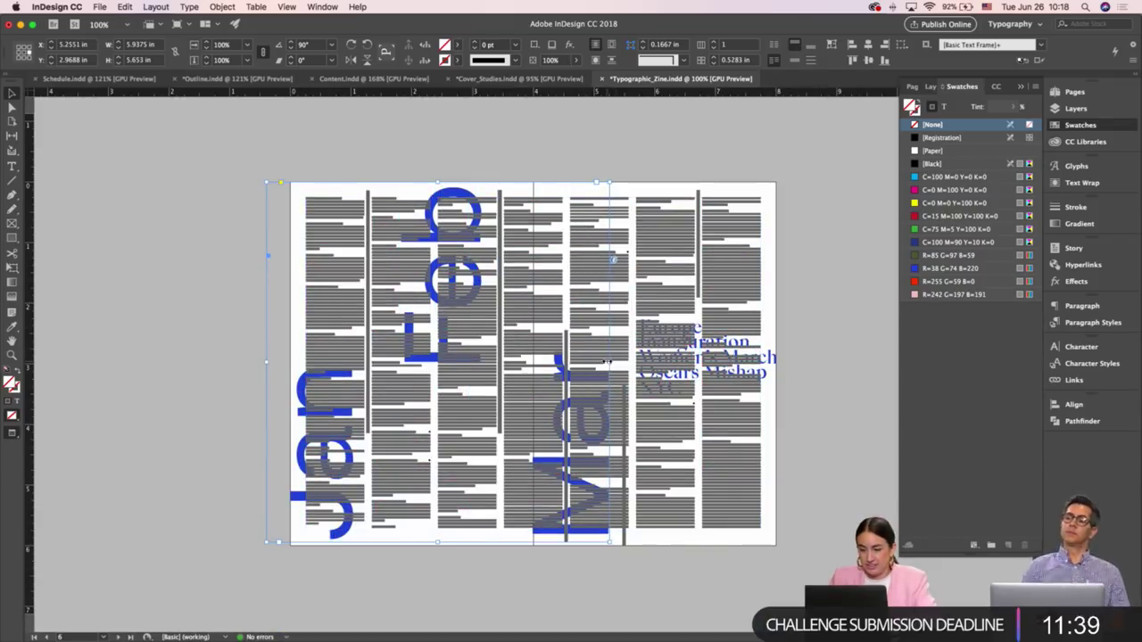
Shift the month frame right and lengthen it so Mar shows again
drag(610, 371, 703, 364)
double_click(557, 375)
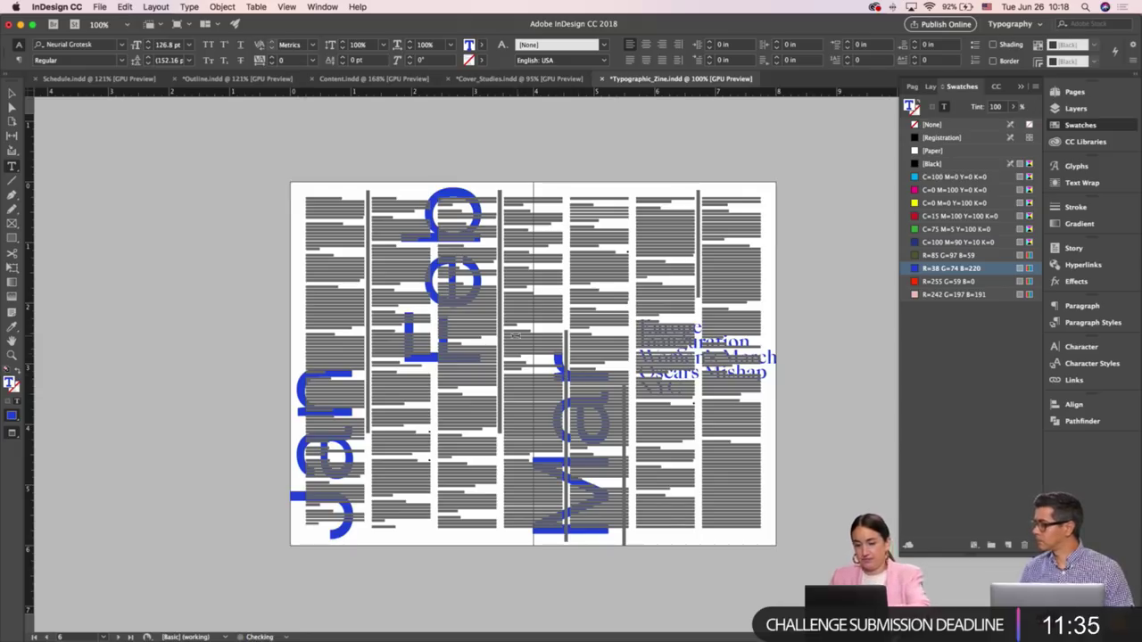
key(Escape)
key(t)
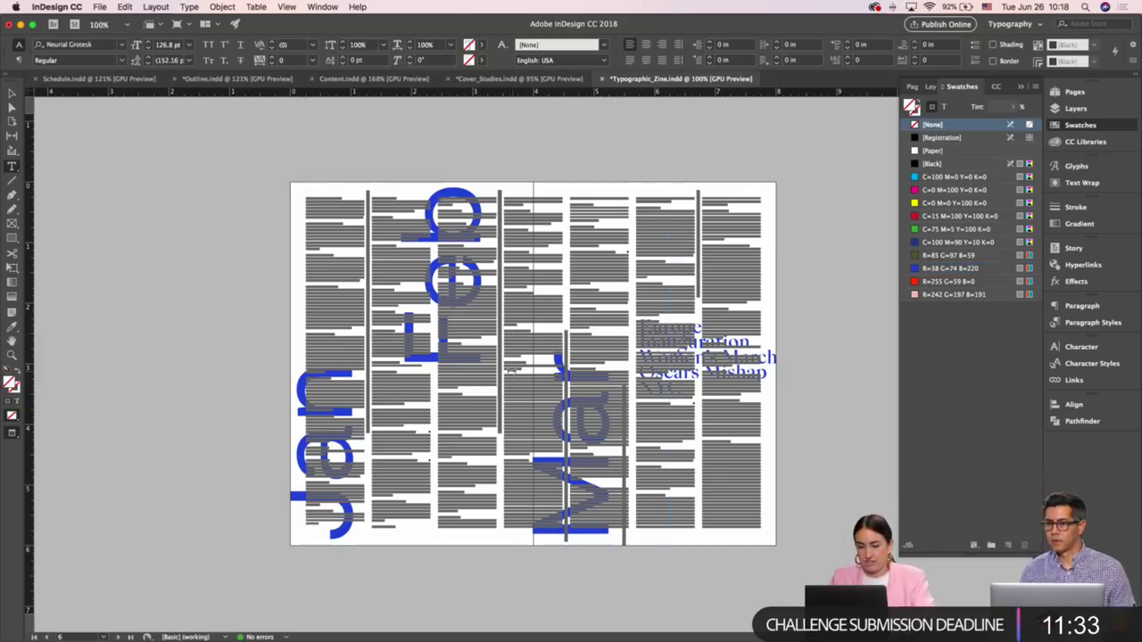
key(ctrl+z)
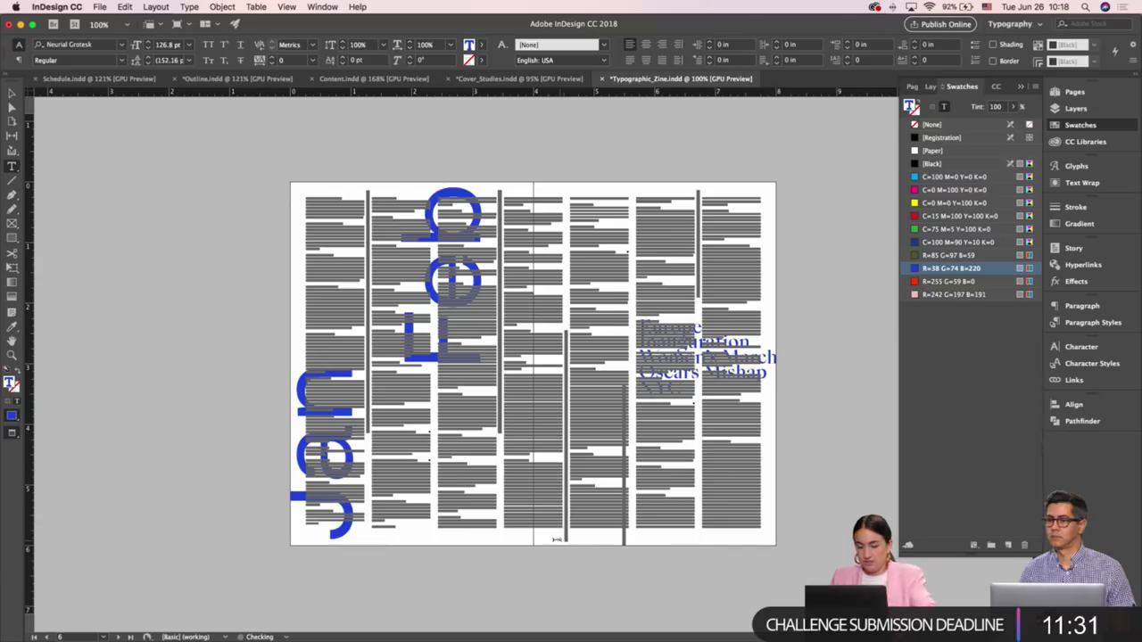
key(ctrl+z)
drag(670, 182, 776, 182)
click(817, 253)
Move the right-column event-list text frame up and left to the top of the page
key(w)
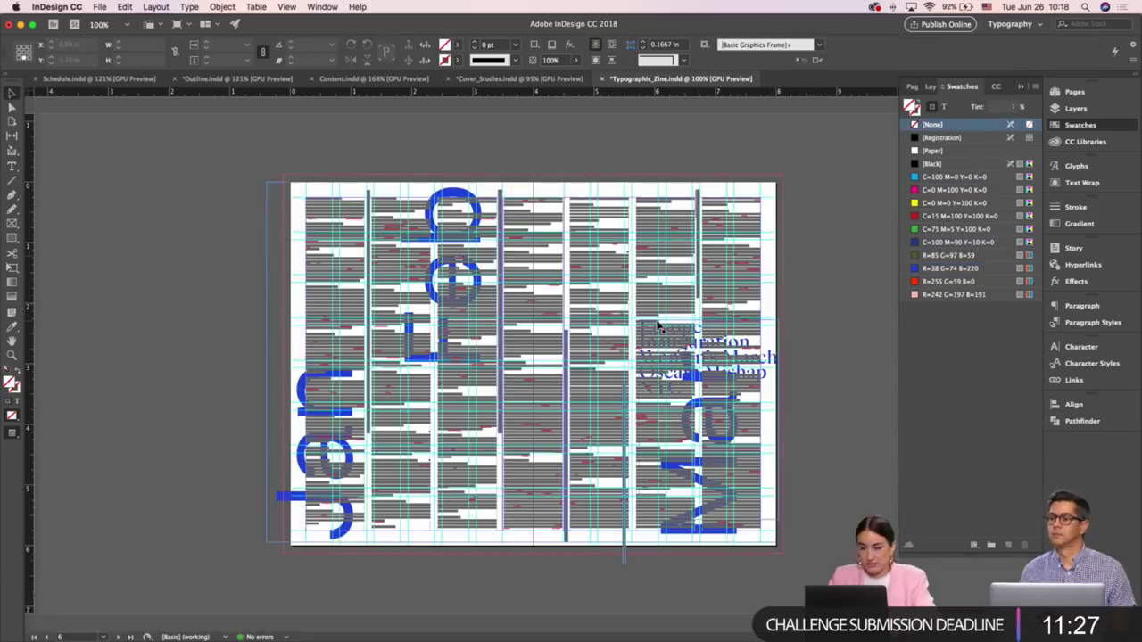
key(w)
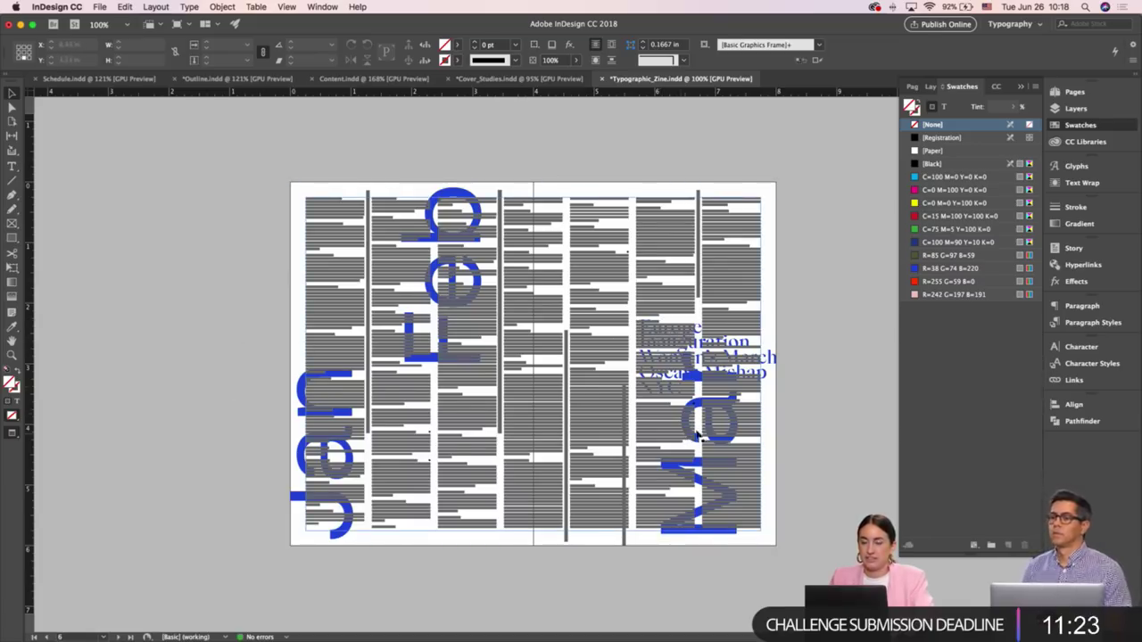
key(w)
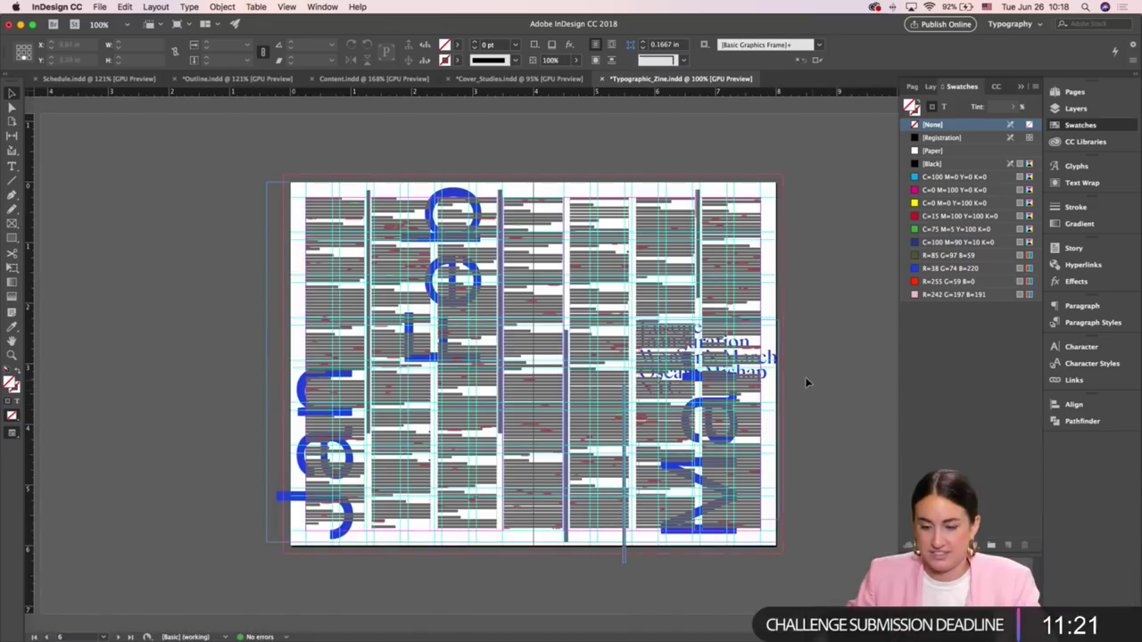
click(773, 365)
drag(765, 361, 671, 234)
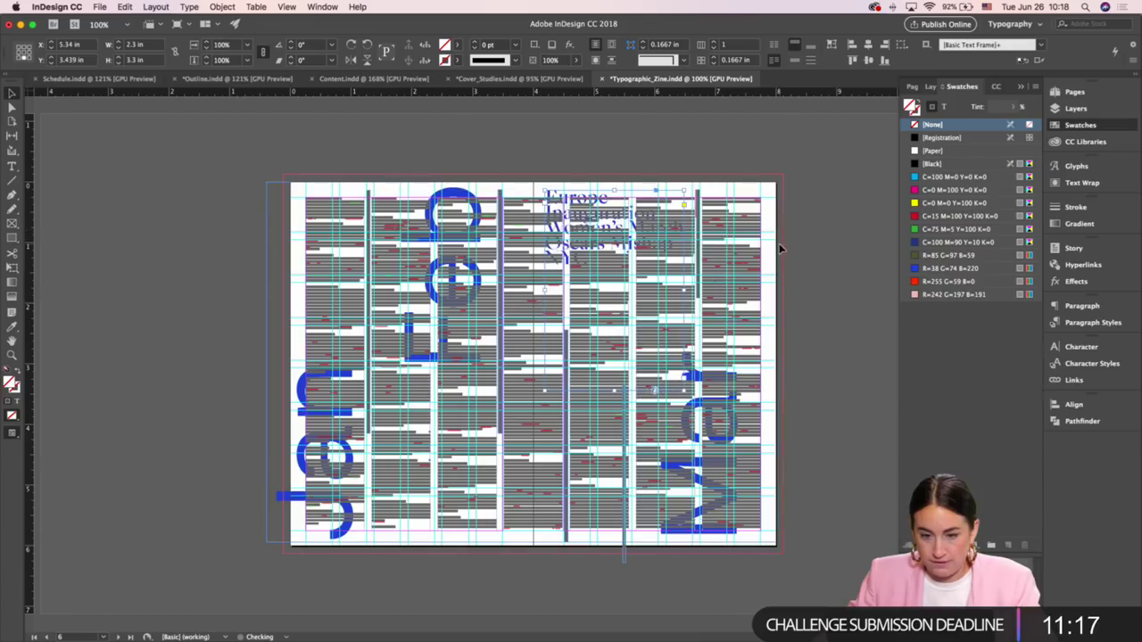
Save the Typographic_Zine document and return to the '365 Daily Writings 2017' cover
click(780, 249)
key(super+s)
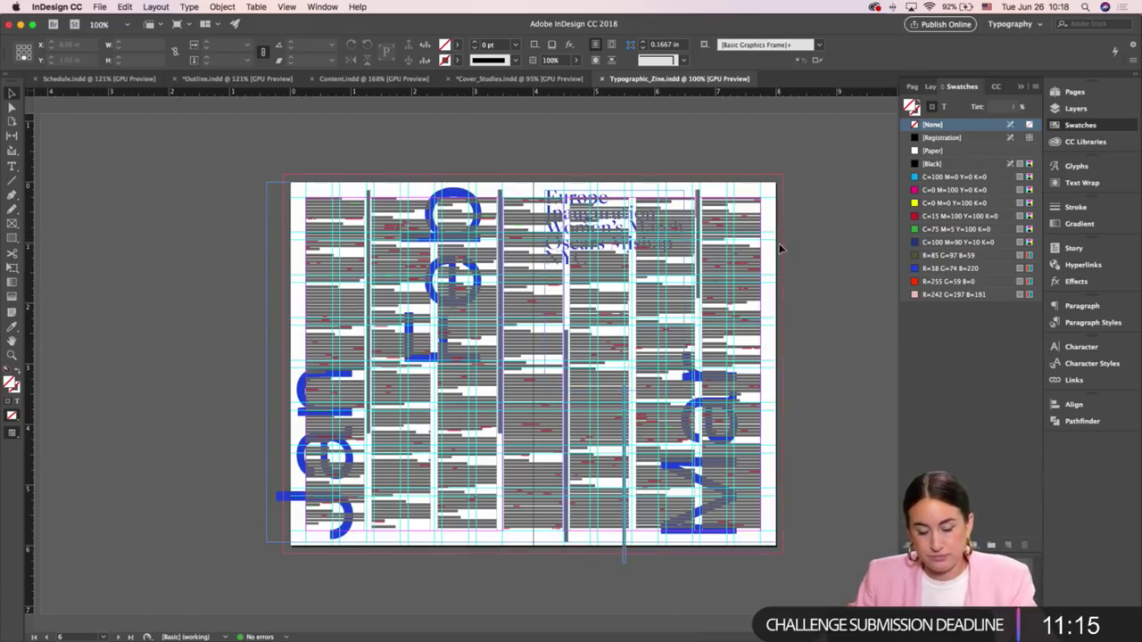
scroll(780, 249, up, 20)
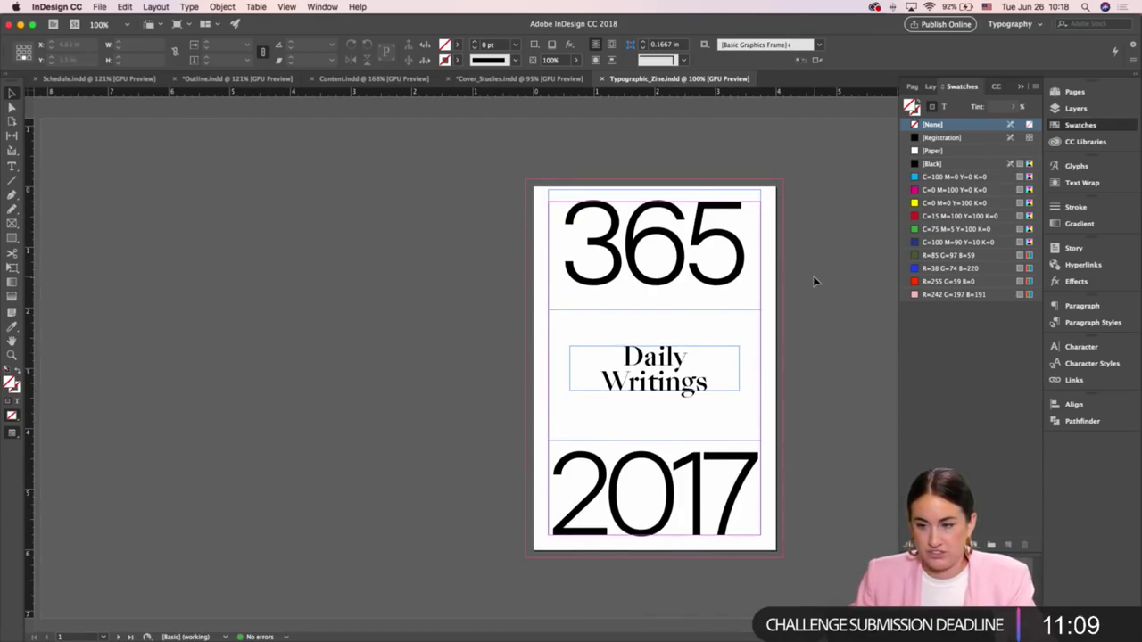
Present the zine full screen, flipping from the cover through to the newspaper-style text spread
key(shift+w)
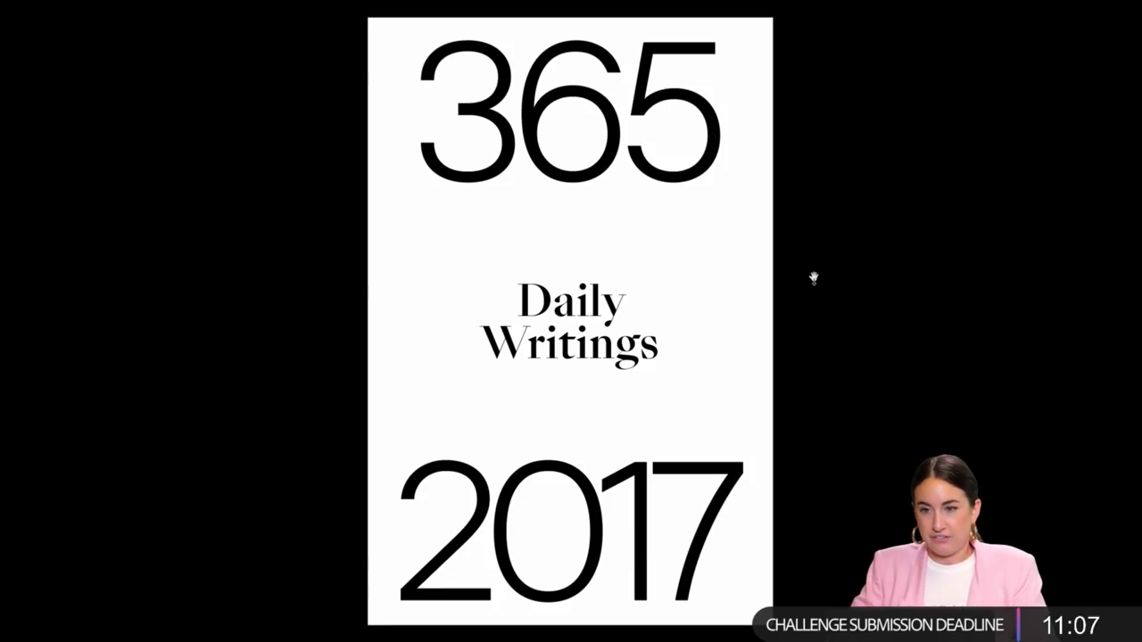
key(Right)
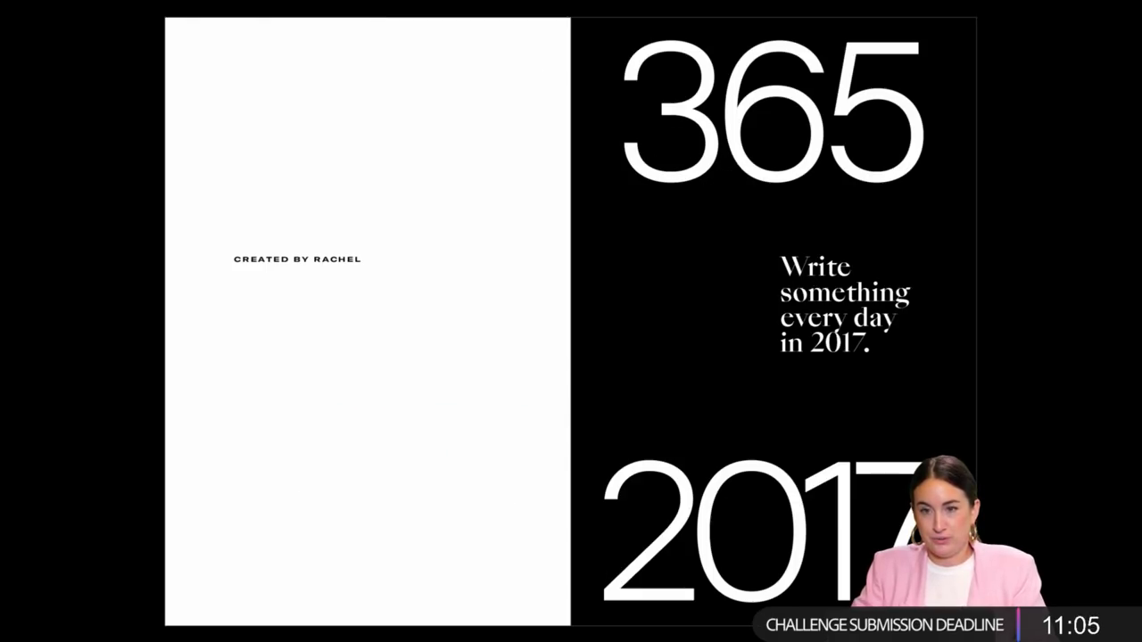
key(Left)
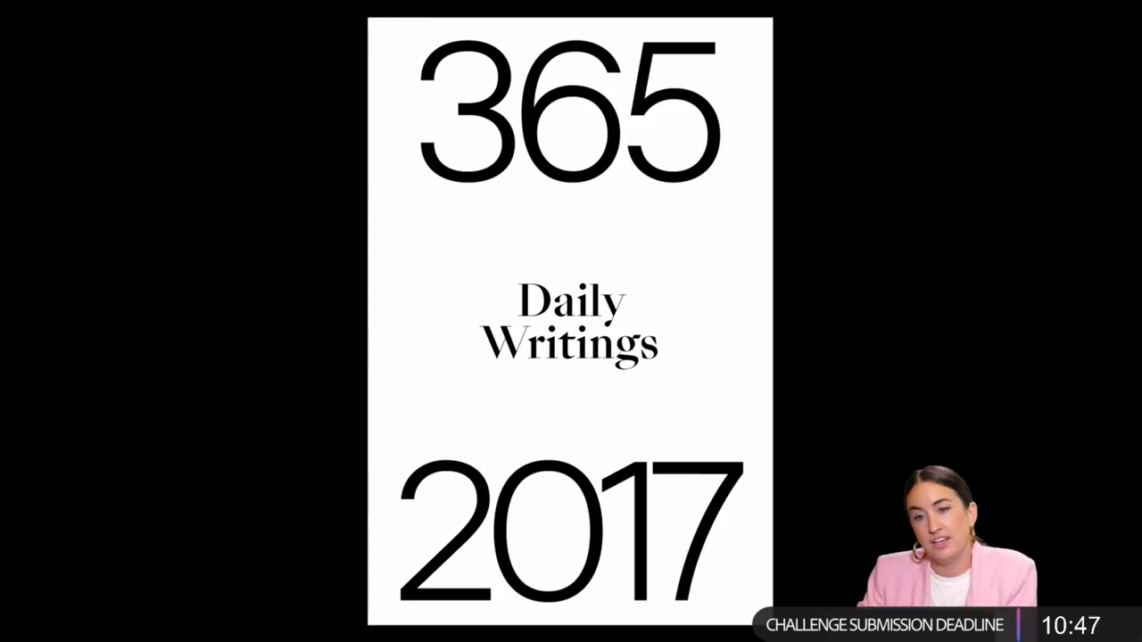
click(862, 334)
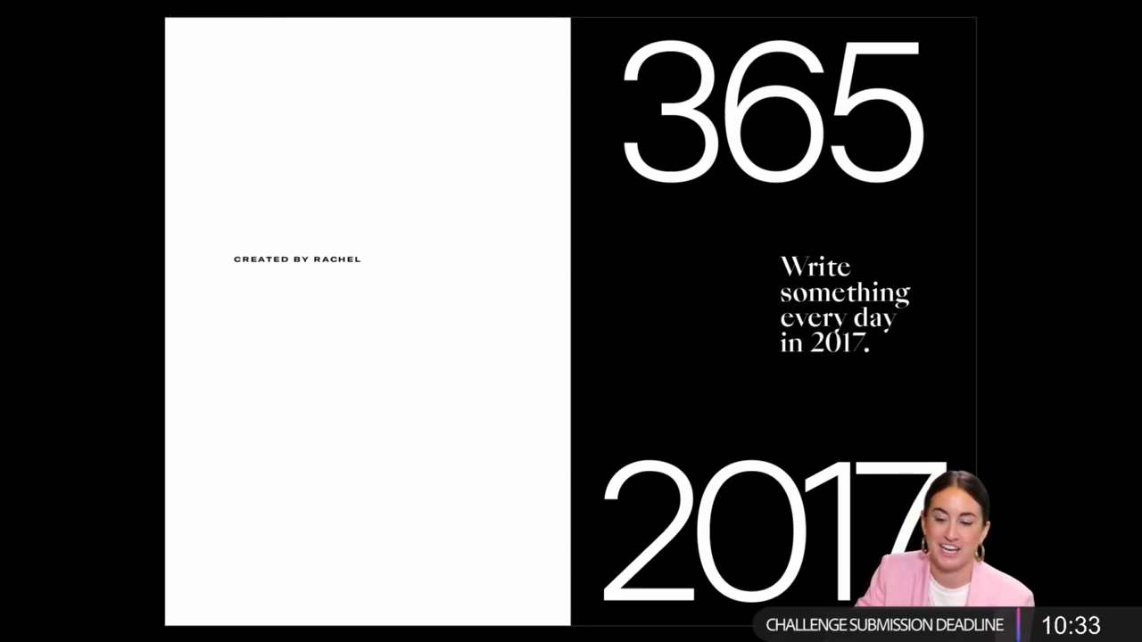
key(Right)
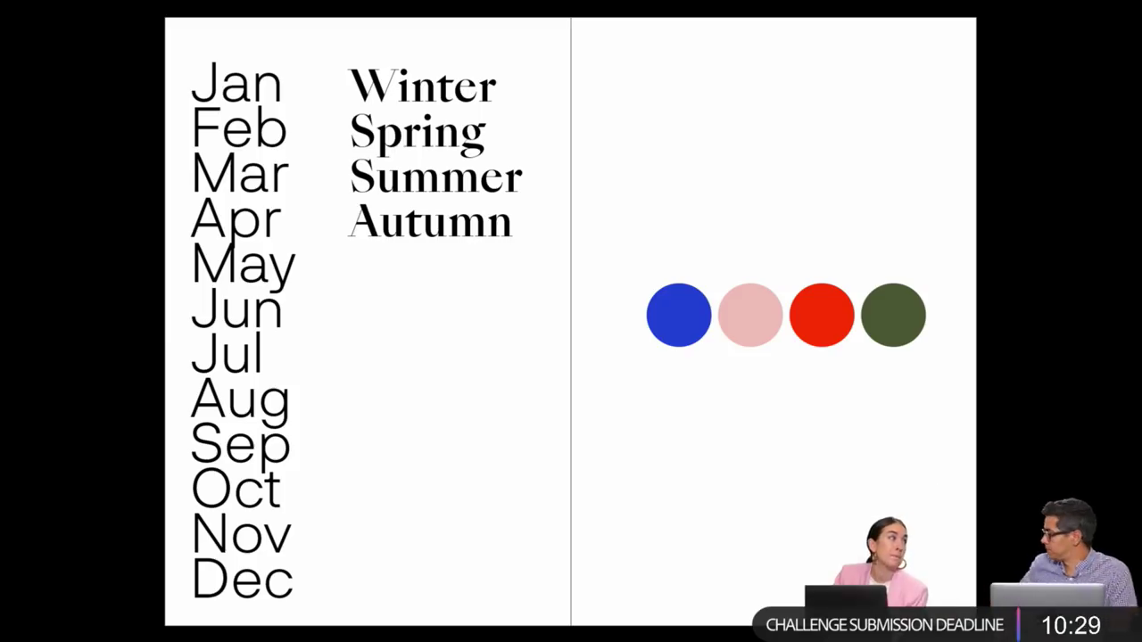
key(Left)
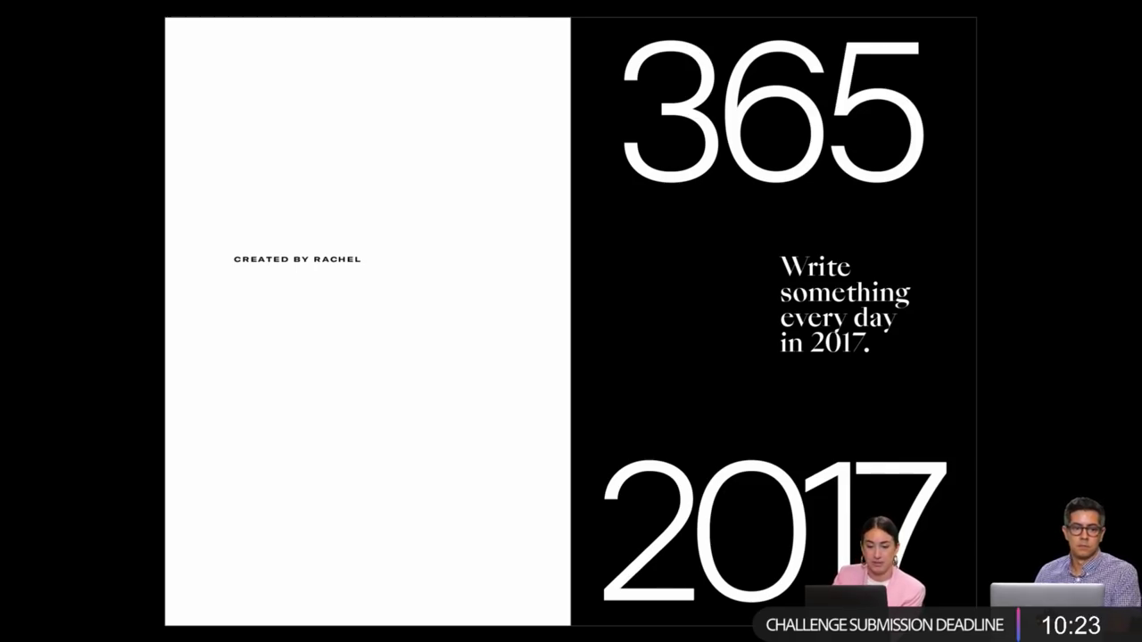
click(975, 261)
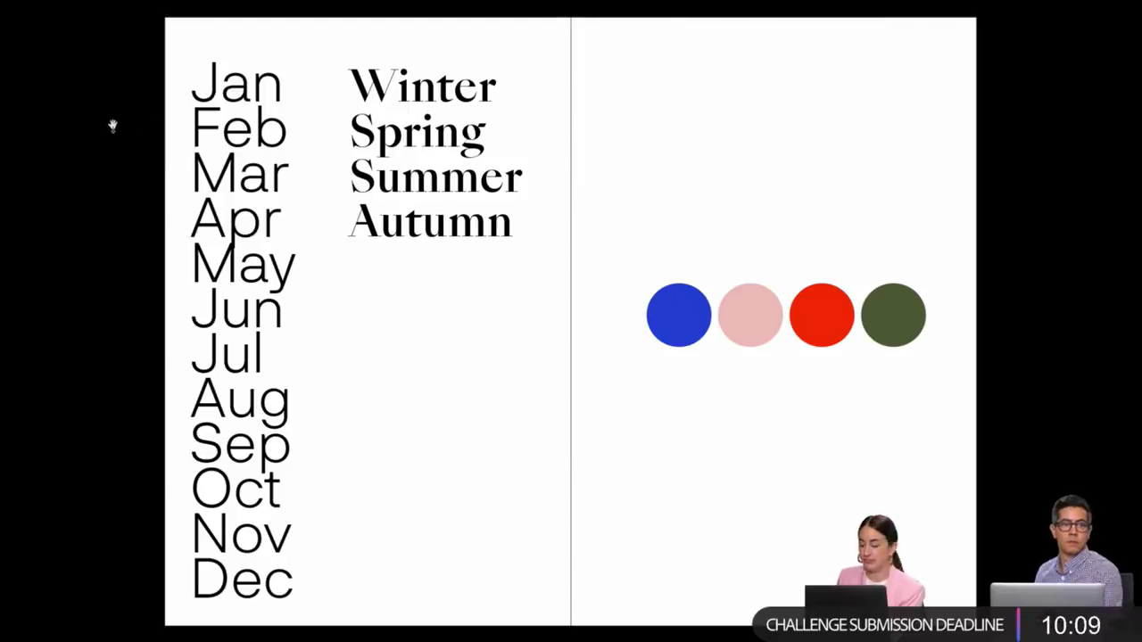
key(Right)
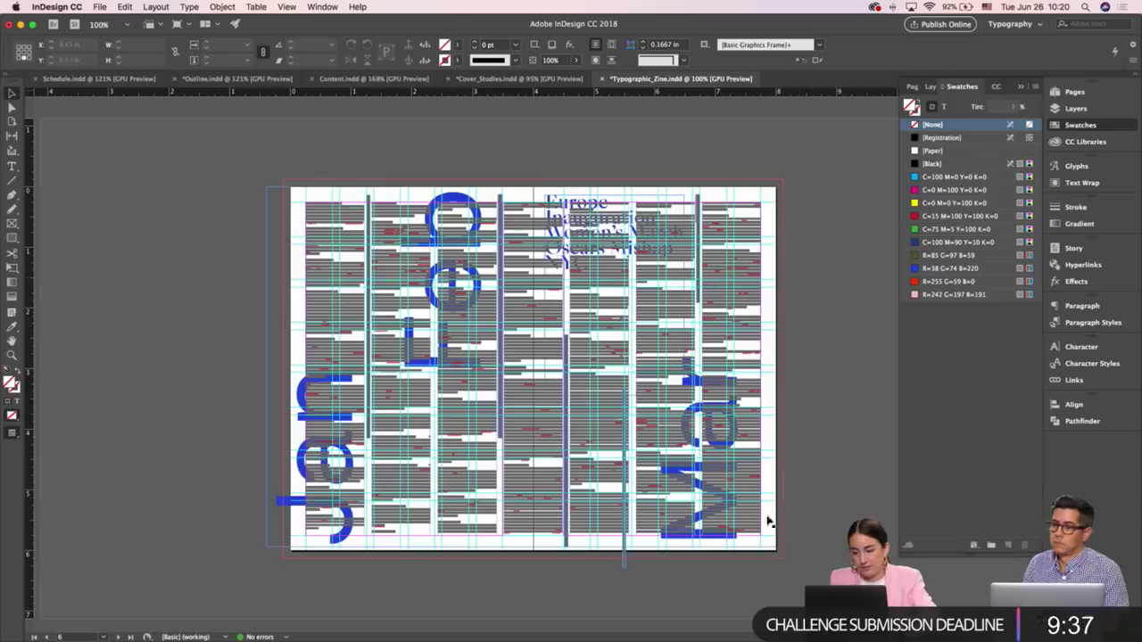
Nudge the thin rotated text frame upward, zoomed in to about 151%
drag(628, 548, 631, 498)
key(w)
click(797, 420)
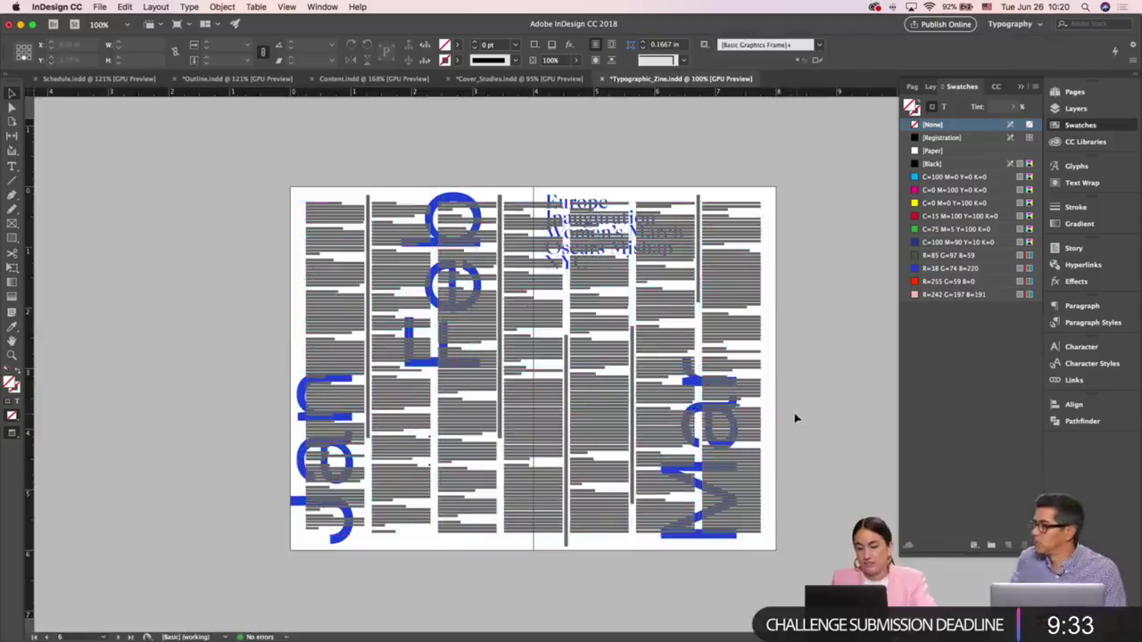
key(z)
drag(796, 420, 839, 420)
key(w)
scroll(639, 348, down, 2)
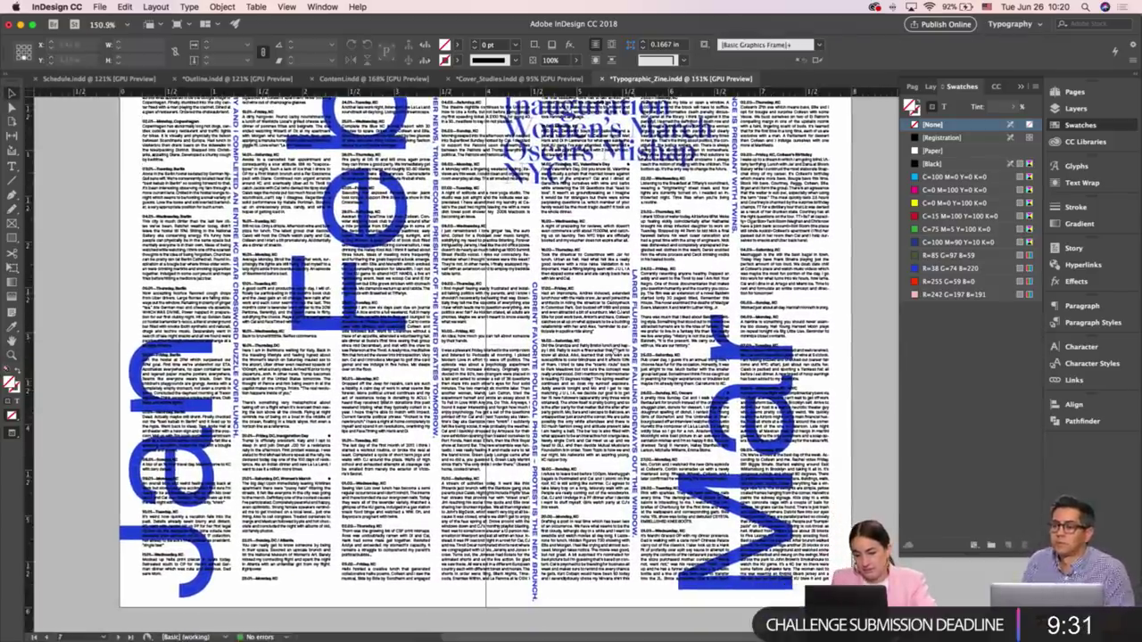
drag(637, 353, 634, 286)
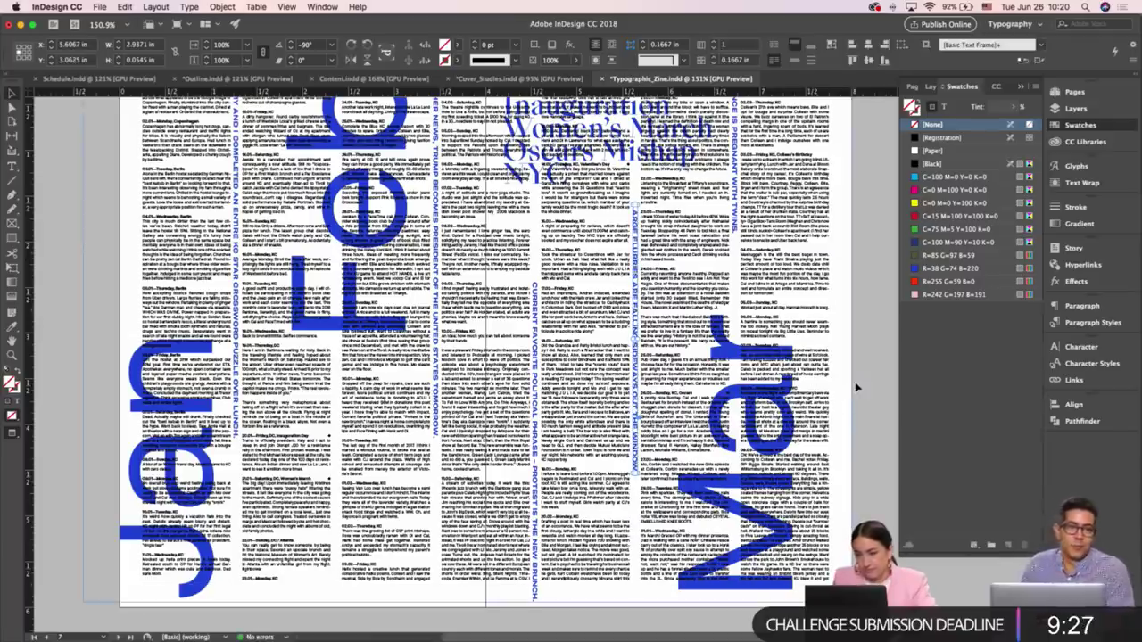
click(857, 387)
scroll(857, 387, up, 3)
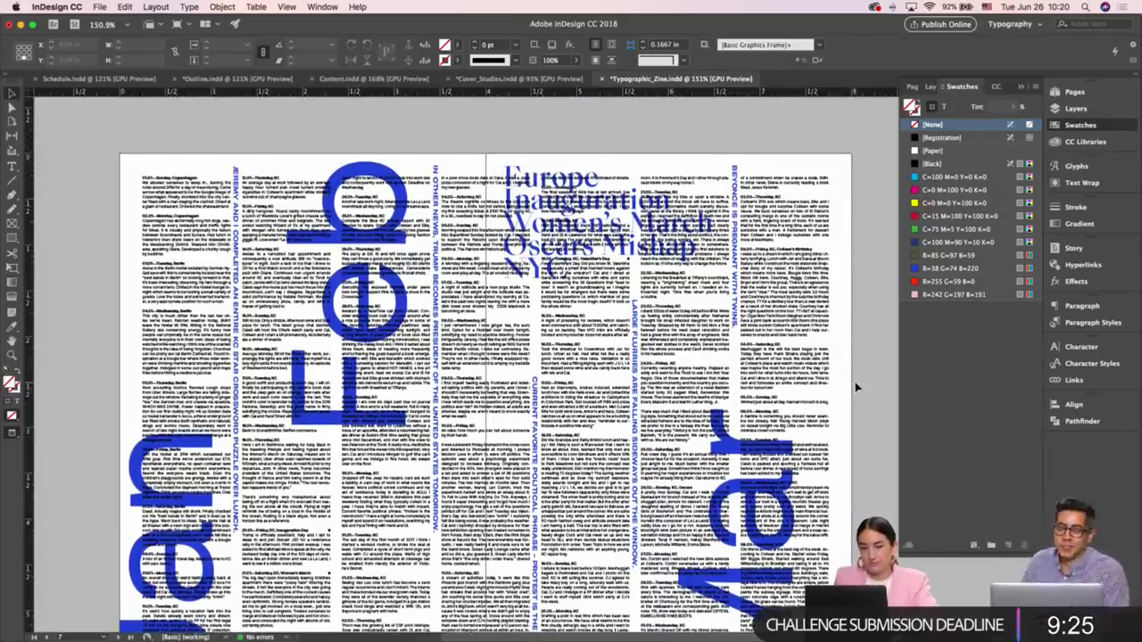
scroll(857, 388, down, 5)
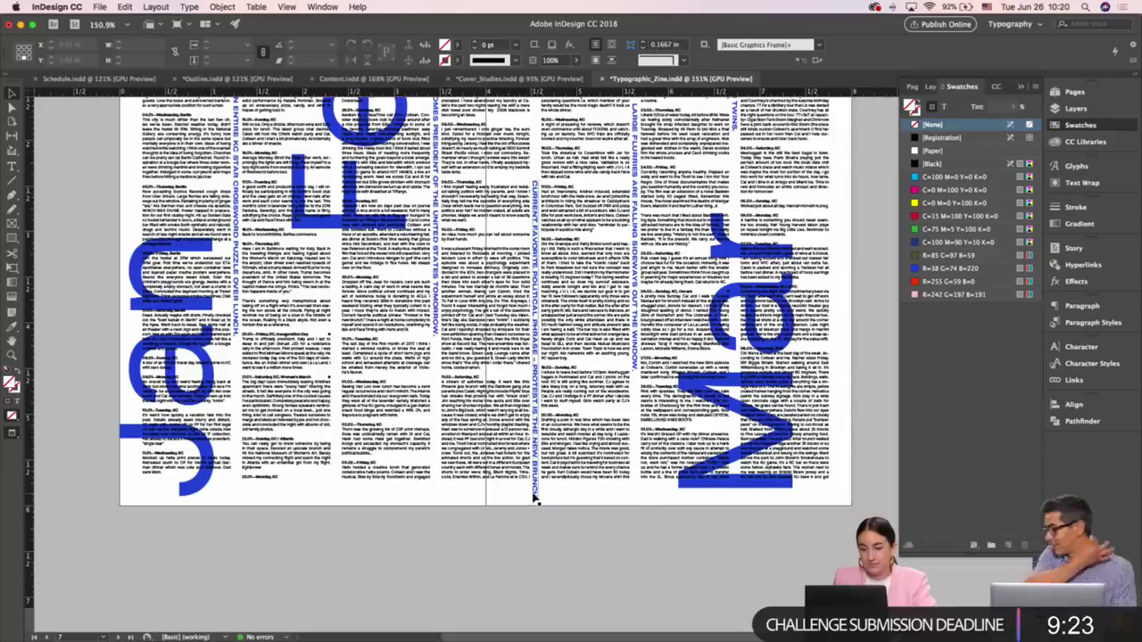
Extend the large page text frame to 5.875 in tall and lengthen the Jan frame downward
click(535, 500)
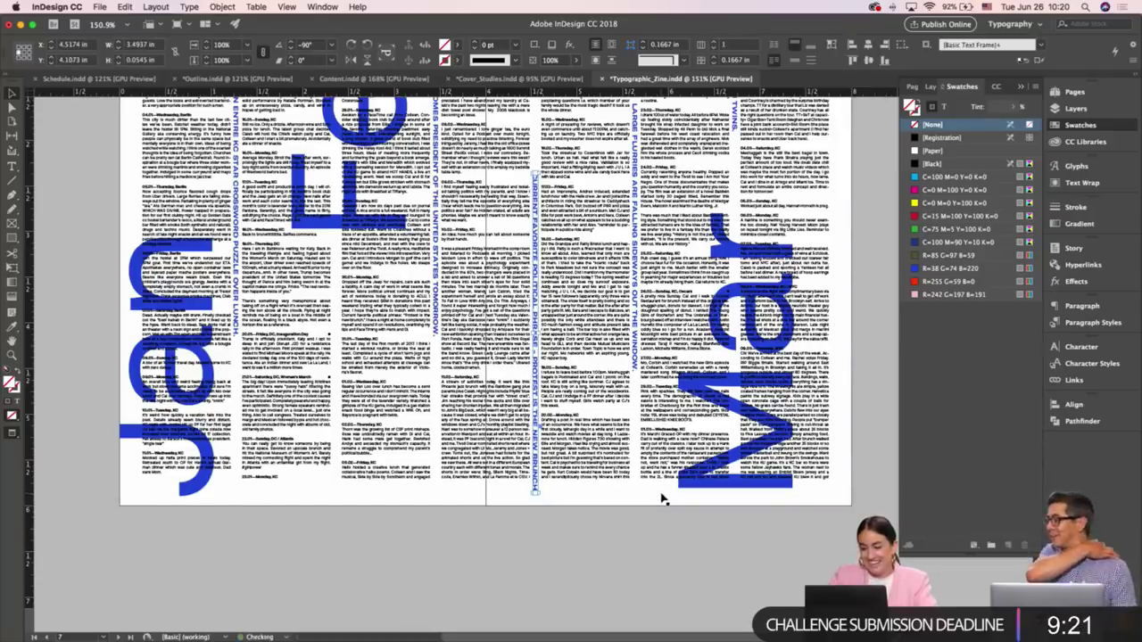
click(706, 472)
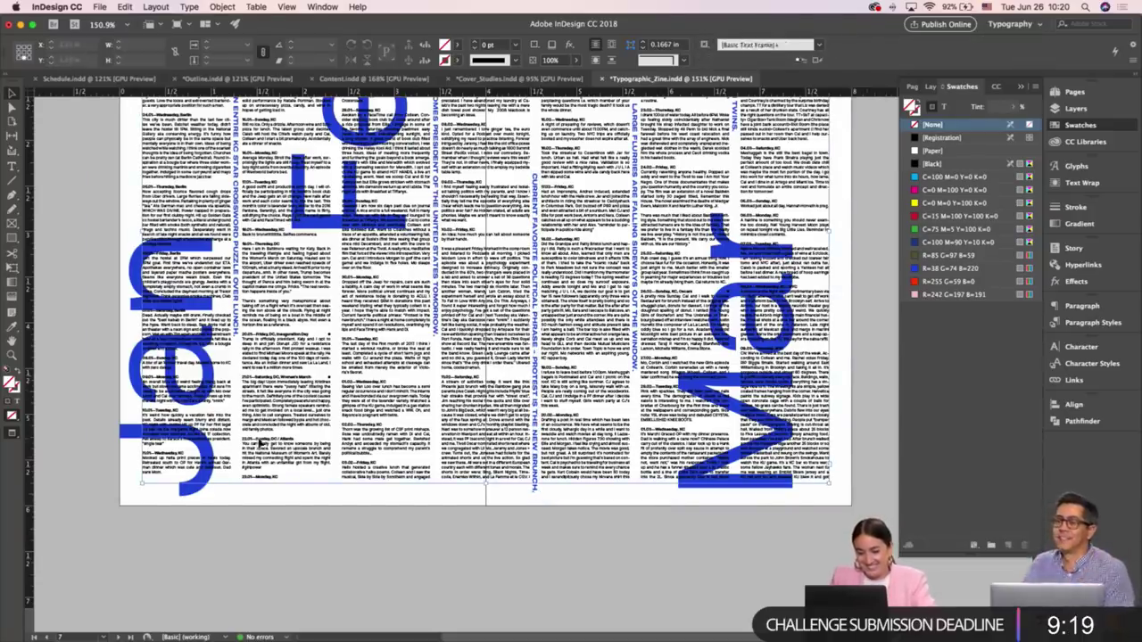
drag(496, 489, 497, 521)
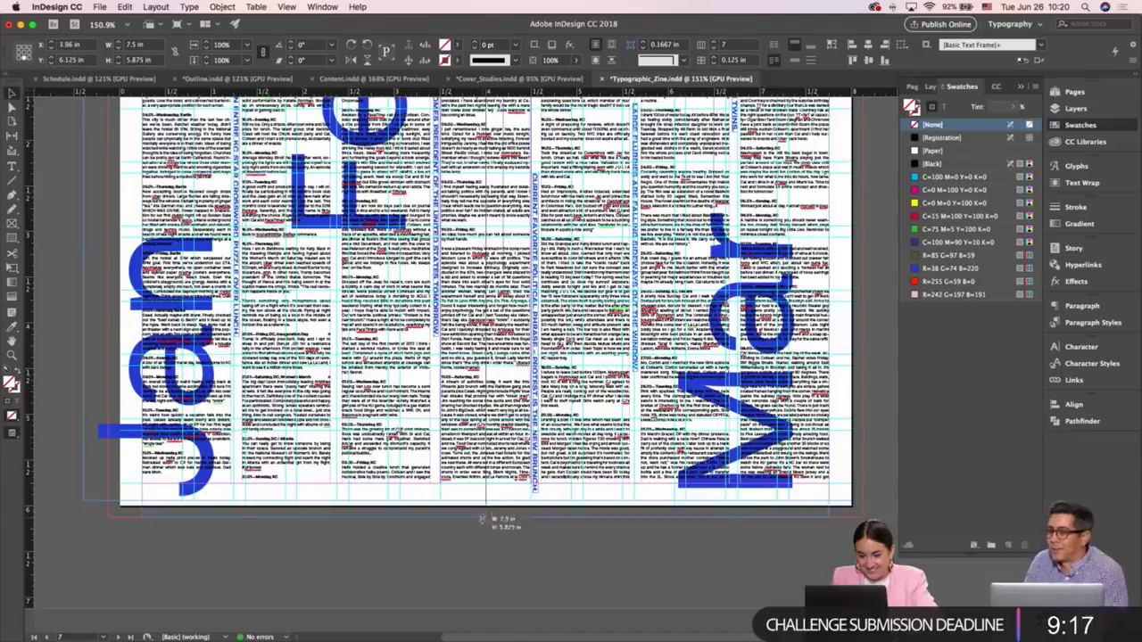
click(494, 547)
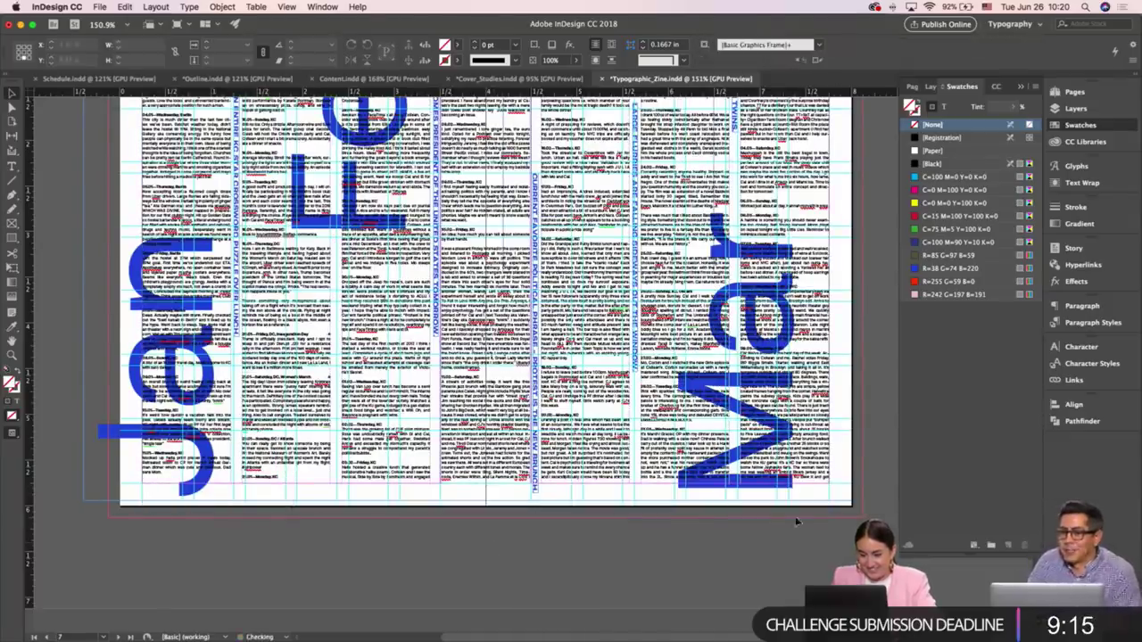
click(100, 388)
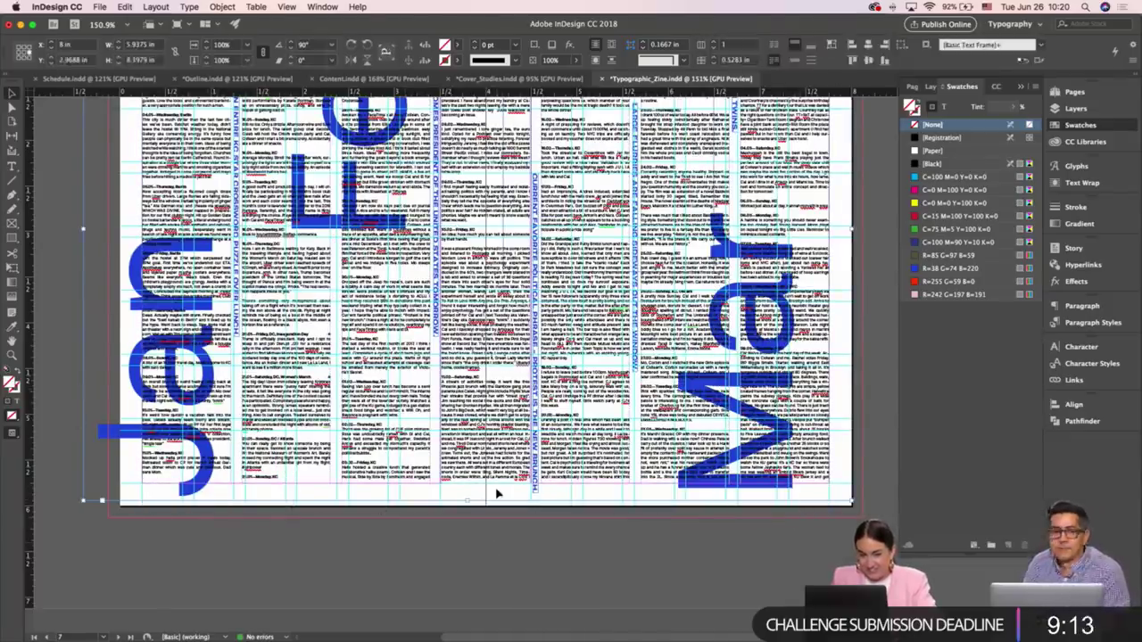
drag(465, 499, 467, 517)
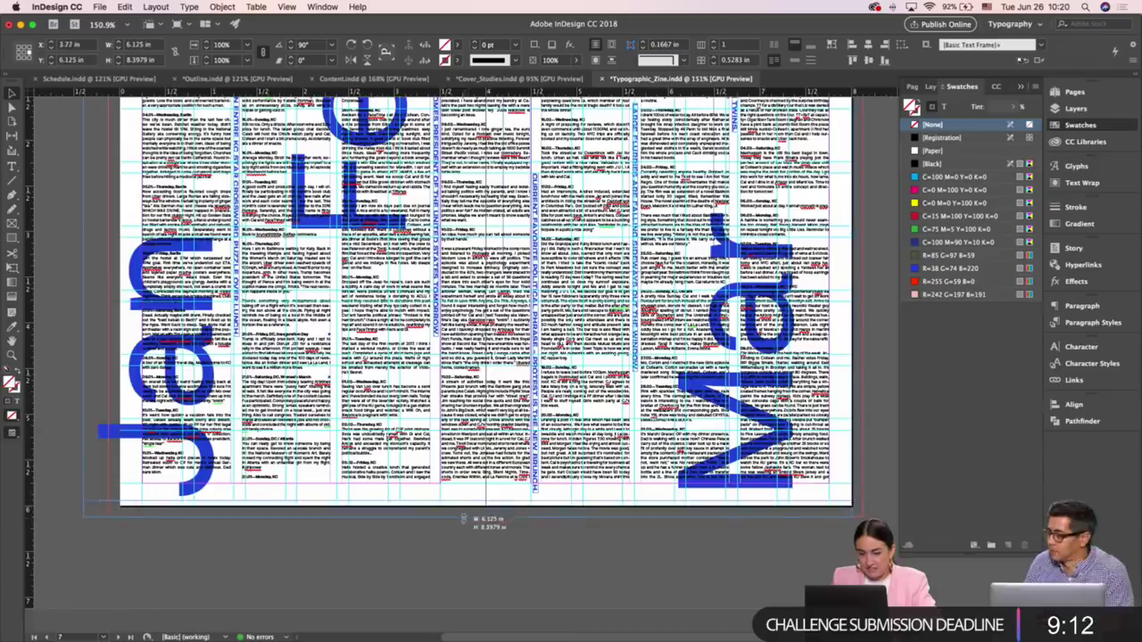
click(467, 549)
Extend a body text frame's bottom edge slightly lower
scroll(735, 534, up, 3)
scroll(736, 533, right, 2)
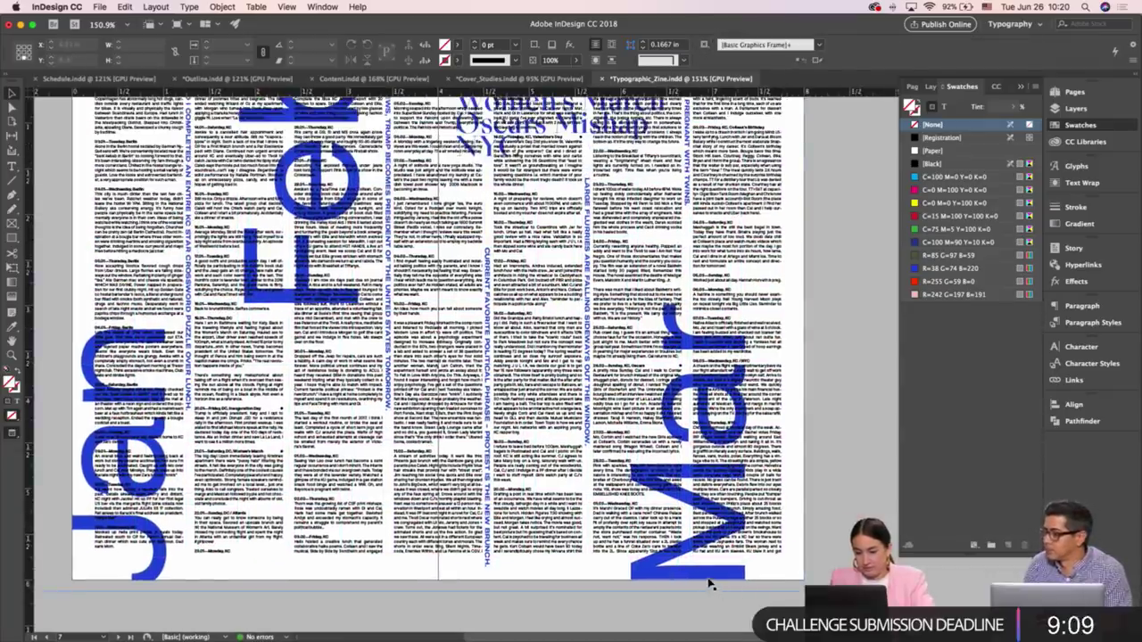
click(564, 587)
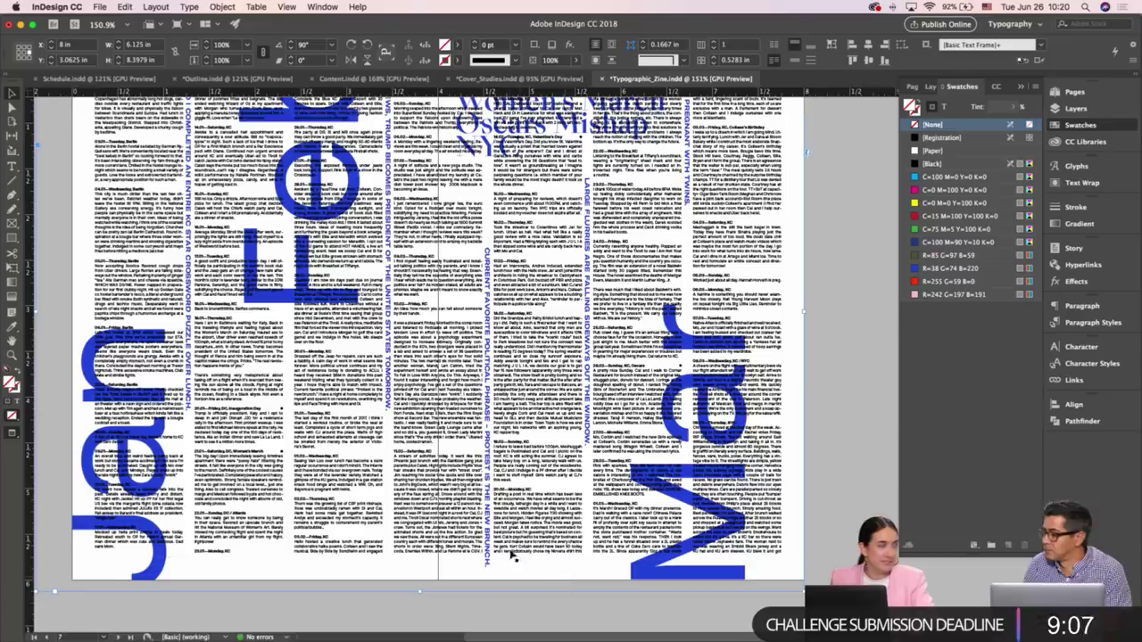
scroll(499, 548, down, 2)
scroll(499, 549, left, 1)
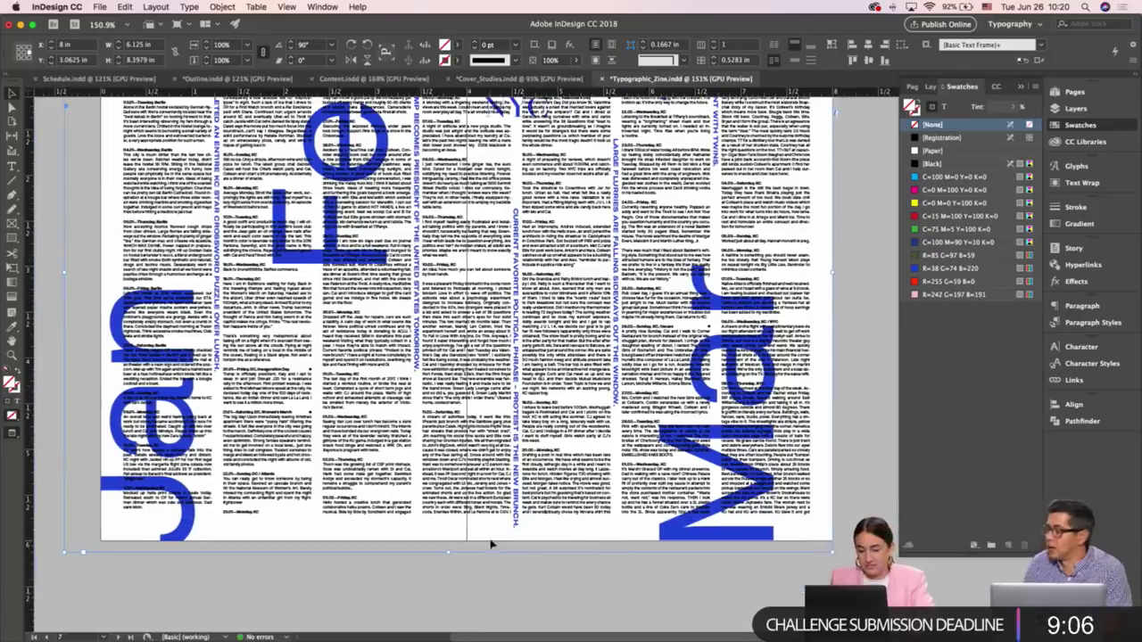
drag(449, 553, 448, 557)
click(450, 571)
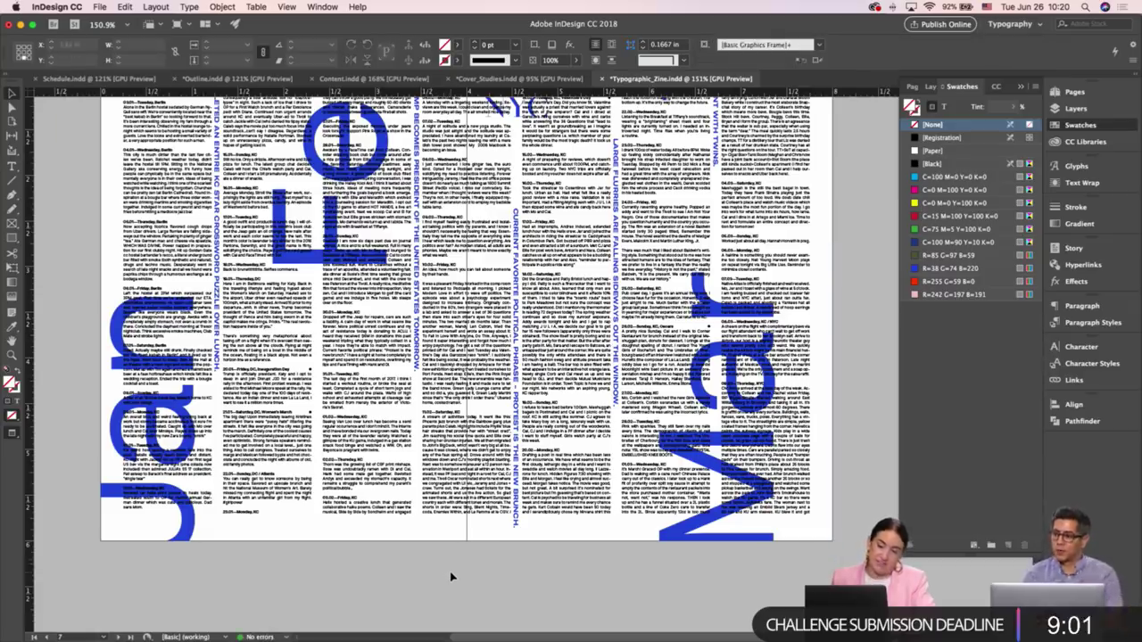
scroll(469, 576, up, 4)
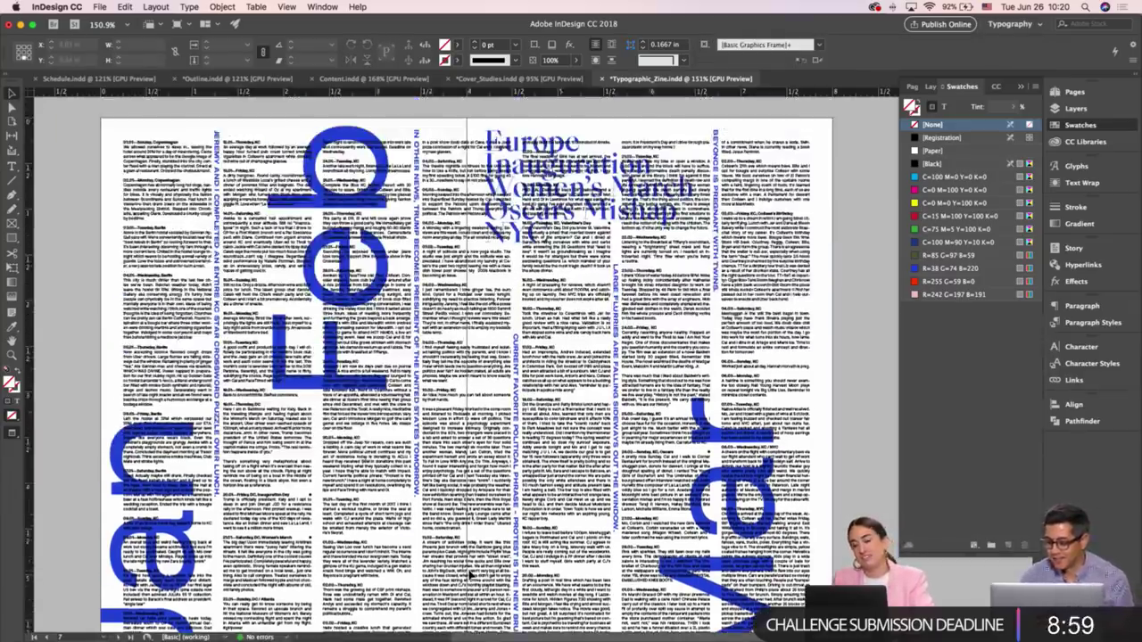
key(w)
Try moving the Europe–Inauguration headline block right and down, then undo it
click(505, 138)
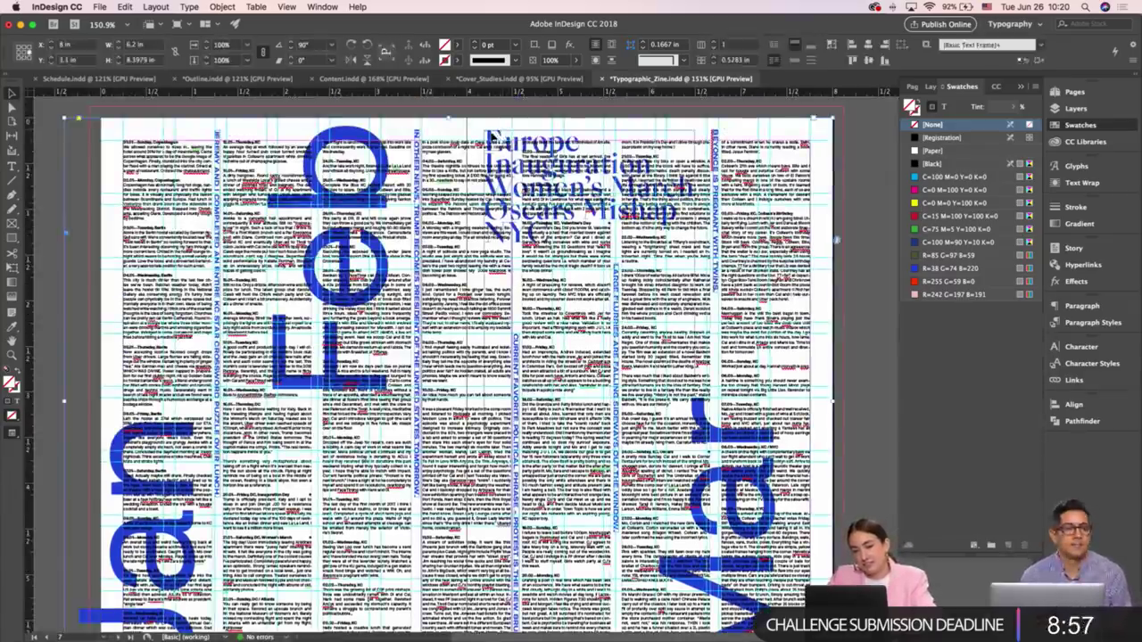
scroll(489, 144, up, 1)
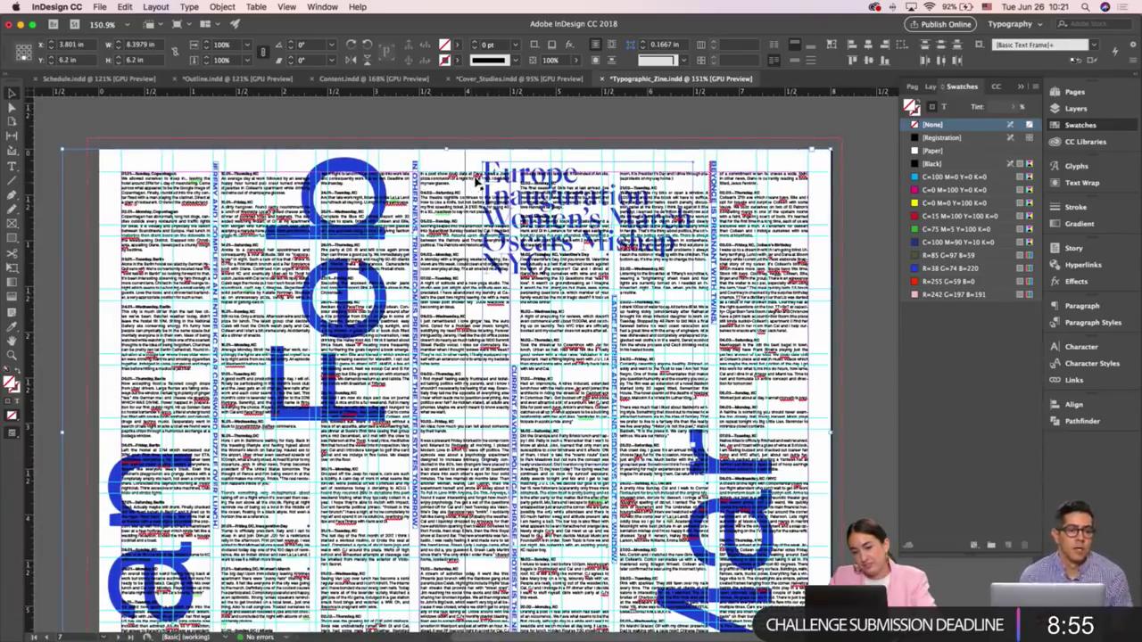
click(500, 167)
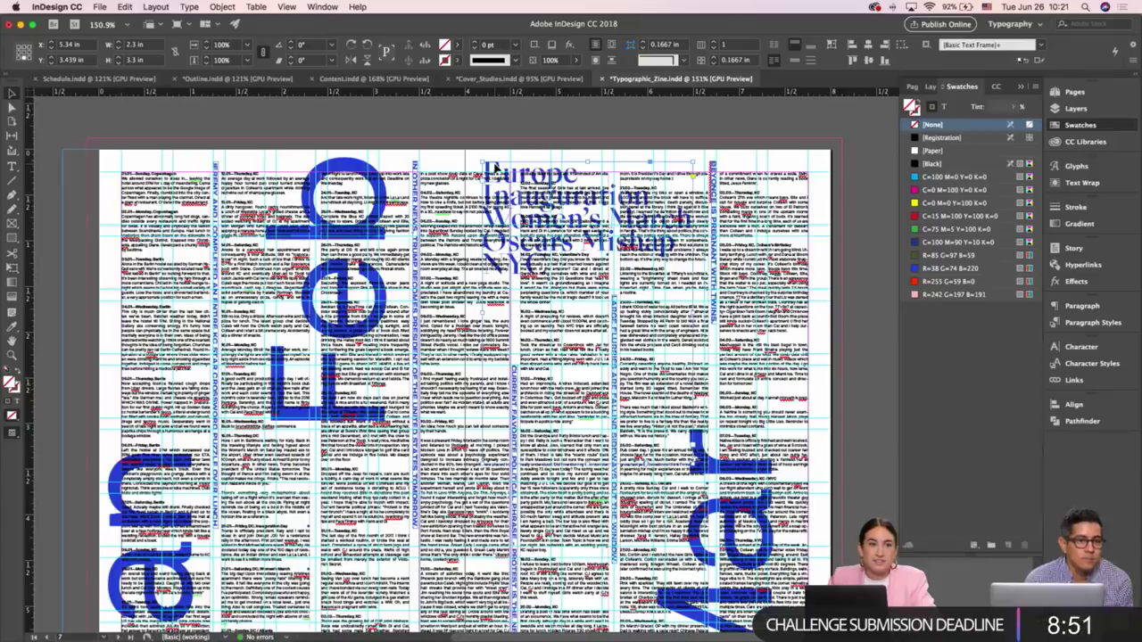
drag(496, 168, 621, 189)
key(super+z)
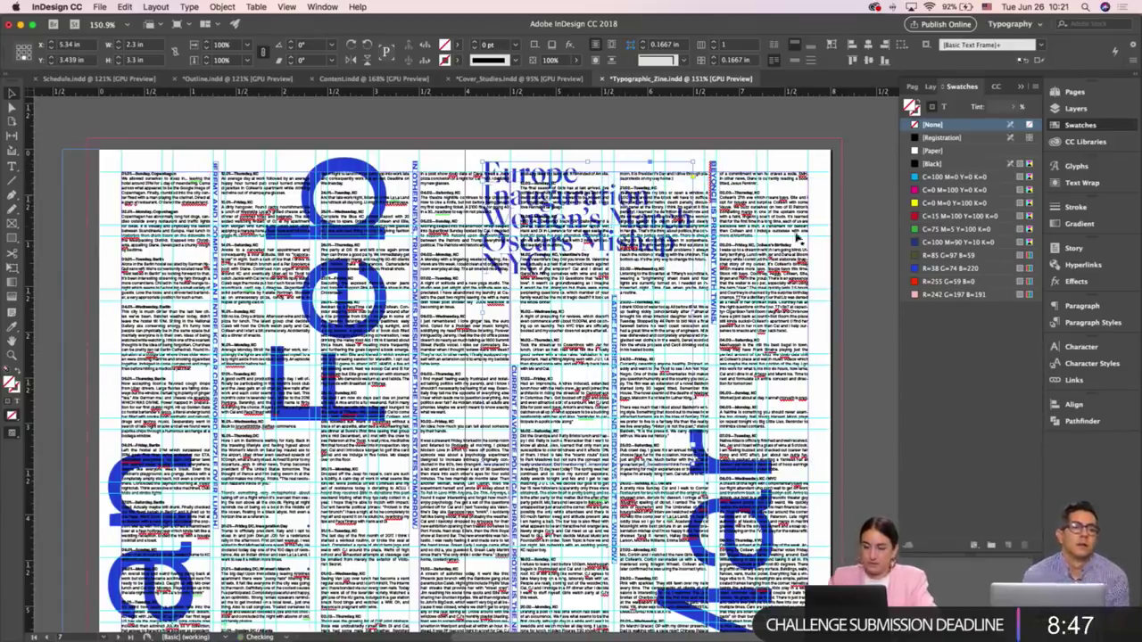
scroll(826, 241, down, 1)
scroll(825, 241, down, 3)
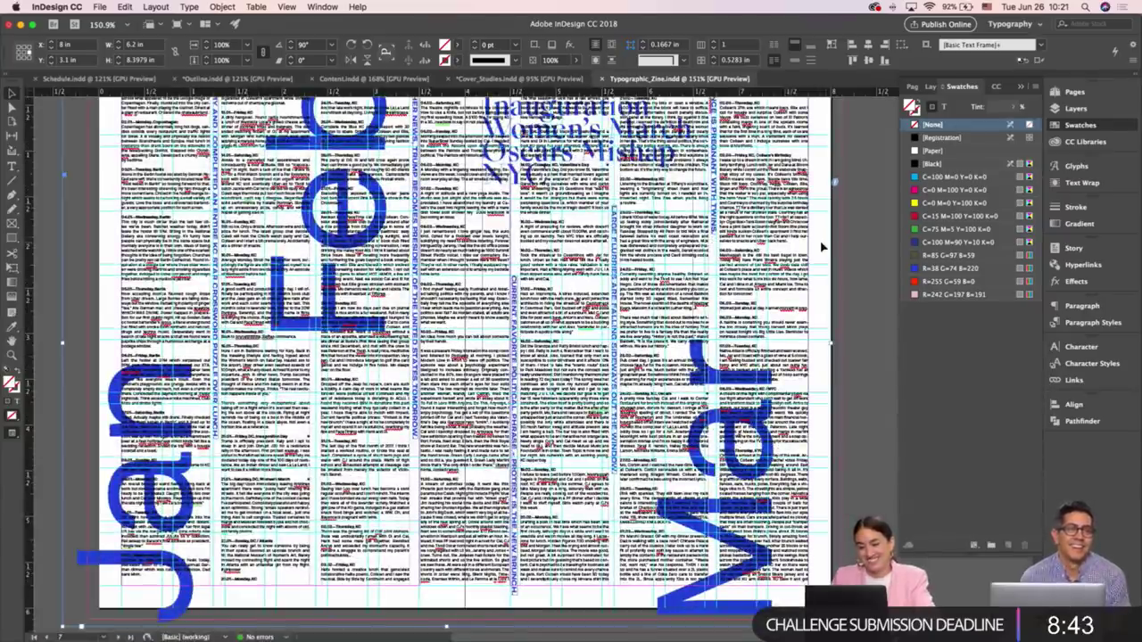
scroll(825, 243, left, 1)
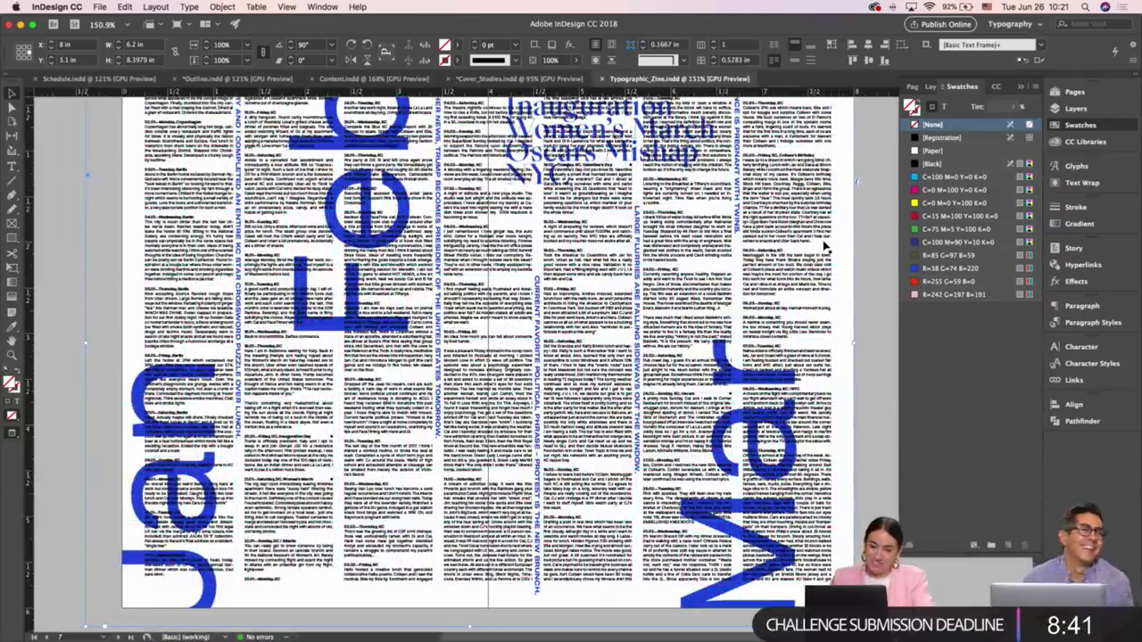
scroll(825, 245, up, 1)
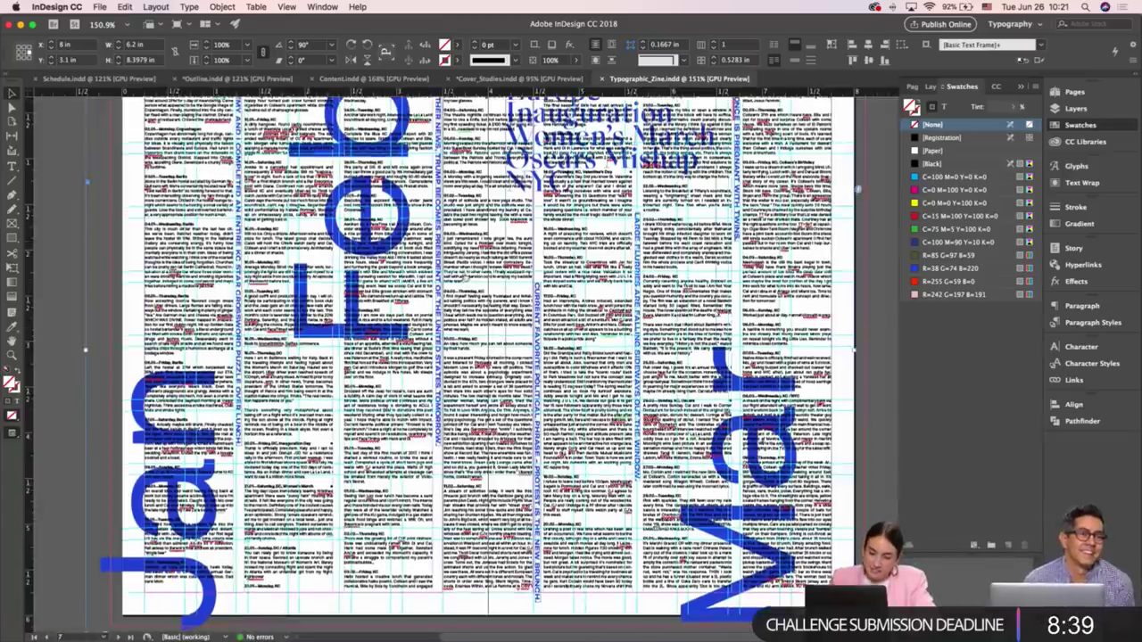
scroll(857, 189, down, 2)
scroll(857, 189, left, 1)
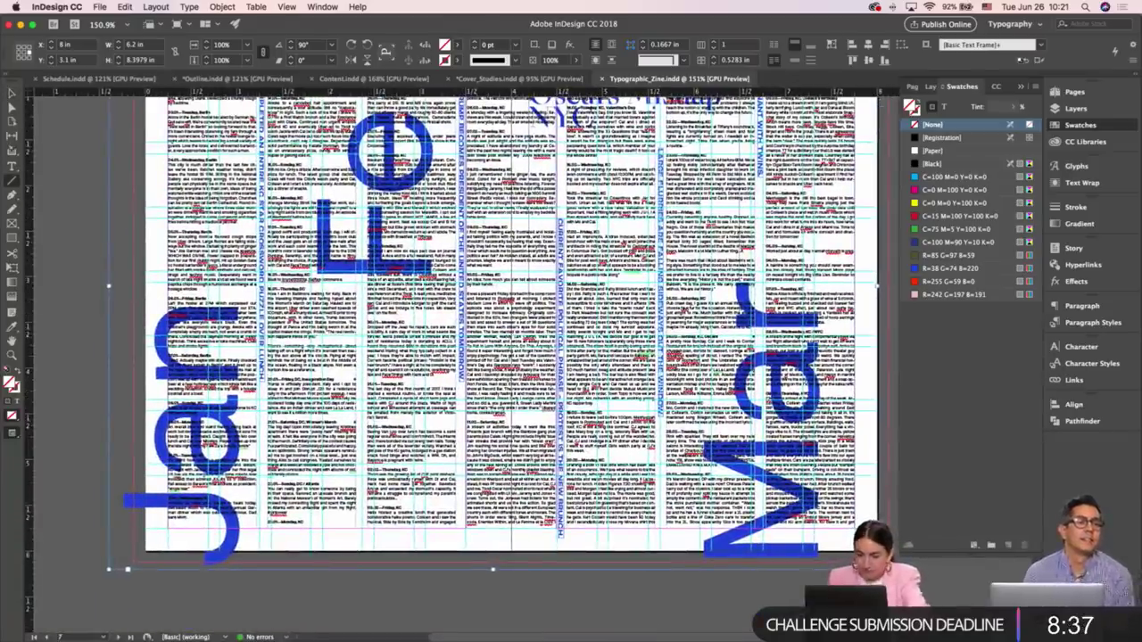
Give the short line an R=38 G=74 B=220 blue stroke at 0.25 pt
key(super+shift+a)
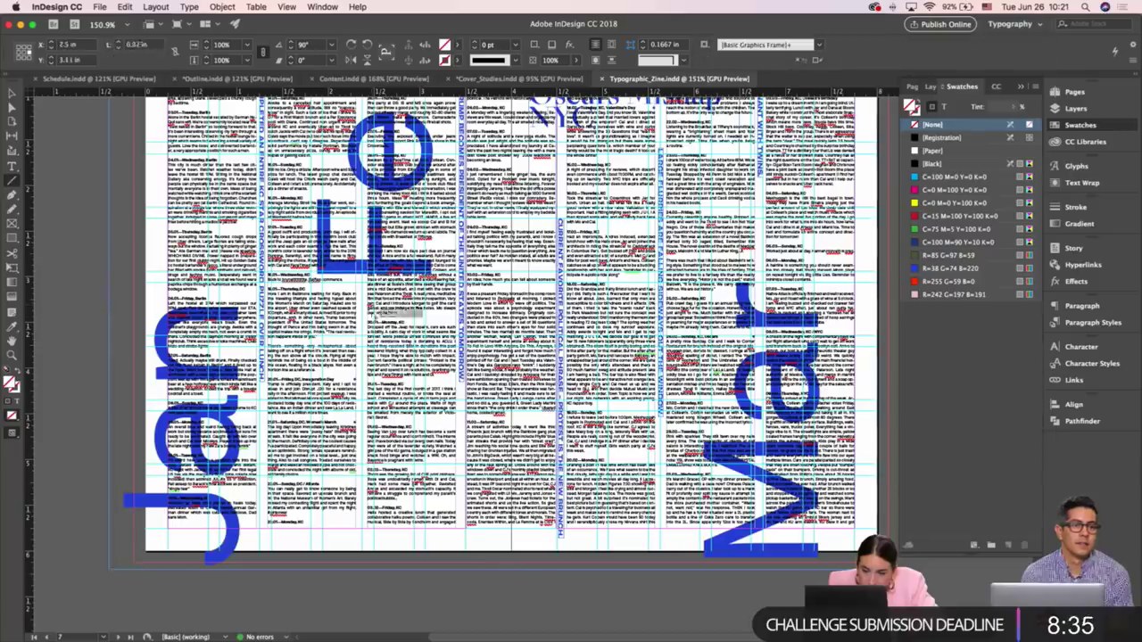
click(401, 505)
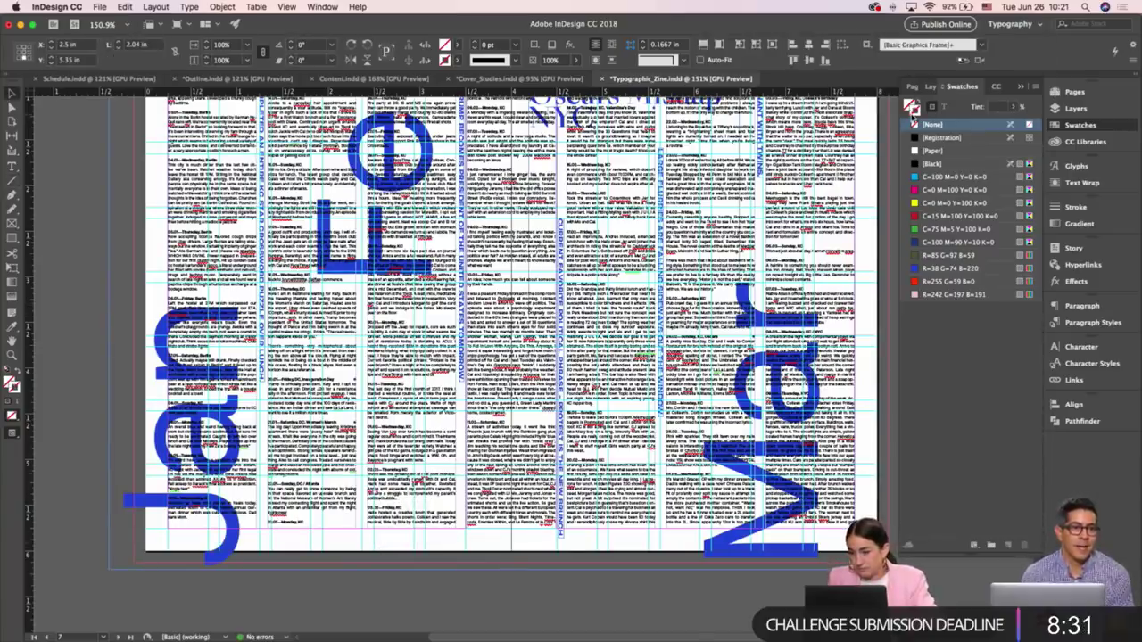
click(937, 268)
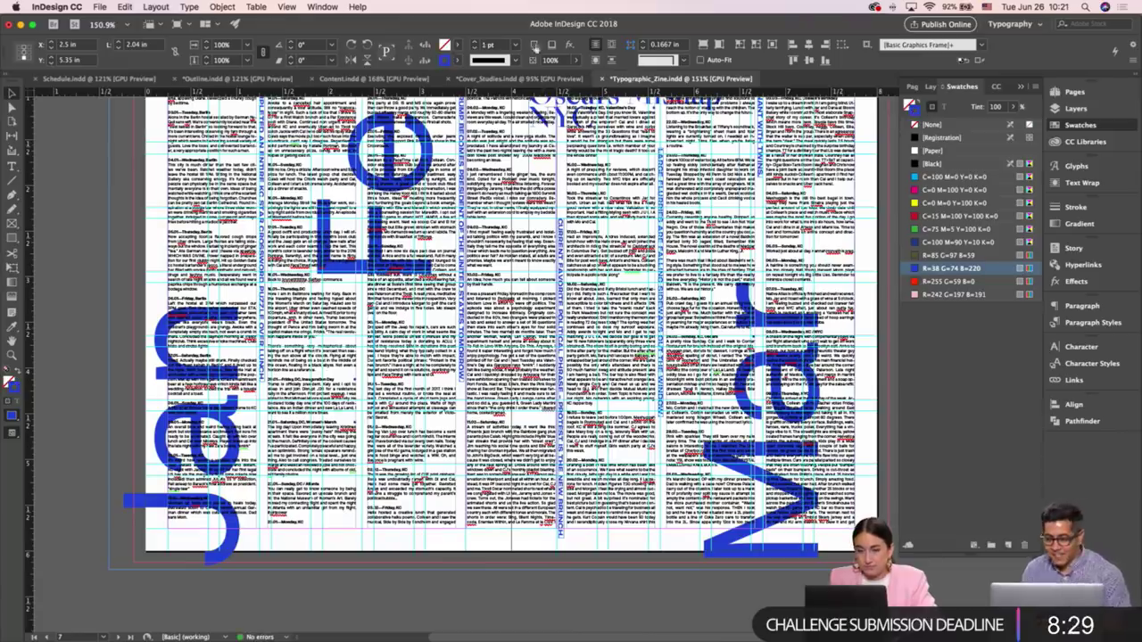
click(515, 46)
click(493, 57)
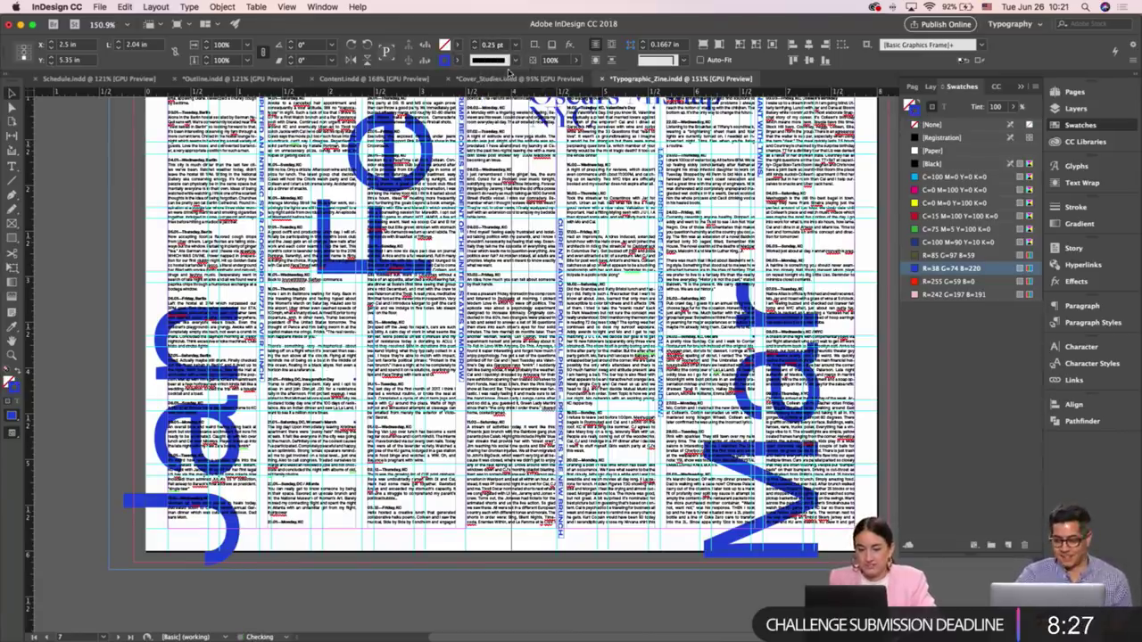
Check the spread layout in guide-free preview and full-screen presentation
key(w)
click(106, 352)
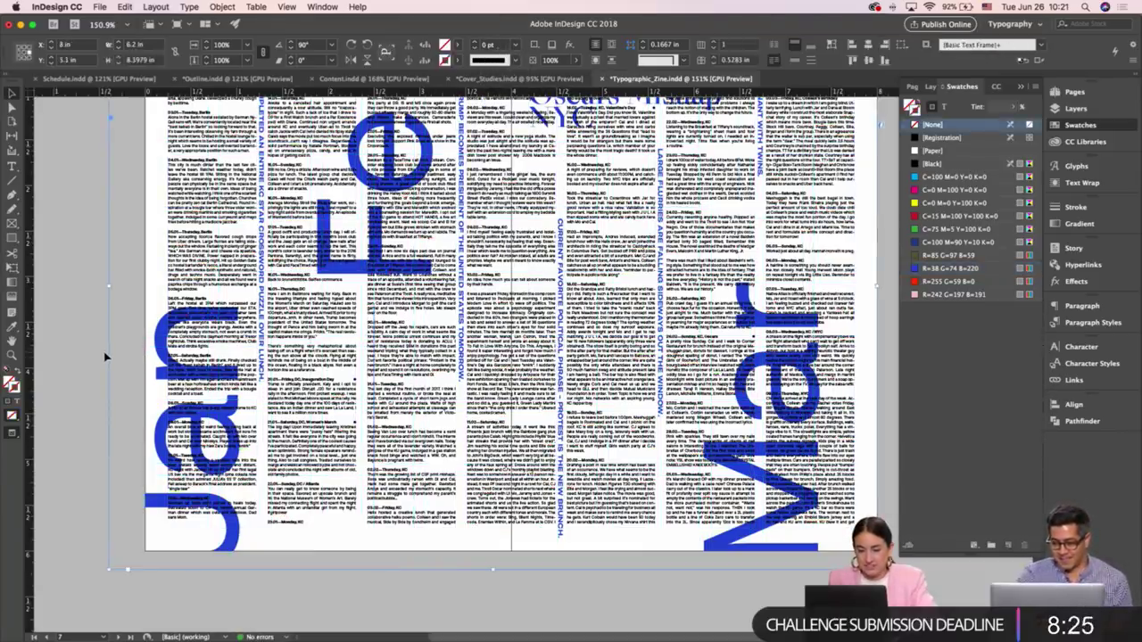
key(w)
scroll(530, 323, up, 5)
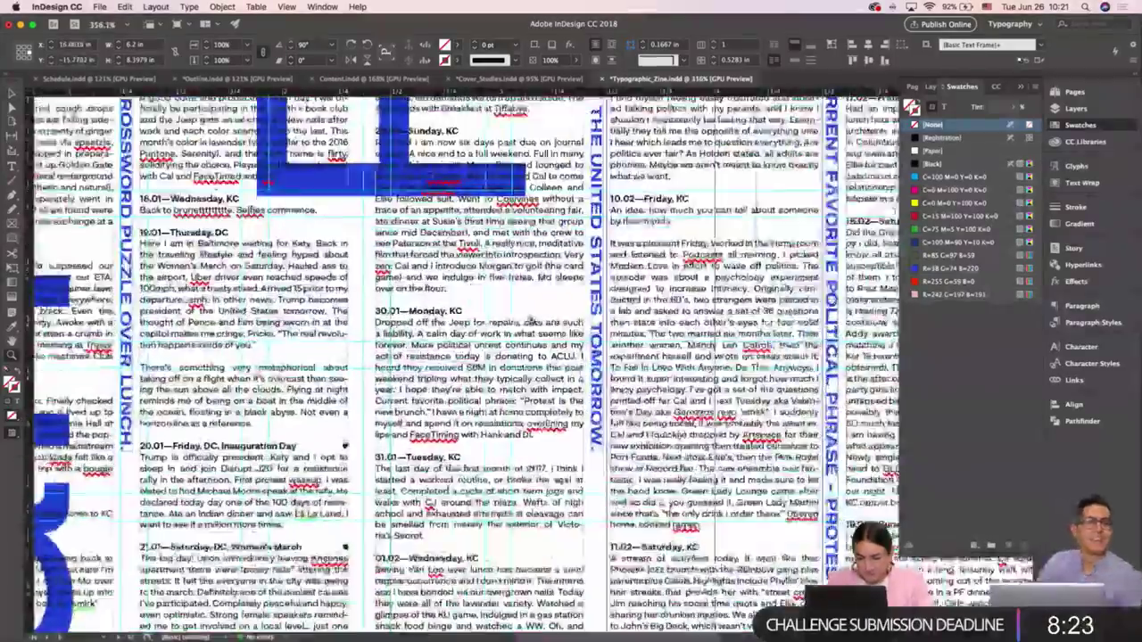
key(w)
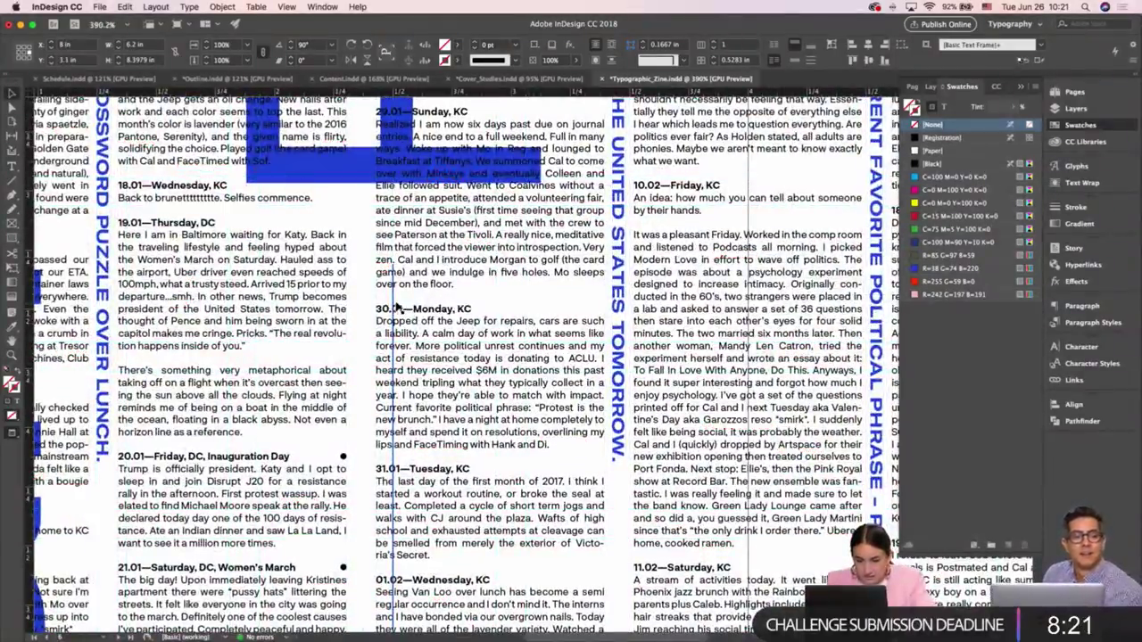
key(w)
key(w)
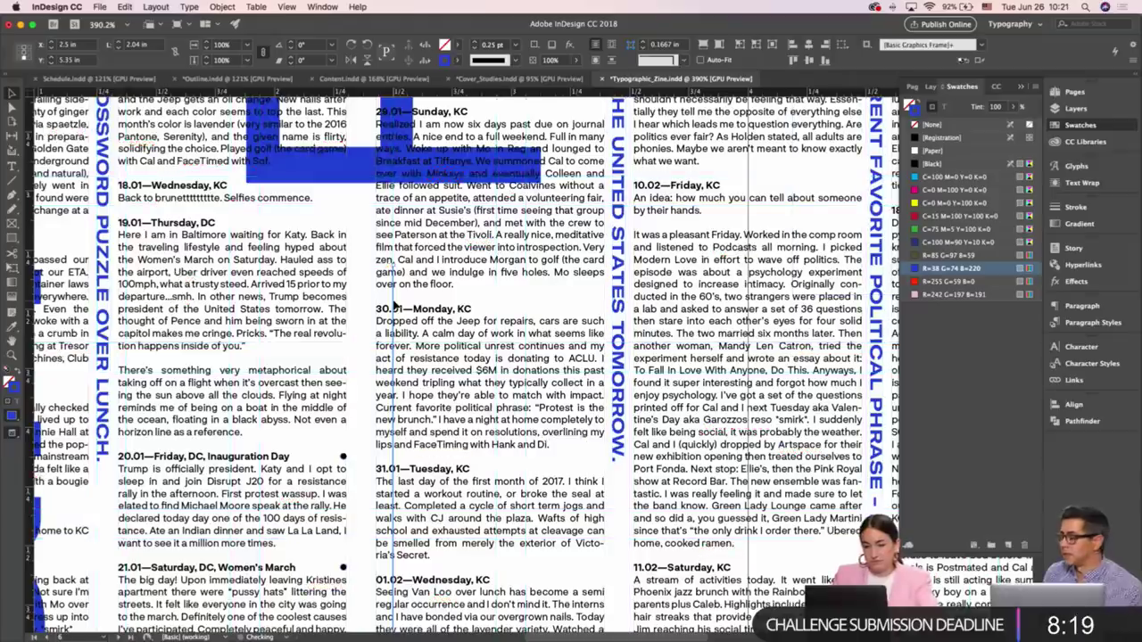
key(shift+w)
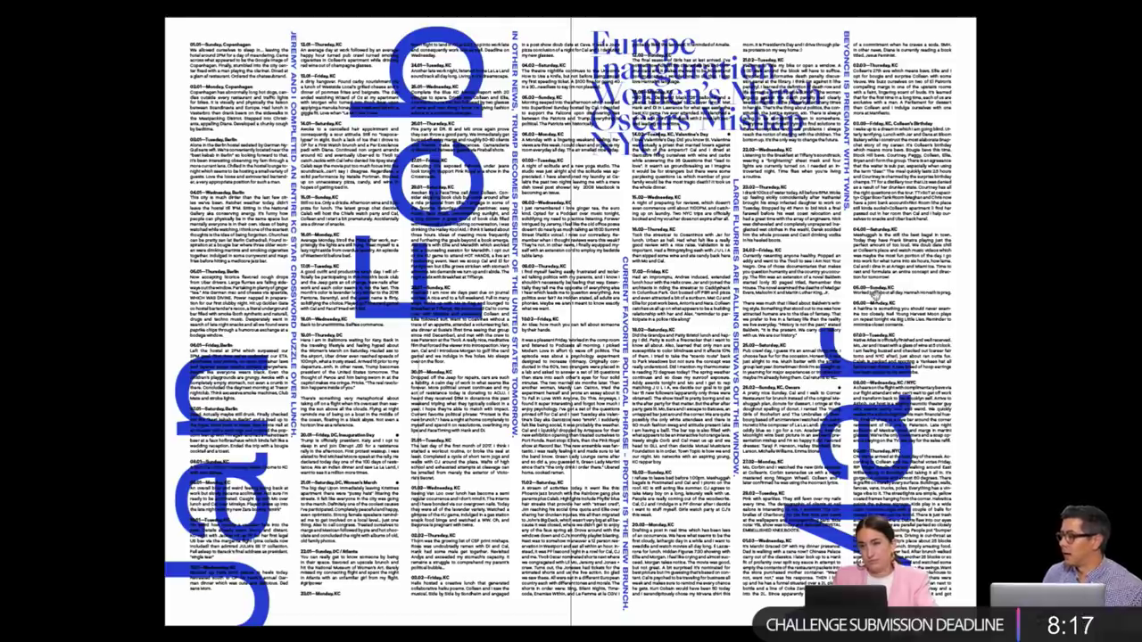
key(shift+w)
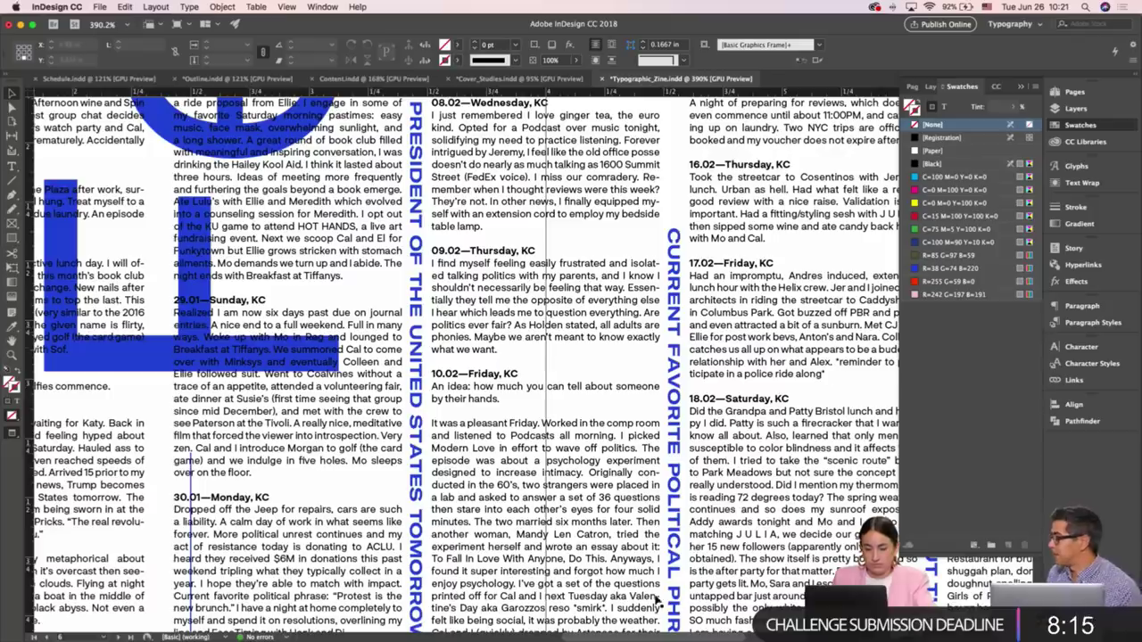
scroll(330, 471, down, 3)
scroll(330, 471, left, 3)
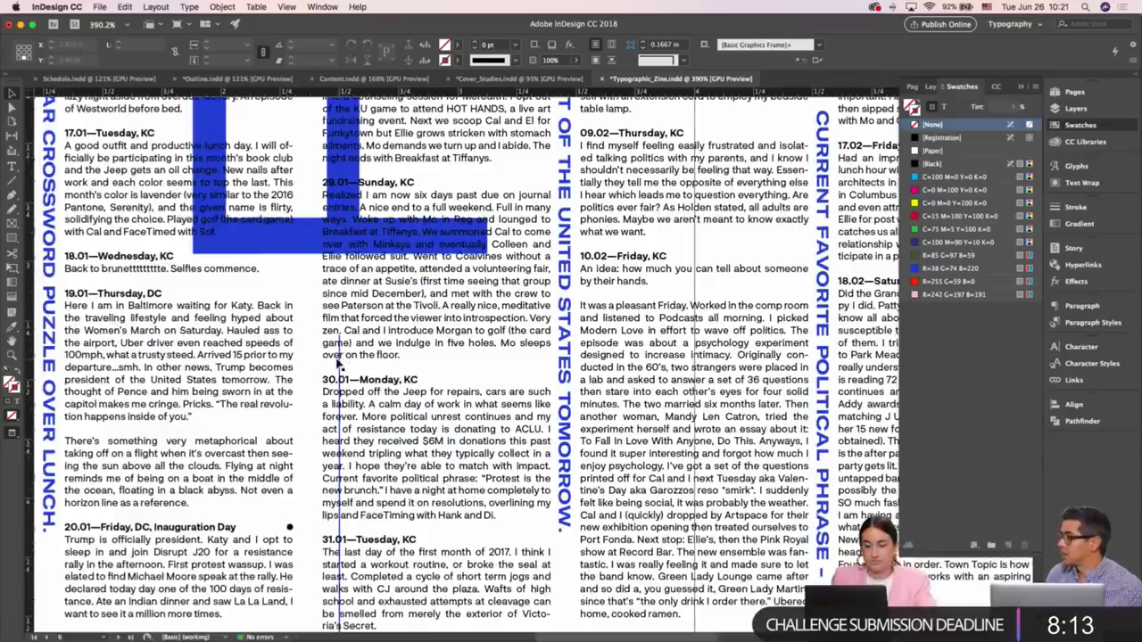
scroll(338, 361, down, 10)
scroll(337, 362, left, 2)
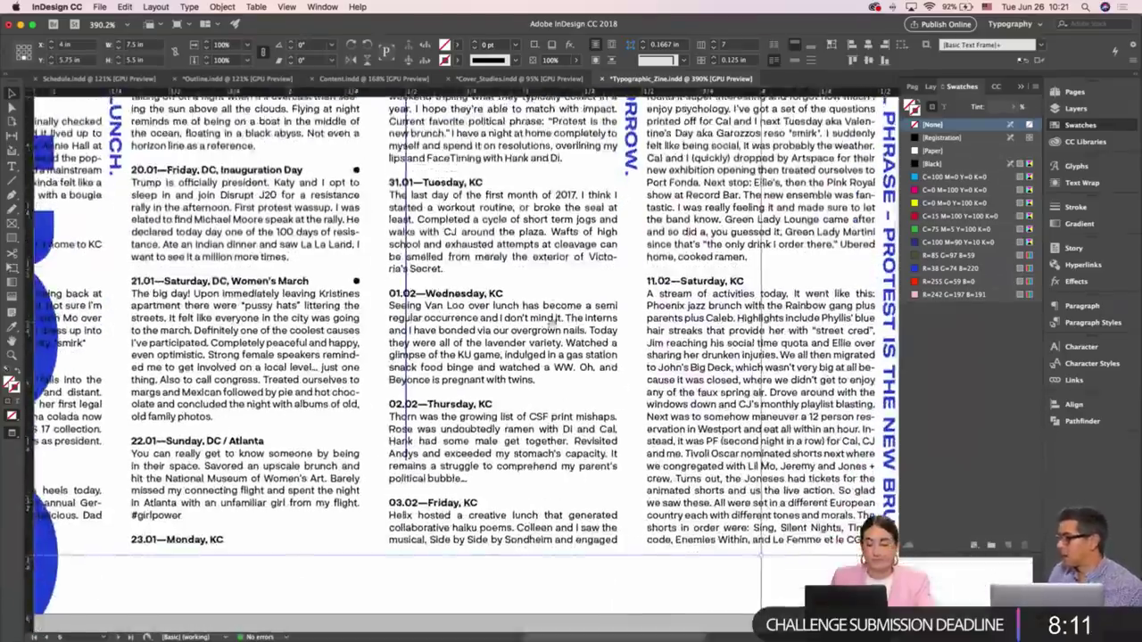
scroll(482, 544, down, 3)
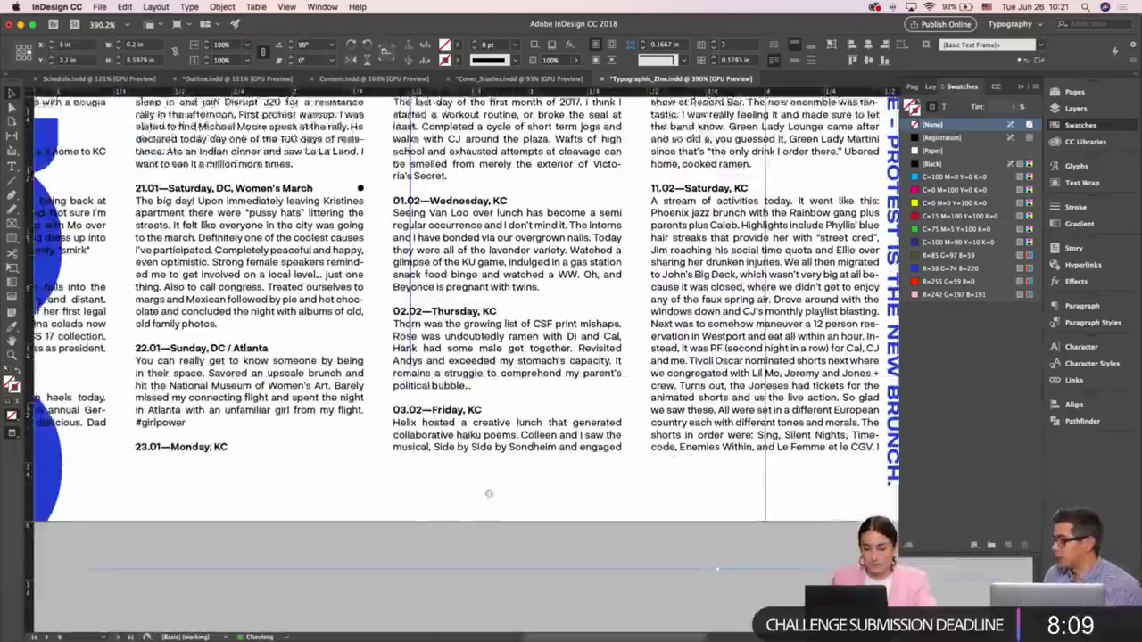
Place the blue line on the page between two diary columns and thicken it to 0.75 pt
mouse_move(504, 487)
mouse_down()
mouse_move(504, 428)
mouse_move(544, 381)
mouse_up()
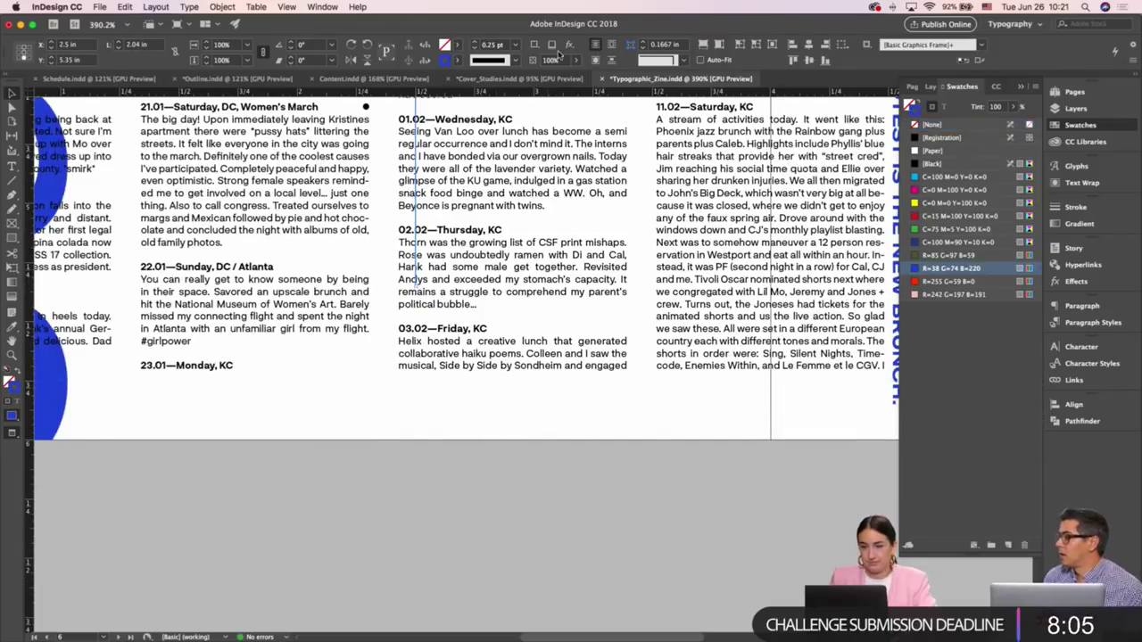
click(516, 45)
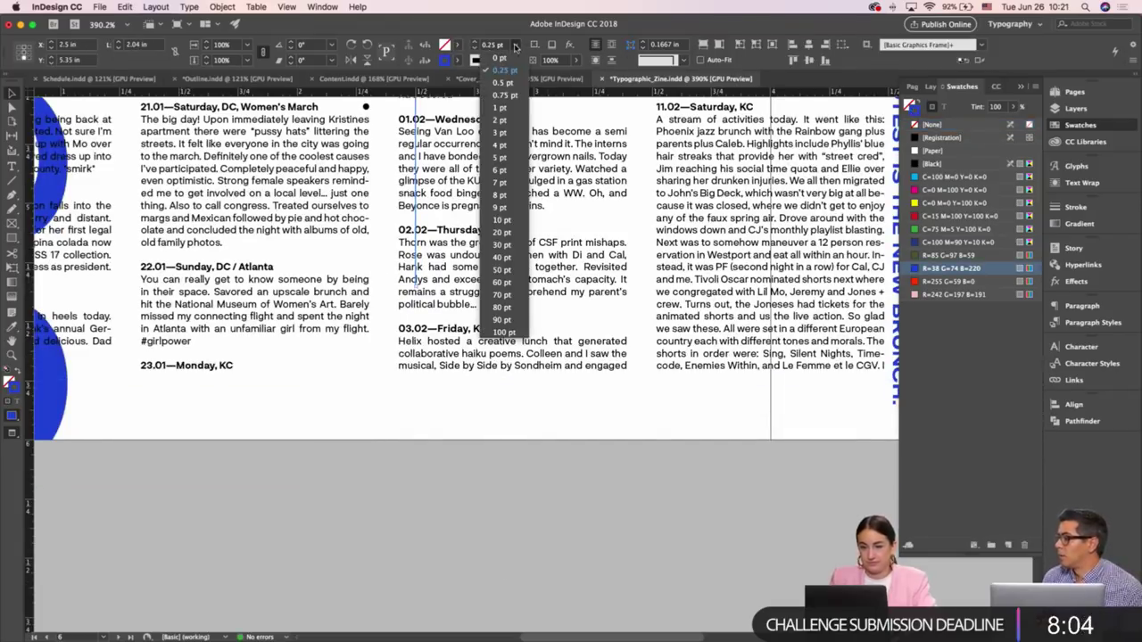
click(508, 95)
click(483, 574)
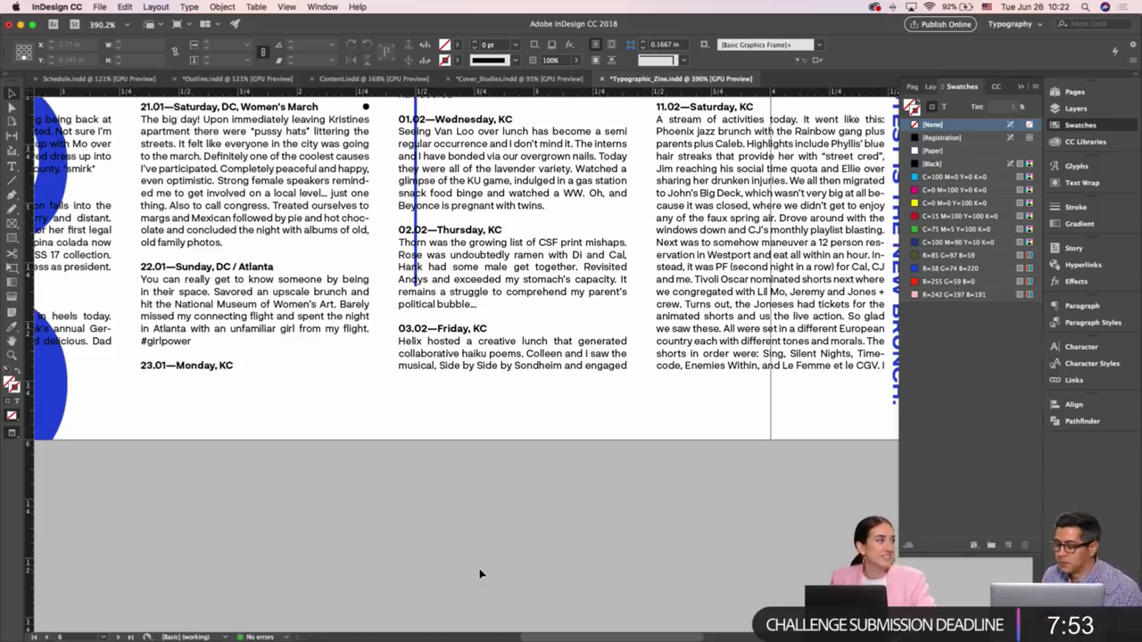
scroll(480, 574, left, 1)
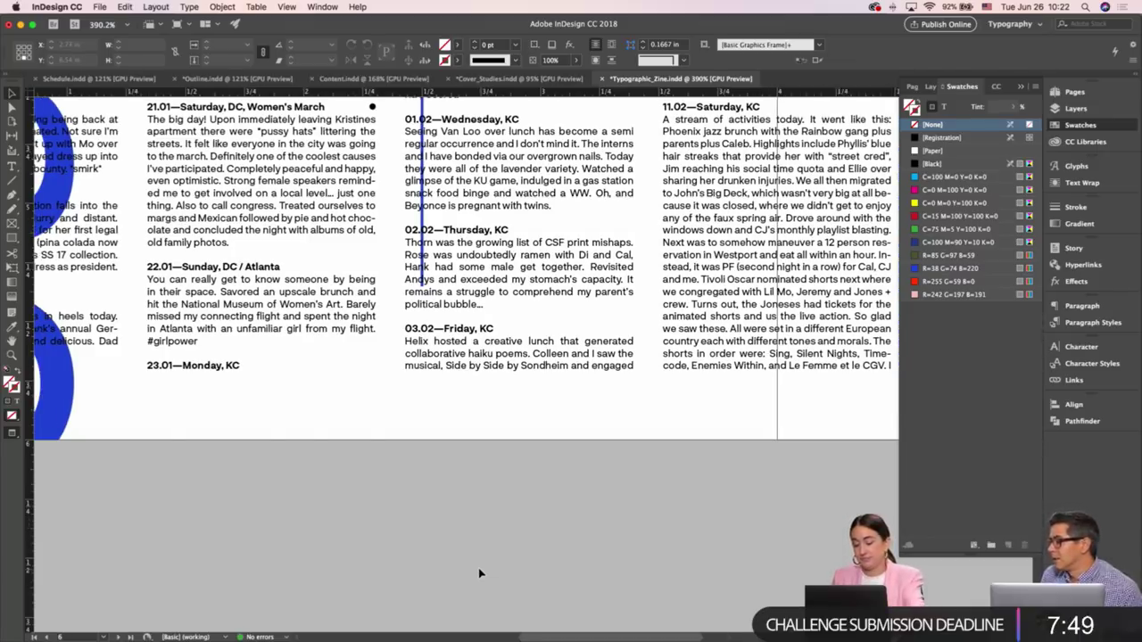
scroll(480, 572, down, 5)
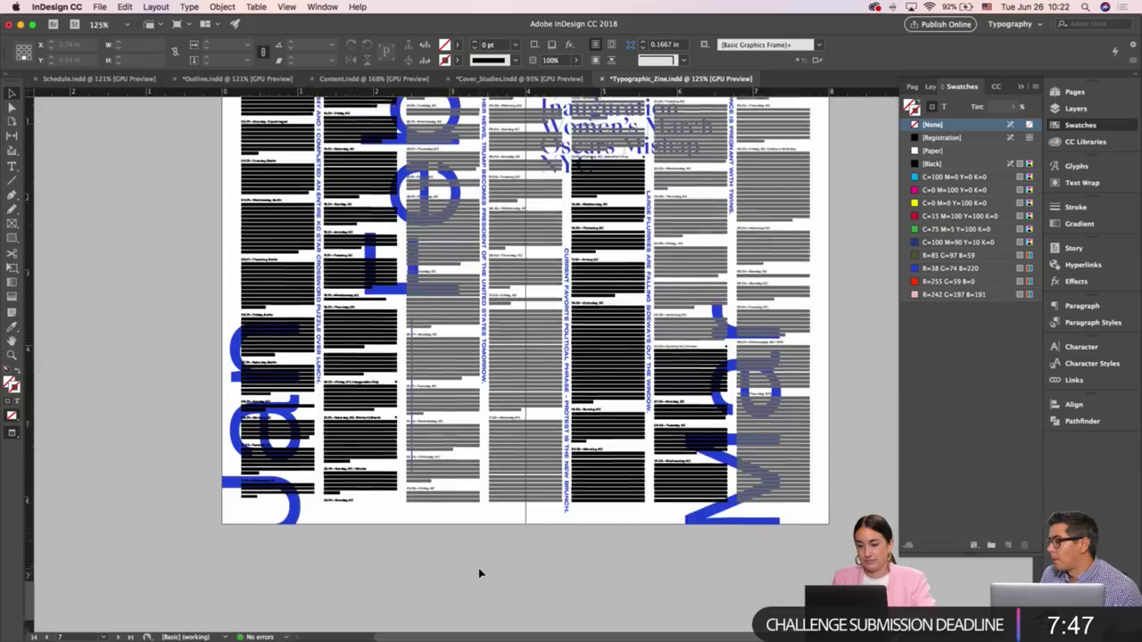
Scroll down to the 'Large flurries are falling sideways out the window.' spread
scroll(479, 573, up, 1)
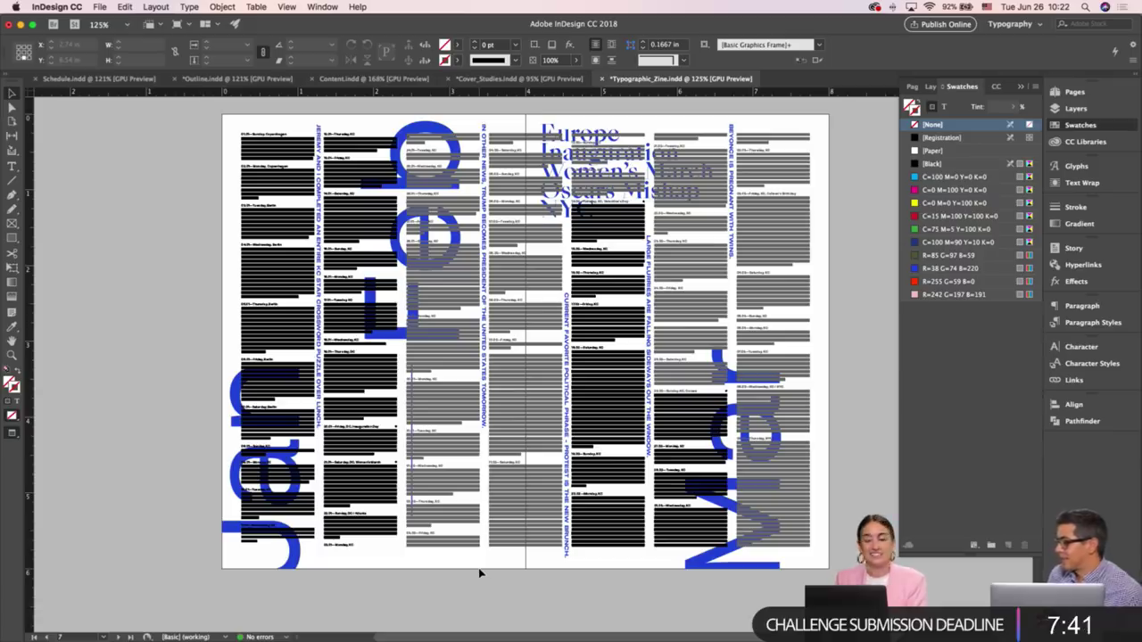
scroll(479, 572, down, 10)
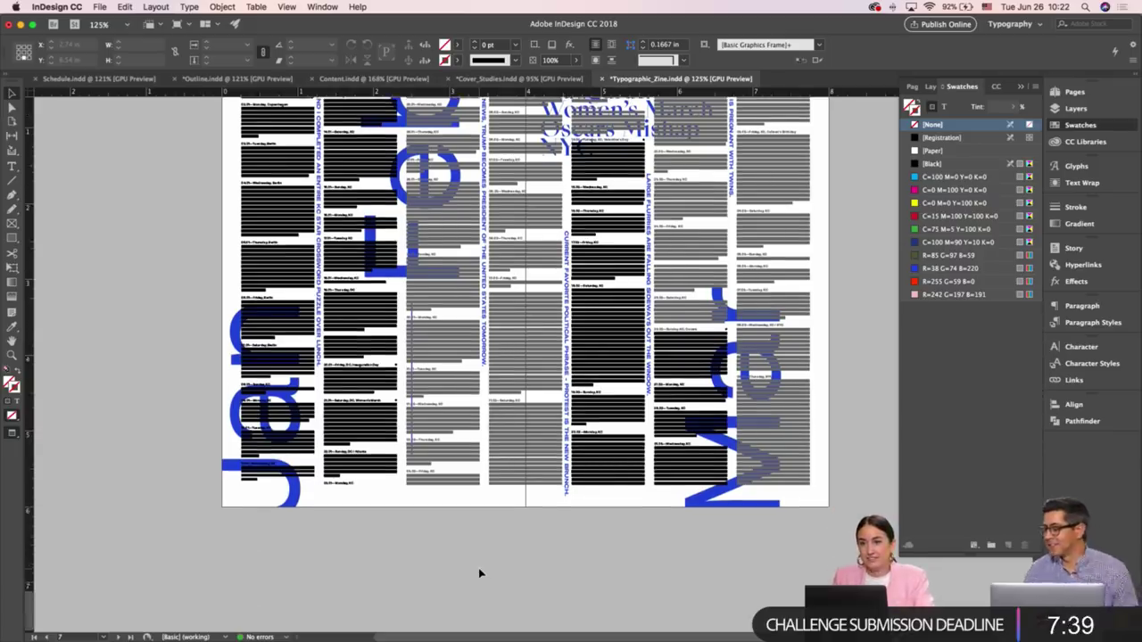
scroll(480, 573, down, 5)
Colour the diary text across all three columns blue
key(w)
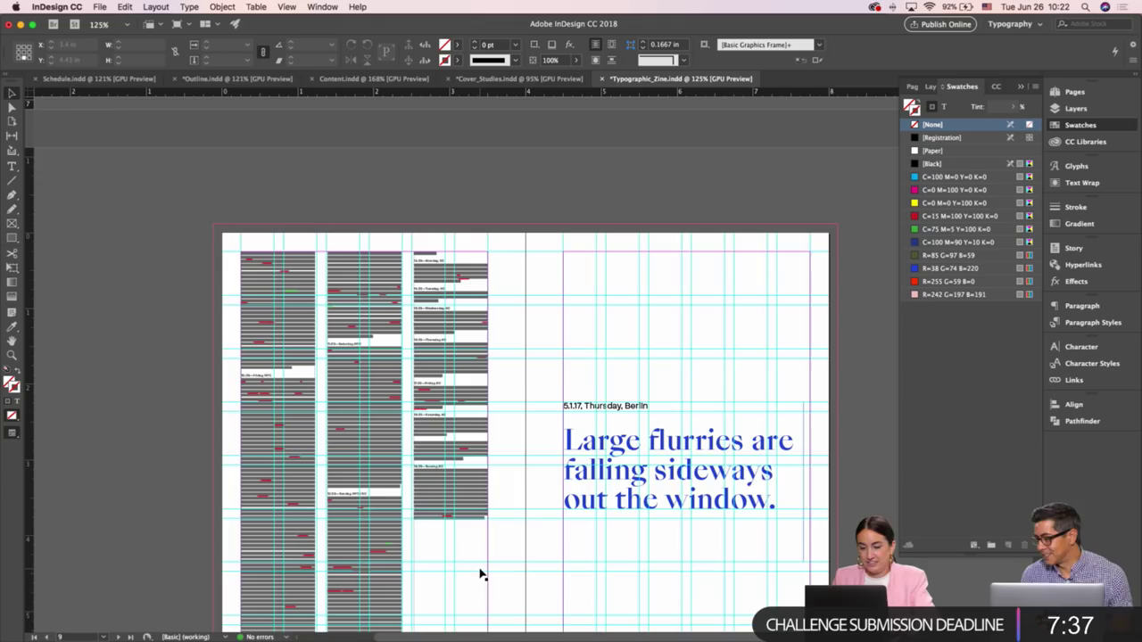
scroll(521, 419, up, 5)
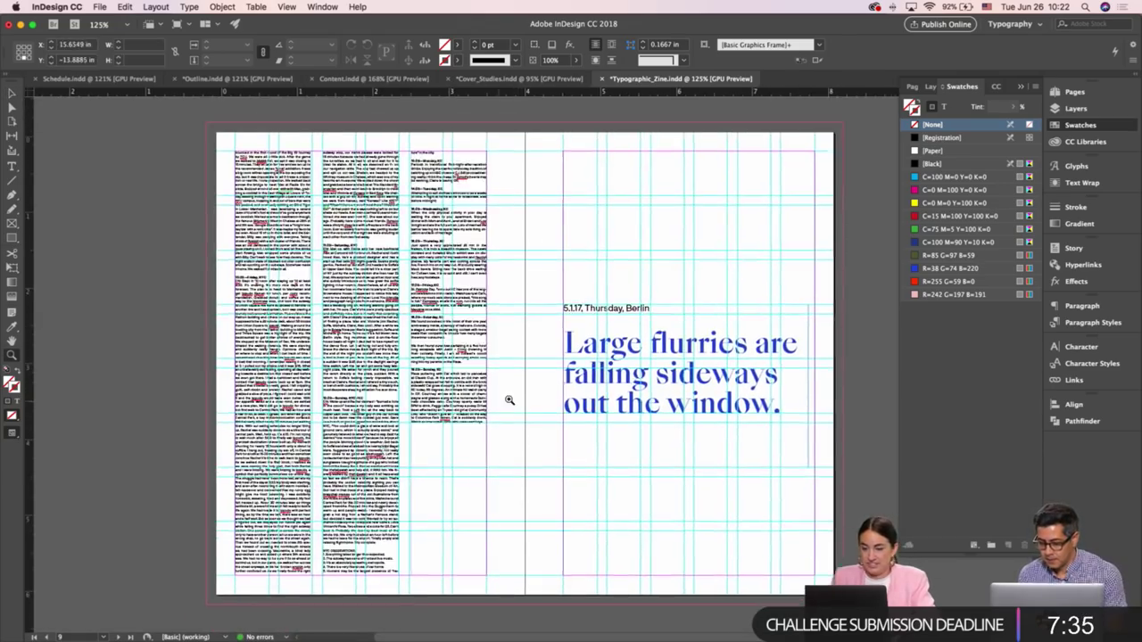
scroll(500, 419, up, 2)
scroll(500, 419, right, 1)
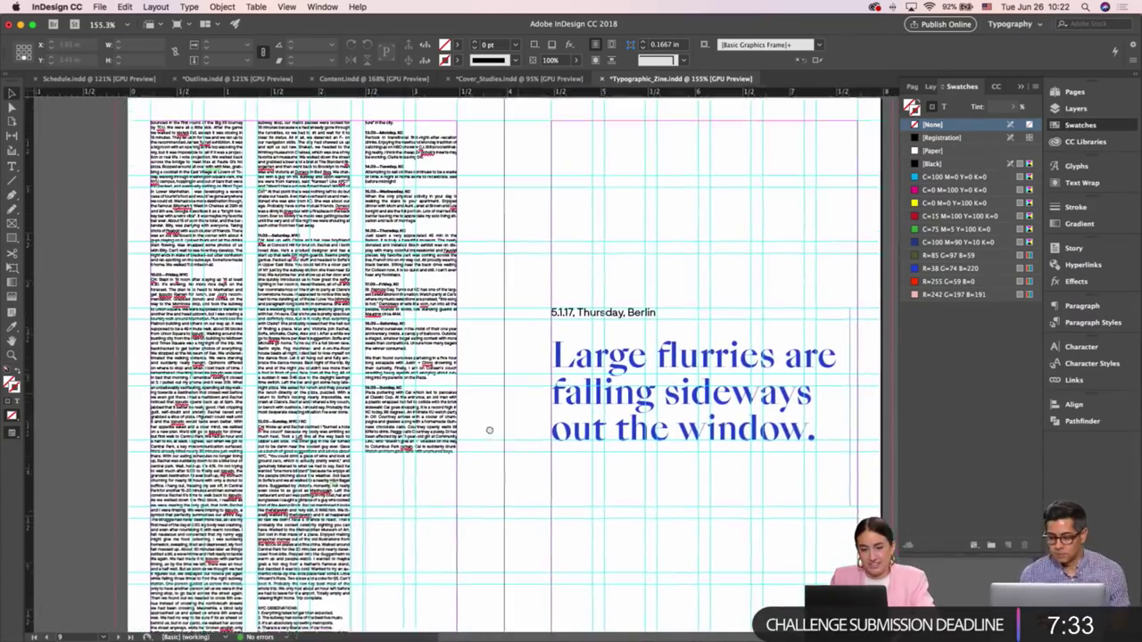
double_click(475, 473)
drag(475, 474, 160, 140)
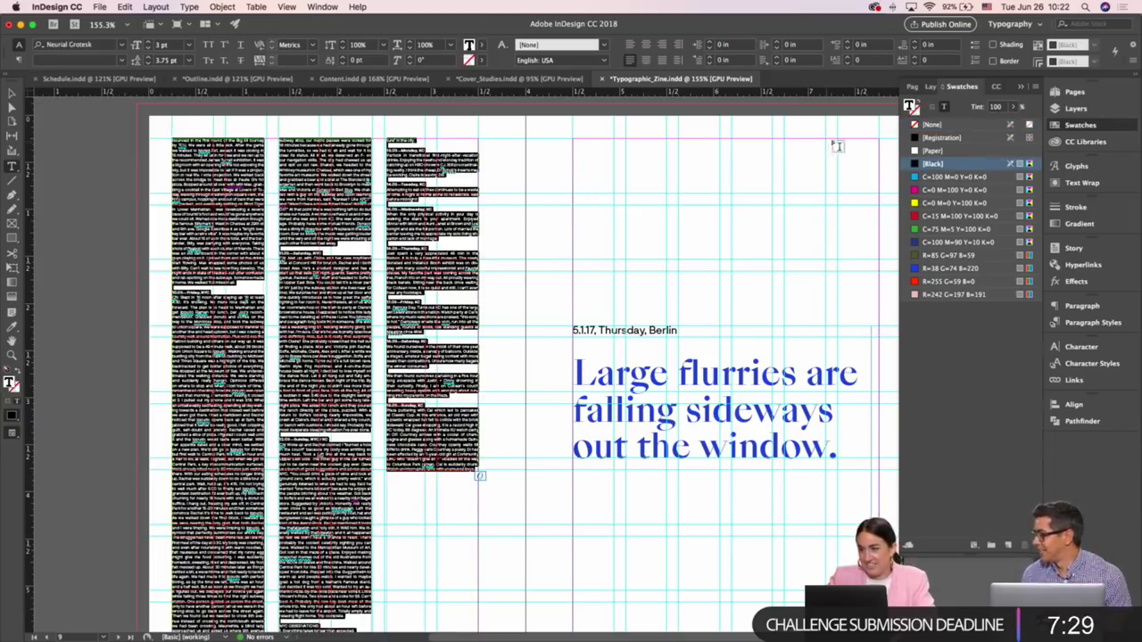
click(946, 269)
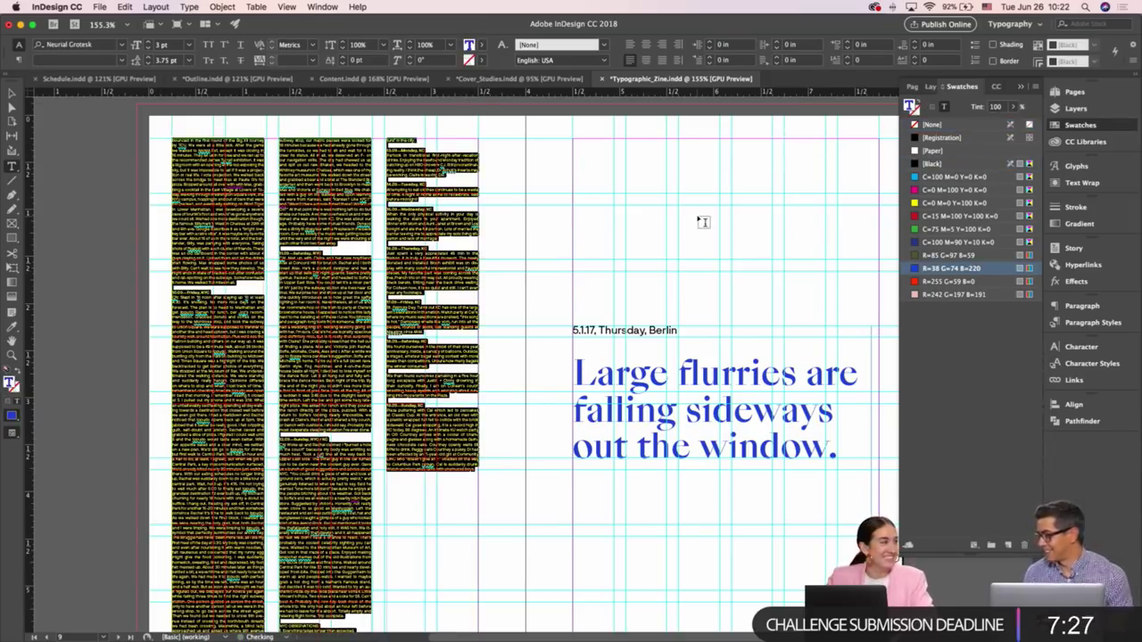
key(Escape)
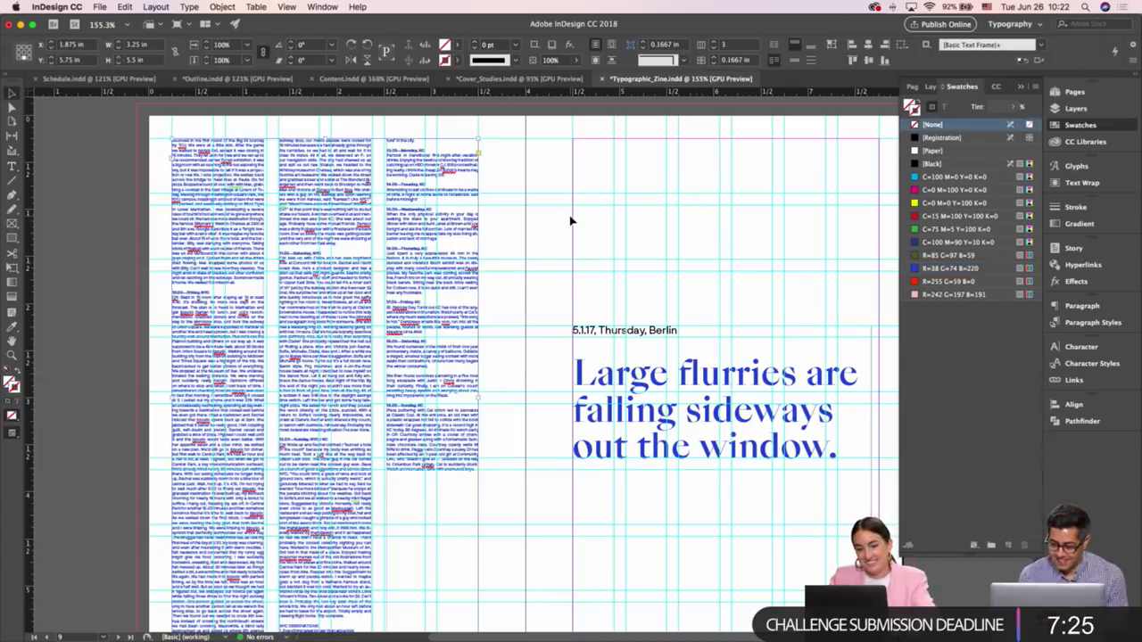
key(w)
scroll(571, 219, down, 3)
key(w)
scroll(572, 219, up, 2)
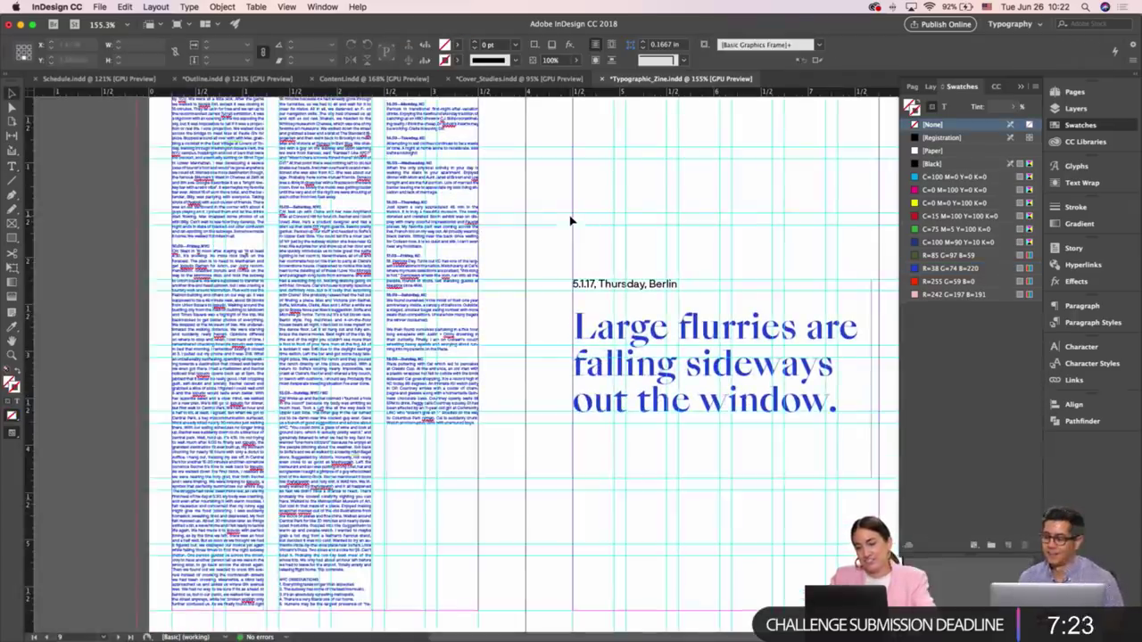
Set the dateline in GT America Trial Expanded Bold
key(t)
click(601, 285)
double_click(601, 285)
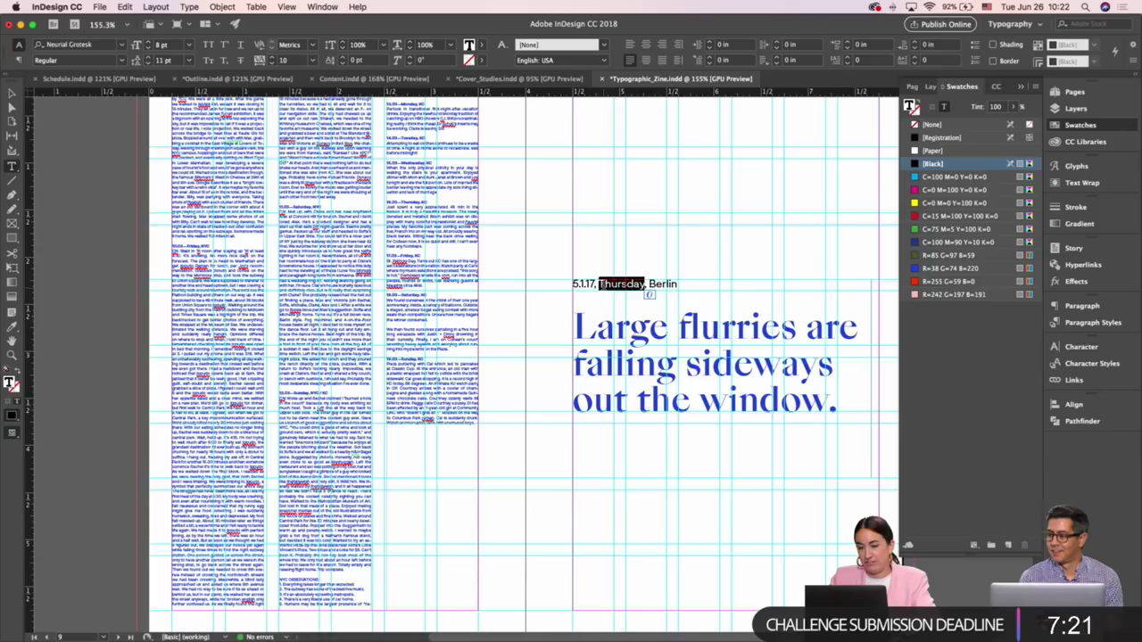
triple_click(625, 284)
click(111, 42)
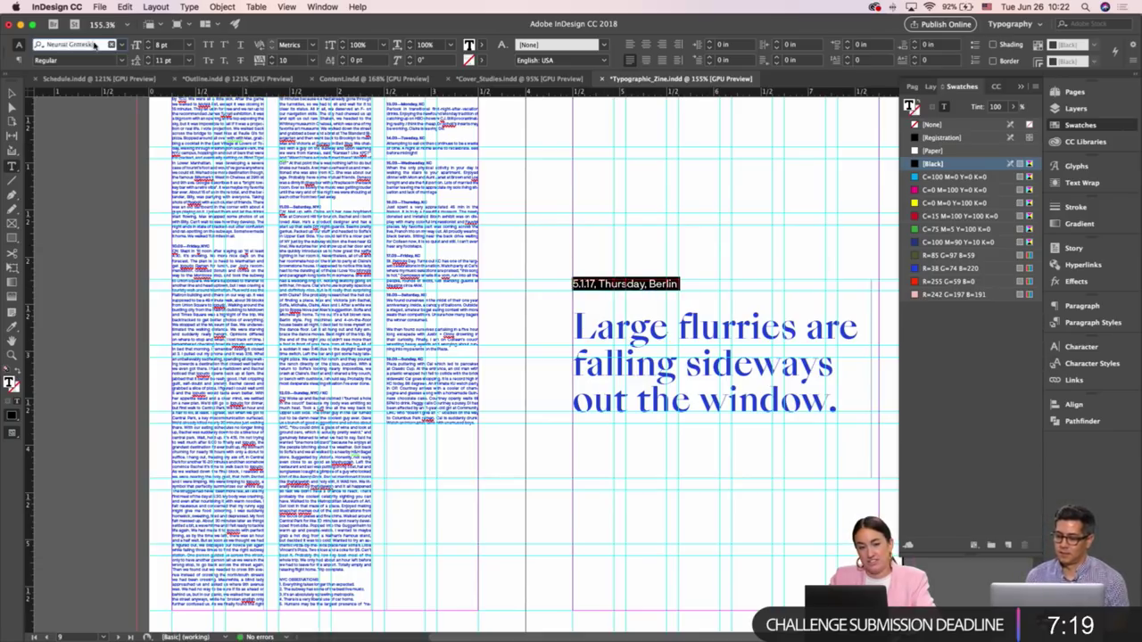
text(americ)
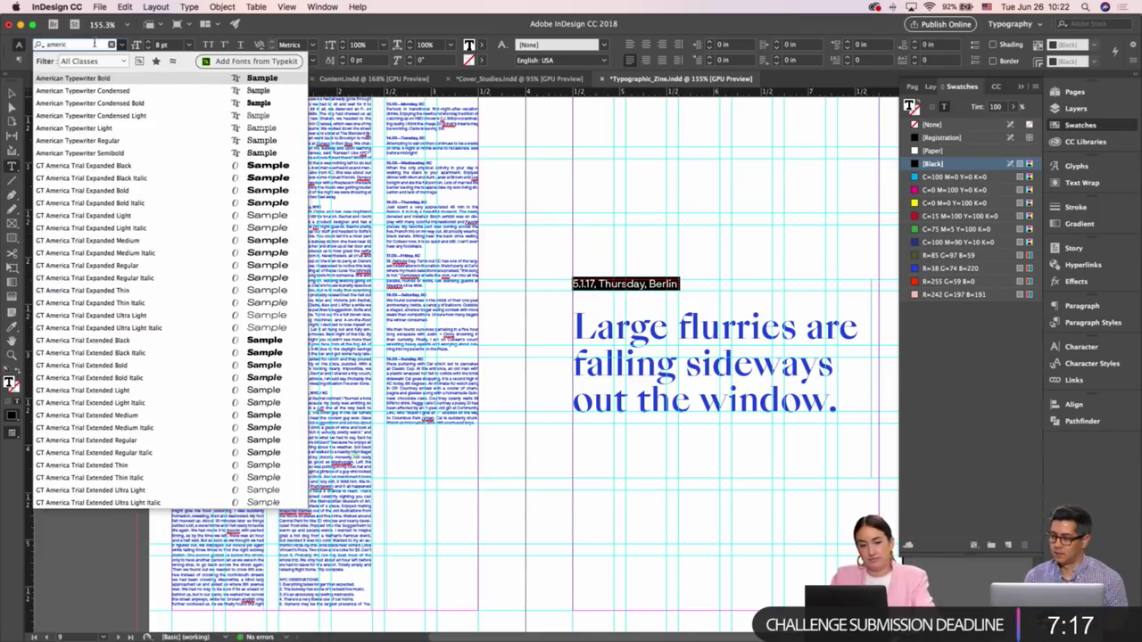
click(144, 191)
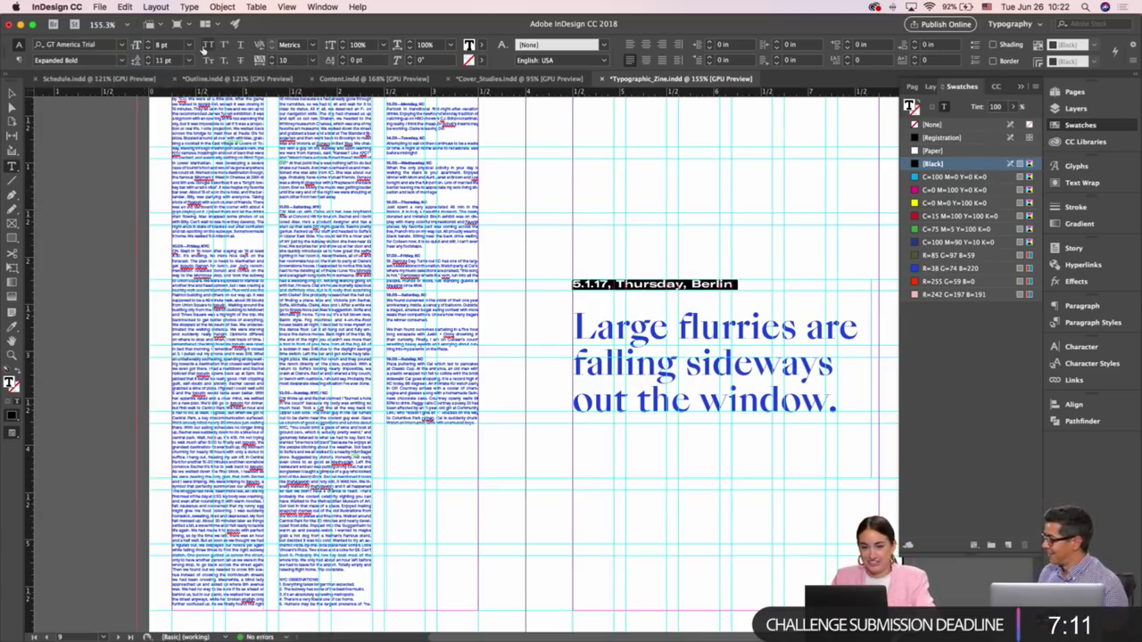
Make the dateline all caps at 5 pt with tracking 100
click(207, 45)
click(149, 49)
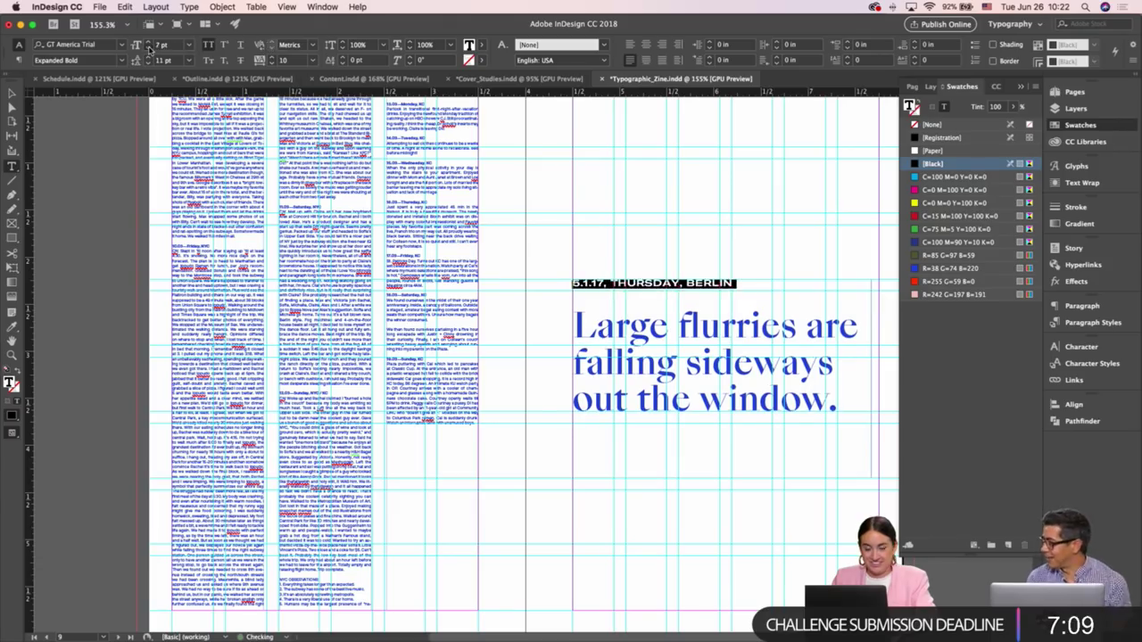
click(149, 49)
click(148, 50)
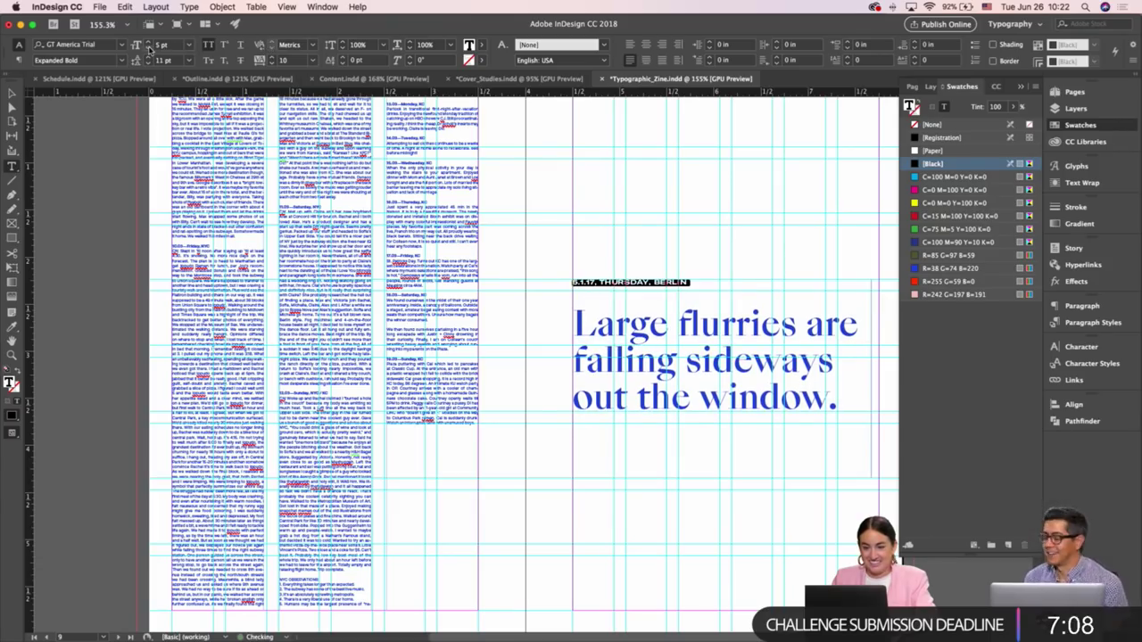
click(312, 60)
click(296, 229)
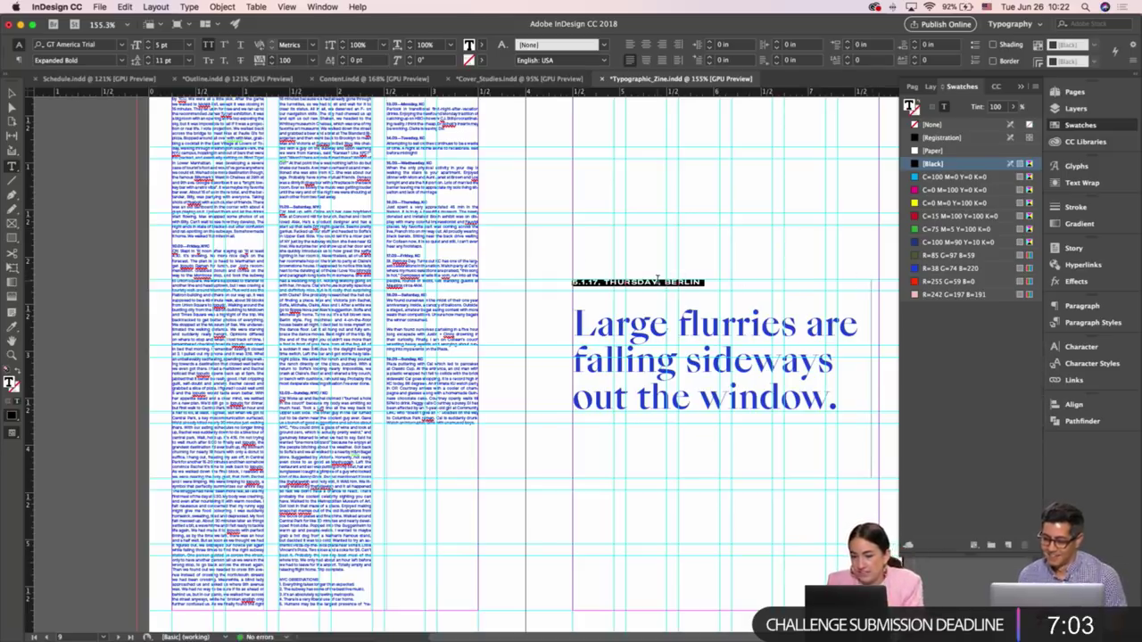
Create a new character style from the 365 spread's credit line formatting
scroll(674, 285, up, 10)
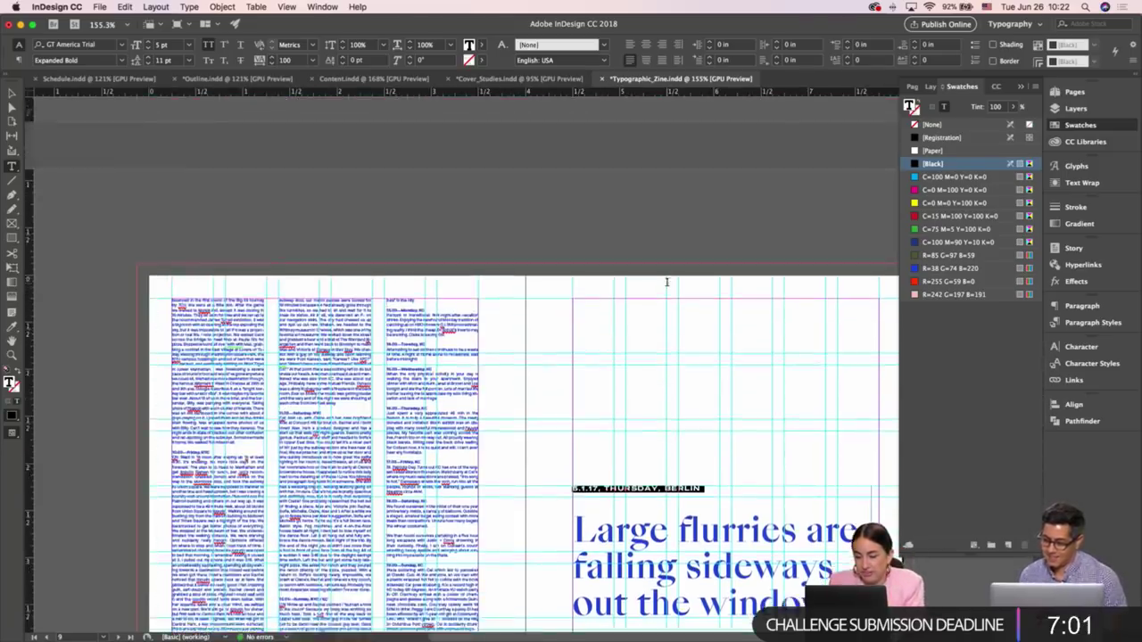
scroll(667, 282, up, 10)
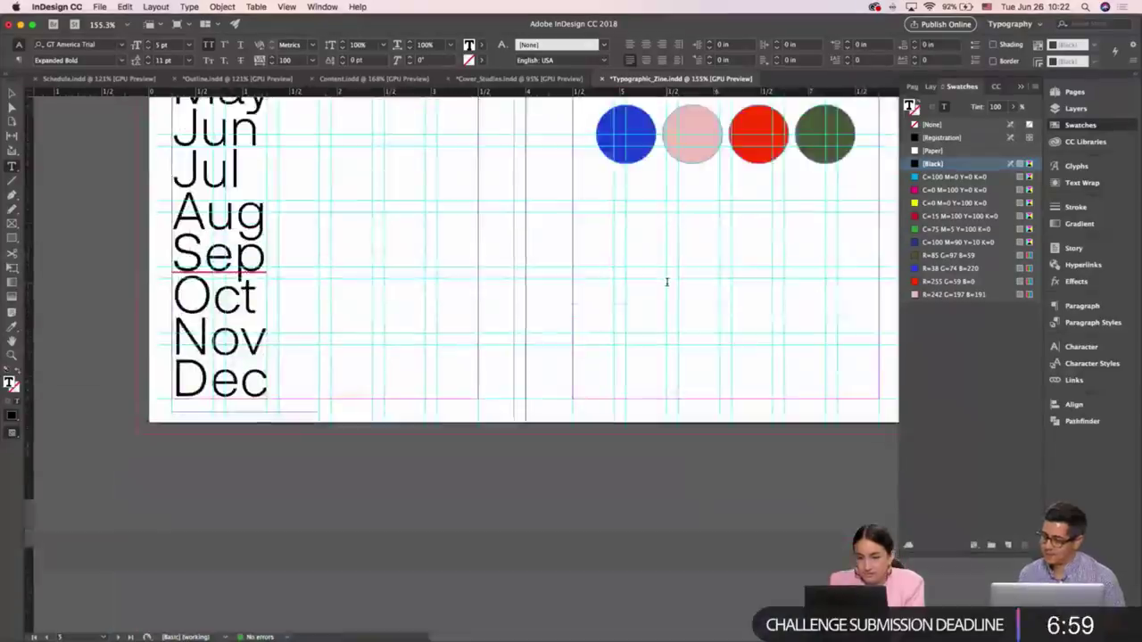
scroll(666, 282, up, 10)
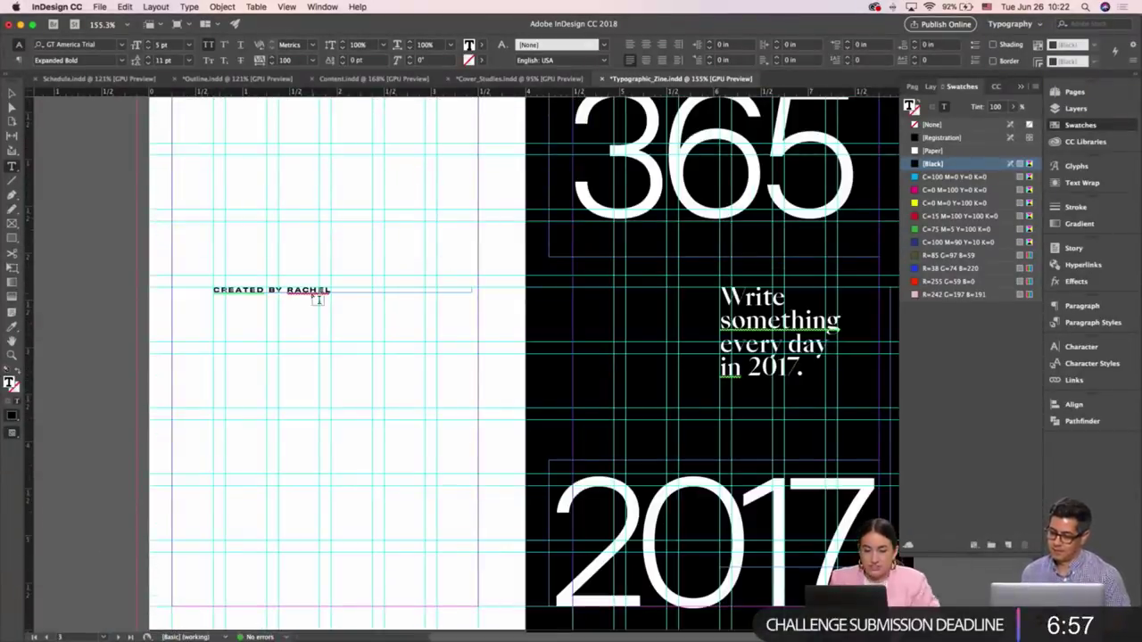
triple_click(320, 290)
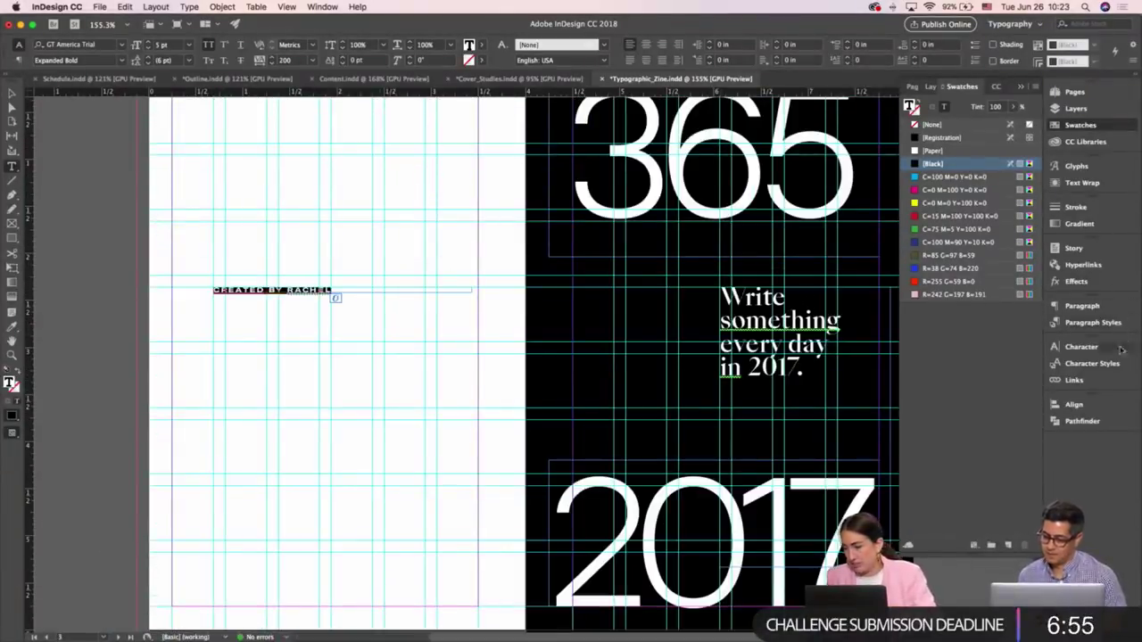
click(1092, 363)
click(1017, 356)
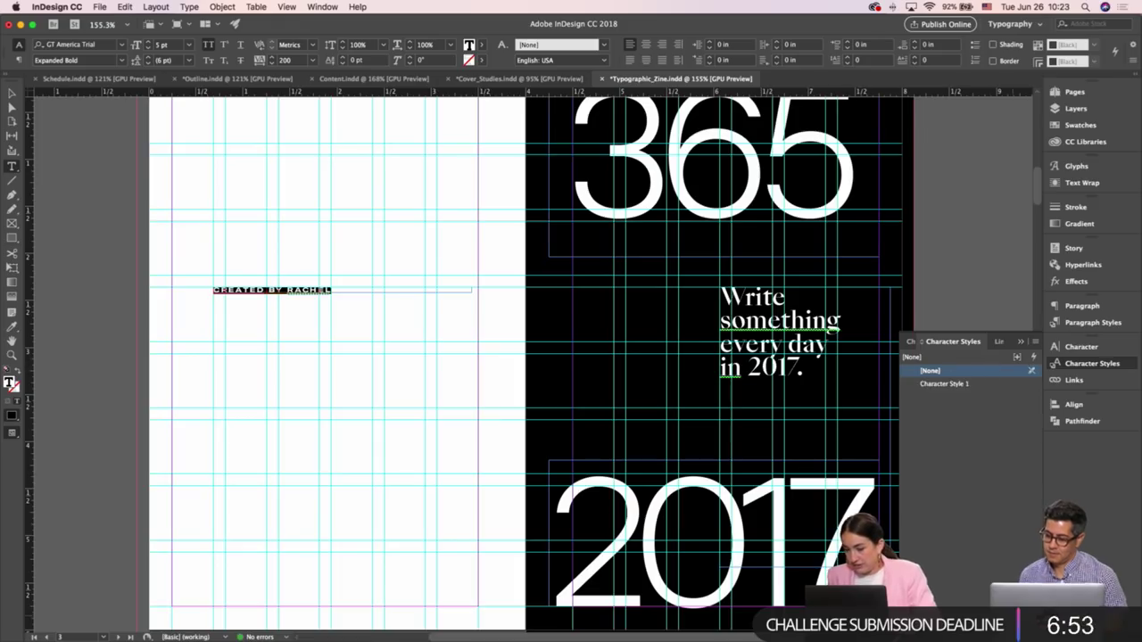
double_click(939, 386)
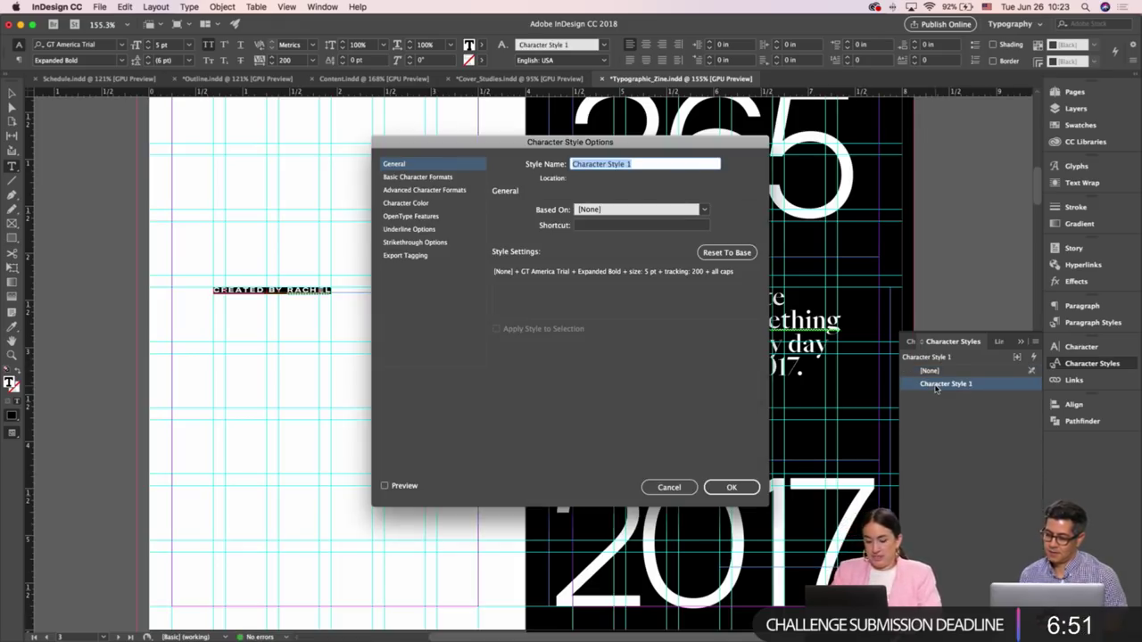
Name the new character style 'Caption' and confirm it
text(Caption)
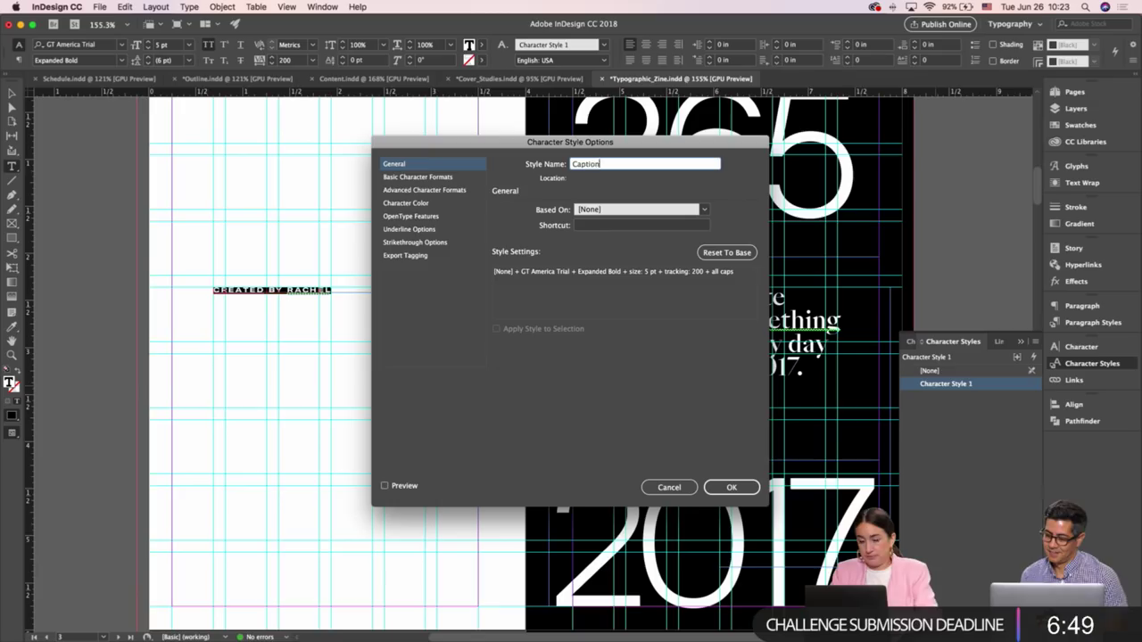
click(418, 178)
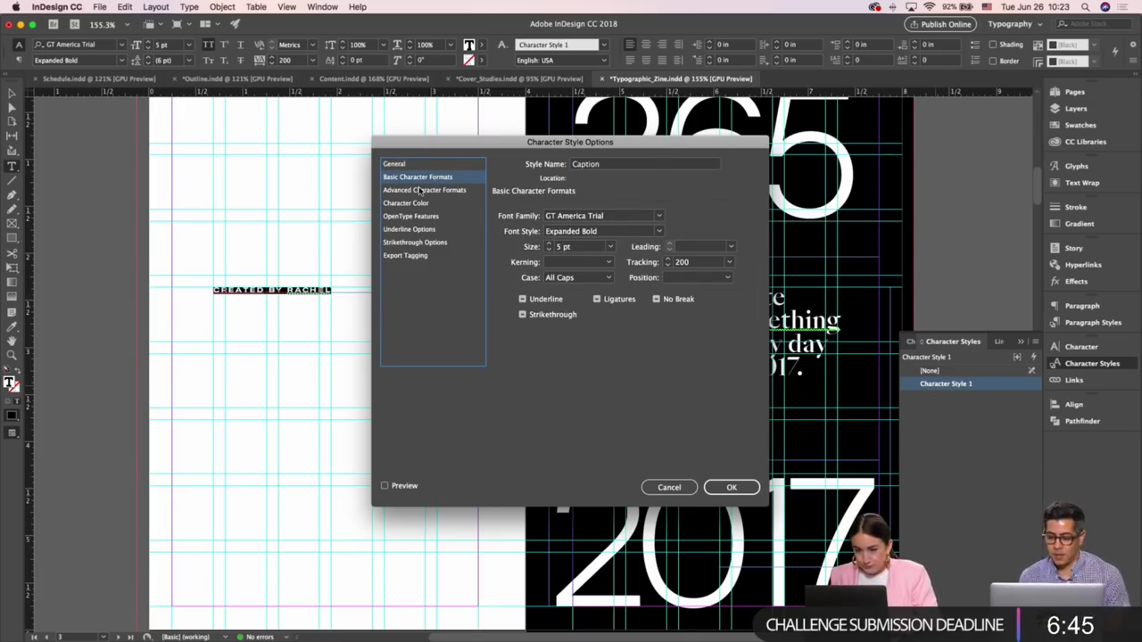
click(425, 190)
click(732, 490)
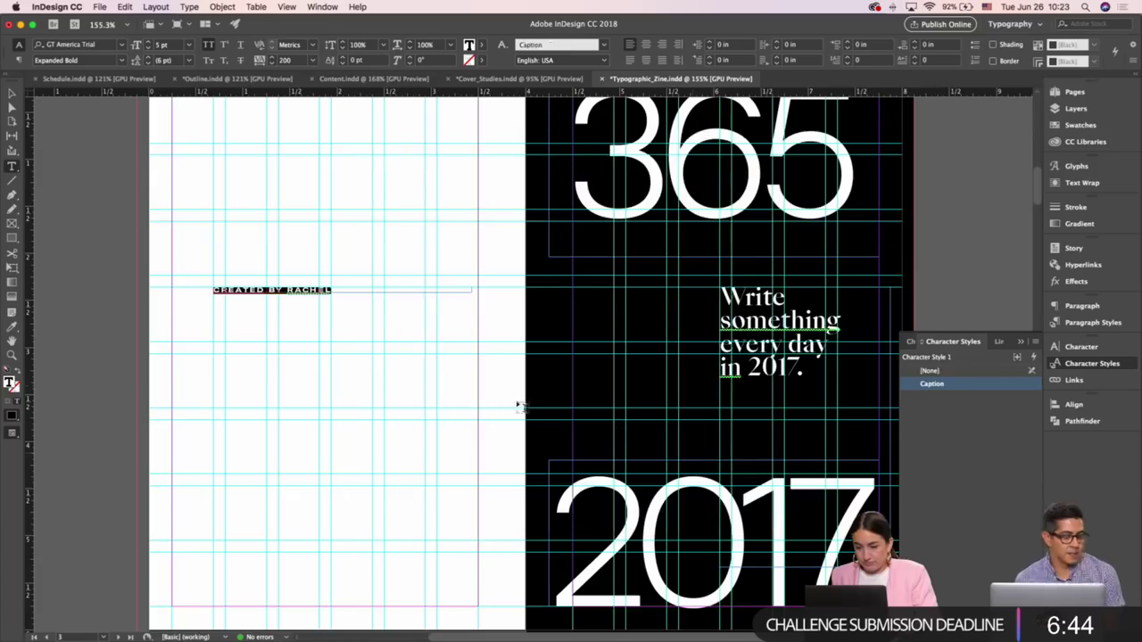
key(Escape)
click(466, 395)
key(super+minus)
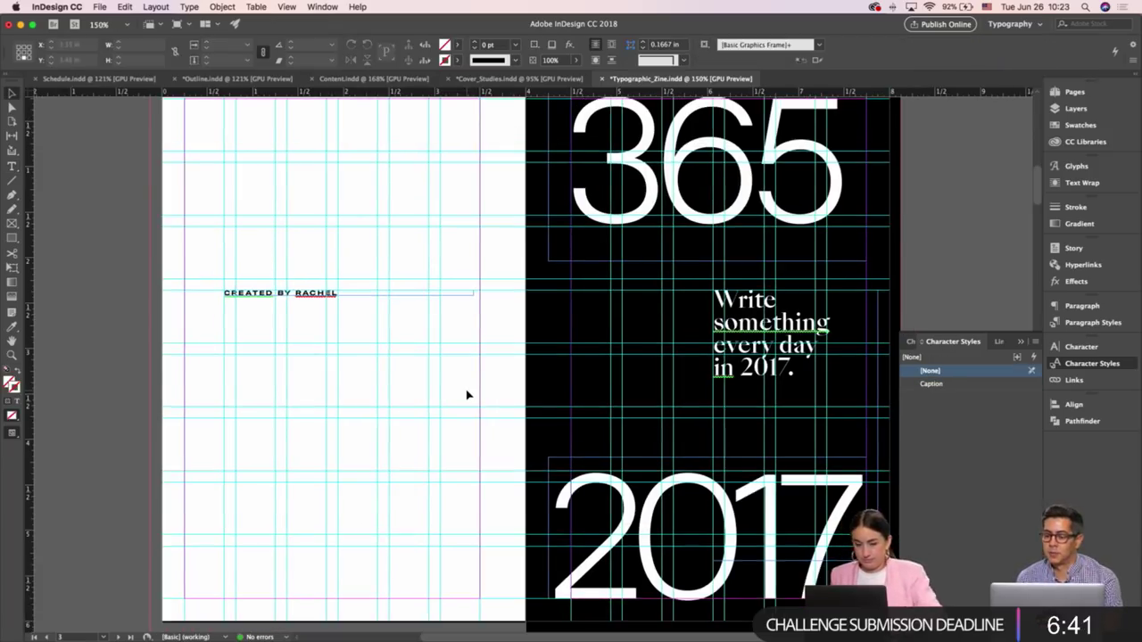
Zoom out and scroll down through the spreads to the 'Large flurries' spread
key(super+minus)
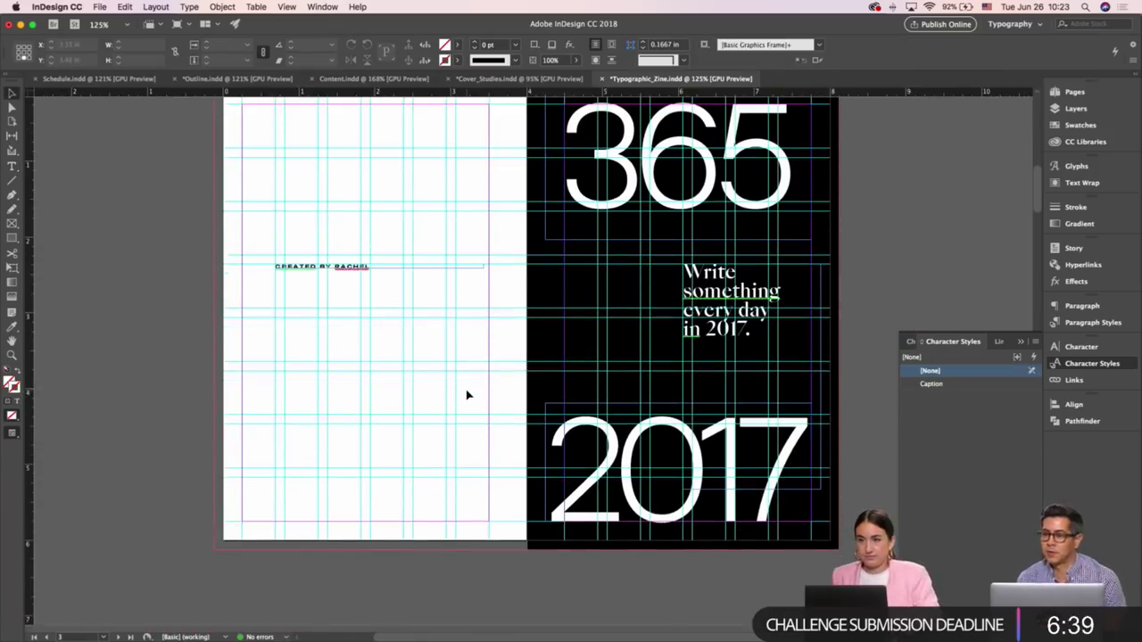
scroll(466, 395, down, 15)
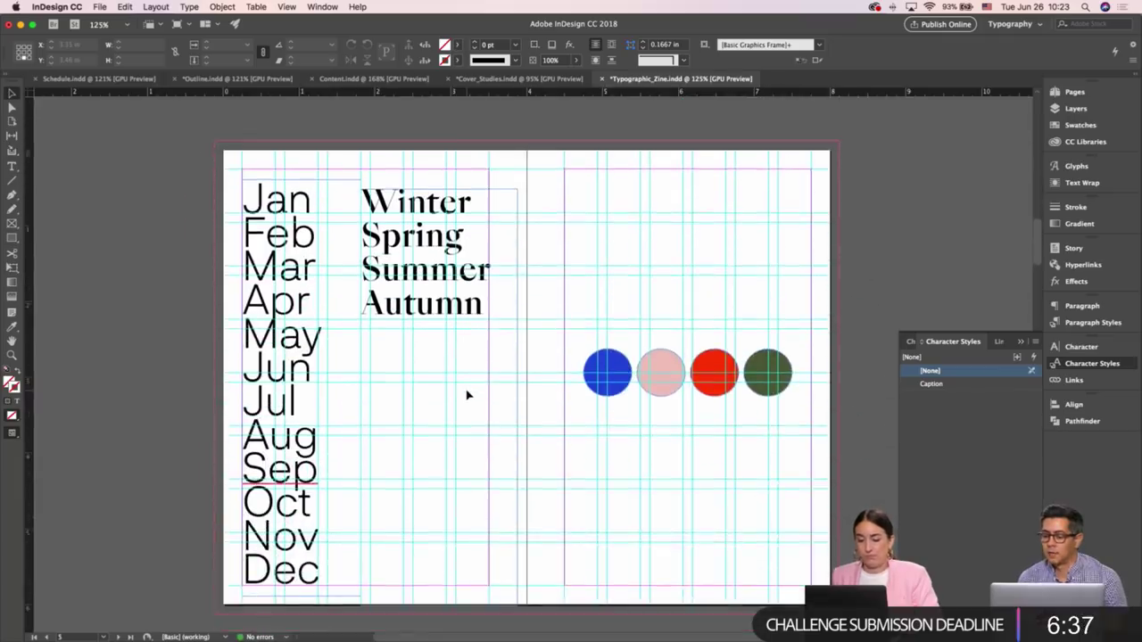
scroll(466, 395, down, 15)
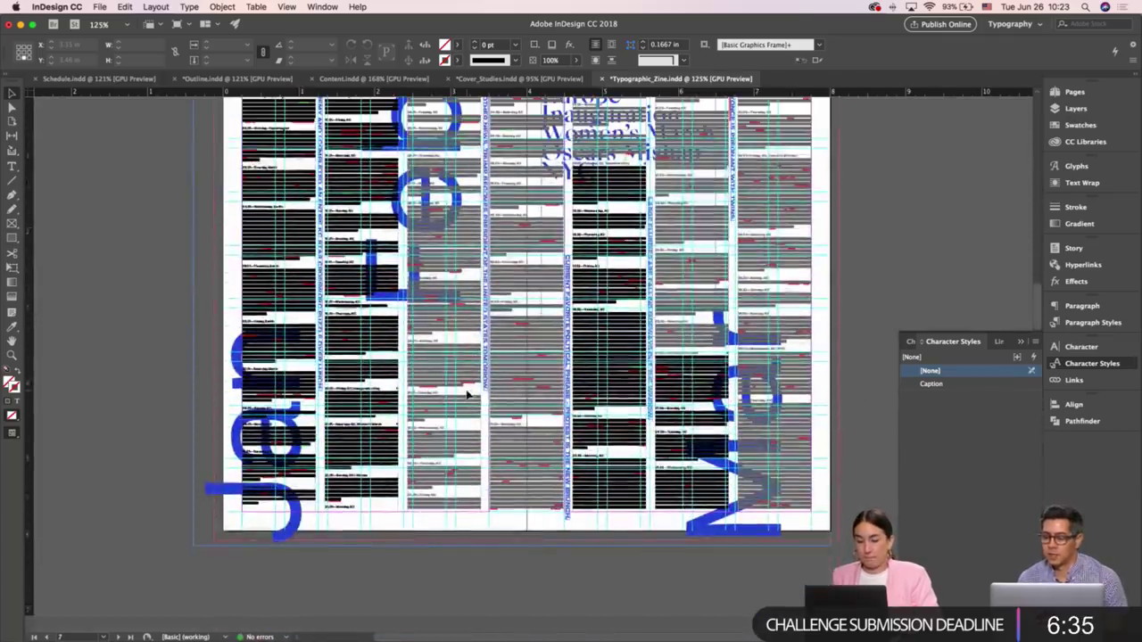
scroll(466, 395, down, 15)
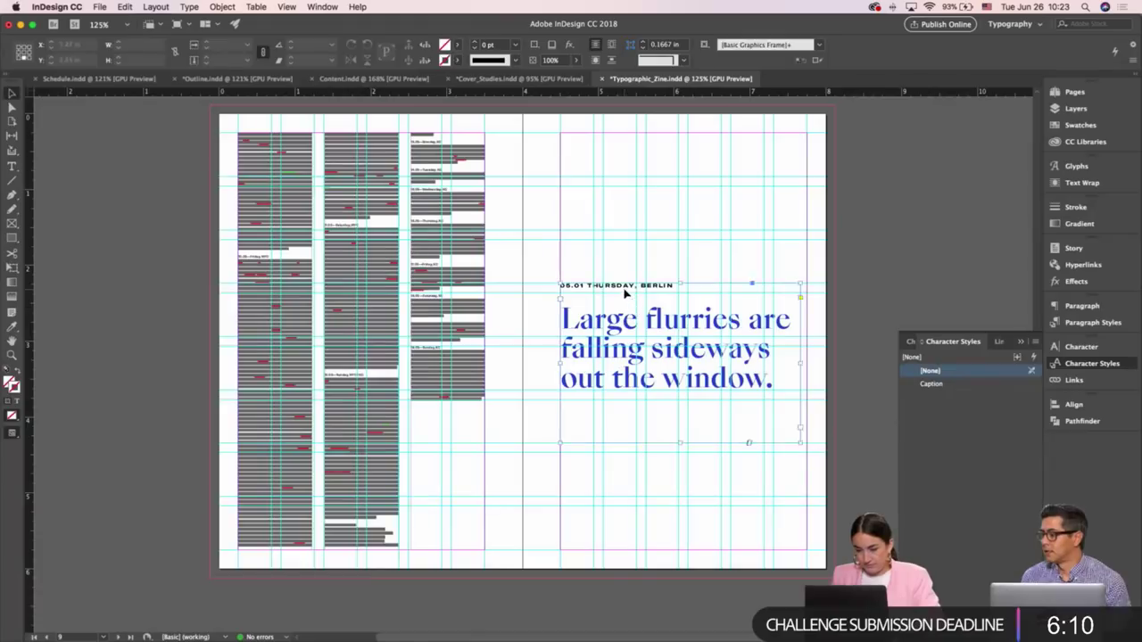
Move the dateline into its own new frame, widened to one line at the bottom right
double_click(601, 285)
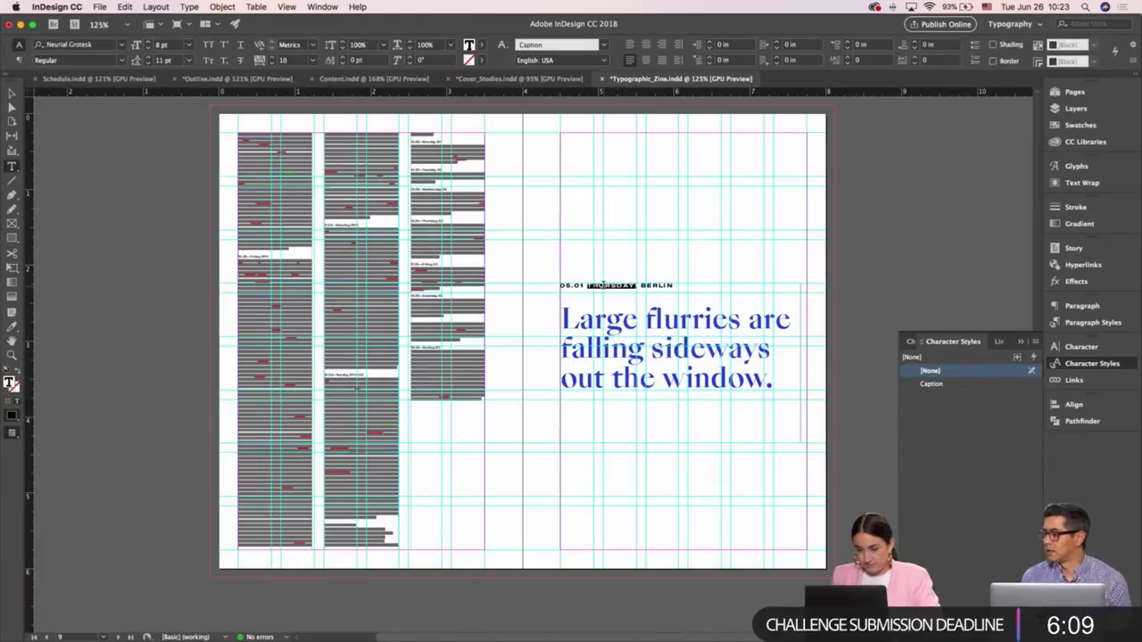
triple_click(601, 284)
key(super+x)
mouse_move(612, 186)
mouse_down()
mouse_move(778, 227)
mouse_move(712, 225)
mouse_move(764, 194)
mouse_up()
key(super+v)
key(Escape)
drag(690, 199, 789, 515)
Delete the headline's blank line and move its frame to the page top, 5.5 in tall
click(605, 322)
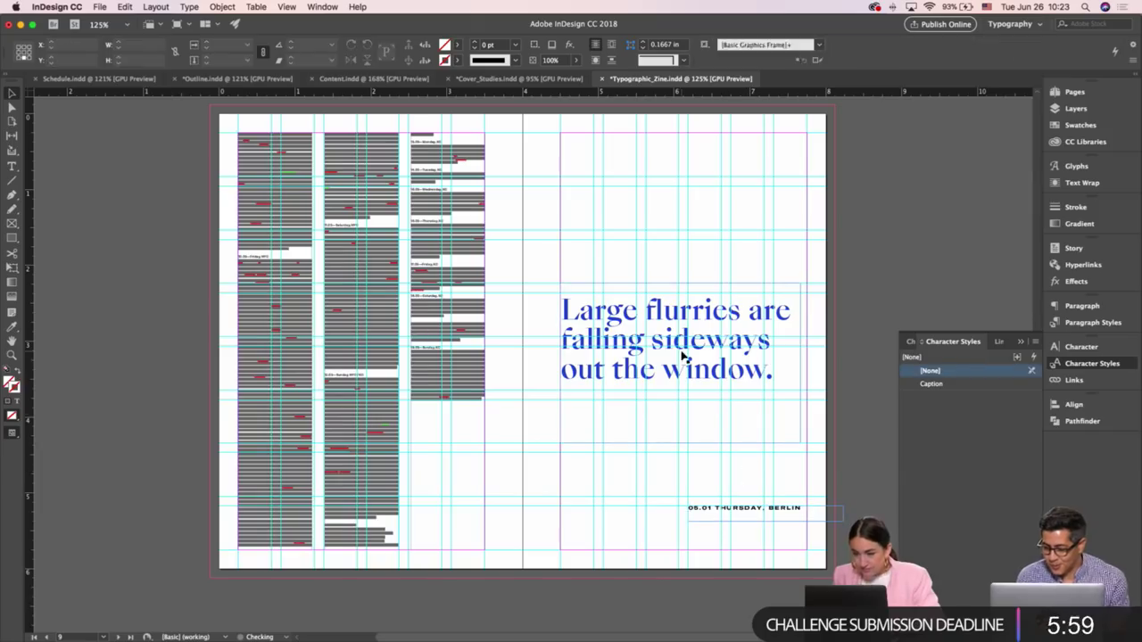
double_click(603, 322)
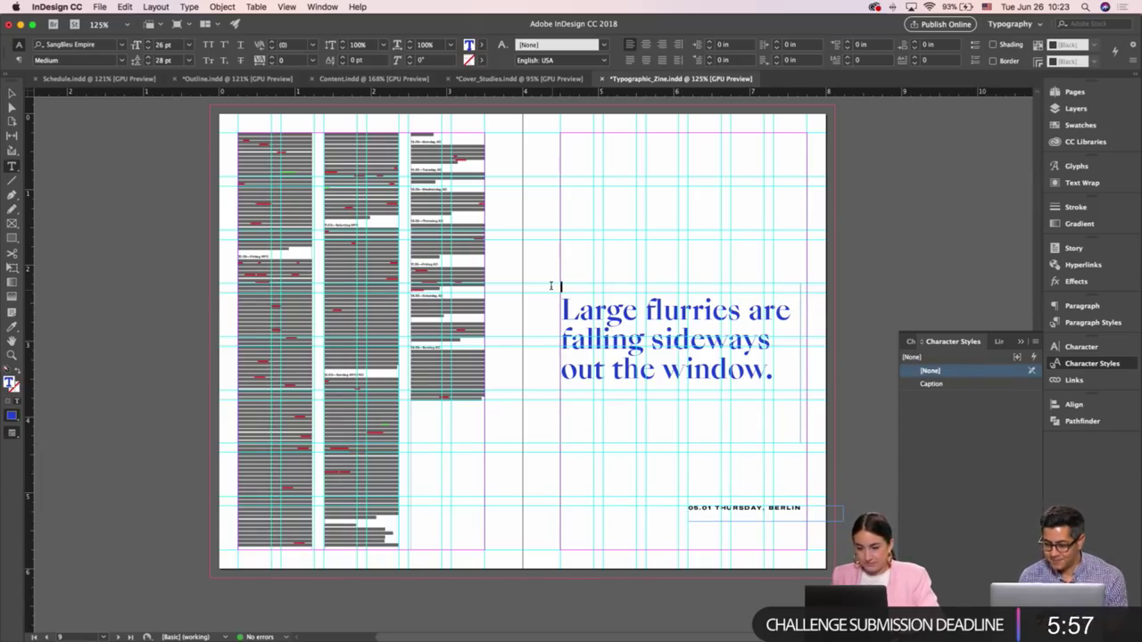
key(Delete)
key(Escape)
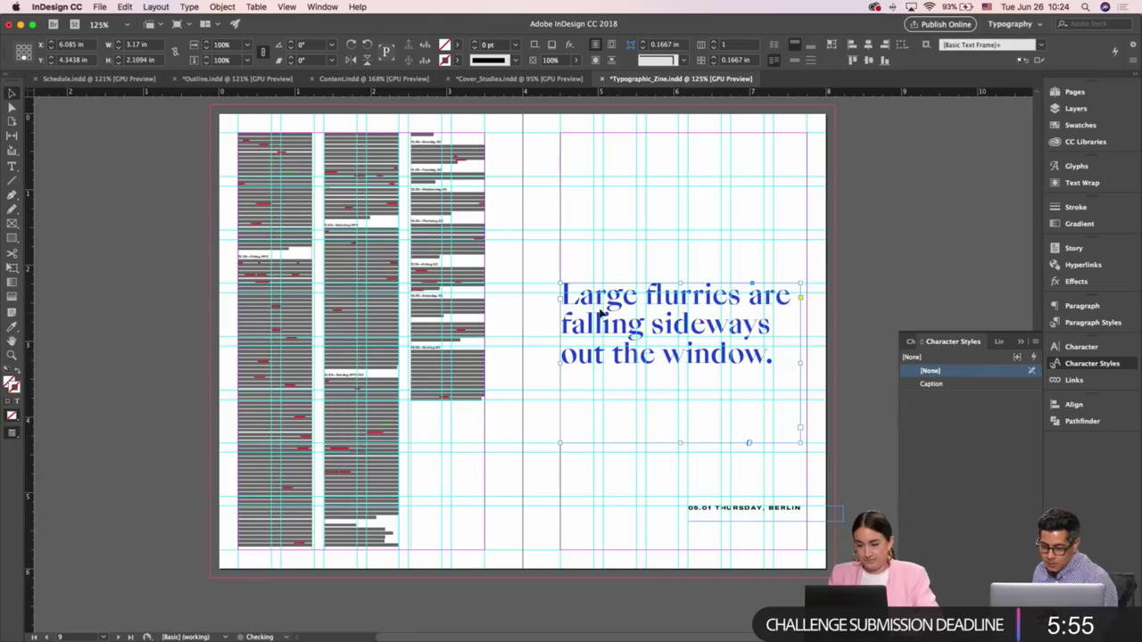
drag(603, 313, 602, 165)
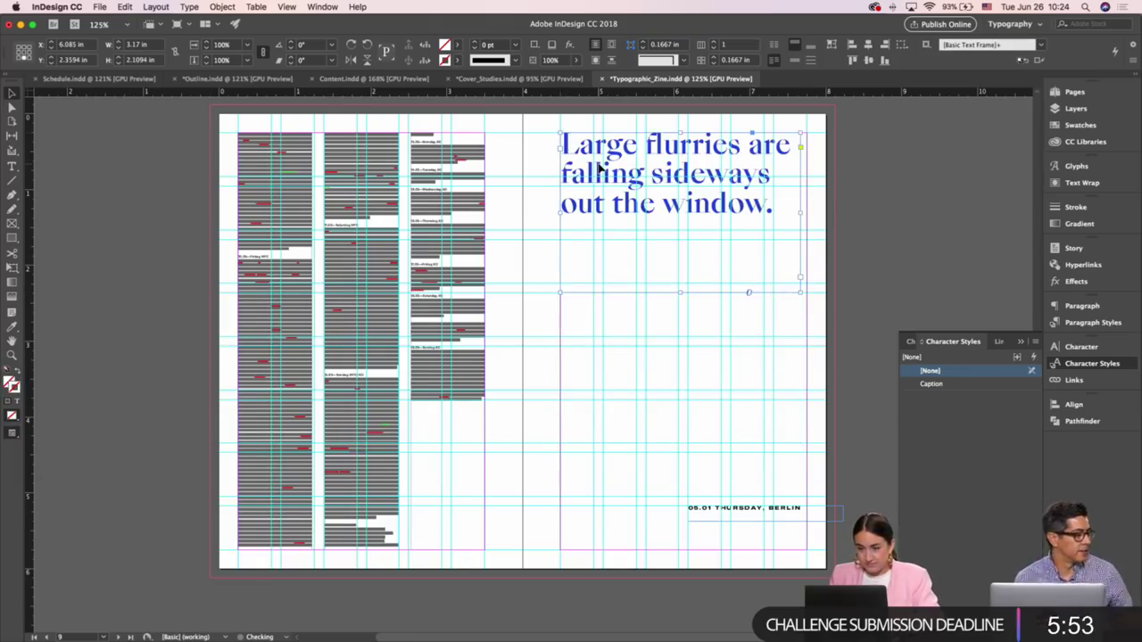
scroll(603, 165, right, 3)
drag(743, 282, 751, 540)
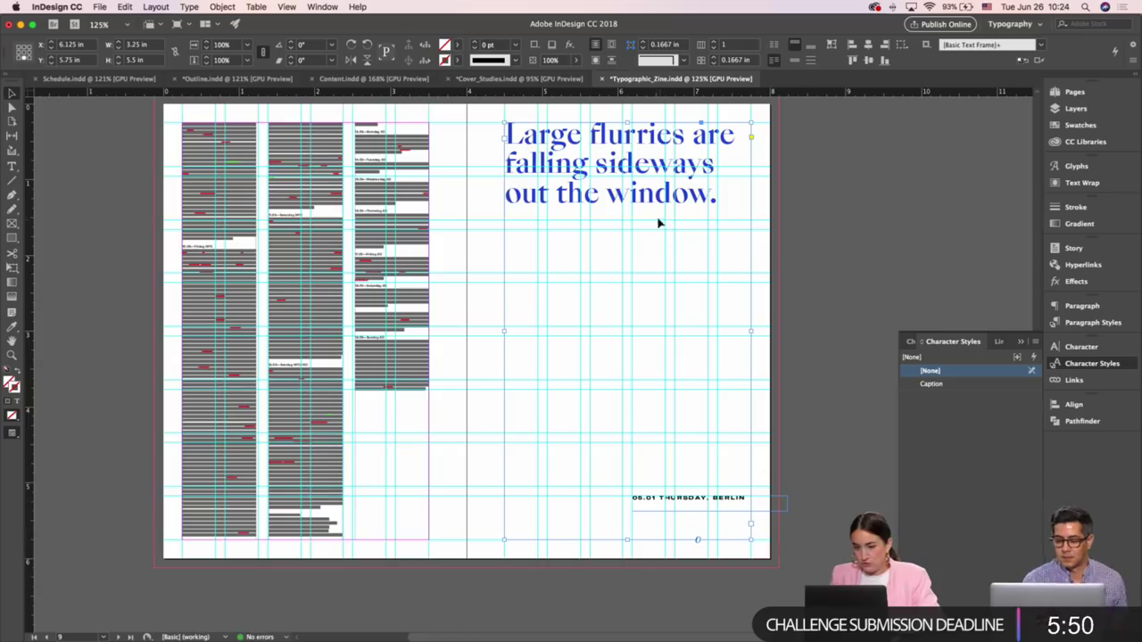
Enlarge the headline font size and raise its leading to 39 pt
double_click(578, 191)
key(super+a)
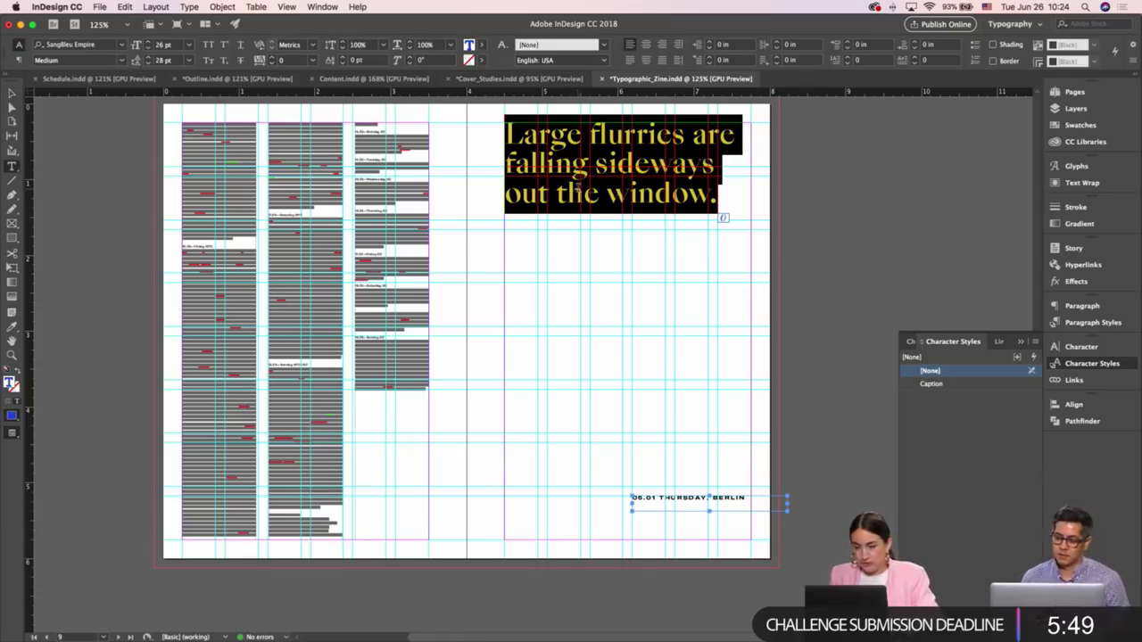
click(150, 42)
click(150, 42)
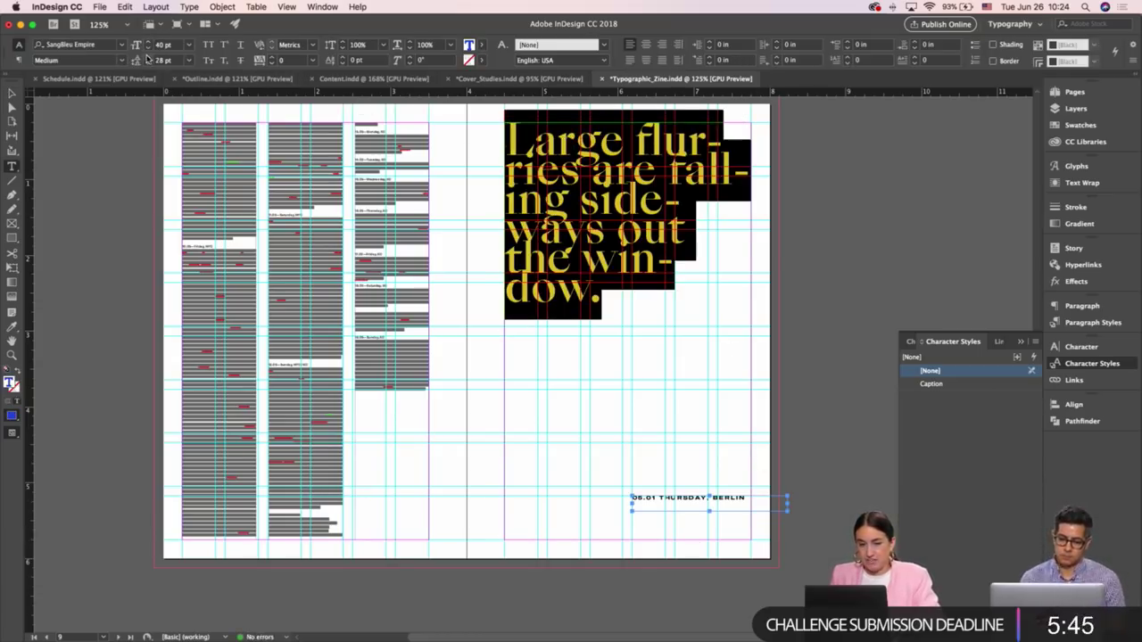
click(147, 56)
click(147, 56)
click(147, 56)
click(147, 56)
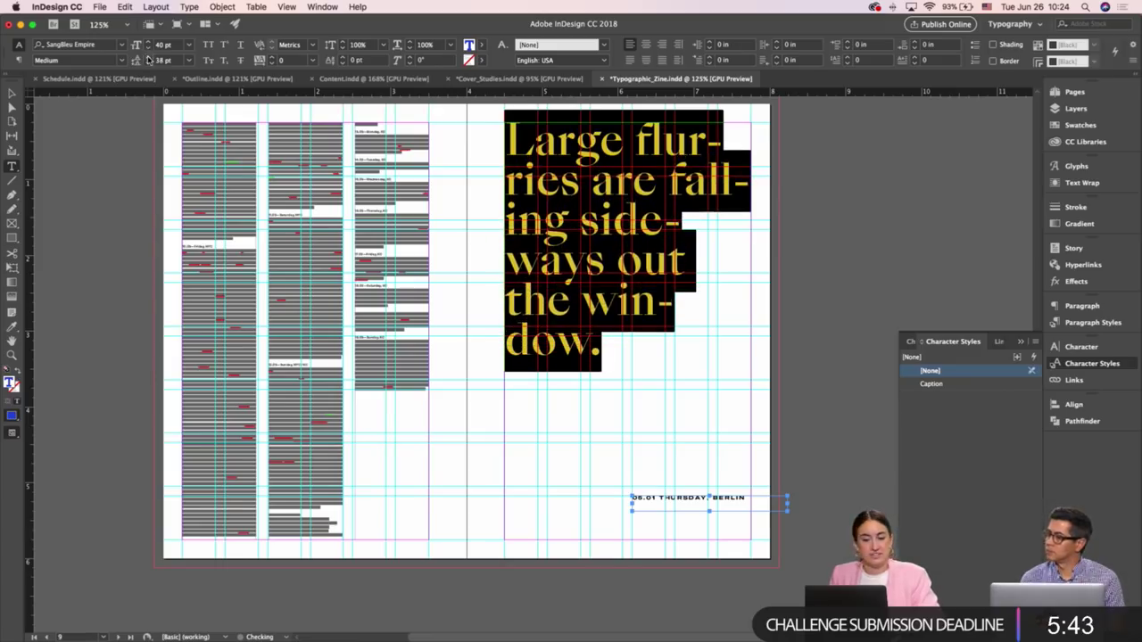
click(148, 56)
key(Escape)
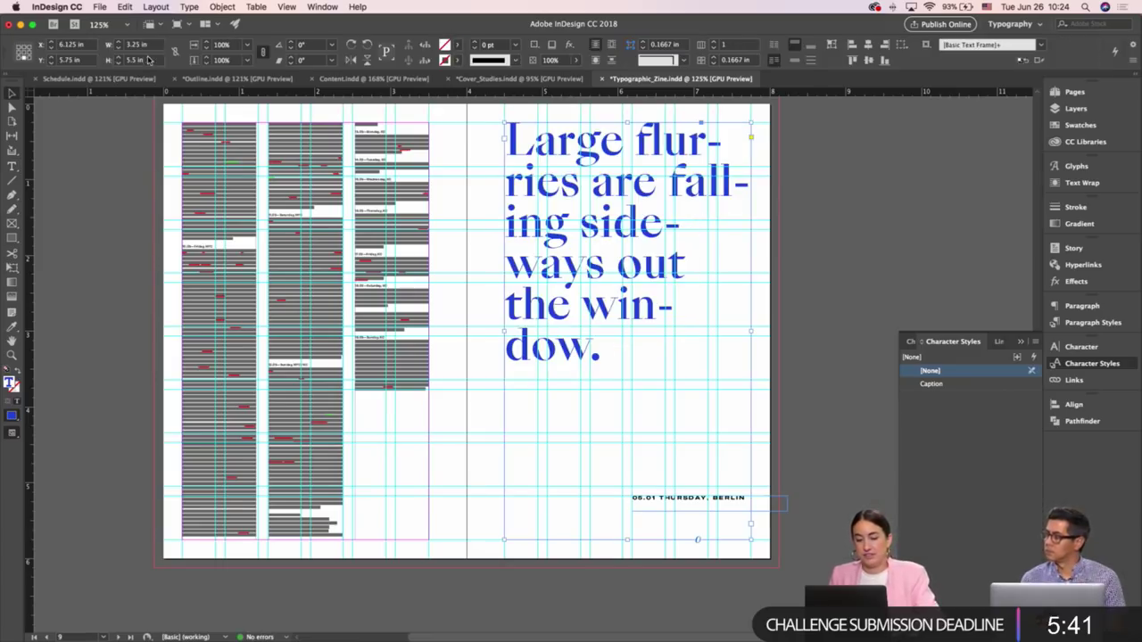
Turn off hyphenation for the whole headline
click(824, 270)
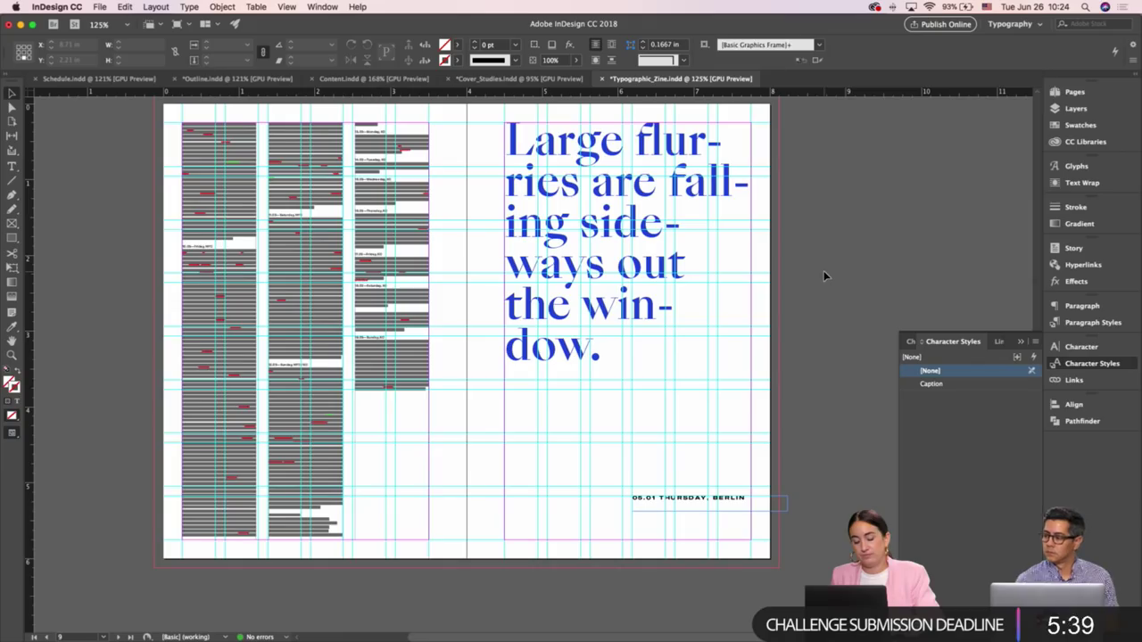
scroll(823, 271, left, 1)
scroll(823, 271, left, 1)
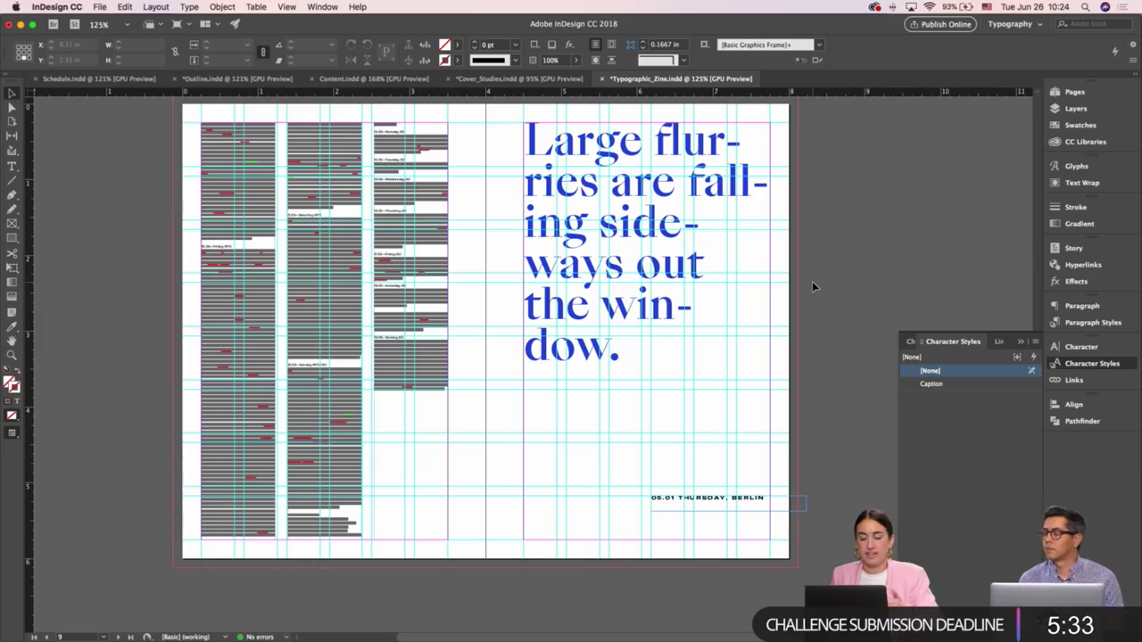
scroll(812, 286, up, 1)
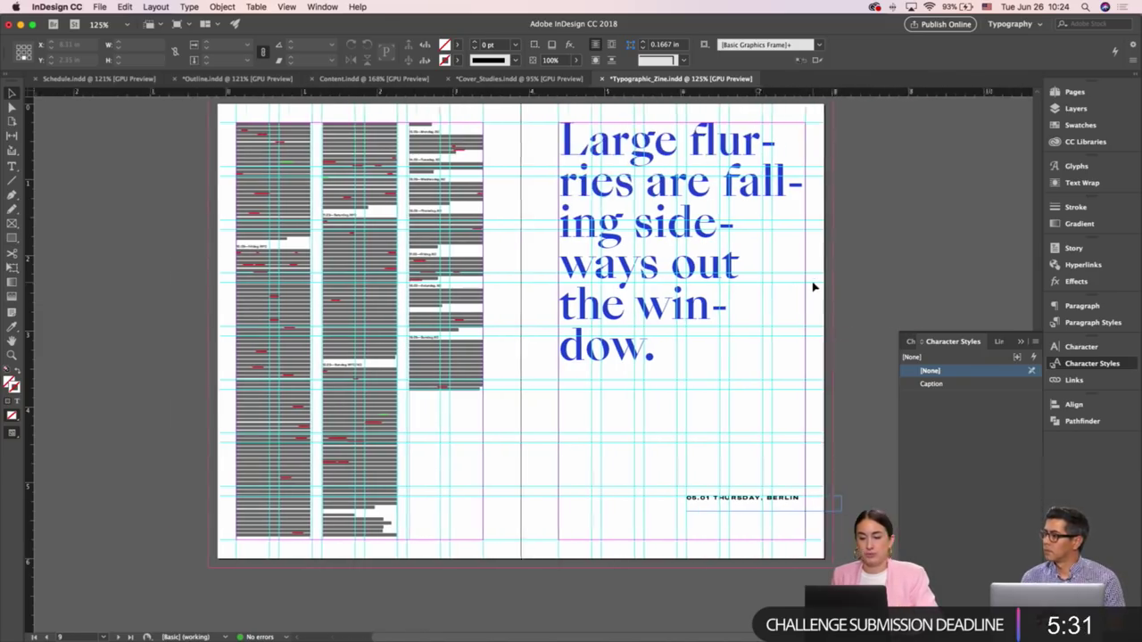
scroll(812, 286, up, 1)
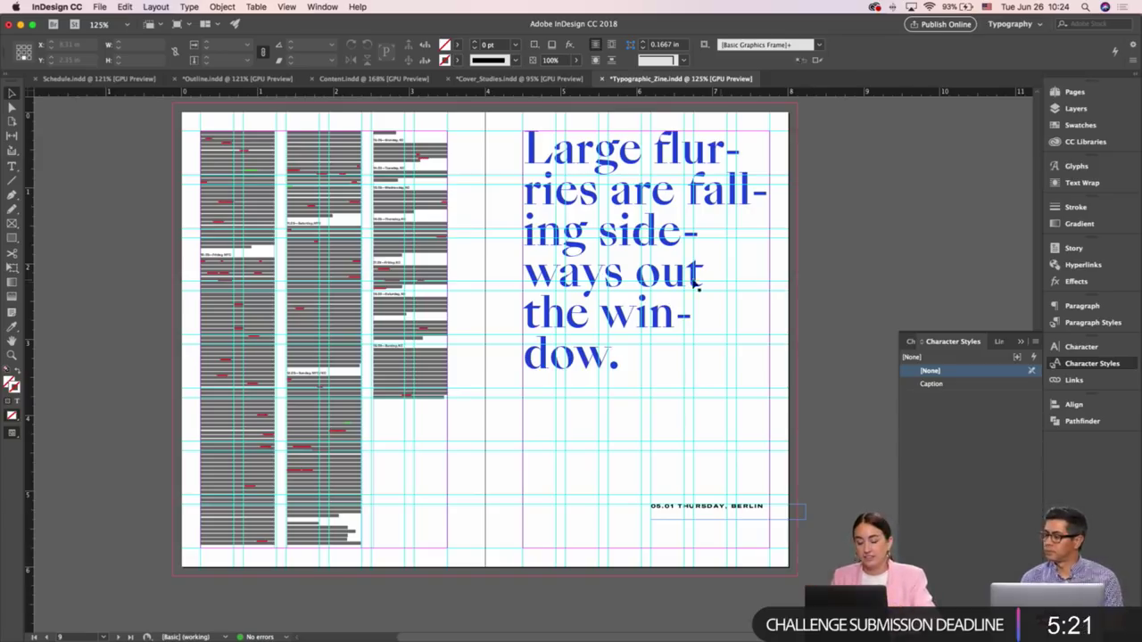
double_click(695, 284)
key(super+a)
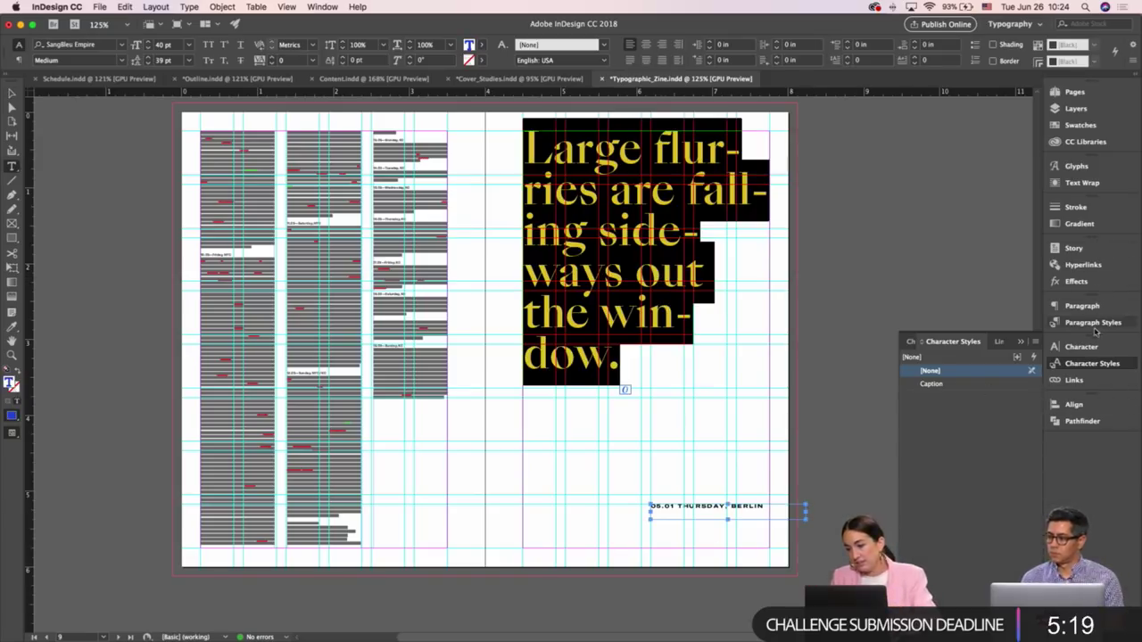
click(1084, 307)
click(907, 454)
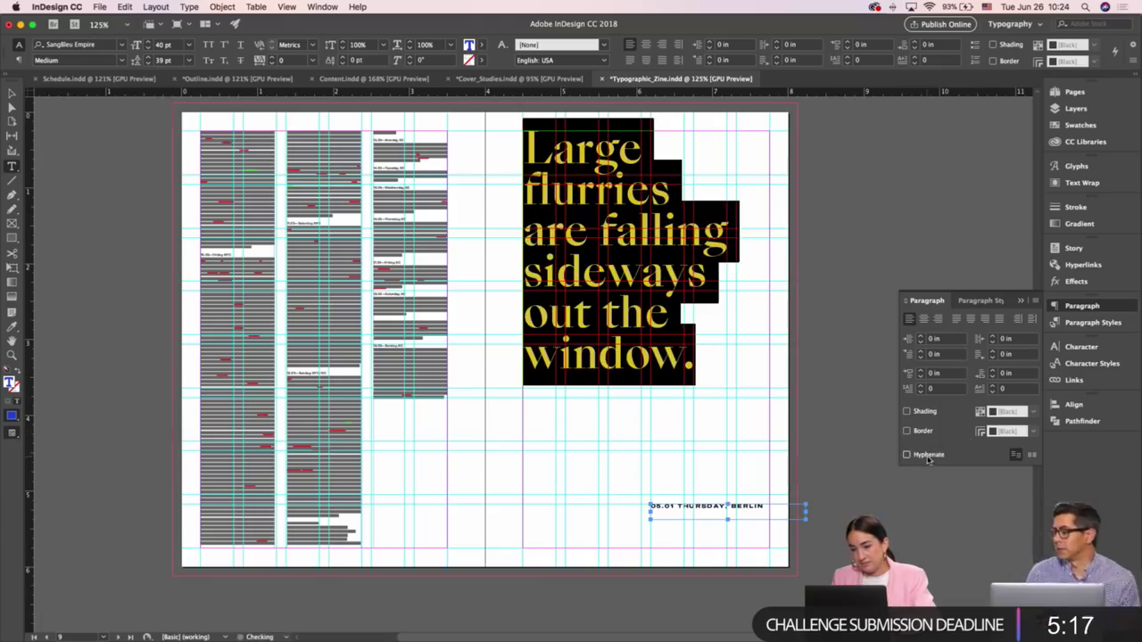
Break the headline line after 'falling' and remove the space before 'sideways'
key(Escape)
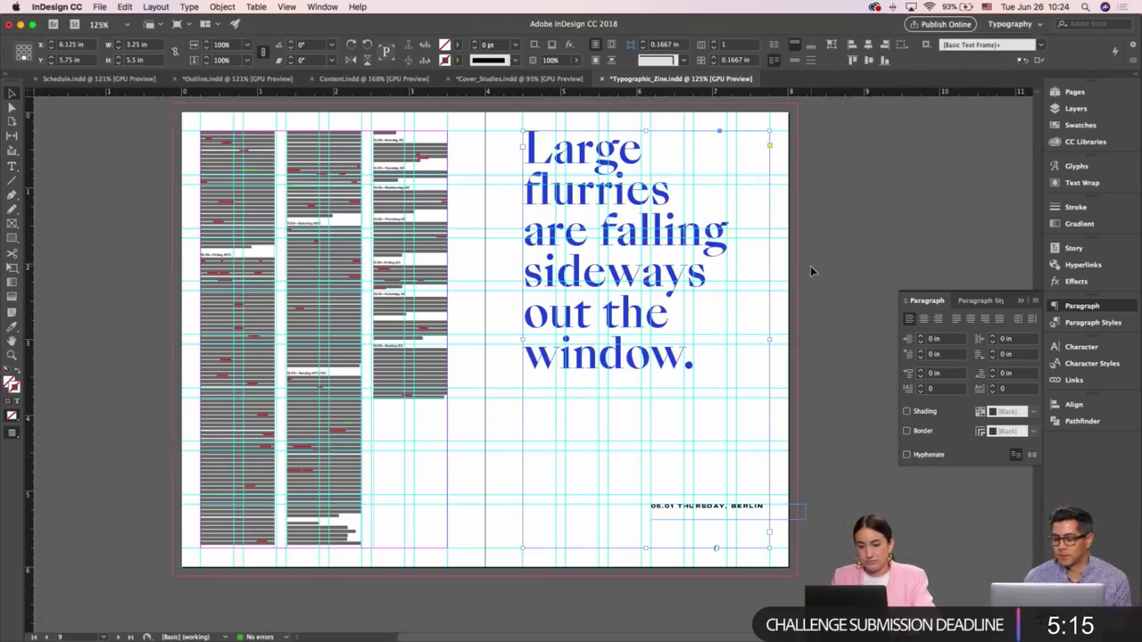
click(810, 266)
key(w)
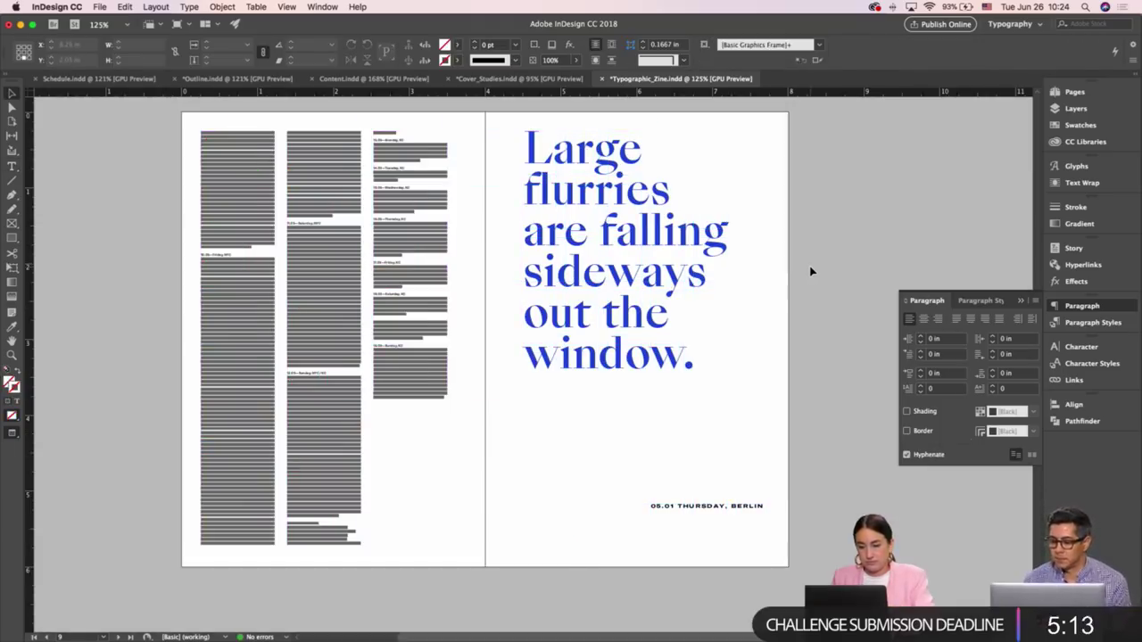
key(w)
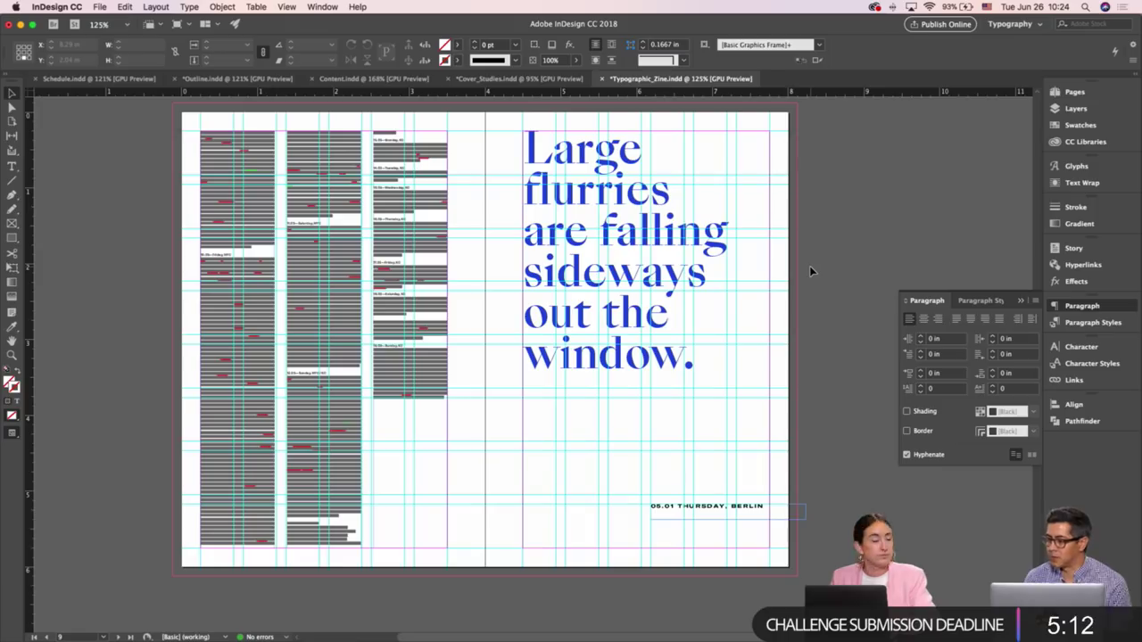
double_click(555, 232)
triple_click(587, 231)
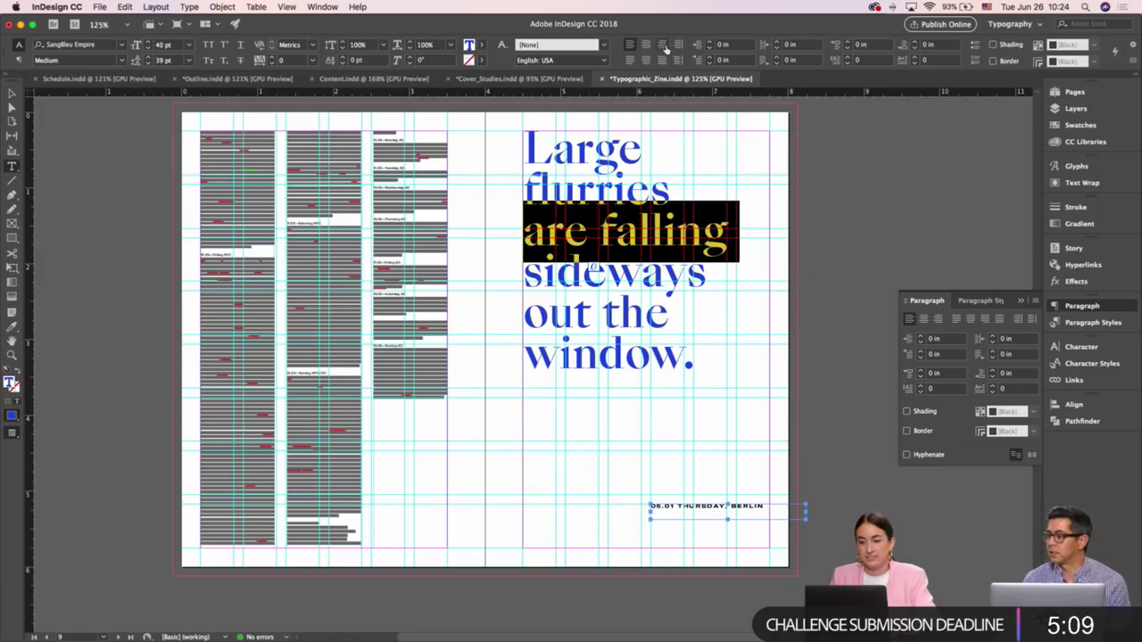
click(732, 228)
key(shift+Return)
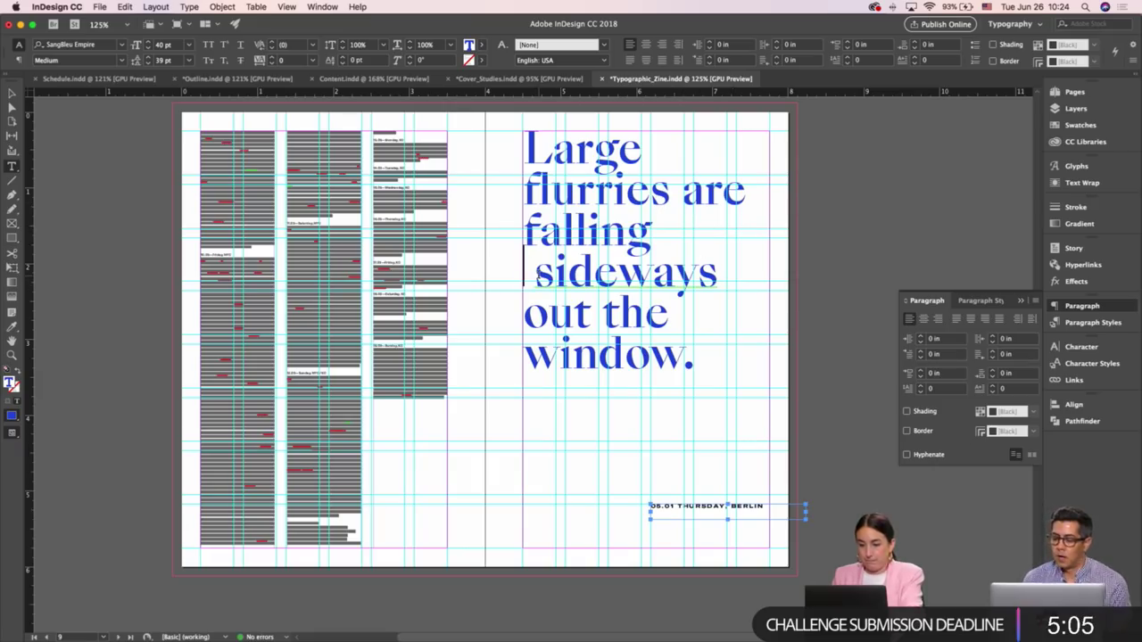
key(Delete)
Add a line break after 'are' and remove the space before 'falling', keeping left alignment
triple_click(603, 213)
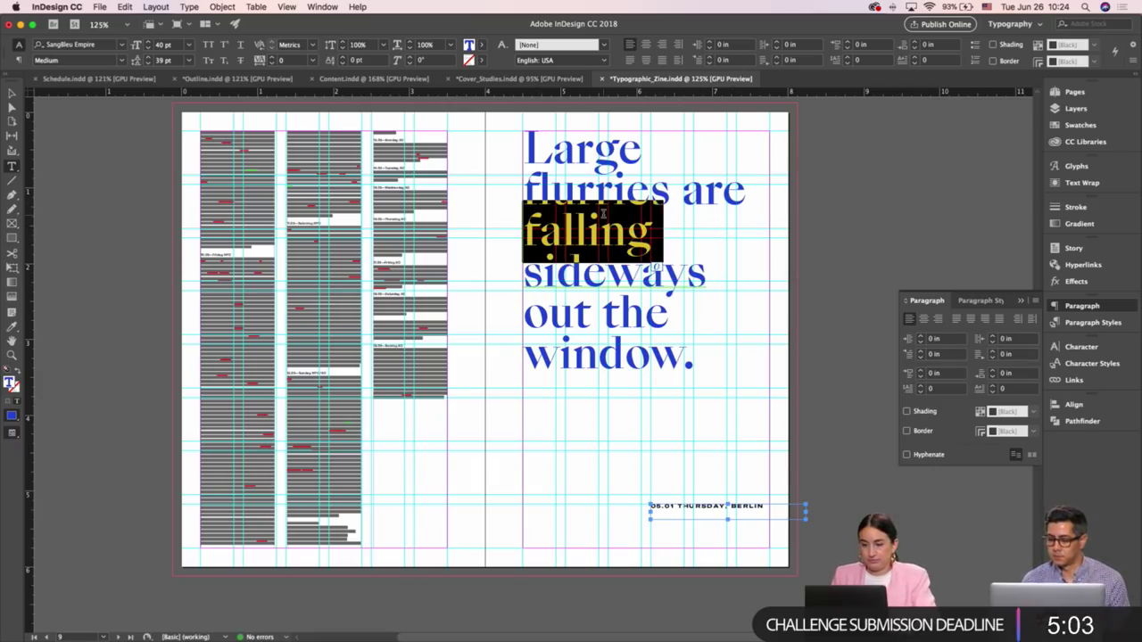
click(662, 45)
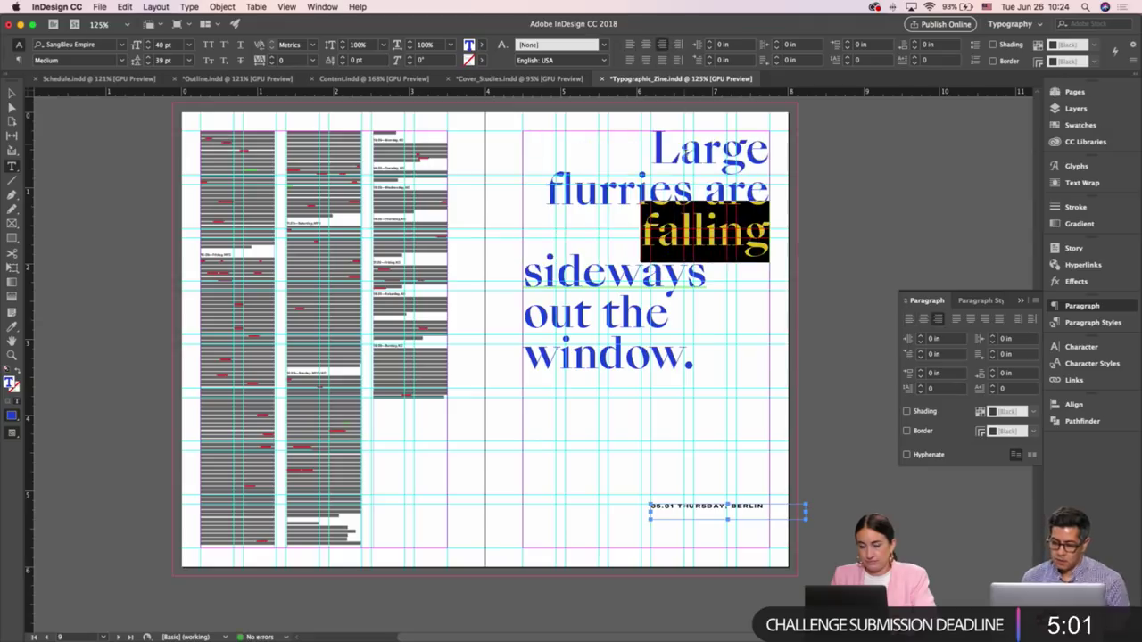
key(super+shift+l)
click(744, 193)
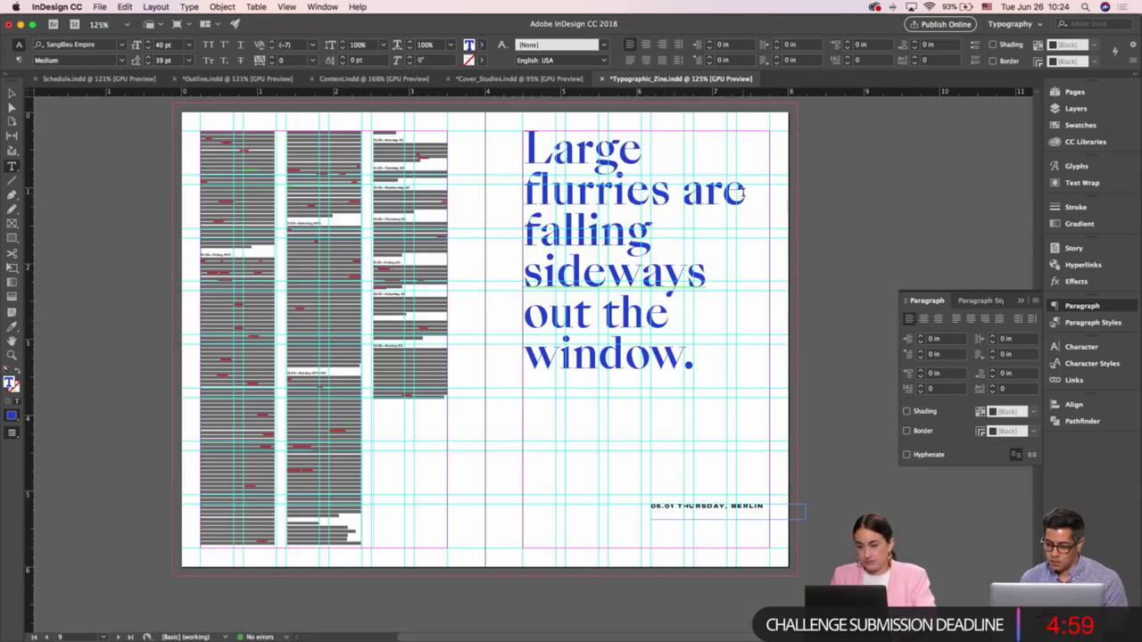
key(shift+Return)
key(Delete)
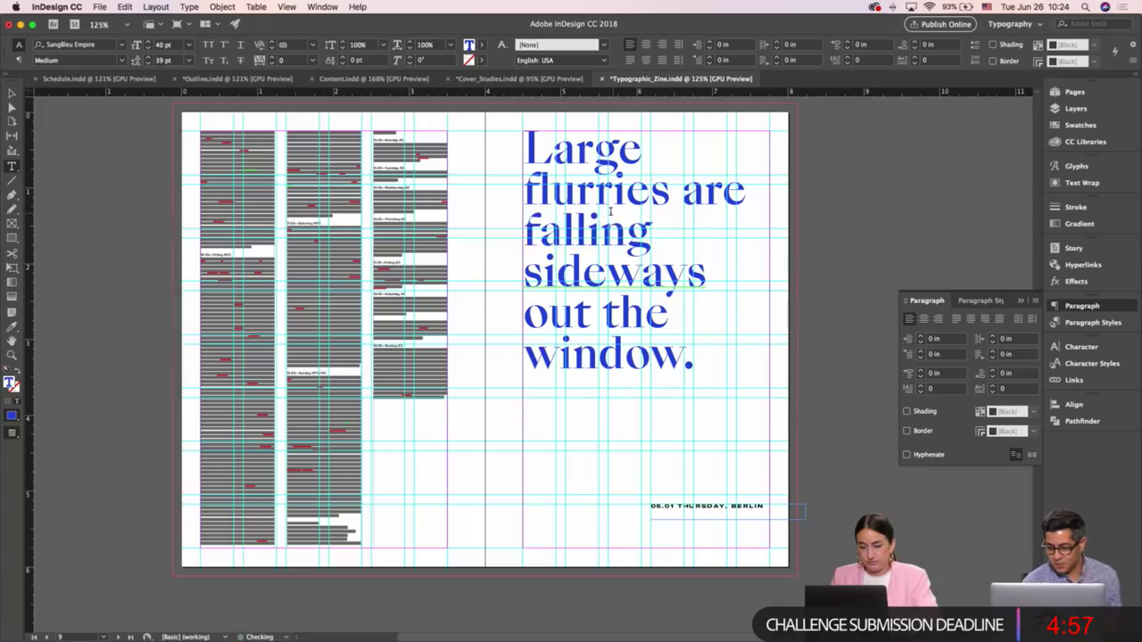
key(Escape)
click(155, 7)
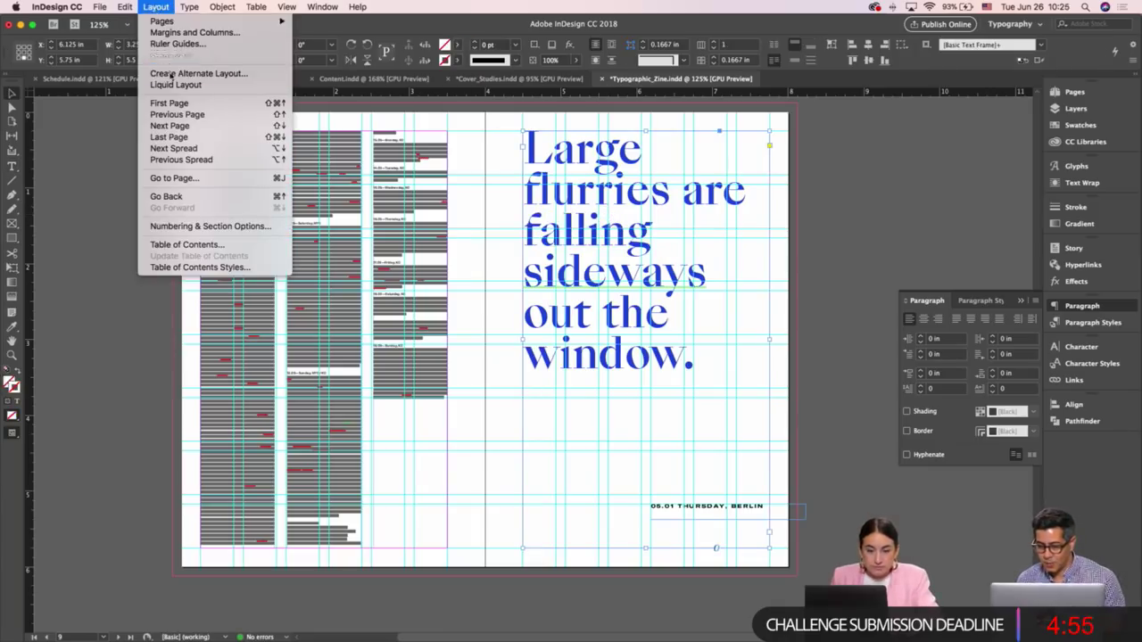
Show hidden characters in the text
mouse_move(189, 7)
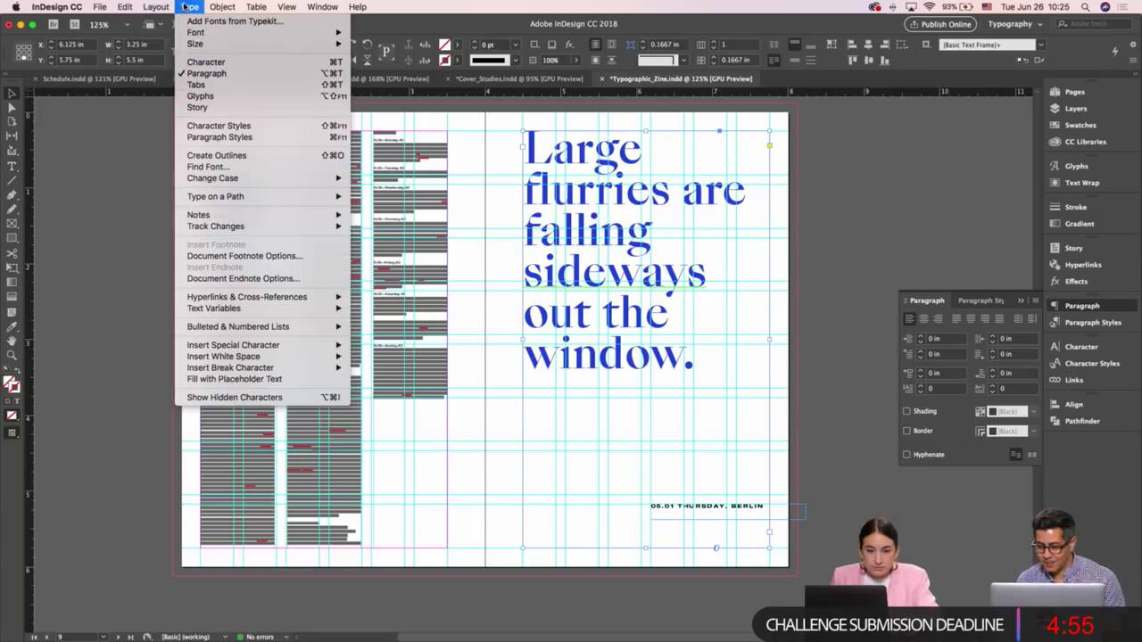
click(267, 397)
click(823, 251)
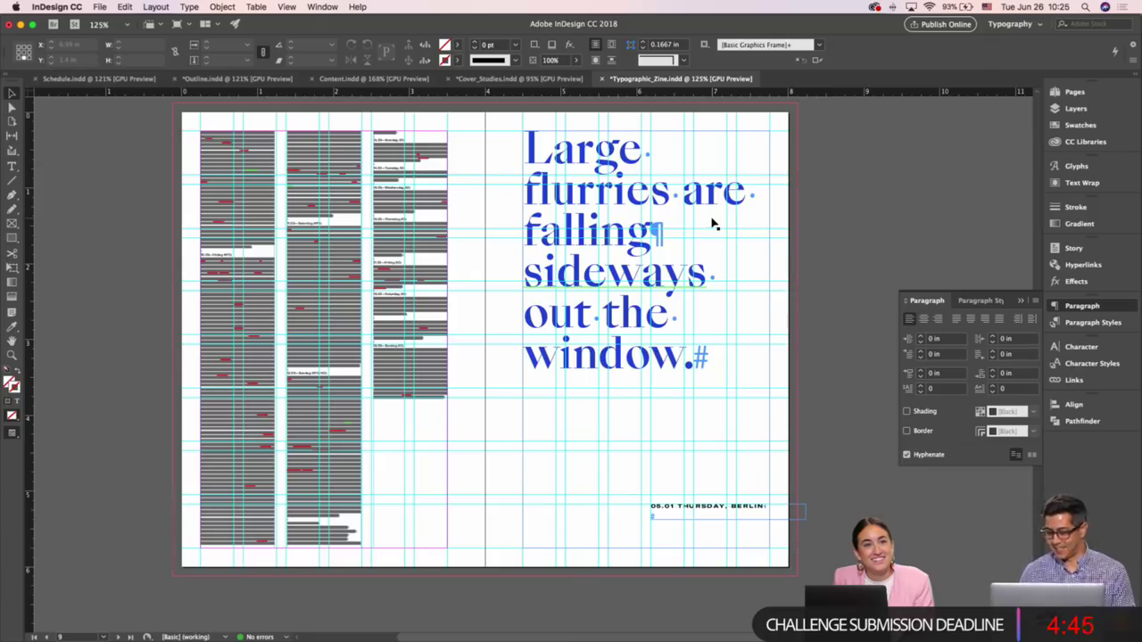
Replace the space after 'the' with a paragraph break
key(t)
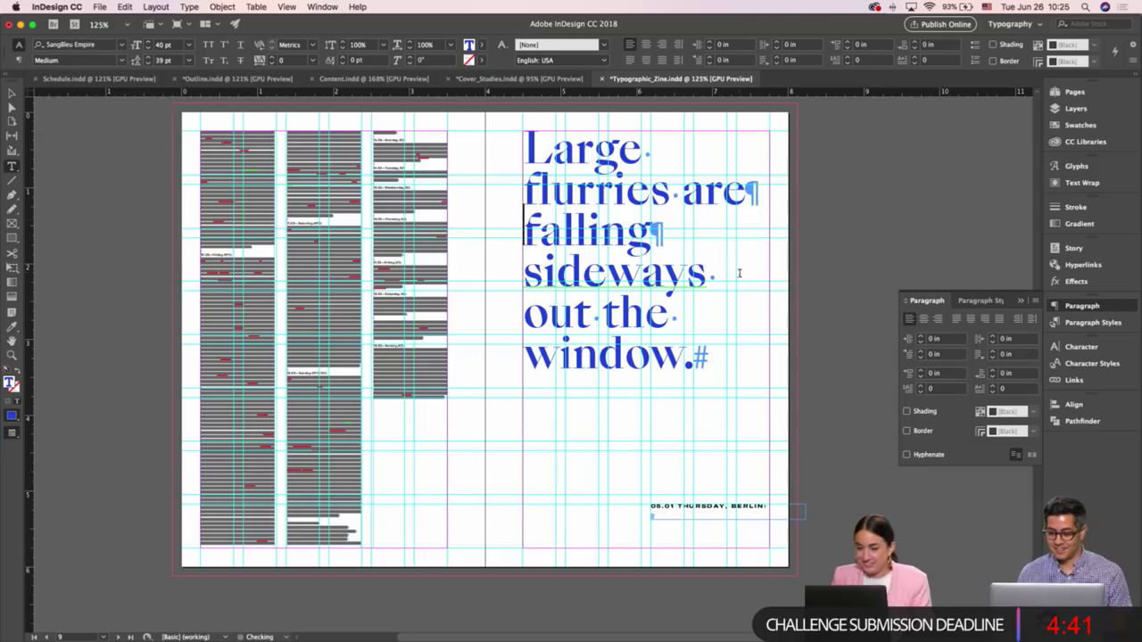
click(675, 314)
key(Return)
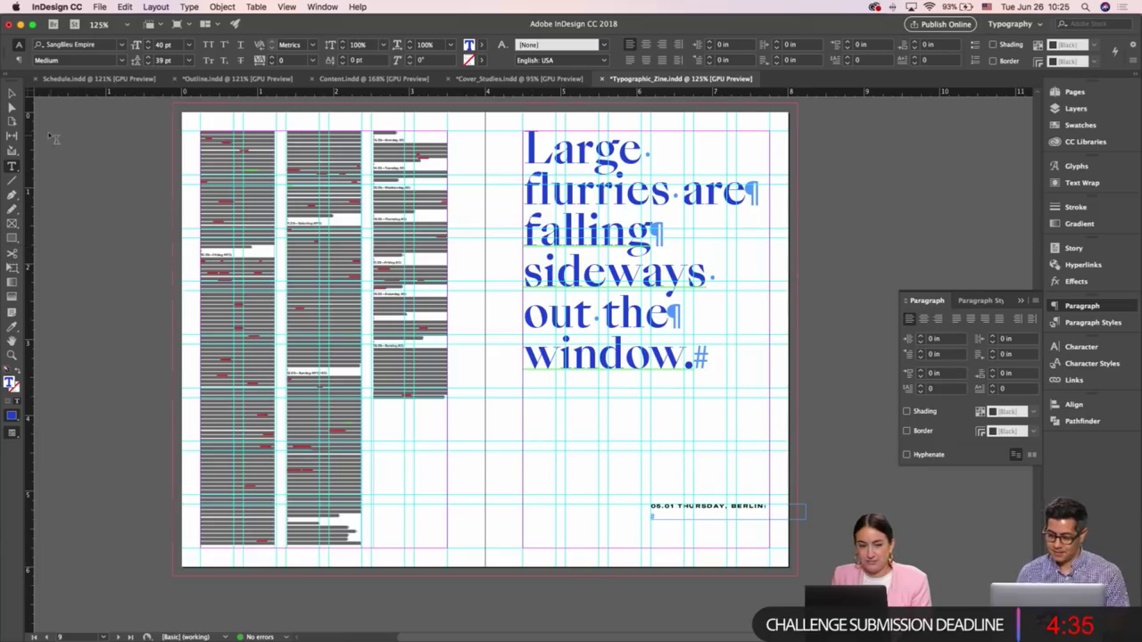
key(Escape)
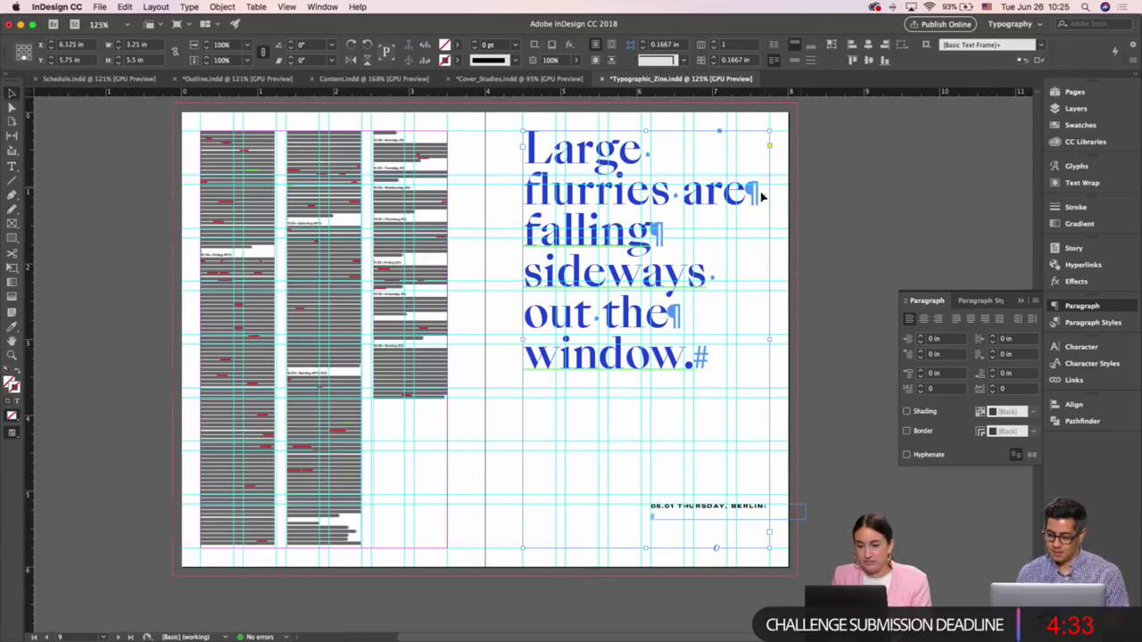
click(189, 7)
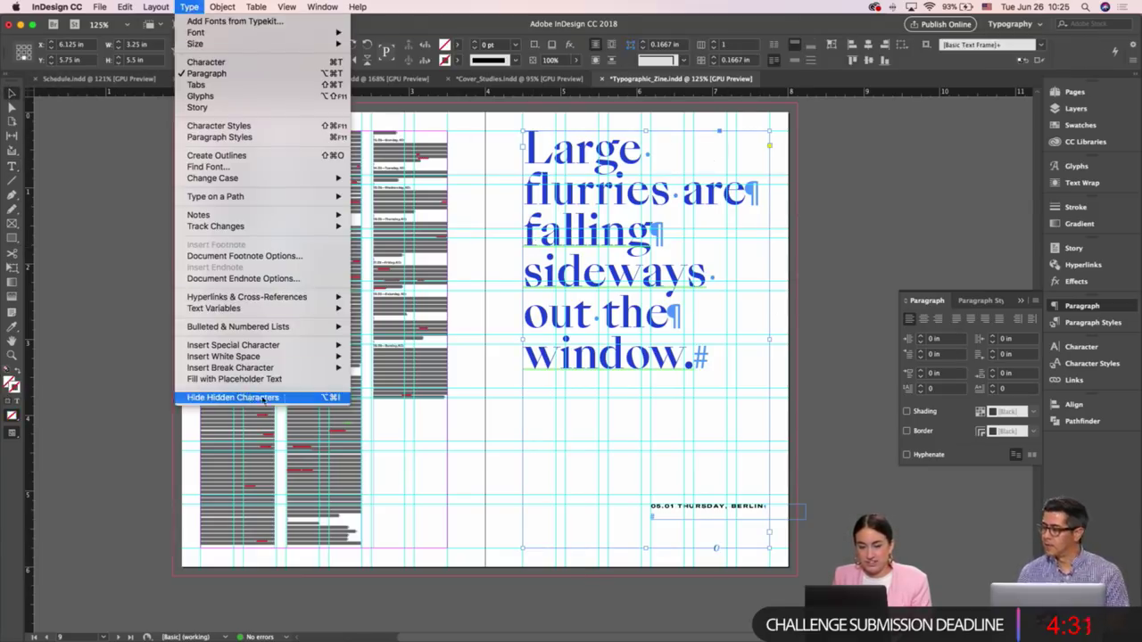
click(857, 213)
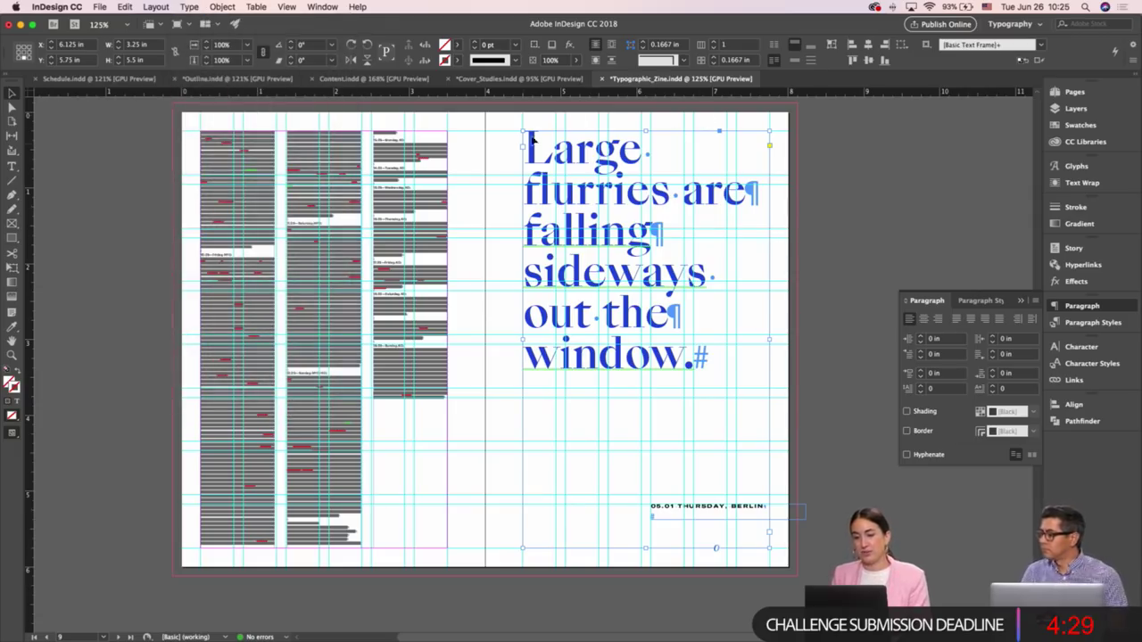
Right-align the headline lines 'falling' and 'window.' and preview the staggered layout
double_click(602, 223)
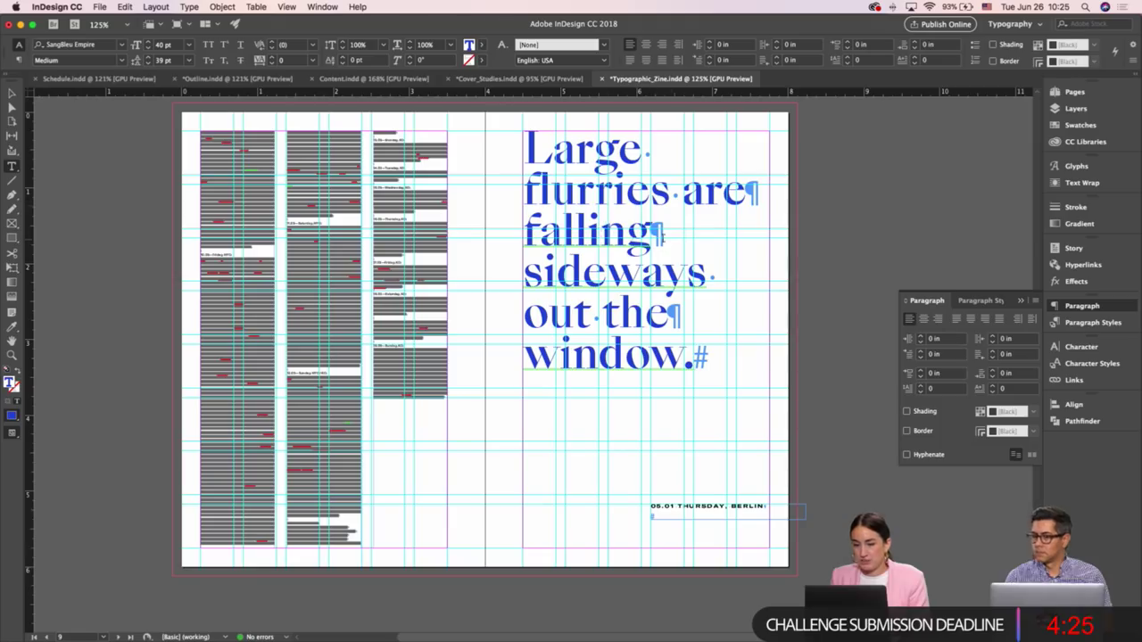
triple_click(602, 223)
click(662, 45)
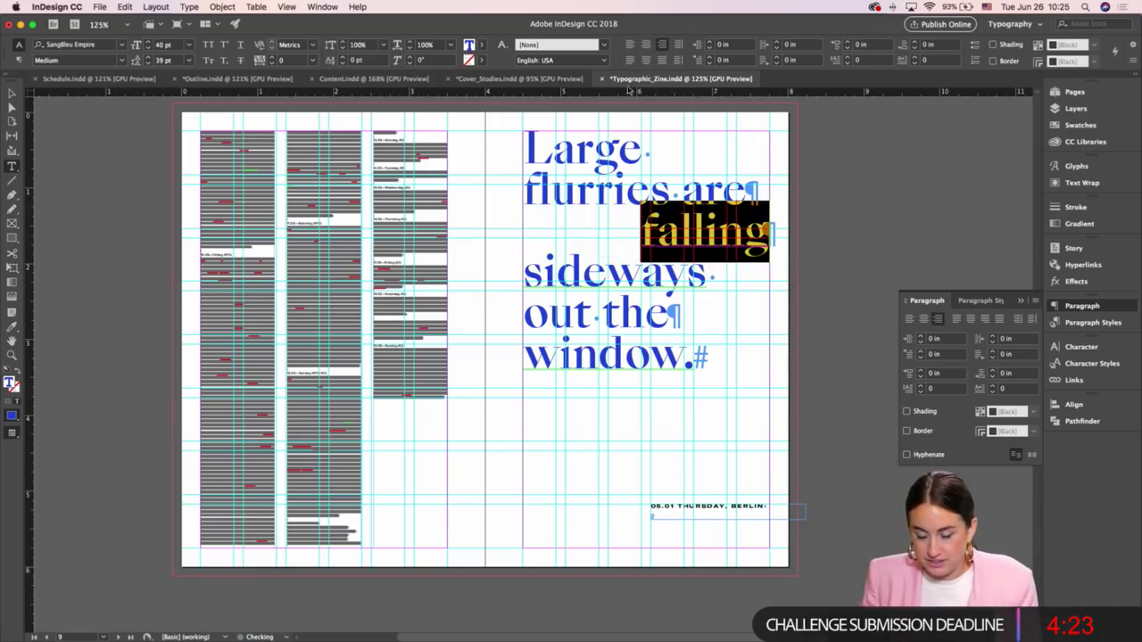
double_click(628, 294)
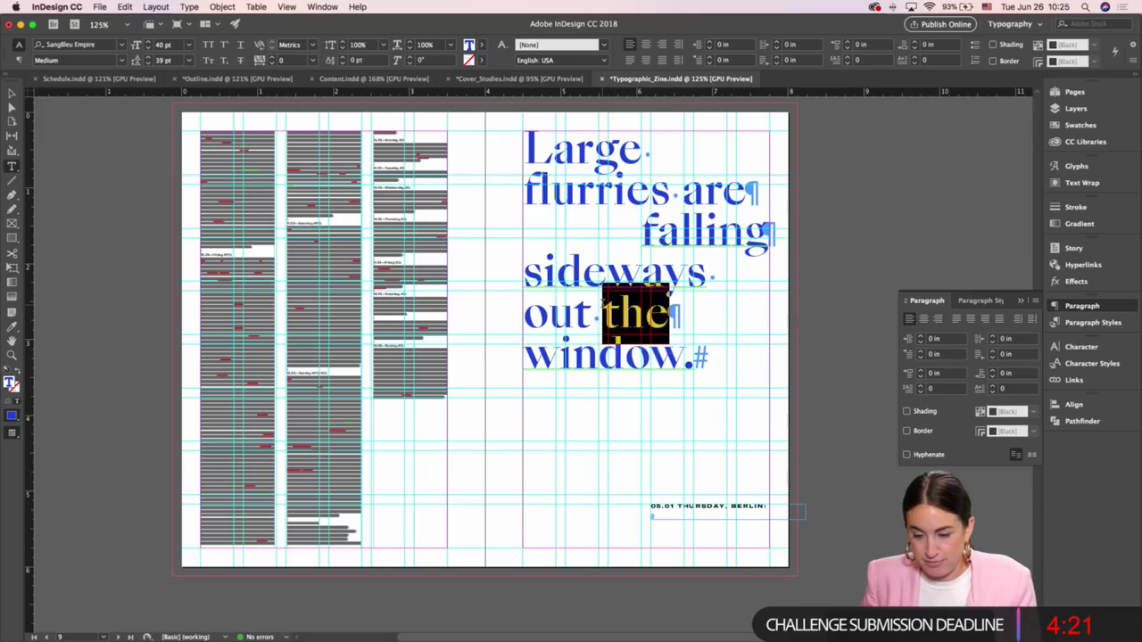
triple_click(579, 348)
click(662, 45)
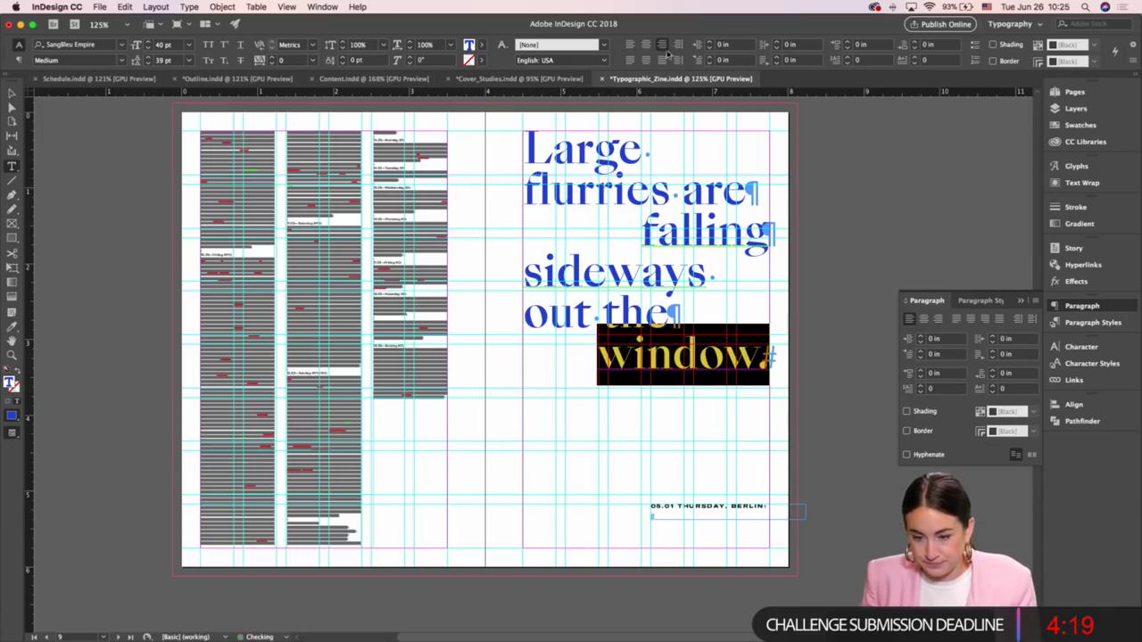
click(826, 179)
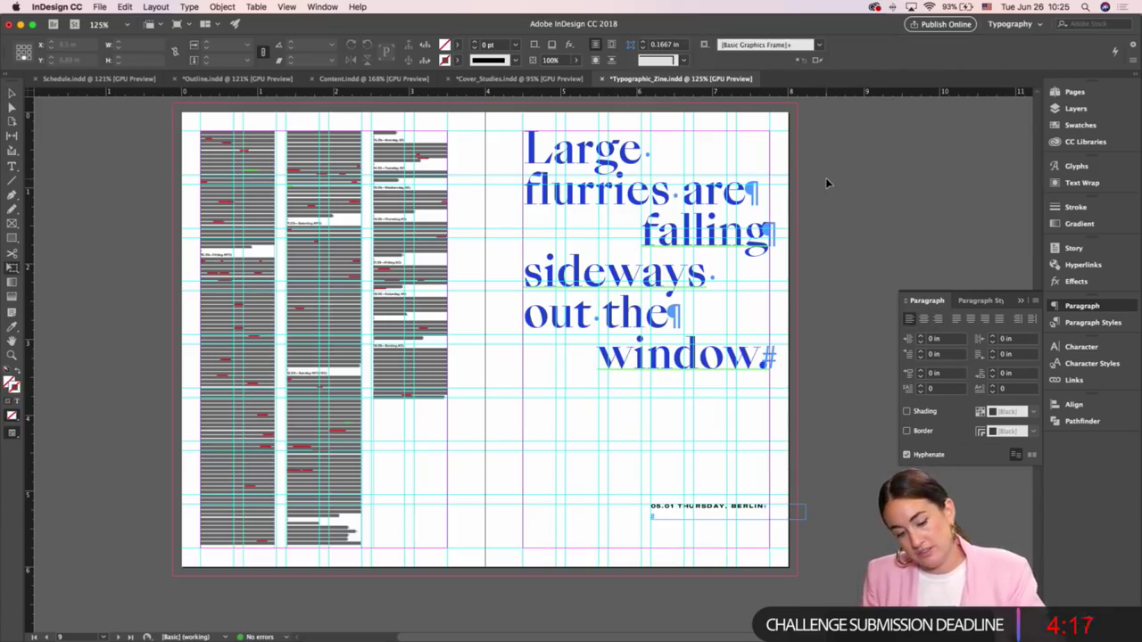
key(w)
click(676, 230)
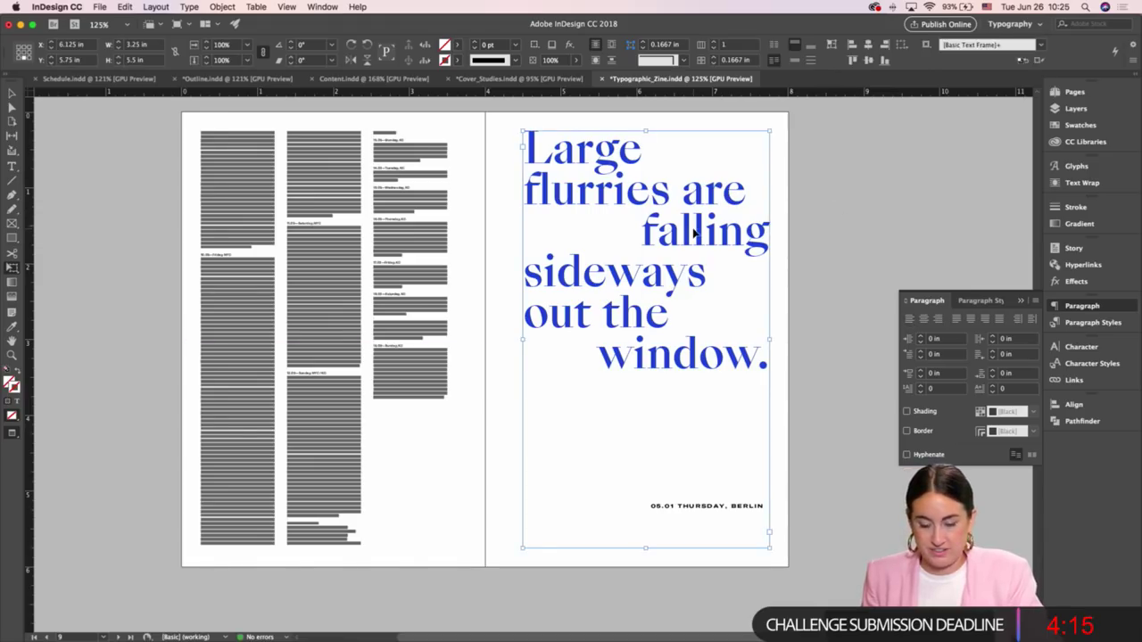
key(super+a)
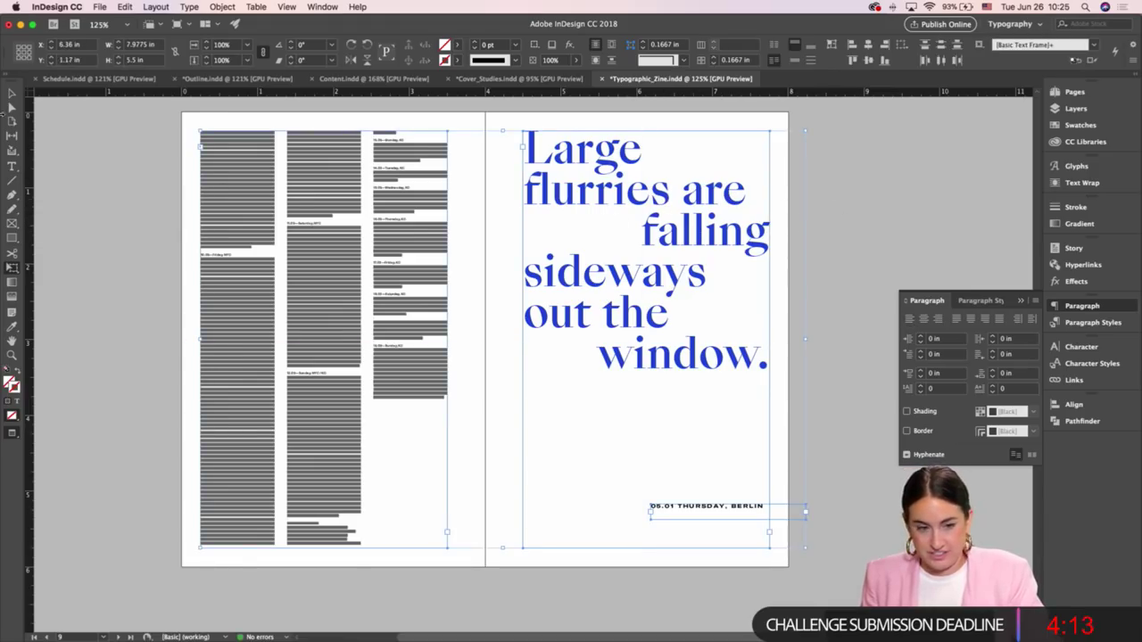
key(super+shift+a)
Enlarge the whole headline from 40 pt to 44 pt
double_click(589, 182)
key(super+a)
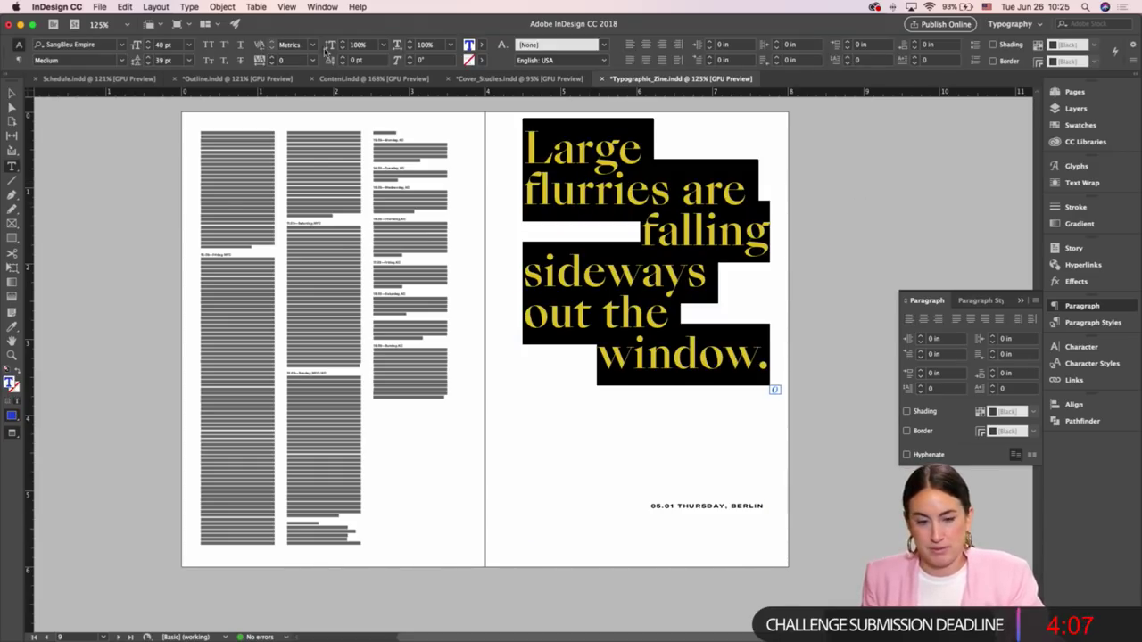
click(149, 42)
click(149, 42)
click(149, 42)
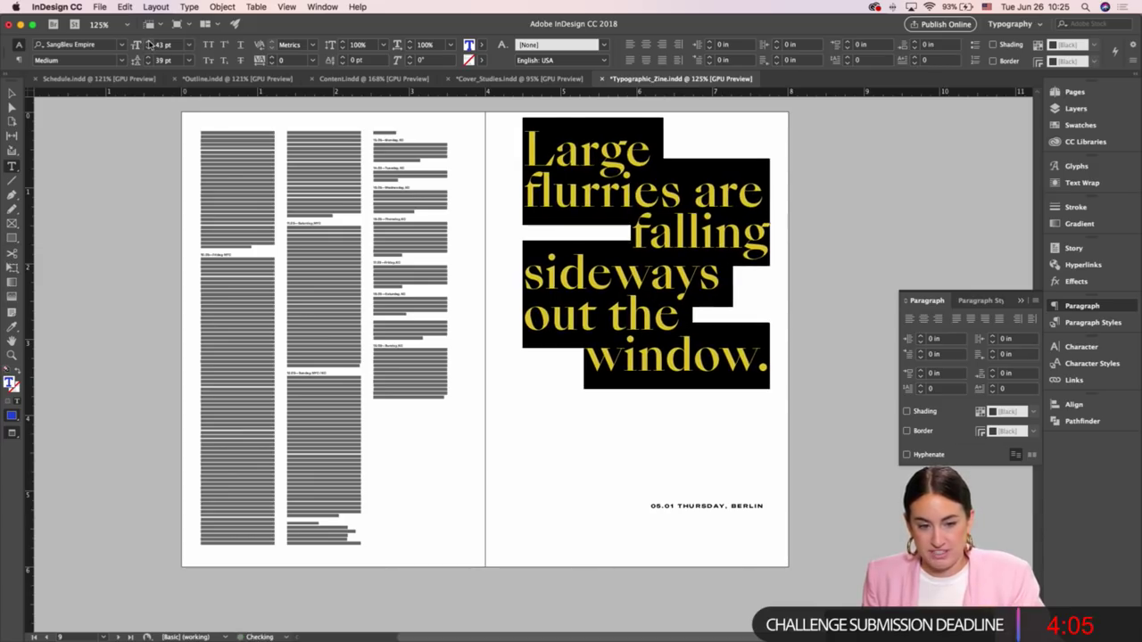
click(149, 42)
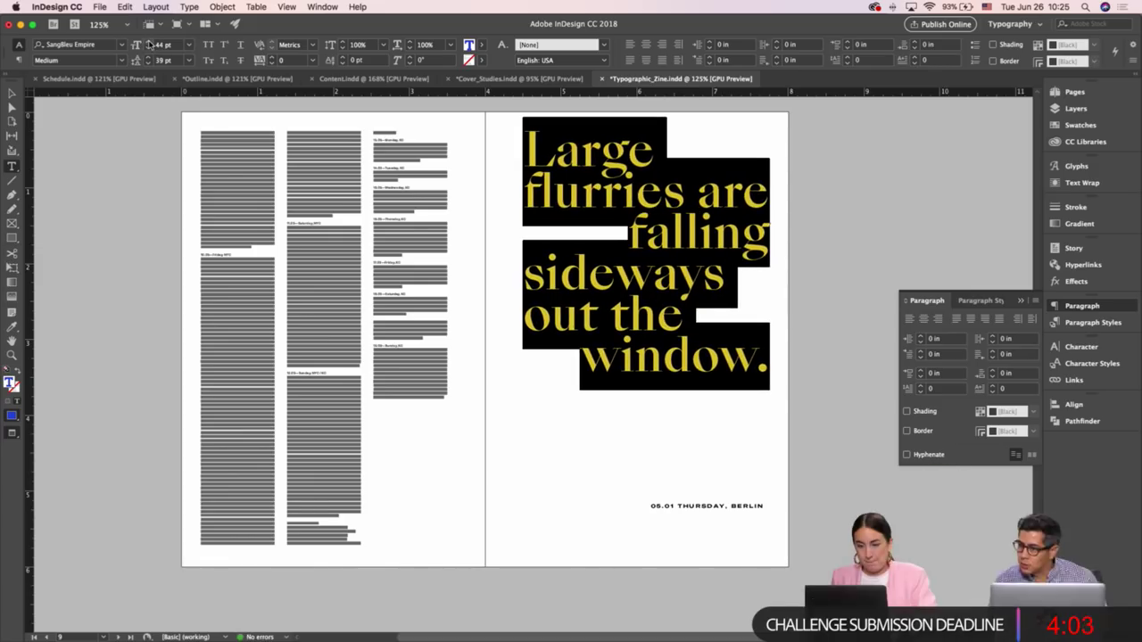
key(Escape)
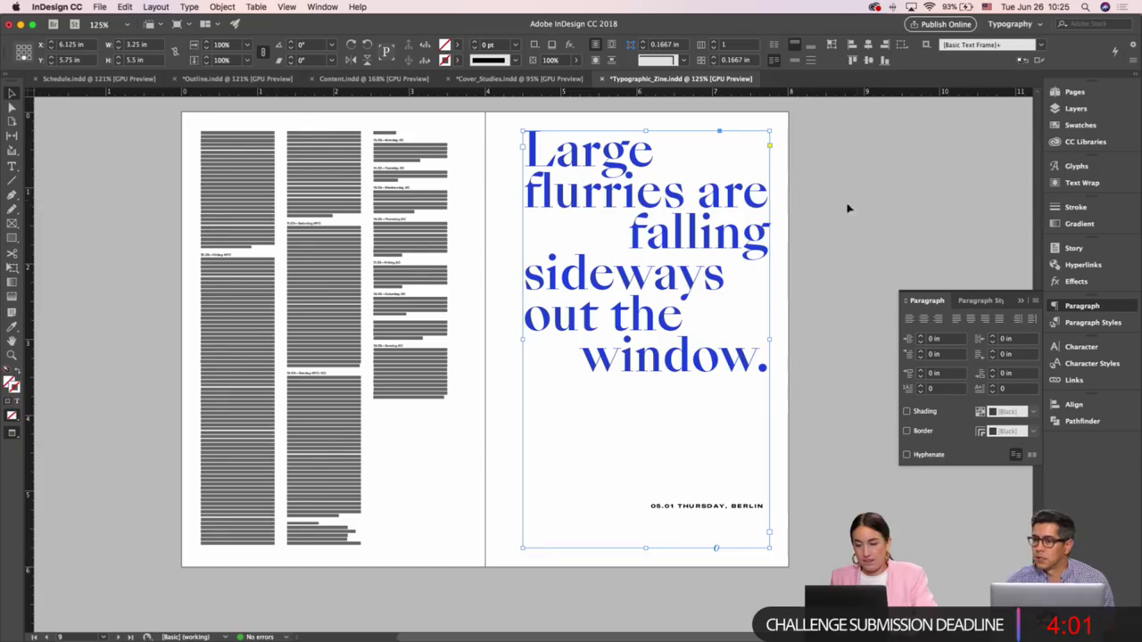
click(859, 205)
key(w)
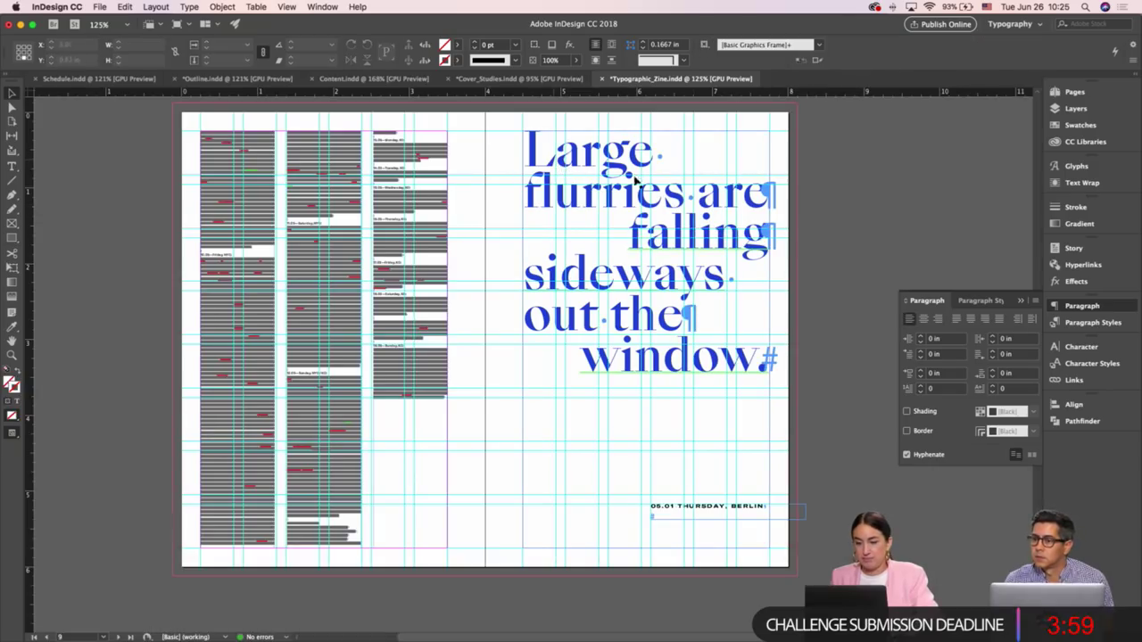
Check the word 'falling' in the headline and preview the spread without guides
double_click(713, 241)
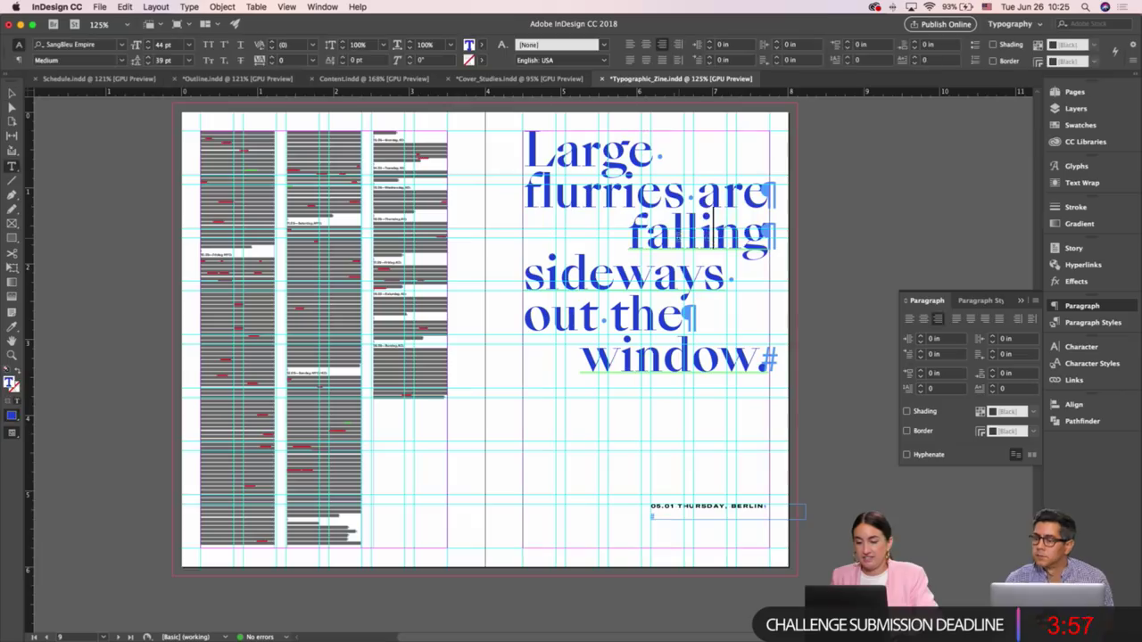
double_click(678, 237)
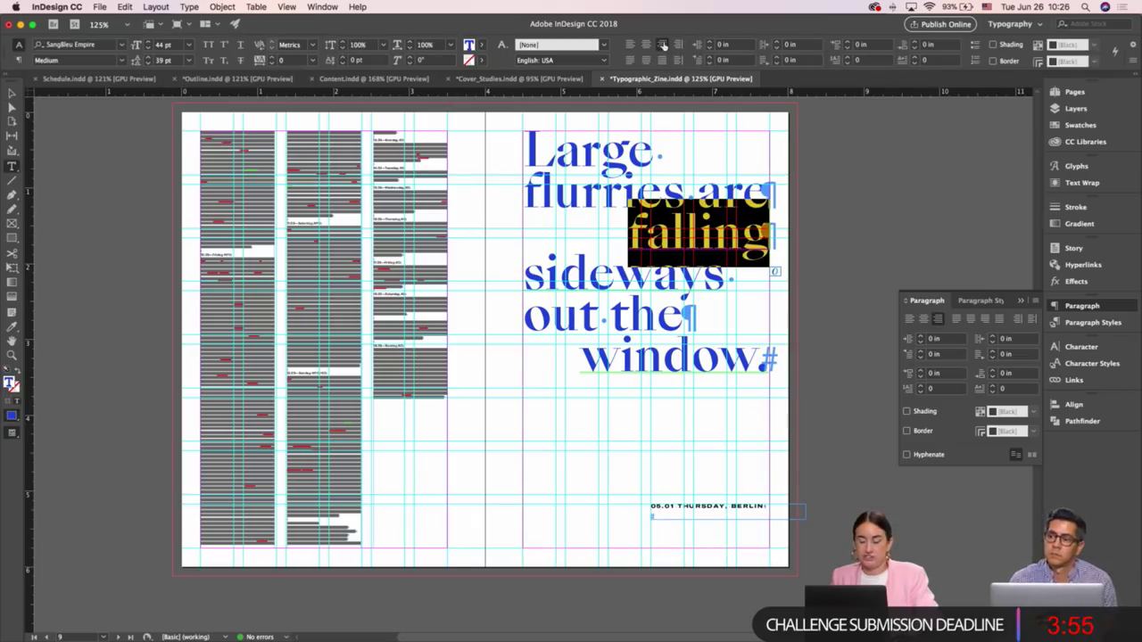
click(668, 356)
key(Escape)
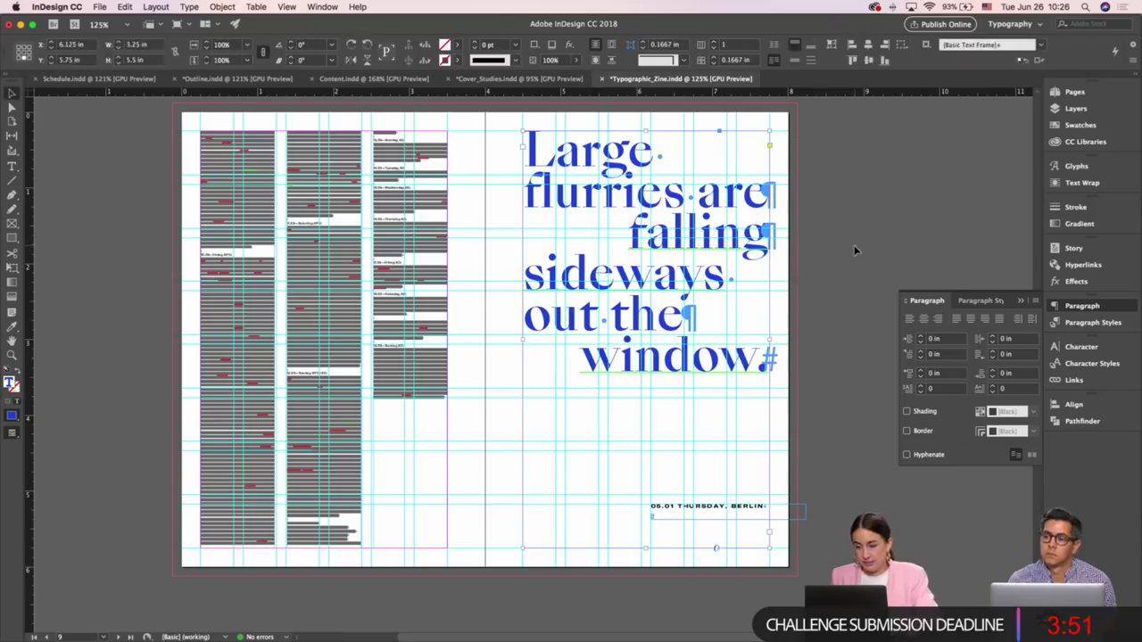
key(w)
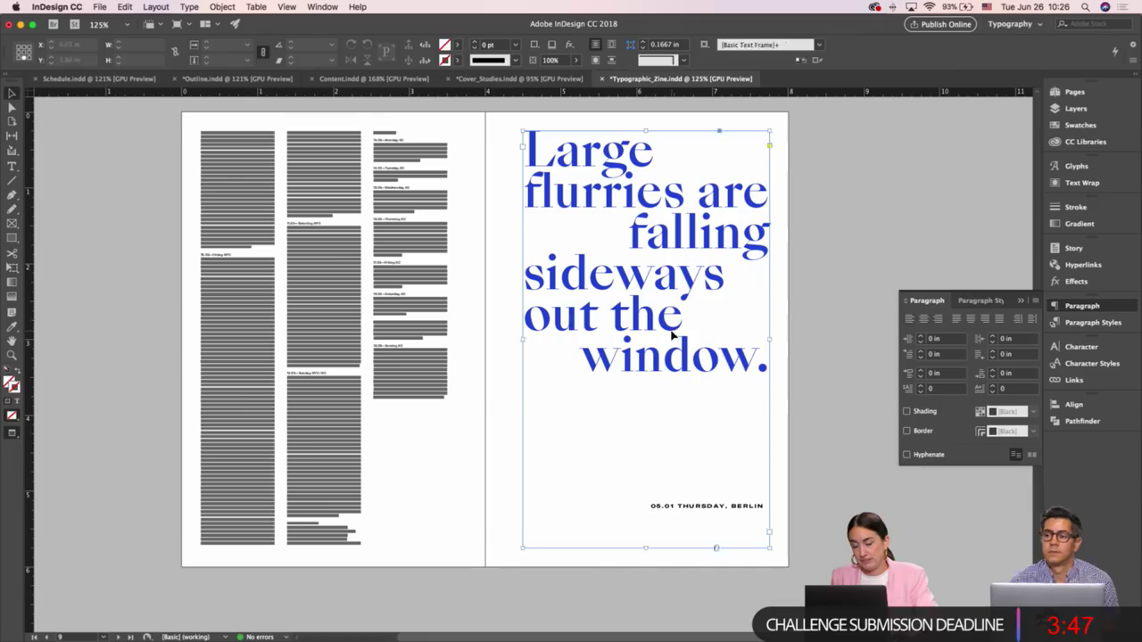
Insert two empty paragraphs after 'flurries are', pushing 'falling' and the rest lower
double_click(707, 324)
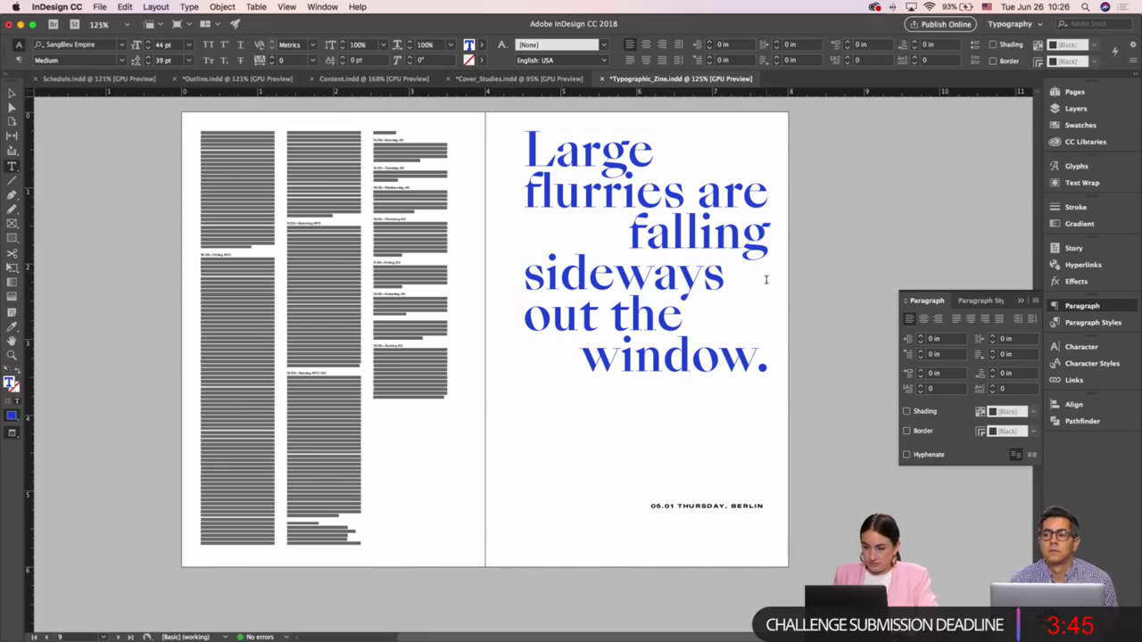
key(Return)
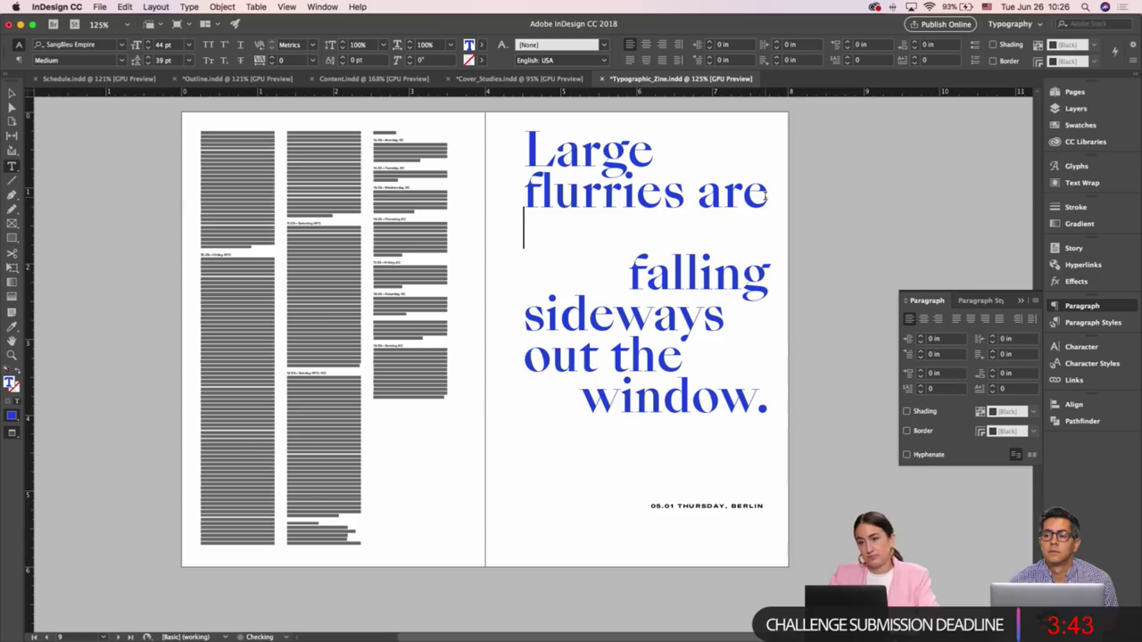
key(Return)
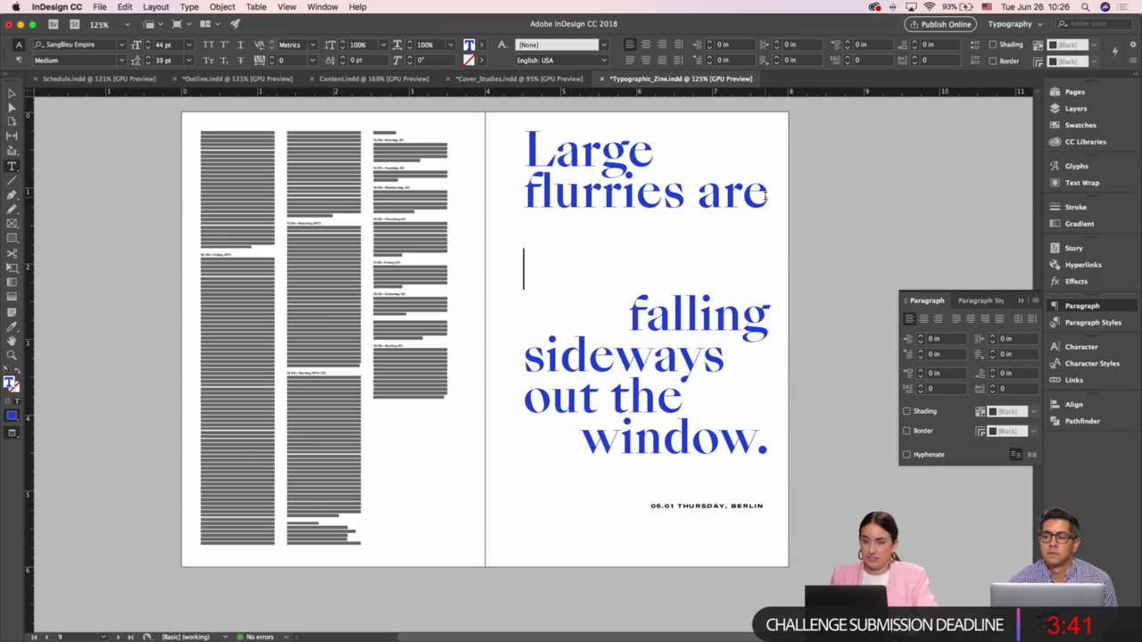
key(Escape)
click(820, 238)
Set the word 'falling' in the blue quote to Neurial Grotesk Bold, leaving the other lines serif
key(w)
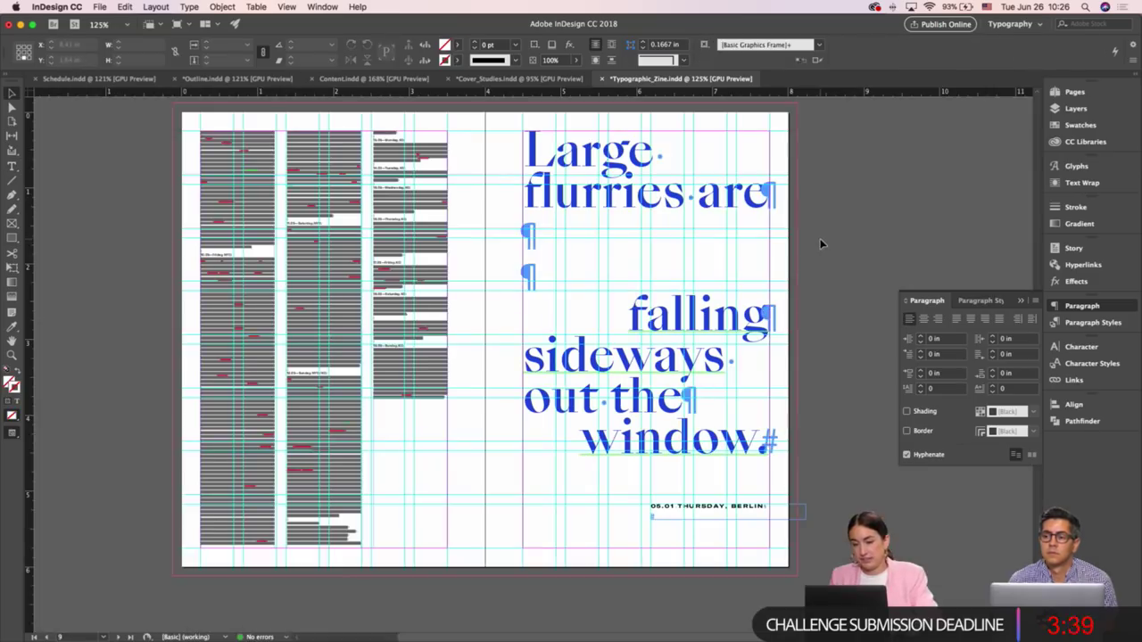
key(w)
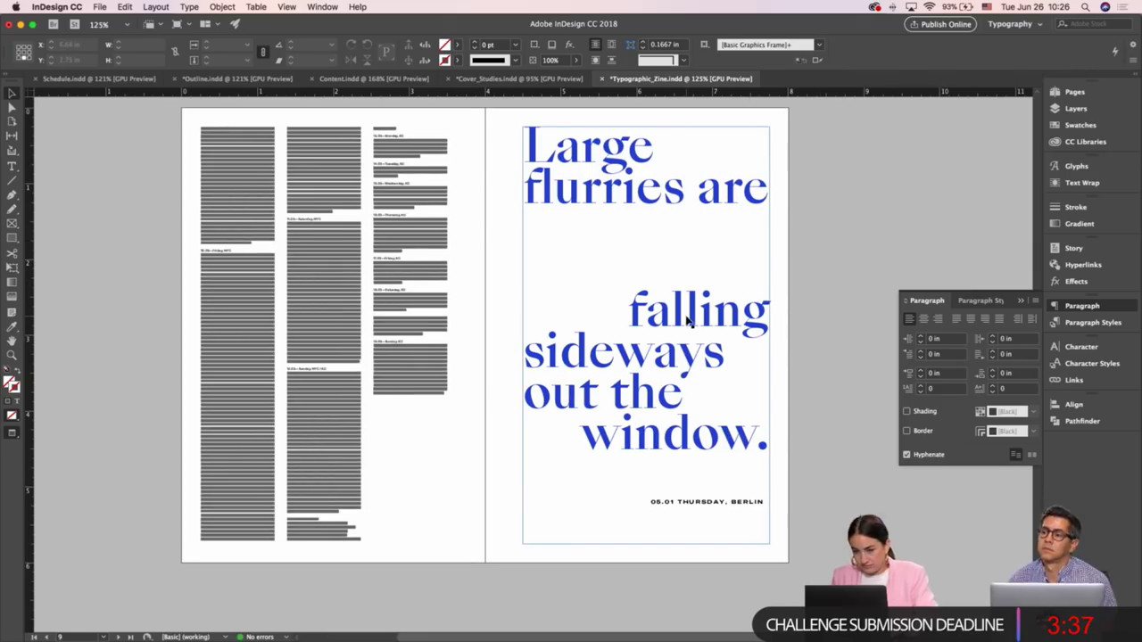
key(w)
key(t)
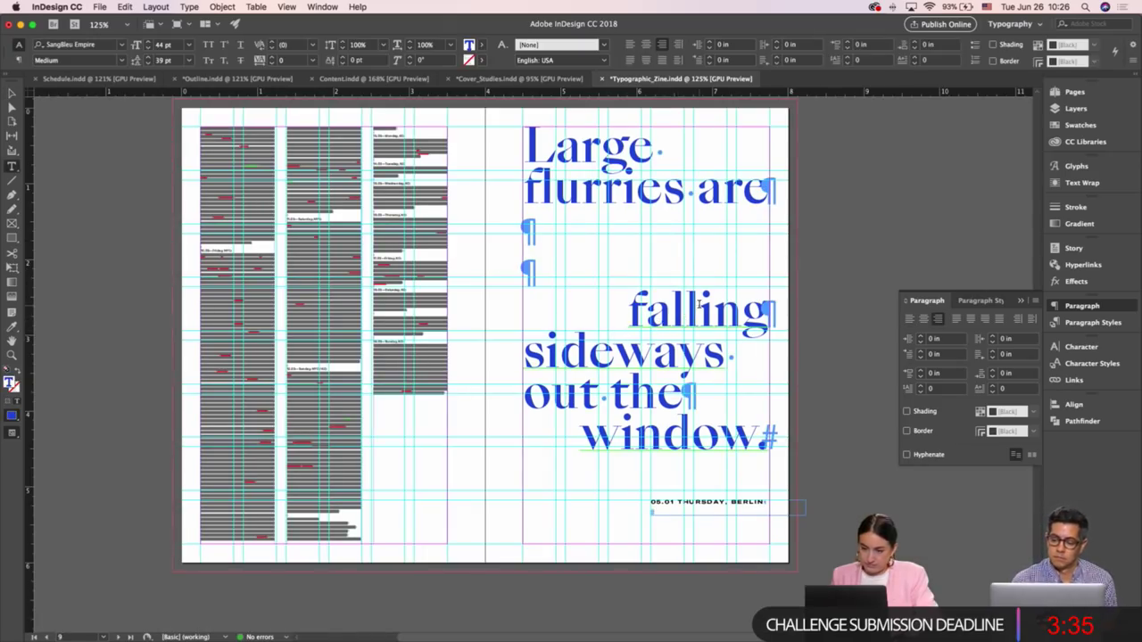
double_click(641, 323)
key(super+alt+shift+m)
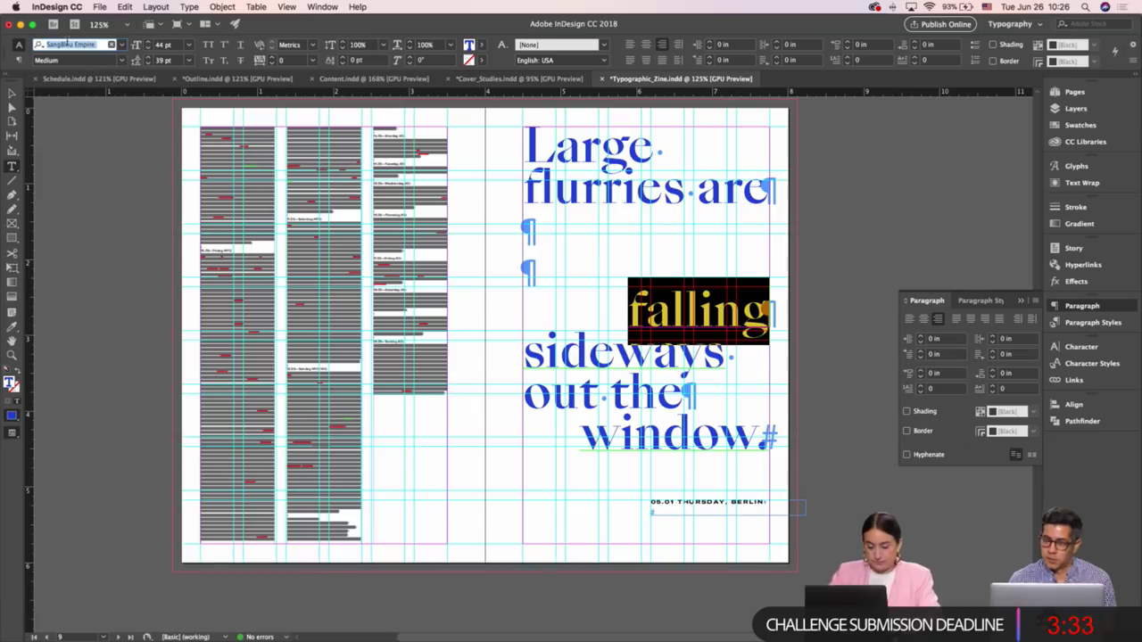
text(neuri)
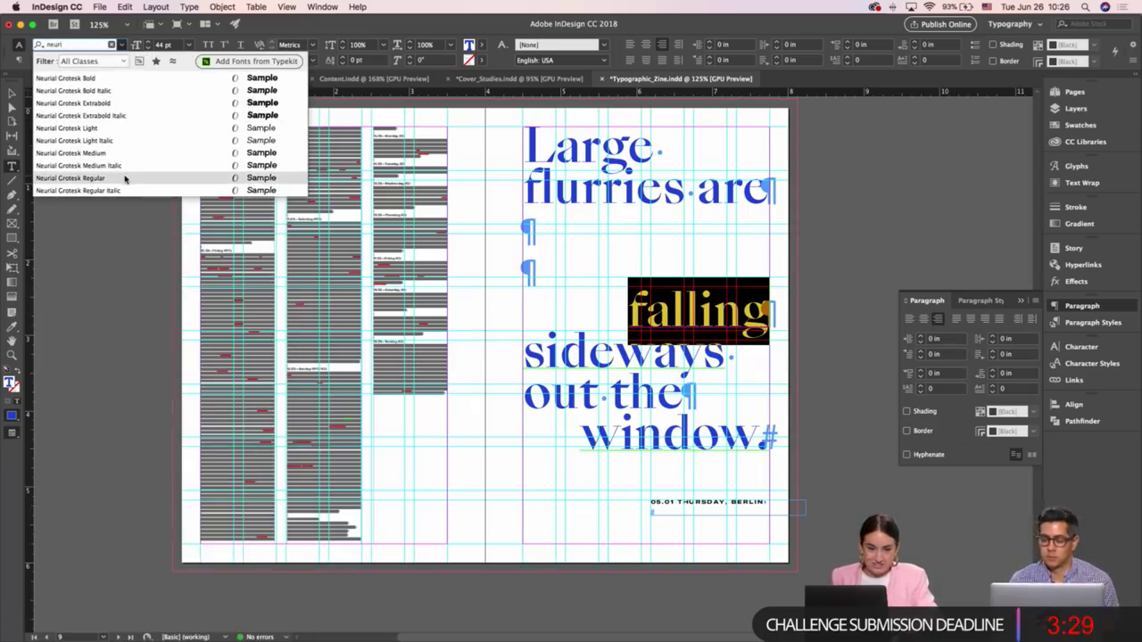
click(125, 178)
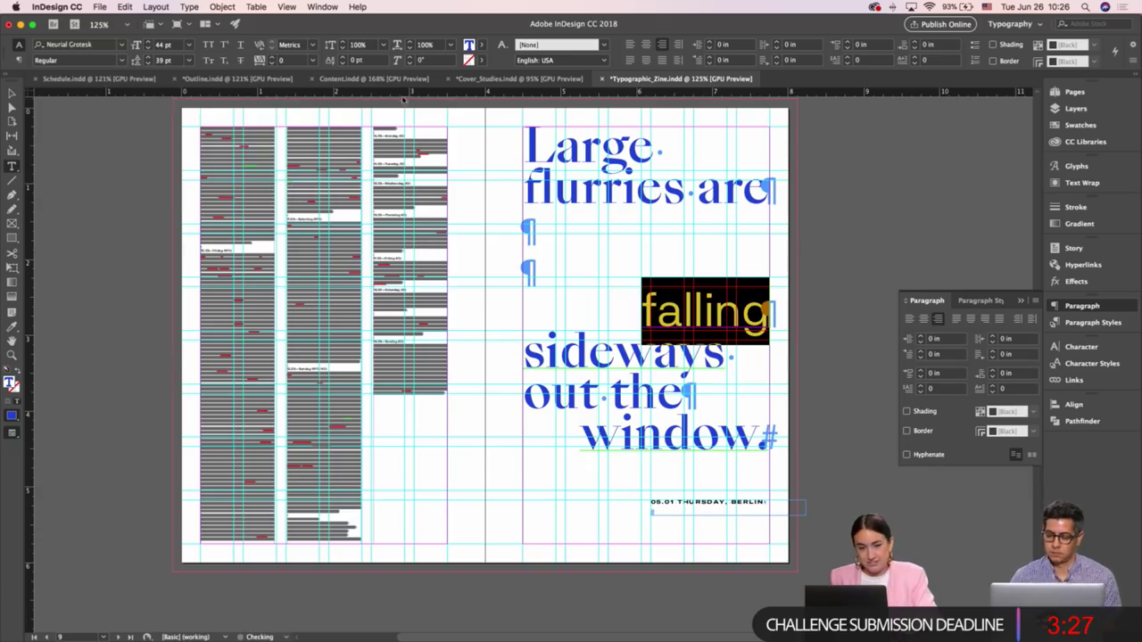
click(123, 61)
click(86, 148)
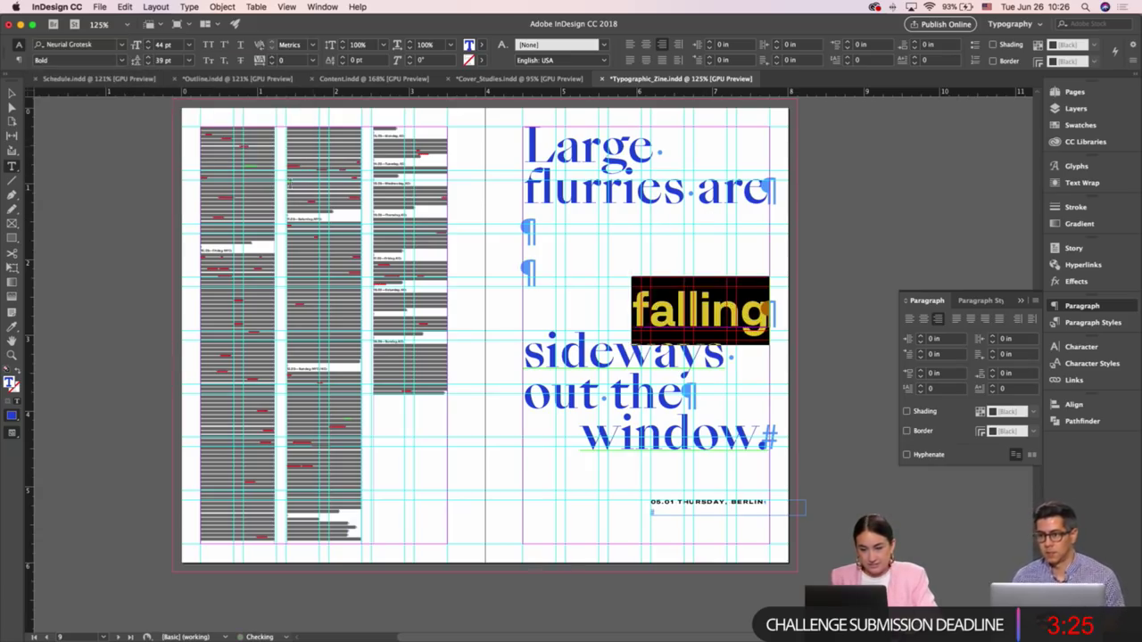
key(Escape)
click(875, 216)
Move the '05.01 THURSDAY, BERLIN' date line left, under the headline
key(w)
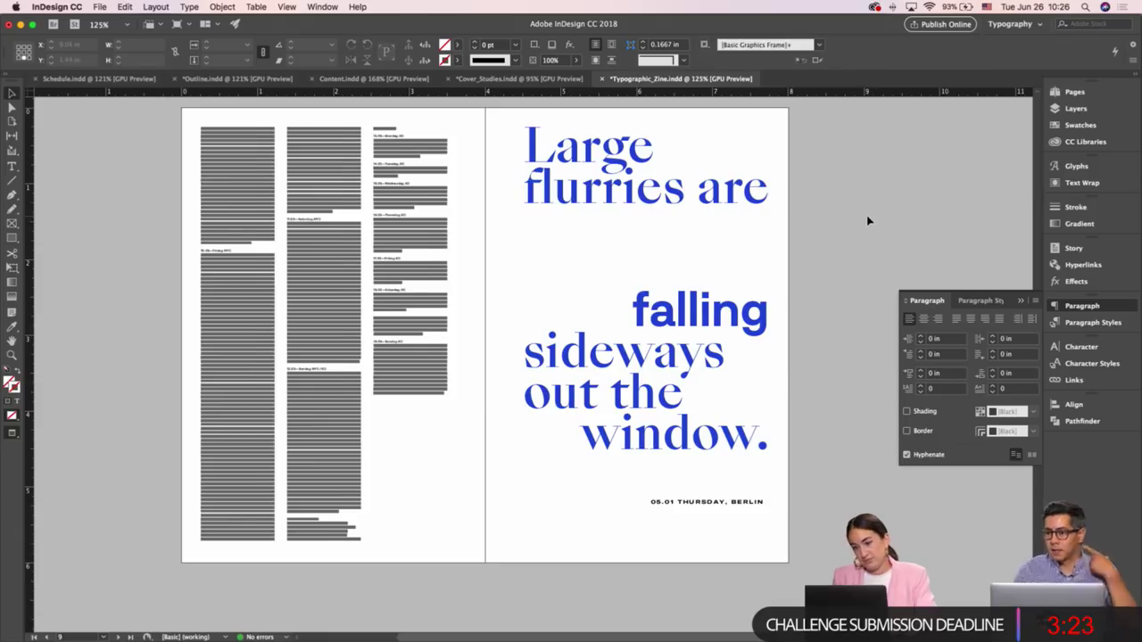
scroll(870, 219, left, 1)
key(w)
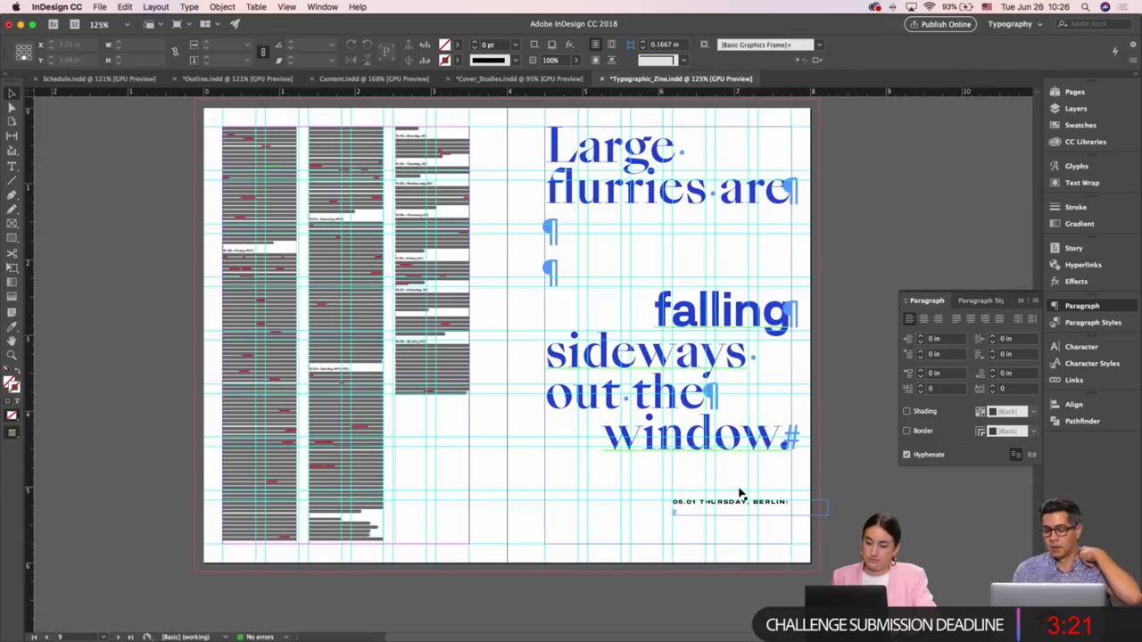
click(793, 512)
double_click(793, 513)
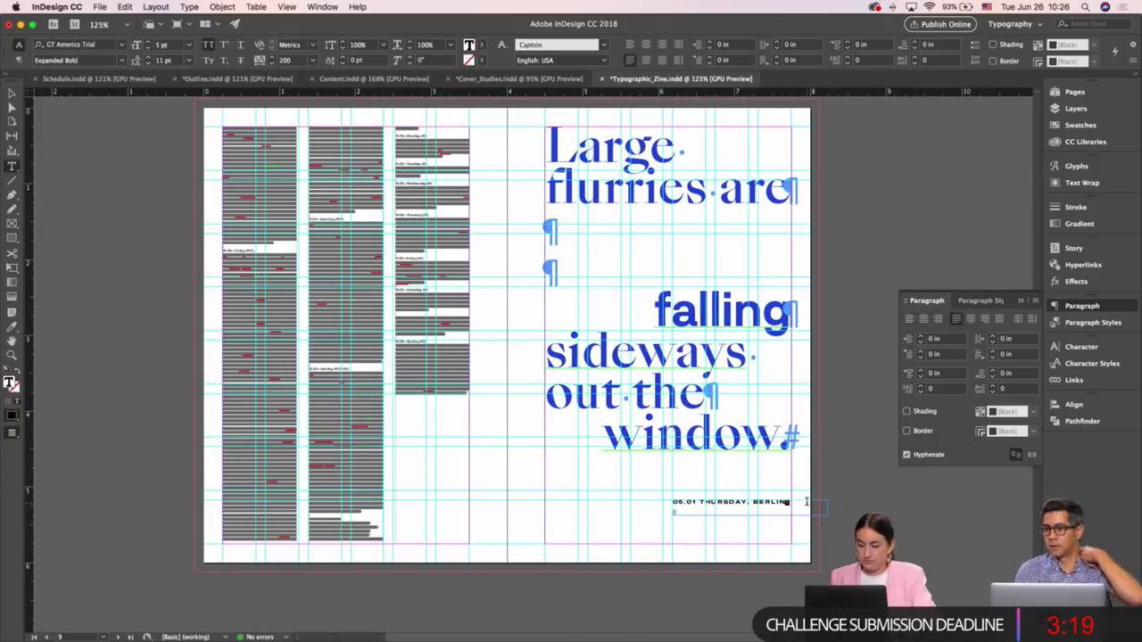
key(Escape)
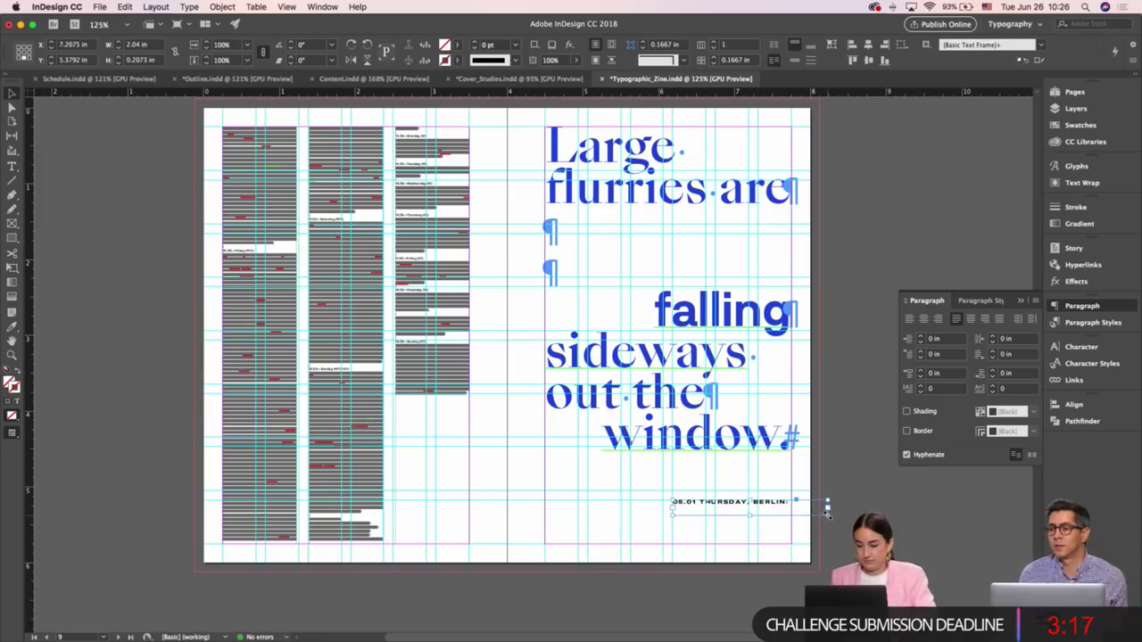
click(752, 526)
key(w)
key(w)
drag(705, 510, 572, 500)
key(w)
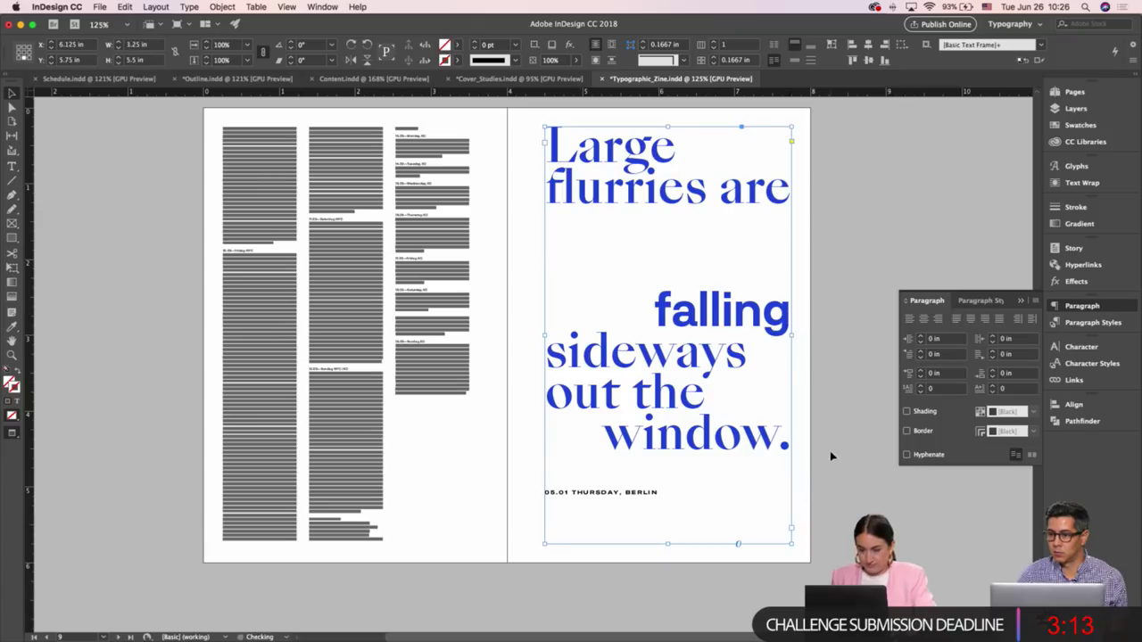
click(831, 439)
key(w)
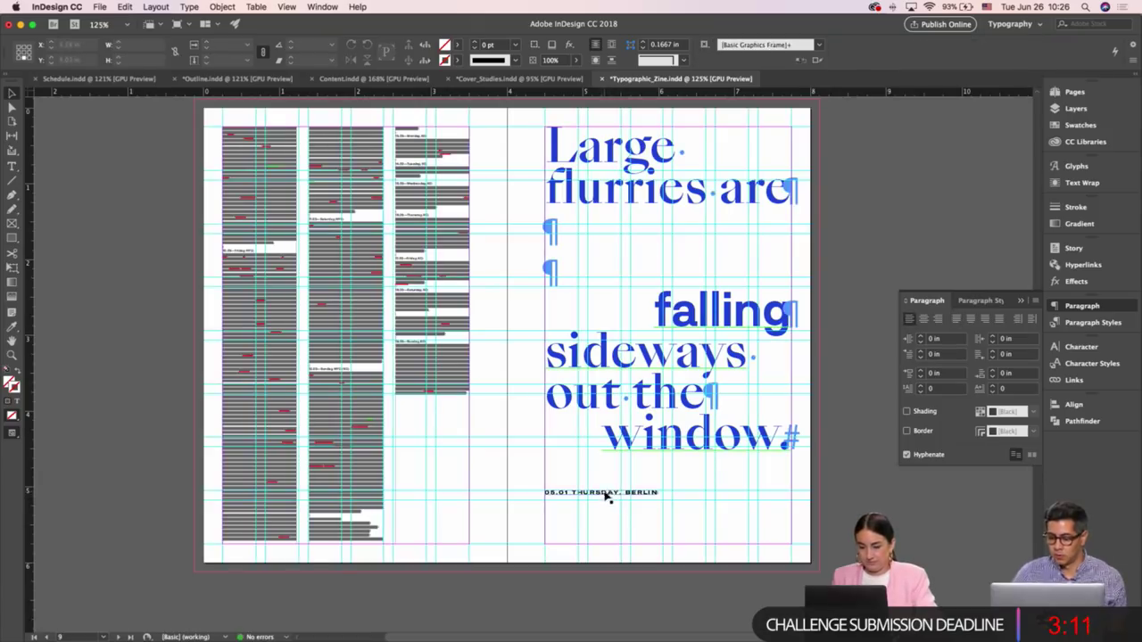
Rotate the date line 90° and place it along the page's left margin
click(611, 493)
key(ctrl+alt+9)
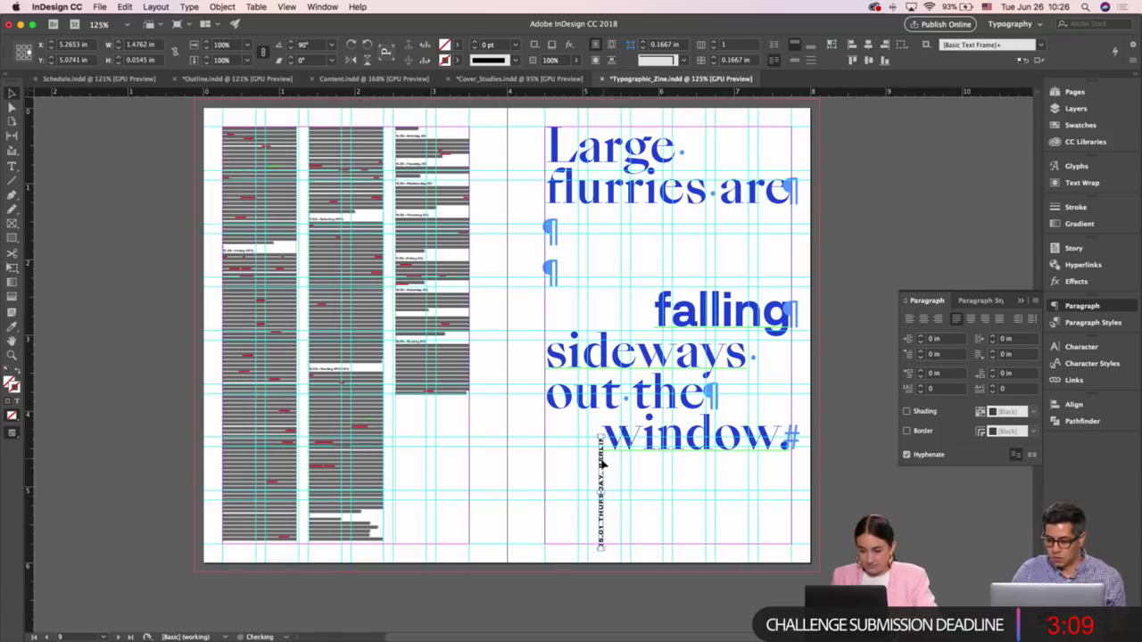
drag(600, 473, 547, 459)
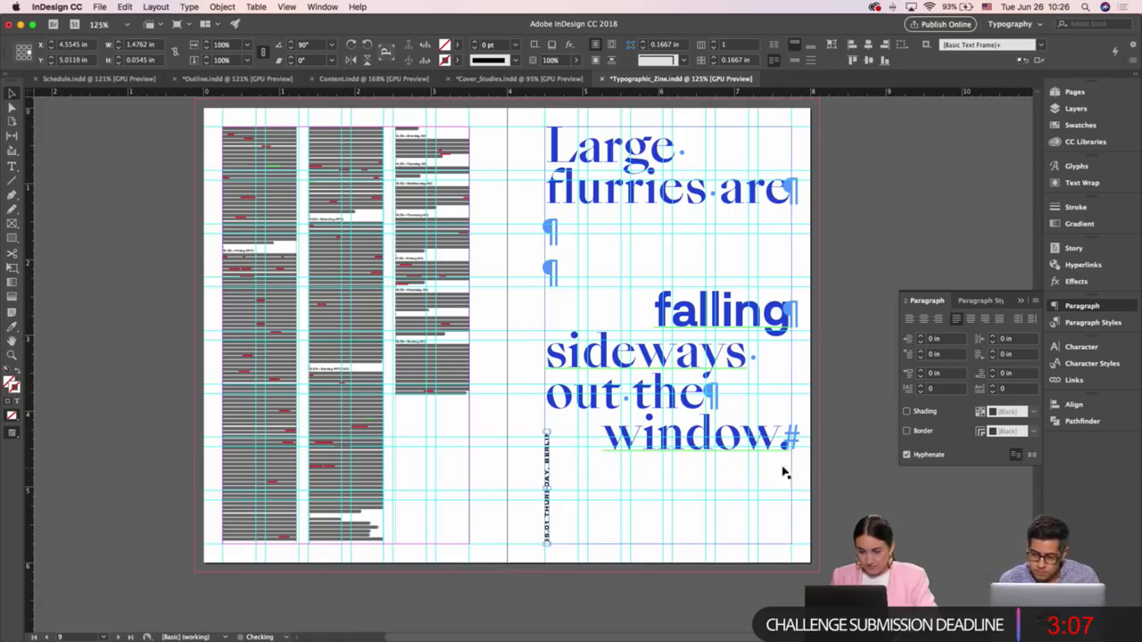
click(794, 467)
Pan around the quote spread and collapse the Paragraph panel
key(w)
scroll(624, 446, left, 1)
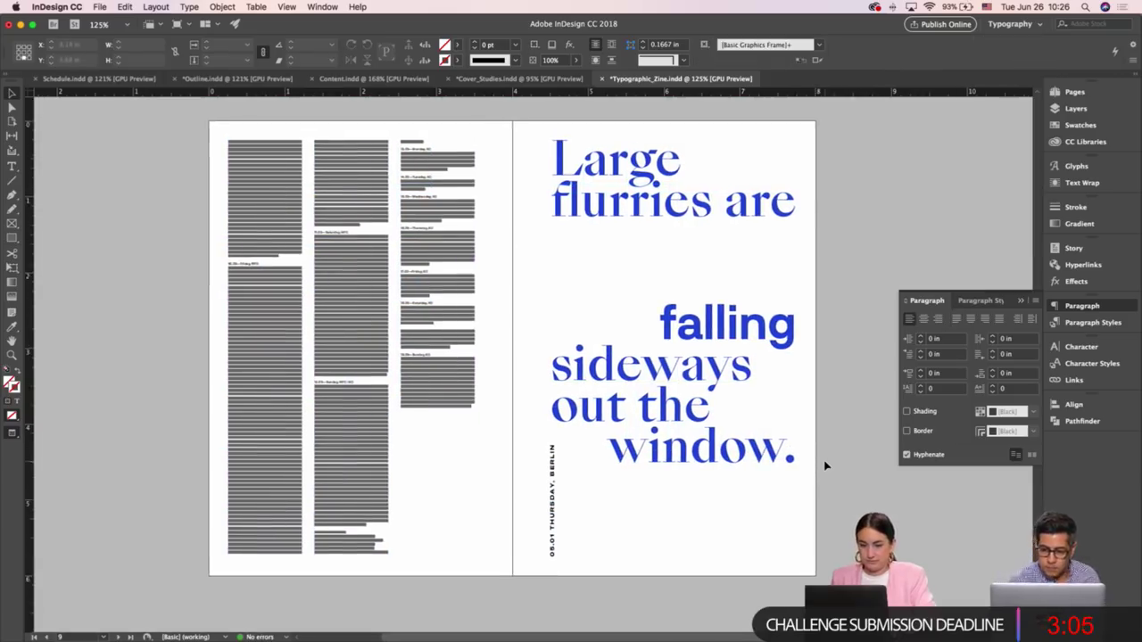
key(w)
scroll(446, 428, up, 5)
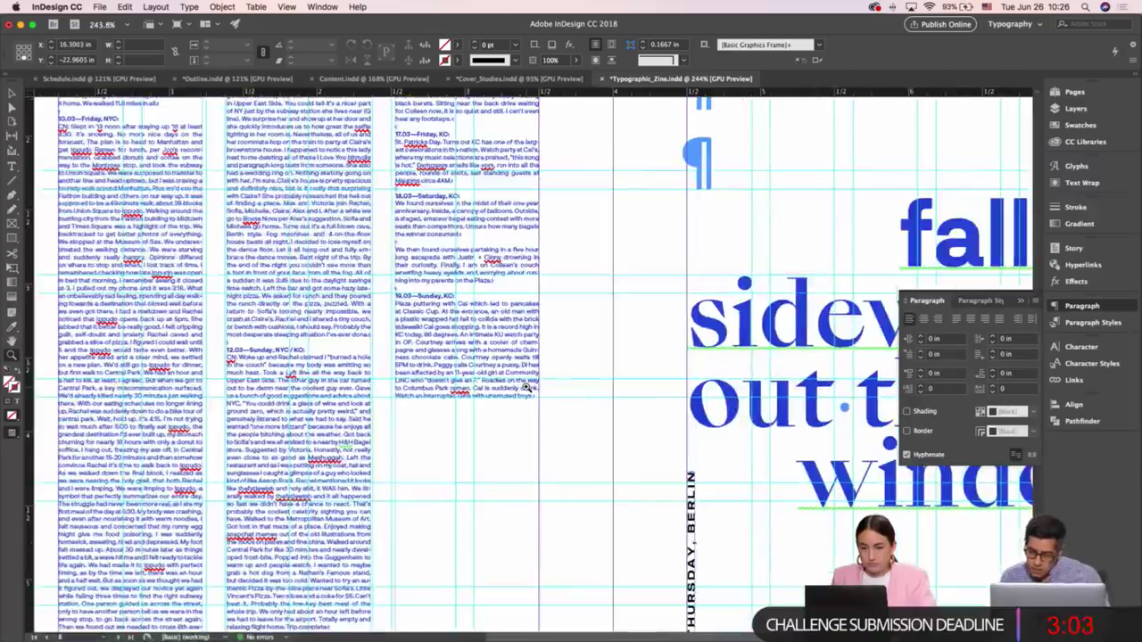
scroll(437, 411, down, 3)
scroll(425, 389, down, 1)
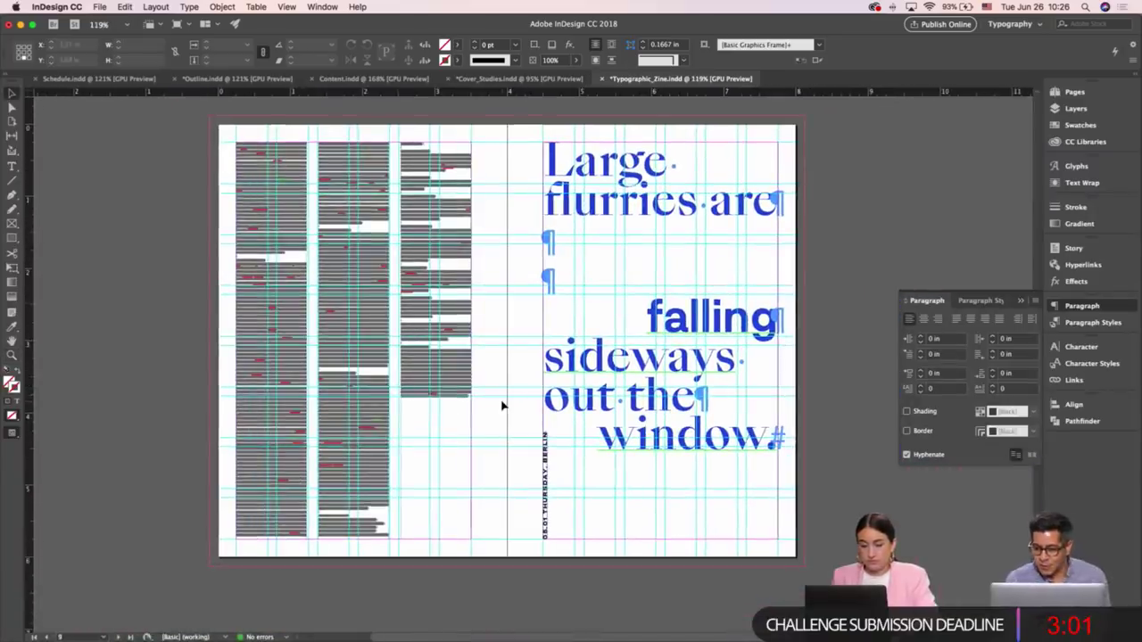
key(w)
scroll(503, 403, left, 1)
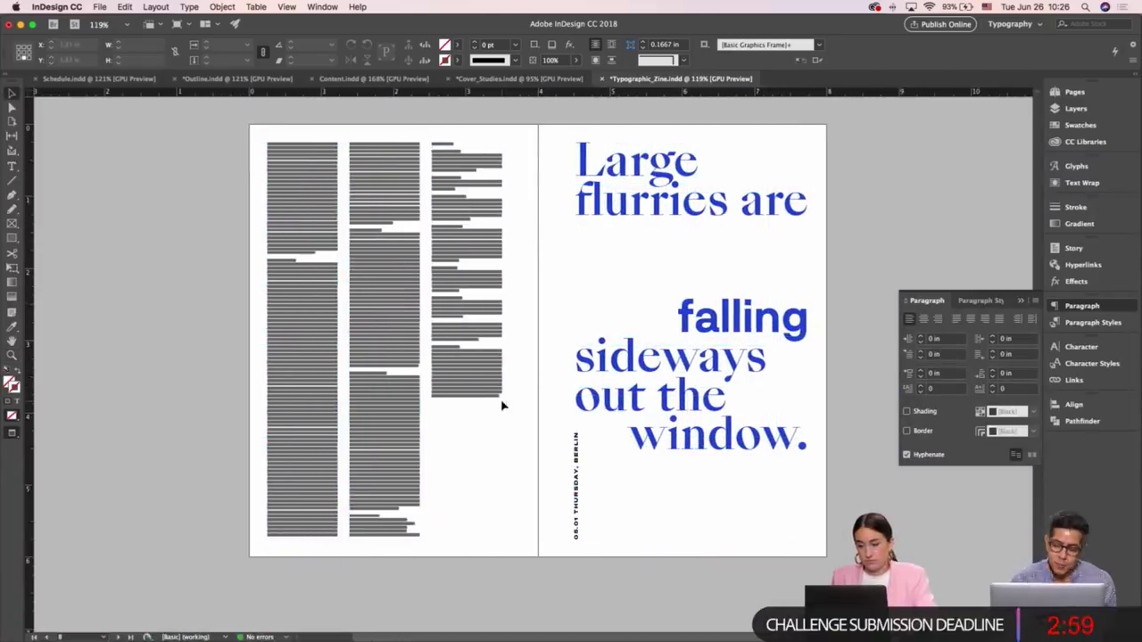
key(w)
key(w)
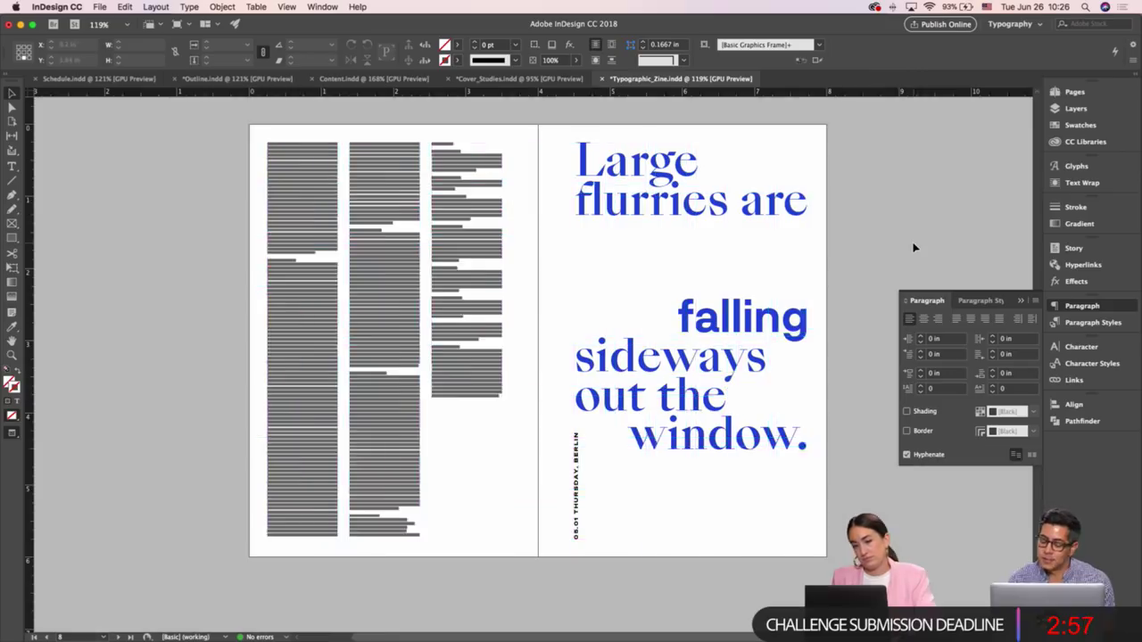
scroll(918, 250, right, 1)
click(1022, 301)
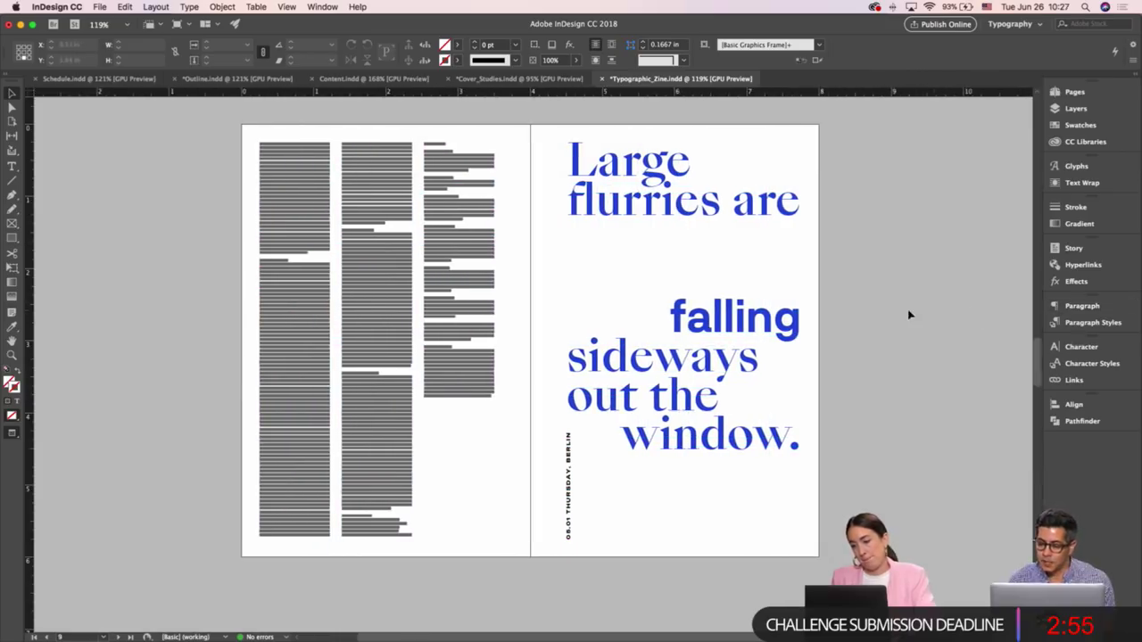
Scroll up to the spread with the Jan–Dec months, seasons and four coloured circles
key(w)
scroll(842, 309, up, 5)
scroll(841, 308, up, 3)
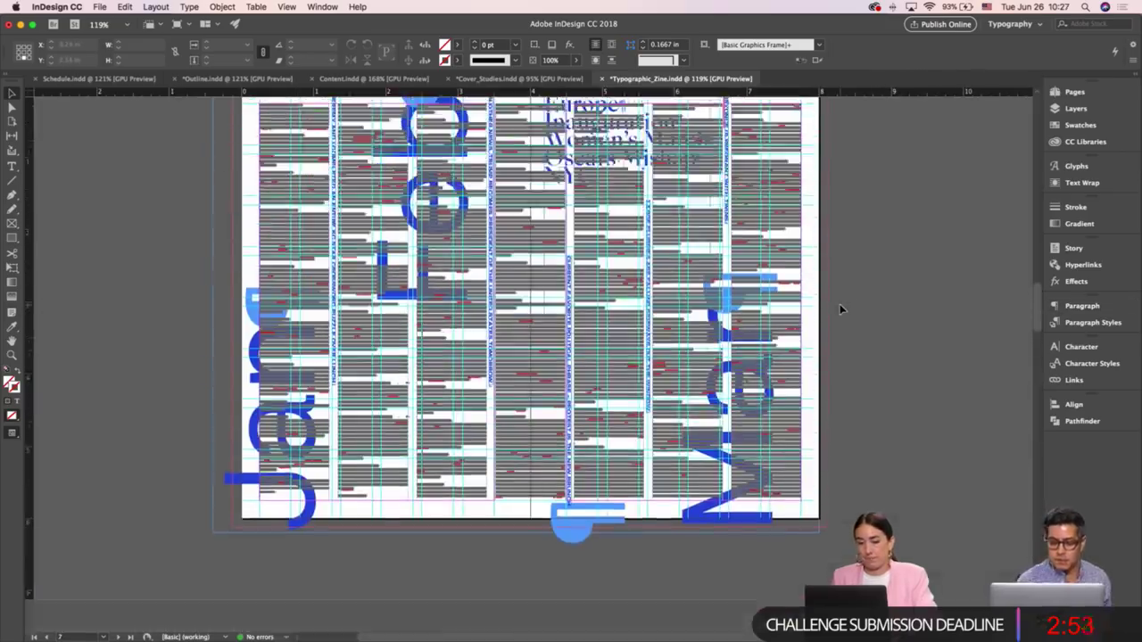
key(w)
scroll(841, 308, up, 5)
scroll(841, 309, up, 6)
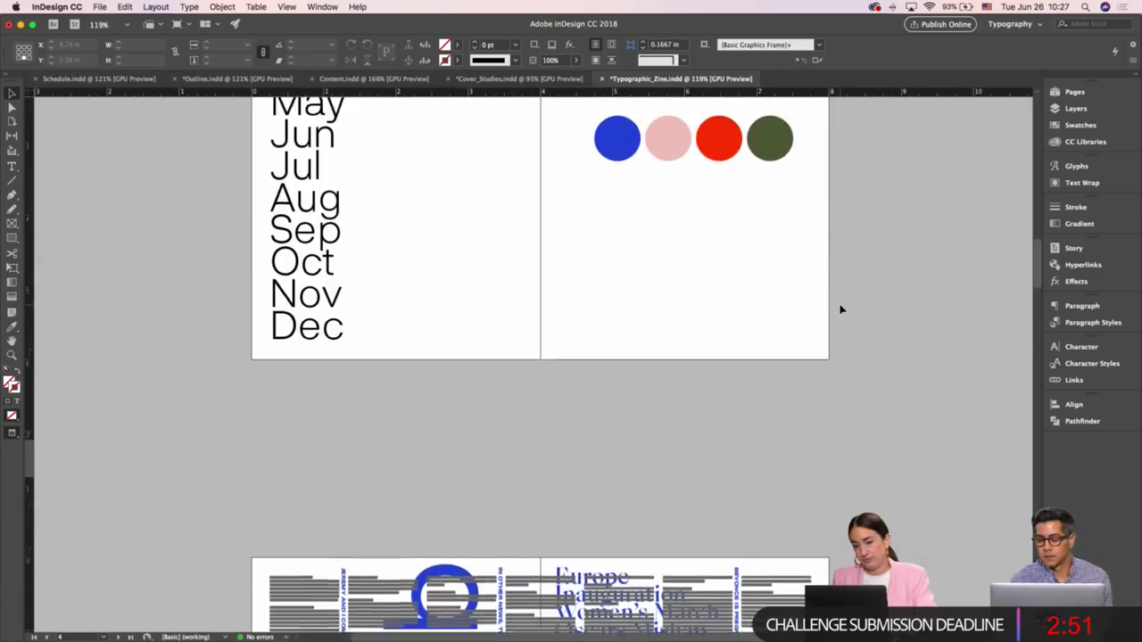
scroll(842, 309, down, 2)
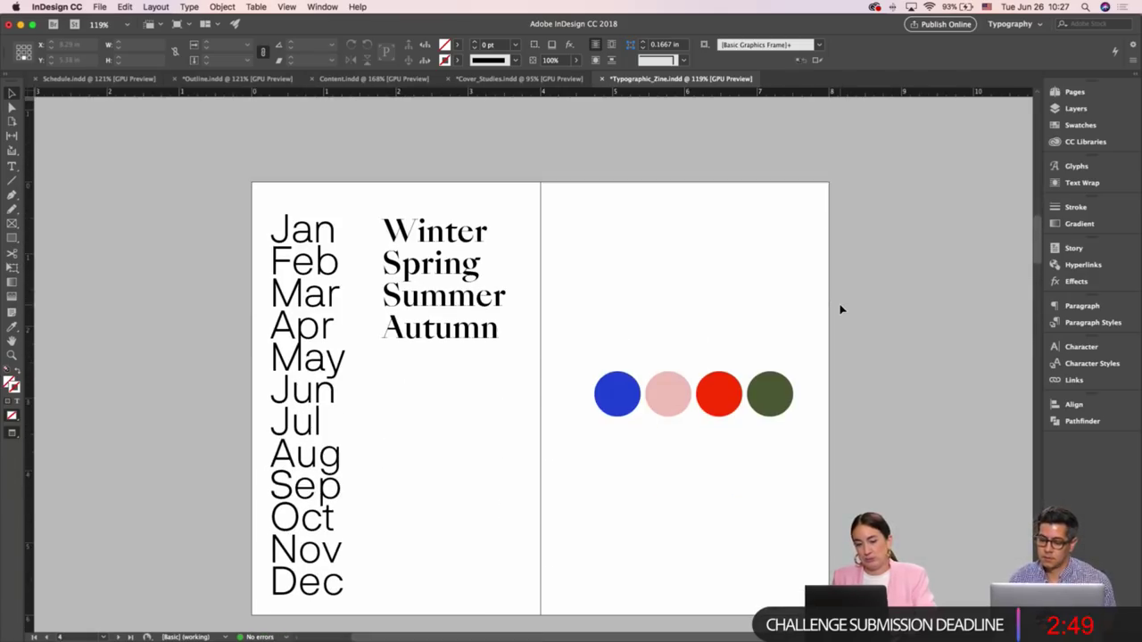
Increase the Jan–Dec list's leading two steps and extend its frame upward so Dec fits
click(326, 263)
double_click(325, 263)
key(super+a)
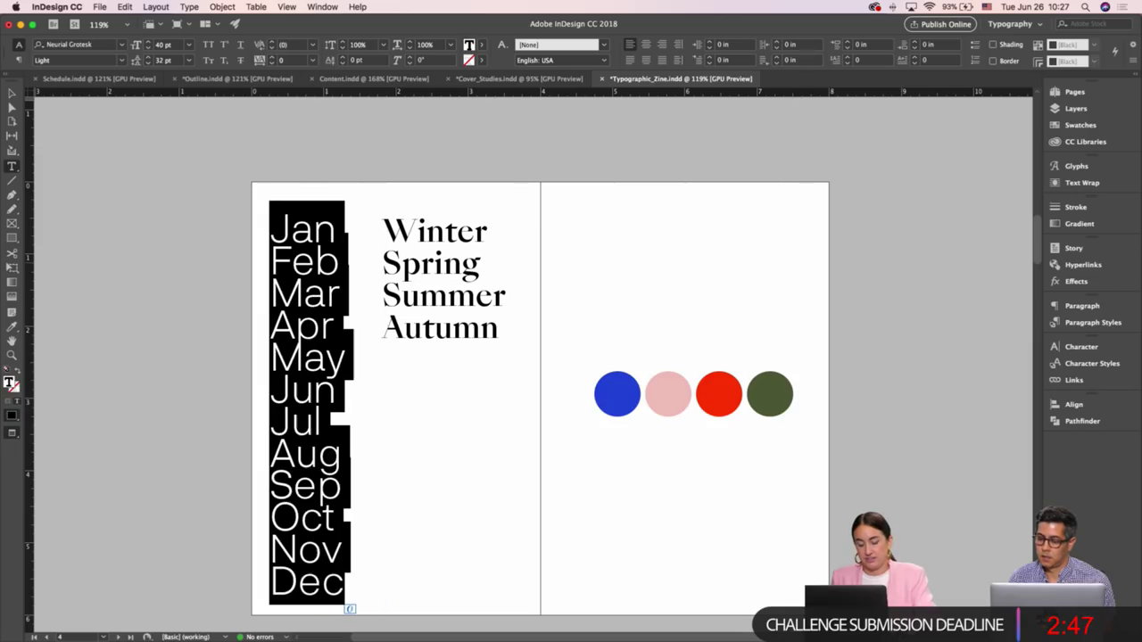
click(147, 57)
click(147, 57)
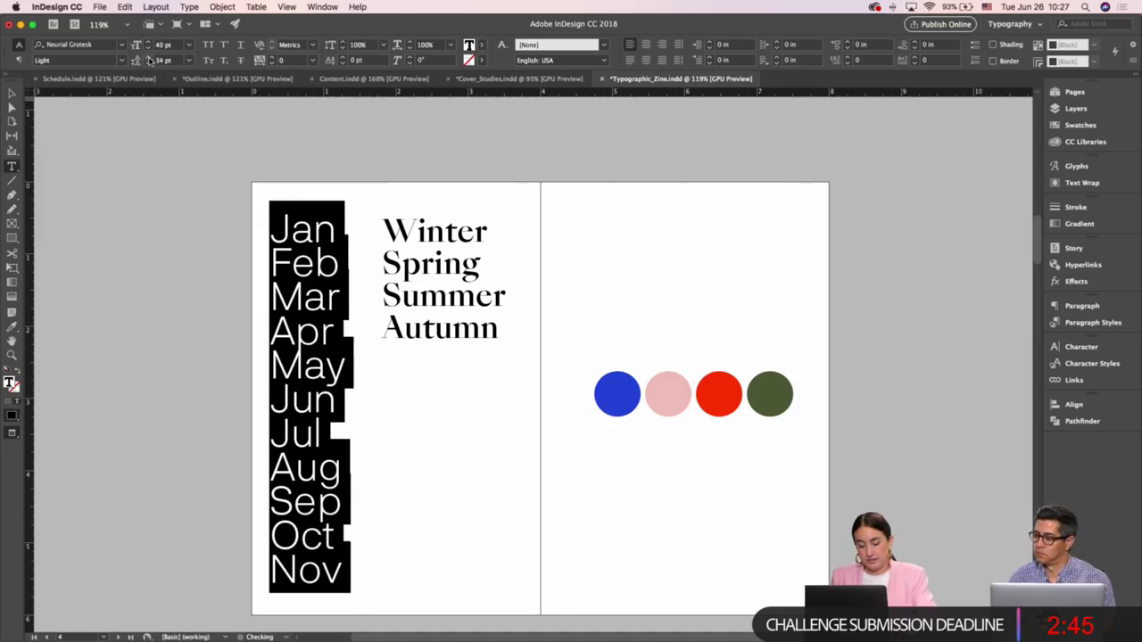
key(Escape)
key(w)
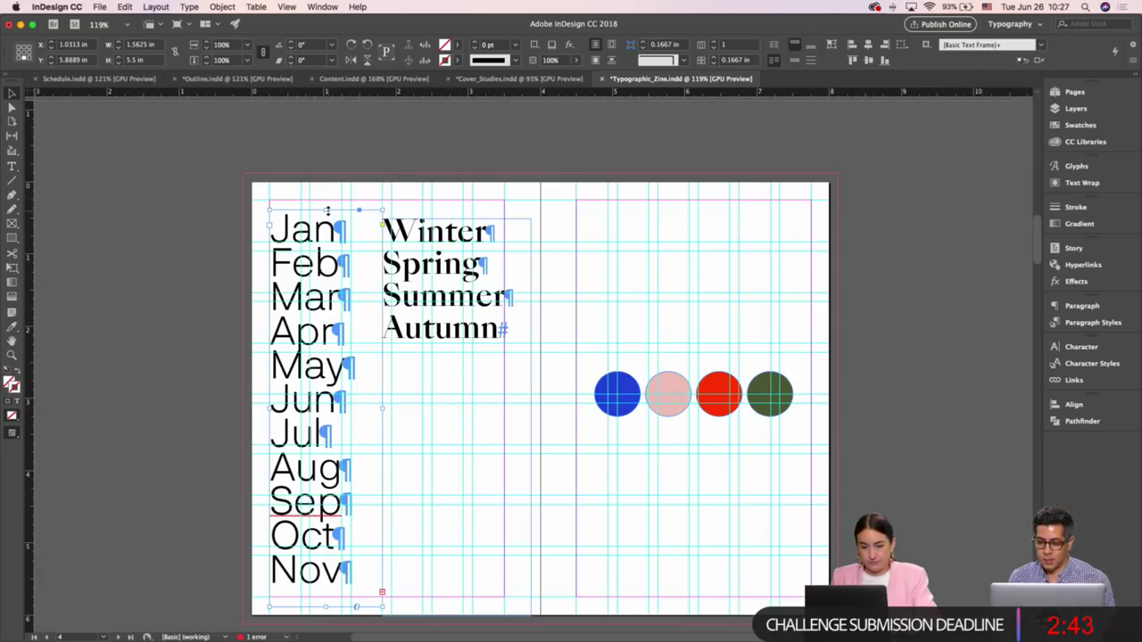
drag(328, 211, 327, 201)
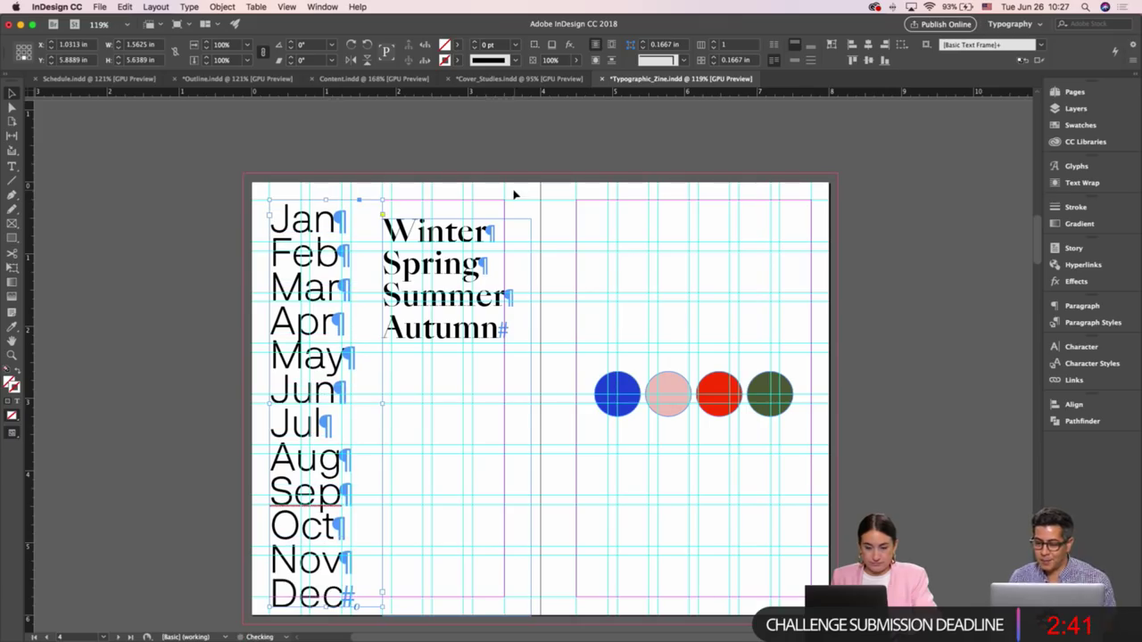
Move the Winter–Autumn seasons list up so its top line is roughly level with Jan
click(459, 545)
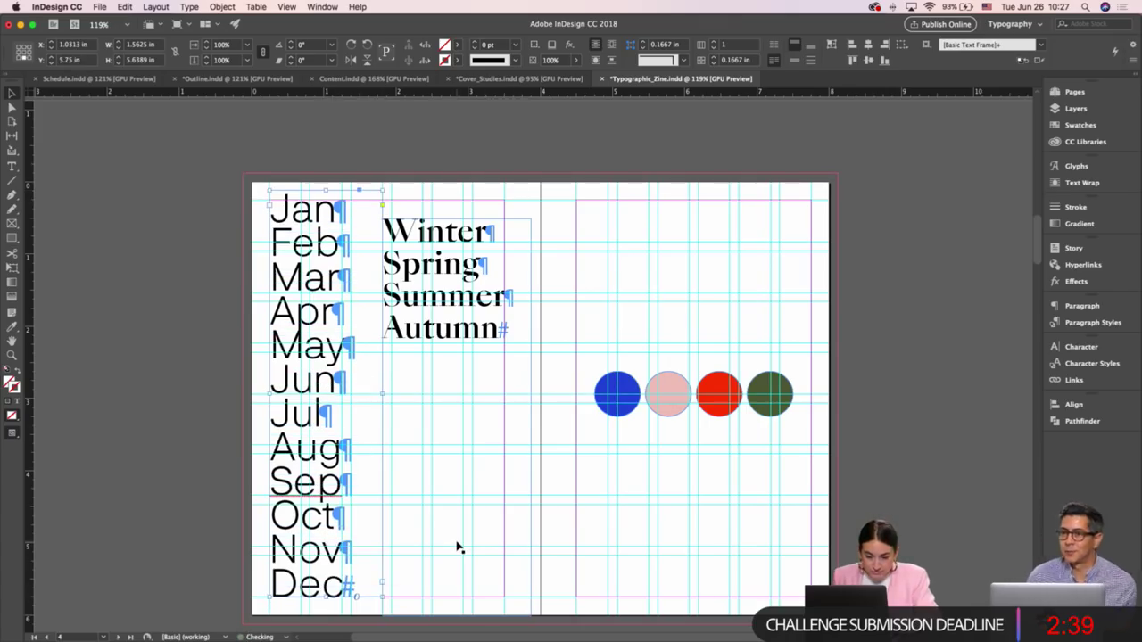
key(w)
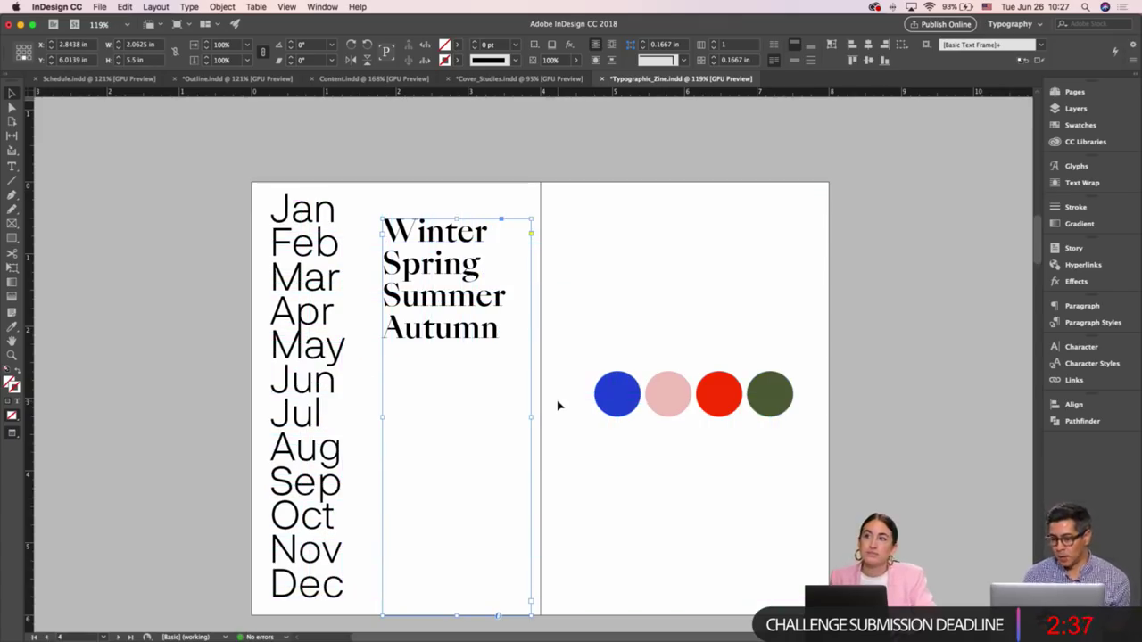
click(662, 285)
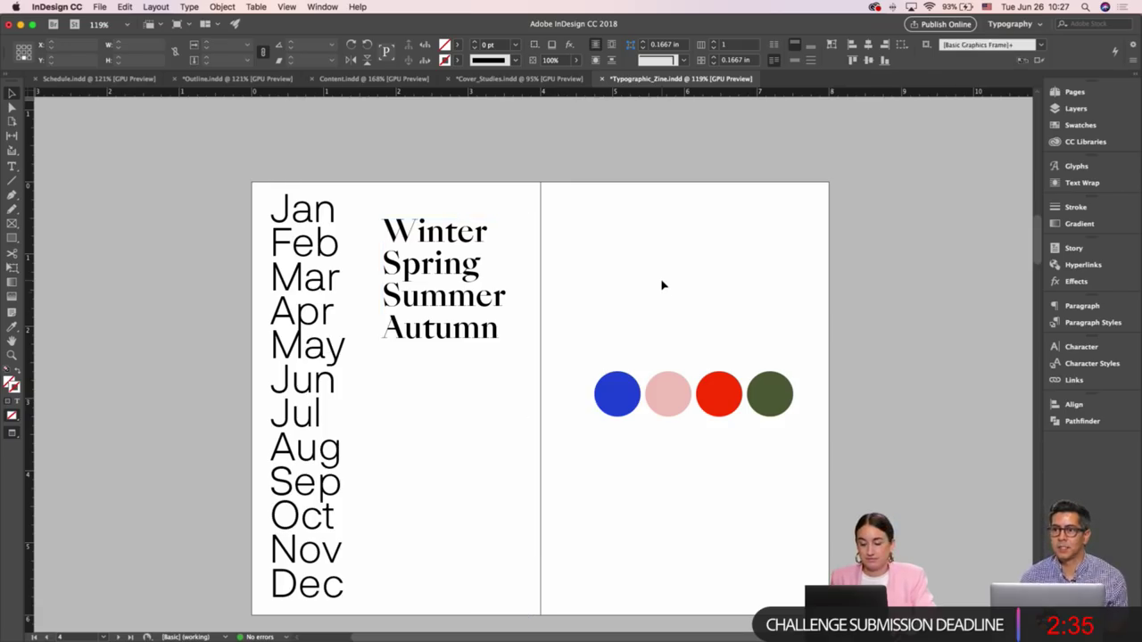
key(w)
key(w)
key(w)
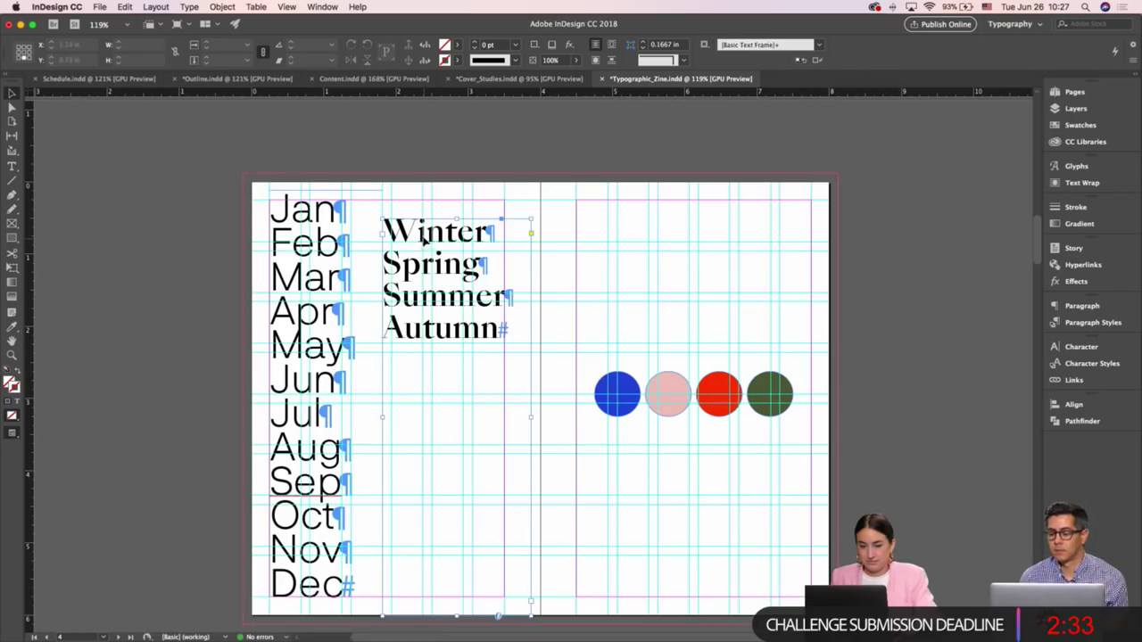
drag(443, 242, 443, 223)
click(669, 234)
key(w)
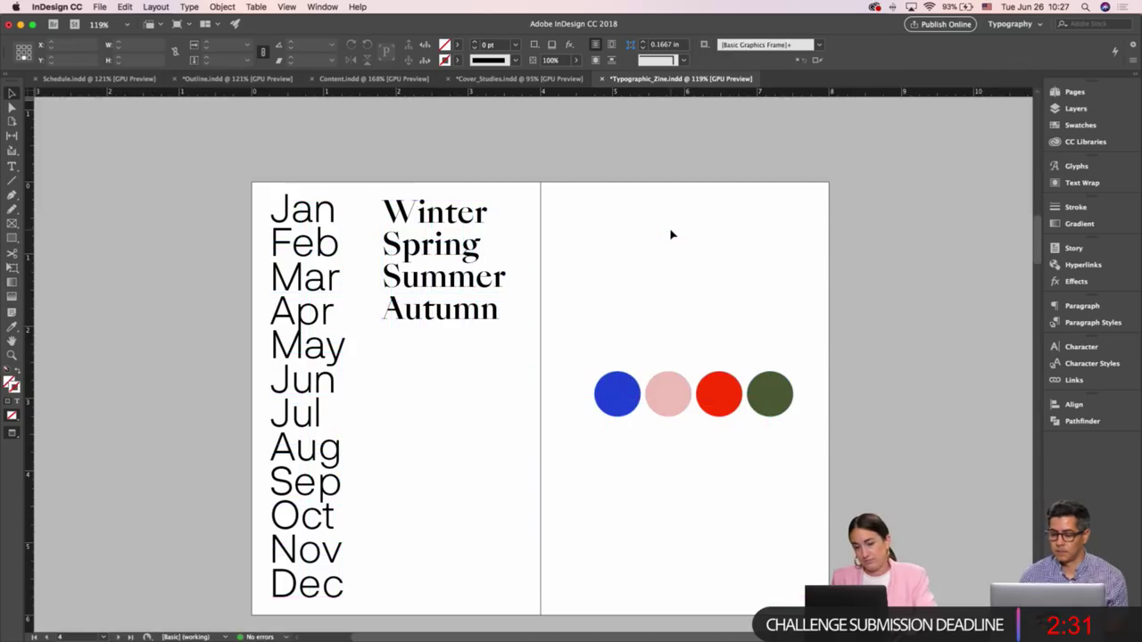
scroll(670, 234, down, 1)
key(w)
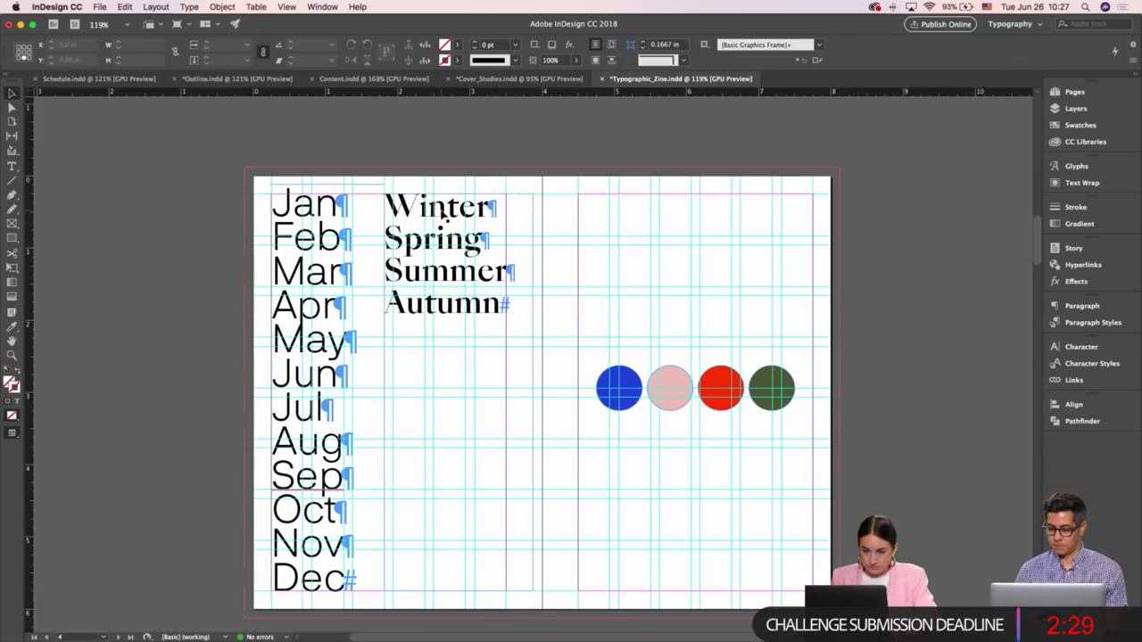
Colour Winter blue, Spring pink, Summer red and Autumn green to match the circles
double_click(443, 215)
triple_click(443, 207)
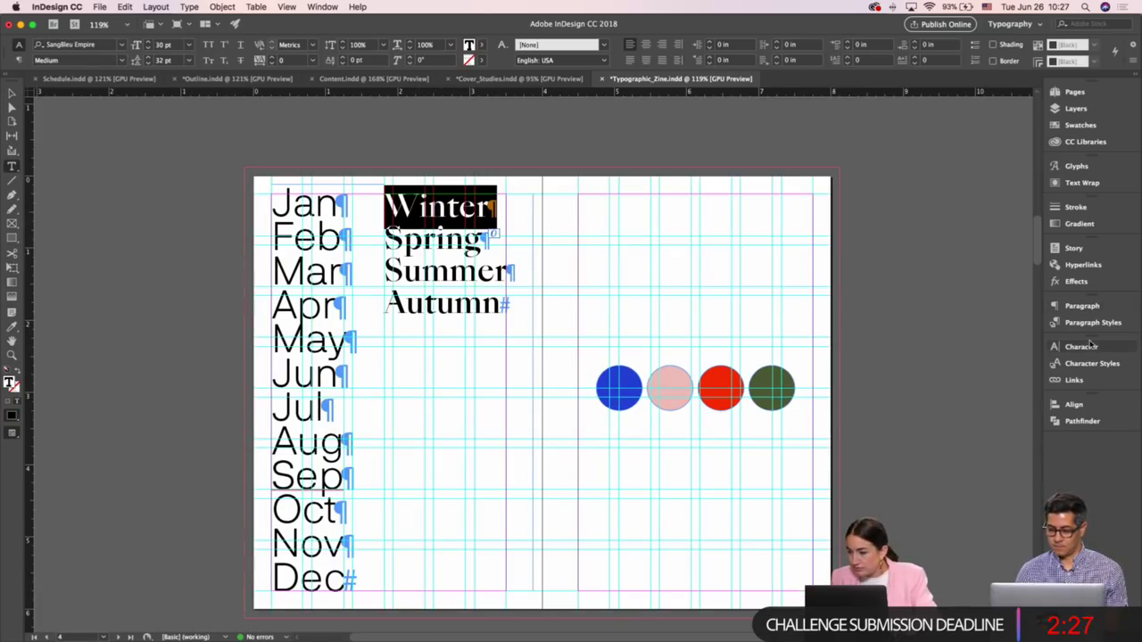
click(1076, 129)
click(950, 268)
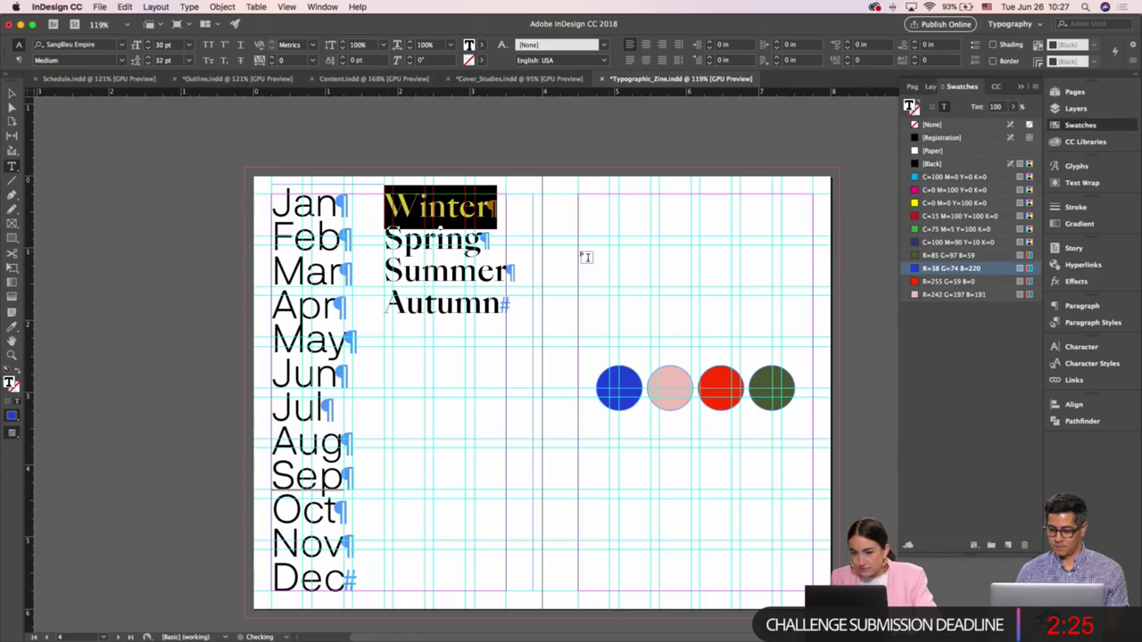
key(Down)
key(shift+Home)
click(915, 293)
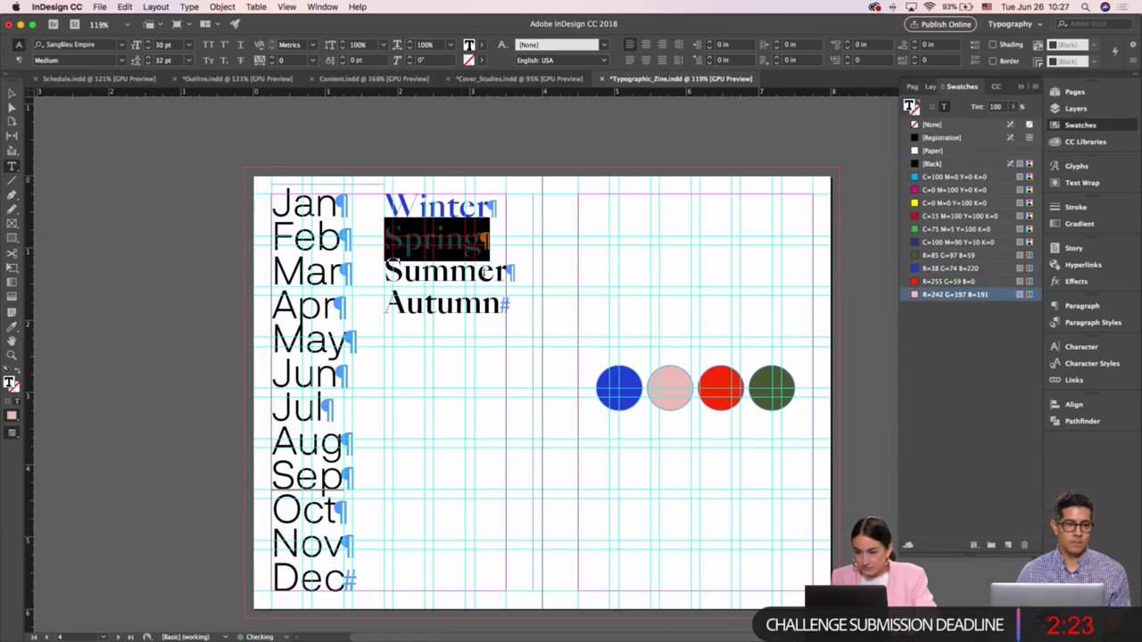
key(Down)
key(shift+Home)
click(909, 282)
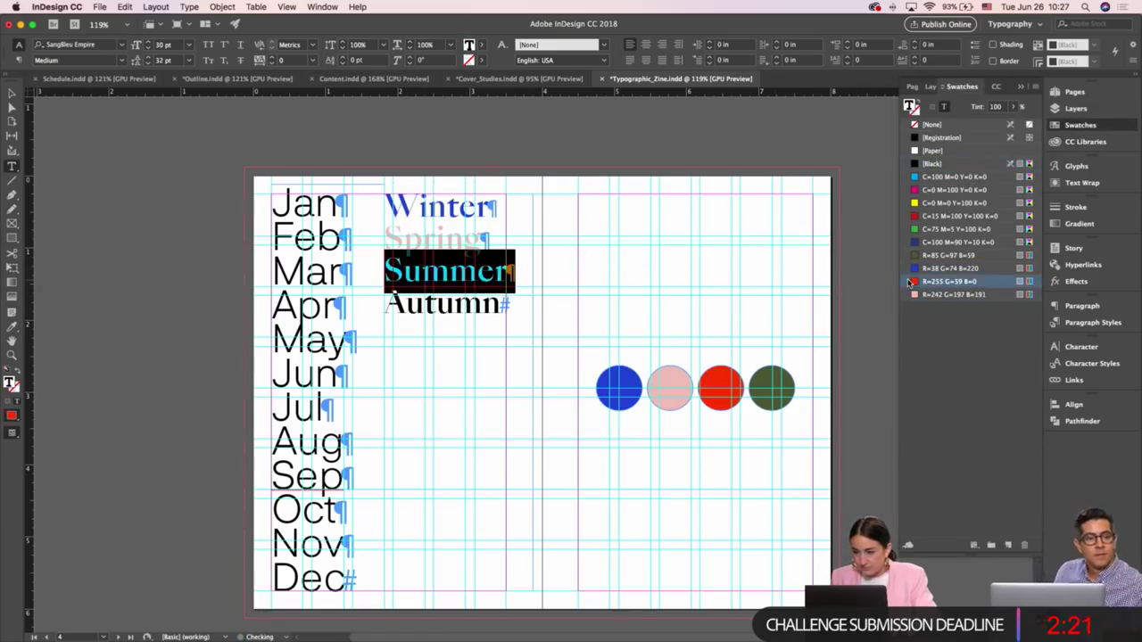
key(Down)
key(shift+Home)
click(949, 255)
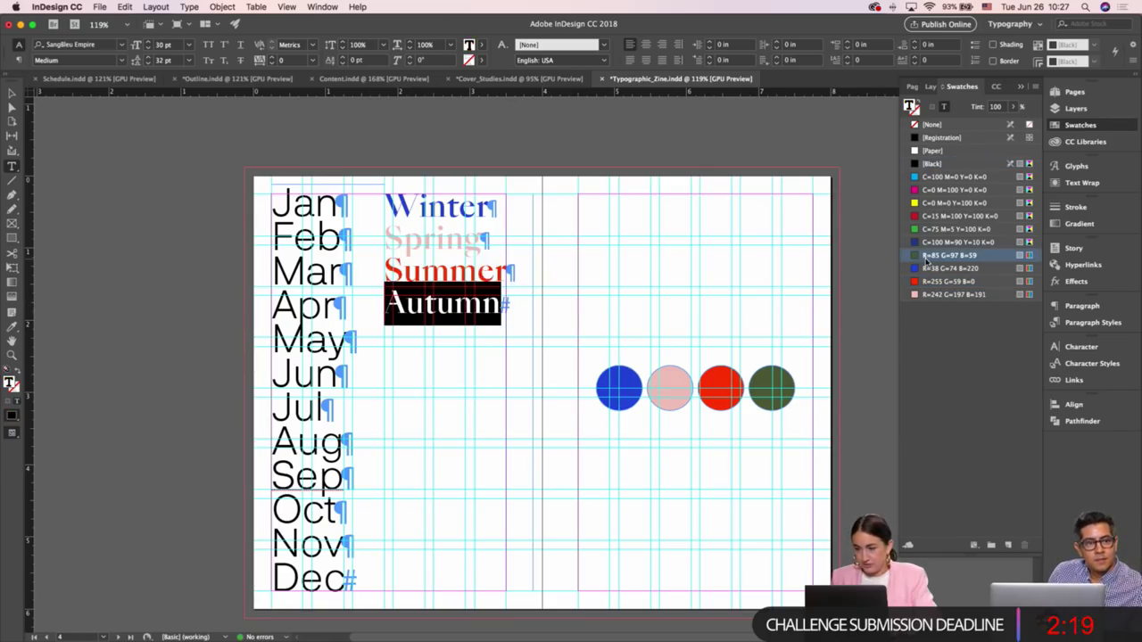
key(Escape)
click(640, 199)
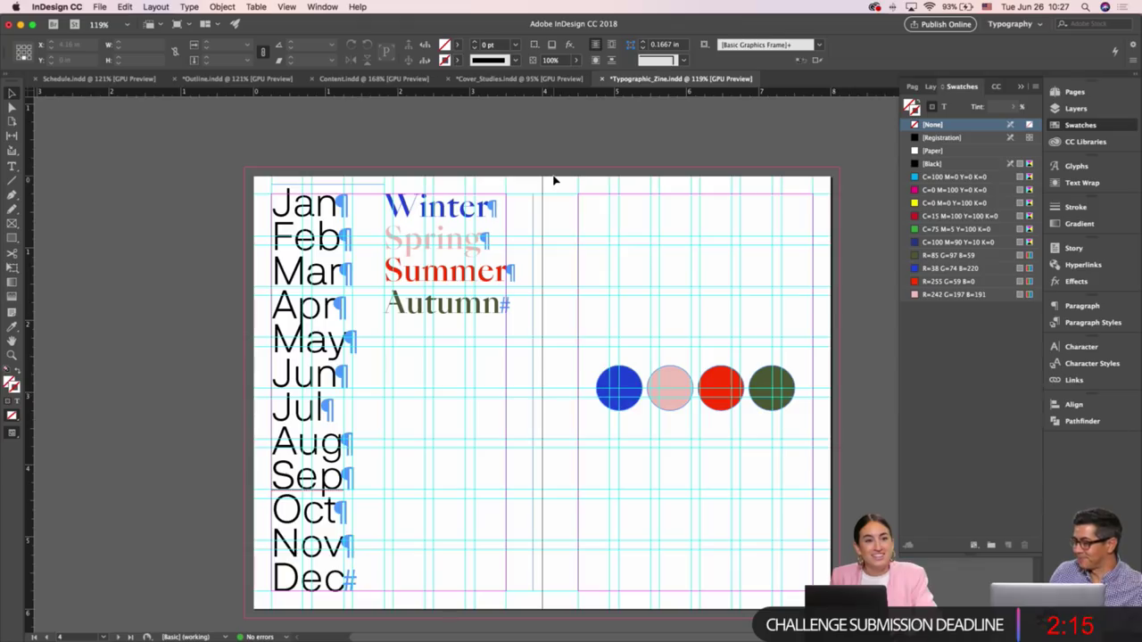
Enlarge all the seasons text from 30 pt to 32 pt
key(w)
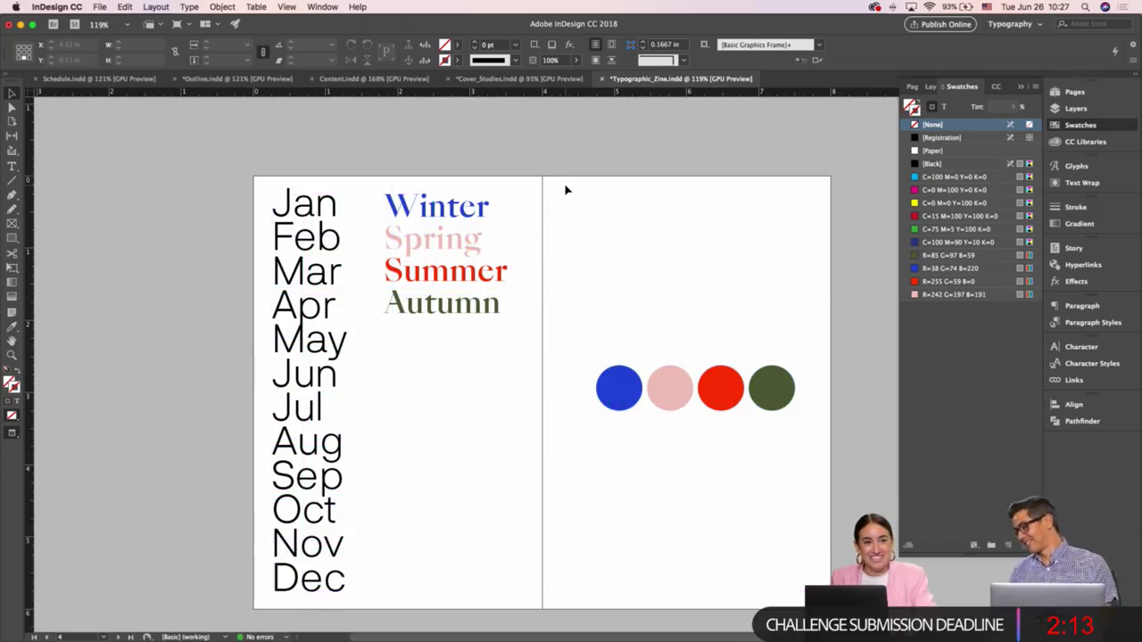
scroll(566, 189, down, 1)
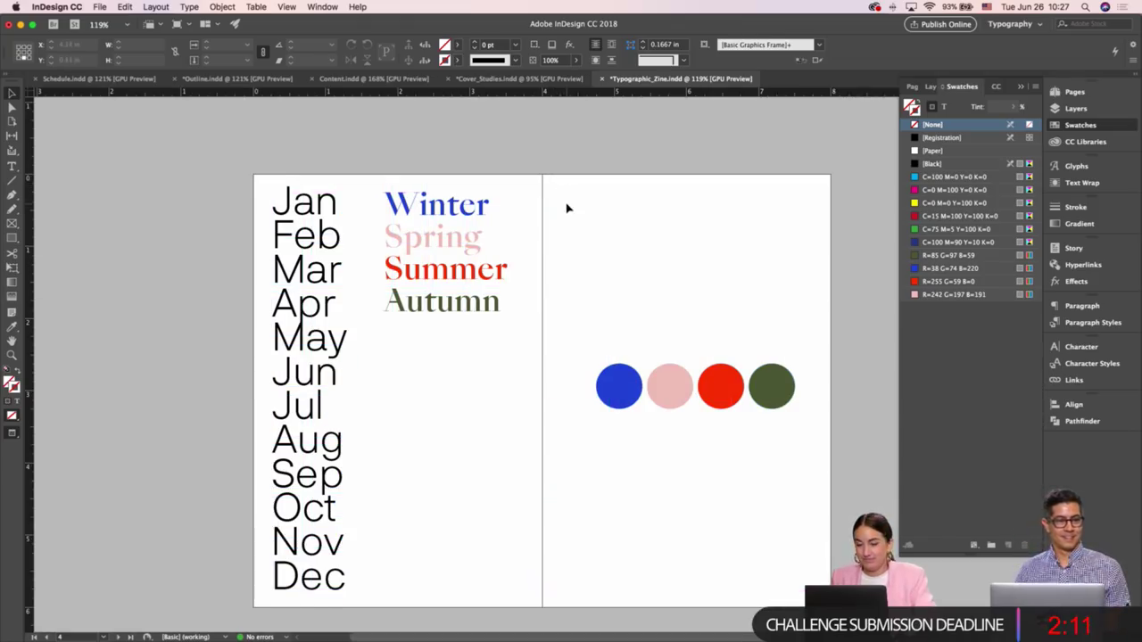
key(w)
double_click(530, 194)
key(ctrl+a)
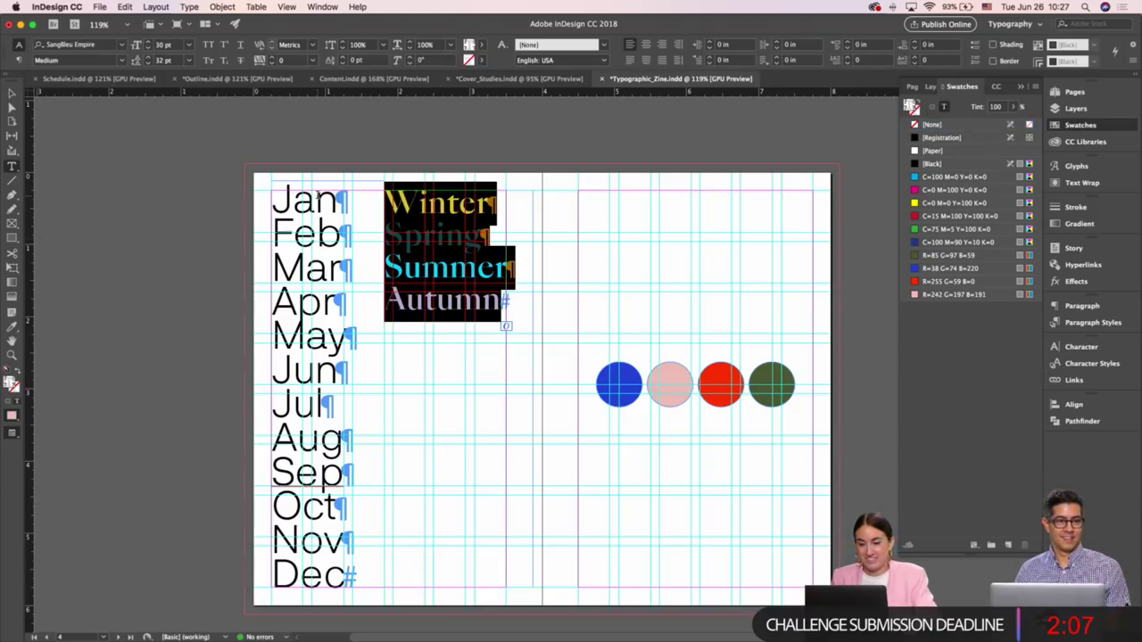
click(148, 43)
click(149, 43)
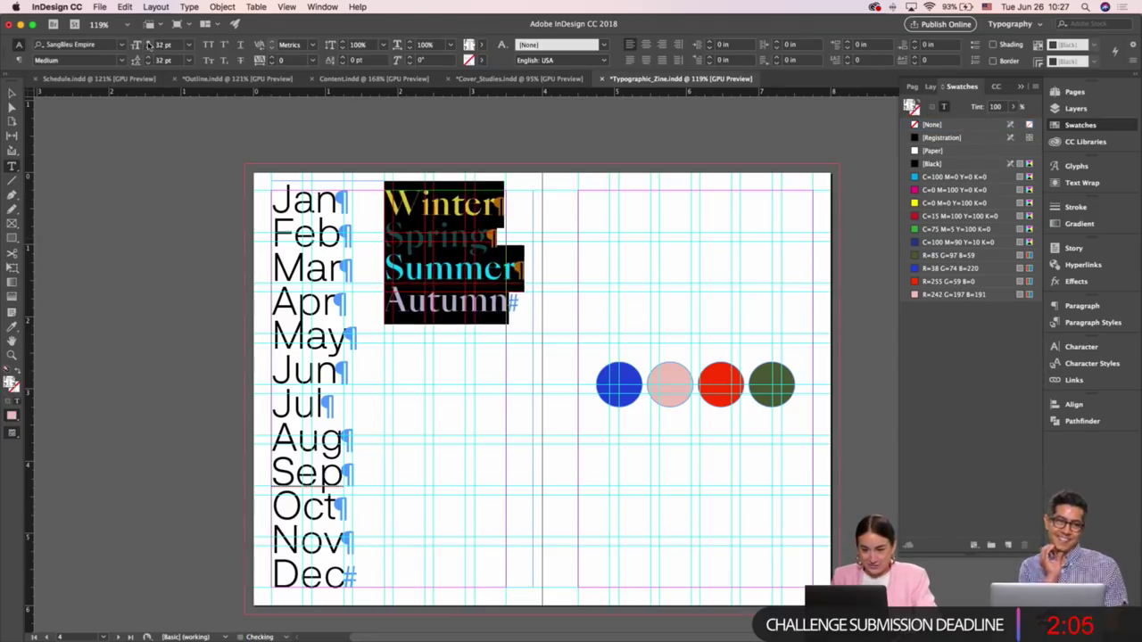
key(Escape)
click(629, 261)
key(w)
key(w)
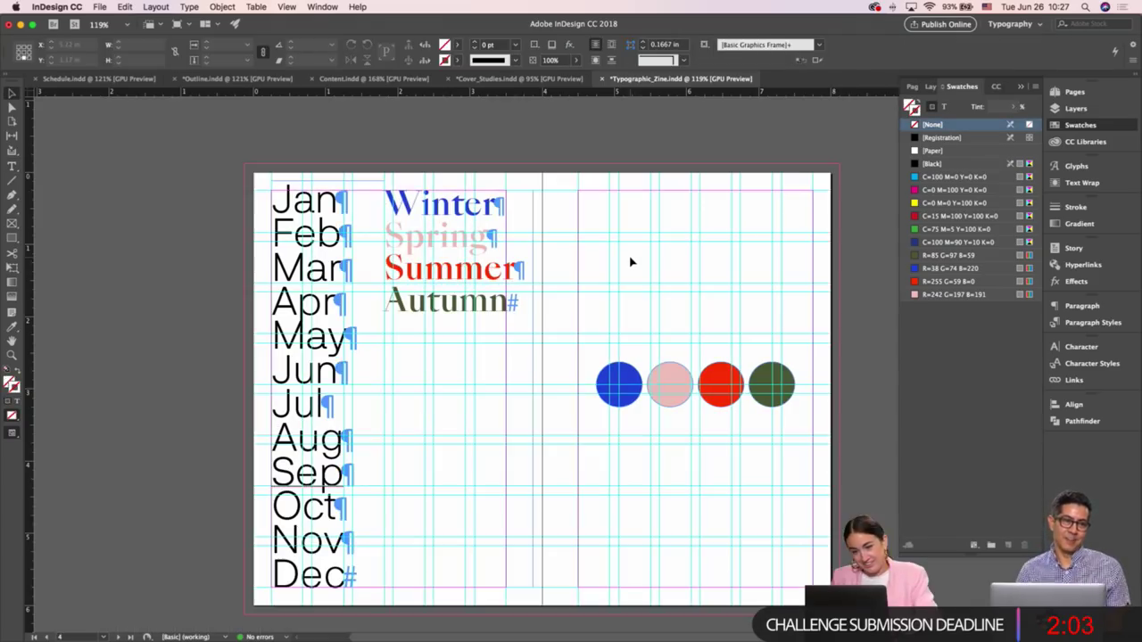
Select the Winter–Autumn frame, then scroll up to the black 365/2017 cover spread
key(w)
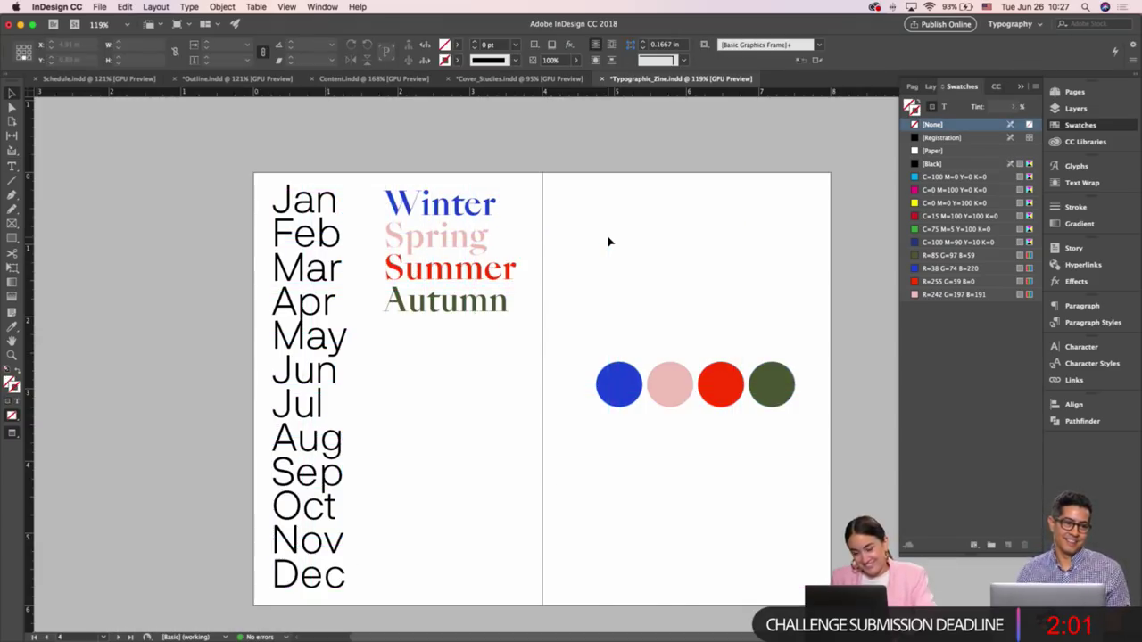
scroll(609, 241, right, 1)
key(w)
key(w)
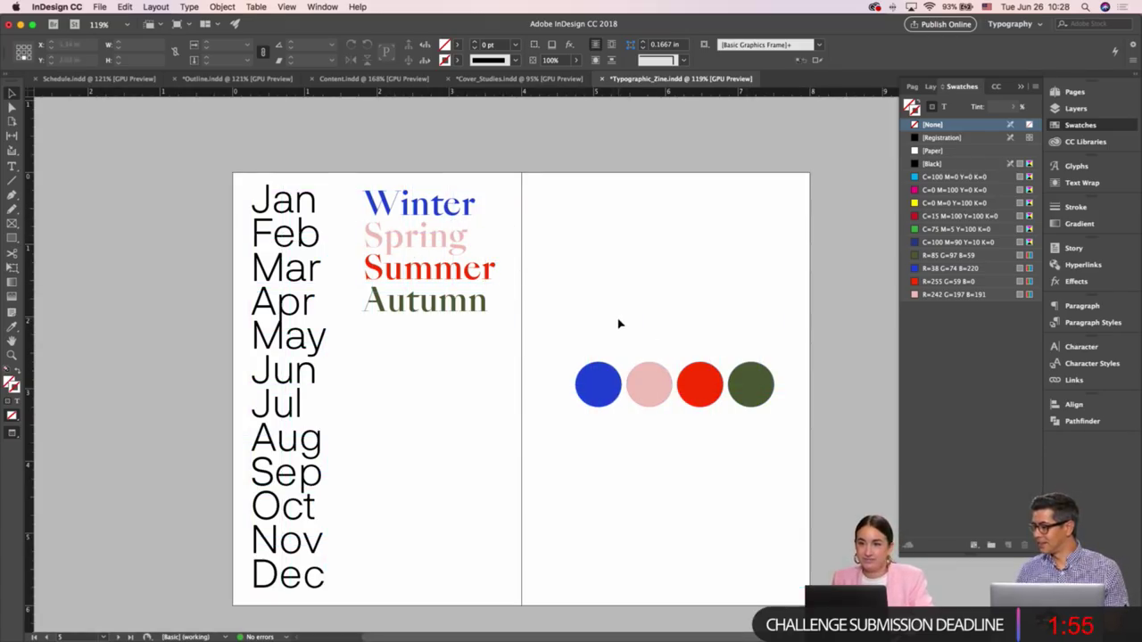
drag(620, 324, 608, 298)
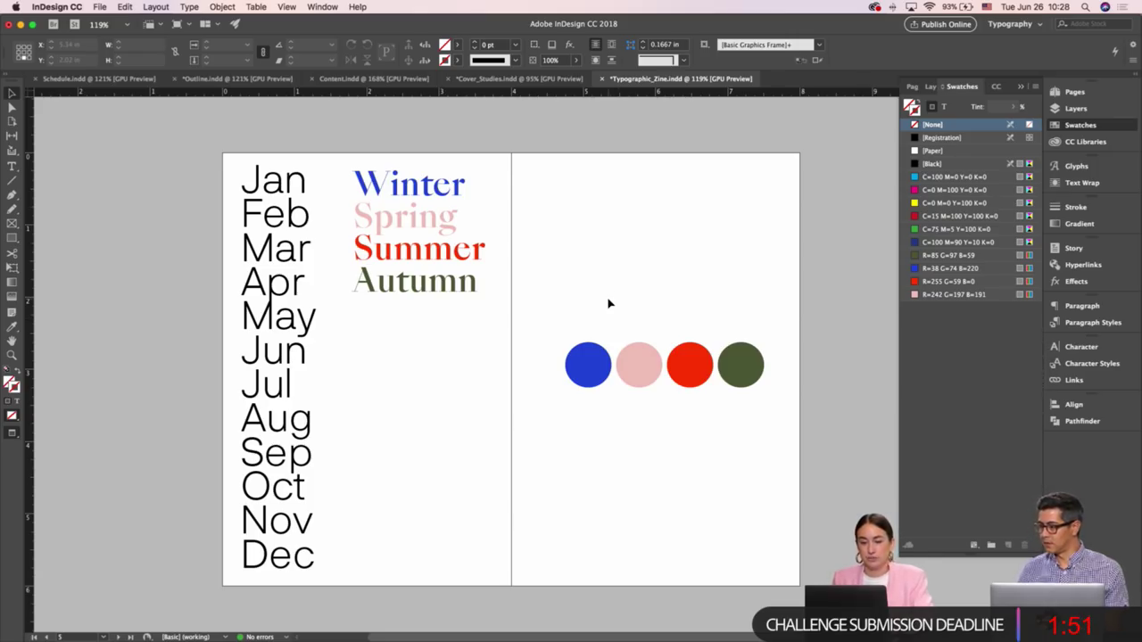
key(w)
click(427, 251)
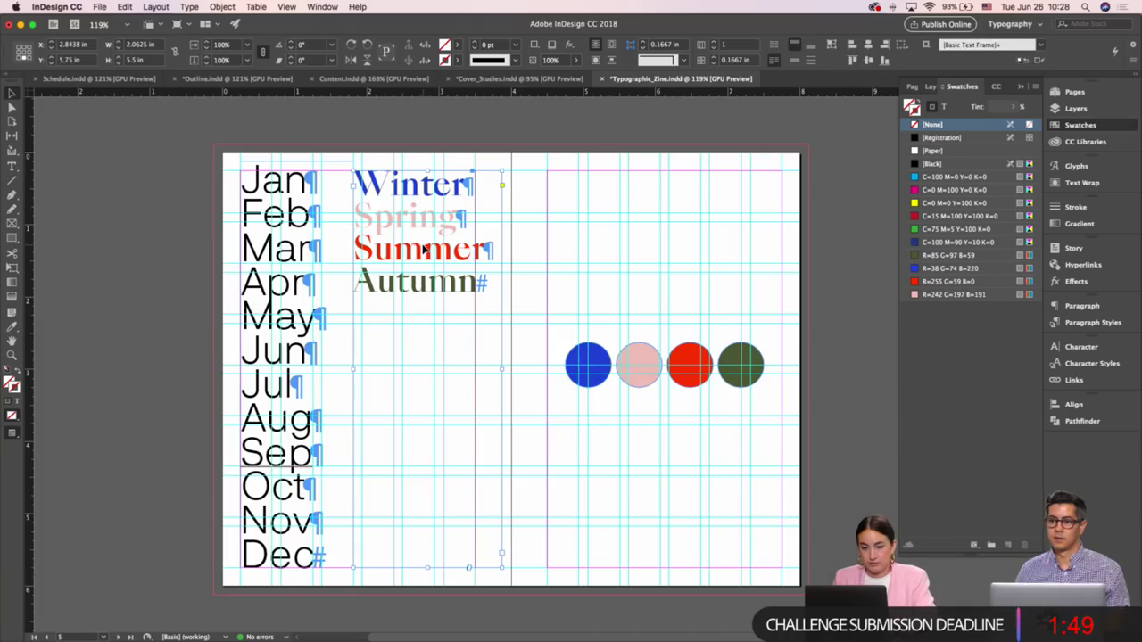
key(w)
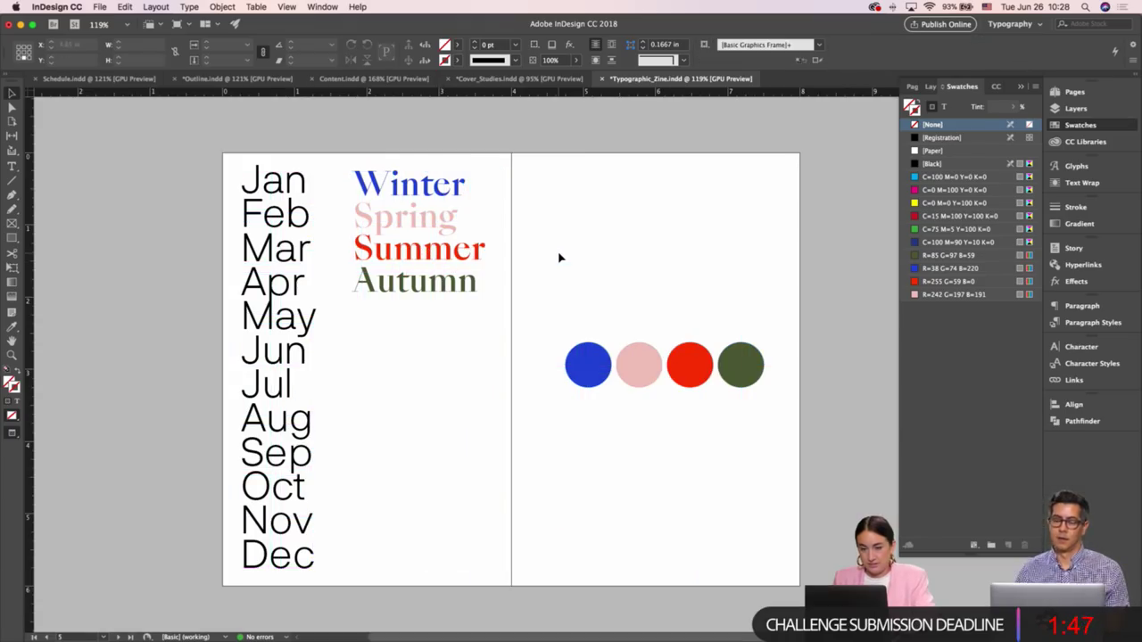
scroll(559, 255, up, 10)
Draw a black-filled rectangle over the middle of the 365 page and send it behind the text
scroll(561, 257, up, 4)
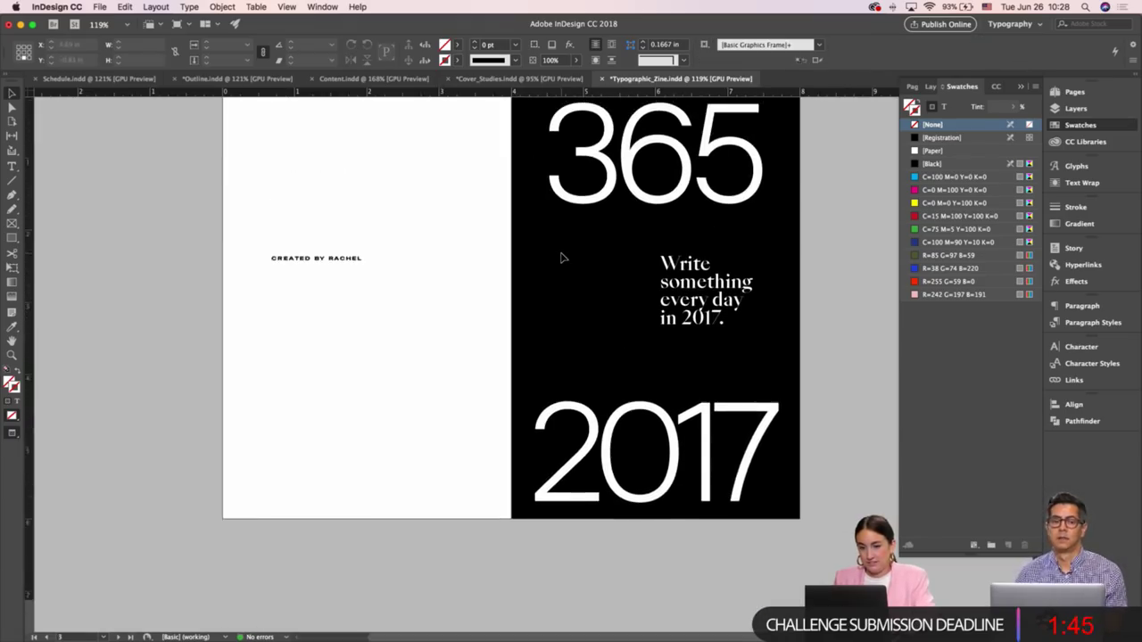
scroll(561, 257, right, 2)
key(w)
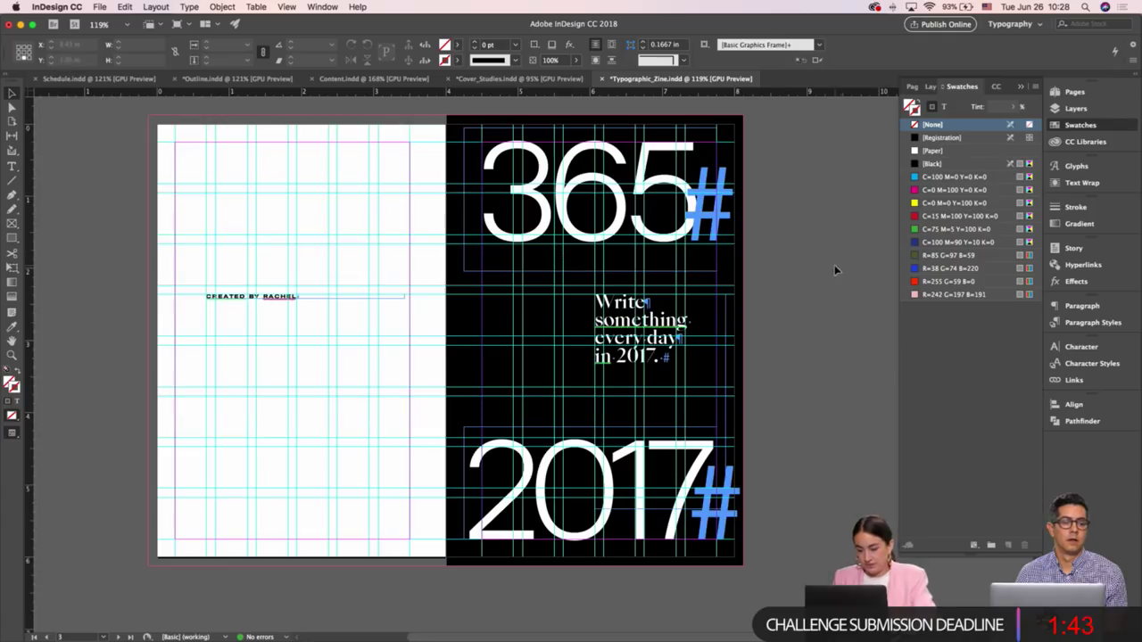
key(m)
drag(758, 461, 515, 219)
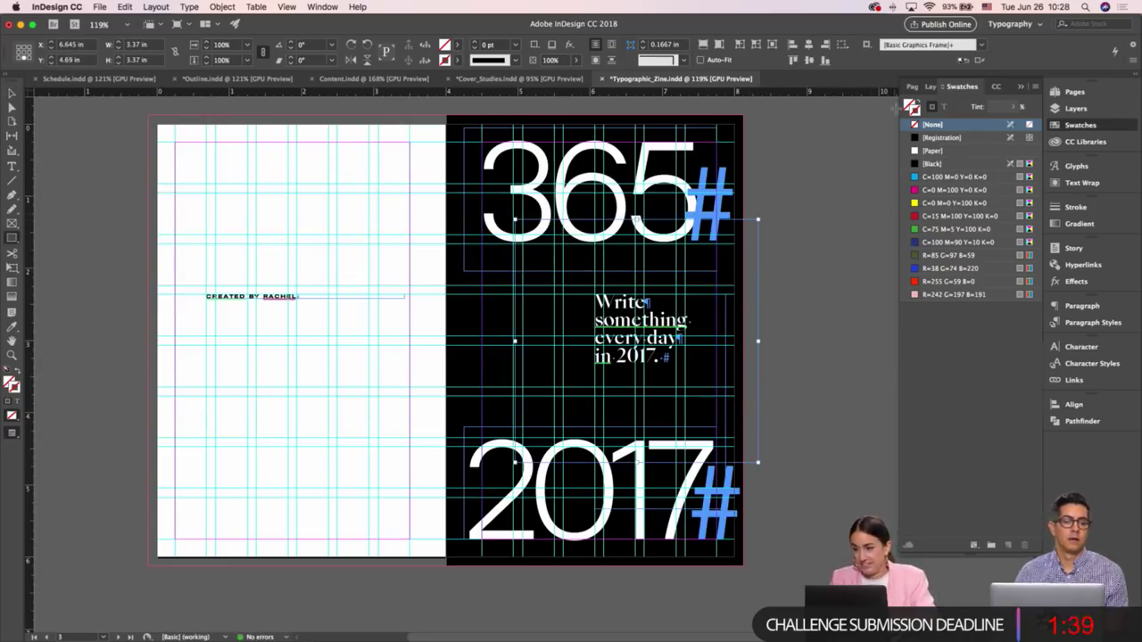
click(933, 163)
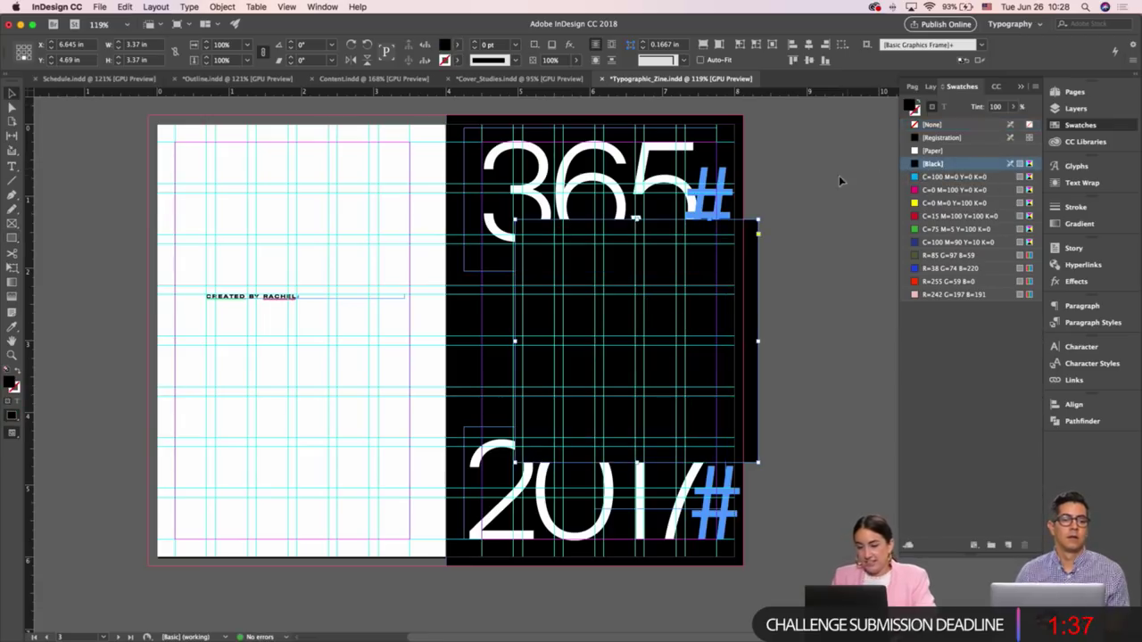
click(683, 207)
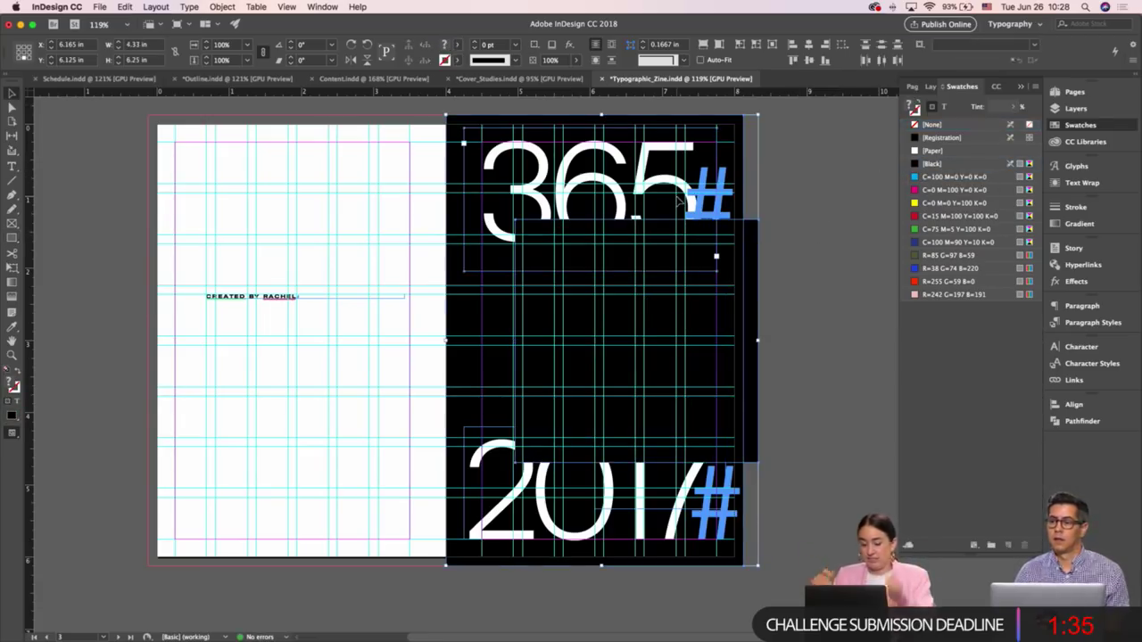
key(super+shift+bracketleft)
Nudge the black rectangle up-left and resize it to about 3.5 by 3.48 in
click(801, 301)
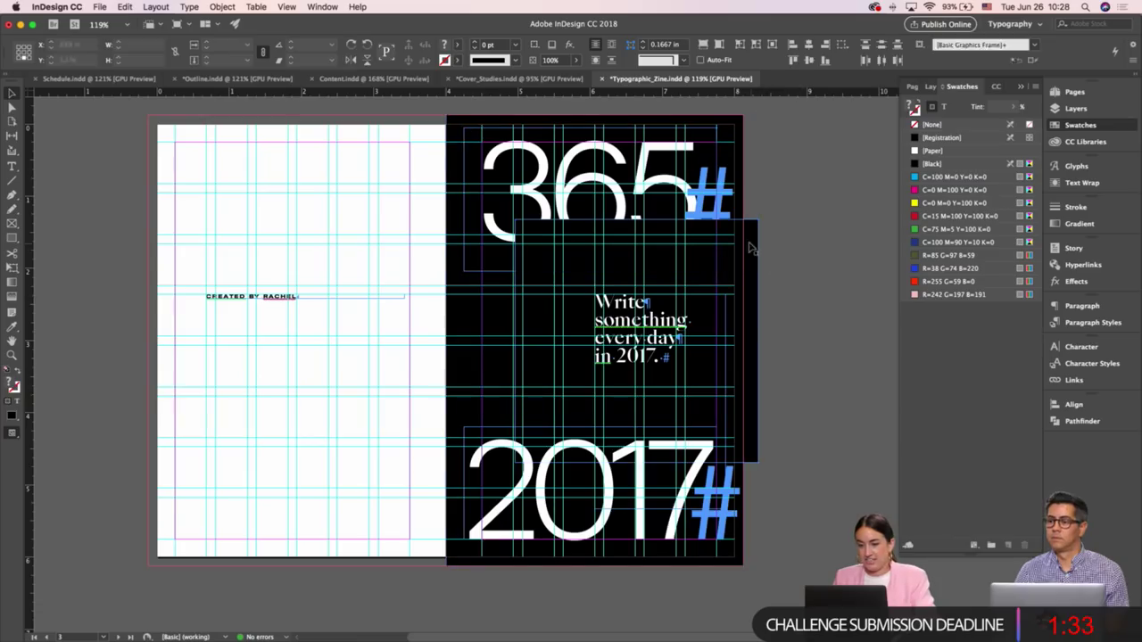
click(726, 348)
click(749, 289)
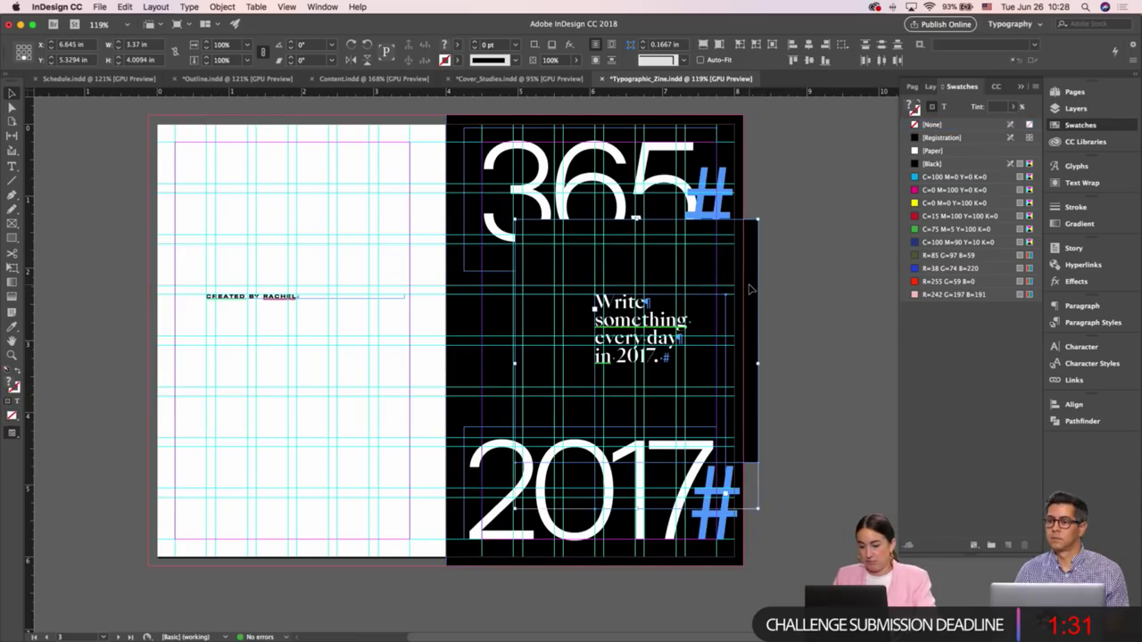
click(841, 290)
key(w)
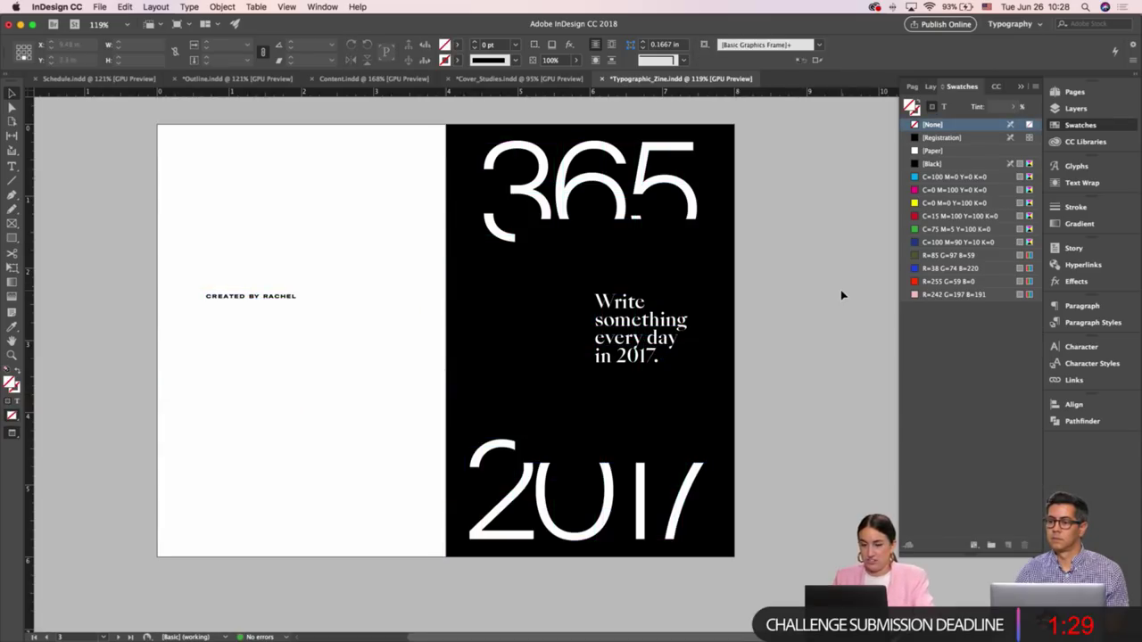
click(653, 268)
key(w)
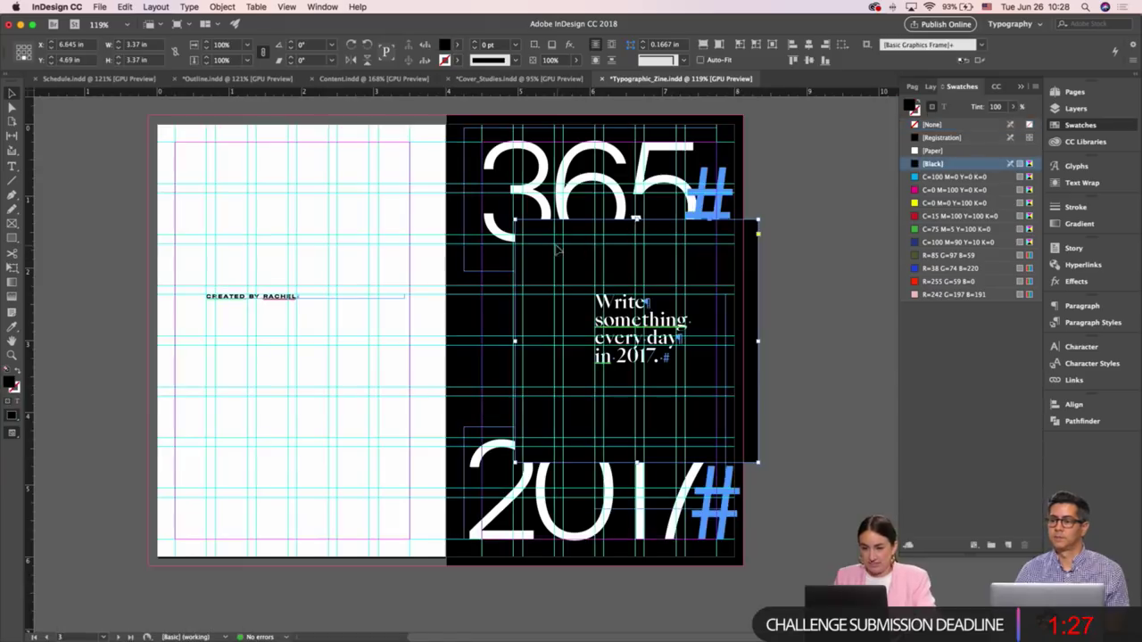
drag(563, 248, 560, 241)
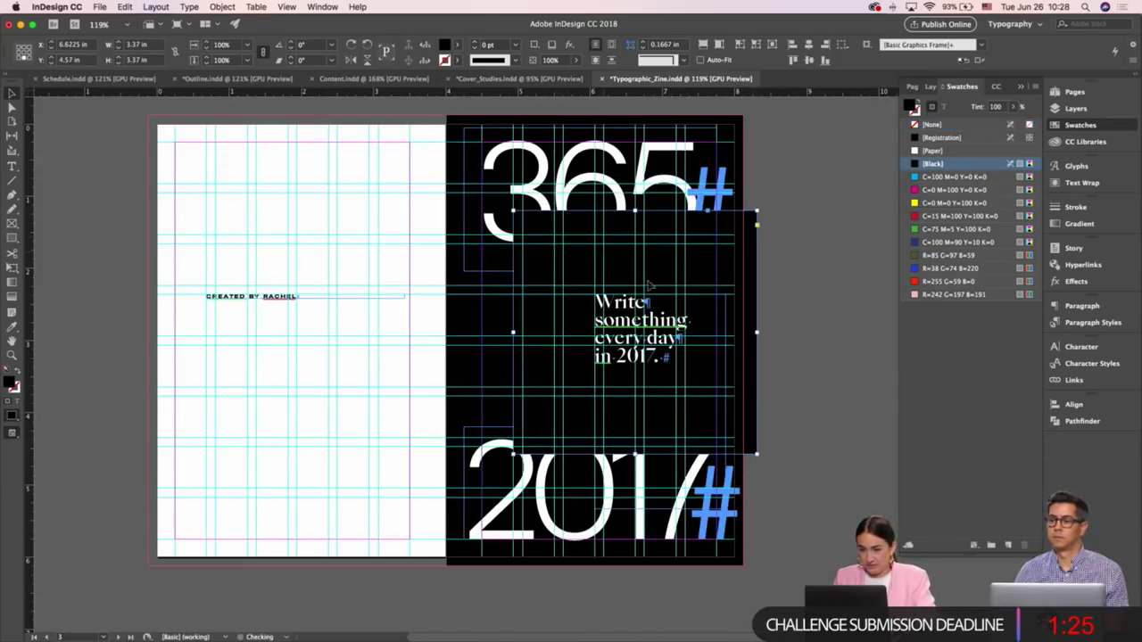
drag(756, 454, 791, 429)
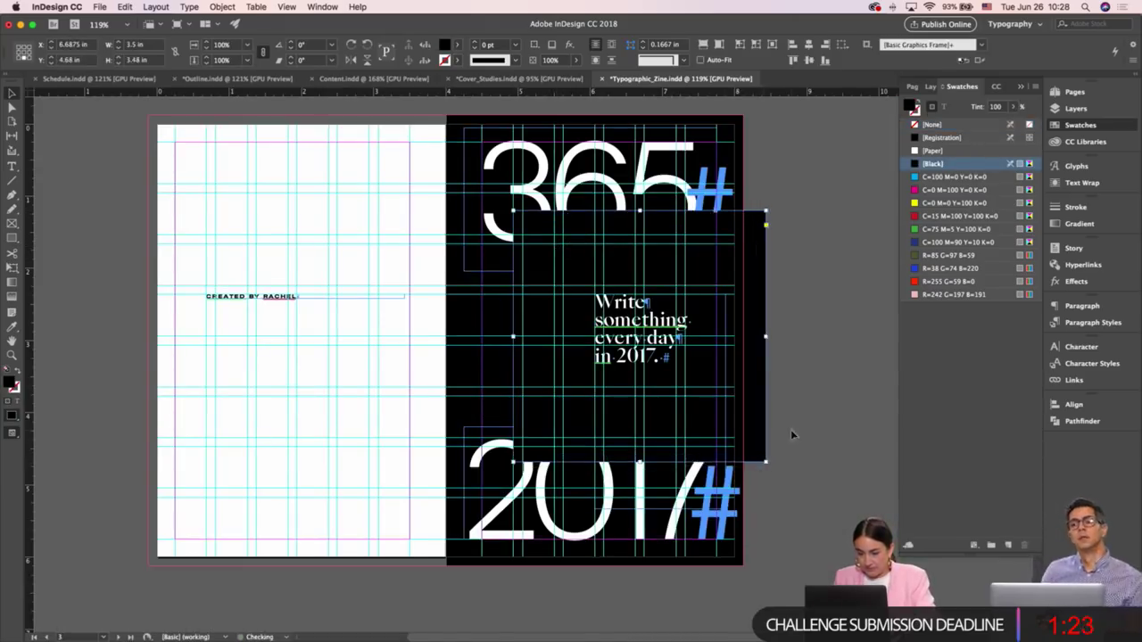
key(w)
click(803, 368)
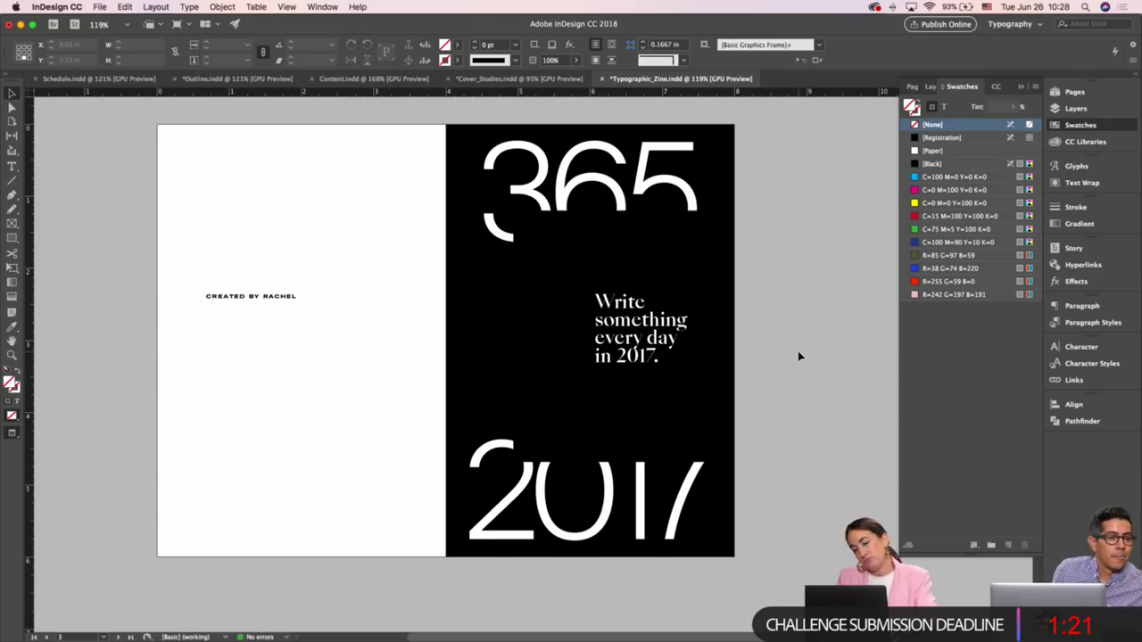
Check the spread's frames, including the credit line, and return to the black rectangle
scroll(799, 357, left, 1)
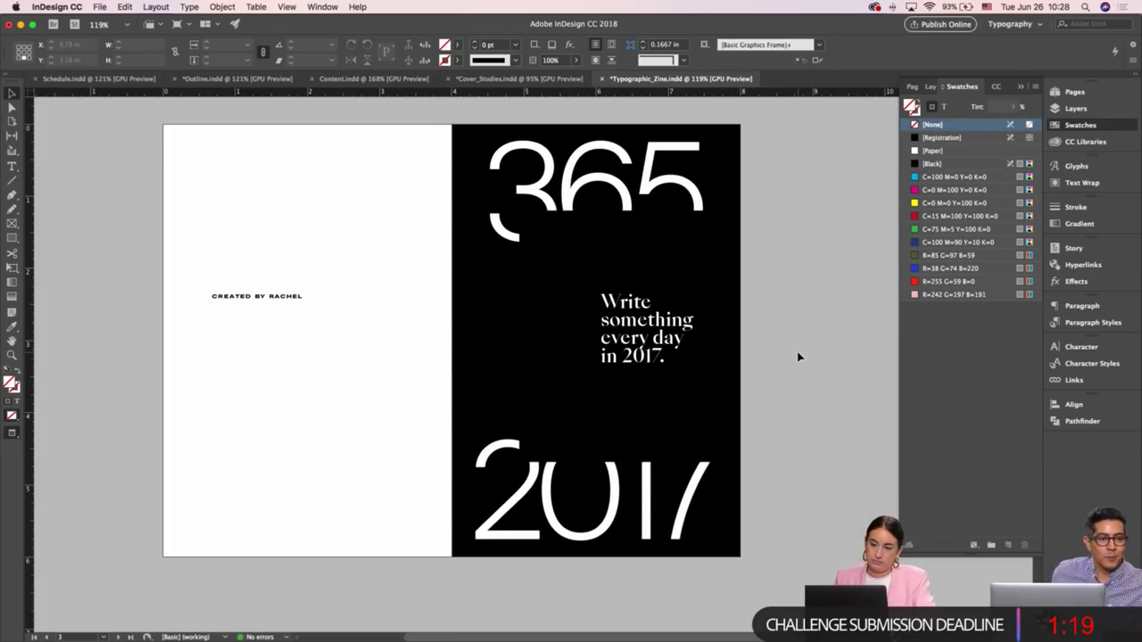
key(w)
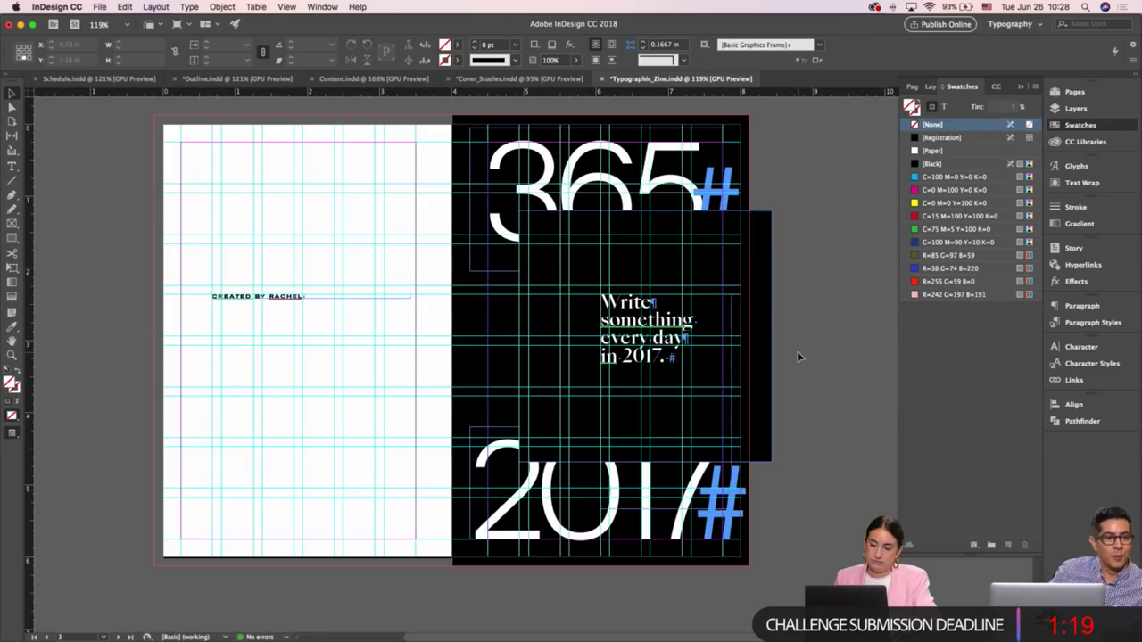
click(297, 303)
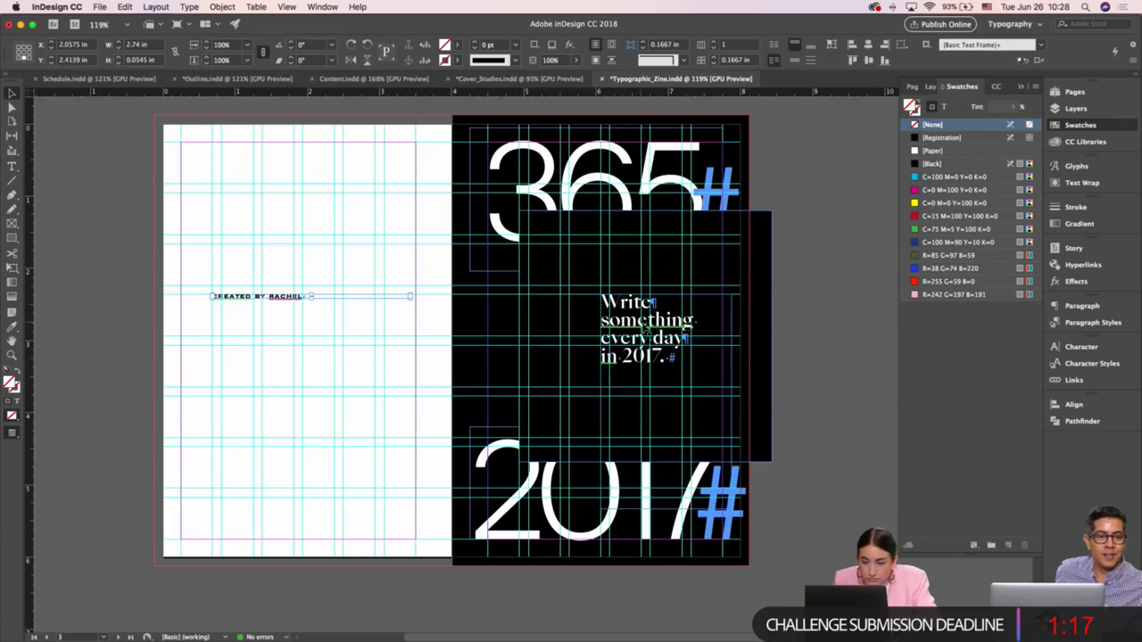
click(787, 308)
key(w)
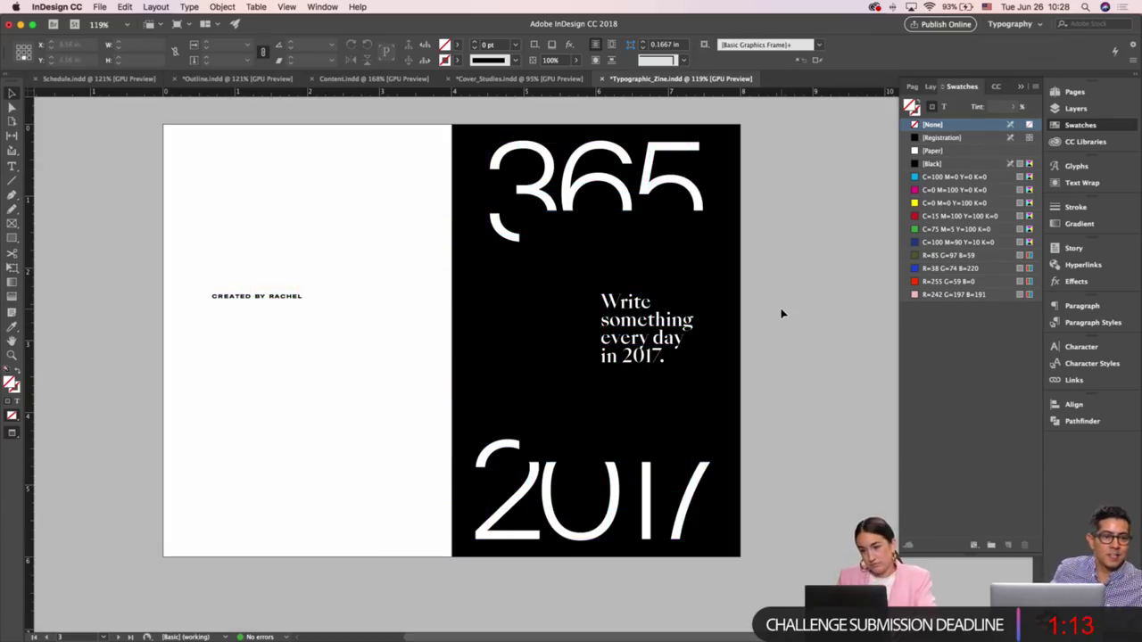
scroll(778, 315, up, 10)
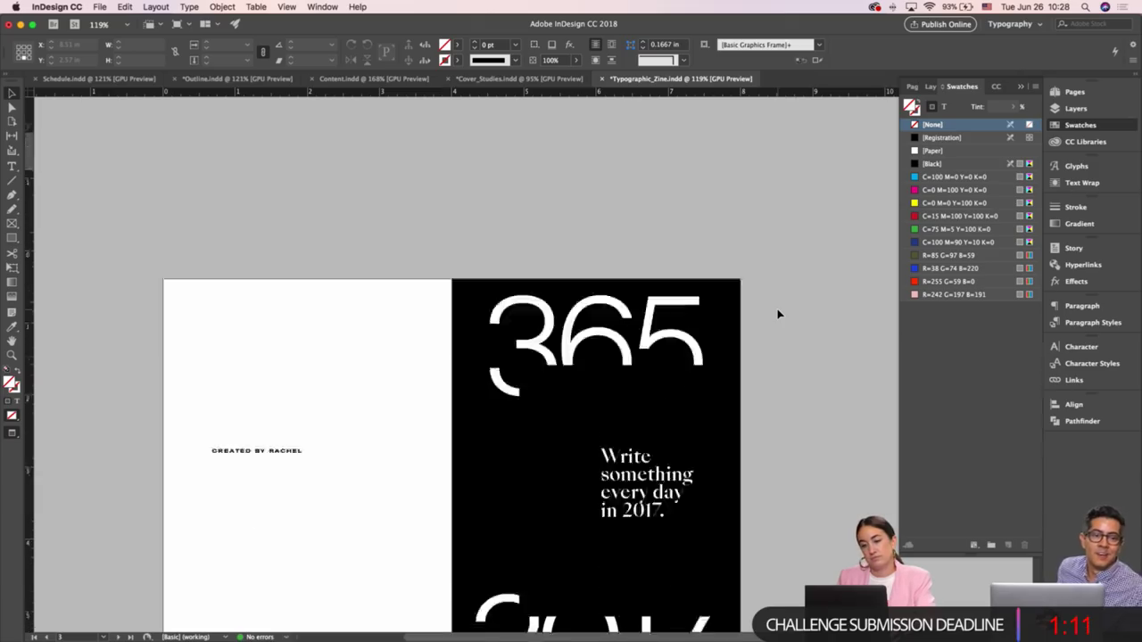
key(w)
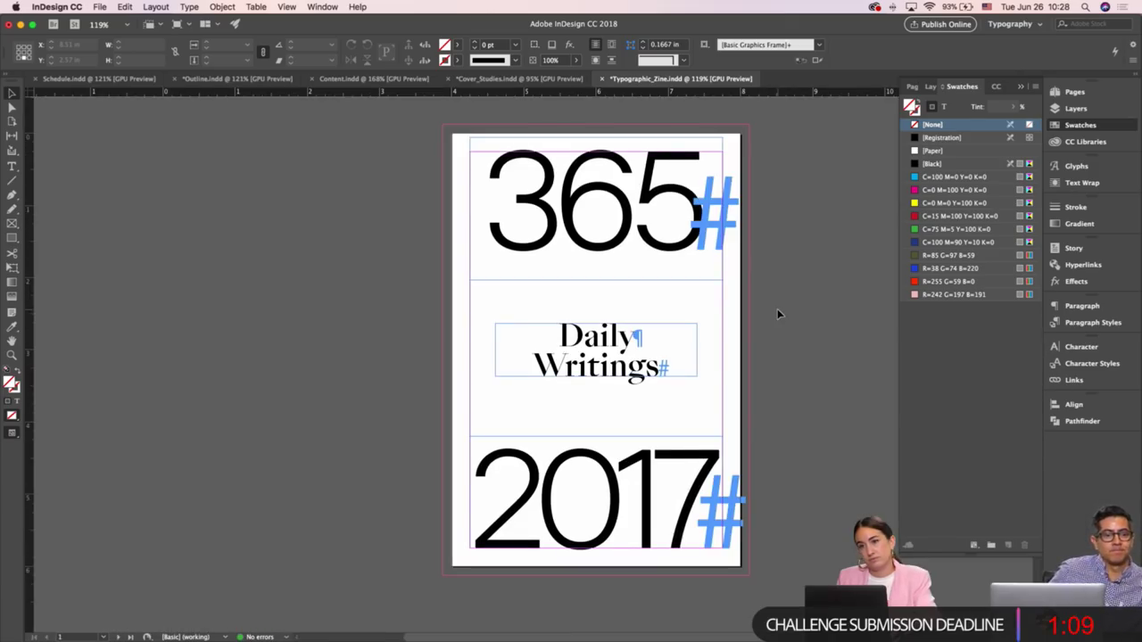
scroll(777, 313, down, 10)
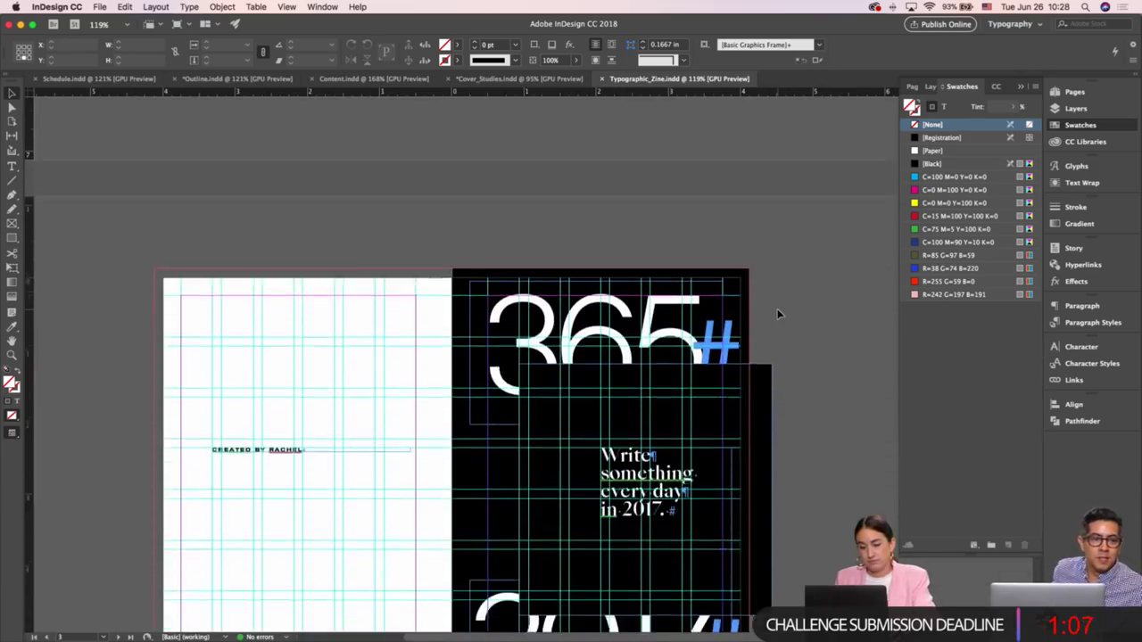
scroll(777, 313, down, 5)
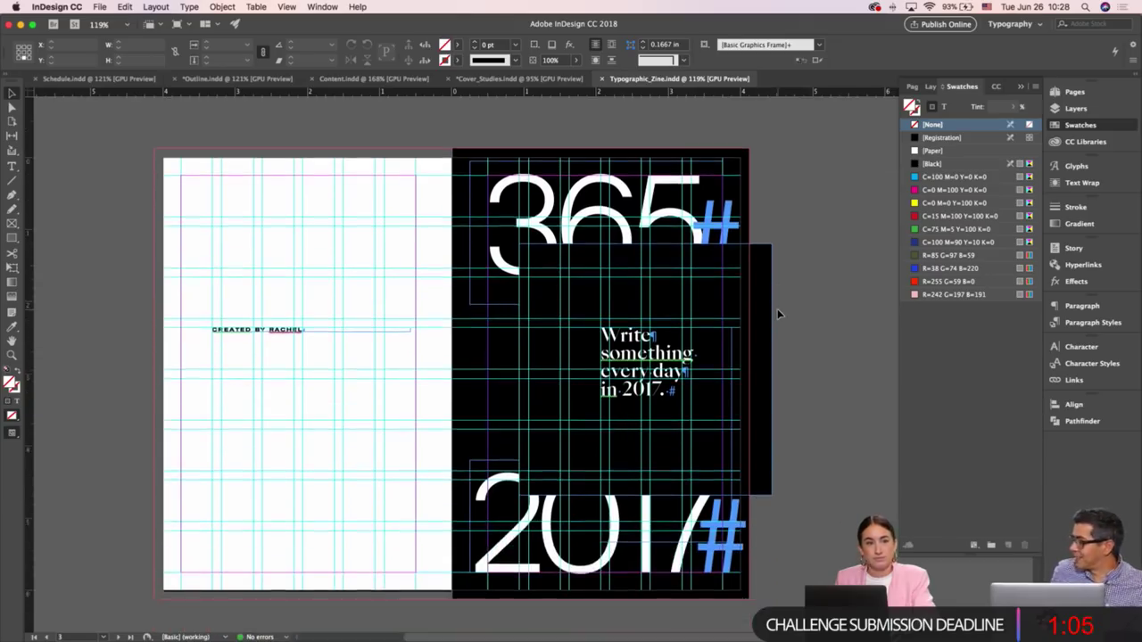
scroll(777, 314, down, 1)
Narrow the black rectangle to 3.1875 in so it ends at the page's right edge
click(754, 278)
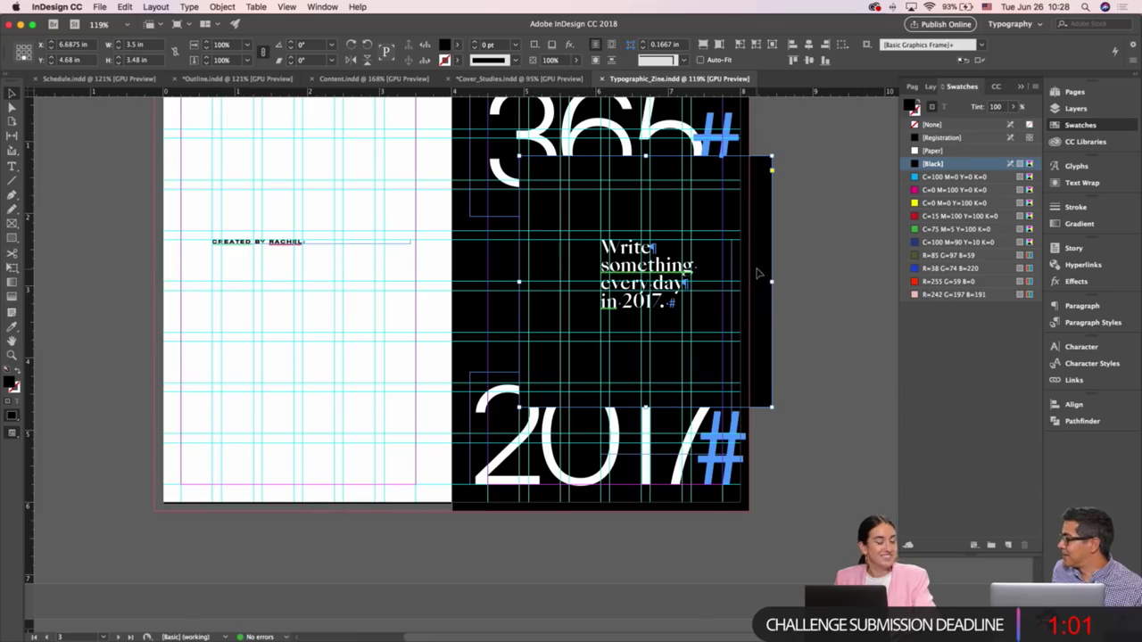
drag(772, 282, 748, 282)
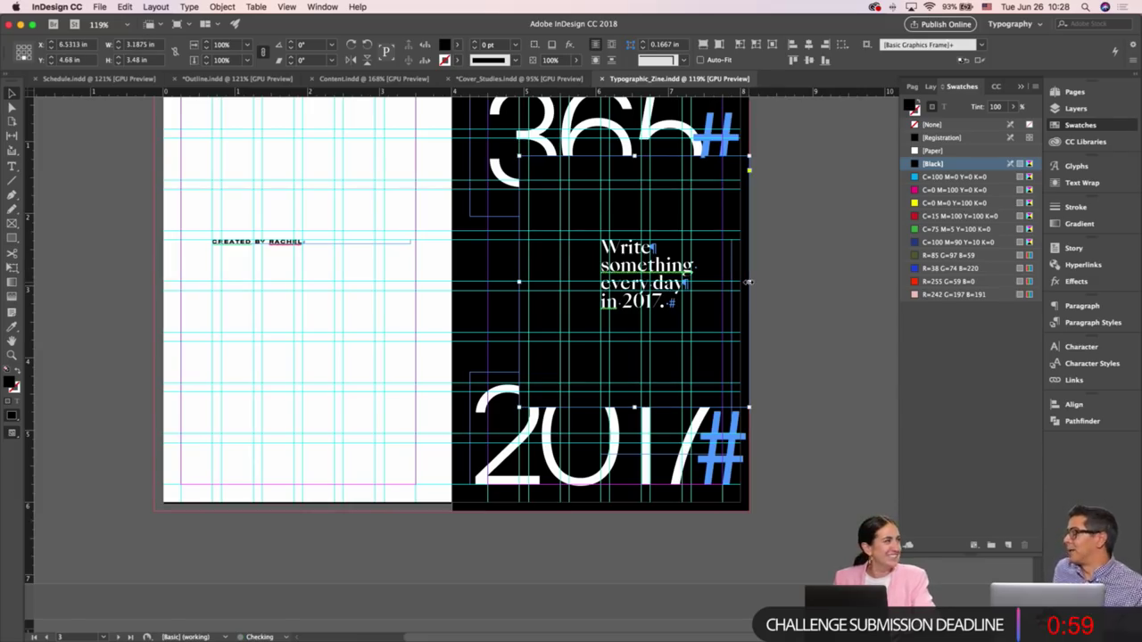
key(w)
click(782, 284)
Copy the red sample circle onto the right page and enlarge it proportionally to about 3.25 in
scroll(782, 283, down, 10)
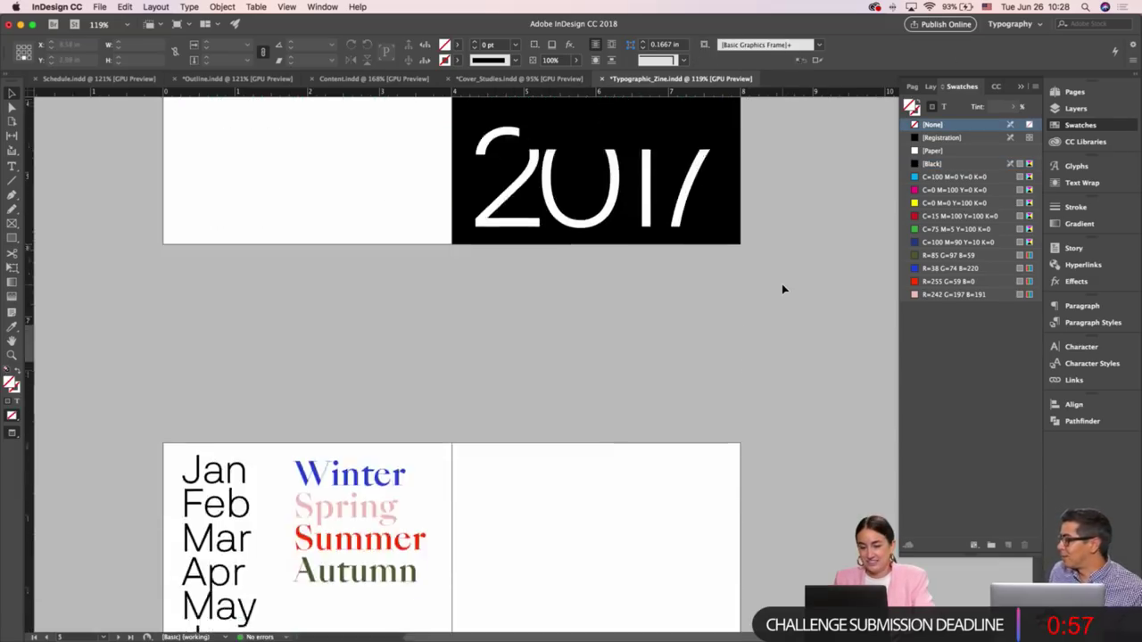
scroll(782, 284, down, 5)
key(w)
scroll(494, 293, right, 1)
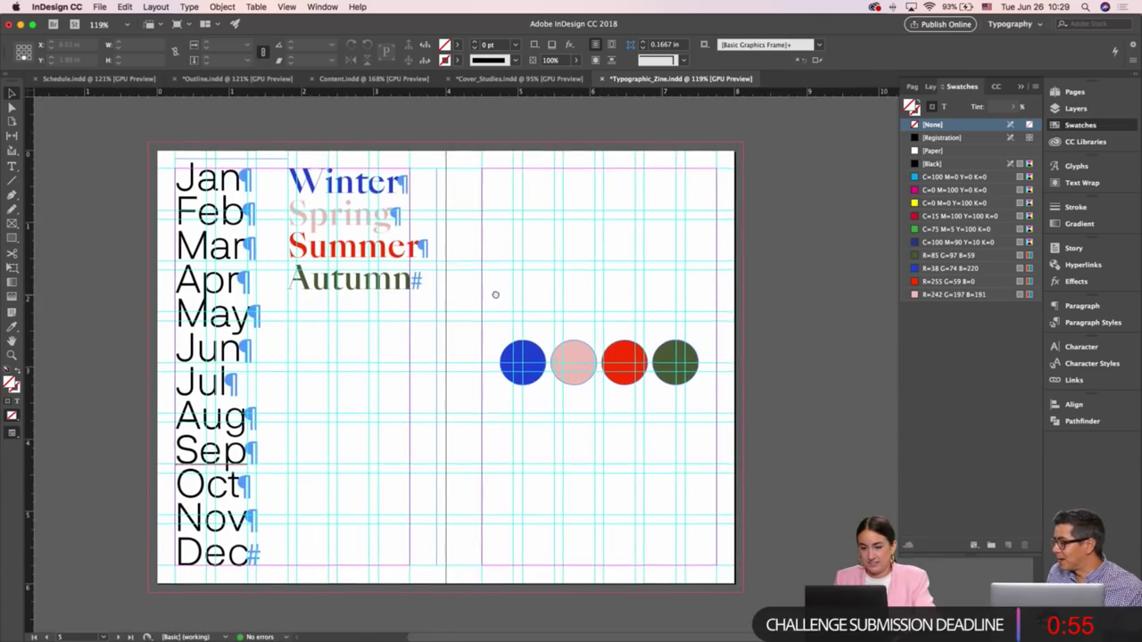
drag(550, 338, 480, 176)
scroll(571, 299, up, 2)
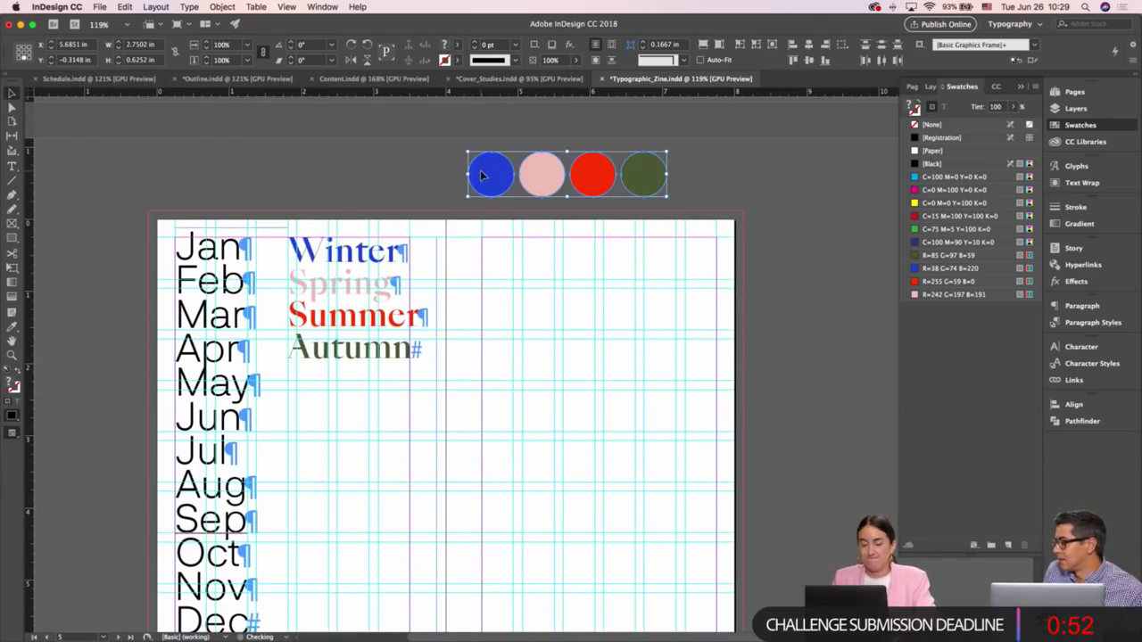
click(613, 351)
scroll(655, 273, down, 1)
click(595, 175)
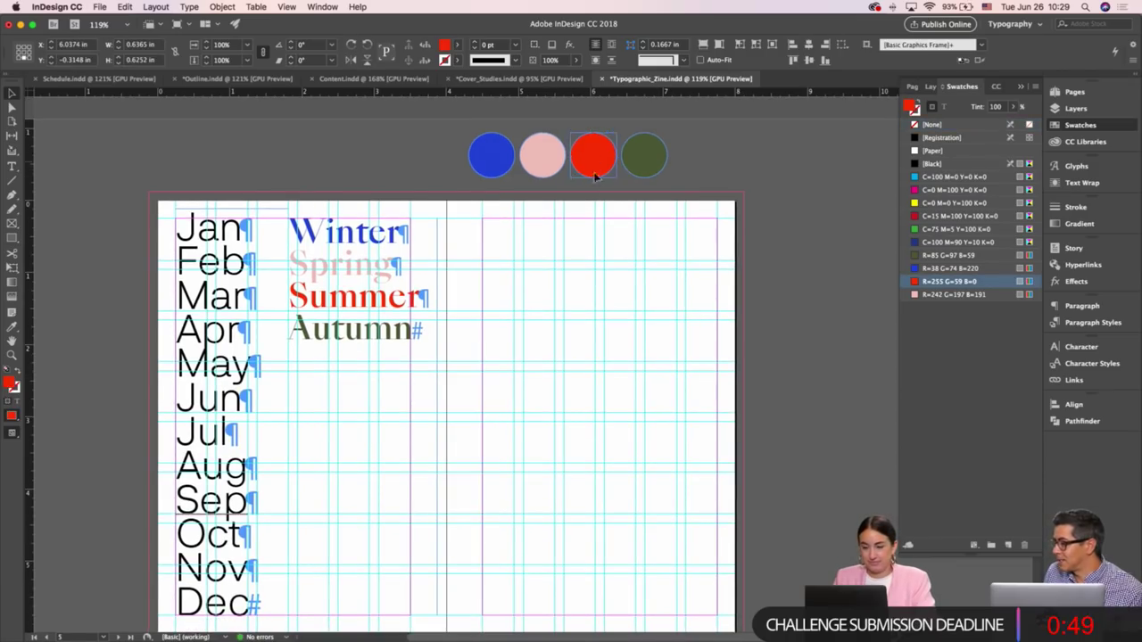
drag(596, 175, 595, 409)
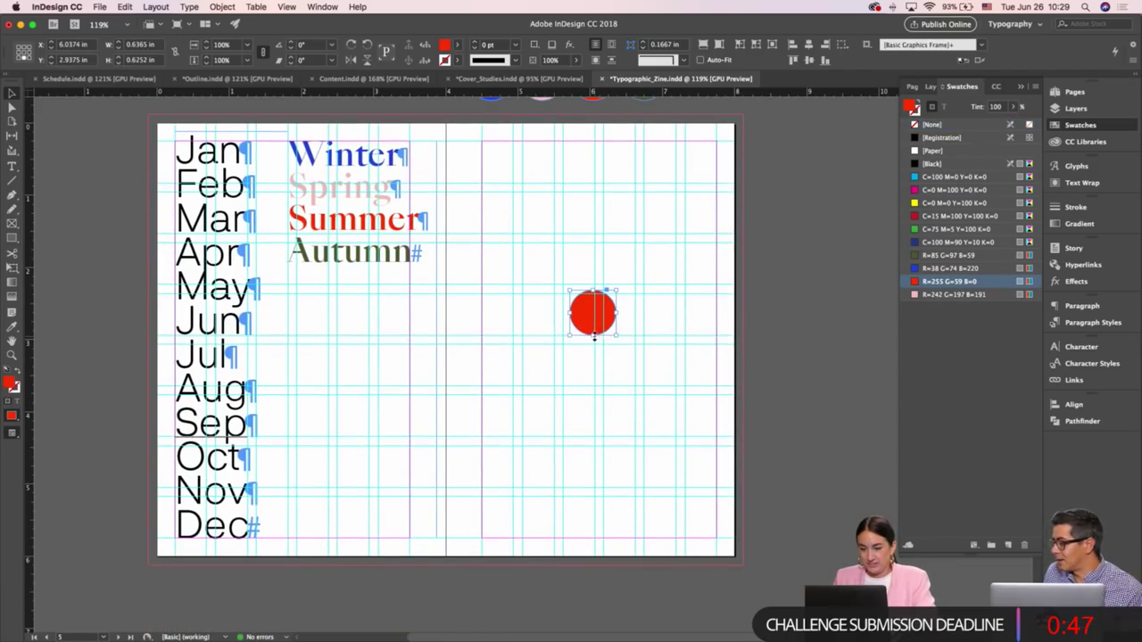
drag(595, 338, 595, 483)
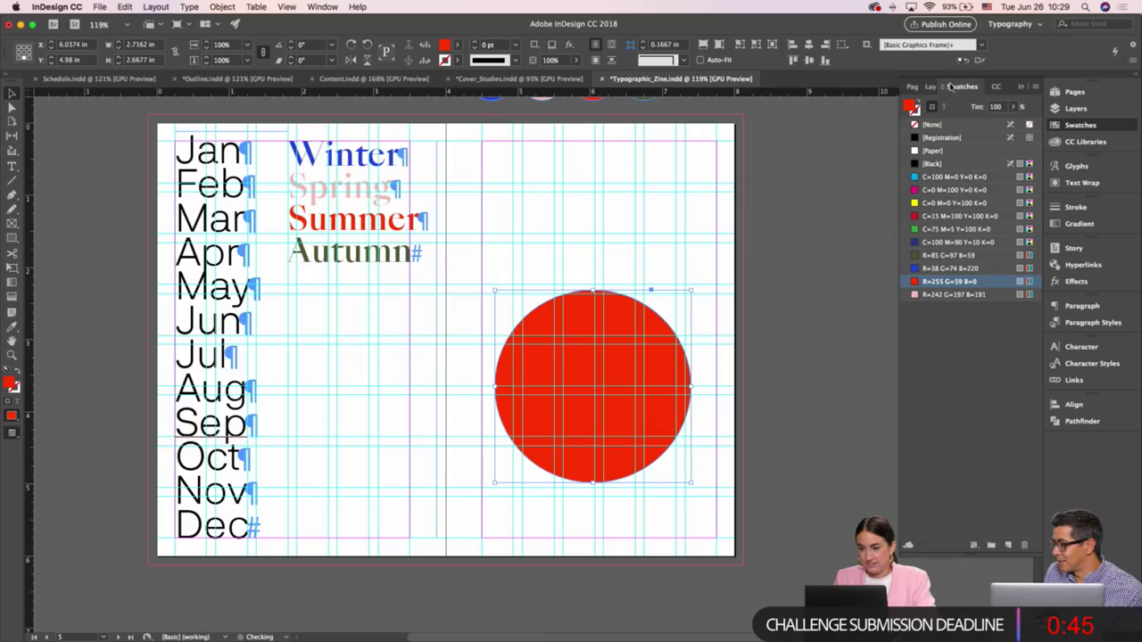
drag(594, 290, 593, 253)
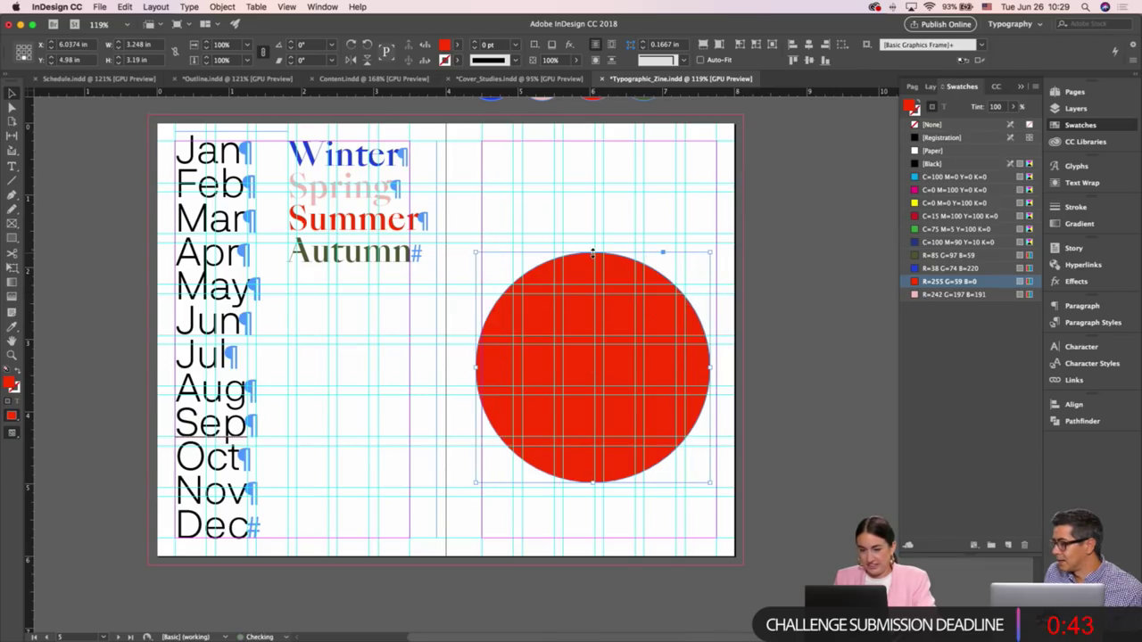
Nudge the copied circle slightly up and enlarge it to about 3.5 in
click(763, 265)
key(w)
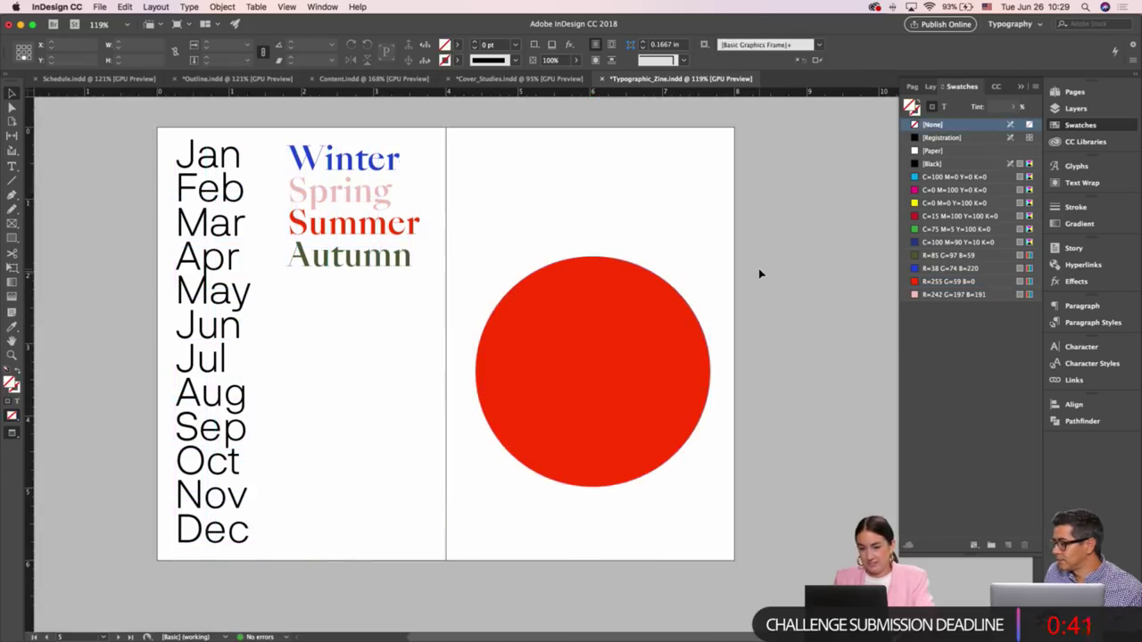
key(w)
click(613, 313)
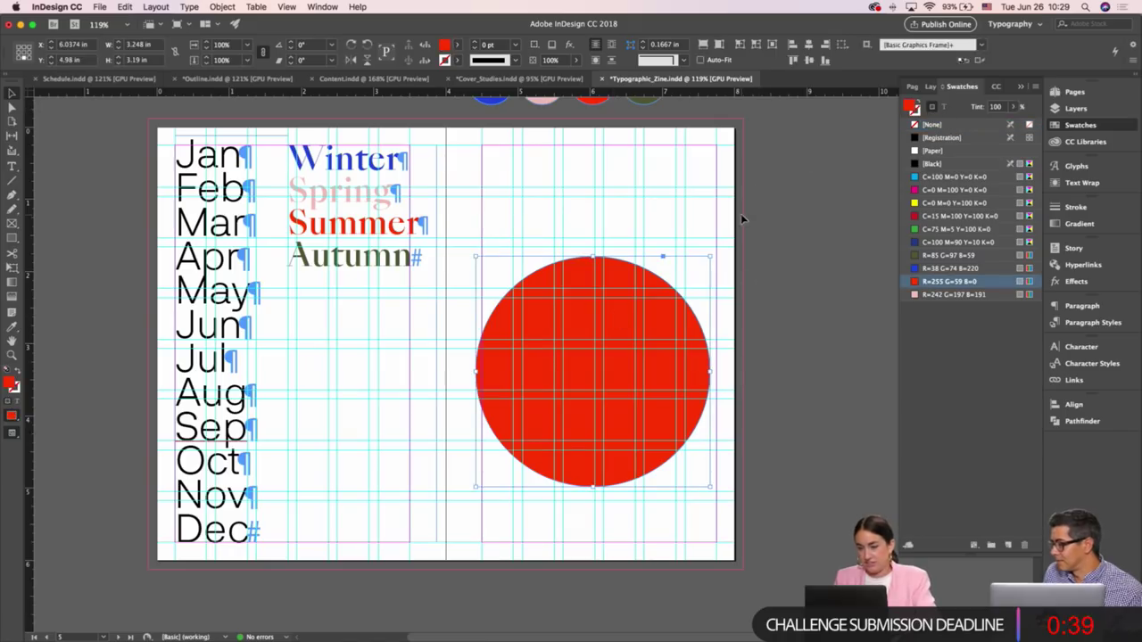
drag(617, 299, 621, 287)
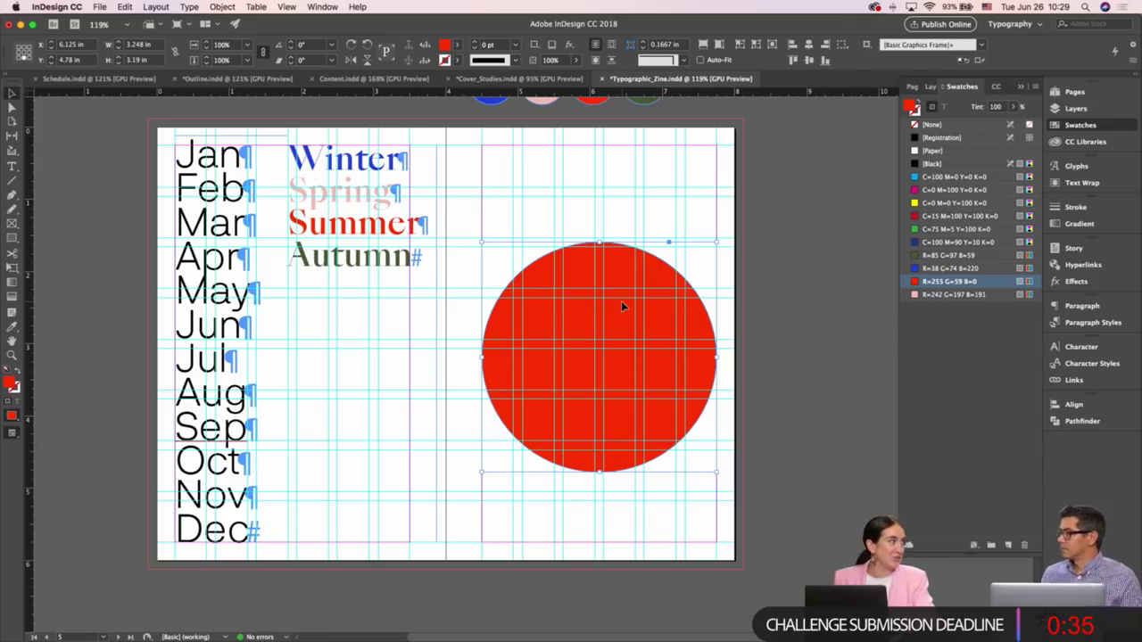
drag(482, 356, 464, 357)
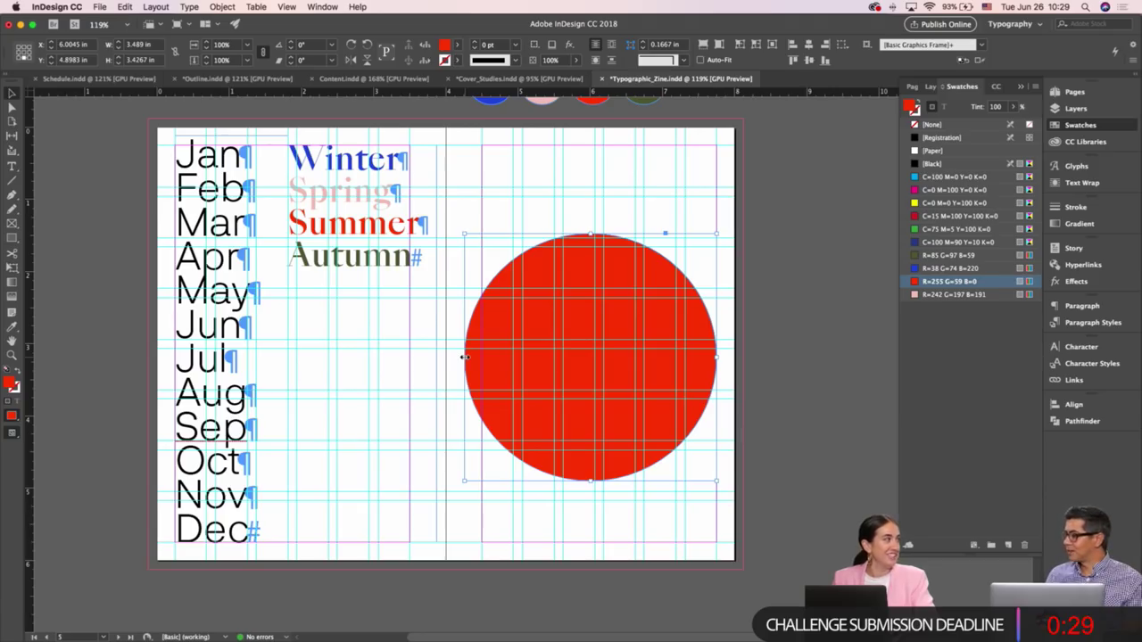
Fill the enlarged circle with the Black swatch
click(745, 232)
click(658, 269)
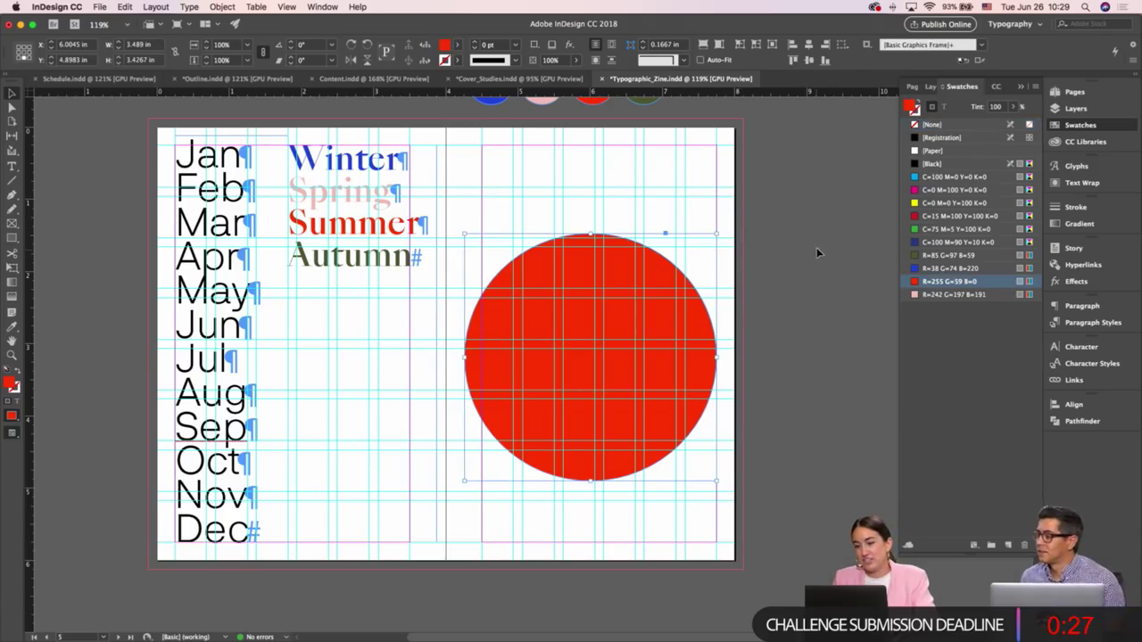
click(928, 164)
click(806, 194)
Toggle between Preview and Normal modes to check the black circle on the spread
key(w)
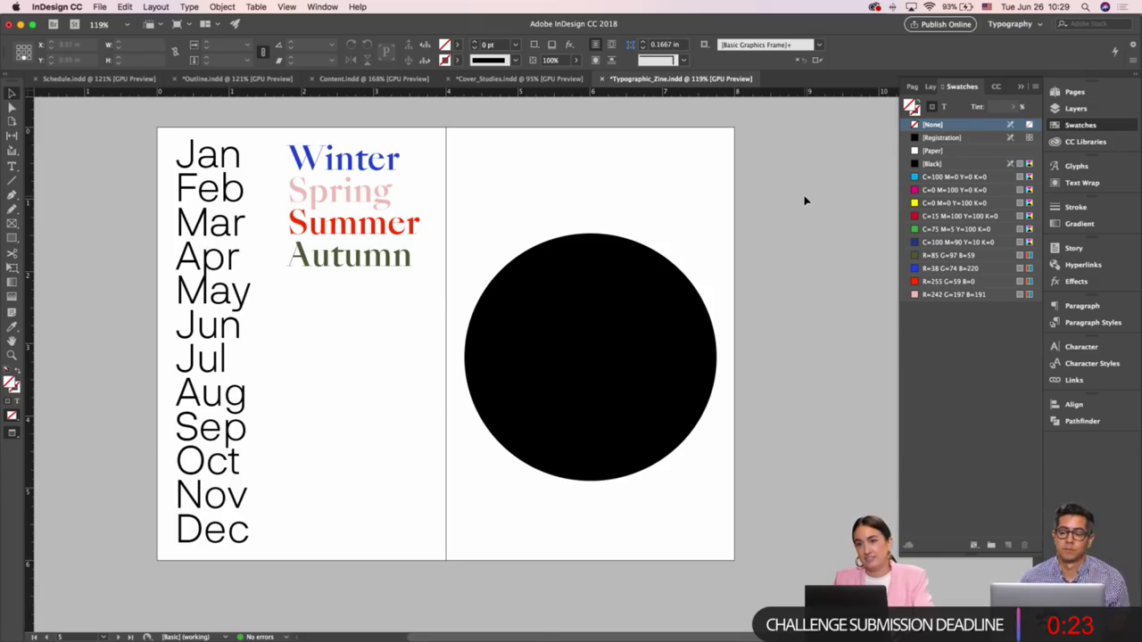
key(w)
key(w)
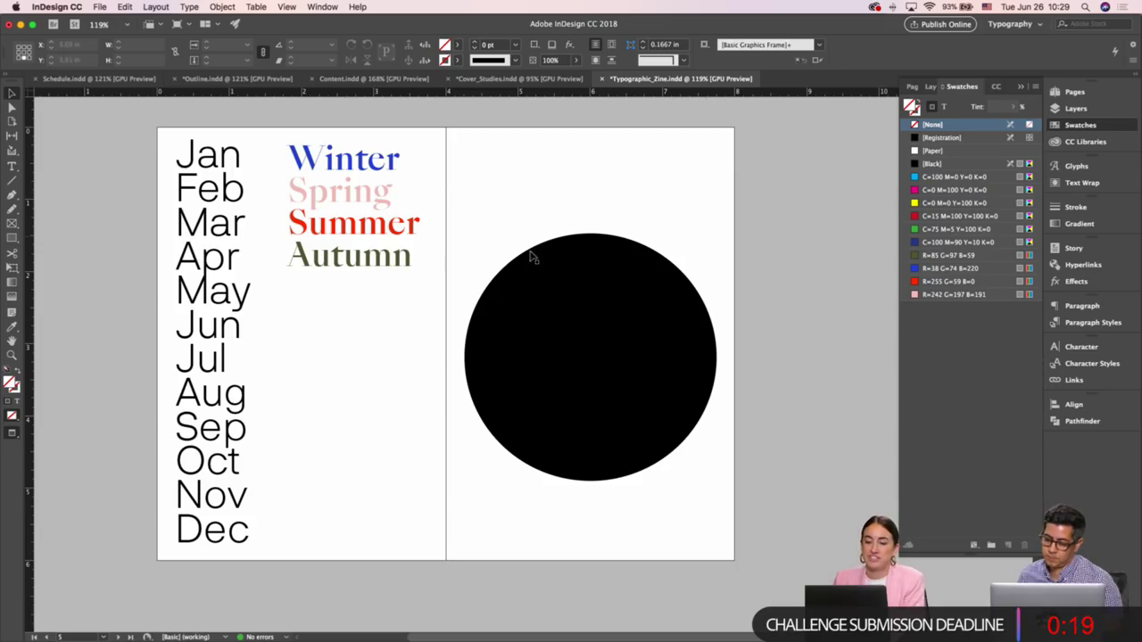
click(593, 264)
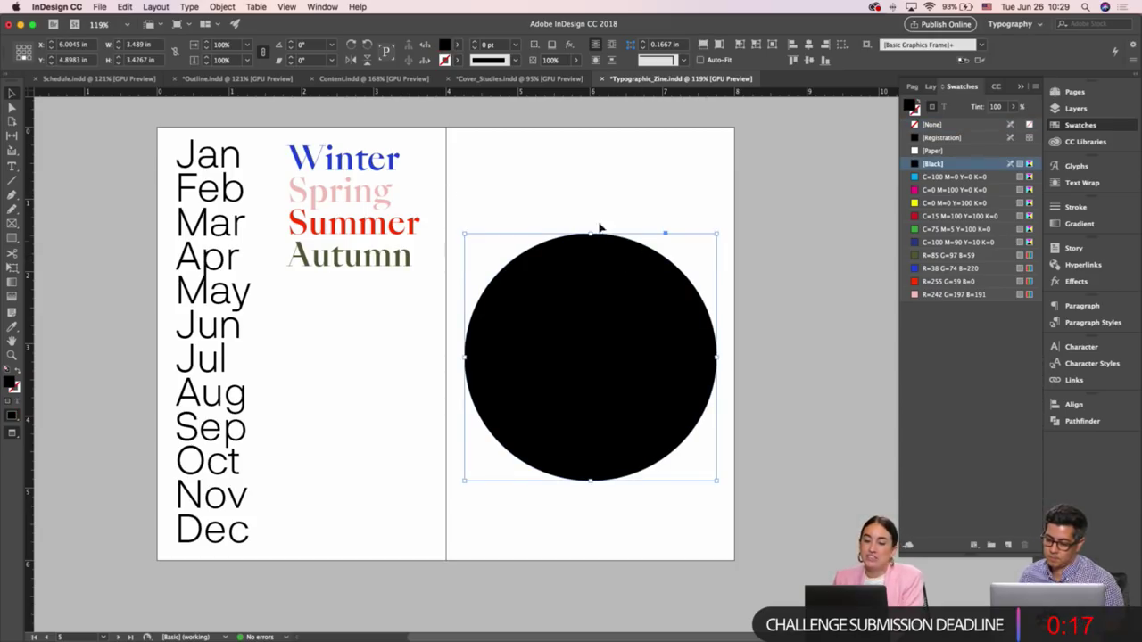
click(503, 168)
key(w)
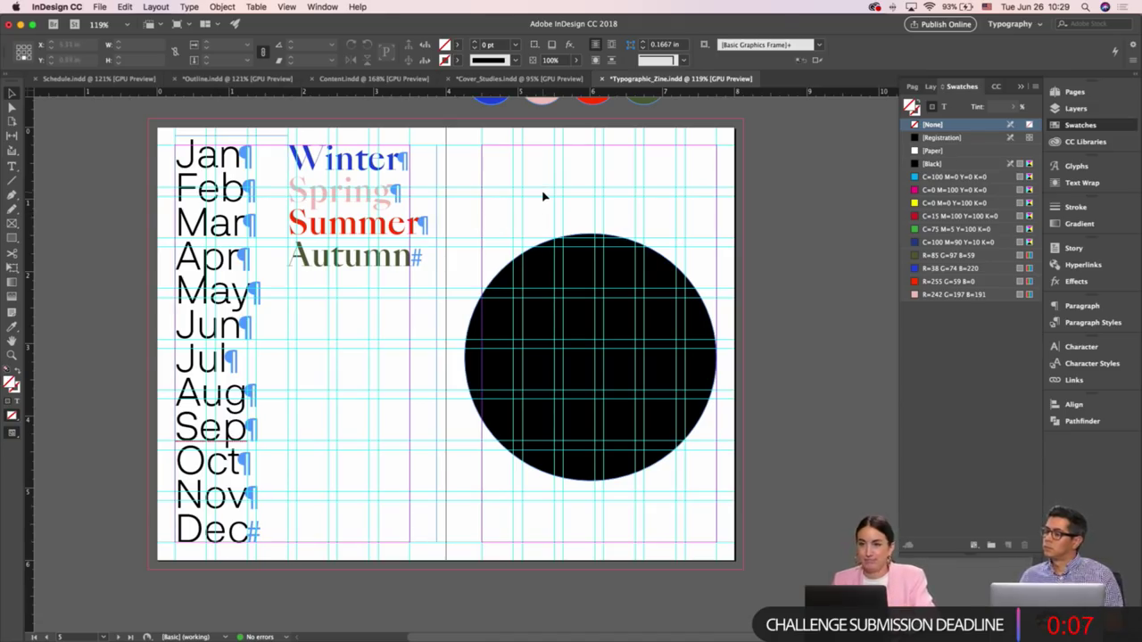
key(w)
Shrink the four colour sample circles to a small 0.3 in row, then switch to Cover_Studies.indd
scroll(790, 289, left, 2)
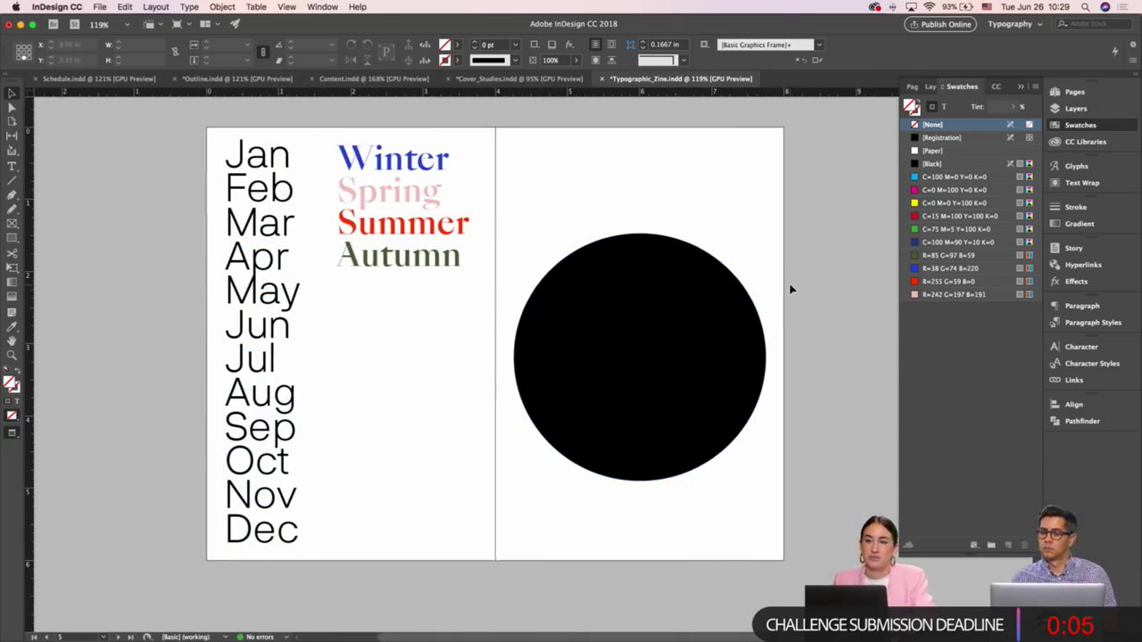
scroll(790, 290, left, 1)
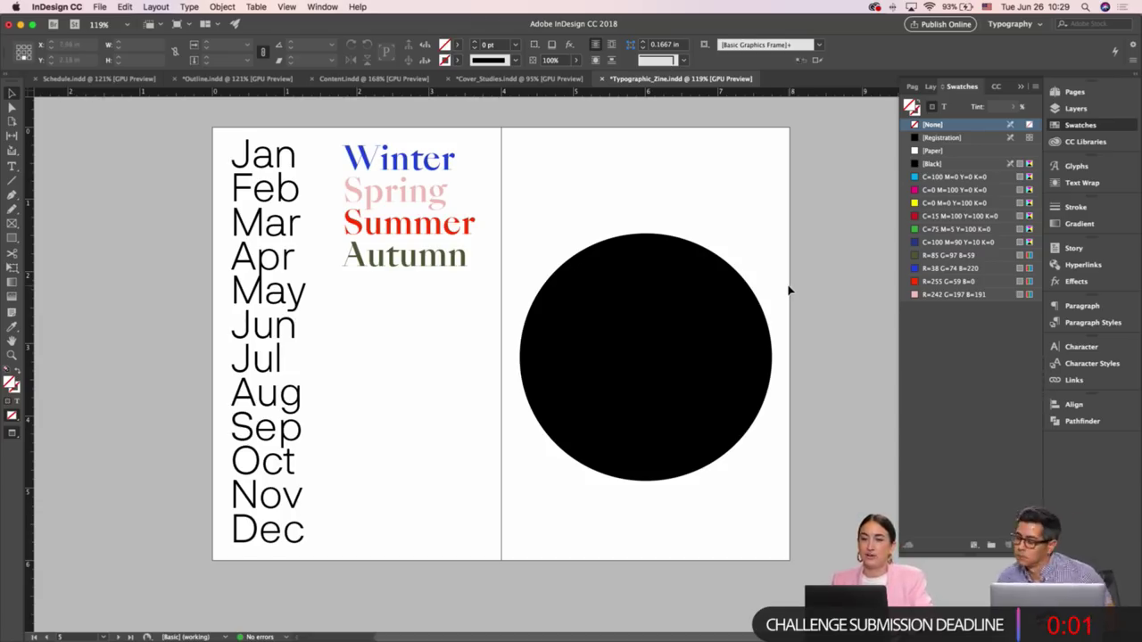
key(w)
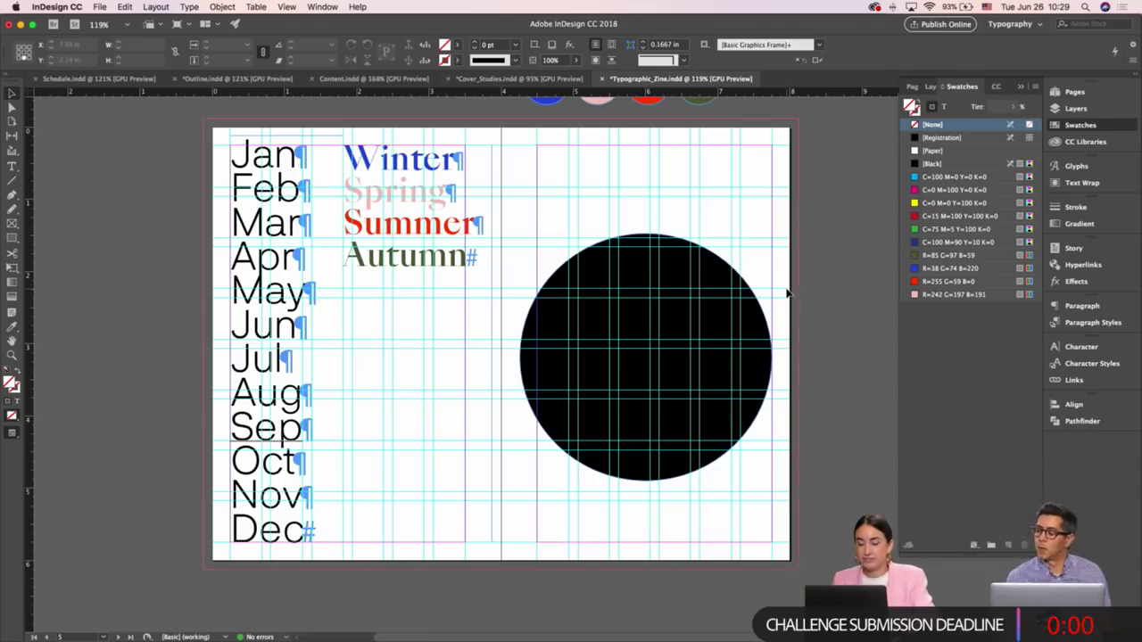
scroll(791, 289, up, 2)
drag(494, 118, 741, 162)
drag(623, 162, 624, 123)
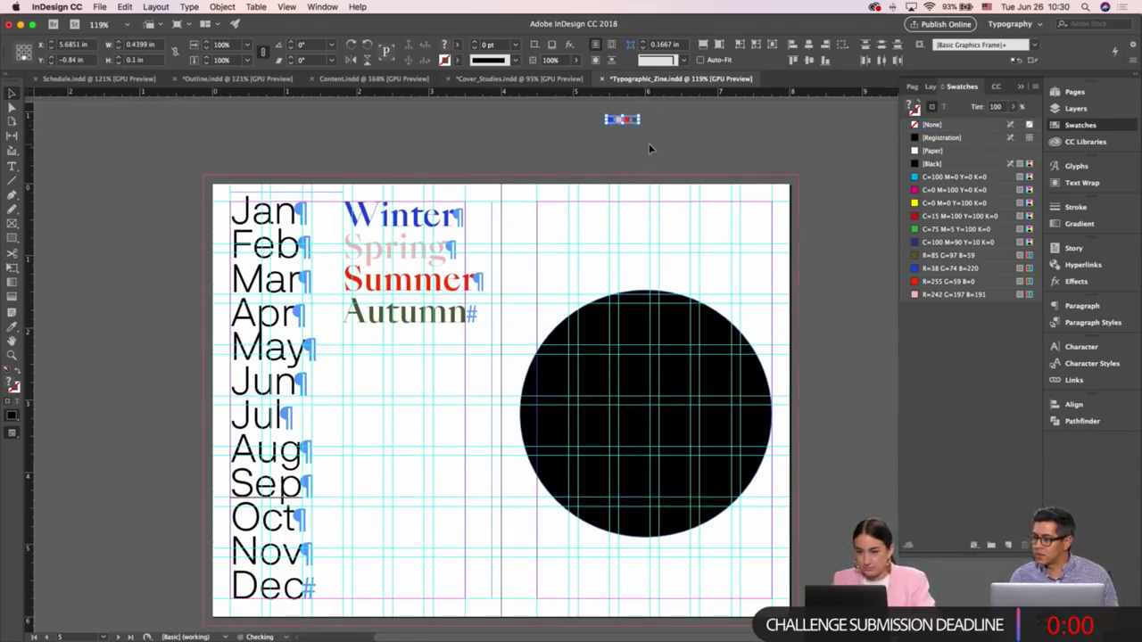
scroll(676, 143, left, 5)
key(super+z)
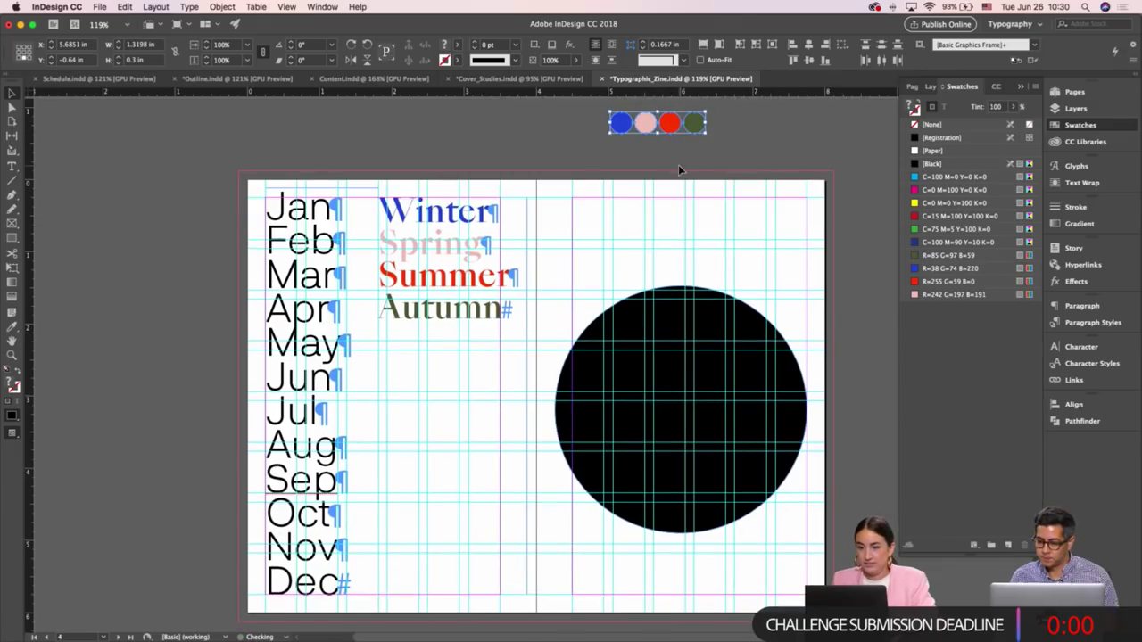
click(494, 78)
Scroll through the pages of the Cover_Studies document
scroll(508, 153, down, 5)
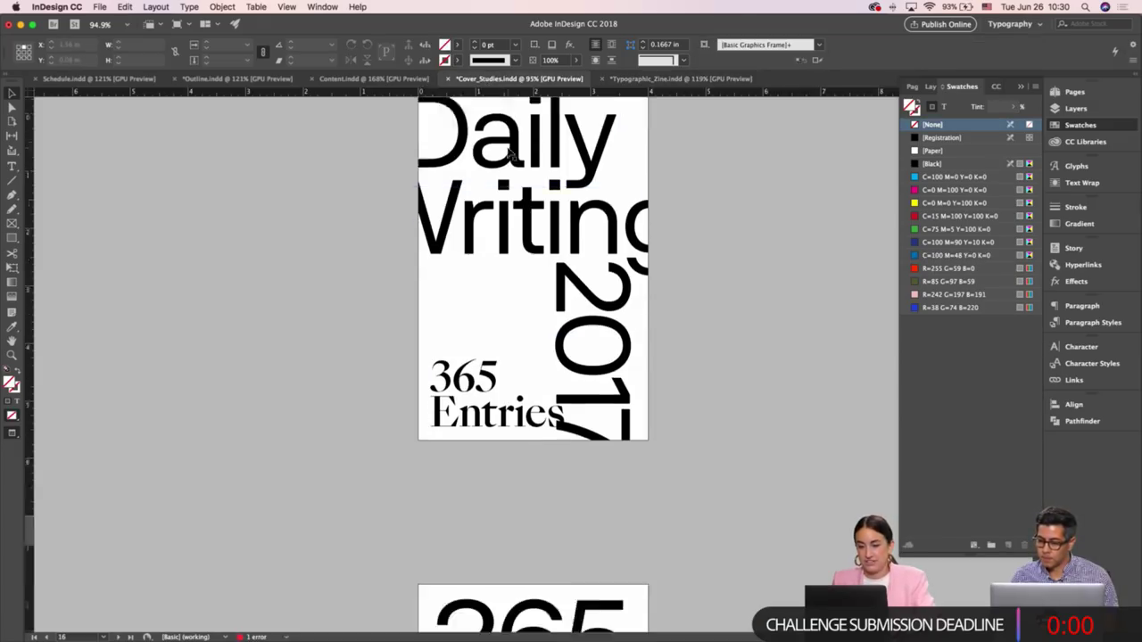
scroll(509, 153, down, 20)
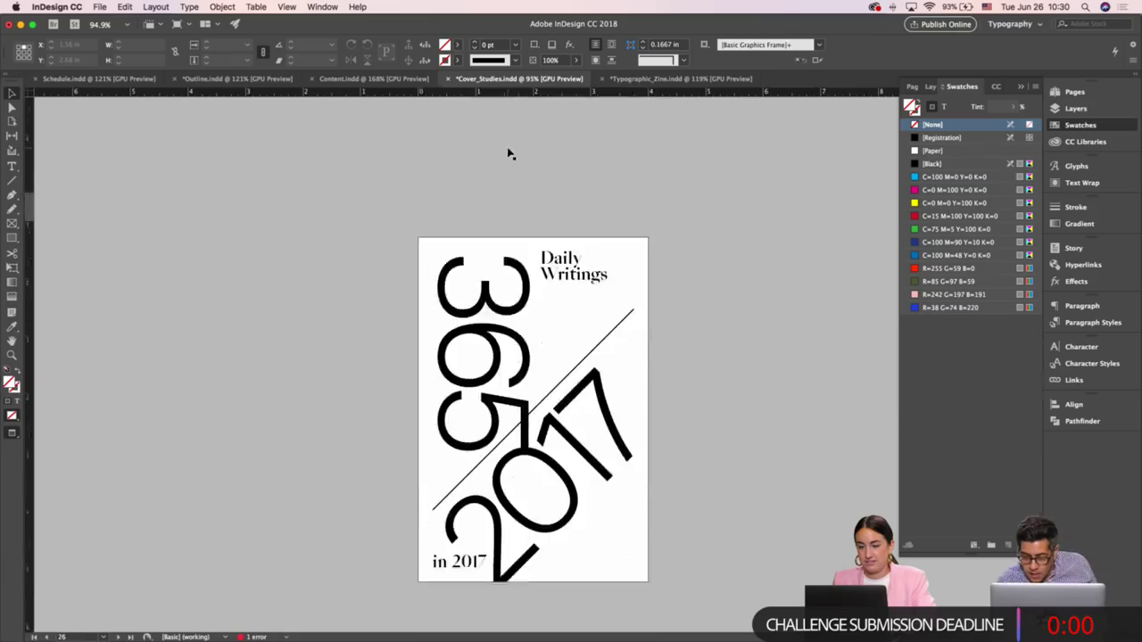
scroll(509, 152, down, 12)
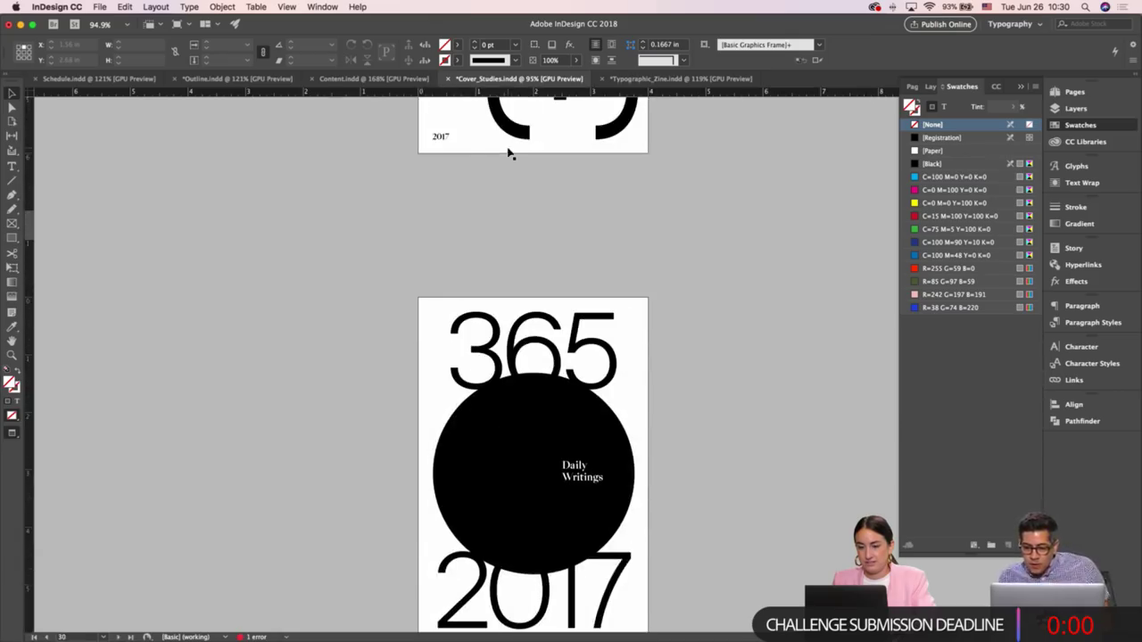
Return to Typographic_Zine.indd and view the months-and-seasons spread in Preview
click(670, 79)
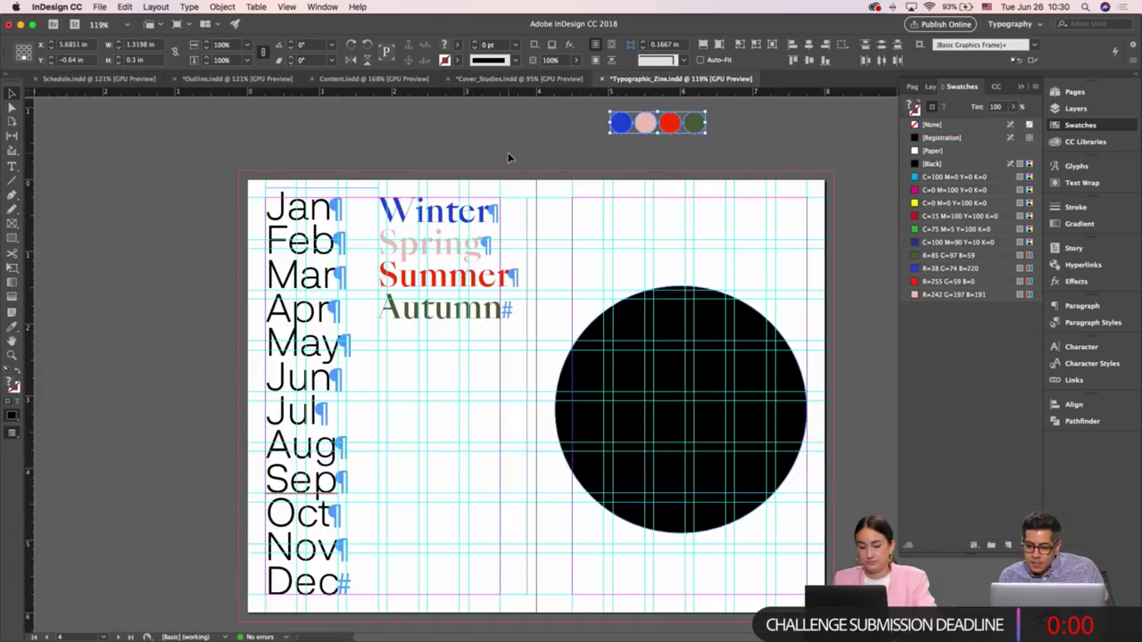
click(665, 125)
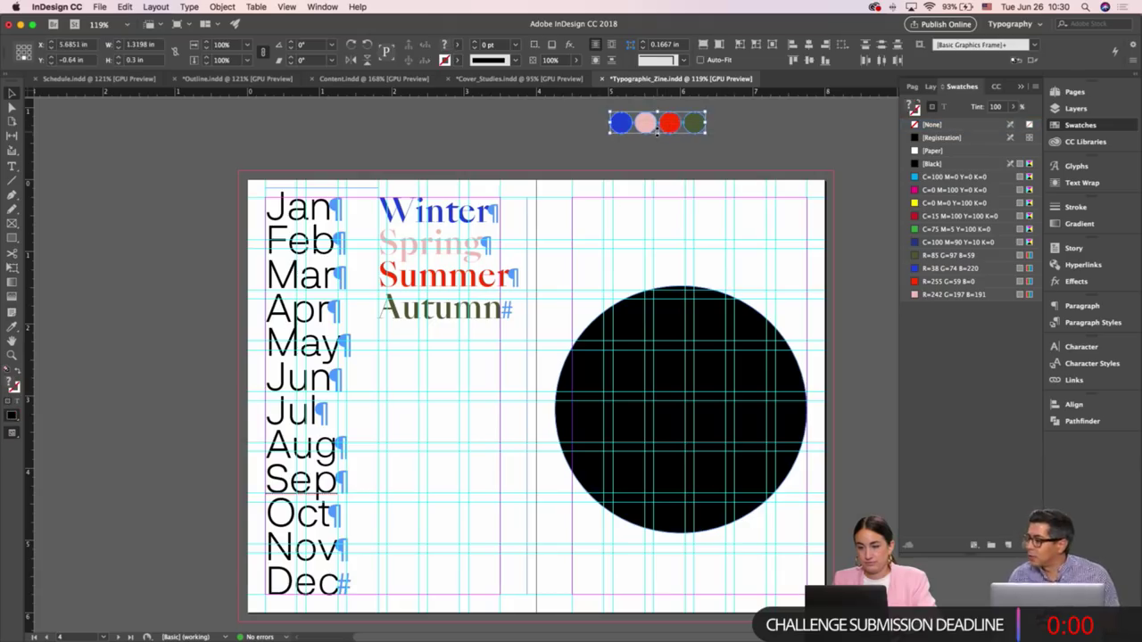
click(680, 141)
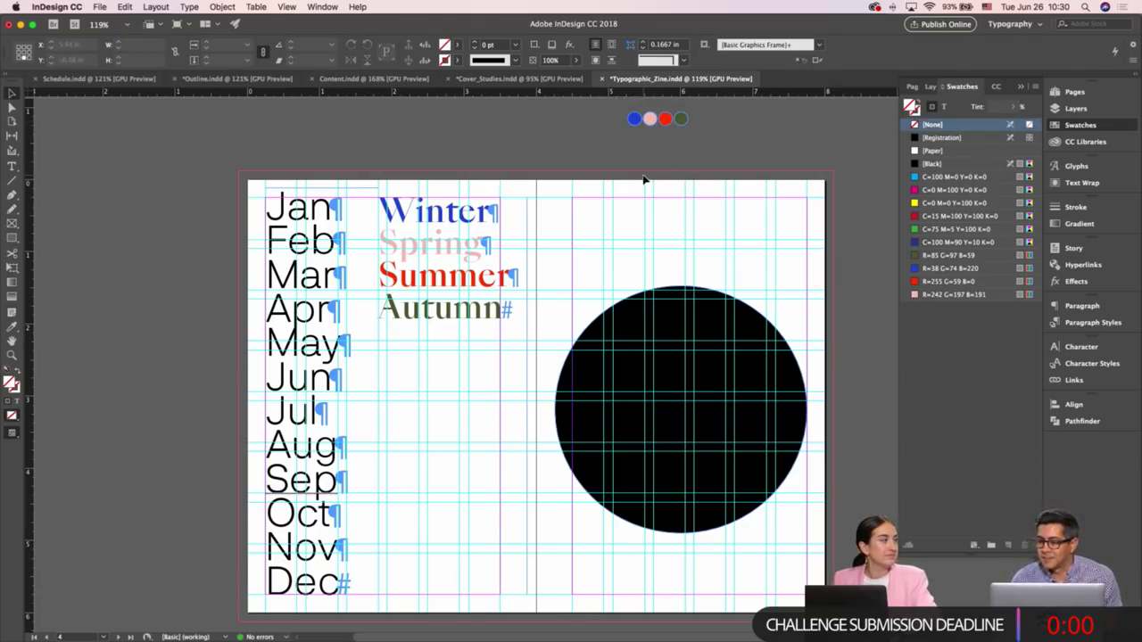
scroll(644, 180, down, 1)
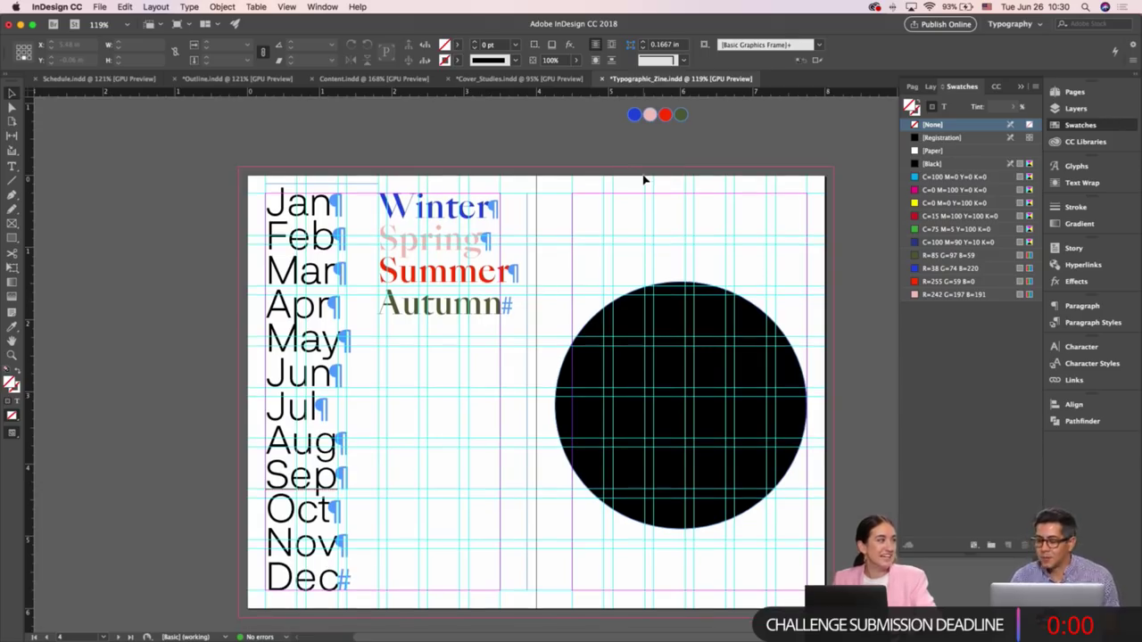
scroll(644, 180, down, 2)
key(w)
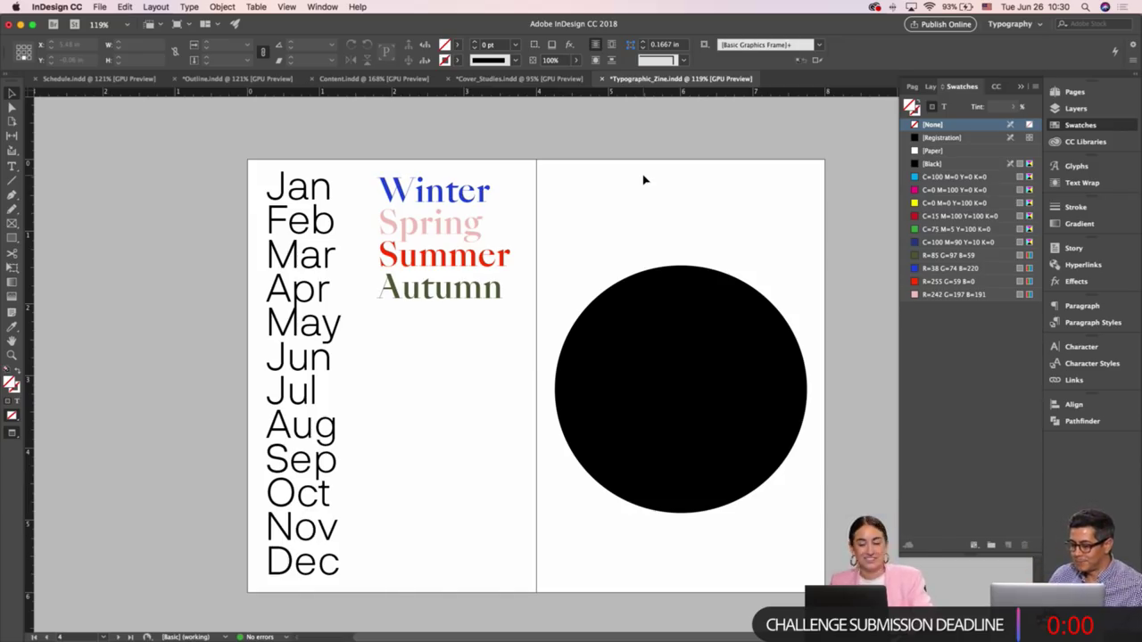
Give the four season lines Optical kerning and tighten their tracking to -20
click(435, 205)
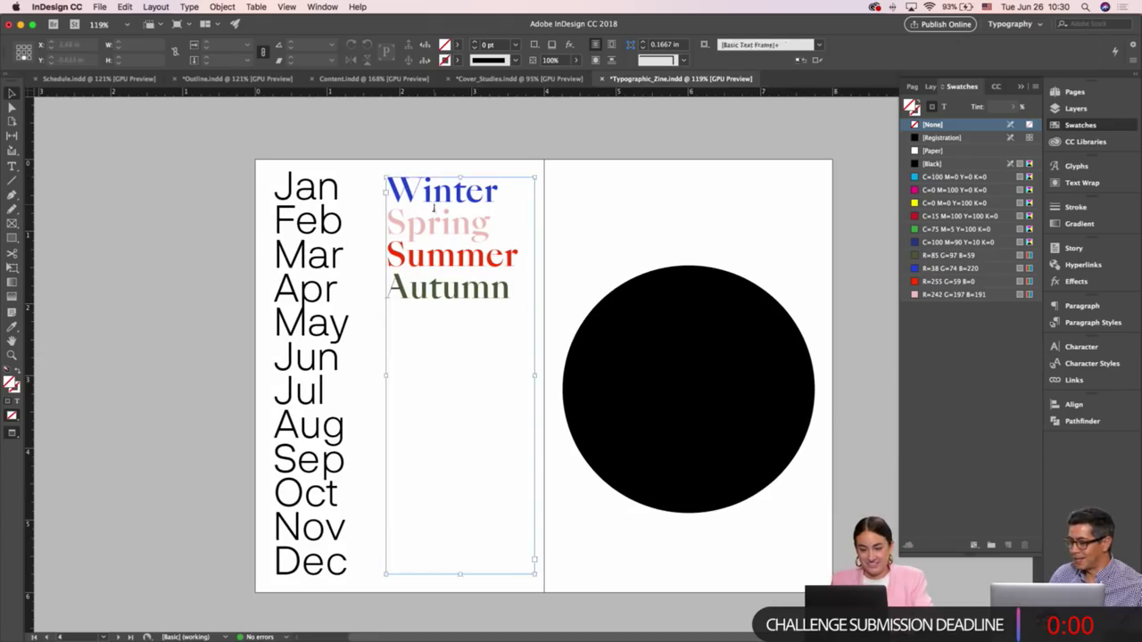
double_click(434, 205)
key(super+a)
click(311, 44)
click(307, 65)
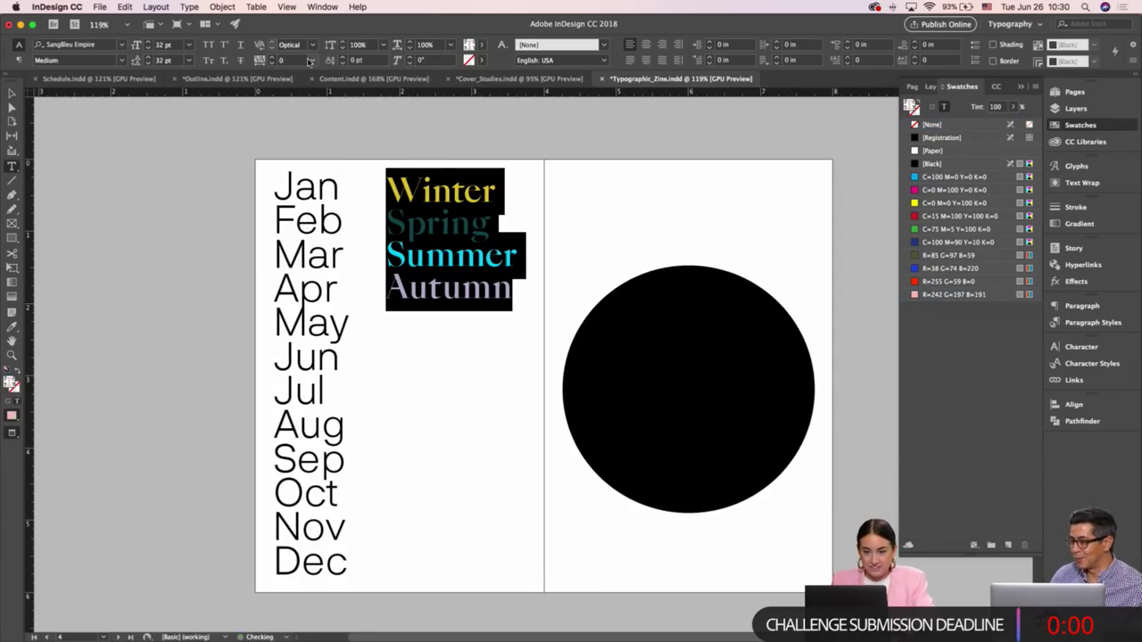
click(273, 63)
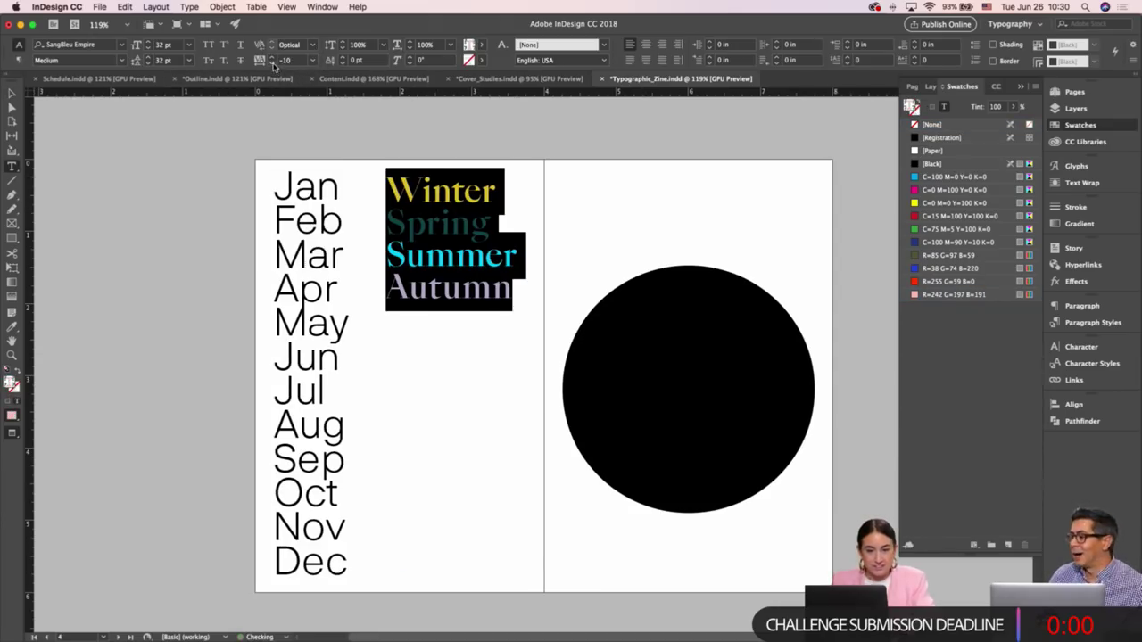
click(272, 63)
key(Escape)
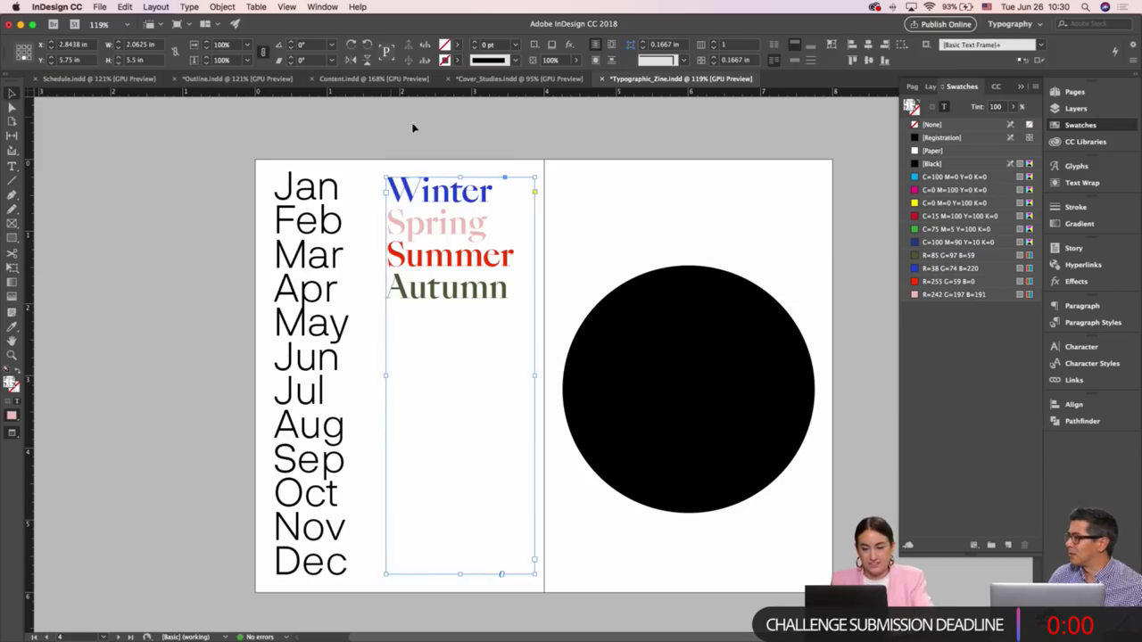
click(433, 135)
Nudge the seasons column slightly to the left
scroll(434, 136, right, 2)
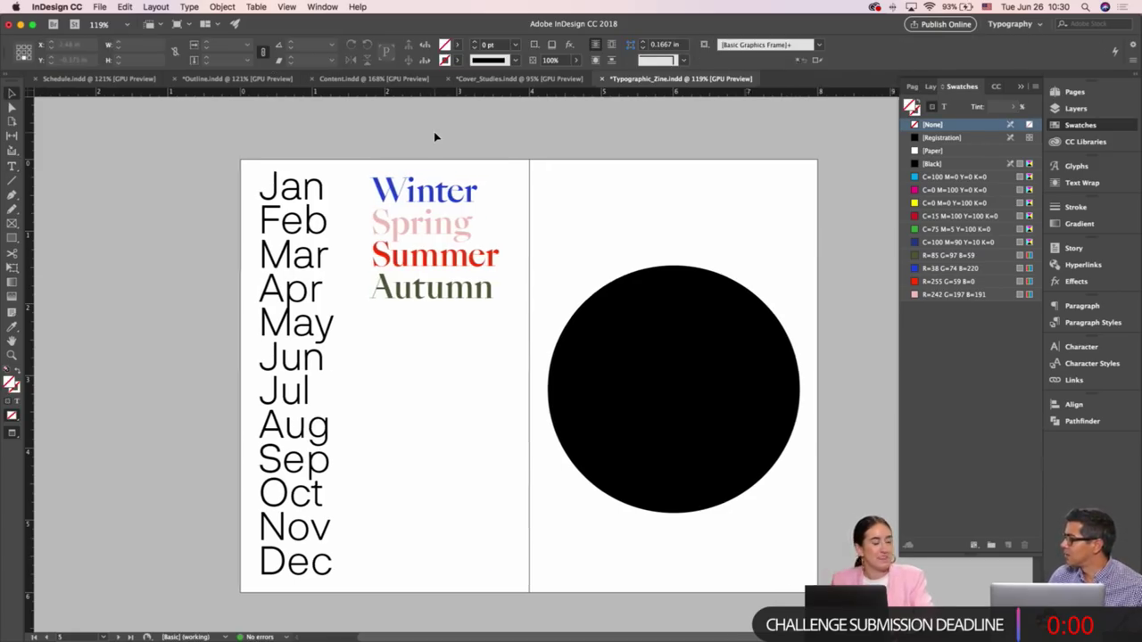
key(w)
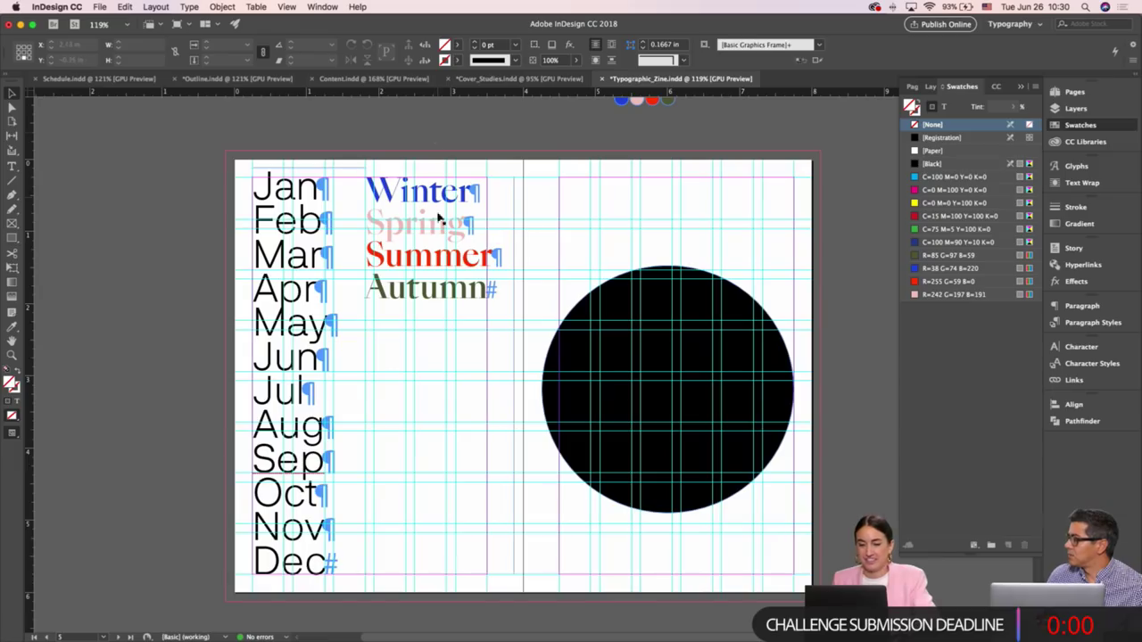
drag(419, 230, 411, 230)
key(w)
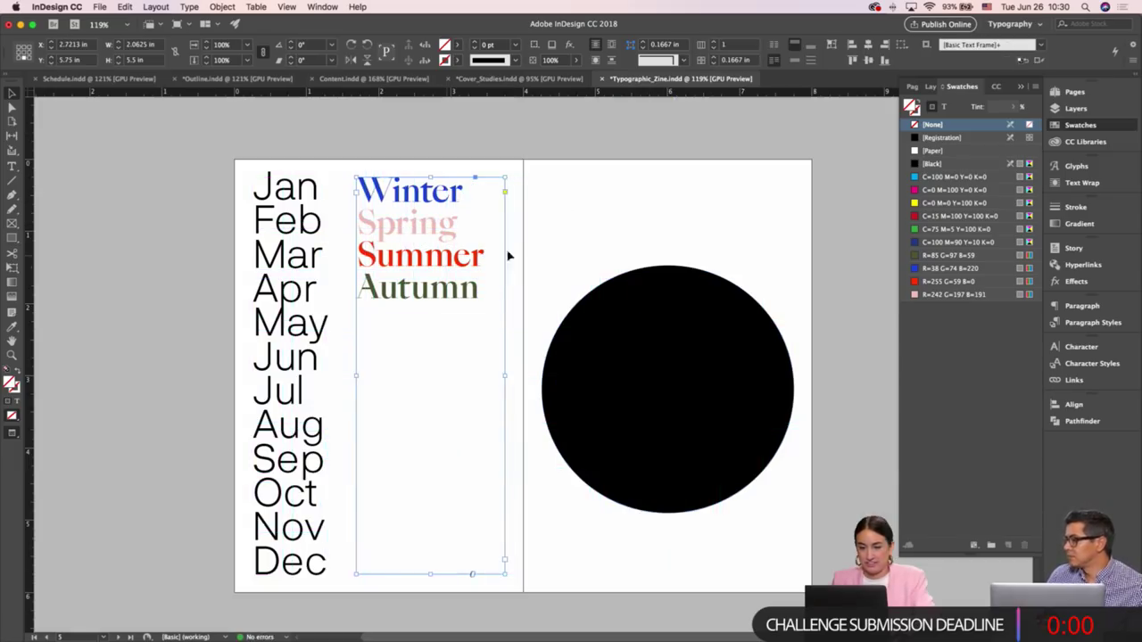
scroll(609, 232, left, 4)
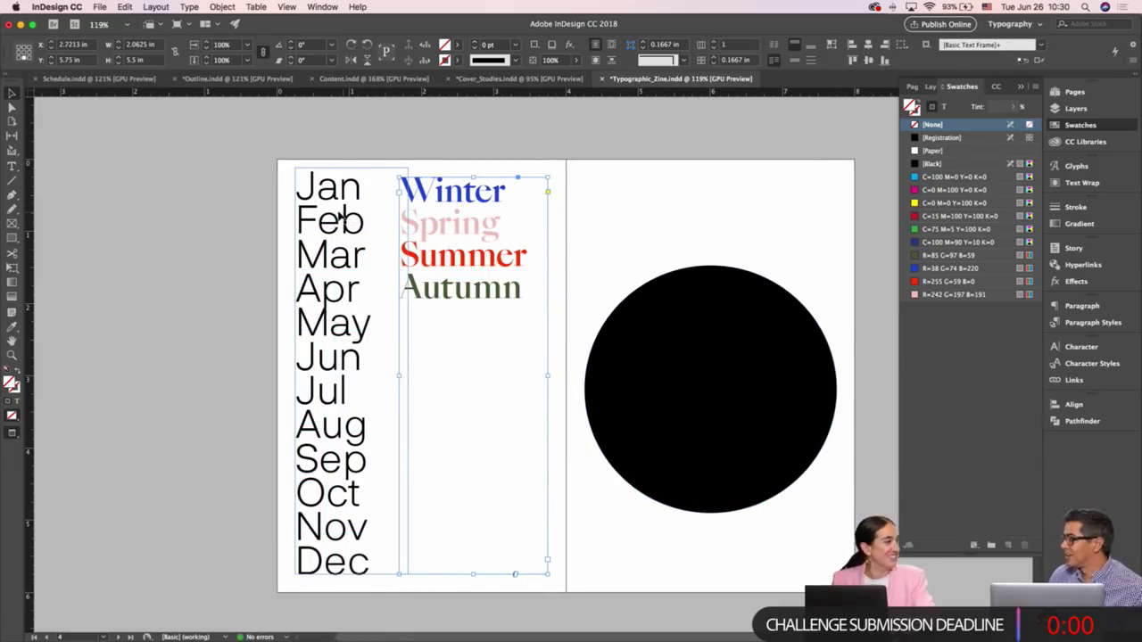
Apply Optical kerning to the whole Jan–Dec month list
double_click(332, 219)
key(super+a)
click(312, 45)
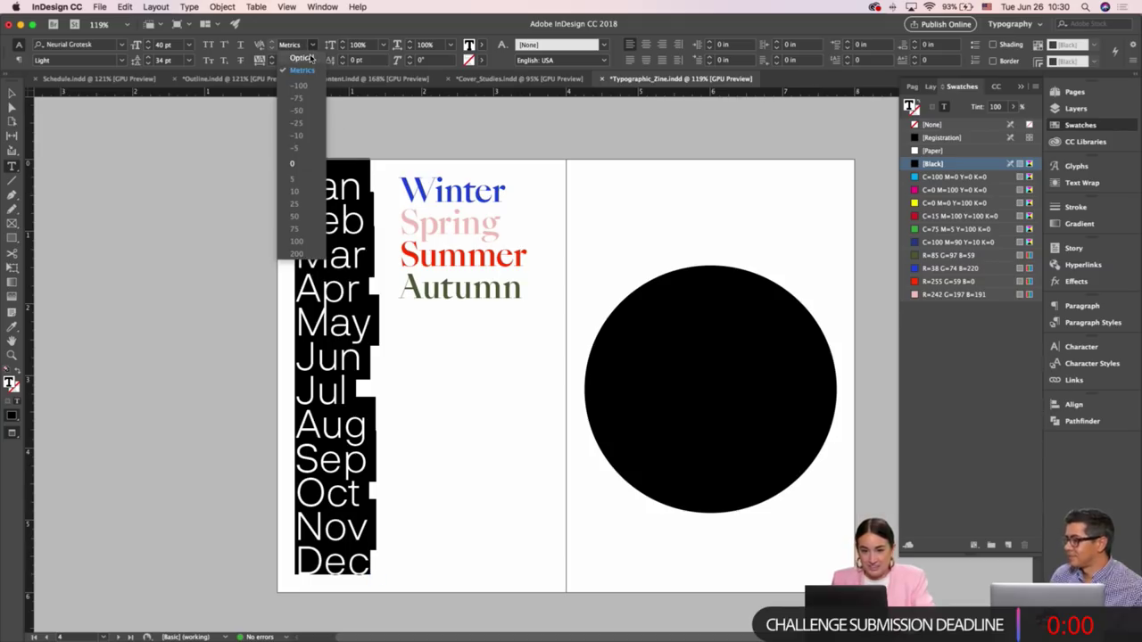
click(310, 58)
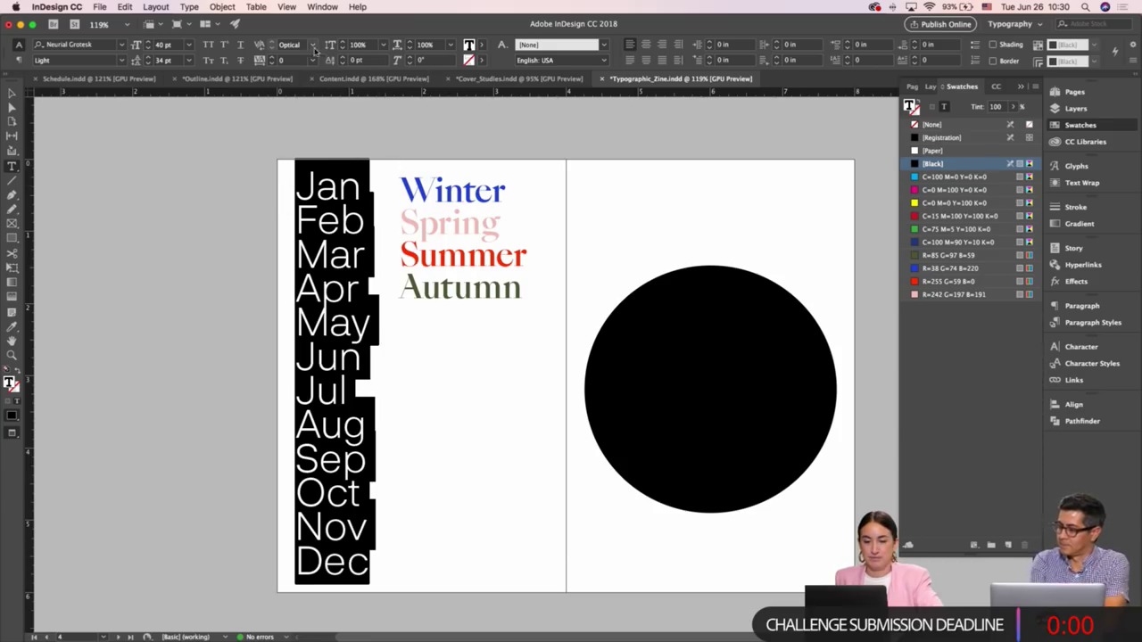
click(12, 93)
click(37, 104)
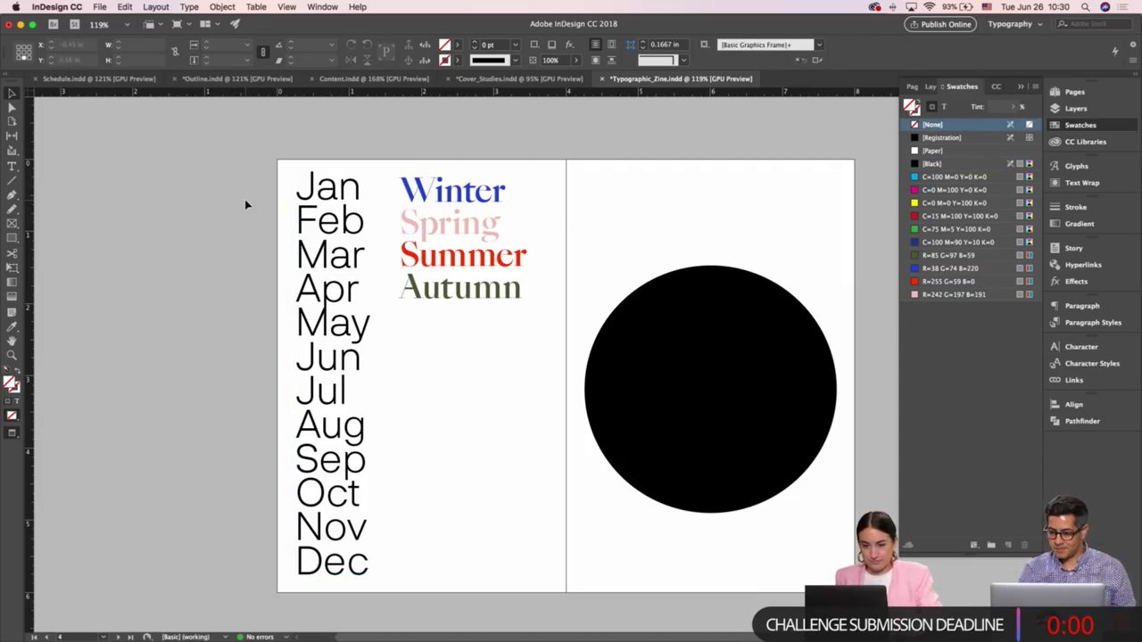
Save the zine and return to Normal mode with guides and hidden characters visible
key(super+s)
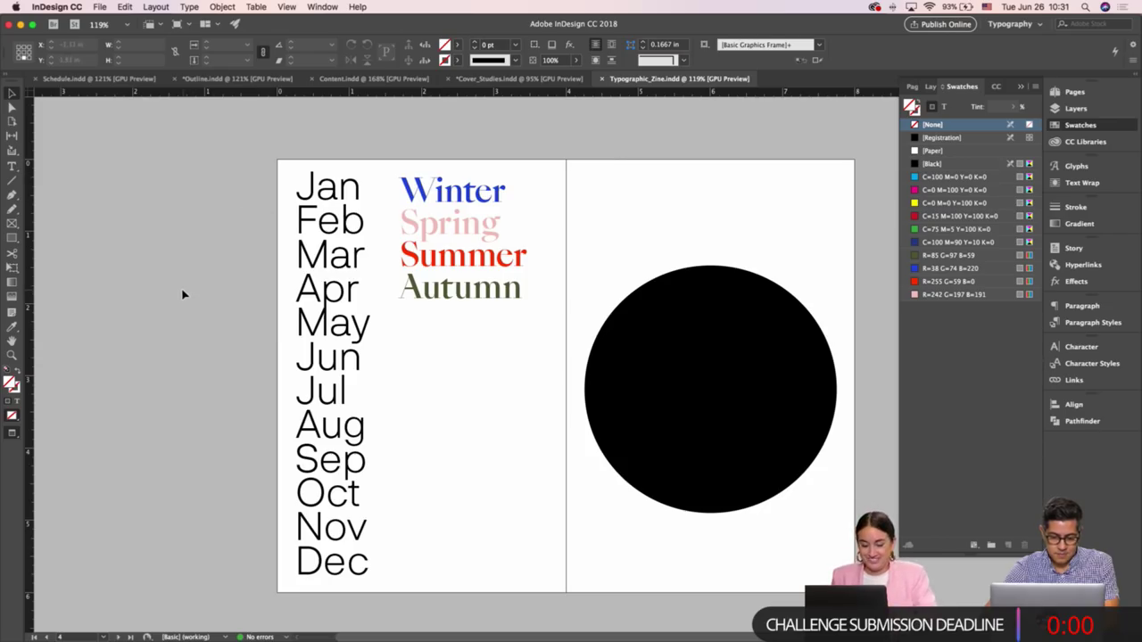
key(w)
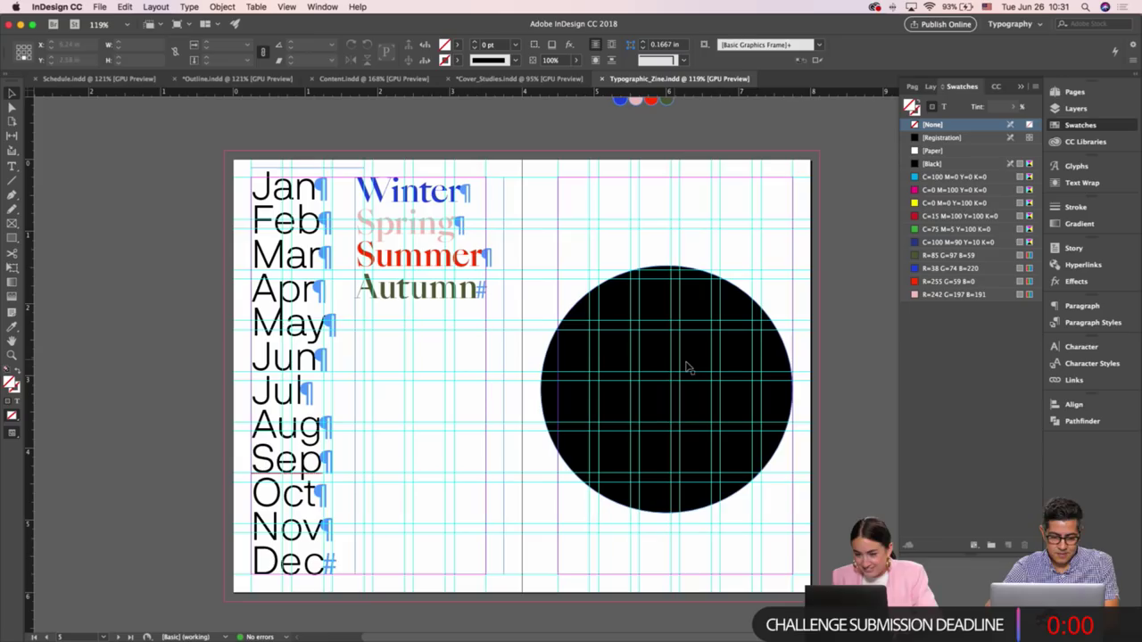
Nudge the black circle slightly upward, then scroll down to the 'Large flurries' quote spread
click(686, 355)
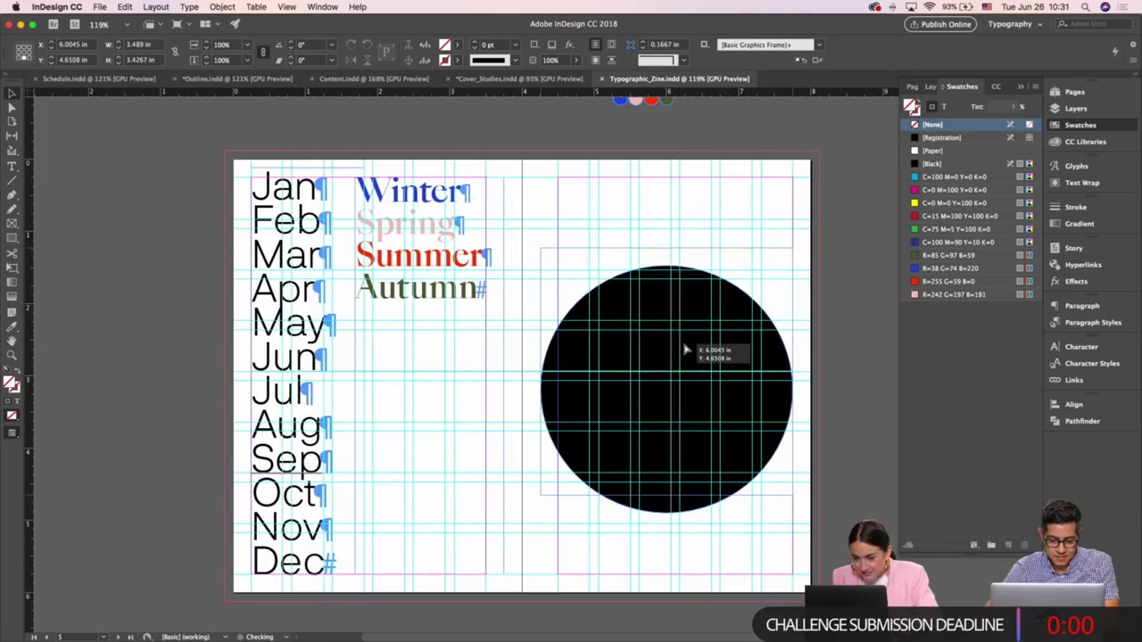
click(835, 376)
key(w)
key(w)
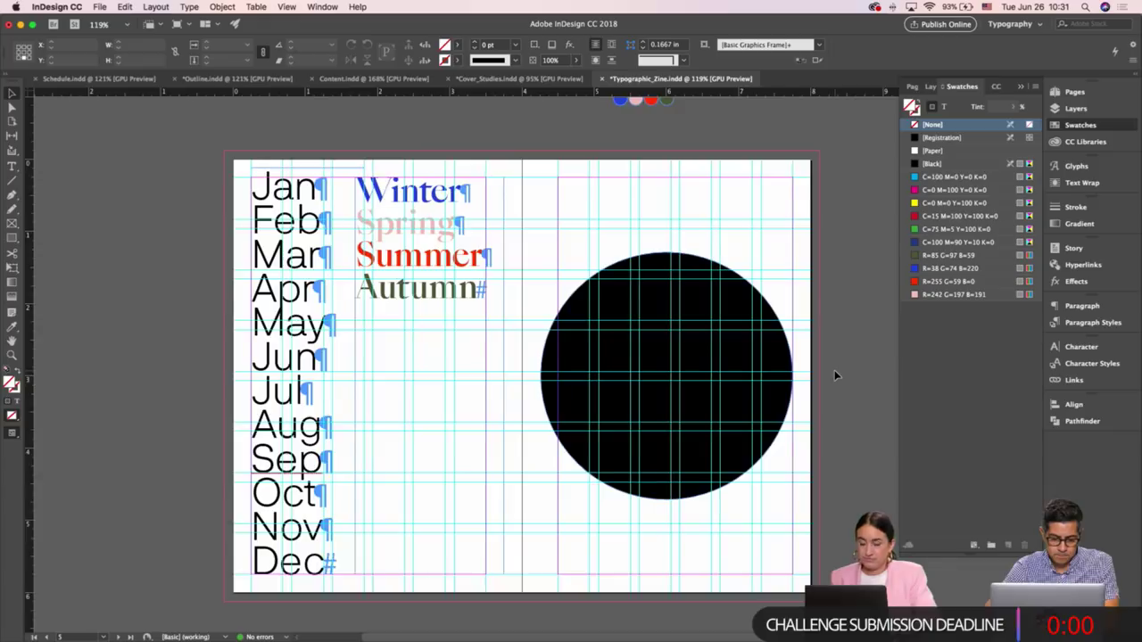
scroll(835, 376, down, 10)
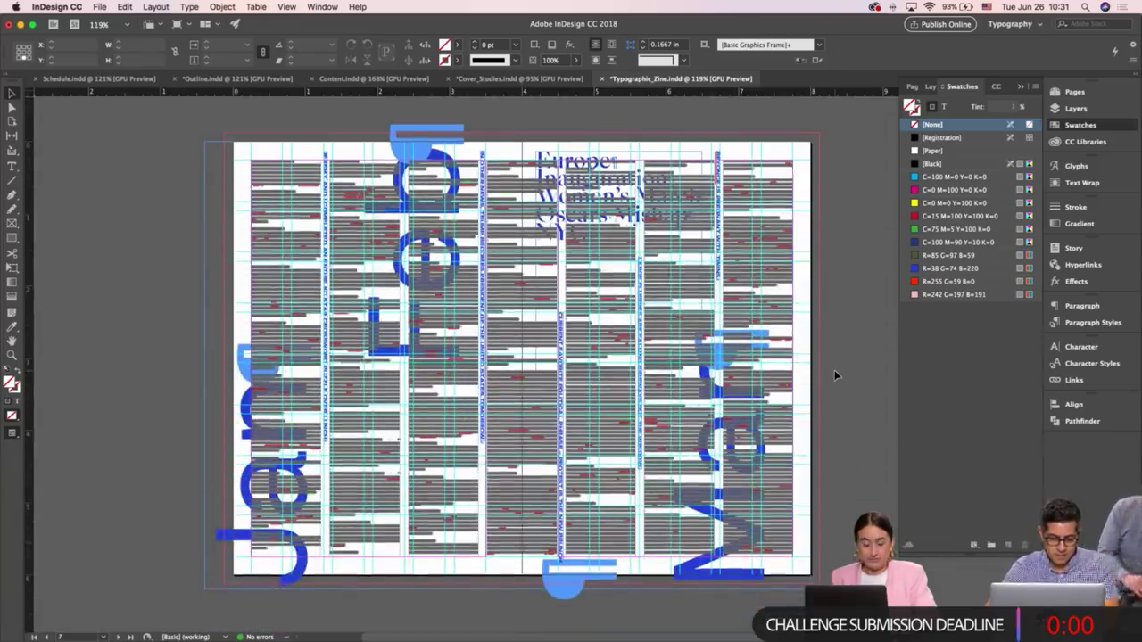
key(w)
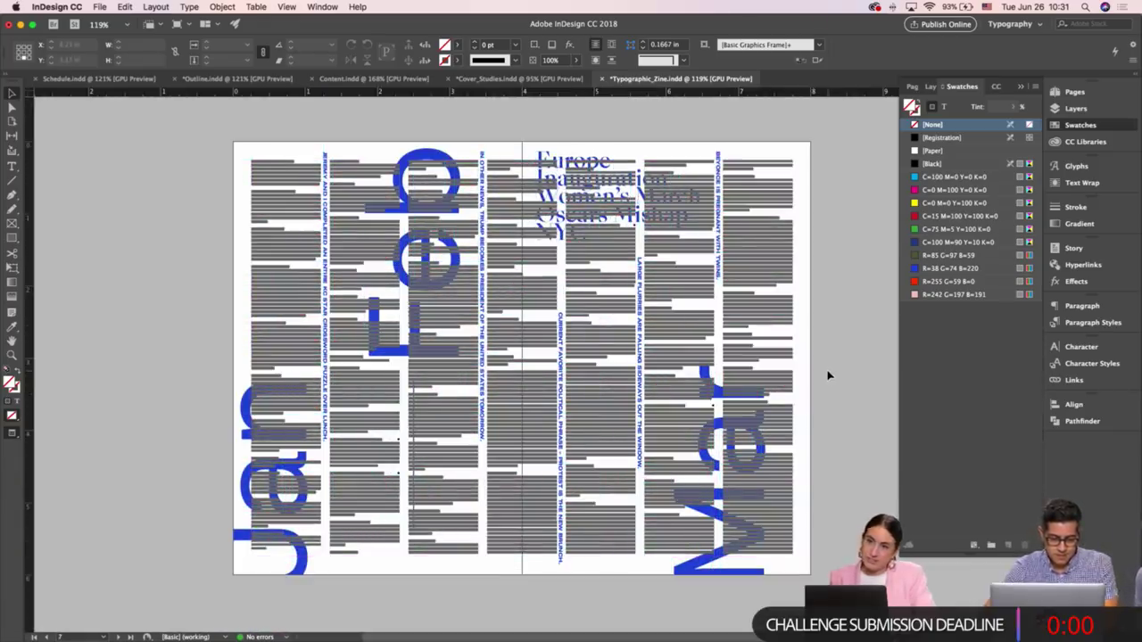
scroll(829, 376, down, 10)
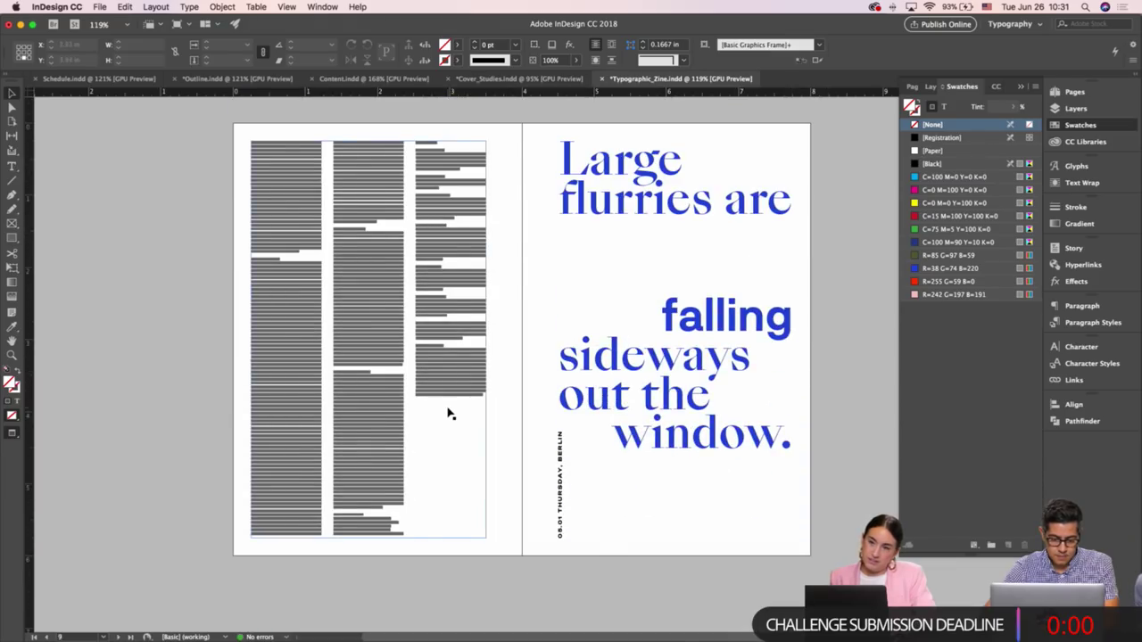
Shorten the three-column text frame from the bottom and move it lower on the left page
key(w)
click(368, 533)
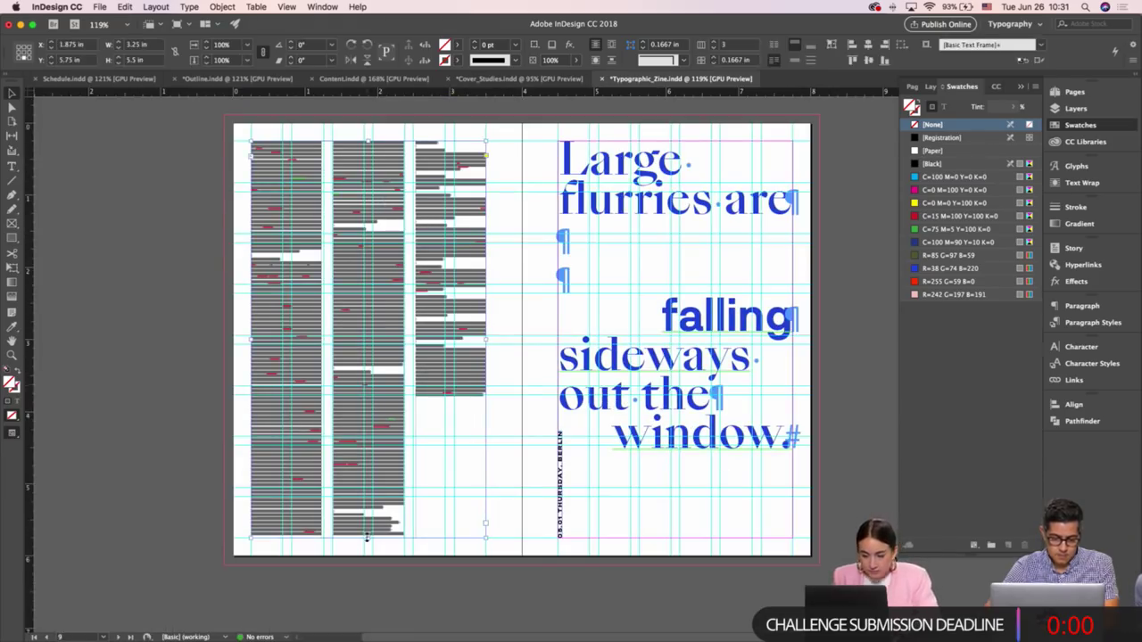
drag(367, 537, 368, 489)
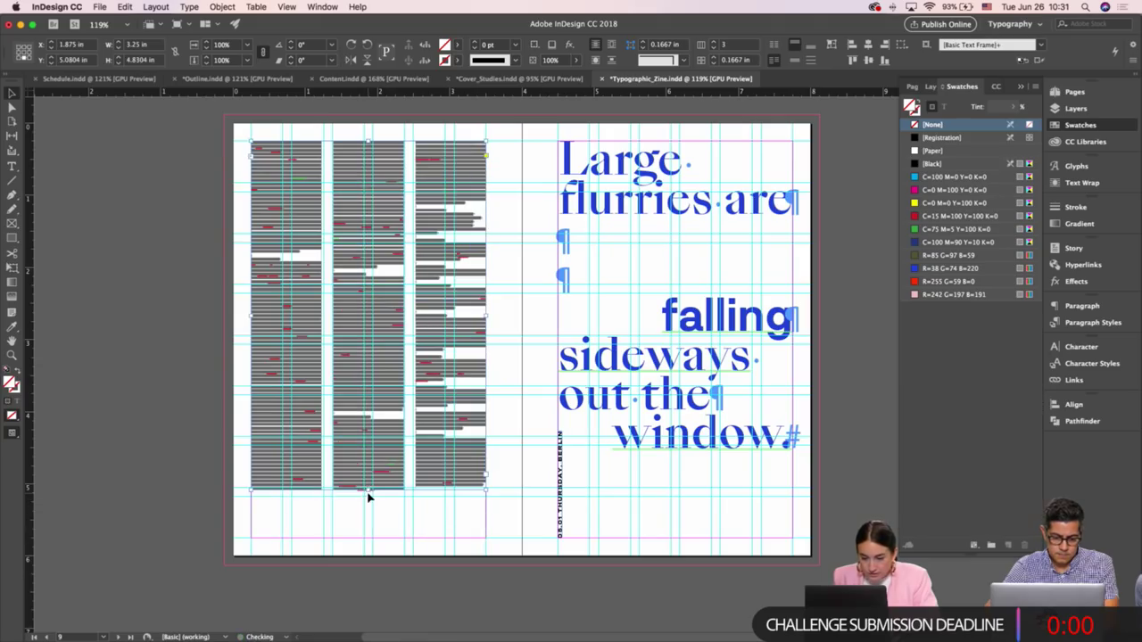
key(w)
key(w)
drag(462, 473, 462, 521)
click(504, 478)
key(w)
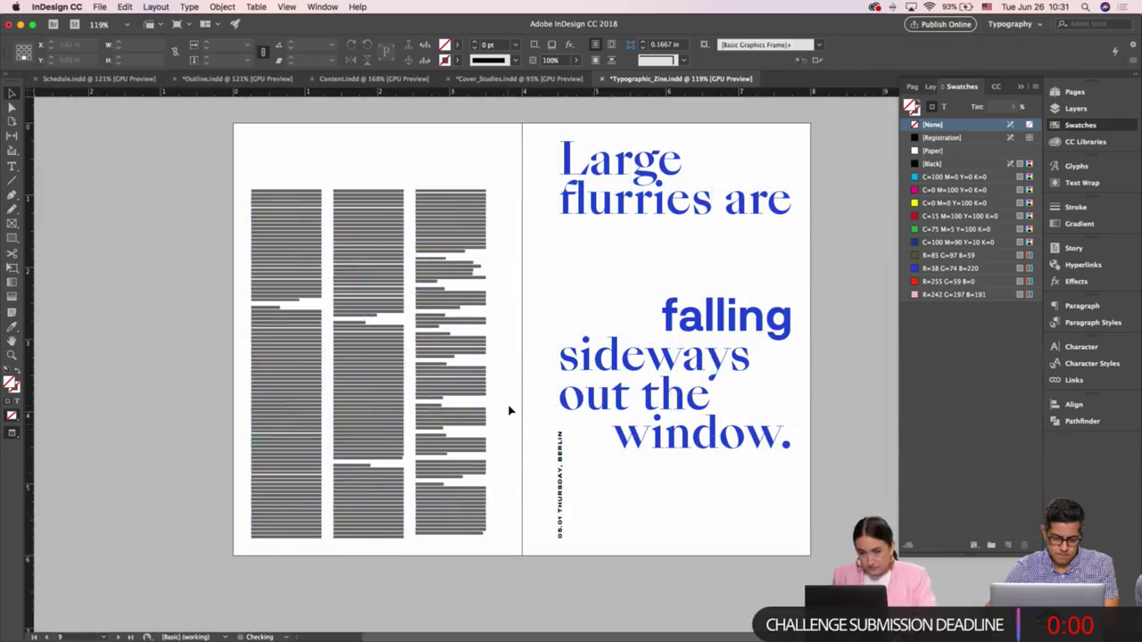
Zoom in on 'falling' and draw a straight line along its baseline
scroll(508, 410, up, 1)
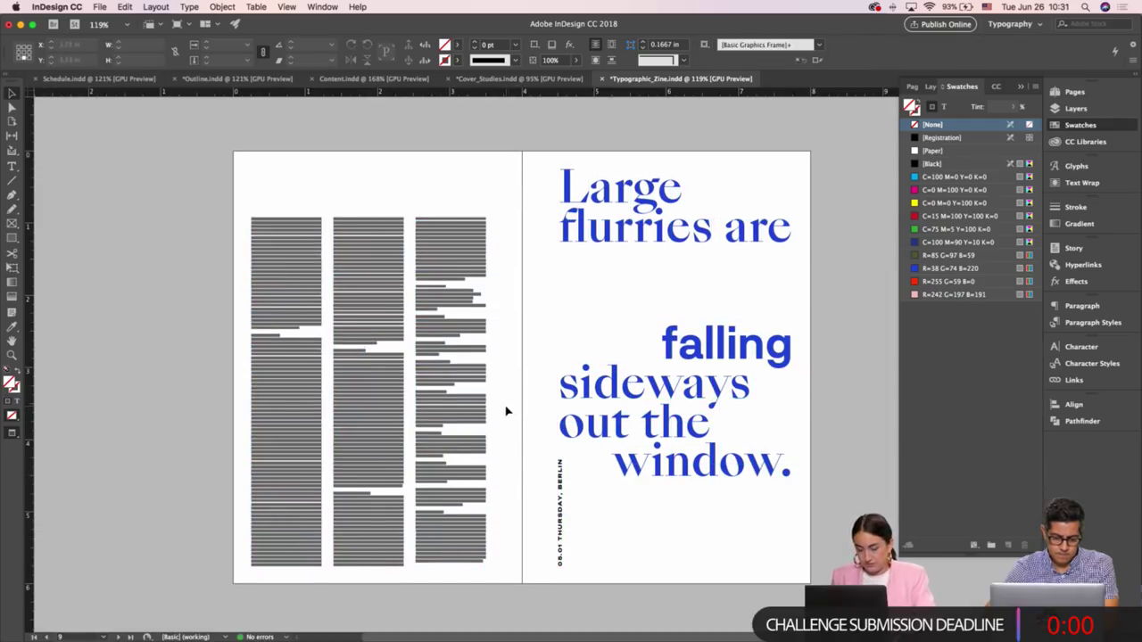
key(w)
scroll(700, 348, up, 5)
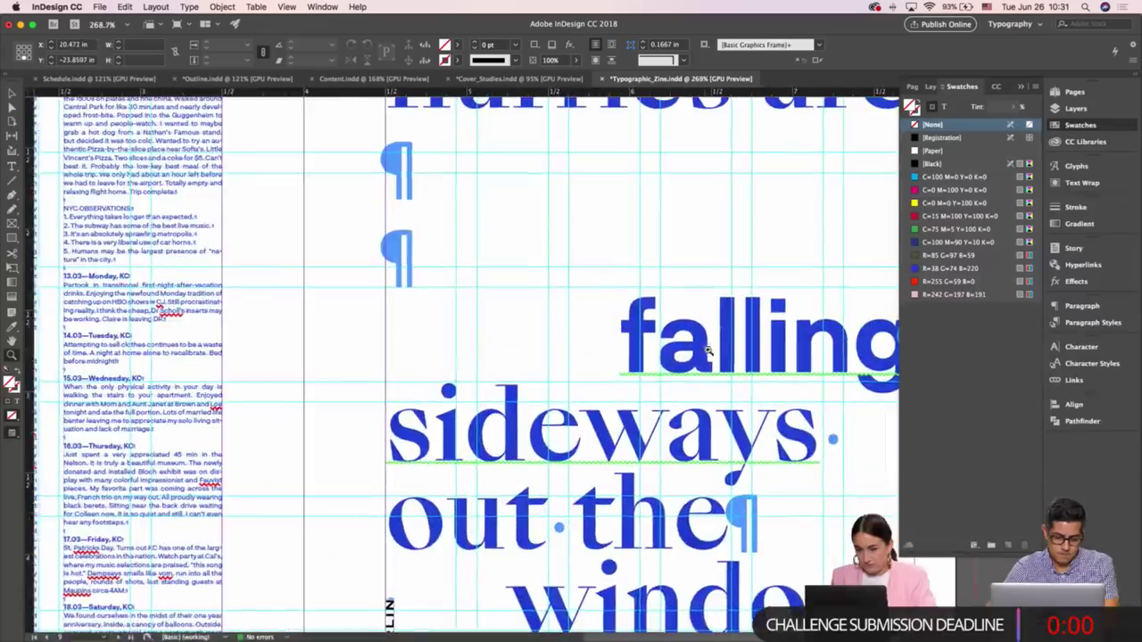
drag(708, 351, 536, 357)
scroll(544, 365, up, 3)
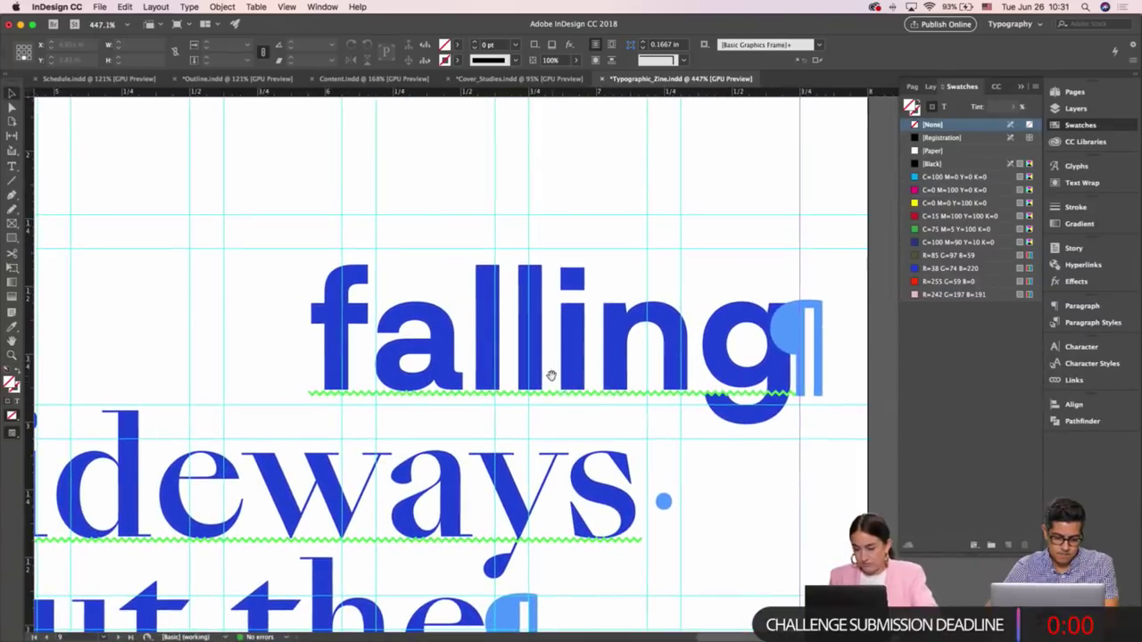
key(\)
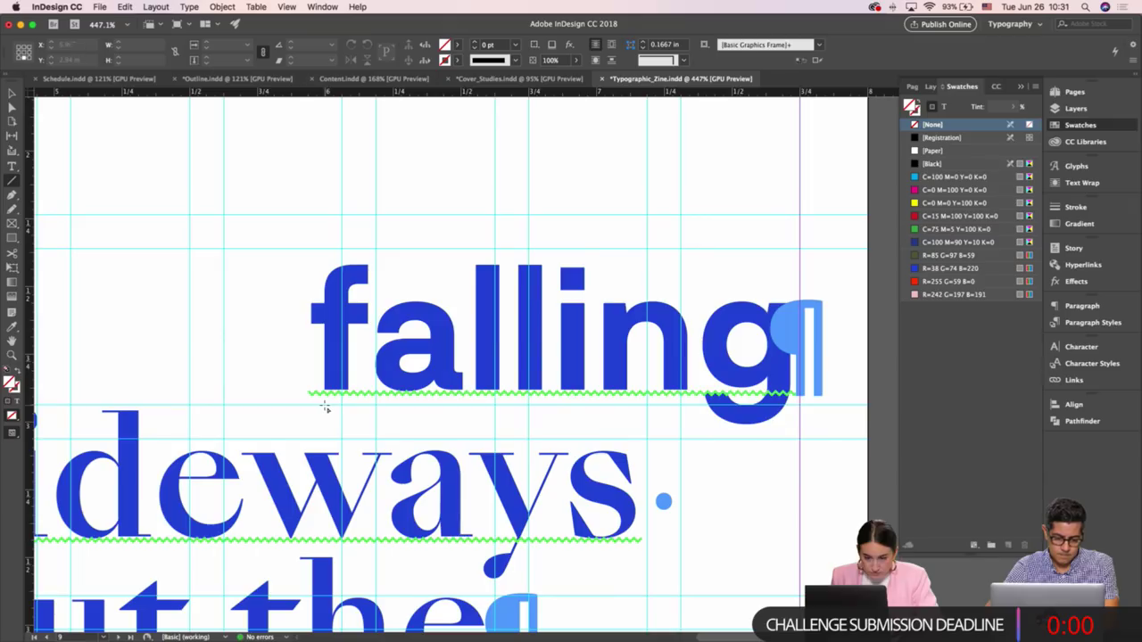
drag(325, 406, 792, 406)
key(v)
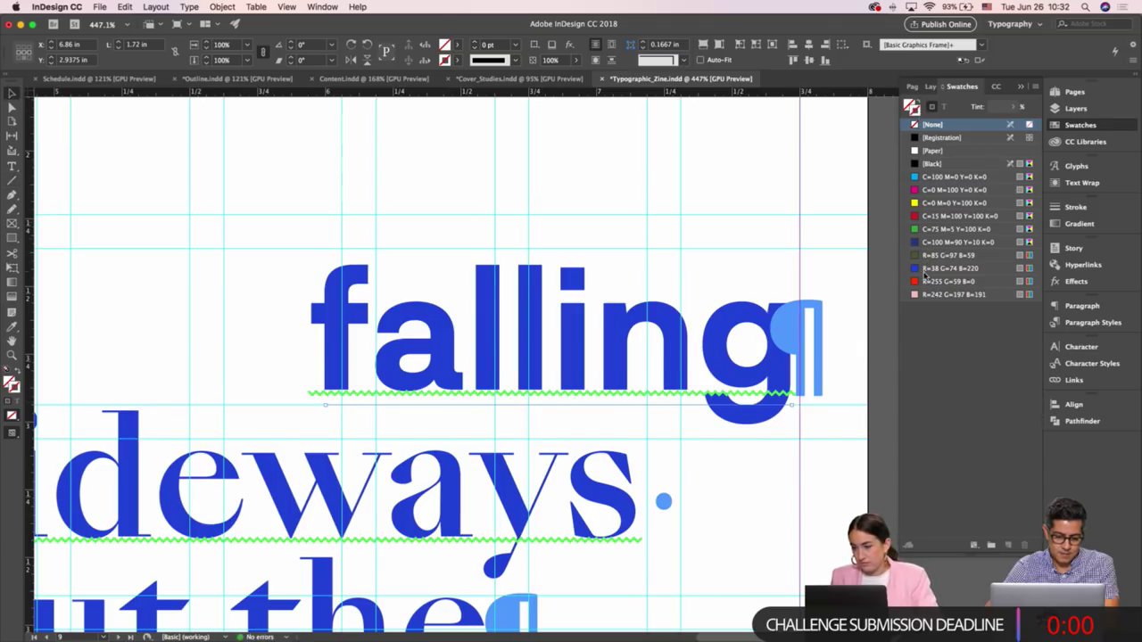
Color the underline blue (R=38 G=74 B=220) with a 0.5 pt stroke
click(928, 269)
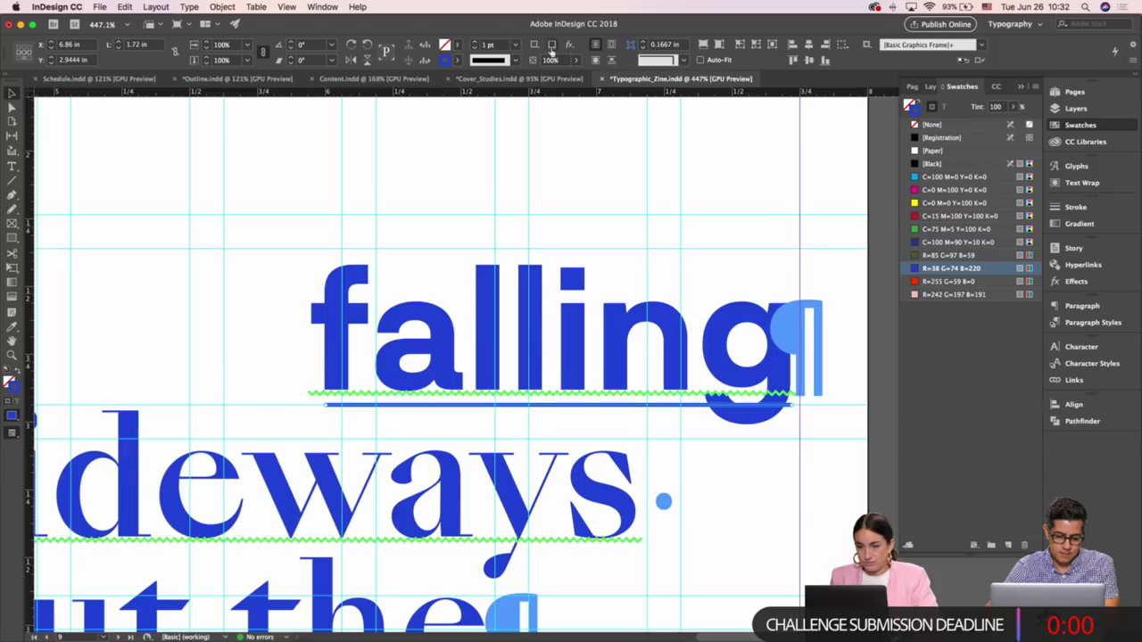
click(516, 45)
click(512, 86)
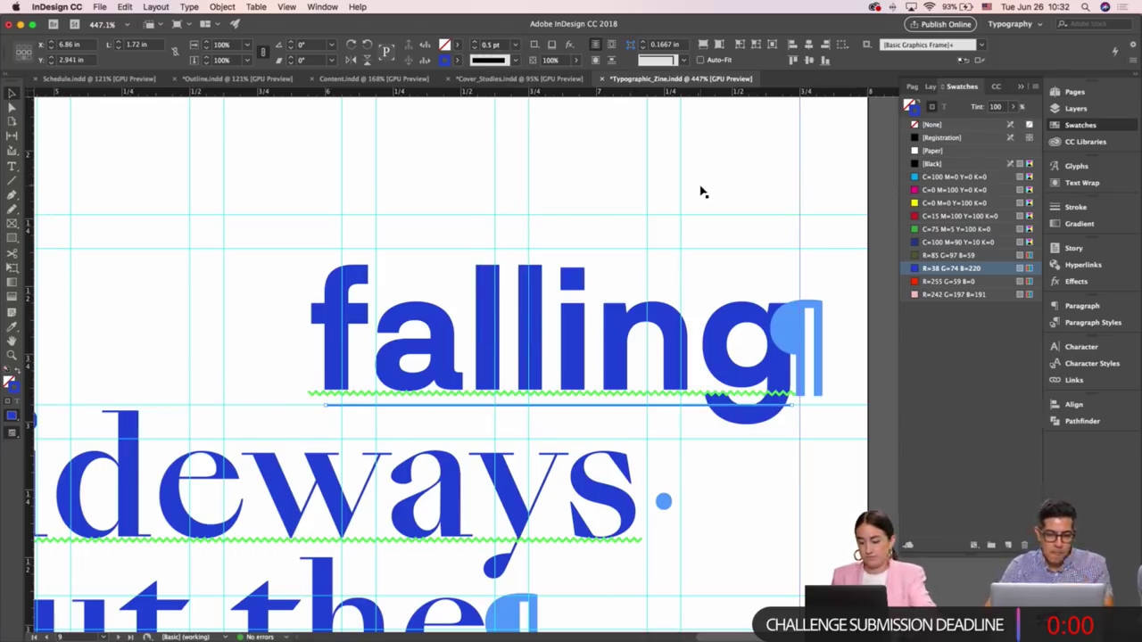
key(super+alt+0)
click(754, 242)
Preview the quote spread and scroll up to inspect the underlined 'falling'
key(w)
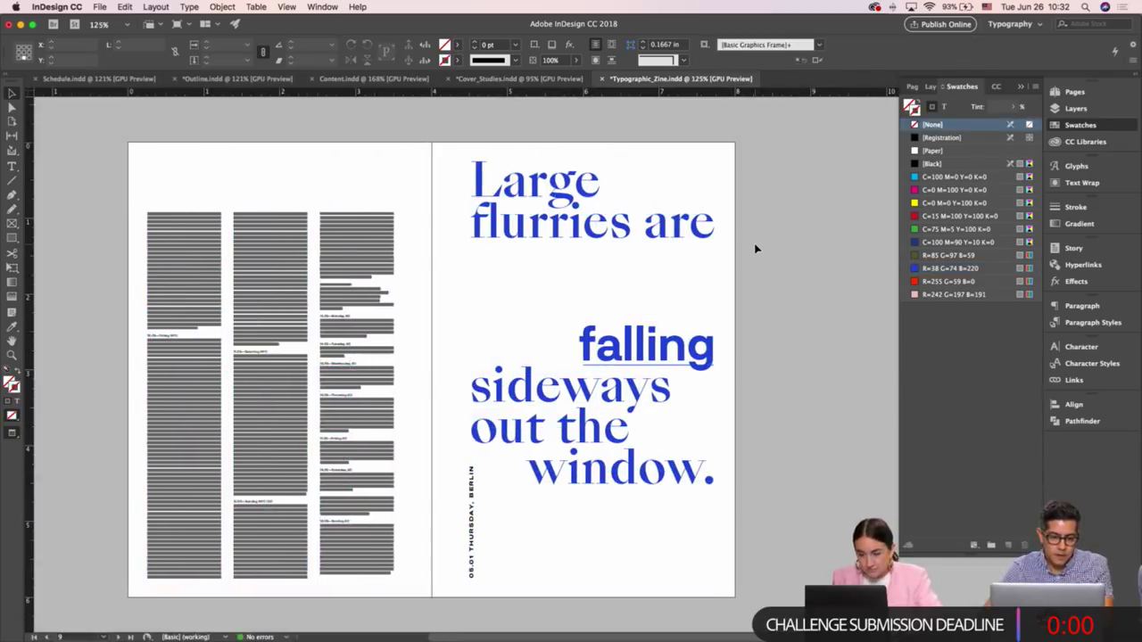
scroll(745, 308, up, 5)
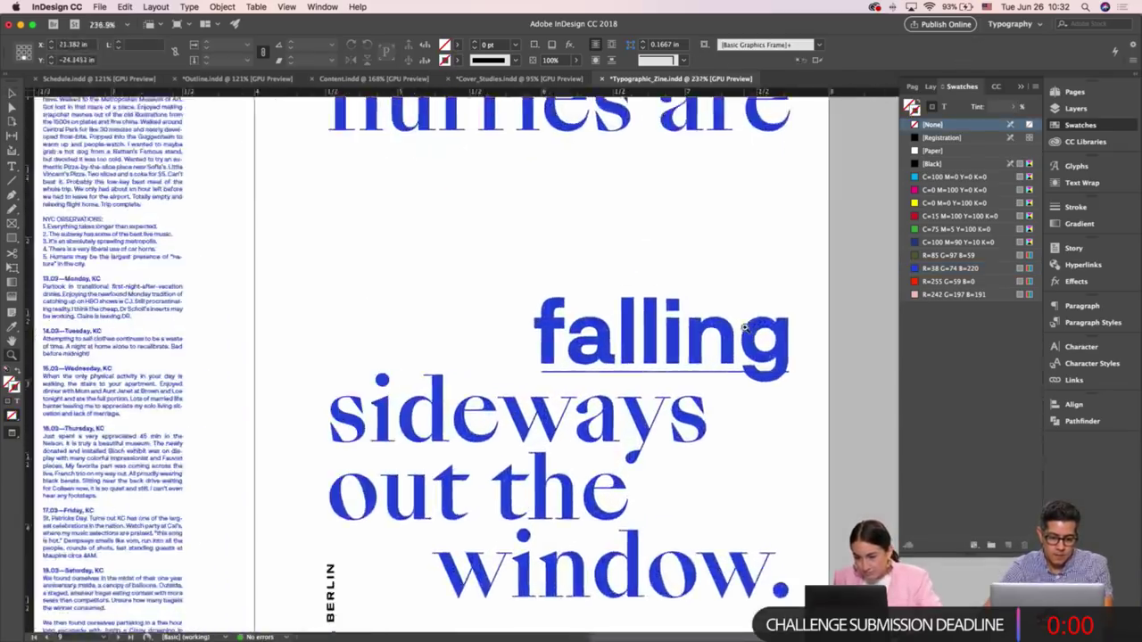
scroll(746, 327, up, 5)
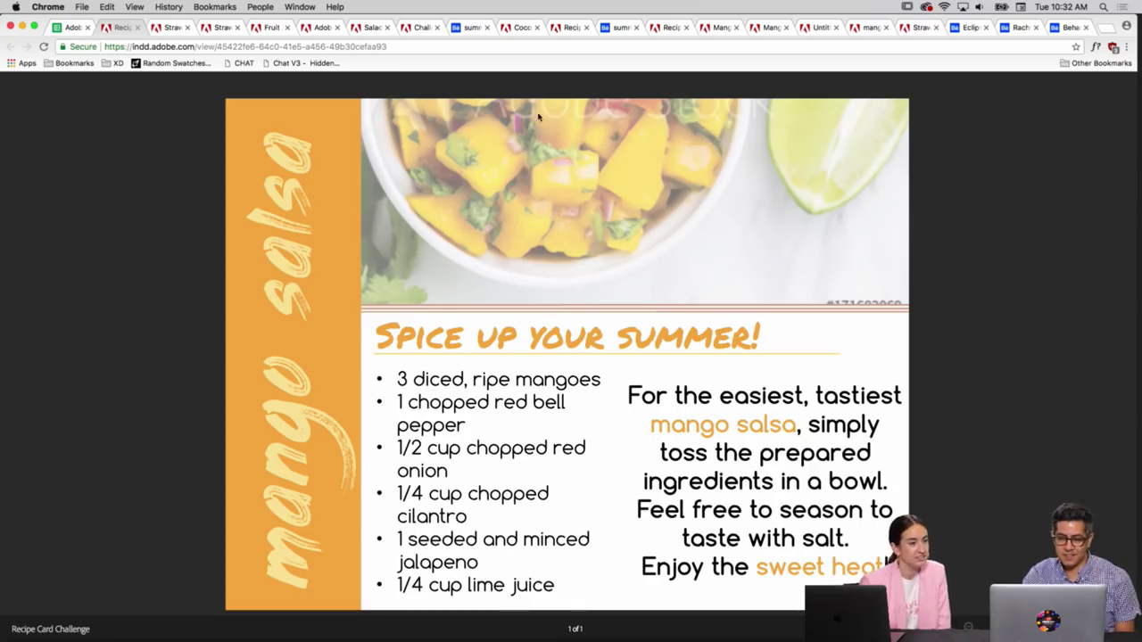
Browse the Strawberry Banana Milkshake recipe cards, then open the Fruit Junkie publication
click(166, 29)
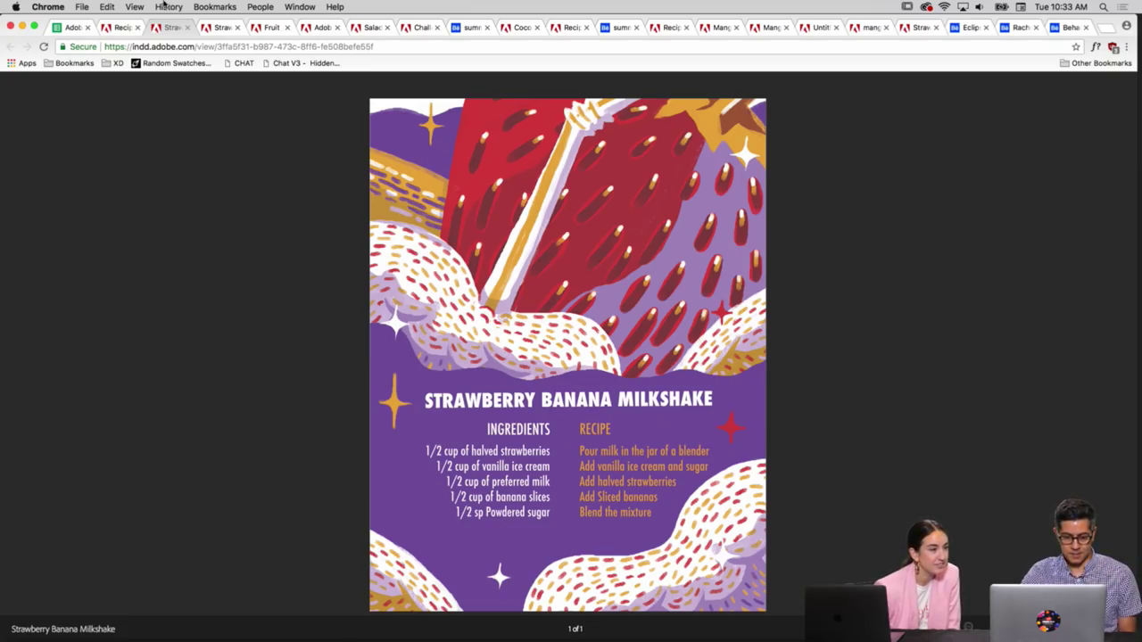
click(220, 27)
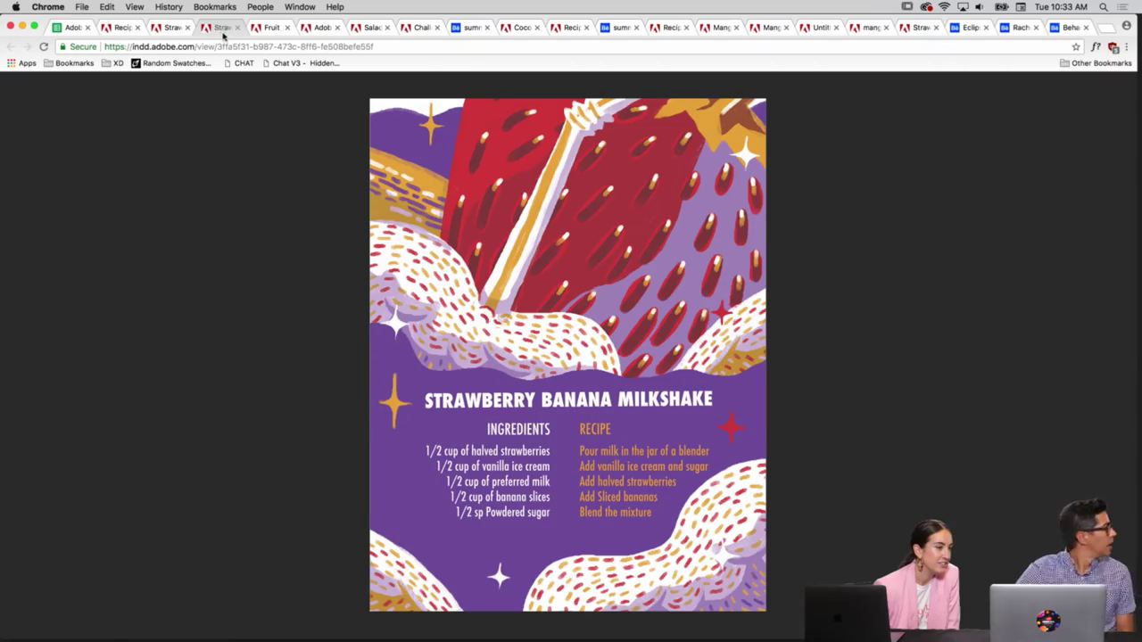
click(268, 28)
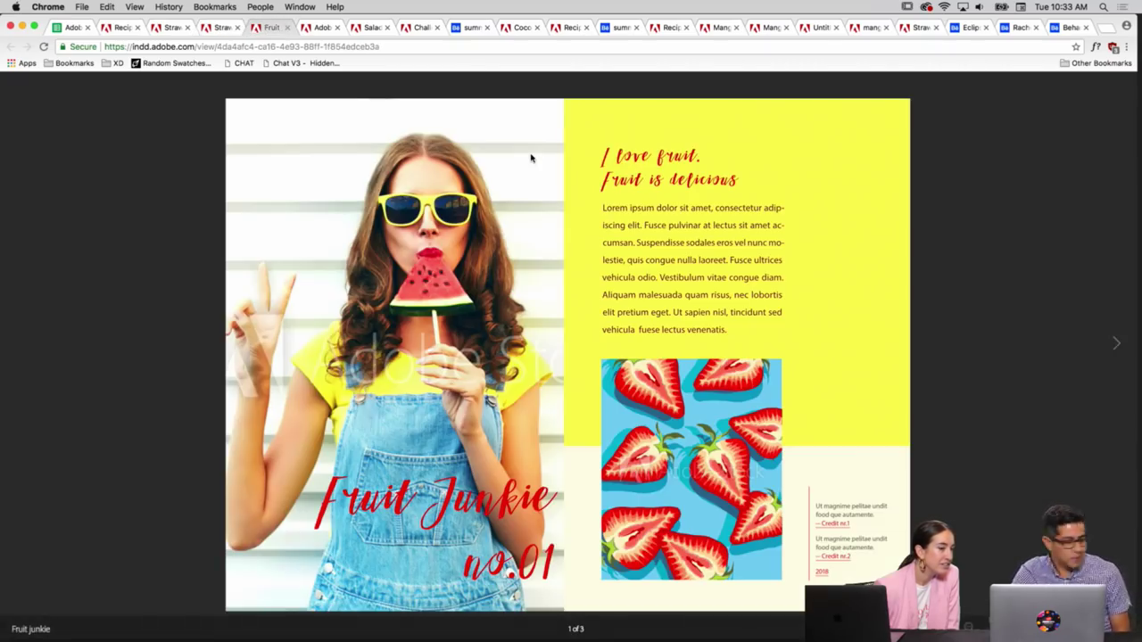
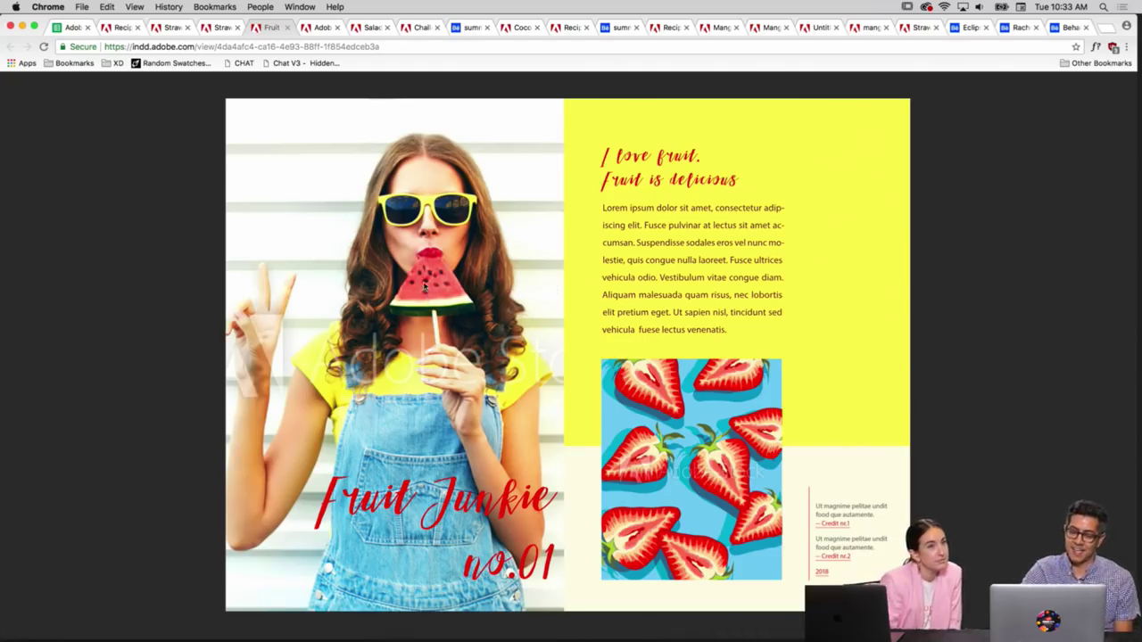
Switch to the Blood Orange & Pomegranate Sparkling Sangria recipe document, page 1 of 2
click(314, 28)
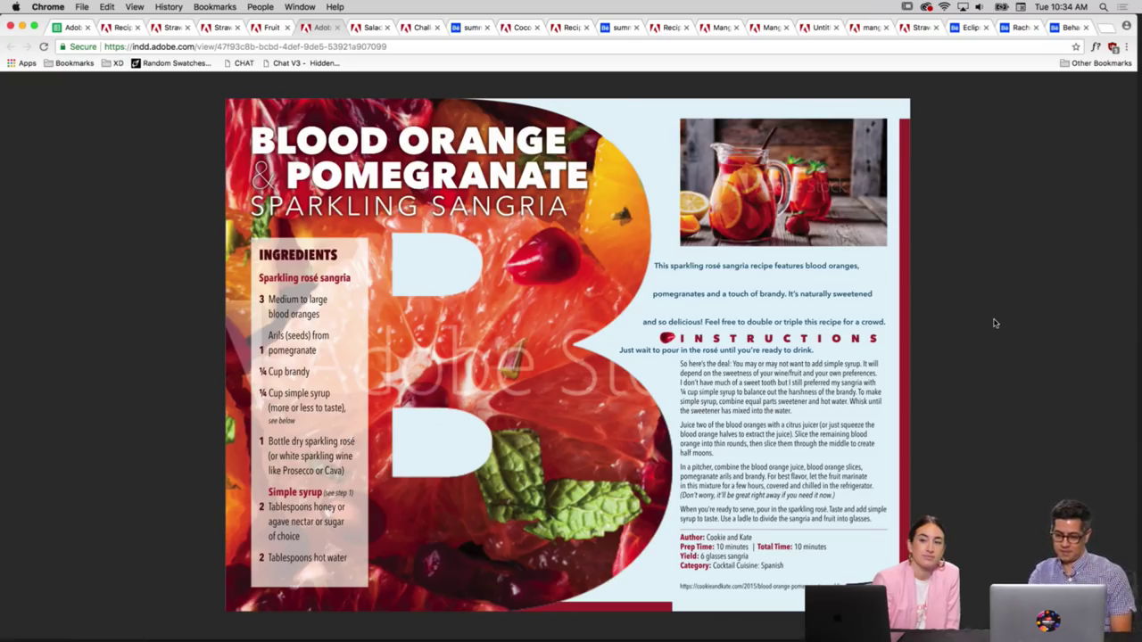
Switch to the one-page 'Salad for the summer' Tomato Salad recipe tab
click(370, 27)
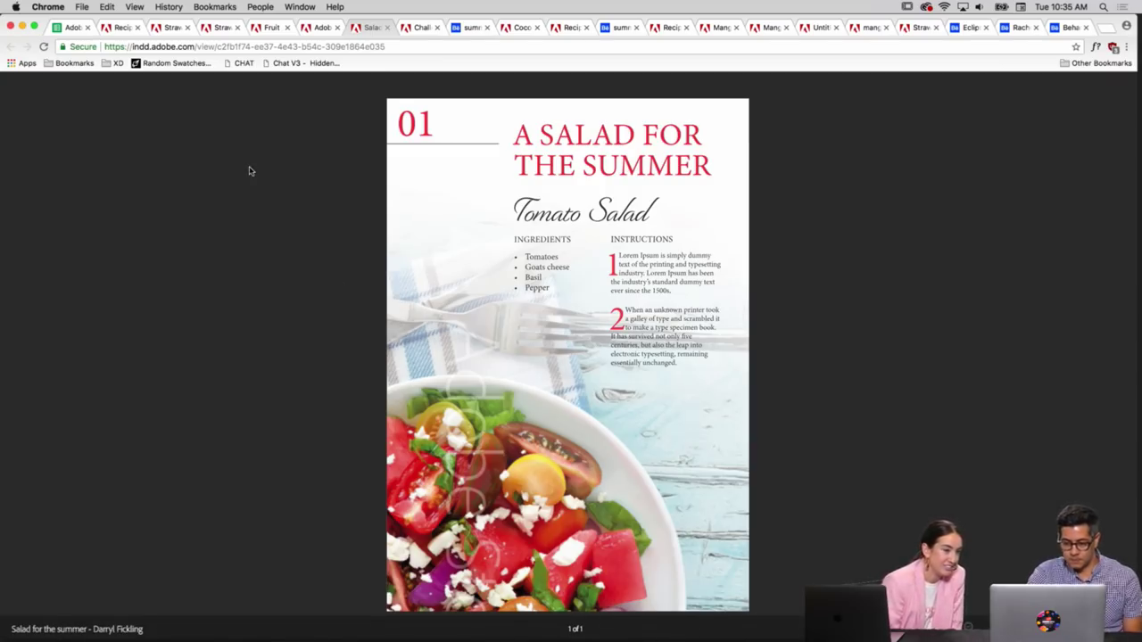
Switch to the Challenge Editorial Design tab showing the Mini Chefs 'Nombre de la receta' page
click(410, 28)
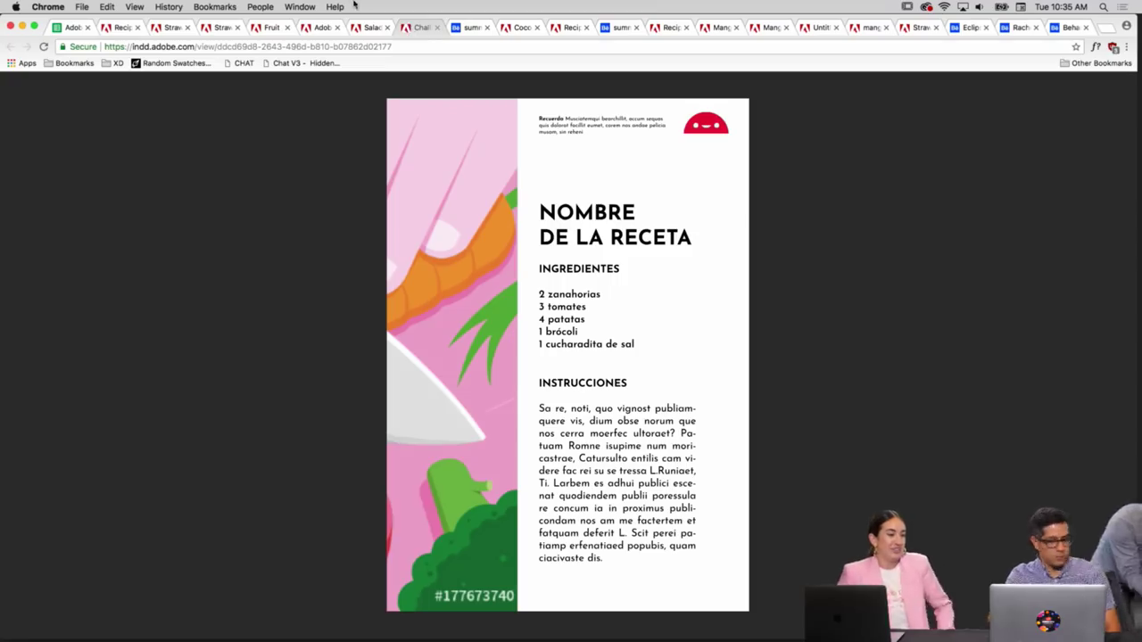
Revisit the salad tab, then page through all four Mini Chefs pages, ending on the cover
click(363, 27)
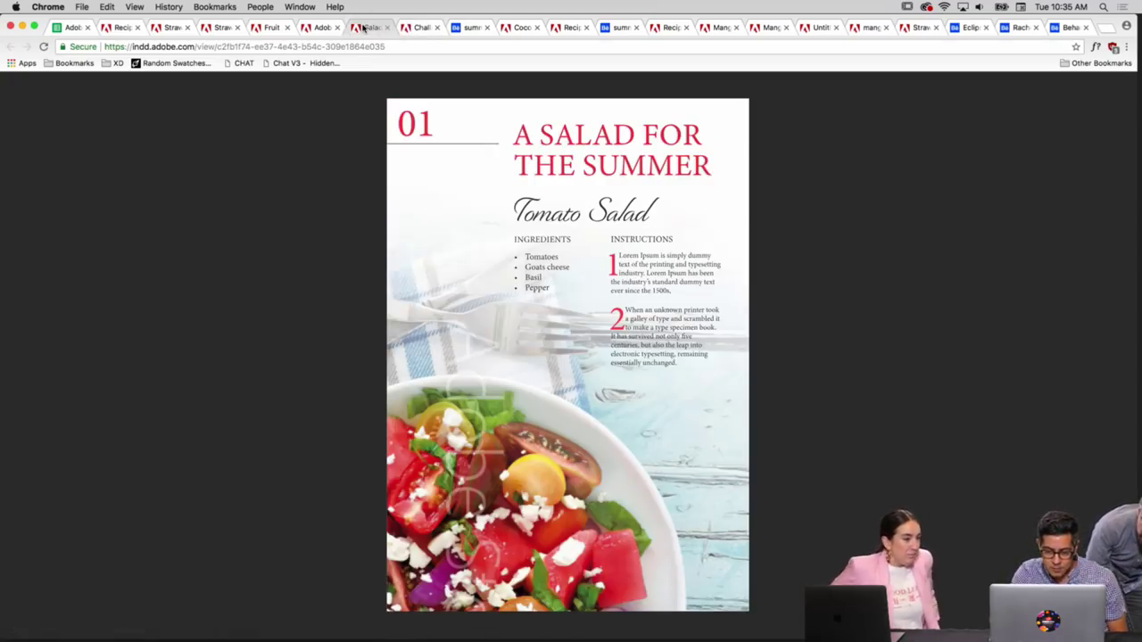
click(418, 28)
key(Left)
key(Left)
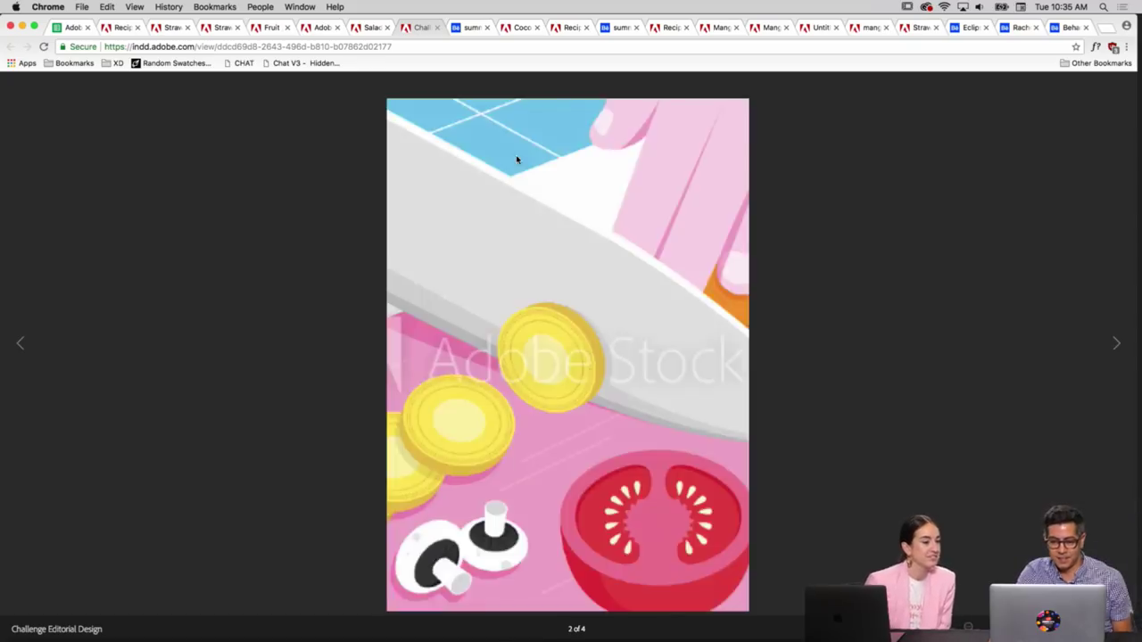
key(Right)
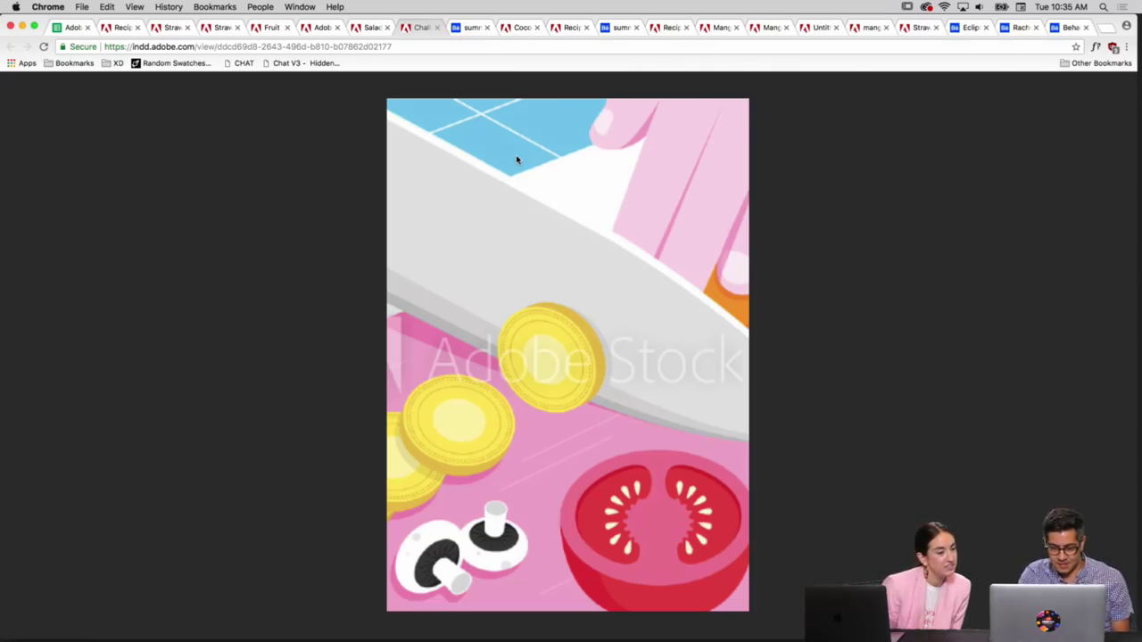
key(Right)
key(Left)
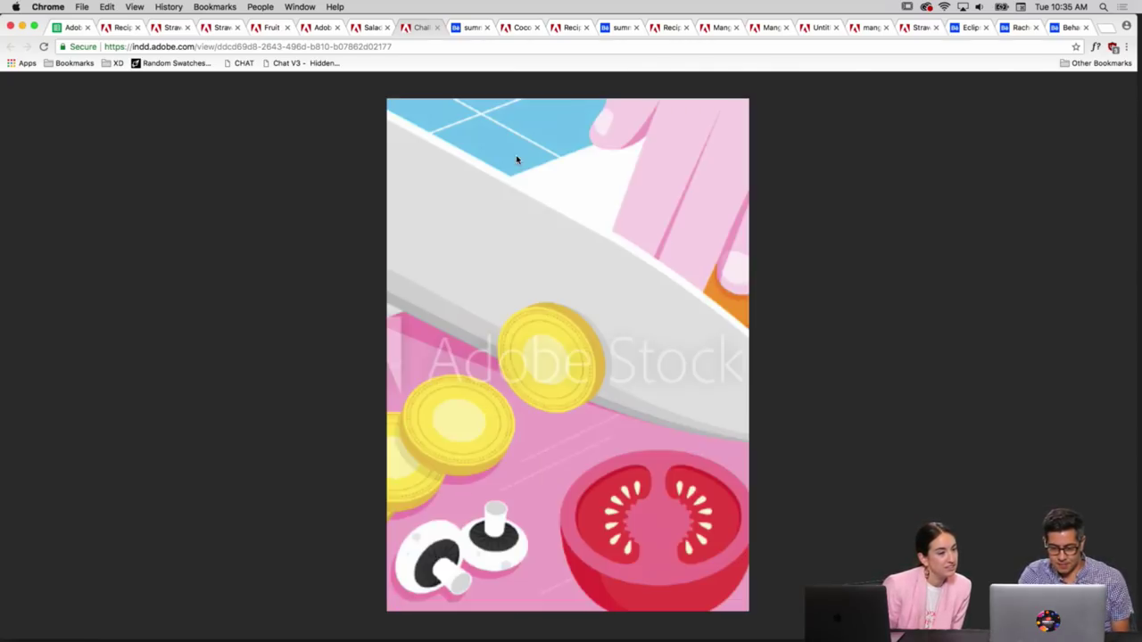
key(Right)
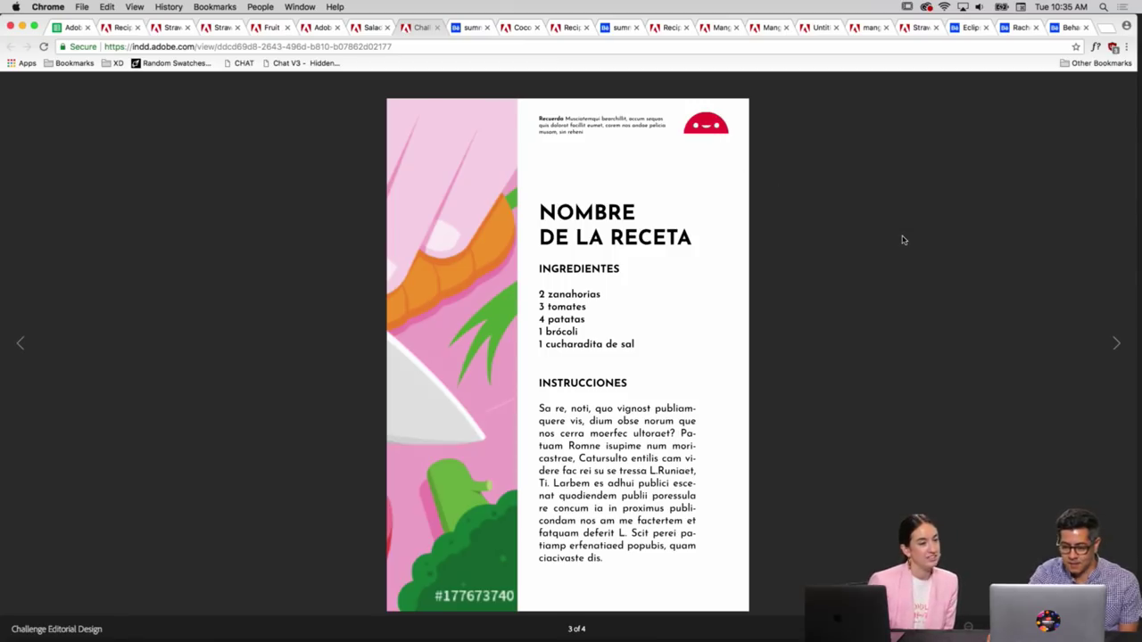
key(Right)
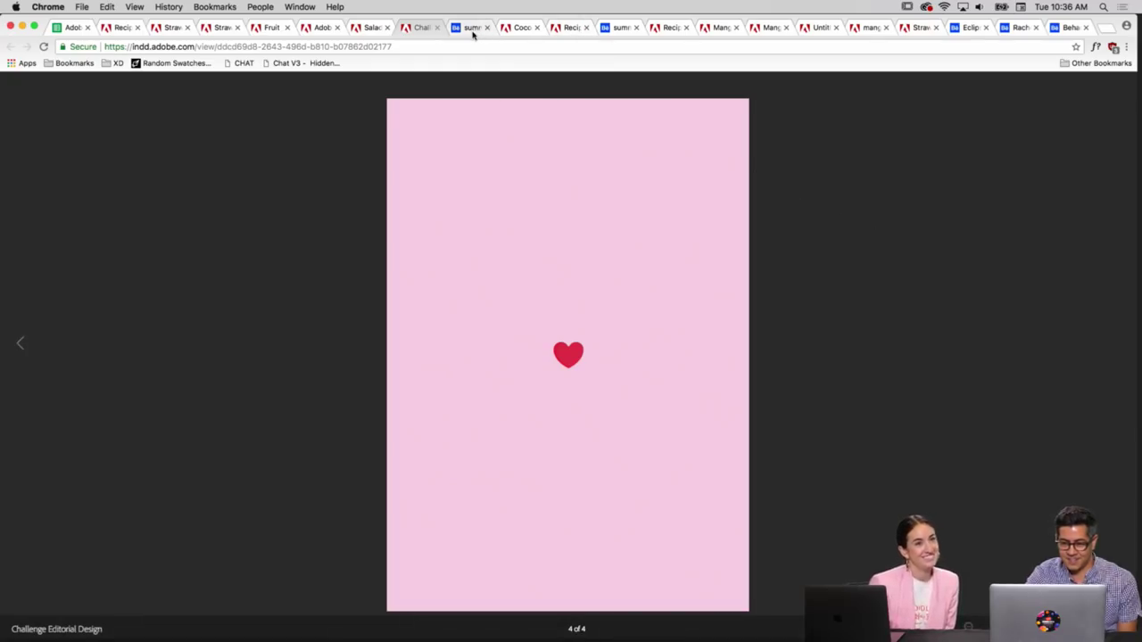
key(Left)
key(Left)
key(Left)
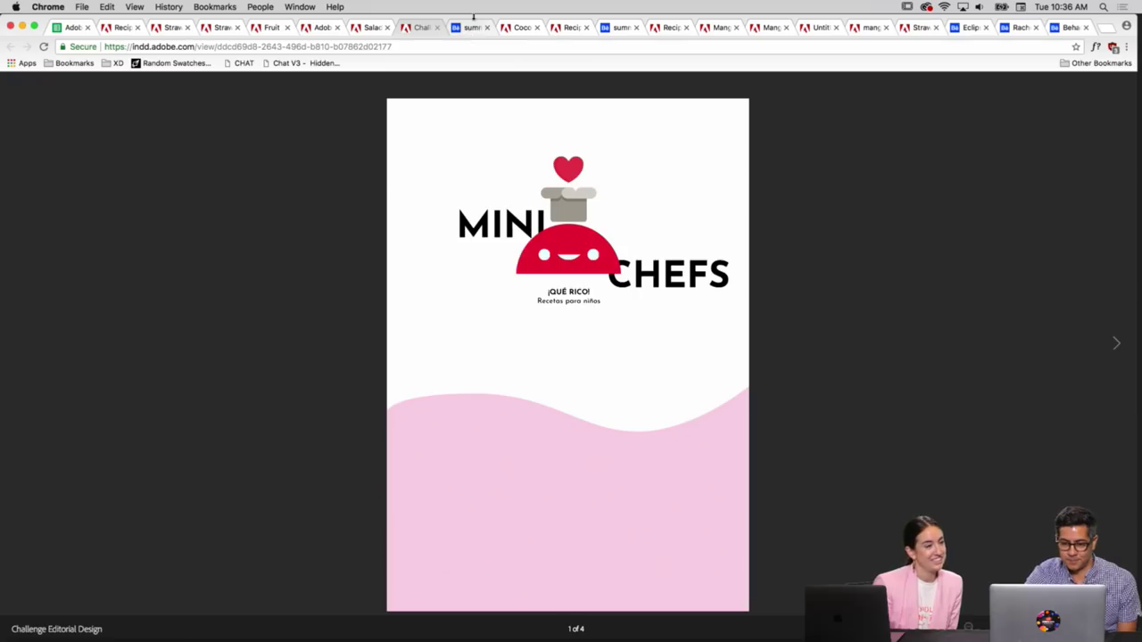
View the Behance summer recipe card project full size, then switch to the Coconut-Lime Cheesecake recipe
click(470, 28)
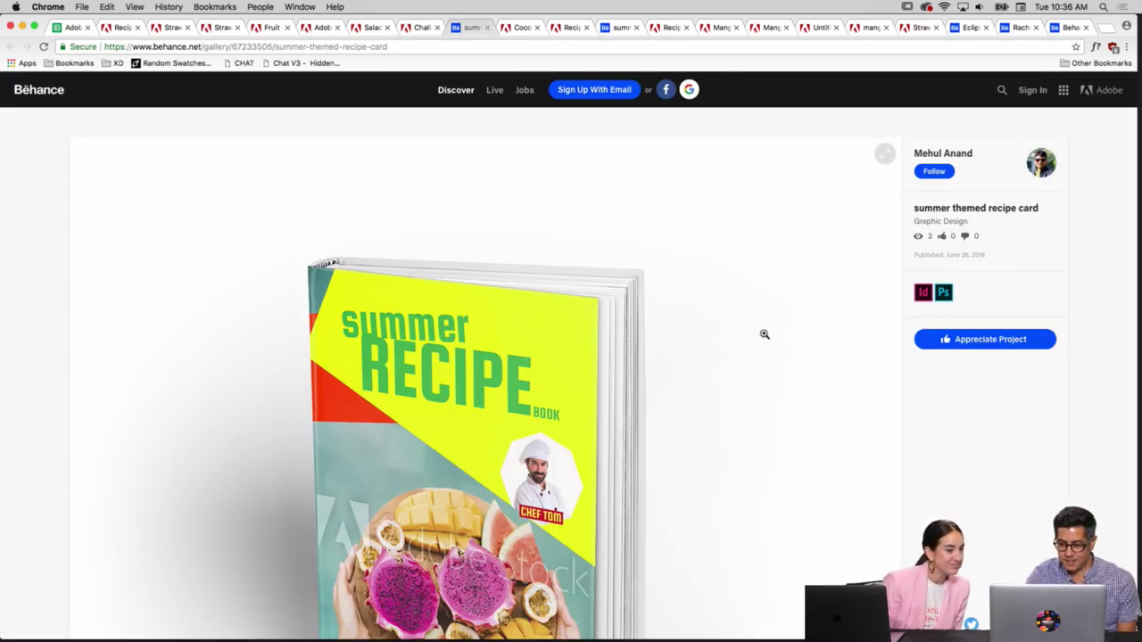
scroll(808, 359, down, 2)
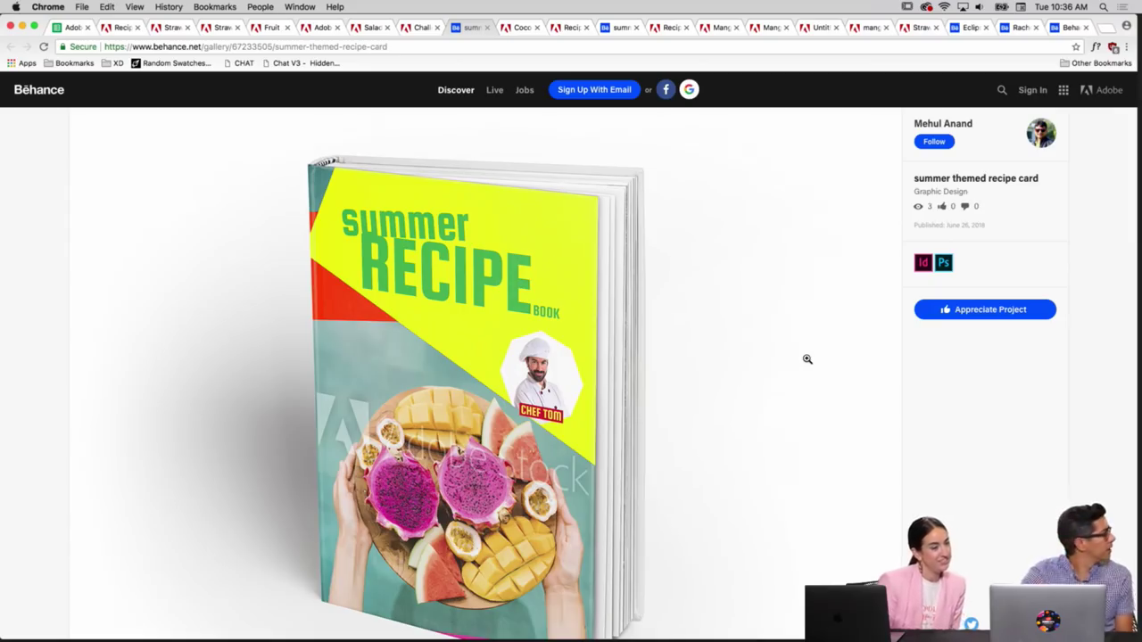
click(808, 358)
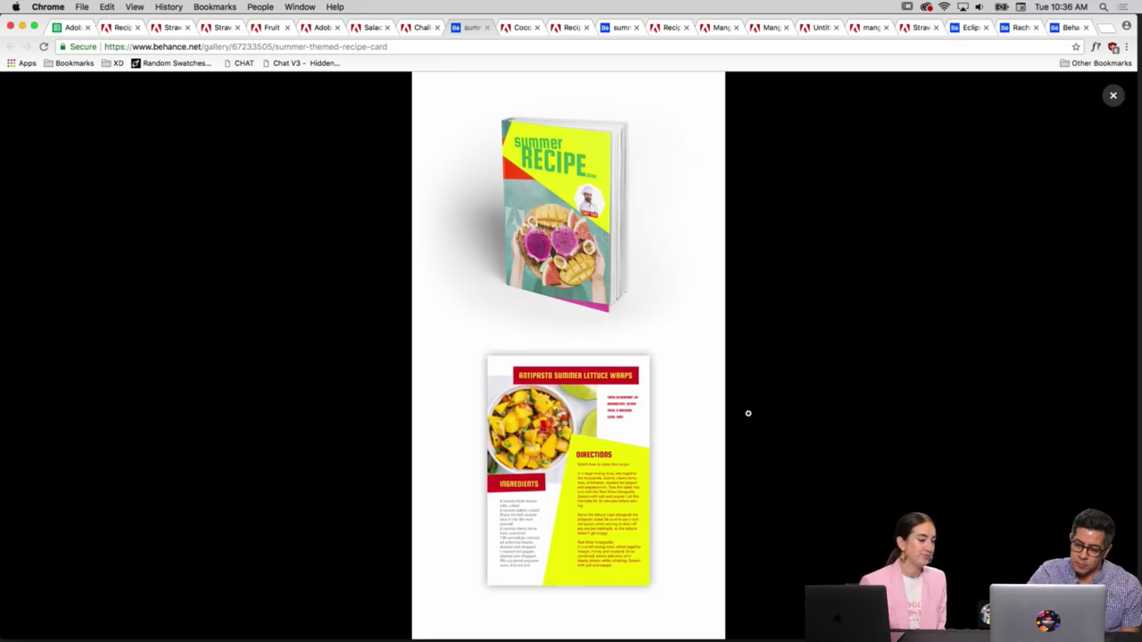
click(514, 29)
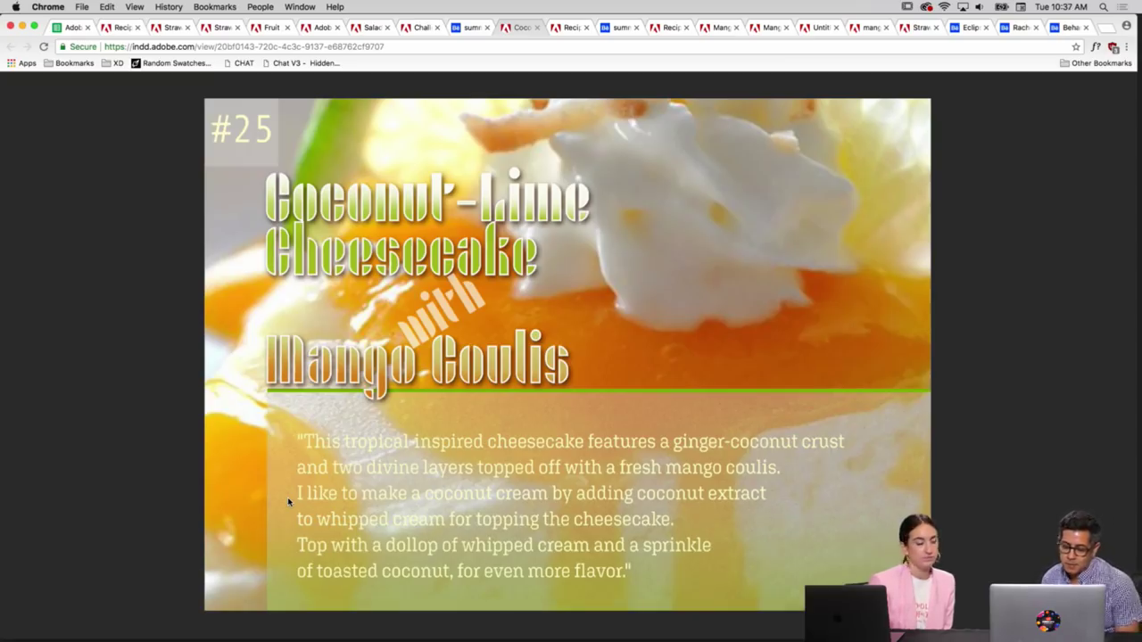
Reload the cheesecake recipe, compare its photo intro and directions pages, then switch to tacos al pastor
key(super+r)
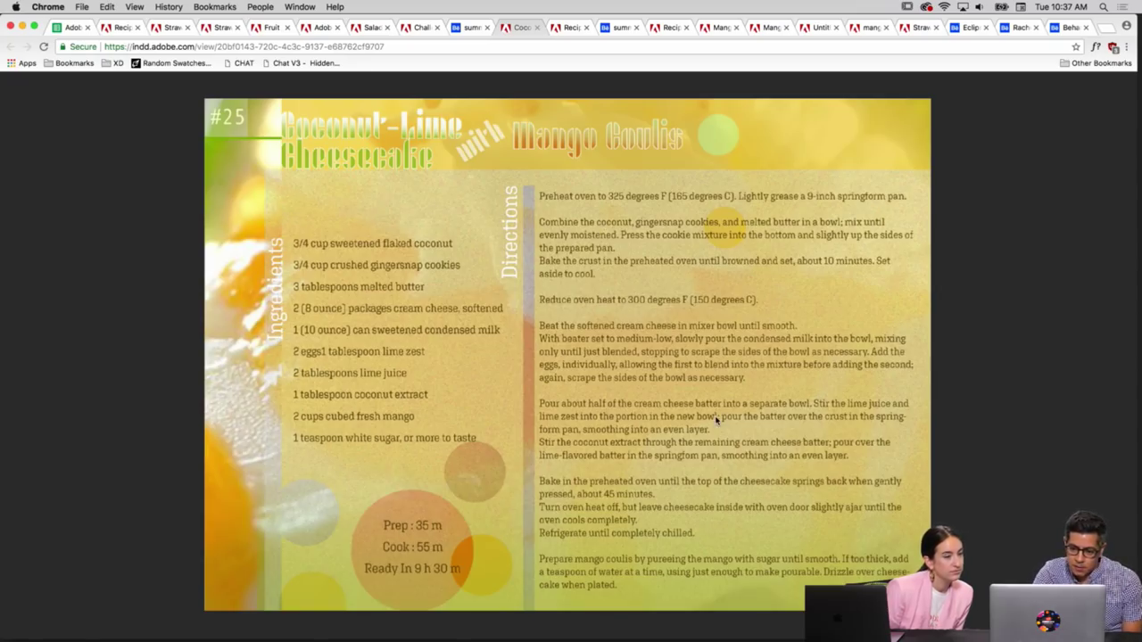
mouse_move(622, 292)
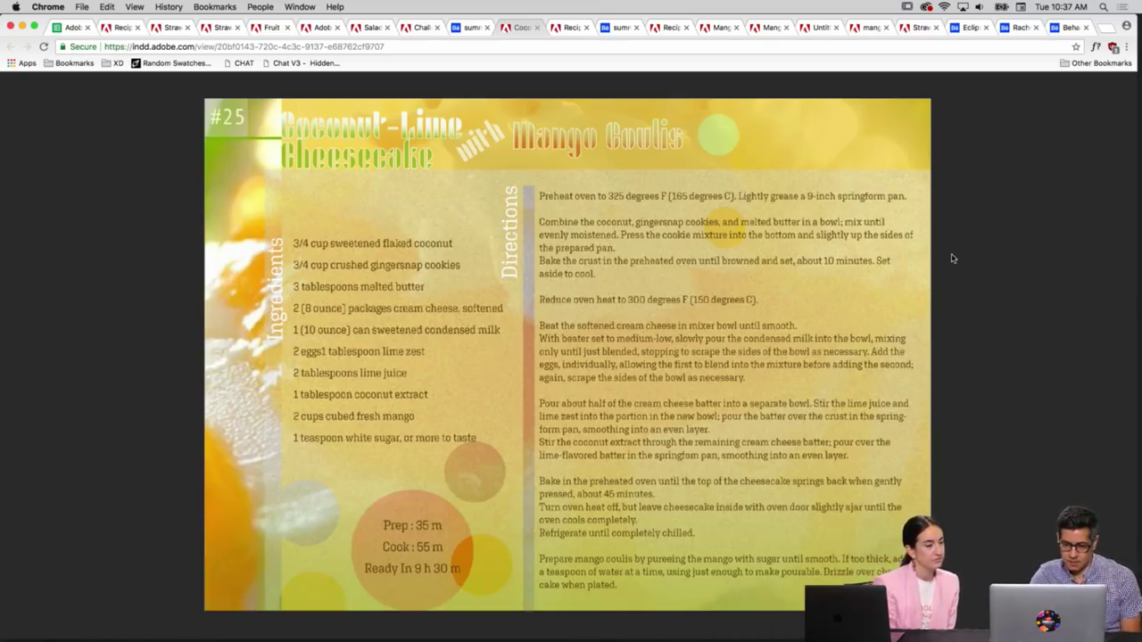
key(Left)
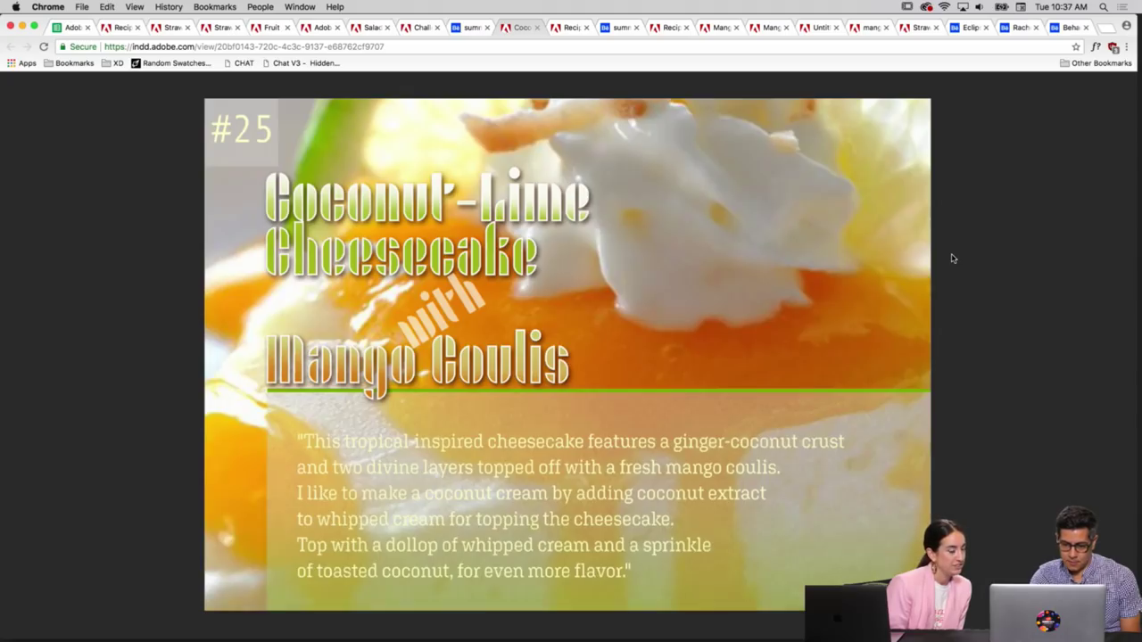
key(Right)
key(Left)
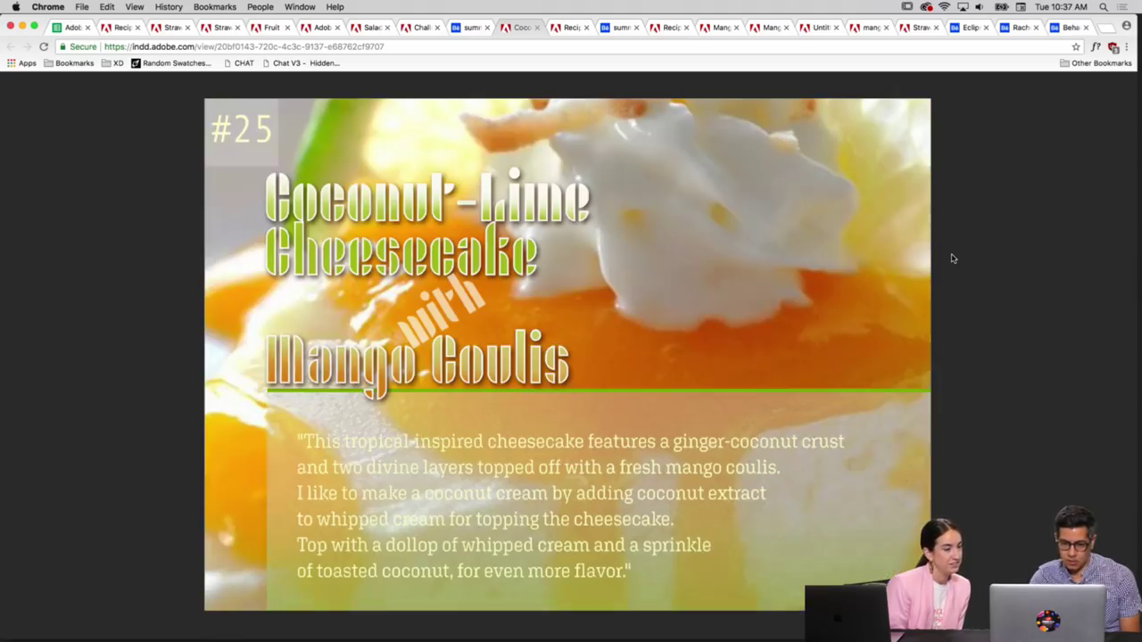
click(569, 33)
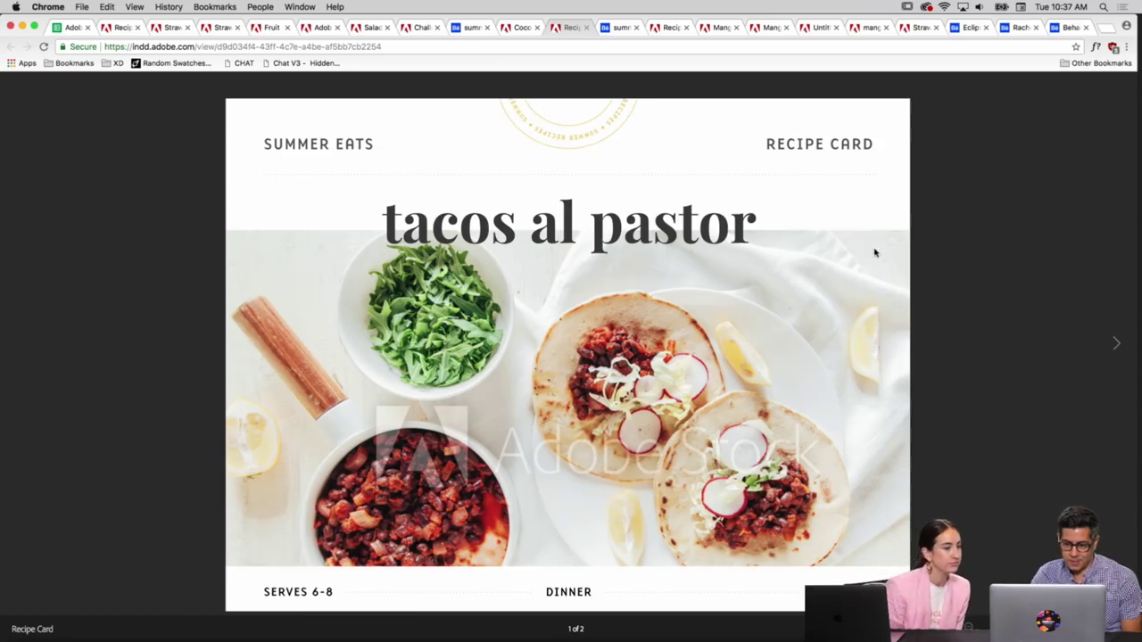
Compare the tacos al pastor cover and ingredients pages, then return to the Behance project
key(Right)
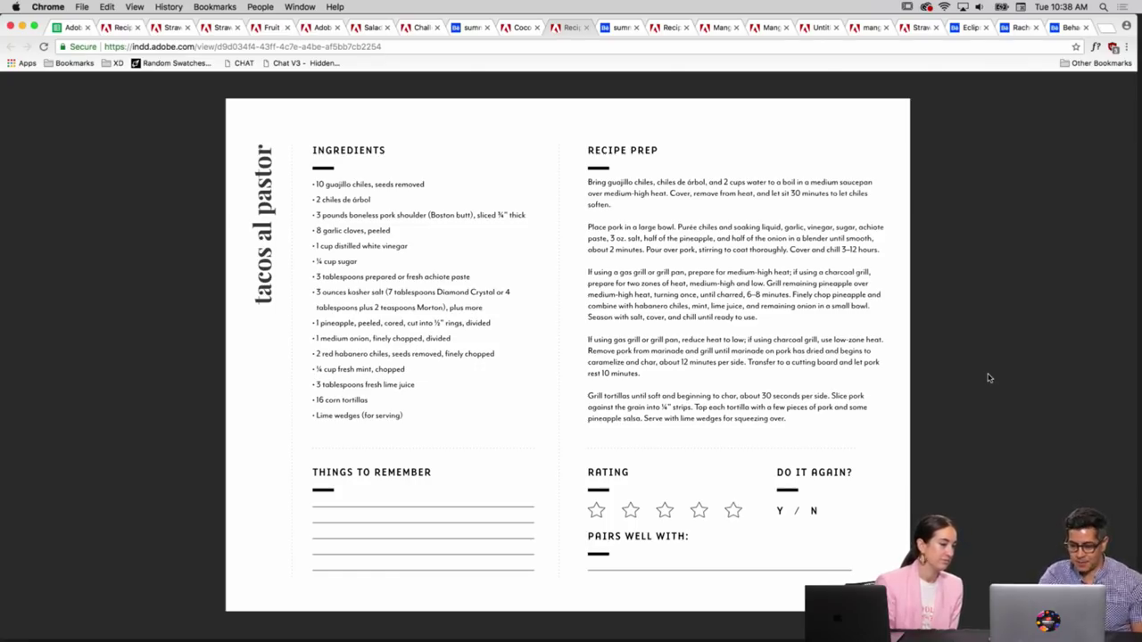
key(Left)
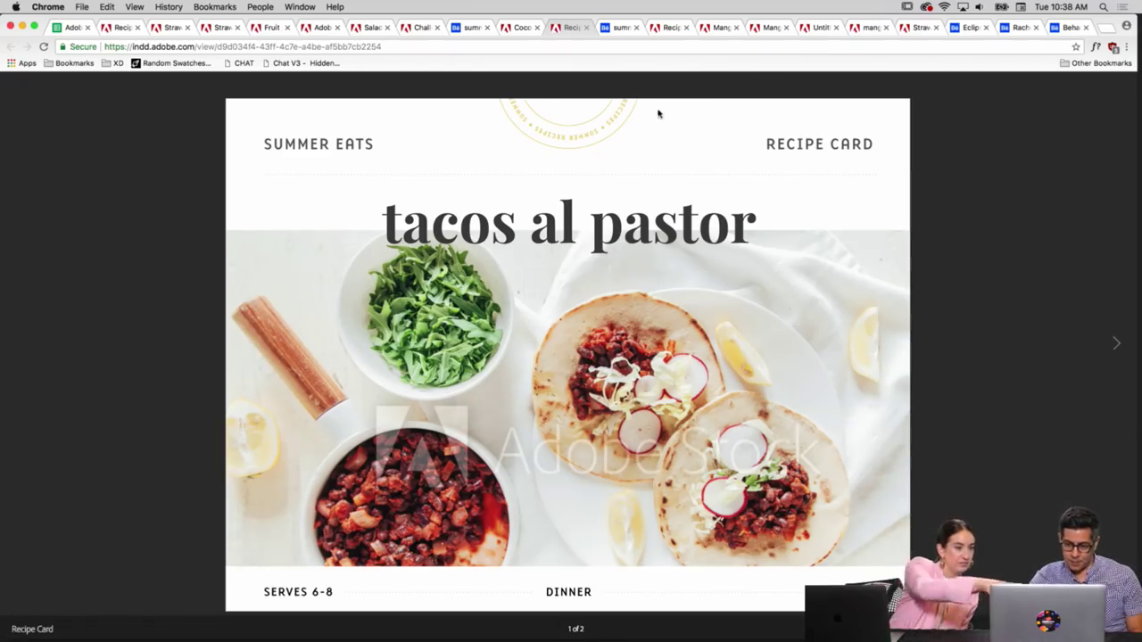
key(Right)
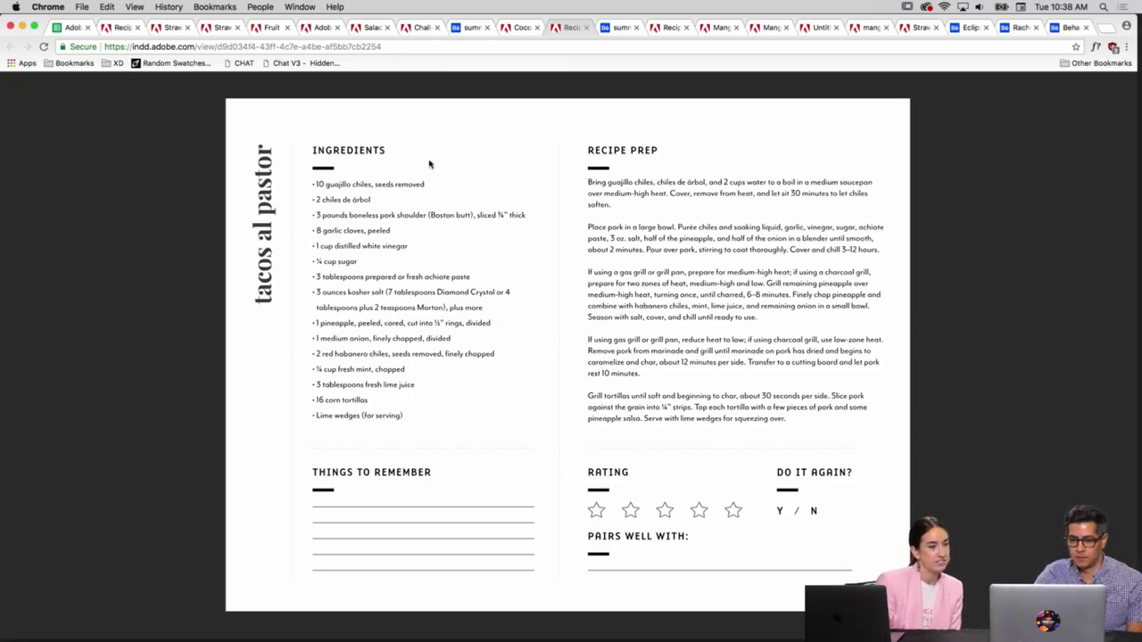
click(617, 28)
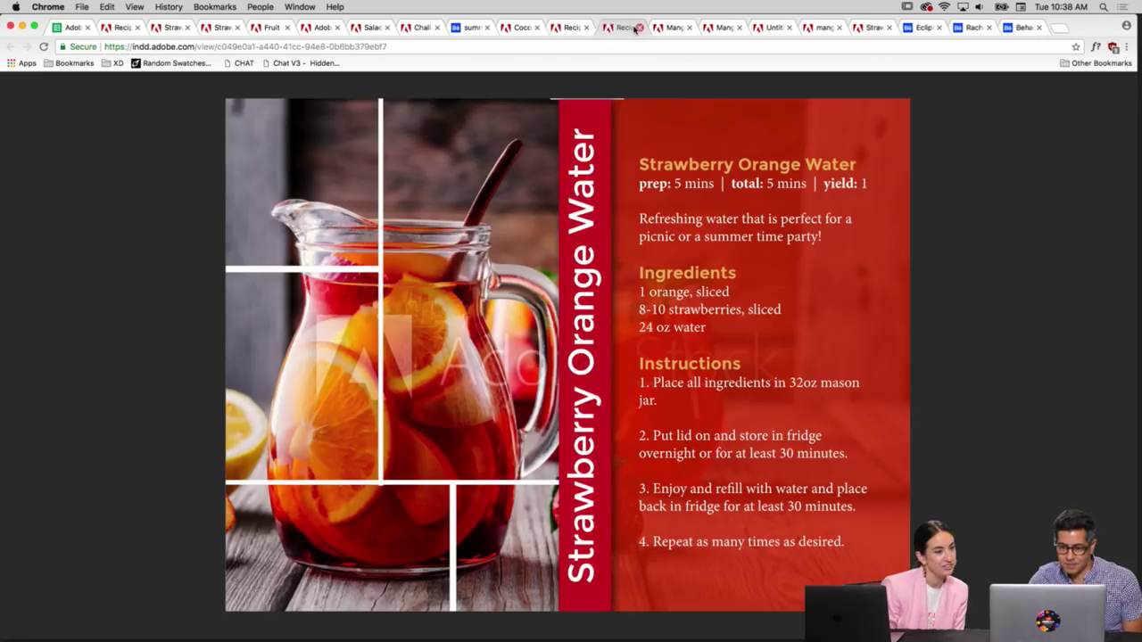
Close the Behance summer recipe card tab, revealing the Strawberry Orange Water recipe card
click(635, 28)
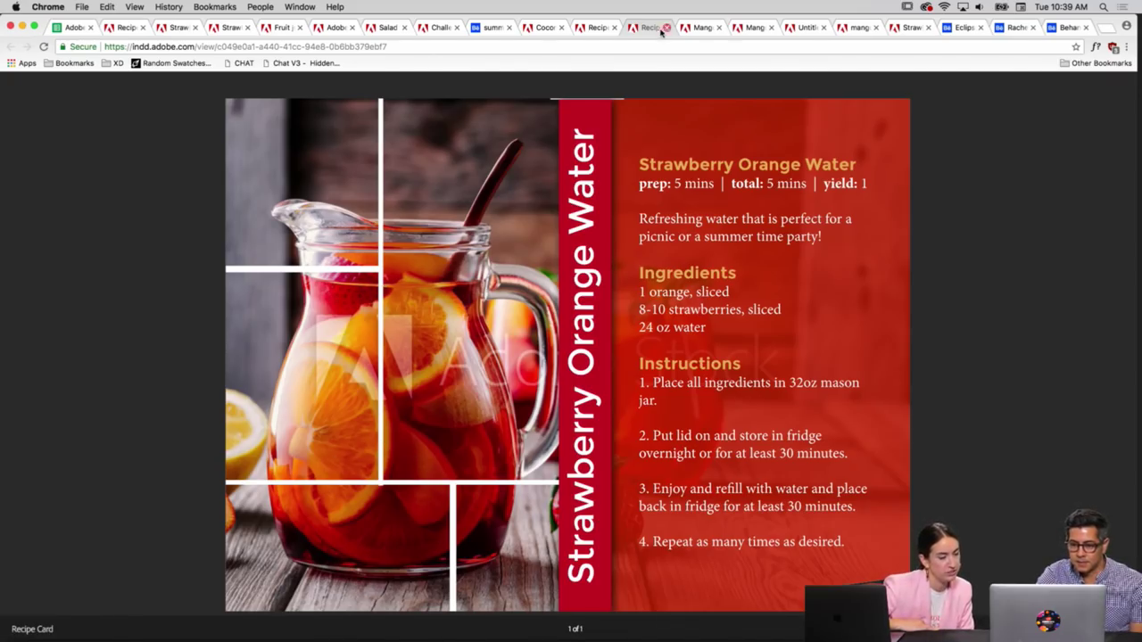
View the Mango Wild Salsa document and close its duplicate Mango tab
click(694, 34)
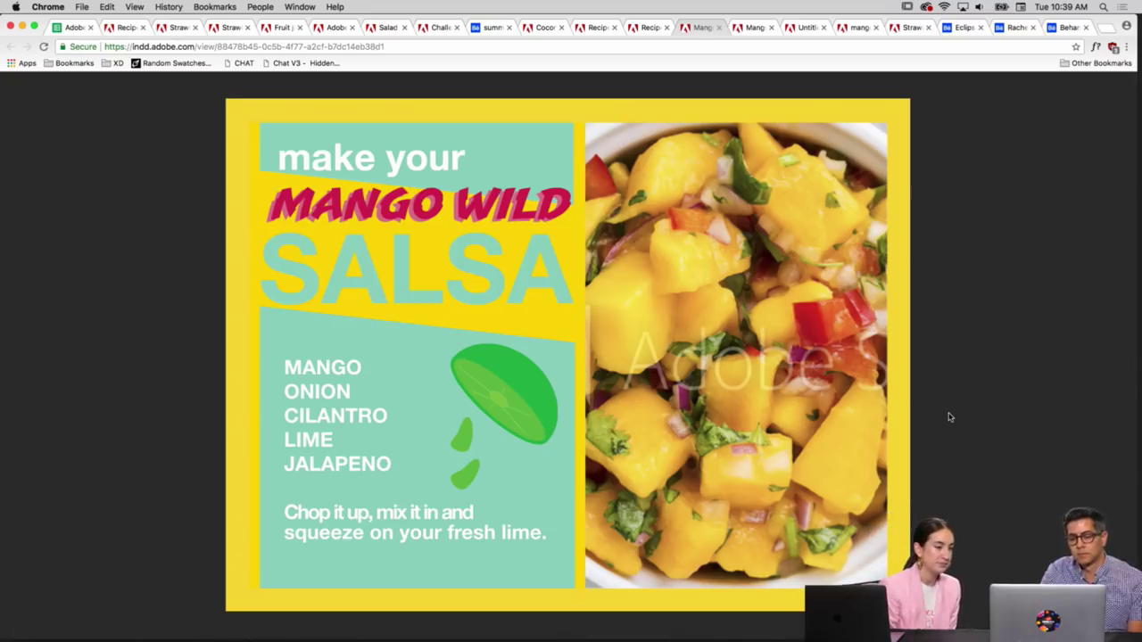
click(771, 27)
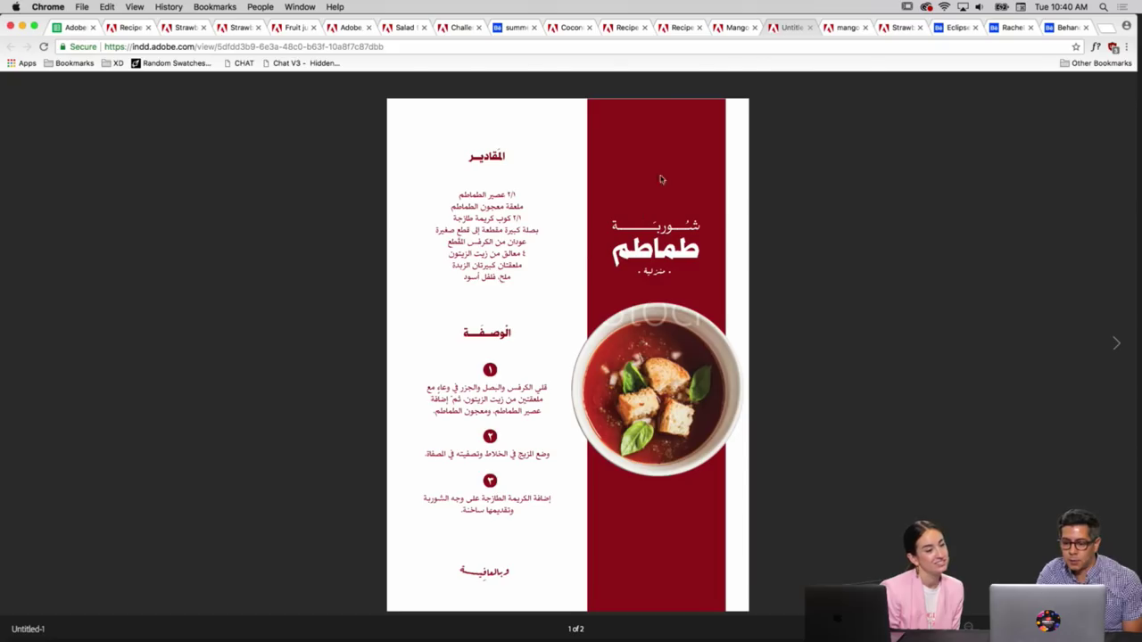
Zoom in and out on the Arabic recipe page, then flip forward to the tomato soup page
double_click(658, 101)
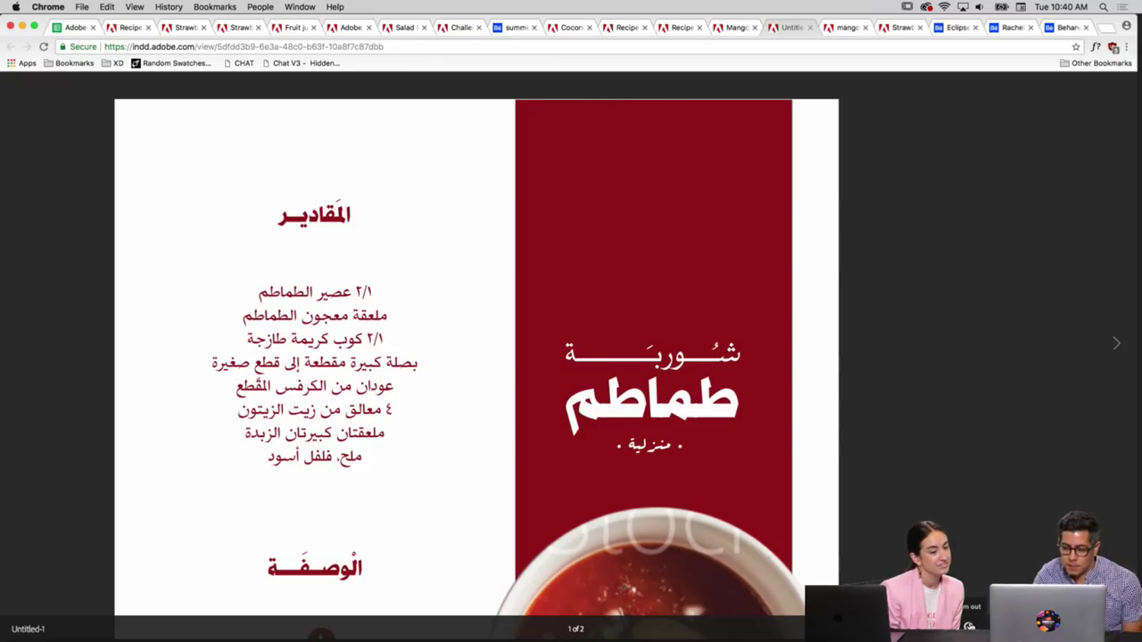
click(969, 627)
click(969, 626)
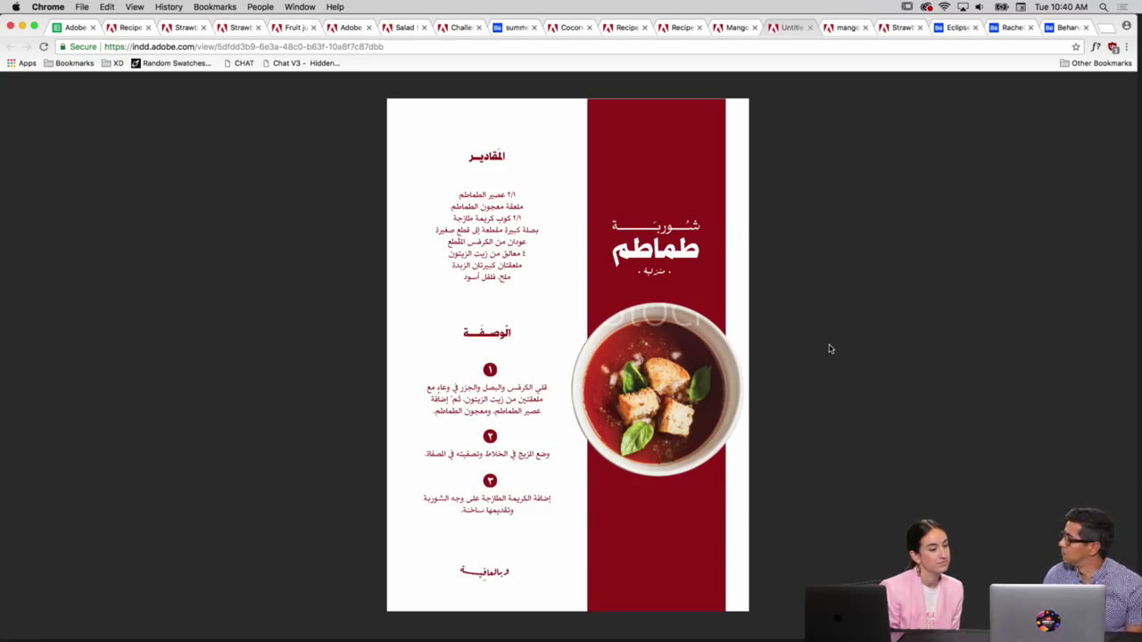
key(Right)
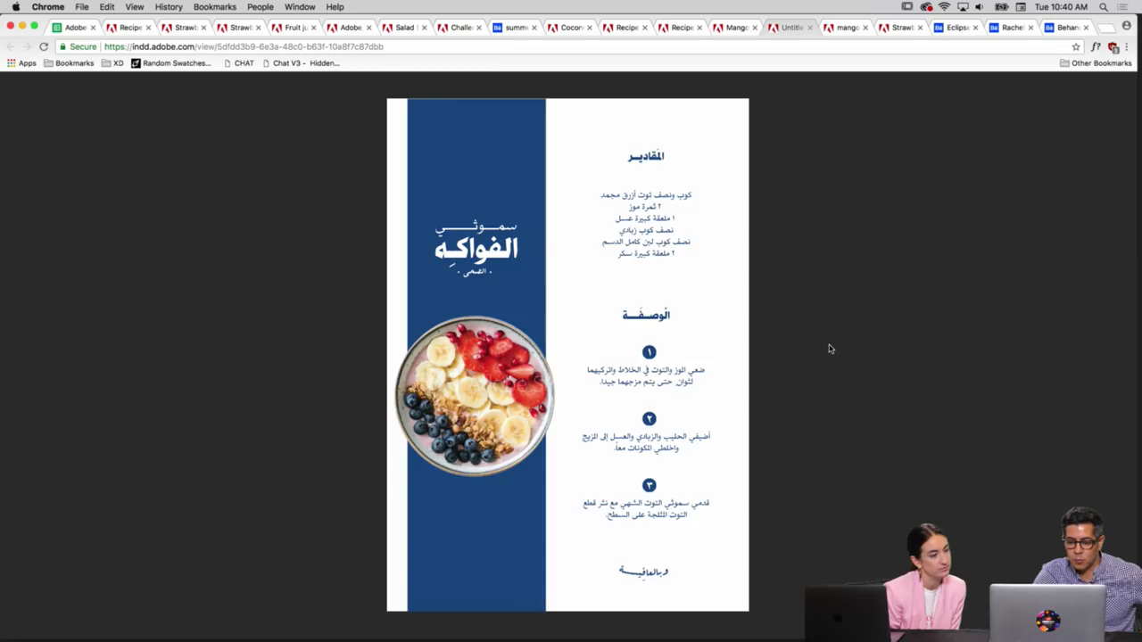
key(Right)
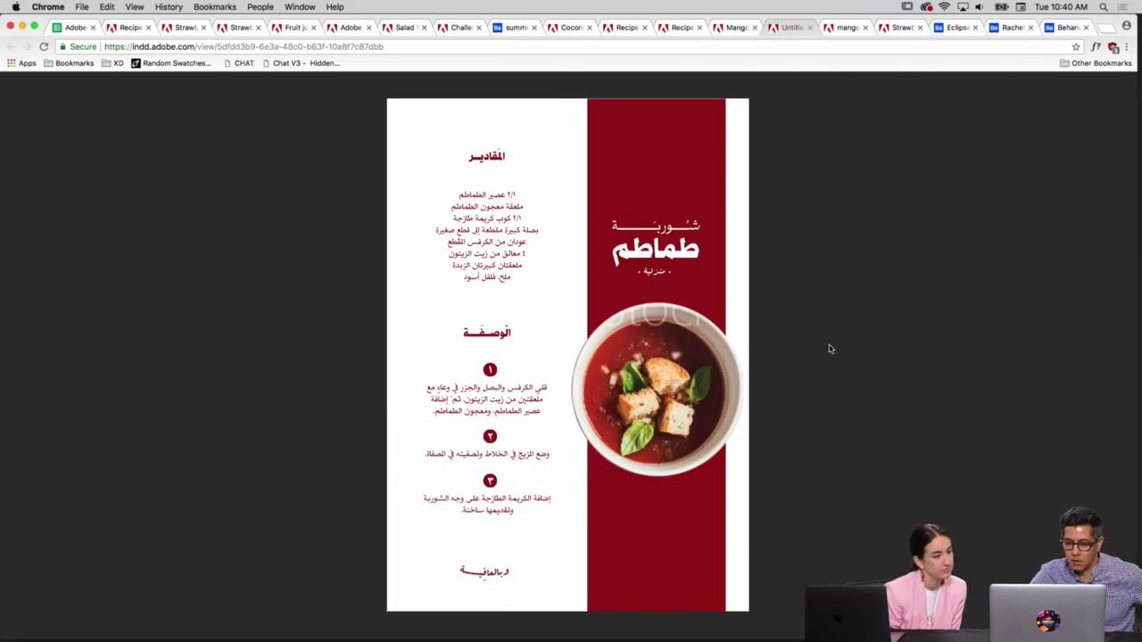
click(837, 30)
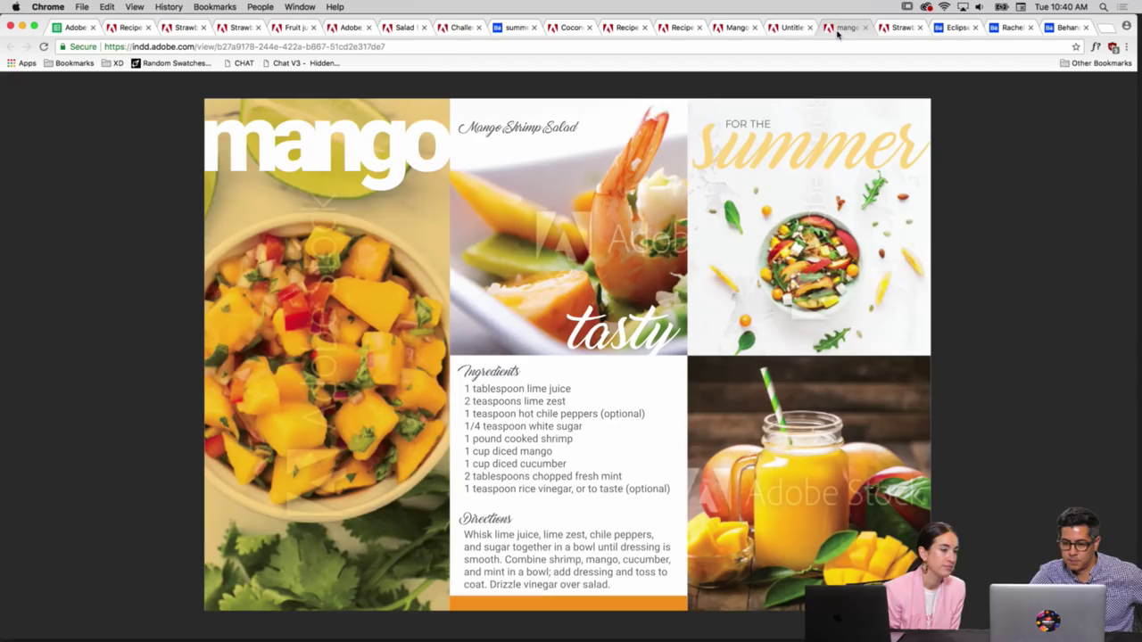
click(775, 31)
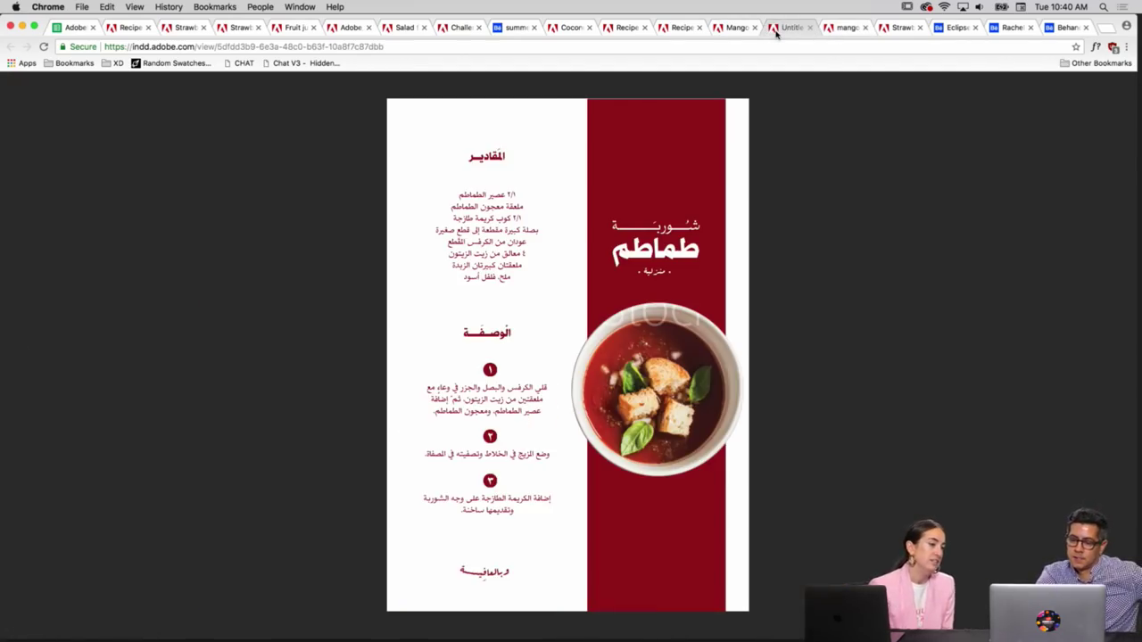
click(837, 31)
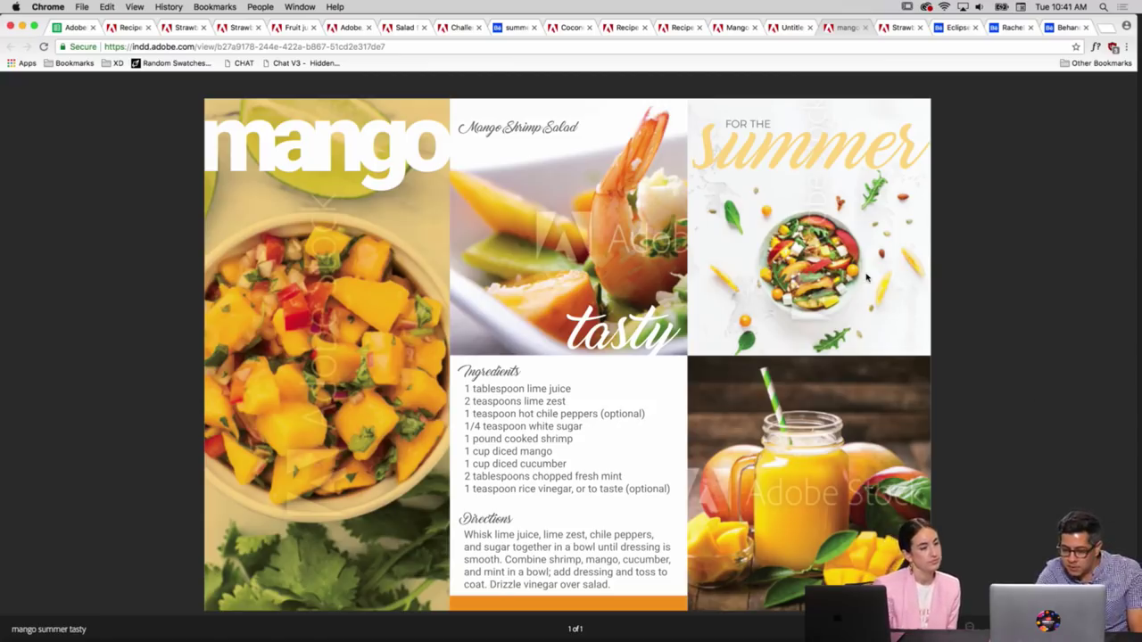
Display the Strawberry Dessert Pizza recipe with its ingredients and five steps
click(895, 32)
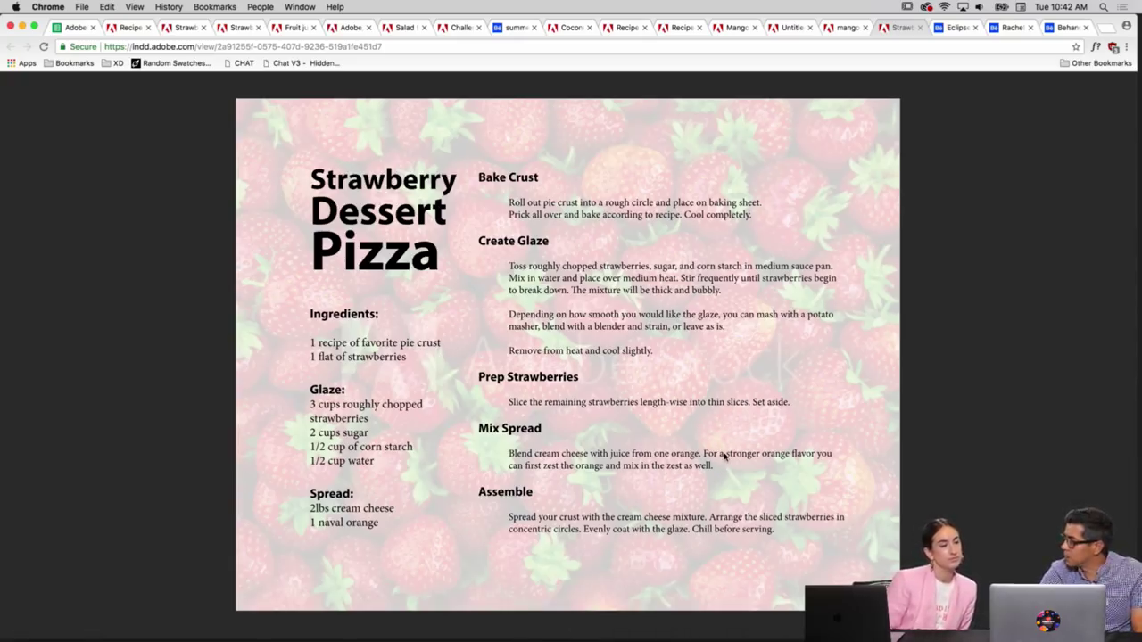
click(120, 34)
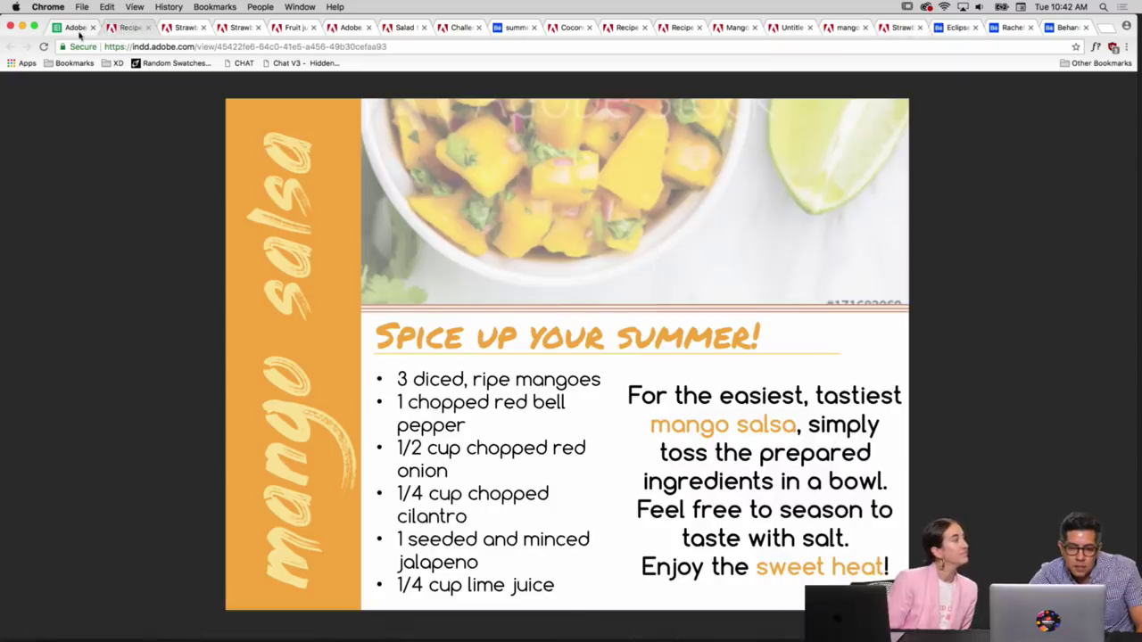
click(73, 30)
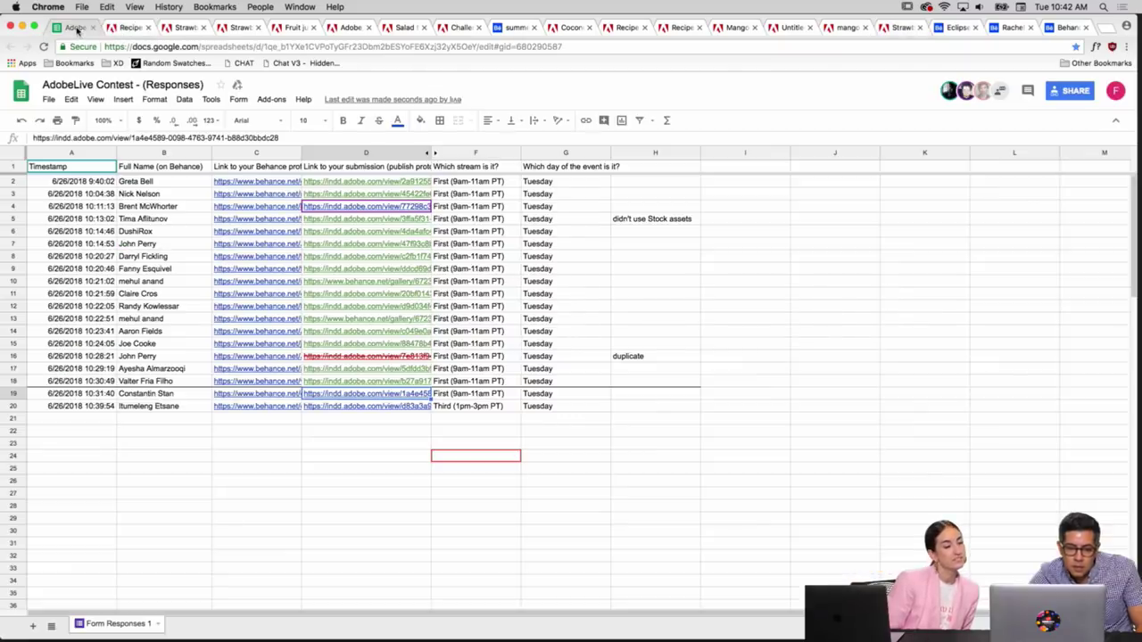
click(124, 28)
click(186, 29)
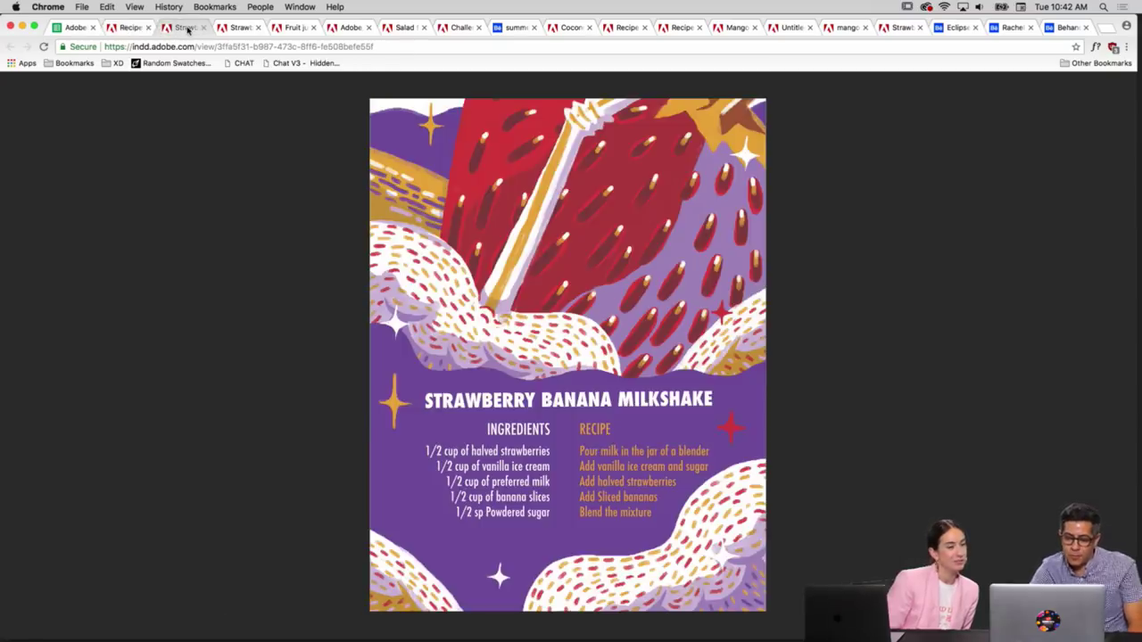
click(118, 29)
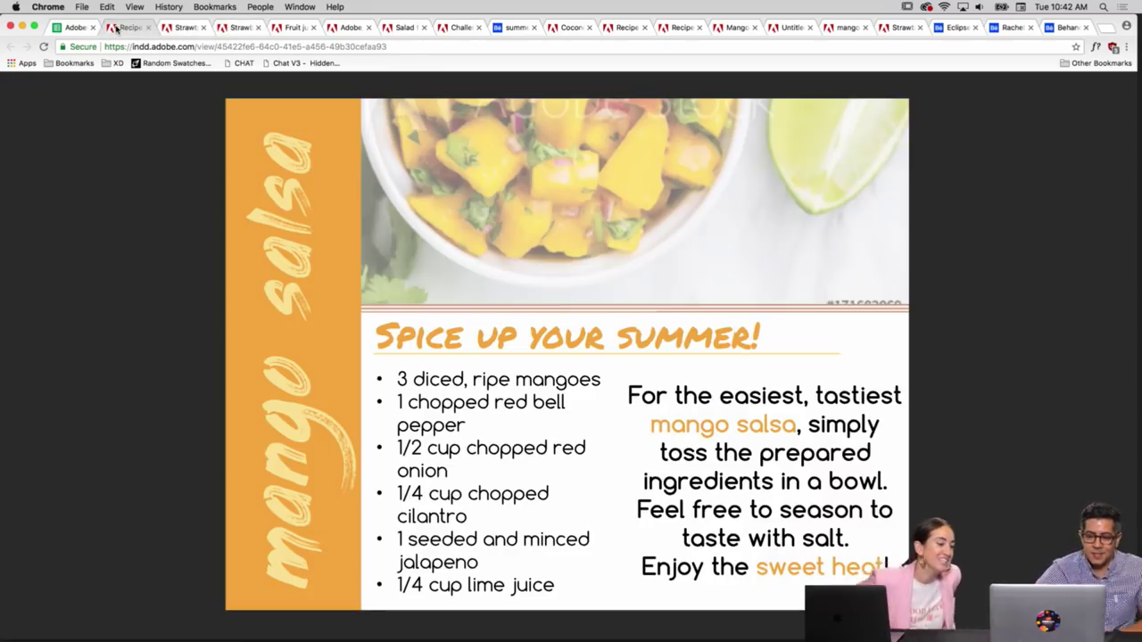
click(183, 29)
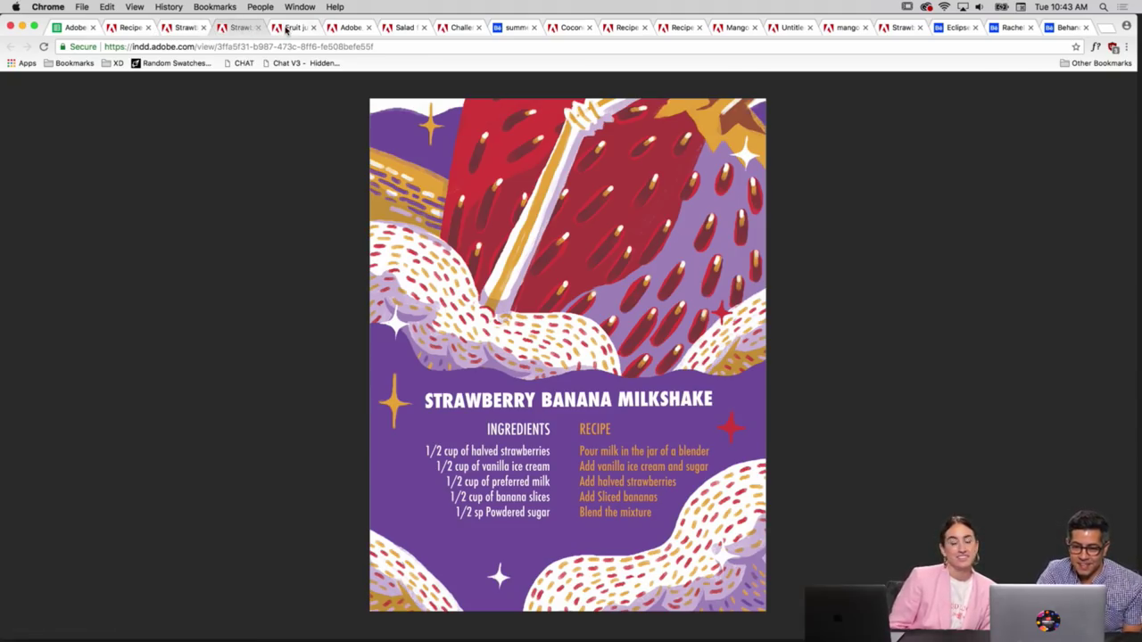
click(288, 28)
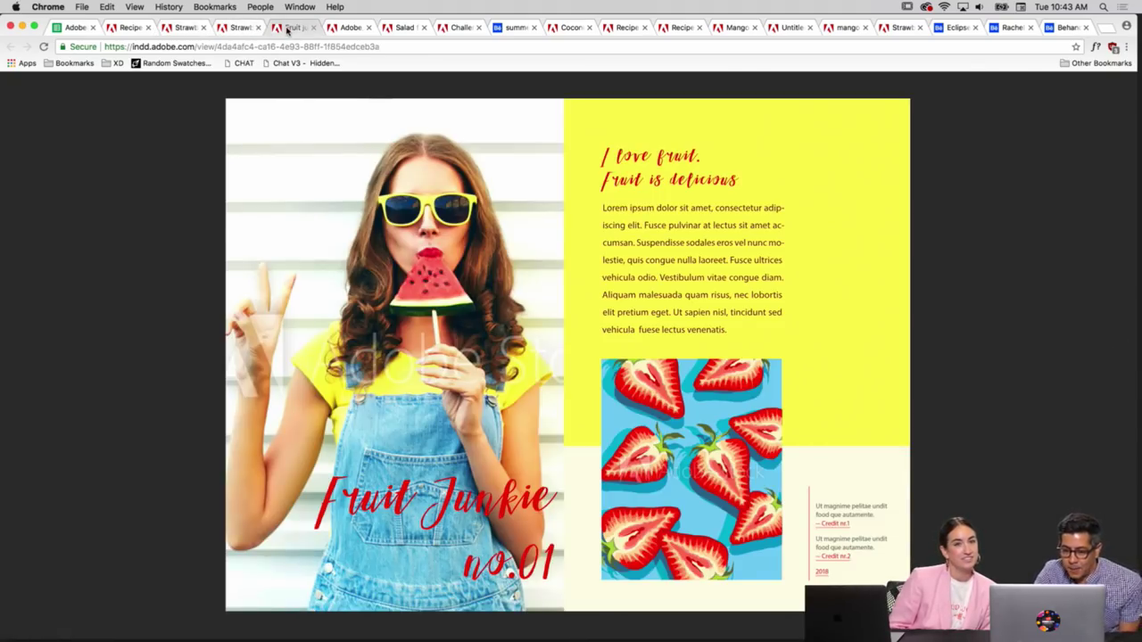
click(349, 27)
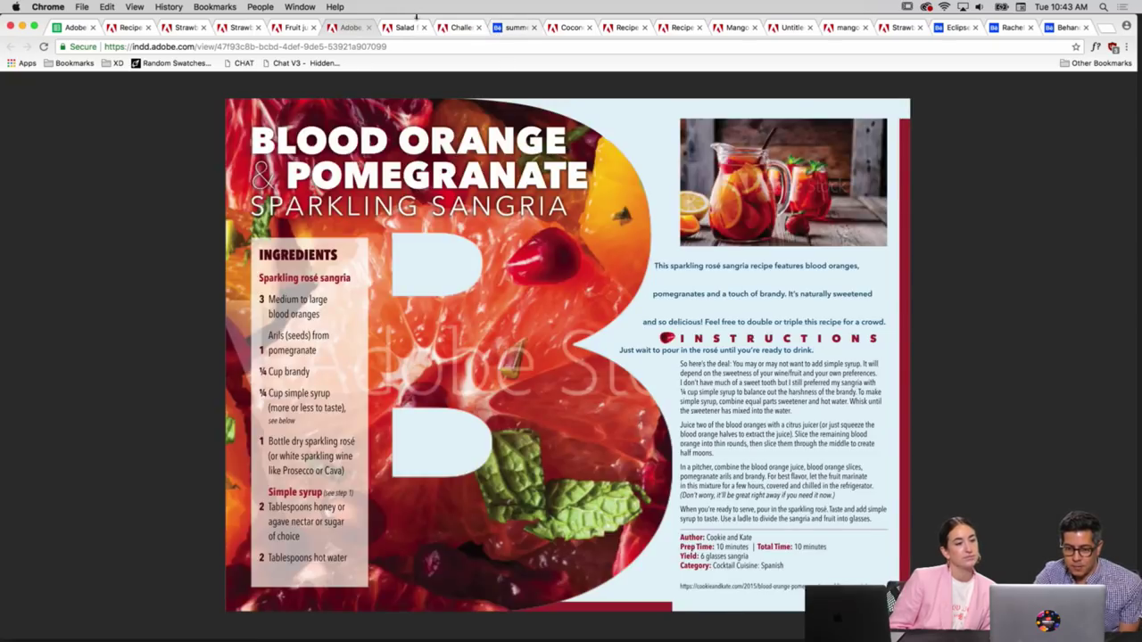
click(403, 27)
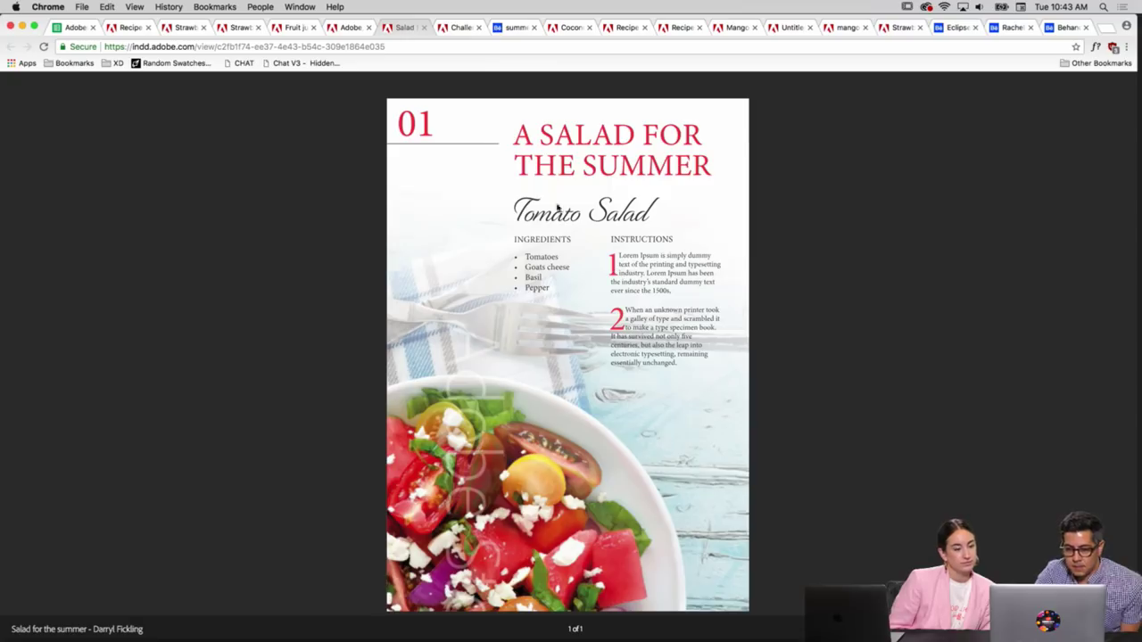
click(459, 28)
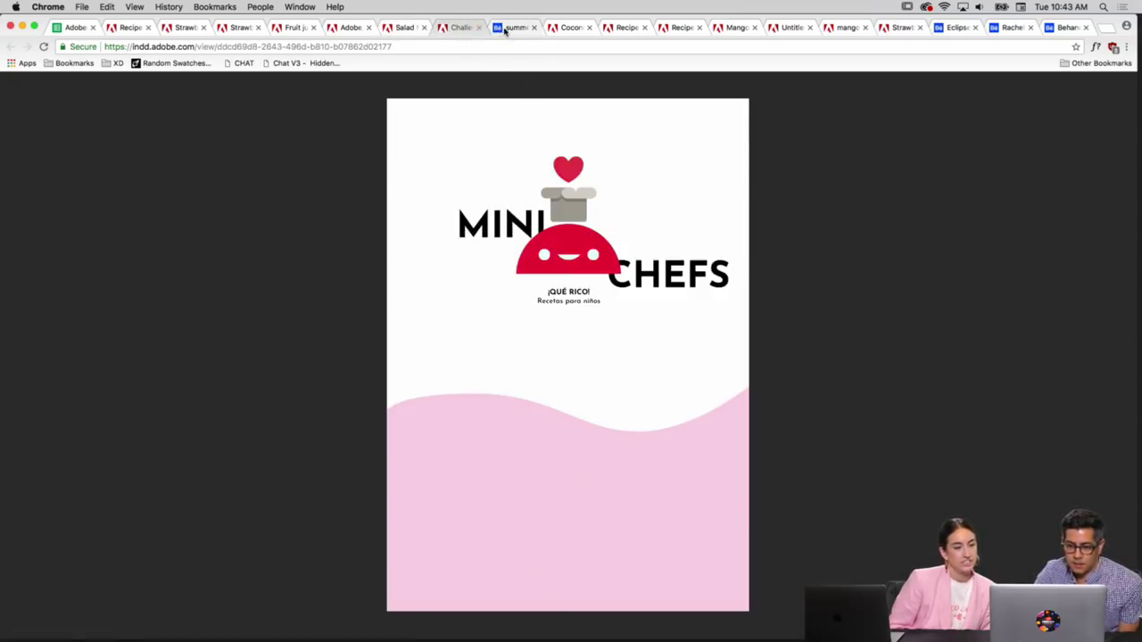
key(Right)
key(Right)
key(Right)
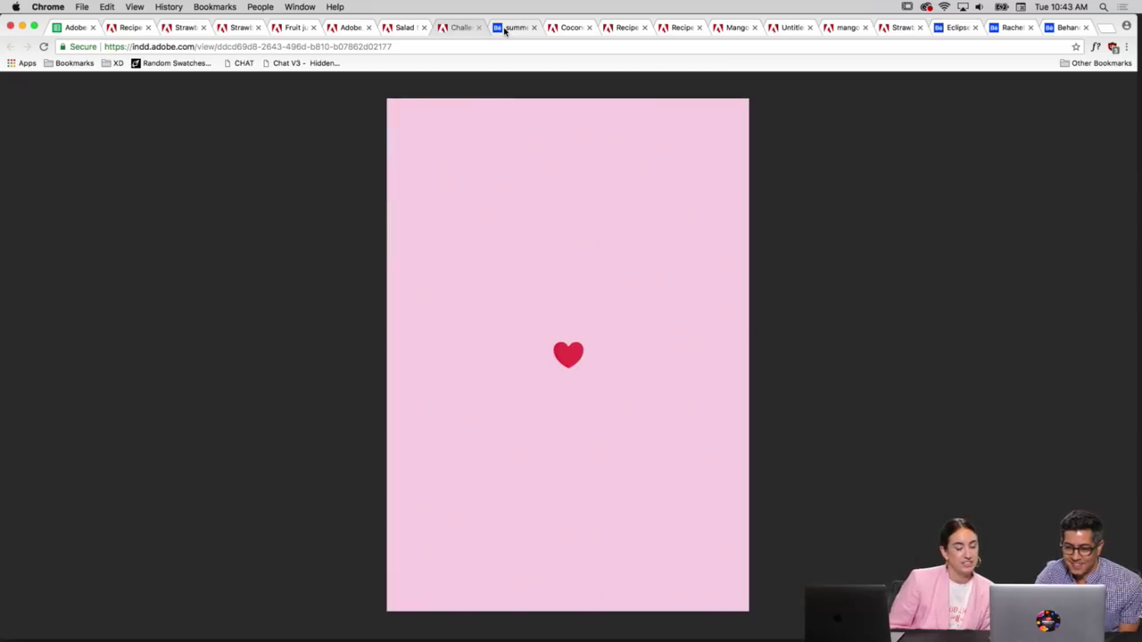
key(Left)
key(Left)
key(Left)
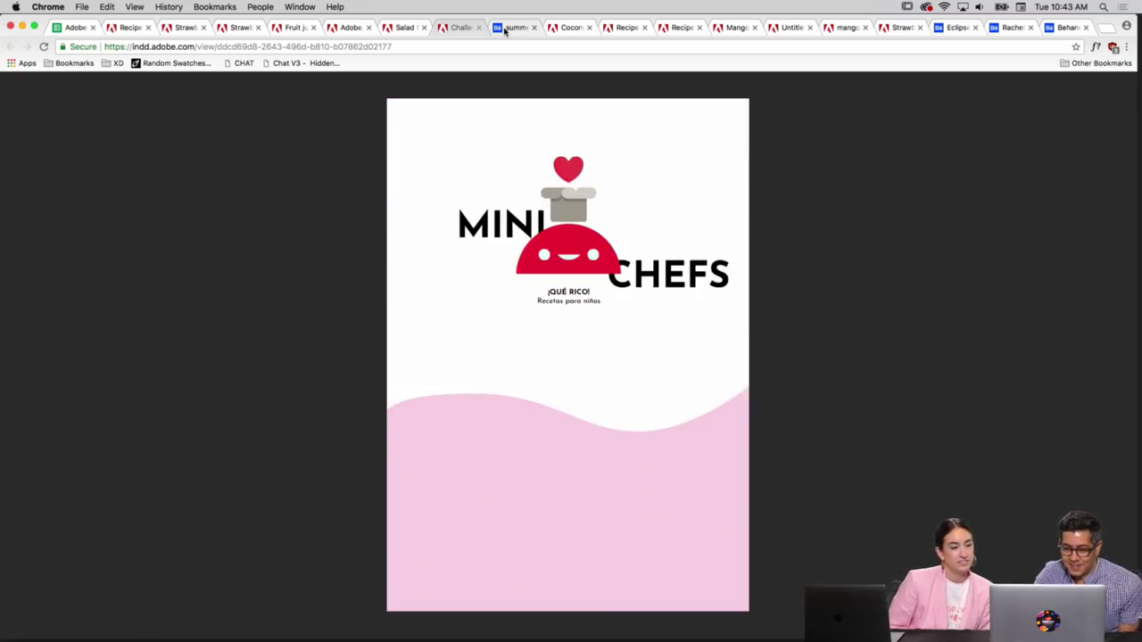
key(Right)
key(Right)
key(Right)
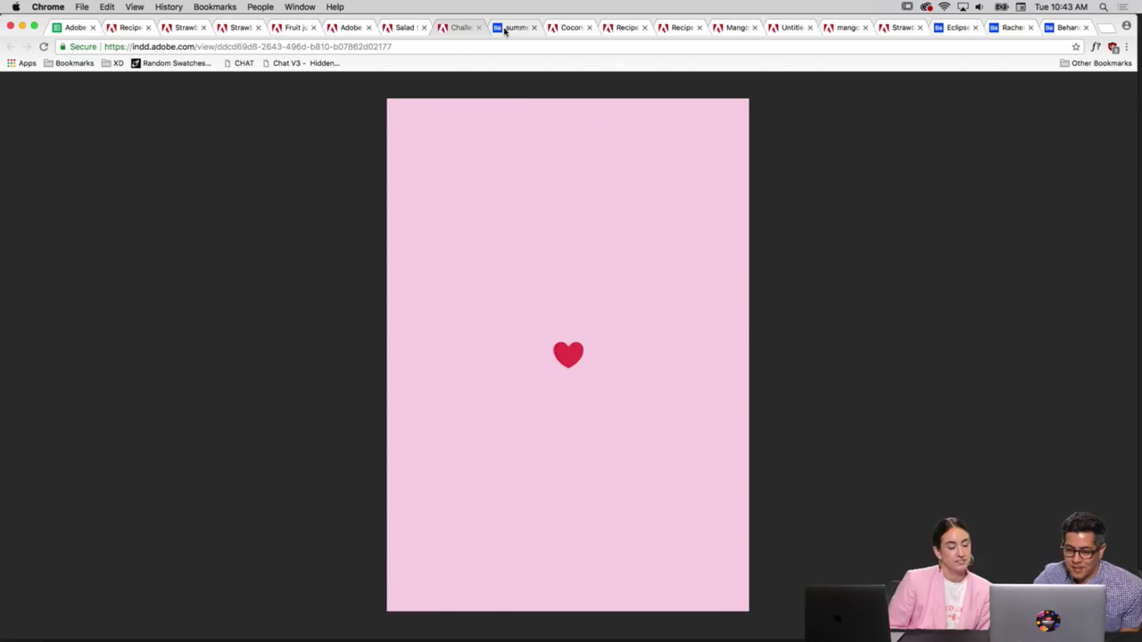
click(514, 28)
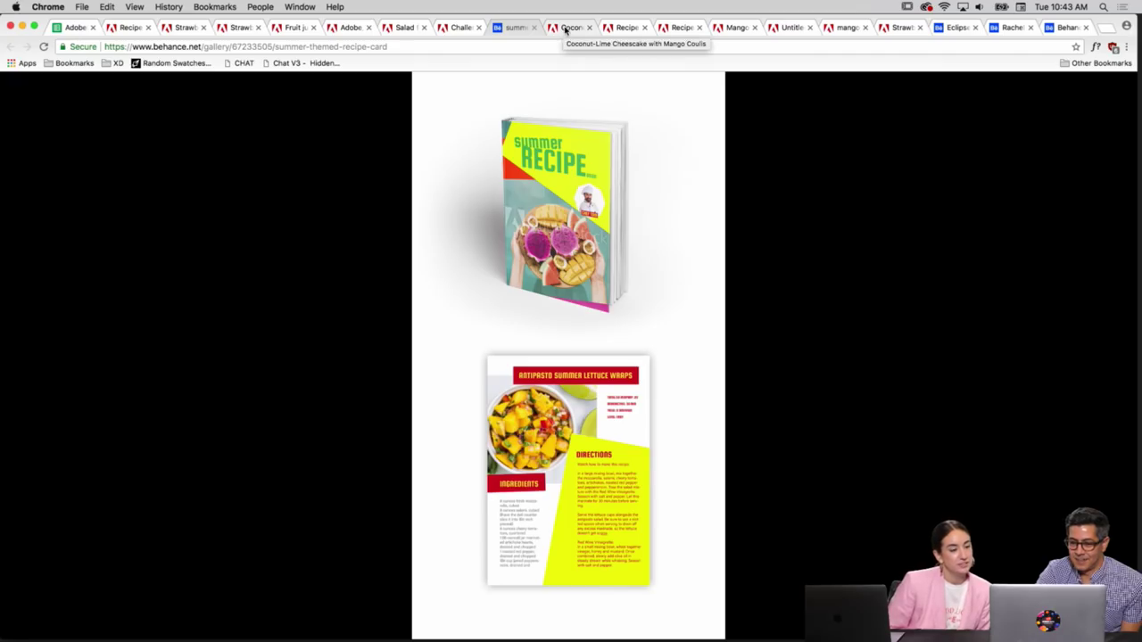
click(566, 30)
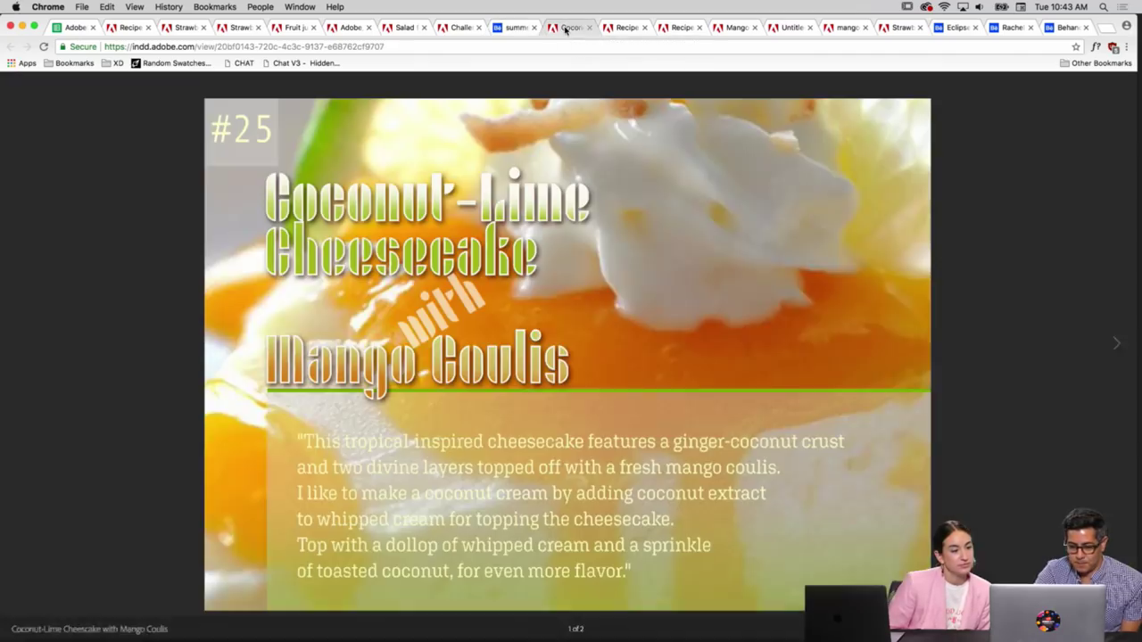
click(622, 30)
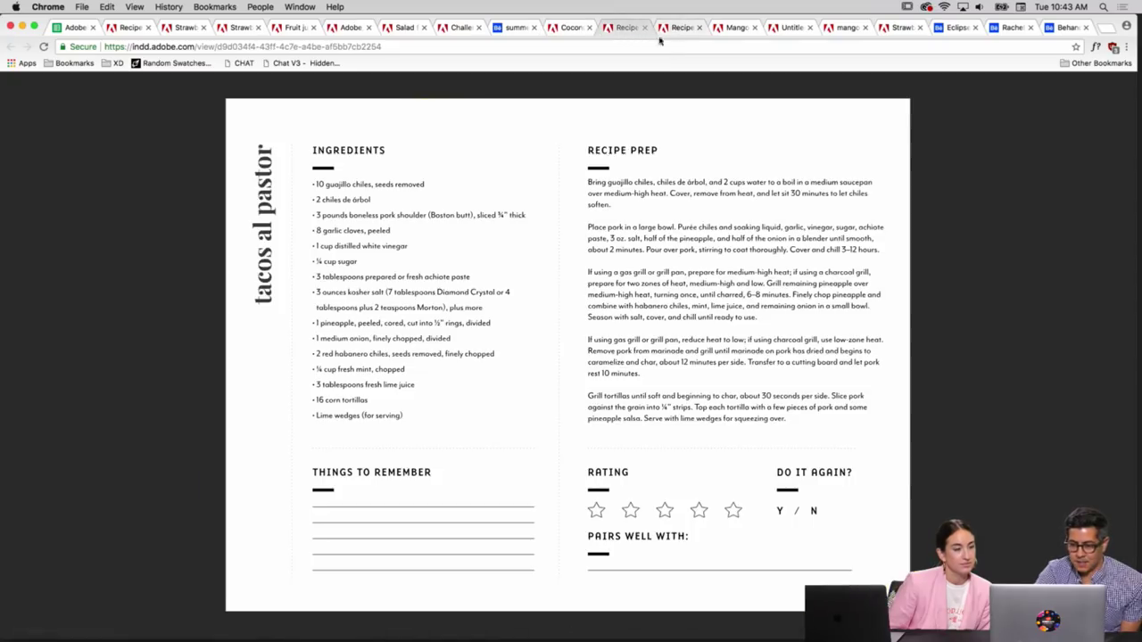
key(Left)
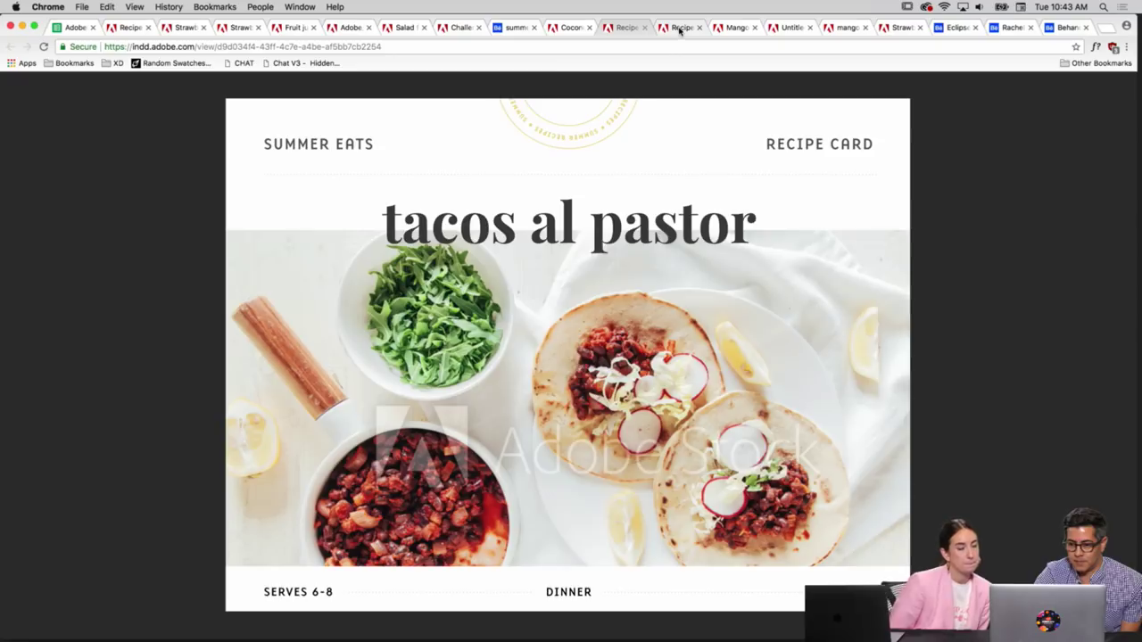
key(Right)
key(Left)
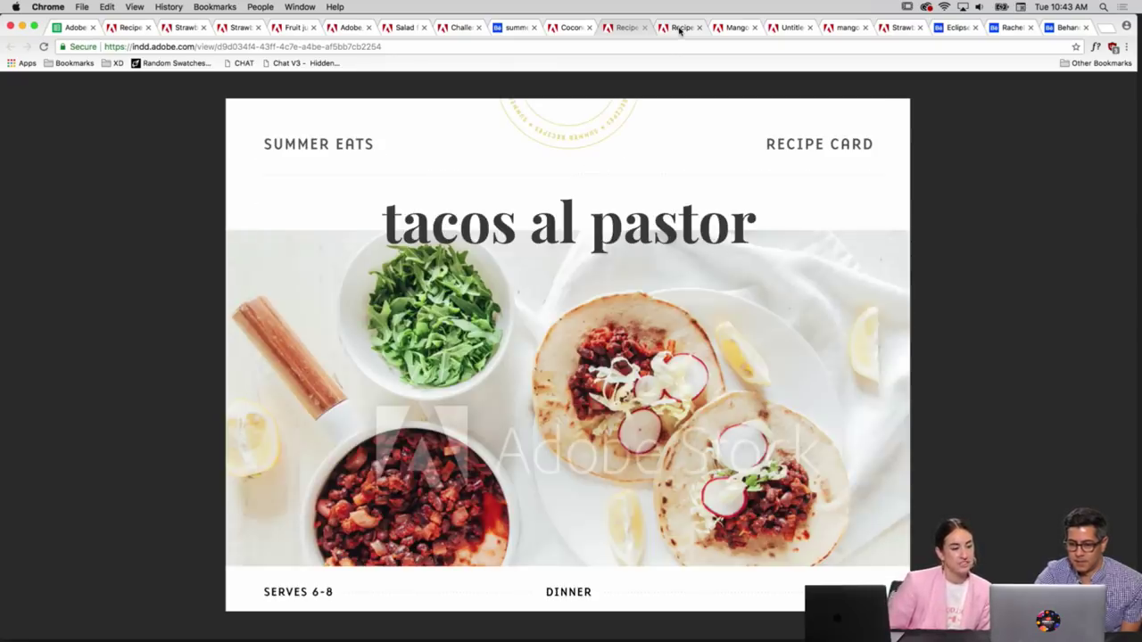
click(680, 29)
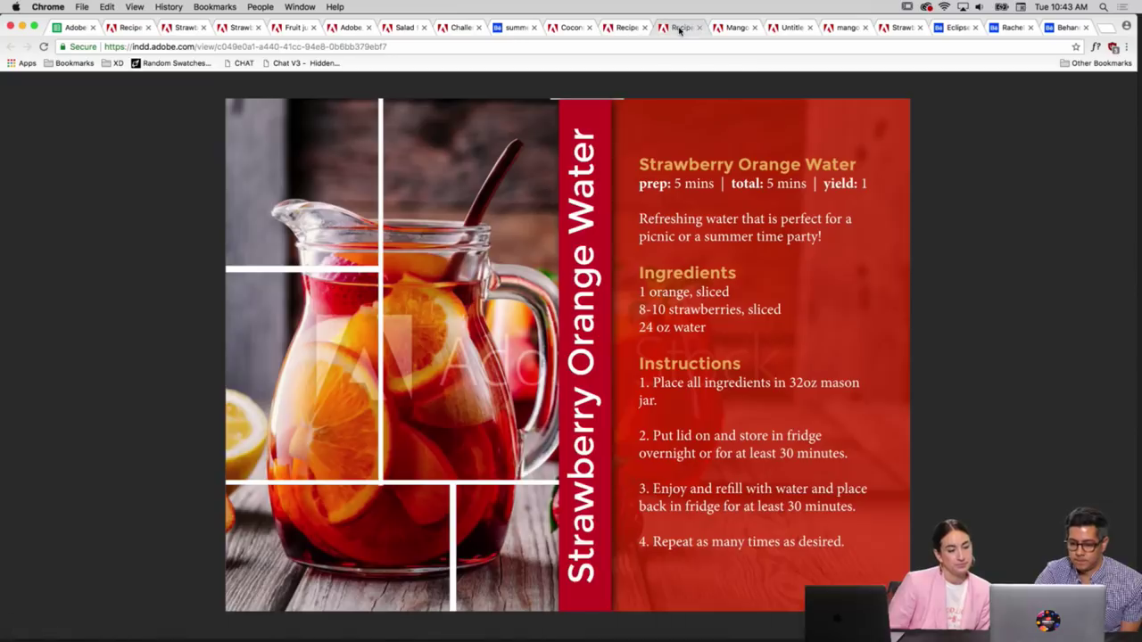
click(730, 30)
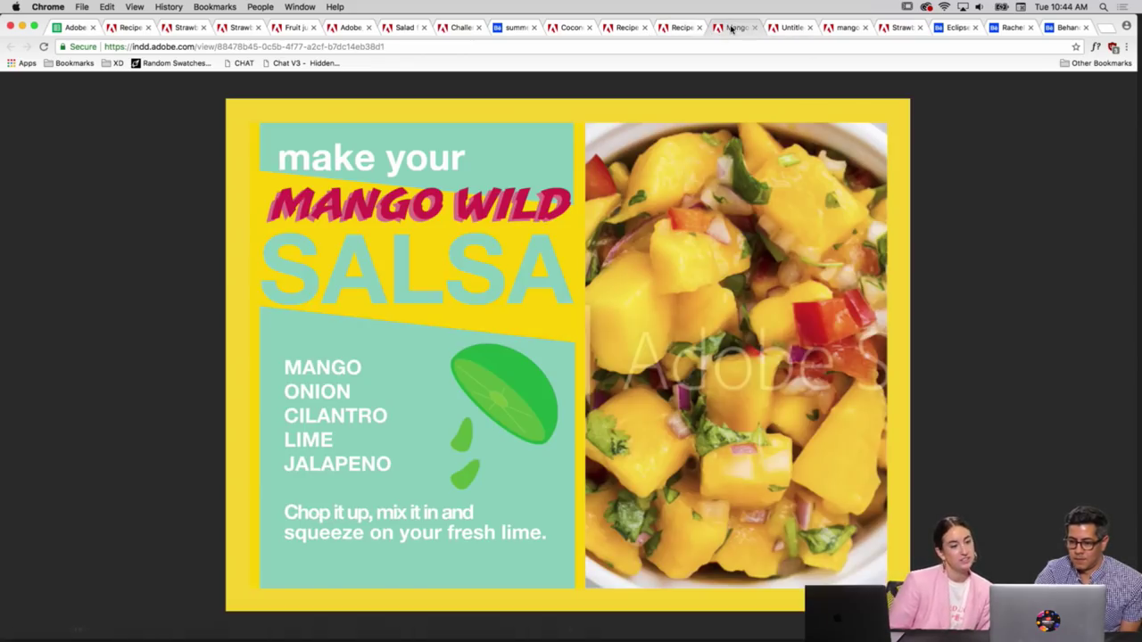
click(787, 29)
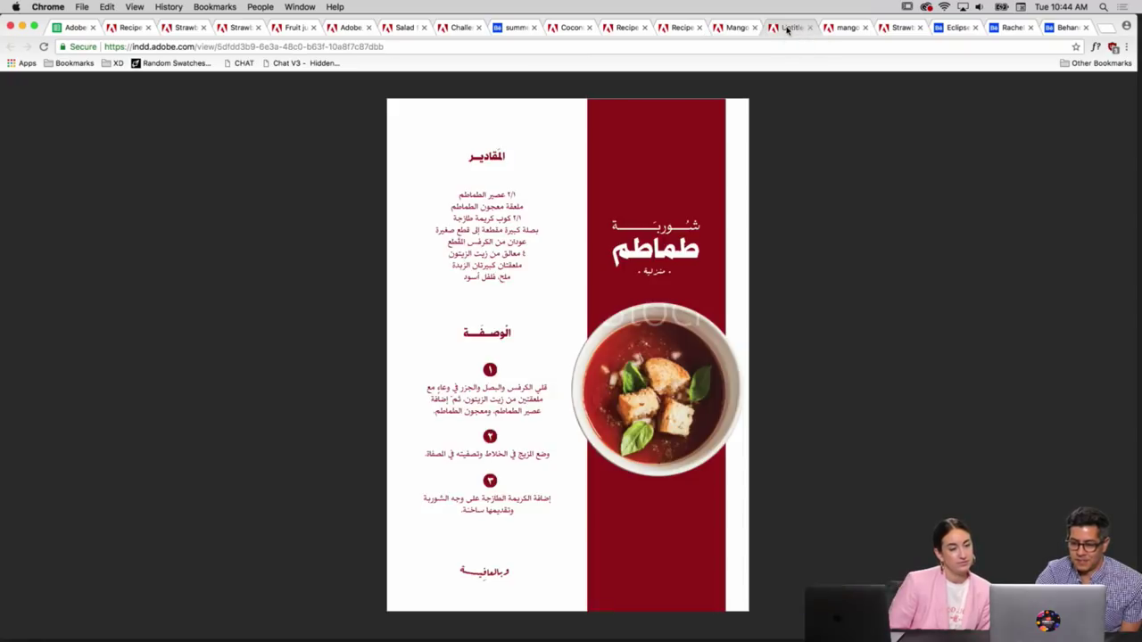
click(834, 33)
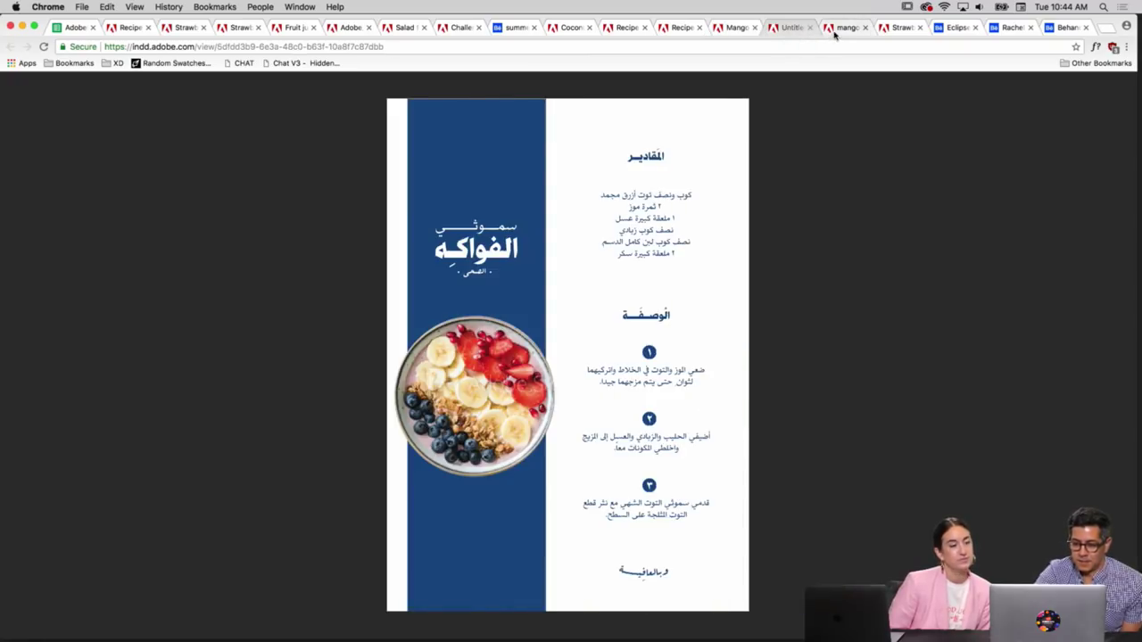
click(846, 31)
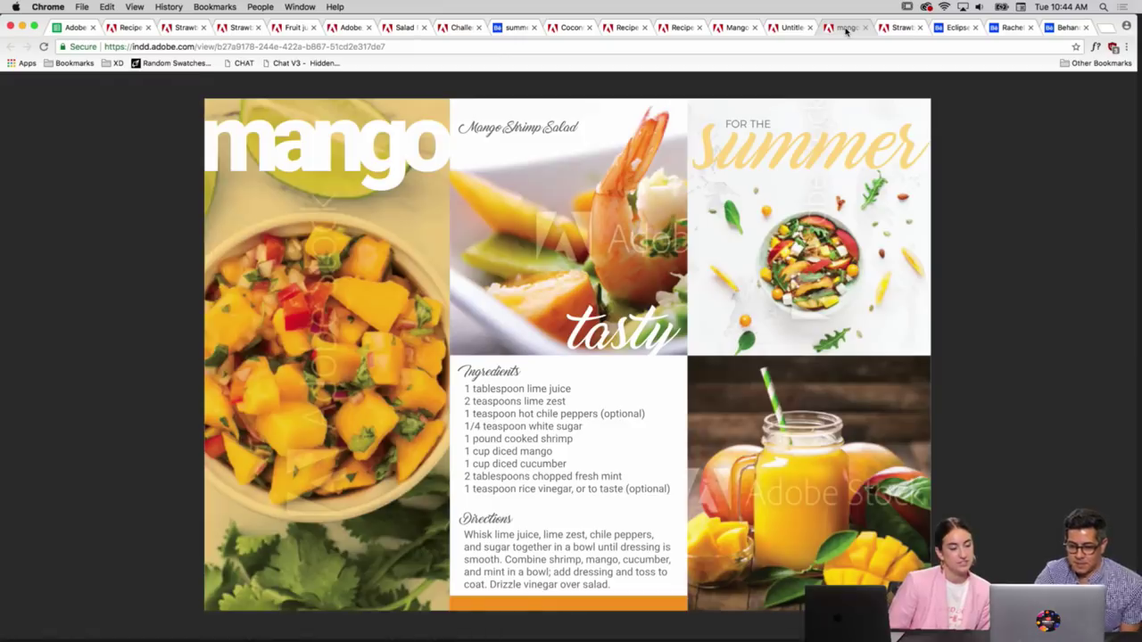
click(901, 28)
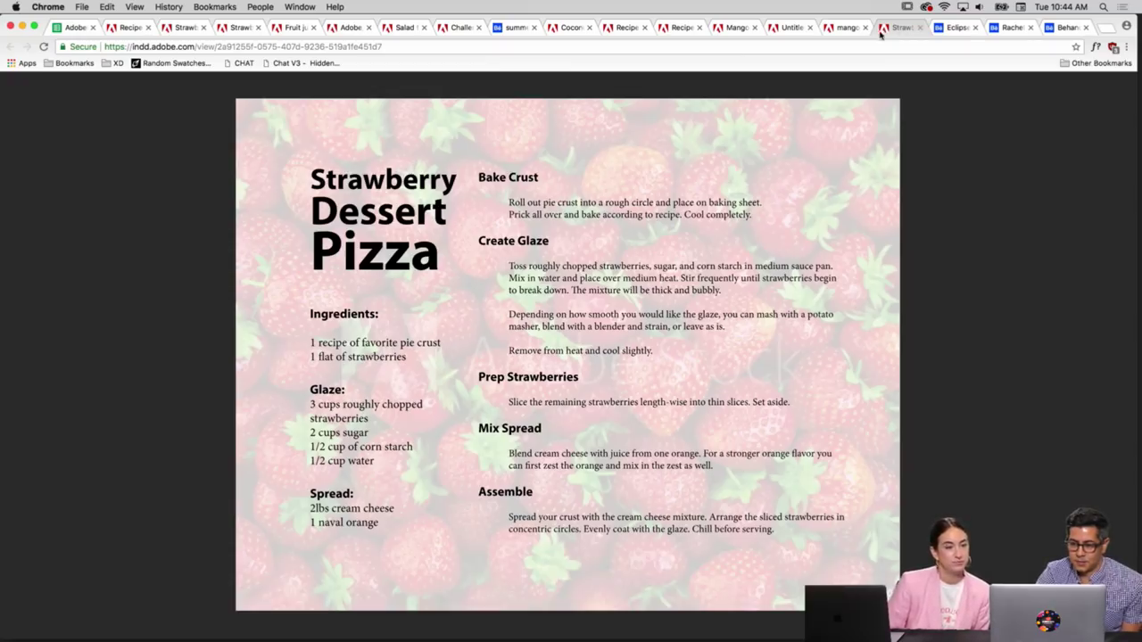
Browse the Behance summer recipe page and flip between the pink heart and salad entries
click(515, 29)
click(455, 28)
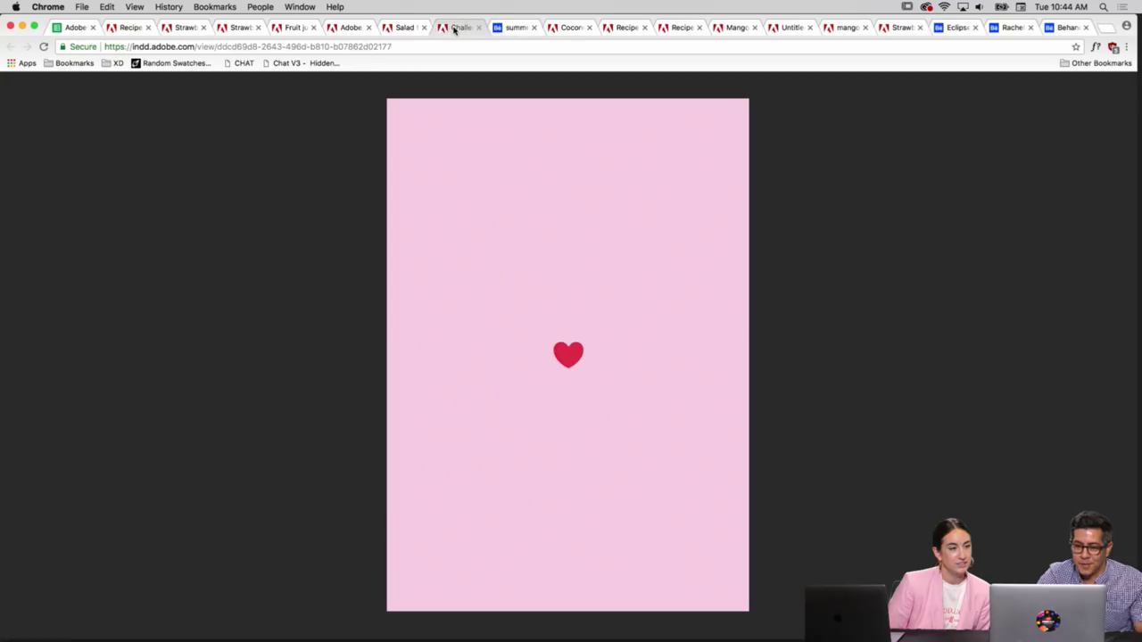
click(396, 28)
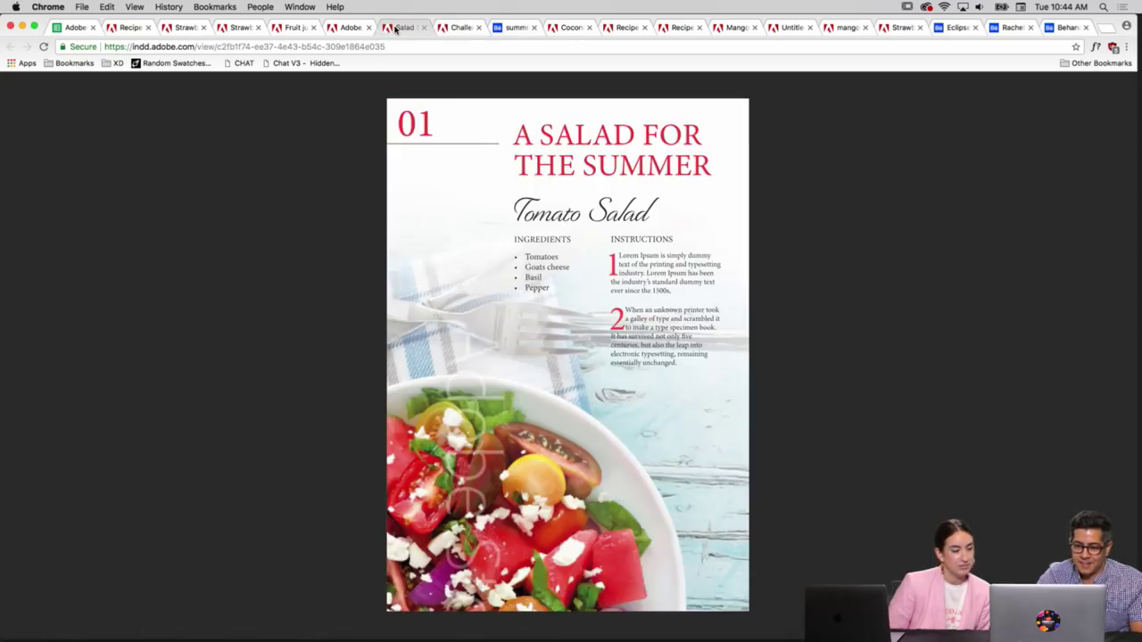
click(454, 30)
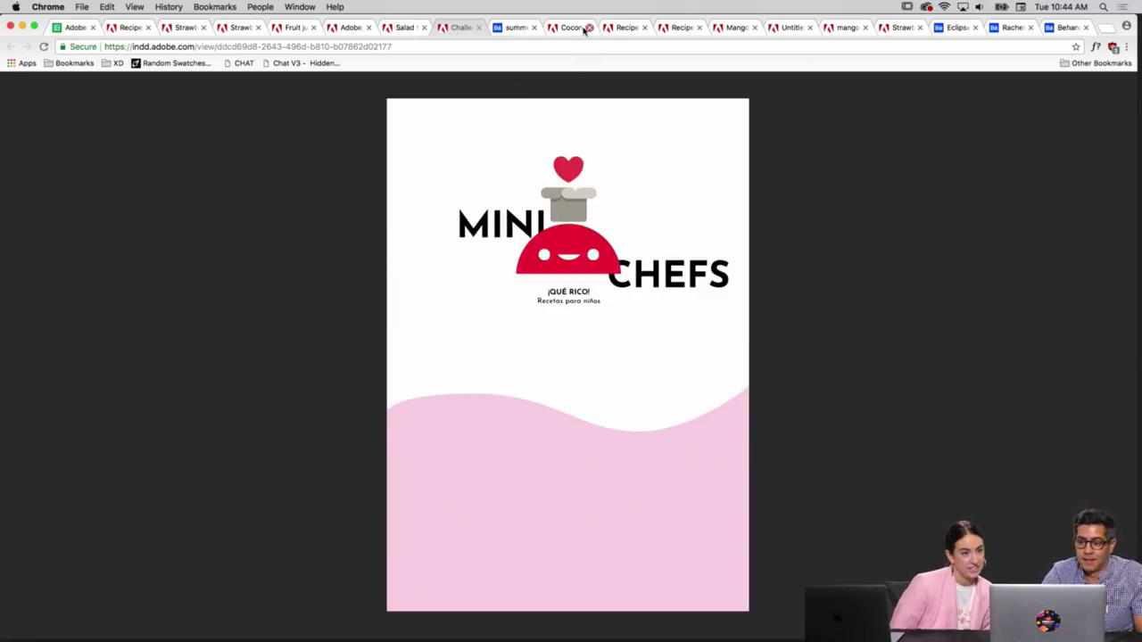
View page 2 of the tacos al pastor recipe card, then return to its cover
click(616, 32)
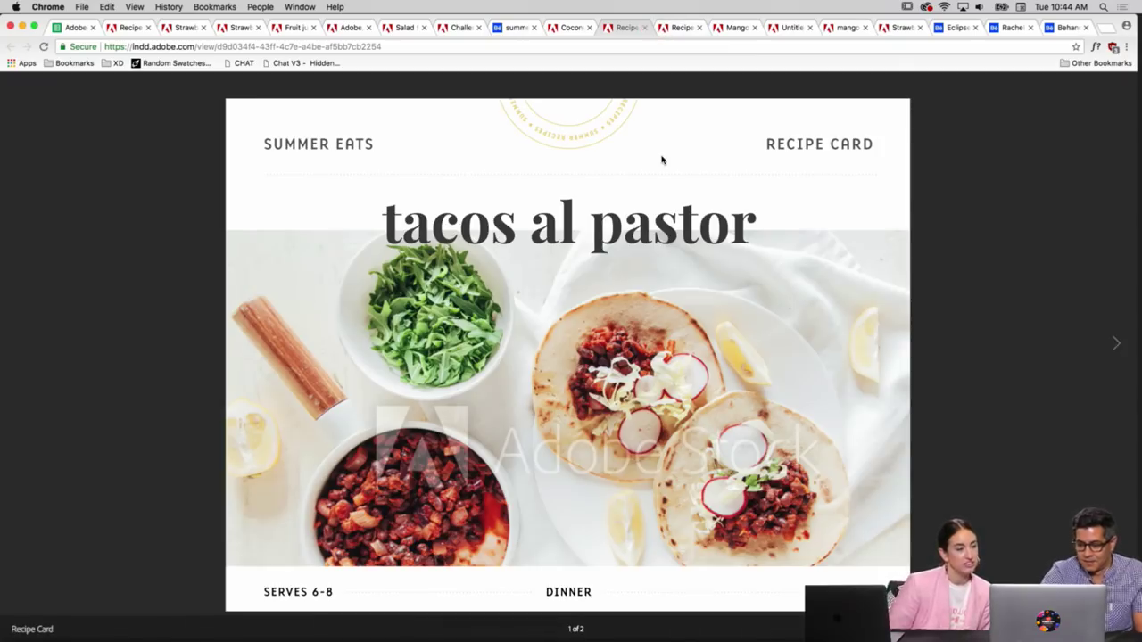
key(Right)
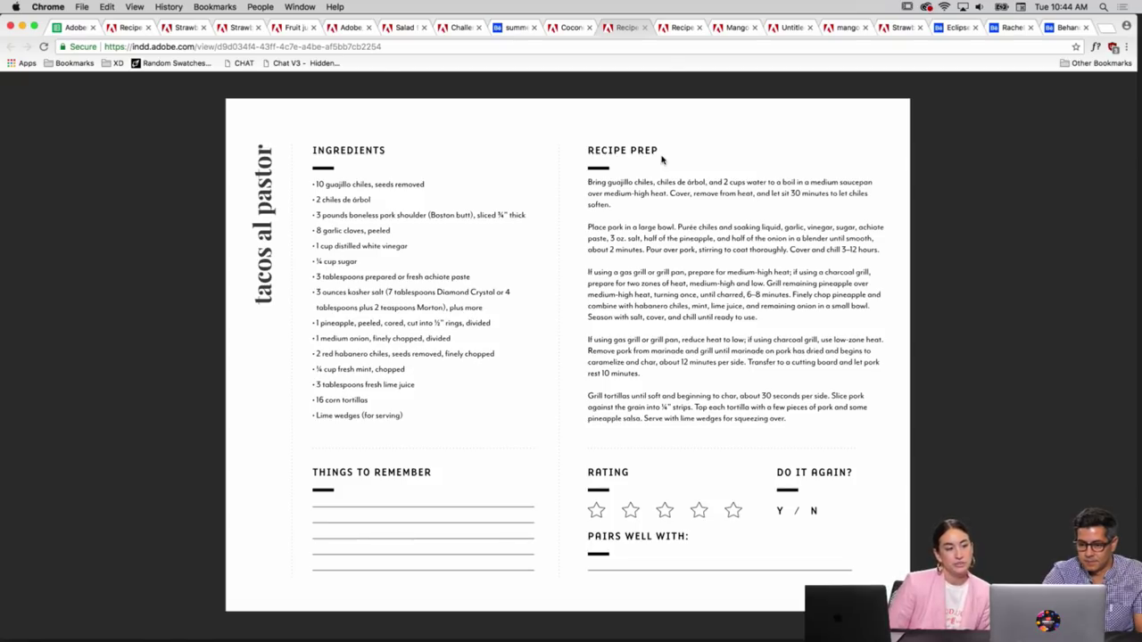
key(Left)
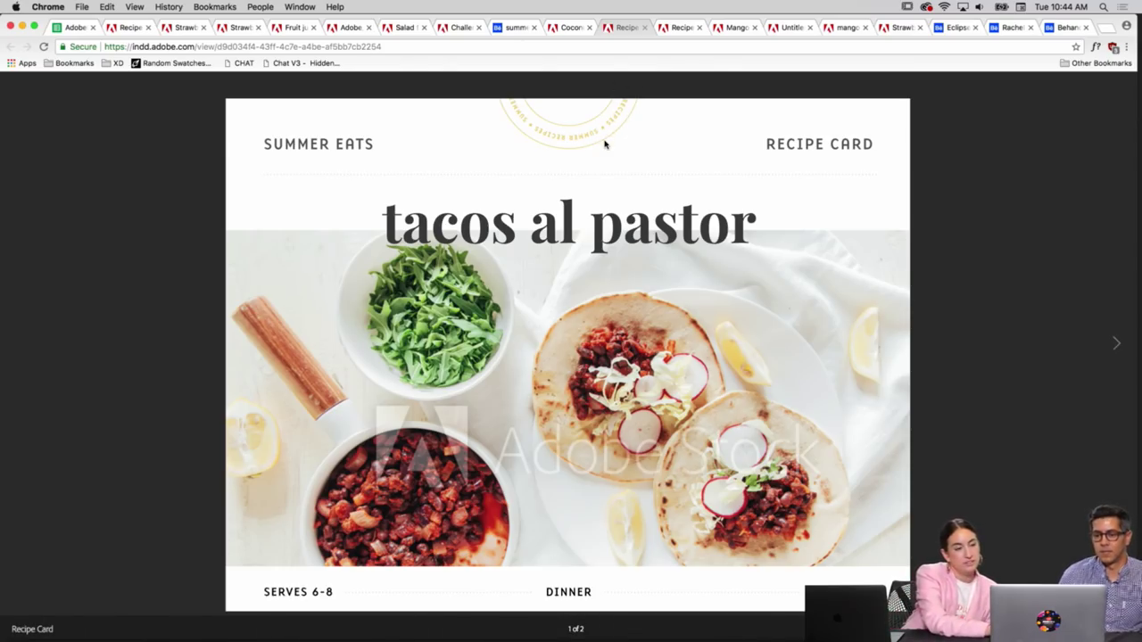
Browse the Coconut-Lime Cheesecake, Mango Salsa, Milkshake and Fruit Junkie entries, ending on the Blood Orange sangria
click(564, 27)
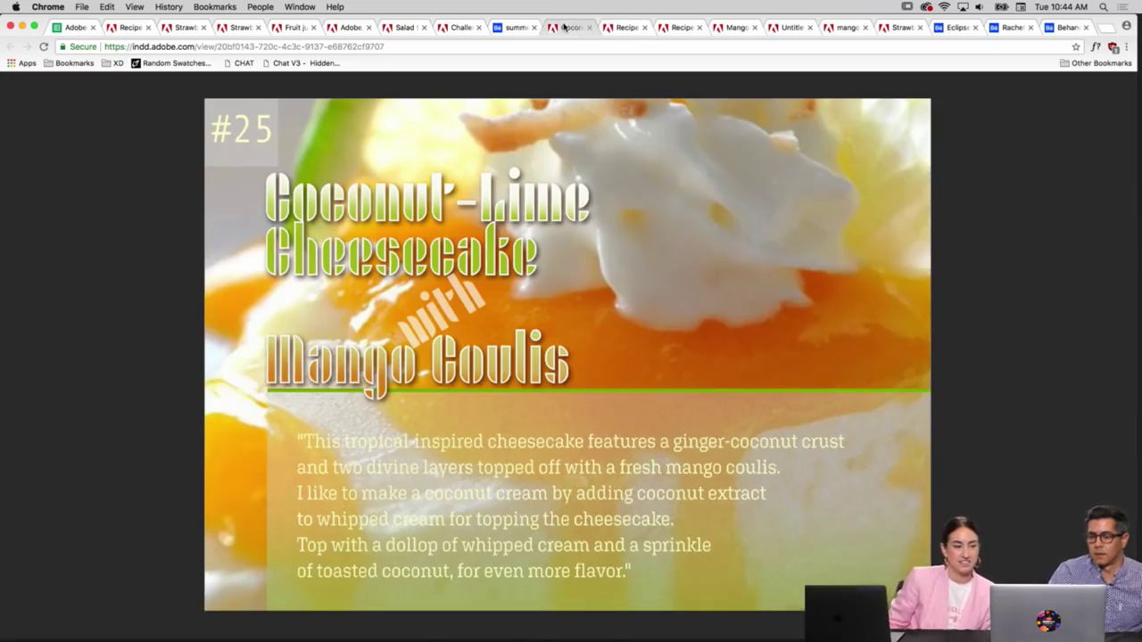
click(125, 27)
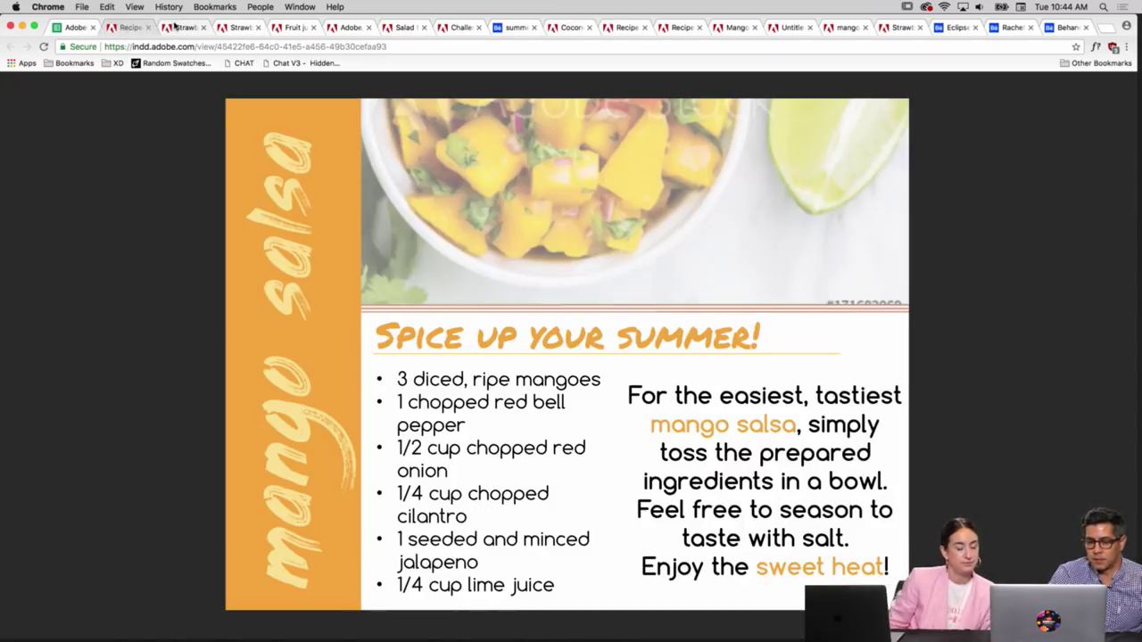
click(177, 27)
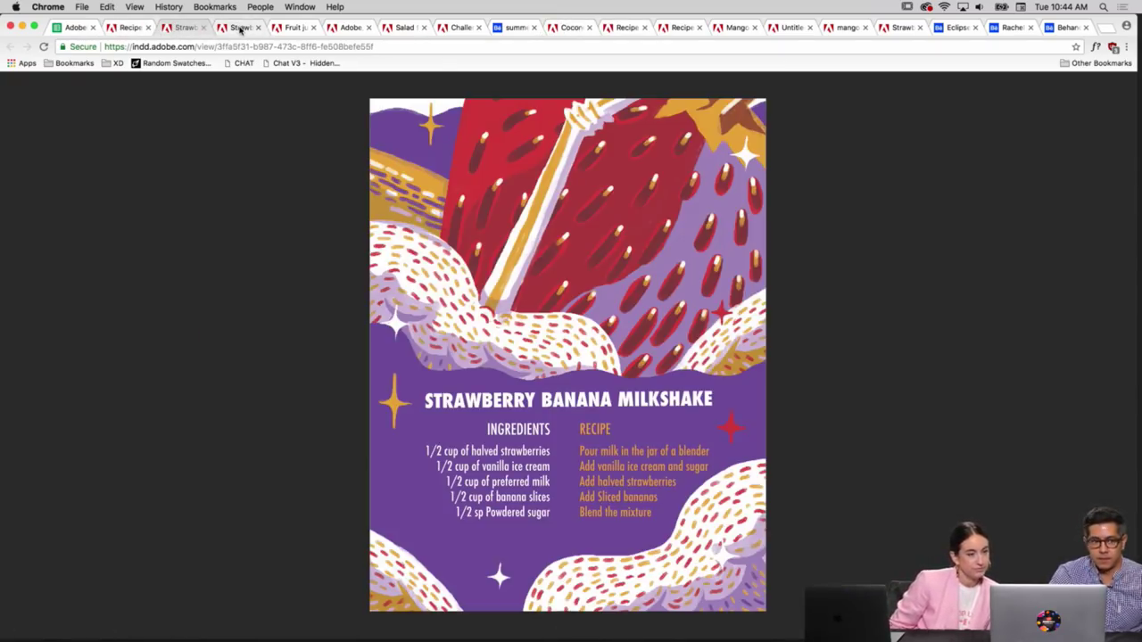
click(239, 28)
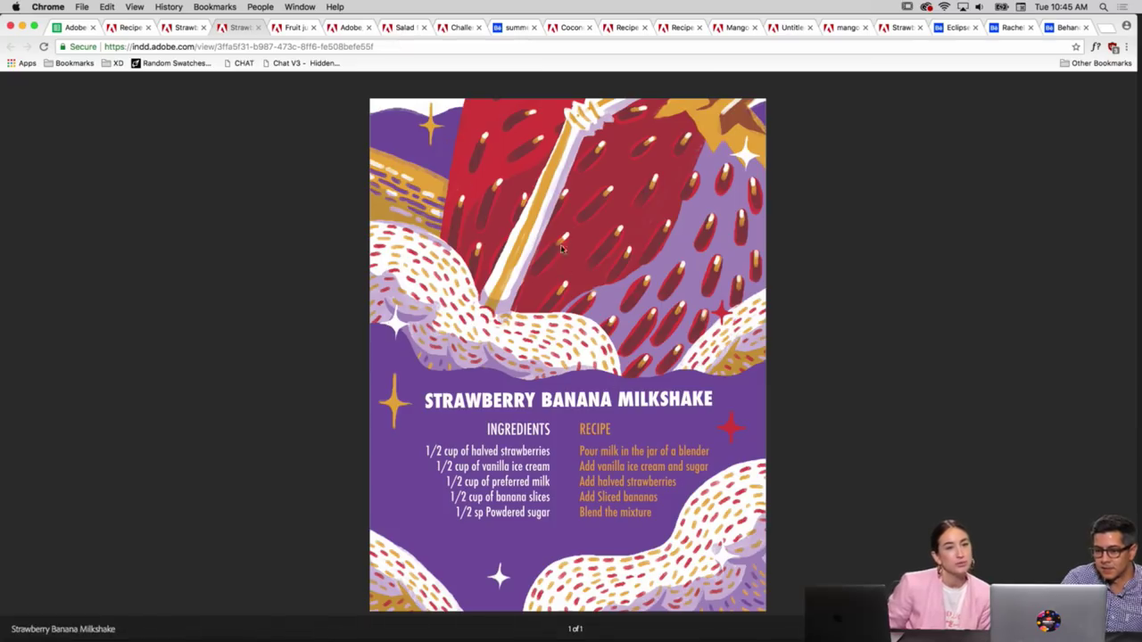
click(289, 28)
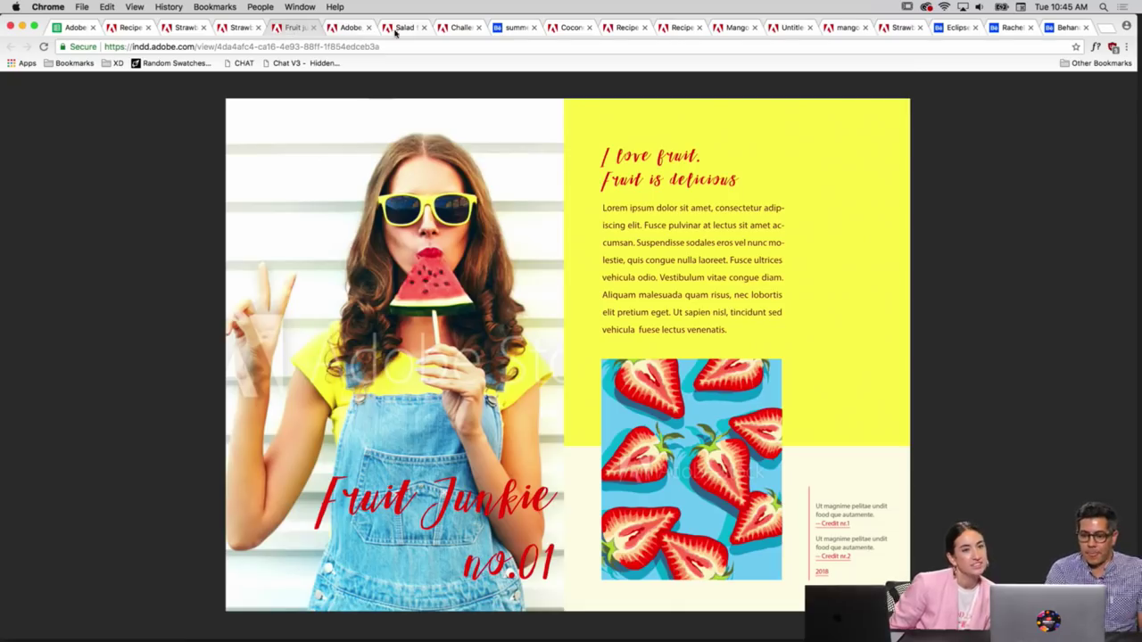
click(351, 28)
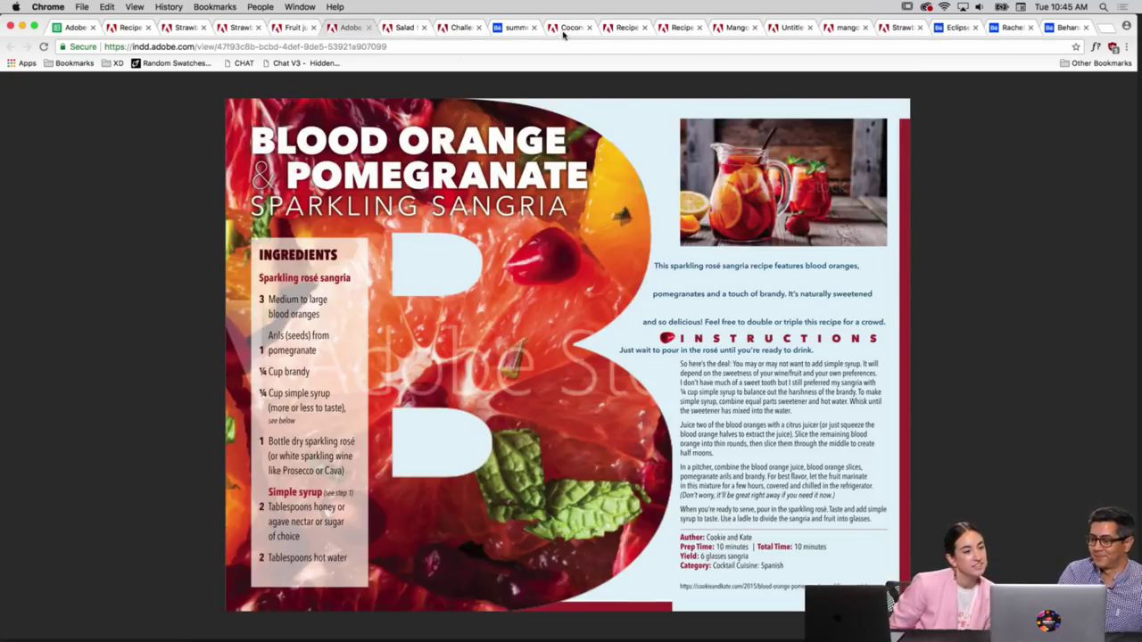
Reopen the tacos al pastor card and view its ingredients and recipe prep page 2
click(570, 28)
click(623, 29)
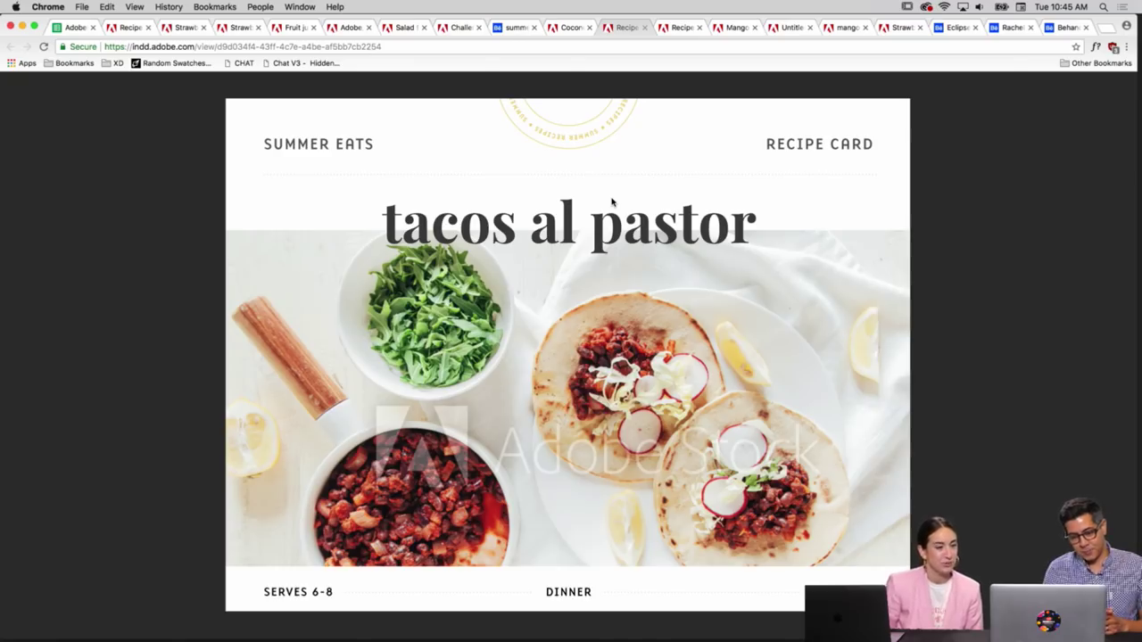
key(Right)
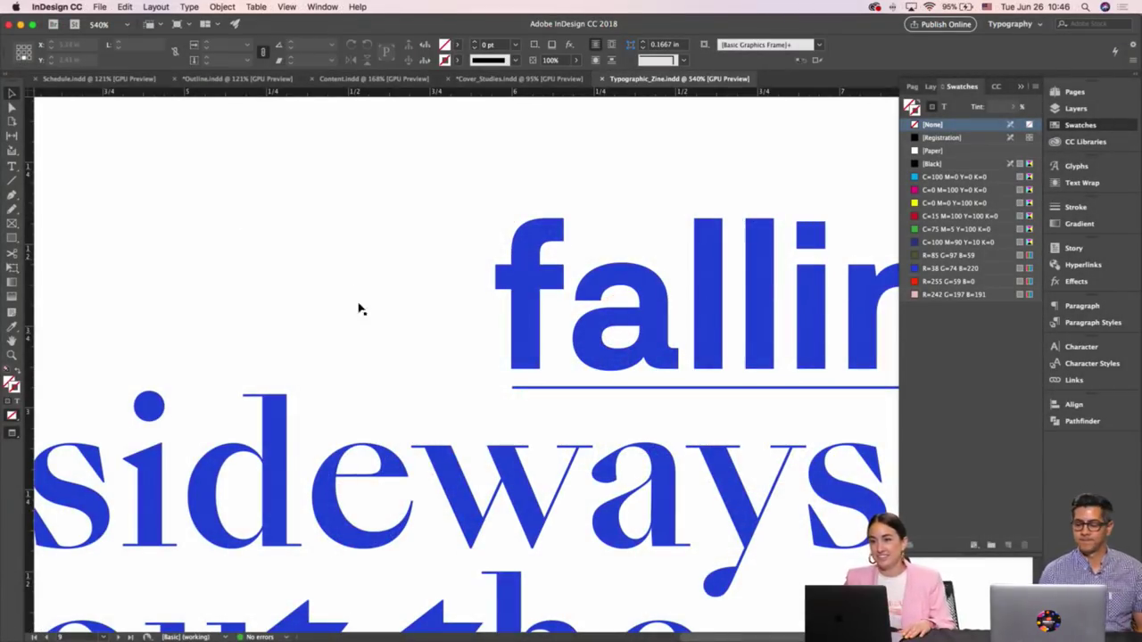
Give 'Large flurries are' Optical kerning and -10 tracking
click(386, 208)
key(super+minus)
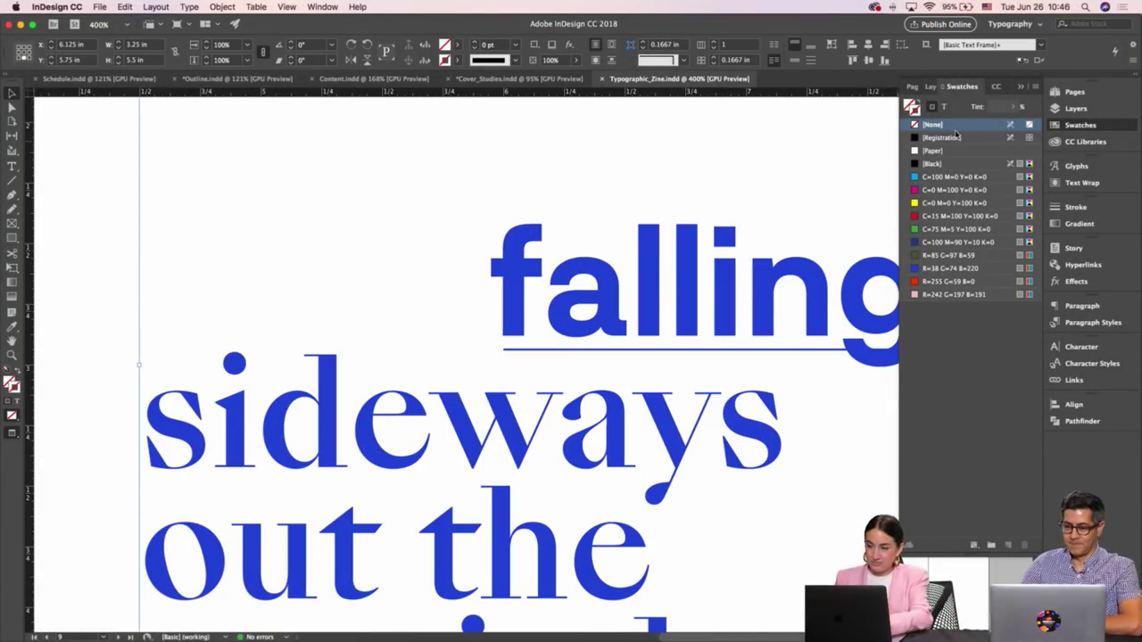
click(1020, 87)
key(super+minus)
key(super+minus)
key(super+minus)
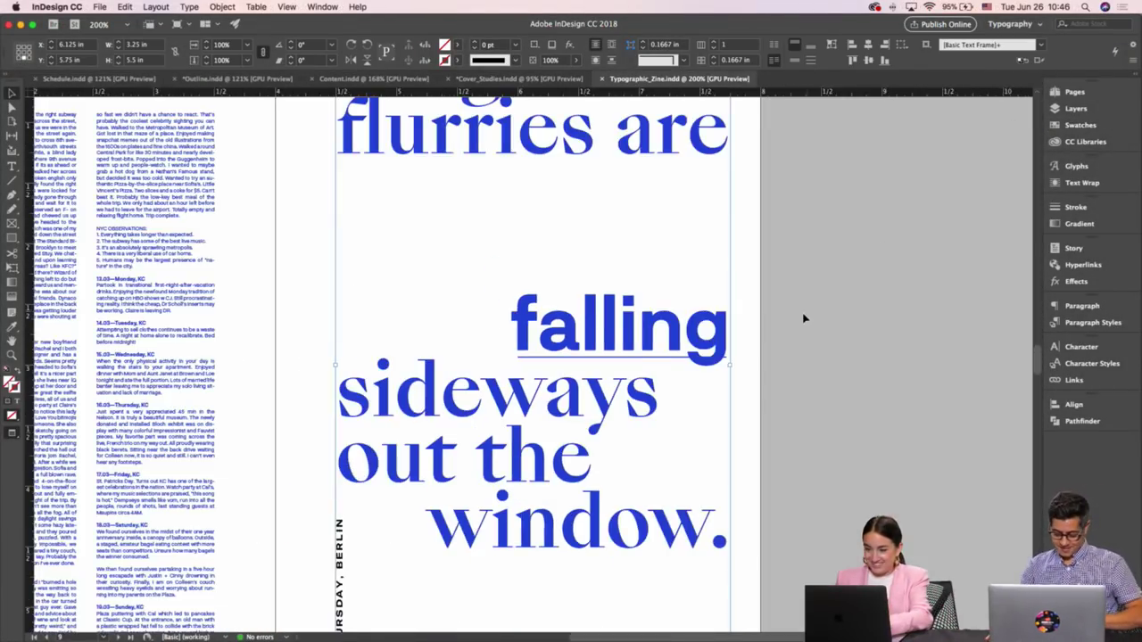
click(717, 307)
drag(716, 306, 815, 287)
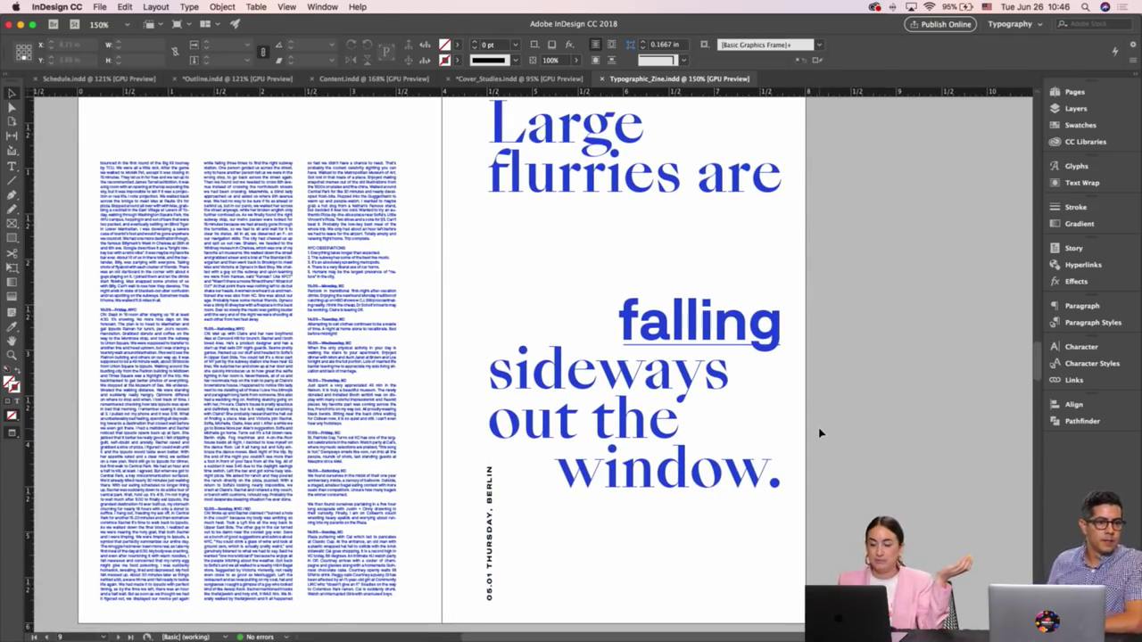
scroll(819, 434, up, 1)
double_click(497, 133)
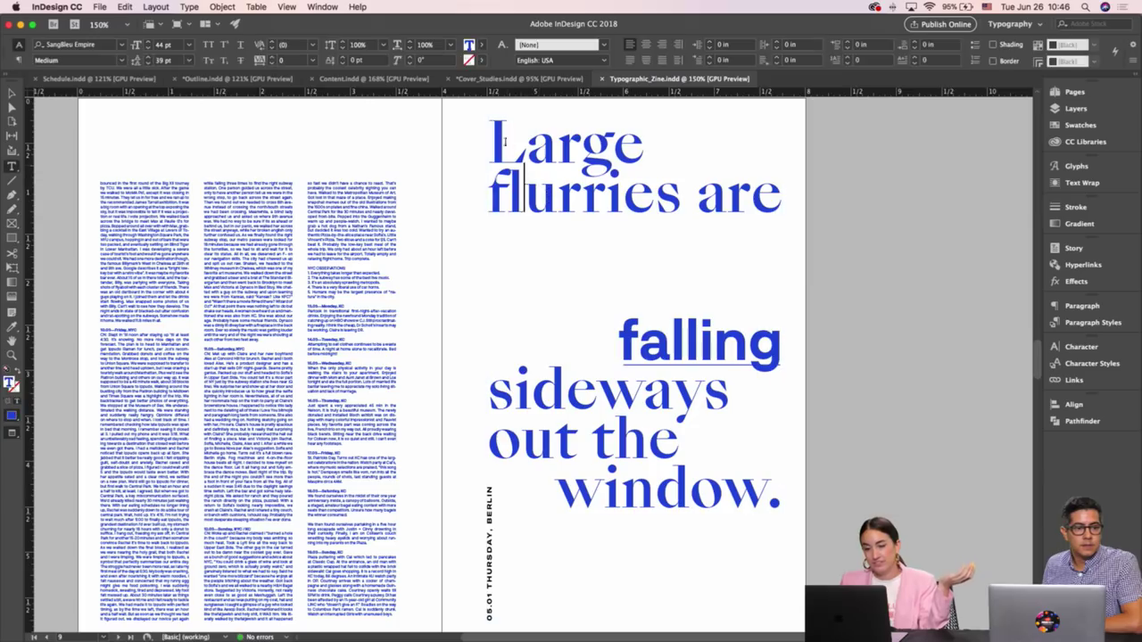
drag(497, 133, 832, 193)
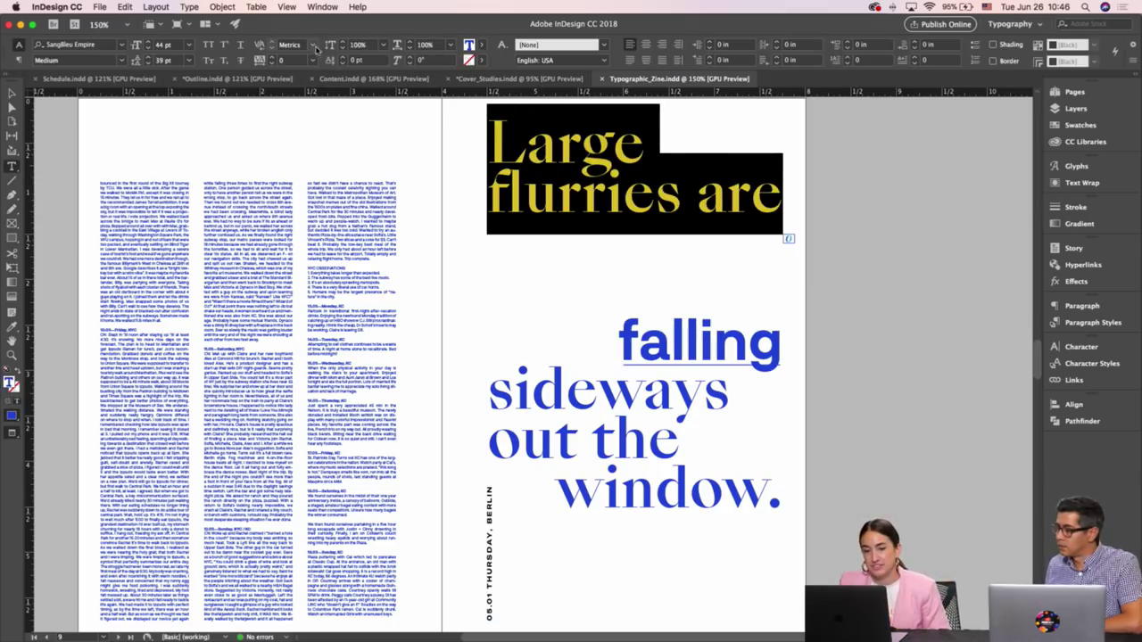
click(311, 44)
click(301, 58)
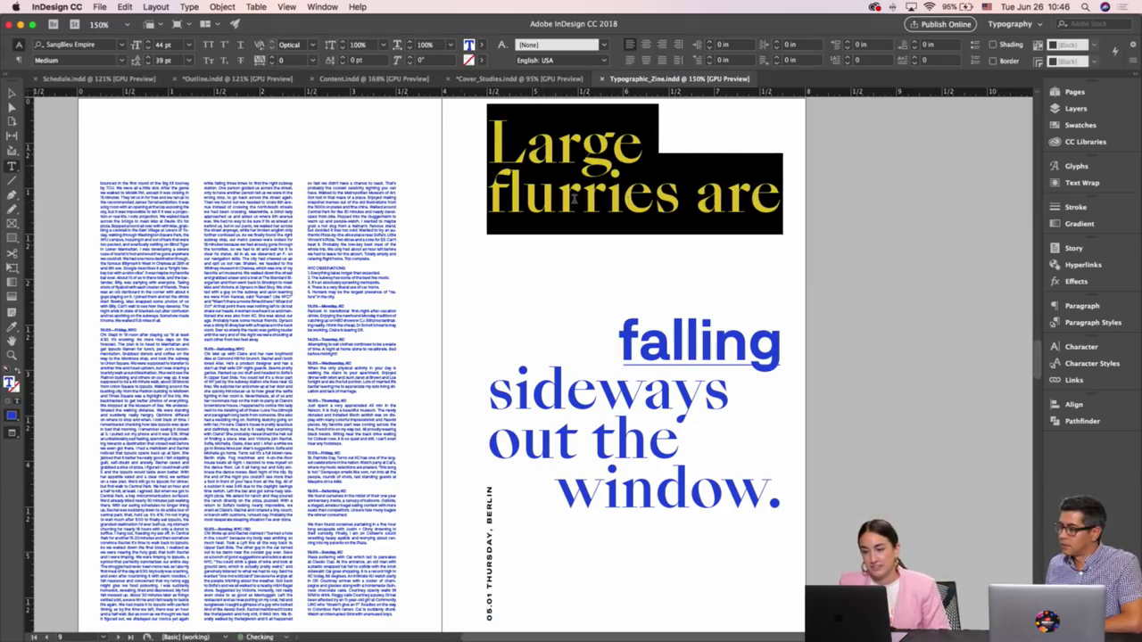
click(271, 63)
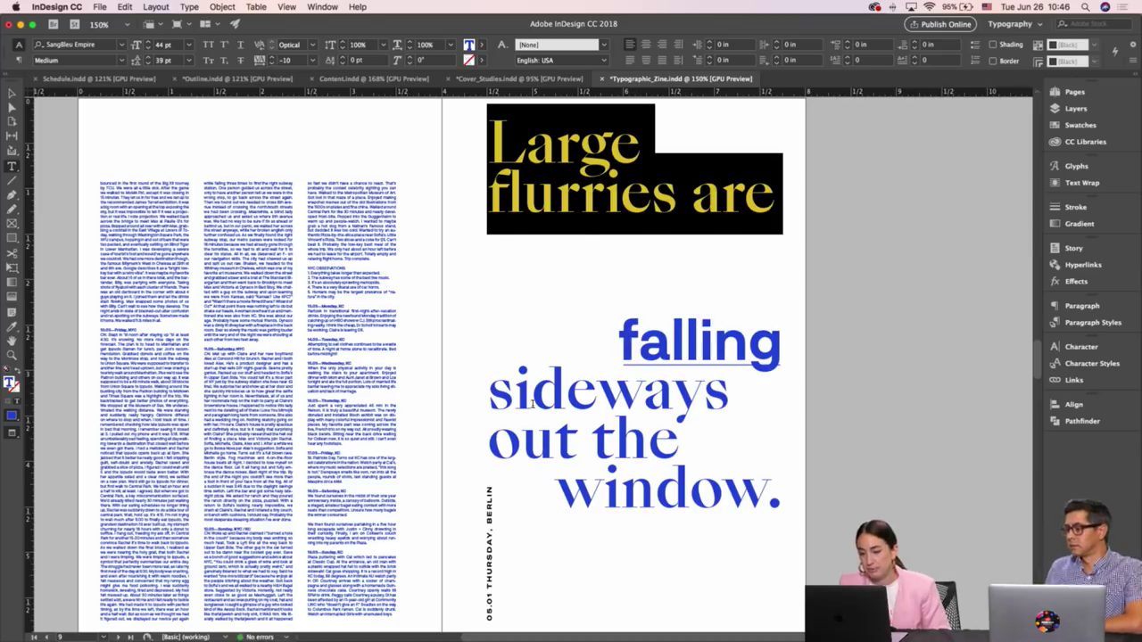
Set 'sideways out the window.' to Optical kerning with tracking tightened to -20
drag(480, 389, 782, 459)
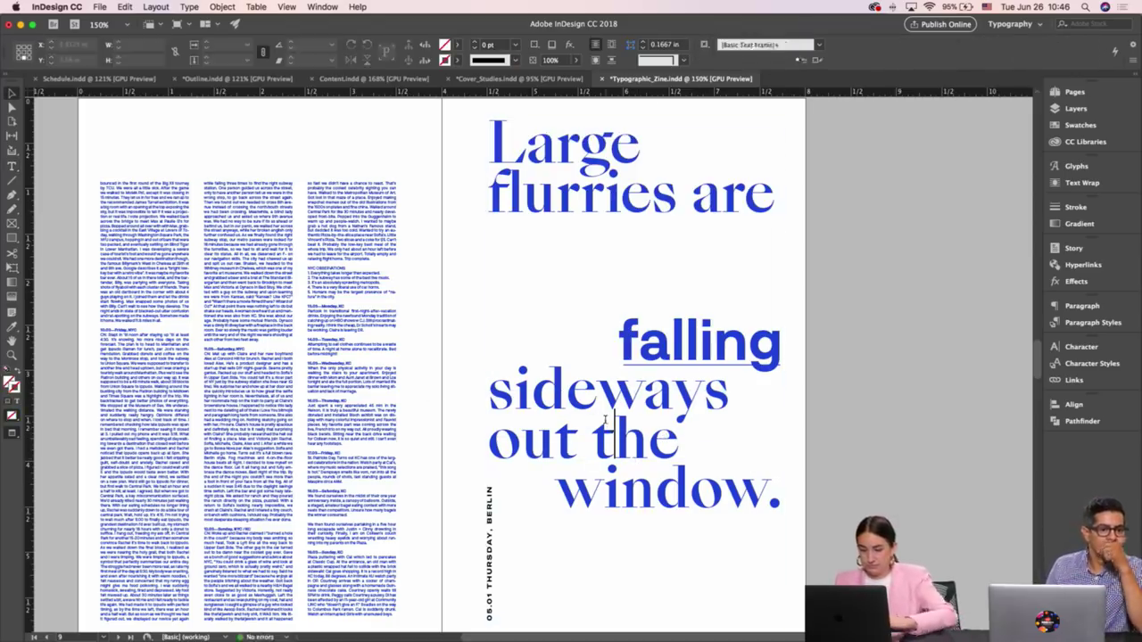
double_click(665, 437)
key(super+a)
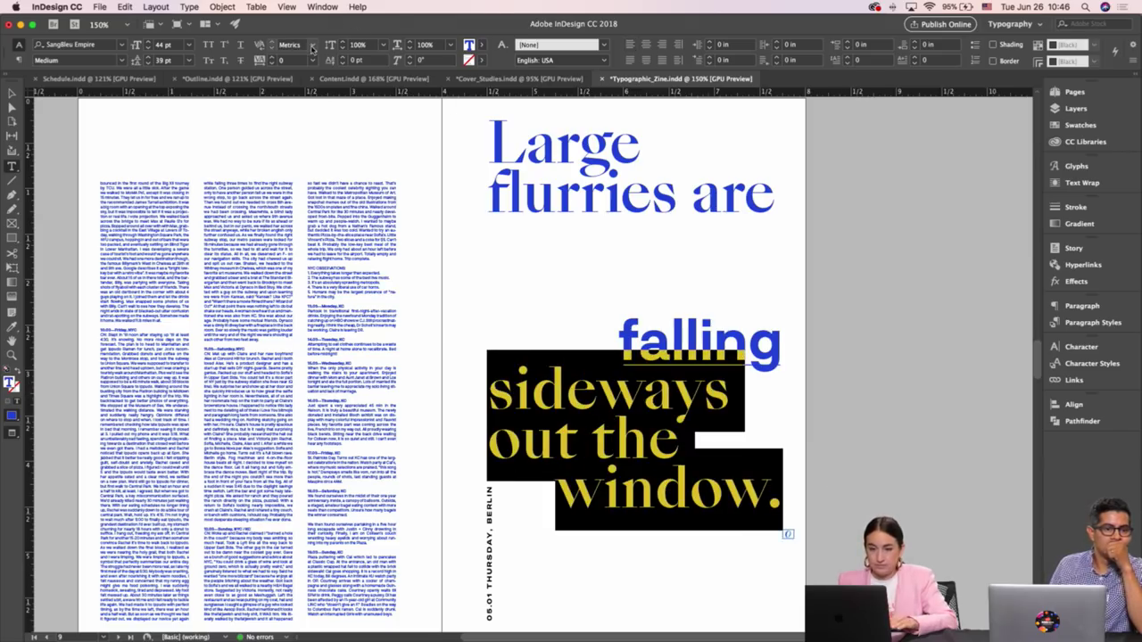
click(311, 49)
click(285, 69)
click(275, 64)
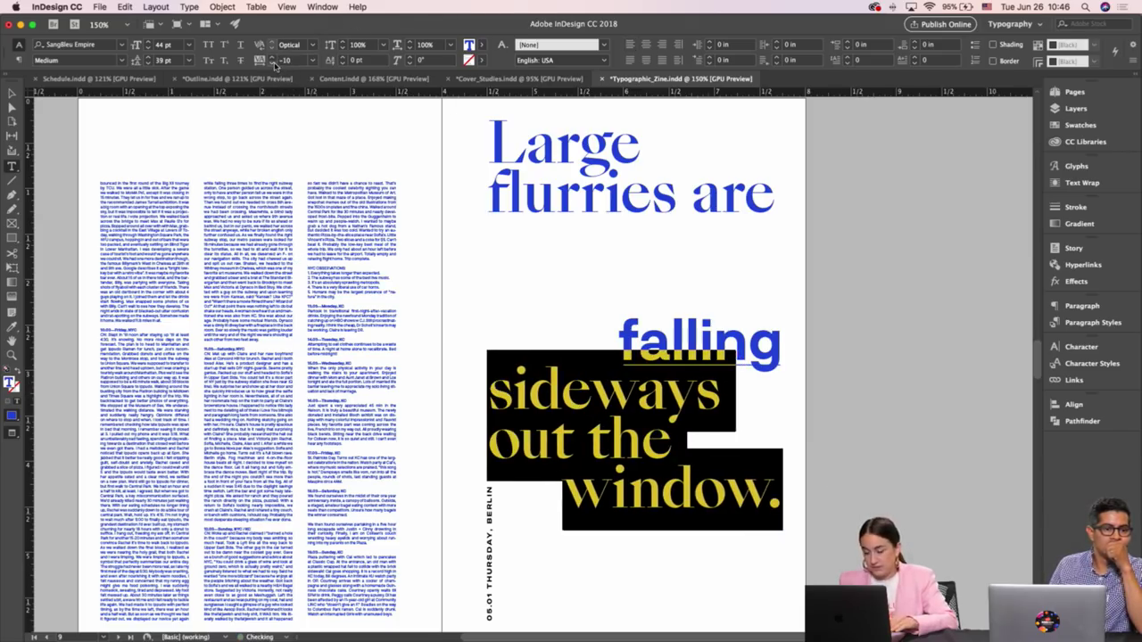
click(274, 64)
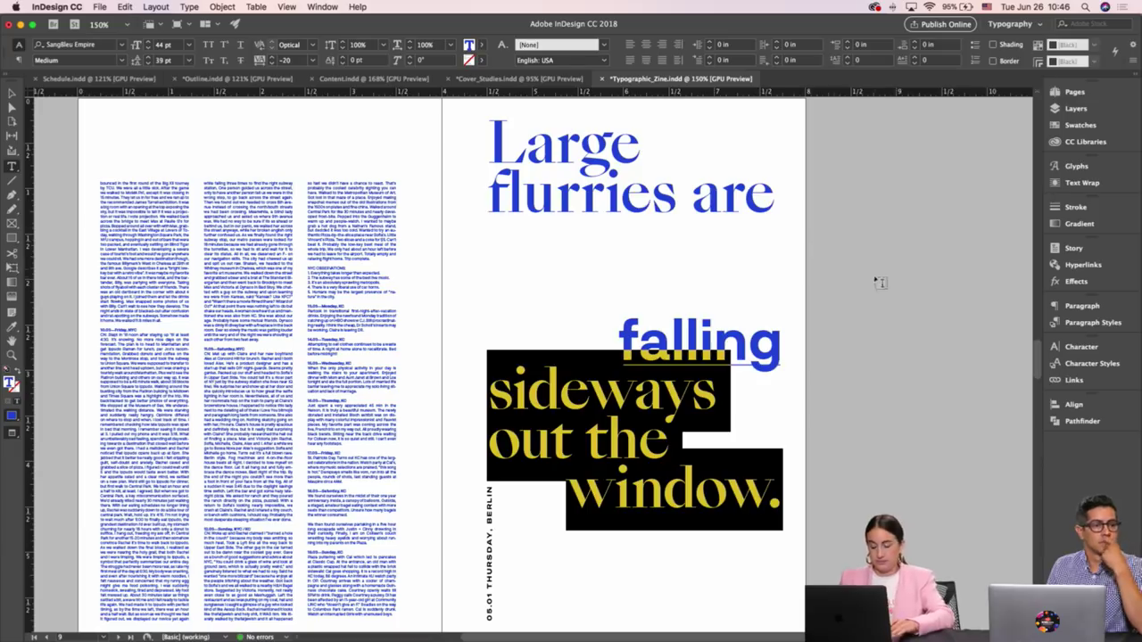
key(Escape)
Zoom out and review the spread, toggling guides on and off
click(872, 268)
key(super+minus)
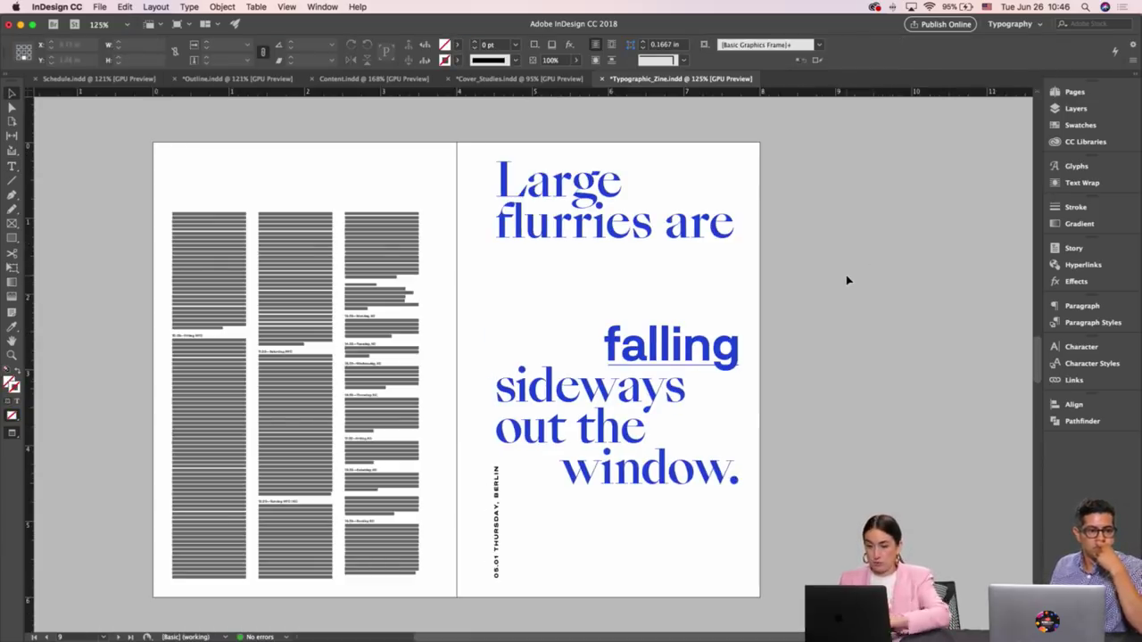
key(w)
scroll(839, 267, up, 10)
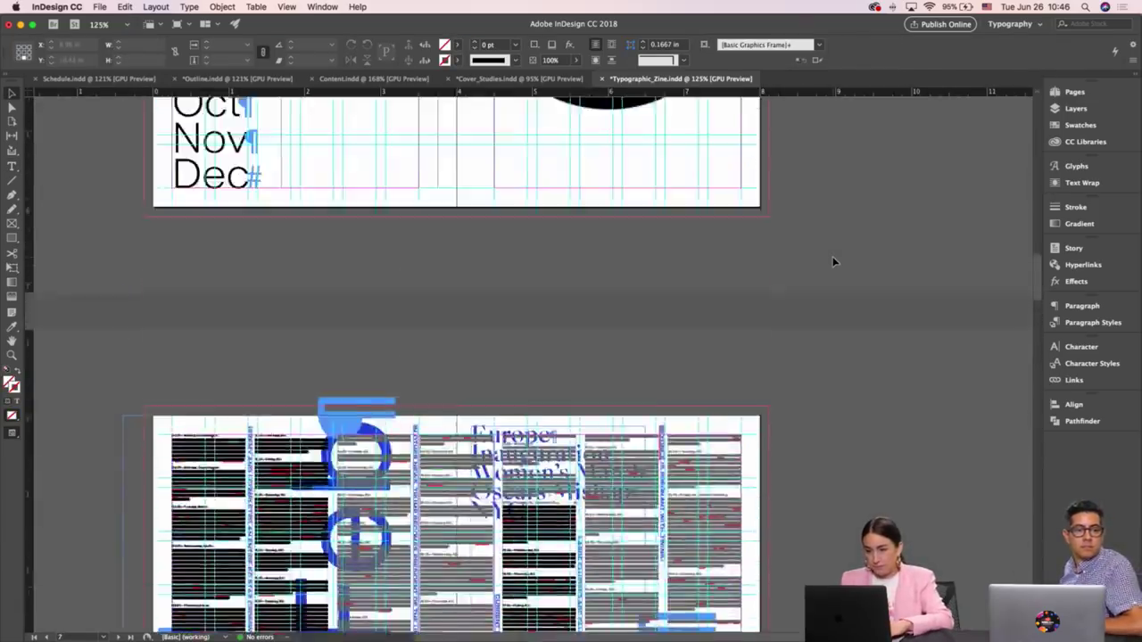
scroll(832, 256, down, 6)
scroll(832, 256, down, 5)
key(w)
scroll(801, 321, up, 2)
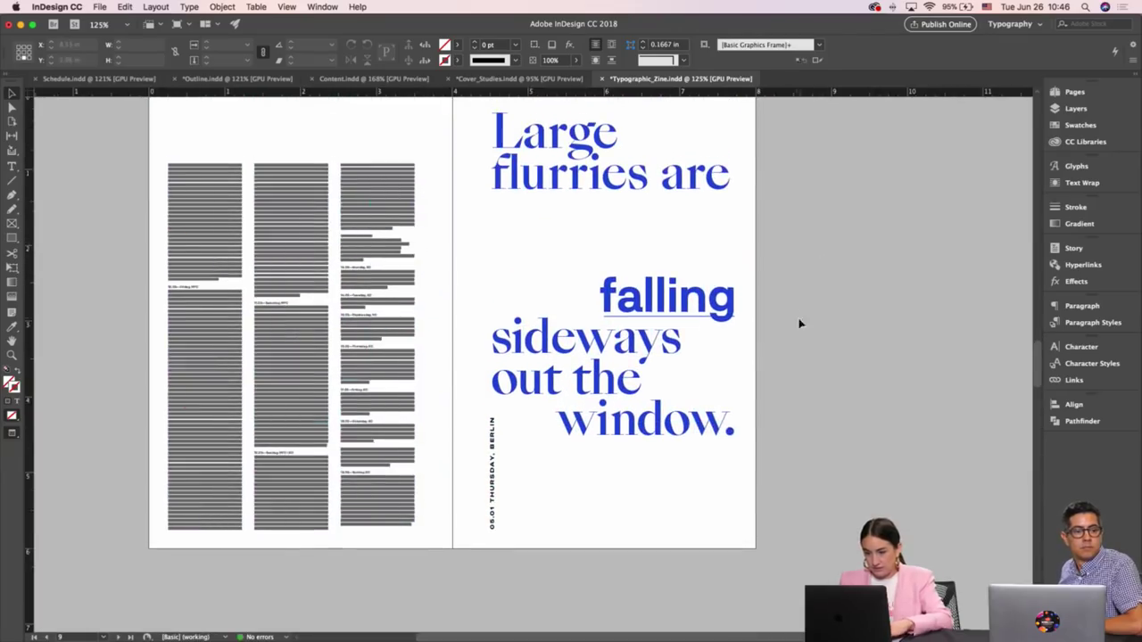
Draw a rectangle across the right page and fill it with the R=38 G=74 B=220 swatch
key(w)
key(m)
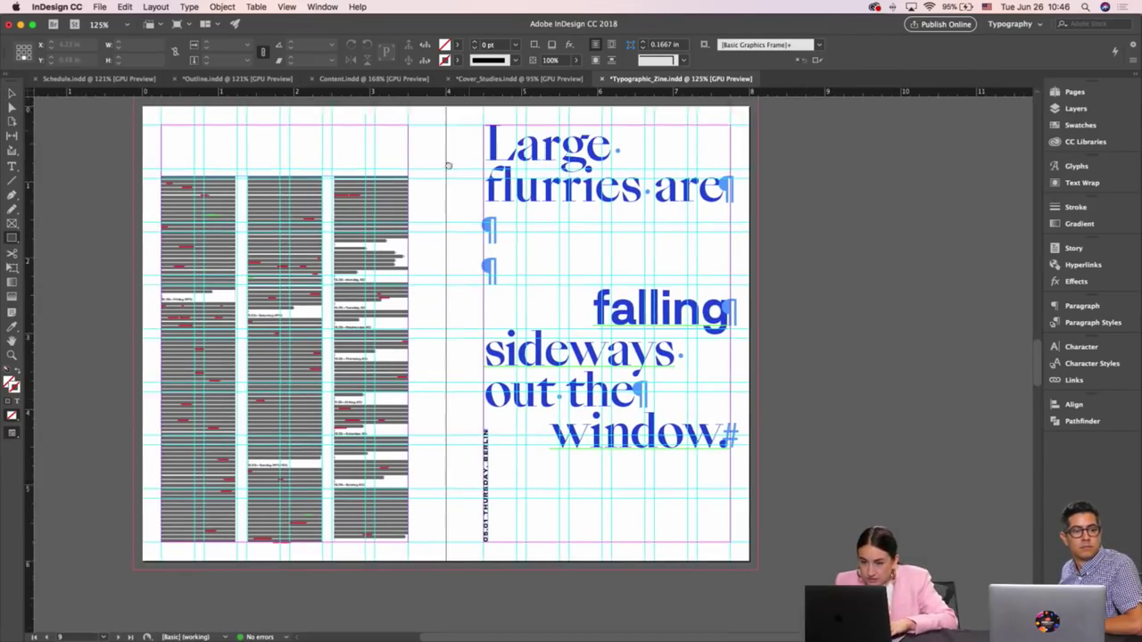
scroll(451, 136, up, 2)
drag(429, 127, 740, 599)
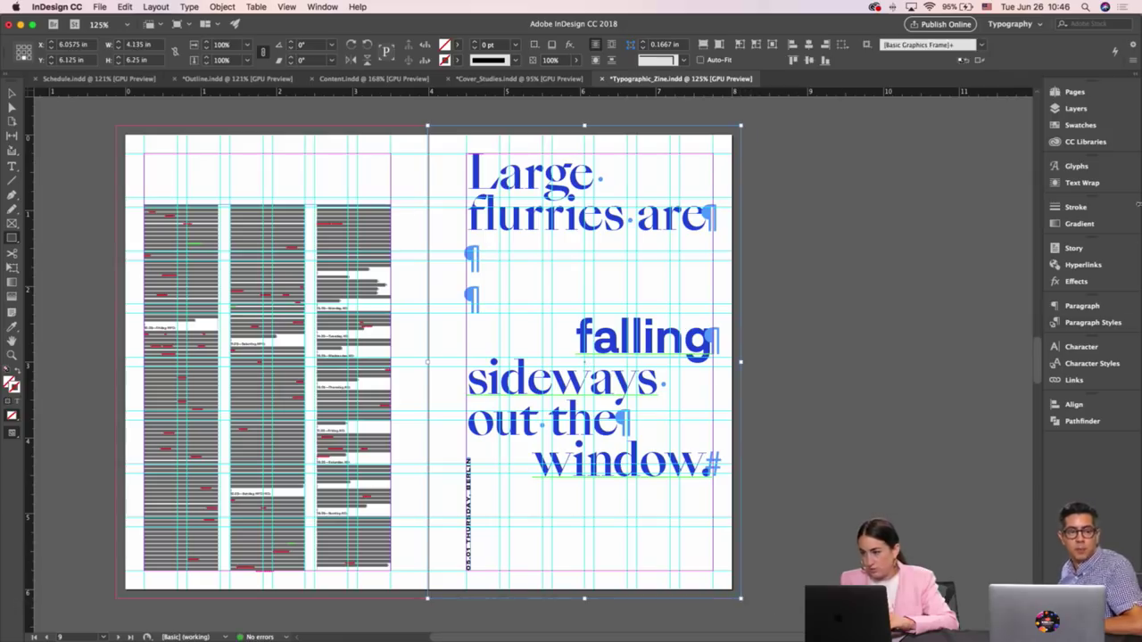
click(1079, 125)
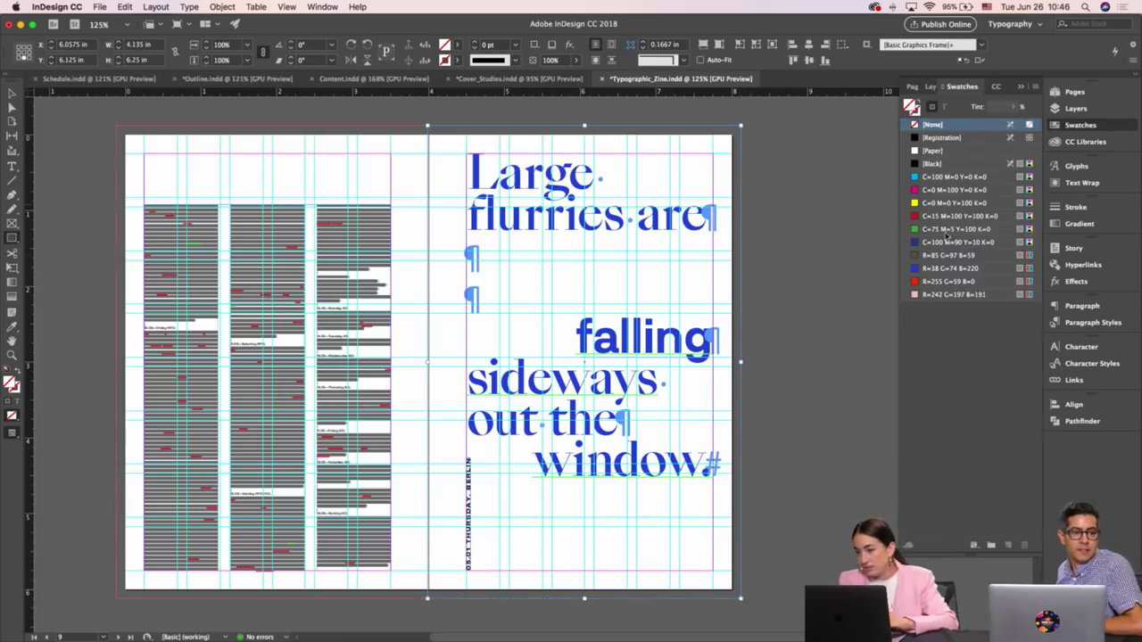
click(935, 268)
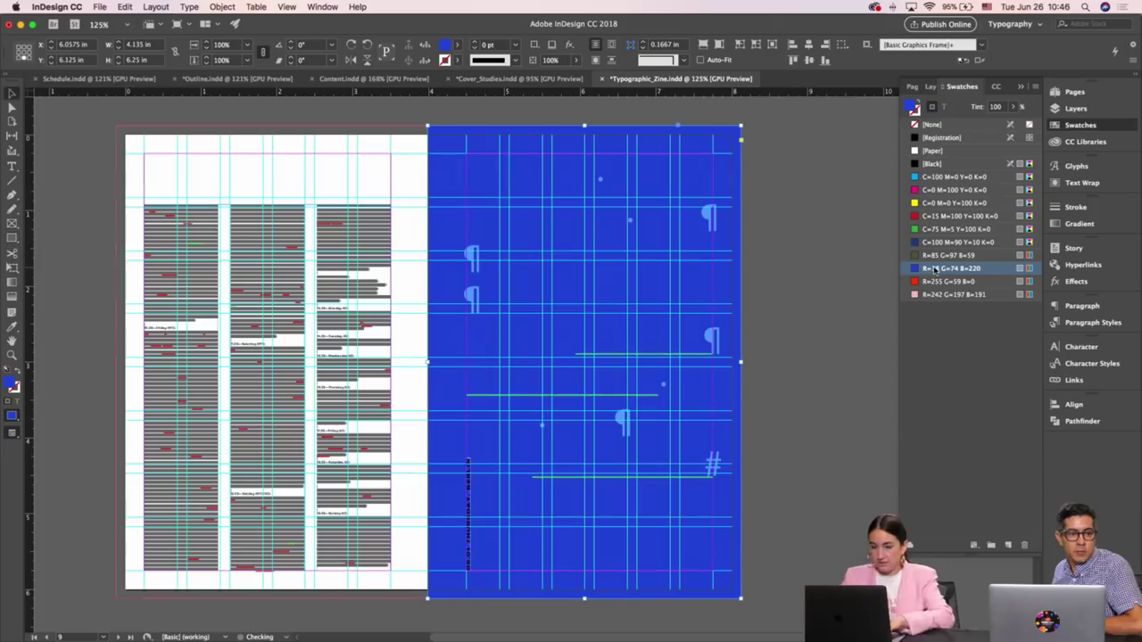
Zoom in to check the blue frame's edge, then fit and preview the whole spread
scroll(553, 243, down, 1)
scroll(553, 243, right, 1)
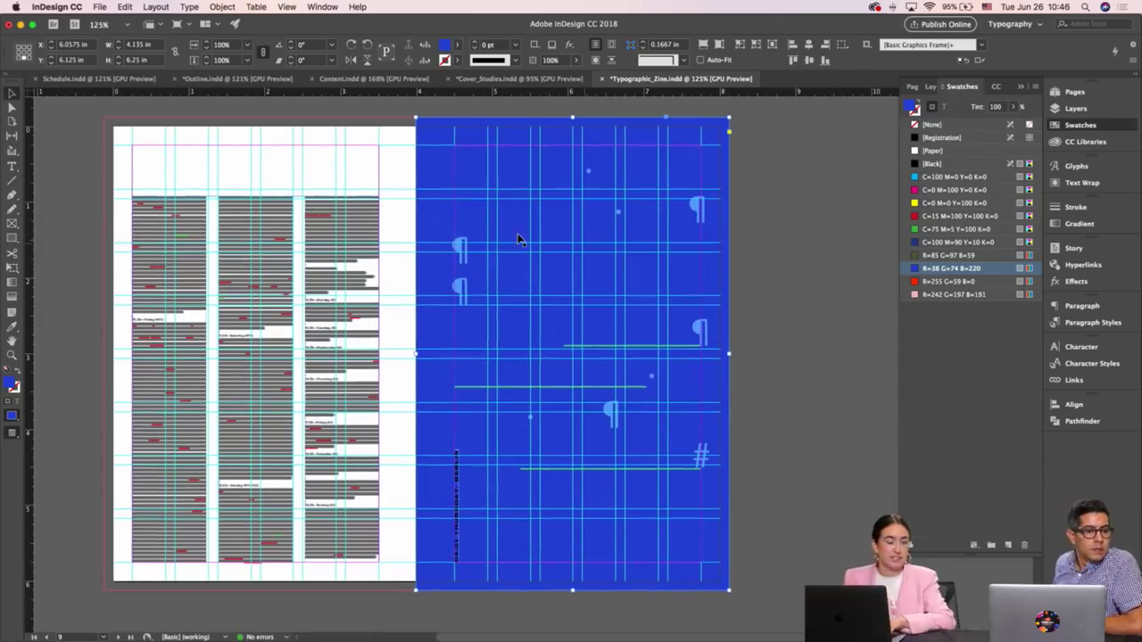
key(z)
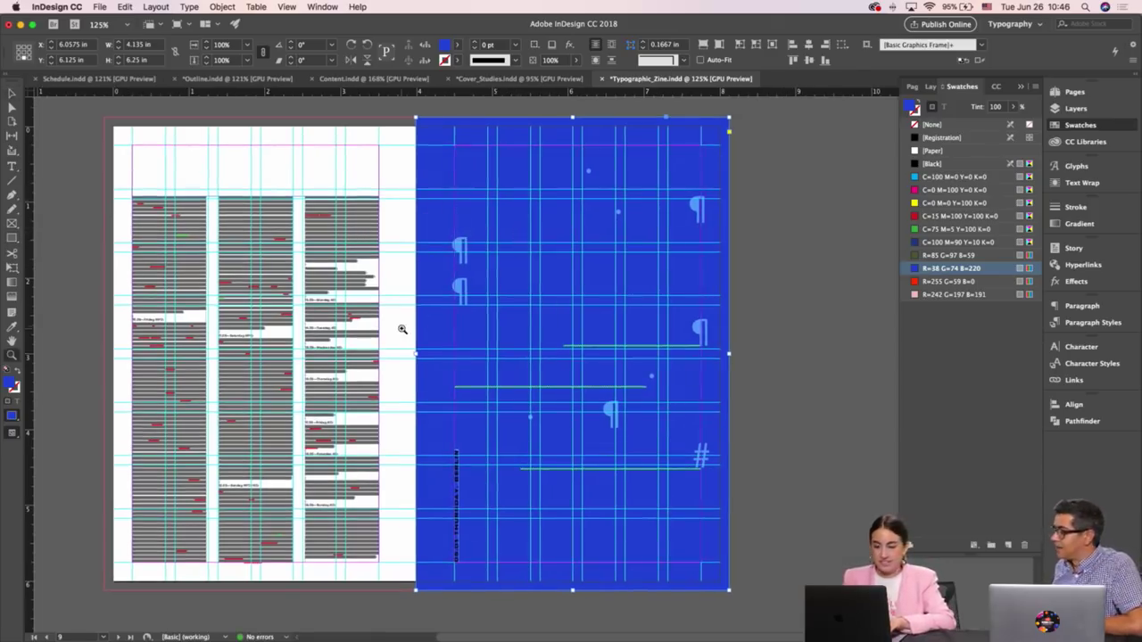
drag(400, 327, 484, 473)
click(461, 473)
key(super+minus)
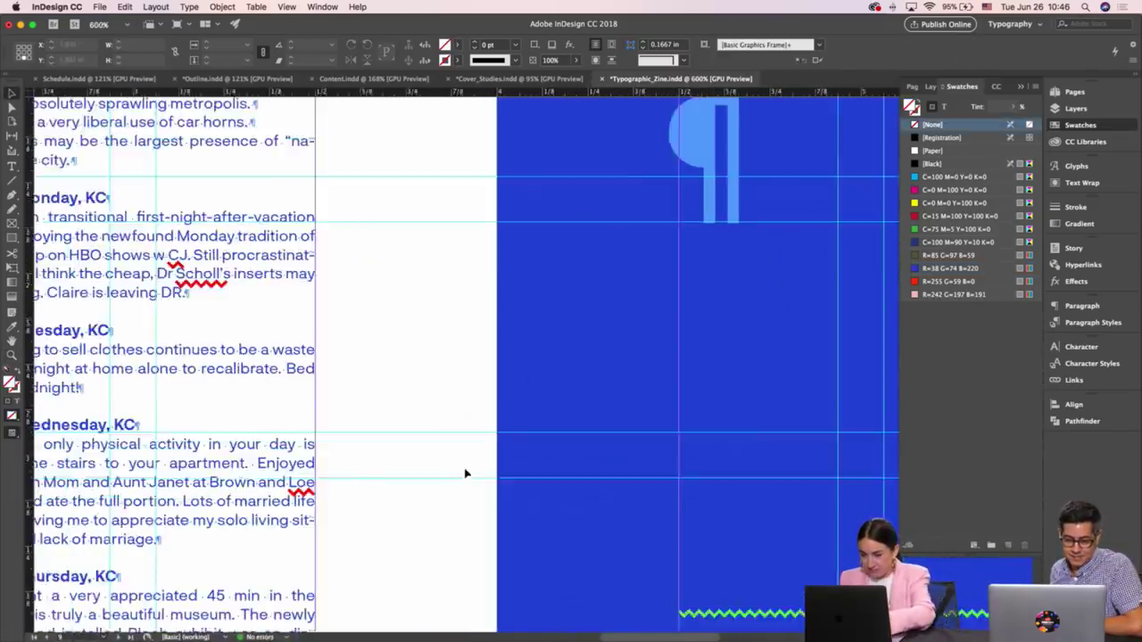
key(super+minus)
key(super+minus)
key(super+minus)
key(super+minus)
key(super+minus)
scroll(625, 366, right, 3)
key(super+minus)
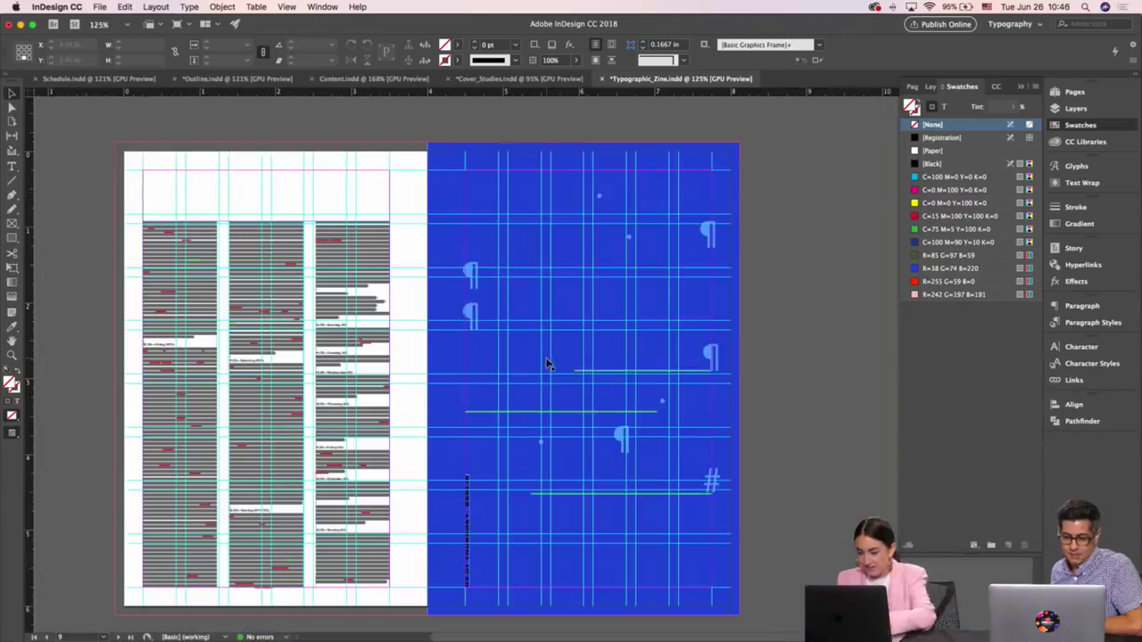
key(w)
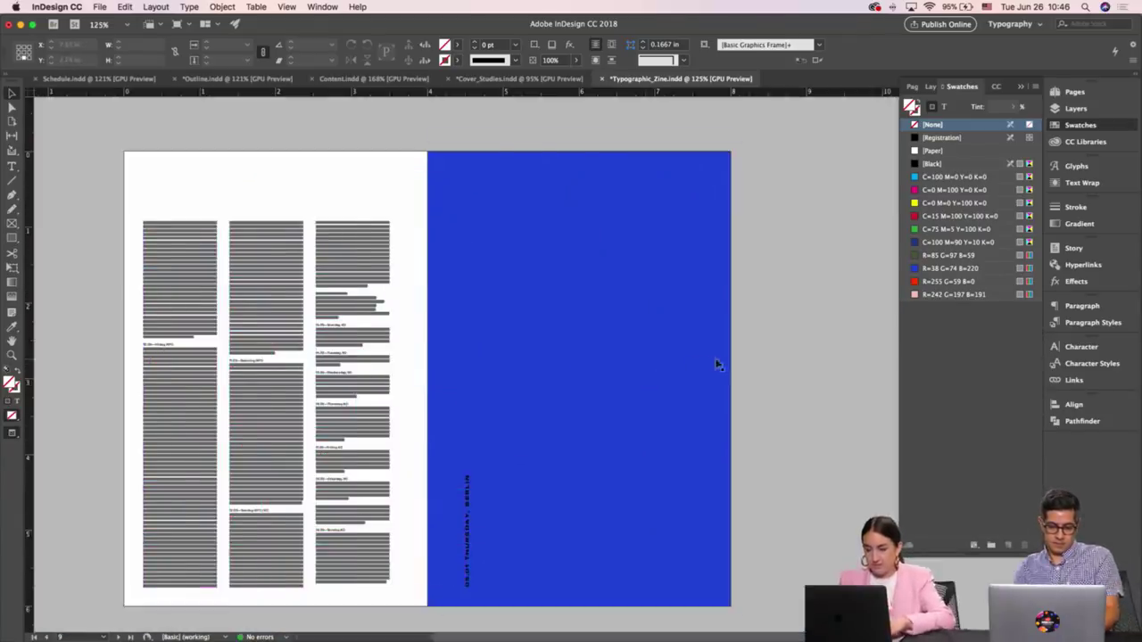
key(w)
drag(782, 433, 512, 200)
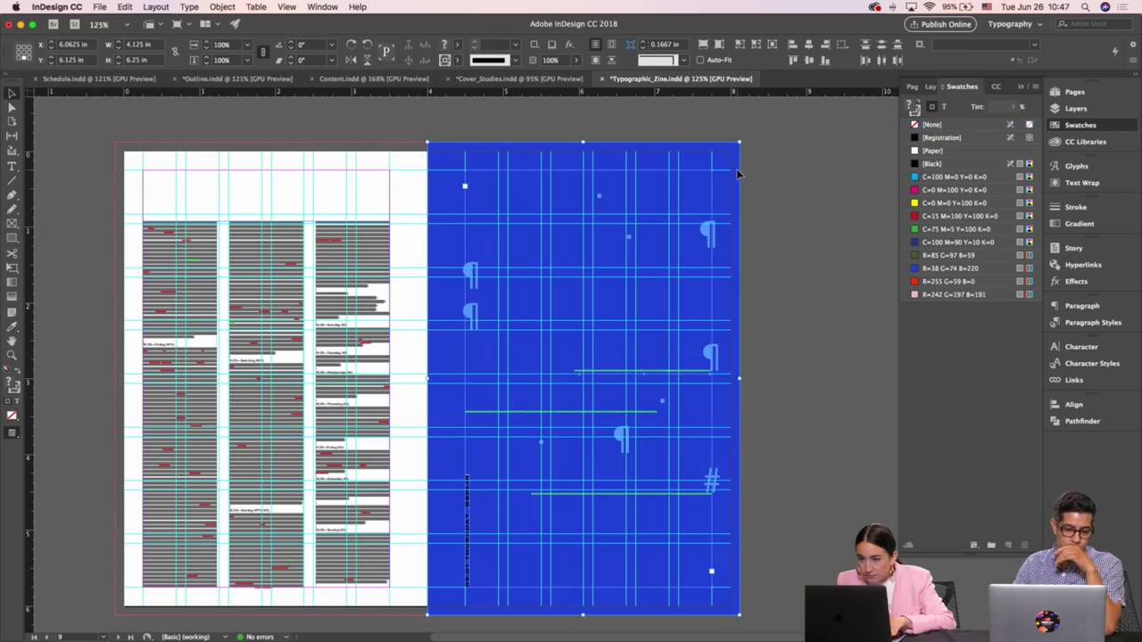
Make the headline text white with the Paper swatch
click(679, 373)
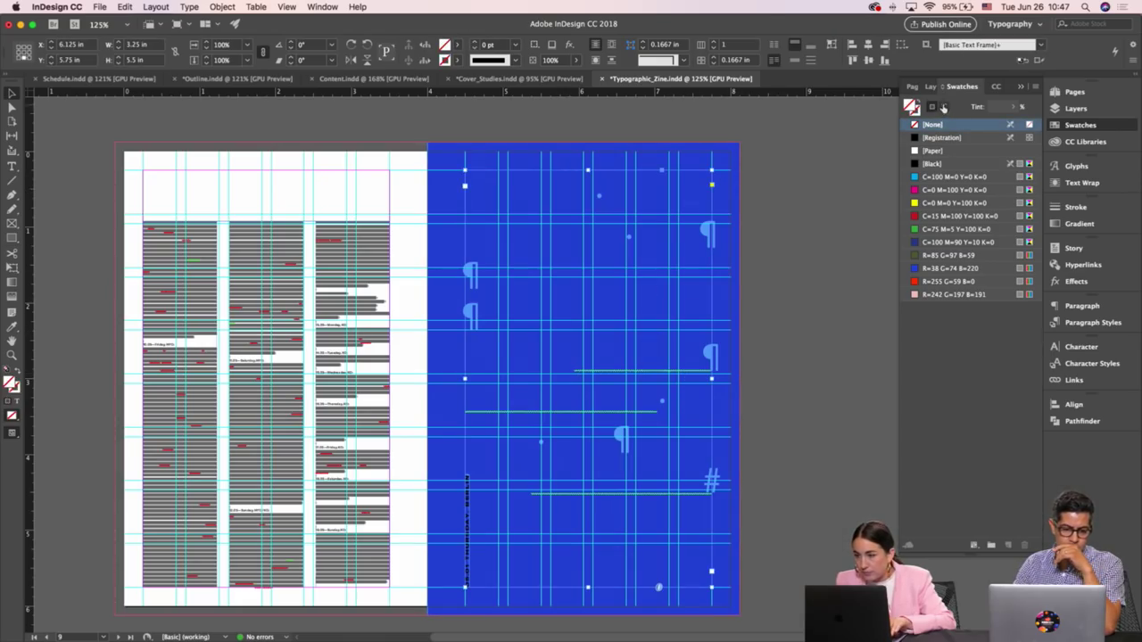
click(943, 107)
click(932, 151)
click(787, 194)
key(w)
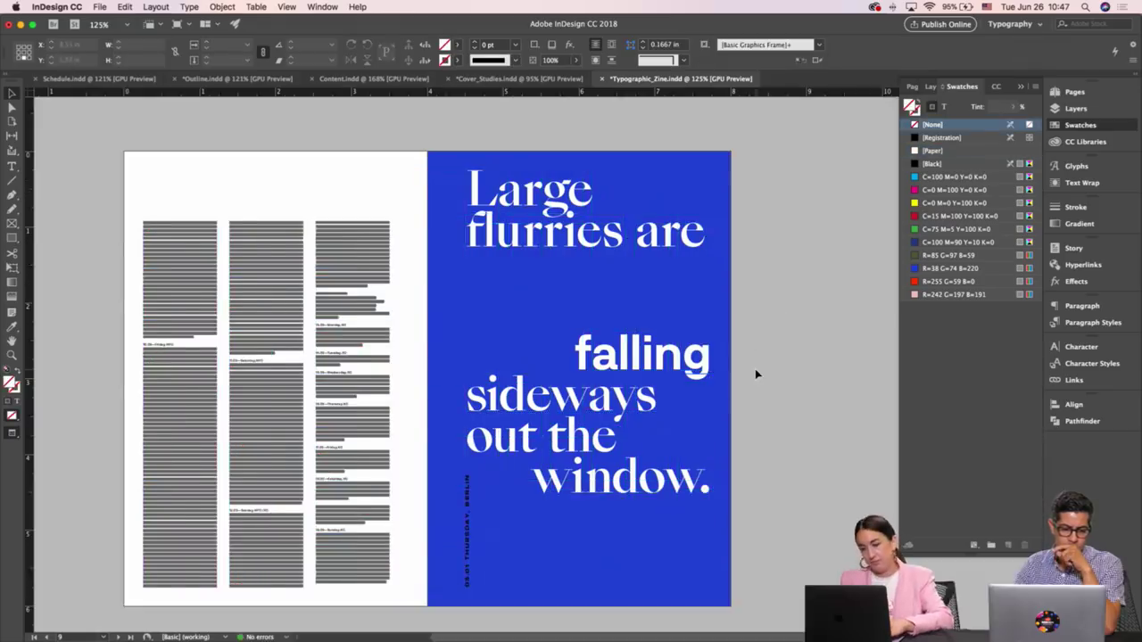
key(w)
scroll(755, 373, up, 5)
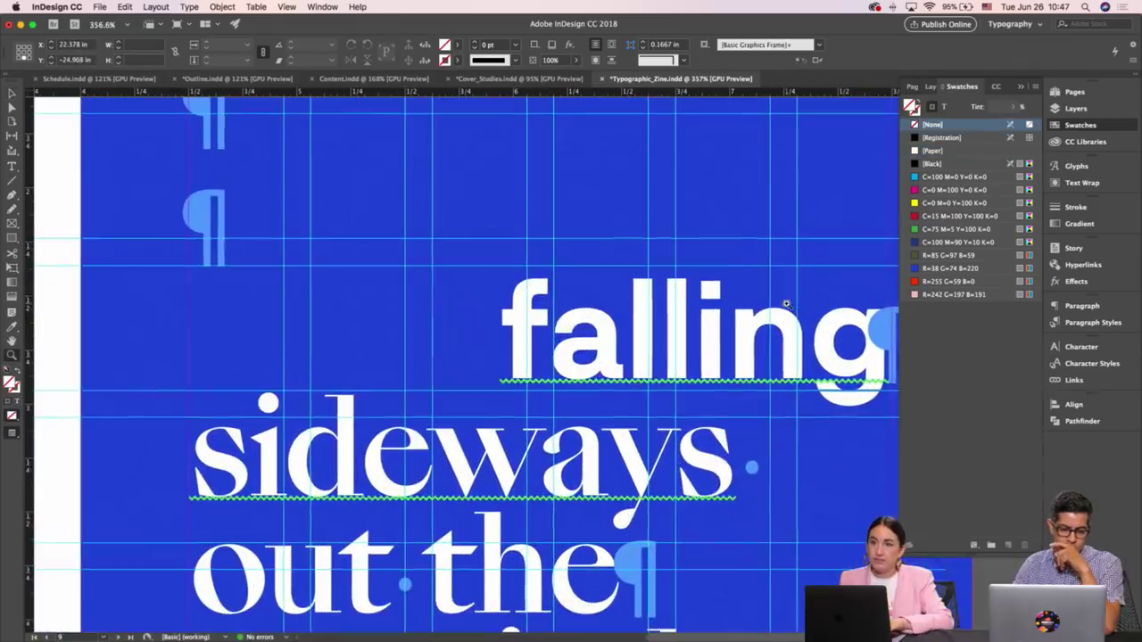
scroll(576, 401, right, 5)
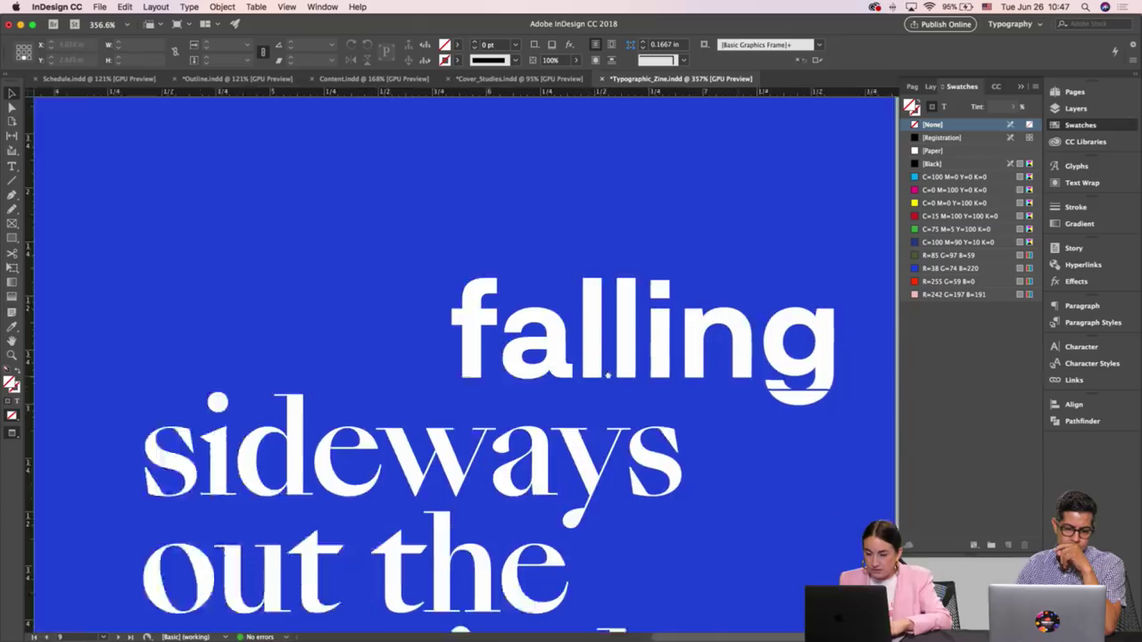
Colour the rule under 'falling' Paper white and preview the full spread
click(580, 388)
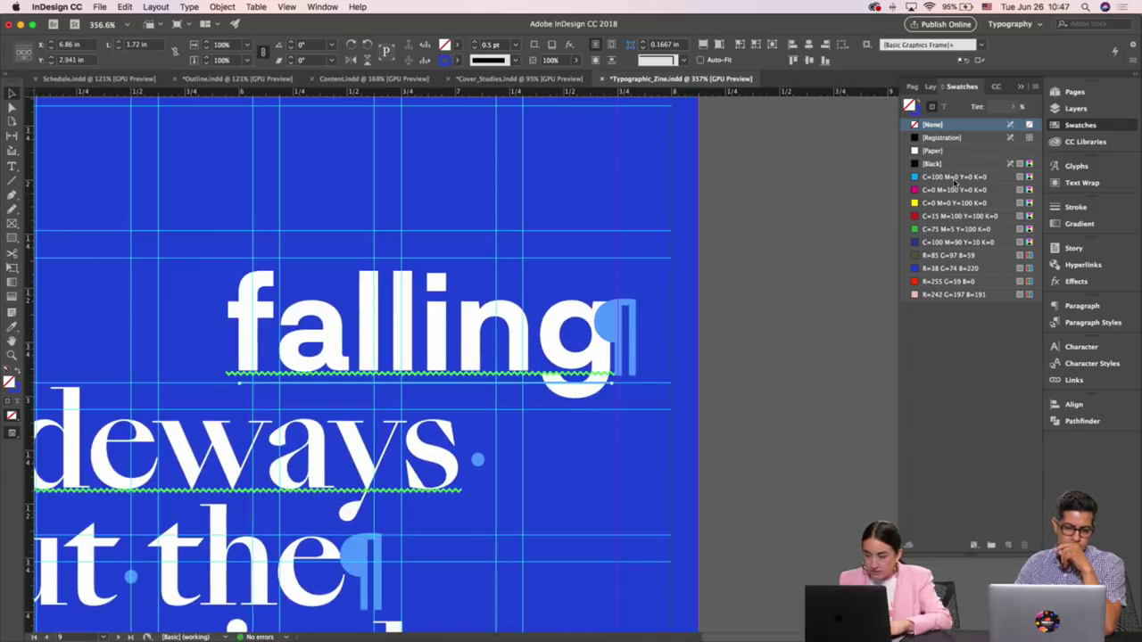
click(916, 114)
click(925, 150)
key(w)
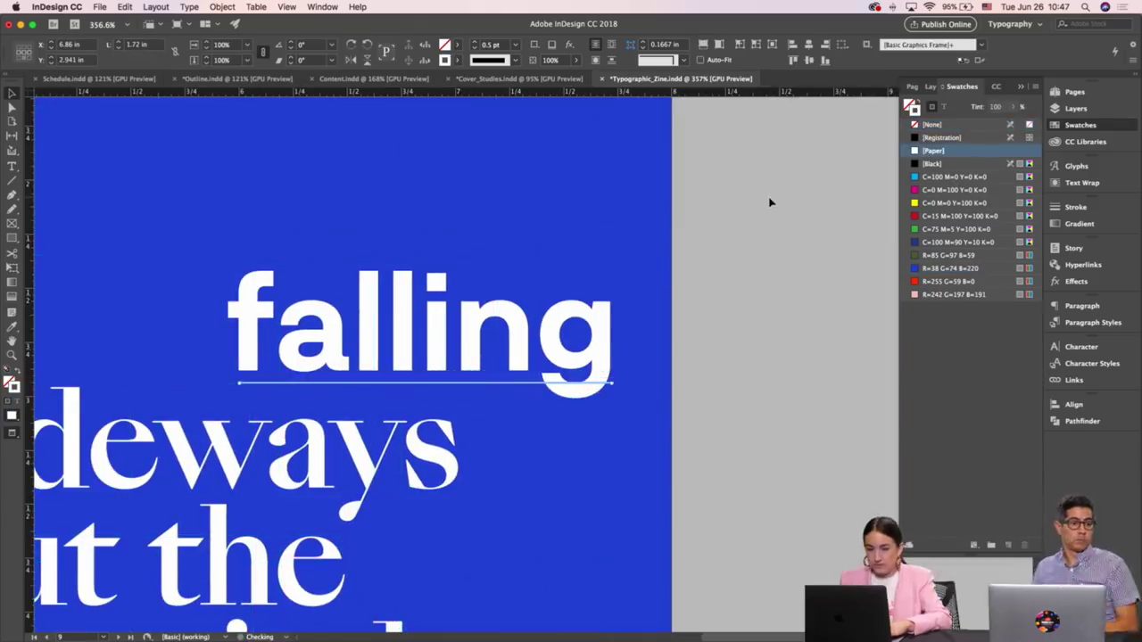
click(790, 223)
key(super+minus)
key(super+minus)
key(super+minus)
key(super+minus)
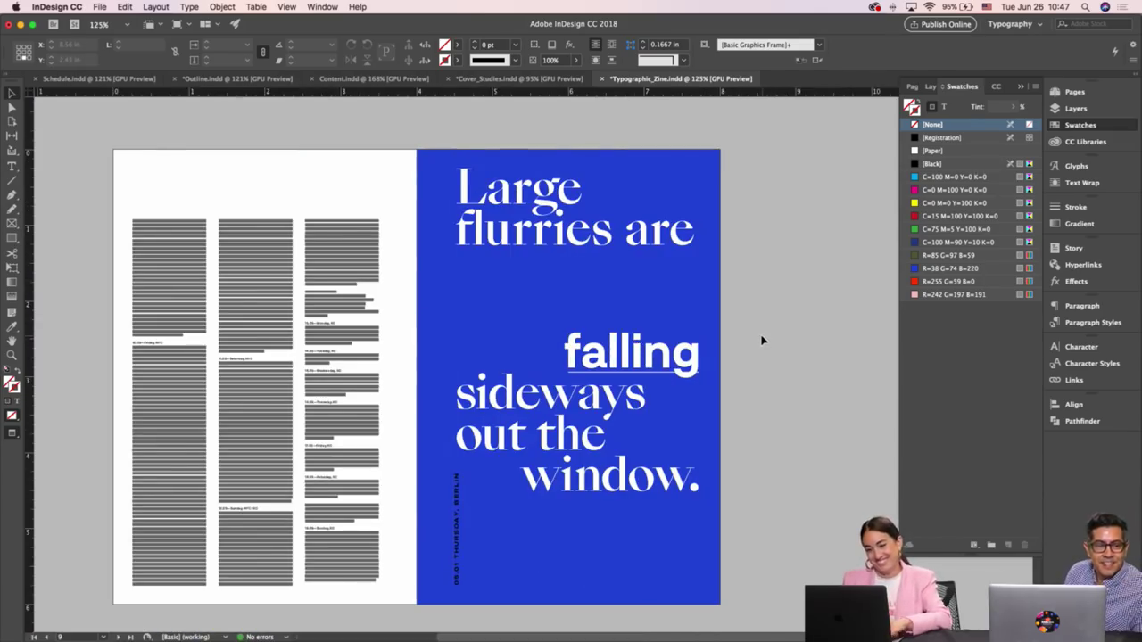
key(w)
key(w)
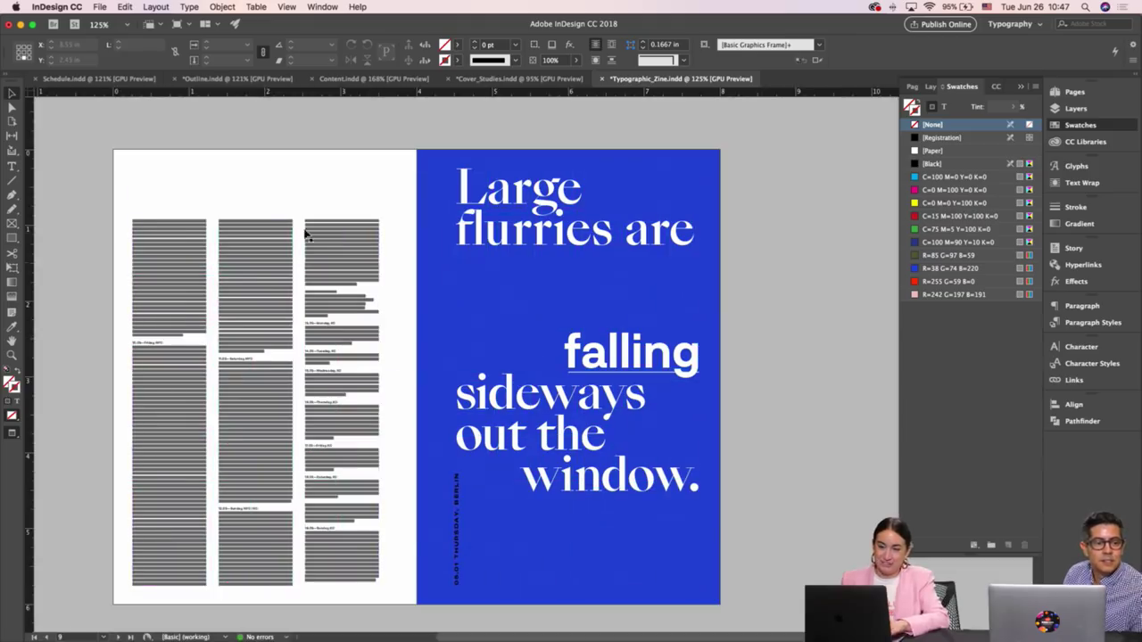
key(w)
drag(303, 205, 355, 189)
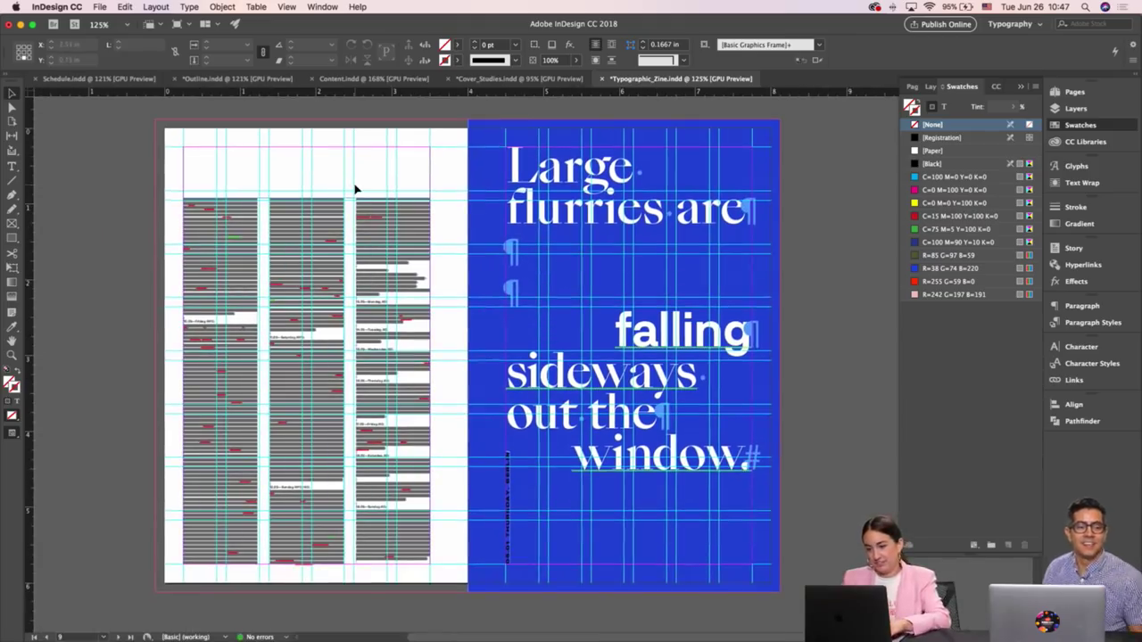
key(w)
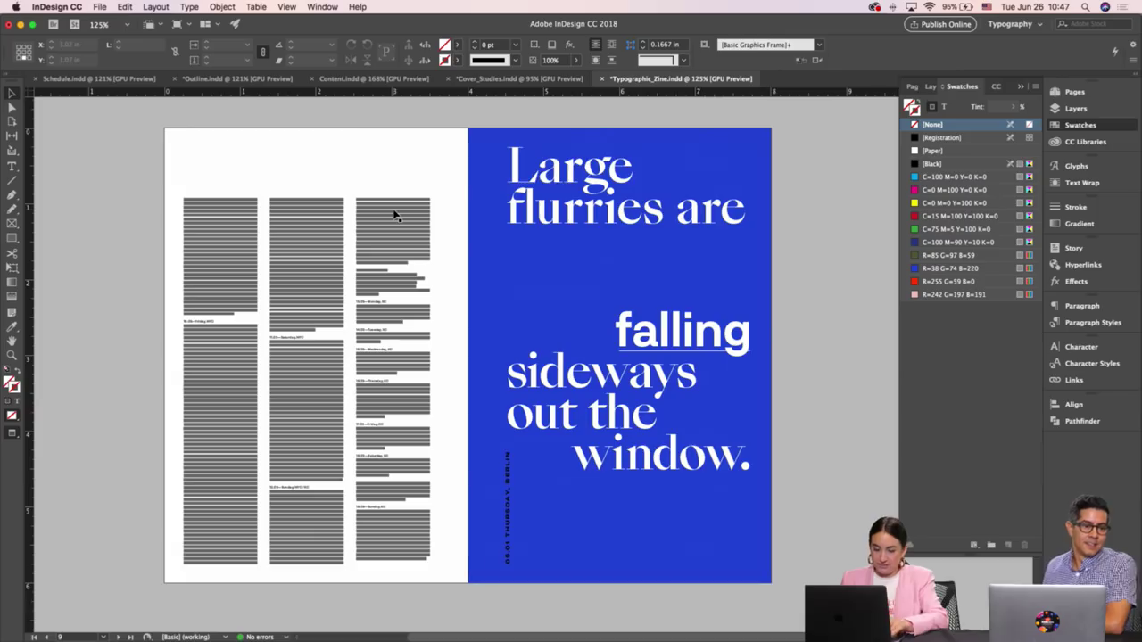
Scroll to the month-grid spread with guides and frame edges shown
scroll(392, 217, up, 10)
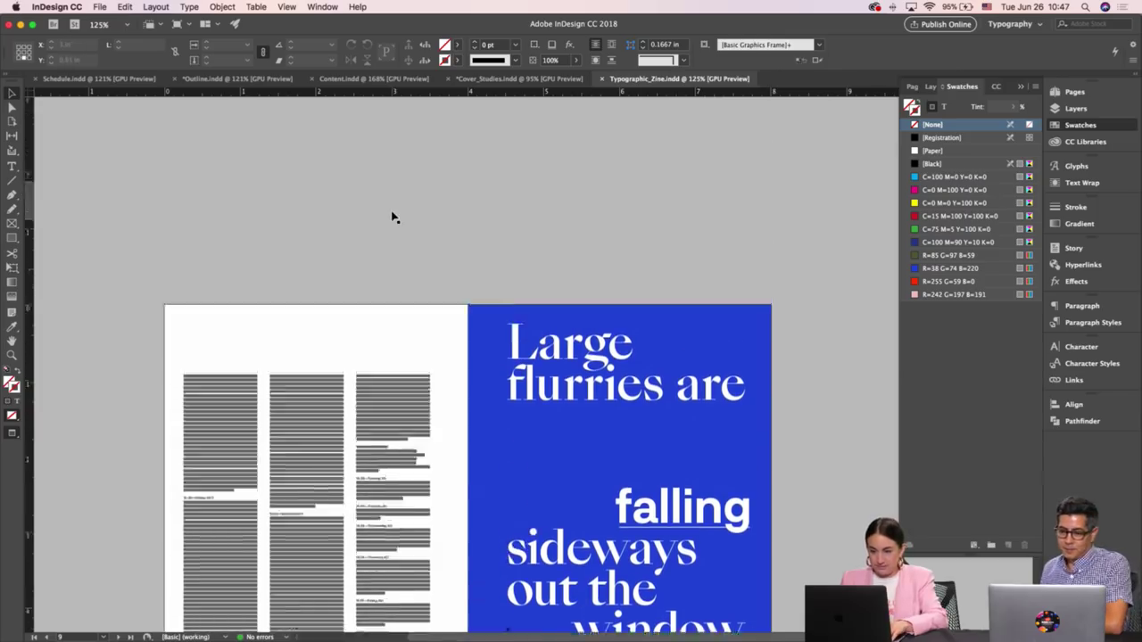
scroll(392, 217, up, 5)
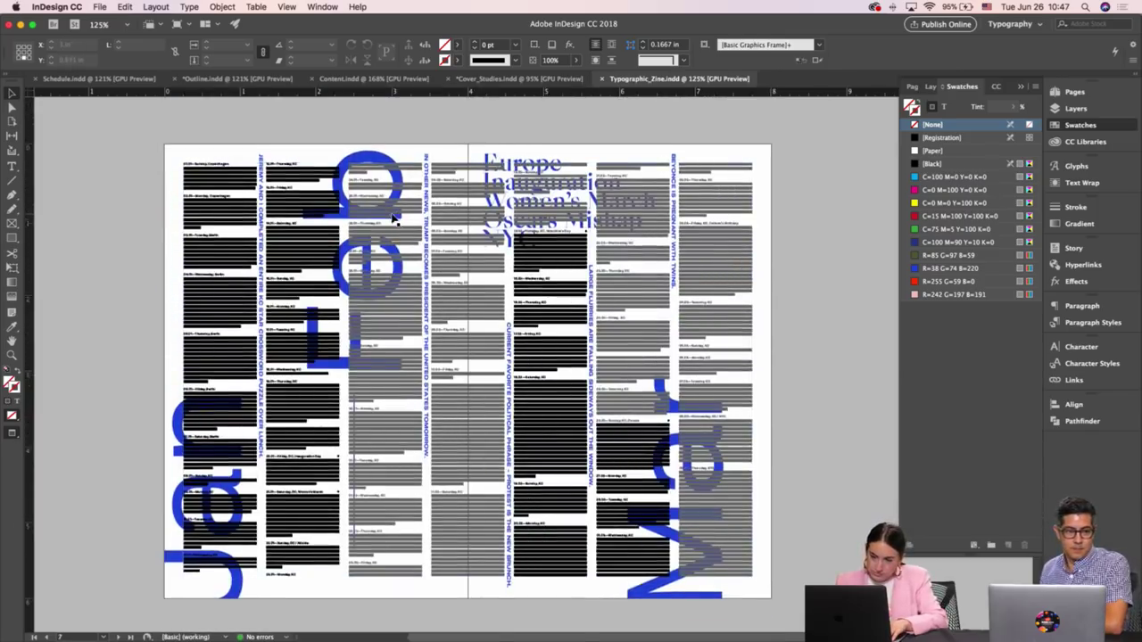
scroll(392, 216, up, 2)
scroll(393, 216, down, 20)
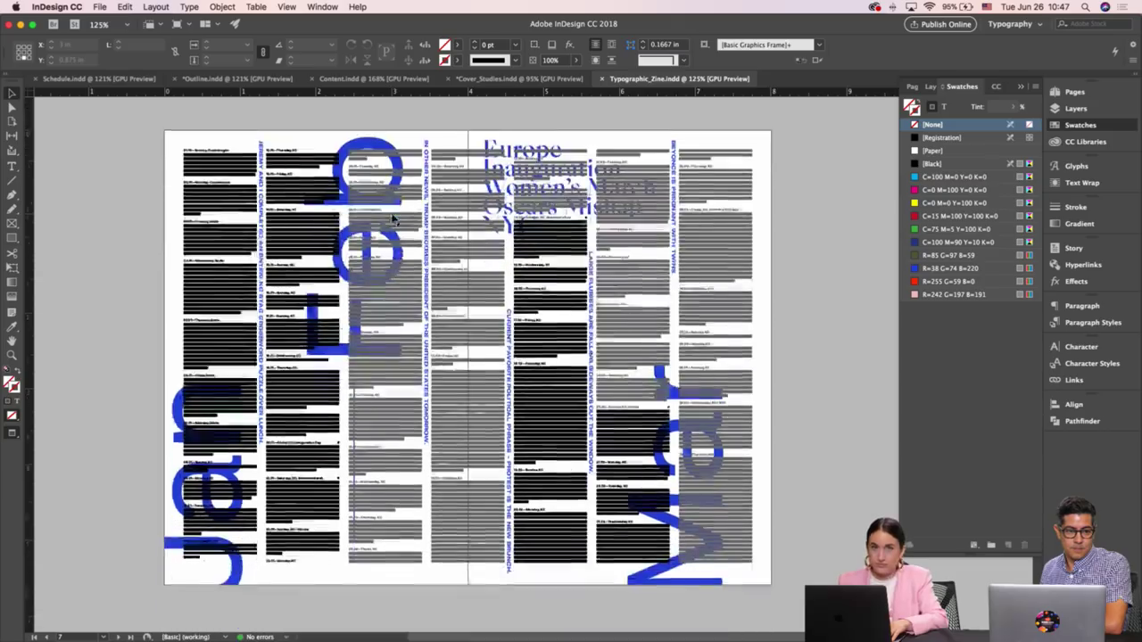
scroll(393, 217, down, 5)
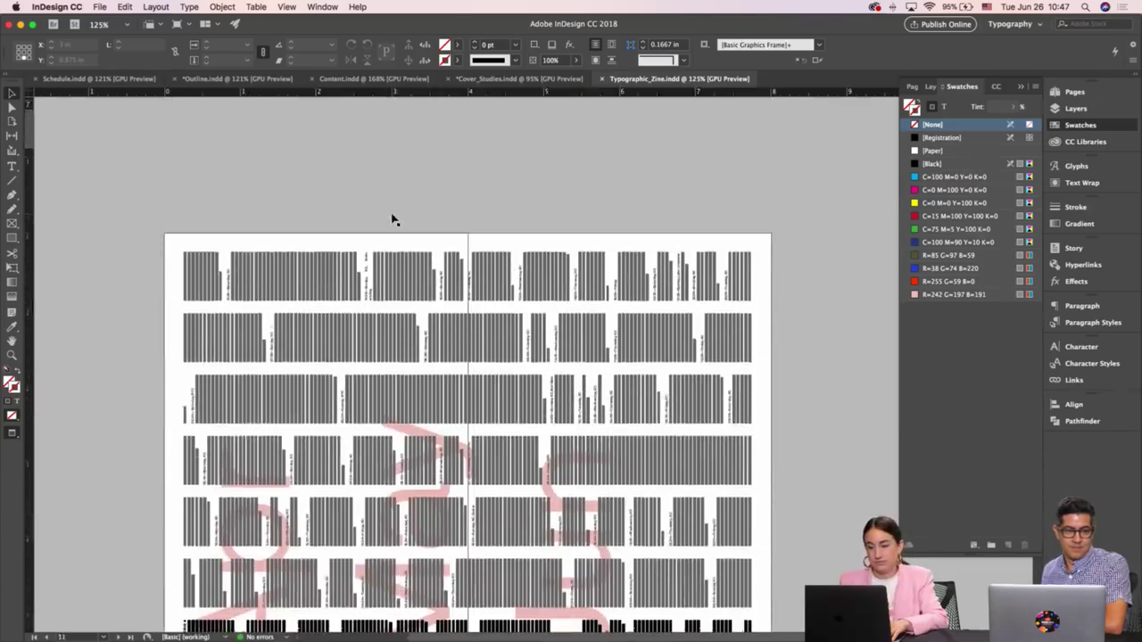
key(w)
scroll(515, 187, down, 3)
scroll(515, 187, down, 3)
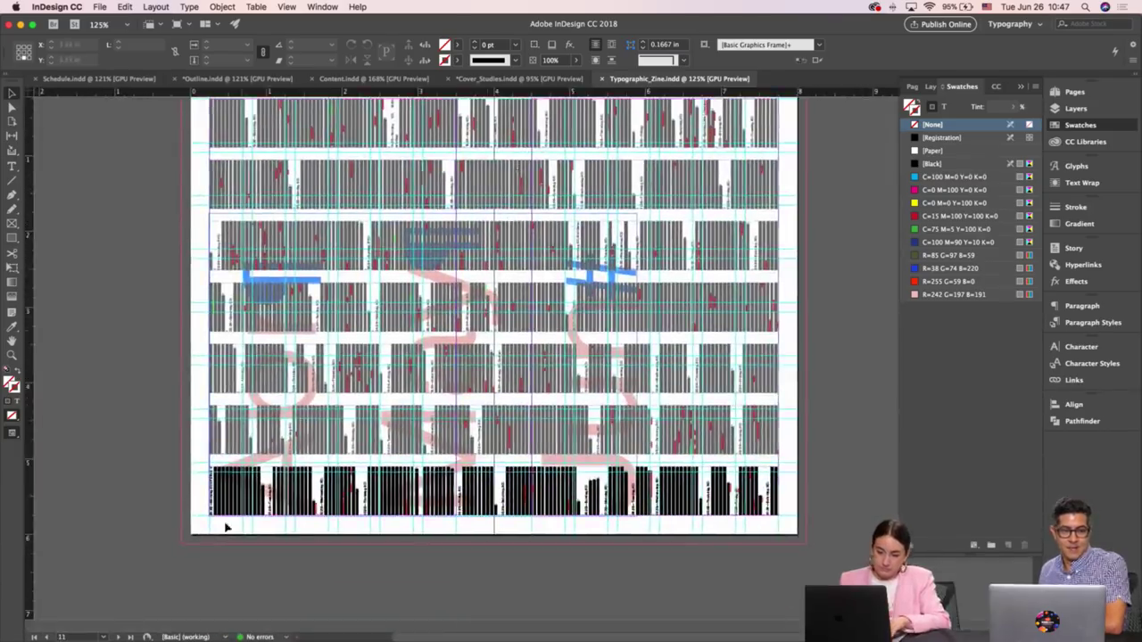
Drag the large grid text frame right to uncover the pink rotated April
click(624, 320)
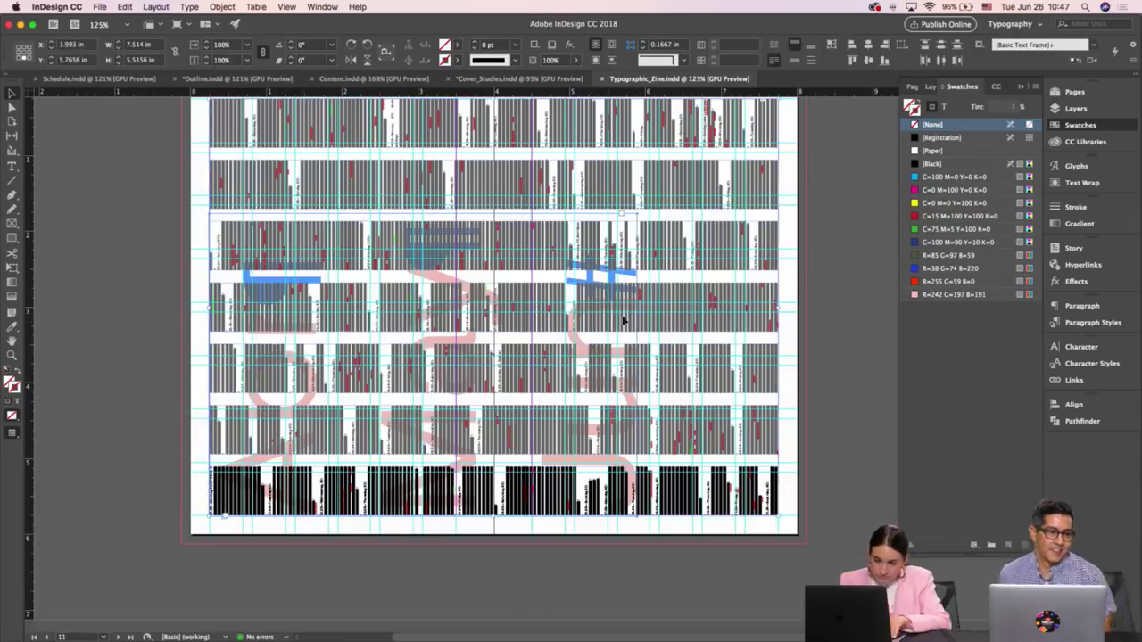
scroll(330, 219, left, 3)
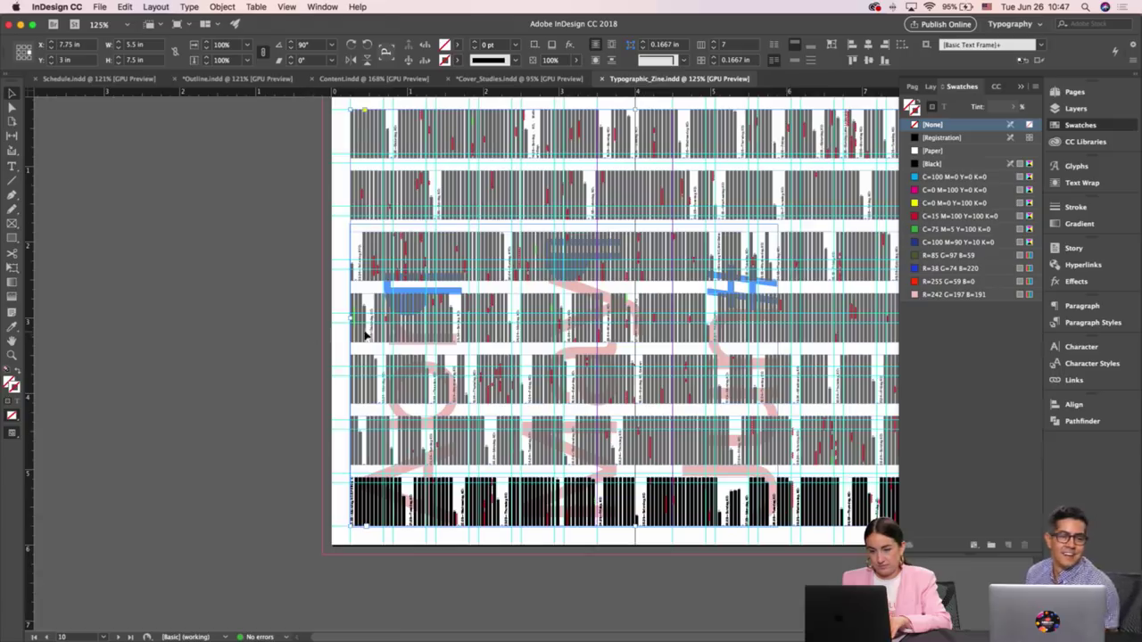
mouse_move(364, 326)
mouse_down()
mouse_move(257, 328)
mouse_move(348, 317)
mouse_up()
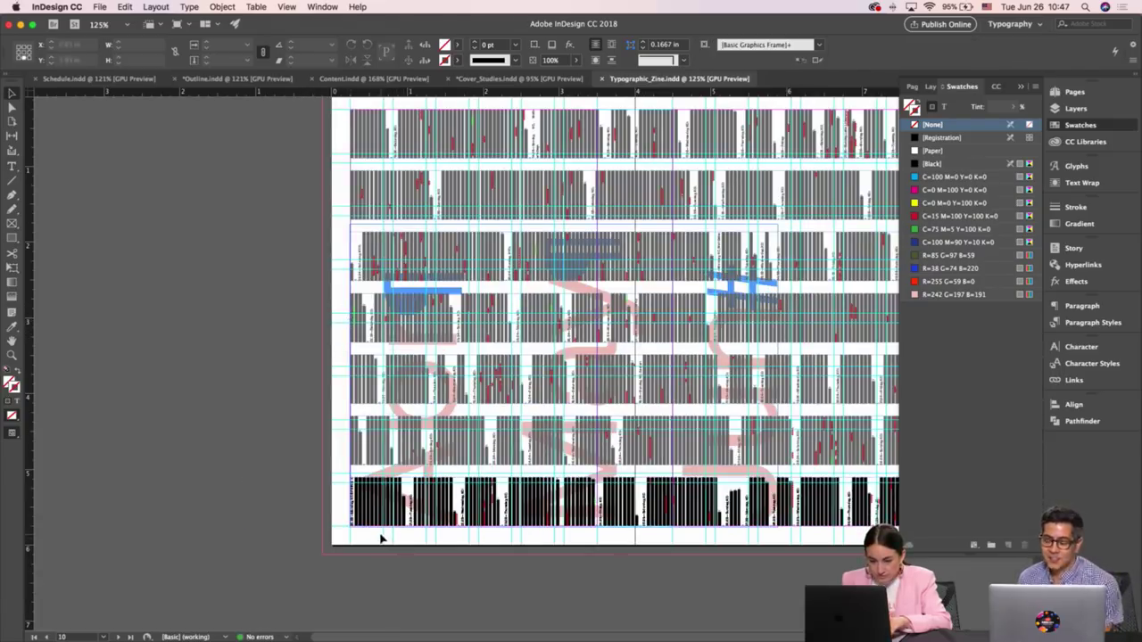
drag(383, 536, 482, 528)
drag(370, 467, 125, 428)
Zoom out to the Apr/May page and compare it with and without guides
scroll(256, 413, right, 3)
key(super+minus)
key(super+minus)
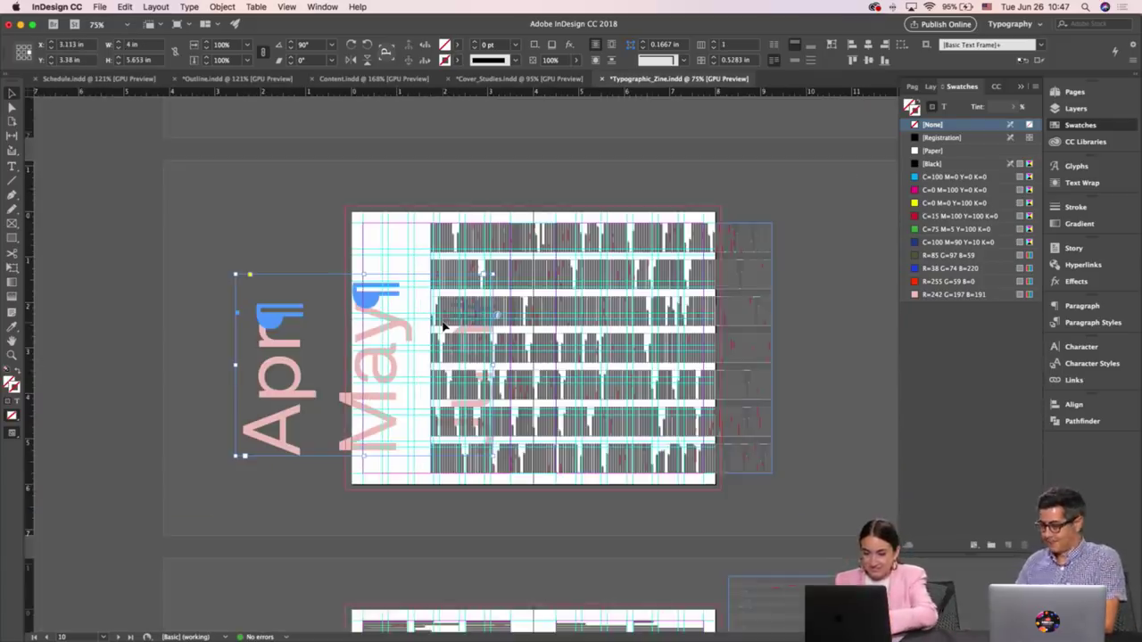
scroll(442, 327, up, 3)
key(w)
scroll(444, 326, up, 10)
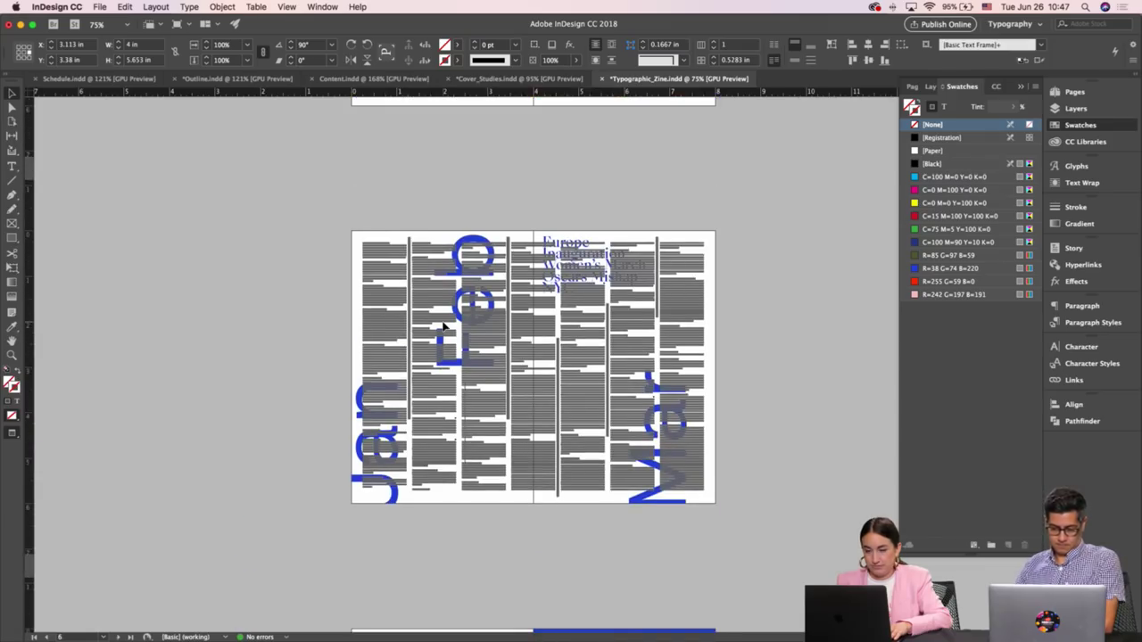
scroll(443, 326, down, 3)
scroll(760, 325, up, 3)
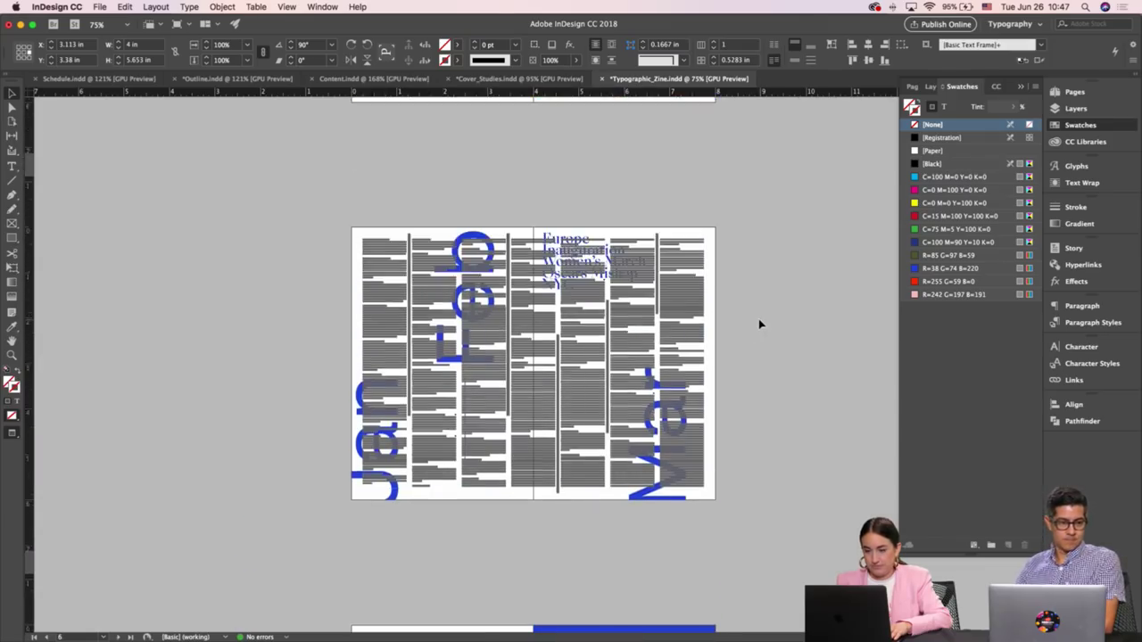
scroll(759, 321, down, 6)
key(w)
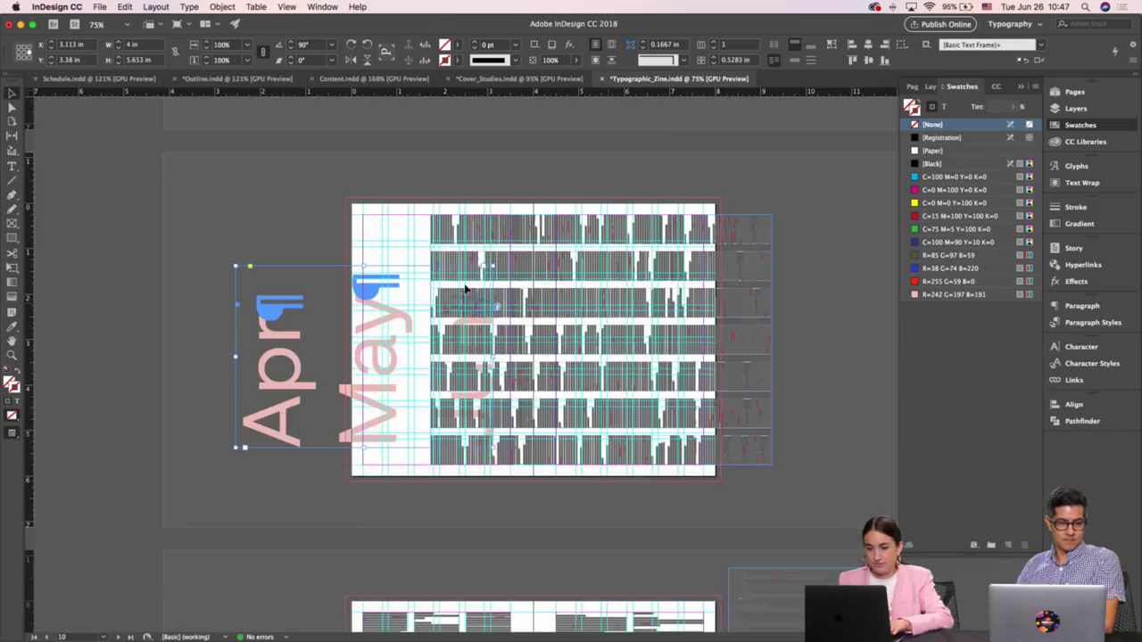
Shift the bar-grid frame left, then set the month frame's rotation to 0° and move it up-left
drag(574, 246, 368, 234)
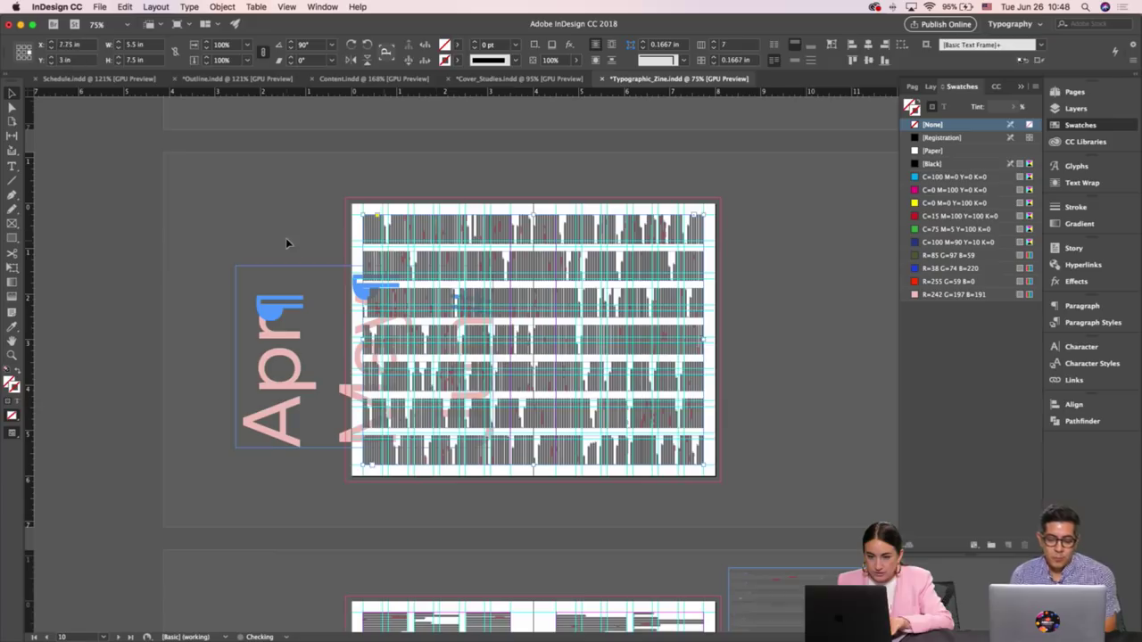
drag(279, 288, 290, 252)
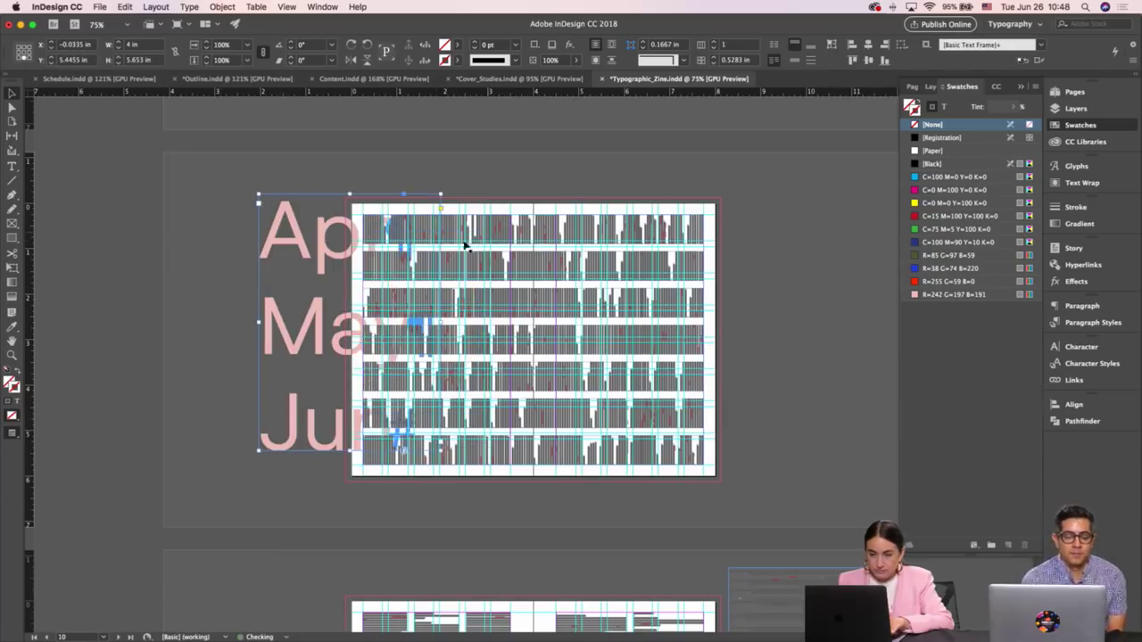
Set the month names in All Caps with Optical kerning and 200 tracking
double_click(287, 255)
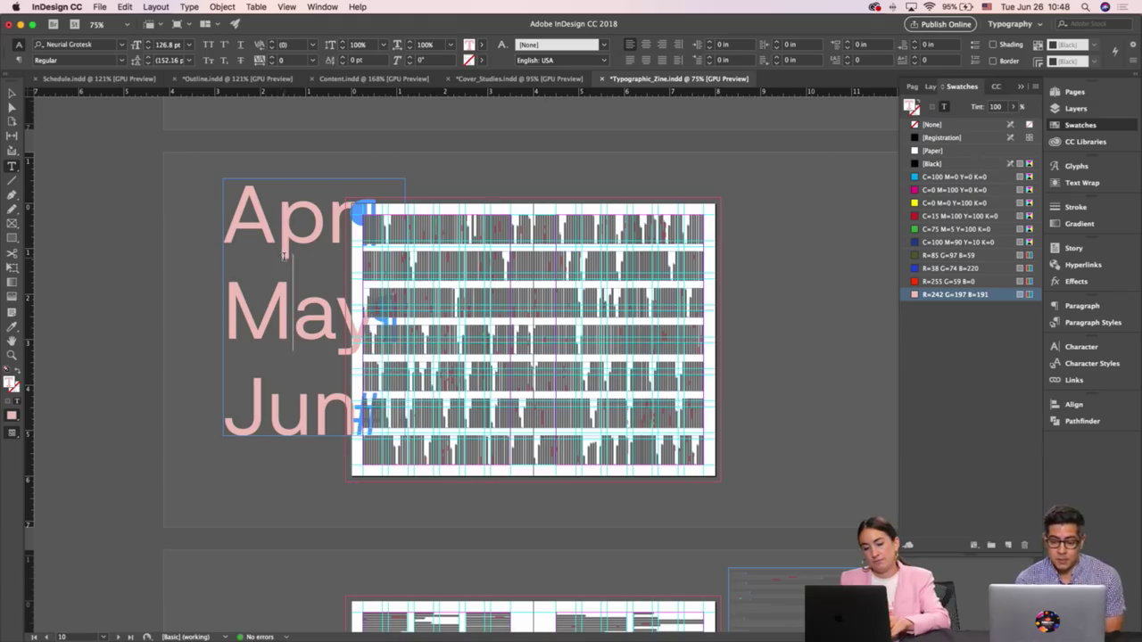
key(super+a)
click(209, 46)
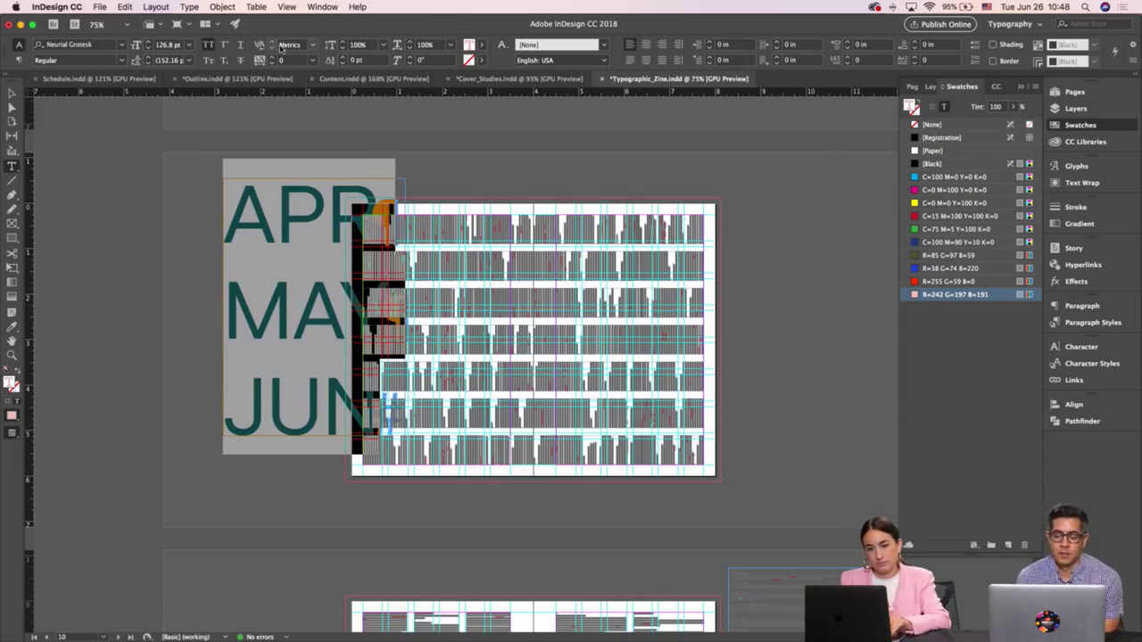
click(314, 47)
click(294, 87)
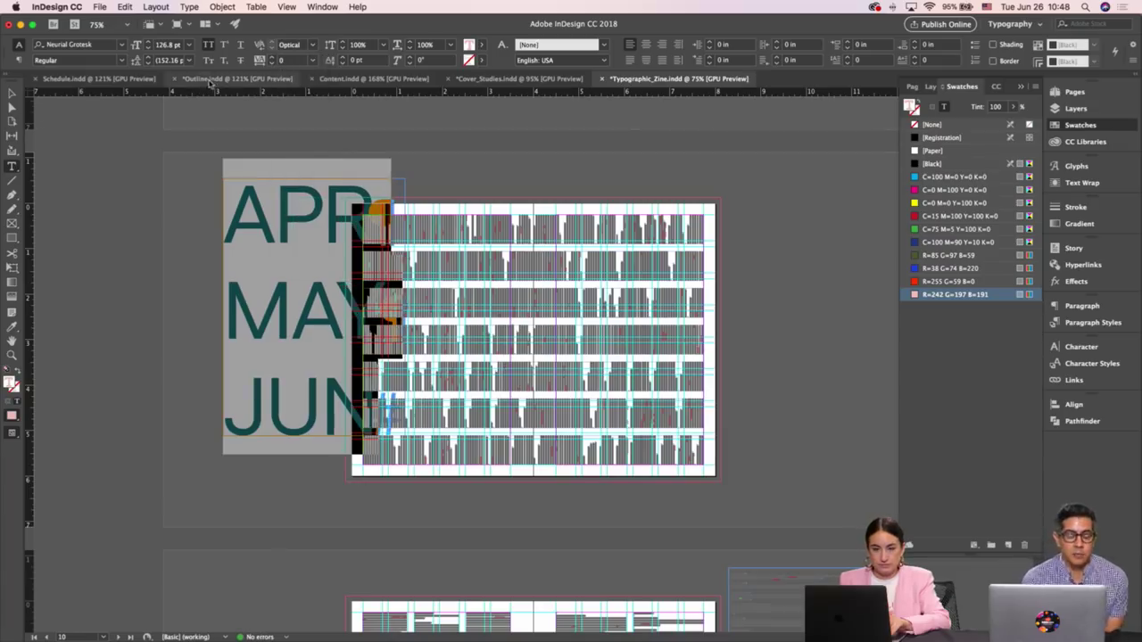
click(270, 57)
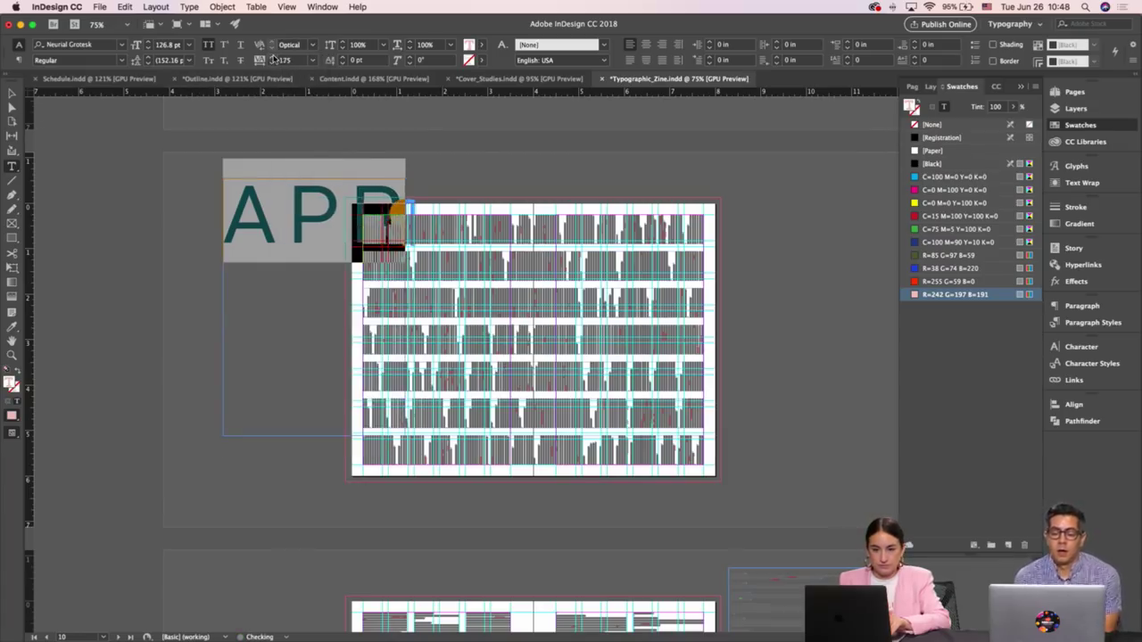
key(Escape)
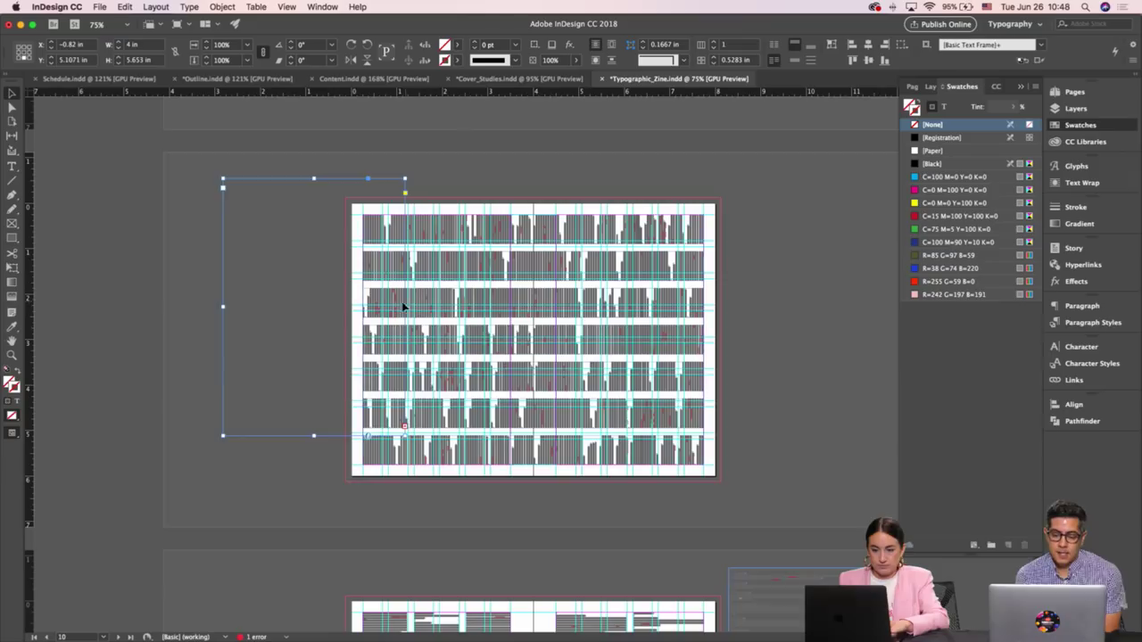
Fit the month frame to its text and position it over the page's bar grid
double_click(404, 306)
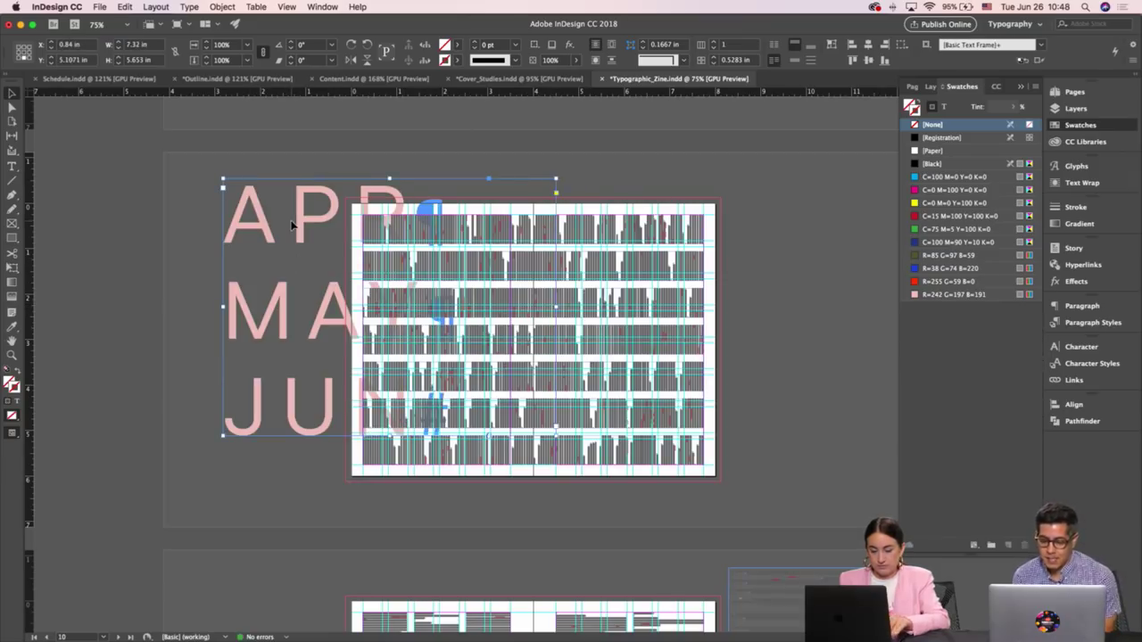
double_click(291, 223)
key(Escape)
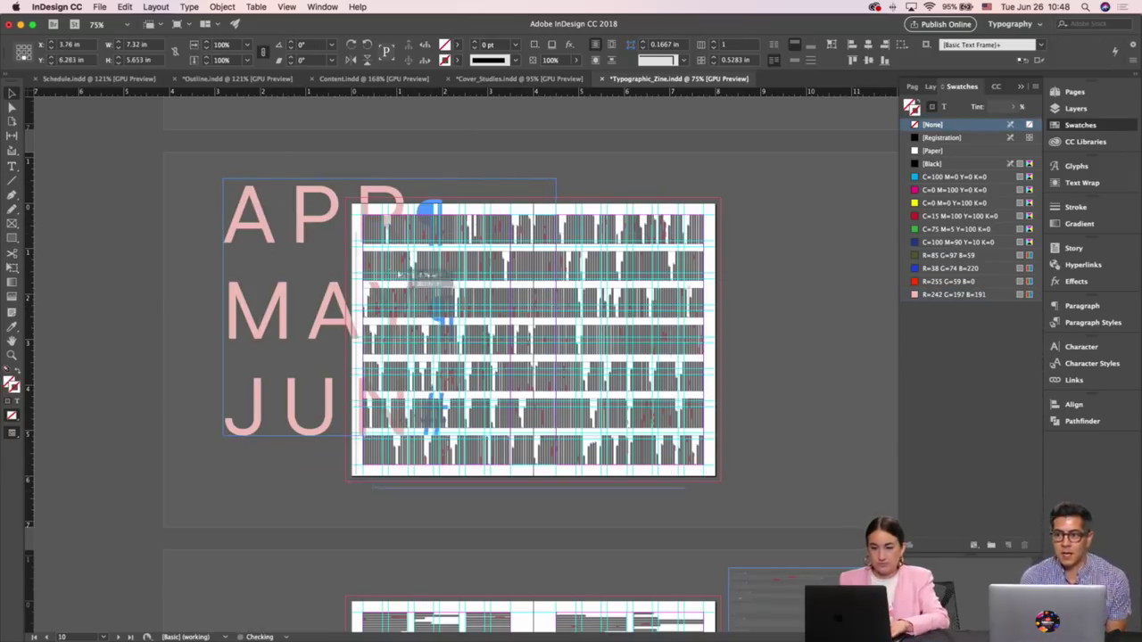
drag(380, 247, 361, 217)
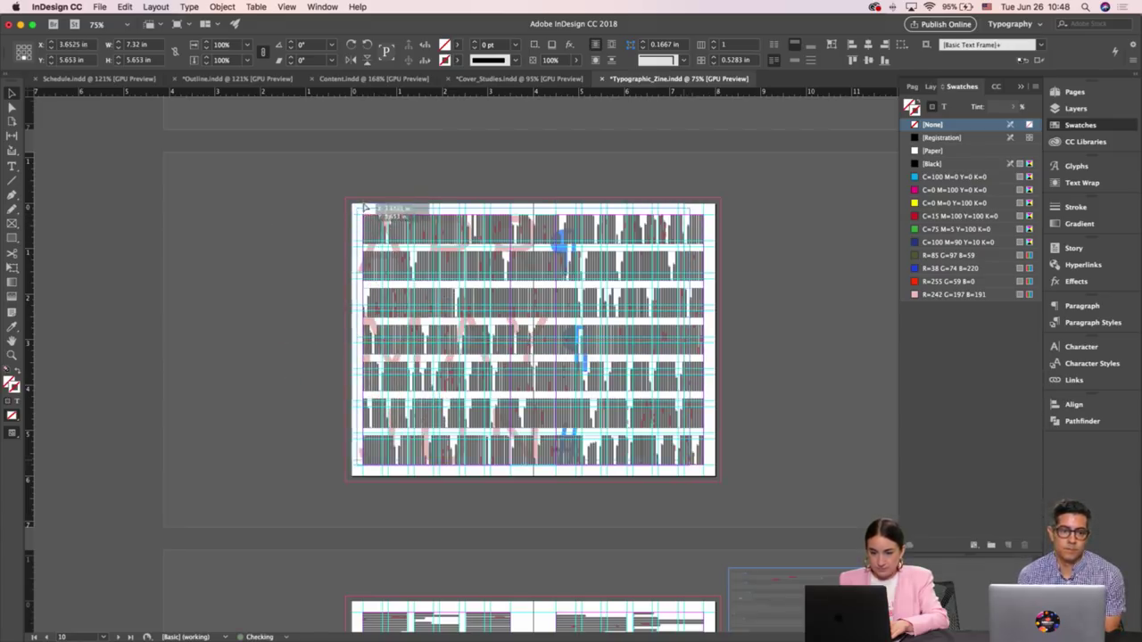
drag(372, 212, 374, 198)
click(472, 178)
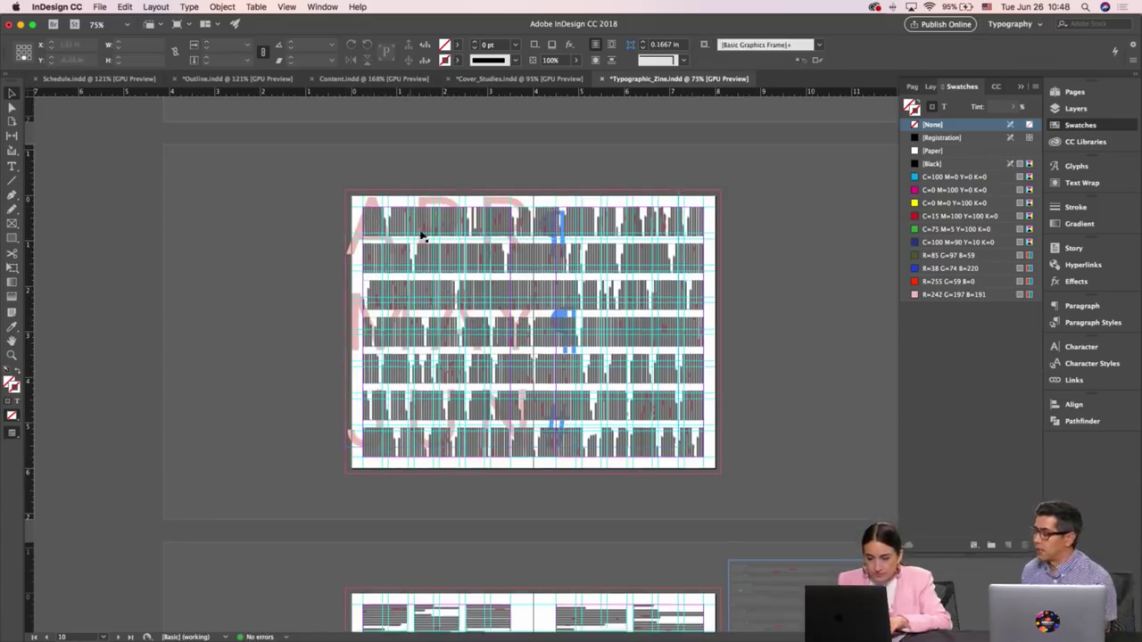
scroll(421, 235, up, 5)
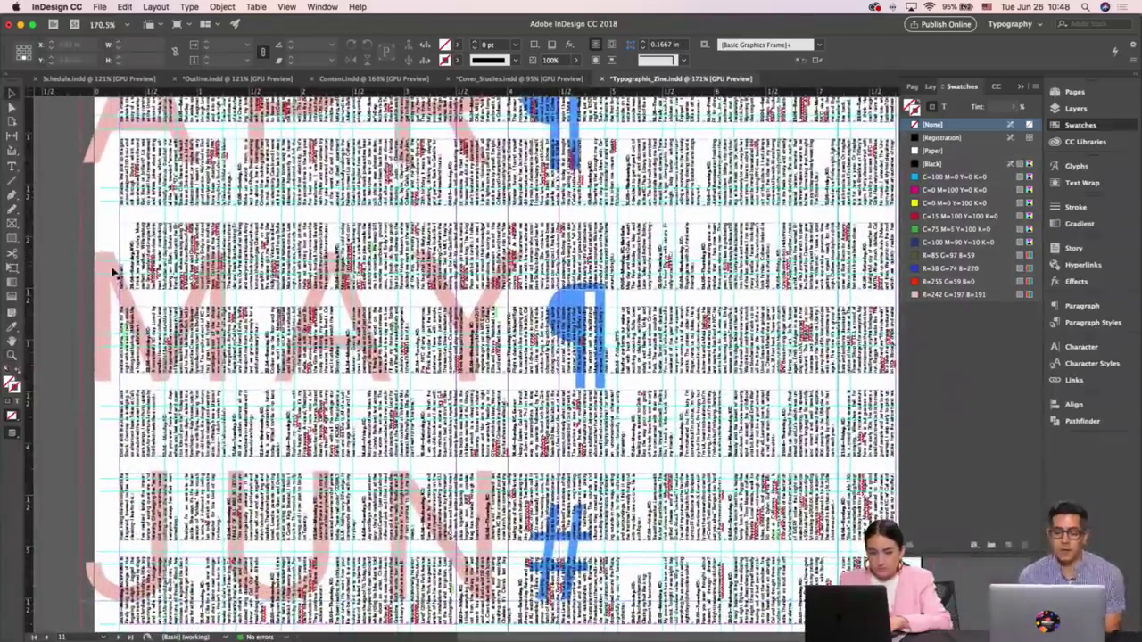
Cut MAY from the month frame and paste it into a new text frame
click(103, 272)
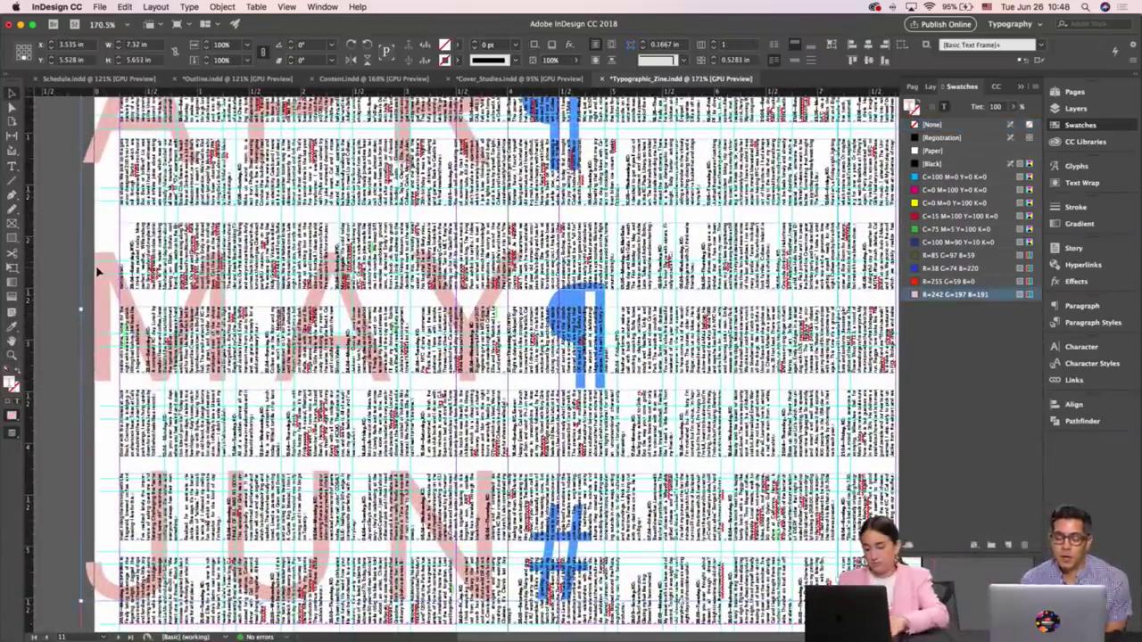
key(super+0)
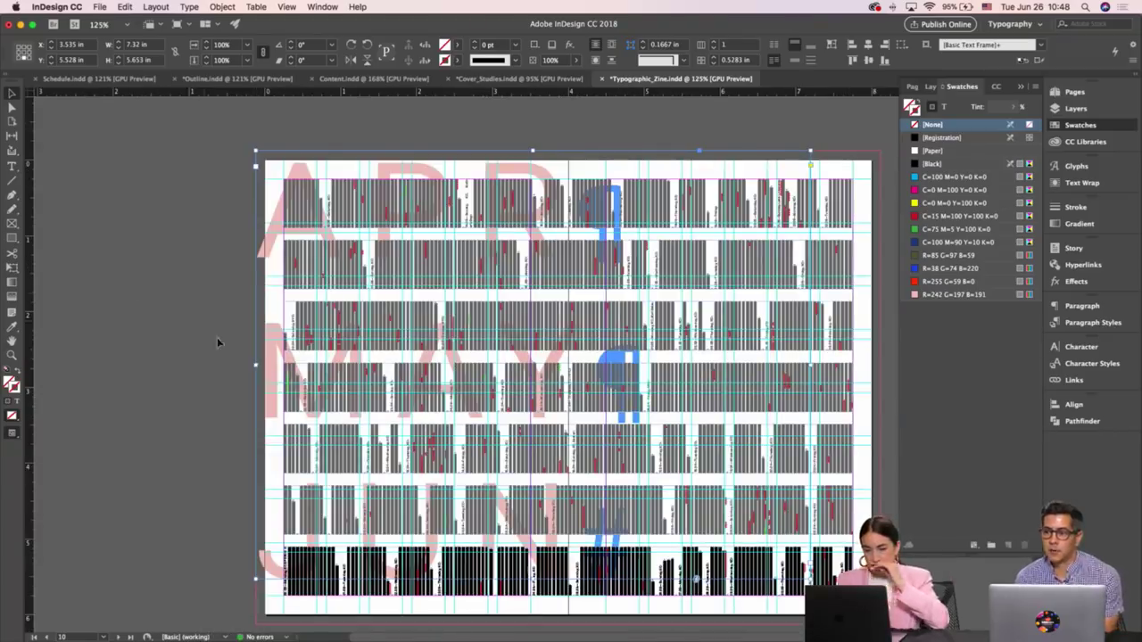
double_click(276, 360)
scroll(266, 354, left, 4)
key(super+x)
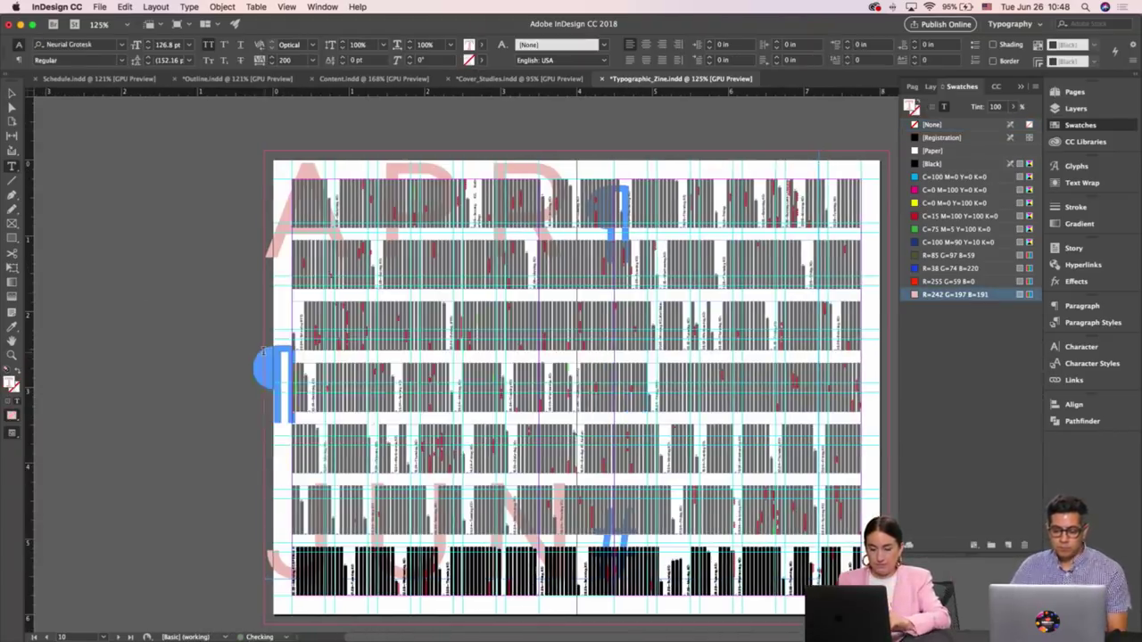
drag(91, 306, 348, 439)
key(super+v)
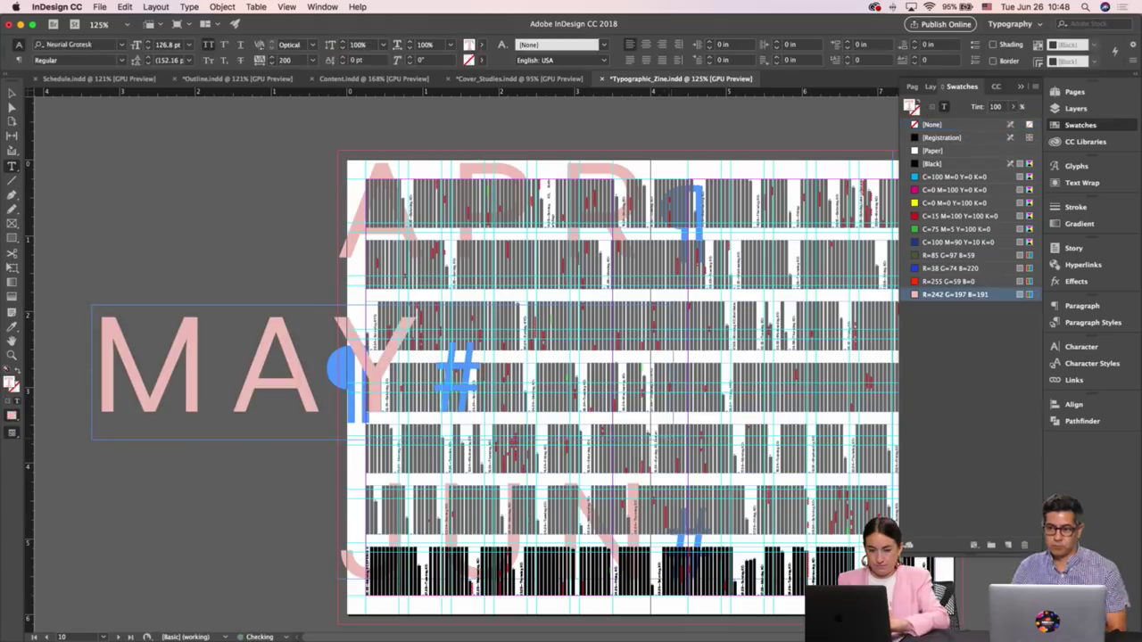
key(Escape)
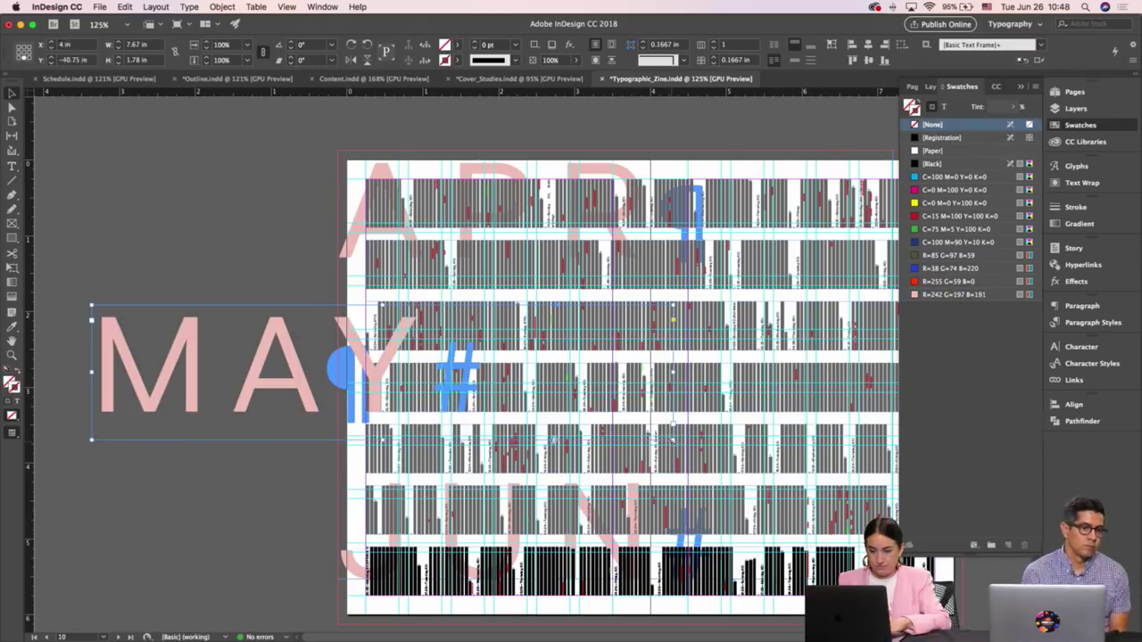
Rotate the MAY frame 45° and move it to the page centre
drag(418, 415, 426, 314)
drag(287, 354, 737, 388)
key(w)
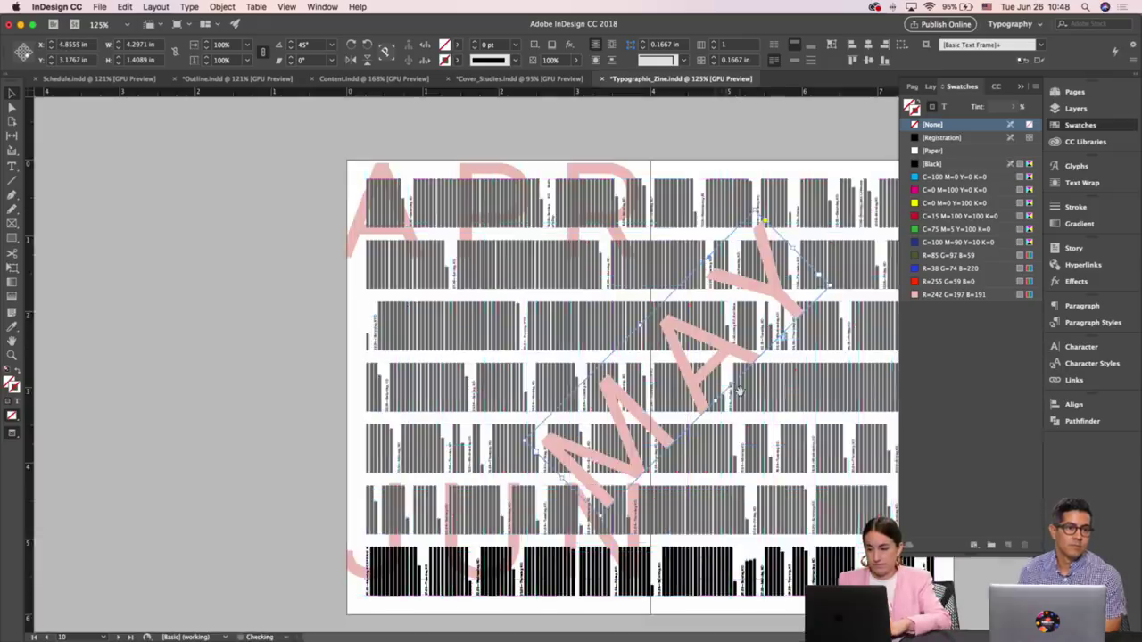
key(ctrl+0)
key(w)
key(Page_Down)
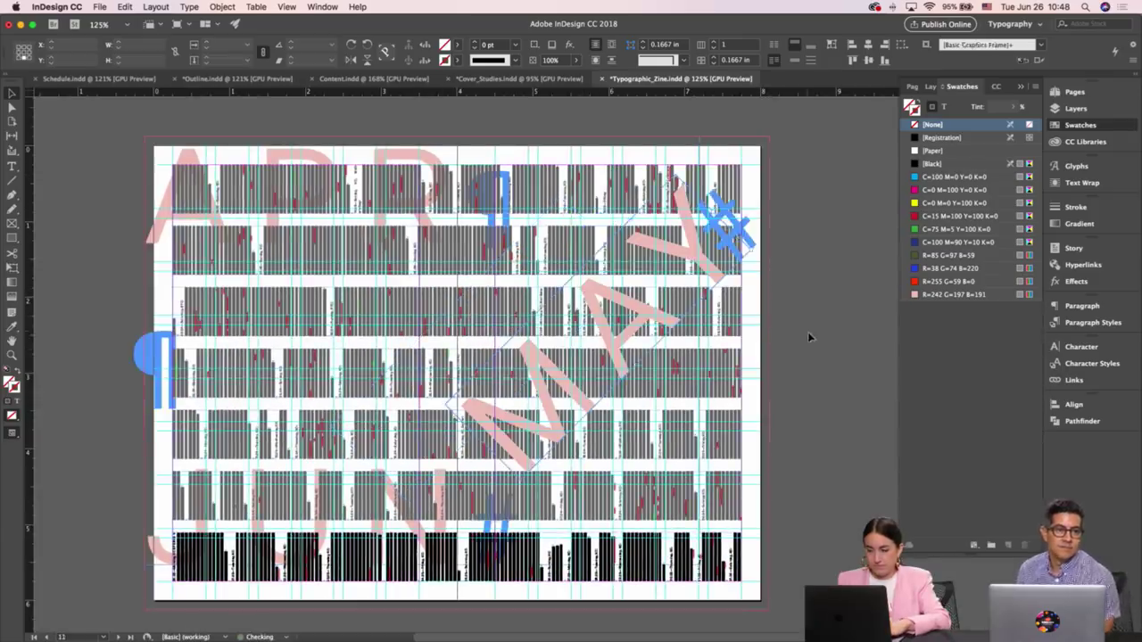
key(w)
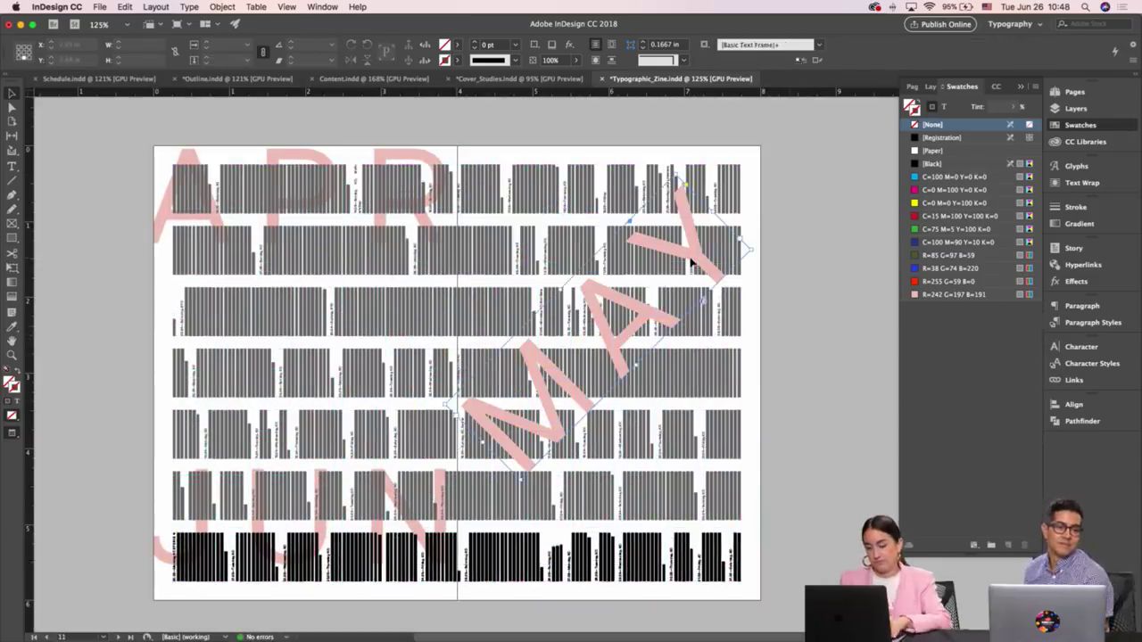
Preview the diagonal MAY, toggling guides and frame edges off and on
click(690, 261)
key(w)
click(771, 317)
key(w)
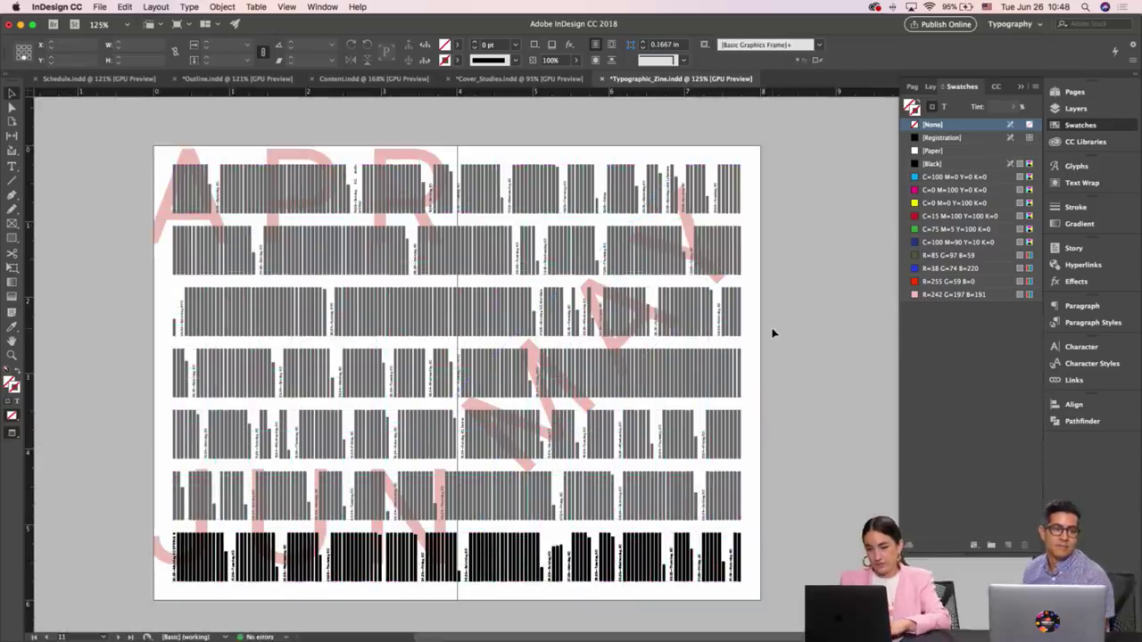
key(w)
scroll(773, 333, up, 5)
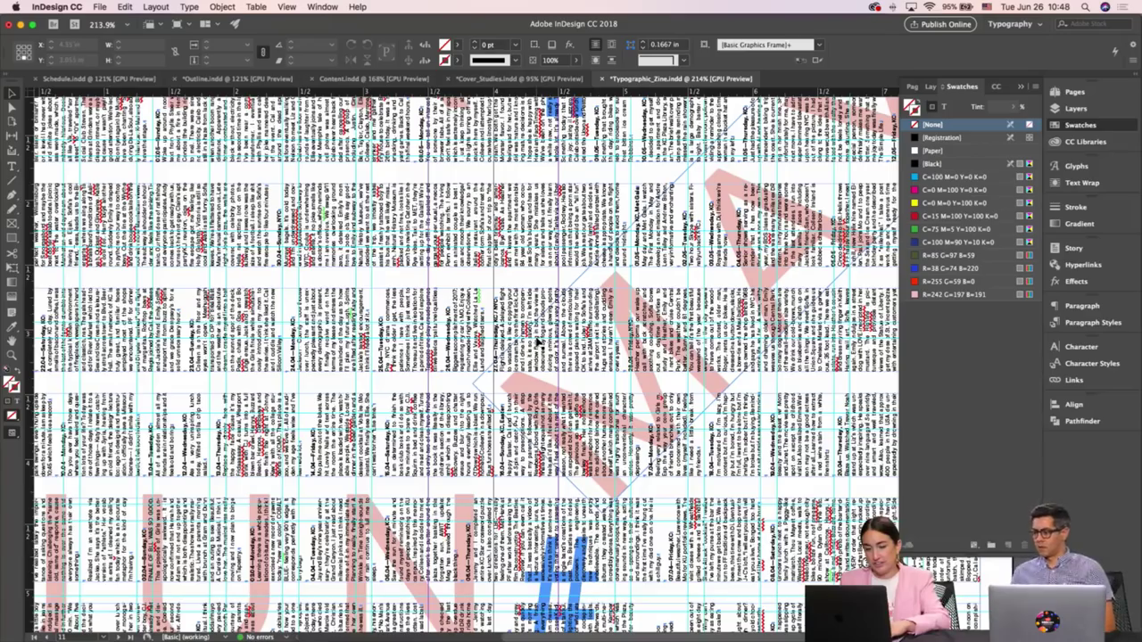
scroll(518, 341, down, 5)
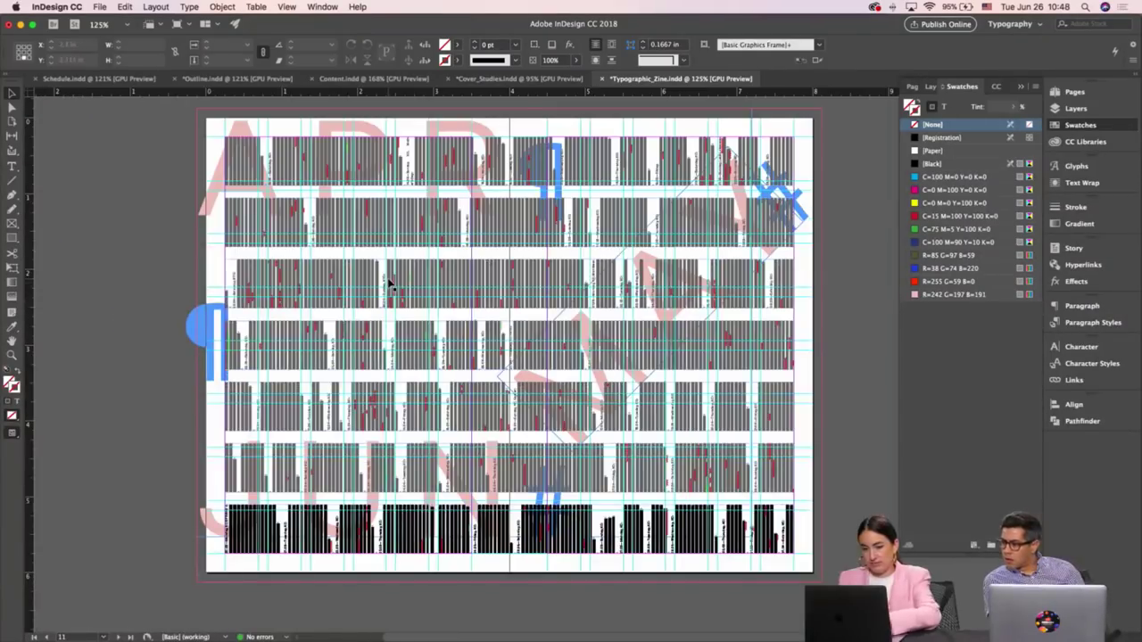
Reduce the bar grid to five rows and set its column gutter to 0.1875 in
key(w)
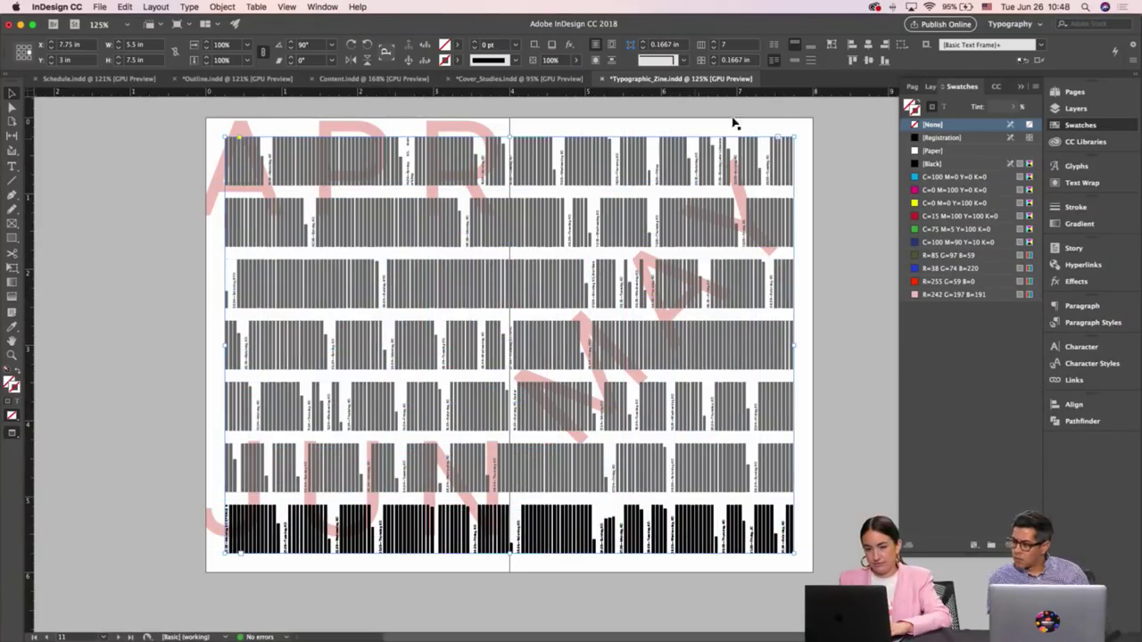
click(714, 47)
click(713, 47)
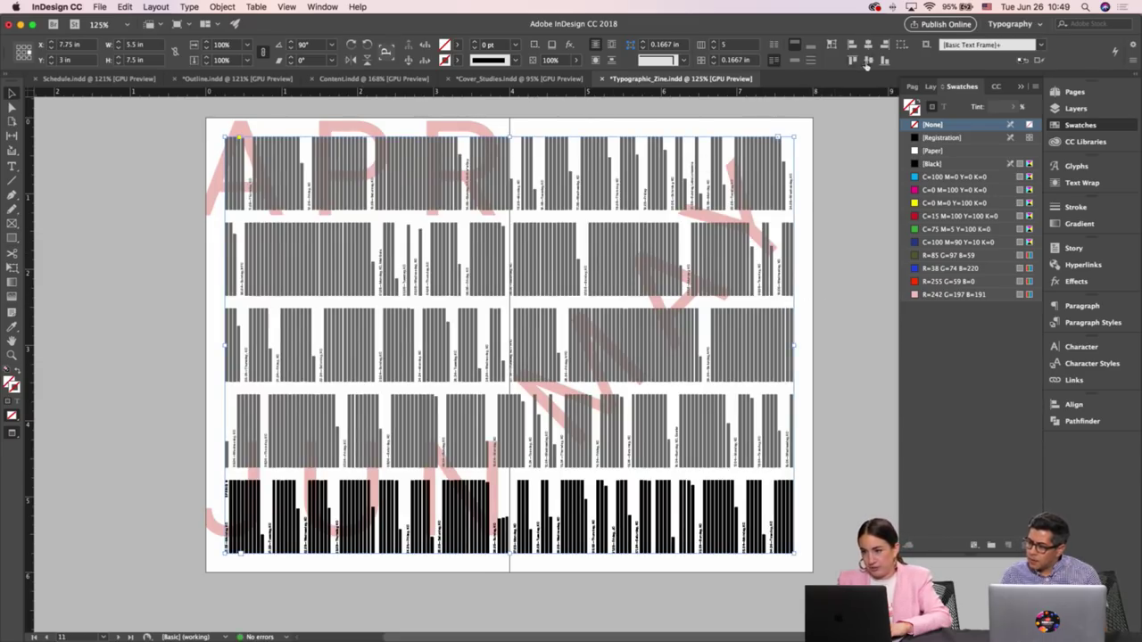
click(713, 59)
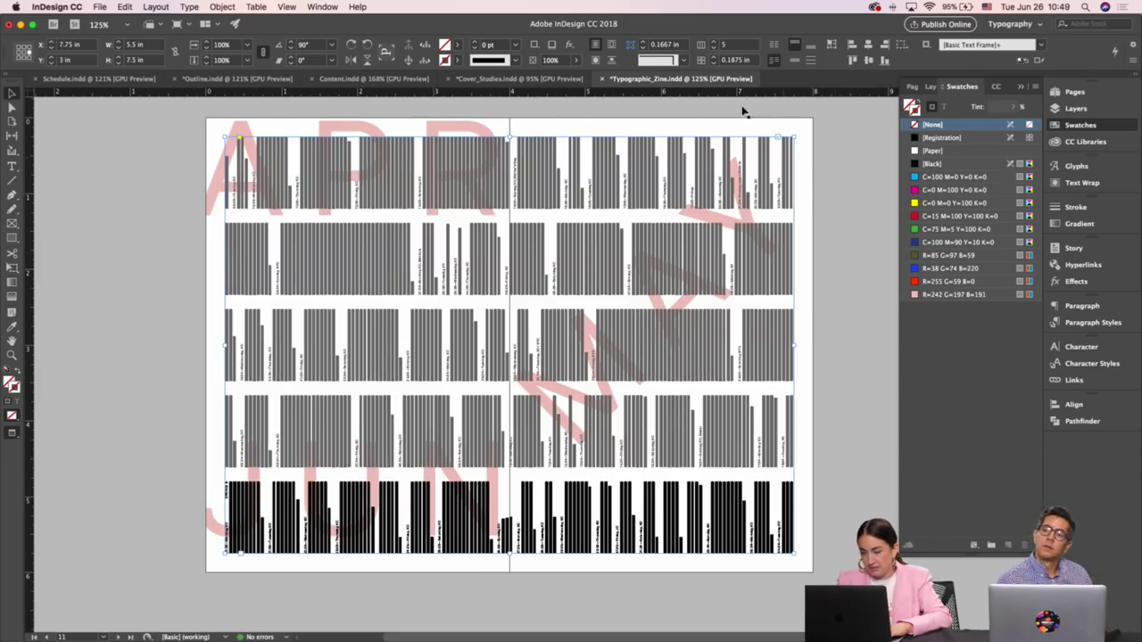
click(714, 60)
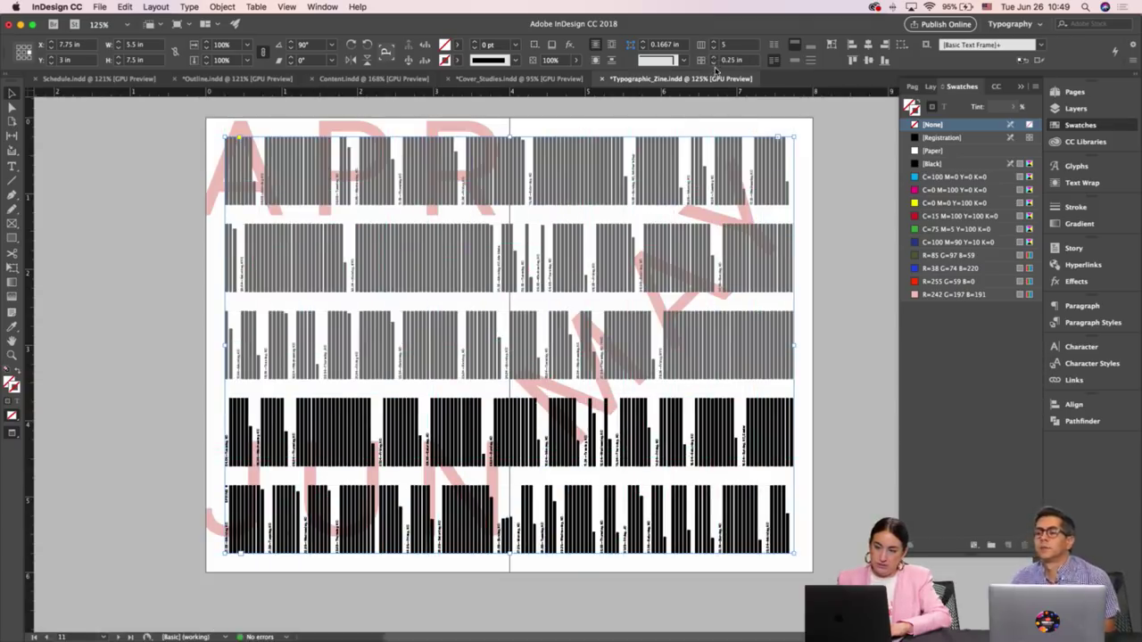
click(714, 64)
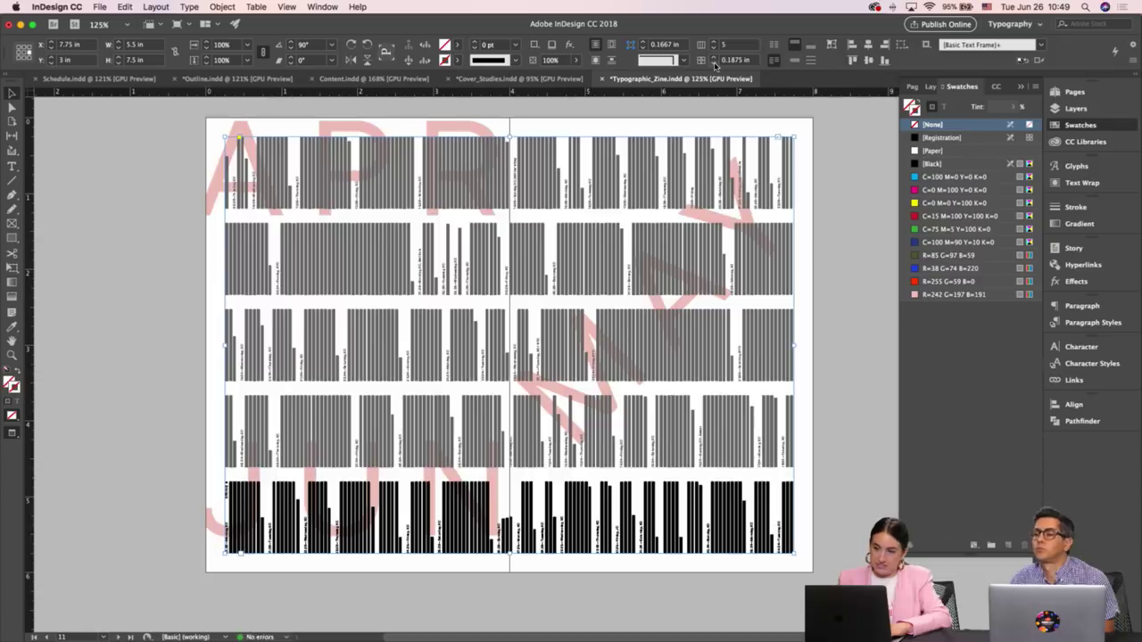
Select all objects on the spread, then deselect them
key(super+a)
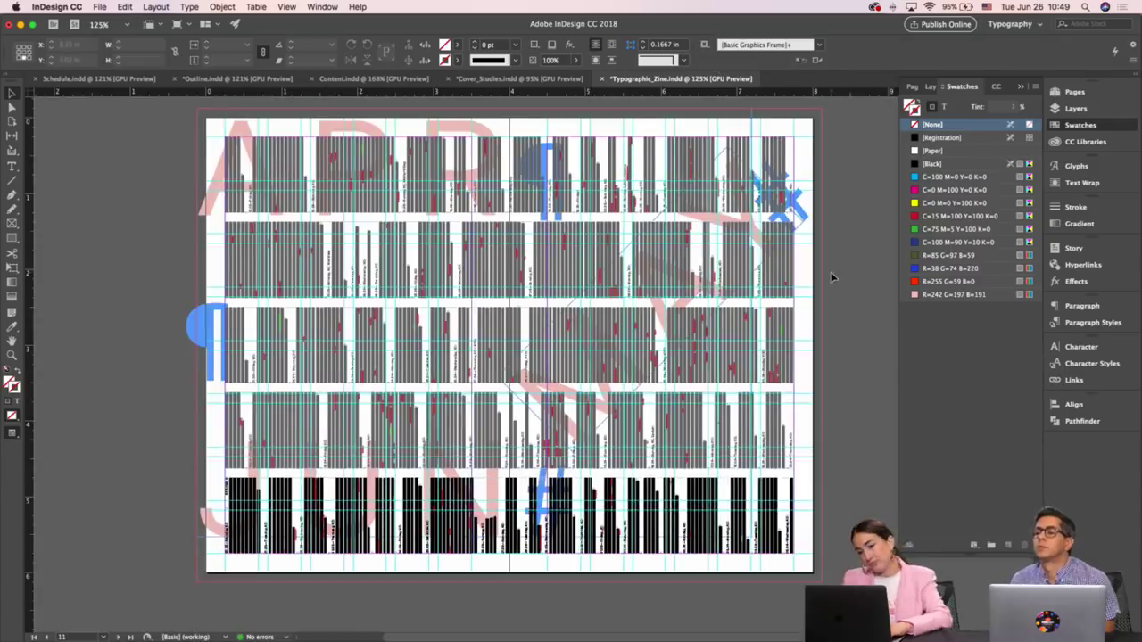
scroll(831, 277, up, 2)
scroll(830, 278, down, 1)
key(shift+super+a)
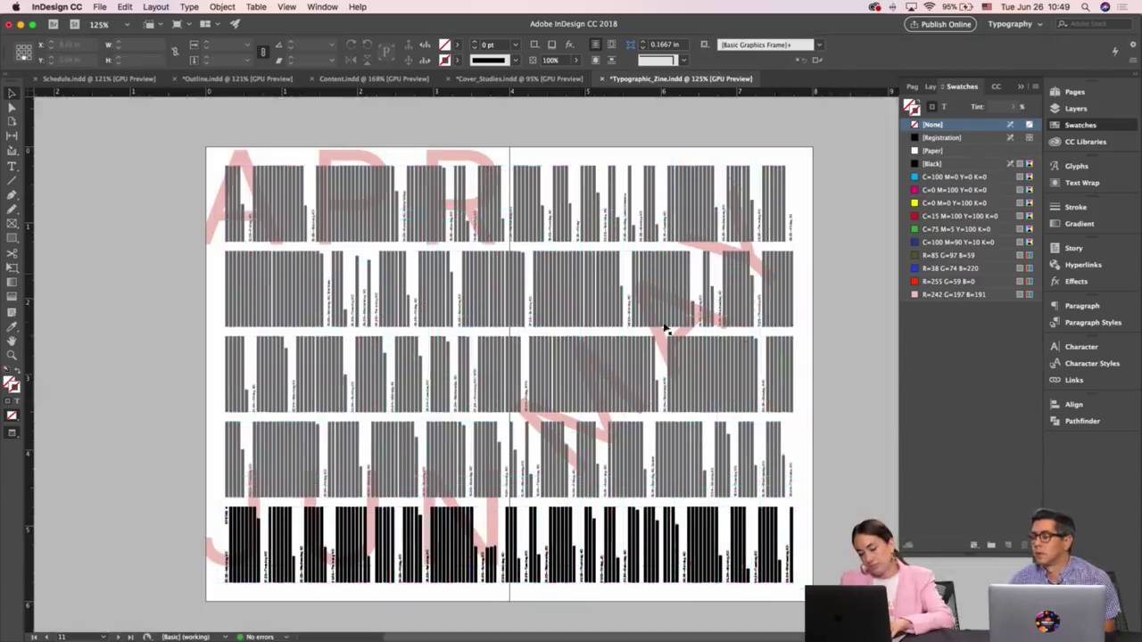
scroll(553, 298, up, 5)
scroll(525, 303, down, 5)
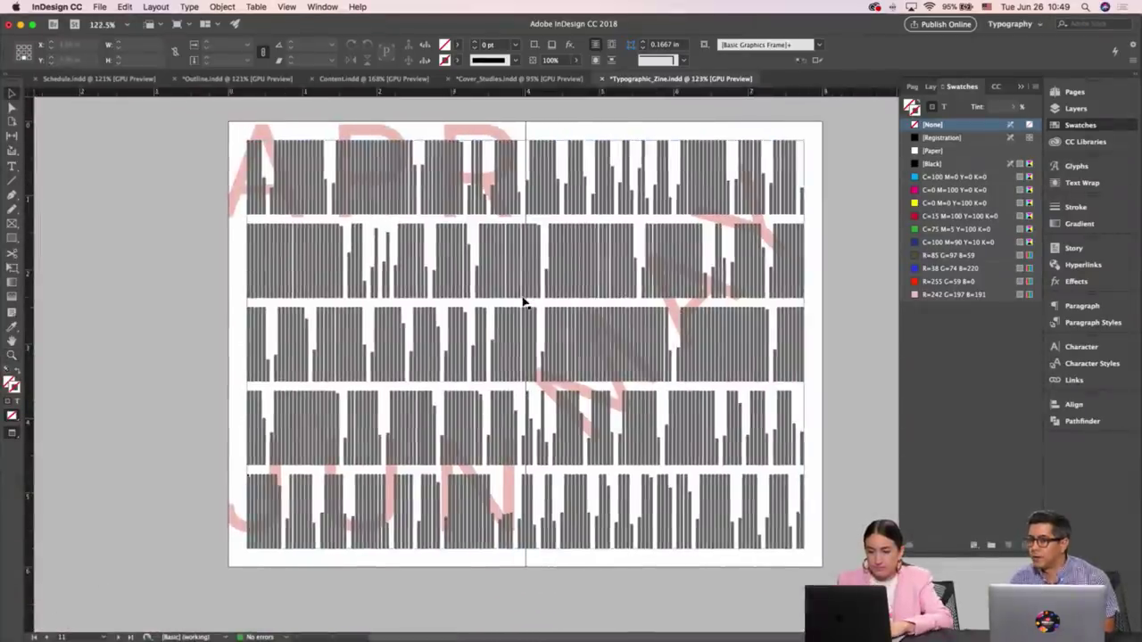
Scroll down to spread 13 and close the Swatches panel
scroll(524, 303, down, 10)
scroll(525, 304, down, 10)
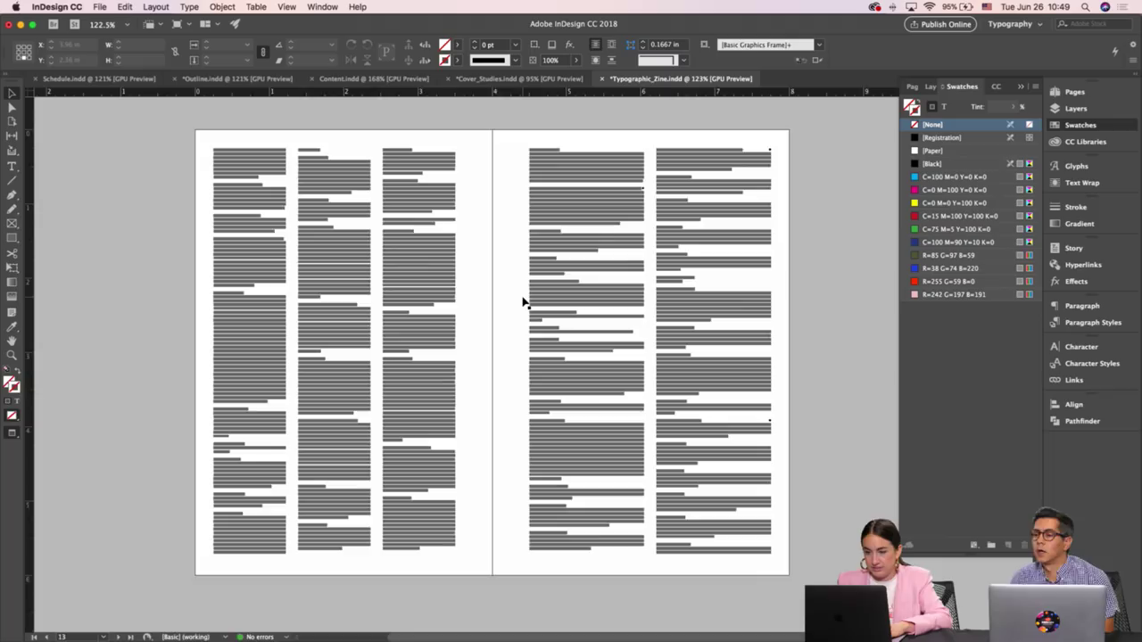
scroll(523, 301, down, 10)
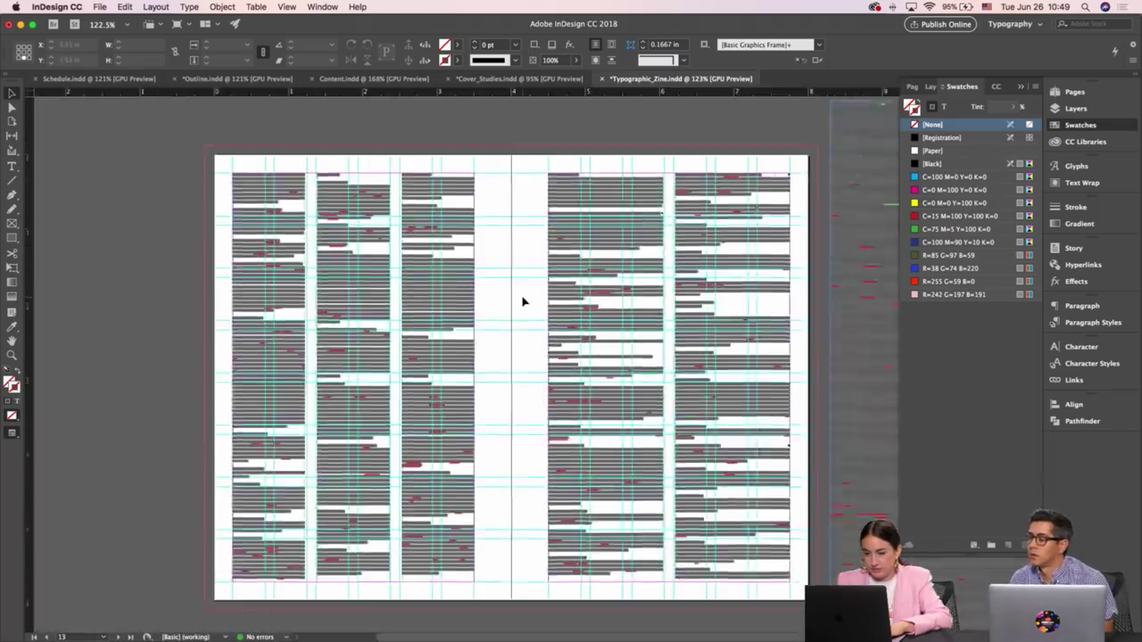
click(1023, 87)
key(w)
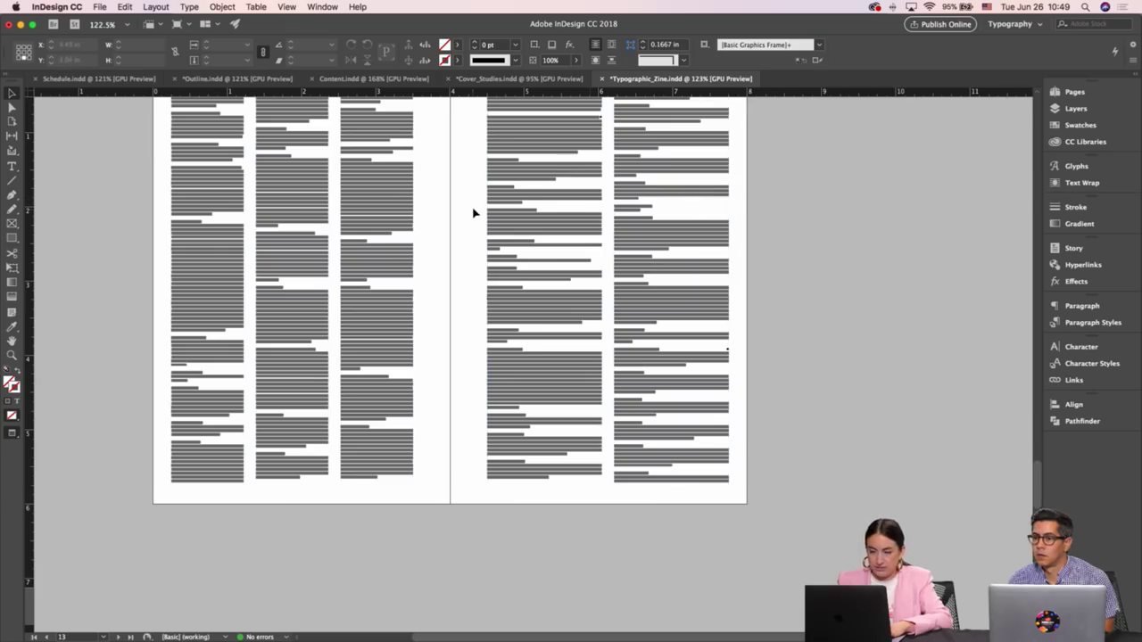
scroll(473, 212, up, 3)
scroll(474, 212, left, 2)
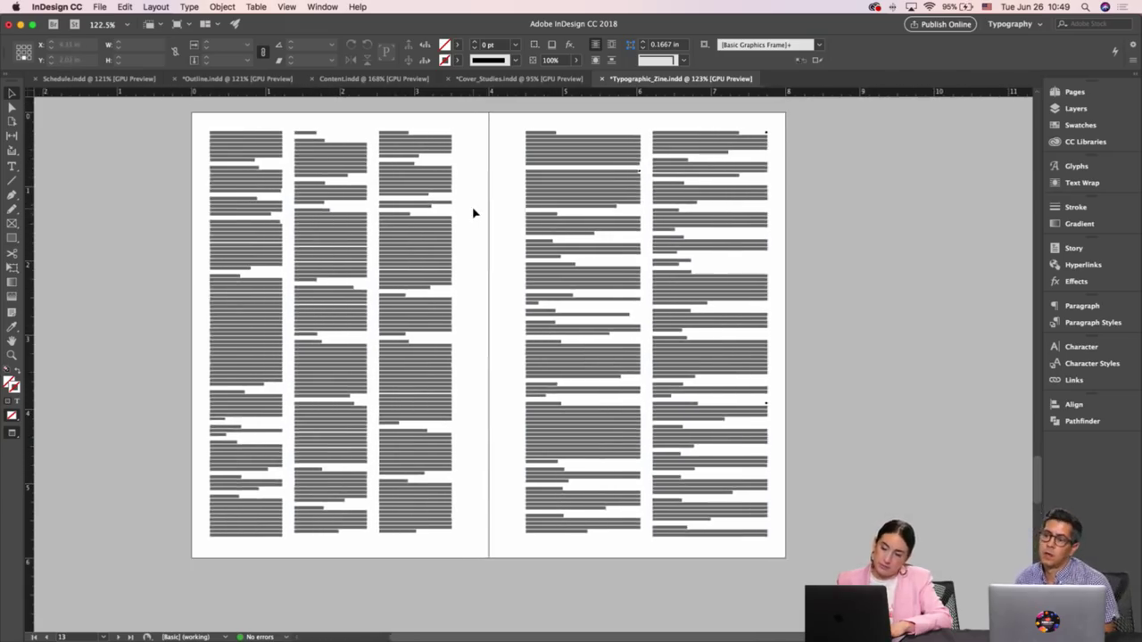
scroll(474, 212, down, 15)
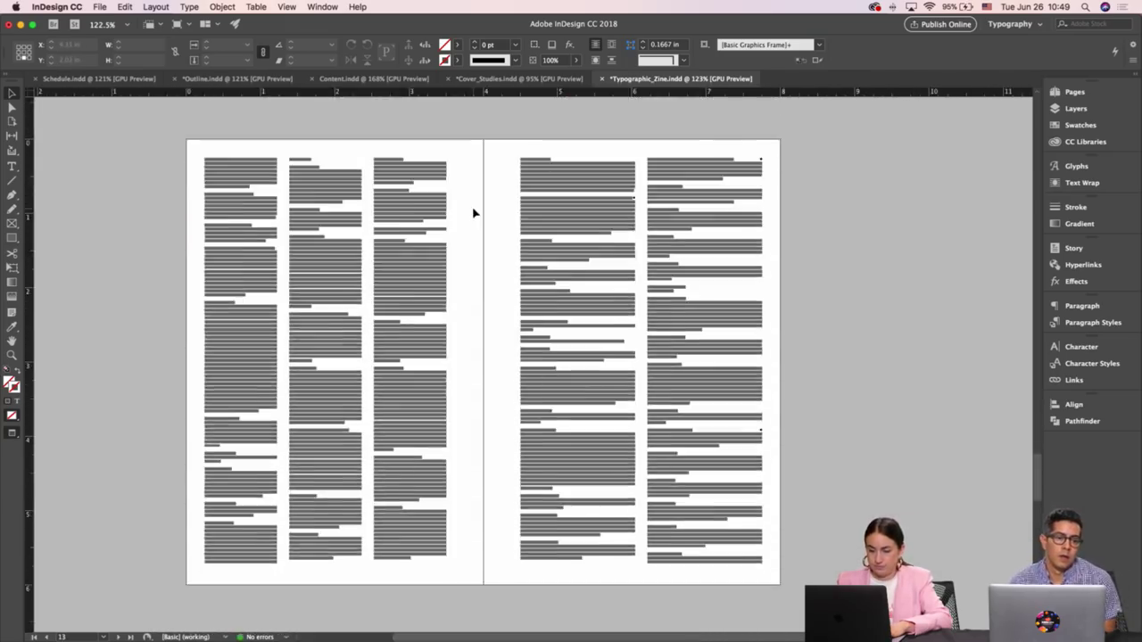
key(w)
Shorten the three-column frame and thread its overflow into a frame below it
click(362, 500)
drag(325, 566, 325, 268)
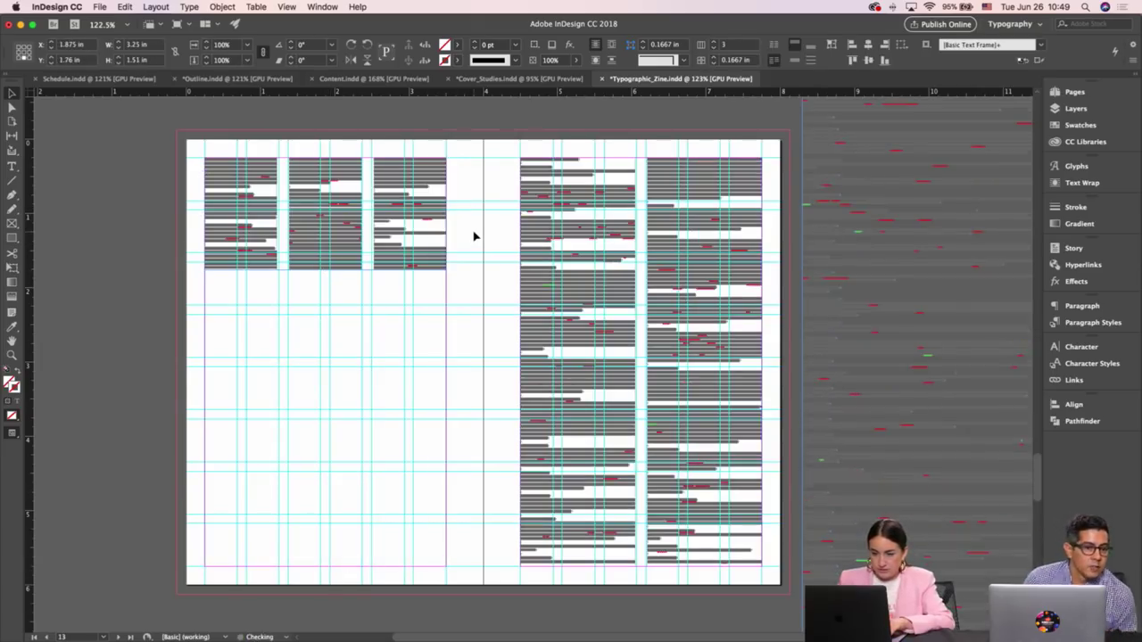
click(445, 266)
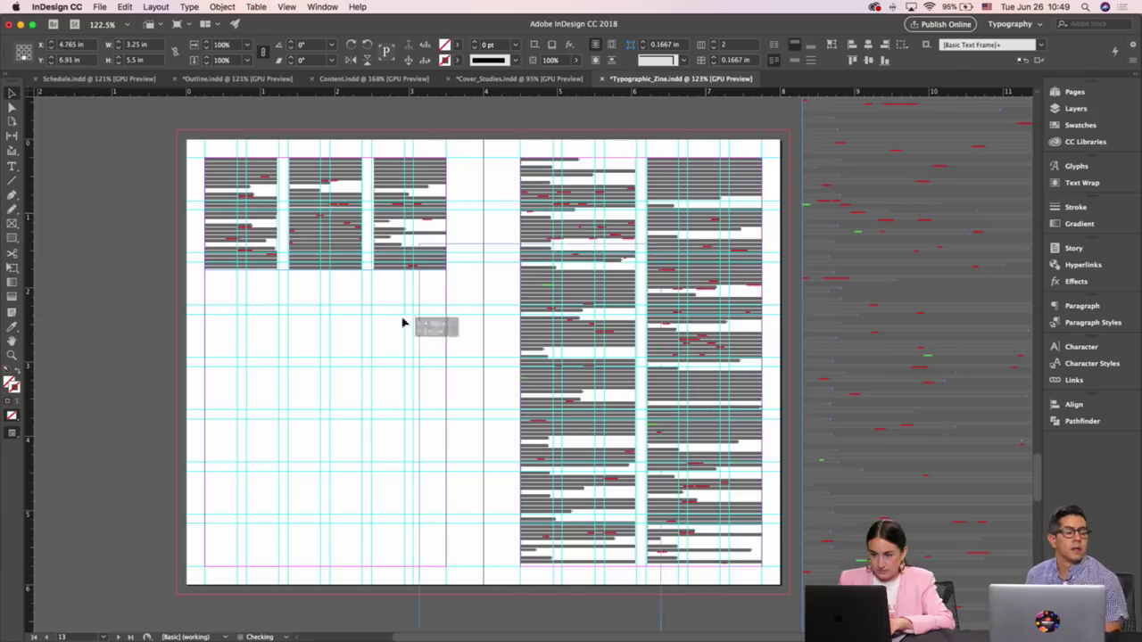
click(230, 347)
scroll(352, 513, down, 5)
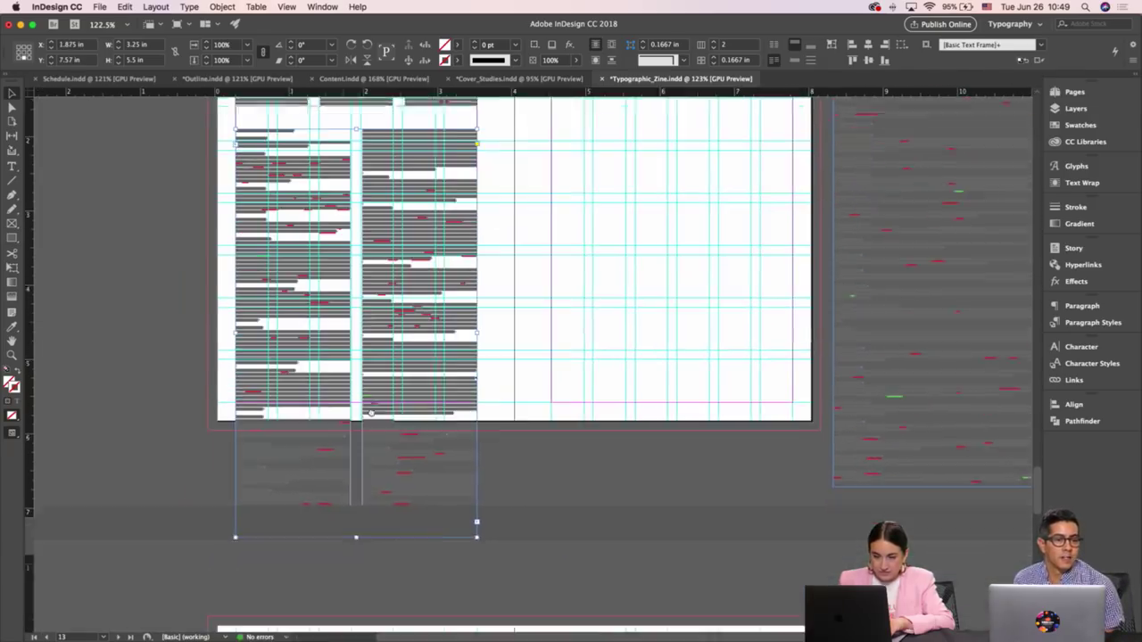
scroll(356, 538, down, 1)
drag(357, 518, 393, 267)
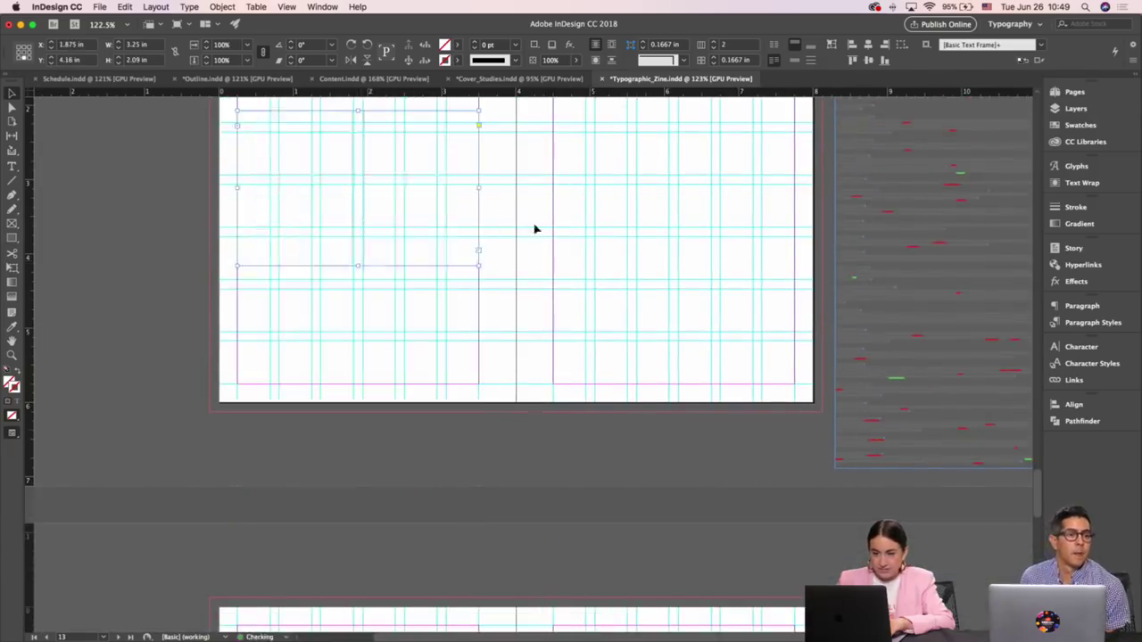
scroll(541, 383, up, 8)
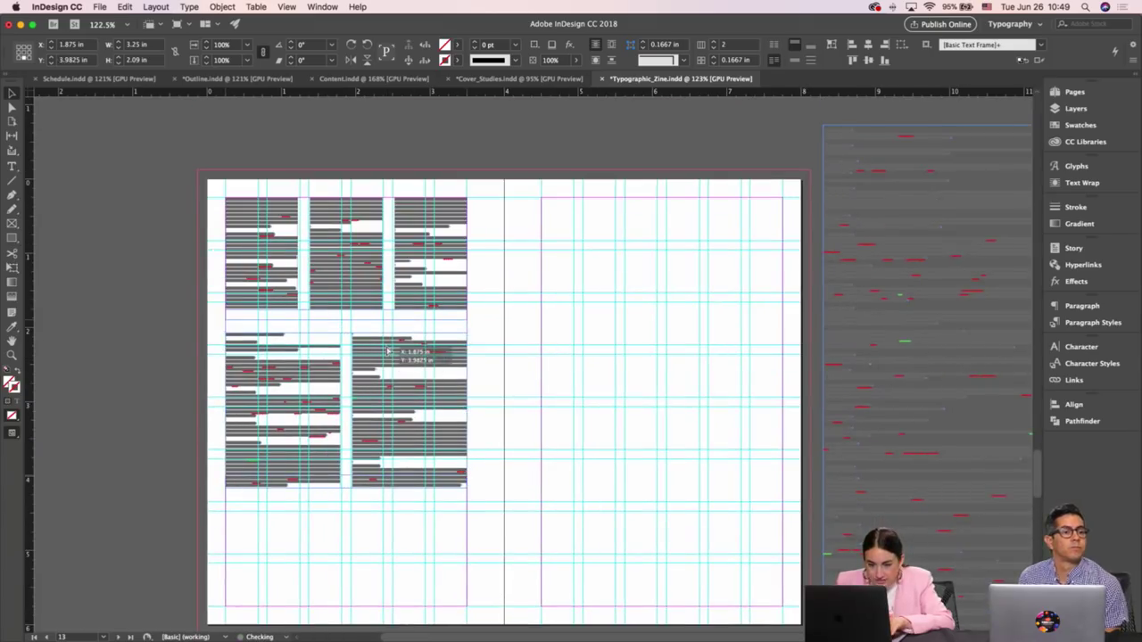
click(499, 342)
key(w)
key(w)
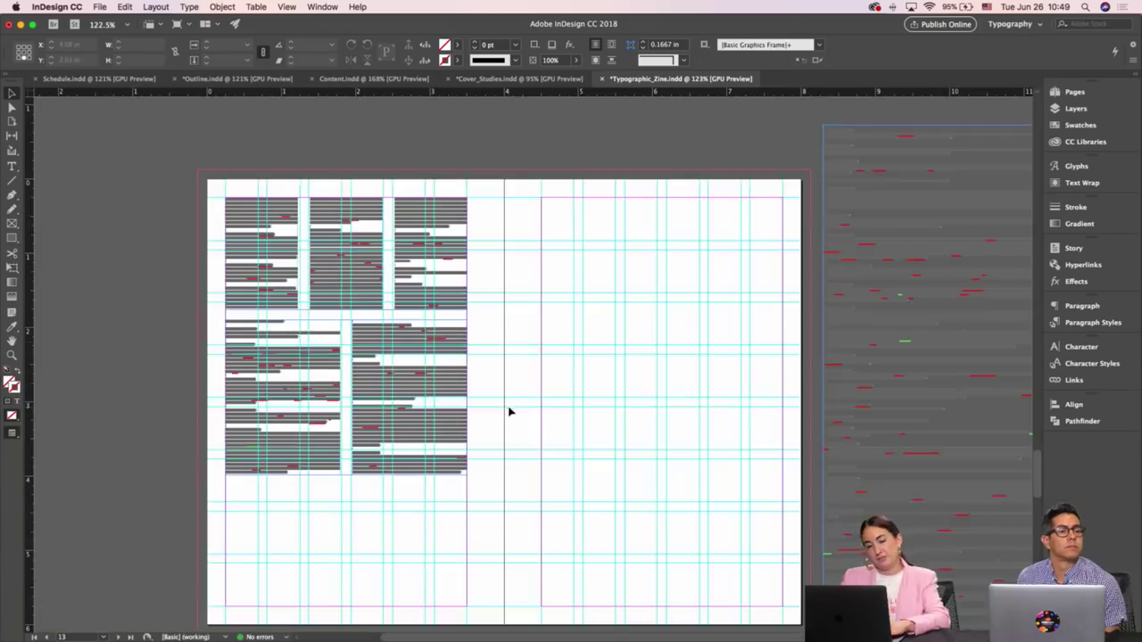
scroll(509, 410, down, 4)
Move the pasteboard text frame to the page's lower left and shorten it to fit
click(441, 400)
drag(910, 355, 593, 392)
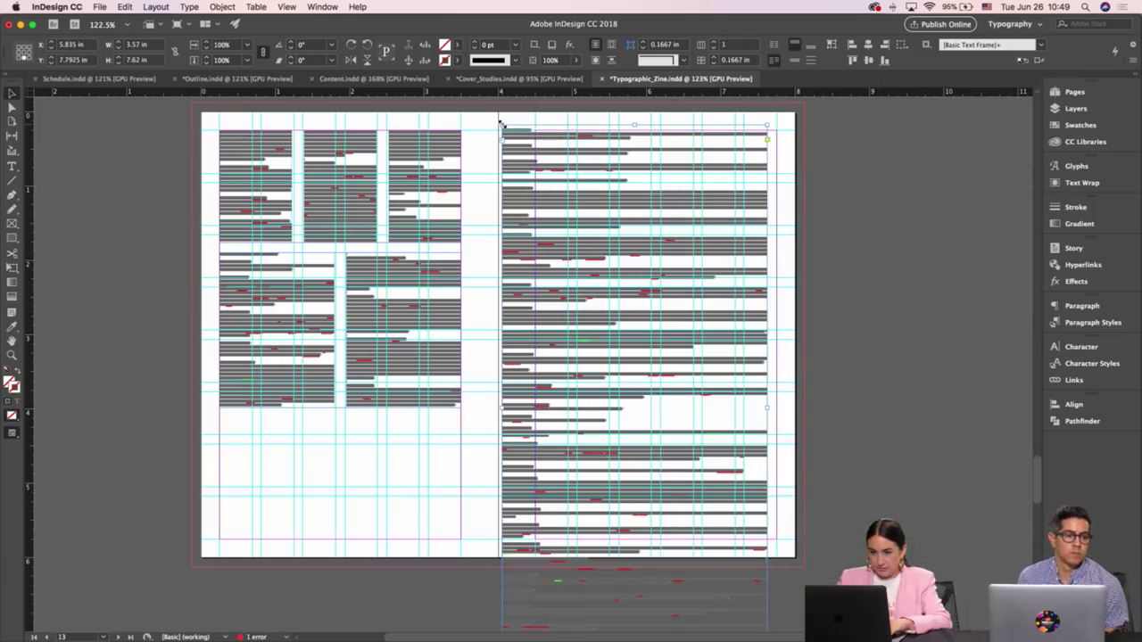
drag(502, 125, 230, 439)
scroll(515, 434, down, 5)
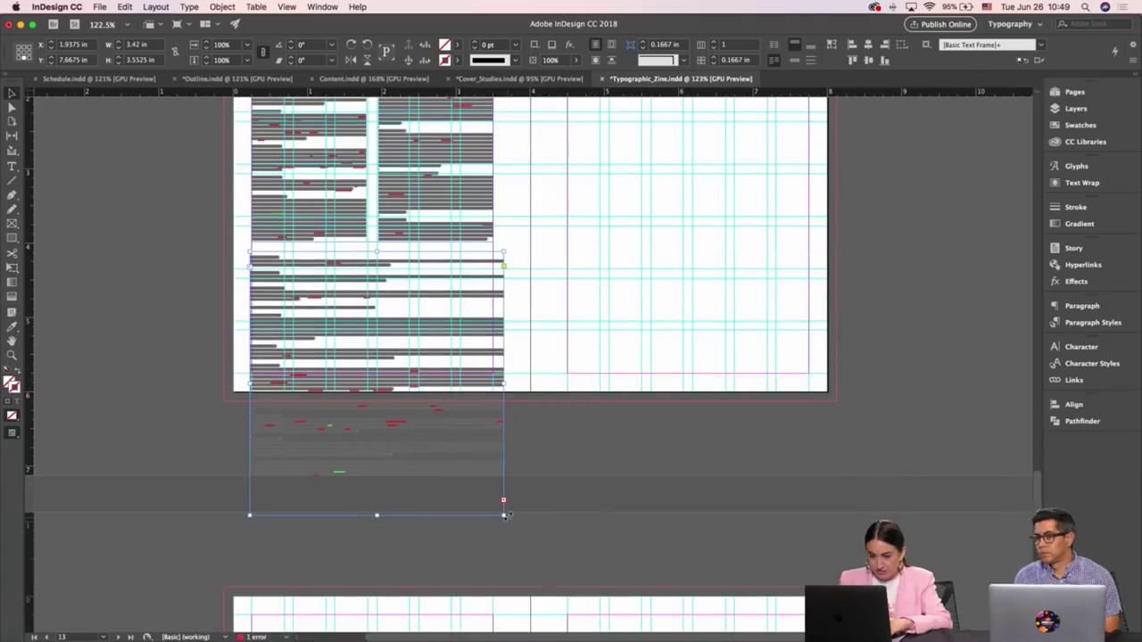
drag(504, 515, 493, 355)
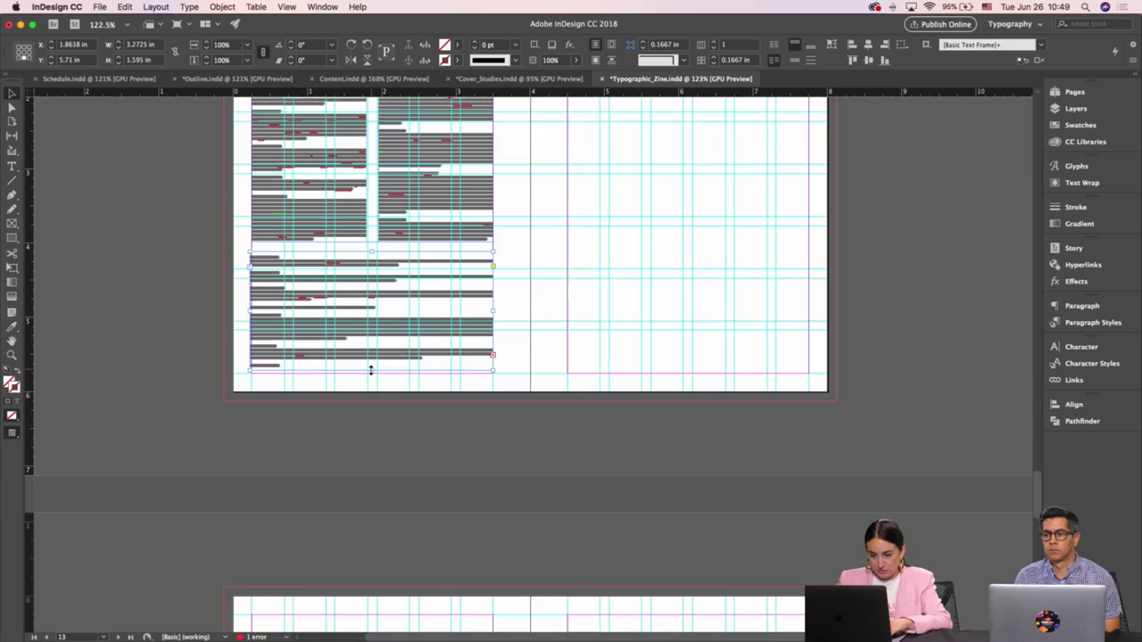
drag(372, 369, 374, 371)
click(566, 321)
scroll(595, 428, up, 5)
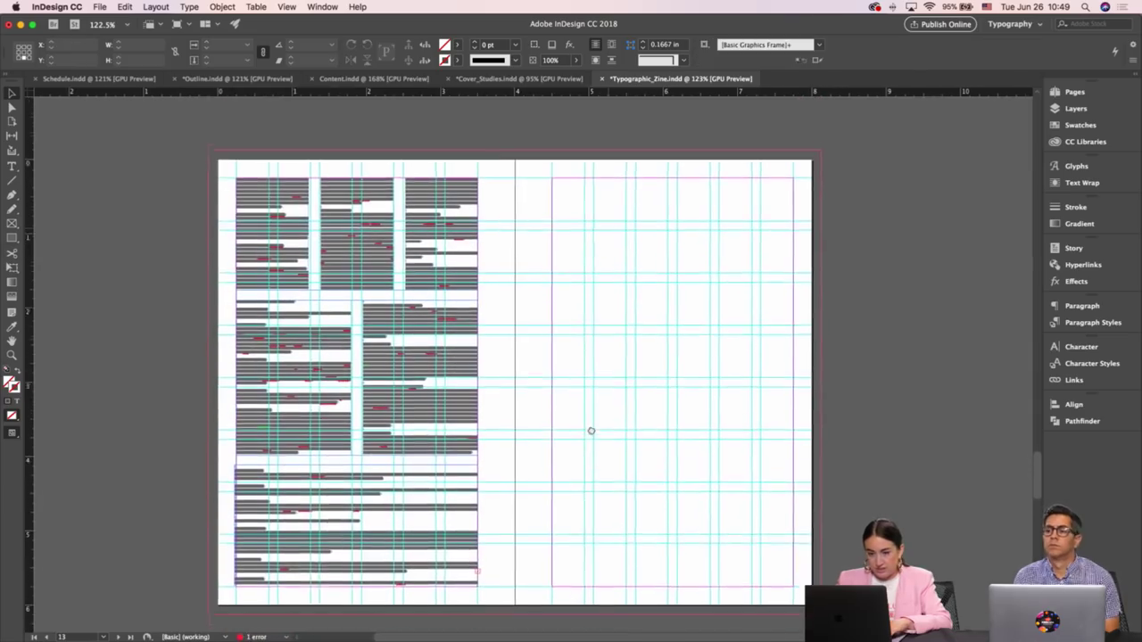
scroll(591, 431, down, 1)
Set the bottom-left text frame to three columns
click(385, 485)
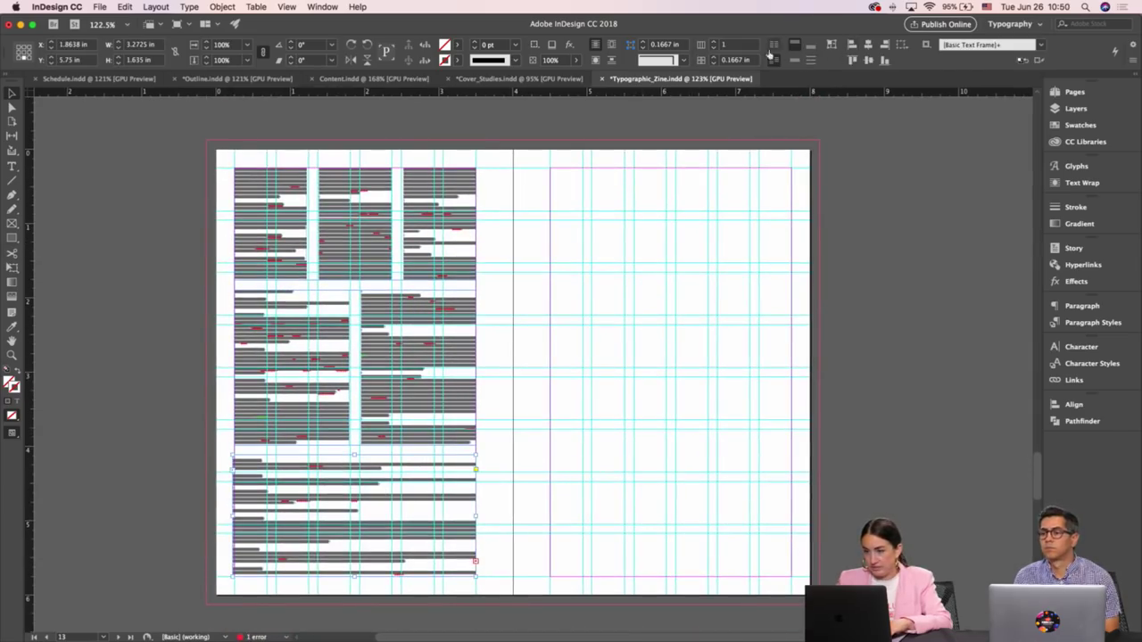
click(714, 46)
click(714, 45)
click(600, 265)
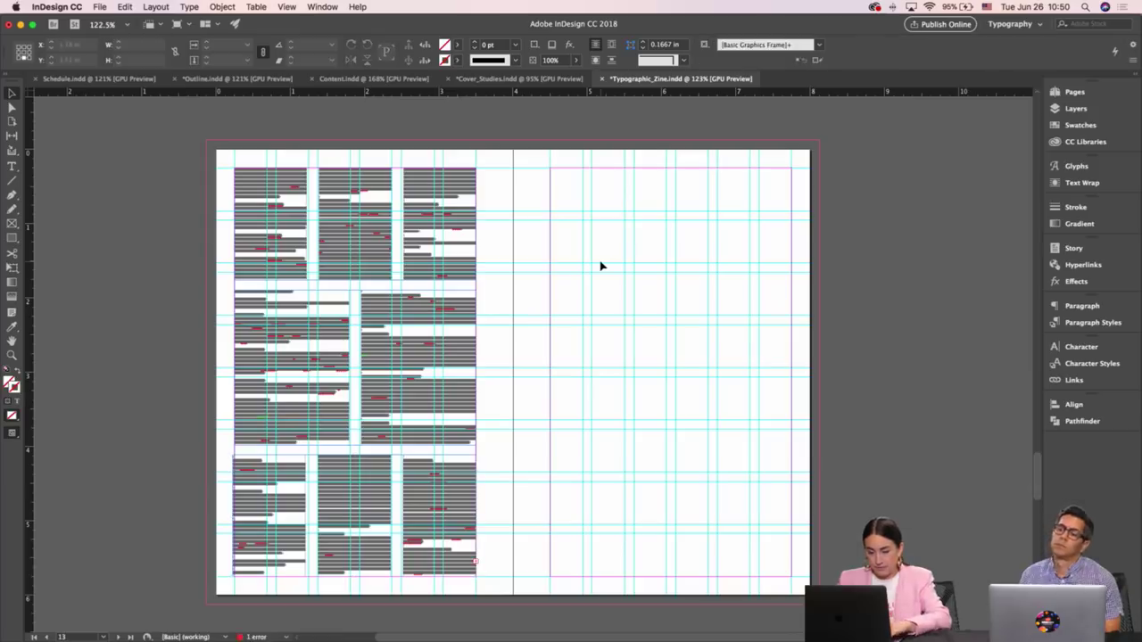
Fine-tune the top three-column frame's bottom edge so the text fits
key(w)
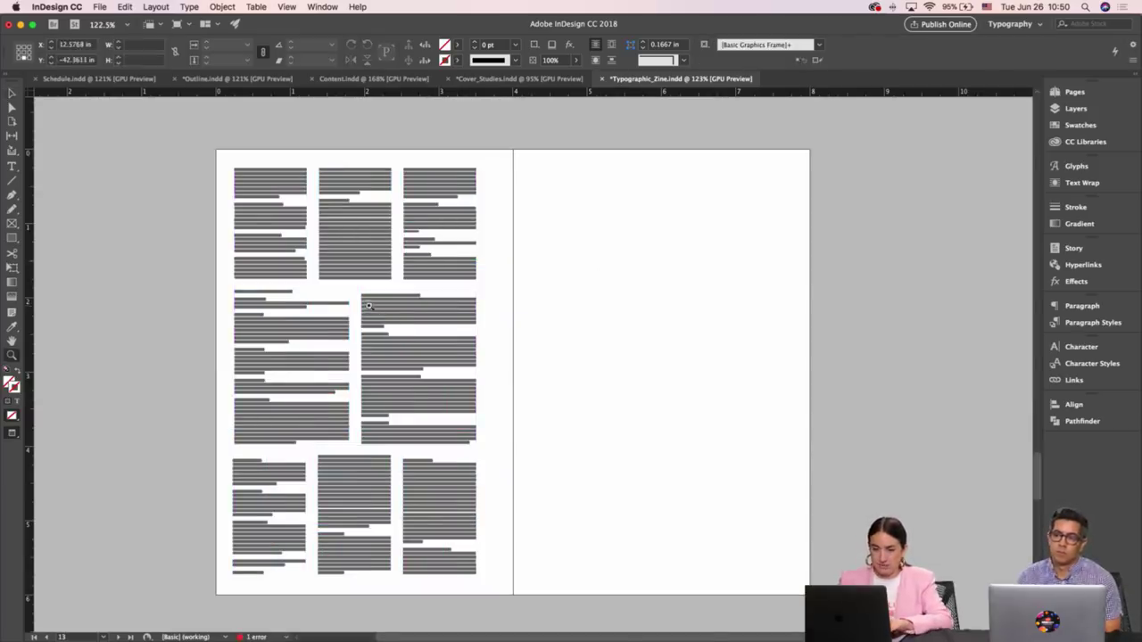
key(super+equal)
key(w)
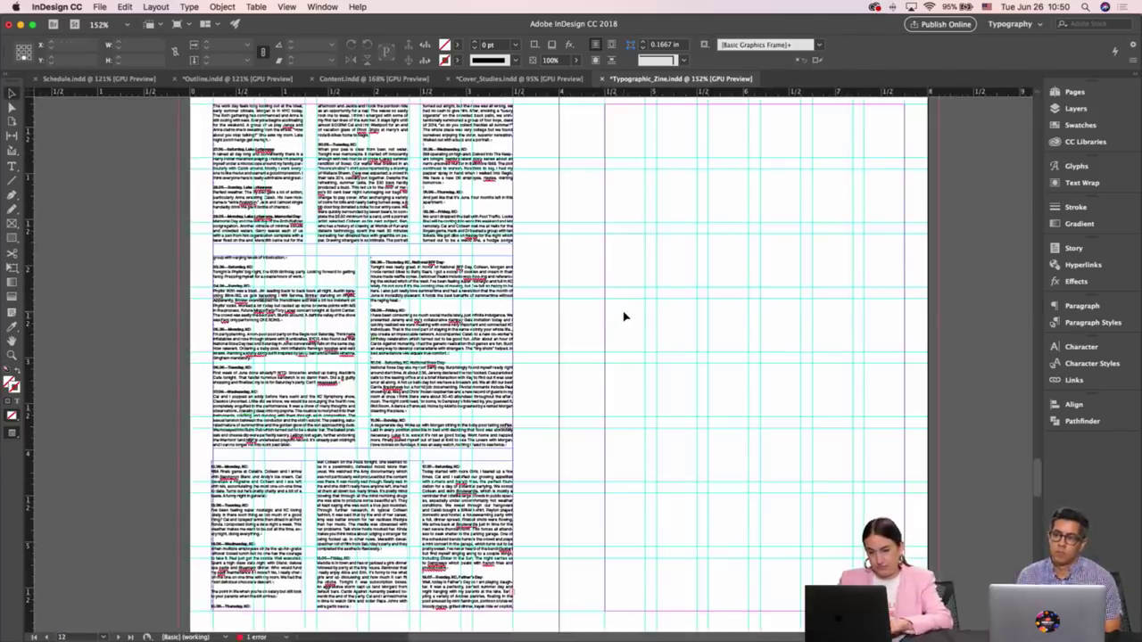
key(w)
click(370, 242)
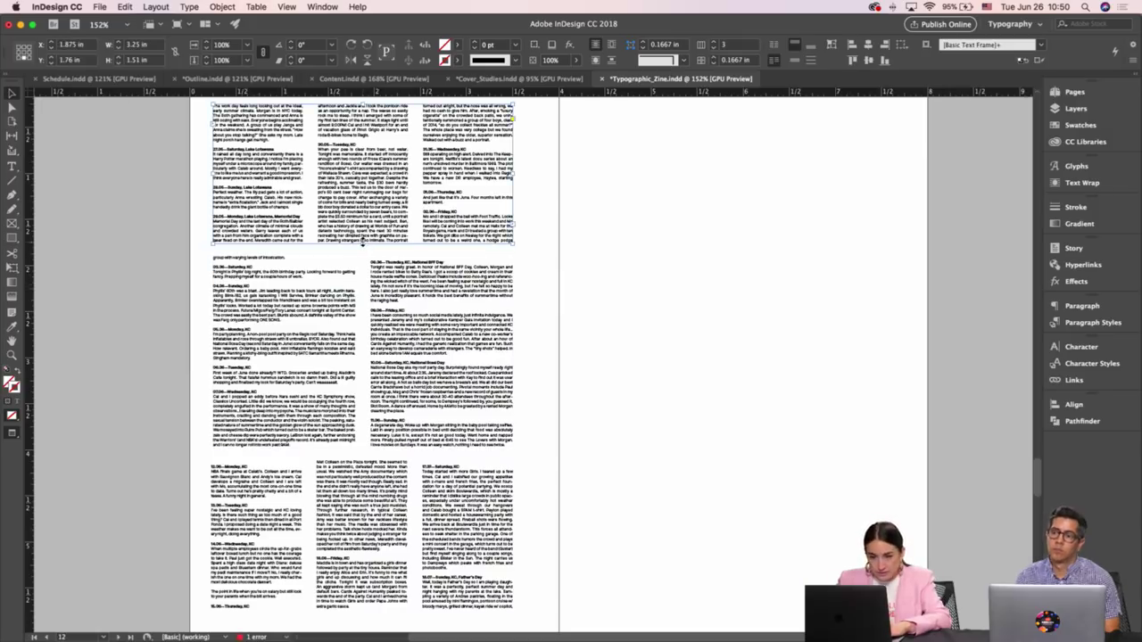
drag(362, 241, 362, 245)
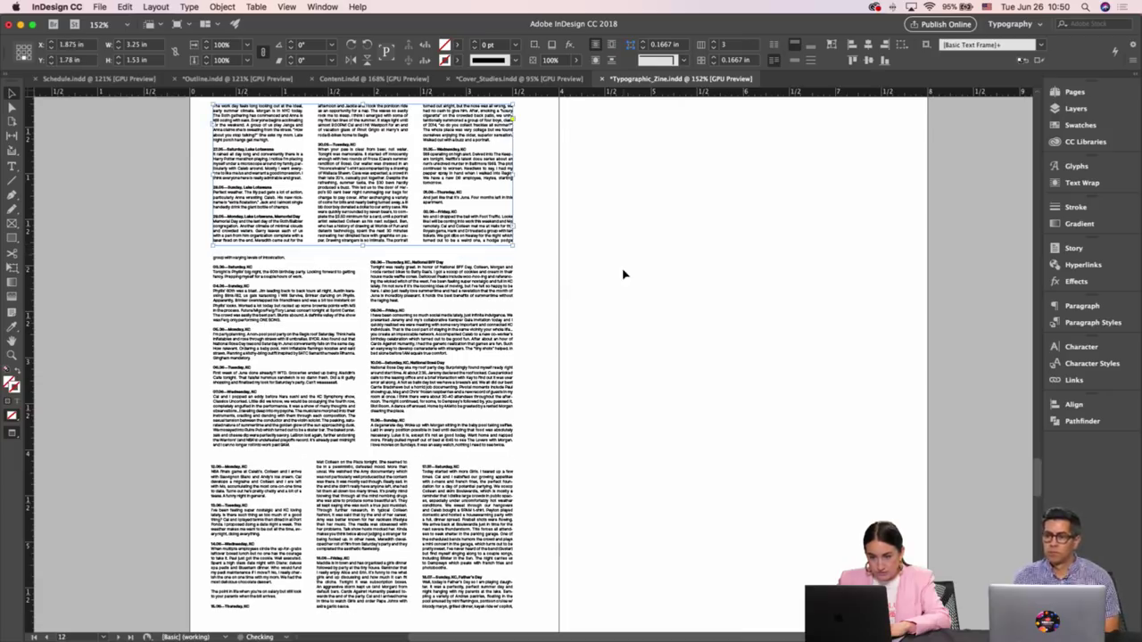
click(624, 274)
key(w)
scroll(444, 333, up, 3)
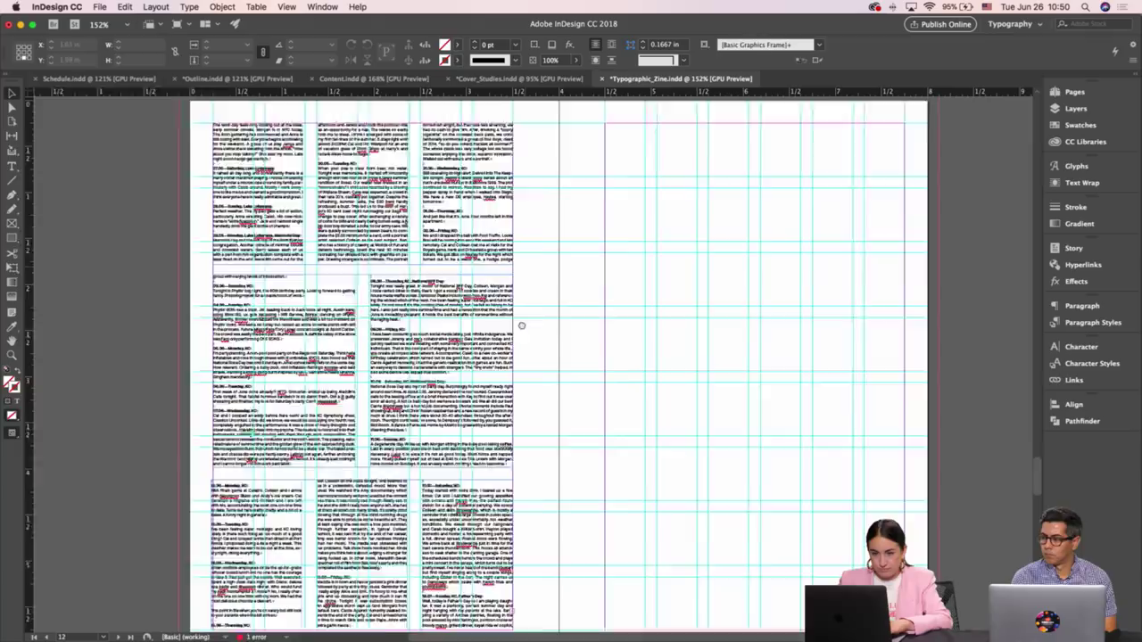
drag(364, 319, 360, 304)
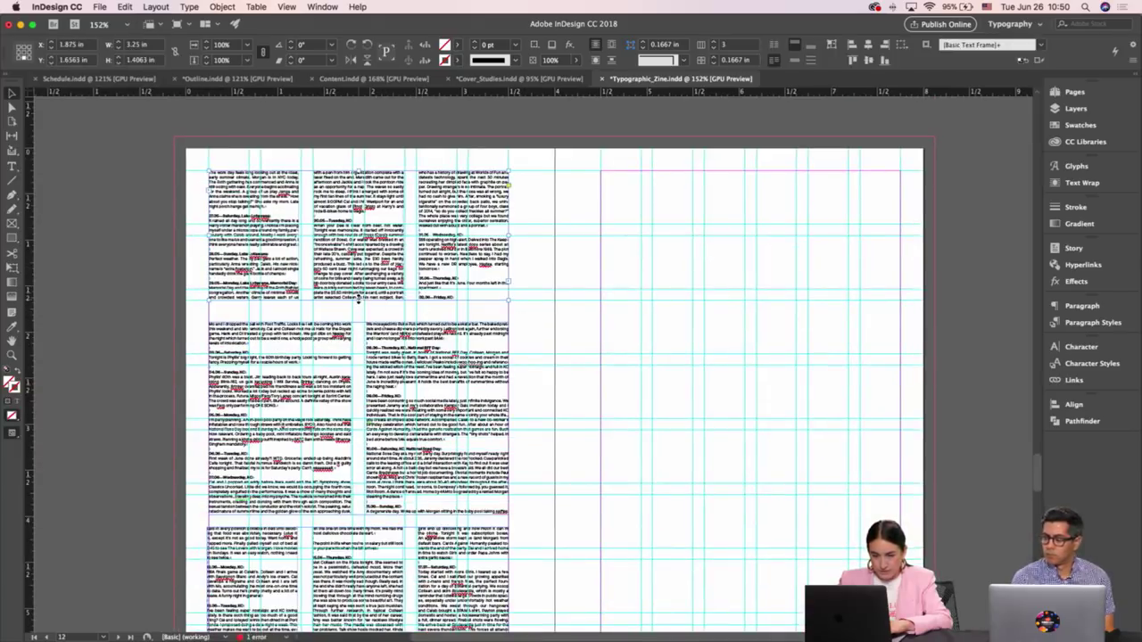
drag(358, 300, 358, 295)
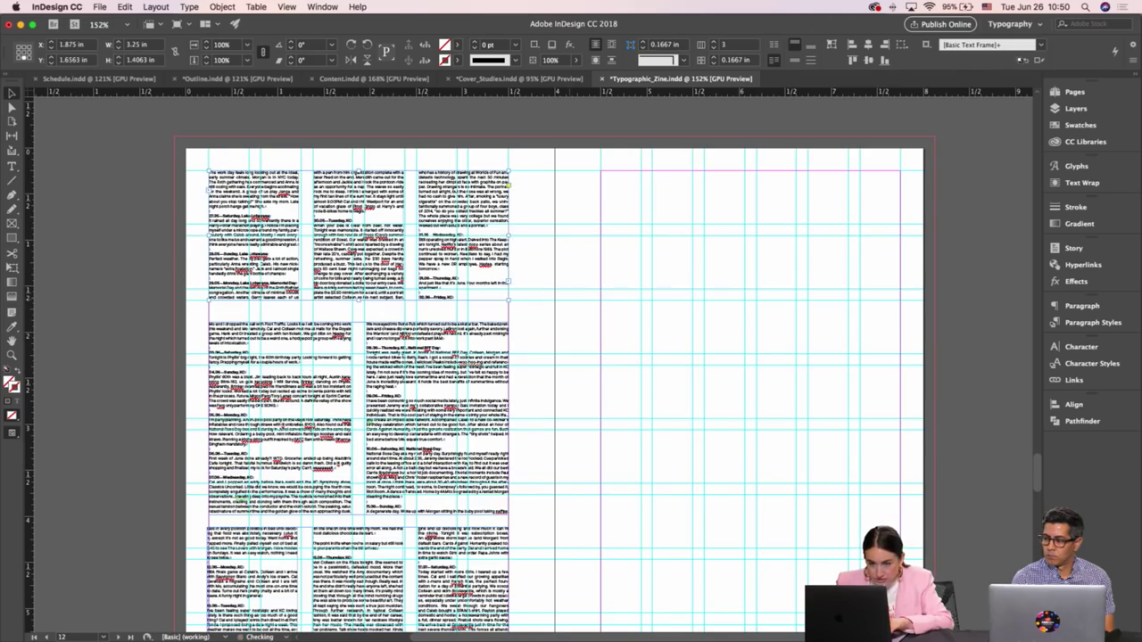
click(567, 306)
Set the two-column and three-column frames' gutters to 0.125 in
scroll(568, 306, up, 1)
scroll(385, 276, up, 5)
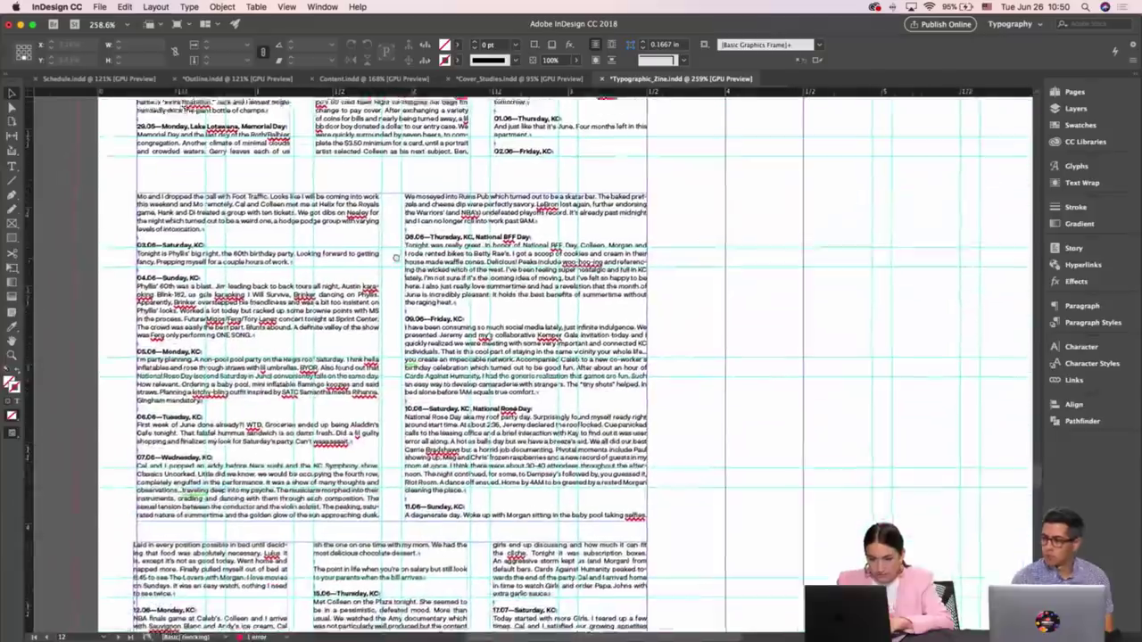
click(395, 258)
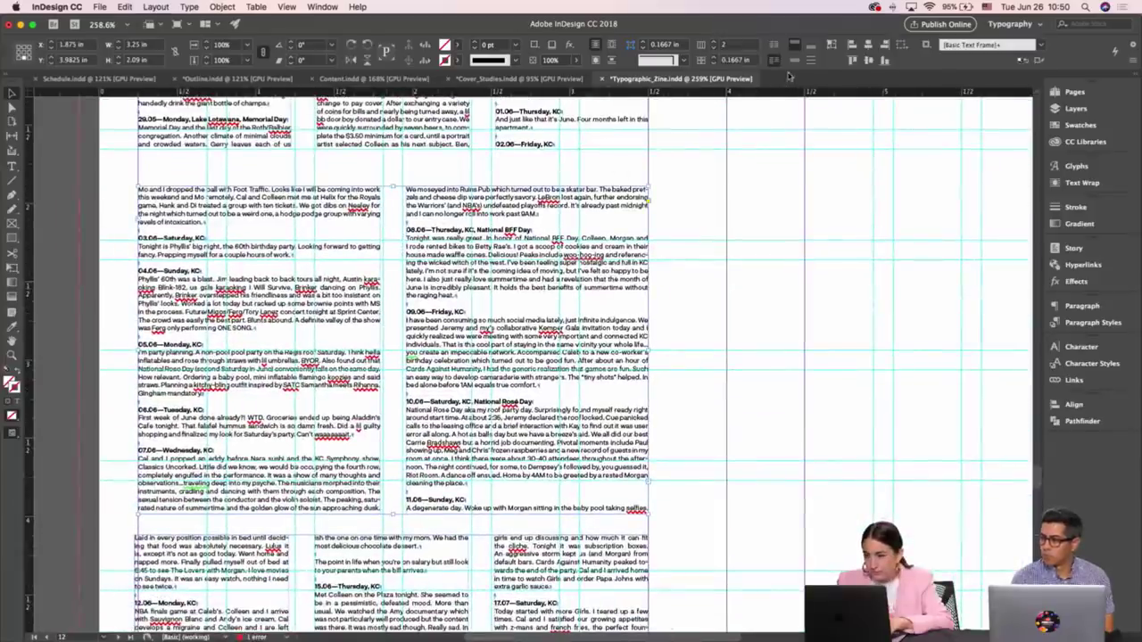
click(714, 64)
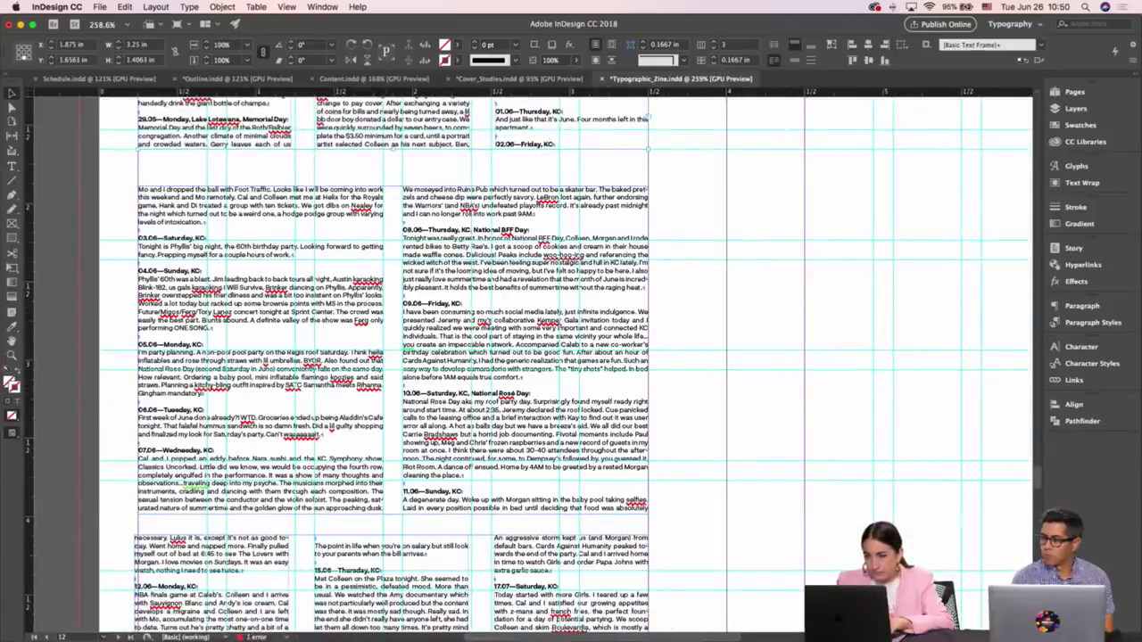
scroll(693, 340, down, 3)
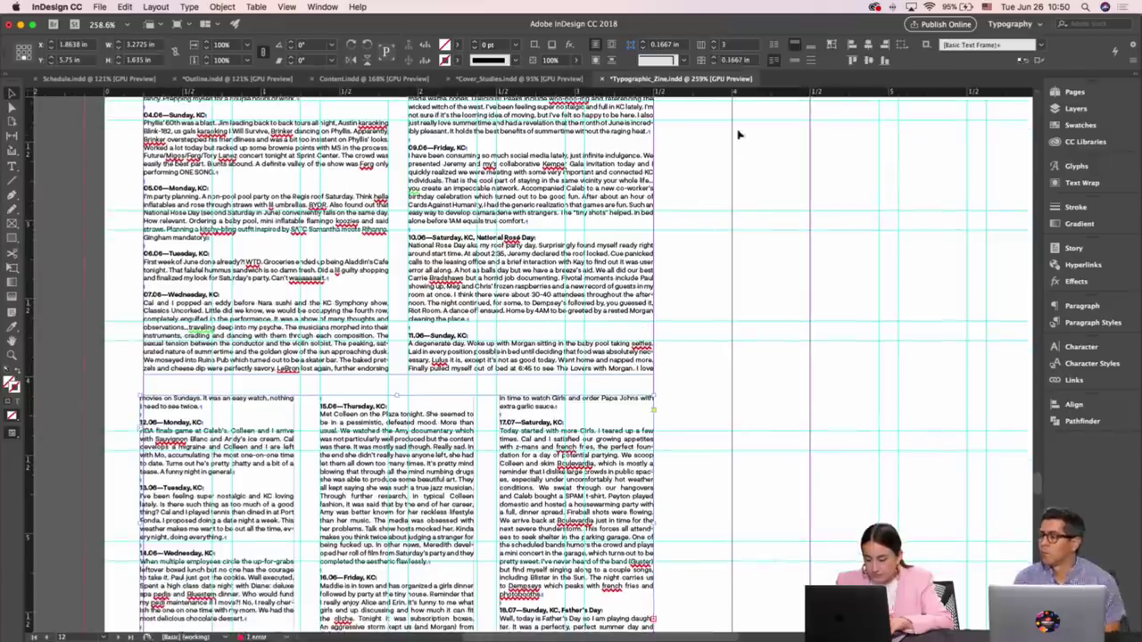
click(715, 64)
click(696, 340)
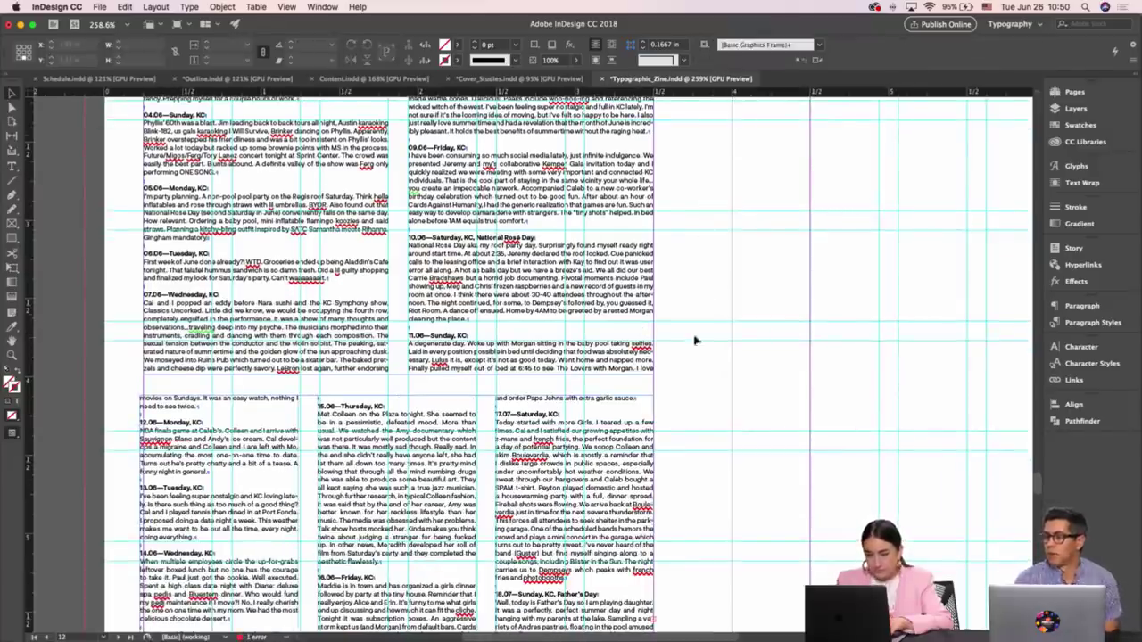
click(567, 432)
scroll(690, 438, down, 2)
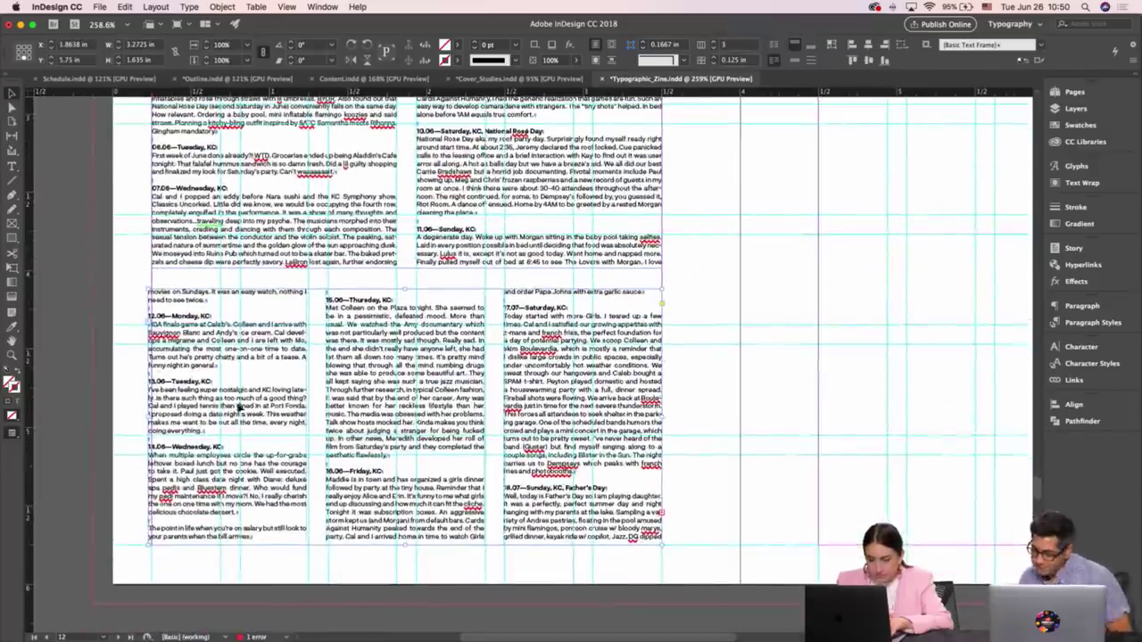
drag(152, 416, 155, 416)
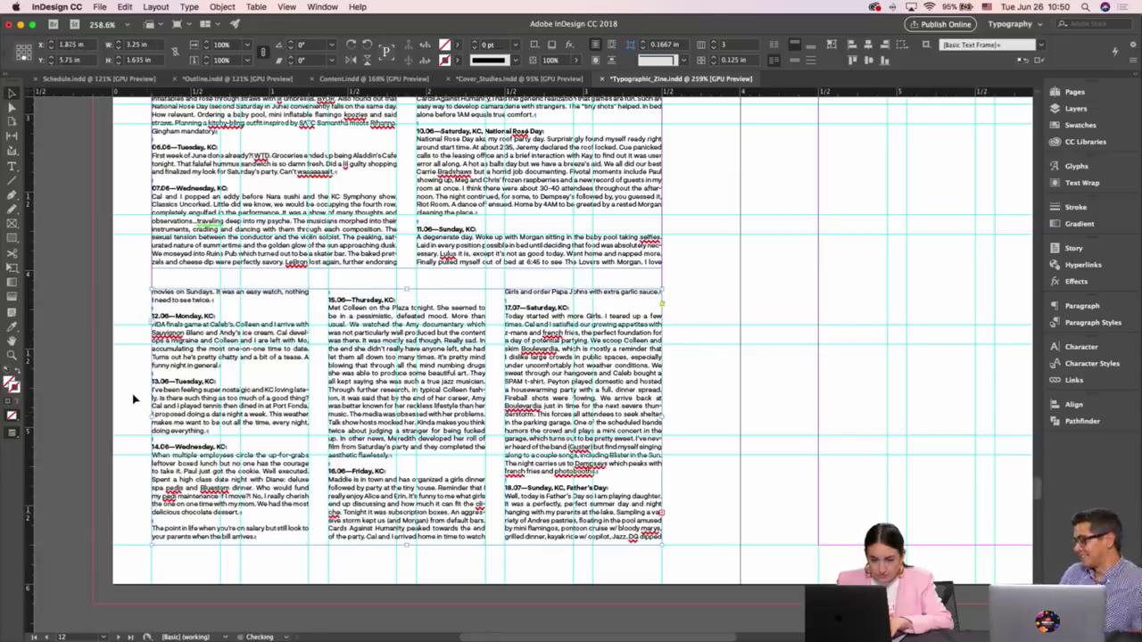
click(787, 277)
scroll(788, 277, up, 6)
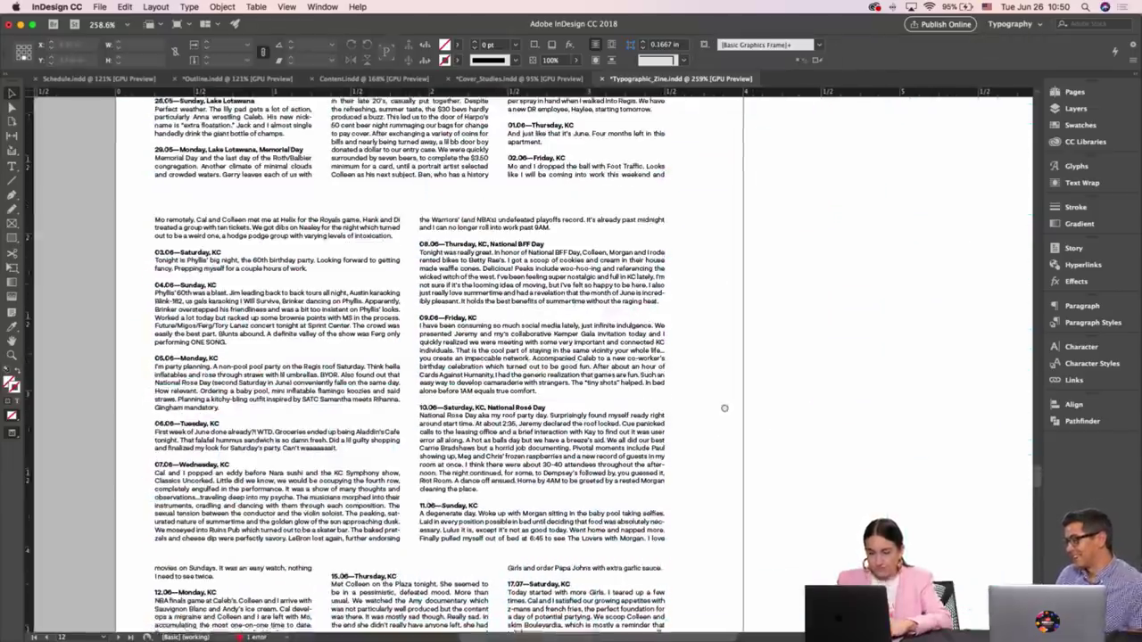
Check the reflowed diary text with guides hidden and shown
key(w)
double_click(430, 330)
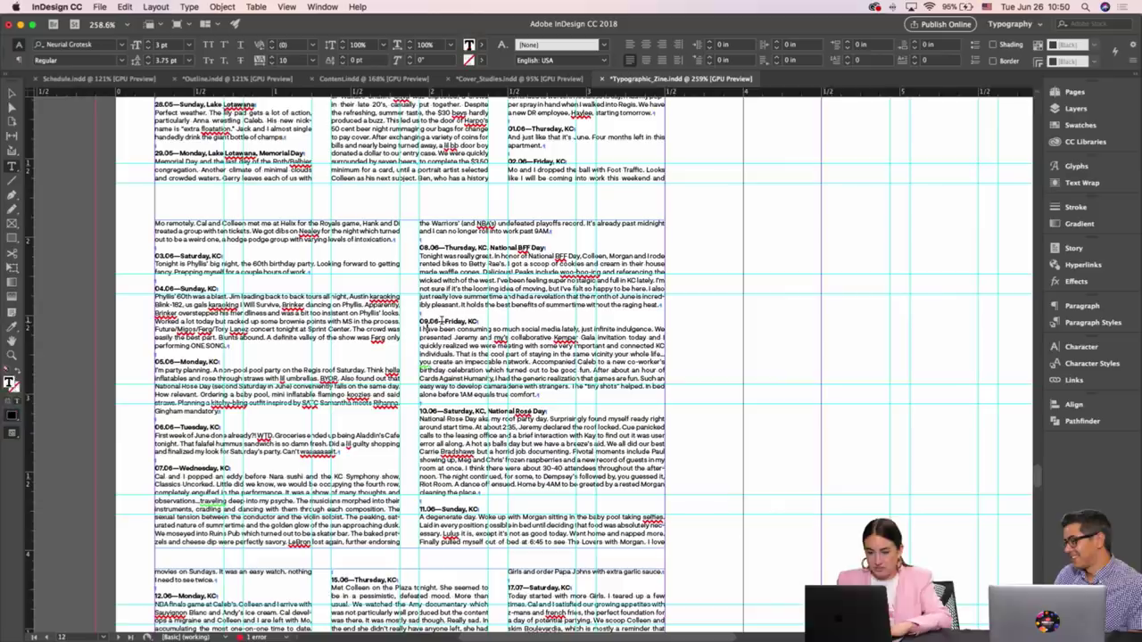
key(Escape)
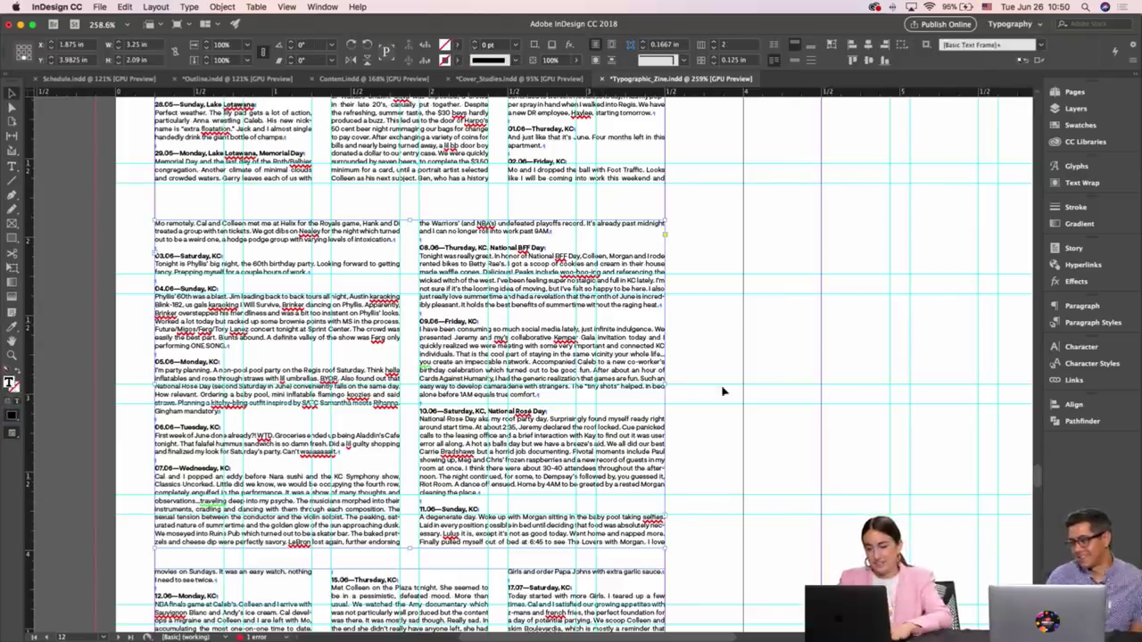
key(w)
click(704, 370)
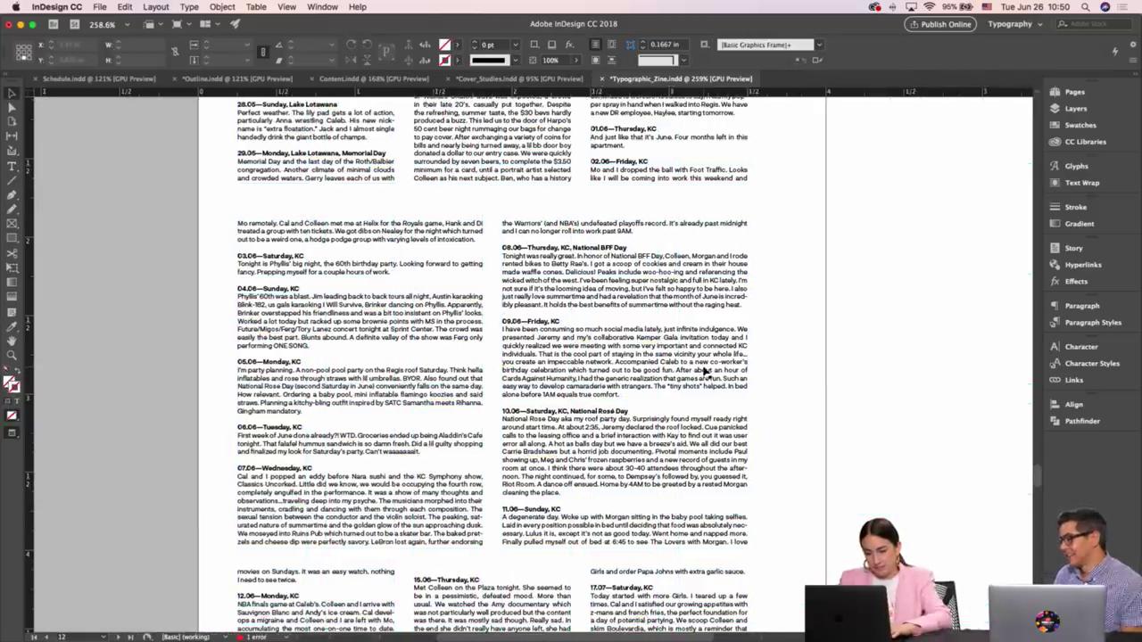
scroll(705, 370, left, 2)
scroll(705, 370, right, 3)
key(w)
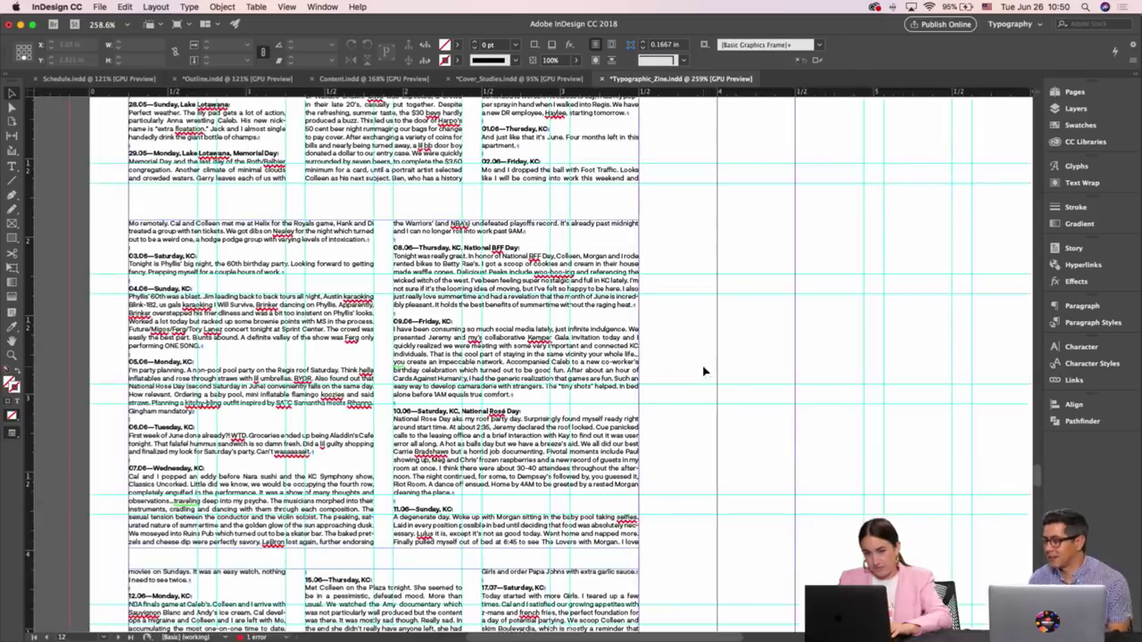
Extend the diary text frame's top edge upward
click(593, 347)
click(402, 253)
drag(384, 219, 382, 201)
click(709, 238)
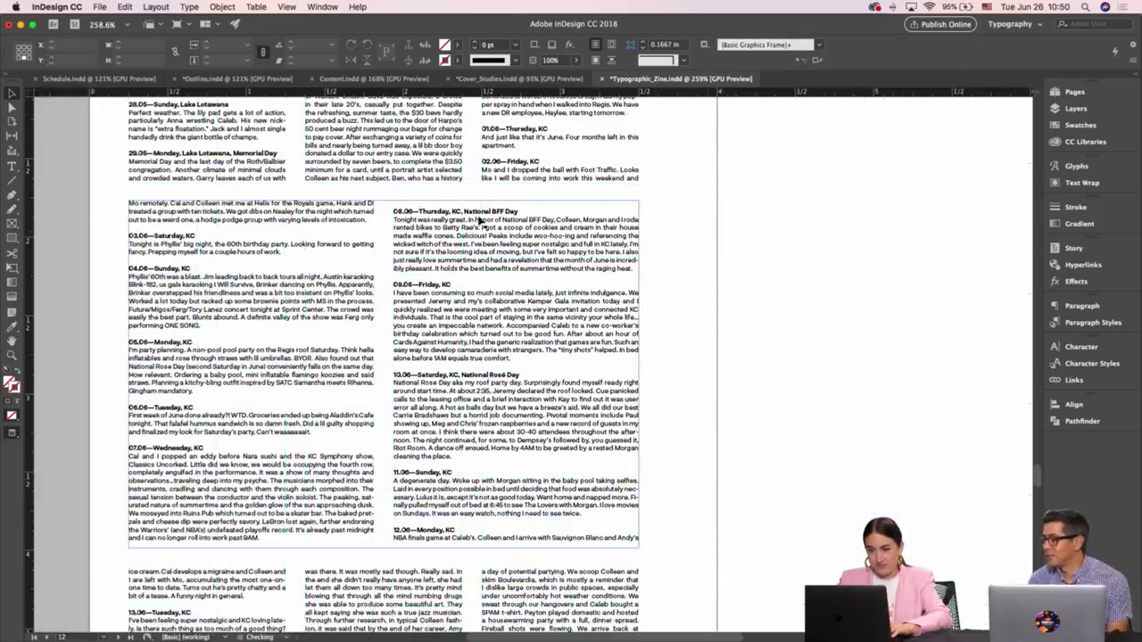
key(super+minus)
key(super+minus)
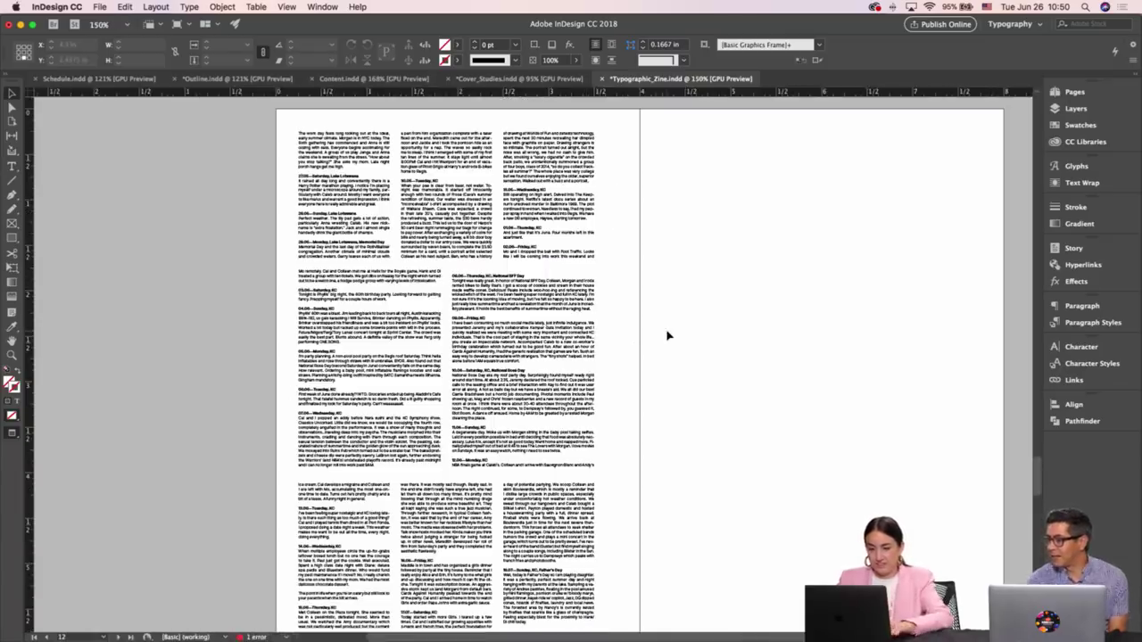
scroll(667, 336, right, 1)
key(super+minus)
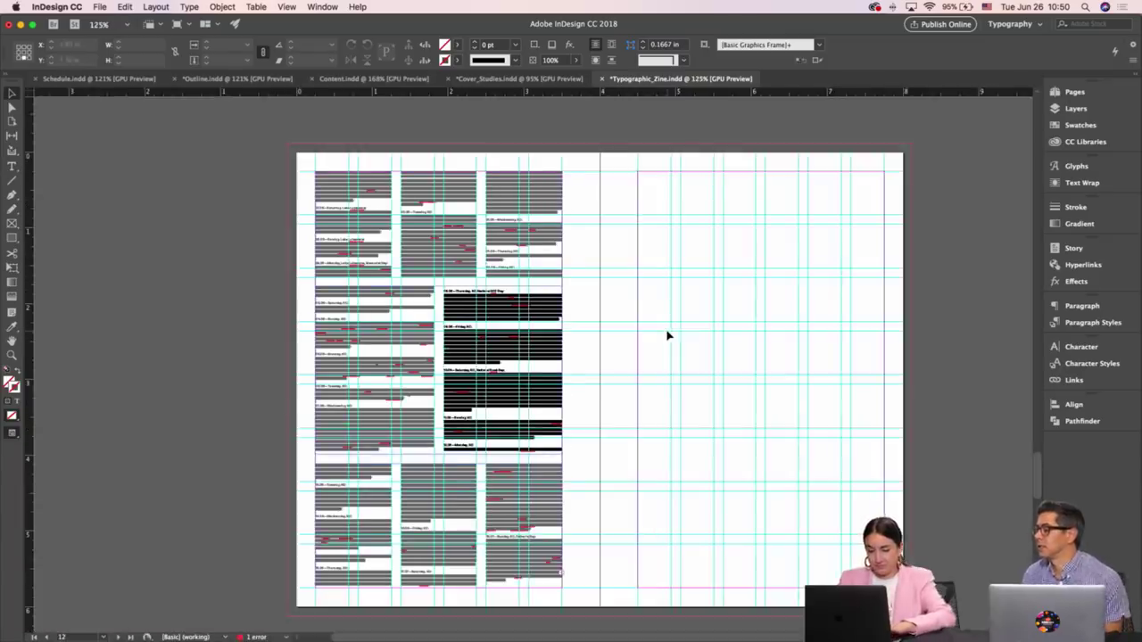
Thread the overflow into a new right-page frame narrowed to 2.125 in
scroll(431, 326, right, 5)
click(348, 532)
click(380, 571)
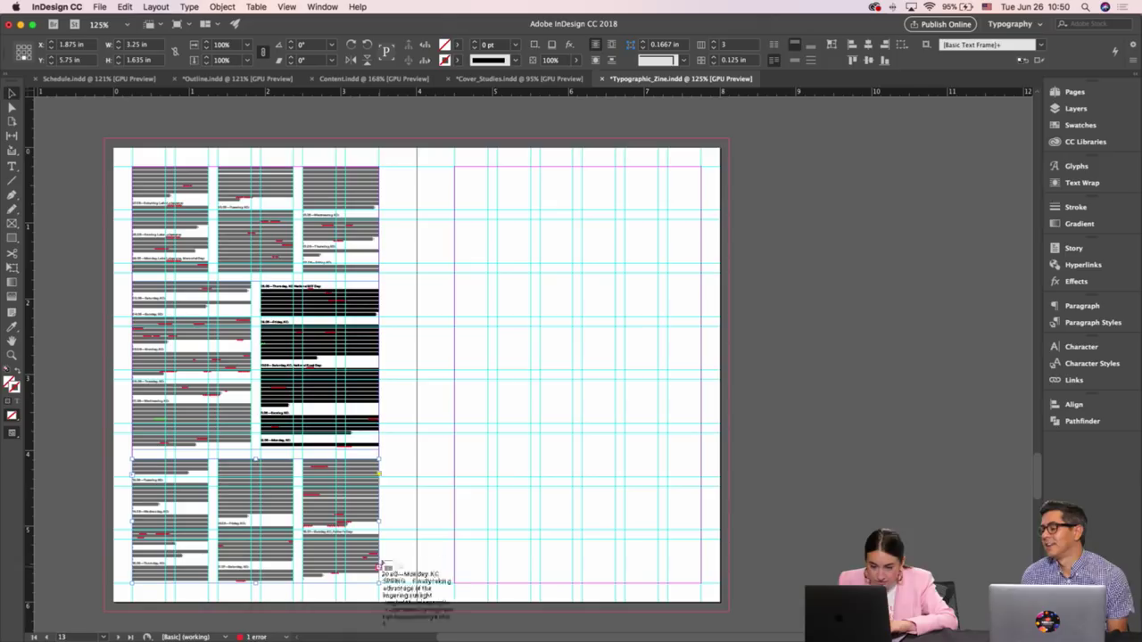
drag(456, 166, 701, 583)
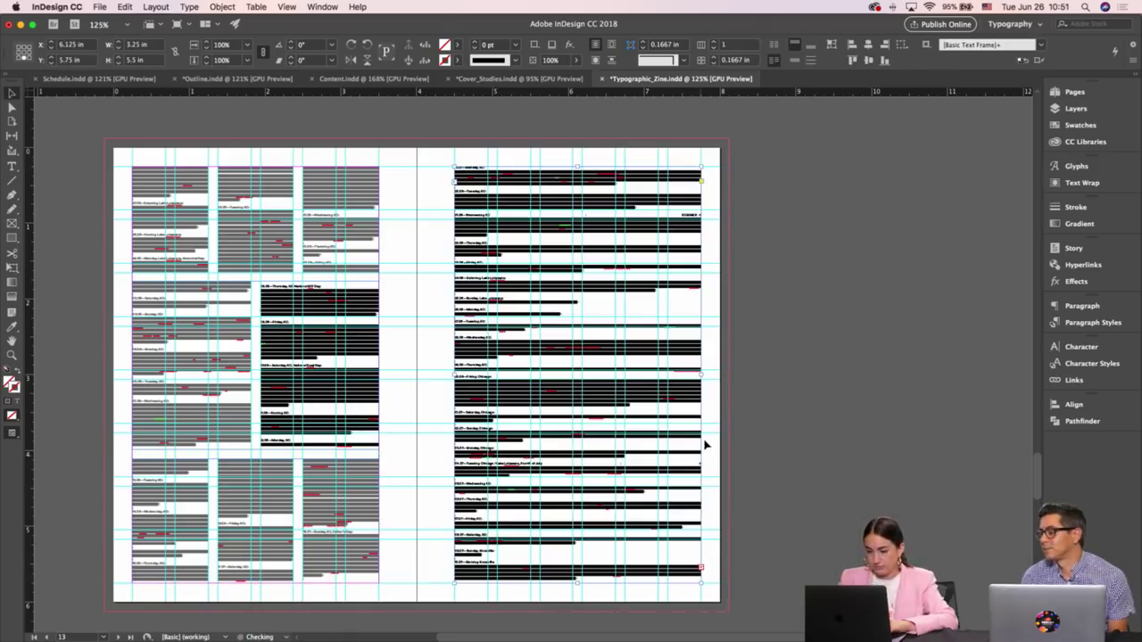
drag(703, 375, 616, 379)
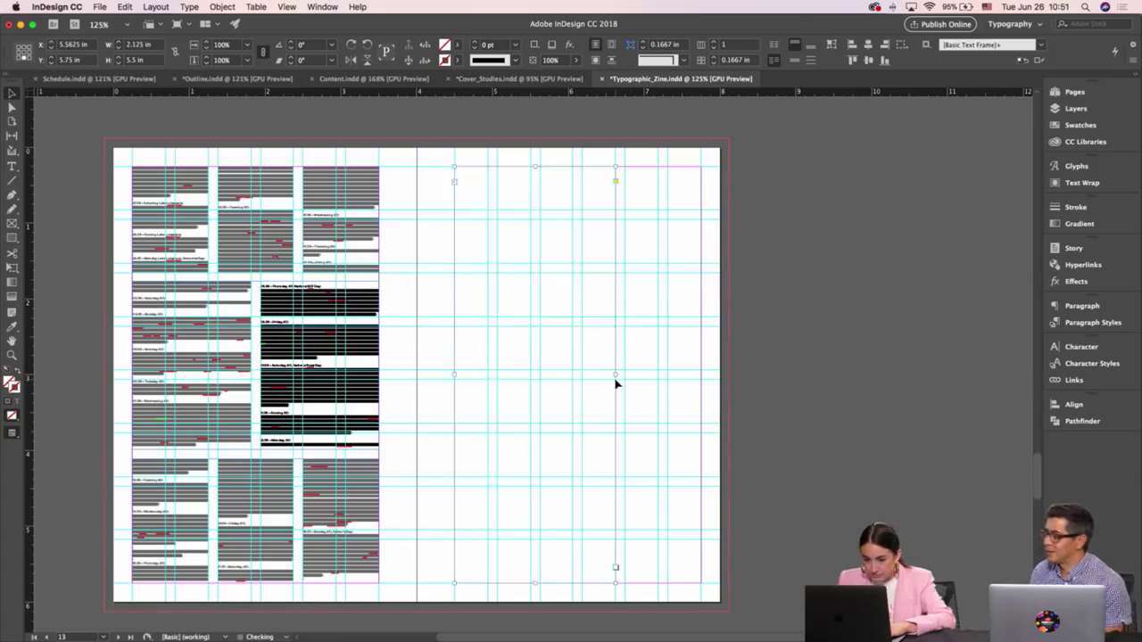
Thread the remaining overset text into a frame down the right page's outer column
click(616, 569)
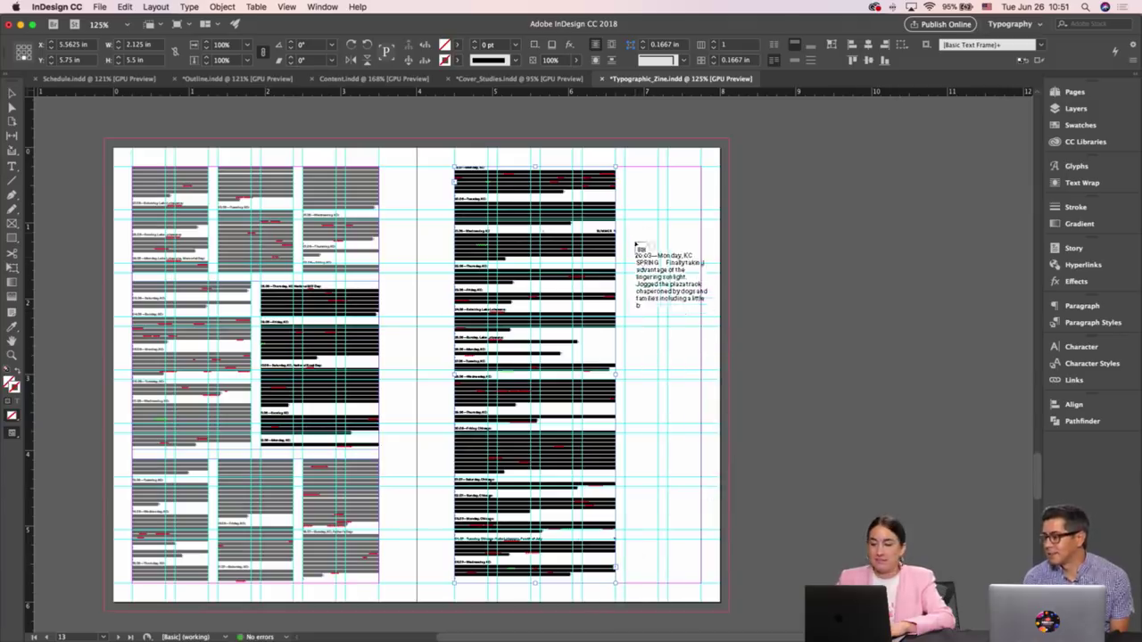
click(628, 168)
key(super+z)
drag(627, 168, 701, 584)
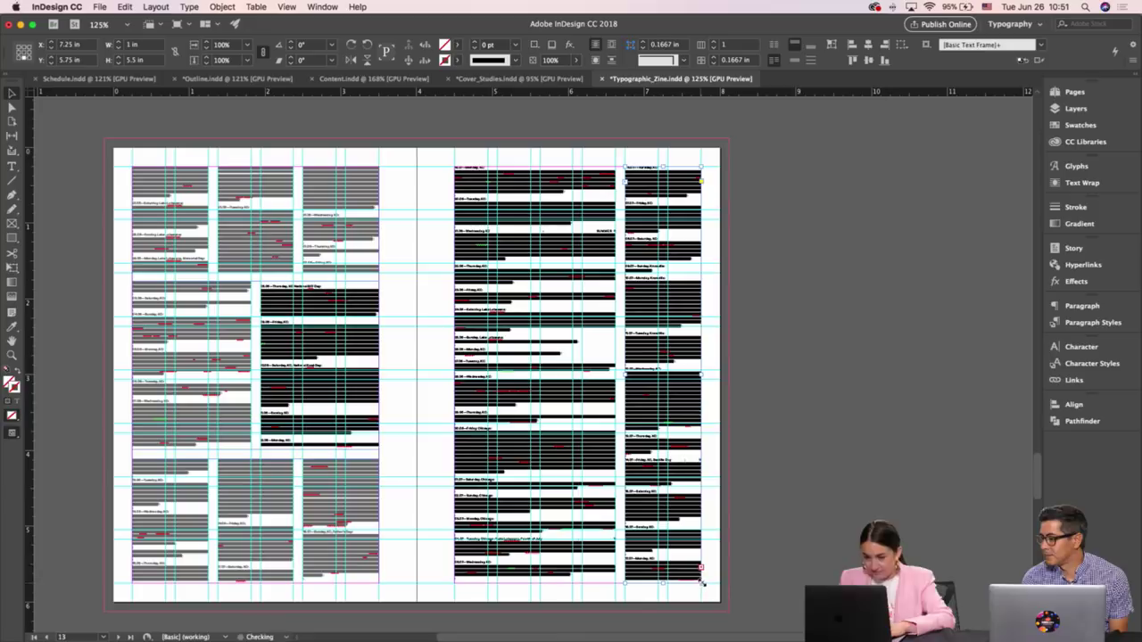
click(799, 429)
key(w)
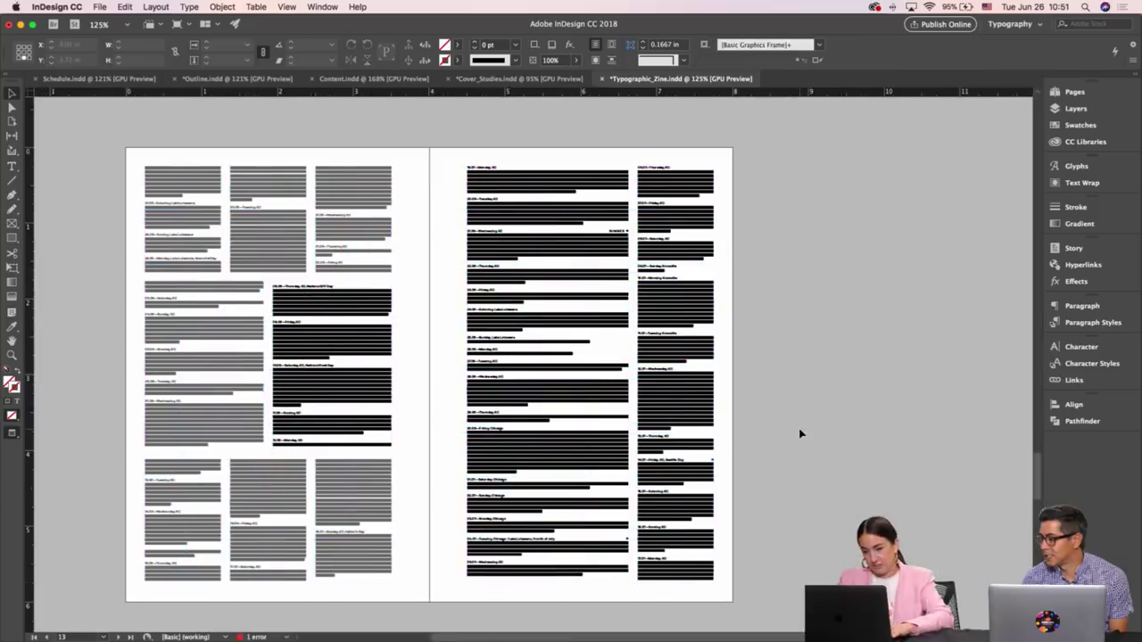
key(w)
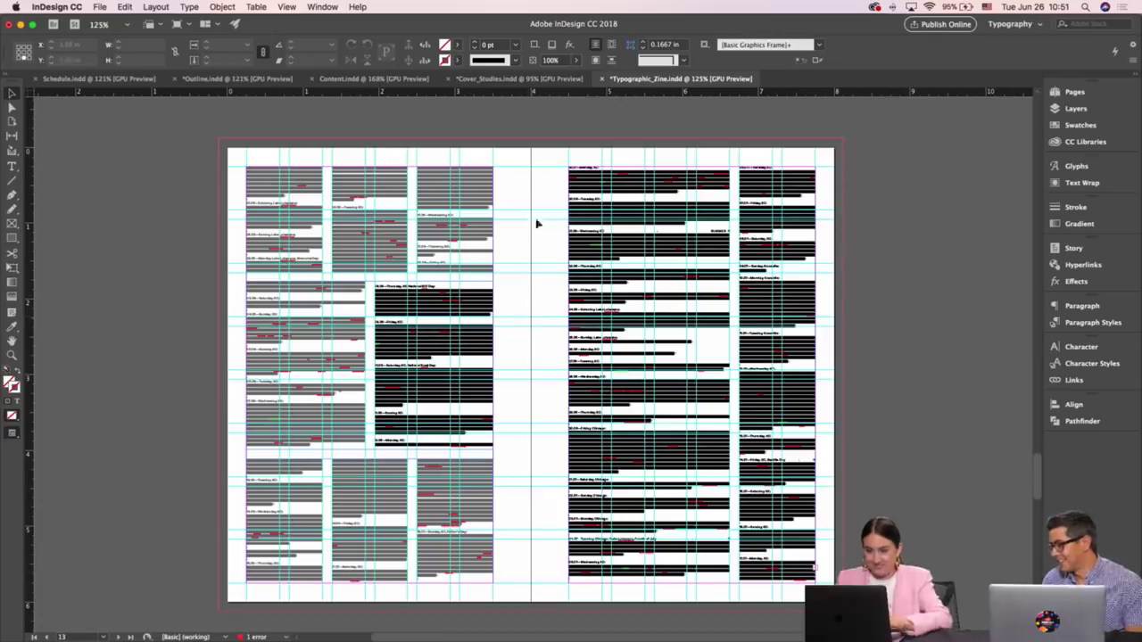
Select part of the 31.05 Wednesday heading in the diary frame
scroll(544, 186, up, 1)
scroll(477, 247, up, 5)
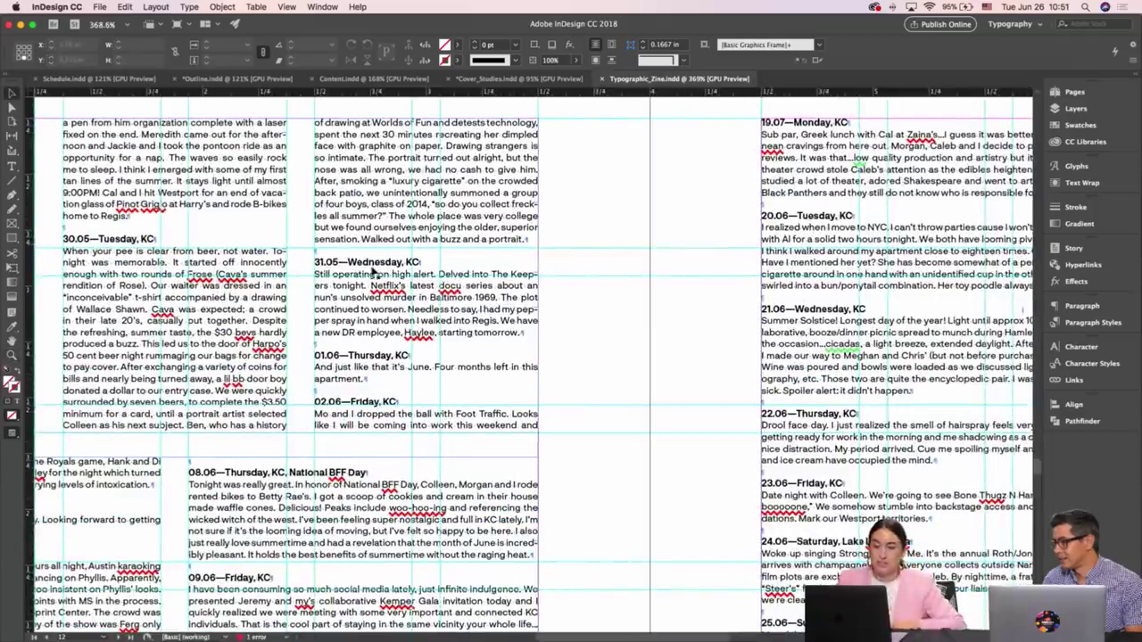
double_click(334, 262)
drag(334, 263, 425, 261)
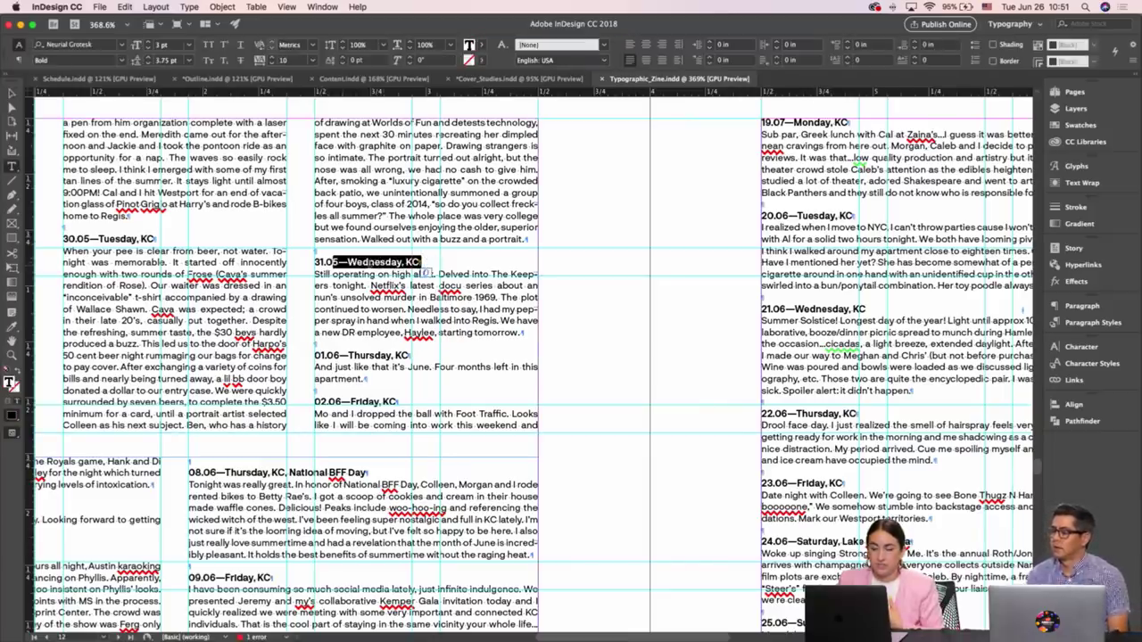
key(Escape)
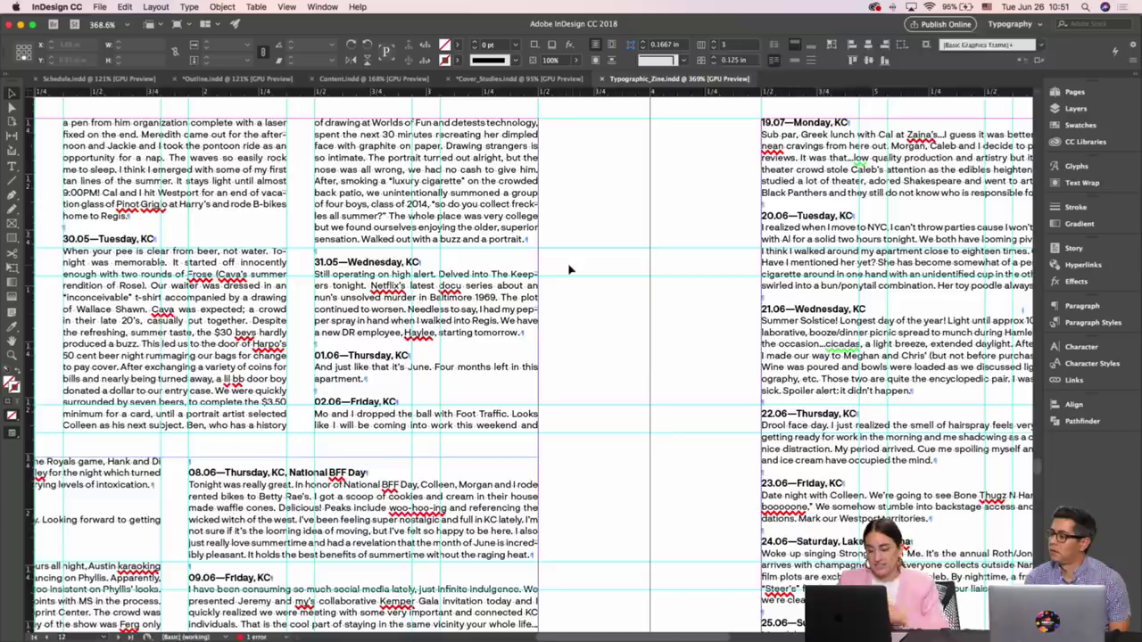
Zoom out to the JUNE spread and bring the Content.indd document to the front
key(super+minus)
key(super+minus)
key(super+minus)
scroll(568, 274, up, 10)
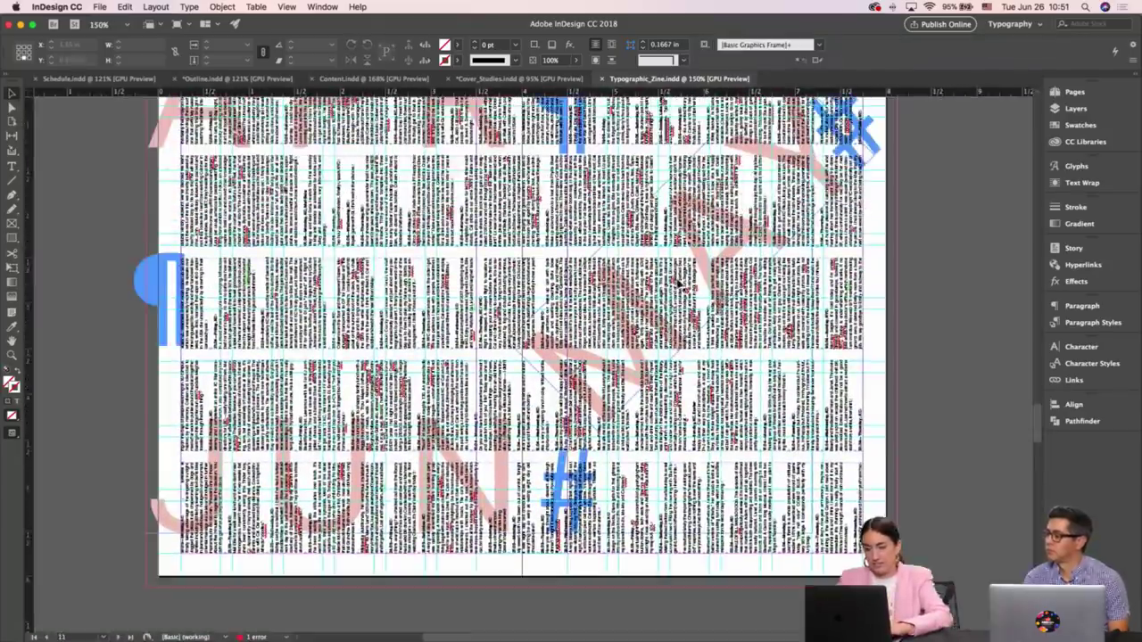
key(super+minus)
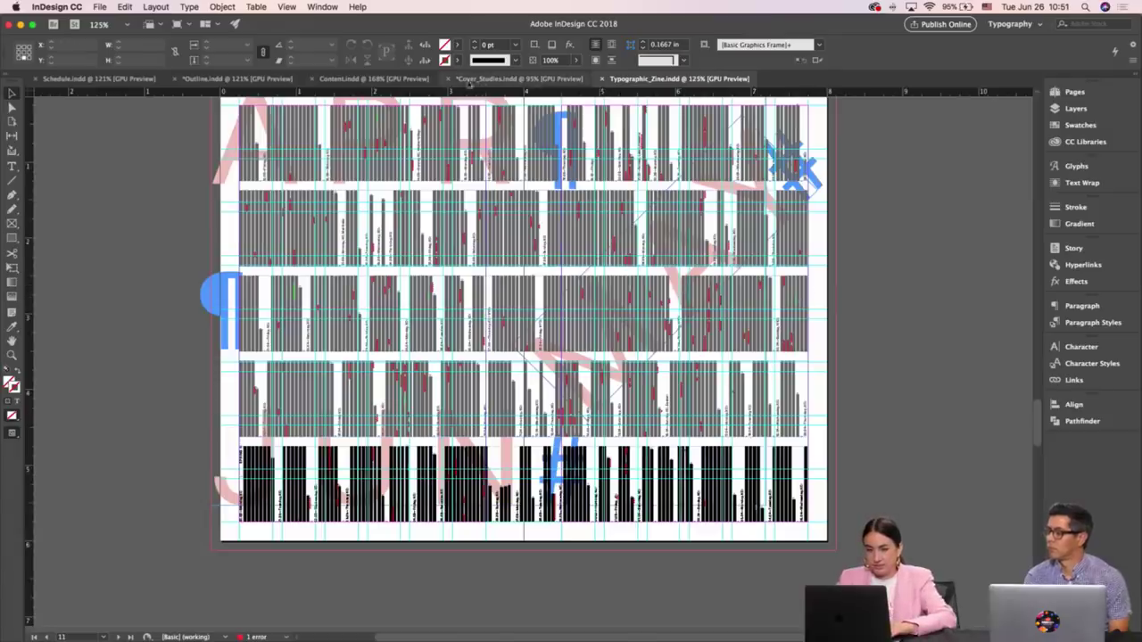
click(374, 78)
scroll(566, 246, down, 10)
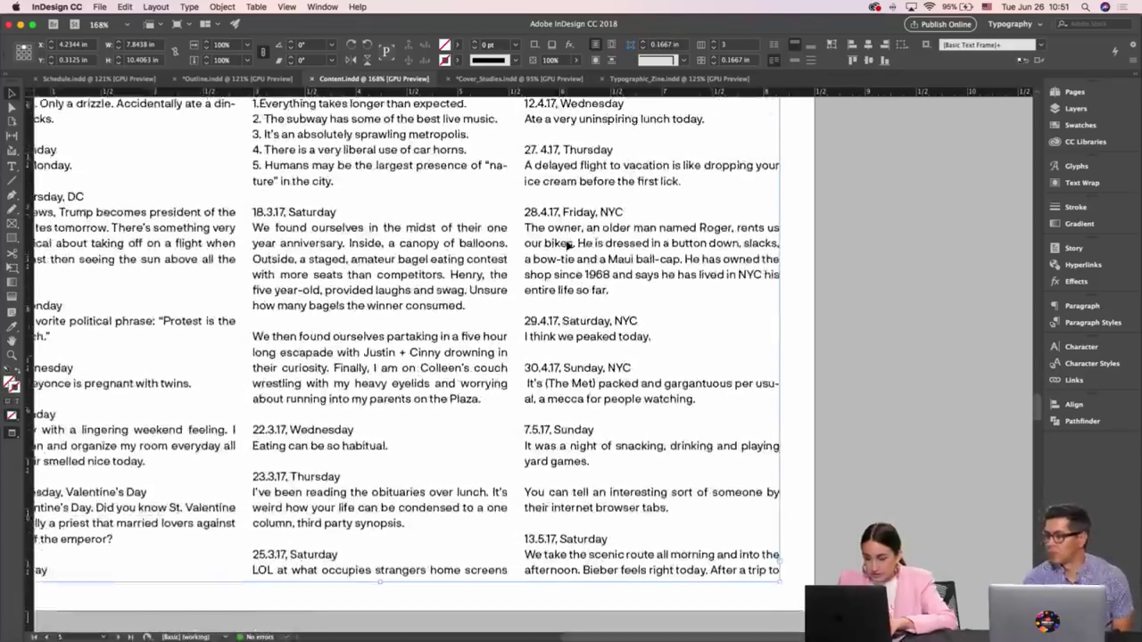
Select the delayed-flight paragraph in the Content diary and return to Typographic_Zine
double_click(535, 165)
drag(526, 166, 689, 187)
key(super+c)
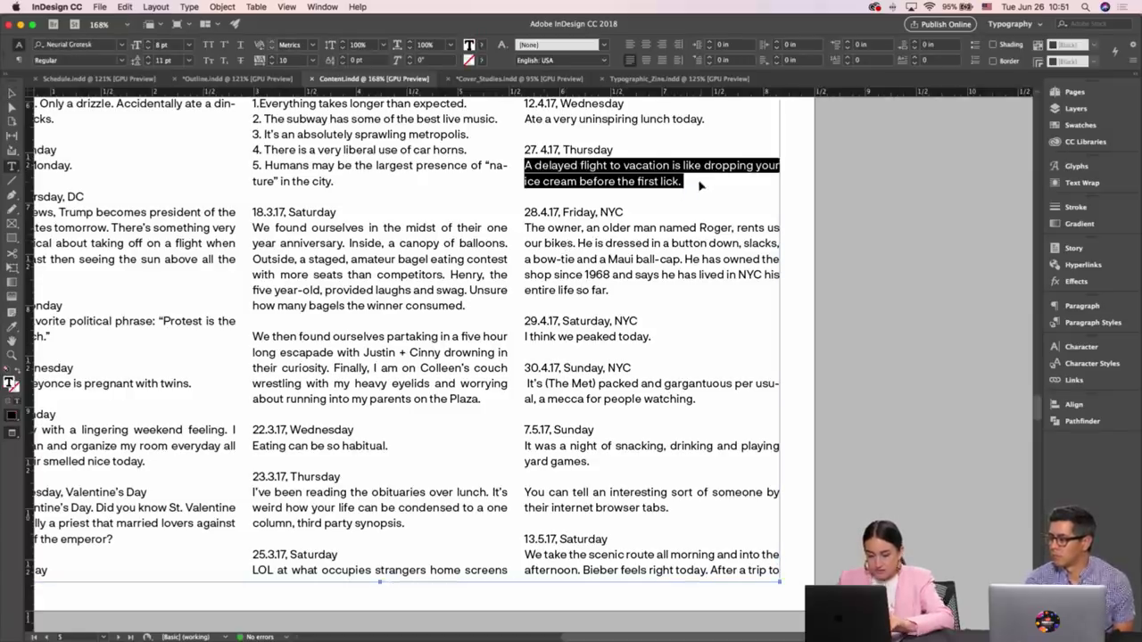
click(660, 78)
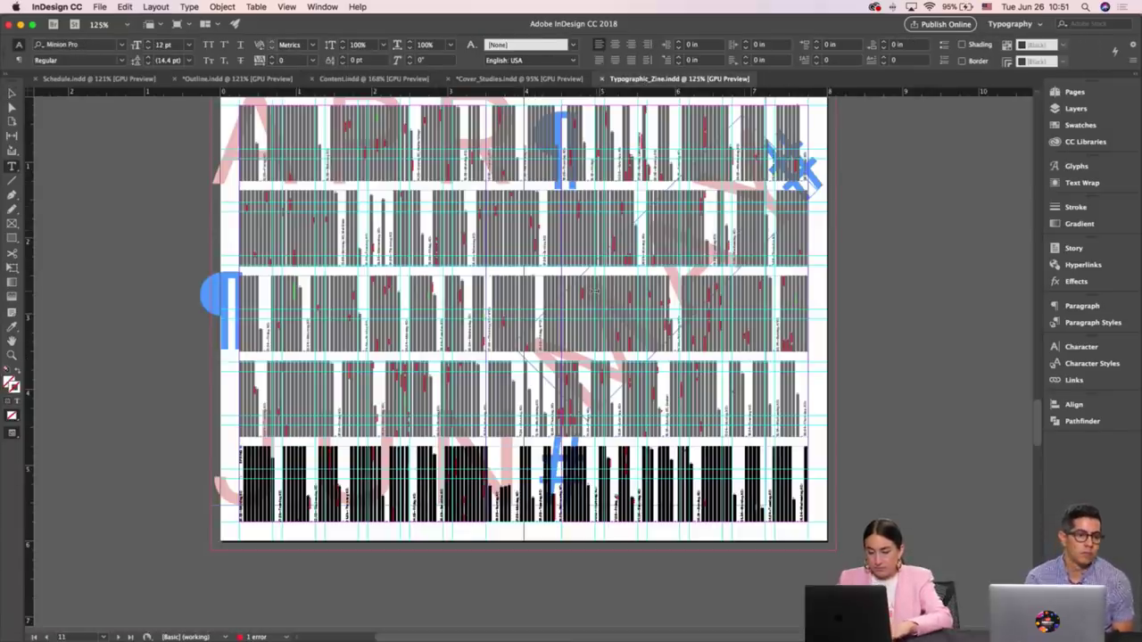
key(Escape)
Draw a text frame on the blank right page and paste the quote into it
scroll(597, 294, down, 12)
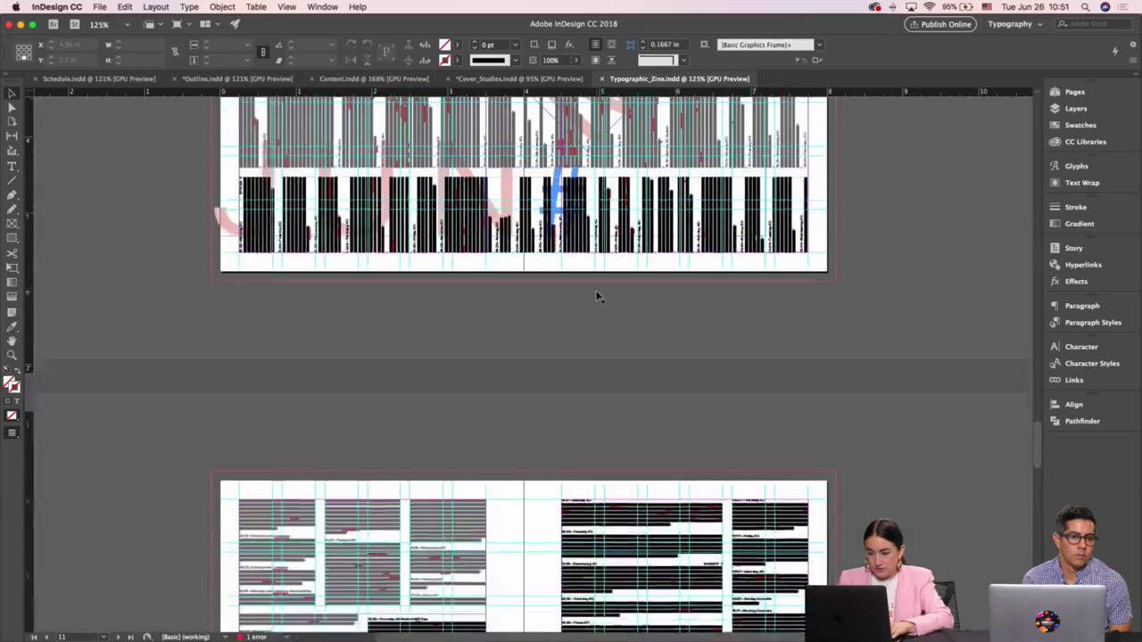
scroll(597, 295, down, 10)
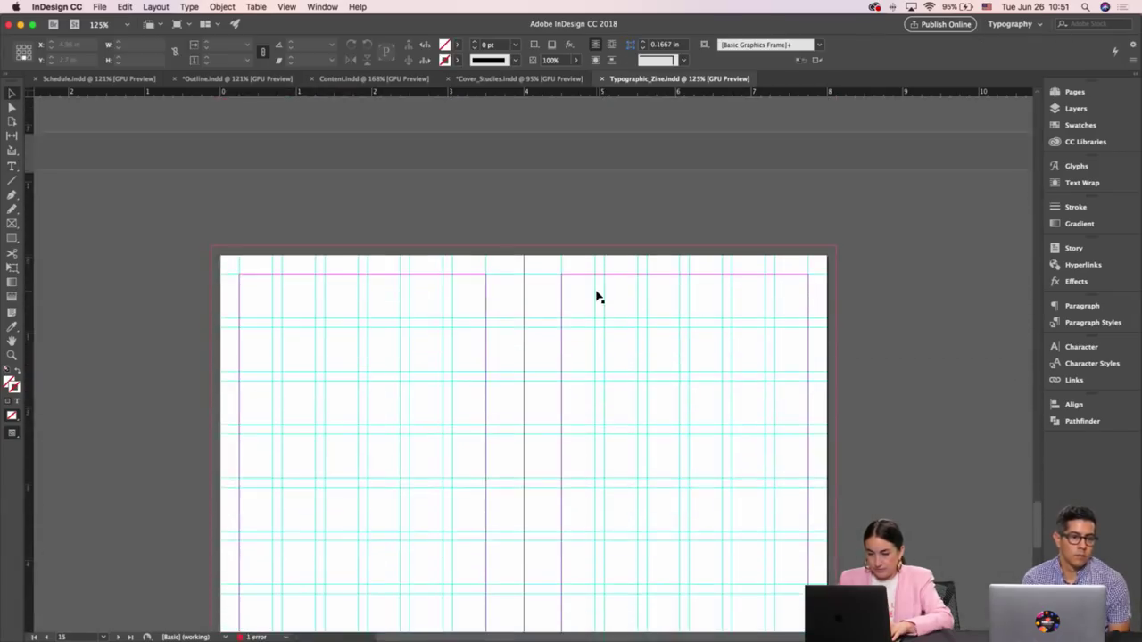
drag(616, 332, 573, 273)
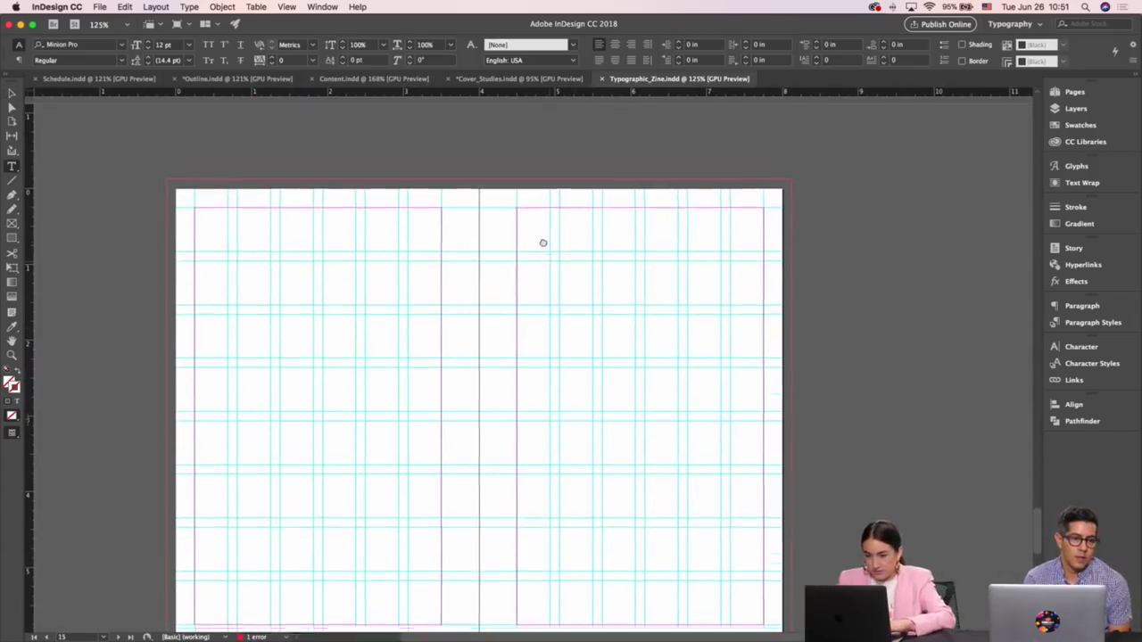
scroll(540, 242, down, 2)
drag(498, 145, 748, 532)
key(super+v)
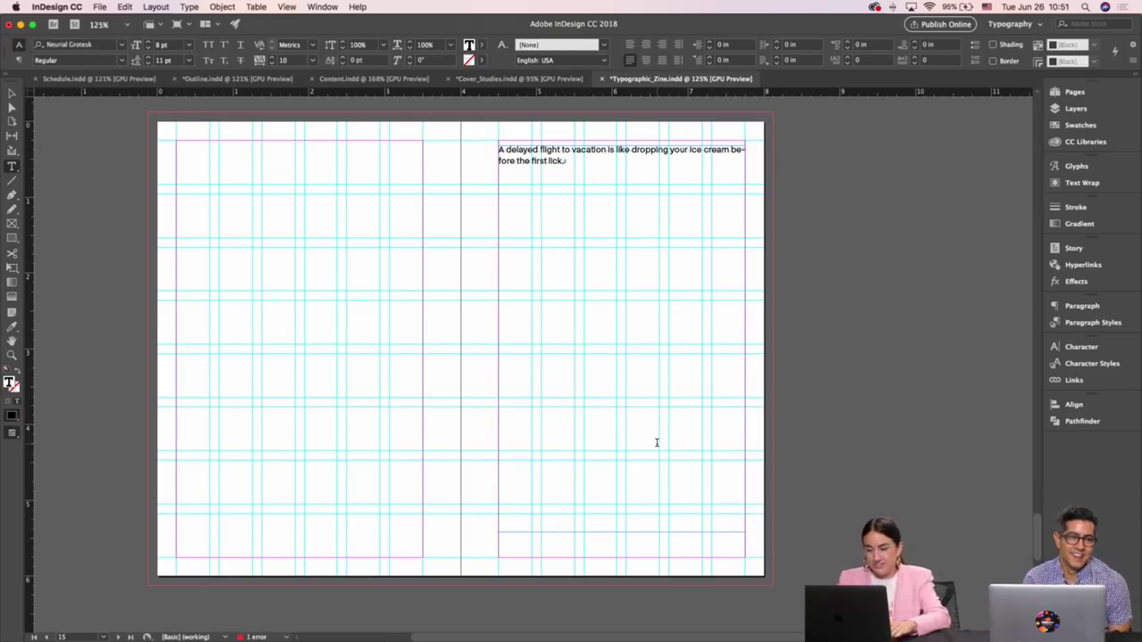
Set the quote in SangBleu Empire, larger and centred, with leading opened to 70 pt
key(super+a)
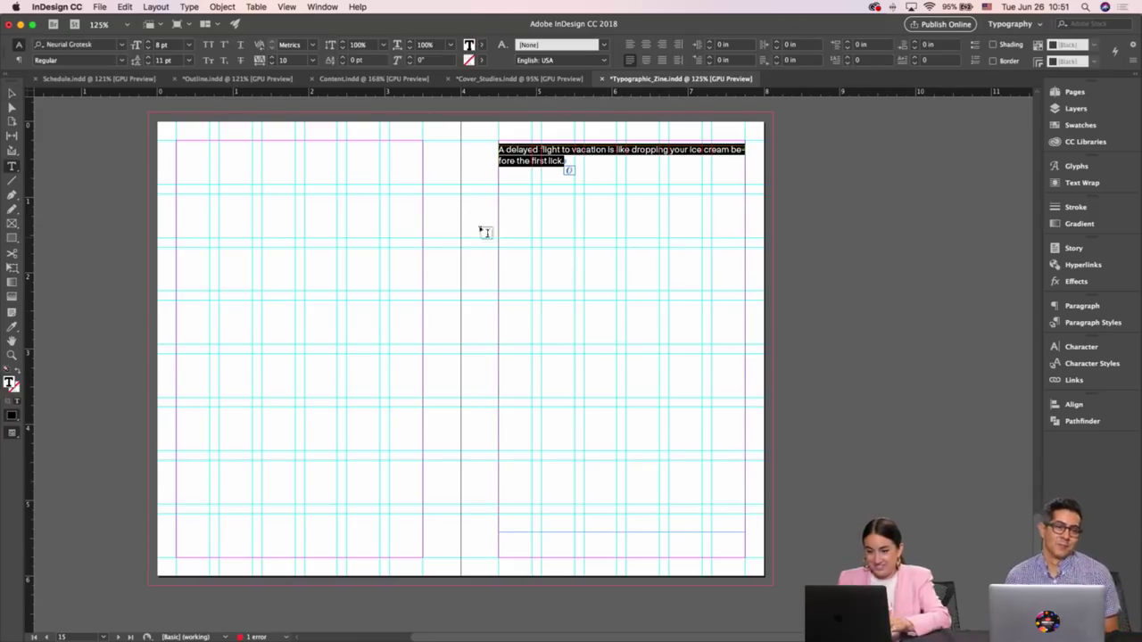
click(104, 45)
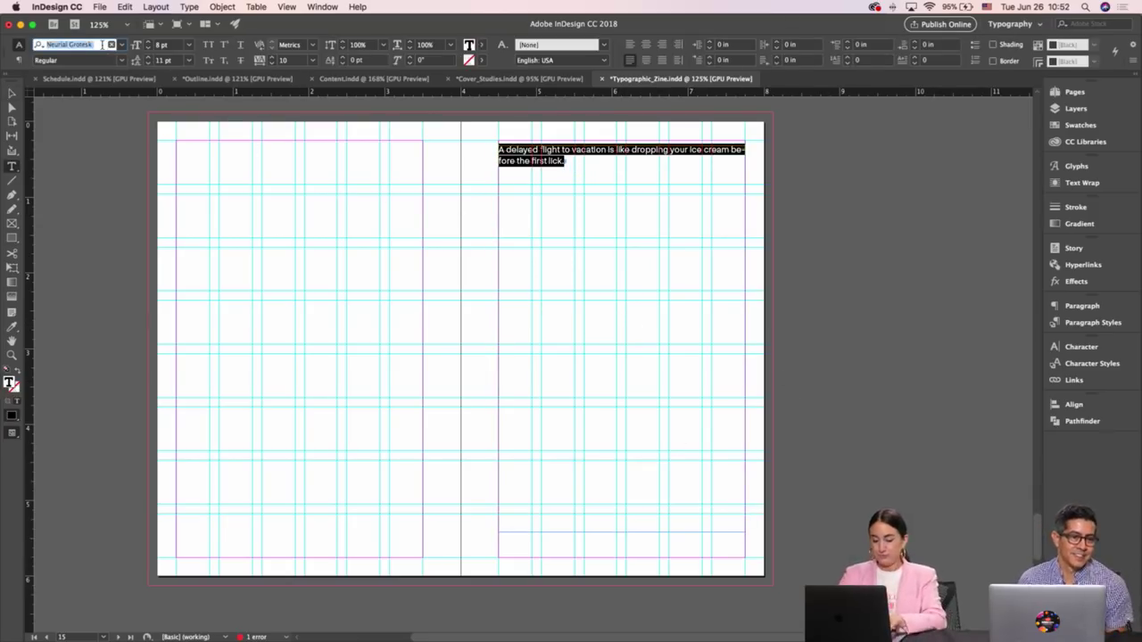
text(sang)
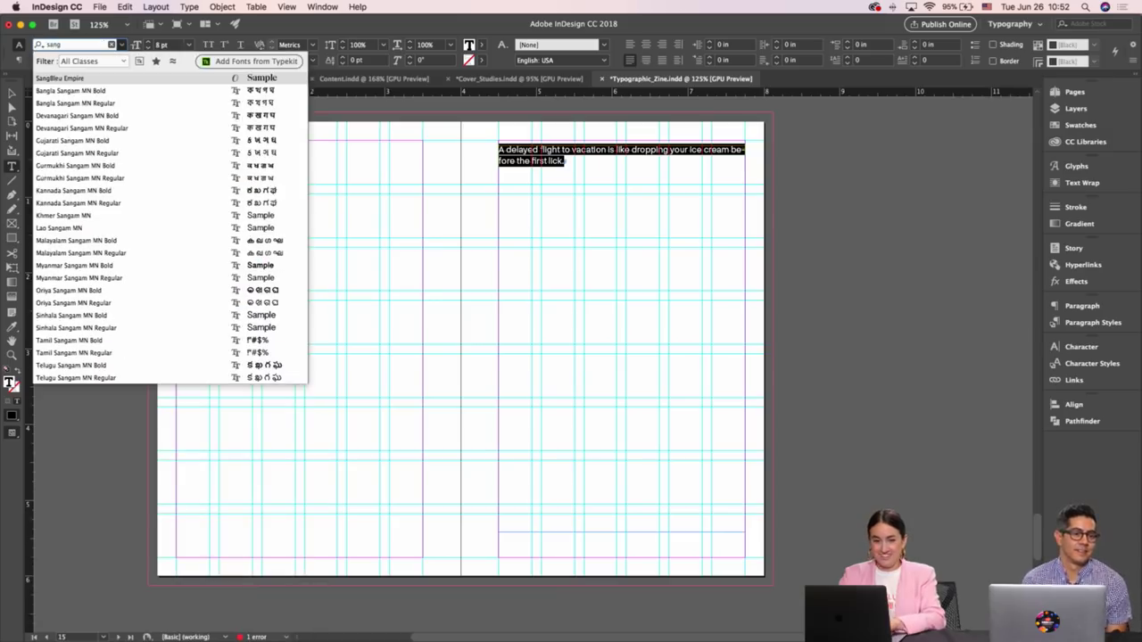
click(108, 78)
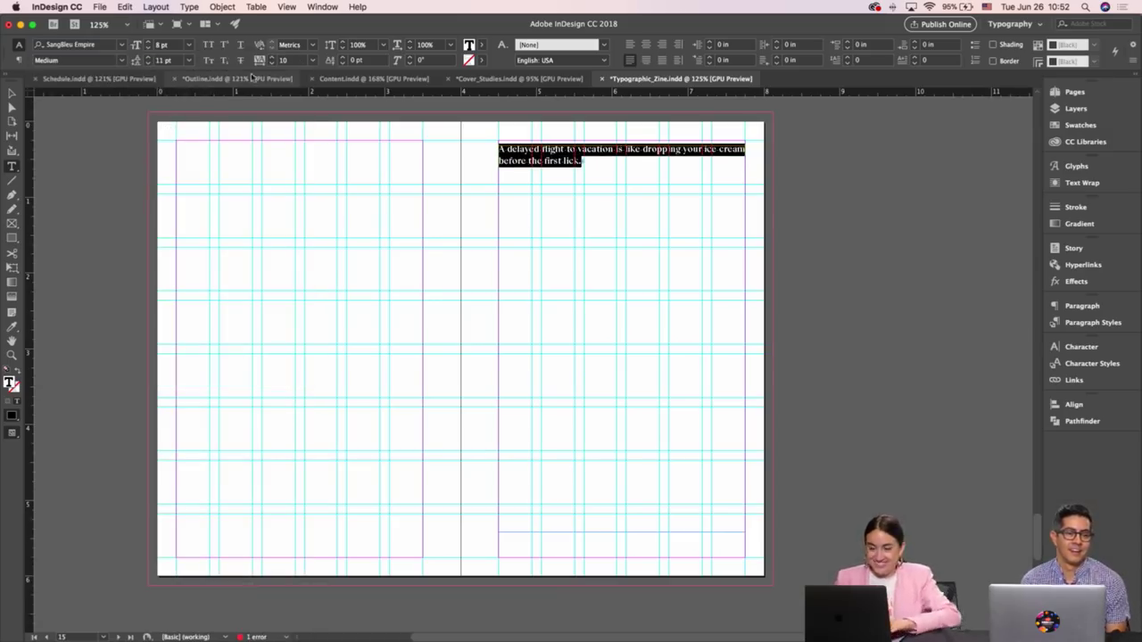
click(149, 42)
click(149, 42)
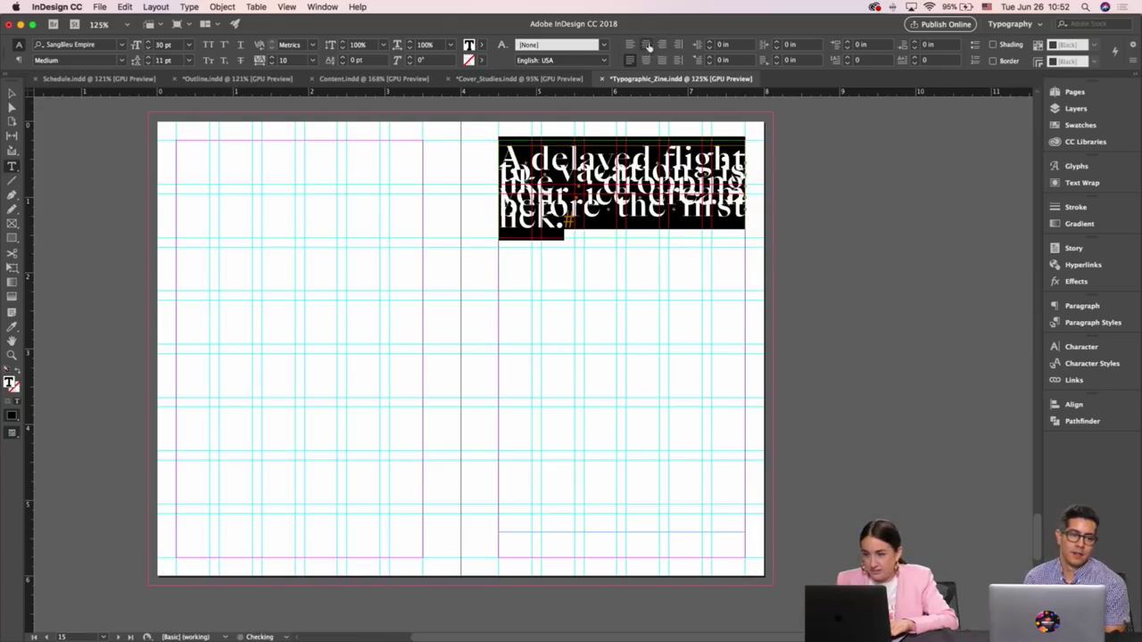
click(647, 44)
click(149, 58)
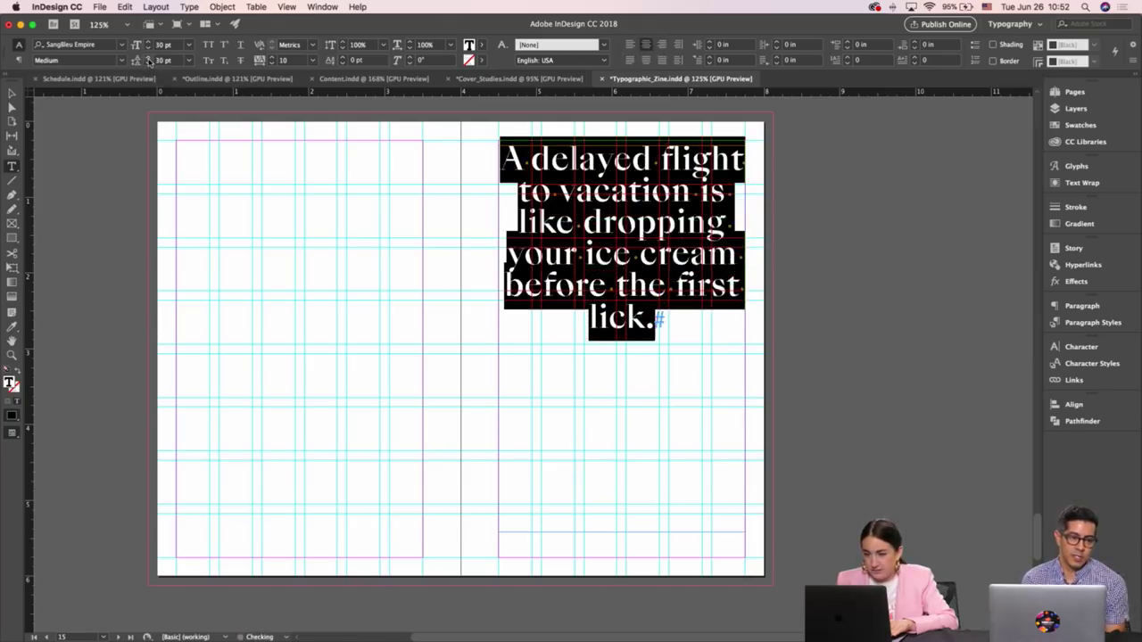
click(148, 58)
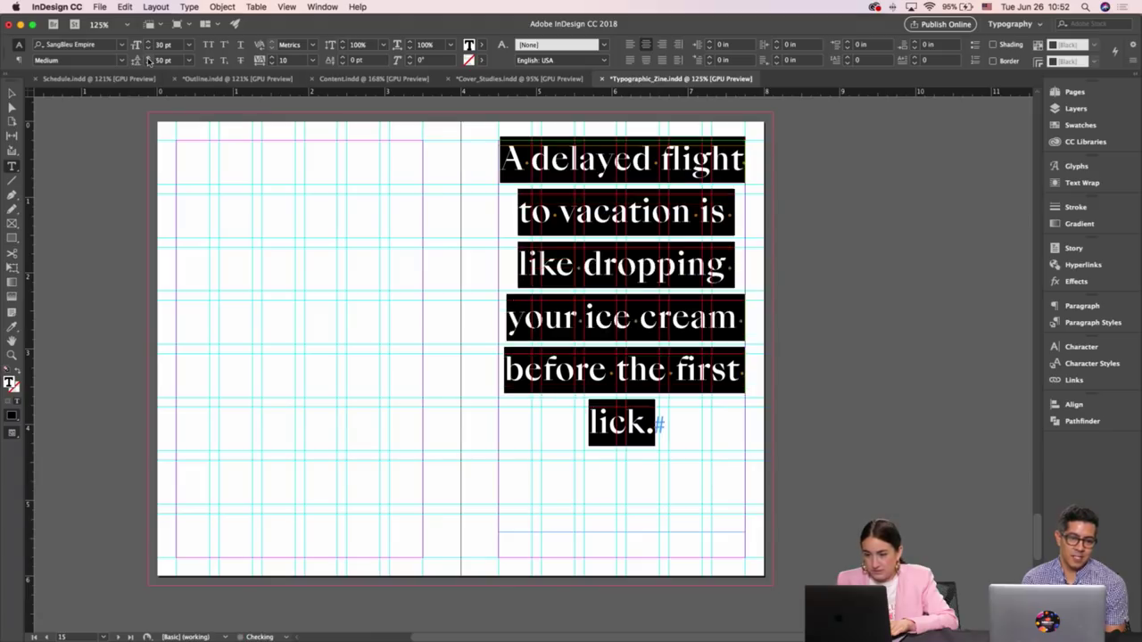
click(148, 58)
click(148, 58)
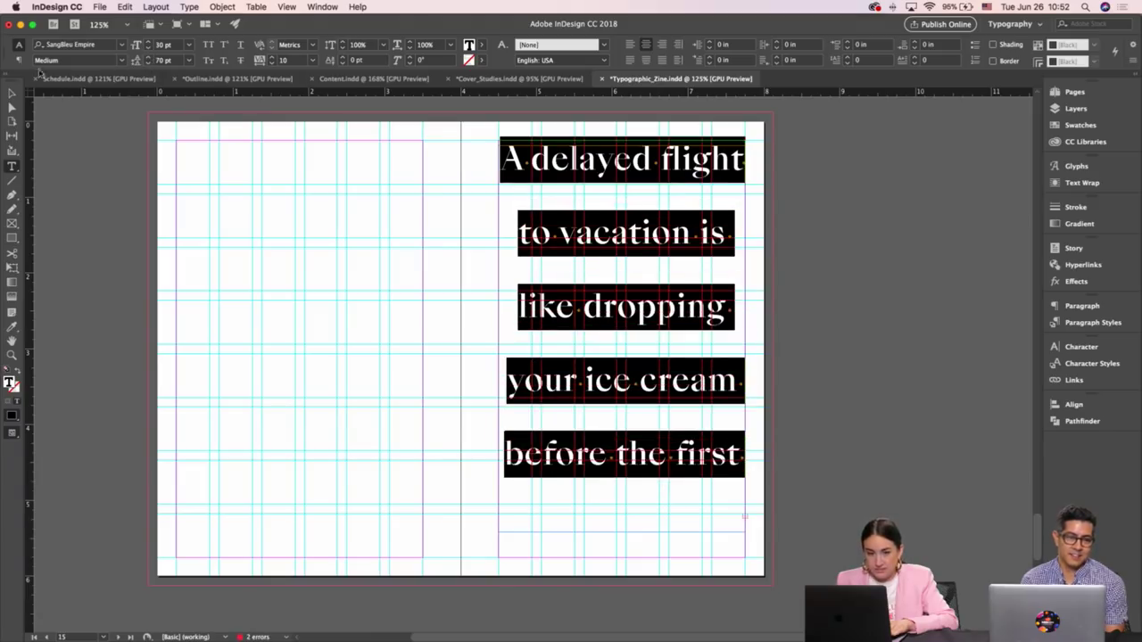
Lengthen the quote frame and set the quote to 34 pt with 67 pt leading
click(11, 96)
drag(626, 537, 615, 560)
double_click(622, 331)
key(super+a)
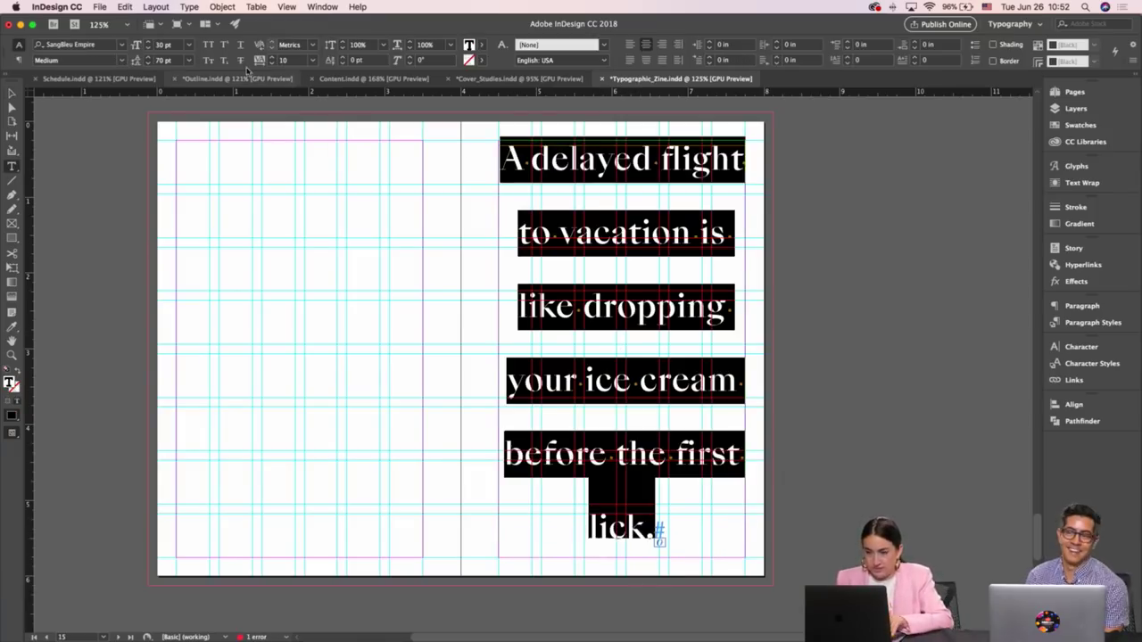
click(150, 42)
click(150, 43)
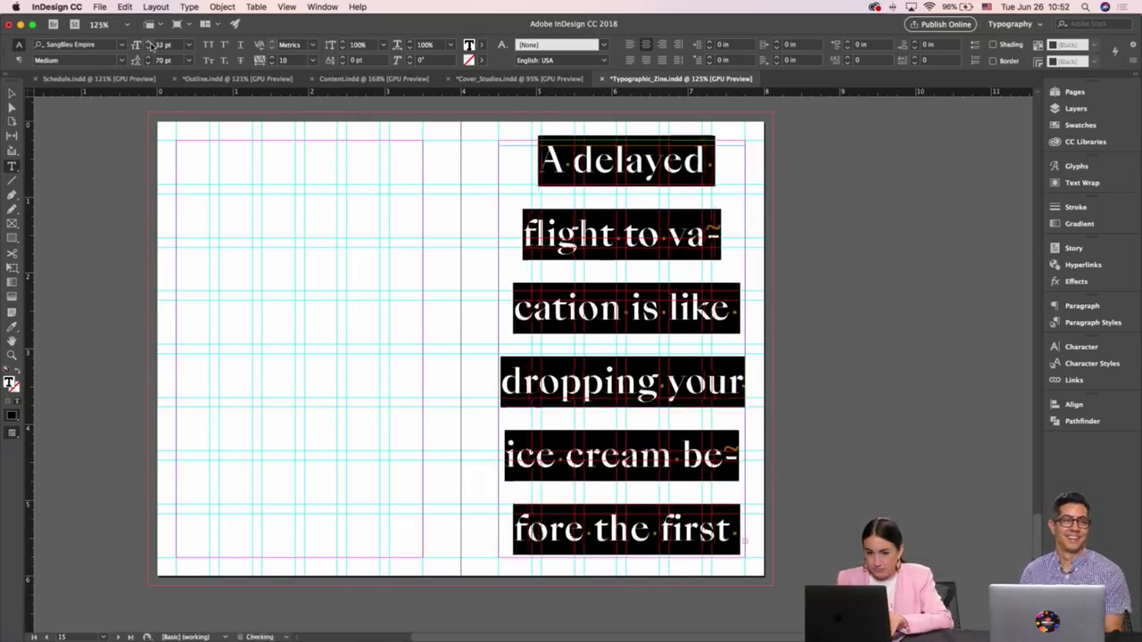
click(150, 43)
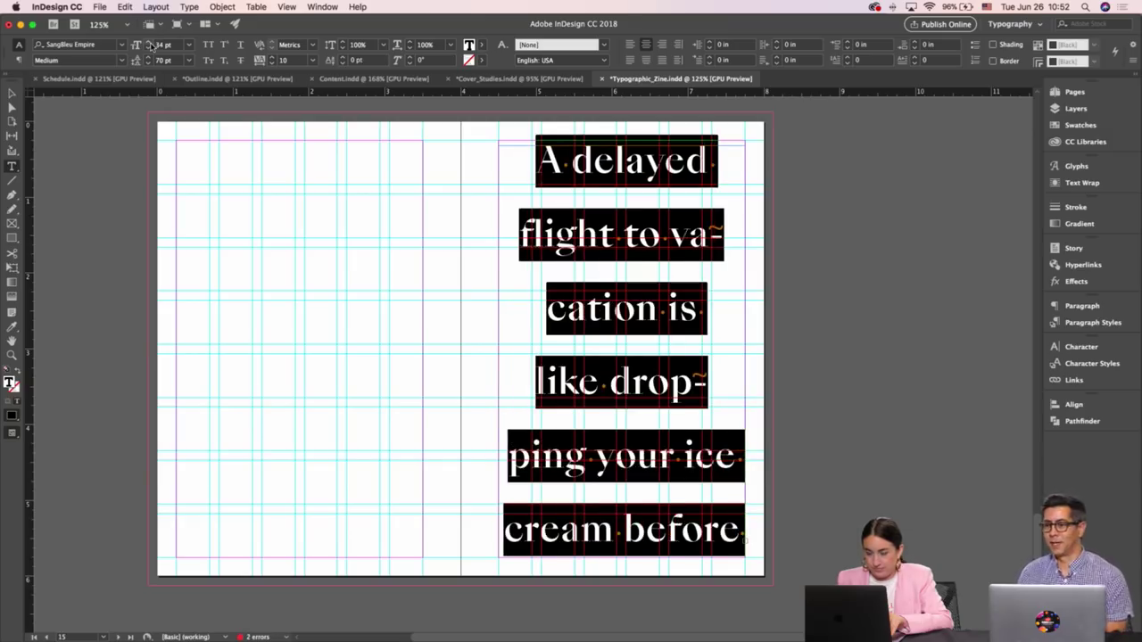
click(148, 63)
click(148, 63)
click(148, 63)
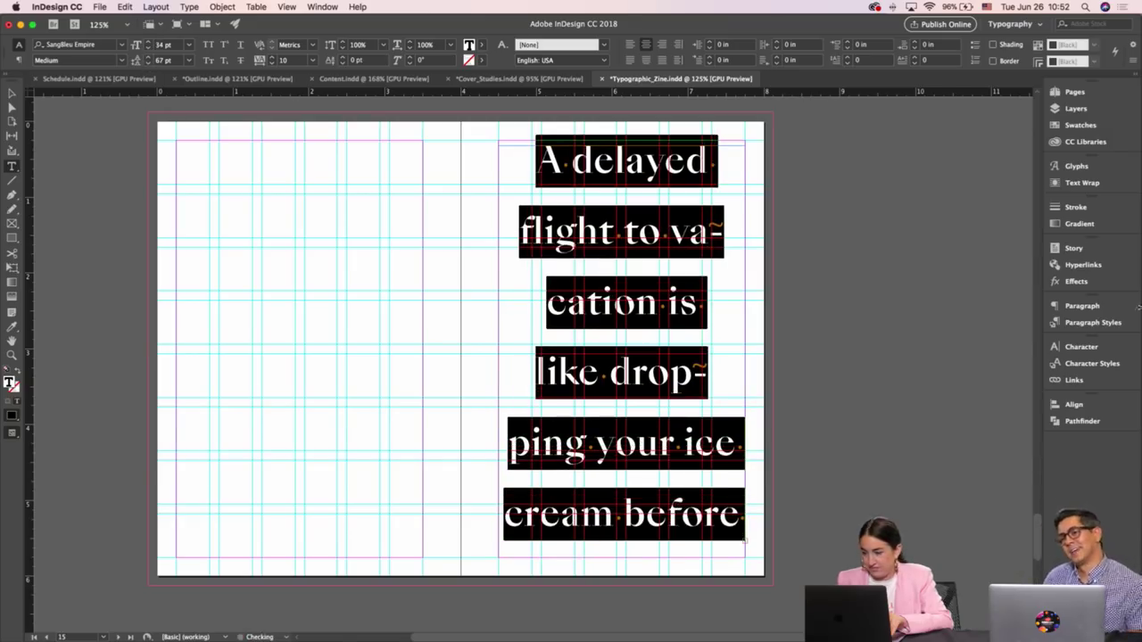
Turn off hyphenation for the quote and move its frame lower on the page
key(super+alt+t)
click(939, 454)
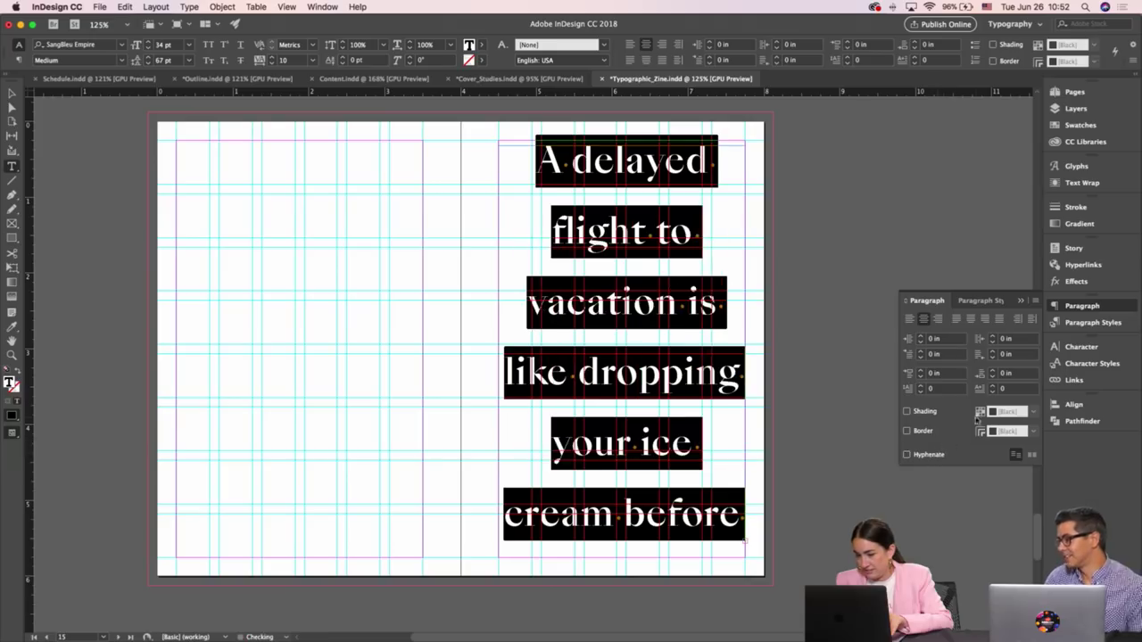
click(1021, 301)
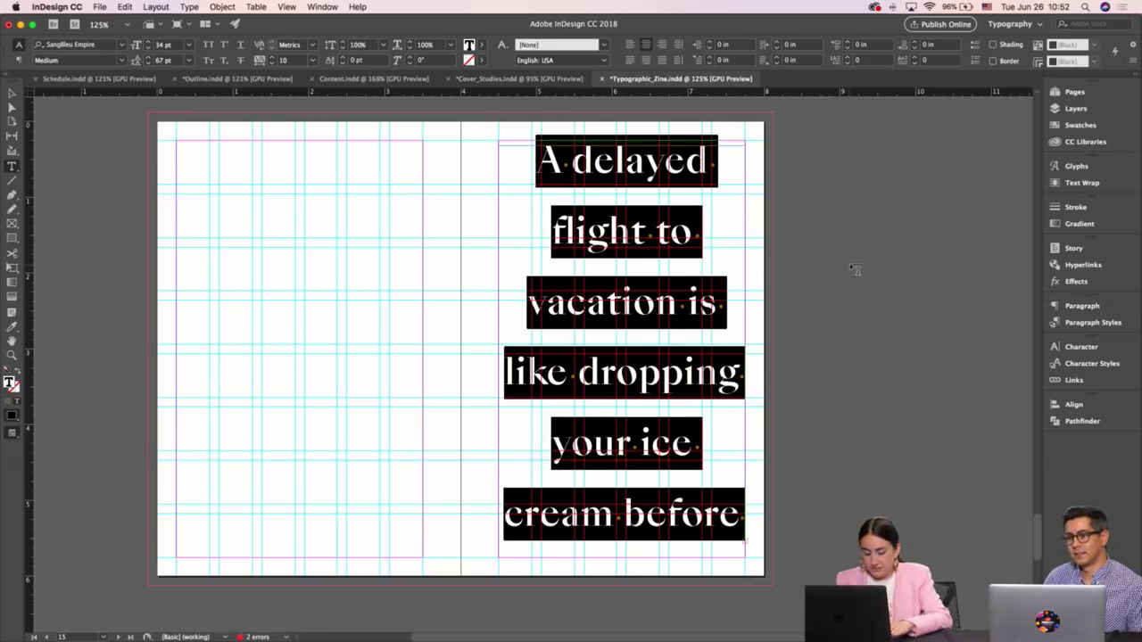
key(Escape)
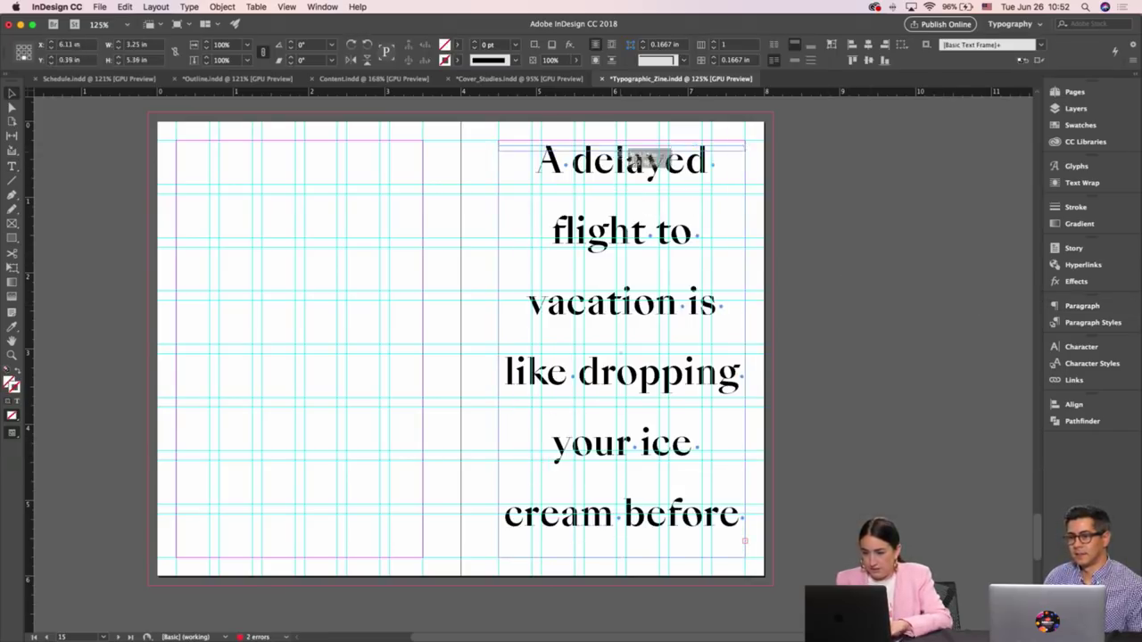
drag(646, 172, 649, 175)
Reduce the quote's leading to 52 pt
double_click(586, 249)
key(super+a)
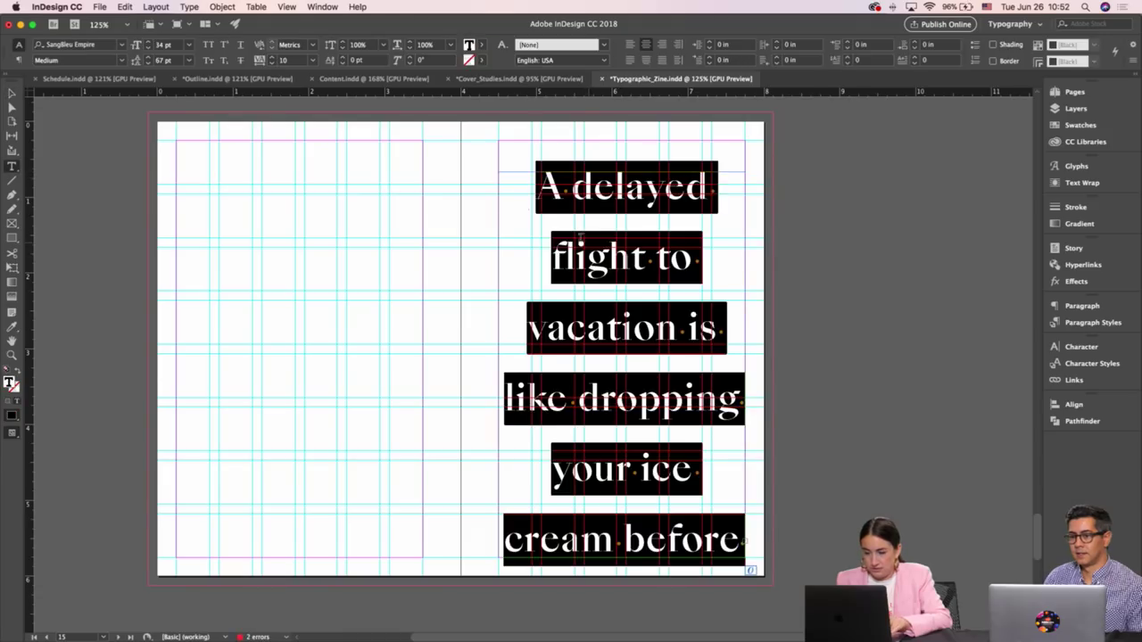
click(147, 63)
click(148, 64)
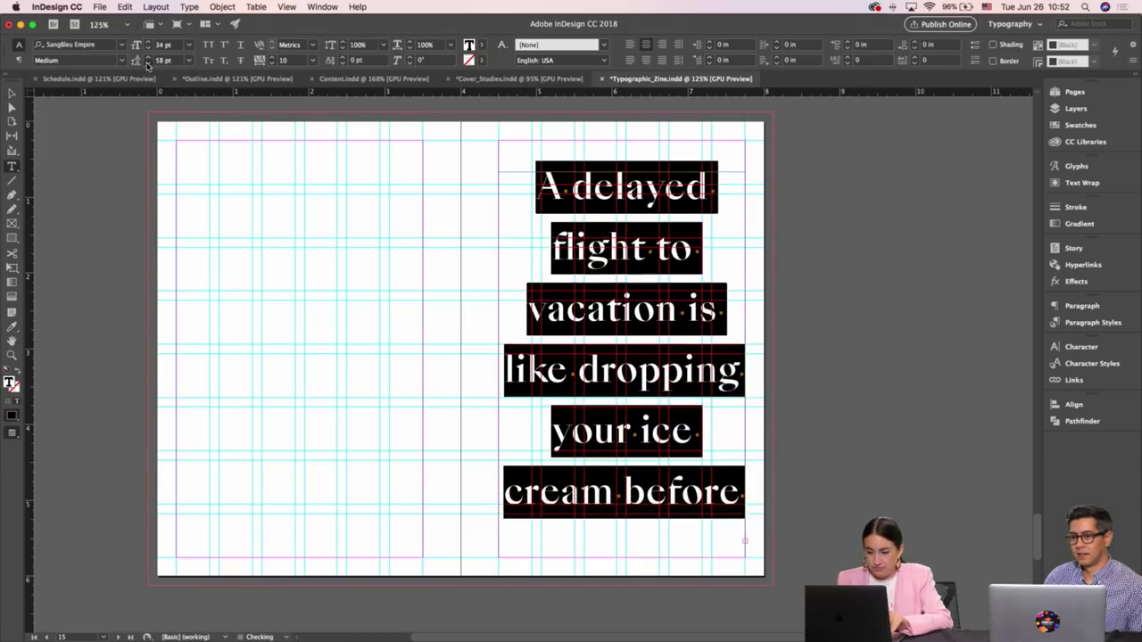
click(147, 63)
click(147, 64)
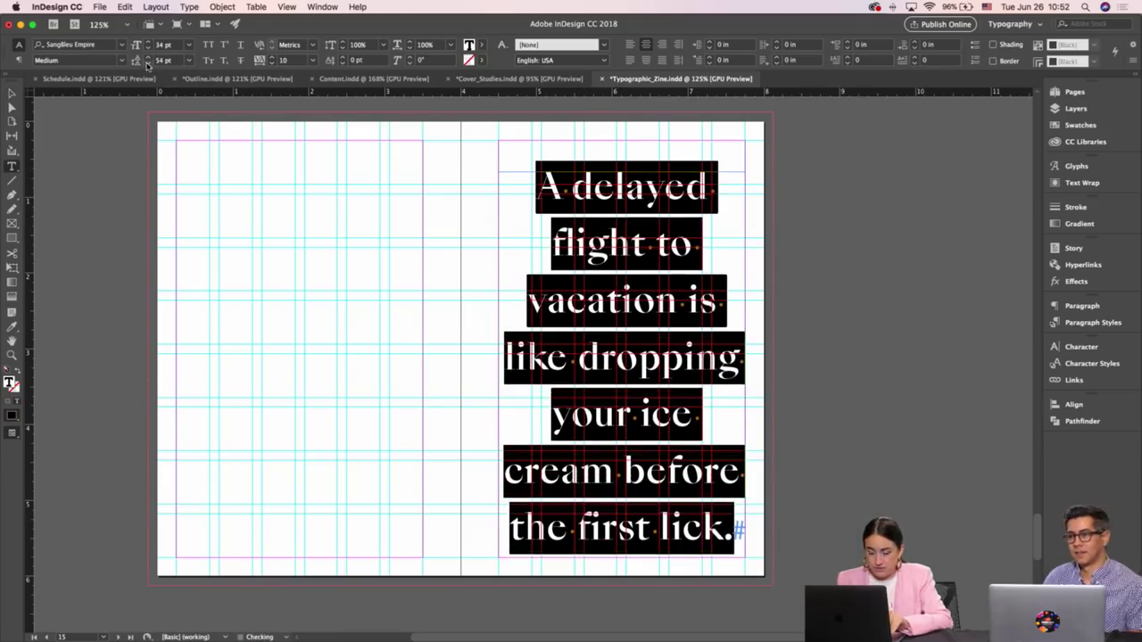
click(147, 63)
key(Escape)
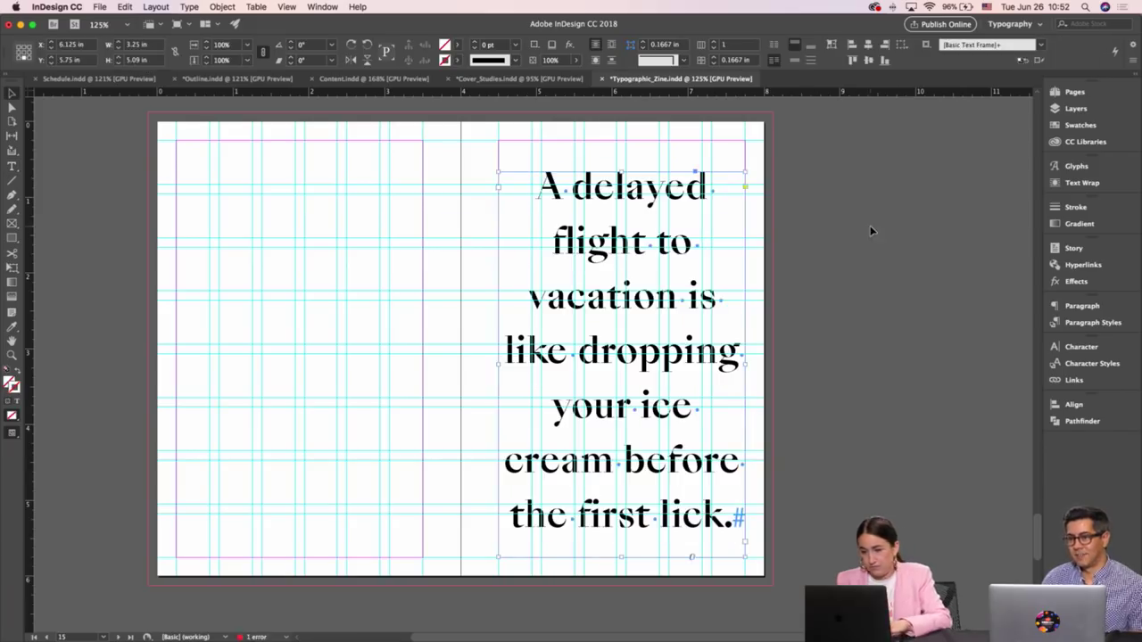
Fine-tune the quote frame's vertical position, checking it in Preview mode
click(871, 231)
key(w)
key(w)
click(661, 270)
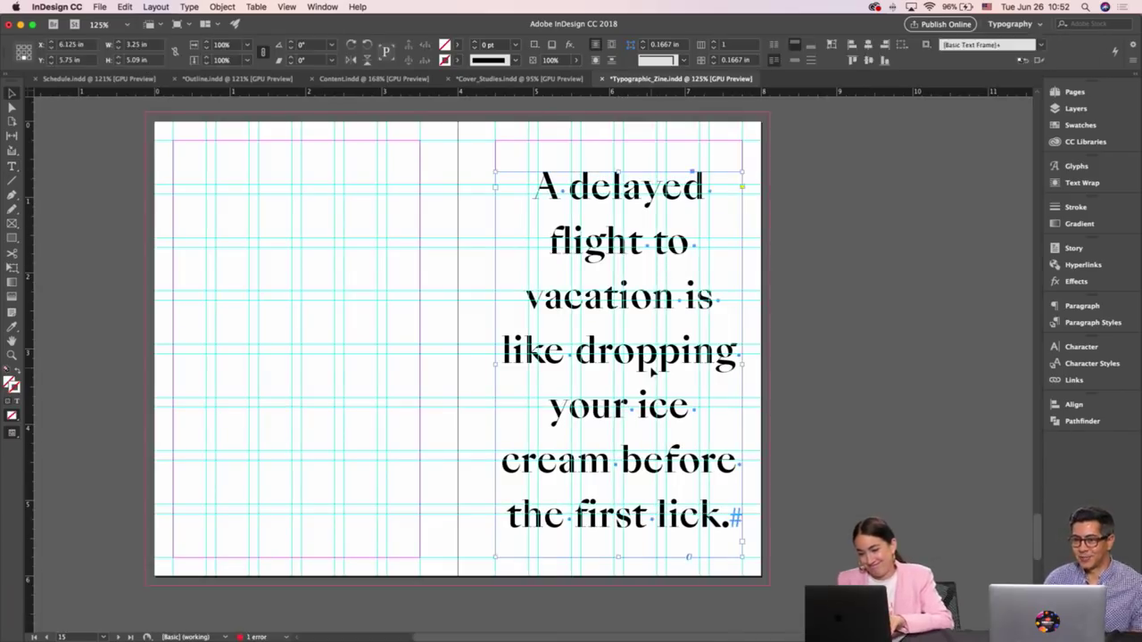
key(w)
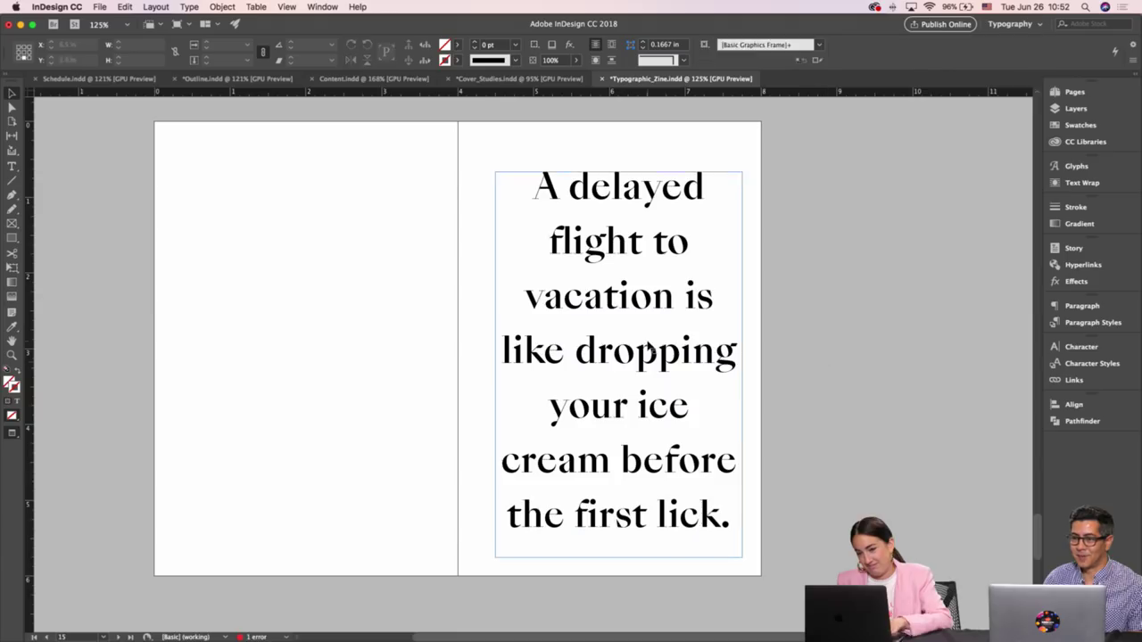
key(w)
click(692, 330)
drag(692, 330, 693, 314)
click(818, 344)
key(w)
key(w)
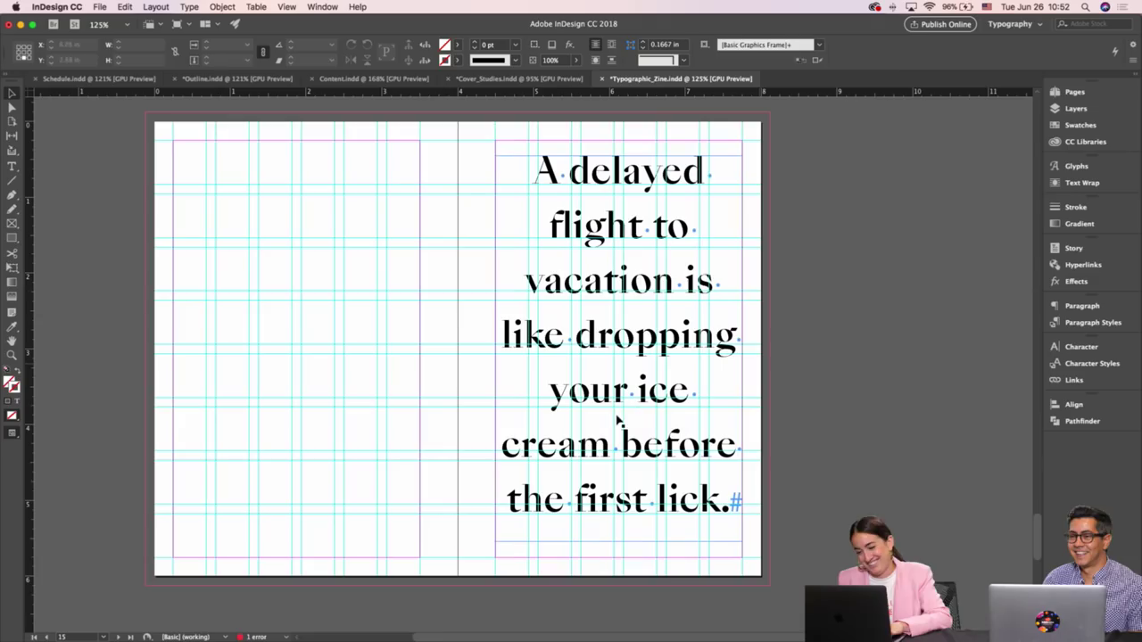
click(629, 339)
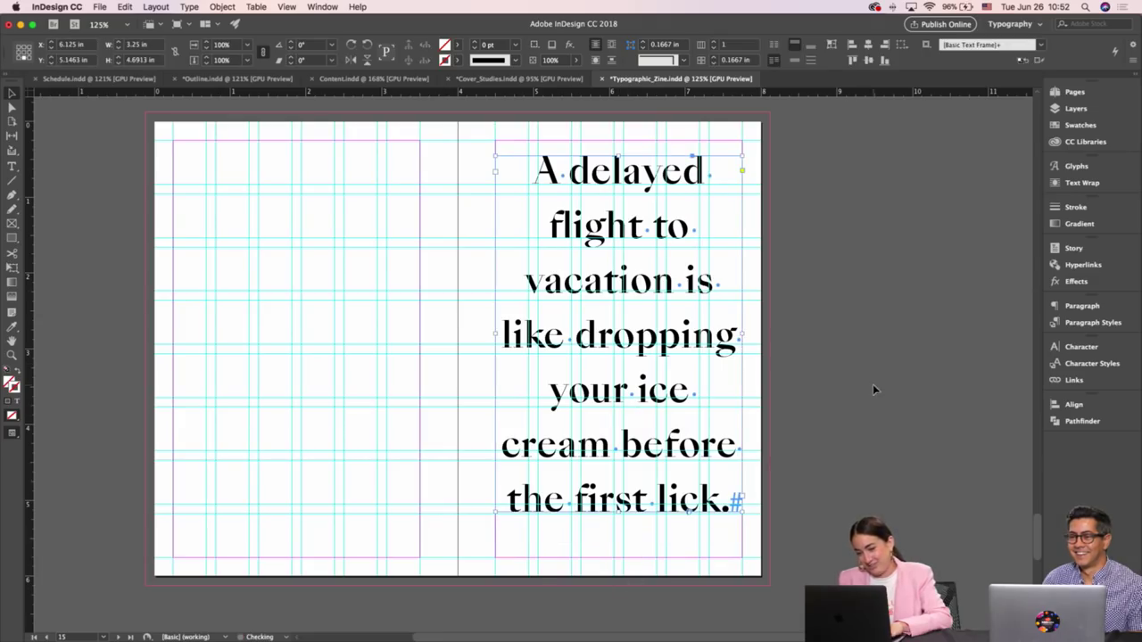
drag(729, 382, 730, 397)
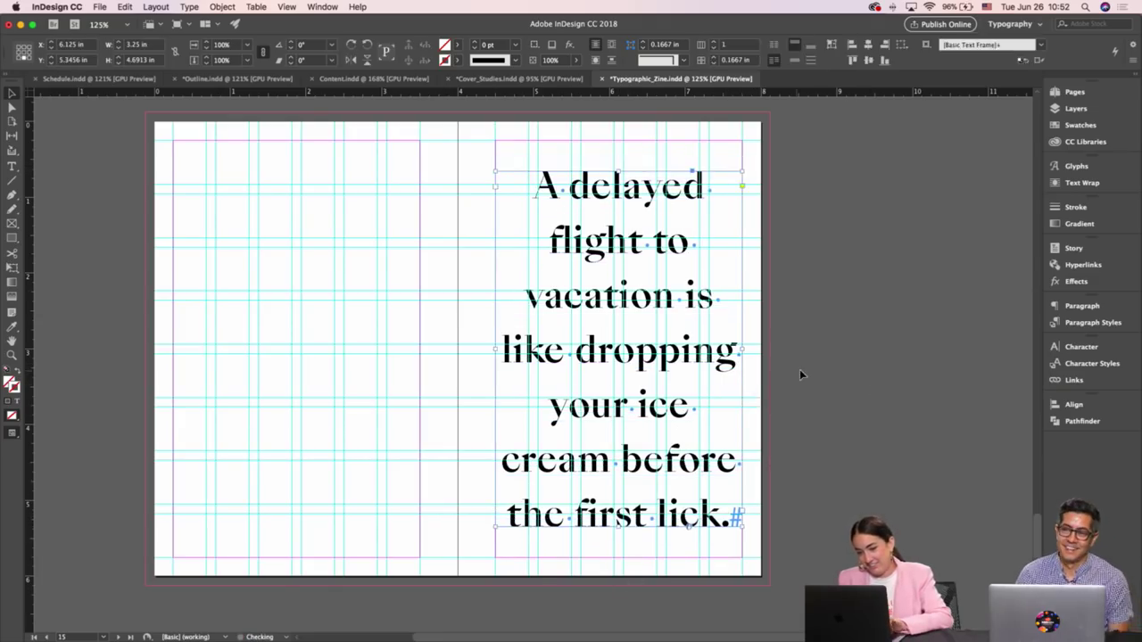
key(w)
click(799, 375)
Colour the quote text with the pale pink R=242 G=197 B=191 swatch
key(w)
double_click(687, 355)
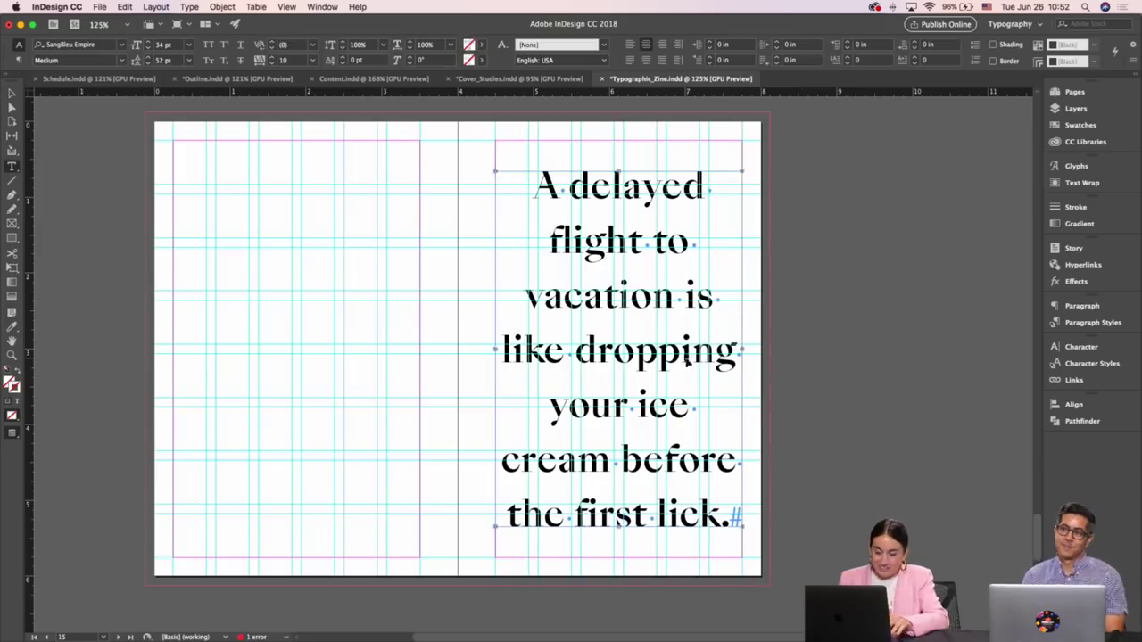
key(super+a)
click(1085, 126)
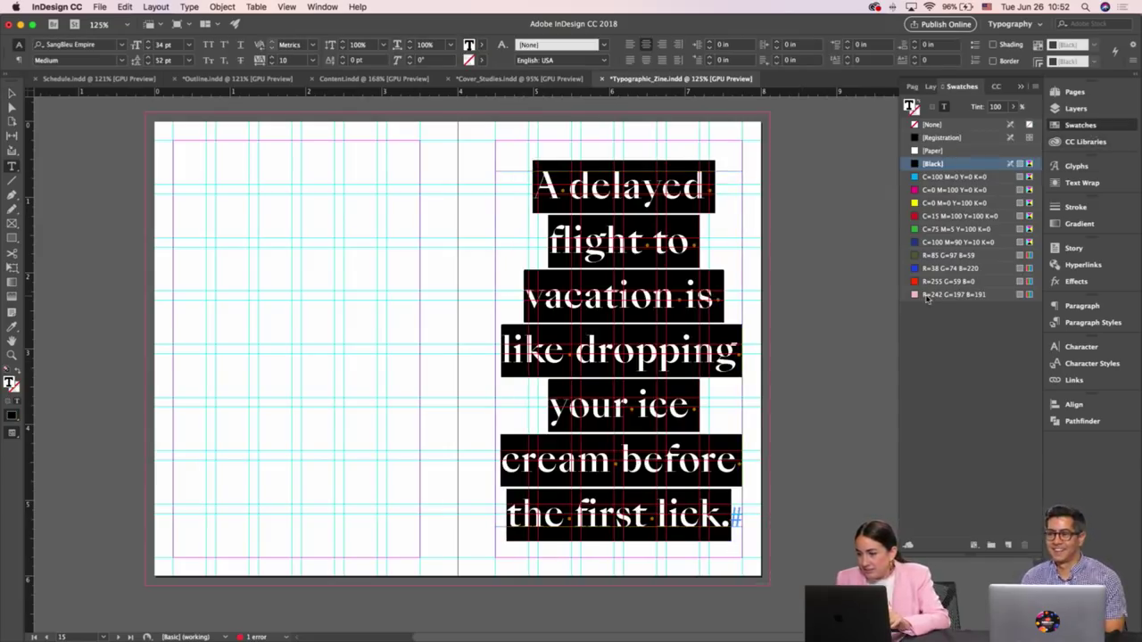
click(926, 295)
click(828, 280)
Alt-drag a copy of the quote frame onto the left page and select its text
scroll(830, 281, right, 2)
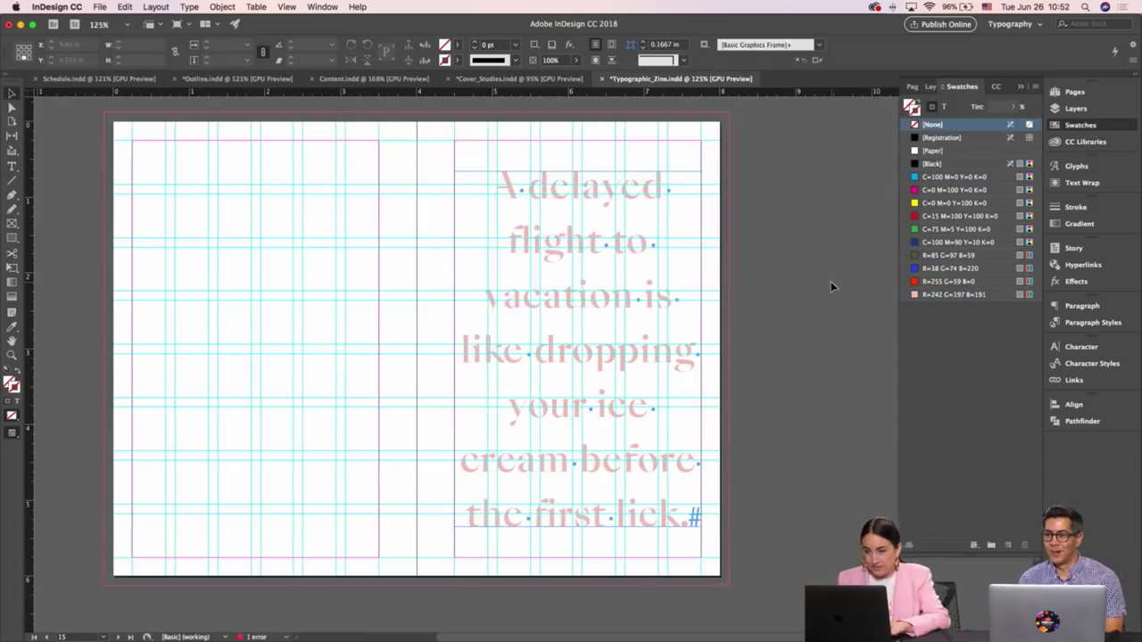
click(604, 319)
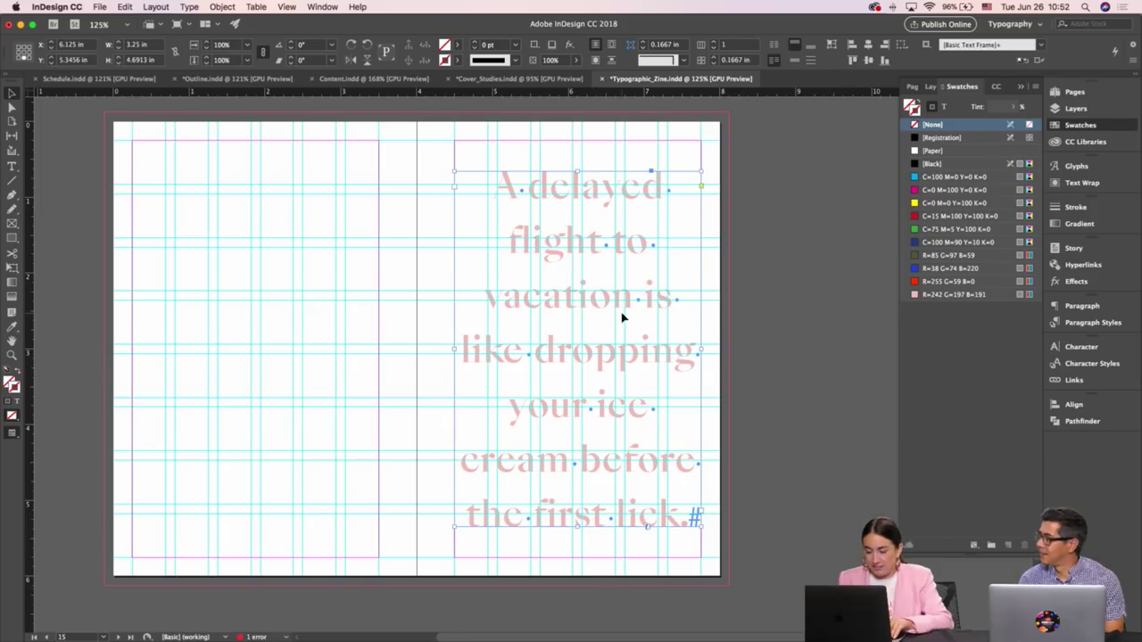
drag(619, 319, 301, 324)
double_click(304, 301)
key(ctrl+a)
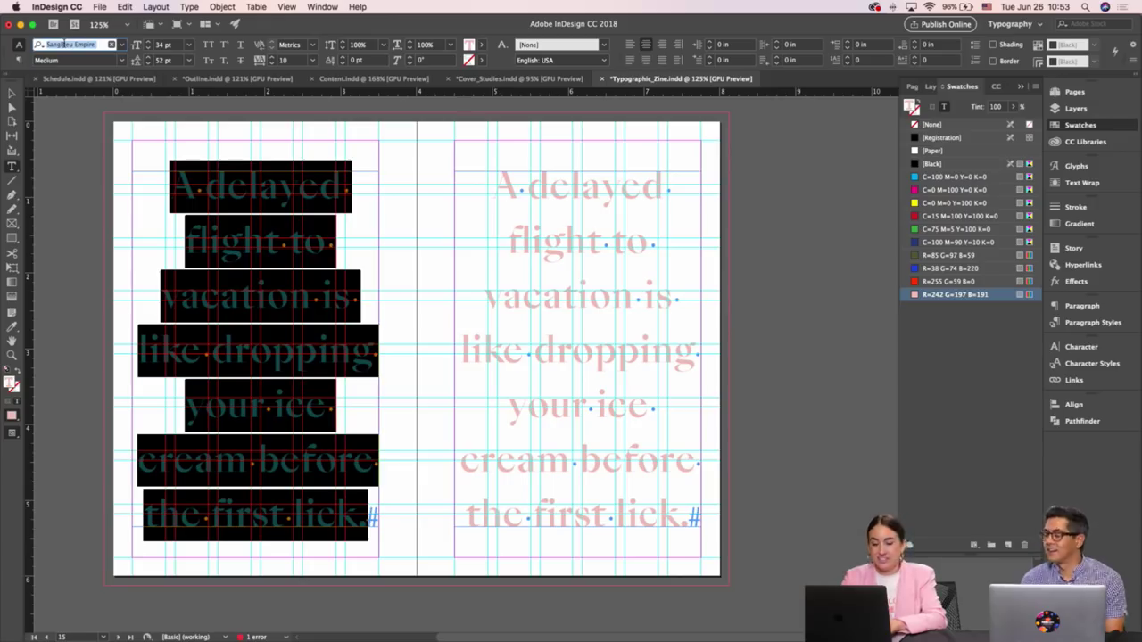
Set the copy to GT America Trial Expanded Bold, All Caps, 10 pt, [Black]
text(americ)
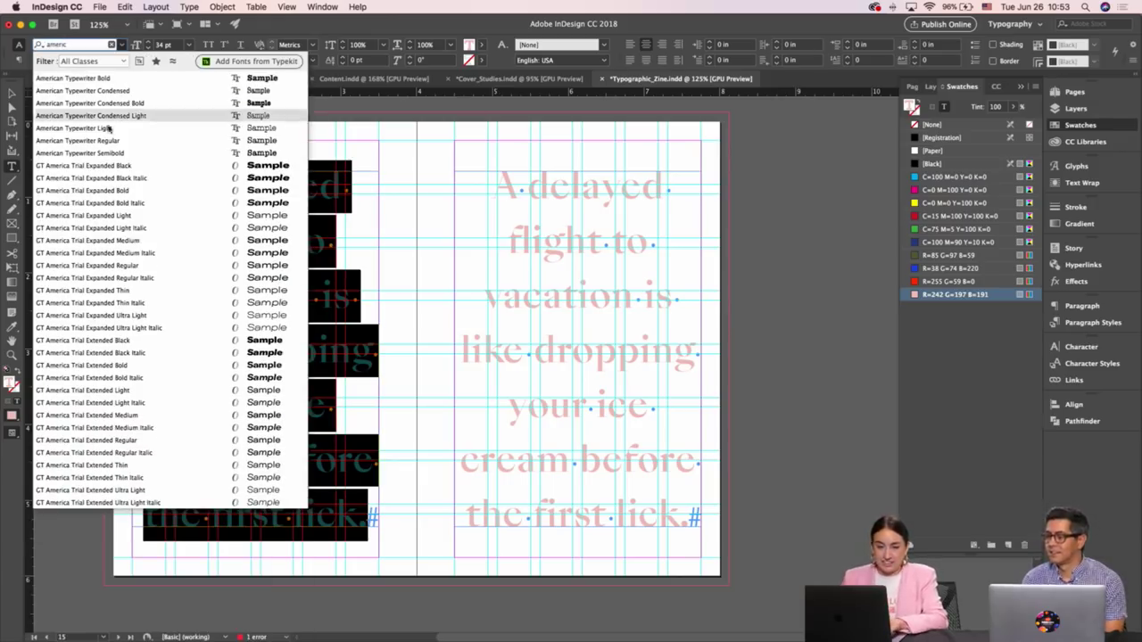
click(130, 190)
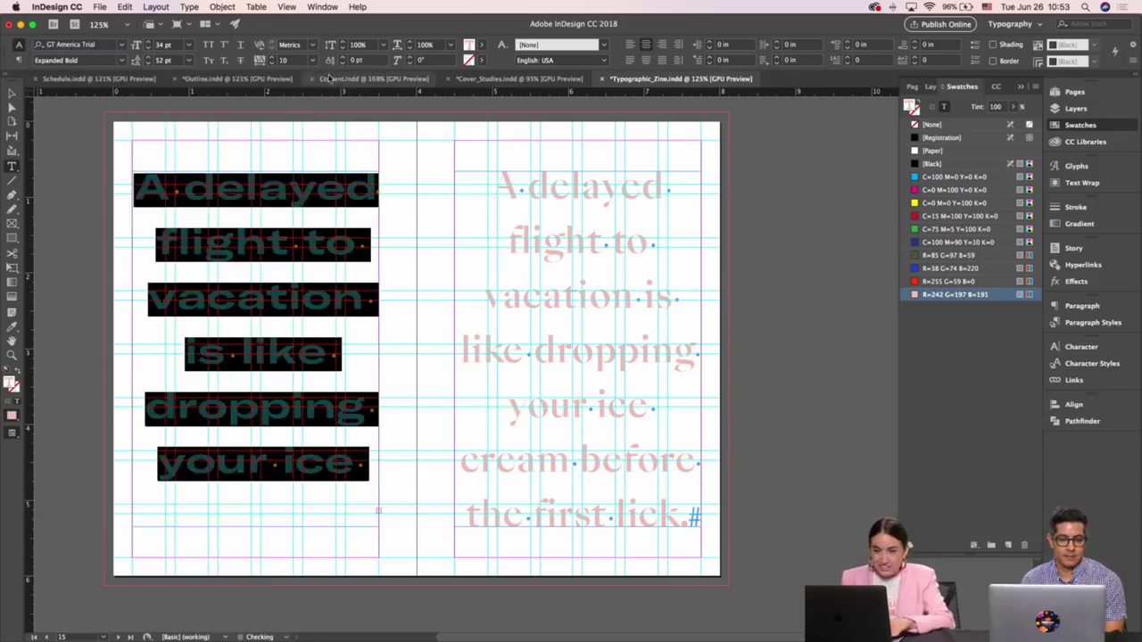
click(208, 45)
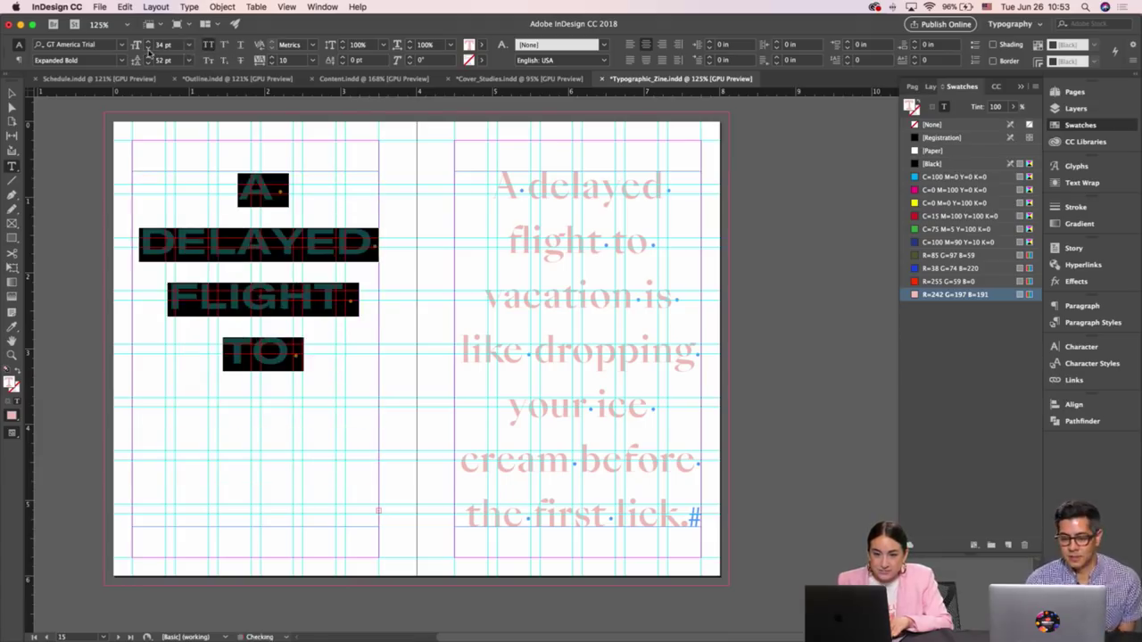
click(148, 49)
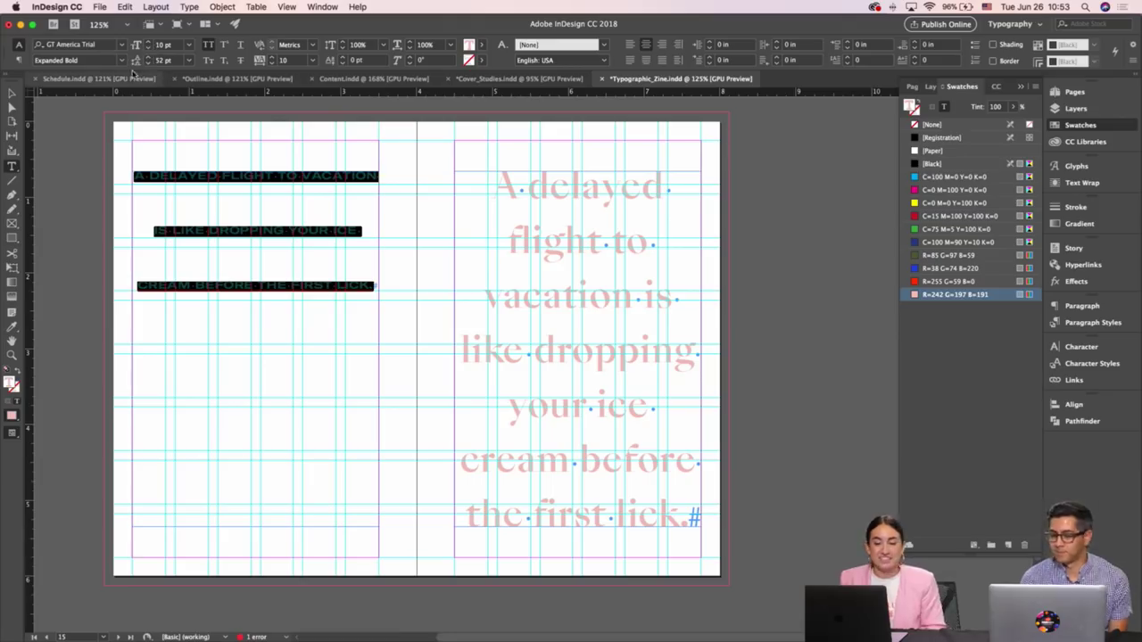
click(944, 167)
Move the black caps frame over the pink quote and narrow it
key(Escape)
drag(499, 193, 606, 242)
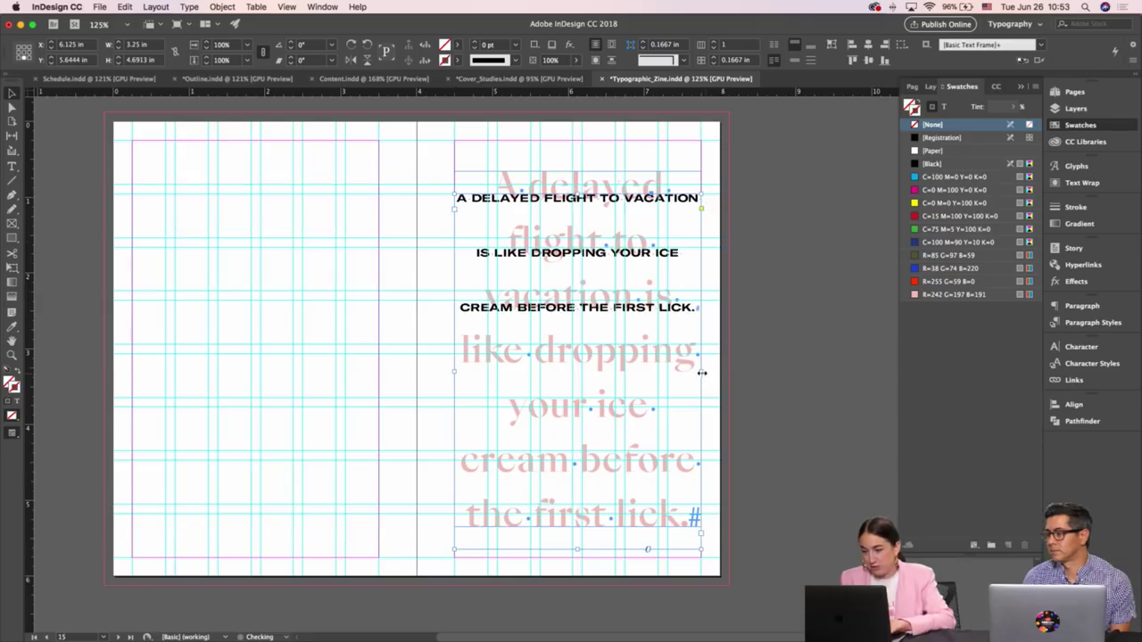
drag(702, 373, 657, 375)
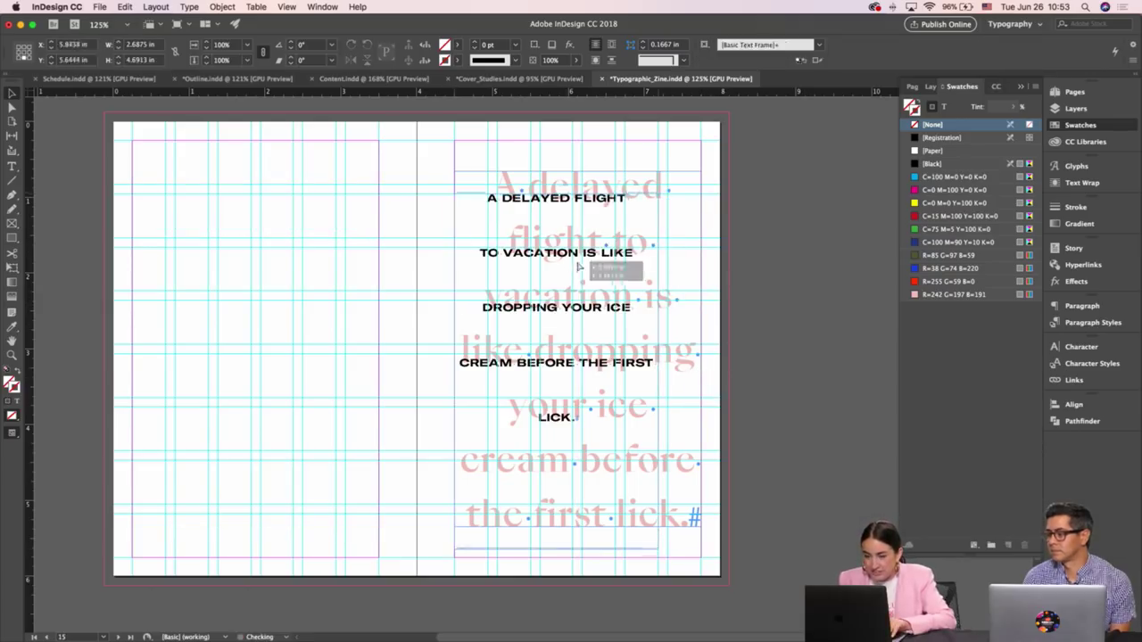
drag(578, 266, 600, 274)
Break the caps text after A DELAYED, FLIGHT TO, VACATION IS, LIKE DROPPING, YOUR ICE, CREAM BEFORE
double_click(595, 206)
key(Return)
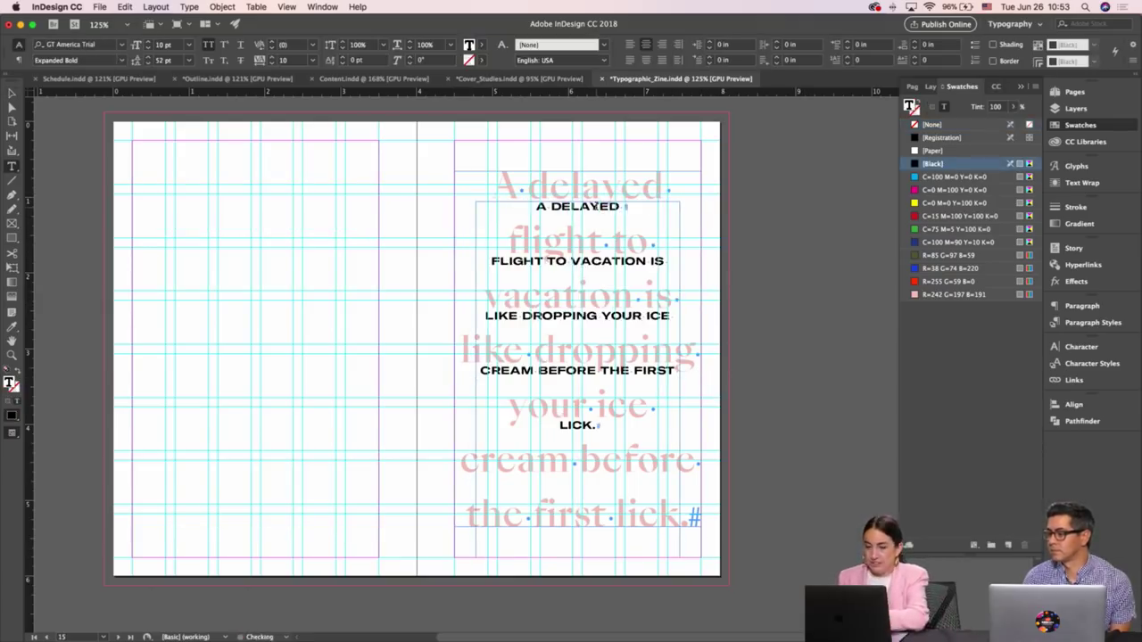
click(572, 259)
key(Return)
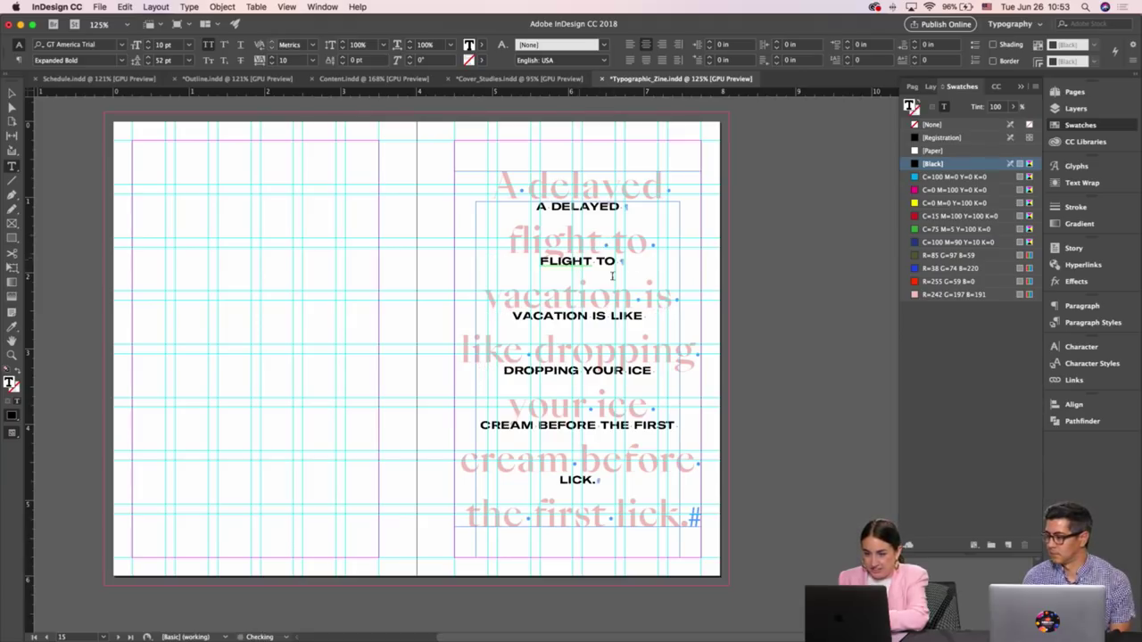
click(611, 316)
key(Return)
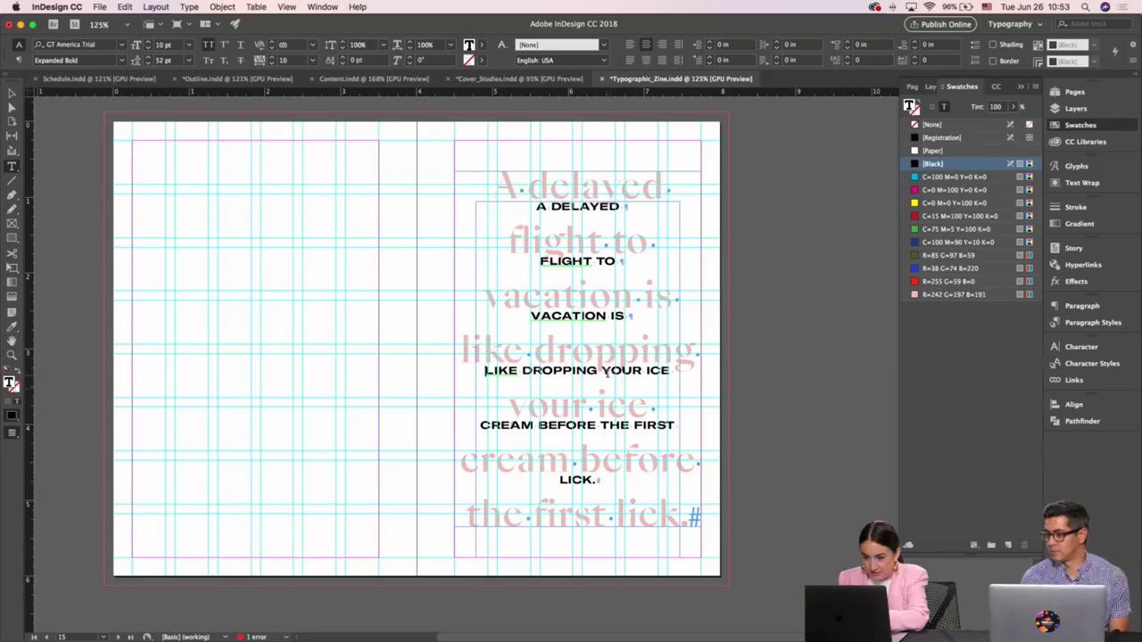
click(606, 373)
key(Return)
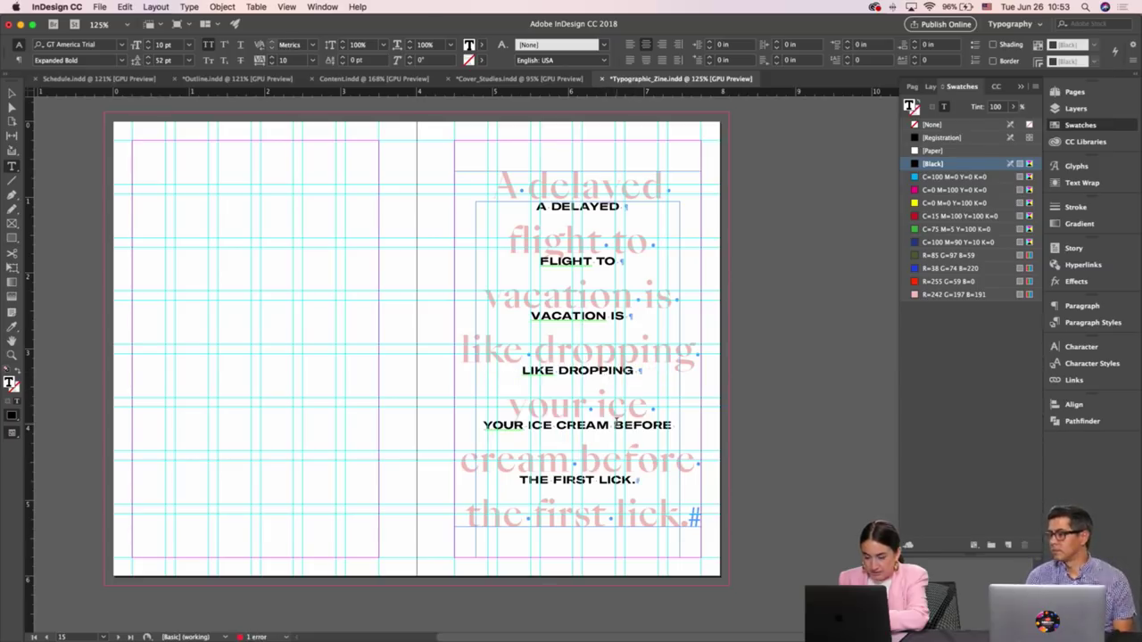
click(557, 426)
key(Return)
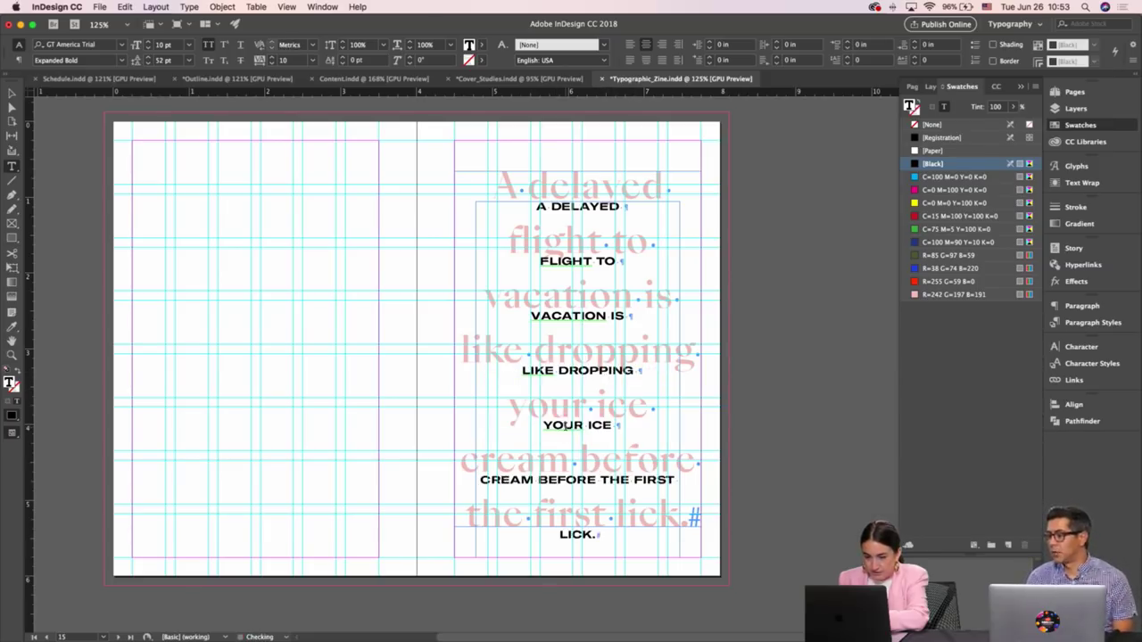
click(603, 479)
key(Return)
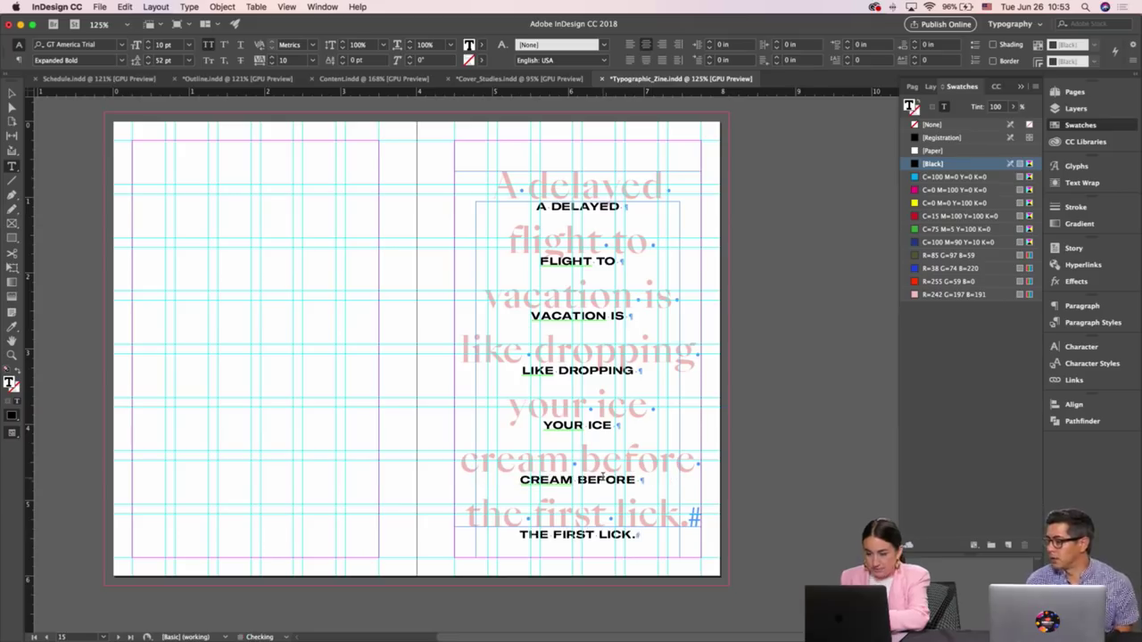
key(Escape)
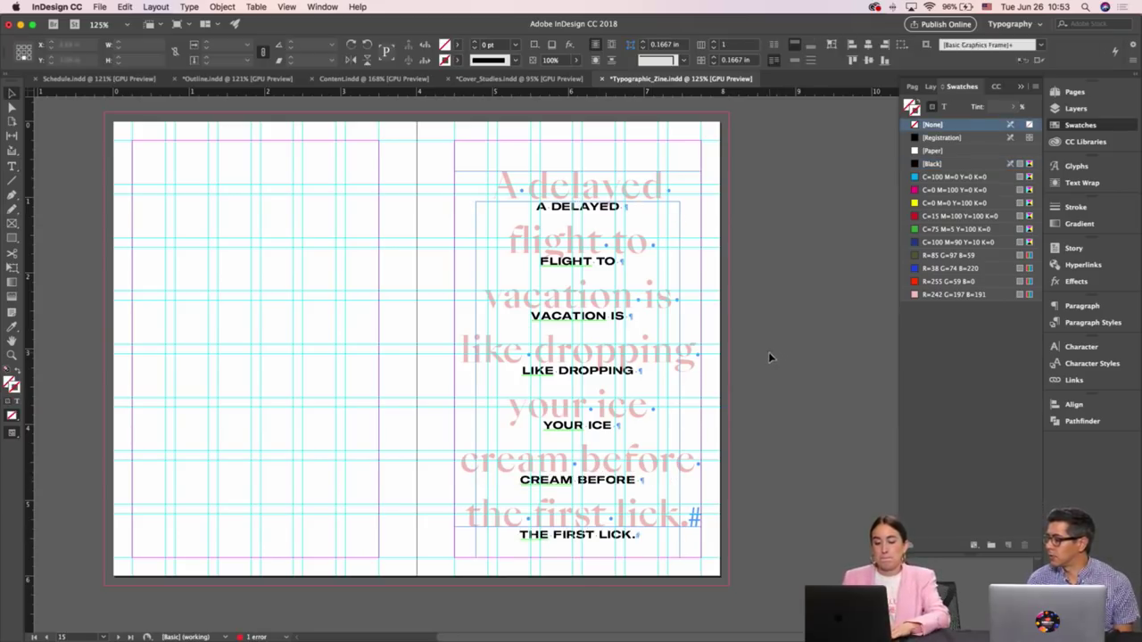
Check the overlay in Preview and nudge the black caps frame slightly up and left
click(768, 352)
key(w)
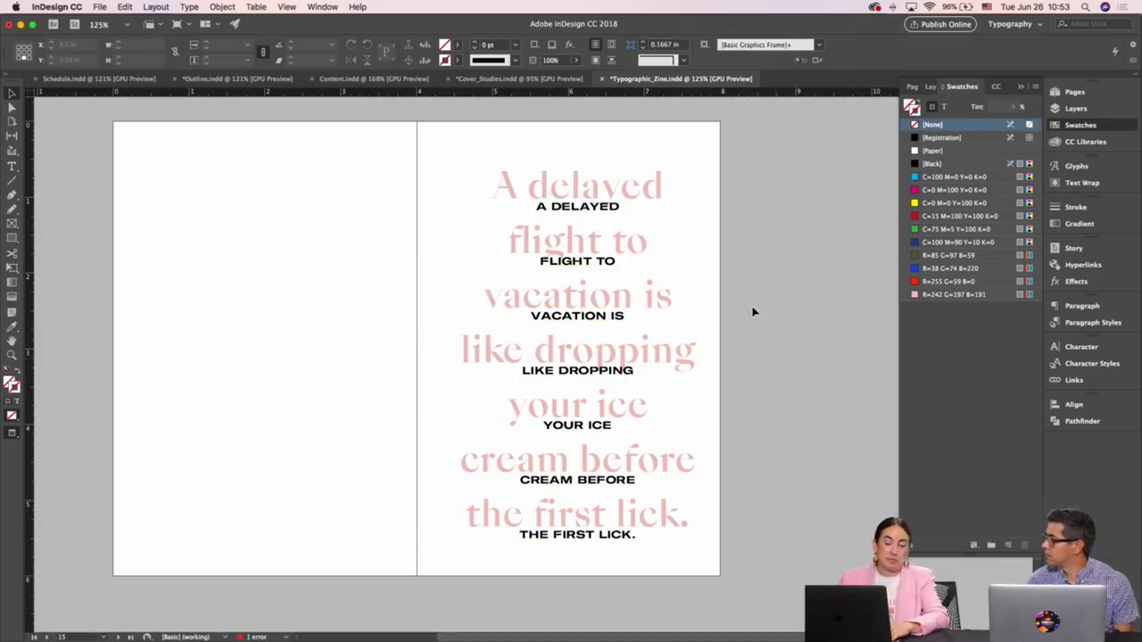
key(super+z)
key(super+shift+z)
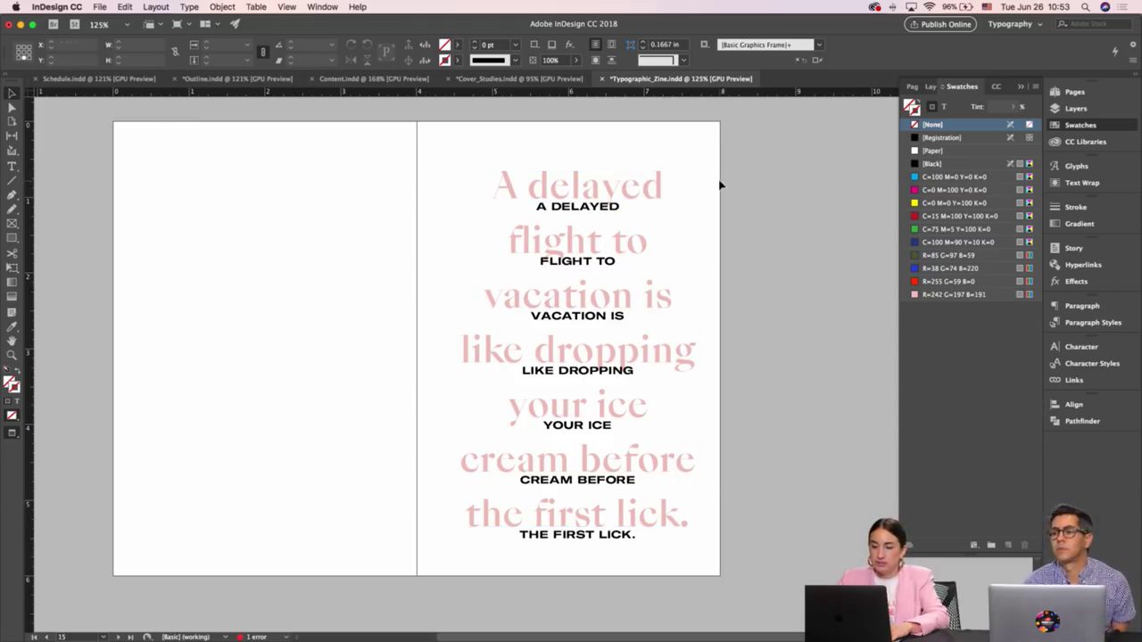
key(w)
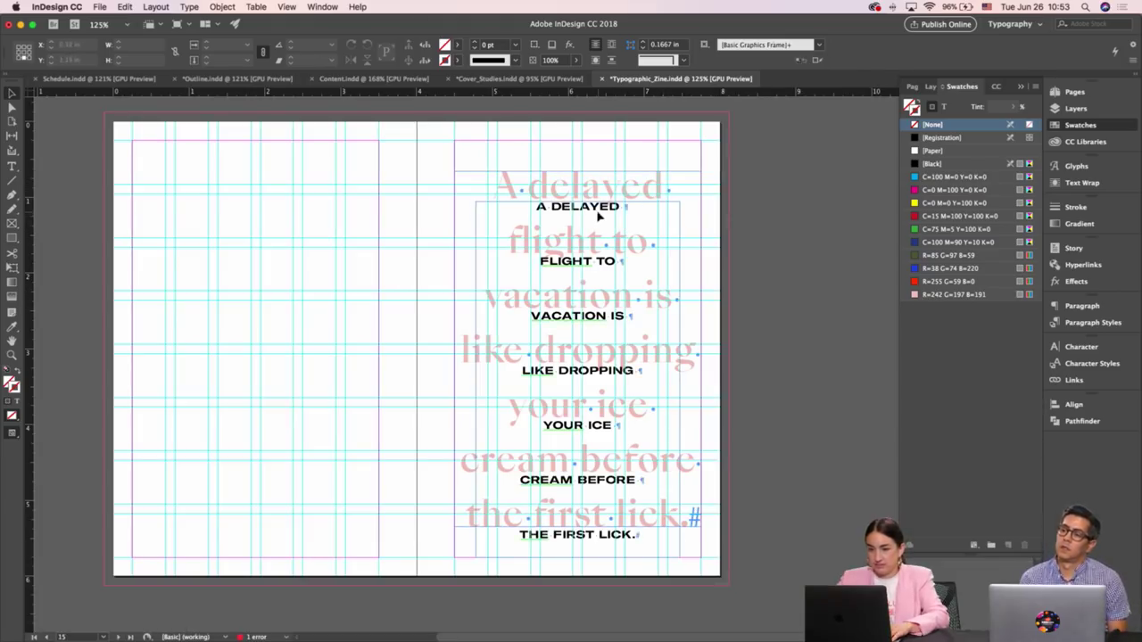
drag(598, 216, 593, 209)
key(w)
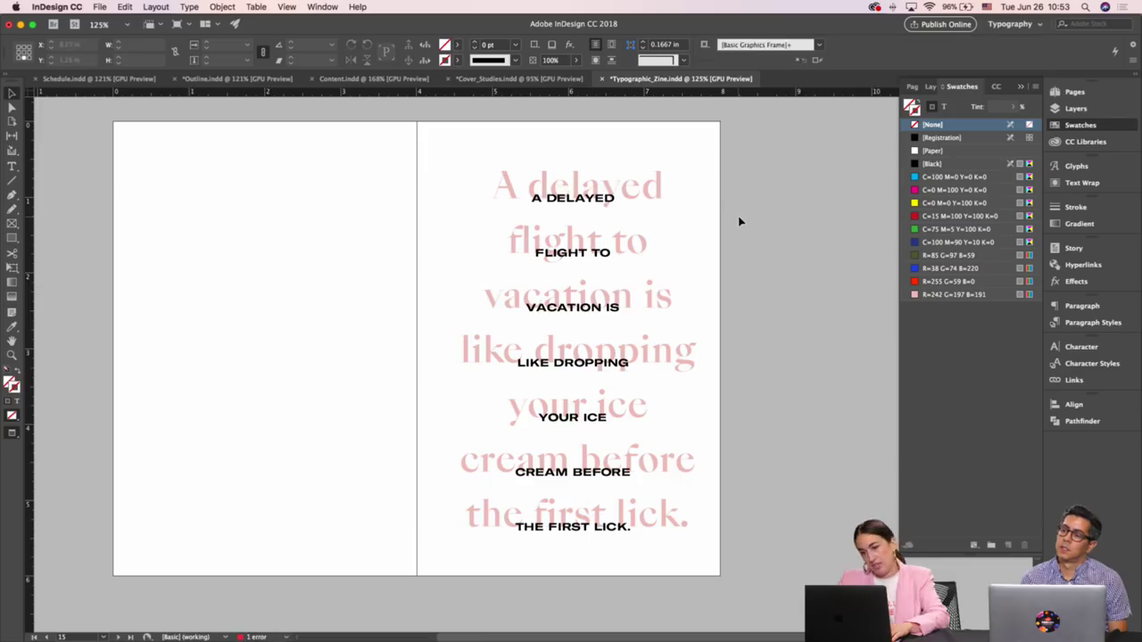
key(w)
key(w)
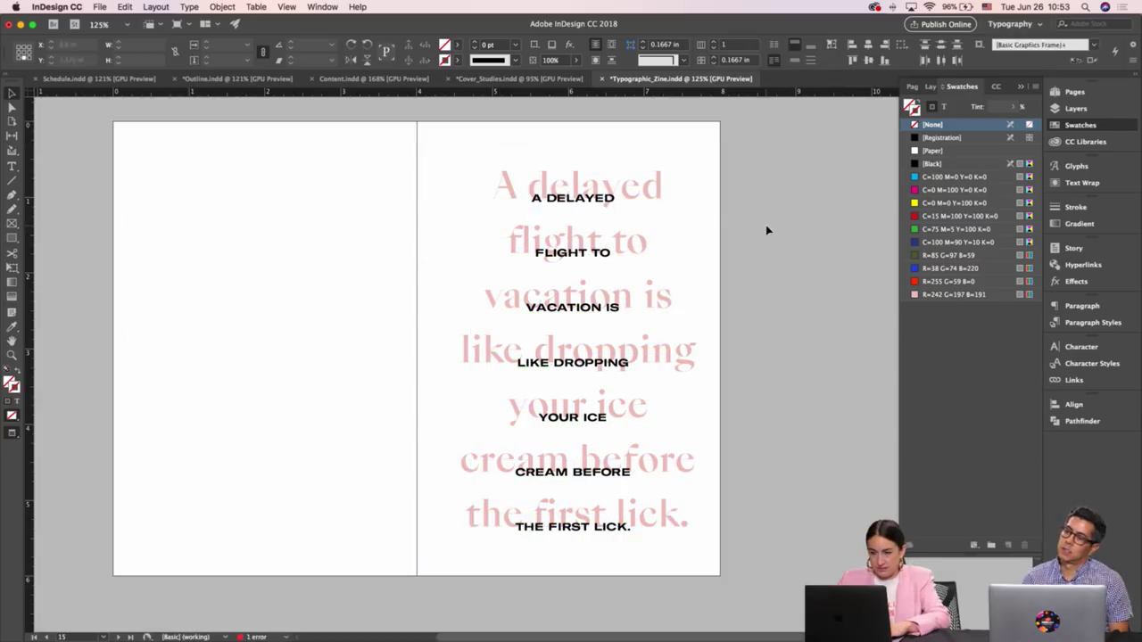
Change the pink swatch to R=255 G=202 B=170 and return to Normal view
double_click(914, 295)
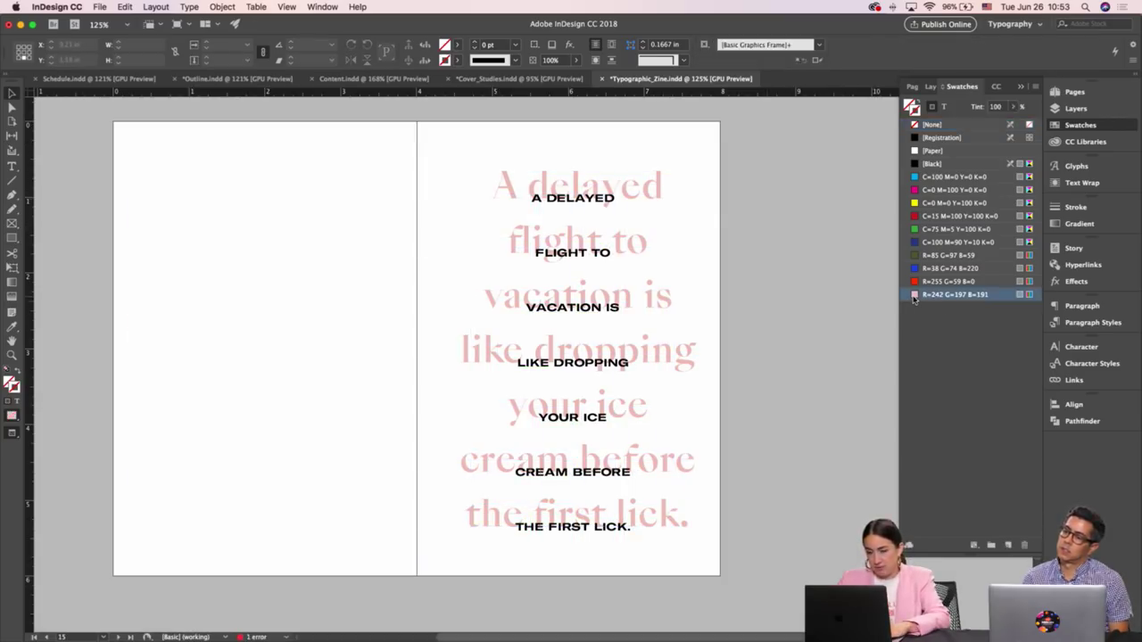
drag(571, 217, 279, 226)
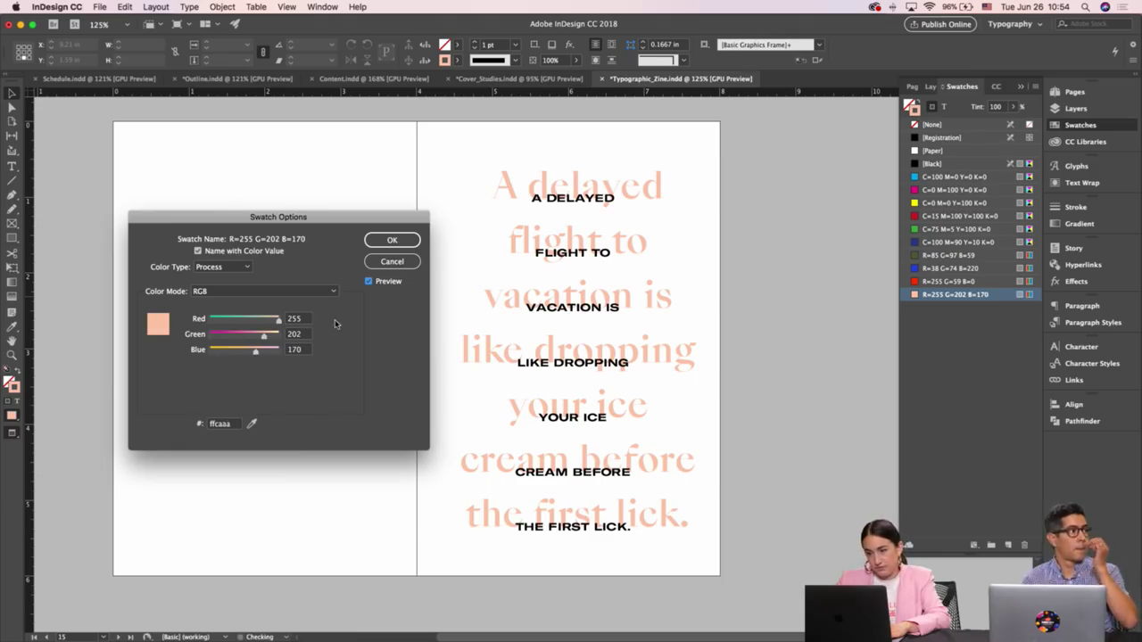
click(380, 242)
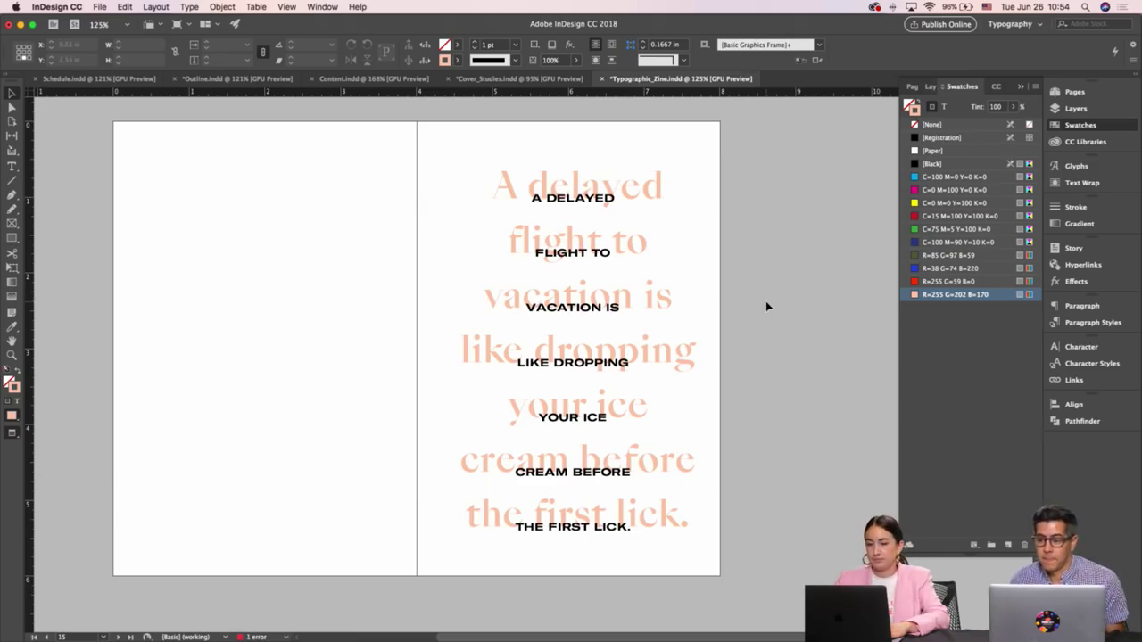
key(w)
click(638, 186)
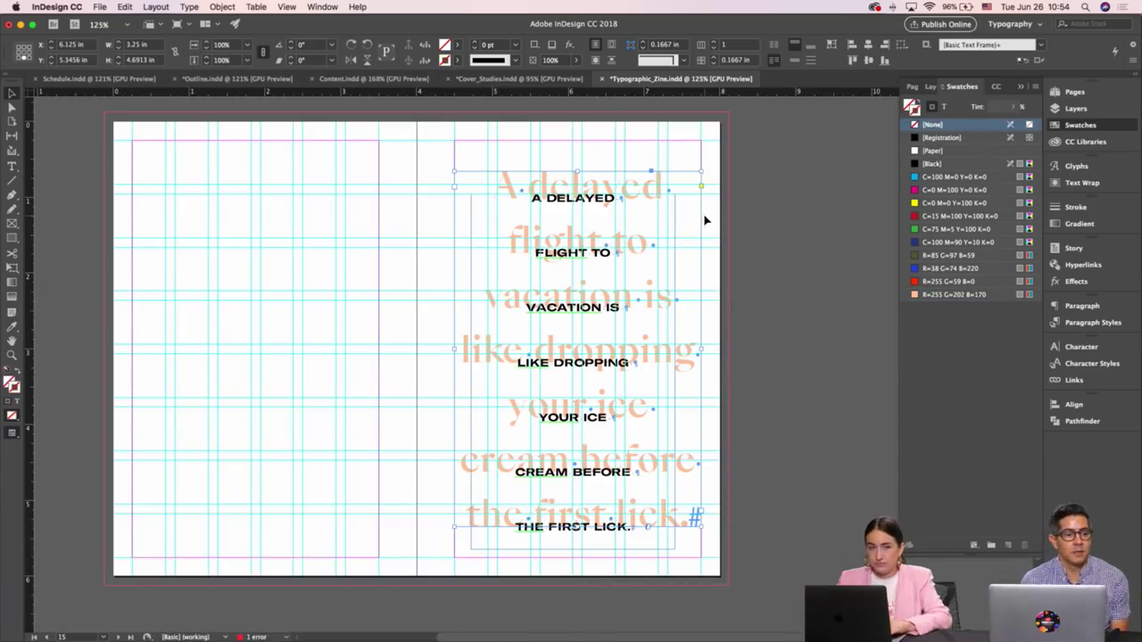